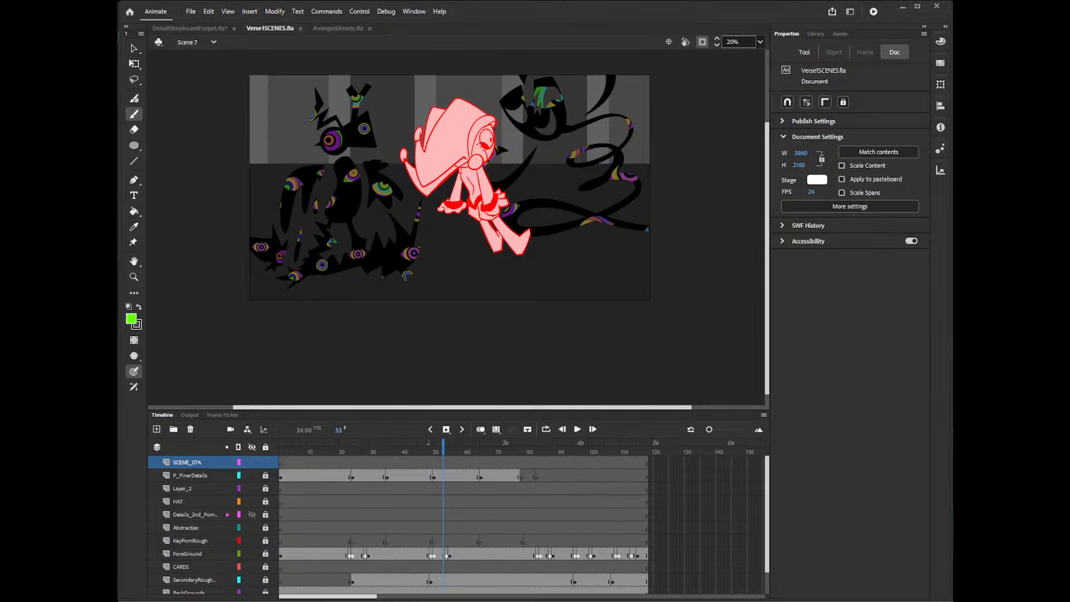
# Examine several Scene 7 frames and layers with stage clipping off, and look briefly at the AvengedAssets.fla document.
pyautogui.scroll(3, 770, 253)
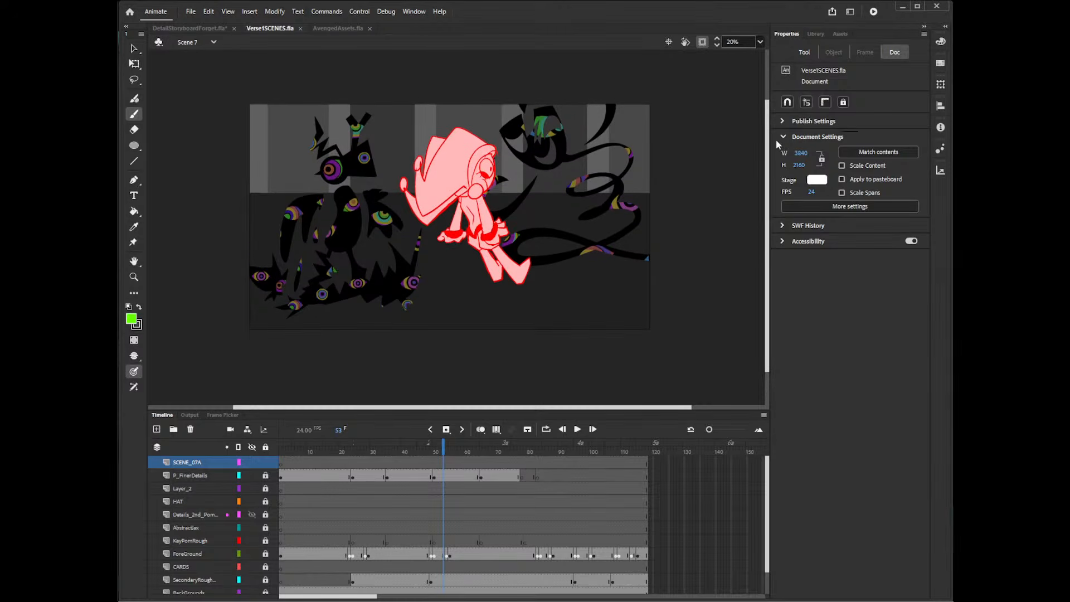
pyautogui.click(702, 42)
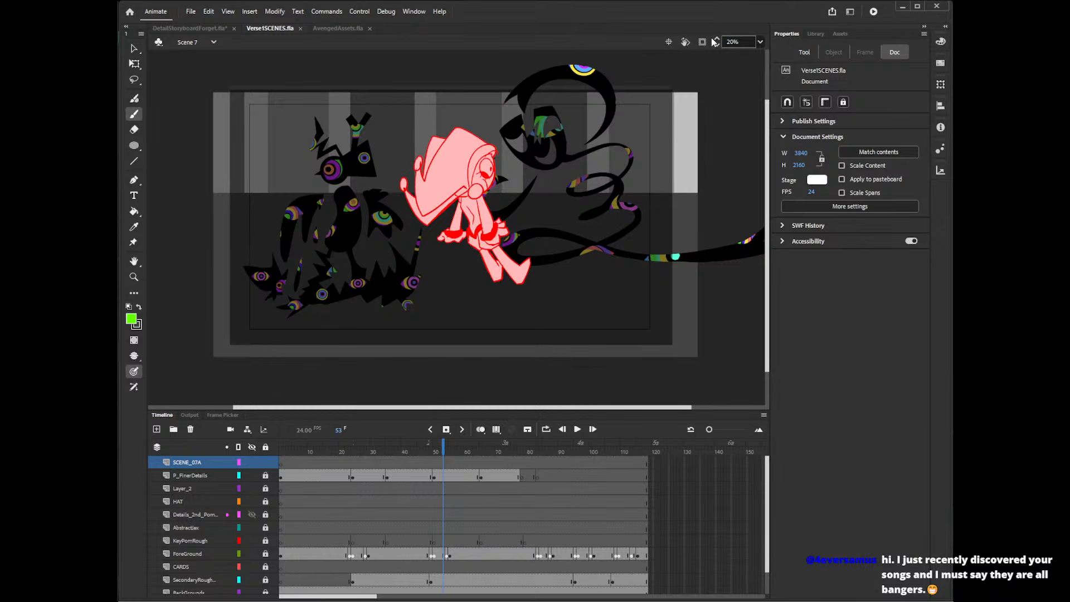
pyautogui.click(386, 528)
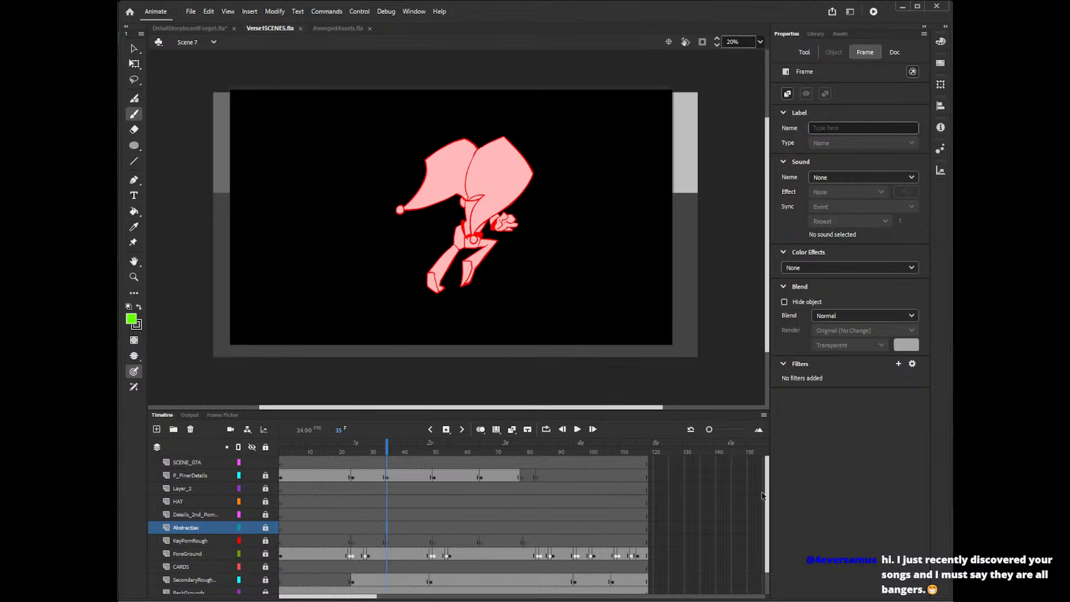
pyautogui.click(344, 30)
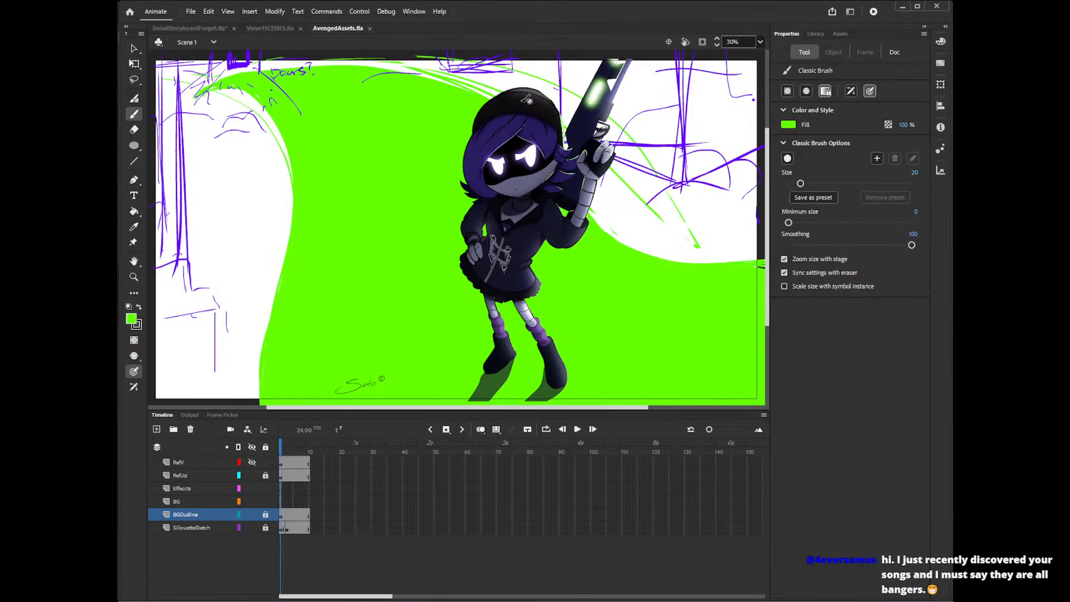
pyautogui.click(280, 28)
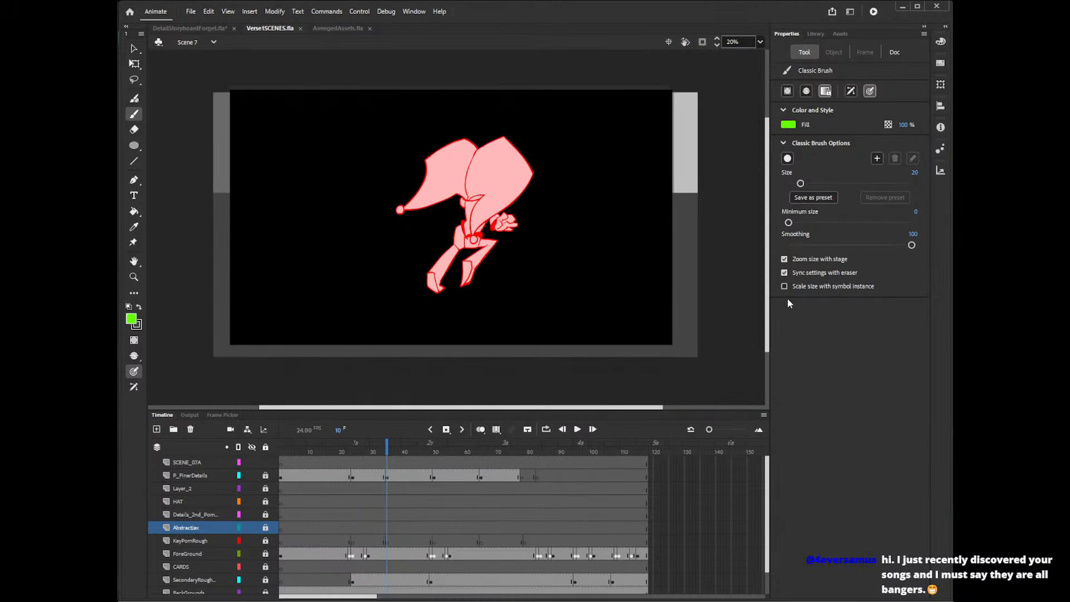
pyautogui.scroll(-1, 769, 488)
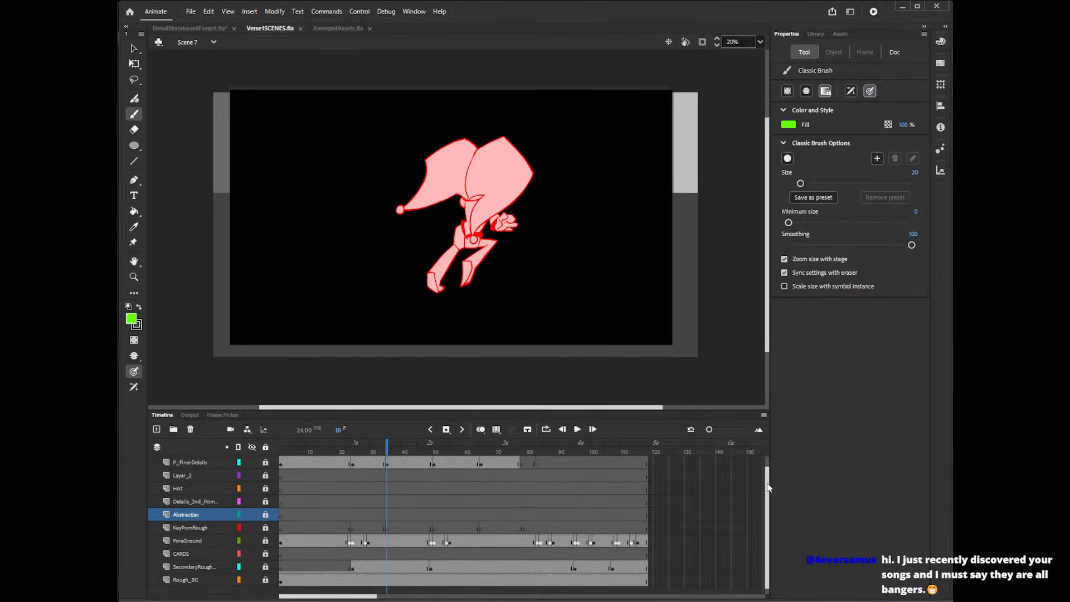
pyautogui.scroll(1, 769, 488)
pyautogui.moveTo(386, 447); pyautogui.dragTo(357, 449)
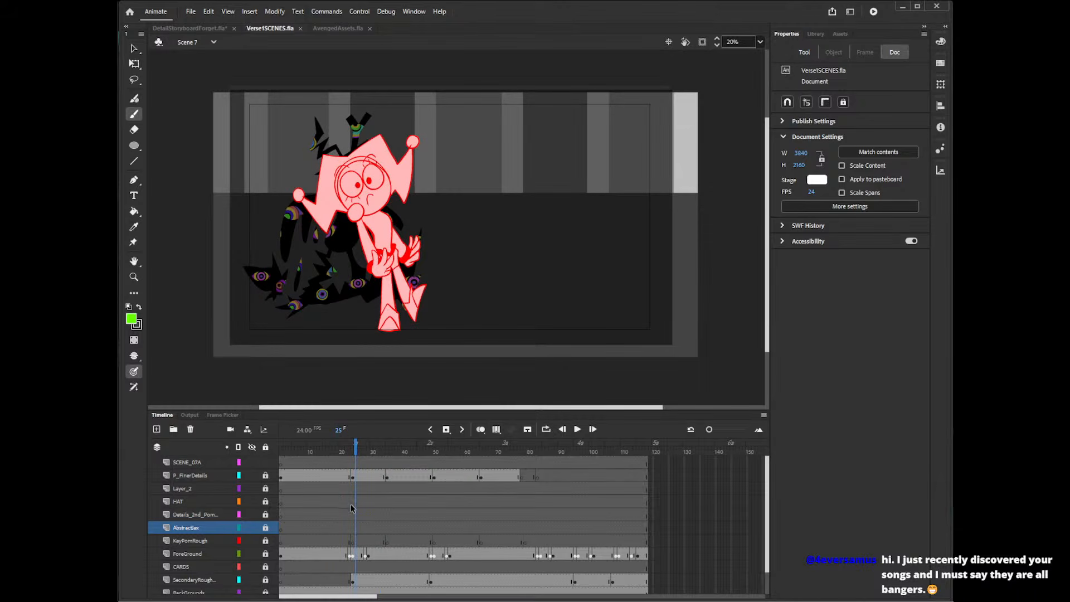
# Add a new layer above P_FinerDetails and place a layer folder named OLD between the two.
pyautogui.click(206, 477)
pyautogui.click(156, 429)
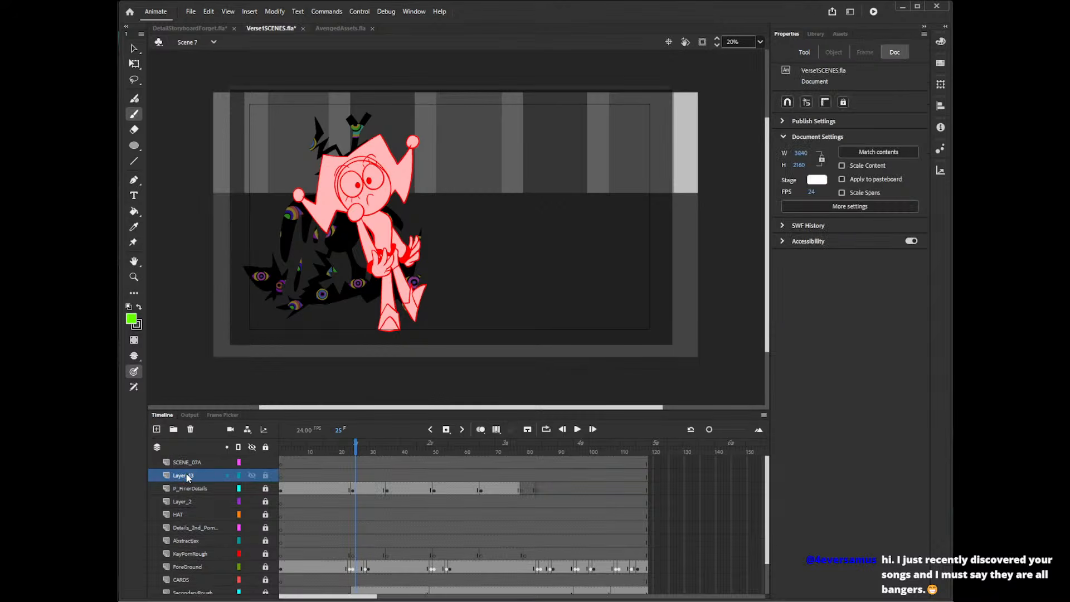
pyautogui.click(173, 428)
pyautogui.moveTo(185, 475); pyautogui.dragTo(184, 497)
pyautogui.doubleClick(180, 488)
pyautogui.write('OLD')
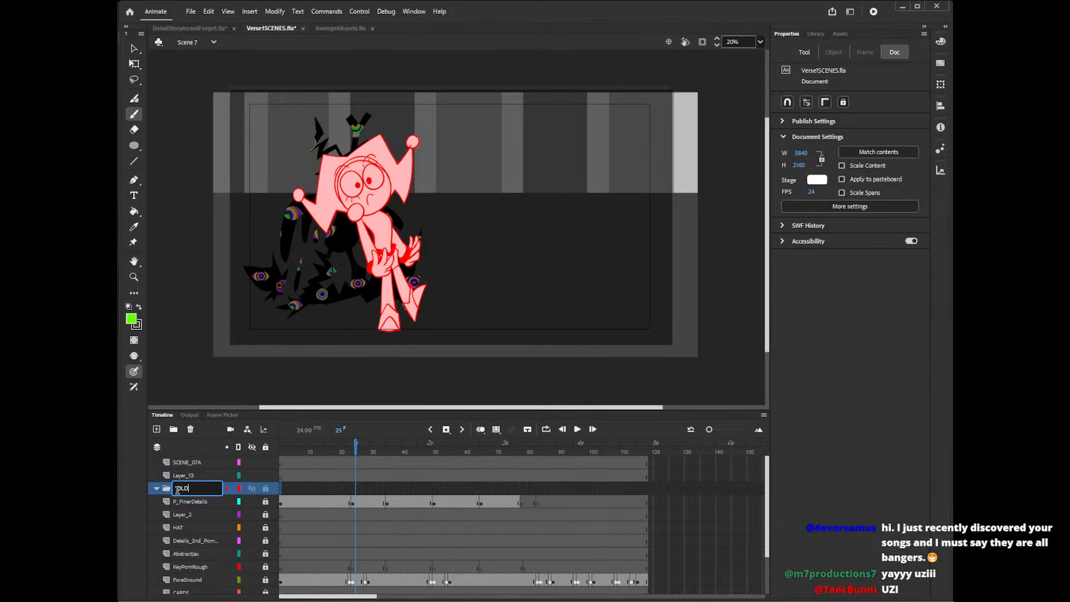
pyautogui.press('Return')
# Create a second layer folder, place it above the new empty layer, and name it NEW.
pyautogui.click(174, 428)
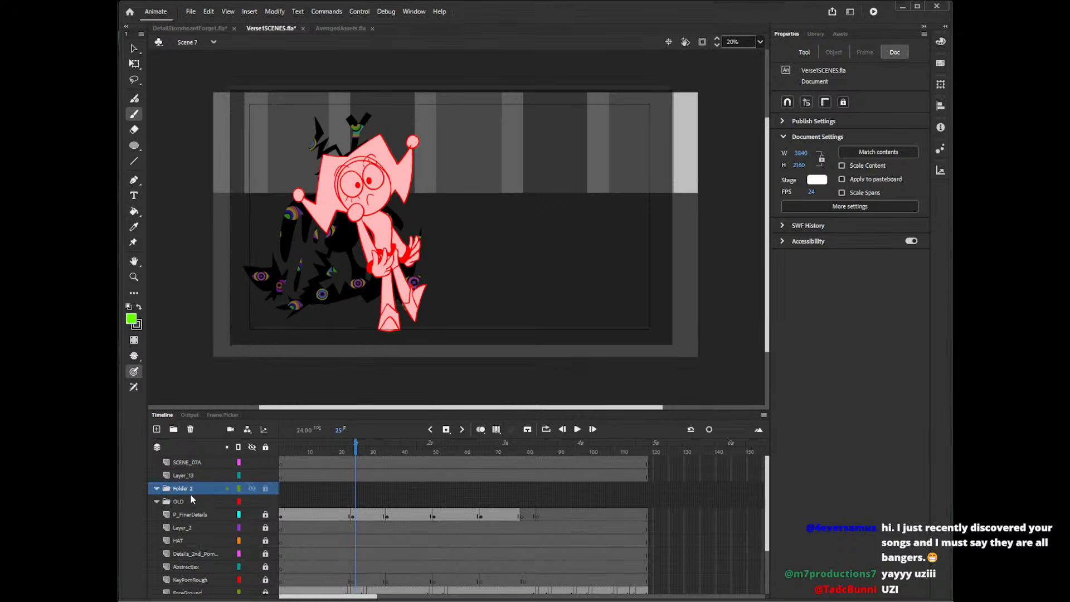
pyautogui.moveTo(185, 493); pyautogui.dragTo(186, 476)
pyautogui.doubleClick(184, 475)
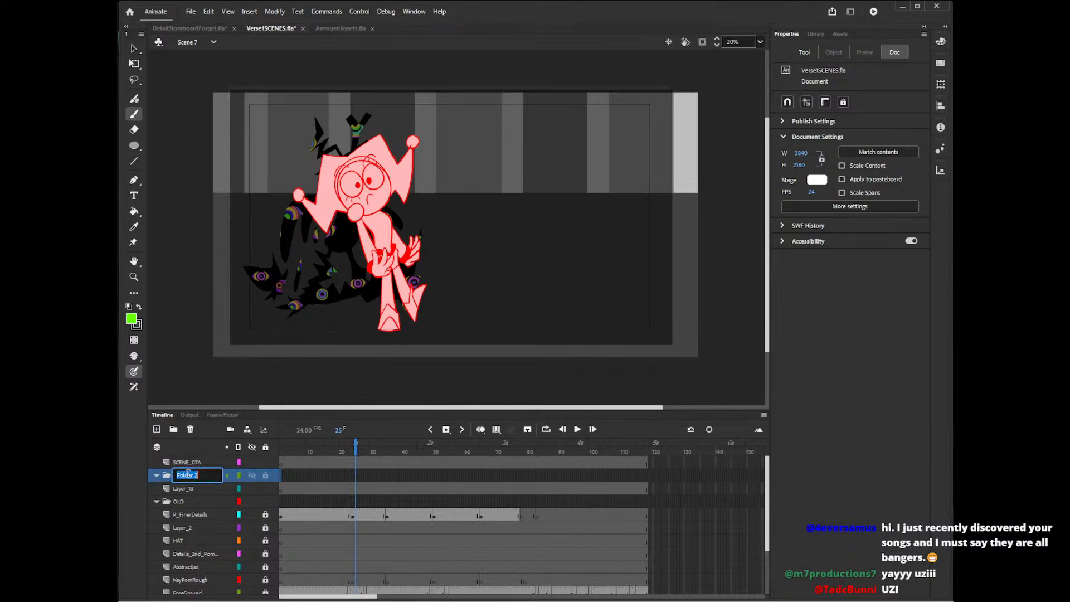
pyautogui.write('NEW')
pyautogui.press('Return')
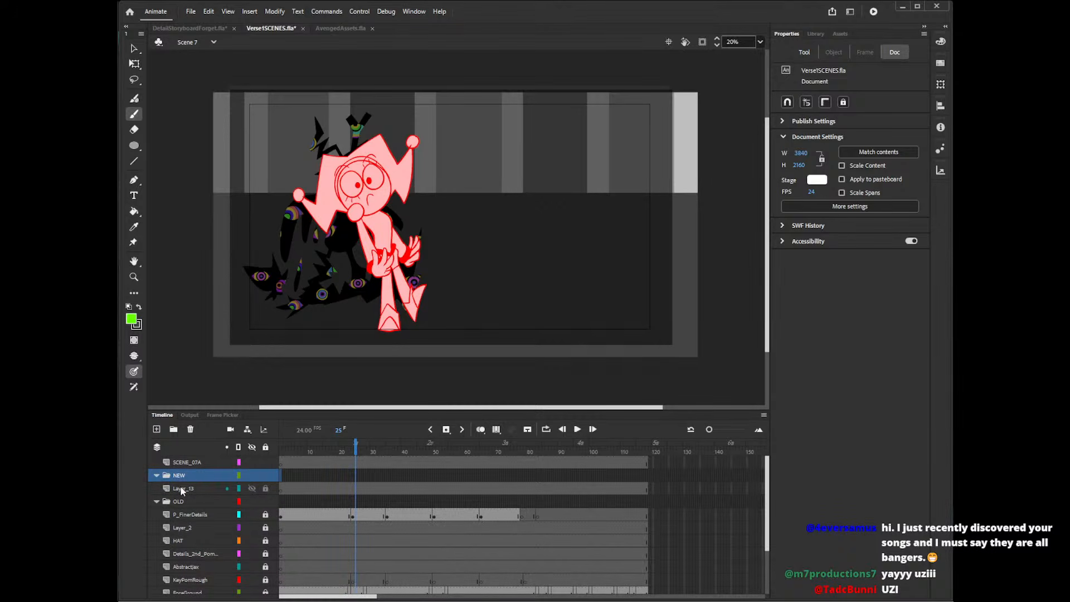
# Rename the empty layer under the NEW folder as PomniLineArt.
pyautogui.doubleClick(181, 486)
pyautogui.write('Pomn')
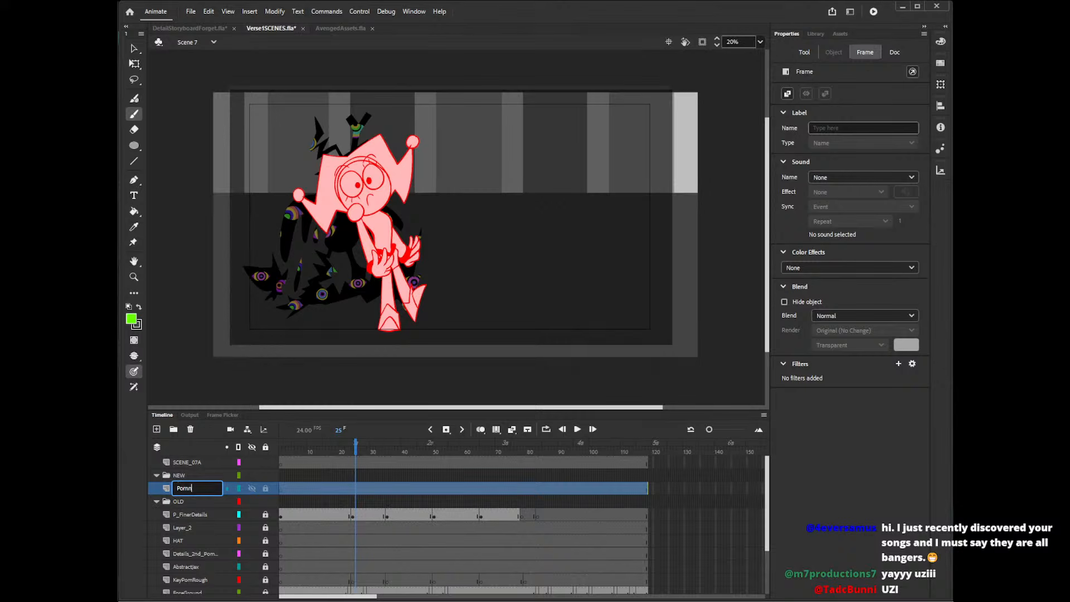
pyautogui.write('iLineArt')
pyautogui.press('Return')
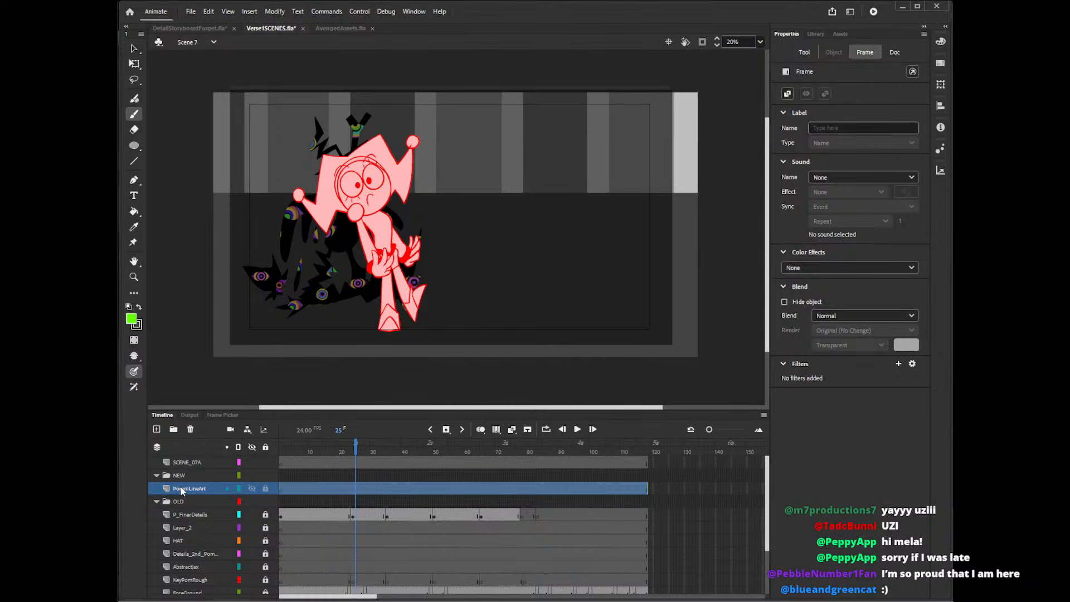
# Review the rough animation from start to end with the content clipped to the stage, finishing at frame 1.
pyautogui.moveTo(767, 320); pyautogui.dragTo(768, 319)
pyautogui.click(285, 489)
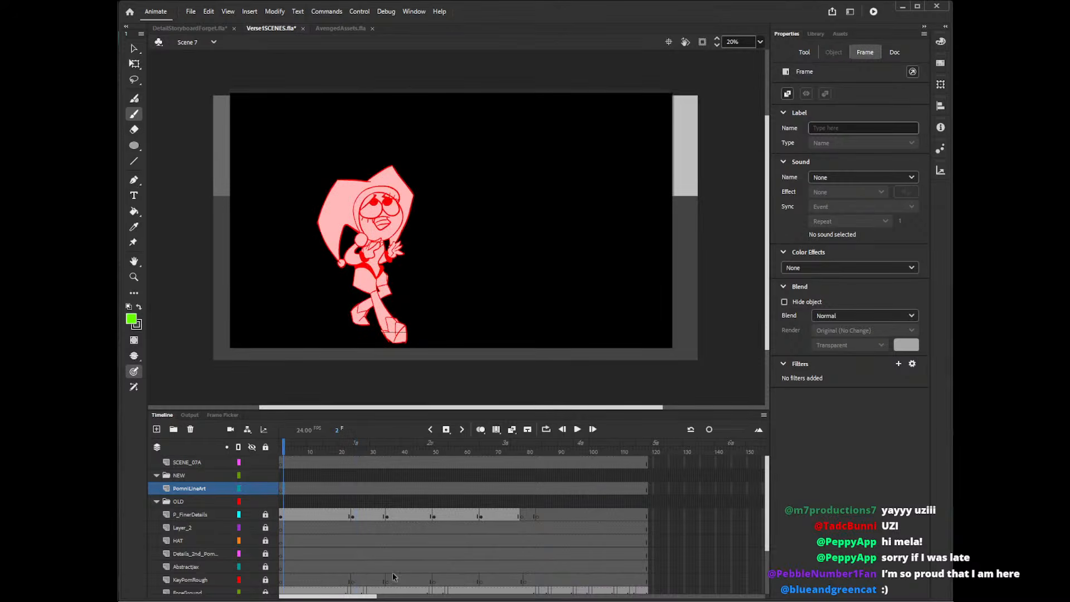
pyautogui.moveTo(336, 455); pyautogui.dragTo(428, 452)
pyautogui.click(702, 42)
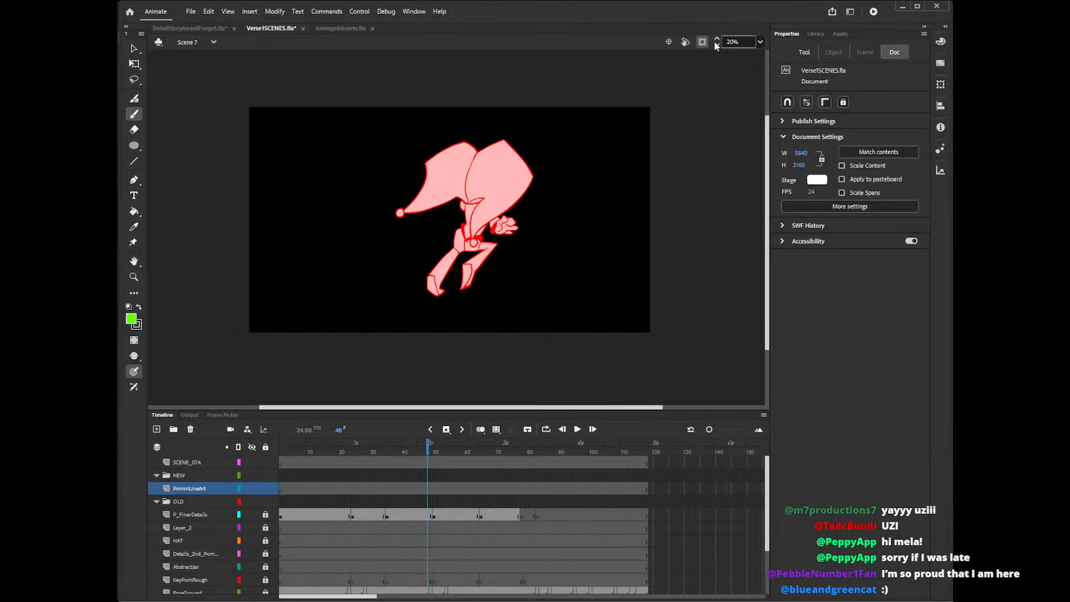
pyautogui.click(454, 453)
pyautogui.moveTo(498, 450); pyautogui.dragTo(621, 451)
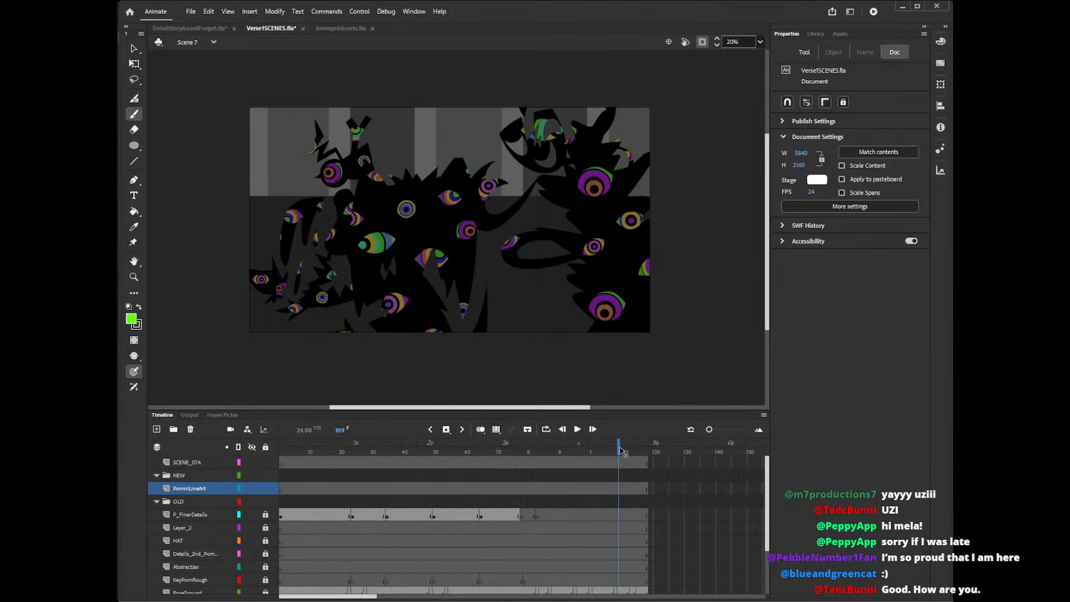
pyautogui.moveTo(623, 452); pyautogui.dragTo(282, 468)
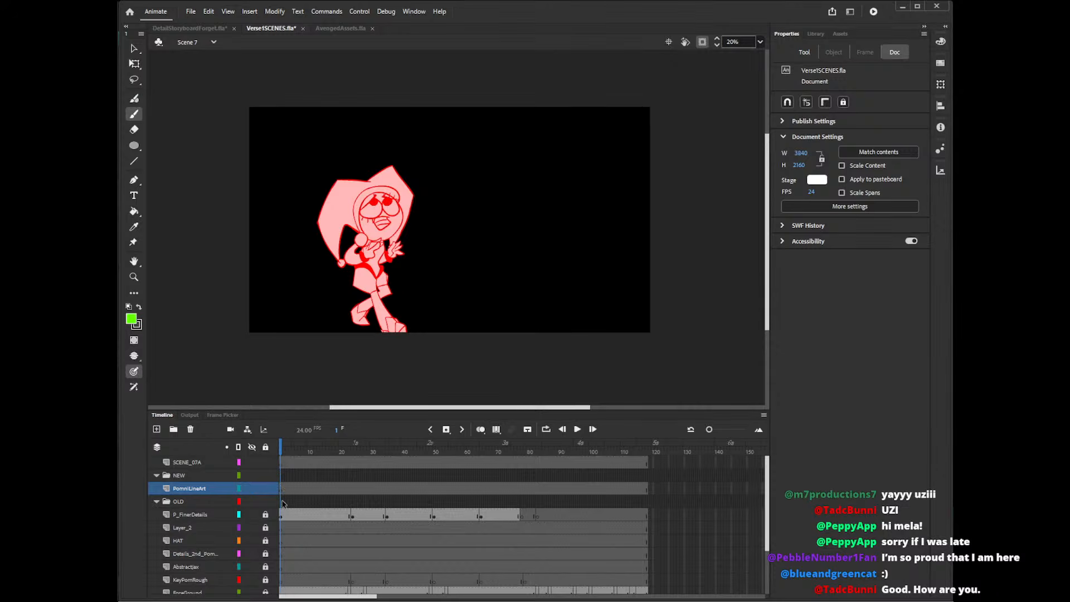
# Choose the Pencil tool with a red #FF0000 stroke for frame 1 of PomniLineArt, with the view at 40%.
pyautogui.click(281, 487)
pyautogui.press('z')
pyautogui.click(416, 216)
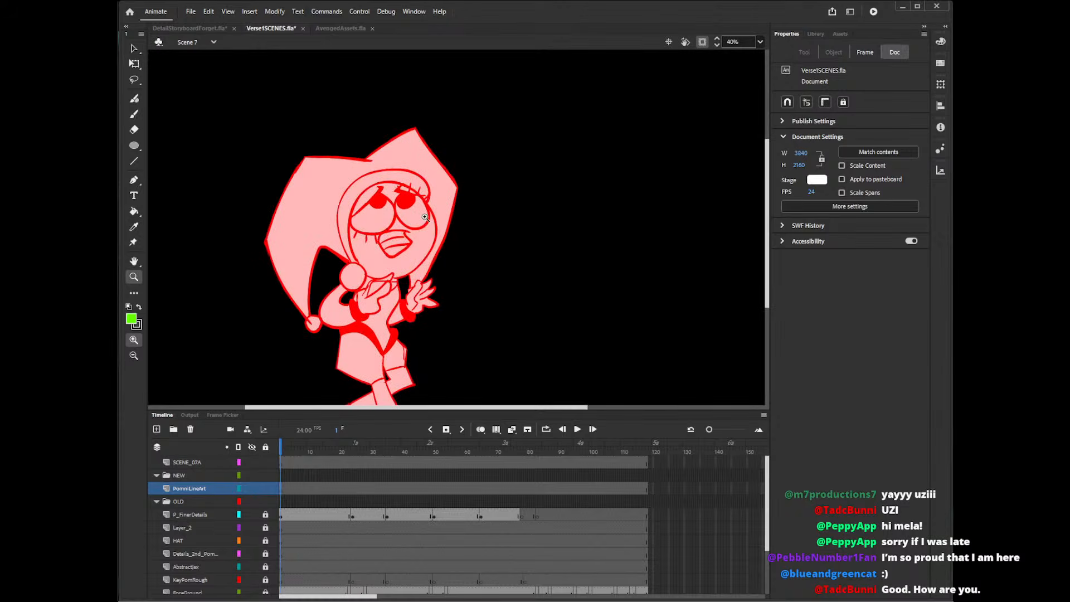
pyautogui.press('b')
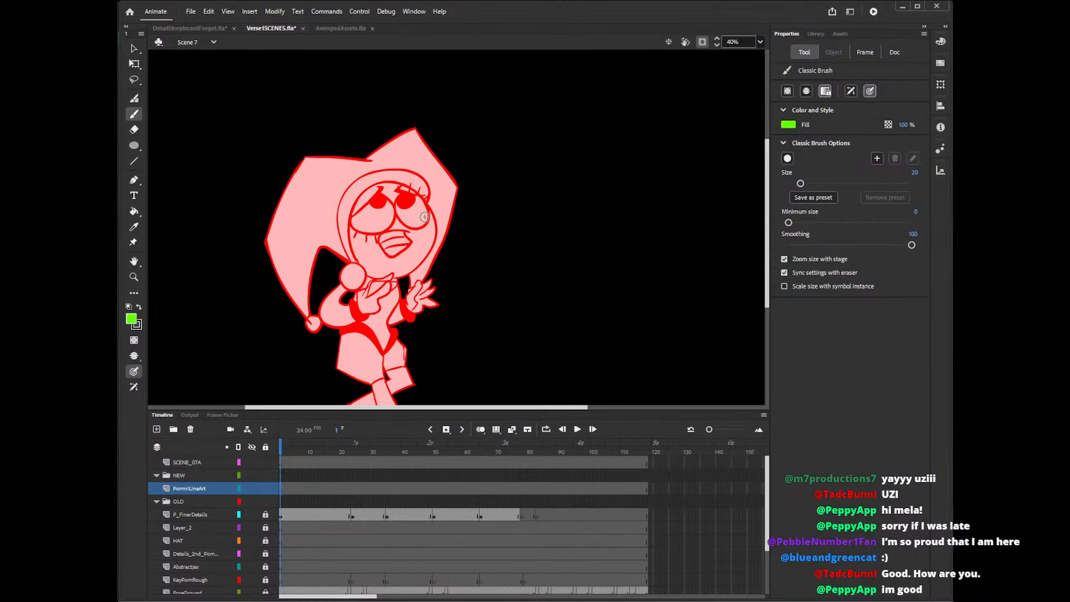
pyautogui.press('y')
pyautogui.click(788, 124)
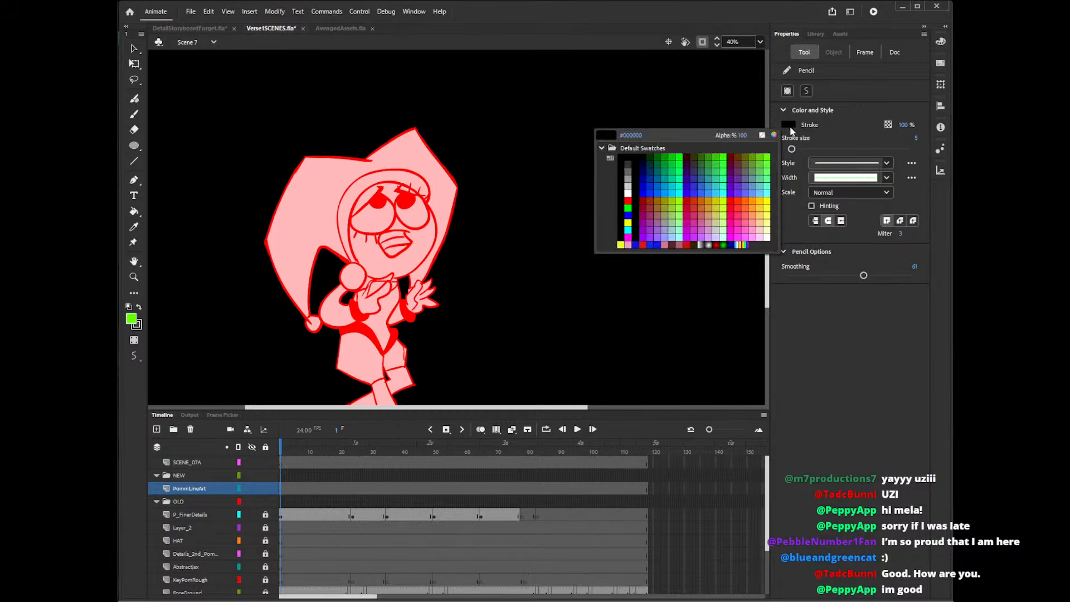
pyautogui.click(734, 233)
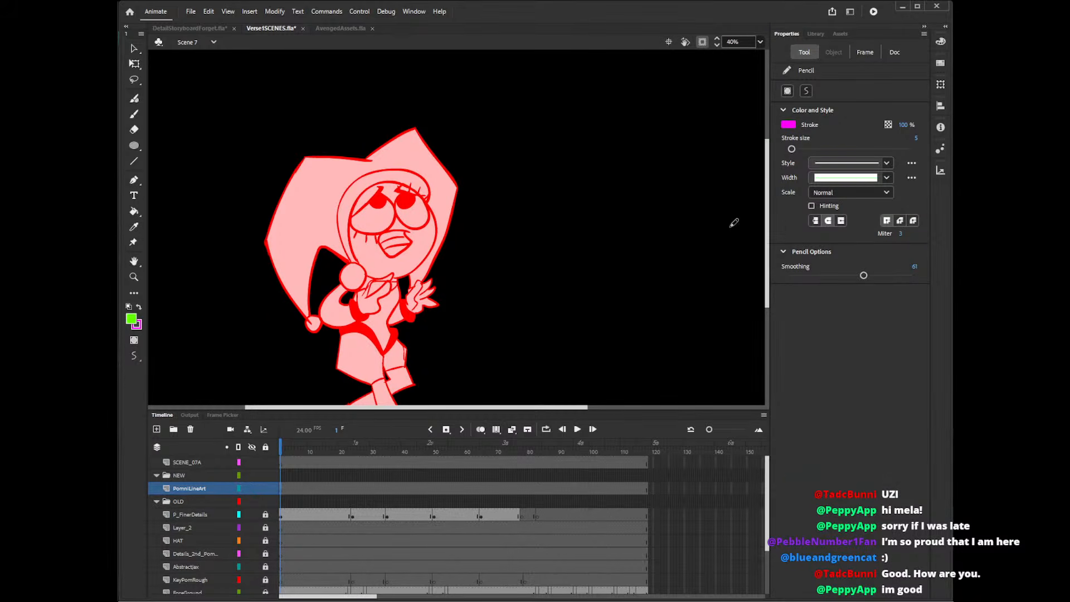
pyautogui.click(788, 124)
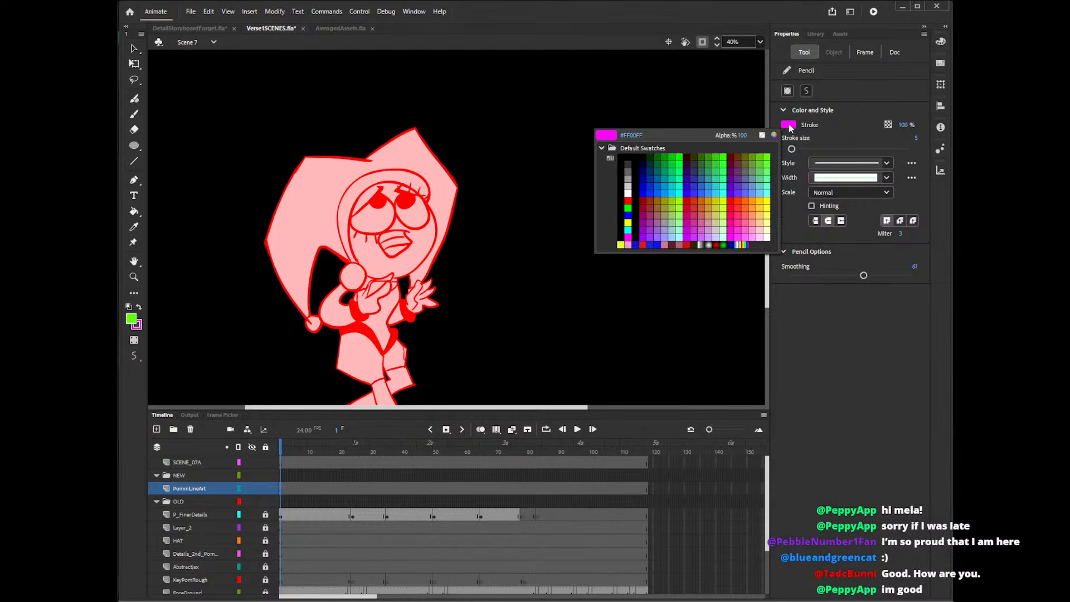
pyautogui.click(733, 199)
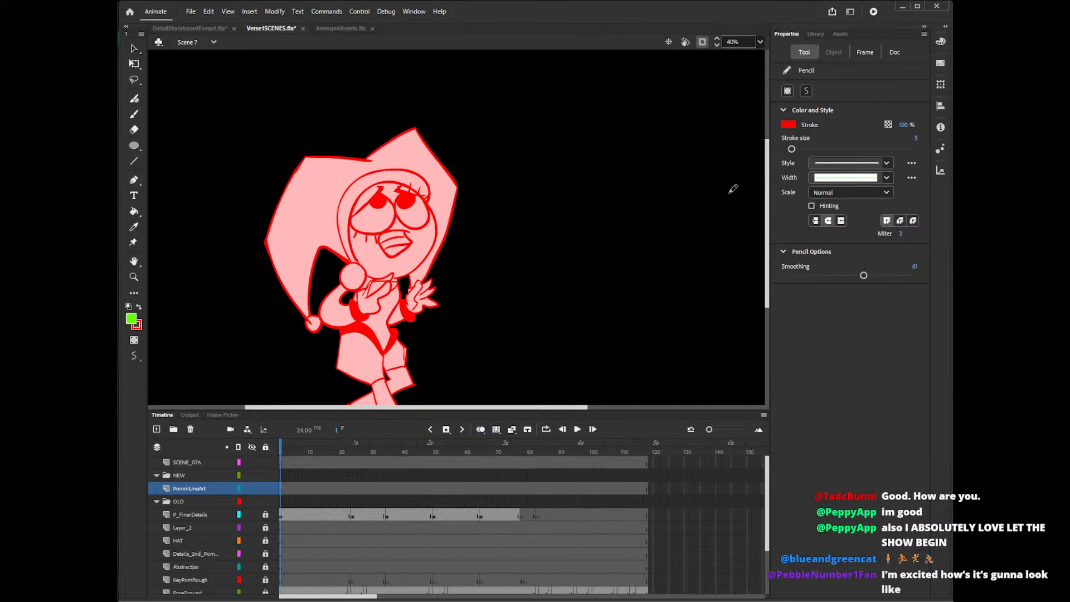
# Display the P_FinerDetails layer as outlines and make frame 1 of PomniLineArt active for tracing.
pyautogui.click(252, 511)
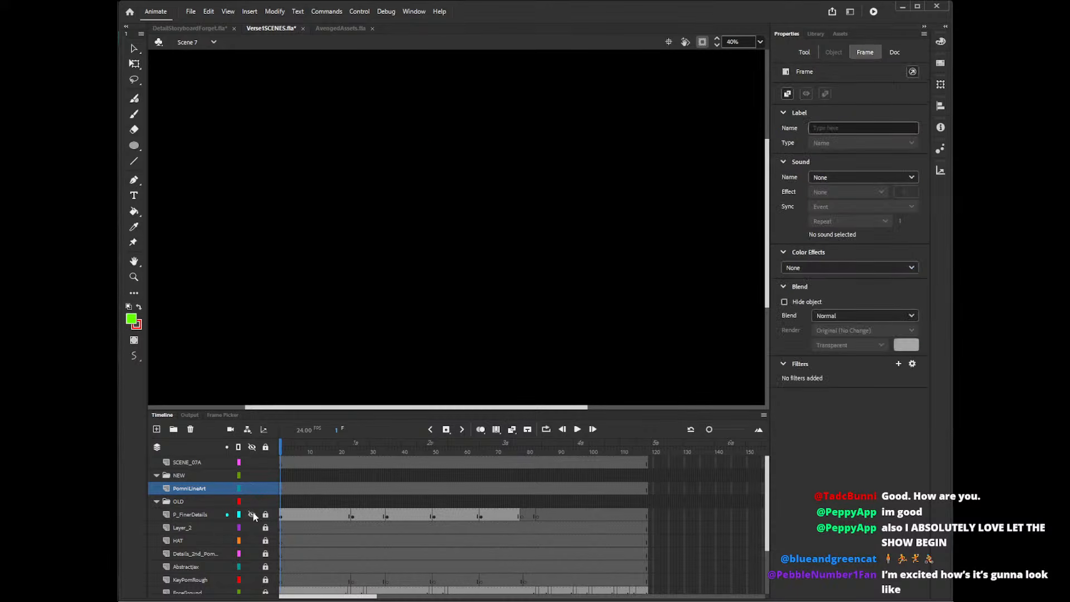
pyautogui.click(253, 511)
pyautogui.click(208, 516)
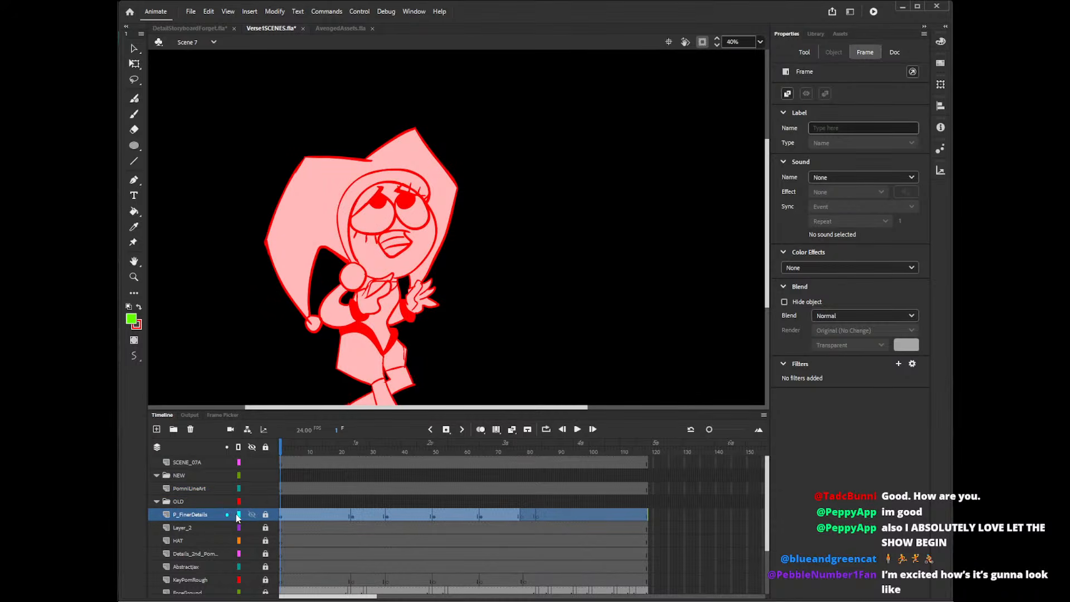
pyautogui.click(239, 515)
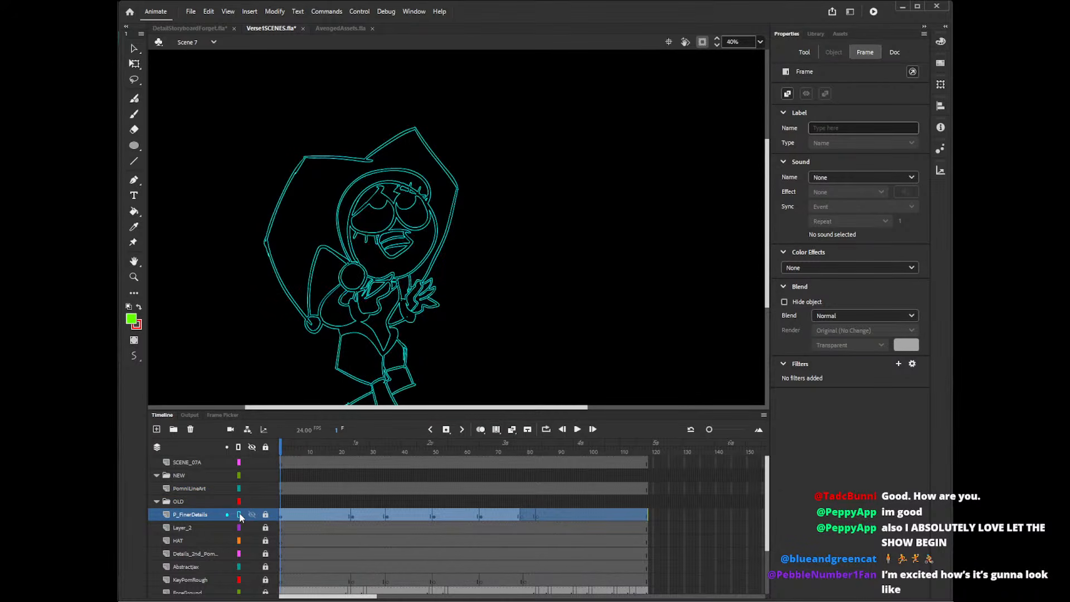
pyautogui.click(281, 489)
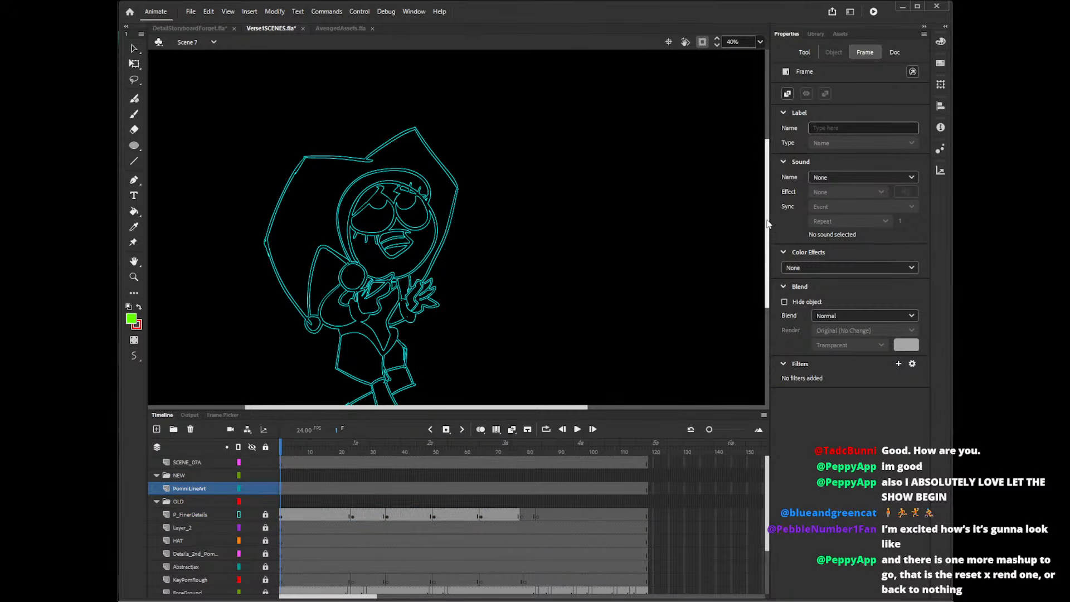
pyautogui.moveTo(767, 222)
pyautogui.mouseDown()
pyautogui.moveTo(767, 250)
pyautogui.moveTo(767, 230)
pyautogui.mouseUp()
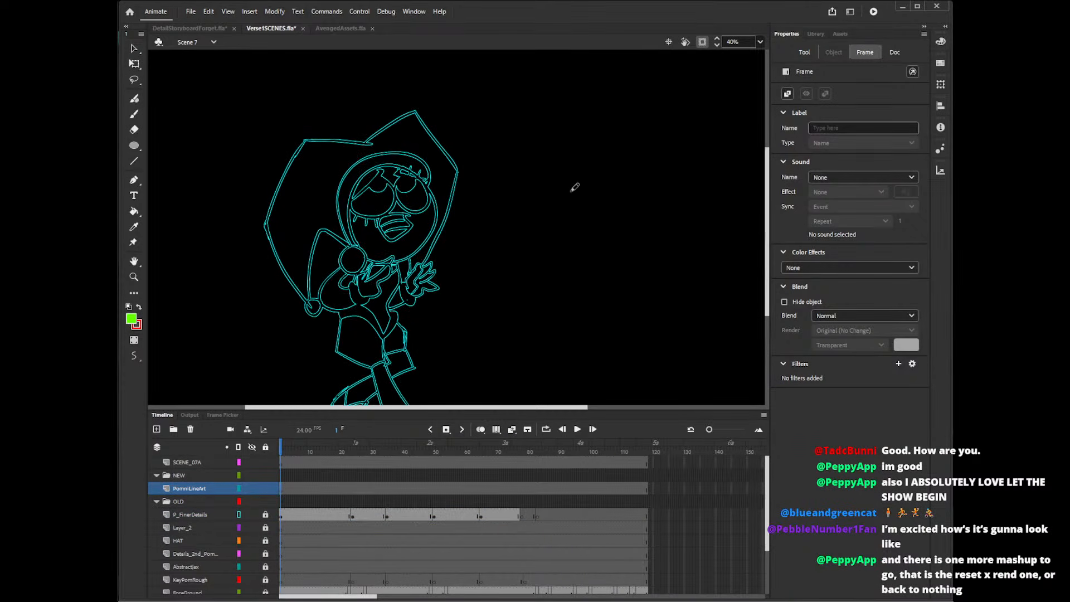
# Try tracing the character's hat outline with red and blue Pencil strokes on PomniLineArt.
pyautogui.moveTo(366, 143)
pyautogui.mouseDown()
pyautogui.moveTo(463, 174)
pyautogui.moveTo(458, 160)
pyautogui.moveTo(440, 248)
pyautogui.moveTo(413, 278)
pyautogui.mouseUp()
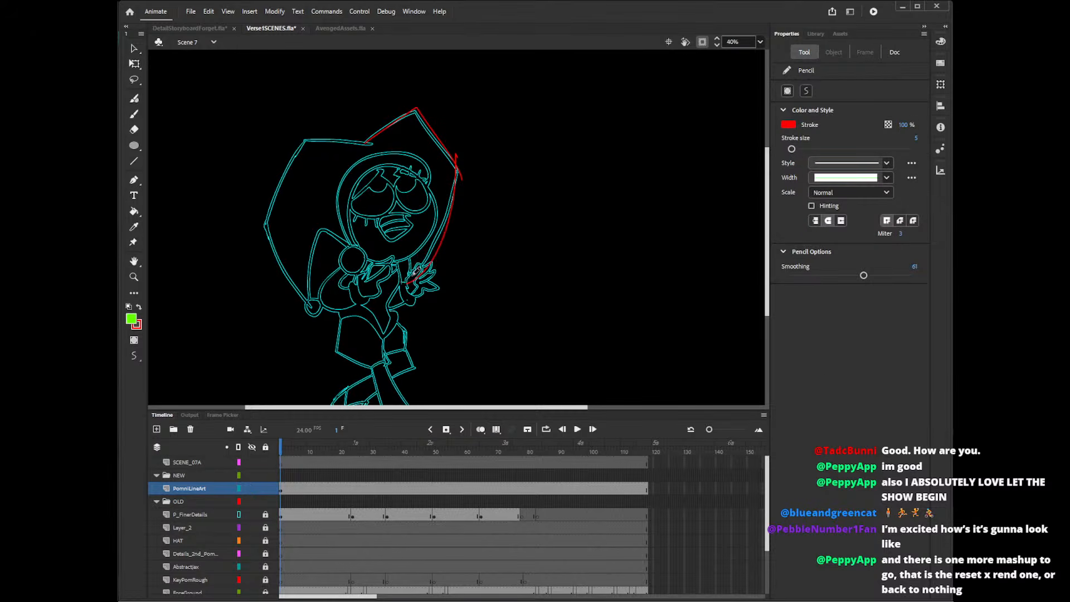
pyautogui.click(788, 125)
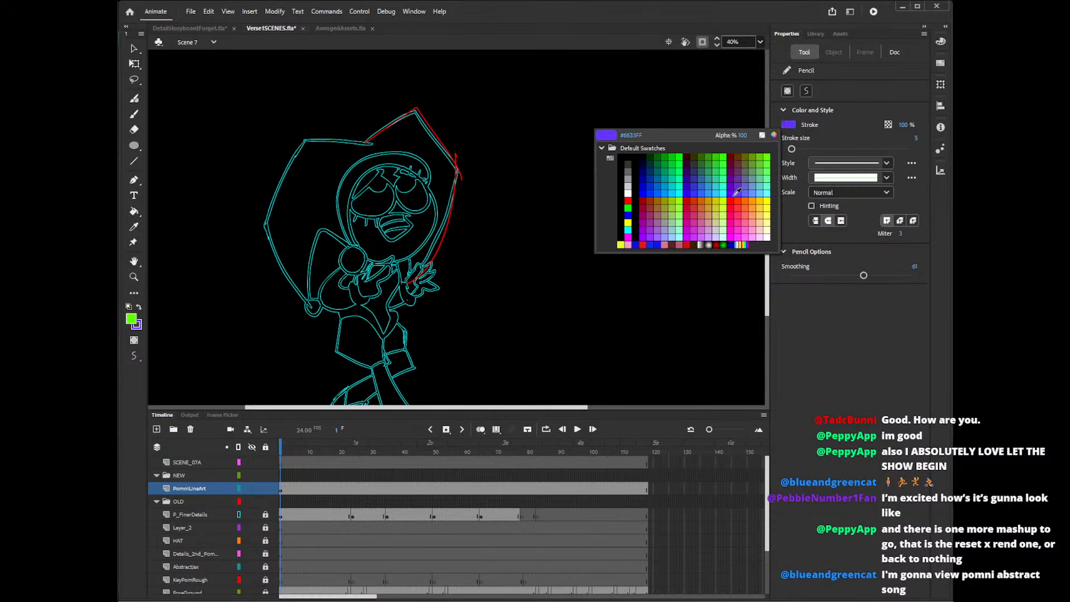
pyautogui.click(648, 190)
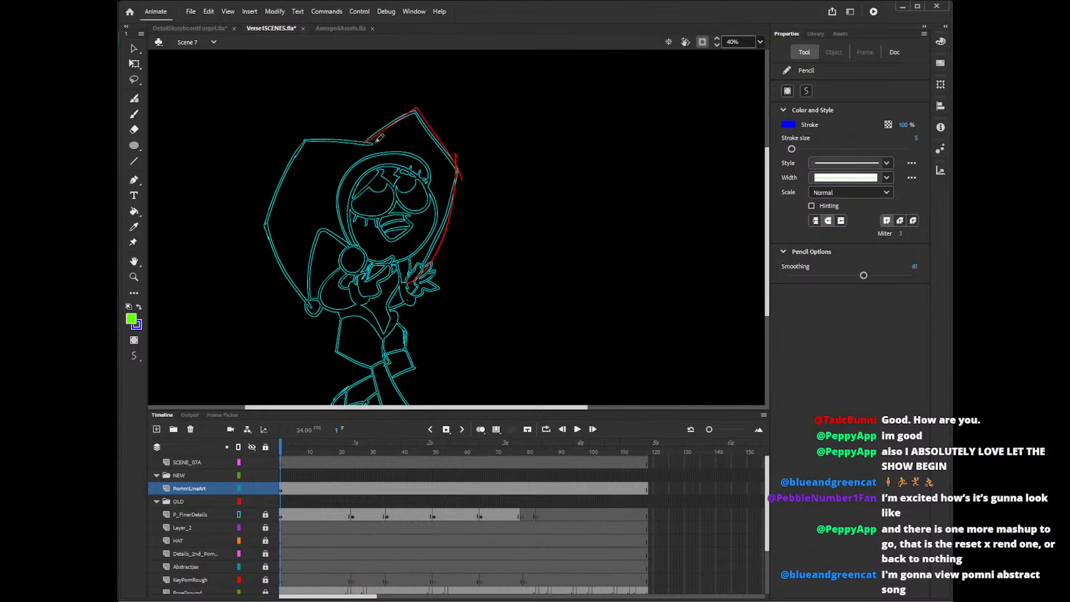
pyautogui.moveTo(377, 140)
pyautogui.mouseDown()
pyautogui.moveTo(303, 143)
pyautogui.moveTo(261, 224)
pyautogui.moveTo(316, 291)
pyautogui.mouseUp()
pyautogui.hotkey('ctrl', 'z')
pyautogui.hotkey('ctrl', 'z')
pyautogui.hotkey('ctrl', 'z')
# Switch to the Line tool, test a line along the hat's upper peak, and set the stroke color to red.
pyautogui.press('n')
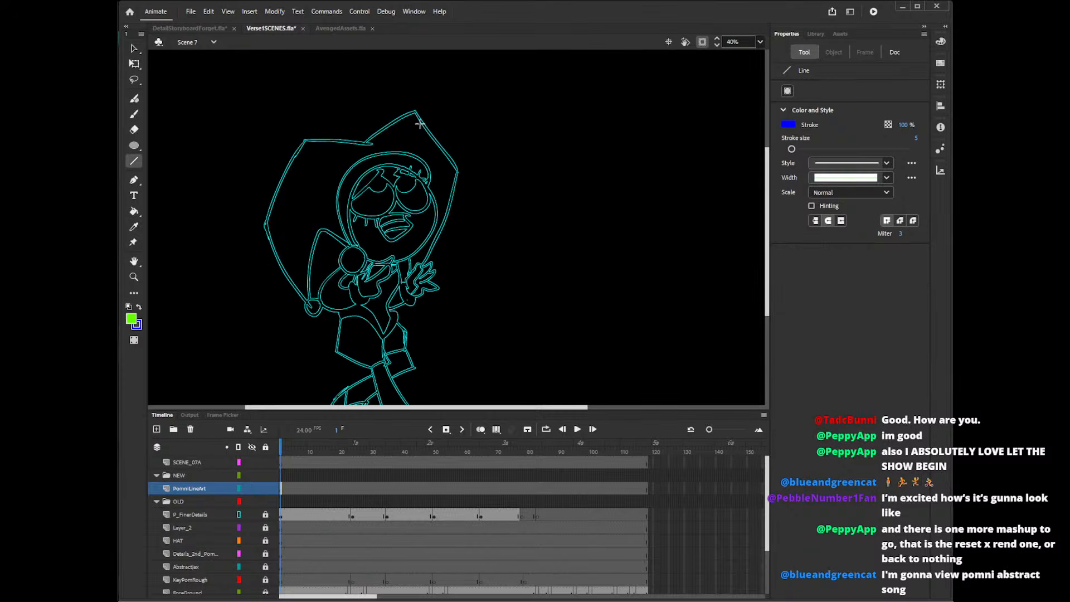
pyautogui.moveTo(364, 144); pyautogui.dragTo(430, 102)
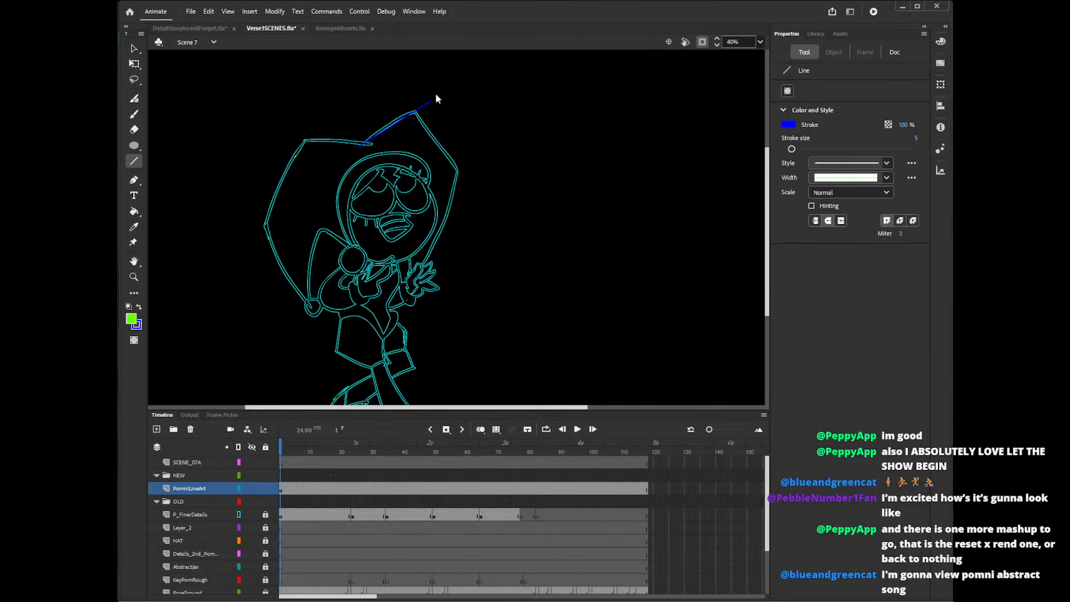
pyautogui.hotkey('ctrl', 'z')
pyautogui.click(788, 125)
pyautogui.click(695, 174)
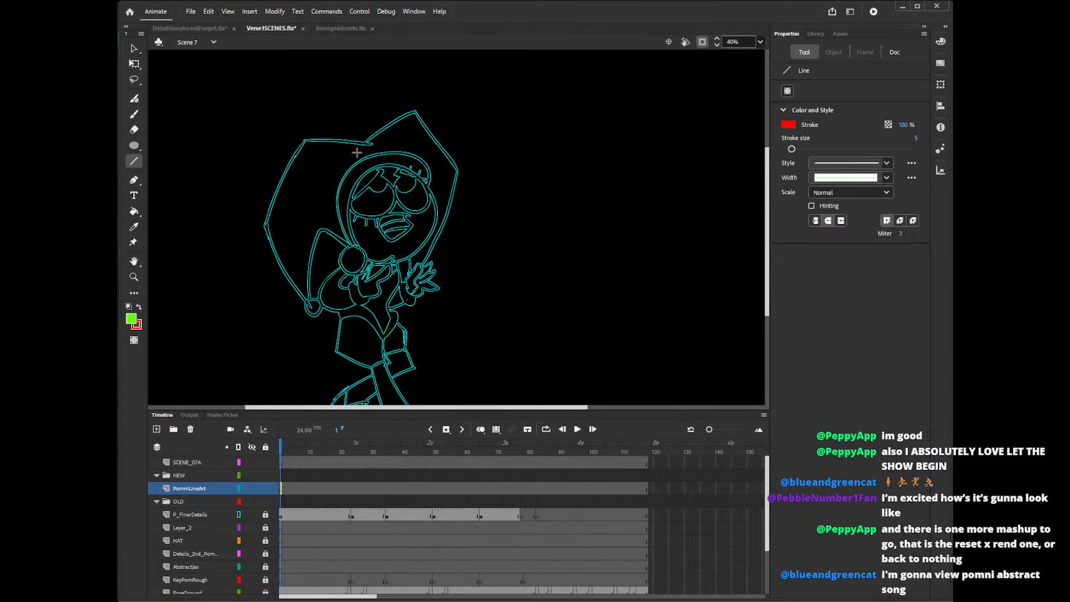
# Trace the hat's outer outline on PomniLineArt with straight red lines from peak to peak on both sides.
pyautogui.moveTo(356, 152)
pyautogui.mouseDown()
pyautogui.moveTo(434, 96)
pyautogui.moveTo(474, 183)
pyautogui.moveTo(433, 248)
pyautogui.mouseUp()
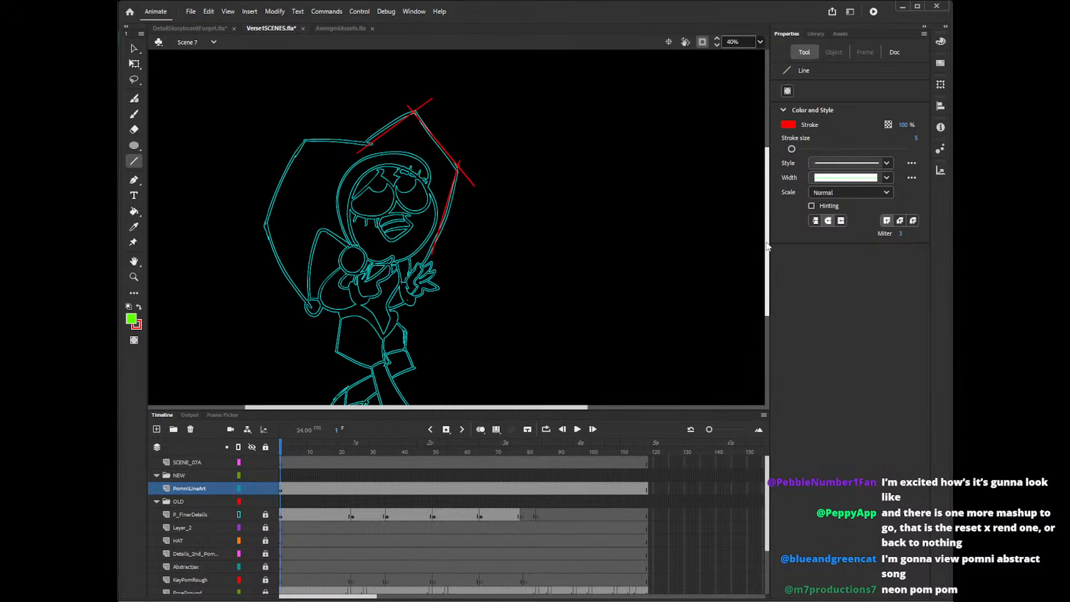
pyautogui.moveTo(767, 240)
pyautogui.mouseDown()
pyautogui.moveTo(768, 250)
pyautogui.moveTo(771, 237)
pyautogui.mouseUp()
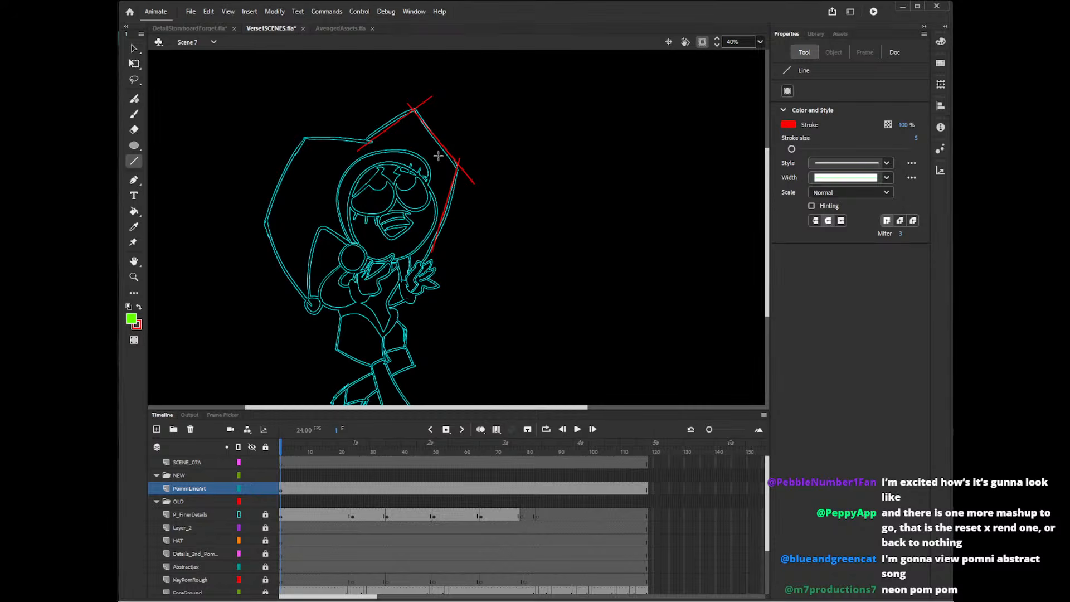
pyautogui.moveTo(374, 143)
pyautogui.mouseDown()
pyautogui.moveTo(293, 137)
pyautogui.moveTo(252, 223)
pyautogui.moveTo(311, 309)
pyautogui.mouseUp()
# Delete the overshooting line ends at all the corners of the red hat outline.
pyautogui.press('v')
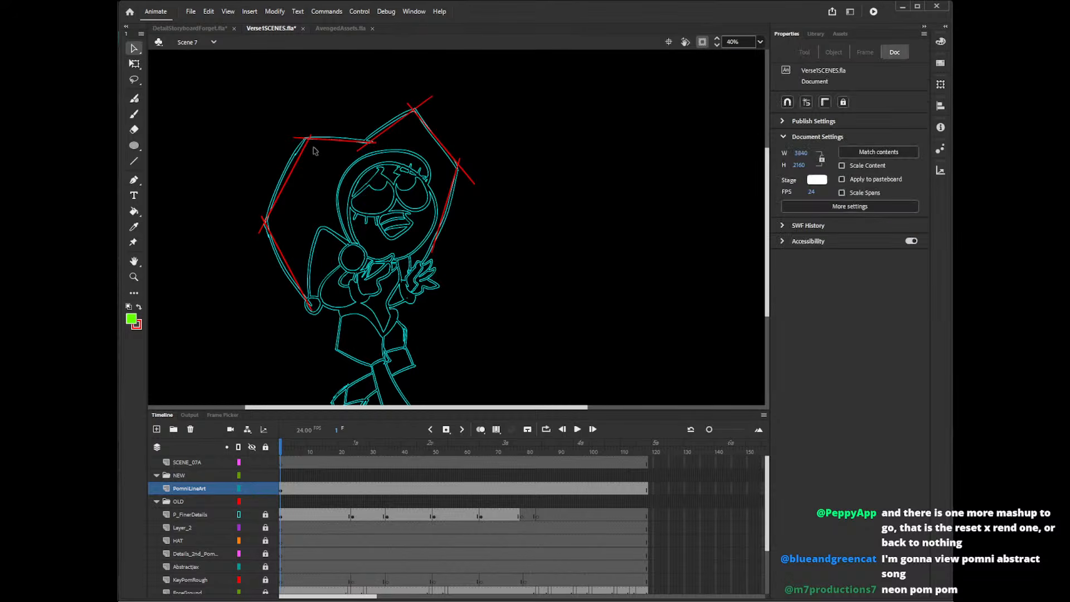
pyautogui.click(310, 136)
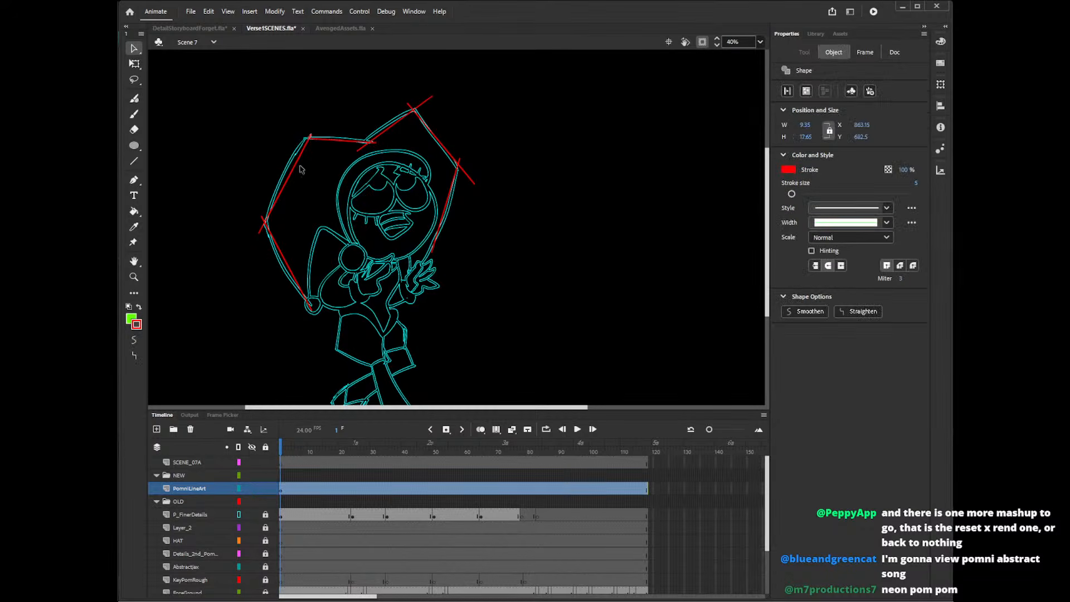
pyautogui.press('Delete')
pyautogui.click(261, 229)
pyautogui.press('Delete')
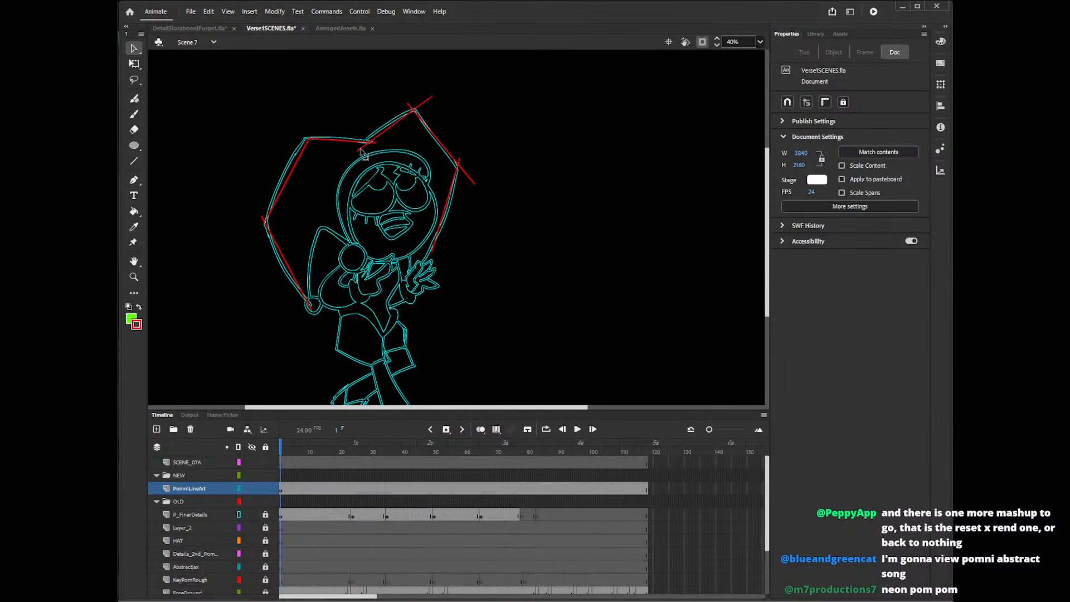
pyautogui.click(263, 221)
pyautogui.press('Delete')
pyautogui.click(370, 142)
pyautogui.press('Delete')
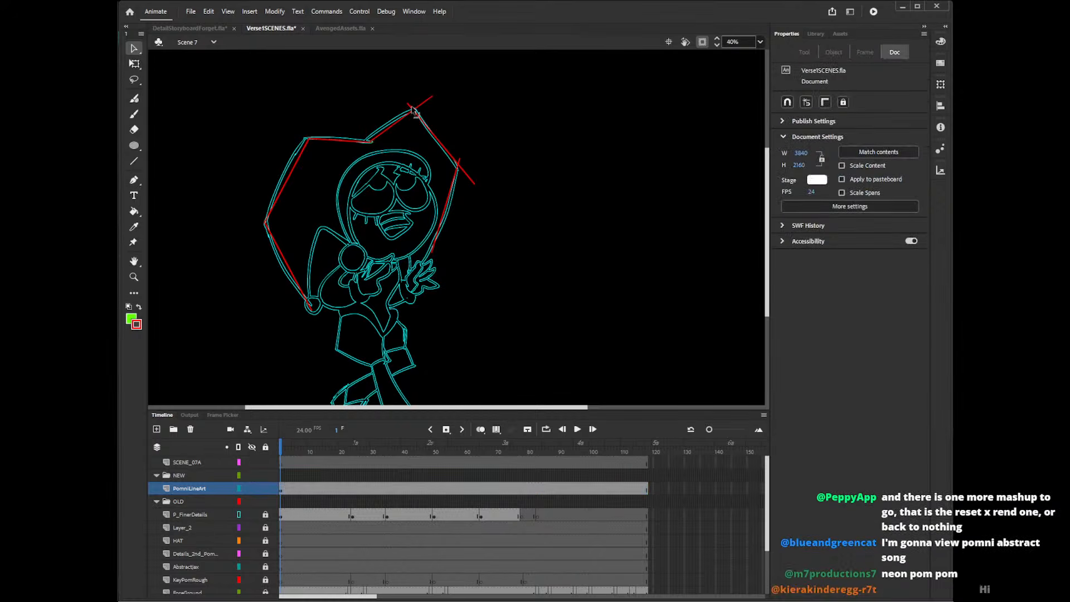
pyautogui.click(410, 106)
pyautogui.press('Delete')
pyautogui.click(468, 173)
pyautogui.press('Delete')
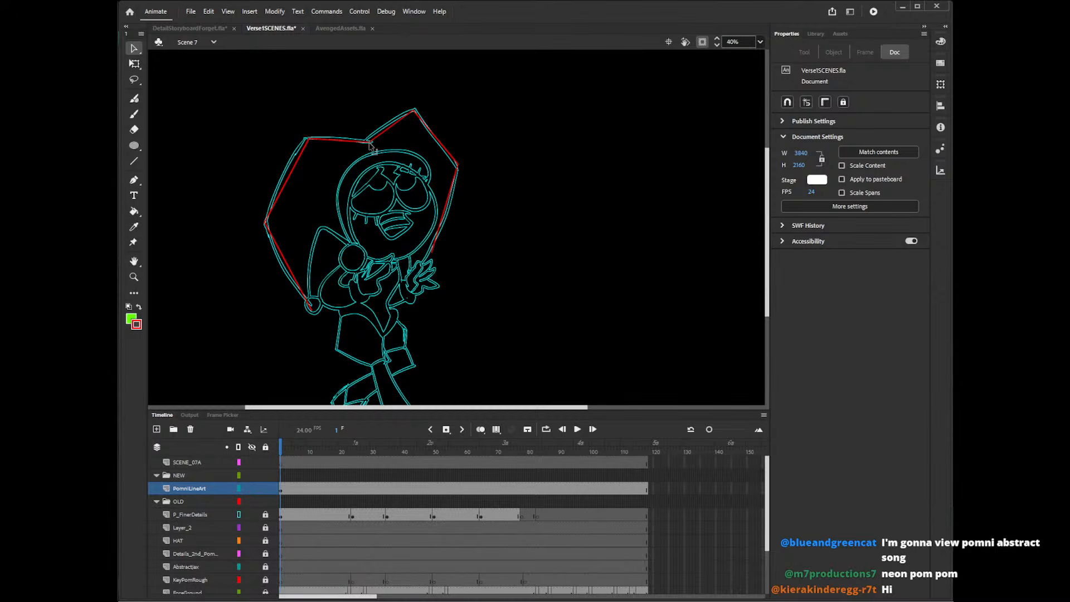
# Fit the corners of the hat's left half to the rough and bend its two outer side lines into curves.
pyautogui.moveTo(310, 140); pyautogui.dragTo(305, 137)
pyautogui.moveTo(266, 223)
pyautogui.mouseDown()
pyautogui.moveTo(273, 215)
pyautogui.moveTo(266, 222)
pyautogui.mouseUp()
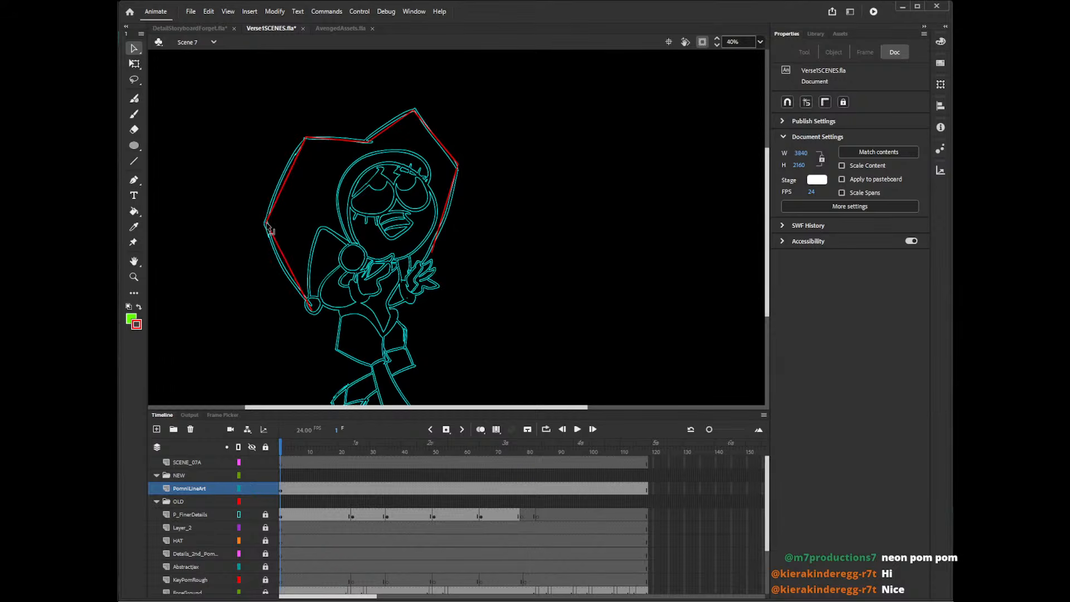
pyautogui.moveTo(287, 179); pyautogui.dragTo(281, 182)
pyautogui.moveTo(288, 264); pyautogui.dragTo(278, 265)
pyautogui.moveTo(311, 309); pyautogui.dragTo(315, 305)
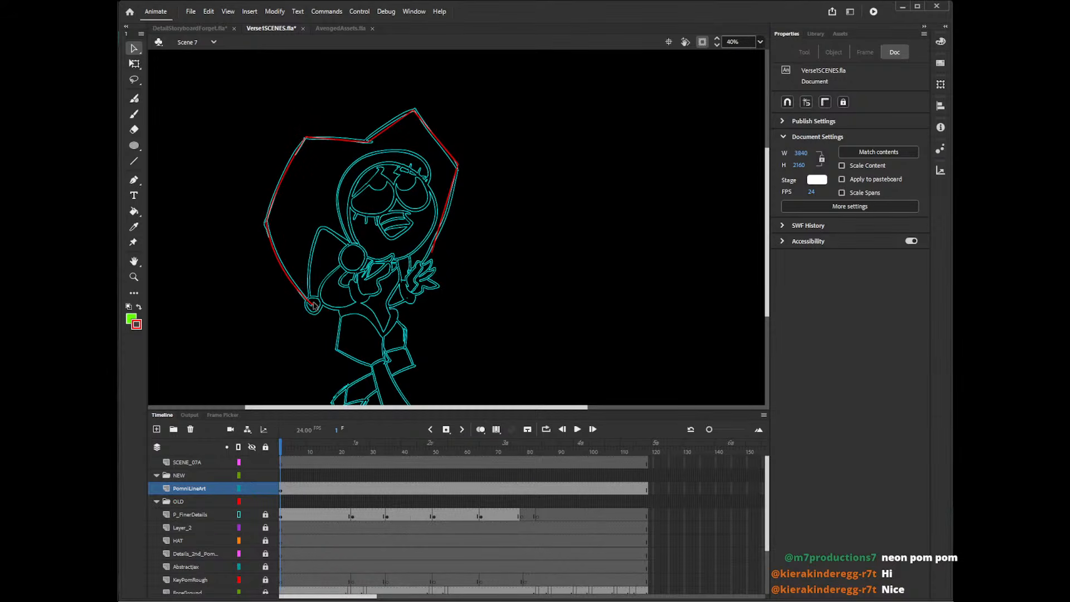
# Align the corners of the hat's right half with the rough, curve its side line, and extend that line's end down to the hand.
pyautogui.moveTo(369, 142); pyautogui.dragTo(368, 140)
pyautogui.moveTo(415, 111); pyautogui.dragTo(415, 109)
pyautogui.moveTo(458, 165); pyautogui.dragTo(447, 150)
pyautogui.moveTo(449, 199); pyautogui.dragTo(449, 209)
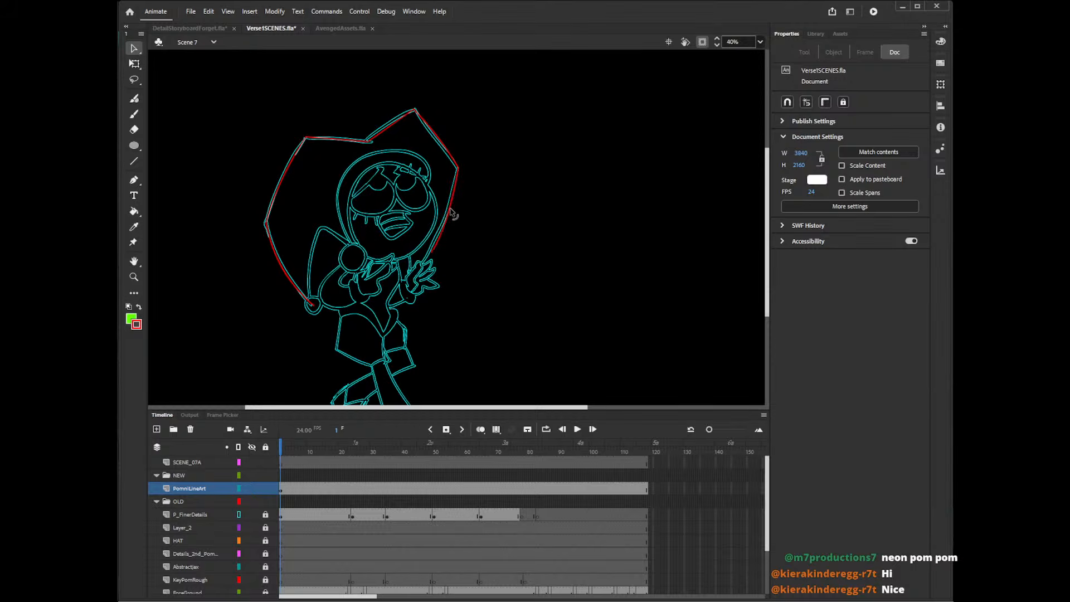
pyautogui.moveTo(432, 253); pyautogui.dragTo(417, 273)
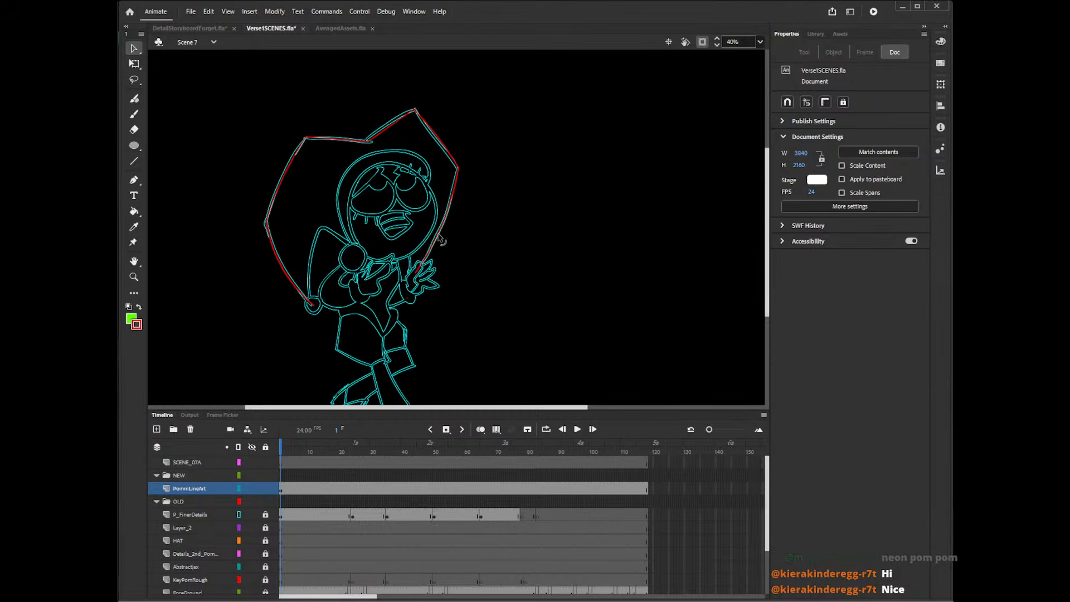
pyautogui.moveTo(441, 233); pyautogui.dragTo(437, 231)
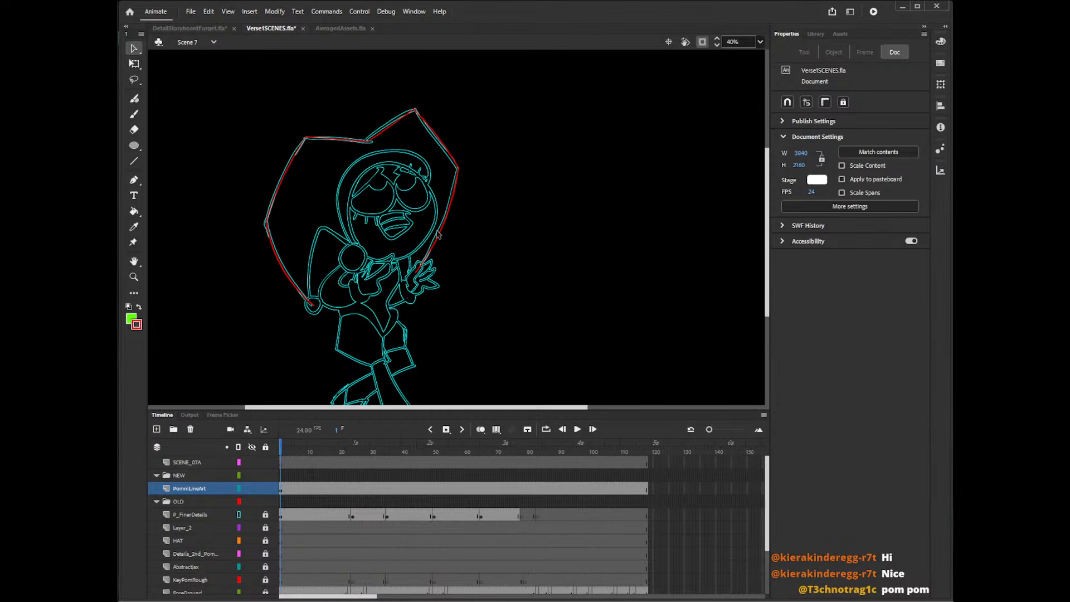
# Draw two red lines along the hat's folded lower-left point, and add a red circle without fill, about 483 px wide, over the head.
pyautogui.press('n')
pyautogui.moveTo(313, 301)
pyautogui.mouseDown()
pyautogui.moveTo(322, 213)
pyautogui.moveTo(374, 256)
pyautogui.moveTo(349, 259)
pyautogui.mouseUp()
pyautogui.press('o')
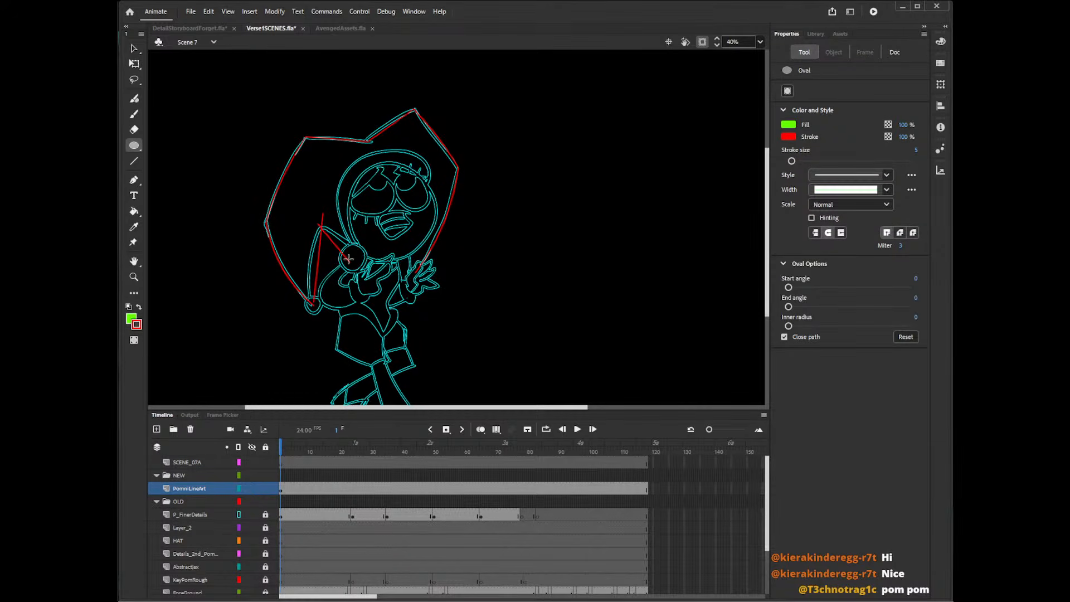
pyautogui.click(787, 131)
pyautogui.click(765, 137)
pyautogui.moveTo(499, 167)
pyautogui.mouseDown()
pyautogui.moveTo(597, 246)
pyautogui.moveTo(412, 244)
pyautogui.moveTo(441, 238)
pyautogui.moveTo(435, 222)
pyautogui.moveTo(443, 226)
pyautogui.mouseUp()
pyautogui.press('v')
pyautogui.click(597, 242)
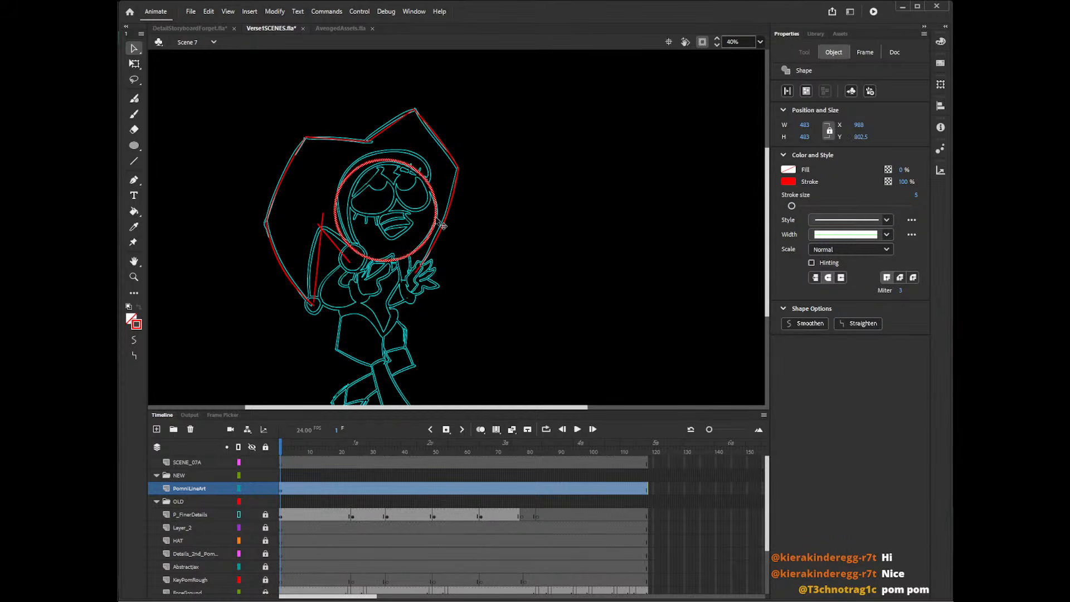
# Insert a blank keyframe at frame 24 of PomniLineArt, paste the head circle there, and move it onto the character's face.
pyautogui.click(353, 502)
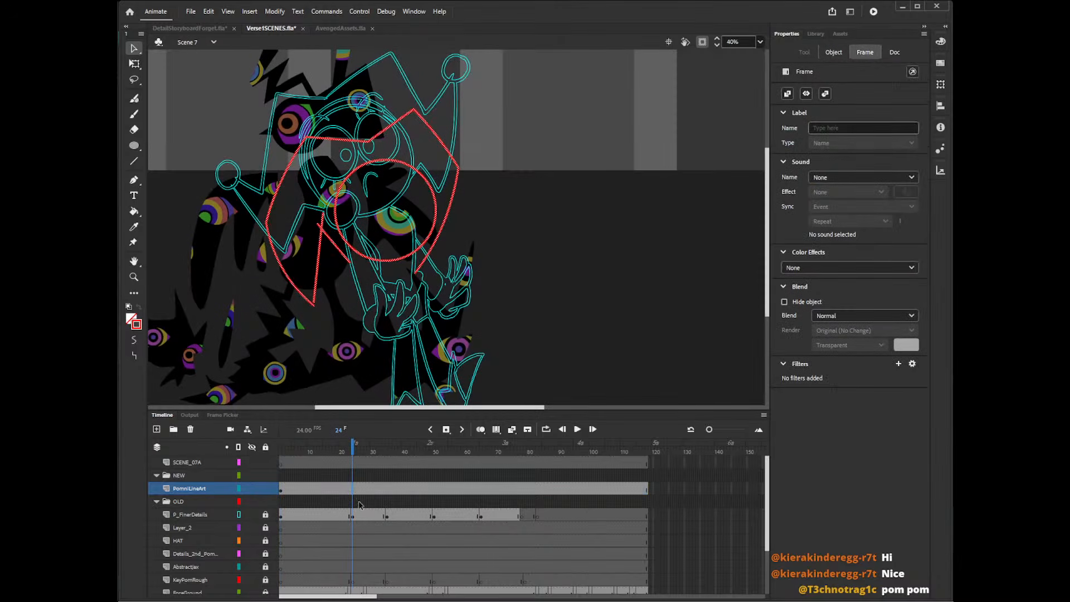
pyautogui.press('F7')
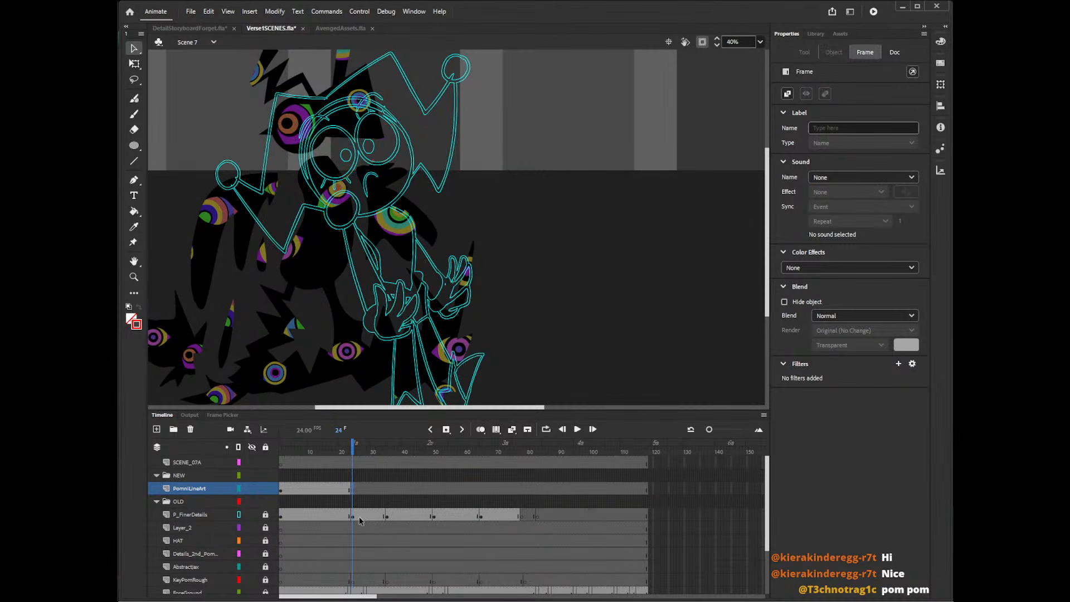
pyautogui.hotkey('ctrl', 'v')
pyautogui.moveTo(493, 270); pyautogui.dragTo(393, 189)
pyautogui.doubleClick(505, 262)
pyautogui.moveTo(505, 261); pyautogui.dragTo(402, 192)
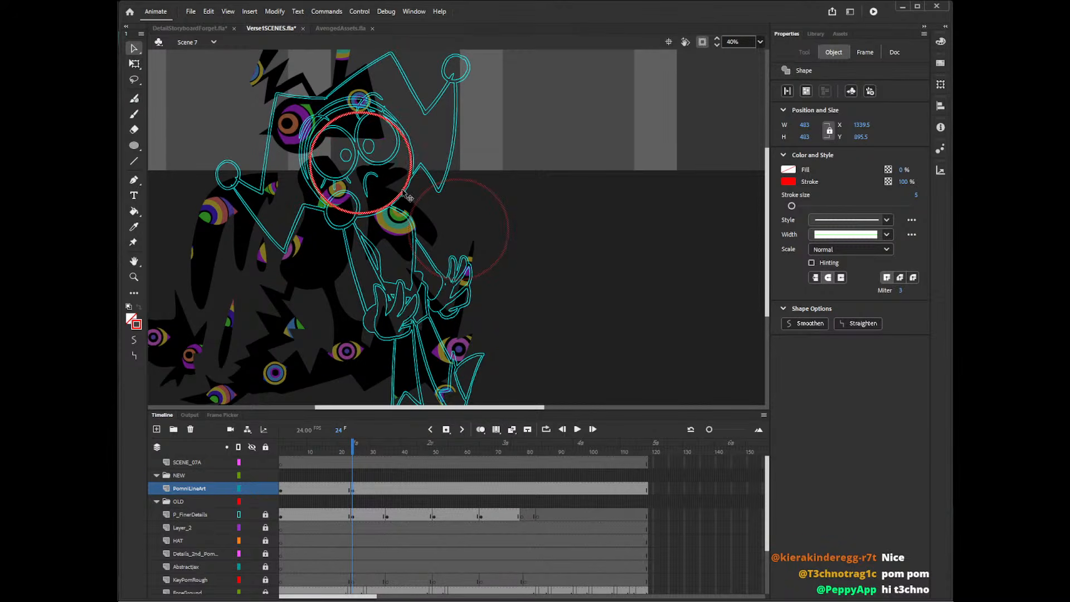
pyautogui.moveTo(408, 199); pyautogui.dragTo(408, 199)
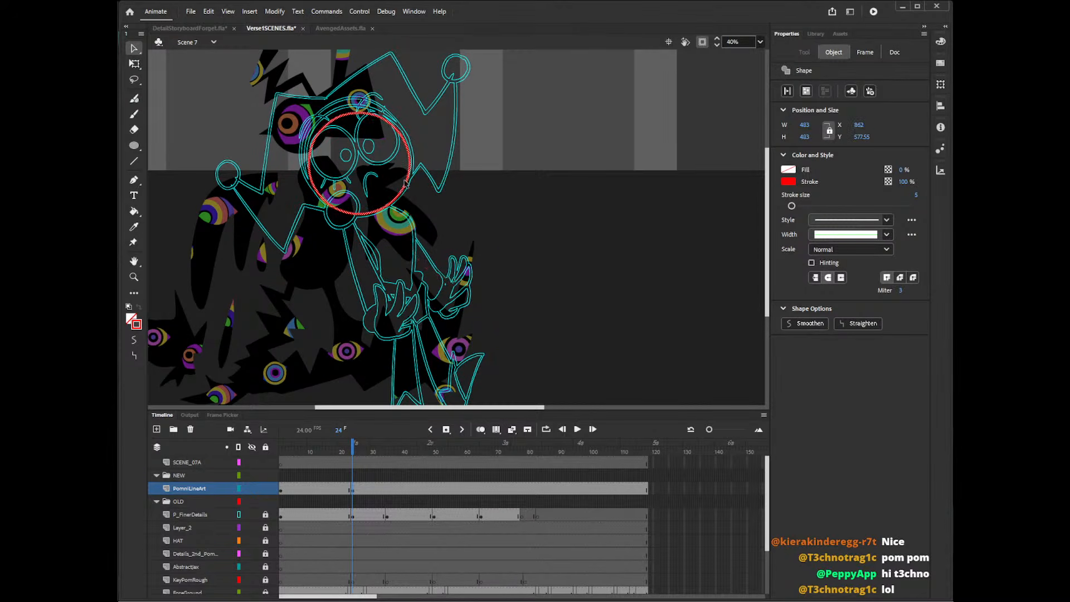
# Scale the head circle at frame 24 up to about 503 px to fit the rough head.
pyautogui.press('q')
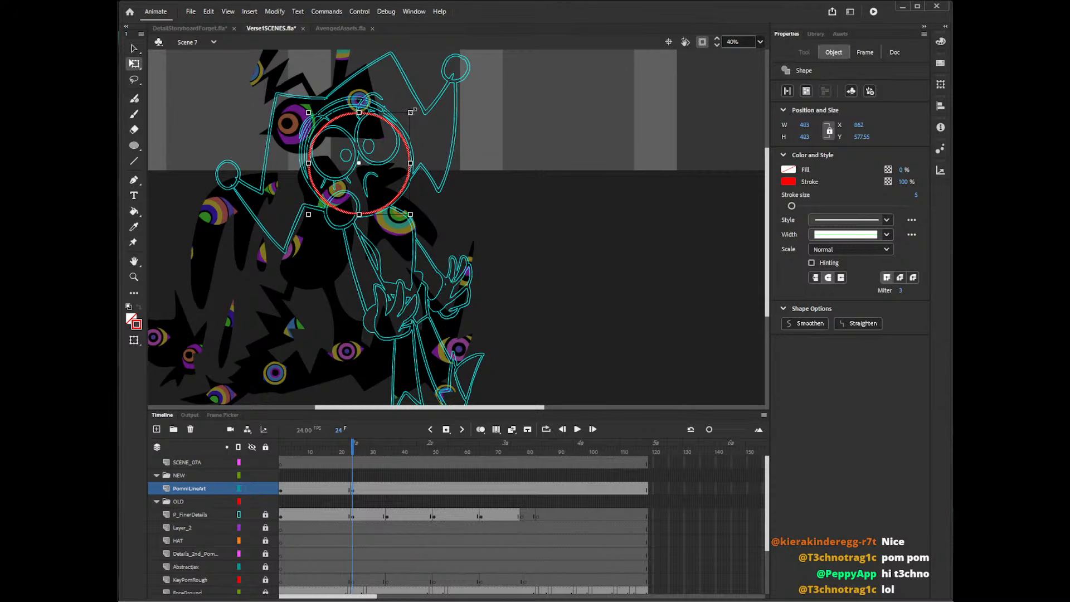
pyautogui.moveTo(413, 110); pyautogui.dragTo(415, 108)
pyautogui.moveTo(407, 185); pyautogui.dragTo(404, 187)
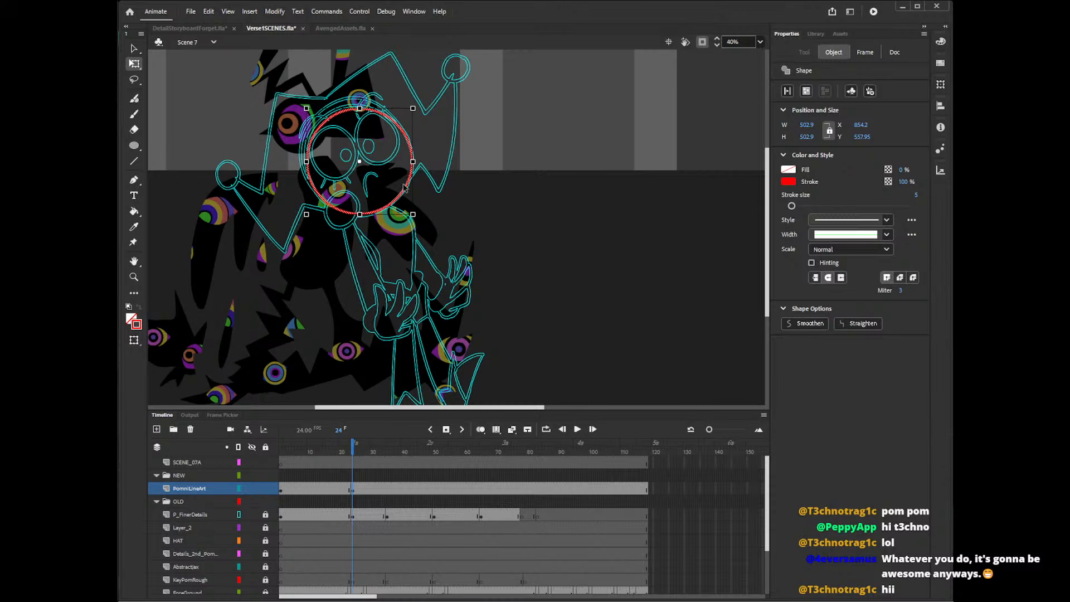
# Insert a blank keyframe at frame 35 of PomniLineArt and place a copy of the head circle over the head position.
pyautogui.click(388, 489)
pyautogui.press('F7')
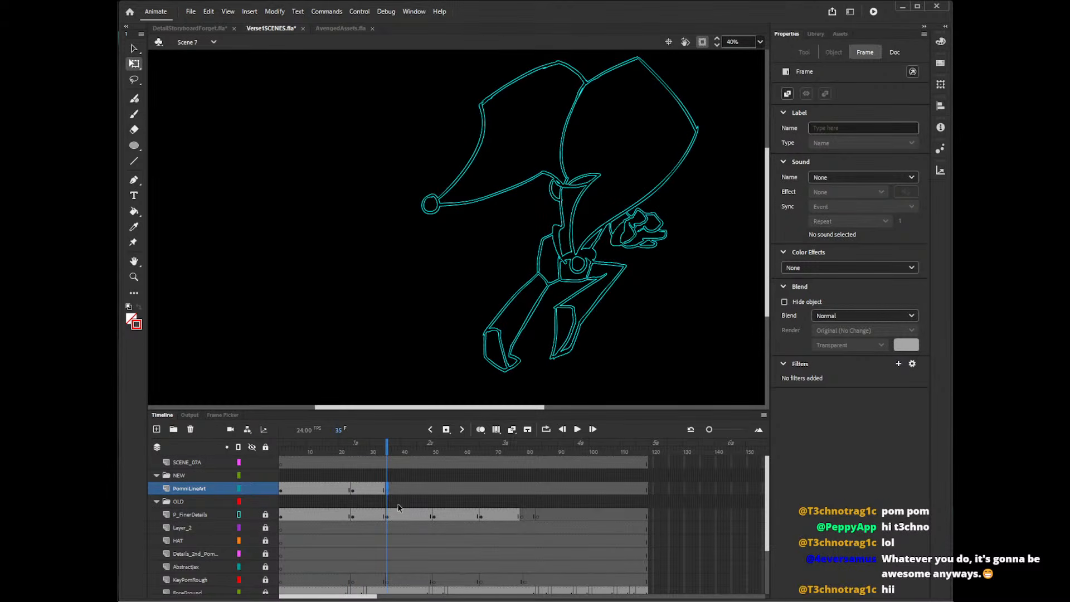
pyautogui.hotkey('ctrl', 'z')
pyautogui.moveTo(499, 272); pyautogui.dragTo(629, 182)
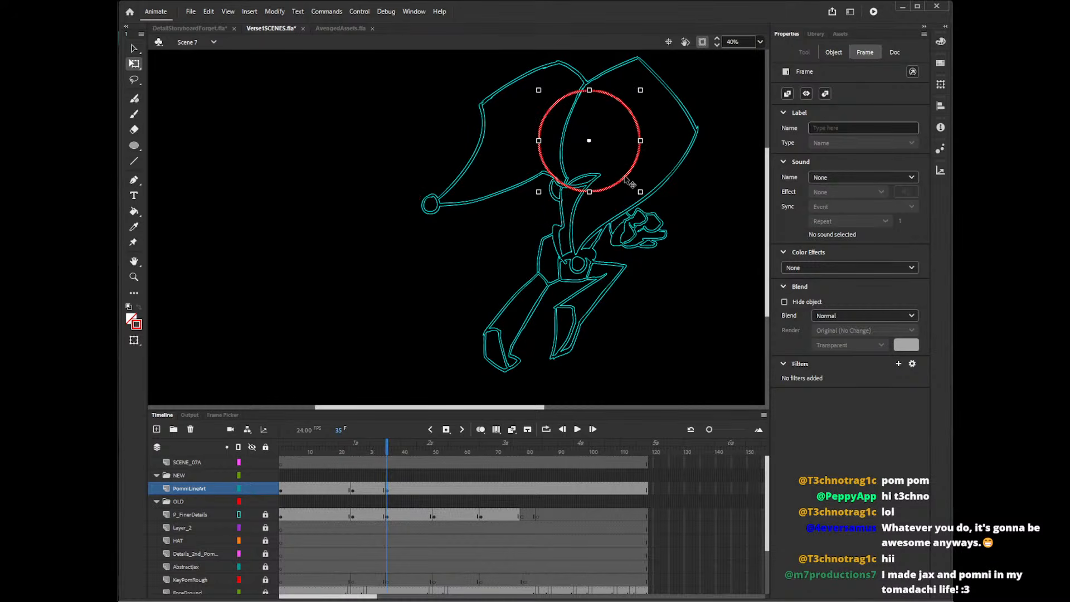
# Insert a blank keyframe at frame 50 of PomniLineArt, paste the head circle, and line it up with the edge of the face.
pyautogui.click(437, 505)
pyautogui.press('F7')
pyautogui.hotkey('ctrl', 'v')
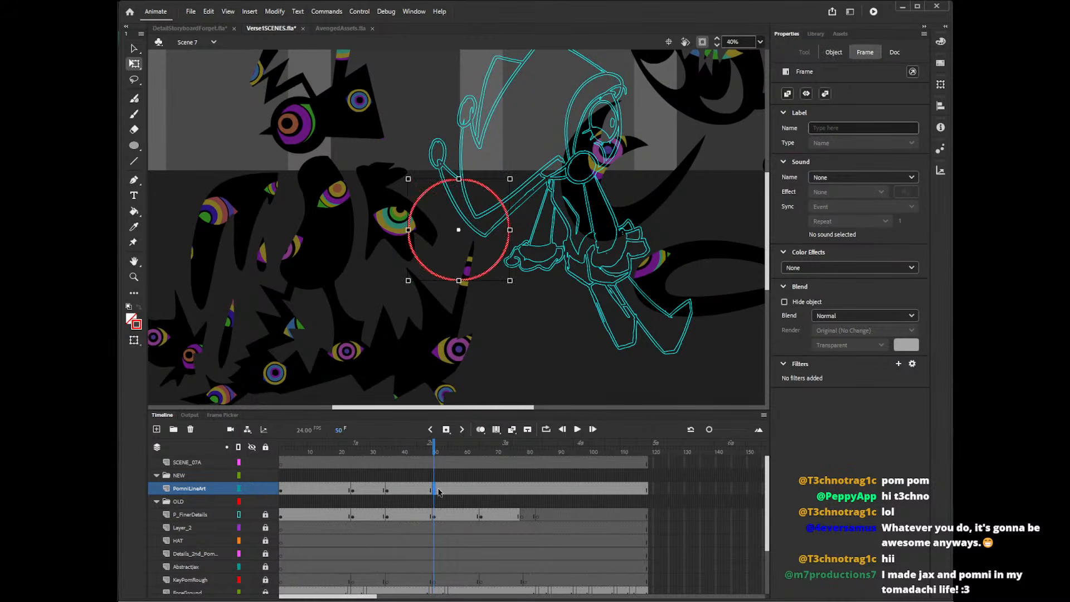
pyautogui.moveTo(497, 261); pyautogui.dragTo(607, 162)
pyautogui.press('Down')
pyautogui.press('Down')
pyautogui.press('Down')
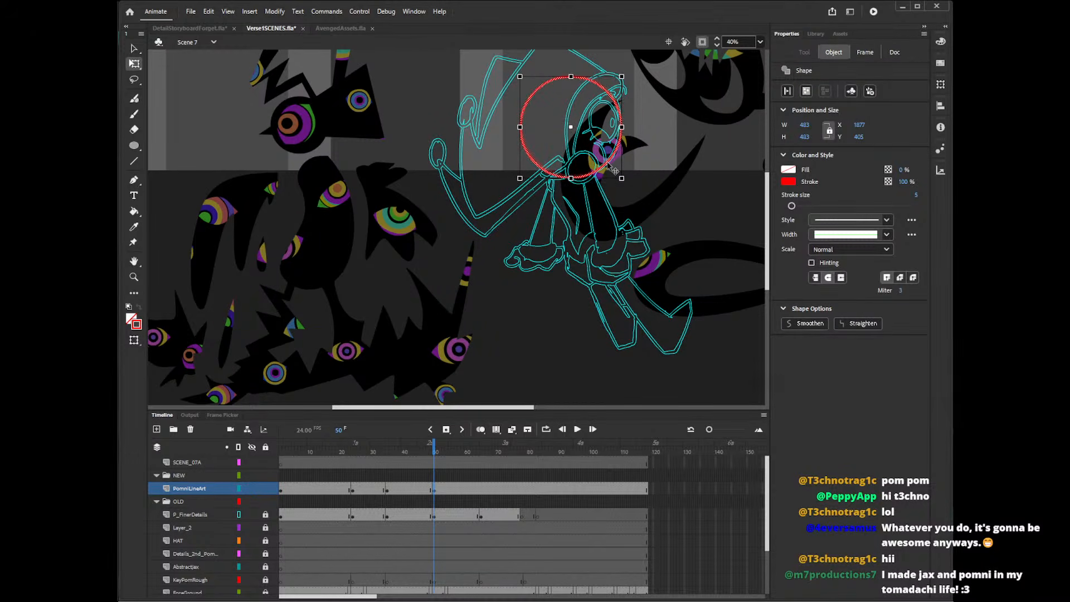
pyautogui.moveTo(620, 163); pyautogui.dragTo(622, 159)
# Insert a blank keyframe at frame 65 of PomniLineArt, paste the head circle, and position it over the running character's face.
pyautogui.click(481, 489)
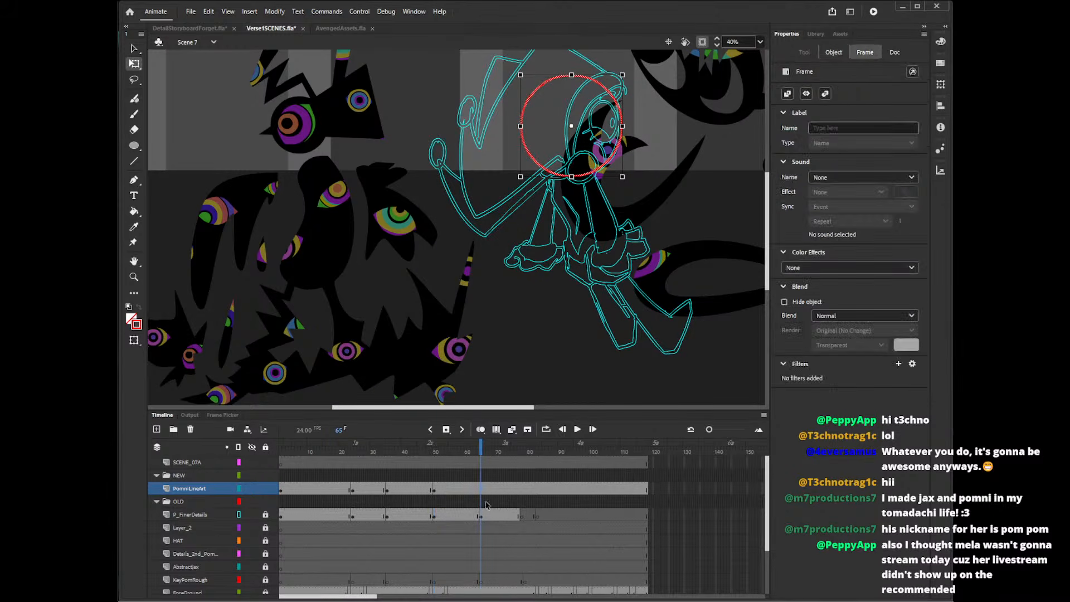
pyautogui.press('F7')
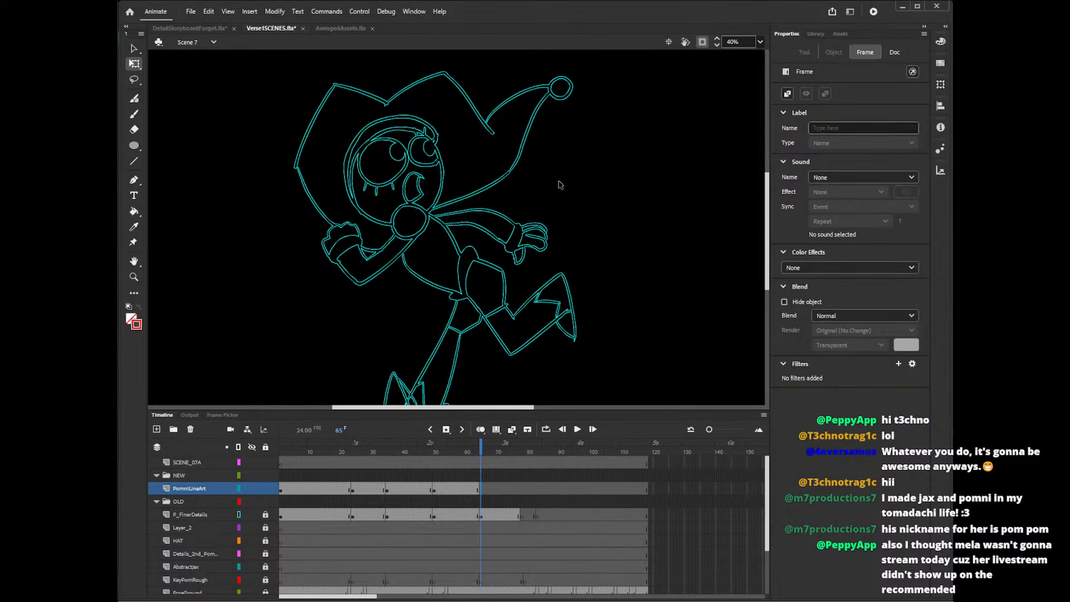
pyautogui.hotkey('ctrl', 'shift', 'v')
pyautogui.moveTo(501, 265); pyautogui.dragTo(443, 216)
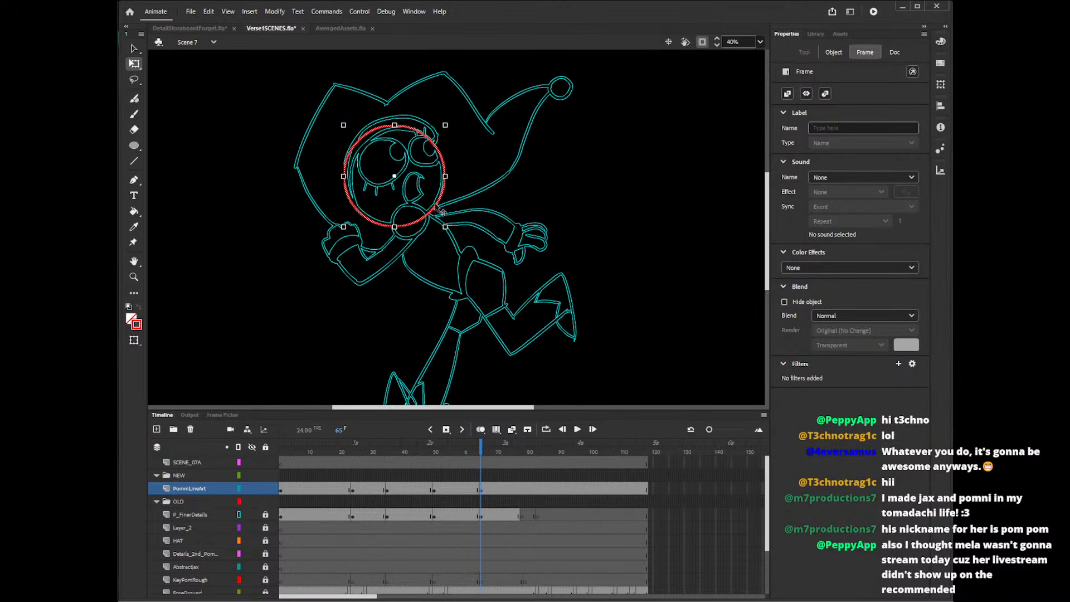
# Enlarge the head circle in the first PomniLineArt drawing to about 493 px.
pyautogui.click(341, 490)
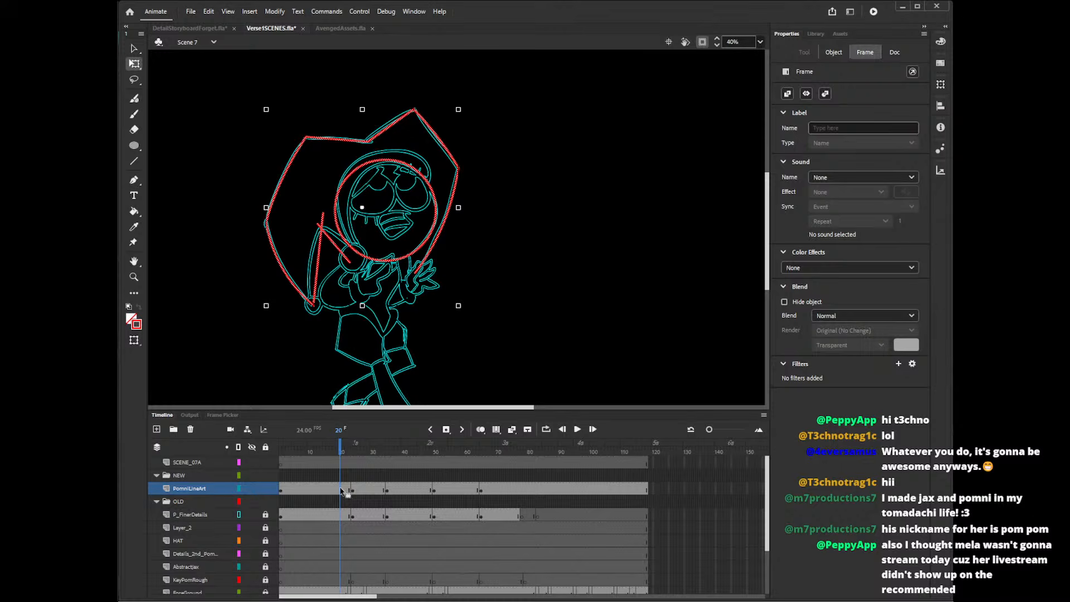
pyautogui.click(475, 226)
pyautogui.click(419, 248)
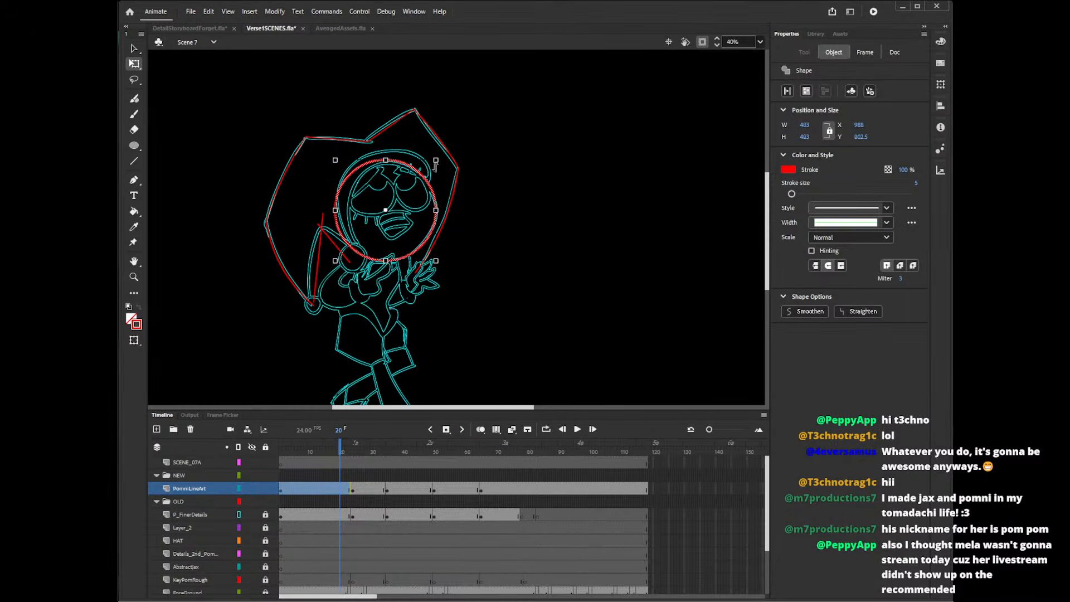
pyautogui.moveTo(436, 160); pyautogui.dragTo(438, 159)
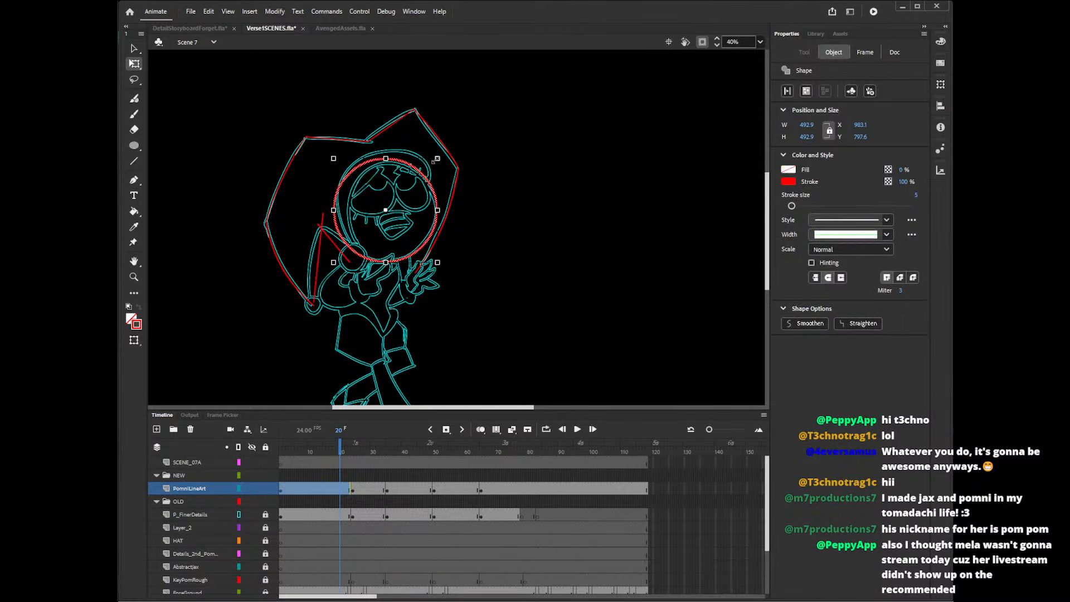
# Replace the head circle in the first drawing with a copy of the larger circle from frame 24, placed over the face.
pyautogui.click(359, 490)
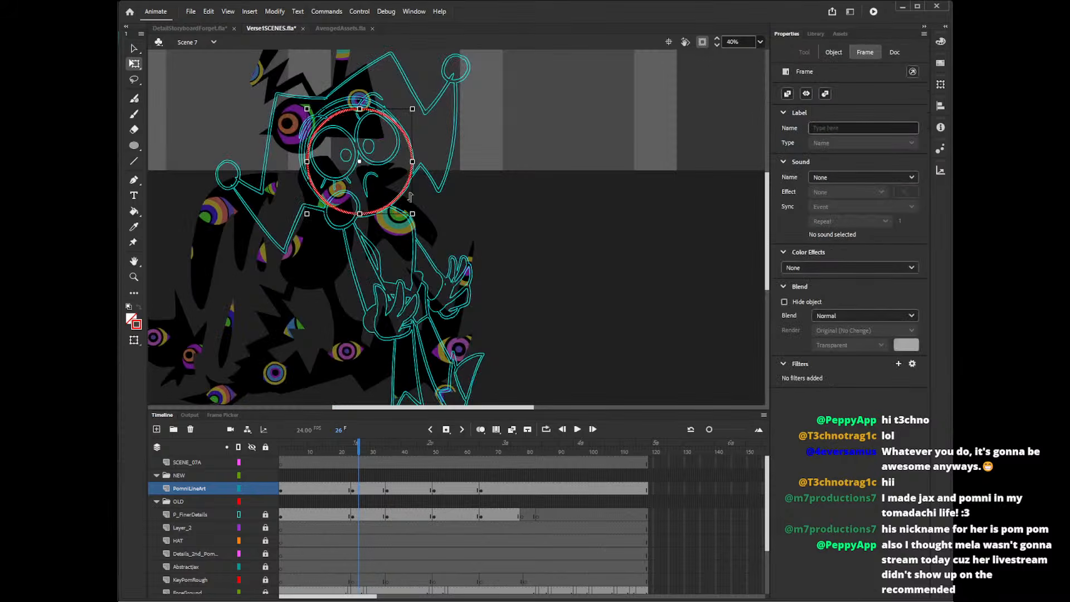
pyautogui.click(338, 486)
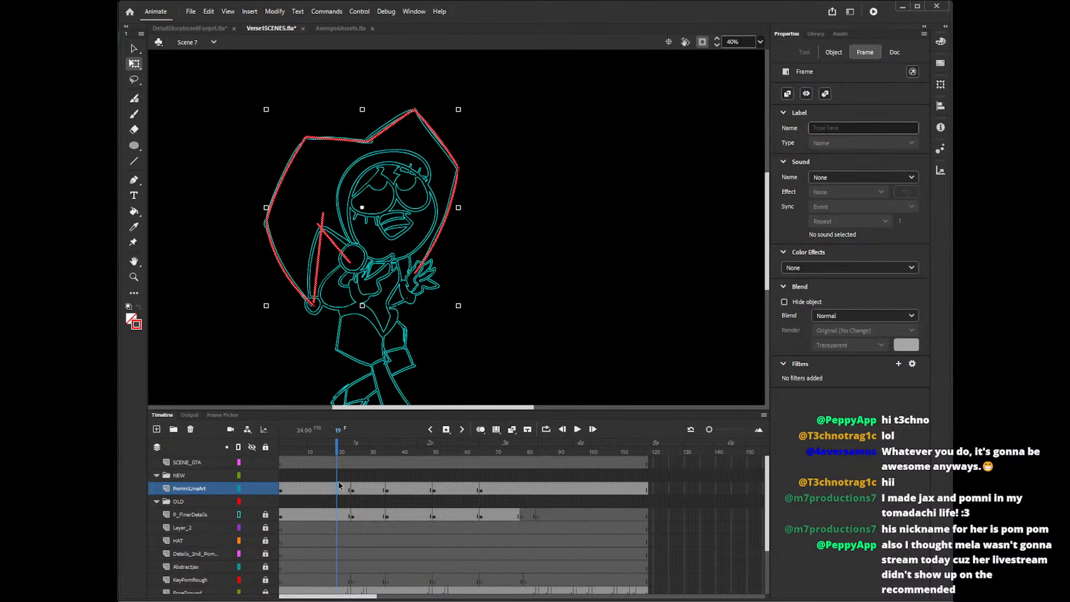
pyautogui.hotkey('ctrl', 'v')
pyautogui.moveTo(504, 264); pyautogui.dragTo(428, 245)
pyautogui.click(504, 248)
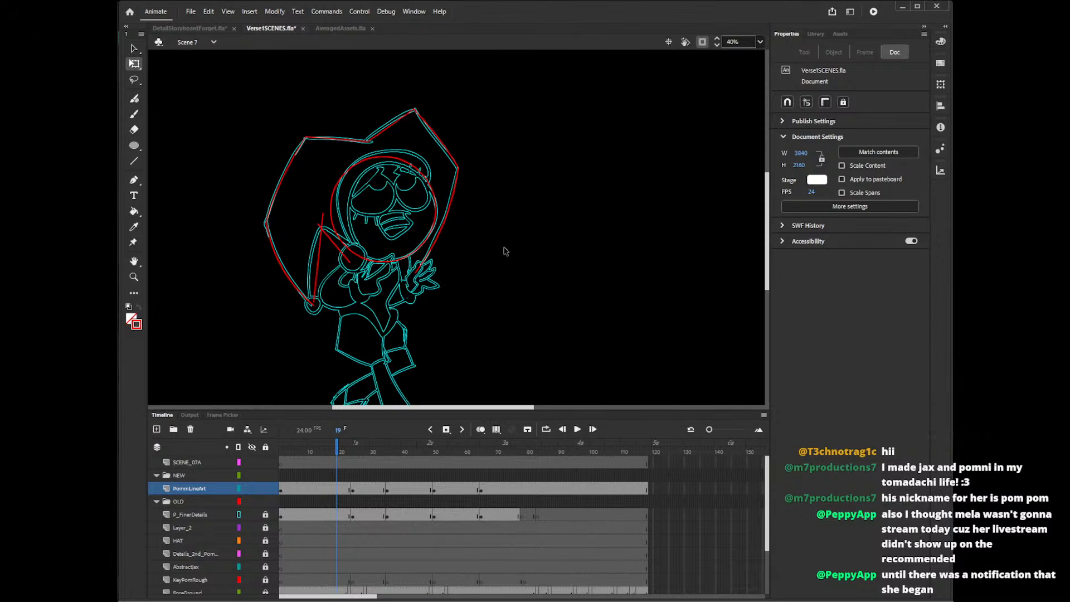
# Switch to the AvengedAssets.fla document and look over its character artwork.
pyautogui.click(346, 29)
pyautogui.scroll(-5, 446, 263)
pyautogui.scroll(4, 454, 274)
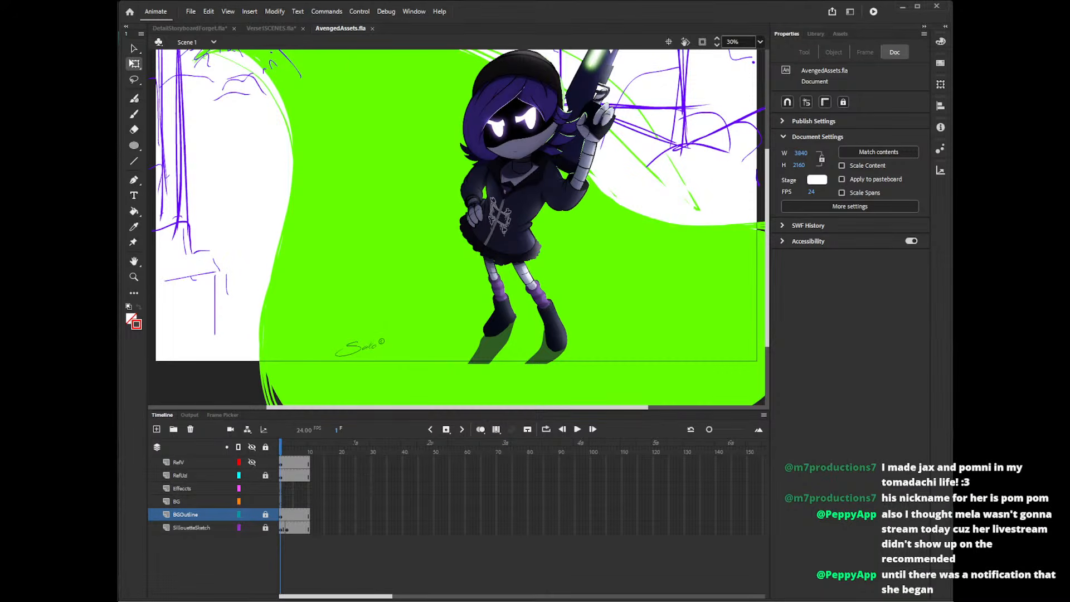
pyautogui.moveTo(0, 267); pyautogui.dragTo(118, 179)
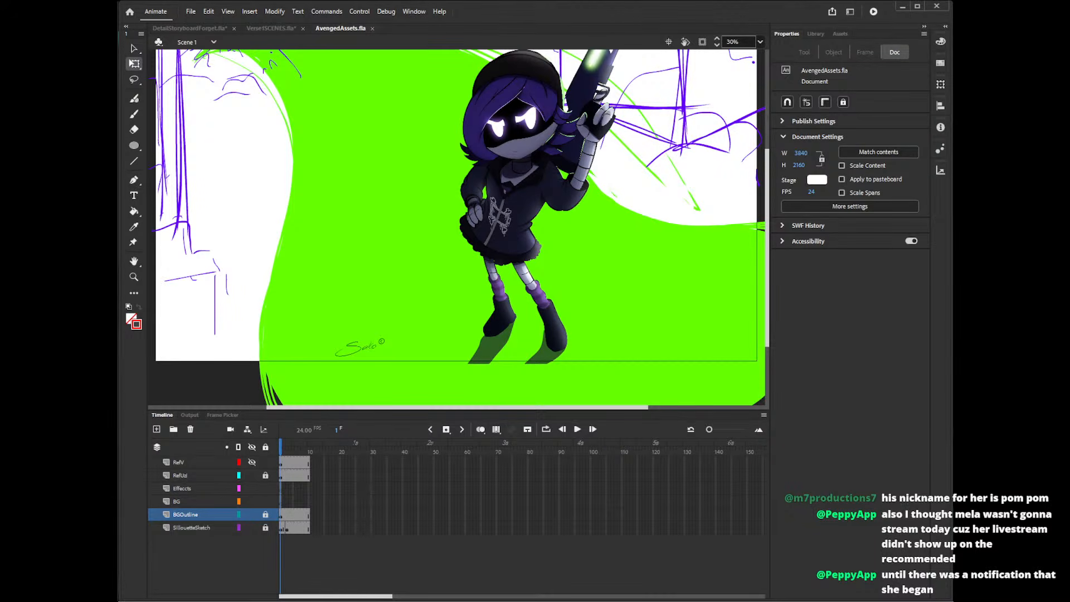
# Switch back to the Verse1SCENES.fla document and save it.
pyautogui.click(286, 28)
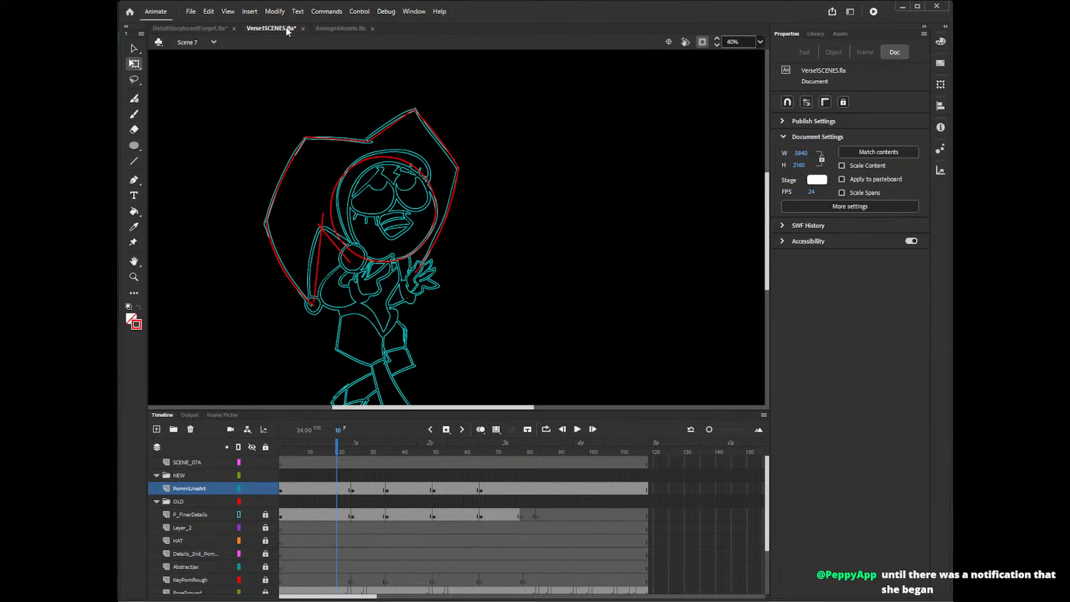
pyautogui.hotkey('ctrl', 's')
pyautogui.moveTo(768, 261); pyautogui.dragTo(772, 254)
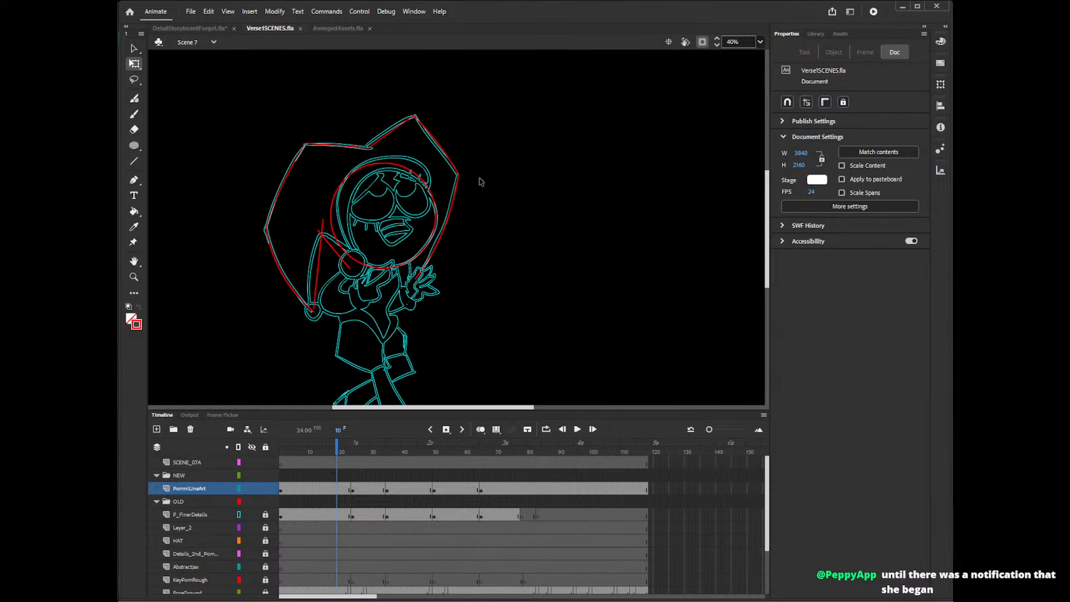
# Trace the inner hood edge around the face with the Pencil, from the forehead under the hat brim down to the chin, in the first drawing.
pyautogui.press('y')
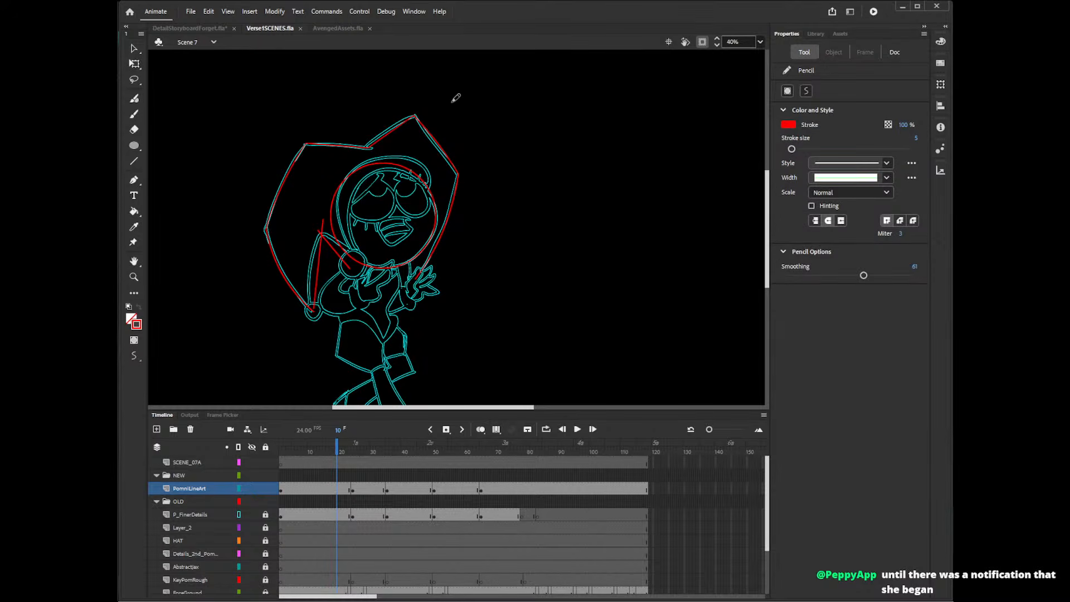
pyautogui.moveTo(417, 169)
pyautogui.mouseDown()
pyautogui.moveTo(384, 170)
pyautogui.moveTo(376, 272)
pyautogui.mouseUp()
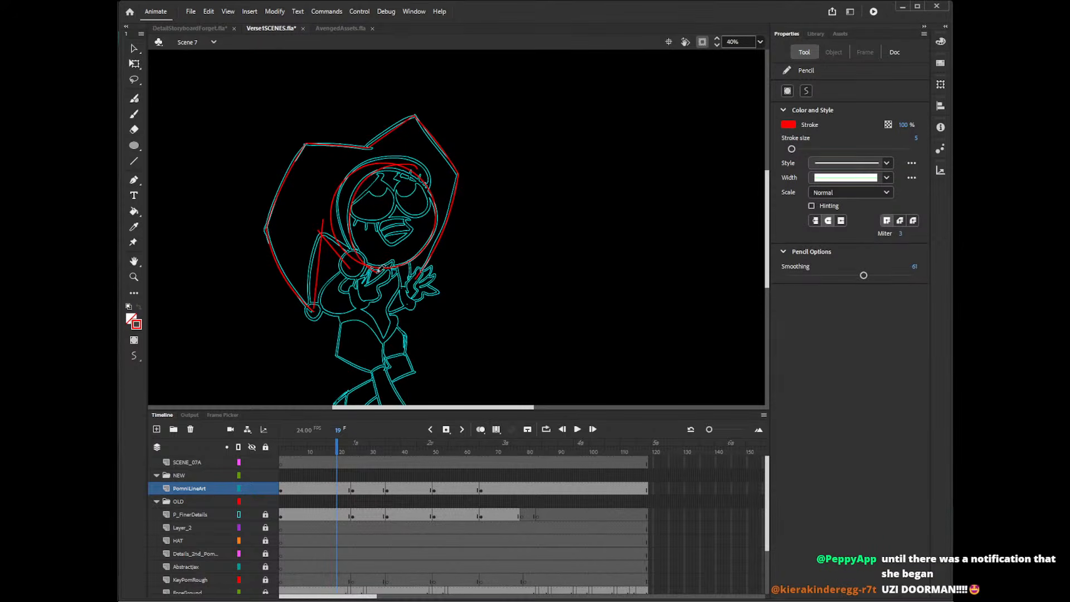
pyautogui.hotkey('ctrl', 'z')
pyautogui.moveTo(422, 175)
pyautogui.mouseDown()
pyautogui.moveTo(352, 234)
pyautogui.moveTo(374, 276)
pyautogui.mouseUp()
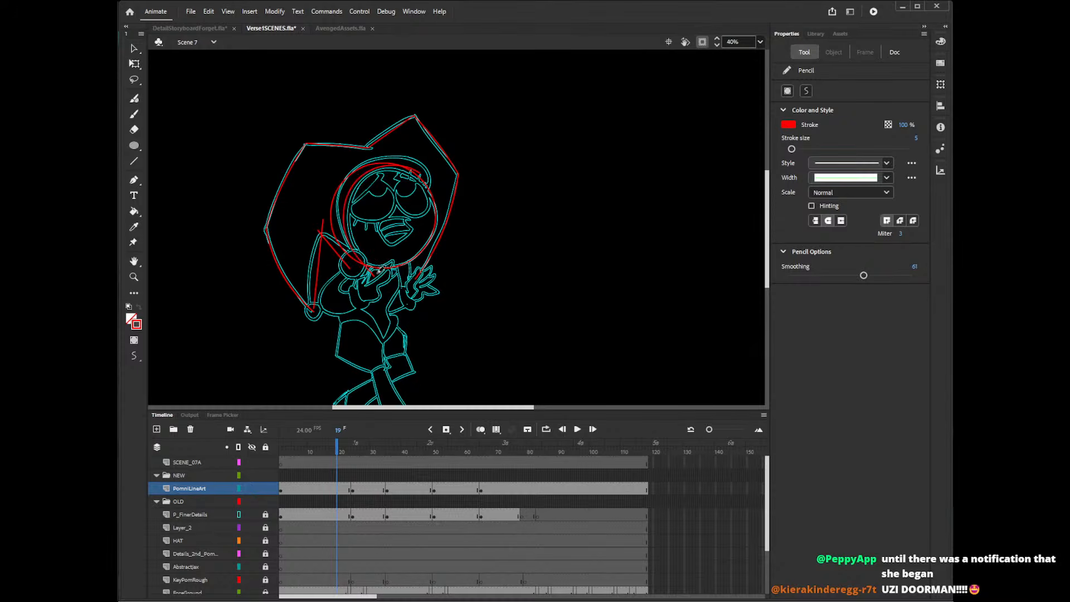
pyautogui.hotkey('ctrl', 'z')
pyautogui.moveTo(423, 176)
pyautogui.mouseDown()
pyautogui.moveTo(375, 166)
pyautogui.moveTo(367, 256)
pyautogui.moveTo(385, 272)
pyautogui.mouseUp()
pyautogui.hotkey('ctrl', 'z')
pyautogui.moveTo(415, 169)
pyautogui.mouseDown()
pyautogui.moveTo(356, 256)
pyautogui.moveTo(393, 267)
pyautogui.mouseUp()
pyautogui.hotkey('ctrl', 'z')
pyautogui.moveTo(424, 177); pyautogui.dragTo(385, 275)
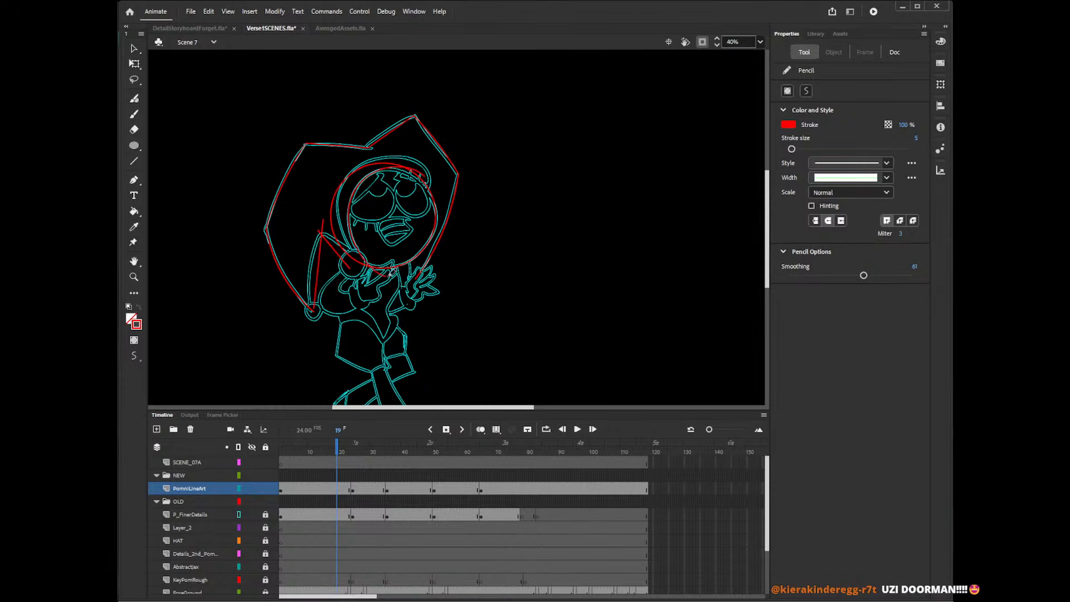
pyautogui.hotkey('ctrl', 'z')
pyautogui.moveTo(428, 180)
pyautogui.mouseDown()
pyautogui.moveTo(354, 196)
pyautogui.moveTo(381, 271)
pyautogui.mouseUp()
# Draw a circle about 135 px wide and fit it over the round collar ball below the face in the first drawing.
pyautogui.press('o')
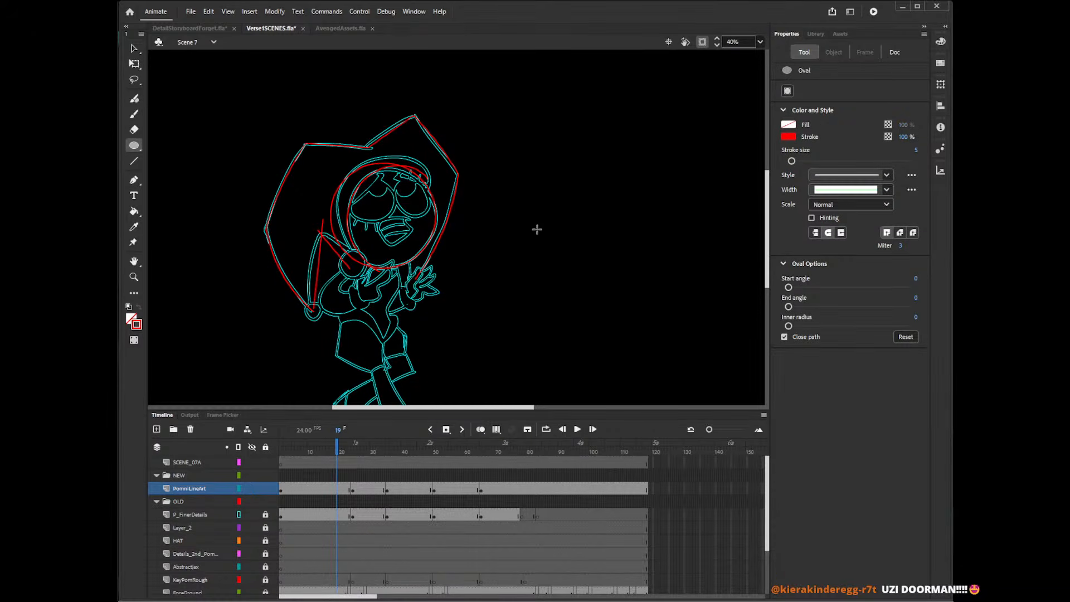
pyautogui.moveTo(480, 234); pyautogui.dragTo(508, 263)
pyautogui.press('v')
pyautogui.click(505, 259)
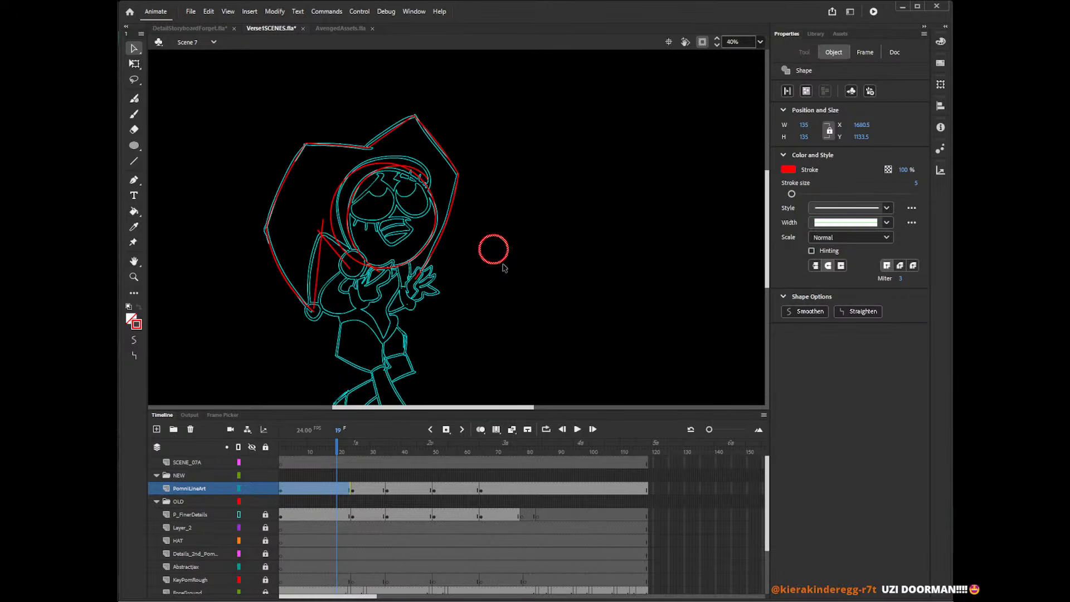
pyautogui.moveTo(505, 268); pyautogui.dragTo(369, 281)
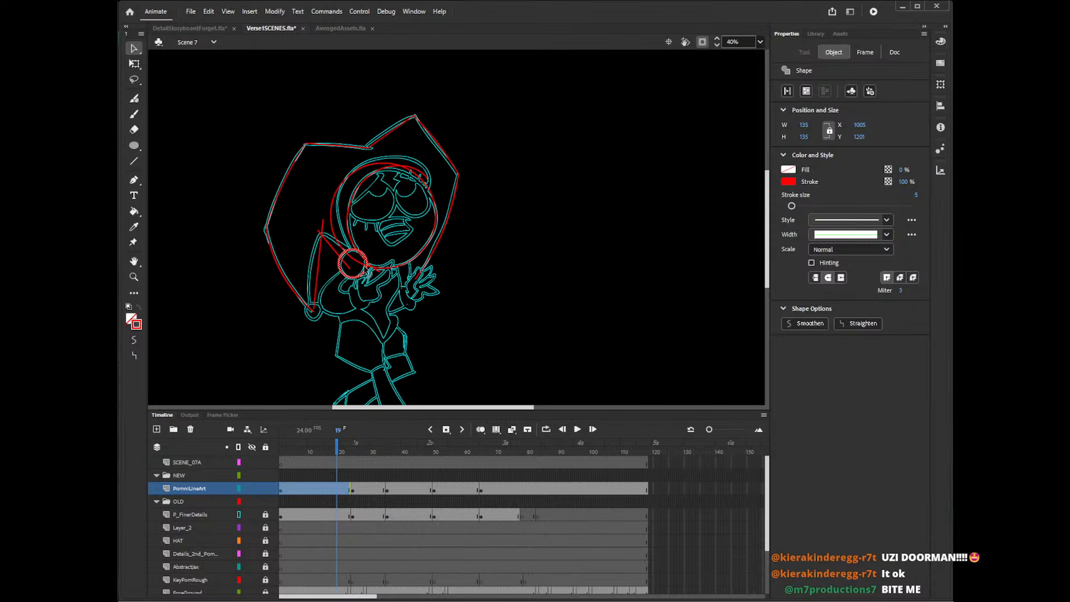
pyautogui.scroll(-3, 765, 223)
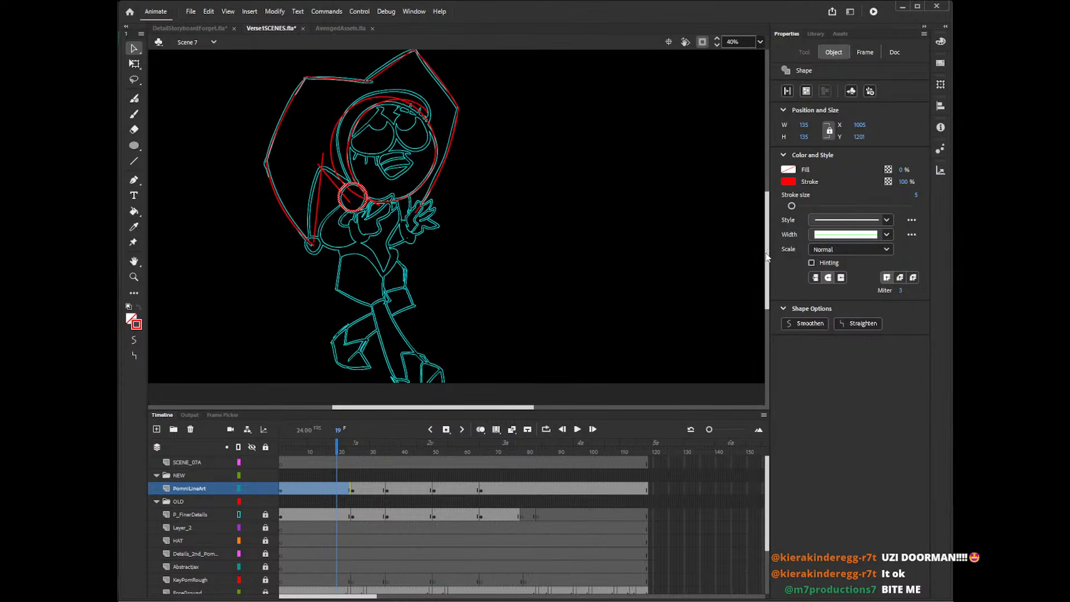
pyautogui.press('q')
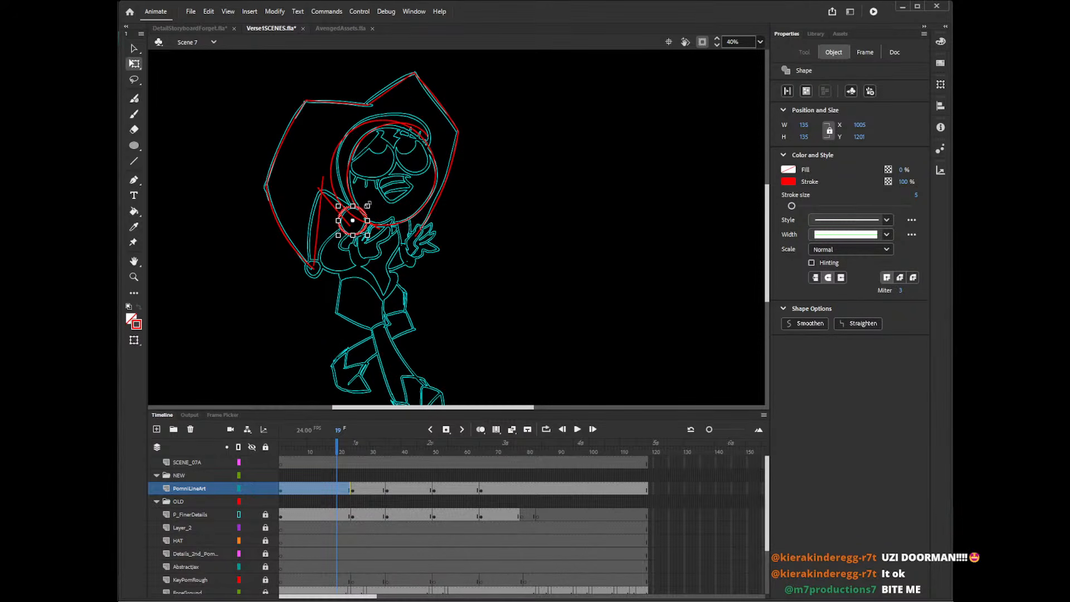
pyautogui.moveTo(367, 205); pyautogui.dragTo(367, 230)
# Paste the small circle into the PomniLineArt drawing at frame 24 and place it over the collar ball.
pyautogui.click(355, 490)
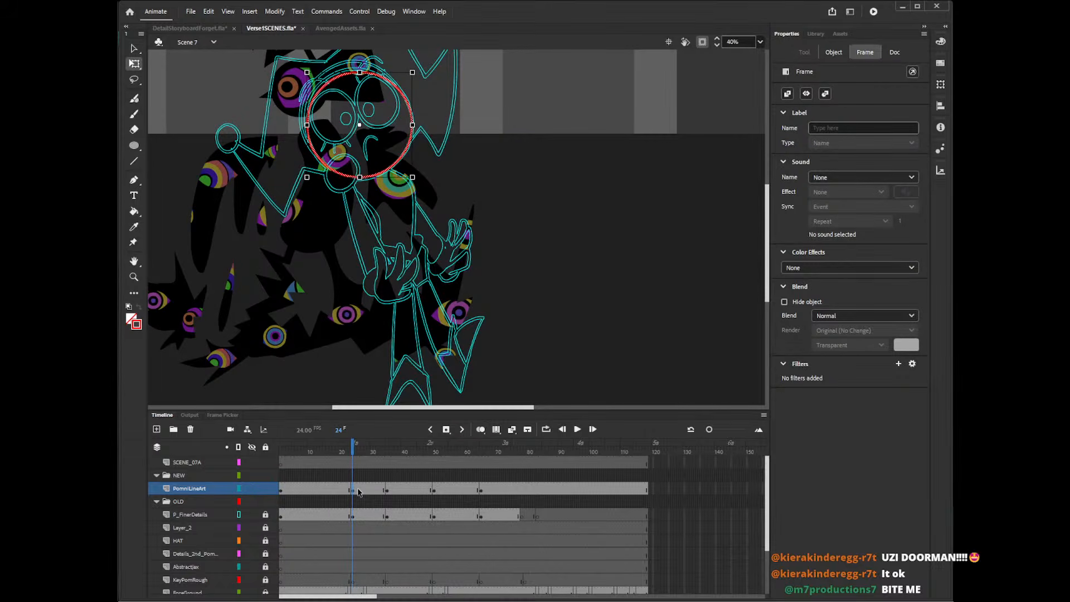
pyautogui.hotkey('ctrl', 'v')
pyautogui.moveTo(474, 246); pyautogui.dragTo(358, 191)
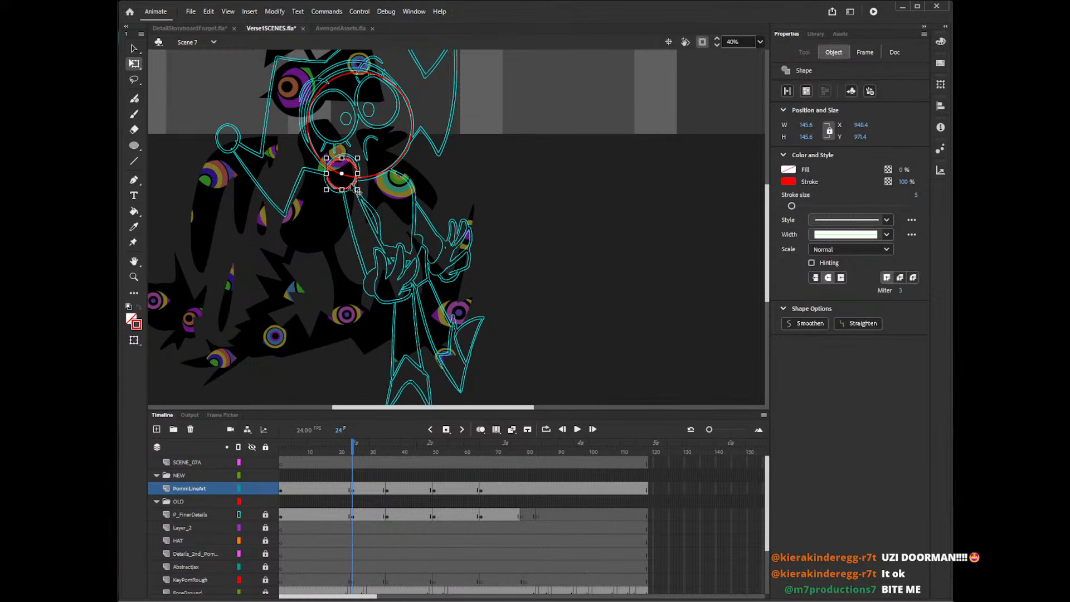
# Paste the small circle into the PomniLineArt drawings covering frames 61 and 45, placing it at the character's neck in each.
pyautogui.click(402, 489)
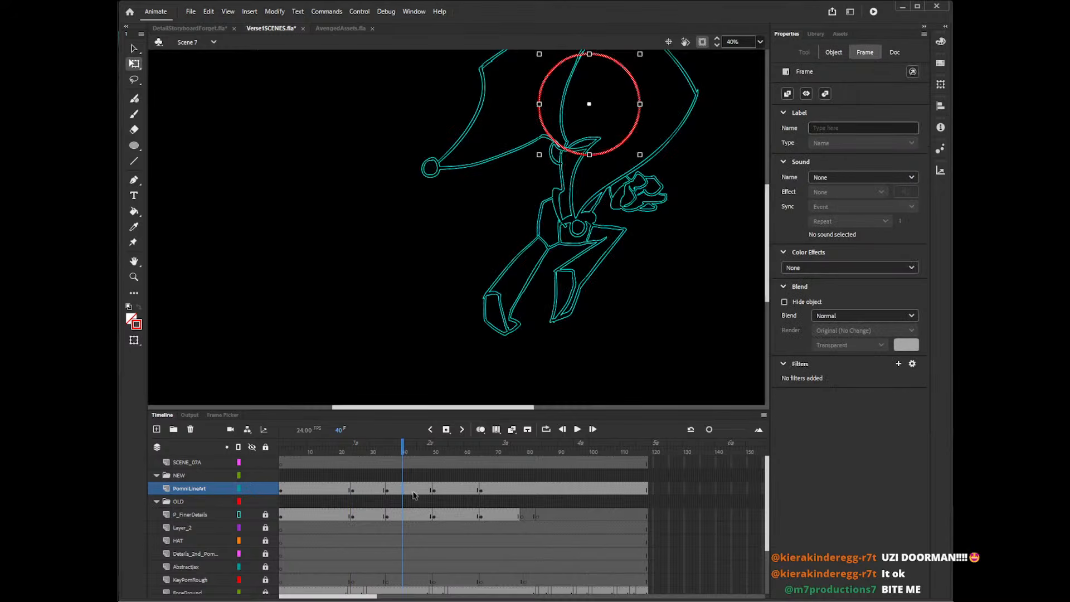
pyautogui.click(470, 490)
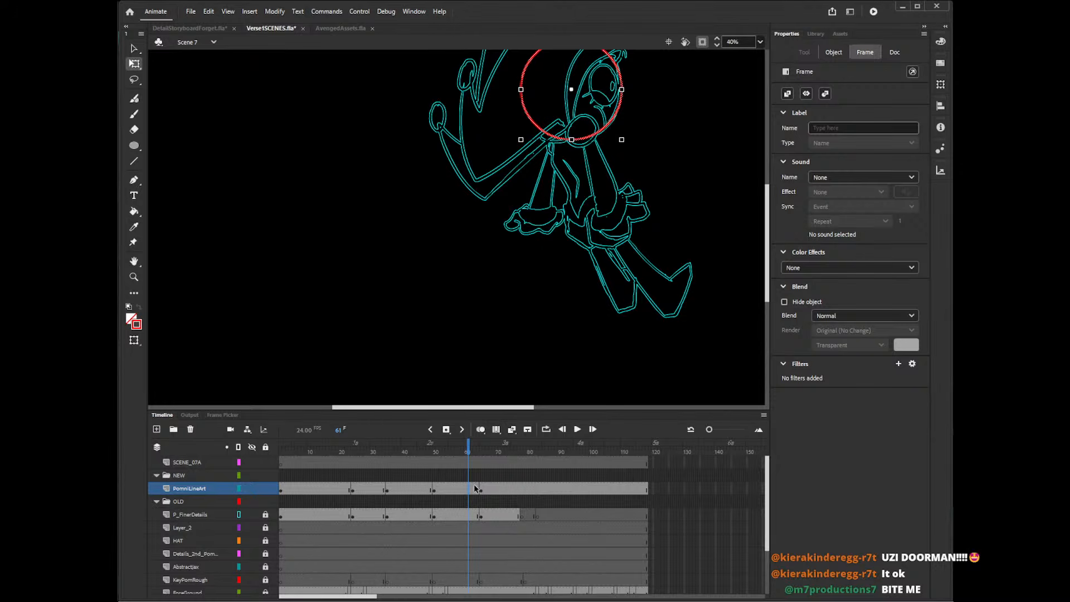
pyautogui.hotkey('ctrl', 'v')
pyautogui.moveTo(472, 236); pyautogui.dragTo(595, 140)
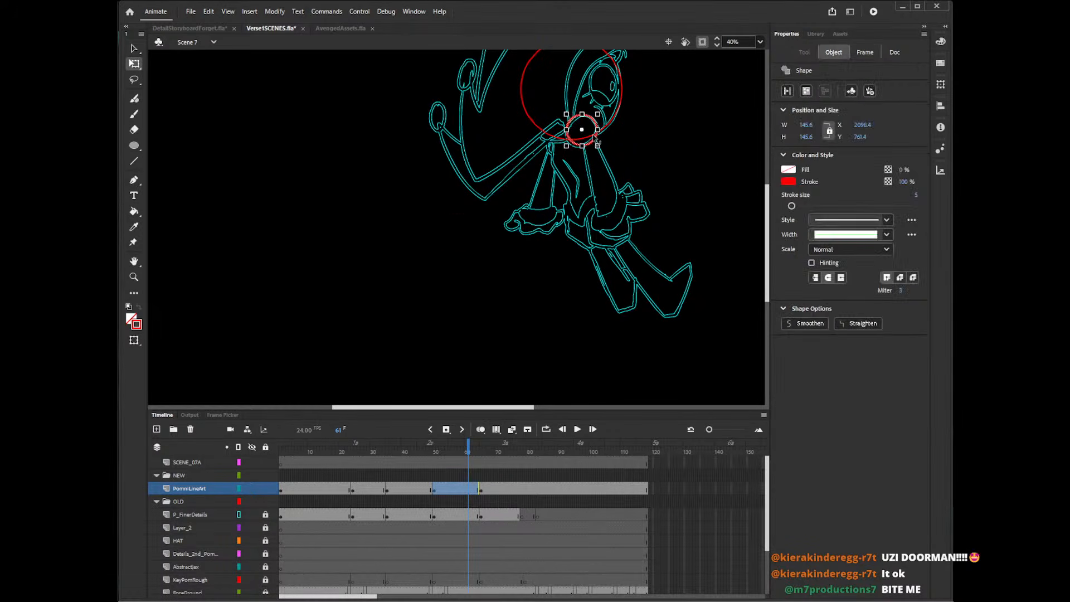
pyautogui.click(419, 497)
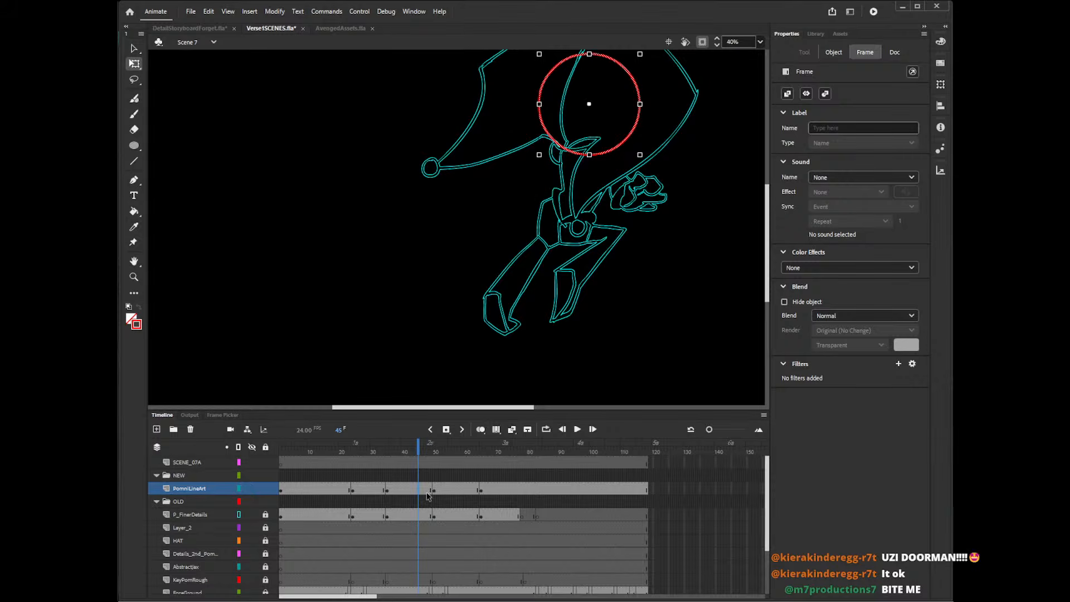
pyautogui.hotkey('ctrl', 'v')
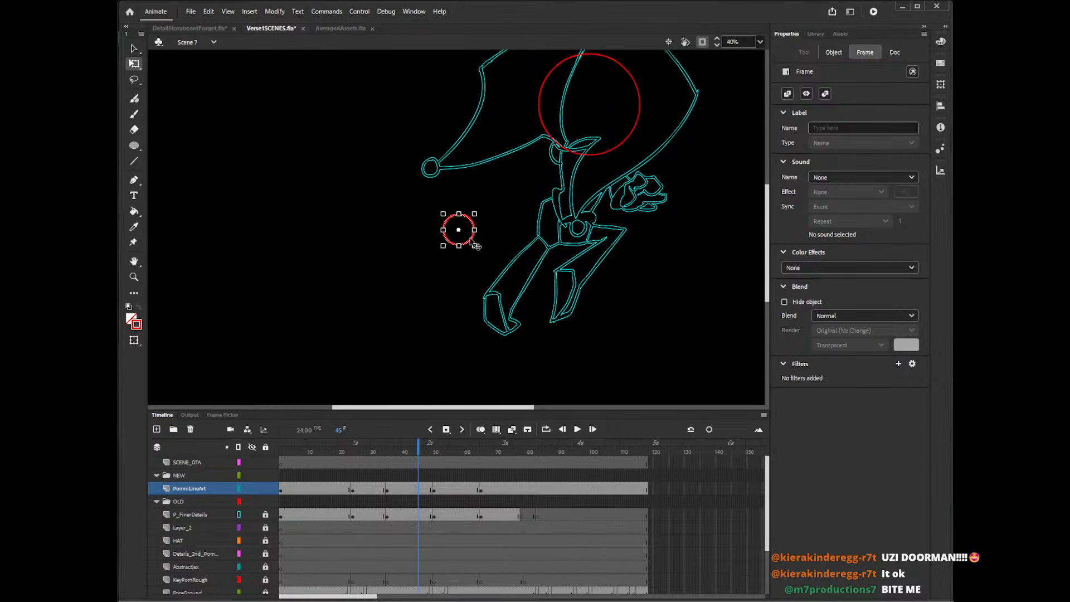
pyautogui.moveTo(475, 244); pyautogui.dragTo(584, 167)
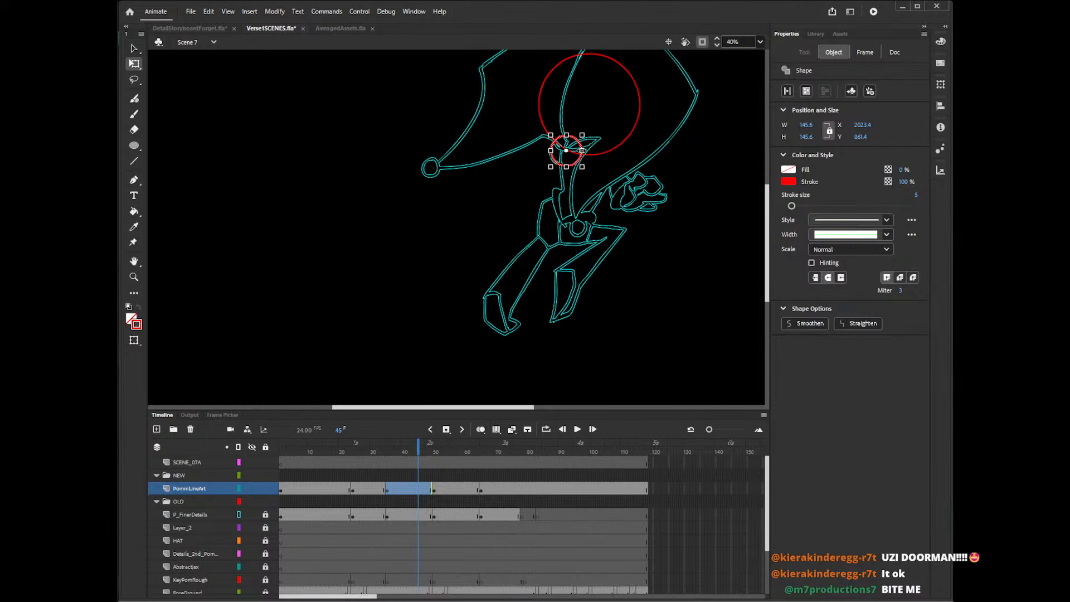
# Replace the small circle in the frame 24 drawing with a fresh copy, reshaped to about 153.6 by 170.6 px to fit the collar ball.
pyautogui.click(378, 490)
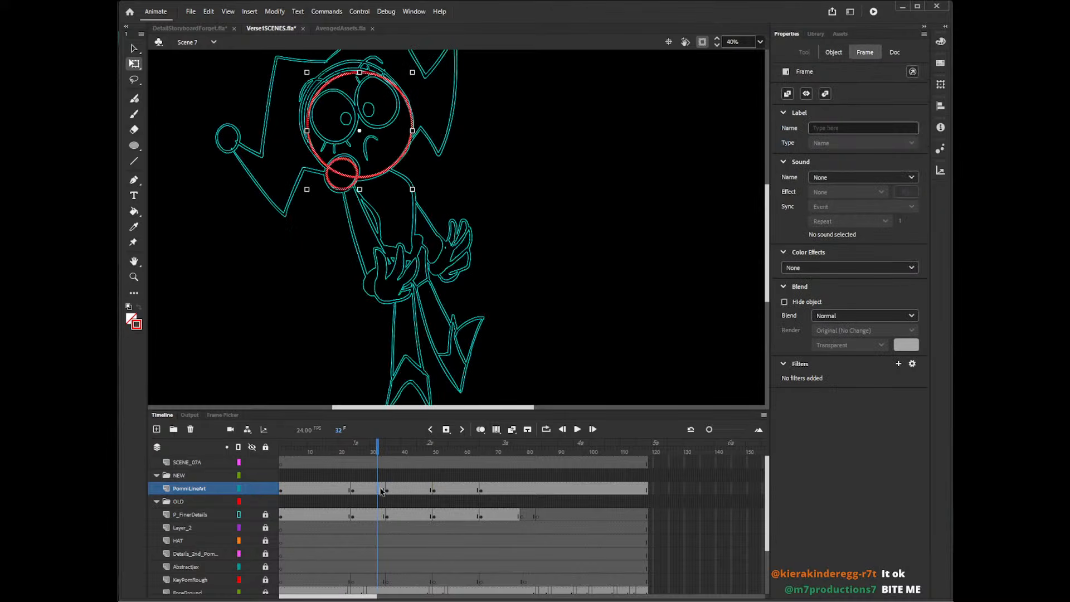
pyautogui.click(357, 197)
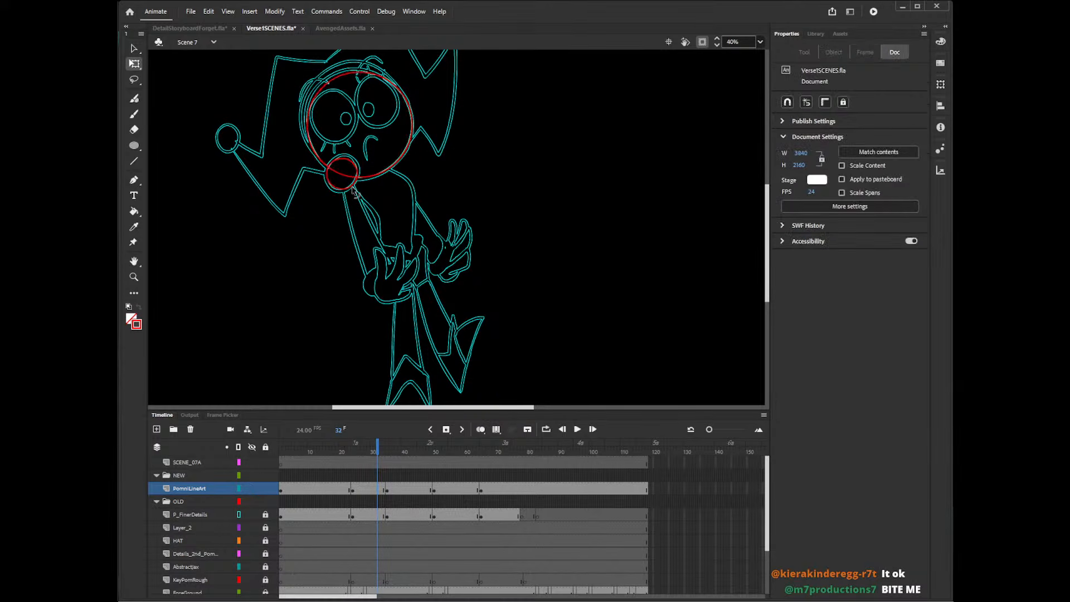
pyautogui.click(353, 184)
pyautogui.press('Delete')
pyautogui.click(353, 169)
pyautogui.press('Delete')
pyautogui.hotkey('ctrl', 'v')
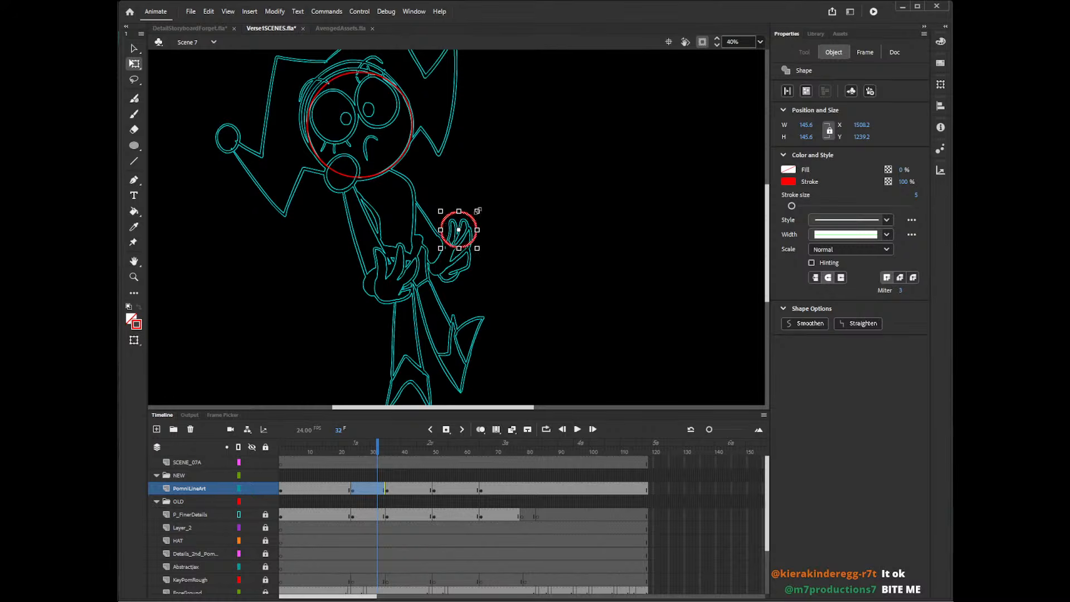
pyautogui.moveTo(478, 211); pyautogui.dragTo(367, 156)
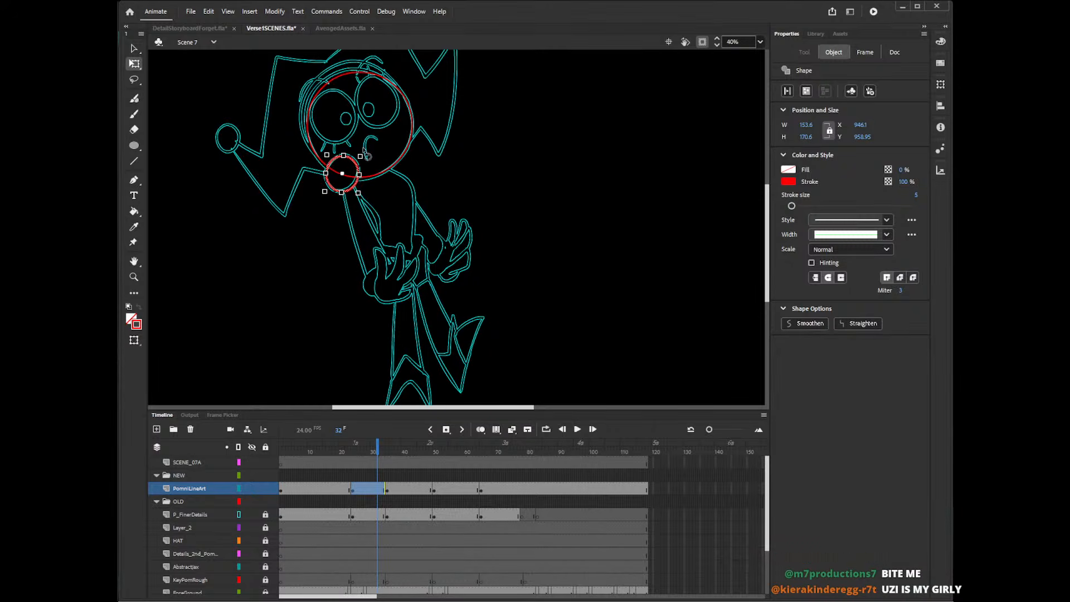
# Add a second copy of the small circle to the drawing covering frame 60, over the collar beside the first small circle.
pyautogui.click(405, 475)
pyautogui.click(450, 476)
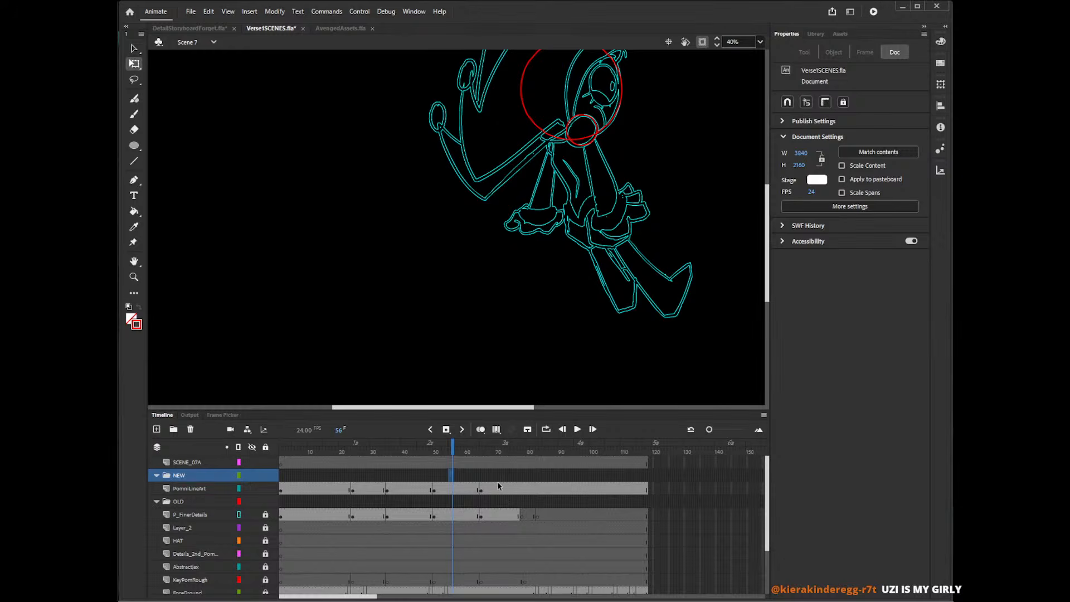
pyautogui.click(467, 490)
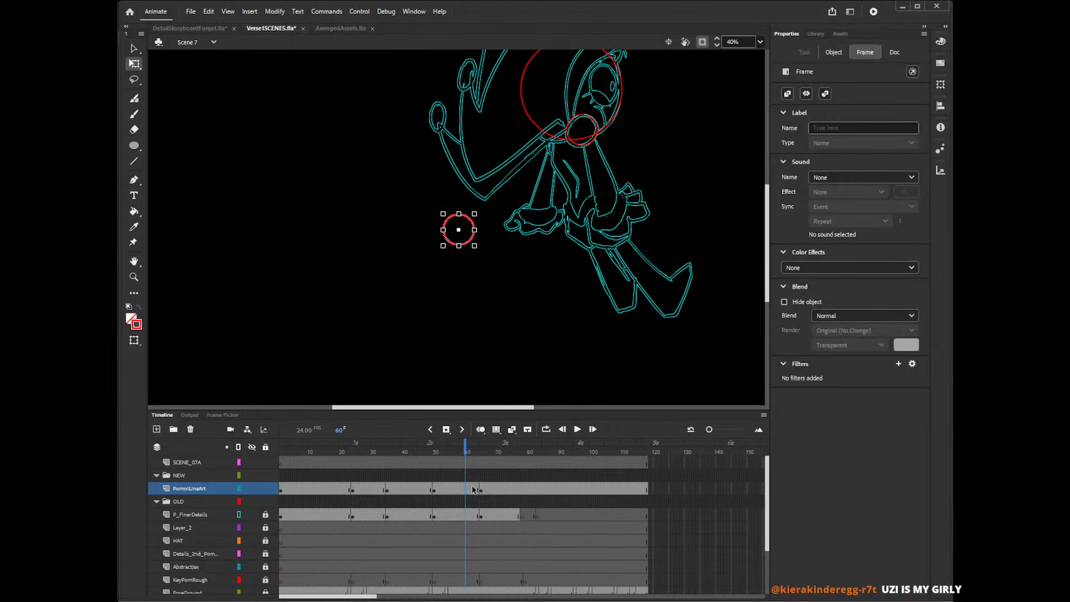
pyautogui.click(474, 230)
pyautogui.press('v')
pyautogui.moveTo(474, 230); pyautogui.dragTo(576, 145)
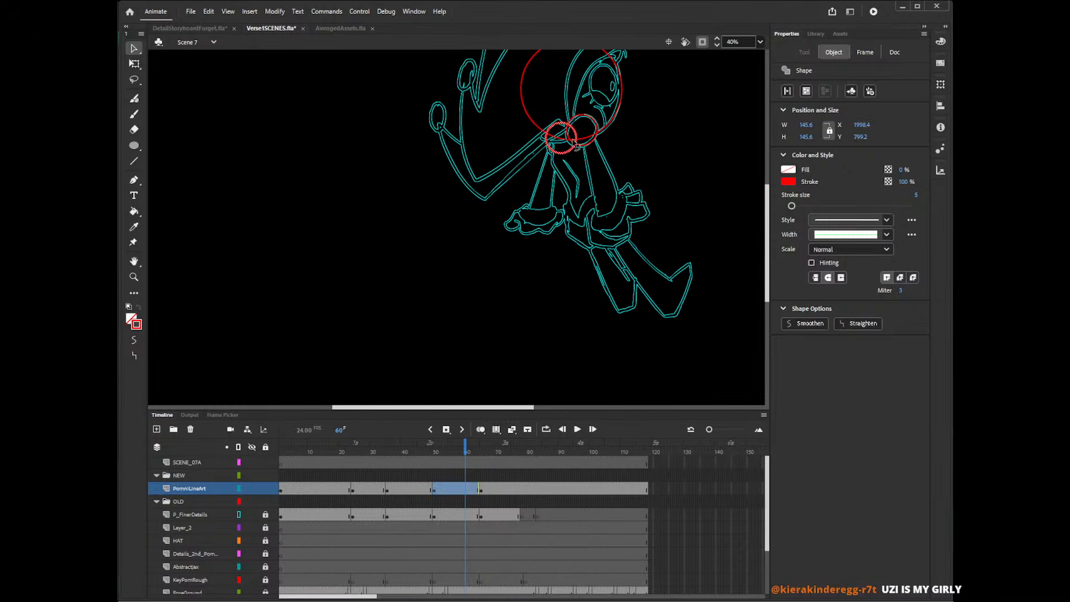
# Place a copy of the small circle on the running character's collar ball at frame 66 and enlarge it to about 165 px.
pyautogui.click(484, 490)
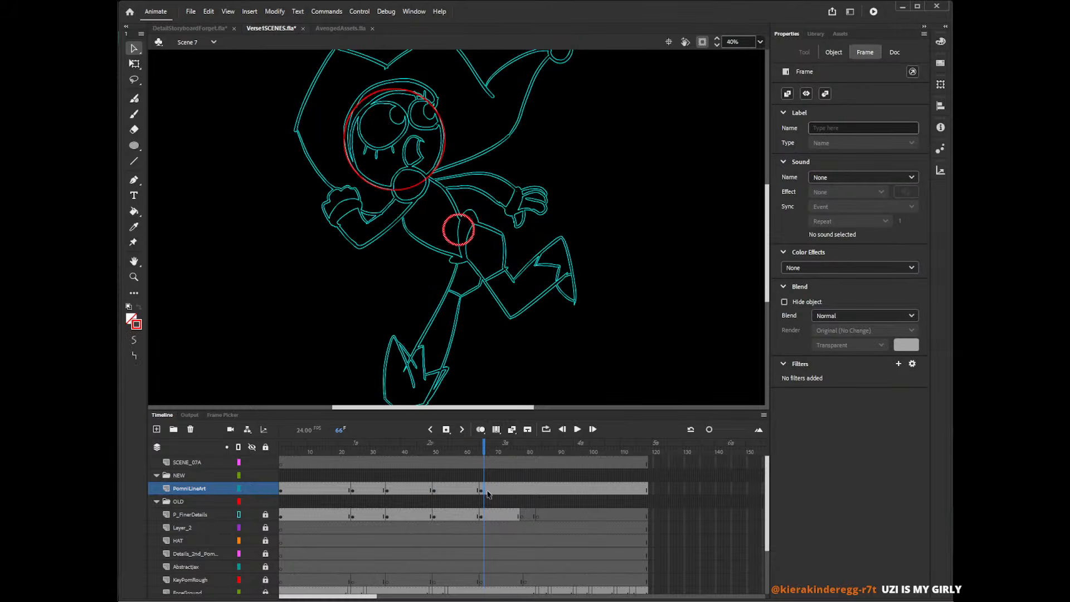
pyautogui.moveTo(469, 240); pyautogui.dragTo(430, 166)
pyautogui.press('q')
pyautogui.moveTo(429, 204); pyautogui.dragTo(424, 195)
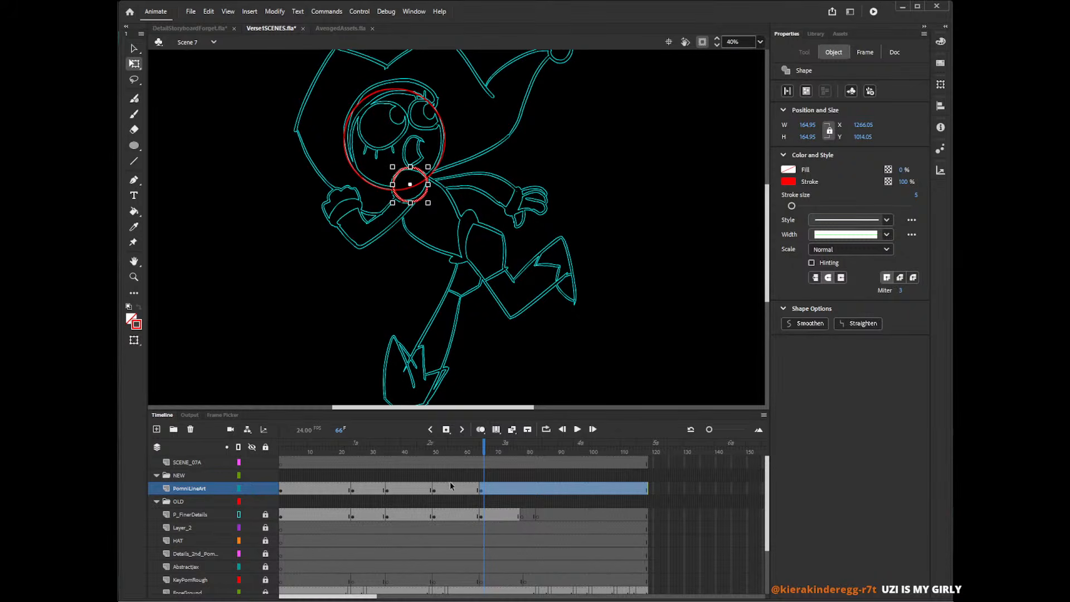
# Review the circles across the drawings and end the last PomniLineArt drawing with a blank keyframe at frame 78.
pyautogui.click(335, 477)
pyautogui.click(358, 490)
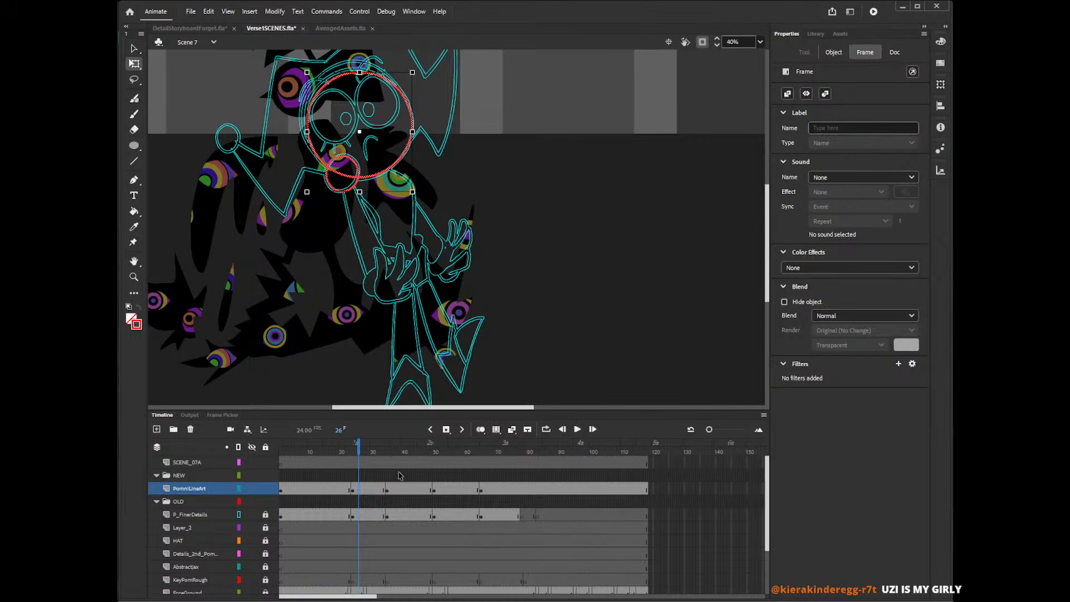
pyautogui.click(399, 476)
pyautogui.click(443, 477)
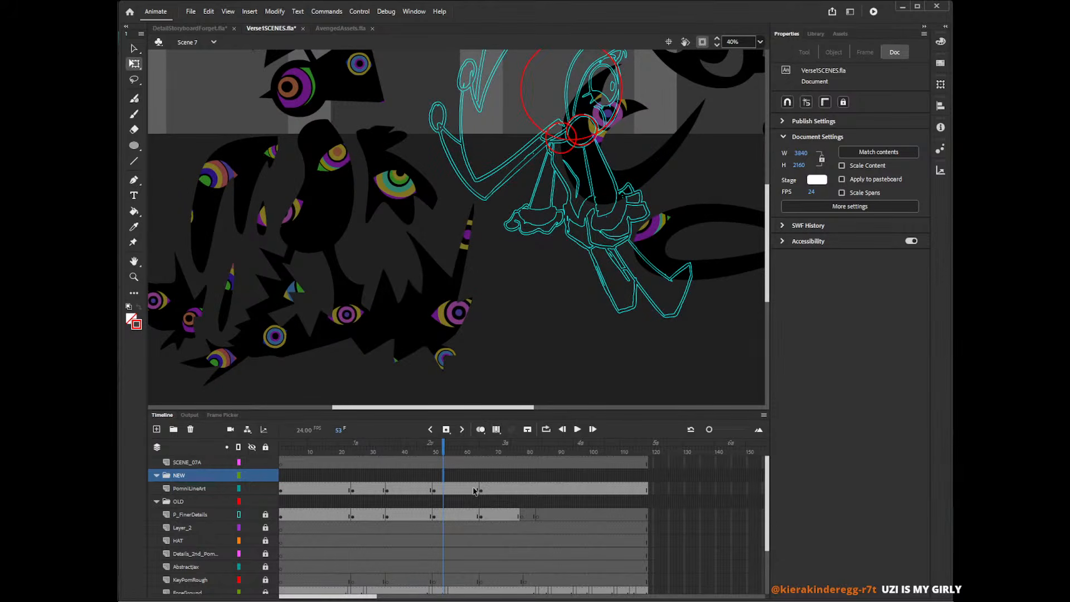
pyautogui.click(462, 478)
pyautogui.click(494, 481)
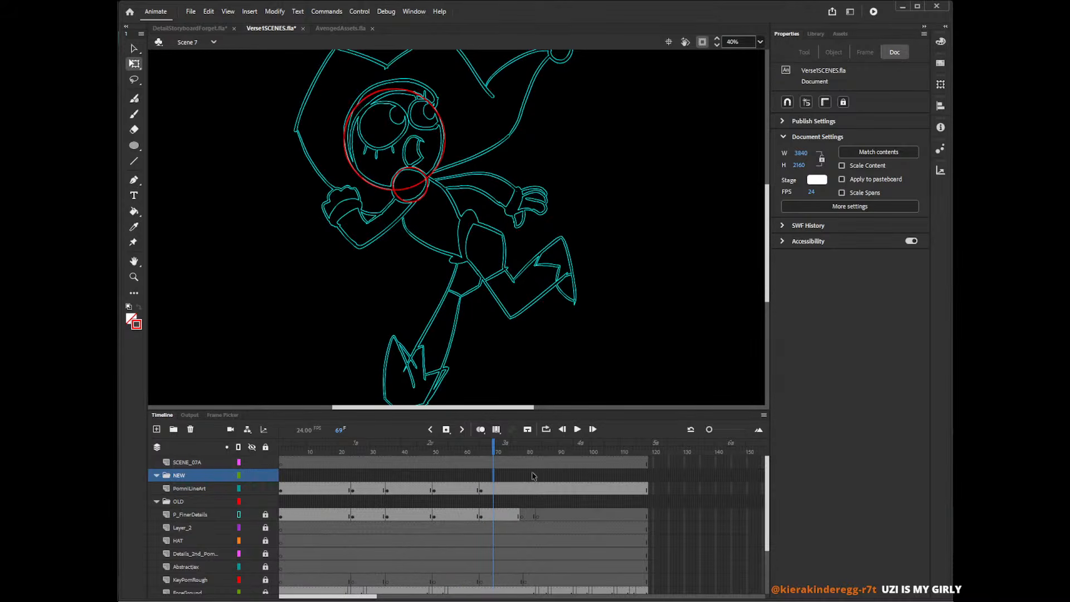
pyautogui.click(522, 490)
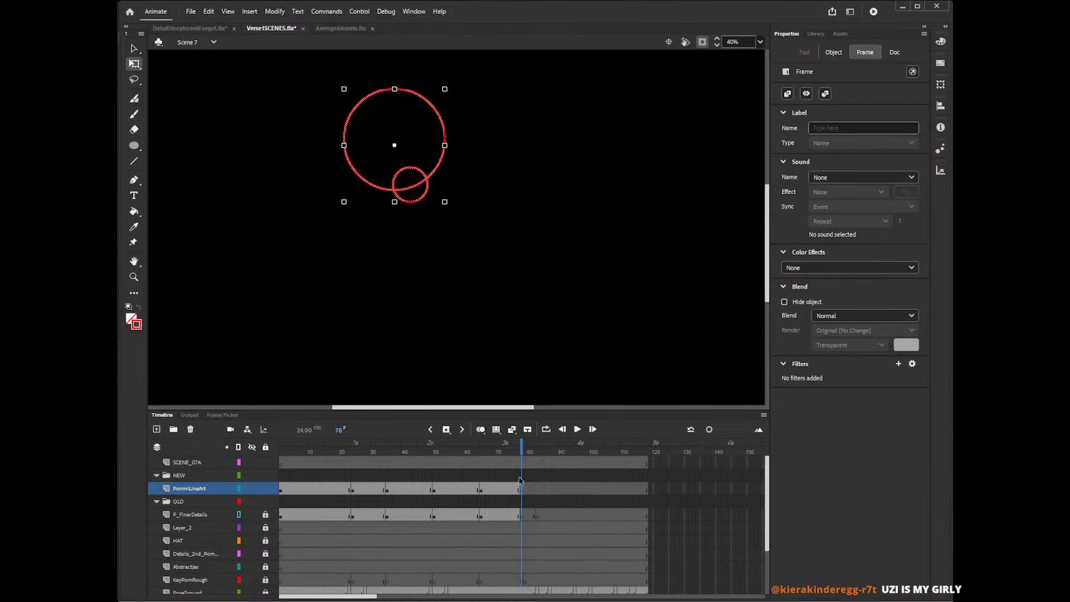
# Check the running and first drawings, ending on frame 1 of PomniLineArt.
pyautogui.click(506, 476)
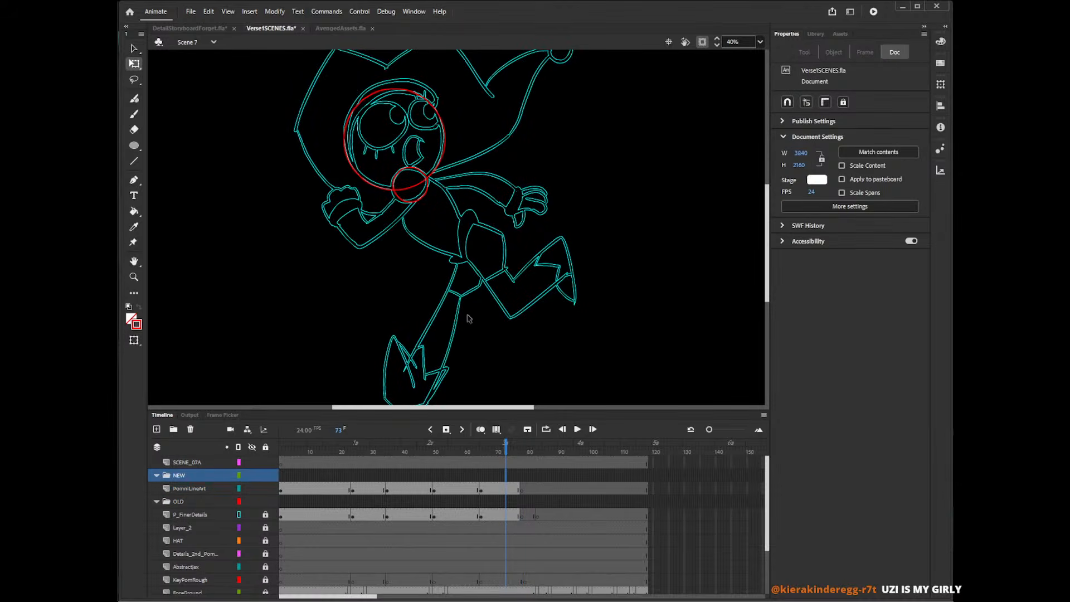
pyautogui.click(324, 477)
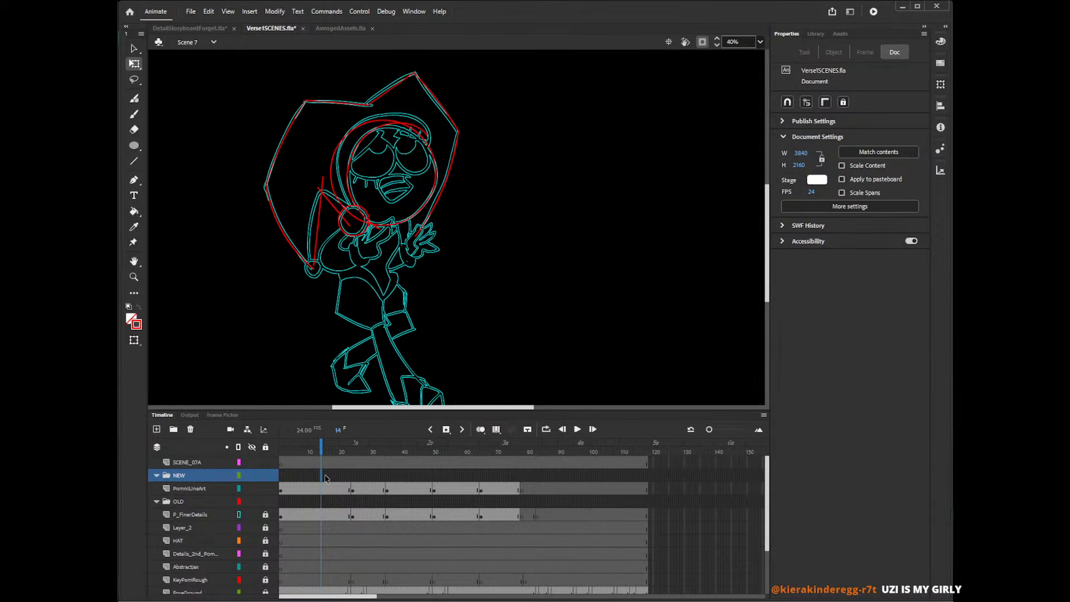
pyautogui.click(281, 490)
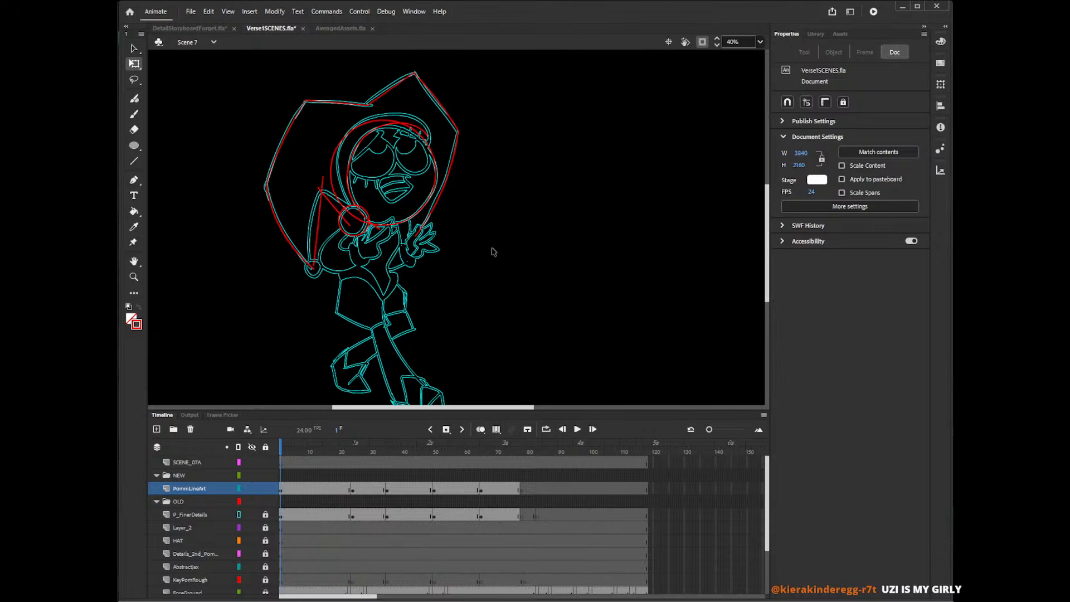
# Delete the stray red stroke segments crossing inside and beside the collar-ball circle in the first drawing.
pyautogui.click(361, 223)
pyautogui.press('v')
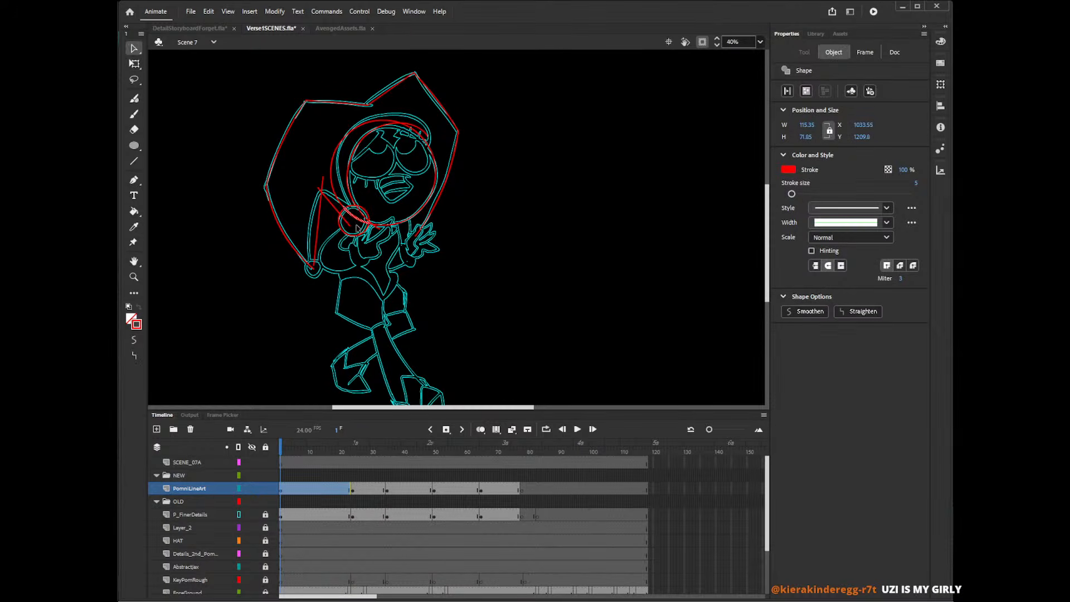
pyautogui.press('Delete')
pyautogui.click(368, 224)
pyautogui.press('Delete')
pyautogui.click(375, 226)
pyautogui.press('Delete')
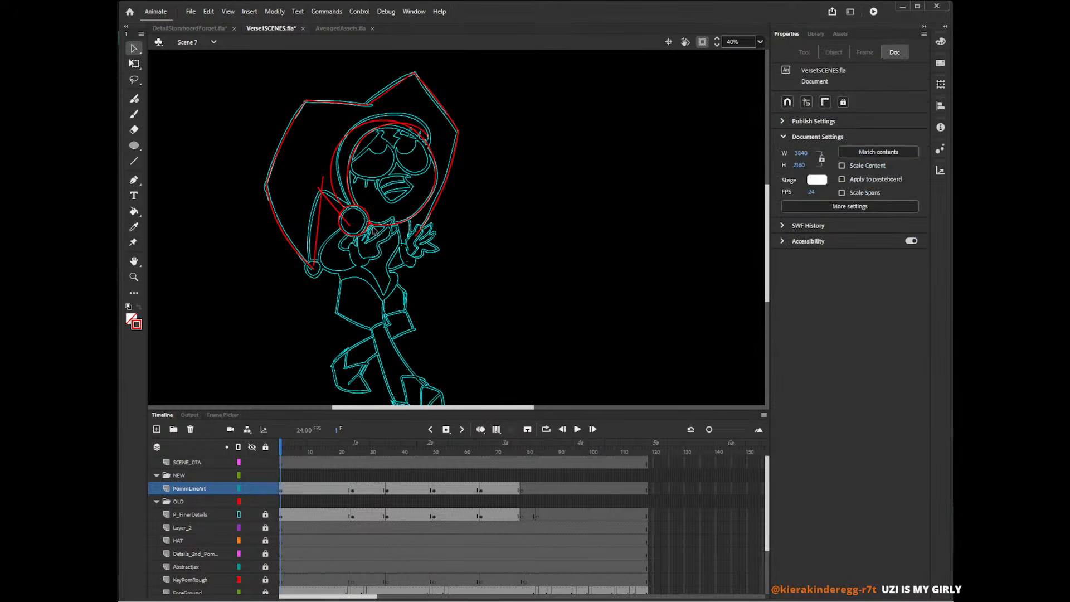
pyautogui.click(374, 226)
pyautogui.press('Delete')
pyautogui.click(353, 212)
pyautogui.press('Delete')
# Delete the overshooting strokes at the drooping hat point's peak and the line running from it into the collar ball.
pyautogui.click(323, 183)
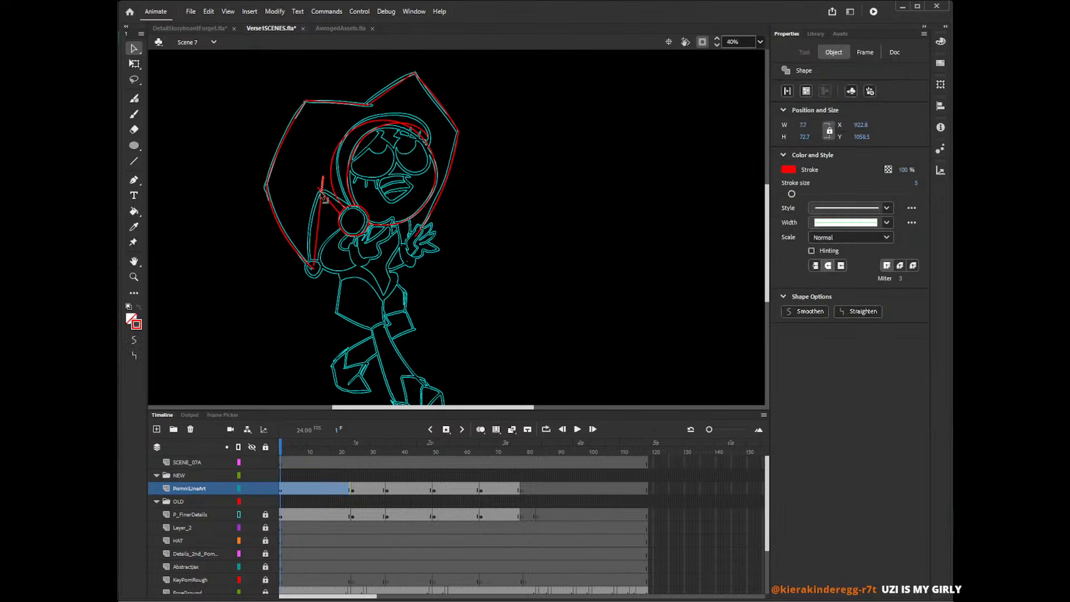
pyautogui.press('Delete')
pyautogui.click(319, 190)
pyautogui.press('Delete')
pyautogui.click(360, 216)
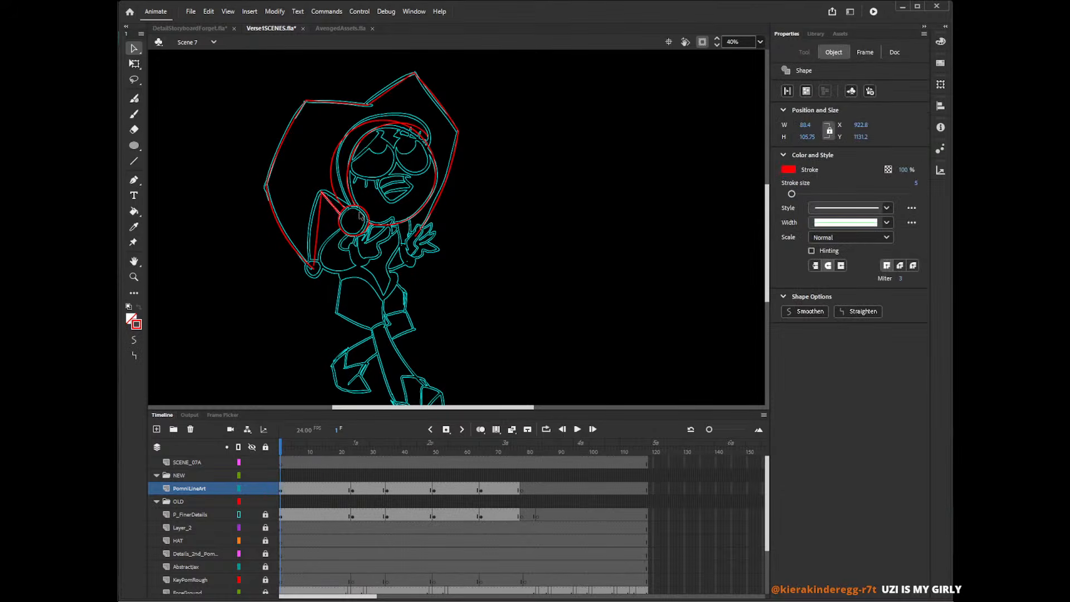
pyautogui.press('Delete')
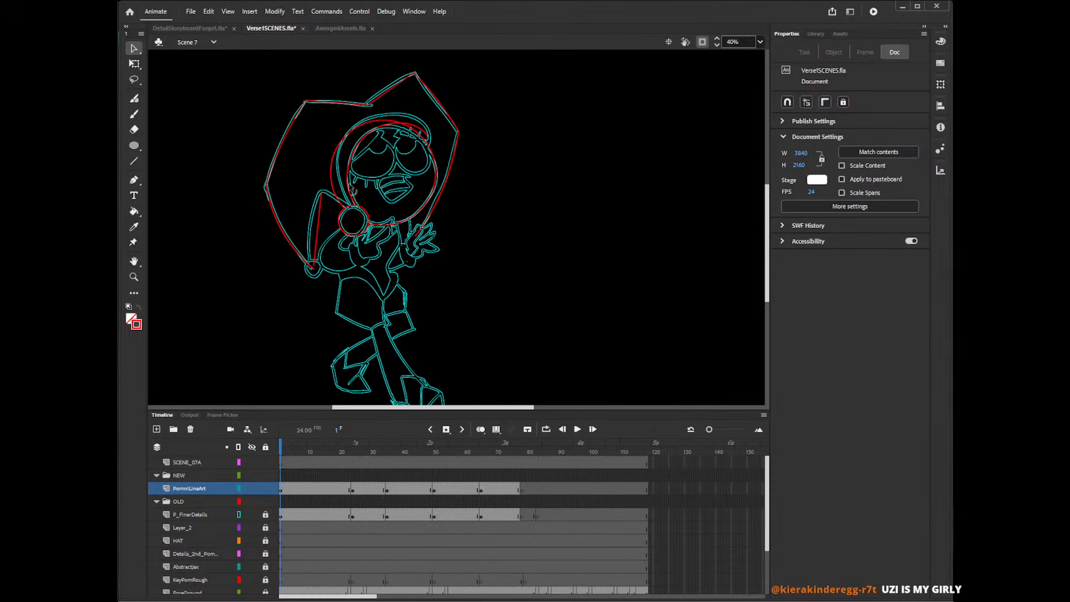
# Replace the hood arc around the head with a new Pencil stroke from the forehead to the collar ball, trimming its end inside the ball.
pyautogui.click(341, 198)
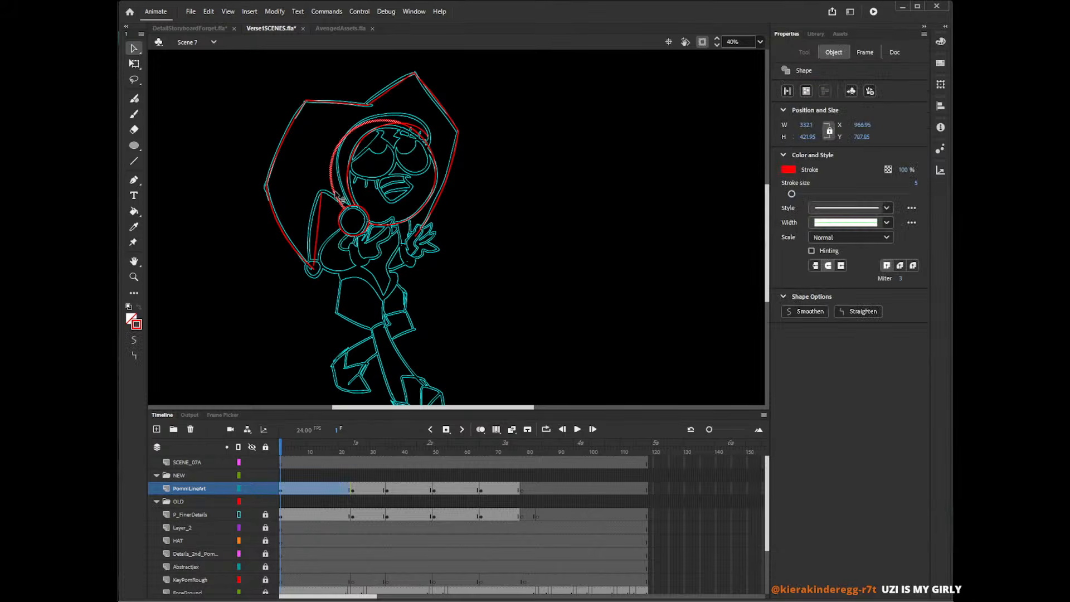
pyautogui.press('Delete')
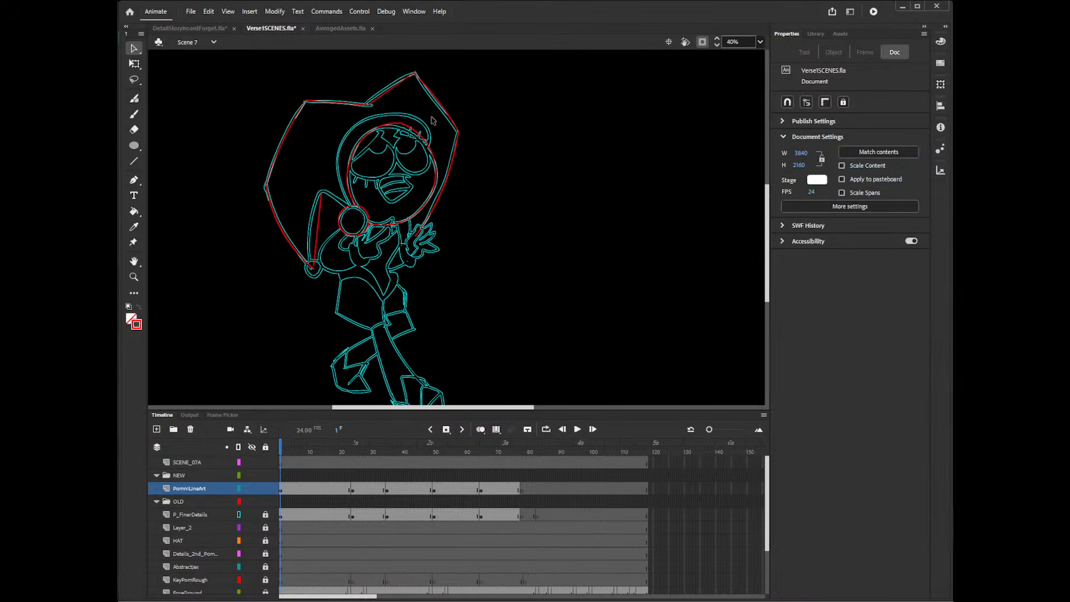
pyautogui.hotkey('shift', 'y')
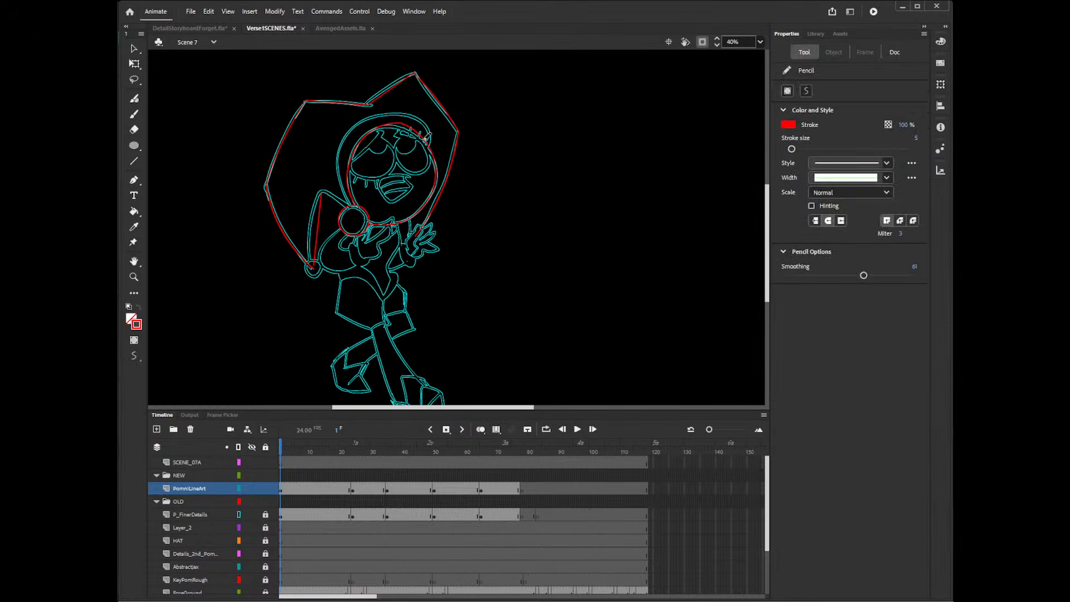
pyautogui.moveTo(428, 142)
pyautogui.mouseDown()
pyautogui.moveTo(417, 118)
pyautogui.moveTo(346, 130)
pyautogui.moveTo(359, 216)
pyautogui.mouseUp()
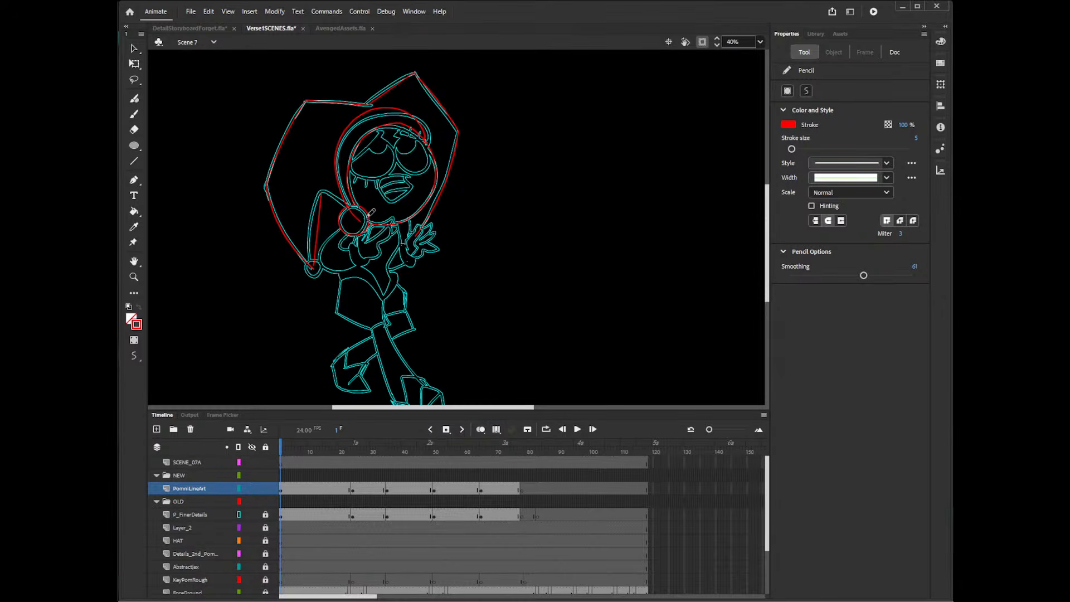
pyautogui.press('v')
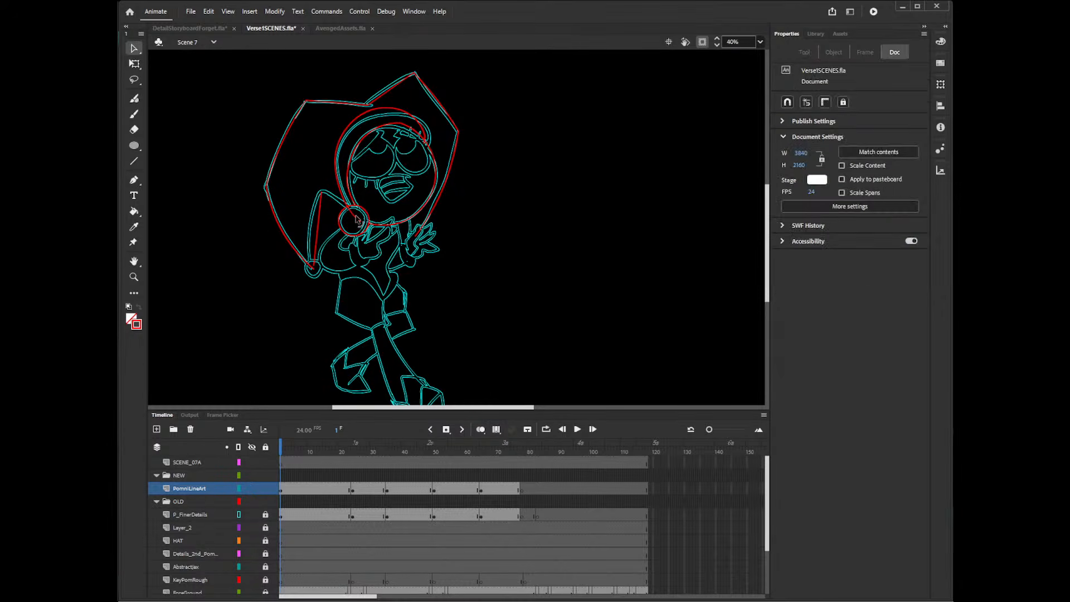
pyautogui.click(358, 218)
pyautogui.press('Delete')
# Curve the drooping hat point's inner edge to match the rough and join its peak to the collar ball with a curved line.
pyautogui.moveTo(317, 226); pyautogui.dragTo(352, 211)
pyautogui.press('n')
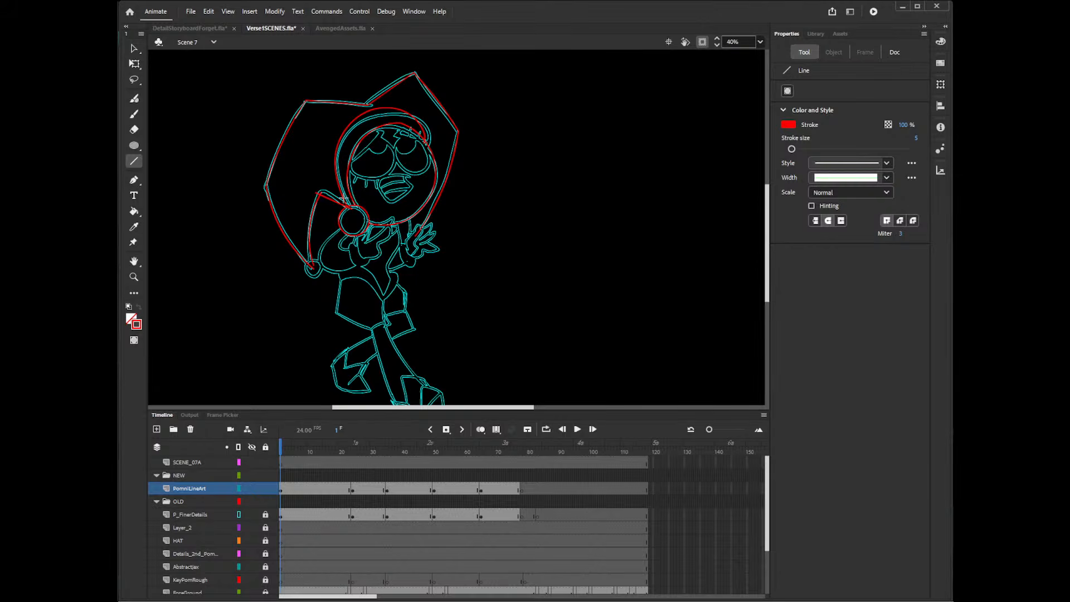
pyautogui.press('v')
pyautogui.moveTo(334, 202); pyautogui.dragTo(335, 198)
pyautogui.click(321, 193)
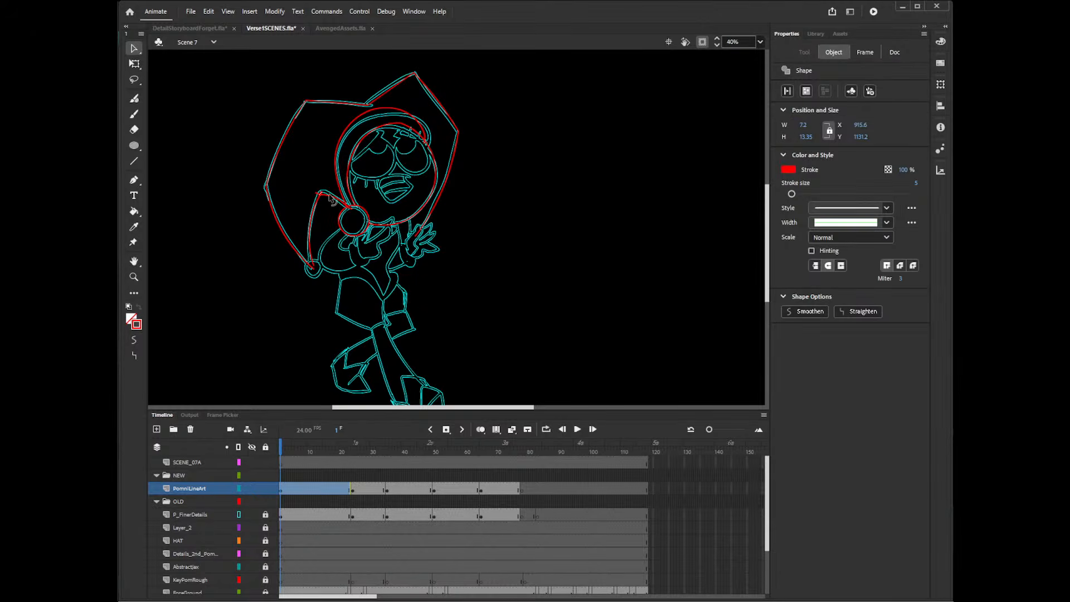
pyautogui.click(332, 201)
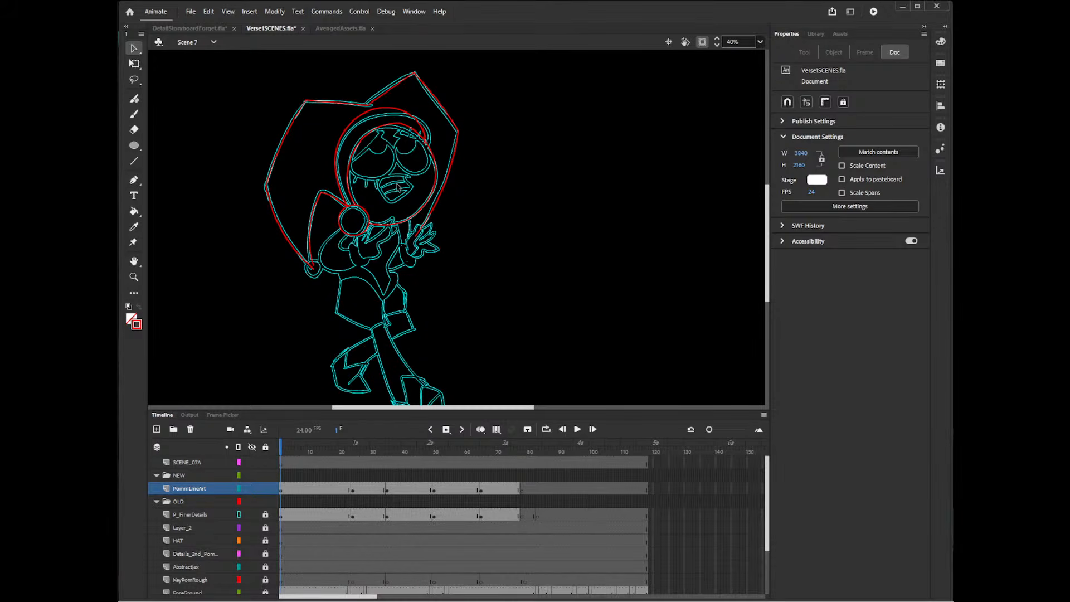
# Draw an unfilled red circle about 62 px wide and place it on the bell at the drooping hat point's end.
pyautogui.press('o')
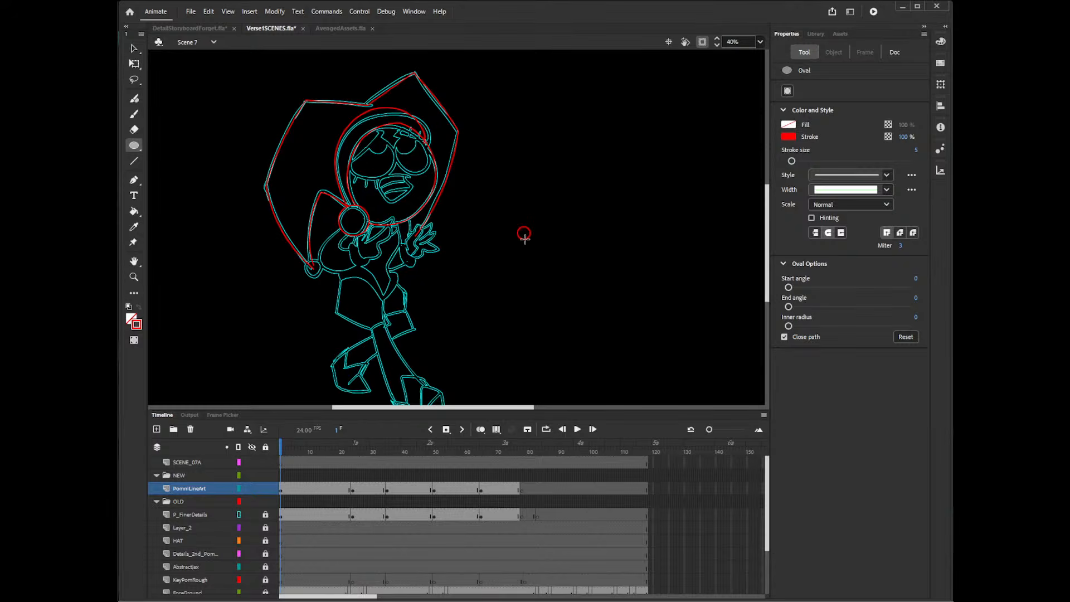
pyautogui.press('v')
pyautogui.click(528, 243)
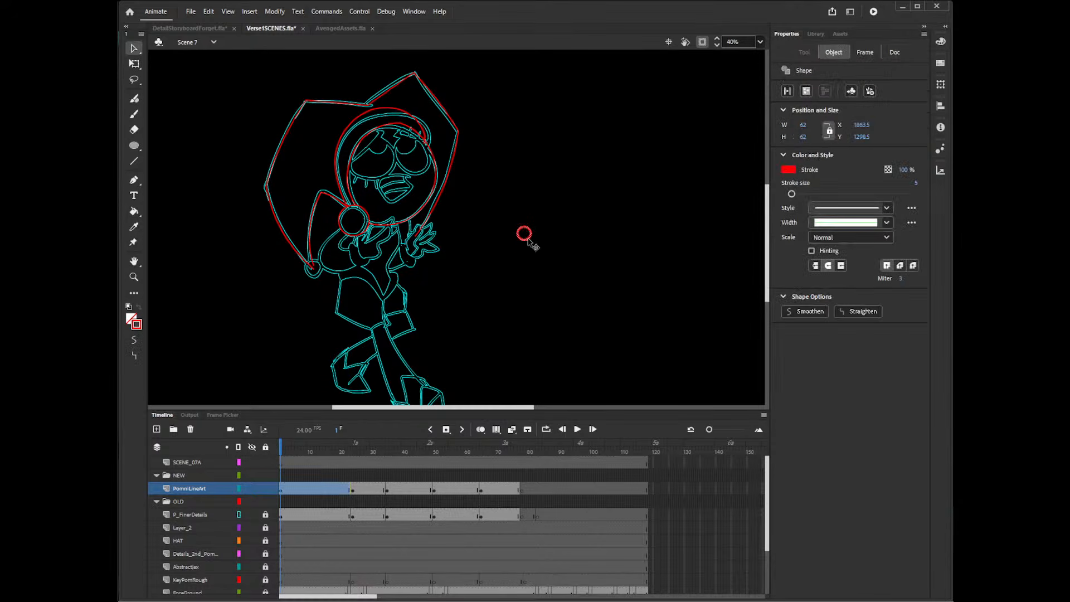
pyautogui.moveTo(527, 244); pyautogui.dragTo(317, 271)
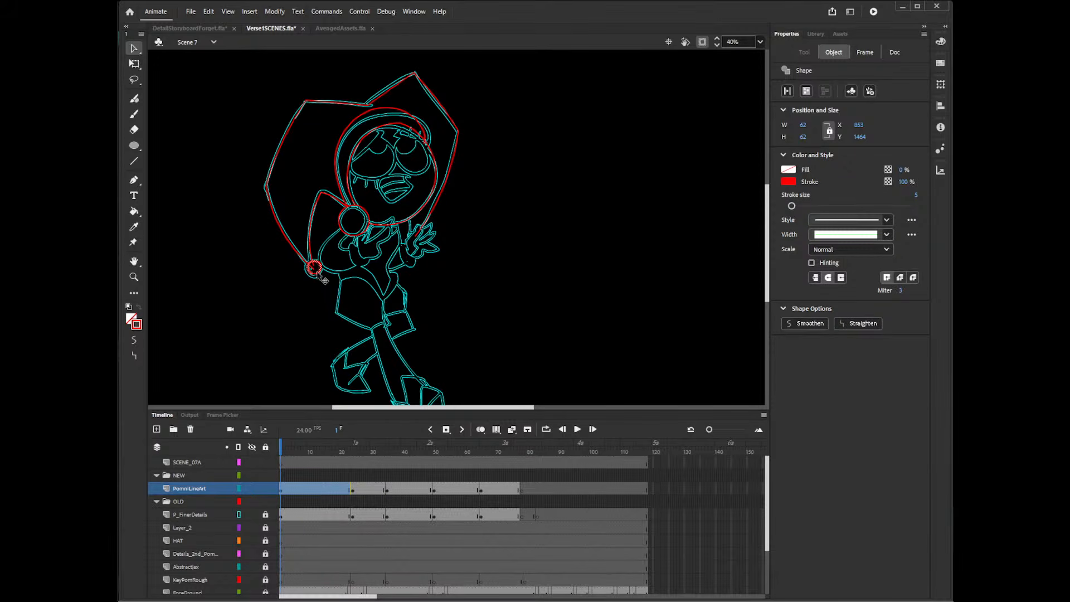
pyautogui.moveTo(317, 273); pyautogui.dragTo(321, 264)
# Place a copy of the bell circle on the left hat bell at frame 25 and stretch it to about 93.5 × 102 px.
pyautogui.click(356, 492)
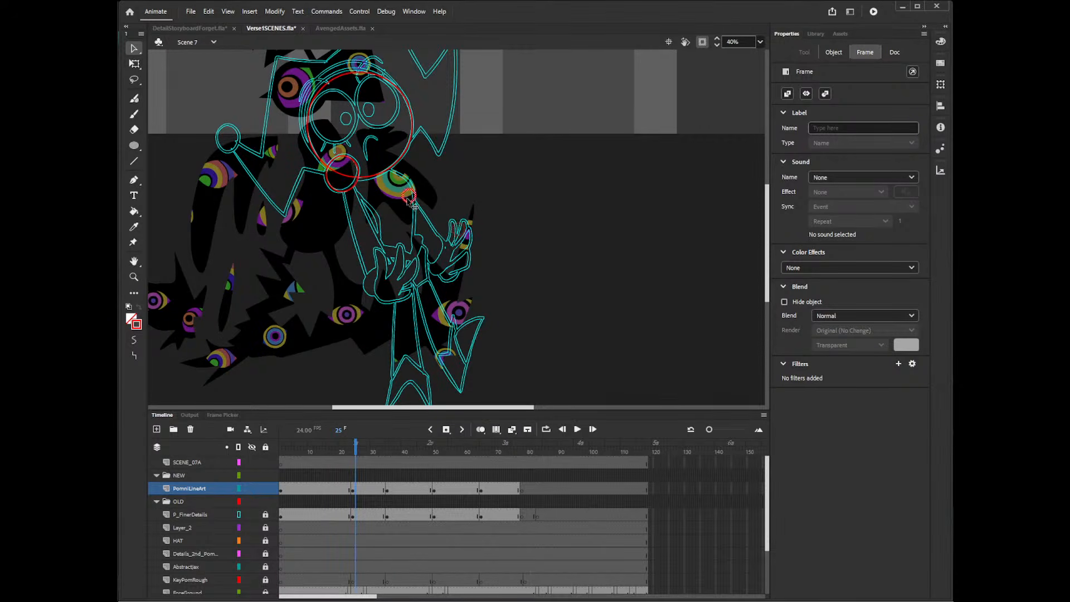
pyautogui.click(237, 138)
pyautogui.scroll(3, 616, 200)
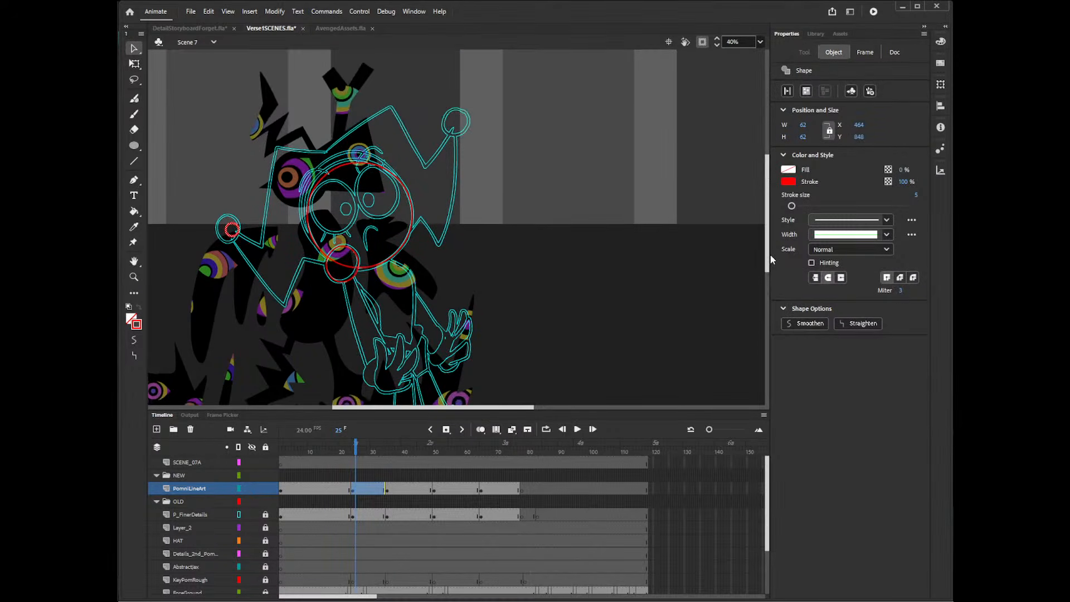
pyautogui.press('q')
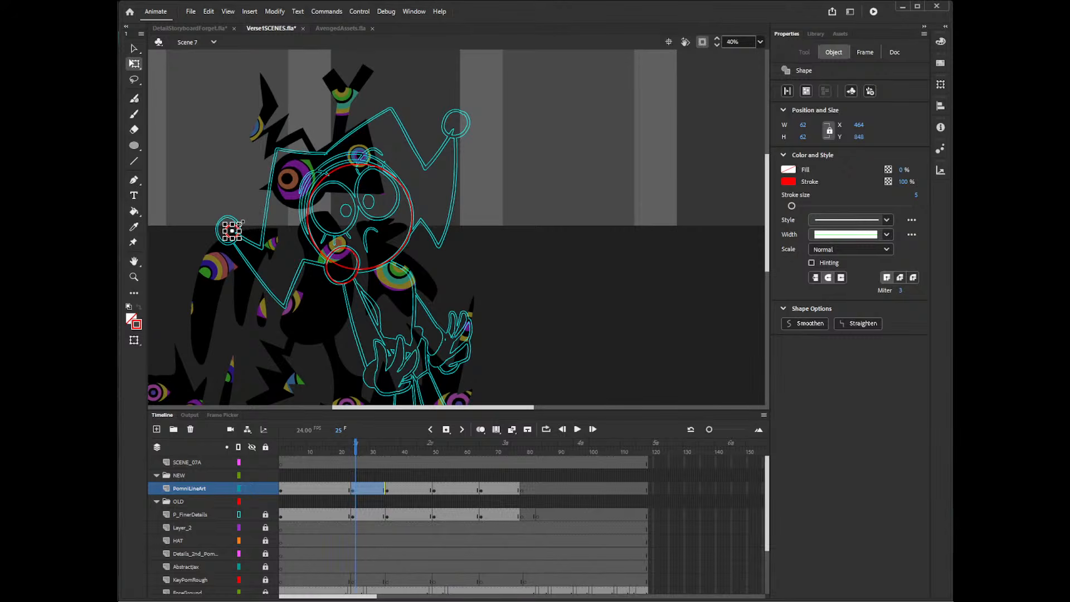
pyautogui.moveTo(240, 223)
pyautogui.mouseDown()
pyautogui.moveTo(249, 221)
pyautogui.moveTo(245, 241)
pyautogui.moveTo(244, 216)
pyautogui.moveTo(237, 228)
pyautogui.mouseUp()
pyautogui.press('v')
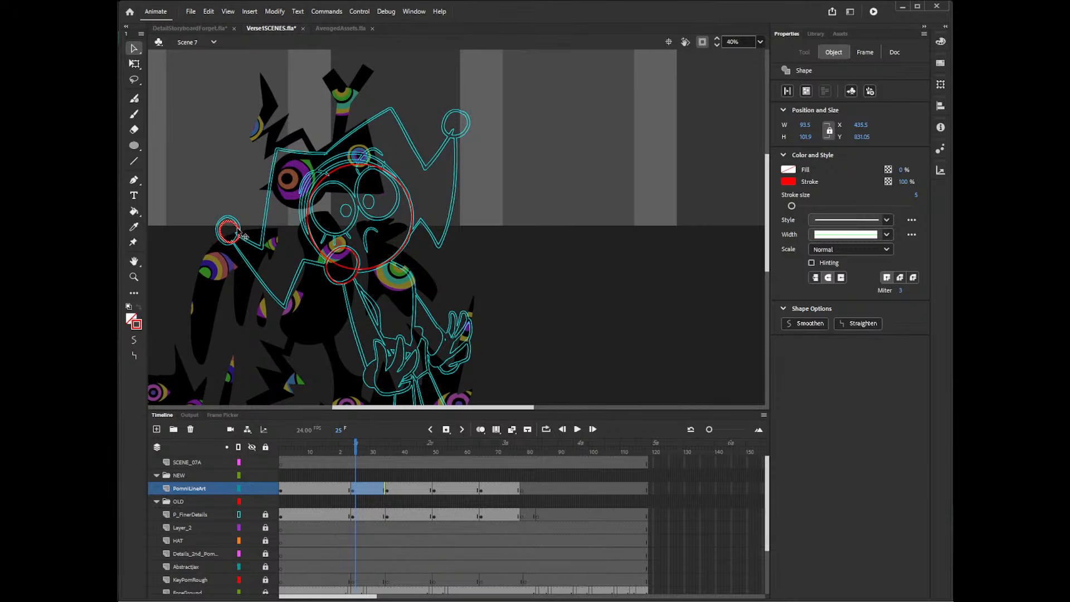
# Copy the enlarged bell circle onto the right hat bell in the same drawing and fit it to the rough.
pyautogui.hotkey('ctrl', 'c')
pyautogui.hotkey('ctrl', 'v')
pyautogui.moveTo(476, 233); pyautogui.dragTo(460, 137)
pyautogui.press('q')
pyautogui.press('v')
# Enlarge the bell circle in the first PomniLineArt drawing to about 75 px and align it with the rough bell.
pyautogui.click(337, 478)
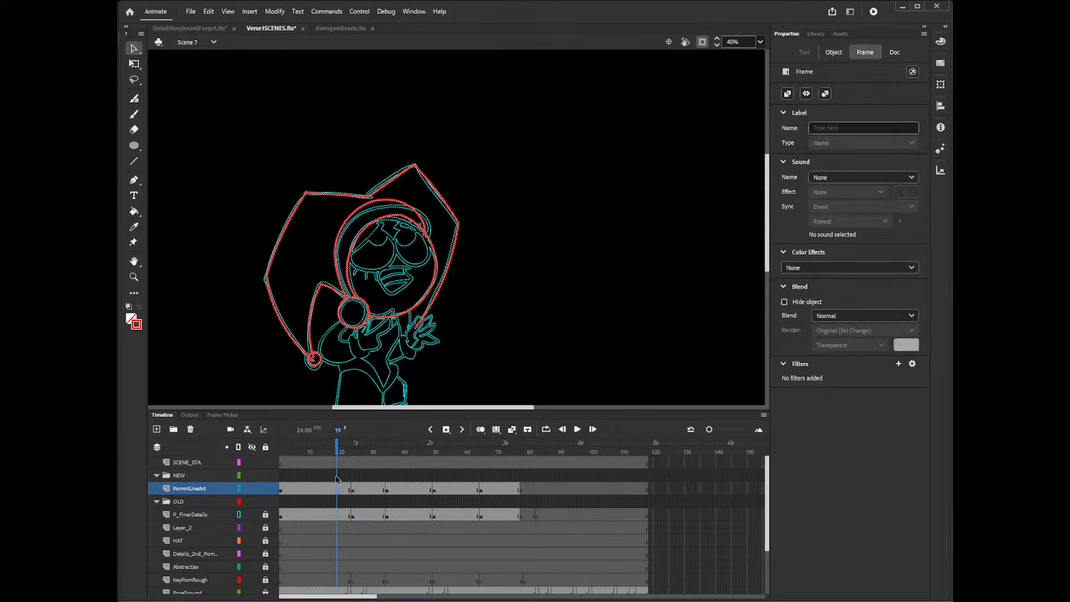
pyautogui.click(319, 383)
pyautogui.click(320, 361)
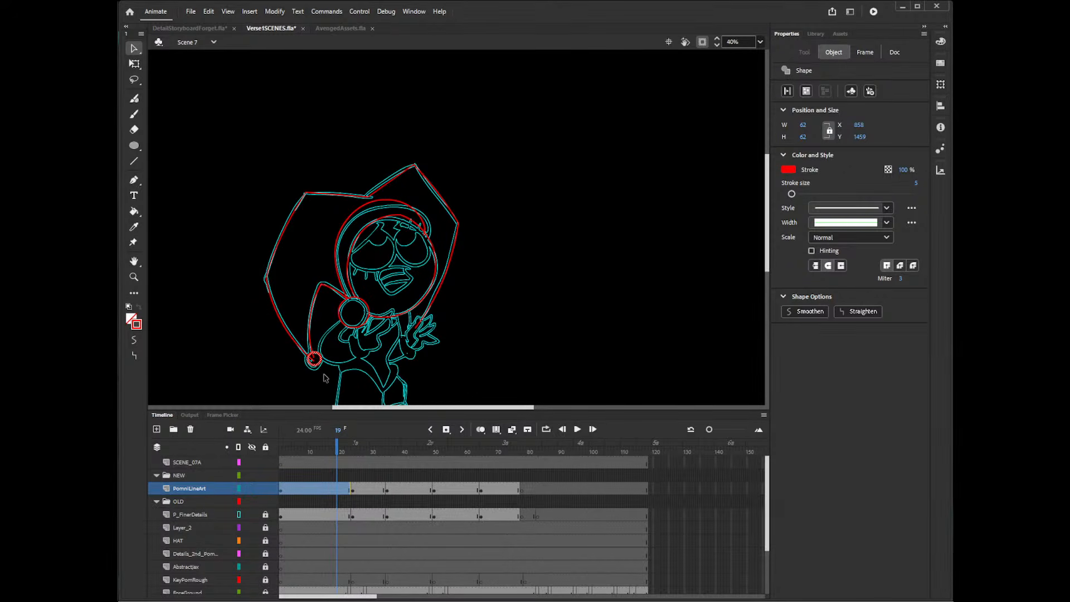
pyautogui.press('q')
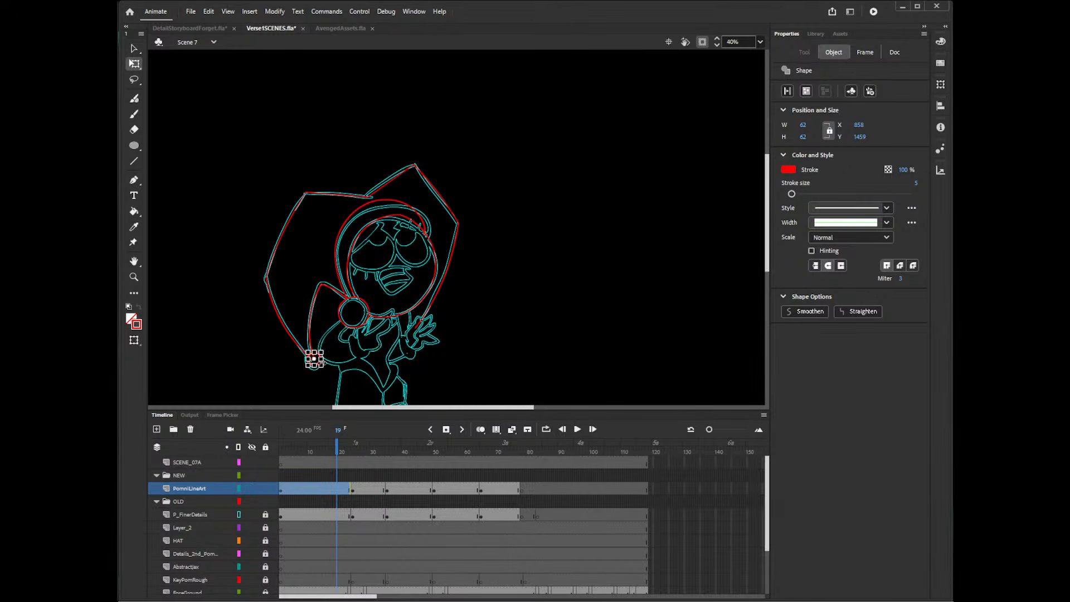
pyautogui.click(134, 341)
pyautogui.click(175, 338)
pyautogui.moveTo(322, 351); pyautogui.dragTo(324, 349)
pyautogui.press('v')
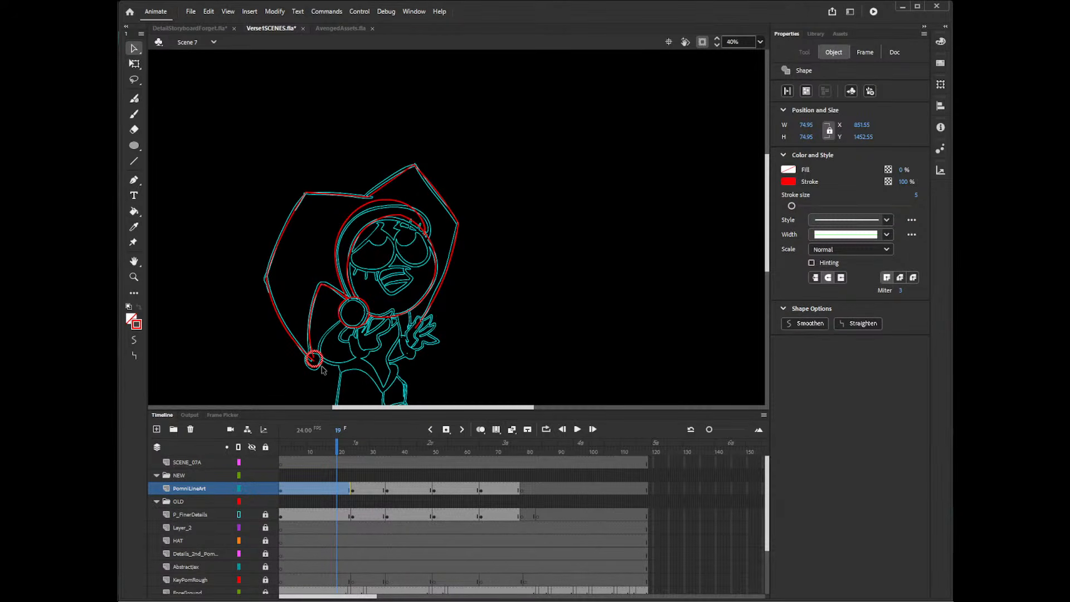
pyautogui.moveTo(322, 362); pyautogui.dragTo(322, 363)
# Place copies of the 75 px circle on the left hat bell and the waist-level bell of the drawing at frame 40.
pyautogui.click(371, 490)
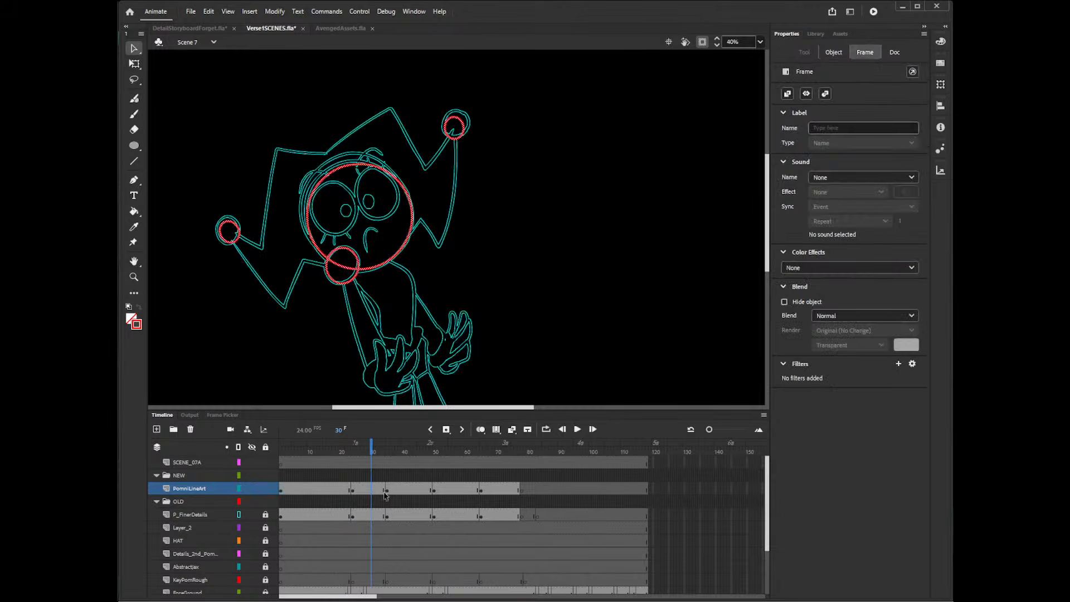
pyautogui.click(404, 492)
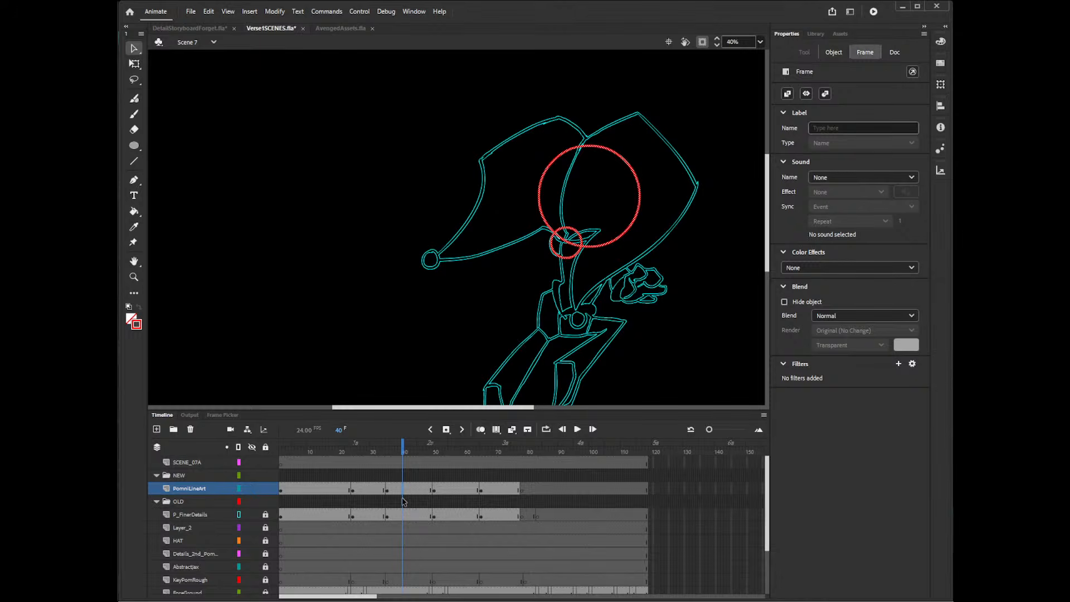
pyautogui.hotkey('ctrl', 'v')
pyautogui.moveTo(465, 241); pyautogui.dragTo(436, 266)
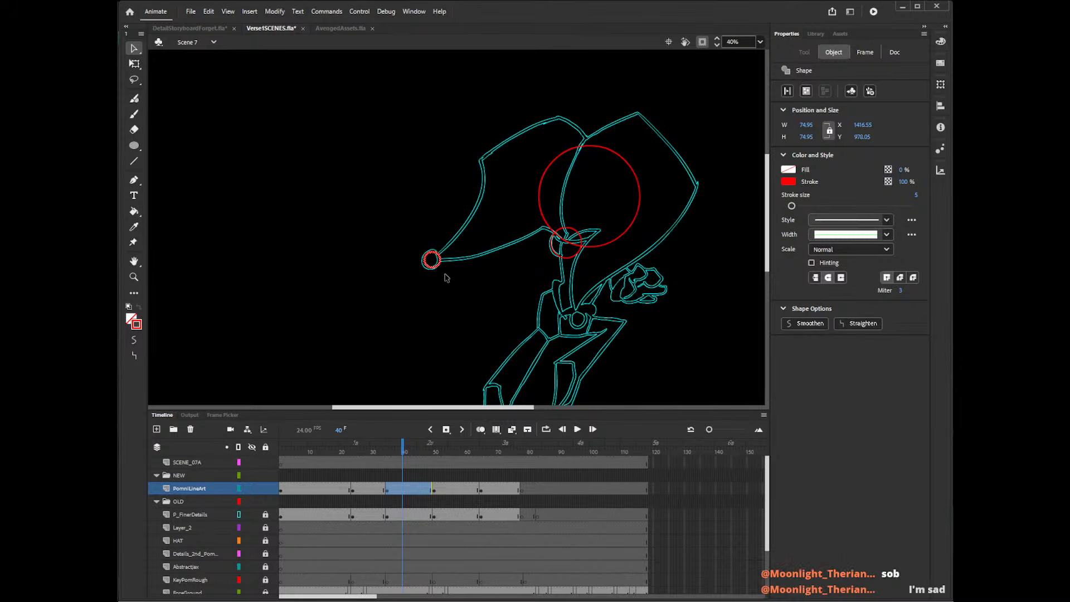
pyautogui.moveTo(437, 267); pyautogui.dragTo(589, 330)
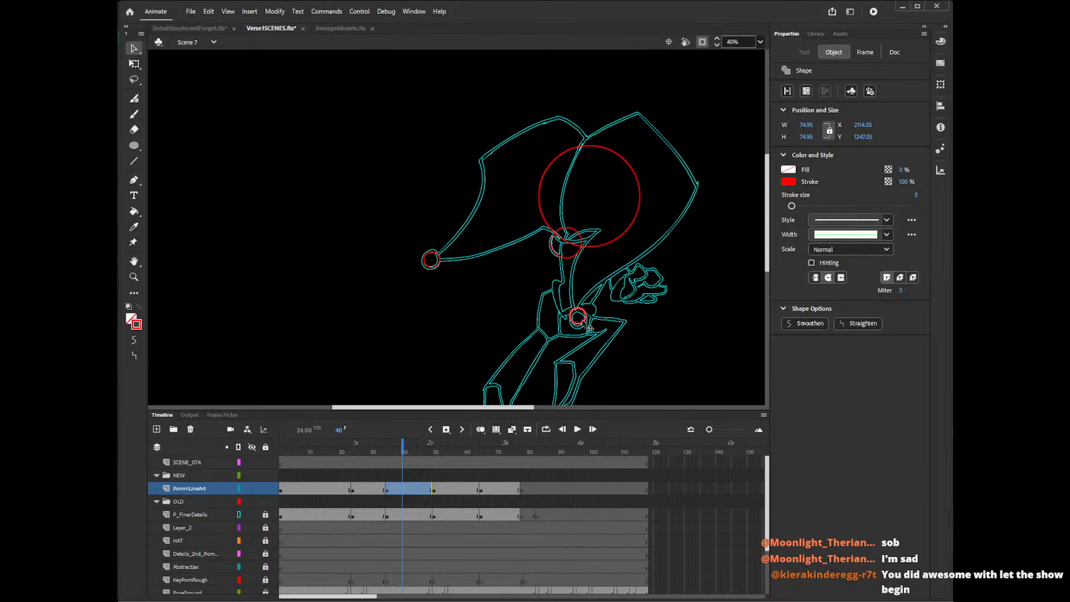
# Place a copy of the bell circle on the upper hat bell at frame 50, stretched to an oval about 80 × 117 px.
pyautogui.click(437, 490)
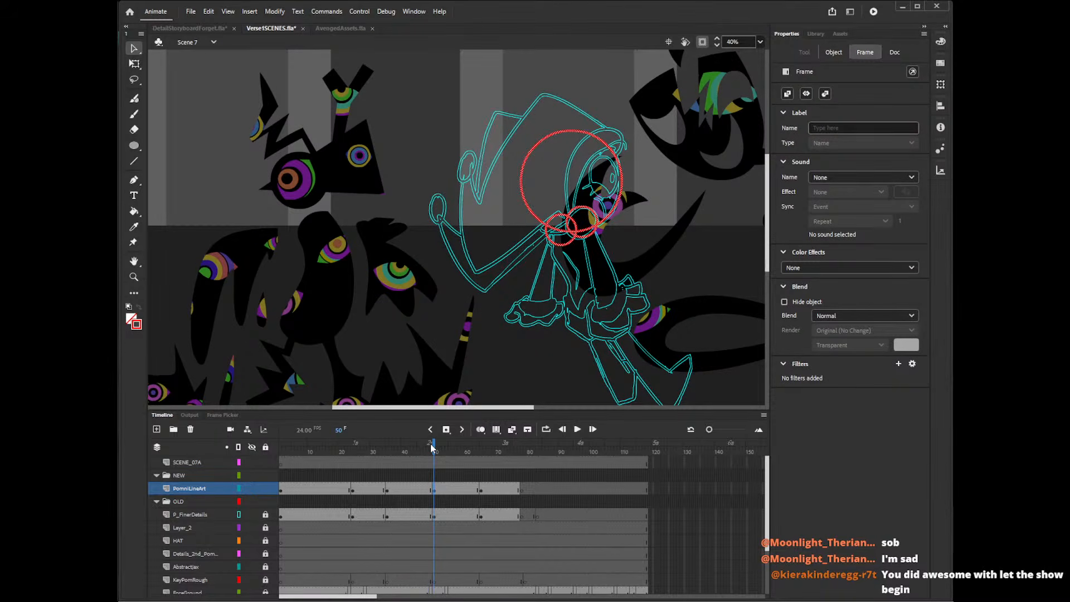
pyautogui.hotkey('ctrl', 'v')
pyautogui.moveTo(465, 235); pyautogui.dragTo(477, 180)
pyautogui.press('q')
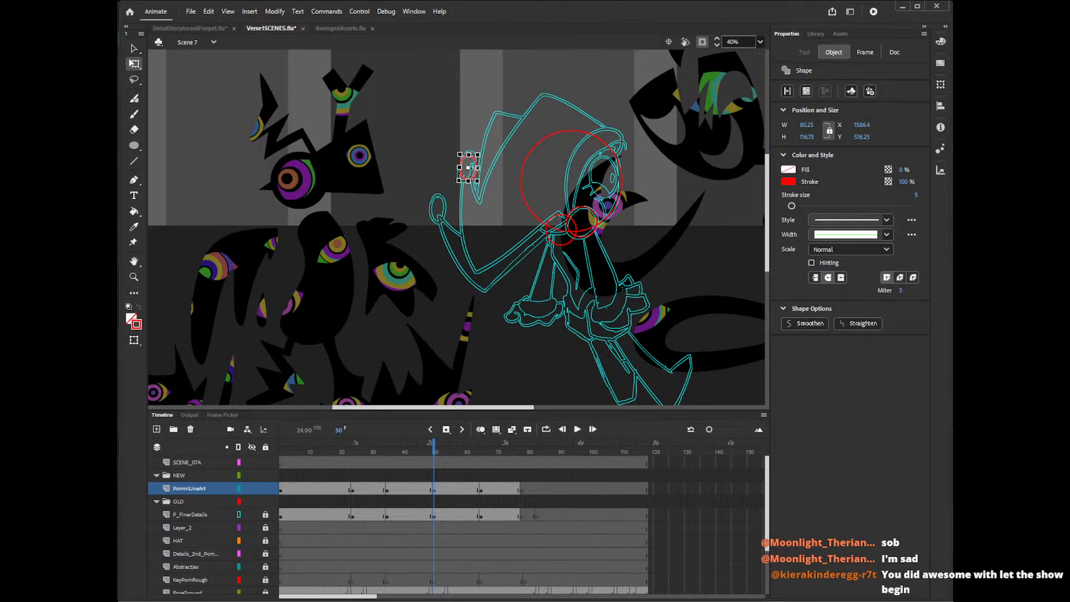
pyautogui.press('v')
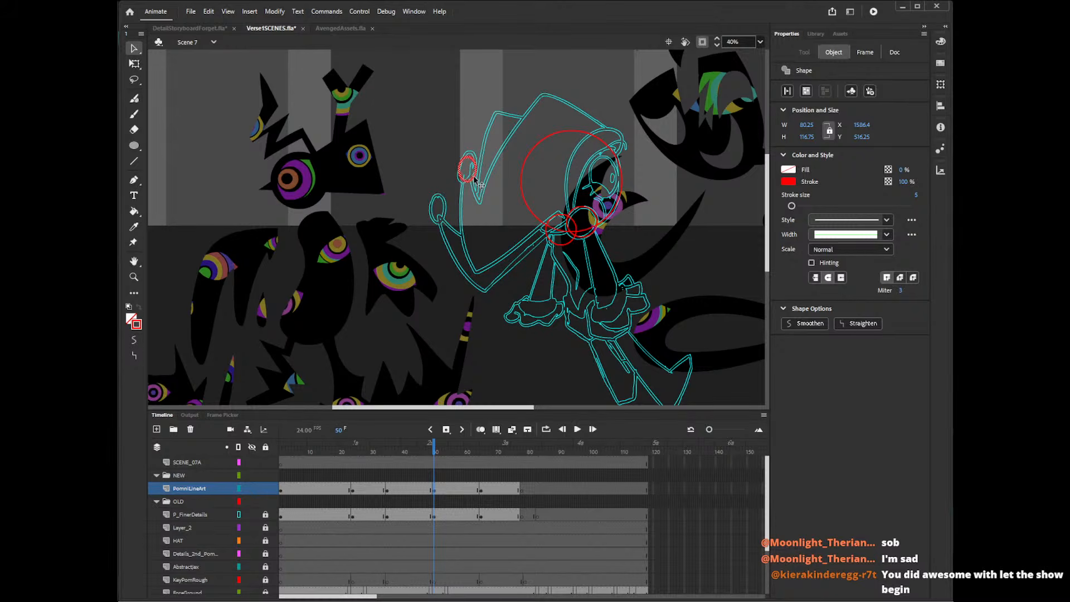
pyautogui.moveTo(473, 177); pyautogui.dragTo(472, 180)
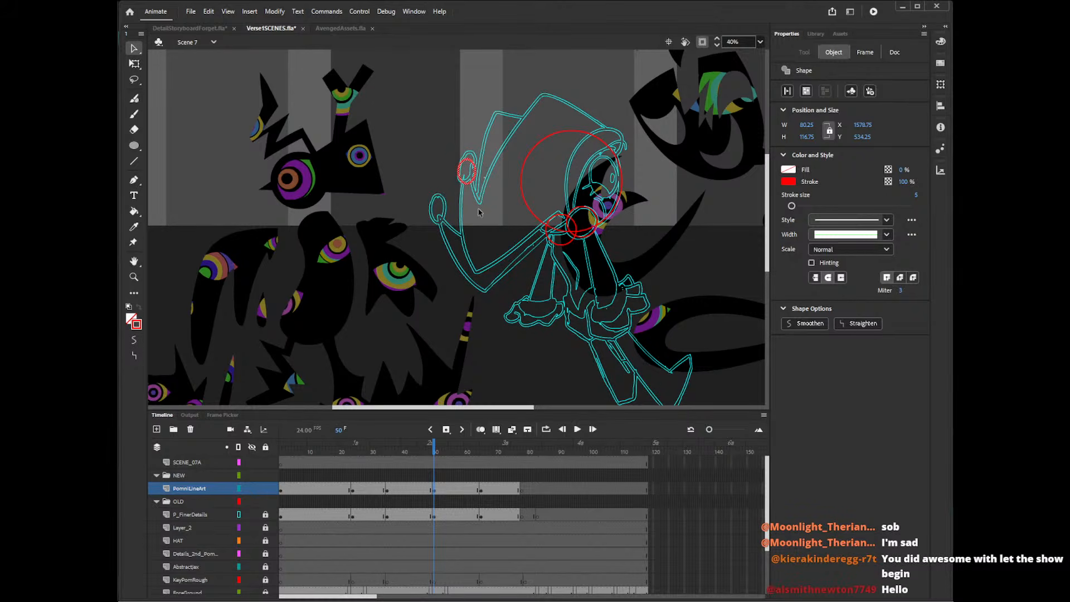
# Add another bell circle on the lower hat bell at frame 50, stretched to an oval about 83 × 110 px.
pyautogui.hotkey('ctrl', 'v')
pyautogui.press('q')
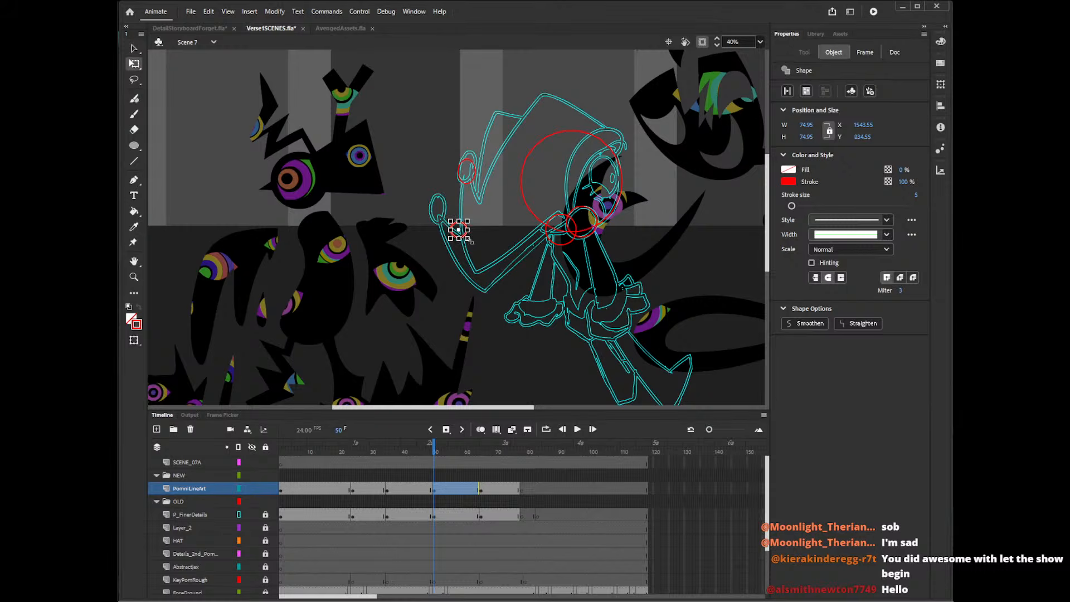
pyautogui.moveTo(467, 239); pyautogui.dragTo(446, 221)
pyautogui.press('v')
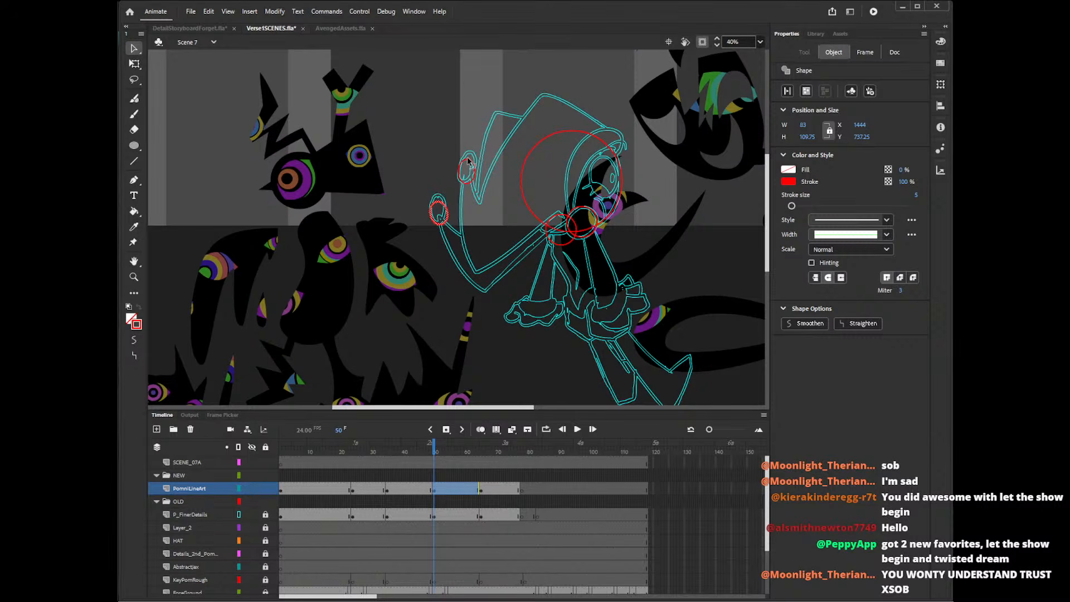
# Place a copy of the bell circle on the hat-tip bell at frame 67, enlarged to about 98 px.
pyautogui.click(487, 492)
pyautogui.hotkey('ctrl', 'v')
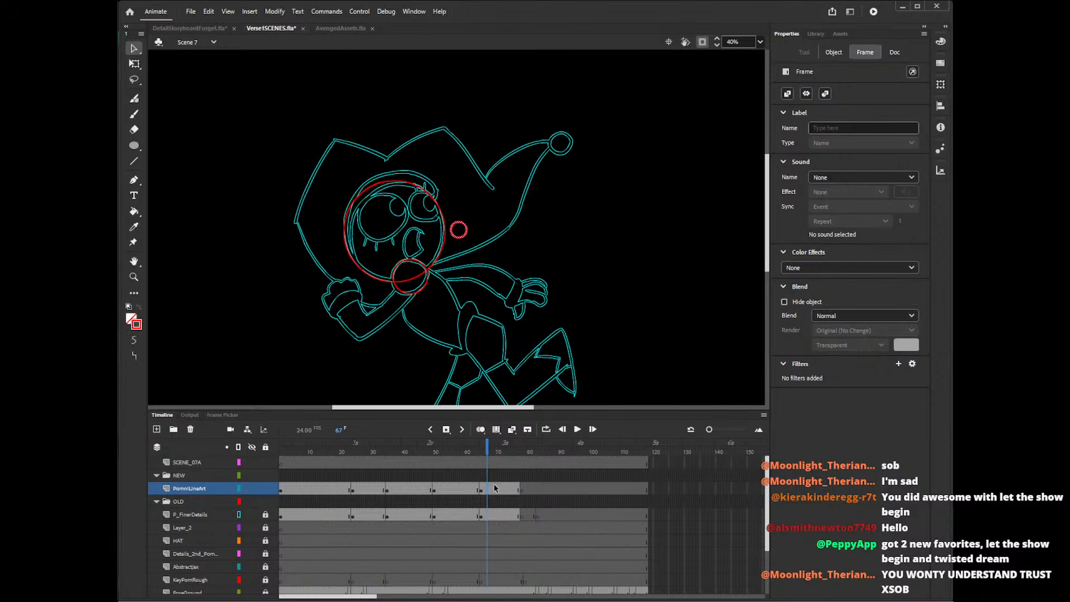
pyautogui.moveTo(473, 236); pyautogui.dragTo(576, 127)
pyautogui.press('q')
pyautogui.press('v')
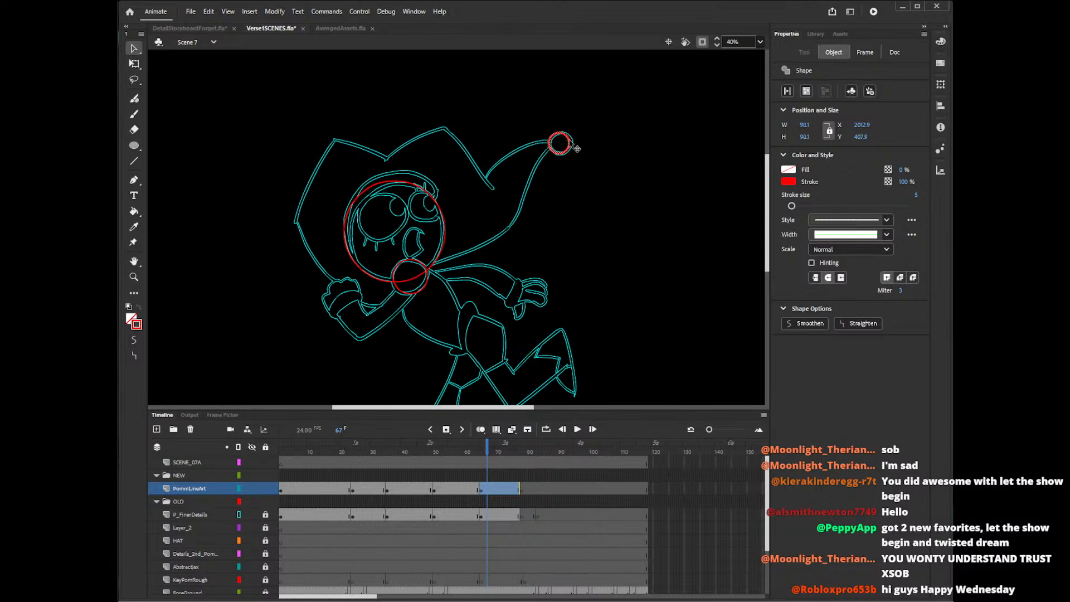
pyautogui.click(580, 207)
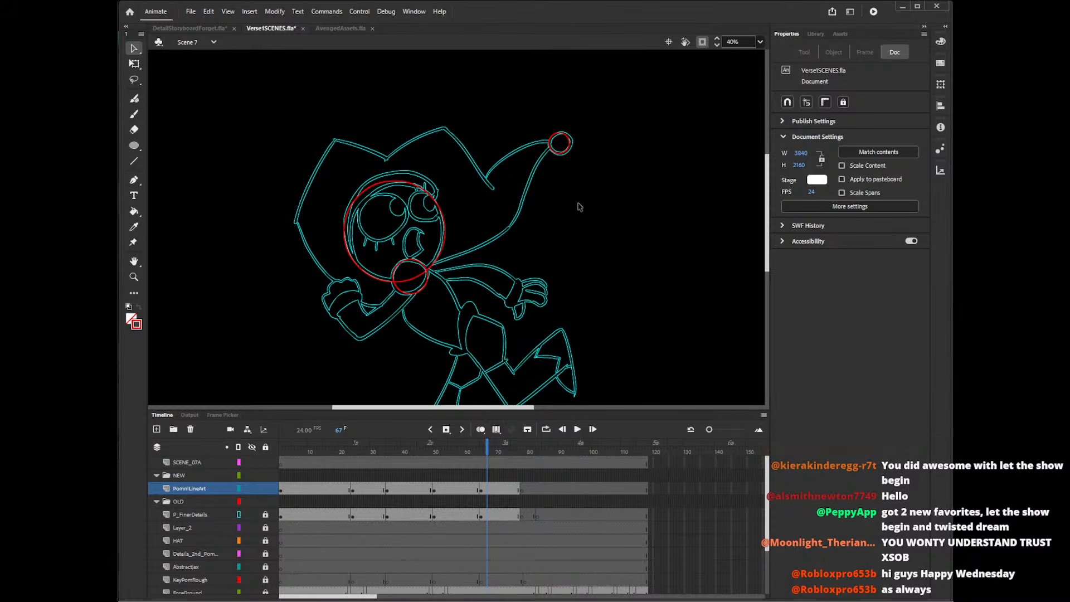
# Trace the mouth outline and its inner teeth lines with the Pencil tool on the PomniLineArt drawing at frame 19.
pyautogui.moveTo(768, 222); pyautogui.dragTo(768, 237)
pyautogui.click(337, 452)
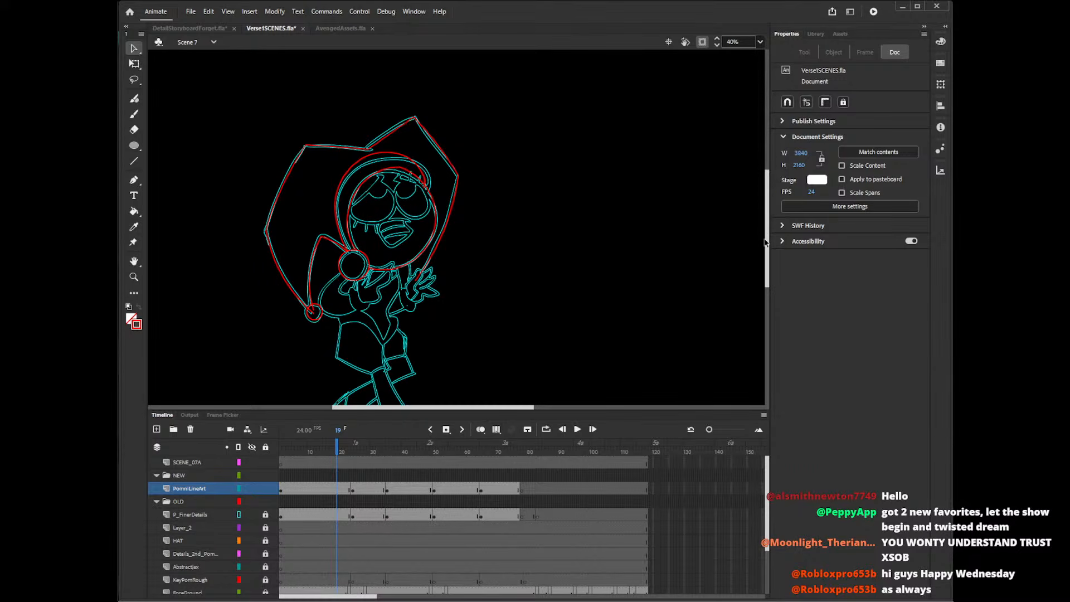
pyautogui.moveTo(767, 243)
pyautogui.mouseDown()
pyautogui.moveTo(769, 260)
pyautogui.moveTo(774, 251)
pyautogui.mouseUp()
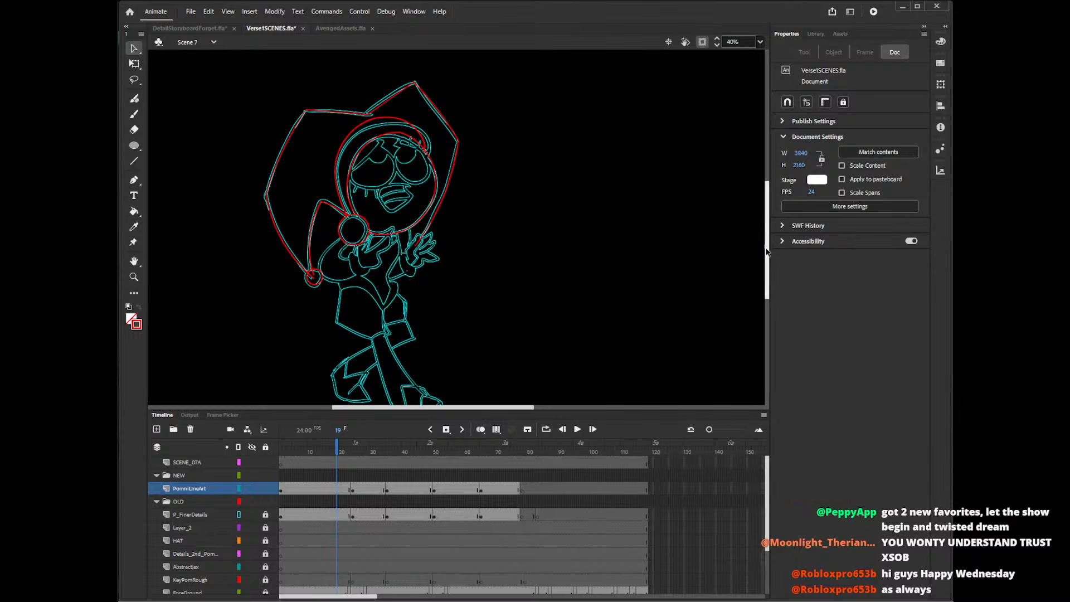
pyautogui.moveTo(767, 250)
pyautogui.mouseDown()
pyautogui.moveTo(767, 263)
pyautogui.moveTo(767, 248)
pyautogui.mouseUp()
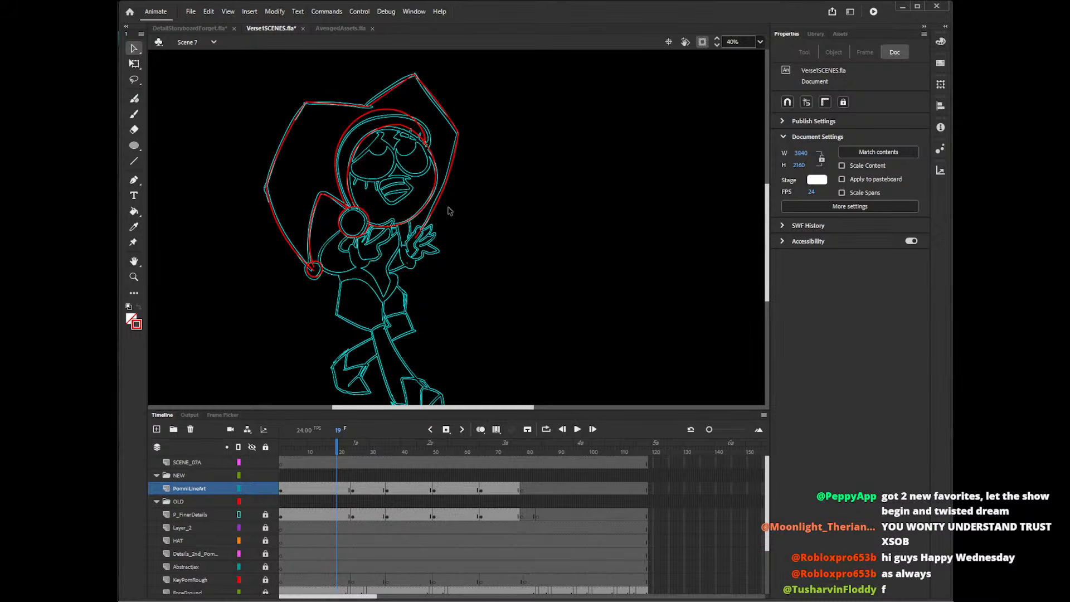
pyautogui.press('y')
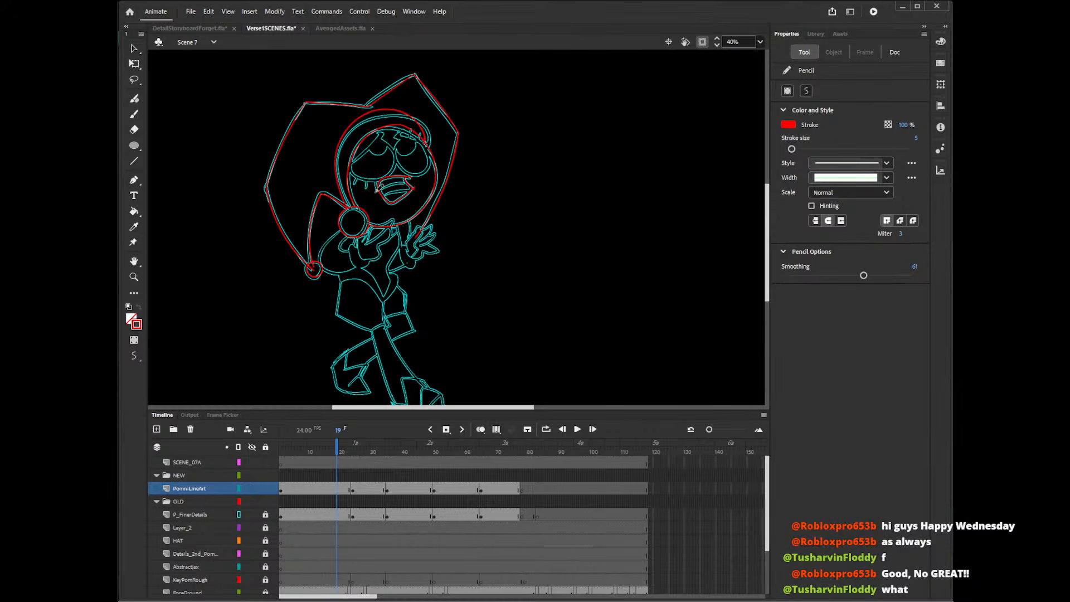
pyautogui.moveTo(384, 193); pyautogui.dragTo(420, 192)
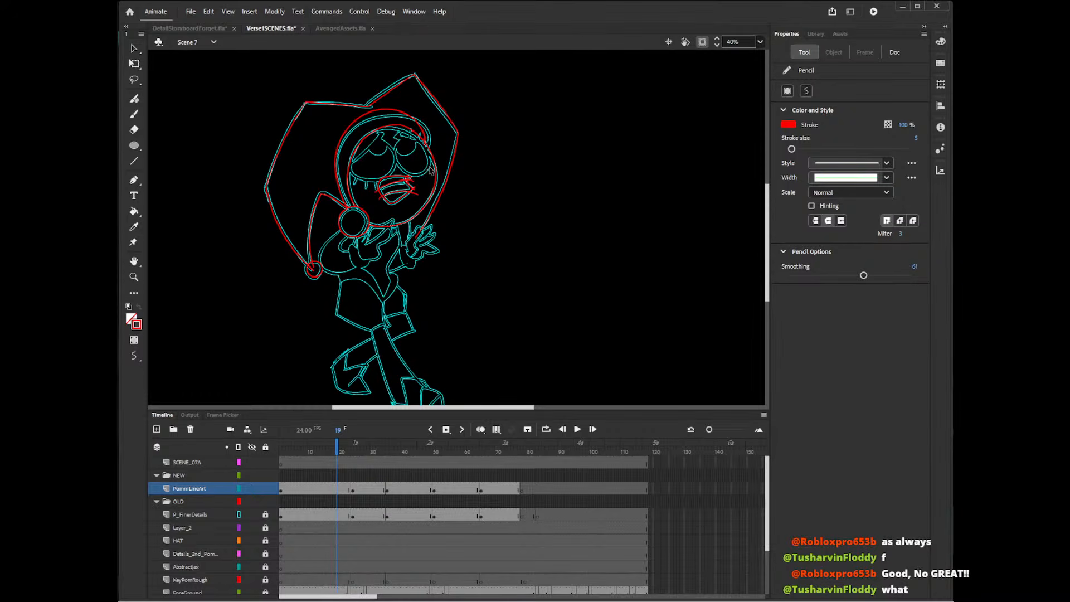
# Delete the overshooting stroke ends around the traced mouth at frame 19.
pyautogui.press('z')
pyautogui.click(406, 181)
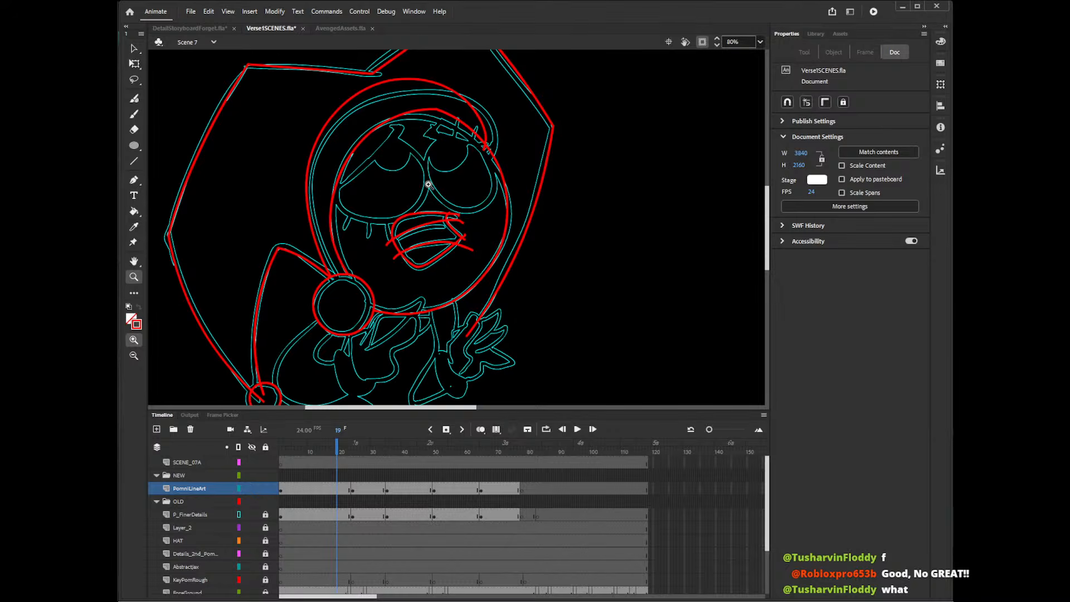
pyautogui.press('v')
pyautogui.click(389, 243)
pyautogui.press('Delete')
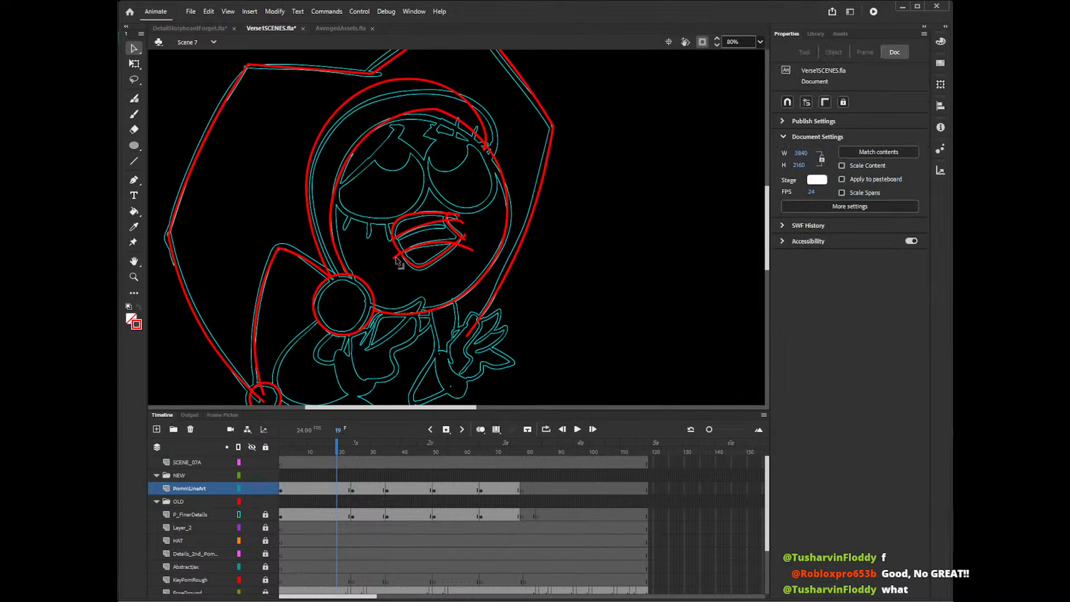
pyautogui.click(460, 218)
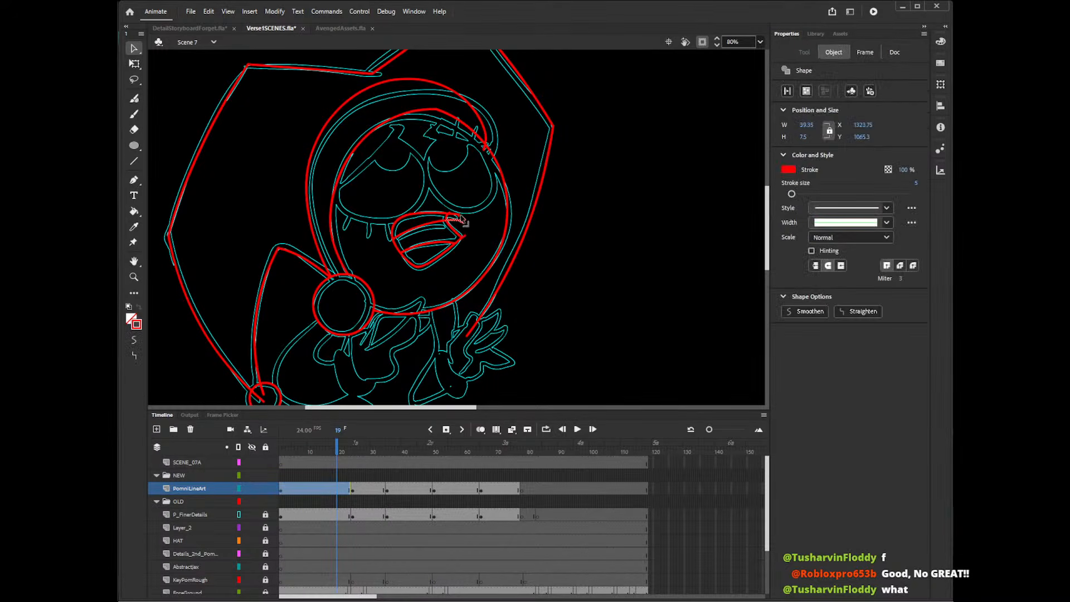
pyautogui.press('Delete')
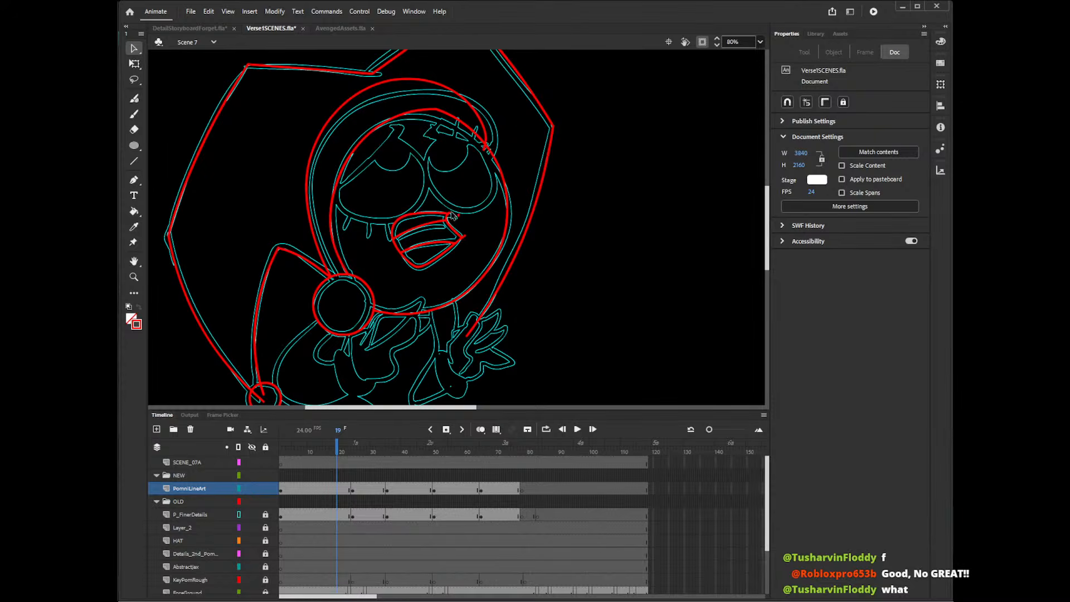
pyautogui.click(453, 216)
pyautogui.press('Delete')
pyautogui.click(466, 238)
pyautogui.press('Delete')
pyautogui.press('n')
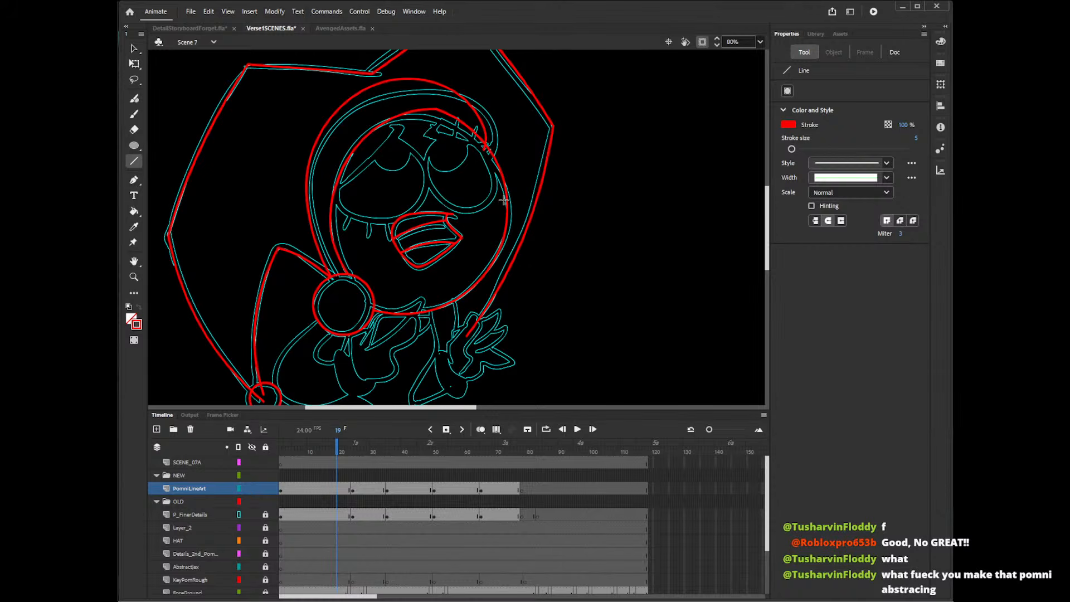
pyautogui.press('v')
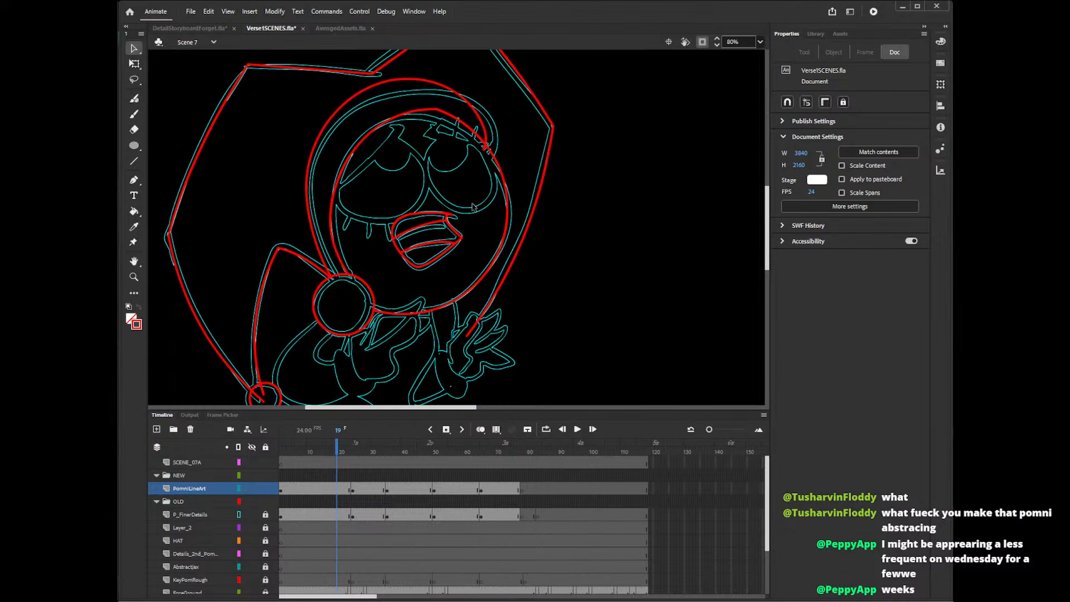
# Delete the leftover stroke end where the hood's front edge meets the head outline.
pyautogui.moveTo(767, 223); pyautogui.dragTo(767, 213)
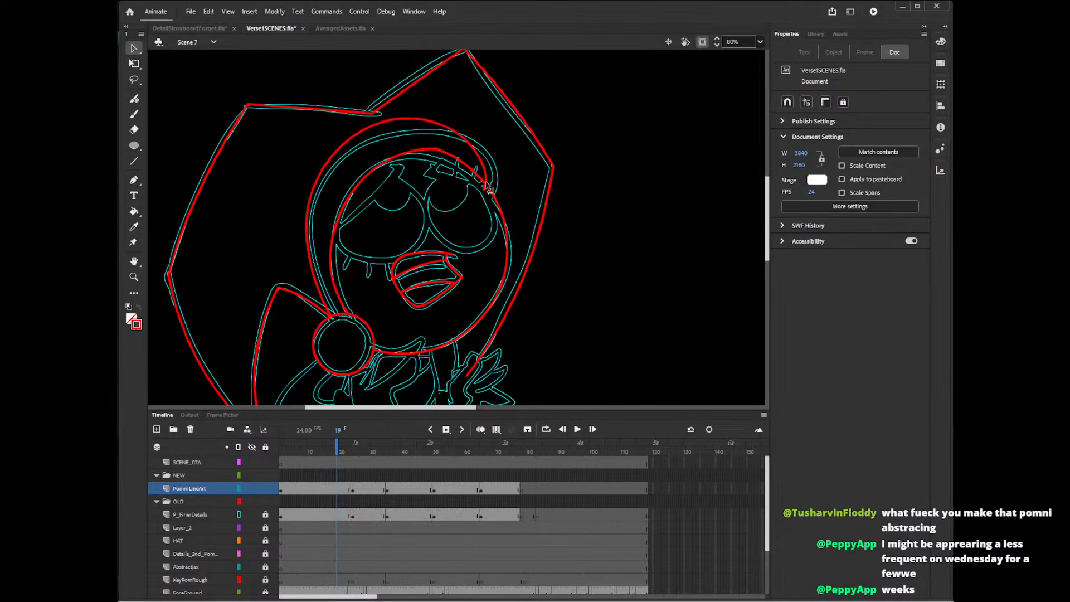
pyautogui.click(489, 185)
pyautogui.press('Delete')
# Draw an unfilled red oval about 202 × 229 px in the empty area beside the head.
pyautogui.moveTo(768, 217)
pyautogui.mouseDown()
pyautogui.moveTo(769, 231)
pyautogui.moveTo(768, 215)
pyautogui.mouseUp()
pyautogui.press('o')
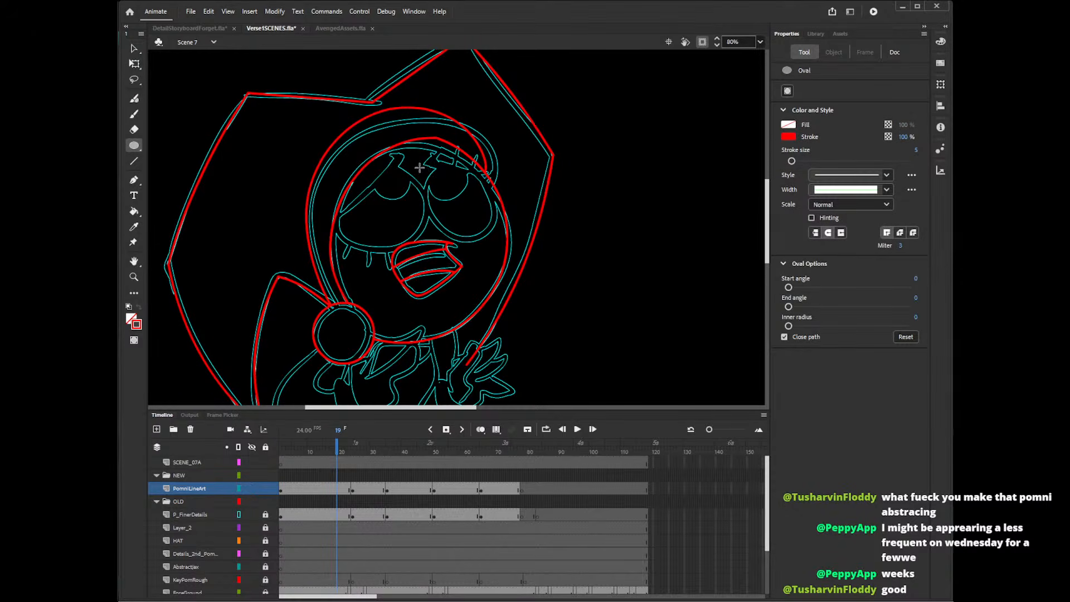
pyautogui.moveTo(417, 166); pyautogui.dragTo(484, 241)
pyautogui.hotkey('ctrl', 'z')
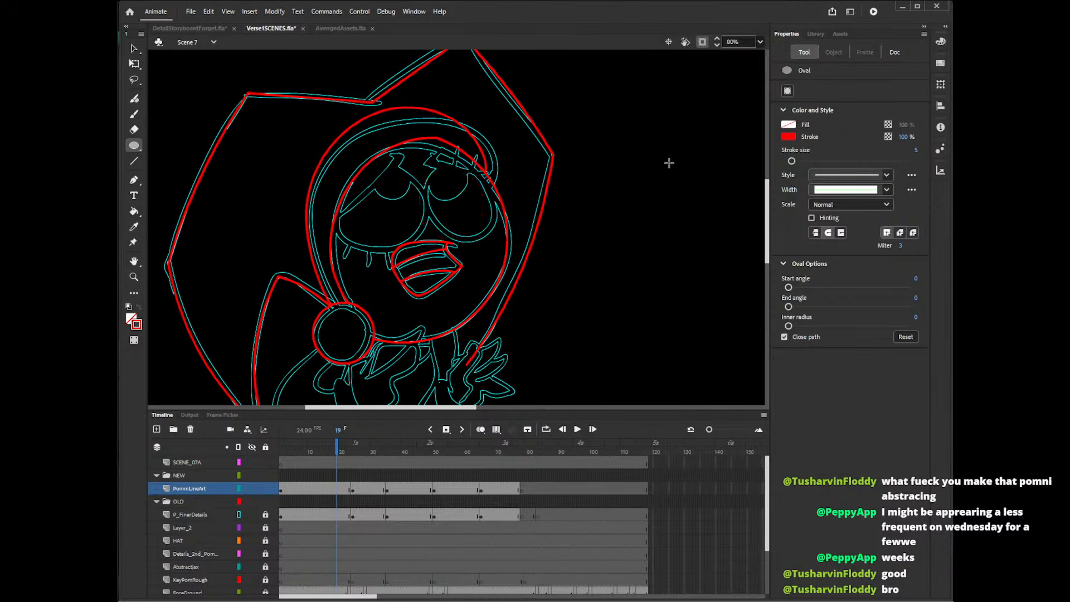
pyautogui.moveTo(581, 151)
pyautogui.mouseDown()
pyautogui.moveTo(640, 242)
pyautogui.moveTo(666, 243)
pyautogui.mouseUp()
pyautogui.press('v')
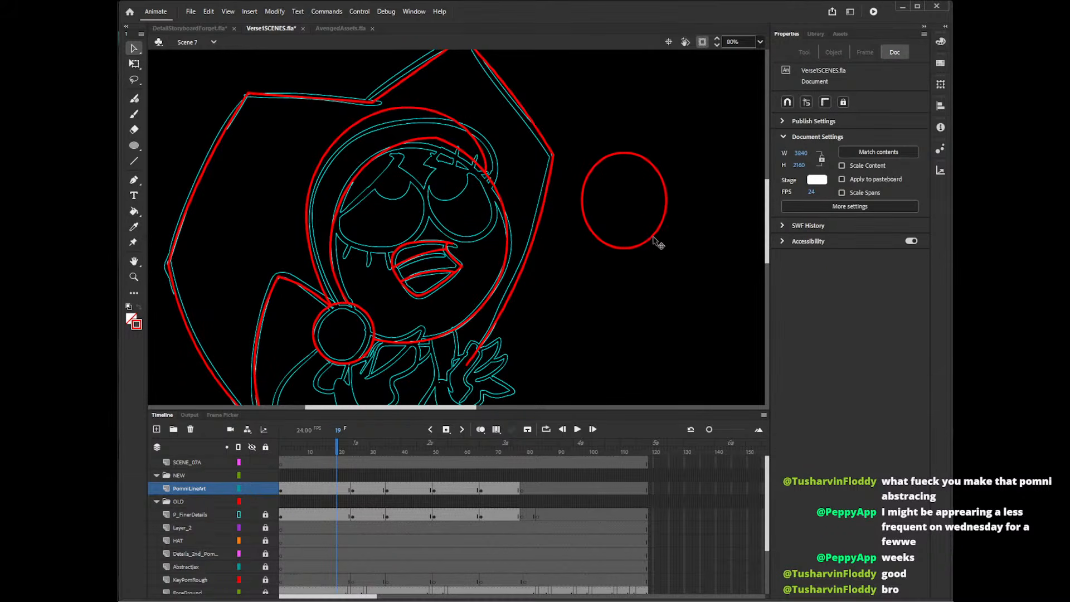
# Move the oval onto the rough eye nearest the face's outer edge, tilting it and shrinking it to about 187 × 212 px.
pyautogui.click(658, 225)
pyautogui.press('q')
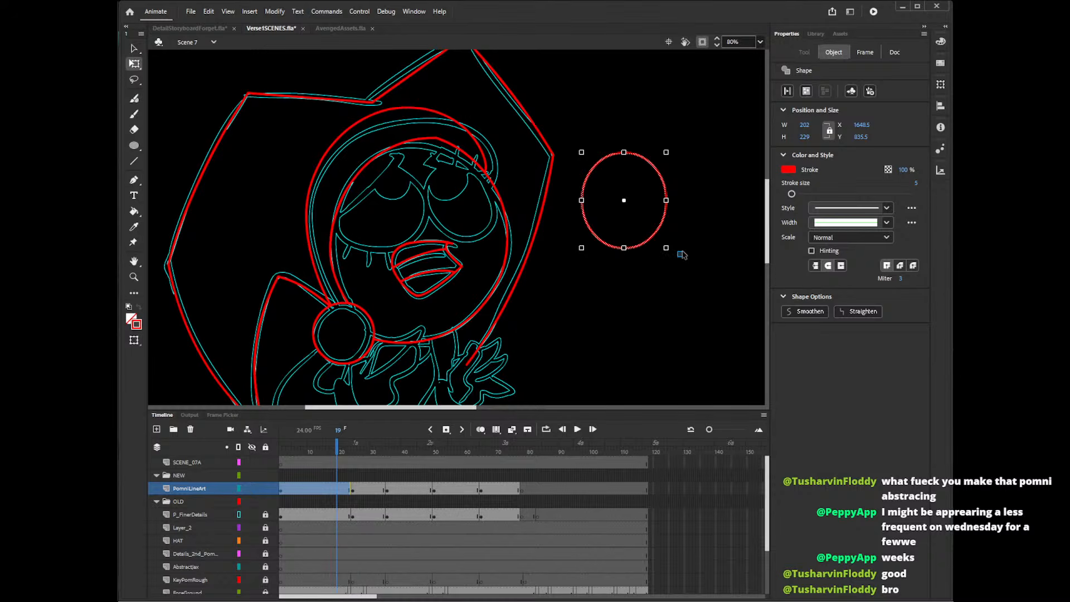
pyautogui.moveTo(675, 258); pyautogui.dragTo(502, 234)
pyautogui.click(658, 240)
pyautogui.moveTo(502, 150); pyautogui.dragTo(498, 153)
pyautogui.moveTo(503, 253); pyautogui.dragTo(505, 230)
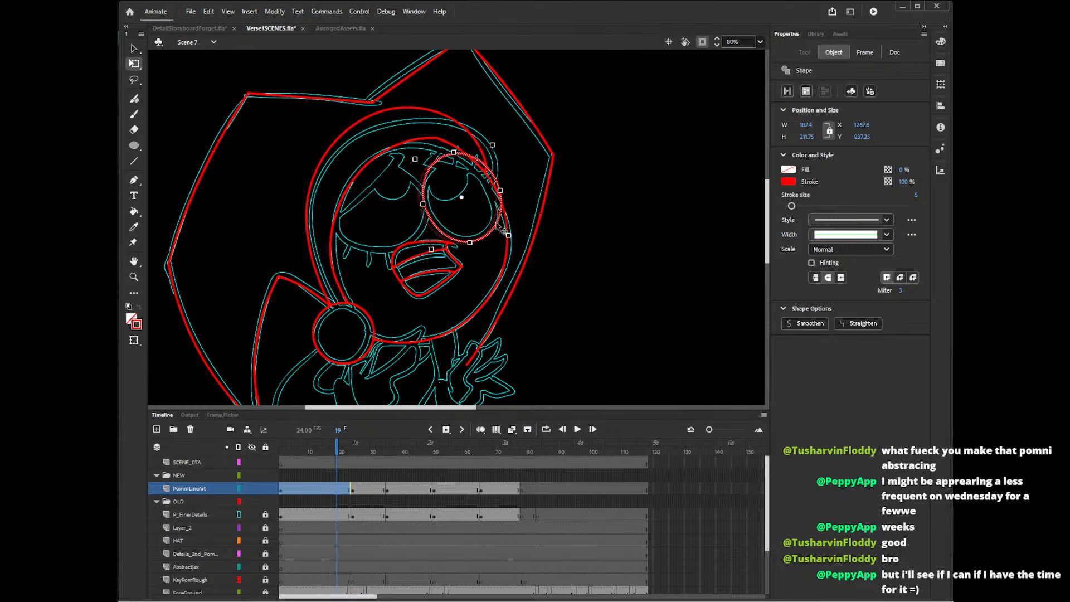
pyautogui.press('Right')
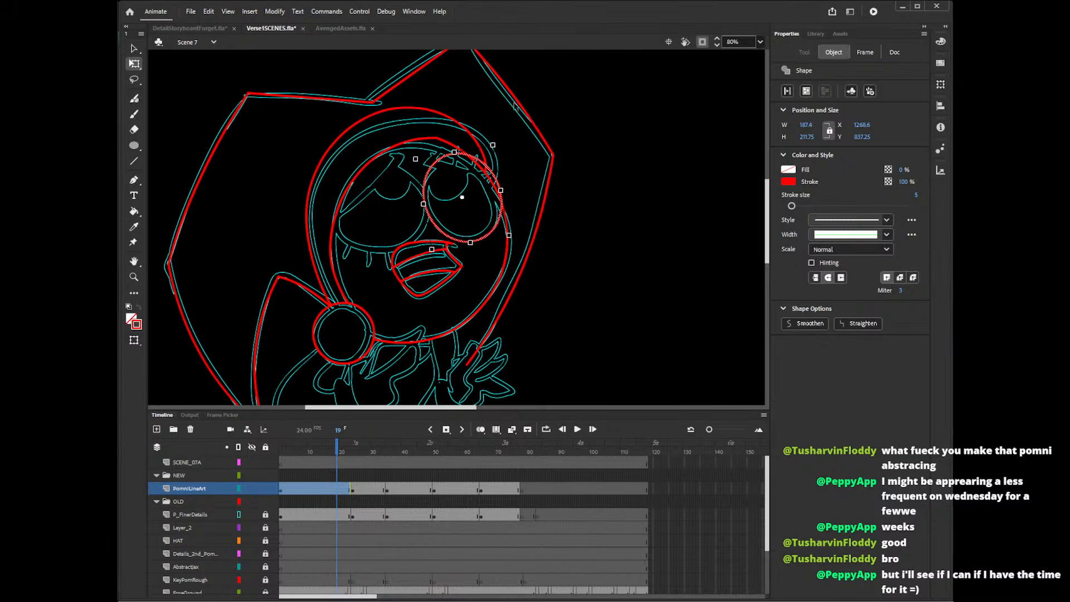
# Fine-tune the eye oval to about 184 × 210 px and nudge it into line with the rough eye.
pyautogui.moveTo(493, 144); pyautogui.dragTo(492, 146)
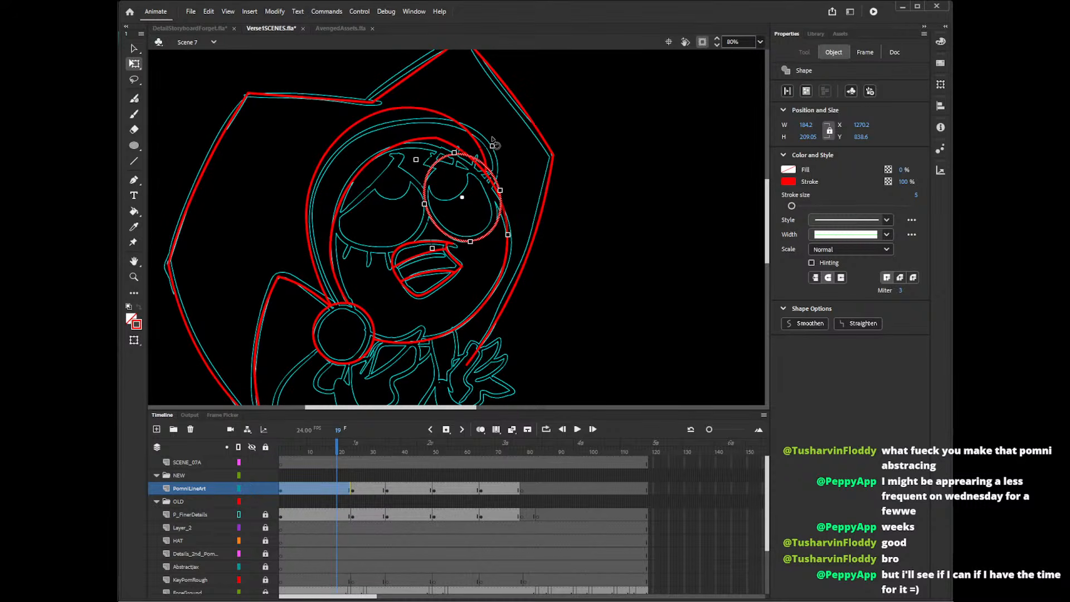
pyautogui.moveTo(492, 145); pyautogui.dragTo(495, 139)
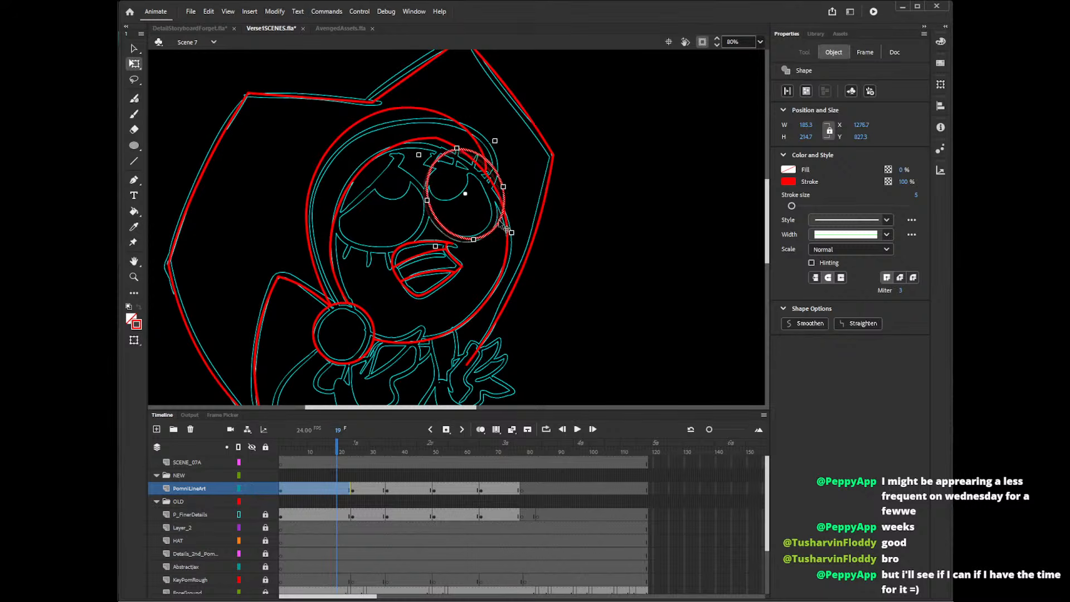
pyautogui.moveTo(498, 229); pyautogui.dragTo(500, 228)
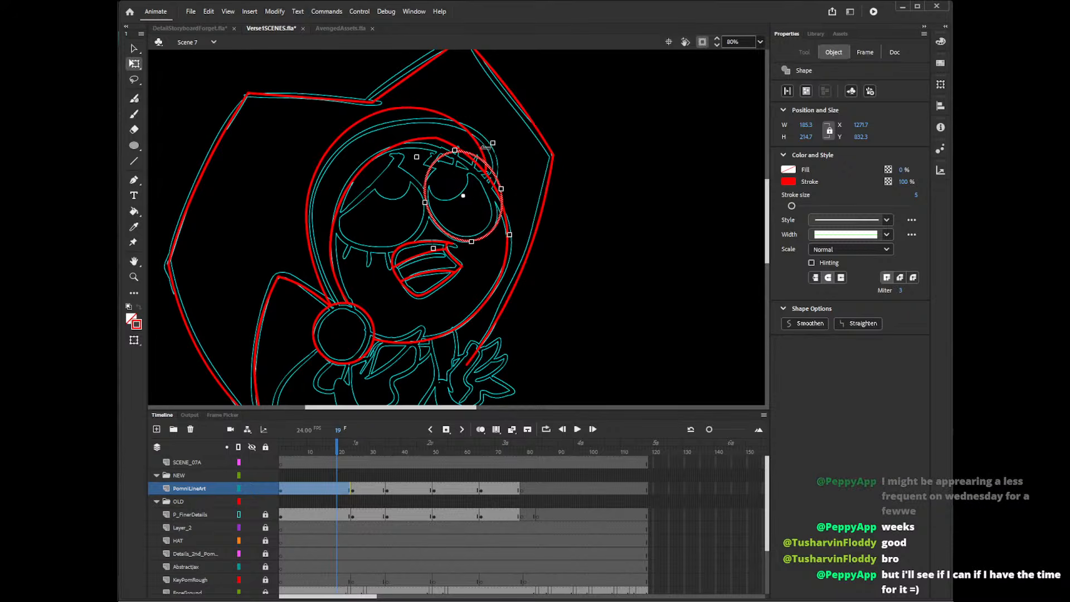
pyautogui.moveTo(493, 143); pyautogui.dragTo(493, 145)
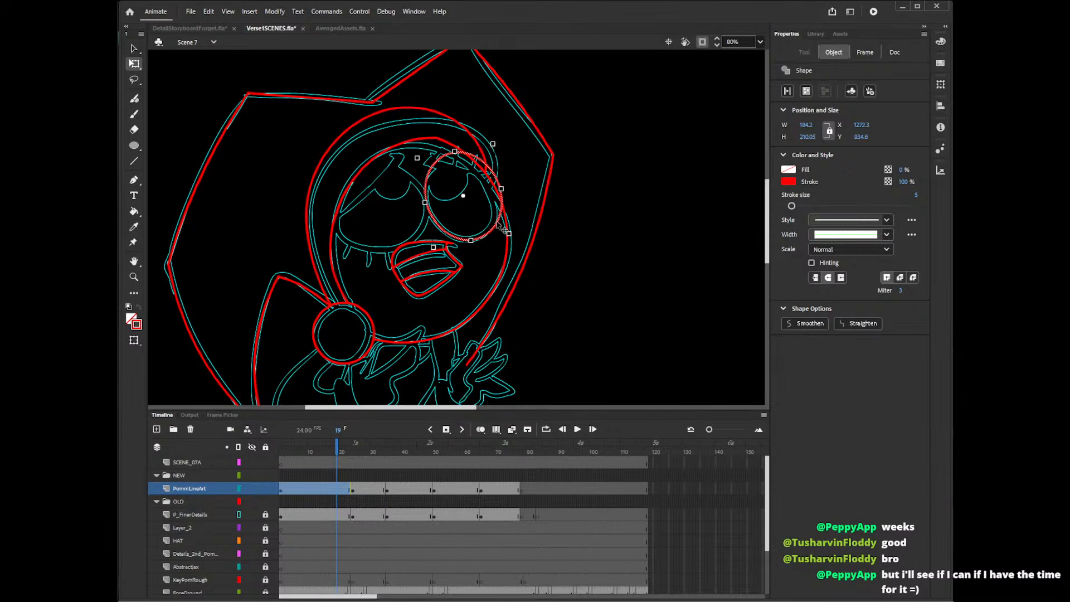
pyautogui.moveTo(503, 227); pyautogui.dragTo(502, 229)
pyautogui.press('Up')
pyautogui.press('Right')
pyautogui.press('Left')
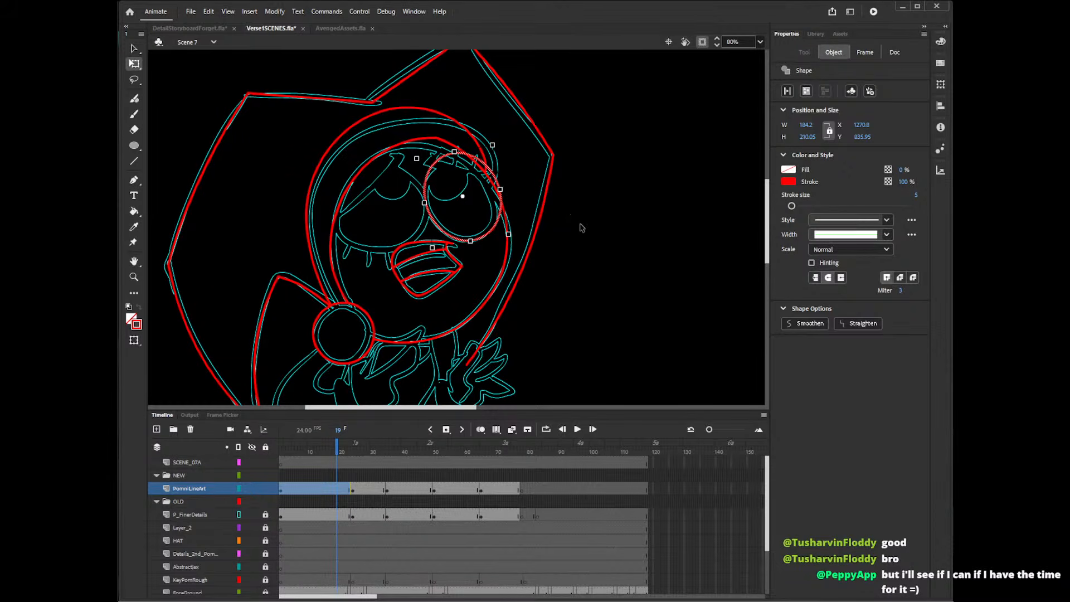
pyautogui.click(570, 192)
# Delete the overlapping segments where the eye oval crosses the head outline and redraw the eye's outer side with the Pencil tool.
pyautogui.click(498, 183)
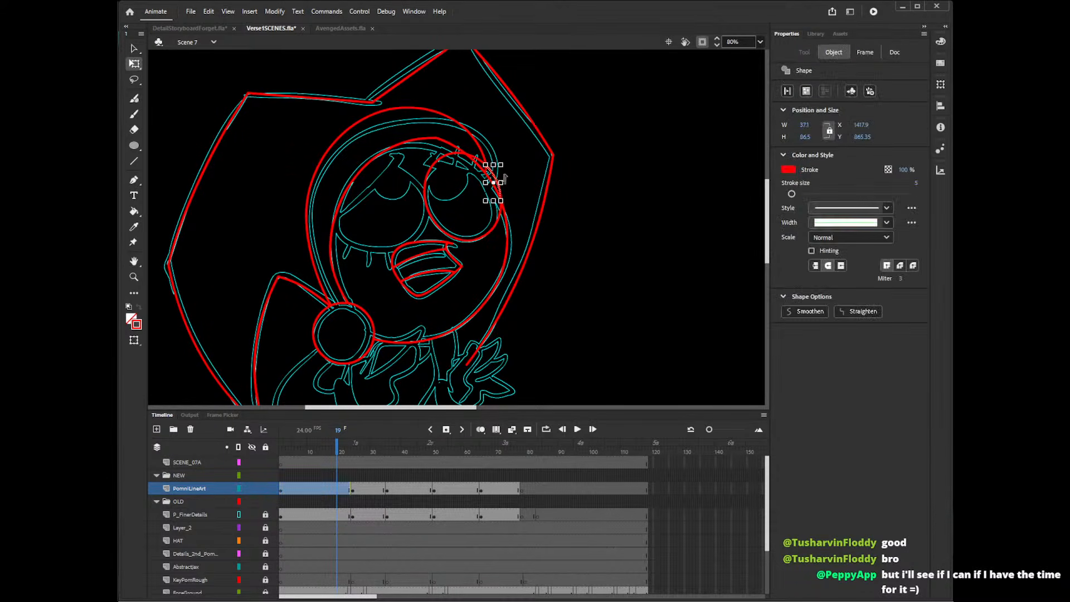
pyautogui.press('v')
pyautogui.press('Delete')
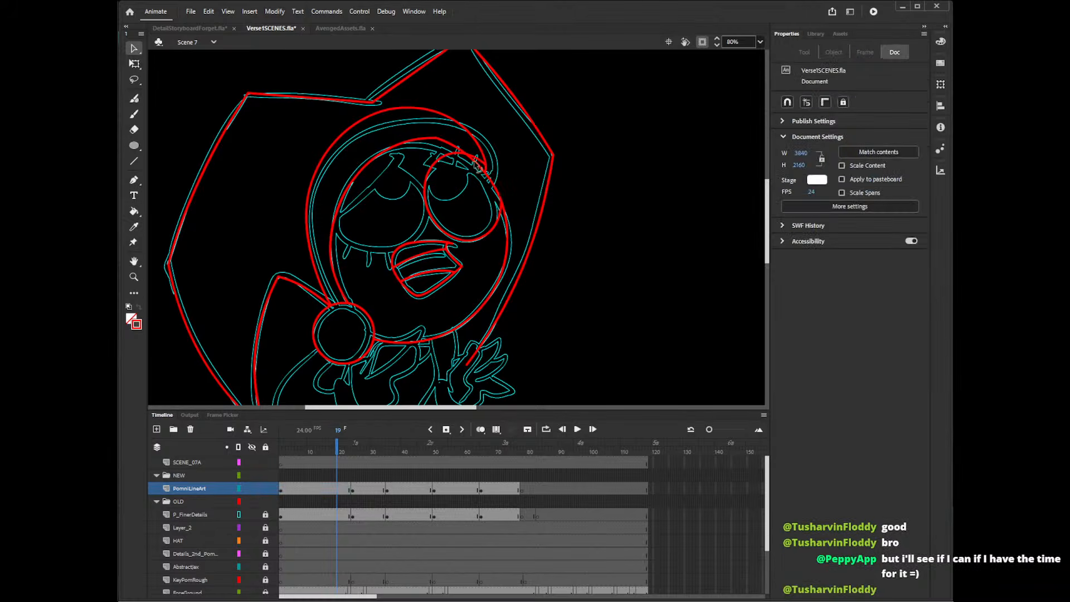
pyautogui.click(478, 159)
pyautogui.press('Delete')
pyautogui.hotkey('shift', 'y')
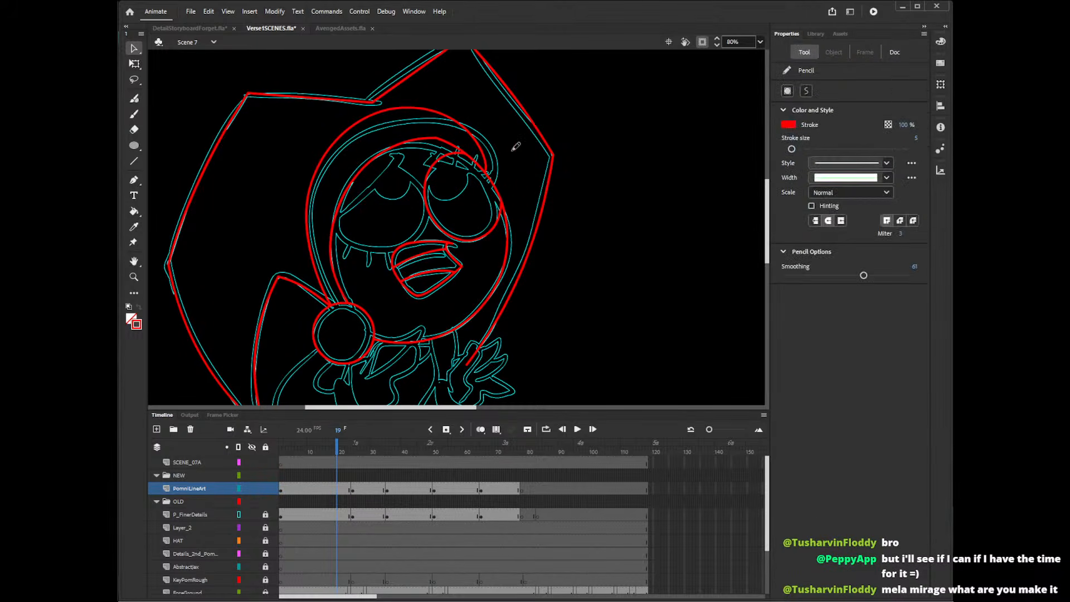
pyautogui.moveTo(488, 236); pyautogui.dragTo(502, 184)
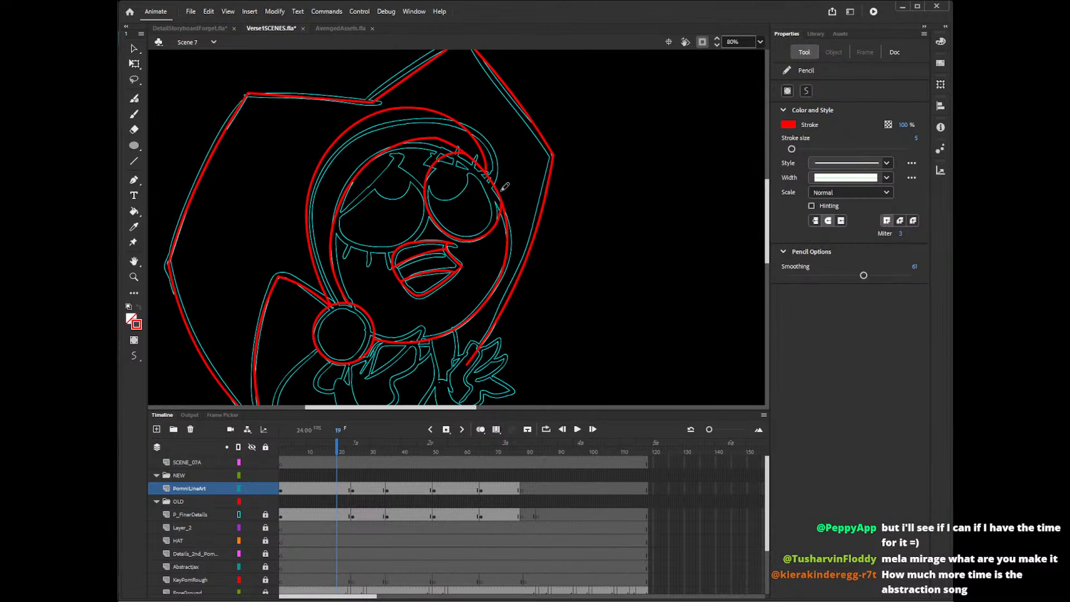
pyautogui.moveTo(428, 170)
pyautogui.mouseDown()
pyautogui.moveTo(451, 153)
pyautogui.moveTo(474, 160)
pyautogui.moveTo(493, 188)
pyautogui.moveTo(484, 241)
pyautogui.mouseUp()
pyautogui.hotkey('ctrl', 'z')
pyautogui.moveTo(425, 185)
pyautogui.mouseDown()
pyautogui.moveTo(439, 161)
pyautogui.moveTo(472, 155)
pyautogui.moveTo(495, 188)
pyautogui.moveTo(480, 239)
pyautogui.mouseUp()
pyautogui.hotkey('ctrl', 'z')
pyautogui.moveTo(425, 196)
pyautogui.mouseDown()
pyautogui.moveTo(433, 170)
pyautogui.moveTo(456, 154)
pyautogui.moveTo(484, 174)
pyautogui.moveTo(486, 233)
pyautogui.mouseUp()
pyautogui.hotkey('ctrl', 'z')
pyautogui.moveTo(426, 206)
pyautogui.mouseDown()
pyautogui.moveTo(436, 171)
pyautogui.moveTo(467, 159)
pyautogui.moveTo(496, 196)
pyautogui.moveTo(484, 237)
pyautogui.mouseUp()
pyautogui.hotkey('ctrl', 'z')
pyautogui.moveTo(428, 206)
pyautogui.mouseDown()
pyautogui.moveTo(439, 160)
pyautogui.moveTo(477, 162)
pyautogui.moveTo(494, 209)
pyautogui.moveTo(486, 235)
pyautogui.mouseUp()
pyautogui.hotkey('ctrl', 'z')
pyautogui.moveTo(426, 204)
pyautogui.mouseDown()
pyautogui.moveTo(437, 160)
pyautogui.moveTo(473, 165)
pyautogui.moveTo(495, 208)
pyautogui.moveTo(487, 237)
pyautogui.mouseUp()
pyautogui.hotkey('ctrl', 'z')
pyautogui.moveTo(425, 203)
pyautogui.mouseDown()
pyautogui.moveTo(476, 161)
pyautogui.moveTo(494, 191)
pyautogui.moveTo(496, 223)
pyautogui.moveTo(480, 240)
pyautogui.mouseUp()
pyautogui.hotkey('ctrl', 'z')
pyautogui.moveTo(424, 180)
pyautogui.mouseDown()
pyautogui.moveTo(476, 166)
pyautogui.moveTo(496, 199)
pyautogui.moveTo(486, 238)
pyautogui.mouseUp()
pyautogui.hotkey('ctrl', 'z')
pyautogui.moveTo(439, 157)
pyautogui.mouseDown()
pyautogui.moveTo(483, 168)
pyautogui.moveTo(496, 200)
pyautogui.moveTo(487, 237)
pyautogui.mouseUp()
pyautogui.hotkey('ctrl', 'z')
pyautogui.moveTo(441, 156)
pyautogui.mouseDown()
pyautogui.moveTo(498, 183)
pyautogui.moveTo(483, 239)
pyautogui.mouseUp()
pyautogui.hotkey('ctrl', 'z')
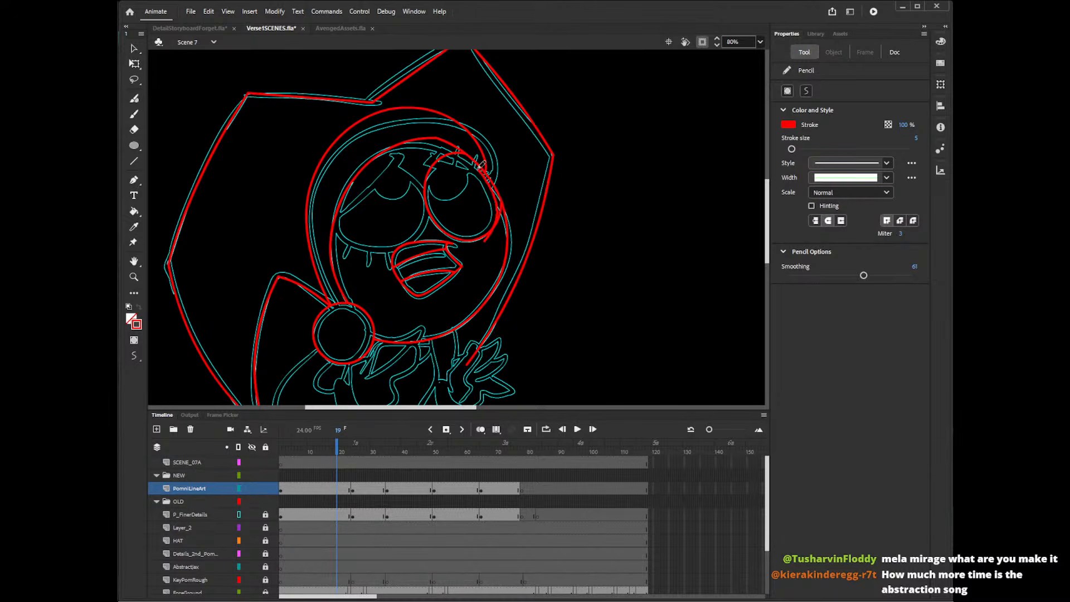
pyautogui.hotkey('ctrl', 'z')
# Redraw the eye's upper and outer edge with the Pencil tool and delete the excess stroke pieces at its lower outer corner.
pyautogui.moveTo(433, 164)
pyautogui.mouseDown()
pyautogui.moveTo(474, 164)
pyautogui.moveTo(498, 196)
pyautogui.moveTo(493, 234)
pyautogui.mouseUp()
pyautogui.press('v')
pyautogui.click(498, 239)
pyautogui.press('Delete')
pyautogui.click(500, 228)
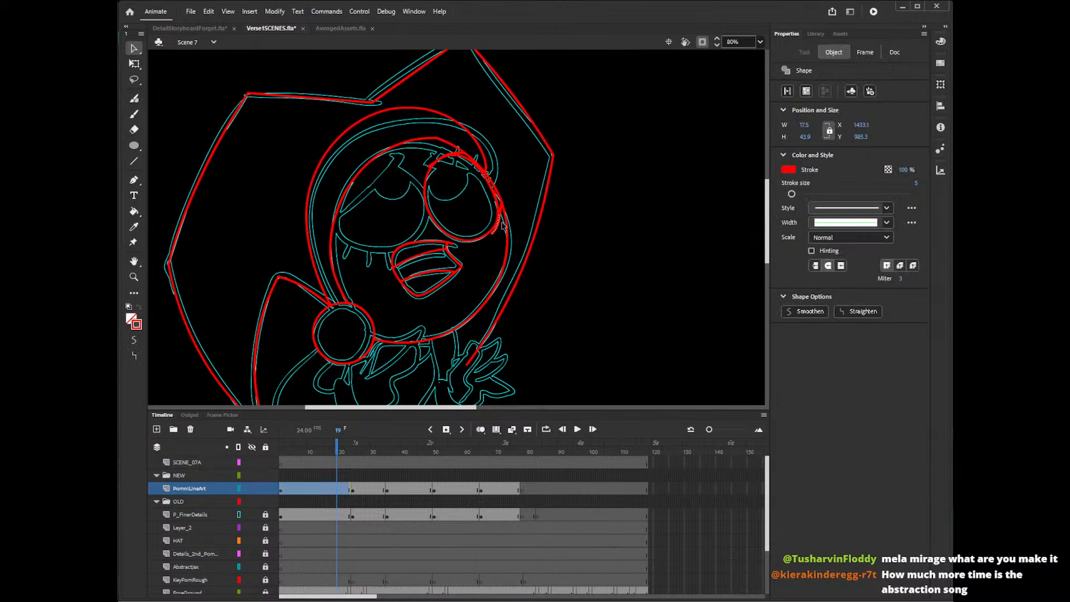
pyautogui.press('Delete')
pyautogui.click(501, 224)
pyautogui.press('Delete')
pyautogui.click(502, 224)
pyautogui.press('Delete')
pyautogui.click(503, 223)
pyautogui.press('Delete')
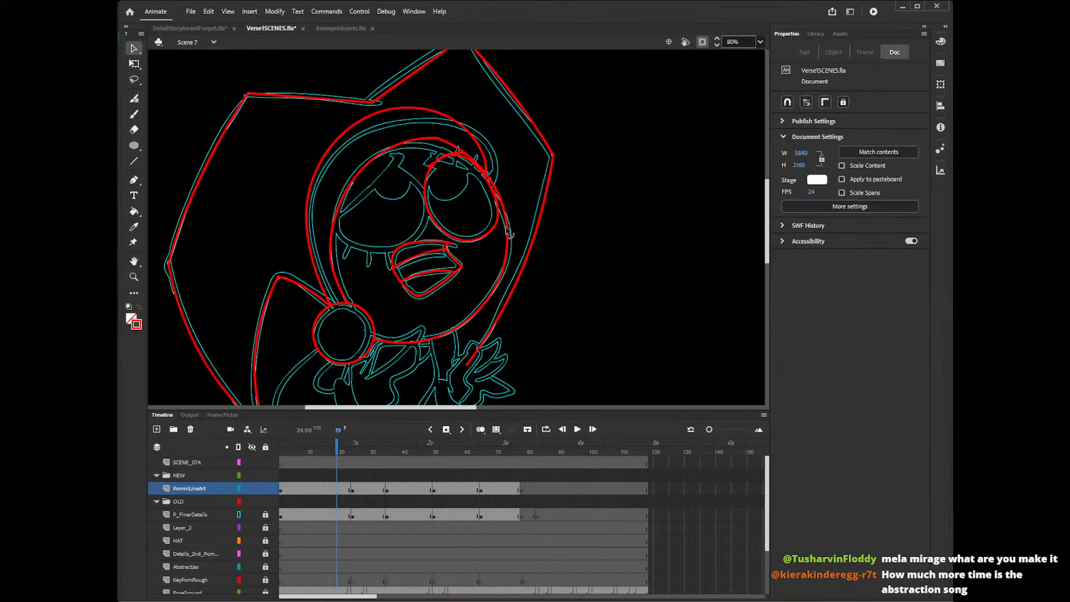
# Delete the leftover stroke pieces along the outer and upper edges of the finished eye and slightly reshape its inner side.
pyautogui.click(495, 195)
pyautogui.press('Delete')
pyautogui.click(497, 199)
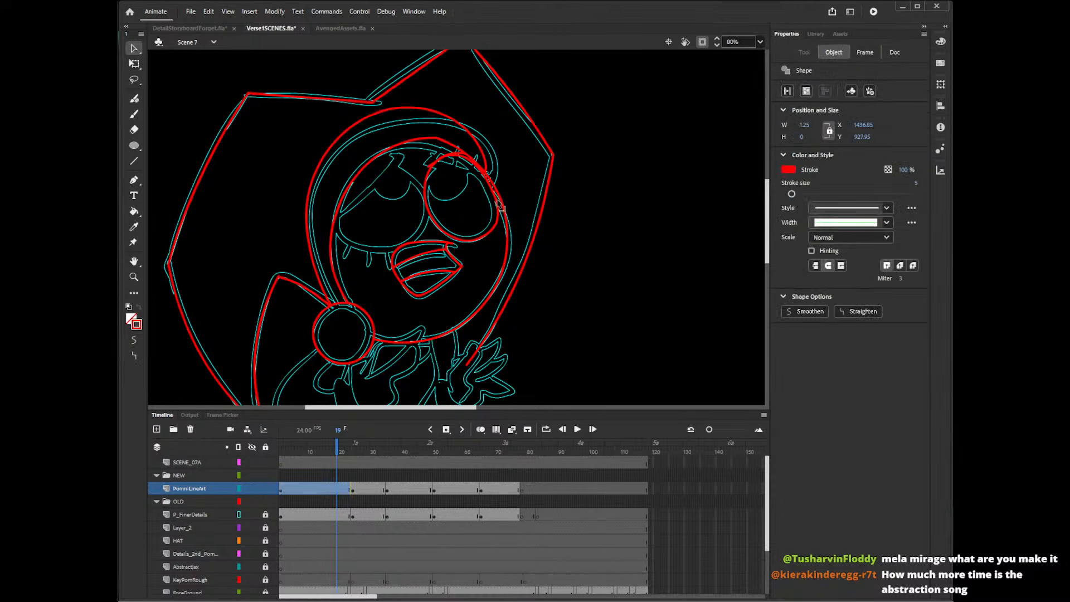
pyautogui.press('Delete')
pyautogui.click(458, 162)
pyautogui.press('Delete')
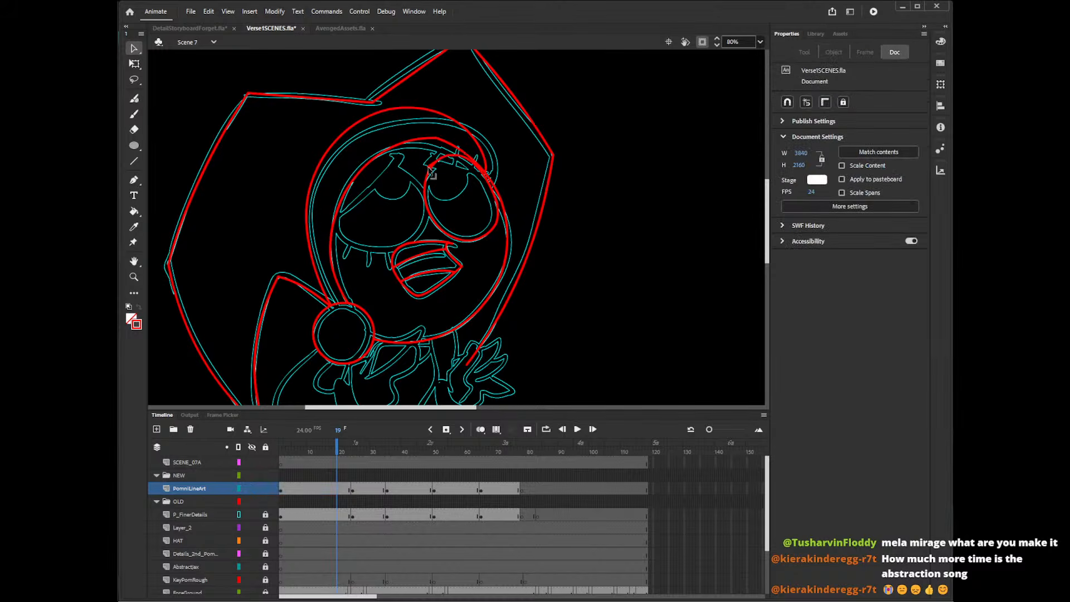
pyautogui.click(434, 166)
pyautogui.press('Delete')
pyautogui.moveTo(427, 203); pyautogui.dragTo(428, 202)
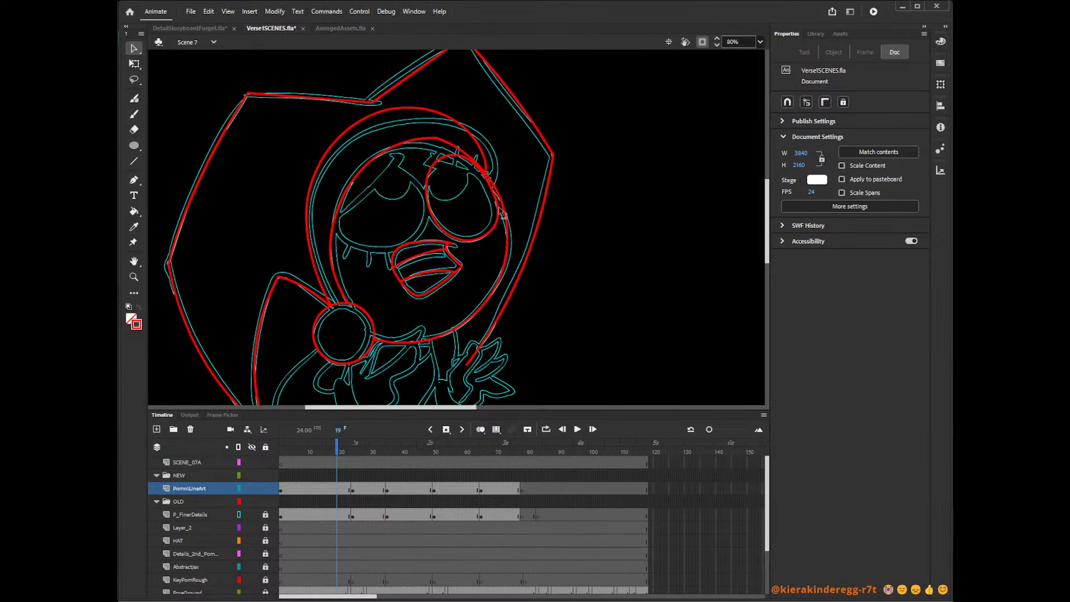
# Draw an oval for the other eye, then tilt and place it over the rough eye at about 227 × 195 px.
pyautogui.press('o')
pyautogui.moveTo(598, 156)
pyautogui.mouseDown()
pyautogui.moveTo(650, 220)
pyautogui.moveTo(701, 251)
pyautogui.moveTo(411, 246)
pyautogui.moveTo(429, 254)
pyautogui.mouseUp()
pyautogui.press('v')
pyautogui.press('q')
pyautogui.moveTo(440, 174); pyautogui.dragTo(369, 168)
pyautogui.moveTo(431, 229); pyautogui.dragTo(429, 235)
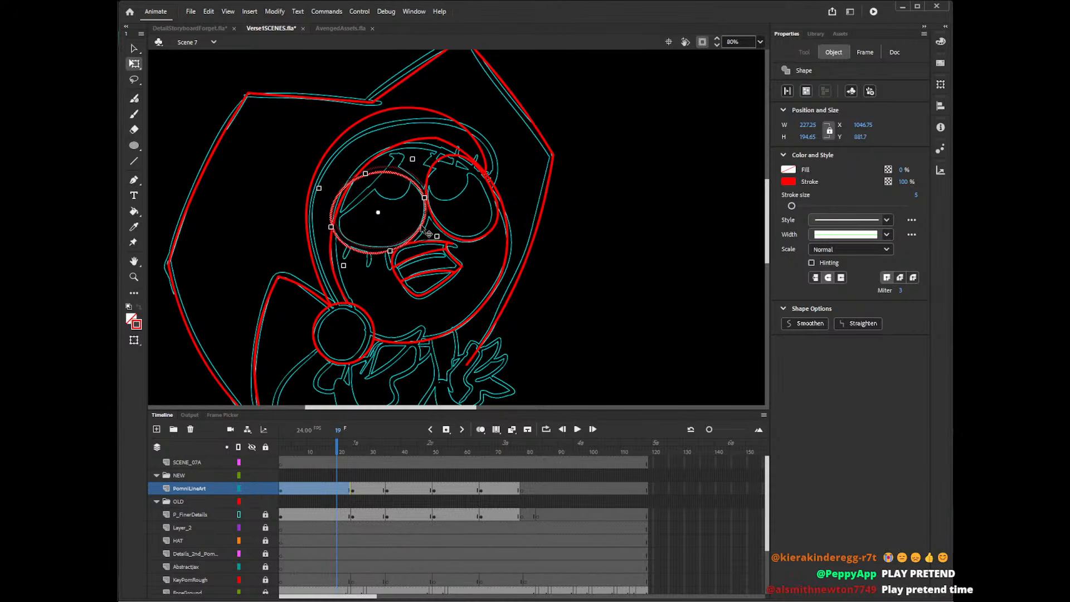
# Nudge the new eye oval upward and shrink it to about 226 × 188 px to match the rough eye.
pyautogui.press('Up')
pyautogui.press('Up')
pyautogui.press('Up')
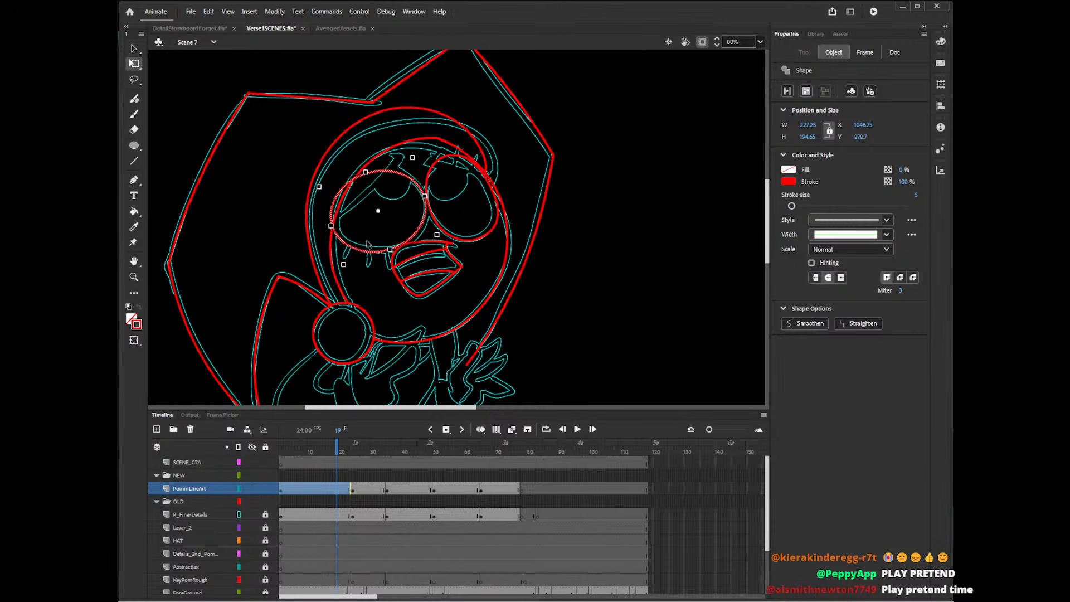
pyautogui.moveTo(343, 265); pyautogui.dragTo(393, 250)
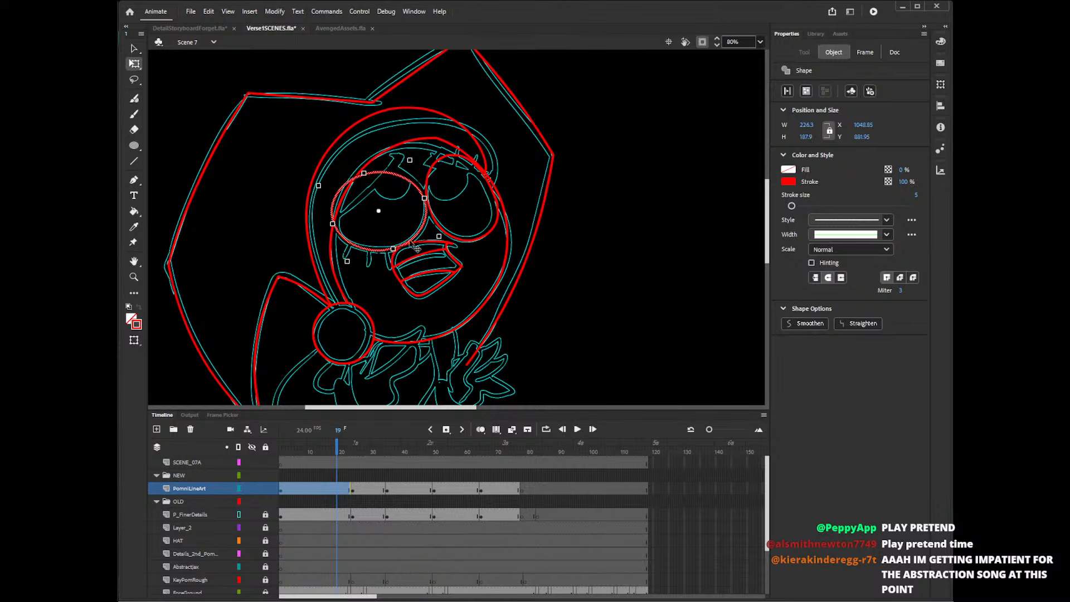
# Draw a curved cheek line between the eye and mouth with the Pencil tool and delete the eye oval's segment outside the head outline.
pyautogui.click(568, 234)
pyautogui.hotkey('shift', 'y')
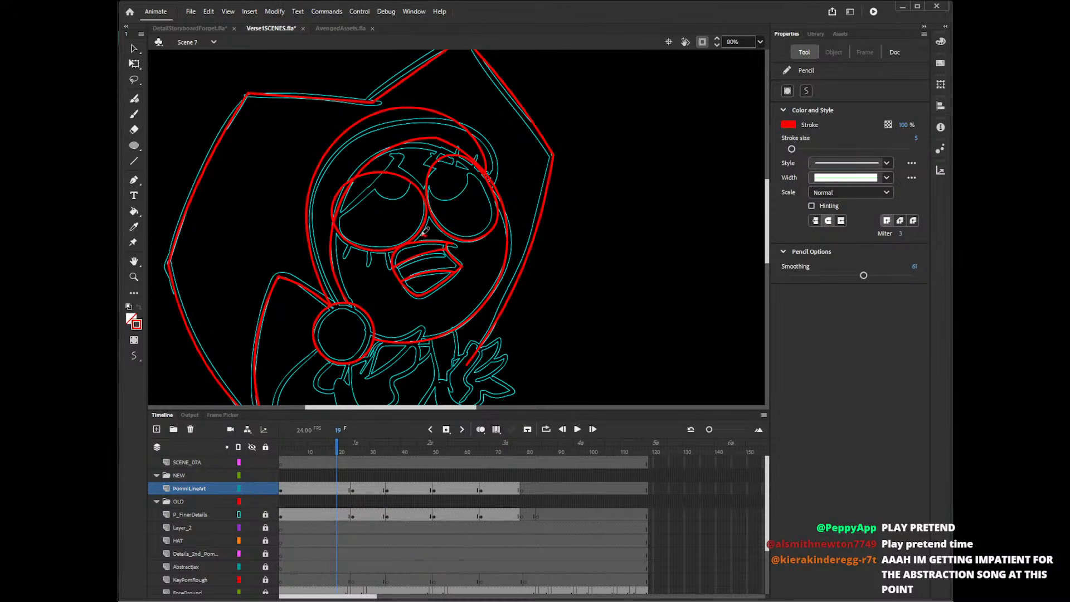
pyautogui.moveTo(425, 229); pyautogui.dragTo(378, 264)
pyautogui.press('v')
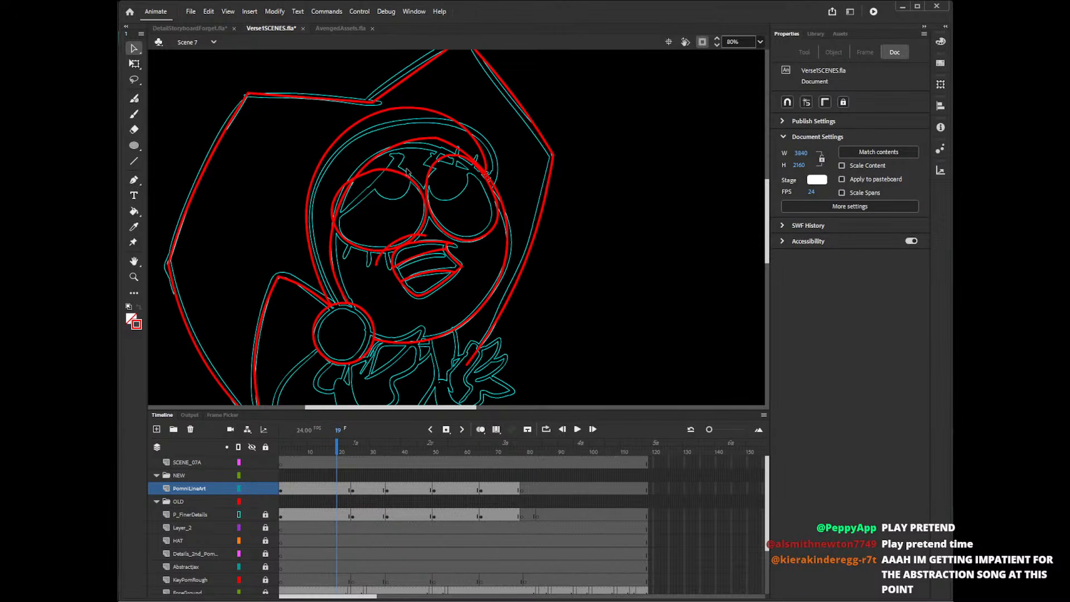
pyautogui.click(336, 201)
pyautogui.press('Delete')
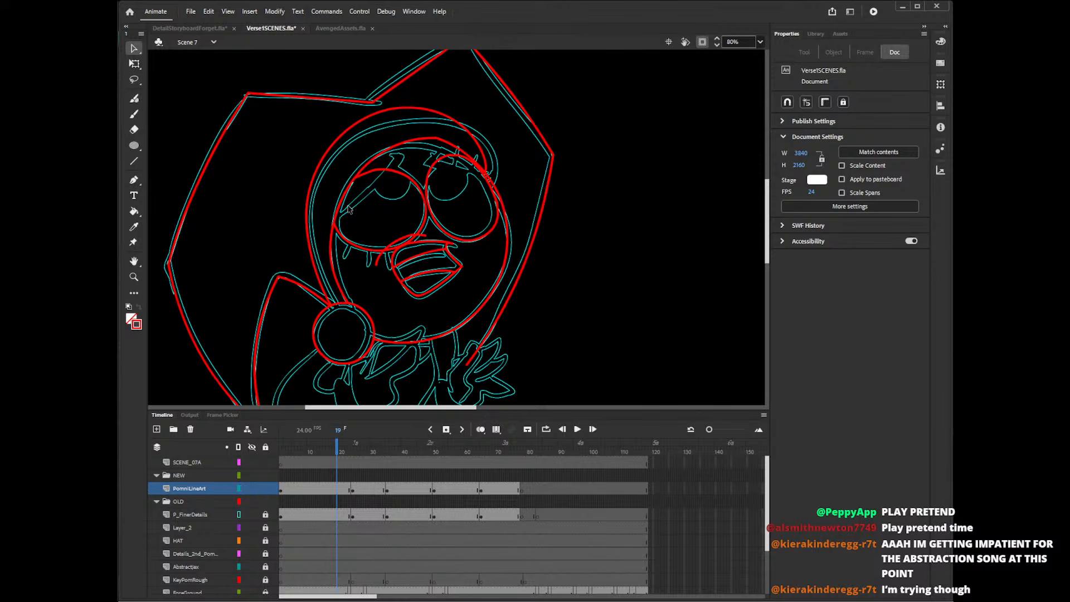
# Redraw the new eye's outer side with the Pencil tool, curving just inside the head outline, and retry the stroke until it fits.
pyautogui.press('y')
pyautogui.moveTo(346, 198); pyautogui.dragTo(368, 255)
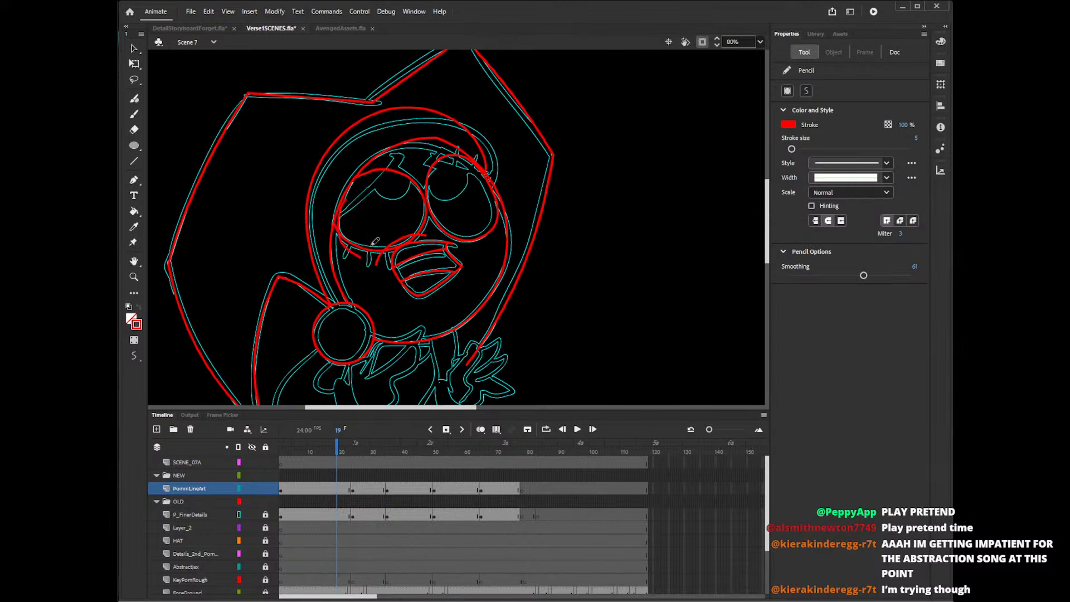
pyautogui.hotkey('ctrl', 'z')
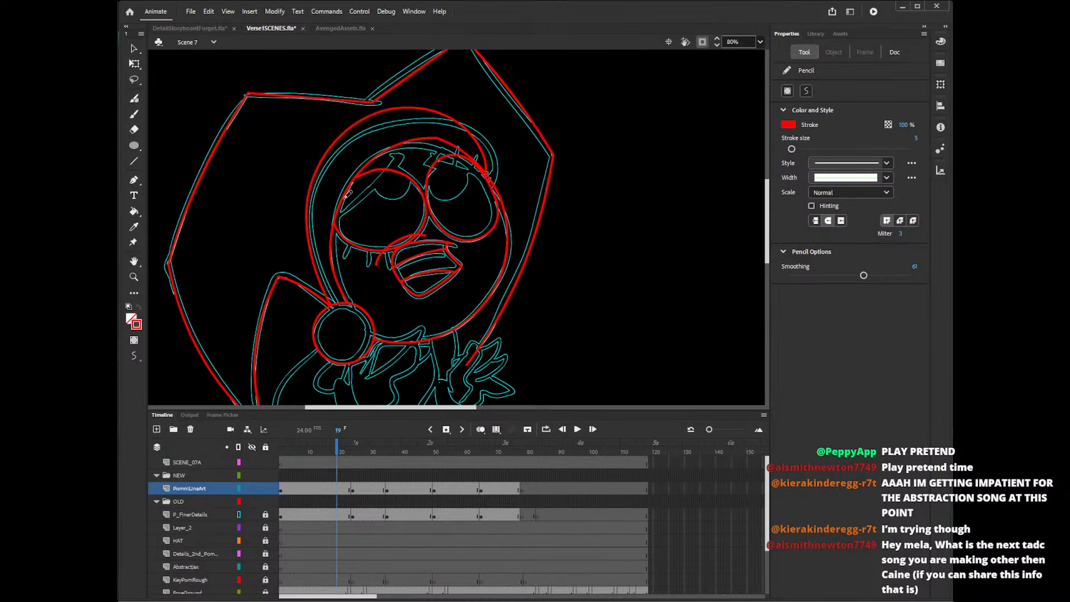
pyautogui.moveTo(373, 169)
pyautogui.mouseDown()
pyautogui.moveTo(358, 255)
pyautogui.moveTo(370, 257)
pyautogui.mouseUp()
pyautogui.hotkey('ctrl', 'z')
pyautogui.moveTo(354, 174); pyautogui.dragTo(362, 253)
pyautogui.hotkey('ctrl', 'z')
pyautogui.moveTo(361, 170); pyautogui.dragTo(353, 256)
pyautogui.hotkey('ctrl', 'z')
pyautogui.moveTo(359, 173); pyautogui.dragTo(362, 252)
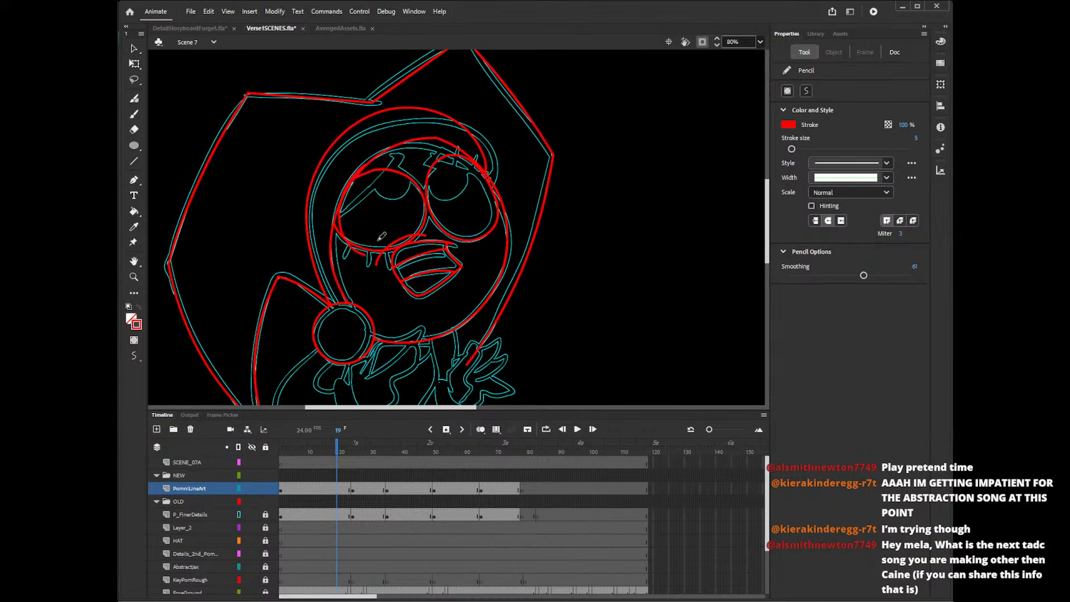
pyautogui.hotkey('ctrl', 'z')
pyautogui.moveTo(354, 176); pyautogui.dragTo(368, 251)
pyautogui.hotkey('ctrl', 'z')
pyautogui.moveTo(354, 179)
pyautogui.mouseDown()
pyautogui.moveTo(374, 242)
pyautogui.moveTo(348, 210)
pyautogui.moveTo(364, 169)
pyautogui.moveTo(363, 251)
pyautogui.mouseUp()
pyautogui.hotkey('ctrl', 'z')
pyautogui.hotkey('ctrl', 'z')
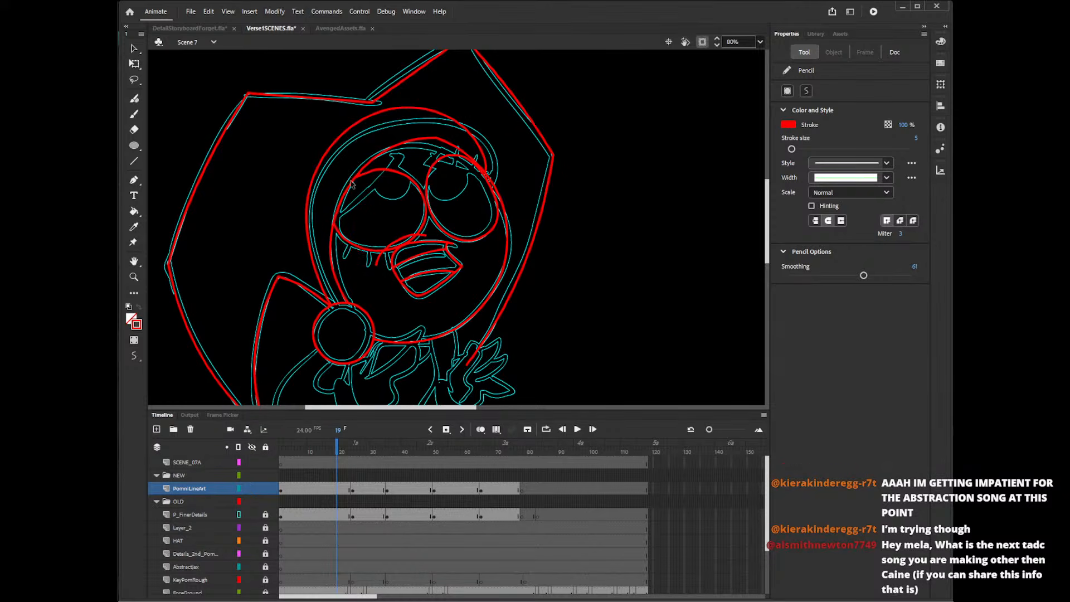
pyautogui.moveTo(356, 177)
pyautogui.mouseDown()
pyautogui.moveTo(341, 234)
pyautogui.moveTo(363, 251)
pyautogui.mouseUp()
pyautogui.hotkey('ctrl', 'z')
pyautogui.moveTo(356, 177); pyautogui.dragTo(370, 251)
pyautogui.hotkey('ctrl', 'z')
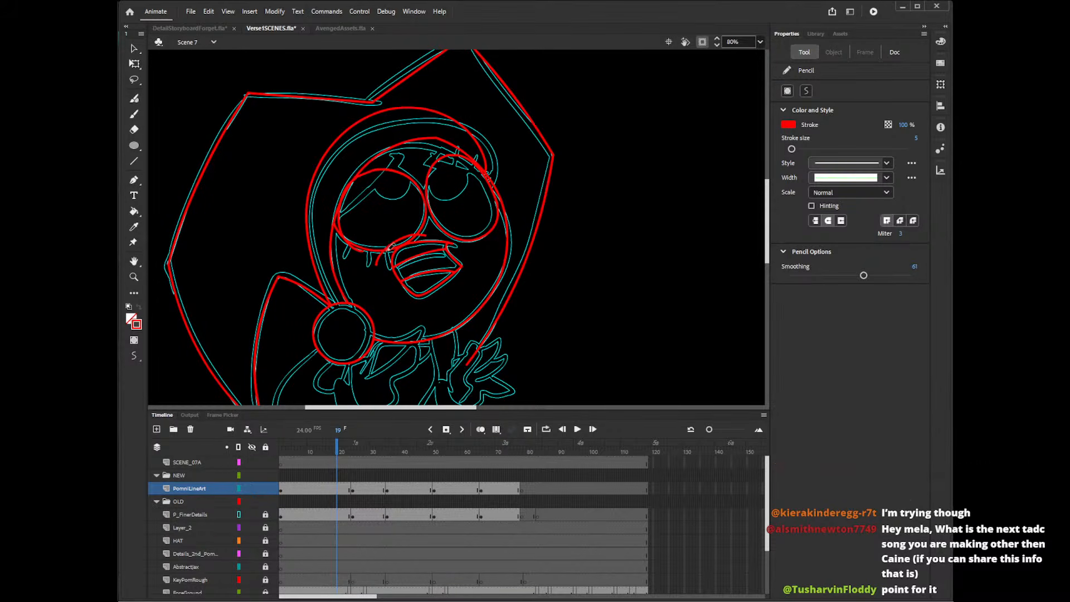
# Delete the excess stroke pieces where the redrawn outer side overlaps the eye oval along its upper and lower edges.
pyautogui.press('v')
pyautogui.click(338, 229)
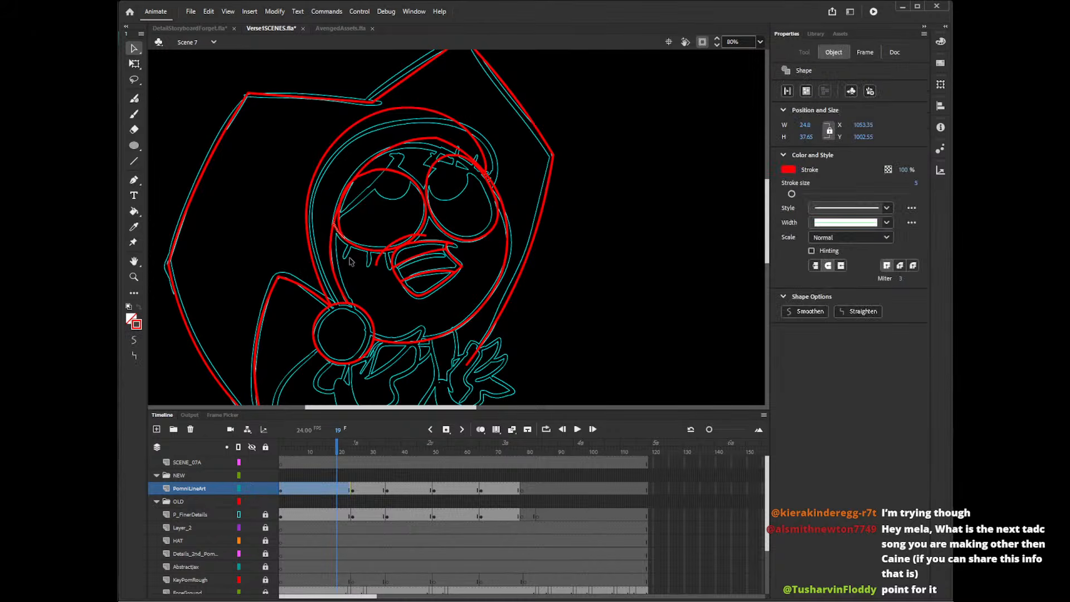
pyautogui.press('Delete')
pyautogui.click(351, 186)
pyautogui.press('Delete')
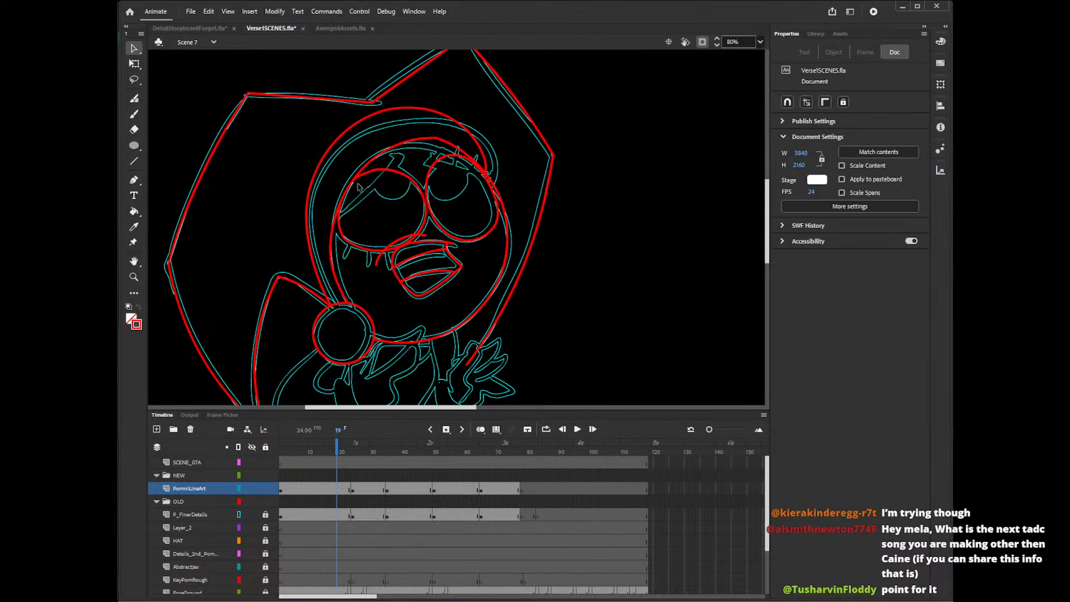
pyautogui.click(353, 180)
pyautogui.press('Delete')
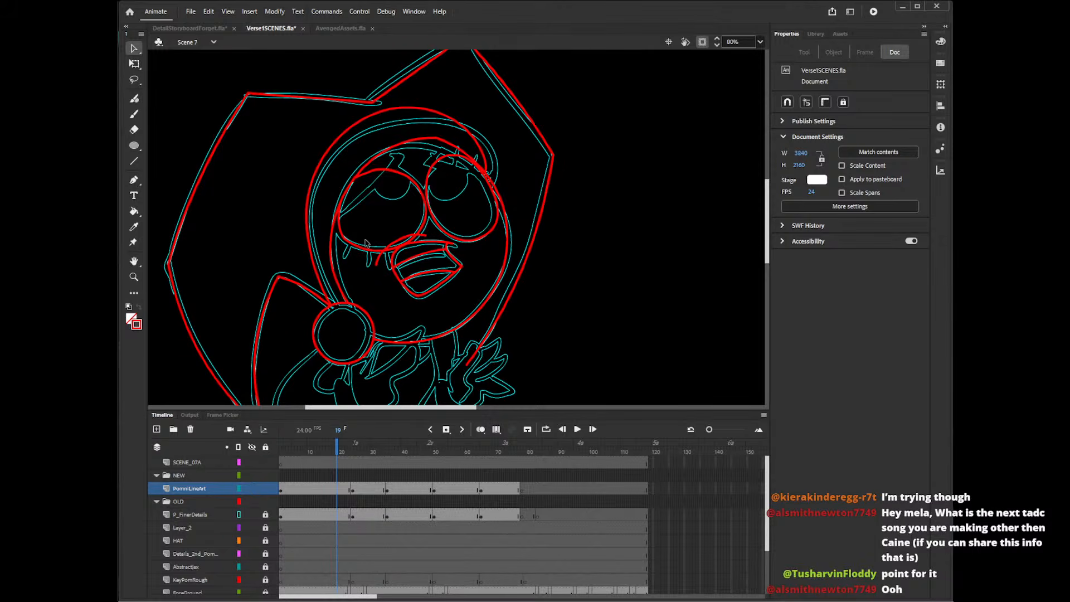
pyautogui.click(391, 250)
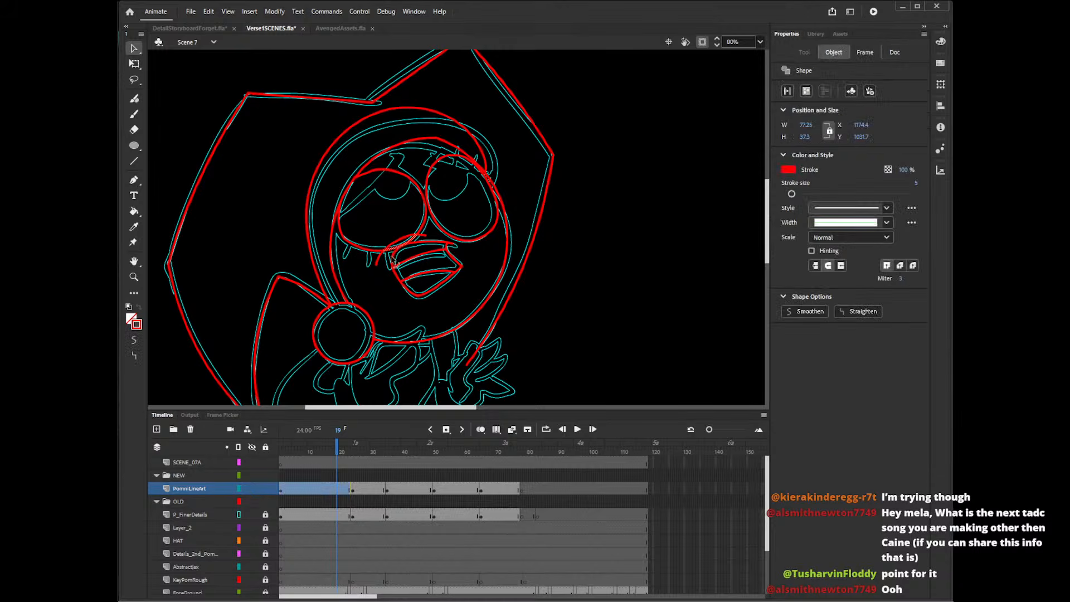
pyautogui.press('Delete')
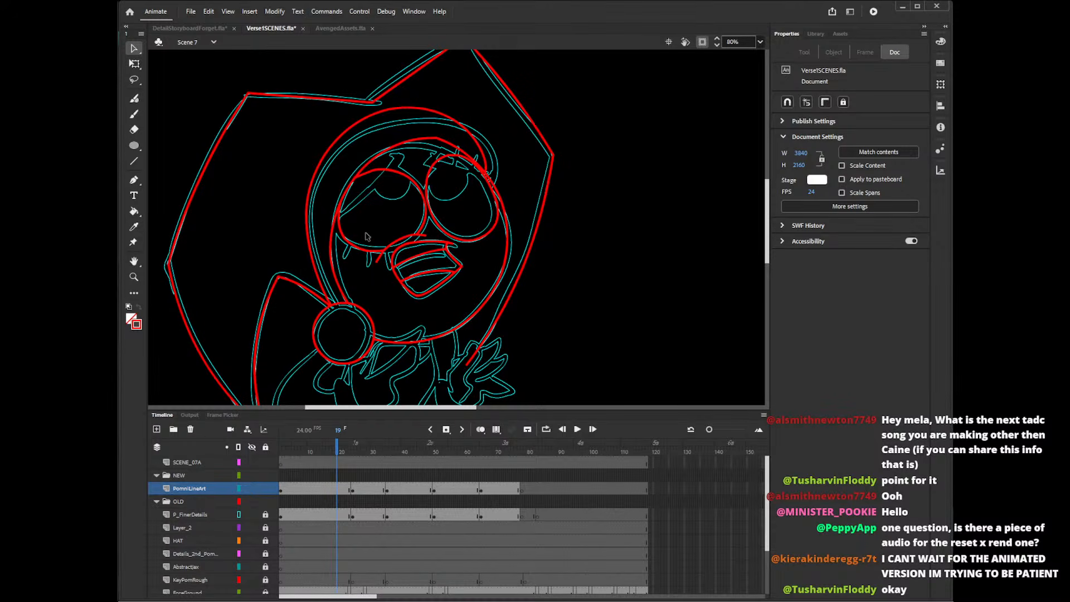
# Draw the slanted upper eyelid lines across both eyes with the Pencil tool, redoing strokes that miss the rough.
pyautogui.hotkey('shift', 'y')
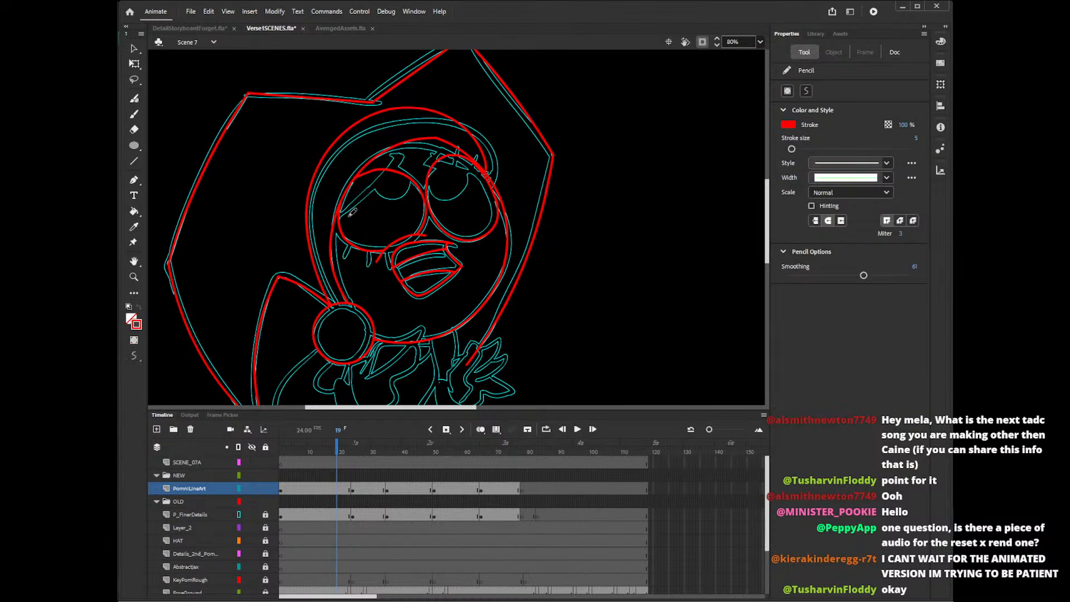
pyautogui.moveTo(339, 217)
pyautogui.mouseDown()
pyautogui.moveTo(397, 149)
pyautogui.moveTo(401, 159)
pyautogui.moveTo(332, 211)
pyautogui.moveTo(400, 158)
pyautogui.mouseUp()
pyautogui.hotkey('ctrl', 'z')
pyautogui.hotkey('ctrl', 'z')
pyautogui.hotkey('ctrl', 'z')
pyautogui.moveTo(332, 218); pyautogui.dragTo(405, 153)
pyautogui.hotkey('ctrl', 'z')
pyautogui.moveTo(339, 214)
pyautogui.mouseDown()
pyautogui.moveTo(401, 154)
pyautogui.moveTo(478, 171)
pyautogui.mouseUp()
pyautogui.hotkey('ctrl', 'z')
pyautogui.hotkey('ctrl', 'z')
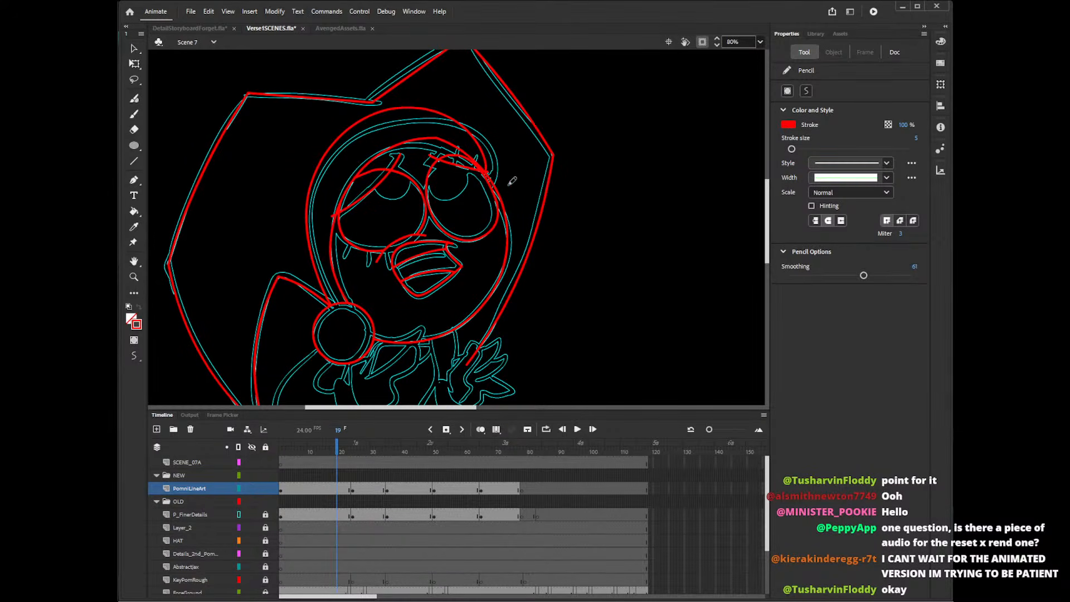
# Delete the larger eye's outline above its eyelid line and the stray pieces at the lid's outer corner.
pyautogui.press('v')
pyautogui.click(383, 166)
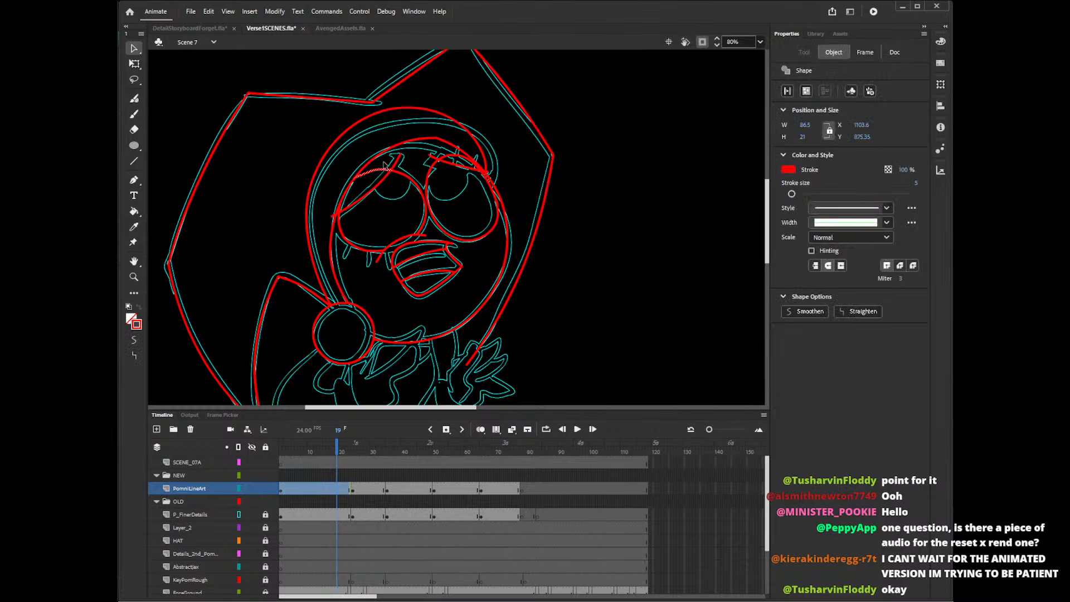
pyautogui.click(361, 193)
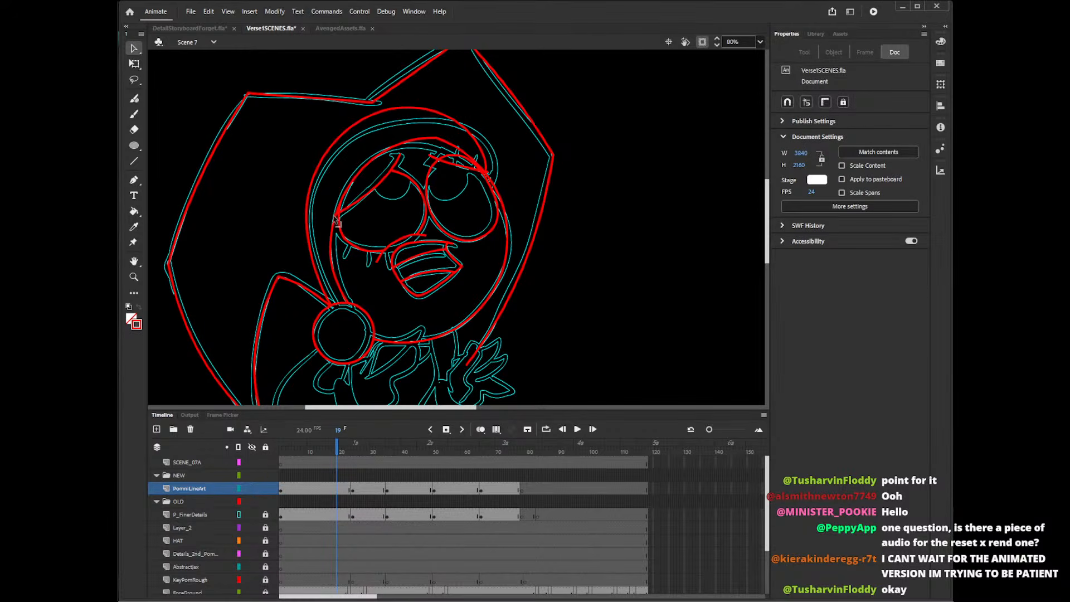
pyautogui.click(333, 225)
pyautogui.press('Delete')
pyautogui.click(347, 211)
pyautogui.press('Delete')
pyautogui.click(338, 228)
pyautogui.press('Delete')
# Delete the other eye's outline above its eyelid line, including the piece at the outer corner.
pyautogui.click(456, 165)
pyautogui.press('Delete')
pyautogui.click(489, 177)
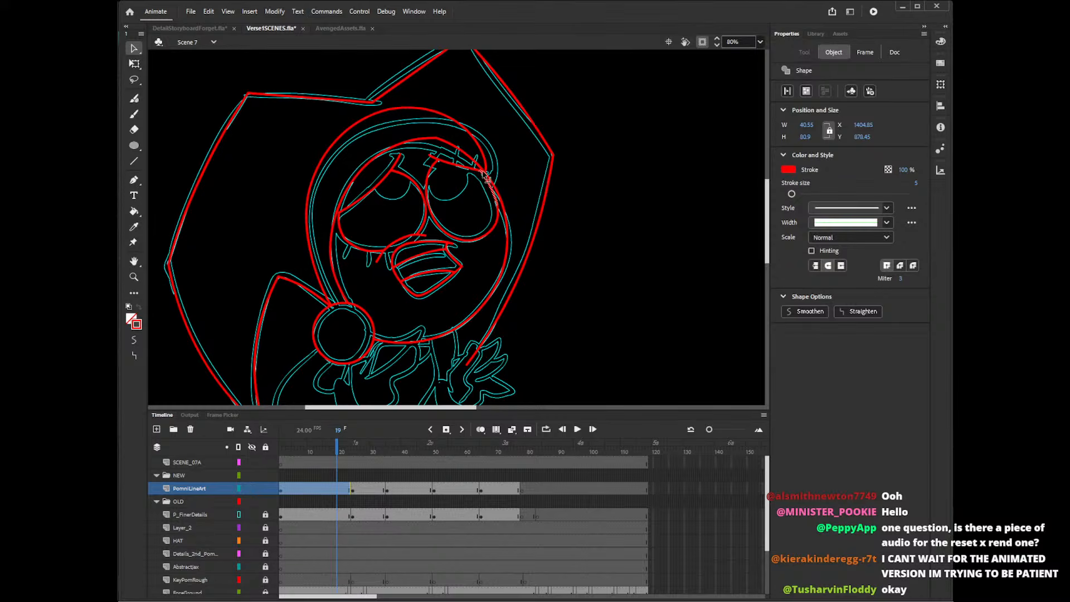
pyautogui.press('Delete')
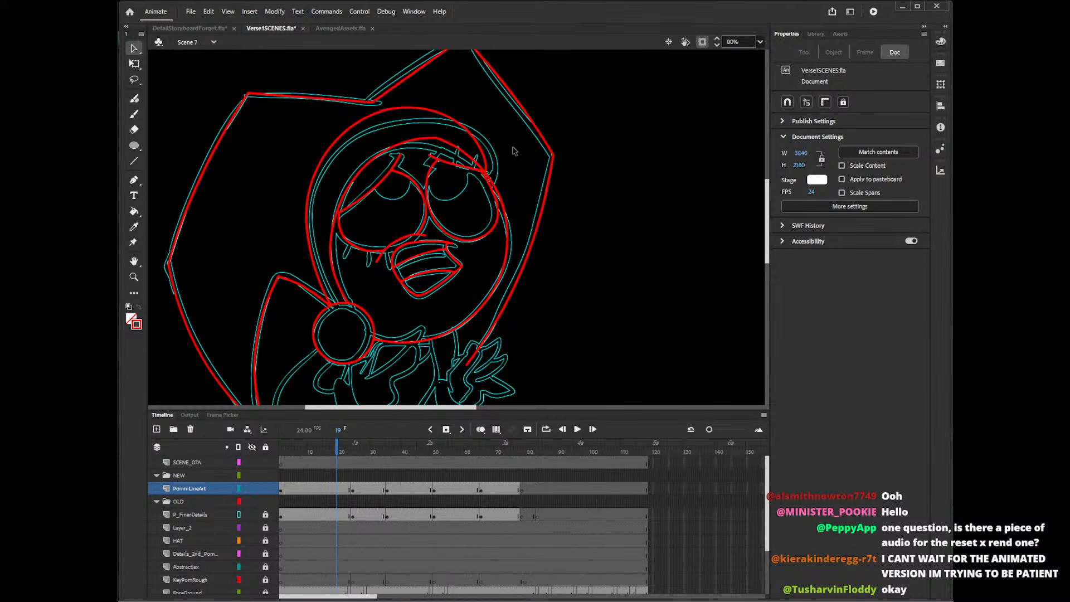
# Draw short Pencil strokes at the inner ends of both eyelids and remove the excess pieces.
pyautogui.press('y')
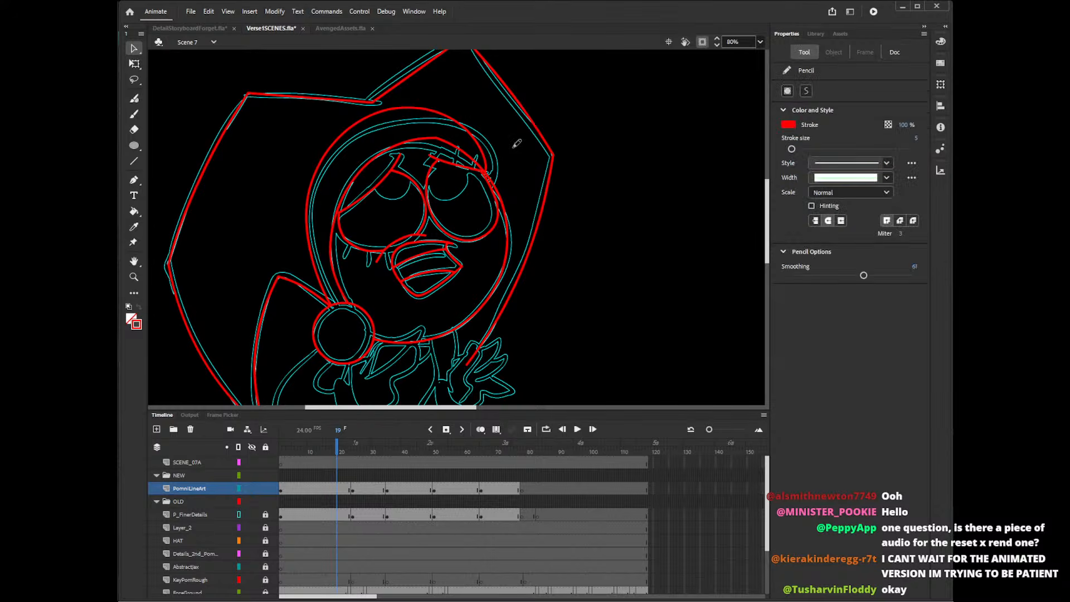
pyautogui.moveTo(389, 162); pyautogui.dragTo(403, 155)
pyautogui.hotkey('ctrl', 'z')
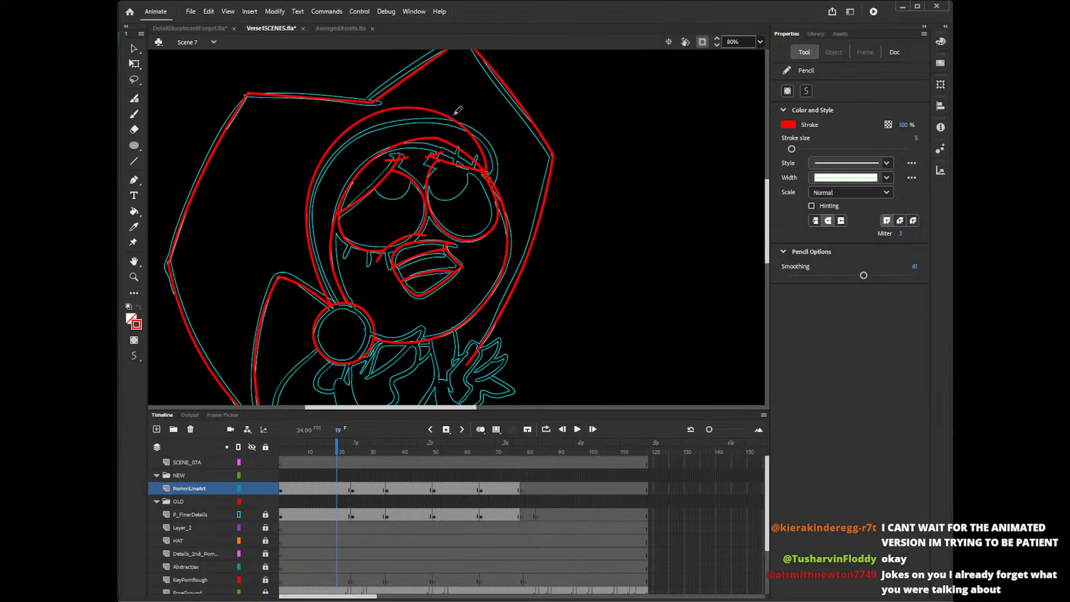
pyautogui.press('v')
pyautogui.click(404, 156)
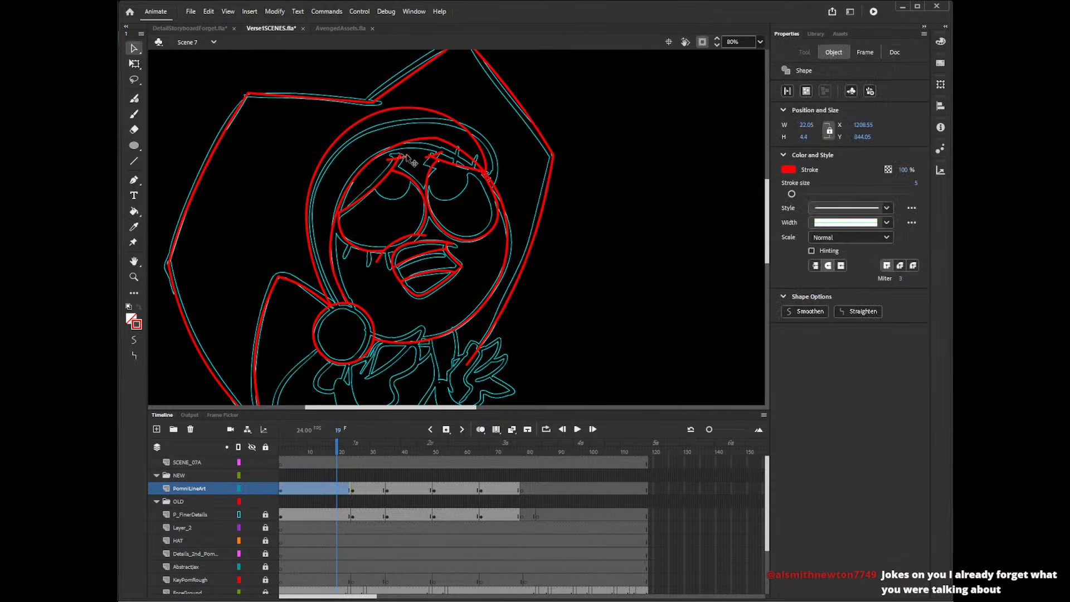
pyautogui.click(412, 151)
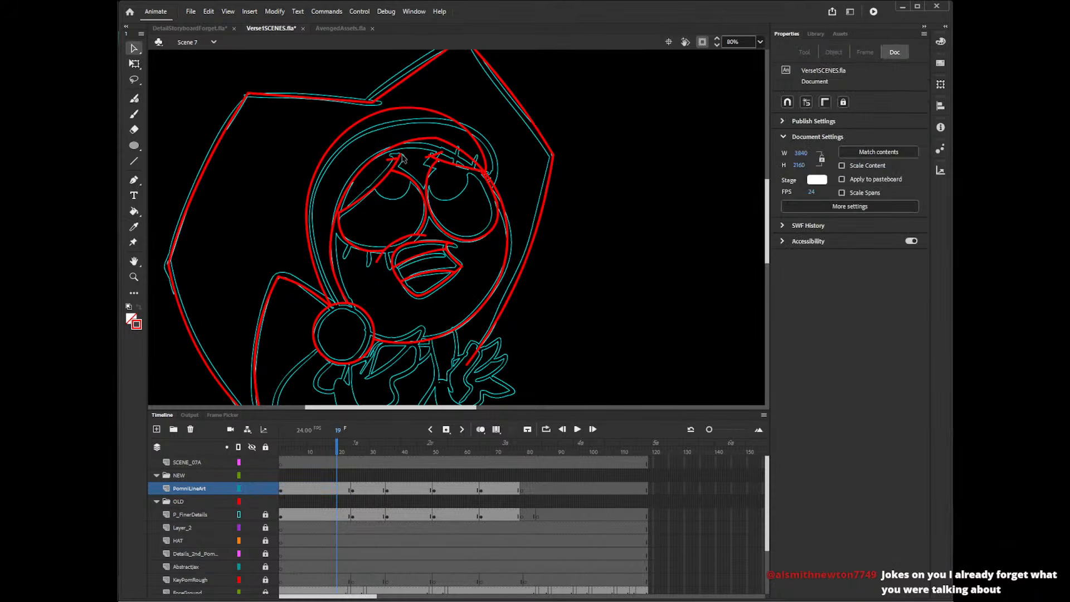
pyautogui.click(440, 159)
pyautogui.click(444, 158)
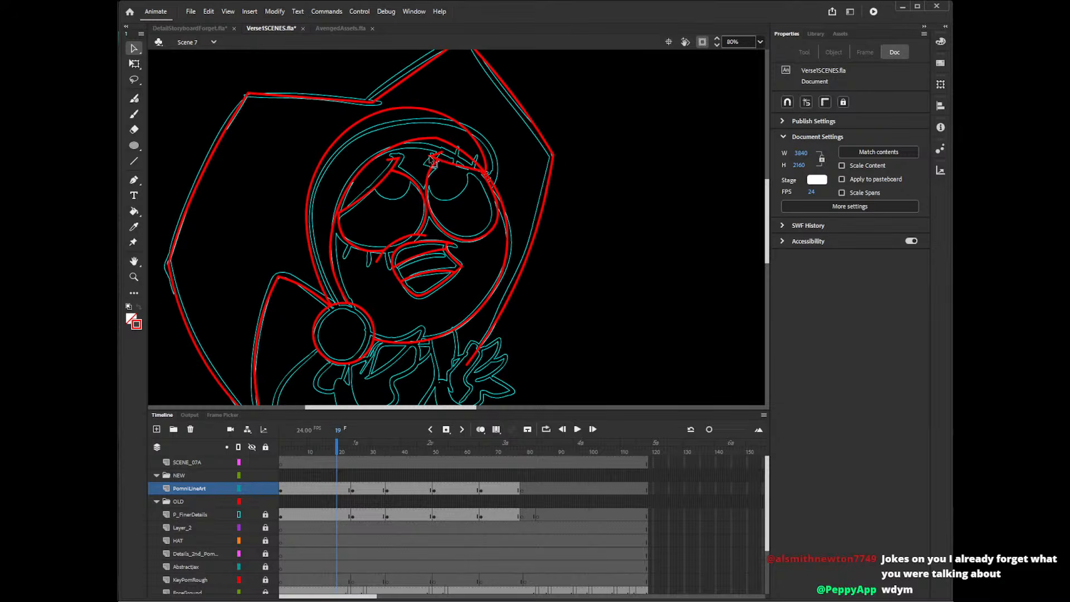
pyautogui.click(436, 167)
pyautogui.click(436, 169)
# Draw short straight lines at the inner ends of both eyelids with the Line tool and delete the pieces that overshoot the corners.
pyautogui.press('n')
pyautogui.moveTo(430, 158)
pyautogui.mouseDown()
pyautogui.moveTo(441, 149)
pyautogui.moveTo(404, 159)
pyautogui.mouseUp()
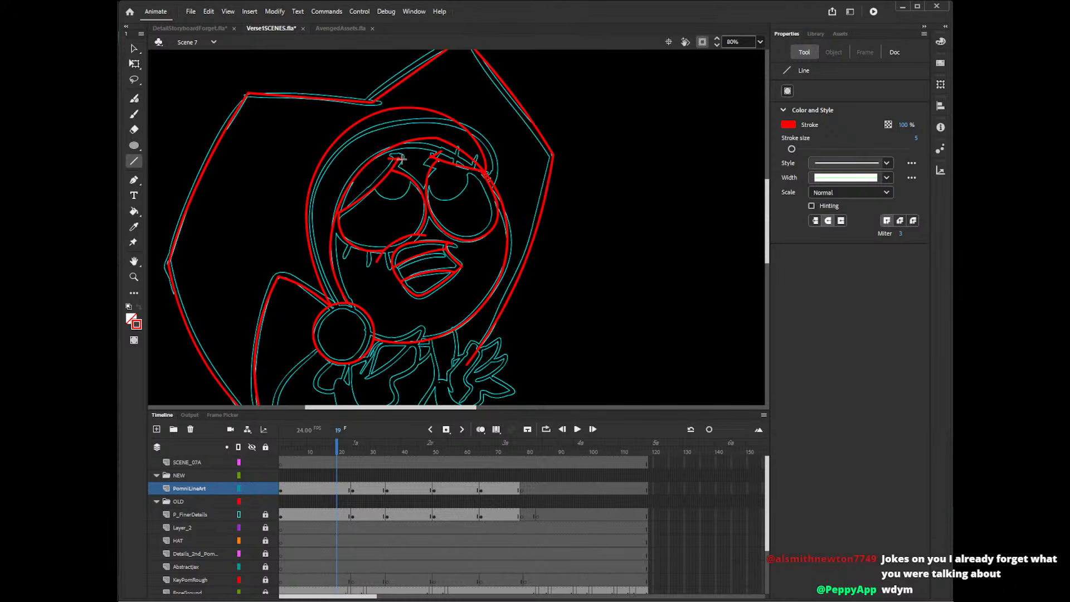
pyautogui.press('v')
pyautogui.click(402, 160)
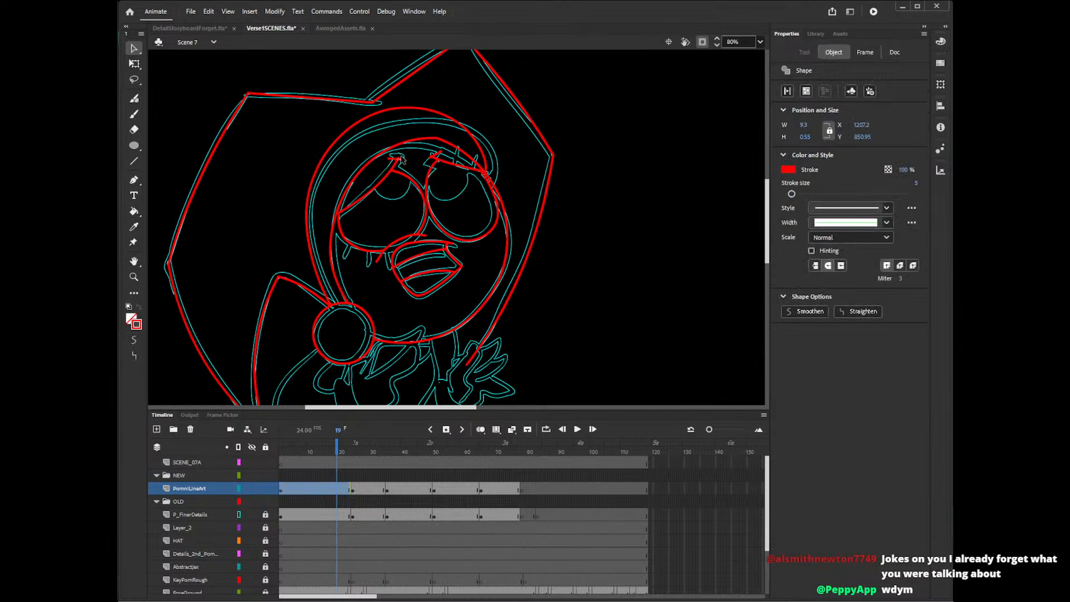
pyautogui.press('Delete')
pyautogui.click(430, 160)
pyautogui.press('Delete')
pyautogui.click(429, 159)
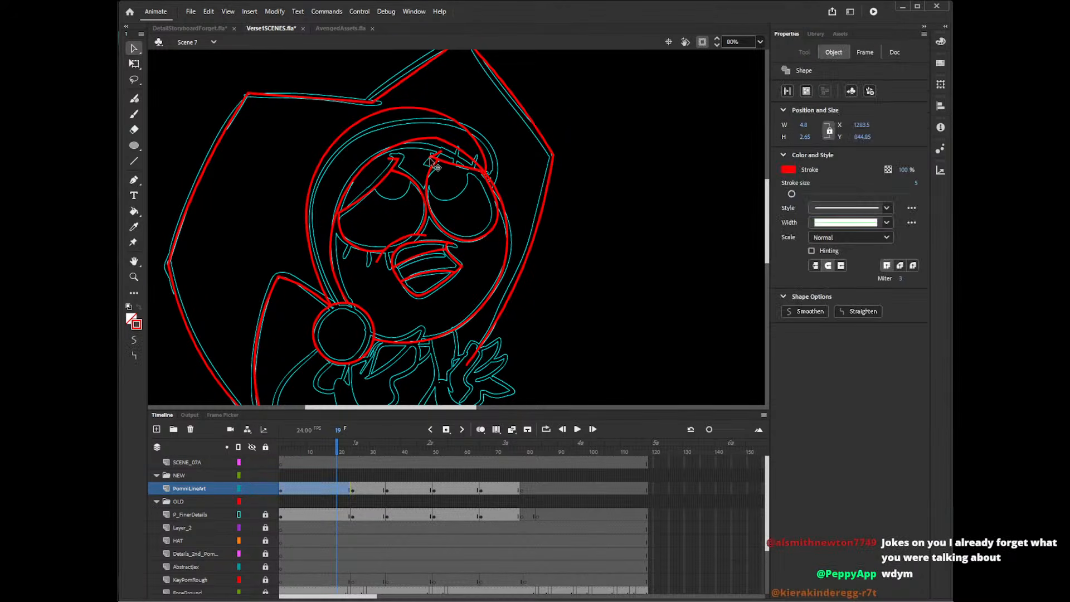
pyautogui.press('Delete')
pyautogui.press('Delete')
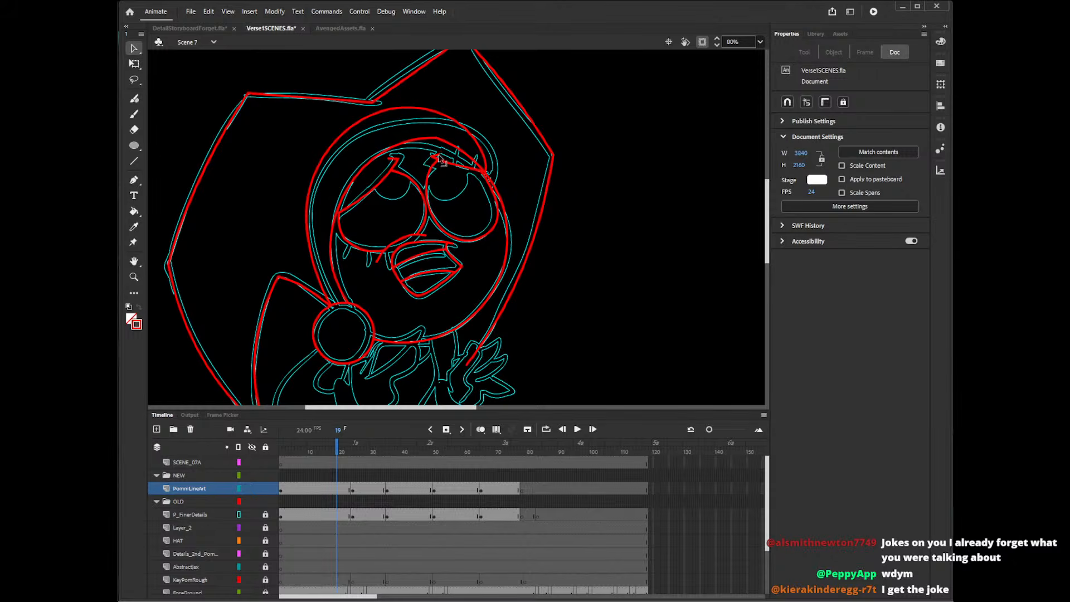
pyautogui.click(392, 160)
pyautogui.click(416, 162)
# Draw short straight eyelashes along the upper eyelid of the eye nearest the hood's edge, redoing a missed stroke and trimming the overlap.
pyautogui.press('n')
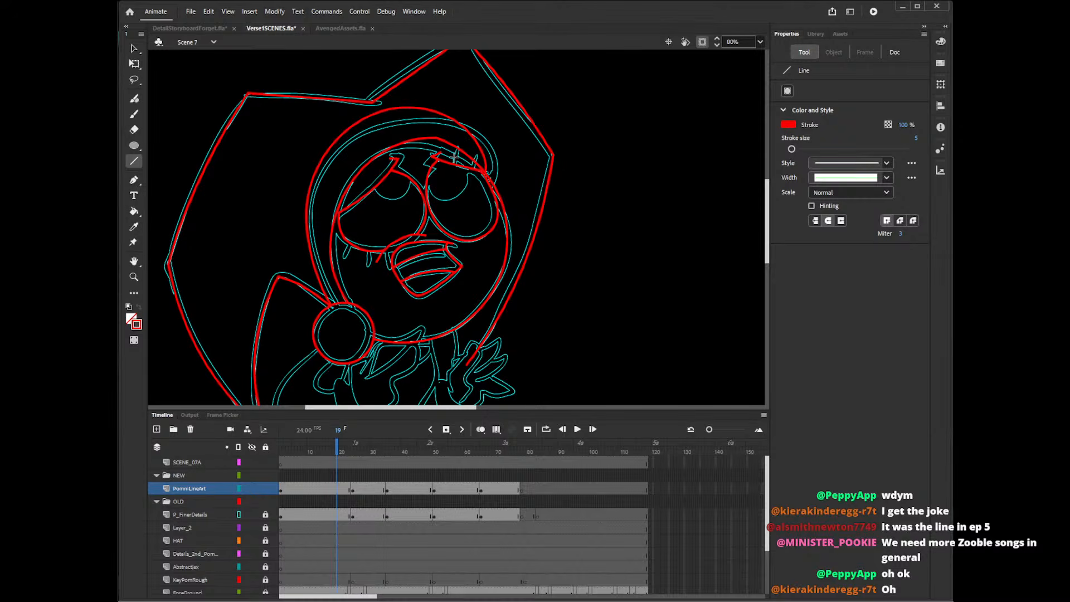
pyautogui.moveTo(454, 164)
pyautogui.mouseDown()
pyautogui.moveTo(458, 144)
pyautogui.moveTo(473, 160)
pyautogui.moveTo(475, 151)
pyautogui.mouseUp()
pyautogui.hotkey('ctrl', 'z')
pyautogui.moveTo(483, 177); pyautogui.dragTo(493, 168)
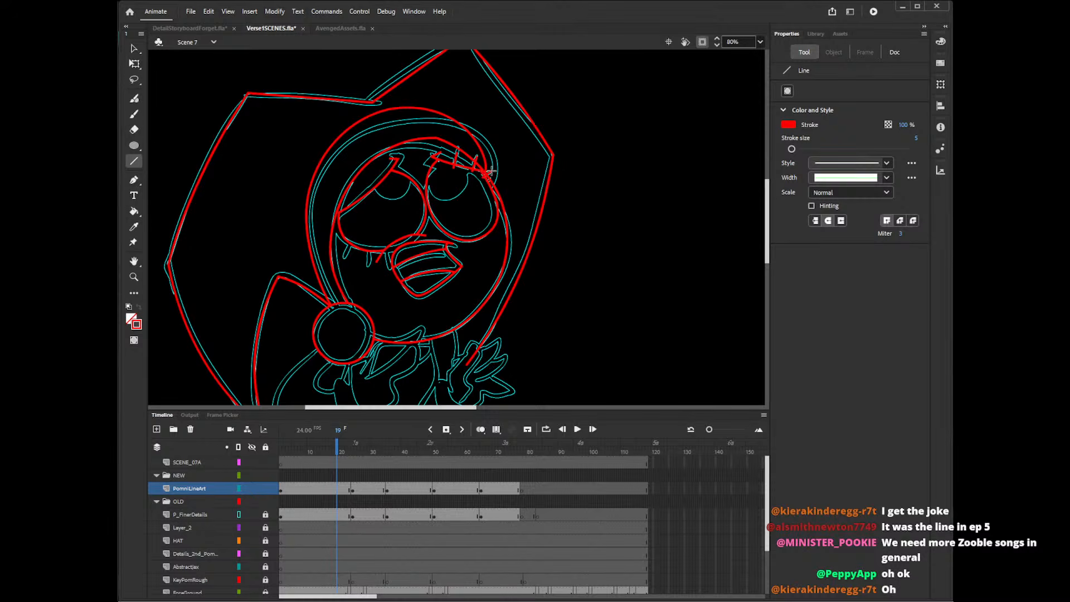
pyautogui.press('v')
pyautogui.click(455, 180)
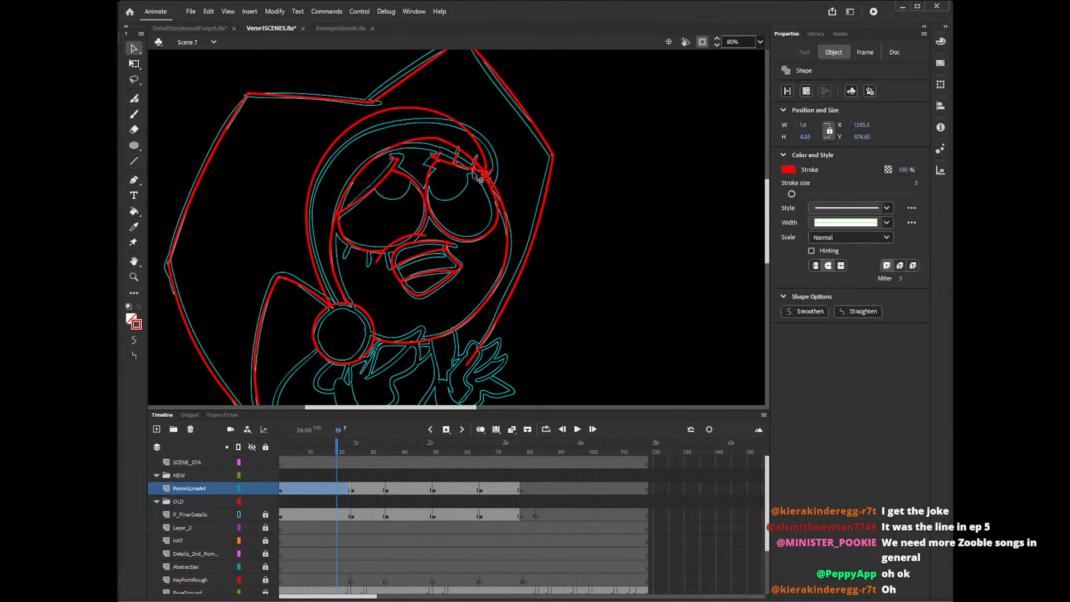
pyautogui.click(495, 187)
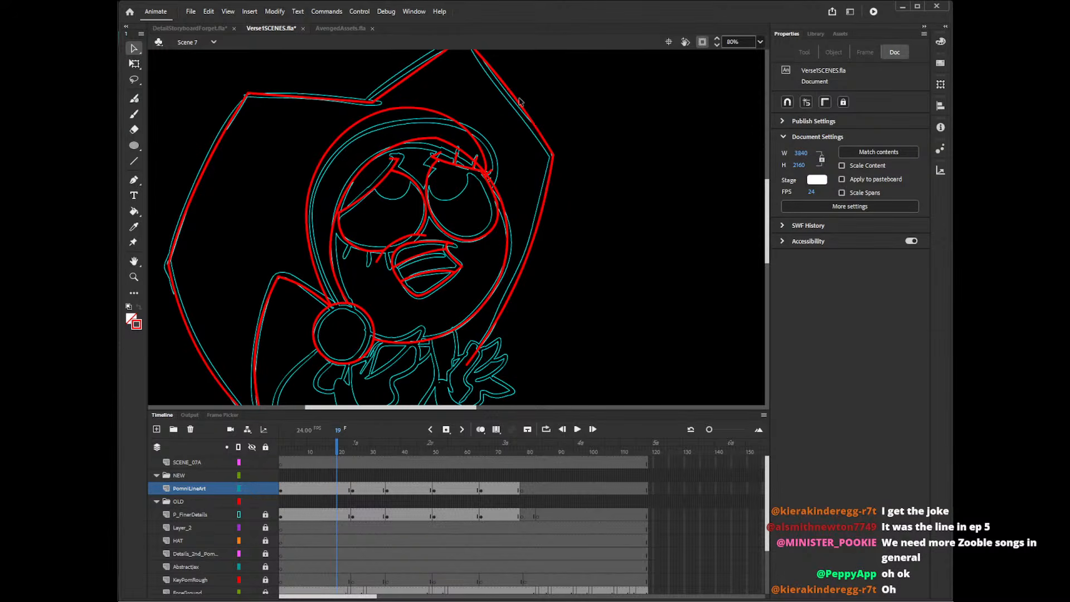
# Draw short straight lashes below the larger eye with the Line tool and delete the ends that cross into the eye.
pyautogui.hotkey('shift', 'y')
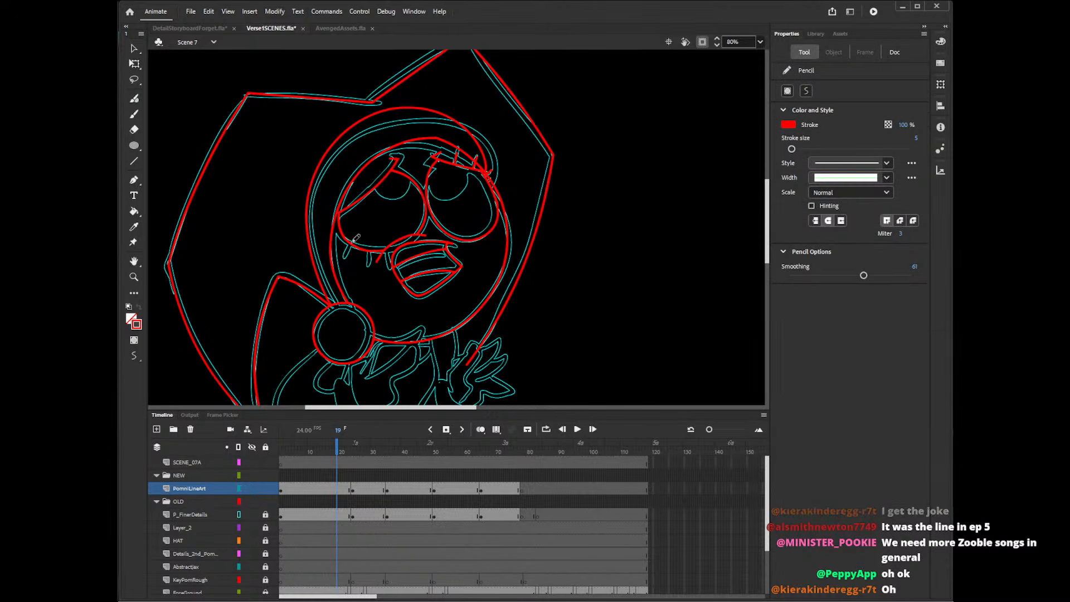
pyautogui.press('n')
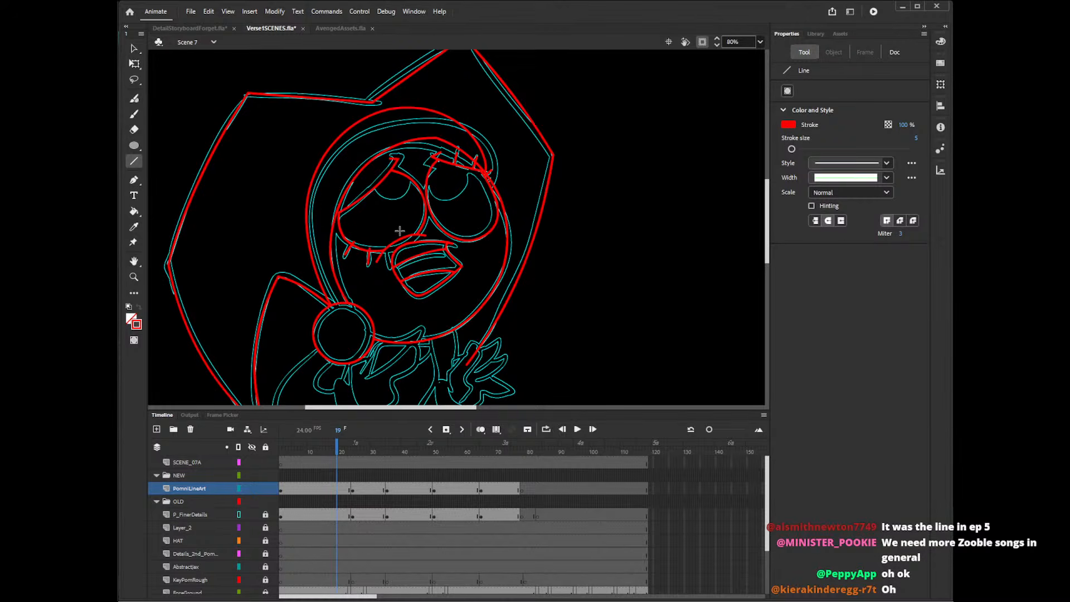
pyautogui.press('v')
pyautogui.click(372, 250)
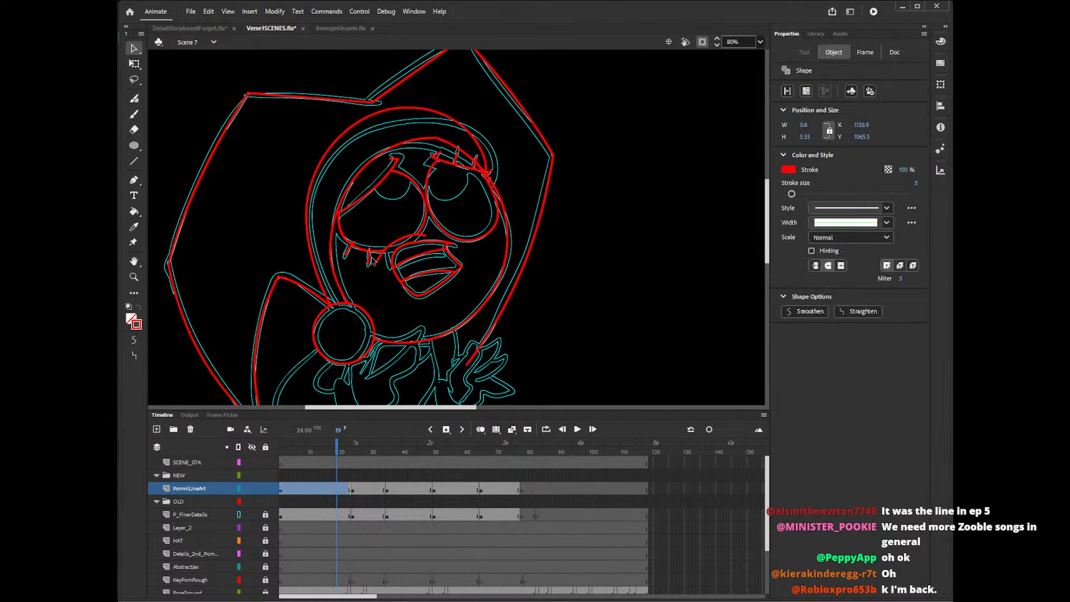
pyautogui.press('Delete')
pyautogui.click(353, 244)
pyautogui.press('Delete')
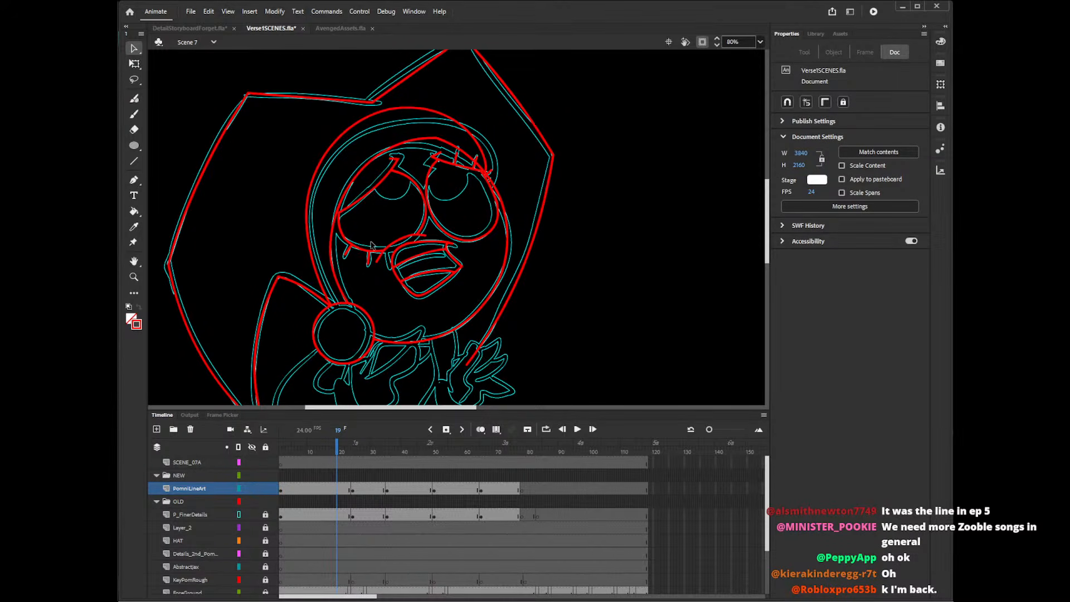
pyautogui.press('n')
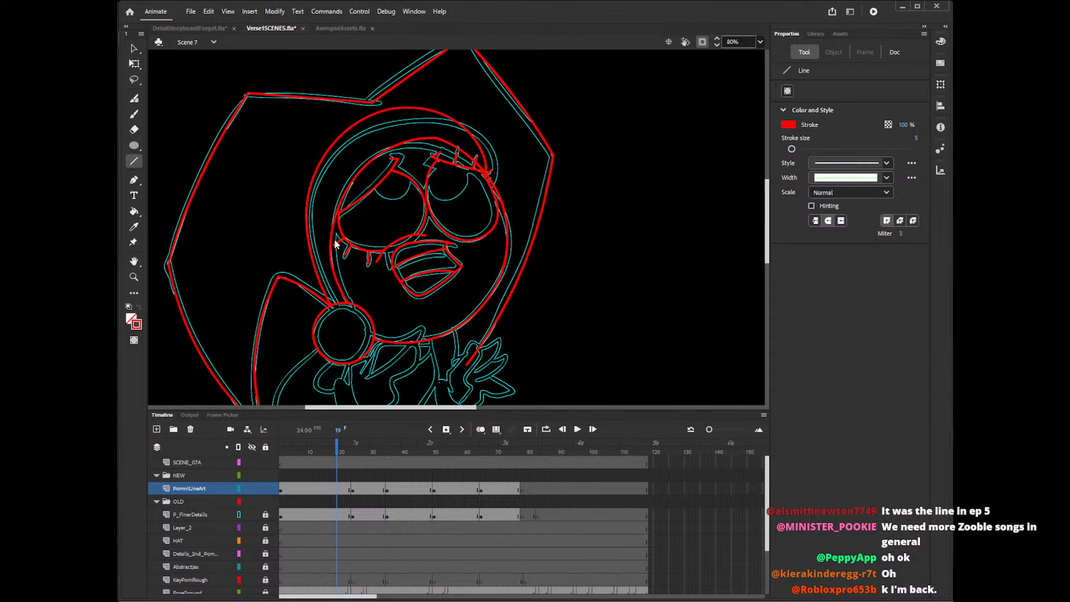
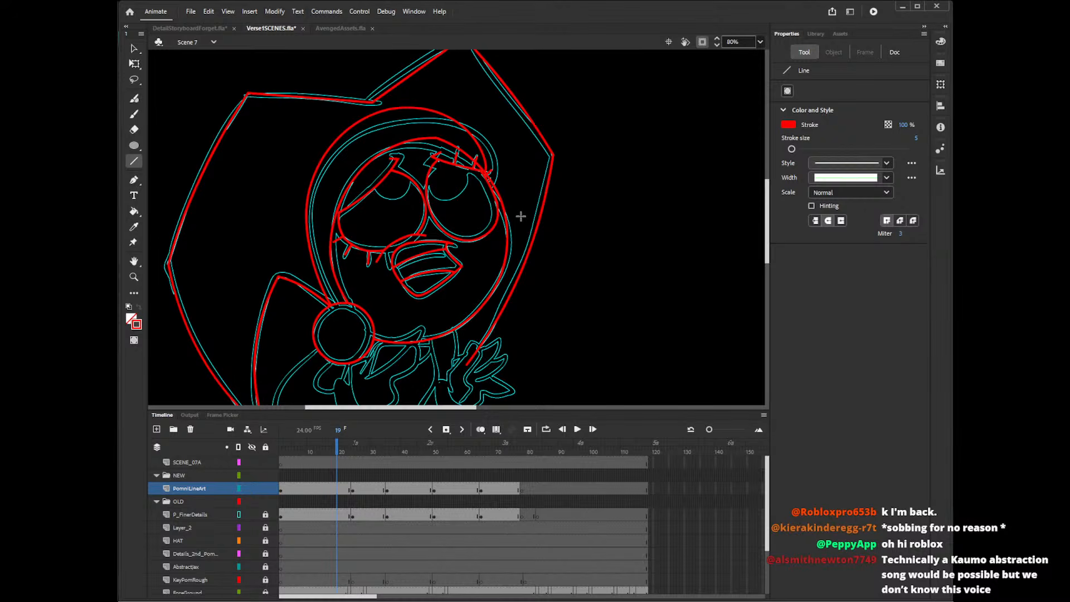
# Draw a small narrow oval in the empty area beside the character's head and tilt it slightly.
pyautogui.moveTo(767, 201); pyautogui.dragTo(769, 198)
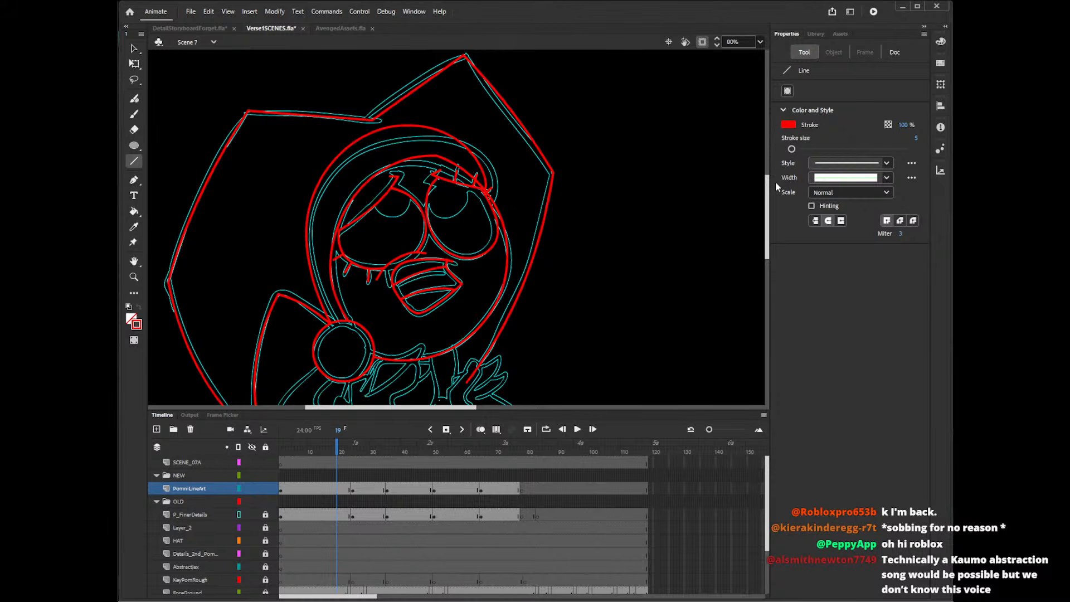
pyautogui.press('v')
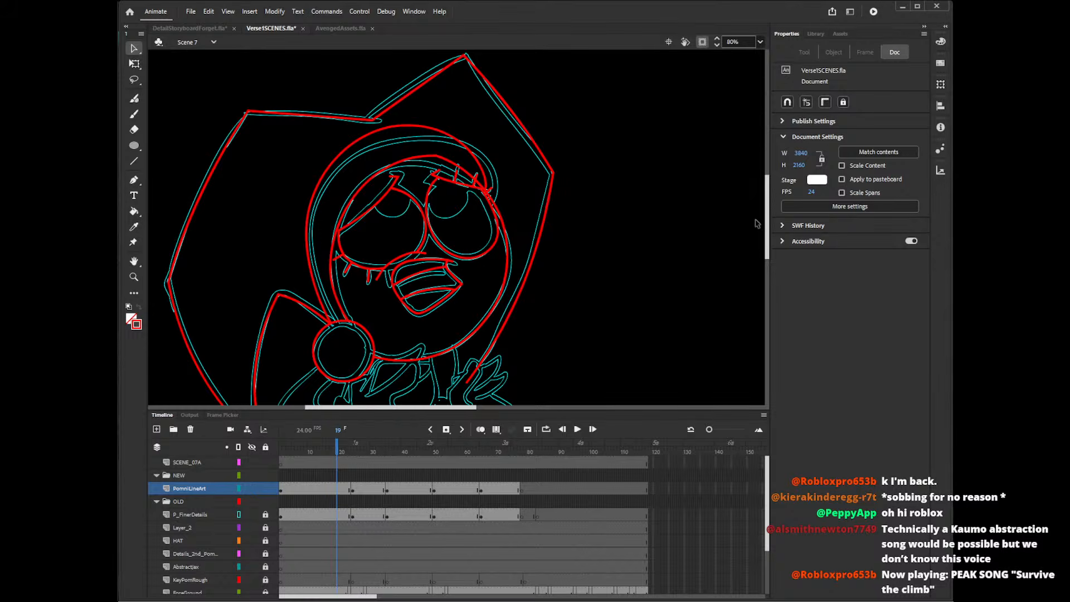
pyautogui.moveTo(767, 222); pyautogui.dragTo(769, 237)
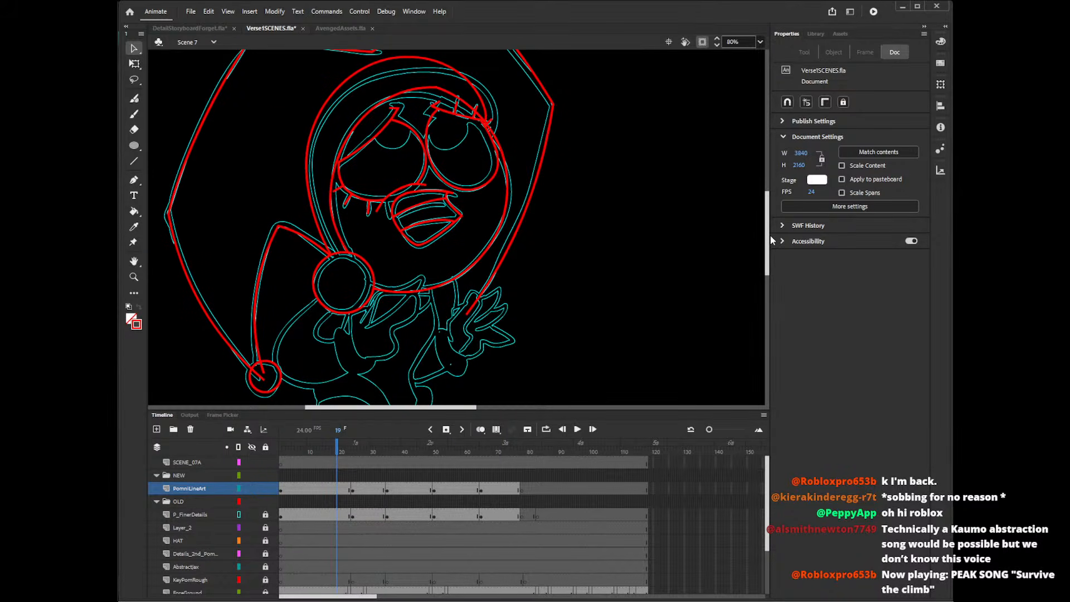
pyautogui.press('o')
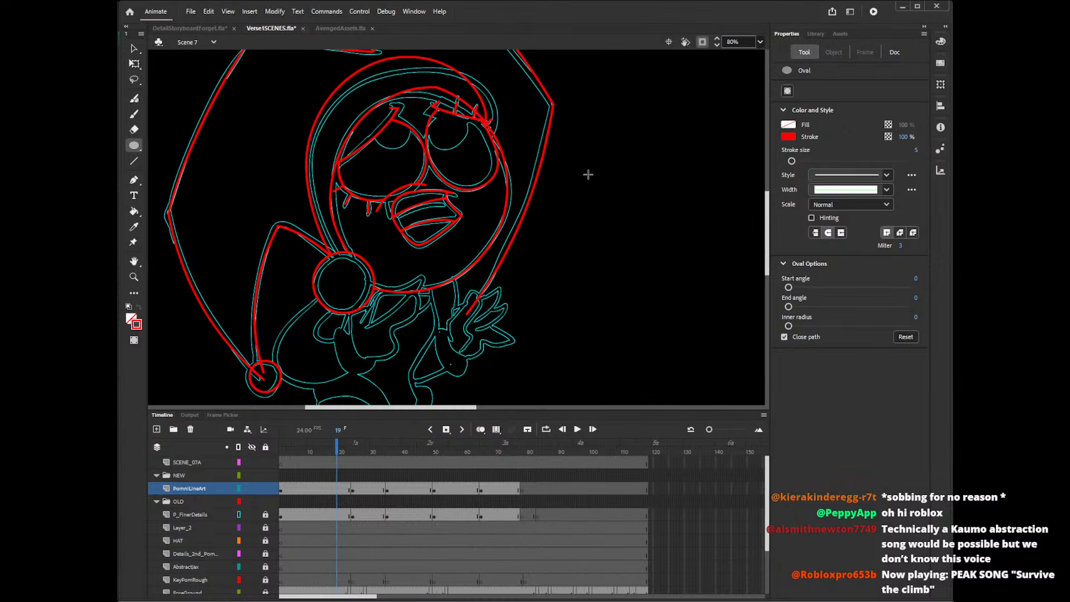
pyautogui.moveTo(584, 173); pyautogui.dragTo(604, 205)
pyautogui.press('v')
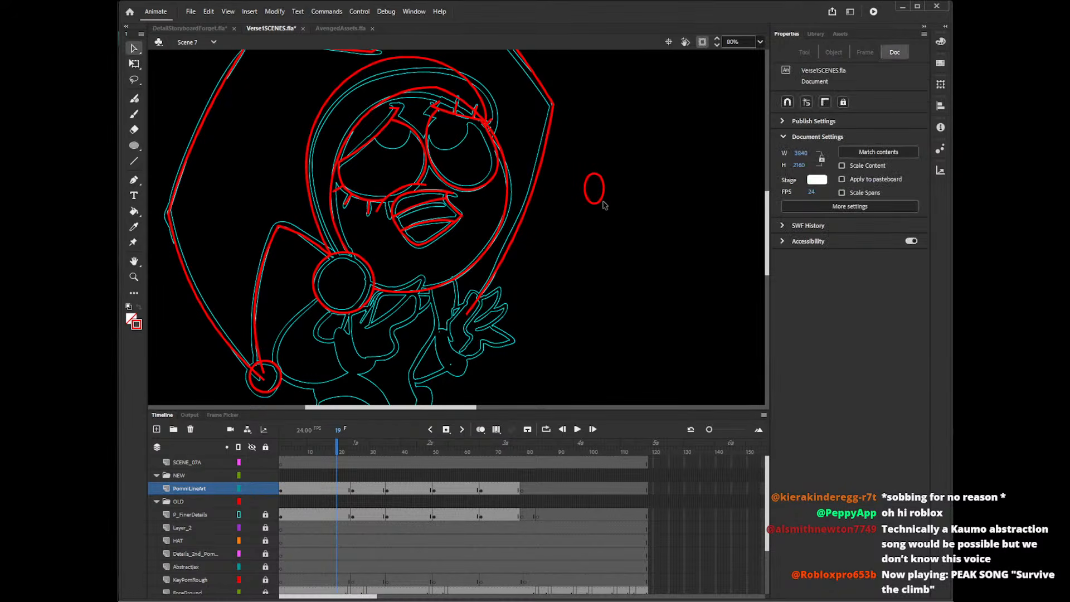
pyautogui.click(606, 202)
pyautogui.press('q')
pyautogui.moveTo(609, 209); pyautogui.dragTo(607, 221)
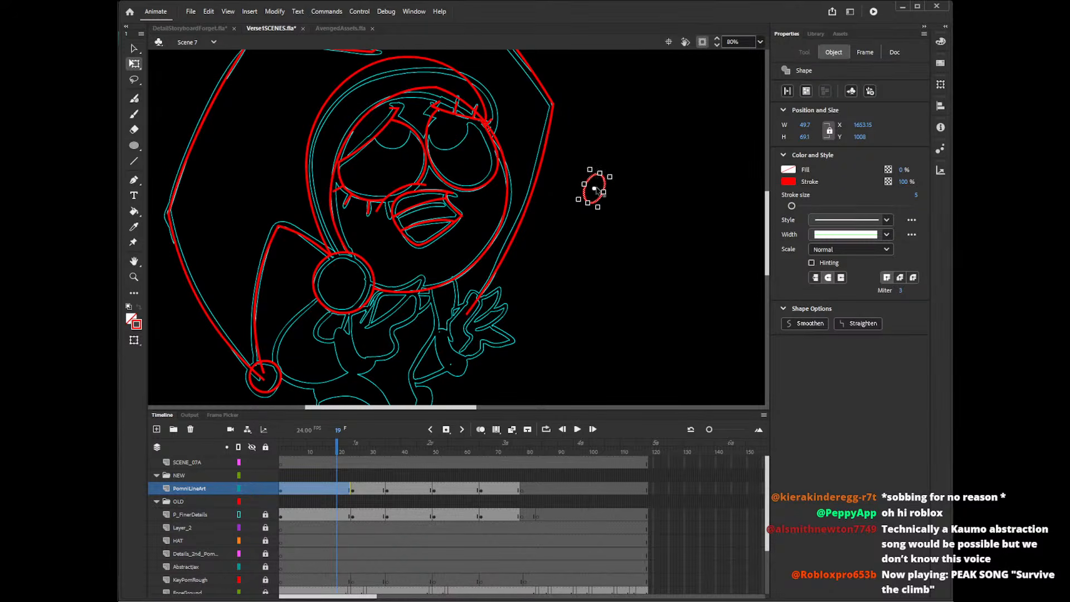
# Place the tilted oval on the cheek under the outer eye and a rotated copy on the cheek under the lashed eye.
pyautogui.press('v')
pyautogui.click(505, 190)
pyautogui.moveTo(504, 189); pyautogui.dragTo(365, 212)
pyautogui.press('q')
pyautogui.press('v')
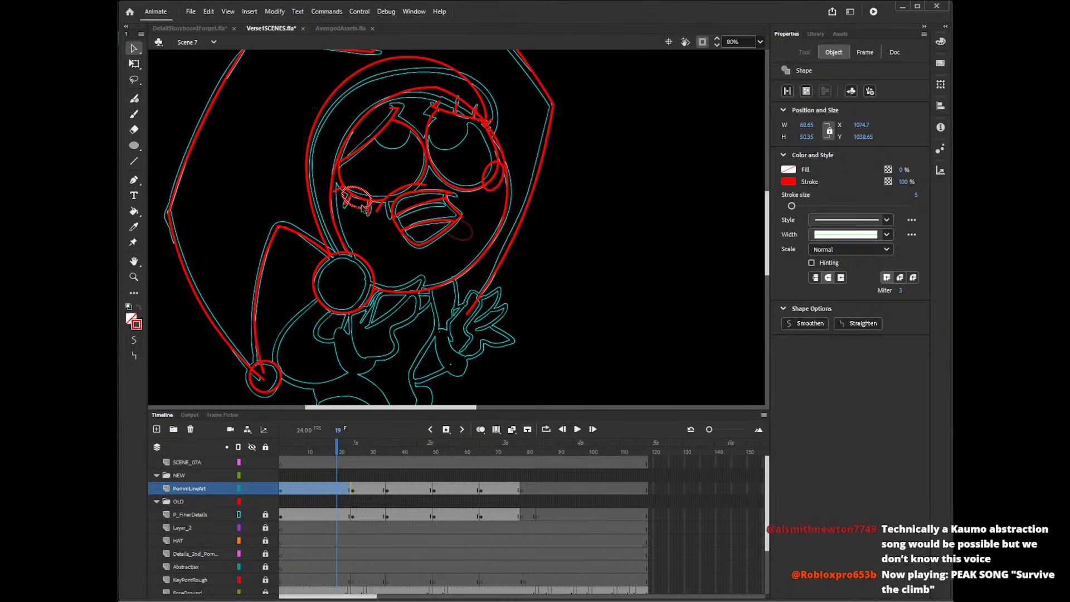
# Delete the parts of both cheek ovals that overlap the eyes.
pyautogui.click(366, 194)
pyautogui.click(367, 193)
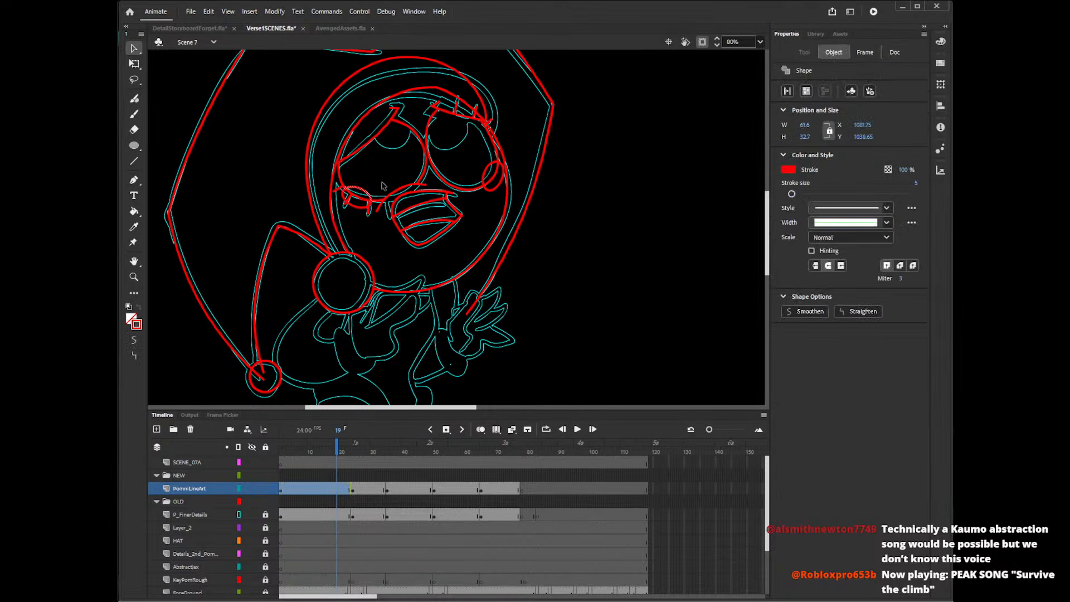
pyautogui.click(383, 186)
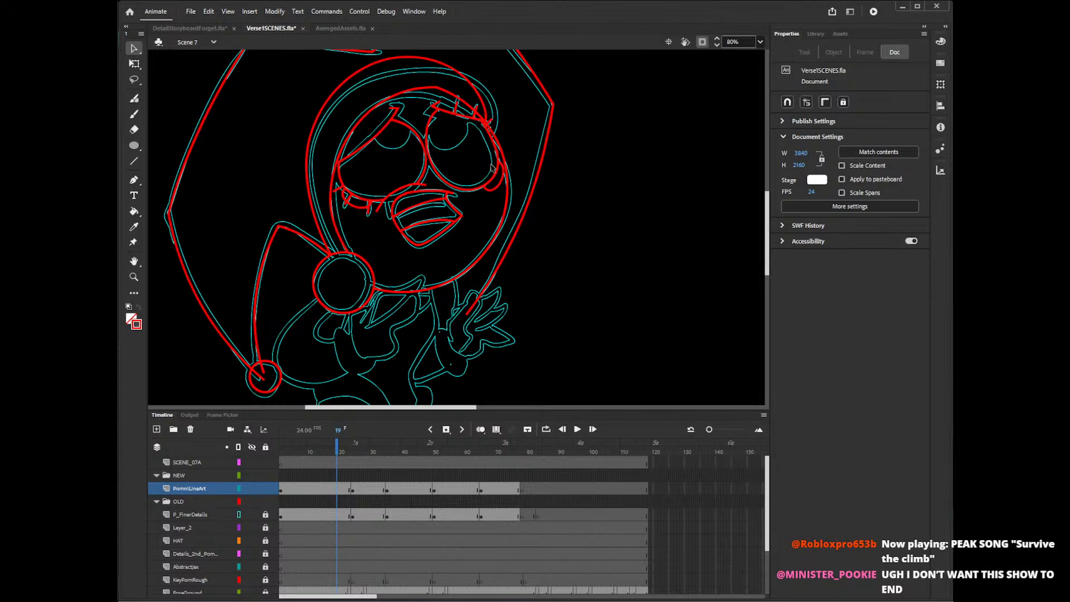
# Trace the outline and fingers of the hand just below the chin with the Pencil tool.
pyautogui.moveTo(768, 191); pyautogui.dragTo(772, 178)
pyautogui.press('o')
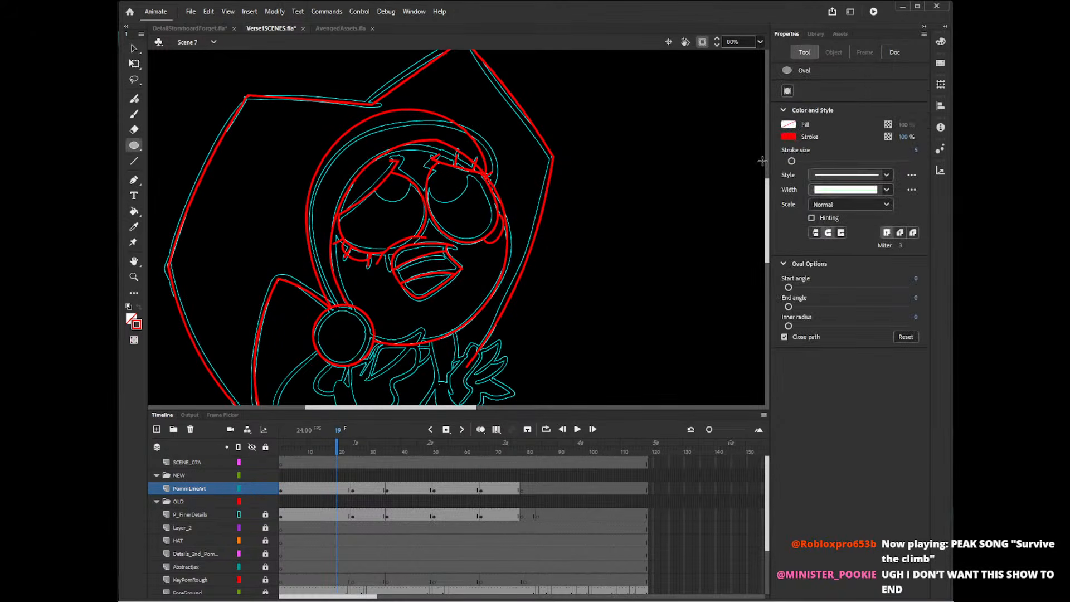
pyautogui.moveTo(767, 206); pyautogui.dragTo(764, 241)
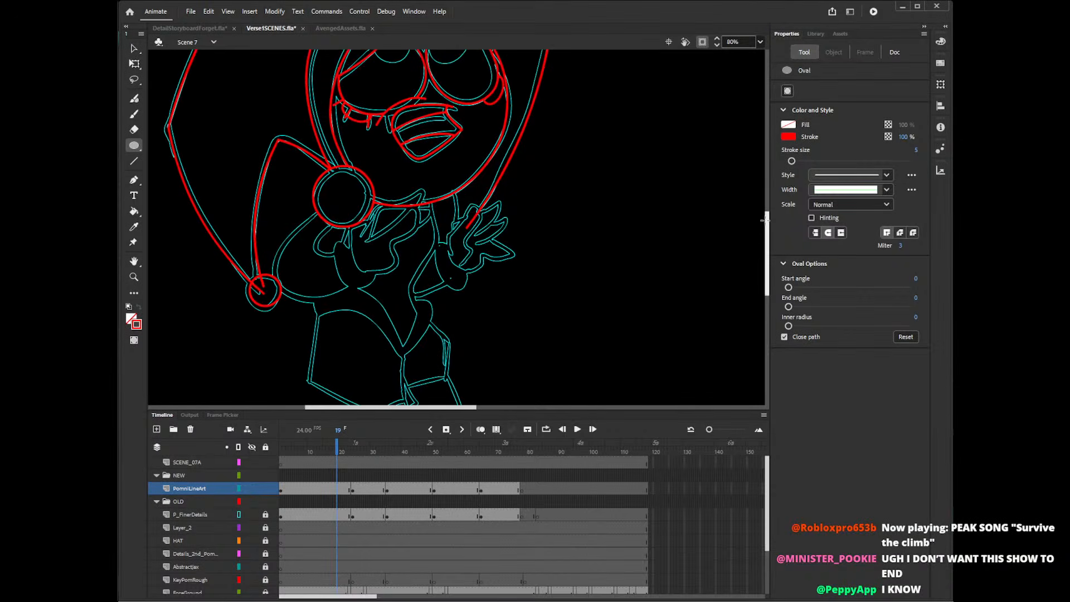
pyautogui.hotkey('shift', 'y')
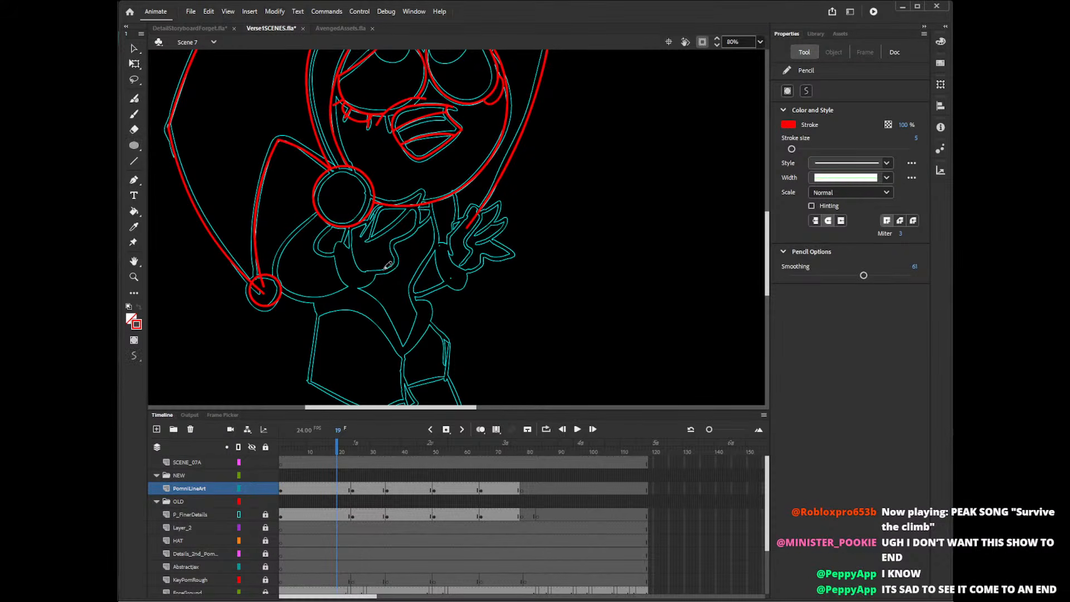
pyautogui.moveTo(370, 272)
pyautogui.mouseDown()
pyautogui.moveTo(398, 253)
pyautogui.moveTo(421, 205)
pyautogui.moveTo(366, 239)
pyautogui.moveTo(418, 192)
pyautogui.moveTo(365, 225)
pyautogui.moveTo(376, 208)
pyautogui.moveTo(428, 217)
pyautogui.moveTo(432, 204)
pyautogui.mouseUp()
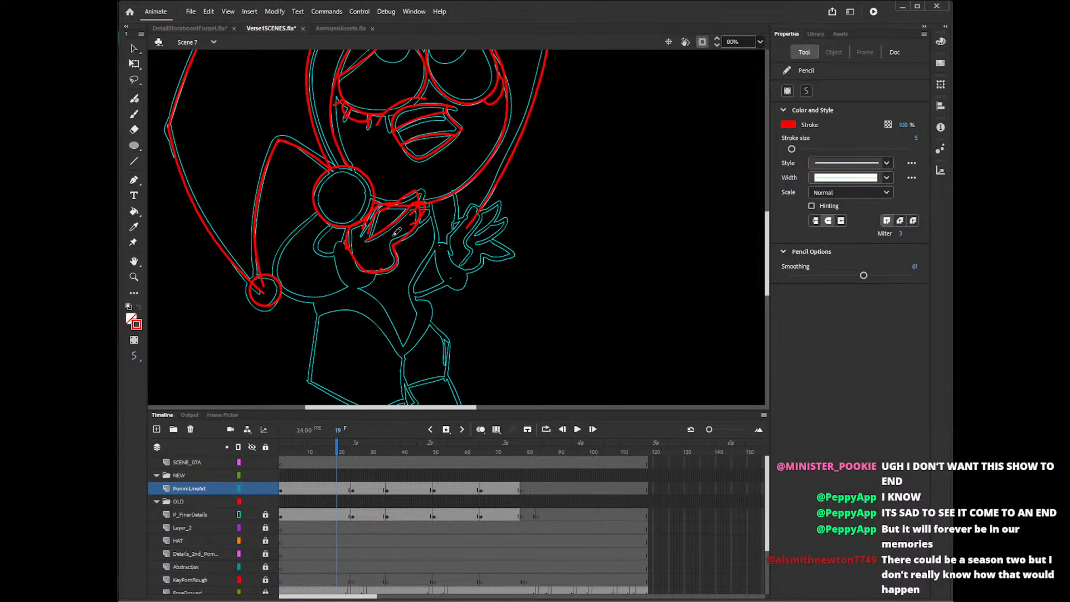
# Trace the curved cuff line around the underside of the hand, redoing the stroke until it follows the rough.
pyautogui.hotkey('ctrl', 'z')
pyautogui.moveTo(347, 234); pyautogui.dragTo(383, 261)
pyautogui.hotkey('ctrl', 'z')
pyautogui.moveTo(355, 226)
pyautogui.mouseDown()
pyautogui.moveTo(363, 268)
pyautogui.moveTo(381, 267)
pyautogui.moveTo(390, 245)
pyautogui.mouseUp()
pyautogui.hotkey('ctrl', 'z')
pyautogui.moveTo(350, 239); pyautogui.dragTo(390, 264)
pyautogui.hotkey('ctrl', 'z')
pyautogui.moveTo(350, 251); pyautogui.dragTo(364, 224)
pyautogui.moveTo(353, 244)
pyautogui.mouseDown()
pyautogui.moveTo(376, 274)
pyautogui.moveTo(339, 273)
pyautogui.moveTo(380, 269)
pyautogui.mouseUp()
pyautogui.hotkey('ctrl', 'z')
pyautogui.hotkey('ctrl', 'z')
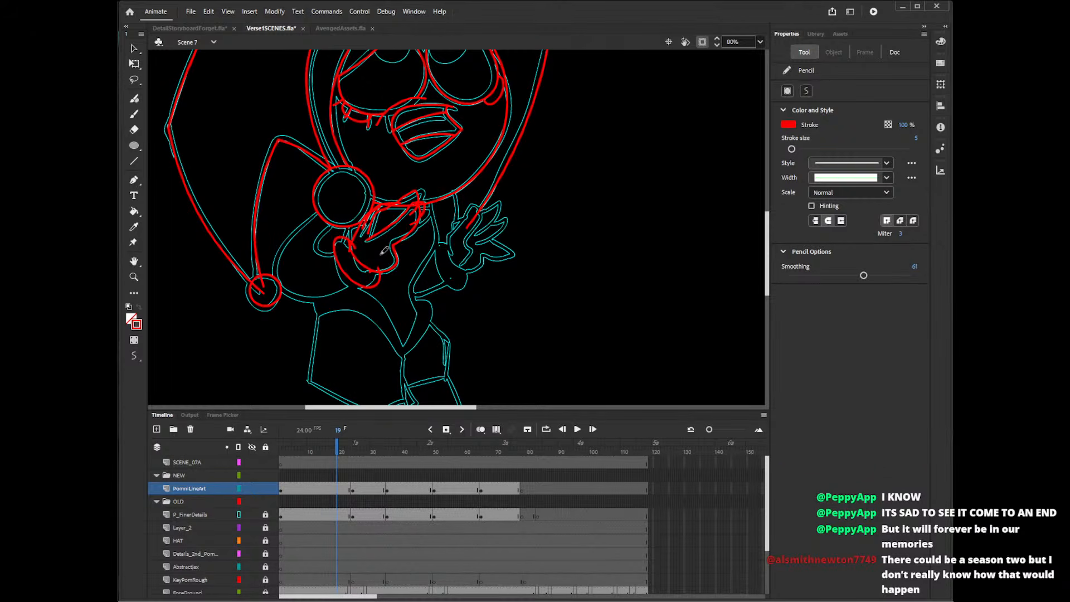
# Delete the pieces of the cuff line that cross inside the hand's outline.
pyautogui.press('v')
pyautogui.click(352, 253)
pyautogui.press('Delete')
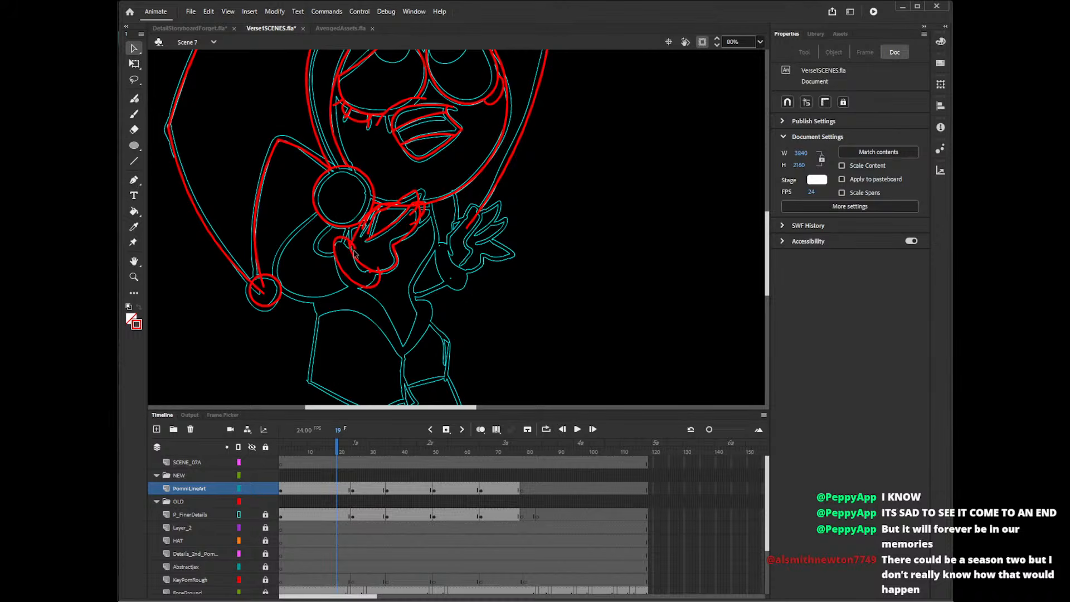
pyautogui.click(360, 254)
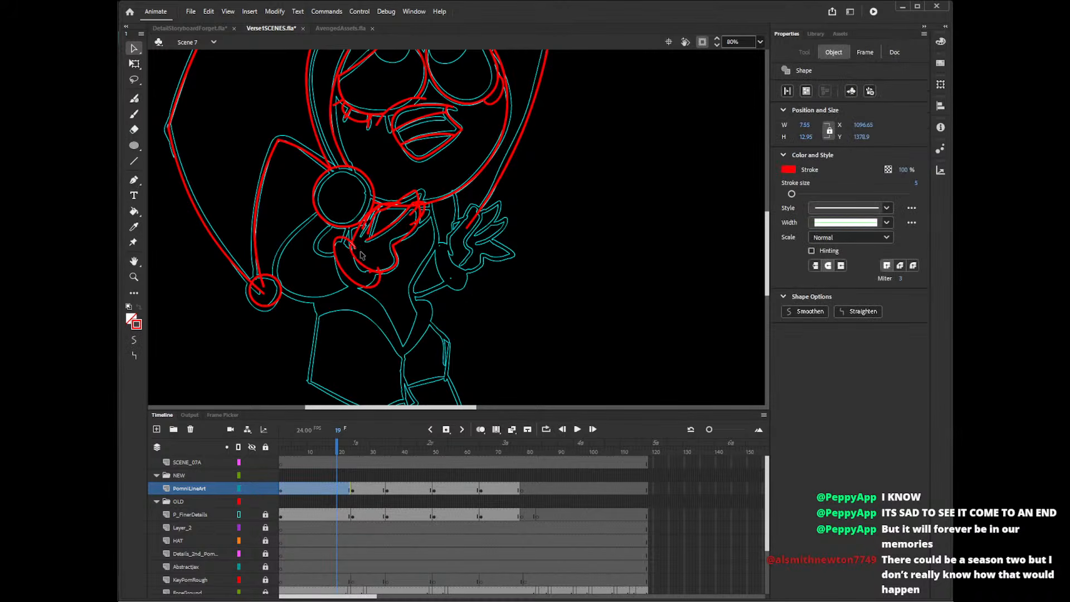
pyautogui.press('Delete')
# Clean up the junction of the cuff's lower end and the hand by removing the small overshooting line pieces.
pyautogui.click(373, 274)
pyautogui.press('Delete')
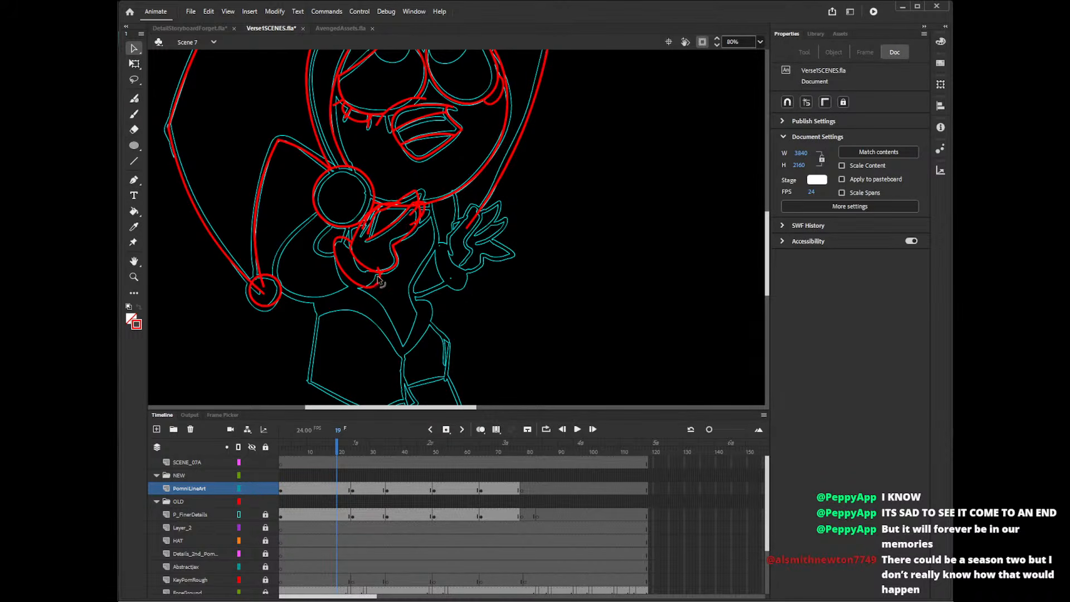
pyautogui.click(379, 277)
pyautogui.press('Delete')
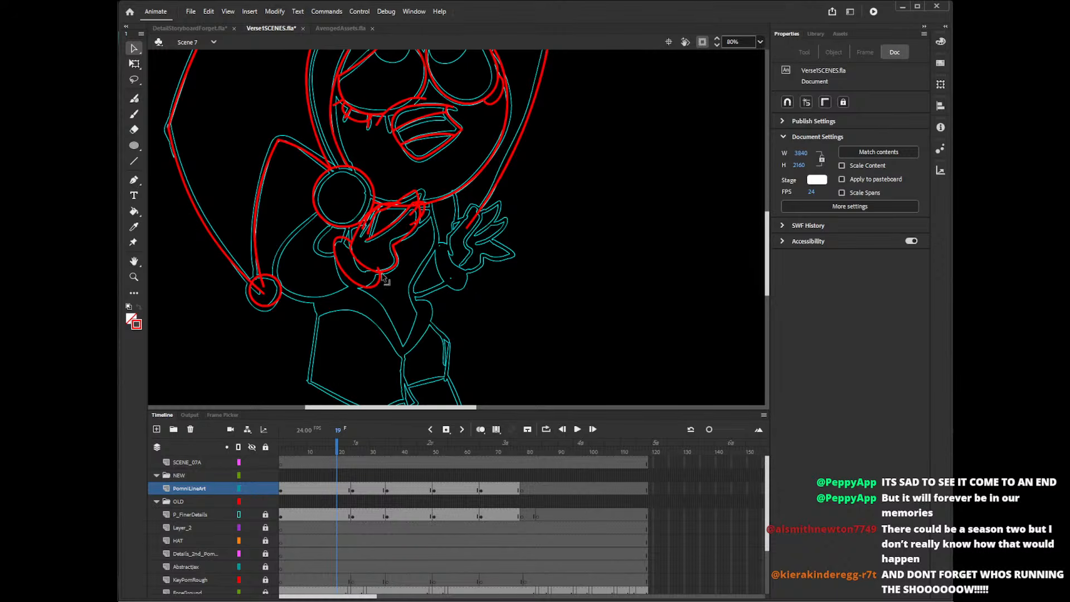
pyautogui.click(382, 277)
pyautogui.press('Delete')
pyautogui.click(386, 283)
pyautogui.press('Delete')
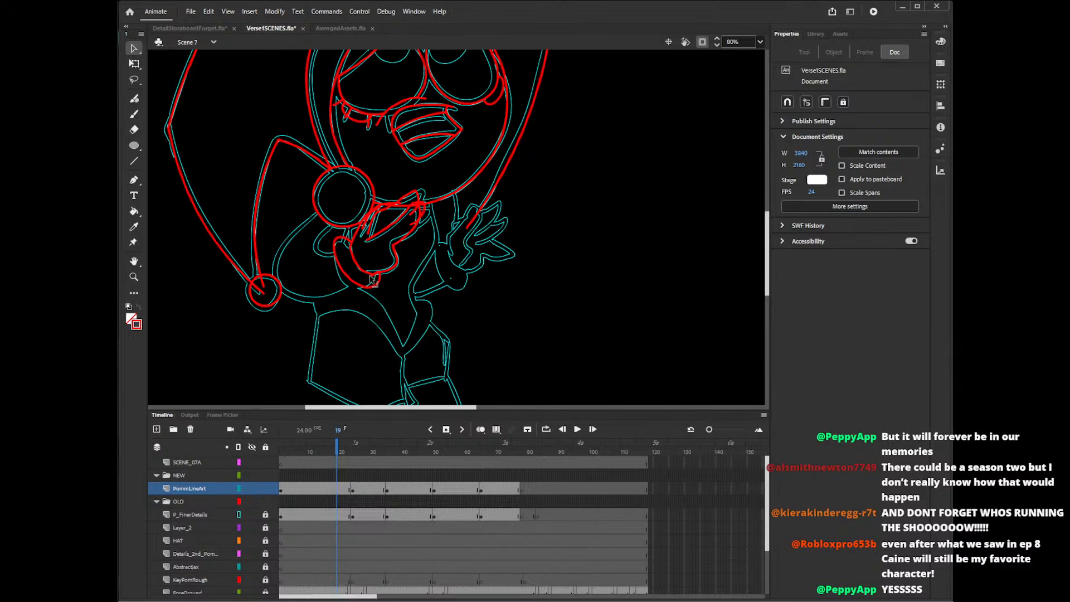
pyautogui.moveTo(368, 277); pyautogui.dragTo(378, 278)
pyautogui.press('Delete')
pyautogui.click(390, 280)
pyautogui.press('Delete')
pyautogui.click(387, 279)
pyautogui.press('Delete')
pyautogui.click(383, 279)
pyautogui.press('Delete')
pyautogui.click(383, 280)
pyautogui.press('Delete')
pyautogui.click(383, 280)
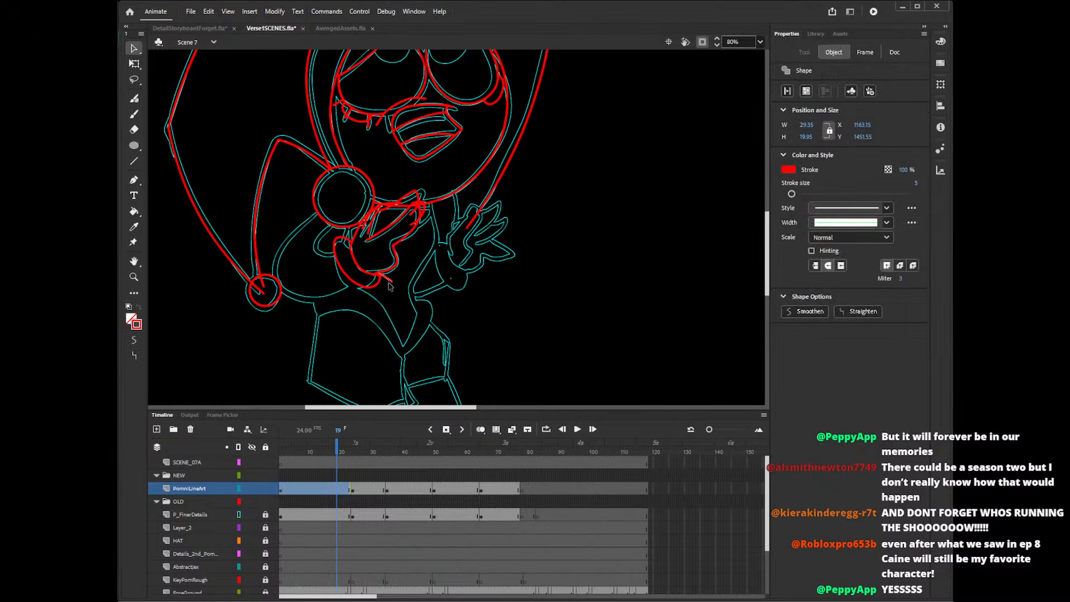
pyautogui.press('Delete')
pyautogui.click(383, 280)
pyautogui.press('Delete')
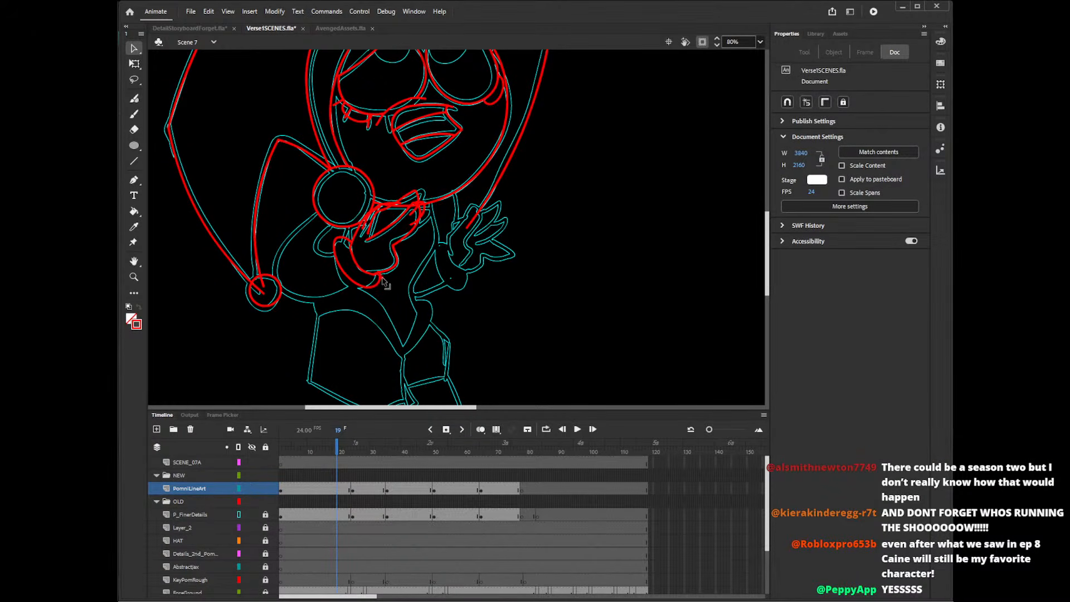
pyautogui.click(391, 279)
pyautogui.press('Delete')
pyautogui.click(388, 278)
pyautogui.press('Delete')
pyautogui.click(385, 277)
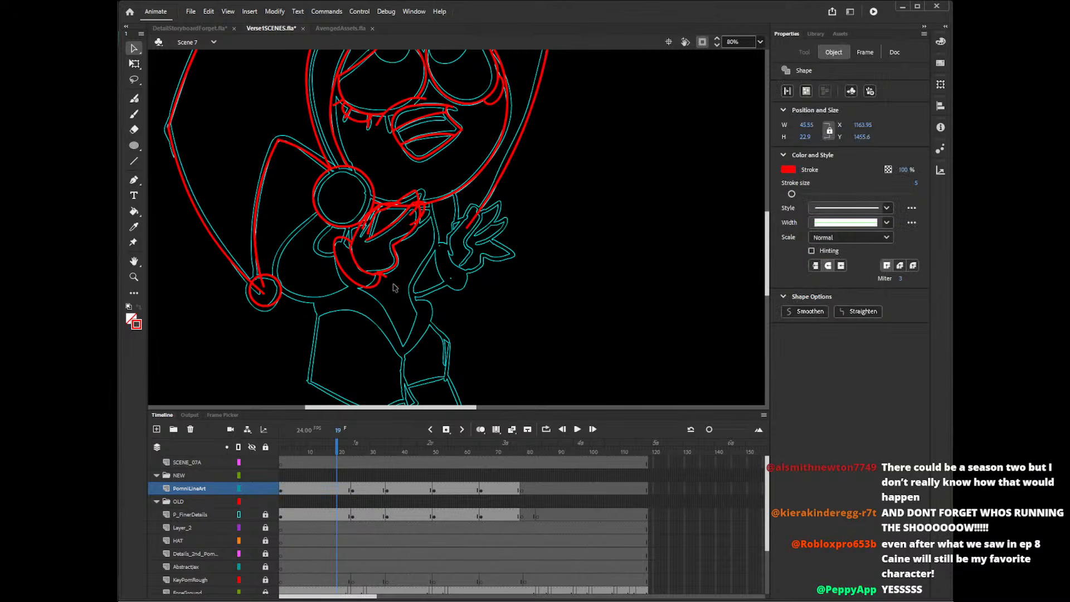
pyautogui.press('Delete')
pyautogui.click(383, 275)
pyautogui.press('Delete')
pyautogui.click(382, 278)
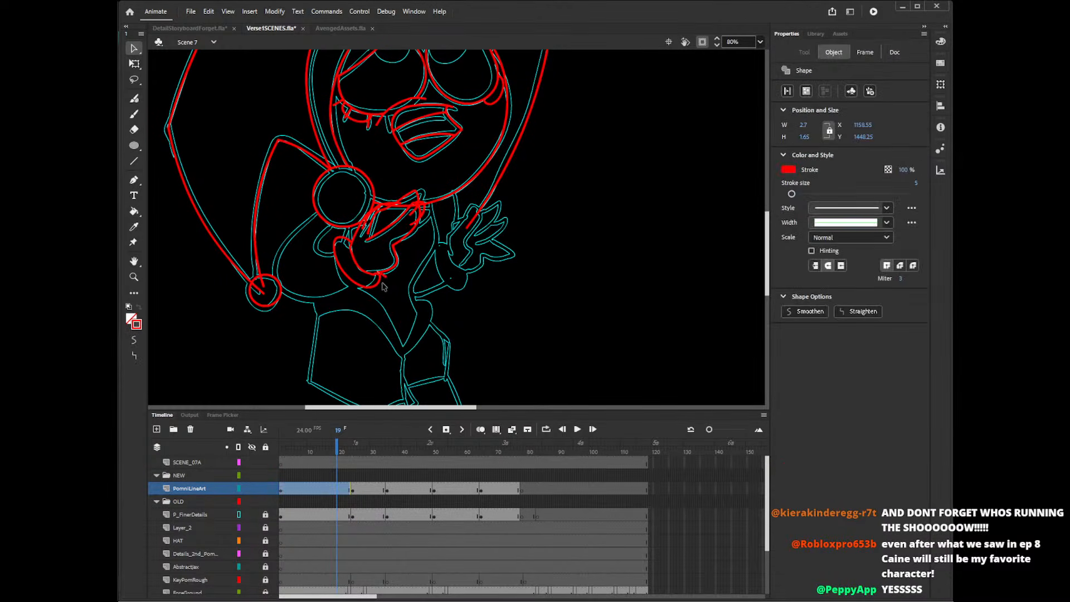
pyautogui.press('Delete')
pyautogui.click(377, 276)
pyautogui.press('Delete')
pyautogui.click(379, 279)
pyautogui.press('Delete')
pyautogui.click(379, 282)
pyautogui.press('Delete')
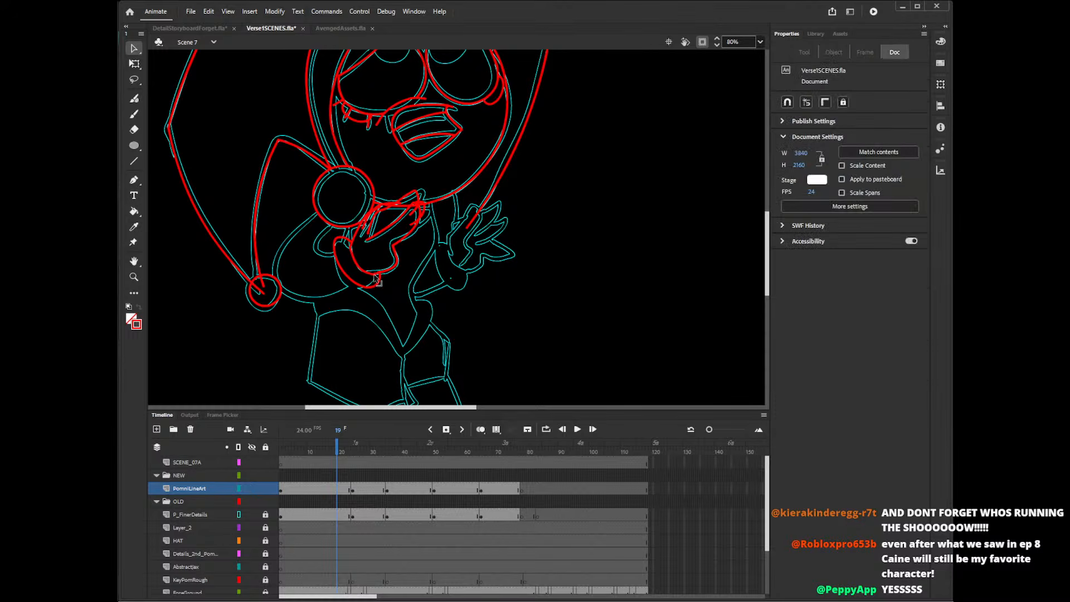
pyautogui.click(379, 285)
pyautogui.press('Delete')
pyautogui.click(381, 285)
pyautogui.press('Delete')
pyautogui.click(379, 282)
pyautogui.press('Delete')
pyautogui.click(374, 275)
pyautogui.press('Delete')
pyautogui.click(376, 274)
pyautogui.press('Delete')
pyautogui.click(378, 274)
pyautogui.press('Delete')
pyautogui.click(380, 280)
pyautogui.press('Delete')
pyautogui.click(379, 276)
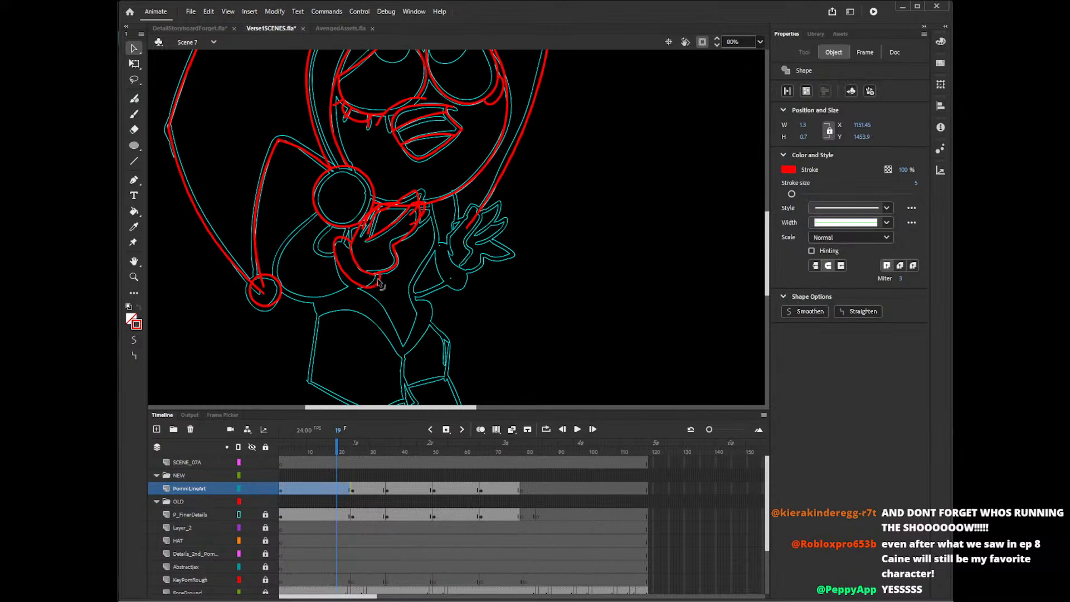
pyautogui.press('Delete')
pyautogui.click(378, 277)
pyautogui.press('Delete')
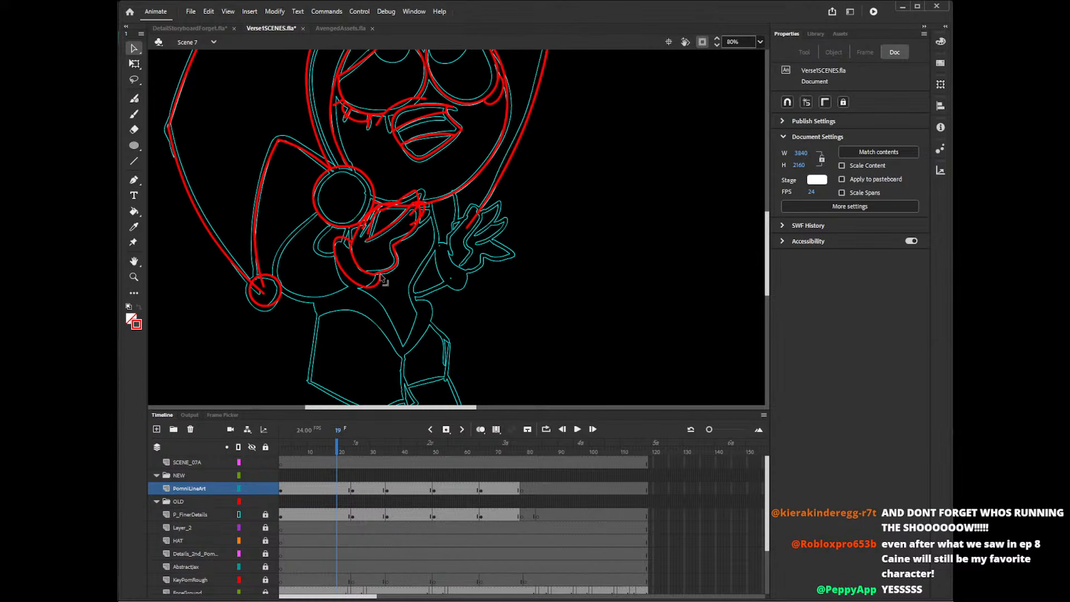
pyautogui.click(379, 268)
pyautogui.press('Delete')
pyautogui.click(380, 269)
pyautogui.press('Delete')
# Delete the stray overlapping line pieces around the fingers and where the hand meets the chin.
pyautogui.click(411, 213)
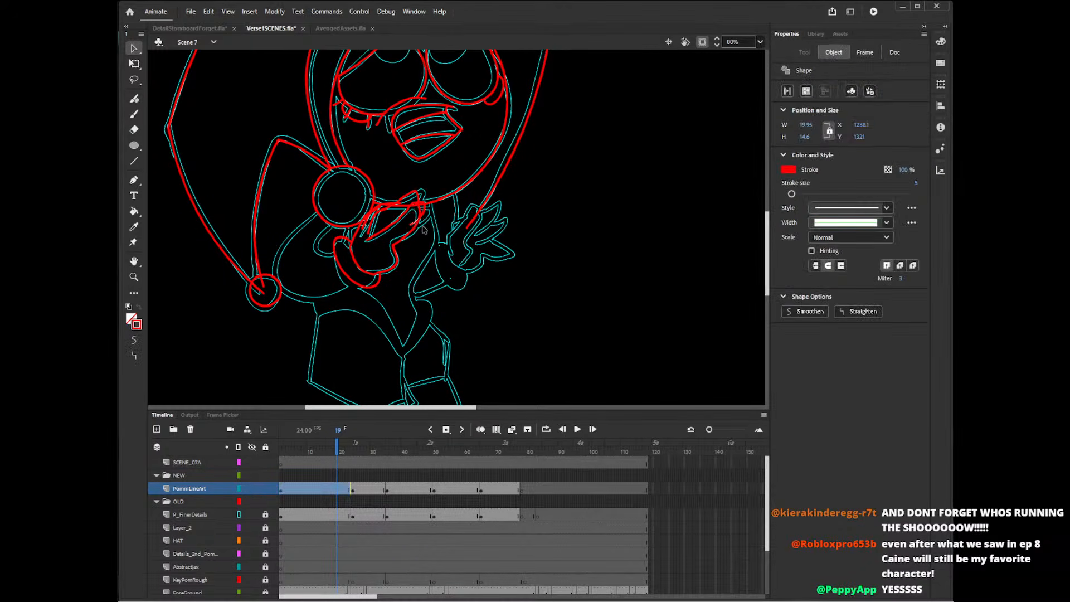
pyautogui.press('Delete')
pyautogui.click(409, 215)
pyautogui.press('Delete')
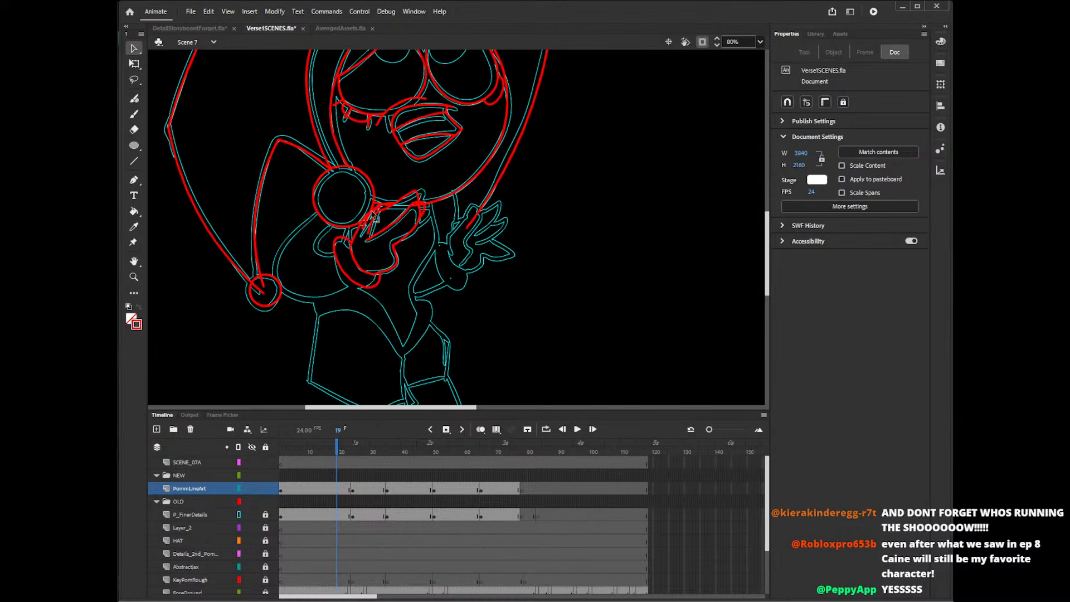
pyautogui.click(378, 215)
pyautogui.press('Delete')
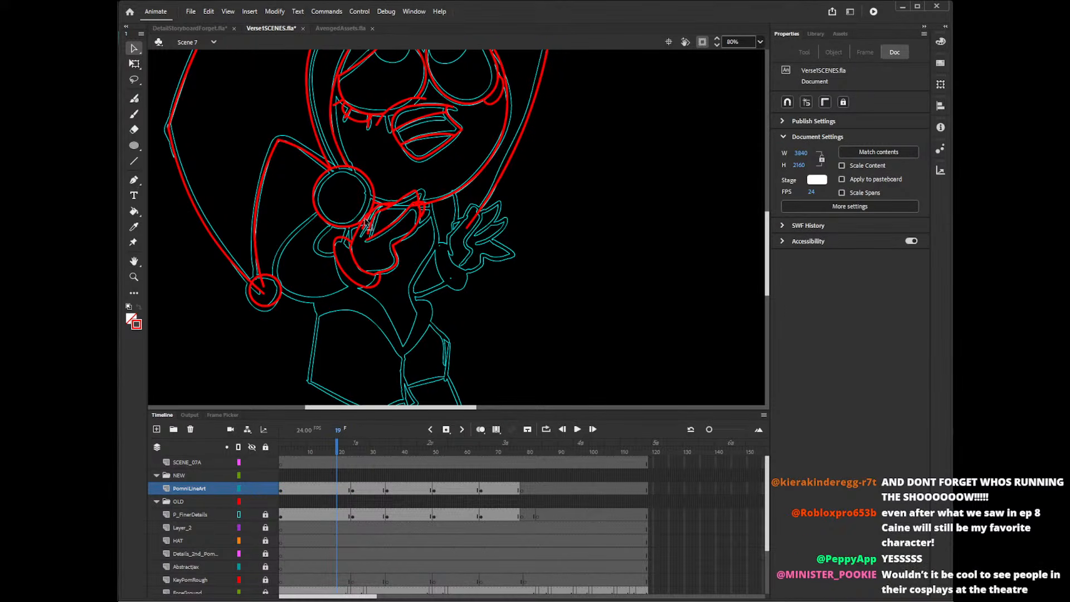
pyautogui.click(378, 215)
pyautogui.press('Delete')
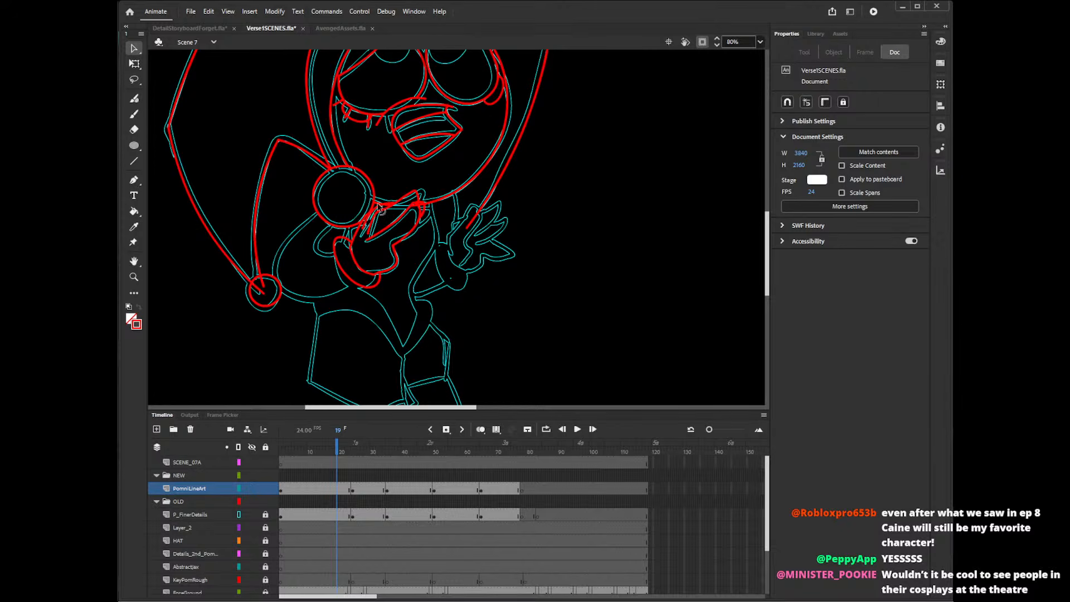
pyautogui.click(418, 207)
pyautogui.press('Delete')
pyautogui.click(419, 205)
pyautogui.press('Delete')
pyautogui.click(422, 213)
pyautogui.press('Delete')
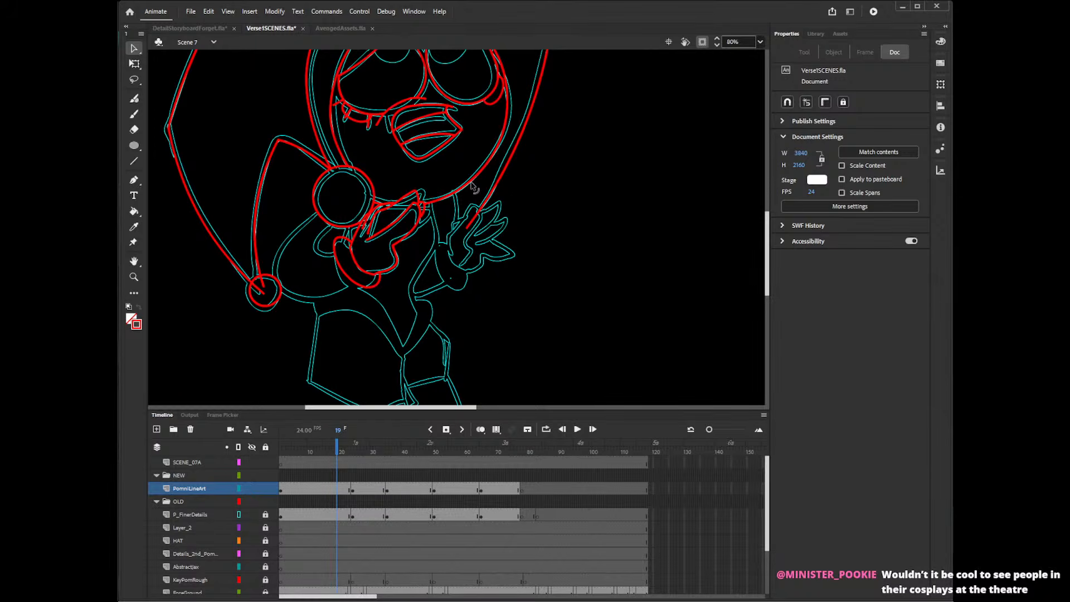
# Trace the small rounded cuff shape directly below the large bell with the Pencil tool, redoing misplaced strokes.
pyautogui.hotkey('shift', 'y')
pyautogui.moveTo(339, 219)
pyautogui.mouseDown()
pyautogui.moveTo(349, 237)
pyautogui.moveTo(359, 226)
pyautogui.moveTo(338, 257)
pyautogui.mouseUp()
pyautogui.hotkey('ctrl', 'z')
pyautogui.hotkey('ctrl', 'z')
pyautogui.hotkey('ctrl', 'z')
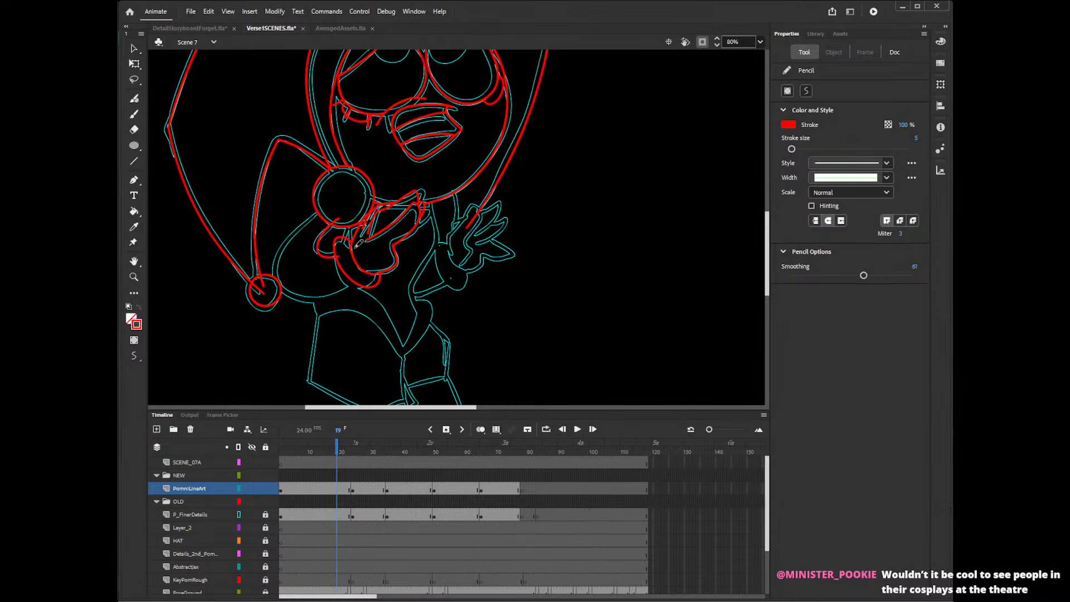
pyautogui.hotkey('ctrl', 'z')
pyautogui.moveTo(339, 218); pyautogui.dragTo(341, 252)
pyautogui.hotkey('ctrl', 'z')
pyautogui.hotkey('ctrl', 'z')
# Trace the sleeve's outer curve from the large bell past the small bell to the cuff with the Pencil tool, redoing misplaced strokes.
pyautogui.moveTo(318, 203)
pyautogui.mouseDown()
pyautogui.moveTo(267, 266)
pyautogui.moveTo(377, 283)
pyautogui.mouseUp()
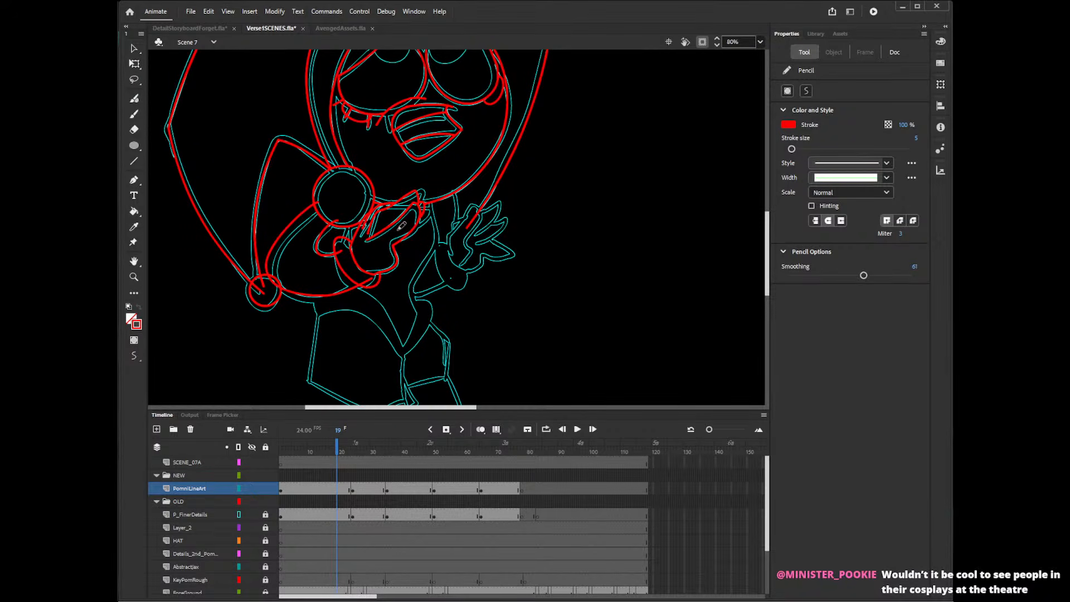
pyautogui.hotkey('ctrl', 'z')
pyautogui.moveTo(322, 196)
pyautogui.mouseDown()
pyautogui.moveTo(289, 228)
pyautogui.moveTo(311, 296)
pyautogui.moveTo(365, 272)
pyautogui.mouseUp()
pyautogui.hotkey('ctrl', 'z')
pyautogui.moveTo(320, 200)
pyautogui.mouseDown()
pyautogui.moveTo(302, 216)
pyautogui.moveTo(295, 290)
pyautogui.moveTo(372, 267)
pyautogui.mouseUp()
pyautogui.hotkey('ctrl', 'z')
pyautogui.moveTo(322, 203)
pyautogui.mouseDown()
pyautogui.moveTo(276, 244)
pyautogui.moveTo(347, 291)
pyautogui.moveTo(380, 265)
pyautogui.moveTo(295, 220)
pyautogui.moveTo(323, 295)
pyautogui.moveTo(367, 275)
pyautogui.mouseUp()
pyautogui.hotkey('ctrl', 'z')
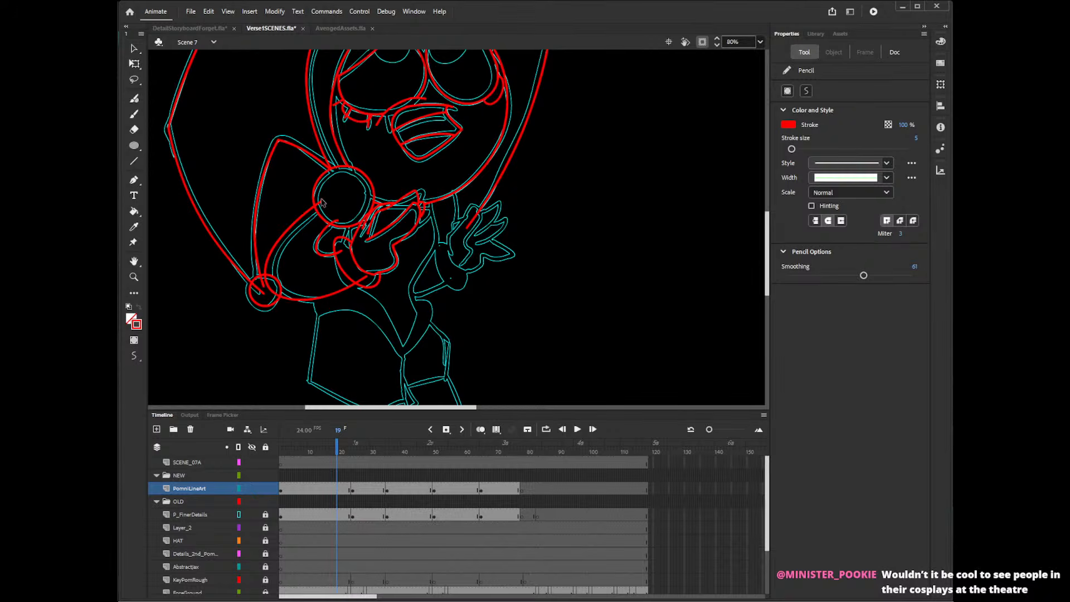
pyautogui.hotkey('ctrl', 'z')
pyautogui.moveTo(322, 195)
pyautogui.mouseDown()
pyautogui.moveTo(268, 245)
pyautogui.moveTo(366, 277)
pyautogui.mouseUp()
pyautogui.hotkey('ctrl', 'z')
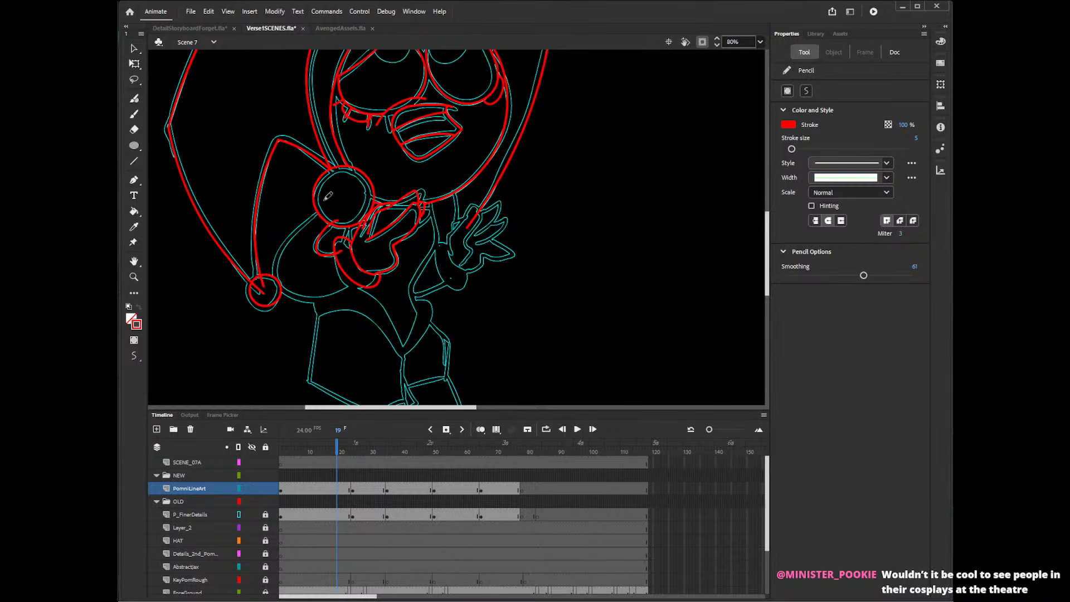
pyautogui.moveTo(322, 194)
pyautogui.mouseDown()
pyautogui.moveTo(279, 277)
pyautogui.moveTo(393, 258)
pyautogui.mouseUp()
pyautogui.hotkey('ctrl', 'z')
pyautogui.moveTo(322, 201)
pyautogui.mouseDown()
pyautogui.moveTo(278, 241)
pyautogui.moveTo(292, 298)
pyautogui.moveTo(387, 265)
pyautogui.mouseUp()
pyautogui.hotkey('ctrl', 'z')
pyautogui.moveTo(326, 202)
pyautogui.mouseDown()
pyautogui.moveTo(285, 236)
pyautogui.moveTo(291, 300)
pyautogui.moveTo(381, 274)
pyautogui.mouseUp()
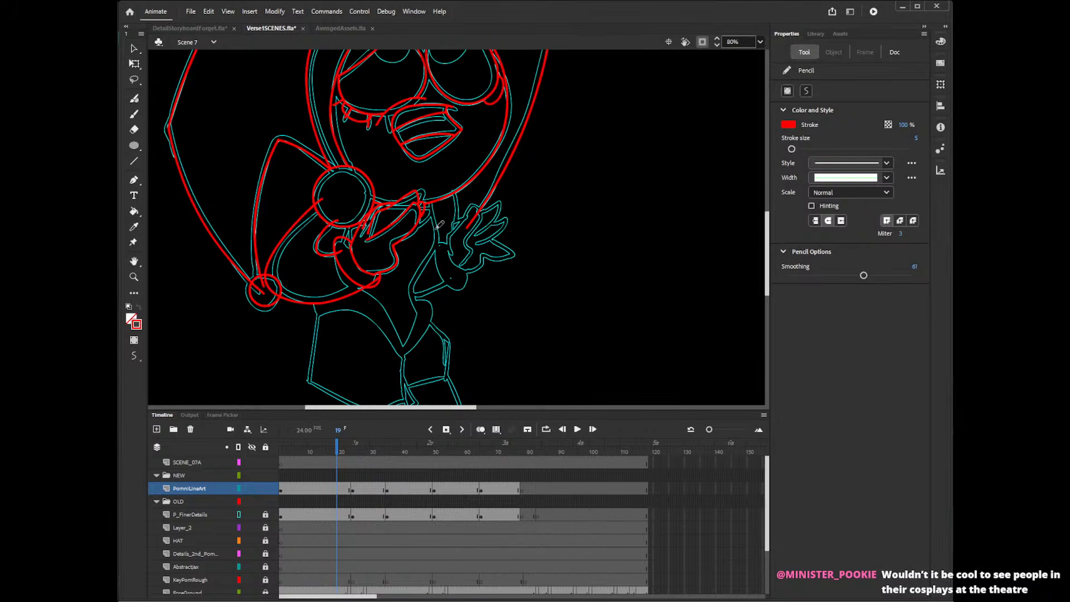
# Delete the overshooting sleeve line pieces inside the small bell, inside the large bell and at the cuff.
pyautogui.press('v')
pyautogui.click(263, 292)
pyautogui.press('Delete')
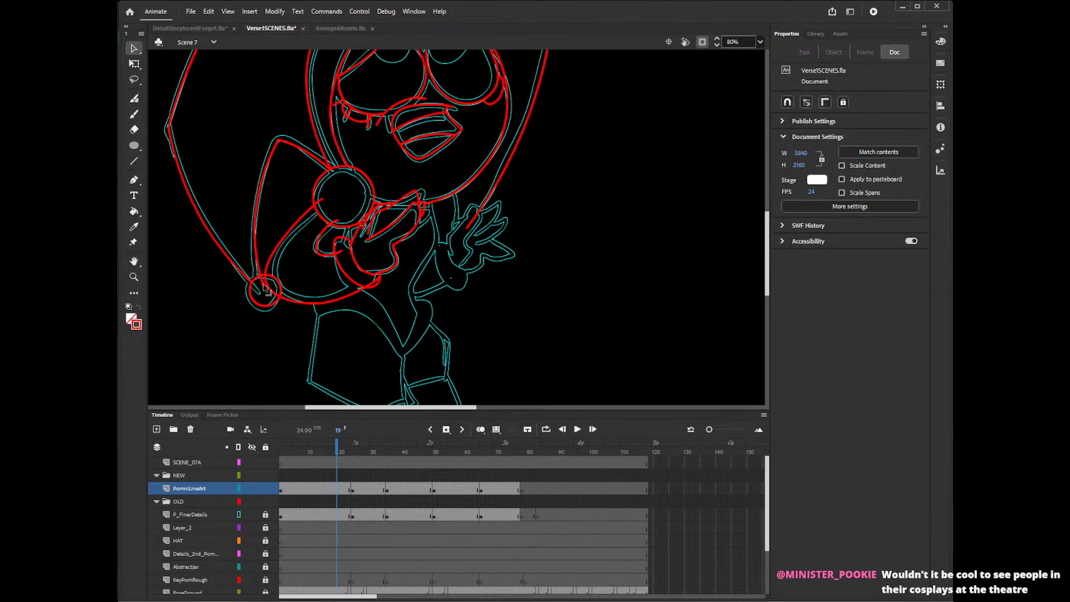
pyautogui.click(268, 288)
pyautogui.press('Delete')
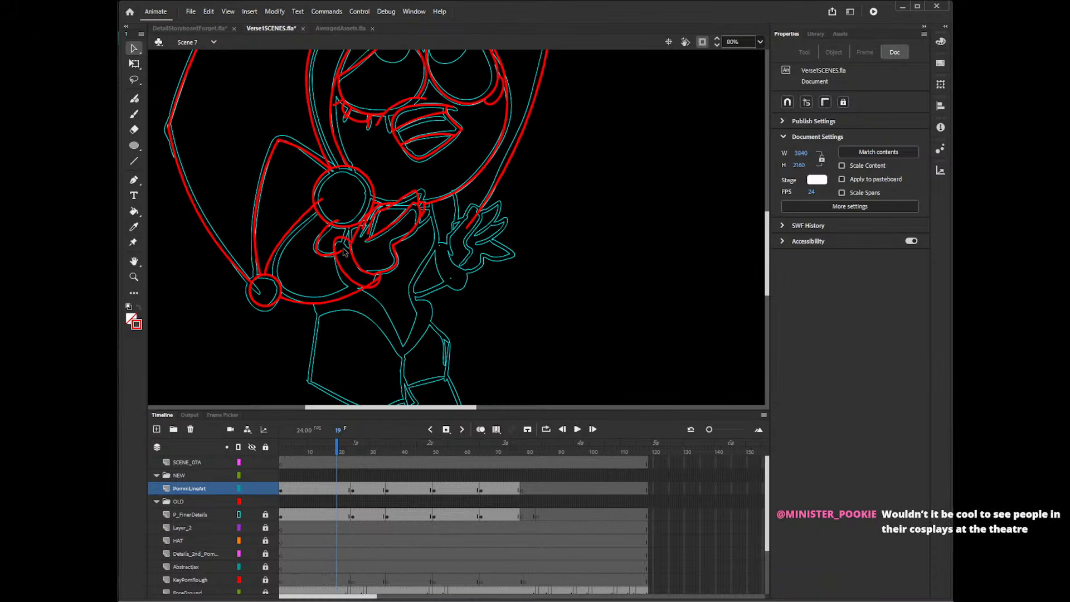
pyautogui.click(318, 201)
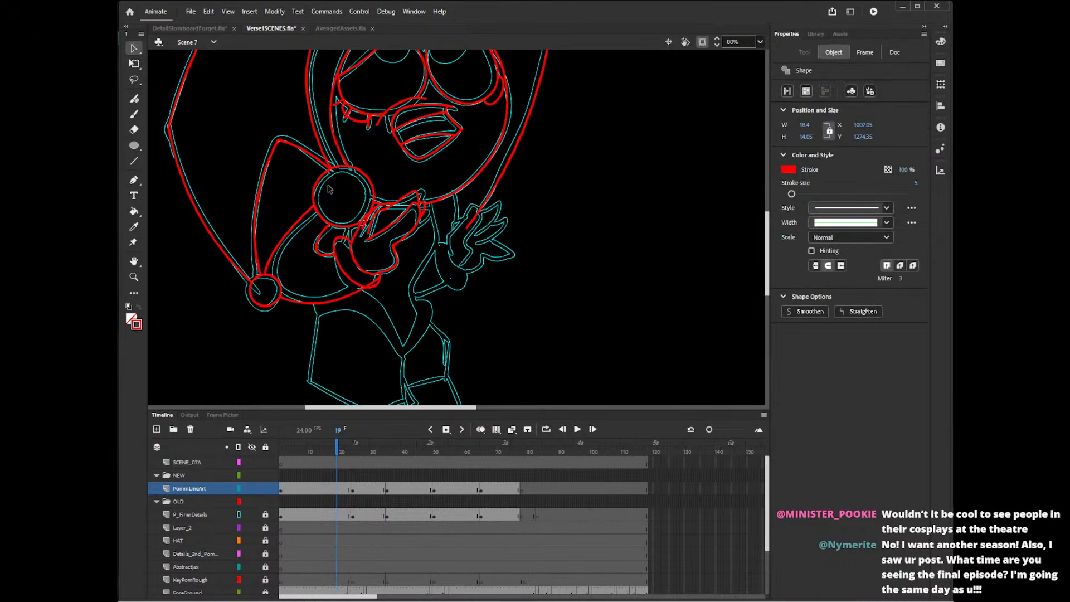
pyautogui.press('Delete')
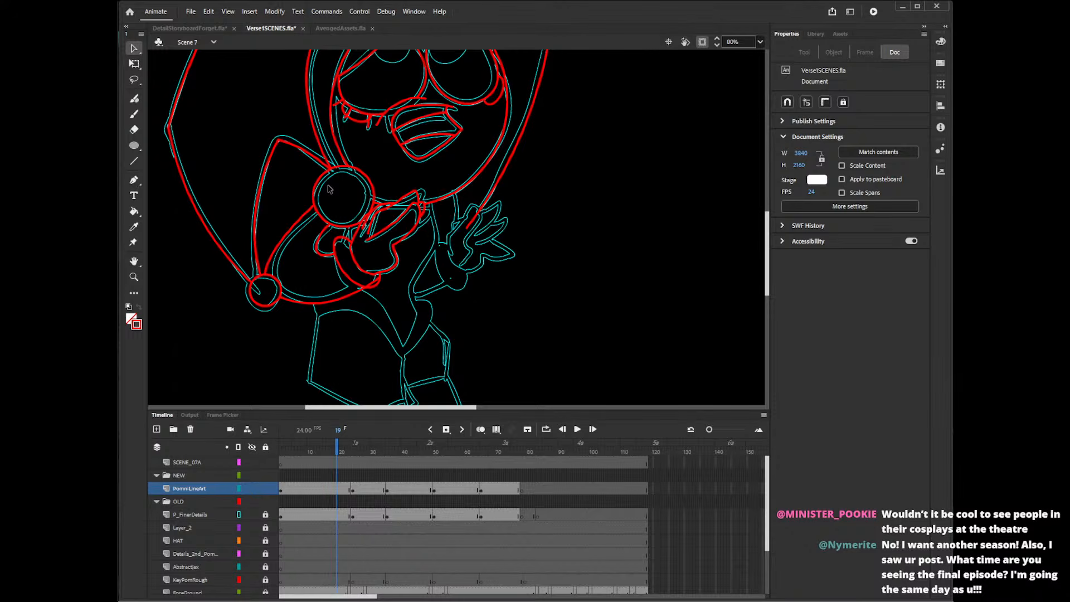
pyautogui.click(373, 284)
pyautogui.press('Delete')
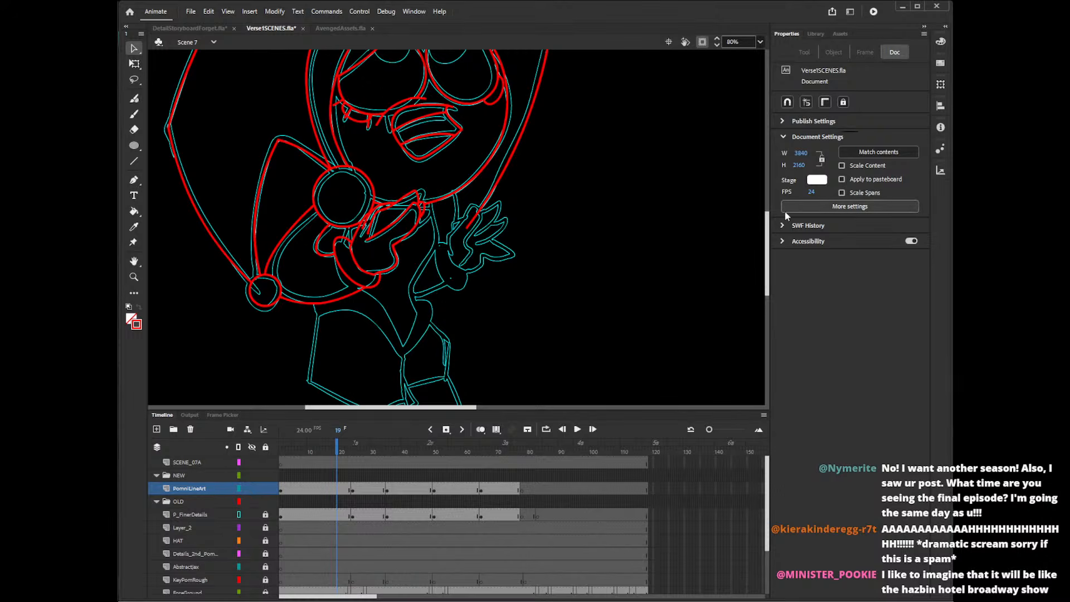
# Trace the torso's side line from under the chin down past the waist with the Pencil tool, redoing misplaced strokes.
pyautogui.moveTo(768, 237)
pyautogui.mouseDown()
pyautogui.moveTo(768, 248)
pyautogui.moveTo(771, 195)
pyautogui.moveTo(770, 253)
pyautogui.mouseUp()
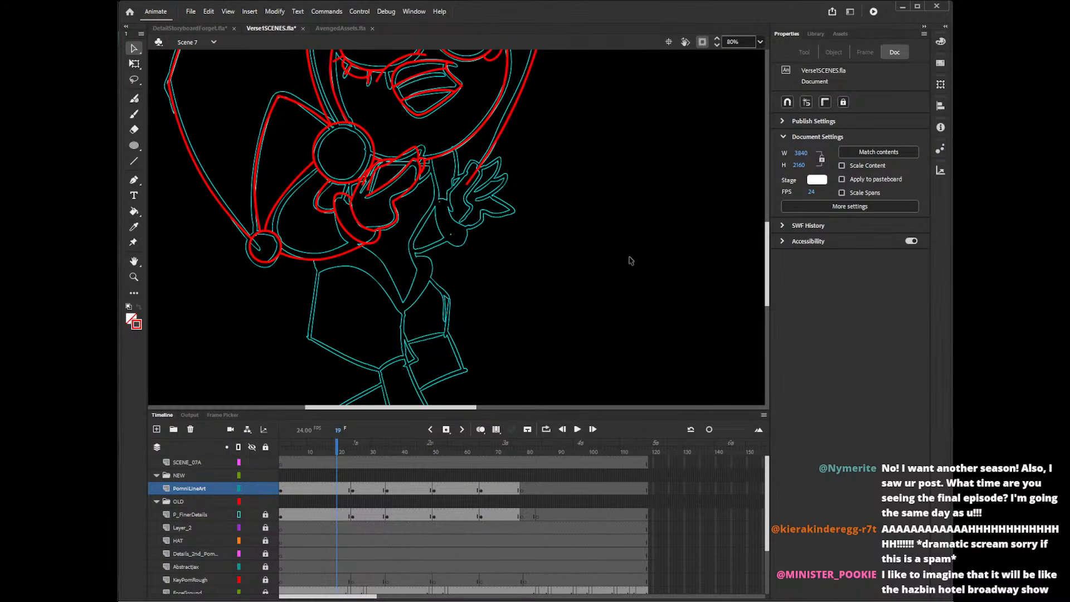
pyautogui.press('y')
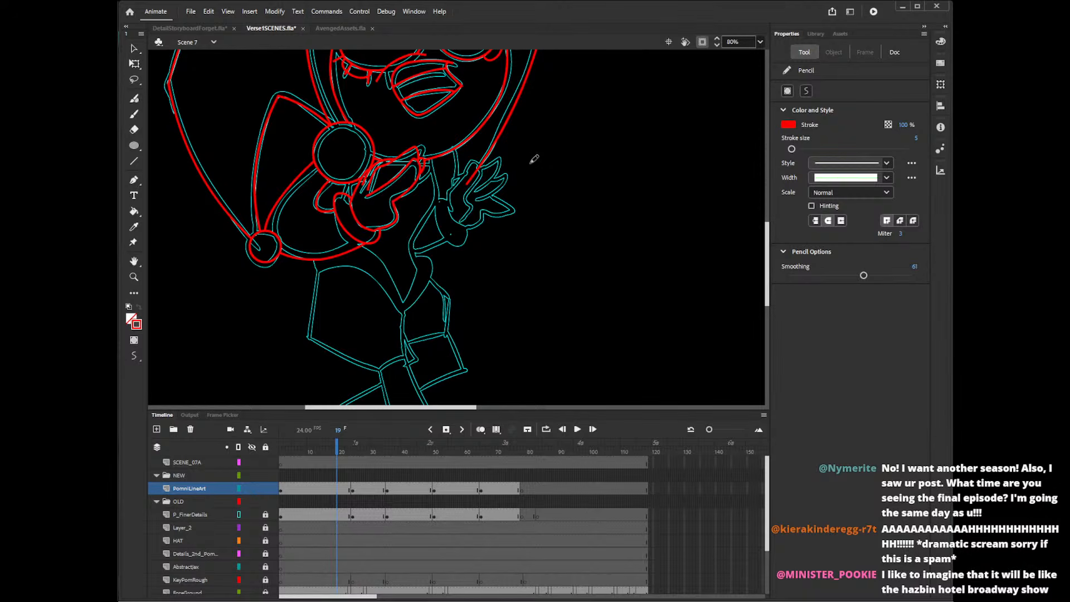
pyautogui.moveTo(431, 155)
pyautogui.mouseDown()
pyautogui.moveTo(440, 193)
pyautogui.moveTo(412, 255)
pyautogui.mouseUp()
pyautogui.hotkey('ctrl', 'z')
pyautogui.moveTo(430, 151)
pyautogui.mouseDown()
pyautogui.moveTo(433, 196)
pyautogui.moveTo(411, 229)
pyautogui.moveTo(414, 255)
pyautogui.moveTo(433, 274)
pyautogui.moveTo(434, 172)
pyautogui.moveTo(437, 194)
pyautogui.moveTo(415, 237)
pyautogui.moveTo(427, 280)
pyautogui.mouseUp()
pyautogui.hotkey('ctrl', 'z')
pyautogui.hotkey('ctrl', 'z')
pyautogui.moveTo(430, 151)
pyautogui.mouseDown()
pyautogui.moveTo(437, 193)
pyautogui.moveTo(414, 250)
pyautogui.moveTo(431, 281)
pyautogui.mouseUp()
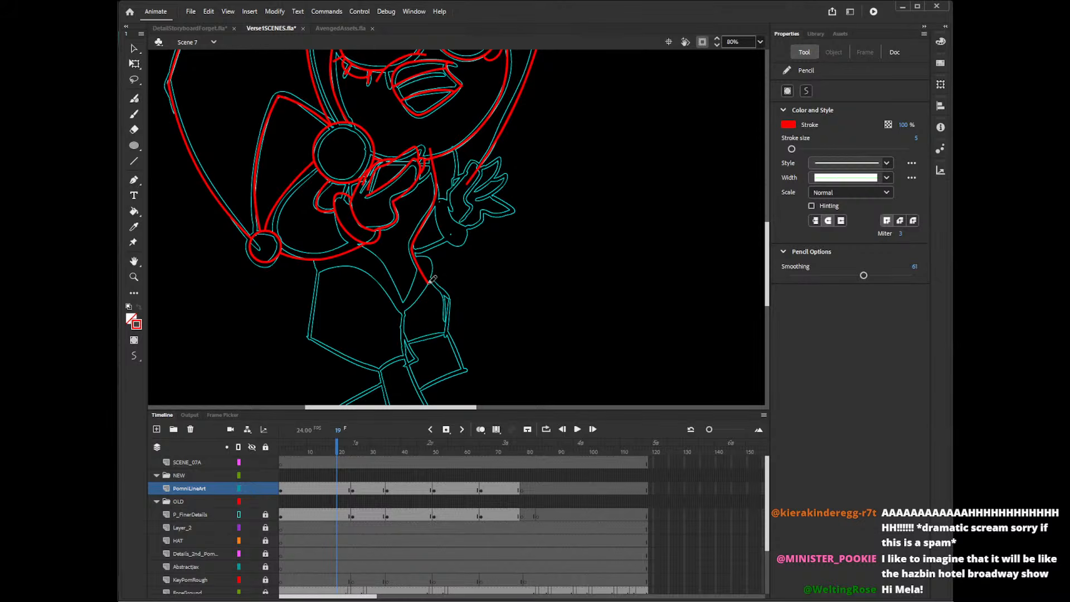
# Trace the V-shaped lower torso from the cuff down to its point and back up to the waist, redoing misplaced strokes.
pyautogui.moveTo(351, 243)
pyautogui.mouseDown()
pyautogui.moveTo(383, 257)
pyautogui.moveTo(399, 300)
pyautogui.moveTo(432, 253)
pyautogui.mouseUp()
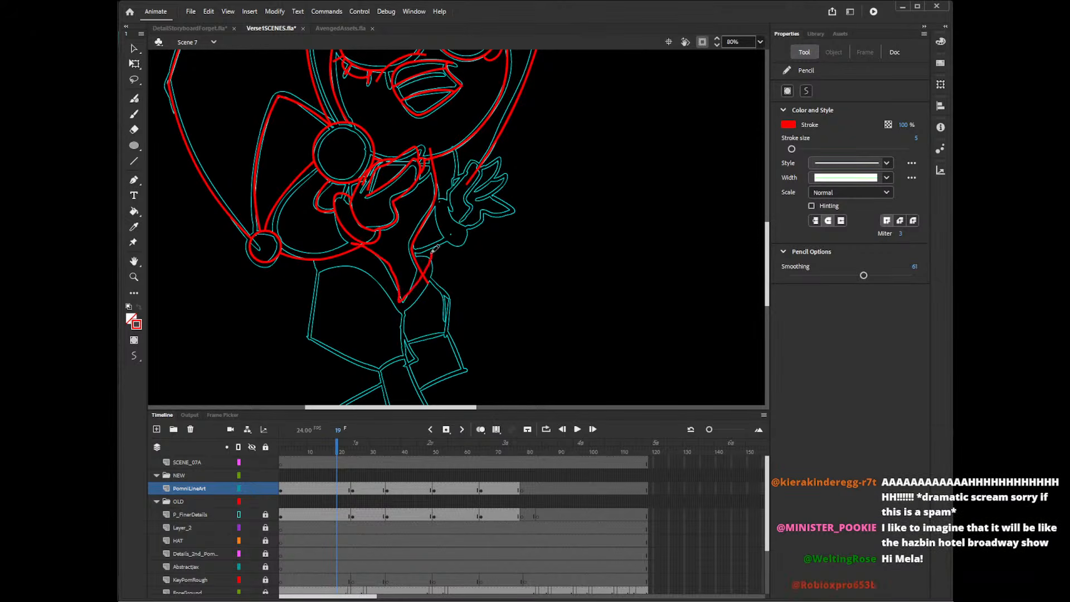
pyautogui.hotkey('ctrl', 'z')
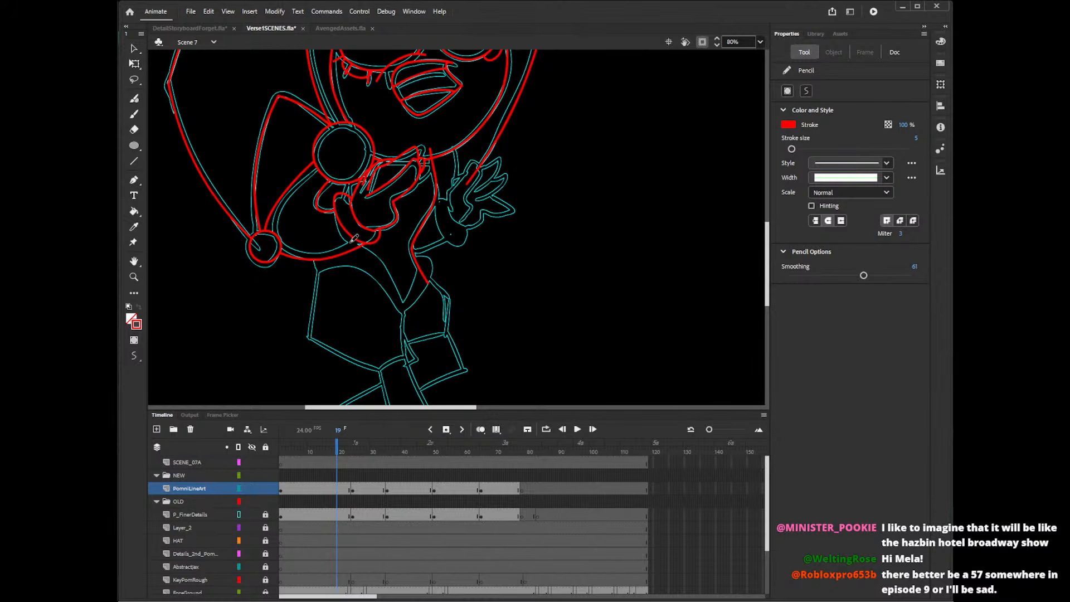
pyautogui.moveTo(362, 246); pyautogui.dragTo(407, 299)
pyautogui.hotkey('ctrl', 'z')
pyautogui.moveTo(352, 243)
pyautogui.mouseDown()
pyautogui.moveTo(395, 285)
pyautogui.moveTo(406, 319)
pyautogui.mouseUp()
pyautogui.hotkey('ctrl', 'z')
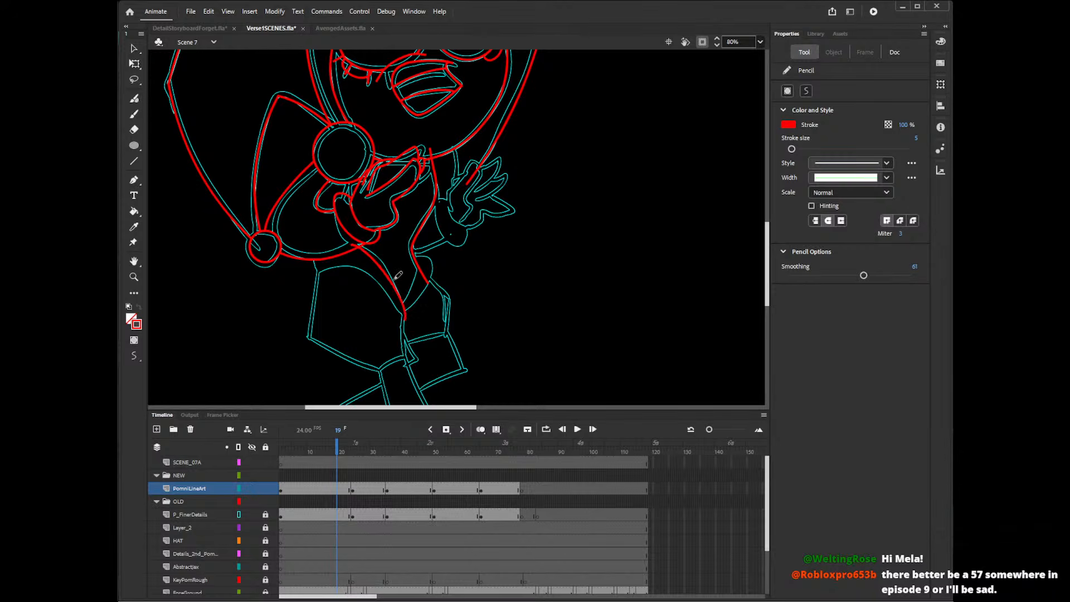
pyautogui.hotkey('ctrl', 'z')
pyautogui.moveTo(359, 244)
pyautogui.mouseDown()
pyautogui.moveTo(388, 264)
pyautogui.moveTo(407, 309)
pyautogui.mouseUp()
pyautogui.hotkey('ctrl', 'z')
pyautogui.moveTo(352, 242); pyautogui.dragTo(411, 318)
pyautogui.hotkey('ctrl', 'z')
pyautogui.moveTo(352, 242)
pyautogui.mouseDown()
pyautogui.moveTo(374, 248)
pyautogui.moveTo(409, 305)
pyautogui.moveTo(421, 253)
pyautogui.moveTo(400, 313)
pyautogui.mouseUp()
pyautogui.hotkey('ctrl', 'z')
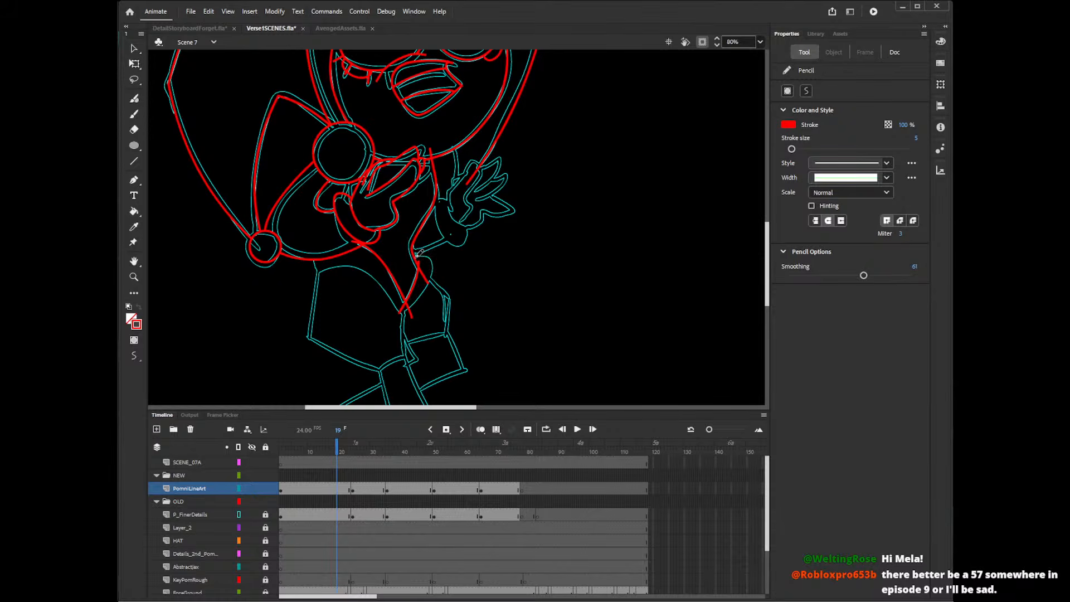
# Trace the rounded outer contour from the waist around to the point of the V shape.
pyautogui.moveTo(411, 258)
pyautogui.mouseDown()
pyautogui.moveTo(432, 275)
pyautogui.moveTo(400, 324)
pyautogui.mouseUp()
pyautogui.hotkey('ctrl', 'z')
pyautogui.moveTo(413, 256)
pyautogui.mouseDown()
pyautogui.moveTo(432, 275)
pyautogui.moveTo(399, 318)
pyautogui.mouseUp()
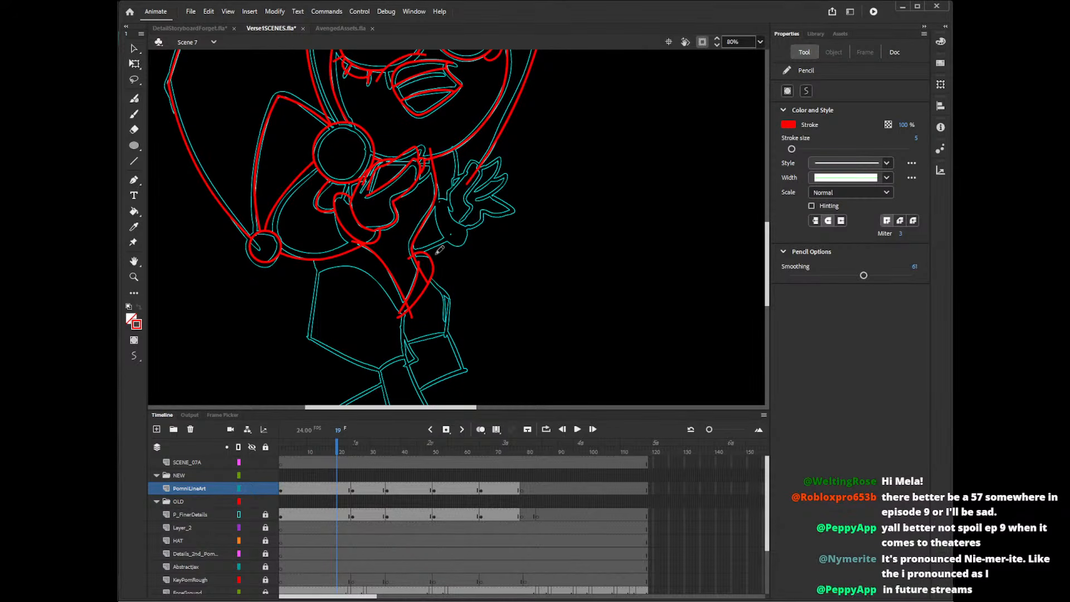
# Trace the short line below the sleeve and the shorts' curved upper edge down to the V point, redoing misplaced strokes.
pyautogui.moveTo(314, 257); pyautogui.dragTo(324, 278)
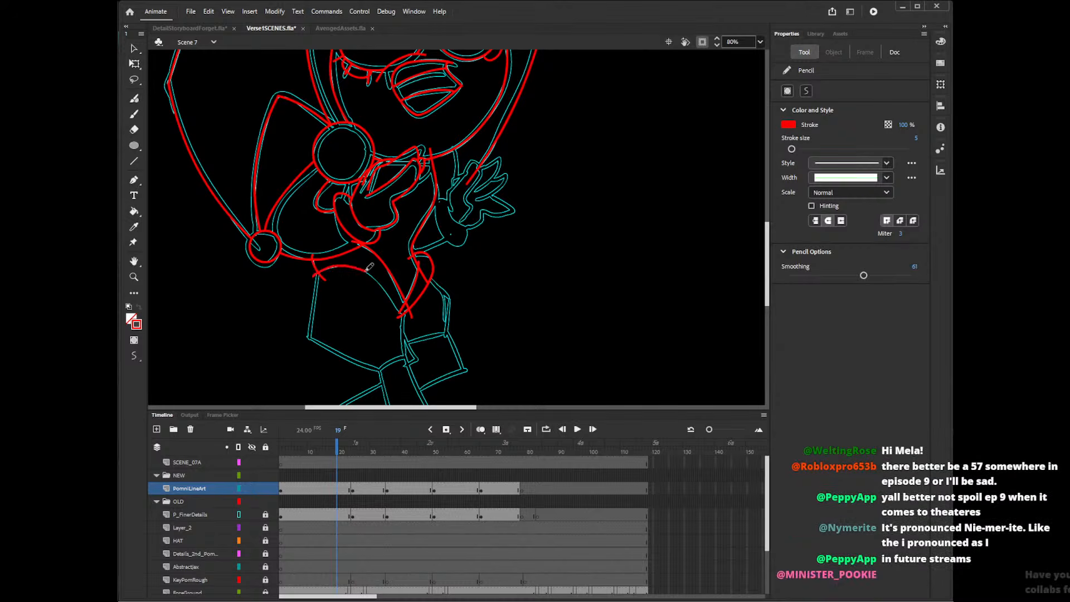
pyautogui.moveTo(324, 272); pyautogui.dragTo(405, 308)
pyautogui.hotkey('ctrl', 'z')
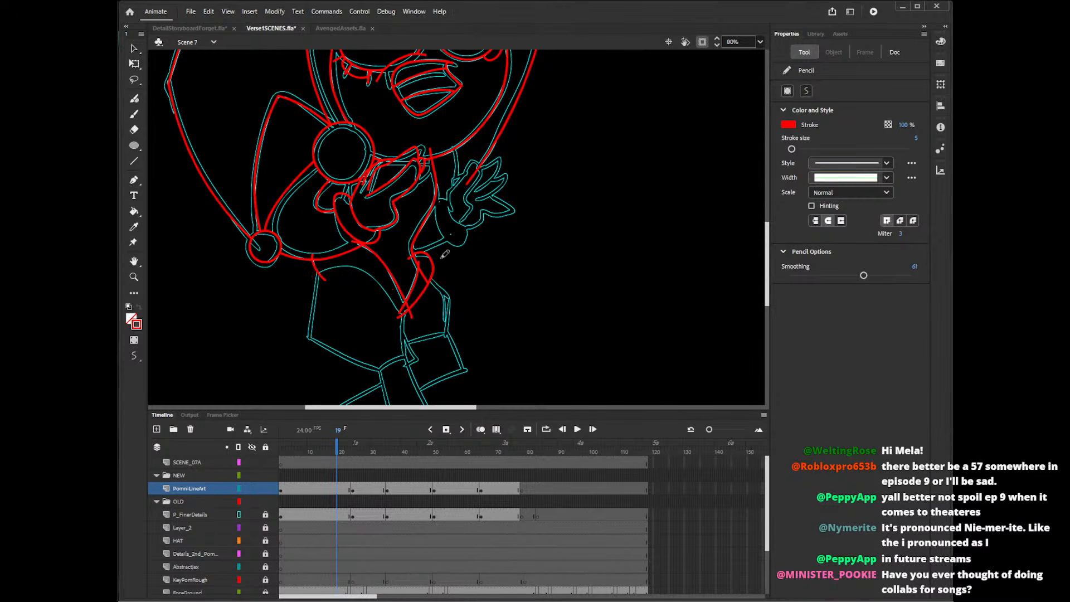
pyautogui.moveTo(316, 272)
pyautogui.mouseDown()
pyautogui.moveTo(354, 264)
pyautogui.moveTo(416, 315)
pyautogui.mouseUp()
pyautogui.hotkey('ctrl', 'z')
pyautogui.moveTo(320, 266)
pyautogui.mouseDown()
pyautogui.moveTo(392, 285)
pyautogui.moveTo(411, 319)
pyautogui.mouseUp()
pyautogui.hotkey('ctrl', 'z')
pyautogui.moveTo(319, 265)
pyautogui.mouseDown()
pyautogui.moveTo(338, 266)
pyautogui.moveTo(414, 324)
pyautogui.mouseUp()
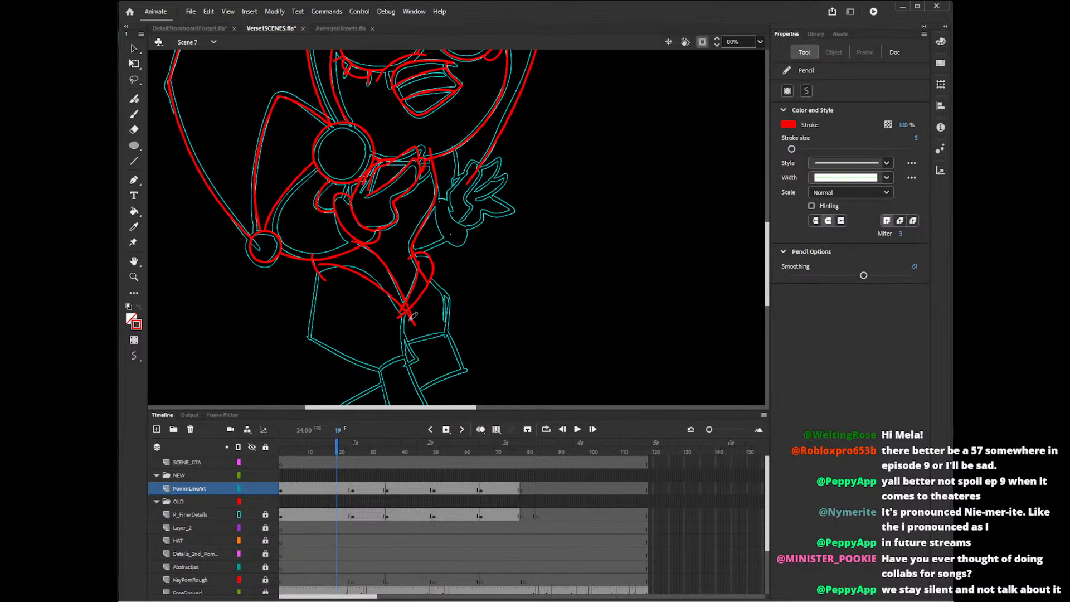
# Draw the shorts' straight outer side and slanted lower hem with the Line tool, redoing the lines until they follow the rough.
pyautogui.press('n')
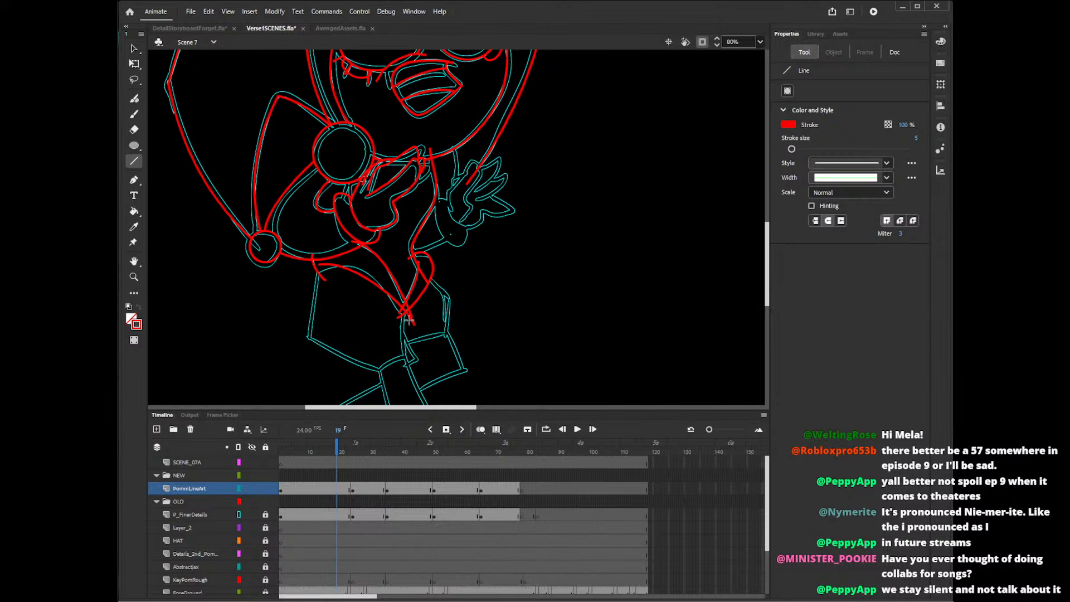
pyautogui.moveTo(321, 263); pyautogui.dragTo(312, 355)
pyautogui.hotkey('ctrl', 'z')
pyautogui.moveTo(319, 261); pyautogui.dragTo(308, 356)
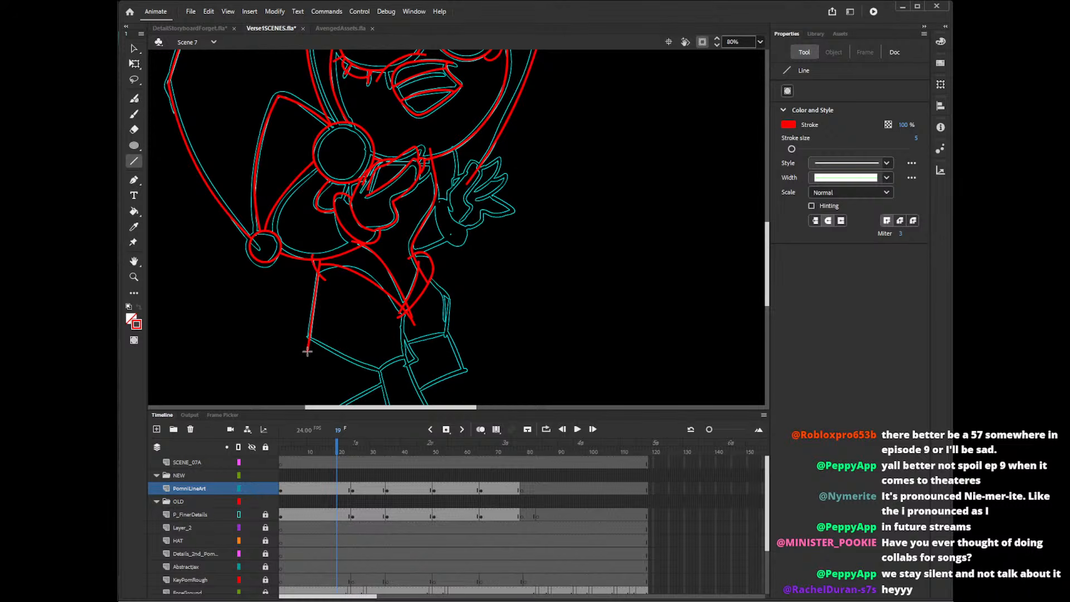
pyautogui.moveTo(306, 336)
pyautogui.mouseDown()
pyautogui.moveTo(410, 392)
pyautogui.moveTo(381, 366)
pyautogui.moveTo(390, 372)
pyautogui.mouseUp()
pyautogui.hotkey('ctrl', 'z')
pyautogui.moveTo(302, 333); pyautogui.dragTo(390, 377)
pyautogui.hotkey('ctrl', 'z')
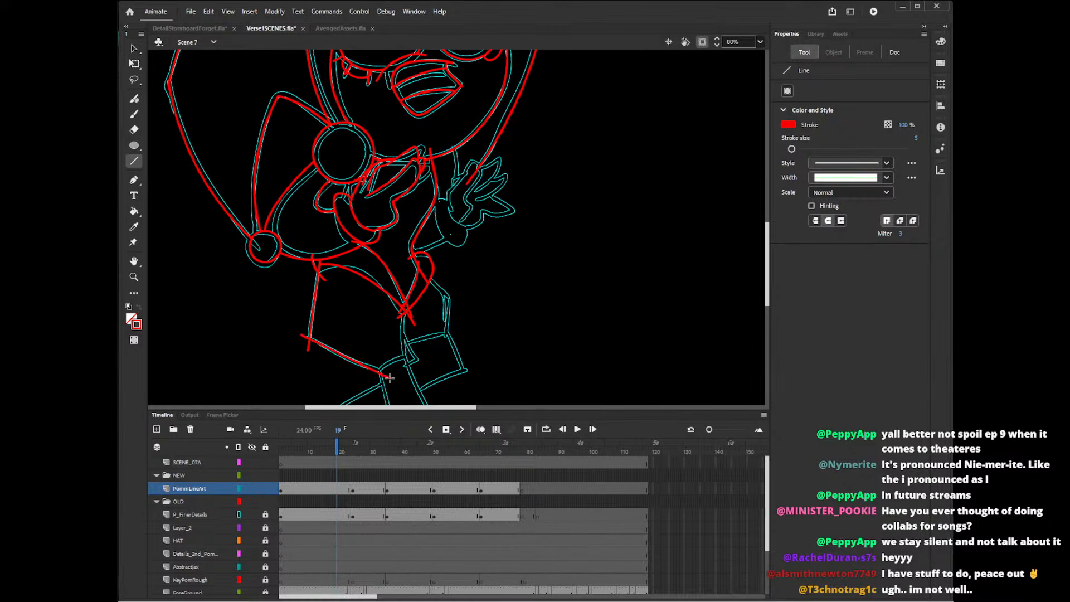
pyautogui.hotkey('ctrl', 'z')
pyautogui.moveTo(304, 335); pyautogui.dragTo(392, 380)
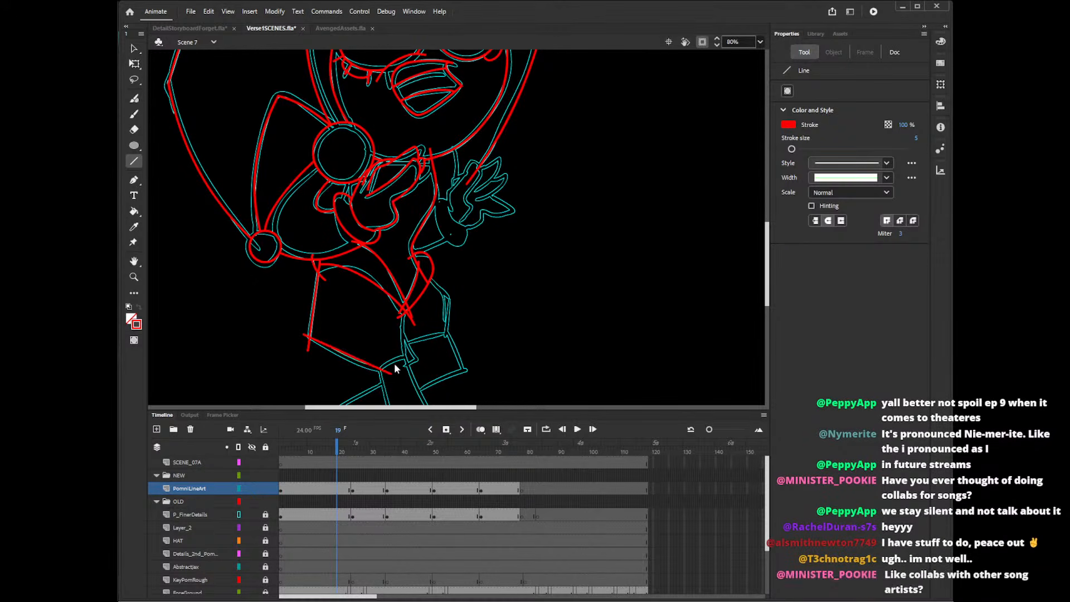
pyautogui.hotkey('ctrl', 'z')
pyautogui.moveTo(301, 334); pyautogui.dragTo(395, 378)
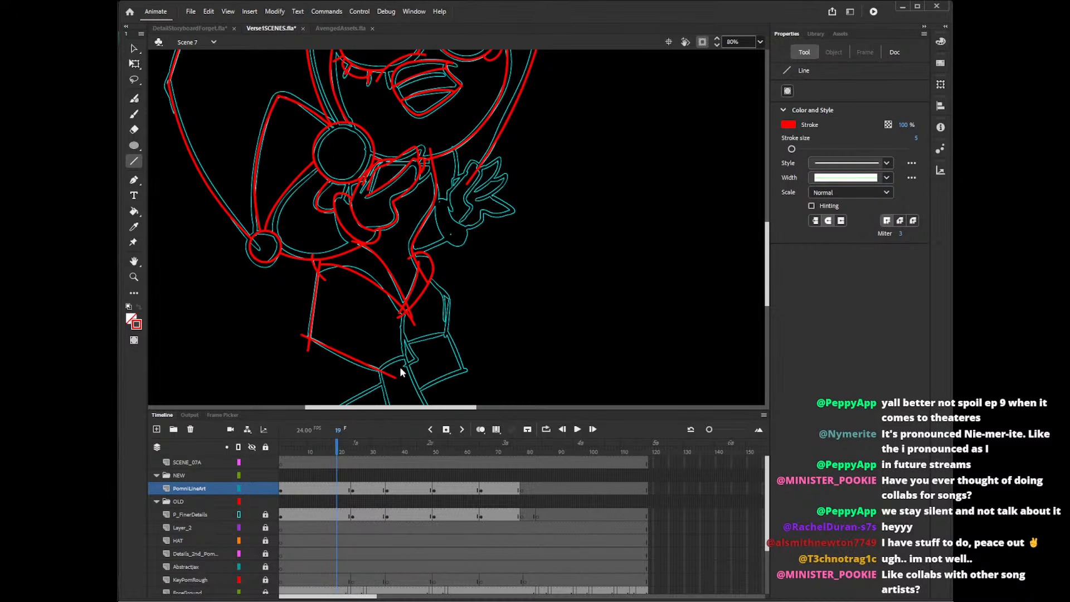
# Delete the overshooting line ends that cross at the point of the V shape.
pyautogui.moveTo(762, 239); pyautogui.dragTo(763, 250)
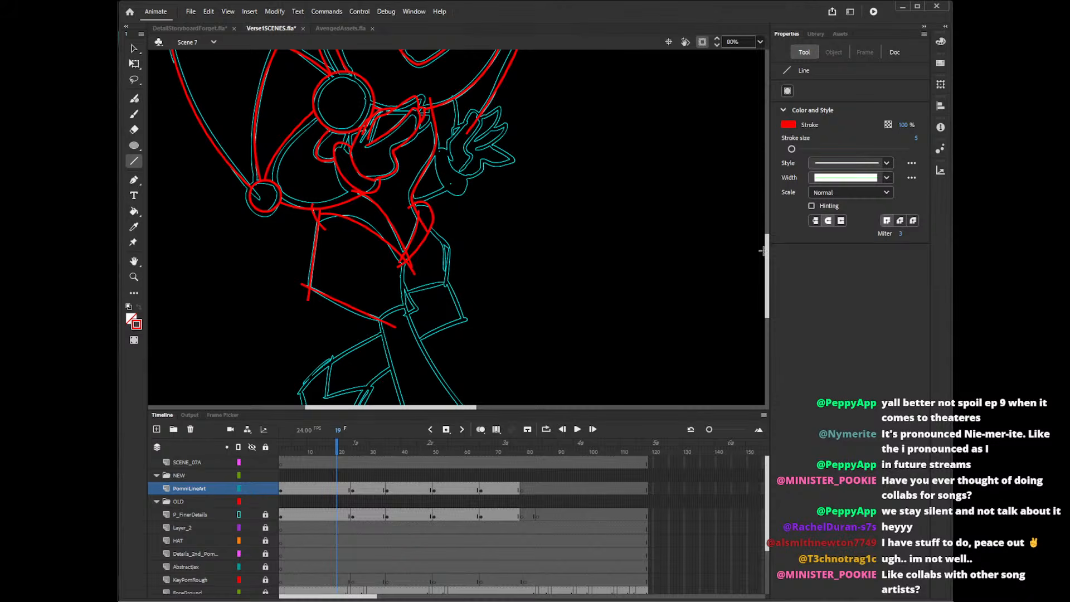
pyautogui.scroll(-2, 769, 257)
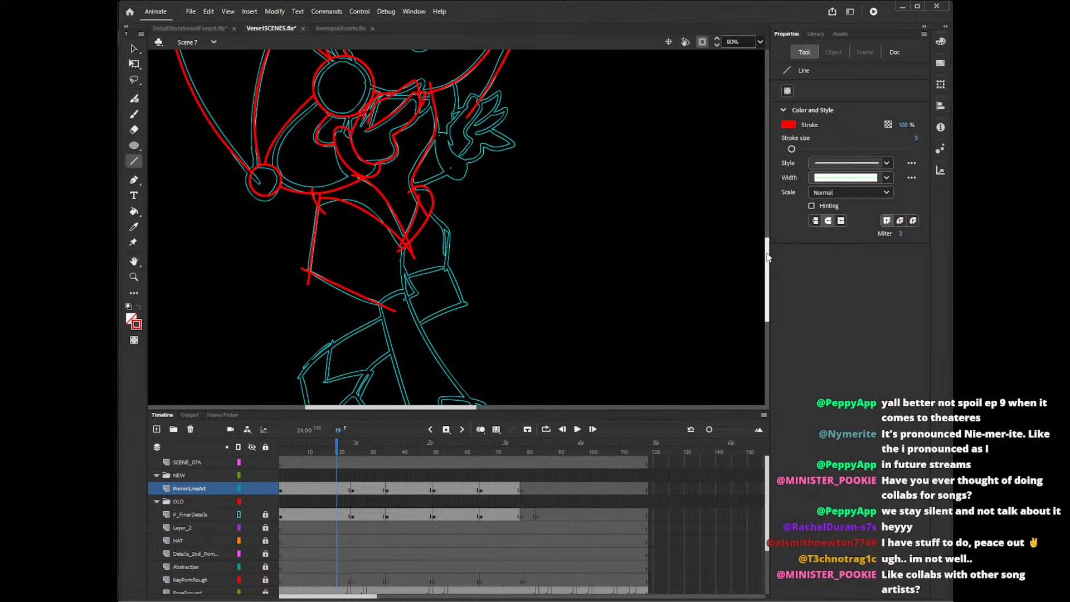
pyautogui.press('v')
pyautogui.click(405, 245)
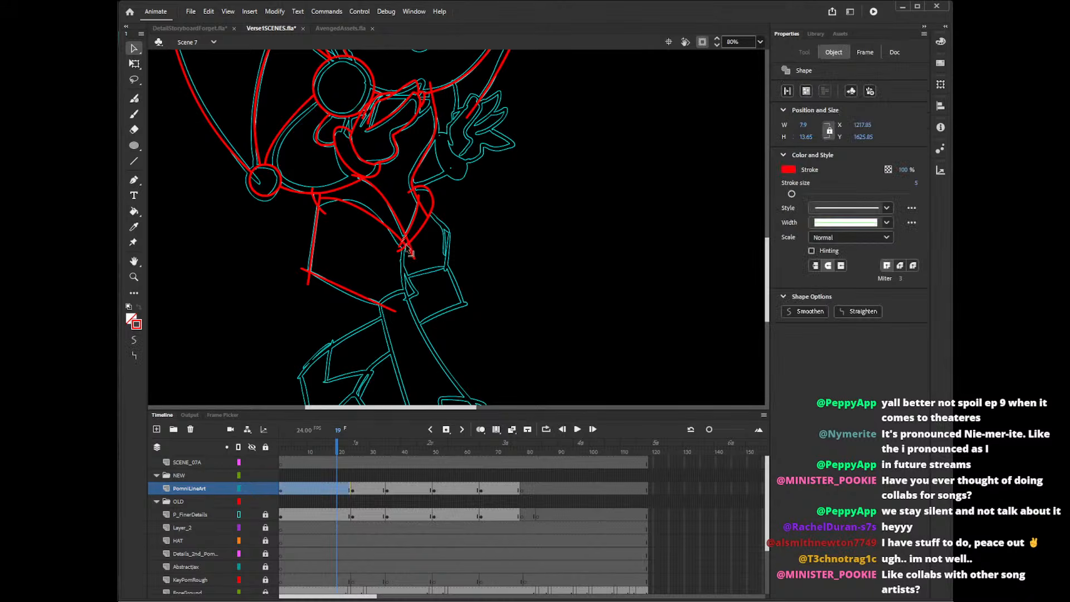
pyautogui.press('Delete')
pyautogui.click(408, 244)
pyautogui.press('Delete')
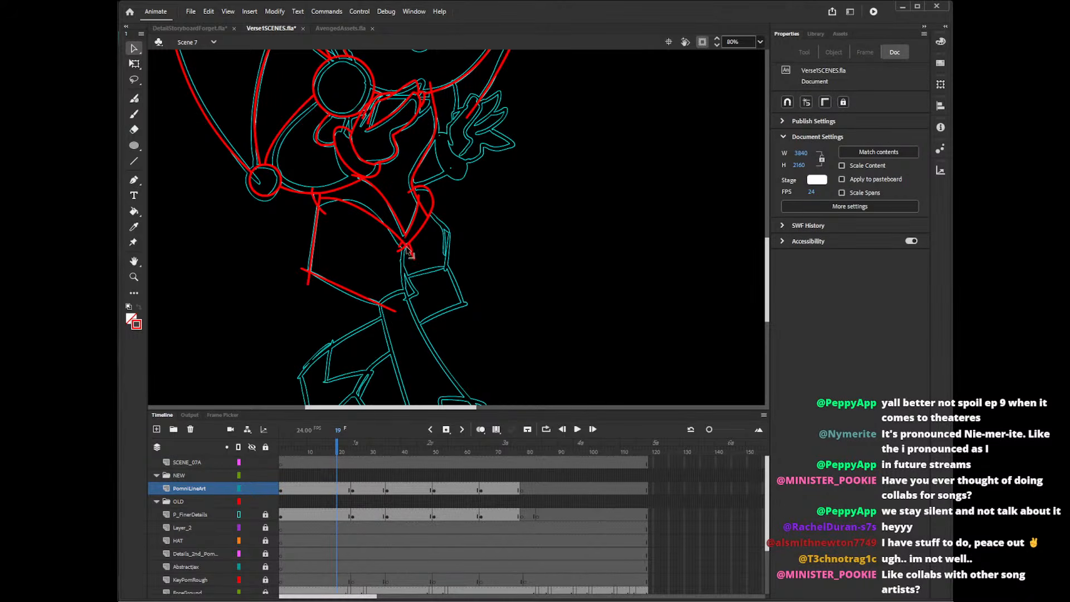
pyautogui.click(408, 249)
pyautogui.press('Delete')
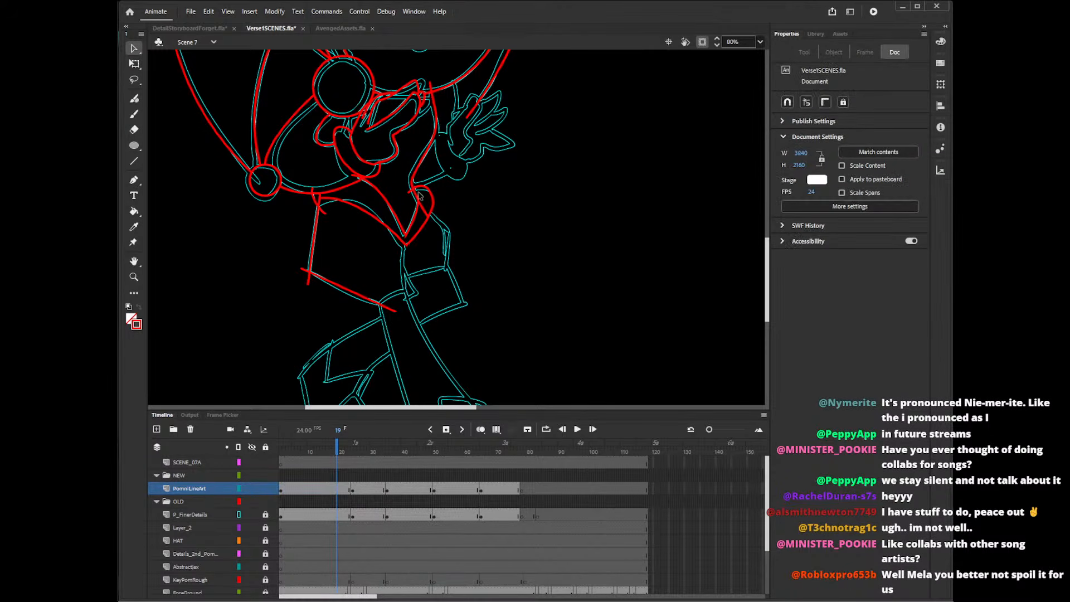
# Delete the small overlapping line pieces at the waist where the torso line meets the rounded contour.
pyautogui.click(420, 195)
pyautogui.press('Delete')
pyautogui.click(419, 197)
pyautogui.press('Delete')
pyautogui.click(420, 199)
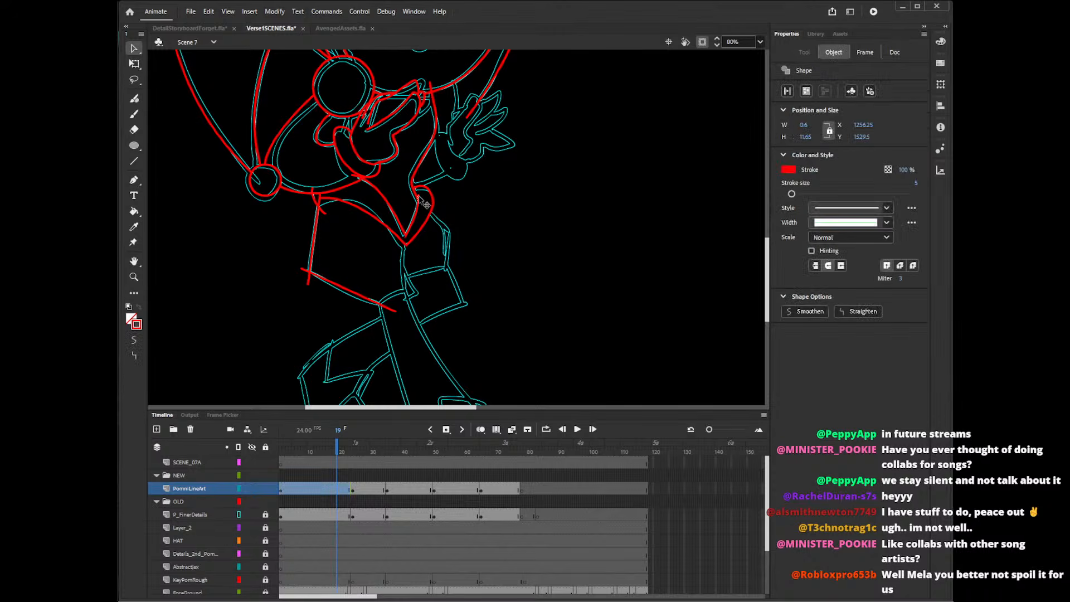
pyautogui.press('Delete')
pyautogui.click(421, 199)
pyautogui.press('Delete')
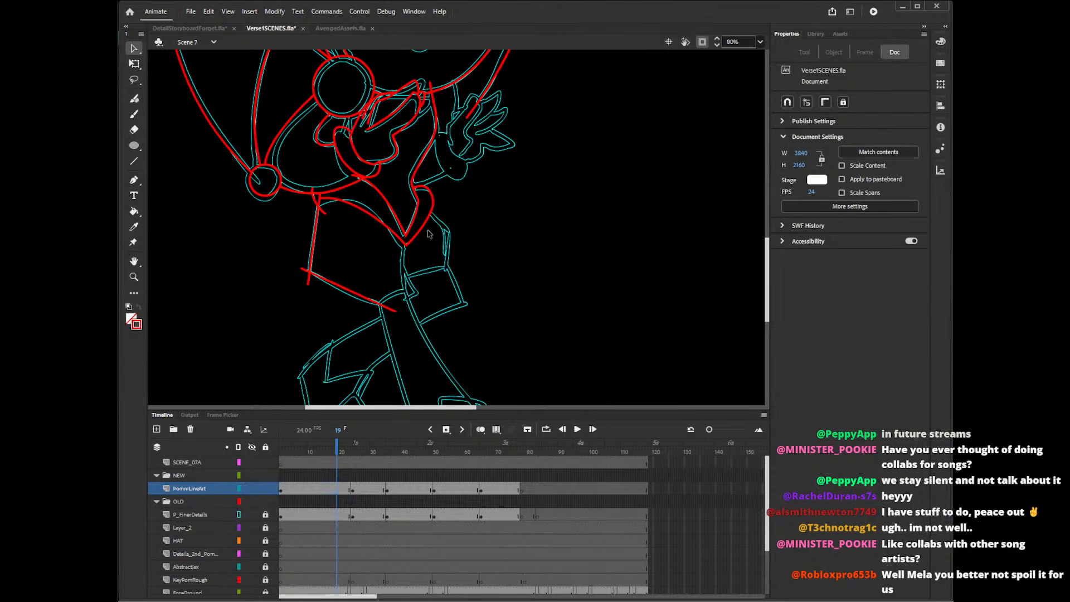
# Delete the overshooting line ends at the shorts' upper outer corner below the sleeve.
pyautogui.click(314, 190)
pyautogui.press('Delete')
pyautogui.click(320, 195)
pyautogui.press('Delete')
pyautogui.click(325, 213)
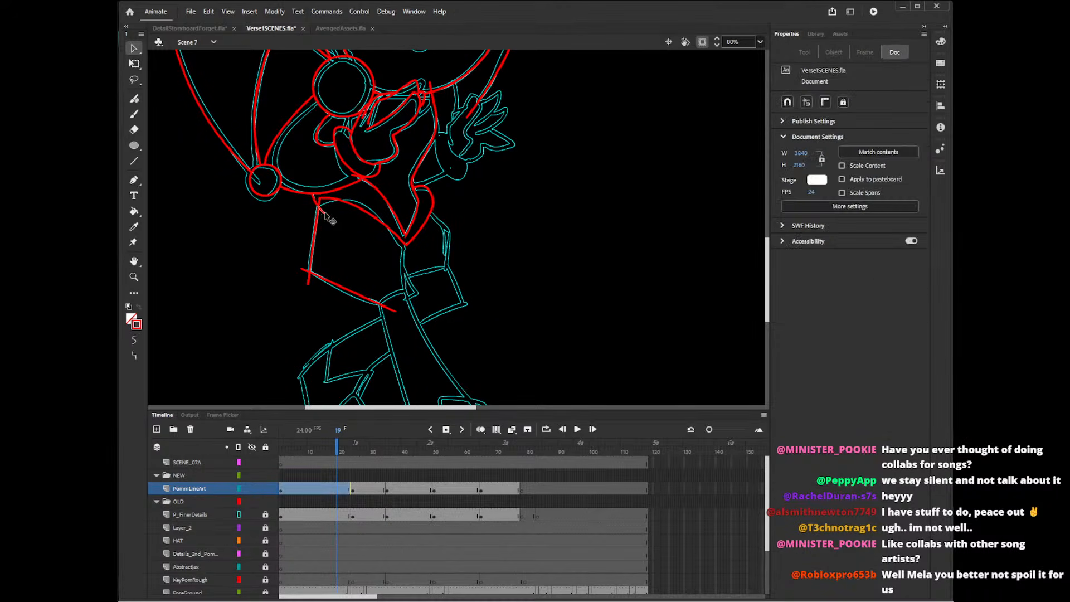
pyautogui.press('Delete')
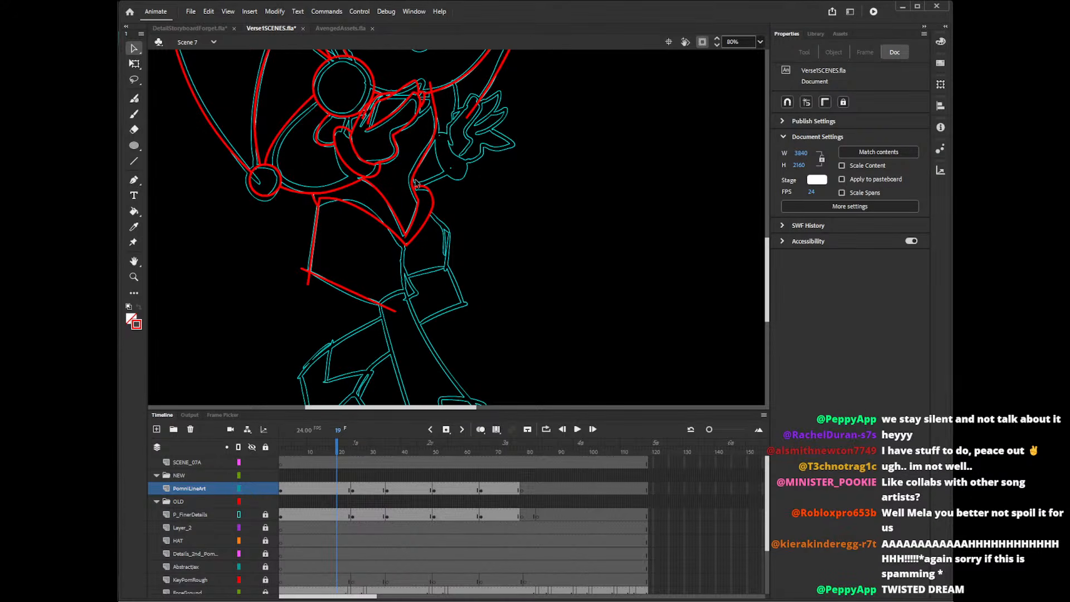
# Delete the overshooting line ends at the shorts' lower outer corner and pull the hem's inner end back toward the rough.
pyautogui.moveTo(767, 245); pyautogui.dragTo(768, 245)
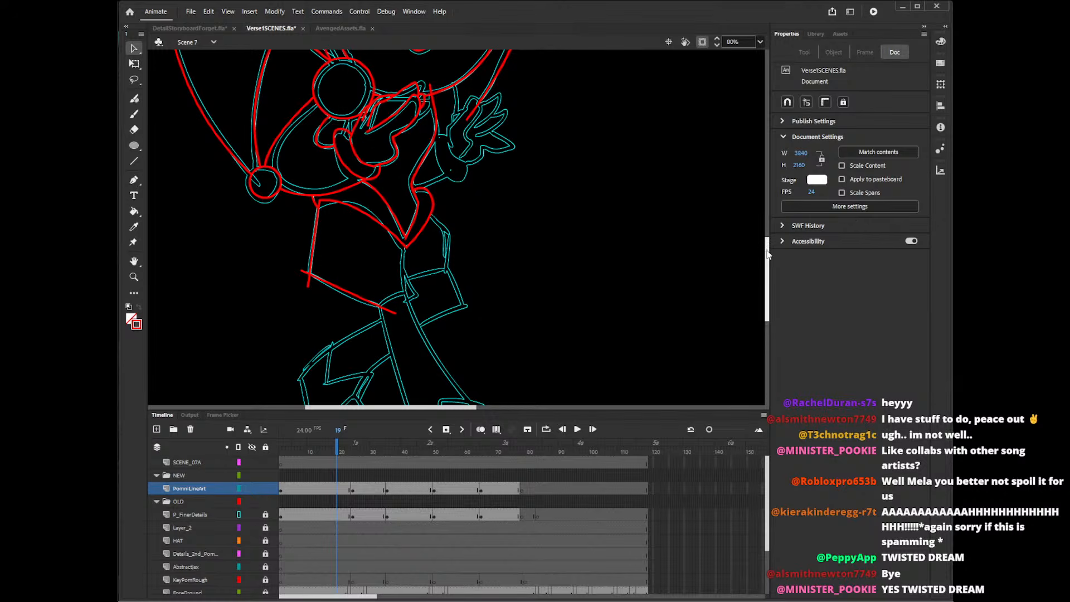
pyautogui.moveTo(768, 254); pyautogui.dragTo(768, 255)
pyautogui.click(308, 279)
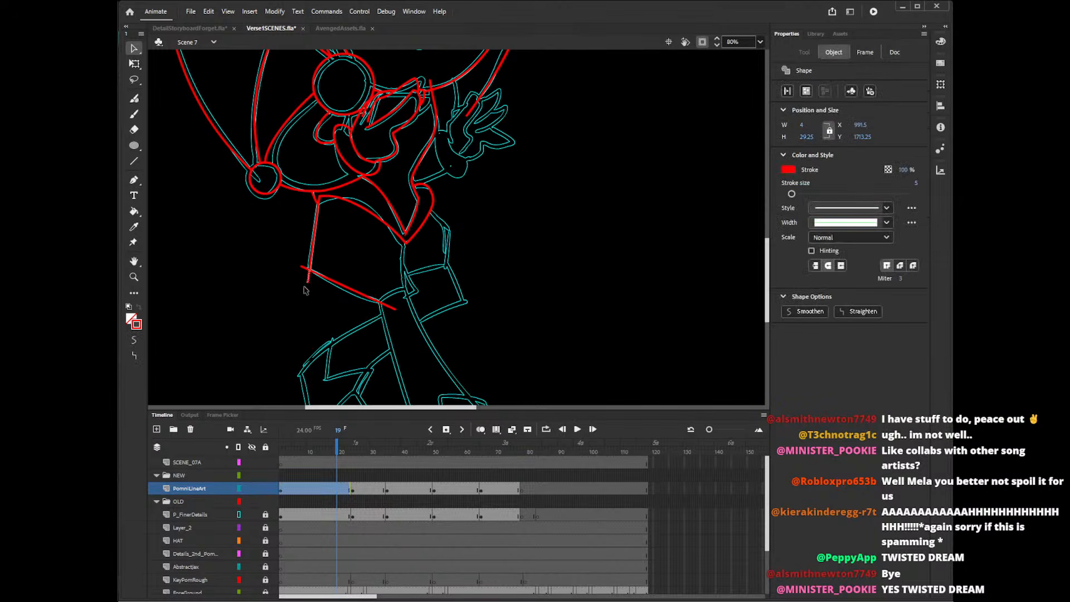
pyautogui.press('Delete')
pyautogui.click(304, 268)
pyautogui.press('Delete')
pyautogui.moveTo(395, 310); pyautogui.dragTo(389, 305)
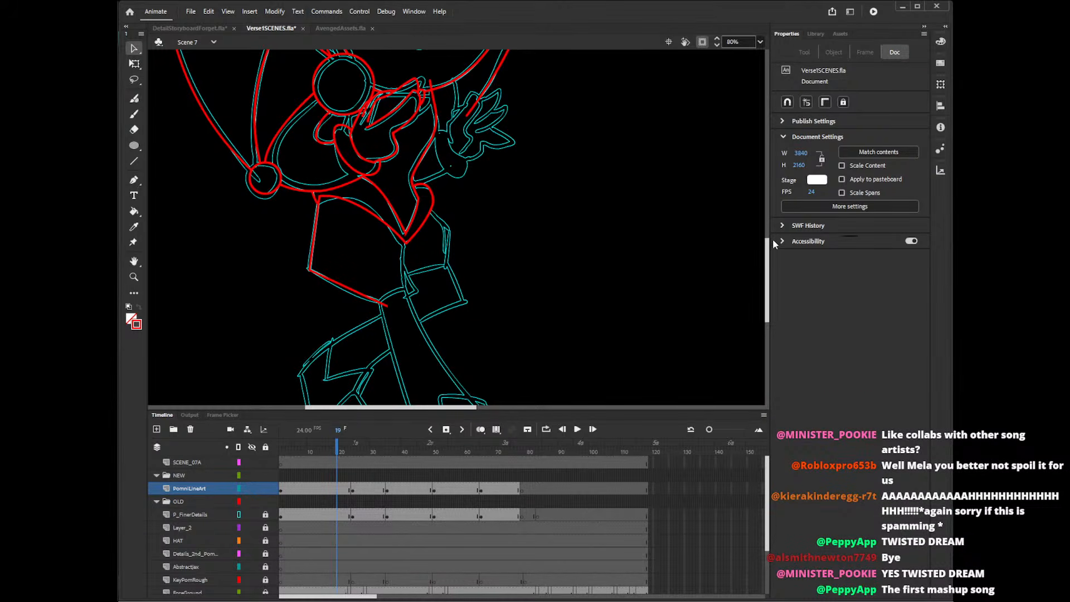
# Redraw the slanted inner line of the torso's V shape with the Pencil tool and delete the overlapping line pieces.
pyautogui.moveTo(768, 261); pyautogui.dragTo(768, 260)
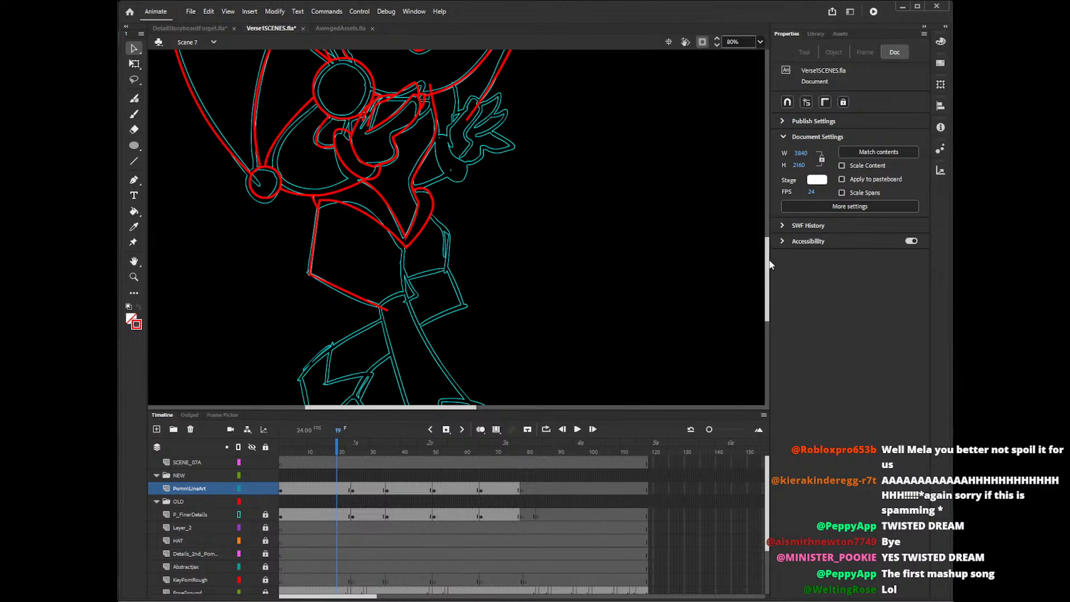
pyautogui.hotkey('shift', 'y')
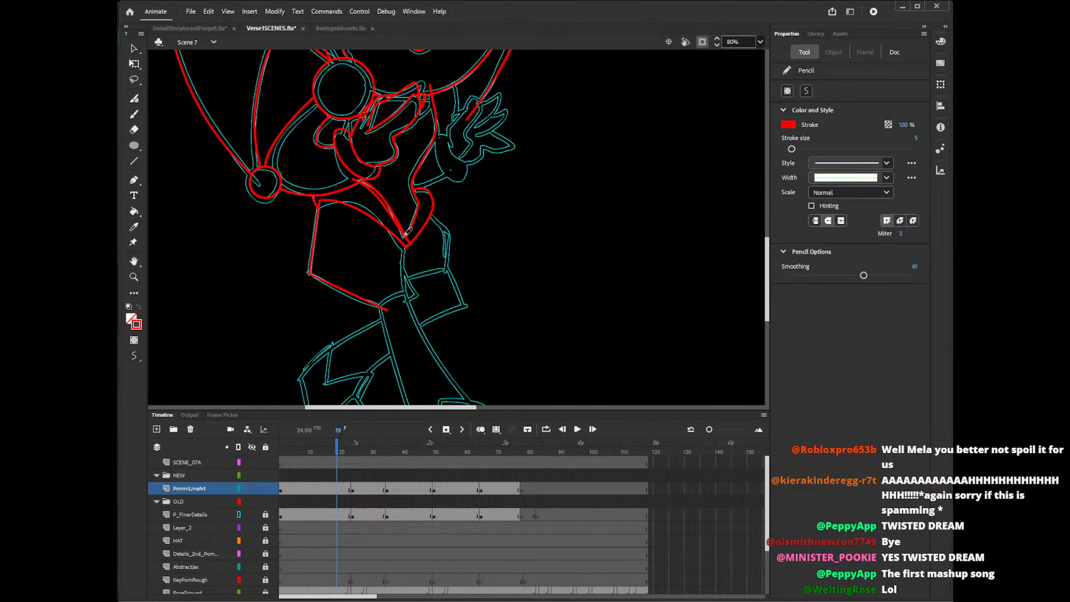
pyautogui.press('v')
pyautogui.click(414, 245)
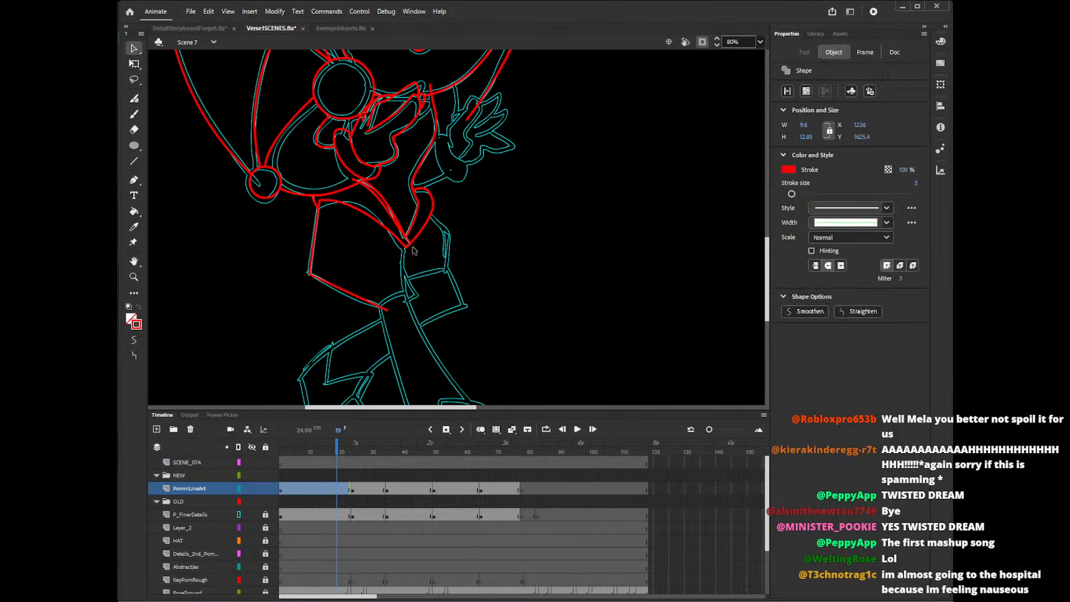
pyautogui.click(400, 222)
pyautogui.press('Delete')
pyautogui.click(356, 180)
pyautogui.press('Delete')
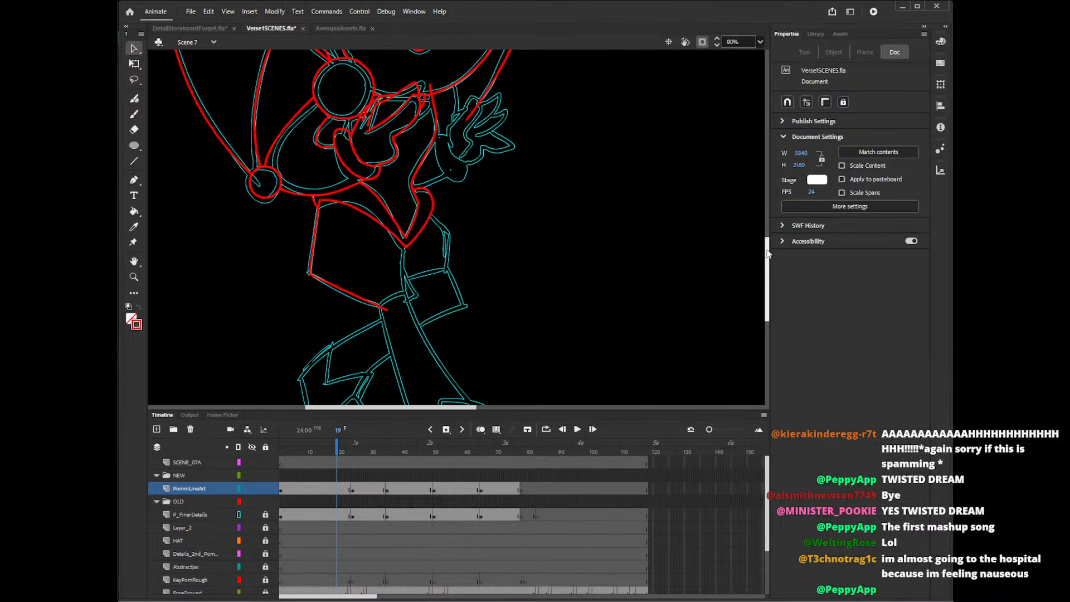
# Delete the tiny leftover line pieces sticking out below the point of the V shape.
pyautogui.moveTo(768, 247)
pyautogui.mouseDown()
pyautogui.moveTo(769, 260)
pyautogui.moveTo(768, 247)
pyautogui.mouseUp()
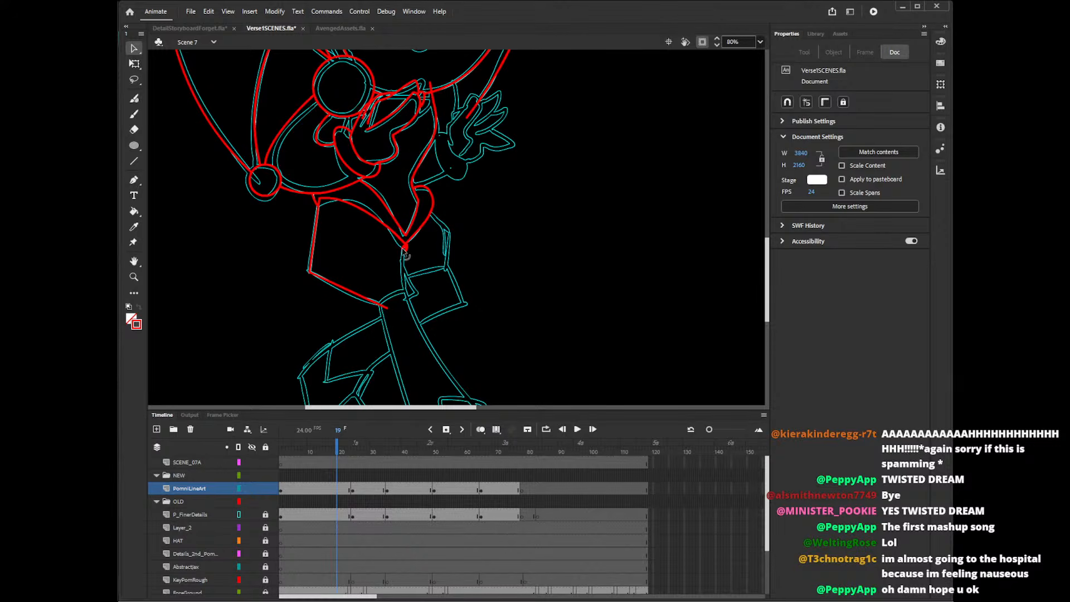
pyautogui.click(405, 248)
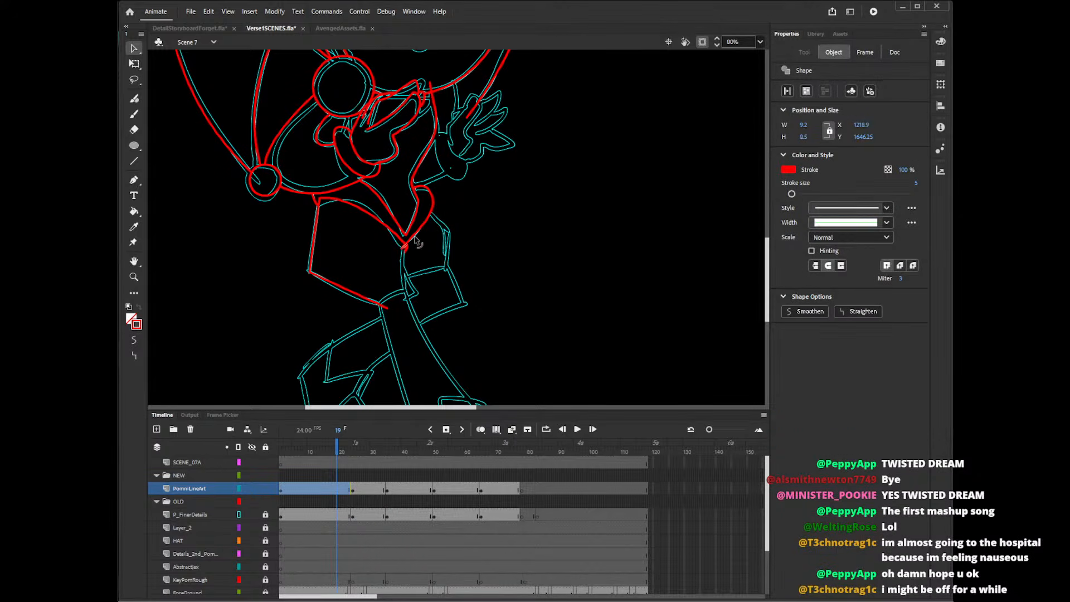
pyautogui.press('Delete')
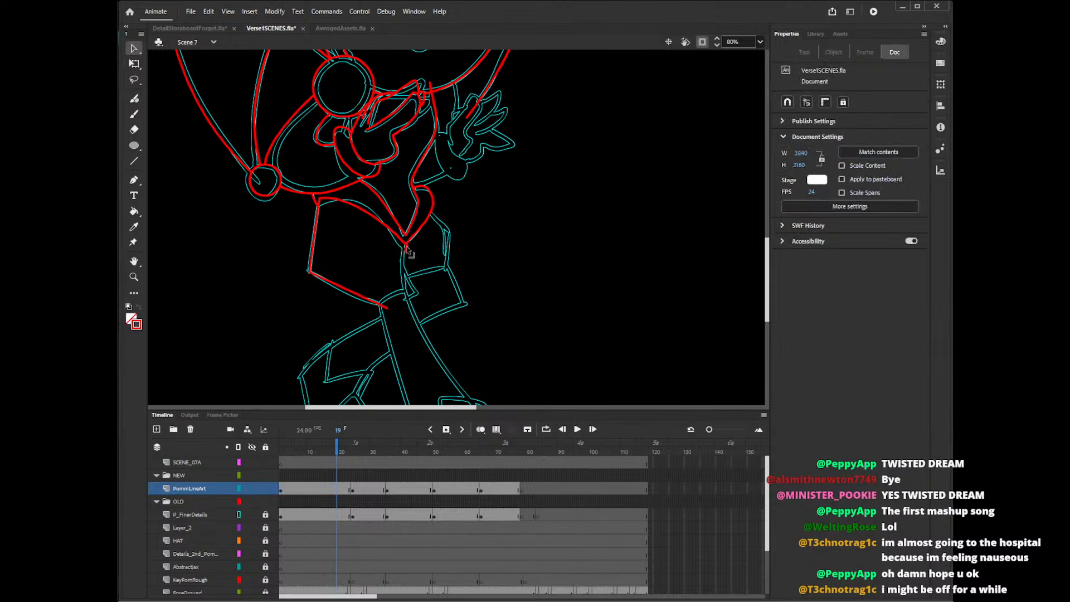
pyautogui.click(406, 249)
pyautogui.press('Delete')
pyautogui.click(407, 247)
pyautogui.press('Delete')
pyautogui.click(407, 249)
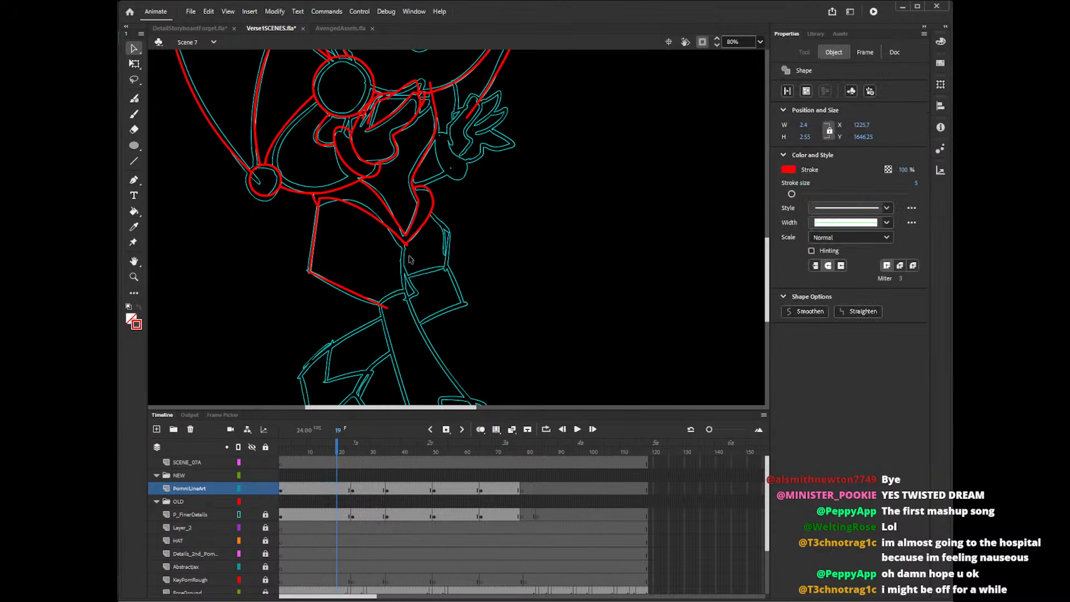
pyautogui.press('Delete')
pyautogui.click(407, 248)
pyautogui.press('Delete')
pyautogui.click(410, 262)
pyautogui.press('Delete')
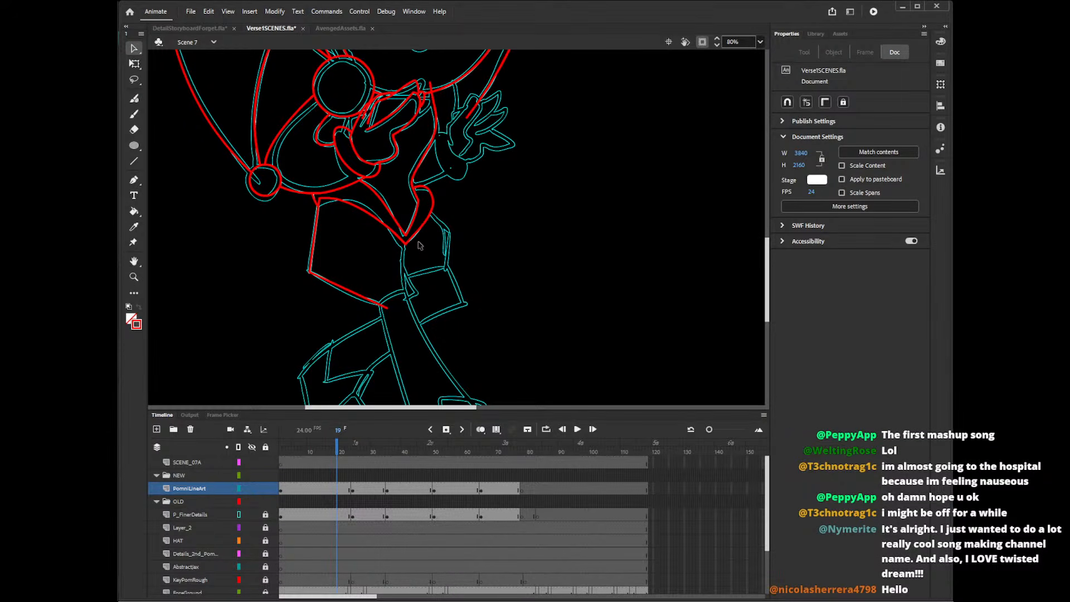
# Draw the far shorts leg's angled outer side, the centre seam and the short fold at the crotch with the Line tool.
pyautogui.scroll(-1, 768, 244)
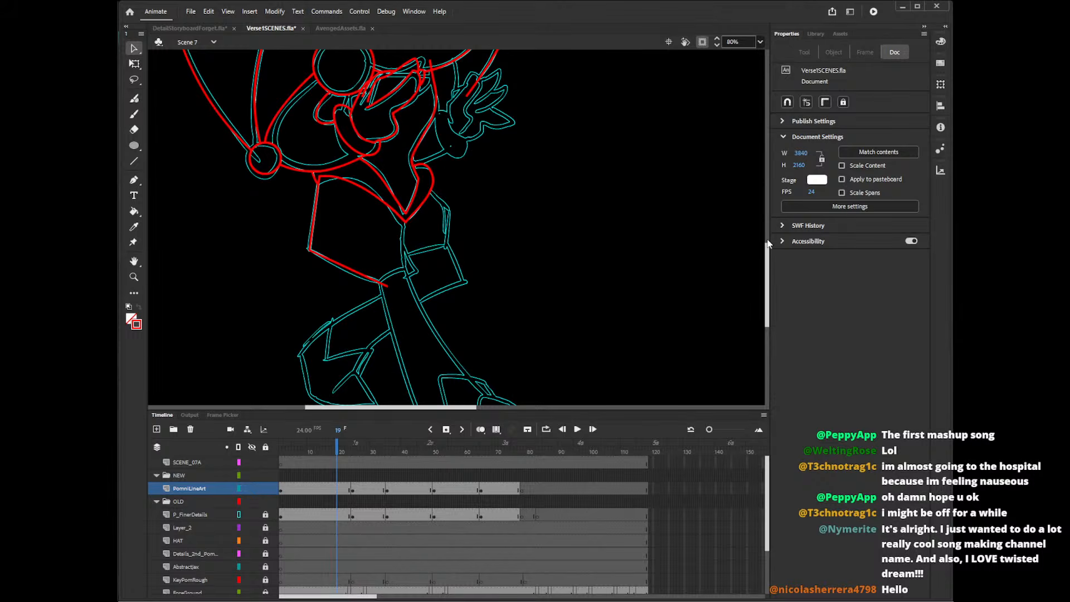
pyautogui.press('n')
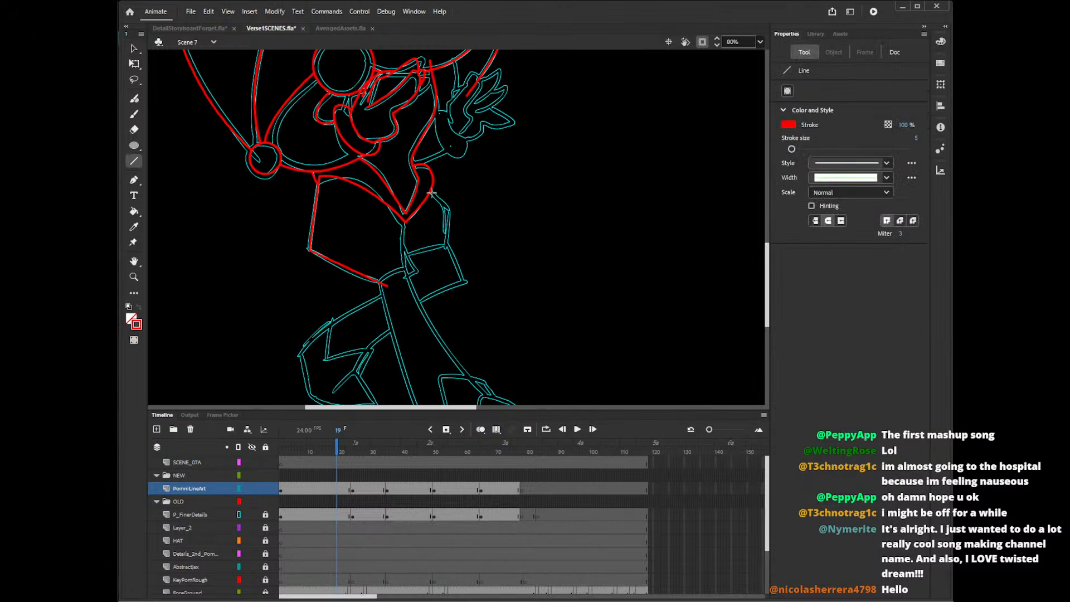
pyautogui.moveTo(428, 187)
pyautogui.mouseDown()
pyautogui.moveTo(456, 217)
pyautogui.moveTo(442, 252)
pyautogui.mouseUp()
pyautogui.moveTo(406, 215)
pyautogui.mouseDown()
pyautogui.moveTo(402, 282)
pyautogui.moveTo(417, 257)
pyautogui.mouseUp()
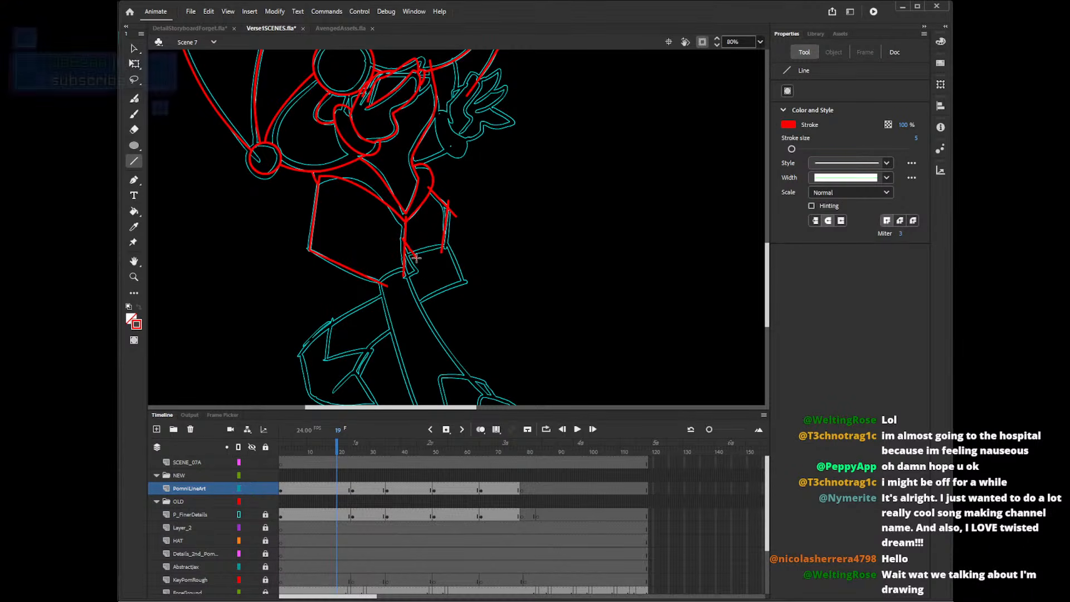
pyautogui.moveTo(408, 251); pyautogui.dragTo(415, 265)
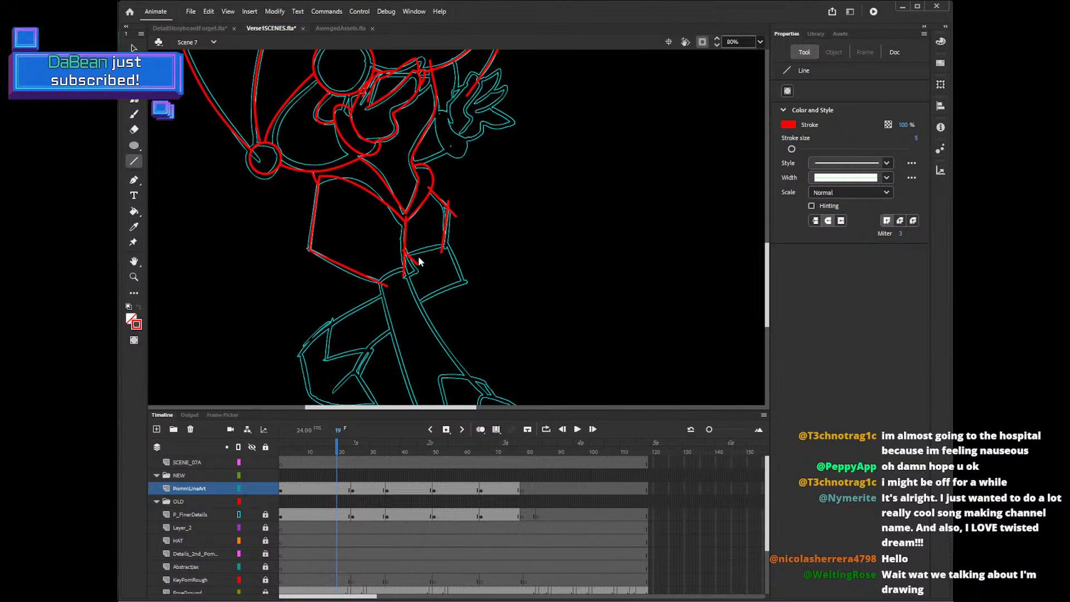
# Delete the overshooting line ends at the far shorts leg's outer corner, the centre seam and the waist joints.
pyautogui.press('v')
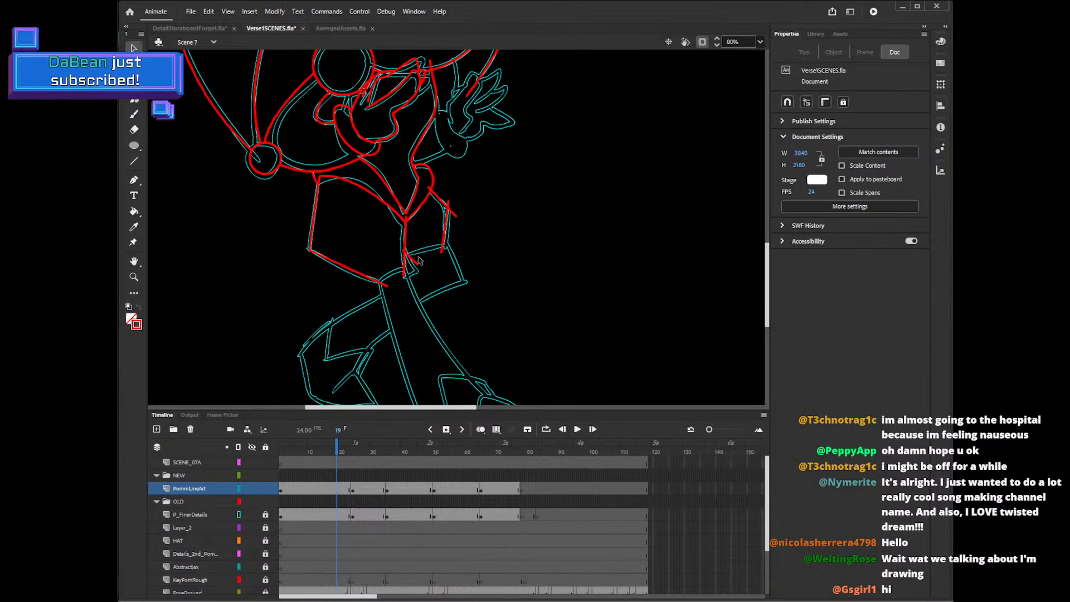
pyautogui.click(415, 268)
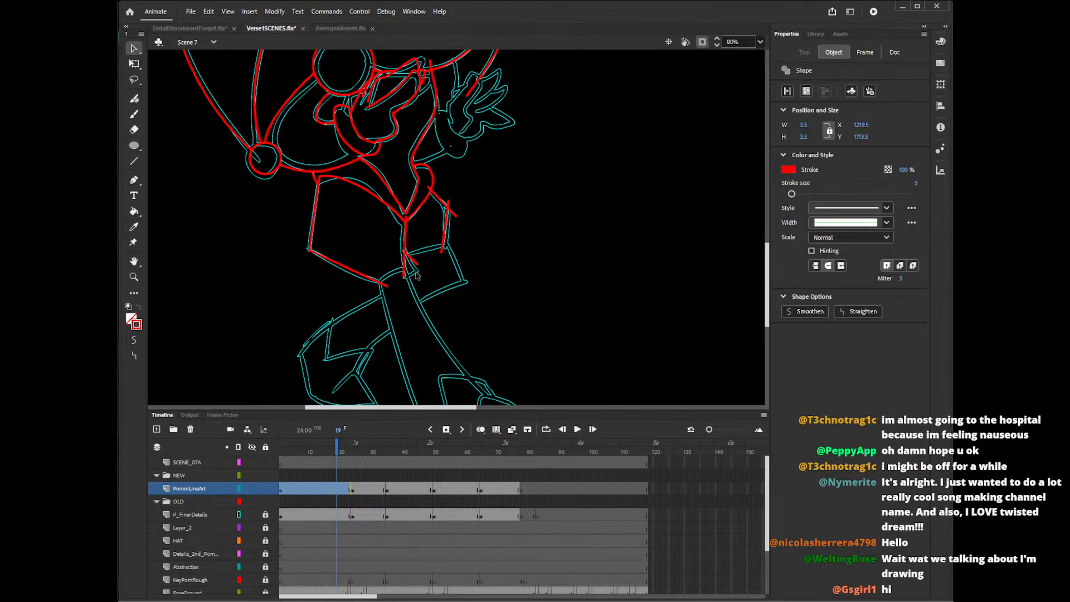
pyautogui.press('Delete')
pyautogui.click(448, 203)
pyautogui.press('Delete')
pyautogui.click(453, 213)
pyautogui.press('Delete')
pyautogui.click(406, 219)
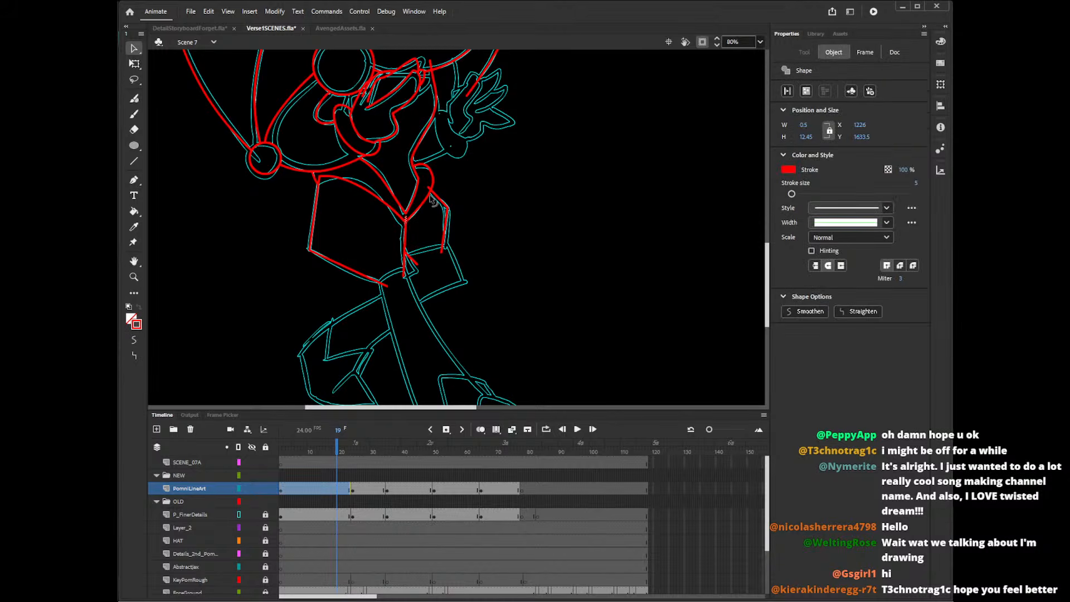
pyautogui.press('Delete')
pyautogui.click(429, 188)
pyautogui.press('Delete')
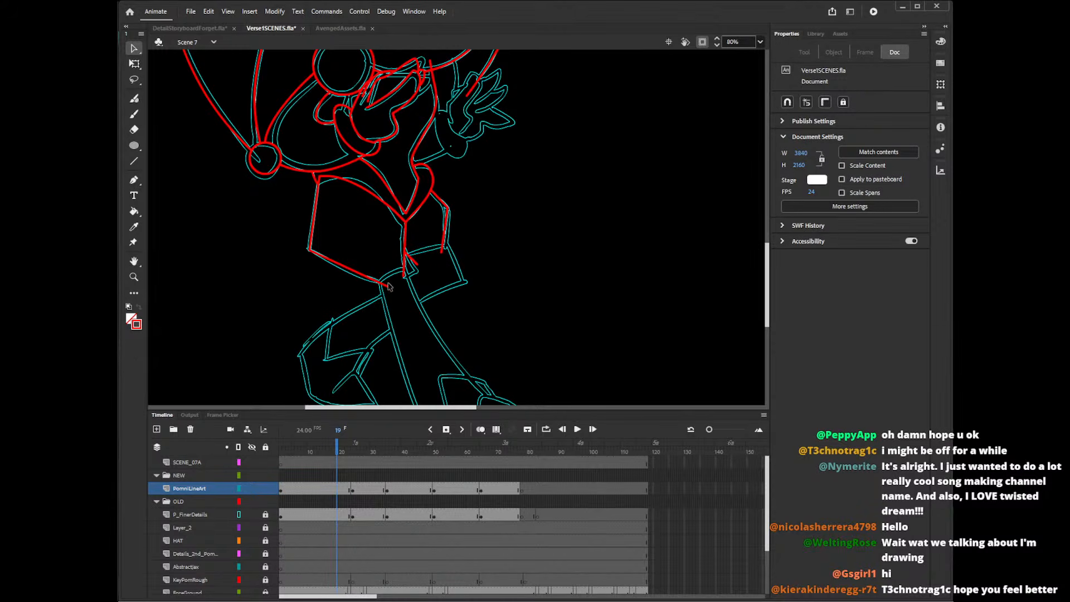
# Adjust the loose ends of the far shorts leg's outer side and the short crotch fold to match the rough.
pyautogui.click(416, 266)
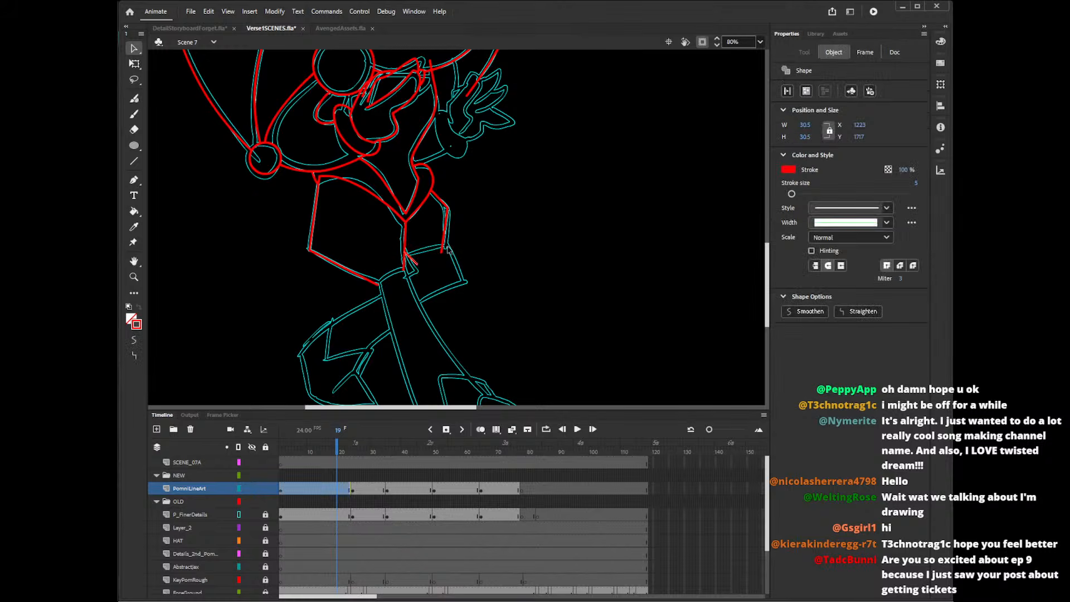
pyautogui.click(425, 260)
pyautogui.moveTo(417, 264); pyautogui.dragTo(418, 261)
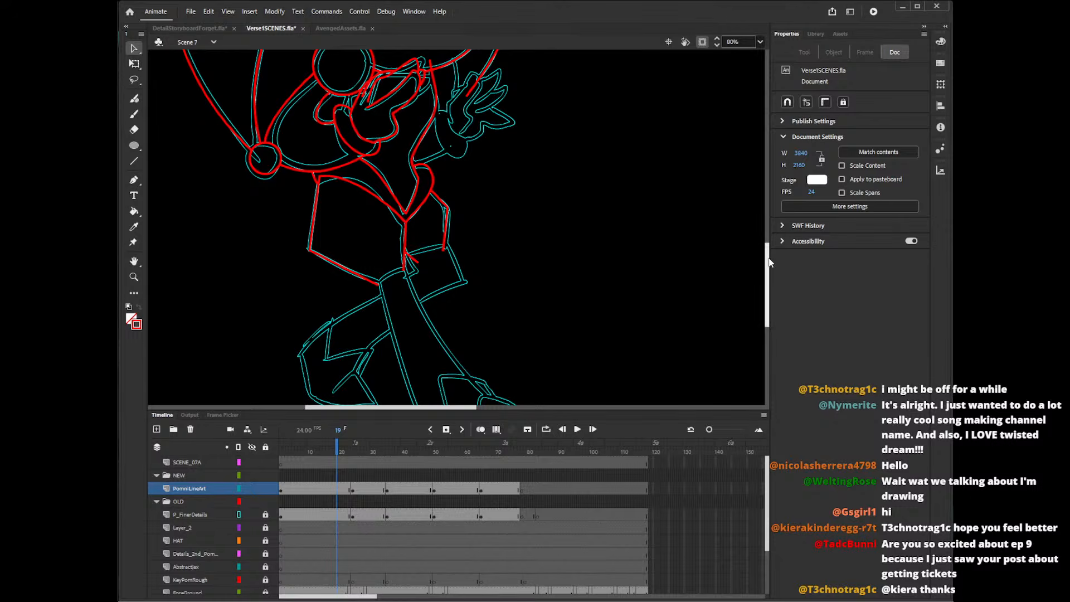
# Delete the overshooting upper end of the torso's side line just below the chin.
pyautogui.moveTo(768, 258)
pyautogui.mouseDown()
pyautogui.moveTo(769, 269)
pyautogui.moveTo(766, 255)
pyautogui.mouseUp()
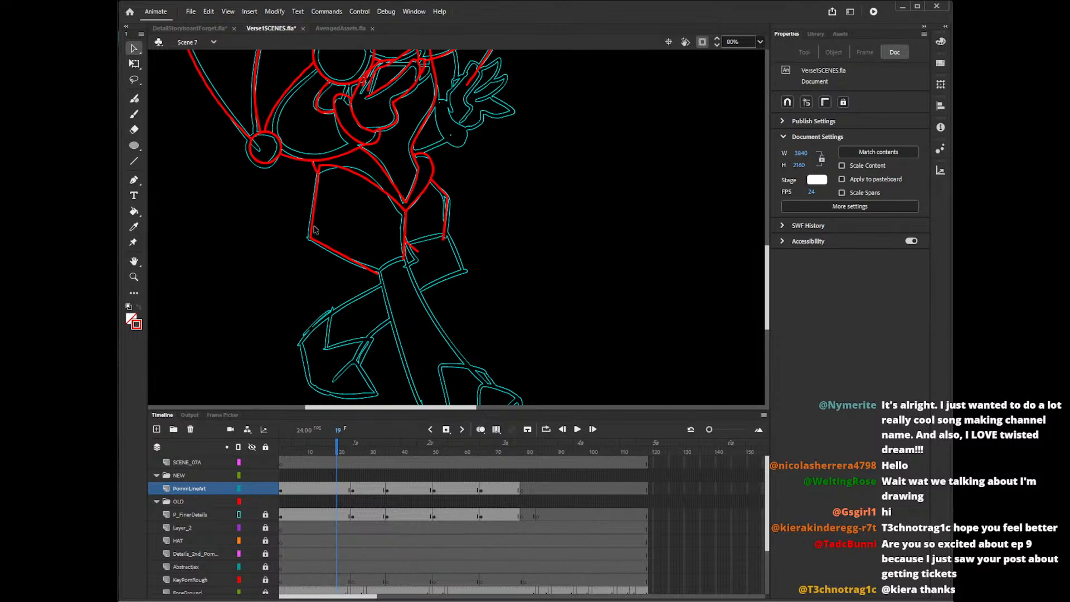
pyautogui.moveTo(771, 253); pyautogui.dragTo(768, 246)
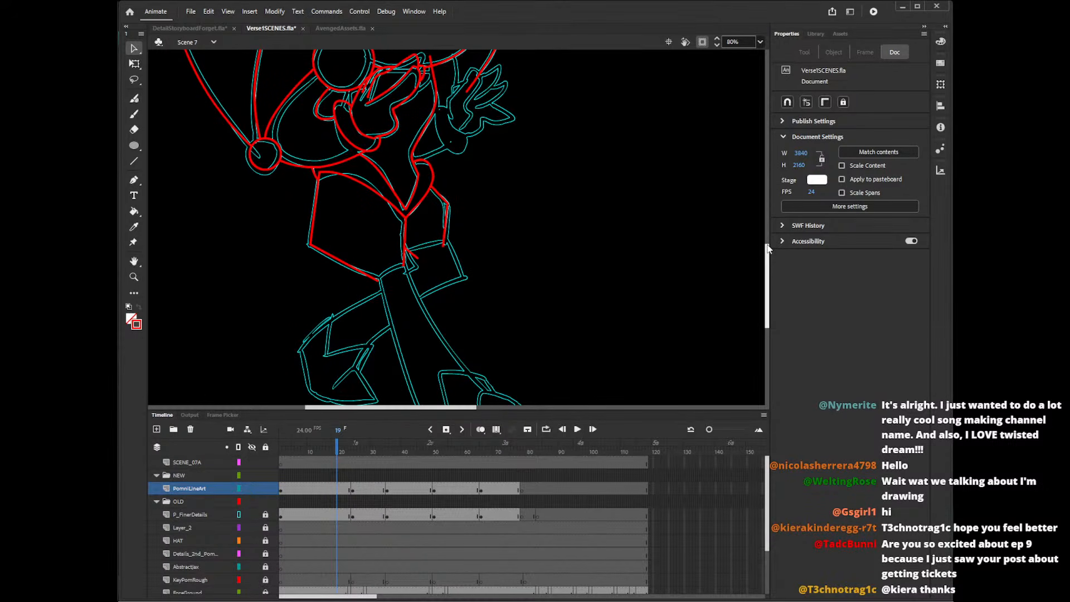
pyautogui.moveTo(768, 263); pyautogui.dragTo(768, 265)
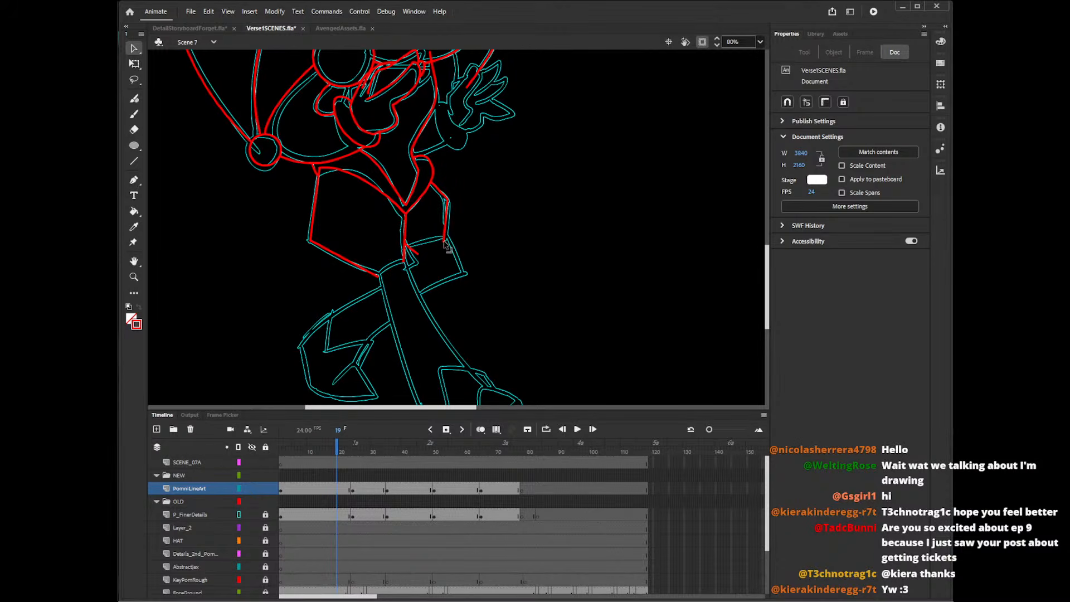
pyautogui.moveTo(768, 263)
pyautogui.mouseDown()
pyautogui.moveTo(772, 275)
pyautogui.moveTo(772, 252)
pyautogui.mouseUp()
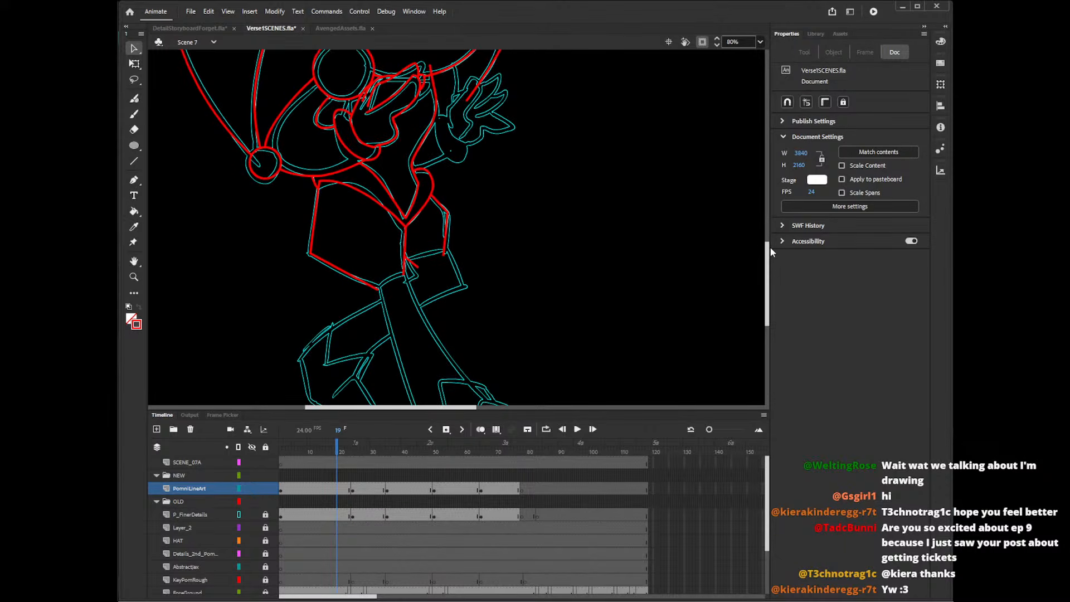
pyautogui.click(431, 69)
pyautogui.press('Delete')
# Draw the two long straight sides of the front leg from the shorts down to the shoe with the Line tool.
pyautogui.moveTo(766, 283); pyautogui.dragTo(769, 256)
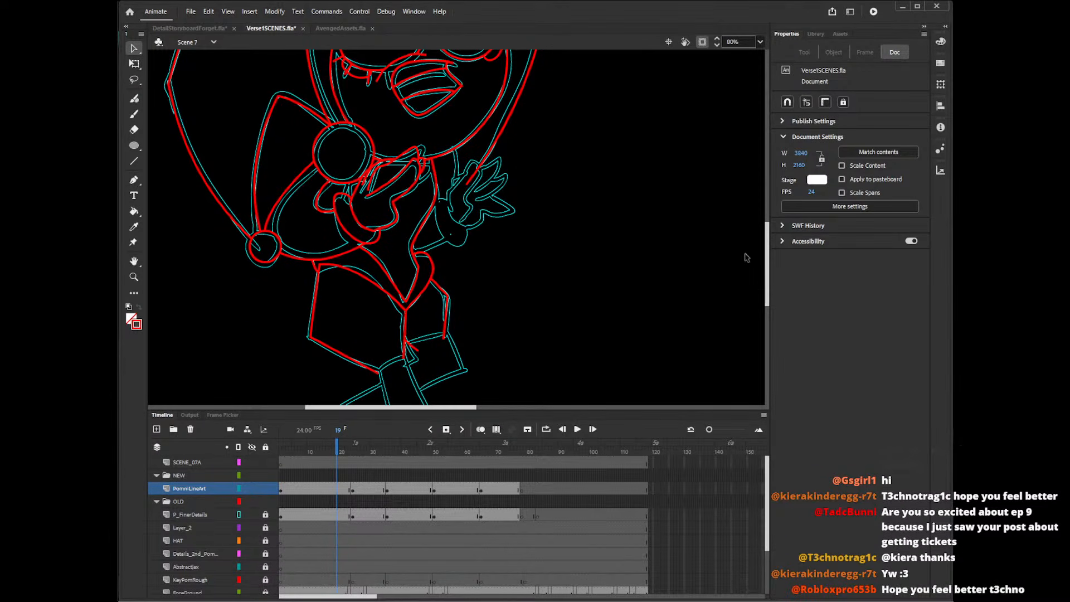
pyautogui.moveTo(768, 255)
pyautogui.mouseDown()
pyautogui.moveTo(770, 294)
pyautogui.moveTo(771, 273)
pyautogui.mouseUp()
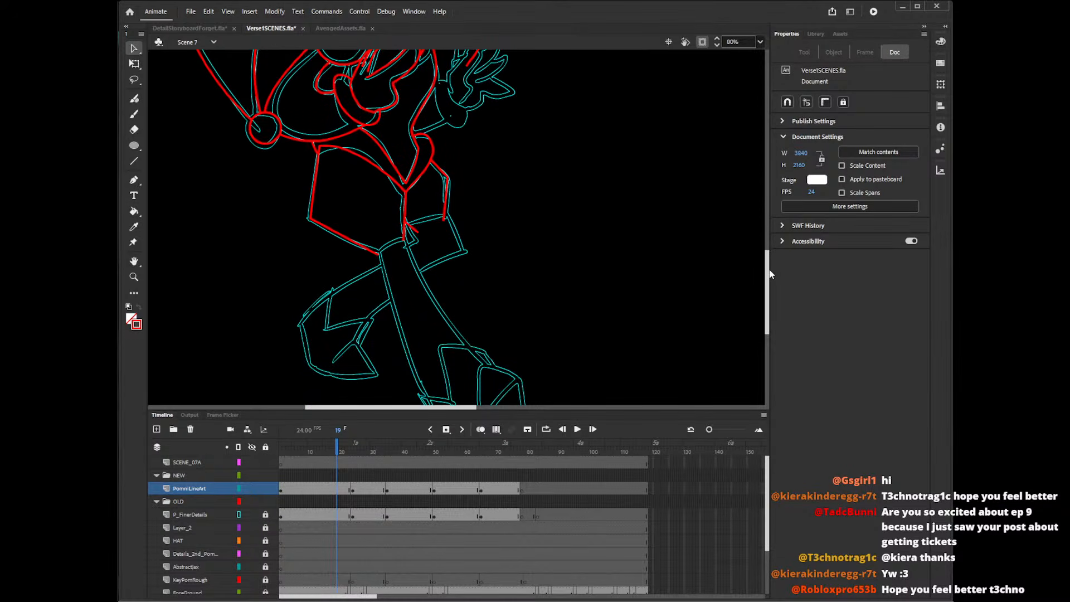
pyautogui.press('n')
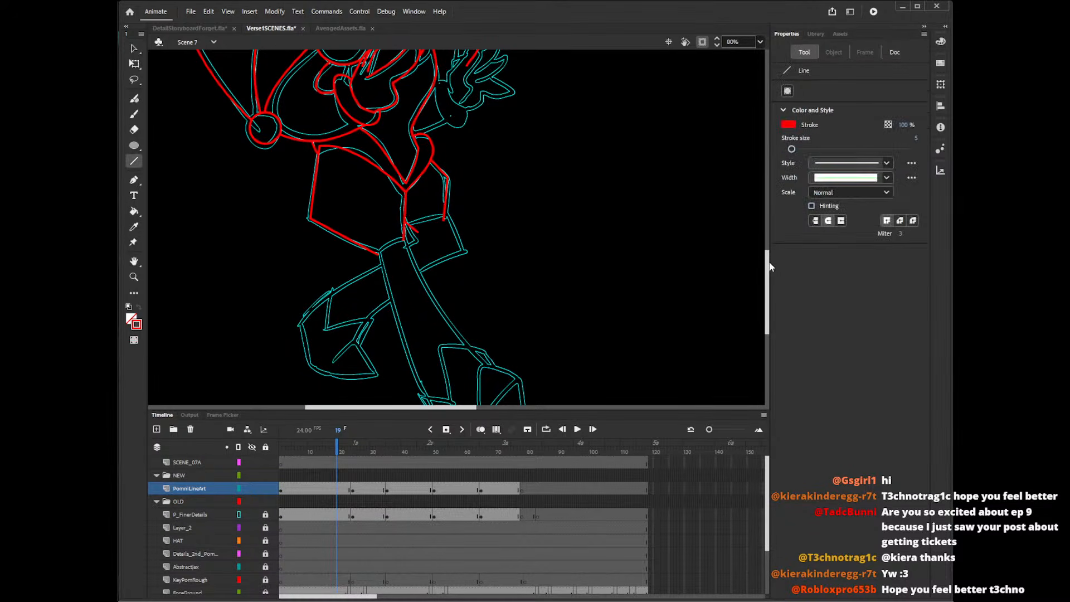
pyautogui.moveTo(770, 274); pyautogui.dragTo(768, 282)
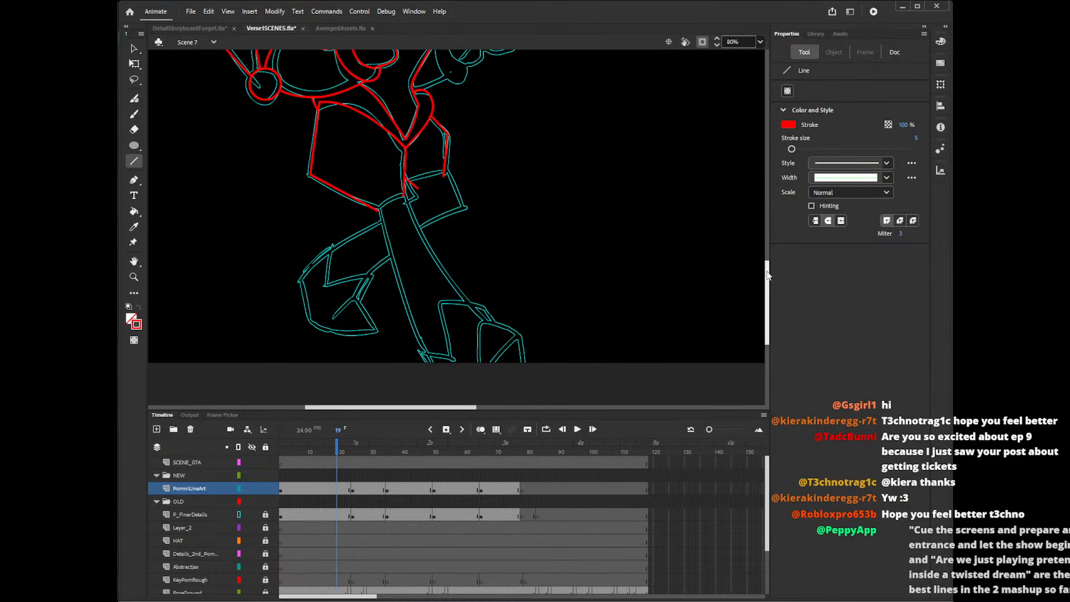
pyautogui.moveTo(404, 180); pyautogui.dragTo(486, 326)
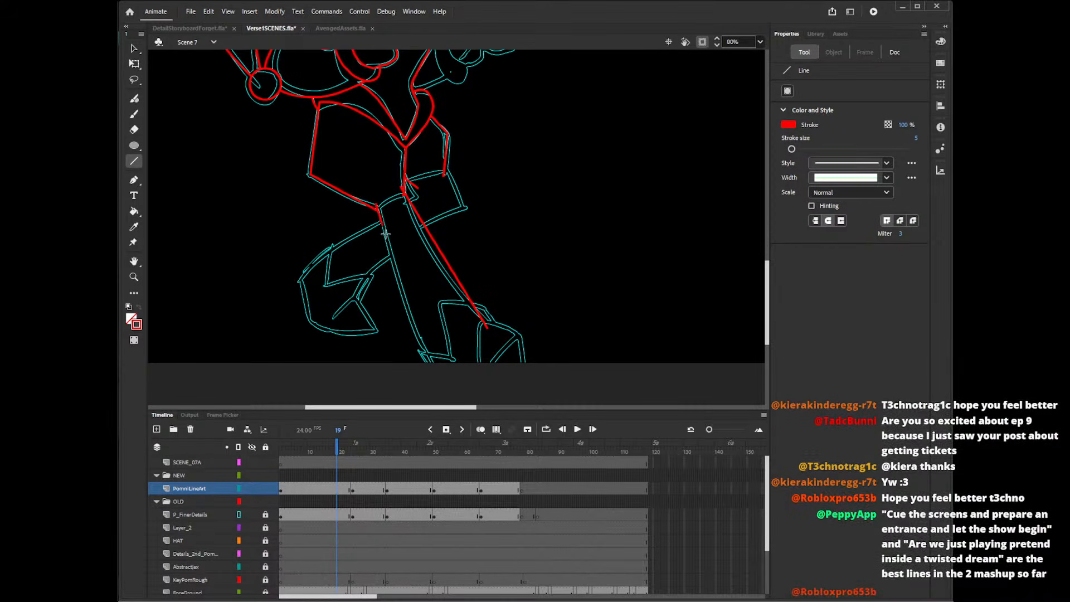
pyautogui.moveTo(379, 207); pyautogui.dragTo(426, 357)
# Delete the overshooting line ends where the front leg's two sides meet the shorts.
pyautogui.press('v')
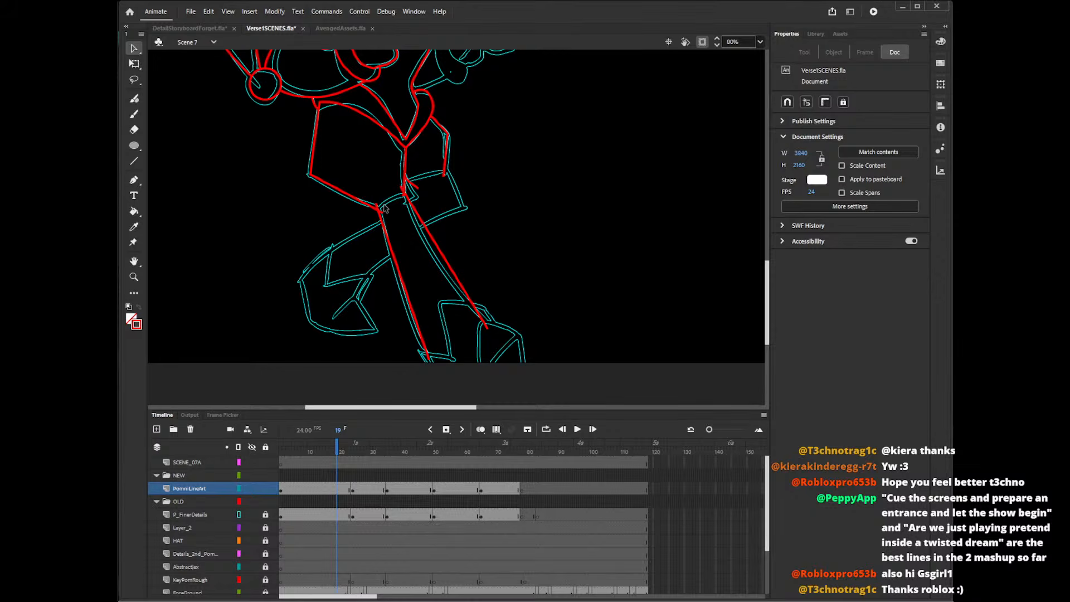
pyautogui.click(382, 212)
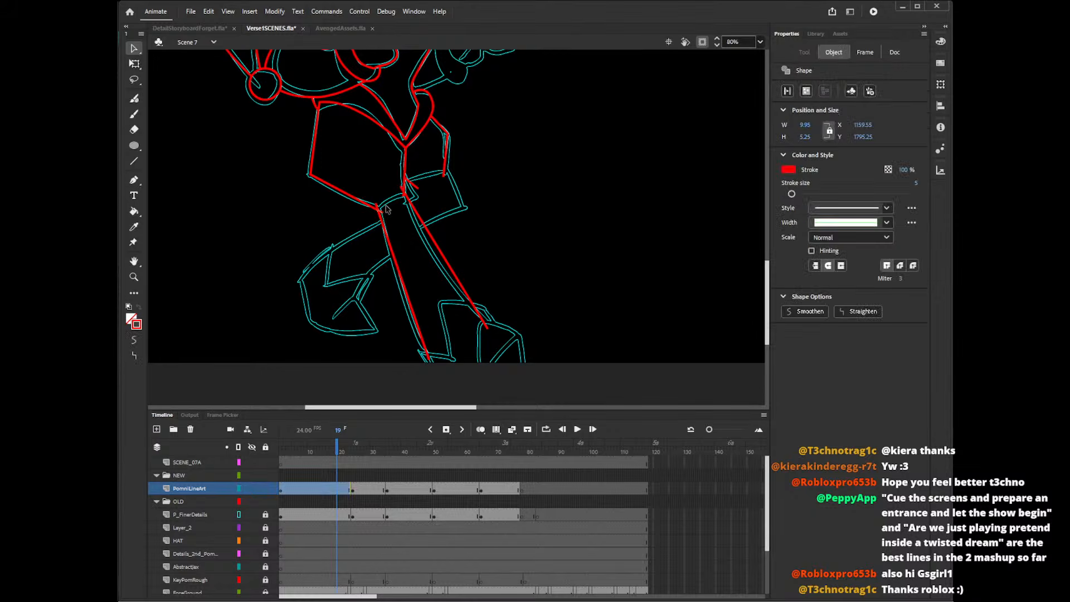
pyautogui.press('Delete')
pyautogui.click(377, 206)
pyautogui.press('Delete')
pyautogui.click(402, 191)
pyautogui.press('Delete')
pyautogui.press('Delete')
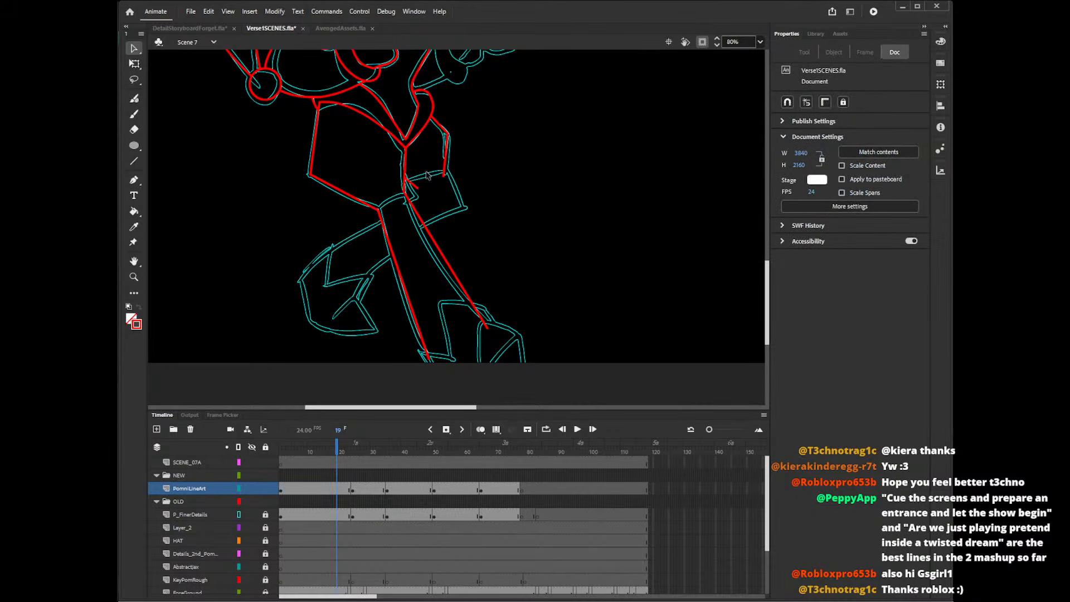
# Bend the front leg's two straight sides to the rough's curves and move their ends onto the shorts corner and shoe.
pyautogui.moveTo(398, 269); pyautogui.dragTo(393, 269)
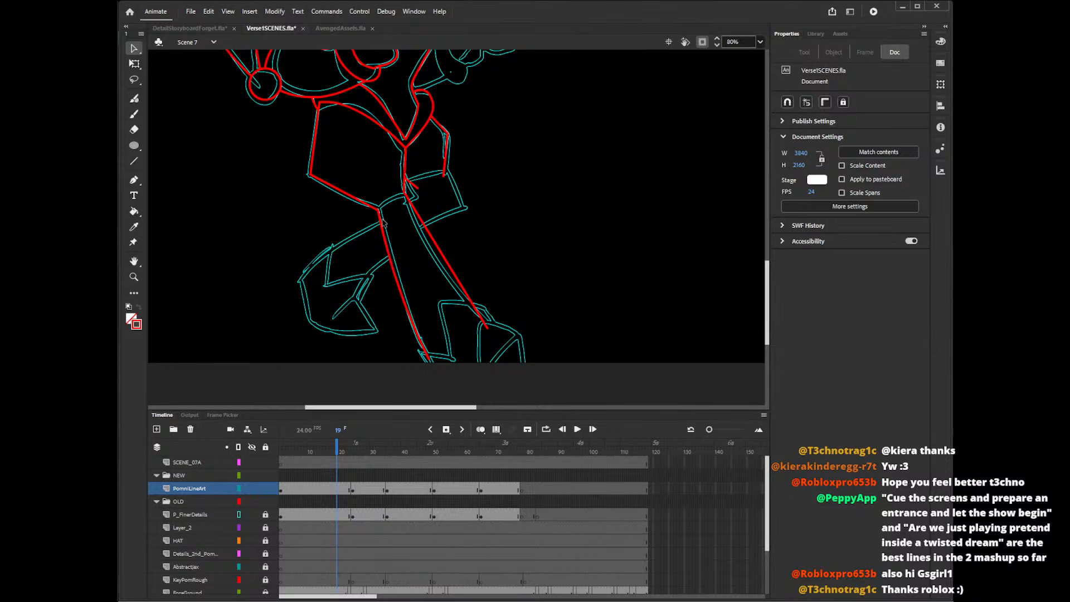
pyautogui.moveTo(379, 210); pyautogui.dragTo(380, 208)
pyautogui.moveTo(401, 289); pyautogui.dragTo(399, 284)
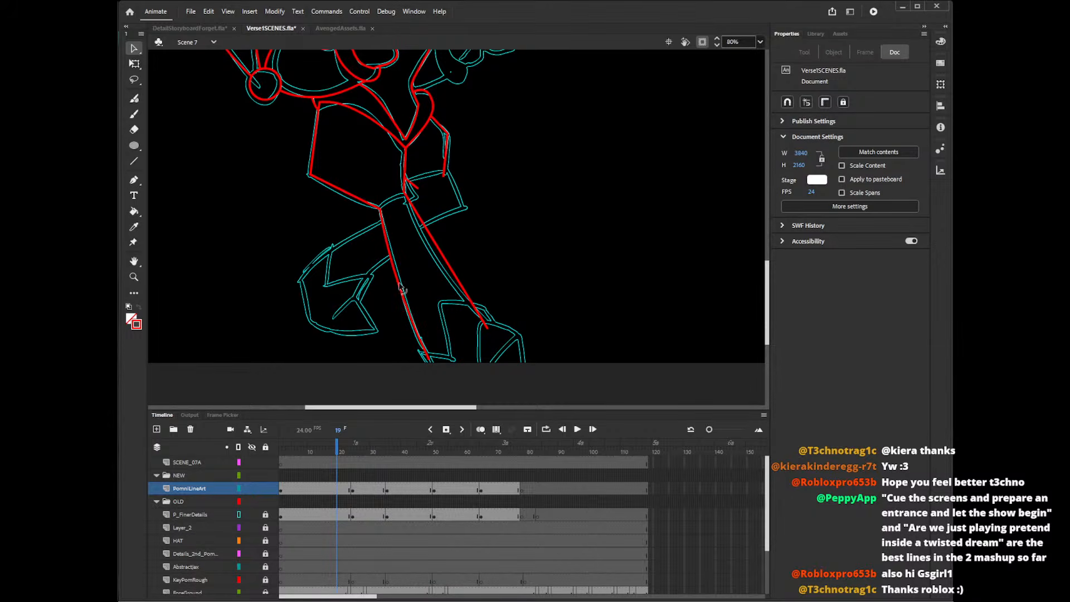
pyautogui.moveTo(441, 253); pyautogui.dragTo(434, 255)
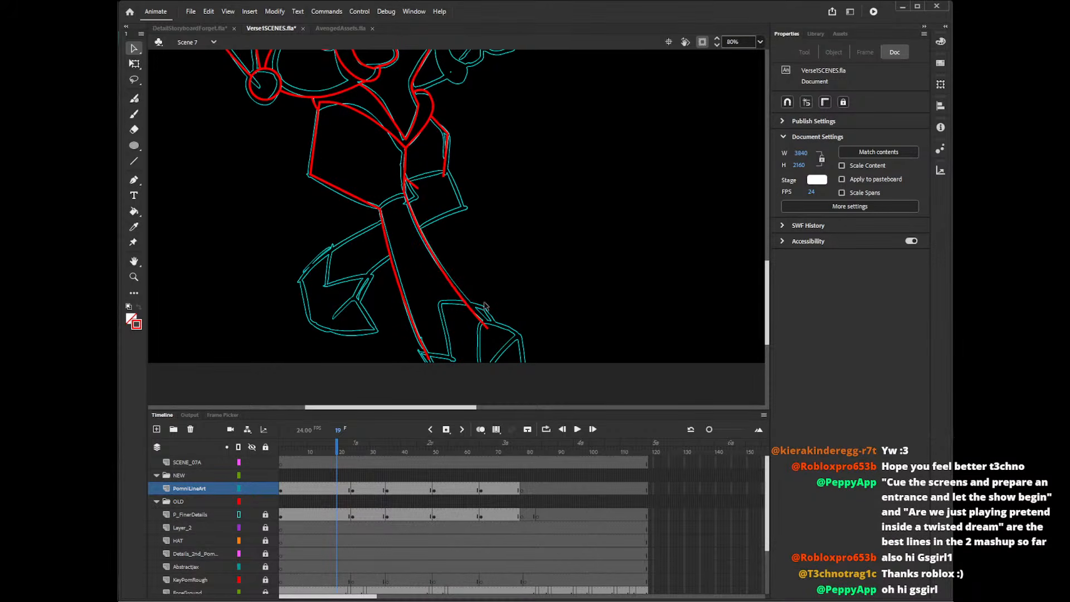
pyautogui.moveTo(487, 328); pyautogui.dragTo(488, 321)
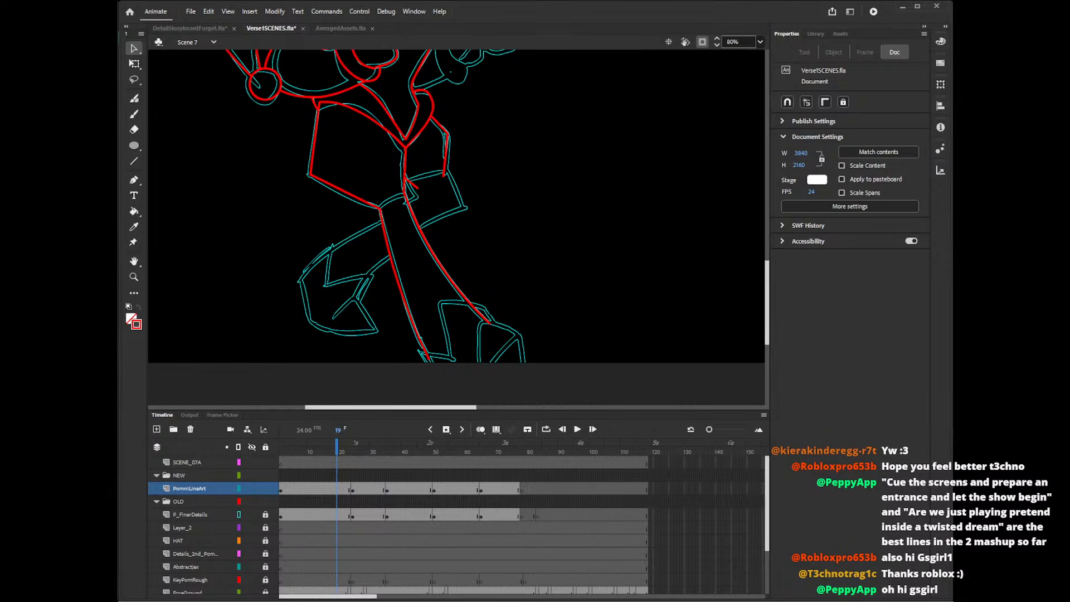
# Draw the bent back leg's straight edge from shorts to knee with the Line tool and its long lower curve with the Pencil.
pyautogui.moveTo(768, 283); pyautogui.dragTo(768, 279)
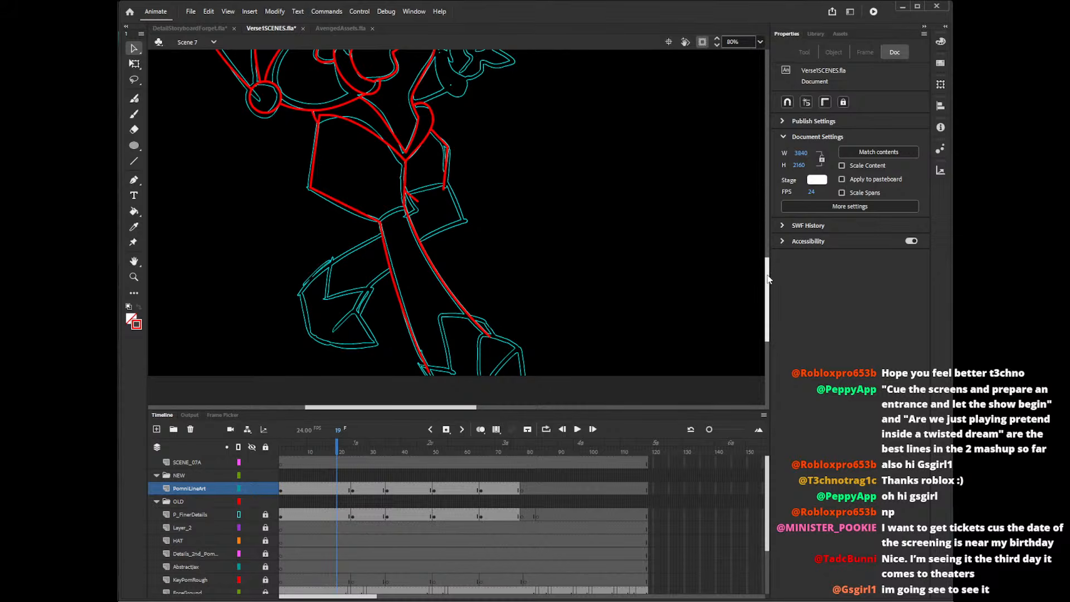
pyautogui.moveTo(767, 275); pyautogui.dragTo(767, 270)
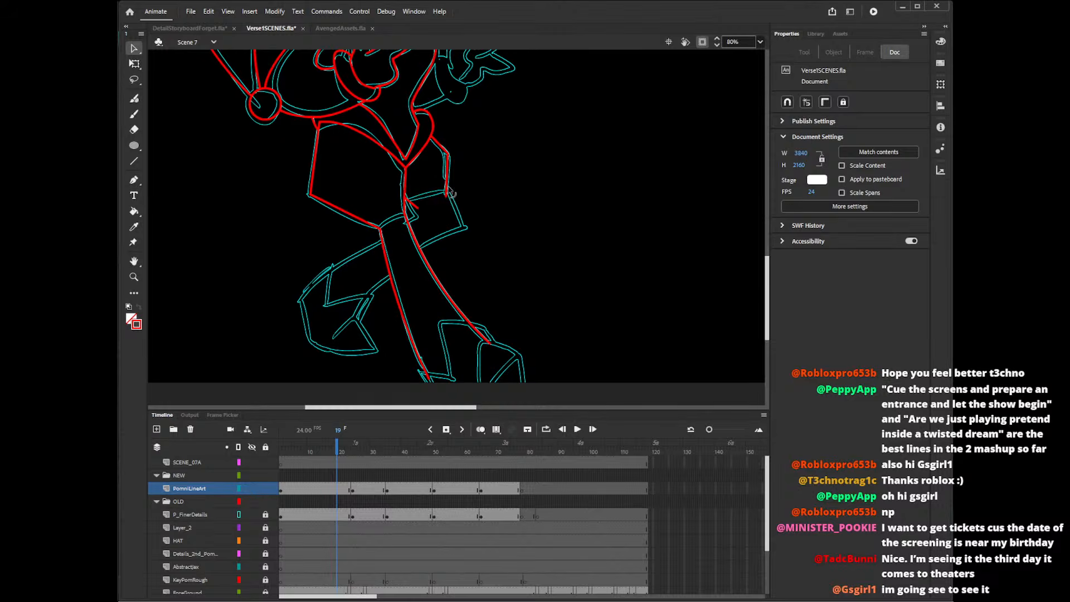
pyautogui.press('n')
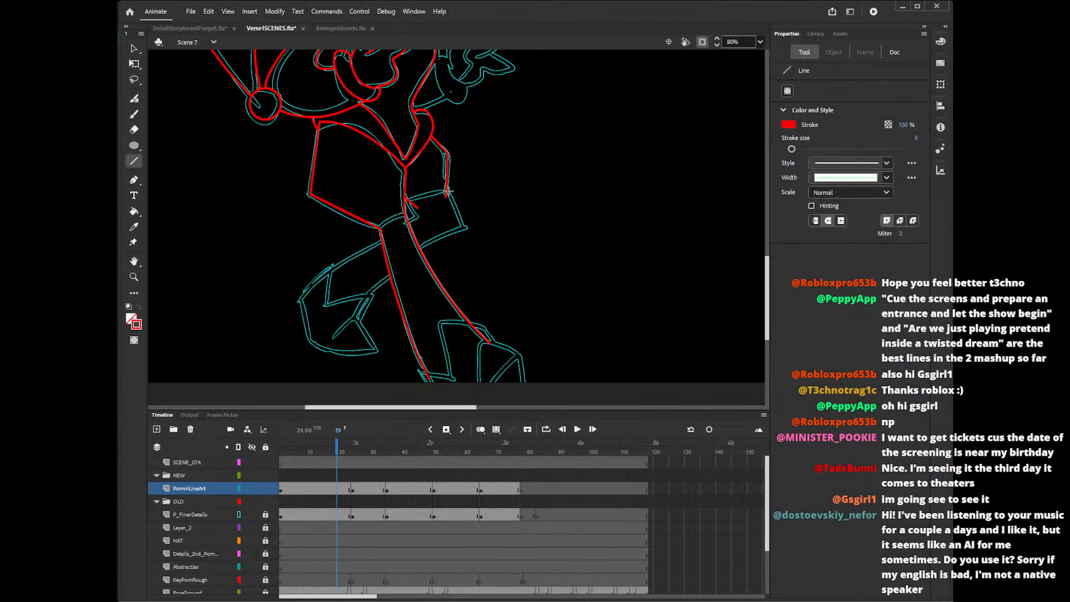
pyautogui.moveTo(444, 190); pyautogui.dragTo(462, 233)
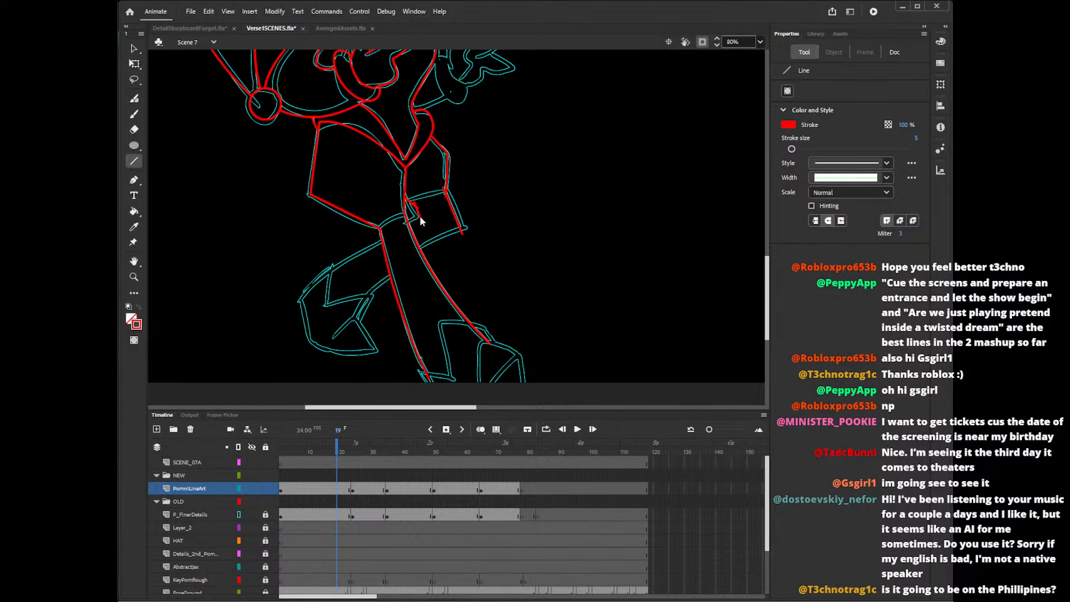
pyautogui.press('y')
pyautogui.moveTo(473, 228)
pyautogui.mouseDown()
pyautogui.moveTo(366, 309)
pyautogui.moveTo(351, 338)
pyautogui.mouseUp()
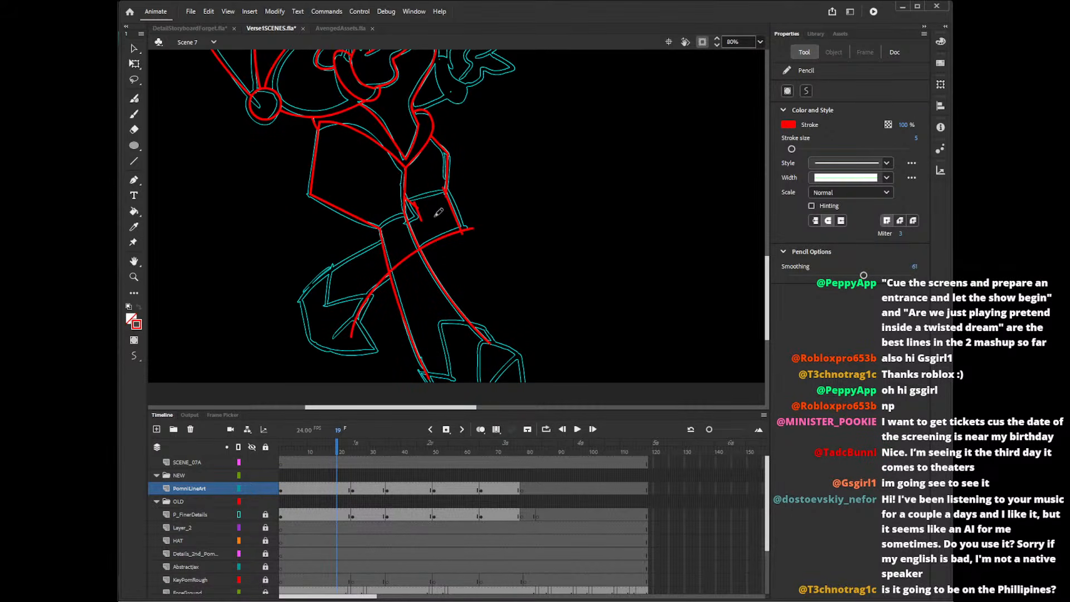
# Draw the back leg's upper curve from the thigh behind the front leg to the rear shoe, redoing the stroke to improve it.
pyautogui.moveTo(435, 215); pyautogui.dragTo(305, 307)
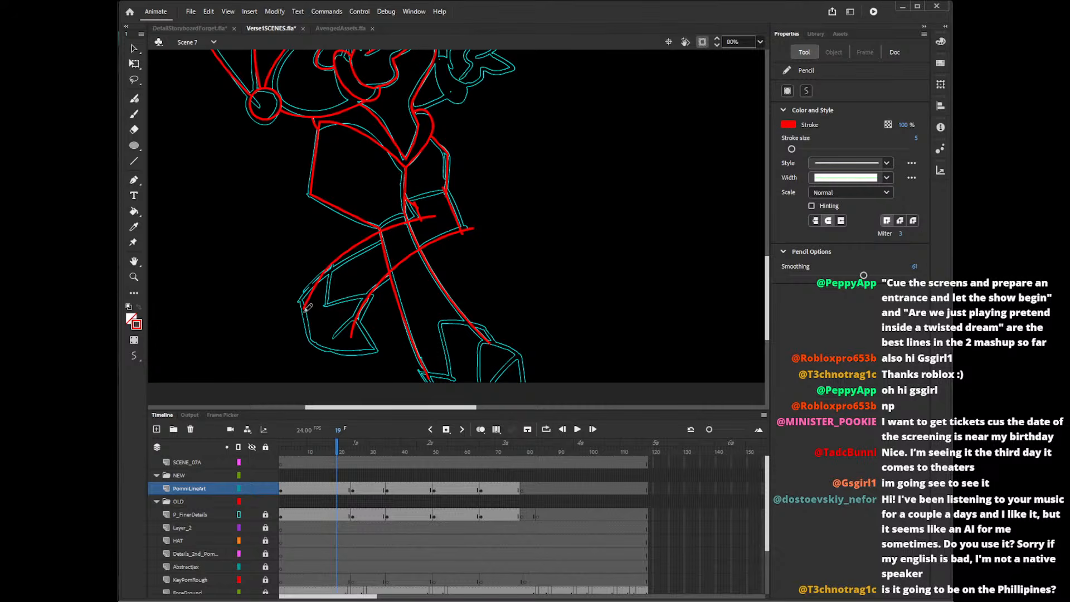
pyautogui.hotkey('ctrl', 'z')
pyautogui.moveTo(438, 217)
pyautogui.mouseDown()
pyautogui.moveTo(292, 304)
pyautogui.moveTo(319, 273)
pyautogui.moveTo(291, 307)
pyautogui.mouseUp()
pyautogui.hotkey('ctrl', 'z')
pyautogui.hotkey('ctrl', 'z')
pyautogui.moveTo(437, 219)
pyautogui.mouseDown()
pyautogui.moveTo(309, 281)
pyautogui.moveTo(291, 307)
pyautogui.mouseUp()
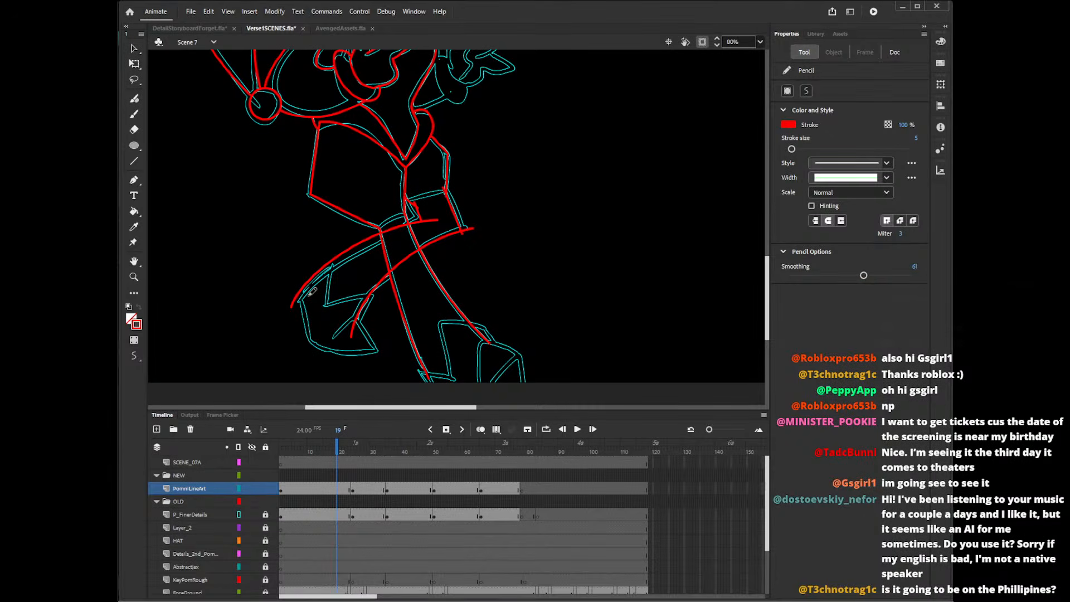
# Extend the short crotch fold to the back leg's upper curve and delete the overshooting ends around the fold.
pyautogui.press('v')
pyautogui.moveTo(424, 228); pyautogui.dragTo(422, 223)
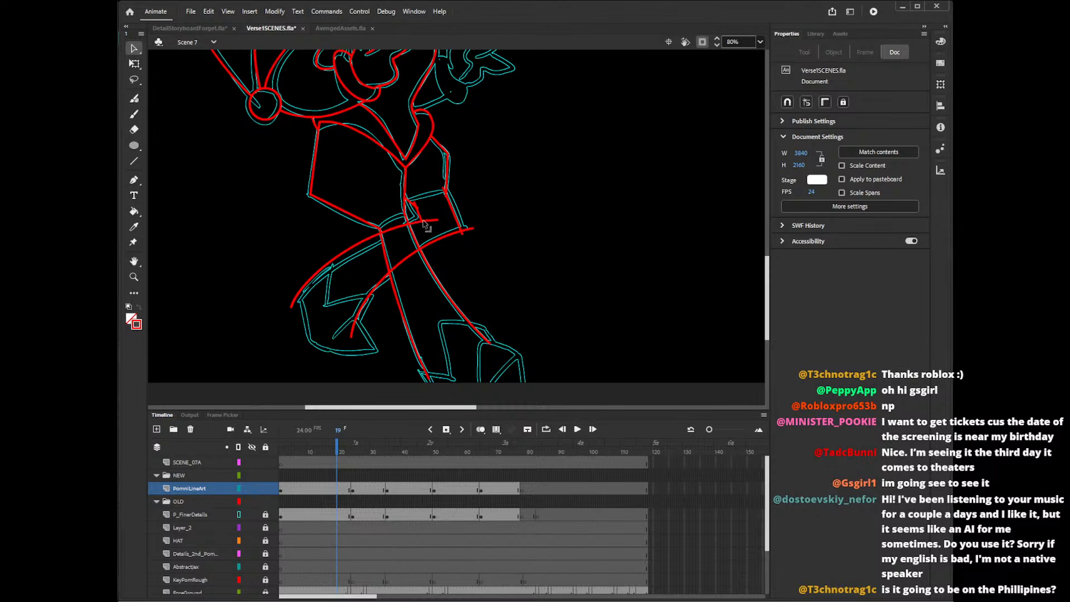
pyautogui.click(427, 232)
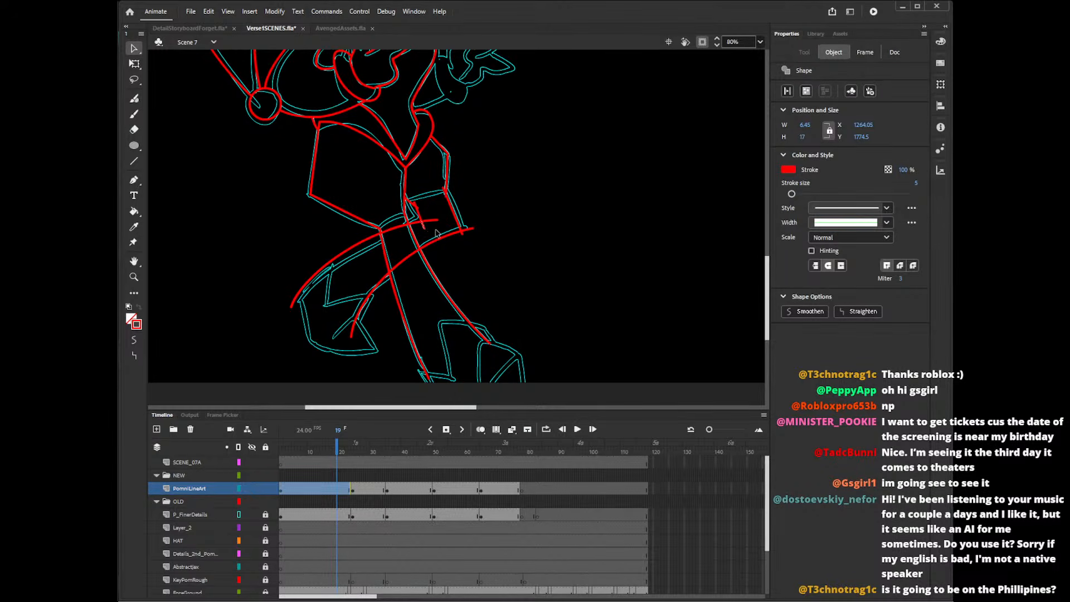
pyautogui.press('Delete')
pyautogui.click(435, 221)
pyautogui.press('Delete')
pyautogui.click(420, 204)
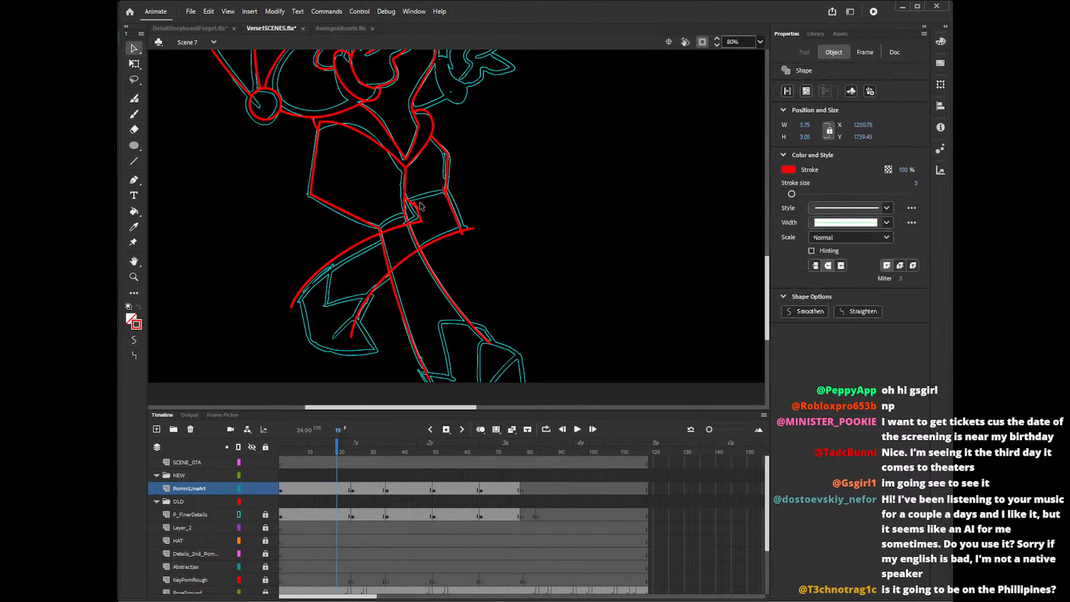
pyautogui.press('Delete')
# Delete the overshooting ends at the back leg's hem and knee corners and the curve segments crossing the front leg.
pyautogui.click(444, 190)
pyautogui.press('Delete')
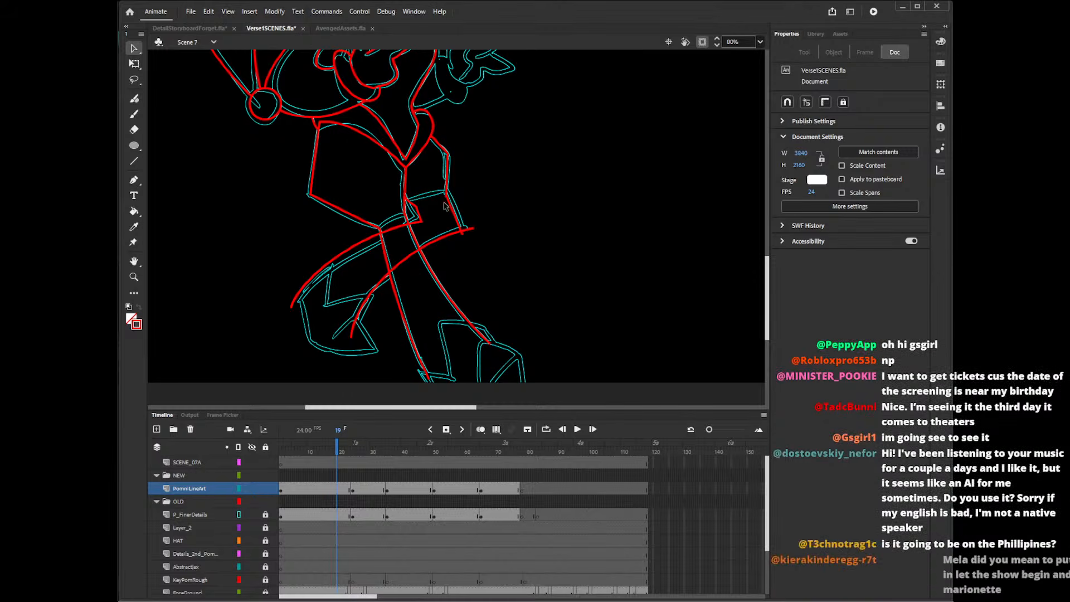
pyautogui.click(454, 203)
pyautogui.click(469, 230)
pyautogui.press('Delete')
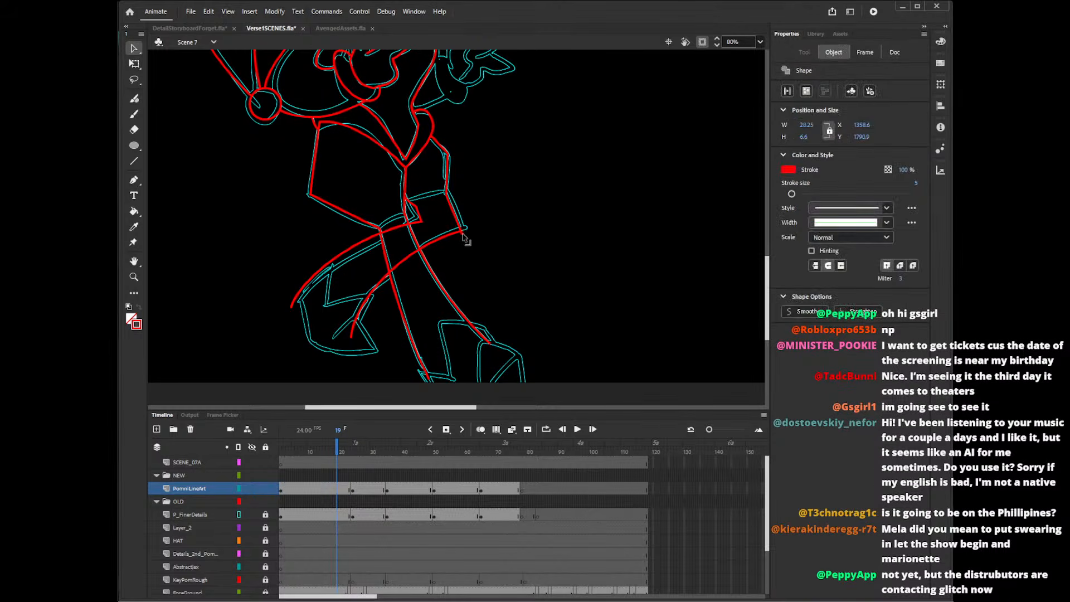
pyautogui.click(395, 226)
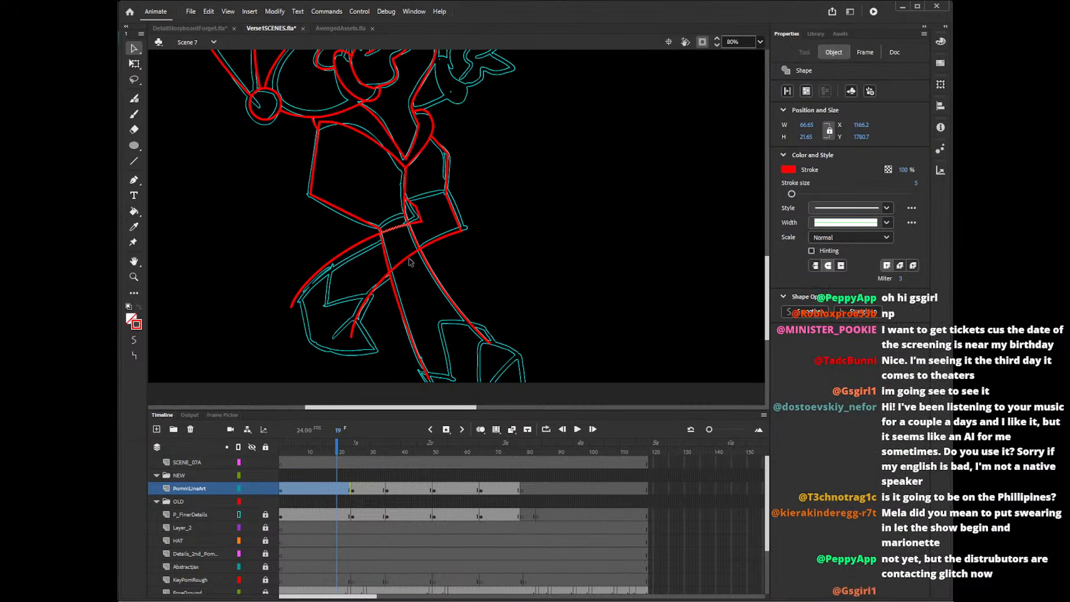
pyautogui.press('Delete')
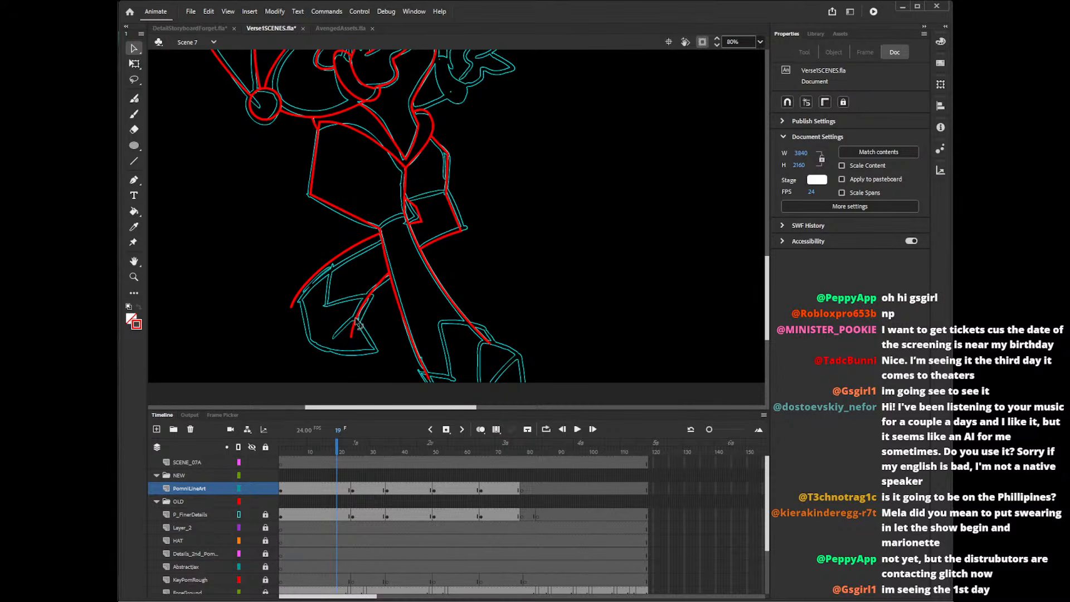
pyautogui.moveTo(768, 261); pyautogui.dragTo(768, 262)
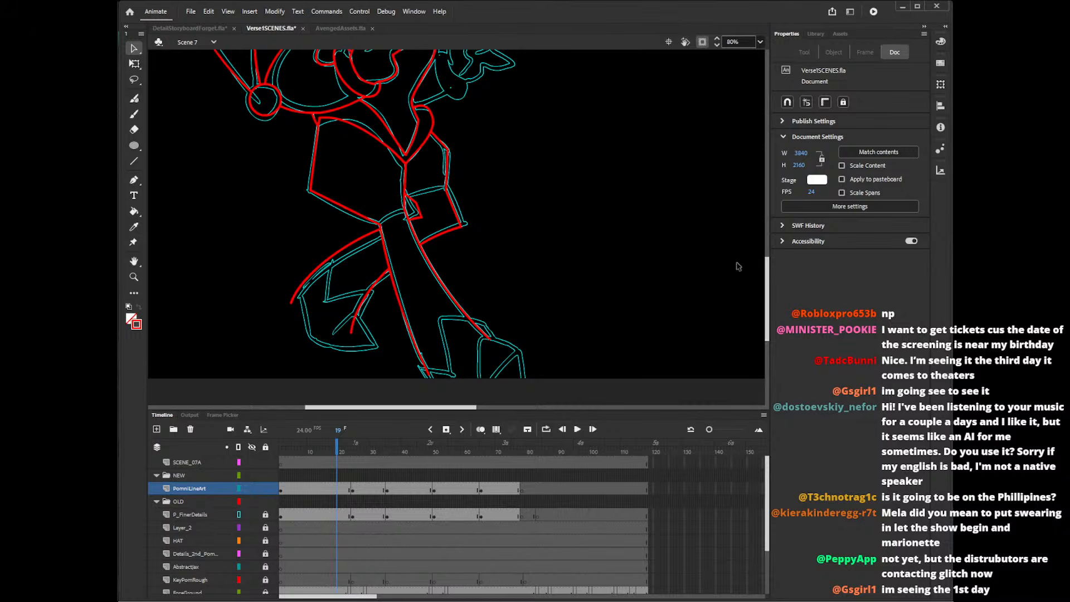
pyautogui.moveTo(768, 263)
pyautogui.mouseDown()
pyautogui.moveTo(768, 287)
pyautogui.moveTo(769, 276)
pyautogui.mouseUp()
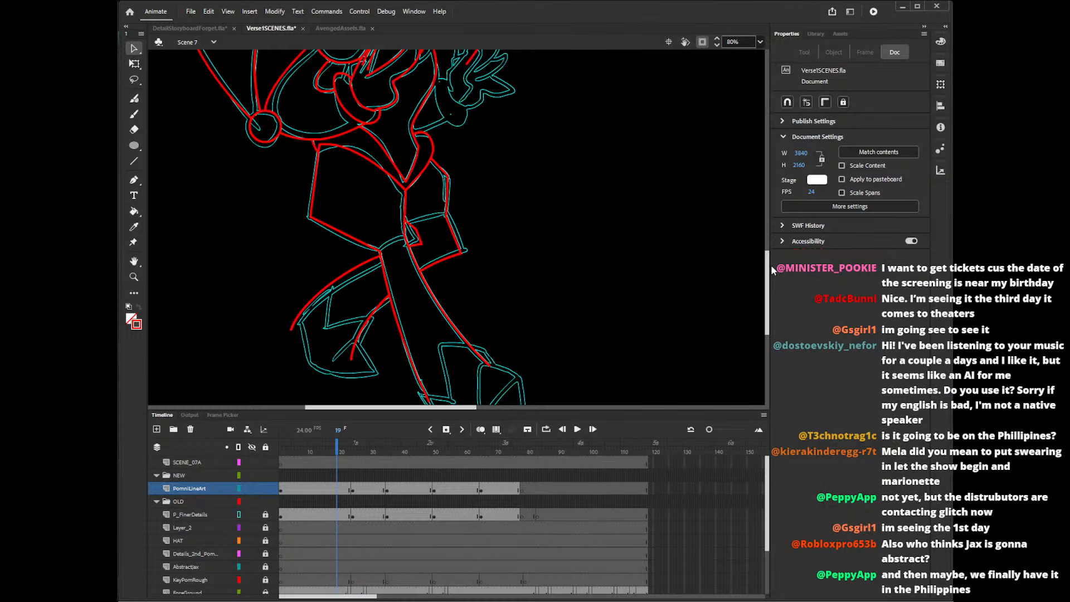
pyautogui.moveTo(768, 277); pyautogui.dragTo(773, 266)
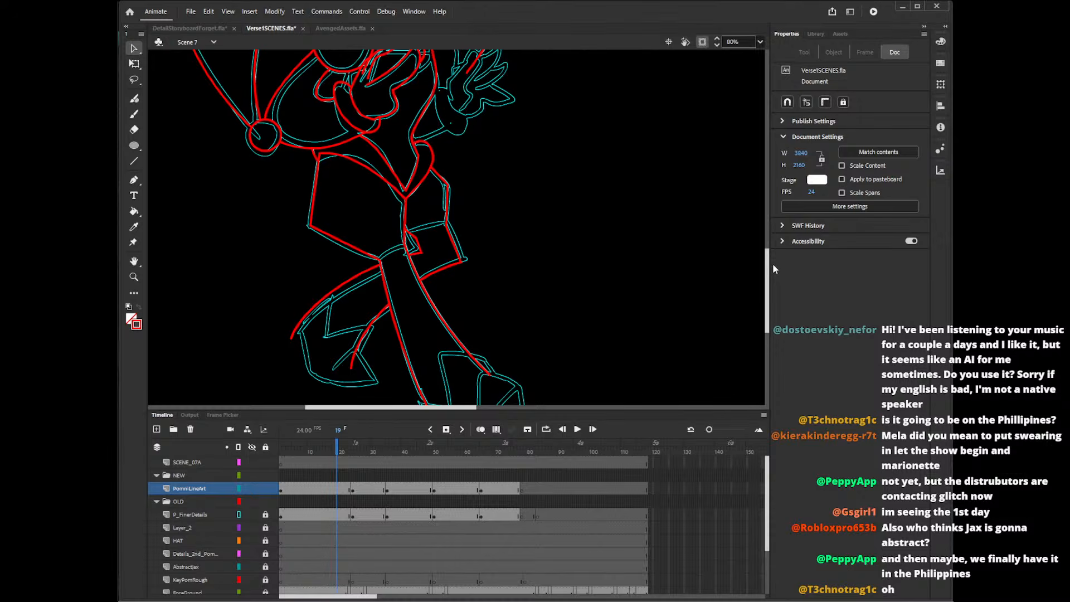
pyautogui.moveTo(767, 272); pyautogui.dragTo(767, 276)
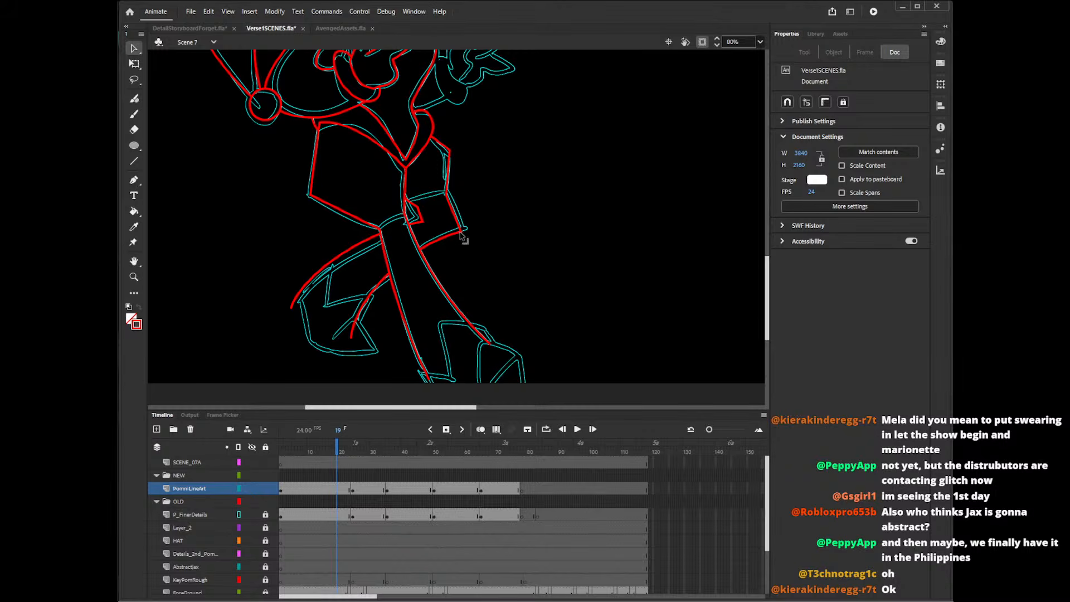
# Draw the front shoe with the Line tool, covering its zigzag cuff, sole, toe edge and inner diagonal.
pyautogui.scroll(-3, 775, 263)
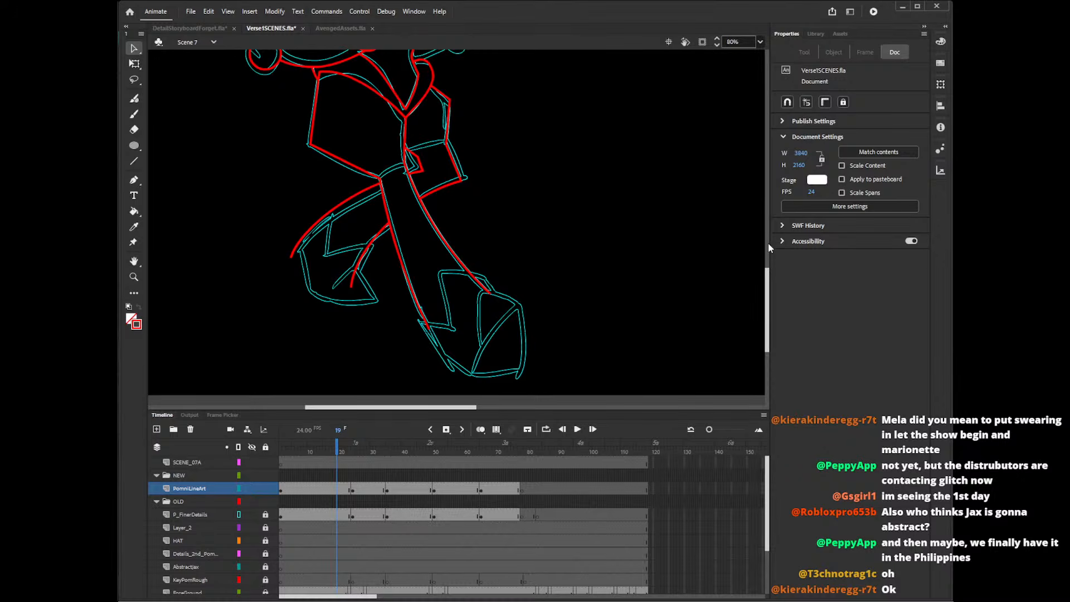
pyautogui.moveTo(769, 291); pyautogui.dragTo(770, 287)
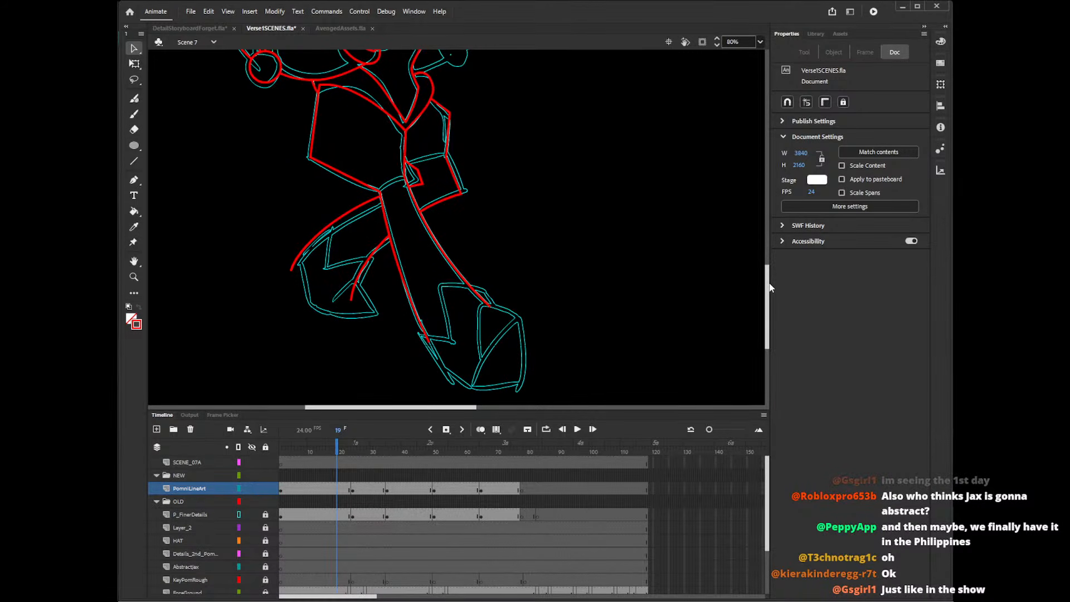
pyautogui.hotkey('shift', 'y')
pyautogui.press('n')
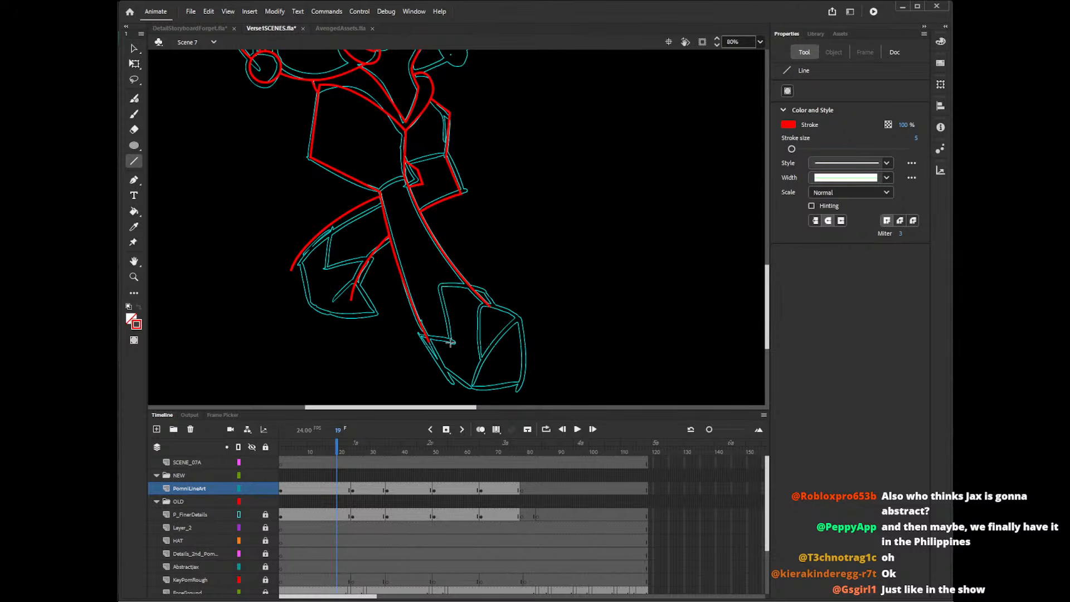
pyautogui.moveTo(451, 342); pyautogui.dragTo(443, 282)
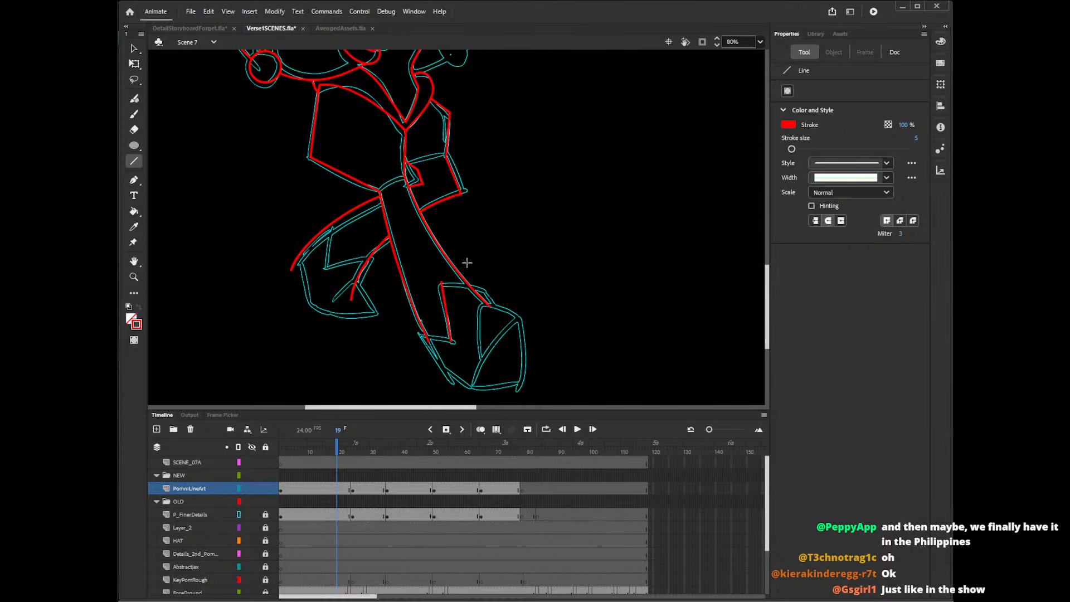
pyautogui.hotkey('ctrl', 'z')
pyautogui.moveTo(452, 342)
pyautogui.mouseDown()
pyautogui.moveTo(445, 278)
pyautogui.moveTo(487, 287)
pyautogui.mouseUp()
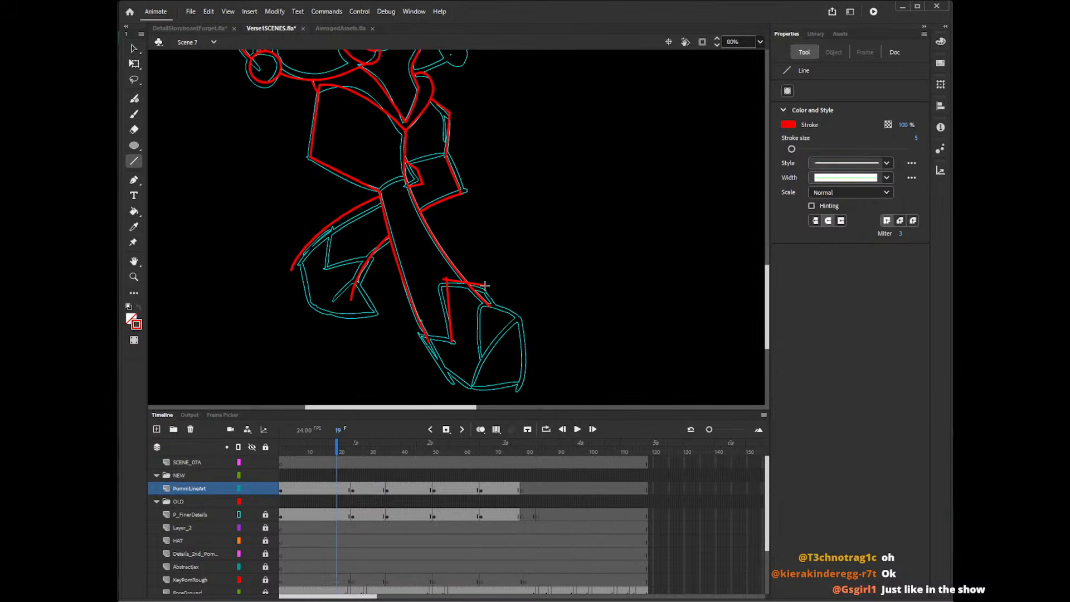
pyautogui.moveTo(485, 284)
pyautogui.mouseDown()
pyautogui.moveTo(494, 308)
pyautogui.moveTo(418, 334)
pyautogui.moveTo(453, 383)
pyautogui.moveTo(524, 389)
pyautogui.moveTo(522, 316)
pyautogui.moveTo(470, 390)
pyautogui.mouseUp()
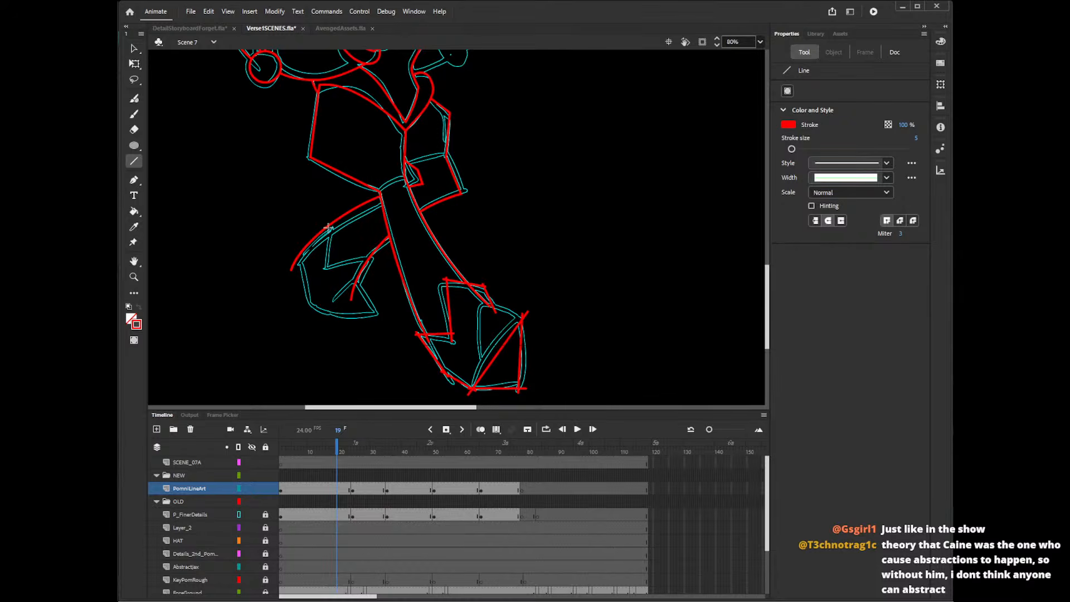
# Draw the rear shoe's zigzag cuff, heel and sole with straight lines over the rough.
pyautogui.moveTo(329, 221)
pyautogui.mouseDown()
pyautogui.moveTo(324, 269)
pyautogui.moveTo(376, 257)
pyautogui.moveTo(355, 283)
pyautogui.mouseUp()
pyautogui.moveTo(296, 256)
pyautogui.mouseDown()
pyautogui.moveTo(310, 309)
pyautogui.moveTo(384, 314)
pyautogui.mouseUp()
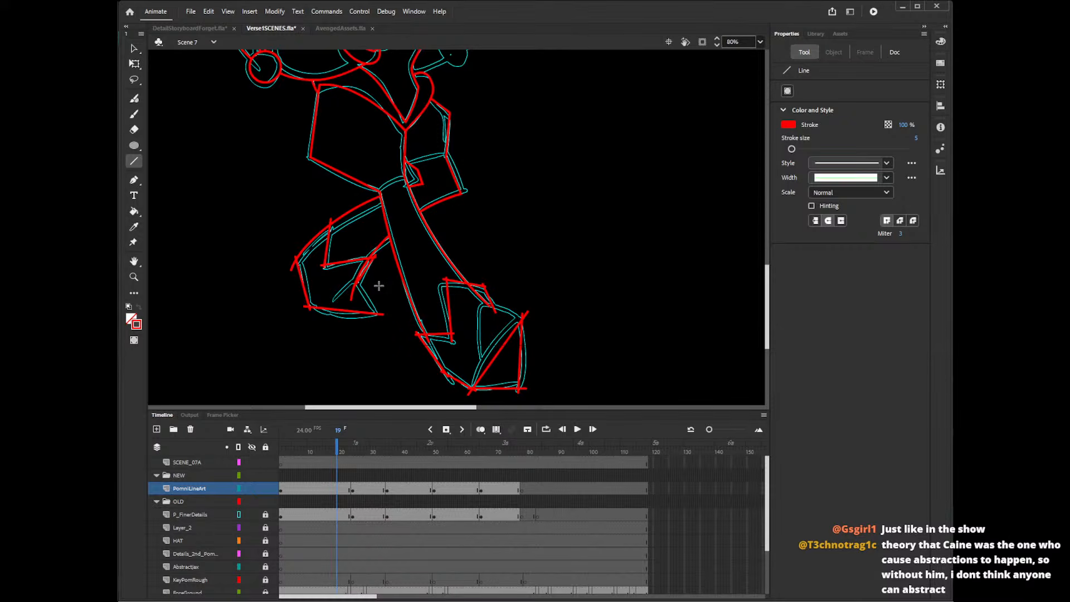
pyautogui.press('v')
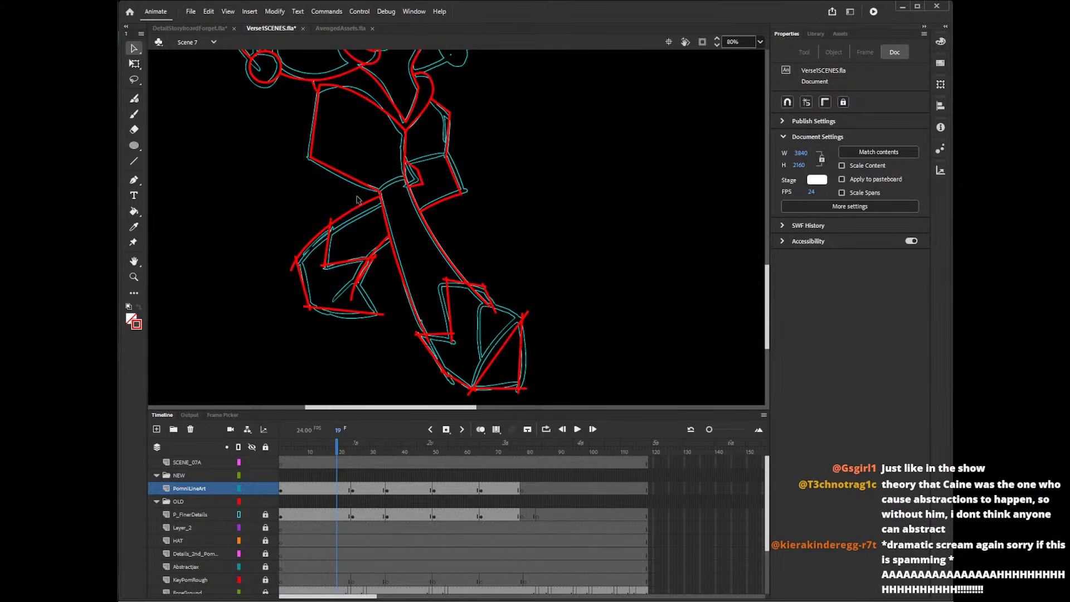
# Redraw the curve along the rear shoe's upper outer edge with the Pencil, repeating the stroke until it fits.
pyautogui.press('y')
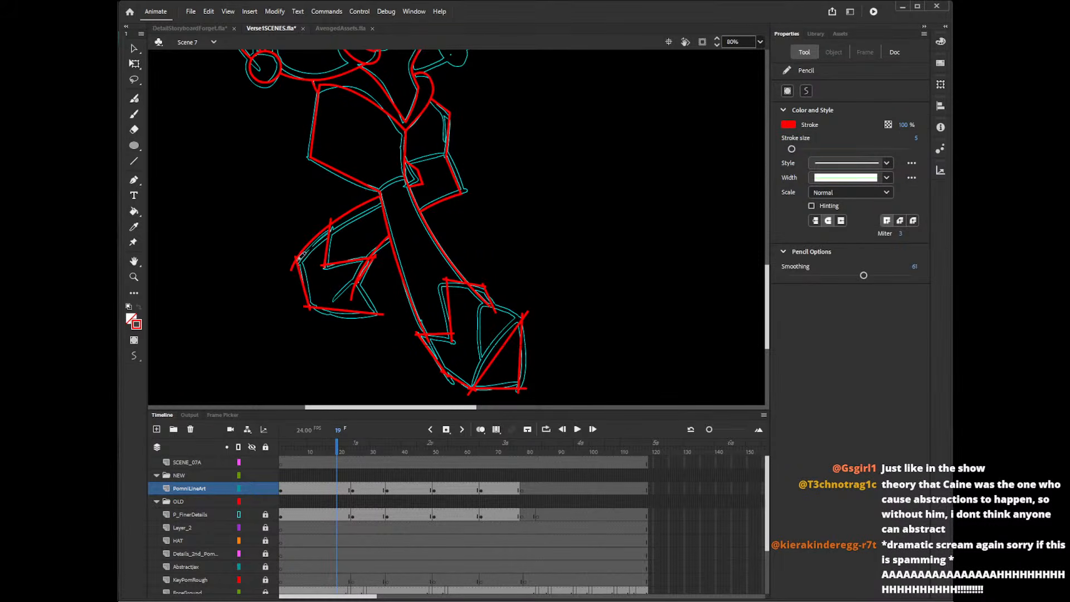
pyautogui.moveTo(306, 243); pyautogui.dragTo(347, 205)
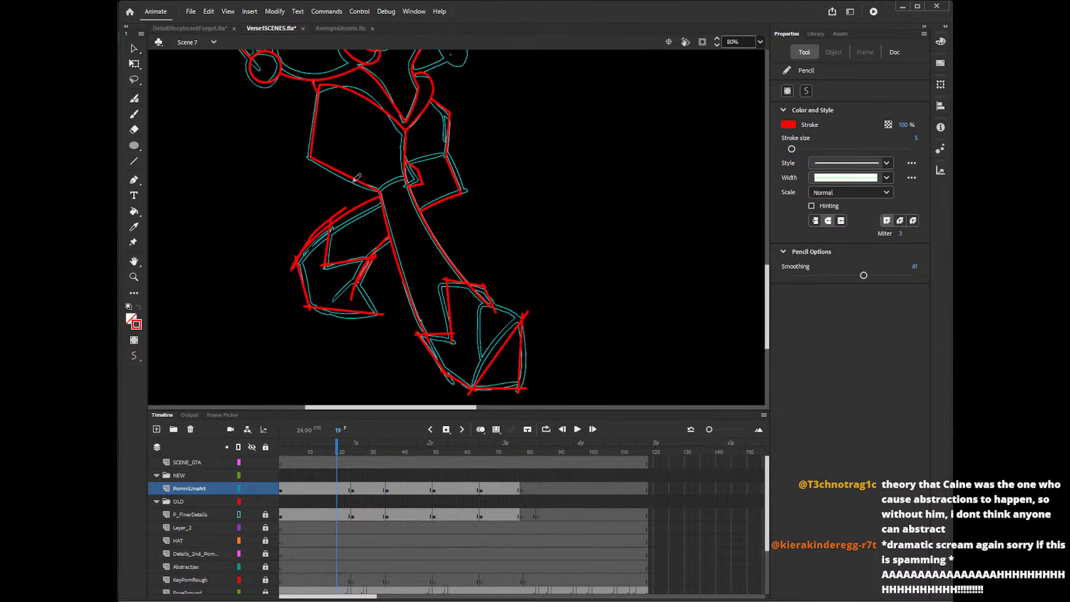
pyautogui.hotkey('ctrl', 'z')
pyautogui.moveTo(295, 263); pyautogui.dragTo(343, 207)
pyautogui.hotkey('ctrl', 'z')
pyautogui.moveTo(294, 263); pyautogui.dragTo(345, 204)
pyautogui.hotkey('ctrl', 'z')
pyautogui.moveTo(293, 268); pyautogui.dragTo(345, 207)
# Delete the overshooting upper end of the new rear shoe curve and the duplicate segment overlapping it.
pyautogui.press('v')
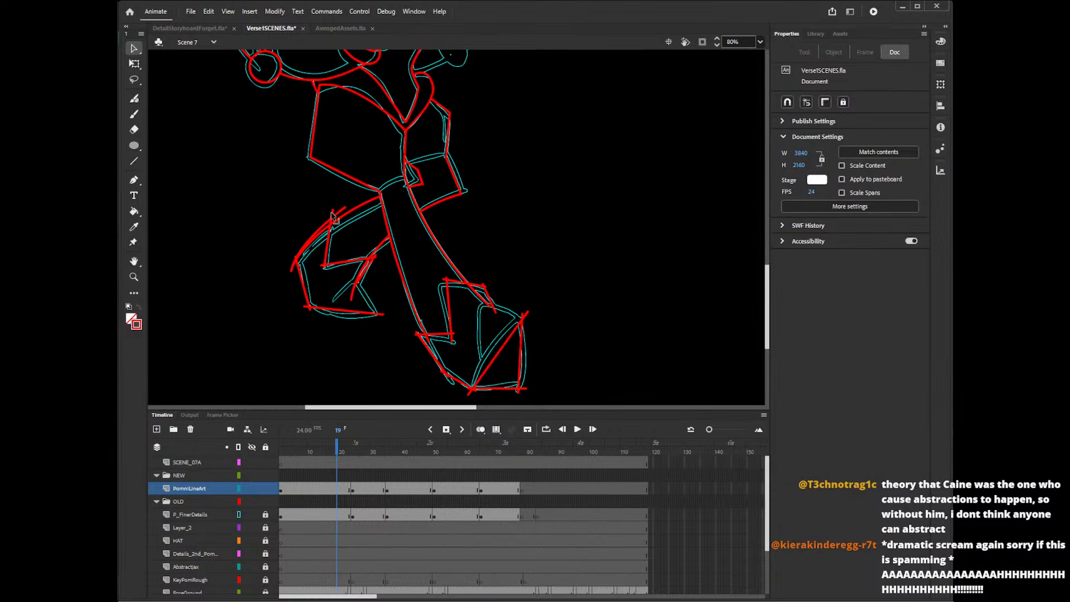
pyautogui.click(331, 220)
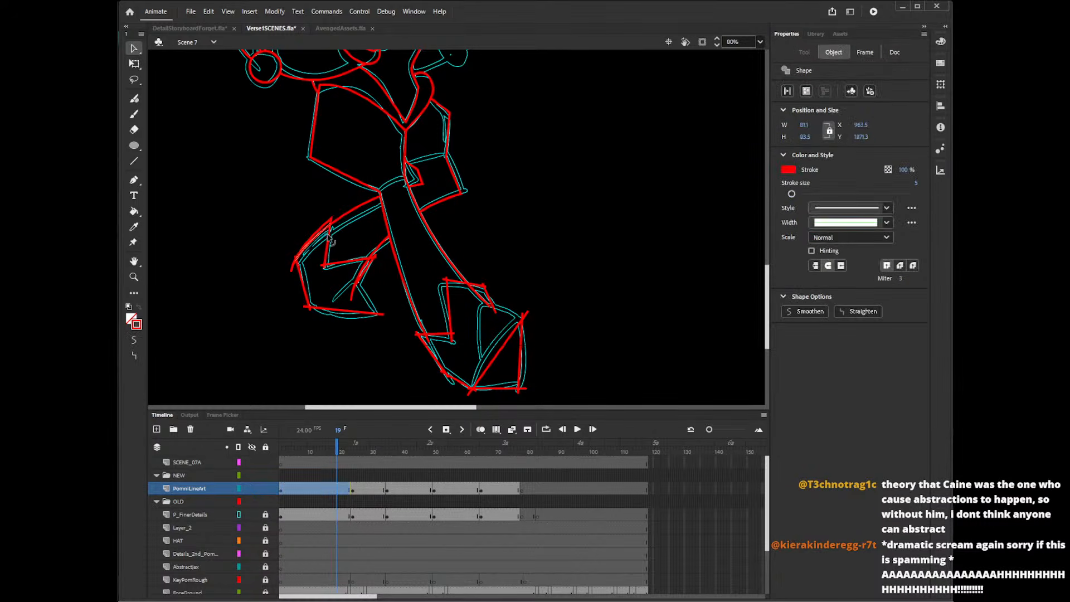
pyautogui.click(340, 230)
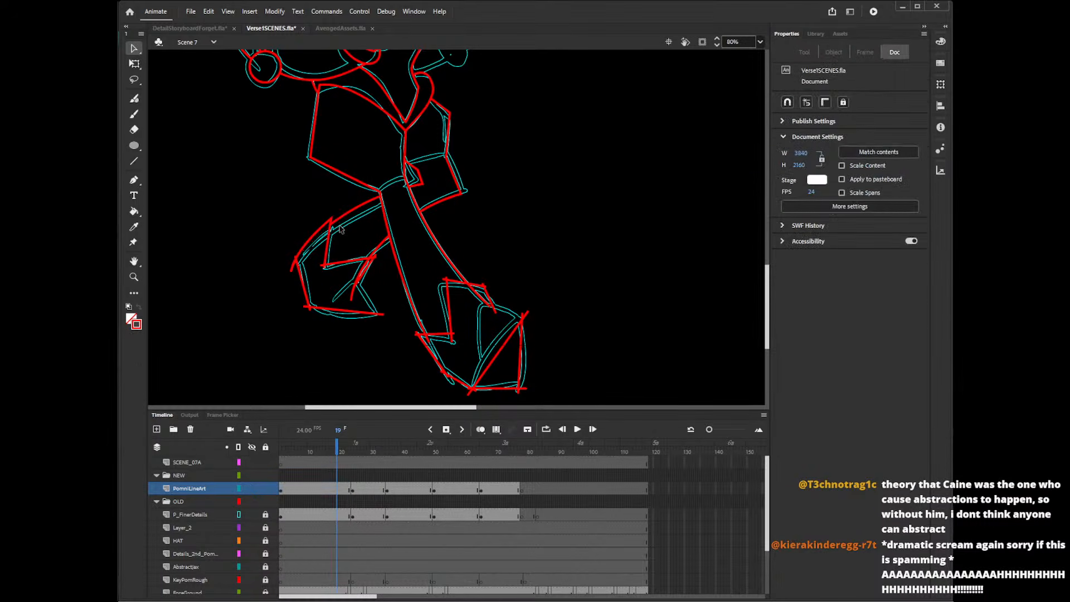
# Delete the overshooting line ends around the rear shoe's heel, sole corner and zigzag cuff.
pyautogui.click(294, 269)
pyautogui.press('Delete')
pyautogui.click(306, 307)
pyautogui.press('Delete')
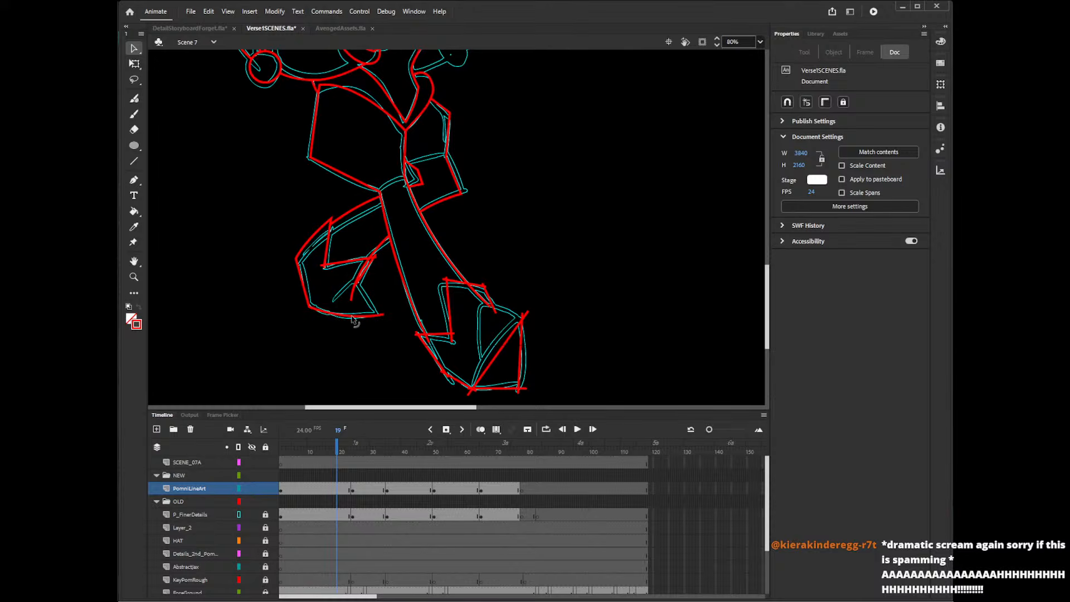
pyautogui.click(366, 266)
pyautogui.press('Delete')
pyautogui.click(324, 268)
pyautogui.press('Delete')
# Delete the overshooting line ends around the front shoe's zigzag cuff and where the front leg meets it.
pyautogui.click(484, 301)
pyautogui.press('Delete')
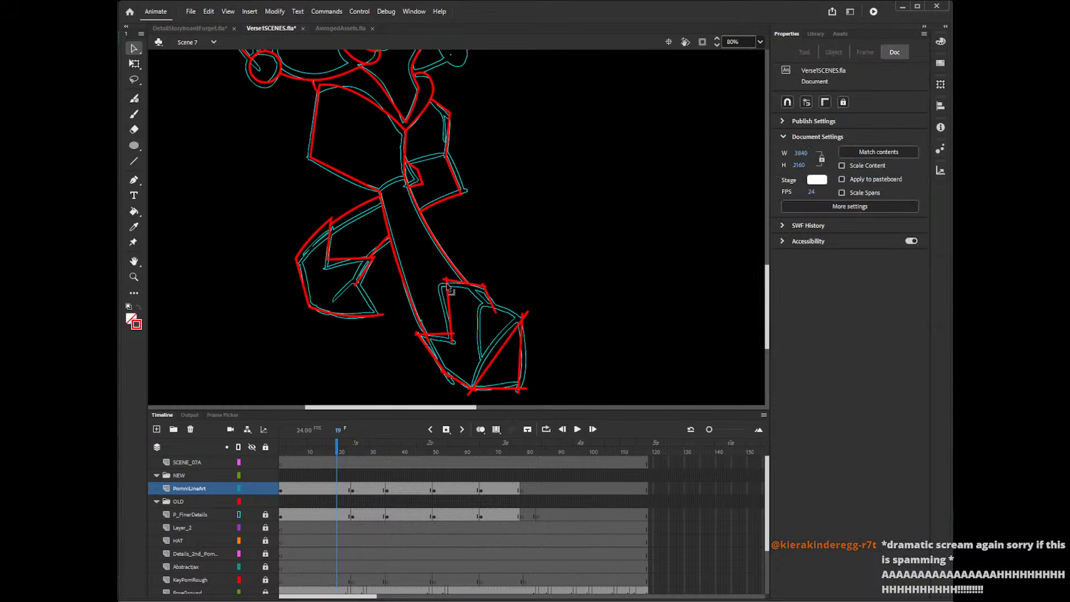
pyautogui.click(448, 278)
pyautogui.press('Delete')
pyautogui.click(445, 279)
pyautogui.press('Delete')
pyautogui.click(486, 285)
pyautogui.press('Delete')
pyautogui.click(495, 306)
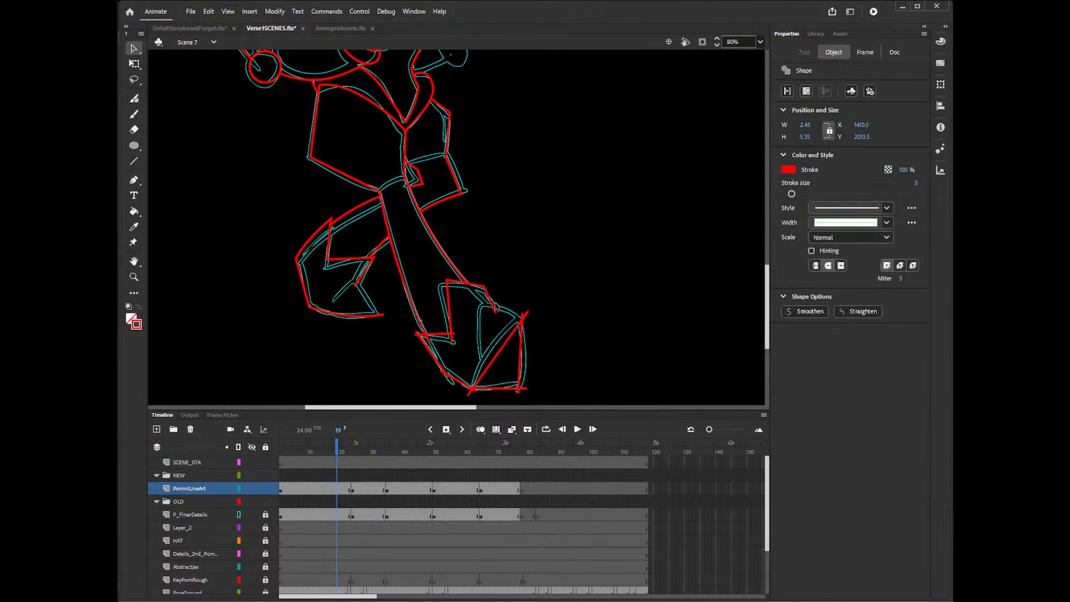
pyautogui.press('Delete')
pyautogui.click(419, 335)
pyautogui.press('Delete')
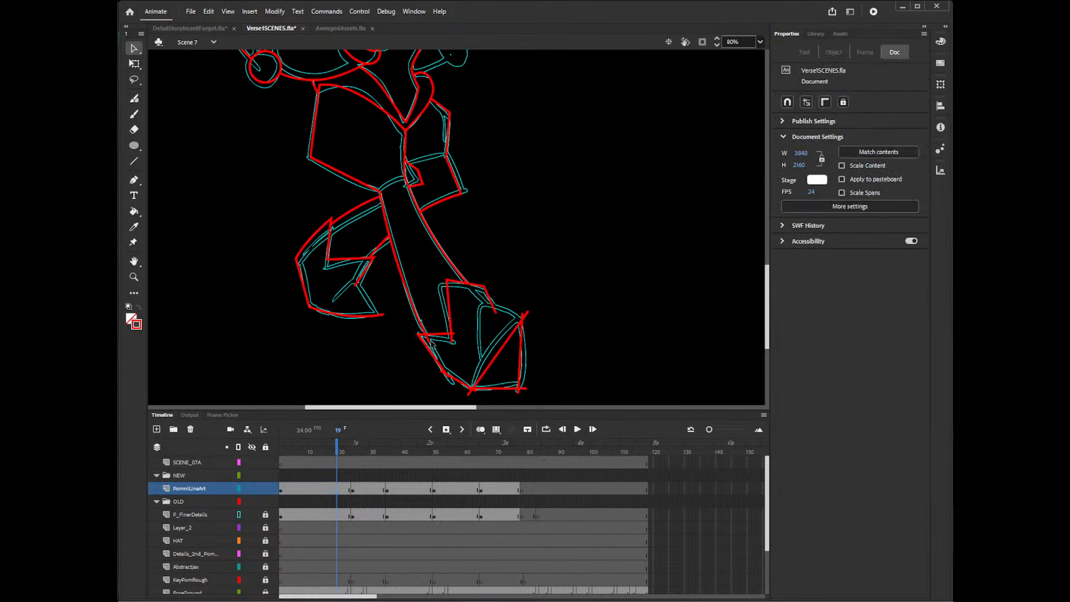
pyautogui.click(453, 338)
# Delete the overshooting line ends along the front shoe's sole and toe, and bend its inner diagonal and sole into curves.
pyautogui.press('Delete')
pyautogui.click(451, 381)
pyautogui.press('Delete')
pyautogui.click(472, 392)
pyautogui.press('Delete')
pyautogui.click(471, 390)
pyautogui.press('Delete')
pyautogui.click(519, 389)
pyautogui.press('Delete')
pyautogui.click(525, 320)
pyautogui.press('Delete')
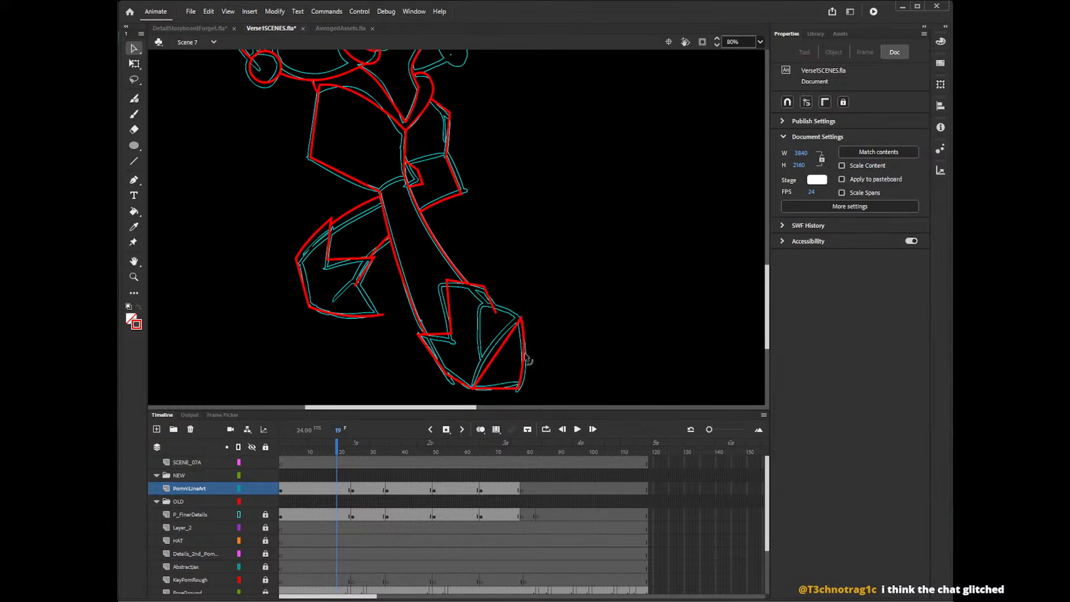
pyautogui.moveTo(509, 336); pyautogui.dragTo(502, 326)
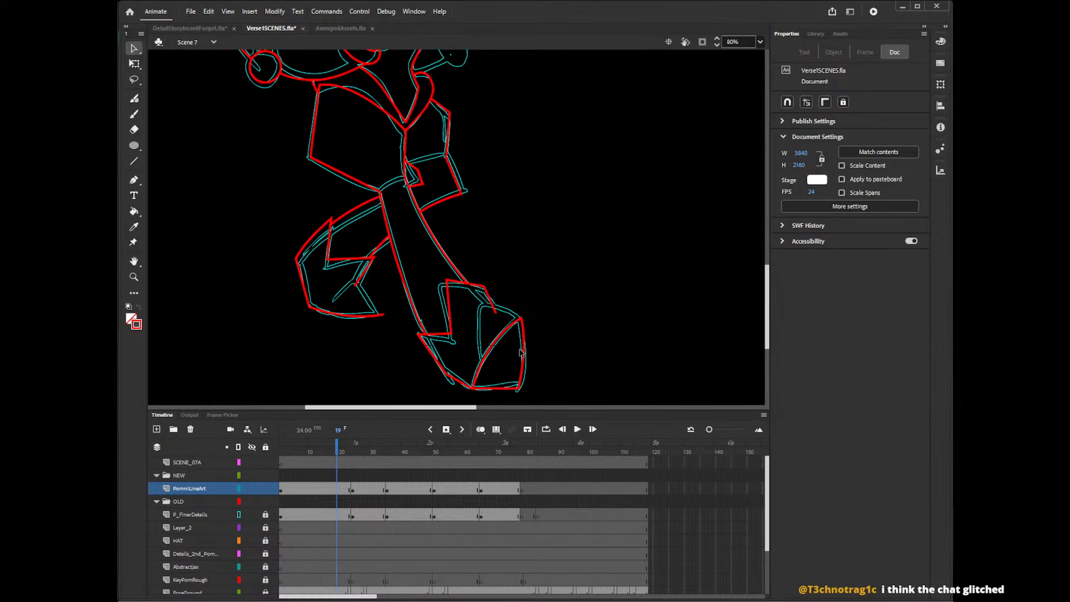
pyautogui.moveTo(505, 388); pyautogui.dragTo(505, 391)
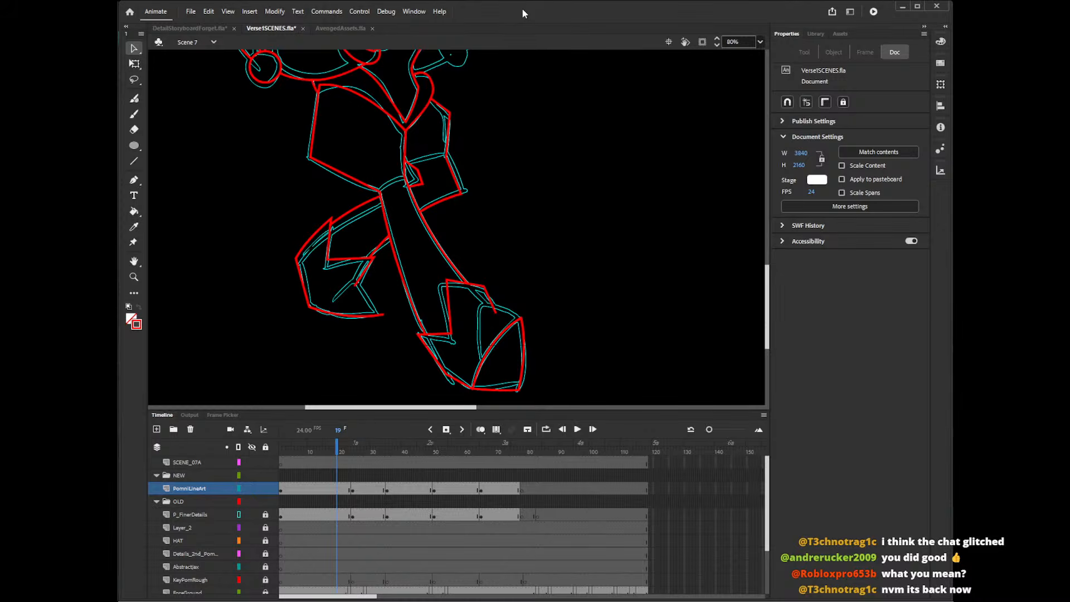
# Draw the front shoe's upper toe edge and inner curve with the Pencil and delete their overshooting ends.
pyautogui.hotkey('shift', 'y')
pyautogui.moveTo(480, 356)
pyautogui.mouseDown()
pyautogui.moveTo(478, 325)
pyautogui.moveTo(521, 316)
pyautogui.mouseUp()
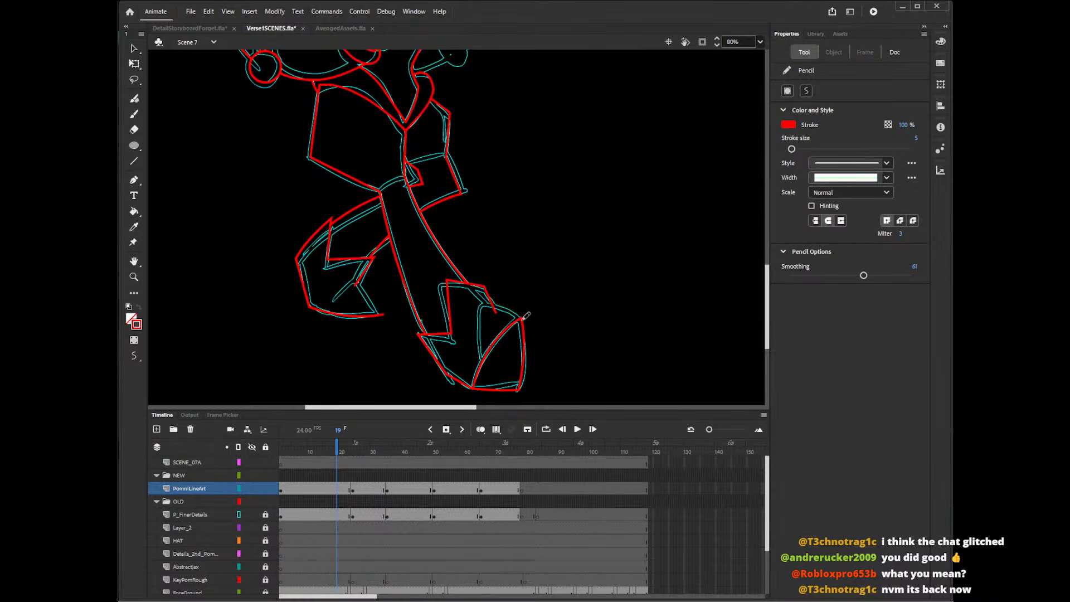
pyautogui.moveTo(489, 302); pyautogui.dragTo(483, 370)
pyautogui.press('v')
pyautogui.click(524, 322)
pyautogui.press('Delete')
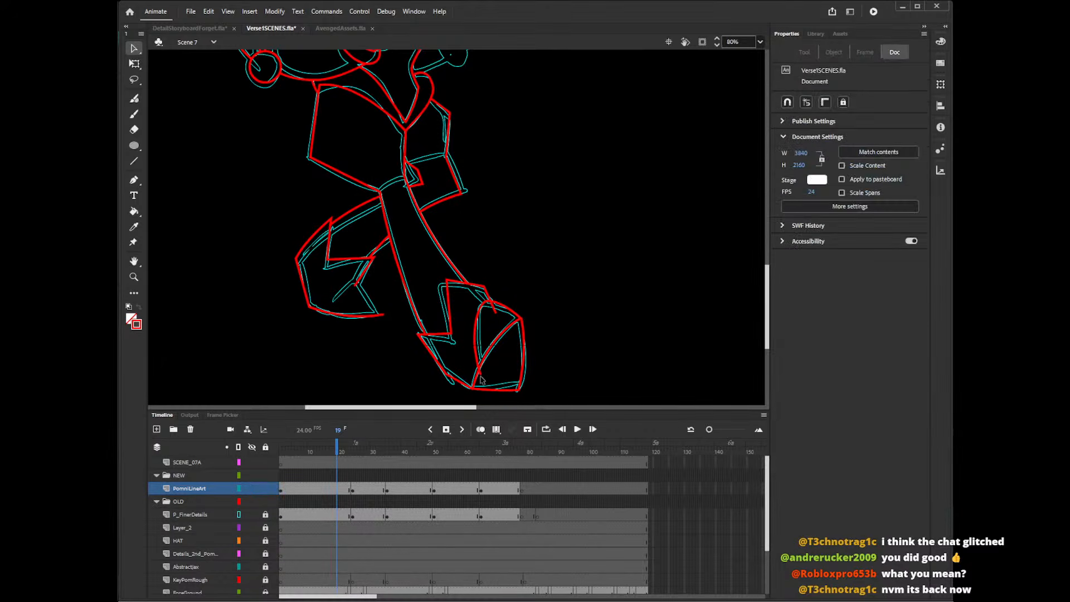
pyautogui.click(480, 372)
pyautogui.press('Delete')
pyautogui.click(495, 311)
pyautogui.press('Delete')
# Draw the rear shoe's toe-cap curves with the Pencil over the rough, undoing strokes that do not fit.
pyautogui.press('y')
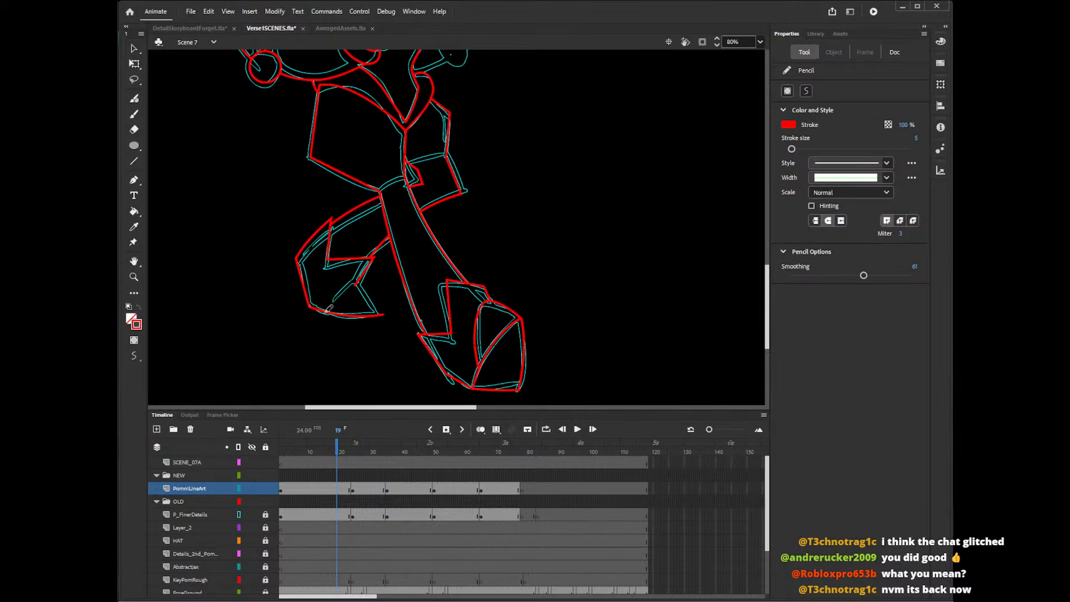
pyautogui.moveTo(327, 311)
pyautogui.mouseDown()
pyautogui.moveTo(348, 286)
pyautogui.moveTo(372, 295)
pyautogui.moveTo(386, 320)
pyautogui.moveTo(358, 283)
pyautogui.moveTo(379, 322)
pyautogui.mouseUp()
pyautogui.hotkey('ctrl', 'z')
pyautogui.hotkey('ctrl', 'z')
# Delete the overshooting ends of the rear shoe's toe-cap curves and of its sole line.
pyautogui.press('v')
pyautogui.click(381, 316)
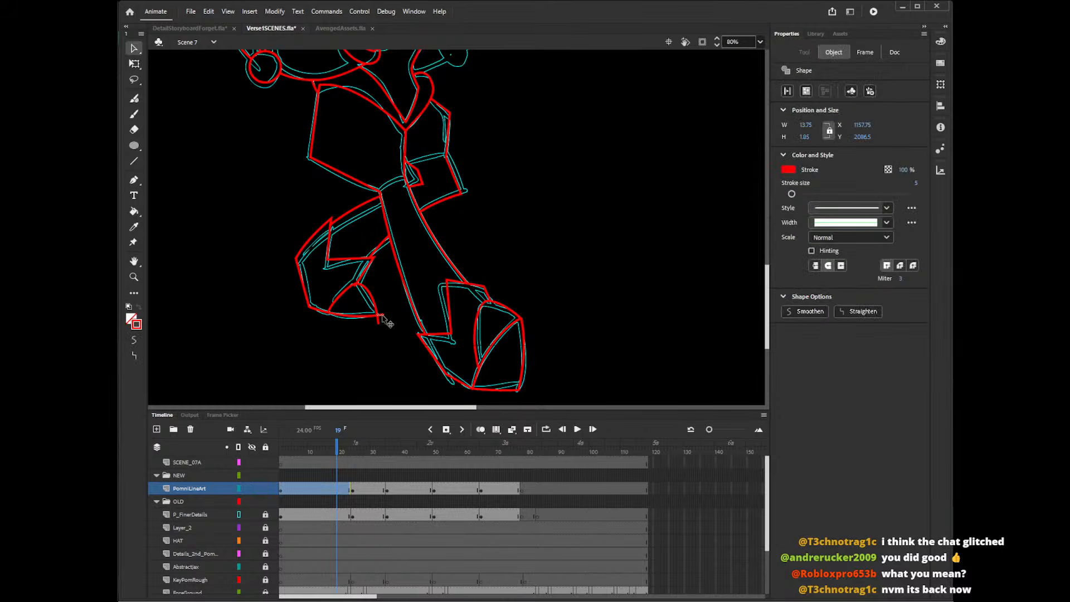
pyautogui.press('Delete')
pyautogui.click(379, 322)
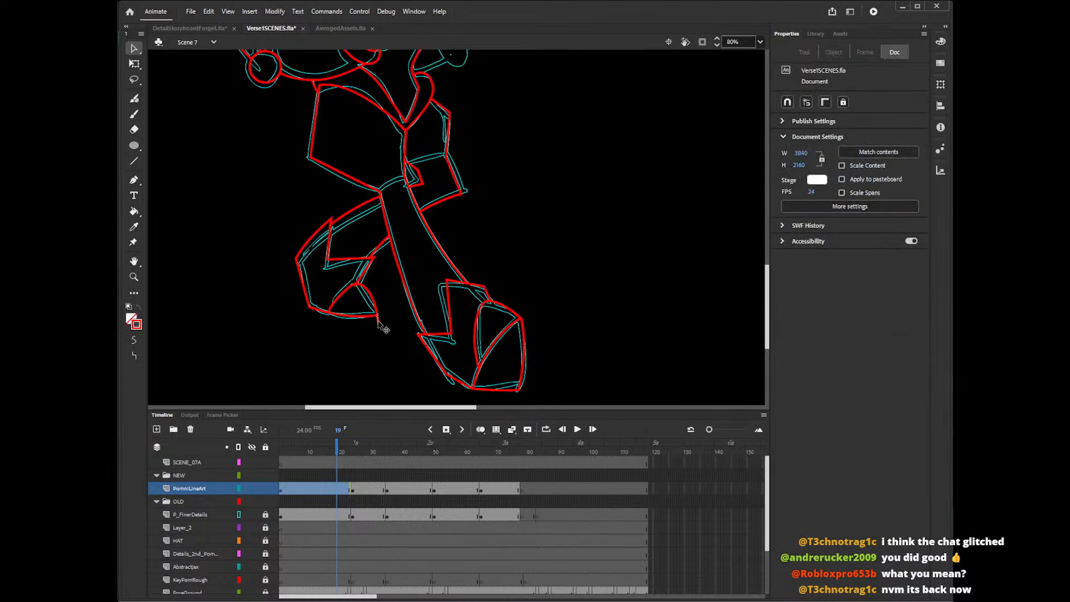
pyautogui.press('Delete')
pyautogui.click(329, 316)
pyautogui.press('Delete')
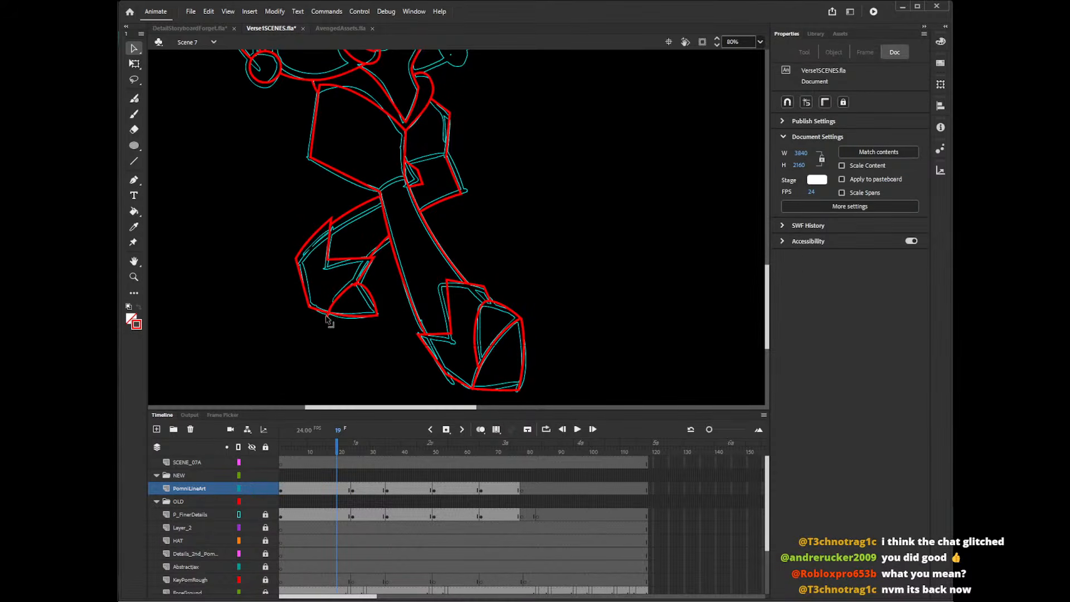
pyautogui.click(358, 287)
pyautogui.press('Delete')
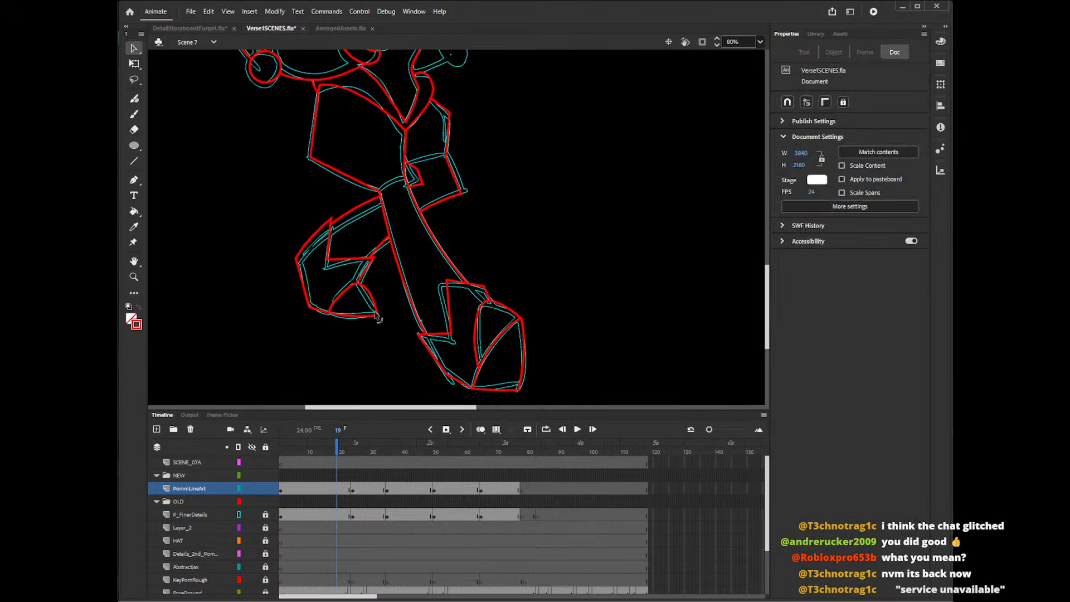
# Draw the upper edge of the small four-sided shape beside the front leg's top with the Line tool and adjust its corners.
pyautogui.moveTo(768, 263); pyautogui.dragTo(771, 229)
pyautogui.press('n')
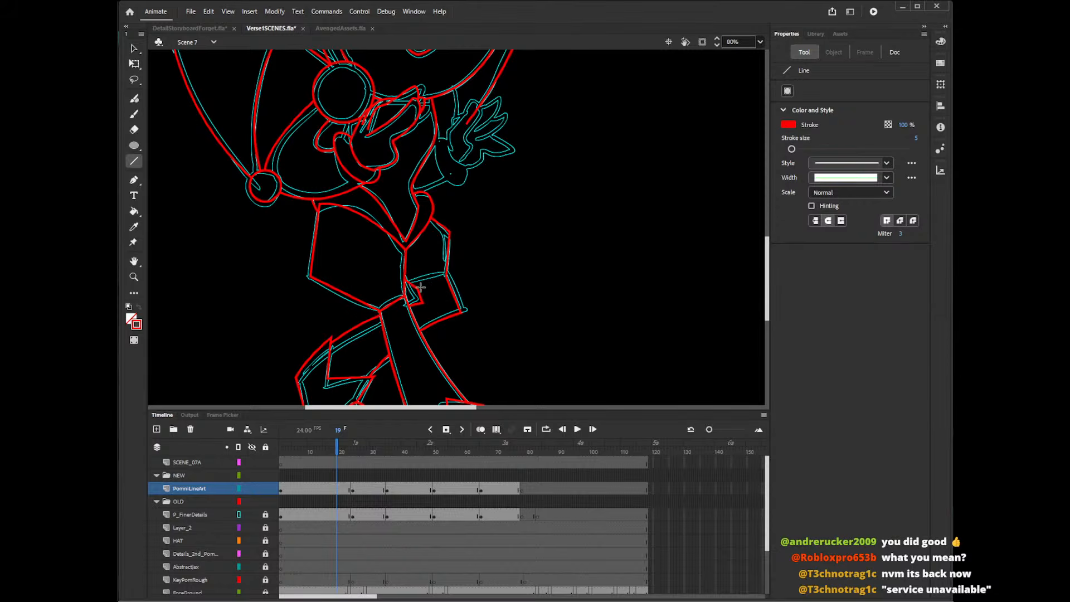
pyautogui.moveTo(416, 286); pyautogui.dragTo(446, 277)
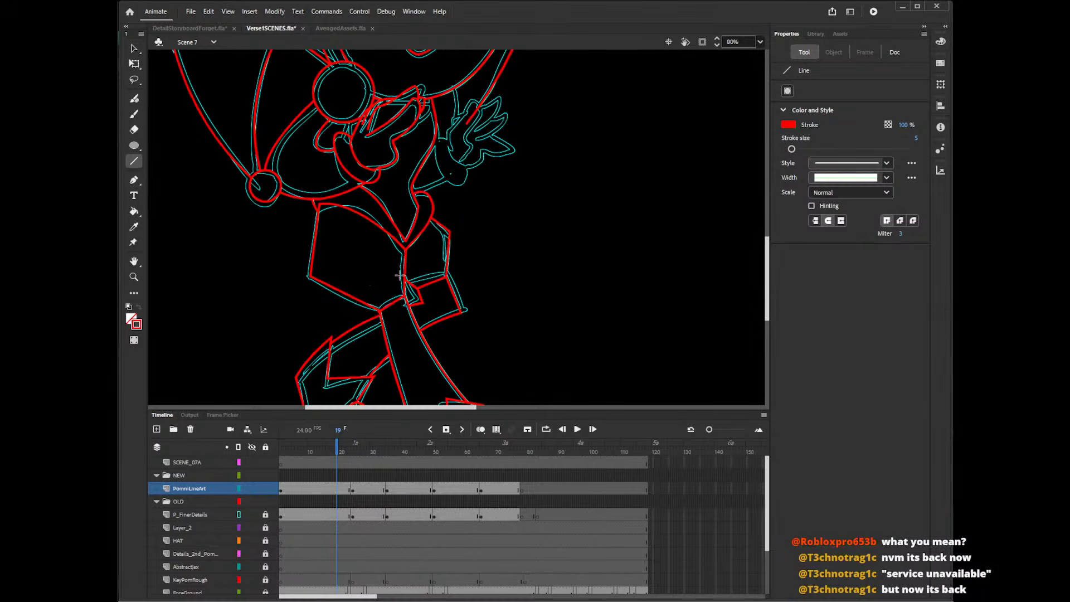
pyautogui.press('v')
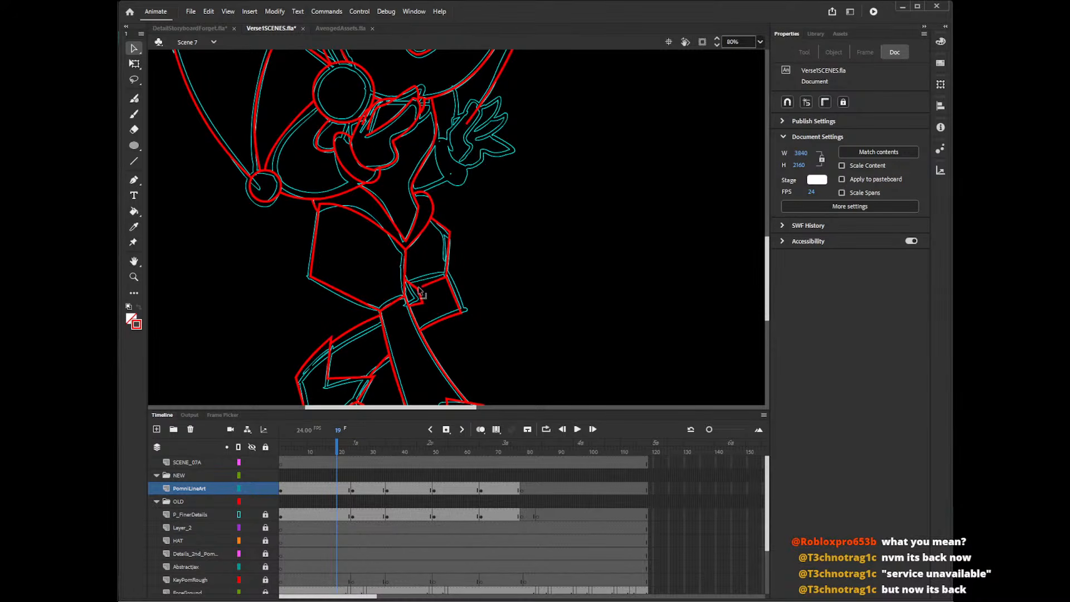
pyautogui.moveTo(419, 288); pyautogui.dragTo(425, 301)
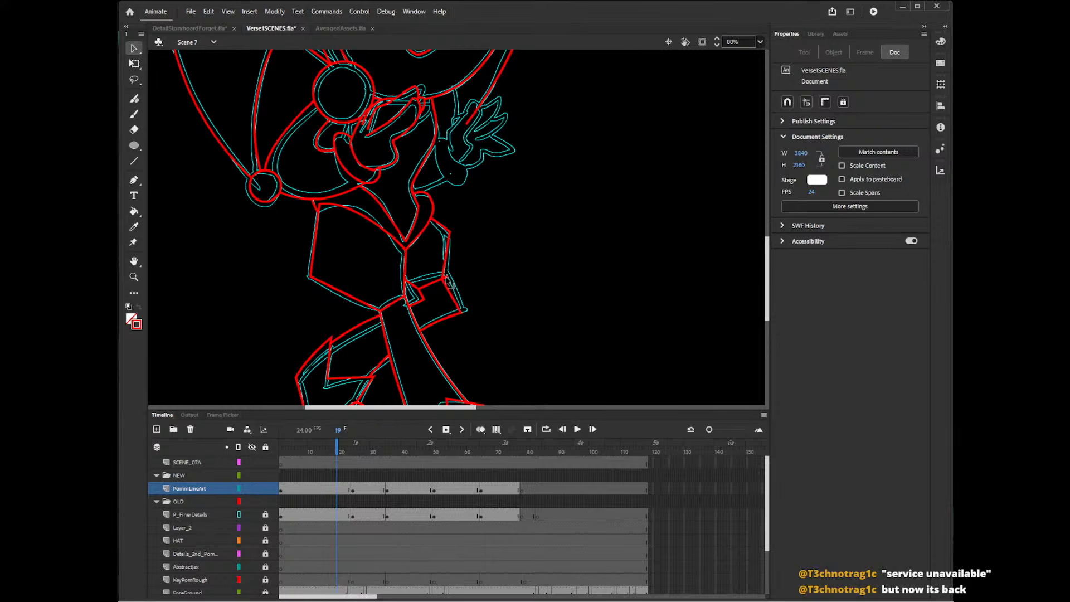
pyautogui.moveTo(446, 276); pyautogui.dragTo(444, 279)
pyautogui.moveTo(462, 313); pyautogui.dragTo(462, 313)
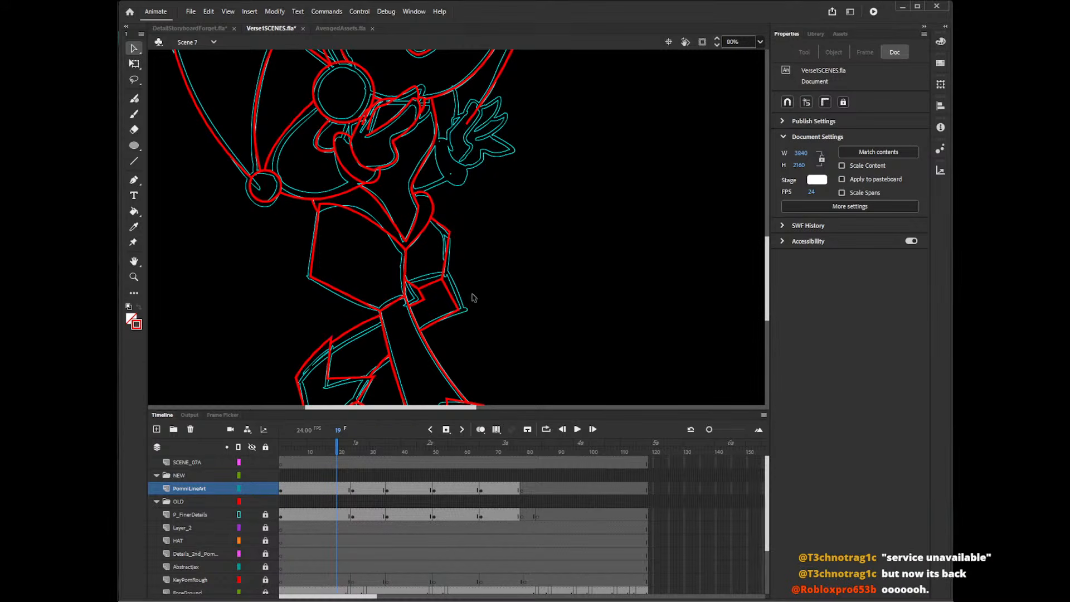
pyautogui.moveTo(459, 310); pyautogui.dragTo(454, 311)
pyautogui.moveTo(442, 275); pyautogui.dragTo(445, 275)
pyautogui.click(448, 303)
pyautogui.doubleClick(406, 297)
pyautogui.press('Escape')
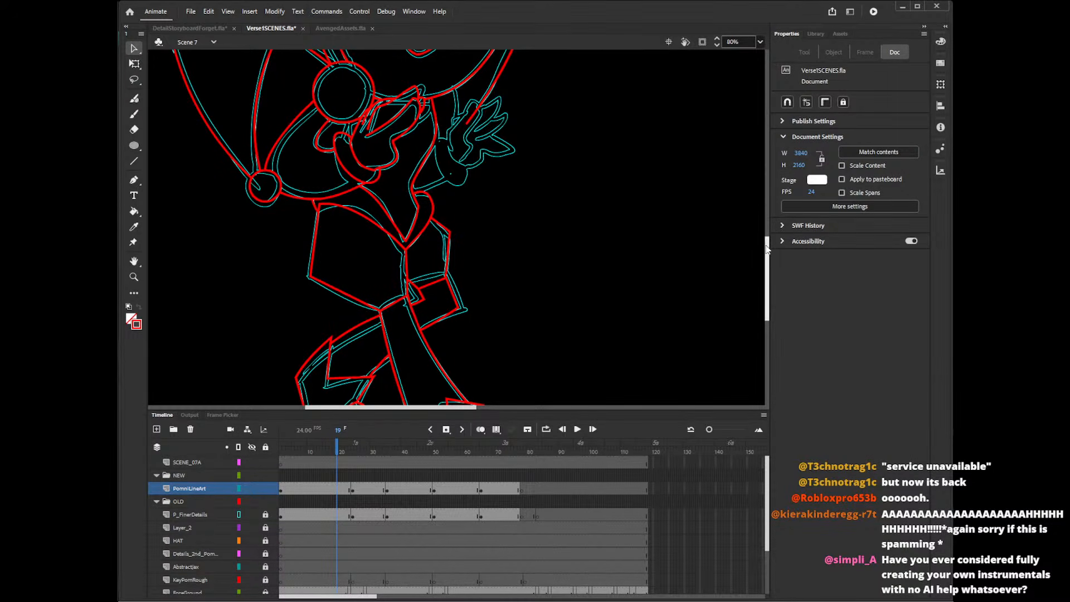
pyautogui.moveTo(767, 255)
pyautogui.mouseDown()
pyautogui.moveTo(768, 283)
pyautogui.moveTo(766, 253)
pyautogui.mouseUp()
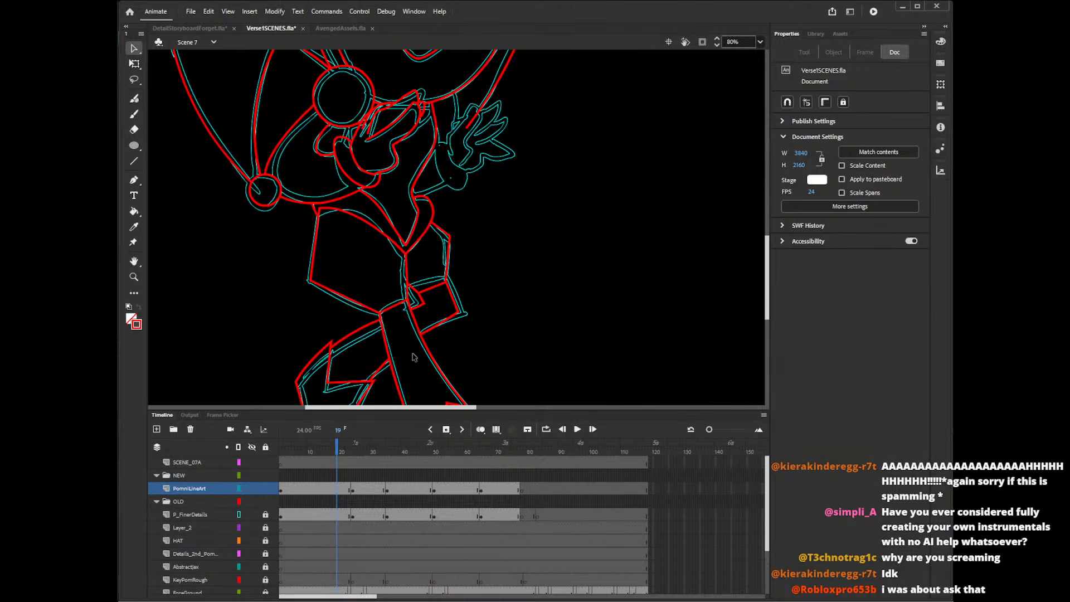
pyautogui.moveTo(768, 267); pyautogui.dragTo(772, 234)
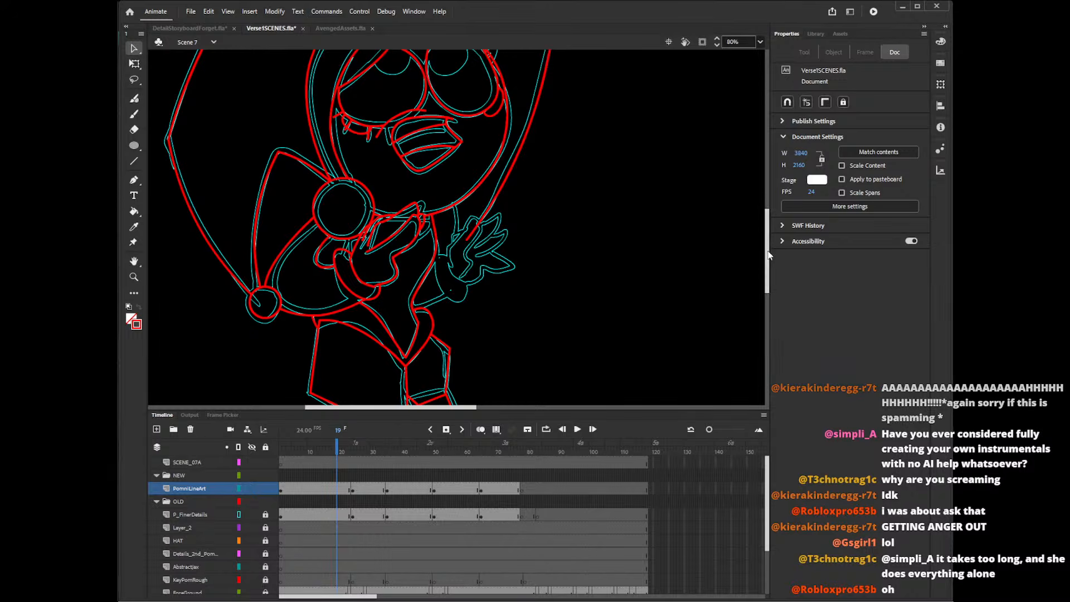
pyautogui.moveTo(767, 251)
pyautogui.mouseDown()
pyautogui.moveTo(767, 241)
pyautogui.moveTo(768, 260)
pyautogui.moveTo(772, 231)
pyautogui.mouseUp()
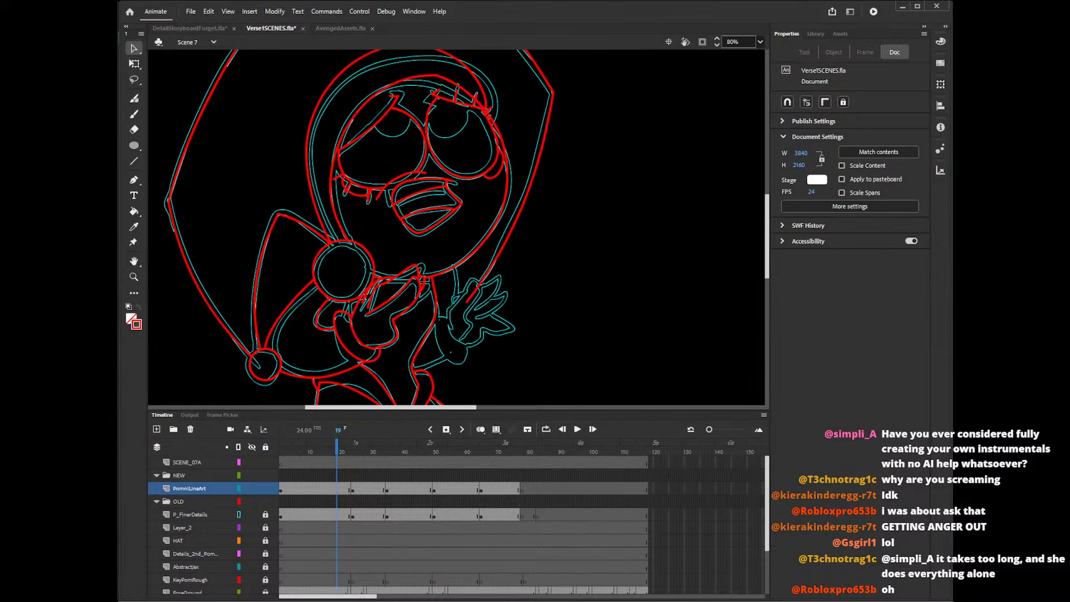
pyautogui.click(675, 600)
pyautogui.moveTo(846, 490); pyautogui.dragTo(891, 573)
pyautogui.click(752, 592)
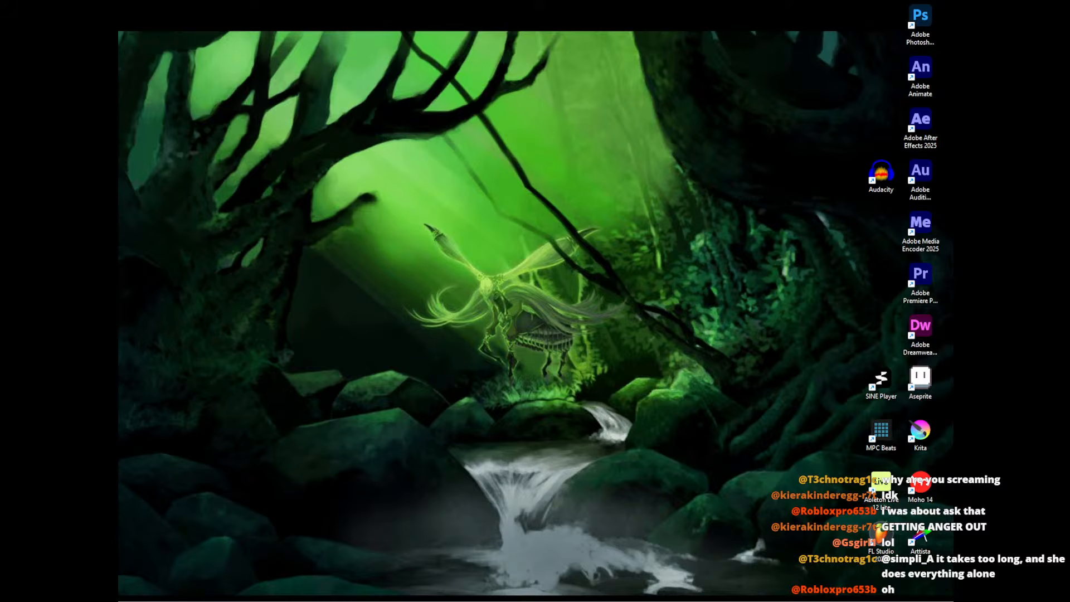
pyautogui.moveTo(675, 599)
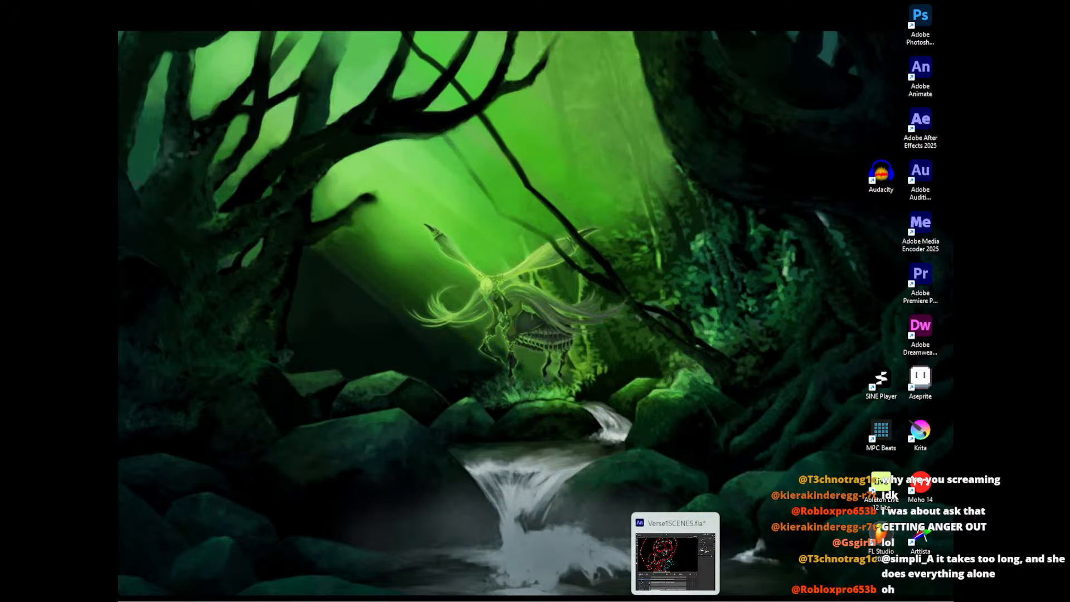
pyautogui.click(675, 600)
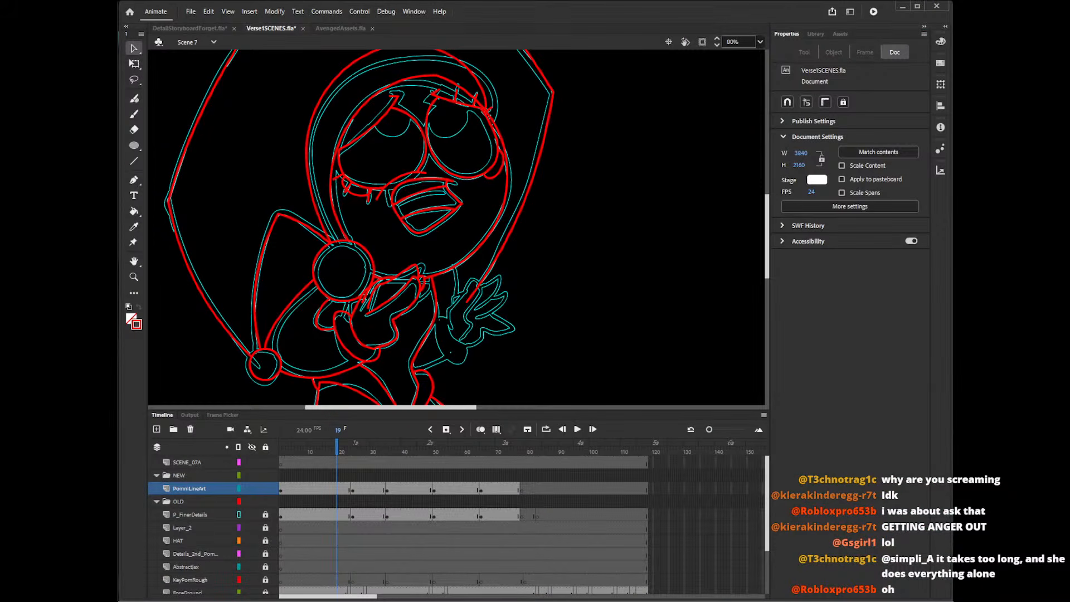
# Trace the first finger and inner palm of the raised hand beside the face with the Pencil, repeating strokes until they fit.
pyautogui.scroll(3, 772, 243)
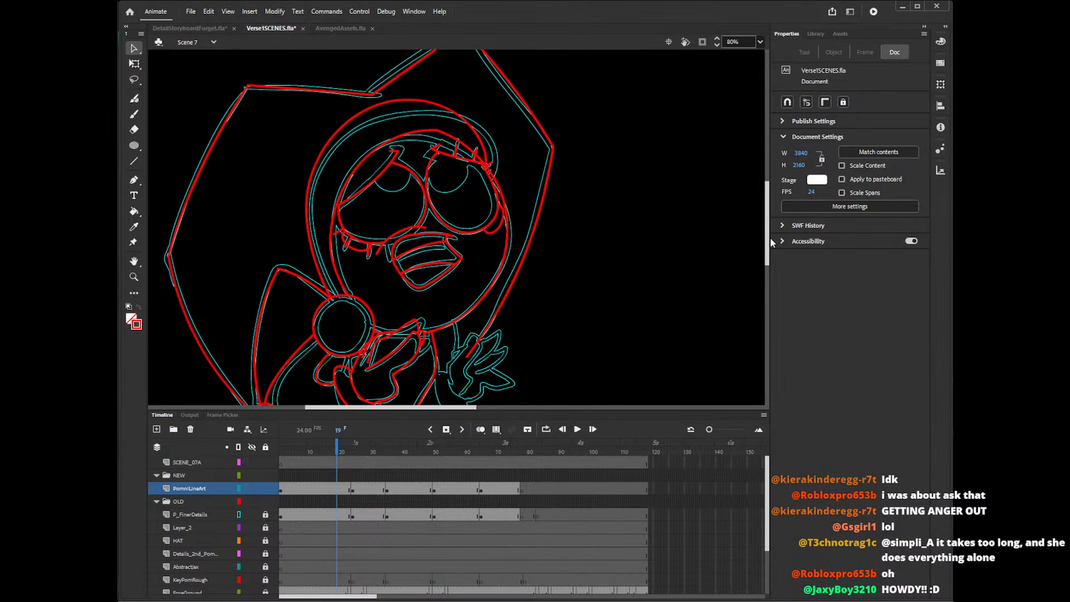
pyautogui.moveTo(769, 243); pyautogui.dragTo(767, 257)
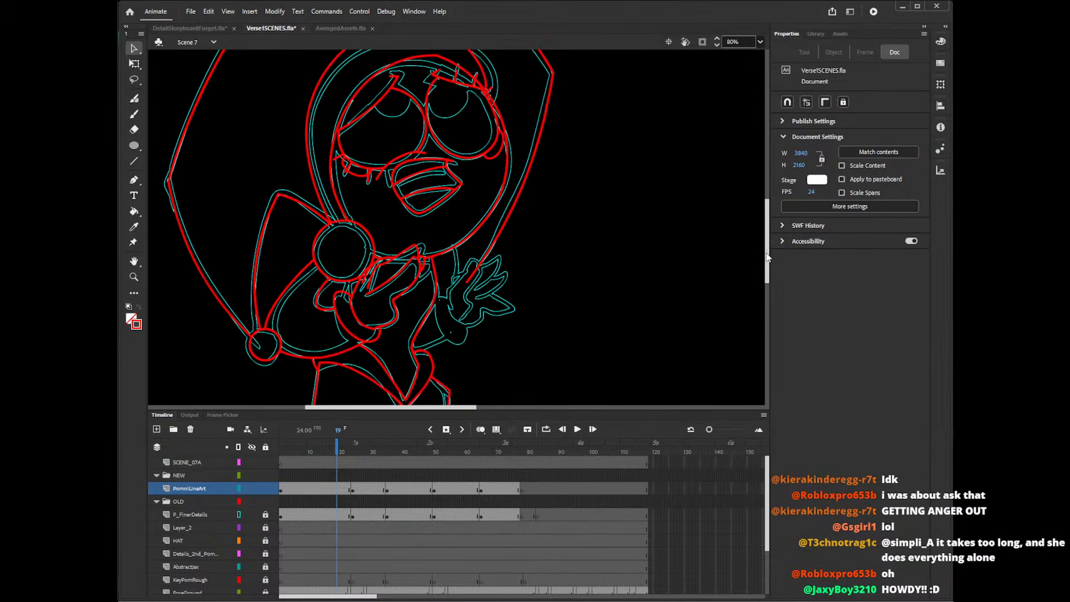
pyautogui.scroll(-4, 768, 257)
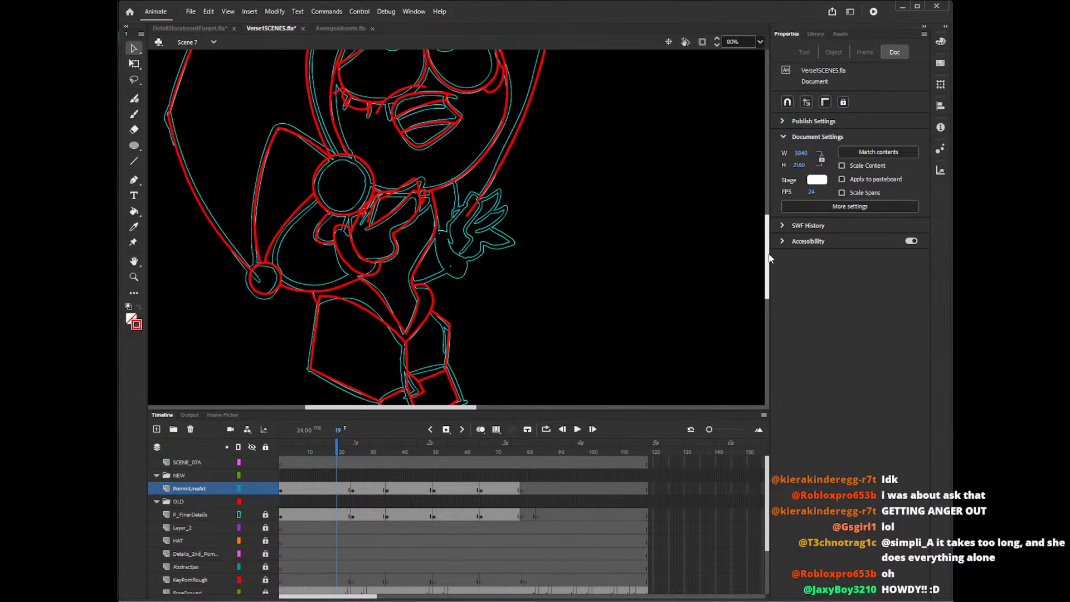
pyautogui.press('y')
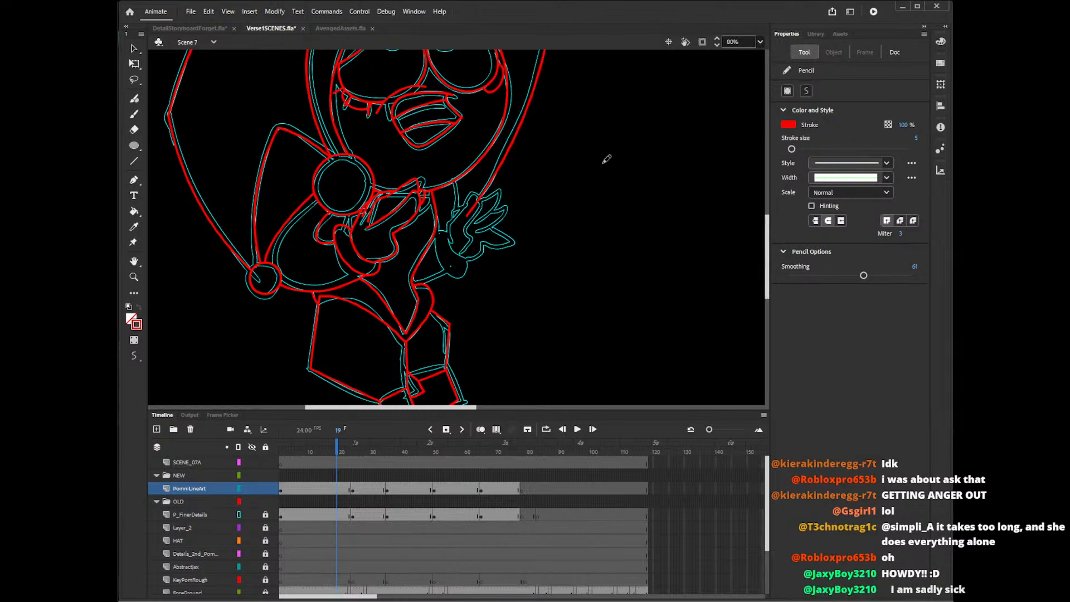
pyautogui.moveTo(453, 254)
pyautogui.mouseDown()
pyautogui.moveTo(470, 241)
pyautogui.moveTo(488, 197)
pyautogui.moveTo(455, 239)
pyautogui.mouseUp()
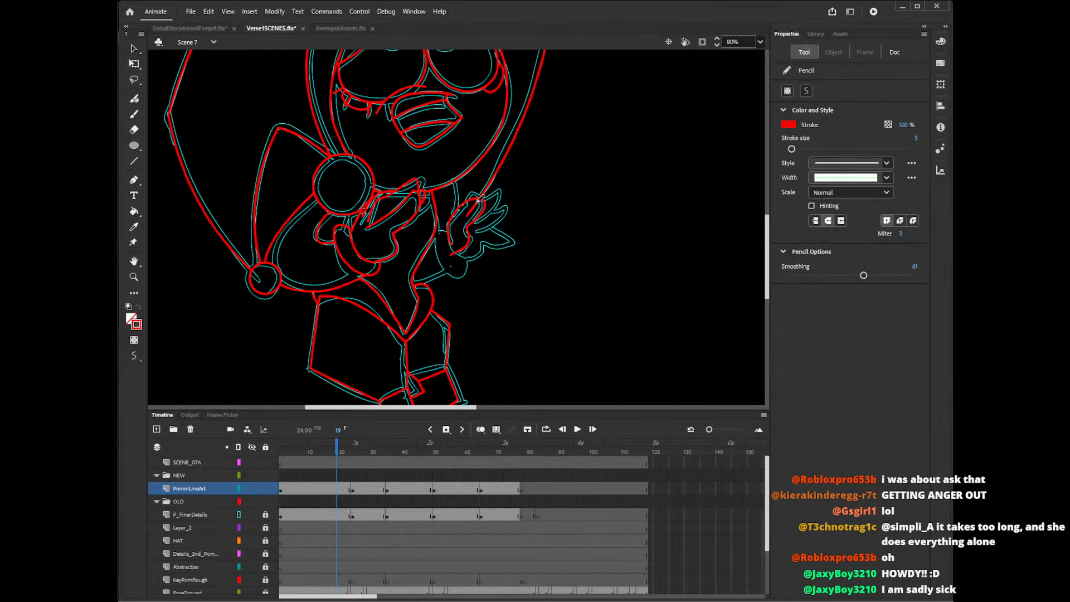
pyautogui.moveTo(479, 199)
pyautogui.mouseDown()
pyautogui.moveTo(503, 195)
pyautogui.moveTo(487, 218)
pyautogui.moveTo(464, 223)
pyautogui.mouseUp()
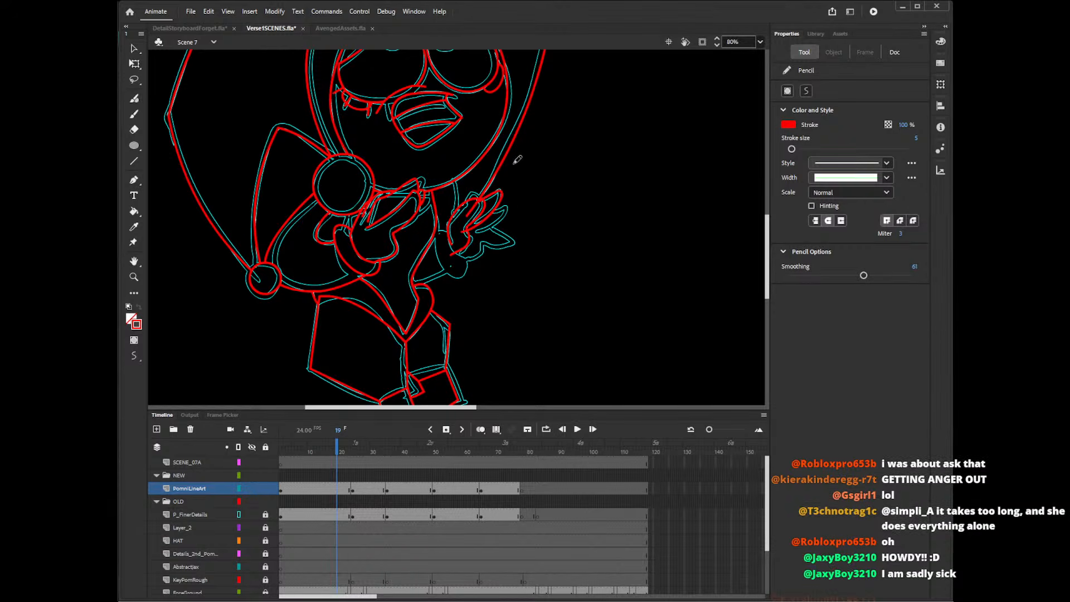
pyautogui.hotkey('ctrl', 'z')
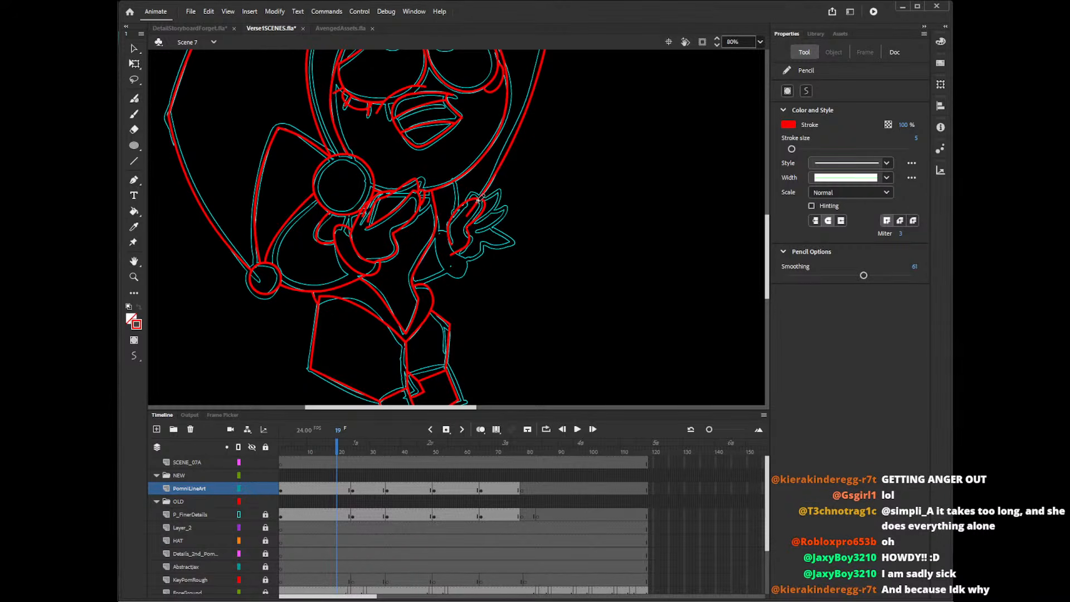
pyautogui.hotkey('ctrl', 'z')
pyautogui.moveTo(454, 224)
pyautogui.mouseDown()
pyautogui.moveTo(484, 191)
pyautogui.moveTo(473, 231)
pyautogui.moveTo(501, 200)
pyautogui.moveTo(473, 223)
pyautogui.moveTo(494, 194)
pyautogui.moveTo(465, 224)
pyautogui.moveTo(502, 191)
pyautogui.moveTo(463, 229)
pyautogui.mouseUp()
pyautogui.hotkey('ctrl', 'z')
pyautogui.hotkey('ctrl', 'z')
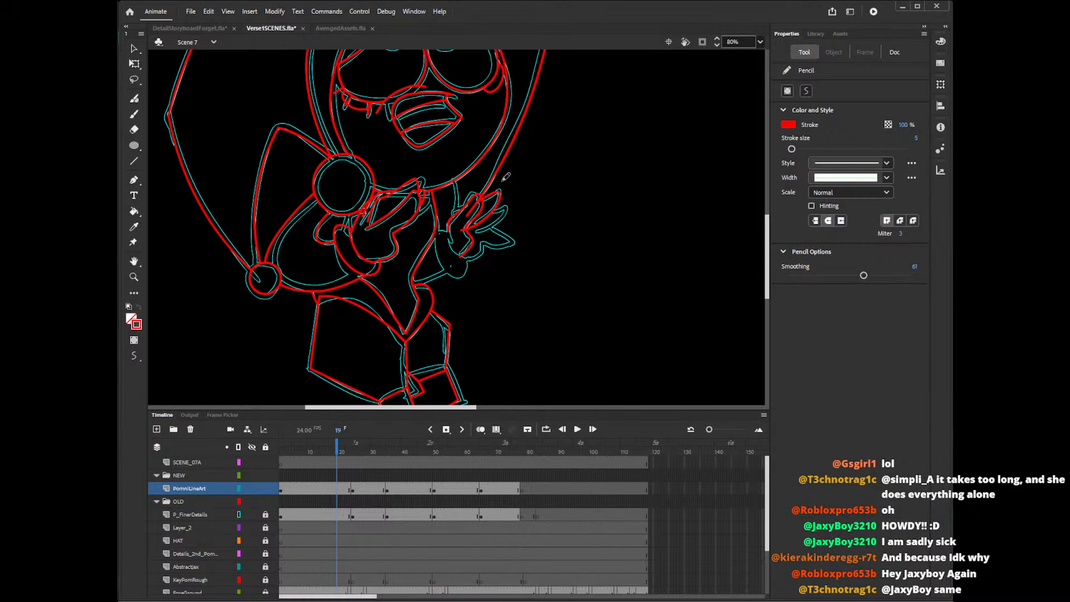
# Redraw the raised hand's second finger with the Pencil over the rough, undoing strokes that do not fit.
pyautogui.hotkey('ctrl', 'z')
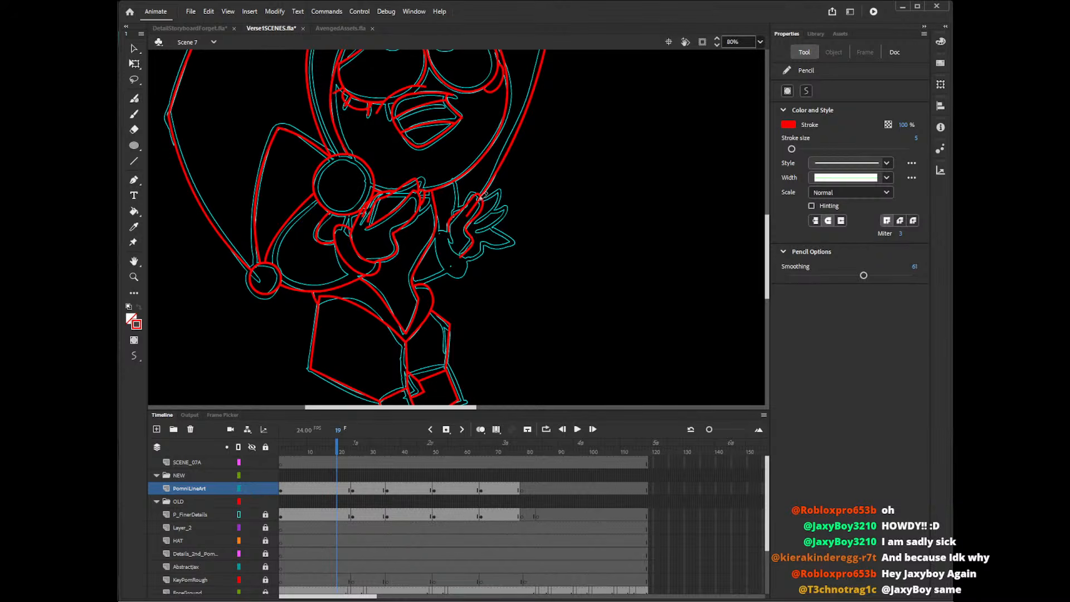
pyautogui.moveTo(479, 200)
pyautogui.mouseDown()
pyautogui.moveTo(502, 191)
pyautogui.moveTo(474, 226)
pyautogui.moveTo(486, 198)
pyautogui.moveTo(491, 215)
pyautogui.moveTo(466, 228)
pyautogui.moveTo(502, 190)
pyautogui.moveTo(490, 222)
pyautogui.mouseUp()
pyautogui.hotkey('ctrl', 'z')
pyautogui.hotkey('ctrl', 'z')
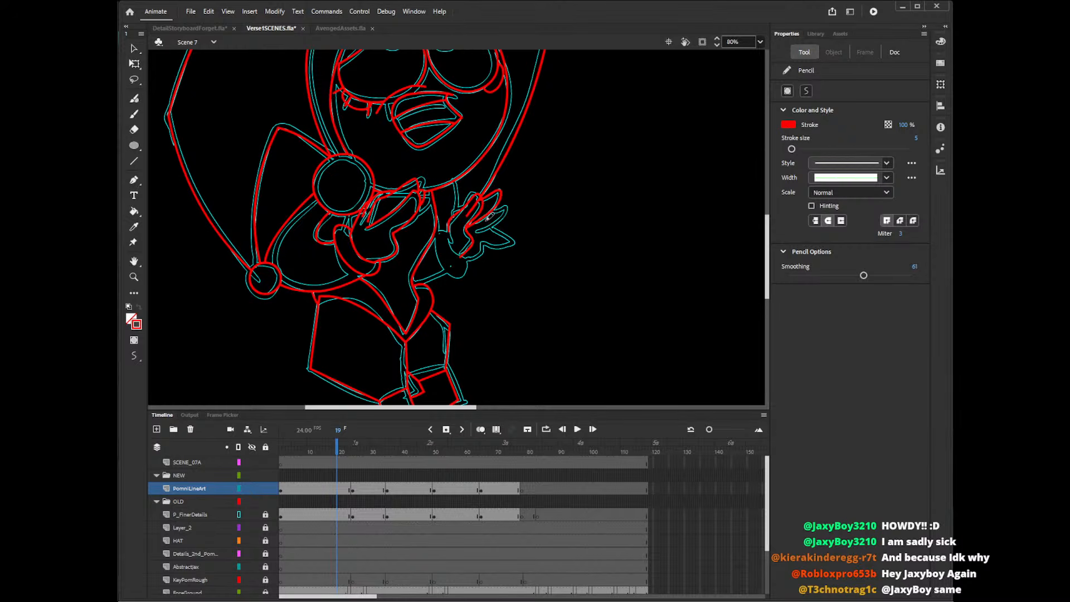
# Trace the raised hand's remaining fingers, thumb and palm edge with the Pencil, repeating strokes until they fit the rough.
pyautogui.moveTo(492, 211)
pyautogui.mouseDown()
pyautogui.moveTo(513, 204)
pyautogui.moveTo(476, 231)
pyautogui.mouseUp()
pyautogui.moveTo(488, 228)
pyautogui.mouseDown()
pyautogui.moveTo(510, 239)
pyautogui.moveTo(483, 245)
pyautogui.moveTo(500, 233)
pyautogui.moveTo(506, 245)
pyautogui.moveTo(483, 239)
pyautogui.moveTo(481, 256)
pyautogui.moveTo(454, 263)
pyautogui.mouseUp()
pyautogui.hotkey('ctrl', 'z')
pyautogui.hotkey('ctrl', 'z')
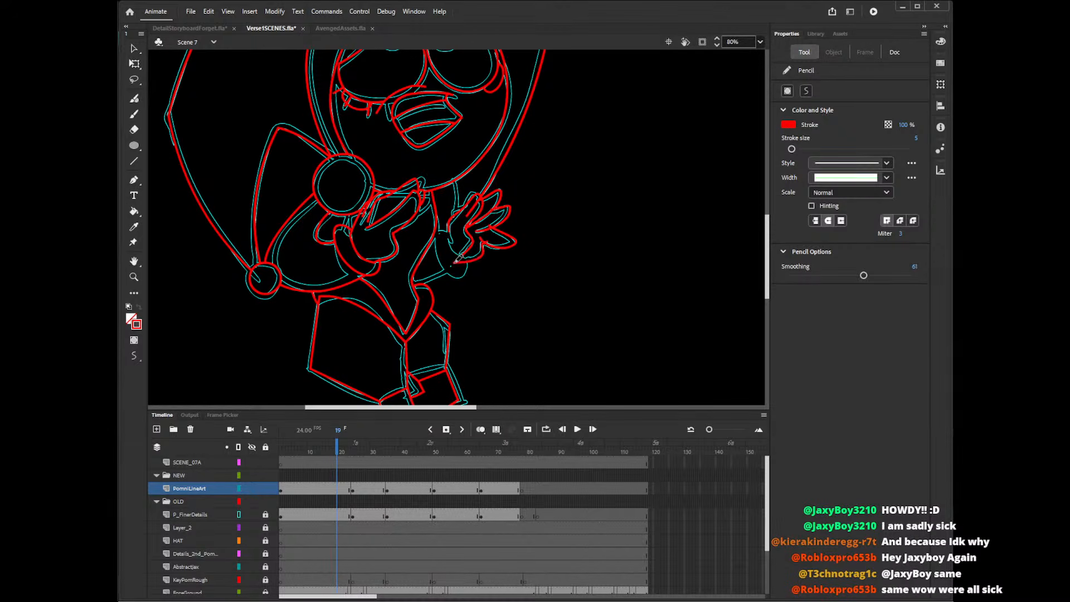
pyautogui.hotkey('ctrl', 'z')
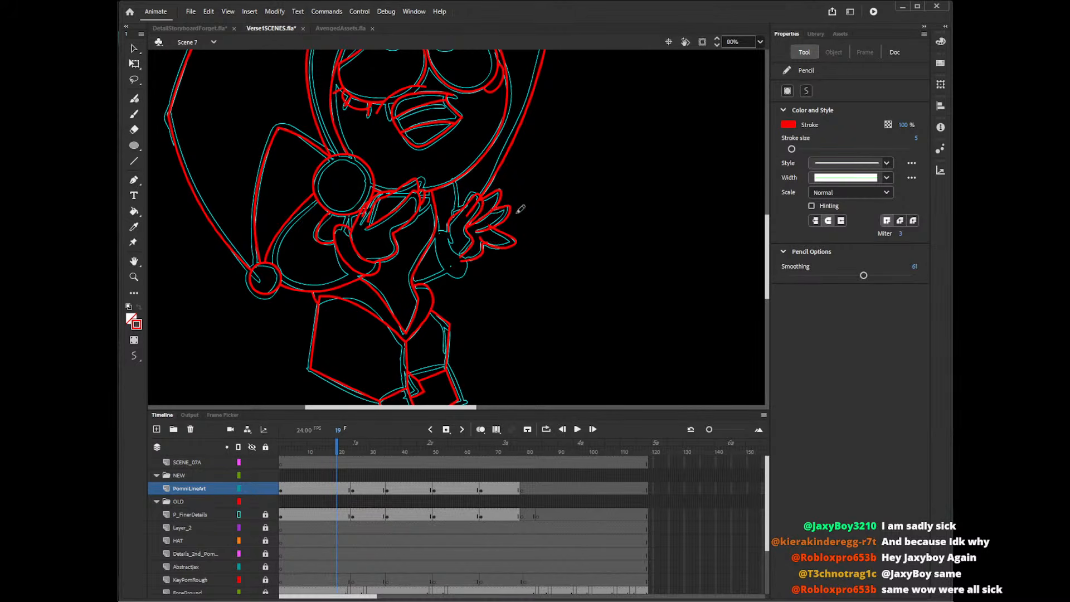
pyautogui.press('v')
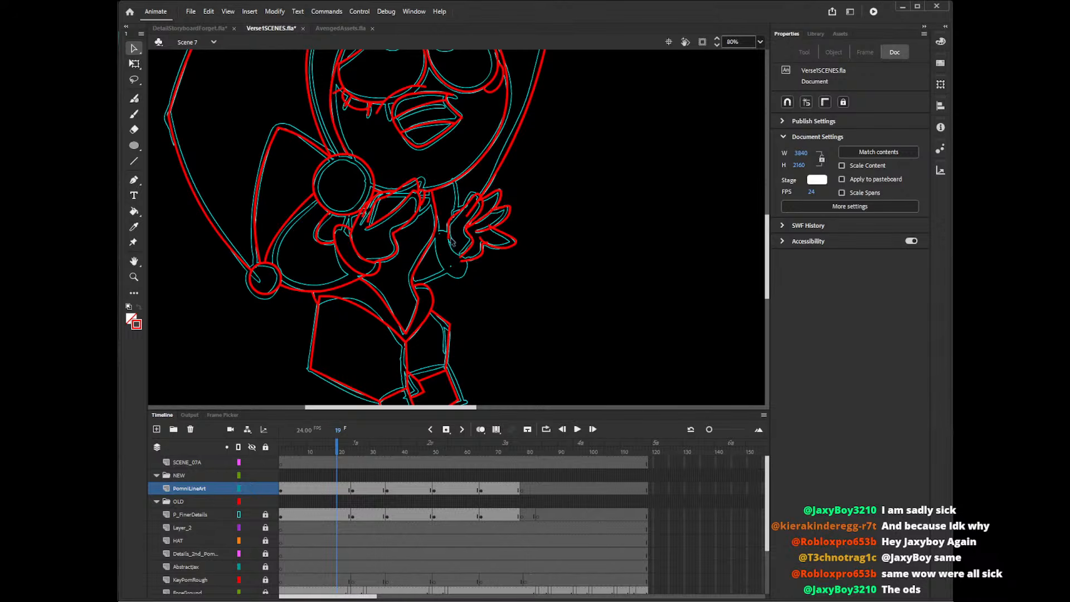
pyautogui.hotkey('shift', 'y')
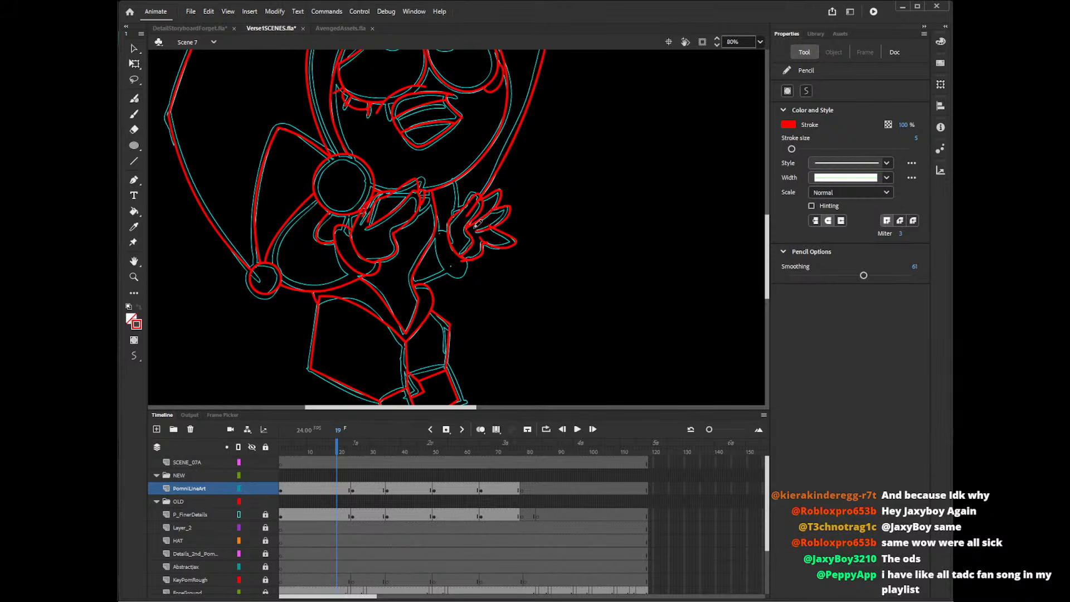
# Delete the overshooting line ends at the raised hand's palm base and beside its thumb.
pyautogui.press('v')
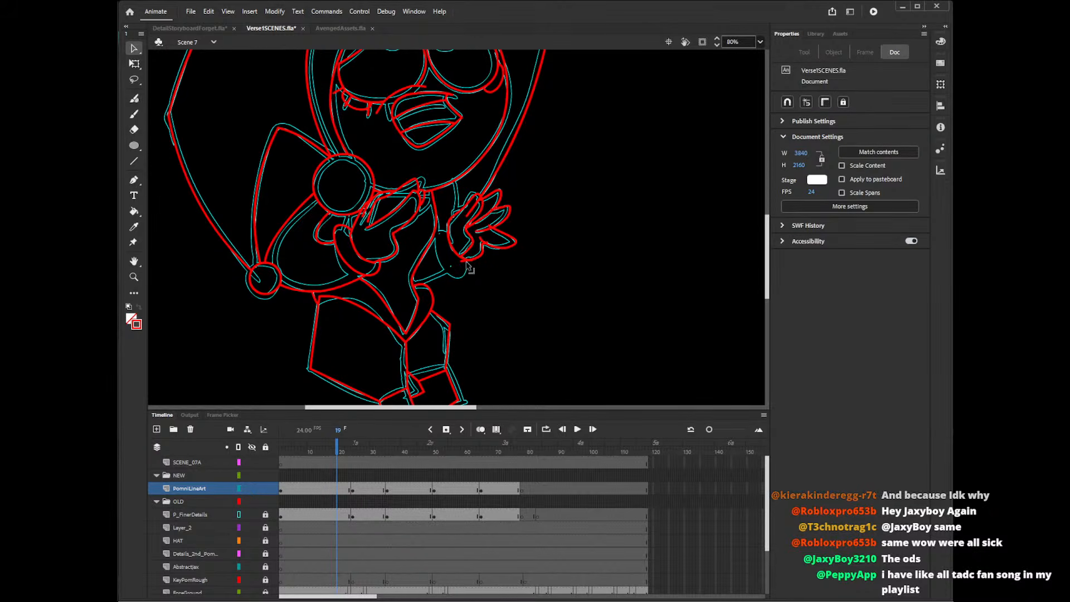
pyautogui.click(464, 260)
pyautogui.press('Delete')
pyautogui.click(469, 260)
pyautogui.press('Delete')
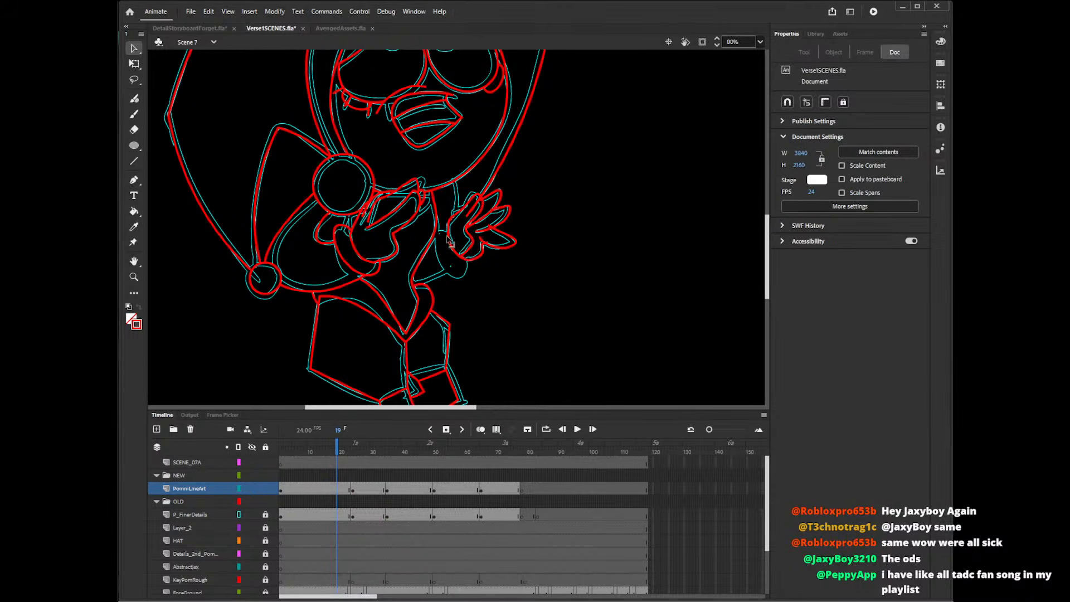
pyautogui.click(474, 257)
pyautogui.press('Delete')
pyautogui.click(481, 243)
pyautogui.click(482, 247)
pyautogui.press('Delete')
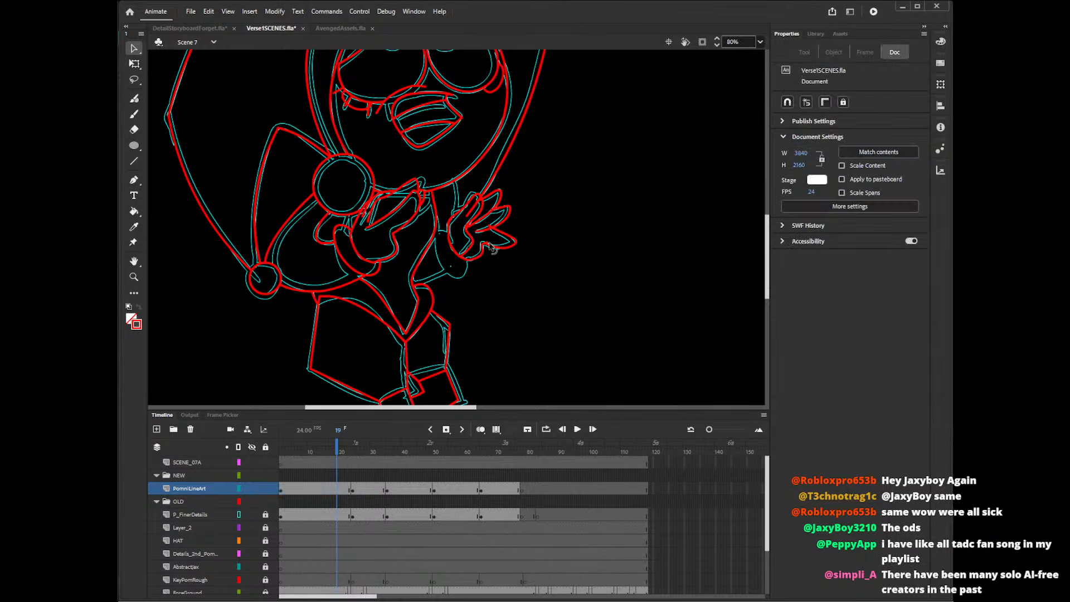
pyautogui.click(484, 245)
pyautogui.press('Delete')
# Delete the overshooting line ends at the raised hand's fingertips and between its fingers.
pyautogui.click(493, 220)
pyautogui.press('Delete')
pyautogui.click(509, 207)
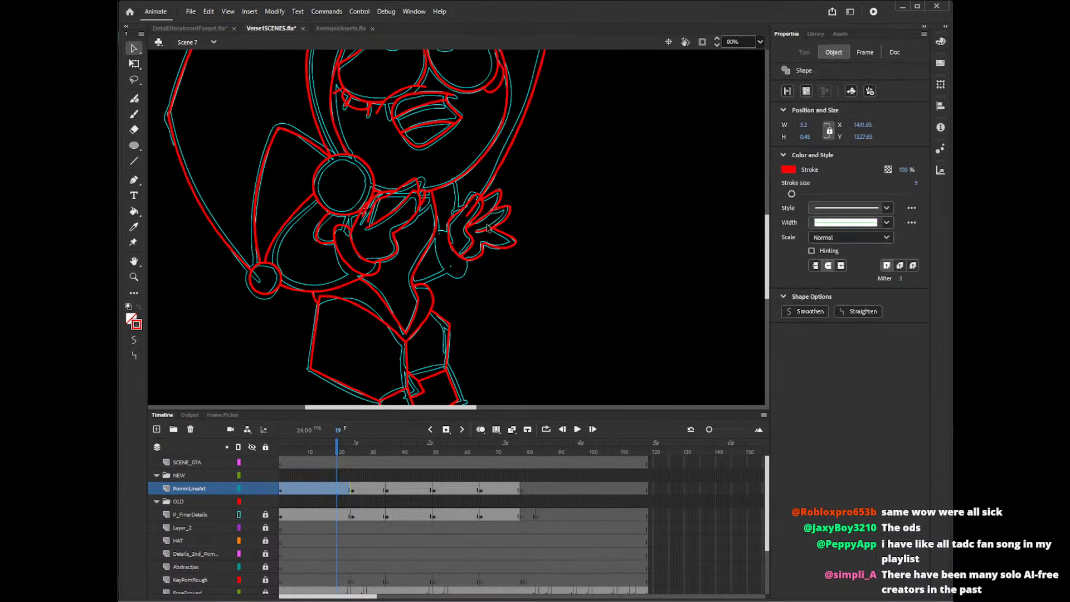
pyautogui.press('Delete')
pyautogui.click(503, 191)
pyautogui.press('Delete')
pyautogui.click(479, 201)
pyautogui.press('Delete')
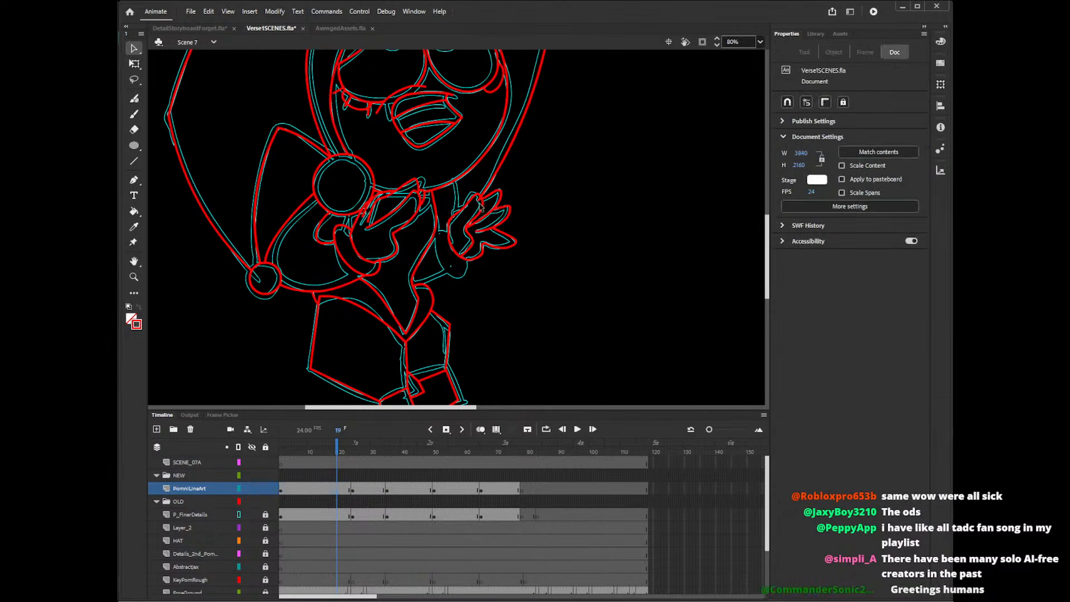
pyautogui.click(505, 207)
pyautogui.press('Delete')
pyautogui.hotkey('ctrl', 'z')
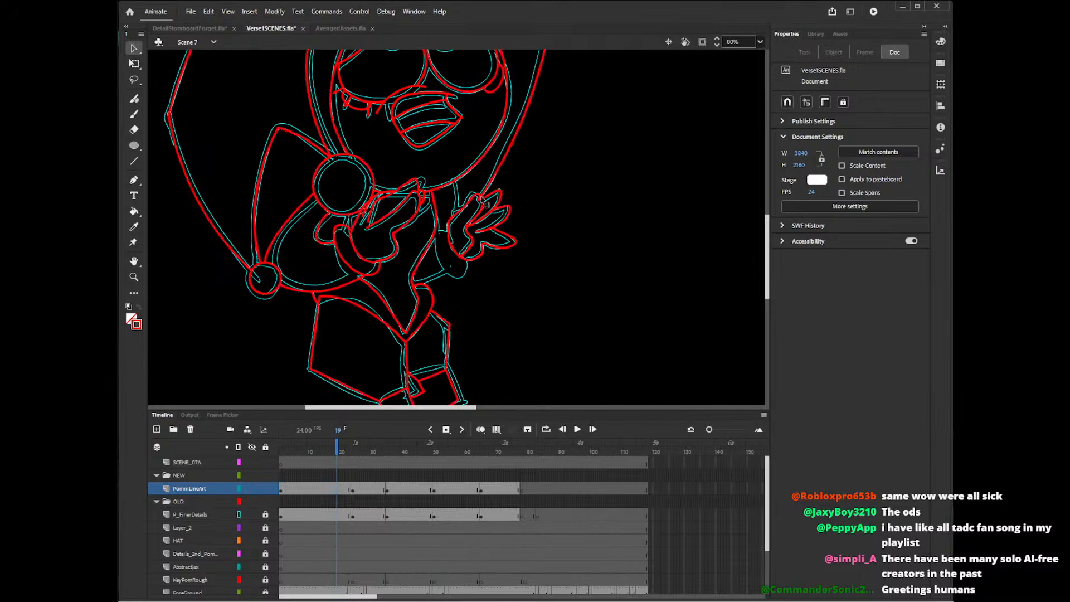
pyautogui.click(480, 200)
pyautogui.press('Delete')
# Remove the stray line segments inside the raised hand's lower palm and at its wrist.
pyautogui.click(465, 251)
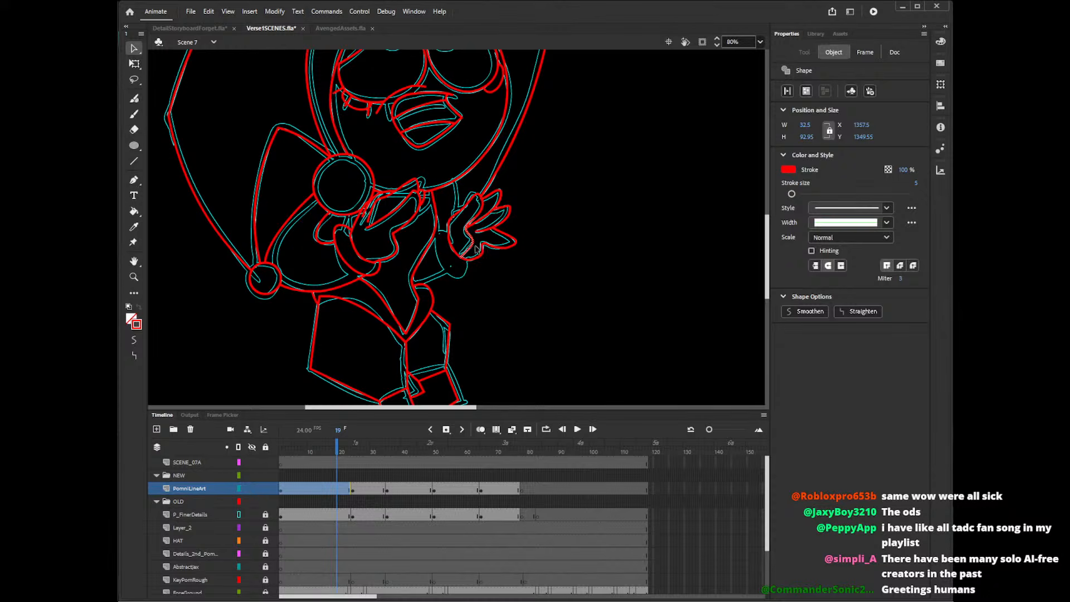
pyautogui.press('Delete')
pyautogui.click(480, 255)
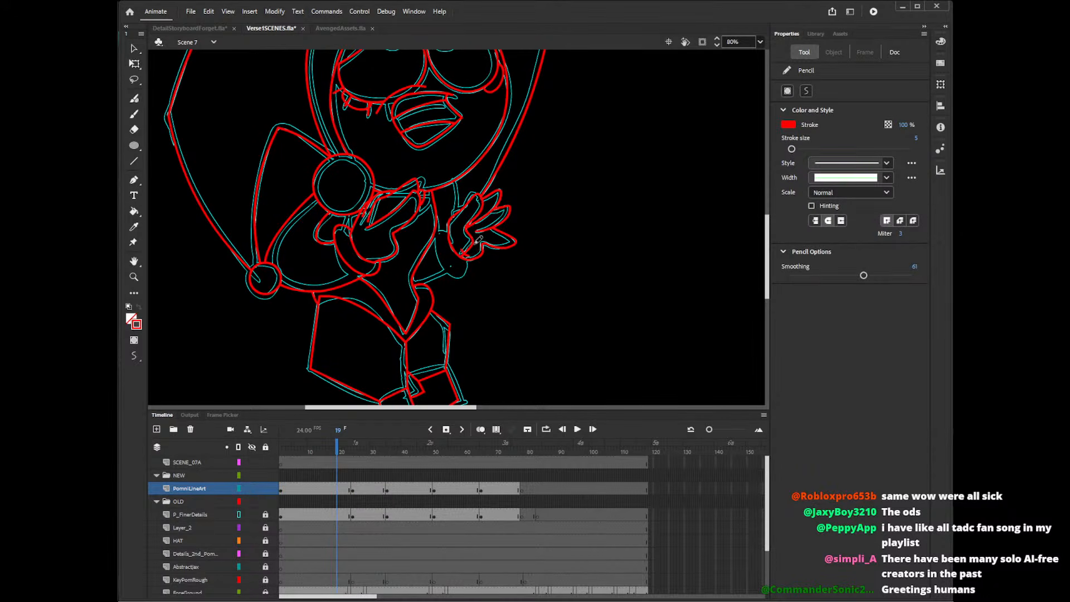
pyautogui.press('Delete')
pyautogui.click(465, 257)
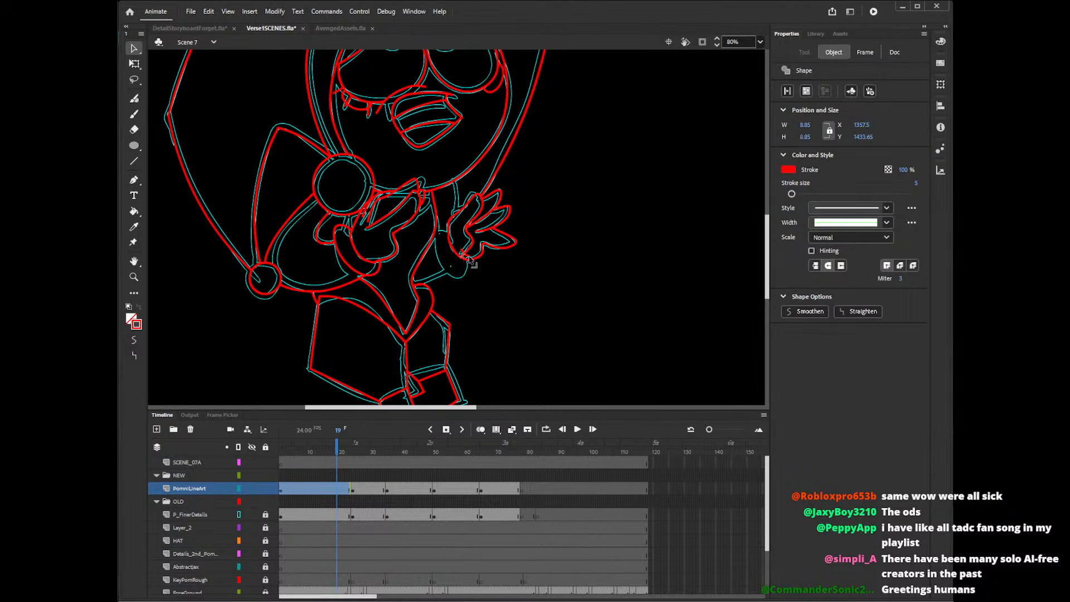
pyautogui.press('Delete')
pyautogui.click(462, 253)
pyautogui.press('Delete')
pyautogui.click(462, 254)
pyautogui.press('Delete')
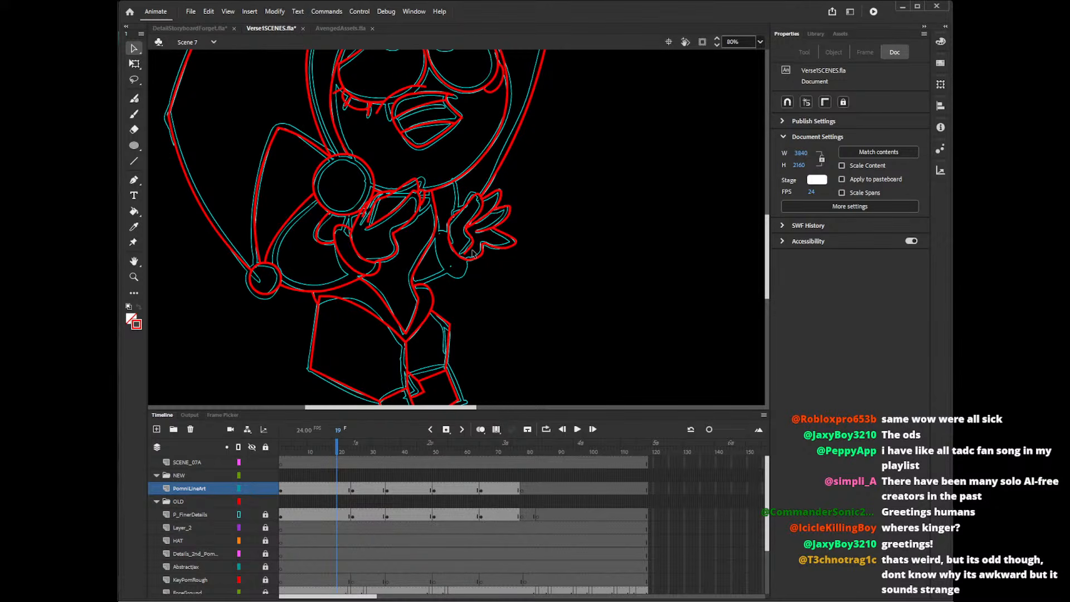
# Trace the curved cuff beneath the raised hand with the Pencil and delete its overshooting ends.
pyautogui.moveTo(768, 246); pyautogui.dragTo(770, 244)
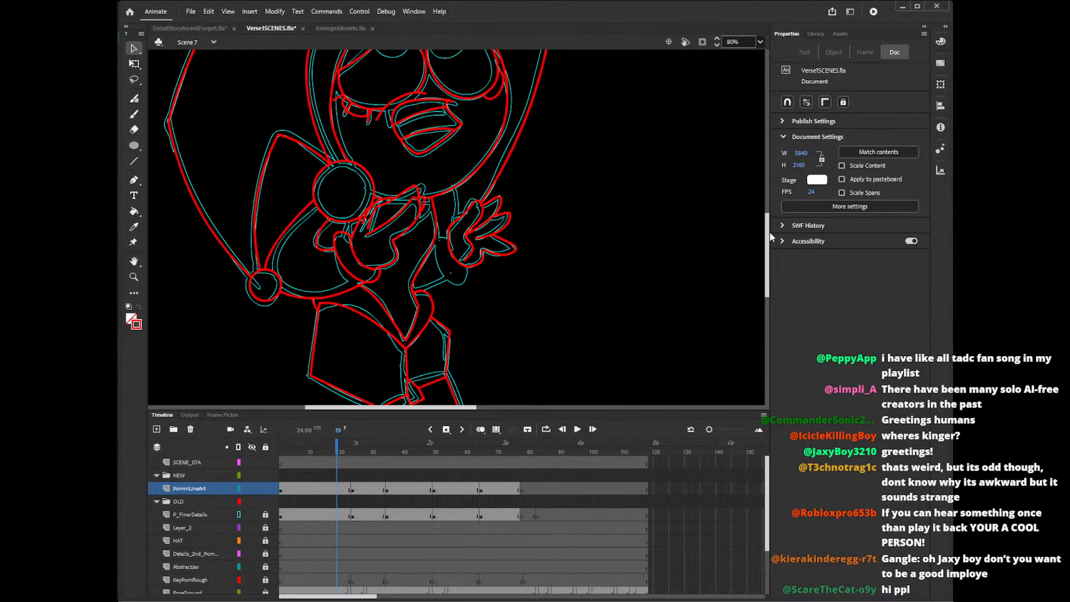
pyautogui.moveTo(767, 258); pyautogui.dragTo(762, 273)
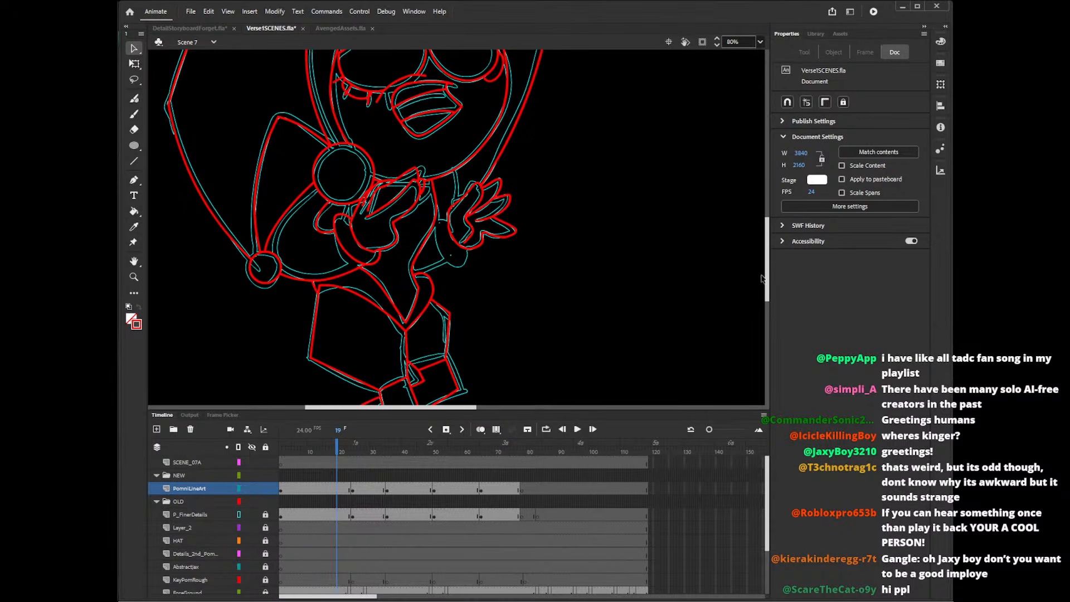
pyautogui.press('y')
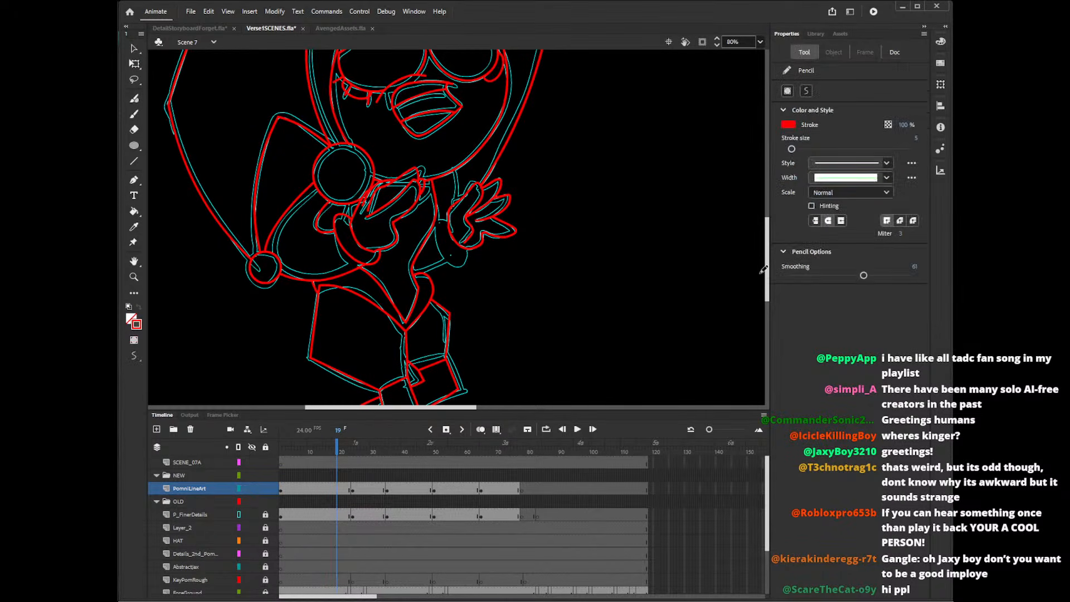
pyautogui.moveTo(450, 214); pyautogui.dragTo(474, 236)
pyautogui.hotkey('ctrl', 'z')
pyautogui.moveTo(451, 223)
pyautogui.mouseDown()
pyautogui.moveTo(451, 253)
pyautogui.moveTo(475, 241)
pyautogui.mouseUp()
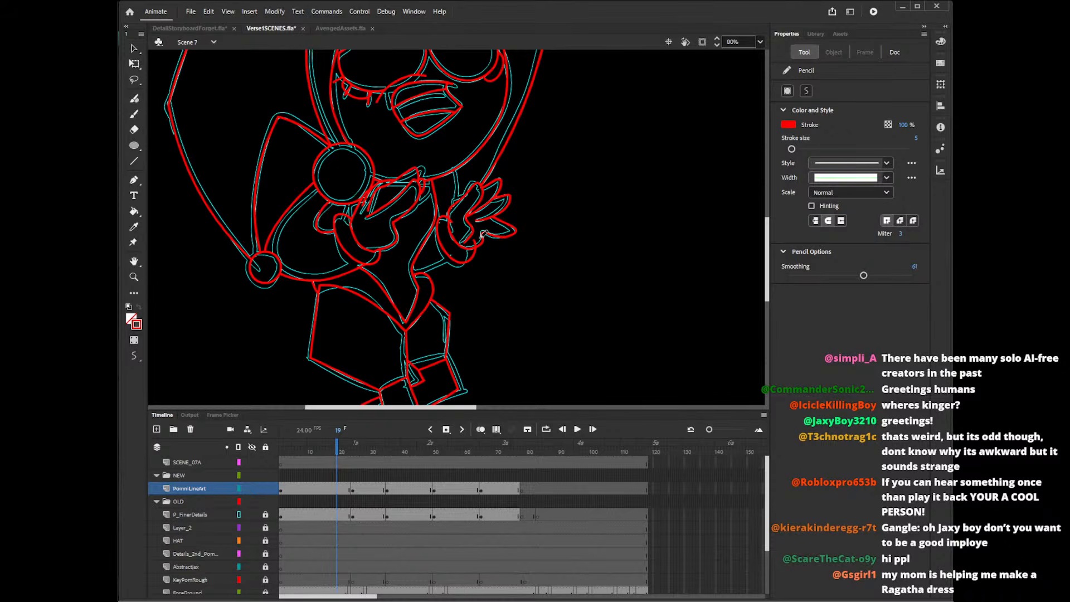
pyautogui.press('v')
pyautogui.click(476, 243)
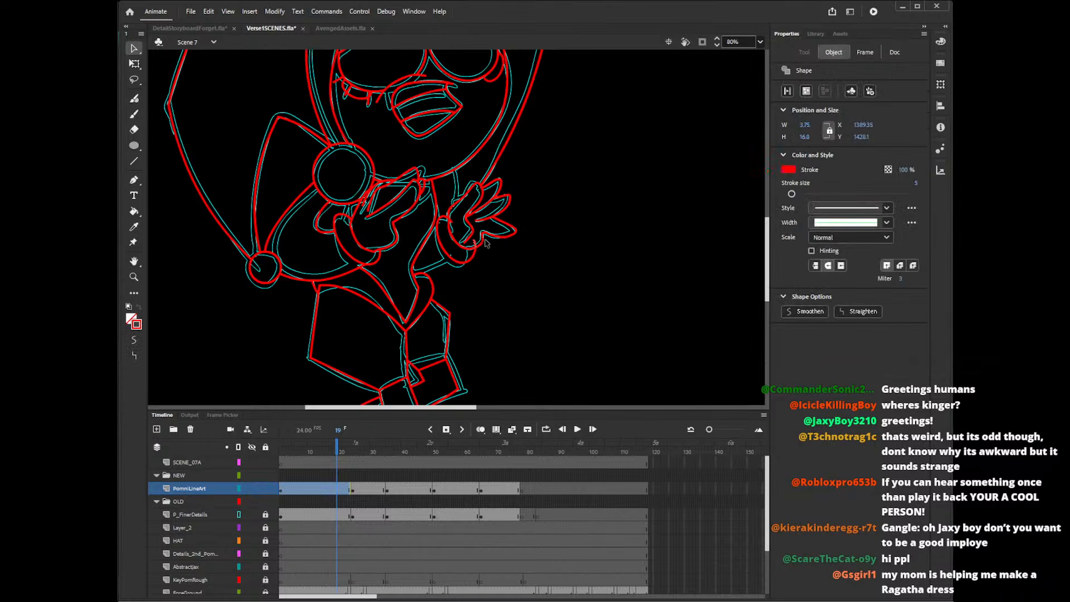
pyautogui.press('Delete')
pyautogui.click(453, 222)
pyautogui.press('Delete')
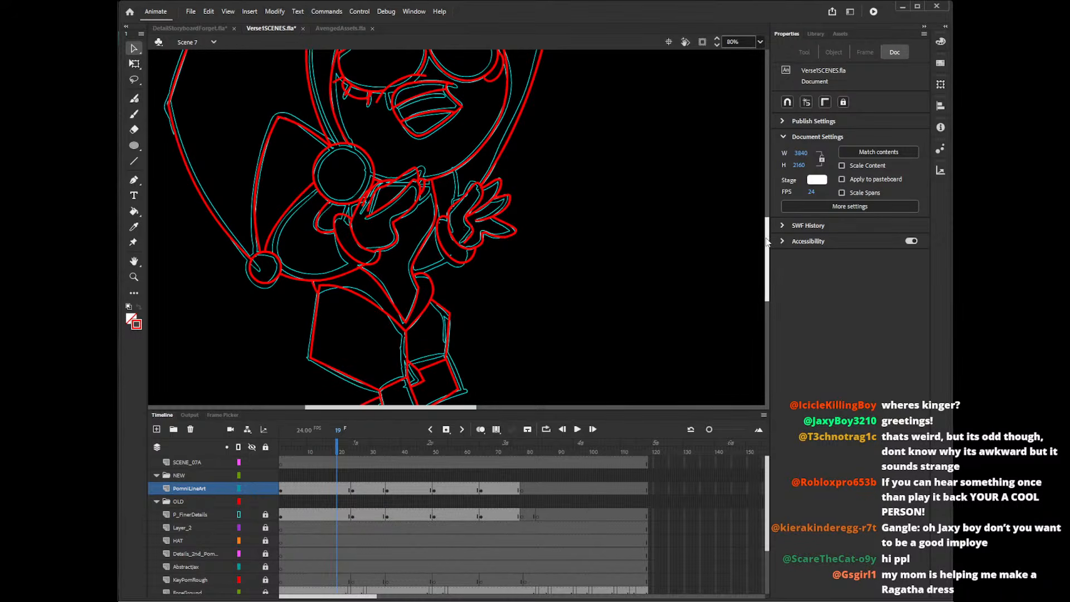
# Trace the short sleeve line from the chin down to the raised hand and trim the end crossing the face.
pyautogui.moveTo(768, 241)
pyautogui.mouseDown()
pyautogui.moveTo(768, 252)
pyautogui.moveTo(769, 229)
pyautogui.mouseUp()
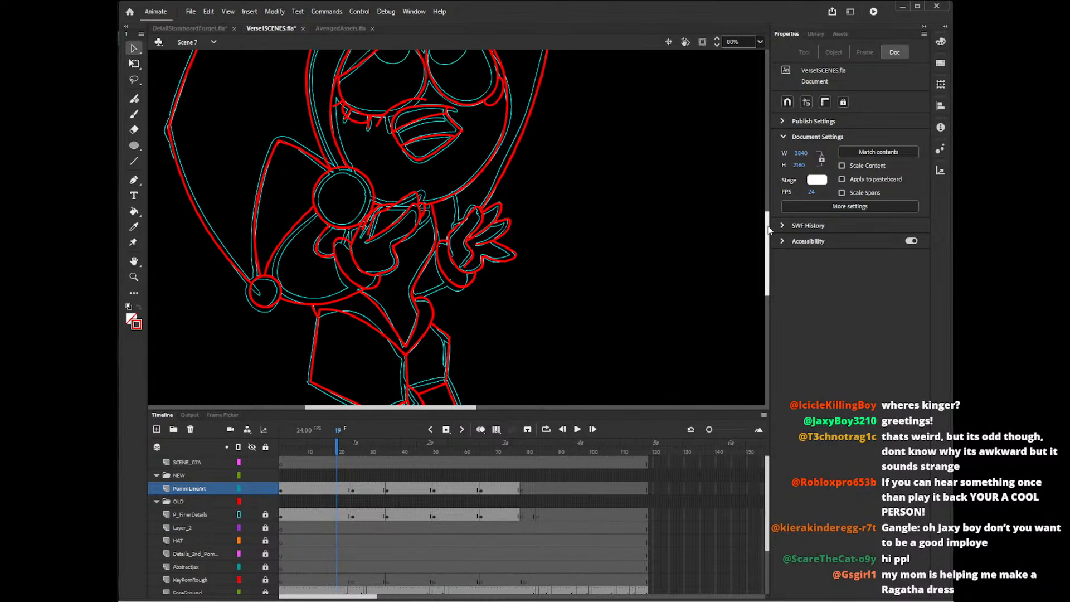
pyautogui.press('y')
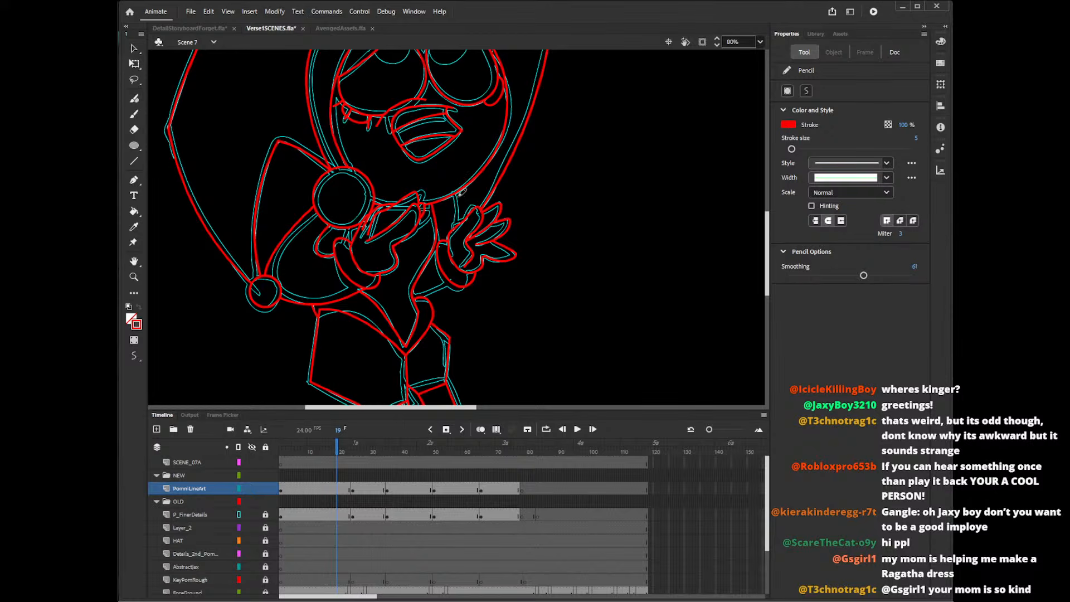
pyautogui.moveTo(456, 182); pyautogui.dragTo(458, 228)
pyautogui.press('v')
pyautogui.click(458, 187)
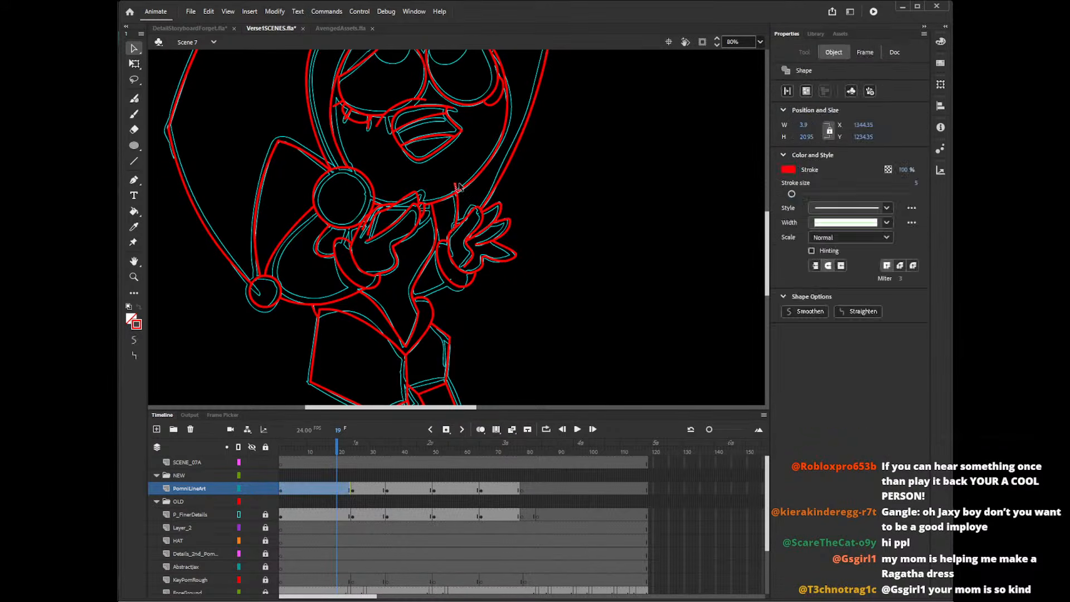
pyautogui.press('Delete')
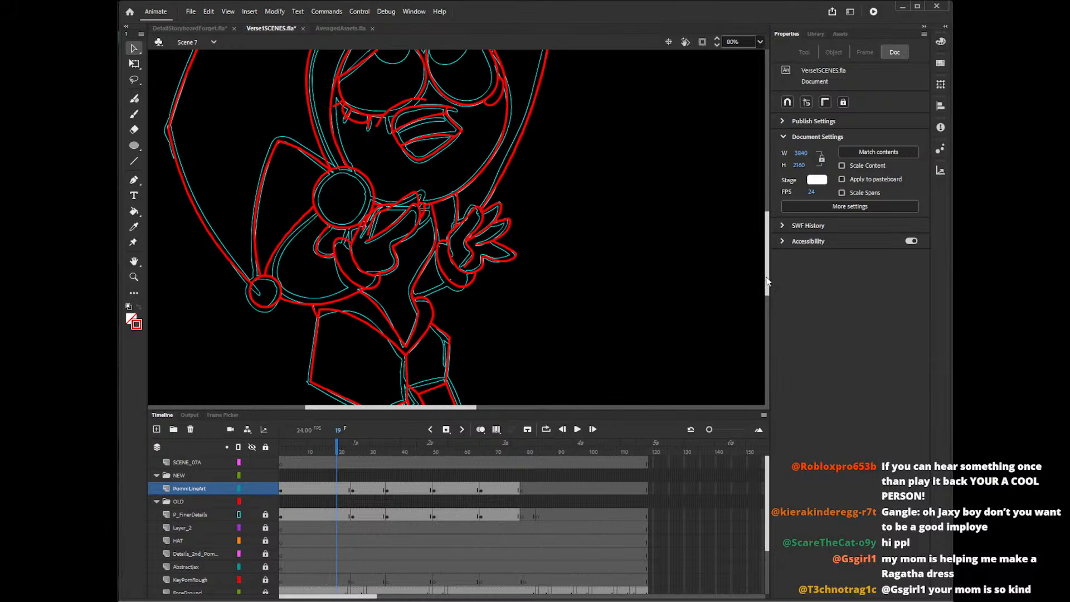
# Try to trace the sleeve's lower edge from the waist to the raised hand's cuff with the Pencil.
pyautogui.moveTo(767, 282); pyautogui.dragTo(768, 294)
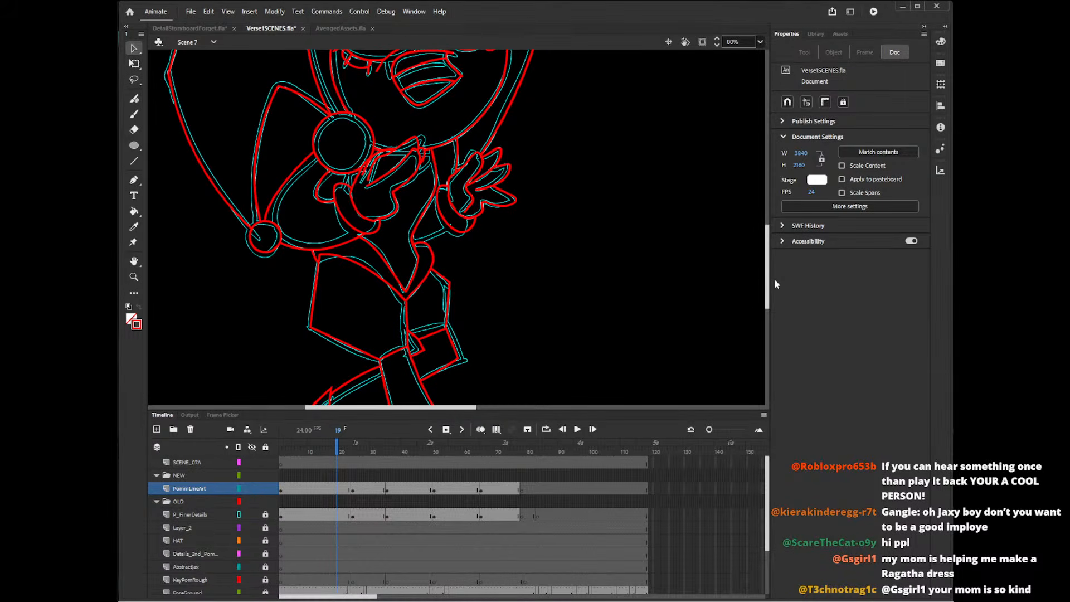
pyautogui.hotkey('shift', 'y')
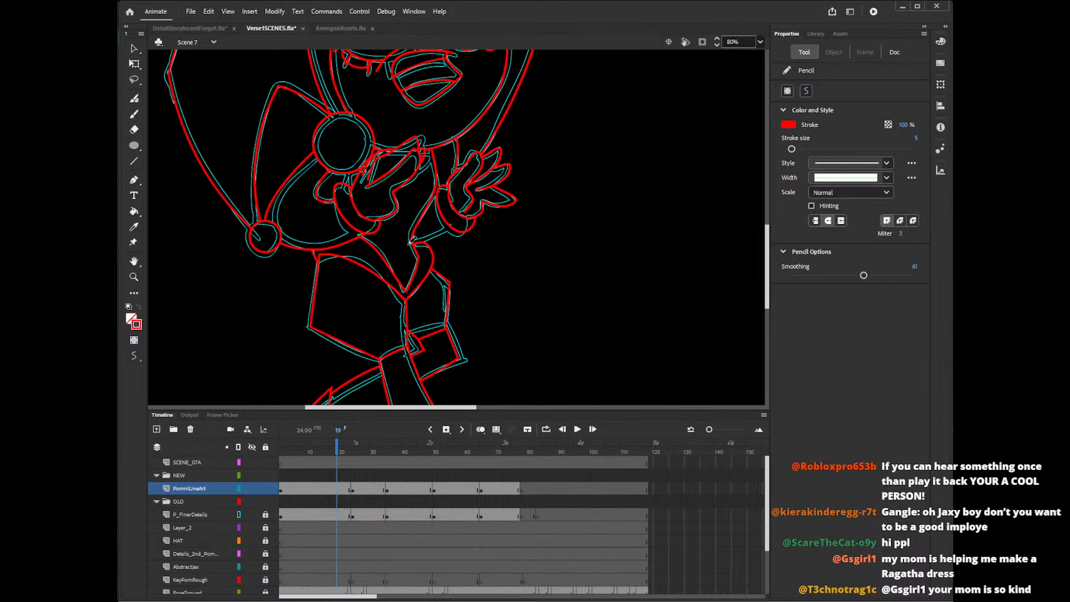
pyautogui.hotkey('ctrl', 'z')
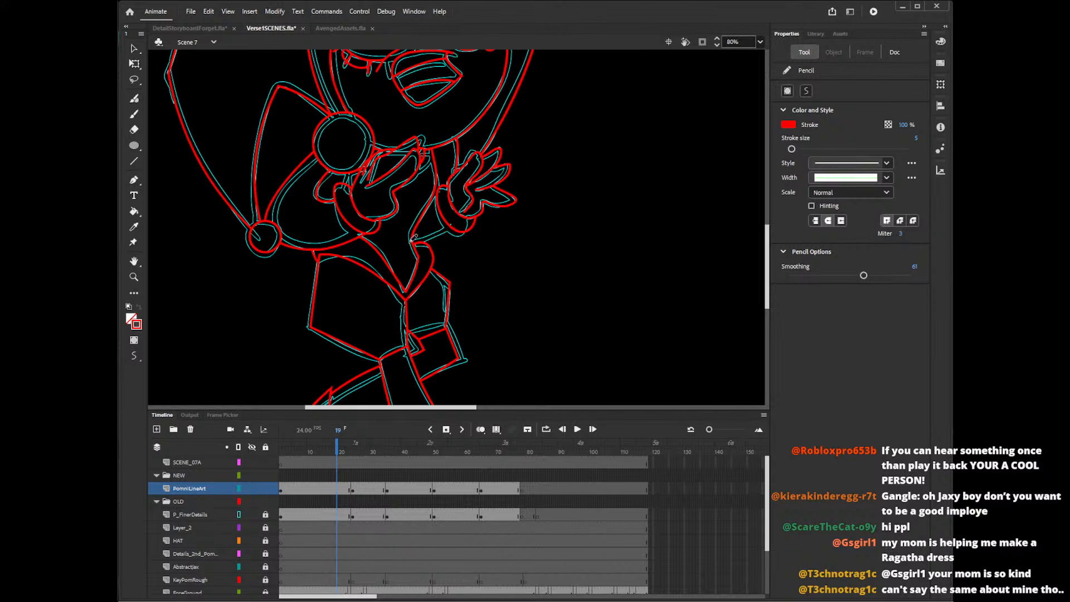
pyautogui.moveTo(407, 243); pyautogui.dragTo(467, 224)
pyautogui.hotkey('ctrl', 'z')
pyautogui.moveTo(405, 242); pyautogui.dragTo(476, 218)
pyautogui.hotkey('ctrl', 'z')
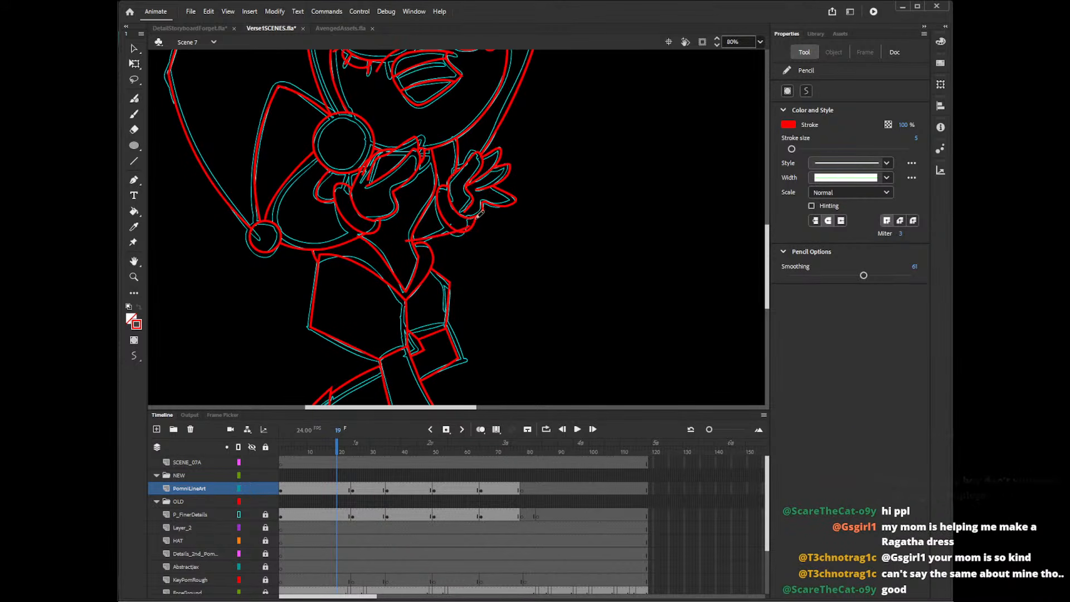
pyautogui.hotkey('ctrl', 'z')
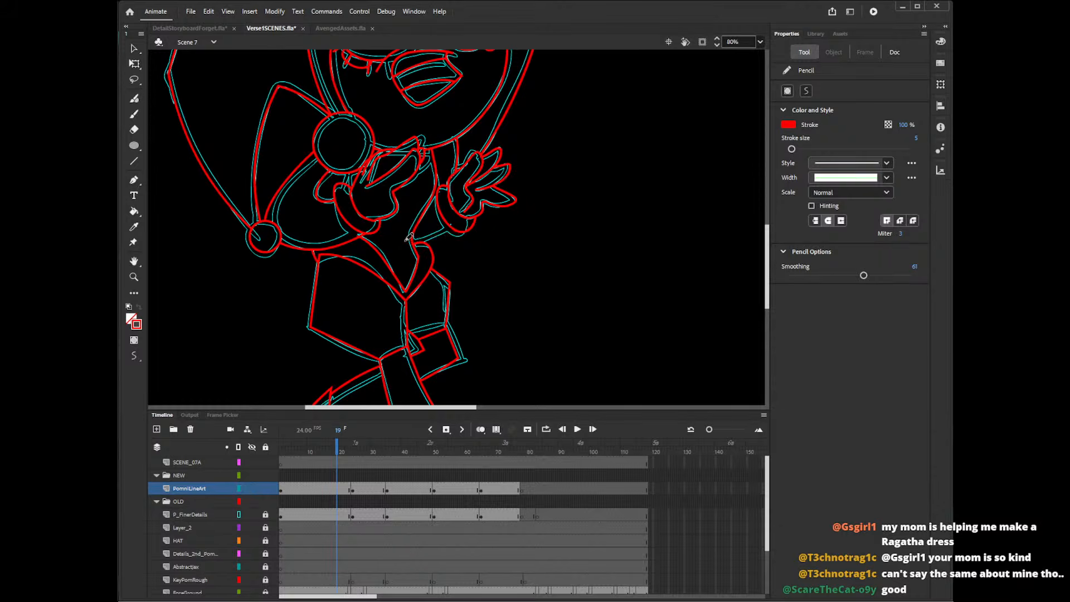
pyautogui.moveTo(405, 241); pyautogui.dragTo(472, 218)
pyautogui.hotkey('ctrl', 'z')
pyautogui.moveTo(405, 240); pyautogui.dragTo(474, 217)
pyautogui.hotkey('ctrl', 'z')
pyautogui.moveTo(410, 241); pyautogui.dragTo(480, 216)
# Delete the overshooting ends of the sleeve's lower line at the waist and inside the cuff.
pyautogui.press('b')
pyautogui.press('v')
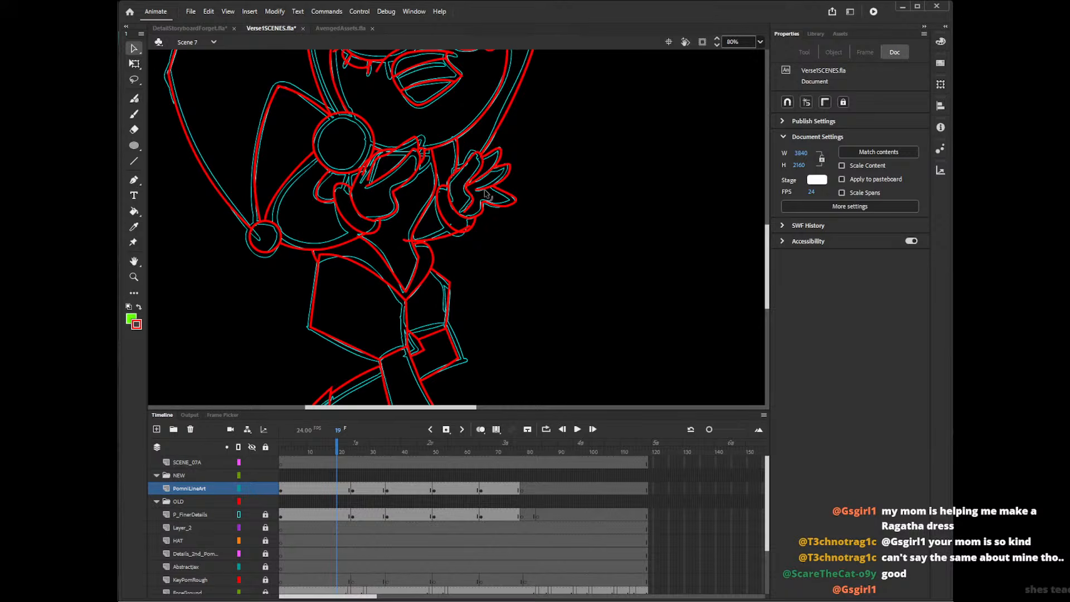
pyautogui.click(407, 242)
pyautogui.press('Delete')
pyautogui.click(470, 228)
pyautogui.press('Delete')
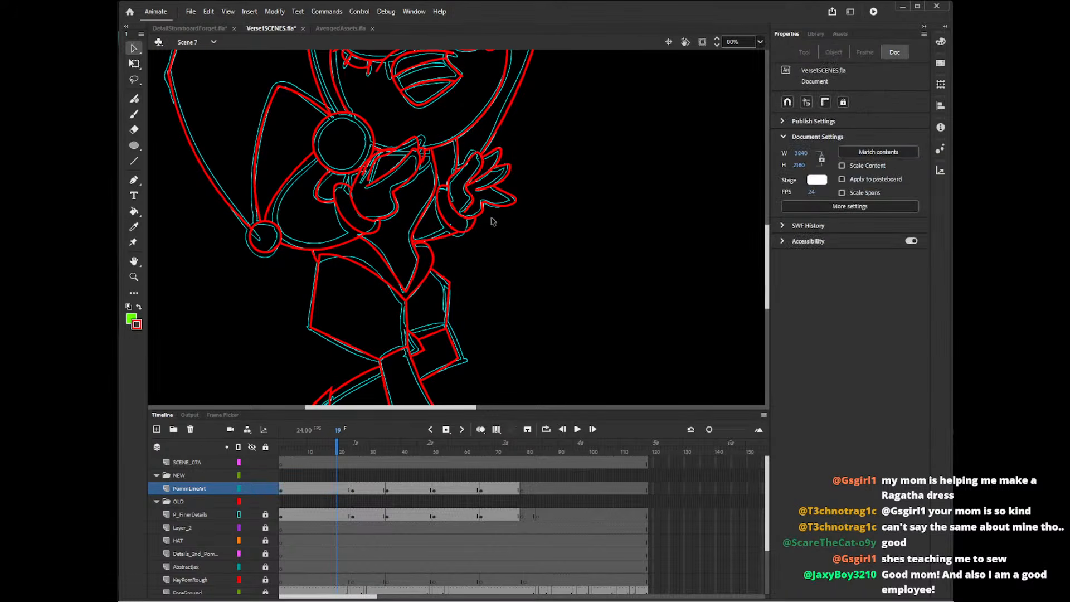
# Undo the sleeve's lower line together with the trimming of its ends.
pyautogui.press('y')
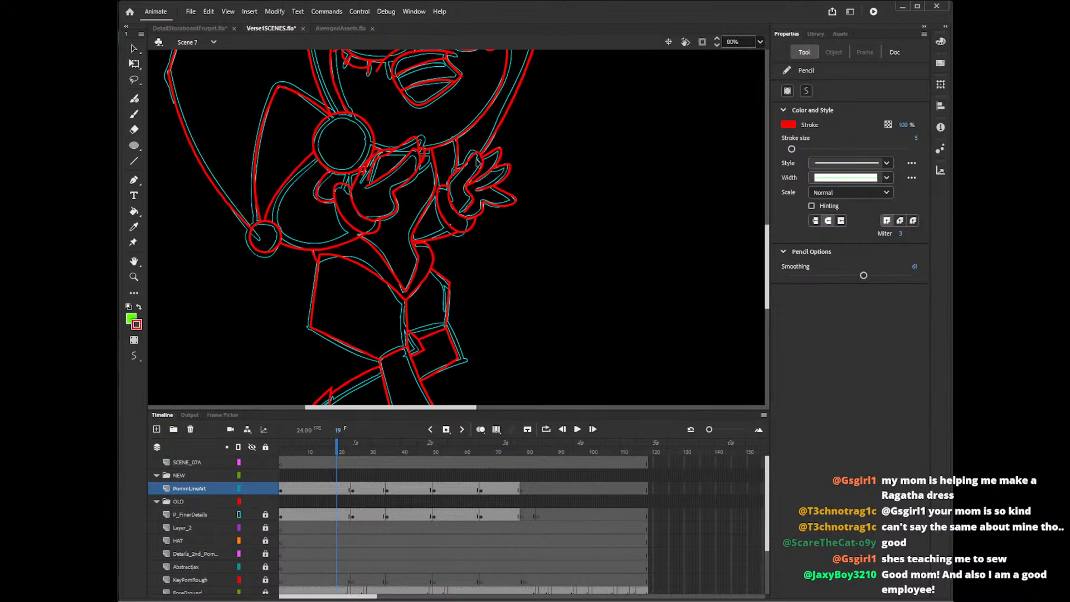
pyautogui.hotkey('ctrl', 'z')
pyautogui.hotkey('ctrl', 'z')
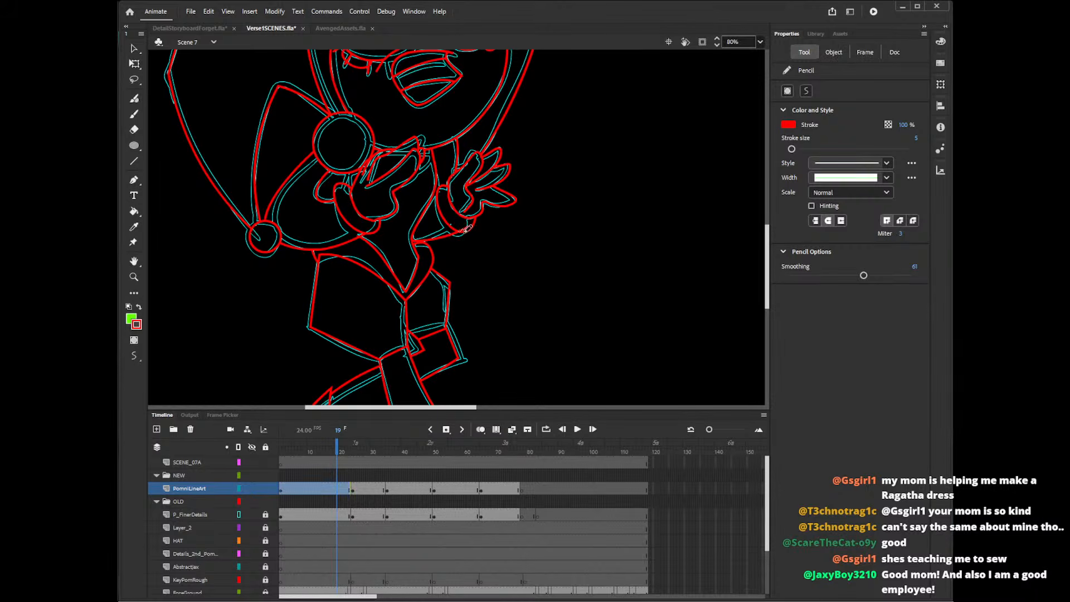
pyautogui.hotkey('ctrl', 'z')
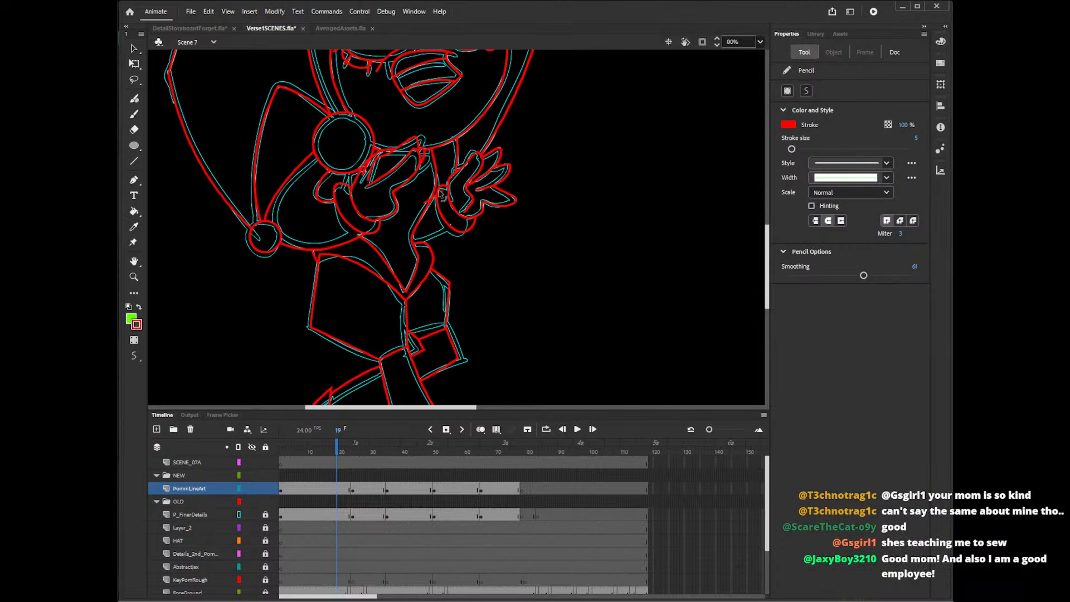
# Draw the short upper line of the sleeve at the cuff and retrace its lower edge from the waist with the Pencil.
pyautogui.moveTo(446, 188); pyautogui.dragTo(415, 207)
pyautogui.moveTo(467, 230)
pyautogui.mouseDown()
pyautogui.moveTo(400, 251)
pyautogui.moveTo(470, 224)
pyautogui.mouseUp()
pyautogui.hotkey('ctrl', 'z')
pyautogui.hotkey('ctrl', 'z')
pyautogui.moveTo(410, 245); pyautogui.dragTo(470, 224)
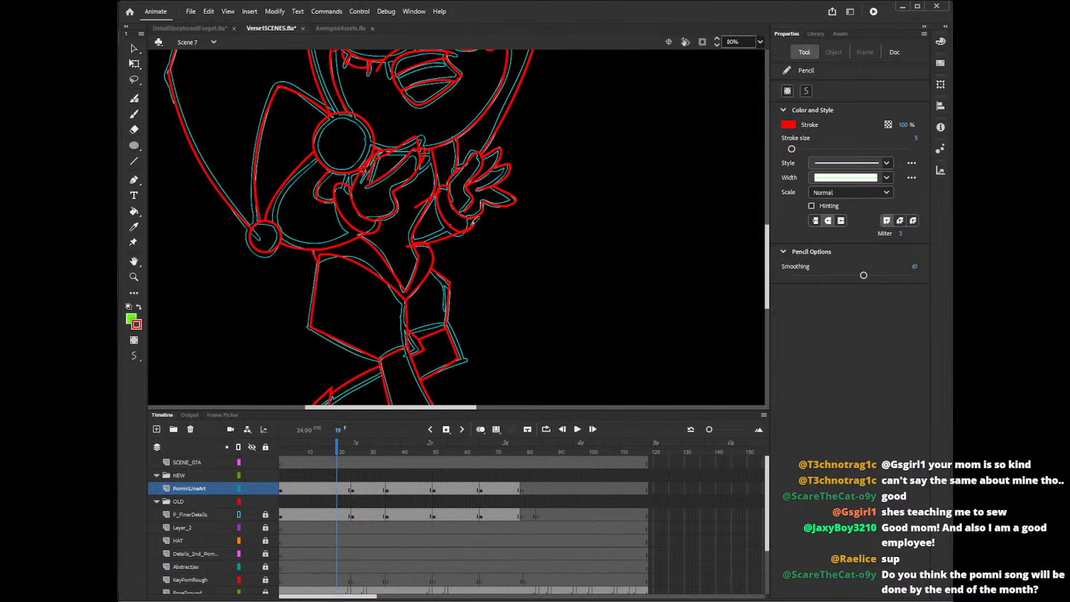
# Try to redraw the sleeve's lower edge from the waist to the raised hand's cuff with the Pencil.
pyautogui.hotkey('ctrl', 'z')
pyautogui.moveTo(410, 245); pyautogui.dragTo(470, 224)
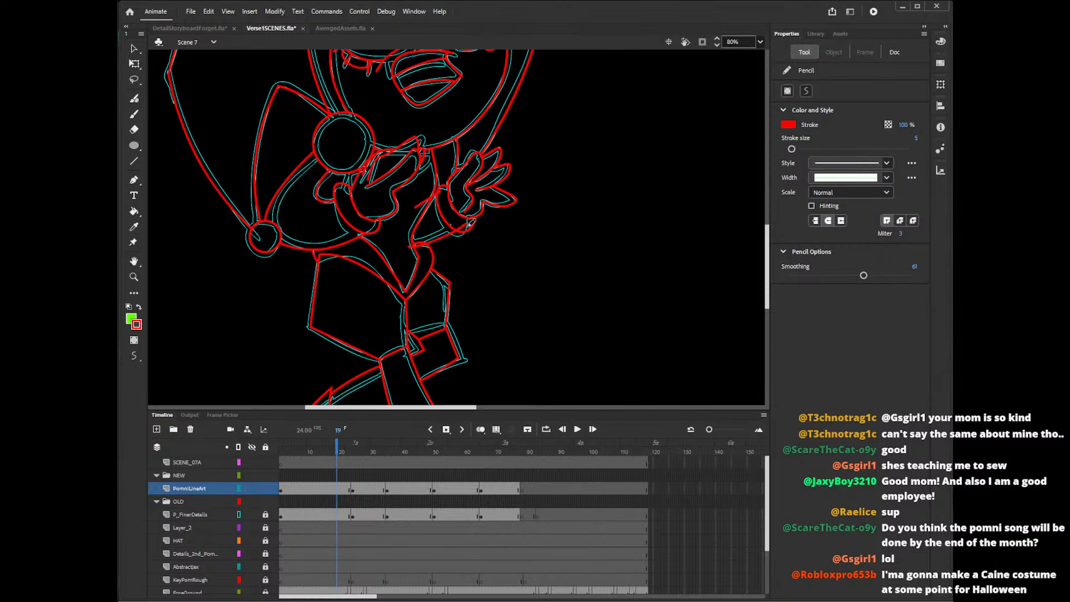
pyautogui.hotkey('ctrl', 'z')
pyautogui.moveTo(406, 241); pyautogui.dragTo(470, 229)
pyautogui.moveTo(411, 241); pyautogui.dragTo(472, 225)
pyautogui.hotkey('ctrl', 'z')
pyautogui.hotkey('ctrl', 'z')
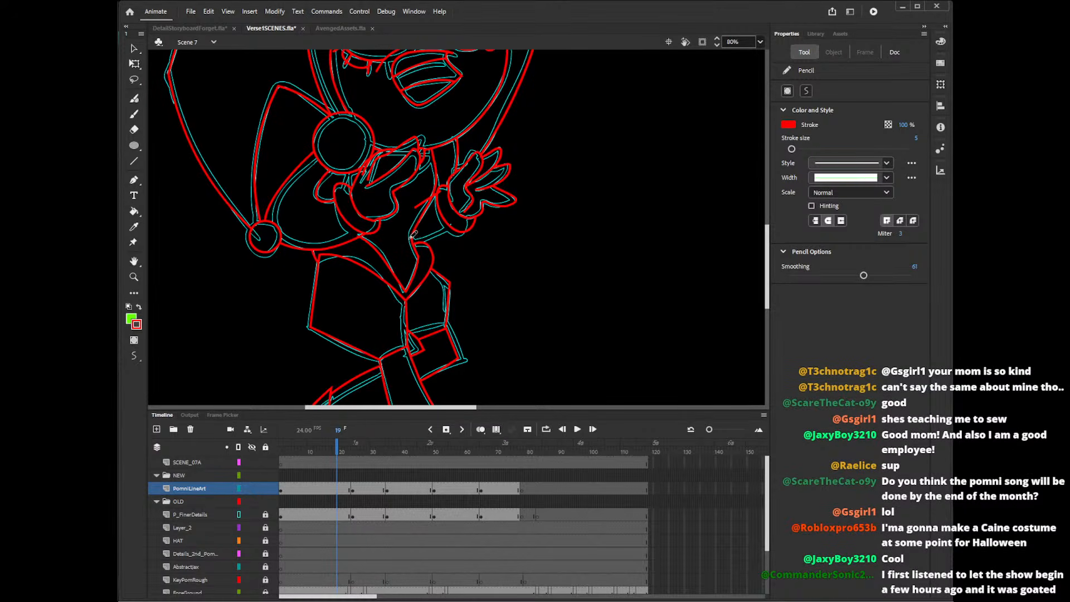
pyautogui.moveTo(413, 236); pyautogui.dragTo(473, 217)
pyautogui.hotkey('ctrl', 'z')
pyautogui.moveTo(408, 240); pyautogui.dragTo(469, 227)
pyautogui.hotkey('ctrl', 'z')
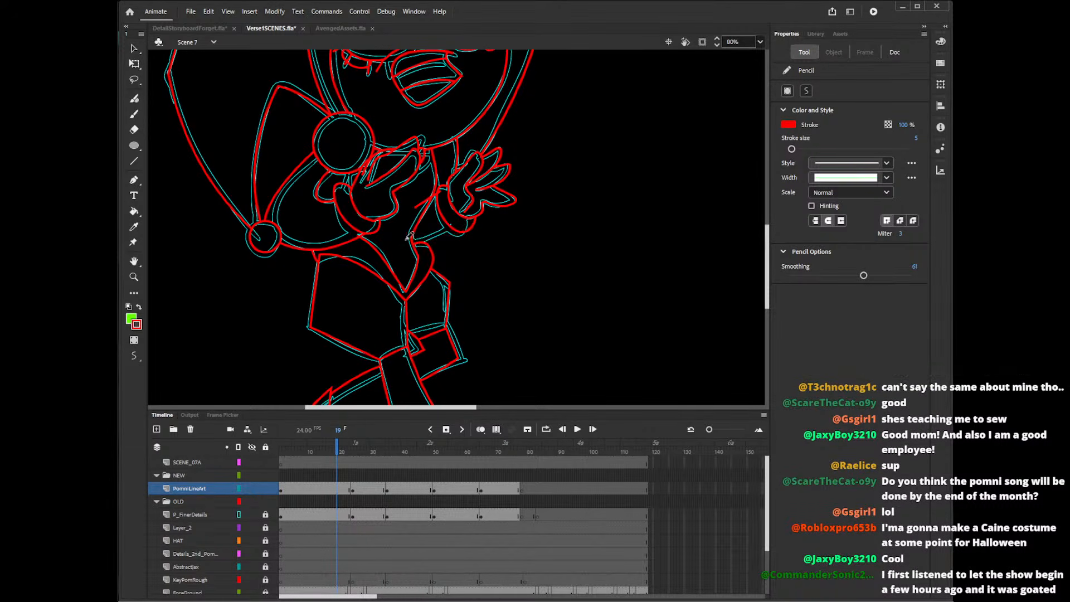
pyautogui.moveTo(405, 240); pyautogui.dragTo(469, 227)
pyautogui.hotkey('ctrl', 'z')
pyautogui.moveTo(406, 241); pyautogui.dragTo(469, 226)
pyautogui.press('b')
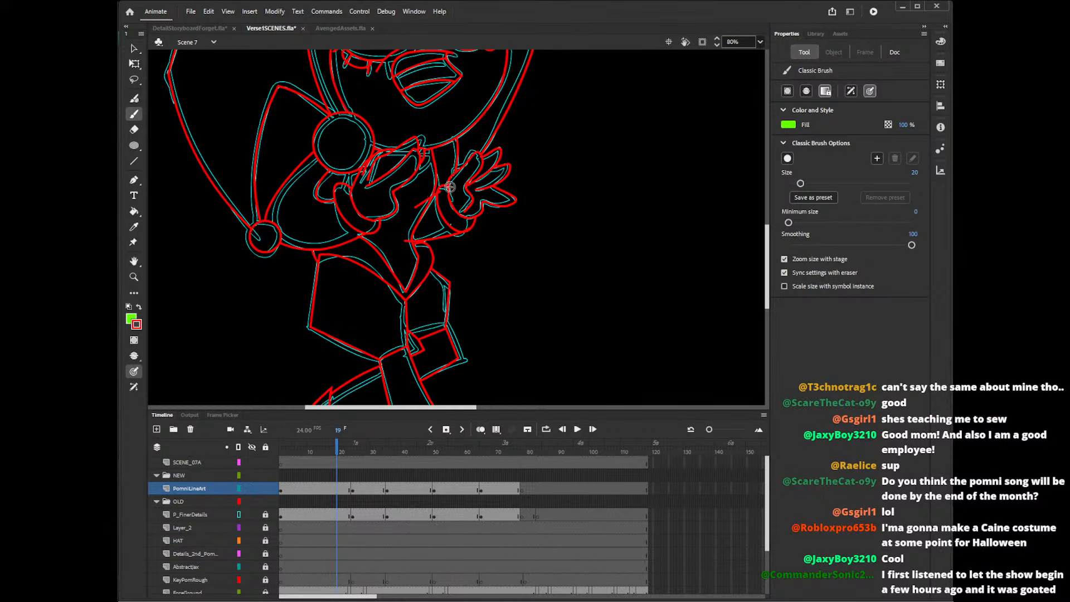
pyautogui.hotkey('ctrl', 'z')
pyautogui.moveTo(406, 243); pyautogui.dragTo(478, 220)
pyautogui.hotkey('shift', 'y')
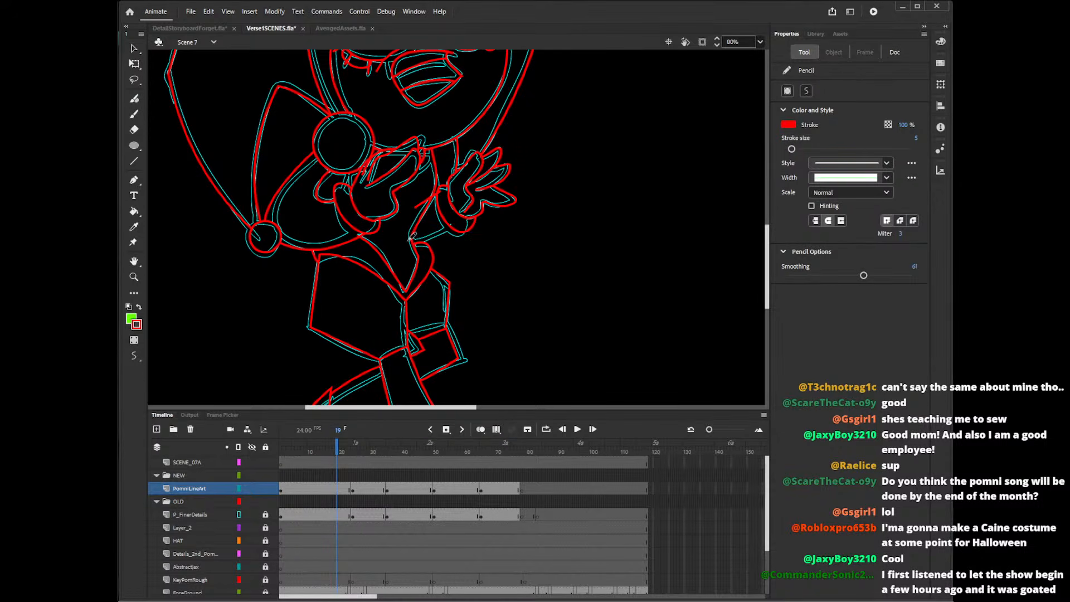
pyautogui.moveTo(409, 240); pyautogui.dragTo(466, 224)
pyautogui.hotkey('ctrl', 'z')
pyautogui.hotkey('ctrl', 'z')
pyautogui.moveTo(406, 239); pyautogui.dragTo(469, 224)
pyautogui.hotkey('ctrl', 'z')
pyautogui.moveTo(405, 241); pyautogui.dragTo(469, 220)
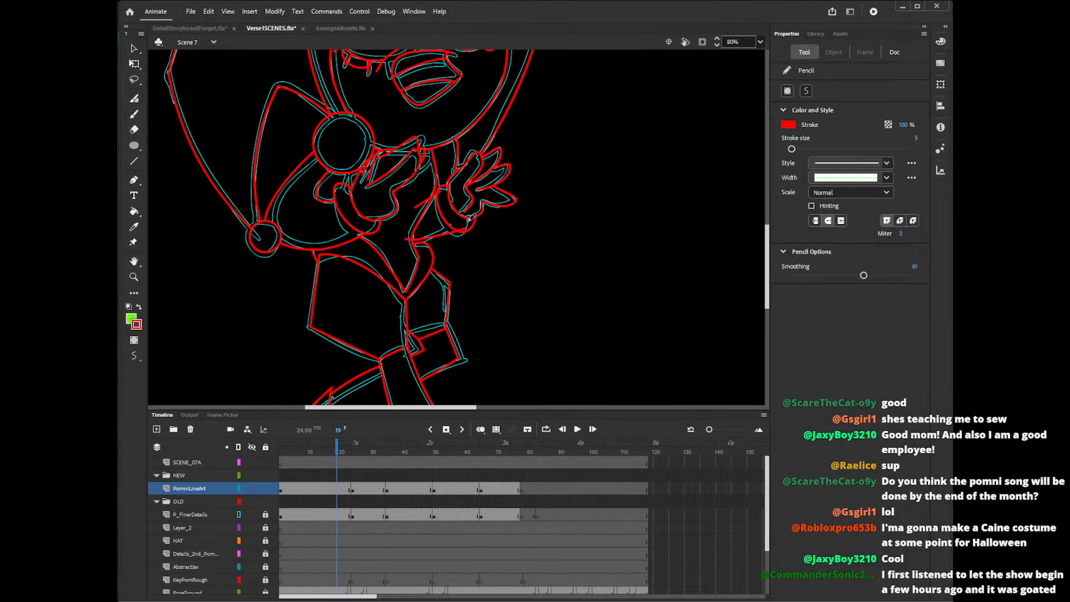
pyautogui.hotkey('ctrl', 'z')
pyautogui.moveTo(406, 244); pyautogui.dragTo(467, 223)
pyautogui.hotkey('ctrl', 'z')
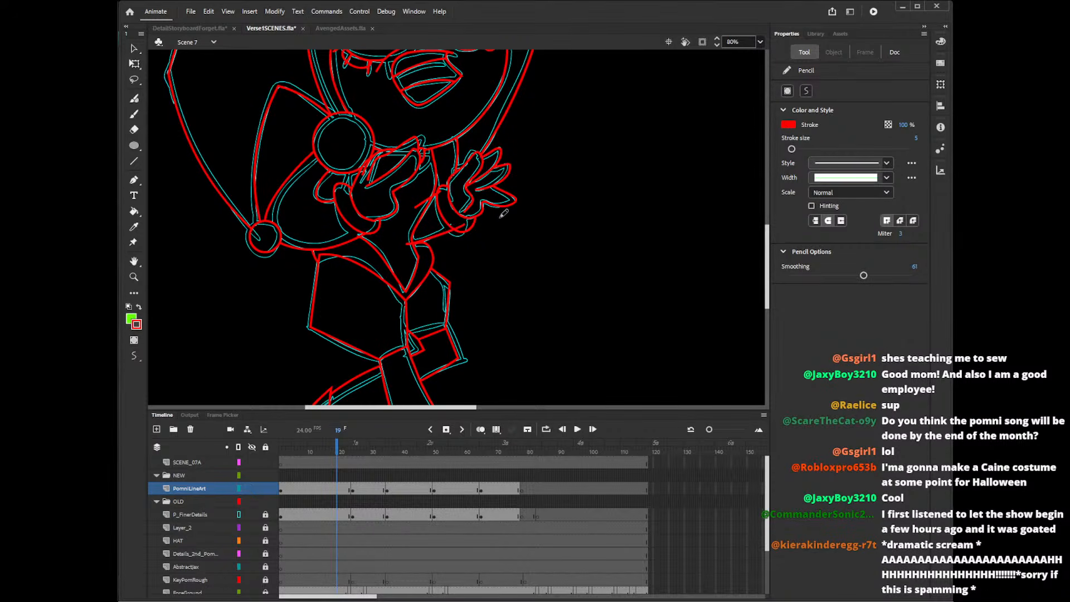
pyautogui.moveTo(406, 243); pyautogui.dragTo(475, 216)
pyautogui.hotkey('ctrl', 'z')
# Draw the sleeve's lower edge from the waist to the cuff and delete the overshooting line ends around the sleeve.
pyautogui.moveTo(402, 243); pyautogui.dragTo(477, 215)
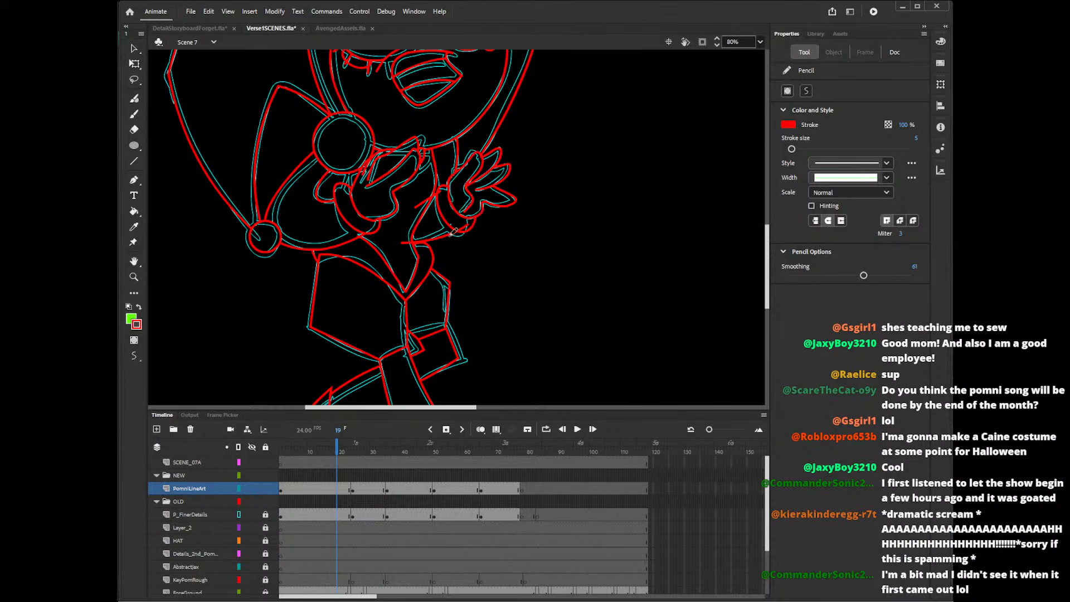
pyautogui.press('v')
pyautogui.click(406, 244)
pyautogui.press('Delete')
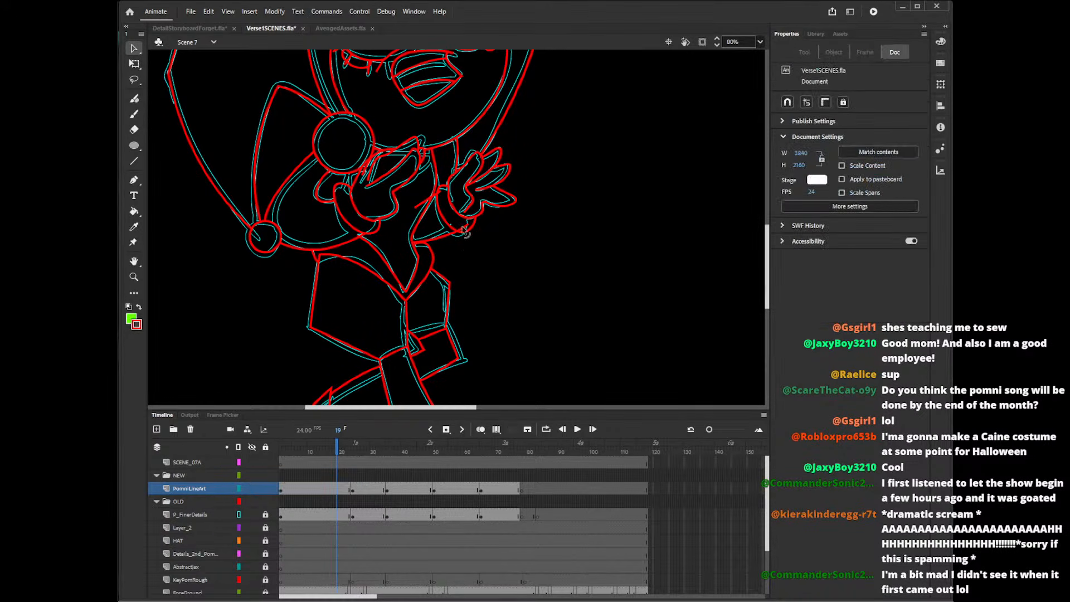
pyautogui.click(466, 227)
pyautogui.press('Delete')
pyautogui.click(428, 200)
pyautogui.press('Delete')
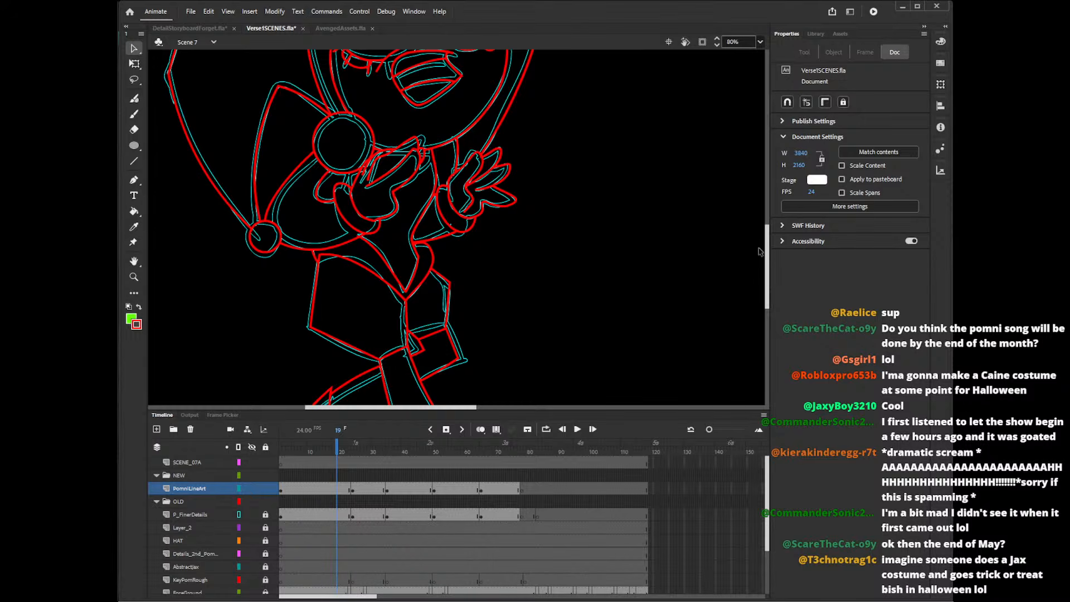
# Hide the P_FinerDetails layer so the red line art stands alone.
pyautogui.moveTo(766, 249); pyautogui.dragTo(766, 257)
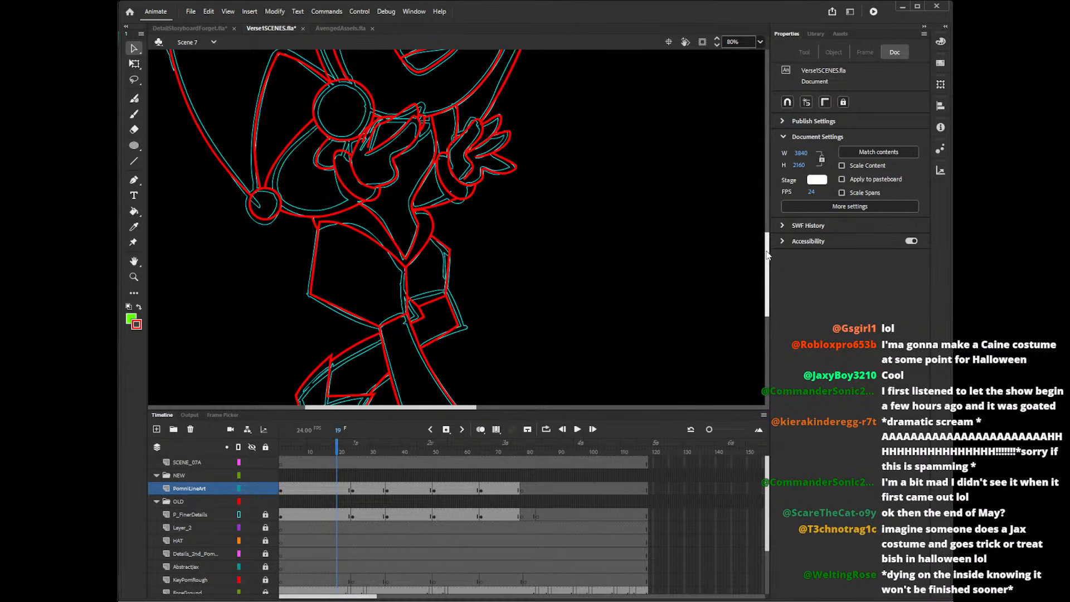
pyautogui.moveTo(766, 254); pyautogui.dragTo(770, 210)
pyautogui.click(252, 514)
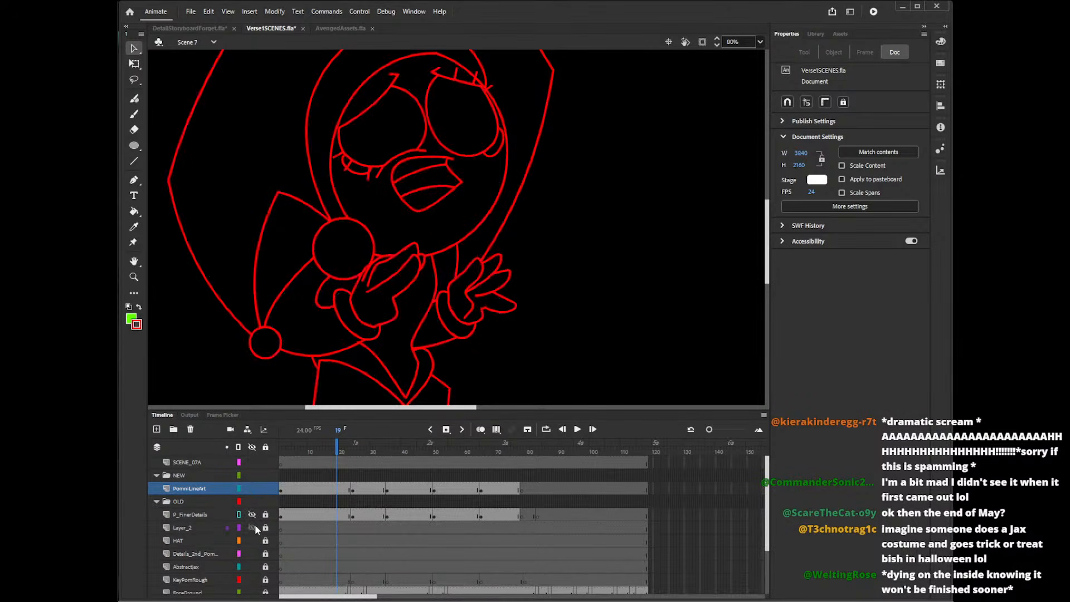
# Delete the stray line segments at the cuff of the hand below the hat's large pom-pom.
pyautogui.moveTo(769, 245)
pyautogui.mouseDown()
pyautogui.moveTo(772, 222)
pyautogui.moveTo(770, 279)
pyautogui.mouseUp()
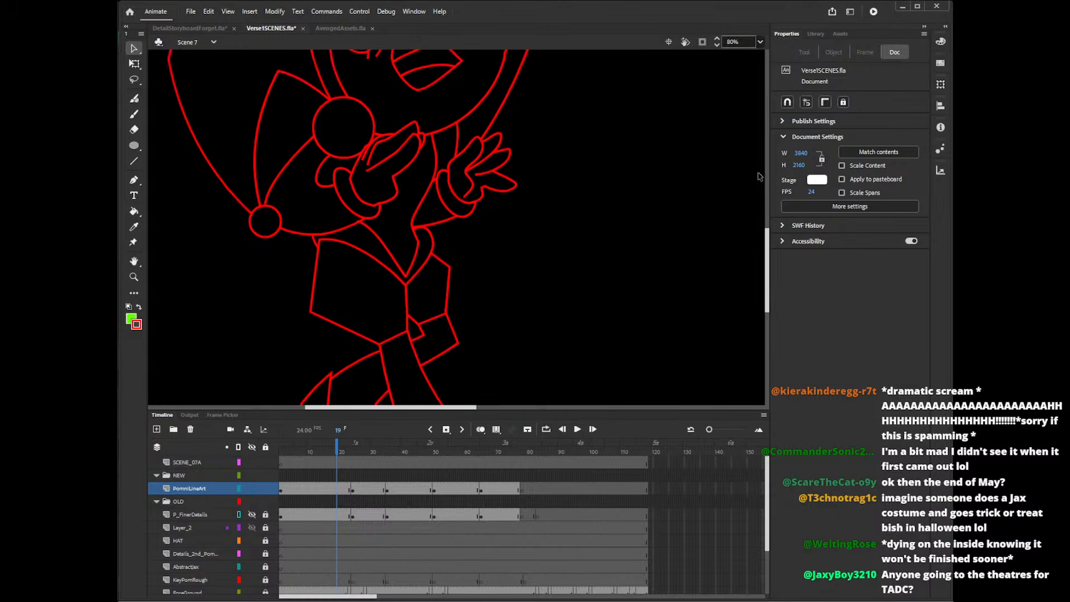
pyautogui.click(744, 39)
pyautogui.write('20')
pyautogui.press('Return')
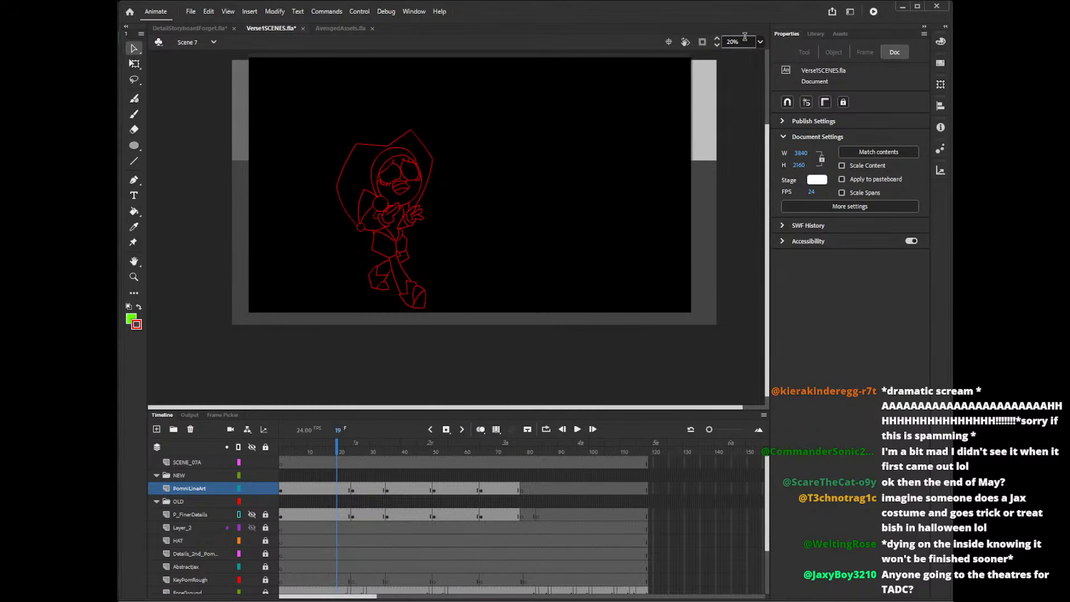
pyautogui.press('z')
pyautogui.click(398, 212)
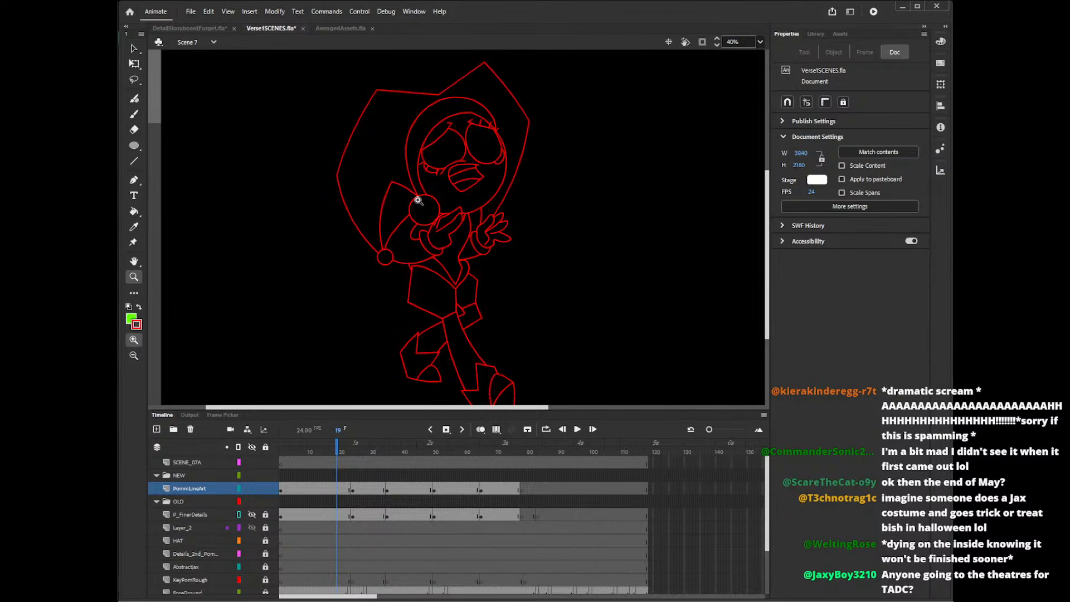
pyautogui.hotkey('shift', 'y')
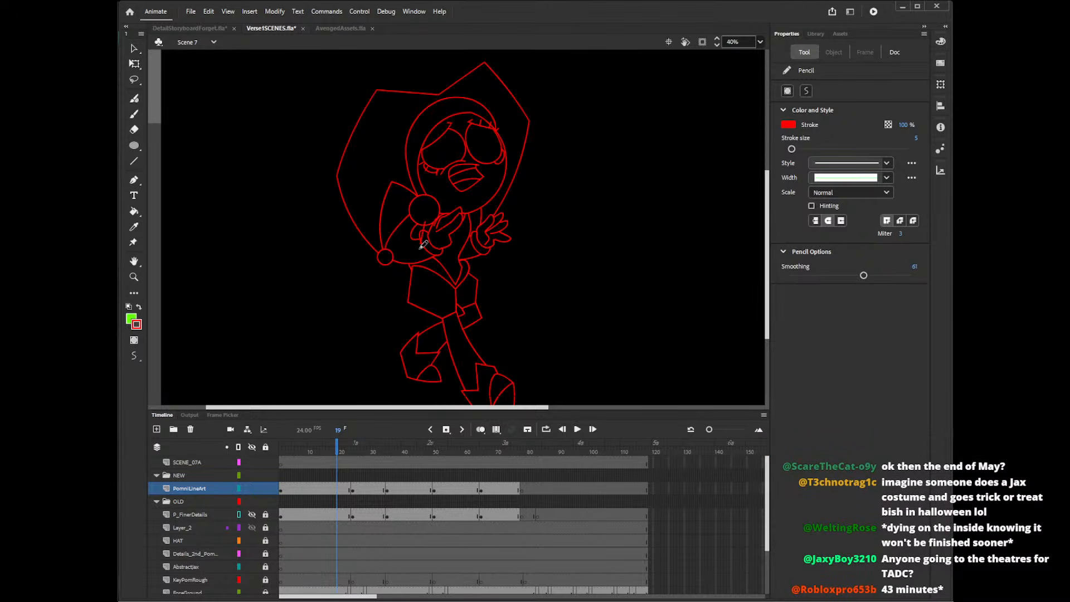
pyautogui.press('v')
pyautogui.click(421, 244)
pyautogui.press('Delete')
pyautogui.click(425, 232)
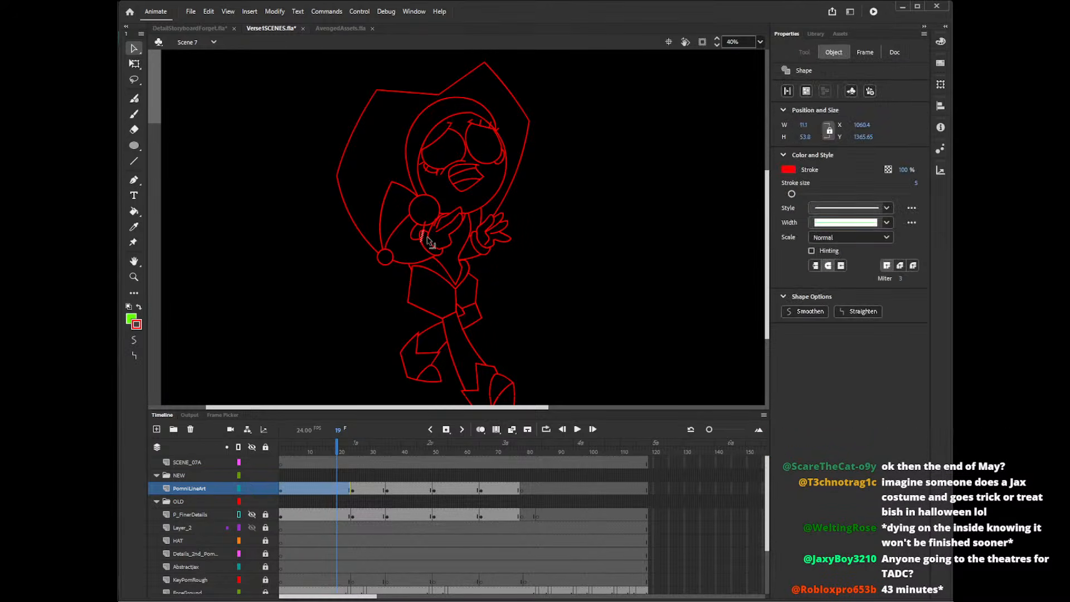
pyautogui.press('Delete')
pyautogui.click(433, 221)
pyautogui.press('Delete')
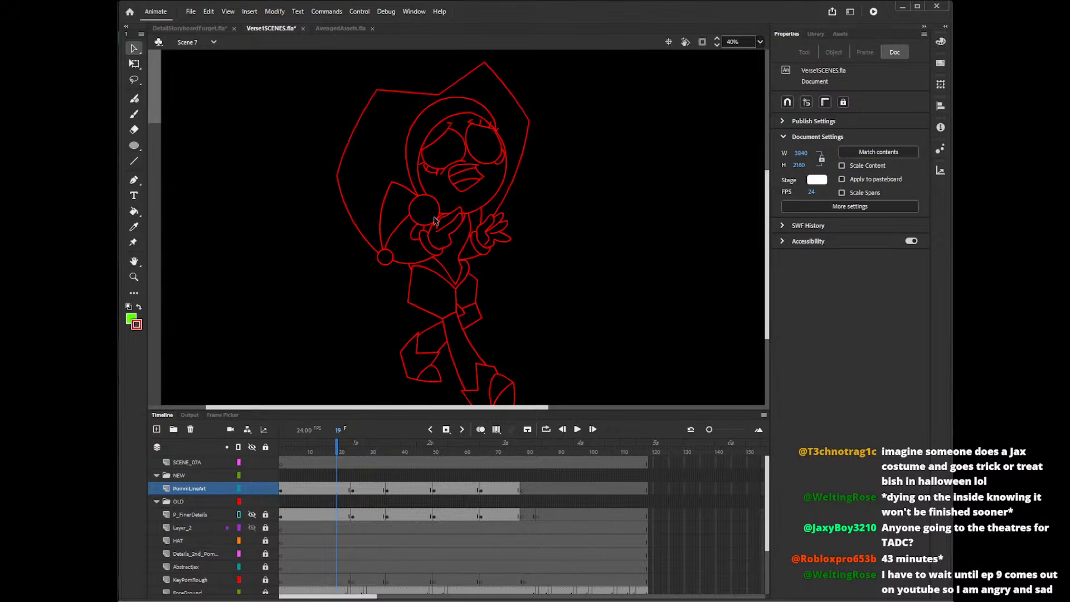
# Set the drawing stroke size to 2.
pyautogui.press('y')
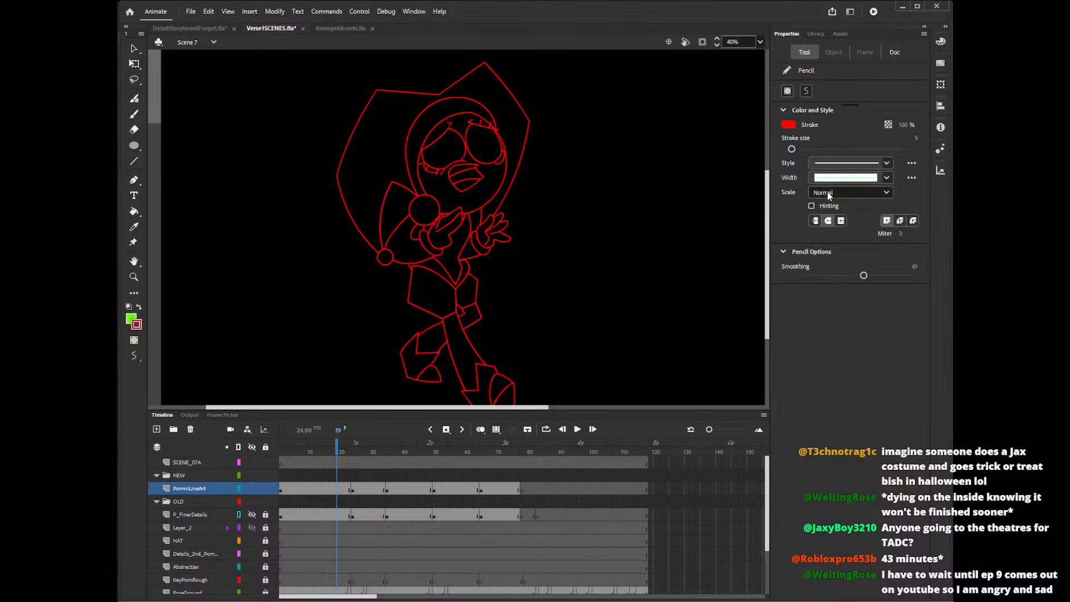
pyautogui.click(916, 140)
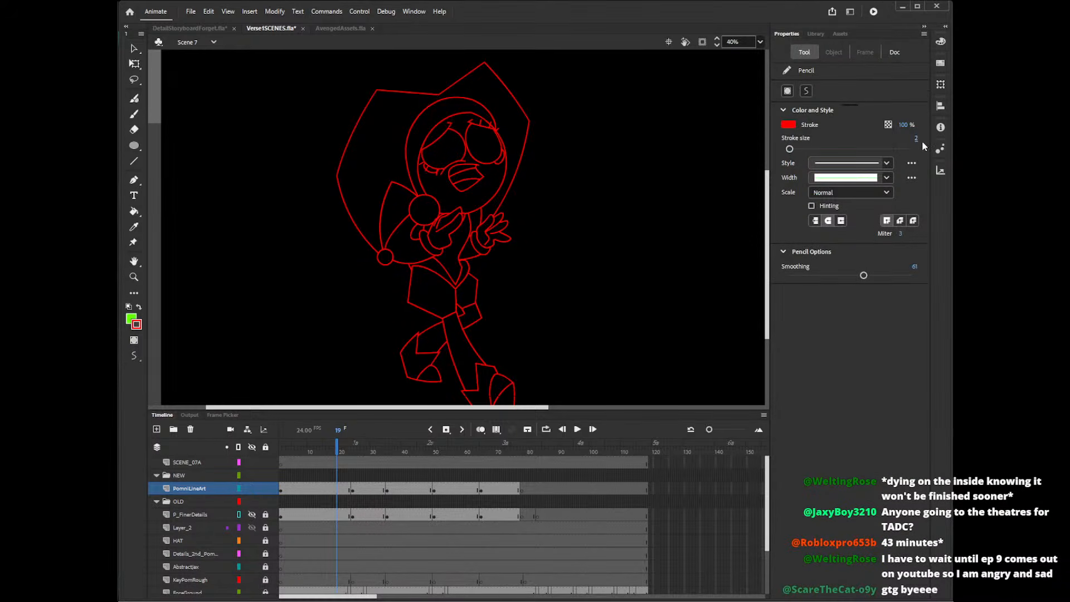
pyautogui.press('n')
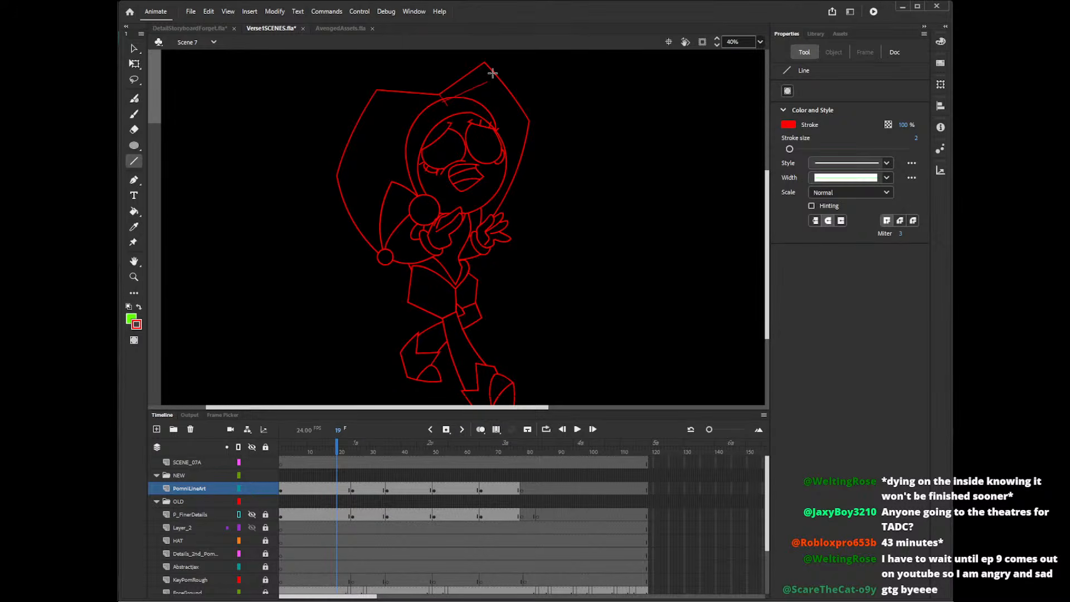
# Try to sketch thin red curves across both points of the jester hat with the Pencil.
pyautogui.press('y')
pyautogui.moveTo(492, 80)
pyautogui.mouseDown()
pyautogui.moveTo(507, 113)
pyautogui.moveTo(515, 187)
pyautogui.mouseUp()
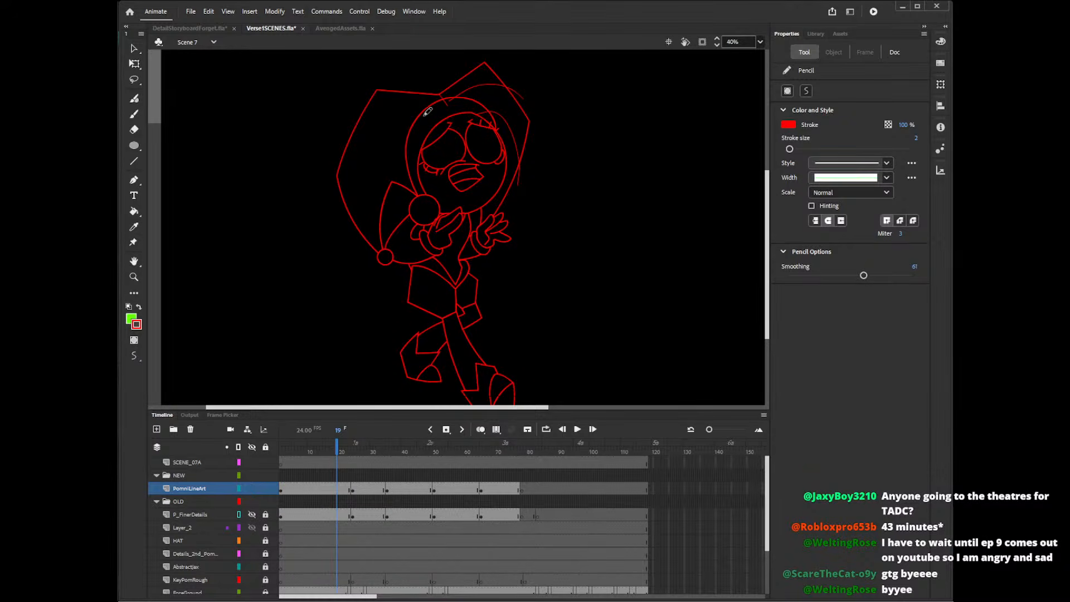
pyautogui.moveTo(427, 112); pyautogui.dragTo(346, 169)
pyautogui.moveTo(411, 140)
pyautogui.mouseDown()
pyautogui.moveTo(359, 219)
pyautogui.moveTo(382, 256)
pyautogui.mouseUp()
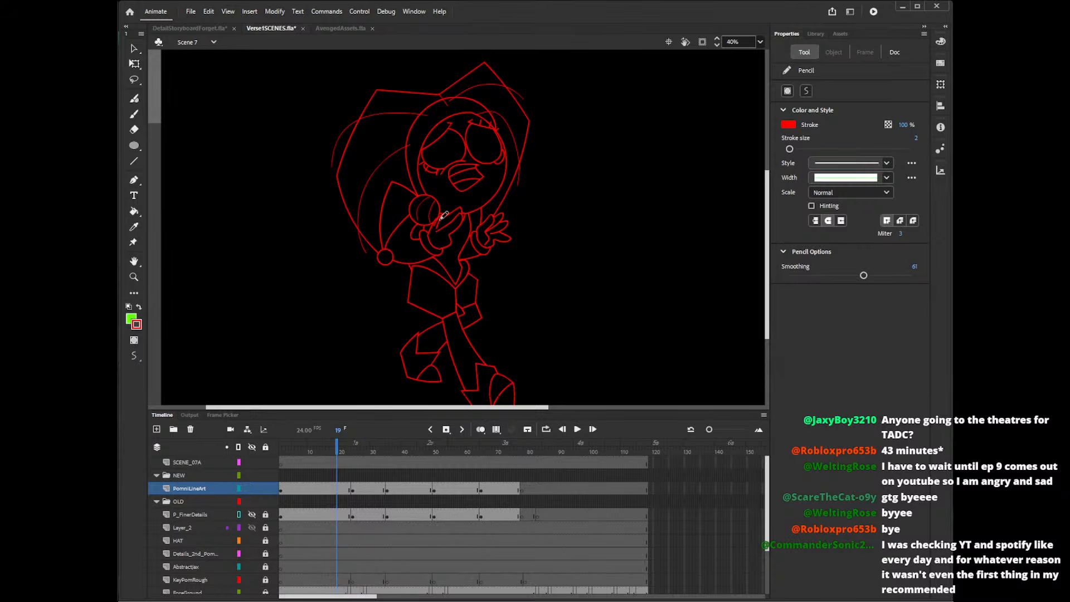
pyautogui.hotkey('ctrl', 'z')
pyautogui.hotkey('ctrl', 'z')
pyautogui.hotkey('ctrl', 'z')
pyautogui.hotkey('ctrl', 'z')
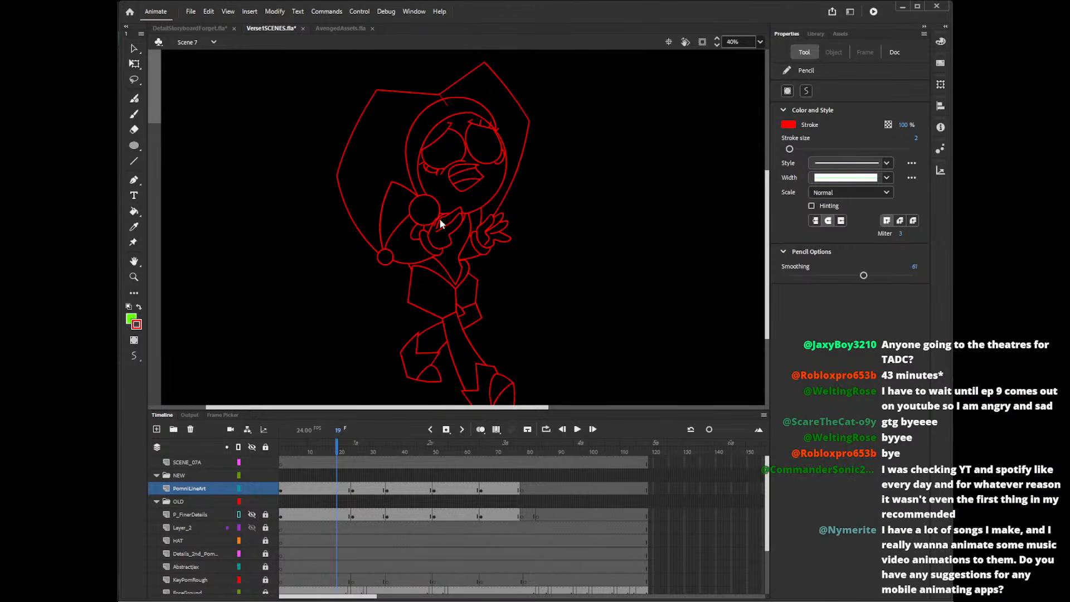
# Set the Pencil's stroke colour to blue.
pyautogui.click(788, 125)
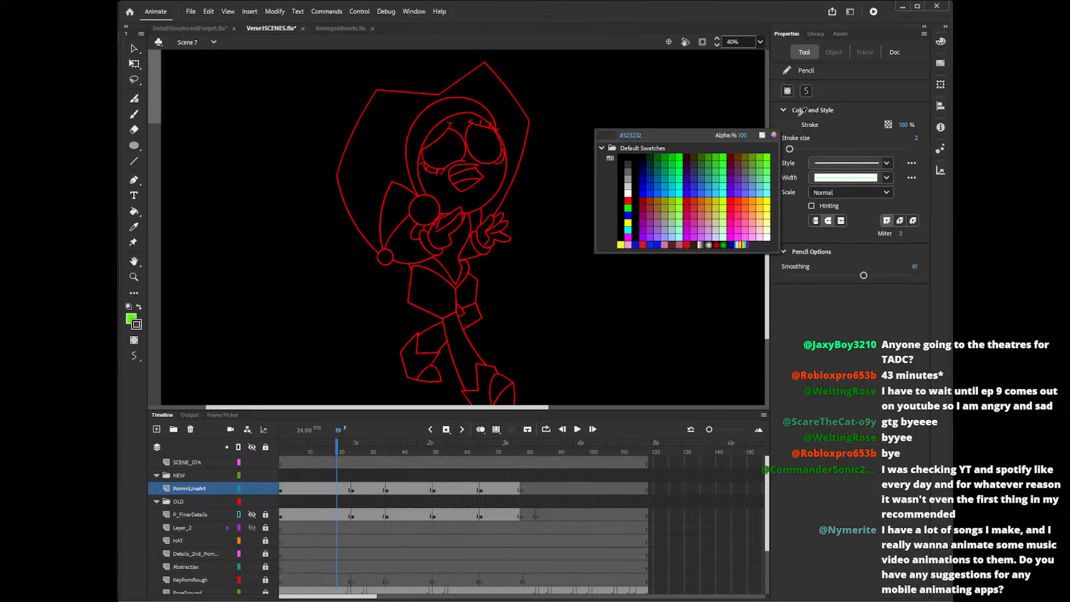
pyautogui.click(655, 192)
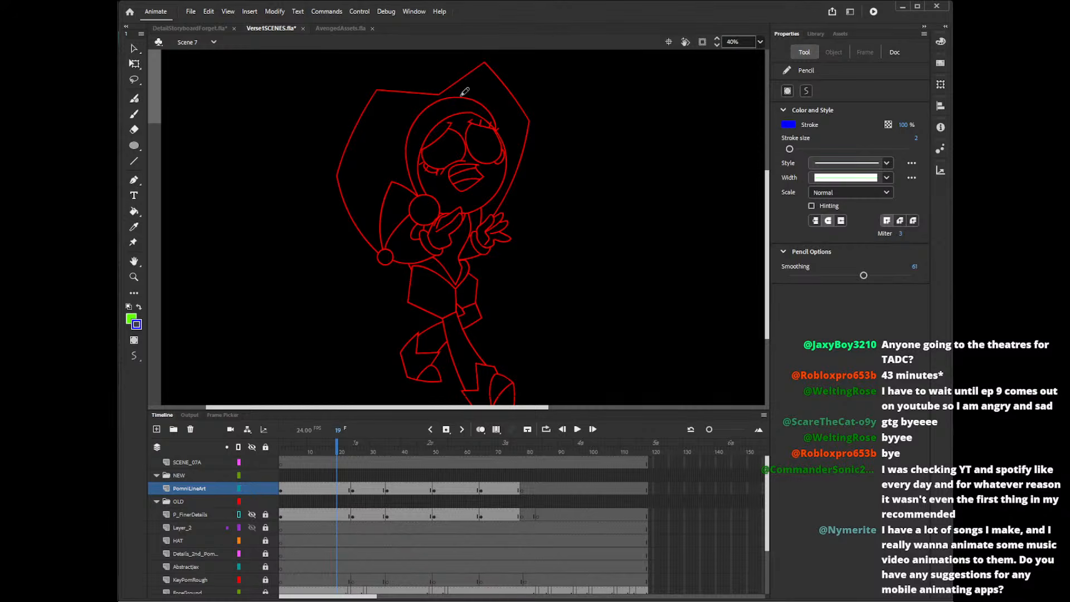
# Try to sketch the thin curves across the hat points again in blue.
pyautogui.moveTo(461, 97)
pyautogui.mouseDown()
pyautogui.moveTo(509, 93)
pyautogui.moveTo(517, 171)
pyautogui.mouseUp()
pyautogui.moveTo(424, 109); pyautogui.dragTo(332, 170)
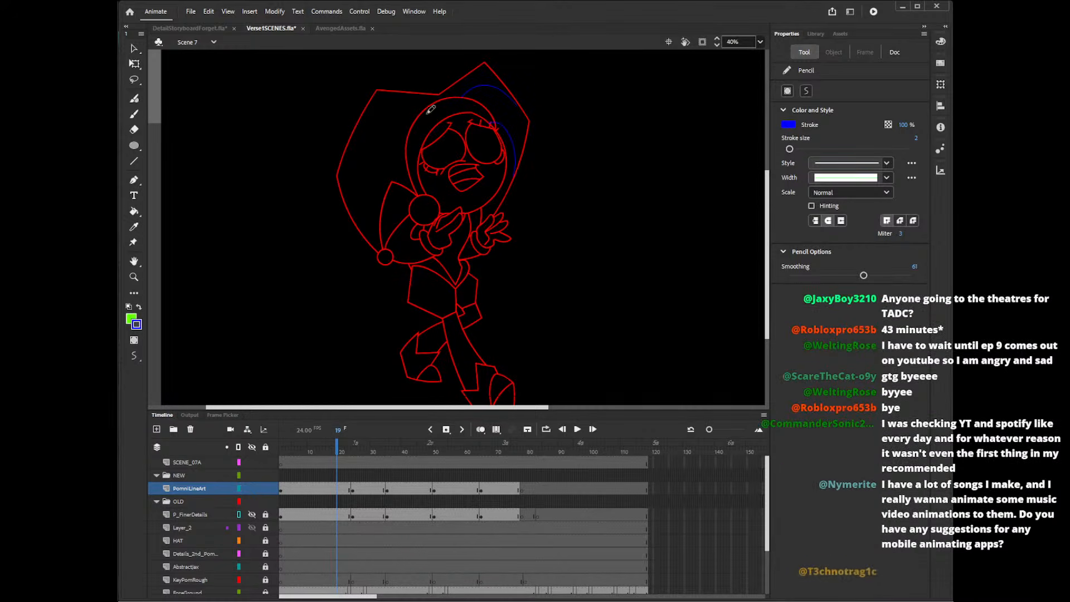
pyautogui.moveTo(412, 139); pyautogui.dragTo(366, 206)
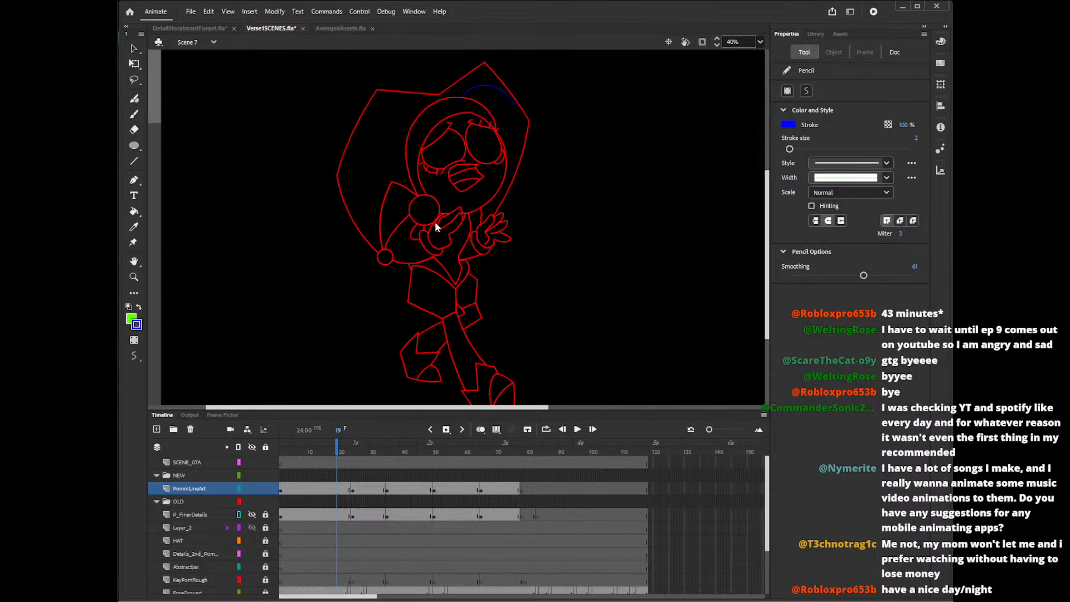
pyautogui.hotkey('ctrl', 'z')
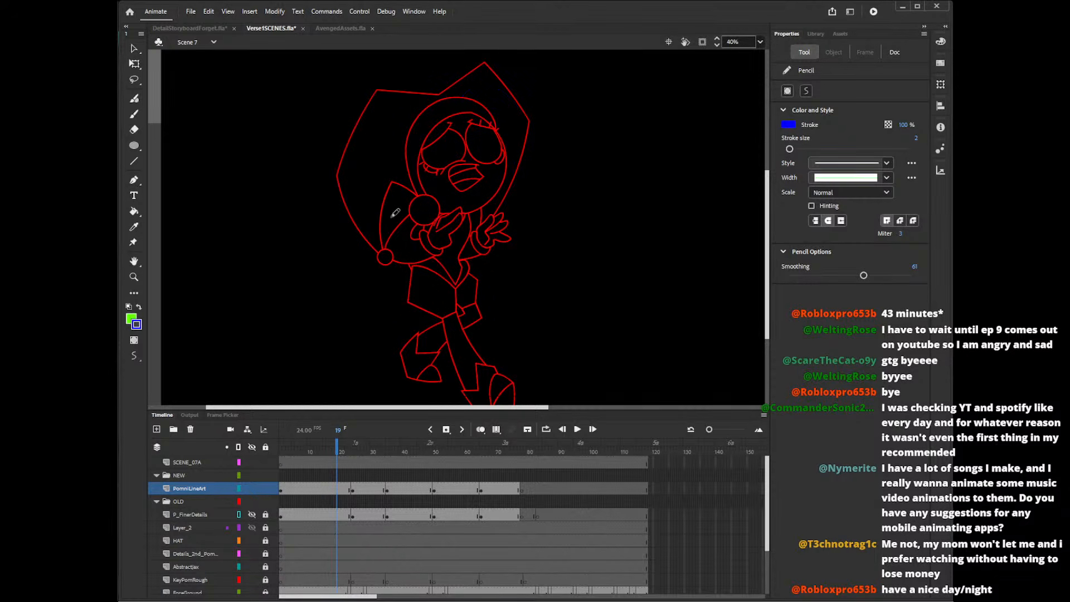
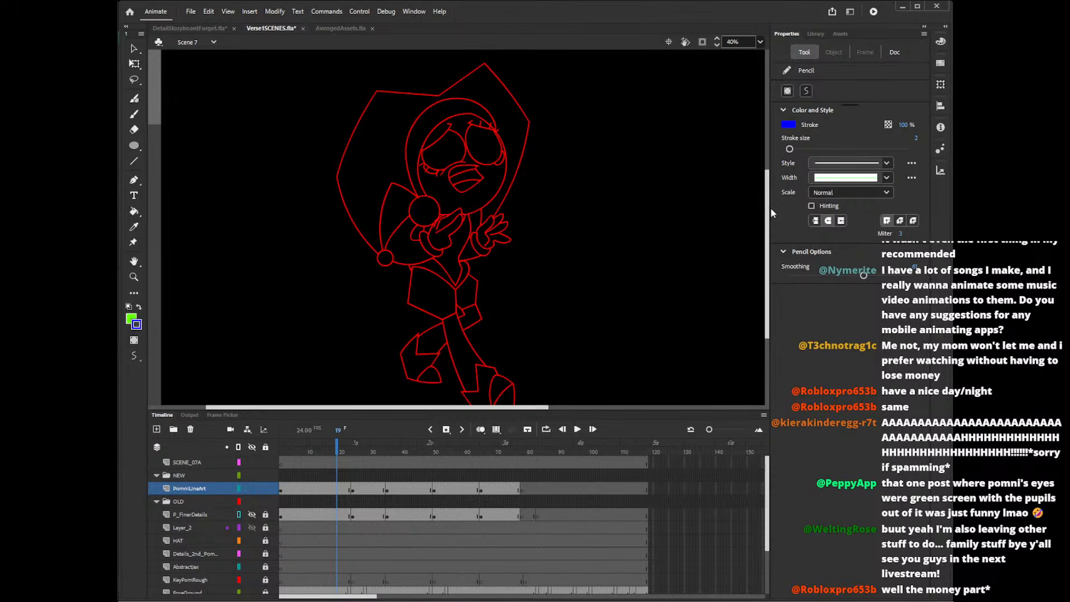
# Delete the stray line segments at the jester's left-hand glove and around the small bell on the lower hat tip.
pyautogui.press('v')
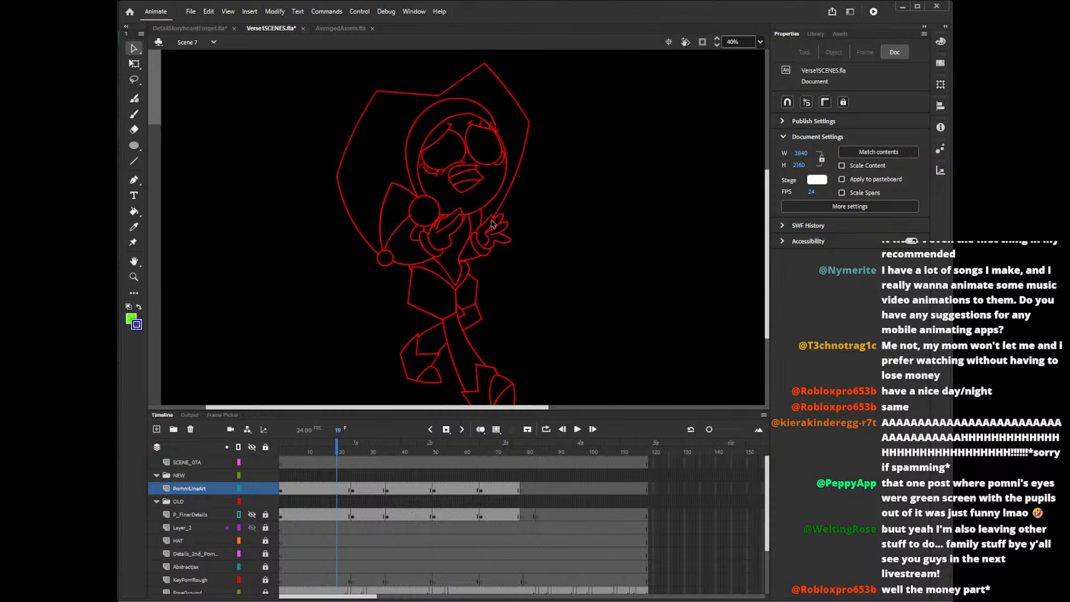
pyautogui.press('z')
pyautogui.click(492, 225)
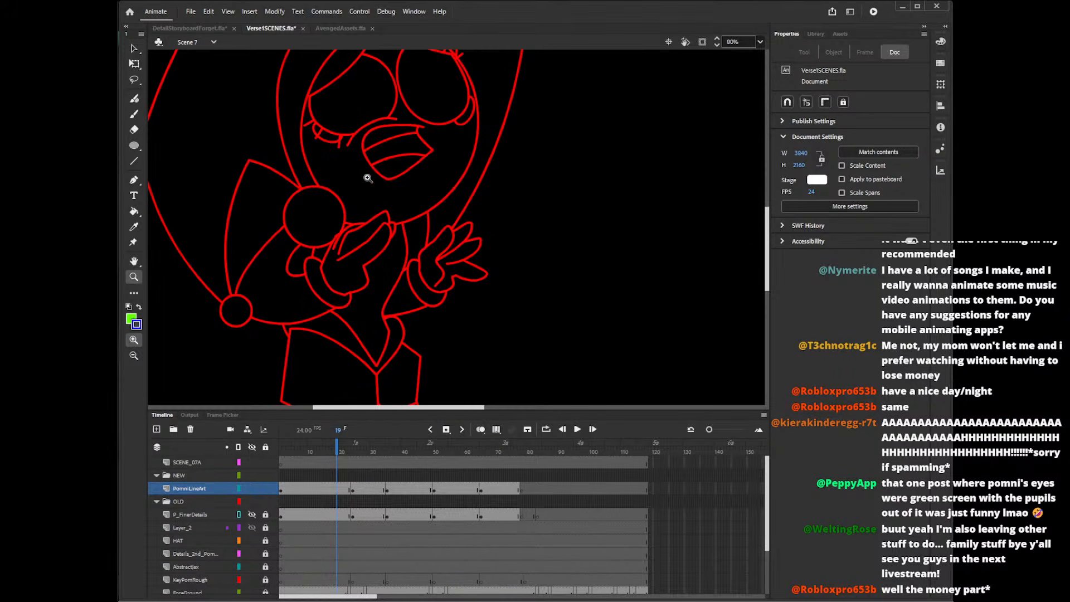
pyautogui.press('v')
pyautogui.click(335, 240)
pyautogui.press('Delete')
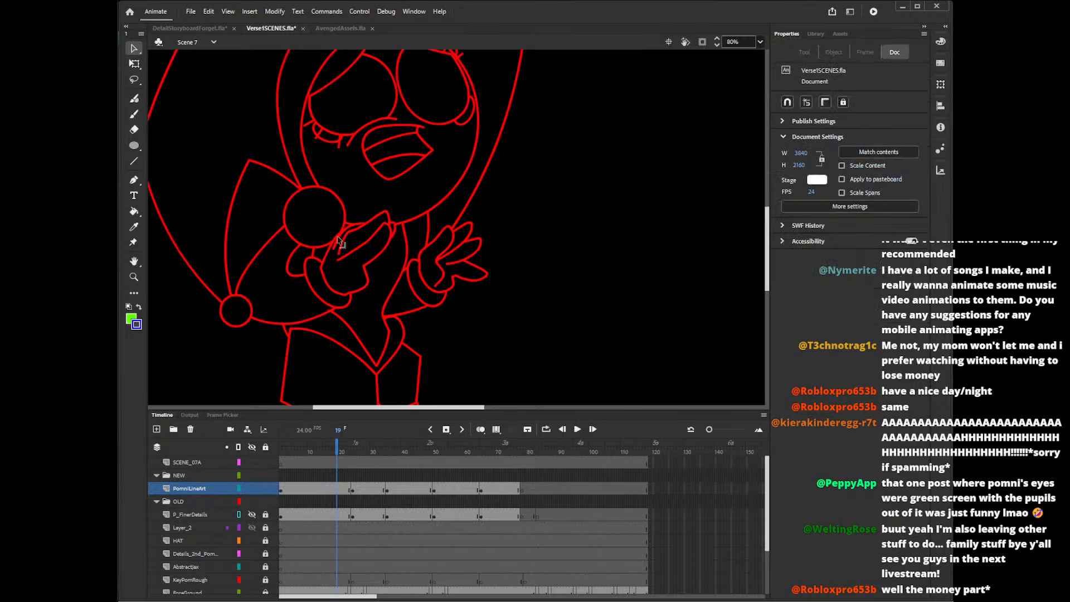
pyautogui.click(224, 307)
pyautogui.press('Delete')
pyautogui.click(224, 310)
pyautogui.press('Delete')
pyautogui.hotkey('ctrl', 'z')
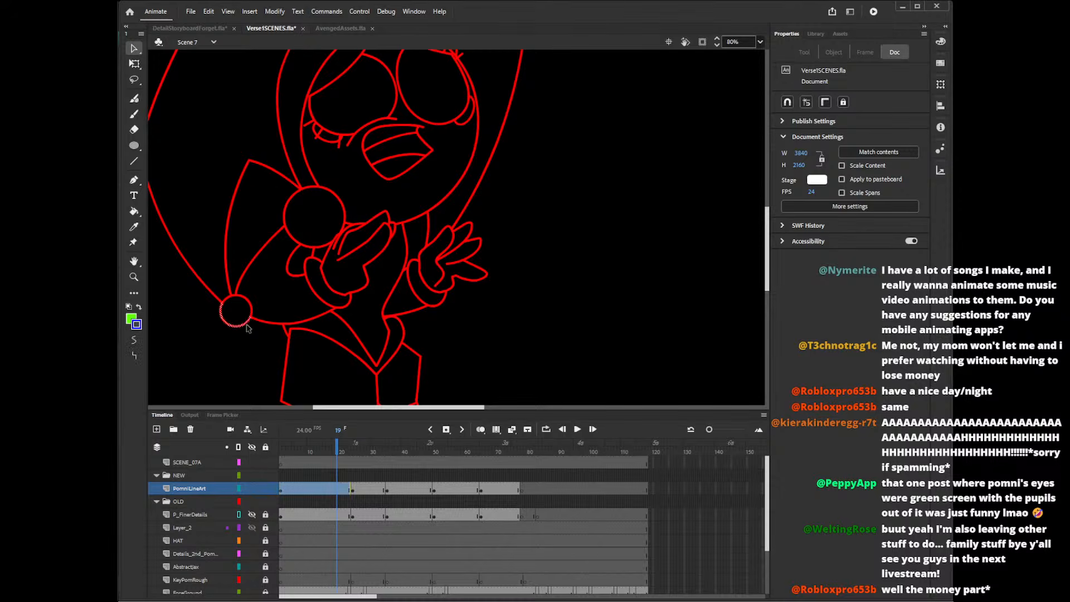
pyautogui.click(232, 307)
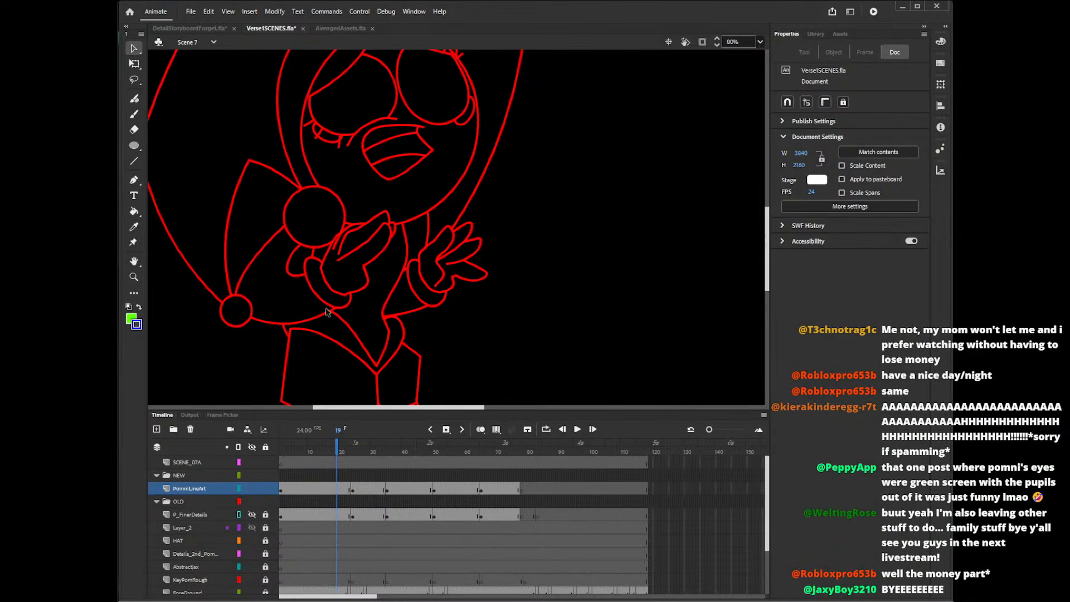
pyautogui.click(339, 326)
pyautogui.click(484, 300)
# Set the Pencil to a red stroke with a stroke size of 5.
pyautogui.press('y')
pyautogui.click(916, 141)
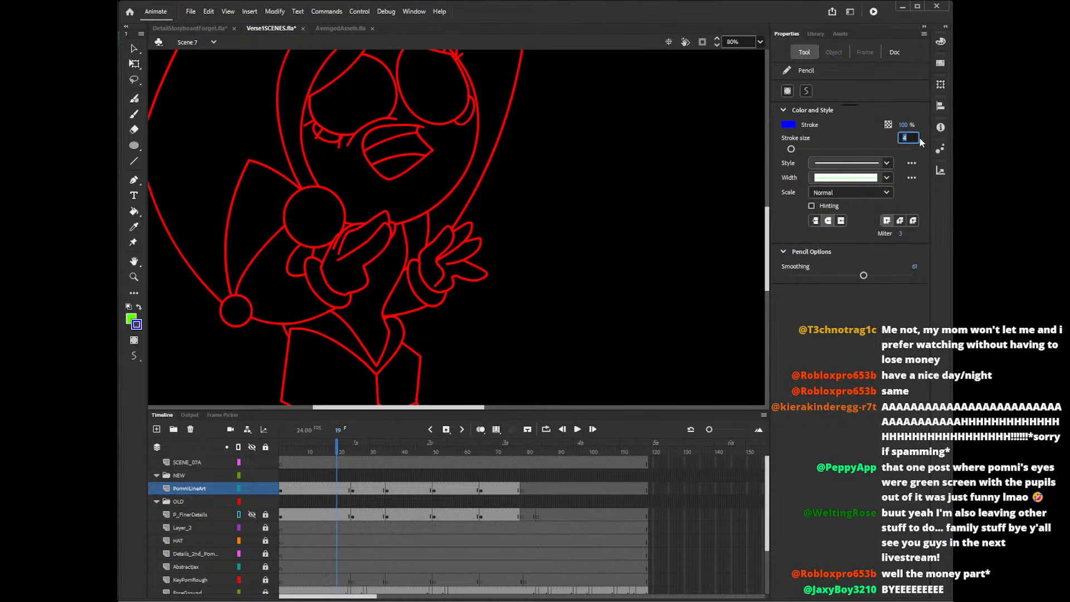
pyautogui.write('5')
pyautogui.press('Return')
pyautogui.click(789, 125)
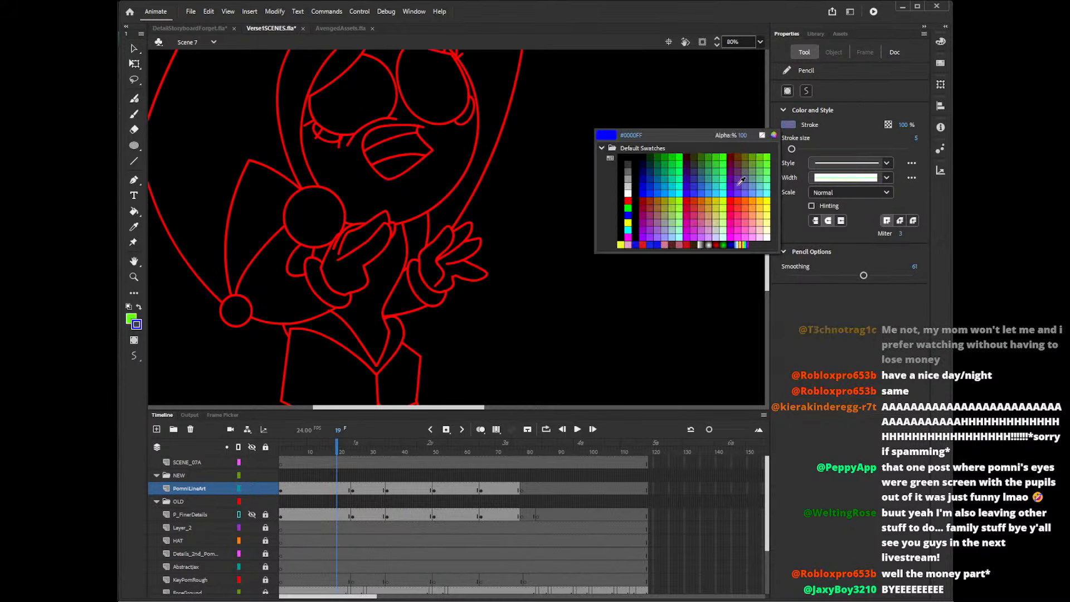
pyautogui.click(733, 199)
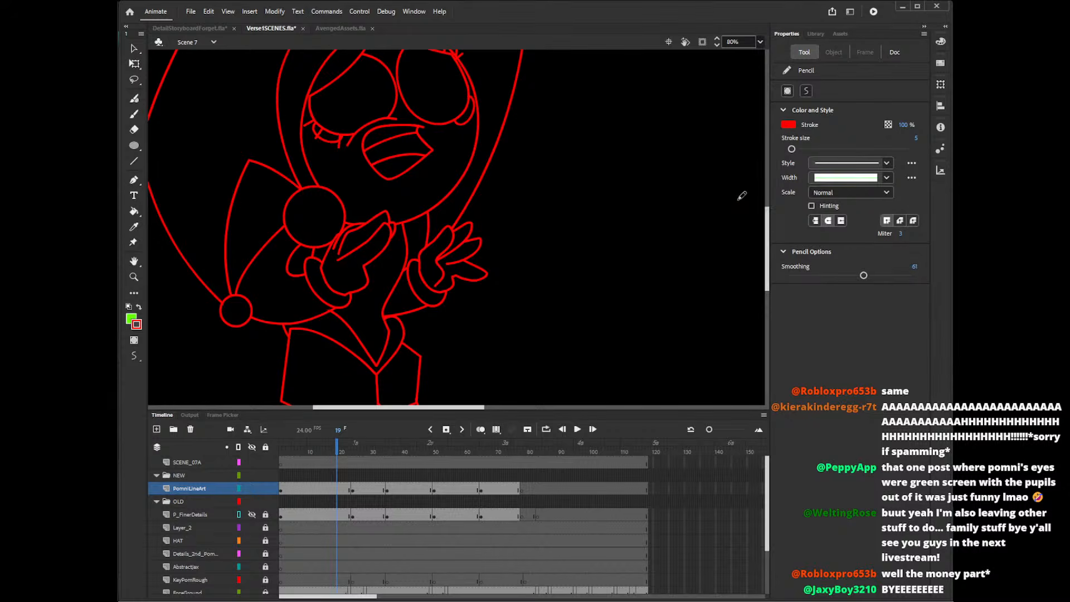
# Go to frame 25 and show the P_FinerDetails layer as a guide for the head.
pyautogui.click(357, 447)
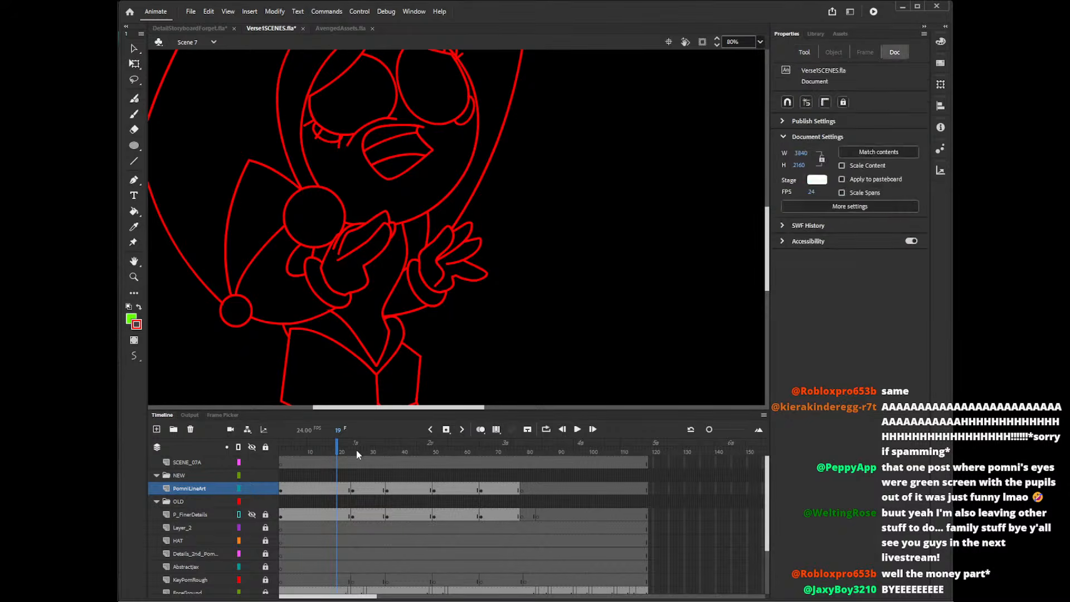
pyautogui.click(256, 514)
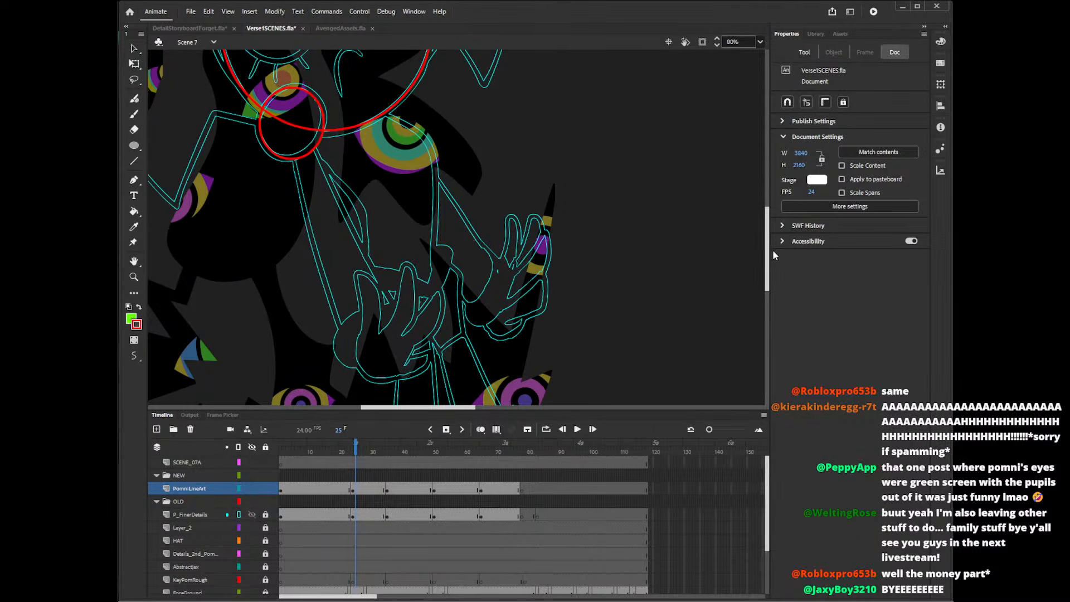
pyautogui.moveTo(767, 254); pyautogui.dragTo(767, 215)
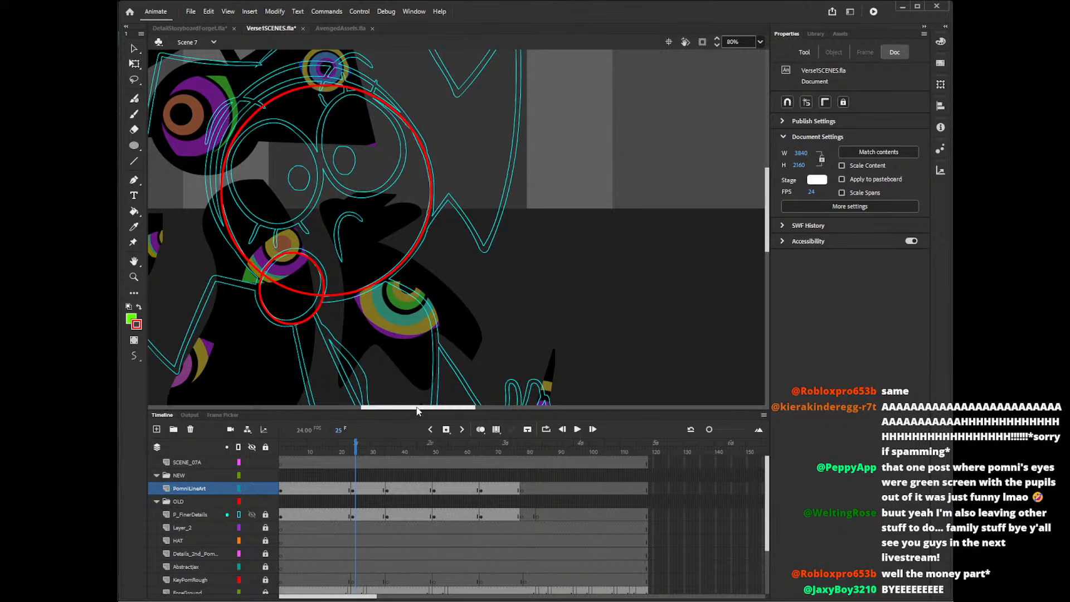
pyautogui.moveTo(417, 410); pyautogui.dragTo(396, 409)
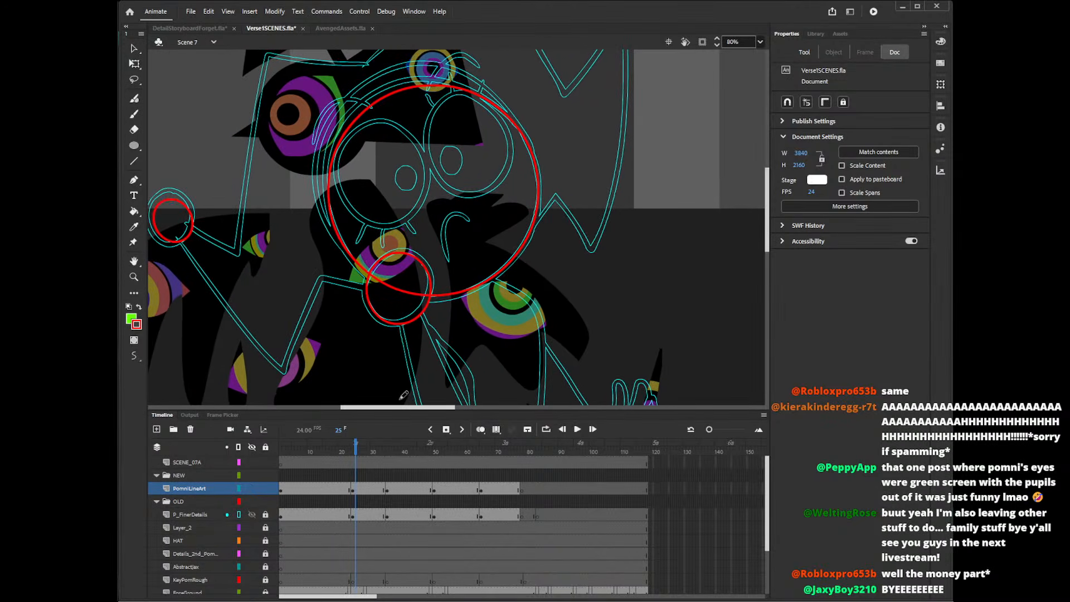
pyautogui.moveTo(767, 223); pyautogui.dragTo(767, 202)
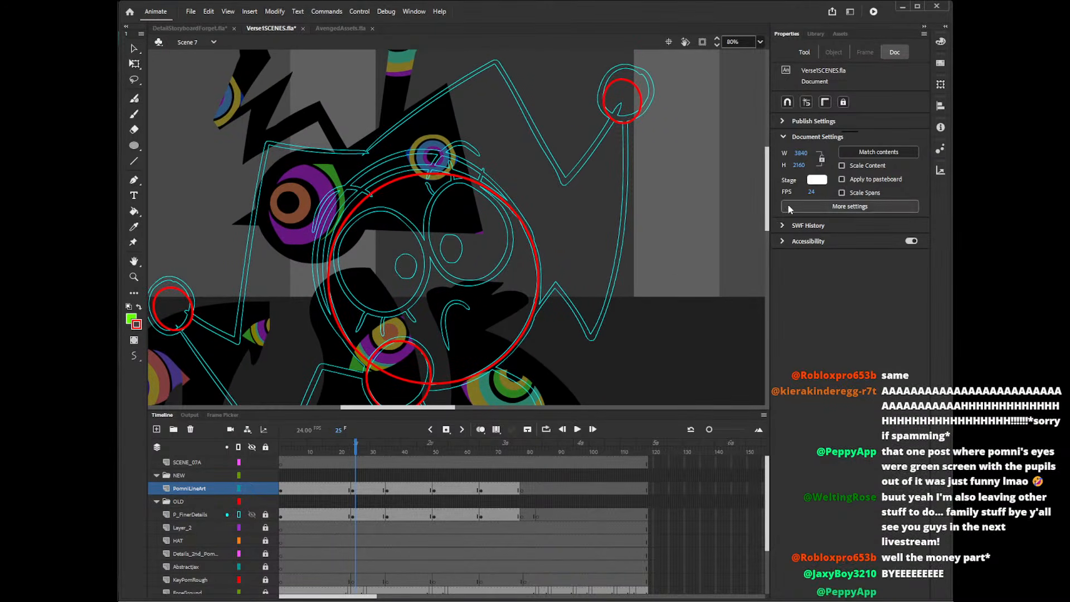
# Draw an unfilled red oval about 224 by 253 px over the right-hand eye, rotating and fitting it to the guide outline.
pyautogui.press('o')
pyautogui.click(791, 130)
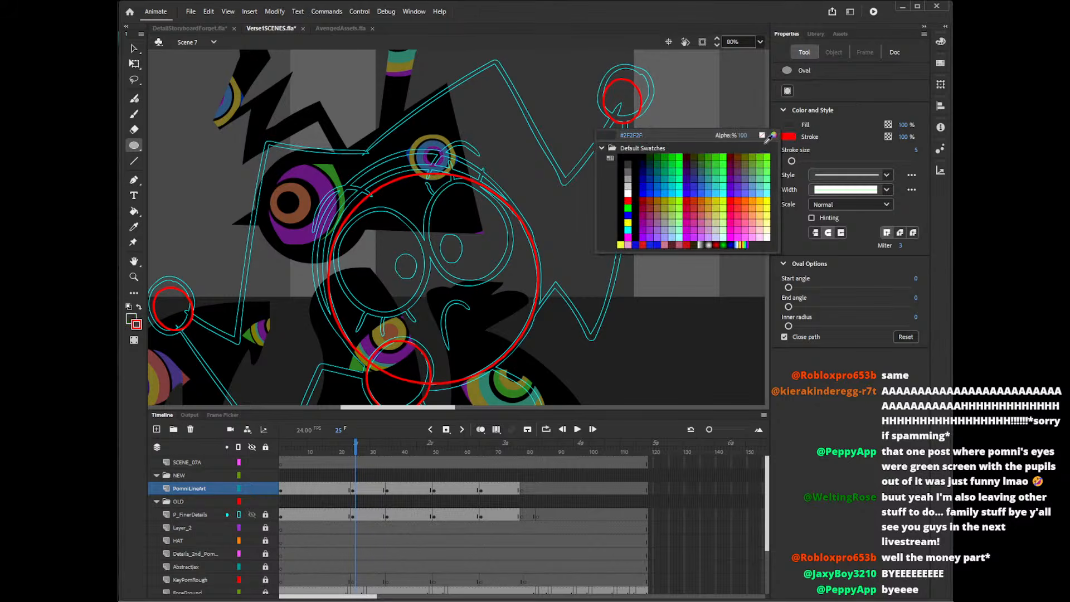
pyautogui.click(771, 139)
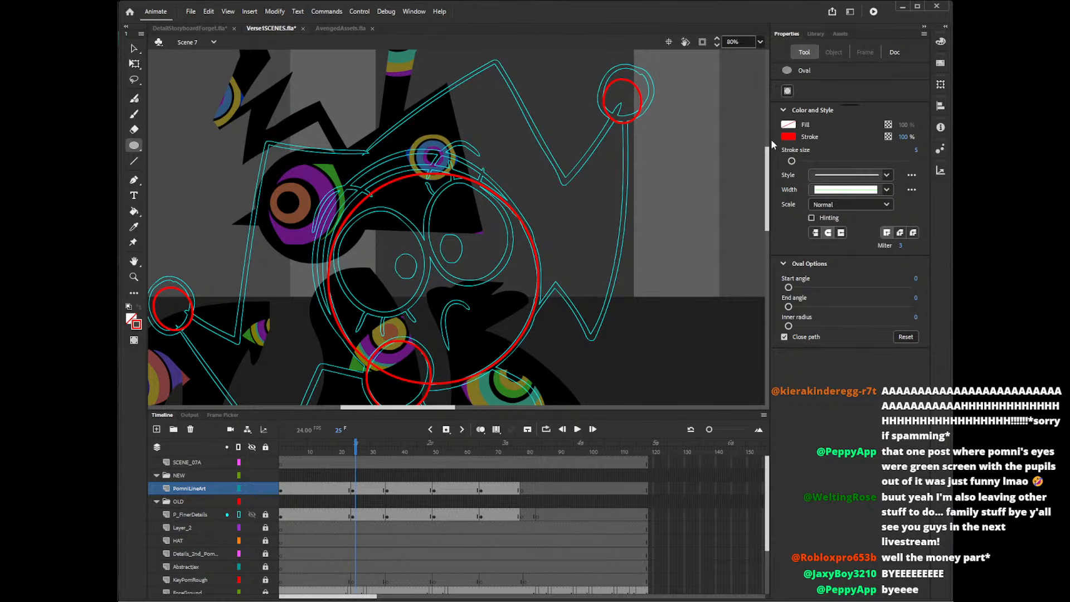
pyautogui.moveTo(411, 198)
pyautogui.mouseDown()
pyautogui.moveTo(478, 293)
pyautogui.moveTo(507, 306)
pyautogui.mouseUp()
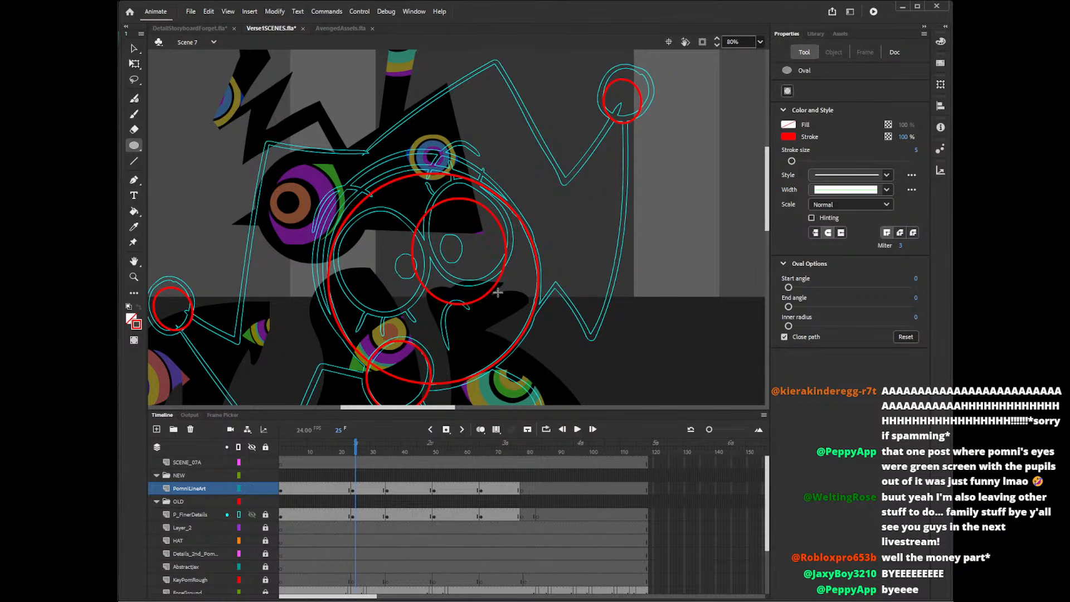
pyautogui.press('q')
pyautogui.click(491, 290)
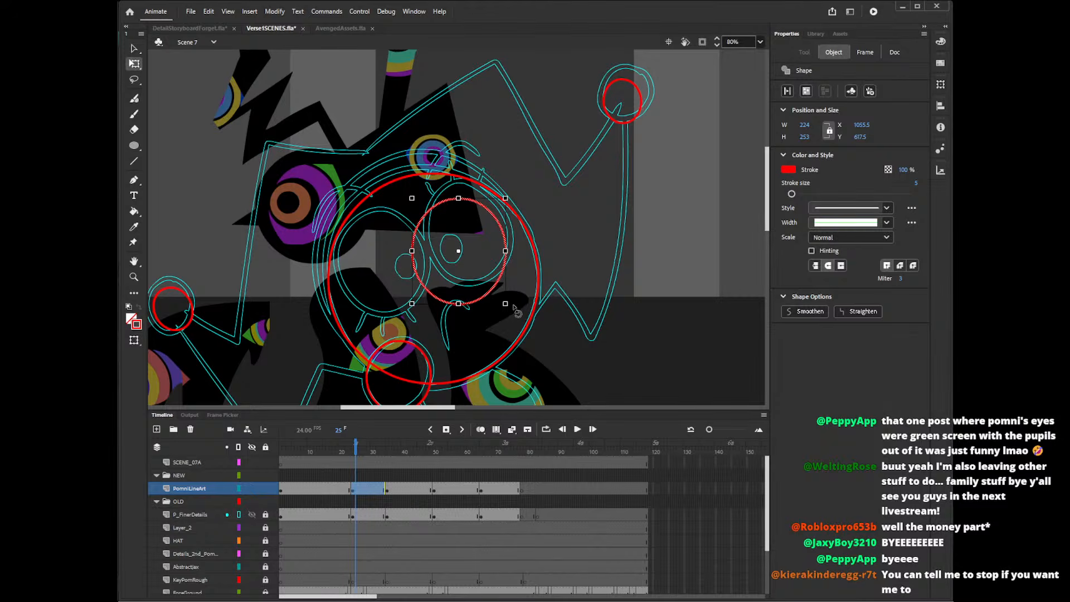
pyautogui.moveTo(514, 308); pyautogui.dragTo(536, 253)
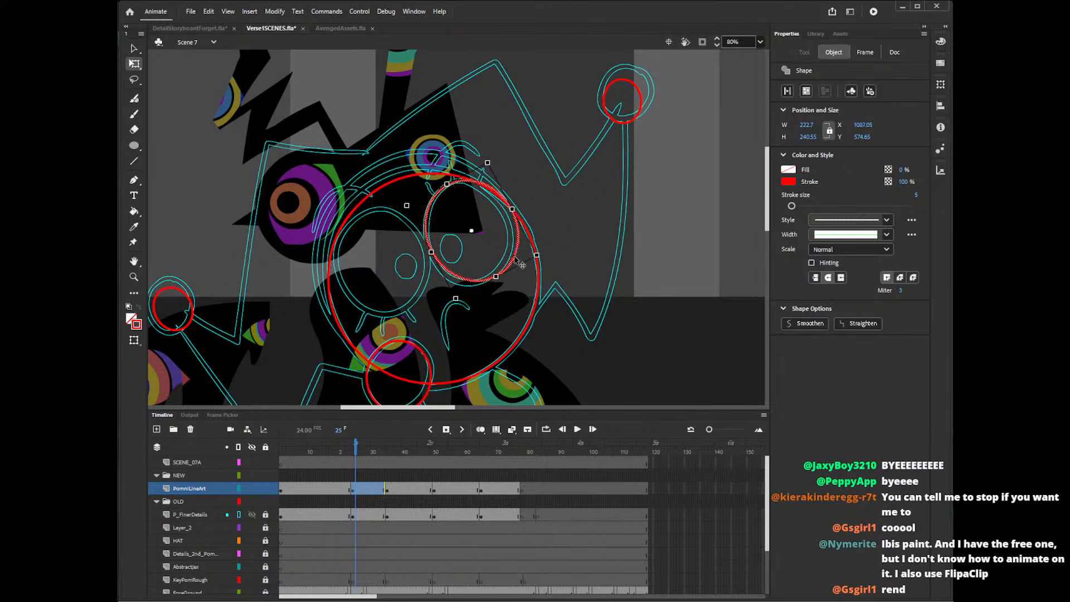
pyautogui.click(519, 286)
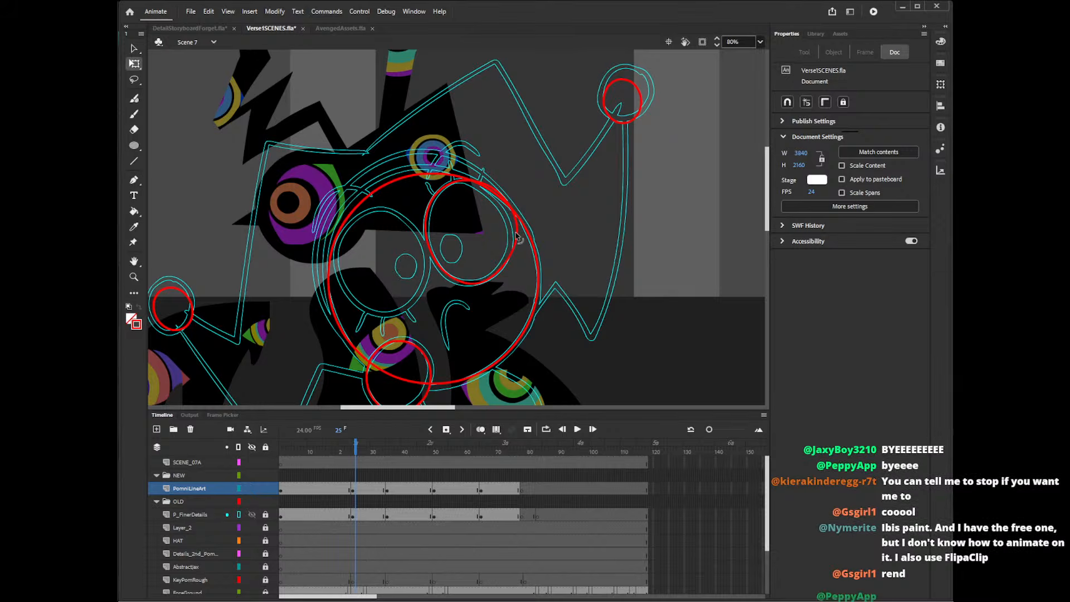
# Try to pencil a red curve along the upper and outer edge of the right-hand eye.
pyautogui.press('y')
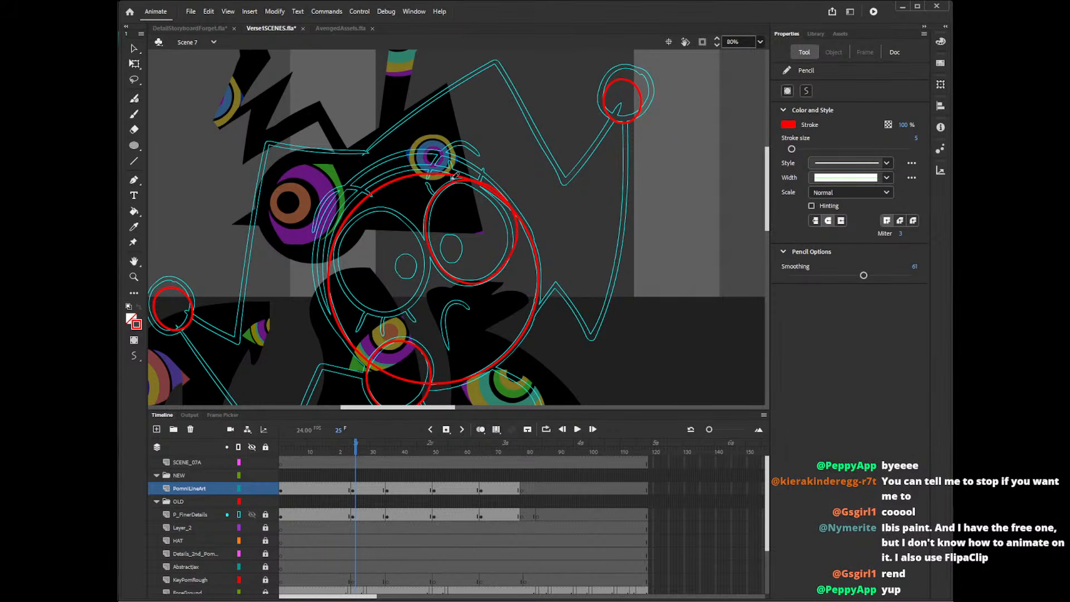
pyautogui.moveTo(452, 179)
pyautogui.mouseDown()
pyautogui.moveTo(498, 201)
pyautogui.moveTo(501, 267)
pyautogui.mouseUp()
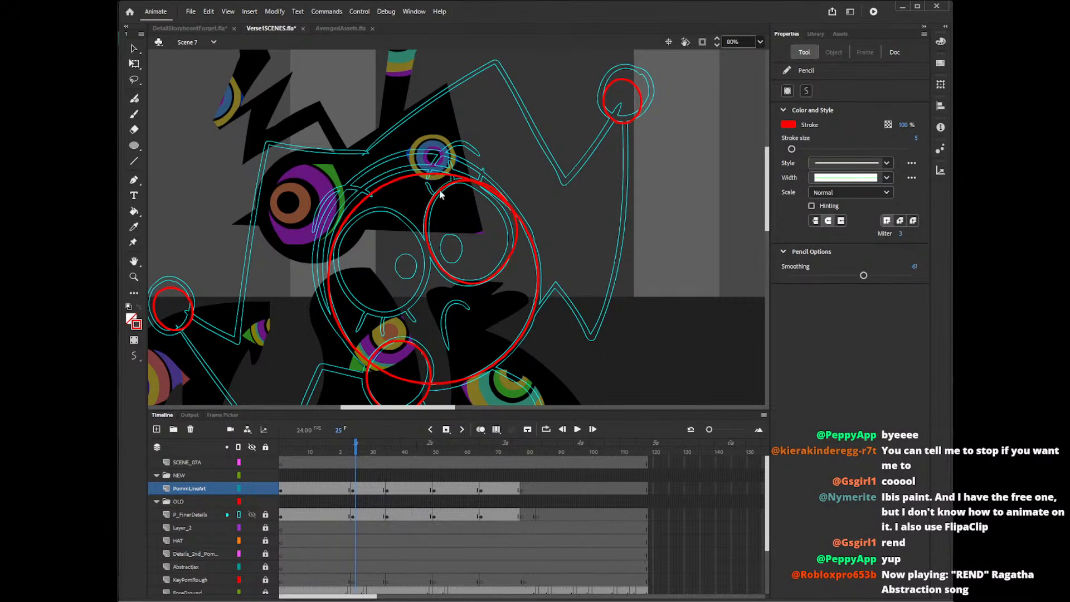
pyautogui.moveTo(426, 192); pyautogui.dragTo(477, 179)
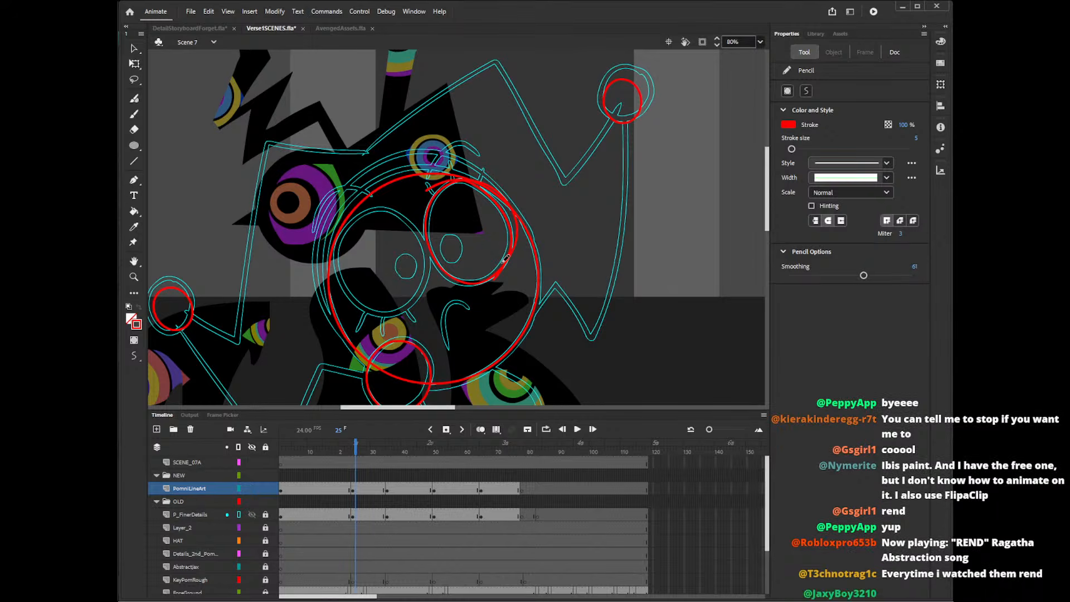
pyautogui.hotkey('ctrl', 'z')
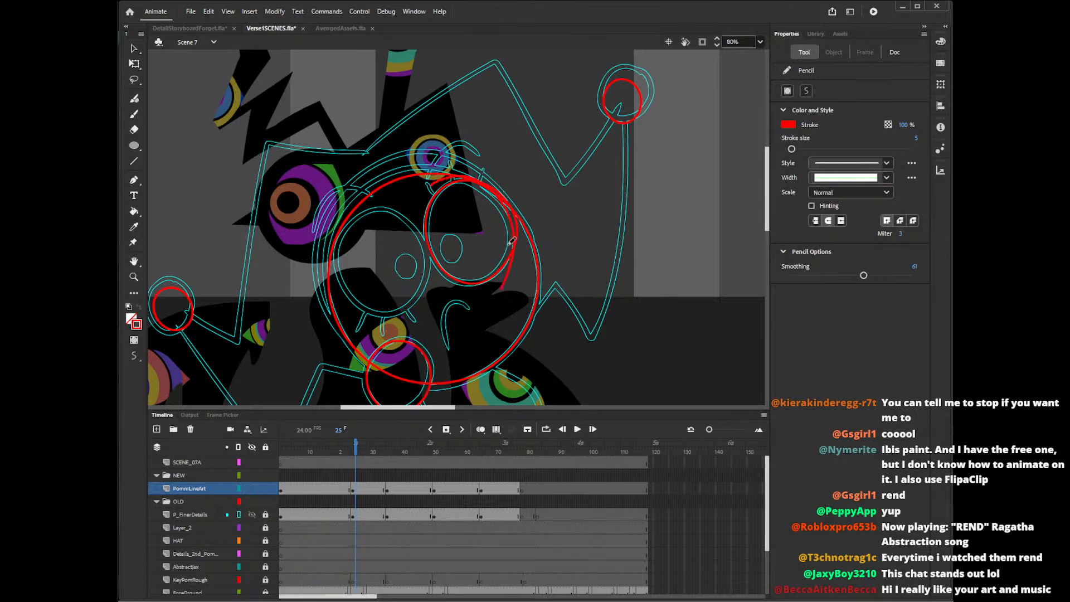
pyautogui.moveTo(434, 183)
pyautogui.mouseDown()
pyautogui.moveTo(465, 177)
pyautogui.moveTo(495, 194)
pyautogui.moveTo(512, 260)
pyautogui.mouseUp()
pyautogui.hotkey('ctrl', 'z')
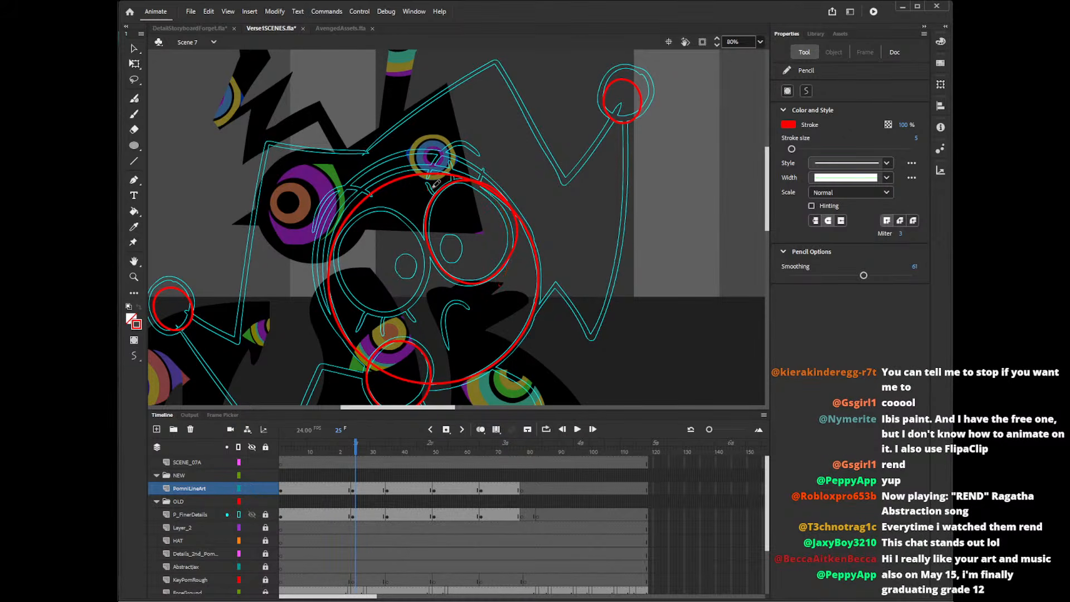
pyautogui.moveTo(431, 192)
pyautogui.mouseDown()
pyautogui.moveTo(474, 180)
pyautogui.moveTo(500, 201)
pyautogui.moveTo(507, 265)
pyautogui.moveTo(457, 179)
pyautogui.moveTo(494, 187)
pyautogui.moveTo(516, 250)
pyautogui.moveTo(497, 285)
pyautogui.mouseUp()
pyautogui.hotkey('ctrl', 'z')
pyautogui.hotkey('ctrl', 'z')
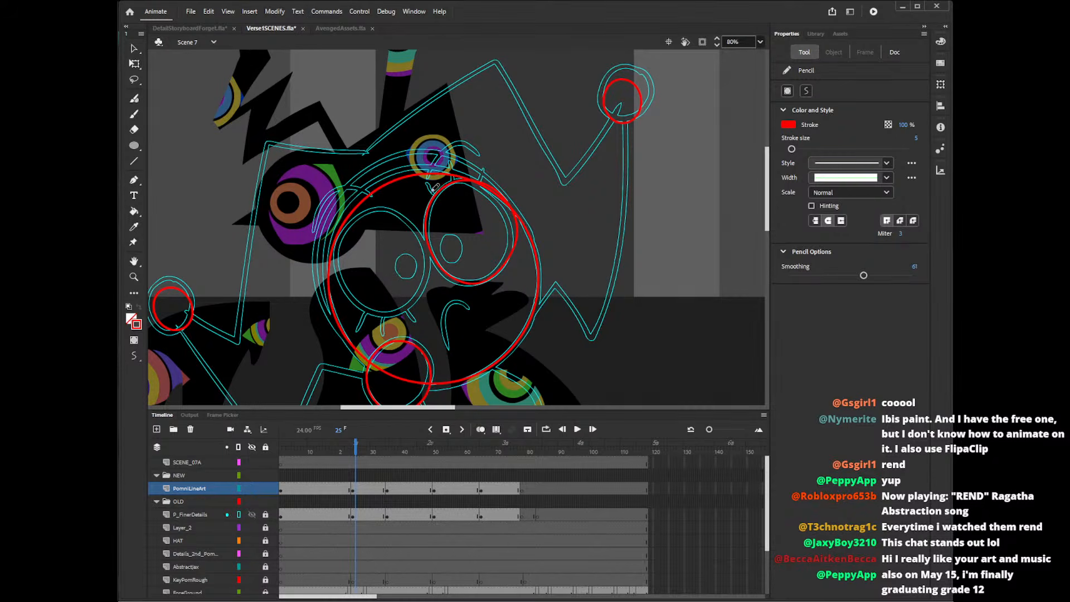
pyautogui.moveTo(434, 188)
pyautogui.mouseDown()
pyautogui.moveTo(479, 180)
pyautogui.moveTo(511, 254)
pyautogui.mouseUp()
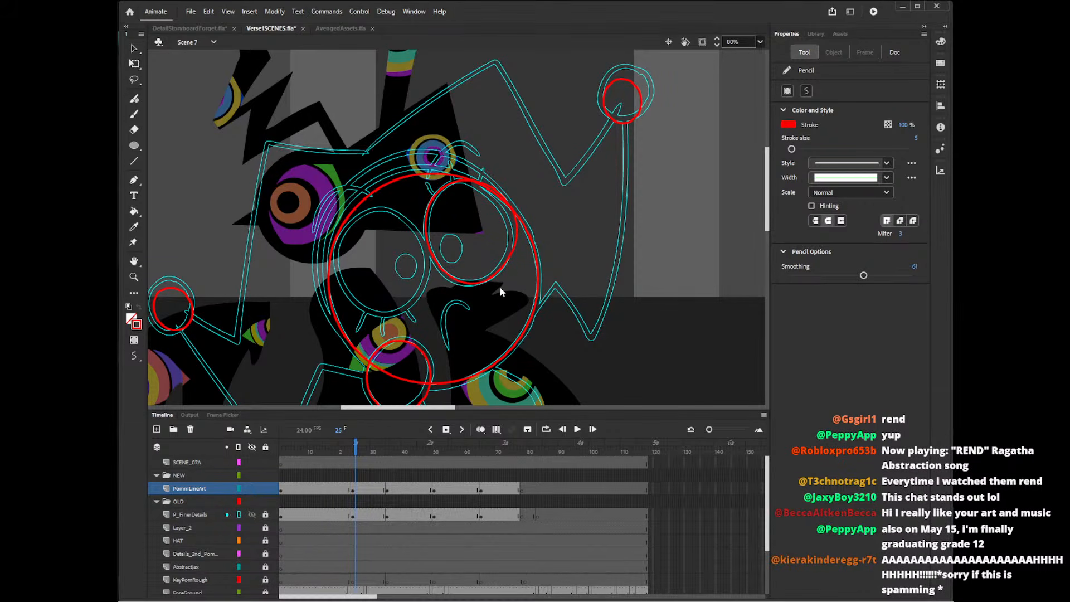
pyautogui.moveTo(430, 191)
pyautogui.mouseDown()
pyautogui.moveTo(458, 180)
pyautogui.moveTo(506, 202)
pyautogui.moveTo(506, 277)
pyautogui.mouseUp()
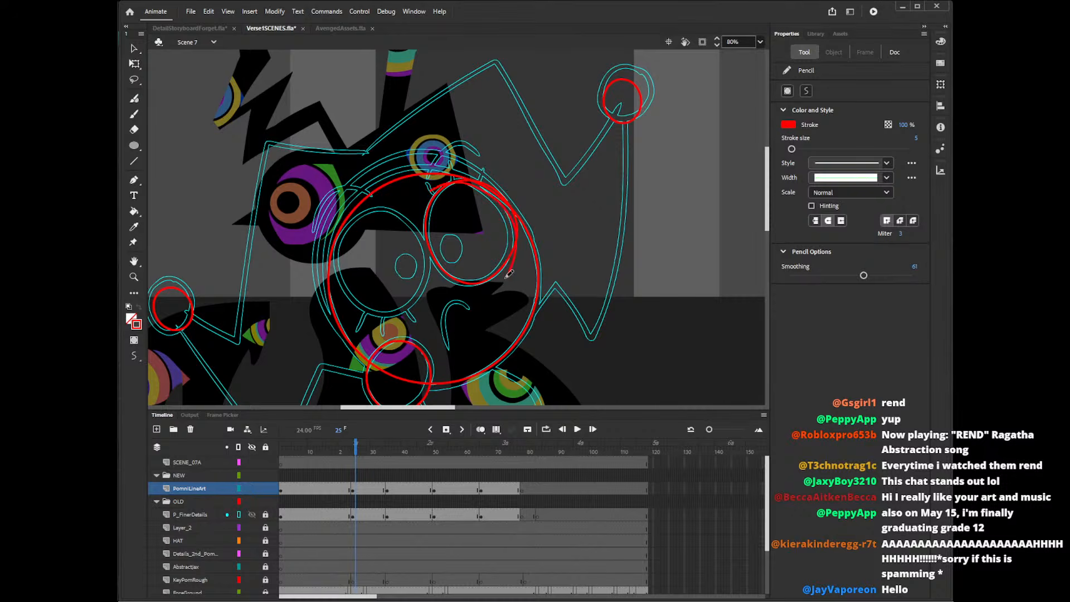
pyautogui.hotkey('ctrl', 'z')
pyautogui.moveTo(424, 192)
pyautogui.mouseDown()
pyautogui.moveTo(459, 180)
pyautogui.moveTo(491, 193)
pyautogui.moveTo(515, 232)
pyautogui.moveTo(507, 271)
pyautogui.mouseUp()
pyautogui.hotkey('ctrl', 'z')
pyautogui.moveTo(424, 192)
pyautogui.mouseDown()
pyautogui.moveTo(460, 177)
pyautogui.moveTo(493, 189)
pyautogui.moveTo(514, 232)
pyautogui.moveTo(504, 271)
pyautogui.mouseUp()
pyautogui.hotkey('ctrl', 'z')
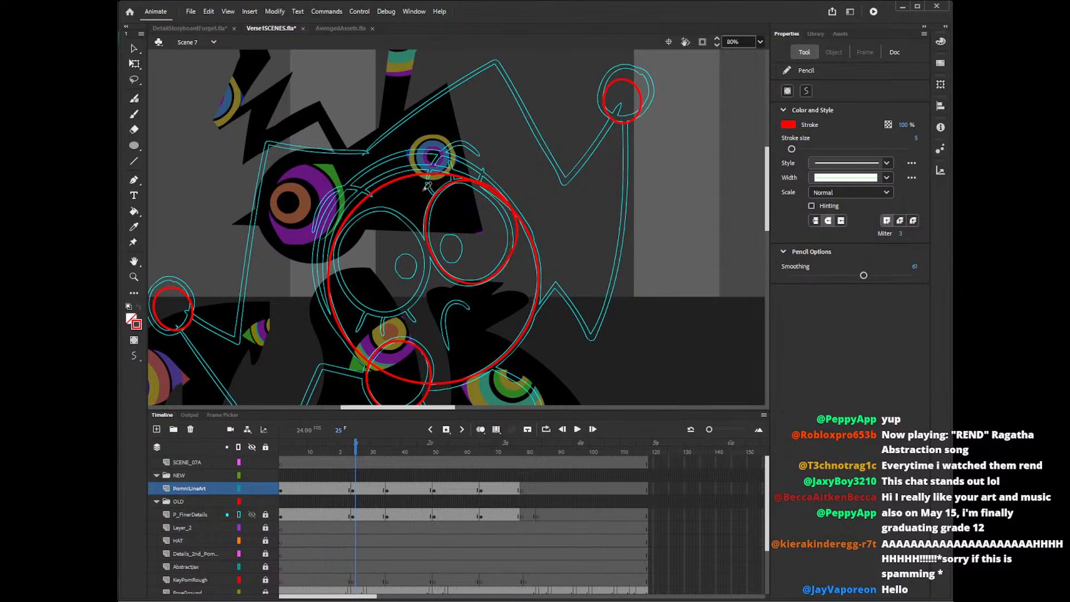
# Draw a red curve along the right-hand eye's upper and outer edge and delete the surplus oval segments outside it.
pyautogui.moveTo(425, 189)
pyautogui.mouseDown()
pyautogui.moveTo(473, 180)
pyautogui.moveTo(510, 219)
pyautogui.moveTo(503, 282)
pyautogui.mouseUp()
pyautogui.press('v')
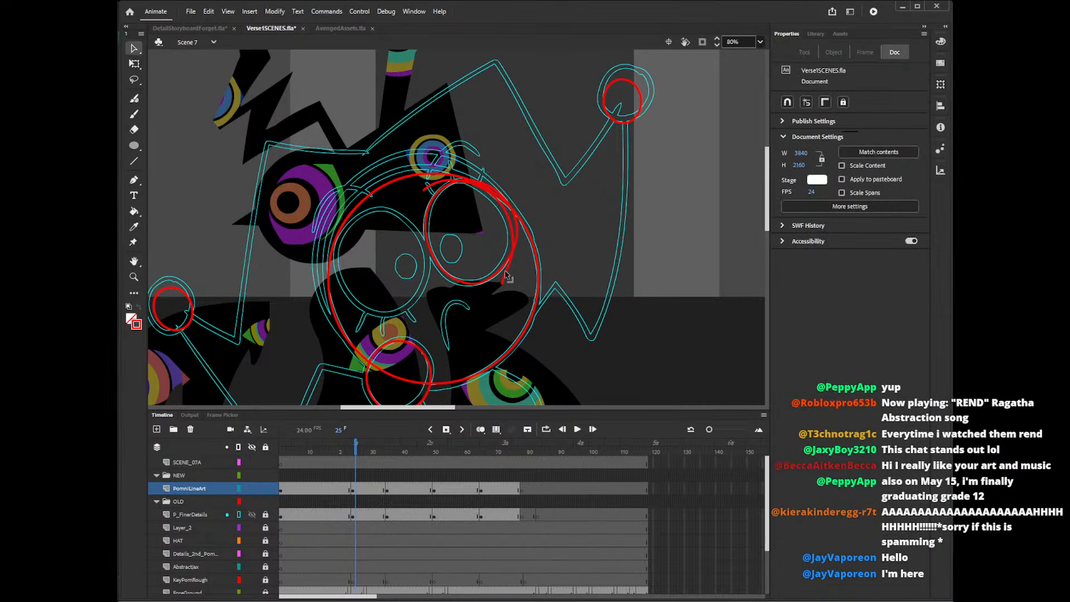
pyautogui.click(510, 270)
pyautogui.press('Delete')
pyautogui.click(518, 239)
pyautogui.press('Delete')
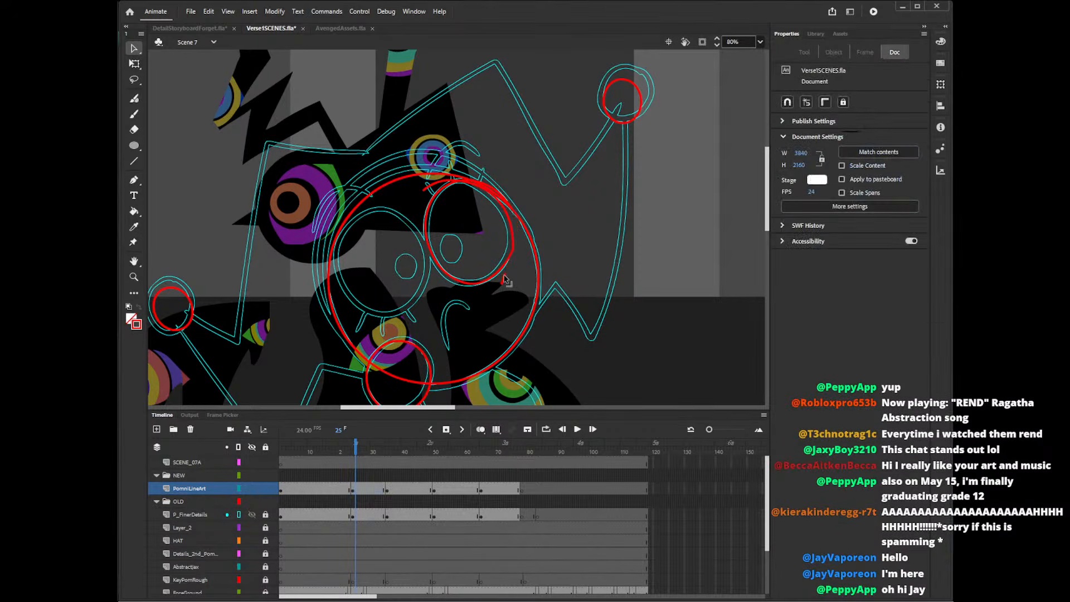
# Delete the curve's overhanging ends and overlapping pieces above the eye, and reshape the eye's outer side to follow the guide.
pyautogui.click(504, 278)
pyautogui.press('Delete')
pyautogui.click(441, 185)
pyautogui.press('Delete')
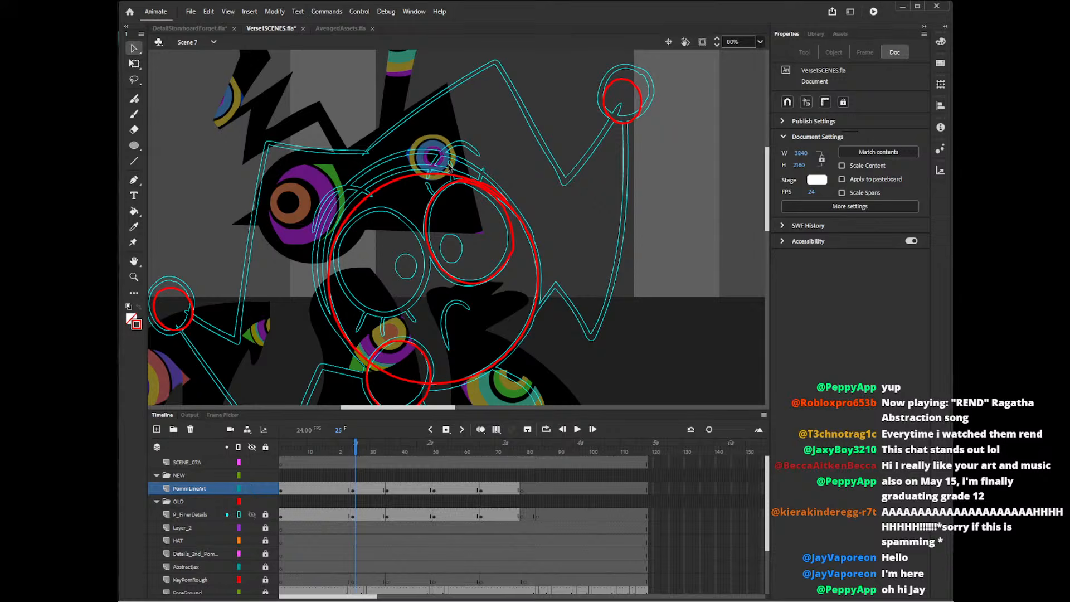
pyautogui.click(473, 186)
pyautogui.press('Delete')
pyautogui.click(498, 194)
pyautogui.press('Delete')
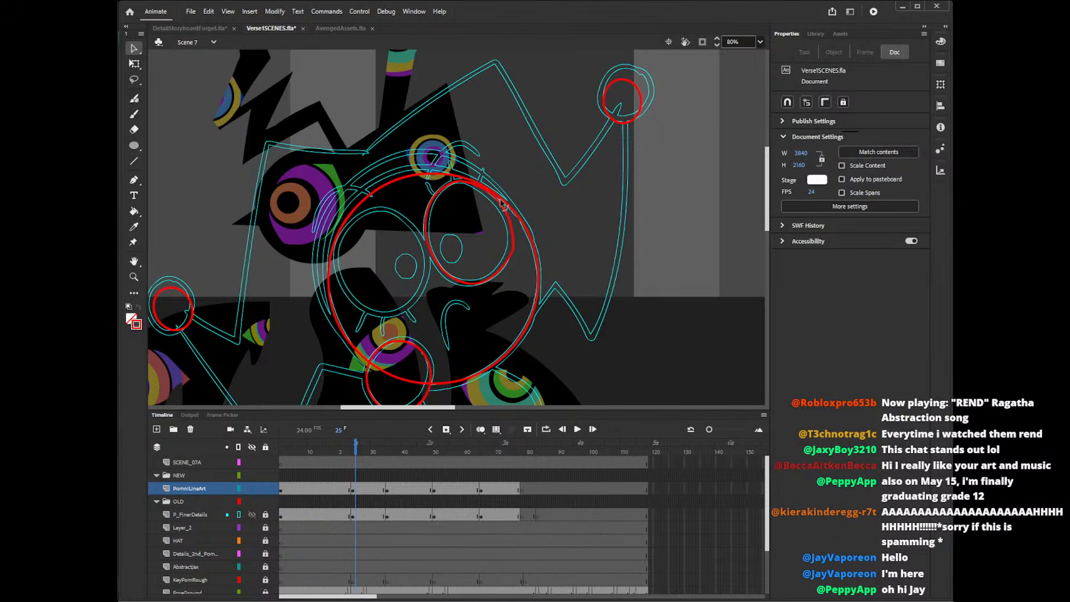
pyautogui.moveTo(513, 246); pyautogui.dragTo(516, 244)
pyautogui.moveTo(514, 249); pyautogui.dragTo(516, 251)
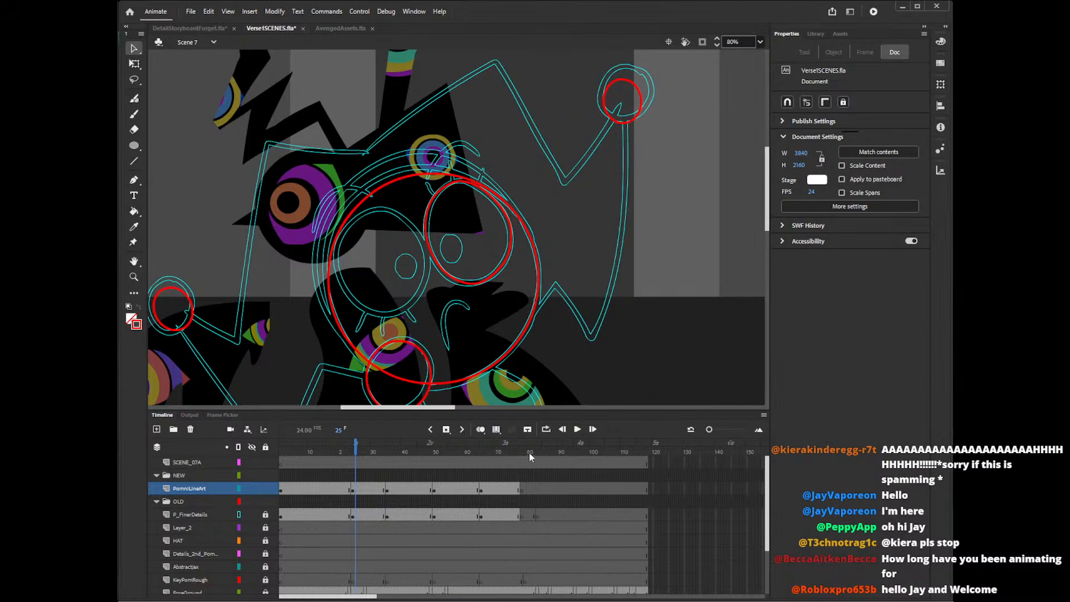
# Scrub the timeline past the traced eye keyframe and stop at frame 29.
pyautogui.moveTo(394, 454); pyautogui.dragTo(391, 452)
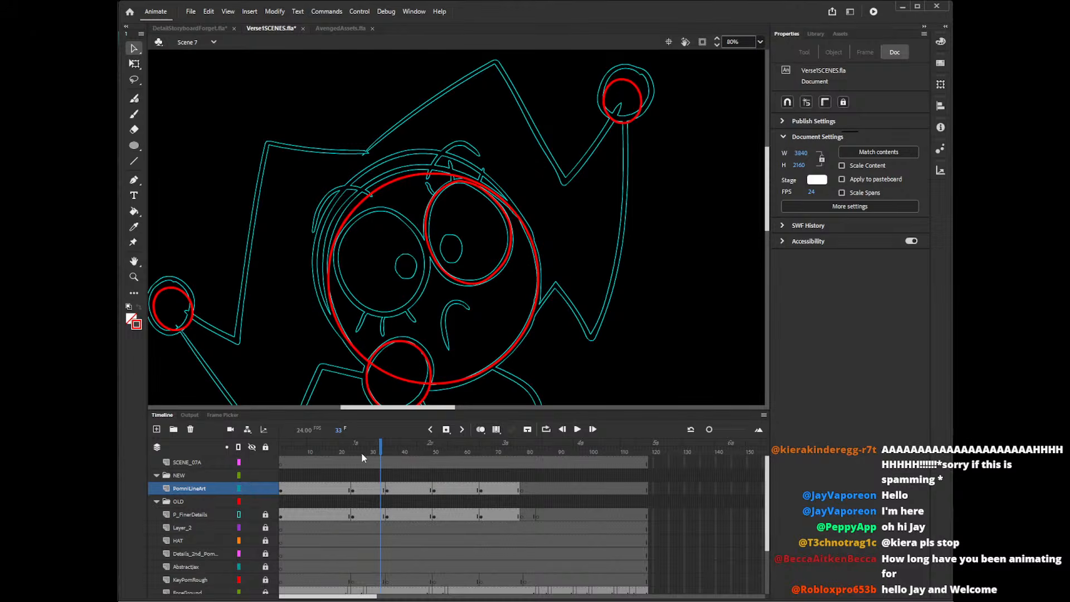
pyautogui.click(368, 464)
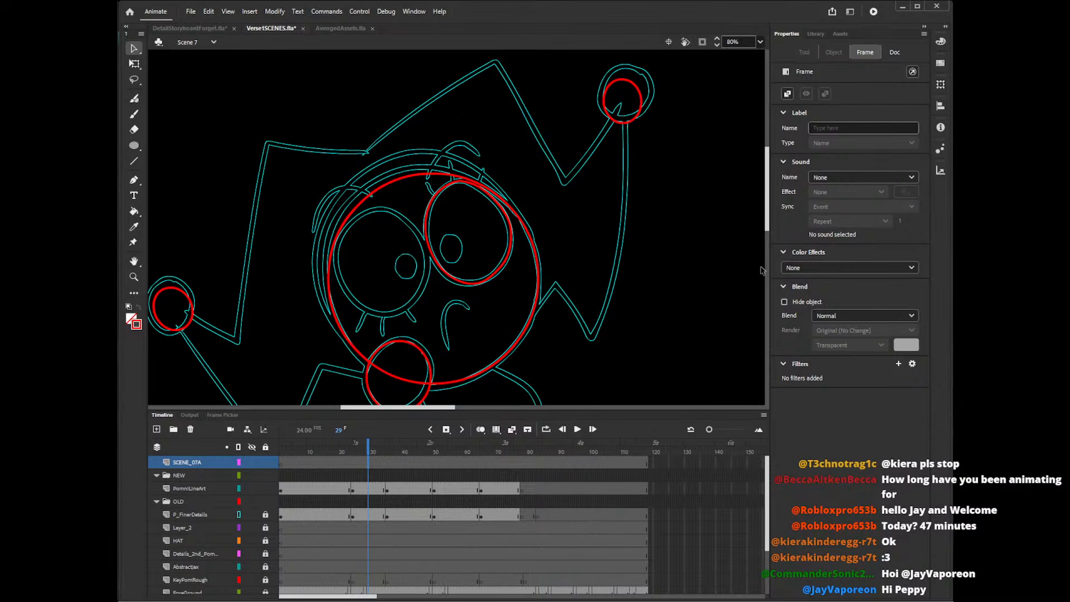
# Draw a red oval over the left-hand eye's guide outline and select it for free transforming.
pyautogui.moveTo(768, 222); pyautogui.dragTo(769, 224)
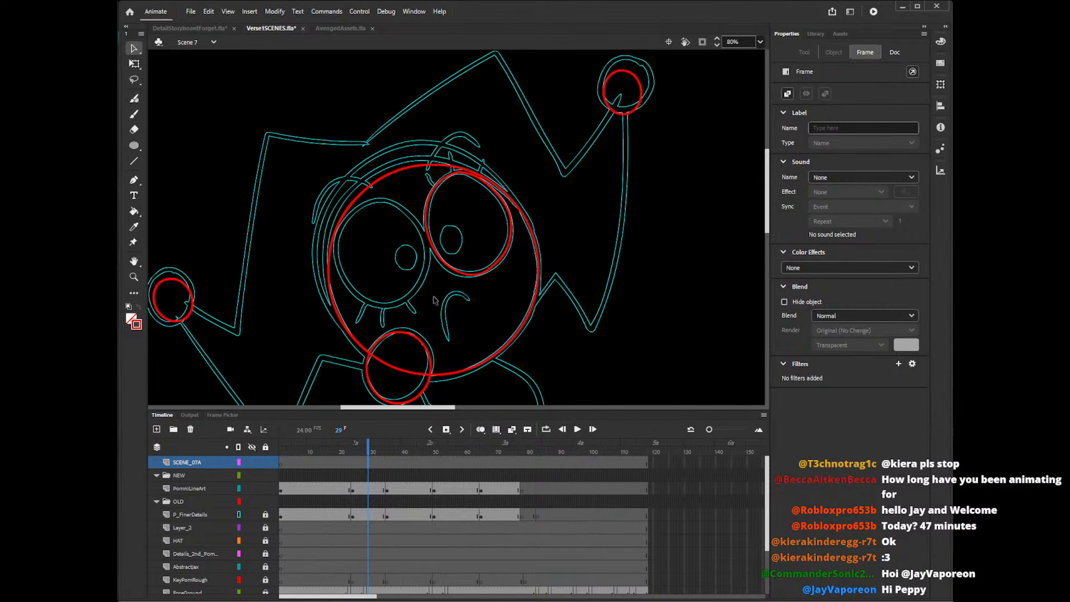
pyautogui.press('o')
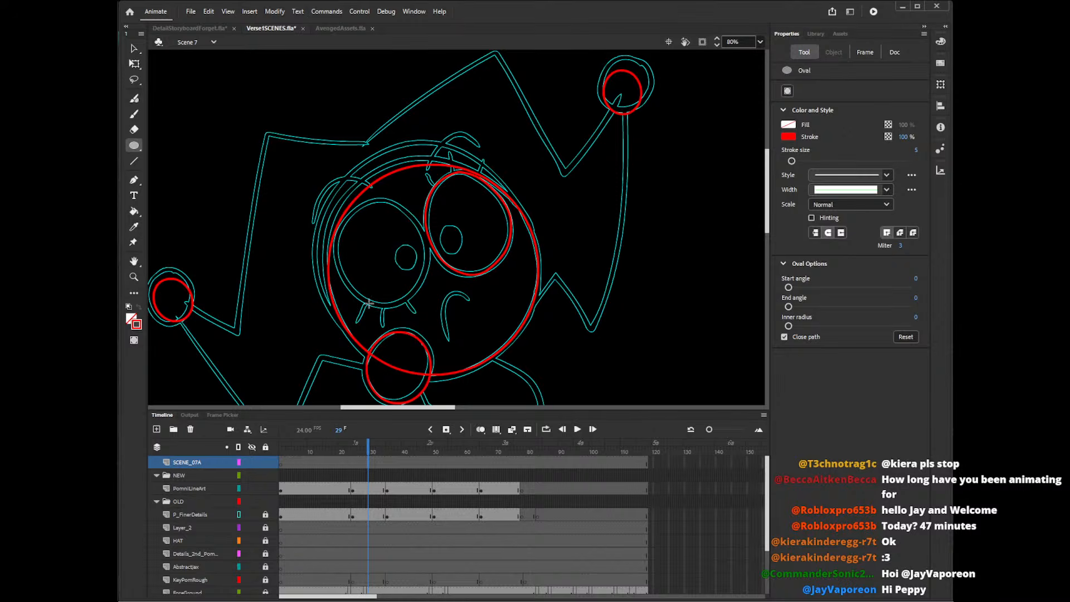
pyautogui.moveTo(207, 120)
pyautogui.mouseDown()
pyautogui.moveTo(309, 247)
pyautogui.moveTo(426, 299)
pyautogui.moveTo(425, 314)
pyautogui.moveTo(447, 324)
pyautogui.moveTo(433, 279)
pyautogui.mouseUp()
pyautogui.press('v')
pyautogui.click(300, 234)
pyautogui.press('q')
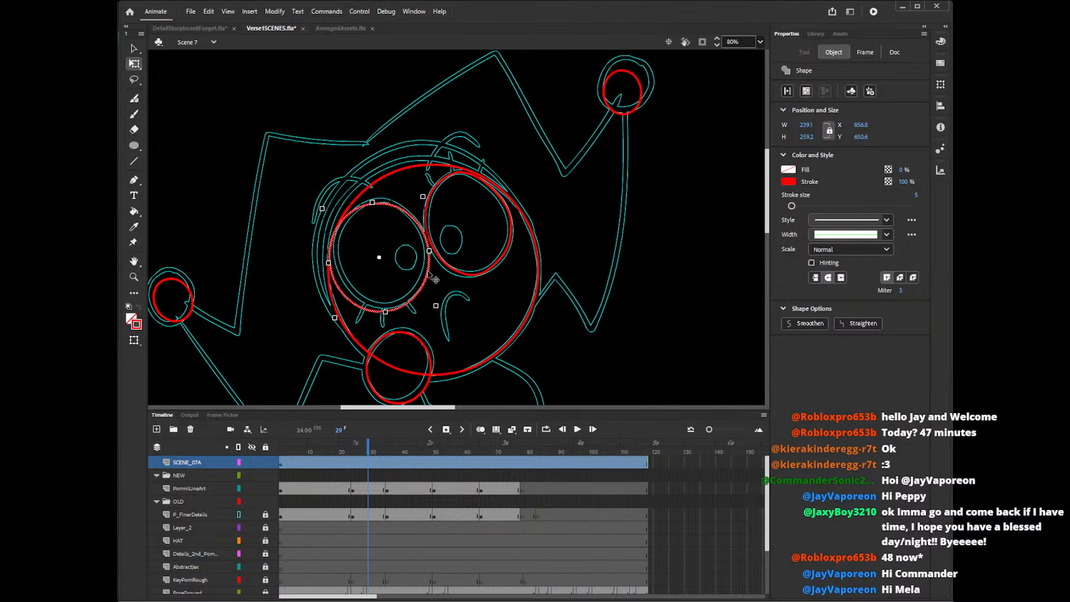
# Resize and nudge the red oval to about 228 by 266 so it fits the left-hand eye's guide outline.
pyautogui.moveTo(335, 317); pyautogui.dragTo(336, 316)
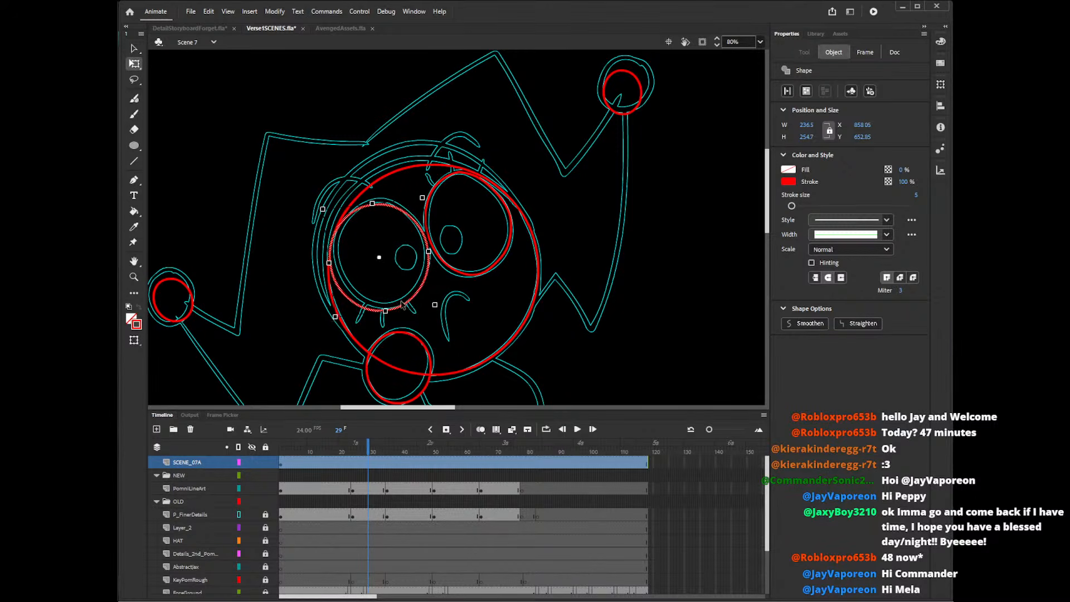
pyautogui.moveTo(410, 304); pyautogui.dragTo(410, 303)
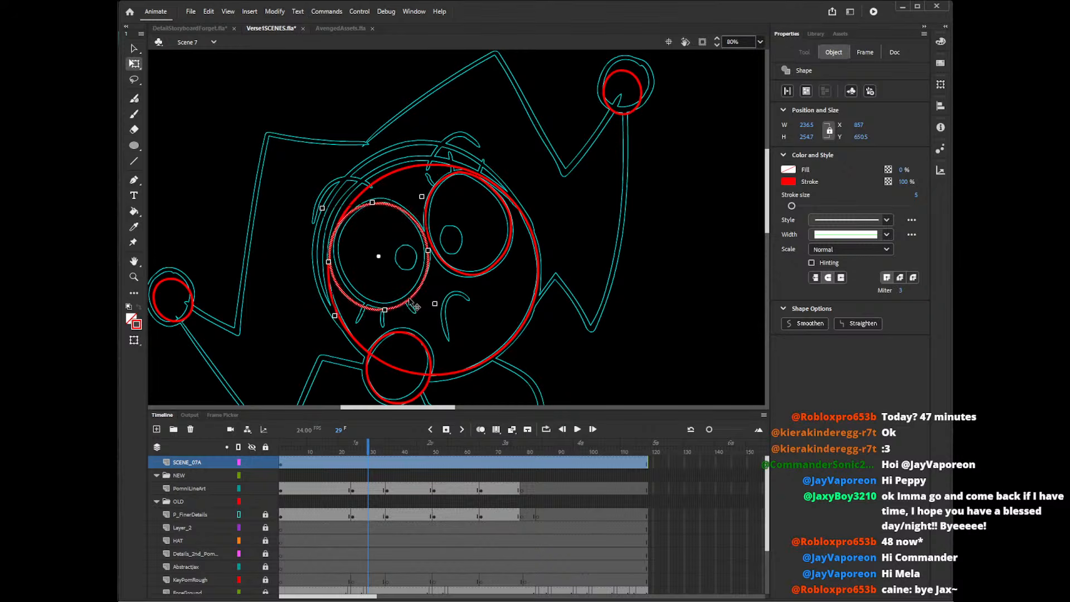
pyautogui.press('Right')
pyautogui.moveTo(372, 205); pyautogui.dragTo(372, 201)
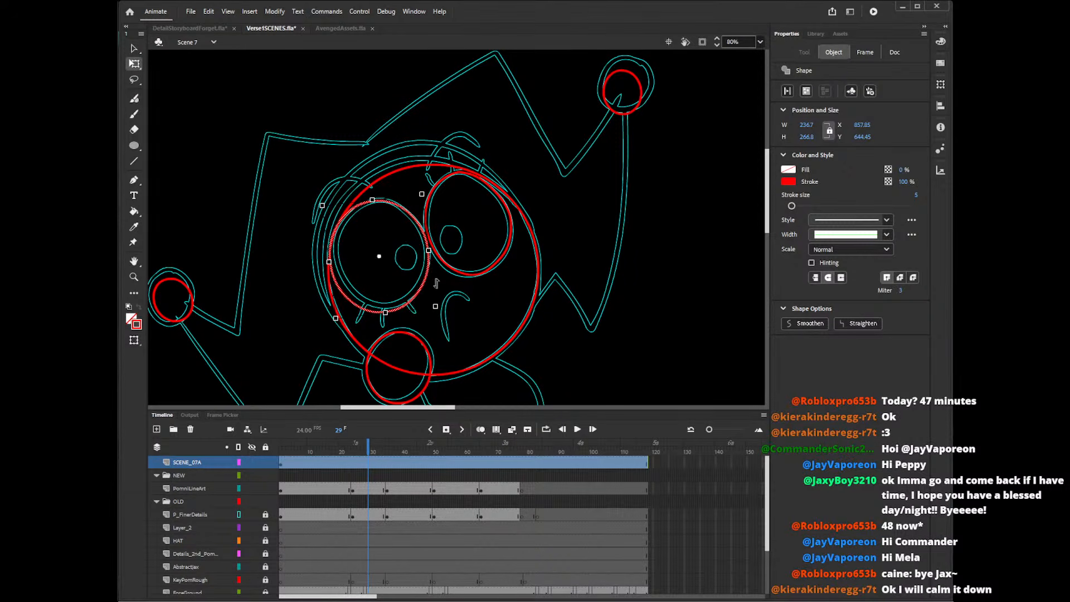
pyautogui.moveTo(428, 251); pyautogui.dragTo(428, 251)
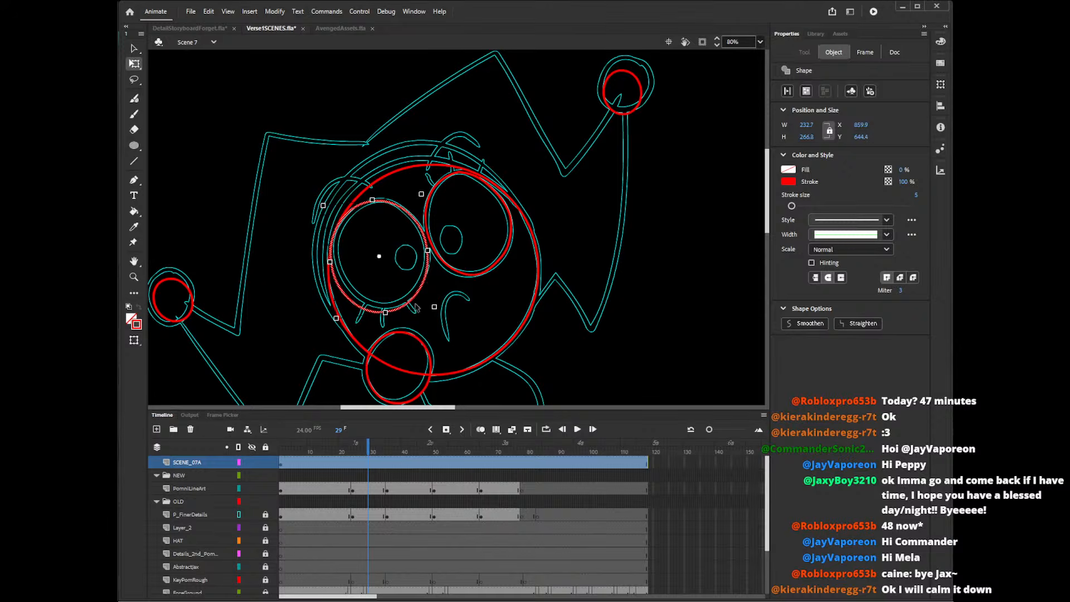
pyautogui.moveTo(385, 312); pyautogui.dragTo(337, 317)
pyautogui.moveTo(419, 289); pyautogui.dragTo(420, 288)
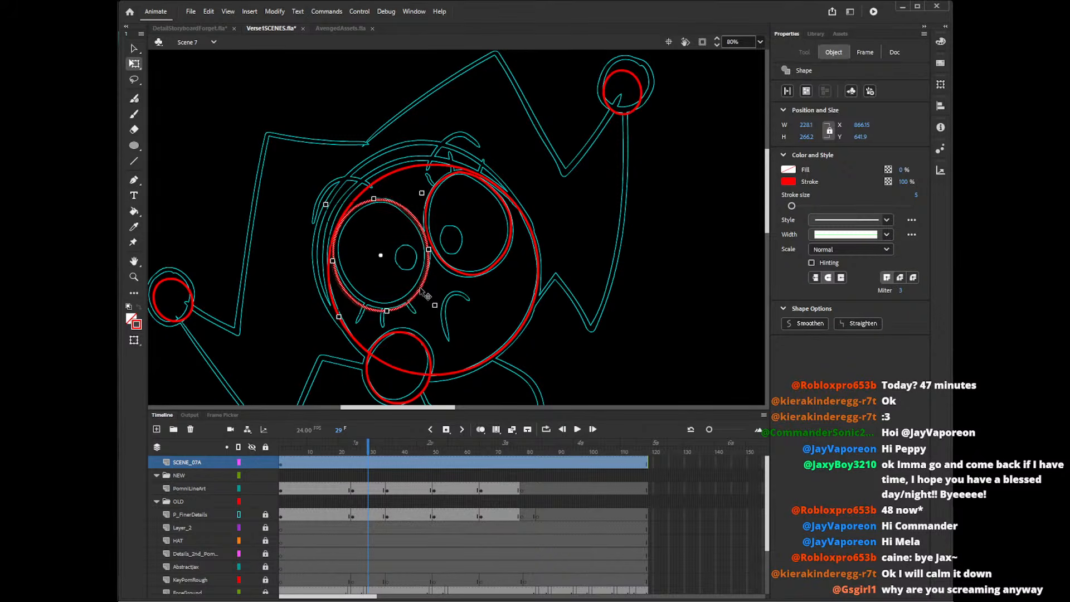
pyautogui.click(469, 312)
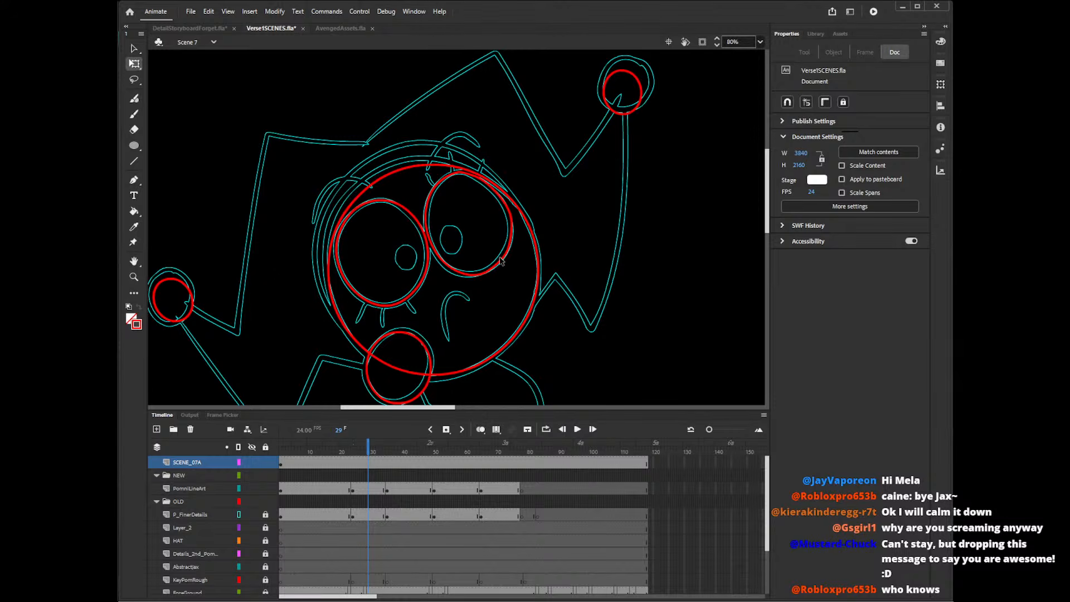
# Draw three short straight red lashes above the right-hand eye and three below the left-hand eye.
pyautogui.press('n')
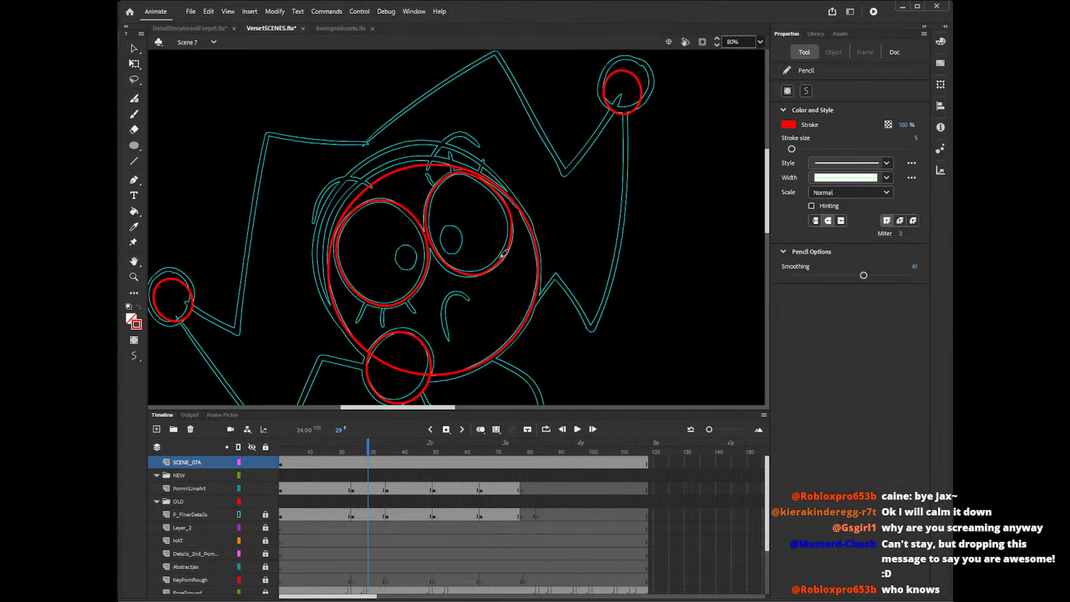
pyautogui.moveTo(437, 188)
pyautogui.mouseDown()
pyautogui.moveTo(426, 175)
pyautogui.moveTo(451, 156)
pyautogui.mouseUp()
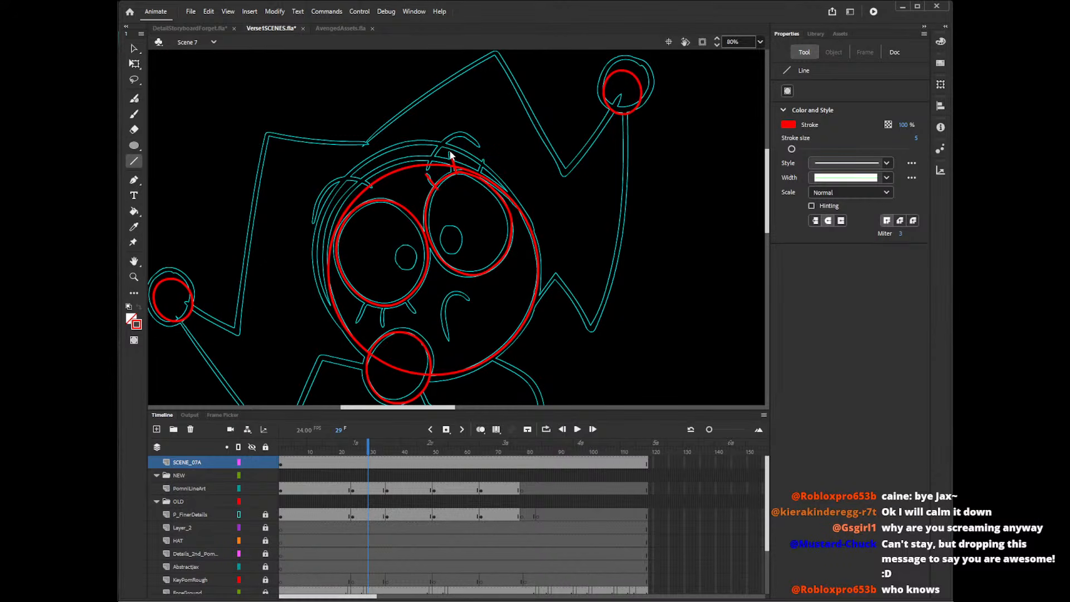
pyautogui.moveTo(478, 180); pyautogui.dragTo(483, 163)
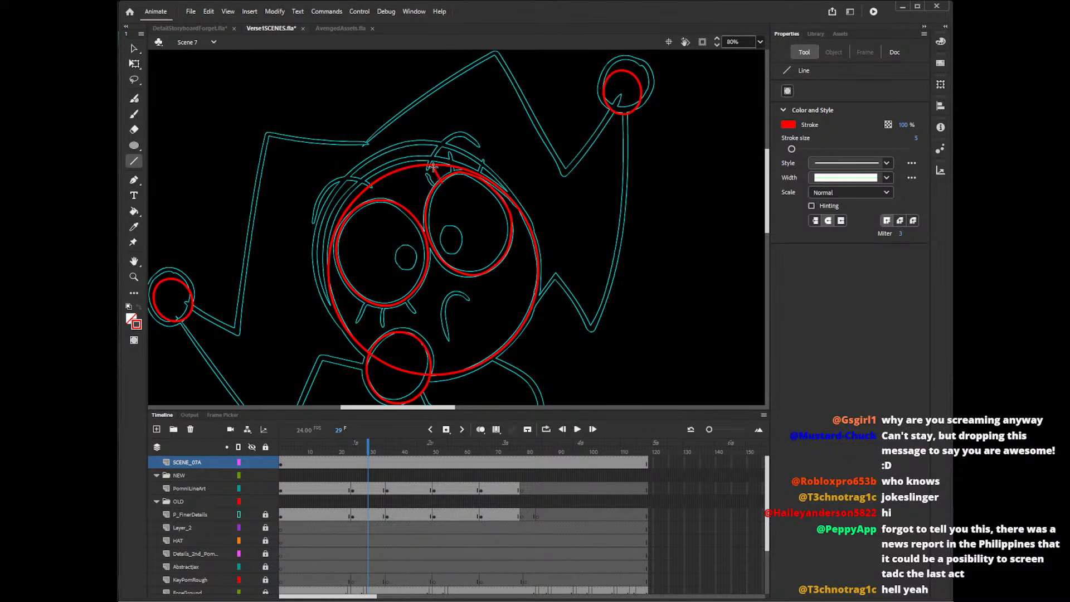
pyautogui.moveTo(462, 173)
pyautogui.mouseDown()
pyautogui.moveTo(462, 159)
pyautogui.moveTo(488, 168)
pyautogui.mouseUp()
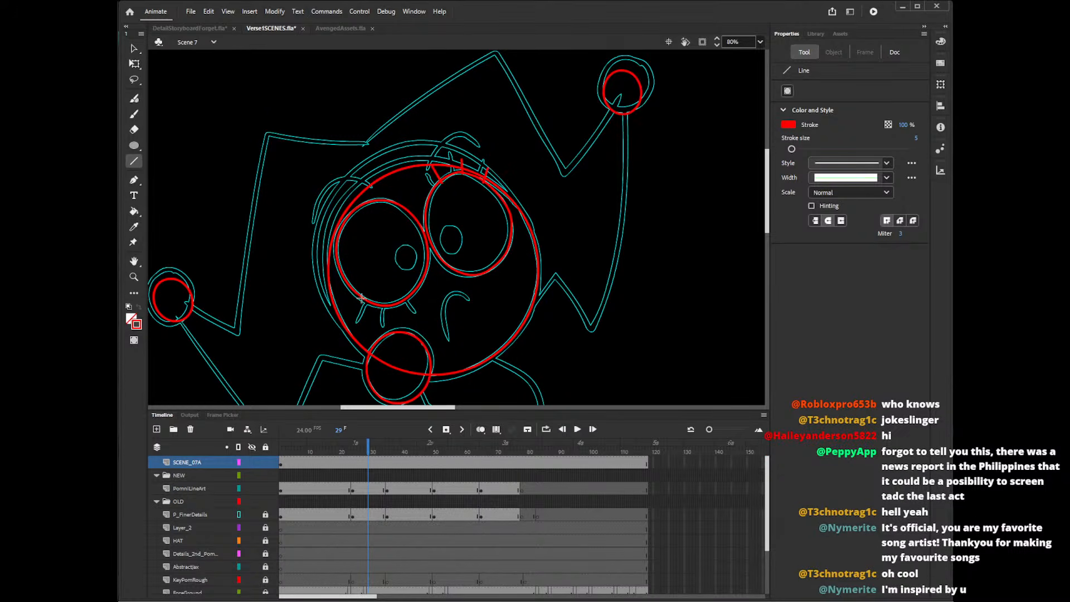
pyautogui.moveTo(361, 296)
pyautogui.mouseDown()
pyautogui.moveTo(353, 308)
pyautogui.moveTo(405, 313)
pyautogui.mouseUp()
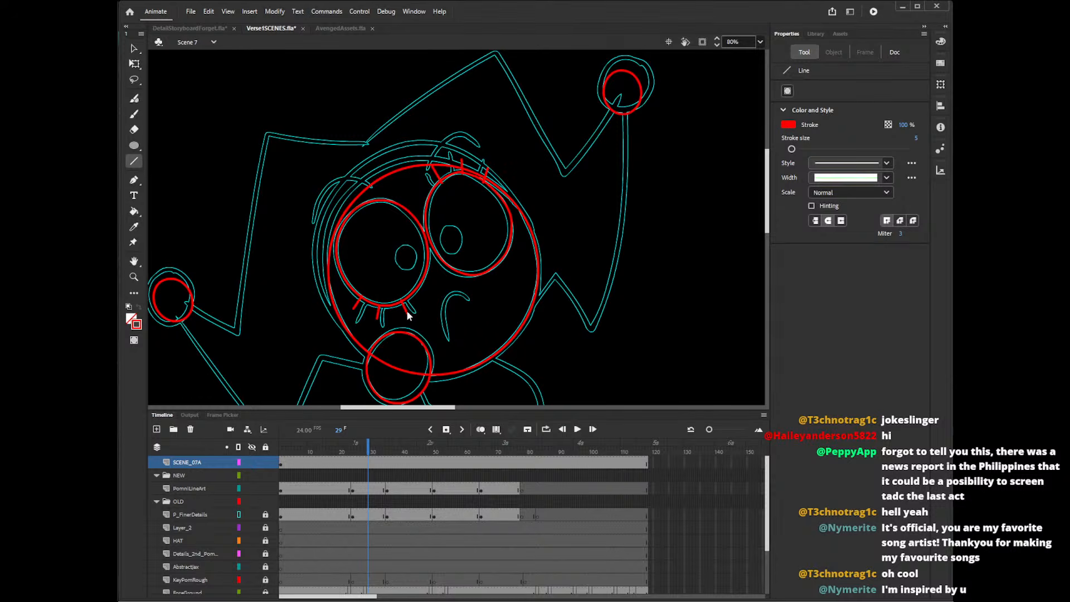
# Trim the lash ends poking inside the left-hand eye and try to trim the first lash above the right-hand eye.
pyautogui.press('v')
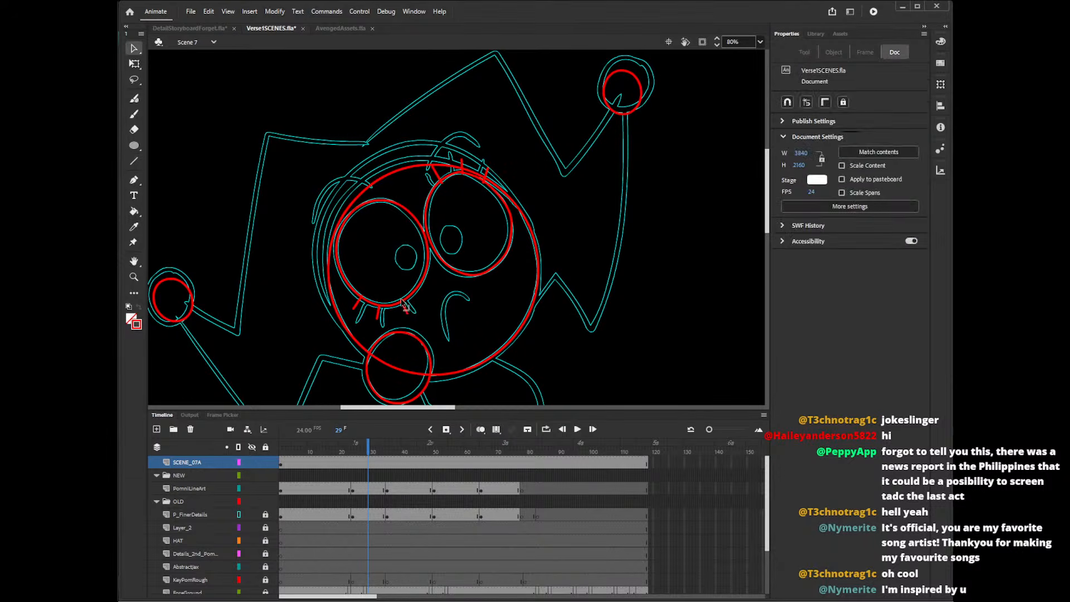
pyautogui.click(363, 298)
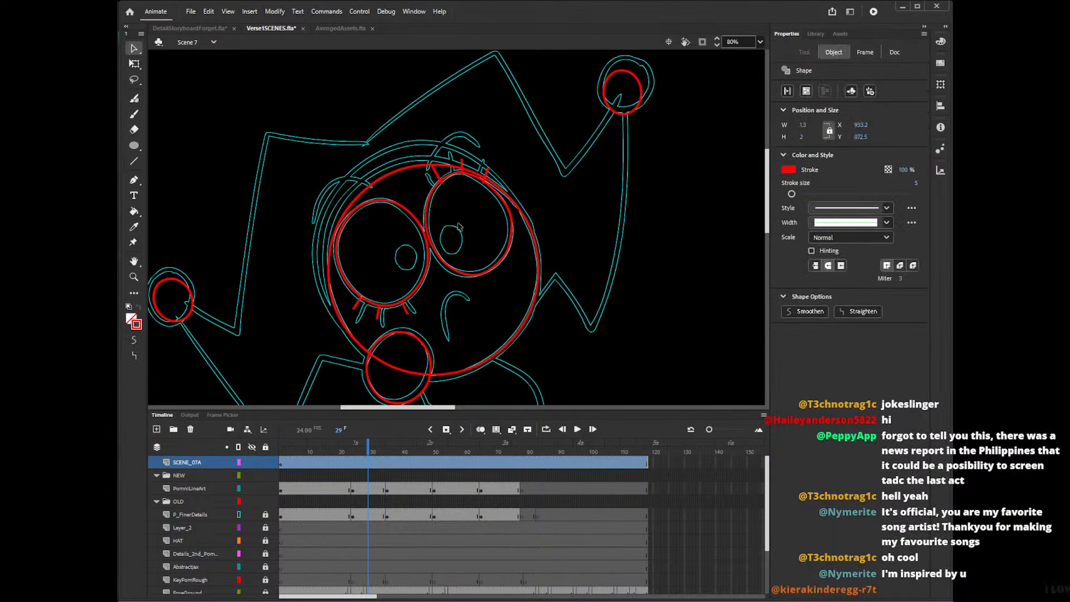
pyautogui.click(458, 227)
pyautogui.click(442, 180)
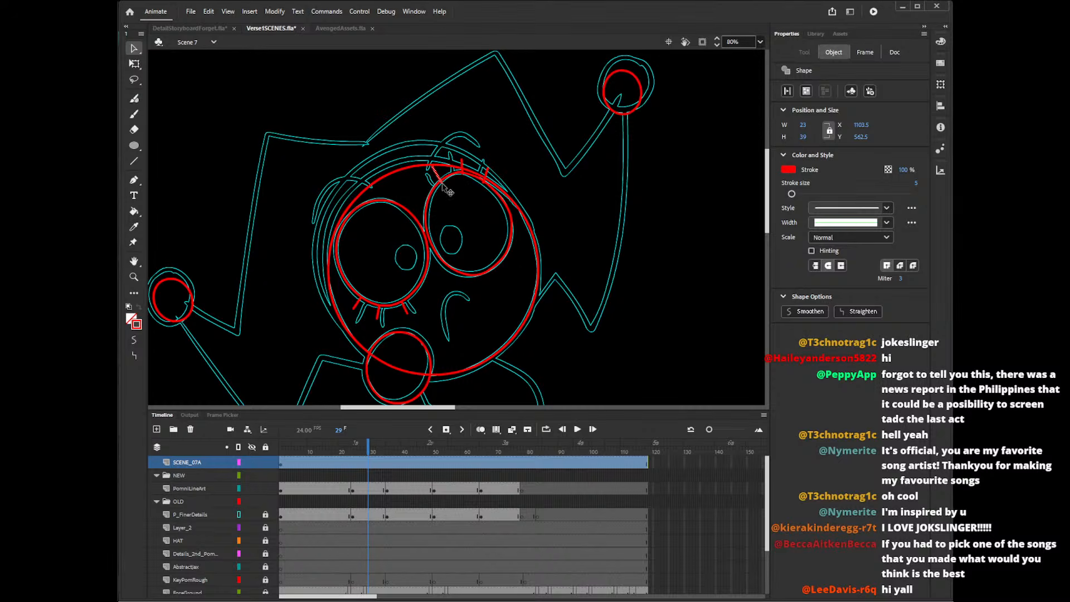
pyautogui.click(448, 193)
pyautogui.click(451, 188)
pyautogui.click(440, 186)
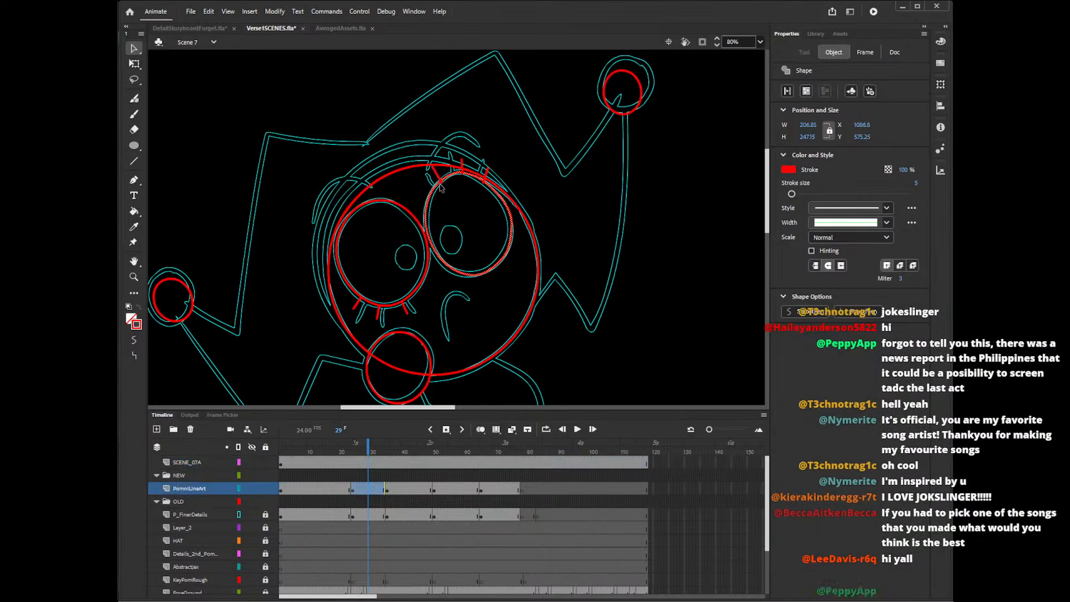
pyautogui.click(446, 189)
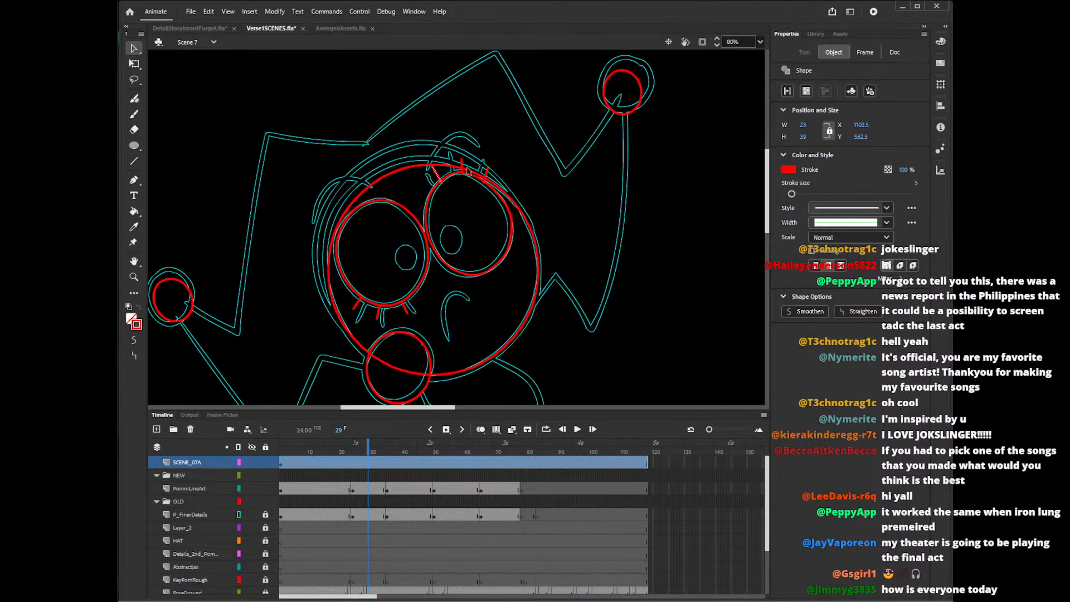
# Move the left-hand eye and all lashes from SCENE_07A onto the PomniLineArt layer in the same position, and lock SCENE_07A.
pyautogui.click(373, 464)
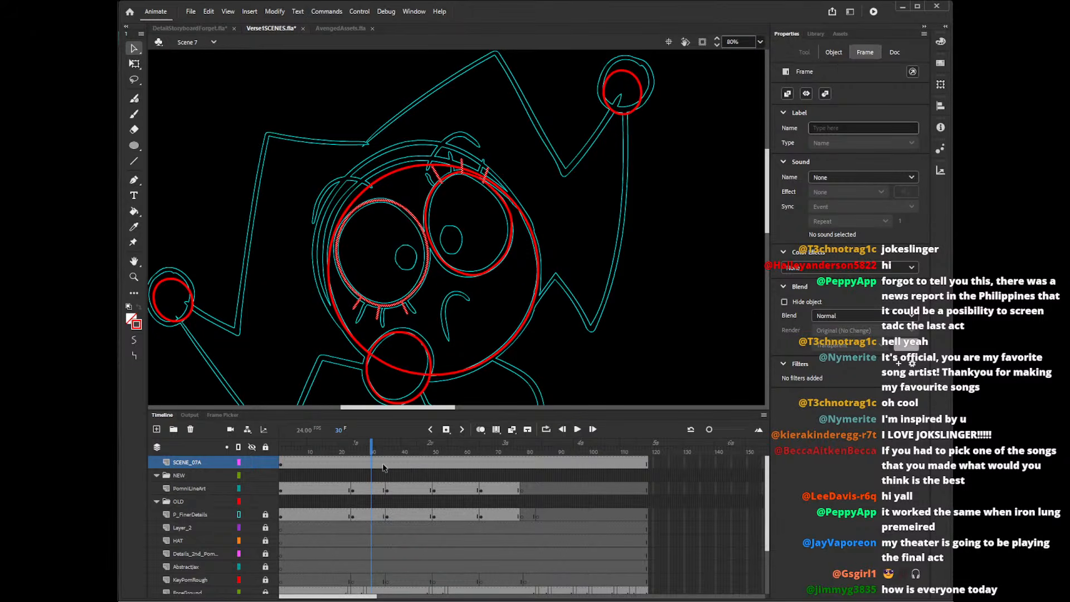
pyautogui.click(371, 492)
pyautogui.hotkey('ctrl', 'v')
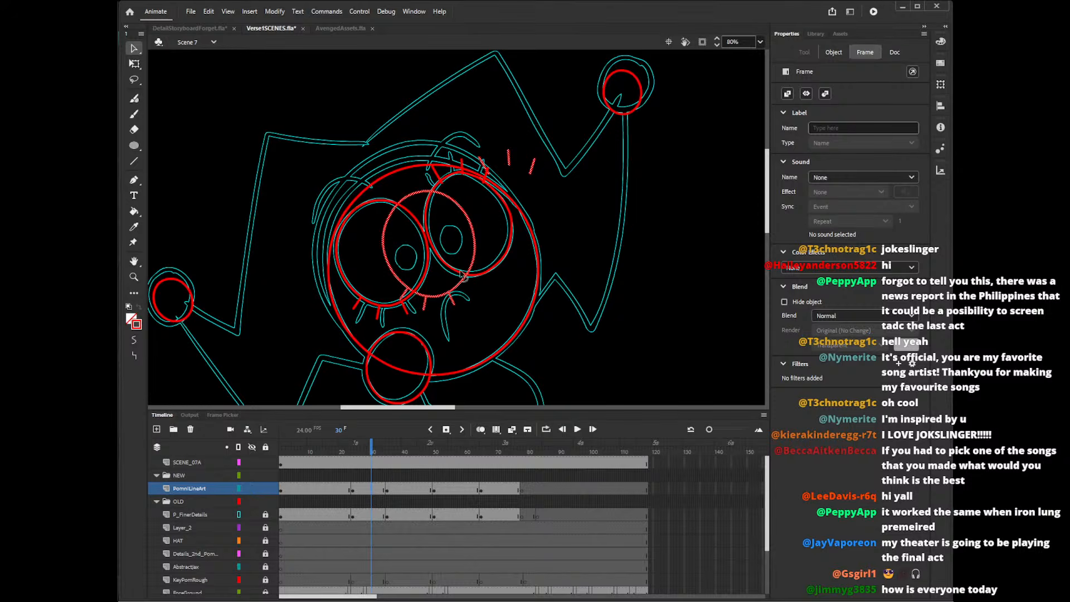
pyautogui.moveTo(464, 278); pyautogui.dragTo(418, 288)
pyautogui.click(419, 289)
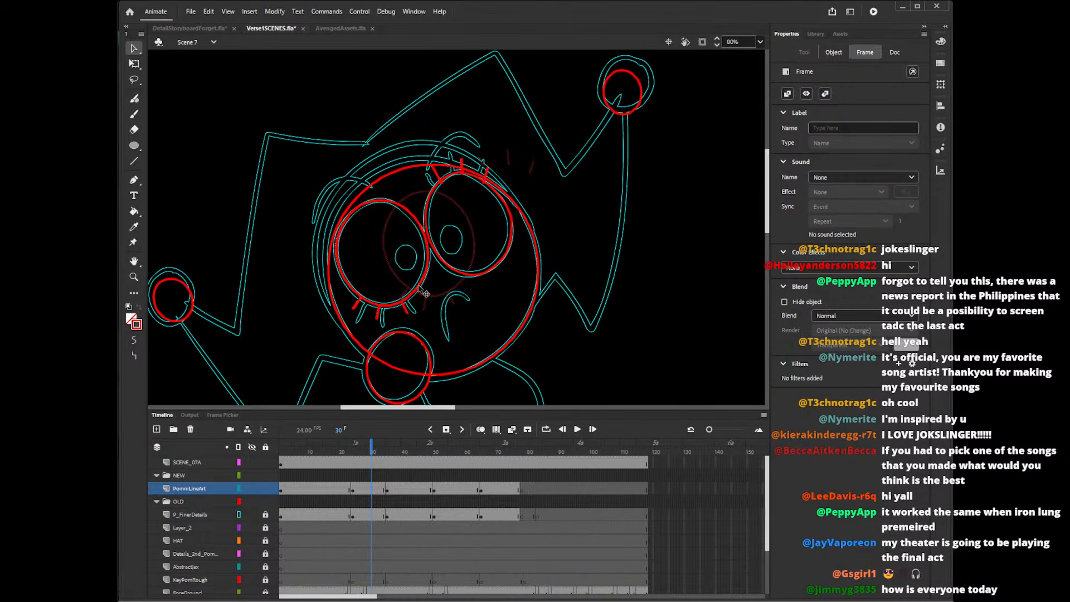
pyautogui.click(421, 290)
pyautogui.click(373, 462)
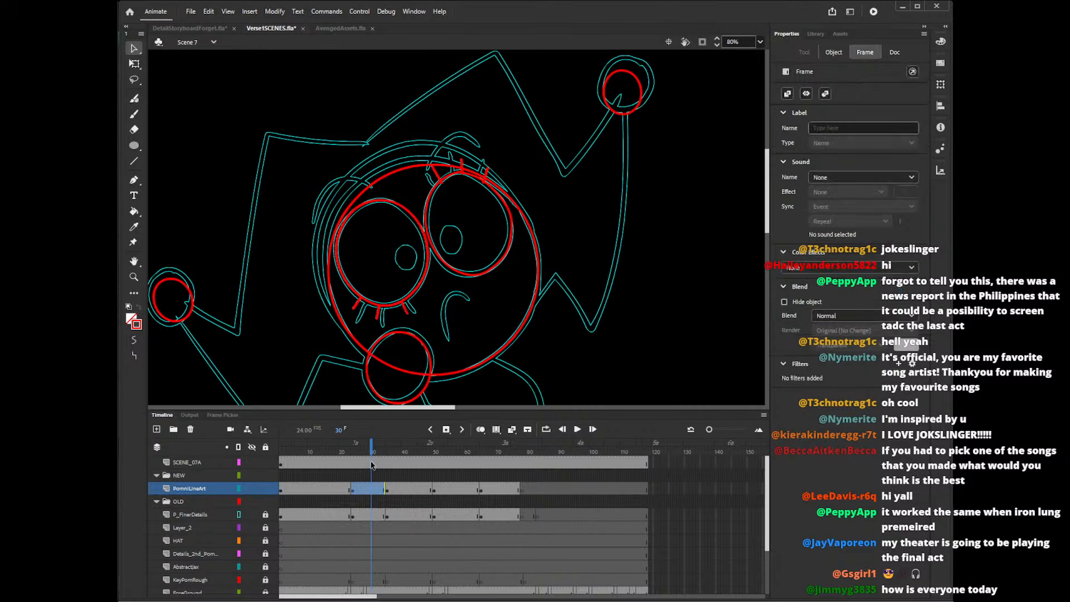
pyautogui.press('Delete')
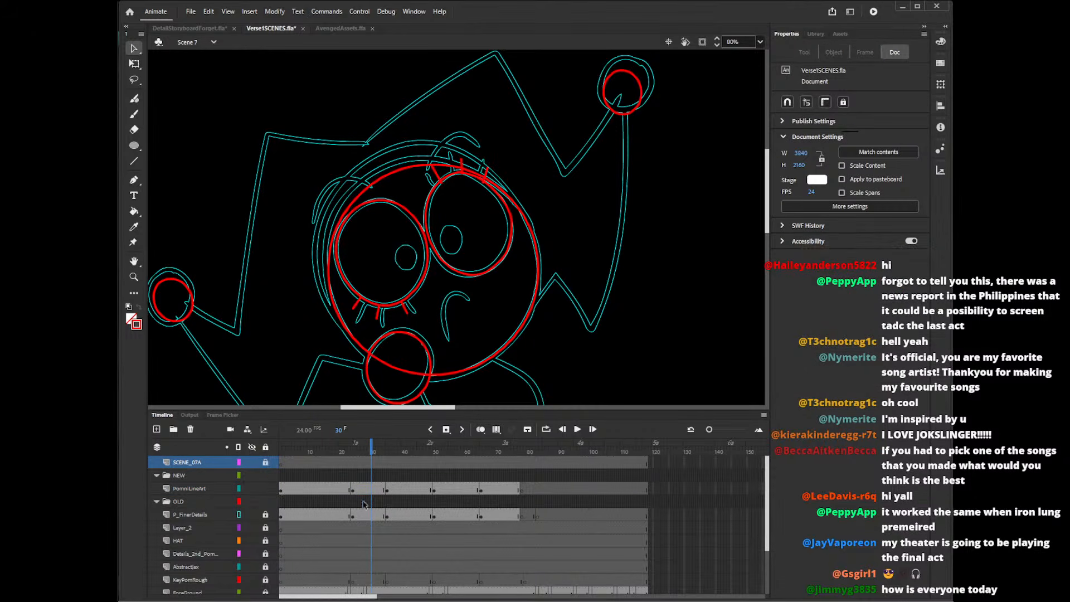
# Delete the lash ends that poke inside the right-hand eye's outline on the PomniLineArt layer.
pyautogui.click(372, 490)
pyautogui.click(372, 455)
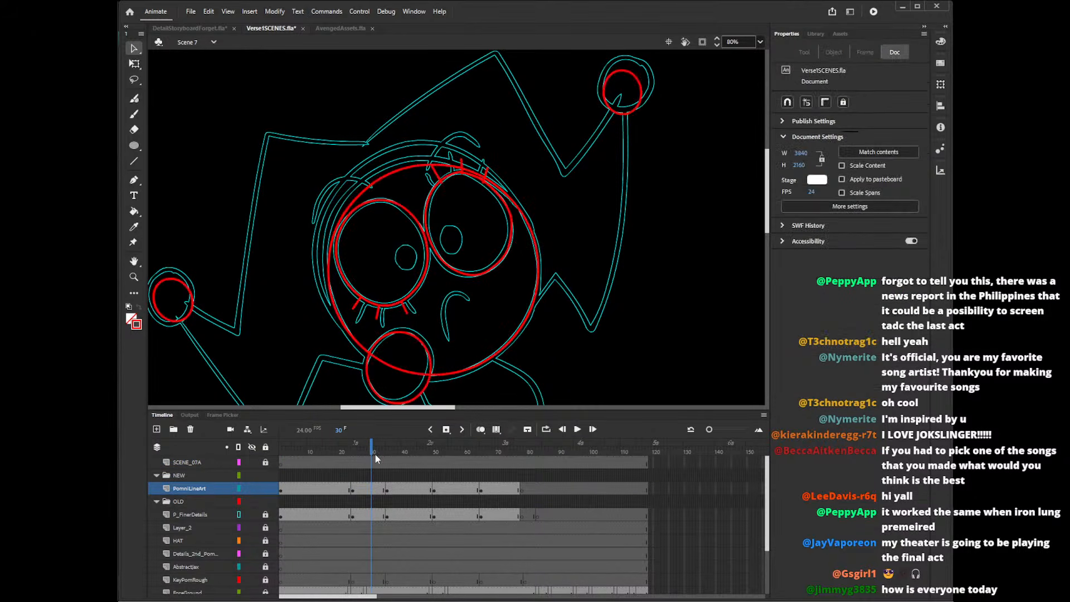
pyautogui.click(446, 192)
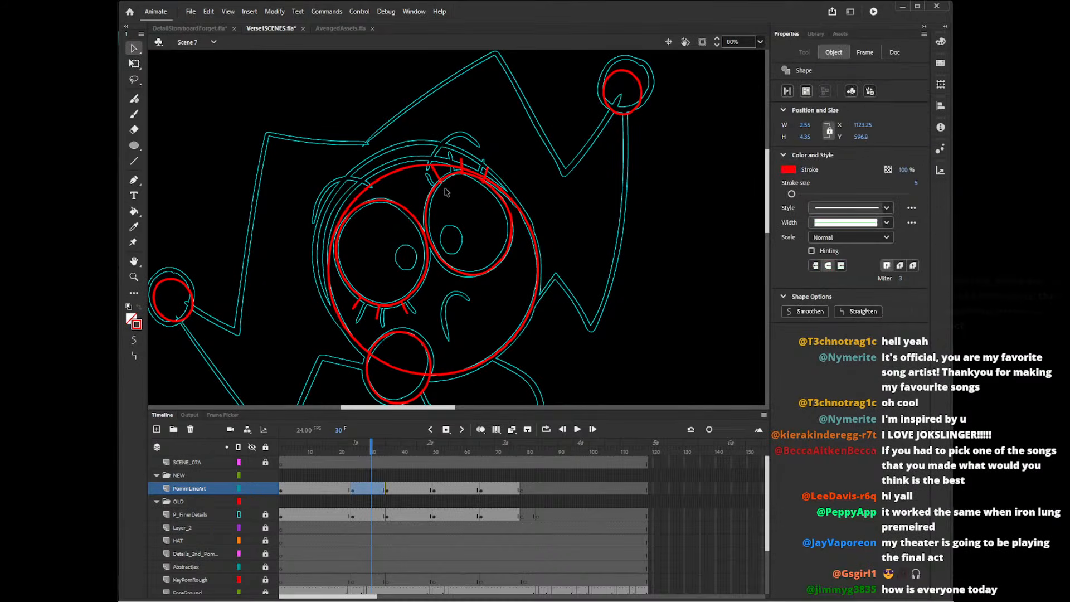
pyautogui.press('Delete')
pyautogui.click(463, 175)
pyautogui.press('Delete')
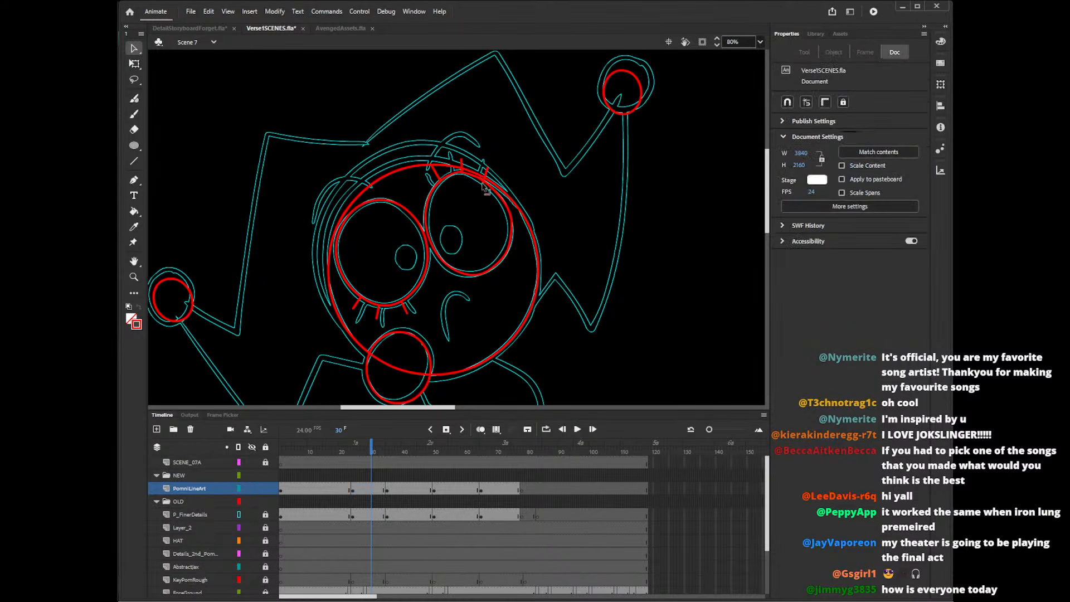
pyautogui.click(485, 181)
pyautogui.press('Delete')
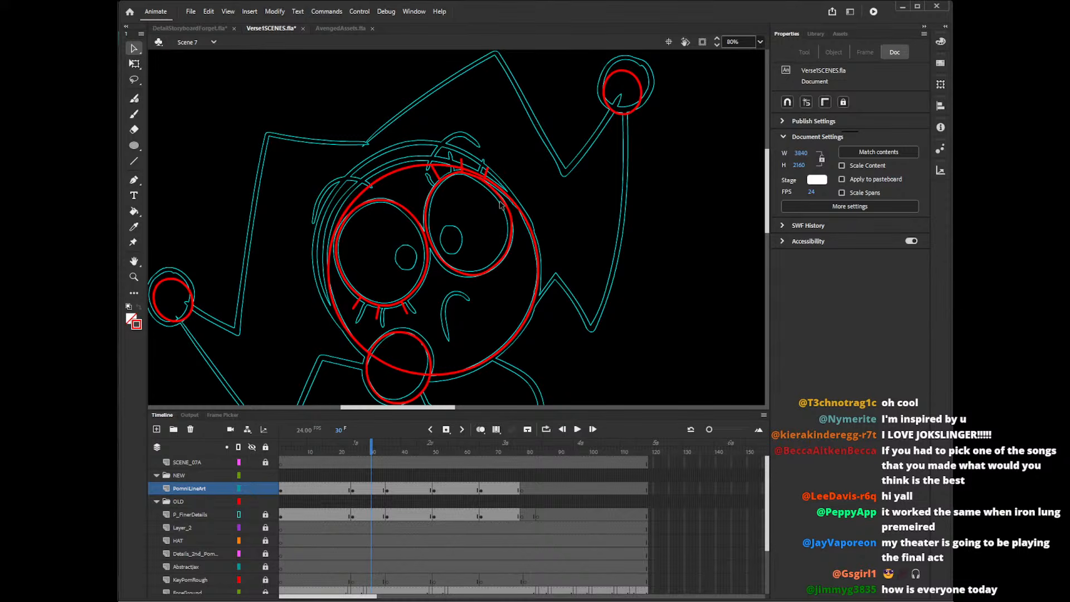
# Pencil the curved mouth line in red along its guide, undoing and redrawing the stroke until it fits.
pyautogui.moveTo(769, 220); pyautogui.dragTo(769, 228)
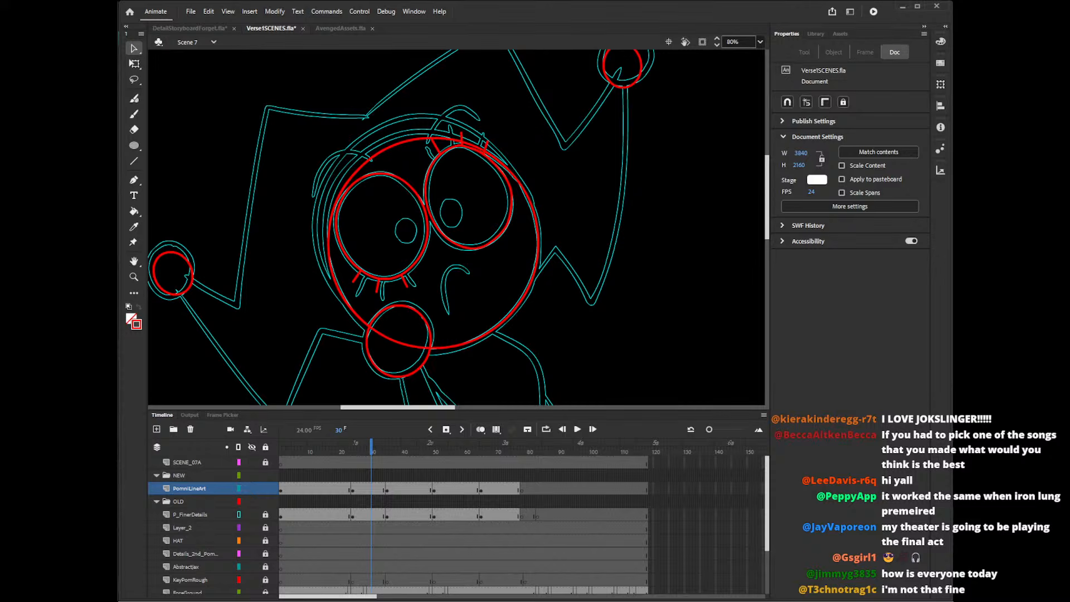
pyautogui.scroll(-3, 769, 248)
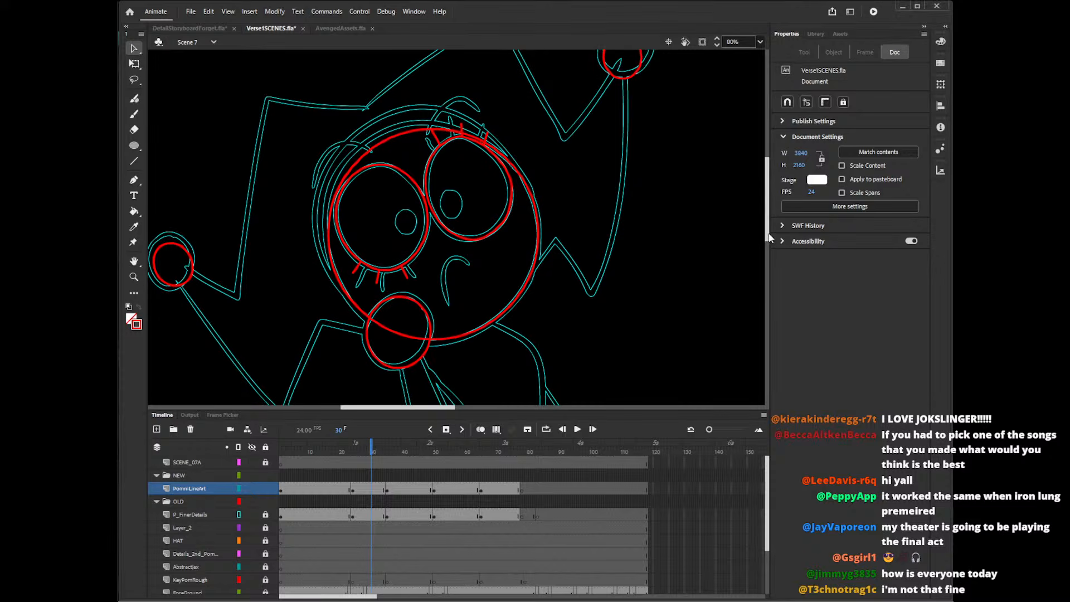
pyautogui.hotkey('shift', 'y')
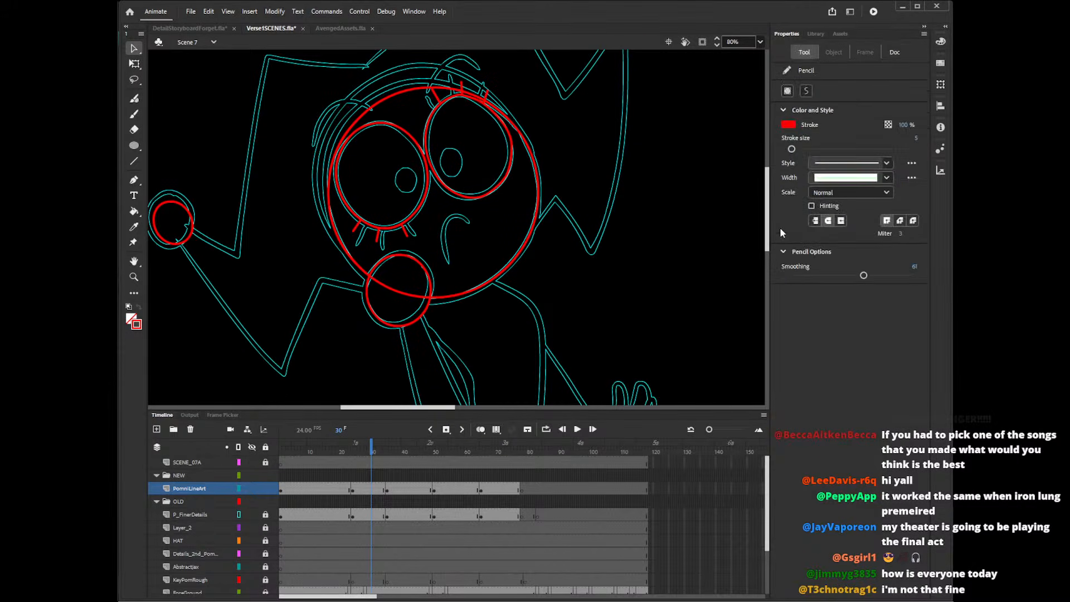
pyautogui.moveTo(471, 221); pyautogui.dragTo(447, 267)
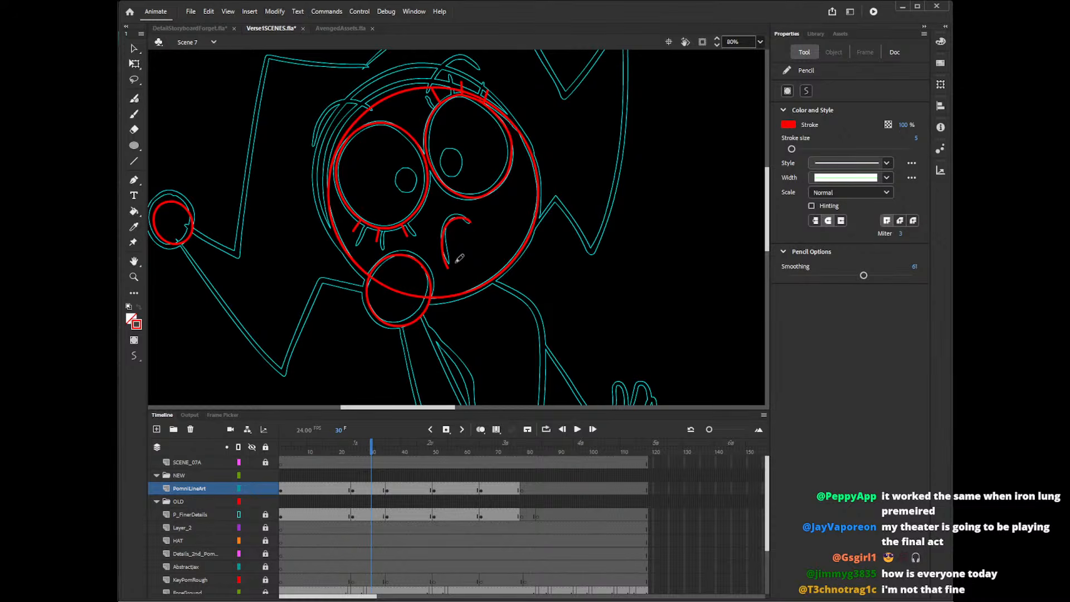
pyautogui.hotkey('ctrl', 'z')
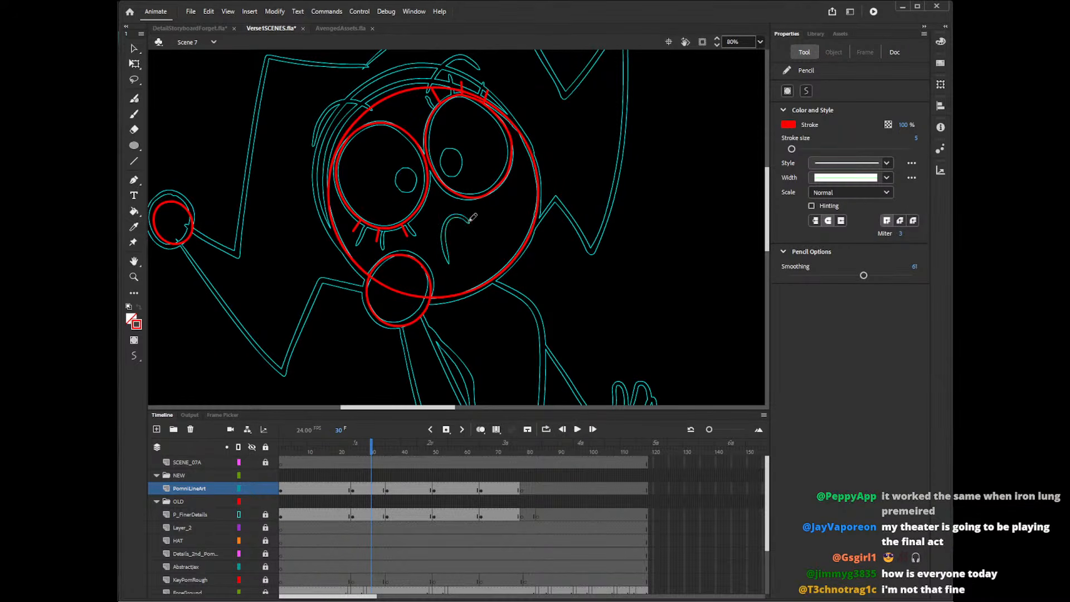
pyautogui.moveTo(470, 221); pyautogui.dragTo(449, 261)
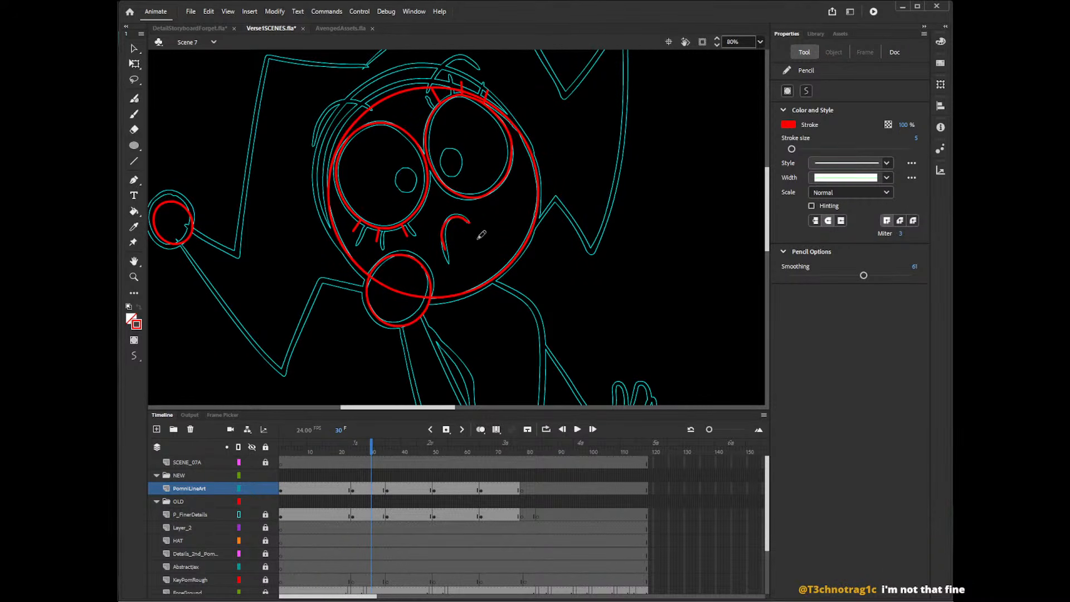
pyautogui.hotkey('ctrl', 'z')
pyautogui.hotkey('ctrl', 'z')
pyautogui.moveTo(469, 220); pyautogui.dragTo(448, 261)
pyautogui.hotkey('ctrl', 'z')
pyautogui.moveTo(471, 217); pyautogui.dragTo(462, 258)
pyautogui.hotkey('ctrl', 'z')
pyautogui.moveTo(471, 219); pyautogui.dragTo(453, 260)
pyautogui.hotkey('ctrl', 'z')
pyautogui.moveTo(470, 221); pyautogui.dragTo(446, 259)
pyautogui.moveTo(768, 209)
pyautogui.mouseDown()
pyautogui.moveTo(767, 241)
pyautogui.moveTo(769, 189)
pyautogui.mouseUp()
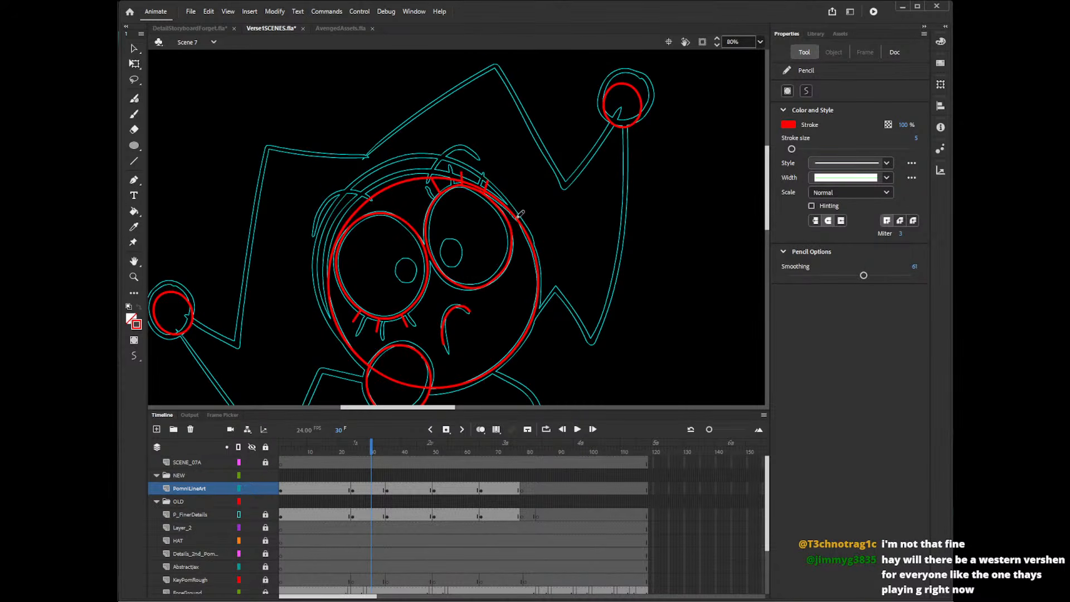
# Pencil the curved hood edge in red around the head from the right-hand temple to the lower pompom, undoing and redrawing strokes to fit.
pyautogui.moveTo(523, 220)
pyautogui.mouseDown()
pyautogui.moveTo(485, 184)
pyautogui.moveTo(369, 173)
pyautogui.moveTo(317, 279)
pyautogui.moveTo(379, 353)
pyautogui.mouseUp()
pyautogui.hotkey('ctrl', 'z')
pyautogui.moveTo(520, 220)
pyautogui.mouseDown()
pyautogui.moveTo(310, 268)
pyautogui.moveTo(375, 353)
pyautogui.mouseUp()
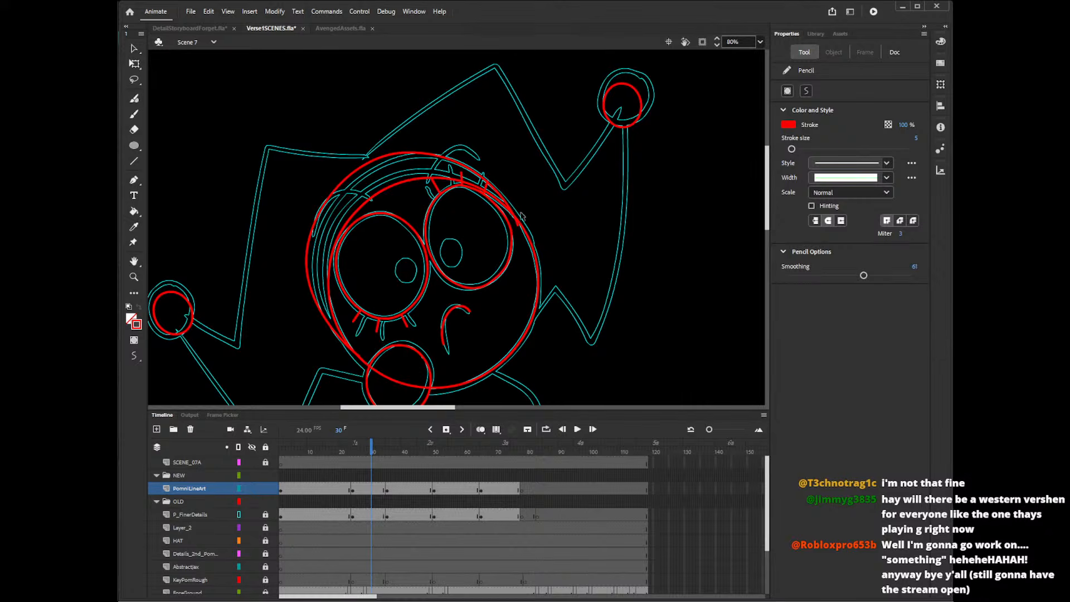
pyautogui.hotkey('ctrl', 'z')
pyautogui.moveTo(530, 237)
pyautogui.mouseDown()
pyautogui.moveTo(475, 170)
pyautogui.moveTo(408, 158)
pyautogui.moveTo(359, 184)
pyautogui.moveTo(324, 232)
pyautogui.moveTo(333, 301)
pyautogui.moveTo(377, 353)
pyautogui.moveTo(524, 235)
pyautogui.moveTo(505, 196)
pyautogui.moveTo(440, 160)
pyautogui.moveTo(366, 171)
pyautogui.moveTo(319, 221)
pyautogui.moveTo(310, 286)
pyautogui.moveTo(365, 353)
pyautogui.mouseUp()
pyautogui.hotkey('ctrl', 'z')
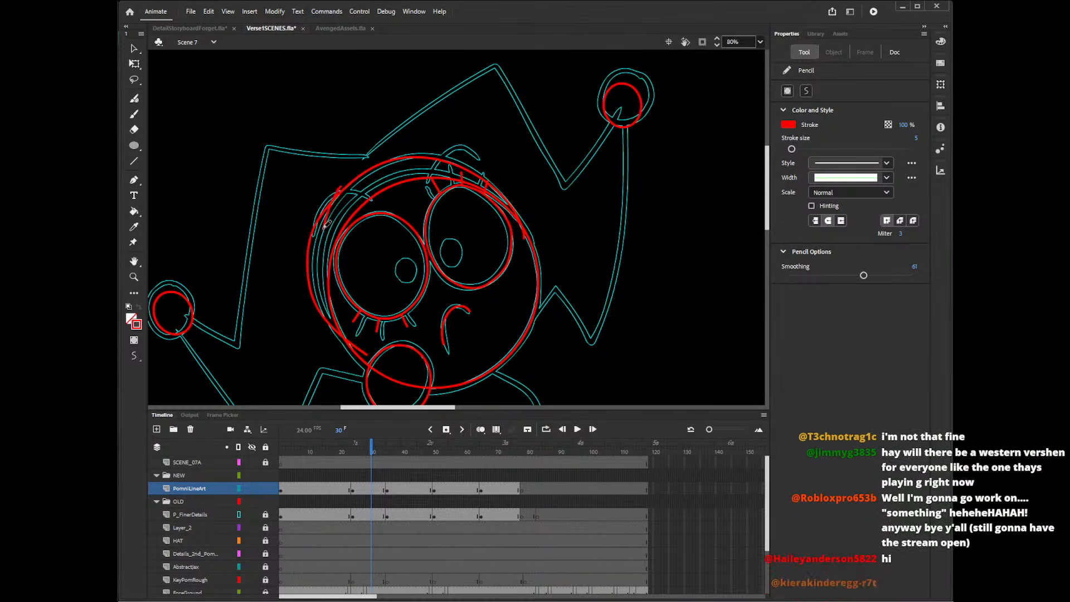
pyautogui.moveTo(336, 326); pyautogui.dragTo(357, 345)
pyautogui.hotkey('ctrl', 'z')
pyautogui.moveTo(347, 179)
pyautogui.mouseDown()
pyautogui.moveTo(316, 254)
pyautogui.moveTo(328, 317)
pyautogui.moveTo(363, 354)
pyautogui.mouseUp()
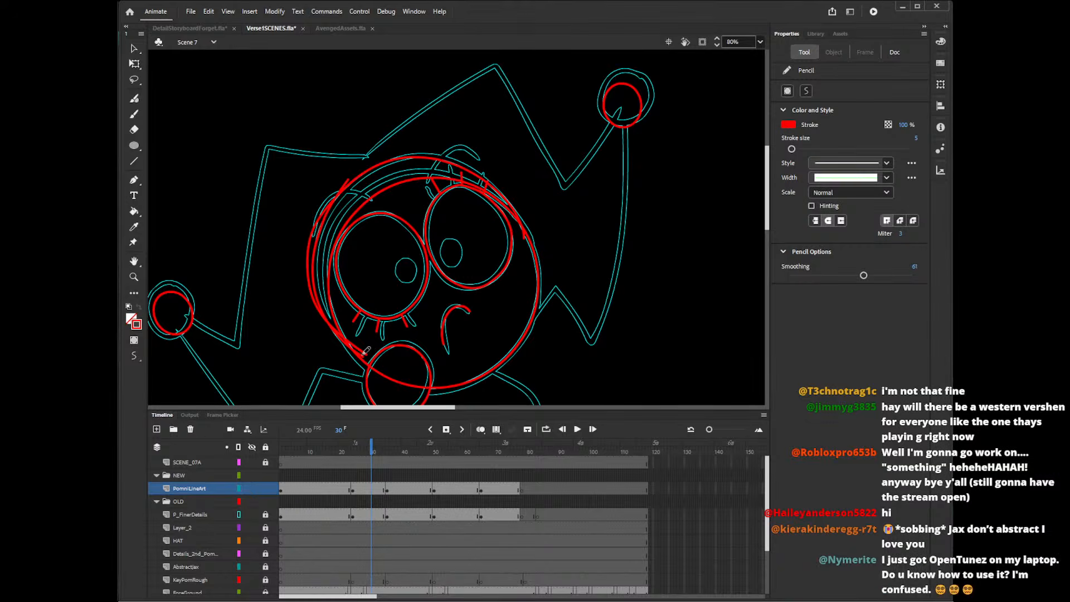
# Delete the duplicate outer stroke and the stray line ends along the new hood edge.
pyautogui.press('v')
pyautogui.click(316, 245)
pyautogui.press('Delete')
pyautogui.click(348, 182)
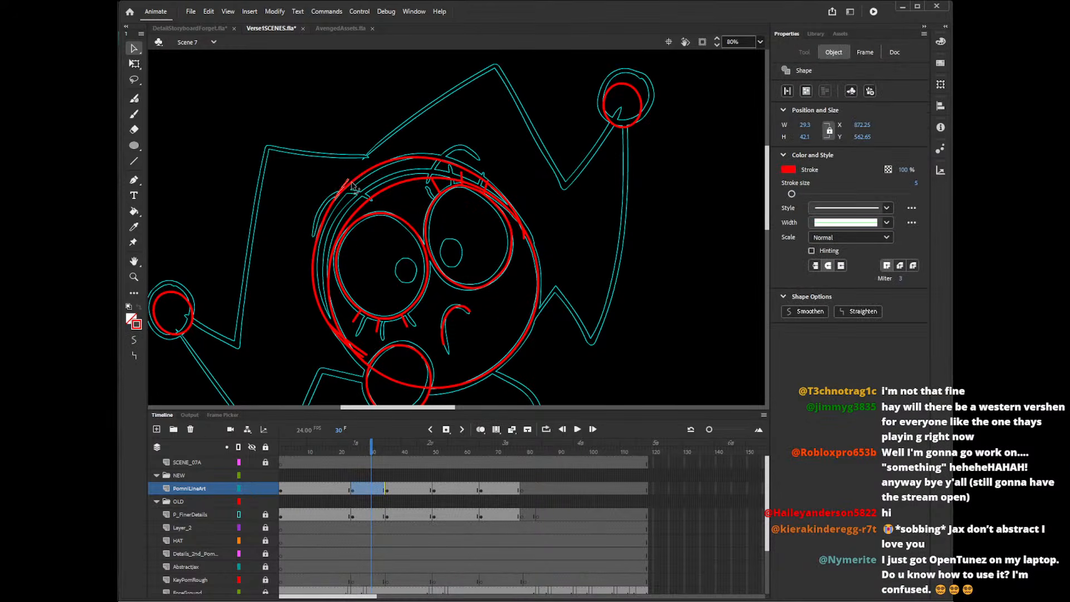
pyautogui.press('Delete')
pyautogui.click(363, 358)
pyautogui.press('Delete')
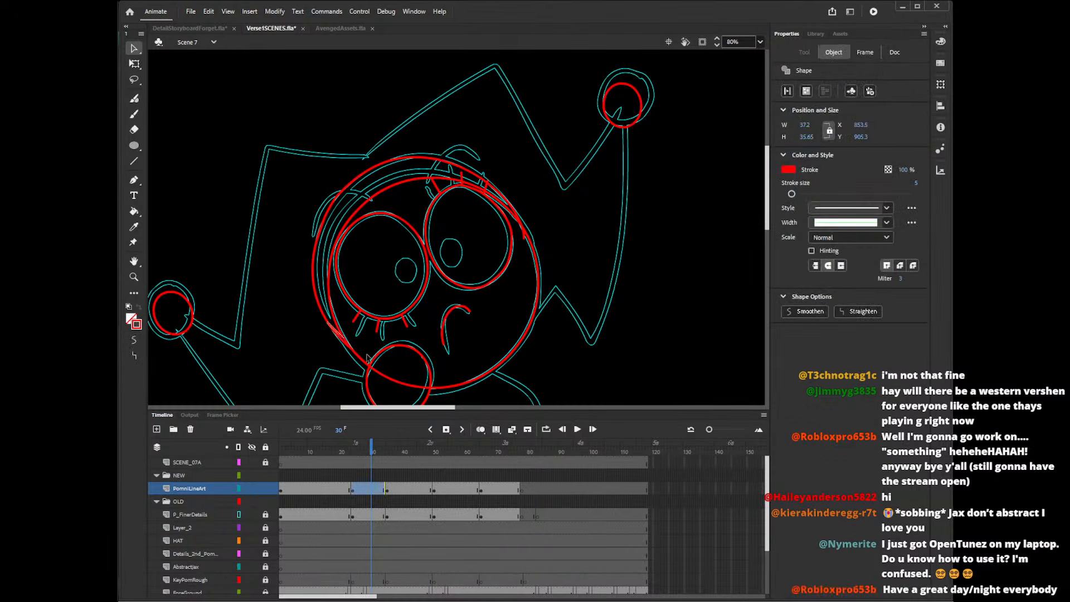
pyautogui.click(524, 237)
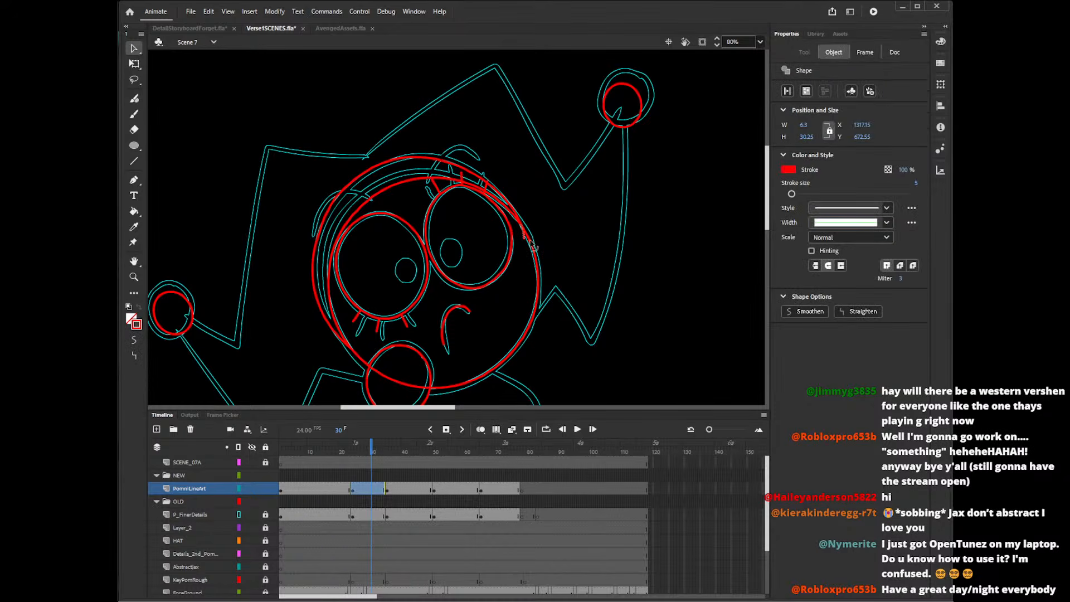
pyautogui.press('Delete')
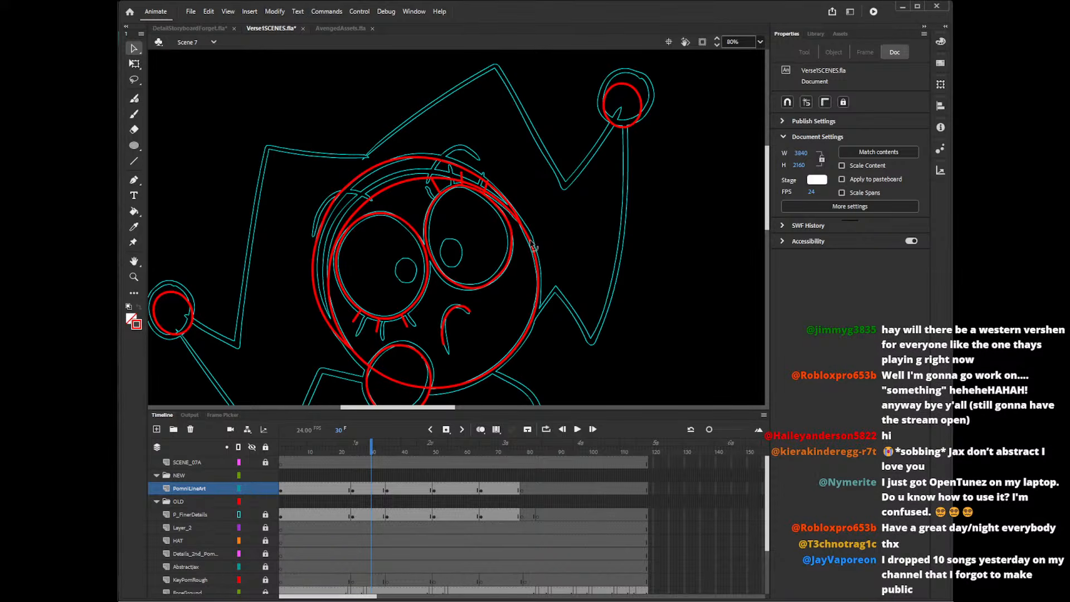
# Draw straight red lines along the right-hand hat point, from the top of the hood through the pompom and back to the face.
pyautogui.moveTo(769, 214); pyautogui.dragTo(770, 211)
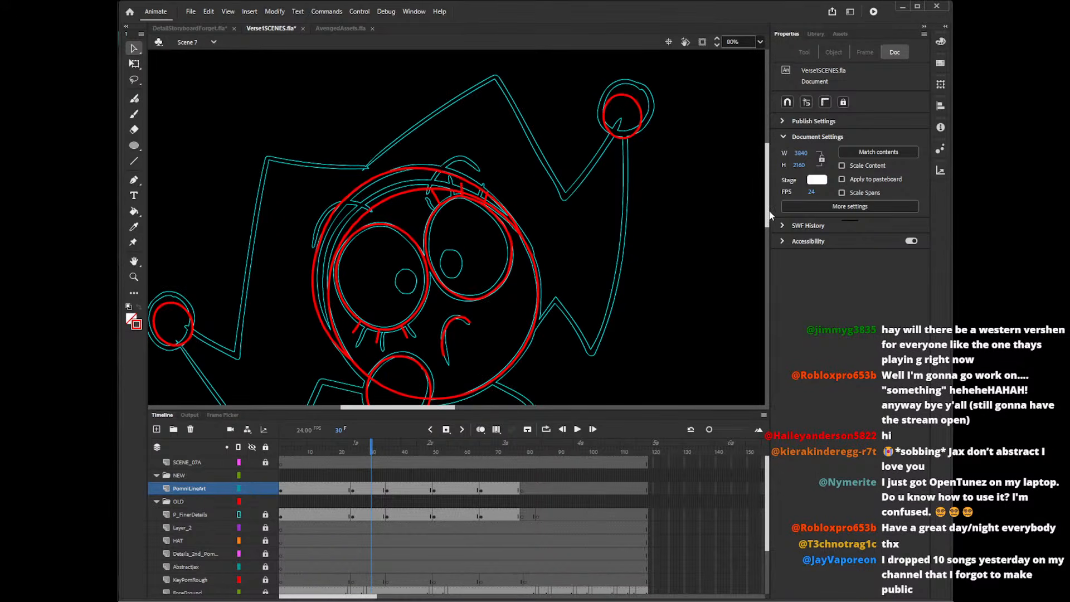
pyautogui.press('n')
pyautogui.moveTo(367, 167)
pyautogui.mouseDown()
pyautogui.moveTo(512, 71)
pyautogui.moveTo(501, 72)
pyautogui.moveTo(579, 218)
pyautogui.moveTo(621, 119)
pyautogui.moveTo(590, 368)
pyautogui.moveTo(552, 296)
pyautogui.mouseUp()
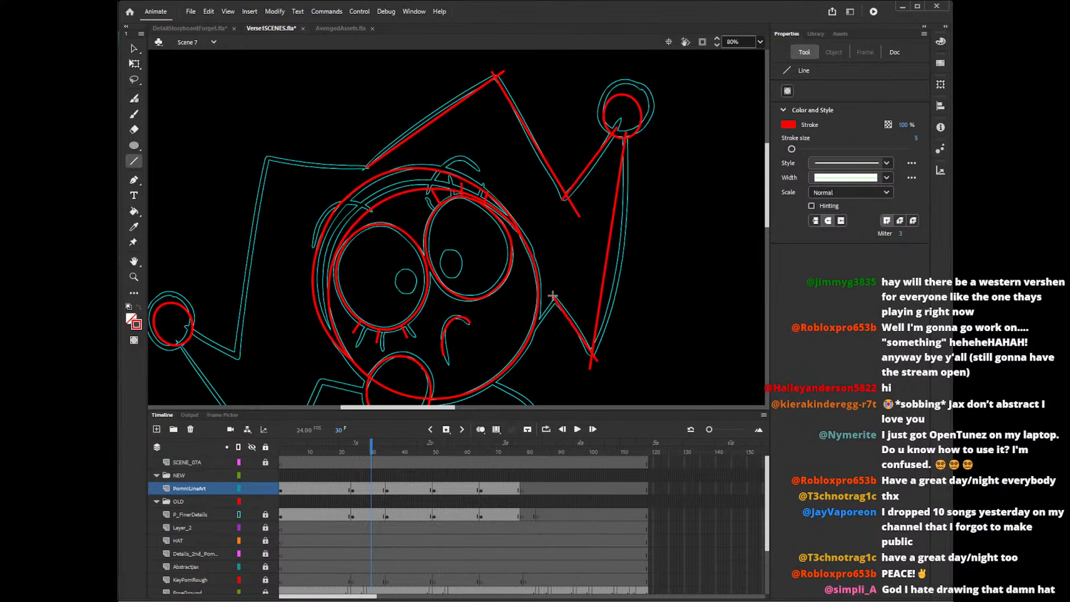
pyautogui.moveTo(530, 338); pyautogui.dragTo(560, 290)
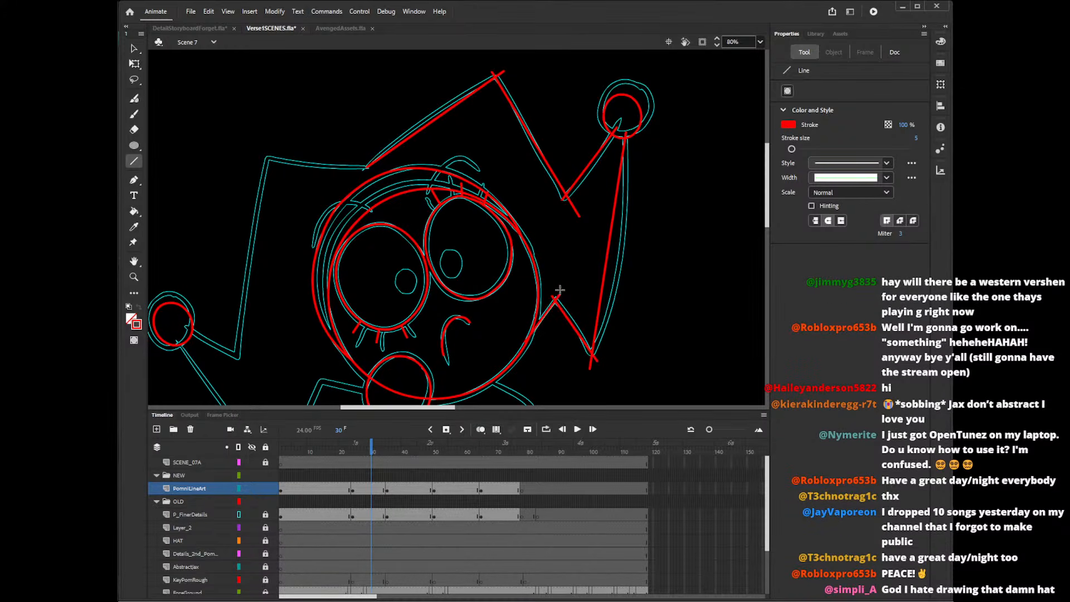
# Draw straight red lines along the left-hand hat point, from the hood around its pompom to the pompom below the face.
pyautogui.moveTo(370, 166); pyautogui.dragTo(235, 372)
pyautogui.moveTo(187, 329); pyautogui.dragTo(254, 367)
pyautogui.moveTo(769, 204); pyautogui.dragTo(768, 225)
pyautogui.moveTo(178, 255)
pyautogui.mouseDown()
pyautogui.moveTo(284, 395)
pyautogui.moveTo(323, 289)
pyautogui.moveTo(381, 303)
pyautogui.mouseUp()
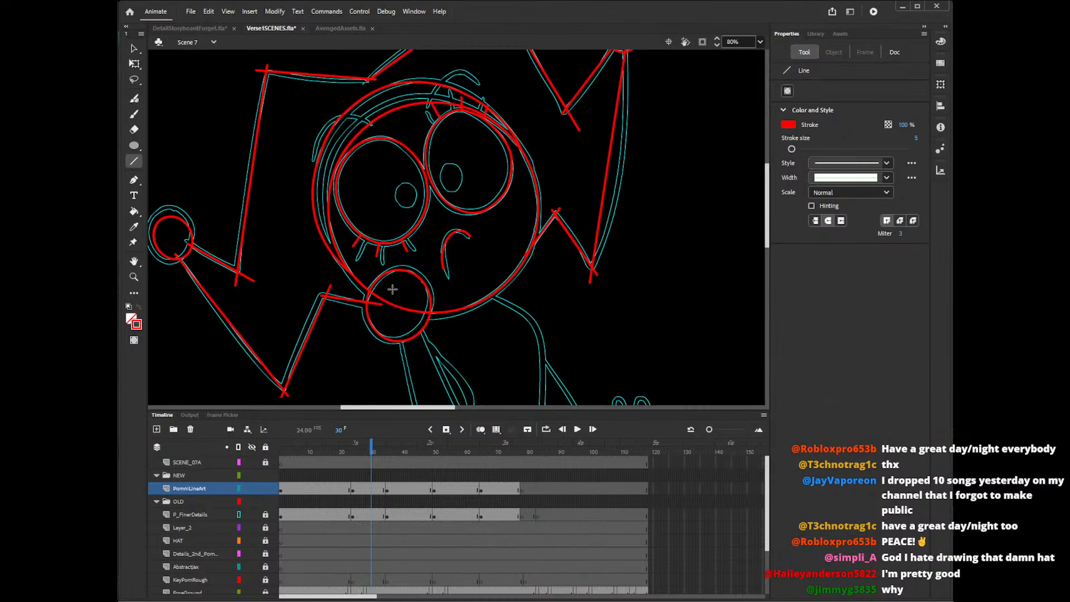
# Delete the overshooting line ends at the left-hand hat point's corners, inside its pompom and at the hood junction.
pyautogui.press('v')
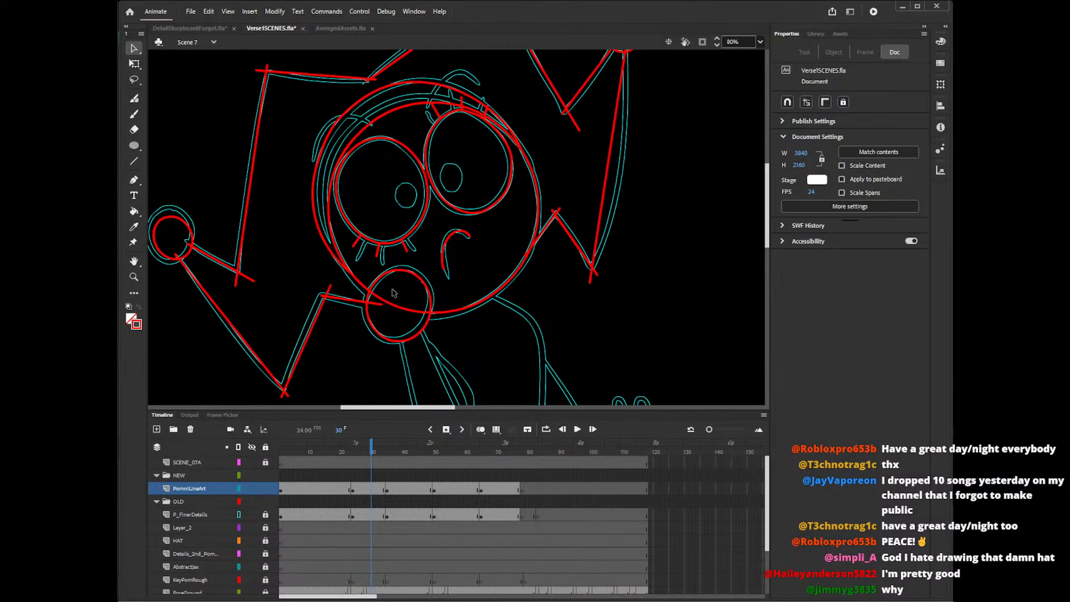
pyautogui.click(329, 292)
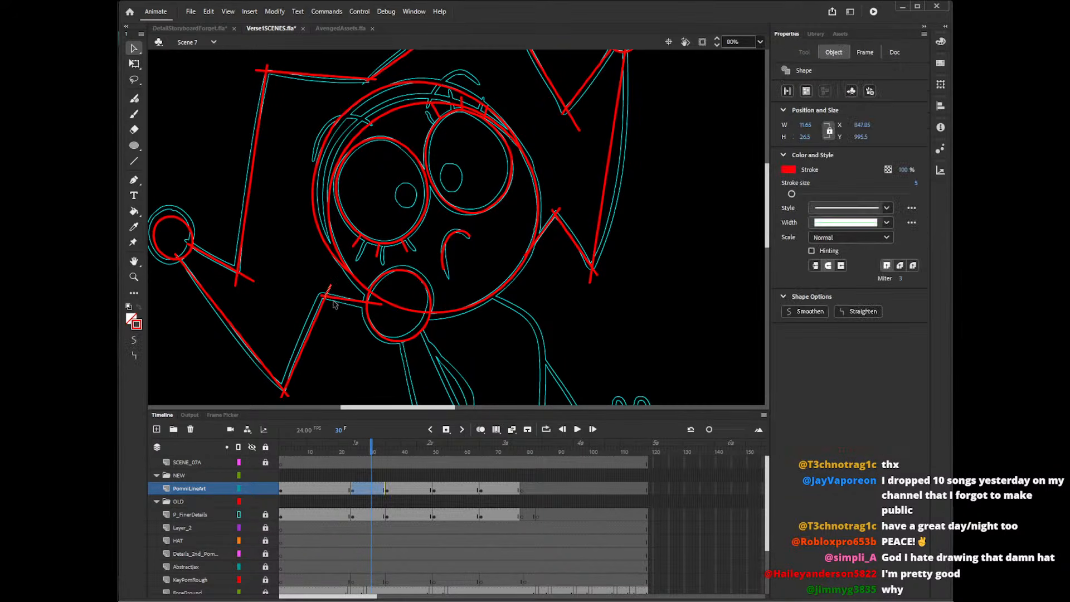
pyautogui.press('Delete')
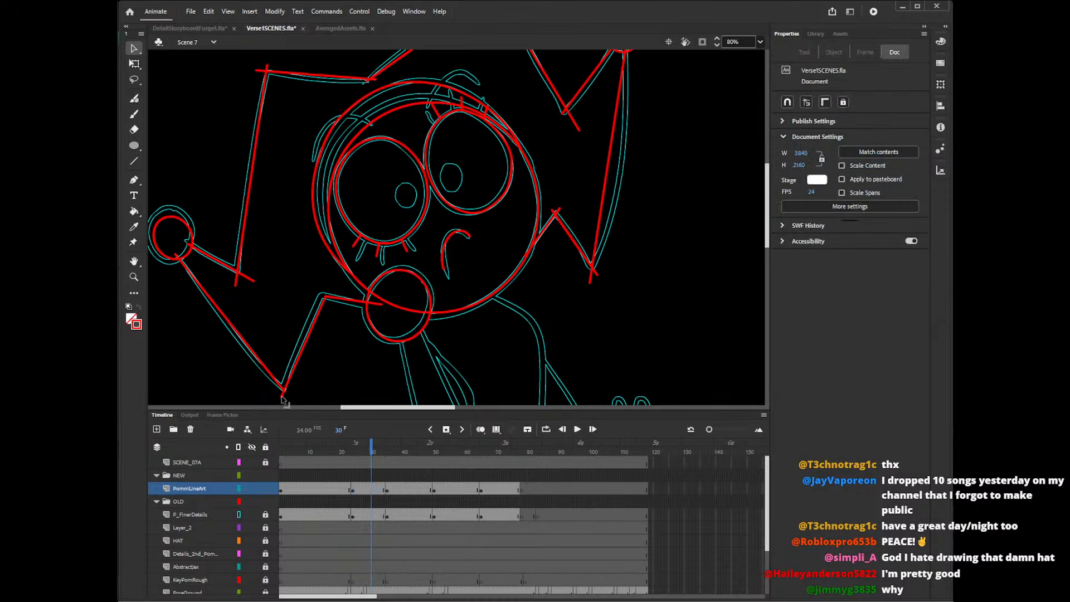
pyautogui.click(240, 284)
pyautogui.press('Delete')
pyautogui.click(186, 252)
pyautogui.press('Delete')
pyautogui.click(259, 71)
pyautogui.press('Delete')
pyautogui.click(267, 68)
pyautogui.press('Delete')
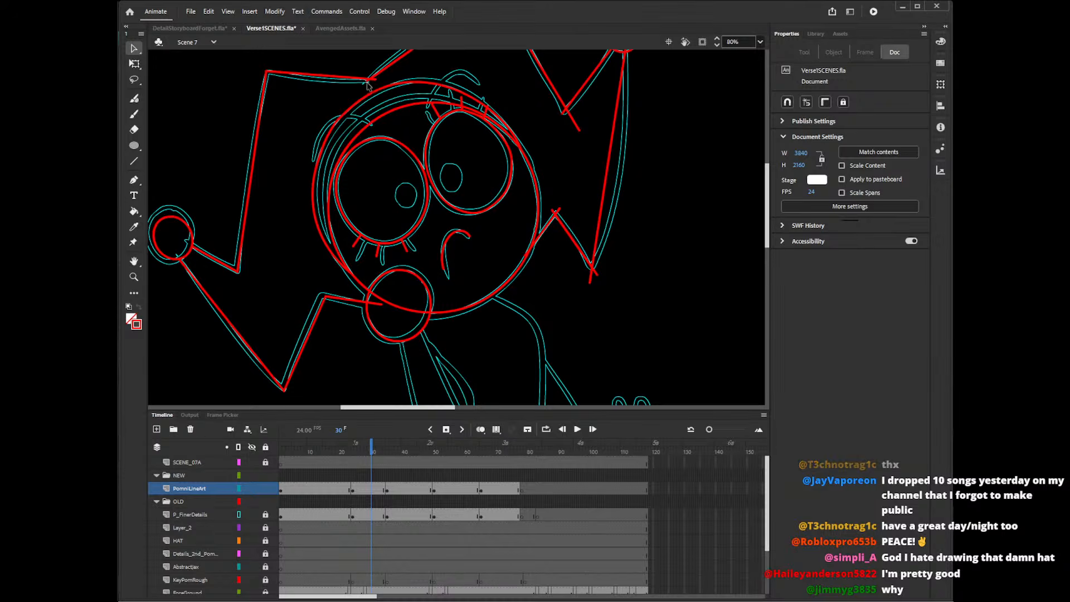
pyautogui.click(369, 84)
pyautogui.press('Delete')
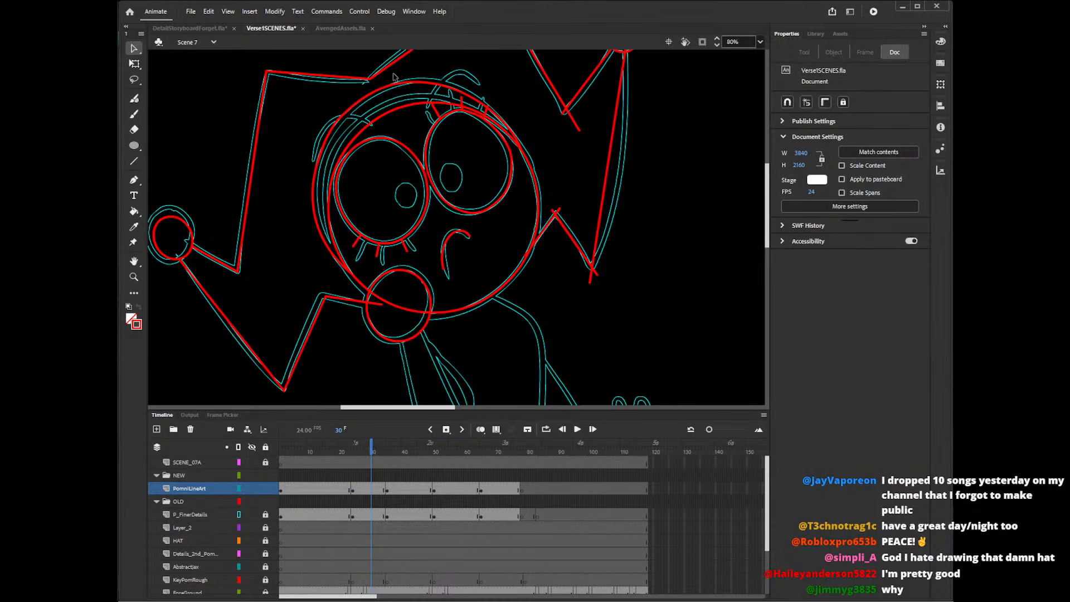
# Delete the face outline and hat line segments that run inside the pompom below the face.
pyautogui.click(374, 309)
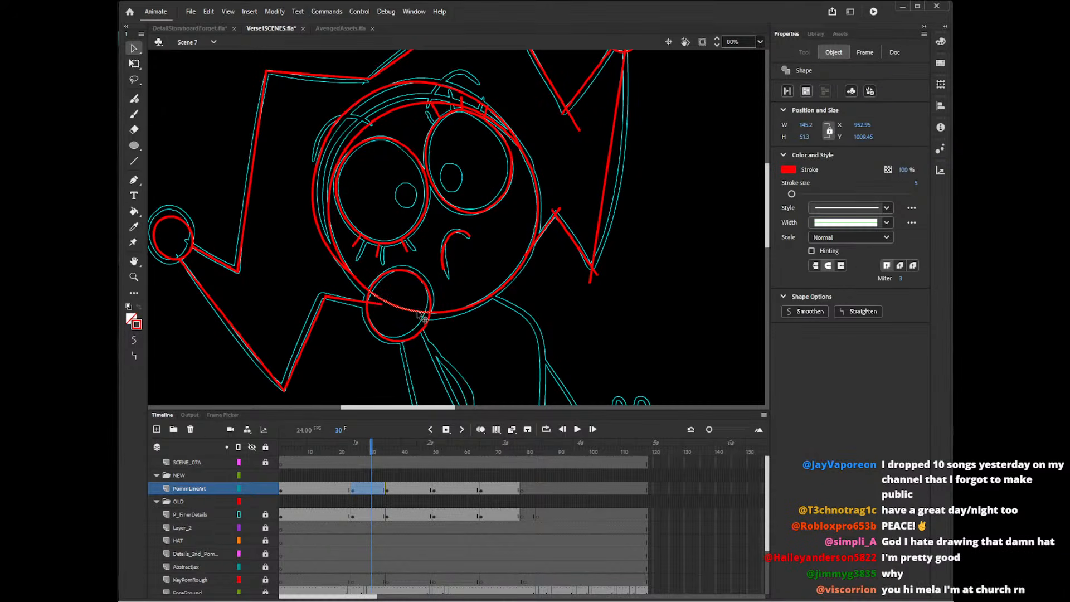
pyautogui.press('Delete')
pyautogui.click(381, 304)
pyautogui.press('Delete')
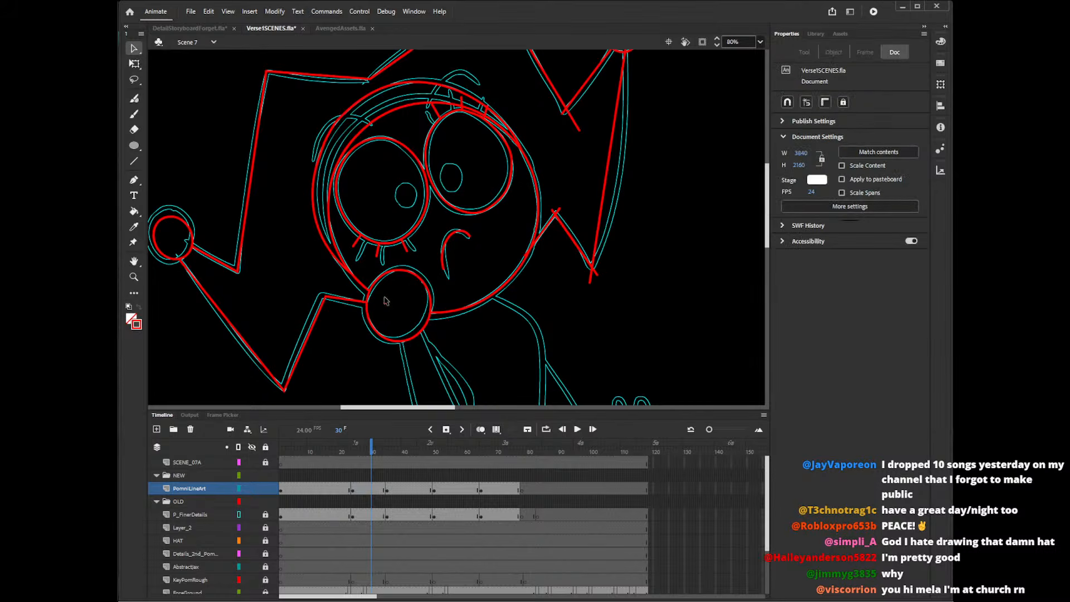
# Delete the overshooting line ends at the right-hand hat point's peak, inner notch and pompom.
pyautogui.moveTo(767, 220); pyautogui.dragTo(769, 192)
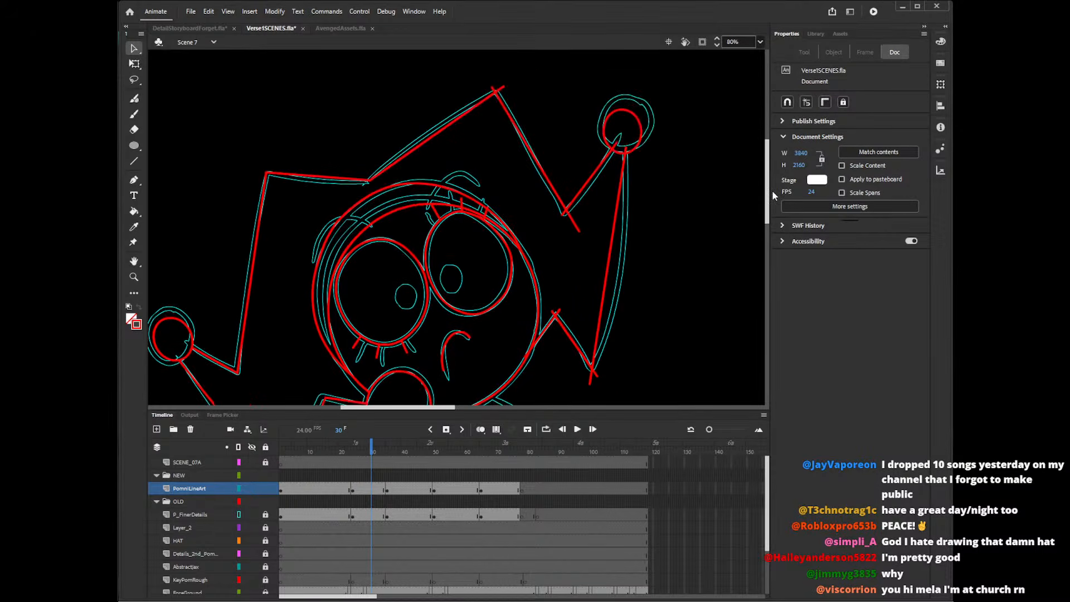
pyautogui.click(501, 89)
pyautogui.press('Delete')
pyautogui.moveTo(495, 93); pyautogui.dragTo(495, 91)
pyautogui.click(572, 219)
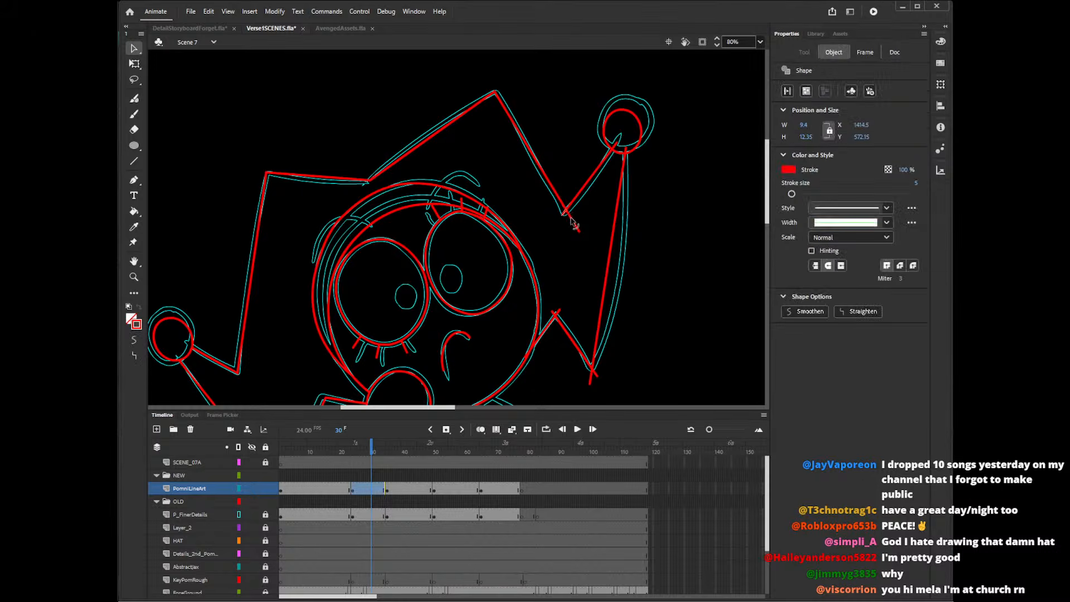
pyautogui.press('Delete')
pyautogui.click(625, 151)
pyautogui.press('Delete')
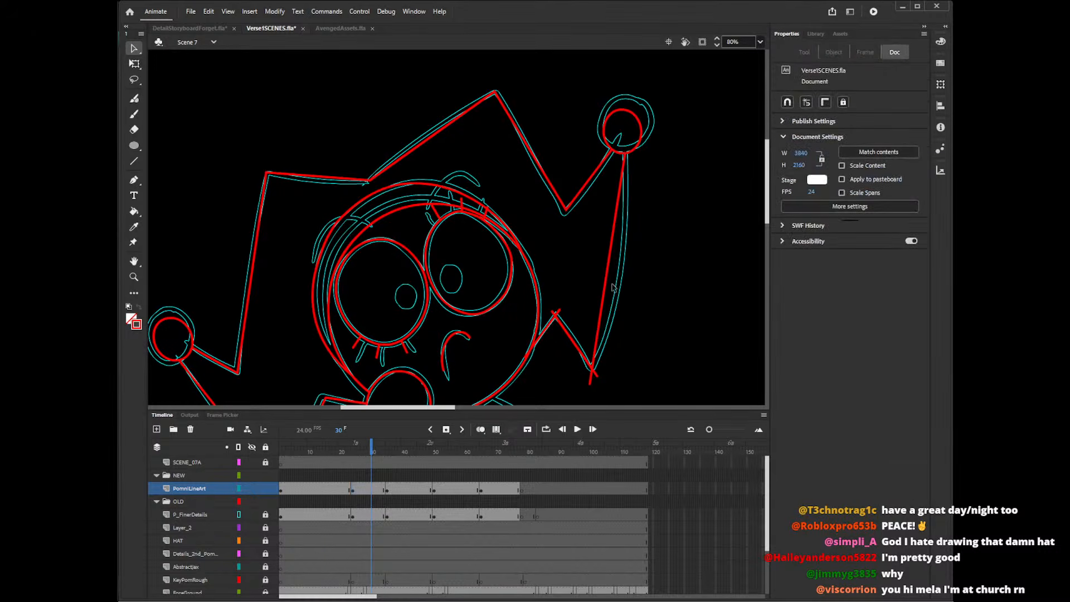
# Bend the right-hand hat point's outer line onto its curved guide and delete the overshooting ends along its lower zigzag.
pyautogui.moveTo(607, 292); pyautogui.dragTo(621, 295)
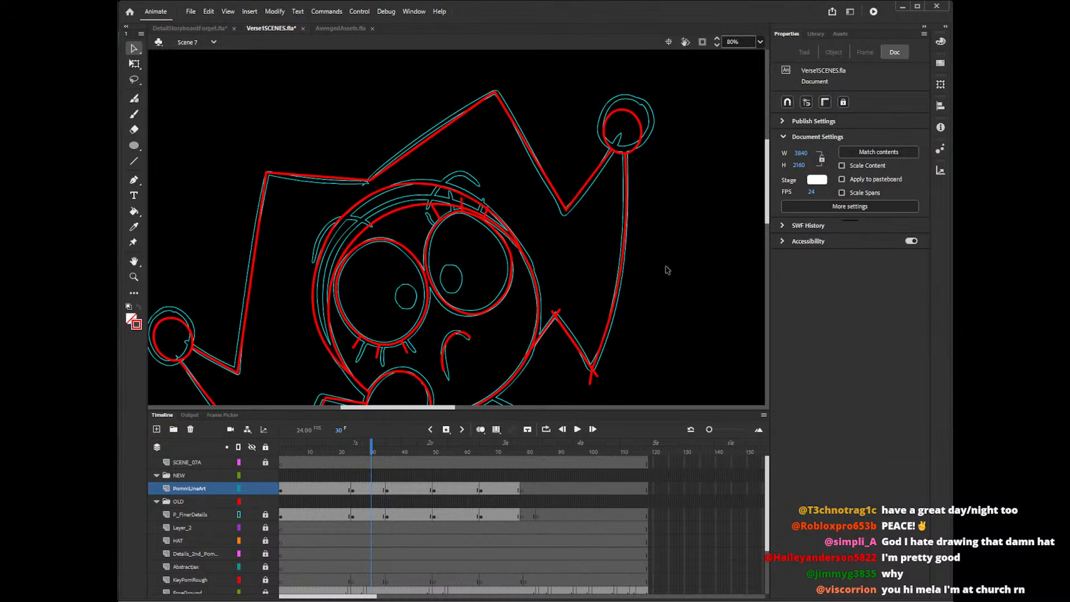
pyautogui.moveTo(768, 215); pyautogui.dragTo(768, 237)
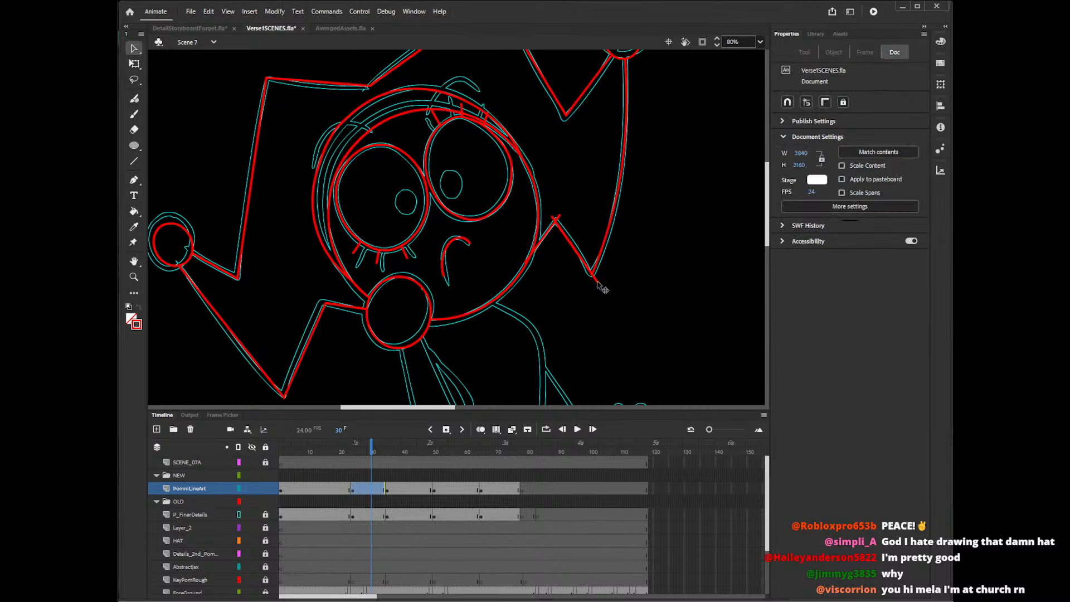
pyautogui.click(558, 219)
pyautogui.press('Delete')
pyautogui.click(530, 264)
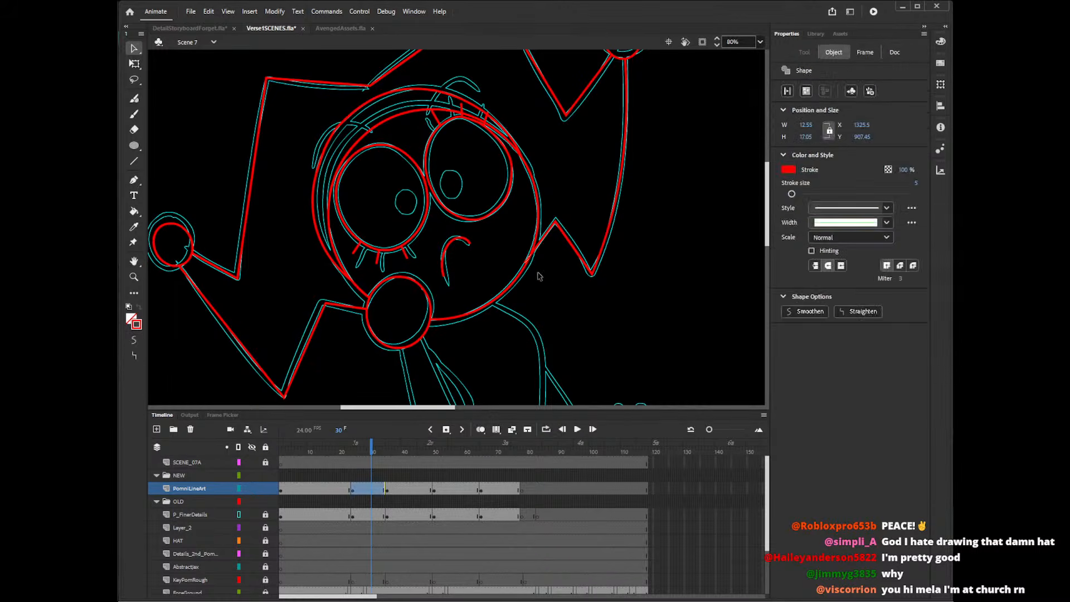
pyautogui.press('Delete')
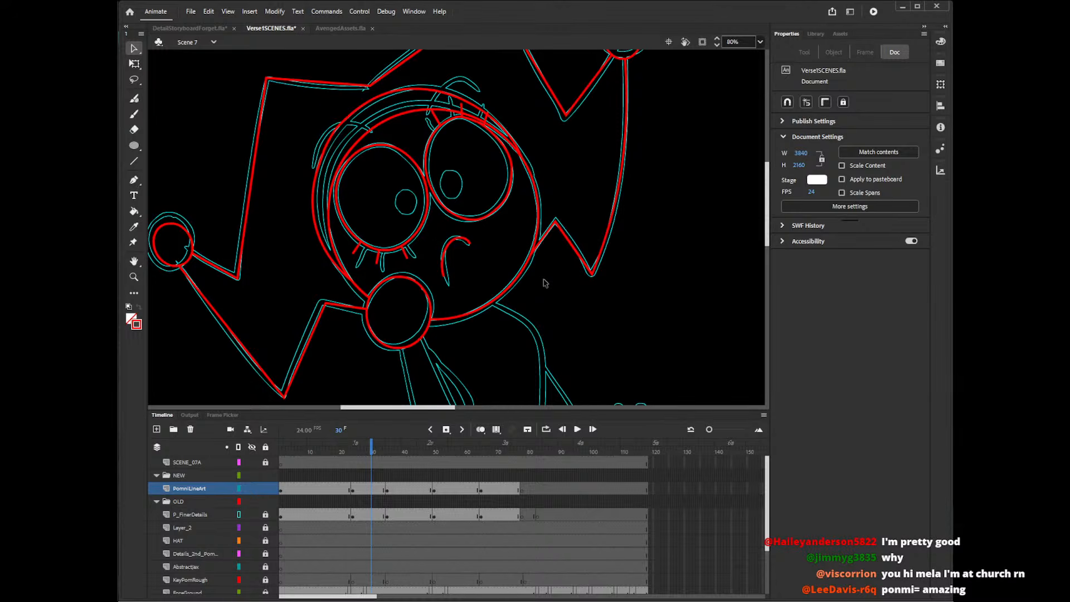
# Pencil the right-hand eyebrow arc in red above the eye, undoing and redrawing it until it fits the guide.
pyautogui.moveTo(769, 224)
pyautogui.mouseDown()
pyautogui.moveTo(769, 195)
pyautogui.moveTo(769, 239)
pyautogui.moveTo(768, 217)
pyautogui.mouseUp()
pyautogui.hotkey('shift', 'y')
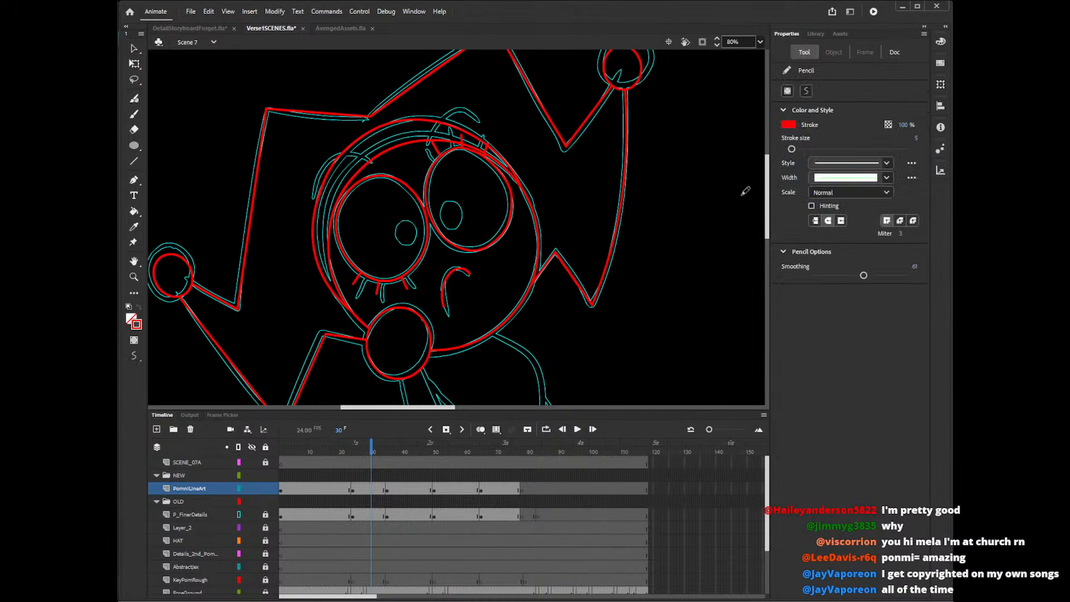
pyautogui.moveTo(432, 135); pyautogui.dragTo(493, 112)
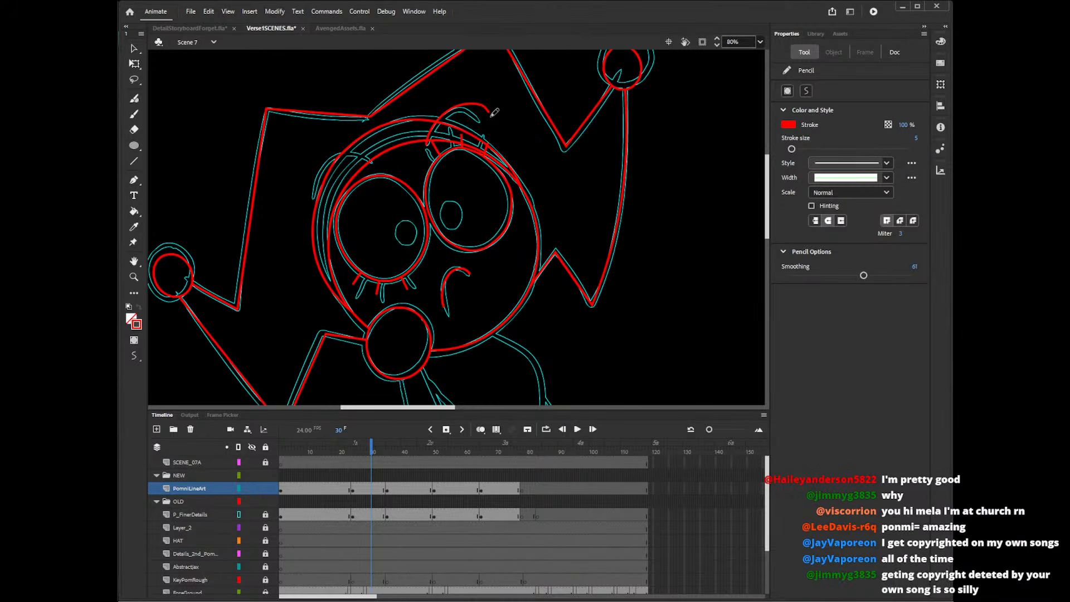
pyautogui.hotkey('ctrl', 'z')
pyautogui.moveTo(428, 148); pyautogui.dragTo(484, 124)
pyautogui.hotkey('ctrl', 'z')
pyautogui.moveTo(431, 150); pyautogui.dragTo(481, 121)
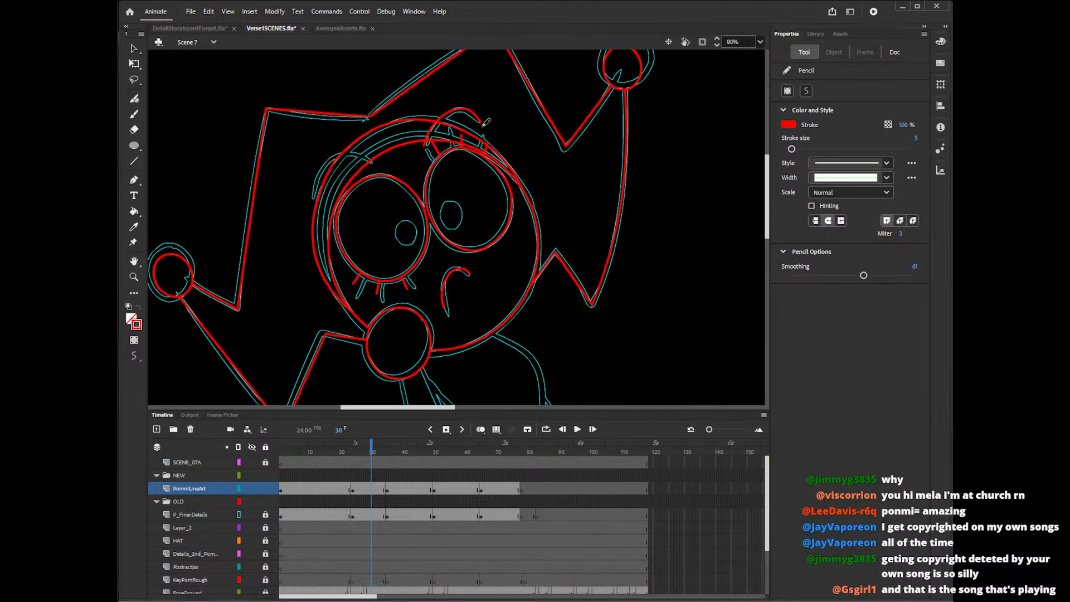
pyautogui.hotkey('ctrl', 'z')
pyautogui.moveTo(430, 148); pyautogui.dragTo(481, 122)
# Pencil the left-hand eyebrow arc in red across the hood edge, repeatedly undoing and redrawing it until it fits the guide.
pyautogui.moveTo(368, 157); pyautogui.dragTo(311, 202)
pyautogui.hotkey('ctrl', 'z')
pyautogui.moveTo(374, 162); pyautogui.dragTo(310, 204)
pyautogui.hotkey('ctrl', 'z')
pyautogui.moveTo(374, 164)
pyautogui.mouseDown()
pyautogui.moveTo(342, 155)
pyautogui.moveTo(312, 198)
pyautogui.moveTo(383, 168)
pyautogui.mouseUp()
pyautogui.hotkey('ctrl', 'z')
pyautogui.hotkey('ctrl', 'z')
pyautogui.hotkey('ctrl', 'z')
pyautogui.moveTo(313, 196); pyautogui.dragTo(375, 164)
pyautogui.hotkey('ctrl', 'z')
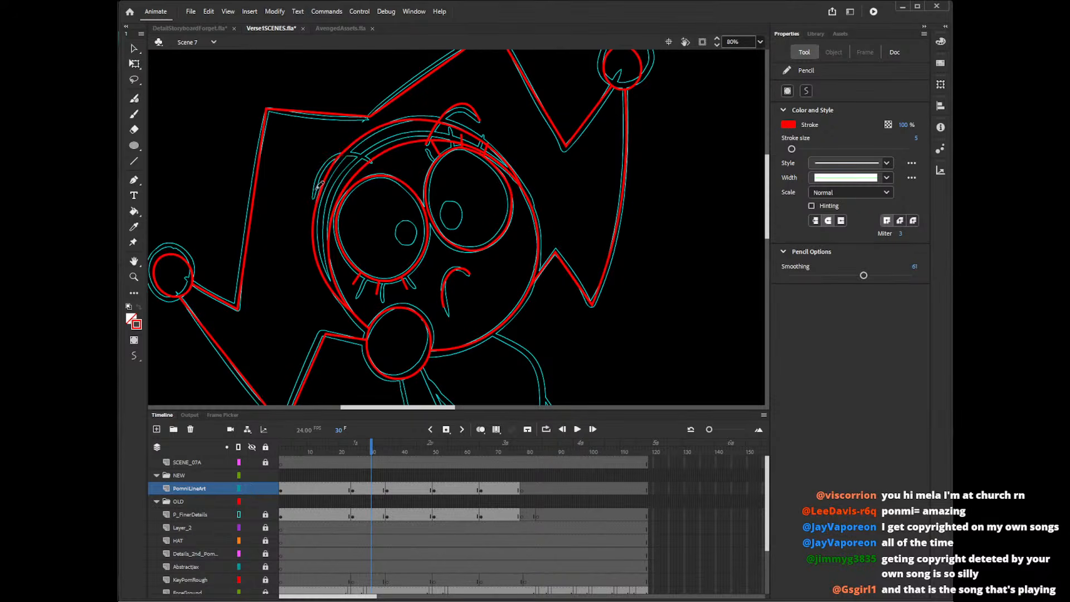
pyautogui.moveTo(312, 195); pyautogui.dragTo(384, 167)
pyautogui.hotkey('ctrl', 'z')
pyautogui.moveTo(312, 195)
pyautogui.mouseDown()
pyautogui.moveTo(382, 169)
pyautogui.moveTo(373, 162)
pyautogui.mouseUp()
pyautogui.hotkey('ctrl', 'z')
pyautogui.hotkey('ctrl', 'z')
pyautogui.moveTo(314, 195); pyautogui.dragTo(395, 170)
pyautogui.hotkey('ctrl', 'z')
pyautogui.moveTo(312, 196); pyautogui.dragTo(394, 170)
pyautogui.hotkey('ctrl', 'z')
pyautogui.moveTo(312, 196); pyautogui.dragTo(391, 166)
pyautogui.hotkey('ctrl', 'z')
pyautogui.hotkey('ctrl', 'z')
pyautogui.moveTo(314, 198)
pyautogui.mouseDown()
pyautogui.moveTo(347, 154)
pyautogui.moveTo(369, 159)
pyautogui.mouseUp()
pyautogui.hotkey('ctrl', 'z')
pyautogui.moveTo(313, 198)
pyautogui.mouseDown()
pyautogui.moveTo(378, 165)
pyautogui.moveTo(316, 169)
pyautogui.moveTo(312, 196)
pyautogui.mouseUp()
pyautogui.hotkey('ctrl', 'z')
pyautogui.hotkey('ctrl', 'z')
pyautogui.hotkey('ctrl', 'z')
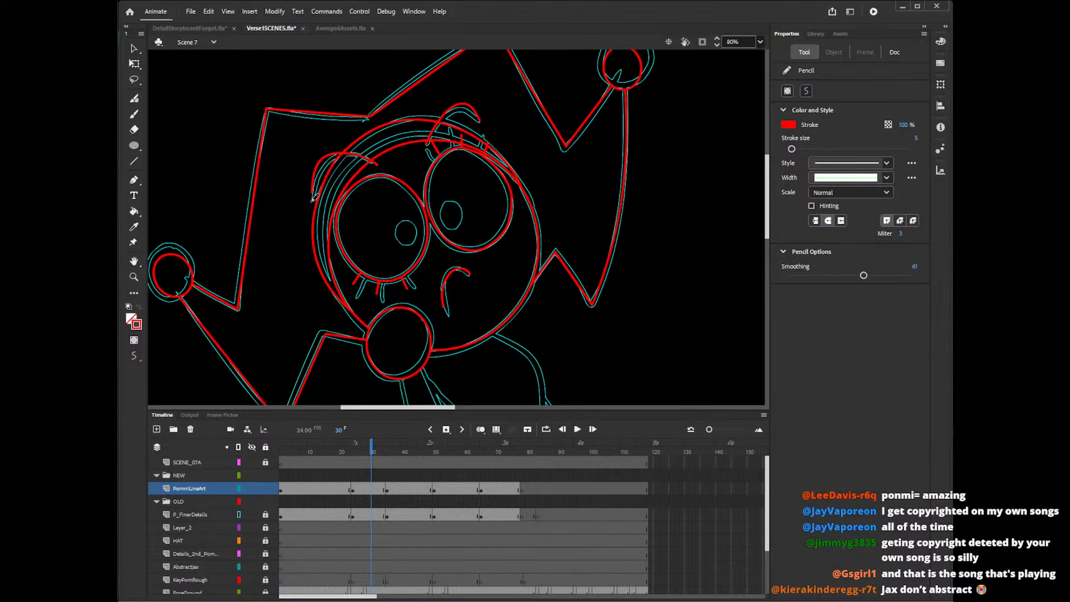
pyautogui.hotkey('ctrl', 'z')
pyautogui.moveTo(312, 196)
pyautogui.mouseDown()
pyautogui.moveTo(316, 182)
pyautogui.moveTo(382, 159)
pyautogui.moveTo(316, 194)
pyautogui.moveTo(324, 167)
pyautogui.moveTo(386, 165)
pyautogui.moveTo(350, 151)
pyautogui.moveTo(372, 166)
pyautogui.mouseUp()
pyautogui.hotkey('ctrl', 'z')
pyautogui.hotkey('ctrl', 'z')
pyautogui.hotkey('ctrl', 'z')
pyautogui.hotkey('ctrl', 'z')
pyautogui.hotkey('ctrl', 'z')
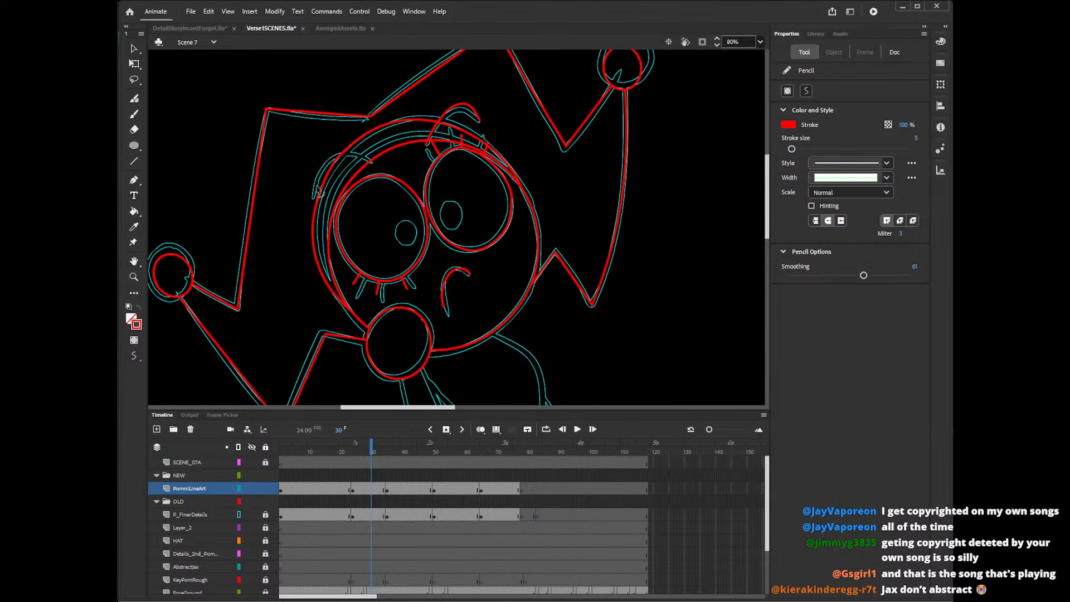
pyautogui.moveTo(312, 196); pyautogui.dragTo(389, 157)
pyautogui.hotkey('ctrl', 'z')
pyautogui.moveTo(313, 194); pyautogui.dragTo(376, 169)
pyautogui.hotkey('ctrl', 'z')
pyautogui.moveTo(313, 195)
pyautogui.mouseDown()
pyautogui.moveTo(345, 149)
pyautogui.moveTo(382, 166)
pyautogui.mouseUp()
pyautogui.hotkey('ctrl', 'z')
pyautogui.moveTo(313, 195); pyautogui.dragTo(389, 164)
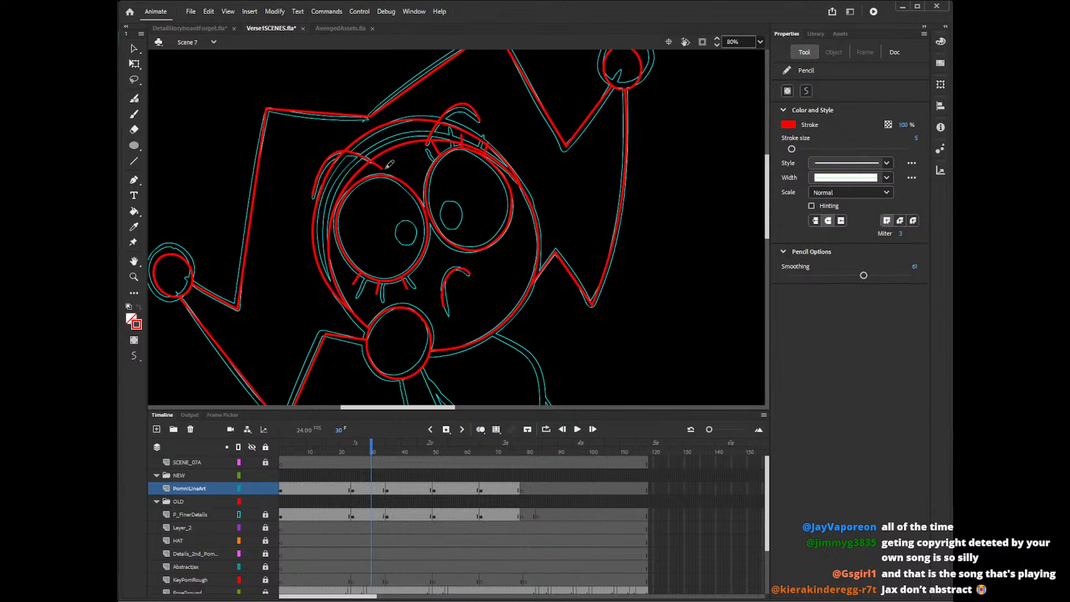
pyautogui.hotkey('ctrl', 'z')
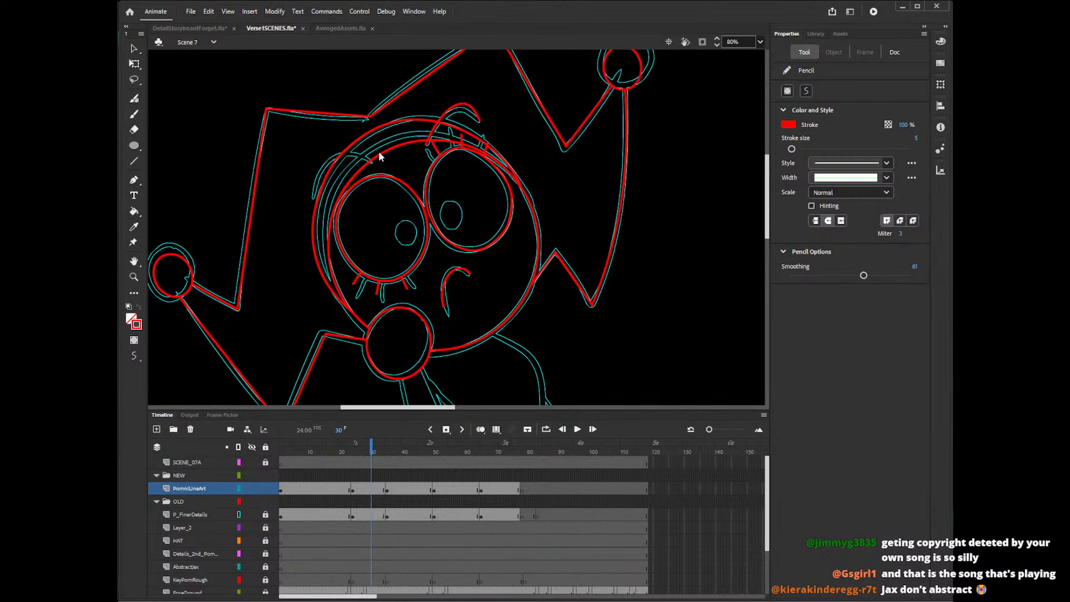
pyautogui.moveTo(313, 194); pyautogui.dragTo(389, 154)
pyautogui.hotkey('ctrl', 'z')
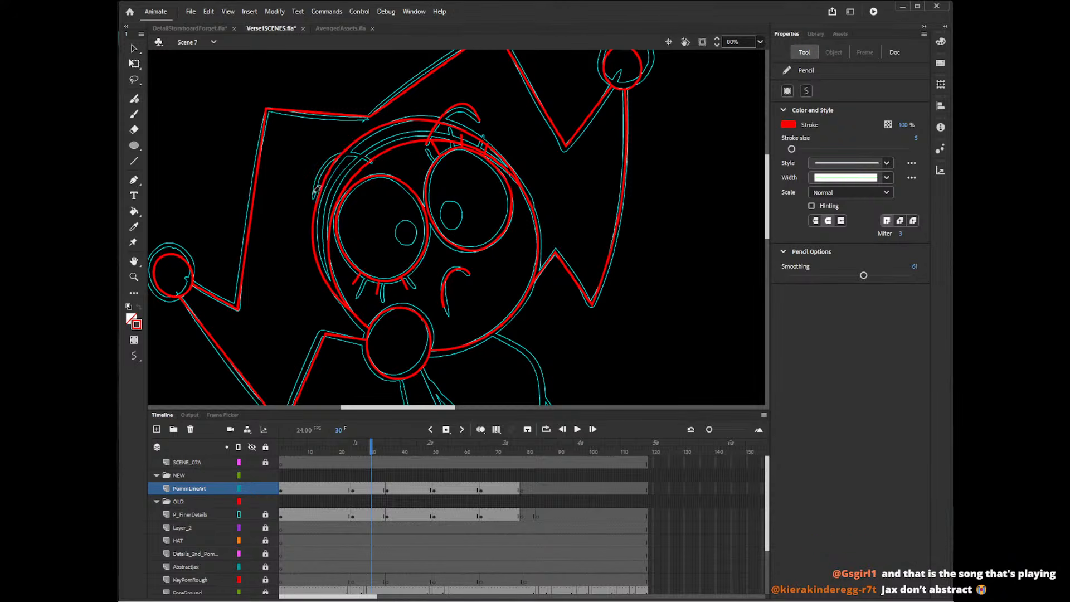
pyautogui.moveTo(315, 192); pyautogui.dragTo(386, 162)
pyautogui.hotkey('ctrl', 'z')
pyautogui.moveTo(313, 194); pyautogui.dragTo(381, 163)
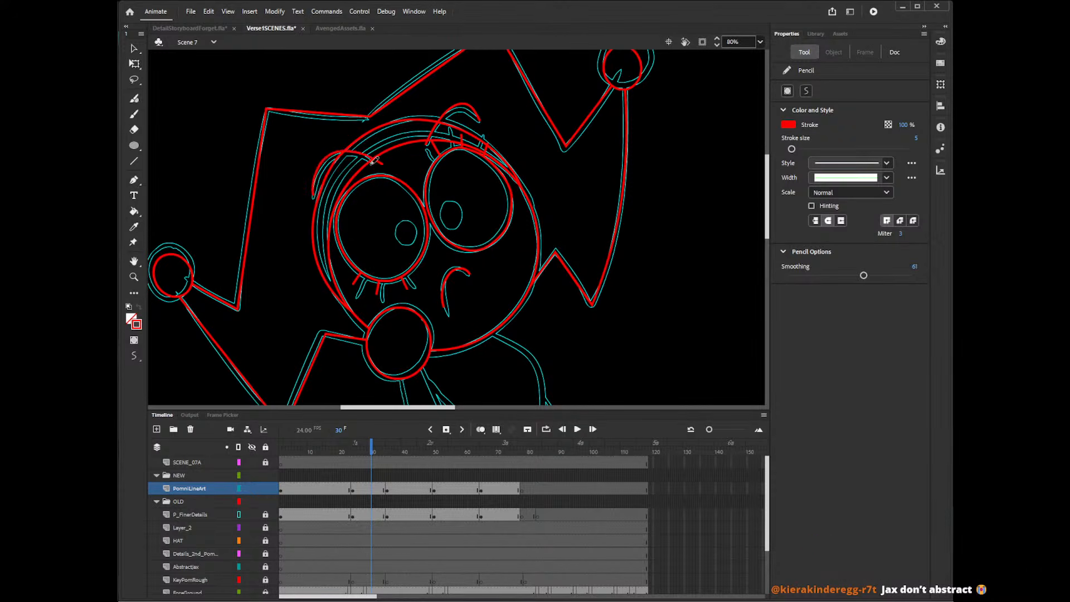
# Undo the last left-hand eyebrow stroke and redraw the arc in red across the hood edge.
pyautogui.hotkey('ctrl', 'z')
pyautogui.moveTo(312, 192); pyautogui.dragTo(380, 165)
pyautogui.scroll(-2, 770, 190)
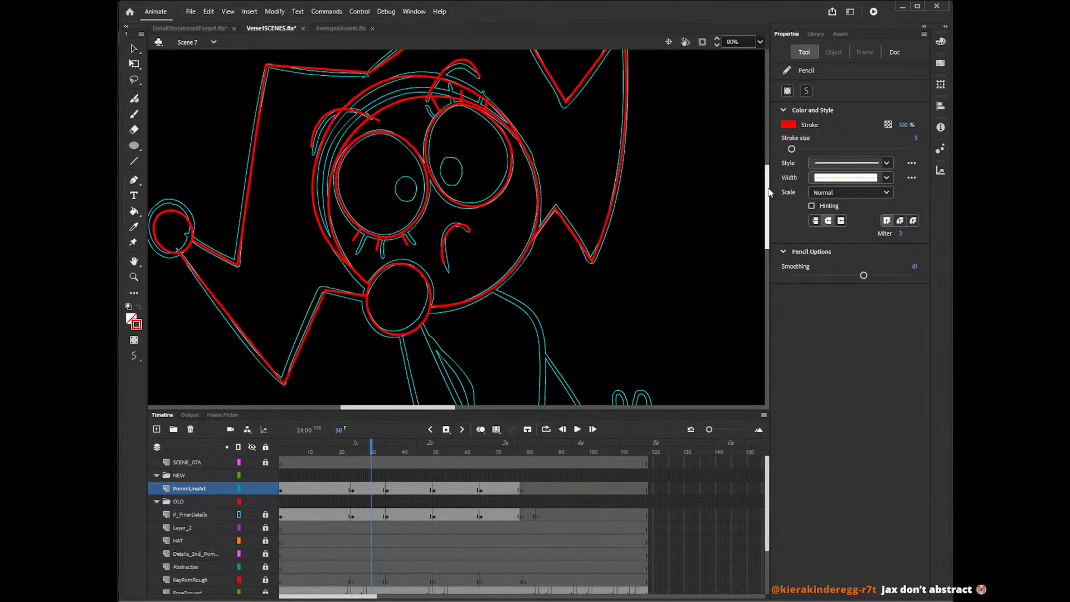
pyautogui.scroll(2, 767, 205)
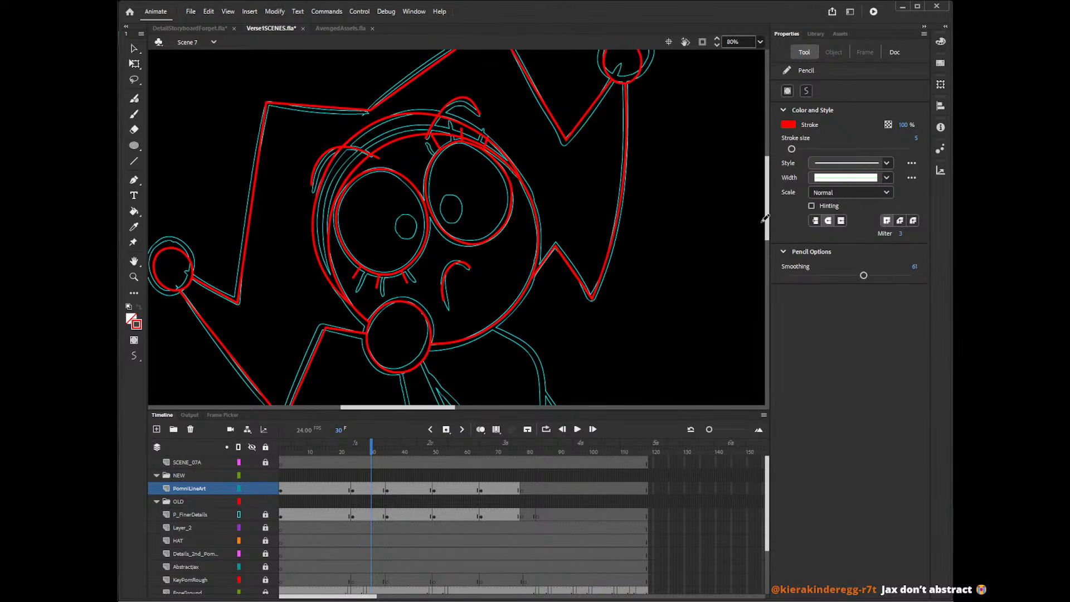
# Pencil the torso's right-hand outline in red from the chin down to the front hand, undoing and redrawing until it fits the guide.
pyautogui.moveTo(767, 214); pyautogui.dragTo(767, 258)
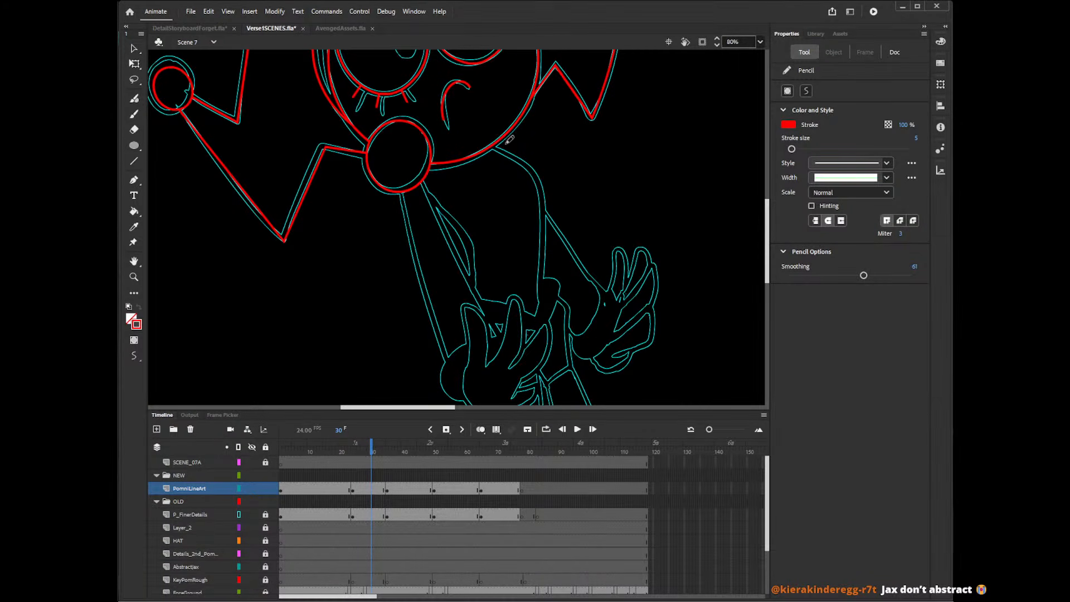
pyautogui.moveTo(492, 140)
pyautogui.mouseDown()
pyautogui.moveTo(543, 175)
pyautogui.moveTo(539, 313)
pyautogui.mouseUp()
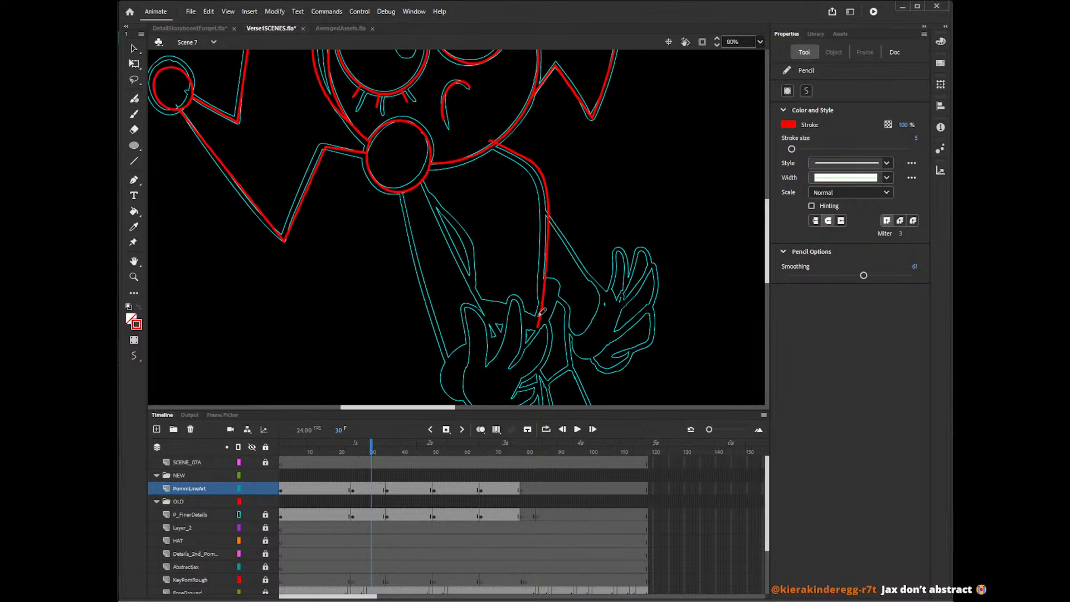
pyautogui.hotkey('ctrl', 'z')
pyautogui.moveTo(491, 141)
pyautogui.mouseDown()
pyautogui.moveTo(540, 186)
pyautogui.moveTo(529, 326)
pyautogui.mouseUp()
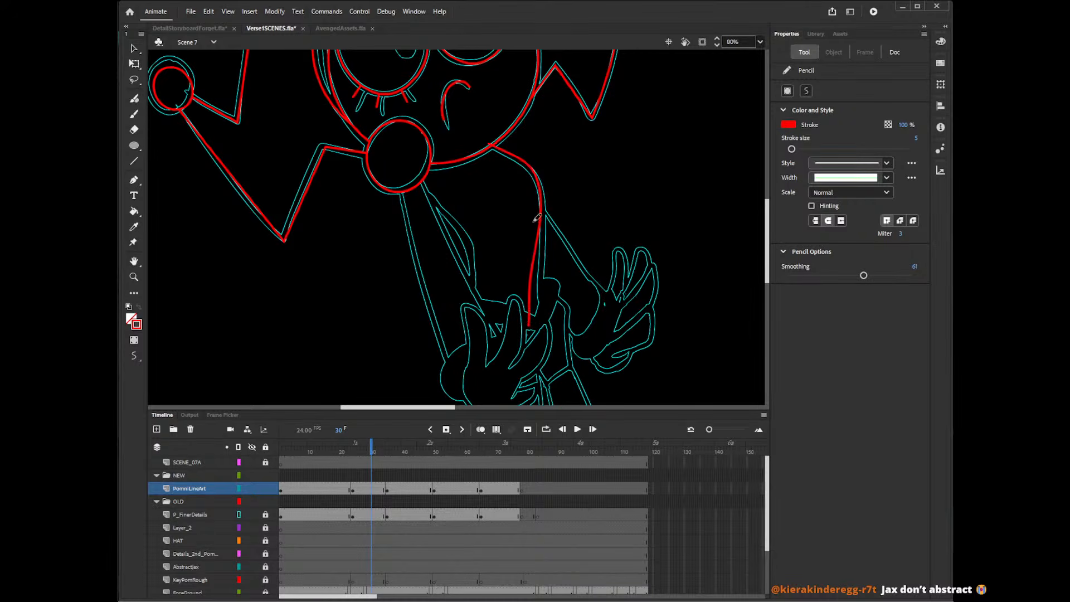
pyautogui.hotkey('ctrl', 'z')
pyautogui.moveTo(484, 143)
pyautogui.mouseDown()
pyautogui.moveTo(537, 182)
pyautogui.moveTo(544, 321)
pyautogui.mouseUp()
pyautogui.hotkey('ctrl', 'z')
pyautogui.moveTo(481, 142)
pyautogui.mouseDown()
pyautogui.moveTo(503, 151)
pyautogui.moveTo(544, 214)
pyautogui.moveTo(544, 326)
pyautogui.mouseUp()
pyautogui.hotkey('ctrl', 'z')
pyautogui.moveTo(482, 143)
pyautogui.mouseDown()
pyautogui.moveTo(541, 211)
pyautogui.moveTo(540, 305)
pyautogui.moveTo(506, 149)
pyautogui.moveTo(542, 234)
pyautogui.moveTo(535, 325)
pyautogui.mouseUp()
pyautogui.hotkey('ctrl', 'z')
pyautogui.hotkey('ctrl', 'z')
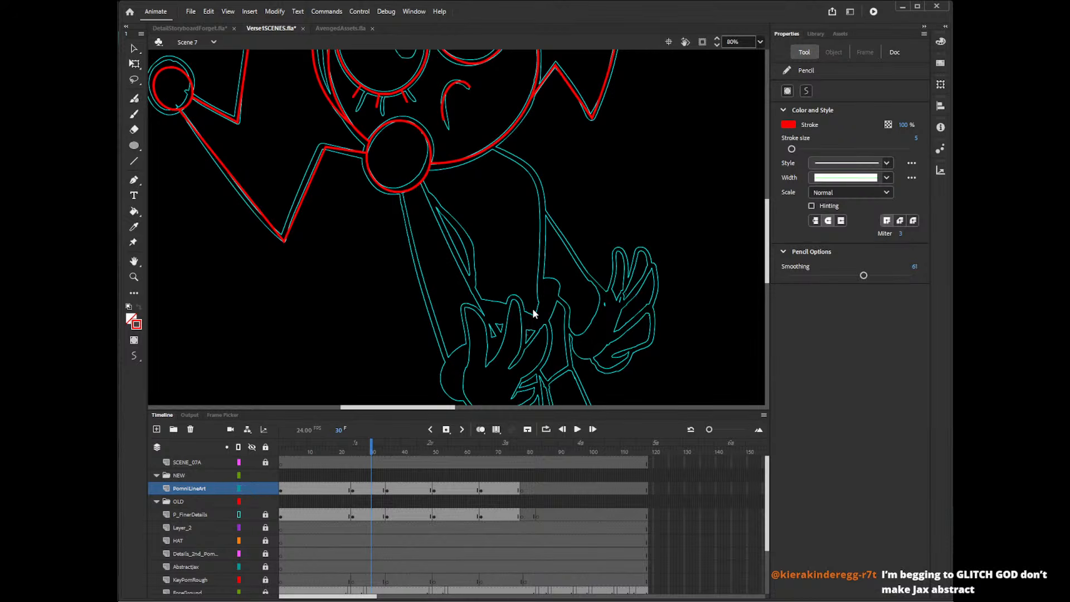
pyautogui.moveTo(483, 143)
pyautogui.mouseDown()
pyautogui.moveTo(514, 158)
pyautogui.moveTo(555, 223)
pyautogui.moveTo(558, 326)
pyautogui.mouseUp()
pyautogui.hotkey('ctrl', 'z')
pyautogui.moveTo(483, 142)
pyautogui.mouseDown()
pyautogui.moveTo(526, 169)
pyautogui.moveTo(540, 210)
pyautogui.moveTo(539, 329)
pyautogui.mouseUp()
pyautogui.hotkey('ctrl', 'z')
pyautogui.moveTo(485, 141)
pyautogui.mouseDown()
pyautogui.moveTo(523, 161)
pyautogui.moveTo(549, 220)
pyautogui.moveTo(543, 360)
pyautogui.mouseUp()
pyautogui.hotkey('ctrl', 'z')
pyautogui.moveTo(482, 136)
pyautogui.mouseDown()
pyautogui.moveTo(522, 159)
pyautogui.moveTo(546, 212)
pyautogui.moveTo(540, 340)
pyautogui.mouseUp()
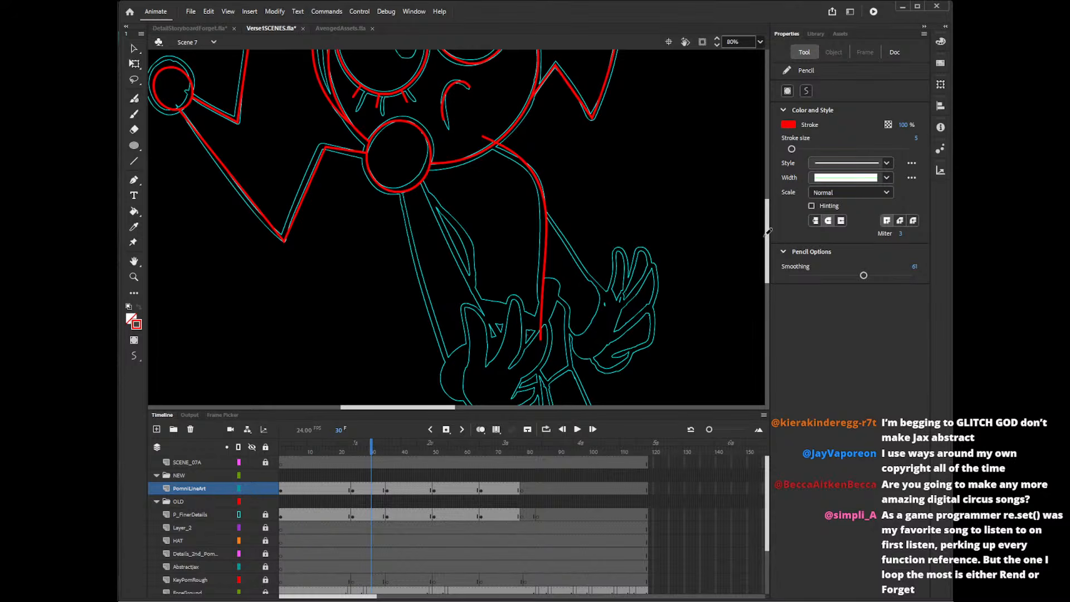
# Pencil both edges of the front arm in red from the lower pompom down to the hand, redrawing the inner edge until it fits.
pyautogui.moveTo(768, 233); pyautogui.dragTo(767, 229)
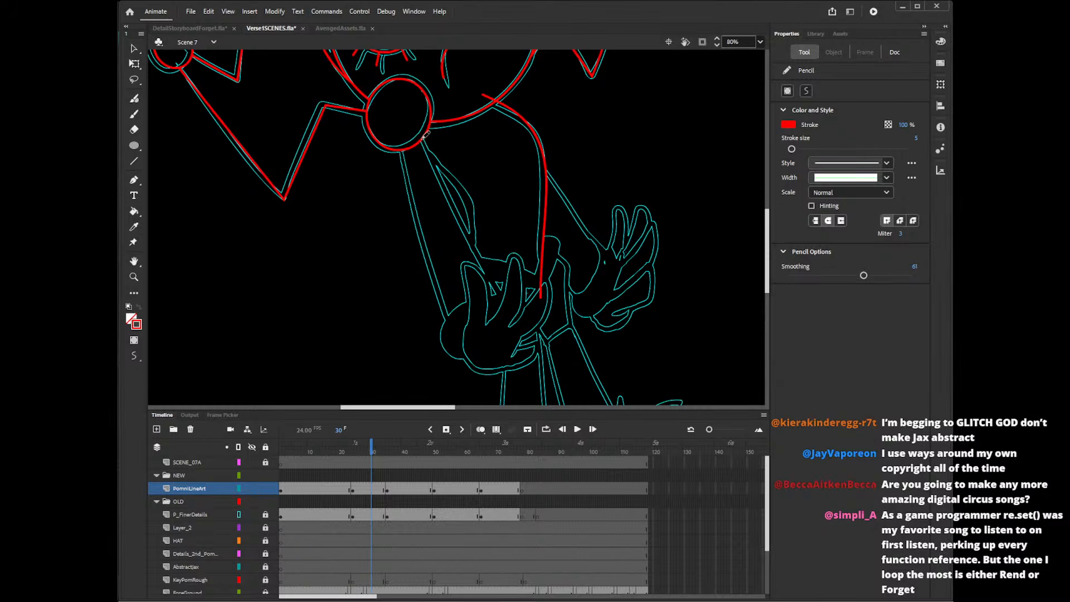
pyautogui.moveTo(422, 129); pyautogui.dragTo(506, 316)
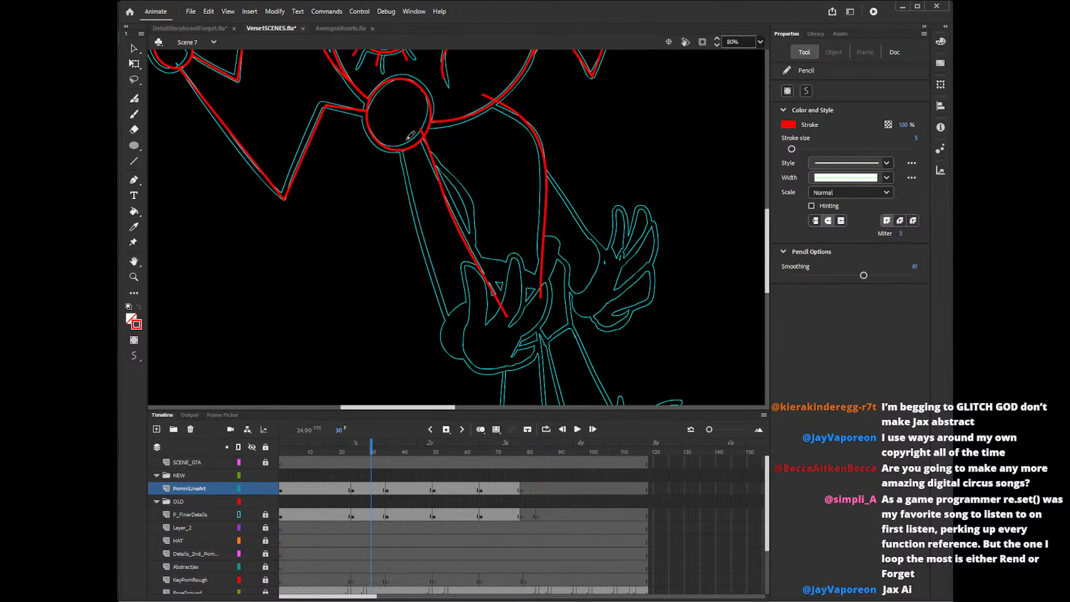
pyautogui.hotkey('ctrl', 'z')
pyautogui.moveTo(422, 129); pyautogui.dragTo(512, 327)
pyautogui.hotkey('ctrl', 'z')
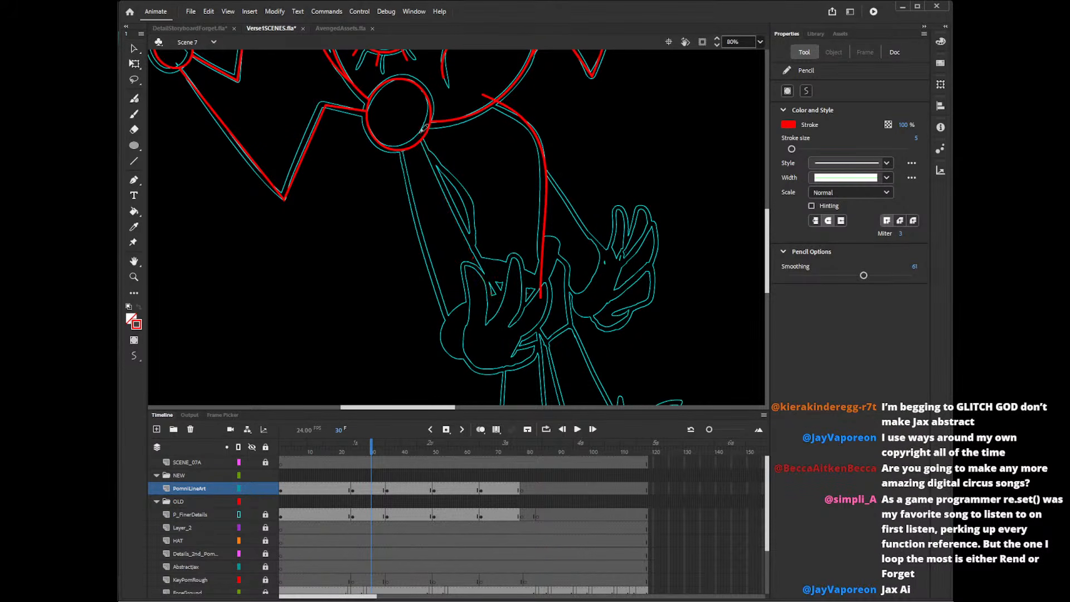
pyautogui.moveTo(419, 127); pyautogui.dragTo(523, 318)
pyautogui.moveTo(388, 139); pyautogui.dragTo(458, 364)
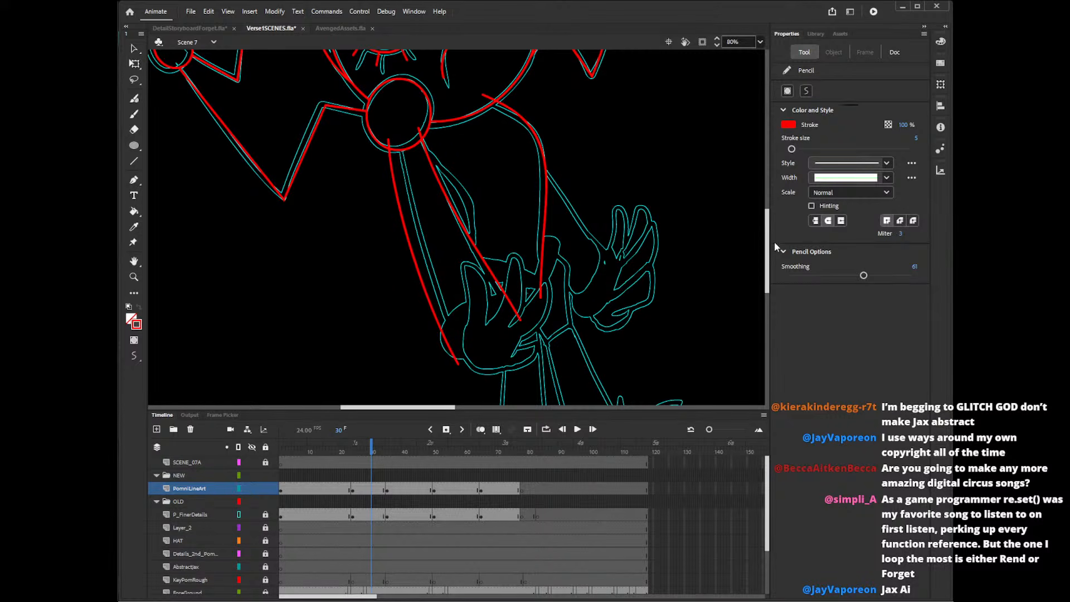
# Pencil the short curved torso edge in red beside the front arm's inner line, undoing and redrawing it once.
pyautogui.scroll(-3, 769, 256)
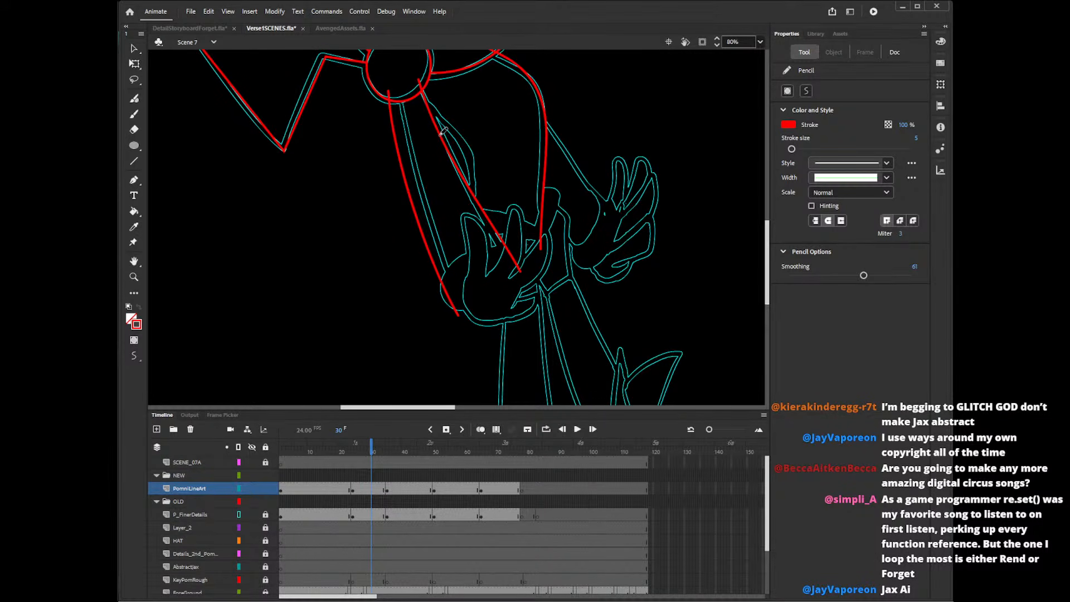
pyautogui.moveTo(470, 162); pyautogui.dragTo(473, 226)
pyautogui.hotkey('ctrl', 'z')
pyautogui.moveTo(435, 140)
pyautogui.mouseDown()
pyautogui.moveTo(453, 148)
pyautogui.moveTo(465, 238)
pyautogui.mouseUp()
# Pencil the first two finger outlines of the front hand in red, undoing strokes that miss the guide.
pyautogui.moveTo(767, 245); pyautogui.dragTo(767, 257)
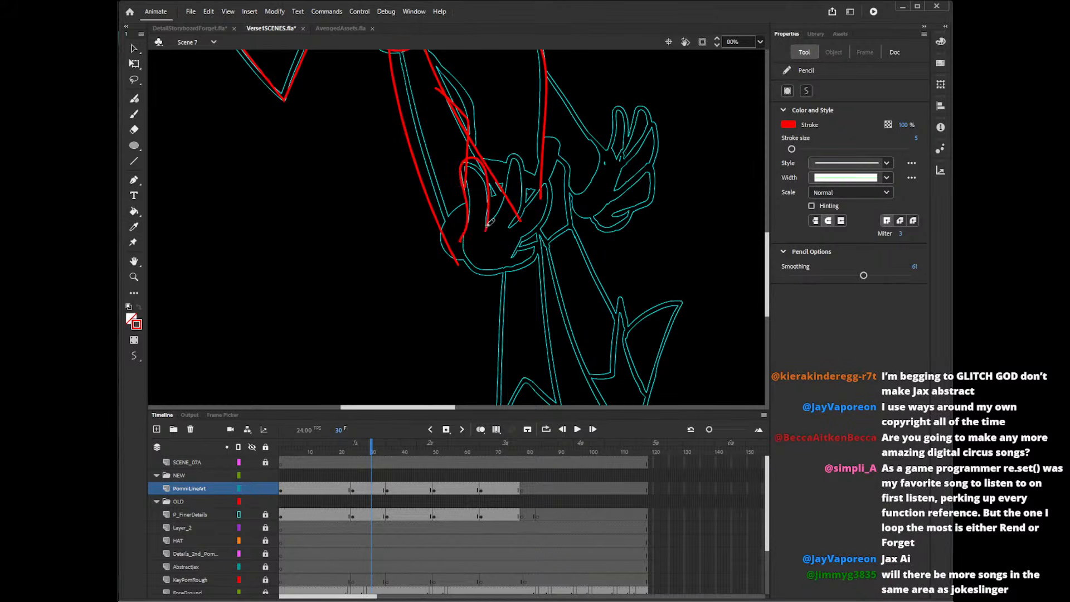
pyautogui.moveTo(463, 240)
pyautogui.mouseDown()
pyautogui.moveTo(467, 166)
pyautogui.moveTo(490, 216)
pyautogui.moveTo(486, 226)
pyautogui.moveTo(471, 219)
pyautogui.moveTo(481, 157)
pyautogui.moveTo(493, 218)
pyautogui.moveTo(470, 203)
pyautogui.moveTo(495, 186)
pyautogui.moveTo(494, 219)
pyautogui.moveTo(523, 158)
pyautogui.moveTo(514, 219)
pyautogui.moveTo(527, 170)
pyautogui.moveTo(506, 236)
pyautogui.mouseUp()
pyautogui.hotkey('ctrl', 'z')
pyautogui.hotkey('ctrl', 'z')
pyautogui.hotkey('ctrl', 'z')
pyautogui.hotkey('ctrl', 'z')
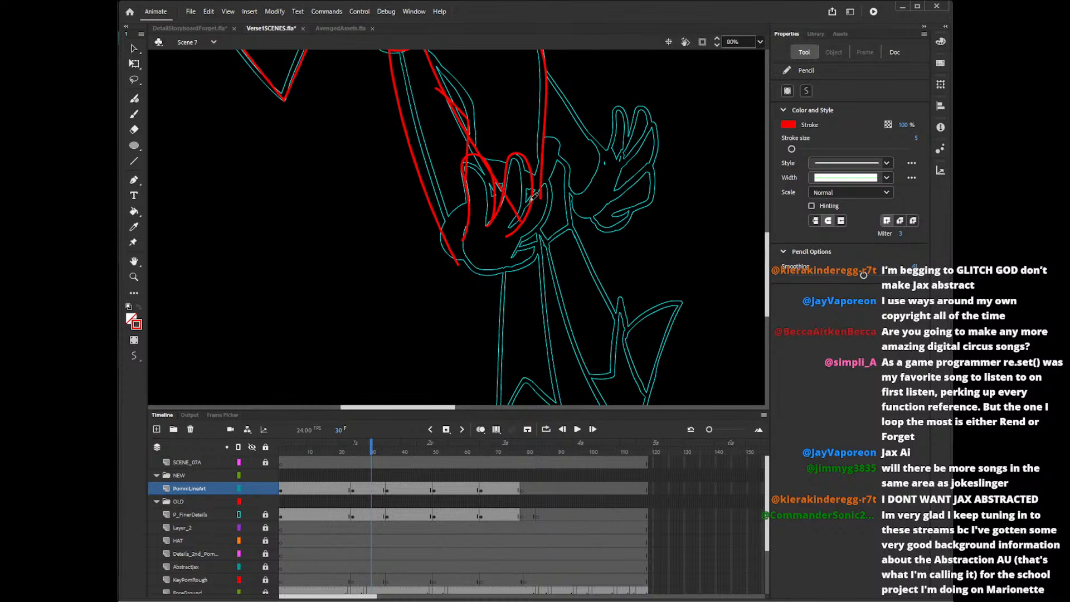
# Pencil the front hand's third finger in red, undoing and redrawing the stroke until it follows the guide.
pyautogui.moveTo(546, 185); pyautogui.dragTo(516, 253)
pyautogui.hotkey('ctrl', 'z')
pyautogui.moveTo(525, 211)
pyautogui.mouseDown()
pyautogui.moveTo(538, 235)
pyautogui.moveTo(509, 252)
pyautogui.mouseUp()
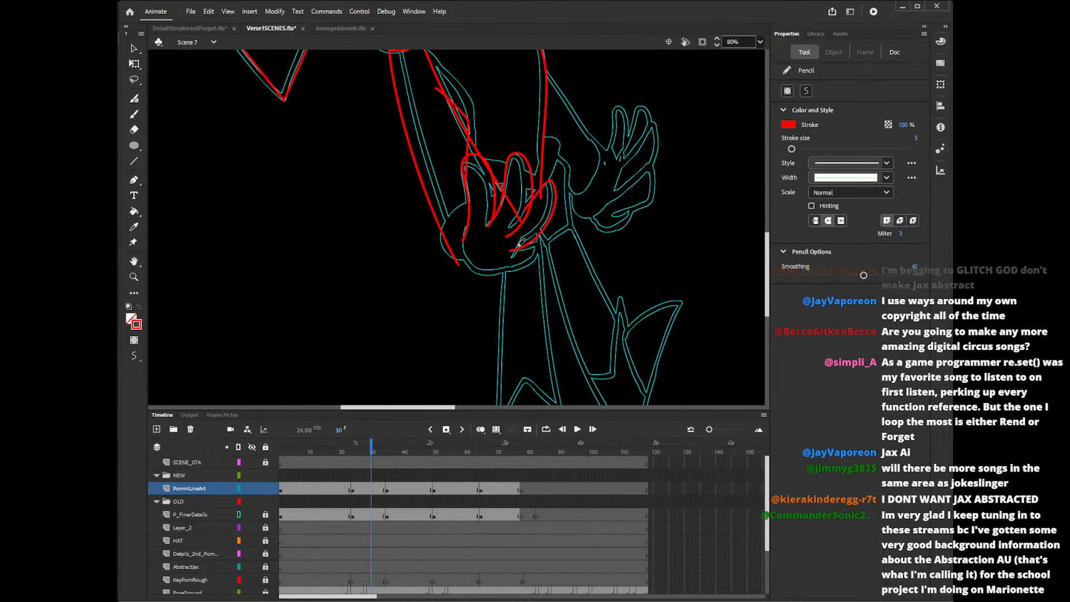
pyautogui.hotkey('ctrl', 'z')
pyautogui.moveTo(521, 215)
pyautogui.mouseDown()
pyautogui.moveTo(527, 208)
pyautogui.moveTo(508, 252)
pyautogui.moveTo(531, 244)
pyautogui.mouseUp()
pyautogui.hotkey('ctrl', 'z')
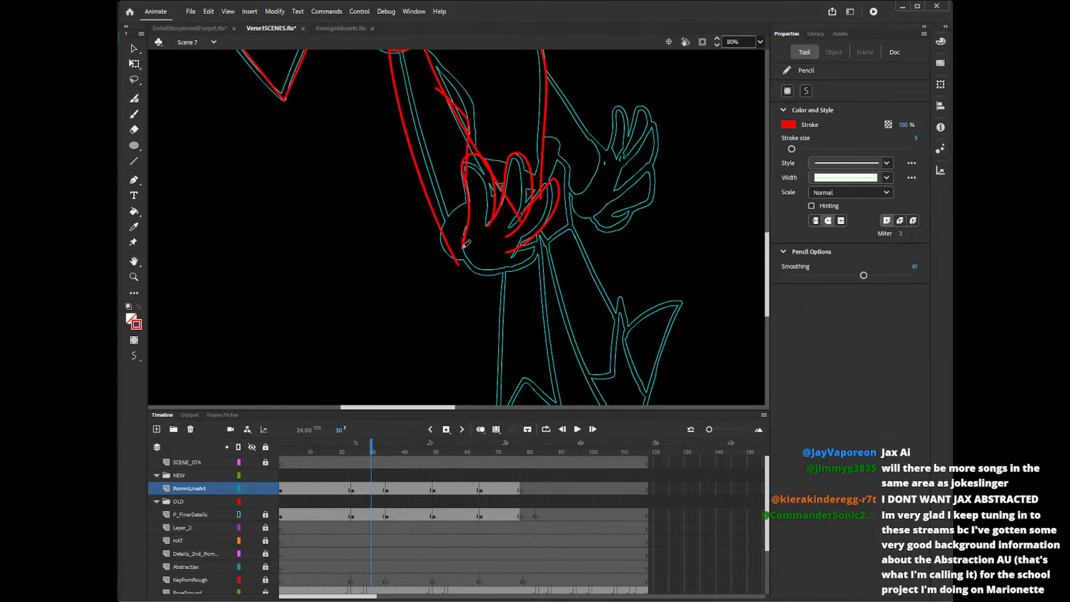
# Pencil the front hand's palm edge in red around its lower side, undoing and redrawing it to fit.
pyautogui.moveTo(462, 240)
pyautogui.mouseDown()
pyautogui.moveTo(484, 274)
pyautogui.moveTo(531, 252)
pyautogui.mouseUp()
pyautogui.hotkey('ctrl', 'z')
pyautogui.moveTo(462, 238)
pyautogui.mouseDown()
pyautogui.moveTo(500, 274)
pyautogui.moveTo(549, 242)
pyautogui.moveTo(520, 264)
pyautogui.moveTo(493, 263)
pyautogui.moveTo(501, 269)
pyautogui.mouseUp()
pyautogui.hotkey('ctrl', 'z')
pyautogui.hotkey('ctrl', 'z')
# Pencil the front hand's lowest finger in red with a rounded tip, undoing strokes that miss the guide.
pyautogui.hotkey('ctrl', 'z')
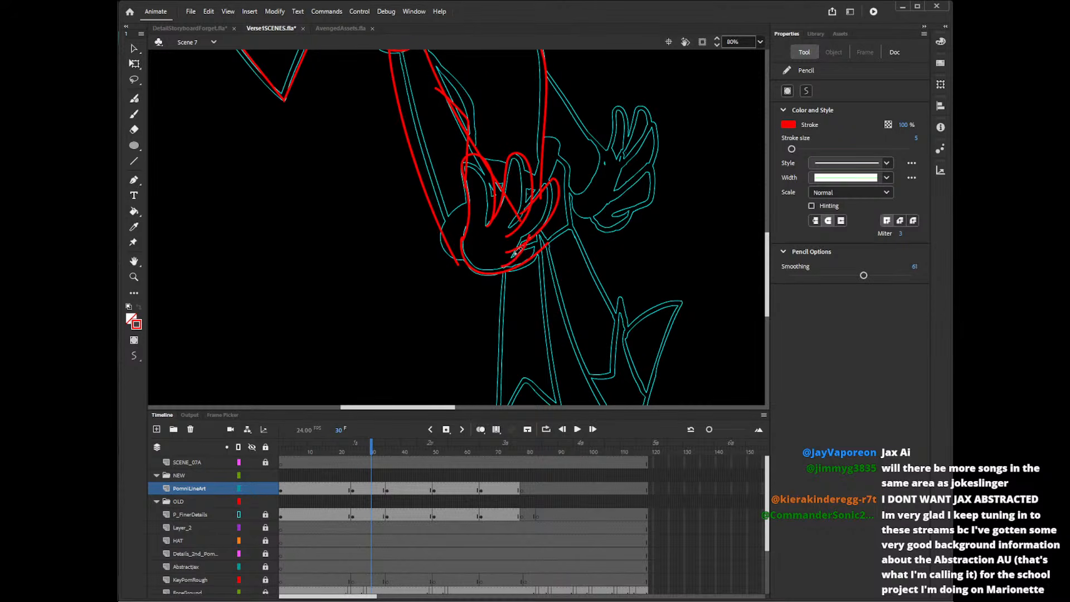
pyautogui.hotkey('ctrl', 'z')
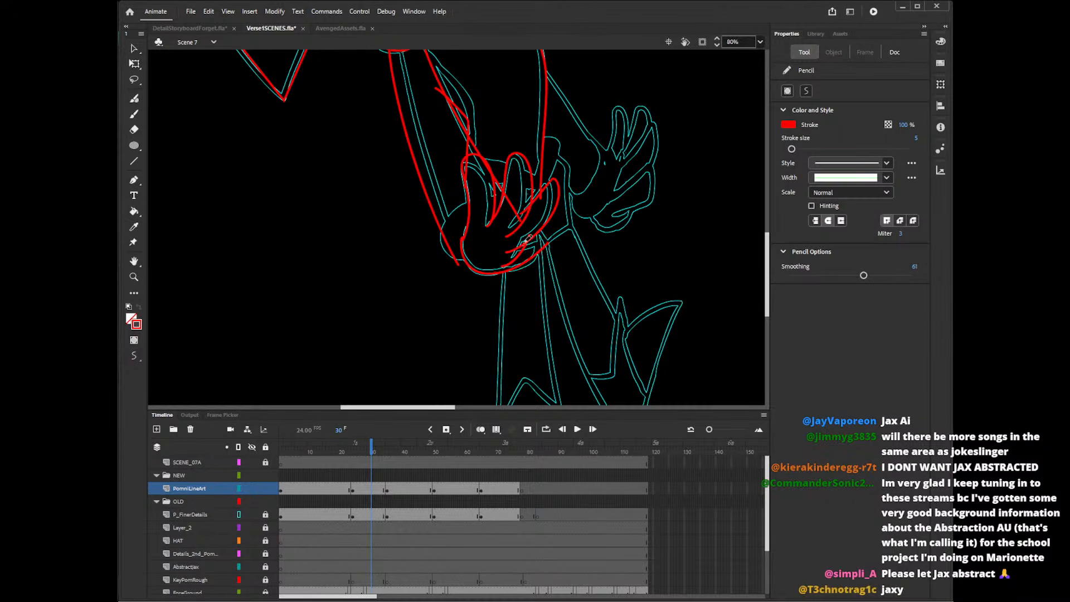
pyautogui.moveTo(549, 240); pyautogui.dragTo(496, 264)
pyautogui.hotkey('ctrl', 'z')
pyautogui.moveTo(550, 237)
pyautogui.mouseDown()
pyautogui.moveTo(477, 267)
pyautogui.moveTo(517, 271)
pyautogui.moveTo(548, 243)
pyautogui.mouseUp()
pyautogui.hotkey('ctrl', 'z')
pyautogui.hotkey('ctrl', 'z')
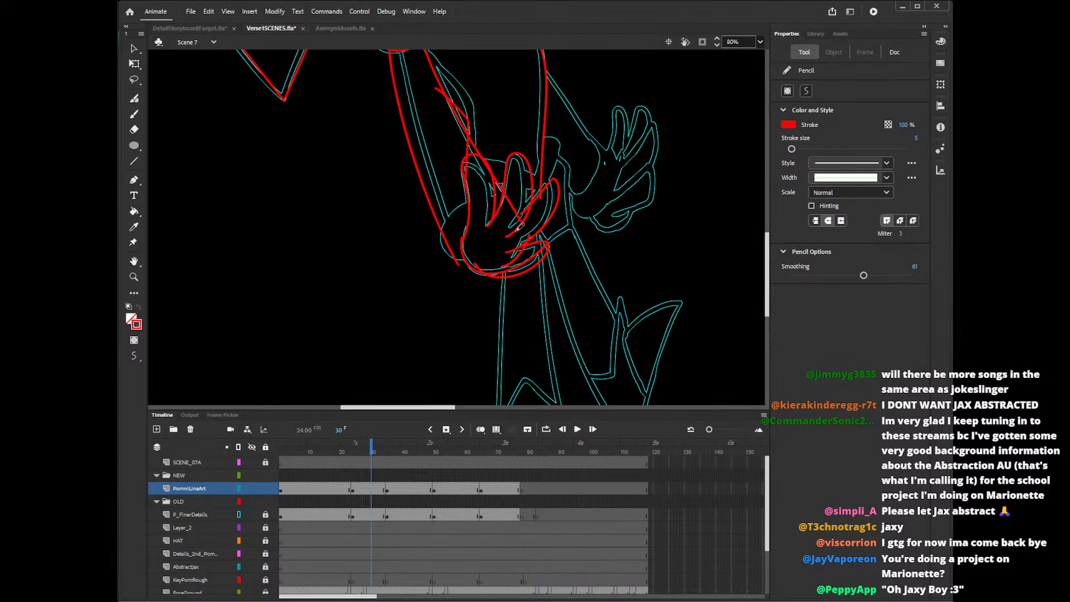
# Pencil the rounded cuff in red around the front hand's wrist, undoing and redrawing until it matches the guide.
pyautogui.moveTo(767, 248); pyautogui.dragTo(767, 245)
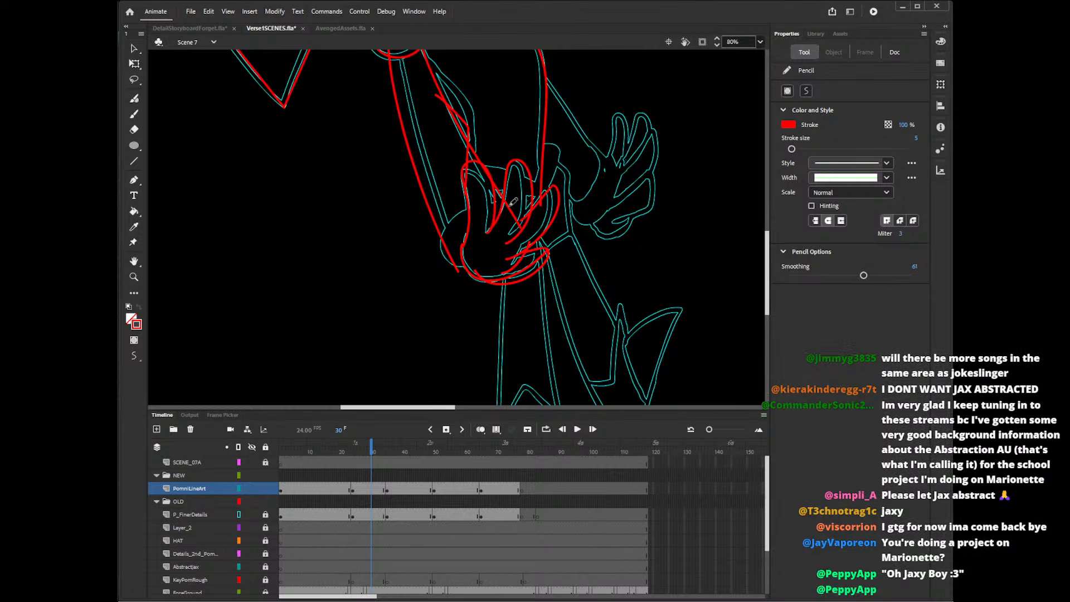
pyautogui.moveTo(512, 202)
pyautogui.mouseDown()
pyautogui.moveTo(446, 262)
pyautogui.moveTo(498, 240)
pyautogui.mouseUp()
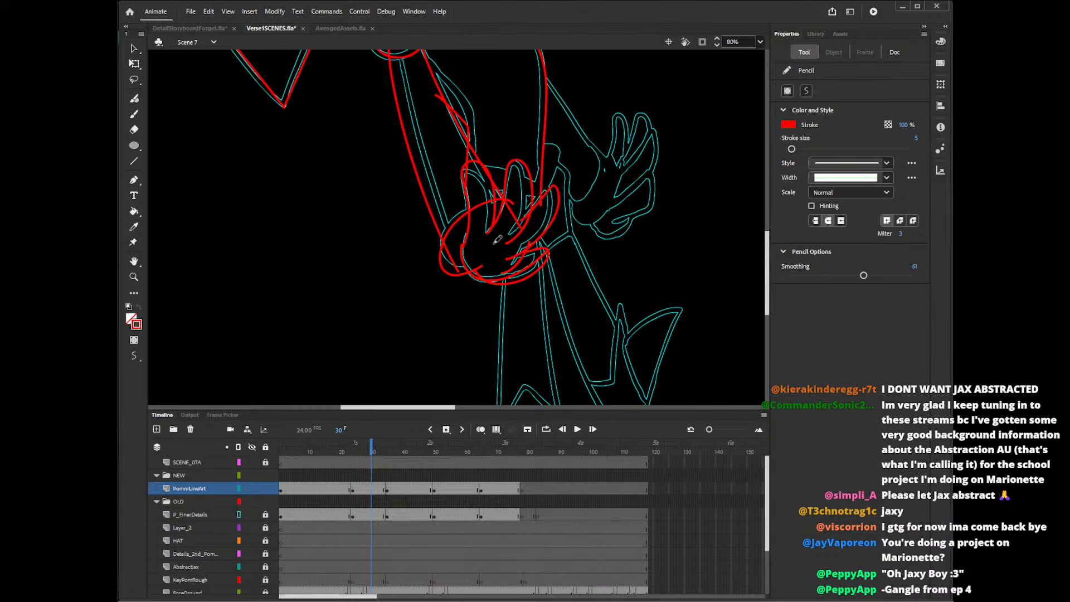
pyautogui.hotkey('ctrl', 'z')
pyautogui.moveTo(513, 202); pyautogui.dragTo(479, 272)
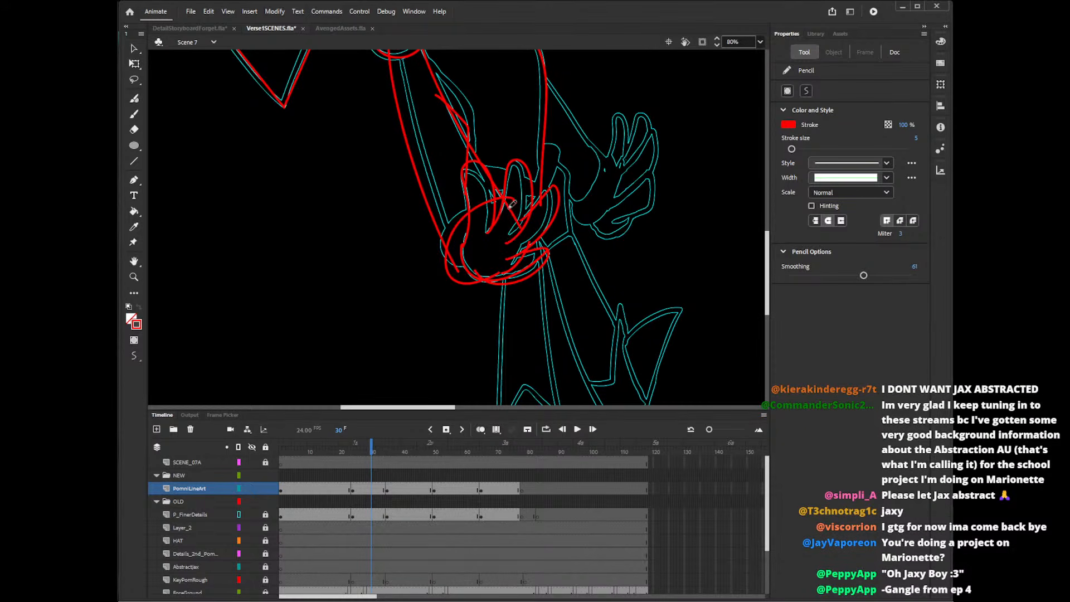
pyautogui.hotkey('ctrl', 'z')
pyautogui.moveTo(518, 202)
pyautogui.mouseDown()
pyautogui.moveTo(455, 227)
pyautogui.moveTo(490, 276)
pyautogui.mouseUp()
pyautogui.hotkey('ctrl', 'z')
pyautogui.moveTo(514, 201); pyautogui.dragTo(495, 274)
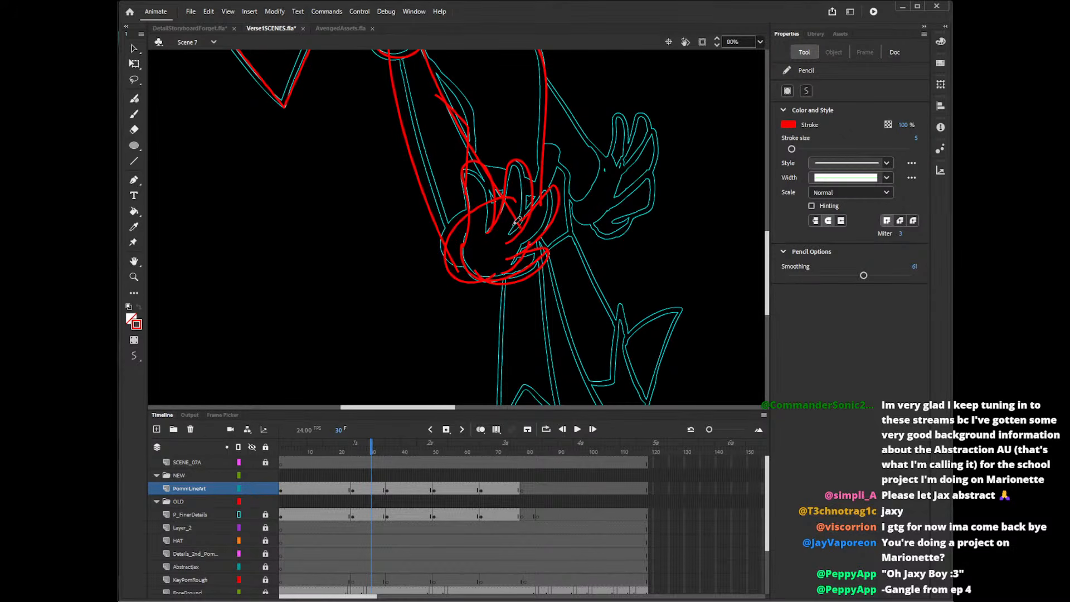
# Delete the arm and cuff line segments that cross inside the front hand and its fingers.
pyautogui.press('v')
pyautogui.click(453, 259)
pyautogui.press('Delete')
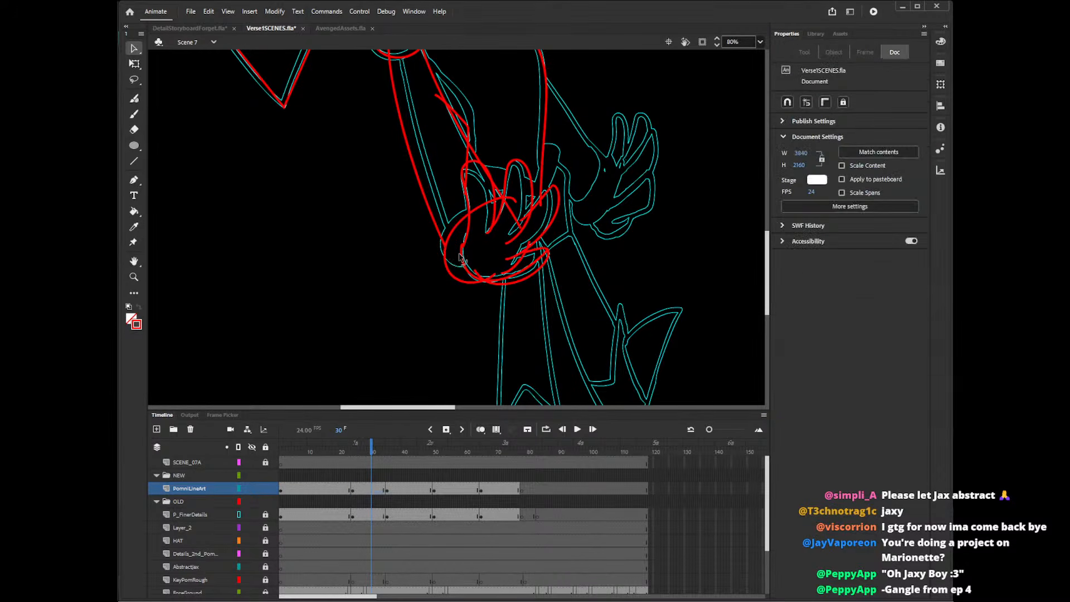
pyautogui.click(484, 210)
pyautogui.press('Delete')
pyautogui.click(531, 204)
pyautogui.press('Delete')
pyautogui.click(524, 217)
pyautogui.press('Delete')
# Delete the torso outline's end between the fingers and both overshooting ends of the short torso curve beside the arm.
pyautogui.click(541, 203)
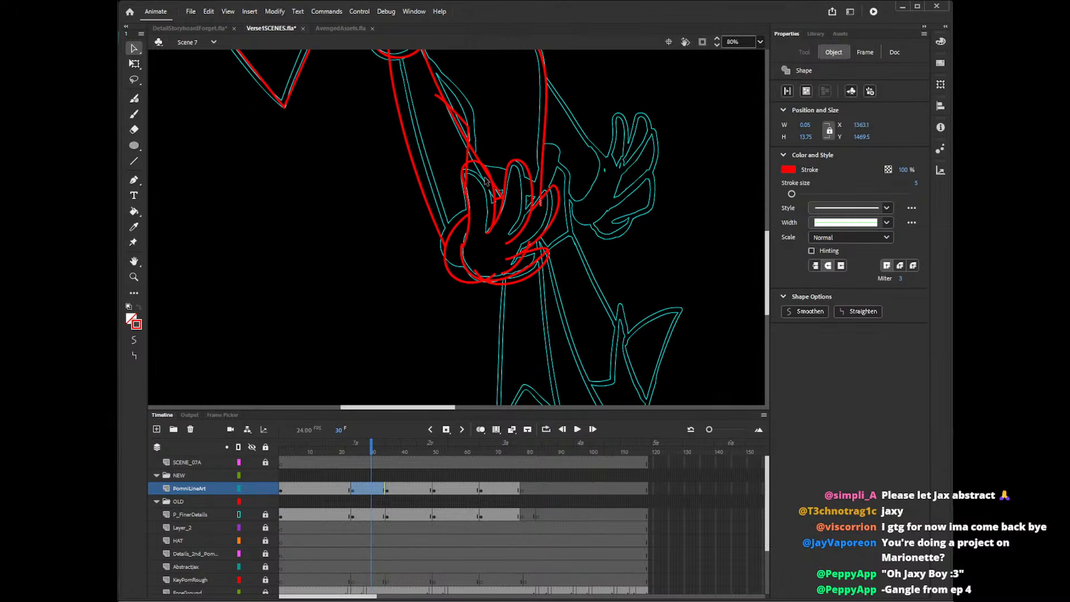
pyautogui.press('Delete')
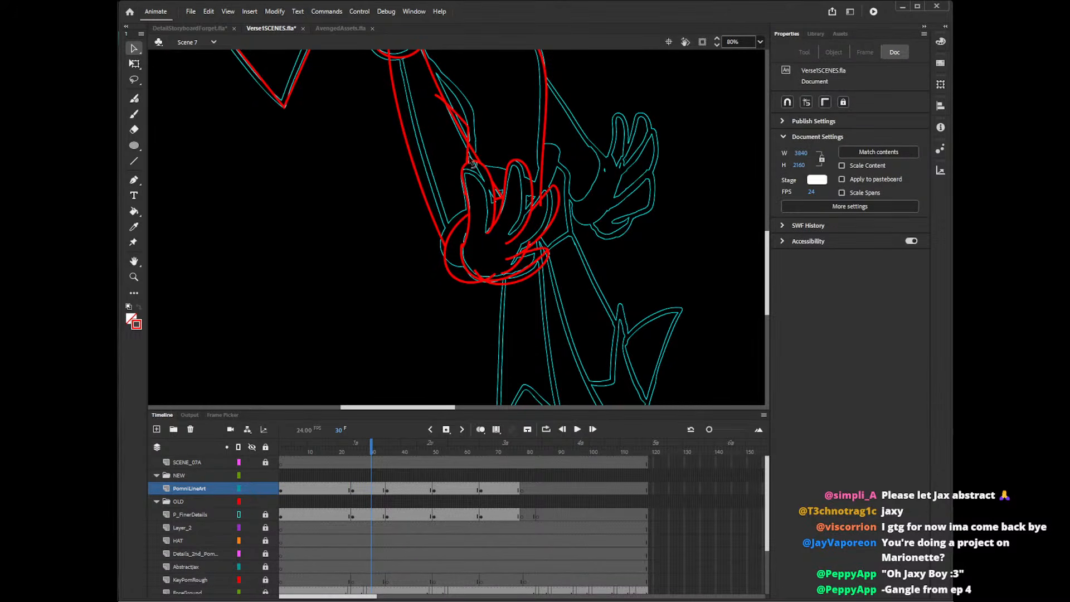
pyautogui.click(472, 162)
pyautogui.press('Delete')
pyautogui.click(444, 100)
pyautogui.press('Delete')
pyautogui.click(543, 209)
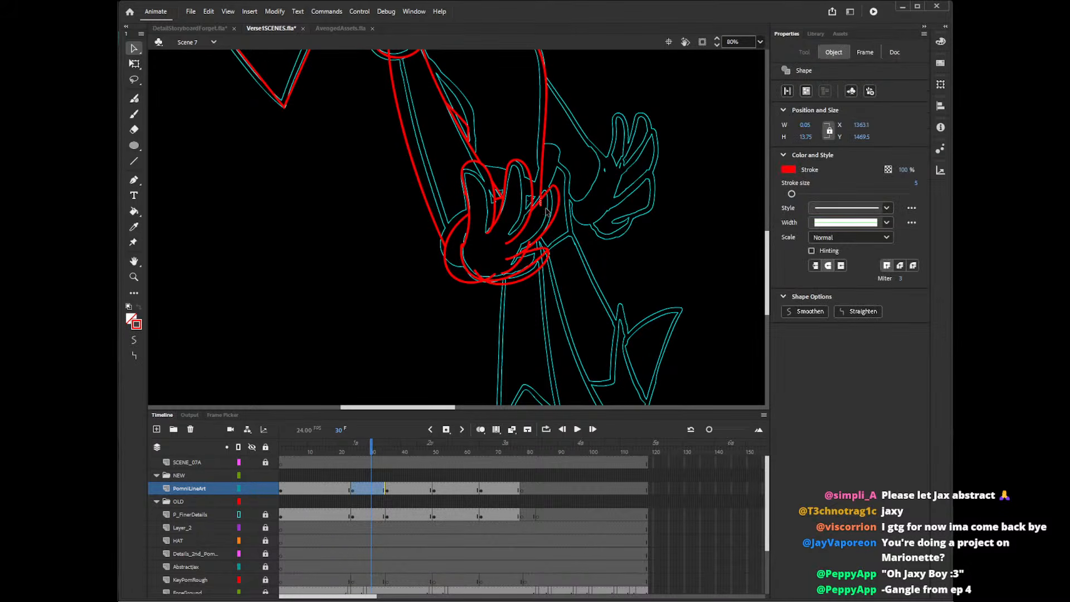
pyautogui.press('Delete')
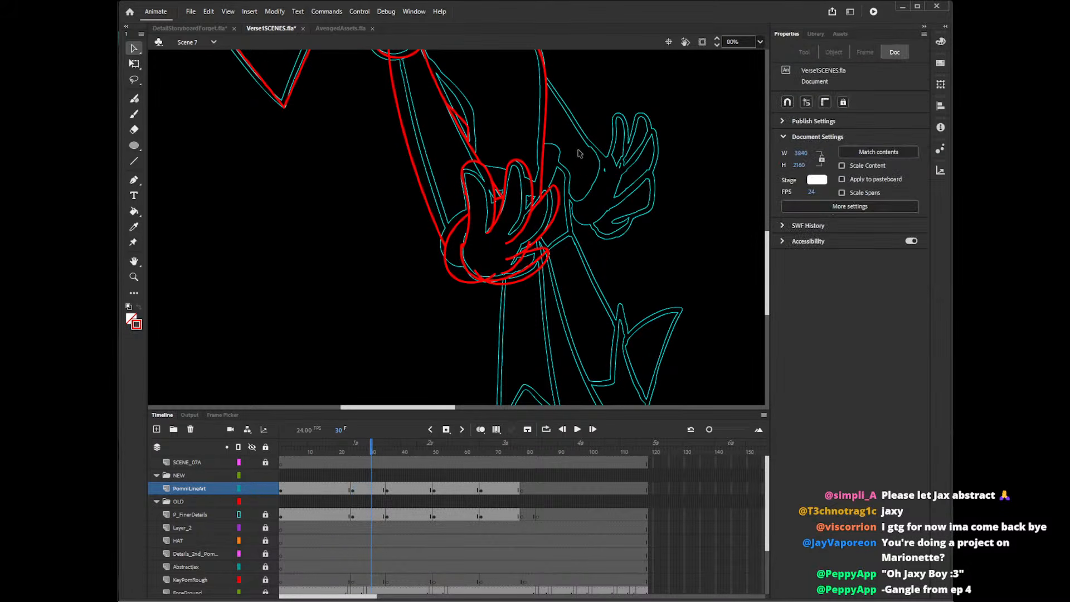
# Delete the overshooting line ends at the lowest finger and under the palm, and adjust the cuff's end where it meets the palm edge.
pyautogui.click(524, 253)
pyautogui.press('Delete')
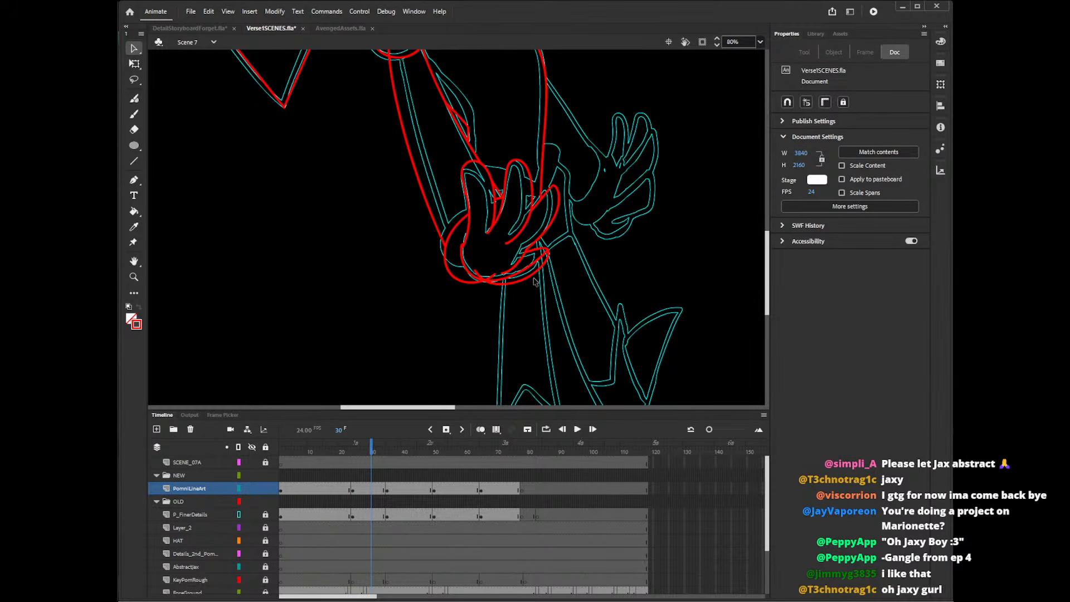
pyautogui.click(481, 278)
pyautogui.press('Delete')
pyautogui.click(507, 280)
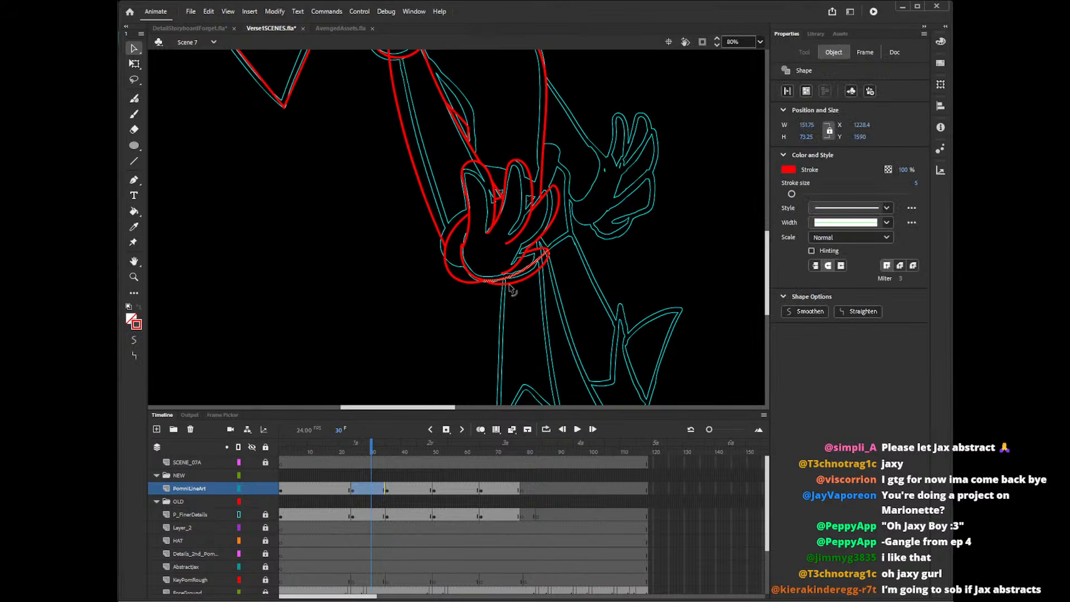
pyautogui.press('Delete')
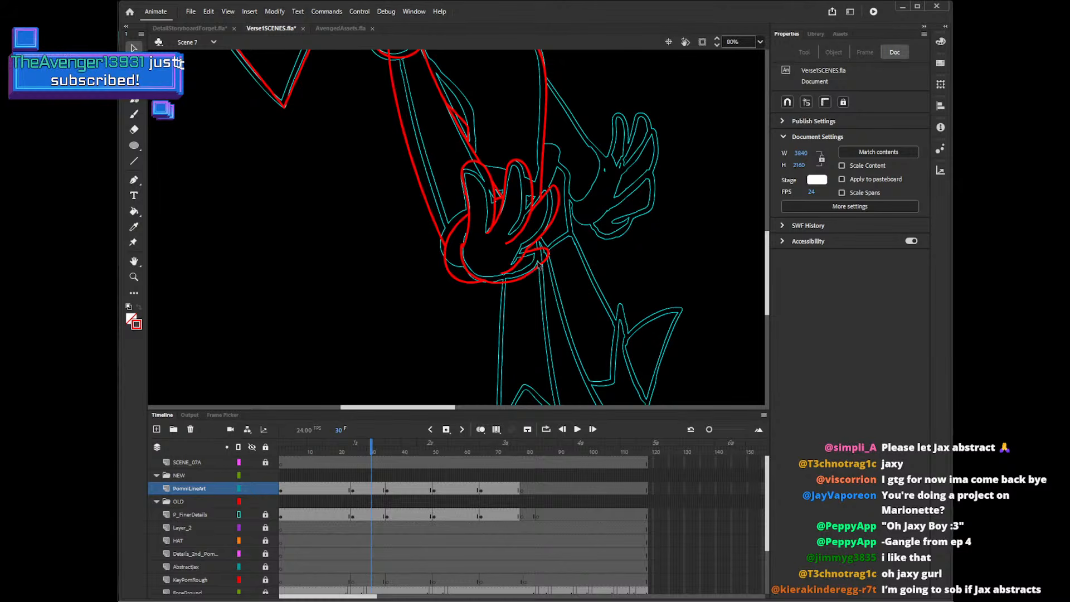
pyautogui.click(500, 283)
pyautogui.press('Delete')
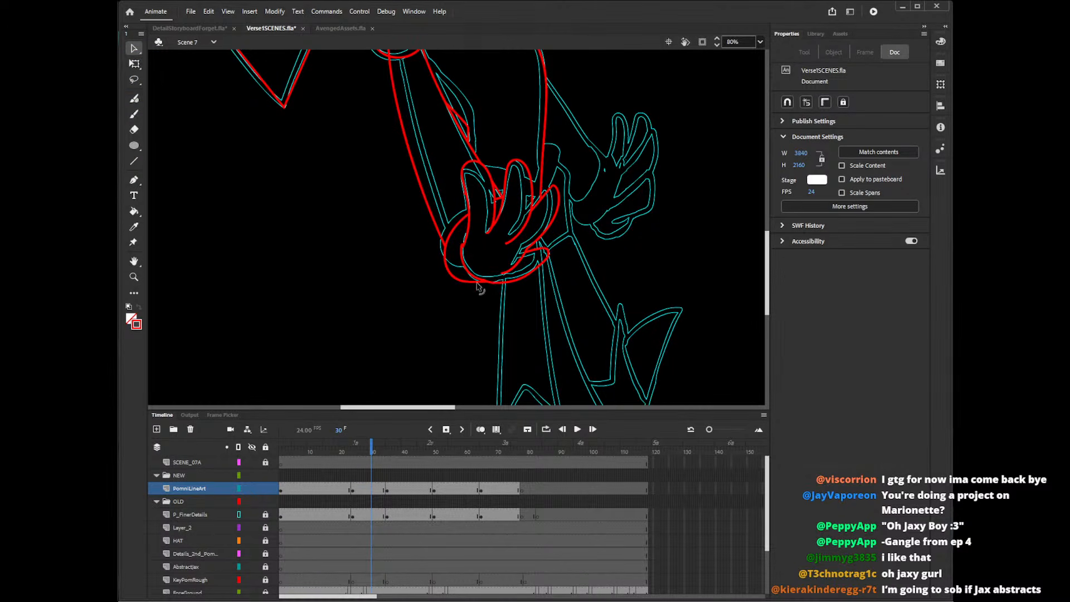
pyautogui.moveTo(479, 282); pyautogui.dragTo(483, 282)
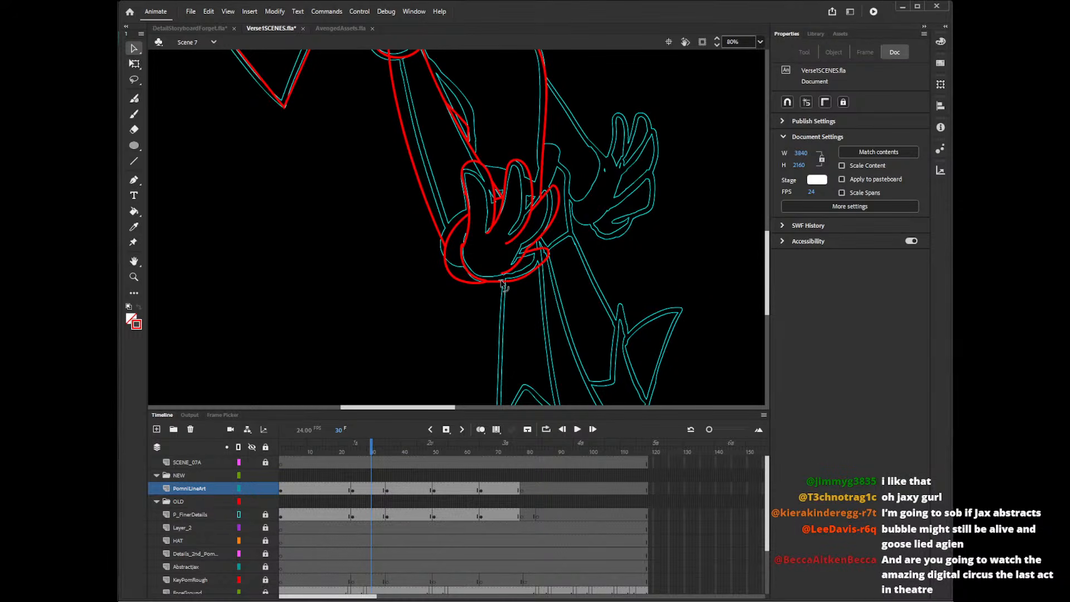
pyautogui.moveTo(768, 279); pyautogui.dragTo(771, 273)
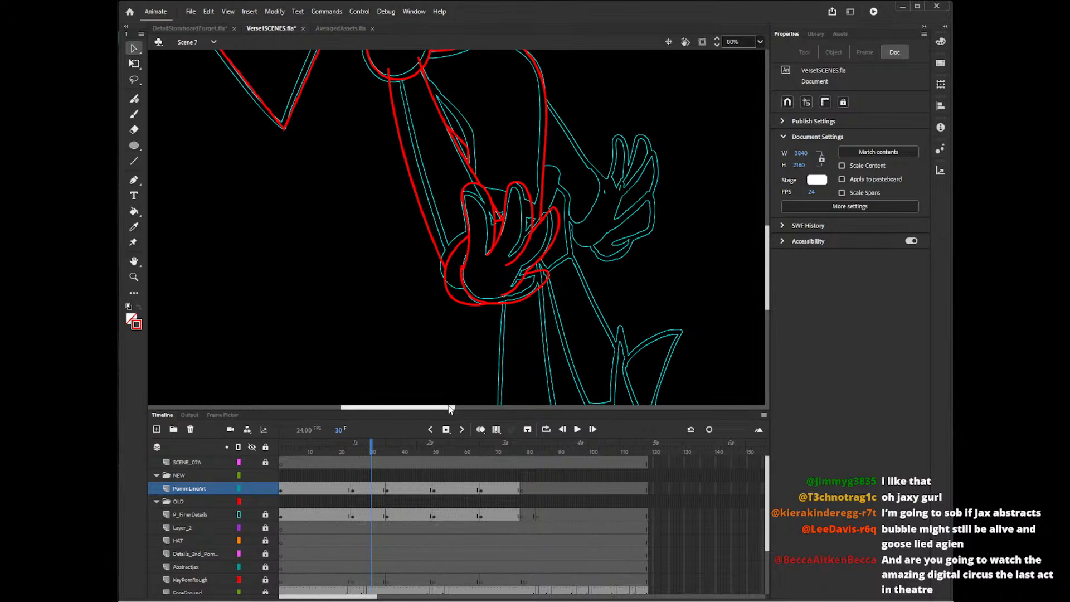
pyautogui.hscroll(5, 470, 404)
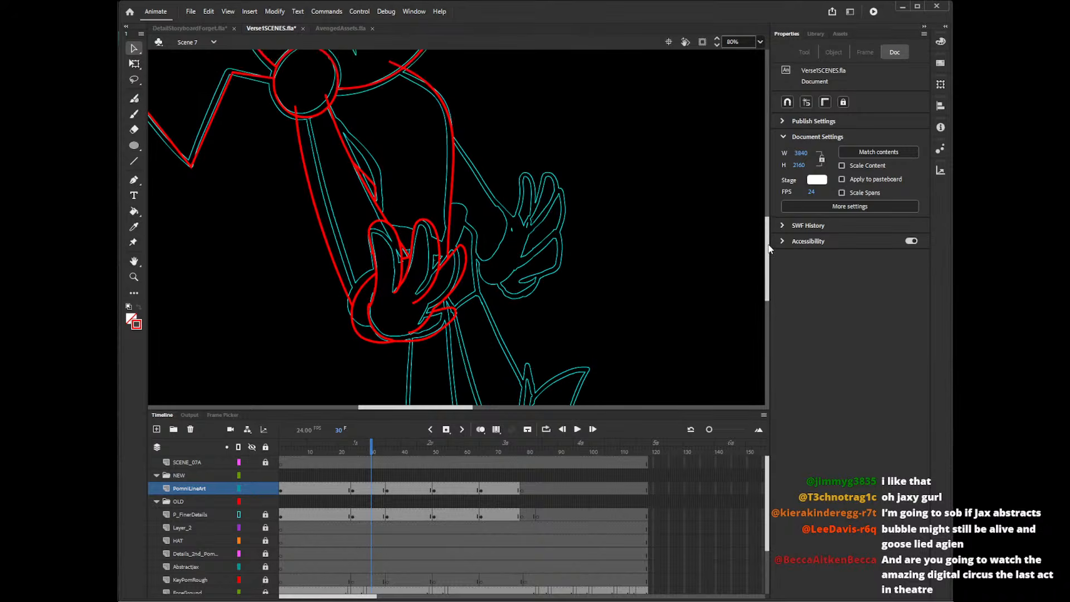
# Pencil the back arm's upper and lower edges and its rounded cuff in red, redrawing the lower edge once.
pyautogui.scroll(2, 771, 253)
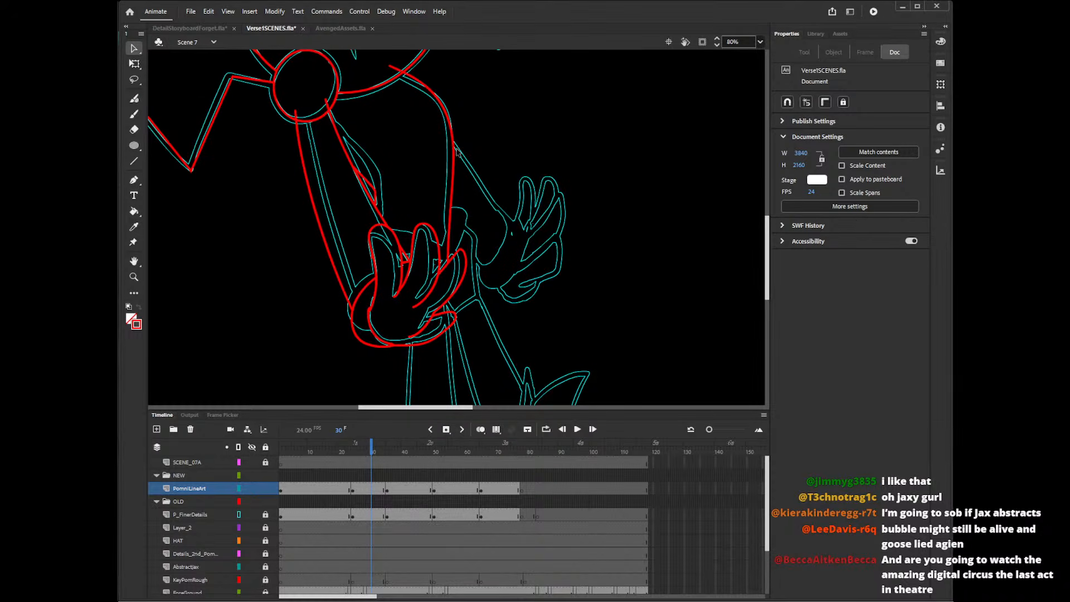
pyautogui.hotkey('shift', 'y')
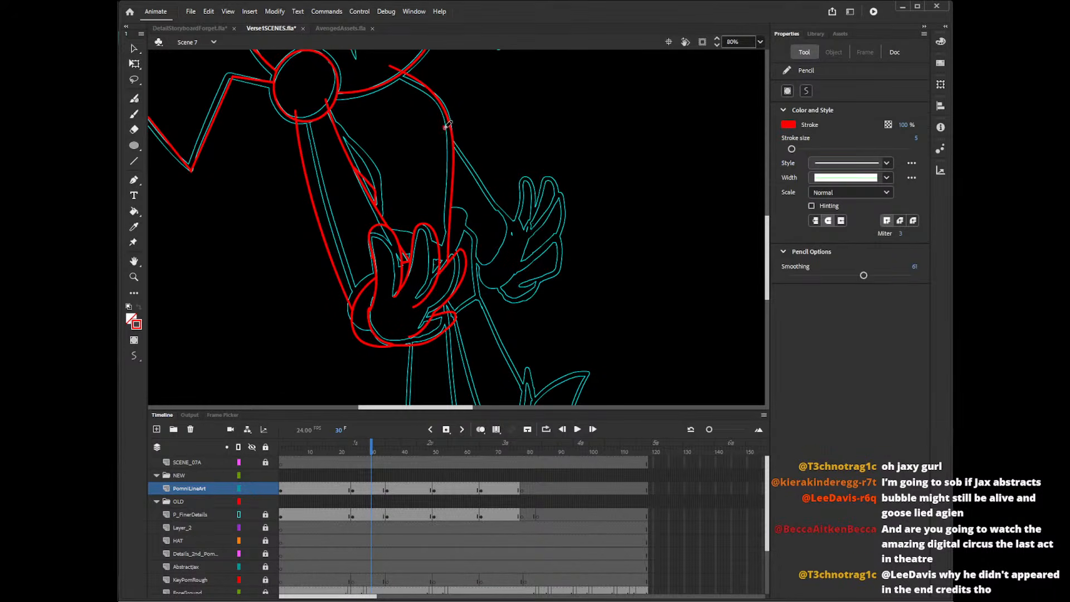
pyautogui.moveTo(444, 126); pyautogui.dragTo(509, 224)
pyautogui.moveTo(441, 208); pyautogui.dragTo(488, 271)
pyautogui.hotkey('ctrl', 'z')
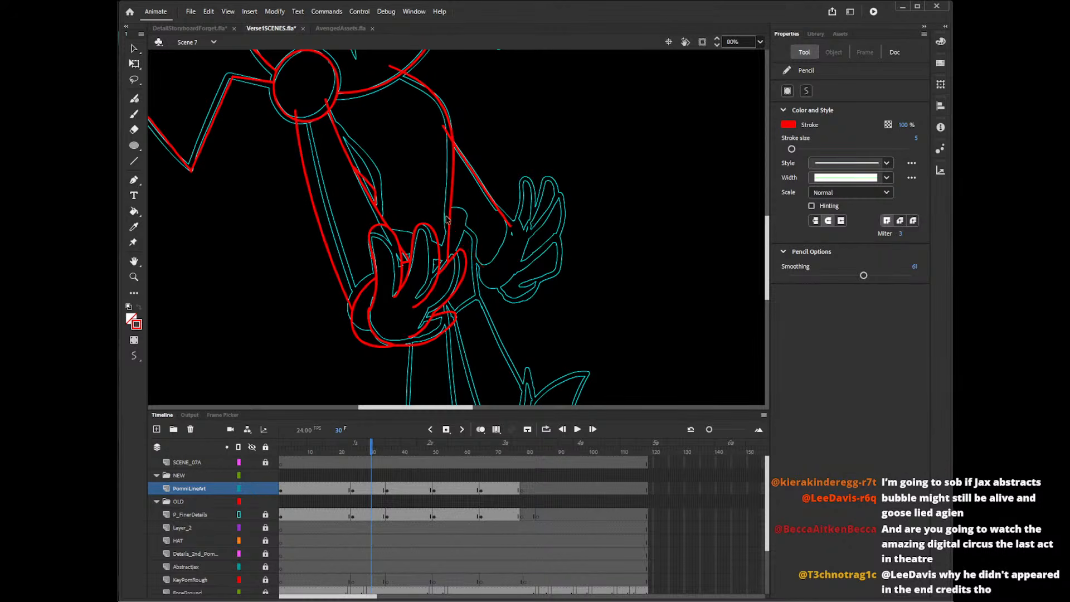
pyautogui.moveTo(441, 190)
pyautogui.mouseDown()
pyautogui.moveTo(489, 265)
pyautogui.moveTo(507, 214)
pyautogui.moveTo(518, 220)
pyautogui.moveTo(510, 272)
pyautogui.moveTo(478, 257)
pyautogui.mouseUp()
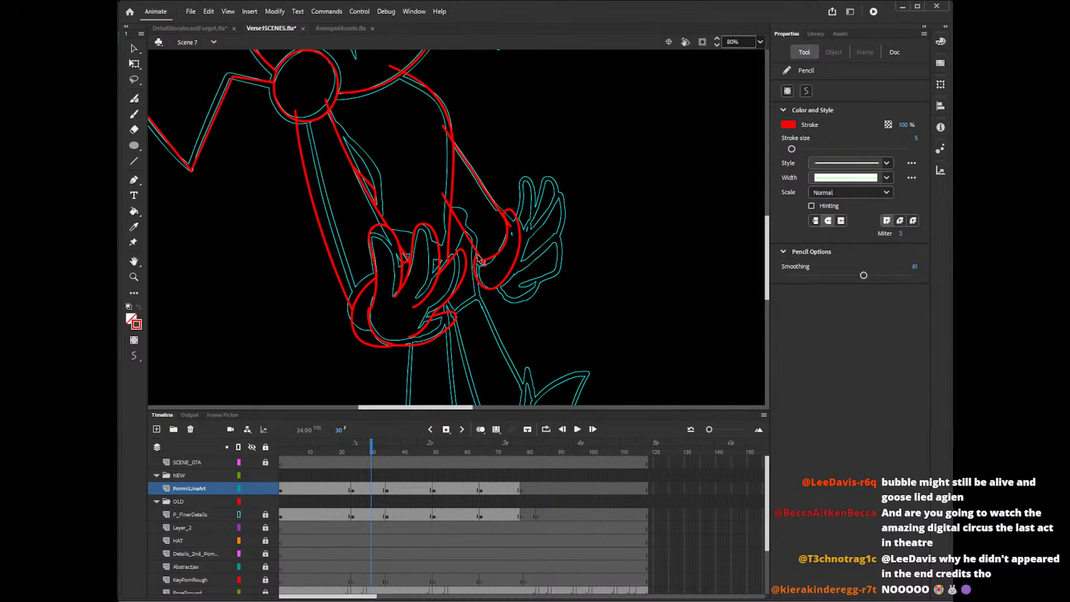
# Delete the overshooting line ends where the back arm's edges meet the rounded cuff.
pyautogui.press('v')
pyautogui.click(484, 266)
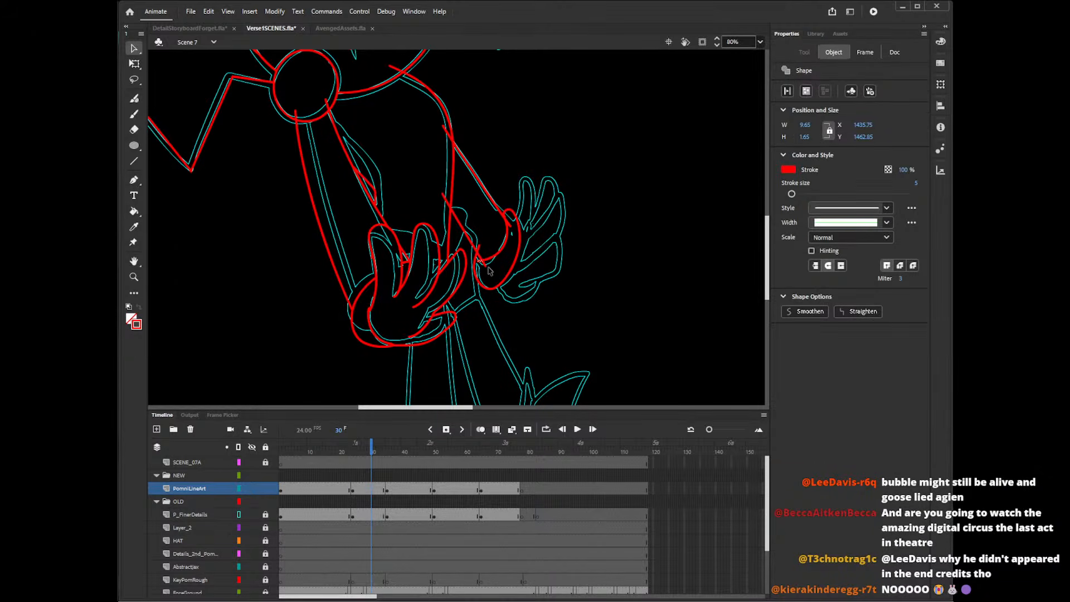
pyautogui.click(489, 270)
pyautogui.click(492, 266)
pyautogui.click(510, 219)
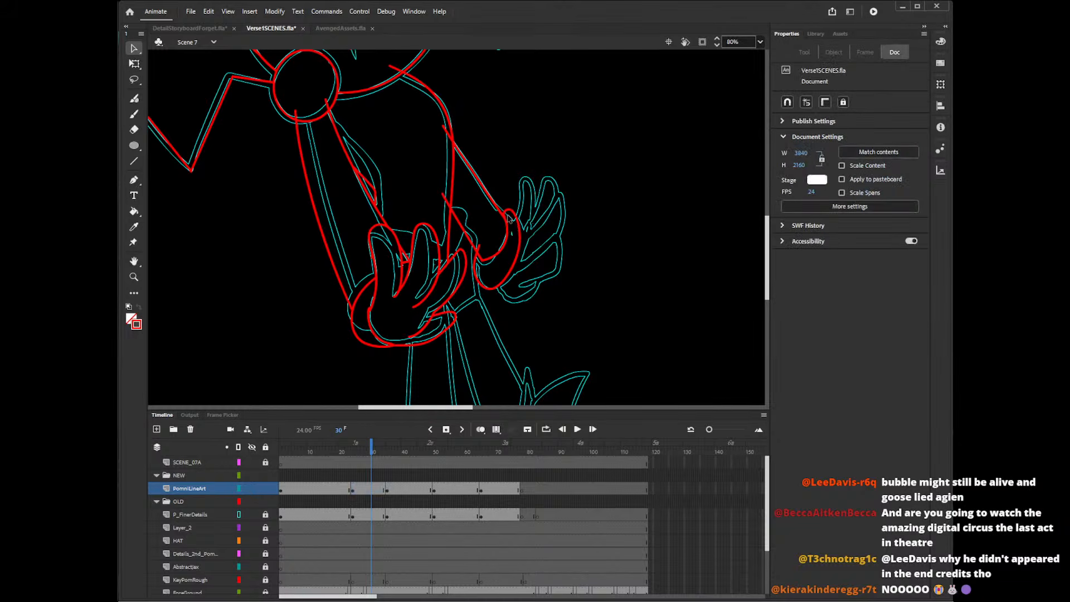
pyautogui.click(509, 219)
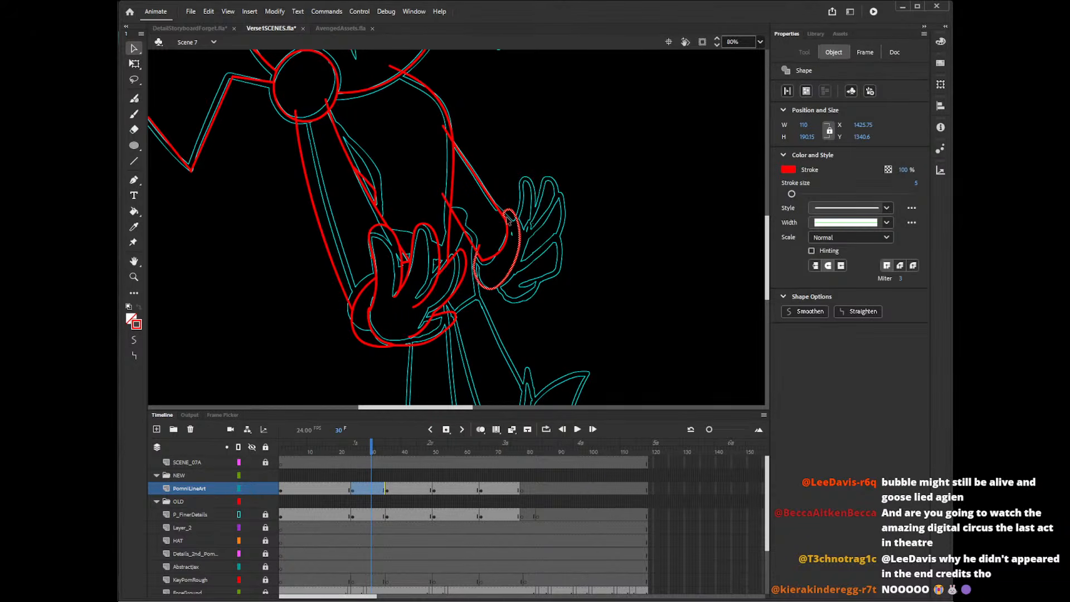
pyautogui.click(508, 220)
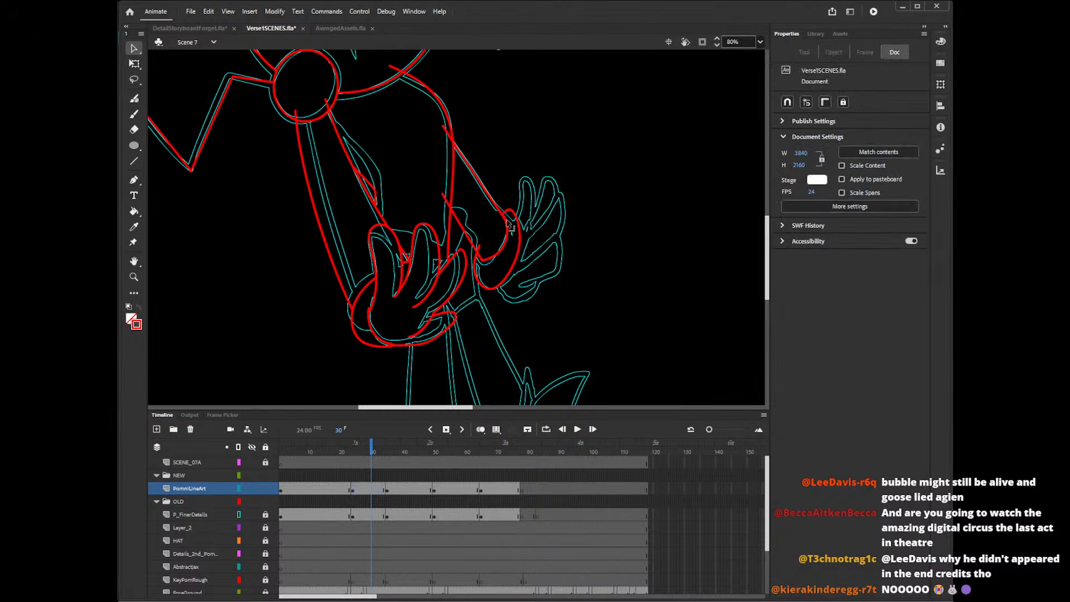
pyautogui.click(485, 255)
pyautogui.click(489, 258)
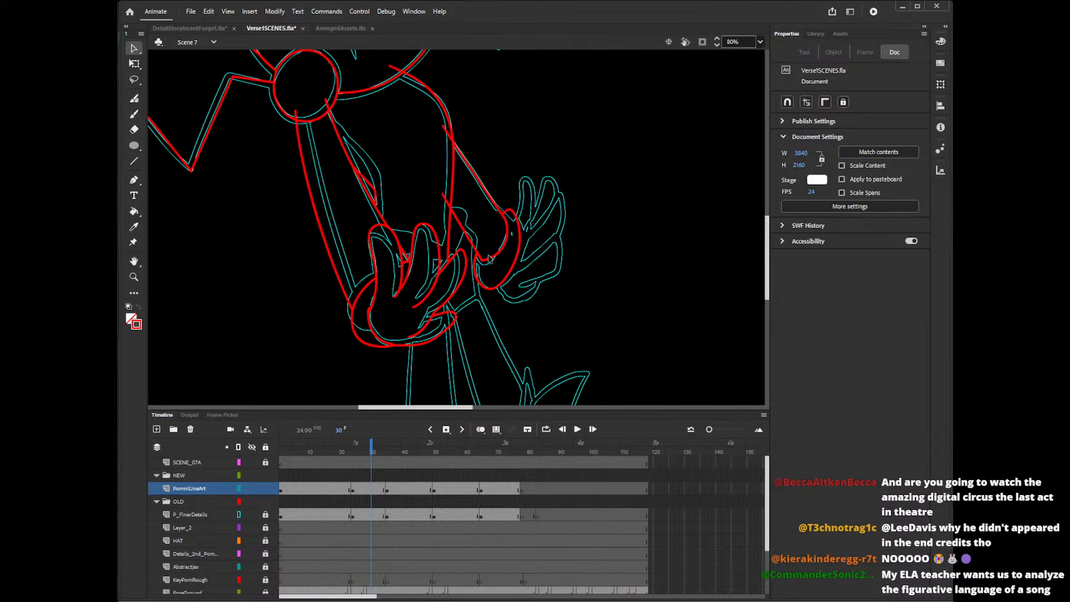
# Delete the back arm's line ends inside the torso and the overshooting ends at the shoulder and round ball.
pyautogui.click(446, 202)
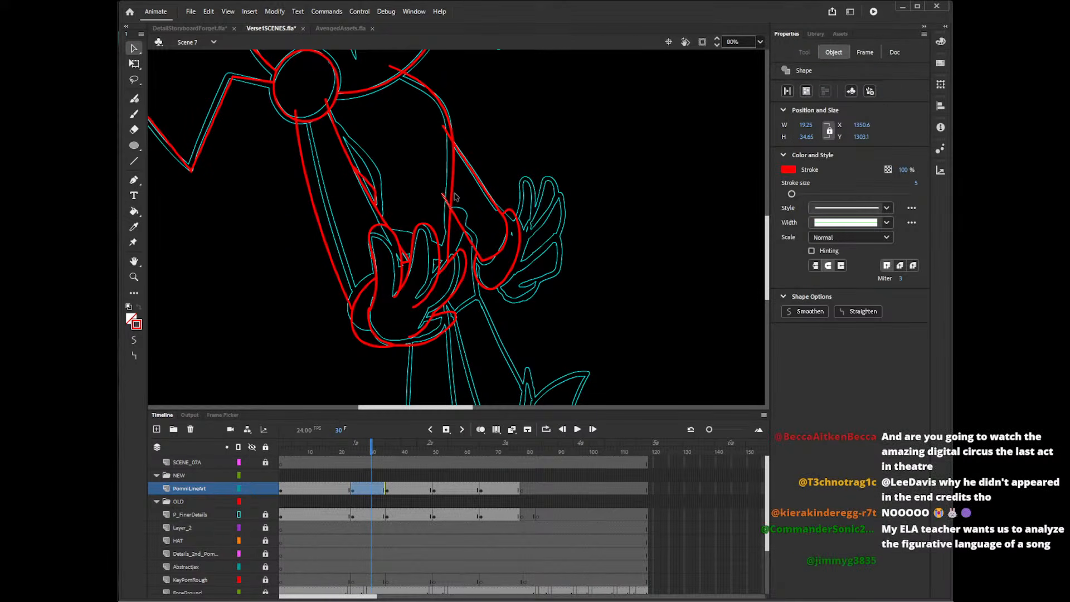
pyautogui.press('Delete')
pyautogui.click(449, 135)
pyautogui.press('Delete')
pyautogui.click(399, 70)
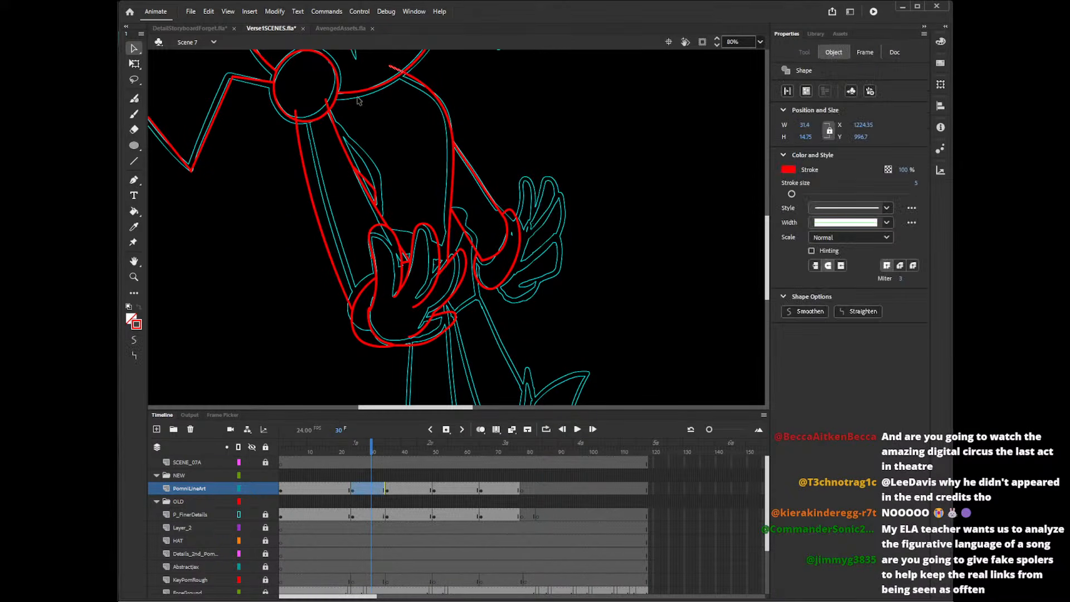
pyautogui.press('Delete')
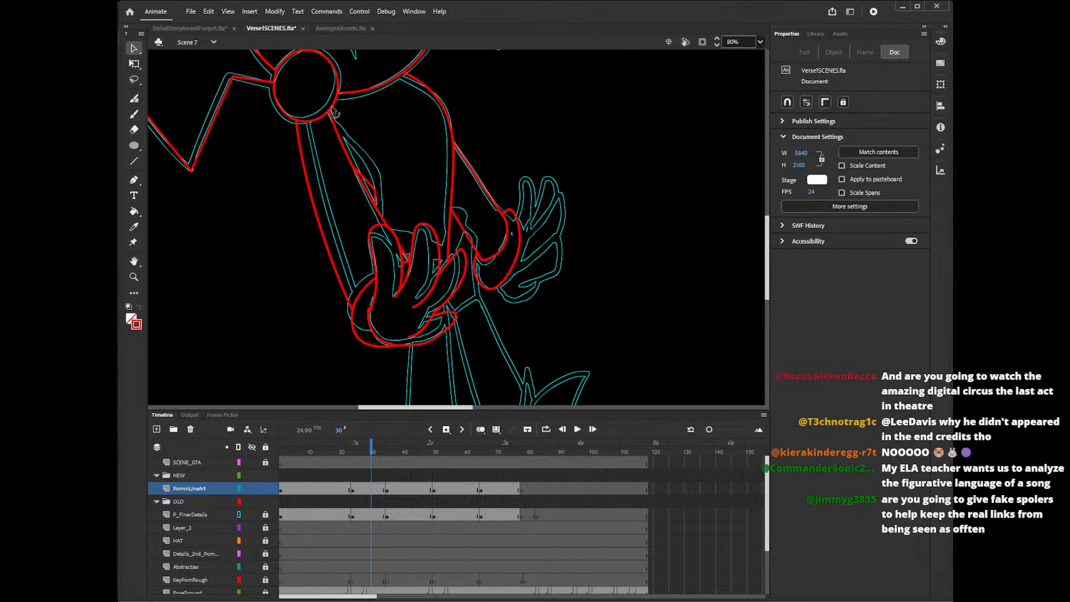
# Delete the torso outline's lower segment between the back arm's lower edge and the front hand.
pyautogui.moveTo(768, 233)
pyautogui.mouseDown()
pyautogui.moveTo(771, 189)
pyautogui.moveTo(773, 223)
pyautogui.mouseUp()
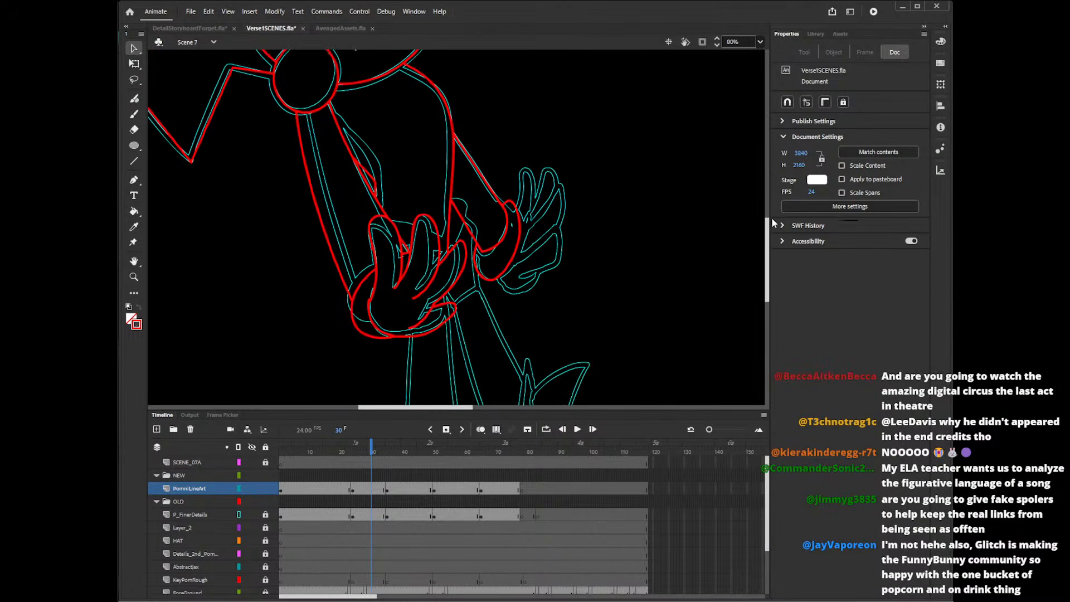
pyautogui.click(448, 237)
pyautogui.press('Delete')
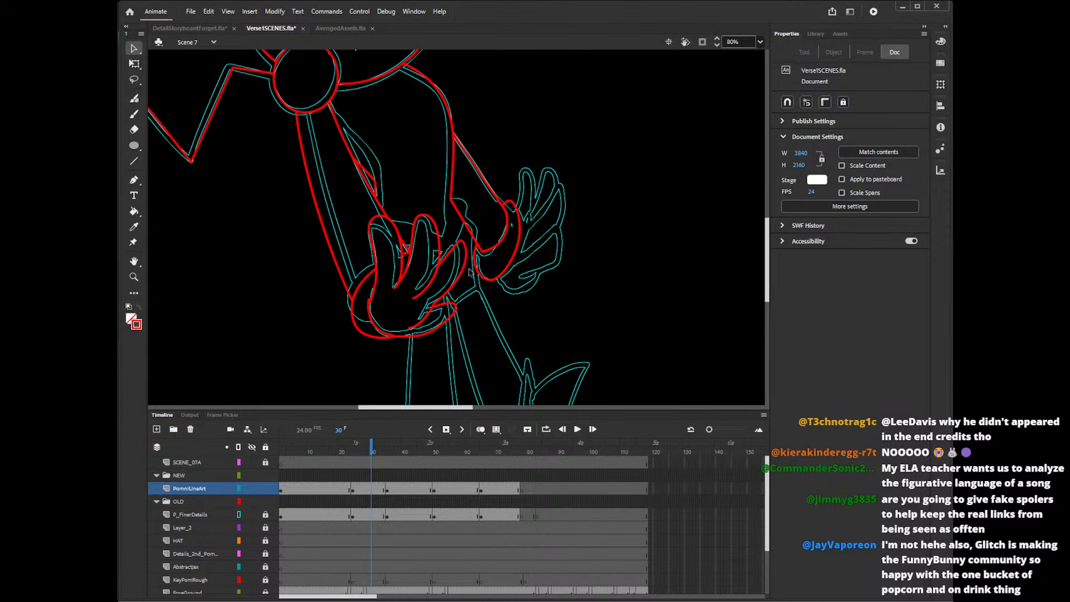
pyautogui.press('y')
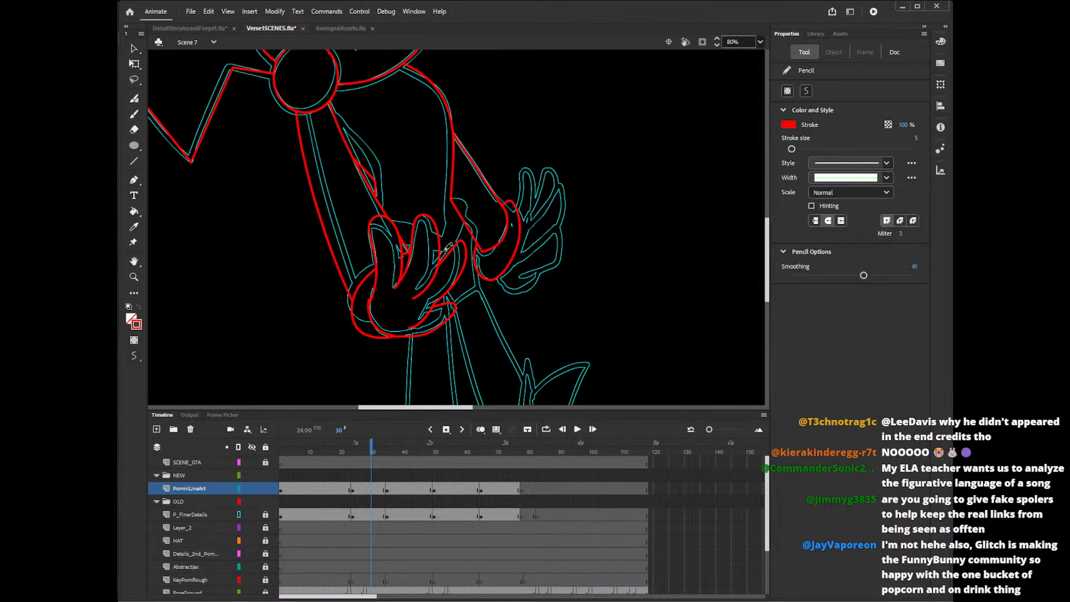
pyautogui.moveTo(444, 251)
pyautogui.mouseDown()
pyautogui.moveTo(454, 196)
pyautogui.moveTo(452, 257)
pyautogui.mouseUp()
pyautogui.hotkey('ctrl', 'z')
pyautogui.moveTo(451, 199); pyautogui.dragTo(439, 264)
pyautogui.hotkey('ctrl', 'z')
pyautogui.moveTo(451, 199)
pyautogui.mouseDown()
pyautogui.moveTo(472, 224)
pyautogui.moveTo(446, 264)
pyautogui.mouseUp()
pyautogui.hotkey('ctrl', 'z')
pyautogui.moveTo(448, 198)
pyautogui.mouseDown()
pyautogui.moveTo(474, 222)
pyautogui.moveTo(448, 263)
pyautogui.mouseUp()
pyautogui.hotkey('ctrl', 'z')
pyautogui.moveTo(447, 198); pyautogui.dragTo(447, 264)
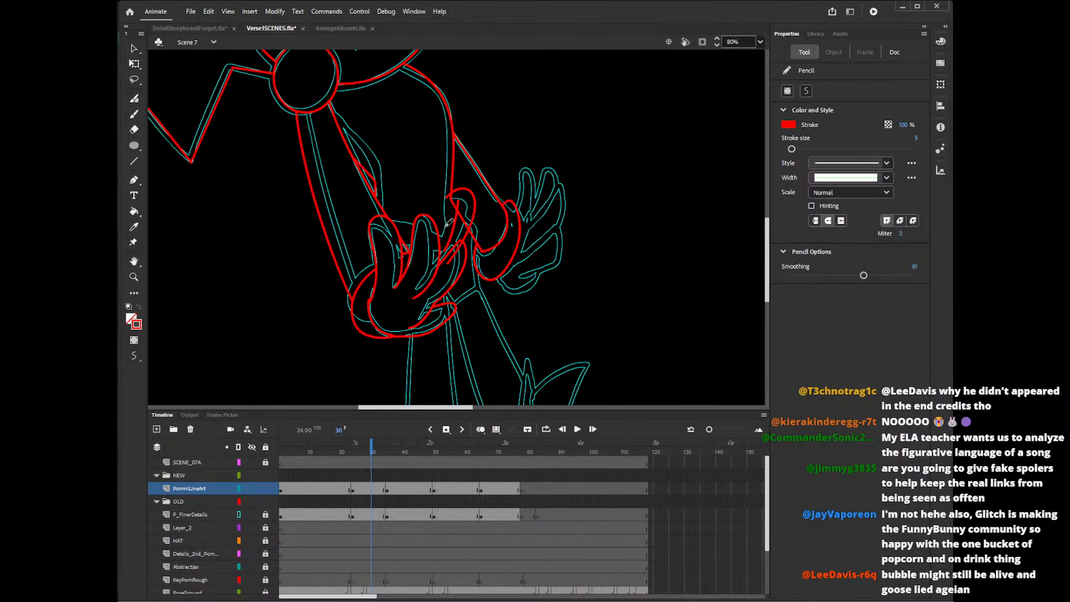
pyautogui.moveTo(404, 240); pyautogui.dragTo(453, 240)
pyautogui.hotkey('ctrl', 'z')
pyautogui.moveTo(396, 239); pyautogui.dragTo(465, 242)
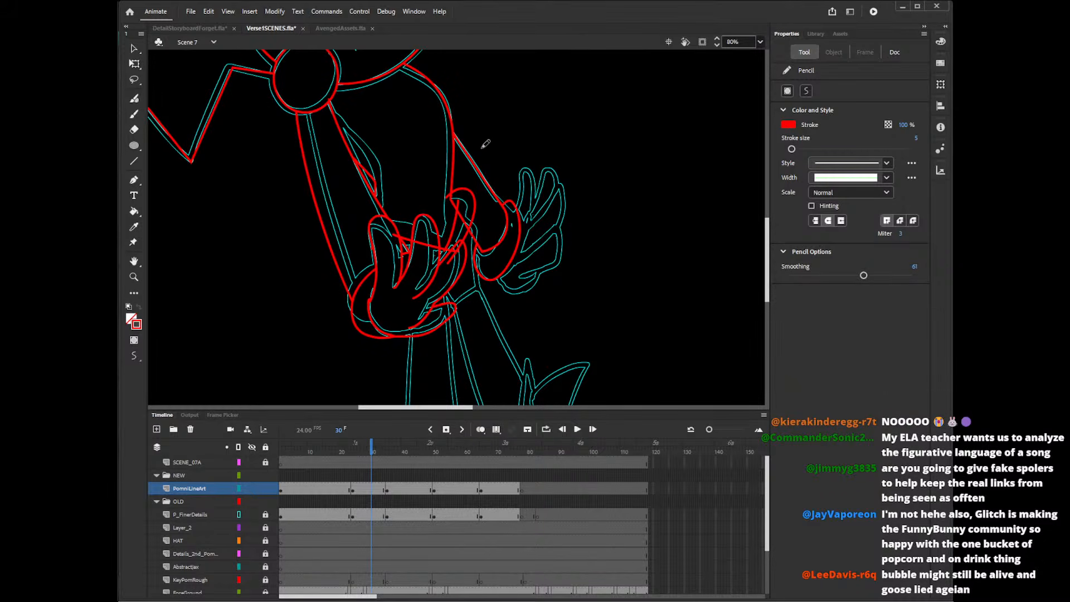
pyautogui.hotkey('ctrl', 'z')
pyautogui.hotkey('ctrl', 'z')
pyautogui.hotkey('ctrl', 'z')
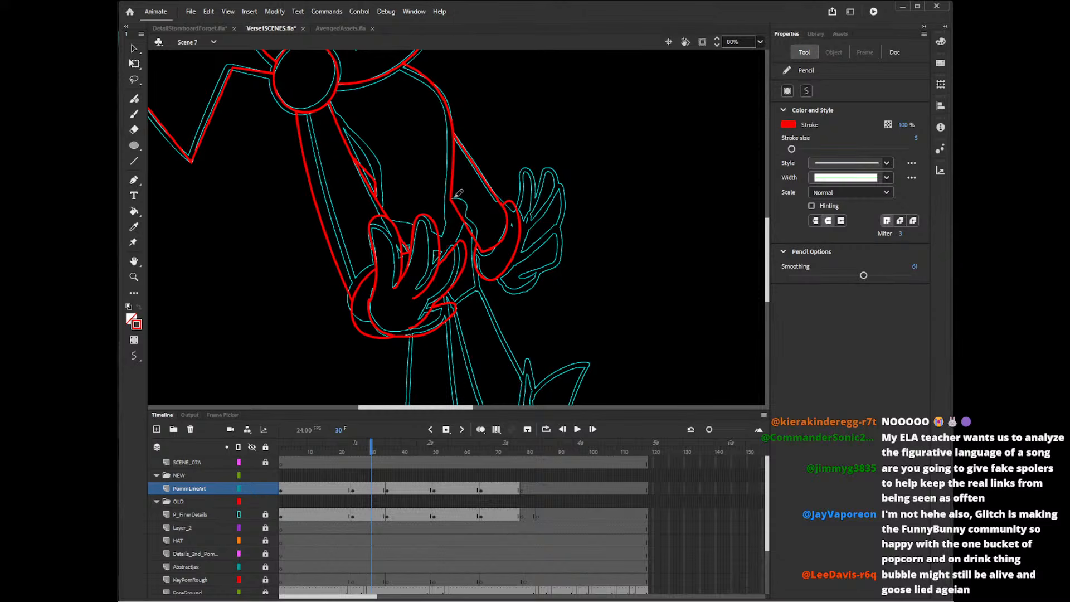
pyautogui.moveTo(453, 199); pyautogui.dragTo(443, 268)
pyautogui.hotkey('ctrl', 'z')
pyautogui.moveTo(449, 204); pyautogui.dragTo(446, 262)
pyautogui.hotkey('ctrl', 'z')
pyautogui.moveTo(448, 203)
pyautogui.mouseDown()
pyautogui.moveTo(468, 207)
pyautogui.moveTo(448, 269)
pyautogui.mouseUp()
pyautogui.hotkey('ctrl', 'z')
pyautogui.hotkey('ctrl', 'z')
# Pencil the curved bulge below the torso's back edge and the waist line behind the front hand's fingers, redrawing the bulge's inner curve once.
pyautogui.hotkey('ctrl', 'z')
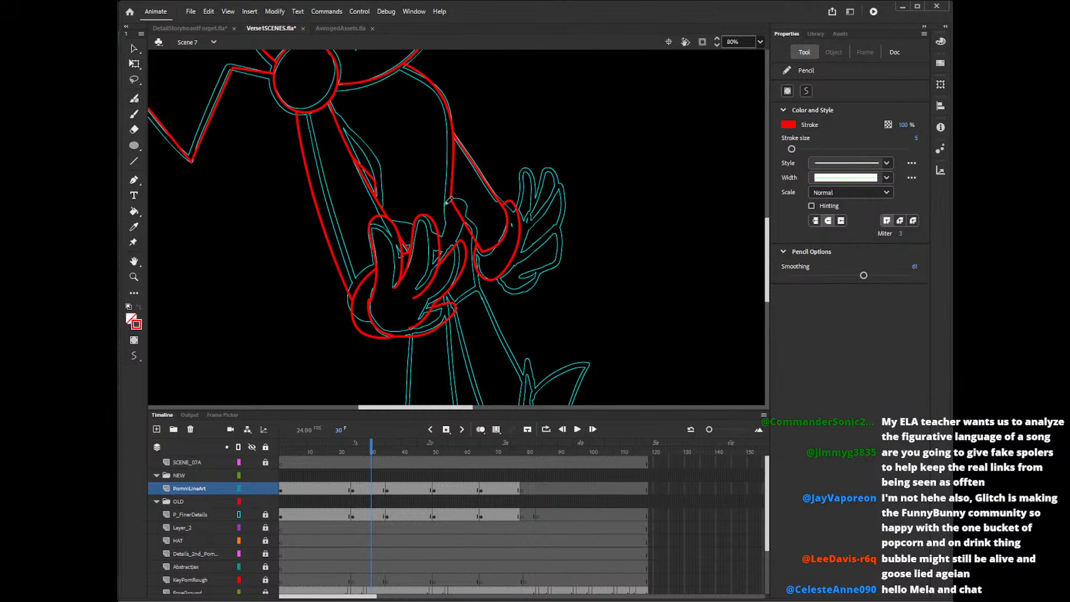
pyautogui.moveTo(446, 204); pyautogui.dragTo(450, 269)
pyautogui.moveTo(375, 216); pyautogui.dragTo(447, 242)
pyautogui.moveTo(457, 205); pyautogui.dragTo(437, 277)
pyautogui.hotkey('ctrl', 'z')
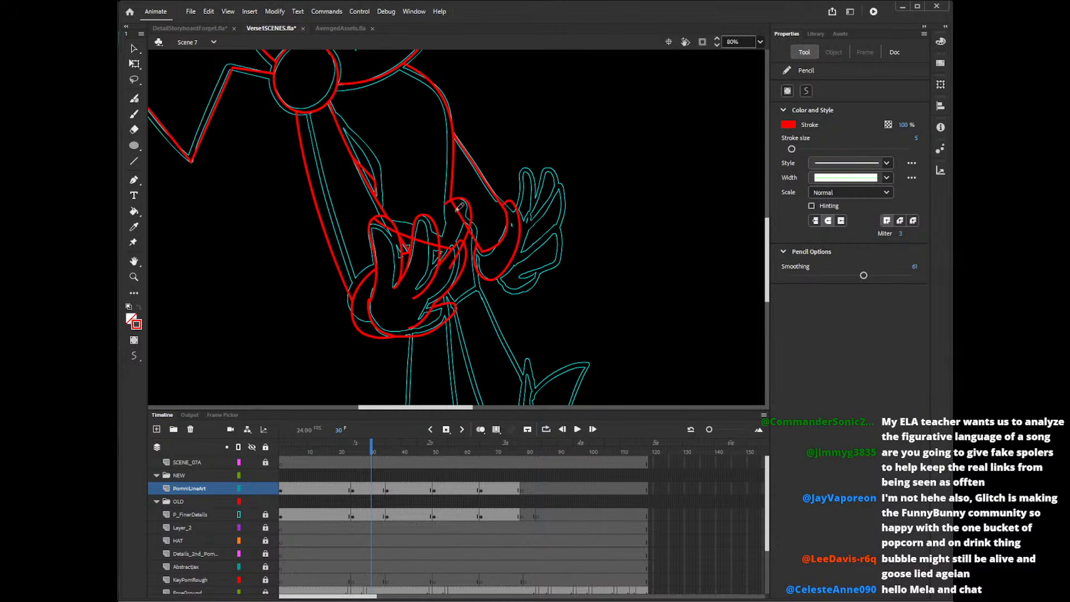
pyautogui.moveTo(457, 205); pyautogui.dragTo(446, 270)
# Delete the waist line and bulge segments that cross inside the front hand's fingers and the back arm.
pyautogui.press('v')
pyautogui.click(391, 228)
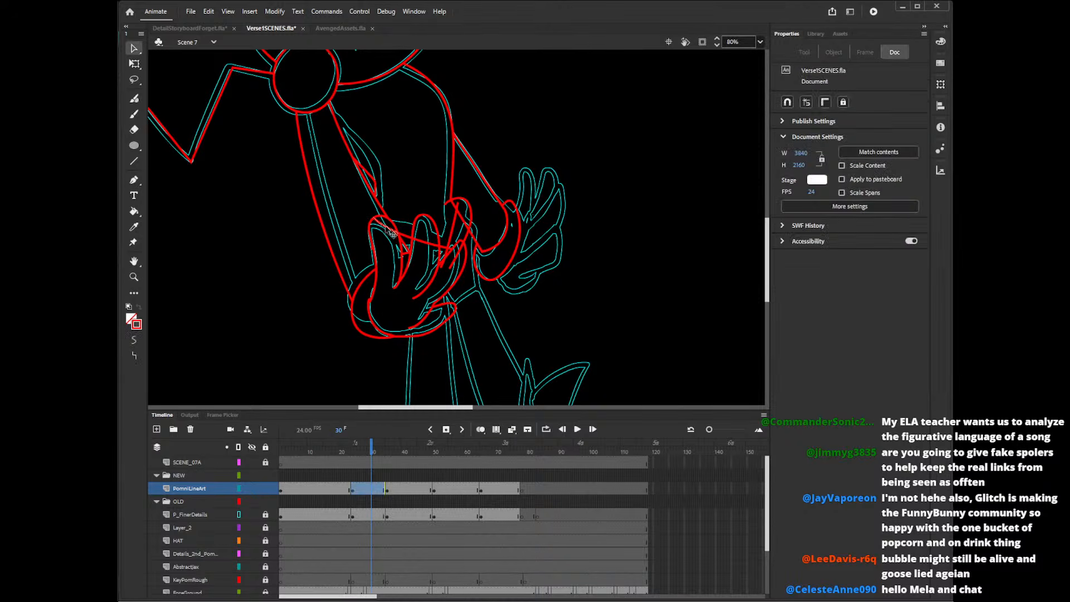
pyautogui.press('Delete')
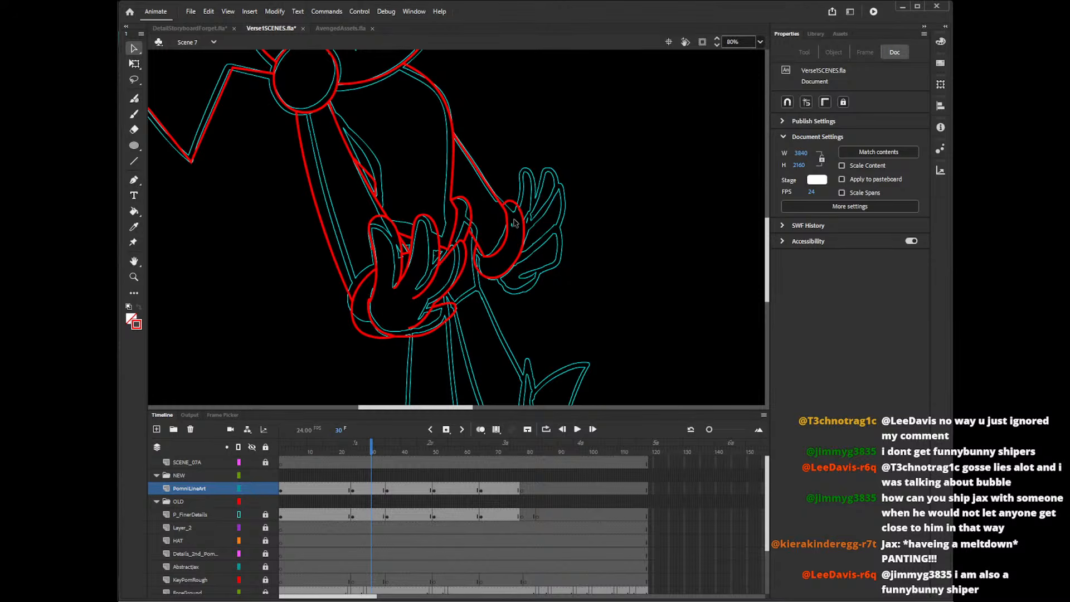
# Pencil the back hand's thumb and fingers in red outside the cuff, undoing and redrawing the upper fingers.
pyautogui.press('y')
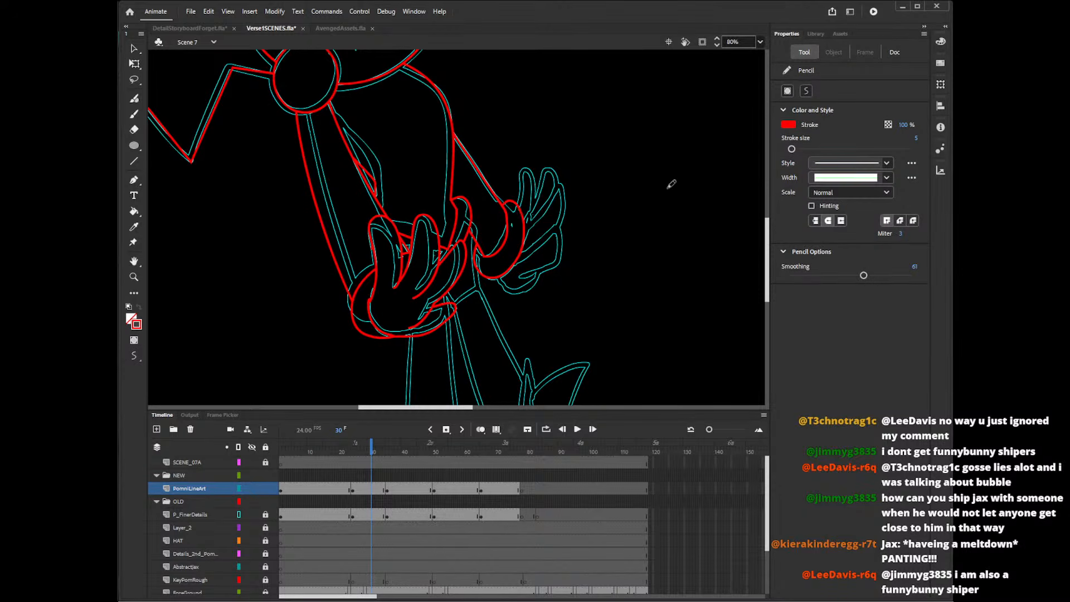
pyautogui.moveTo(520, 255)
pyautogui.mouseDown()
pyautogui.moveTo(563, 240)
pyautogui.moveTo(556, 265)
pyautogui.moveTo(496, 277)
pyautogui.mouseUp()
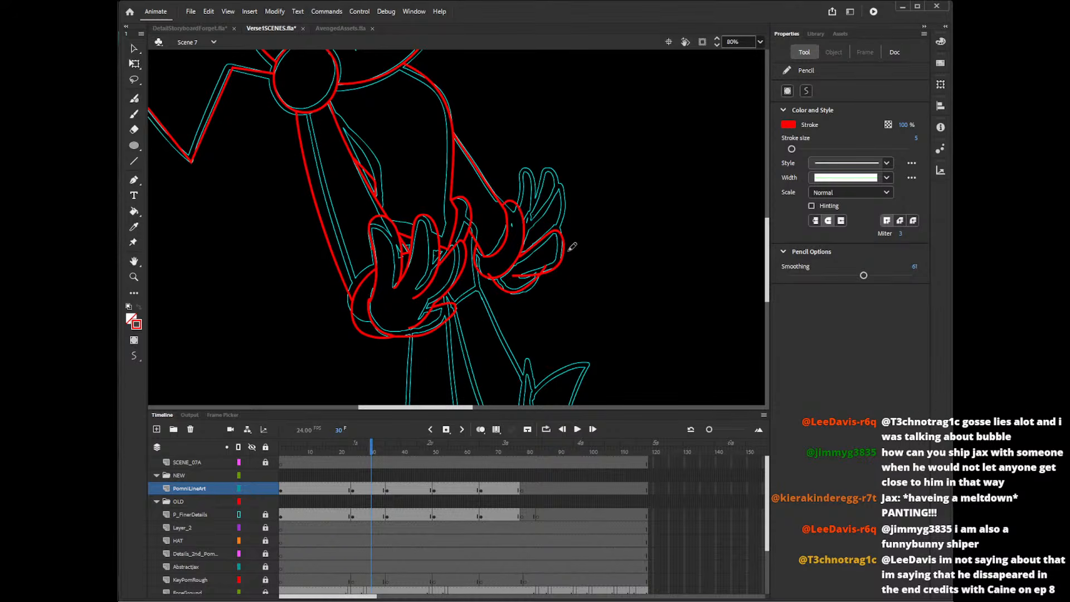
pyautogui.moveTo(520, 233)
pyautogui.mouseDown()
pyautogui.moveTo(558, 184)
pyautogui.moveTo(555, 234)
pyautogui.moveTo(558, 180)
pyautogui.moveTo(548, 243)
pyautogui.moveTo(549, 196)
pyautogui.moveTo(553, 242)
pyautogui.moveTo(575, 209)
pyautogui.moveTo(566, 227)
pyautogui.moveTo(576, 204)
pyautogui.moveTo(567, 184)
pyautogui.moveTo(524, 217)
pyautogui.moveTo(568, 187)
pyautogui.moveTo(546, 184)
pyautogui.moveTo(518, 205)
pyautogui.moveTo(515, 195)
pyautogui.moveTo(547, 182)
pyautogui.moveTo(515, 208)
pyautogui.moveTo(537, 197)
pyautogui.mouseUp()
pyautogui.hotkey('ctrl', 'z')
pyautogui.hotkey('ctrl', 'z')
pyautogui.hotkey('ctrl', 'z')
pyautogui.hotkey('ctrl', 'z')
pyautogui.hotkey('ctrl', 'z')
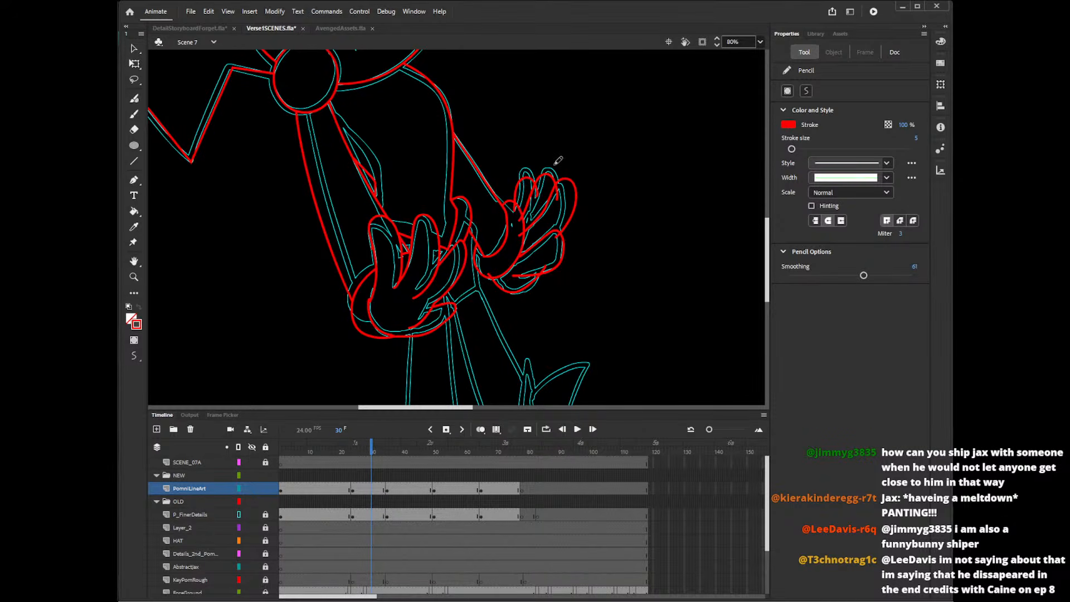
# Delete the overshooting line ends between the back hand's upper fingers and along the cuff's outer edge.
pyautogui.press('v')
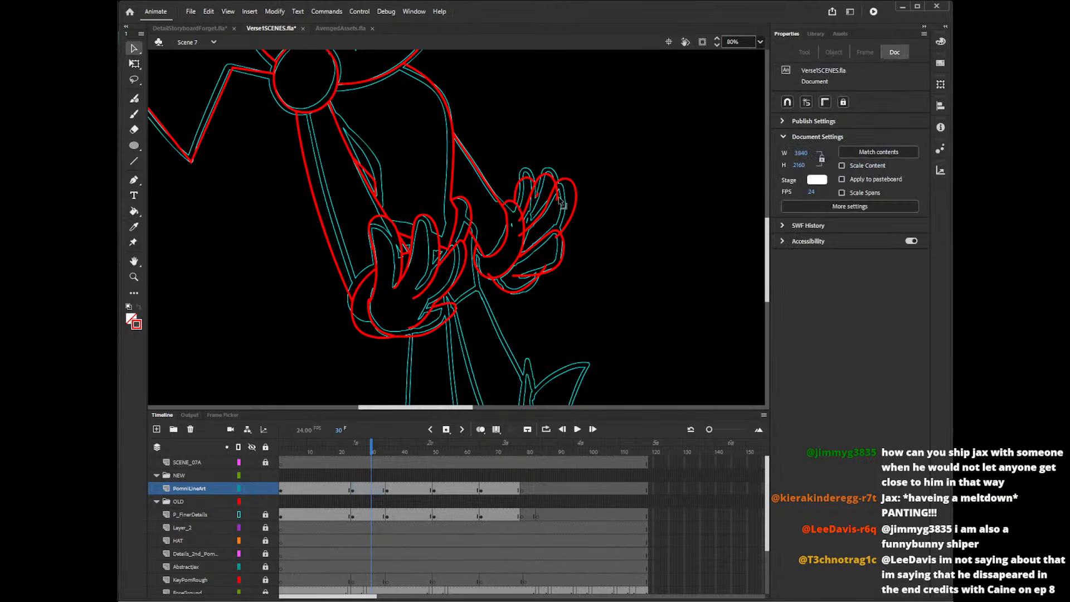
pyautogui.click(559, 198)
pyautogui.click(563, 222)
pyautogui.click(539, 200)
pyautogui.press('Delete')
pyautogui.click(520, 233)
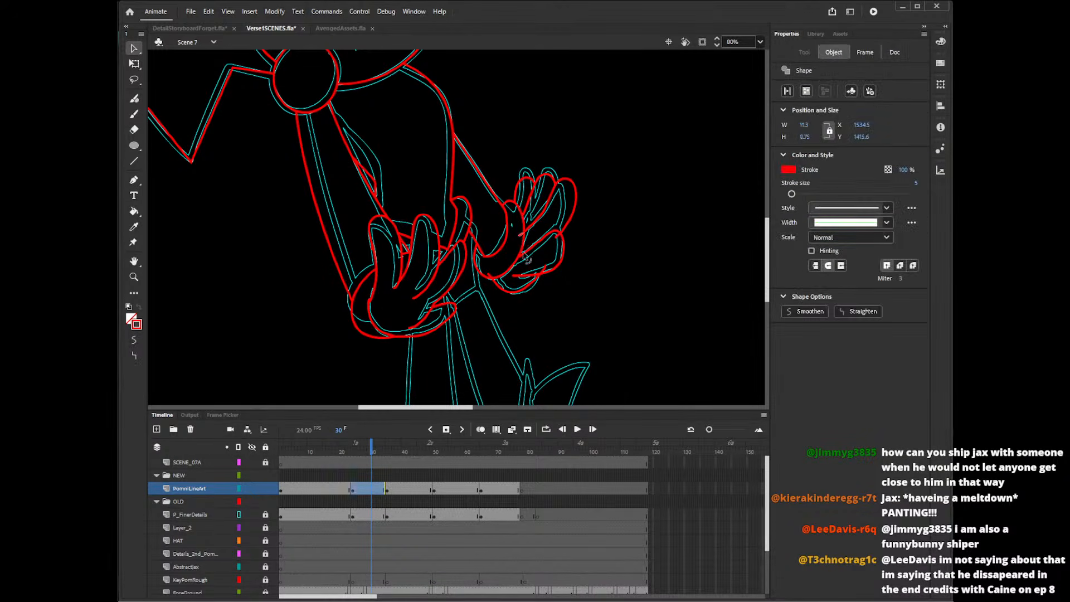
pyautogui.press('Delete')
pyautogui.click(491, 276)
pyautogui.press('Delete')
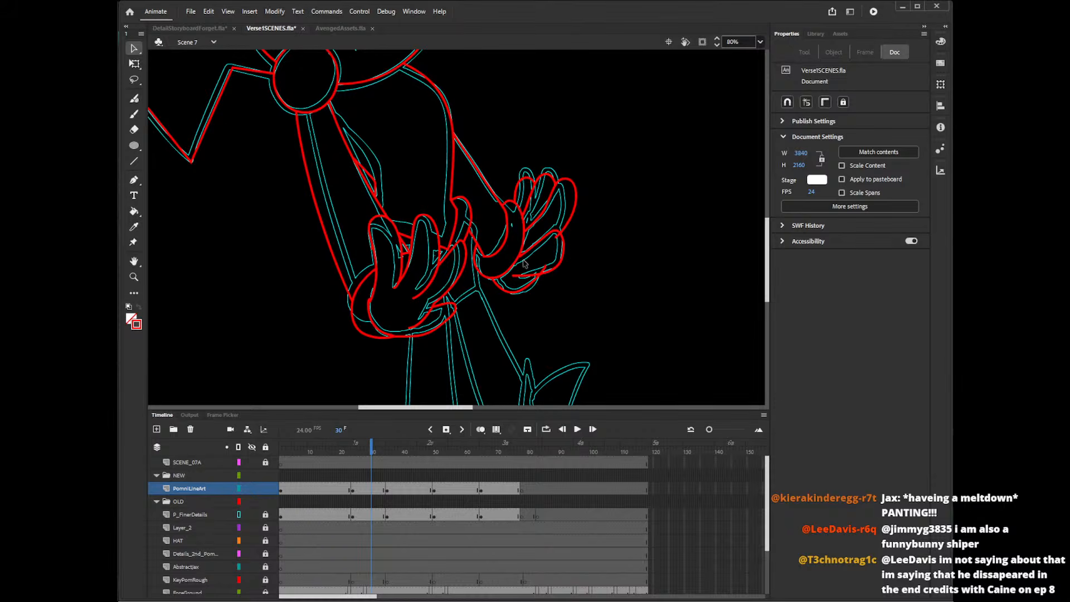
# Delete the overshooting end where the back hand's two lowest fingers meet, and undo the deletion of the line between them.
pyautogui.click(544, 270)
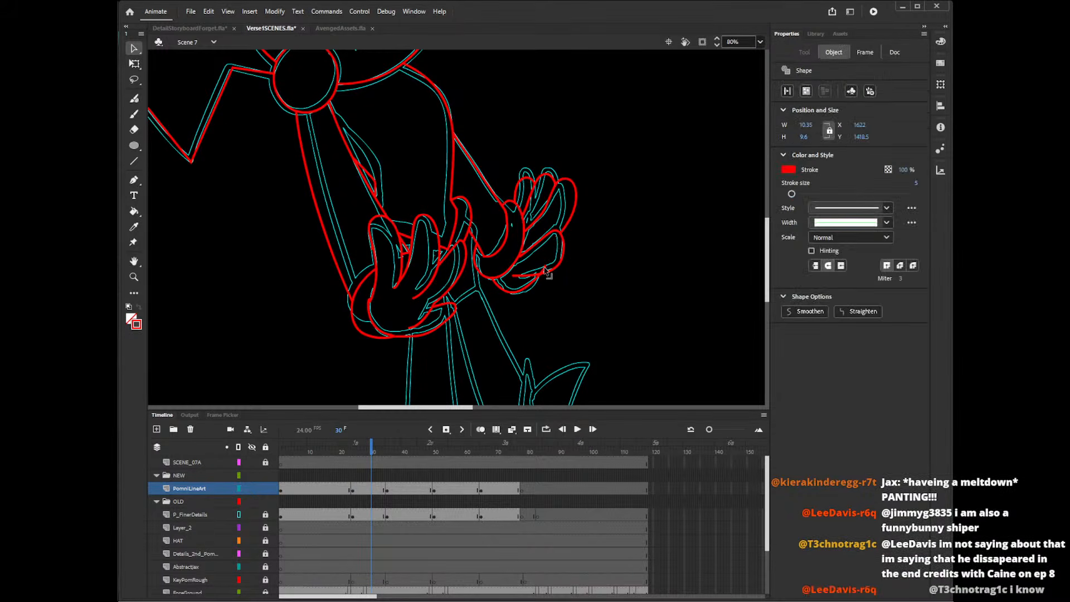
pyautogui.press('Delete')
pyautogui.click(514, 277)
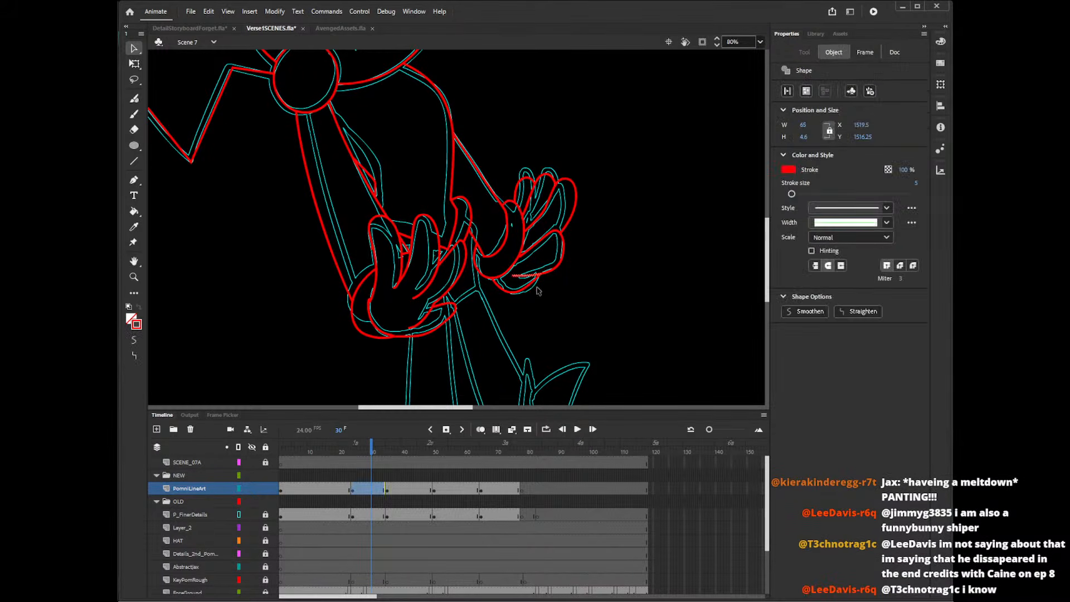
pyautogui.press('Delete')
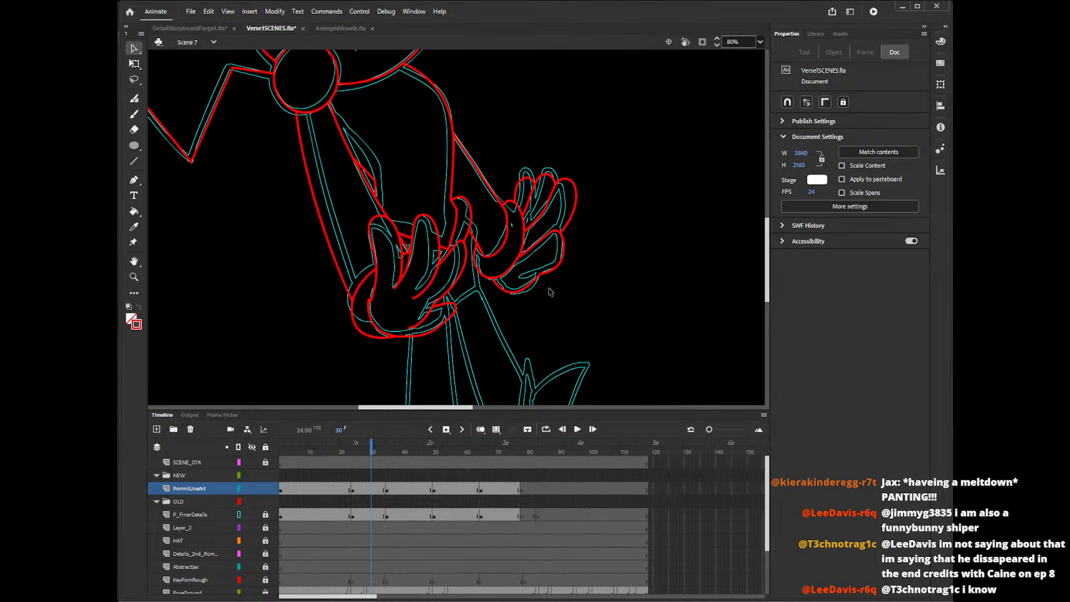
pyautogui.hotkey('ctrl', 'z')
pyautogui.click(542, 269)
# Draw the hip's back edge and lower hem with straight red lines between the front hand and the back cuff.
pyautogui.moveTo(768, 238)
pyautogui.mouseDown()
pyautogui.moveTo(773, 212)
pyautogui.moveTo(771, 249)
pyautogui.mouseUp()
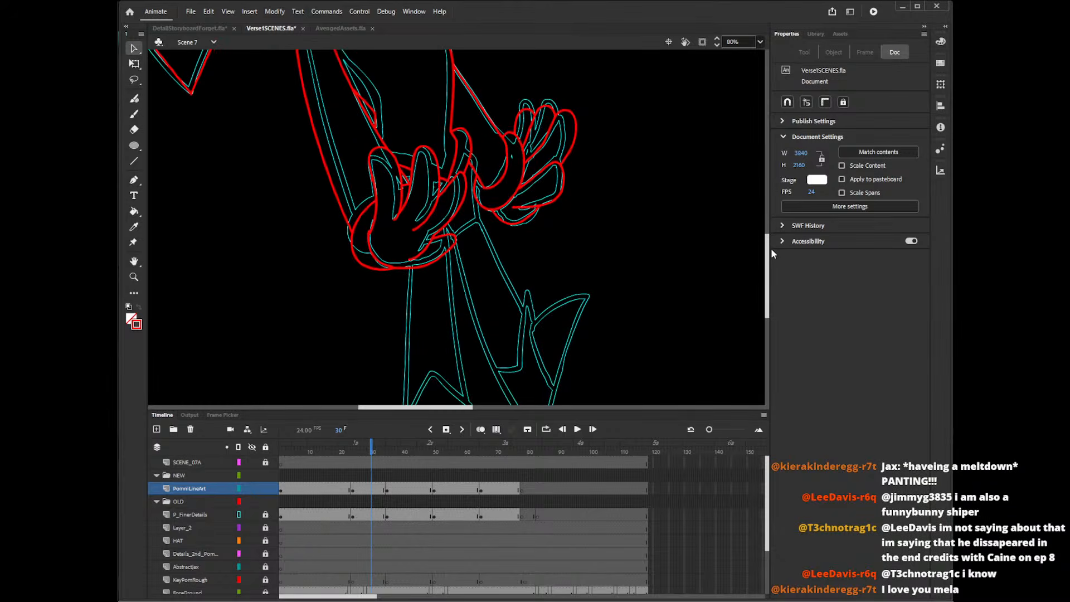
pyautogui.press('n')
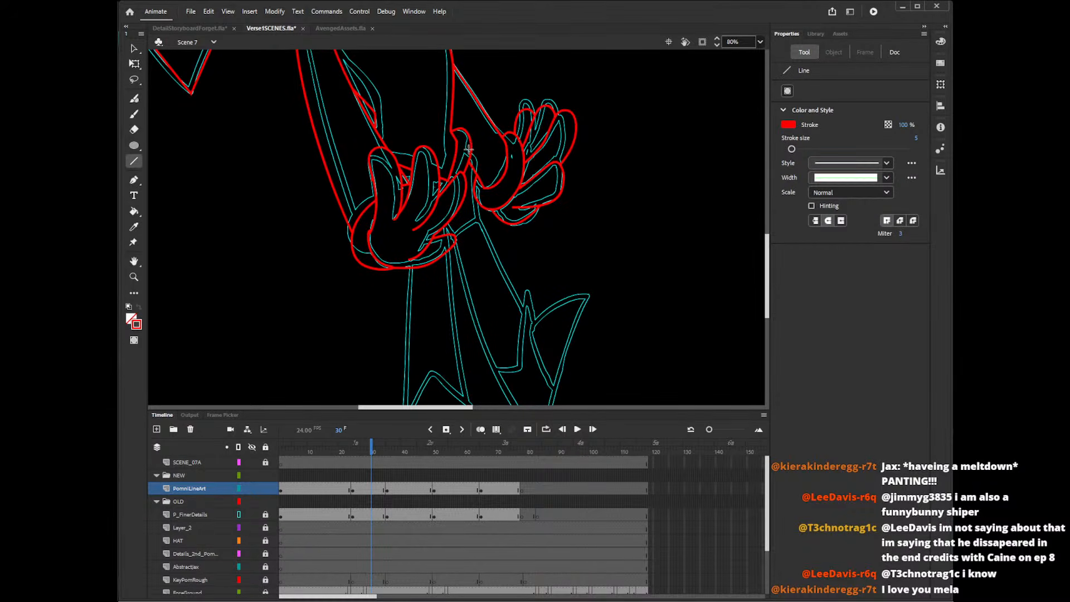
pyautogui.moveTo(483, 163); pyautogui.dragTo(479, 228)
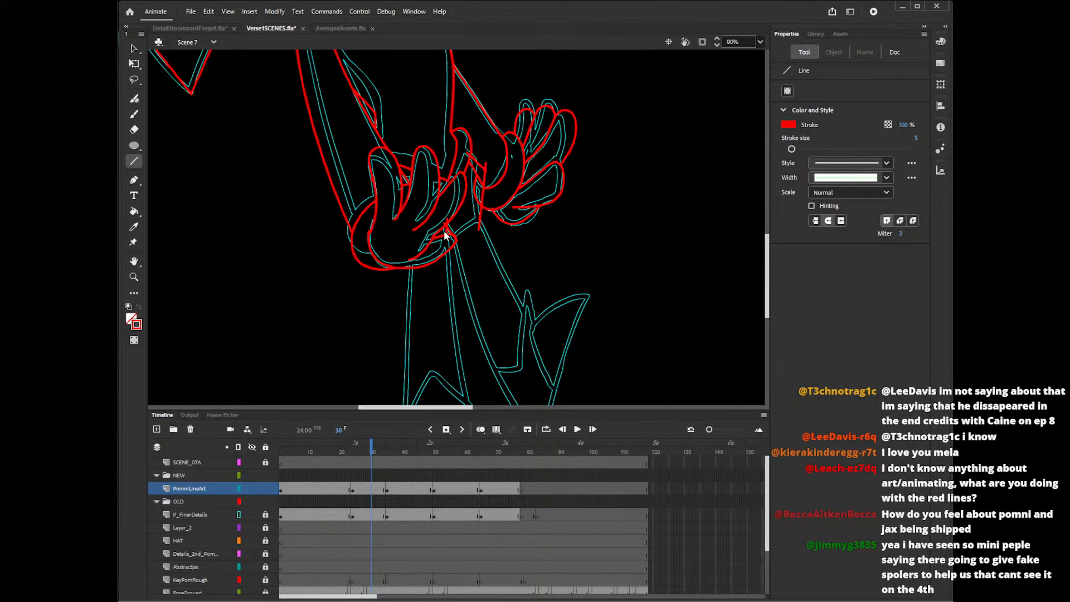
pyautogui.moveTo(454, 236); pyautogui.dragTo(483, 220)
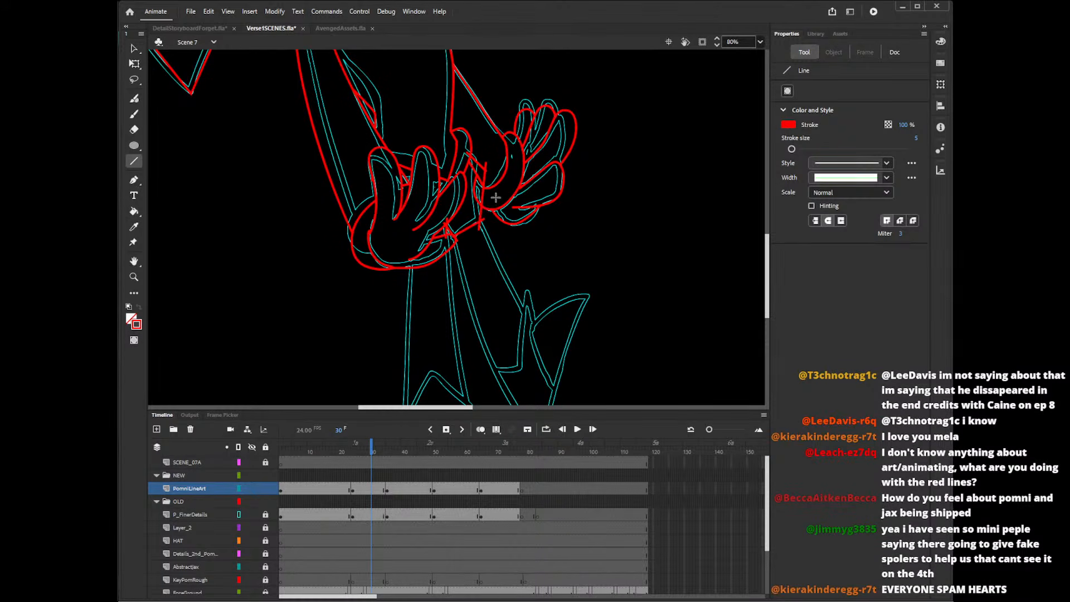
# Delete the overshooting line ends where the hip's lower hem meets the front hand.
pyautogui.press('v')
pyautogui.click(449, 241)
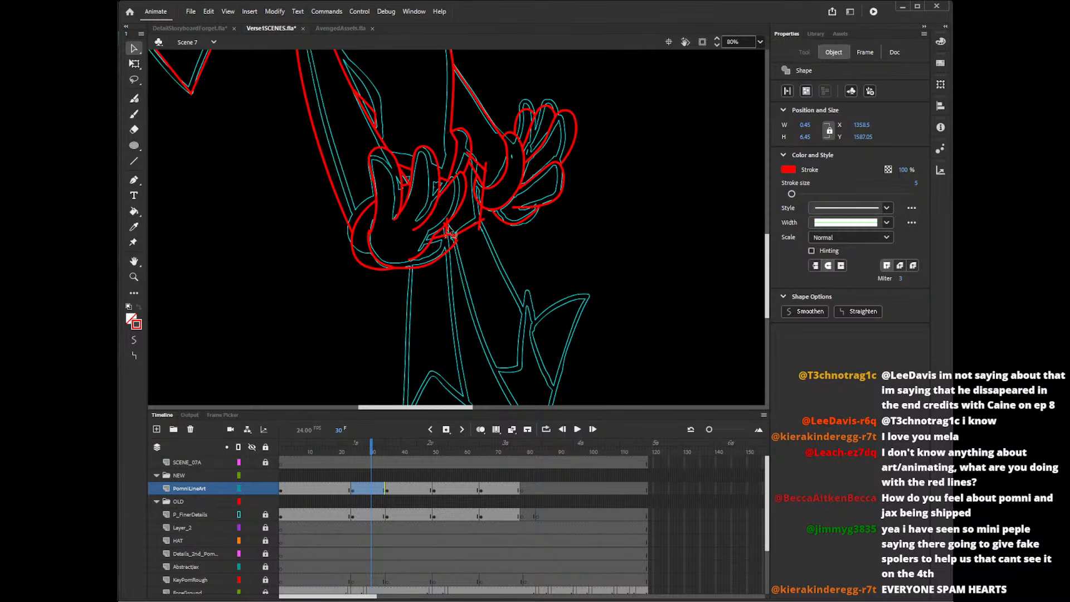
pyautogui.click(451, 234)
pyautogui.click(448, 229)
pyautogui.press('Delete')
pyautogui.click(449, 232)
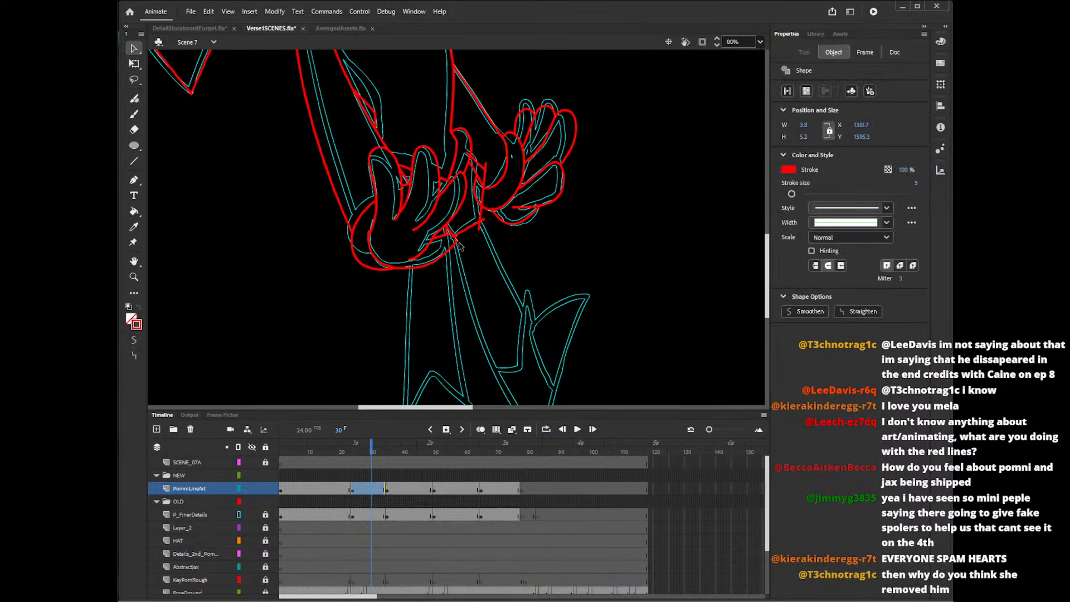
pyautogui.press('Delete')
pyautogui.click(456, 241)
pyautogui.press('Delete')
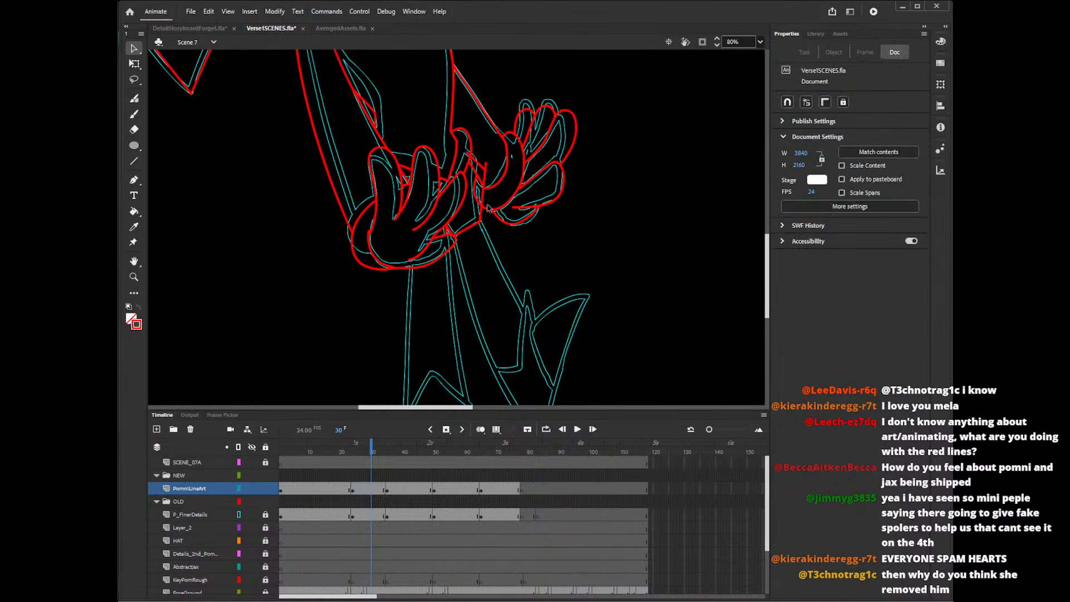
# Delete the overshooting line ends along the hip's back edge and around the back hand's cuff.
pyautogui.click(483, 205)
pyautogui.press('Delete')
pyautogui.click(485, 185)
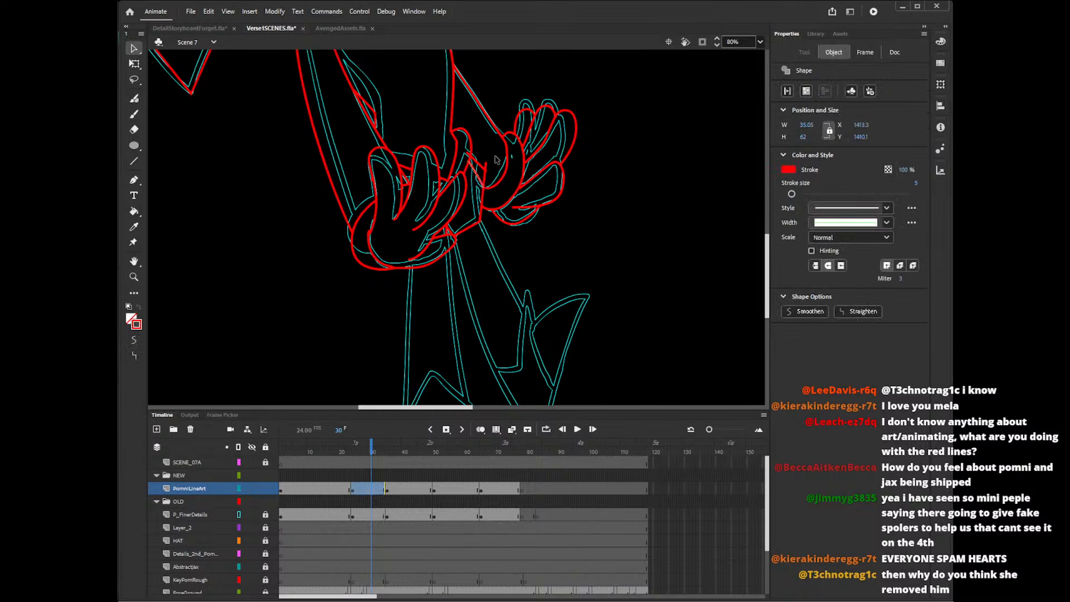
pyautogui.press('Delete')
pyautogui.click(488, 169)
pyautogui.press('Delete')
pyautogui.click(488, 163)
pyautogui.press('Delete')
pyautogui.click(484, 142)
pyautogui.press('Delete')
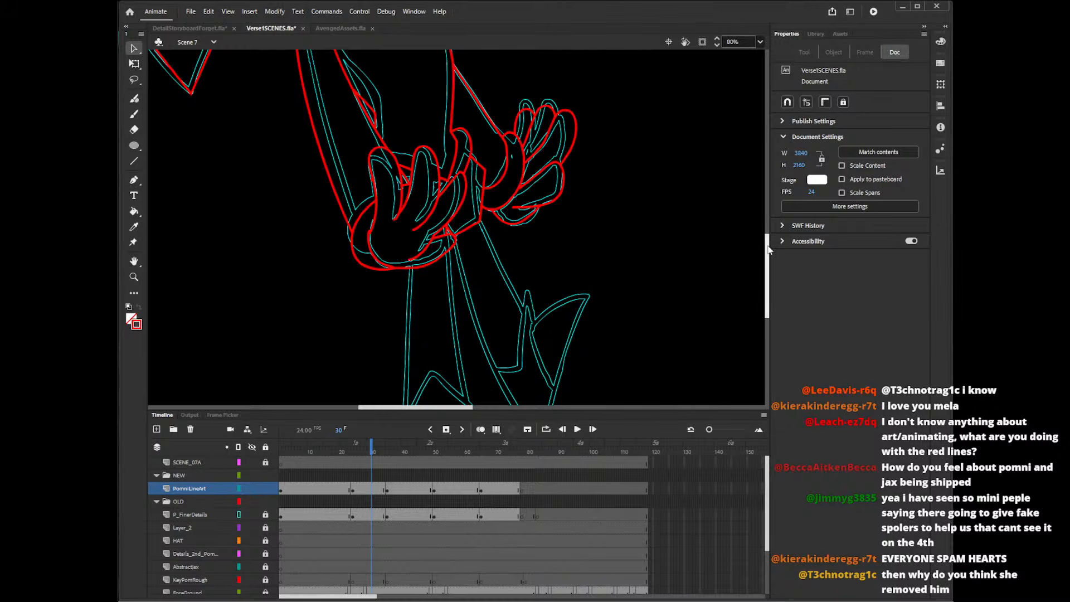
# Scrub between frames 25 and 31 and examine the character's head, hat and torso line art.
pyautogui.moveTo(767, 245); pyautogui.dragTo(766, 251)
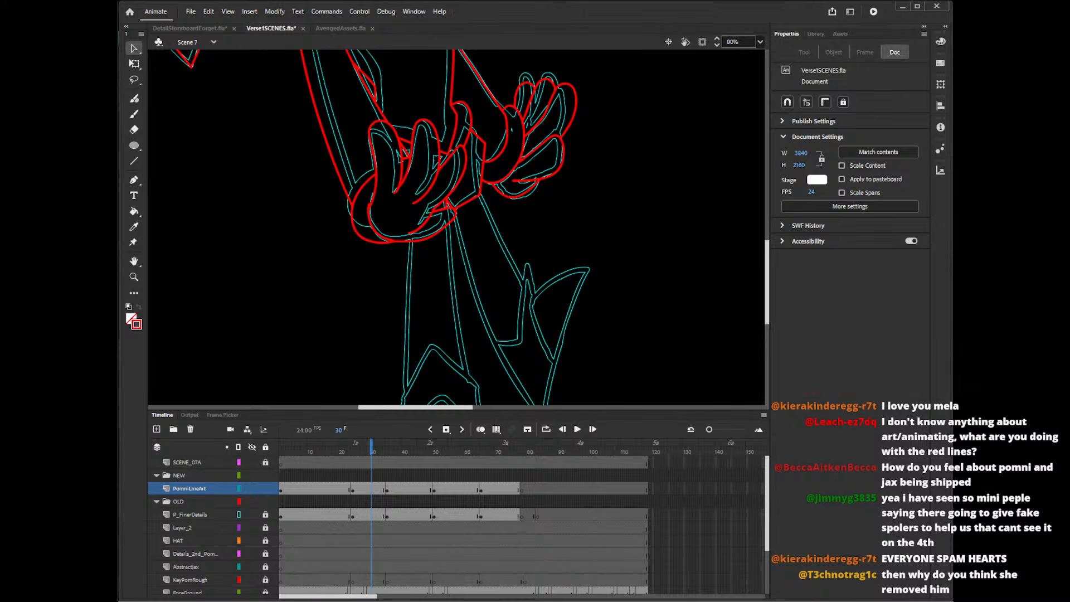
pyautogui.moveTo(767, 281)
pyautogui.mouseDown()
pyautogui.moveTo(773, 165)
pyautogui.moveTo(763, 150)
pyautogui.mouseUp()
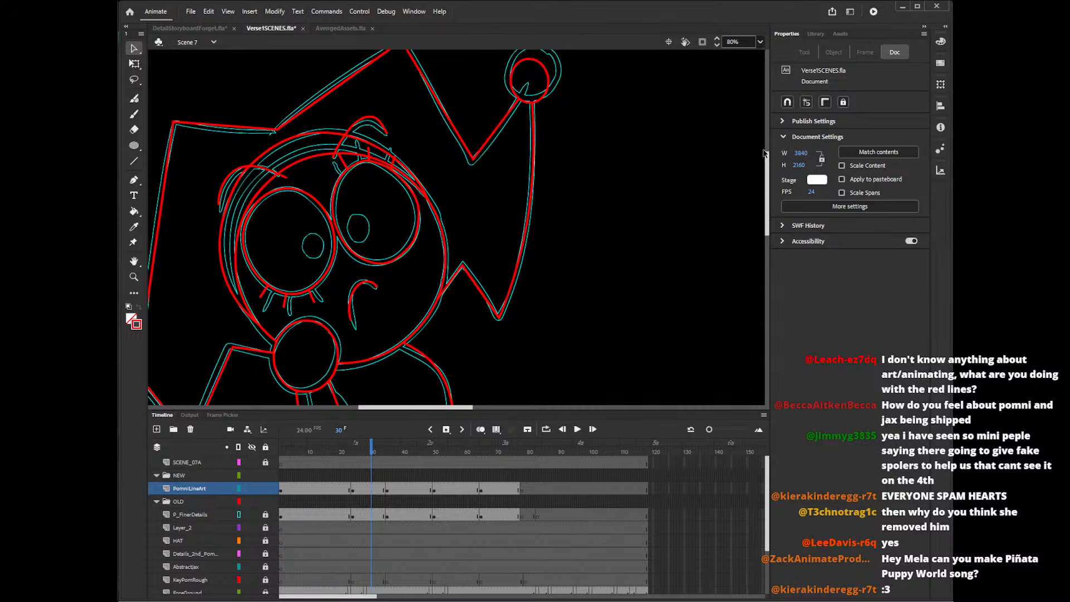
pyautogui.click(391, 452)
pyautogui.moveTo(391, 452)
pyautogui.mouseDown()
pyautogui.moveTo(346, 457)
pyautogui.moveTo(356, 458)
pyautogui.mouseUp()
pyautogui.scroll(-3, 641, 260)
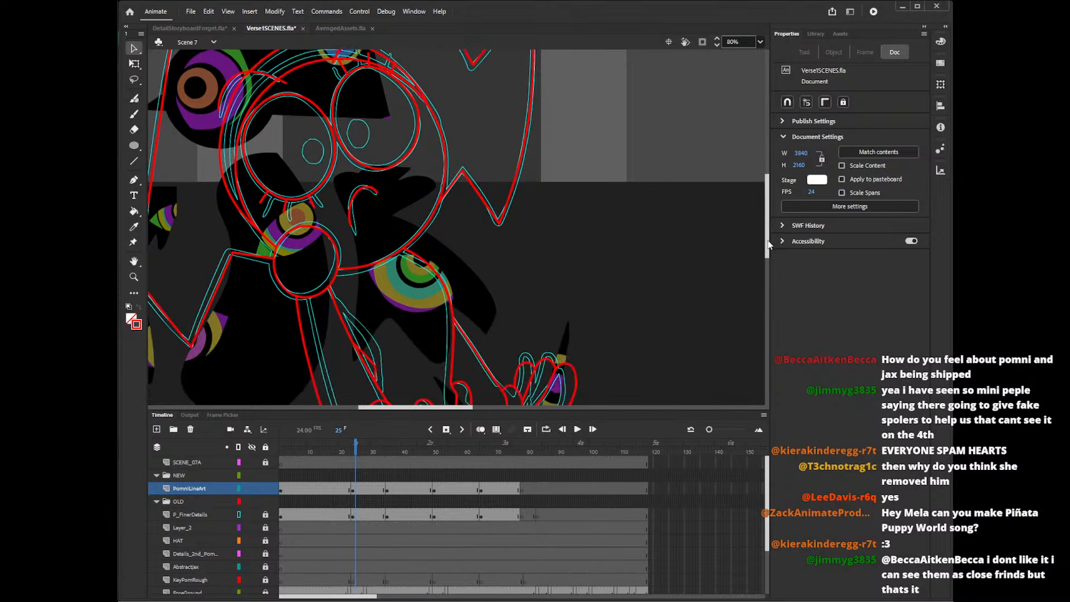
pyautogui.moveTo(420, 409); pyautogui.dragTo(390, 408)
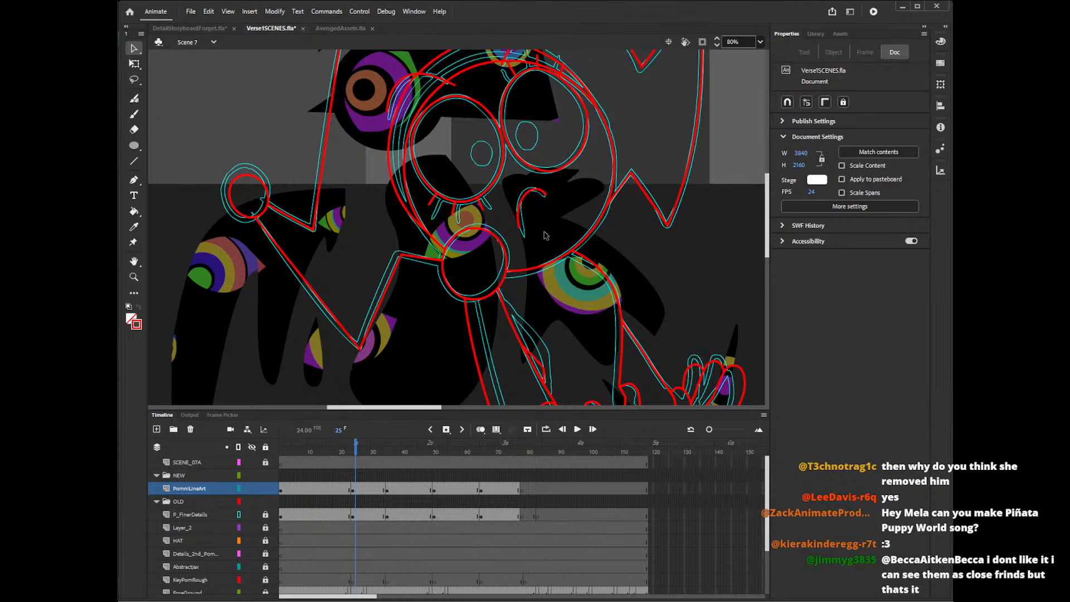
pyautogui.hscroll(4, 385, 411)
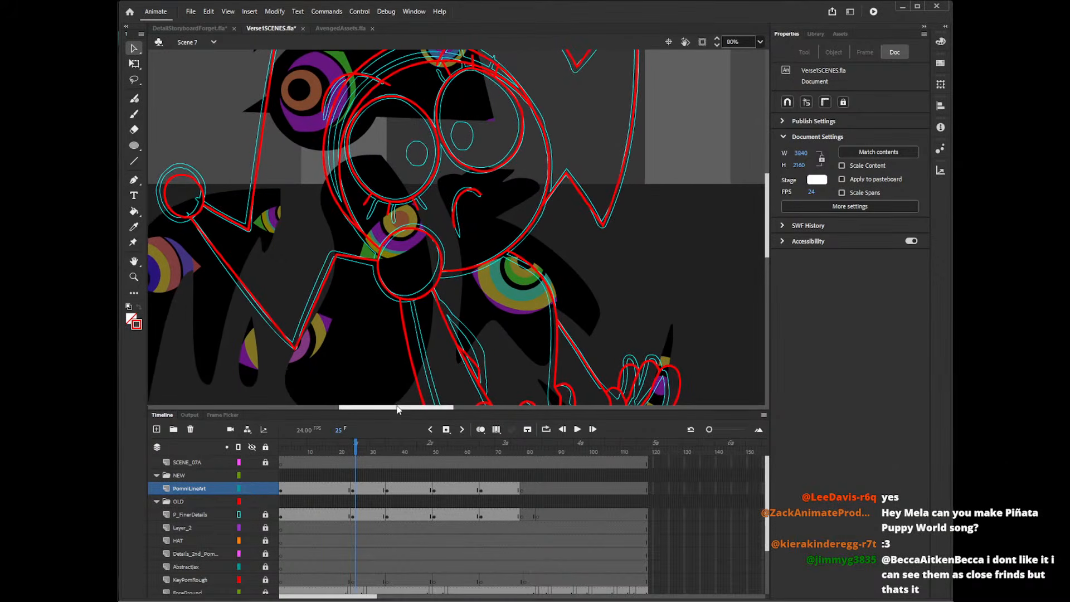
pyautogui.moveTo(377, 449)
pyautogui.mouseDown()
pyautogui.moveTo(394, 450)
pyautogui.moveTo(368, 455)
pyautogui.mouseUp()
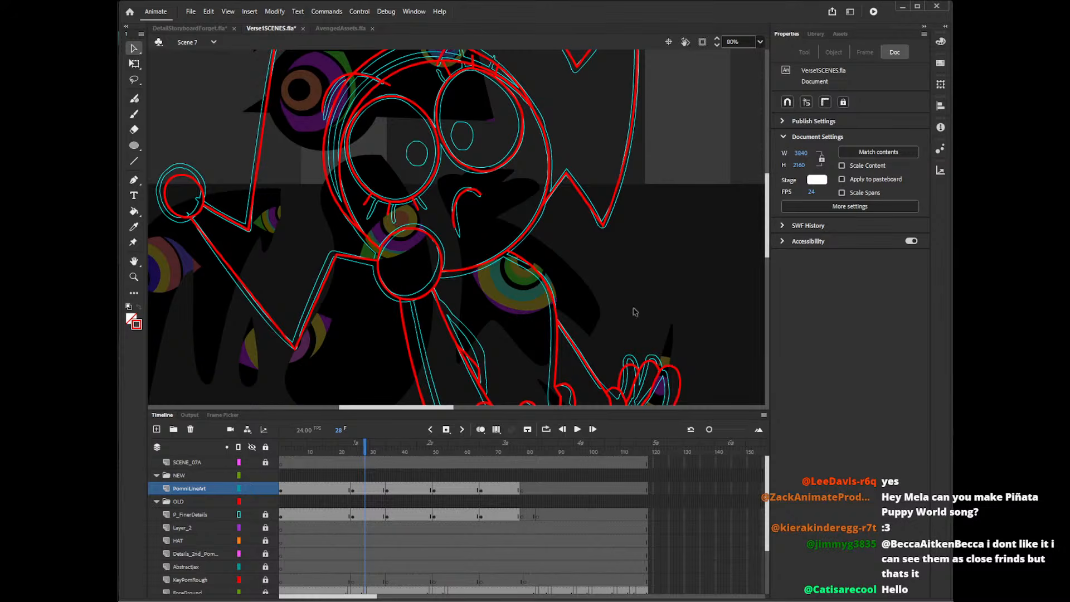
pyautogui.click(374, 453)
pyautogui.moveTo(768, 259); pyautogui.dragTo(784, 223)
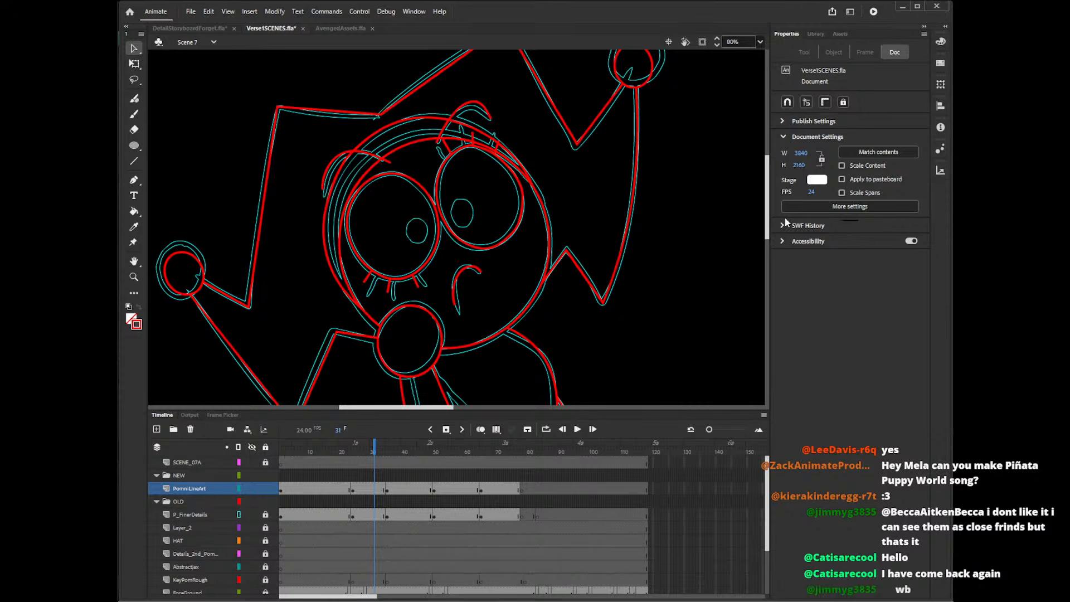
pyautogui.moveTo(767, 210); pyautogui.dragTo(767, 236)
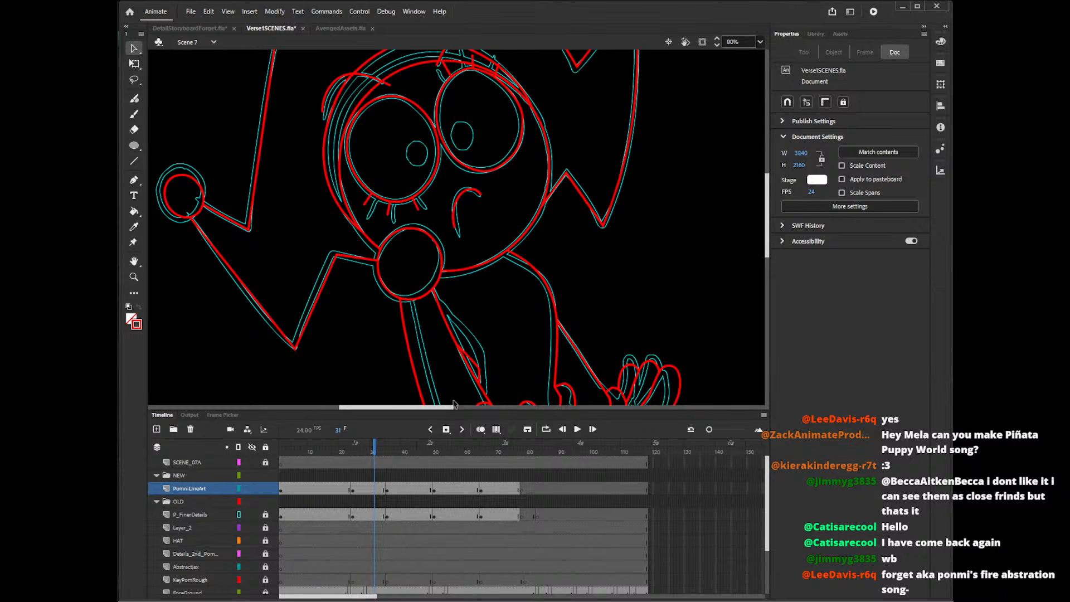
pyautogui.moveTo(453, 407); pyautogui.dragTo(468, 403)
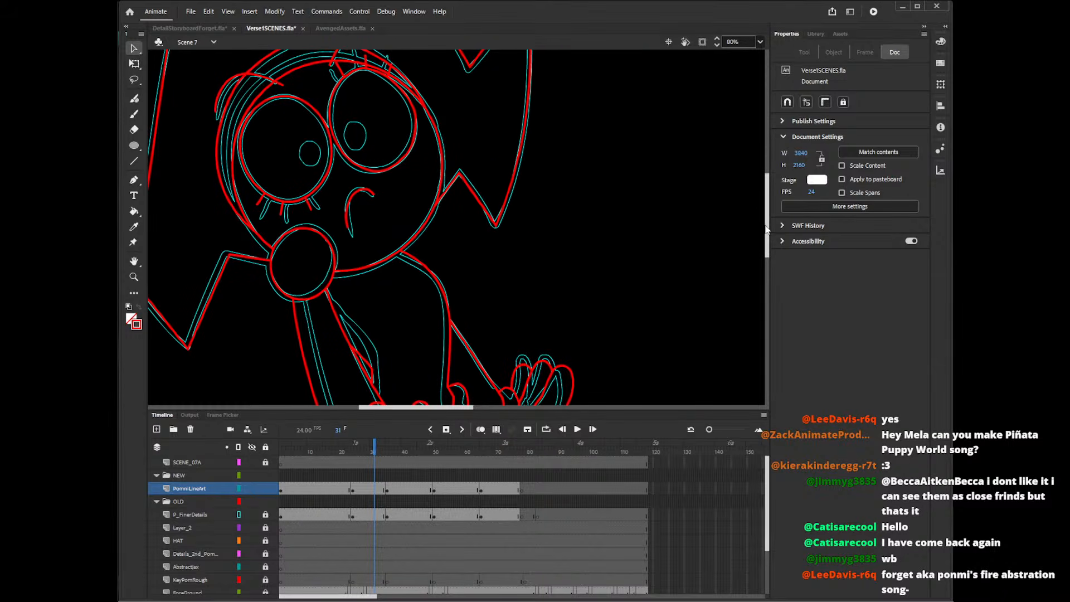
# Draw the side edges of both legs with straight red lines and bend the back leg's edges to follow the sketch.
pyautogui.moveTo(767, 226); pyautogui.dragTo(766, 326)
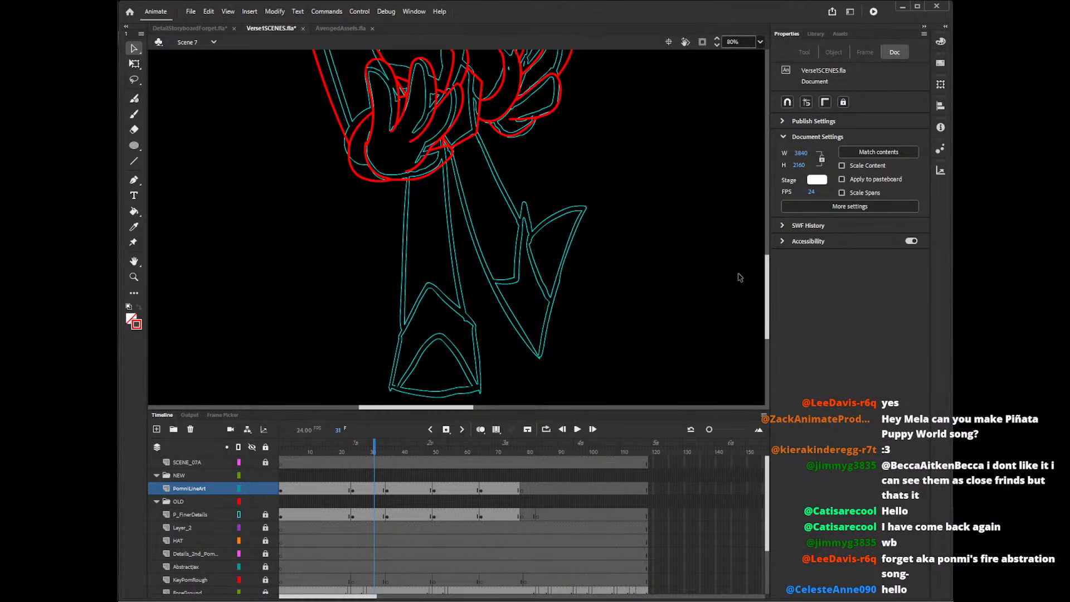
pyautogui.press('n')
pyautogui.moveTo(477, 134); pyautogui.dragTo(541, 260)
pyautogui.moveTo(449, 146); pyautogui.dragTo(534, 361)
pyautogui.moveTo(444, 160); pyautogui.dragTo(482, 390)
pyautogui.moveTo(410, 174); pyautogui.dragTo(391, 388)
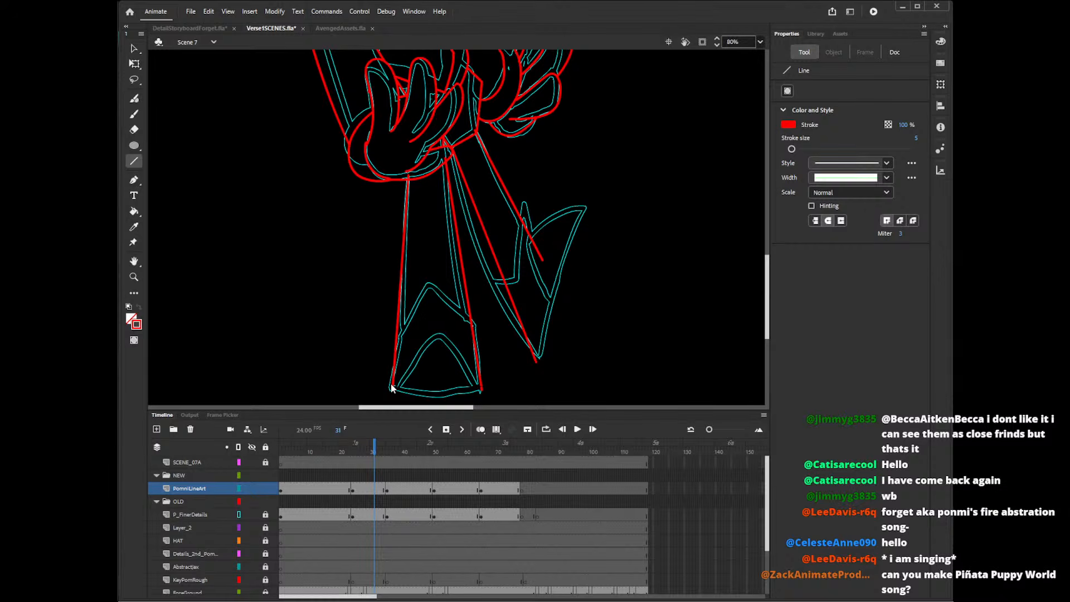
pyautogui.press('v')
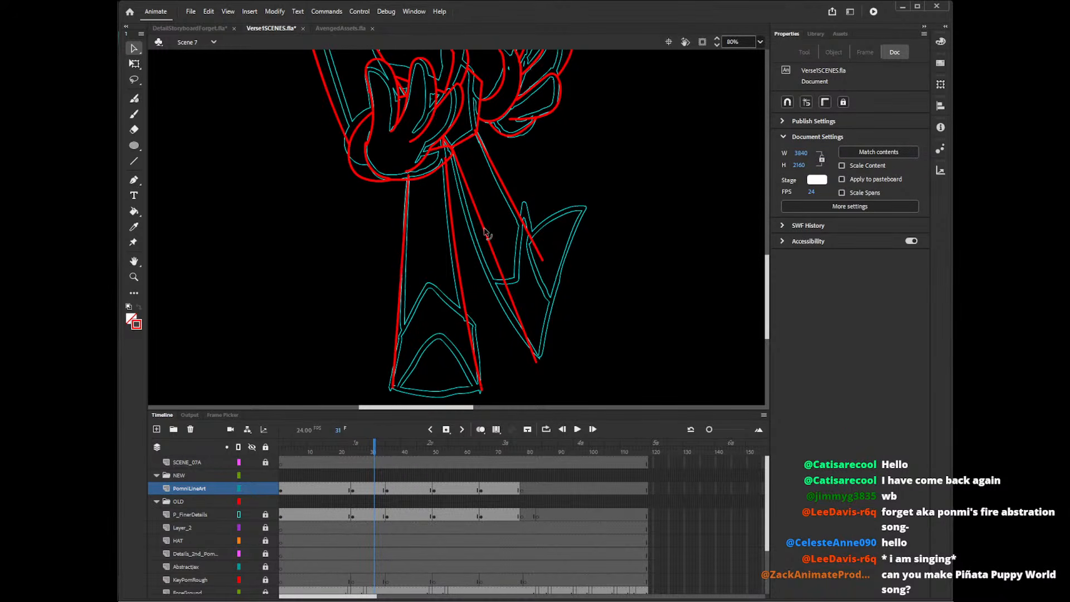
pyautogui.moveTo(487, 235); pyautogui.dragTo(473, 239)
pyautogui.moveTo(516, 211); pyautogui.dragTo(511, 212)
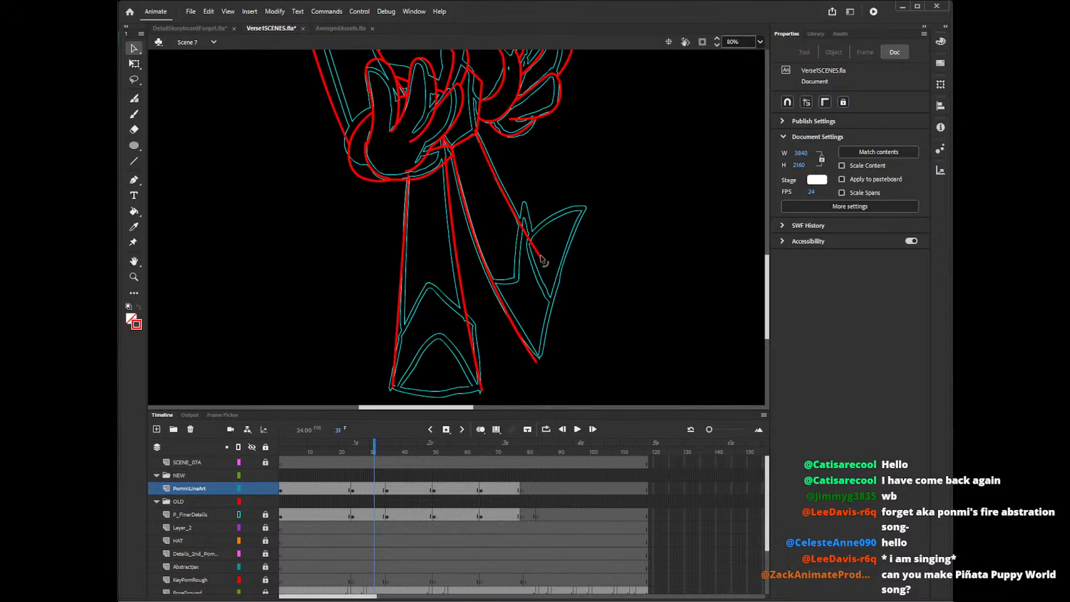
# Delete the overshooting line ends where the tops of both legs meet the hip's hem and the front hand.
pyautogui.click(457, 163)
pyautogui.press('Delete')
pyautogui.click(452, 152)
pyautogui.press('Delete')
pyautogui.click(456, 146)
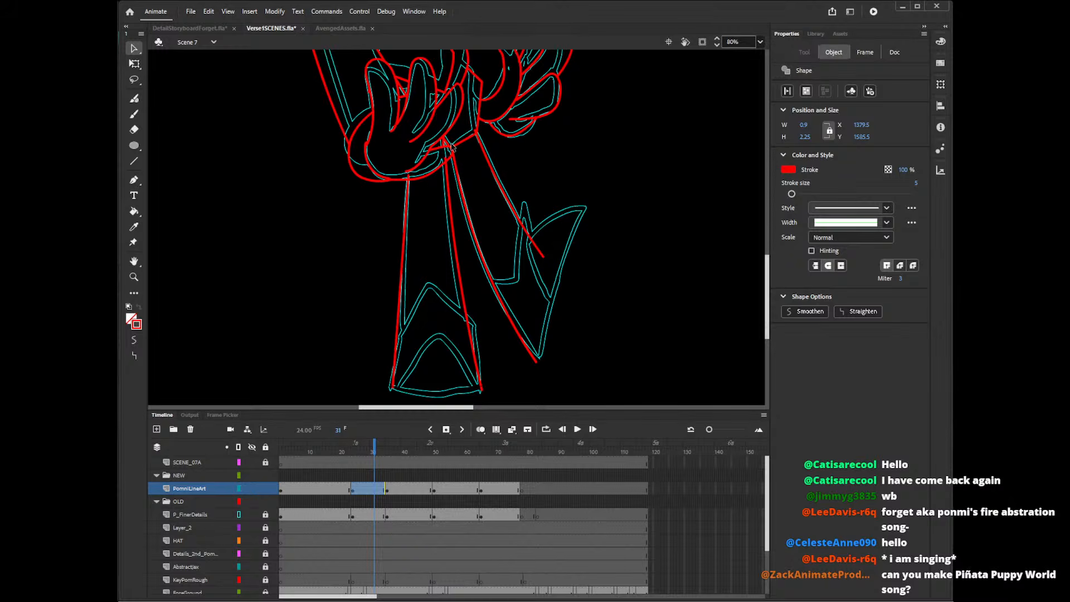
pyautogui.press('Delete')
pyautogui.click(452, 155)
pyautogui.press('Delete')
pyautogui.click(454, 162)
pyautogui.press('Delete')
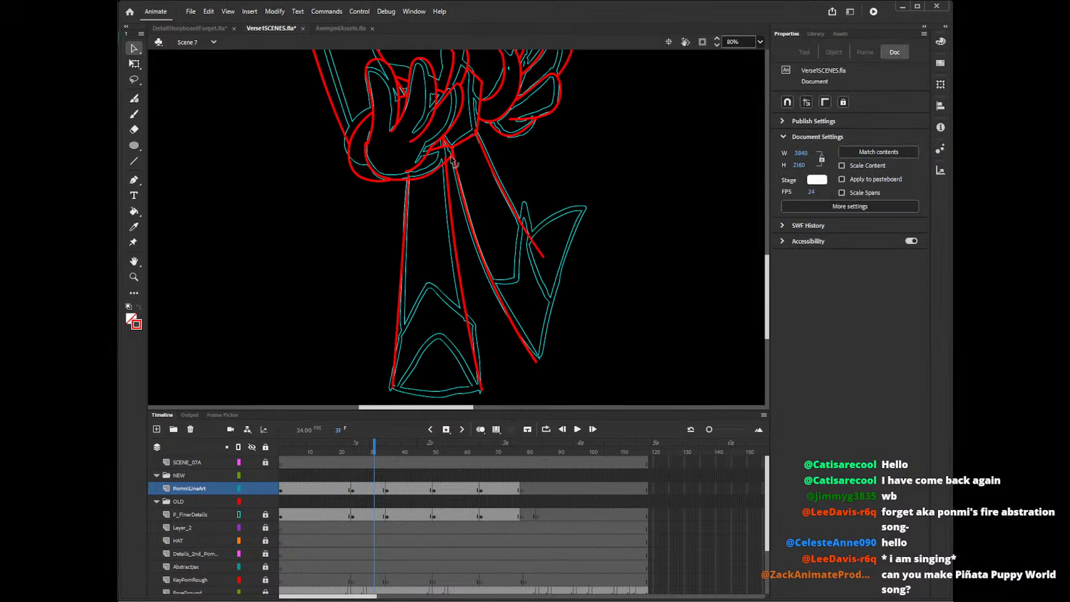
pyautogui.click(452, 159)
pyautogui.press('Delete')
pyautogui.click(461, 159)
pyautogui.press('Delete')
pyautogui.click(464, 171)
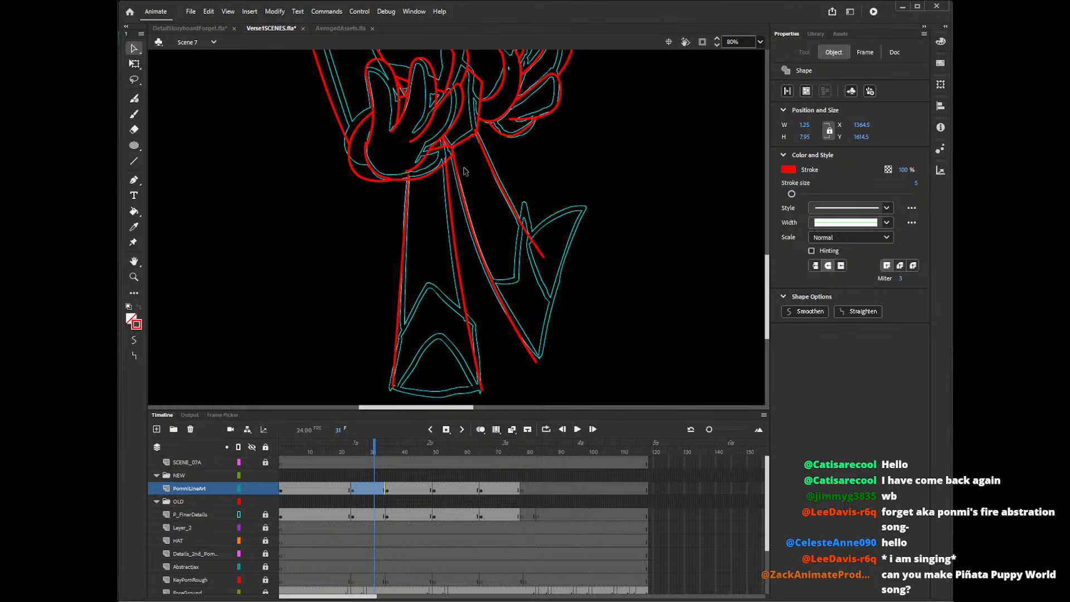
pyautogui.press('Delete')
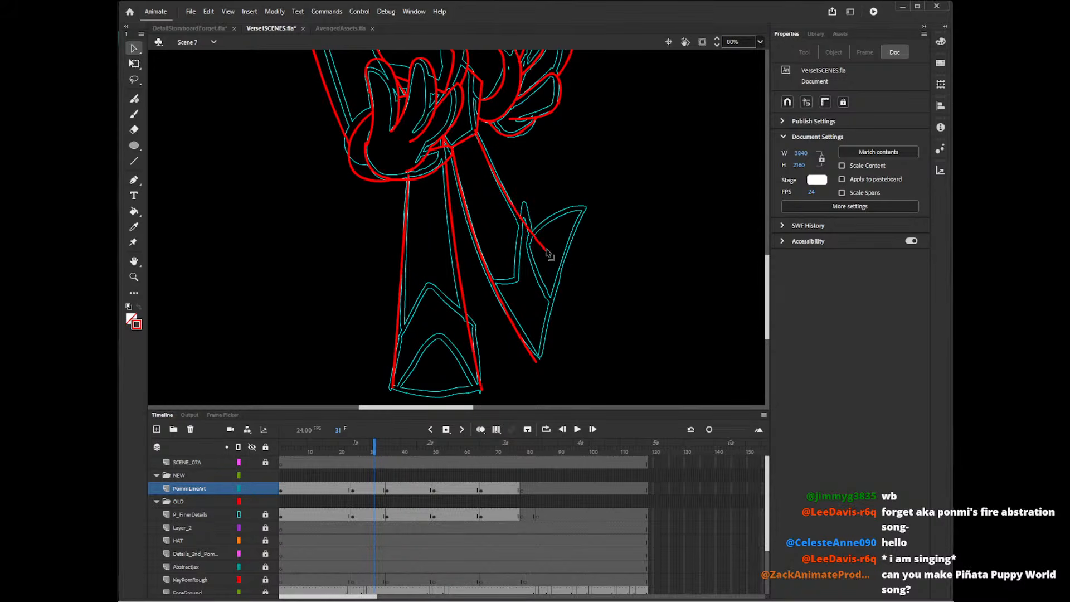
pyautogui.click(474, 129)
pyautogui.press('Delete')
# Delete the small overshooting ends at the front hand's outer side, undoing the deletion of the hand's lower curve.
pyautogui.click(362, 155)
pyautogui.press('Delete')
pyautogui.click(365, 146)
pyautogui.press('Delete')
pyautogui.click(365, 147)
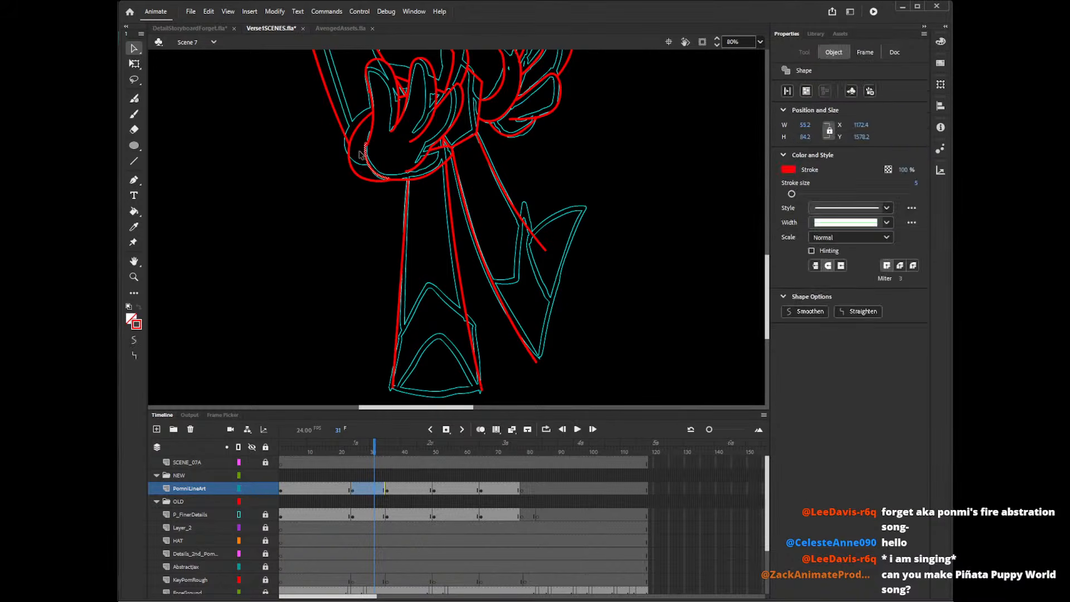
pyautogui.press('Delete')
pyautogui.hotkey('ctrl', 'z')
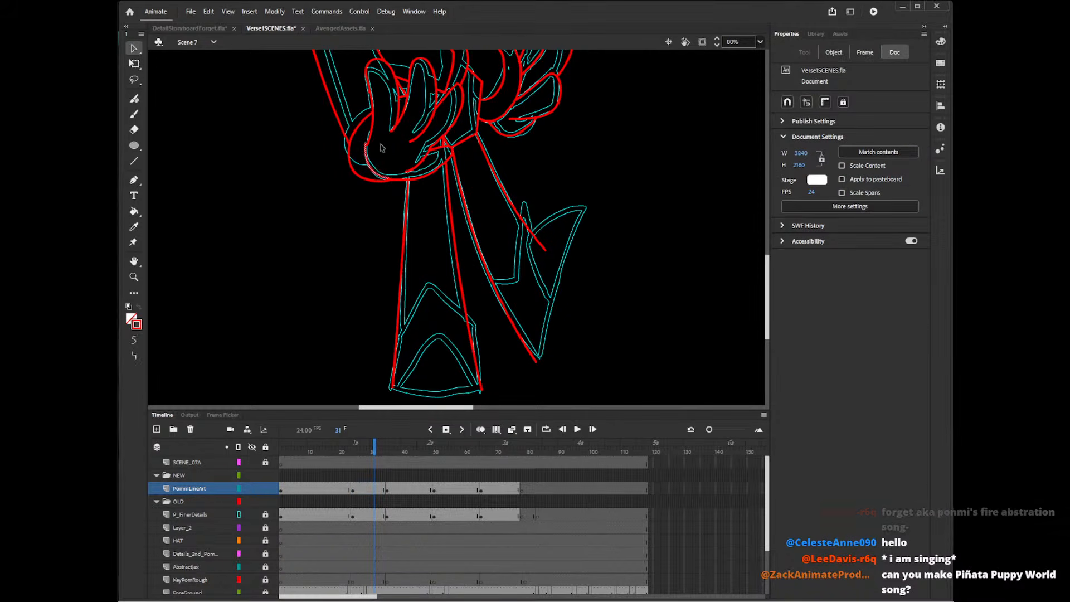
pyautogui.click(363, 147)
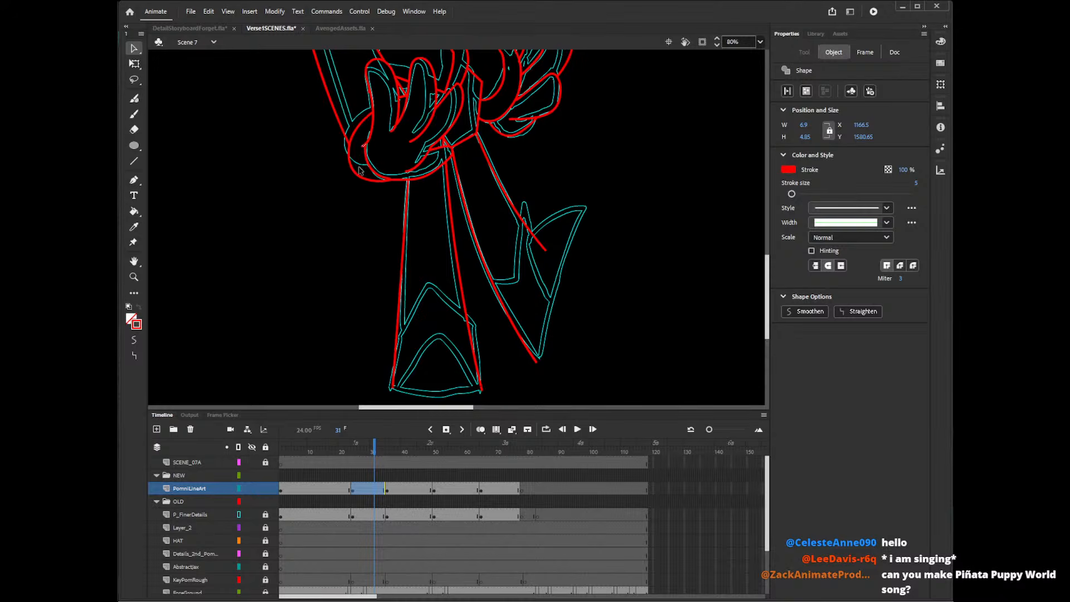
pyautogui.press('Delete')
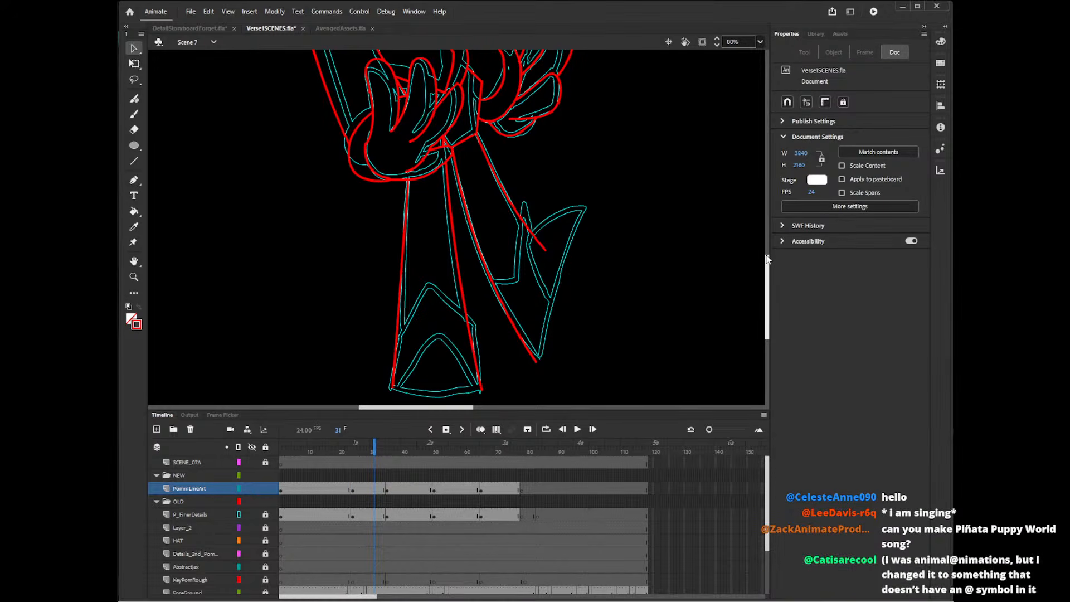
# Extend the back leg's lower edge to the foot's tip and draw the foot's outer edge with a straight red line, undoing two pencil attempts.
pyautogui.moveTo(767, 261); pyautogui.dragTo(770, 271)
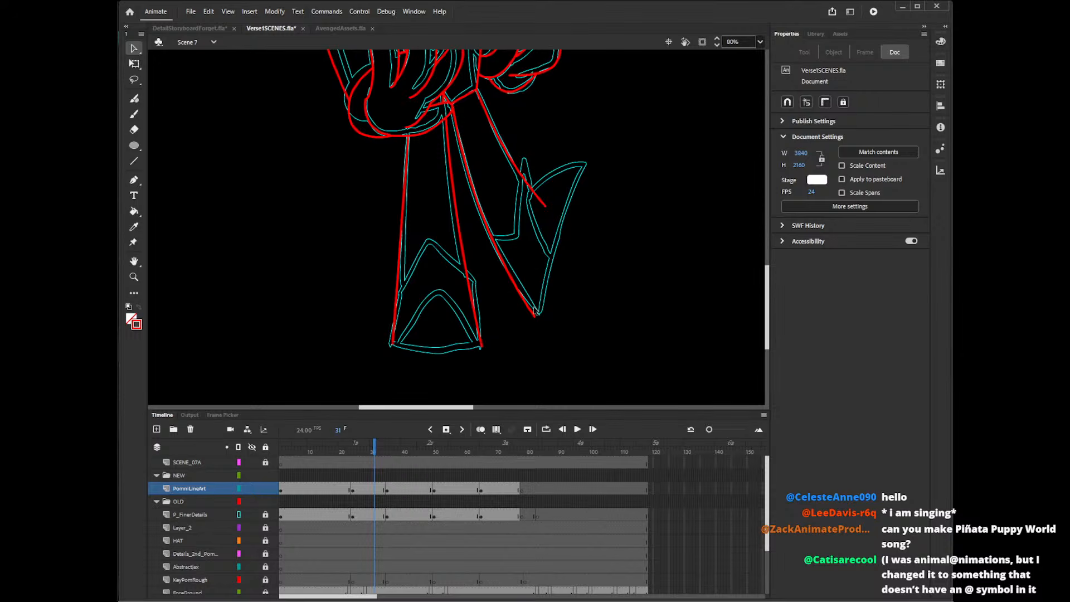
pyautogui.hotkey('shift', 'y')
pyautogui.moveTo(534, 317); pyautogui.dragTo(600, 142)
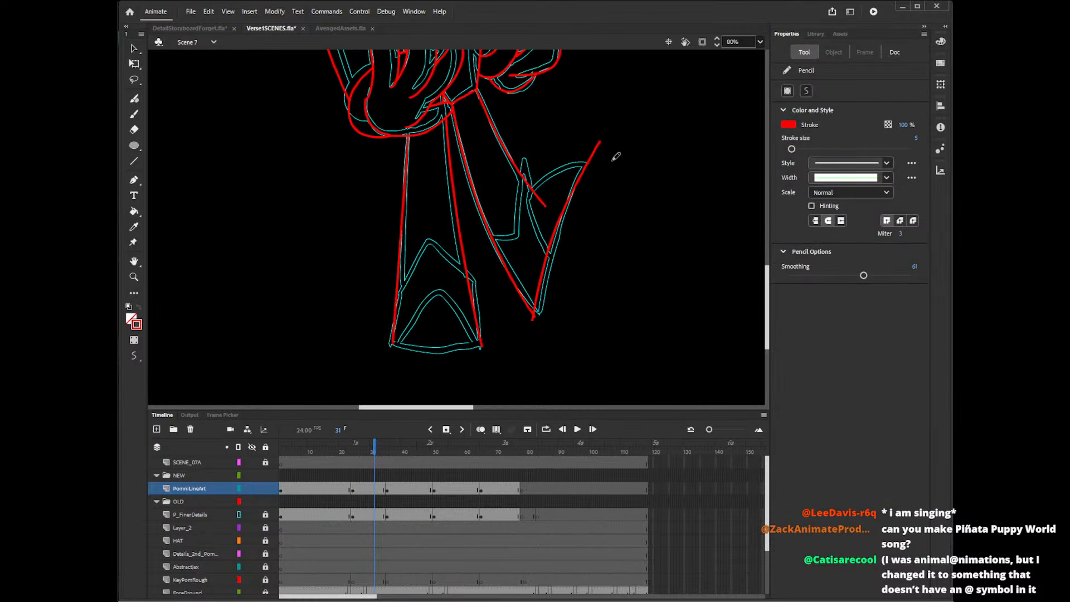
pyautogui.hotkey('ctrl', 'z')
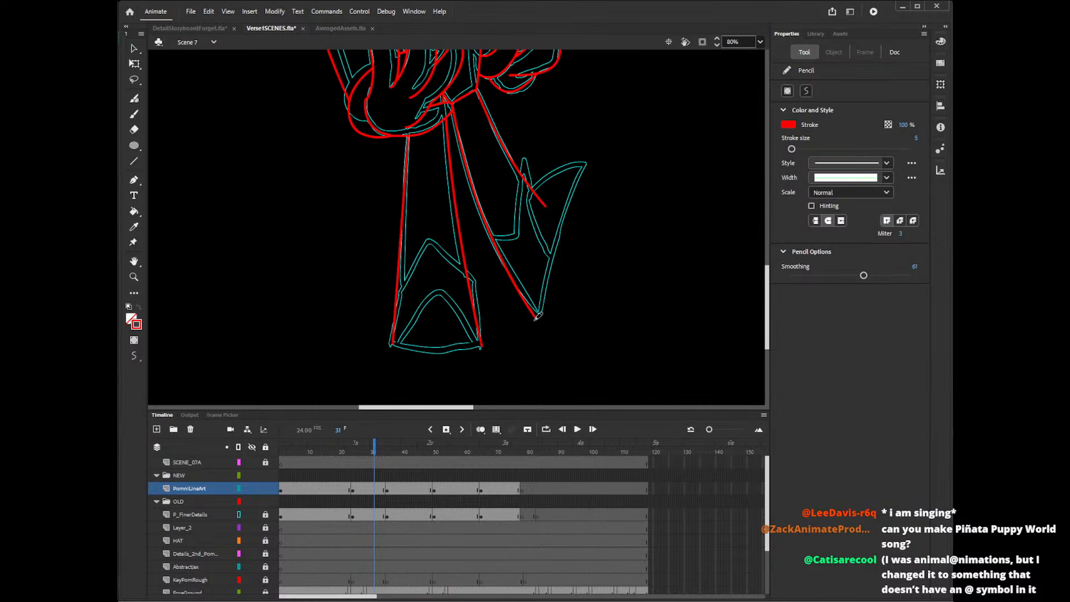
pyautogui.press('v')
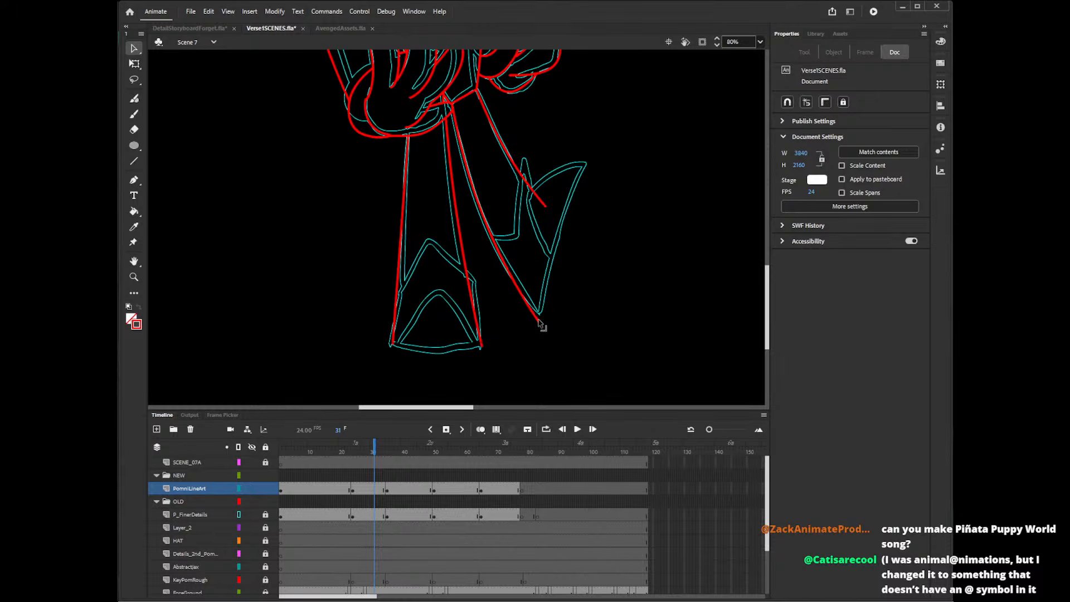
pyautogui.press('y')
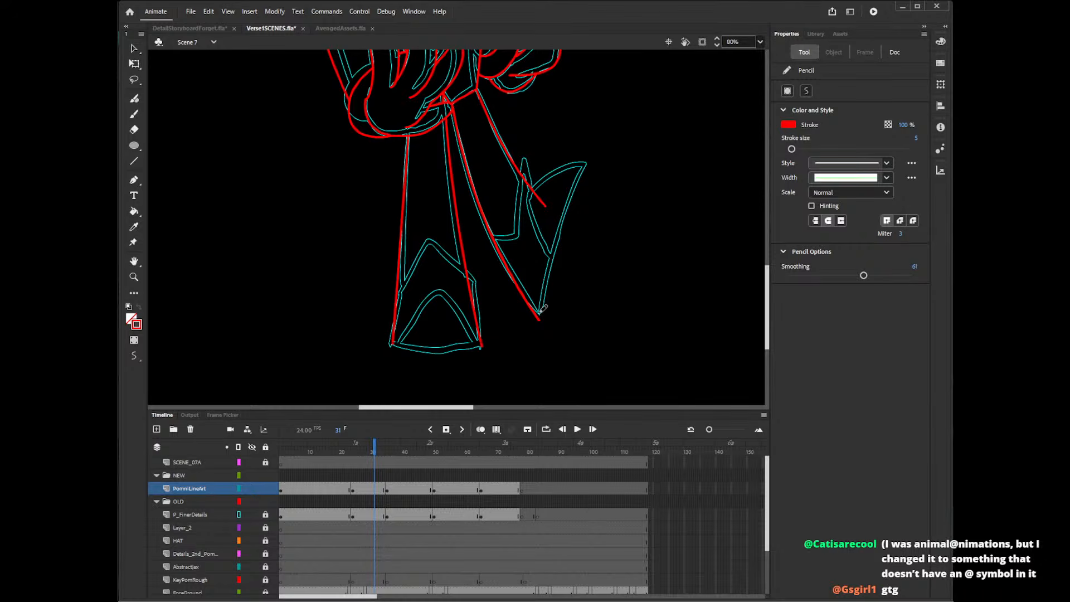
pyautogui.moveTo(540, 315); pyautogui.dragTo(594, 144)
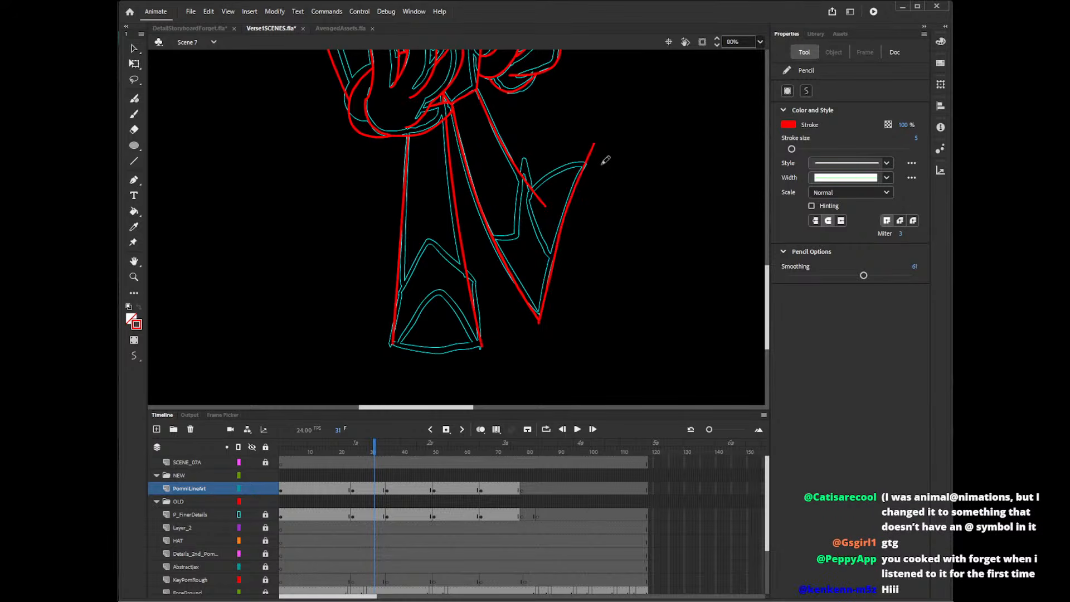
pyautogui.hotkey('ctrl', 'z')
pyautogui.press('n')
pyautogui.moveTo(539, 322); pyautogui.dragTo(585, 146)
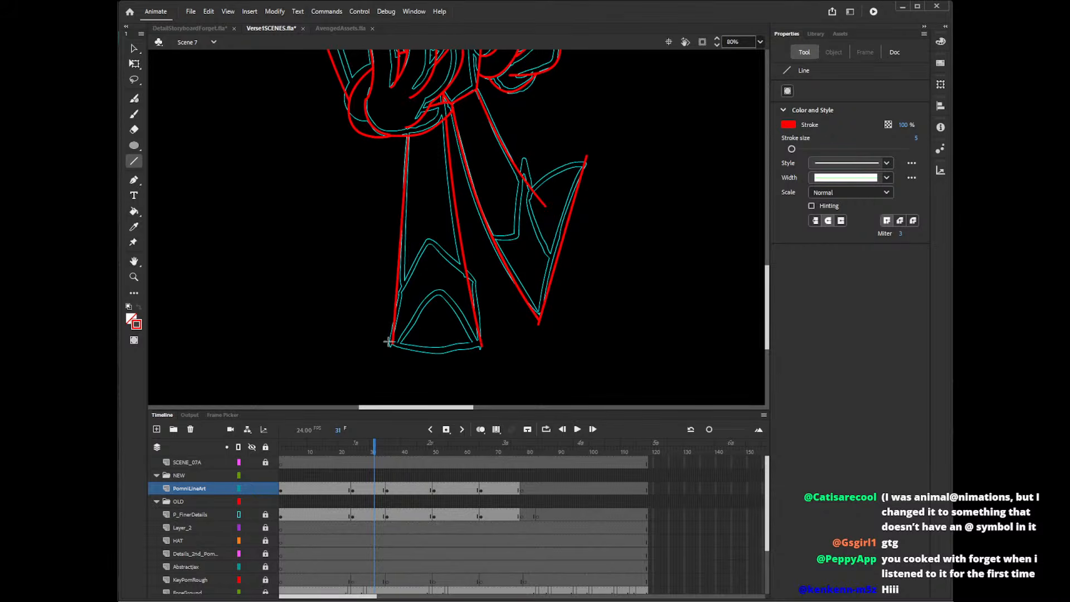
# Draw the front foot's bottom edge with a straight red line and bend it into a shallow downward curve.
pyautogui.moveTo(390, 341)
pyautogui.mouseDown()
pyautogui.moveTo(488, 340)
pyautogui.moveTo(435, 353)
pyautogui.mouseUp()
pyautogui.press('v')
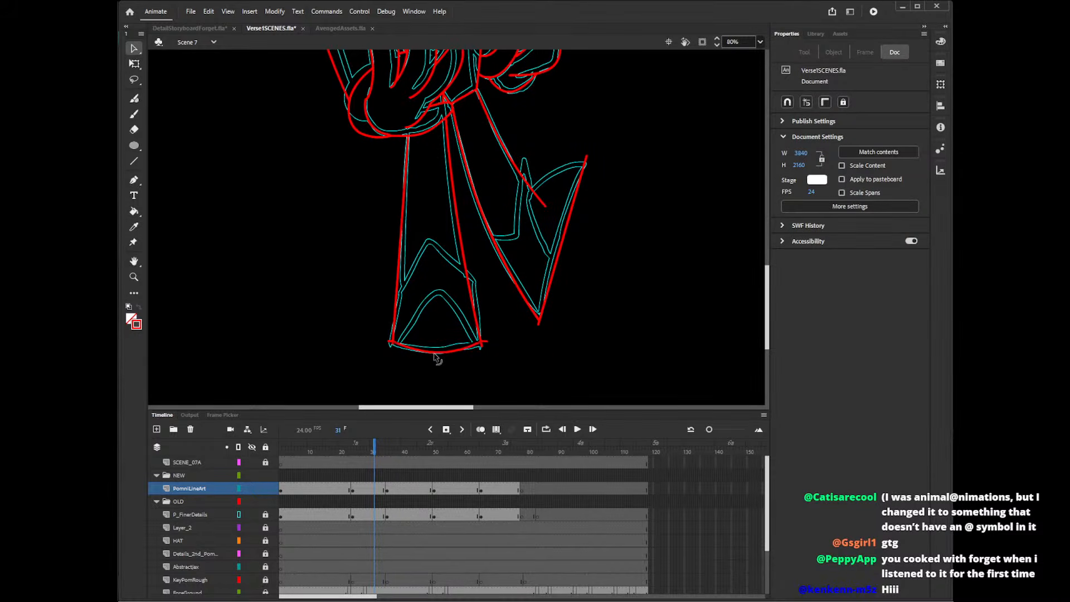
pyautogui.click(392, 345)
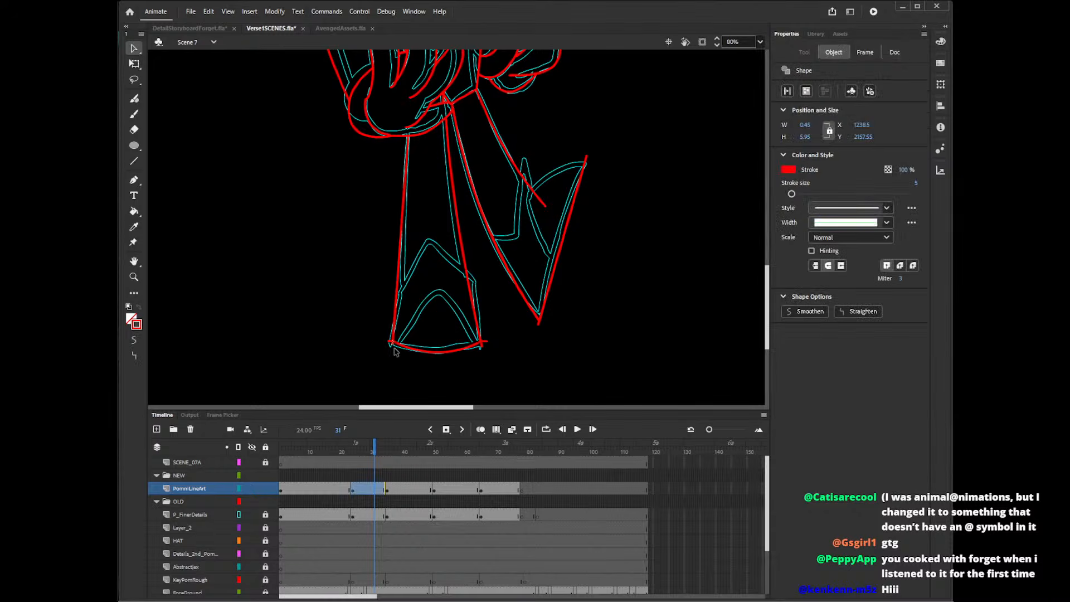
pyautogui.click(446, 357)
pyautogui.moveTo(438, 352); pyautogui.dragTo(438, 347)
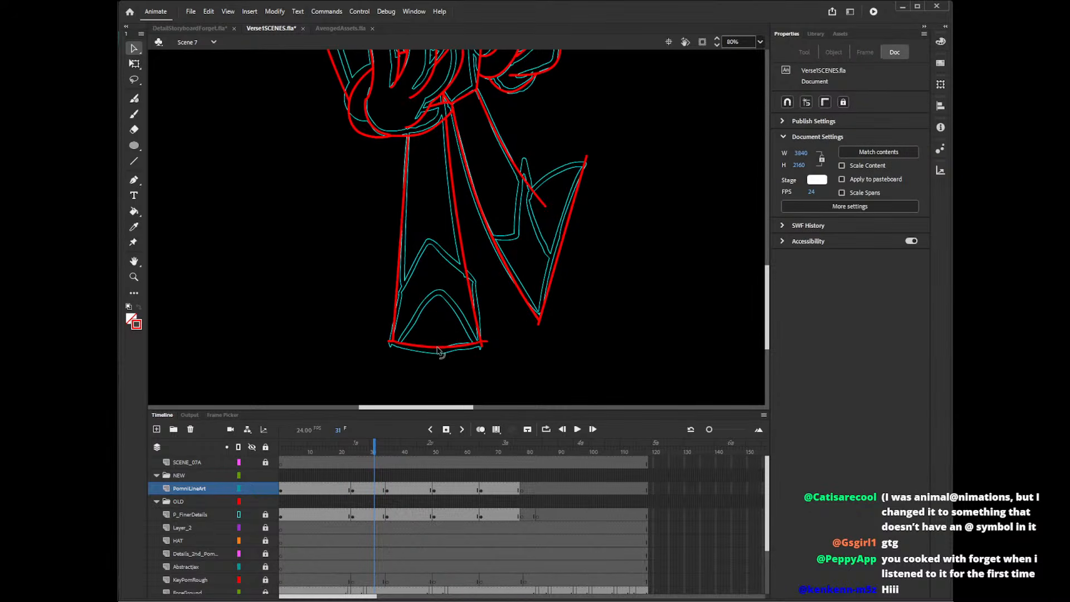
# Delete the overshooting line ends at both bottom corners of the front foot and clean up the back foot's lower tip.
pyautogui.click(391, 342)
pyautogui.press('Delete')
pyautogui.click(482, 344)
pyautogui.press('Delete')
pyautogui.click(541, 323)
pyautogui.click(543, 329)
pyautogui.moveTo(541, 321); pyautogui.dragTo(540, 318)
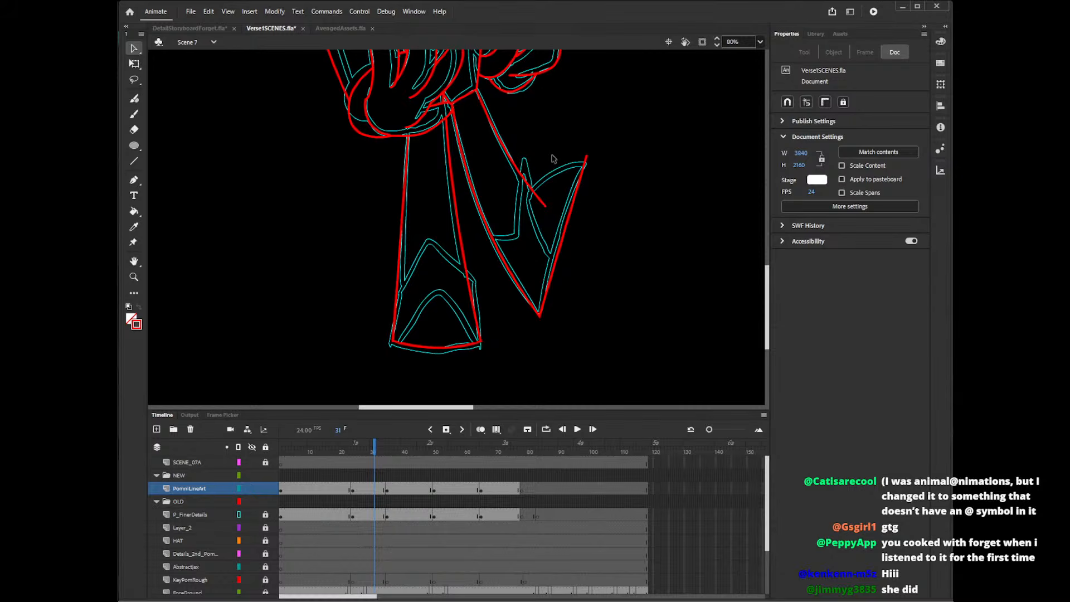
# Draw the back foot's curved upper edge, inner sole line, ankle cuff and lower edge with the Pencil tool, redoing one stroke.
pyautogui.press('y')
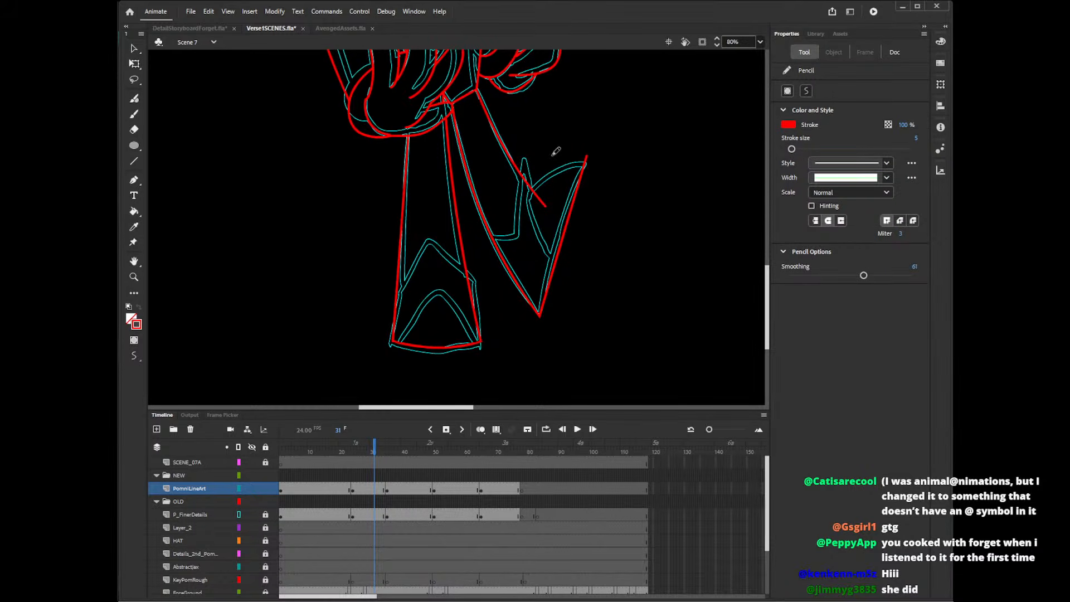
pyautogui.moveTo(592, 162)
pyautogui.mouseDown()
pyautogui.moveTo(533, 191)
pyautogui.moveTo(562, 273)
pyautogui.mouseUp()
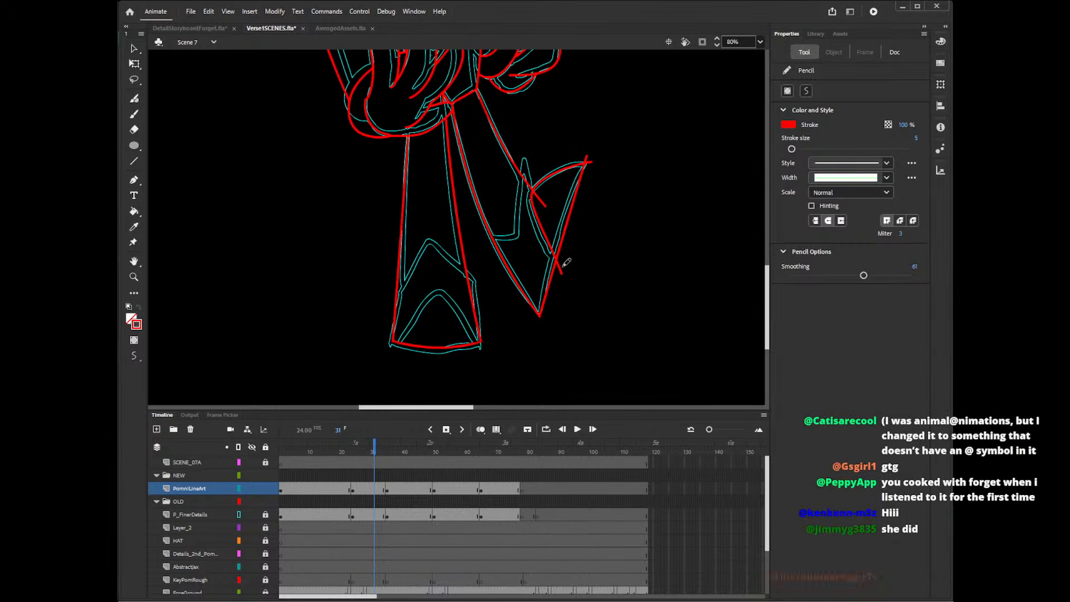
pyautogui.moveTo(517, 234); pyautogui.dragTo(530, 153)
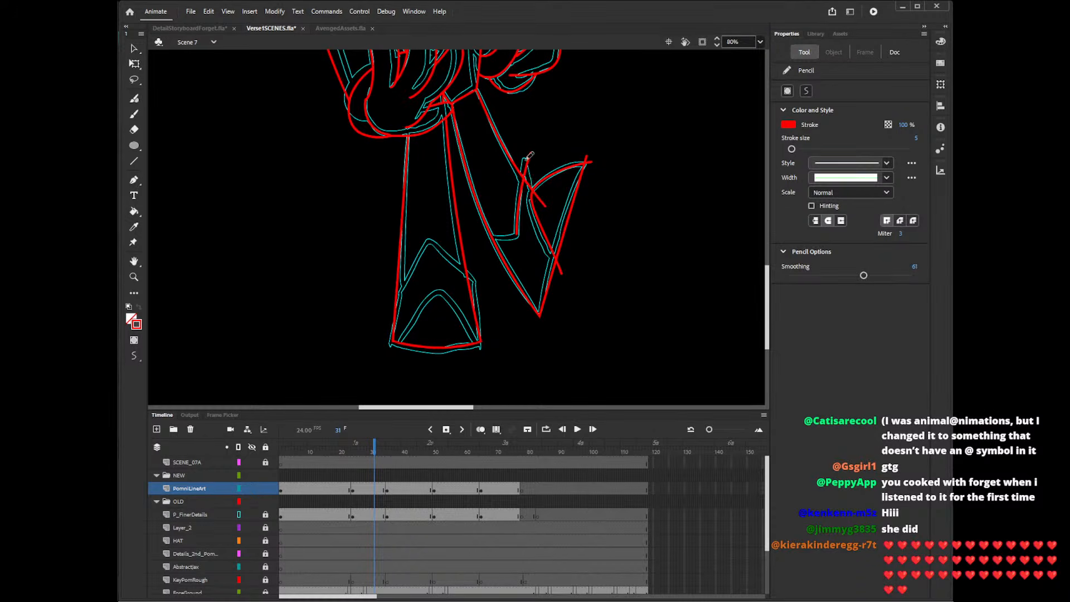
pyautogui.moveTo(481, 233)
pyautogui.mouseDown()
pyautogui.moveTo(532, 226)
pyautogui.moveTo(480, 231)
pyautogui.moveTo(476, 222)
pyautogui.moveTo(551, 311)
pyautogui.mouseUp()
pyautogui.hotkey('ctrl', 'z')
pyautogui.moveTo(478, 224); pyautogui.dragTo(551, 323)
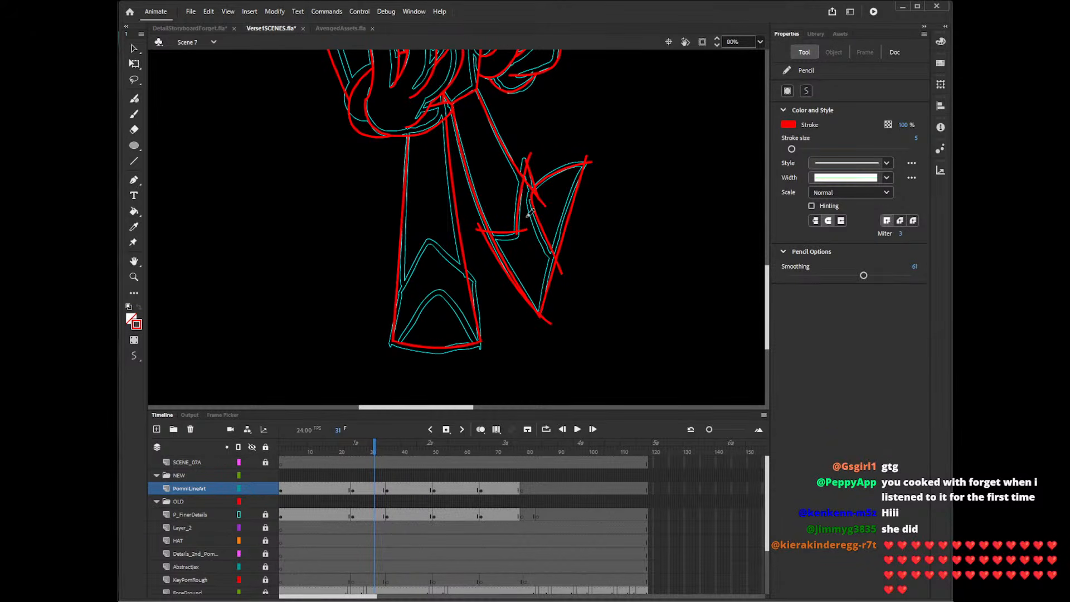
# Delete the overshooting ends and the duplicate leg line around the lower edge of the back foot's ankle cuff.
pyautogui.press('v')
pyautogui.click(478, 229)
pyautogui.press('Delete')
pyautogui.click(479, 226)
pyautogui.press('Delete')
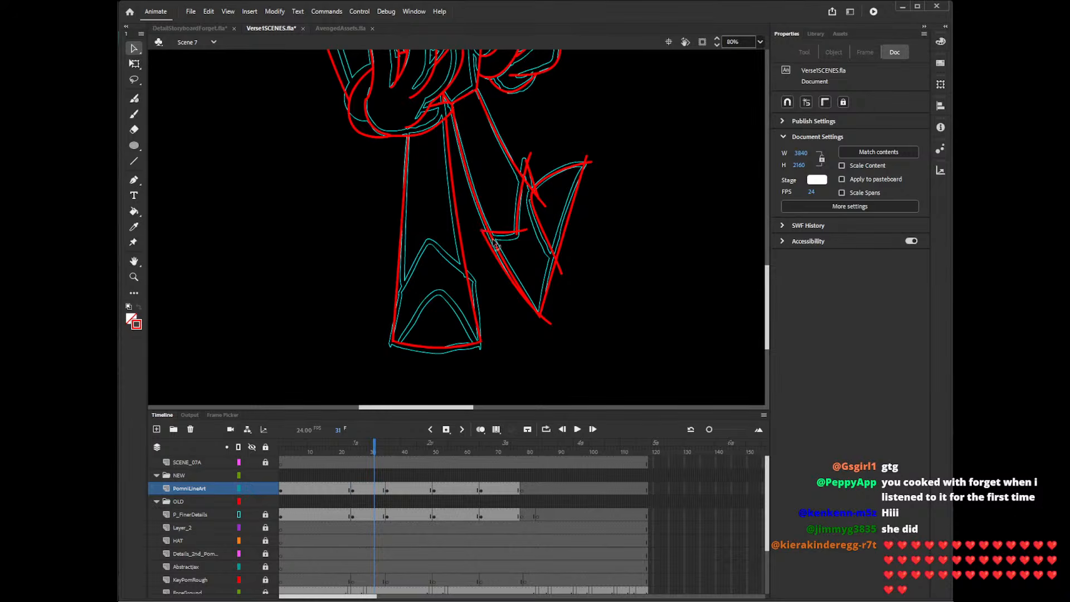
pyautogui.click(493, 240)
pyautogui.press('Delete')
pyautogui.click(517, 233)
pyautogui.press('Delete')
pyautogui.click(521, 229)
# Delete the excess line ends where the back leg and the cuff's pointed top meet the foot's upper edge.
pyautogui.press('Delete')
pyautogui.click(528, 185)
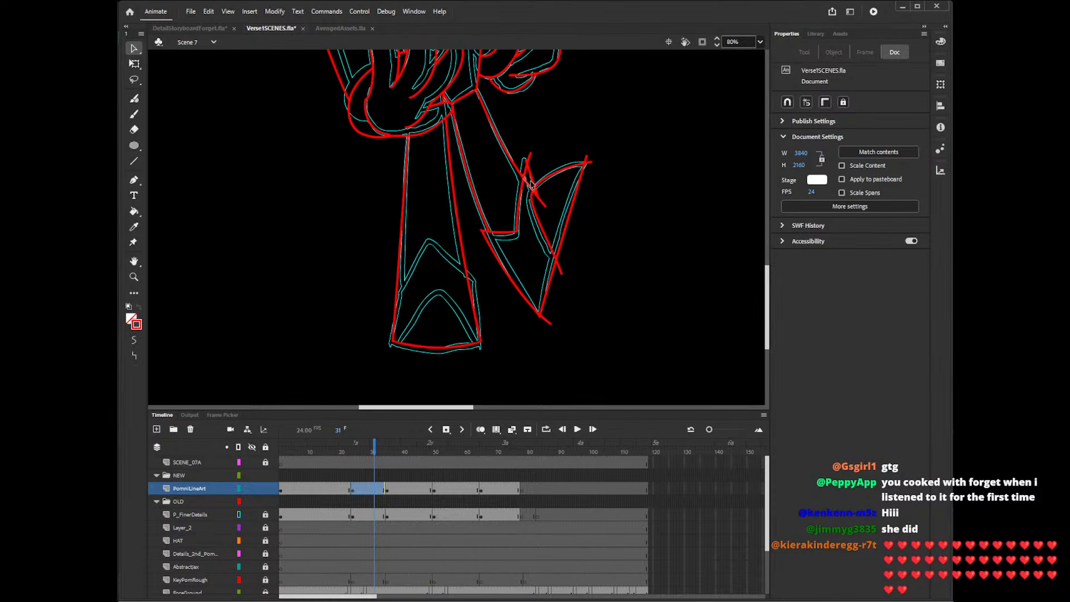
pyautogui.press('Delete')
pyautogui.click(529, 158)
pyautogui.press('Delete')
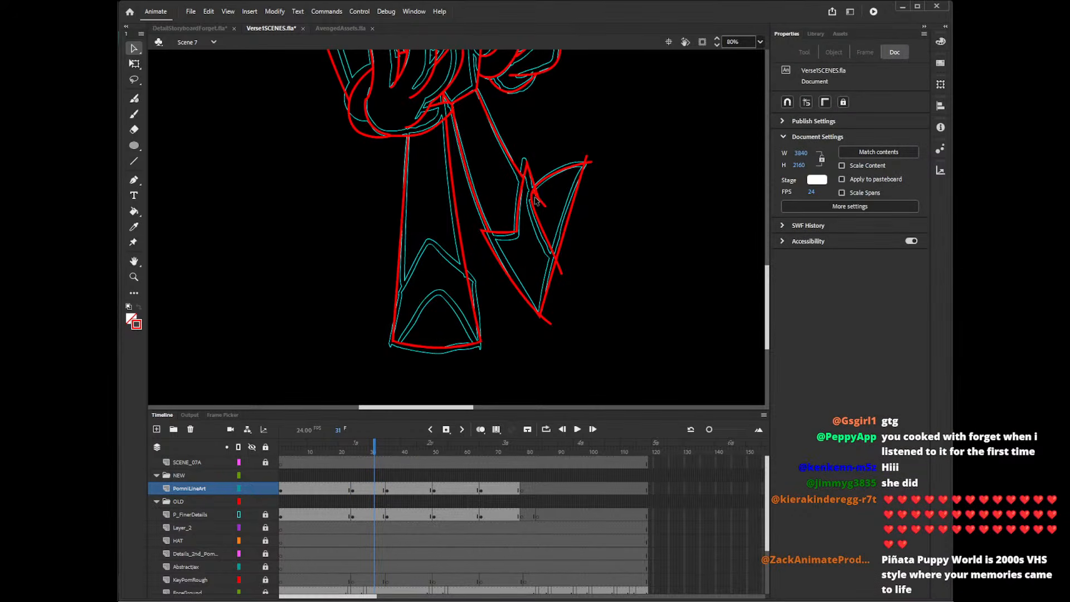
pyautogui.click(535, 201)
# Delete the overshooting line ends at the back foot's upper tip, inner sole line and lower tip.
pyautogui.press('Delete')
pyautogui.click(586, 160)
pyautogui.press('Delete')
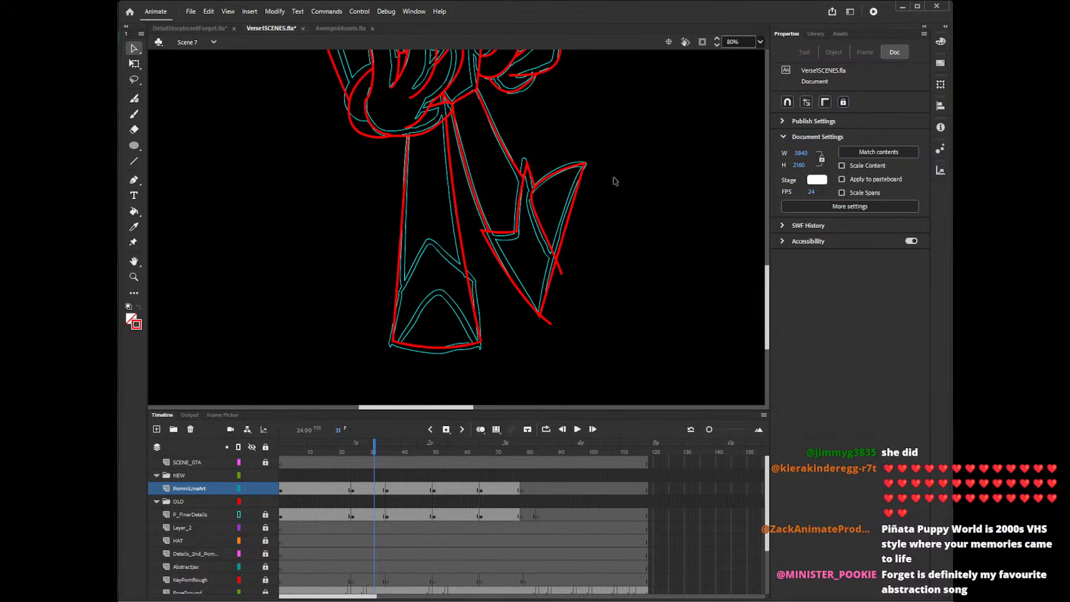
pyautogui.click(560, 269)
pyautogui.press('Delete')
pyautogui.click(546, 320)
pyautogui.press('Delete')
# Draw the front shoe's pointed upper edge and both sides with straight red lines.
pyautogui.press('n')
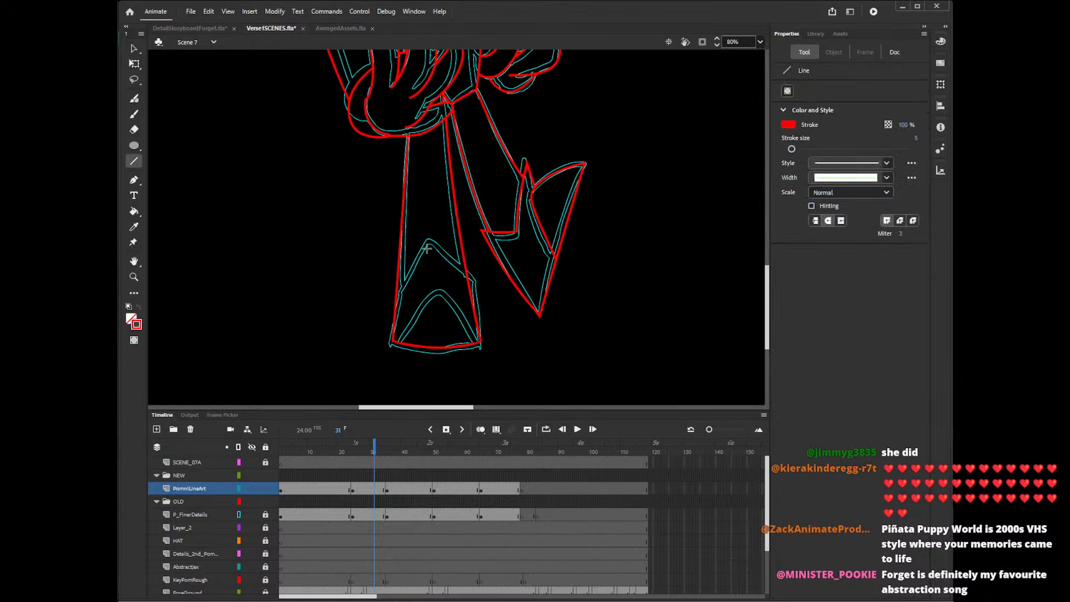
pyautogui.moveTo(429, 241); pyautogui.dragTo(389, 287)
pyautogui.moveTo(429, 241)
pyautogui.mouseDown()
pyautogui.moveTo(477, 279)
pyautogui.moveTo(480, 350)
pyautogui.mouseUp()
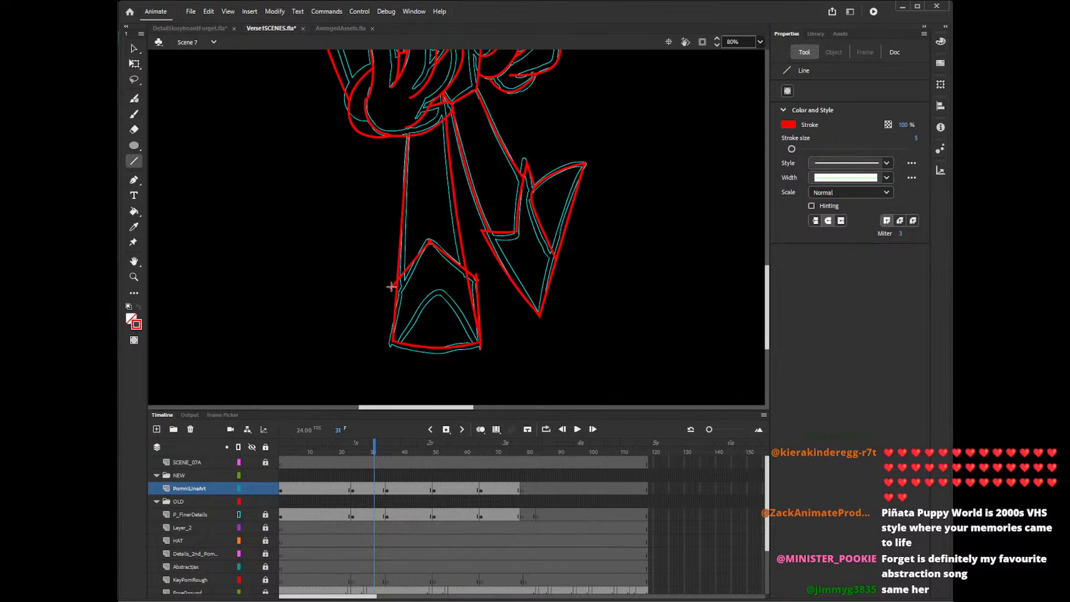
pyautogui.moveTo(392, 287); pyautogui.dragTo(393, 353)
# Delete the leg edges inside the front shoe and the overshooting ends at its corners.
pyautogui.press('v')
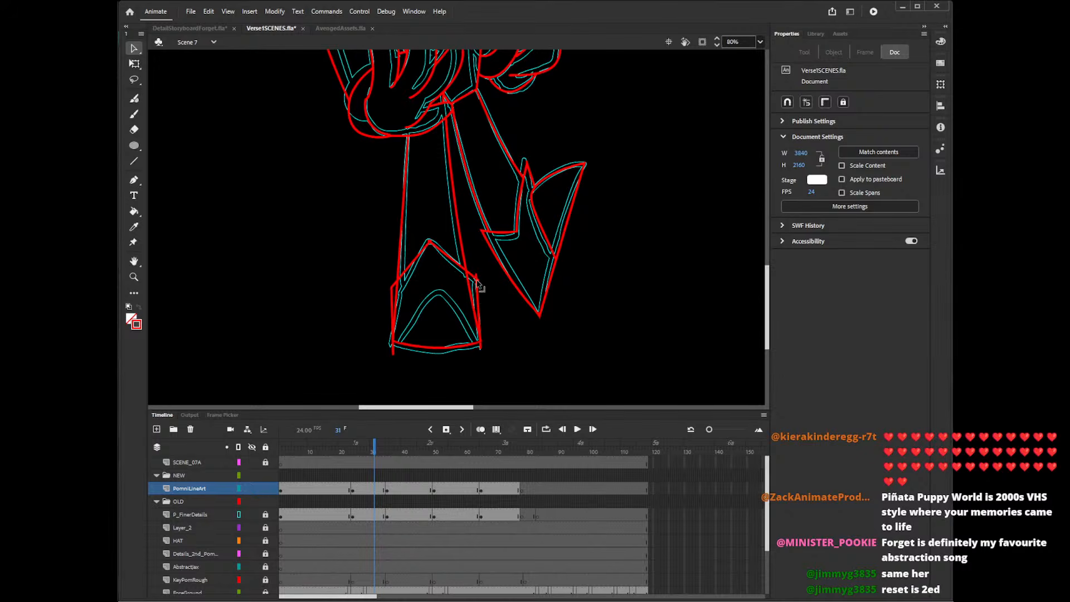
pyautogui.click(438, 247)
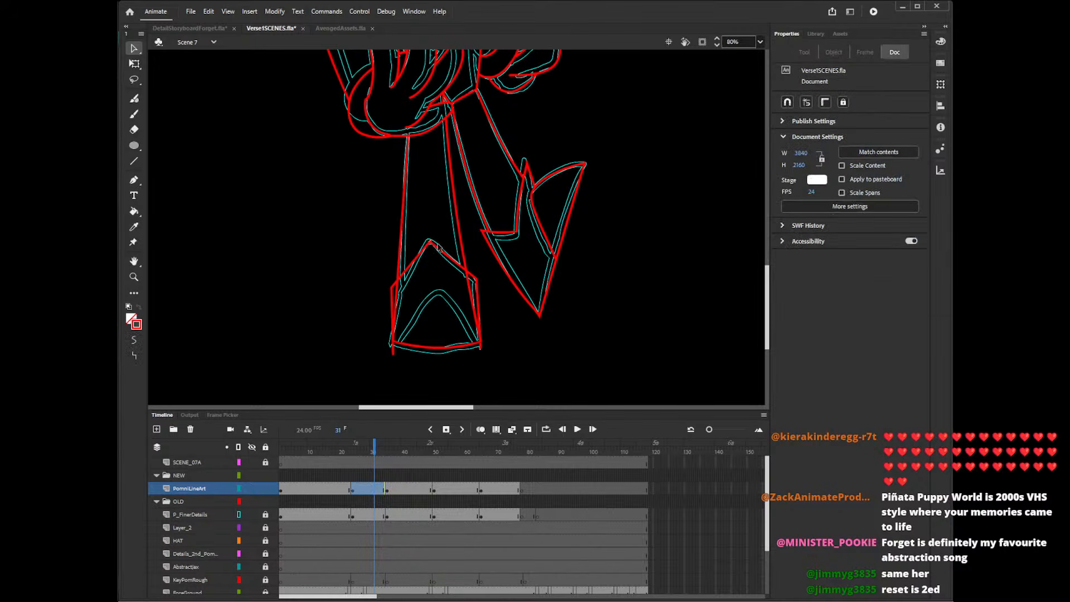
pyautogui.click(472, 292)
pyautogui.press('Delete')
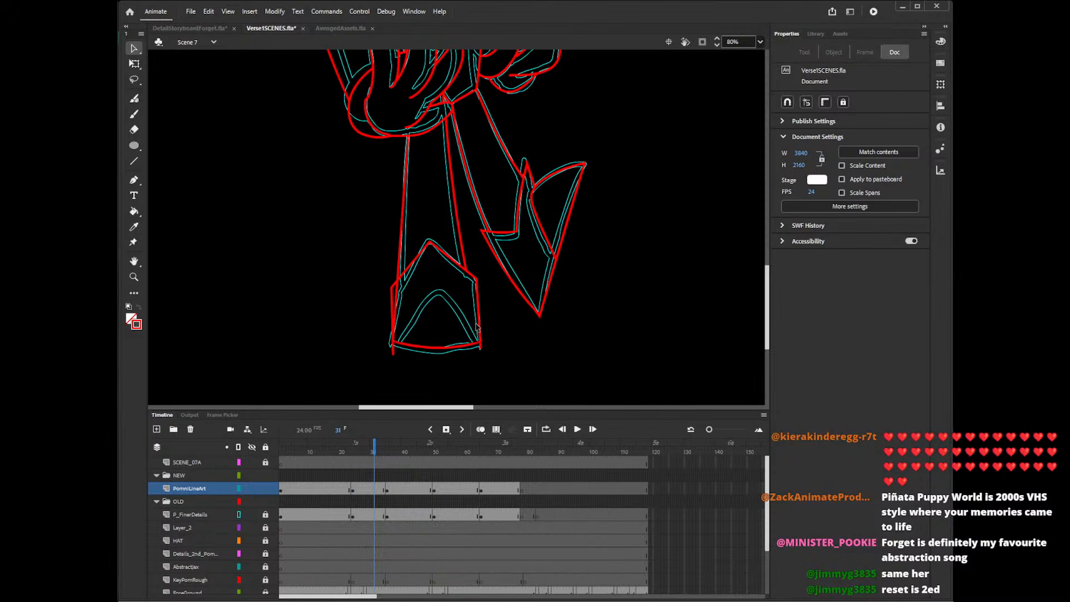
pyautogui.click(396, 298)
pyautogui.press('Delete')
pyautogui.click(393, 350)
pyautogui.press('Delete')
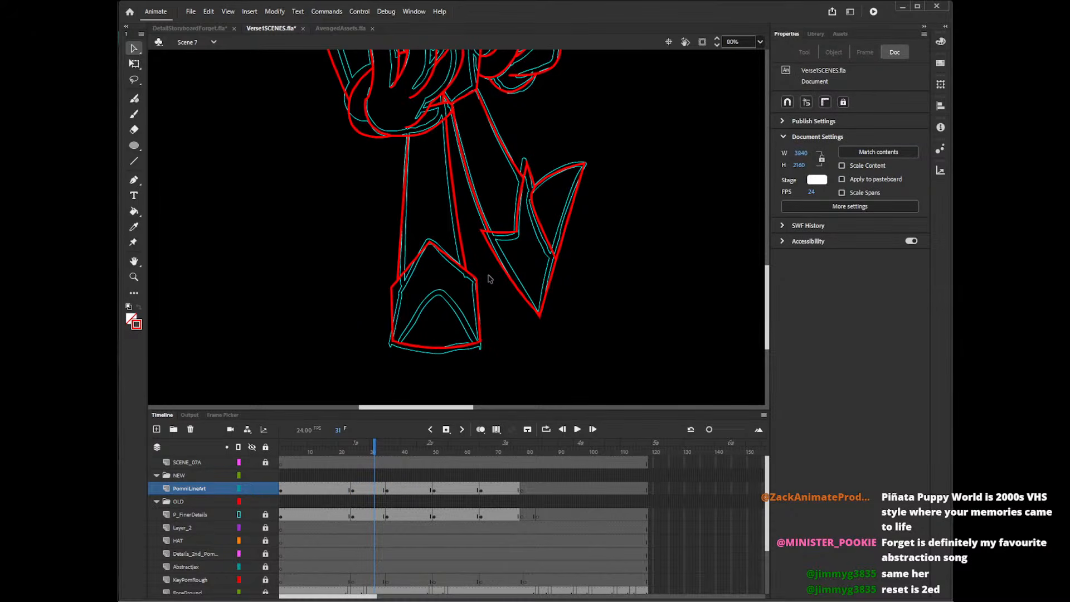
# Draw the front foot's inner arch between its bottom corners with the Pencil tool, undoing the earlier attempts.
pyautogui.press('y')
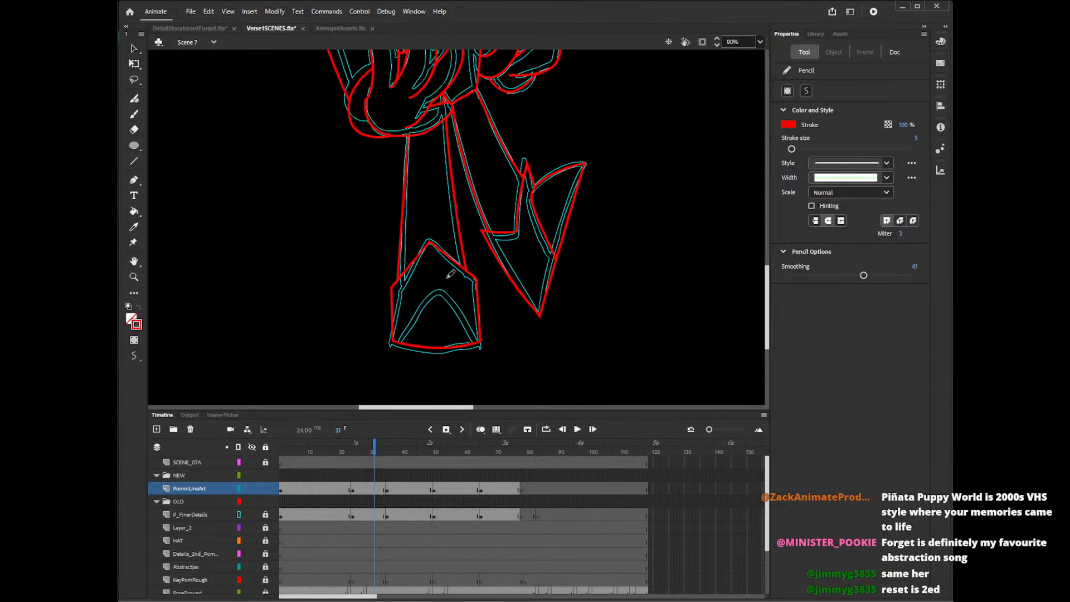
pyautogui.moveTo(397, 339)
pyautogui.mouseDown()
pyautogui.moveTo(432, 307)
pyautogui.moveTo(490, 350)
pyautogui.mouseUp()
pyautogui.hotkey('ctrl', 'z')
pyautogui.moveTo(392, 341)
pyautogui.mouseDown()
pyautogui.moveTo(431, 305)
pyautogui.moveTo(488, 348)
pyautogui.moveTo(432, 306)
pyautogui.moveTo(484, 346)
pyautogui.mouseUp()
pyautogui.hotkey('ctrl', 'z')
pyautogui.hotkey('ctrl', 'z')
pyautogui.moveTo(390, 343)
pyautogui.mouseDown()
pyautogui.moveTo(438, 300)
pyautogui.moveTo(495, 353)
pyautogui.moveTo(394, 340)
pyautogui.moveTo(445, 313)
pyautogui.moveTo(496, 355)
pyautogui.mouseUp()
pyautogui.hotkey('ctrl', 'z')
pyautogui.hotkey('ctrl', 'z')
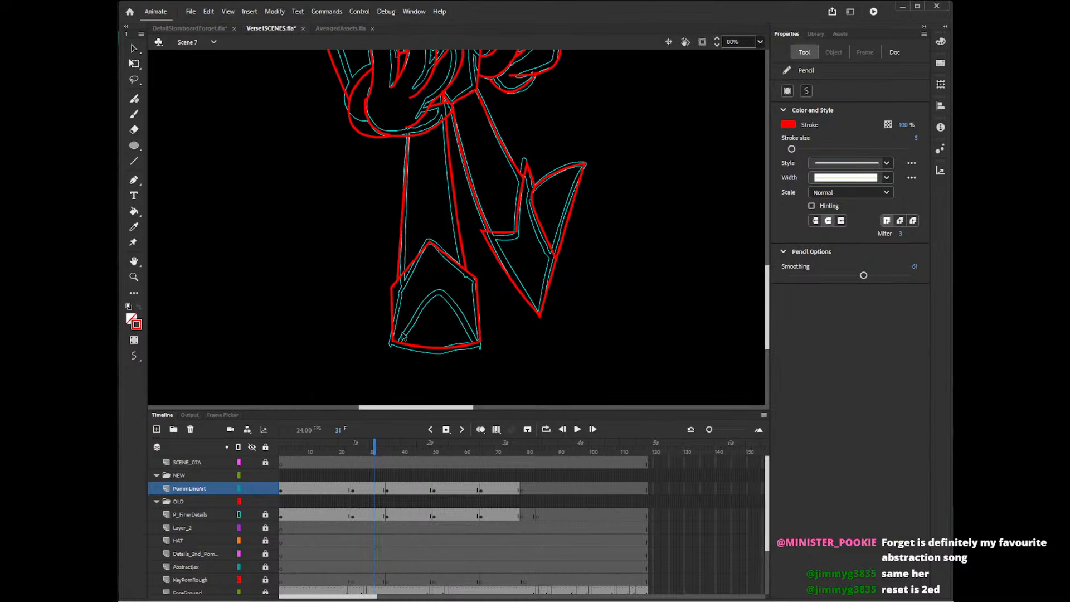
pyautogui.moveTo(390, 343)
pyautogui.mouseDown()
pyautogui.moveTo(418, 309)
pyautogui.moveTo(490, 357)
pyautogui.mouseUp()
pyautogui.hotkey('ctrl', 'z')
pyautogui.moveTo(392, 346)
pyautogui.mouseDown()
pyautogui.moveTo(489, 348)
pyautogui.moveTo(439, 296)
pyautogui.moveTo(382, 359)
pyautogui.mouseUp()
pyautogui.hotkey('ctrl', 'z')
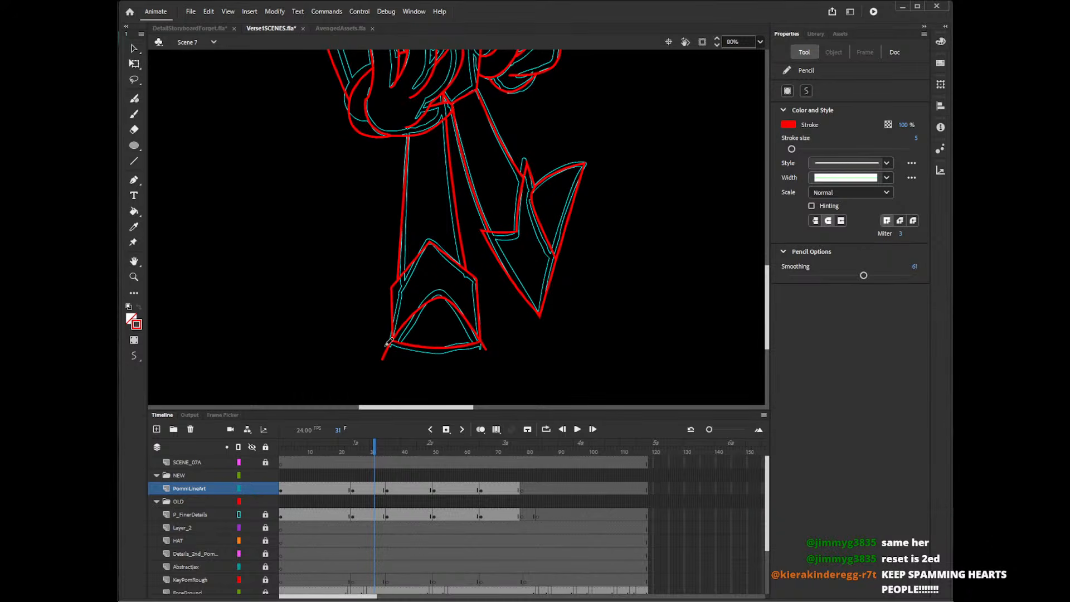
# Delete the arch's overshooting ends beyond the front foot's bottom corners.
pyautogui.press('v')
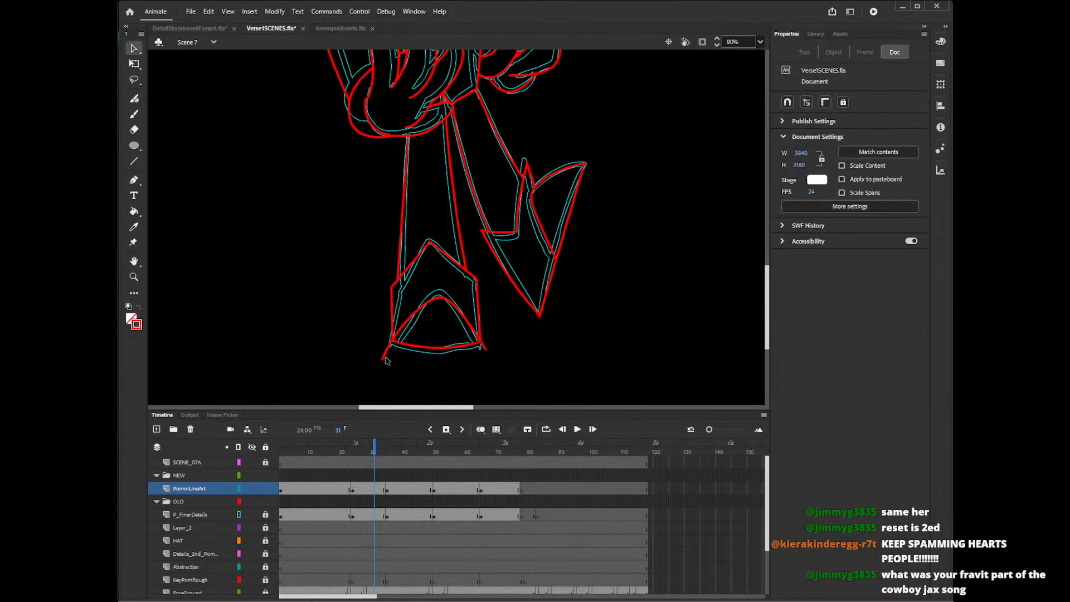
pyautogui.click(385, 355)
pyautogui.press('Delete')
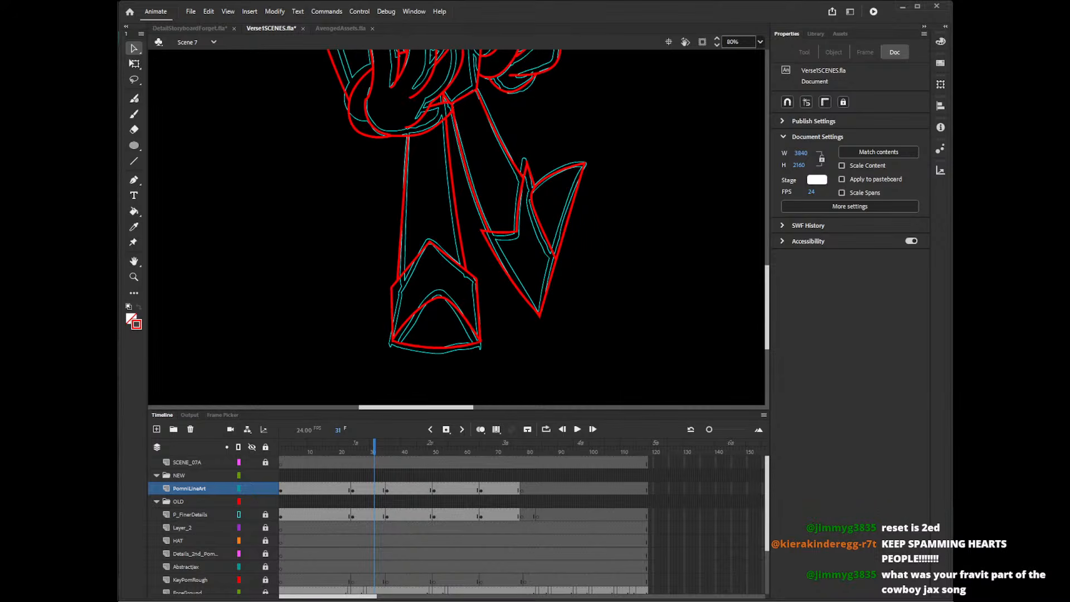
# Hide the P_FinerDetails reference and examine the clean line art of the hands, legs and feet at frame 31.
pyautogui.moveTo(768, 297)
pyautogui.mouseDown()
pyautogui.moveTo(779, 163)
pyautogui.moveTo(764, 282)
pyautogui.mouseUp()
pyautogui.click(238, 514)
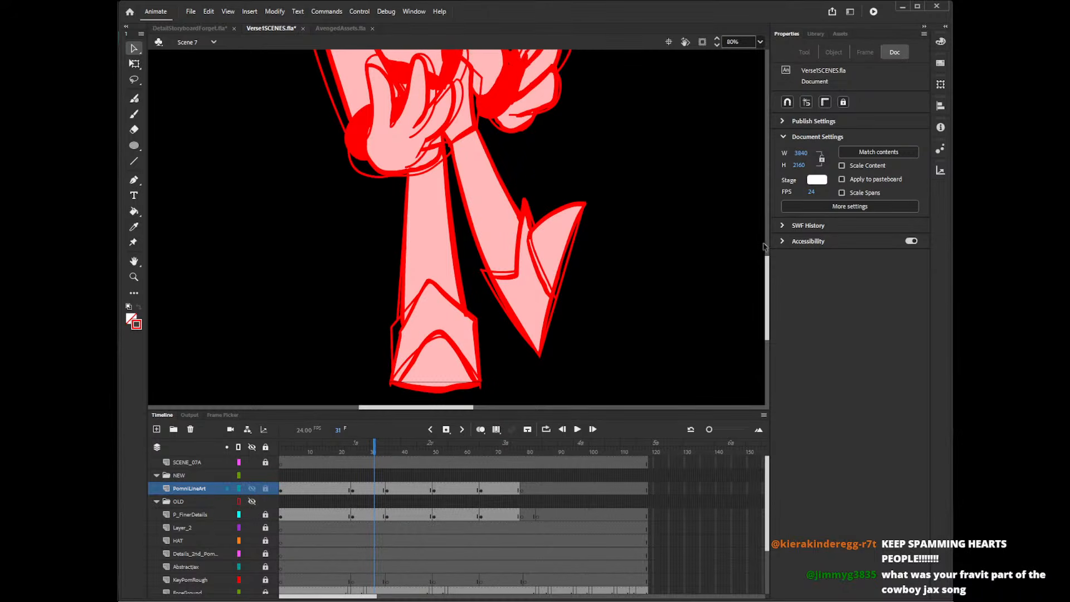
pyautogui.click(241, 514)
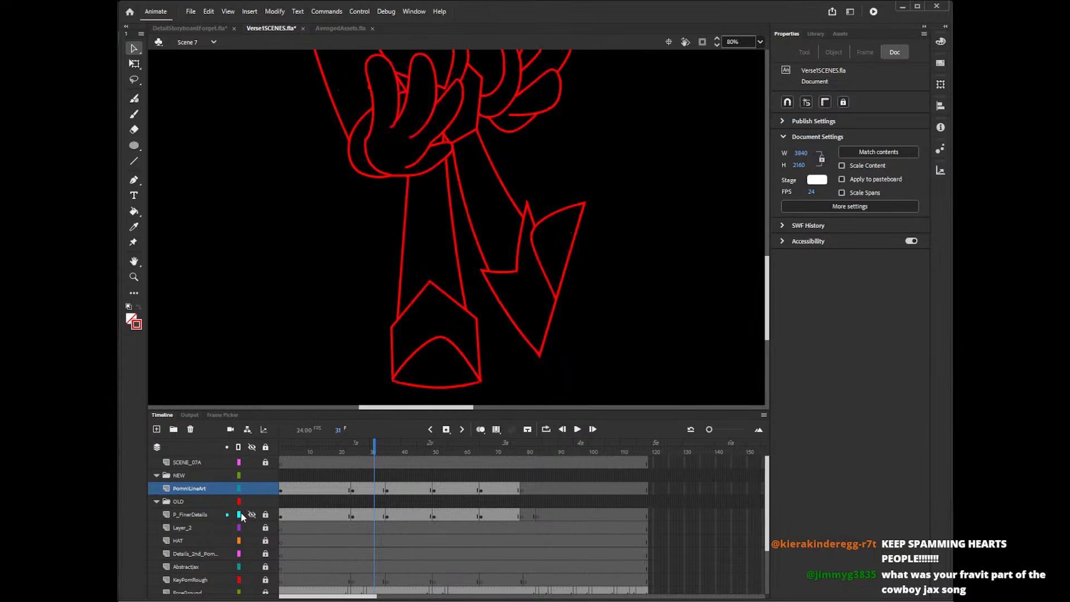
pyautogui.moveTo(767, 304); pyautogui.dragTo(769, 258)
pyautogui.click(369, 243)
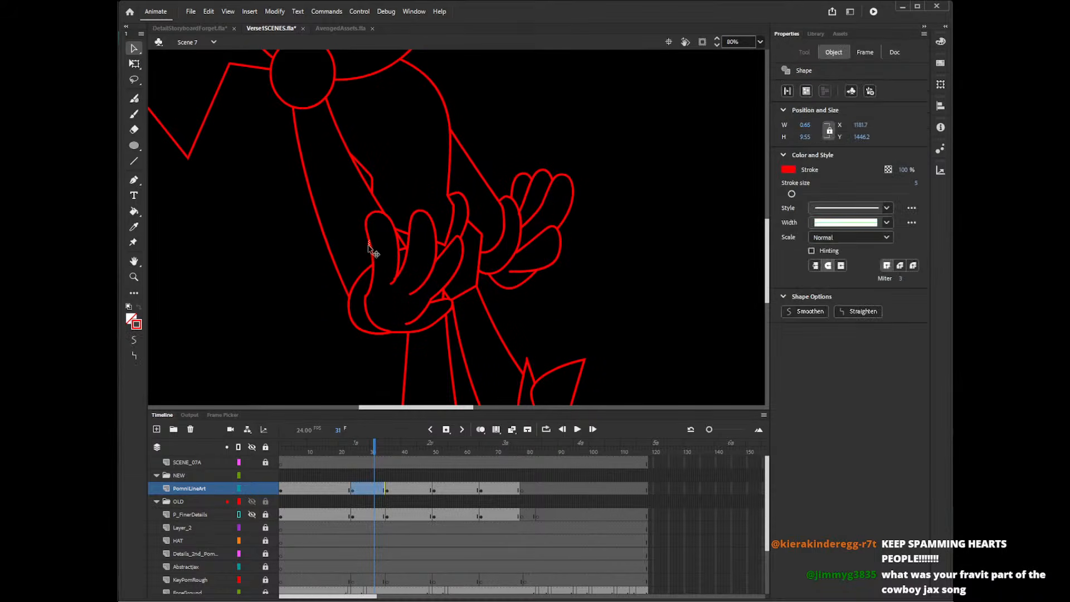
pyautogui.click(382, 273)
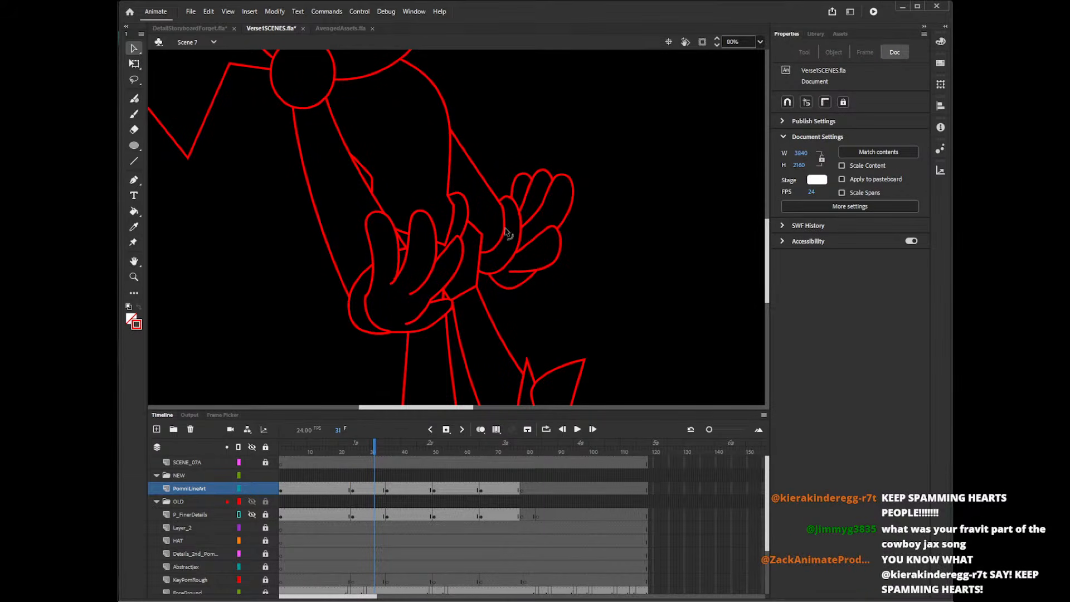
pyautogui.click(394, 283)
pyautogui.click(405, 303)
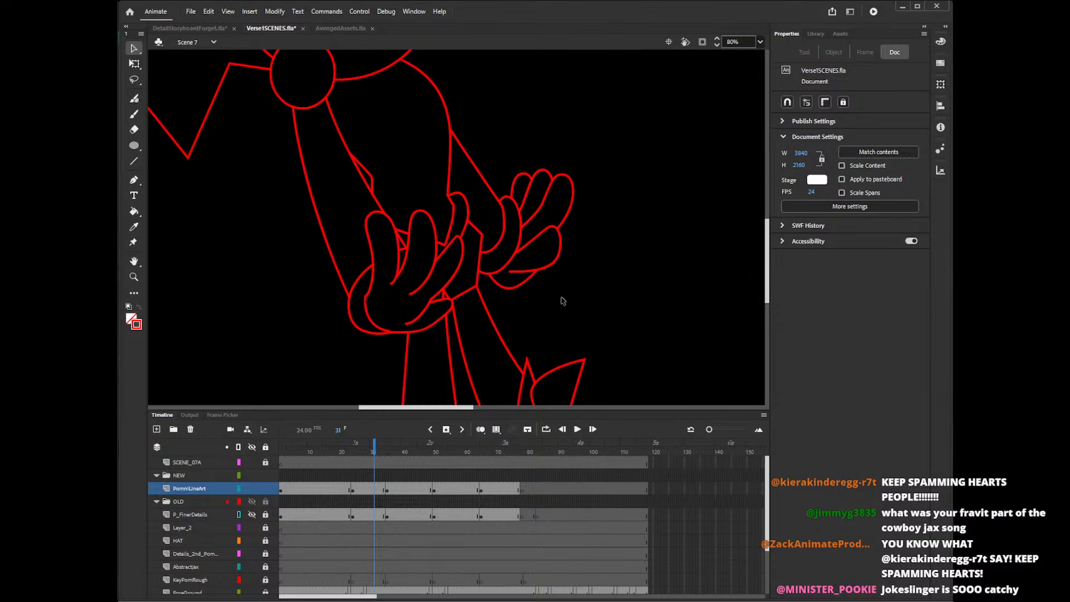
pyautogui.moveTo(764, 257); pyautogui.dragTo(771, 180)
# Go to the PomniLineArt keyframe at frame 35 and show the P_FinerDetails reference over the hat area.
pyautogui.click(388, 502)
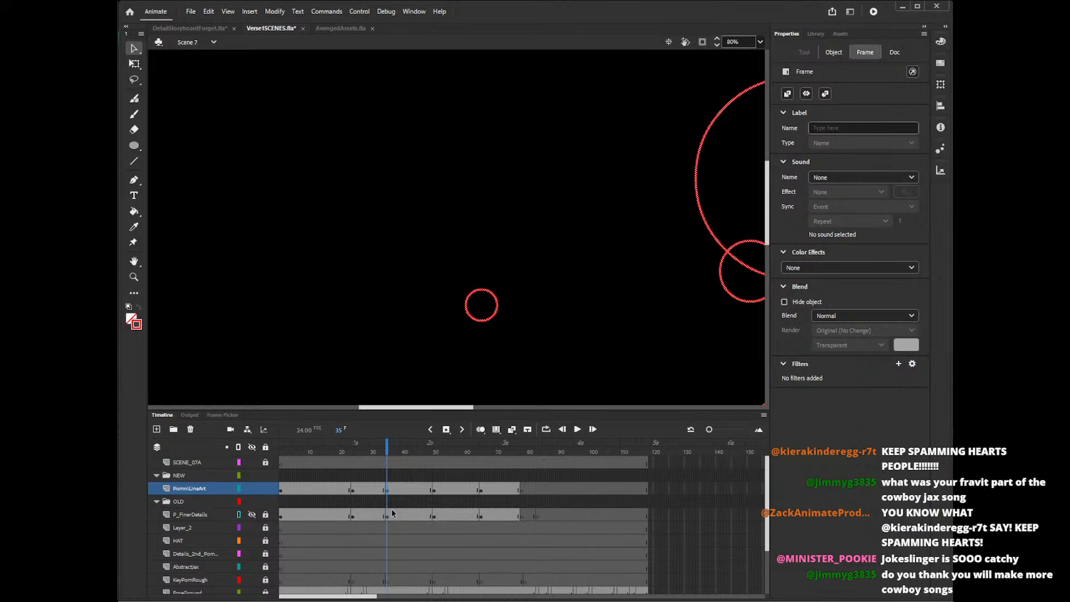
pyautogui.click(253, 511)
pyautogui.moveTo(431, 413); pyautogui.dragTo(492, 413)
pyautogui.moveTo(776, 224); pyautogui.dragTo(776, 210)
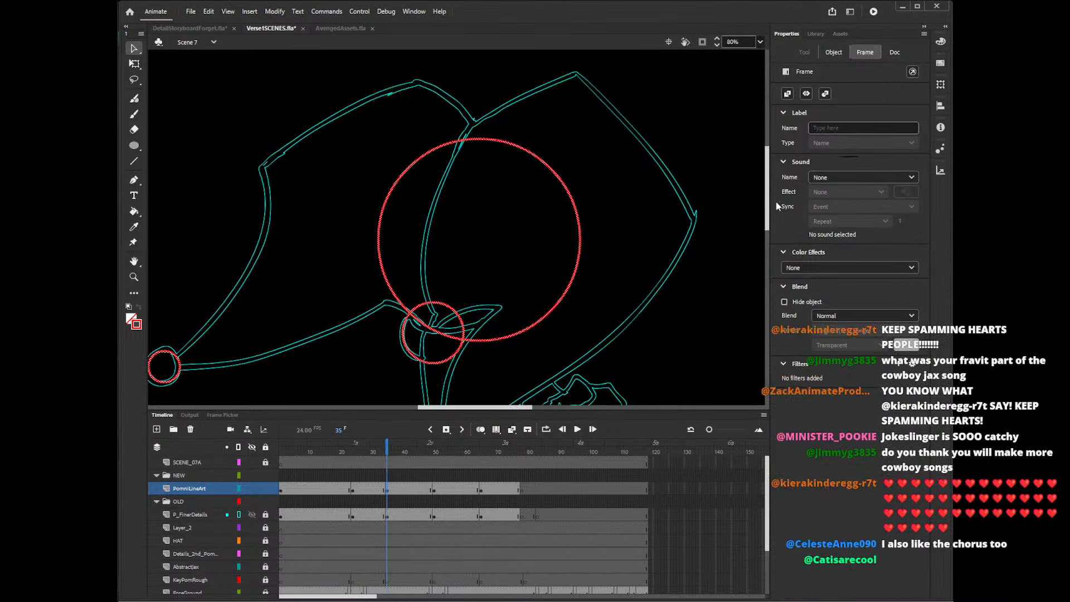
# Block in the outer edges of both hat horns with straight red lines along the reference outline.
pyautogui.press('n')
pyautogui.moveTo(467, 128)
pyautogui.mouseDown()
pyautogui.moveTo(584, 69)
pyautogui.moveTo(703, 230)
pyautogui.mouseUp()
pyautogui.scroll(3, 624, 159)
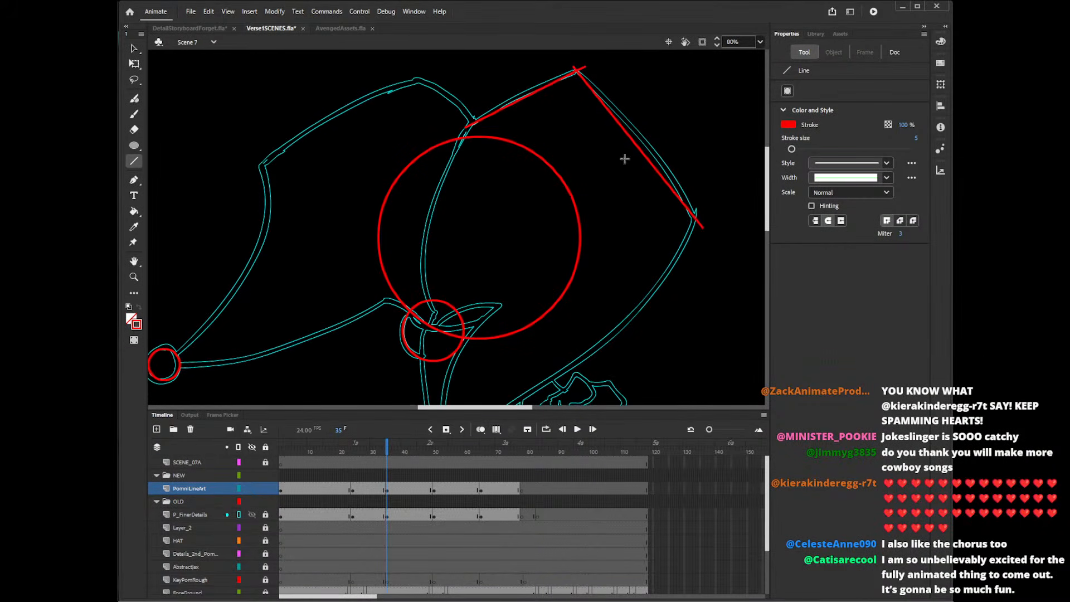
pyautogui.moveTo(473, 121)
pyautogui.mouseDown()
pyautogui.moveTo(408, 72)
pyautogui.moveTo(250, 167)
pyautogui.moveTo(262, 216)
pyautogui.moveTo(170, 359)
pyautogui.moveTo(216, 357)
pyautogui.moveTo(416, 294)
pyautogui.moveTo(385, 299)
pyautogui.mouseUp()
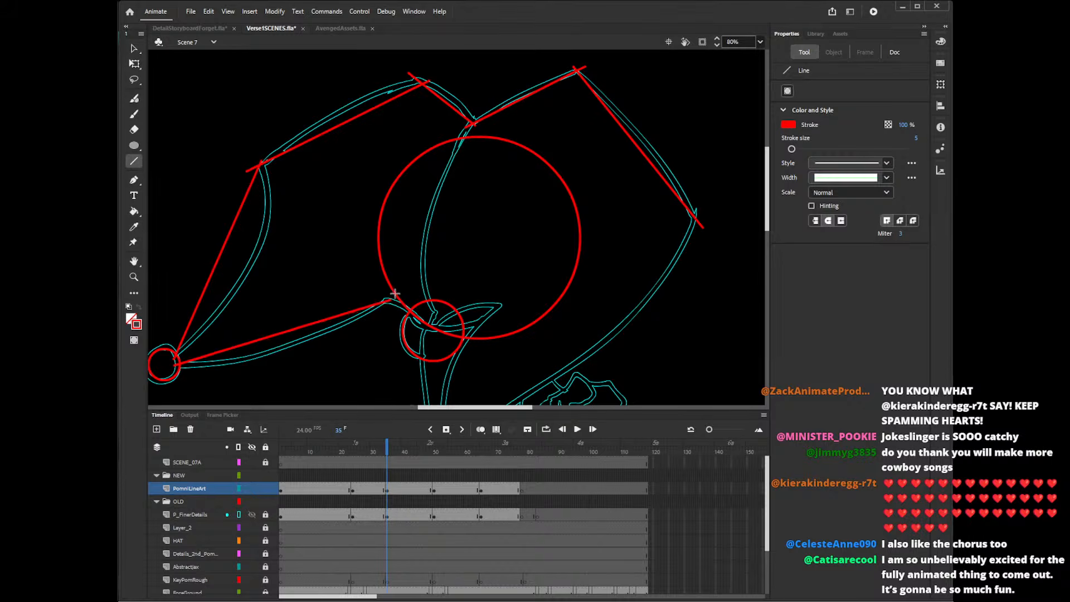
pyautogui.scroll(-3, 748, 199)
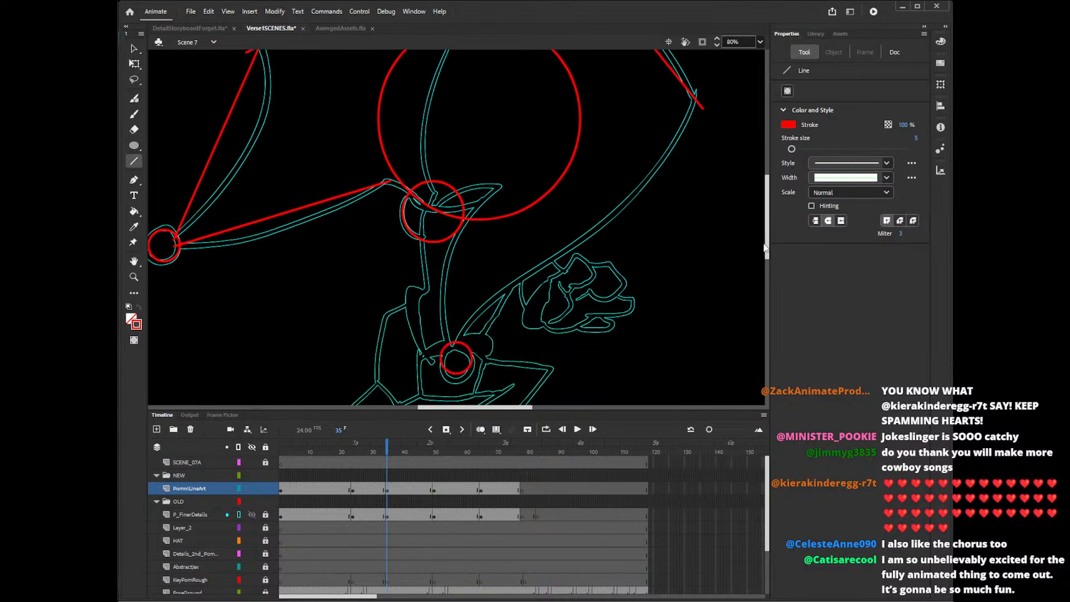
pyautogui.moveTo(701, 97)
pyautogui.mouseDown()
pyautogui.moveTo(585, 245)
pyautogui.moveTo(591, 237)
pyautogui.moveTo(459, 336)
pyautogui.moveTo(467, 315)
pyautogui.mouseUp()
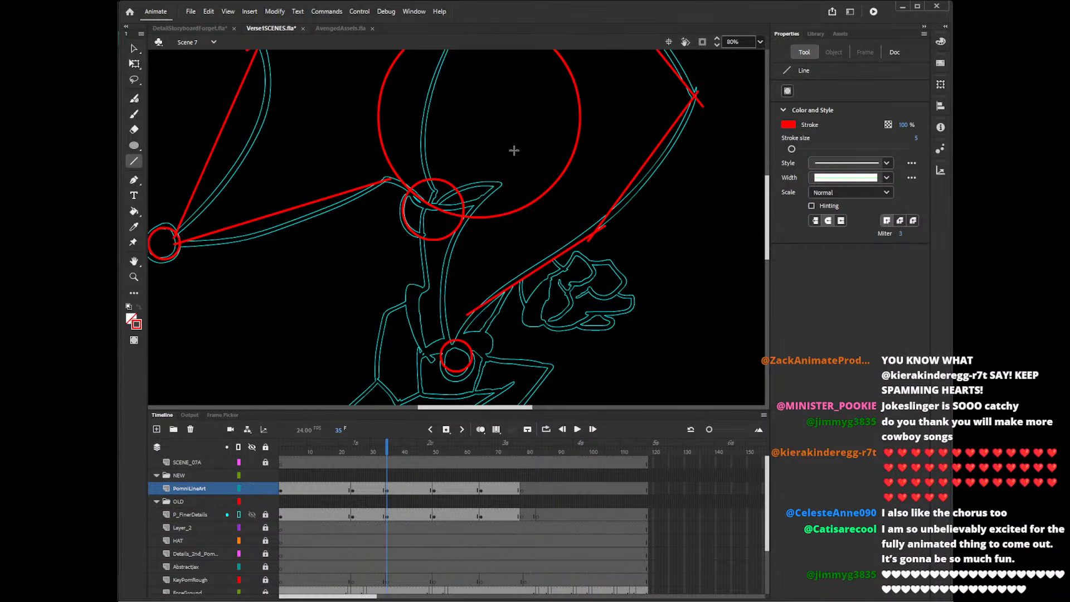
# Bend the left hat horn's lower, side and upper lines into curves matching the reference.
pyautogui.press('v')
pyautogui.moveTo(275, 215); pyautogui.dragTo(273, 237)
pyautogui.moveTo(768, 209); pyautogui.dragTo(772, 183)
pyautogui.moveTo(214, 260); pyautogui.dragTo(253, 260)
pyautogui.moveTo(314, 124); pyautogui.dragTo(323, 106)
# Delete the overshooting ends at the left horn's peak and curve the short edge down to the notch.
pyautogui.click(430, 71)
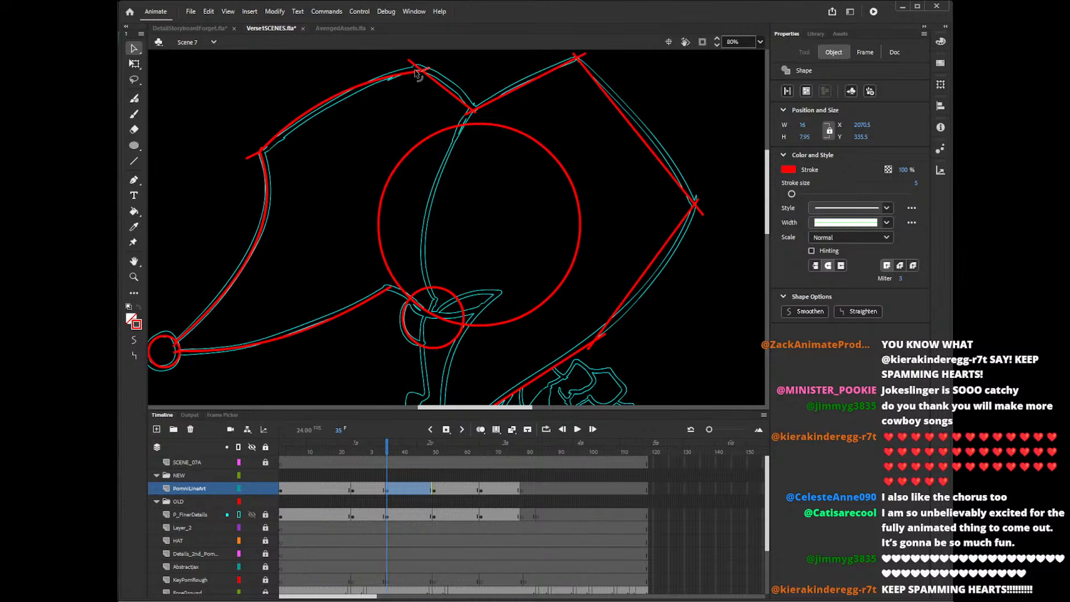
pyautogui.click(444, 70)
pyautogui.click(416, 65)
pyautogui.press('Delete')
pyautogui.moveTo(422, 71); pyautogui.dragTo(422, 67)
pyautogui.moveTo(454, 99); pyautogui.dragTo(449, 82)
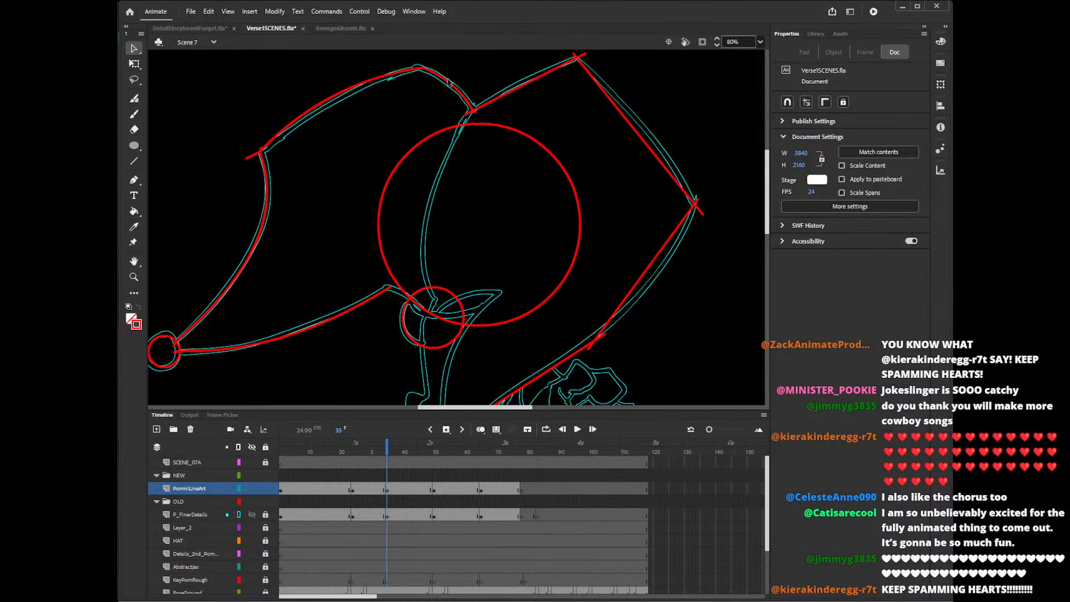
# Delete the overshooting end at the left horn's outer corner and align that corner and the hat notch with the reference.
pyautogui.click(252, 156)
pyautogui.press('Delete')
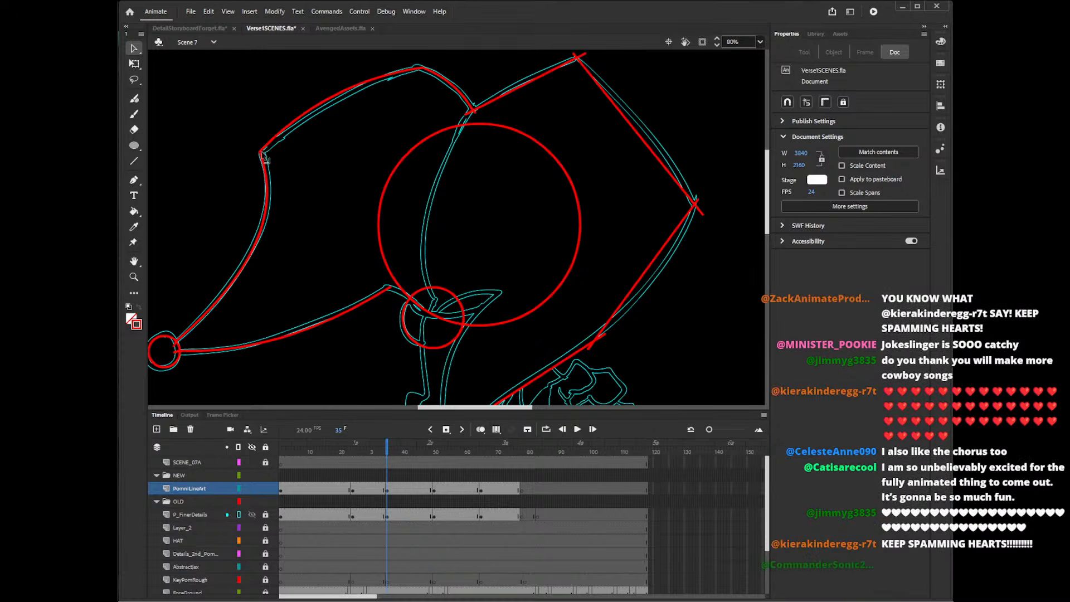
pyautogui.moveTo(260, 151); pyautogui.dragTo(263, 154)
pyautogui.moveTo(363, 84); pyautogui.dragTo(365, 81)
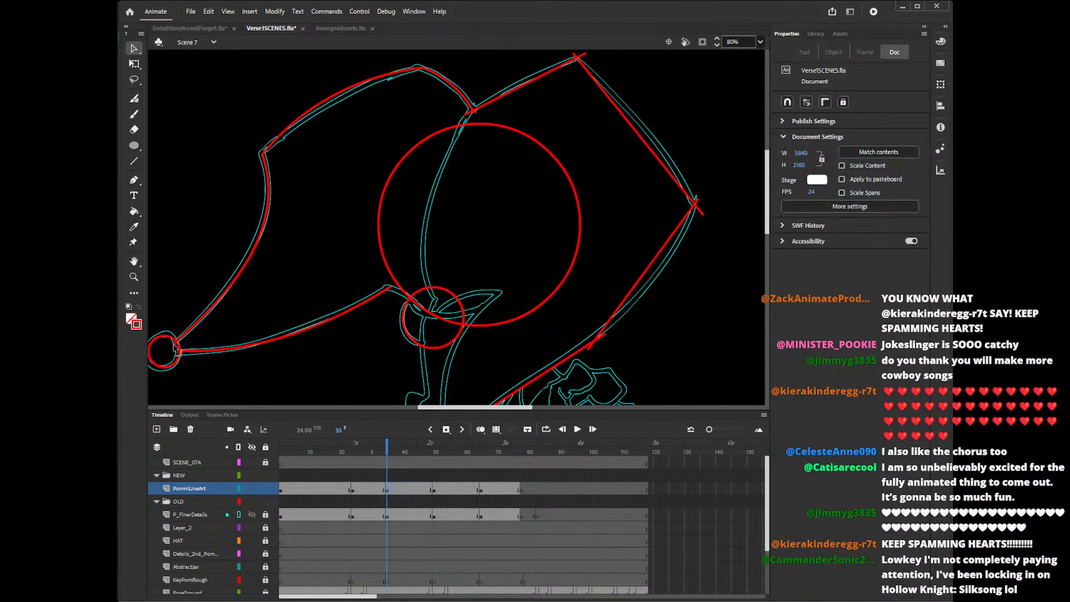
pyautogui.moveTo(471, 114); pyautogui.dragTo(473, 108)
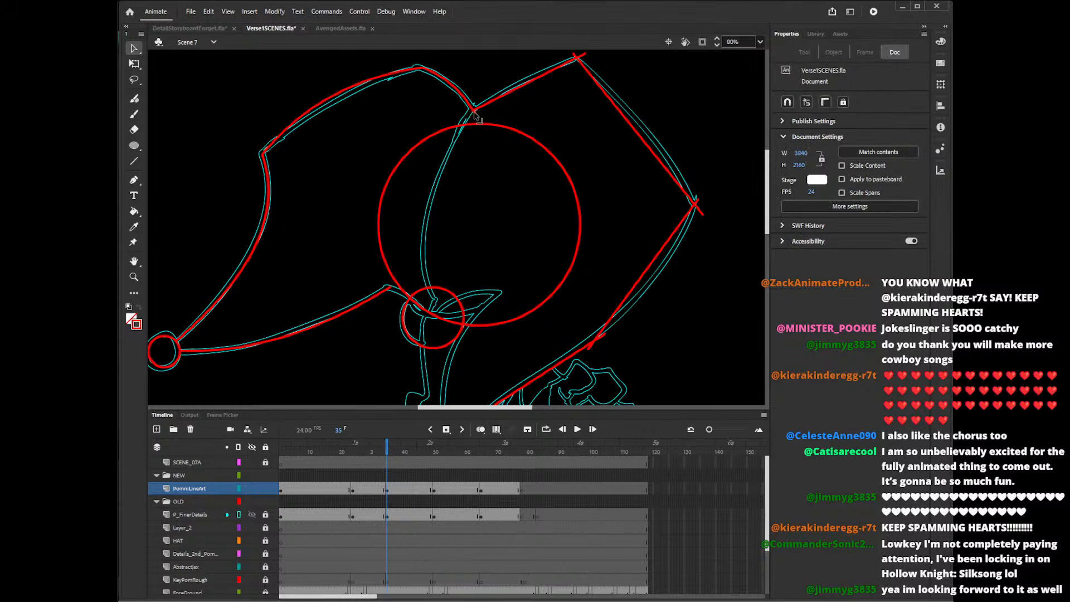
# Curve the right horn's two upper edges and delete the overshooting ends at its peak and outer corner.
pyautogui.moveTo(525, 83); pyautogui.dragTo(526, 81)
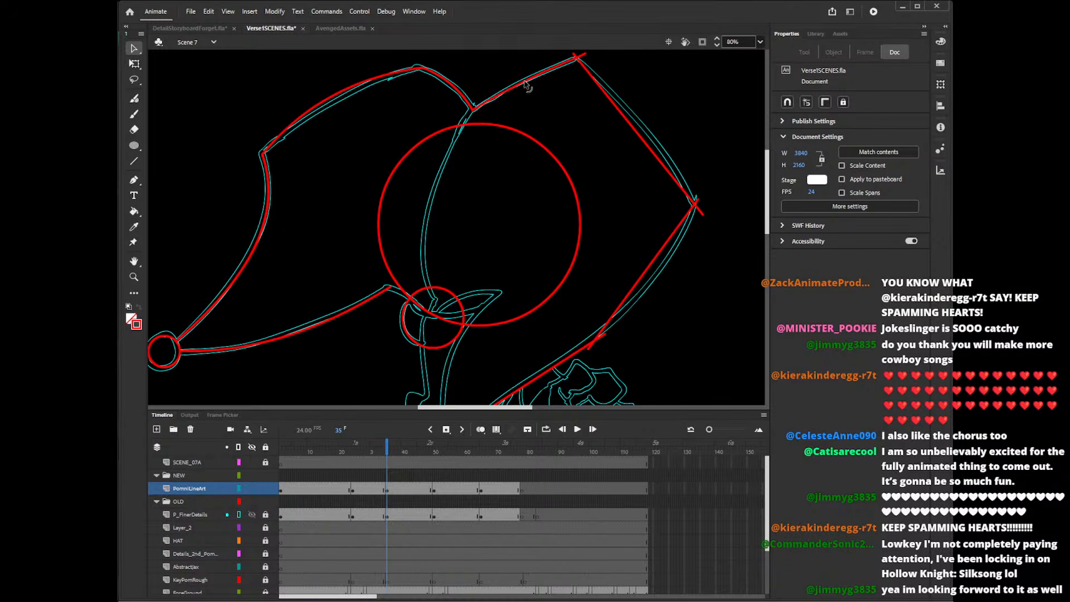
pyautogui.click(575, 55)
pyautogui.keyDown('shift'); pyautogui.click(583, 55); pyautogui.keyUp('shift')
pyautogui.press('Delete')
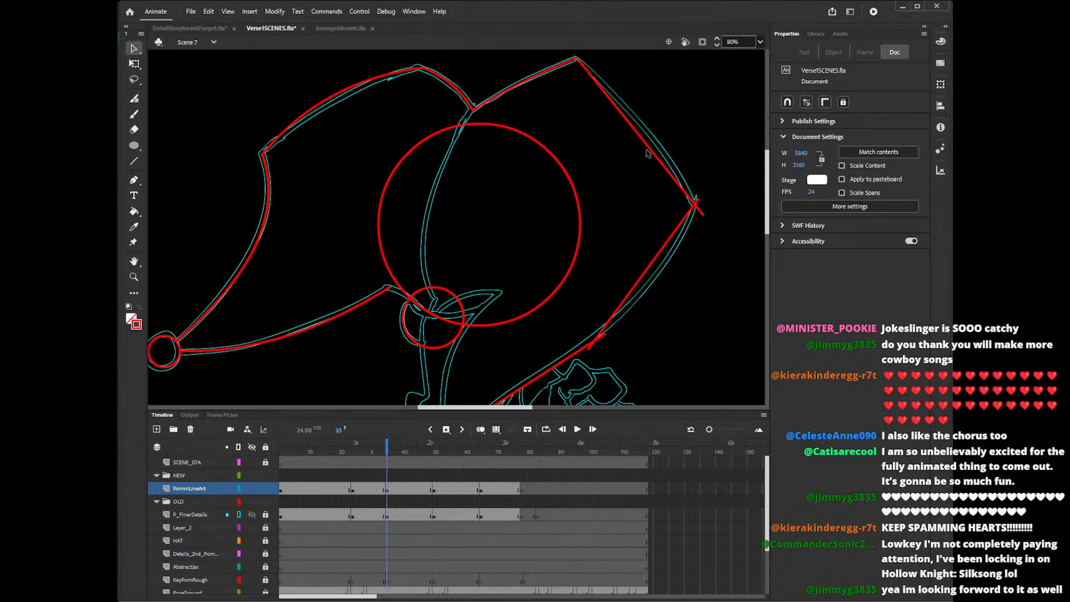
pyautogui.moveTo(647, 148); pyautogui.dragTo(658, 143)
pyautogui.click(701, 210)
pyautogui.press('Delete')
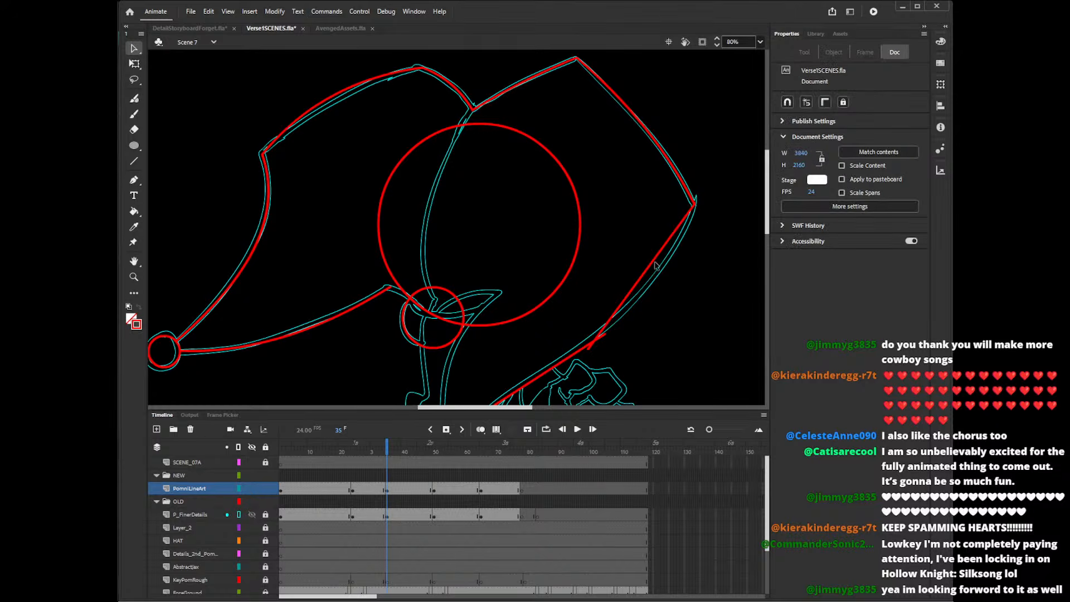
# Curve the right horn's long lower edge along the reference and extend its end to the lower bell.
pyautogui.moveTo(649, 268); pyautogui.dragTo(660, 262)
pyautogui.scroll(-2, 768, 240)
pyautogui.scroll(-3, 768, 239)
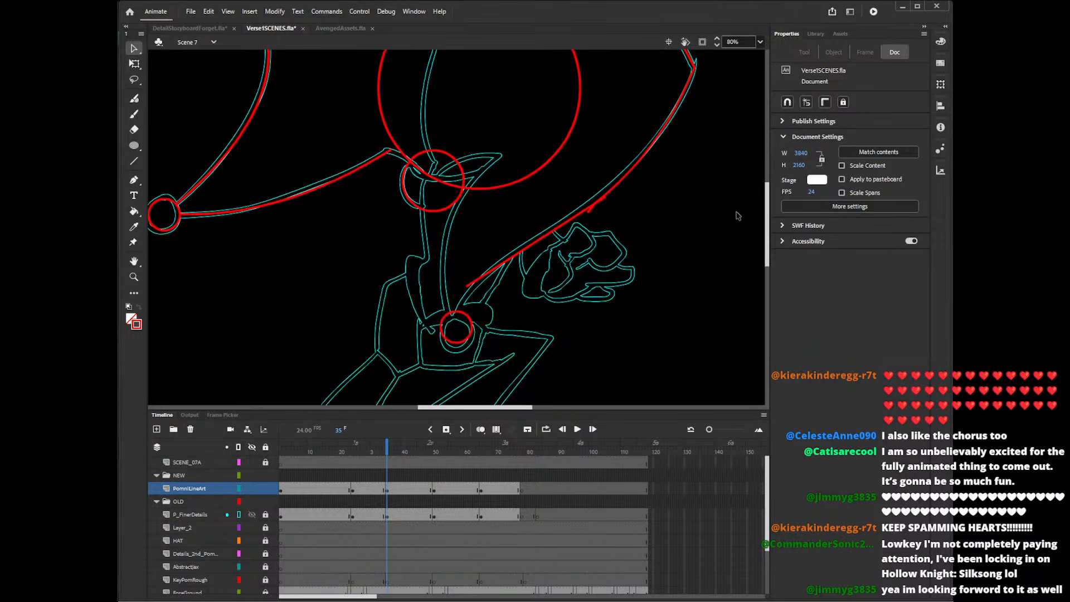
pyautogui.moveTo(569, 220); pyautogui.dragTo(510, 250)
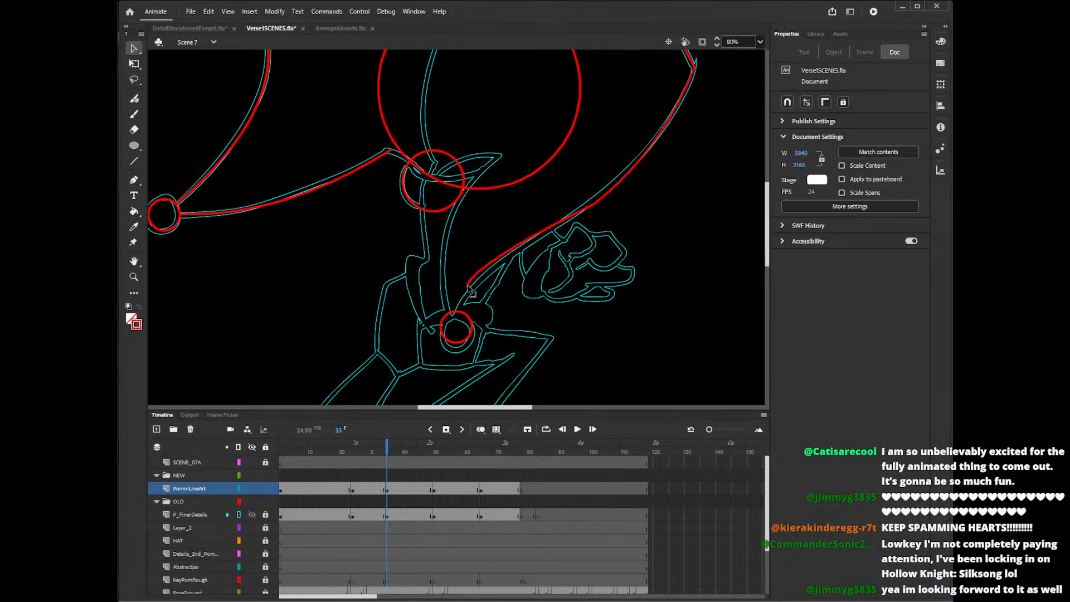
pyautogui.moveTo(469, 285); pyautogui.dragTo(454, 319)
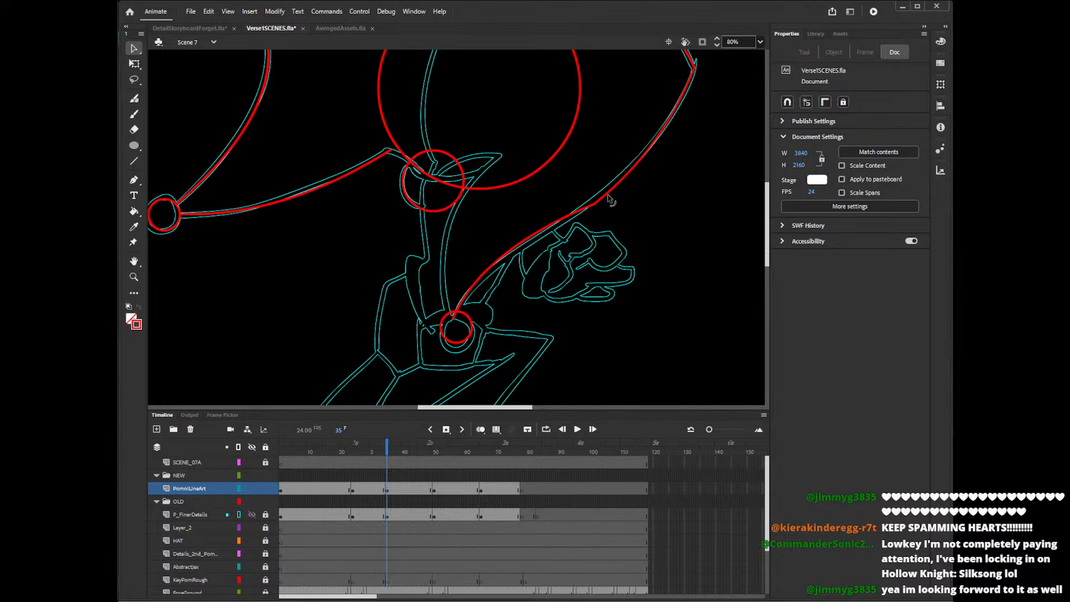
pyautogui.moveTo(611, 198); pyautogui.dragTo(546, 227)
# Draw the right horn's inner edge down to the lower bell with the Pencil tool, undoing the earlier attempts.
pyautogui.press('y')
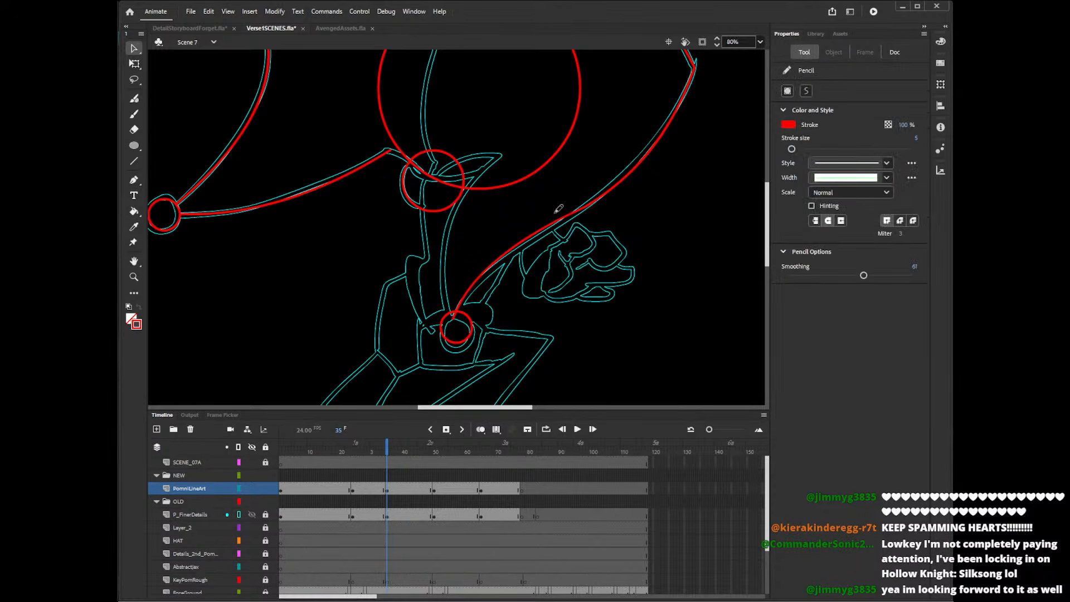
pyautogui.moveTo(507, 149)
pyautogui.mouseDown()
pyautogui.moveTo(485, 167)
pyautogui.moveTo(454, 319)
pyautogui.mouseUp()
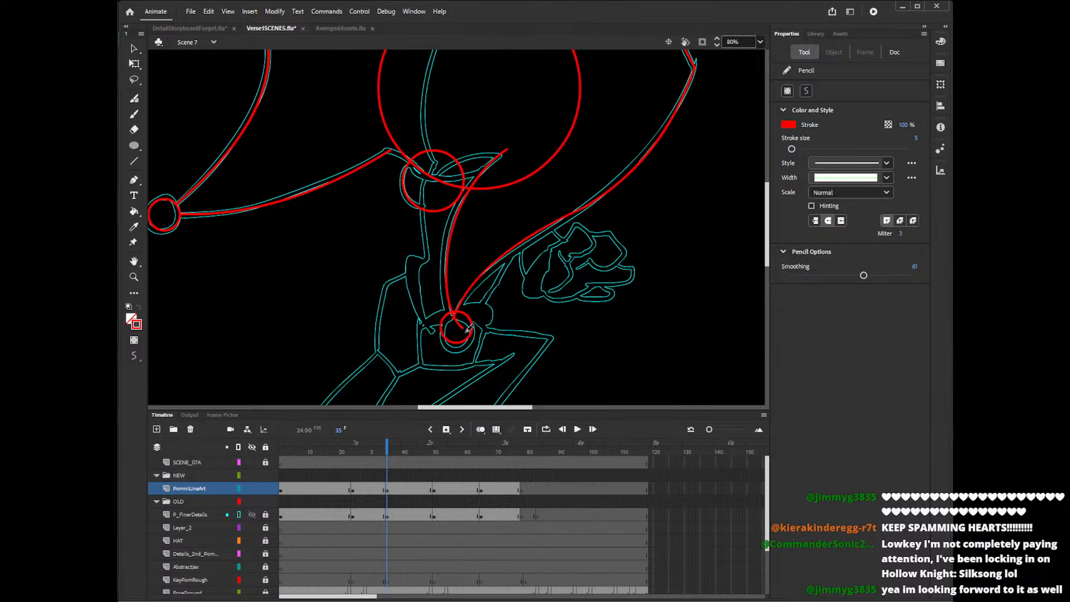
pyautogui.hotkey('ctrl', 'z')
pyautogui.moveTo(509, 147)
pyautogui.mouseDown()
pyautogui.moveTo(464, 329)
pyautogui.moveTo(447, 308)
pyautogui.mouseUp()
pyautogui.hotkey('ctrl', 'z')
pyautogui.hotkey('ctrl', 'z')
pyautogui.moveTo(513, 146)
pyautogui.mouseDown()
pyautogui.moveTo(483, 170)
pyautogui.moveTo(457, 335)
pyautogui.mouseUp()
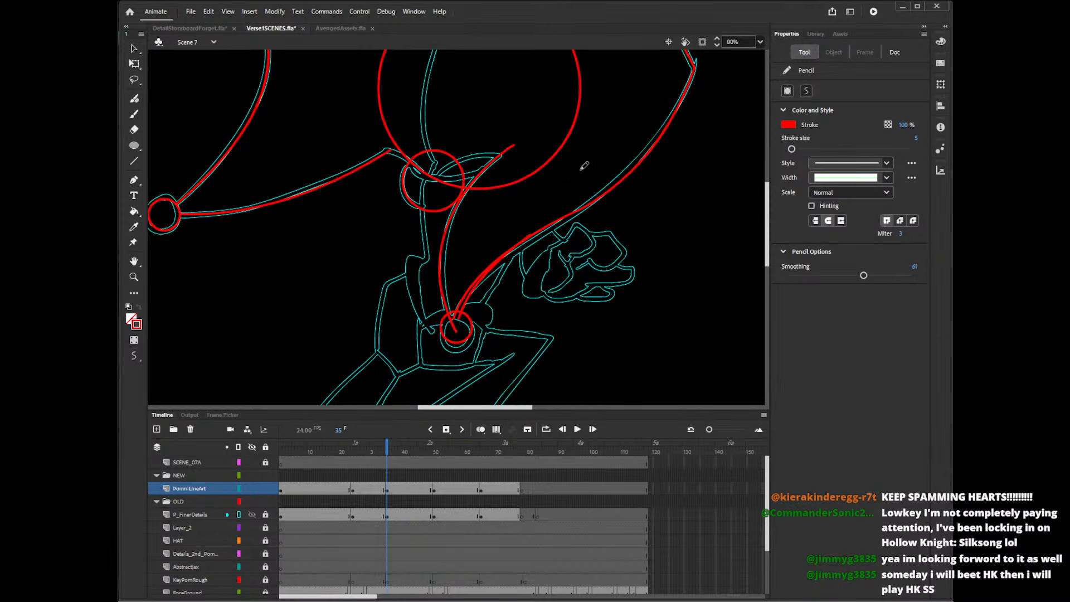
# Delete the doubled stretches along the right horn's lower edge and the line ends inside the lower bell.
pyautogui.press('v')
pyautogui.click(454, 316)
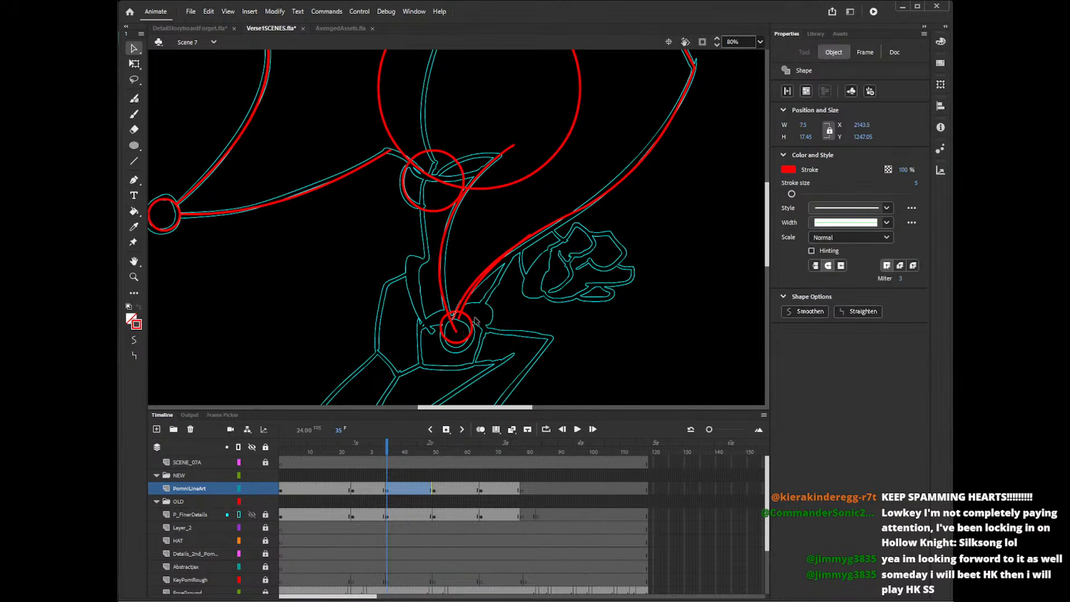
pyautogui.press('Delete')
pyautogui.click(479, 277)
pyautogui.press('Delete')
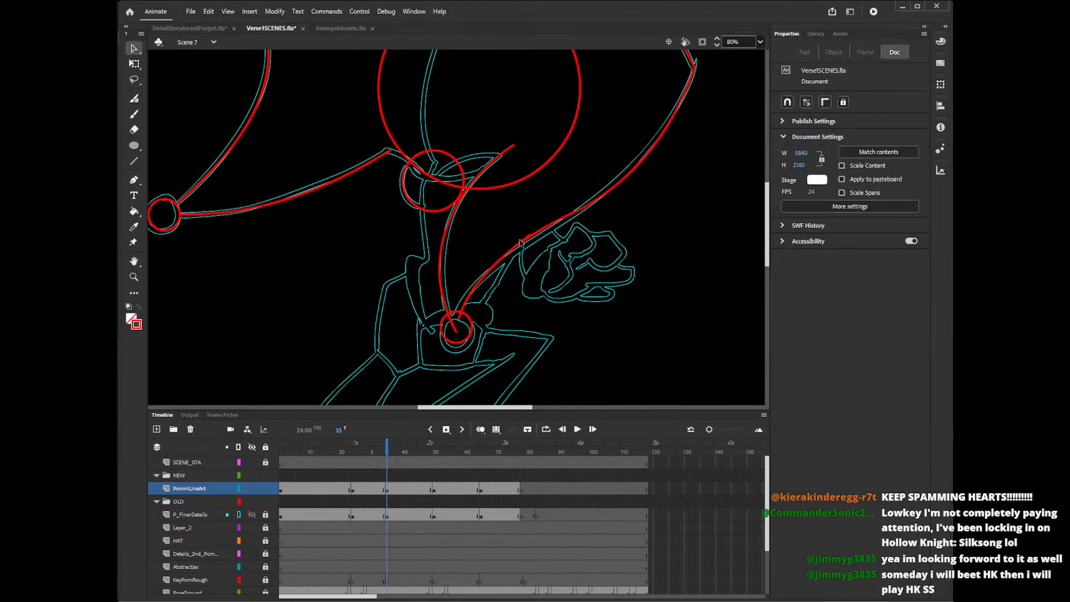
pyautogui.click(528, 238)
pyautogui.press('Delete')
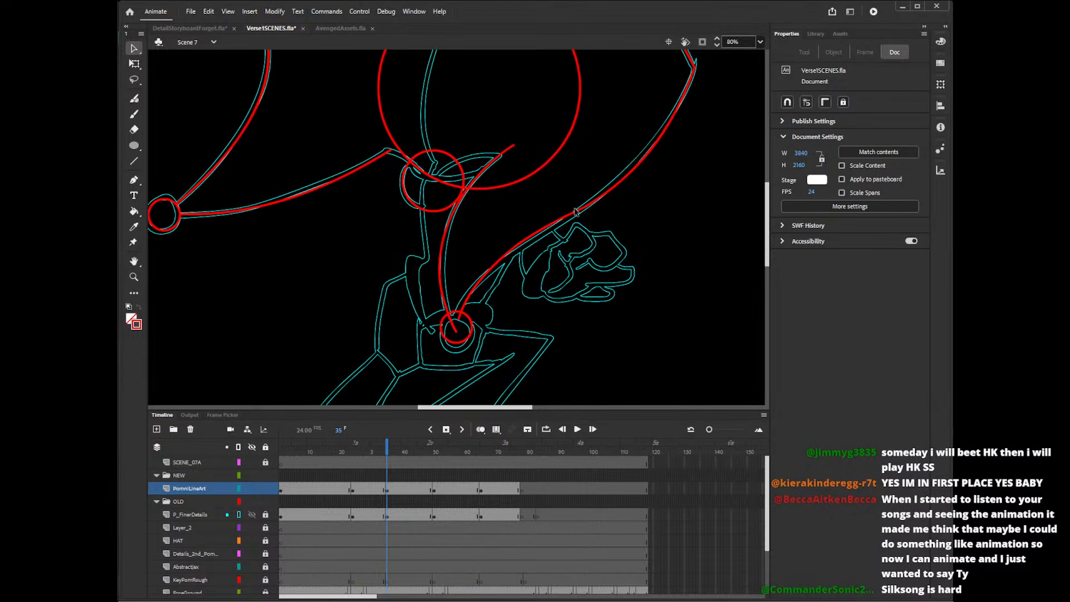
pyautogui.click(456, 333)
pyautogui.press('Delete')
# Draw the upper and lower curves of the small pointed fold at the hat's base with the Pencil tool, undoing the poor strokes.
pyautogui.scroll(5, 768, 254)
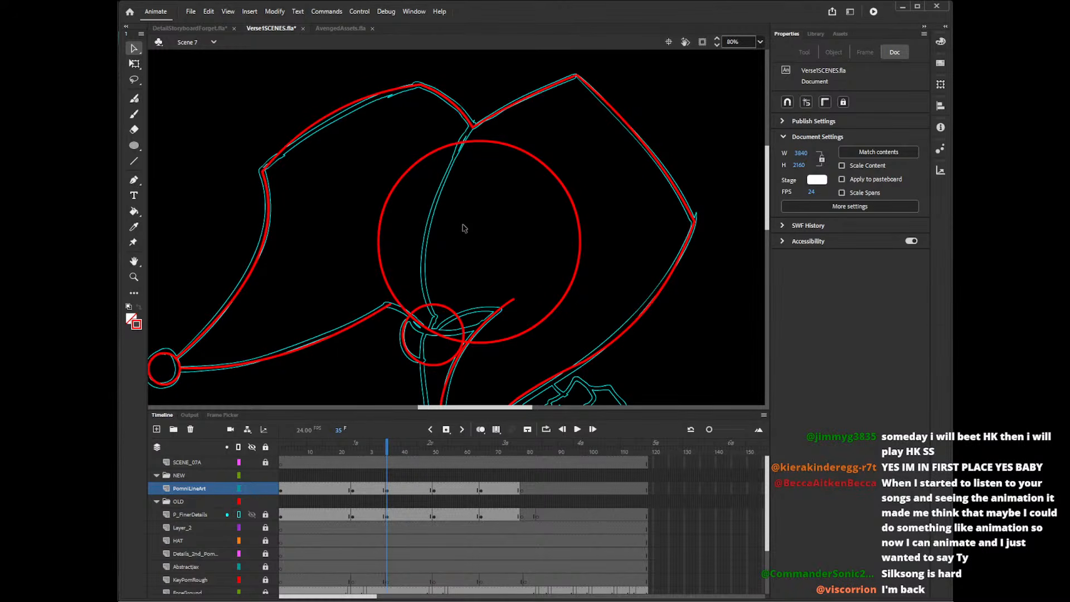
pyautogui.press('y')
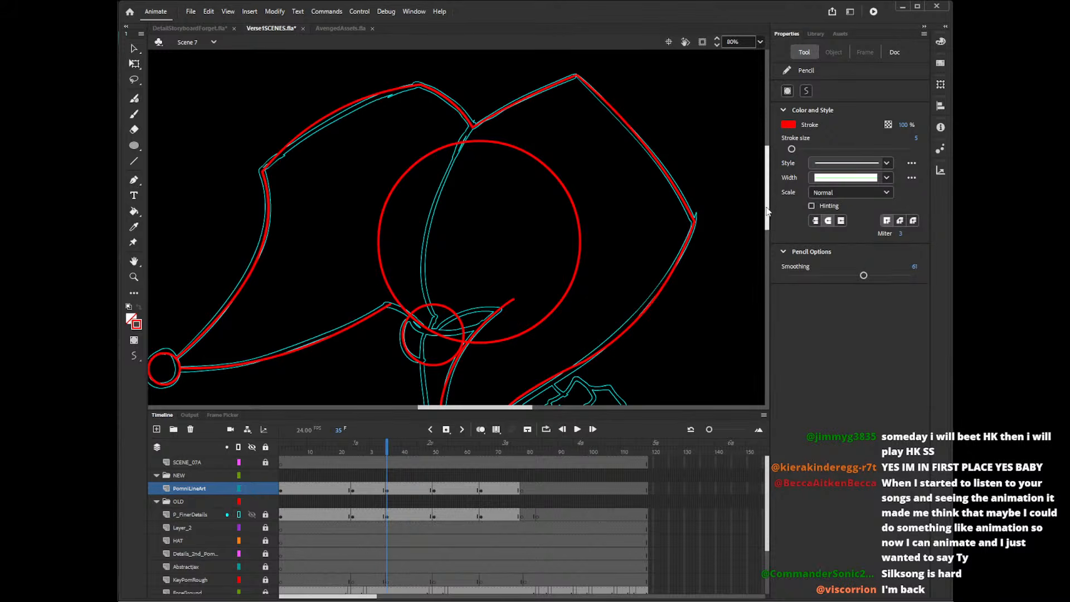
pyautogui.scroll(-2, 727, 149)
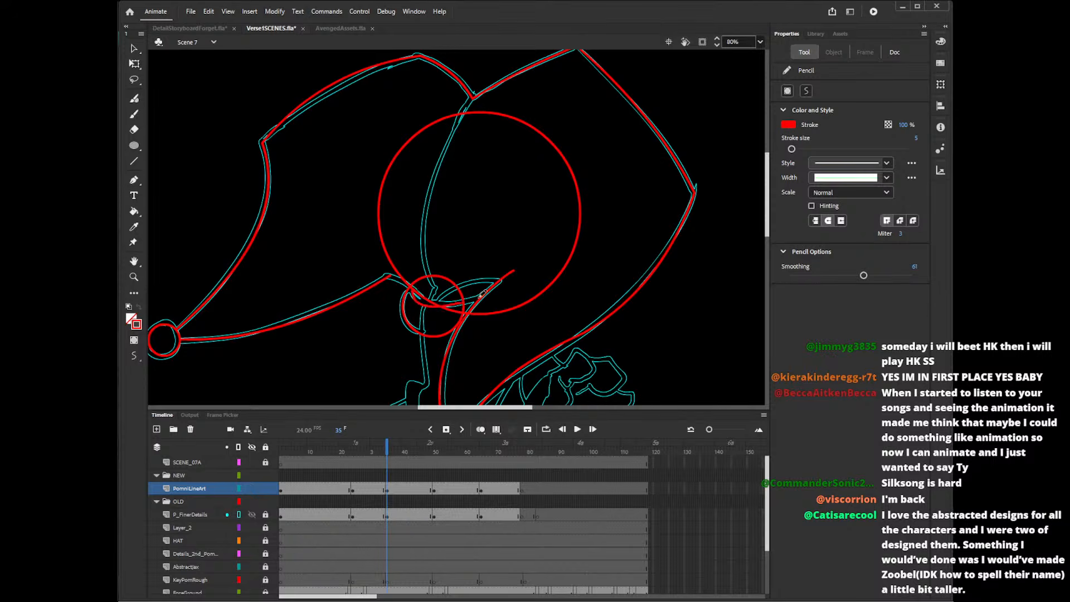
pyautogui.moveTo(415, 285); pyautogui.dragTo(504, 288)
pyautogui.moveTo(409, 293)
pyautogui.mouseDown()
pyautogui.moveTo(435, 301)
pyautogui.moveTo(510, 278)
pyautogui.moveTo(436, 306)
pyautogui.mouseUp()
pyautogui.hotkey('ctrl', 'z')
pyautogui.moveTo(511, 285); pyautogui.dragTo(427, 314)
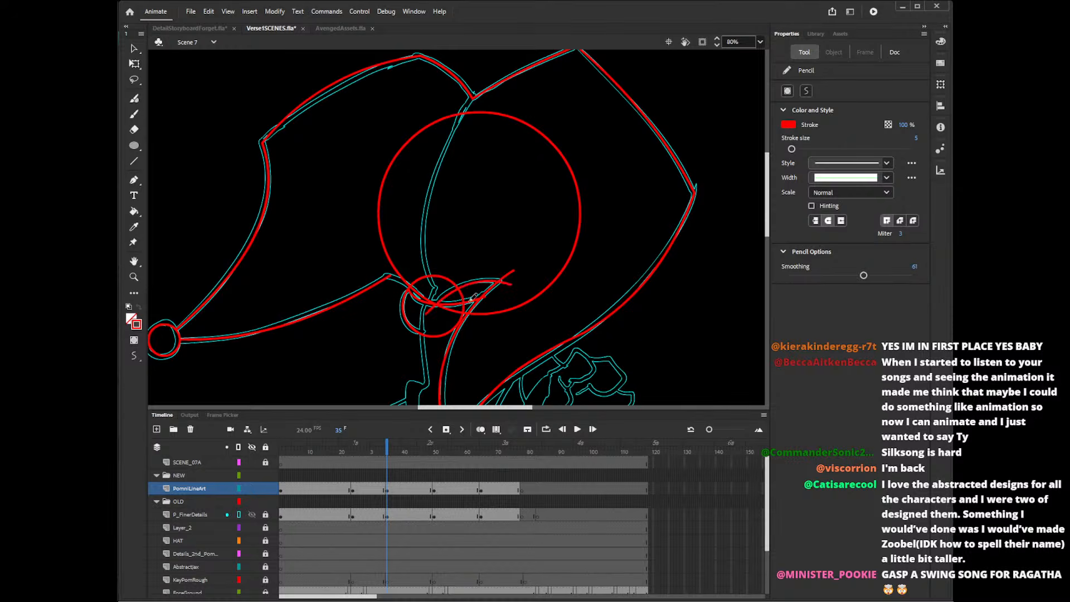
pyautogui.hotkey('ctrl', 'z')
pyautogui.moveTo(514, 287); pyautogui.dragTo(426, 314)
# Draw the short edge from the left horn's lower corner to the small base circle and delete its stray ends.
pyautogui.moveTo(390, 272)
pyautogui.mouseDown()
pyautogui.moveTo(426, 306)
pyautogui.moveTo(433, 294)
pyautogui.moveTo(407, 287)
pyautogui.moveTo(411, 296)
pyautogui.moveTo(385, 277)
pyautogui.moveTo(419, 308)
pyautogui.mouseUp()
pyautogui.hotkey('ctrl', 'z')
pyautogui.press('v')
pyautogui.click(394, 274)
pyautogui.press('Delete')
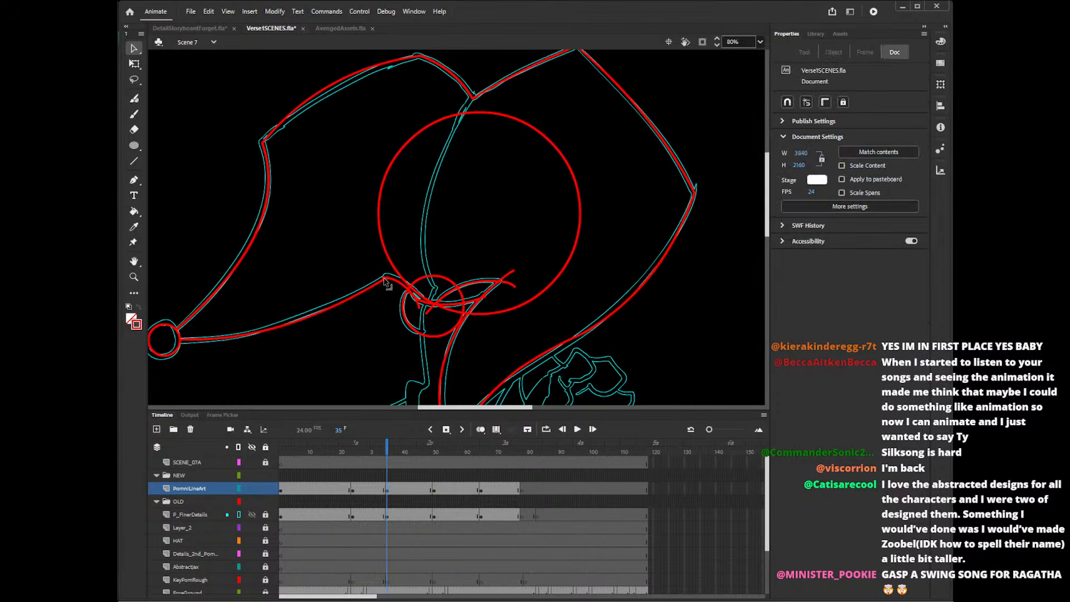
pyautogui.click(386, 279)
pyautogui.click(384, 276)
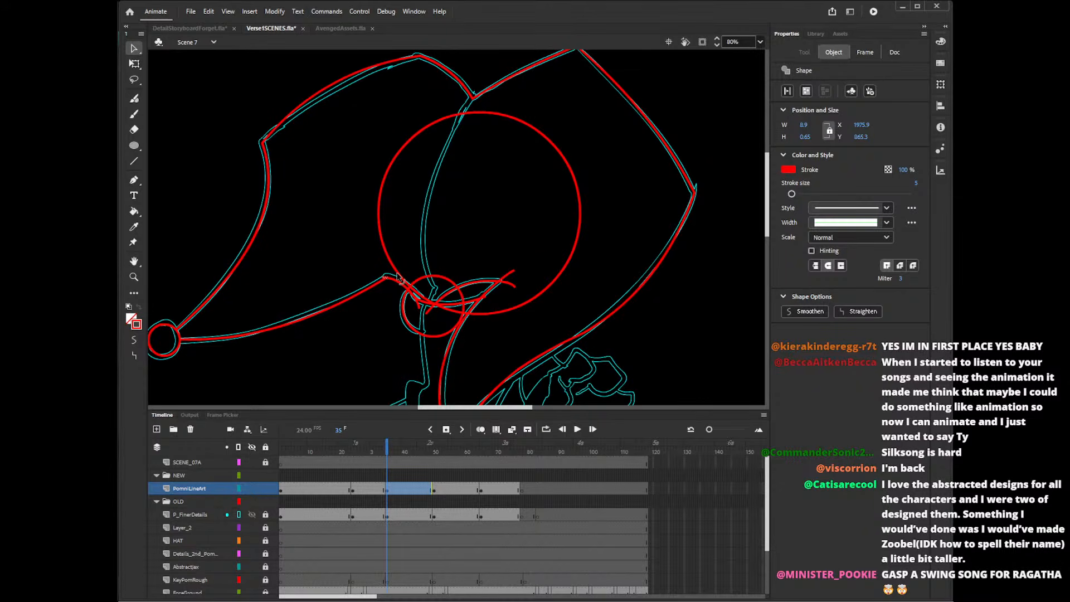
pyautogui.press('Delete')
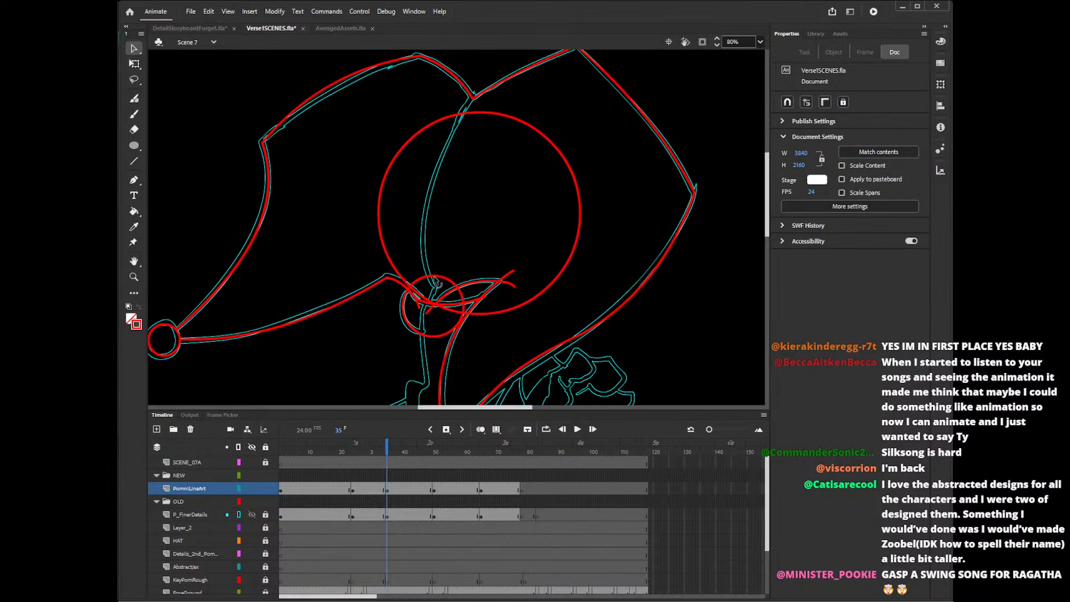
# Delete the upper arc of the small base circle and the large construction circle inside the hat.
pyautogui.click(455, 290)
pyautogui.press('Delete')
pyautogui.click(423, 299)
pyautogui.press('Delete')
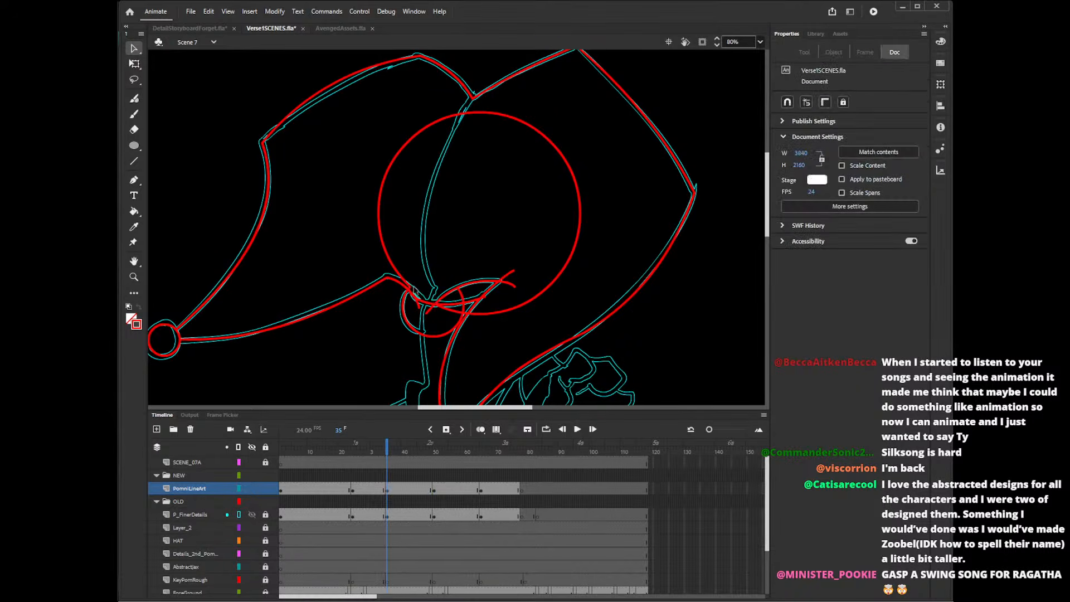
pyautogui.click(409, 287)
pyautogui.press('Delete')
pyautogui.click(409, 288)
pyautogui.press('Delete')
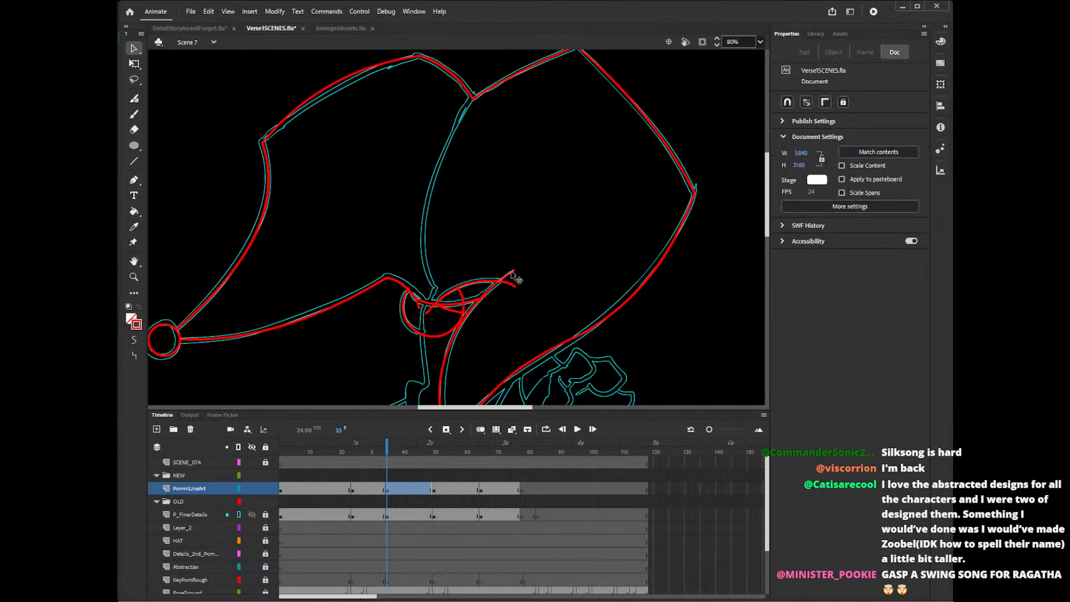
# Delete the line ends beyond the pointed fold's tip and the stray end inside the small base circle.
pyautogui.click(512, 283)
pyautogui.press('Delete')
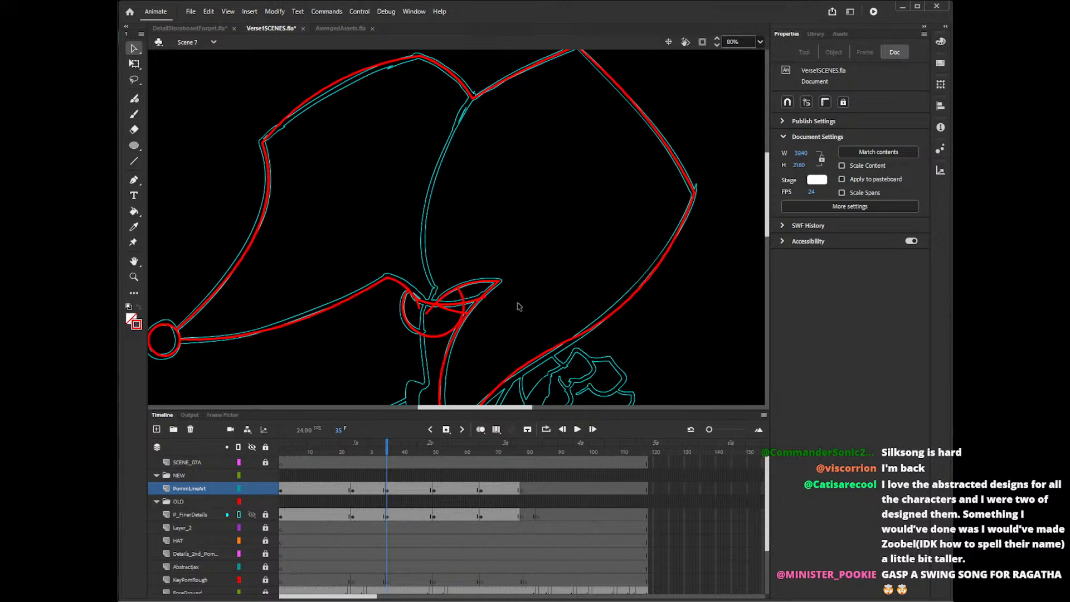
pyautogui.click(426, 318)
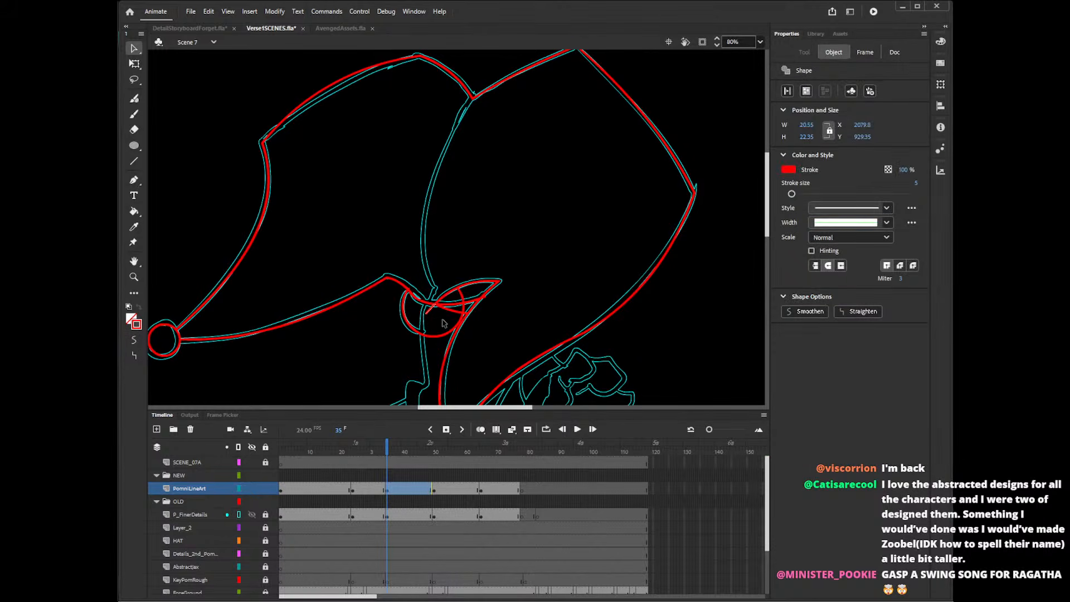
pyautogui.press('Delete')
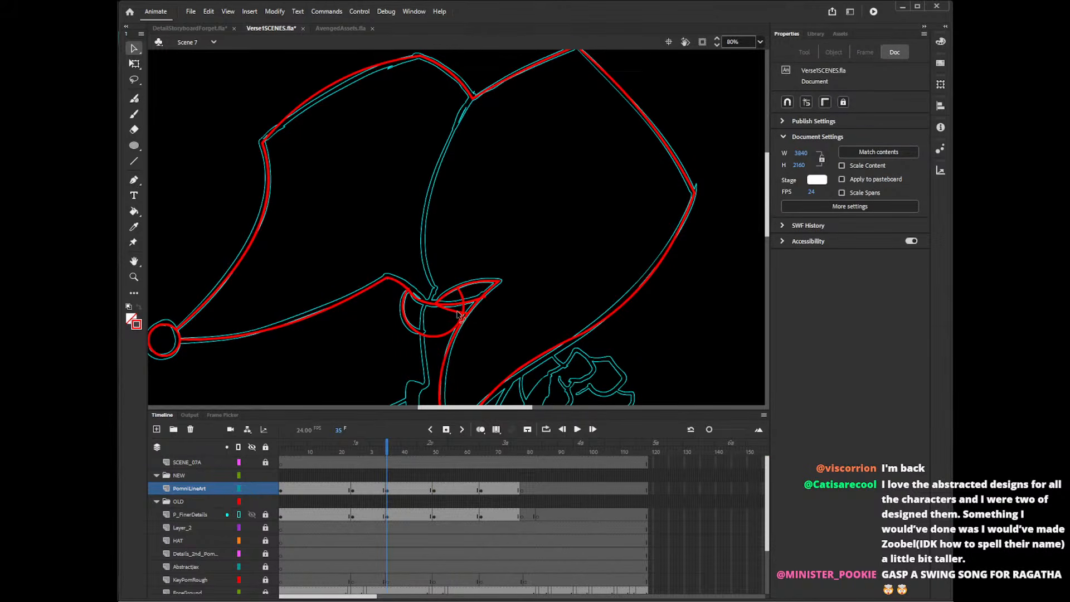
# Delete the leftover segments where the pointed fold, the base circle and the right horn's inner edge overlap.
pyautogui.click(459, 311)
pyautogui.scroll(-3, 766, 248)
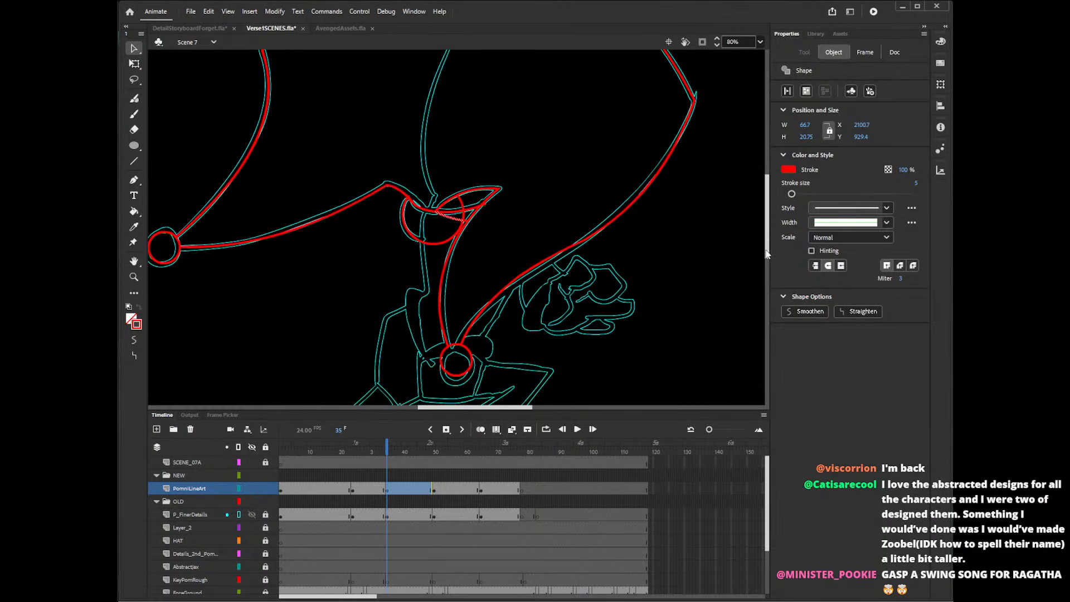
pyautogui.press('Delete')
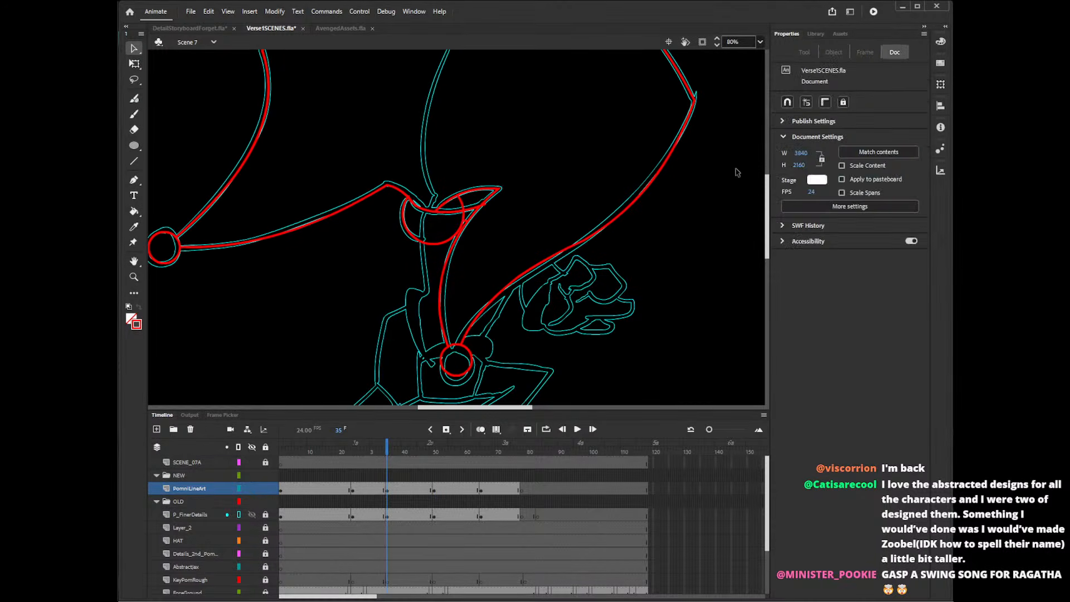
pyautogui.click(486, 205)
pyautogui.press('Delete')
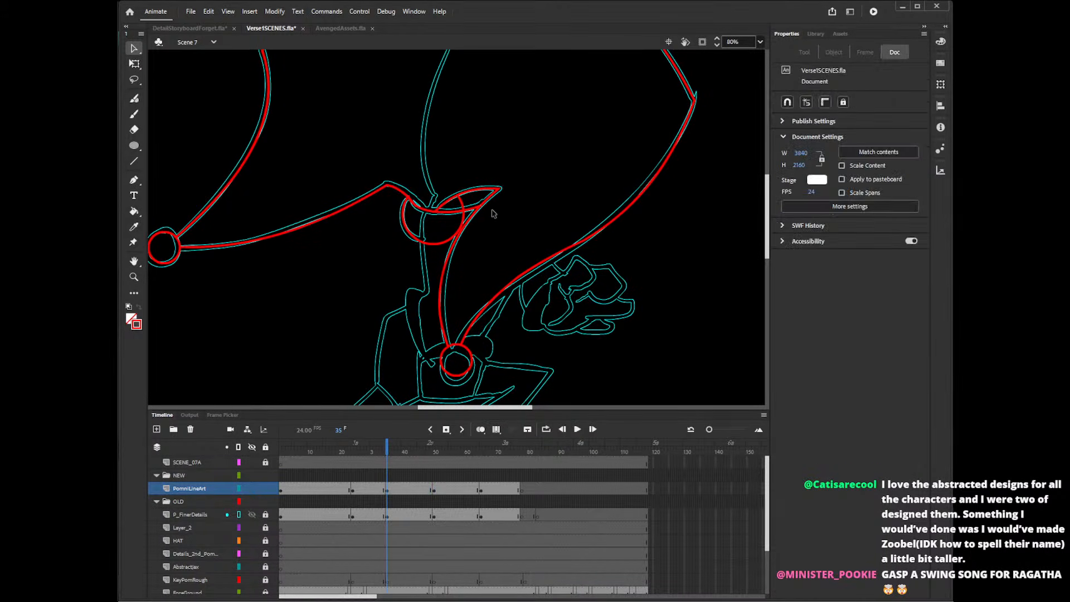
pyautogui.click(466, 213)
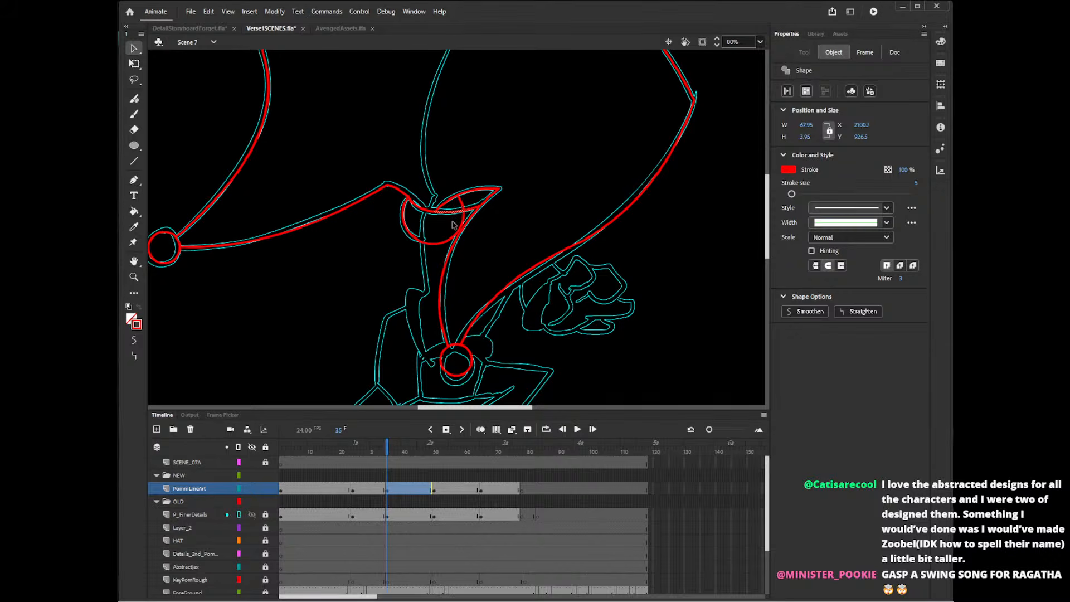
pyautogui.press('Delete')
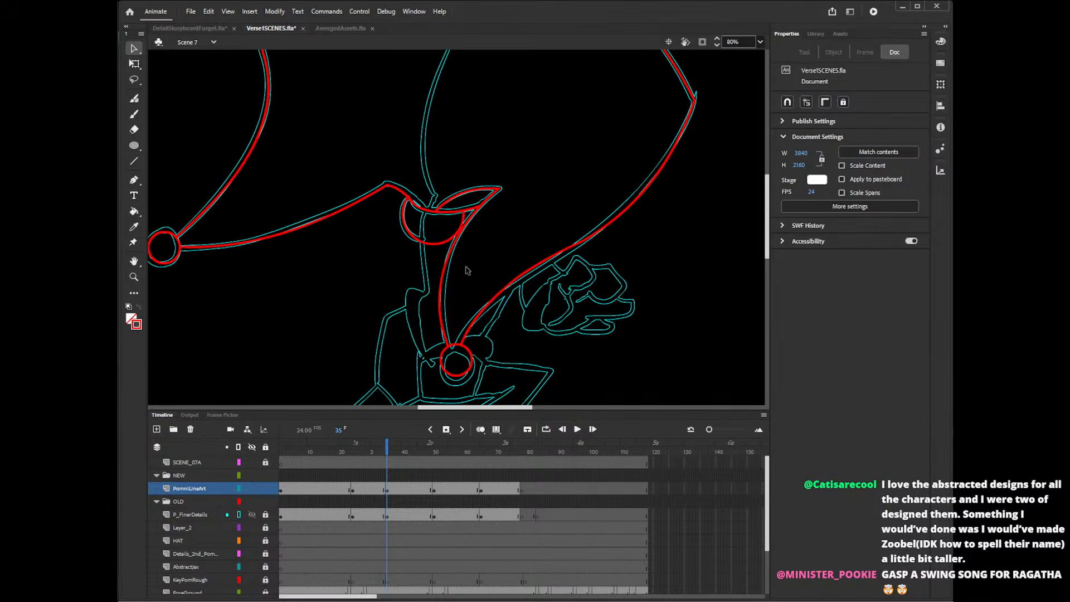
pyautogui.click(411, 202)
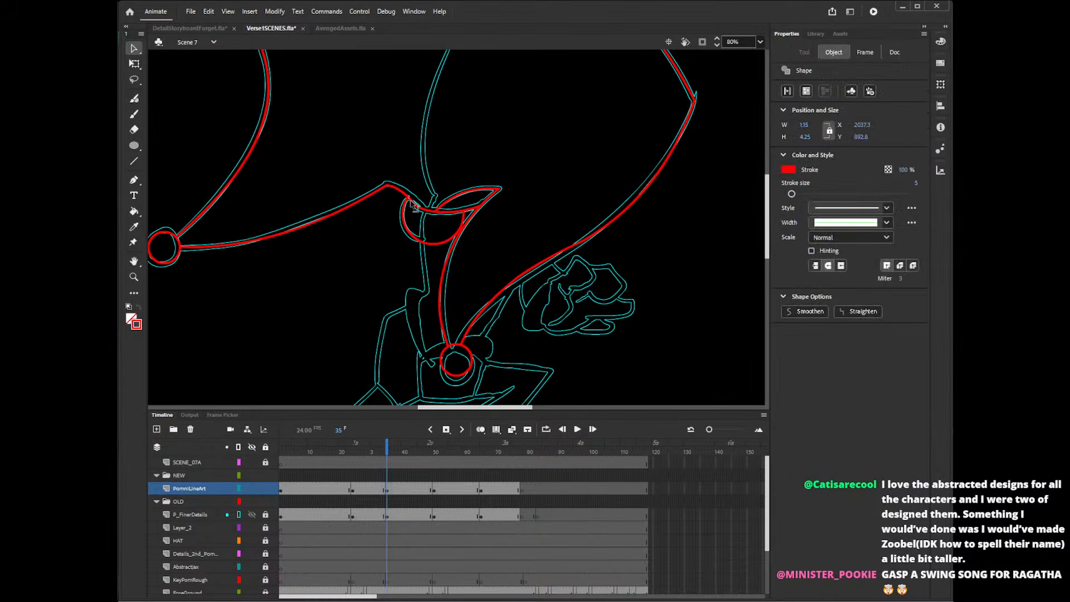
pyautogui.press('Delete')
# Draw the curved seam from the notch between the horns down to the hat's base with the Pencil tool, undoing poor strokes.
pyautogui.scroll(3, 769, 184)
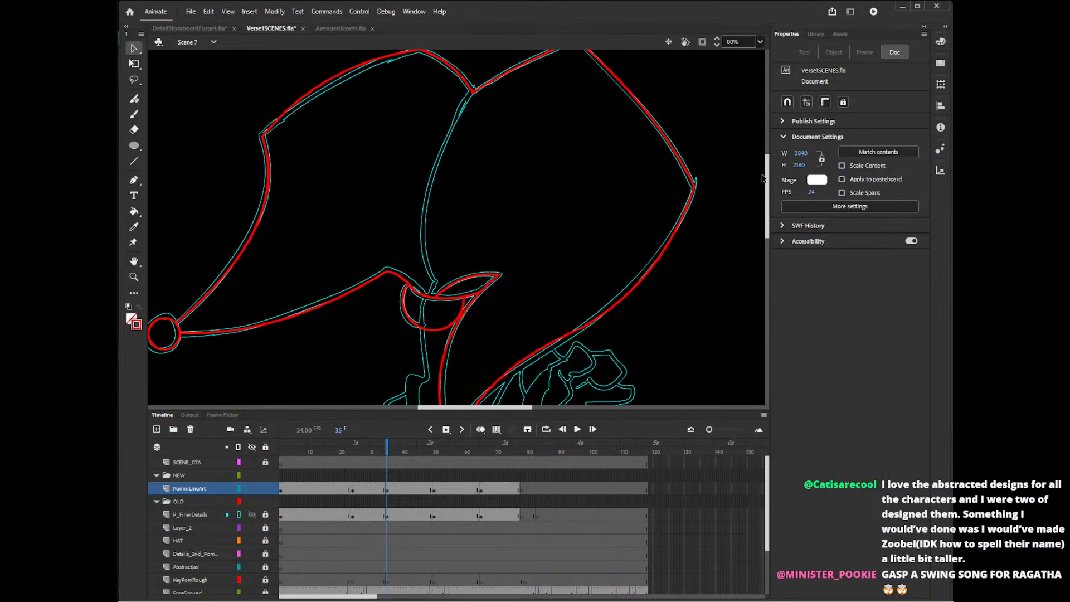
pyautogui.hotkey('shift', 'y')
pyautogui.moveTo(476, 85)
pyautogui.mouseDown()
pyautogui.moveTo(433, 168)
pyautogui.moveTo(423, 242)
pyautogui.moveTo(439, 276)
pyautogui.moveTo(429, 298)
pyautogui.mouseUp()
pyautogui.hotkey('ctrl', 'z')
pyautogui.hotkey('ctrl', 'z')
pyautogui.hotkey('ctrl', 'z')
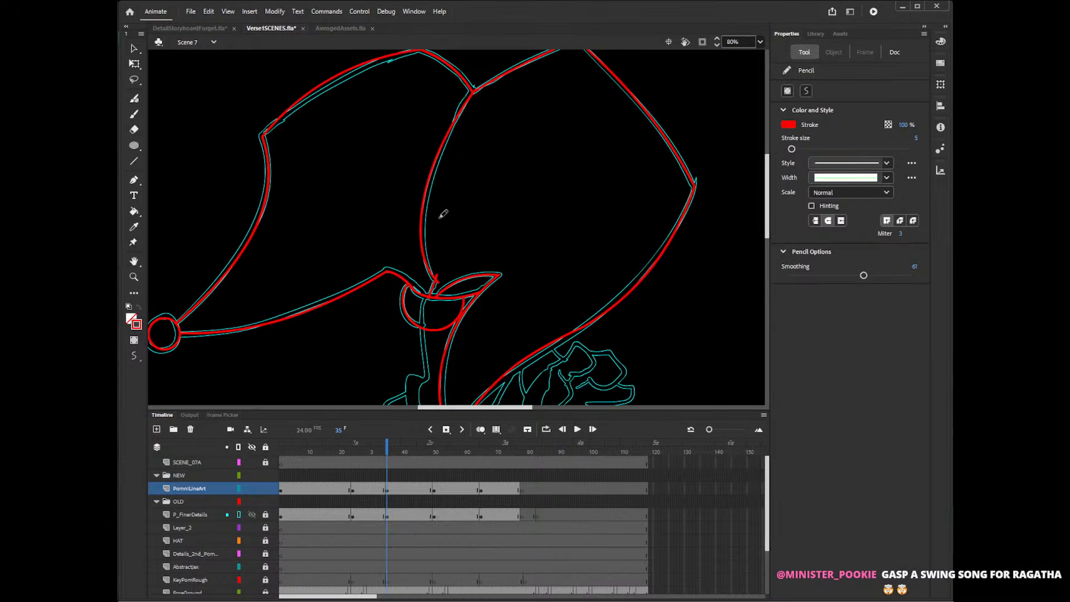
# Delete the stray line ends where the hat's seam meets the base of the pointed fold.
pyautogui.press('v')
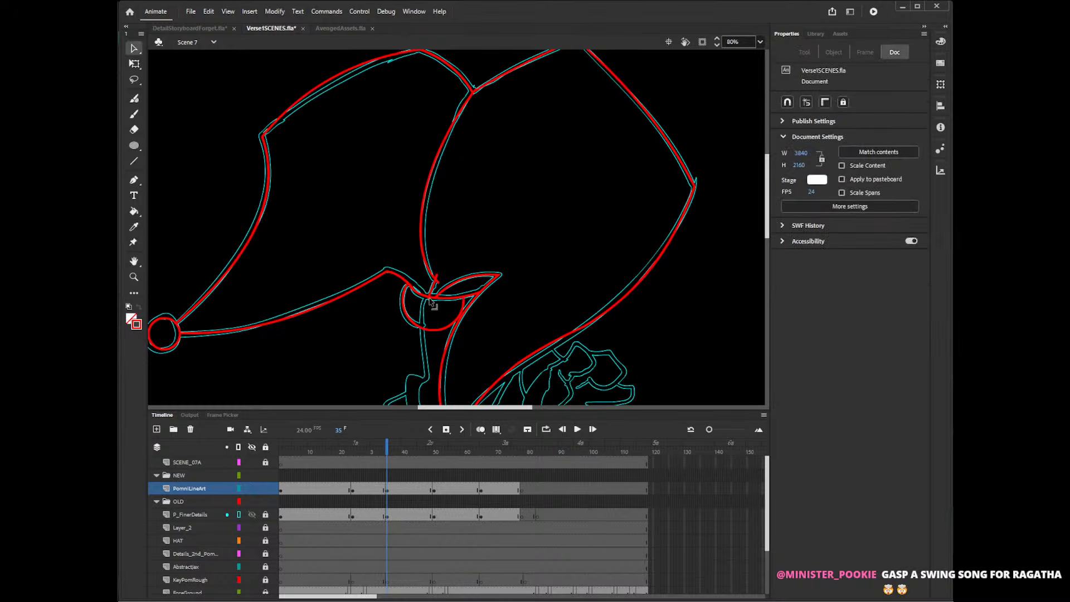
pyautogui.click(429, 298)
pyautogui.press('Delete')
pyautogui.click(438, 281)
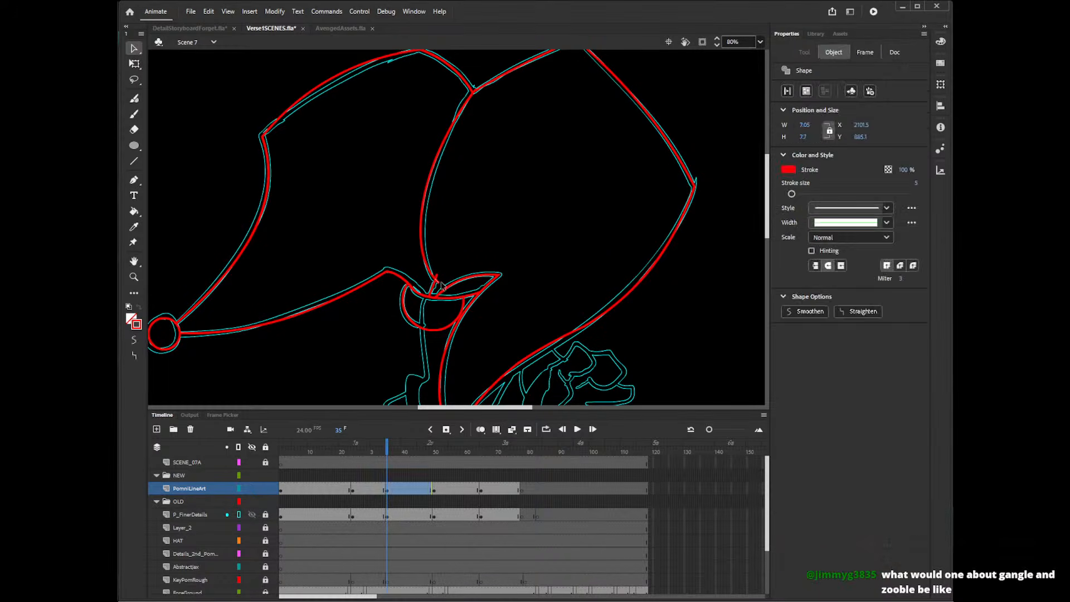
pyautogui.press('Delete')
pyautogui.click(437, 276)
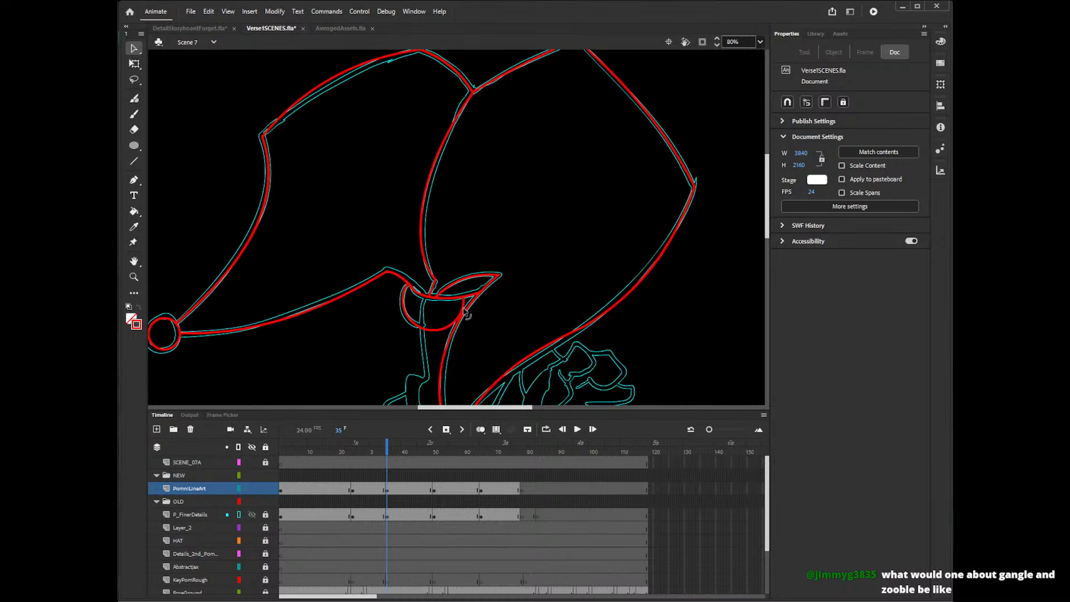
# Draw the line from the hat's base down to the shoulder and the arm's edge between the fist and the lower bell.
pyautogui.moveTo(768, 222); pyautogui.dragTo(772, 245)
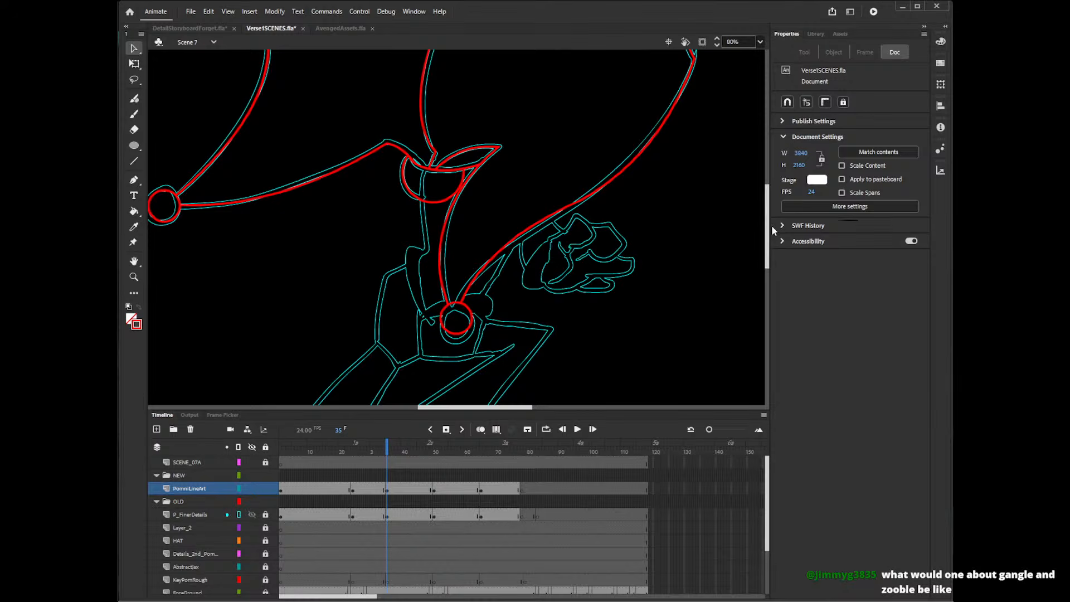
pyautogui.moveTo(496, 407); pyautogui.dragTo(524, 389)
pyautogui.press('y')
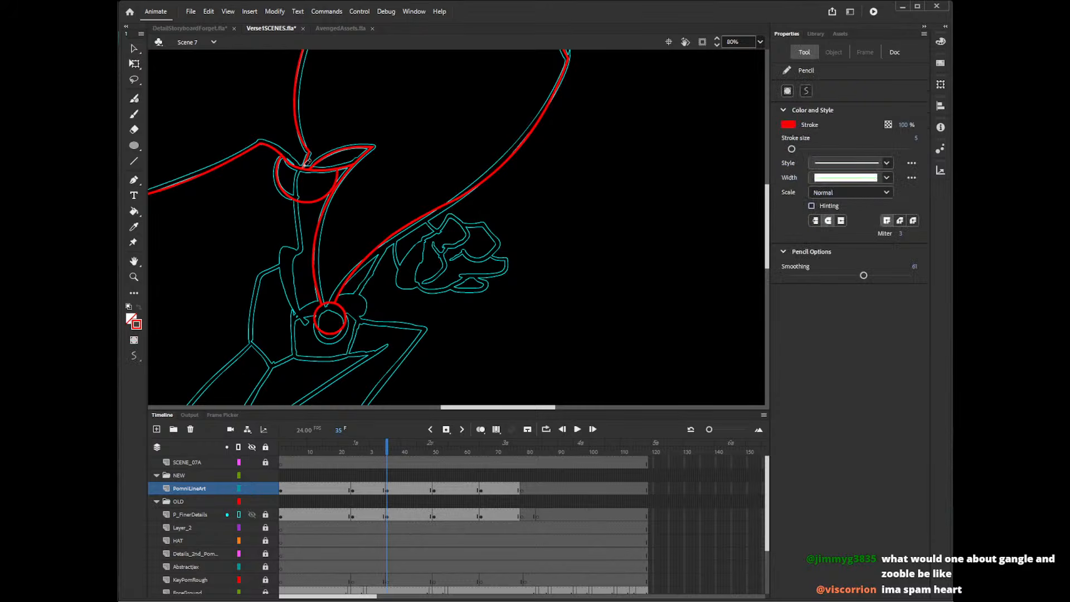
pyautogui.moveTo(306, 161)
pyautogui.mouseDown()
pyautogui.moveTo(303, 259)
pyautogui.moveTo(304, 250)
pyautogui.moveTo(277, 274)
pyautogui.mouseUp()
pyautogui.moveTo(394, 231); pyautogui.dragTo(353, 305)
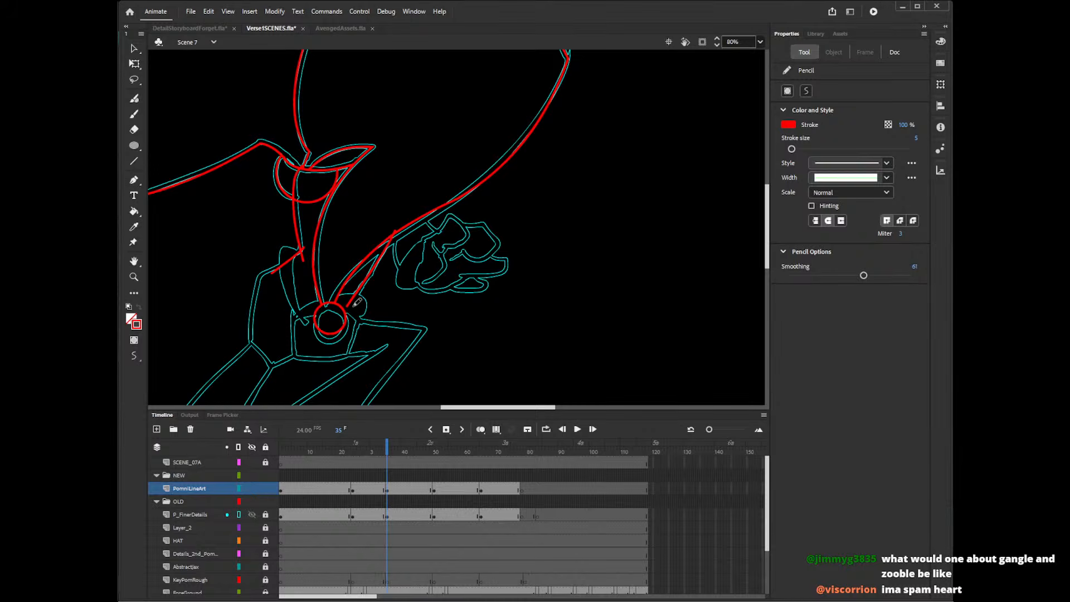
# Trace the fist's inner folds and upper fingers with the Pencil tool, undoing the poor strokes.
pyautogui.moveTo(425, 245)
pyautogui.mouseDown()
pyautogui.moveTo(446, 219)
pyautogui.moveTo(461, 219)
pyautogui.moveTo(468, 236)
pyautogui.moveTo(447, 241)
pyautogui.moveTo(425, 285)
pyautogui.mouseUp()
pyautogui.hotkey('ctrl', 'z')
pyautogui.moveTo(438, 247)
pyautogui.mouseDown()
pyautogui.moveTo(442, 271)
pyautogui.moveTo(424, 282)
pyautogui.mouseUp()
pyautogui.moveTo(466, 223)
pyautogui.mouseDown()
pyautogui.moveTo(500, 243)
pyautogui.moveTo(492, 256)
pyautogui.moveTo(469, 256)
pyautogui.moveTo(479, 225)
pyautogui.moveTo(488, 244)
pyautogui.moveTo(476, 223)
pyautogui.moveTo(502, 242)
pyautogui.moveTo(490, 254)
pyautogui.moveTo(467, 248)
pyautogui.moveTo(470, 224)
pyautogui.moveTo(497, 232)
pyautogui.moveTo(498, 251)
pyautogui.moveTo(467, 250)
pyautogui.moveTo(461, 226)
pyautogui.moveTo(501, 243)
pyautogui.moveTo(468, 254)
pyautogui.mouseUp()
pyautogui.hotkey('ctrl', 'z')
pyautogui.hotkey('ctrl', 'z')
pyautogui.hotkey('ctrl', 'z')
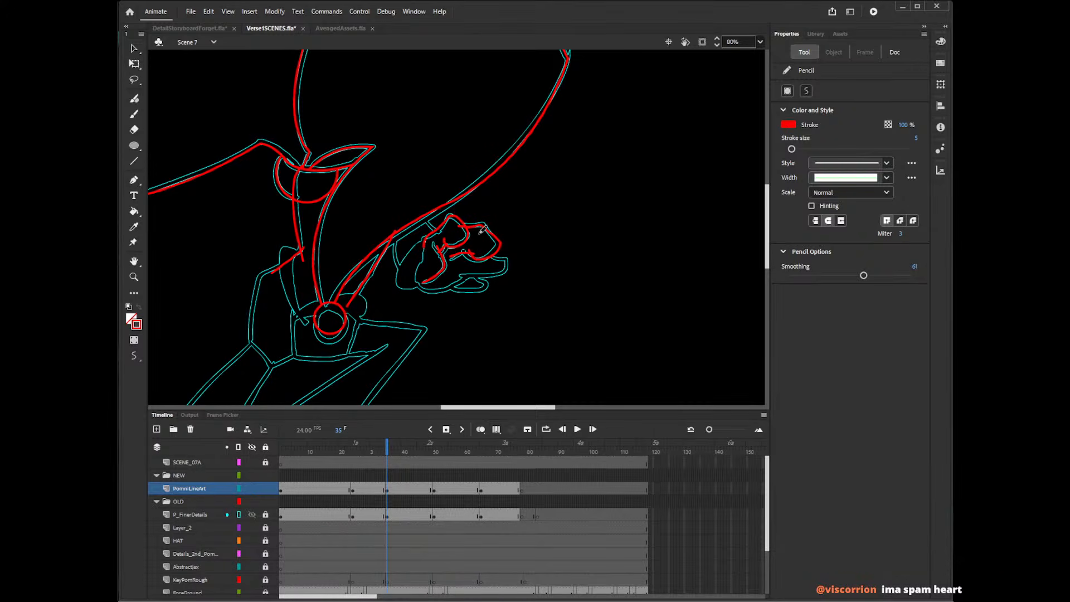
pyautogui.hotkey('ctrl', 'z')
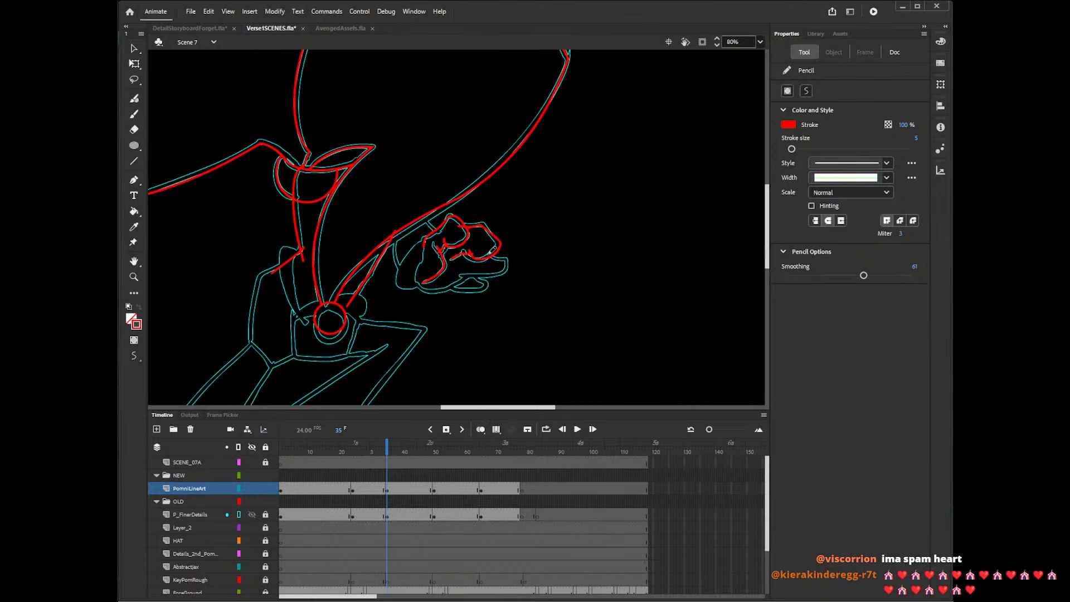
# Trace the fist's lower fingers and the outer edge of its palm with the Pencil tool, undoing the poor stroke.
pyautogui.moveTo(489, 253)
pyautogui.mouseDown()
pyautogui.moveTo(512, 266)
pyautogui.moveTo(441, 291)
pyautogui.mouseUp()
pyautogui.moveTo(427, 241)
pyautogui.mouseDown()
pyautogui.moveTo(420, 284)
pyautogui.moveTo(431, 291)
pyautogui.moveTo(463, 279)
pyautogui.moveTo(478, 253)
pyautogui.moveTo(497, 256)
pyautogui.moveTo(450, 286)
pyautogui.moveTo(462, 292)
pyautogui.moveTo(491, 284)
pyautogui.moveTo(480, 275)
pyautogui.moveTo(508, 239)
pyautogui.moveTo(480, 273)
pyautogui.moveTo(492, 284)
pyautogui.moveTo(448, 286)
pyautogui.mouseUp()
pyautogui.hotkey('ctrl', 'z')
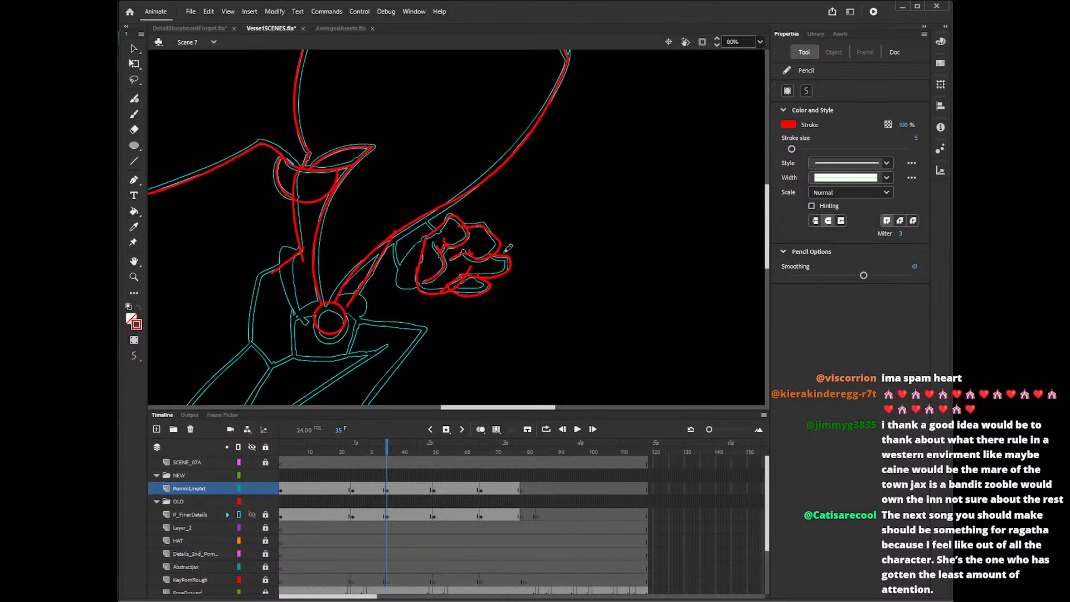
# Delete the stray line ends around the fist's inner folds and upper fingers.
pyautogui.press('v')
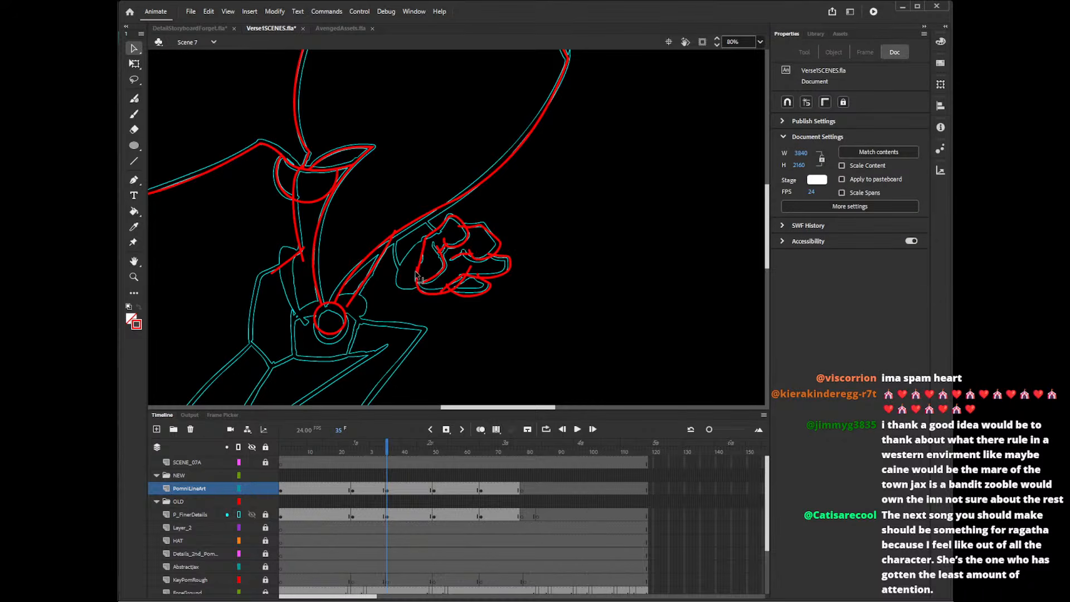
pyautogui.click(418, 274)
pyautogui.click(433, 232)
pyautogui.click(438, 248)
pyautogui.press('Delete')
pyautogui.click(442, 254)
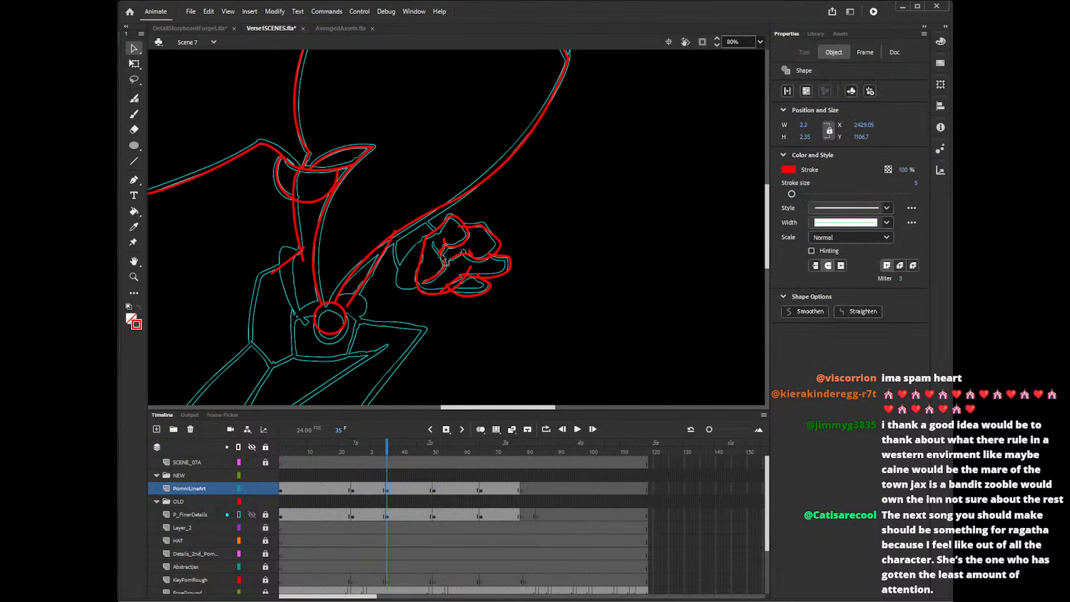
pyautogui.click(446, 263)
pyautogui.click(476, 260)
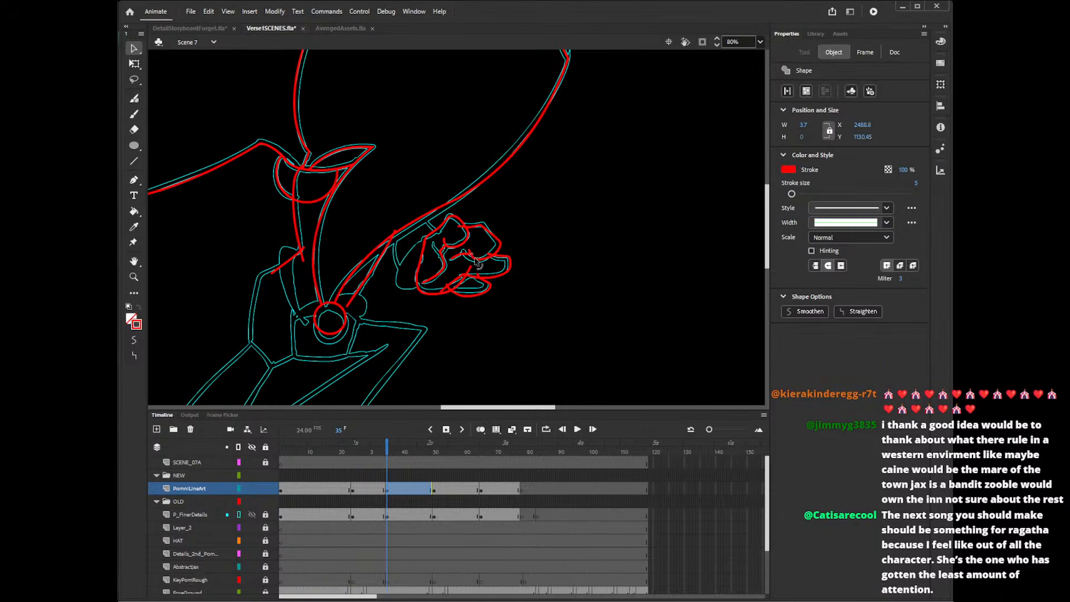
pyautogui.press('Delete')
pyautogui.click(489, 256)
pyautogui.press('Delete')
pyautogui.click(461, 227)
pyautogui.press('Delete')
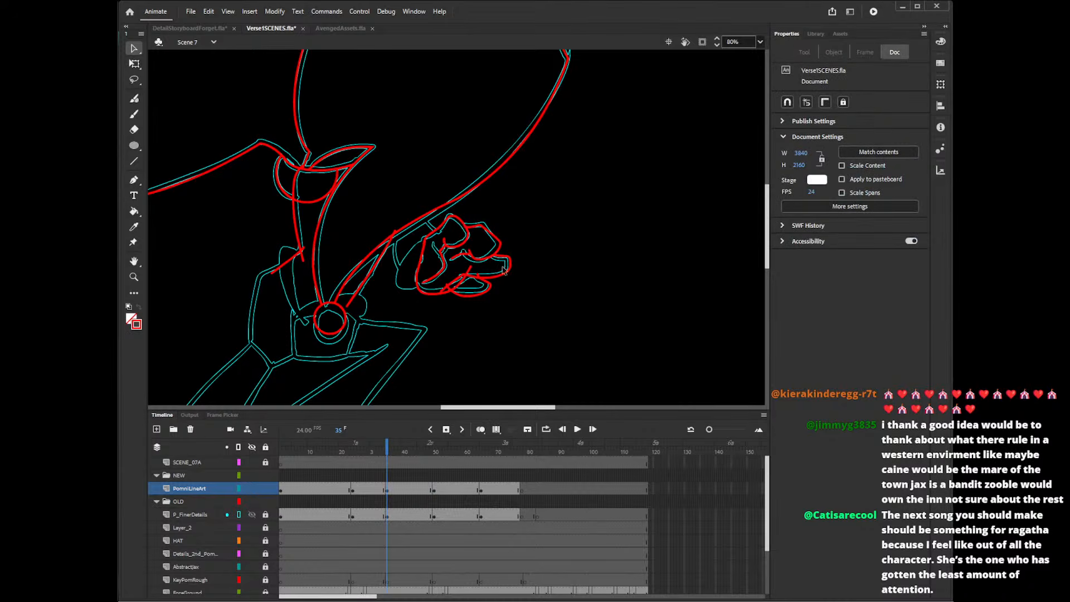
# Delete the overshooting line ends where the fist's two lowest fingers meet the palm.
pyautogui.click(478, 280)
pyautogui.press('Delete')
pyautogui.click(471, 279)
pyautogui.press('Delete')
pyautogui.click(457, 283)
pyautogui.press('Delete')
pyautogui.click(465, 279)
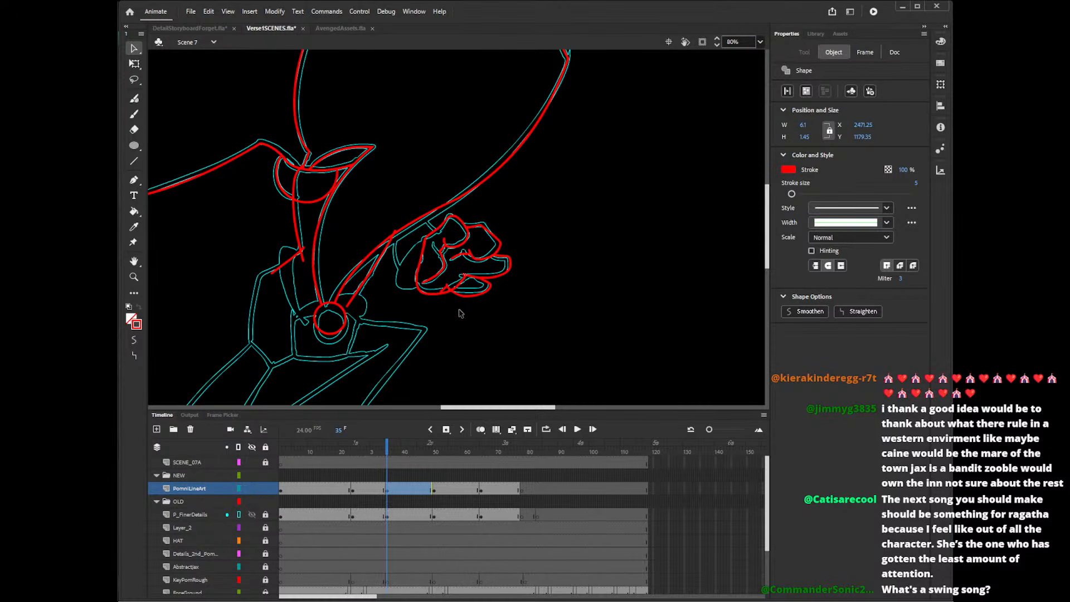
pyautogui.click(448, 297)
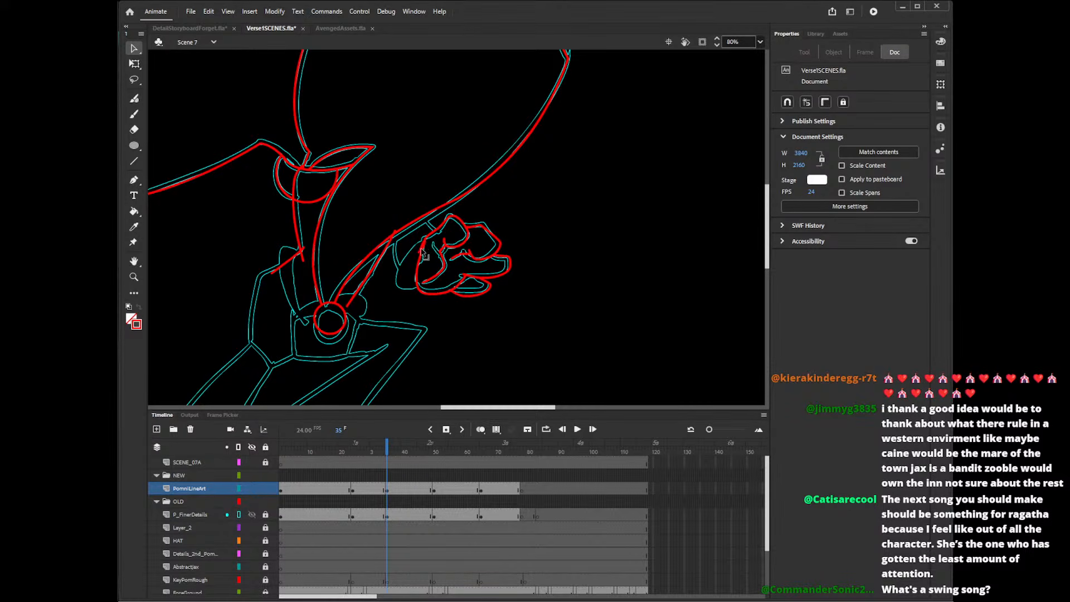
# Reshape the edge line at the fist's inner side and draw the curved outline behind it towards the wrist.
pyautogui.moveTo(423, 248); pyautogui.dragTo(421, 252)
pyautogui.hotkey('shift', 'y')
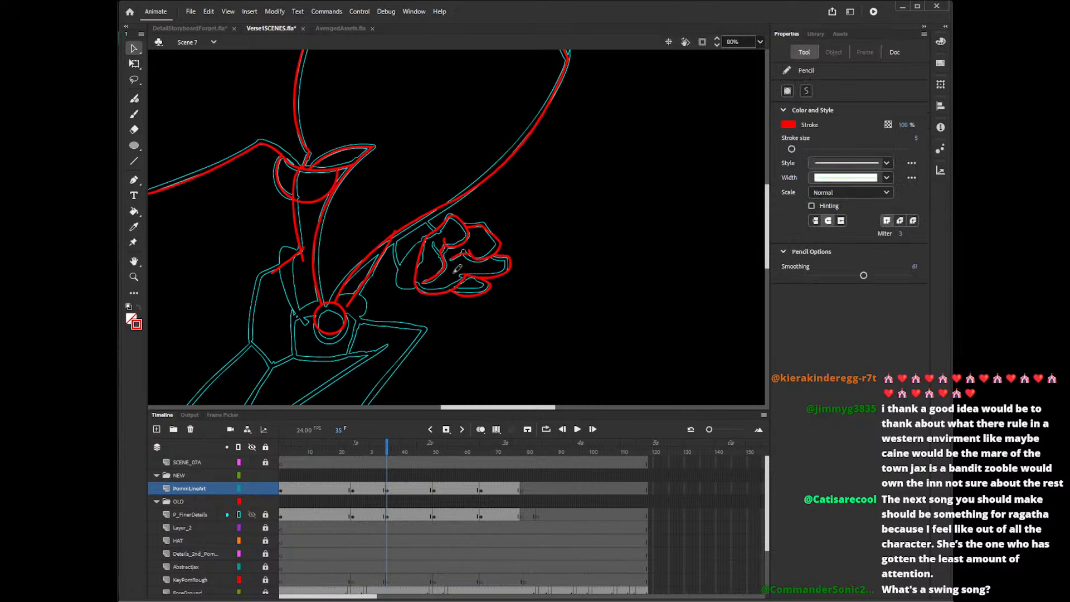
pyautogui.moveTo(435, 230); pyautogui.dragTo(424, 294)
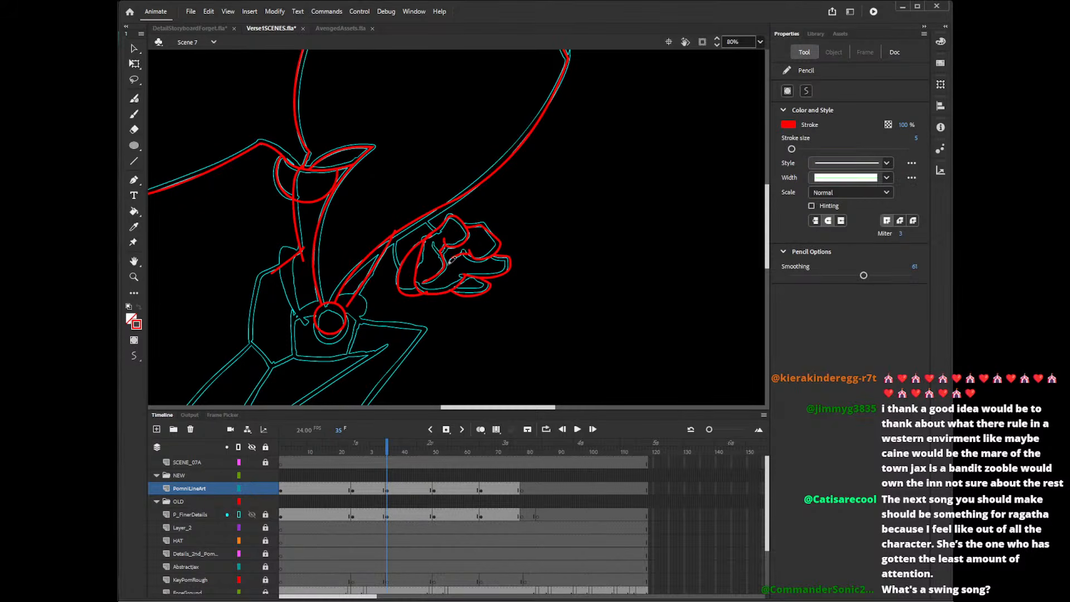
# Delete the stray ends where the new curve crosses the fist's outline.
pyautogui.press('v')
pyautogui.click(427, 293)
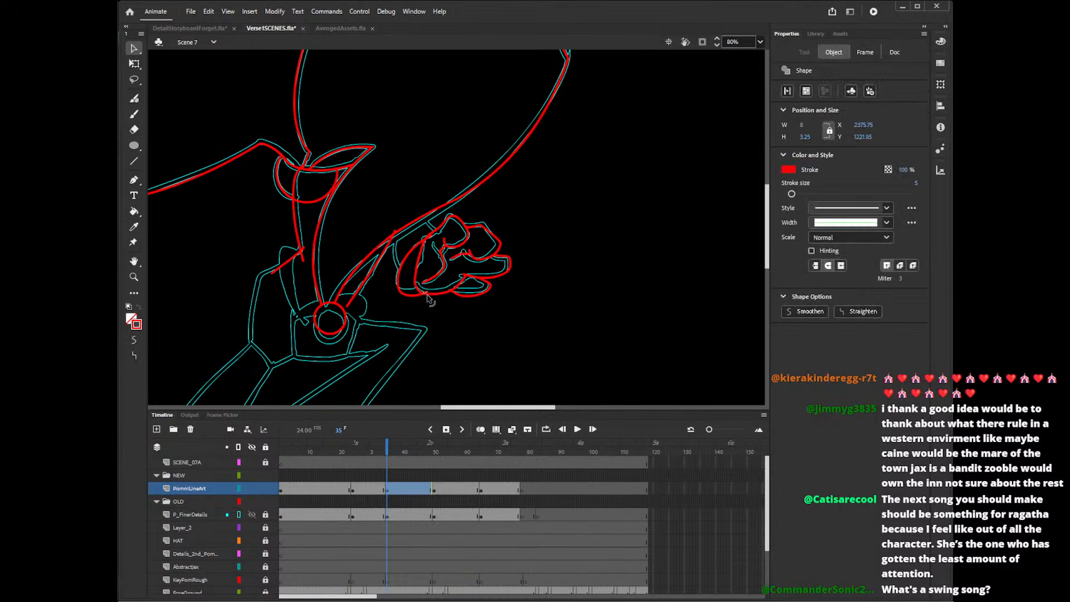
pyautogui.press('Delete')
pyautogui.click(433, 241)
pyautogui.press('Delete')
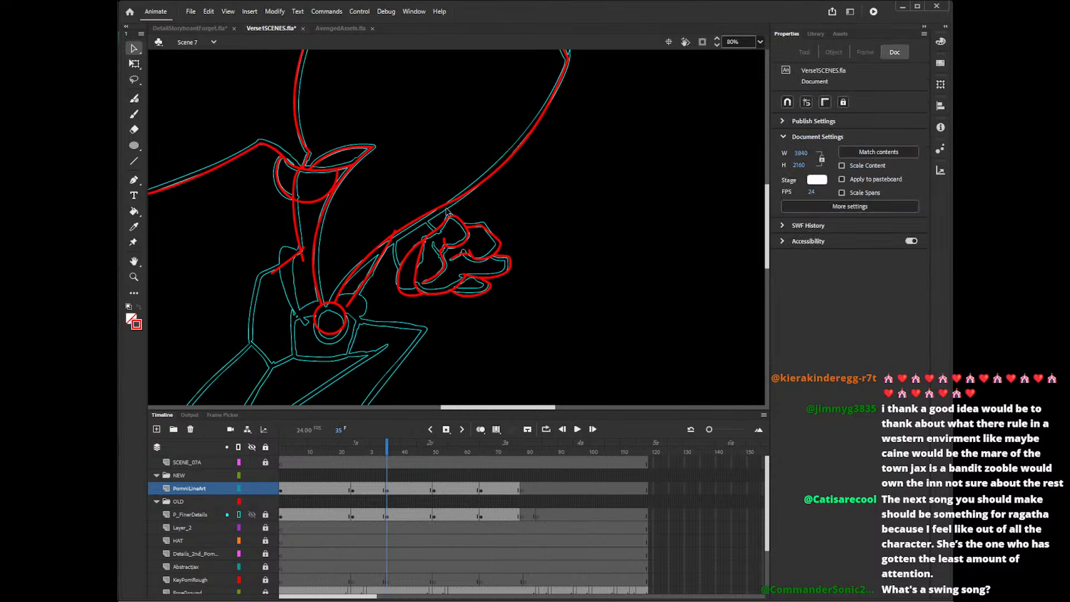
# Draw the cuff lines joining the forearm to the fist and delete their overshooting ends at the wrist.
pyautogui.hotkey('shift', 'y')
pyautogui.moveTo(420, 210)
pyautogui.mouseDown()
pyautogui.moveTo(449, 233)
pyautogui.moveTo(395, 237)
pyautogui.moveTo(395, 221)
pyautogui.moveTo(407, 286)
pyautogui.mouseUp()
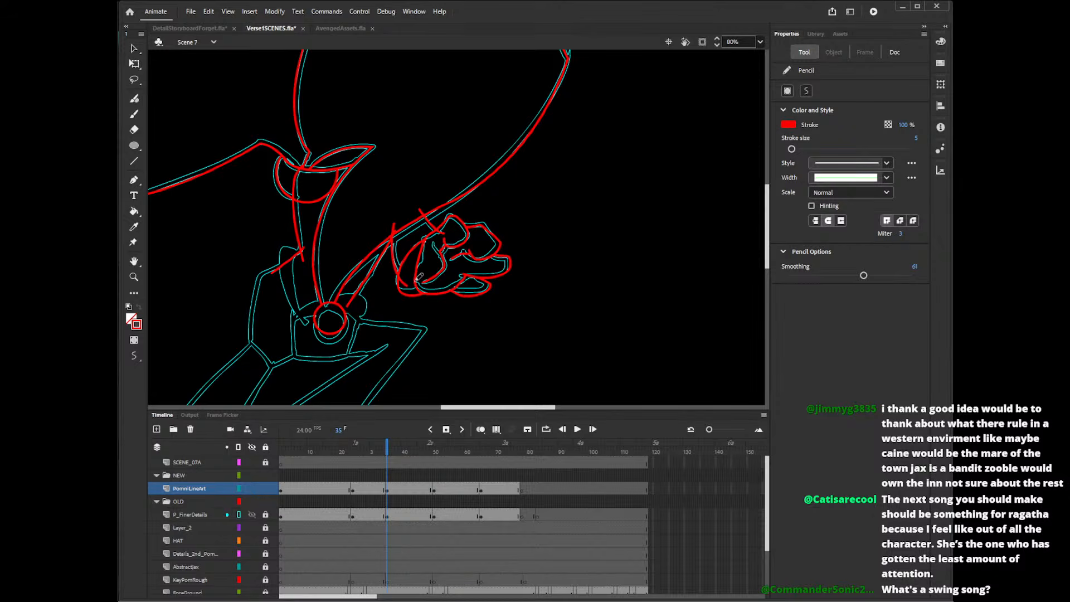
pyautogui.press('v')
pyautogui.click(393, 235)
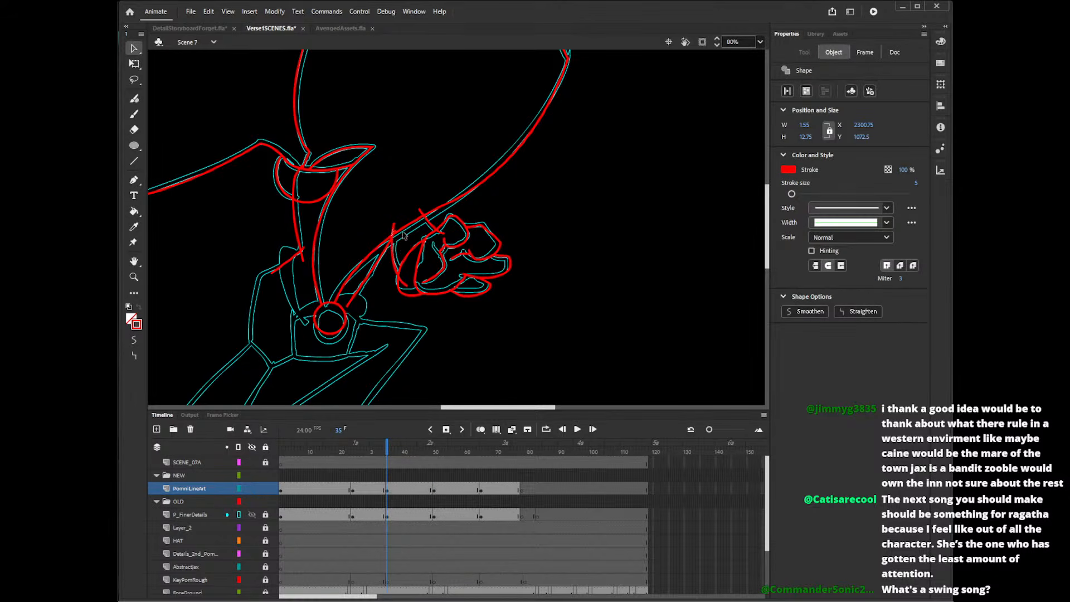
pyautogui.press('Delete')
pyautogui.click(394, 228)
pyautogui.press('Delete')
pyautogui.click(422, 213)
pyautogui.press('Delete')
pyautogui.click(441, 232)
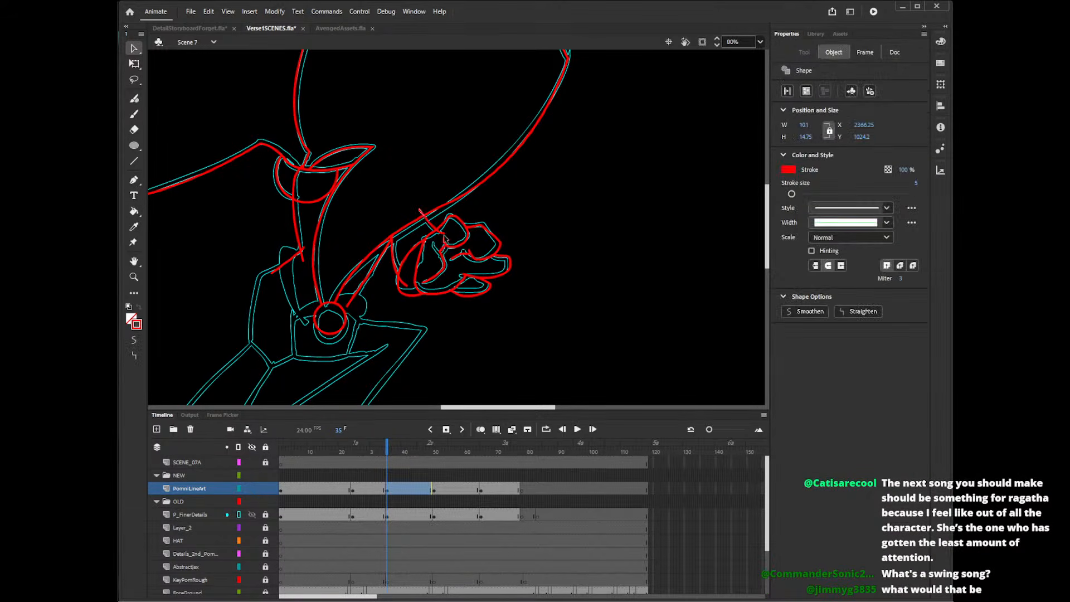
pyautogui.press('Delete')
pyautogui.hotkey('ctrl', 'z')
pyautogui.press('Delete')
pyautogui.click(403, 282)
pyautogui.press('Delete')
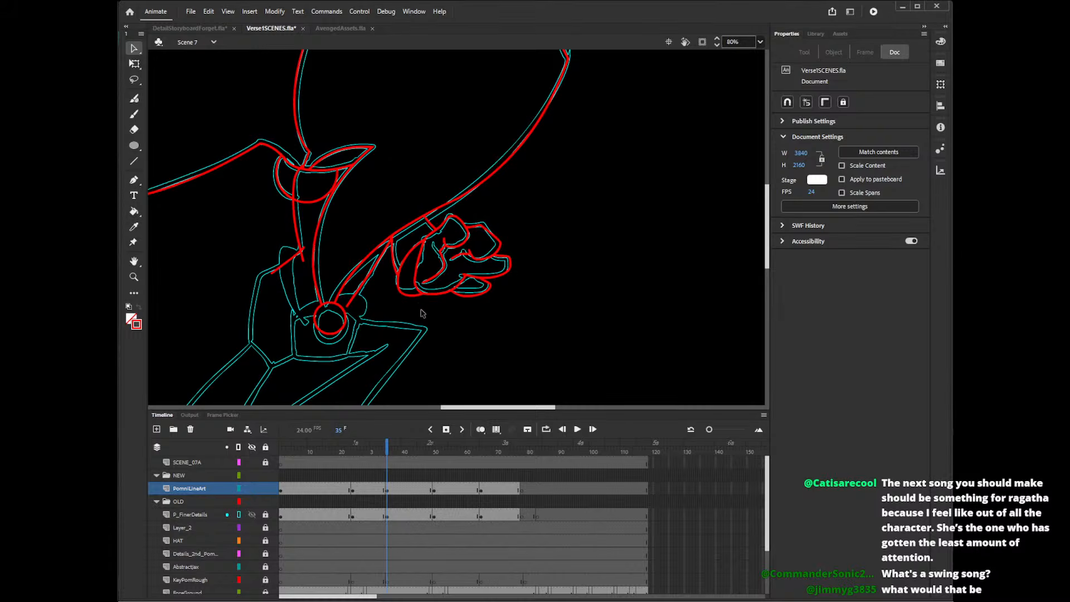
pyautogui.click(352, 29)
pyautogui.click(274, 28)
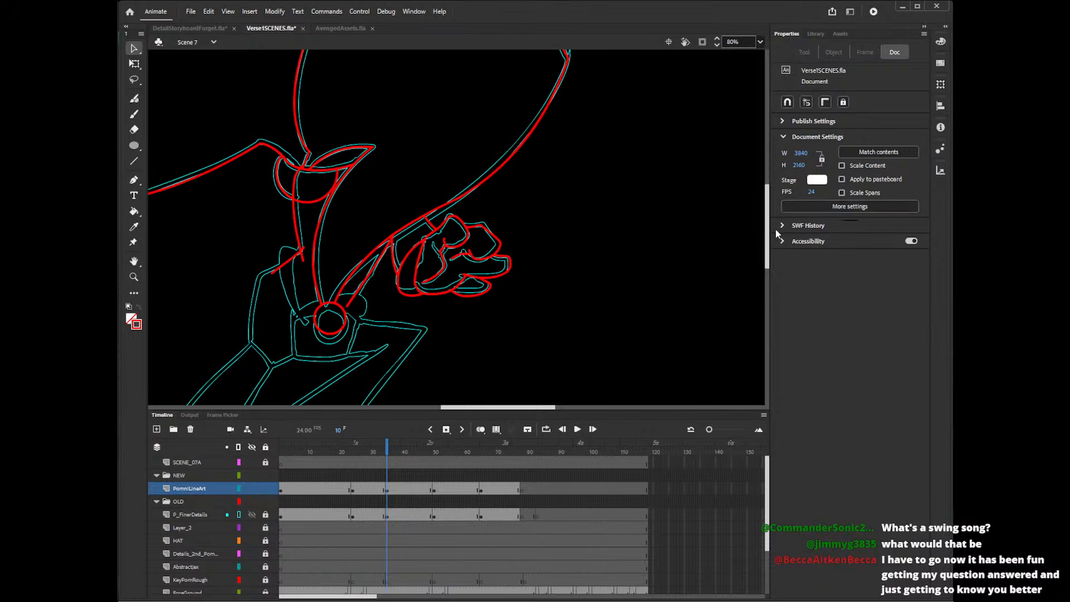
# Draw the curved rounded shapes on both sides of the circle below the hat's base with the Pencil, following the rough.
pyautogui.moveTo(768, 229); pyautogui.dragTo(769, 241)
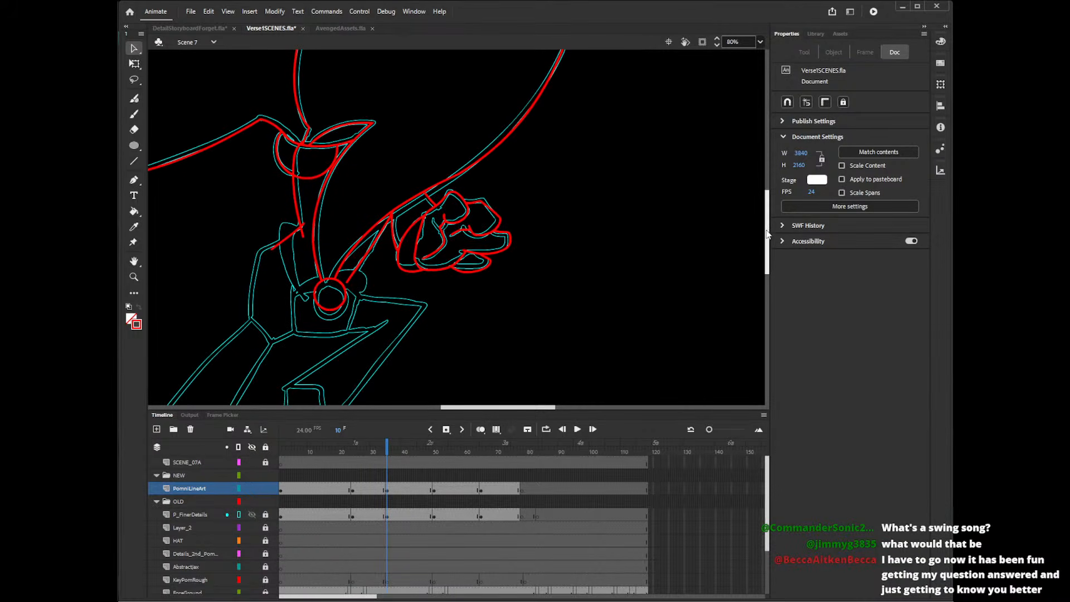
pyautogui.moveTo(492, 405); pyautogui.dragTo(473, 407)
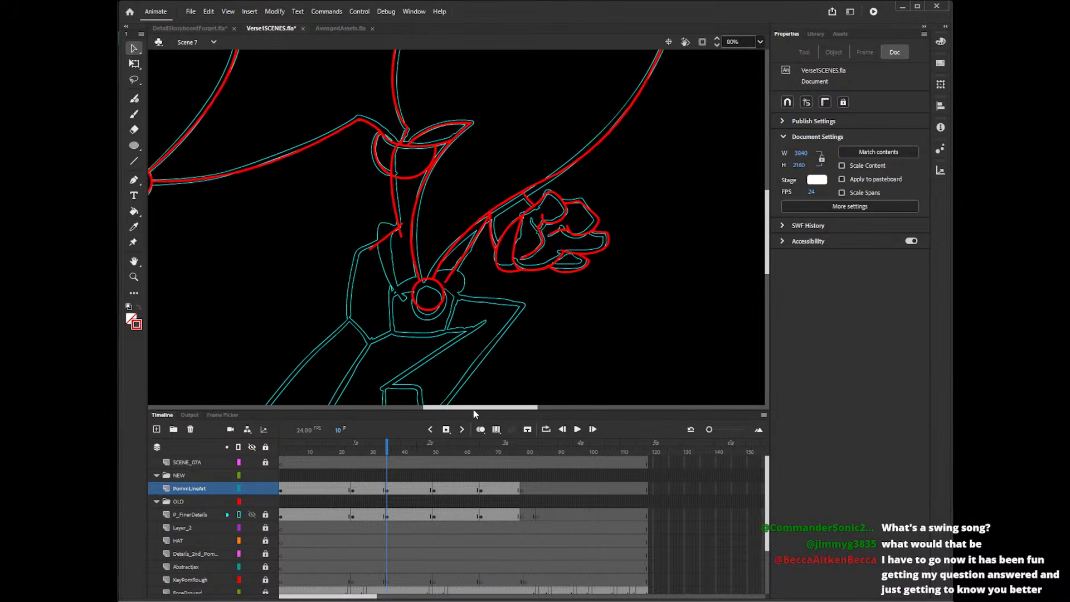
pyautogui.moveTo(768, 250); pyautogui.dragTo(768, 264)
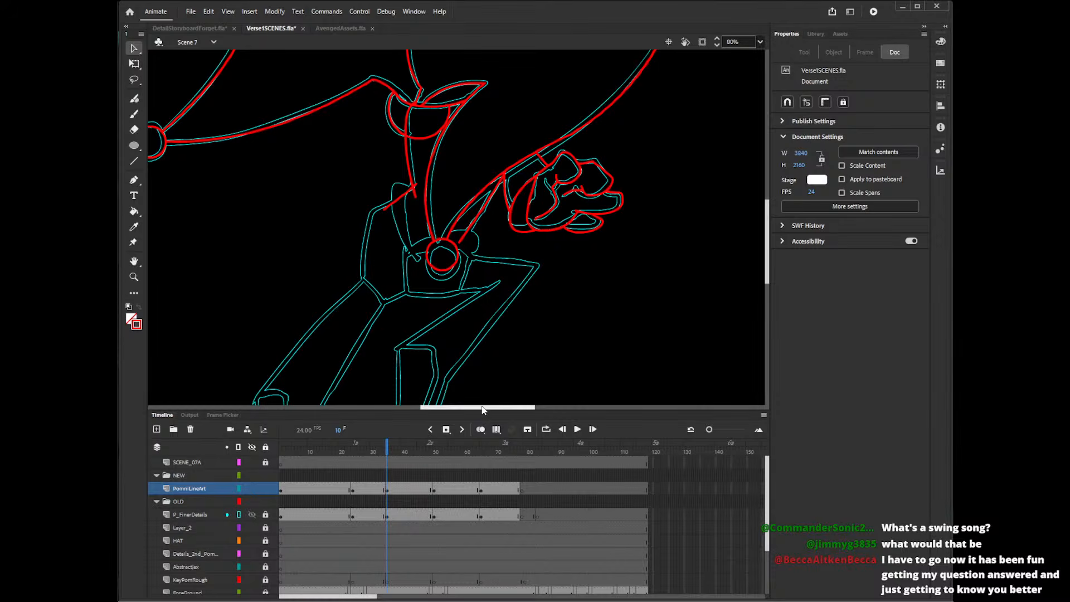
pyautogui.moveTo(485, 407); pyautogui.dragTo(500, 406)
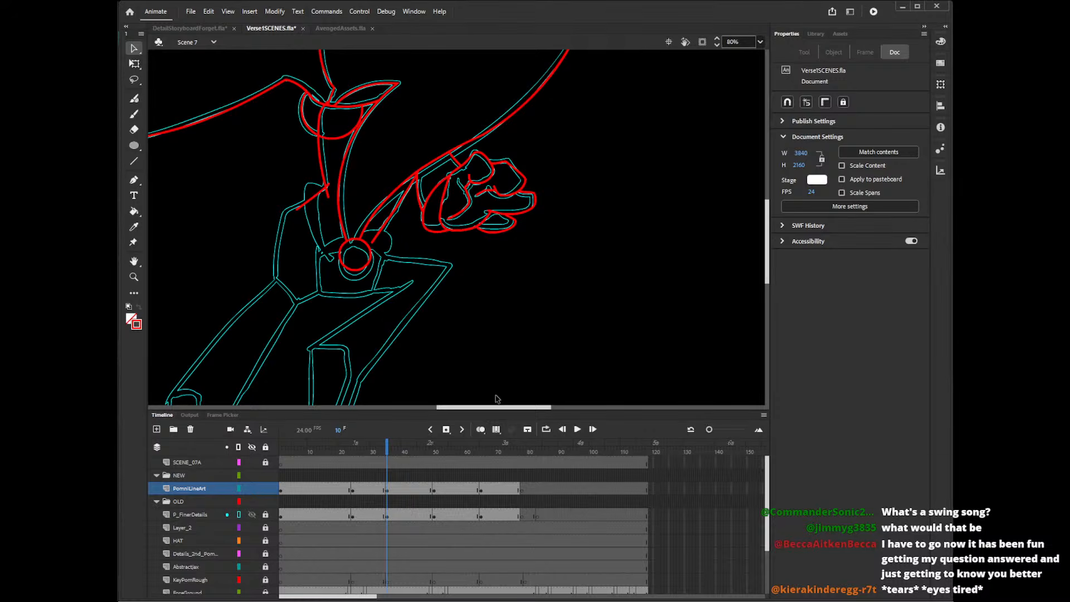
pyautogui.press('y')
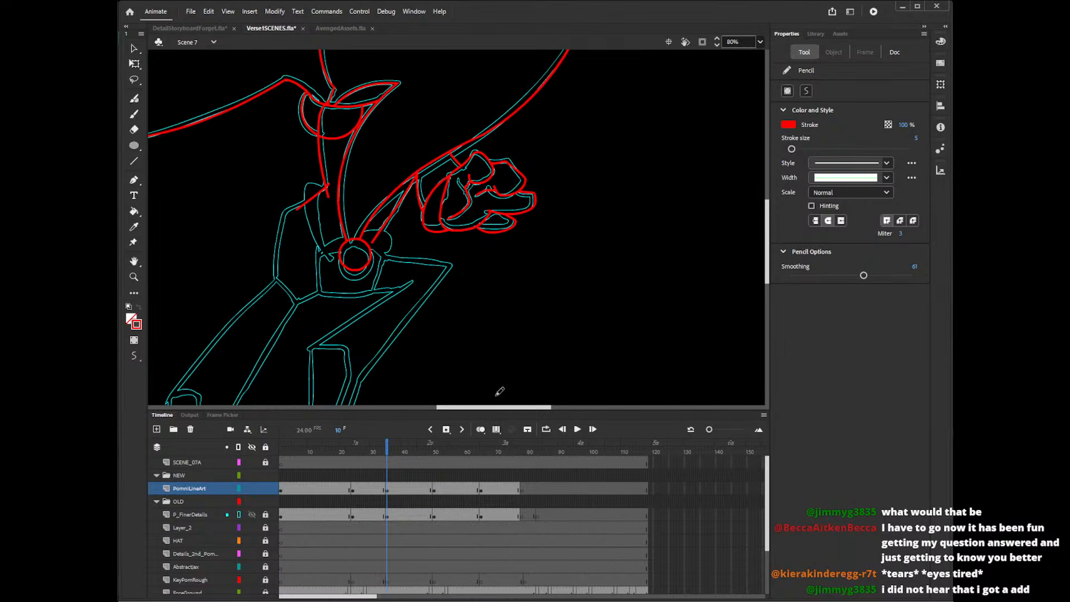
pyautogui.moveTo(323, 186); pyautogui.dragTo(334, 252)
pyautogui.moveTo(329, 181)
pyautogui.mouseDown()
pyautogui.moveTo(327, 257)
pyautogui.moveTo(360, 237)
pyautogui.mouseUp()
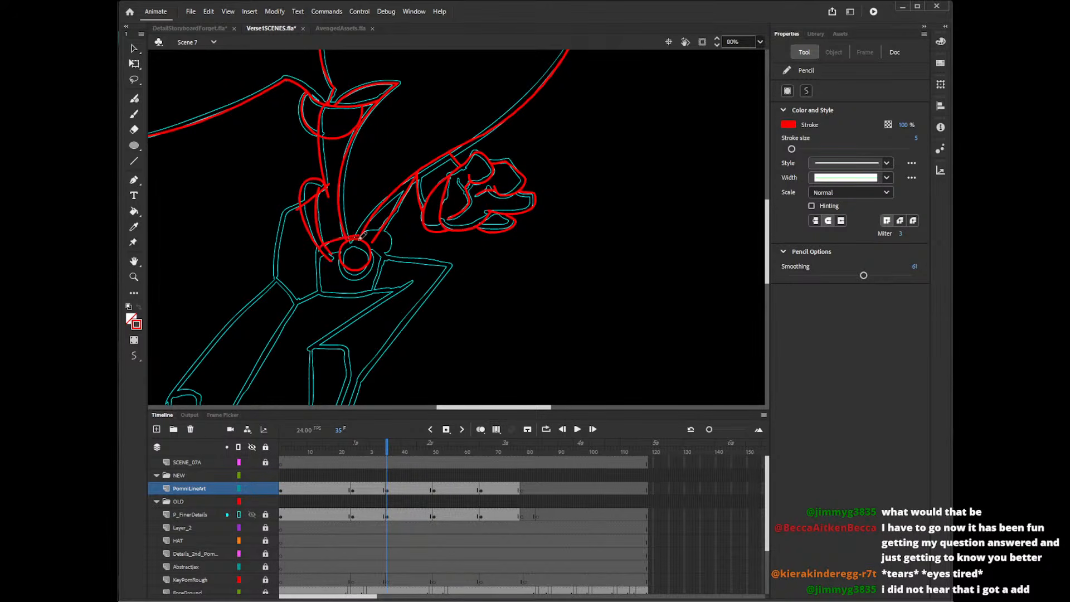
pyautogui.hotkey('ctrl', 'z')
pyautogui.hotkey('ctrl', 'z')
pyautogui.moveTo(326, 184)
pyautogui.mouseDown()
pyautogui.moveTo(300, 211)
pyautogui.moveTo(324, 248)
pyautogui.moveTo(310, 175)
pyautogui.moveTo(325, 257)
pyautogui.moveTo(386, 254)
pyautogui.mouseUp()
pyautogui.hotkey('ctrl', 'z')
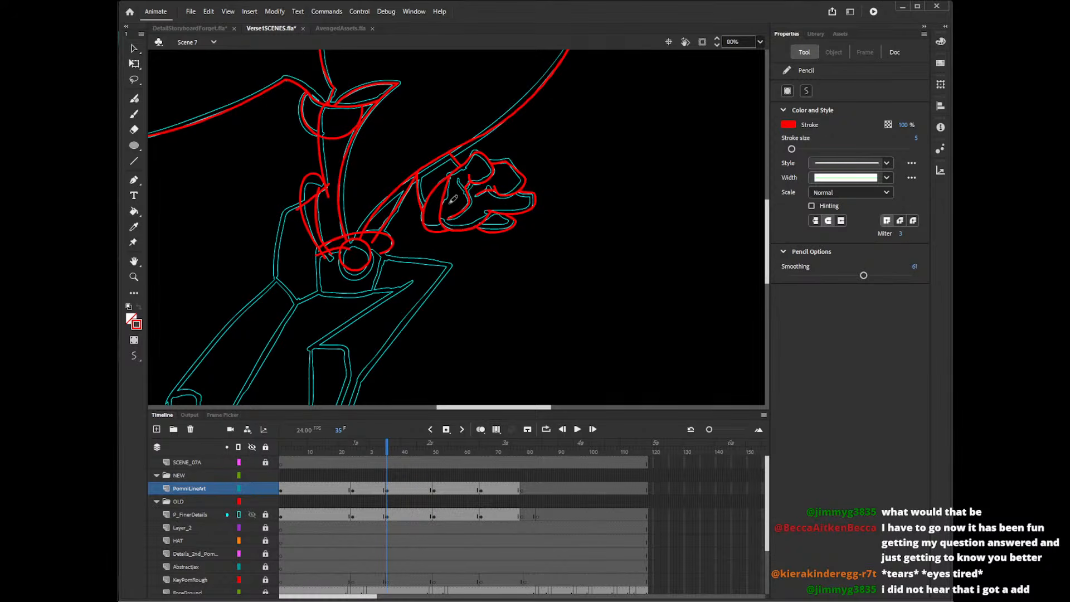
# Trace the box-shaped body section around the circle with straight lines along its top, sides and bottom.
pyautogui.moveTo(363, 249); pyautogui.dragTo(389, 261)
pyautogui.hotkey('ctrl', 'z')
pyautogui.moveTo(318, 244)
pyautogui.mouseDown()
pyautogui.moveTo(317, 292)
pyautogui.moveTo(363, 291)
pyautogui.mouseUp()
pyautogui.hotkey('ctrl', 'z')
pyautogui.press('n')
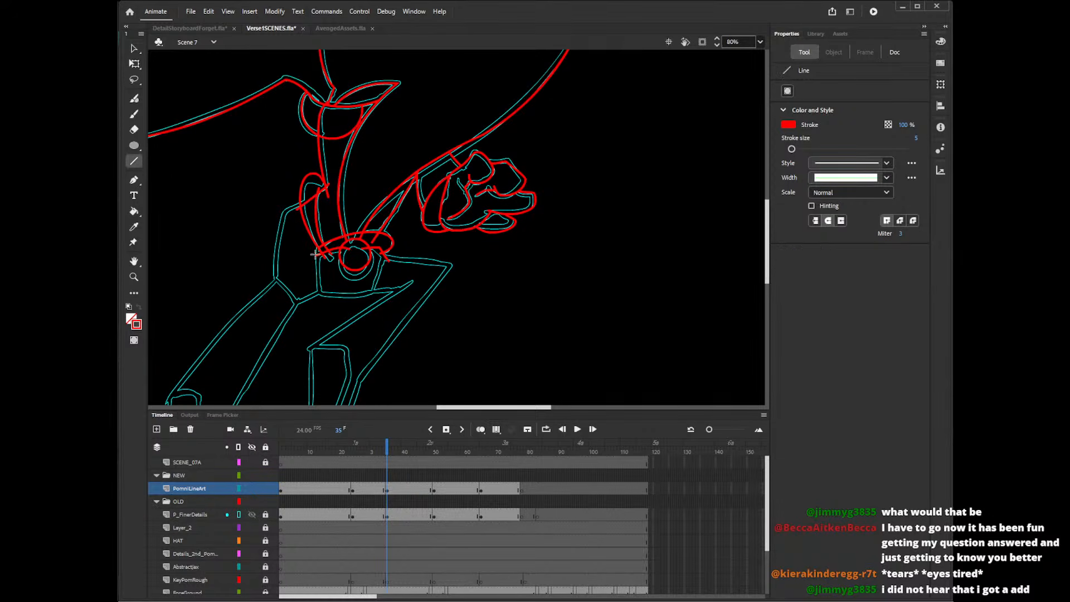
pyautogui.moveTo(317, 248)
pyautogui.mouseDown()
pyautogui.moveTo(318, 298)
pyautogui.moveTo(375, 290)
pyautogui.moveTo(387, 256)
pyautogui.mouseUp()
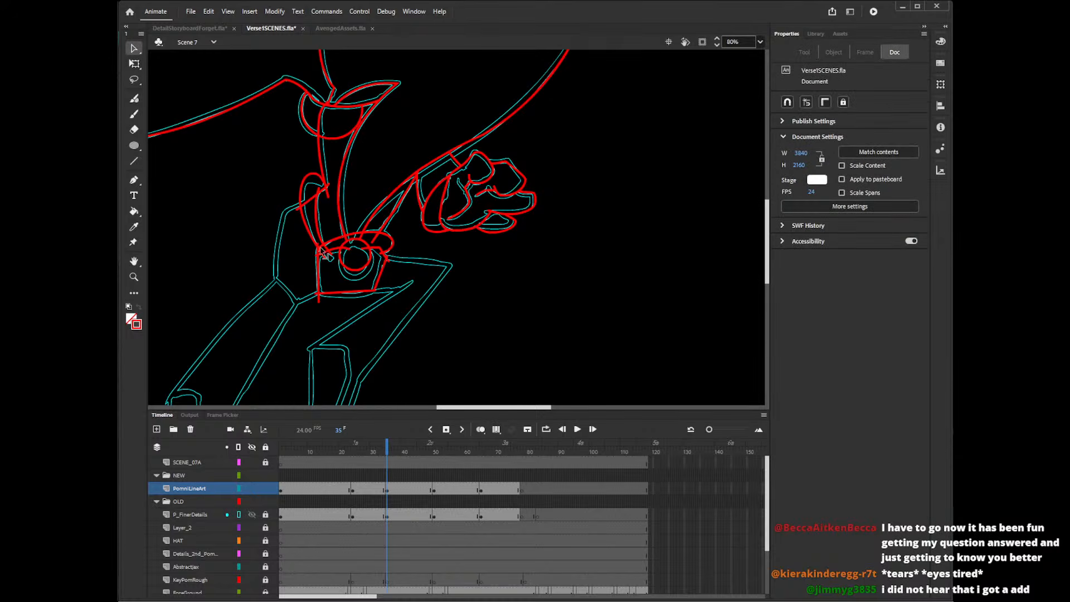
# Delete the stray line pieces around the upper end of the long rounded shape beside the body.
pyautogui.press('v')
pyautogui.click(303, 206)
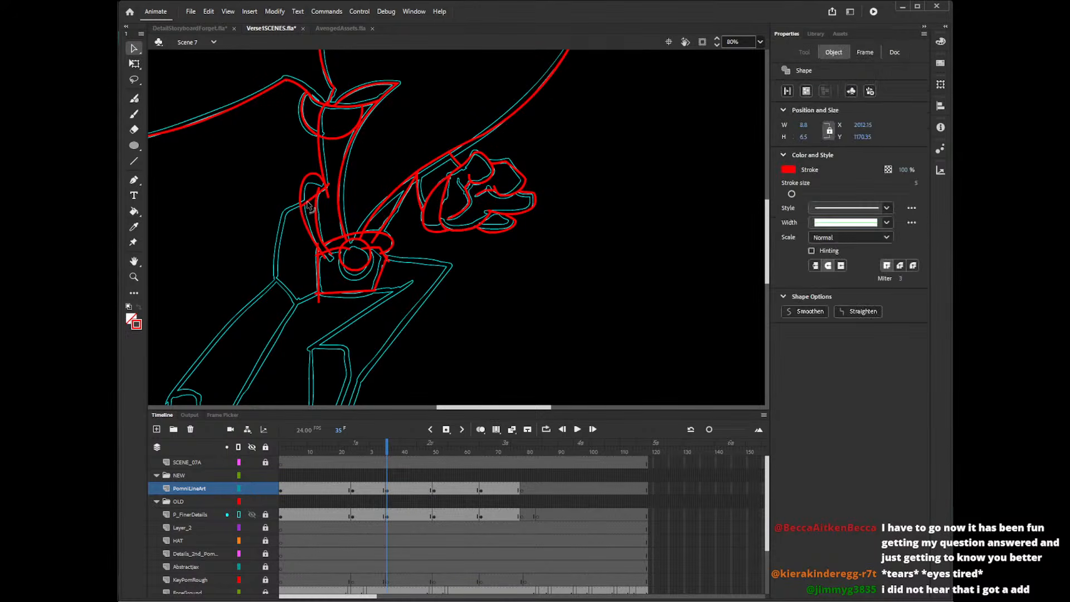
pyautogui.press('Delete')
pyautogui.click(318, 192)
pyautogui.press('Delete')
pyautogui.click(327, 192)
pyautogui.press('Delete')
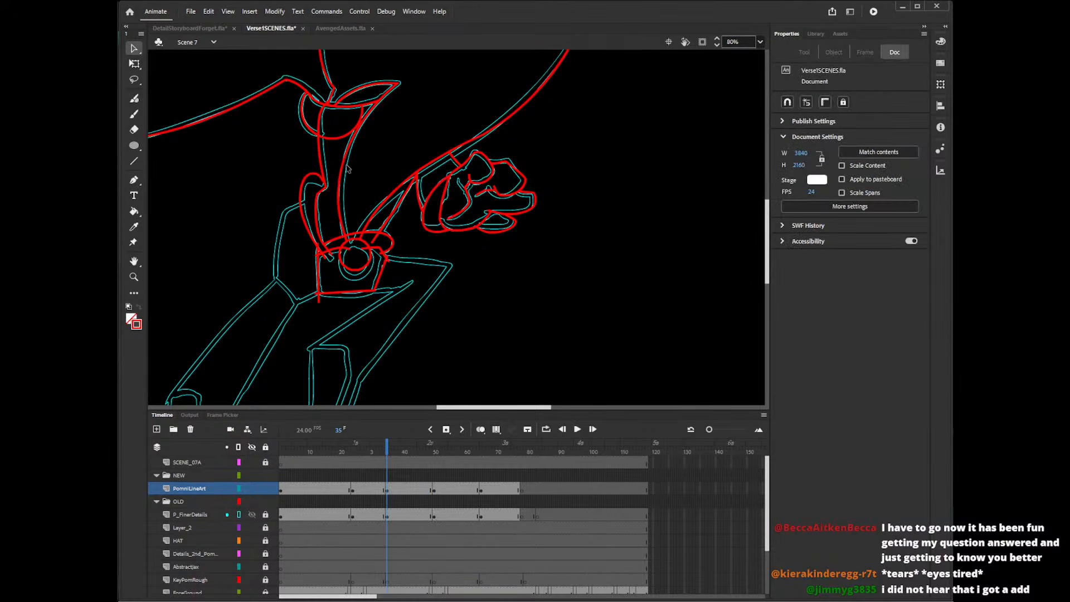
# Delete the overlapping line pieces around the circle, the small rounded shape beside it and the box's adjoining corner.
pyautogui.click(373, 241)
pyautogui.press('Delete')
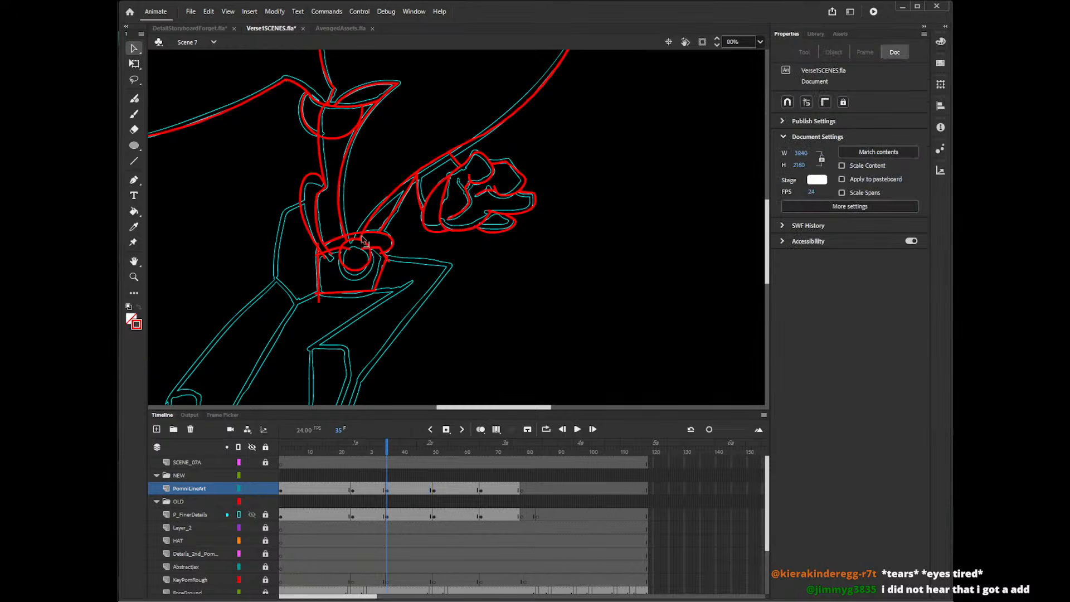
pyautogui.click(361, 236)
pyautogui.press('Delete')
pyautogui.click(347, 242)
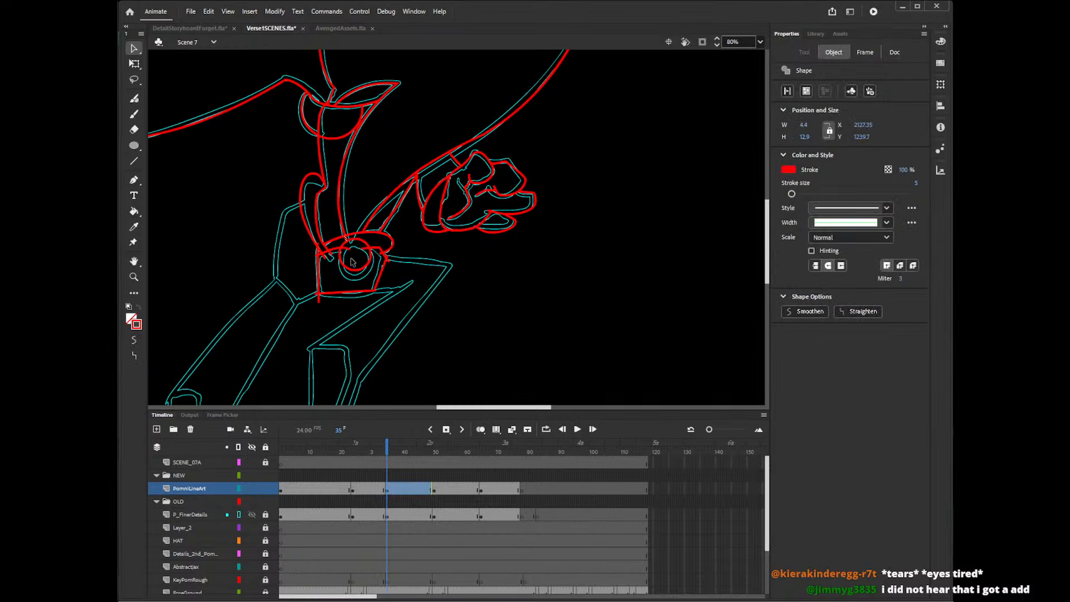
pyautogui.click(384, 232)
pyautogui.click(355, 234)
pyautogui.press('Delete')
pyautogui.click(347, 249)
pyautogui.press('Delete')
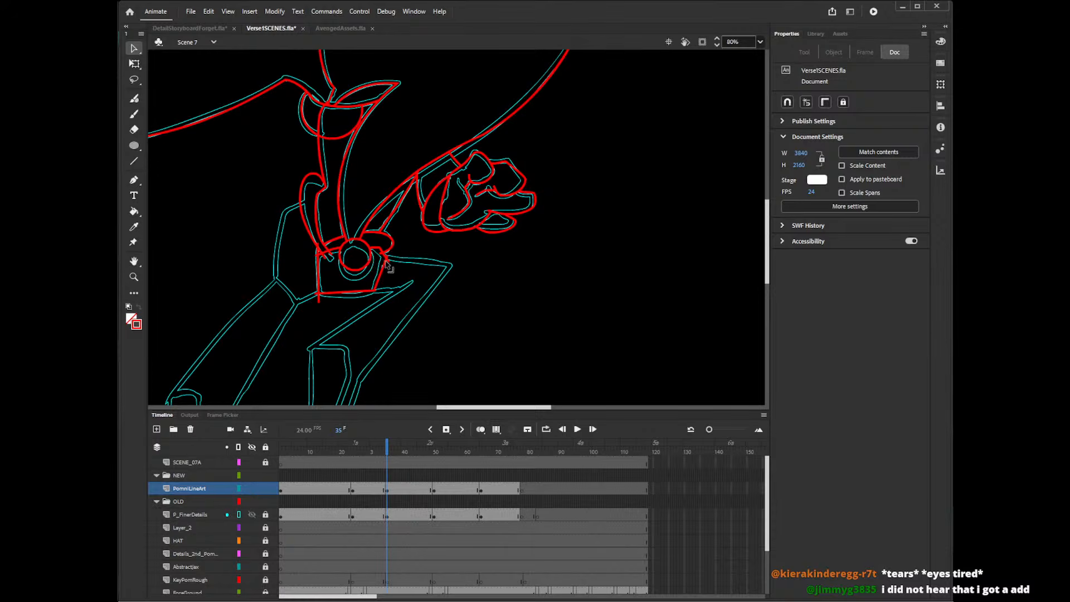
pyautogui.click(385, 273)
pyautogui.press('Delete')
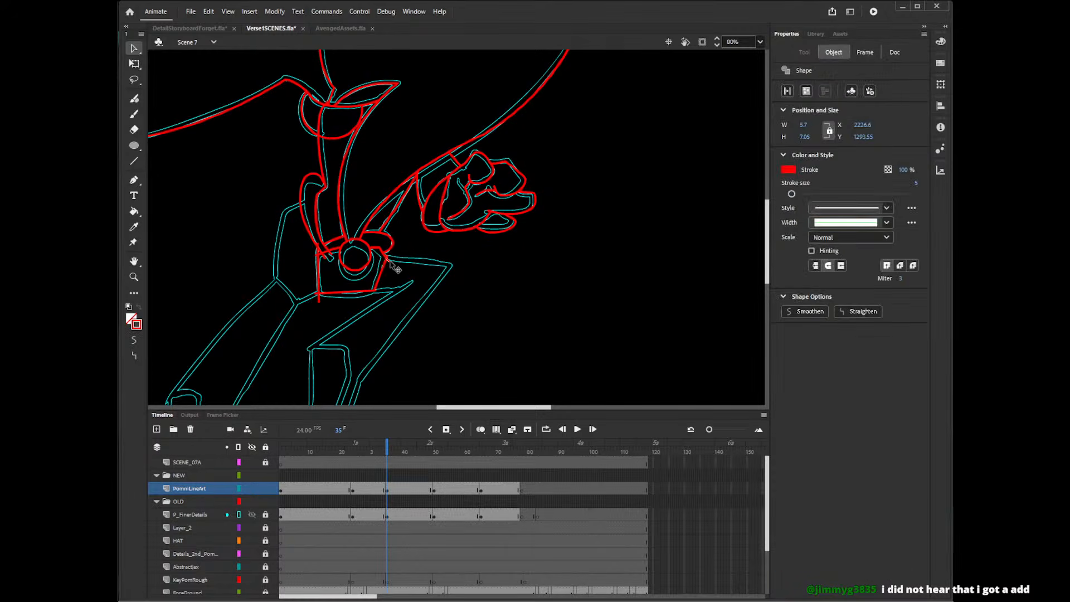
# Delete the stray line ends inside and around the box's upper-left corner.
pyautogui.click(324, 258)
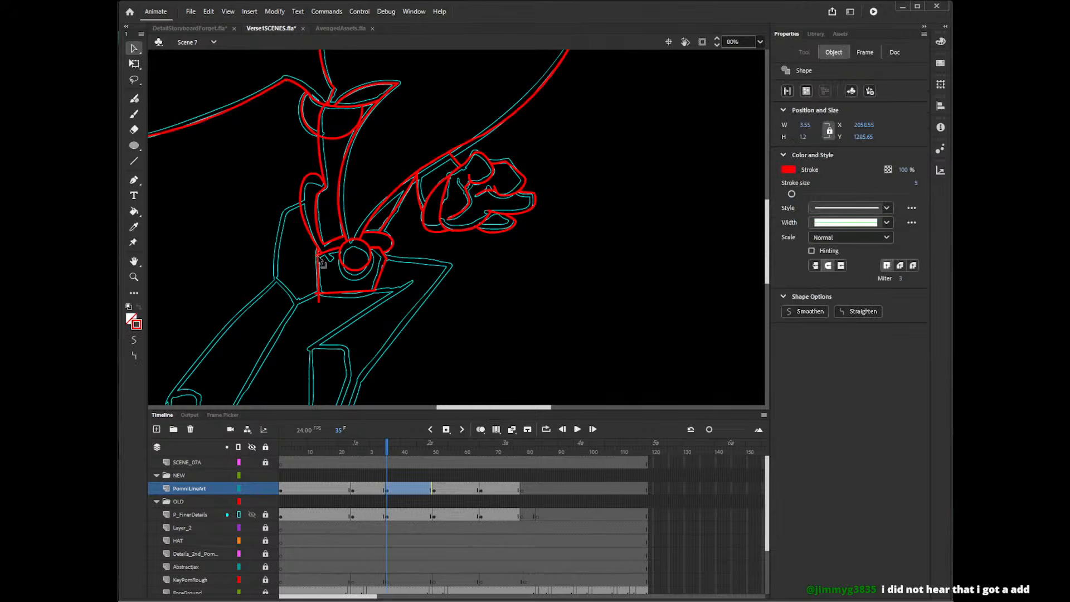
pyautogui.press('Delete')
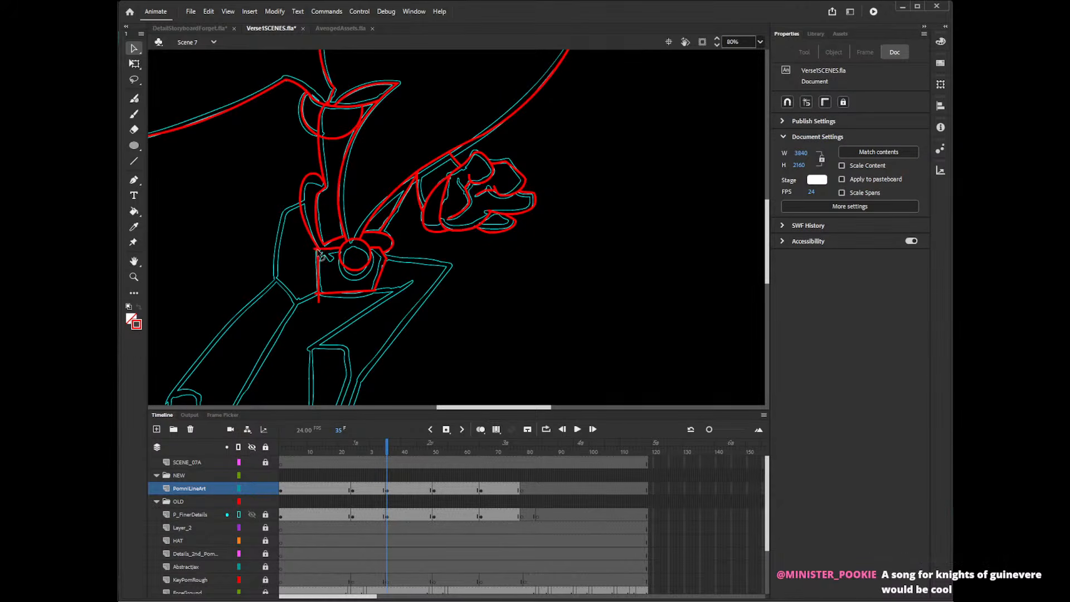
pyautogui.click(318, 255)
pyautogui.press('Delete')
pyautogui.click(320, 254)
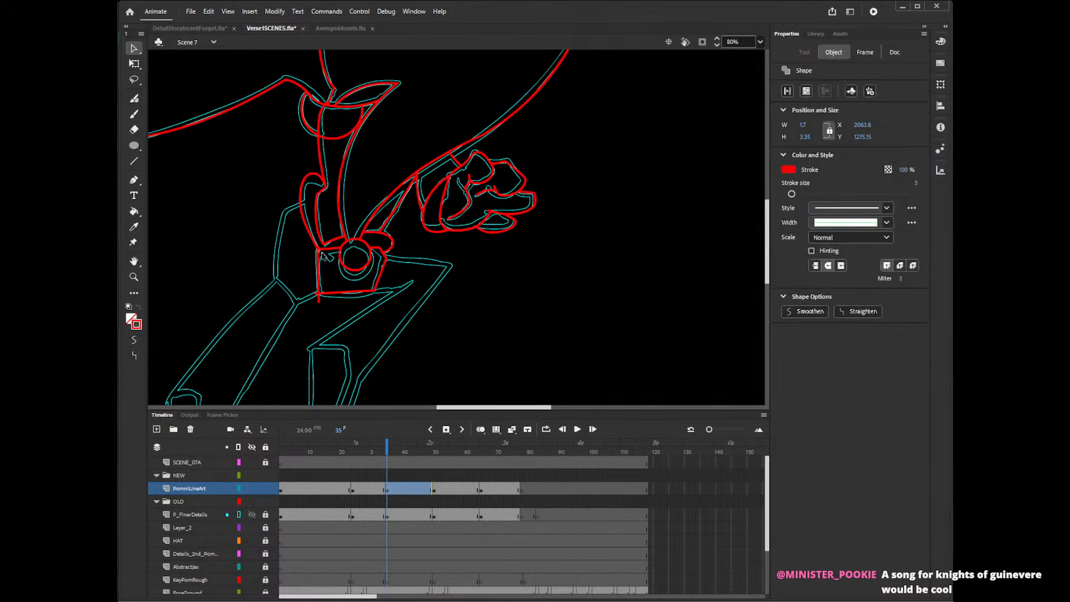
pyautogui.press('Delete')
pyautogui.click(322, 255)
pyautogui.press('Delete')
pyautogui.click(324, 255)
pyautogui.press('Delete')
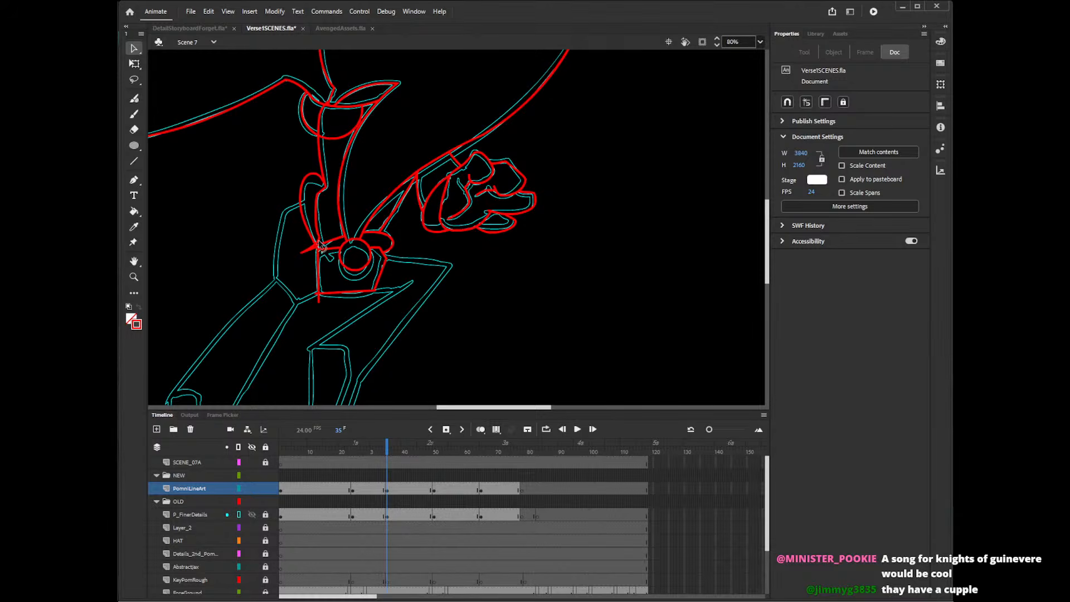
# Delete the overshooting pieces of the redrawn line where it passes beyond the box's upper-left corner.
pyautogui.click(320, 247)
pyautogui.press('Delete')
pyautogui.click(315, 248)
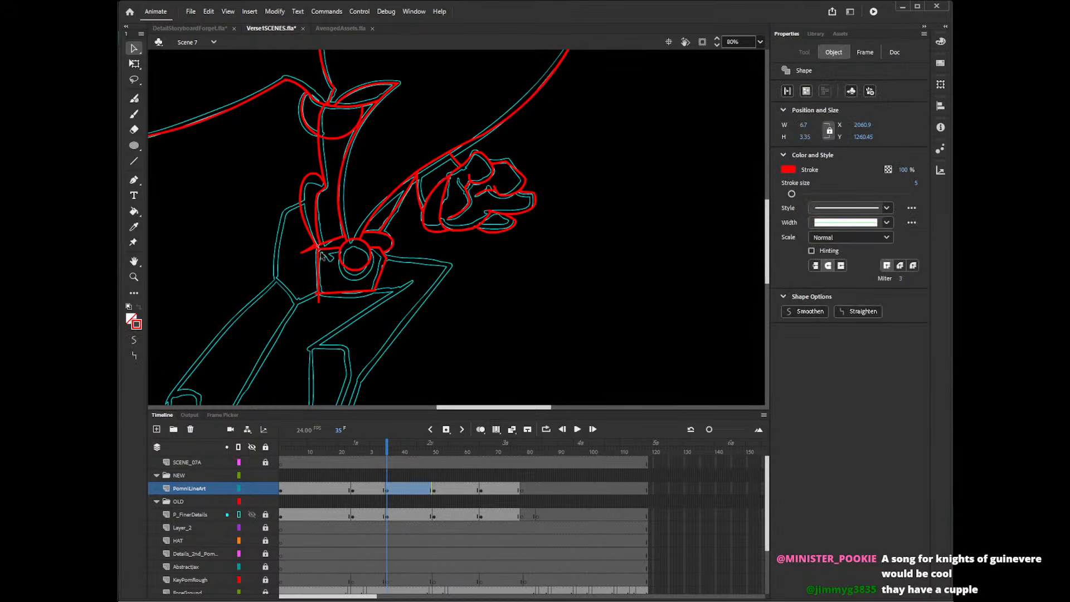
pyautogui.press('Delete')
pyautogui.click(309, 249)
pyautogui.press('Delete')
pyautogui.click(311, 251)
pyautogui.press('Delete')
pyautogui.click(316, 252)
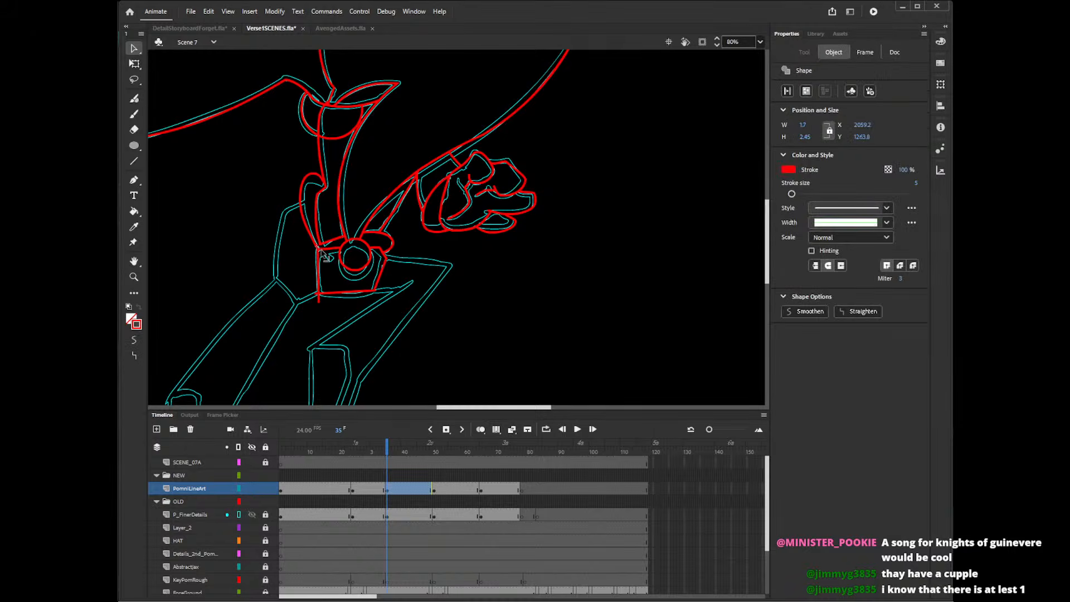
pyautogui.press('Delete')
pyautogui.click(322, 253)
pyautogui.press('Delete')
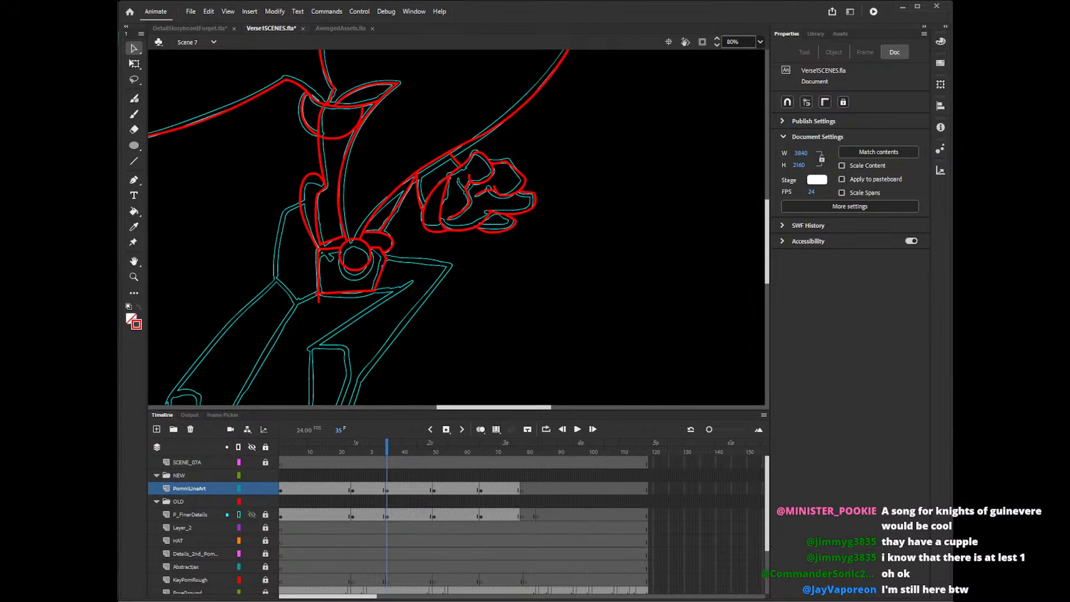
# Trace the angular outline to the left of the body section with straight lines, from the rounded shape down to the box's lower corner.
pyautogui.moveTo(766, 246); pyautogui.dragTo(764, 268)
pyautogui.moveTo(440, 411); pyautogui.dragTo(418, 411)
pyautogui.hotkey('shift', 'y')
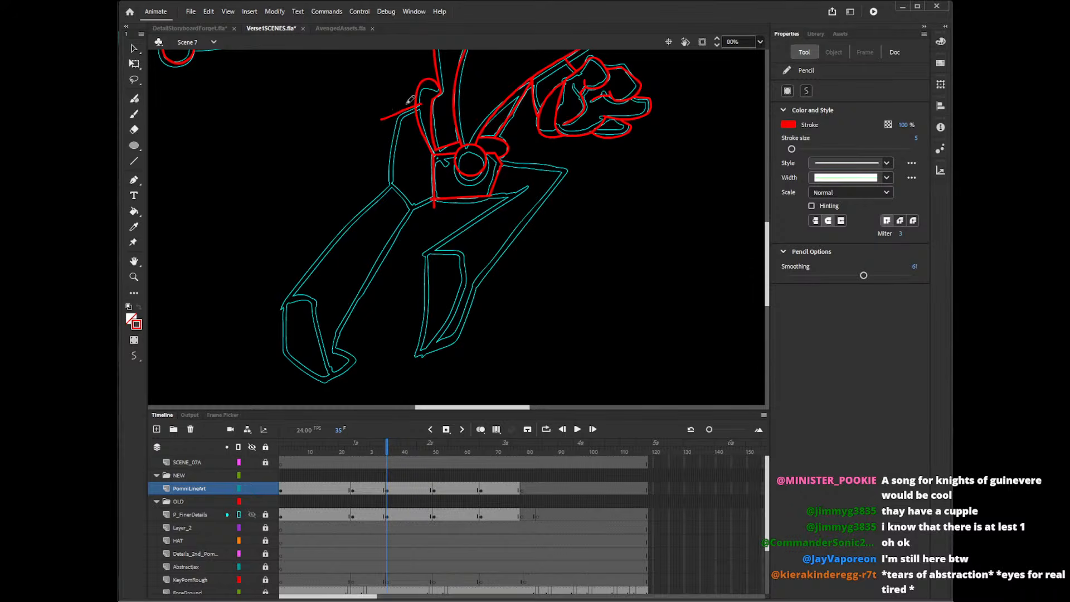
pyautogui.press('n')
pyautogui.moveTo(422, 104)
pyautogui.mouseDown()
pyautogui.moveTo(373, 127)
pyautogui.moveTo(389, 186)
pyautogui.mouseUp()
pyautogui.hotkey('ctrl', 'z')
pyautogui.moveTo(384, 117); pyautogui.dragTo(392, 193)
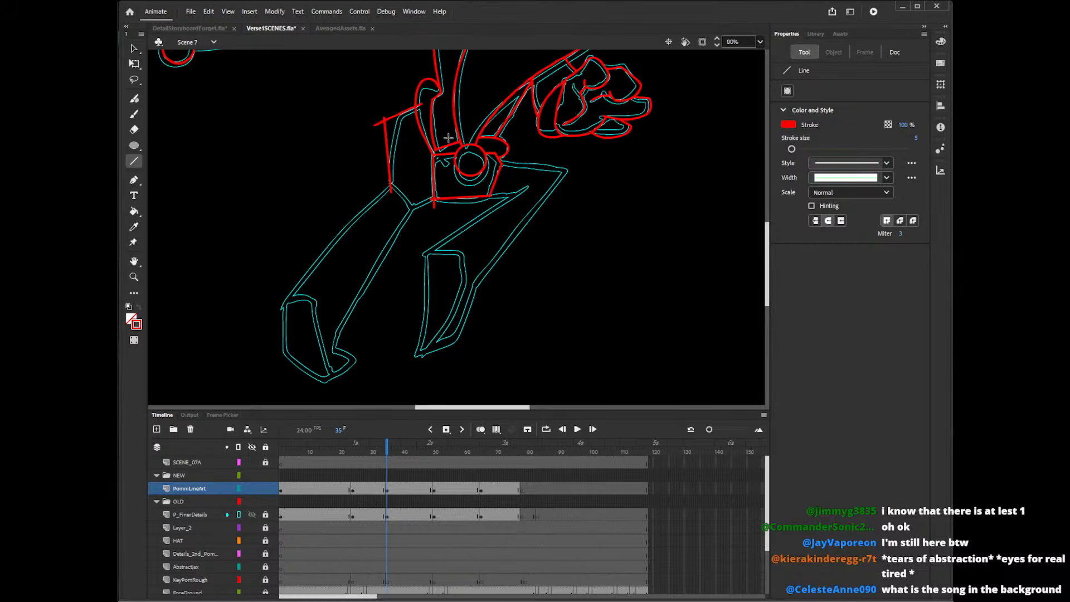
pyautogui.moveTo(437, 186); pyautogui.dragTo(415, 205)
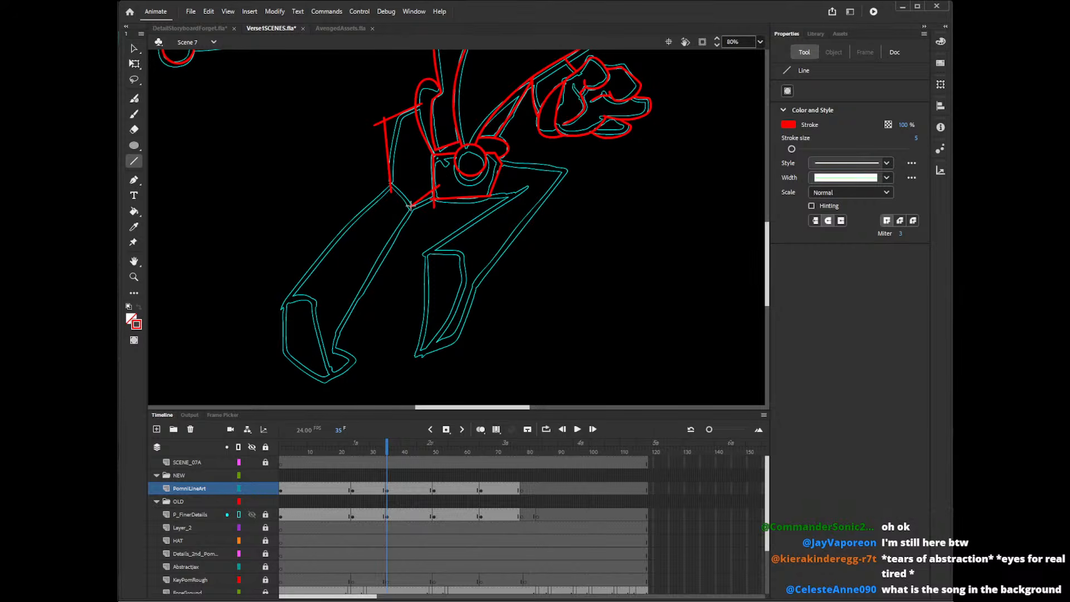
# Delete the overshooting ends at the angular outline's upper corners and adjust its outer corner point.
pyautogui.press('v')
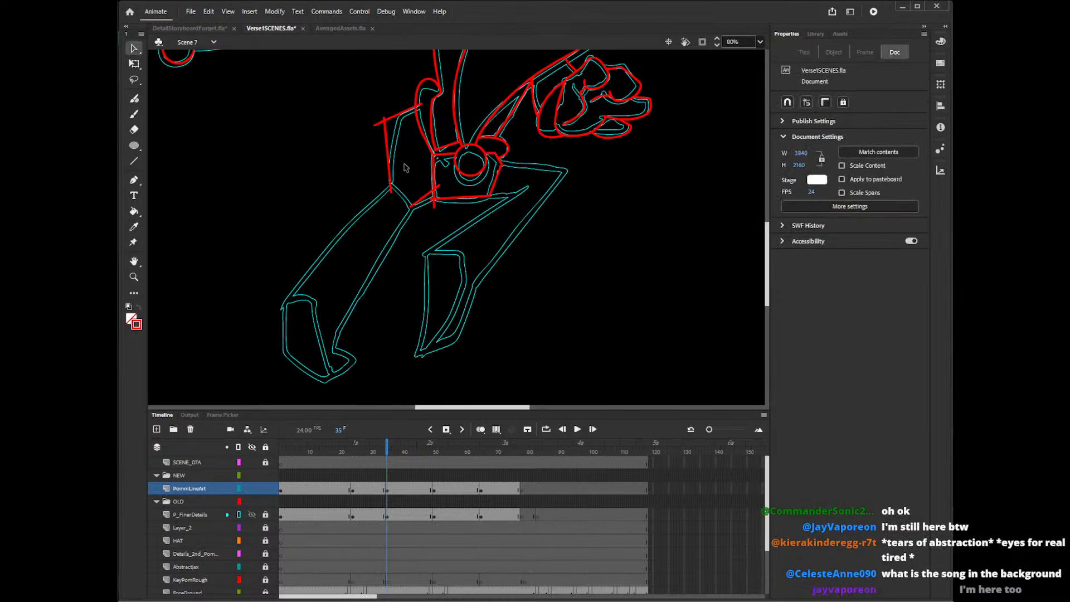
pyautogui.click(380, 122)
pyautogui.press('Delete')
pyautogui.click(385, 117)
pyautogui.press('Delete')
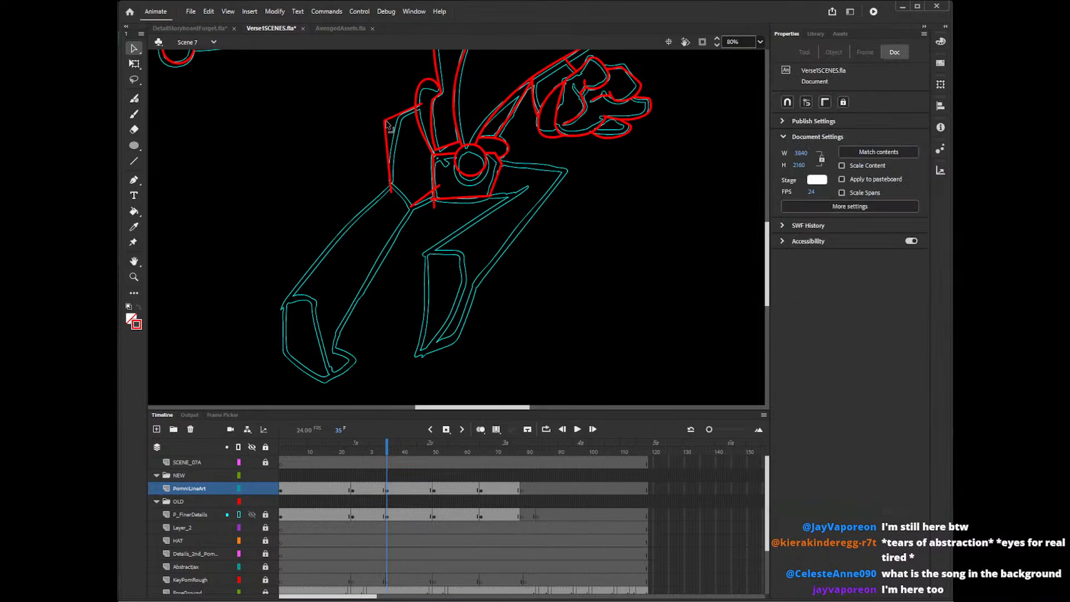
pyautogui.moveTo(386, 119); pyautogui.dragTo(385, 126)
pyautogui.click(419, 105)
pyautogui.press('Delete')
# Delete the overshooting ends at the box's lower corners and adjust its lower-right corner.
pyautogui.click(439, 203)
pyautogui.press('Delete')
pyautogui.click(442, 194)
pyautogui.press('Delete')
pyautogui.click(496, 202)
pyautogui.press('Delete')
pyautogui.moveTo(491, 197); pyautogui.dragTo(491, 194)
# Draw the straight edges of the bent right leg and the inner edge of the left leg with the Line tool.
pyautogui.press('y')
pyautogui.press('n')
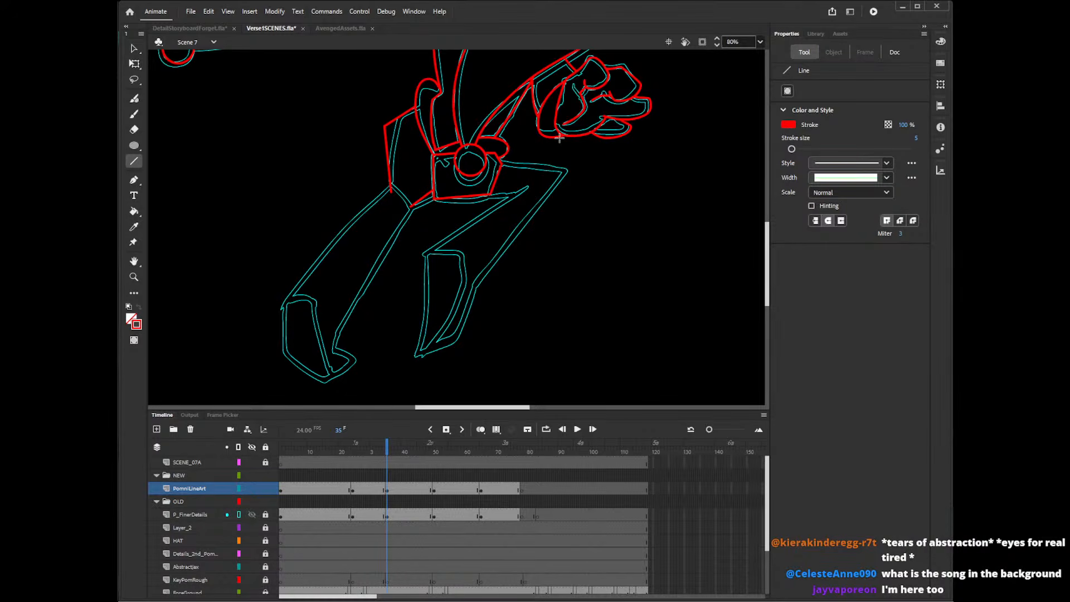
pyautogui.moveTo(488, 195)
pyautogui.mouseDown()
pyautogui.moveTo(529, 189)
pyautogui.moveTo(528, 167)
pyautogui.moveTo(569, 172)
pyautogui.moveTo(459, 311)
pyautogui.moveTo(465, 297)
pyautogui.mouseUp()
pyautogui.moveTo(528, 189); pyautogui.dragTo(423, 255)
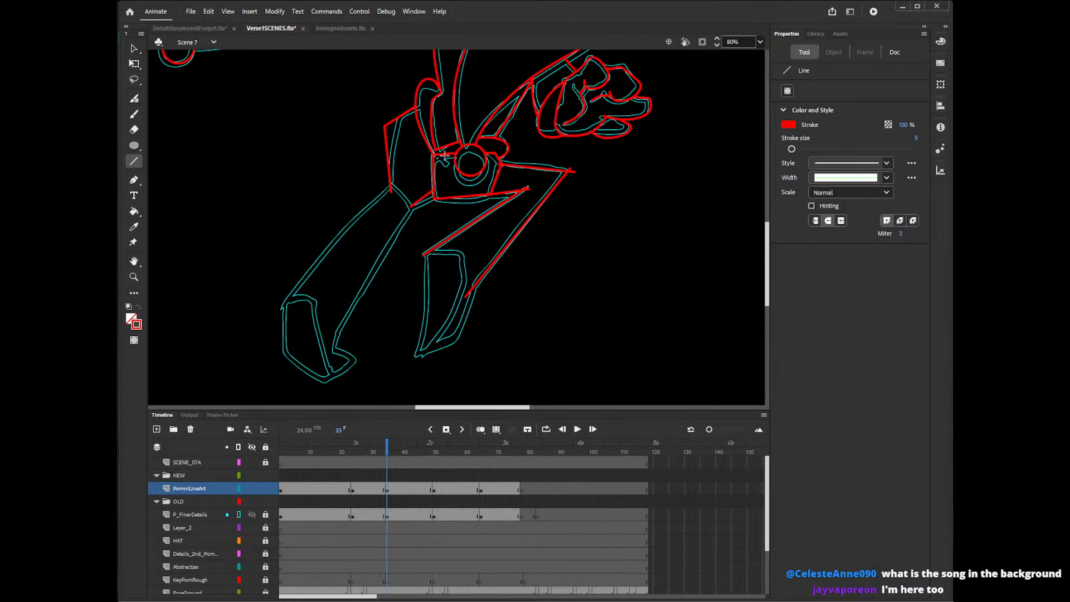
pyautogui.moveTo(413, 202); pyautogui.dragTo(331, 352)
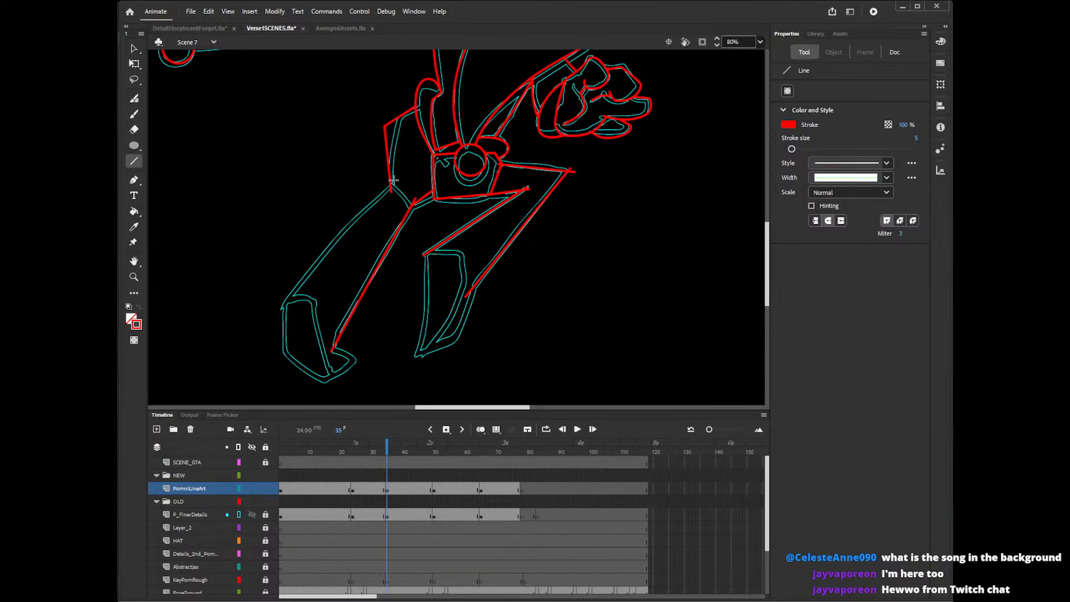
# Draw the left leg's outer edge with the Line tool and delete the overshooting ends where the leg meets the hip.
pyautogui.moveTo(392, 185); pyautogui.dragTo(281, 307)
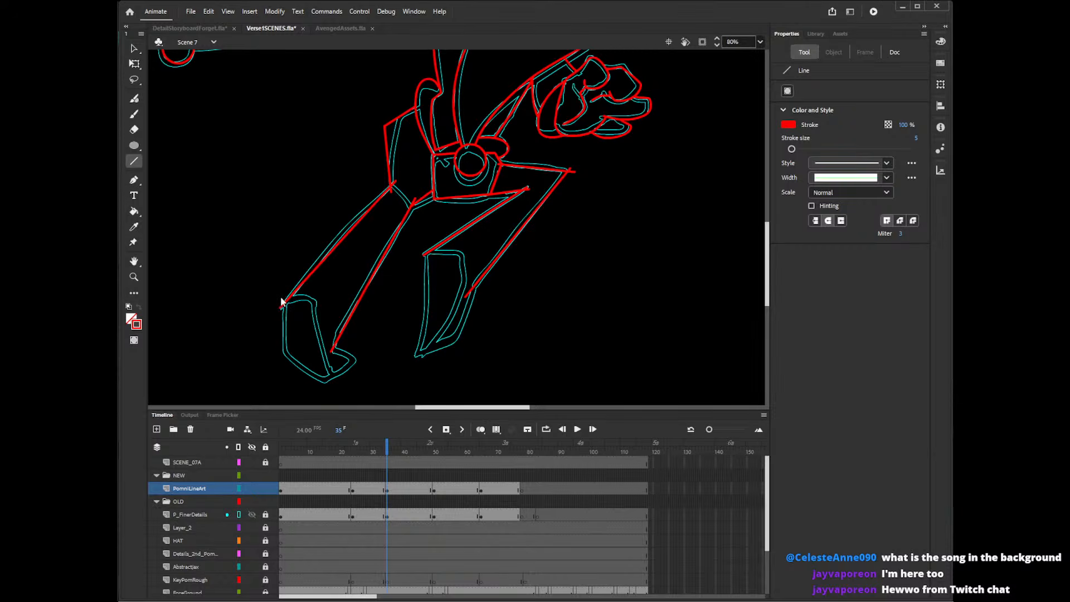
pyautogui.press('v')
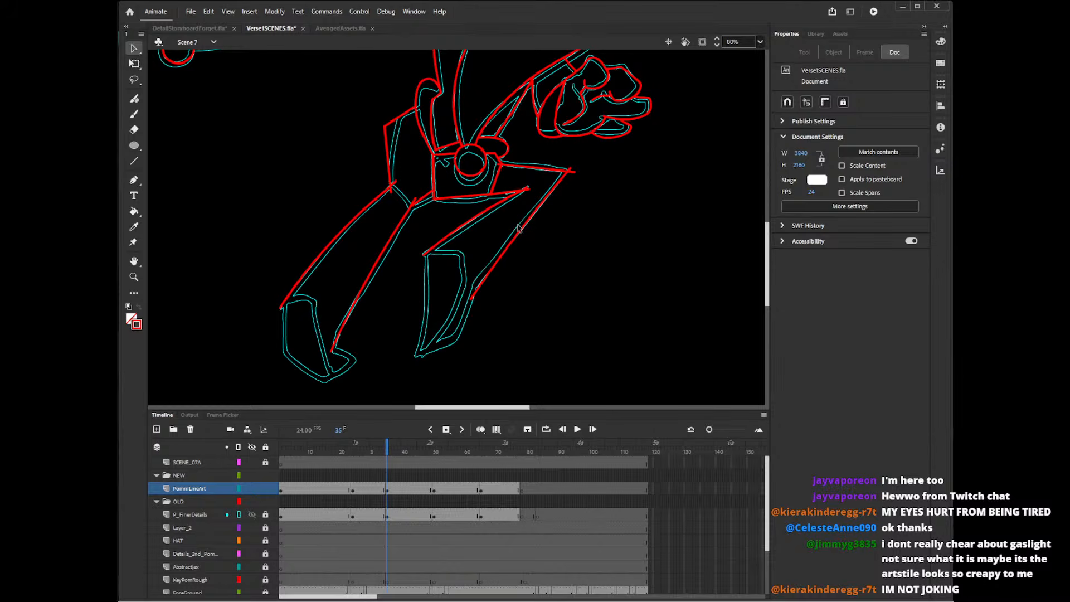
pyautogui.click(393, 189)
pyautogui.press('Delete')
pyautogui.click(395, 182)
pyautogui.press('Delete')
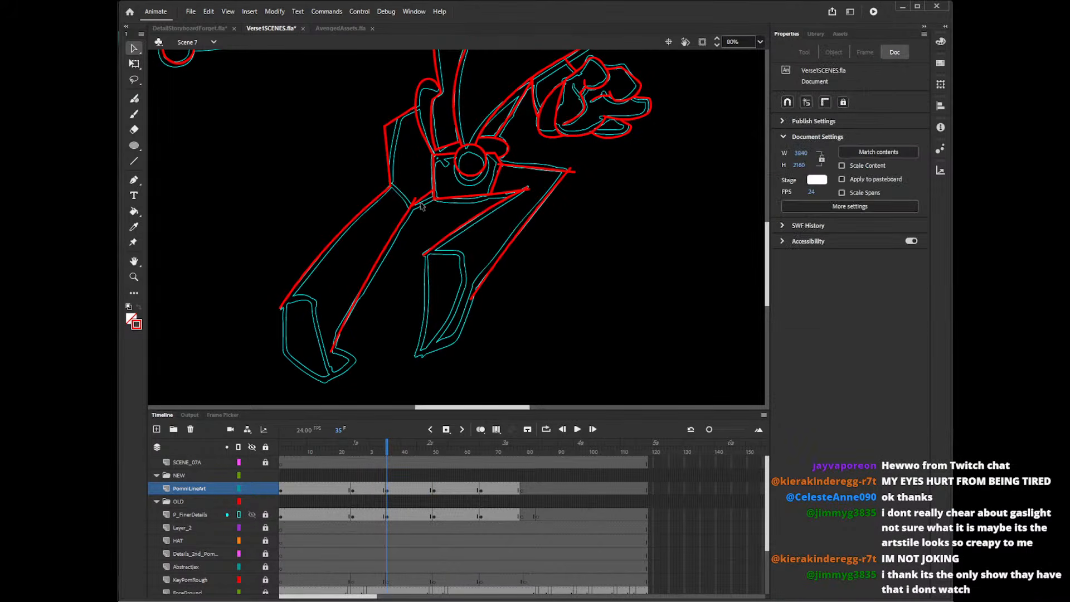
pyautogui.click(414, 201)
pyautogui.press('Delete')
# Delete the overshooting line ends at the inner and outer knee corners of the bent right leg.
pyautogui.click(527, 191)
pyautogui.press('Delete')
pyautogui.click(529, 191)
pyautogui.press('Delete')
pyautogui.click(573, 175)
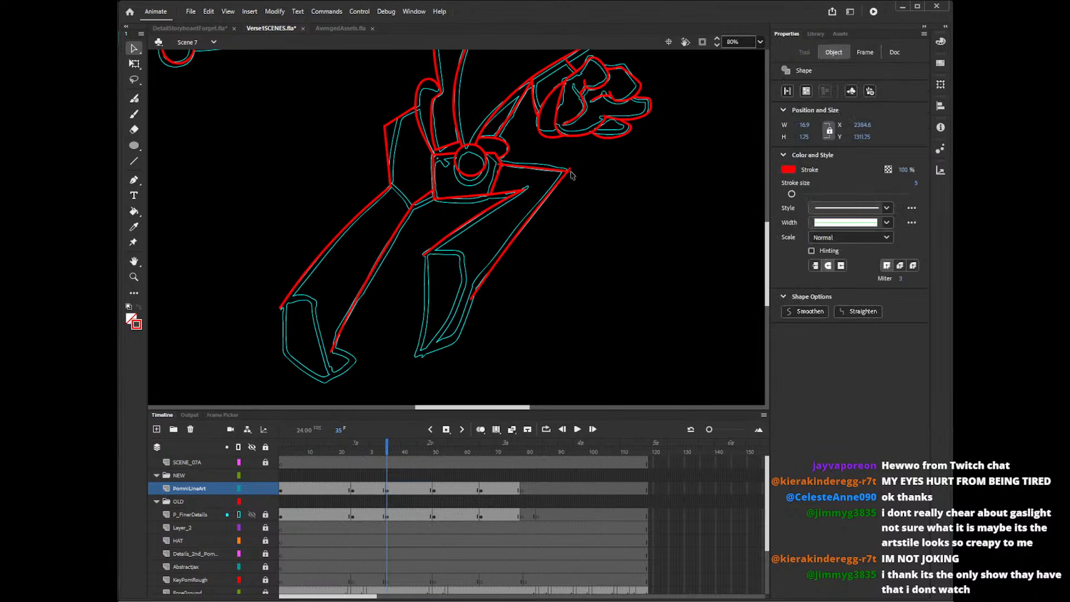
pyautogui.press('Delete')
pyautogui.click(514, 204)
pyautogui.press('Delete')
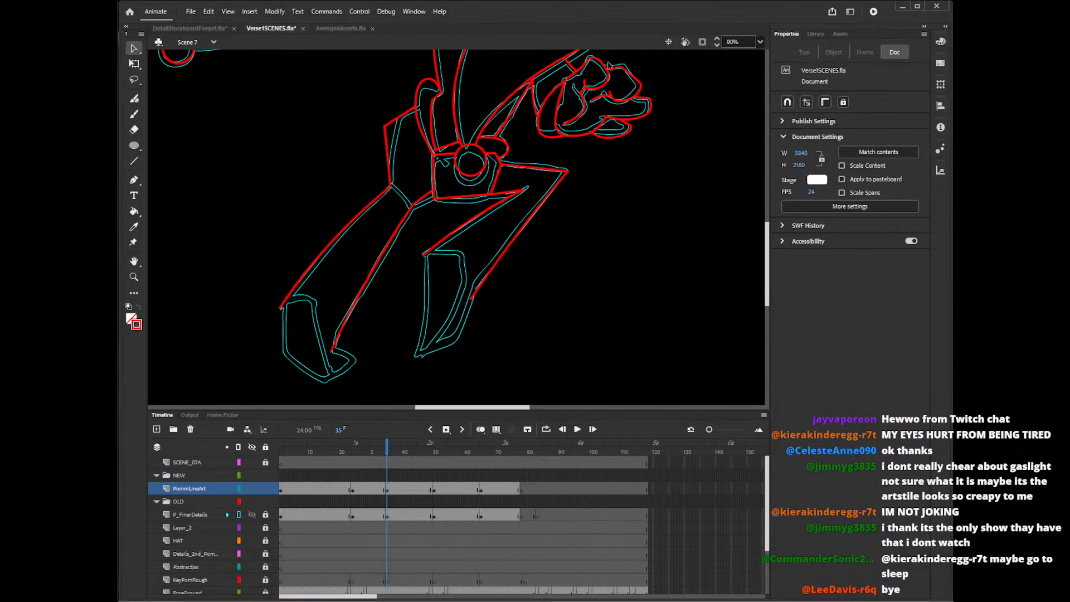
# Delete the stray line ends at the collar and at the junction between the two large shapes above it.
pyautogui.moveTo(767, 240); pyautogui.dragTo(771, 170)
pyautogui.click(445, 262)
pyautogui.press('Delete')
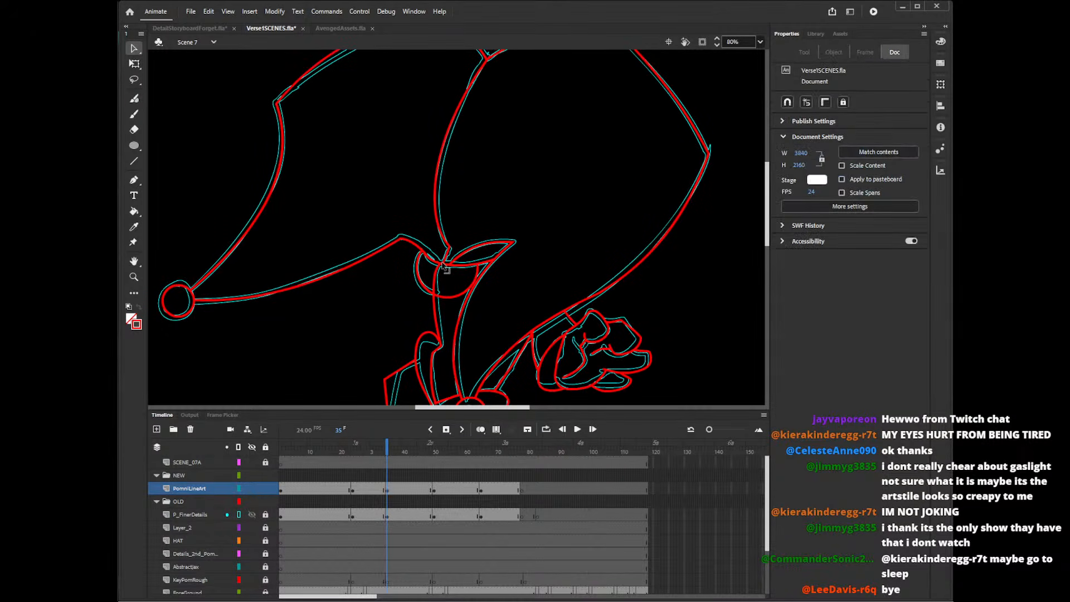
pyautogui.moveTo(769, 205); pyautogui.dragTo(771, 184)
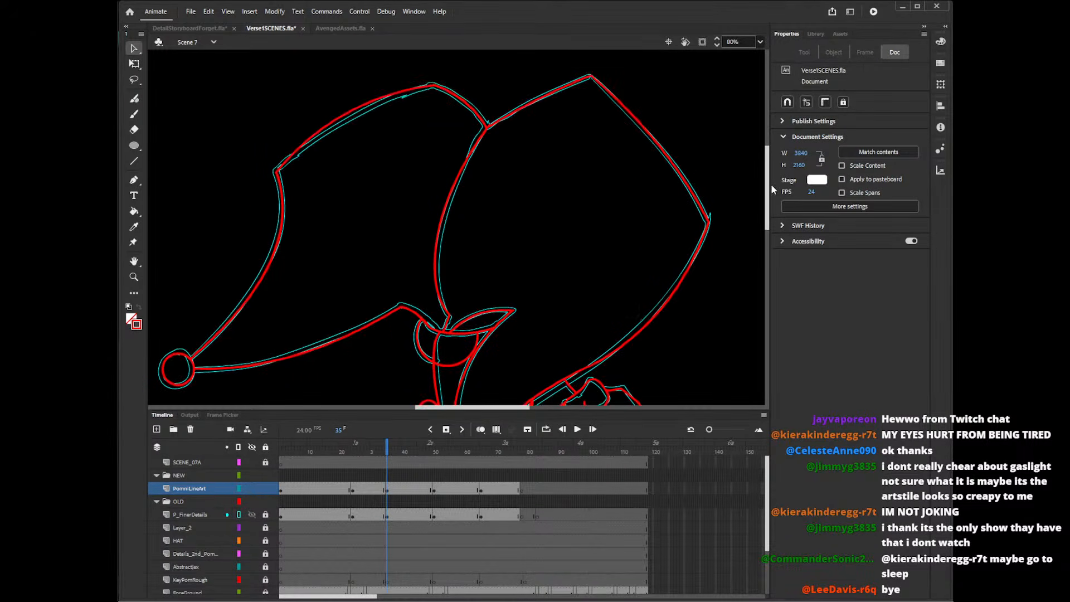
pyautogui.click(496, 123)
pyautogui.press('Delete')
pyautogui.moveTo(767, 195); pyautogui.dragTo(764, 241)
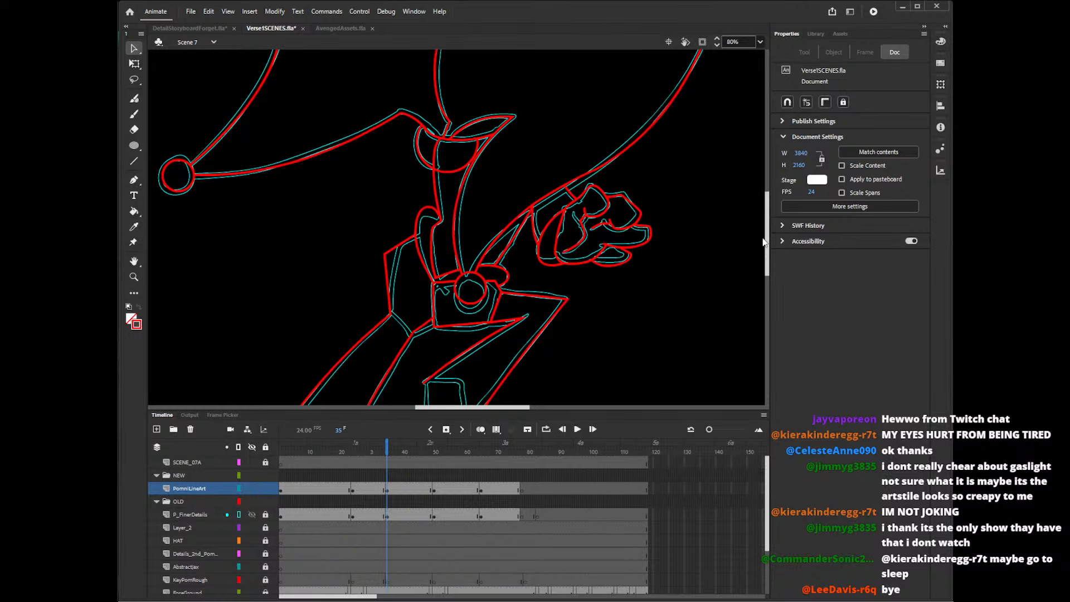
pyautogui.moveTo(763, 242); pyautogui.dragTo(764, 263)
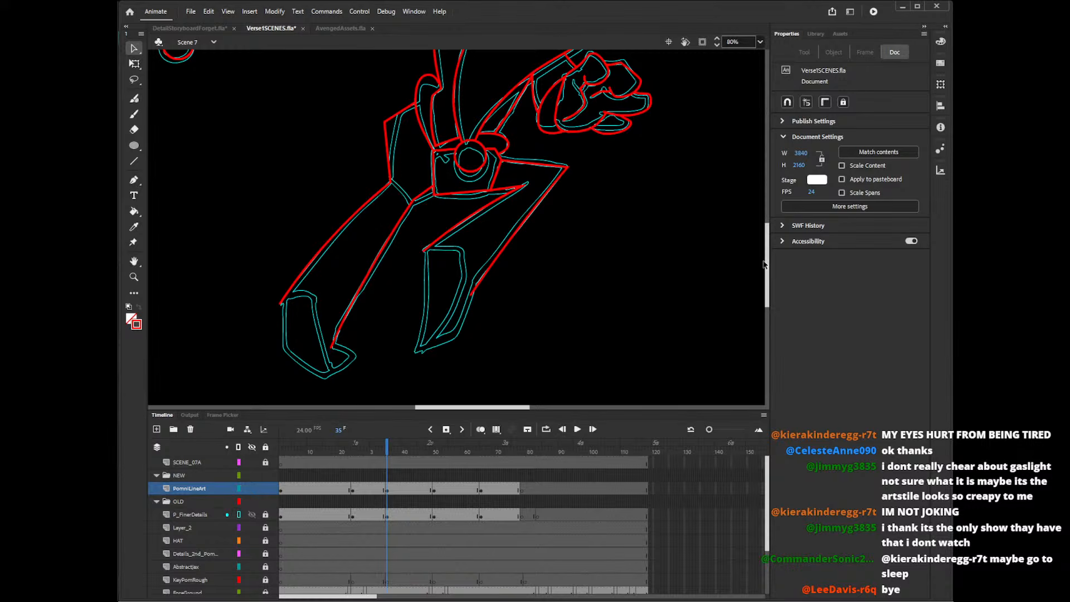
# Draw the left foot's outline and the four-sided panel on the right foot with straight lines.
pyautogui.press('n')
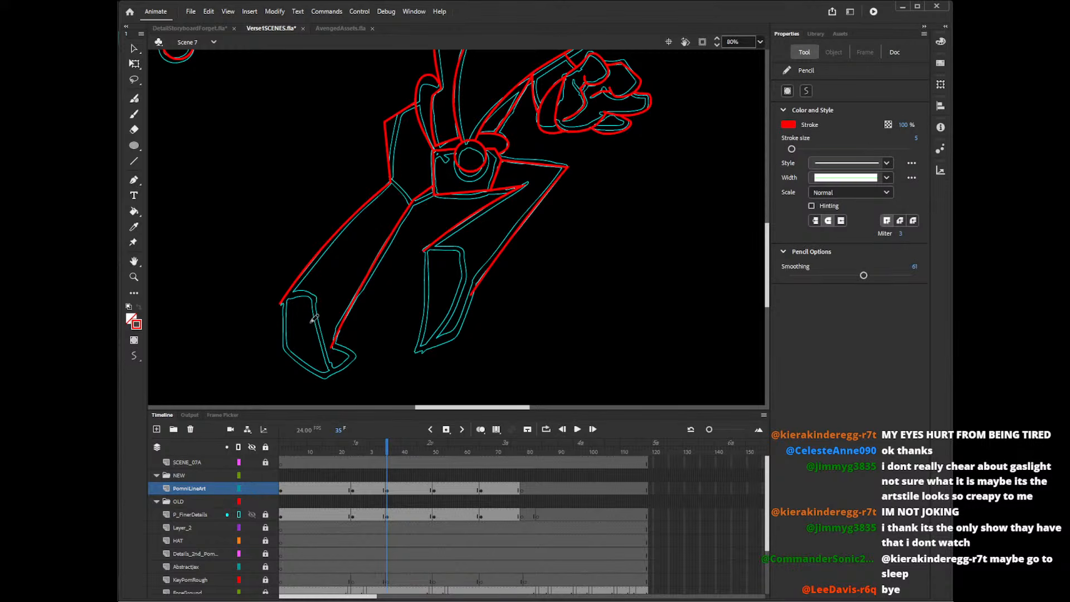
pyautogui.moveTo(279, 304)
pyautogui.mouseDown()
pyautogui.moveTo(282, 352)
pyautogui.moveTo(329, 383)
pyautogui.moveTo(365, 353)
pyautogui.moveTo(335, 351)
pyautogui.moveTo(364, 357)
pyautogui.mouseUp()
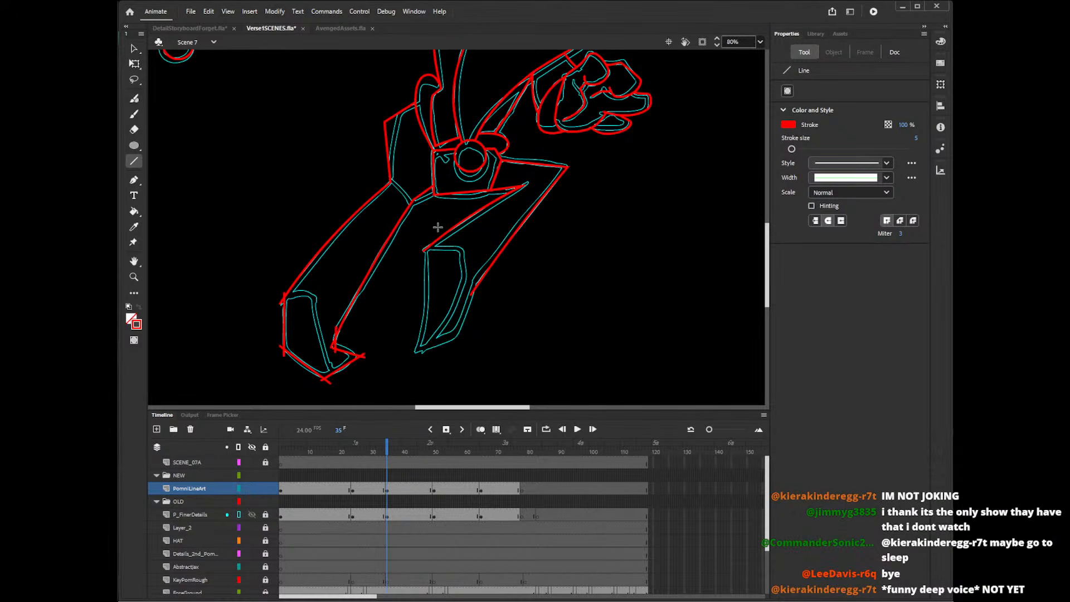
pyautogui.moveTo(426, 249)
pyautogui.mouseDown()
pyautogui.moveTo(468, 249)
pyautogui.moveTo(467, 274)
pyautogui.moveTo(418, 351)
pyautogui.mouseUp()
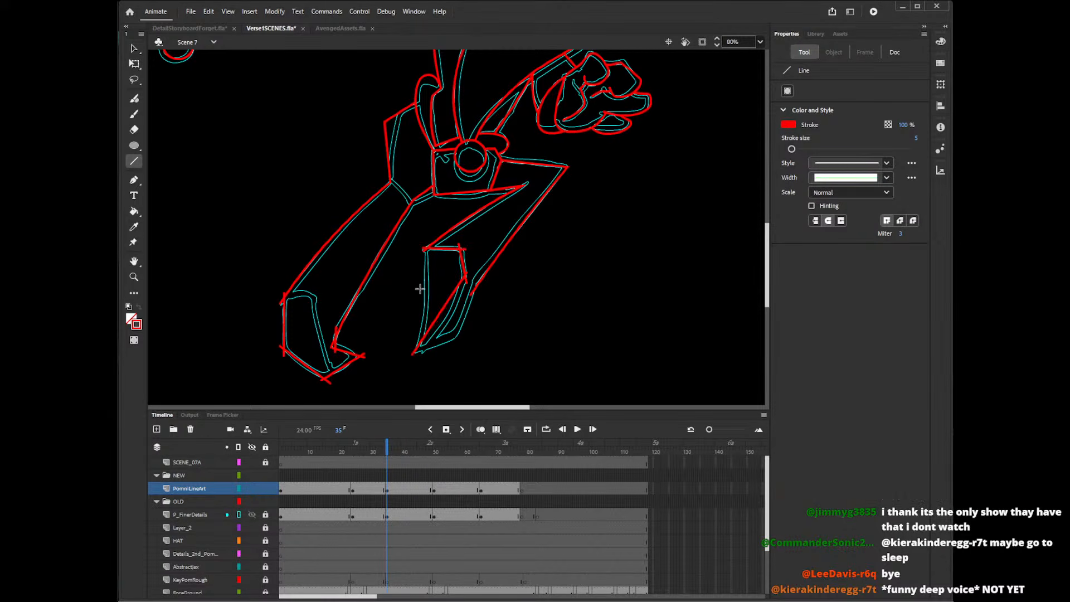
pyautogui.moveTo(426, 248); pyautogui.dragTo(418, 361)
# Delete the overshooting ends at the left foot's ankle corner, outer lower corner and lowest point.
pyautogui.press('v')
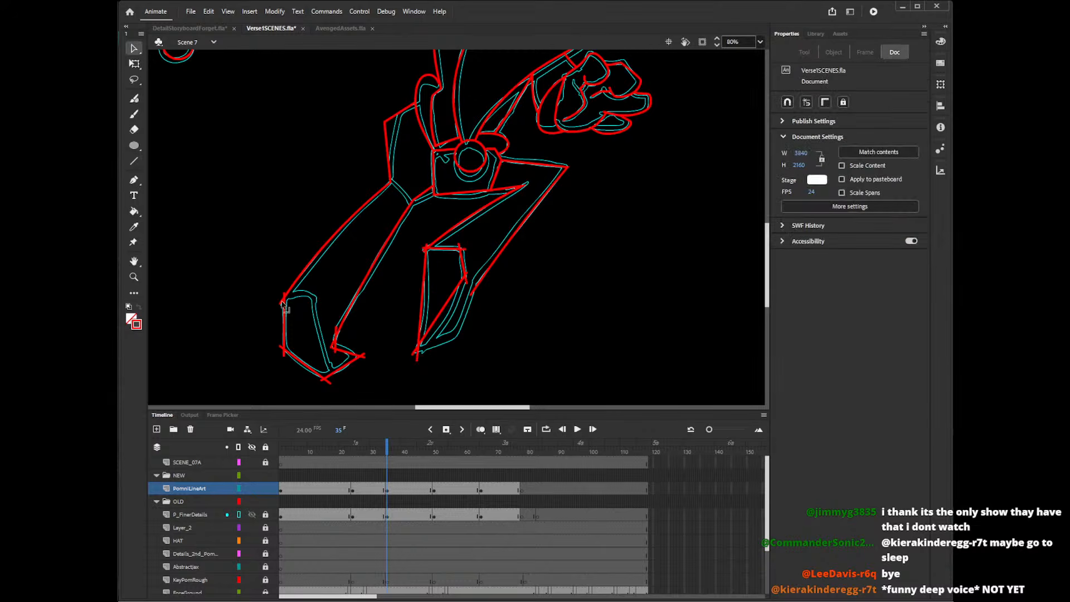
pyautogui.click(285, 306)
pyautogui.click(288, 304)
pyautogui.press('Delete')
pyautogui.click(281, 348)
pyautogui.keyDown('shift'); pyautogui.click(284, 354); pyautogui.keyUp('shift')
pyautogui.press('Delete')
pyautogui.click(330, 383)
pyautogui.press('Delete')
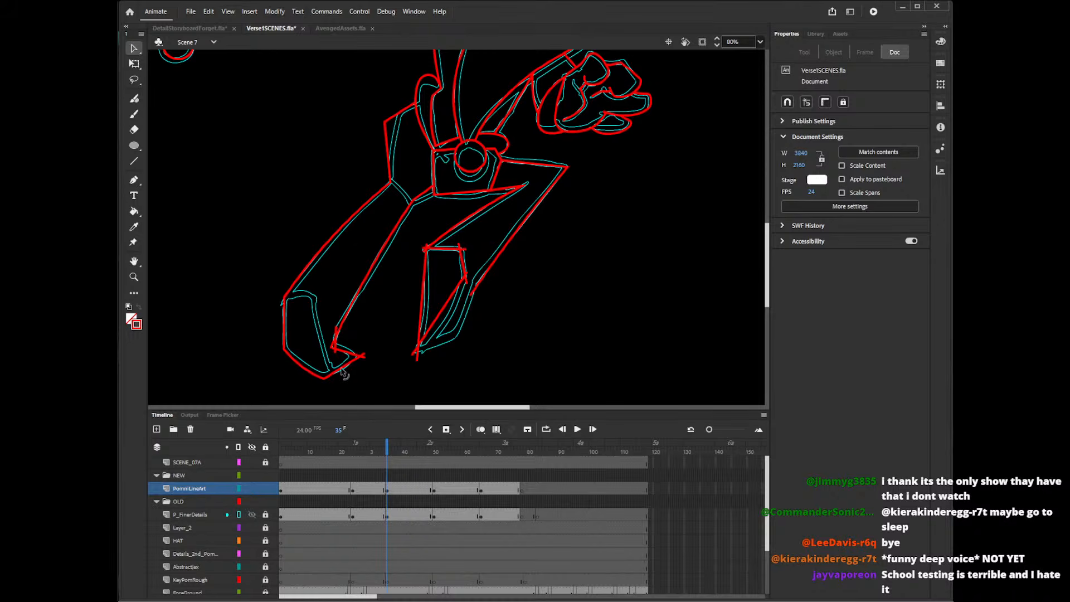
# Delete the overshooting ends at the left foot's tip and where the foot meets the leg's inner edge.
pyautogui.click(363, 356)
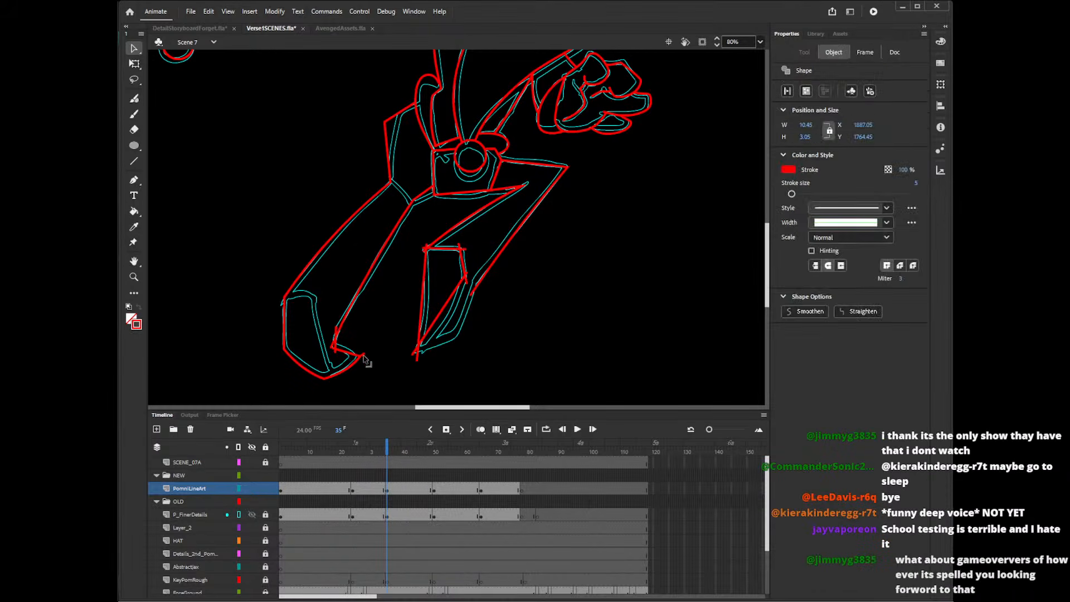
pyautogui.press('Delete')
pyautogui.click(333, 348)
pyautogui.press('Delete')
pyautogui.click(335, 339)
pyautogui.press('Delete')
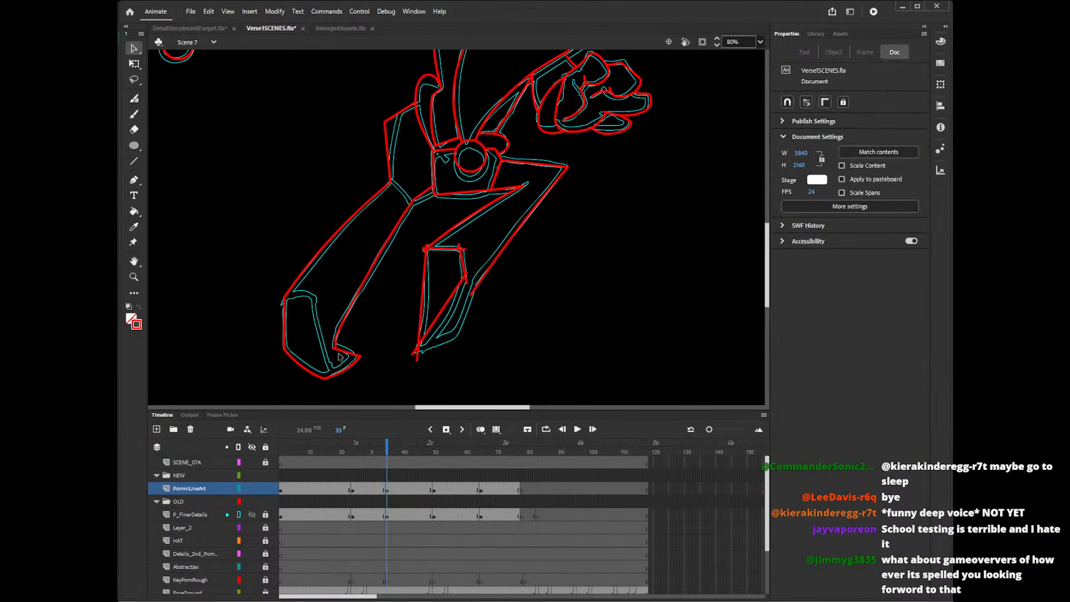
pyautogui.click(337, 350)
pyautogui.press('Delete')
# Delete the overshooting ends of the right foot's panel and bend its two long edges to follow the sketch.
pyautogui.click(424, 250)
pyautogui.press('Delete')
pyautogui.click(427, 245)
pyautogui.press('Delete')
pyautogui.click(417, 356)
pyautogui.press('Delete')
pyautogui.moveTo(423, 305); pyautogui.dragTo(428, 304)
pyautogui.moveTo(417, 347); pyautogui.dragTo(416, 353)
pyautogui.moveTo(442, 312); pyautogui.dragTo(449, 328)
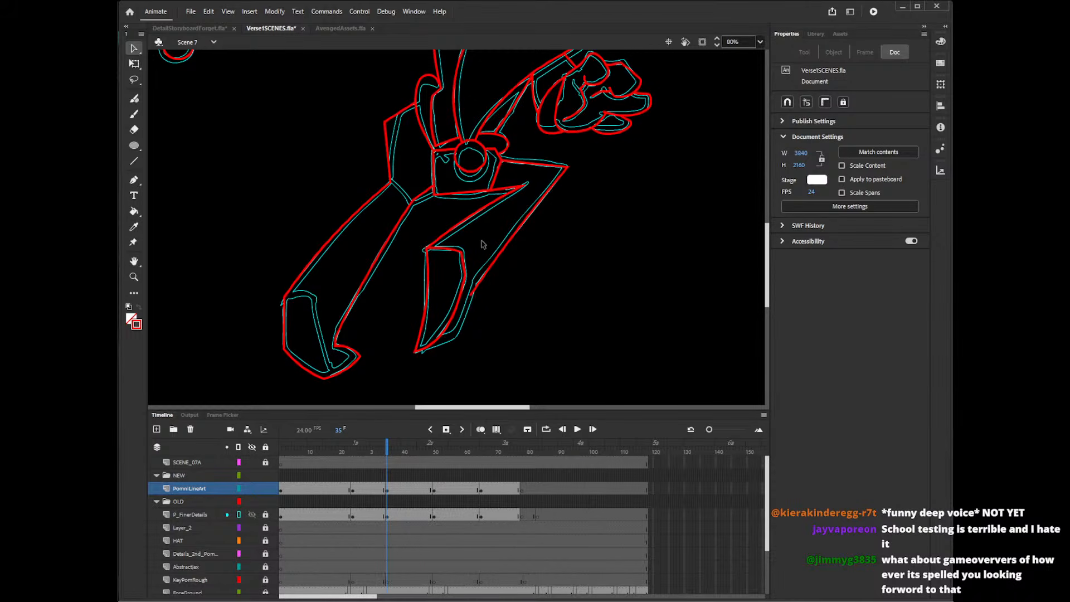
# Draw the short dividing line on the left foot and the right foot's cross line and outer outline with the Pencil tool.
pyautogui.press('y')
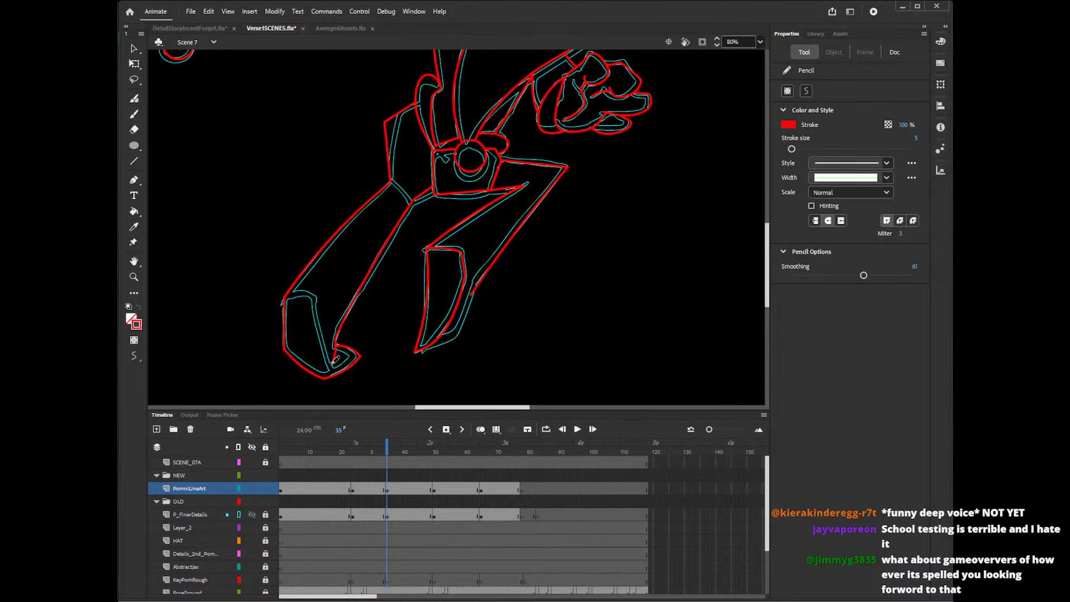
pyautogui.moveTo(334, 360); pyautogui.dragTo(322, 389)
pyautogui.moveTo(418, 309)
pyautogui.mouseDown()
pyautogui.moveTo(468, 317)
pyautogui.moveTo(455, 312)
pyautogui.moveTo(461, 334)
pyautogui.moveTo(410, 353)
pyautogui.moveTo(461, 329)
pyautogui.moveTo(456, 302)
pyautogui.mouseUp()
pyautogui.hotkey('ctrl', 'z')
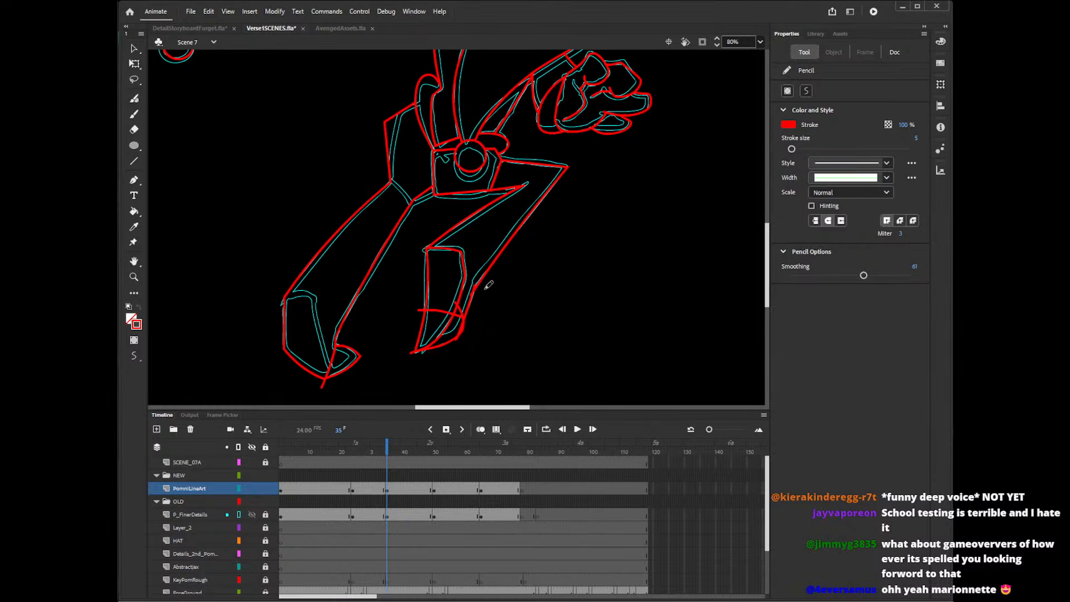
# Delete the excess line ends around the right foot's outer edge, near the cross line and the lower corner.
pyautogui.press('v')
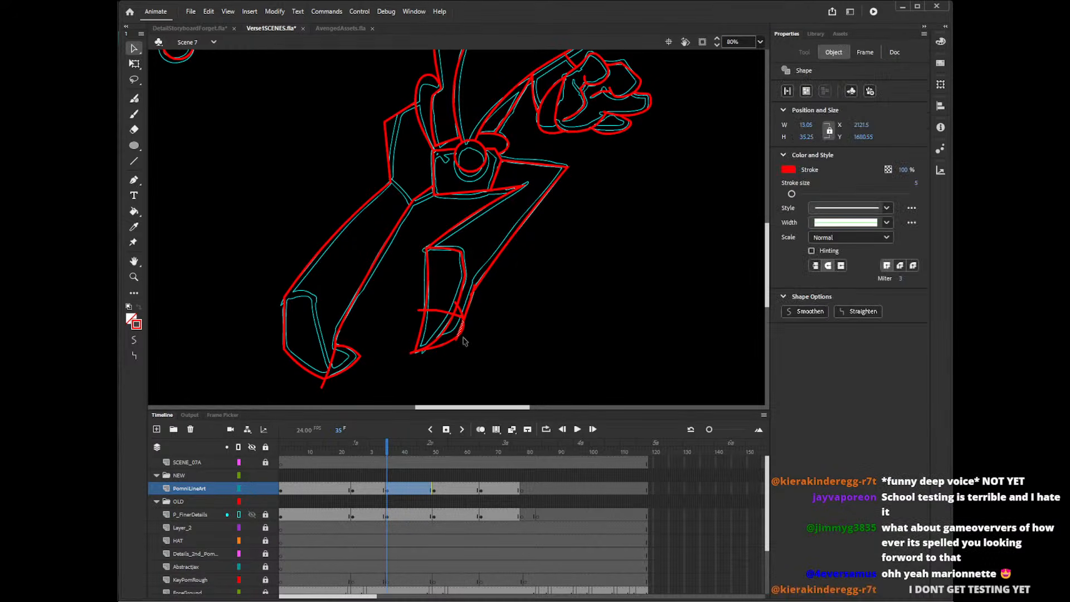
pyautogui.press('Delete')
pyautogui.click(459, 338)
pyautogui.press('Delete')
pyautogui.click(459, 315)
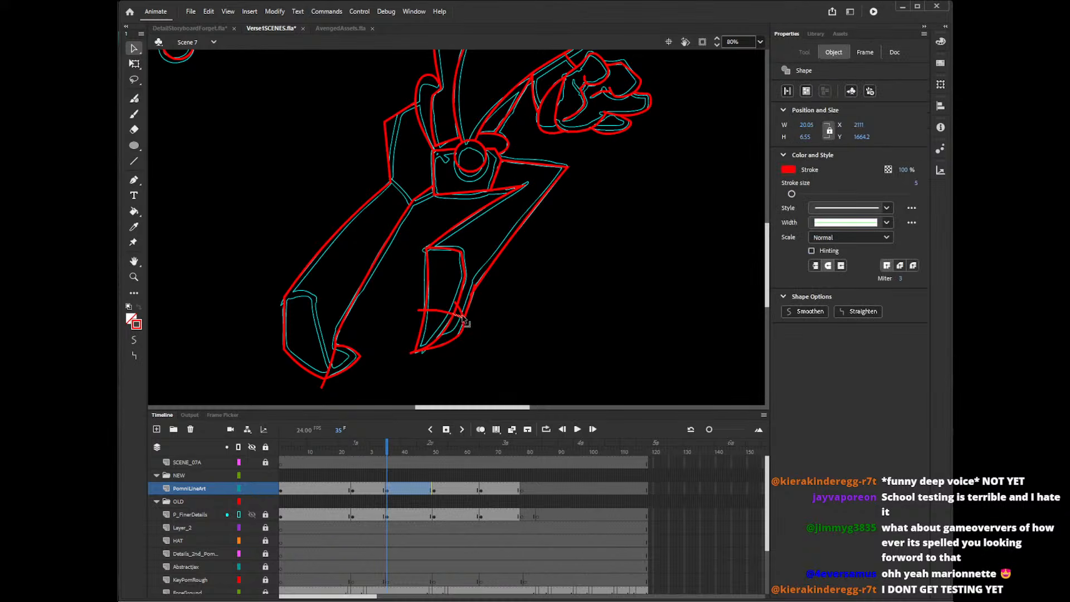
pyautogui.press('Delete')
pyautogui.click(457, 305)
pyautogui.press('Delete')
pyautogui.click(474, 287)
pyautogui.press('Delete')
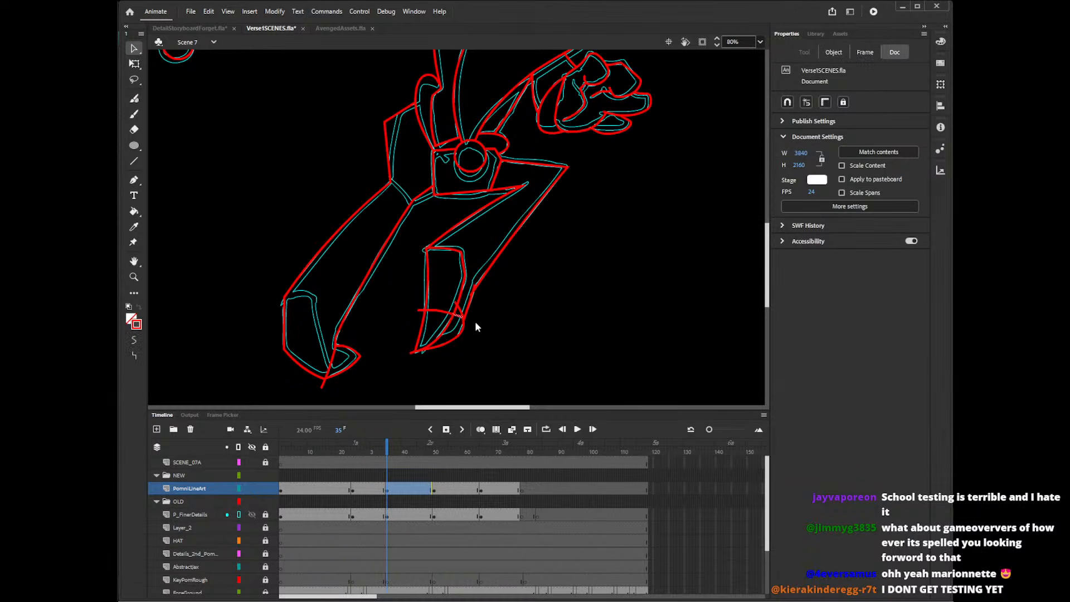
pyautogui.click(471, 322)
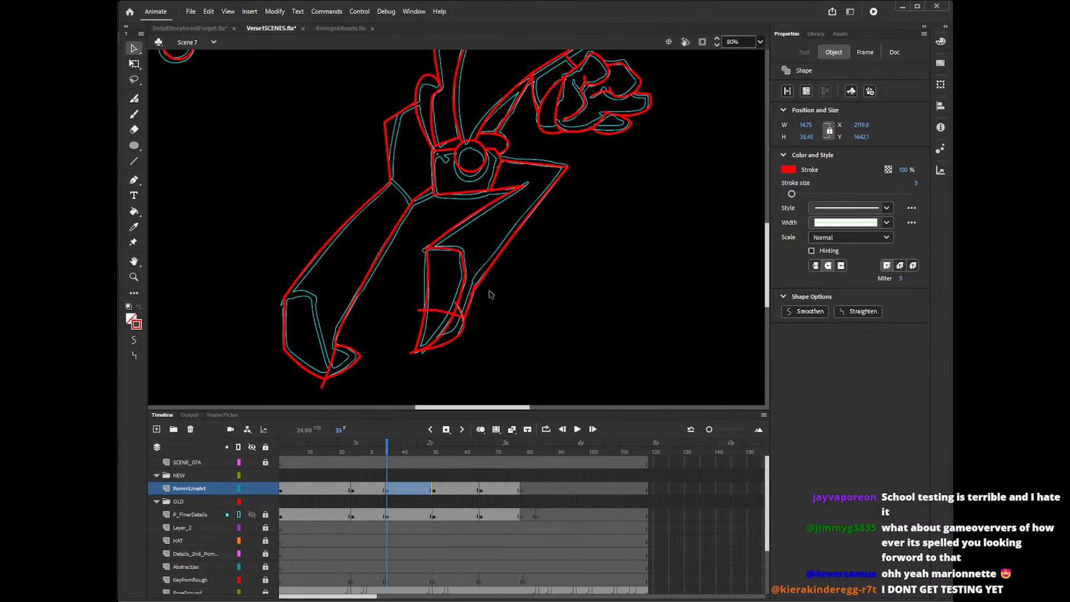
pyautogui.press('Delete')
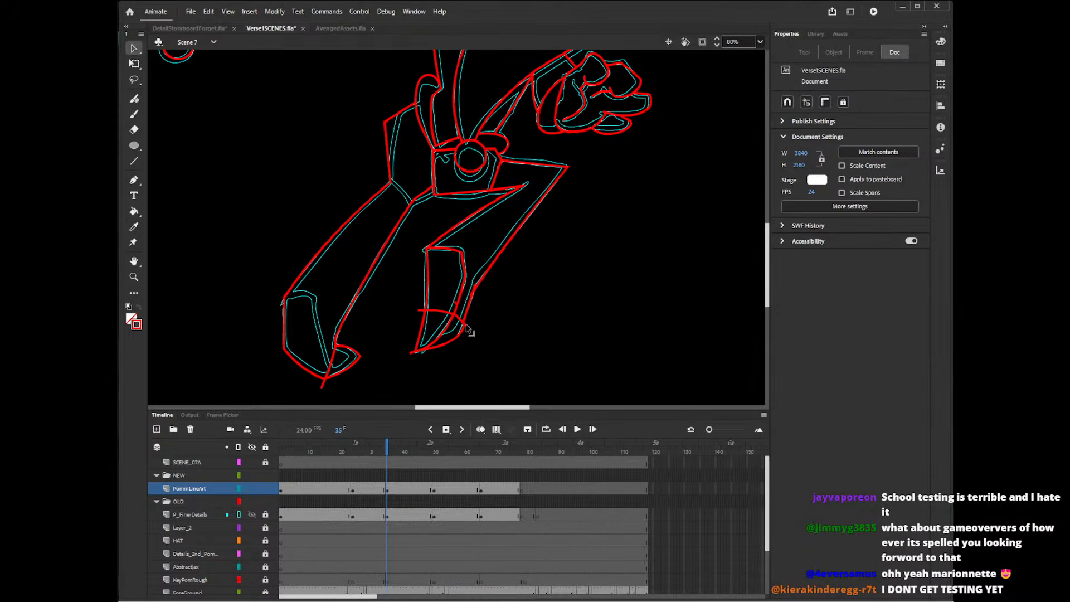
# Join the right foot's outer edge segments and delete the leftover ends at the cross line and the pointed tip.
pyautogui.moveTo(467, 325); pyautogui.dragTo(464, 324)
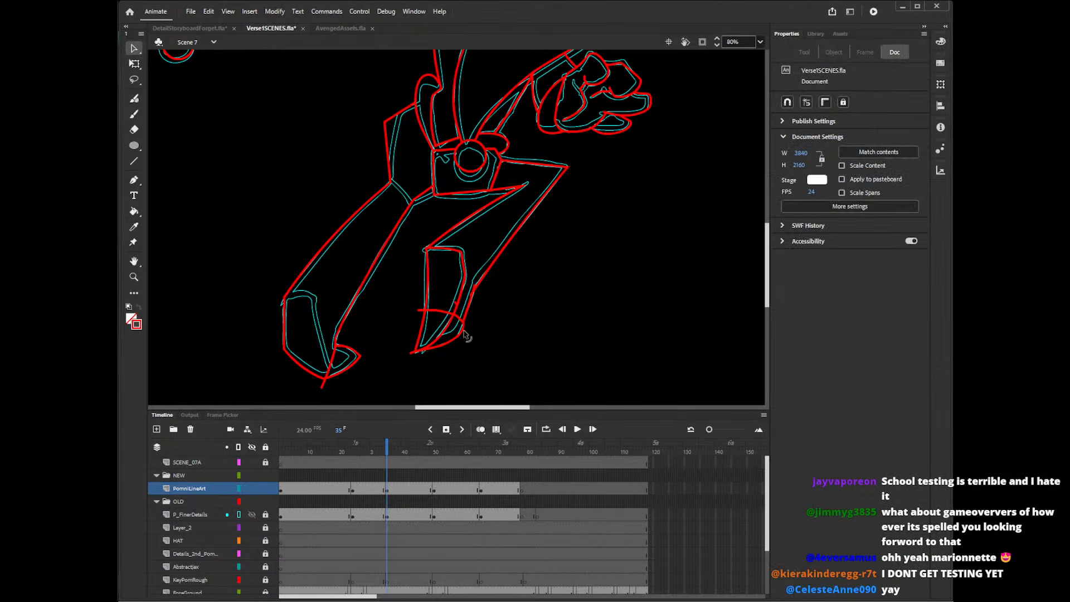
pyautogui.click(456, 303)
pyautogui.press('Delete')
pyautogui.moveTo(475, 287); pyautogui.dragTo(473, 294)
pyautogui.click(421, 310)
pyautogui.press('Delete')
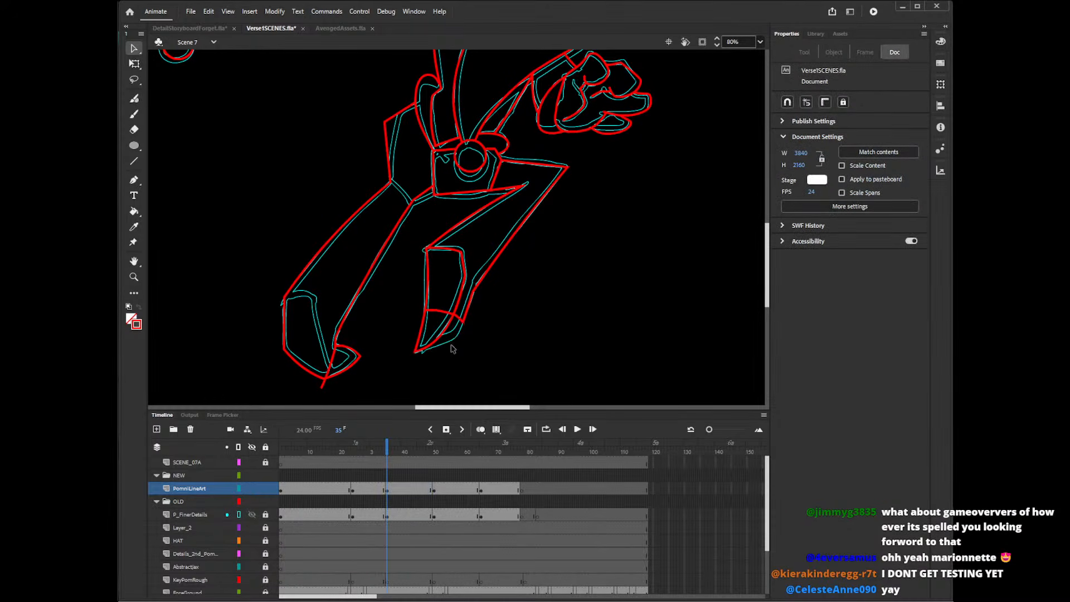
pyautogui.moveTo(452, 350); pyautogui.dragTo(456, 353)
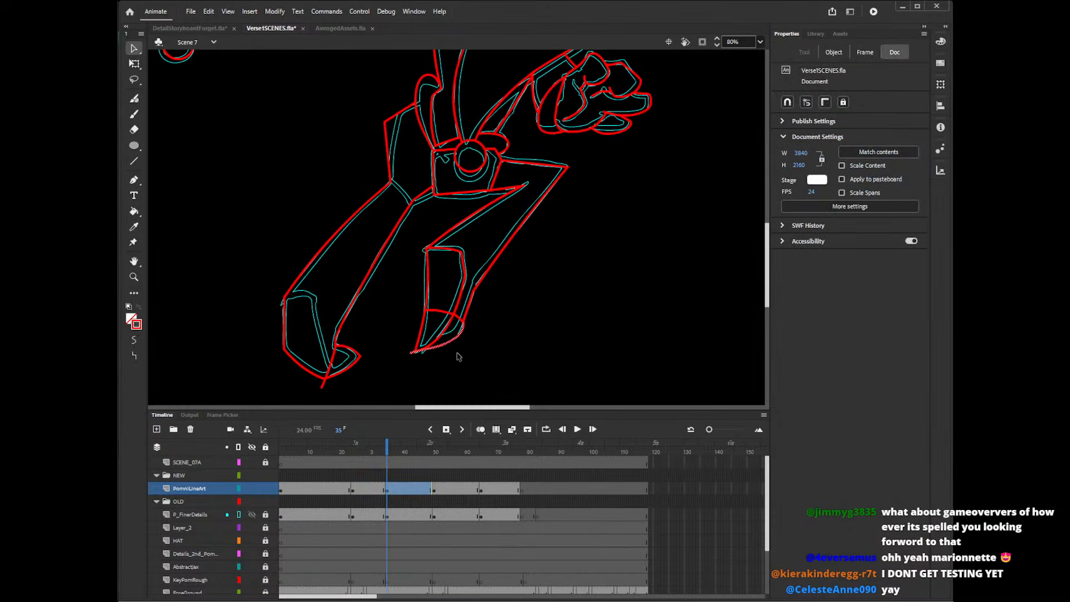
pyautogui.click(411, 351)
pyautogui.click(411, 352)
pyautogui.click(433, 367)
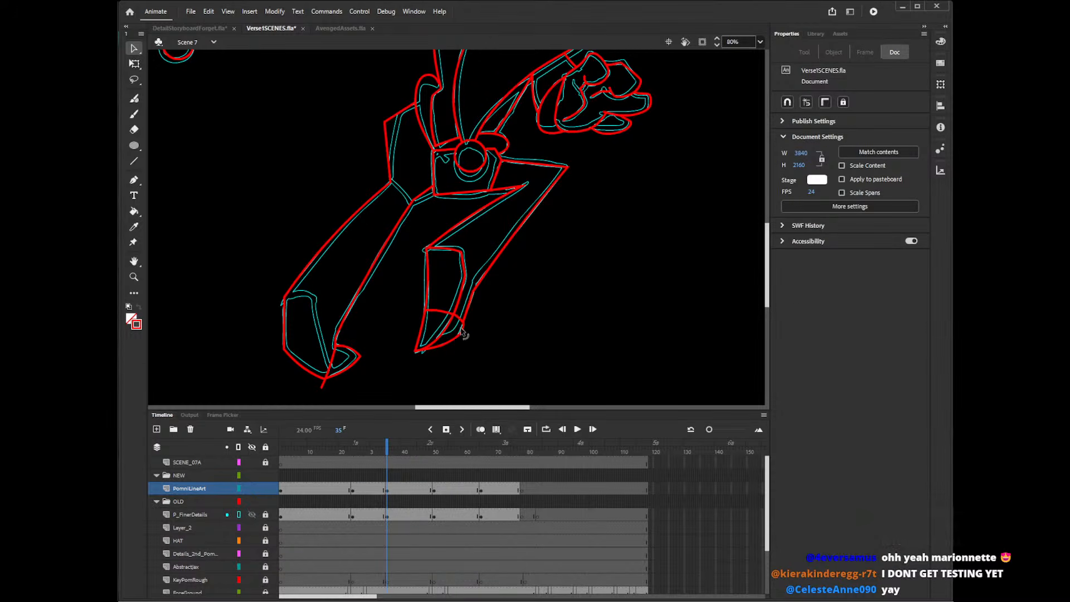
# Reshape the right foot's outer lower corner and adjoining edge to match the sketch.
pyautogui.click(463, 338)
pyautogui.click(463, 329)
pyautogui.moveTo(460, 331); pyautogui.dragTo(461, 337)
pyautogui.moveTo(460, 336); pyautogui.dragTo(460, 337)
pyautogui.moveTo(466, 320); pyautogui.dragTo(463, 301)
pyautogui.click(464, 313)
pyautogui.click(468, 333)
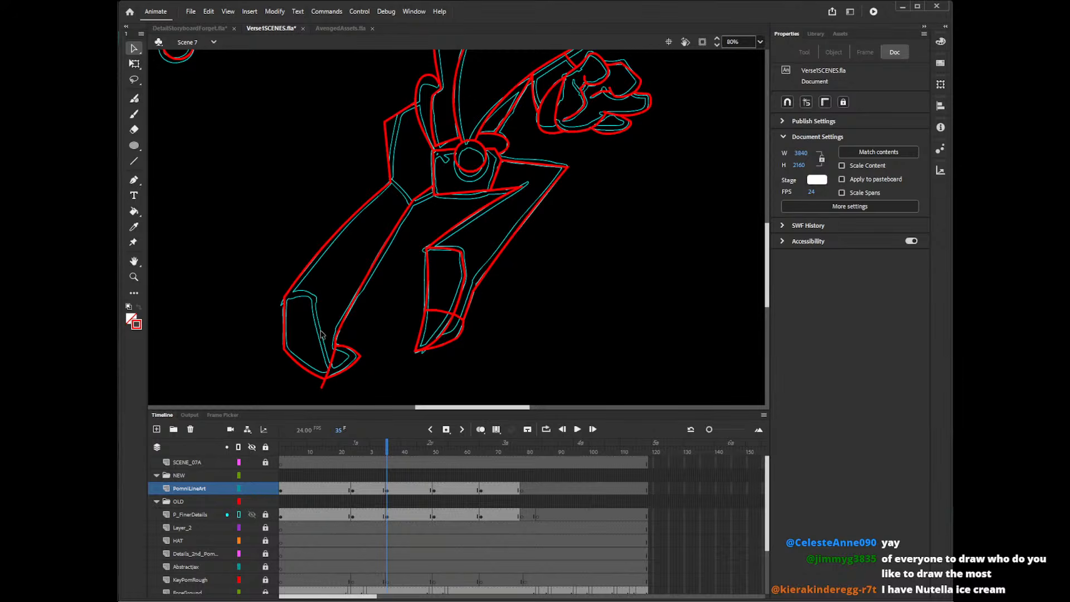
# Draw the left foot's curved inner panel edge with the Pencil tool, from the ankle corner down to the lowest point.
pyautogui.press('y')
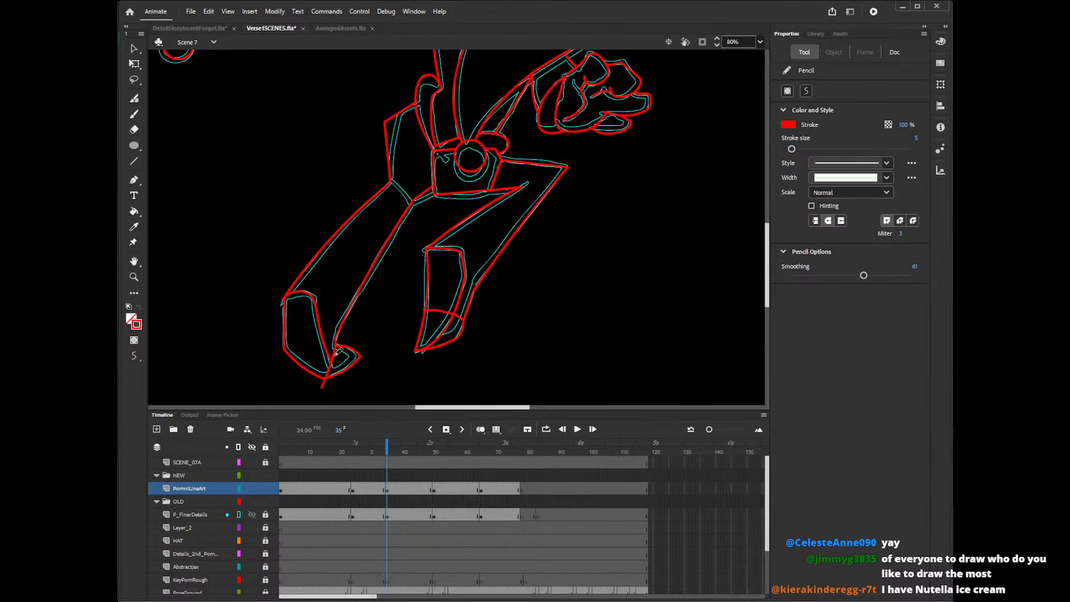
pyautogui.press('v')
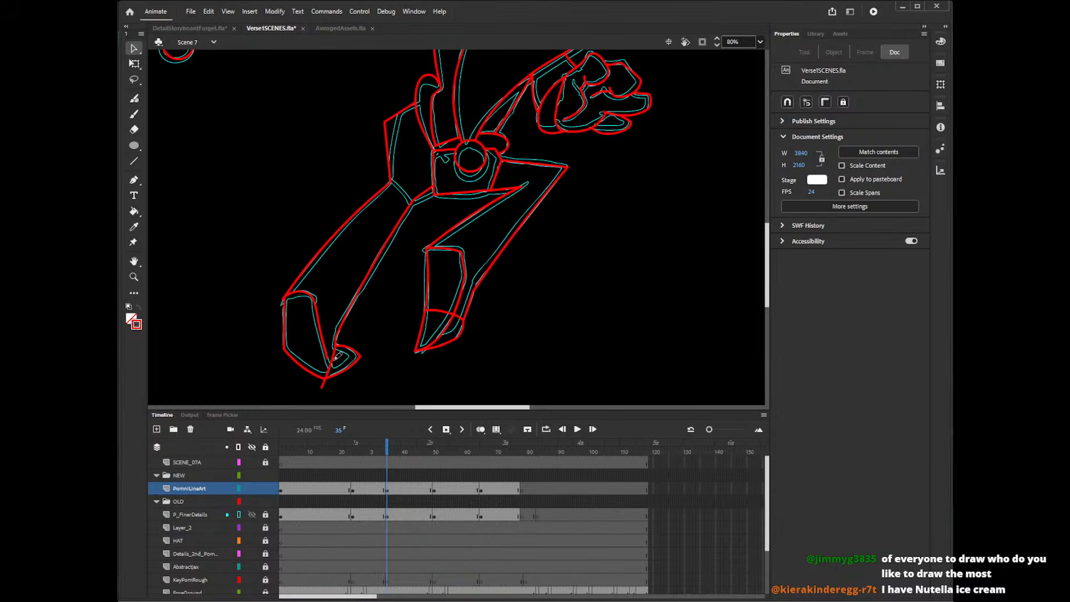
pyautogui.press('y')
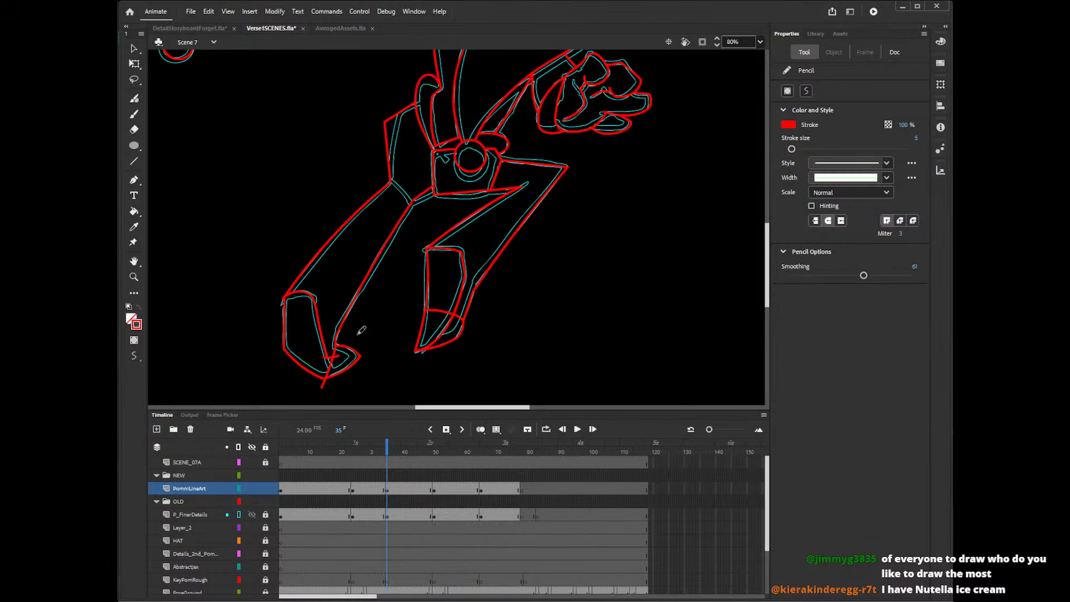
# Delete the overshooting ends at the left foot's lowest point and ankle corner and at the right foot panel's upper corner.
pyautogui.press('v')
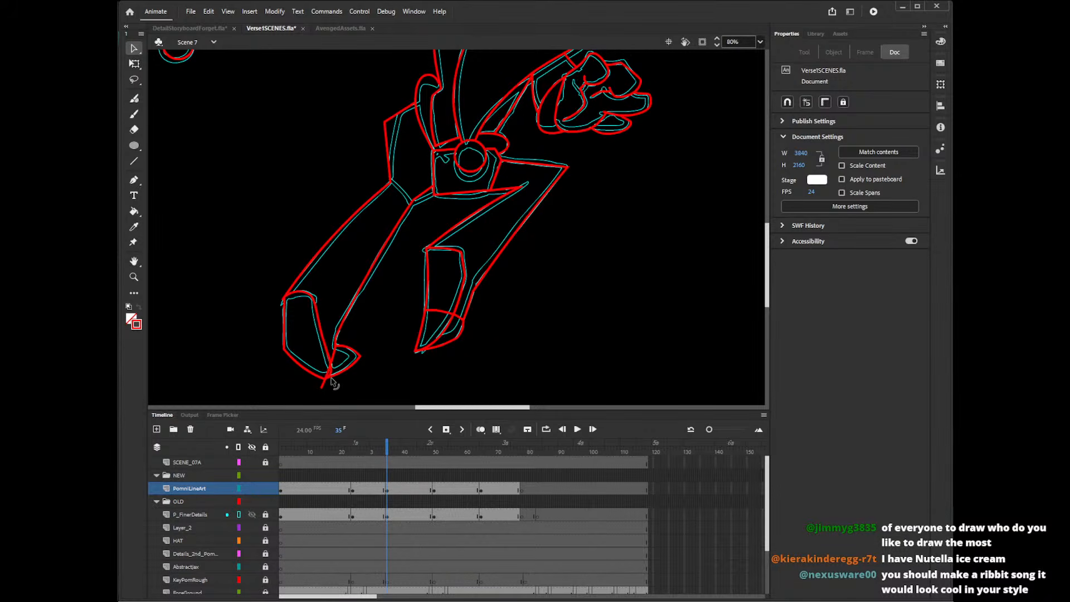
pyautogui.click(324, 383)
pyautogui.press('Delete')
pyautogui.click(330, 369)
pyautogui.press('Delete')
pyautogui.click(283, 301)
pyautogui.press('Delete')
pyautogui.click(426, 254)
pyautogui.press('Delete')
pyautogui.click(432, 266)
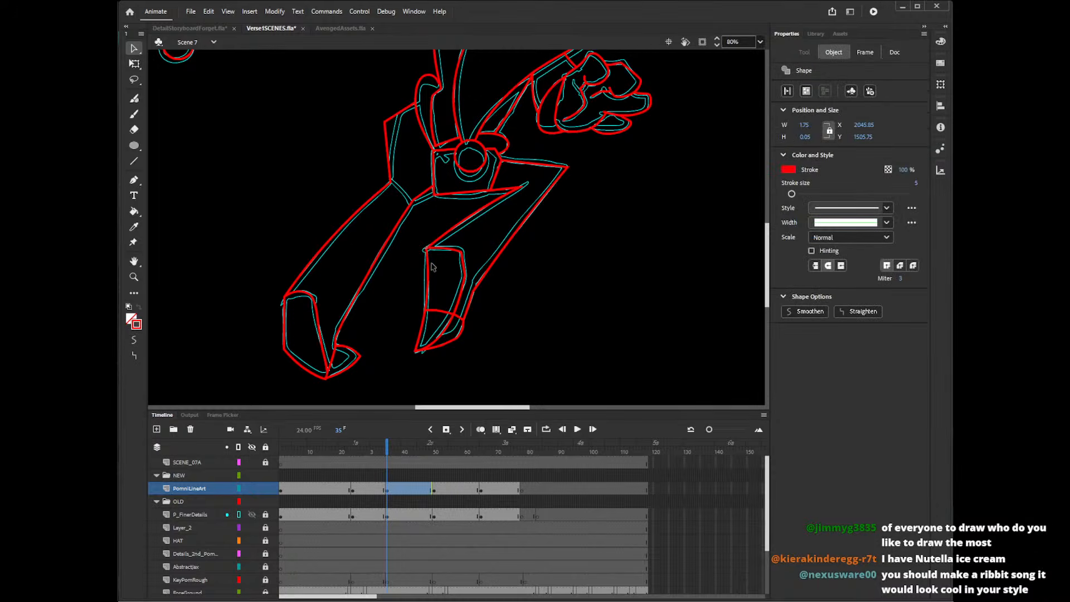
pyautogui.press('Delete')
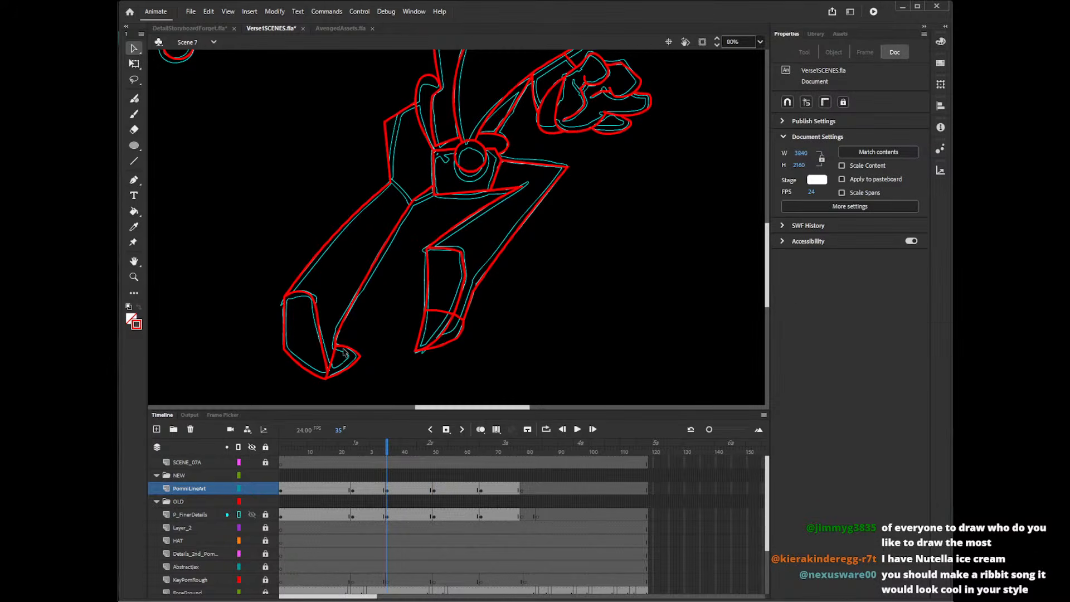
# Delete the leftover line ends at the left foot's curled toe and lowest point.
pyautogui.click(337, 358)
pyautogui.press('Delete')
pyautogui.click(328, 384)
pyautogui.press('Delete')
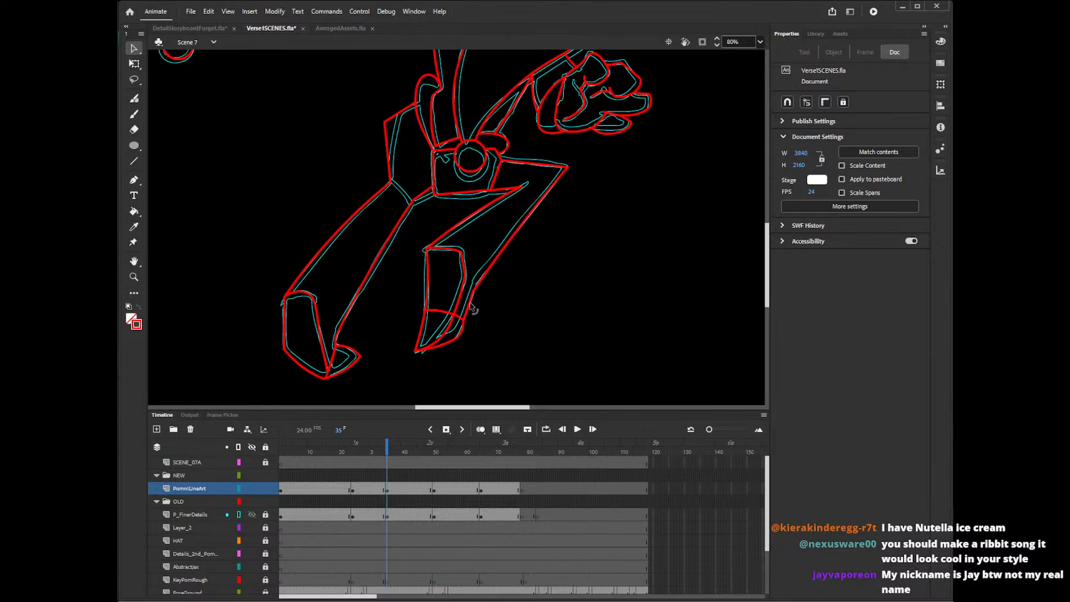
# Draw zigzag cuff outlines across both lower legs with the Line tool, flaring outward beyond the leg edges.
pyautogui.press('n')
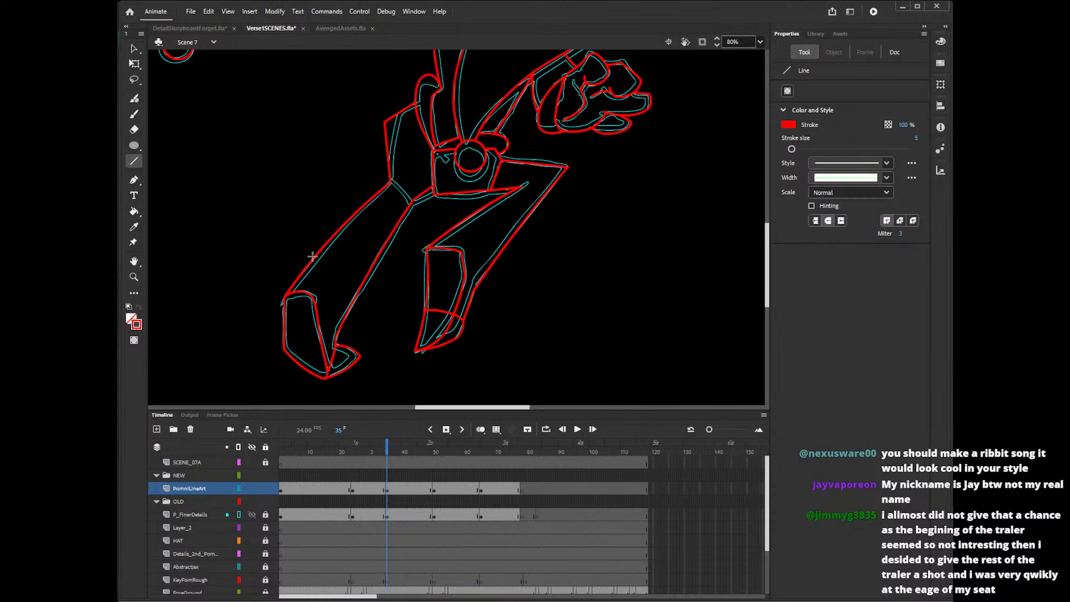
pyautogui.moveTo(314, 243); pyautogui.dragTo(283, 298)
pyautogui.moveTo(312, 243)
pyautogui.mouseDown()
pyautogui.moveTo(329, 276)
pyautogui.moveTo(329, 246)
pyautogui.moveTo(332, 280)
pyautogui.moveTo(371, 288)
pyautogui.moveTo(337, 333)
pyautogui.mouseUp()
pyautogui.hotkey('ctrl', 'z')
pyautogui.moveTo(470, 233)
pyautogui.mouseDown()
pyautogui.moveTo(474, 210)
pyautogui.moveTo(427, 247)
pyautogui.moveTo(472, 209)
pyautogui.mouseUp()
pyautogui.hotkey('ctrl', 'z')
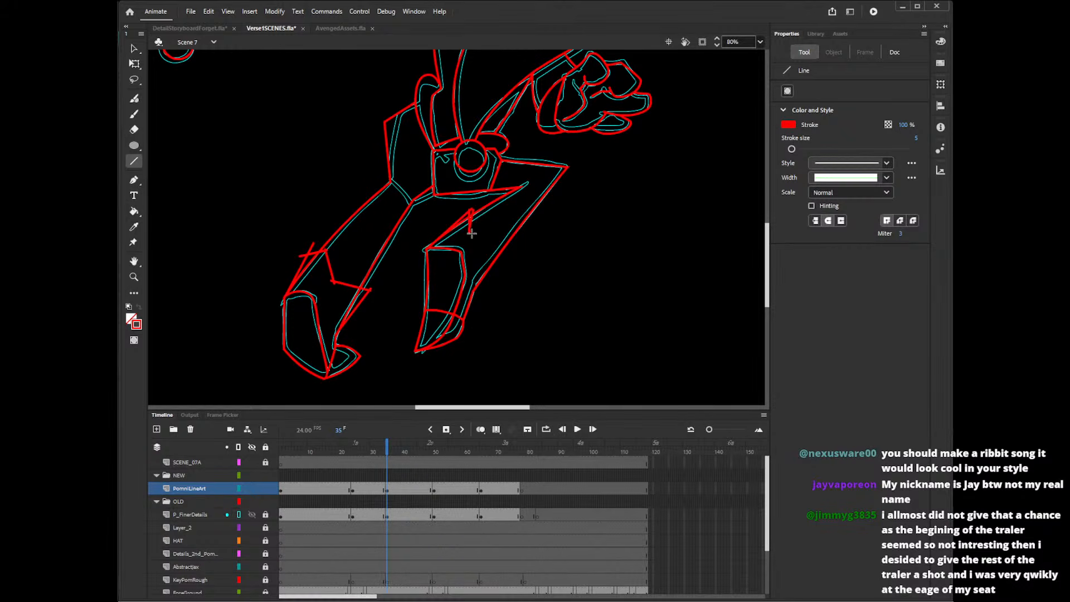
pyautogui.moveTo(497, 231)
pyautogui.mouseDown()
pyautogui.moveTo(512, 255)
pyautogui.moveTo(474, 285)
pyautogui.mouseUp()
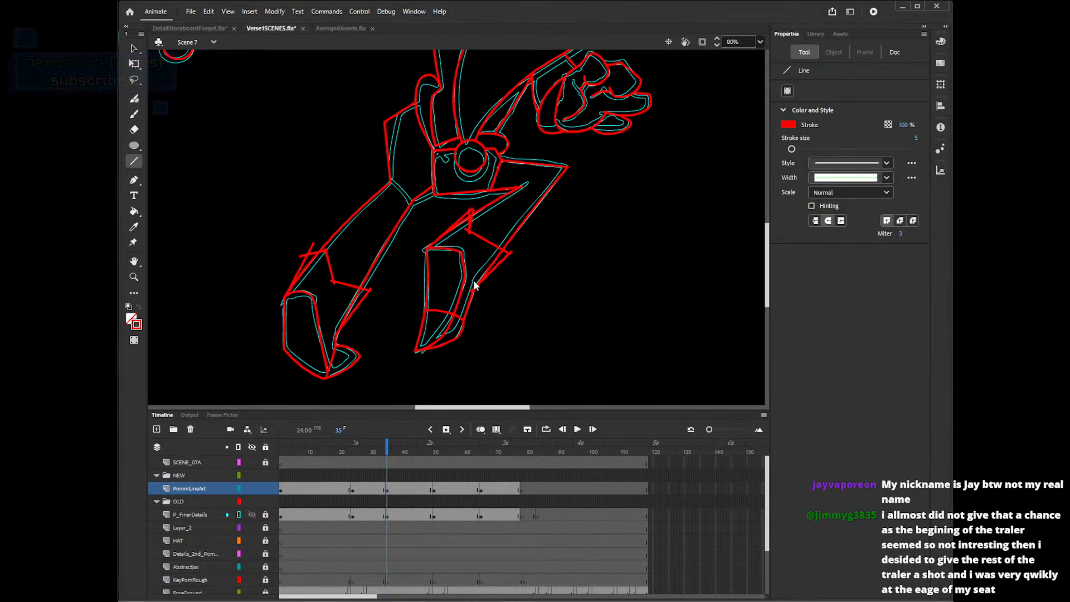
# Delete the left leg's outer edge segment inside the cuff and the crossing ends at the cuff's outer corner.
pyautogui.press('v')
pyautogui.click(306, 269)
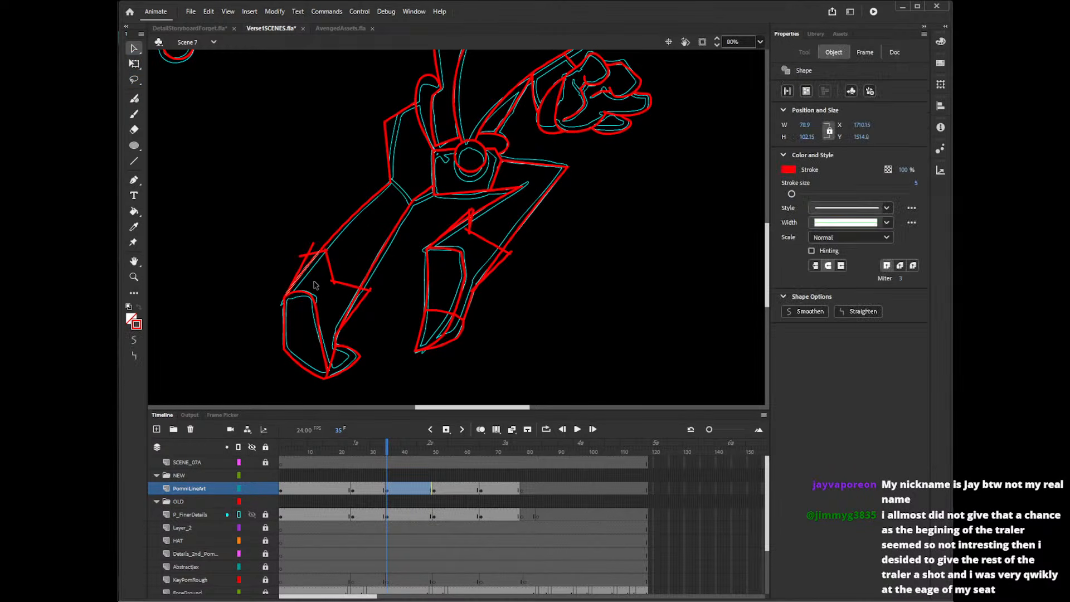
pyautogui.press('Delete')
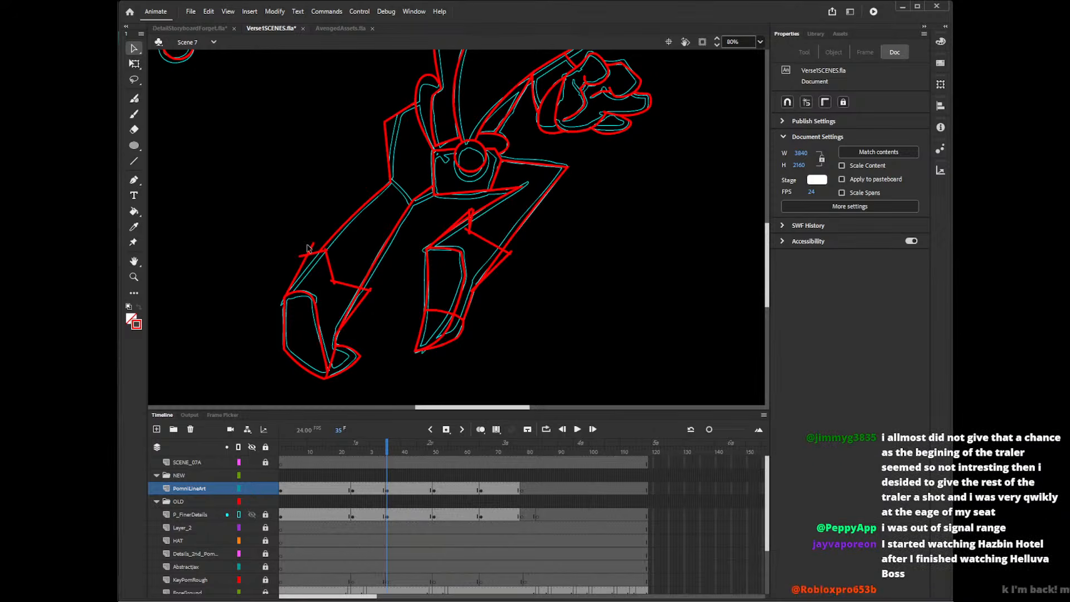
pyautogui.click(310, 250)
pyautogui.press('Delete')
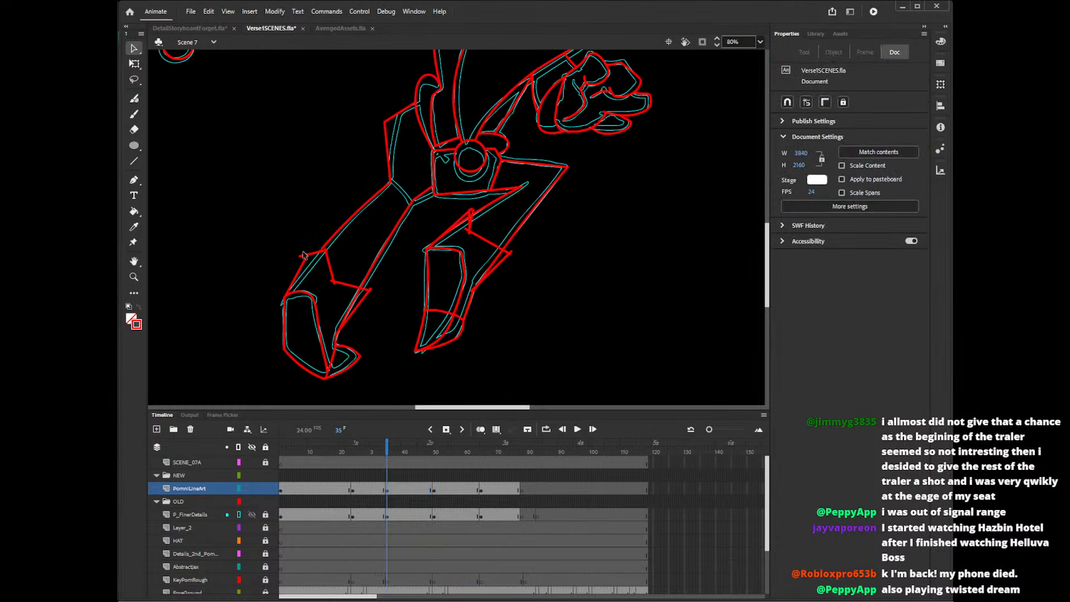
pyautogui.click(304, 256)
pyautogui.press('Delete')
pyautogui.click(327, 250)
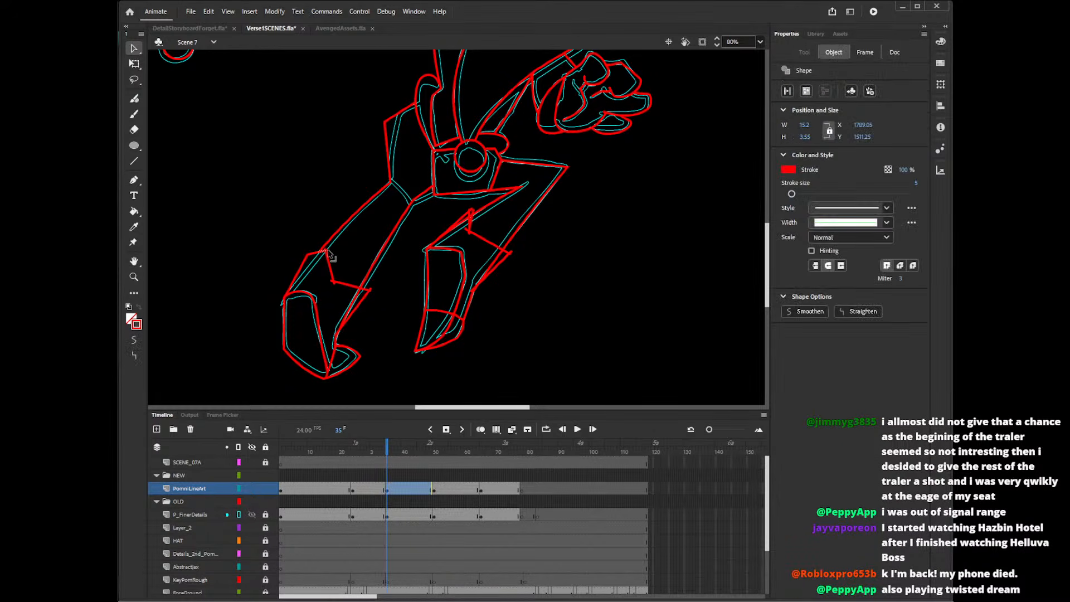
pyautogui.press('Delete')
pyautogui.hotkey('ctrl', 'z')
pyautogui.hotkey('ctrl', 'z')
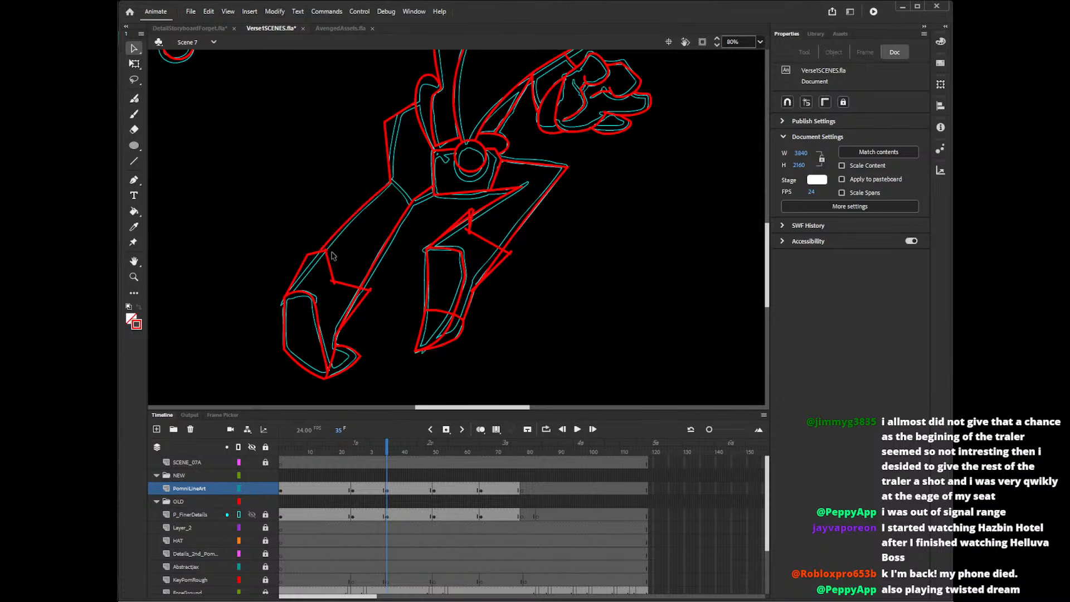
# Delete the stray ends along the left cuff's notch and inner corner, and the leg edge segment inside the cuff.
pyautogui.click(328, 251)
pyautogui.press('Delete')
pyautogui.click(331, 258)
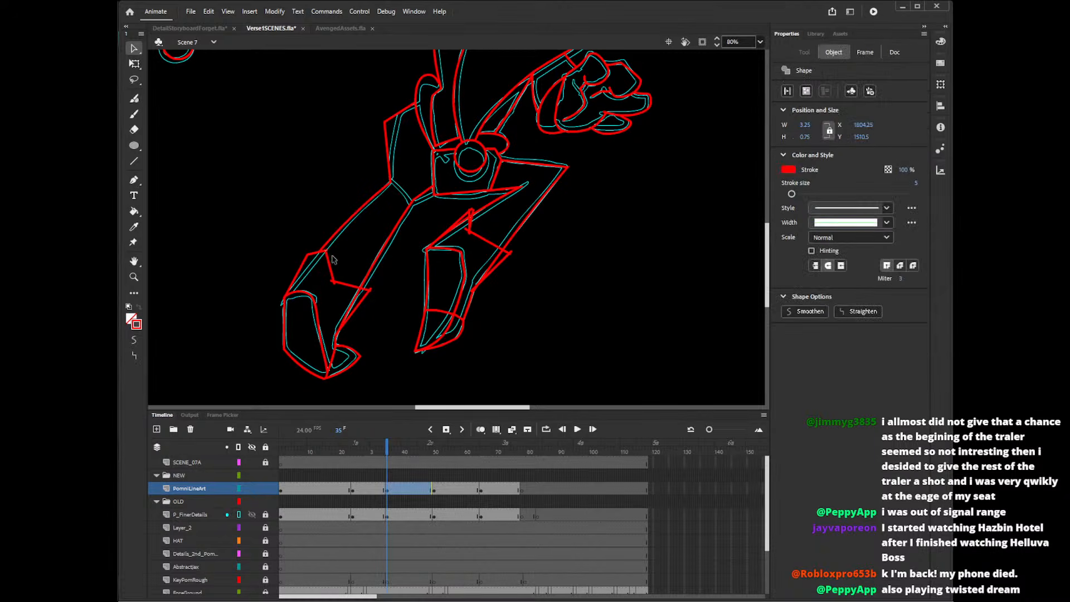
pyautogui.press('Delete')
pyautogui.click(334, 285)
pyautogui.press('Delete')
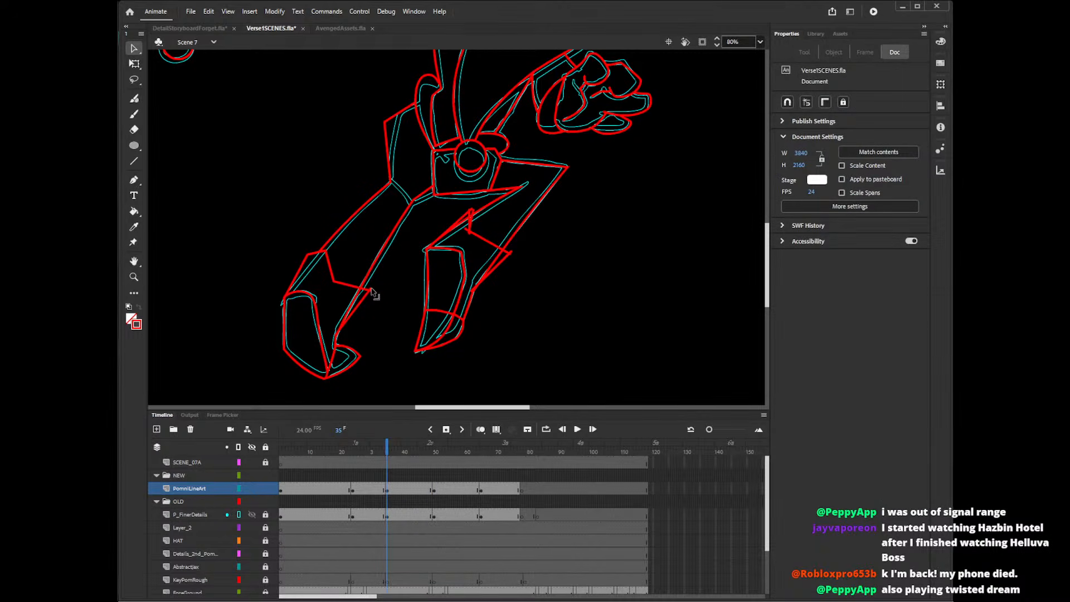
pyautogui.click(375, 297)
pyautogui.press('Delete')
pyautogui.click(373, 298)
pyautogui.press('Delete')
# Delete the overshooting ends at the right cuff's upper corner and the old leg edge segment beneath it.
pyautogui.click(473, 213)
pyautogui.press('Delete')
pyautogui.click(473, 222)
pyautogui.press('Delete')
pyautogui.click(471, 218)
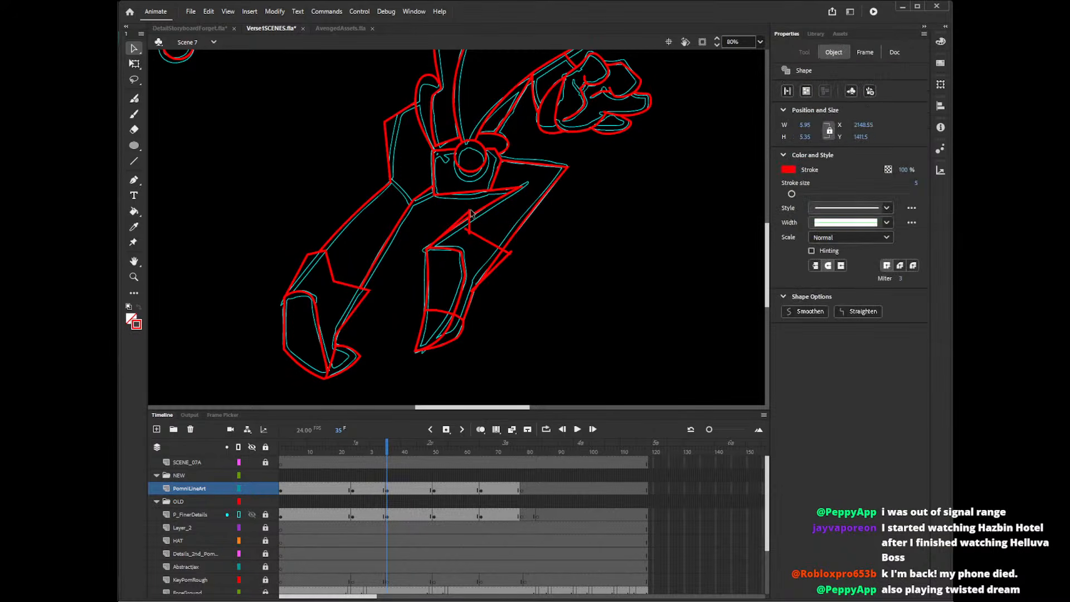
pyautogui.press('Delete')
pyautogui.click(469, 232)
pyautogui.press('Delete')
pyautogui.click(466, 225)
pyautogui.press('Delete')
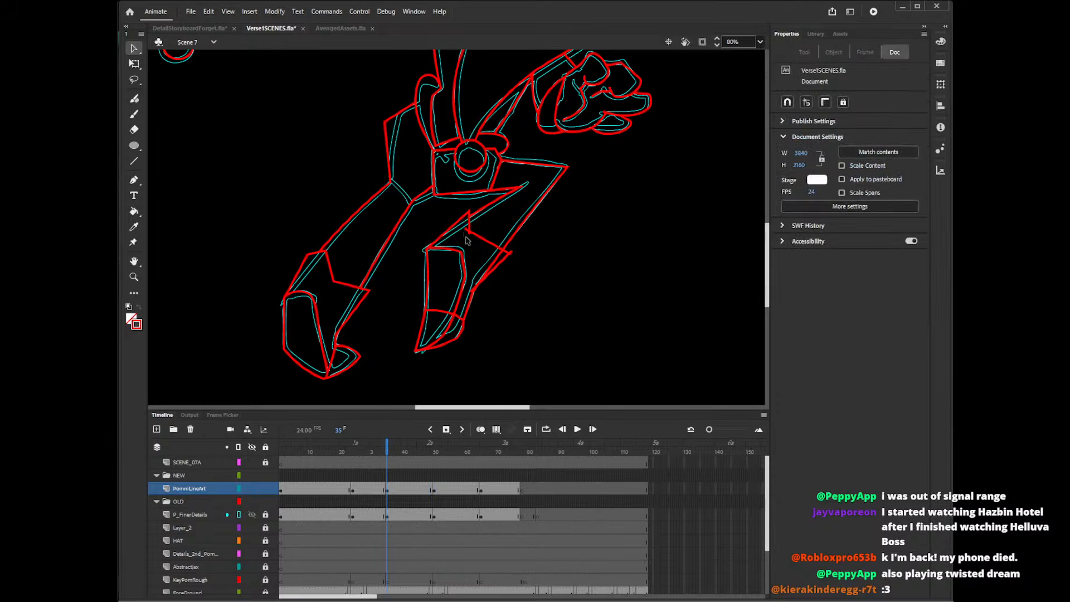
# Delete the leftover end at the right cuff's notch, the overlapping leg edge below, and the overshoots at its lower corners.
pyautogui.click(471, 240)
pyautogui.press('Delete')
pyautogui.click(481, 260)
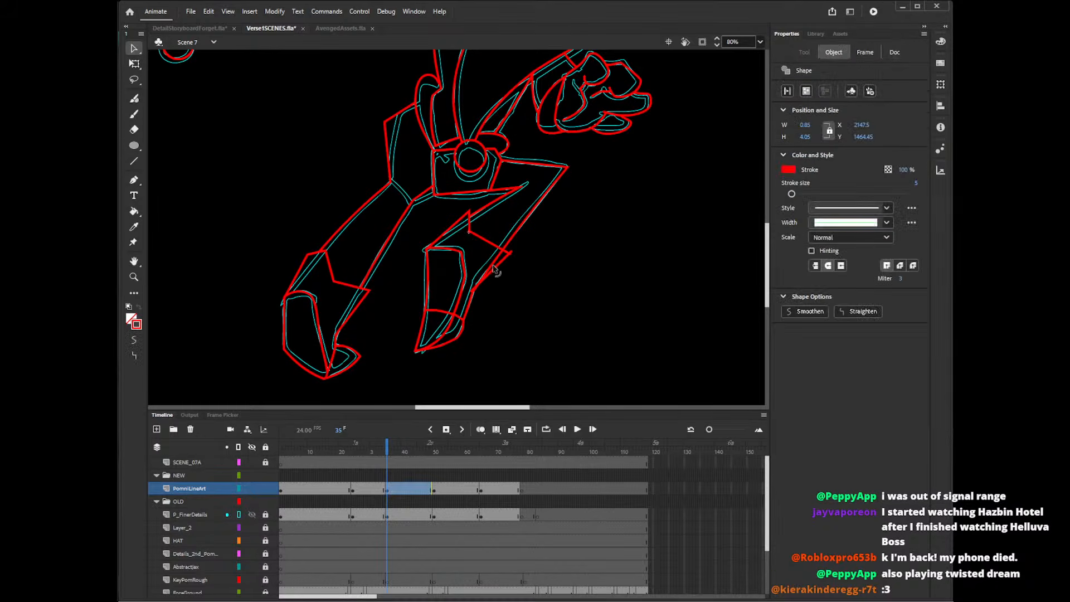
pyautogui.press('Delete')
pyautogui.click(505, 267)
pyautogui.press('Delete')
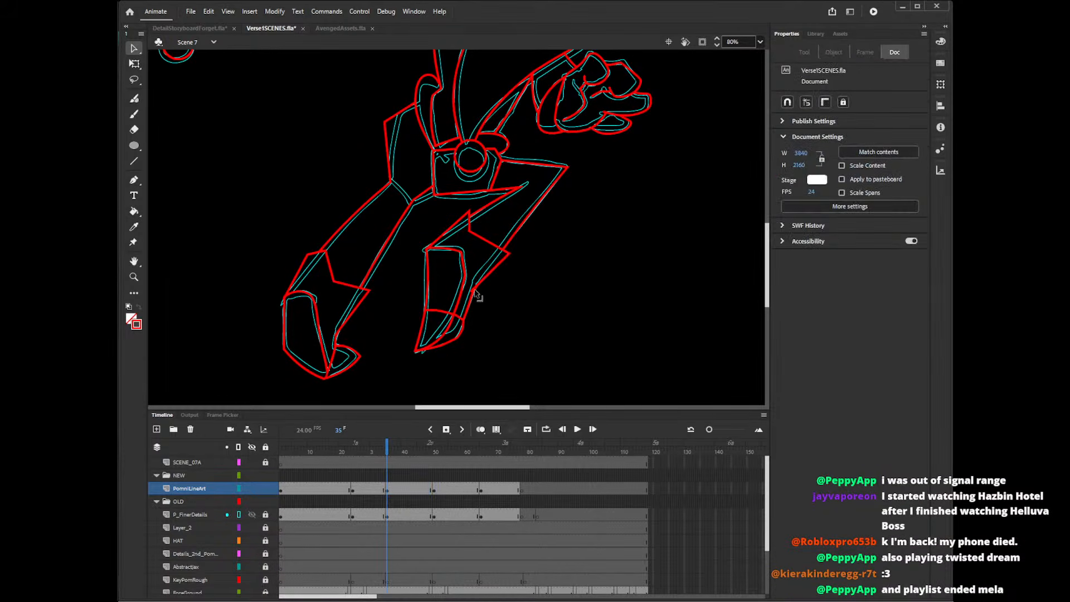
pyautogui.click(475, 301)
pyautogui.press('Delete')
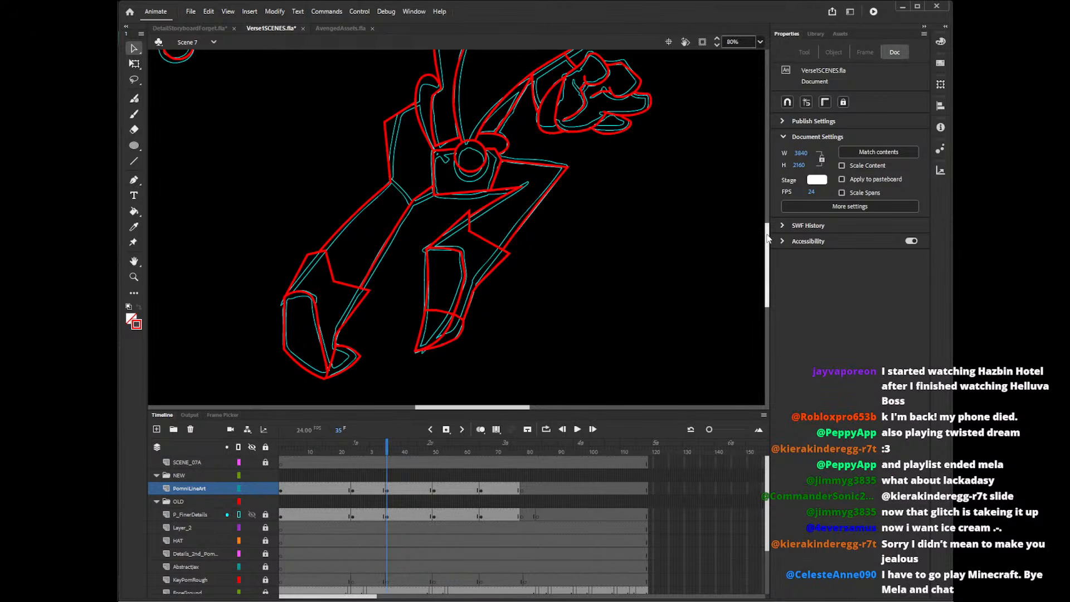
# Delete the circle arc that crosses the body just below the collar.
pyautogui.scroll(3, 769, 231)
pyautogui.scroll(3, 770, 229)
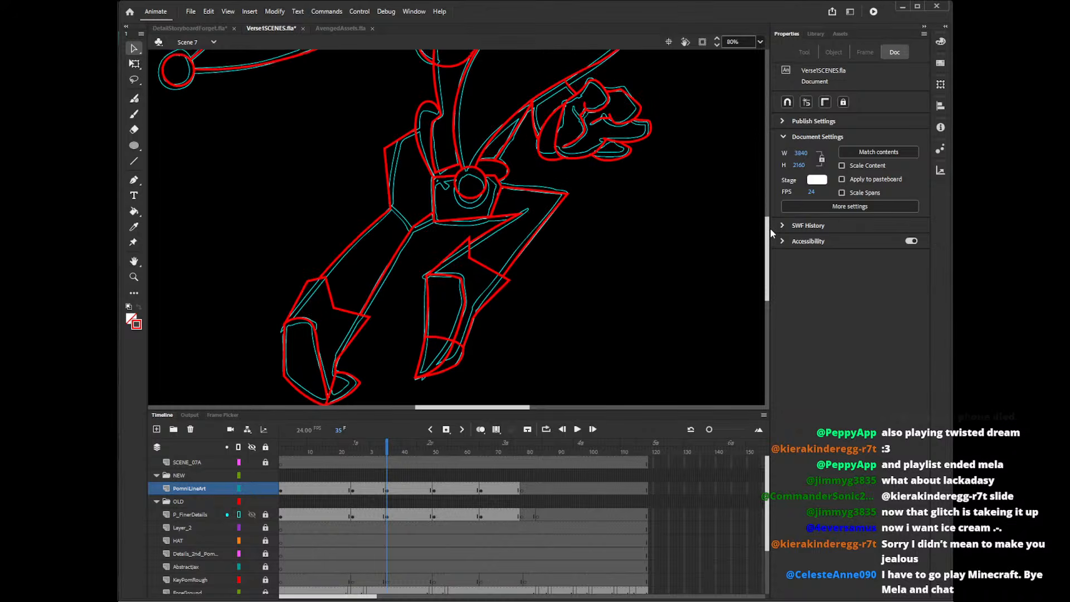
pyautogui.scroll(1, 772, 228)
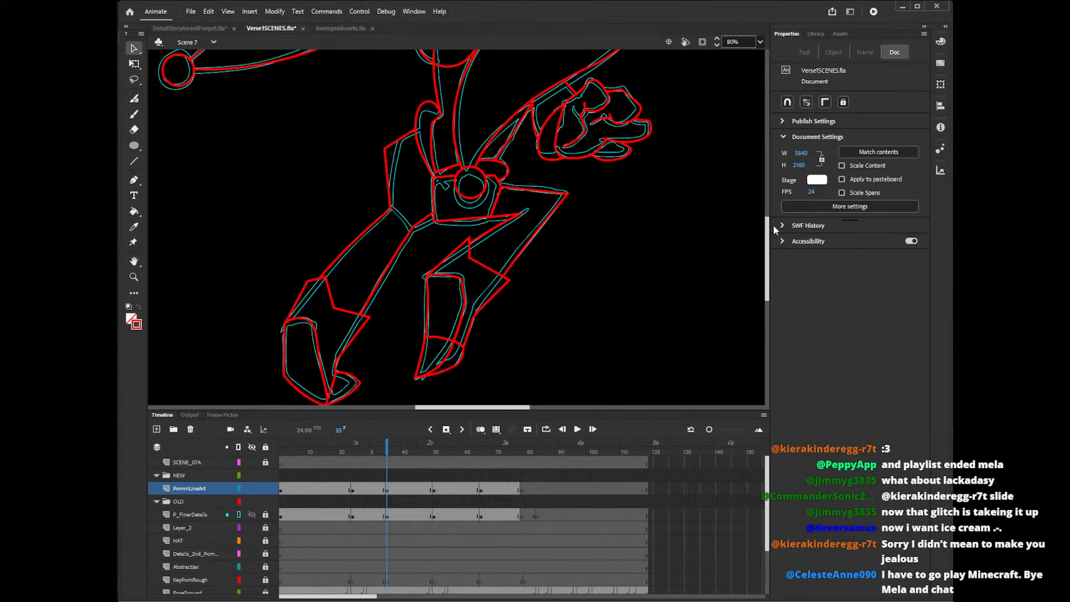
pyautogui.scroll(3, 771, 234)
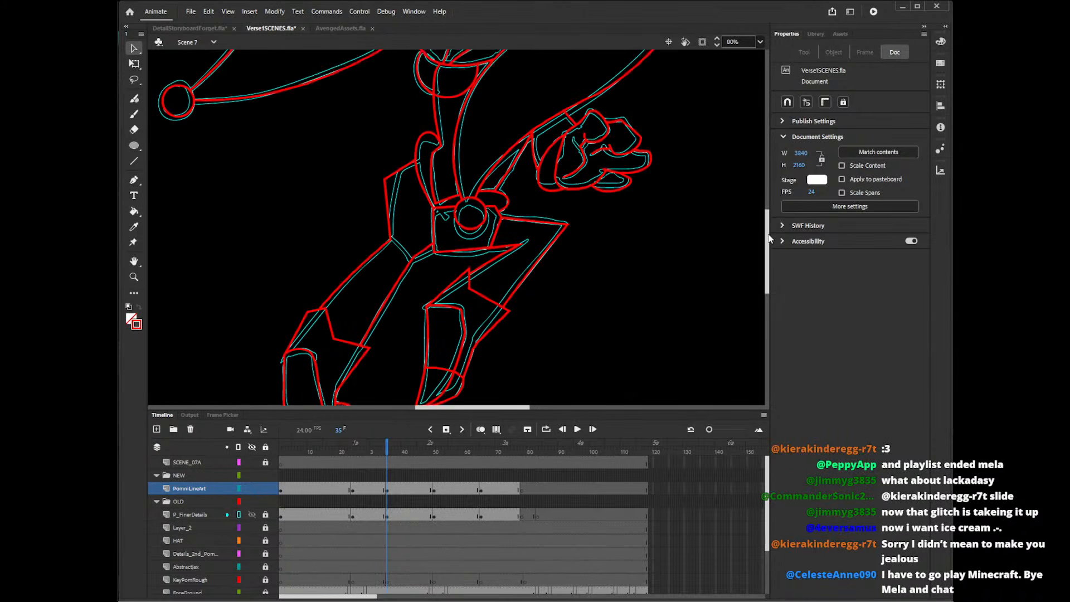
pyautogui.scroll(10, 770, 239)
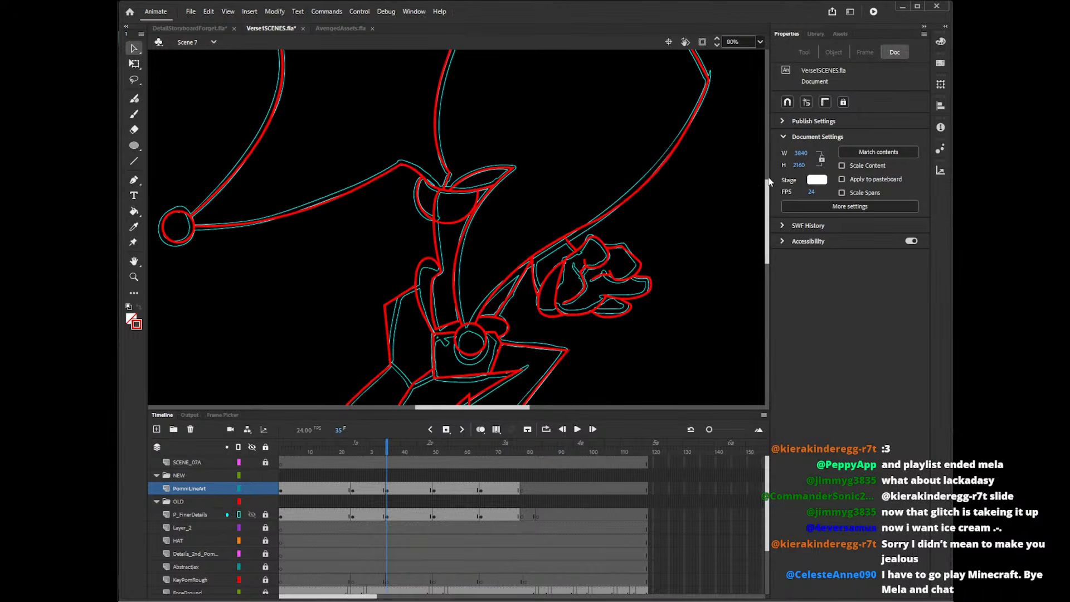
pyautogui.click(459, 220)
pyautogui.press('Delete')
pyautogui.click(473, 220)
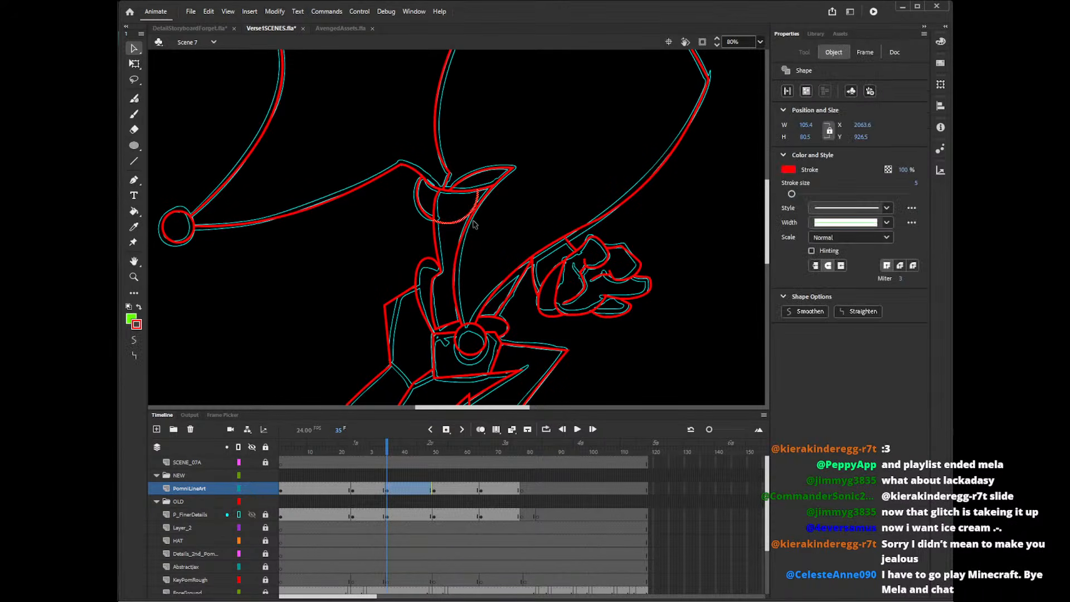
pyautogui.press('Delete')
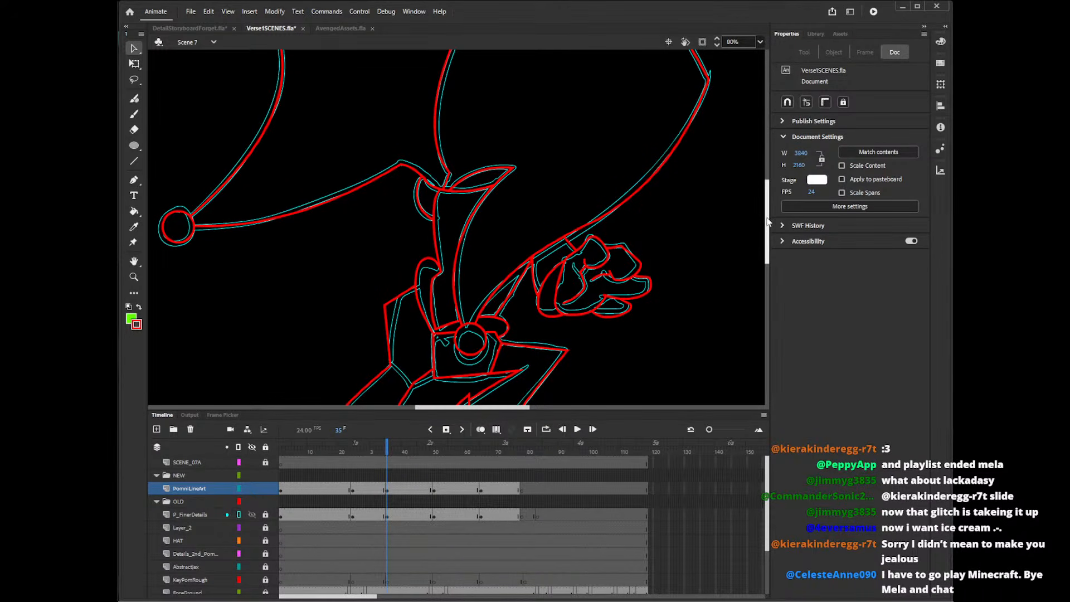
# Go to frame 51 on the PomniLineArt layer and draw the hood's inner curve around the face with the Pencil tool.
pyautogui.moveTo(768, 221)
pyautogui.mouseDown()
pyautogui.moveTo(771, 182)
pyautogui.moveTo(771, 270)
pyautogui.moveTo(773, 207)
pyautogui.mouseUp()
pyautogui.click(437, 490)
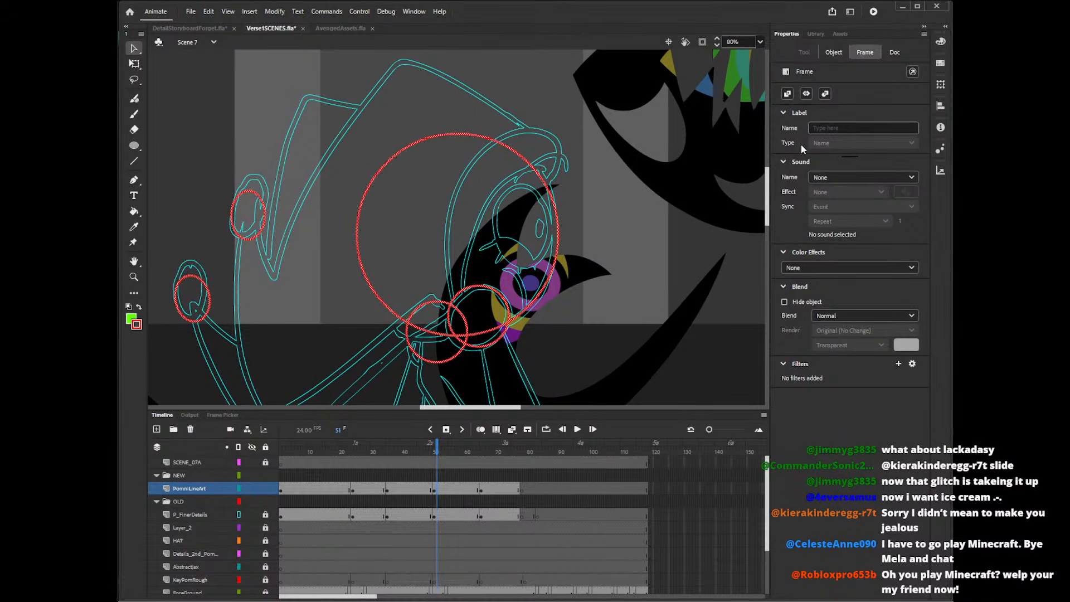
pyautogui.press('n')
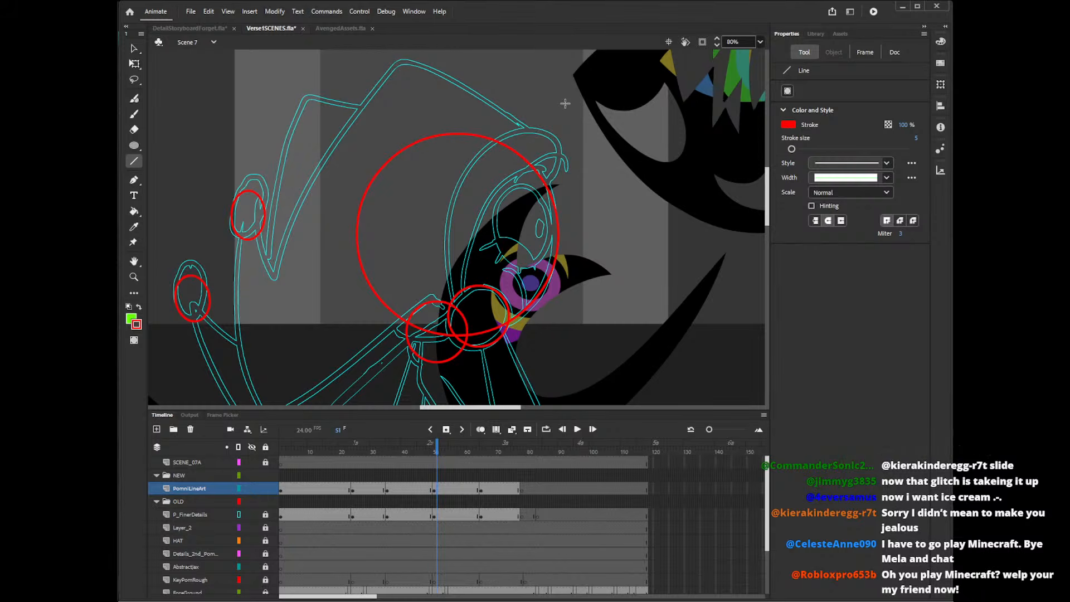
pyautogui.press('y')
pyautogui.moveTo(553, 150)
pyautogui.mouseDown()
pyautogui.moveTo(488, 210)
pyautogui.moveTo(487, 315)
pyautogui.mouseUp()
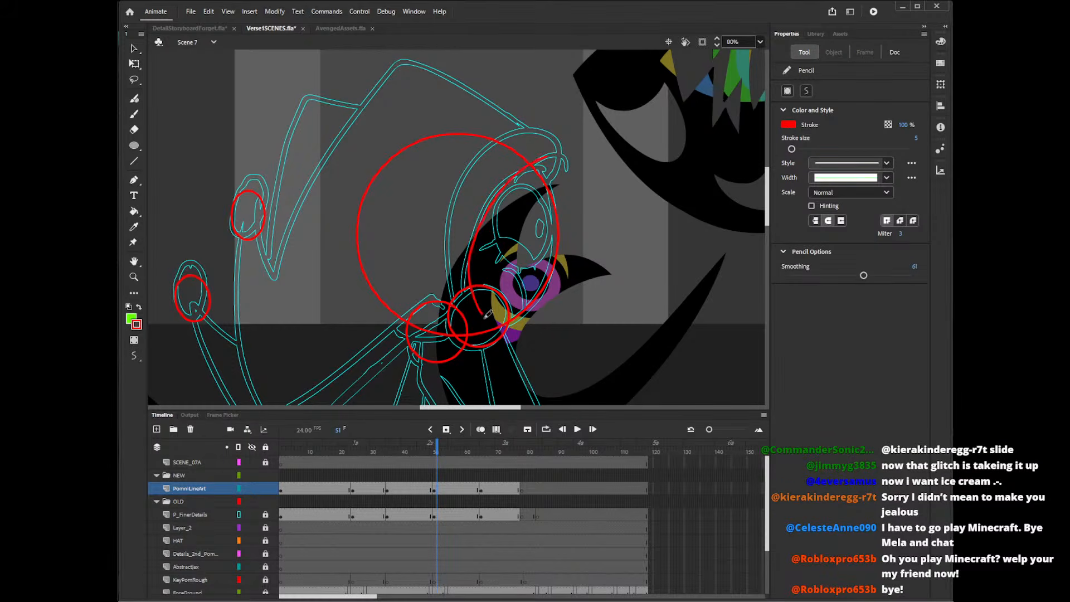
pyautogui.hotkey('ctrl', 'z')
pyautogui.moveTo(547, 165)
pyautogui.mouseDown()
pyautogui.moveTo(470, 245)
pyautogui.moveTo(470, 311)
pyautogui.mouseUp()
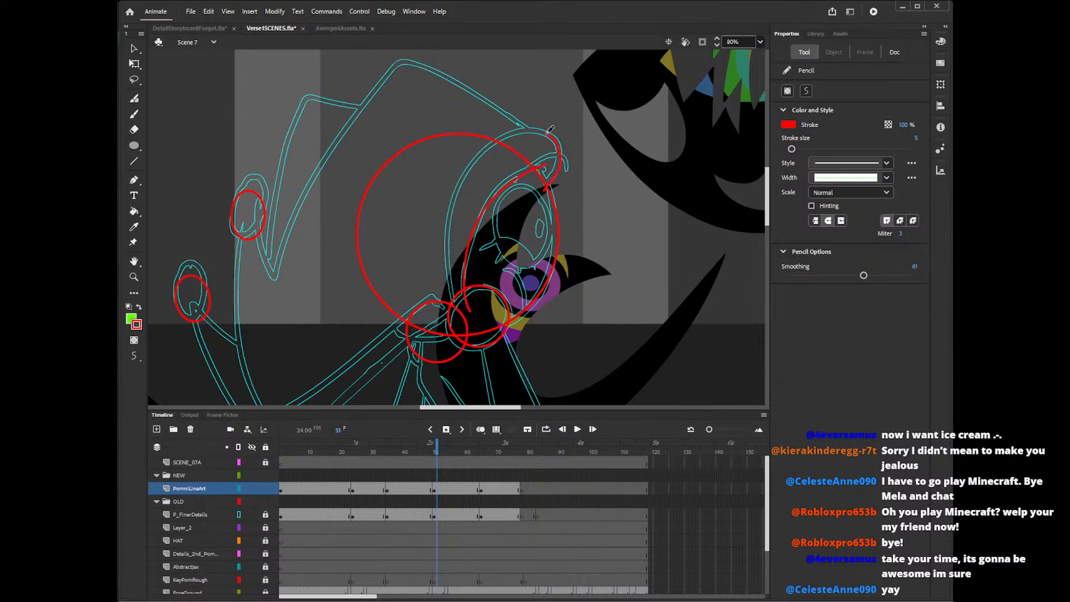
# Draw the hood's outer rim curve from above the forehead down to the neck circle, redoing the stroke until it matches the sketch.
pyautogui.moveTo(550, 130)
pyautogui.mouseDown()
pyautogui.moveTo(453, 197)
pyautogui.moveTo(475, 313)
pyautogui.mouseUp()
pyautogui.hotkey('ctrl', 'z')
pyautogui.moveTo(543, 195)
pyautogui.mouseDown()
pyautogui.moveTo(564, 165)
pyautogui.moveTo(497, 147)
pyautogui.moveTo(468, 315)
pyautogui.mouseUp()
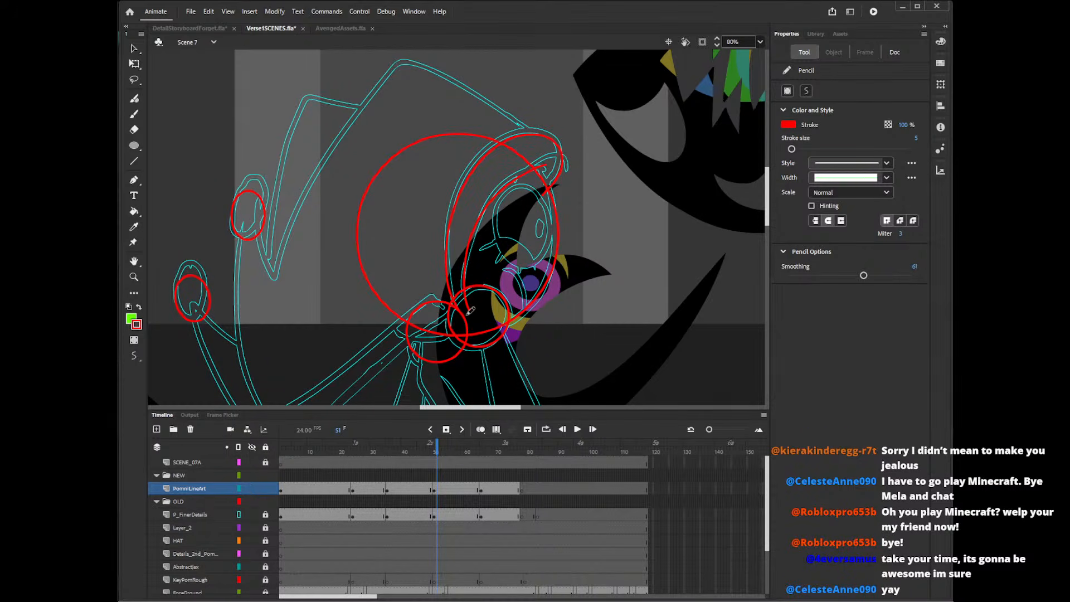
pyautogui.hotkey('ctrl', 'z')
pyautogui.moveTo(544, 192)
pyautogui.mouseDown()
pyautogui.moveTo(559, 173)
pyautogui.moveTo(538, 133)
pyautogui.moveTo(444, 224)
pyautogui.moveTo(549, 184)
pyautogui.moveTo(547, 126)
pyautogui.moveTo(457, 210)
pyautogui.moveTo(469, 321)
pyautogui.mouseUp()
pyautogui.hotkey('ctrl', 'z')
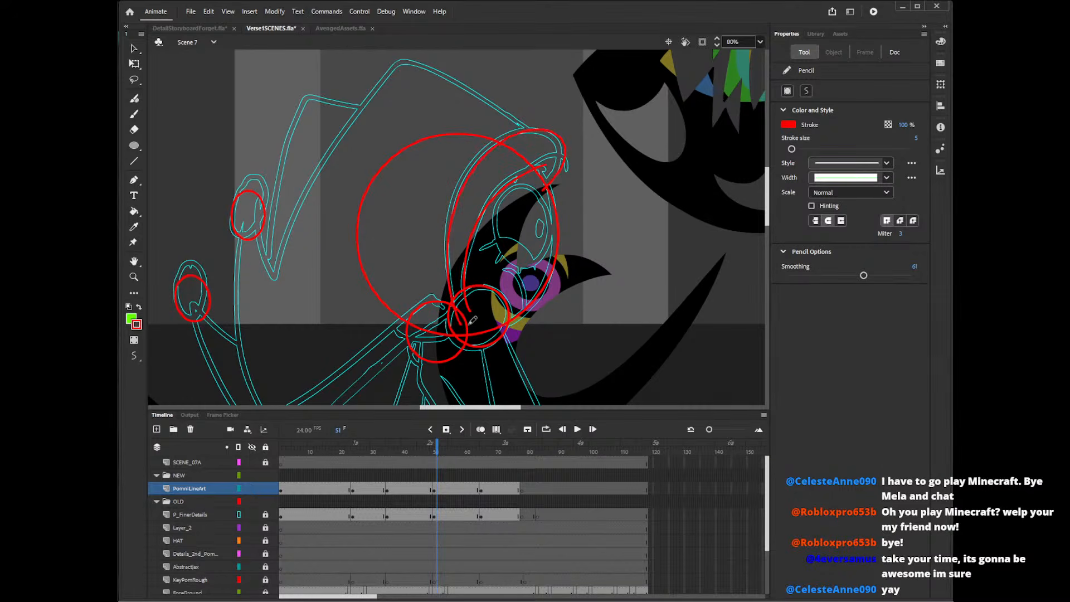
pyautogui.hotkey('ctrl', 'z')
pyautogui.moveTo(562, 131)
pyautogui.mouseDown()
pyautogui.moveTo(461, 191)
pyautogui.moveTo(471, 321)
pyautogui.mouseUp()
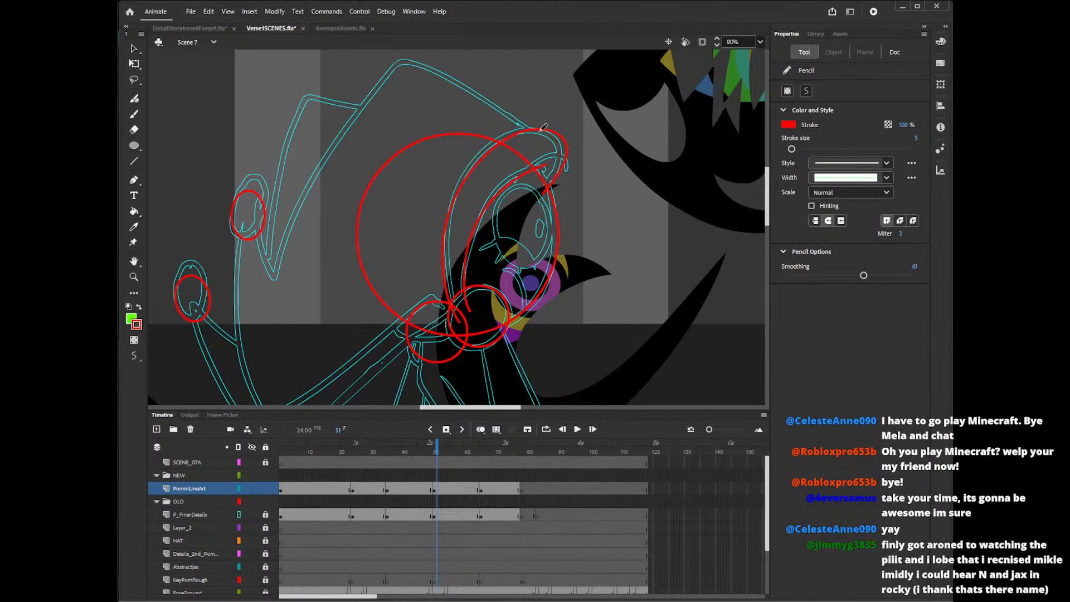
pyautogui.moveTo(536, 128)
pyautogui.mouseDown()
pyautogui.moveTo(558, 162)
pyautogui.moveTo(531, 200)
pyautogui.mouseUp()
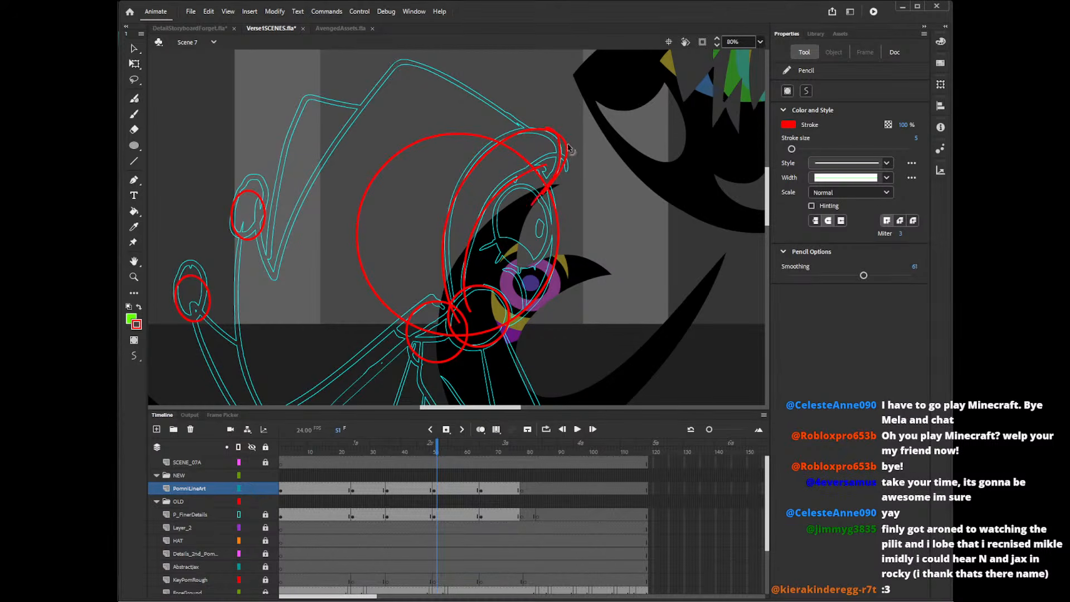
pyautogui.hotkey('ctrl', 'z')
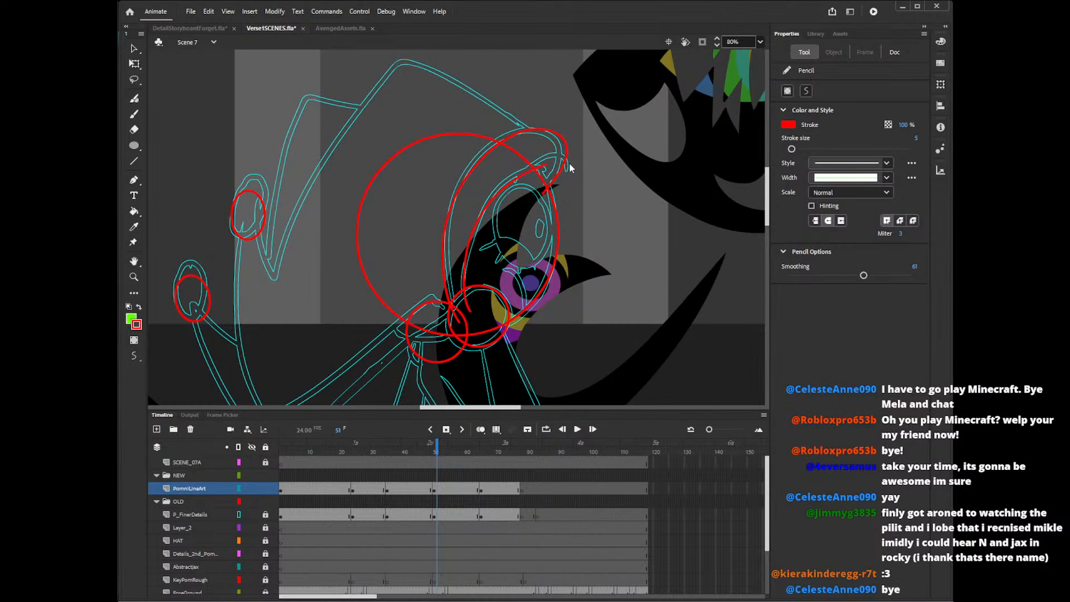
# Delete the head circle's arc between the hood curves and pull the rim's forehead bend inward to match the sketch.
pyautogui.press('v')
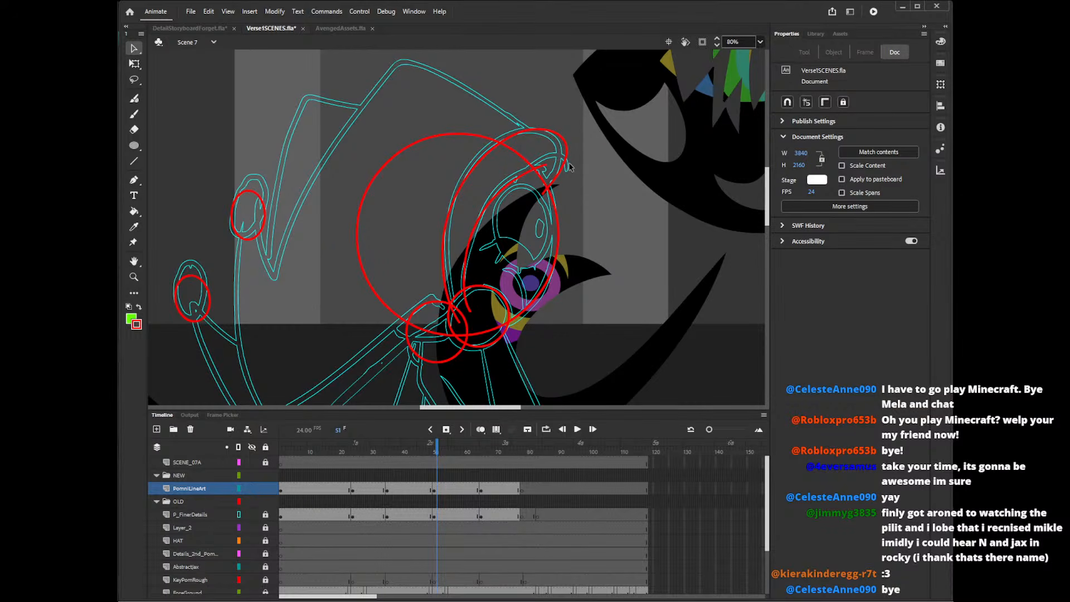
pyautogui.click(527, 160)
pyautogui.press('Delete')
pyautogui.moveTo(565, 151); pyautogui.dragTo(561, 151)
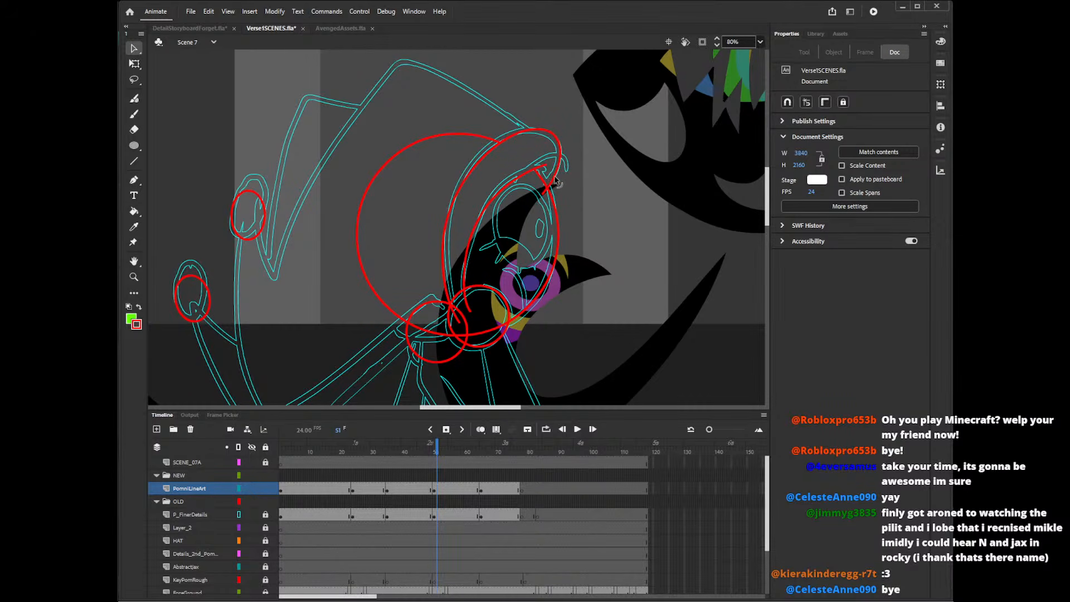
# Delete the hood curve ends and circle arcs inside the neck circle, plus the leftover rim end at the forehead.
pyautogui.click(472, 308)
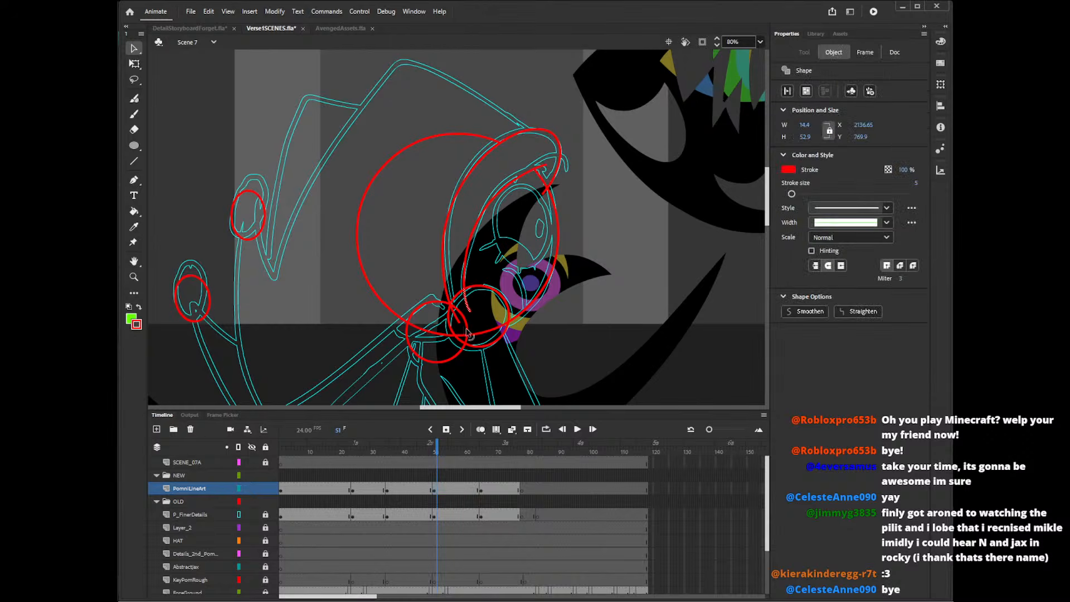
pyautogui.press('Delete')
pyautogui.click(464, 322)
pyautogui.press('Delete')
pyautogui.click(466, 341)
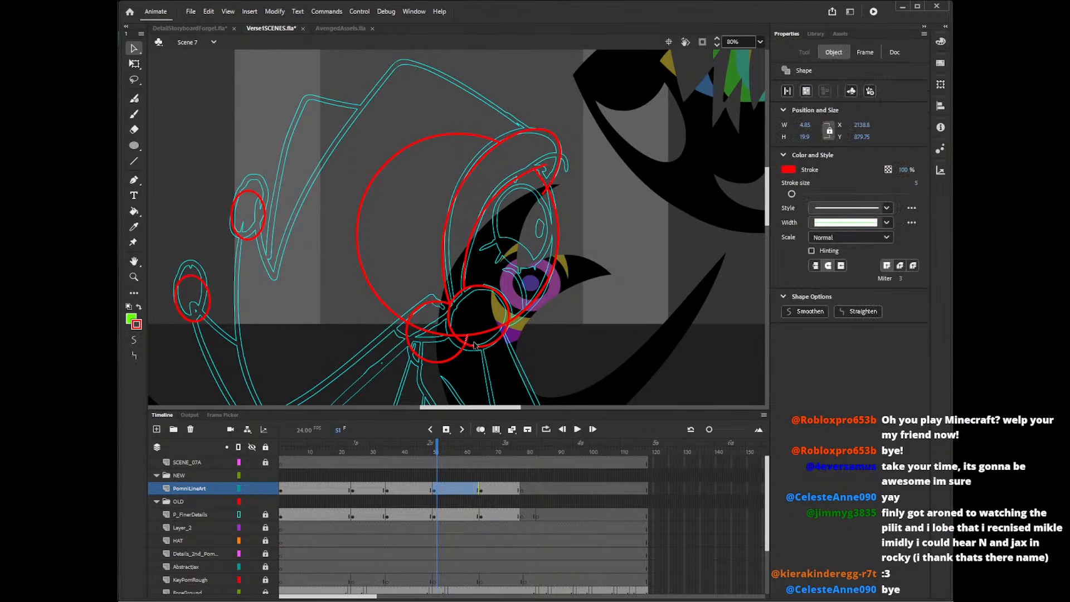
pyautogui.press('Delete')
pyautogui.click(494, 330)
pyautogui.press('Delete')
pyautogui.click(544, 193)
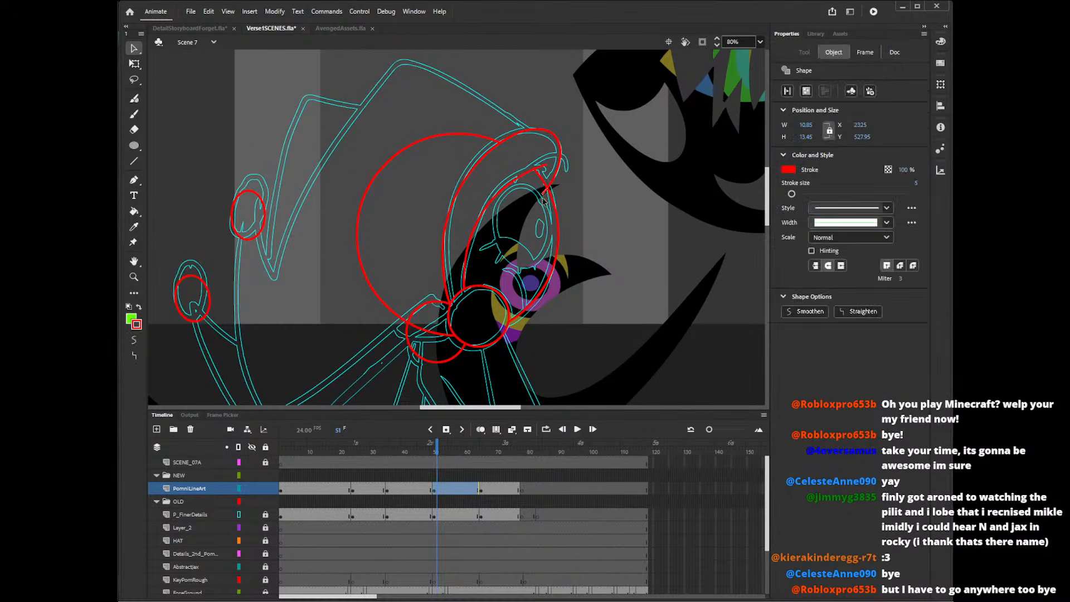
pyautogui.press('Delete')
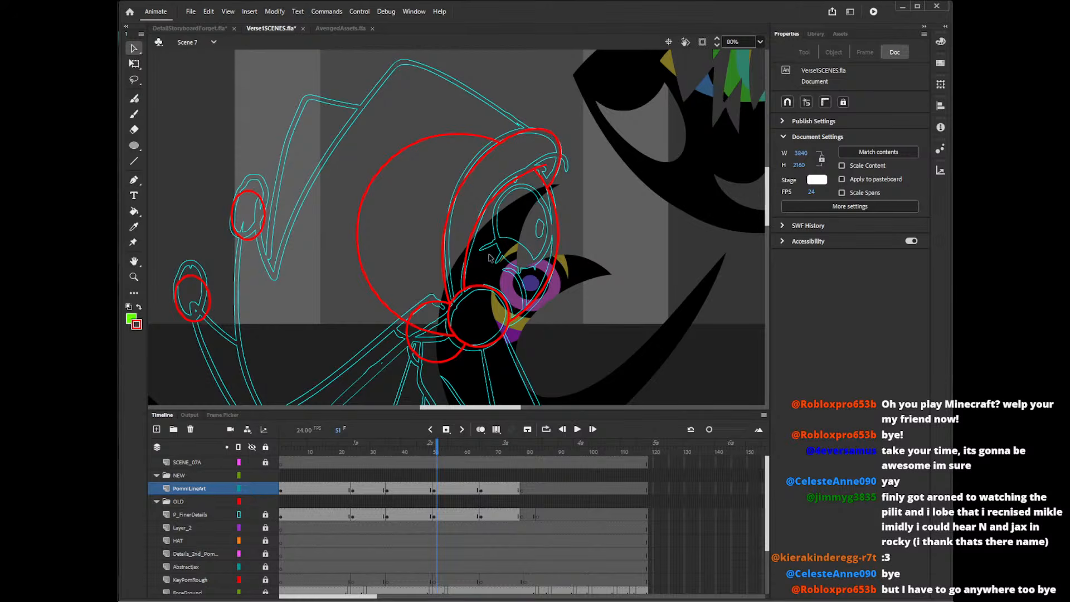
# Delete the shoulder circle's upper arc and draw straight lines from the forehead over the hat's peak to the V-shaped corner beneath the upper bell.
pyautogui.click(436, 305)
pyautogui.press('Delete')
pyautogui.moveTo(767, 212); pyautogui.dragTo(770, 202)
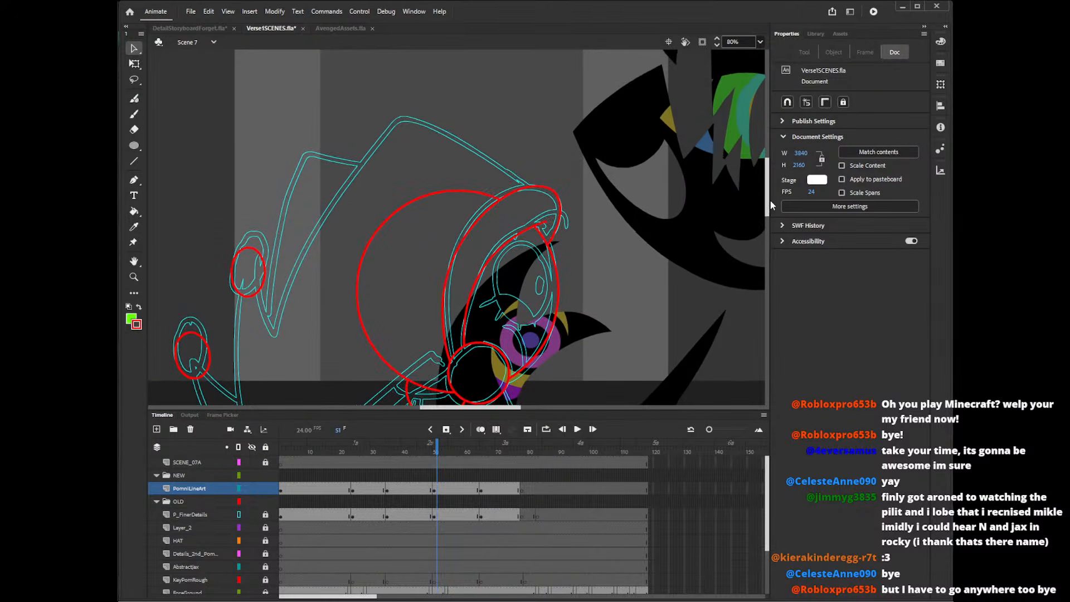
pyautogui.press('n')
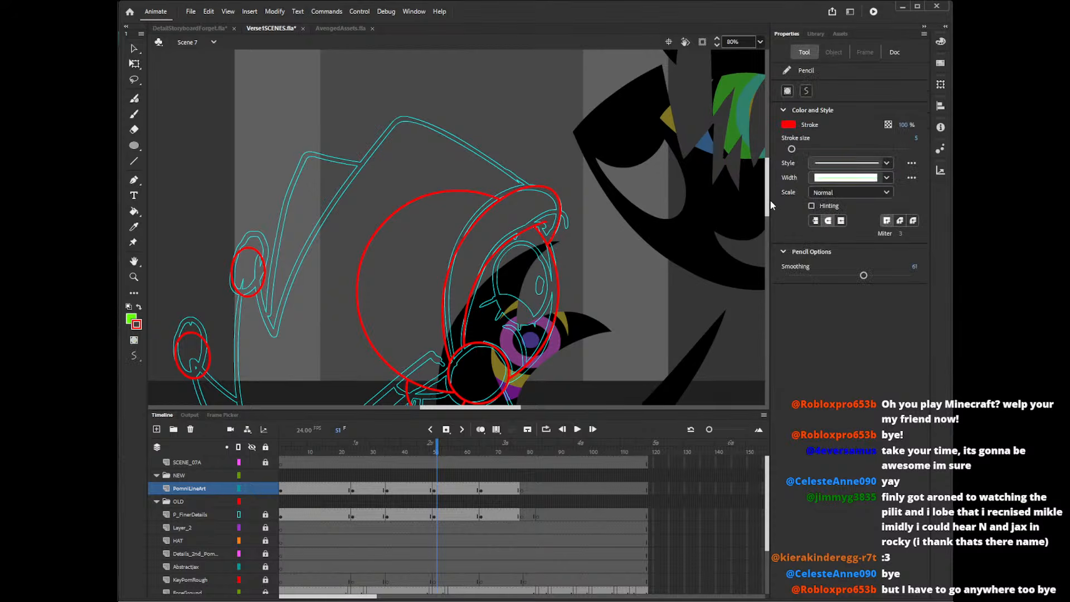
pyautogui.moveTo(535, 190)
pyautogui.mouseDown()
pyautogui.moveTo(394, 121)
pyautogui.moveTo(387, 105)
pyautogui.moveTo(267, 341)
pyautogui.mouseUp()
pyautogui.moveTo(261, 292); pyautogui.dragTo(279, 347)
# Draw straight lines from the upper bell down to the hat's lower corner and up toward the neck, and delete the head circle's remaining arc.
pyautogui.moveTo(768, 195); pyautogui.dragTo(768, 222)
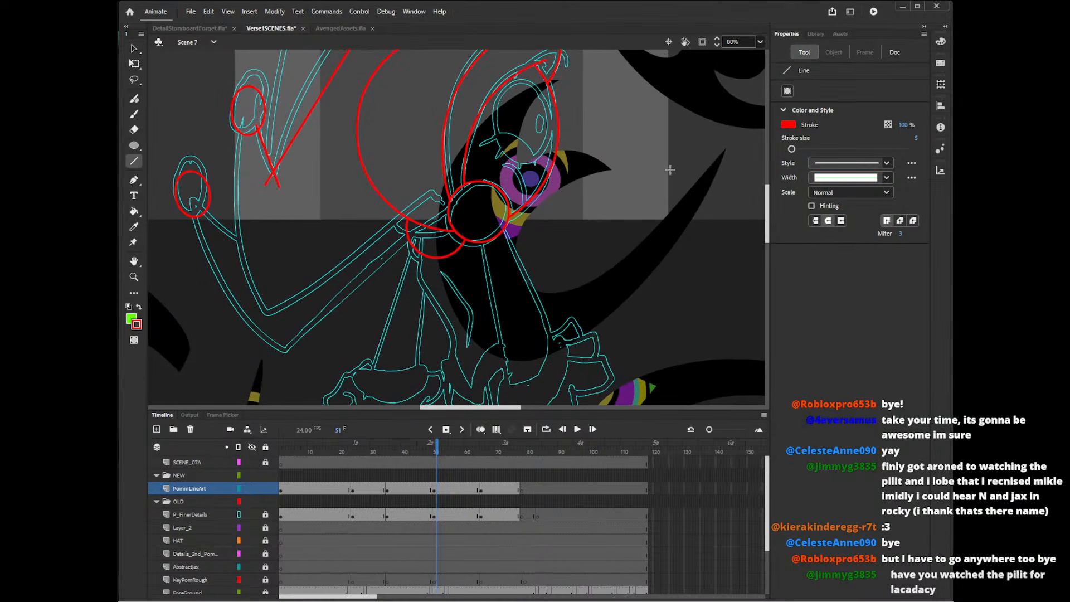
pyautogui.moveTo(239, 171)
pyautogui.mouseDown()
pyautogui.moveTo(267, 326)
pyautogui.moveTo(263, 318)
pyautogui.moveTo(407, 237)
pyautogui.moveTo(394, 222)
pyautogui.mouseUp()
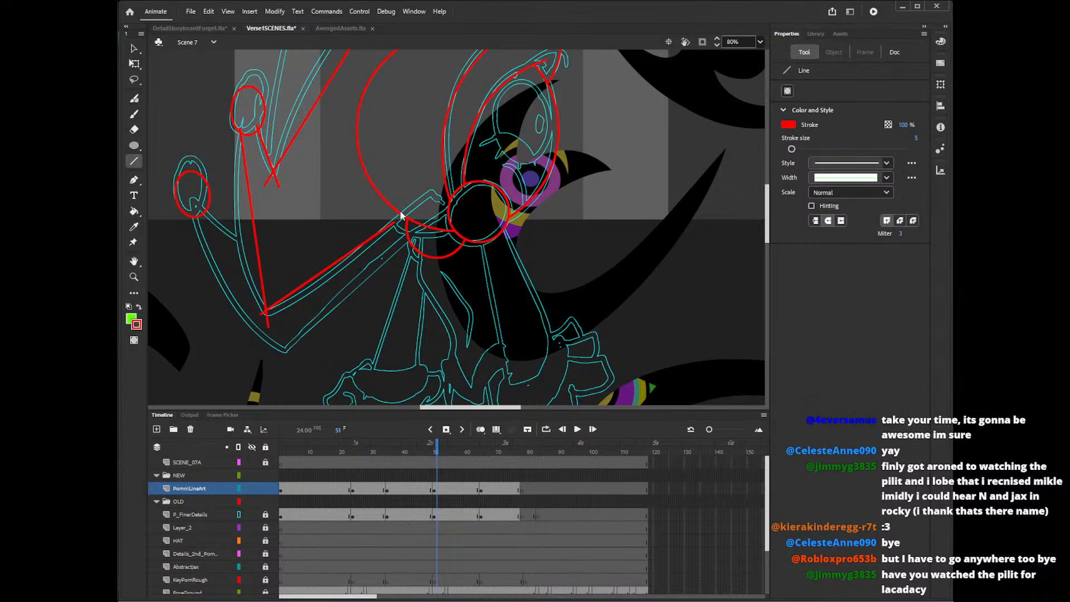
pyautogui.press('v')
pyautogui.click(377, 188)
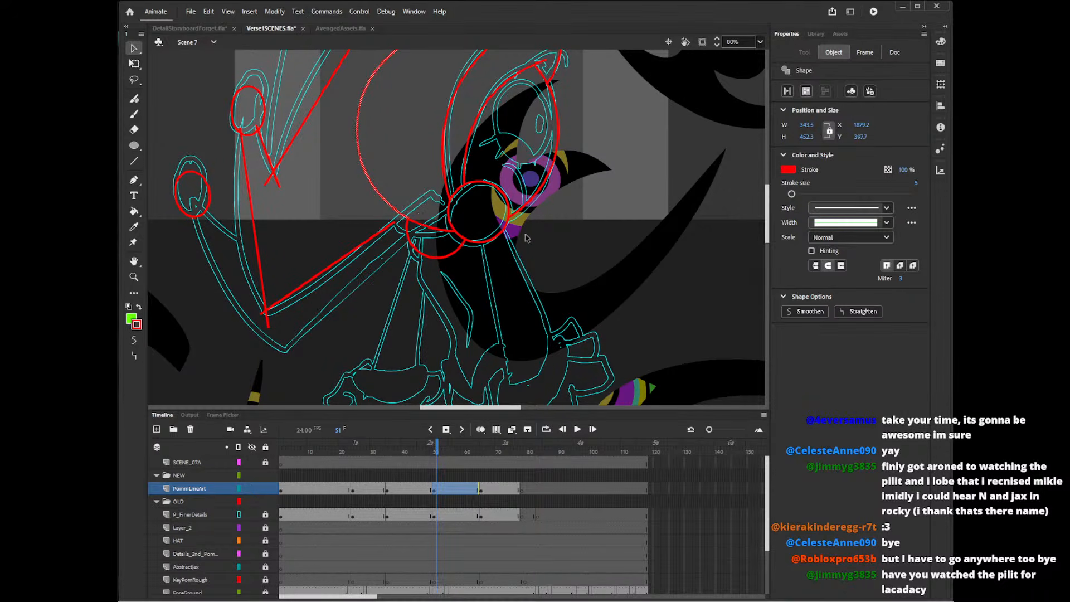
pyautogui.press('Delete')
pyautogui.moveTo(394, 222); pyautogui.dragTo(412, 204)
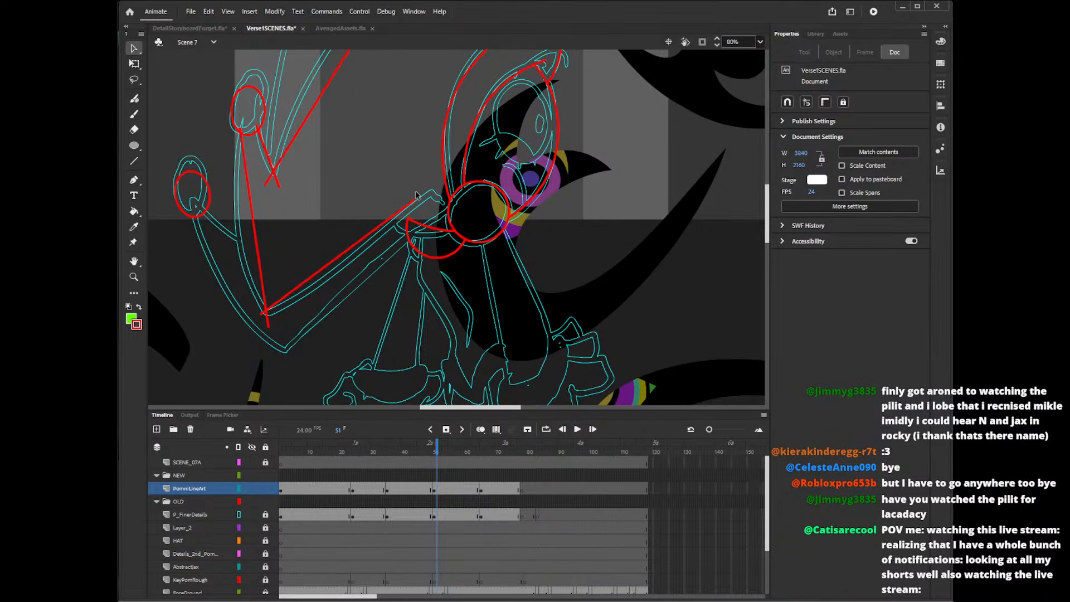
# Draw a Pencil stroke from the neck circle to the hat's lower edge, redoing it once, and remove the excess ends.
pyautogui.press('y')
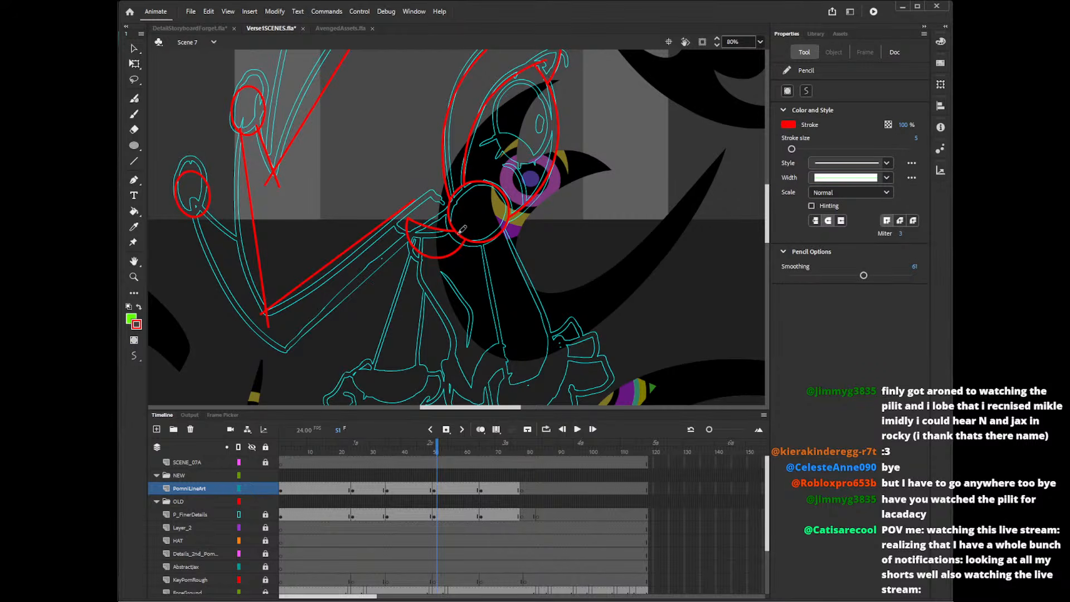
pyautogui.moveTo(460, 231); pyautogui.dragTo(366, 219)
pyautogui.hotkey('ctrl', 'z')
pyautogui.moveTo(470, 233); pyautogui.dragTo(346, 219)
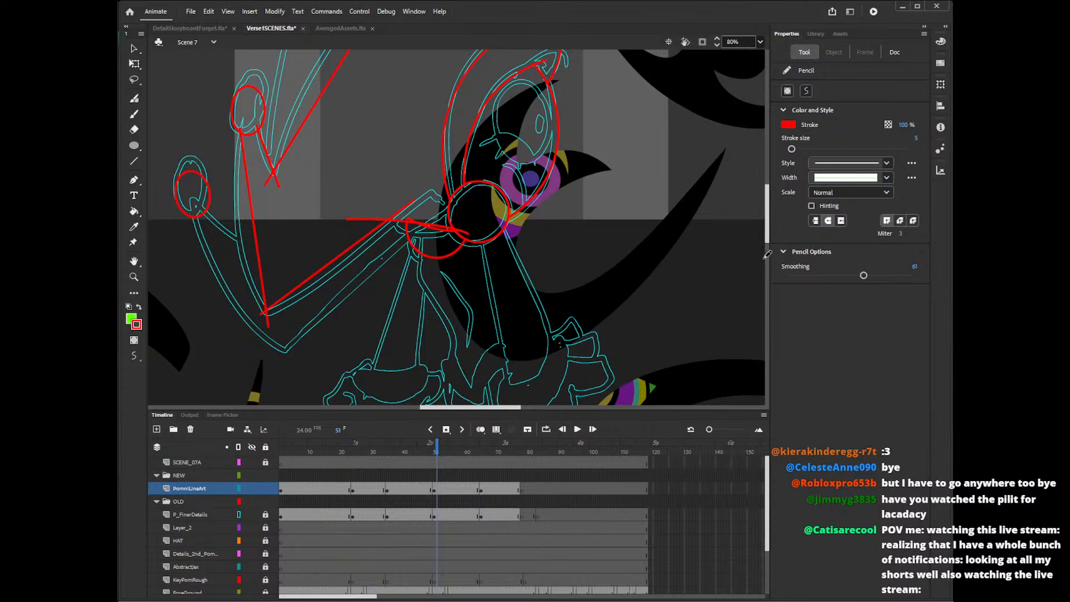
pyautogui.moveTo(768, 242)
pyautogui.mouseDown()
pyautogui.moveTo(769, 212)
pyautogui.moveTo(772, 242)
pyautogui.moveTo(778, 228)
pyautogui.mouseUp()
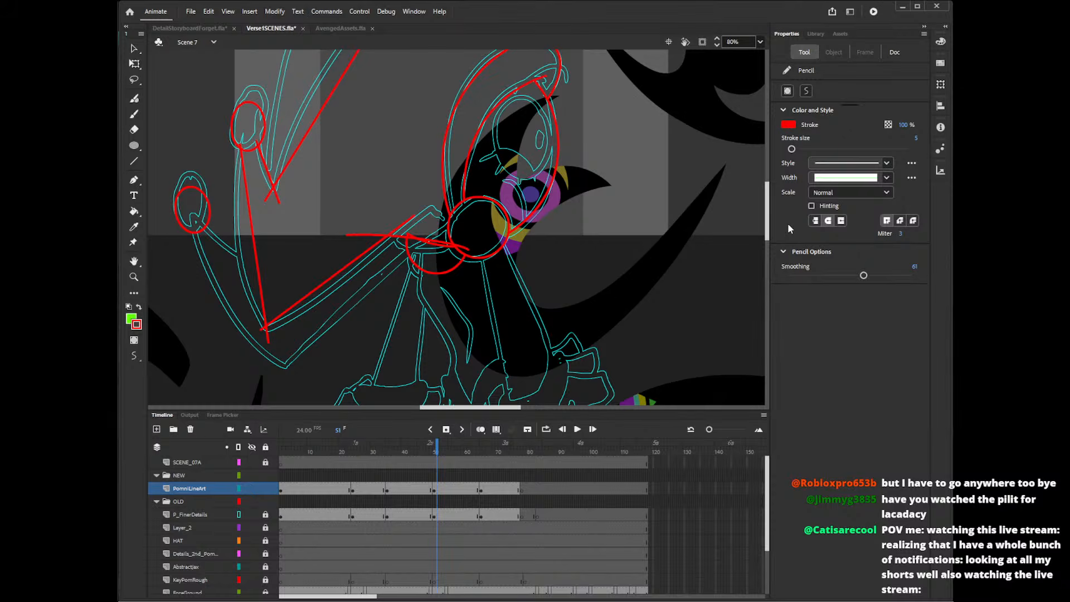
pyautogui.press('v')
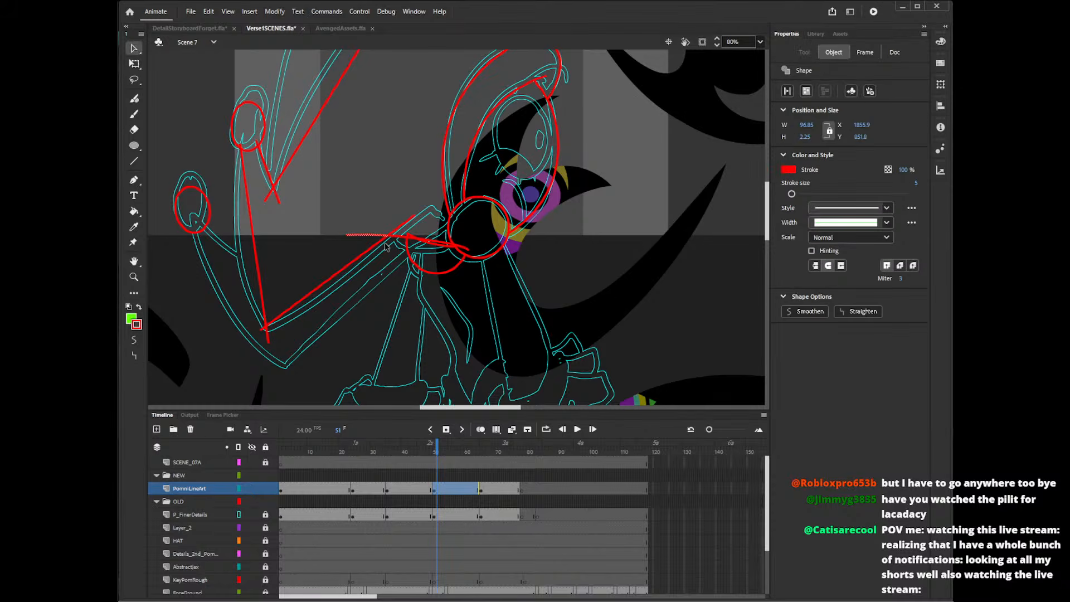
pyautogui.click(415, 231)
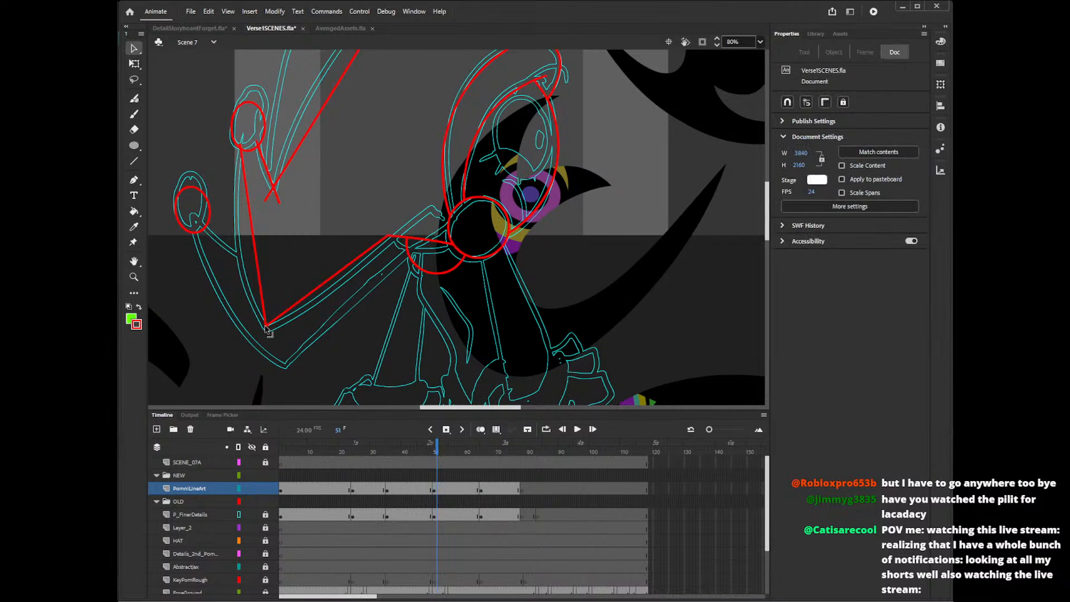
# Move the lower hat outline's corners onto the sketch and bend its two straight lines into matching curves.
pyautogui.moveTo(267, 329); pyautogui.dragTo(270, 335)
pyautogui.moveTo(389, 235); pyautogui.dragTo(401, 241)
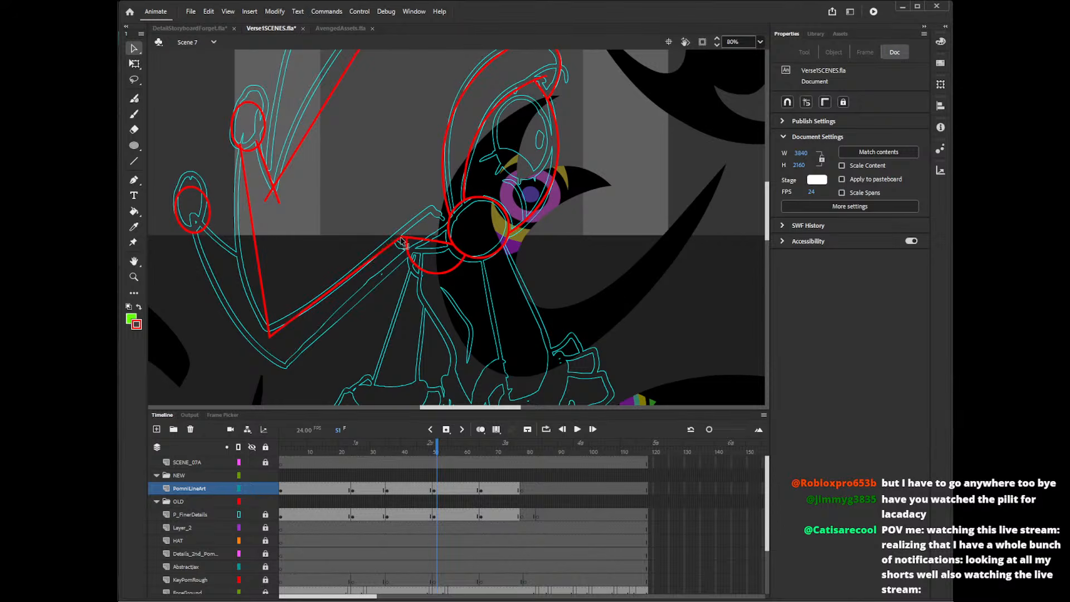
pyautogui.moveTo(351, 277); pyautogui.dragTo(357, 285)
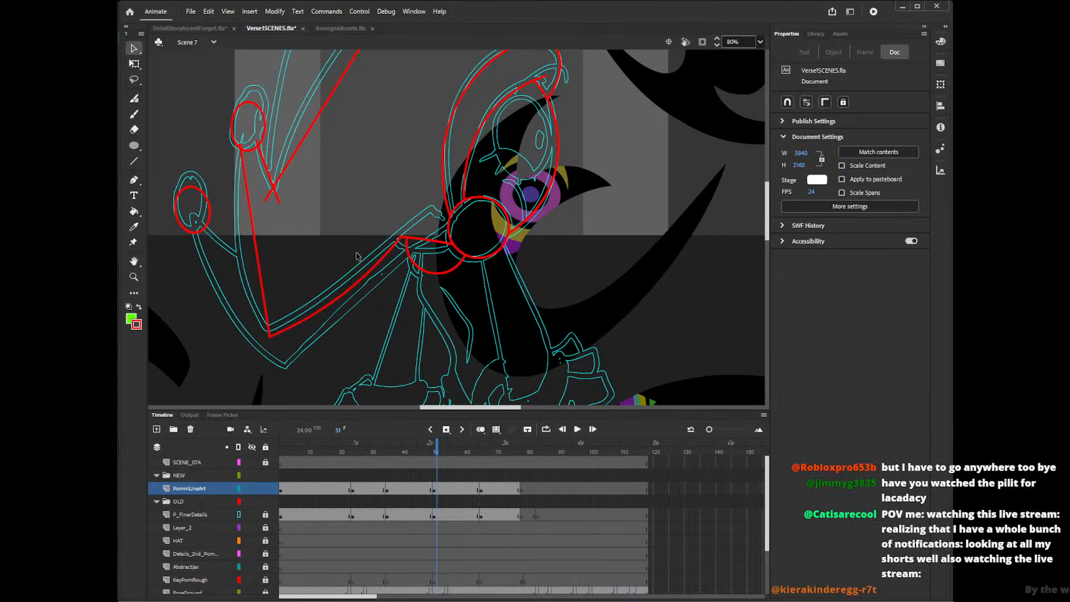
pyautogui.moveTo(252, 228); pyautogui.dragTo(235, 231)
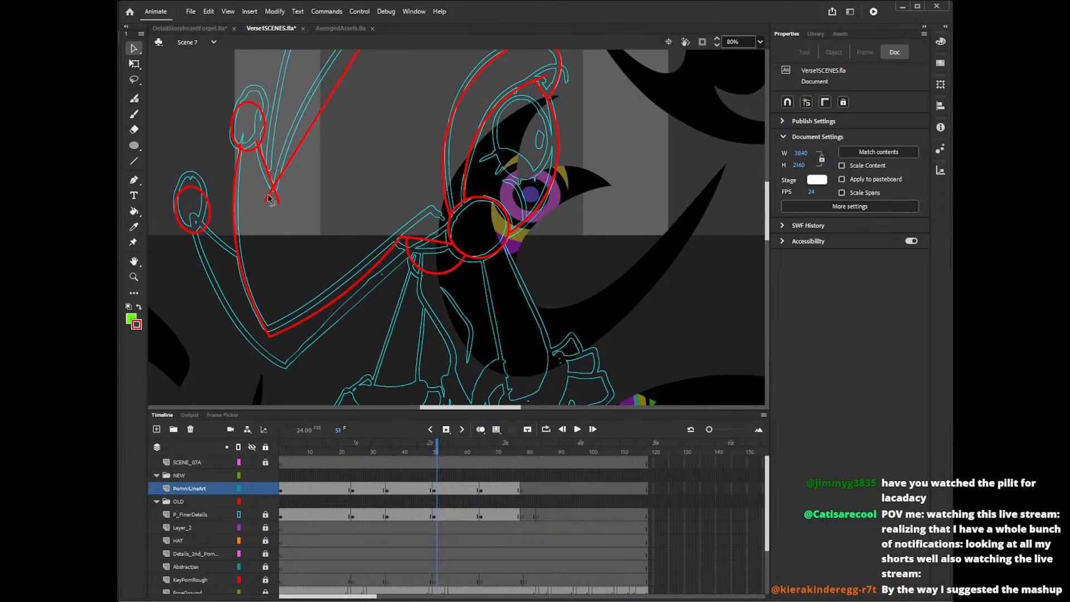
# Clean up the crossed line ends at the V-shaped corner and delete the line ends inside the upper bell.
pyautogui.moveTo(270, 198)
pyautogui.mouseDown()
pyautogui.moveTo(265, 176)
pyautogui.moveTo(268, 186)
pyautogui.mouseUp()
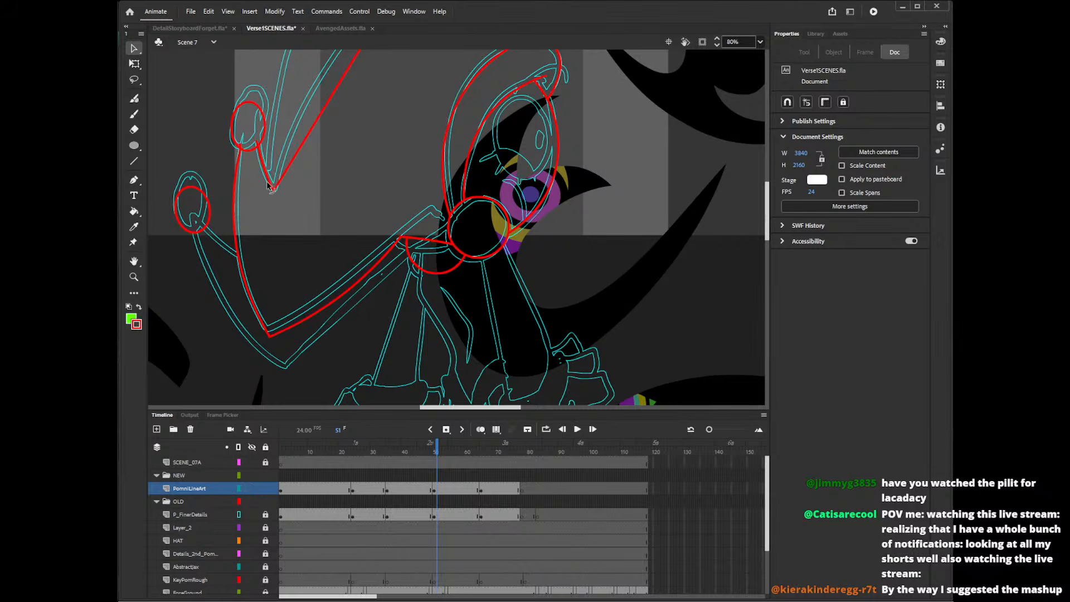
pyautogui.click(257, 144)
pyautogui.press('Delete')
pyautogui.click(241, 148)
pyautogui.press('Delete')
# Bend the hat's two upper edges beside the peak to follow the sketch and delete the leftover line end at the forehead.
pyautogui.moveTo(769, 241)
pyautogui.mouseDown()
pyautogui.moveTo(770, 199)
pyautogui.moveTo(771, 220)
pyautogui.moveTo(771, 211)
pyautogui.mouseUp()
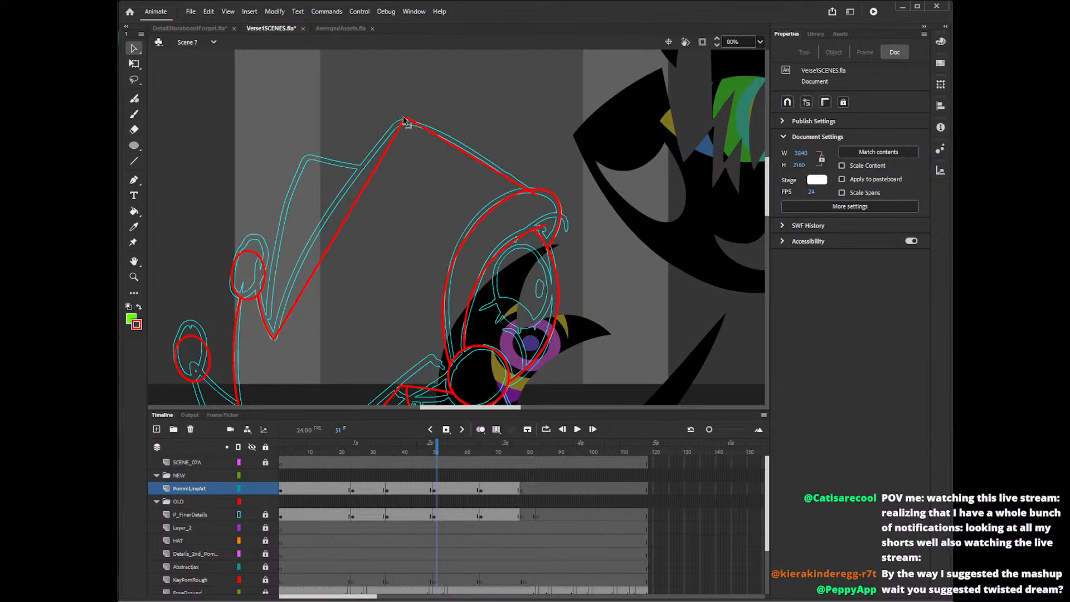
pyautogui.moveTo(355, 209); pyautogui.dragTo(341, 189)
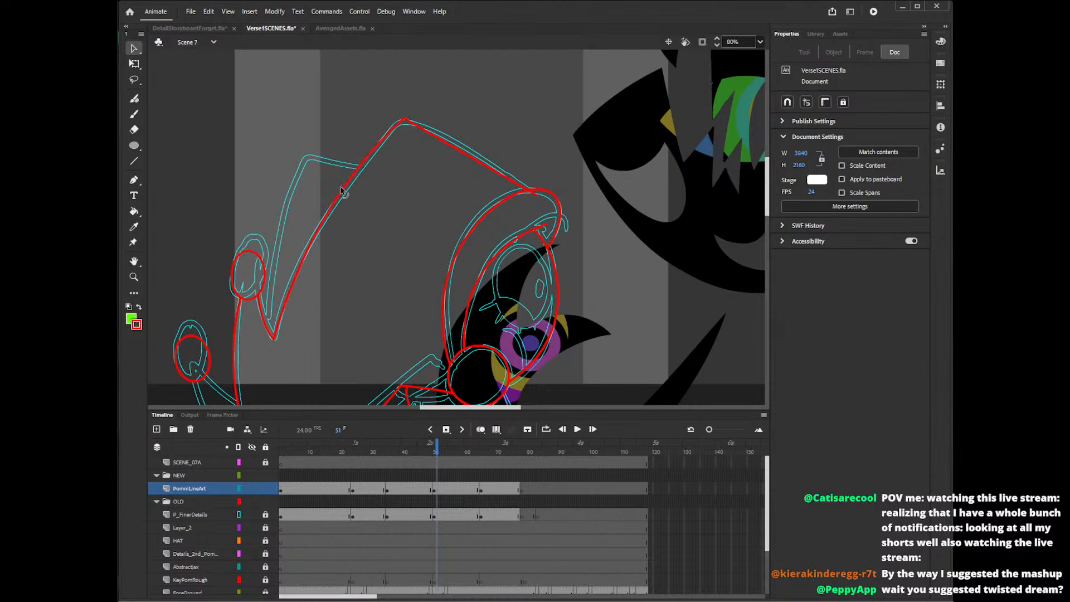
pyautogui.moveTo(464, 153); pyautogui.dragTo(467, 144)
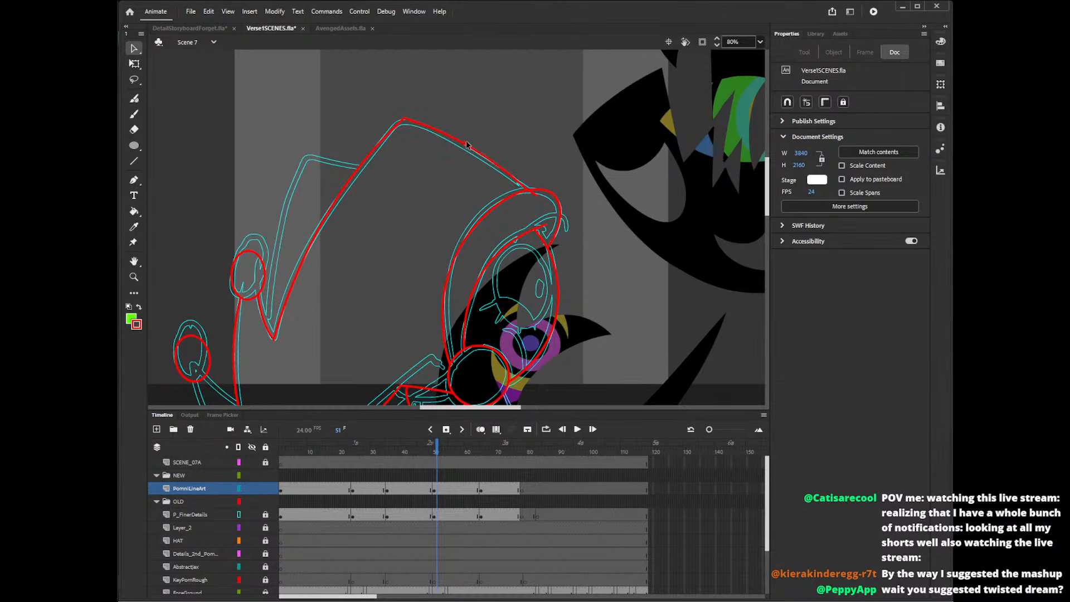
pyautogui.click(533, 194)
pyautogui.press('Delete')
pyautogui.click(406, 389)
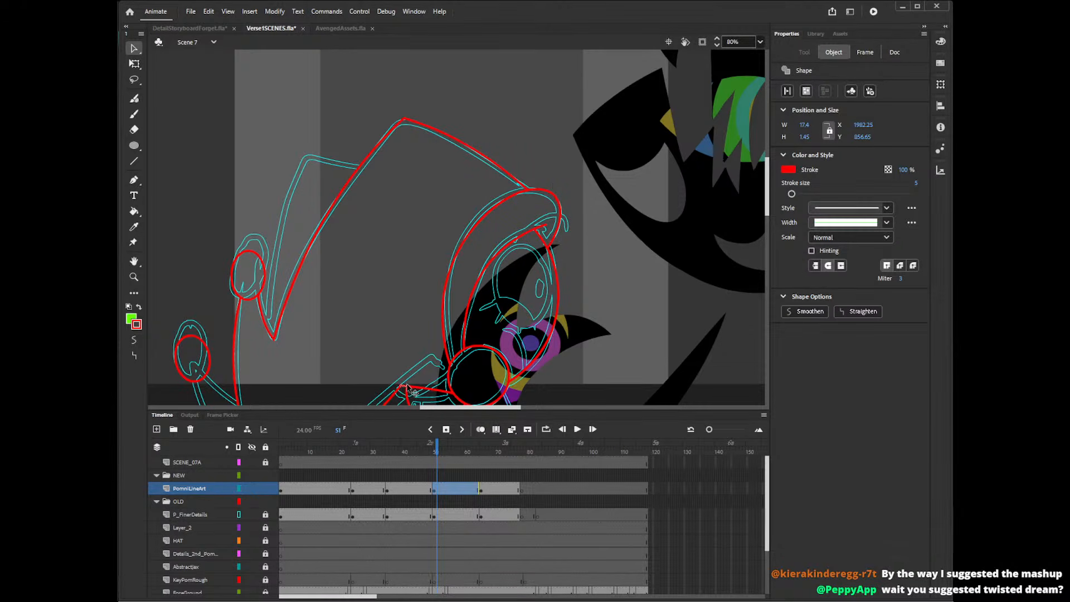
pyautogui.click(406, 372)
pyautogui.click(405, 386)
pyautogui.click(429, 351)
# Draw straight lines for the hat's rear fold, from the main hat edge to the fold's peak and down to the V-shaped corner.
pyautogui.press('y')
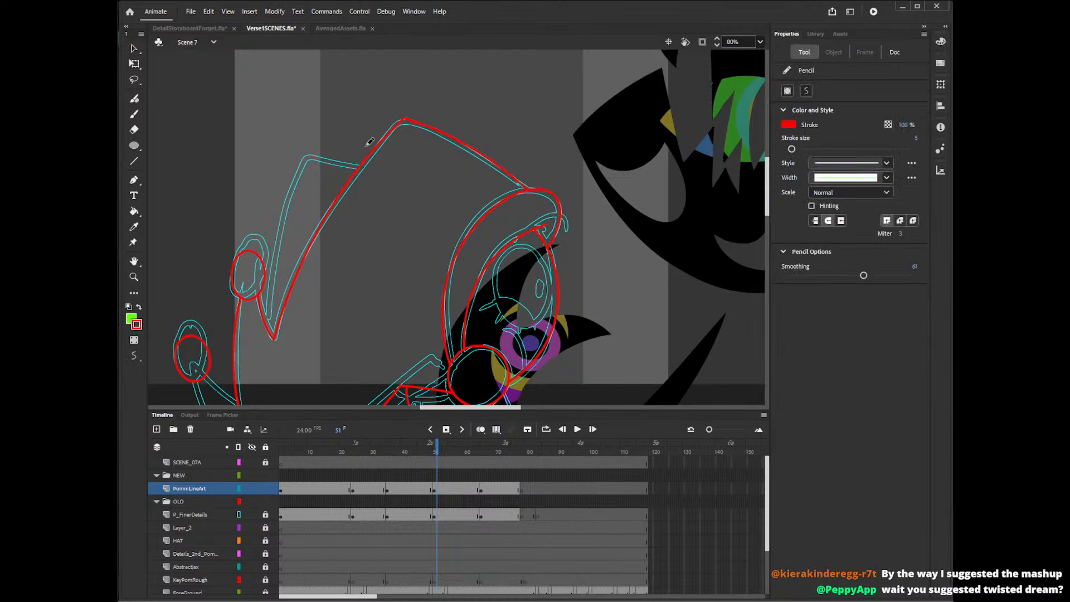
pyautogui.press('n')
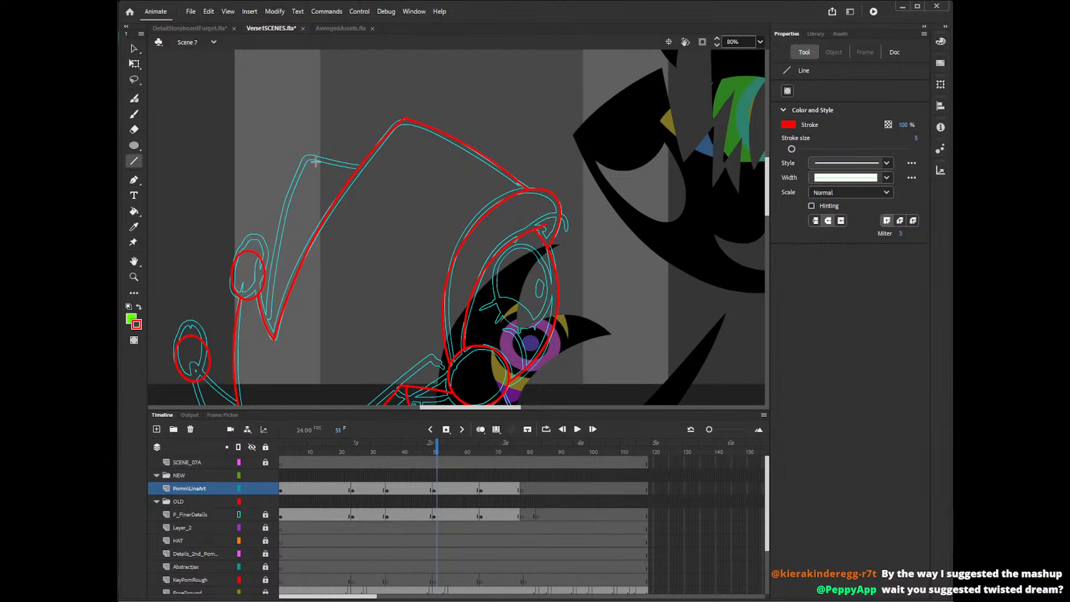
pyautogui.moveTo(304, 156)
pyautogui.mouseDown()
pyautogui.moveTo(382, 168)
pyautogui.moveTo(269, 287)
pyautogui.moveTo(265, 348)
pyautogui.mouseUp()
# Delete the overshooting line ends at the rear fold's corners and curve its long edge to match the sketch.
pyautogui.press('v')
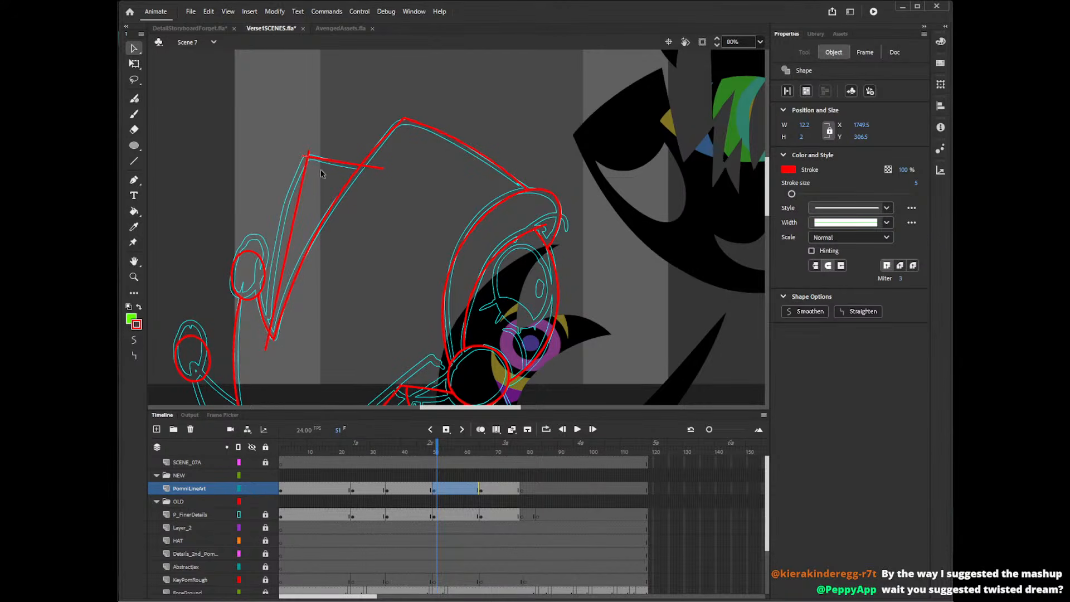
pyautogui.click(308, 155)
pyautogui.click(372, 167)
pyautogui.press('Delete')
pyautogui.click(309, 153)
pyautogui.press('Delete')
pyautogui.click(266, 346)
pyautogui.press('Delete')
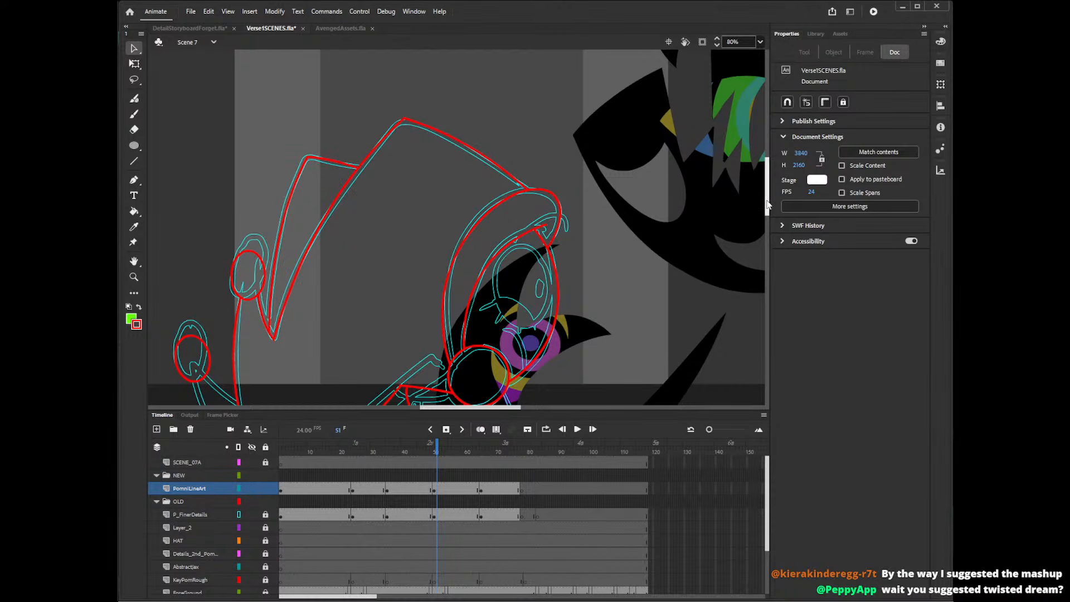
# Draw Pencil curves from the lower bell to the hat's edge and down to the lowest corner, redoing the long curve until it fits.
pyautogui.moveTo(768, 203); pyautogui.dragTo(762, 236)
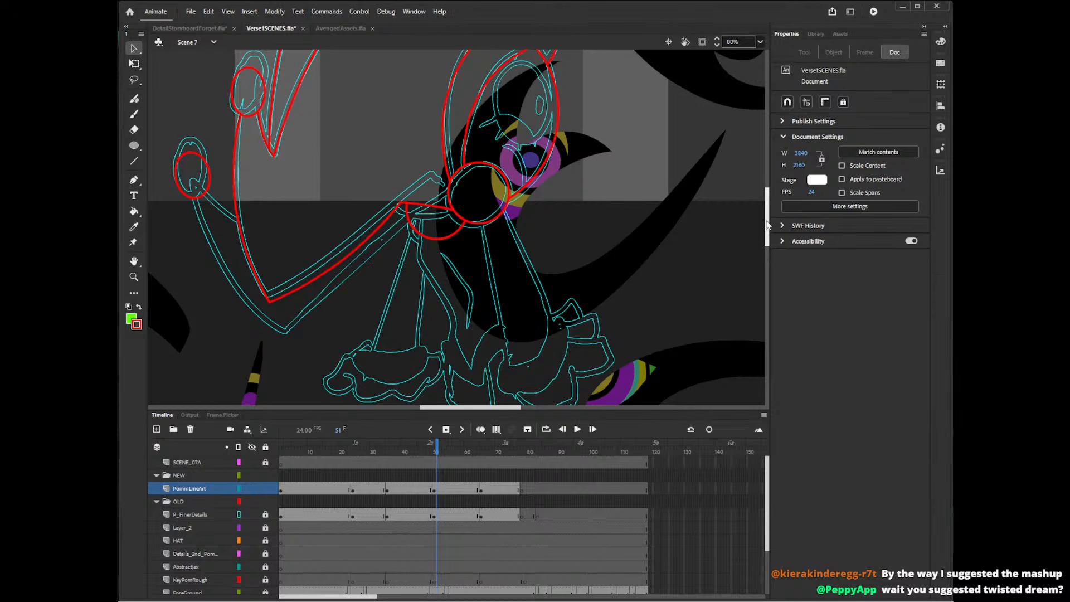
pyautogui.press('y')
pyautogui.moveTo(204, 187); pyautogui.dragTo(255, 225)
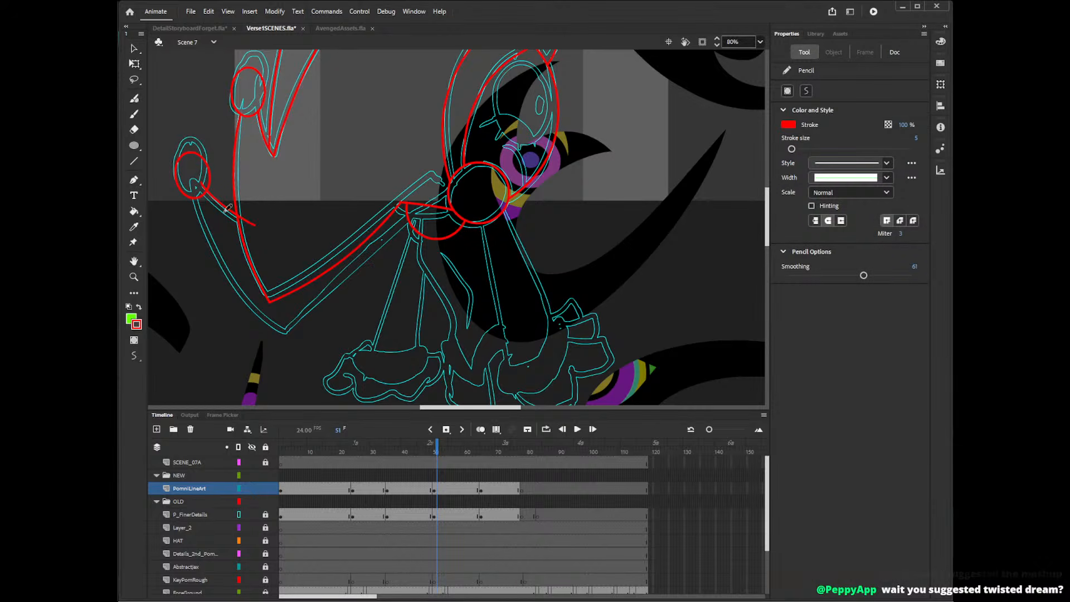
pyautogui.moveTo(195, 187)
pyautogui.mouseDown()
pyautogui.moveTo(224, 270)
pyautogui.moveTo(304, 342)
pyautogui.mouseUp()
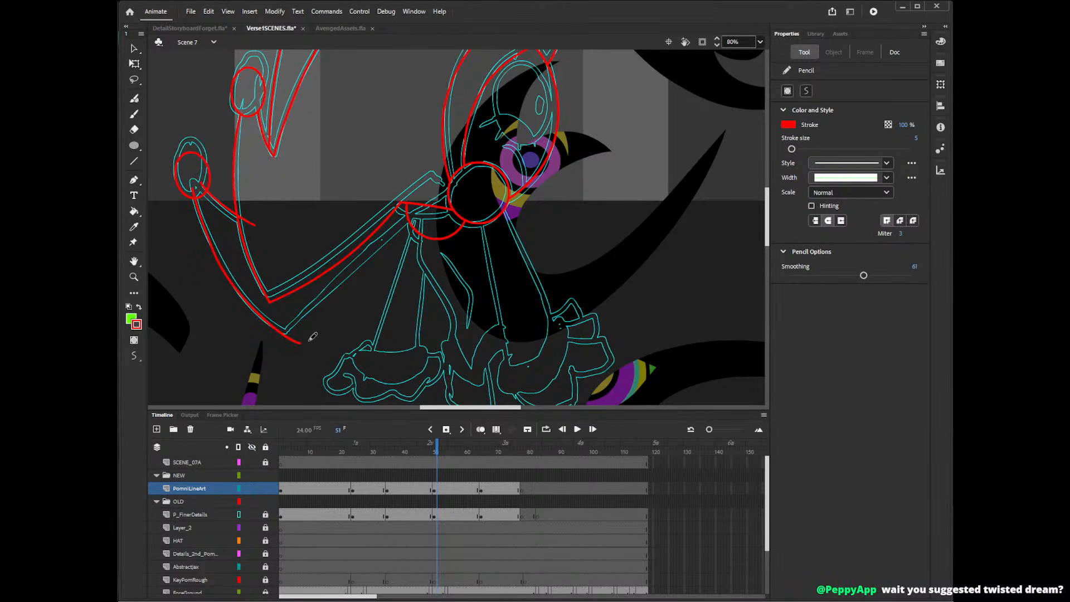
pyautogui.hotkey('ctrl', 'z')
pyautogui.moveTo(192, 193)
pyautogui.mouseDown()
pyautogui.moveTo(252, 311)
pyautogui.moveTo(307, 349)
pyautogui.mouseUp()
pyautogui.hotkey('ctrl', 'z')
pyautogui.moveTo(193, 190)
pyautogui.mouseDown()
pyautogui.moveTo(210, 245)
pyautogui.moveTo(304, 340)
pyautogui.mouseUp()
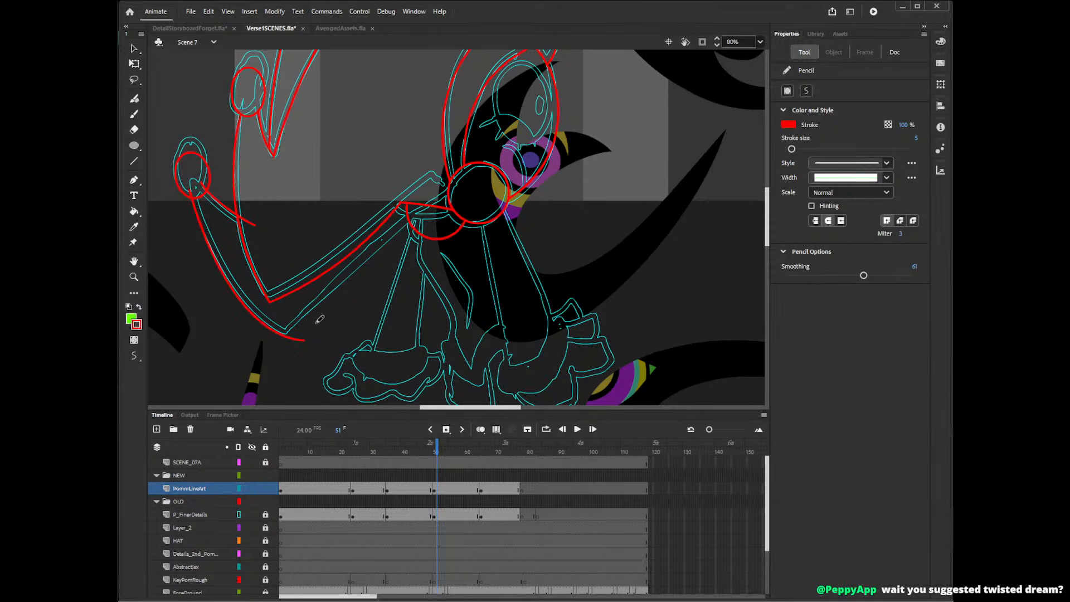
# Draw the lower hat tail's bottom edge from its lowest corner up to the neck circle, redoing the stroke until it matches the sketch.
pyautogui.moveTo(288, 339); pyautogui.dragTo(418, 177)
pyautogui.hotkey('ctrl', 'z')
pyautogui.moveTo(287, 340); pyautogui.dragTo(419, 218)
pyautogui.hotkey('ctrl', 'z')
pyautogui.moveTo(286, 340); pyautogui.dragTo(429, 167)
pyautogui.hotkey('ctrl', 'z')
pyautogui.moveTo(286, 338); pyautogui.dragTo(388, 200)
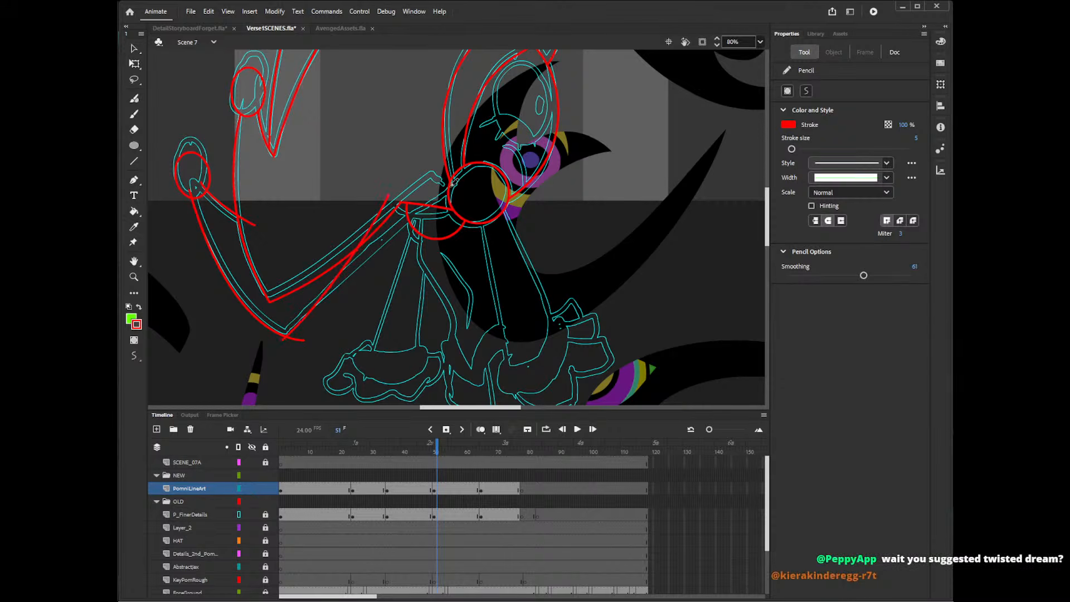
pyautogui.scroll(5, 770, 218)
pyautogui.scroll(-4, 768, 218)
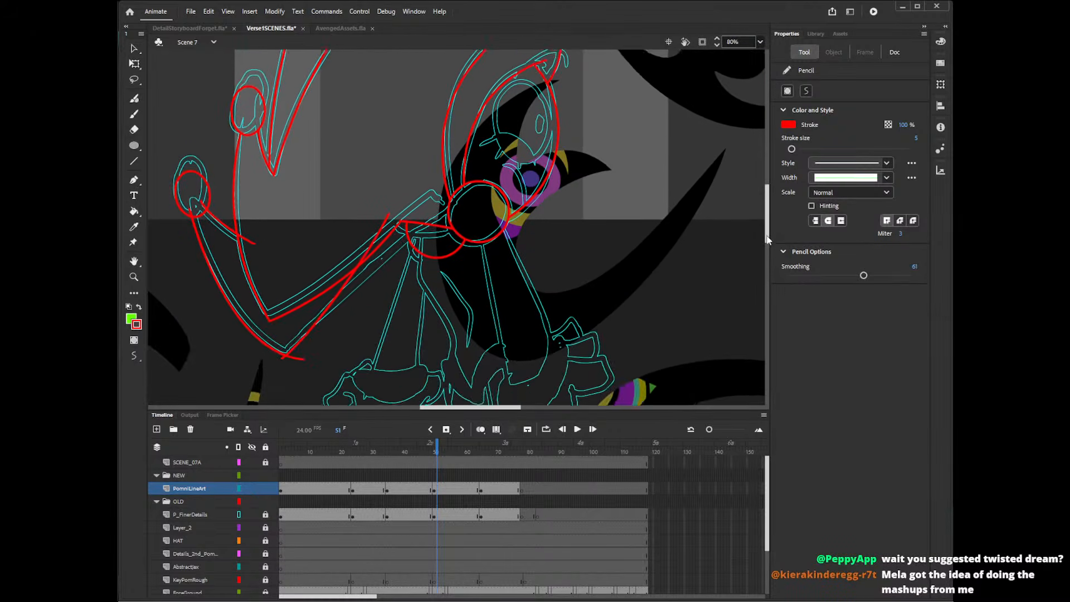
pyautogui.moveTo(285, 374); pyautogui.dragTo(396, 238)
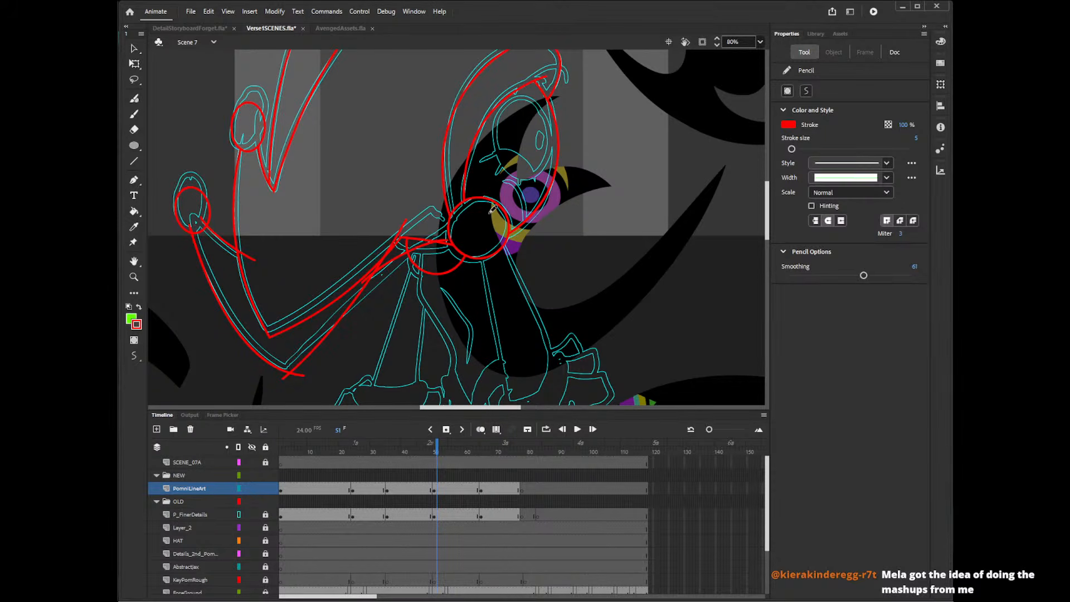
pyautogui.hotkey('ctrl', 'z')
pyautogui.hotkey('ctrl', 'z')
pyautogui.moveTo(287, 379)
pyautogui.mouseDown()
pyautogui.moveTo(418, 225)
pyautogui.moveTo(389, 259)
pyautogui.moveTo(446, 246)
pyautogui.mouseUp()
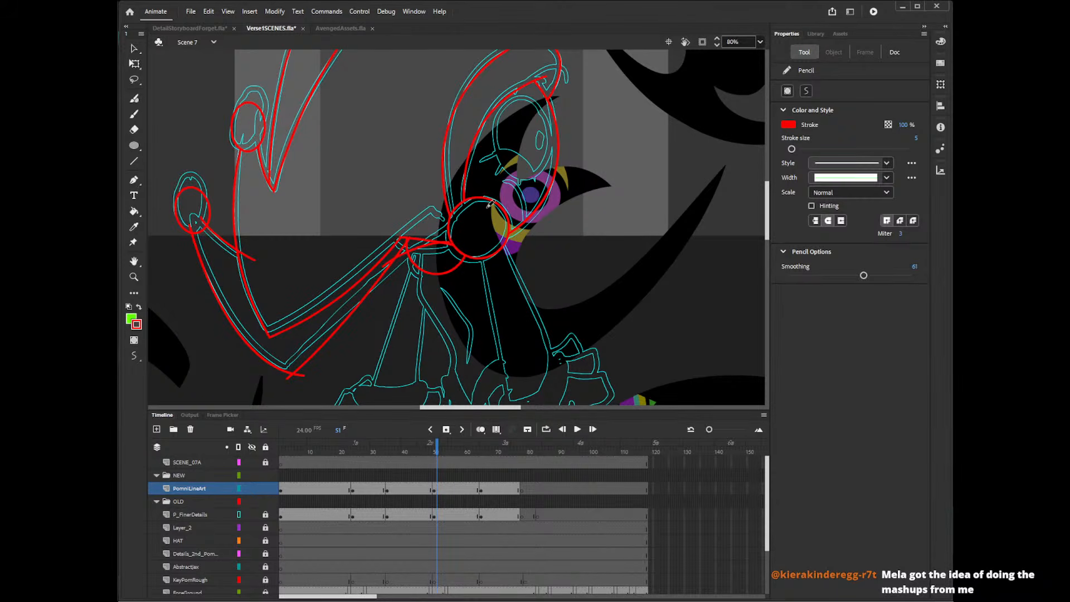
# Delete the shoulder circle's arc inside the hat tail and the excess stroke ends around the neck junction.
pyautogui.press('v')
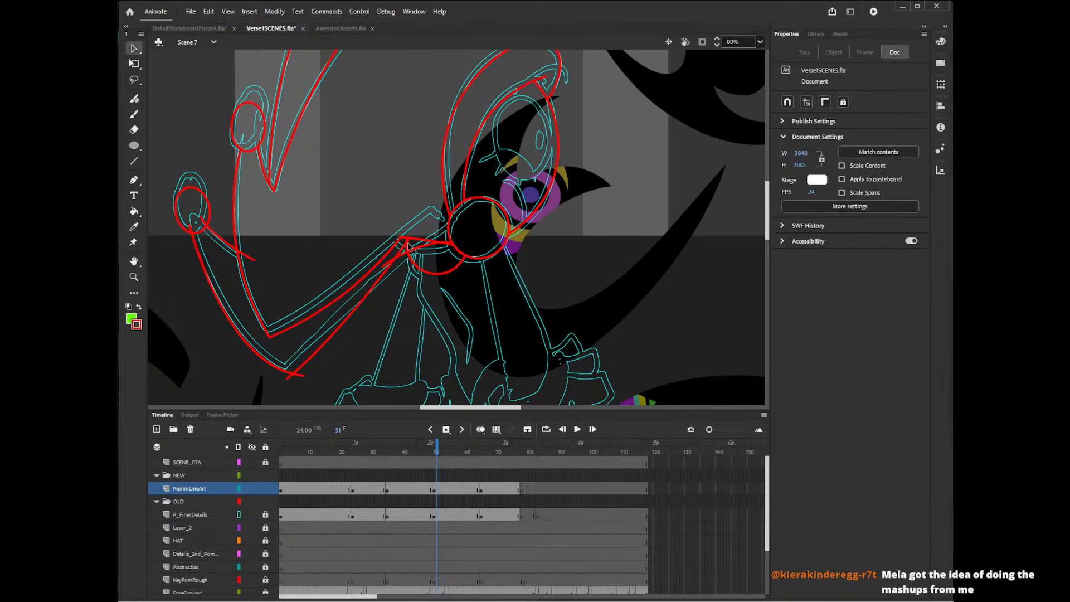
pyautogui.click(404, 245)
pyautogui.press('Delete')
pyautogui.click(409, 246)
pyautogui.press('Delete')
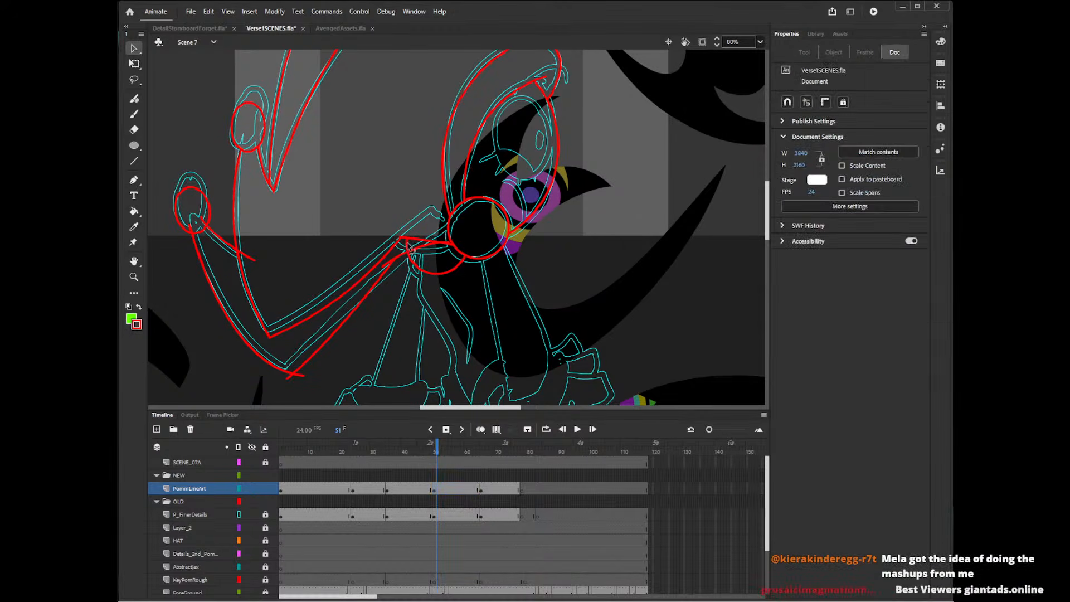
pyautogui.click(452, 246)
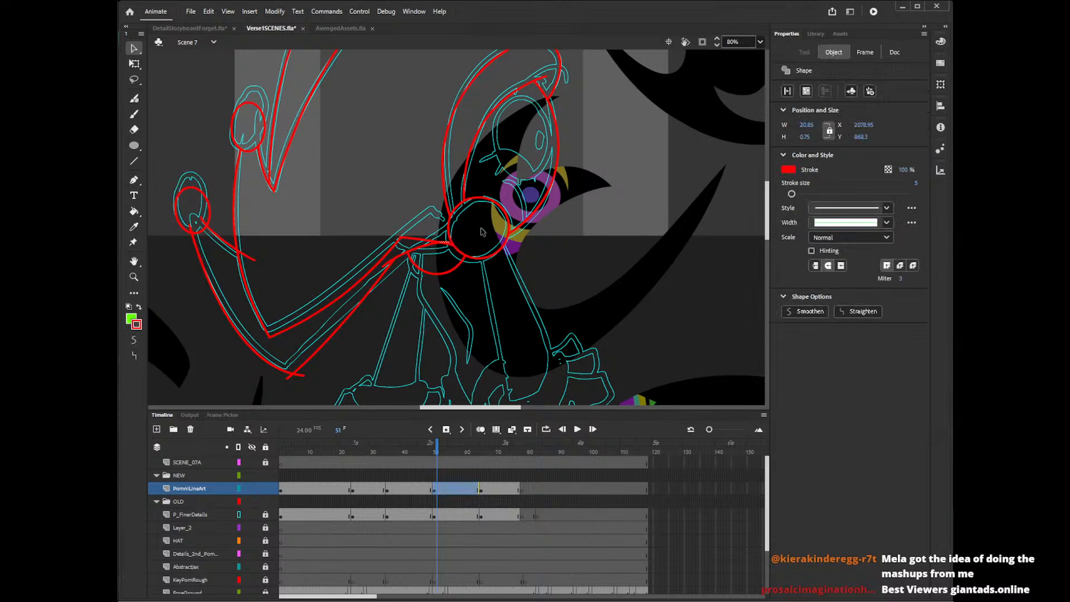
pyautogui.press('Delete')
pyautogui.click(391, 266)
pyautogui.press('Delete')
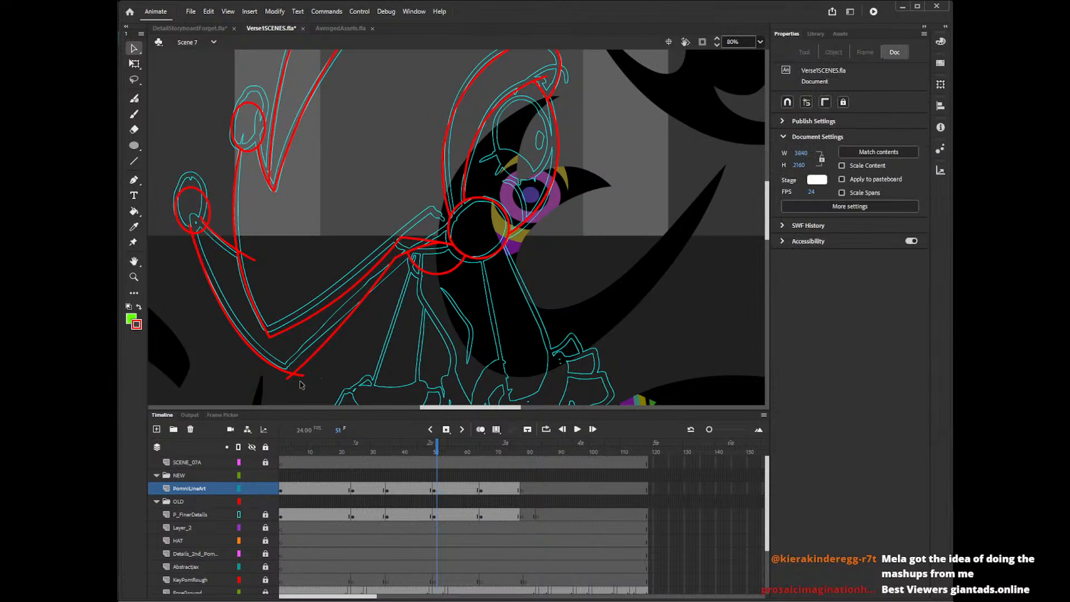
# Delete the overshooting line ends at the tail's lowest corner, past the hat's edge and inside the lower bell.
pyautogui.click(295, 378)
pyautogui.press('Delete')
pyautogui.click(249, 258)
pyautogui.press('Delete')
pyautogui.click(191, 228)
pyautogui.press('Delete')
pyautogui.click(204, 222)
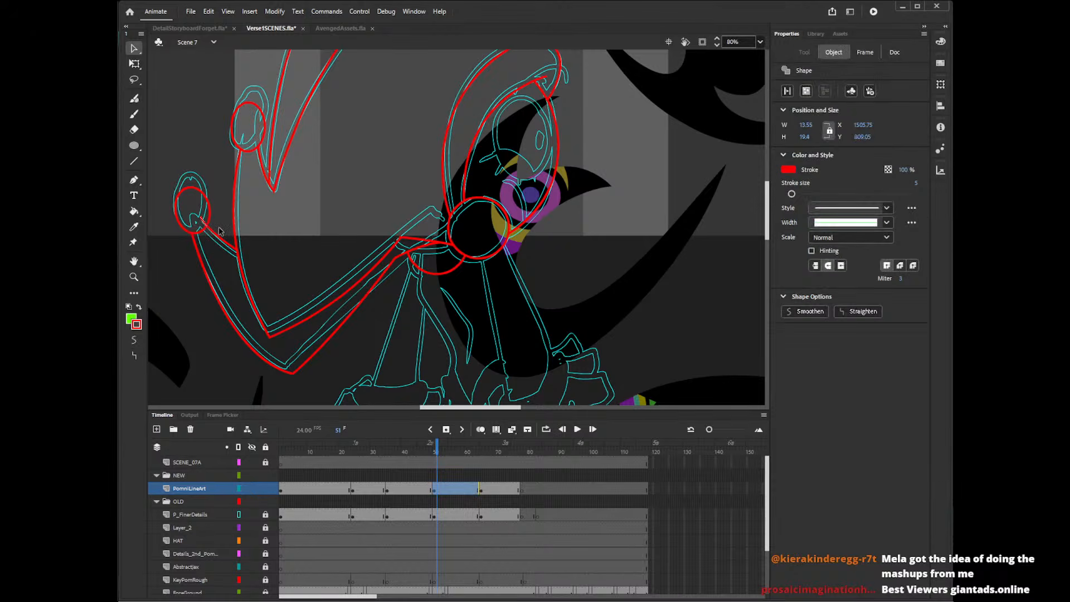
pyautogui.press('Delete')
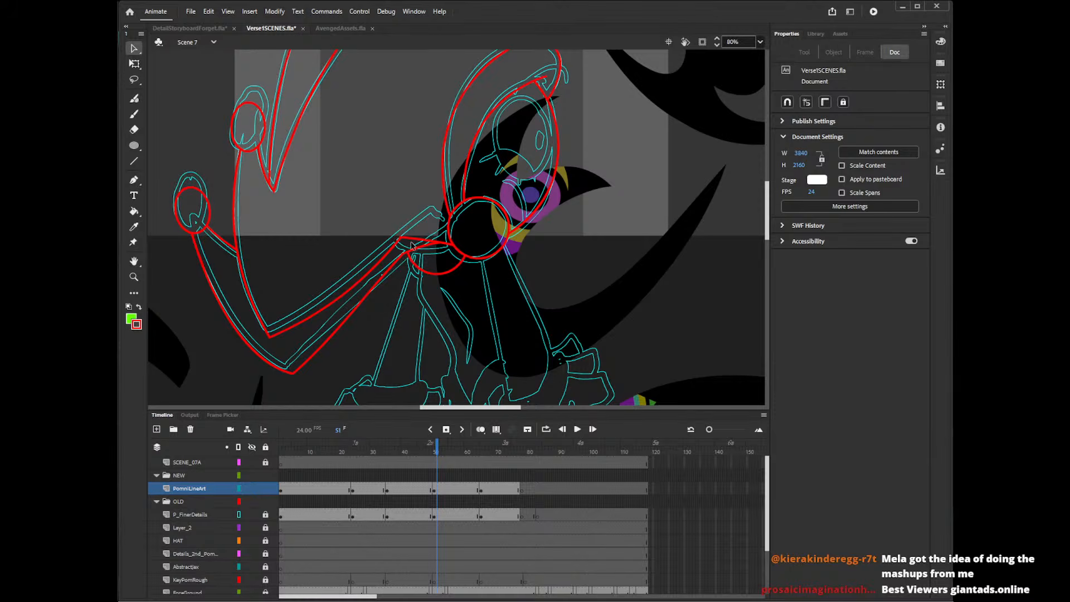
pyautogui.click(405, 255)
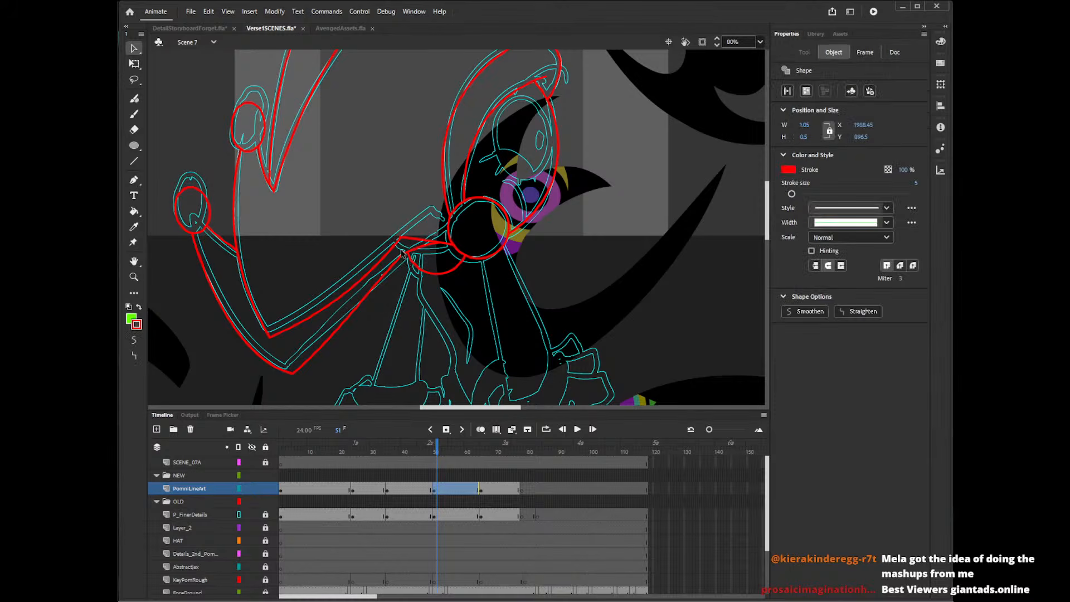
pyautogui.click(397, 281)
pyautogui.click(407, 259)
pyautogui.click(402, 274)
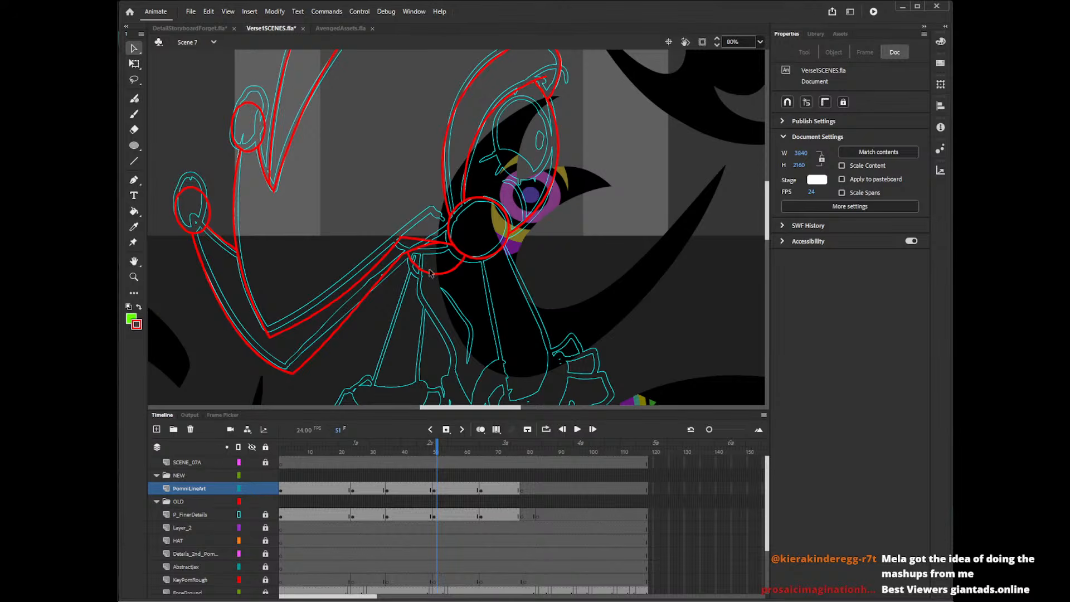
pyautogui.moveTo(767, 205)
pyautogui.mouseDown()
pyautogui.moveTo(773, 213)
pyautogui.moveTo(775, 203)
pyautogui.mouseUp()
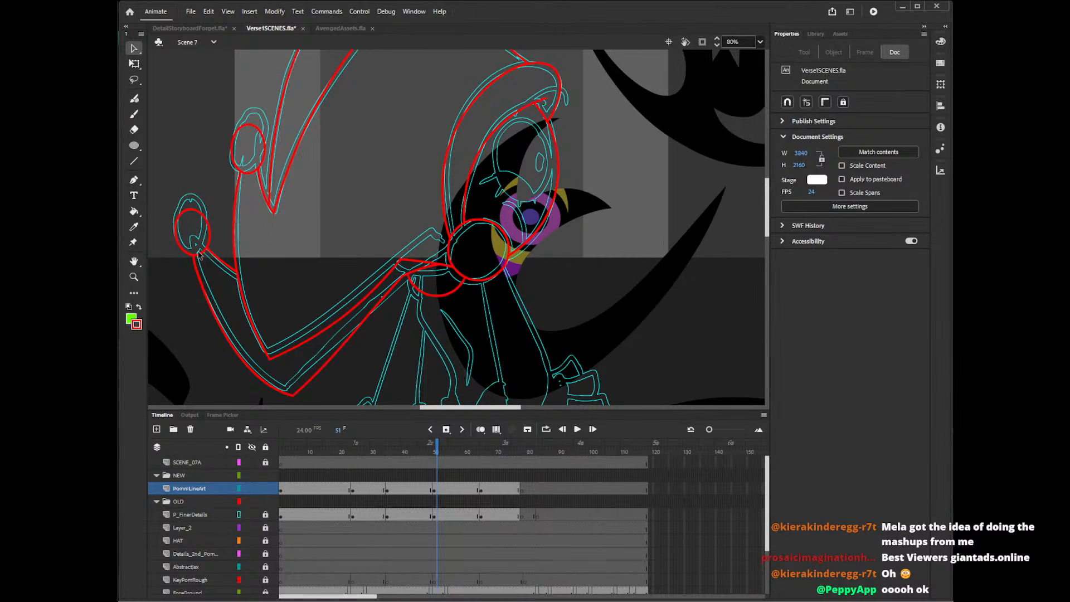
pyautogui.moveTo(770, 232)
pyautogui.mouseDown()
pyautogui.moveTo(770, 198)
pyautogui.moveTo(766, 230)
pyautogui.mouseUp()
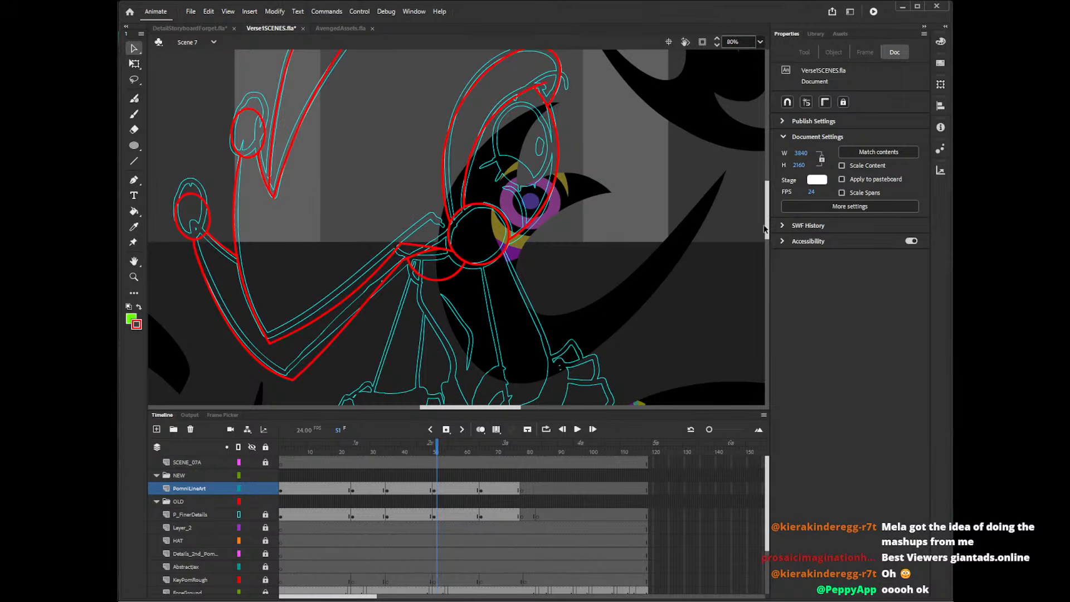
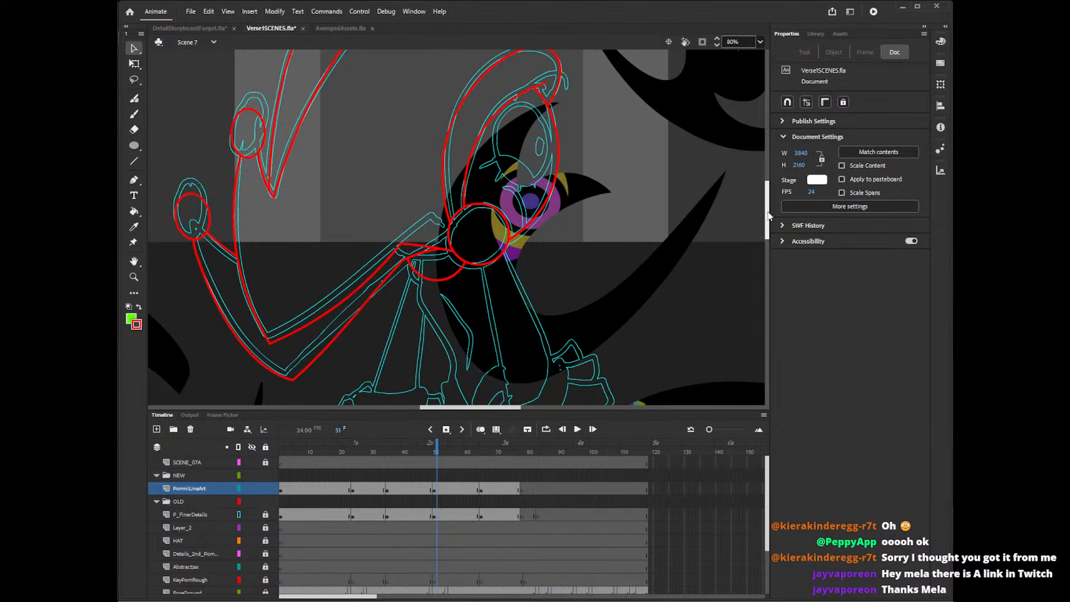
# With the Pencil tool, trace the left side of the character's torso in red over the cyan outline on the PomniLineArt layer.
pyautogui.moveTo(767, 210)
pyautogui.mouseDown()
pyautogui.moveTo(769, 220)
pyautogui.moveTo(770, 207)
pyautogui.mouseUp()
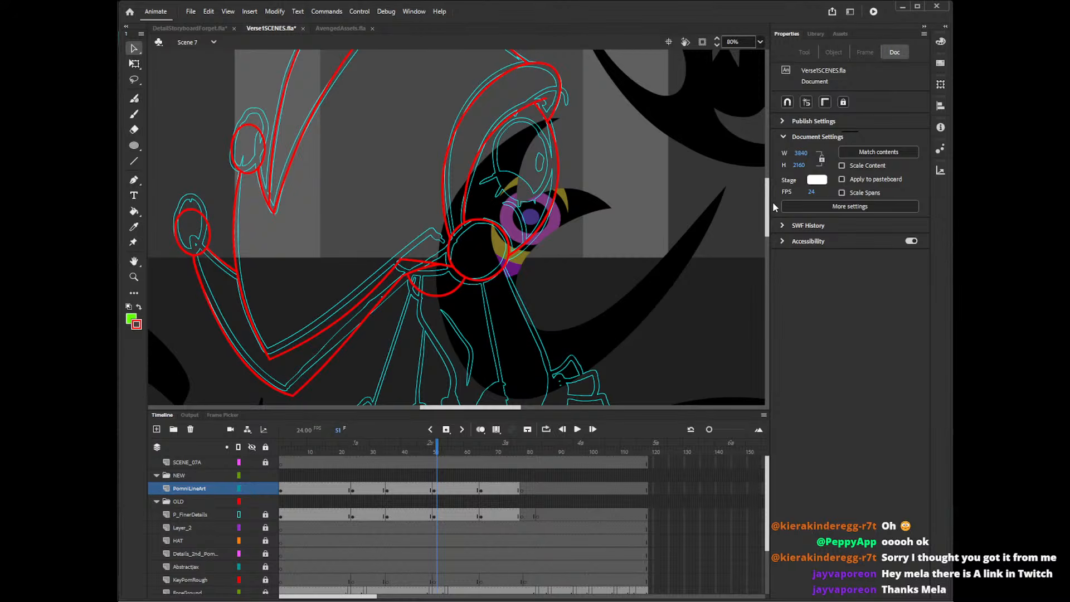
pyautogui.moveTo(768, 208); pyautogui.dragTo(769, 219)
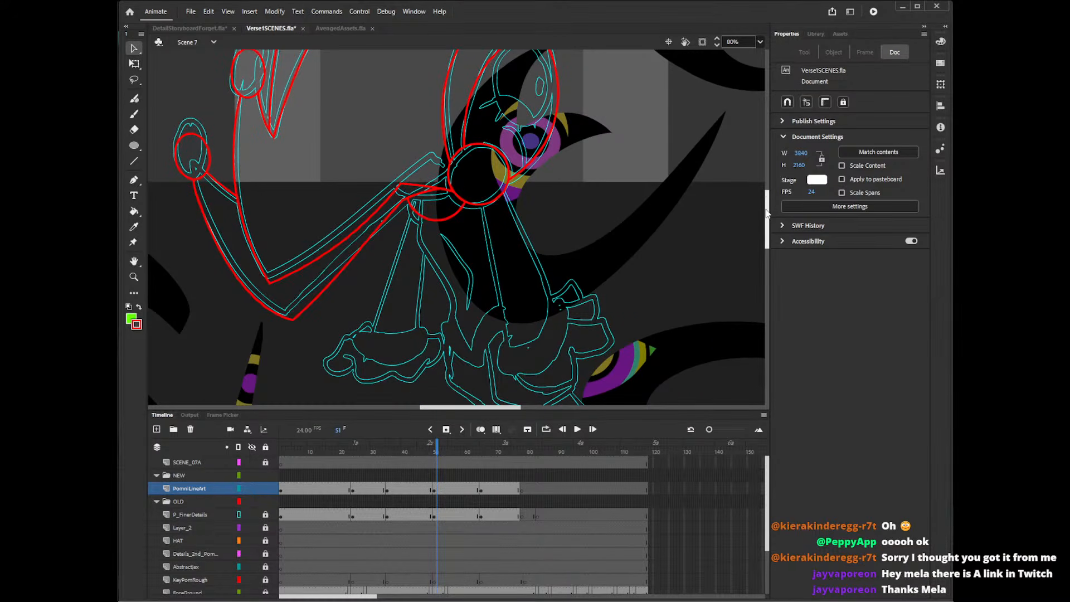
pyautogui.scroll(-2, 768, 219)
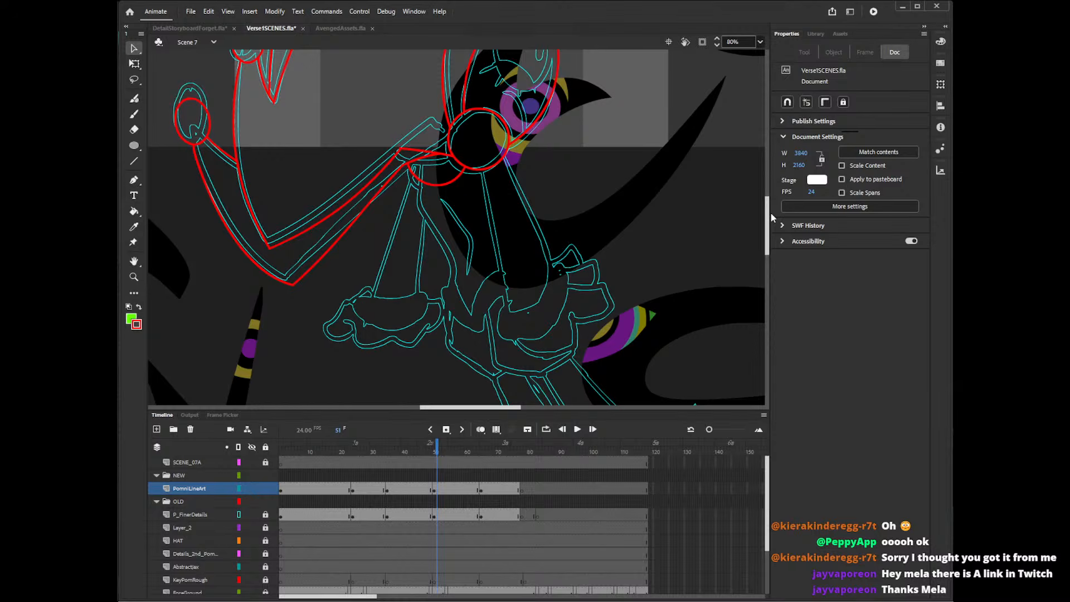
pyautogui.press('y')
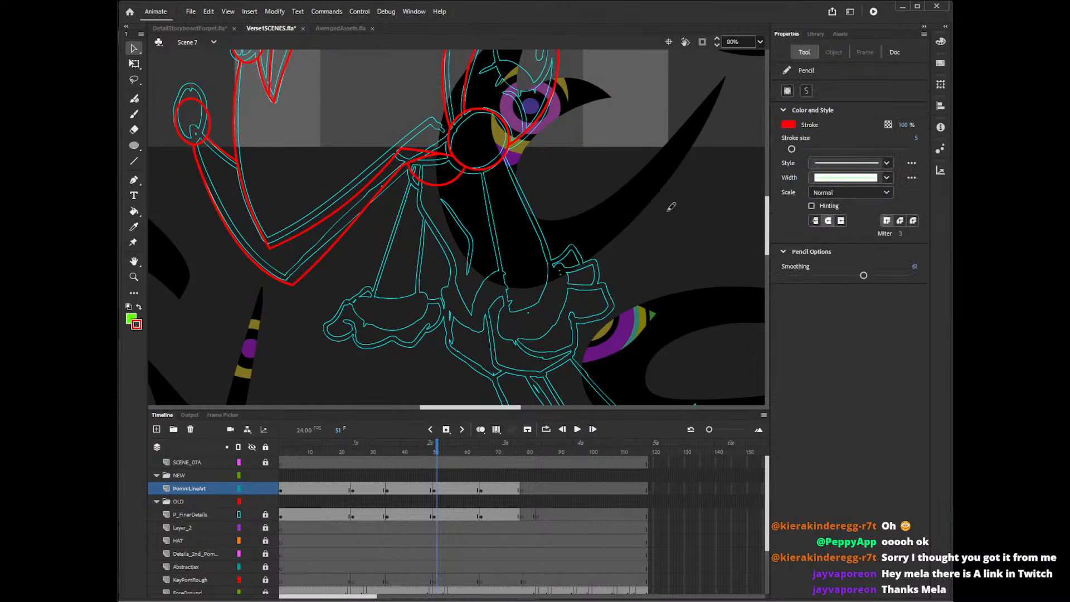
pyautogui.moveTo(422, 180)
pyautogui.mouseDown()
pyautogui.moveTo(425, 215)
pyautogui.moveTo(470, 281)
pyautogui.mouseUp()
pyautogui.scroll(-1, 773, 220)
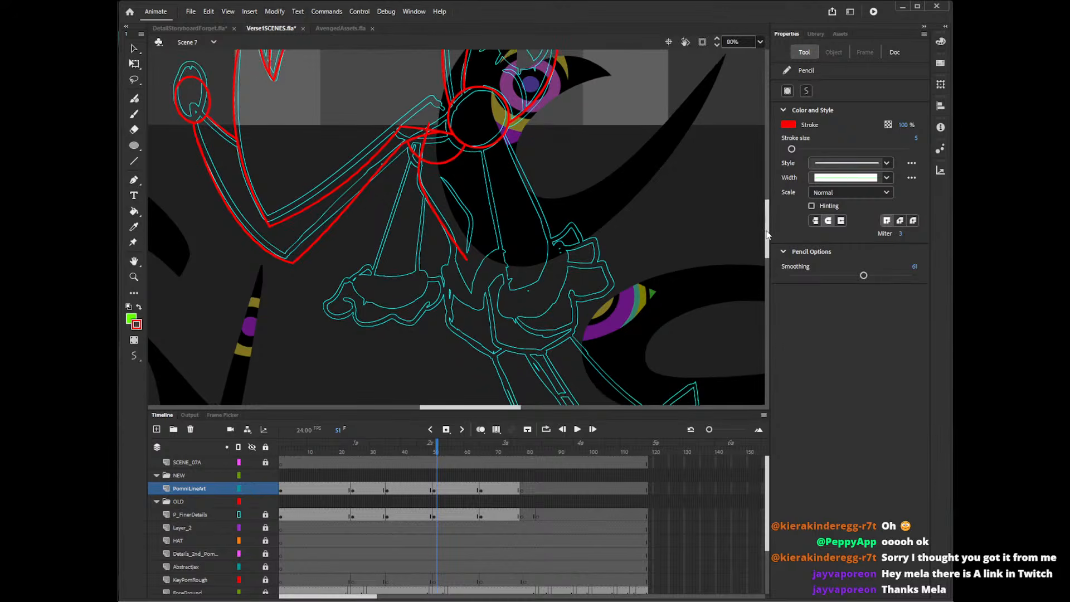
# Trace both sides of the right-hand arm from the round shoulder down into the cuff, redrawing strokes that miss the outline.
pyautogui.moveTo(505, 135); pyautogui.dragTo(563, 277)
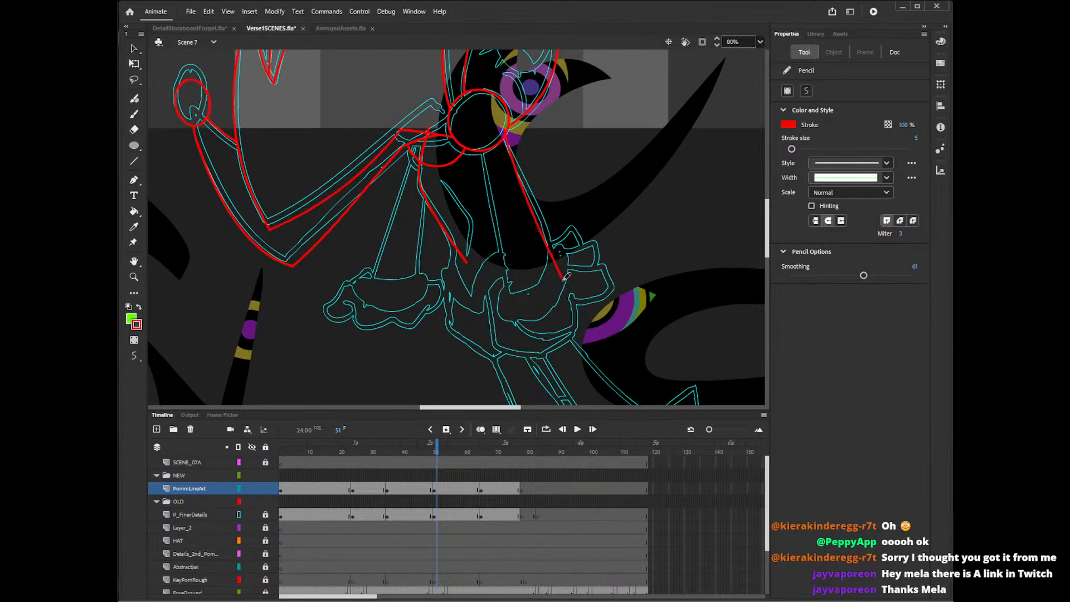
pyautogui.hotkey('ctrl', 'z')
pyautogui.moveTo(499, 122); pyautogui.dragTo(566, 263)
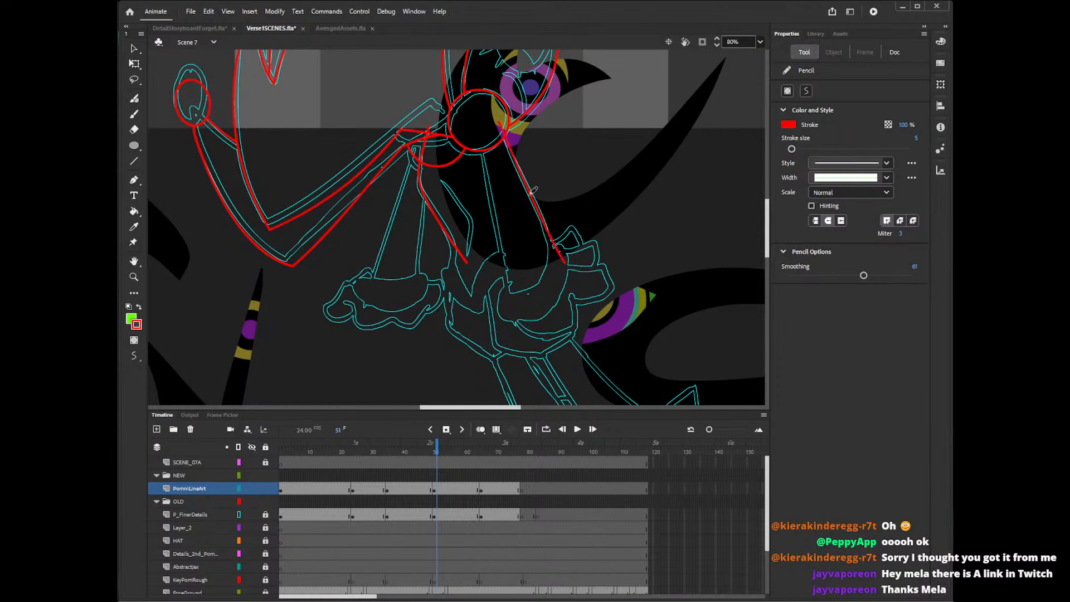
pyautogui.moveTo(481, 135); pyautogui.dragTo(519, 317)
pyautogui.hotkey('ctrl', 'z')
pyautogui.moveTo(477, 139); pyautogui.dragTo(518, 314)
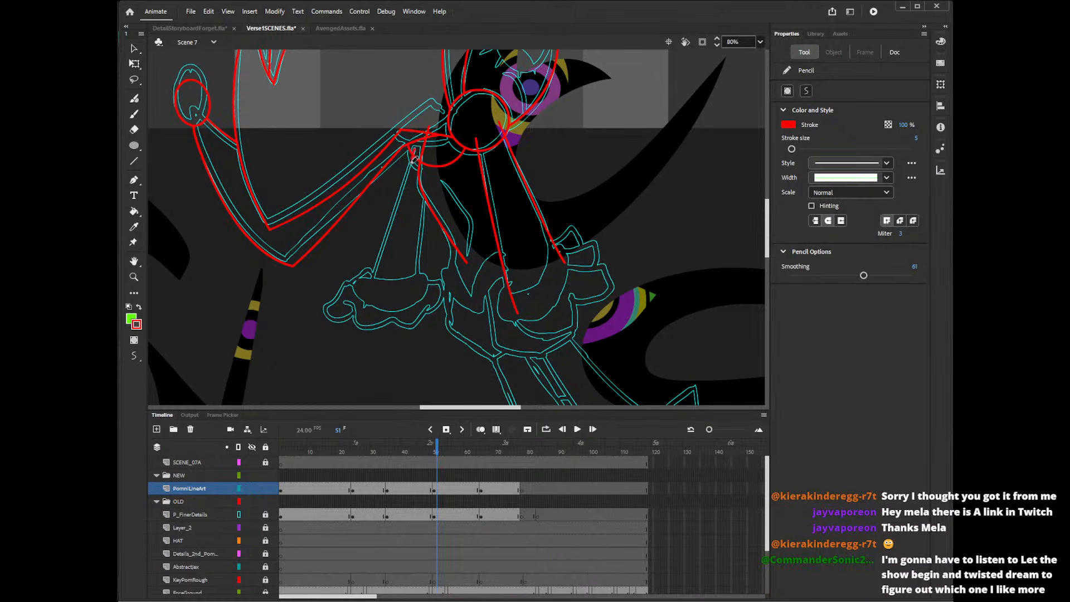
# Trace both sides of the left-hand arm from beside the torso down to its cuff.
pyautogui.moveTo(416, 149); pyautogui.dragTo(371, 302)
pyautogui.hotkey('ctrl', 'z')
pyautogui.moveTo(414, 148); pyautogui.dragTo(361, 308)
pyautogui.moveTo(428, 191); pyautogui.dragTo(418, 299)
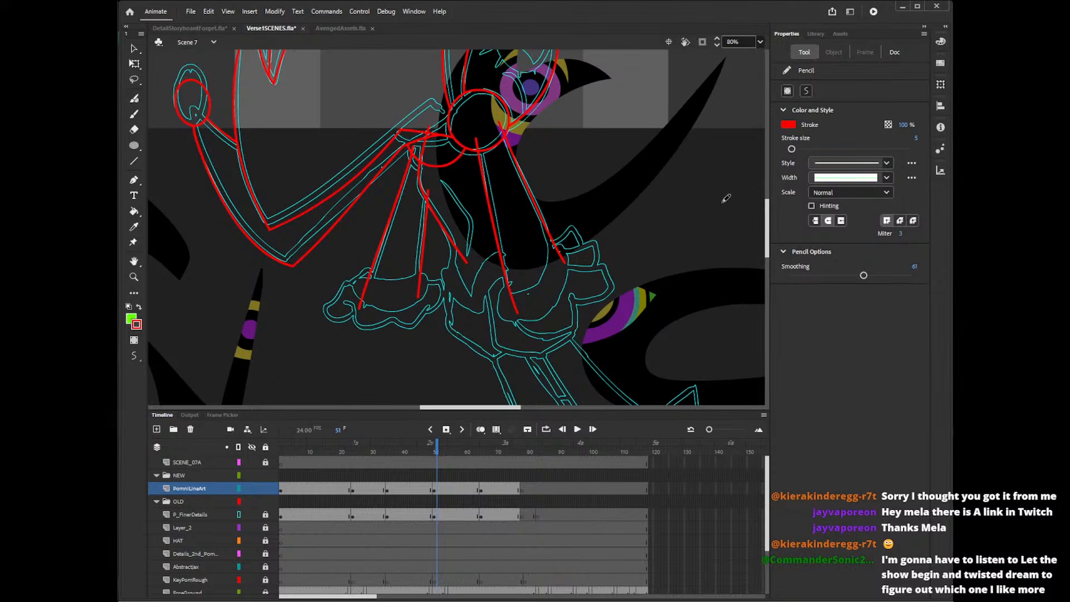
# Trace the rounded outline of the hand below the right-hand arm, including its small upper lobes, redoing strokes that do not fit.
pyautogui.moveTo(521, 321)
pyautogui.mouseDown()
pyautogui.moveTo(546, 329)
pyautogui.moveTo(575, 314)
pyautogui.moveTo(576, 300)
pyautogui.moveTo(612, 289)
pyautogui.moveTo(615, 264)
pyautogui.moveTo(596, 270)
pyautogui.moveTo(589, 241)
pyautogui.moveTo(595, 276)
pyautogui.mouseUp()
pyautogui.moveTo(554, 245)
pyautogui.mouseDown()
pyautogui.moveTo(555, 235)
pyautogui.moveTo(580, 255)
pyautogui.mouseUp()
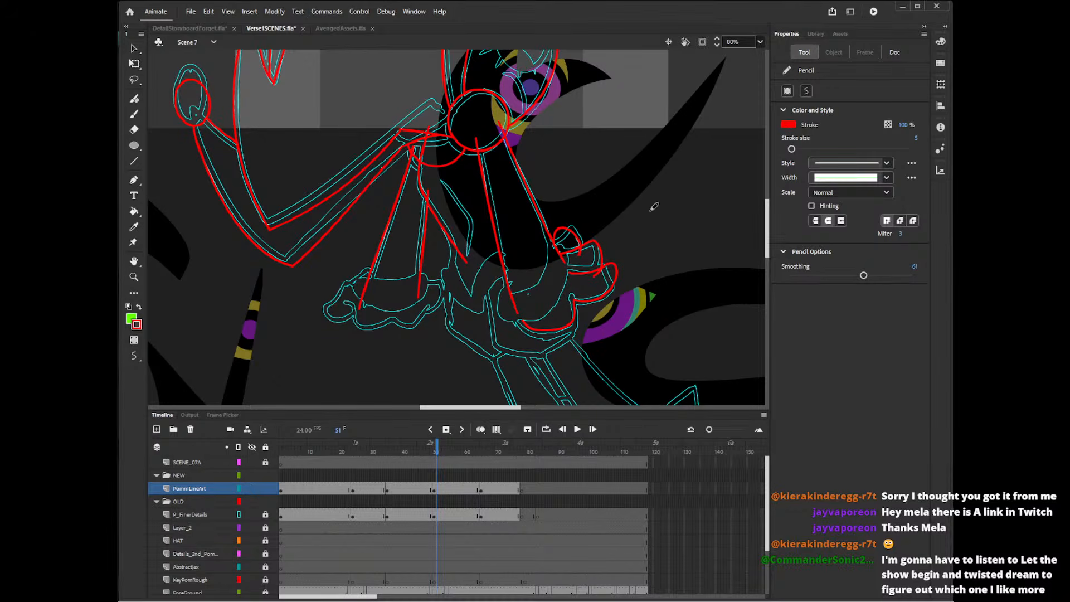
pyautogui.hotkey('ctrl', 'z')
pyautogui.hotkey('ctrl', 'z')
pyautogui.hotkey('ctrl', 'z')
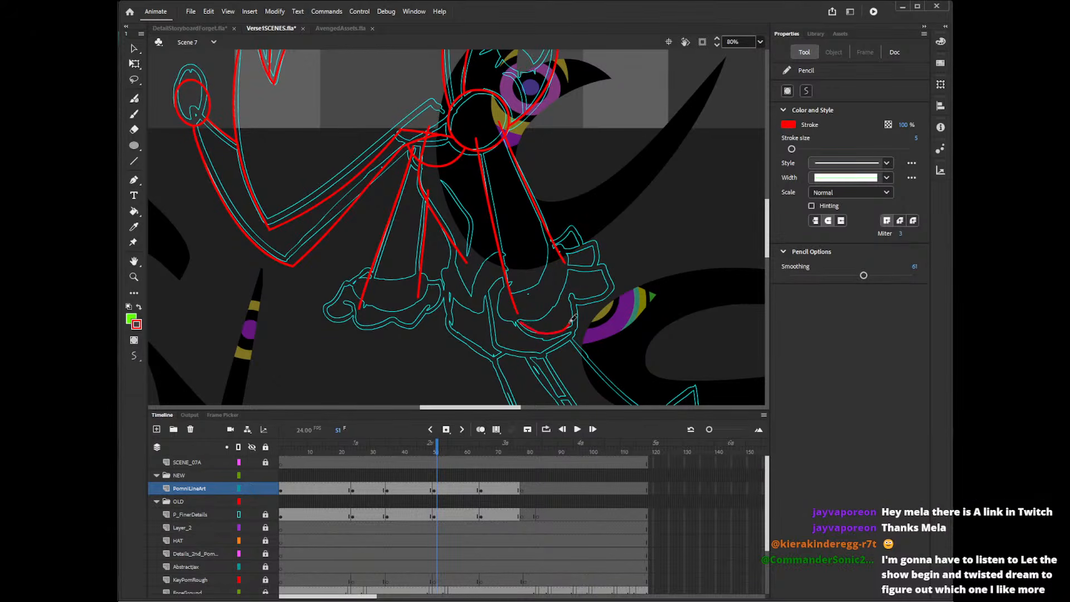
pyautogui.moveTo(573, 319)
pyautogui.mouseDown()
pyautogui.moveTo(612, 285)
pyautogui.moveTo(564, 273)
pyautogui.moveTo(593, 257)
pyautogui.moveTo(616, 271)
pyautogui.moveTo(612, 294)
pyautogui.moveTo(581, 264)
pyautogui.moveTo(603, 255)
pyautogui.moveTo(596, 296)
pyautogui.moveTo(611, 277)
pyautogui.moveTo(573, 260)
pyautogui.moveTo(595, 260)
pyautogui.moveTo(618, 285)
pyautogui.moveTo(599, 301)
pyautogui.mouseUp()
pyautogui.hotkey('ctrl', 'z')
pyautogui.hotkey('ctrl', 'z')
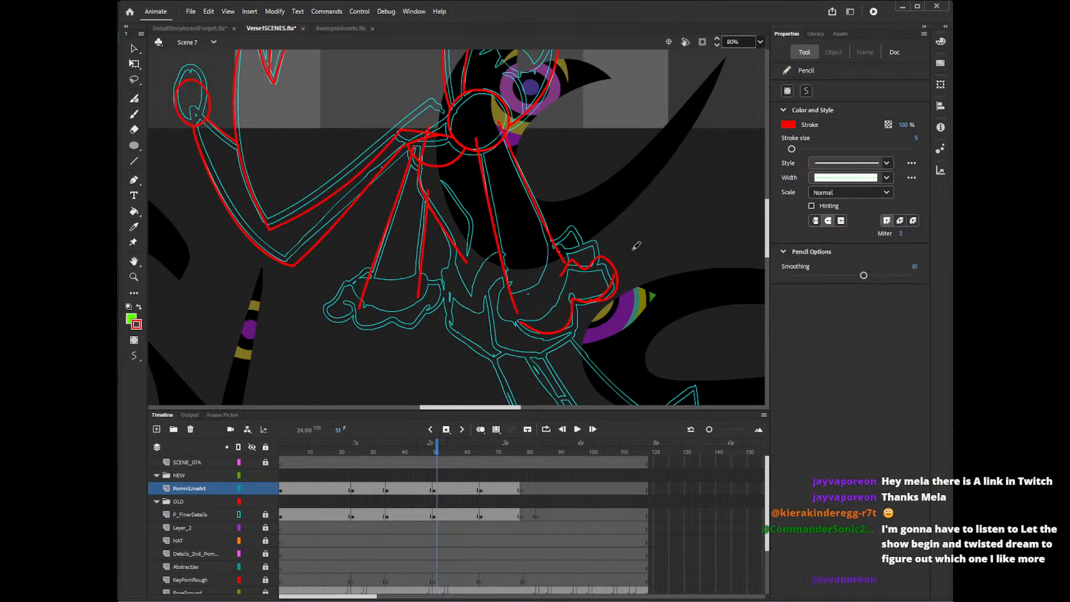
pyautogui.moveTo(569, 251); pyautogui.dragTo(593, 243)
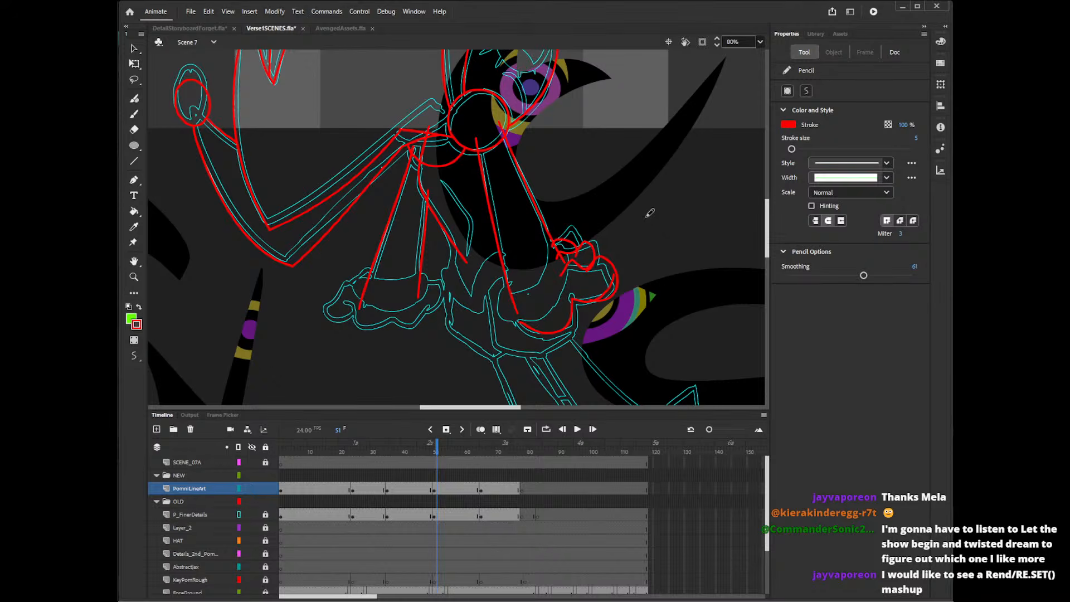
# Trace the upper and lower curved edges of the cuff across the end of the right-hand arm.
pyautogui.moveTo(523, 310); pyautogui.dragTo(573, 258)
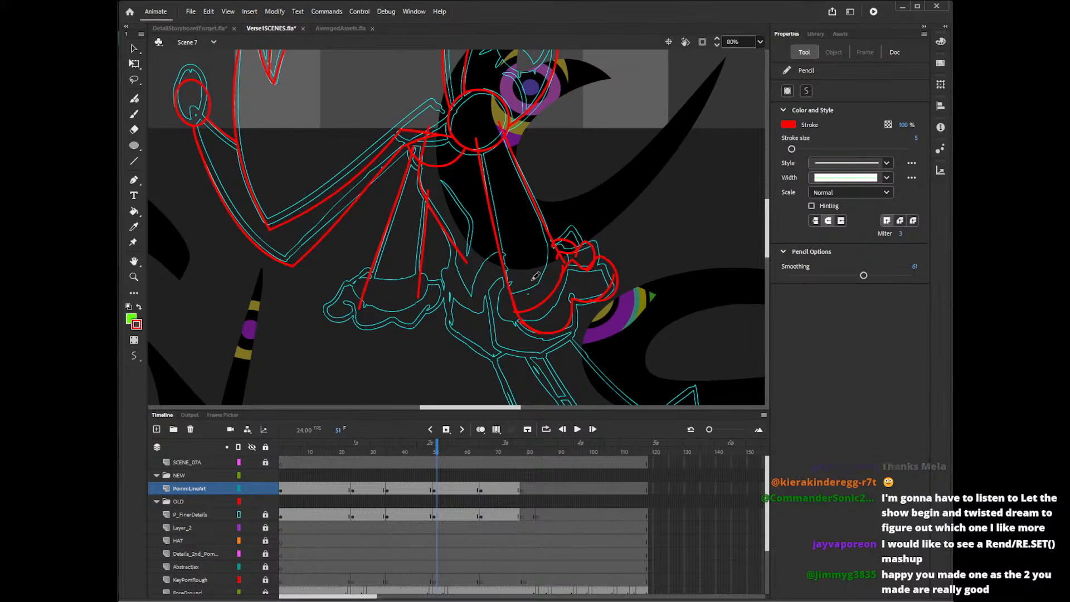
pyautogui.moveTo(506, 286); pyautogui.dragTo(563, 252)
pyautogui.moveTo(508, 283)
pyautogui.mouseDown()
pyautogui.moveTo(492, 290)
pyautogui.moveTo(573, 264)
pyautogui.moveTo(500, 283)
pyautogui.moveTo(508, 312)
pyautogui.moveTo(578, 258)
pyautogui.mouseUp()
pyautogui.hotkey('ctrl', 'z')
pyautogui.hotkey('ctrl', 'z')
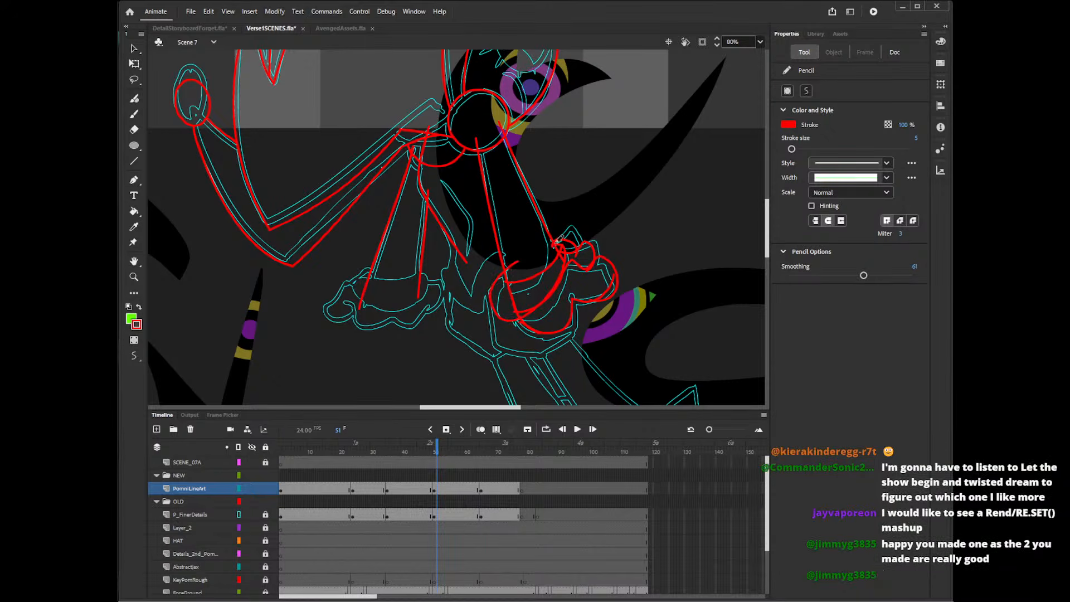
pyautogui.hotkey('ctrl', 'z')
pyautogui.moveTo(506, 271)
pyautogui.mouseDown()
pyautogui.moveTo(559, 288)
pyautogui.moveTo(548, 251)
pyautogui.moveTo(560, 256)
pyautogui.moveTo(529, 310)
pyautogui.moveTo(526, 254)
pyautogui.moveTo(582, 232)
pyautogui.moveTo(565, 252)
pyautogui.mouseUp()
pyautogui.hotkey('ctrl', 'z')
pyautogui.hotkey('ctrl', 'z')
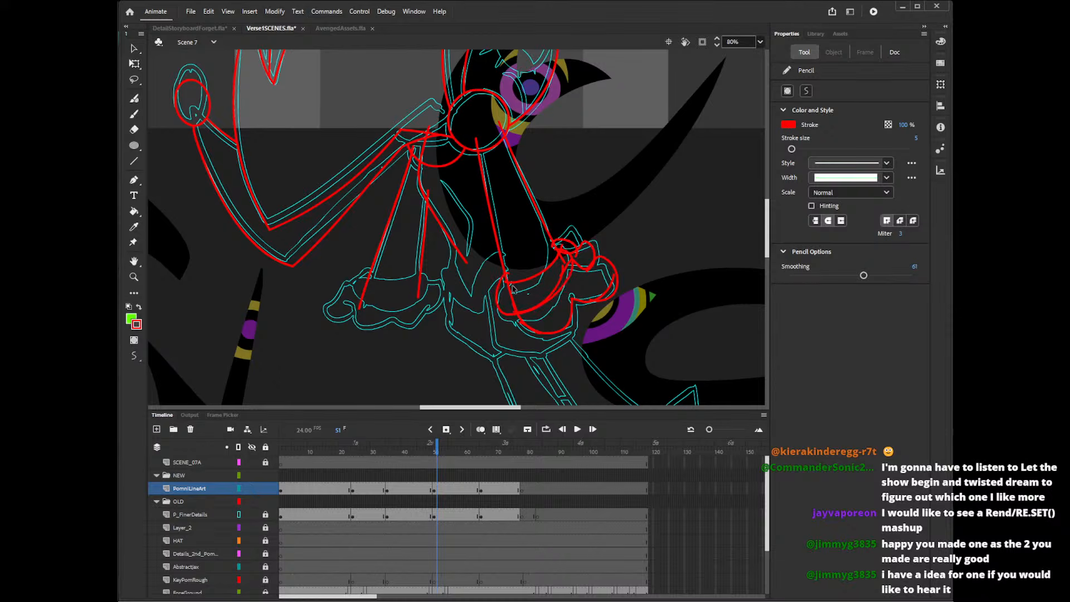
pyautogui.hotkey('ctrl', 'z')
pyautogui.moveTo(507, 272)
pyautogui.mouseDown()
pyautogui.moveTo(546, 305)
pyautogui.moveTo(561, 245)
pyautogui.mouseUp()
pyautogui.hotkey('ctrl', 'z')
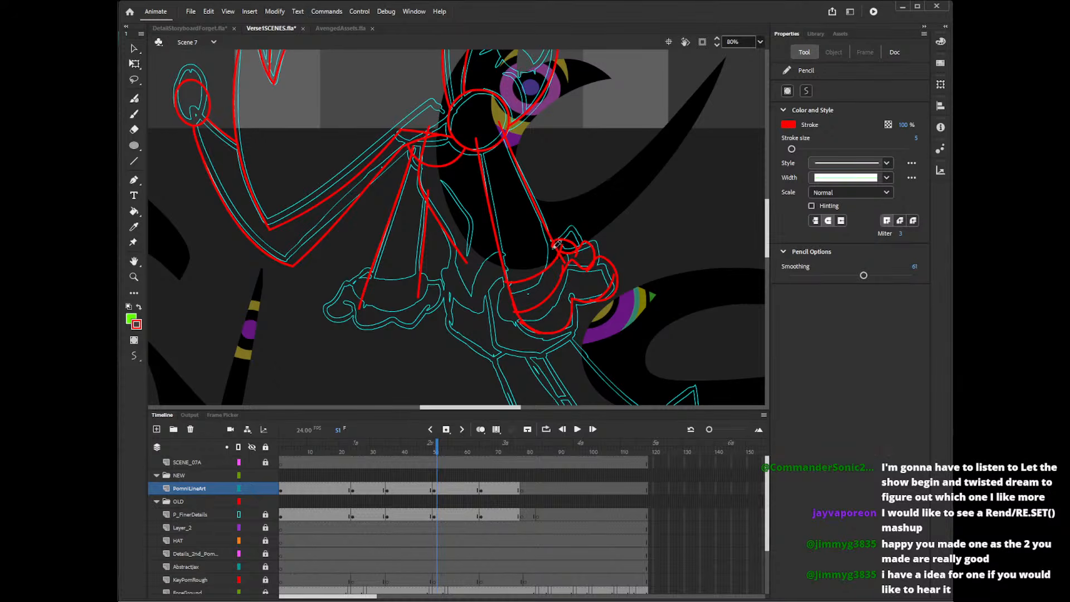
# Redraw the rounded left side of the right-hand arm's cuff and join it to the cuff's curved edges.
pyautogui.moveTo(508, 281); pyautogui.dragTo(552, 255)
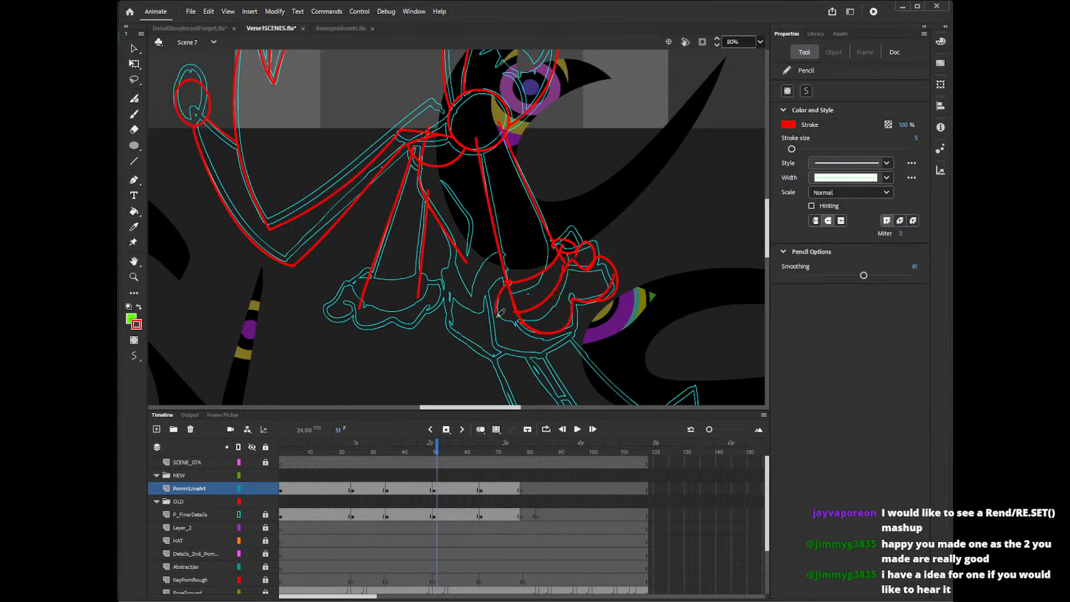
pyautogui.moveTo(498, 317); pyautogui.dragTo(564, 269)
pyautogui.hotkey('ctrl', 'z')
pyautogui.moveTo(505, 283)
pyautogui.mouseDown()
pyautogui.moveTo(571, 266)
pyautogui.moveTo(508, 295)
pyautogui.moveTo(506, 277)
pyautogui.moveTo(572, 263)
pyautogui.moveTo(508, 294)
pyautogui.moveTo(515, 275)
pyautogui.moveTo(512, 318)
pyautogui.moveTo(538, 251)
pyautogui.moveTo(529, 297)
pyautogui.moveTo(521, 294)
pyautogui.moveTo(576, 270)
pyautogui.mouseUp()
pyautogui.hotkey('ctrl', 'z')
pyautogui.hotkey('ctrl', 'z')
pyautogui.hotkey('ctrl', 'z')
pyautogui.hotkey('ctrl', 'z')
pyautogui.hotkey('ctrl', 'z')
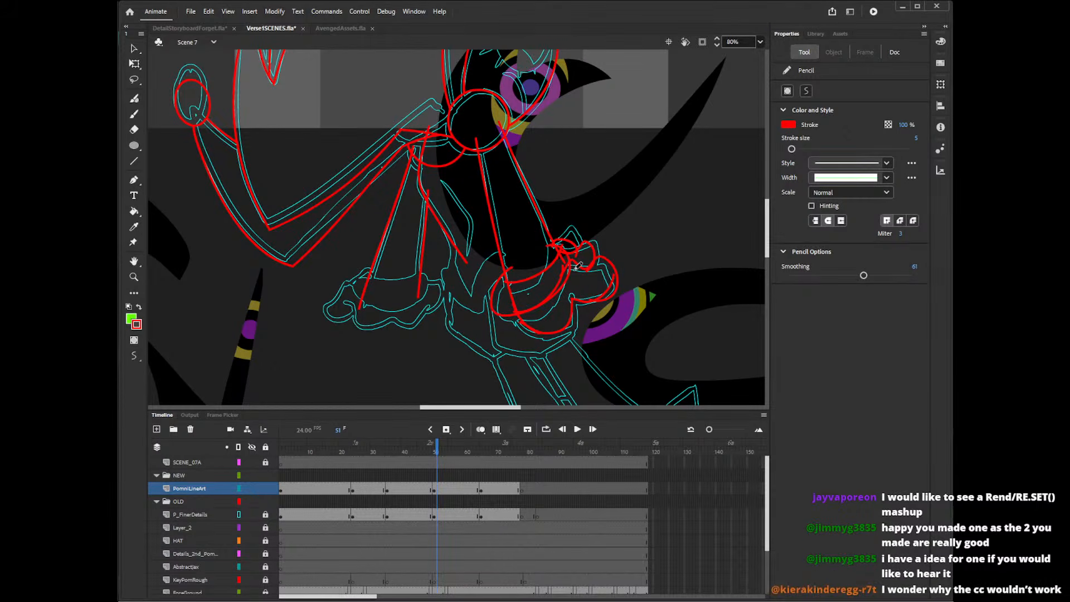
# Delete the stray overlapping red stroke segments where the right-hand arm, its cuff and the small lobes of the hand meet.
pyautogui.press('v')
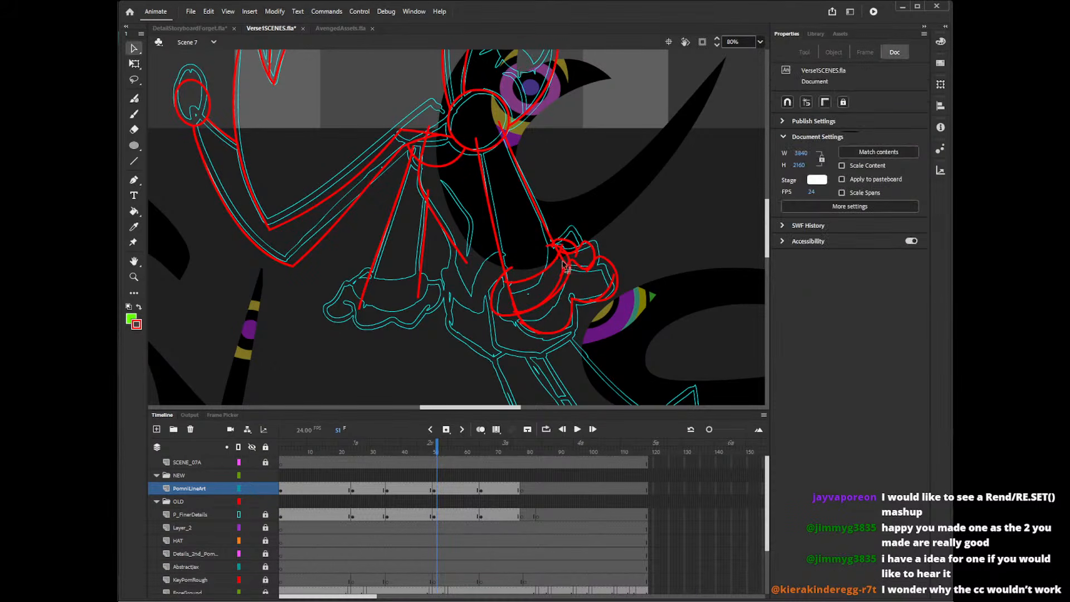
pyautogui.click(565, 260)
pyautogui.press('Delete')
pyautogui.click(563, 249)
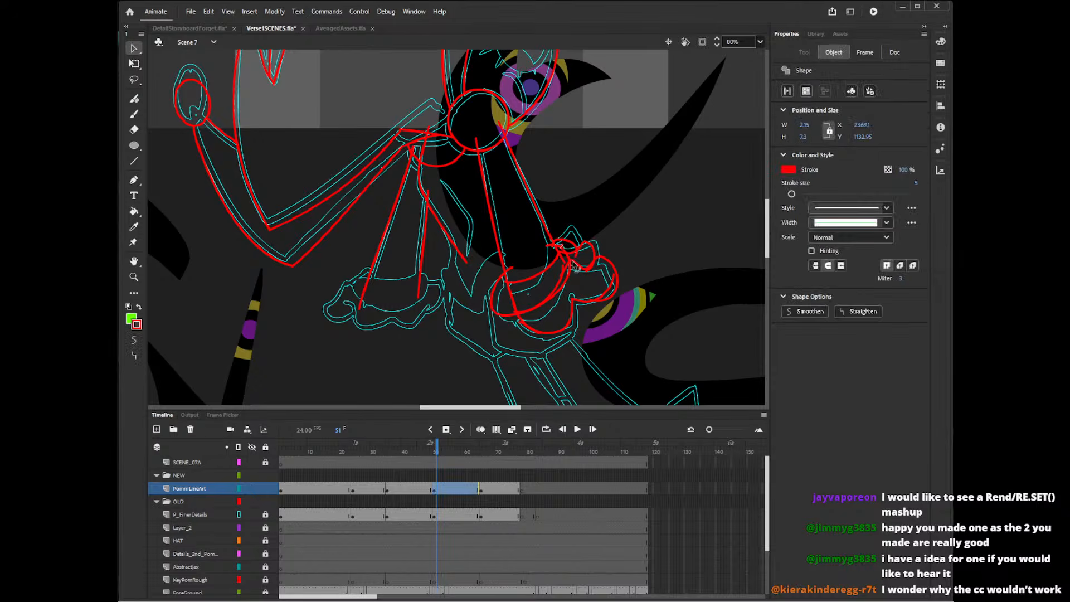
pyautogui.press('Delete')
pyautogui.click(577, 256)
pyautogui.press('Delete')
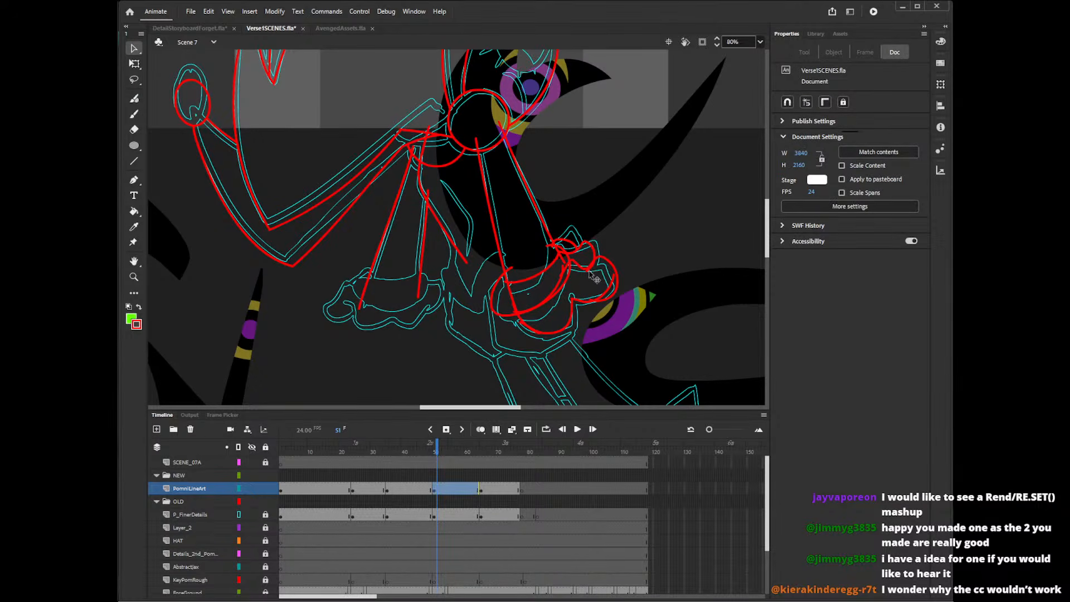
pyautogui.click(595, 279)
pyautogui.press('Delete')
pyautogui.click(611, 304)
pyautogui.press('Delete')
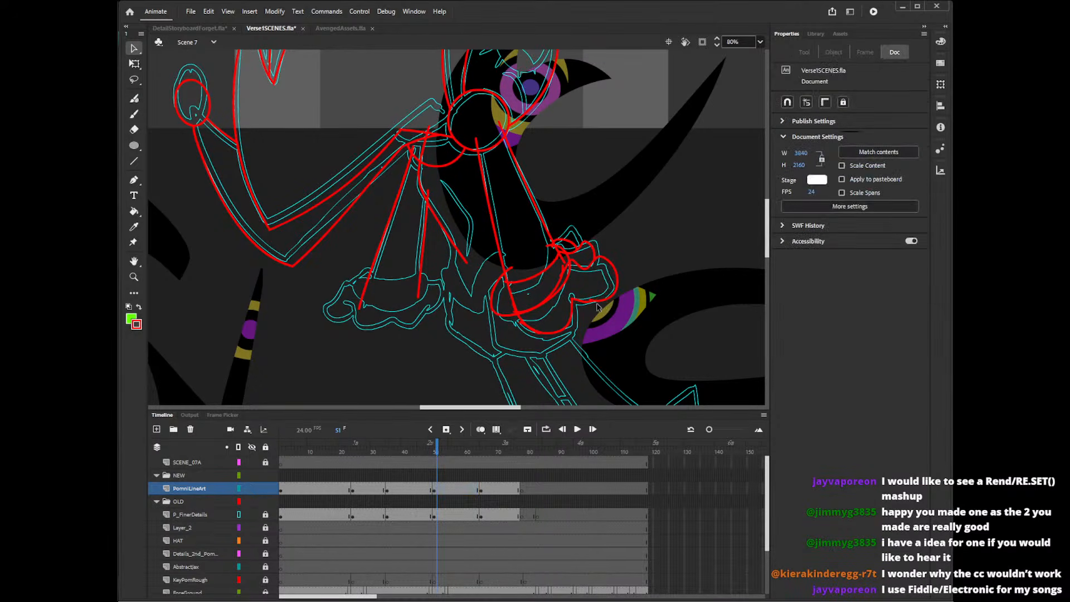
pyautogui.click(596, 305)
pyautogui.press('Delete')
pyautogui.click(560, 303)
pyautogui.press('Delete')
pyautogui.click(567, 281)
pyautogui.press('Delete')
pyautogui.click(567, 268)
pyautogui.press('Delete')
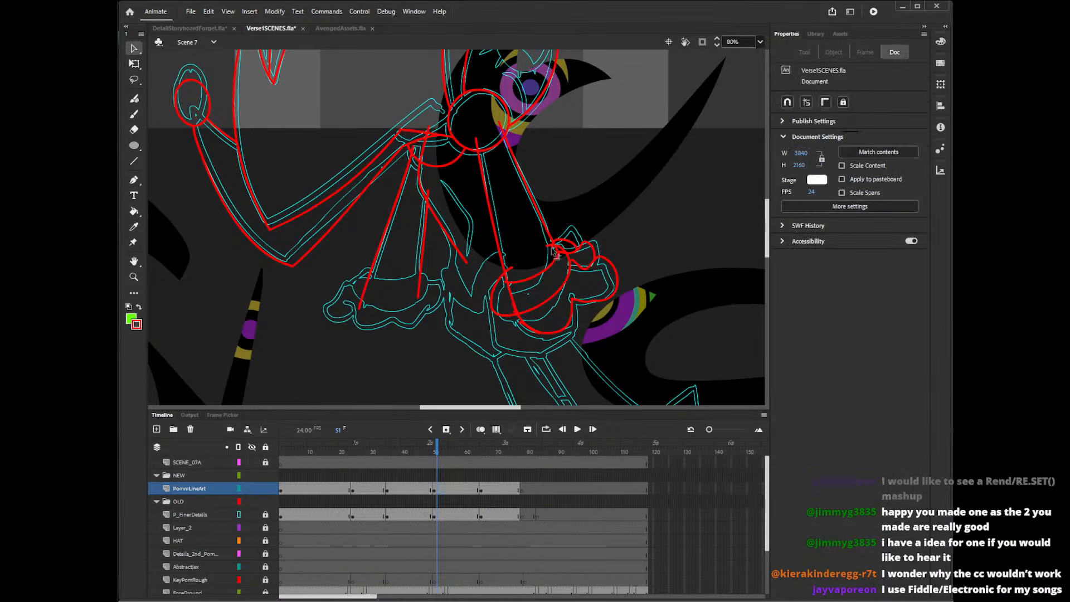
pyautogui.click(566, 267)
pyautogui.press('Delete')
pyautogui.click(565, 267)
pyautogui.press('Delete')
pyautogui.click(562, 254)
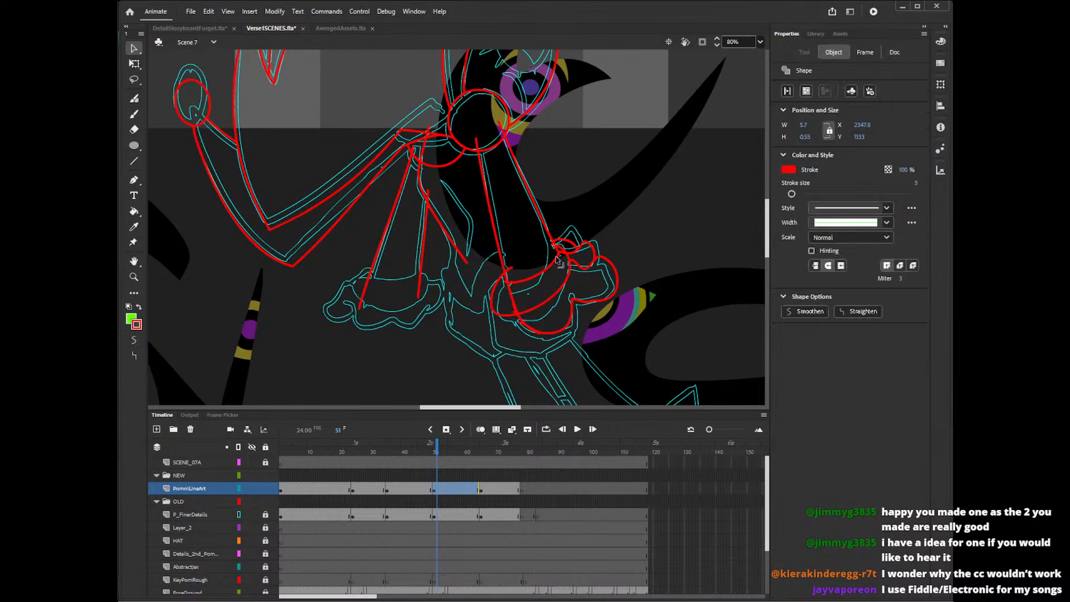
pyautogui.press('Delete')
pyautogui.click(565, 258)
pyautogui.press('Delete')
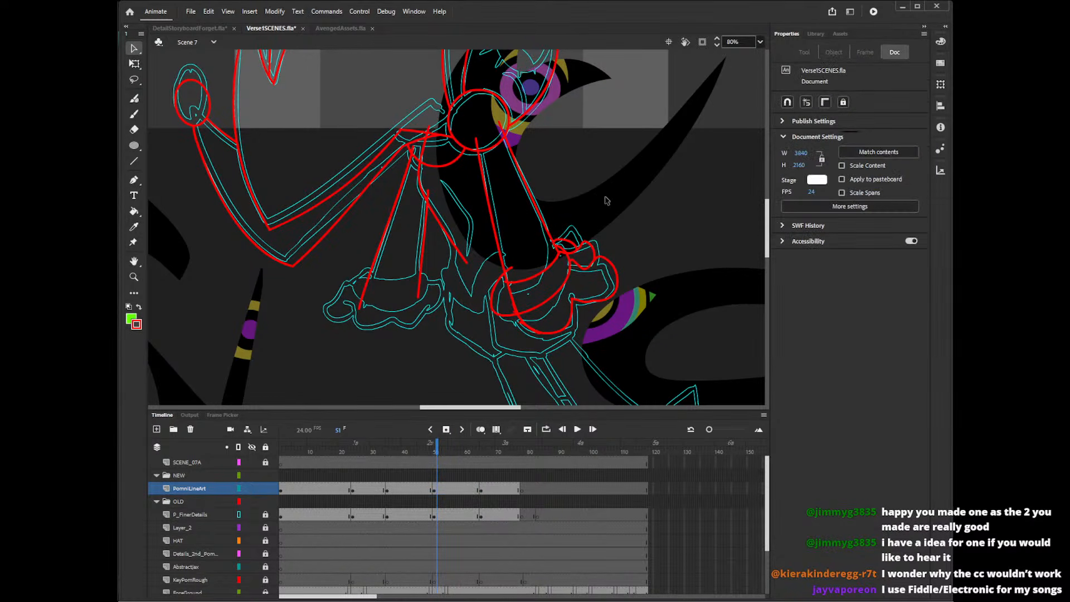
pyautogui.click(567, 256)
pyautogui.press('Delete')
pyautogui.click(562, 261)
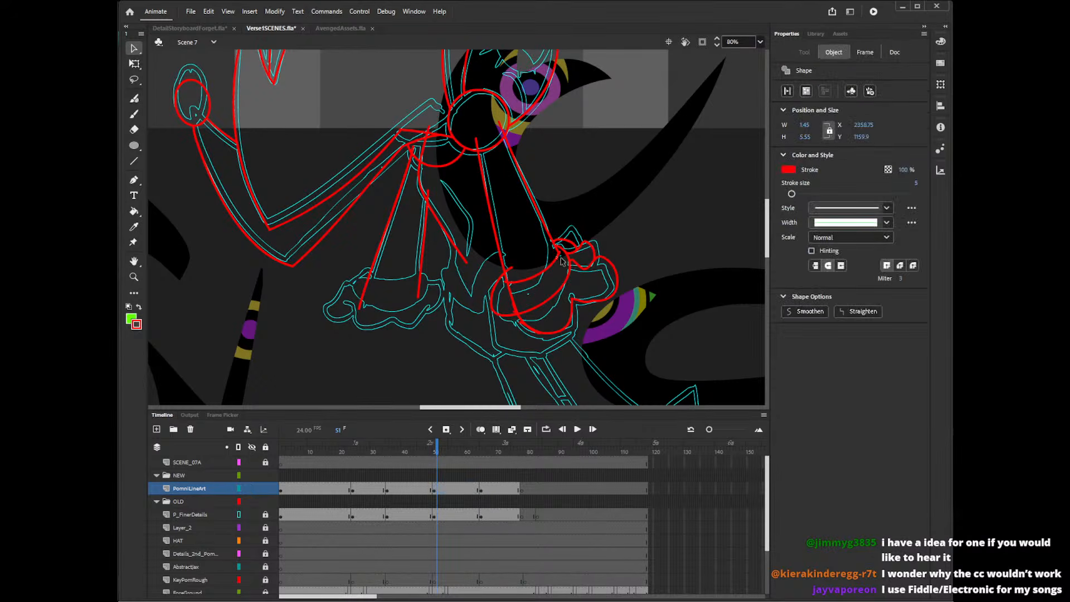
pyautogui.press('Delete')
pyautogui.click(562, 260)
pyautogui.press('Delete')
pyautogui.click(563, 257)
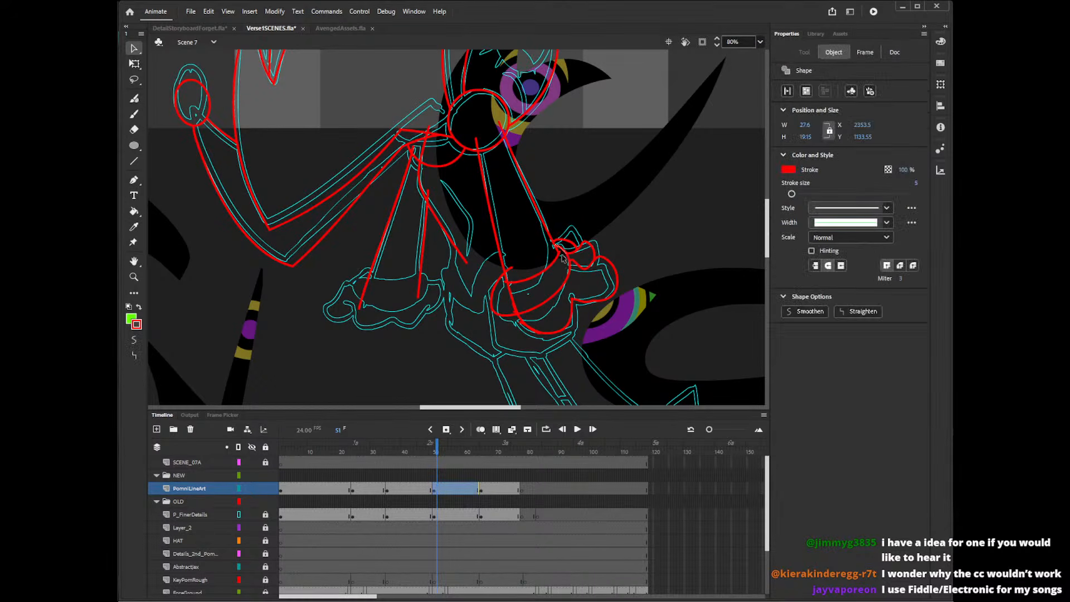
pyautogui.press('Delete')
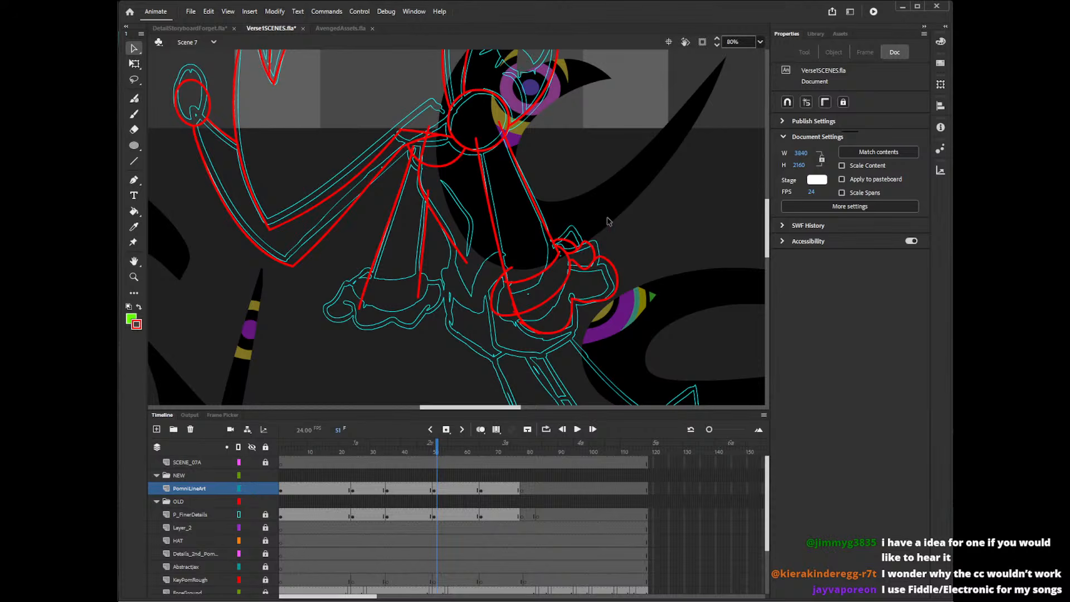
# Delete the leftover red stroke segments crossing the left part of the right-hand arm's cuff and the hand below it.
pyautogui.click(514, 279)
pyautogui.press('Delete')
pyautogui.click(521, 320)
pyautogui.press('Delete')
pyautogui.click(524, 326)
pyautogui.press('Delete')
pyautogui.click(539, 342)
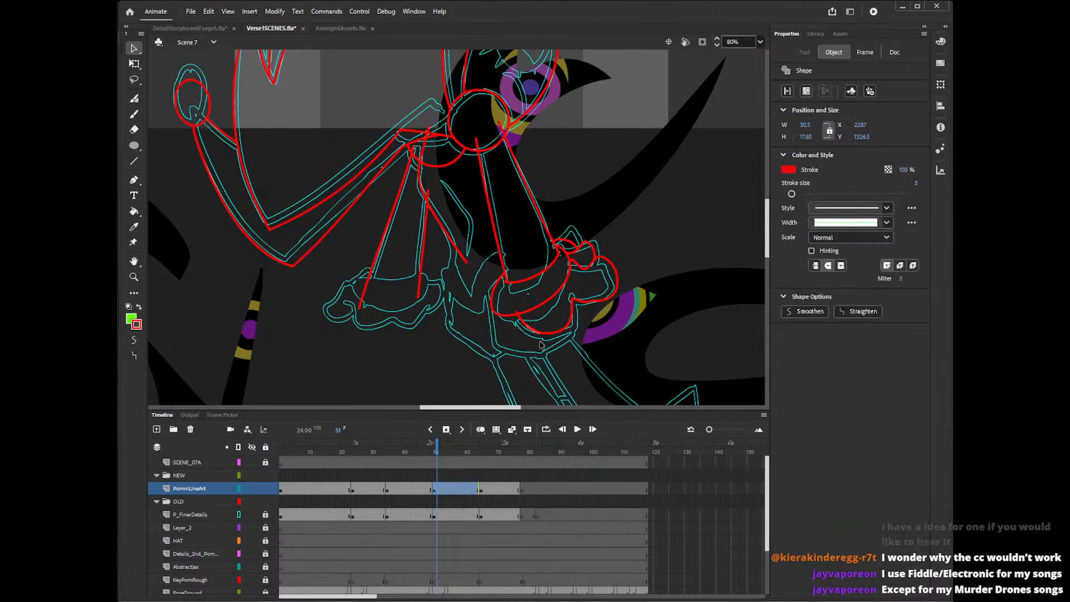
pyautogui.press('Delete')
pyautogui.click(541, 347)
pyautogui.press('Delete')
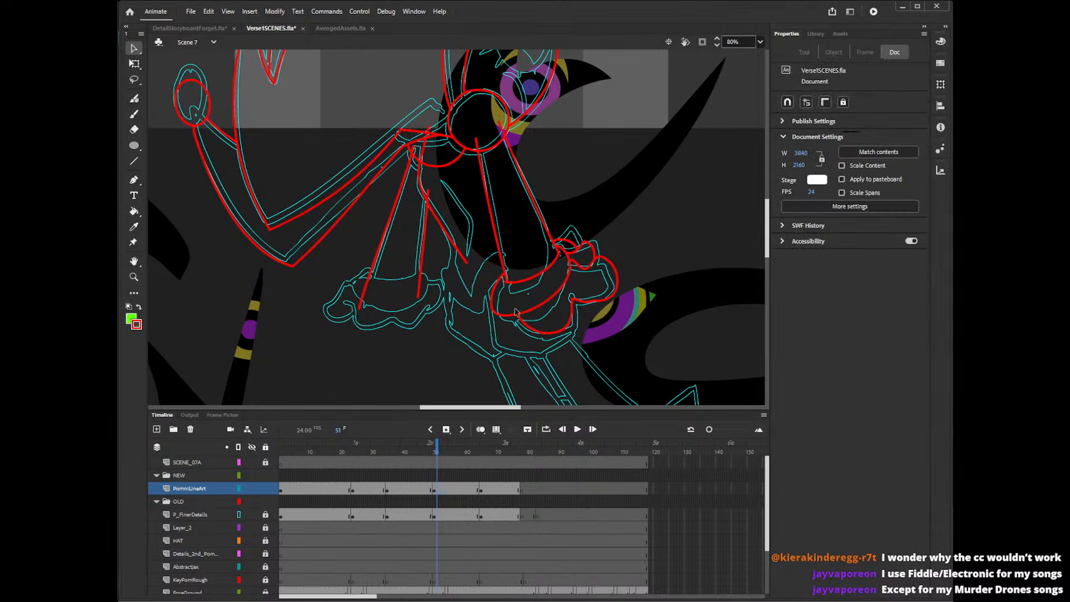
pyautogui.click(516, 311)
pyautogui.press('Delete')
pyautogui.click(521, 315)
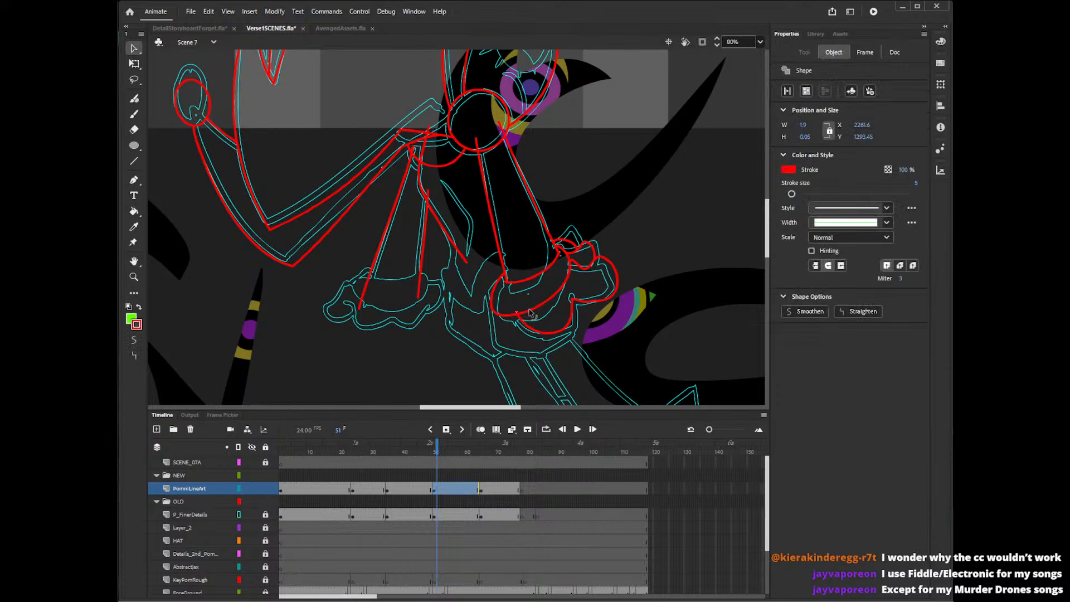
pyautogui.press('Delete')
pyautogui.click(528, 302)
pyautogui.press('Delete')
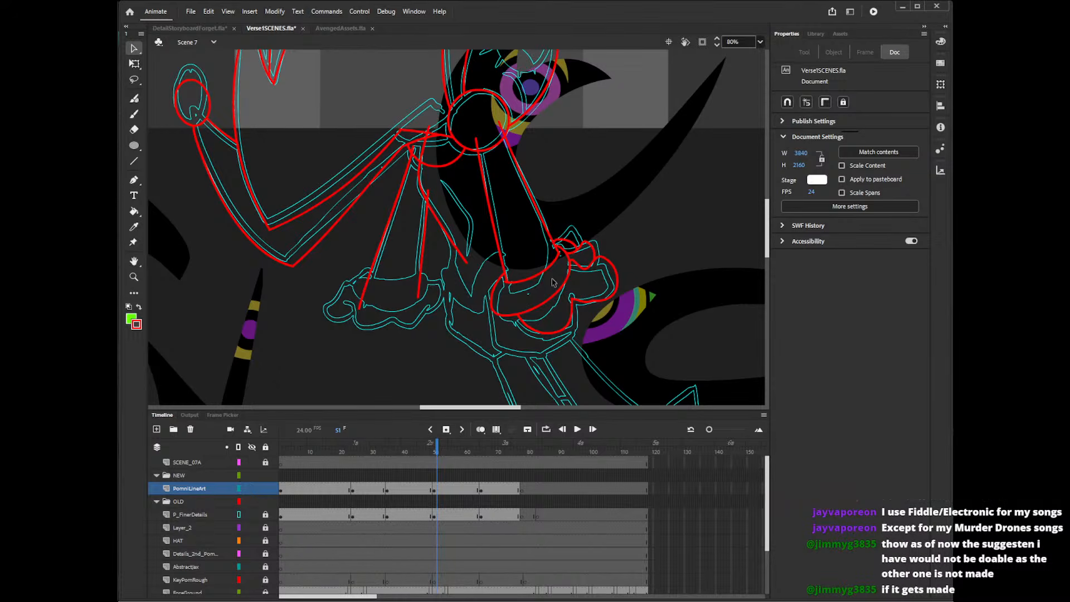
# With the Pencil tool, trace the curved cuff around the lower end of the left-hand arm, undoing ill-fitting strokes.
pyautogui.moveTo(769, 227); pyautogui.dragTo(773, 227)
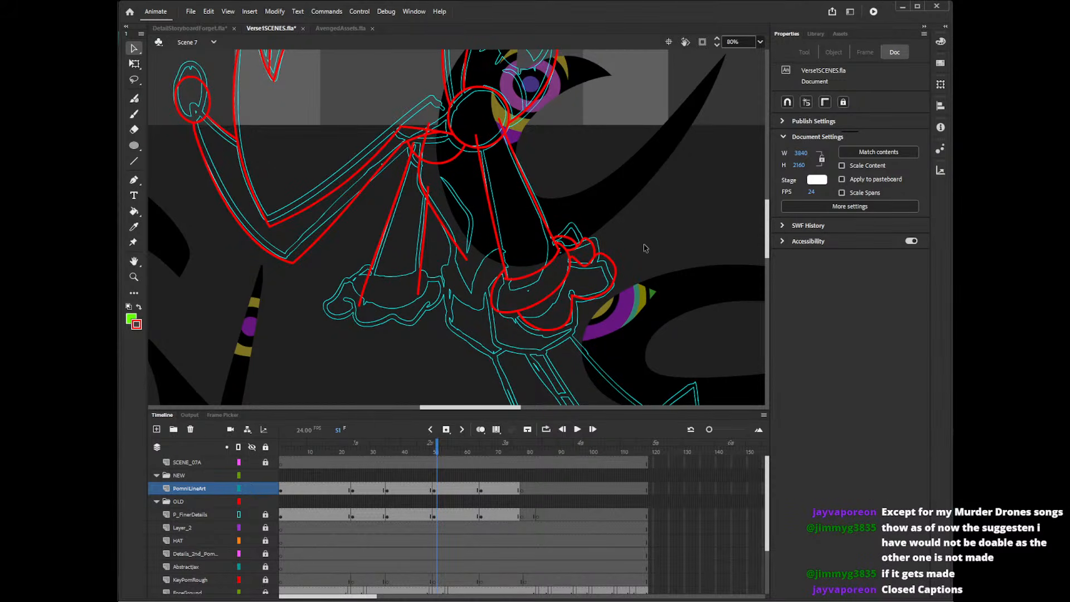
pyautogui.scroll(-2, 762, 235)
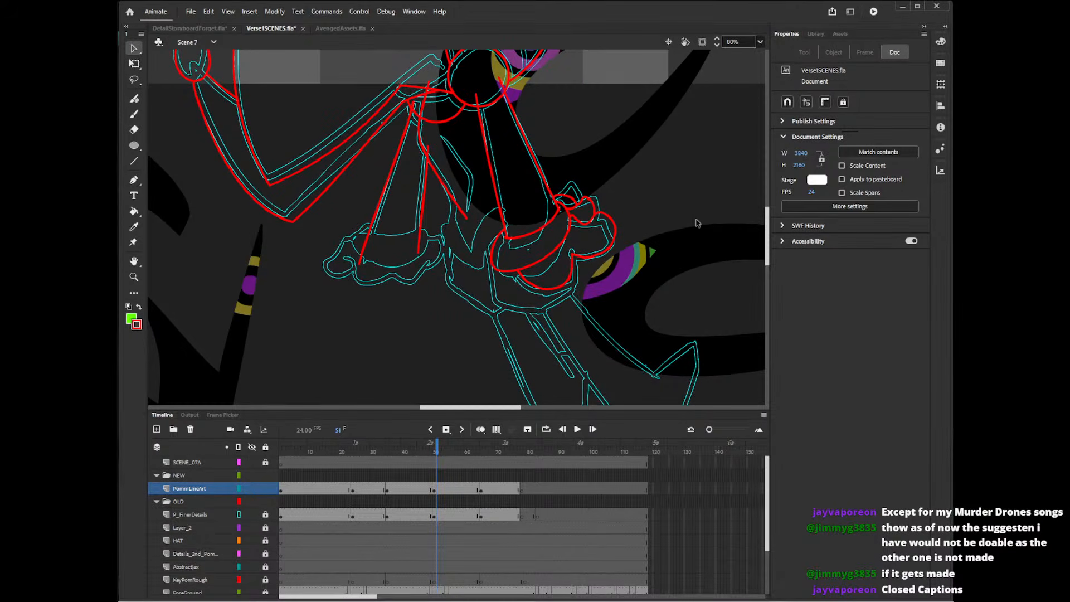
pyautogui.hotkey('shift', 'y')
pyautogui.moveTo(367, 234)
pyautogui.mouseDown()
pyautogui.moveTo(396, 241)
pyautogui.moveTo(430, 229)
pyautogui.moveTo(434, 212)
pyautogui.moveTo(419, 251)
pyautogui.moveTo(431, 218)
pyautogui.moveTo(360, 251)
pyautogui.moveTo(432, 227)
pyautogui.moveTo(364, 231)
pyautogui.moveTo(379, 261)
pyautogui.moveTo(429, 232)
pyautogui.moveTo(378, 222)
pyautogui.moveTo(373, 257)
pyautogui.moveTo(424, 223)
pyautogui.moveTo(372, 225)
pyautogui.moveTo(392, 258)
pyautogui.moveTo(424, 226)
pyautogui.mouseUp()
pyautogui.hotkey('ctrl', 'z')
pyautogui.hotkey('ctrl', 'z')
pyautogui.hotkey('ctrl', 'z')
pyautogui.hotkey('ctrl', 'z')
pyautogui.hotkey('ctrl', 'z')
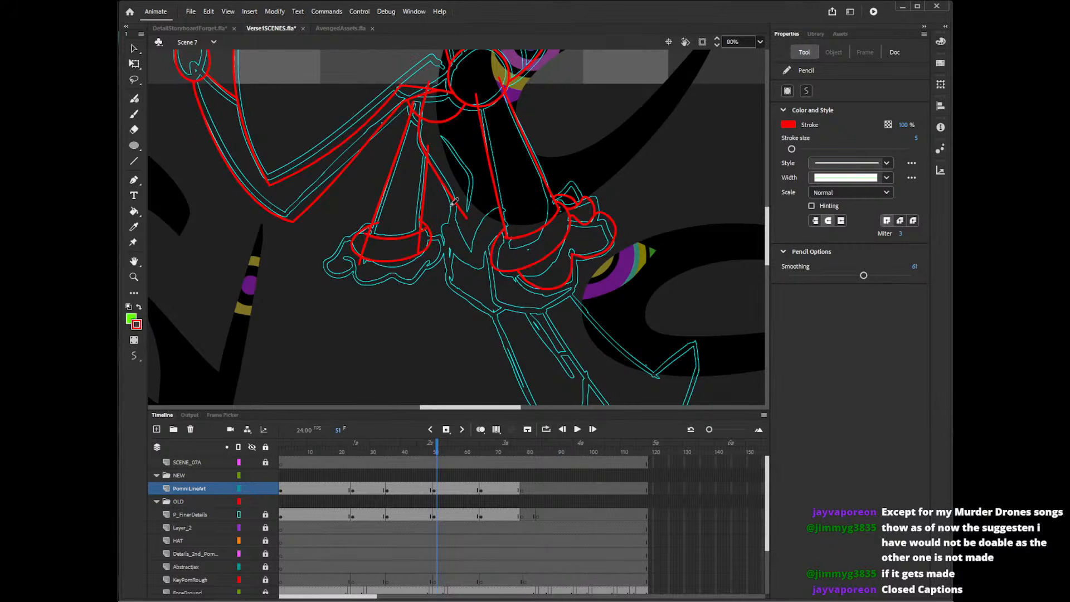
# Redraw the rounded cuff outline at the lower end of the left-hand arm with the Pencil tool, undoing ill-fitting strokes.
pyautogui.hotkey('ctrl', 'z')
pyautogui.hotkey('ctrl', 'z')
pyautogui.moveTo(373, 227)
pyautogui.mouseDown()
pyautogui.moveTo(394, 261)
pyautogui.moveTo(413, 216)
pyautogui.moveTo(378, 261)
pyautogui.moveTo(412, 218)
pyautogui.mouseUp()
pyautogui.hotkey('ctrl', 'z')
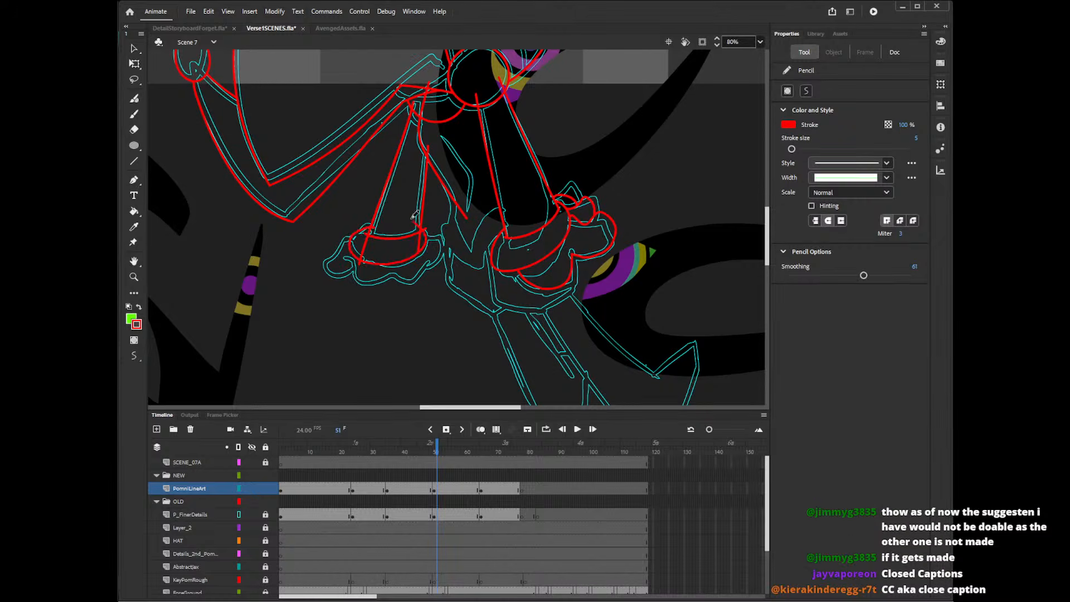
pyautogui.click(449, 447)
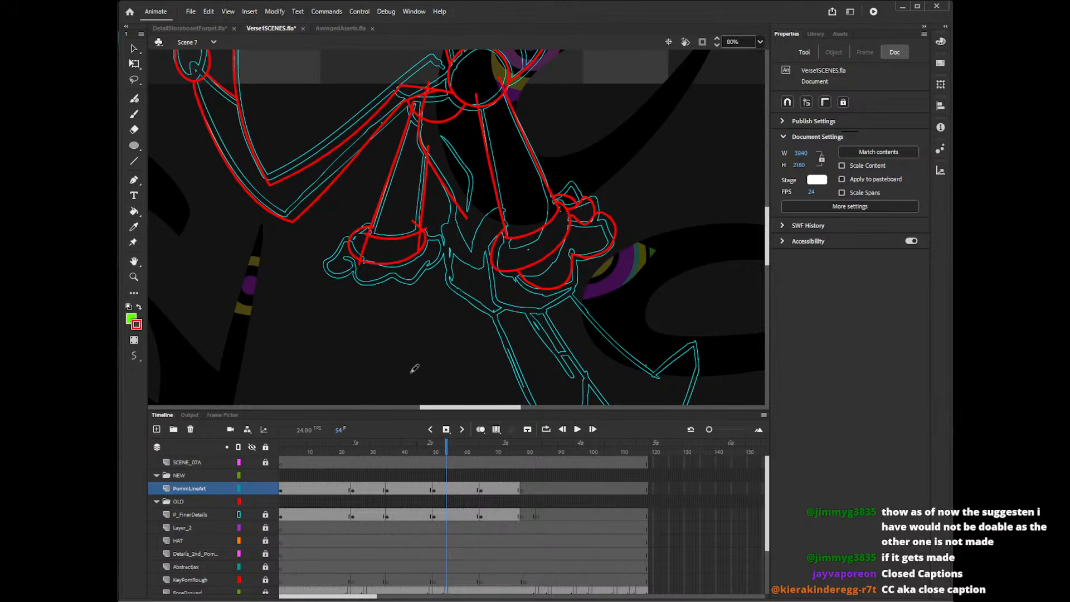
pyautogui.hotkey('ctrl', 'z')
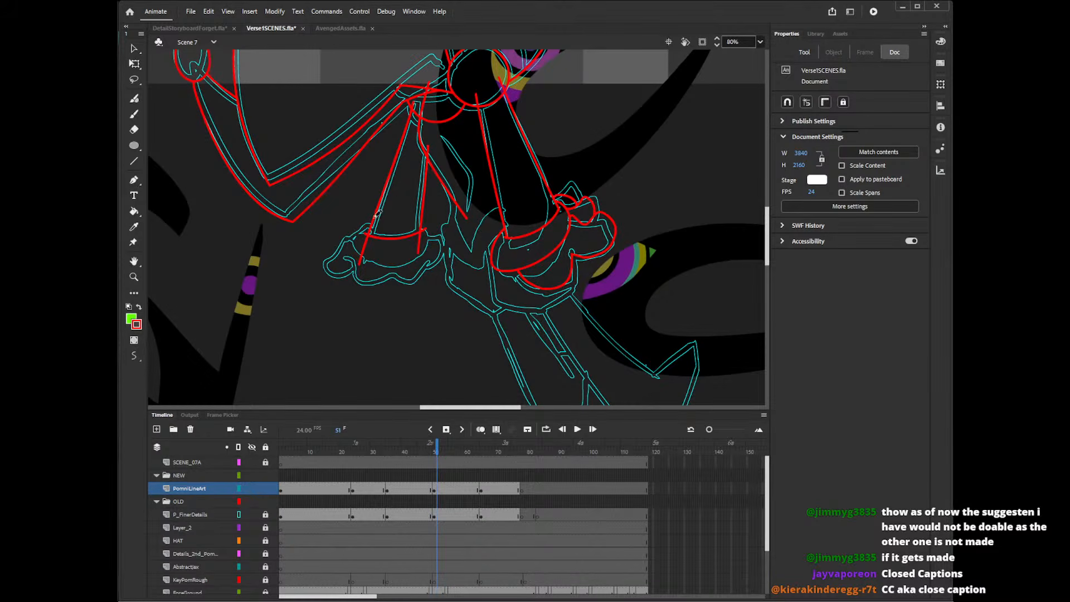
pyautogui.hotkey('ctrl', 'y')
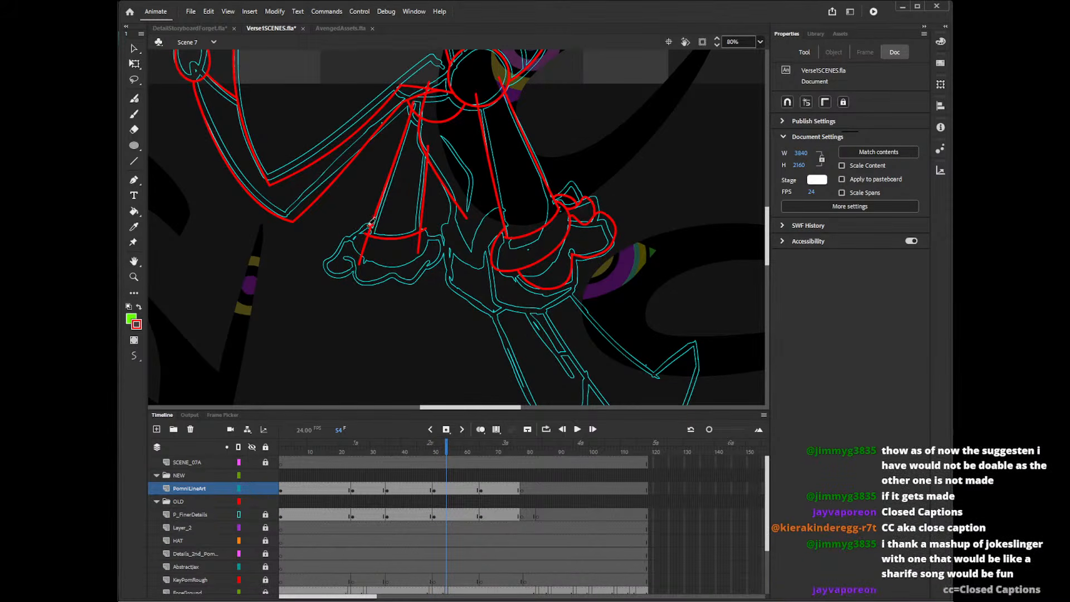
pyautogui.hotkey('ctrl', 'z')
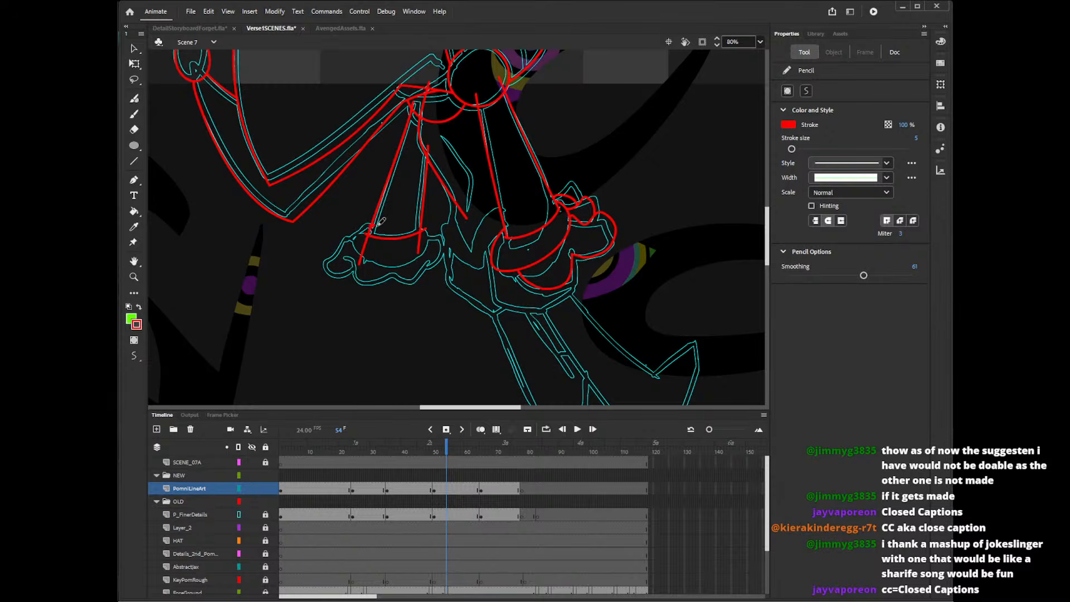
pyautogui.moveTo(377, 229)
pyautogui.mouseDown()
pyautogui.moveTo(356, 239)
pyautogui.moveTo(366, 260)
pyautogui.moveTo(402, 265)
pyautogui.moveTo(427, 244)
pyautogui.moveTo(368, 230)
pyautogui.moveTo(355, 246)
pyautogui.moveTo(375, 260)
pyautogui.moveTo(415, 259)
pyautogui.moveTo(412, 223)
pyautogui.mouseUp()
pyautogui.hotkey('ctrl', 'z')
# Delete the stray red stroke segments crossing the upper edge and left side of the left-hand arm's cuff.
pyautogui.press('v')
pyautogui.click(392, 233)
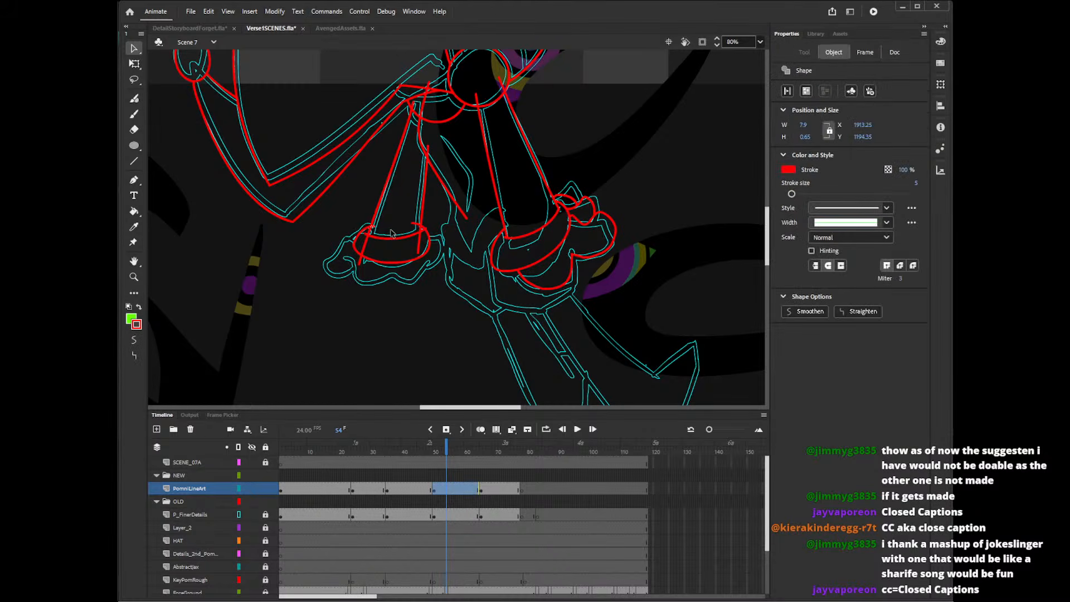
pyautogui.press('Delete')
pyautogui.click(365, 246)
pyautogui.press('Delete')
pyautogui.click(362, 259)
pyautogui.press('Delete')
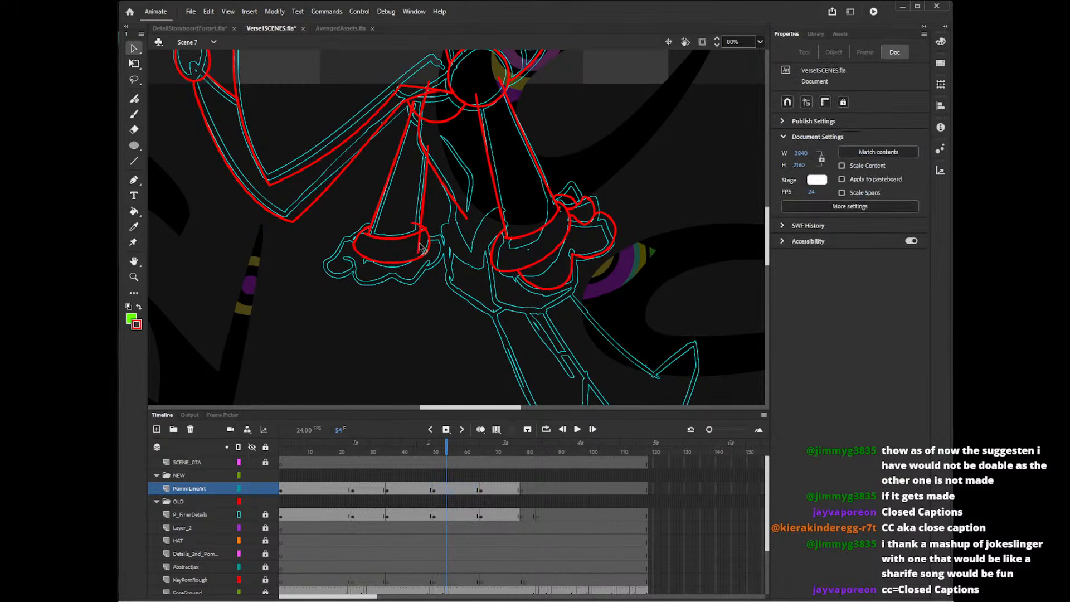
# Delete the surplus red line ends crossing and sticking out of the right side of the left-hand arm's cuff.
pyautogui.click(420, 244)
pyautogui.press('Delete')
pyautogui.click(426, 229)
pyautogui.press('Delete')
pyautogui.click(429, 233)
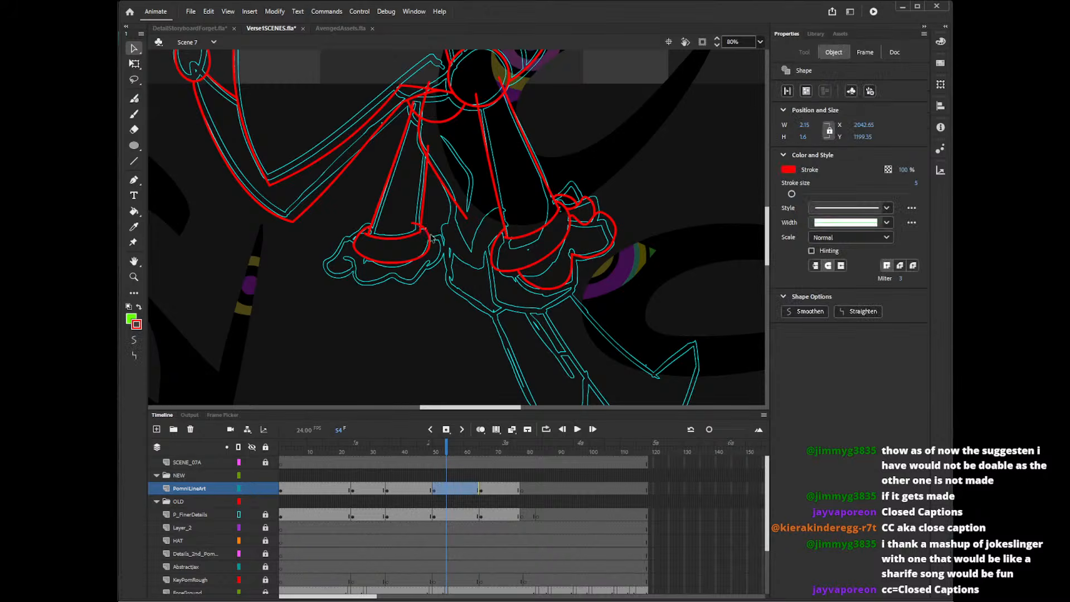
pyautogui.press('Delete')
pyautogui.click(429, 231)
pyautogui.press('Delete')
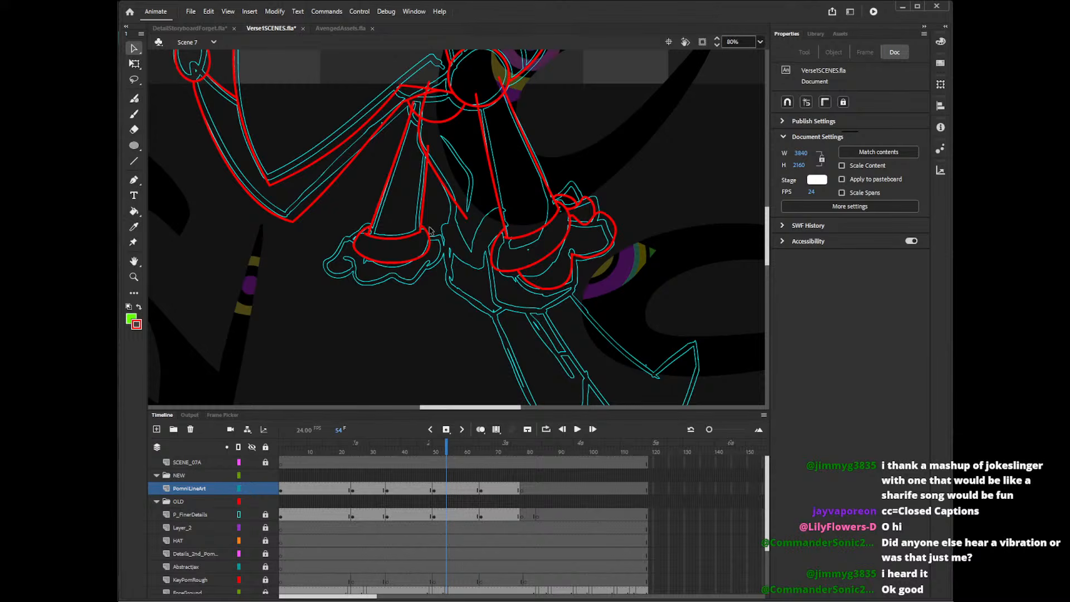
# Trace the wavy outline of the hand below the left-hand arm's cuff, including the rounded lobes on its left side.
pyautogui.scroll(2, 771, 228)
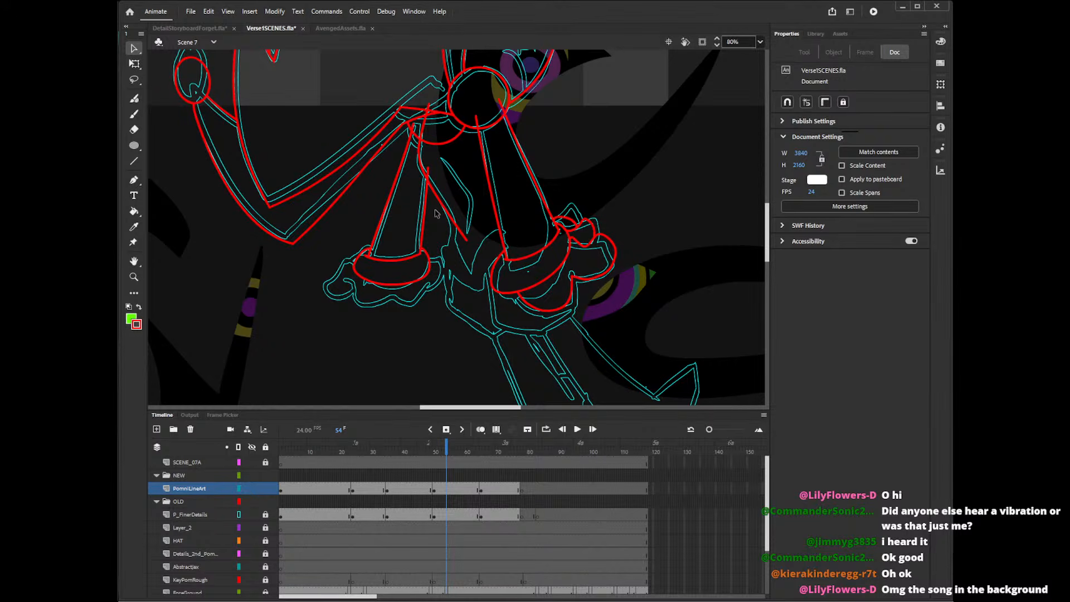
pyautogui.moveTo(767, 227); pyautogui.dragTo(768, 227)
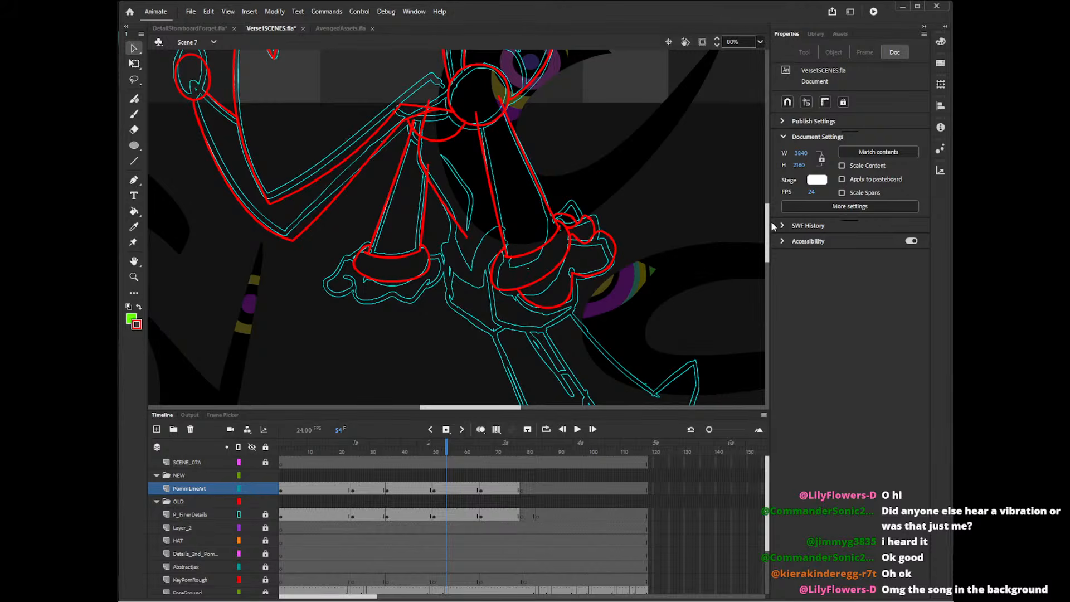
pyautogui.press('y')
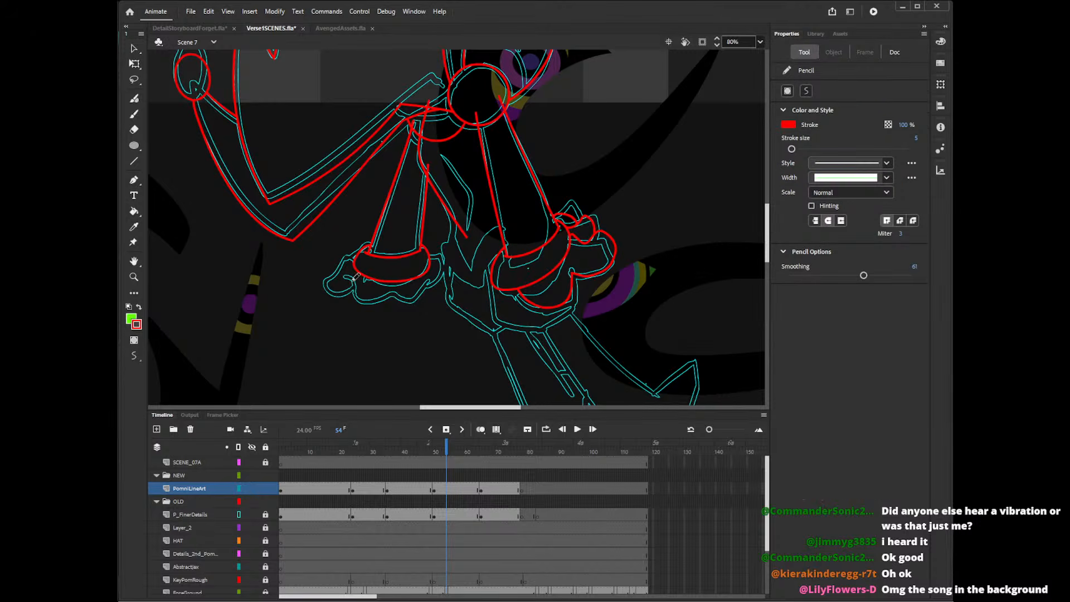
pyautogui.moveTo(354, 276)
pyautogui.mouseDown()
pyautogui.moveTo(412, 299)
pyautogui.moveTo(439, 277)
pyautogui.mouseUp()
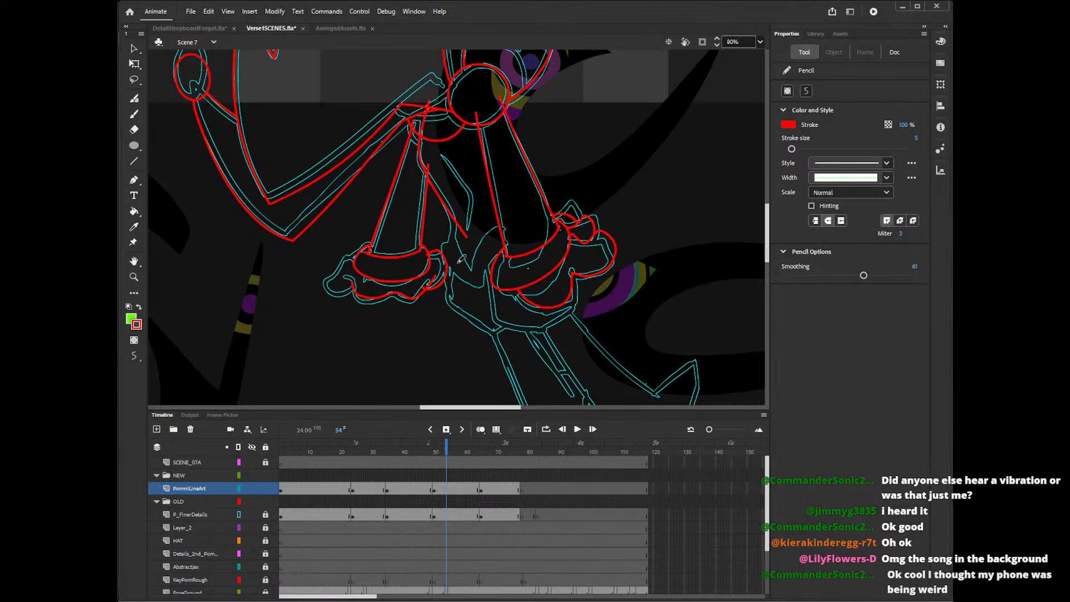
pyautogui.moveTo(354, 254)
pyautogui.mouseDown()
pyautogui.moveTo(335, 278)
pyautogui.moveTo(359, 295)
pyautogui.mouseUp()
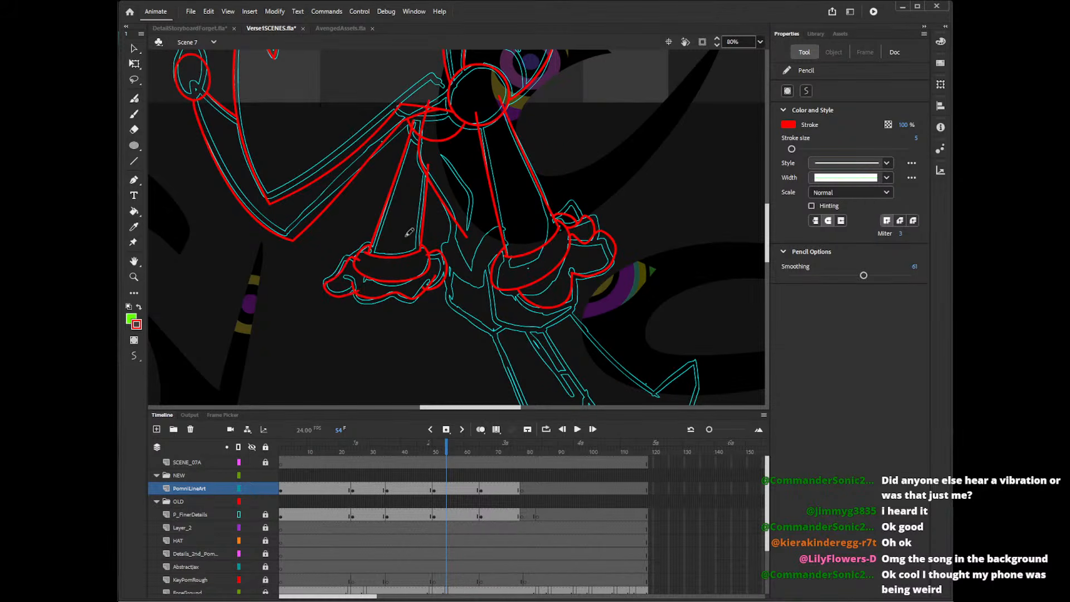
pyautogui.moveTo(370, 245); pyautogui.dragTo(348, 267)
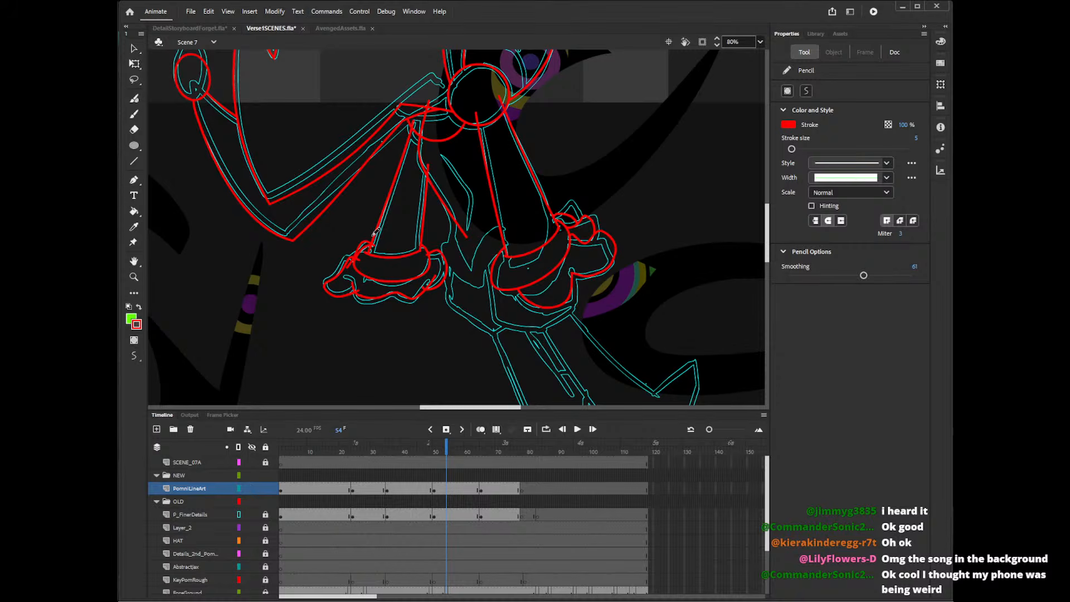
# Delete the overlapping red stroke segments around the left-hand hand's lobes and lower edge.
pyautogui.press('v')
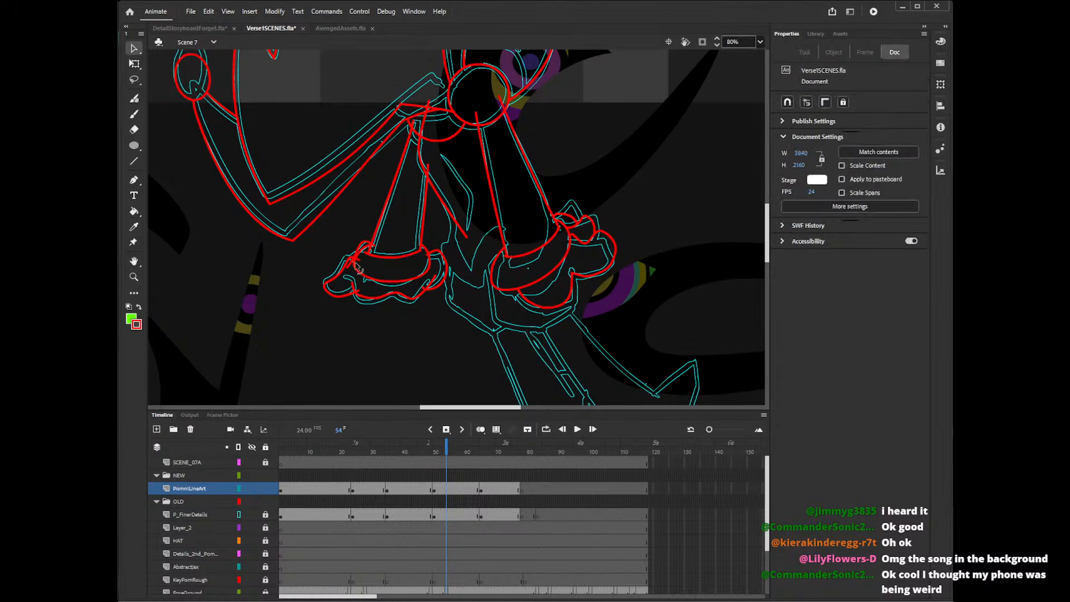
pyautogui.click(350, 264)
pyautogui.press('Delete')
pyautogui.click(363, 291)
pyautogui.press('Delete')
pyautogui.click(425, 289)
pyautogui.press('Delete')
pyautogui.click(429, 263)
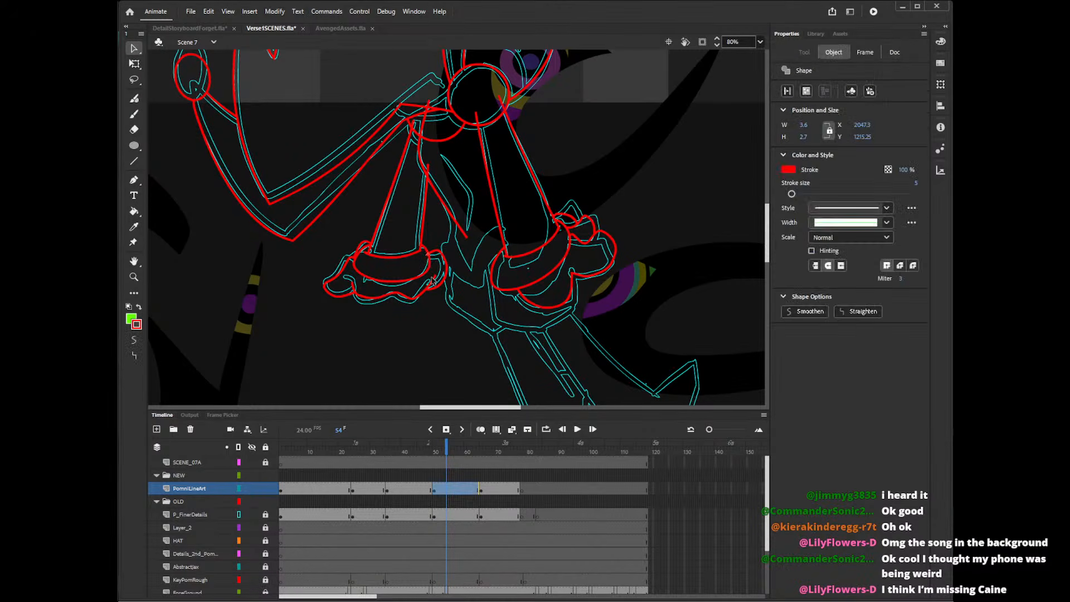
pyautogui.press('Delete')
# Delete the extra curve and overlapping line ends between the left-hand arm's upper end and the circle.
pyautogui.click(439, 101)
pyautogui.press('Delete')
pyautogui.click(428, 133)
pyautogui.press('Delete')
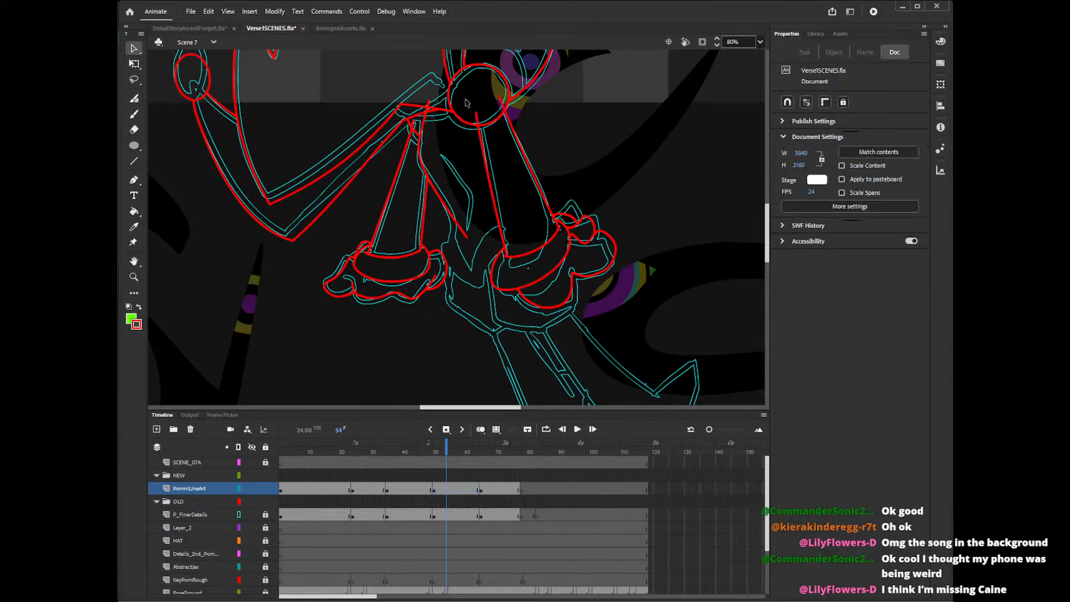
pyautogui.click(430, 114)
pyautogui.press('Delete')
pyautogui.click(434, 110)
pyautogui.press('Delete')
pyautogui.hotkey('ctrl', 'z')
pyautogui.click(435, 126)
pyautogui.scroll(3, 766, 183)
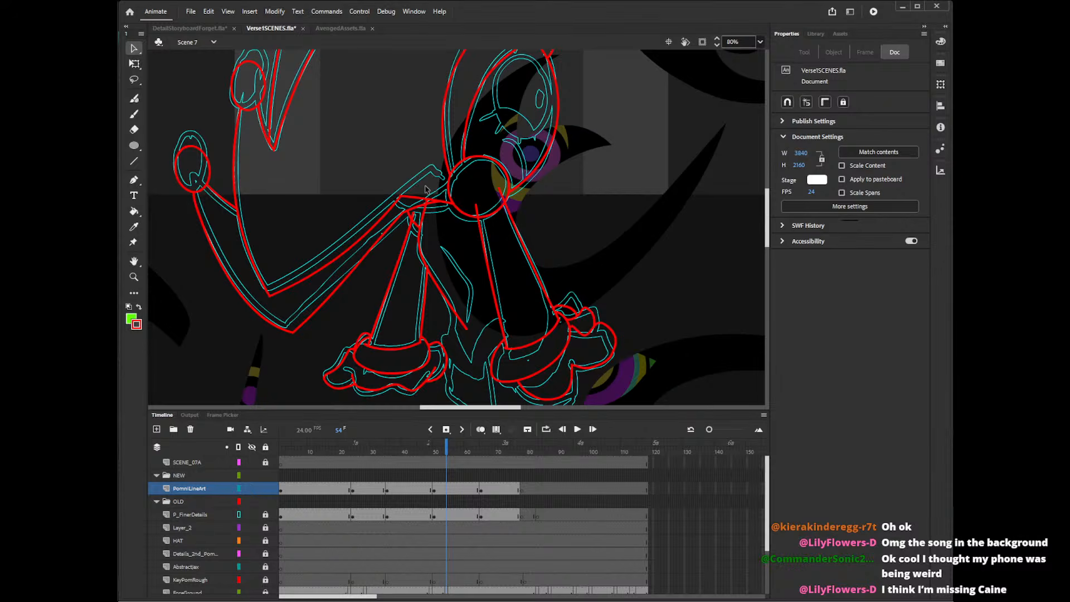
# Rework the strokes closing the upper end of the left-hand arm beside the circle, deleting the surplus segment.
pyautogui.hotkey('shift', 'y')
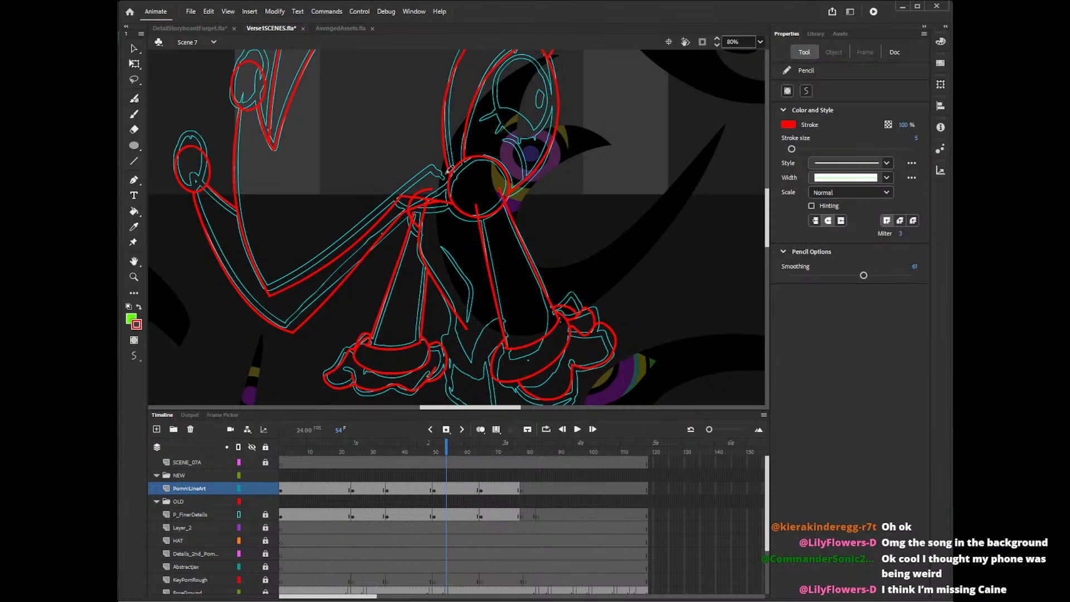
pyautogui.press('v')
pyautogui.click(420, 205)
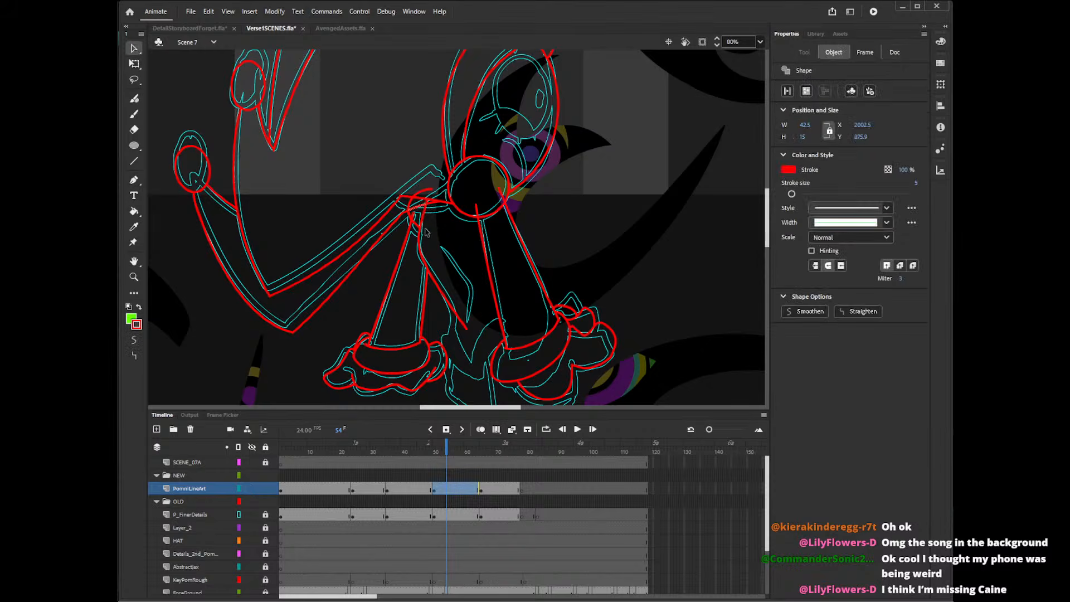
pyautogui.press('Delete')
pyautogui.hotkey('shift', 'y')
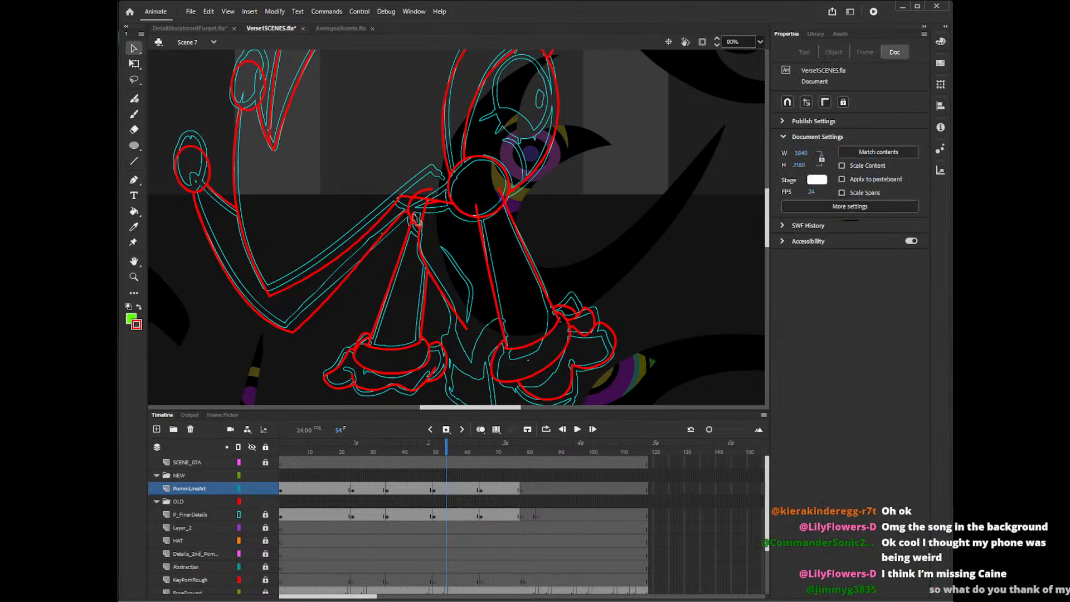
pyautogui.moveTo(415, 198); pyautogui.dragTo(432, 201)
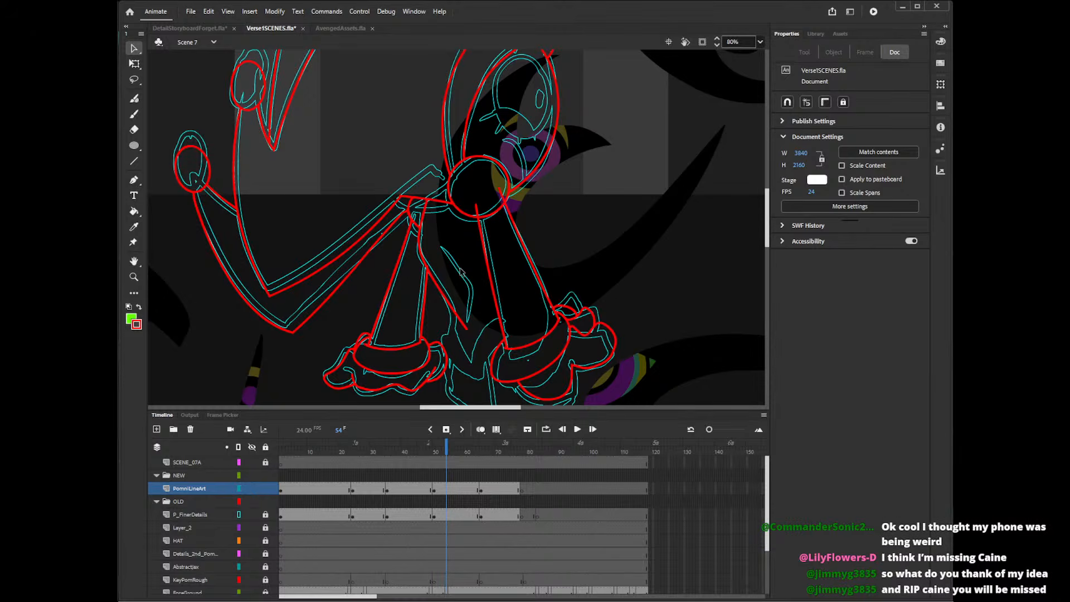
# Delete the right-hand arm's line ends inside the circle and the stray segments at the left-hand arm's upper joint.
pyautogui.click(482, 218)
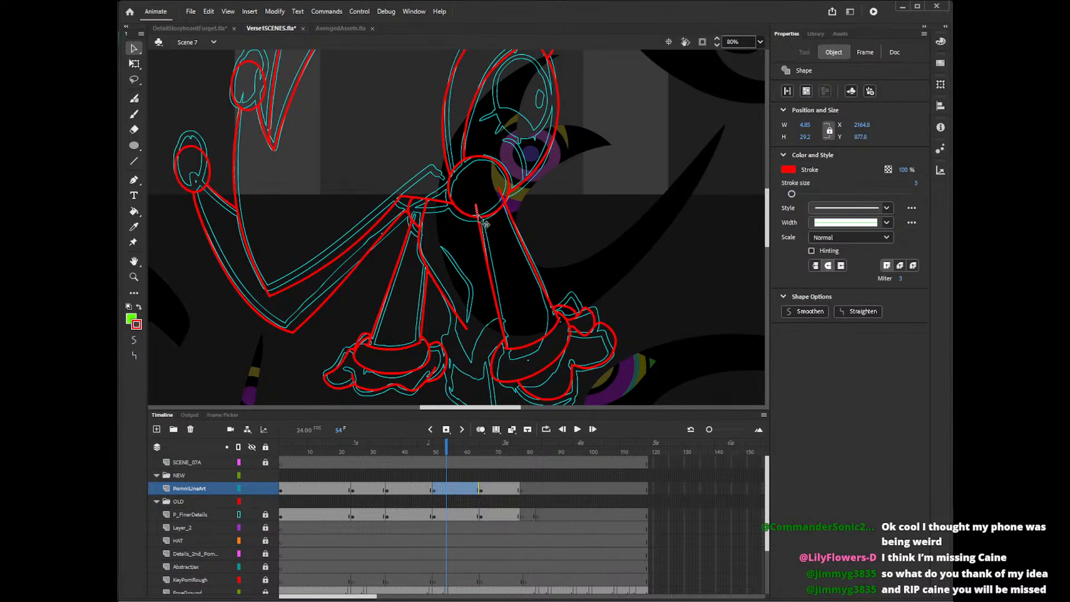
pyautogui.click(505, 203)
pyautogui.click(502, 198)
pyautogui.press('Delete')
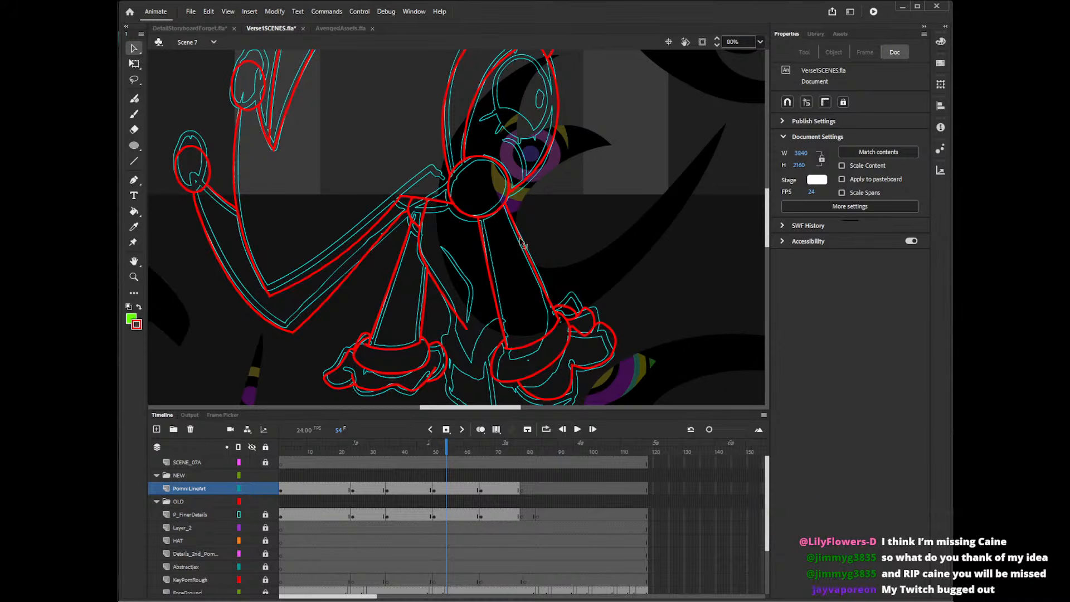
pyautogui.click(400, 207)
pyautogui.press('Delete')
pyautogui.click(402, 197)
pyautogui.press('Delete')
# With the Pencil tool, trace the body's short side edge running down beside the left-hand arm's cuff.
pyautogui.moveTo(766, 217); pyautogui.dragTo(771, 196)
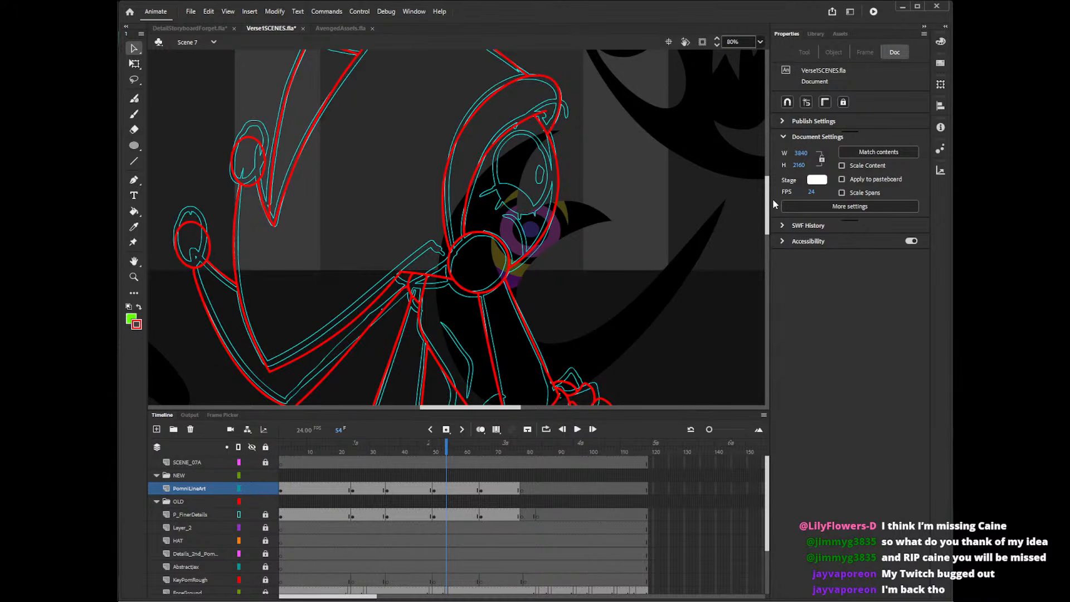
pyautogui.moveTo(766, 226); pyautogui.dragTo(766, 249)
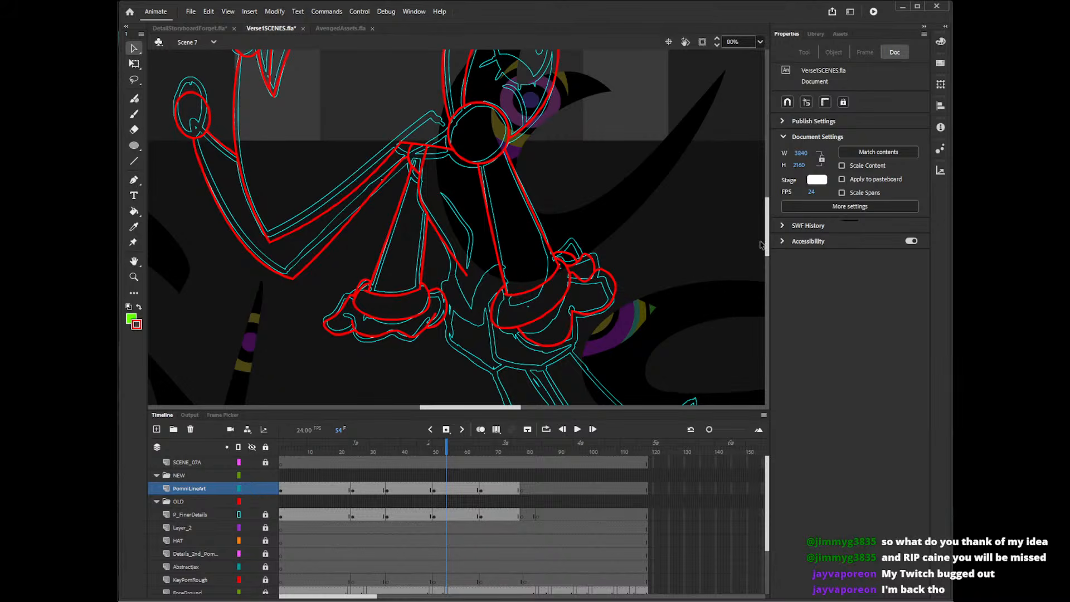
pyautogui.moveTo(767, 245); pyautogui.dragTo(766, 255)
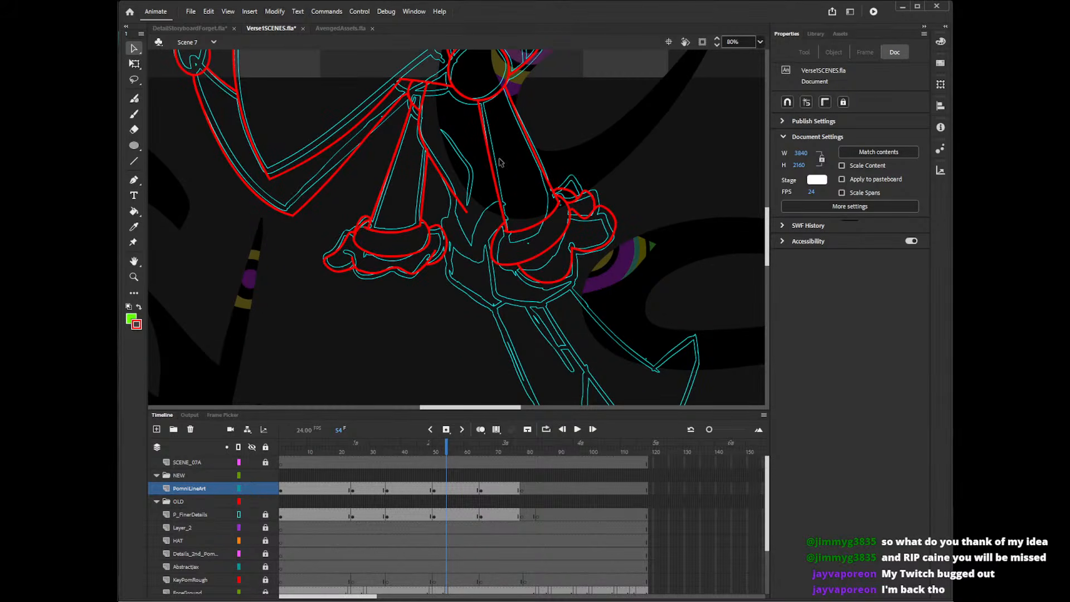
pyautogui.click(430, 153)
pyautogui.click(435, 162)
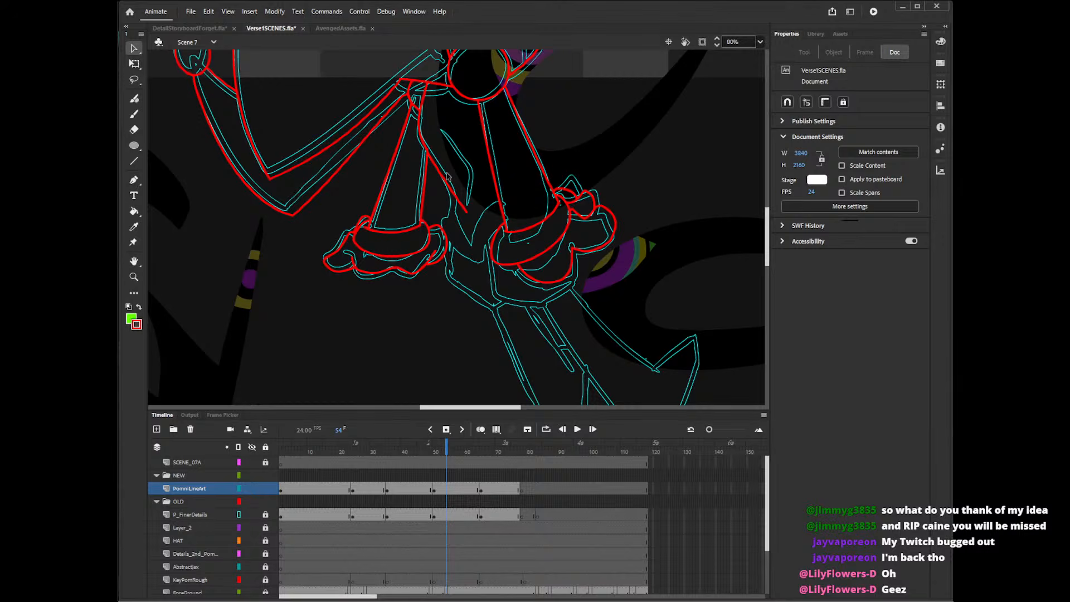
pyautogui.press('y')
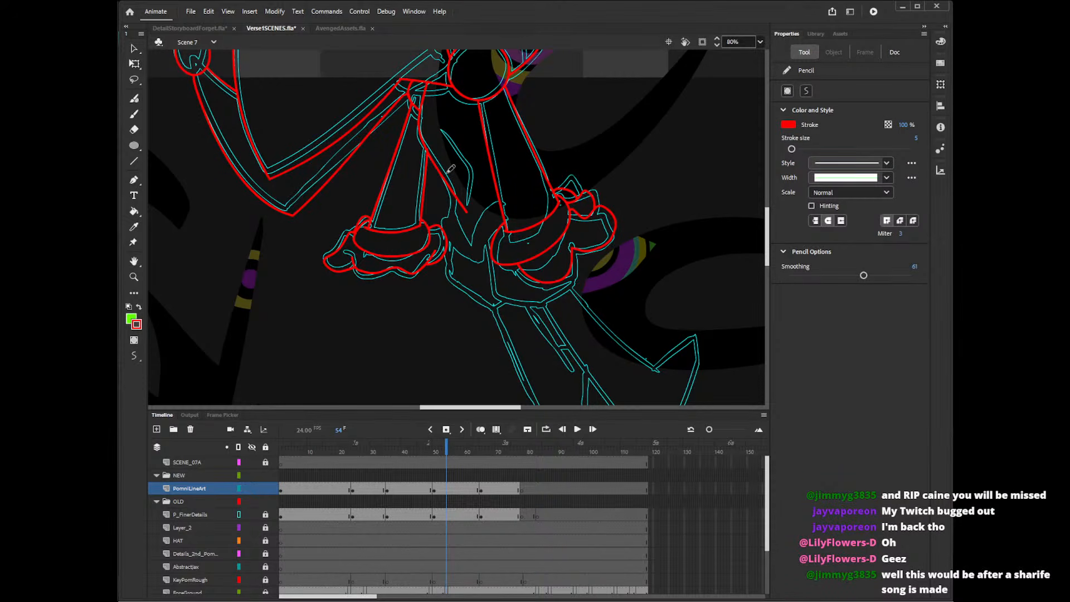
pyautogui.moveTo(454, 194); pyautogui.dragTo(447, 233)
pyautogui.hotkey('ctrl', 'z')
pyautogui.moveTo(449, 179); pyautogui.dragTo(447, 245)
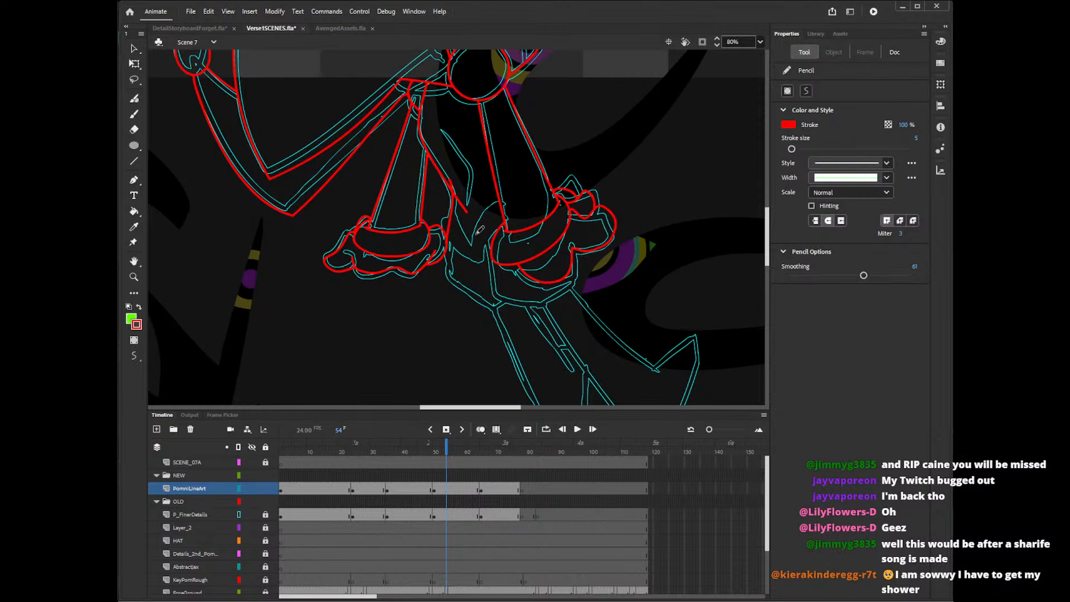
# Trace the V-shaped edges and curved flaps on the body between the two arms' cuffs, redoing ill-fitting strokes.
pyautogui.moveTo(480, 244); pyautogui.dragTo(521, 193)
pyautogui.moveTo(451, 205); pyautogui.dragTo(479, 246)
pyautogui.hotkey('ctrl', 'z')
pyautogui.hotkey('ctrl', 'z')
pyautogui.moveTo(480, 240); pyautogui.dragTo(519, 178)
pyautogui.moveTo(448, 192); pyautogui.dragTo(490, 245)
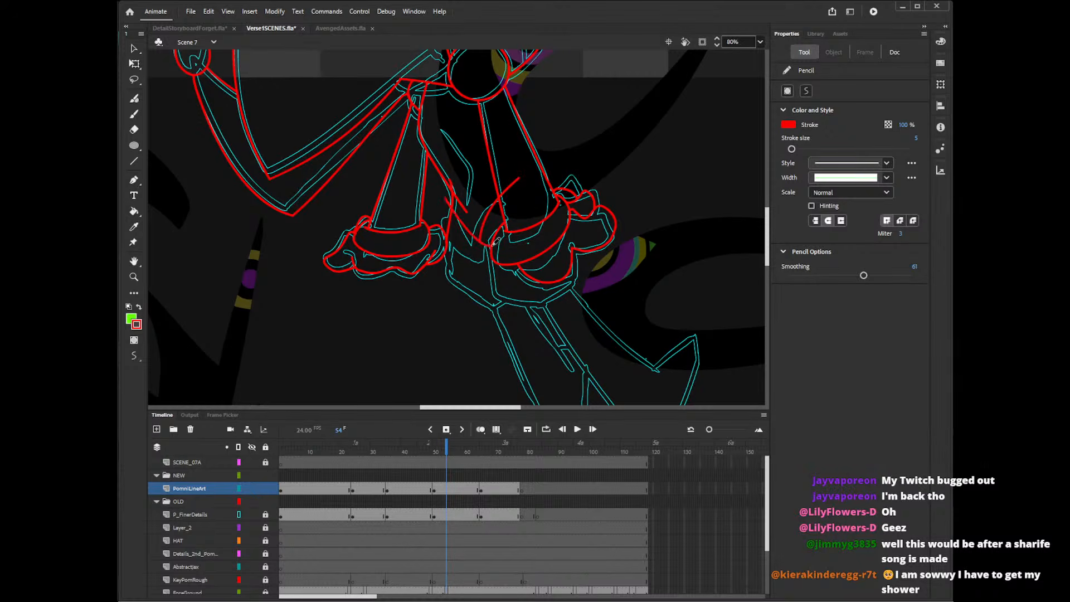
pyautogui.moveTo(456, 197)
pyautogui.mouseDown()
pyautogui.moveTo(484, 232)
pyautogui.moveTo(481, 242)
pyautogui.moveTo(505, 212)
pyautogui.mouseUp()
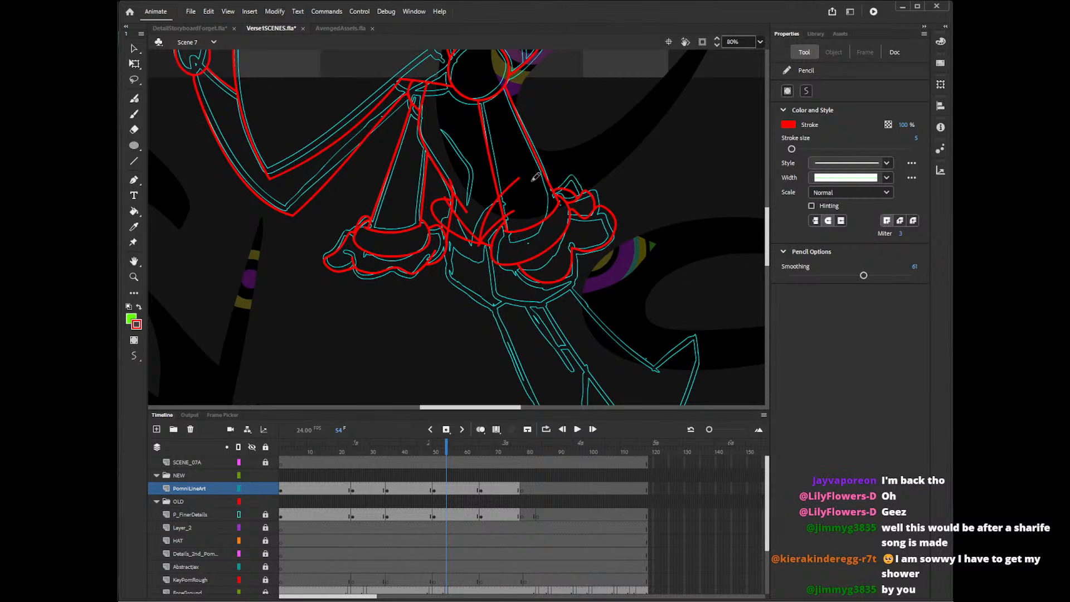
# Delete the flap strokes' surplus ends crossing the right-hand arm and the stray segments around the V-shaped edges.
pyautogui.press('v')
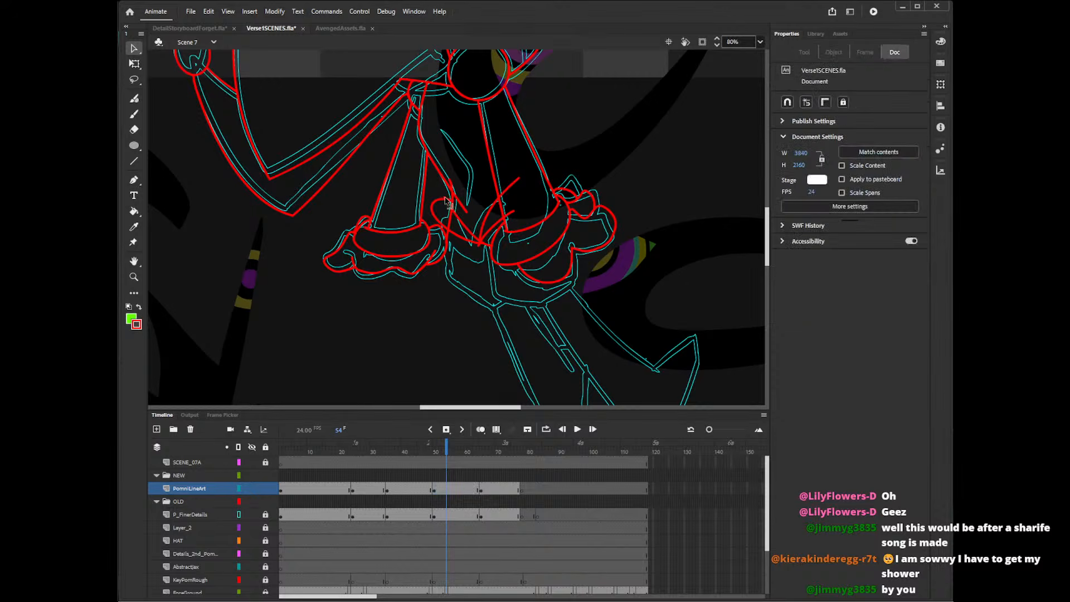
pyautogui.click(509, 188)
pyautogui.press('Delete')
pyautogui.click(450, 181)
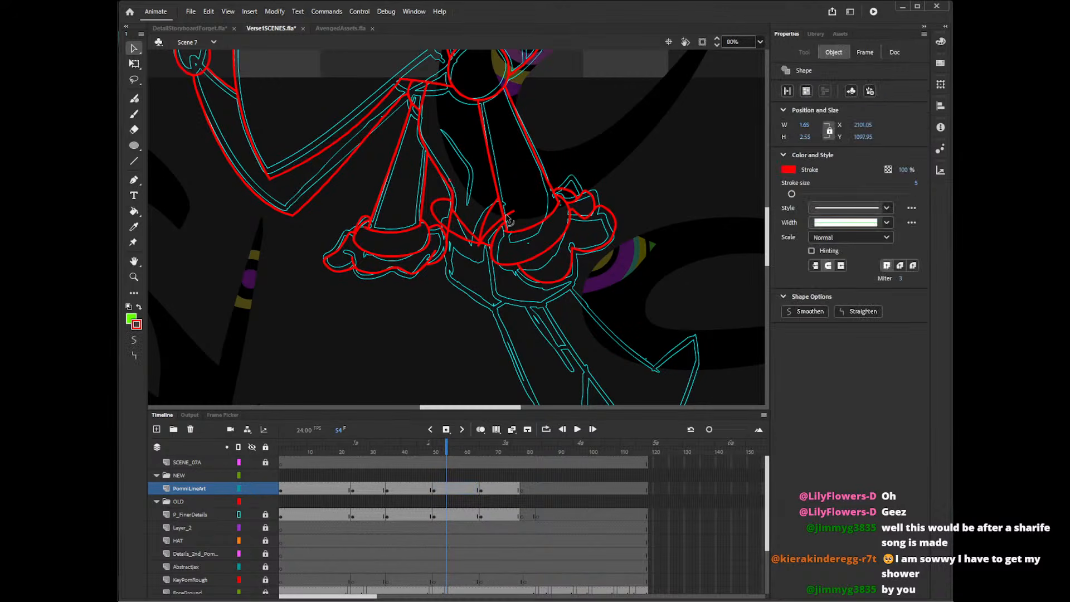
pyautogui.press('Delete')
pyautogui.click(509, 214)
pyautogui.press('Delete')
pyautogui.click(484, 244)
pyautogui.press('Delete')
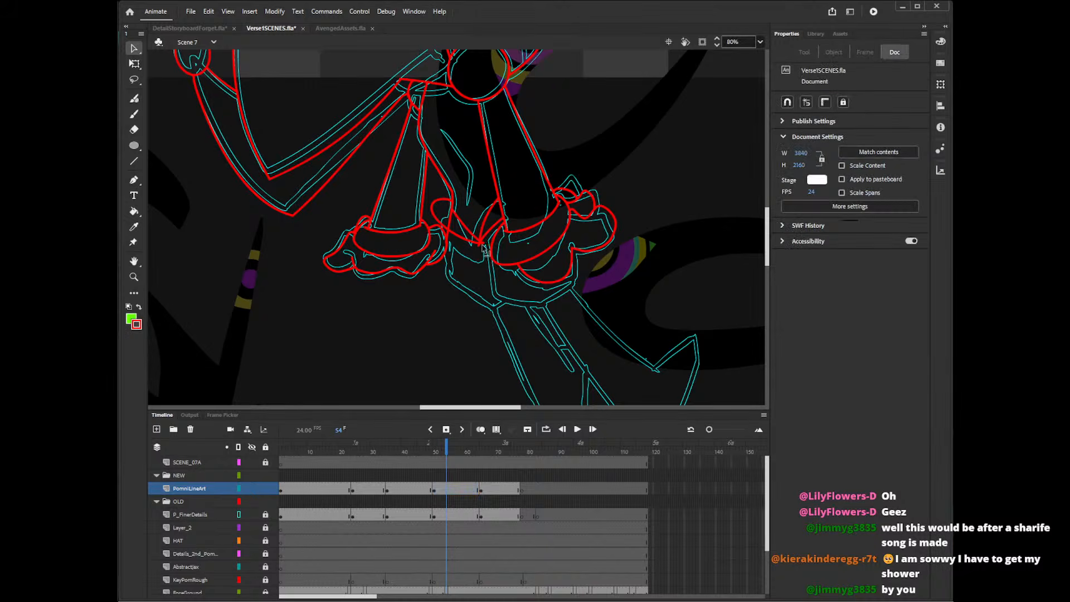
# Clean up the point of the V between the two cuffs by removing its tiny overhanging line ends.
pyautogui.click(496, 249)
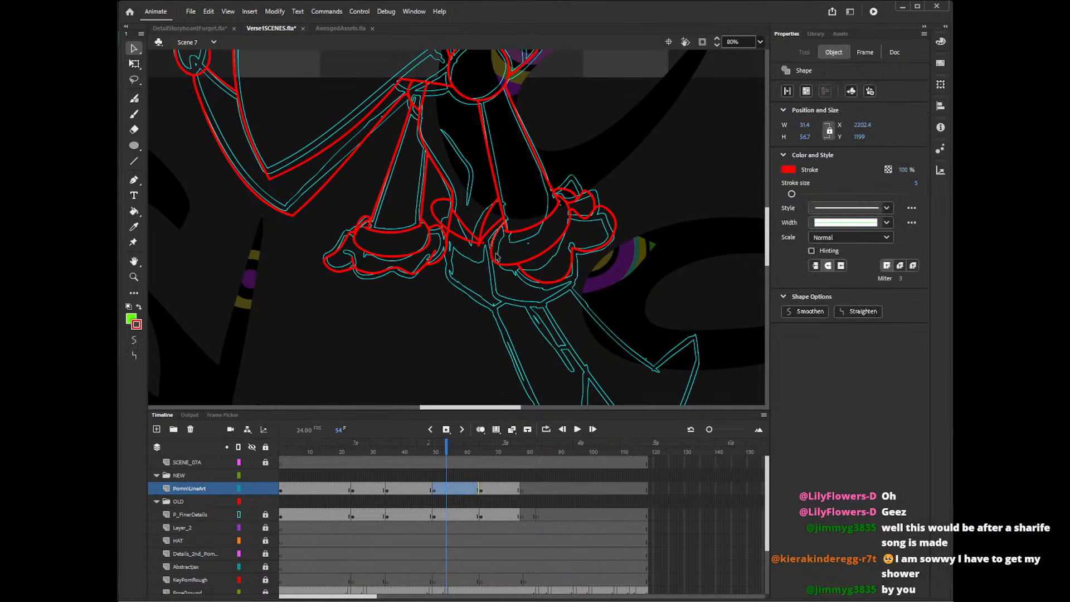
pyautogui.click(497, 256)
pyautogui.click(482, 245)
pyautogui.press('Delete')
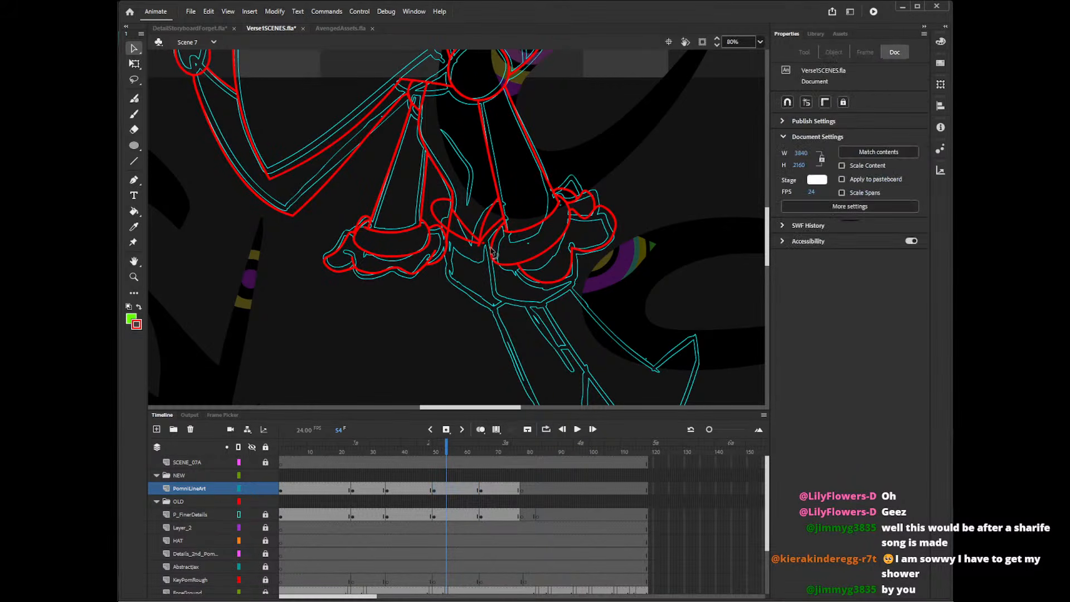
pyautogui.click(478, 245)
pyautogui.press('Delete')
pyautogui.hotkey('ctrl', 'a')
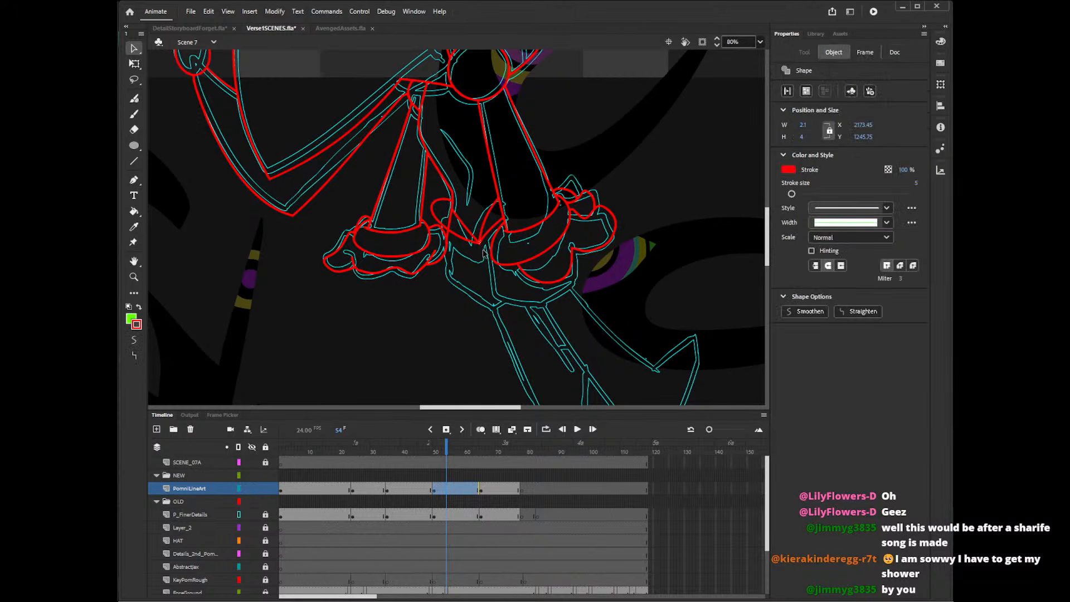
pyautogui.click(486, 260)
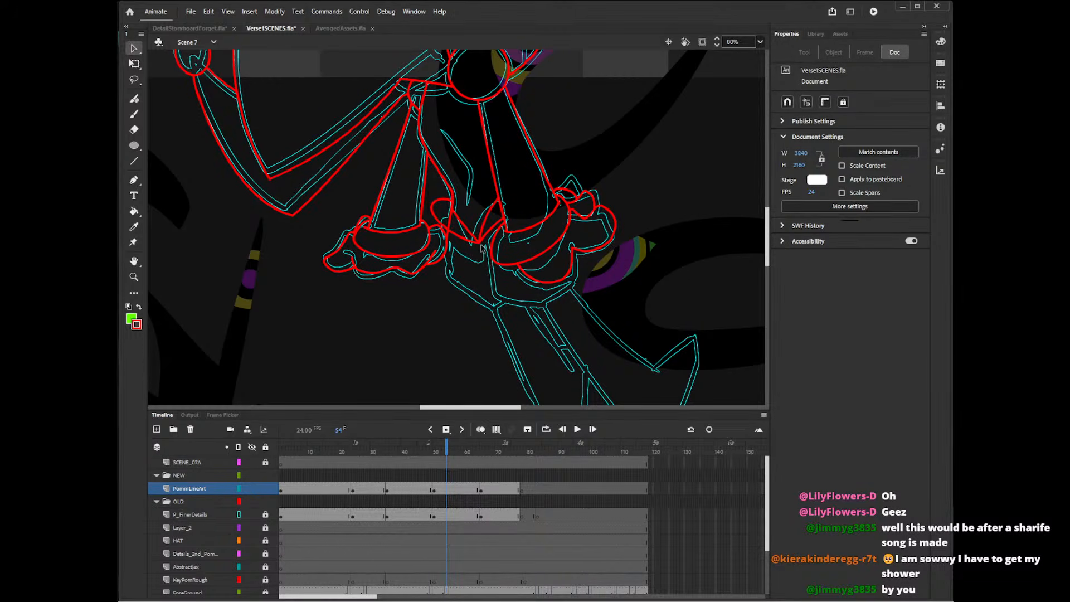
pyautogui.hotkey('ctrl', 'a')
pyautogui.click(483, 254)
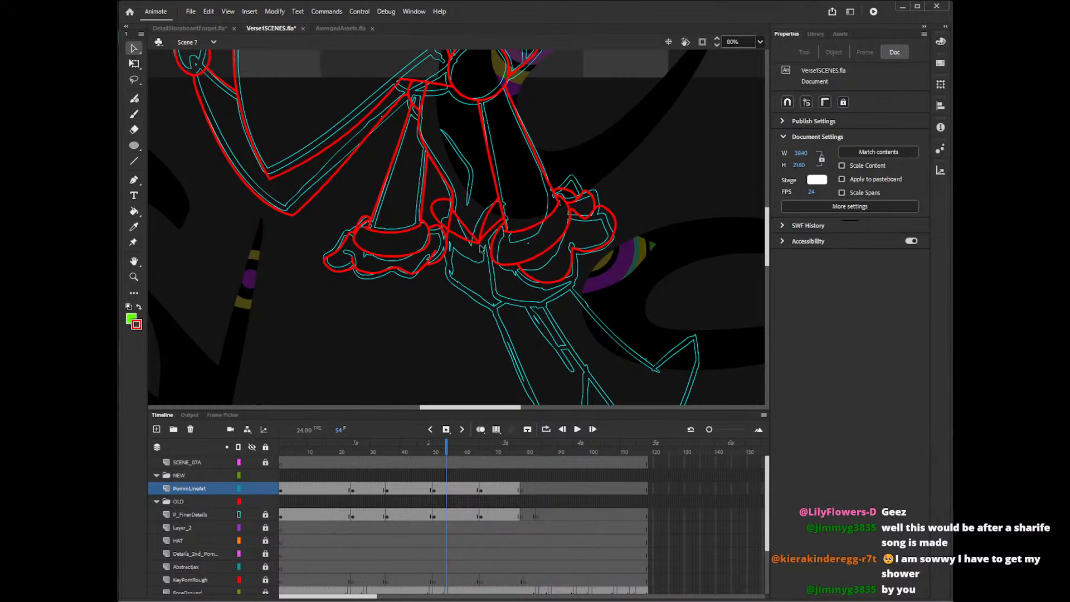
pyautogui.click(479, 245)
pyautogui.press('Delete')
# Delete the overlapping flap segment and the stray line end beside the left-hand arm's cuff.
pyautogui.click(450, 223)
pyautogui.press('Delete')
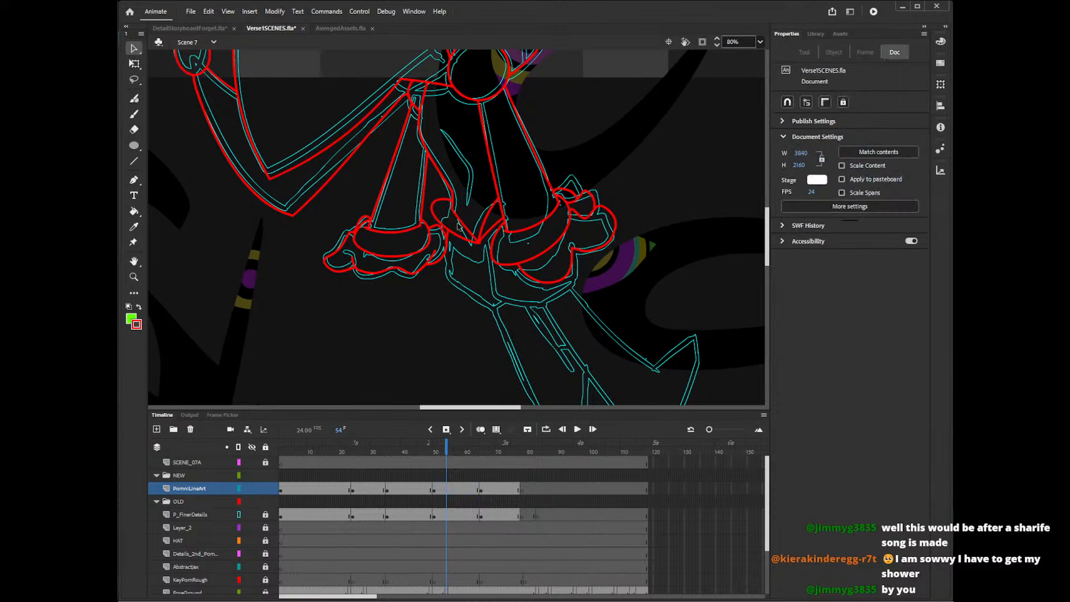
pyautogui.click(449, 276)
# With the Line tool, trace the body's right-hand panel from the V's point down, along its lower edge and up to the right-hand cuff.
pyautogui.moveTo(767, 229); pyautogui.dragTo(767, 232)
pyautogui.moveTo(447, 410); pyautogui.dragTo(462, 401)
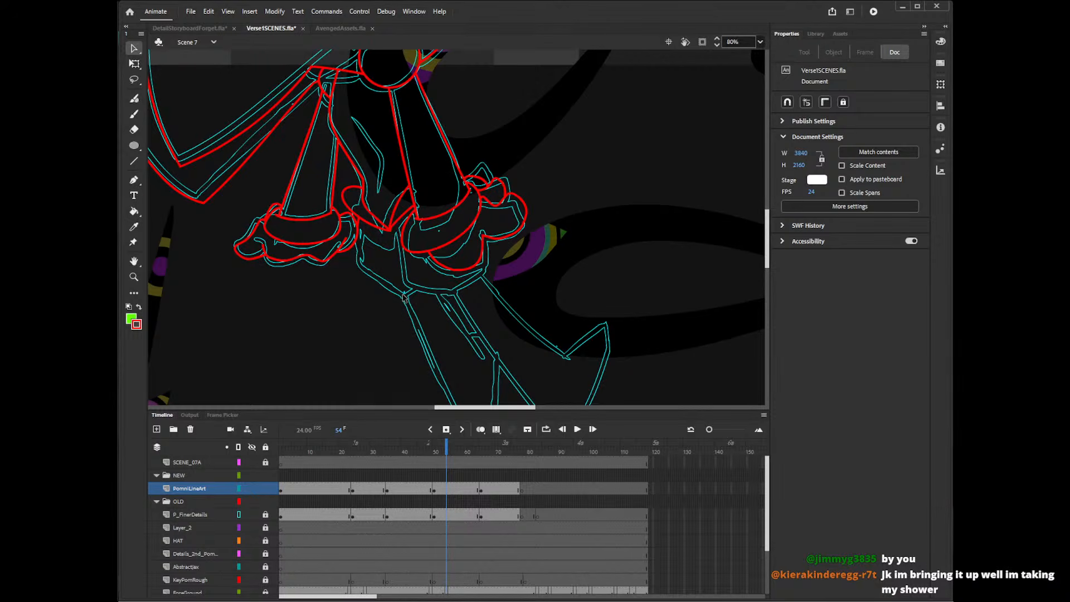
pyautogui.moveTo(769, 229); pyautogui.dragTo(770, 232)
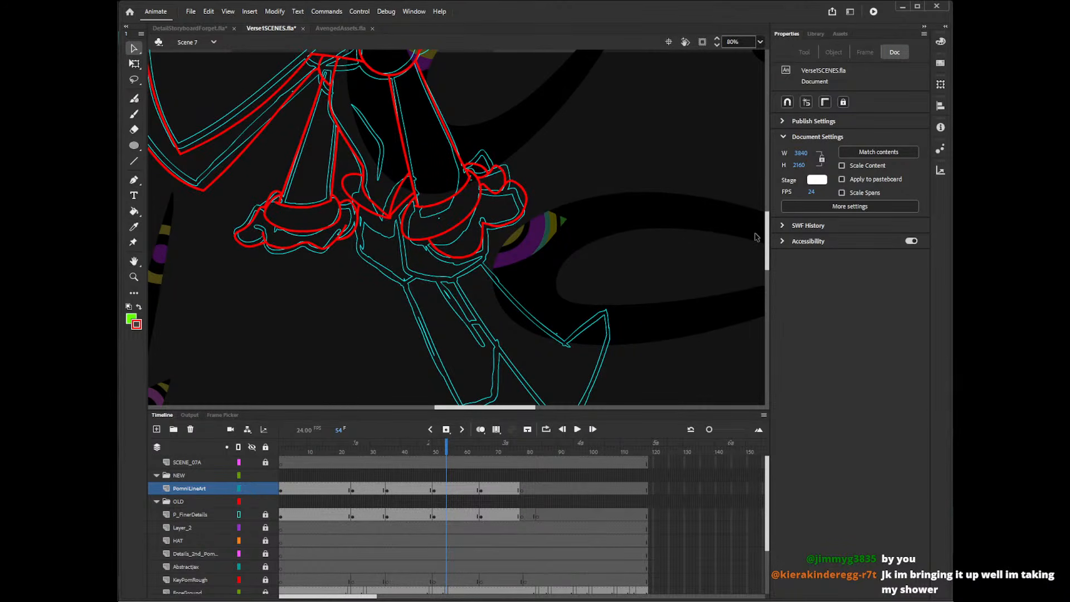
pyautogui.press('n')
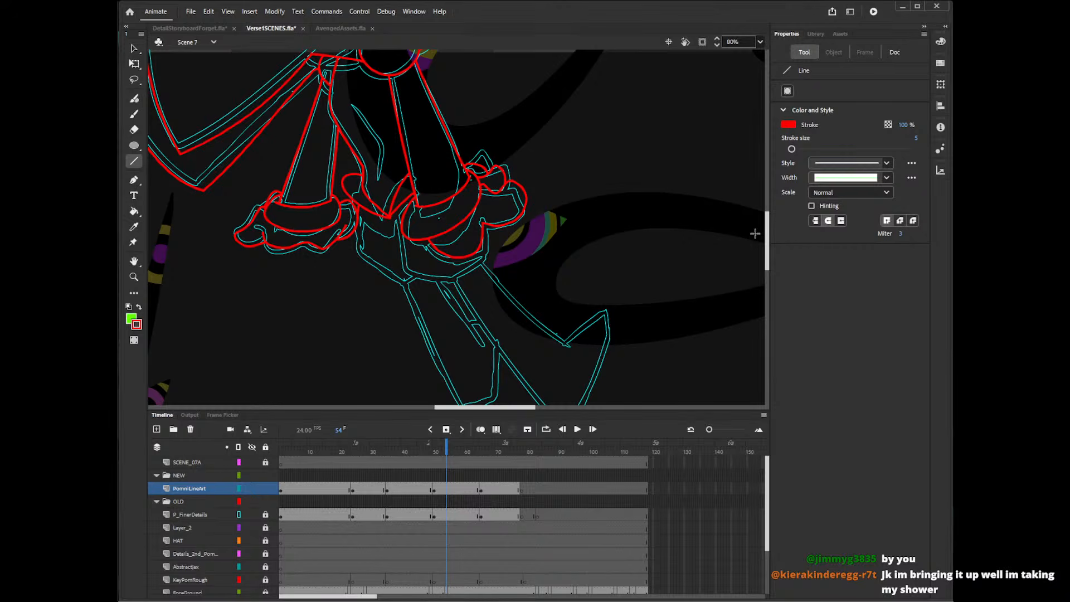
pyautogui.moveTo(393, 212)
pyautogui.mouseDown()
pyautogui.moveTo(399, 274)
pyautogui.moveTo(452, 280)
pyautogui.moveTo(483, 260)
pyautogui.moveTo(482, 233)
pyautogui.mouseUp()
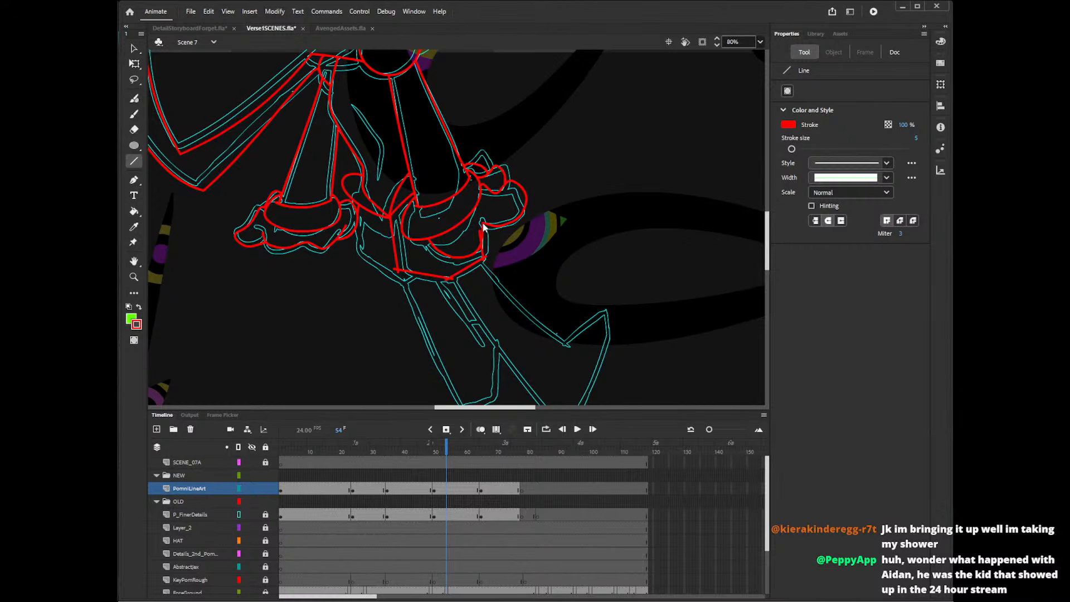
# Delete the overhanging line ends at the right-hand panel's corners and adjust its edges against the reference outline.
pyautogui.press('v')
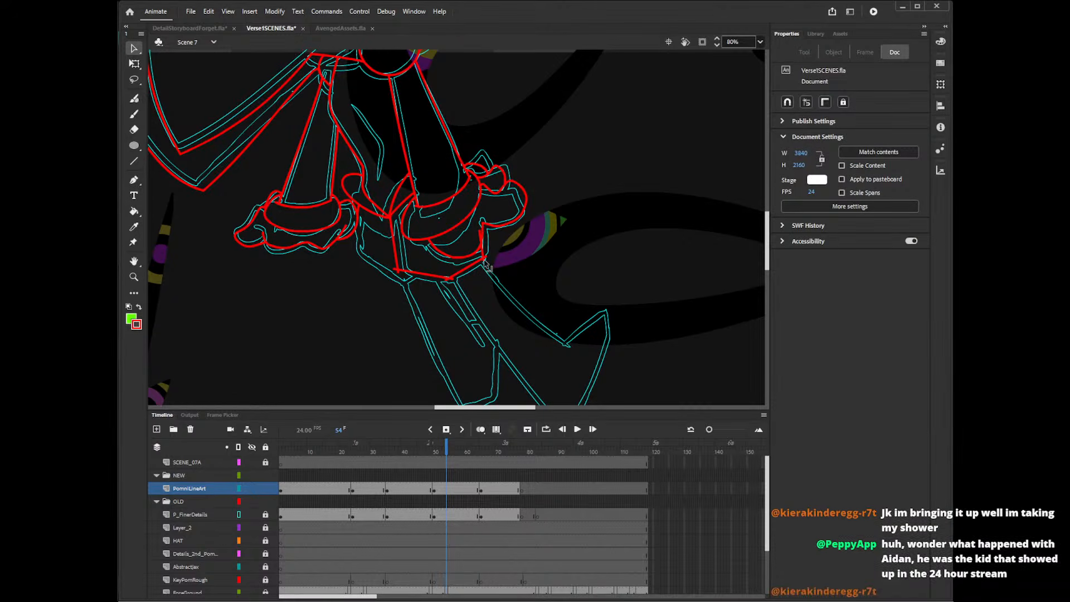
pyautogui.moveTo(484, 260); pyautogui.dragTo(483, 258)
pyautogui.moveTo(481, 240); pyautogui.dragTo(479, 234)
pyautogui.click(480, 234)
pyautogui.press('Delete')
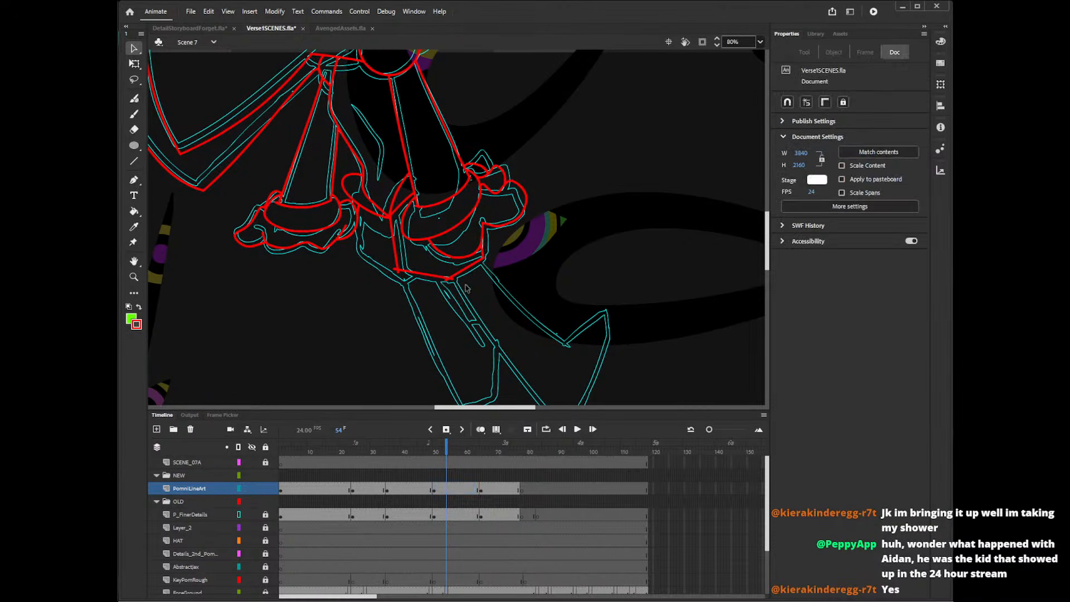
pyautogui.click(395, 271)
pyautogui.press('Delete')
pyautogui.click(452, 278)
pyautogui.press('Delete')
pyautogui.moveTo(397, 268); pyautogui.dragTo(400, 252)
# Draw two straight lines down from the body's lower edge for the long edges of the right-hand leg.
pyautogui.scroll(-5, 773, 261)
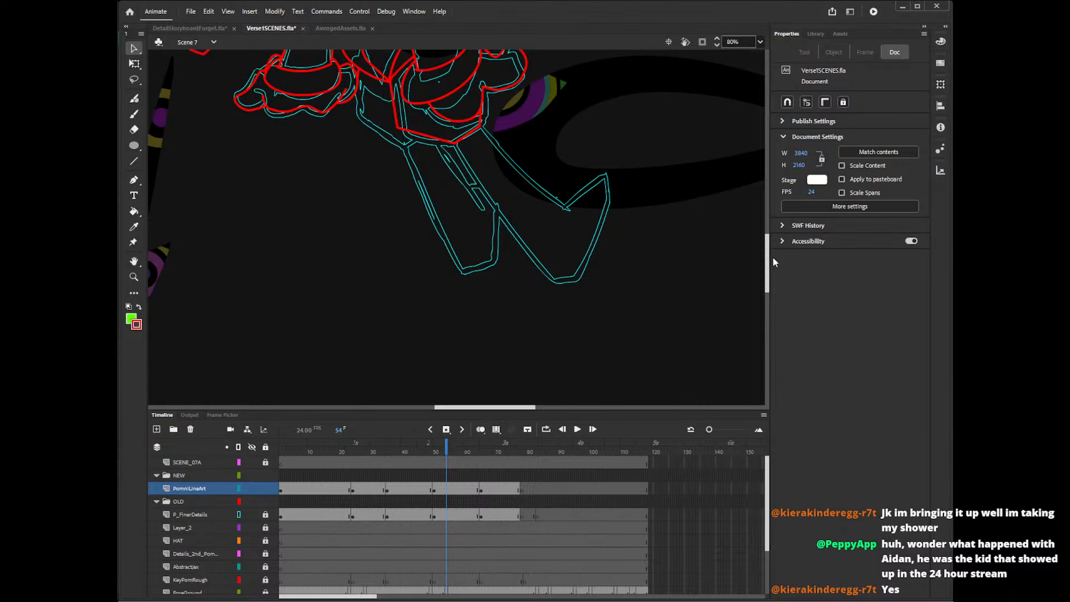
pyautogui.hotkey('shift', 'y')
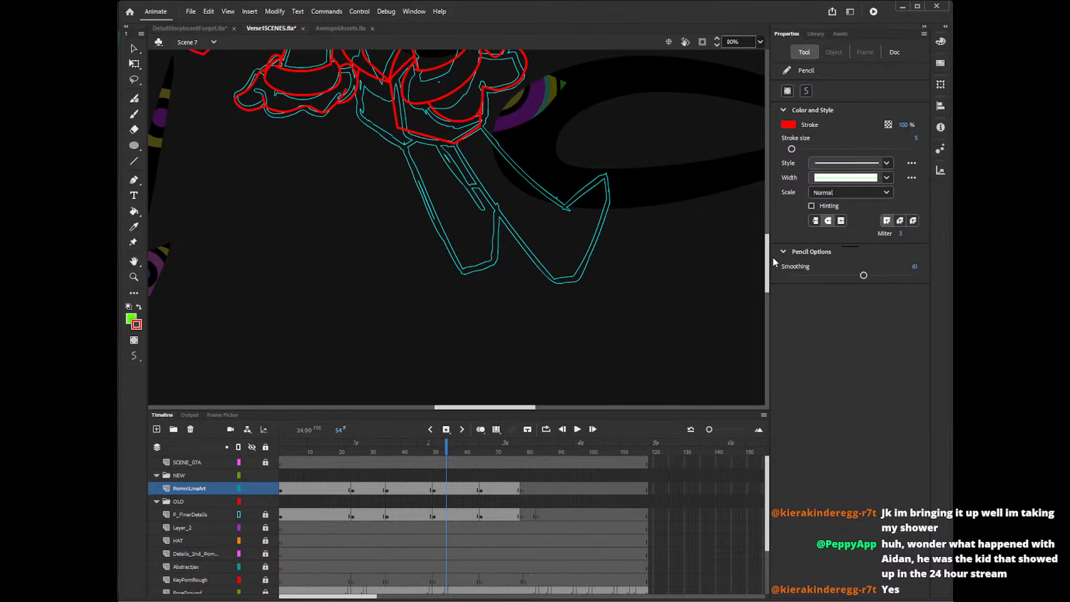
pyautogui.press('n')
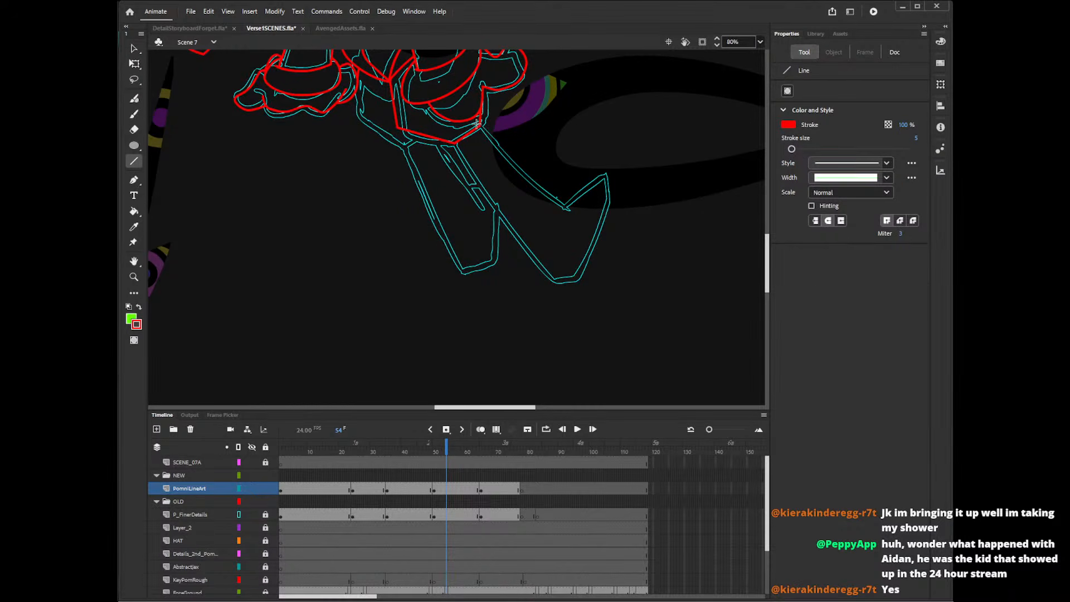
pyautogui.moveTo(481, 126); pyautogui.dragTo(569, 211)
pyautogui.moveTo(453, 142); pyautogui.dragTo(547, 287)
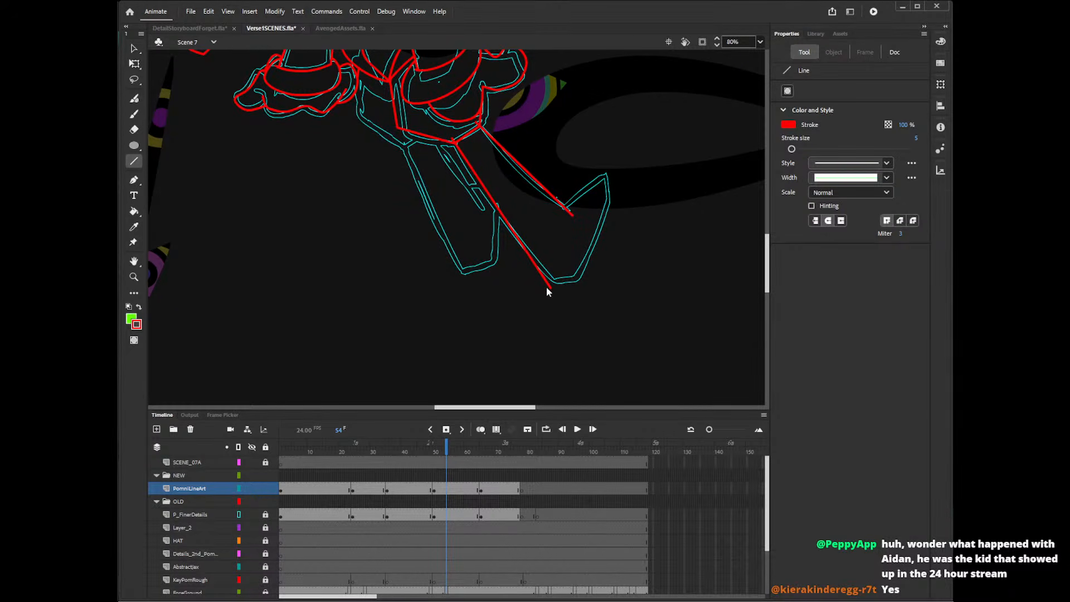
# Bend the right-hand leg's long edges to follow the reference outline and tidy their ends.
pyautogui.press('v')
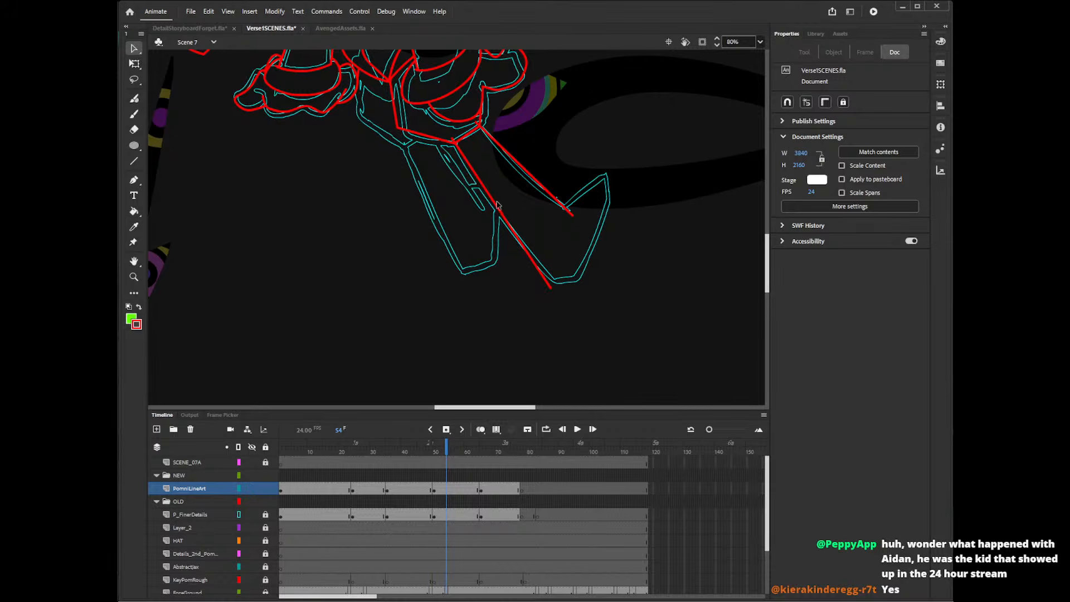
pyautogui.moveTo(554, 291); pyautogui.dragTo(554, 282)
pyautogui.moveTo(502, 219); pyautogui.dragTo(497, 221)
pyautogui.moveTo(528, 174); pyautogui.dragTo(522, 177)
pyautogui.click(456, 143)
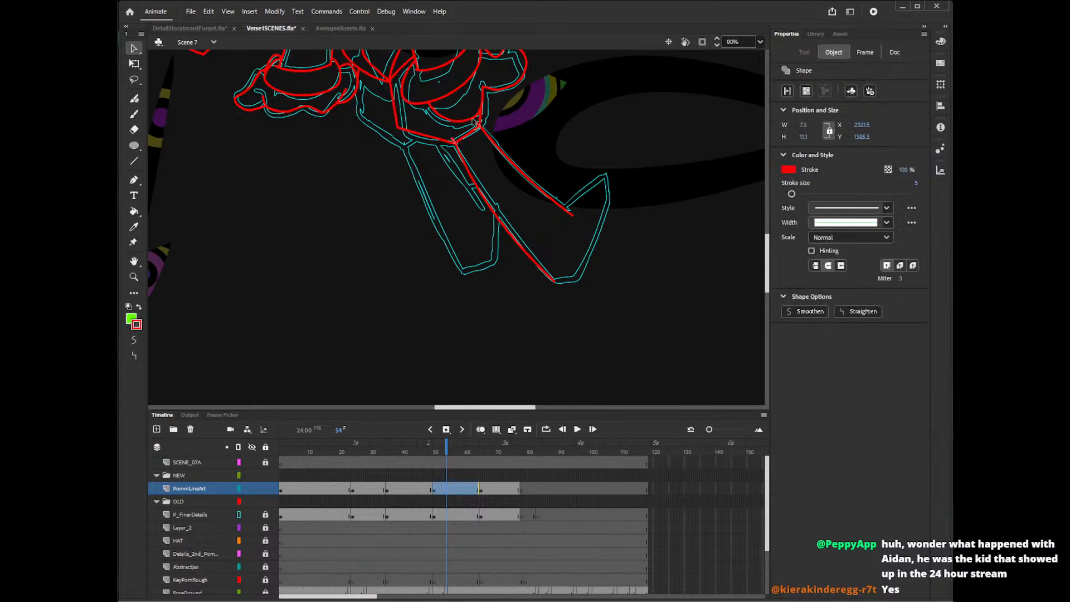
pyautogui.click(487, 125)
pyautogui.click(488, 131)
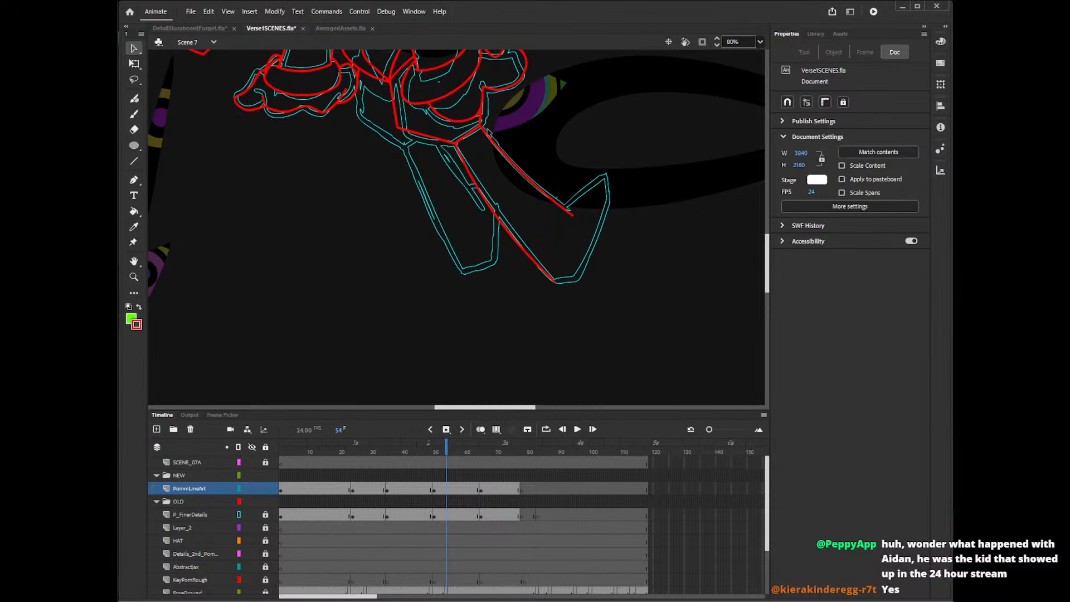
pyautogui.moveTo(573, 216); pyautogui.dragTo(572, 213)
# Draw straight lines for the body's left-hand side edge and the slanted lower edge down to the left-hand leg.
pyautogui.press('n')
pyautogui.moveTo(768, 242); pyautogui.dragTo(768, 227)
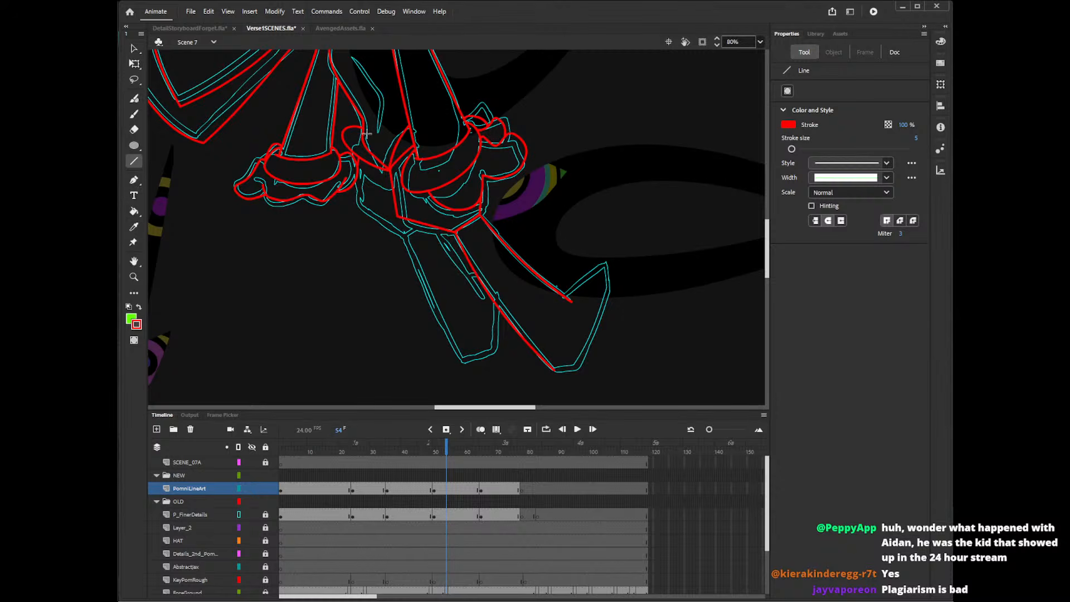
pyautogui.moveTo(351, 144)
pyautogui.mouseDown()
pyautogui.moveTo(349, 207)
pyautogui.moveTo(404, 235)
pyautogui.mouseUp()
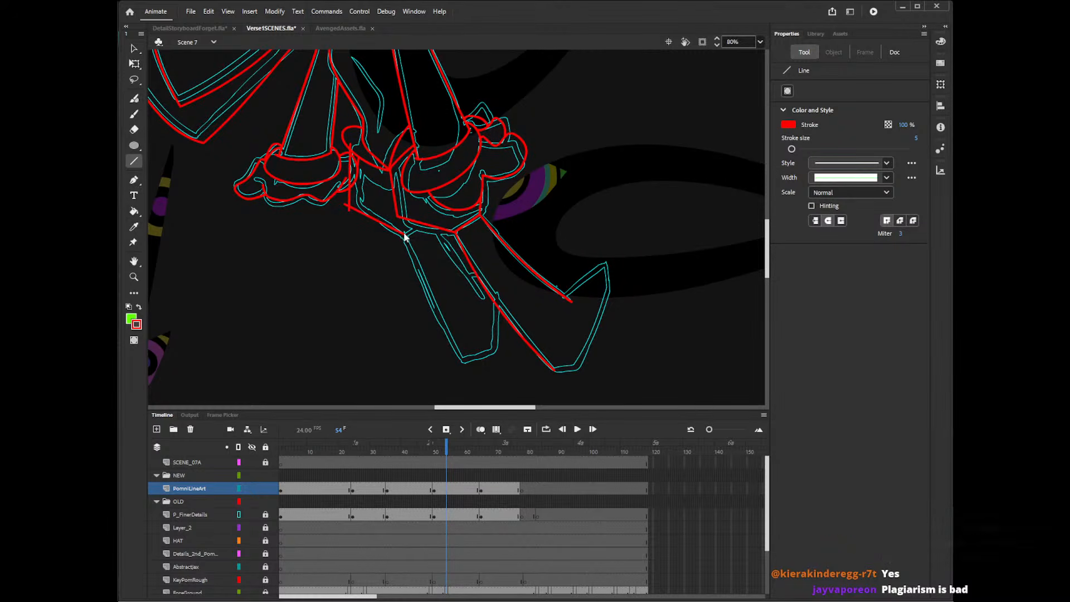
# Delete the left-hand side edge's surplus segments over the cuff and tidy its corner with the slanted lower edge.
pyautogui.press('v')
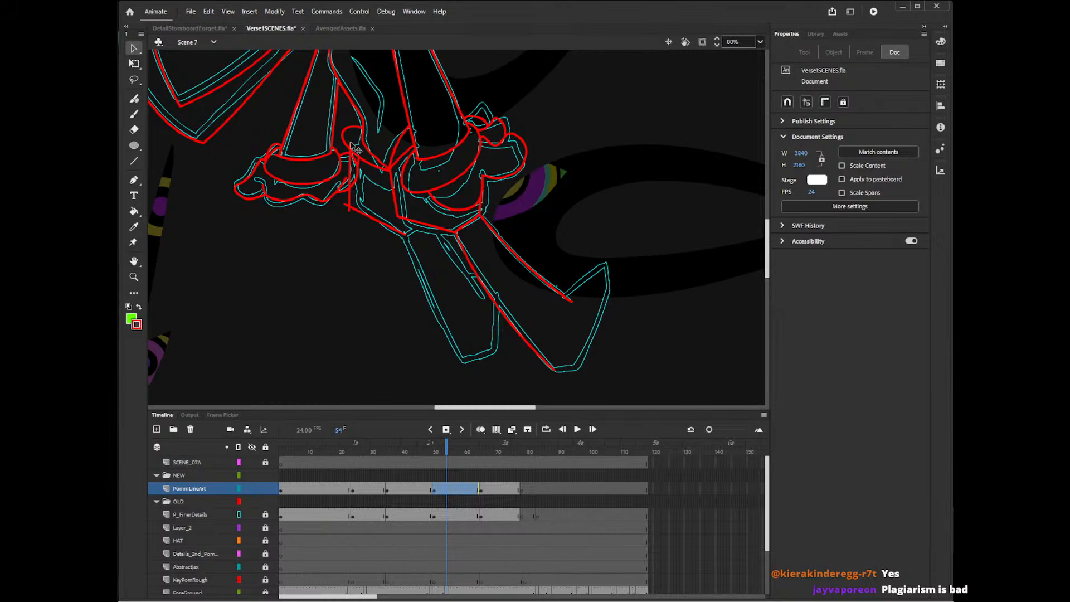
pyautogui.click(350, 168)
pyautogui.press('Delete')
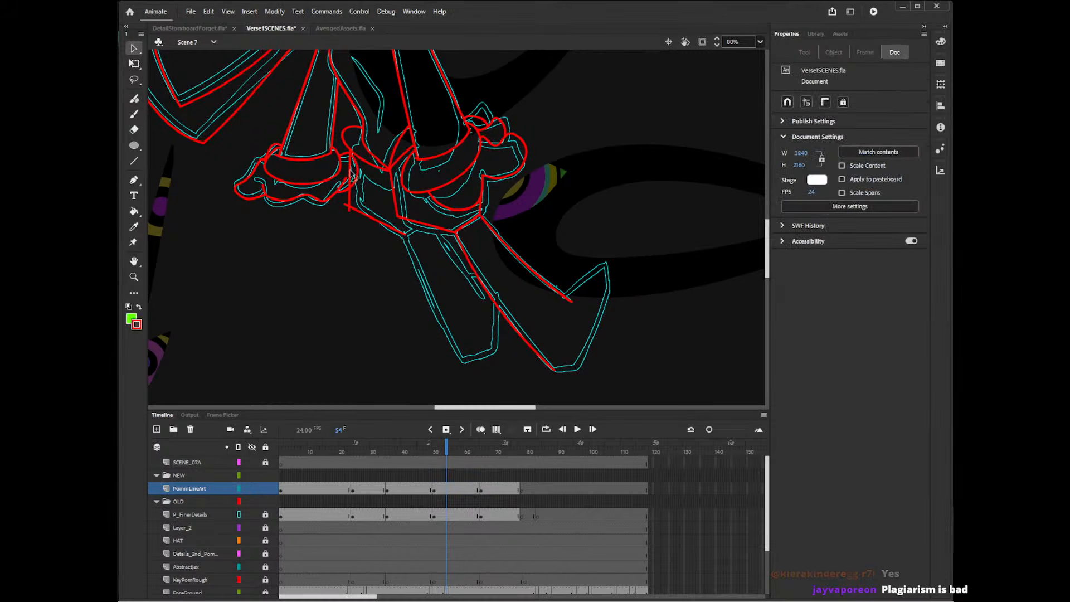
pyautogui.click(350, 183)
pyautogui.press('Delete')
pyautogui.click(350, 213)
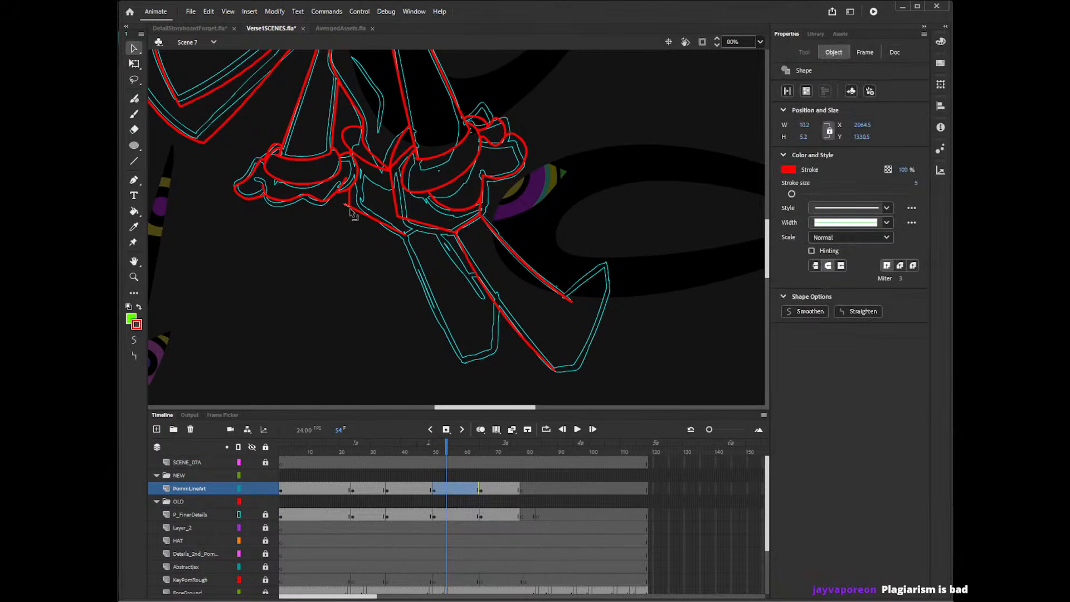
pyautogui.press('Delete')
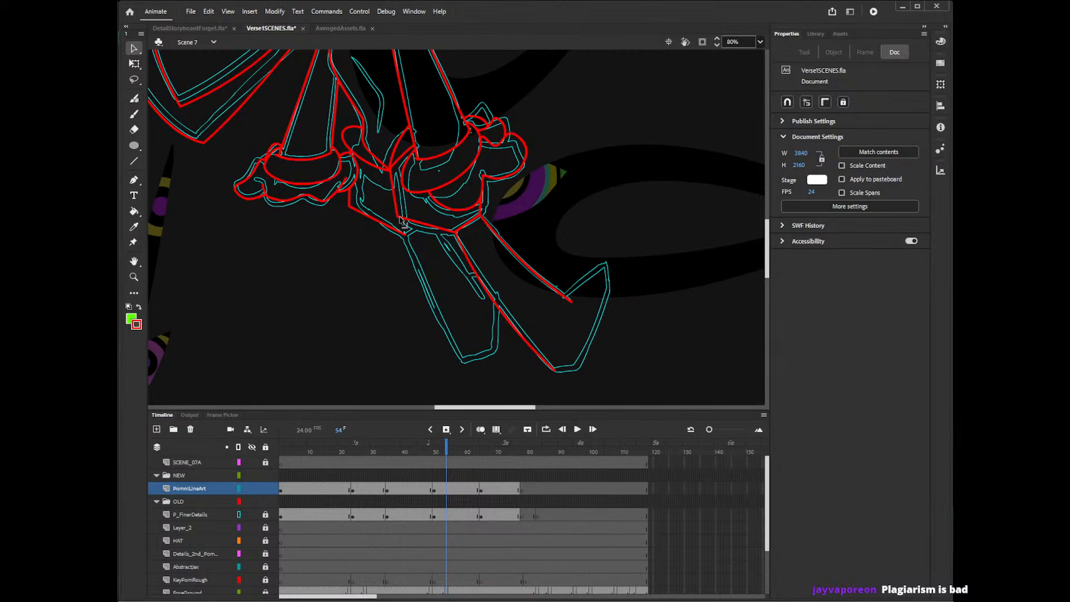
pyautogui.click(350, 212)
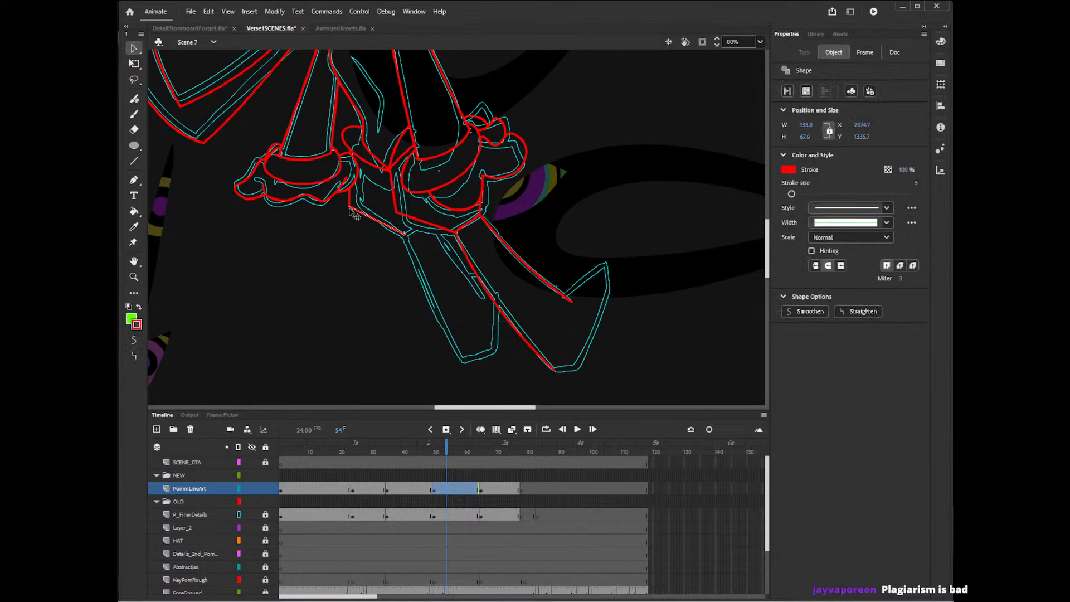
pyautogui.press('Delete')
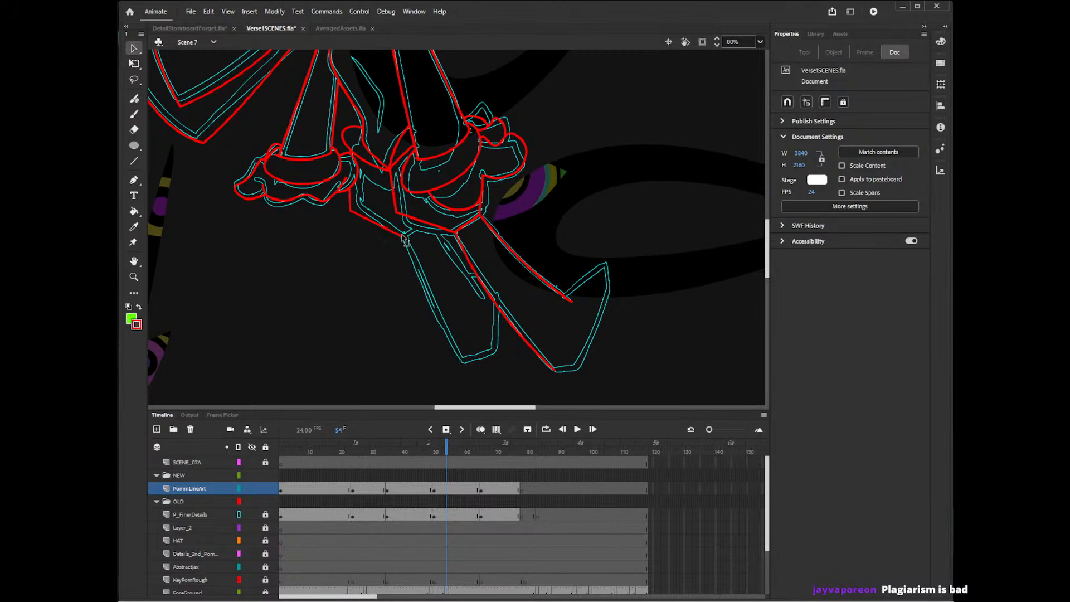
# Draw a short line joining the left-hand panel's lower corner to the right-hand panel's lower edge, deleting the surplus segments above it.
pyautogui.press('n')
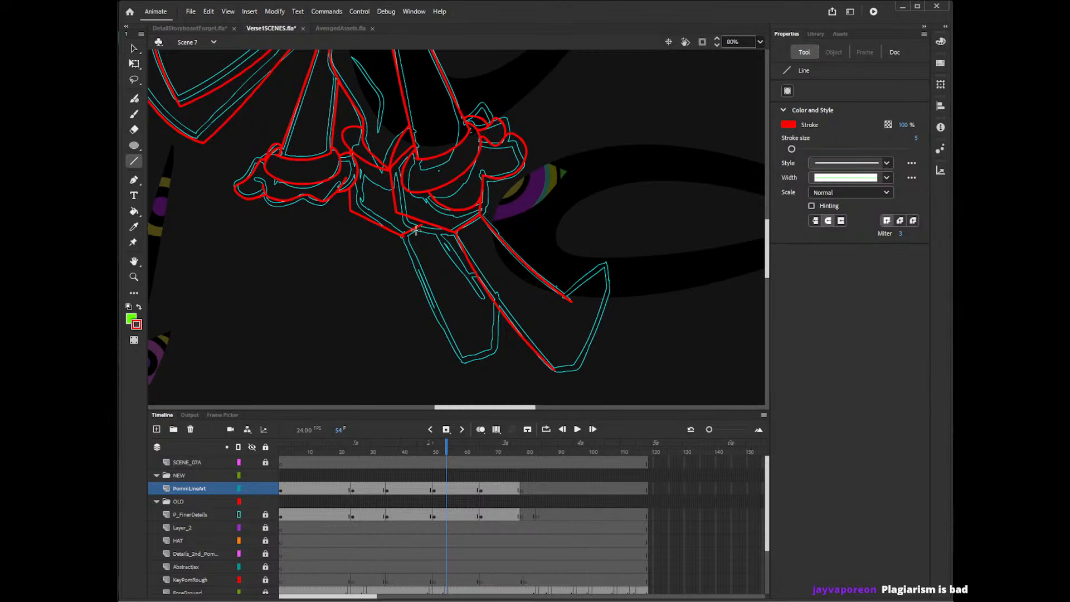
pyautogui.moveTo(396, 239)
pyautogui.mouseDown()
pyautogui.moveTo(423, 225)
pyautogui.moveTo(424, 211)
pyautogui.mouseUp()
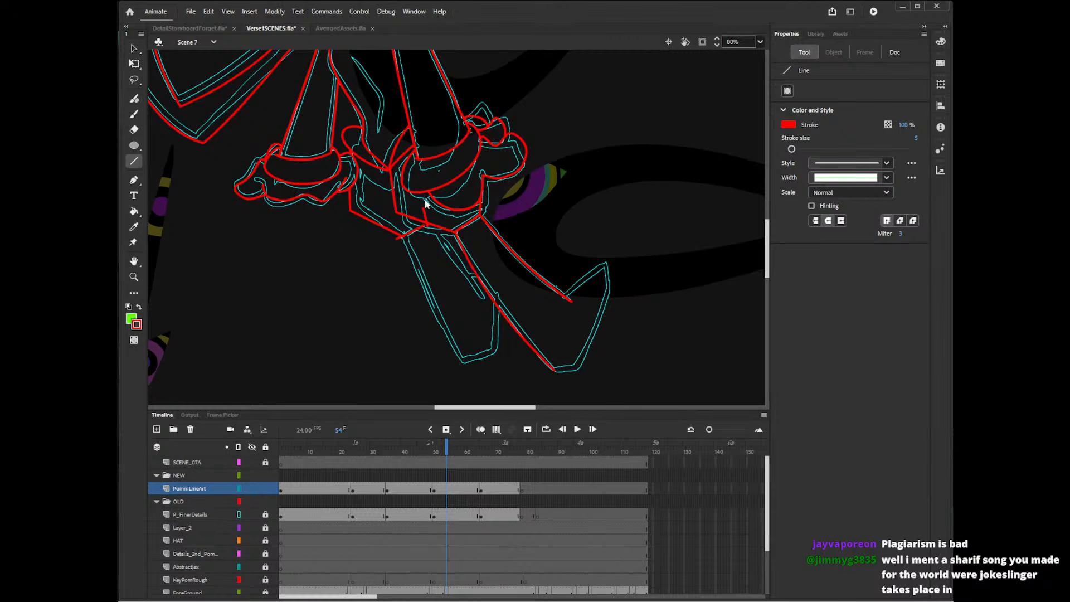
pyautogui.press('v')
pyautogui.click(431, 233)
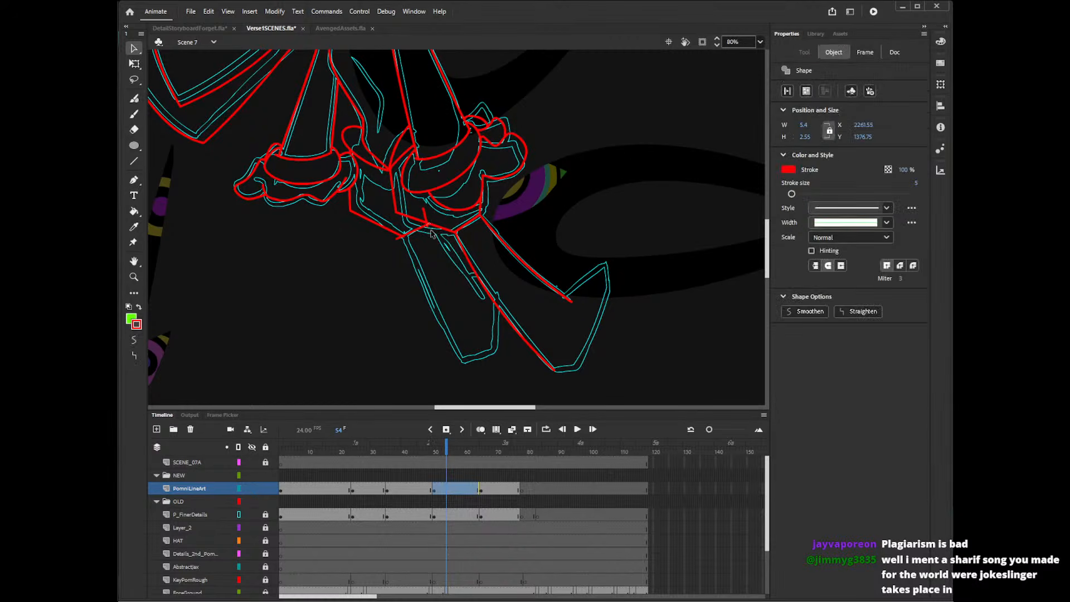
pyautogui.press('Delete')
pyautogui.click(429, 227)
pyautogui.press('Delete')
pyautogui.click(427, 218)
pyautogui.press('Delete')
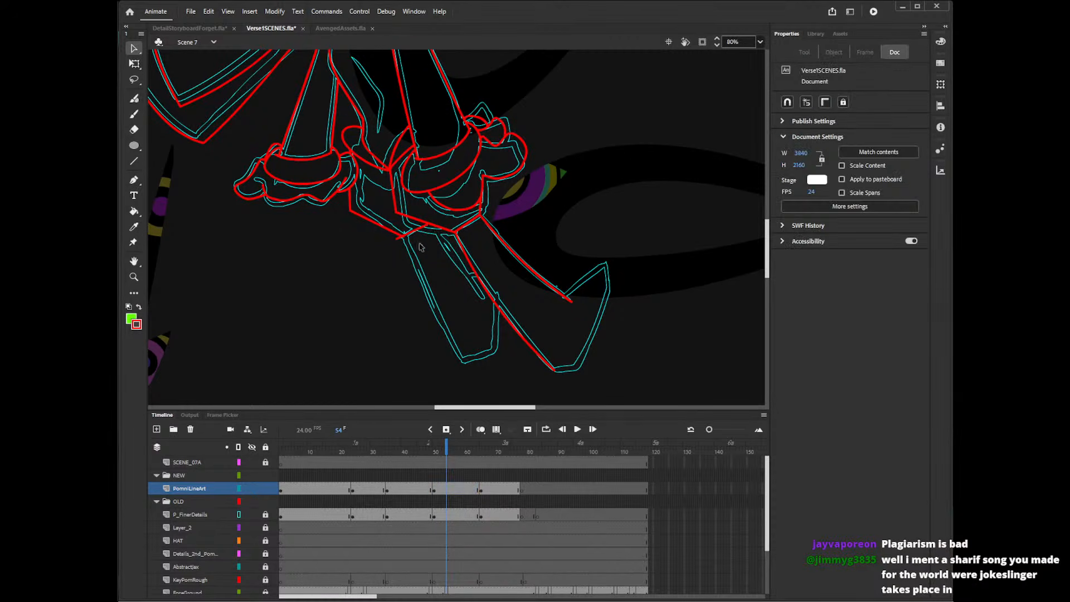
# Delete the overshooting line end at the left-hand panel's lower corner.
pyautogui.click(402, 239)
pyautogui.click(405, 241)
pyautogui.press('Delete')
# Draw a straight line for the left-hand leg's outer edge down to the foot and delete its overshooting upper end.
pyautogui.moveTo(768, 227); pyautogui.dragTo(771, 228)
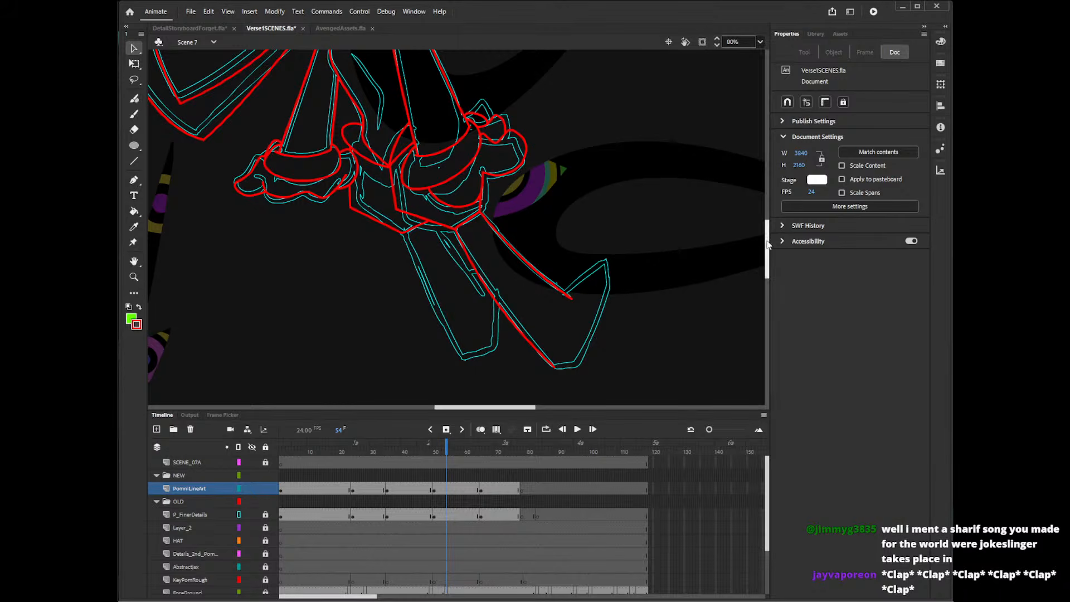
pyautogui.moveTo(767, 230); pyautogui.dragTo(768, 242)
pyautogui.press('n')
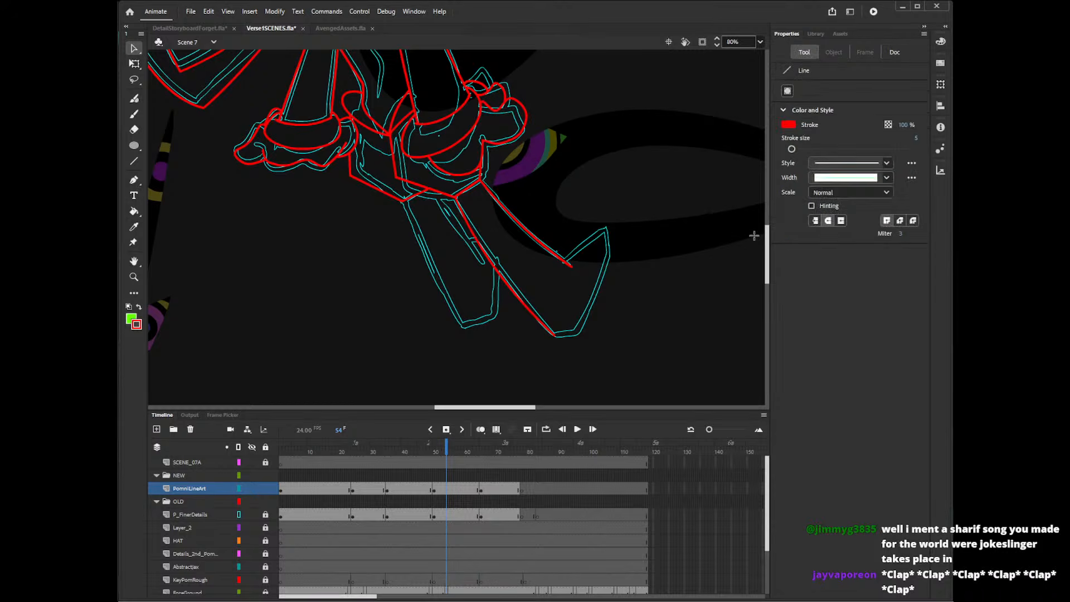
pyautogui.moveTo(402, 196); pyautogui.dragTo(460, 327)
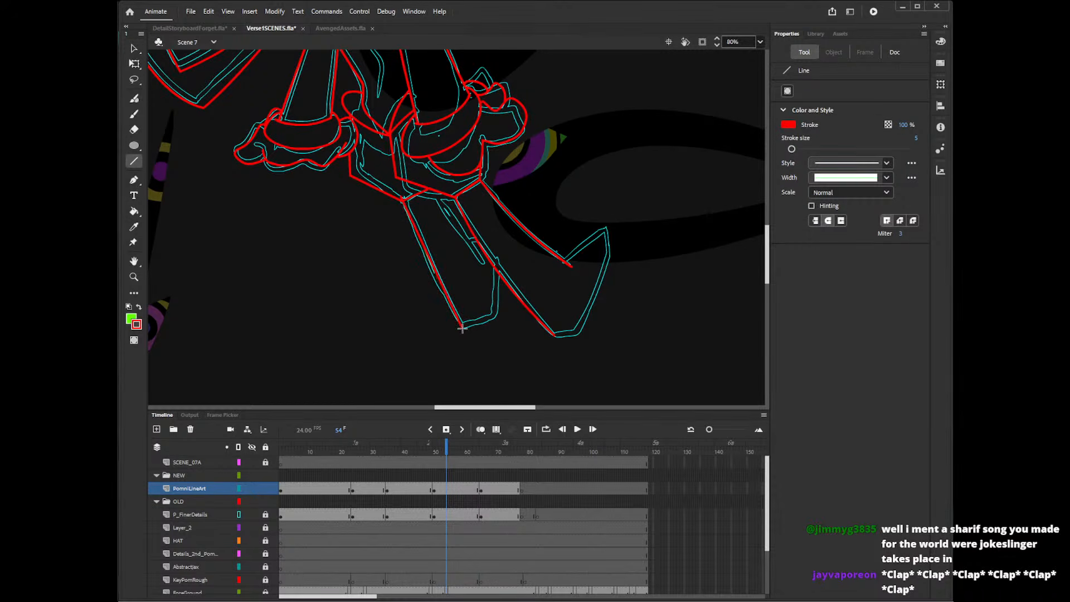
pyautogui.press('v')
pyautogui.click(407, 200)
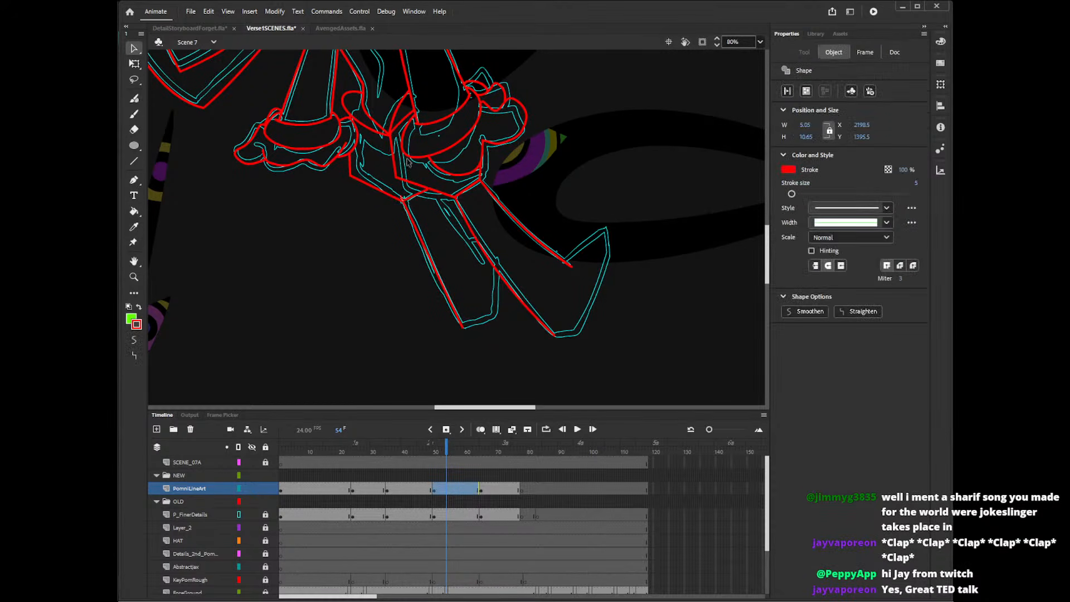
pyautogui.press('Delete')
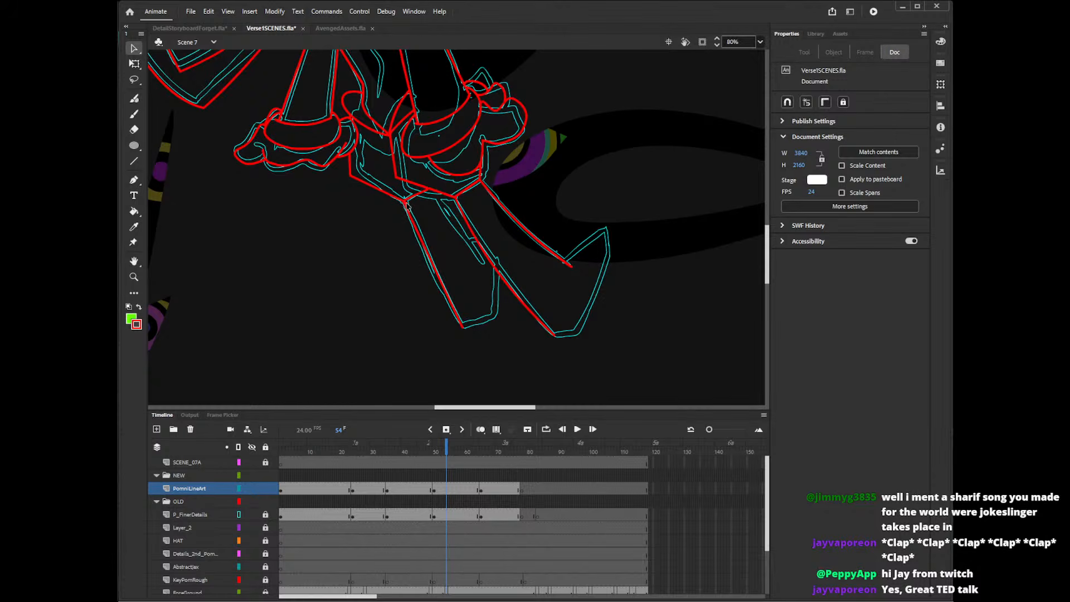
# Trim the small surplus segments where the left-hand leg's outer edge meets the panel corner.
pyautogui.click(411, 208)
pyautogui.press('Delete')
pyautogui.hotkey('ctrl', 'z')
pyautogui.click(407, 205)
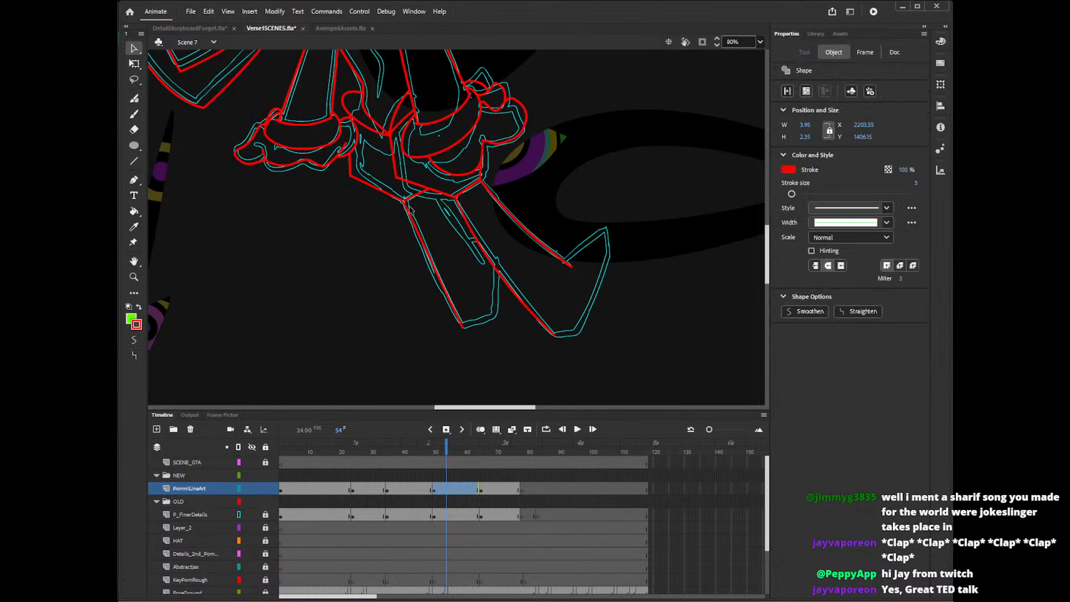
pyautogui.press('Delete')
pyautogui.click(408, 206)
pyautogui.press('Delete')
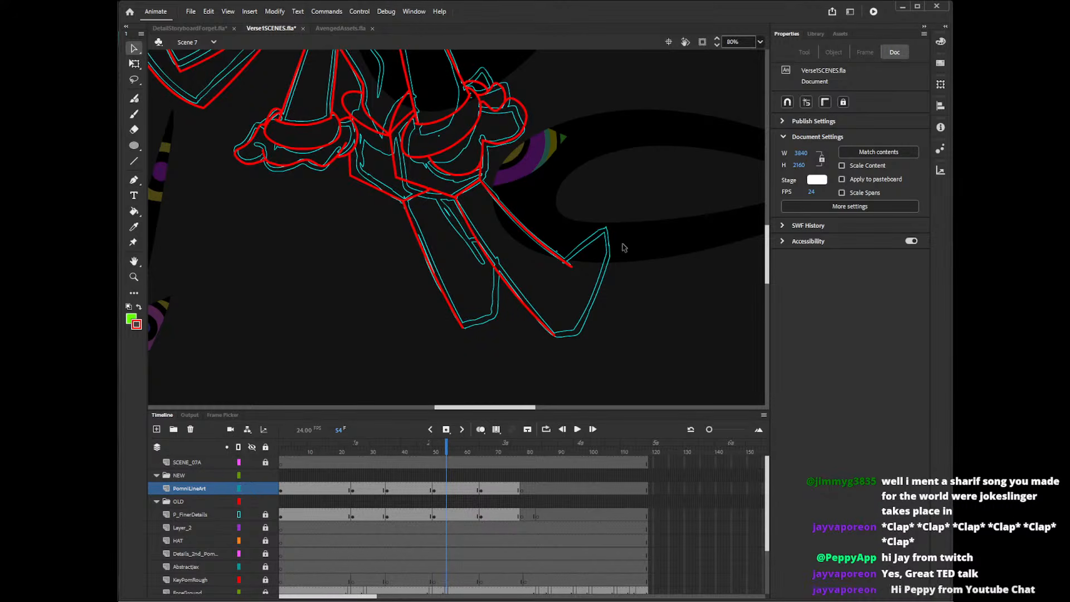
# Draw lines for the left-hand foot's lower edge and inner side up to the right-hand leg, trimming their overshooting ends.
pyautogui.press('n')
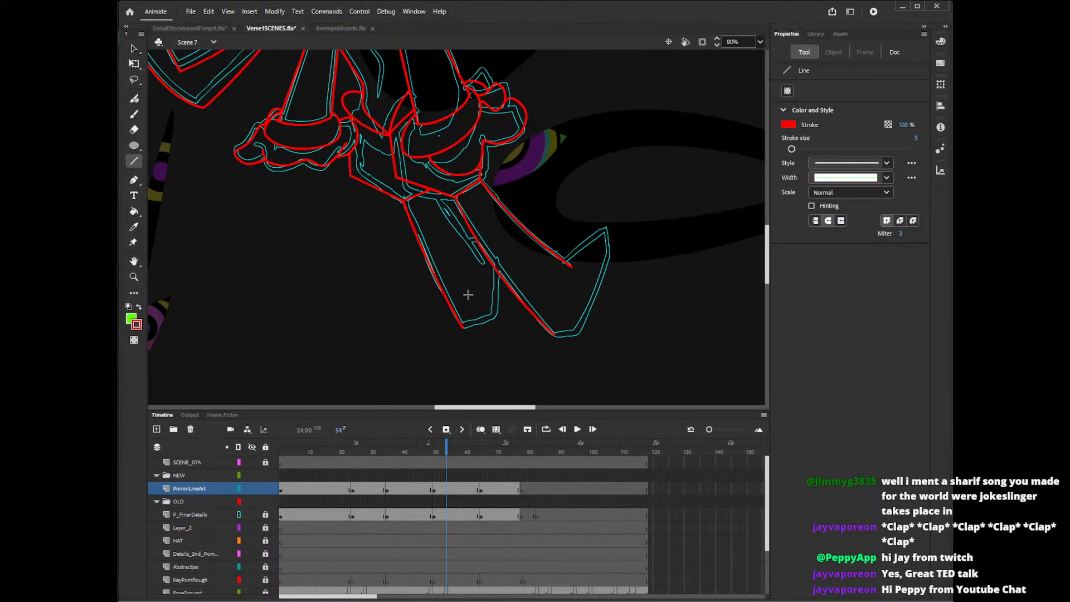
pyautogui.moveTo(459, 325)
pyautogui.mouseDown()
pyautogui.moveTo(500, 320)
pyautogui.moveTo(500, 258)
pyautogui.mouseUp()
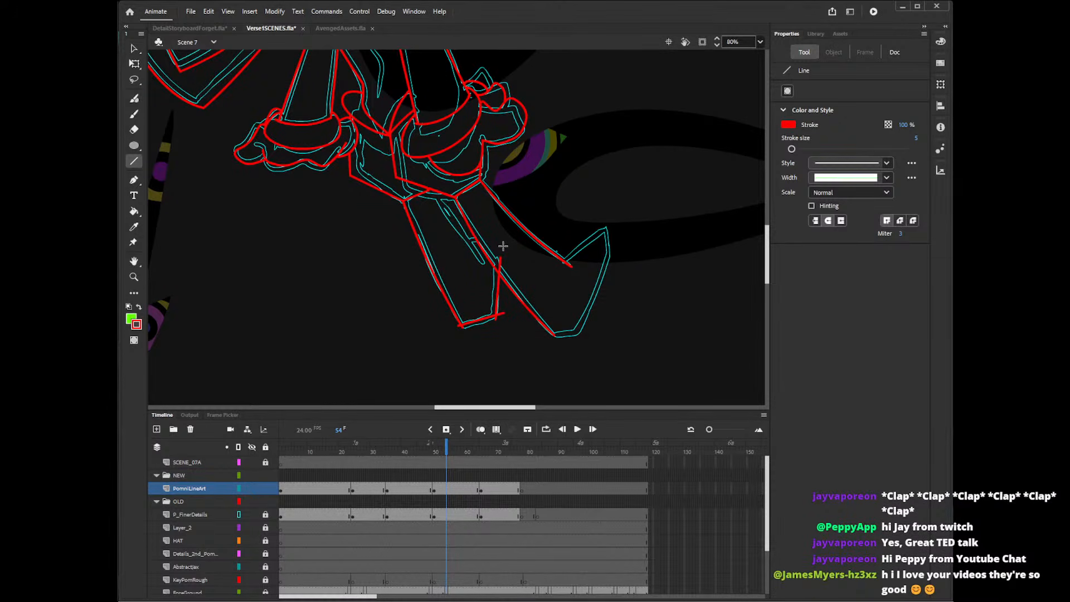
pyautogui.press('v')
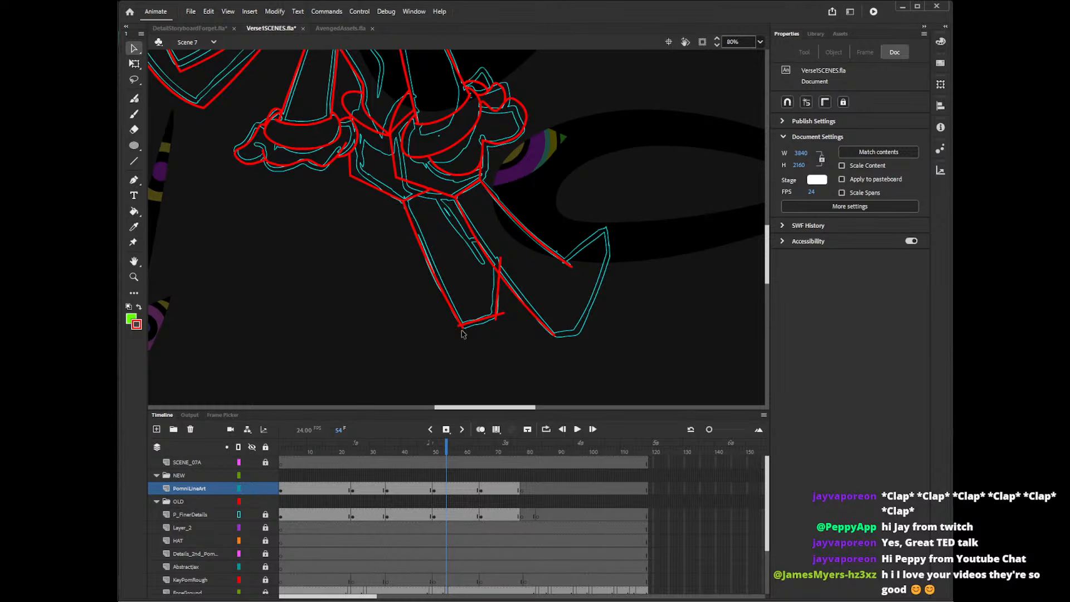
pyautogui.click(463, 330)
pyautogui.click(475, 338)
pyautogui.click(500, 260)
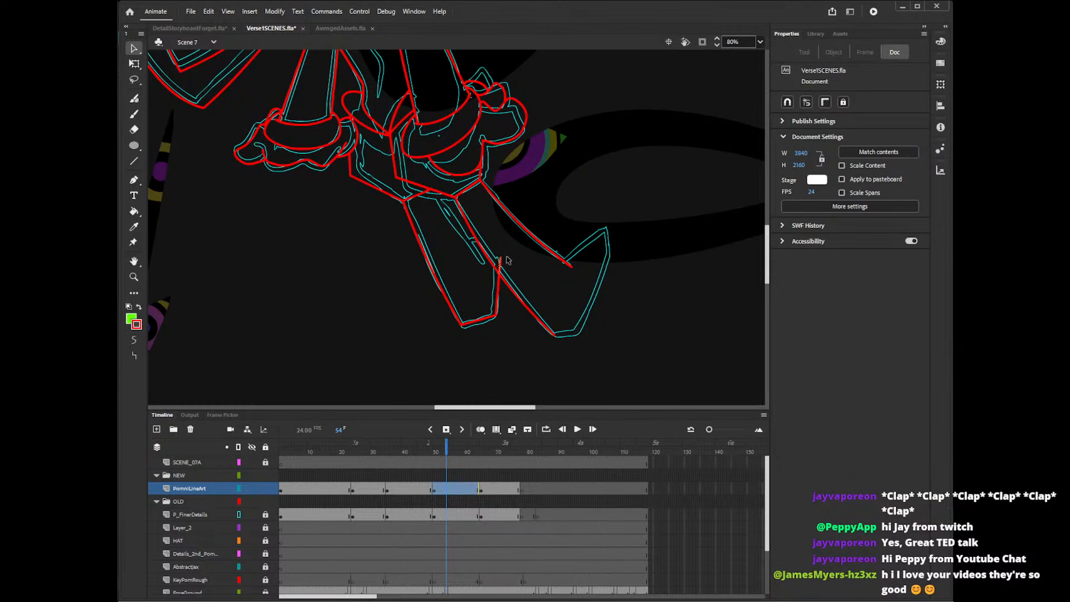
pyautogui.press('Delete')
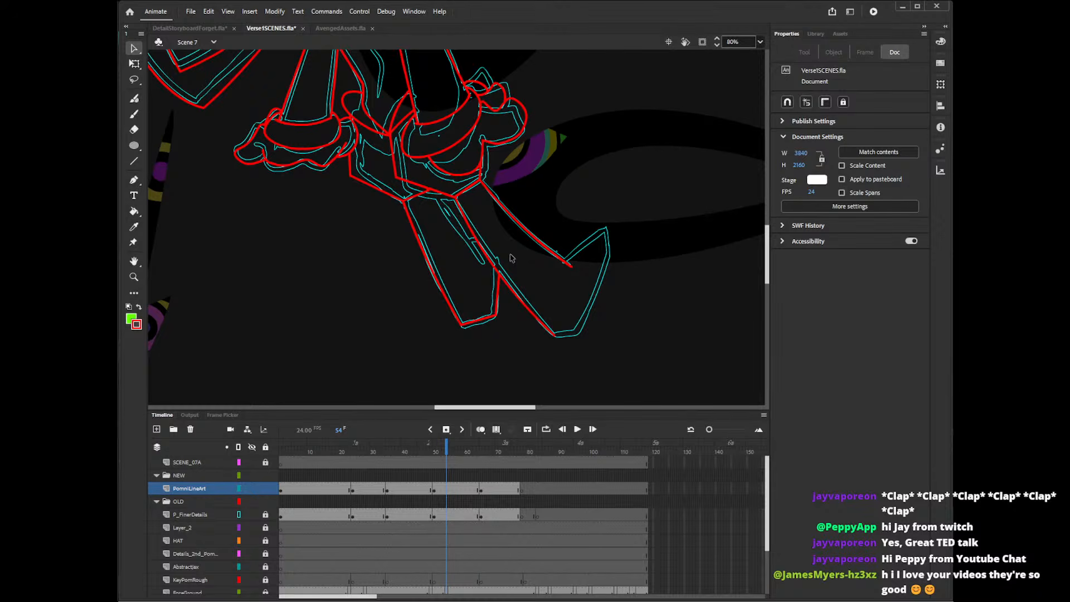
# Draw the right-hand foot's short bottom line and pencil the toe's outer edge from its tip down to it.
pyautogui.press('n')
pyautogui.moveTo(552, 334); pyautogui.dragTo(582, 333)
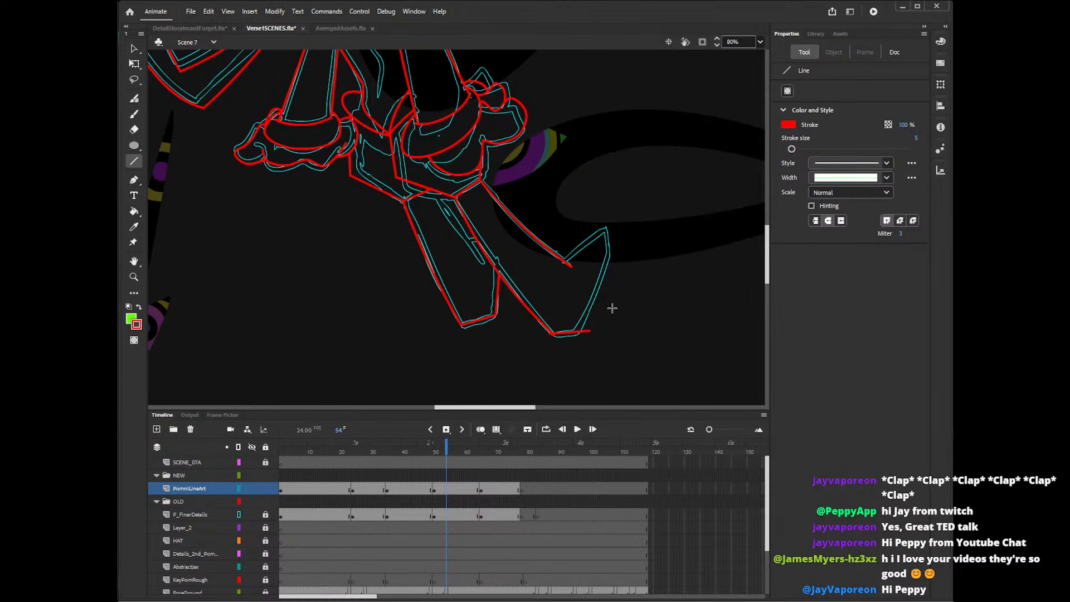
pyautogui.hotkey('shift', 'y')
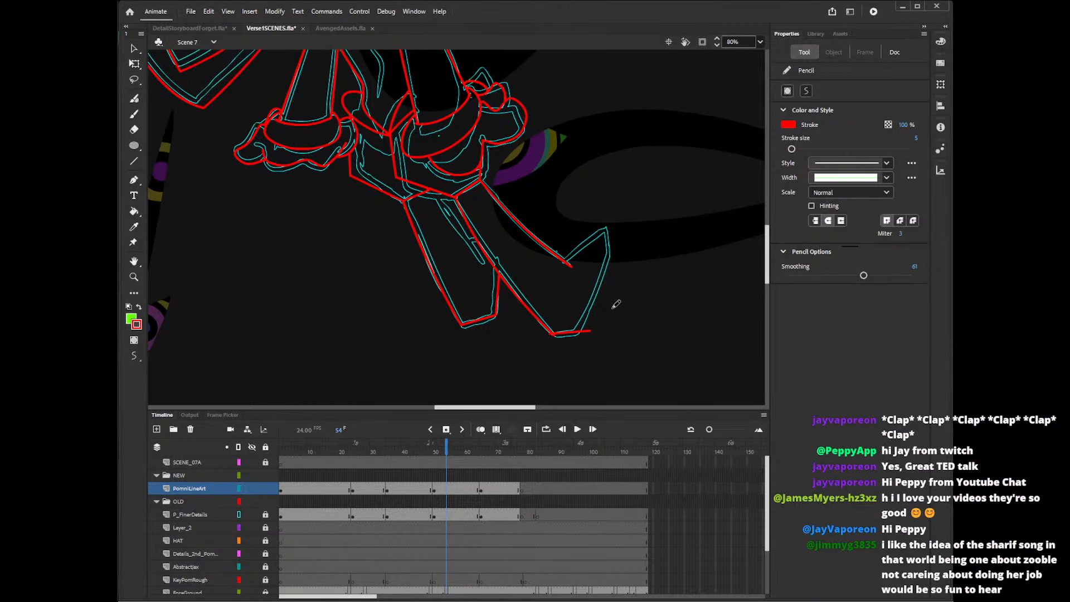
pyautogui.moveTo(605, 226)
pyautogui.mouseDown()
pyautogui.moveTo(609, 271)
pyautogui.moveTo(576, 334)
pyautogui.mouseUp()
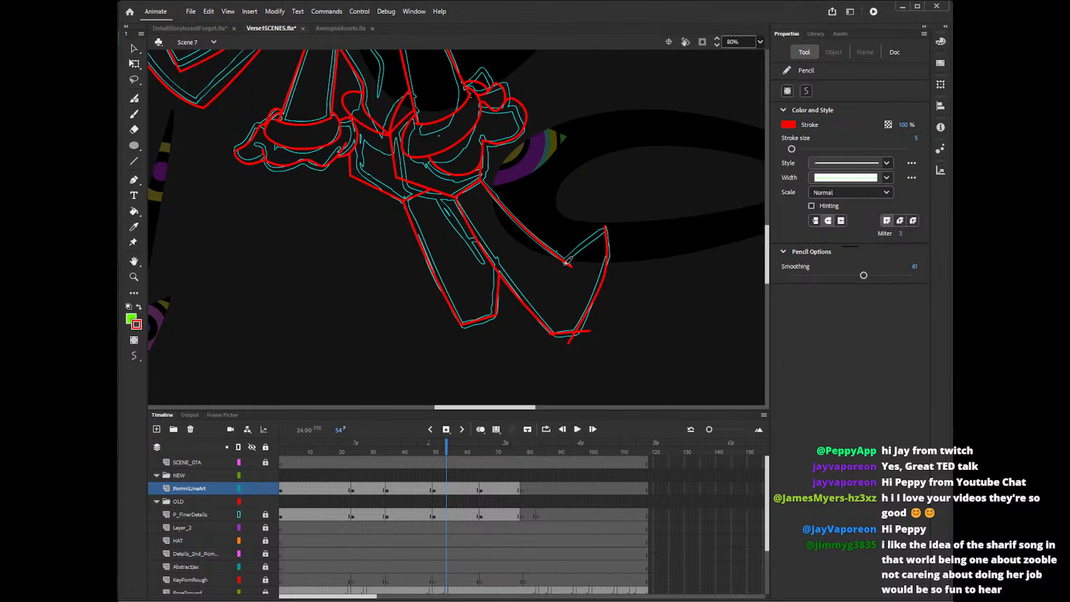
# Try several pencil strokes for the right-hand foot's toe along its upper and outer edges, undoing them.
pyautogui.moveTo(565, 262)
pyautogui.mouseDown()
pyautogui.moveTo(580, 234)
pyautogui.moveTo(601, 235)
pyautogui.moveTo(557, 274)
pyautogui.mouseUp()
pyautogui.hotkey('ctrl', 'z')
pyautogui.hotkey('ctrl', 'z')
pyautogui.moveTo(613, 230)
pyautogui.mouseDown()
pyautogui.moveTo(585, 241)
pyautogui.moveTo(558, 281)
pyautogui.moveTo(601, 298)
pyautogui.mouseUp()
pyautogui.hotkey('ctrl', 'z')
pyautogui.hotkey('ctrl', 'z')
pyautogui.moveTo(607, 226); pyautogui.dragTo(559, 267)
pyautogui.hotkey('ctrl', 'z')
pyautogui.moveTo(610, 228)
pyautogui.mouseDown()
pyautogui.moveTo(591, 245)
pyautogui.moveTo(594, 309)
pyautogui.mouseUp()
pyautogui.hotkey('ctrl', 'z')
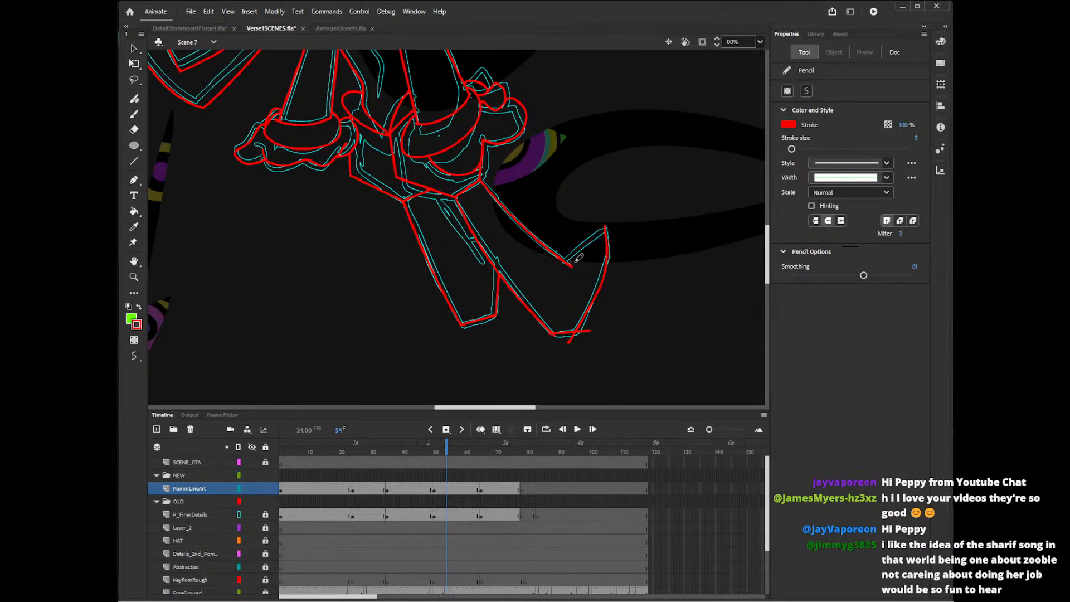
# Pencil a curved seam across the right-hand foot and the toe's upper edge from the tip to the leg.
pyautogui.moveTo(573, 262); pyautogui.dragTo(590, 320)
pyautogui.moveTo(612, 229); pyautogui.dragTo(565, 258)
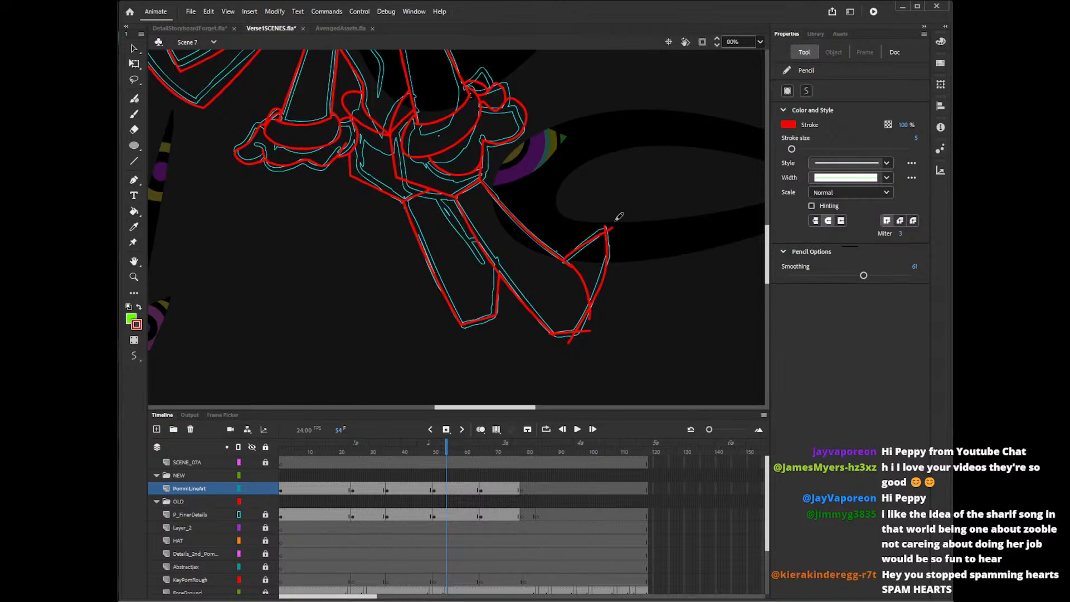
pyautogui.hotkey('ctrl', 'z')
pyautogui.moveTo(611, 226)
pyautogui.mouseDown()
pyautogui.moveTo(562, 259)
pyautogui.moveTo(598, 310)
pyautogui.mouseUp()
pyautogui.hotkey('ctrl', 'z')
pyautogui.hotkey('ctrl', 'z')
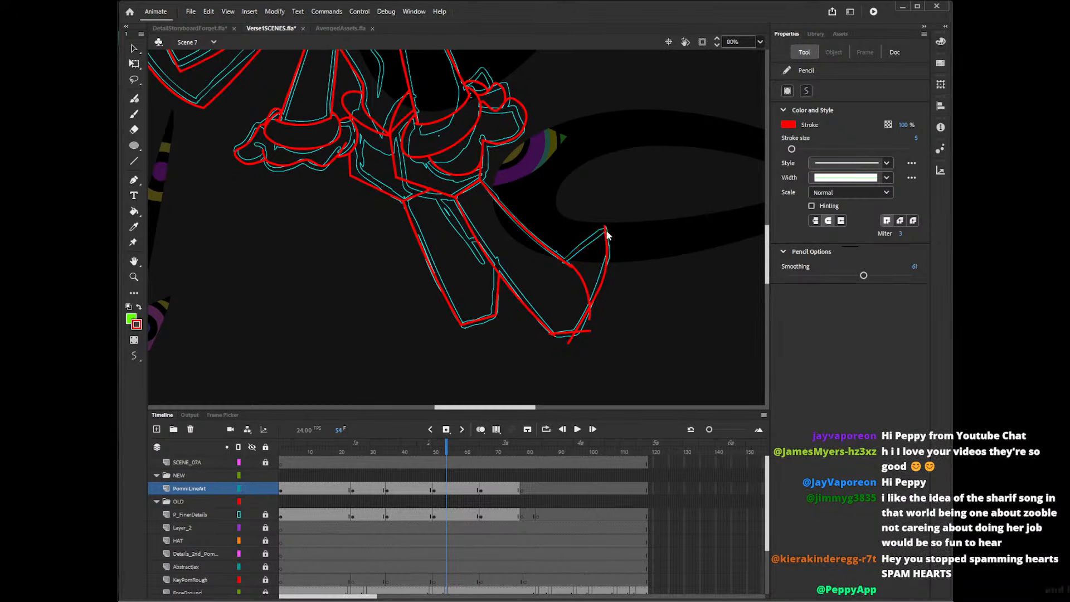
pyautogui.moveTo(610, 229); pyautogui.dragTo(561, 267)
# Pencil a straighter stroke from the toe's tip down across the right-hand foot's outer edge.
pyautogui.moveTo(608, 228); pyautogui.dragTo(605, 290)
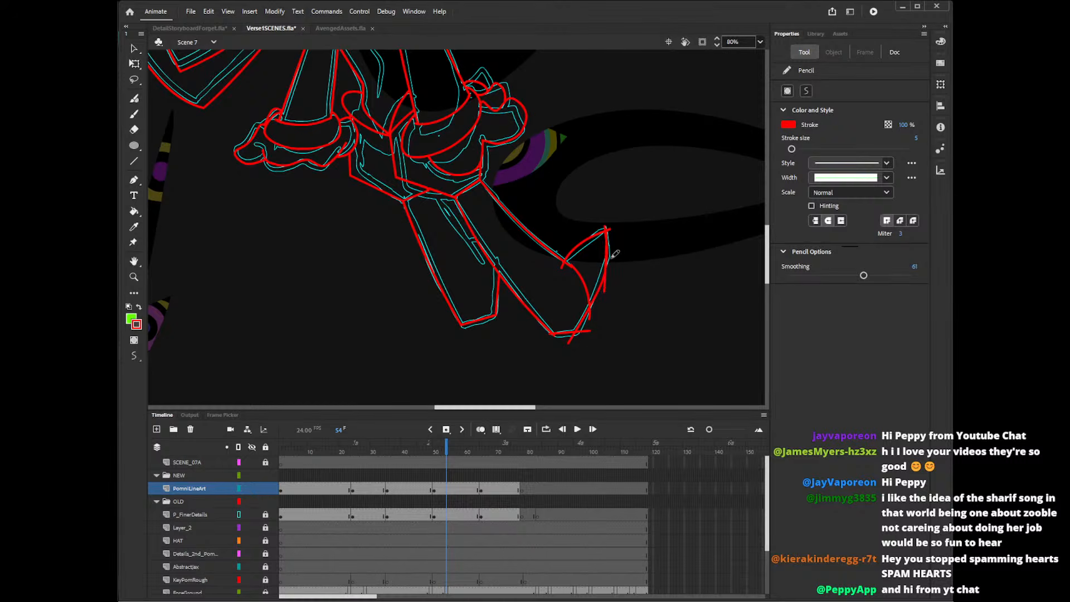
pyautogui.hotkey('ctrl', 'z')
pyautogui.moveTo(606, 227); pyautogui.dragTo(598, 319)
pyautogui.hotkey('ctrl', 'z')
pyautogui.hotkey('ctrl', 'z')
pyautogui.hotkey('ctrl', 'z')
# Delete the overlapping outer toe segment and the surplus ends at the tip and below the seam.
pyautogui.press('v')
pyautogui.click(610, 267)
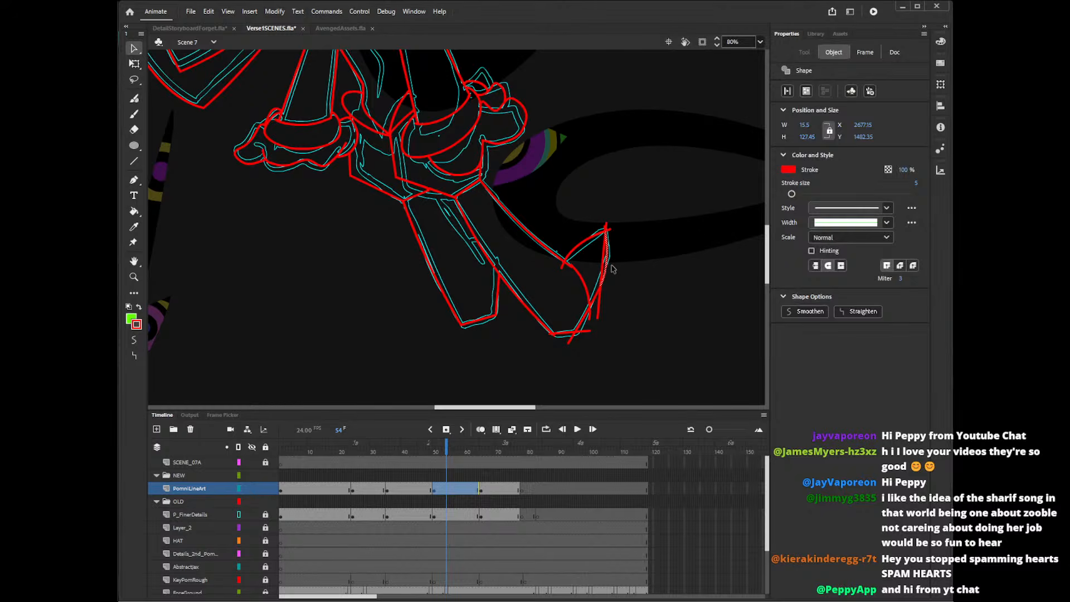
pyautogui.click(614, 238)
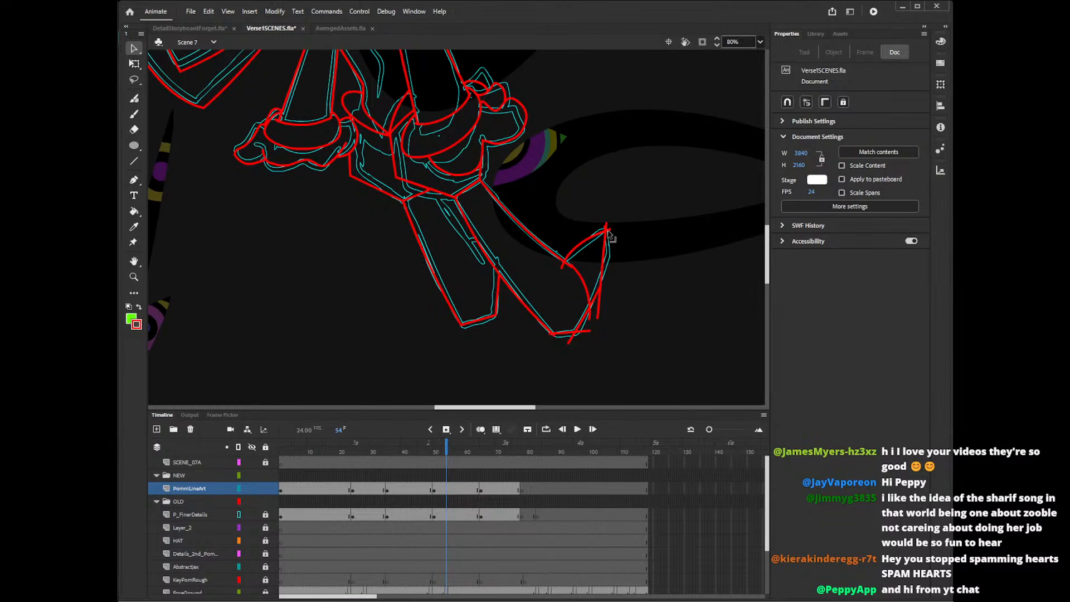
pyautogui.click(597, 321)
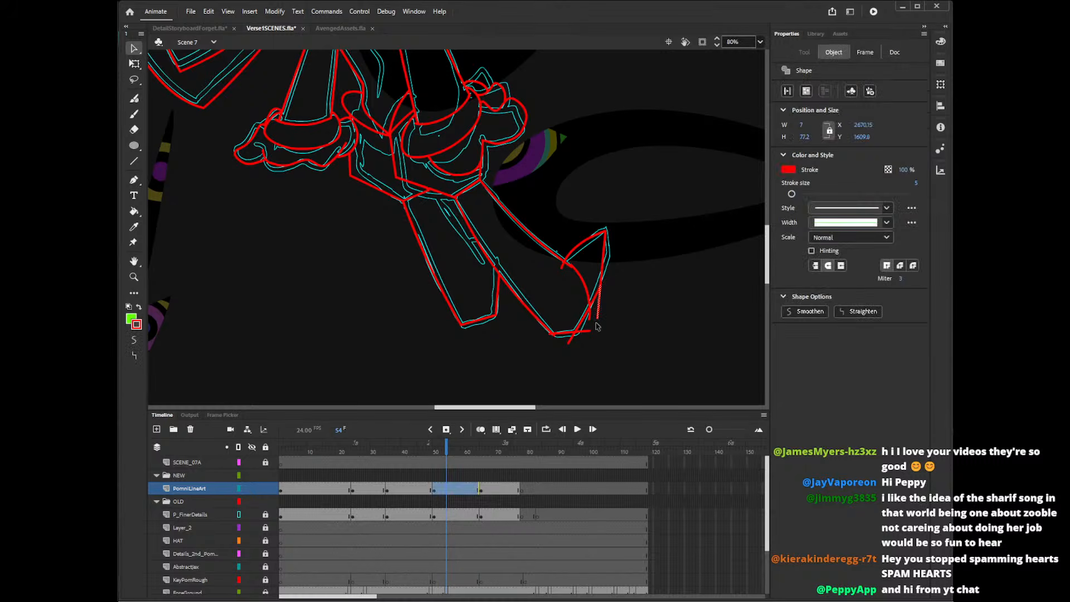
pyautogui.click(597, 327)
pyautogui.click(592, 322)
pyautogui.press('Delete')
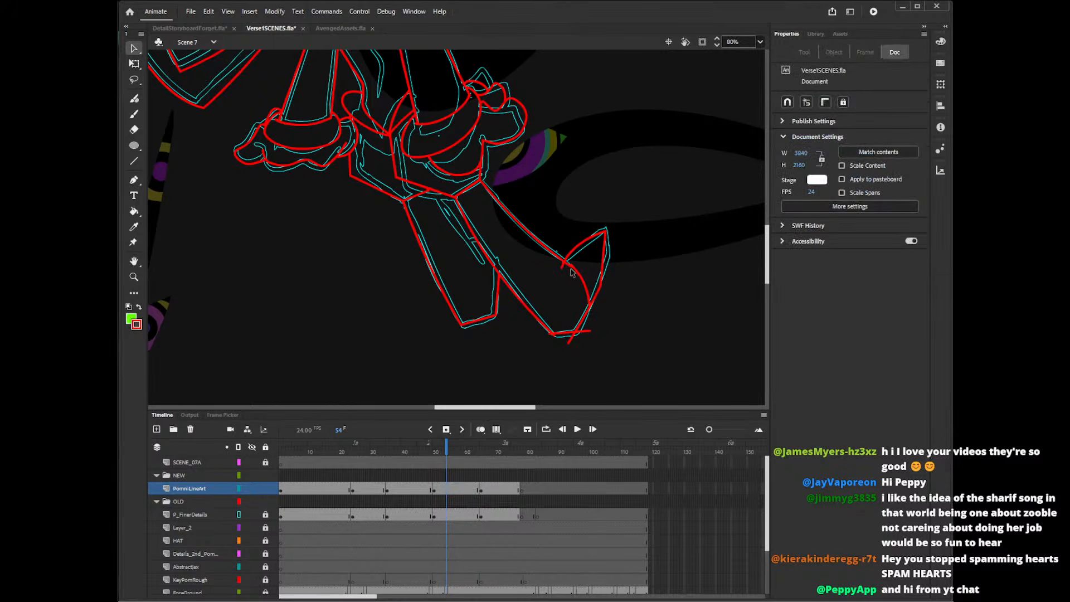
# Delete the overshooting line ends at the toe's inner corner and at the right-hand foot's bottom corners.
pyautogui.click(563, 267)
pyautogui.press('Delete')
pyautogui.click(583, 331)
pyautogui.press('Delete')
pyautogui.click(571, 340)
pyautogui.press('Delete')
pyautogui.click(556, 337)
pyautogui.press('Delete')
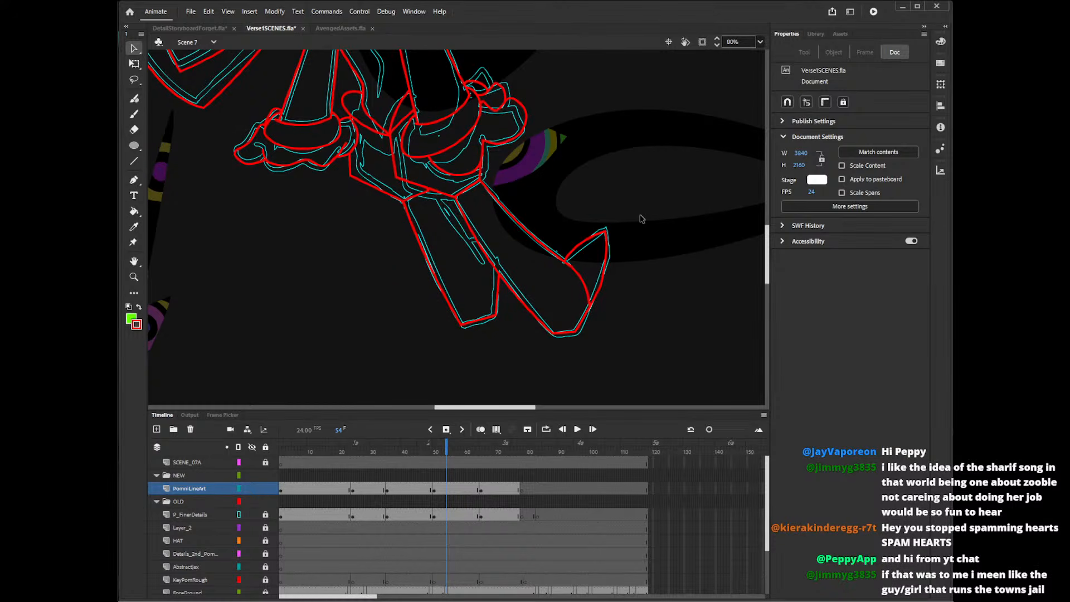
# Try to redraw the curved seam across the right-hand foot, undoing the strokes.
pyautogui.press('y')
pyautogui.moveTo(565, 261); pyautogui.dragTo(598, 302)
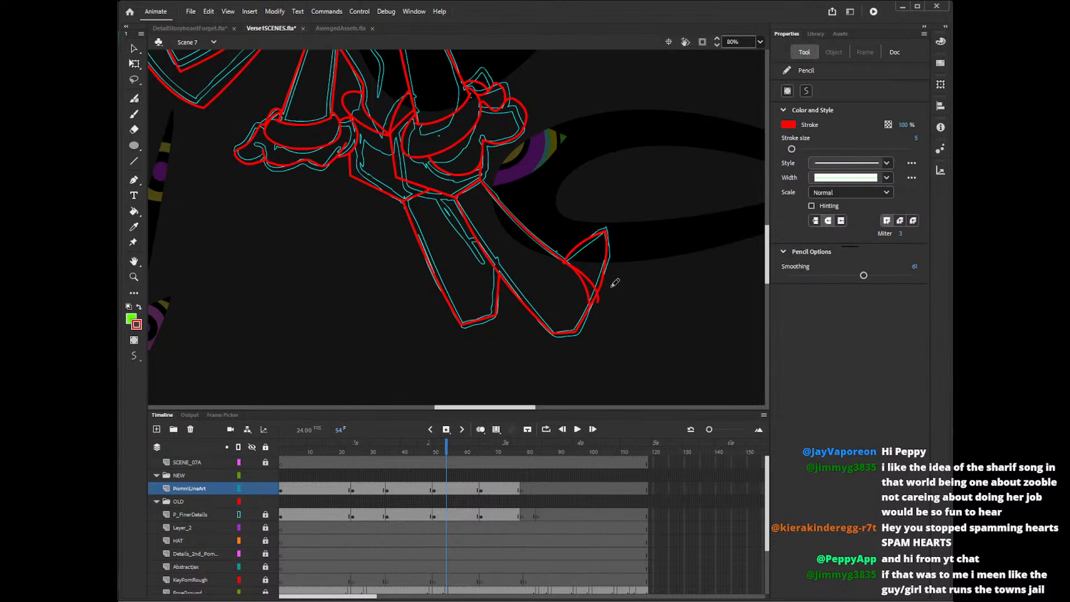
pyautogui.hotkey('ctrl', 'z')
pyautogui.moveTo(565, 258)
pyautogui.mouseDown()
pyautogui.moveTo(617, 239)
pyautogui.moveTo(604, 279)
pyautogui.moveTo(594, 239)
pyautogui.moveTo(603, 266)
pyautogui.moveTo(588, 317)
pyautogui.mouseUp()
pyautogui.hotkey('ctrl', 'z')
pyautogui.hotkey('ctrl', 'z')
pyautogui.hotkey('ctrl', 'z')
pyautogui.hotkey('ctrl', 'z')
pyautogui.hotkey('ctrl', 'z')
pyautogui.hotkey('ctrl', 'z')
# Pencil a shorter toe edge curving down to the right-hand foot's bottom and delete the old pointed tip segments.
pyautogui.moveTo(593, 239)
pyautogui.mouseDown()
pyautogui.moveTo(601, 280)
pyautogui.moveTo(578, 330)
pyautogui.mouseUp()
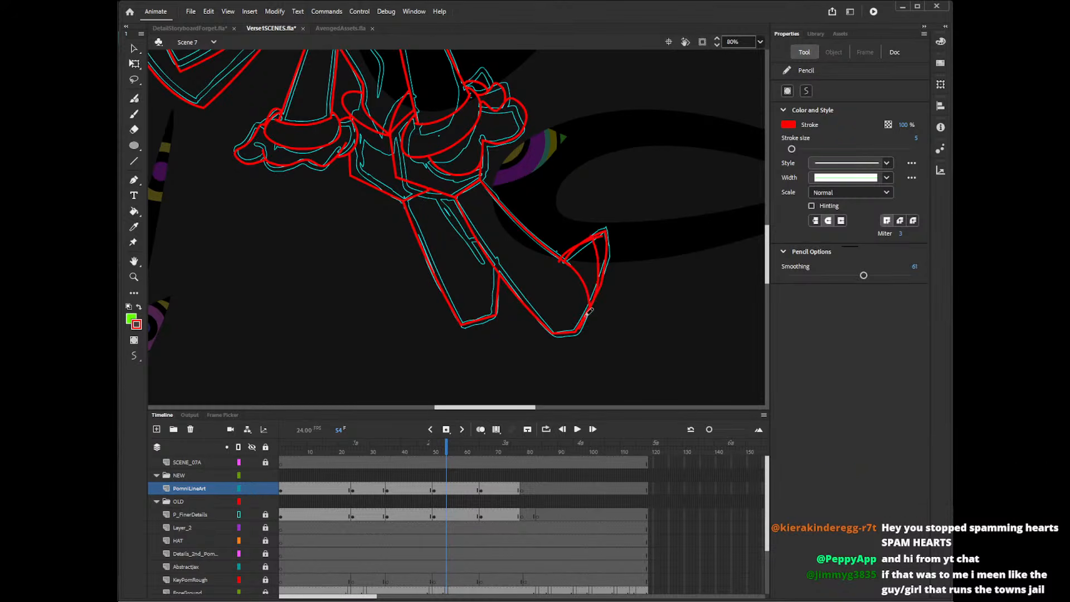
pyautogui.press('v')
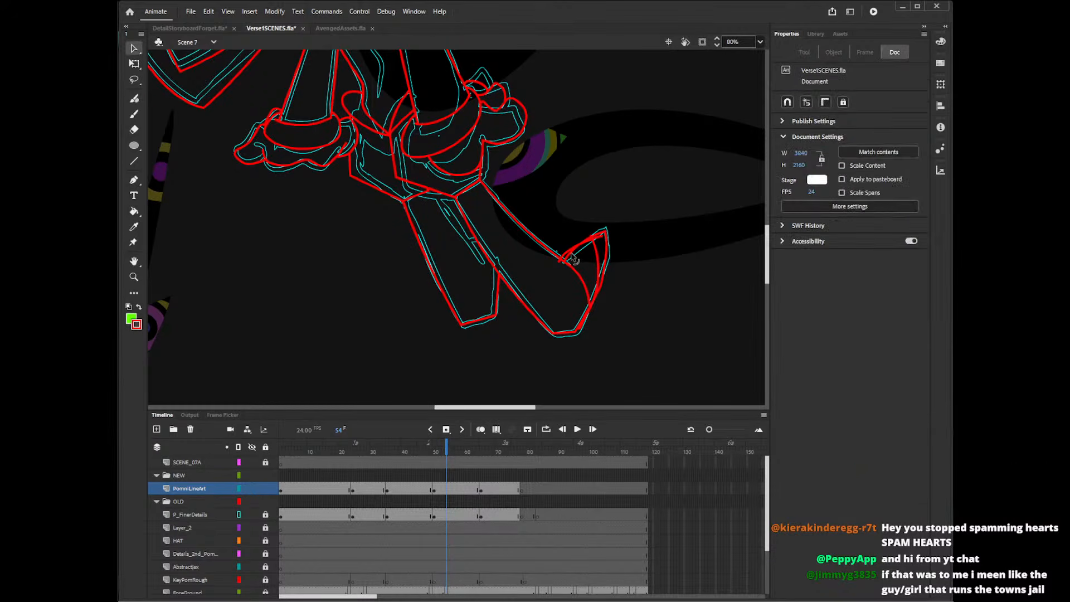
pyautogui.click(579, 267)
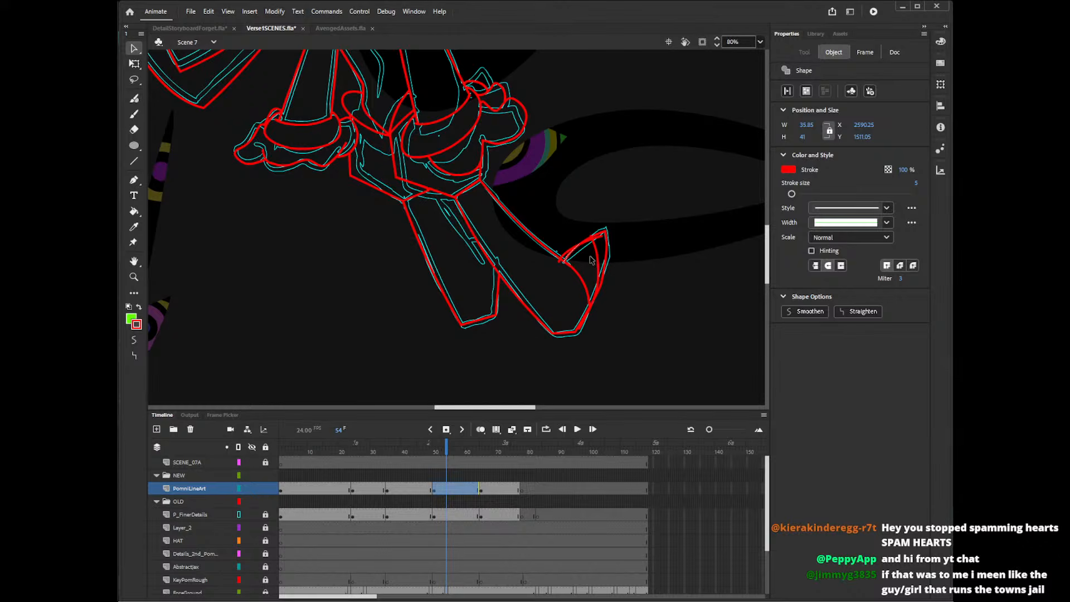
pyautogui.press('Delete')
pyautogui.click(600, 238)
pyautogui.press('Delete')
pyautogui.click(599, 236)
pyautogui.press('Delete')
pyautogui.click(602, 239)
pyautogui.press('Delete')
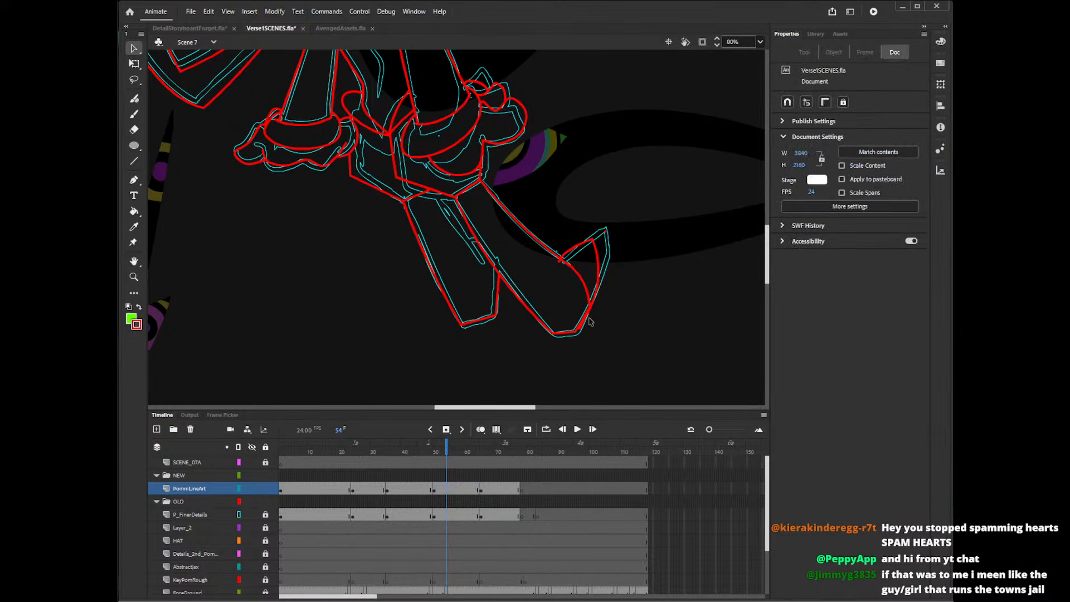
# Pencil a new curved seam across the right-hand foot, deleting the old seam and the new one's overshooting end.
pyautogui.click(591, 321)
pyautogui.click(595, 324)
pyautogui.hotkey('shift', 'y')
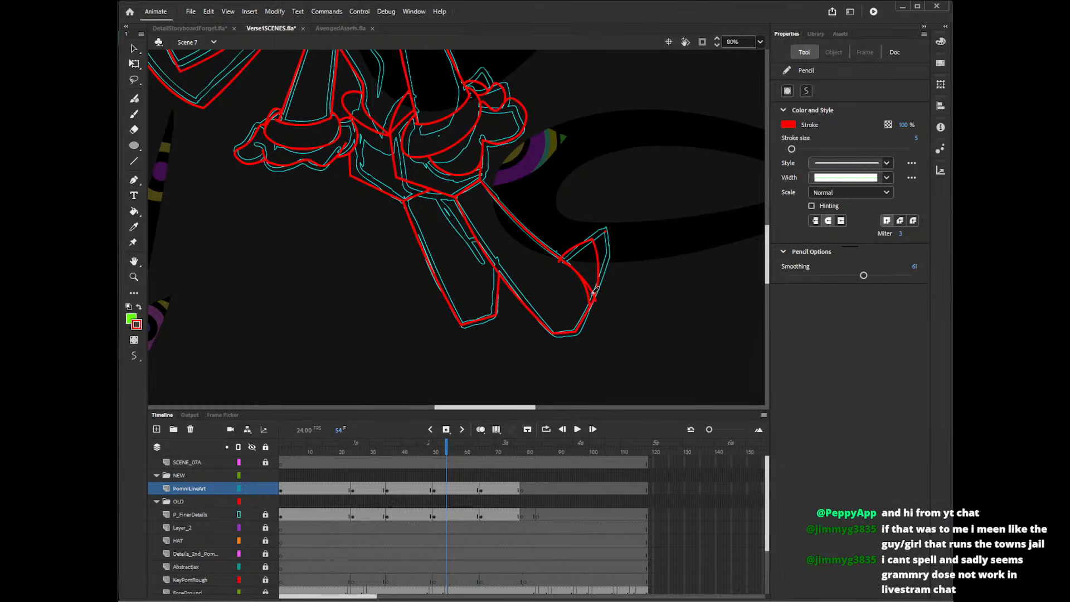
pyautogui.press('v')
pyautogui.click(589, 301)
pyautogui.press('Delete')
pyautogui.click(595, 301)
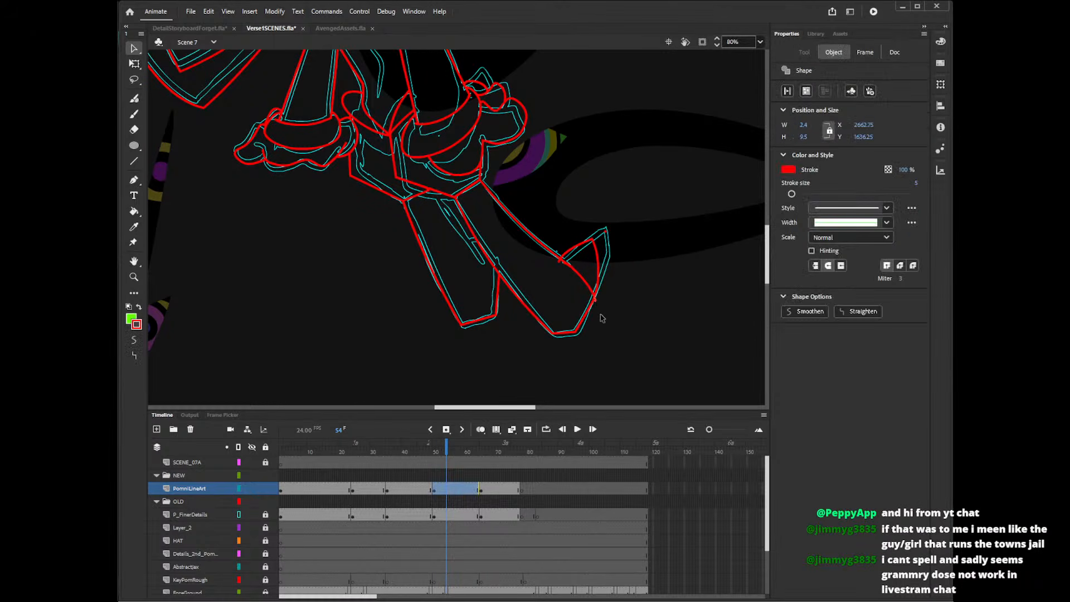
pyautogui.press('Delete')
# Delete the leftover line ends at the toe's inner corner and around its former tip.
pyautogui.click(560, 261)
pyautogui.press('Delete')
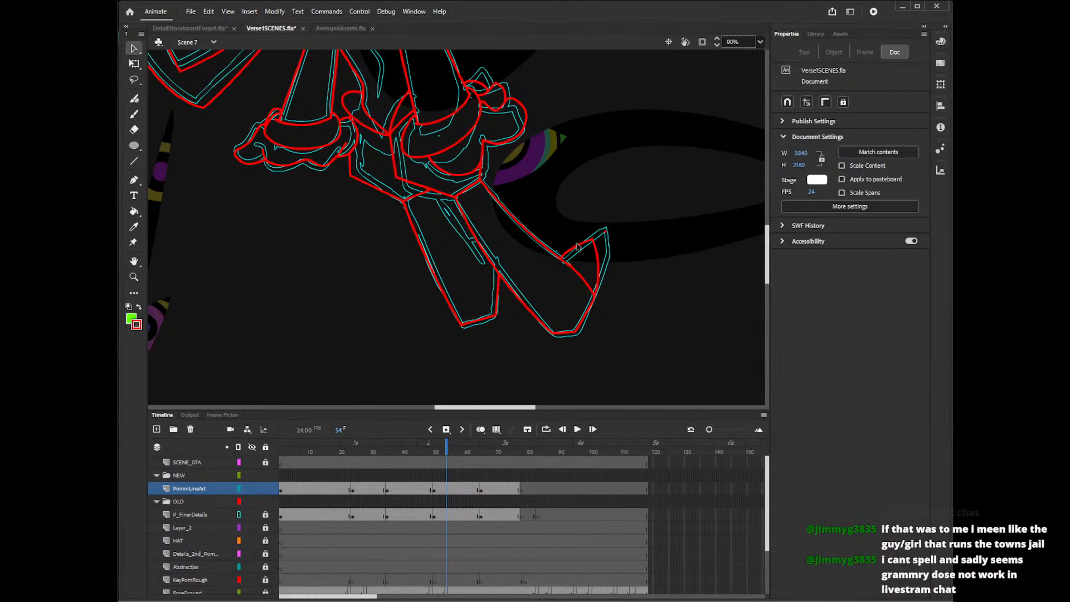
pyautogui.click(607, 237)
pyautogui.press('Delete')
pyautogui.click(608, 234)
pyautogui.press('Delete')
# Try to pencil the left-hand leg's inner line from the panel's lower edge downward, undoing each stroke.
pyautogui.scroll(-2, 767, 282)
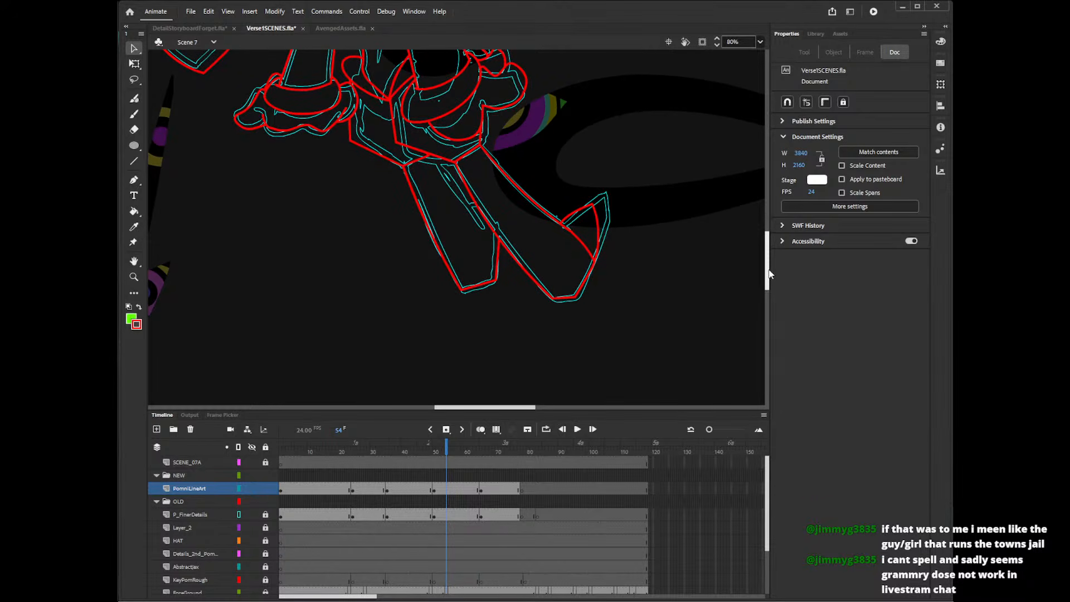
pyautogui.hotkey('shift', 'y')
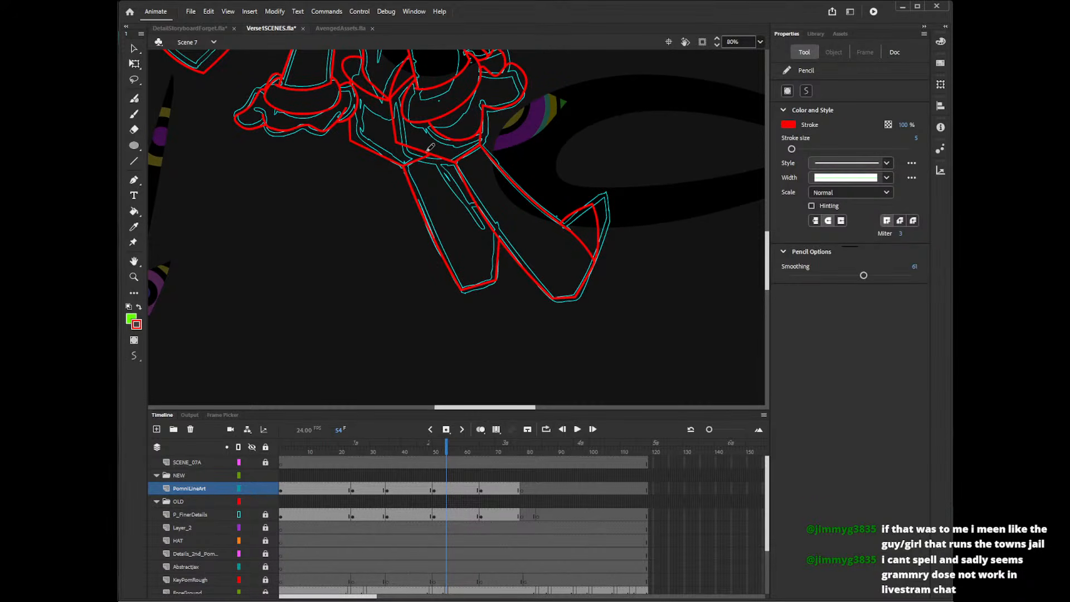
pyautogui.moveTo(428, 155); pyautogui.dragTo(483, 226)
pyautogui.hotkey('ctrl', 'z')
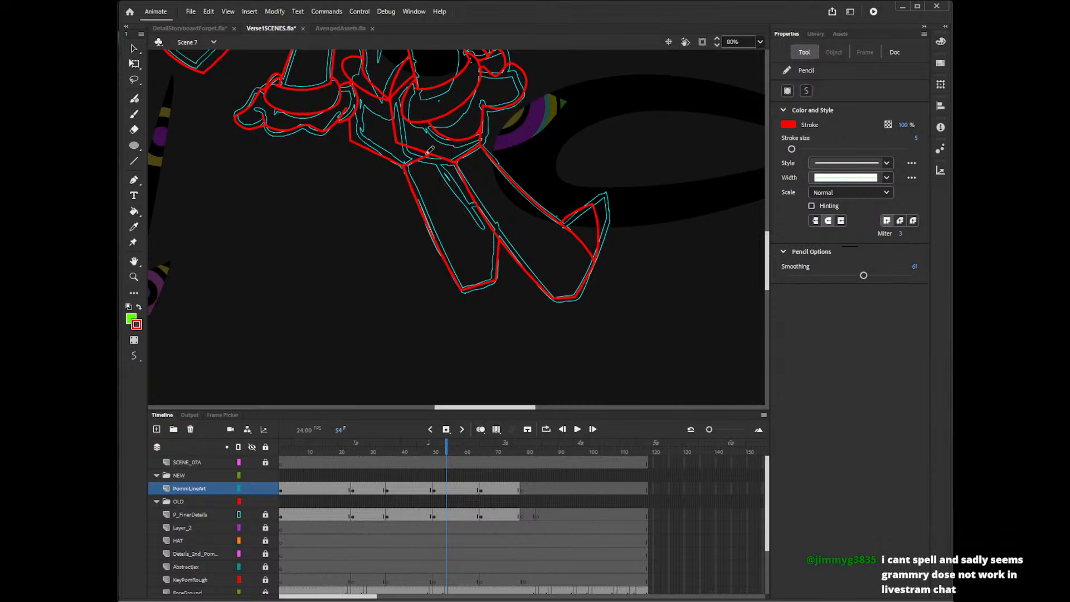
pyautogui.moveTo(428, 156); pyautogui.dragTo(485, 231)
pyautogui.hotkey('ctrl', 'z')
pyautogui.moveTo(428, 150); pyautogui.dragTo(483, 227)
pyautogui.hotkey('ctrl', 'z')
# Pencil the left-hand leg's inner line from the panel's lower edge downward, with a short stroke crossing to the right-hand leg.
pyautogui.moveTo(427, 150); pyautogui.dragTo(483, 227)
pyautogui.moveTo(469, 222)
pyautogui.mouseDown()
pyautogui.moveTo(485, 195)
pyautogui.moveTo(498, 245)
pyautogui.moveTo(483, 198)
pyautogui.mouseUp()
pyautogui.hotkey('ctrl', 'z')
pyautogui.hotkey('ctrl', 'z')
pyautogui.hotkey('ctrl', 'z')
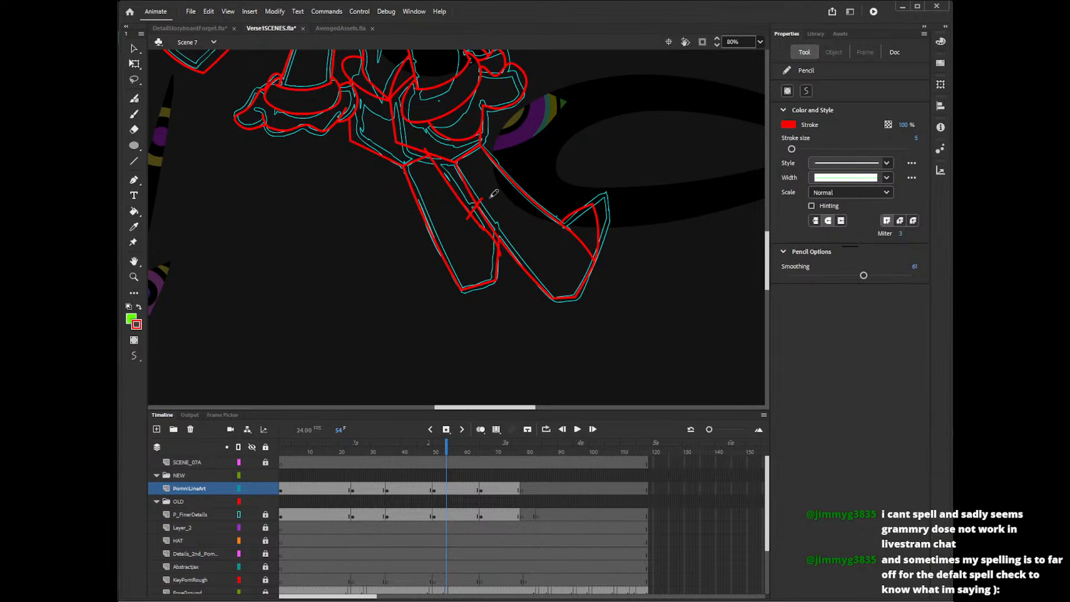
pyautogui.press('v')
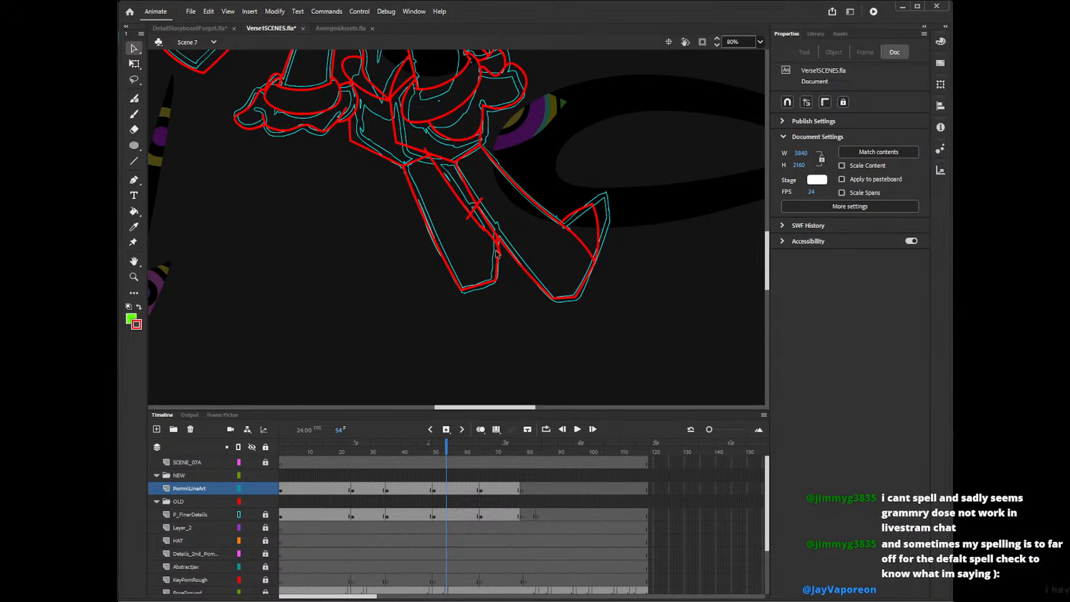
# Trim the line ends overshooting where the left-hand leg's inner line meets the right-hand leg, and the short cross stroke's overshooting ends.
pyautogui.click(484, 236)
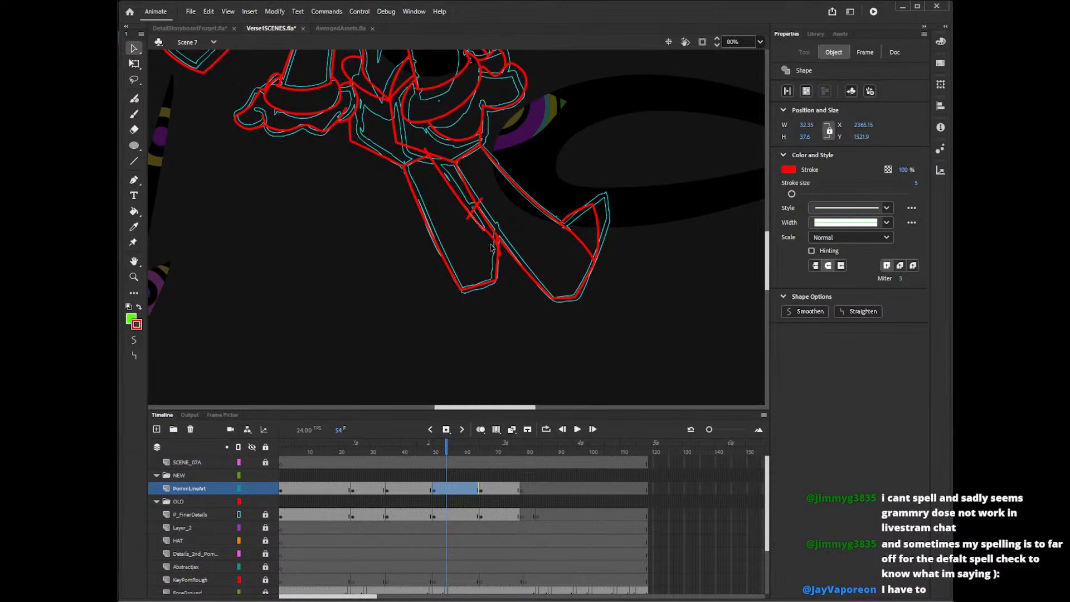
pyautogui.click(491, 247)
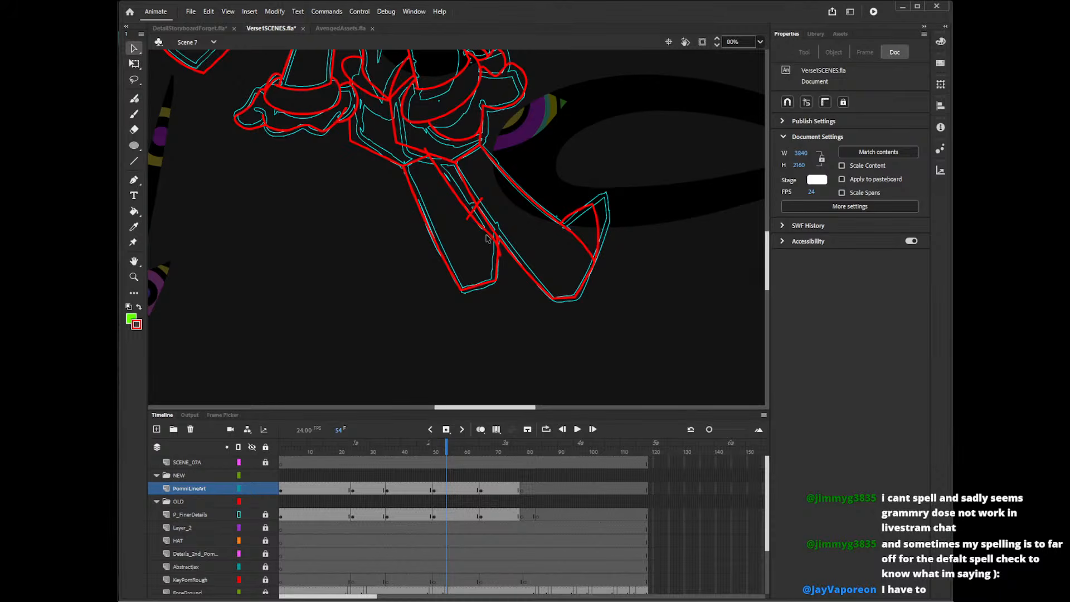
pyautogui.click(486, 238)
pyautogui.click(489, 239)
pyautogui.click(484, 232)
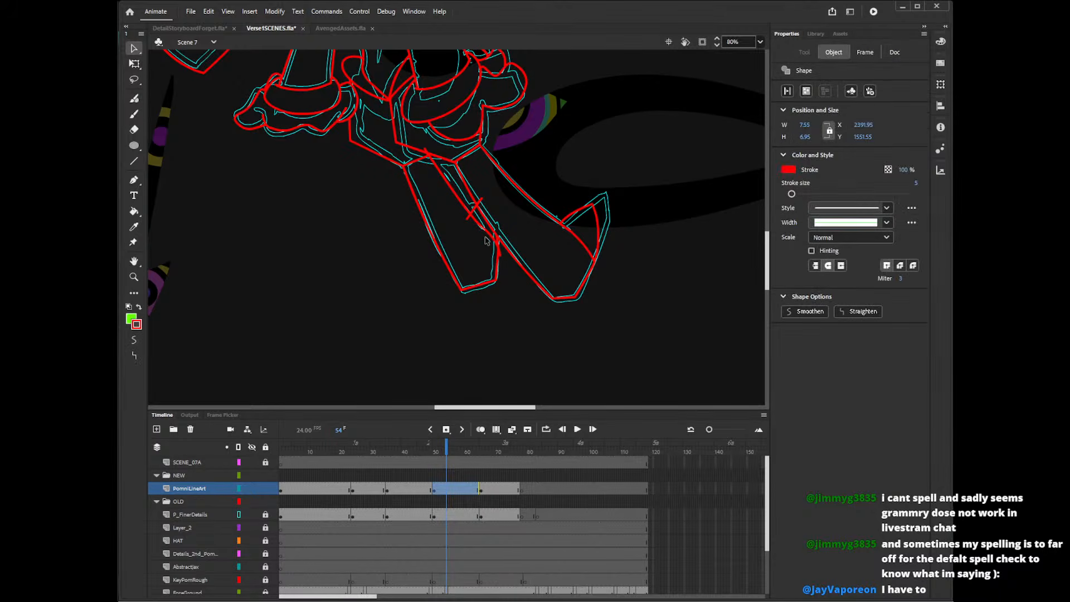
pyautogui.click(507, 268)
pyautogui.click(501, 257)
pyautogui.click(518, 278)
pyautogui.click(468, 218)
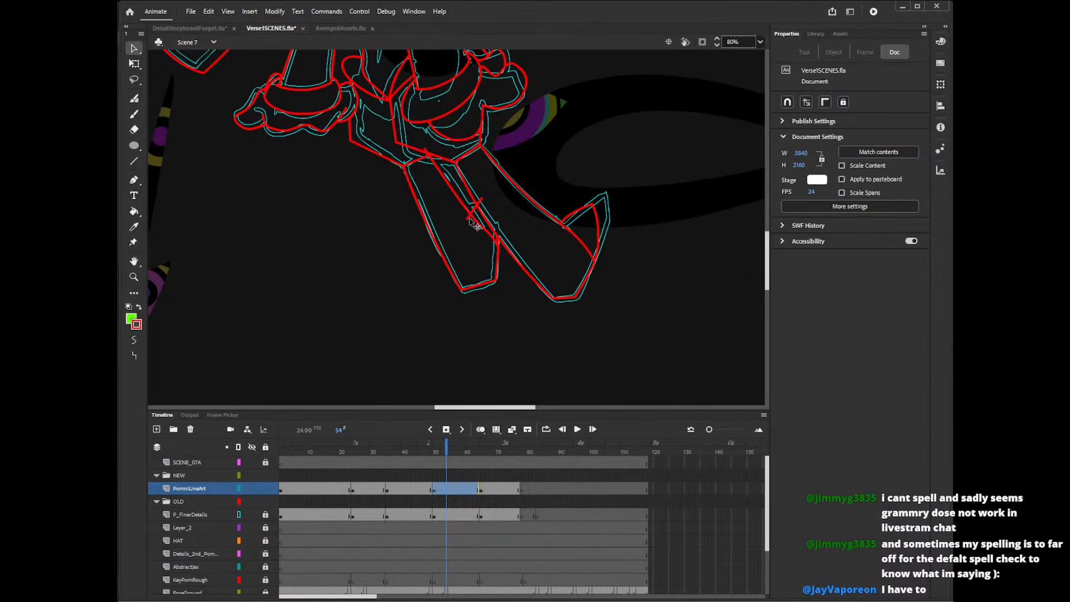
pyautogui.keyDown('shift'); pyautogui.click(480, 201); pyautogui.keyUp('shift')
pyautogui.press('Delete')
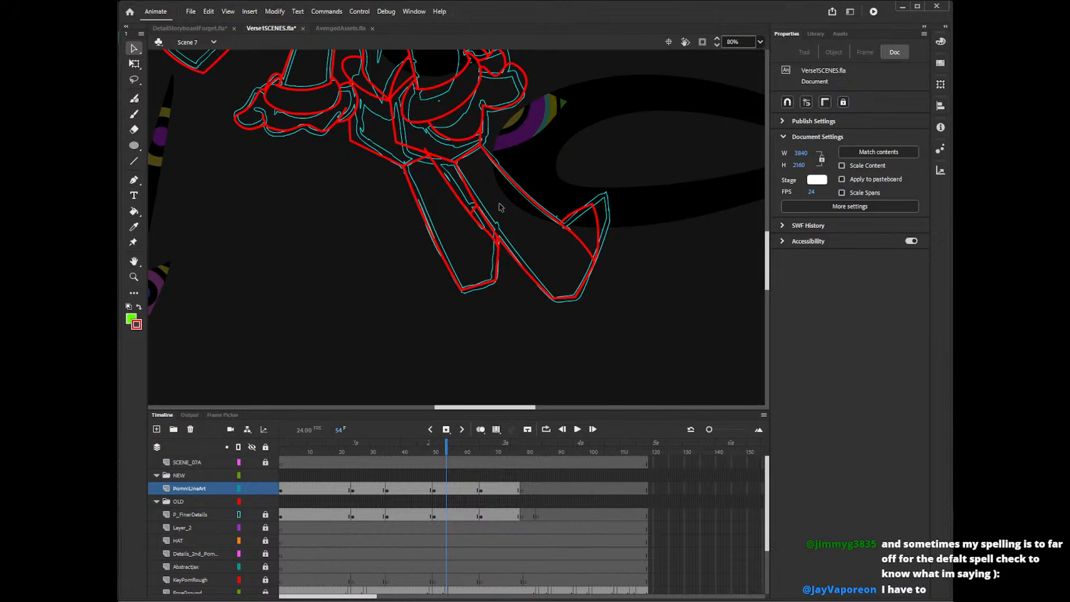
# Adjust the left-hand foot's lower edge and delete the leftover line end where the leg meets the panel's lower edge.
pyautogui.moveTo(482, 284); pyautogui.dragTo(462, 288)
pyautogui.click(435, 168)
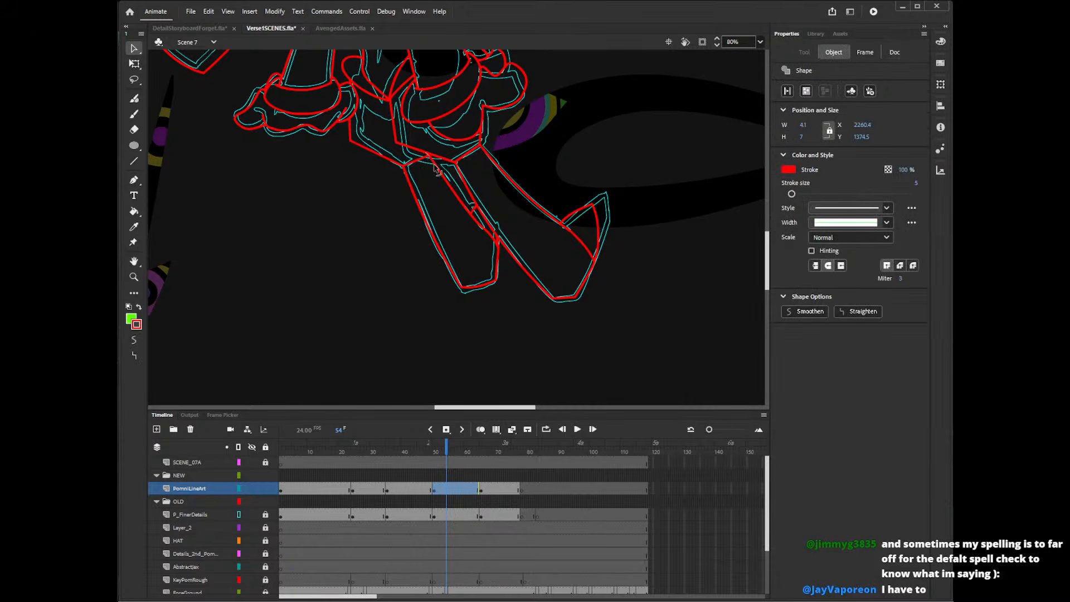
pyautogui.click(436, 169)
# Draw a red oval without its fill, fit it to the eye's cyan outline, and add two short lash lines at its lower edge.
pyautogui.scroll(5, 770, 256)
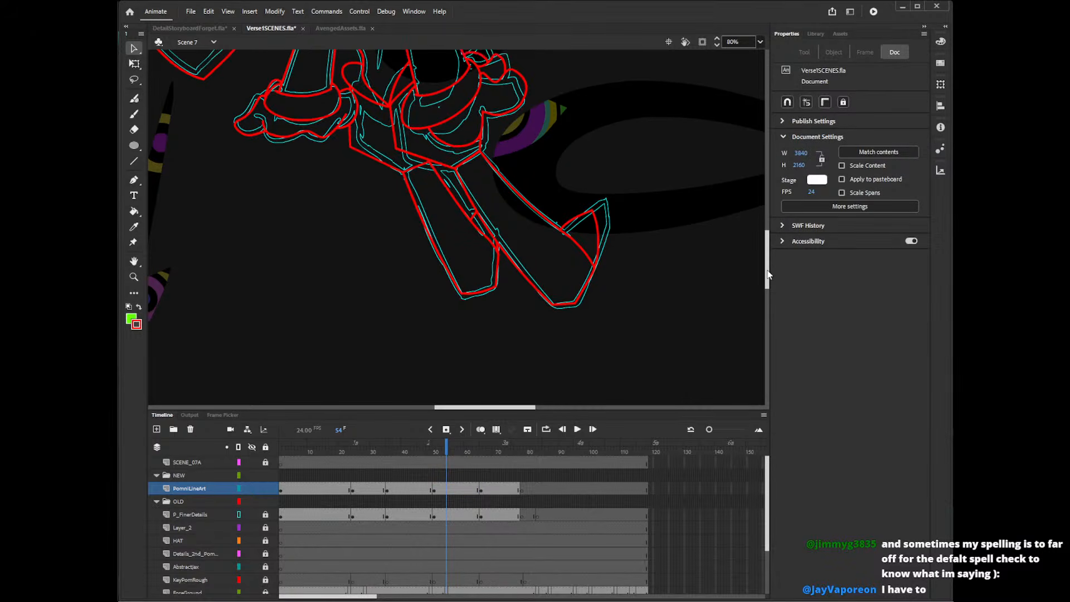
pyautogui.moveTo(770, 254); pyautogui.dragTo(770, 213)
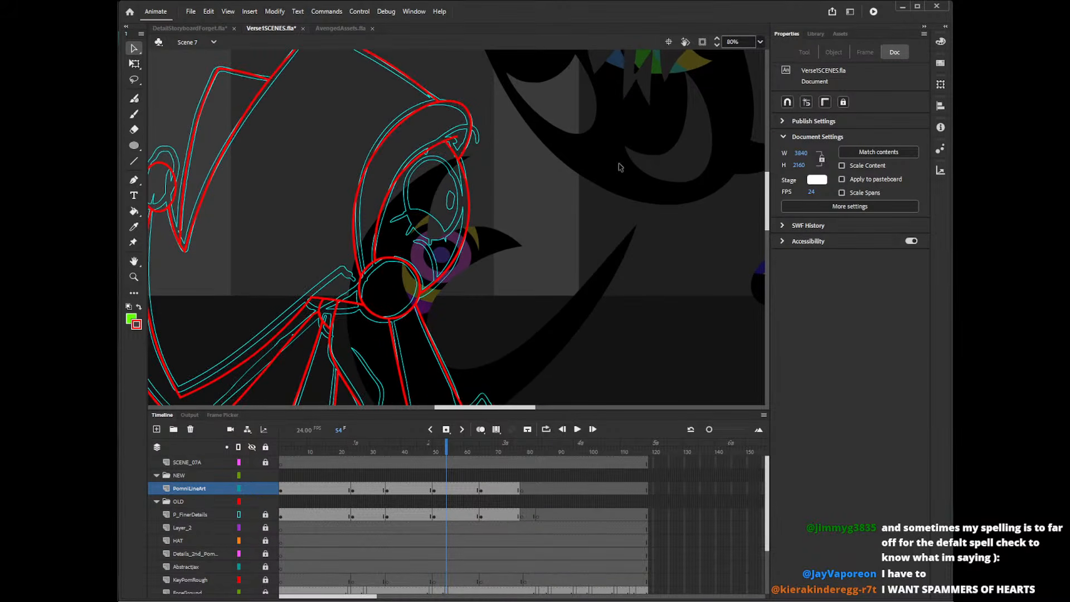
pyautogui.press('o')
pyautogui.moveTo(506, 157)
pyautogui.mouseDown()
pyautogui.moveTo(572, 250)
pyautogui.moveTo(458, 244)
pyautogui.moveTo(466, 242)
pyautogui.moveTo(455, 224)
pyautogui.moveTo(476, 247)
pyautogui.moveTo(458, 224)
pyautogui.mouseUp()
pyautogui.press('v')
pyautogui.click(550, 223)
pyautogui.press('Delete')
pyautogui.click(563, 246)
pyautogui.press('q')
pyautogui.click(496, 224)
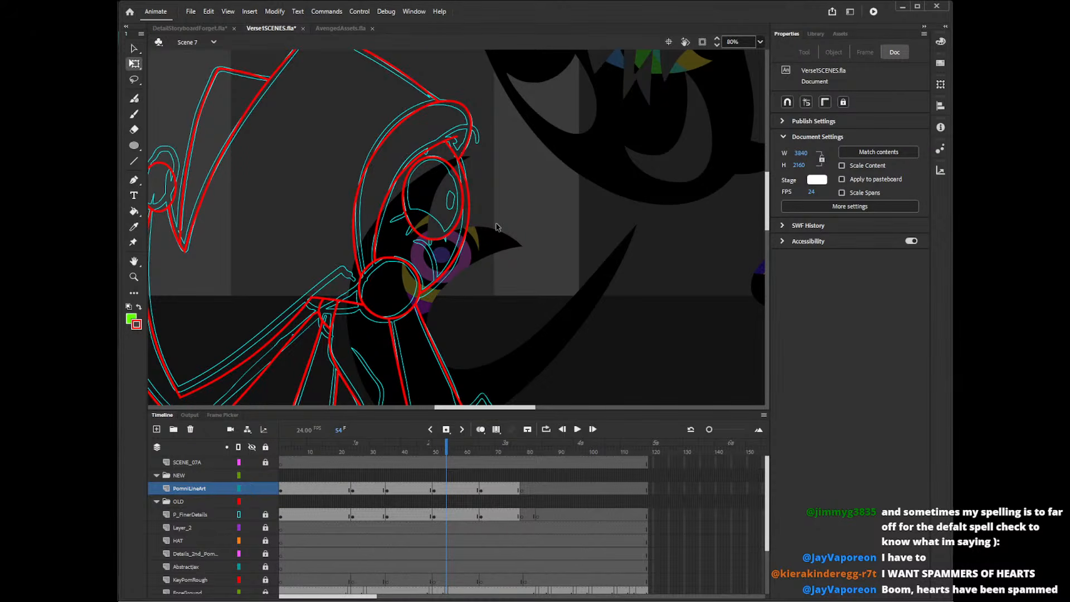
pyautogui.press('n')
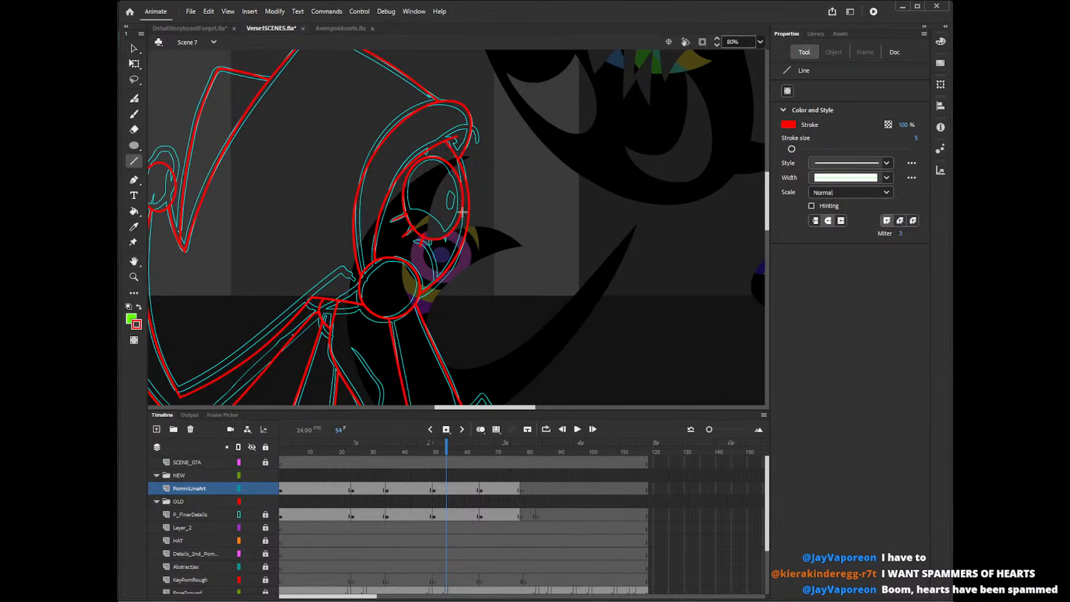
# Draw a small oval about 53 by 86 with no fill, and rotate and place it over the lashes beneath the eye.
pyautogui.press('o')
pyautogui.click(789, 125)
pyautogui.click(704, 135)
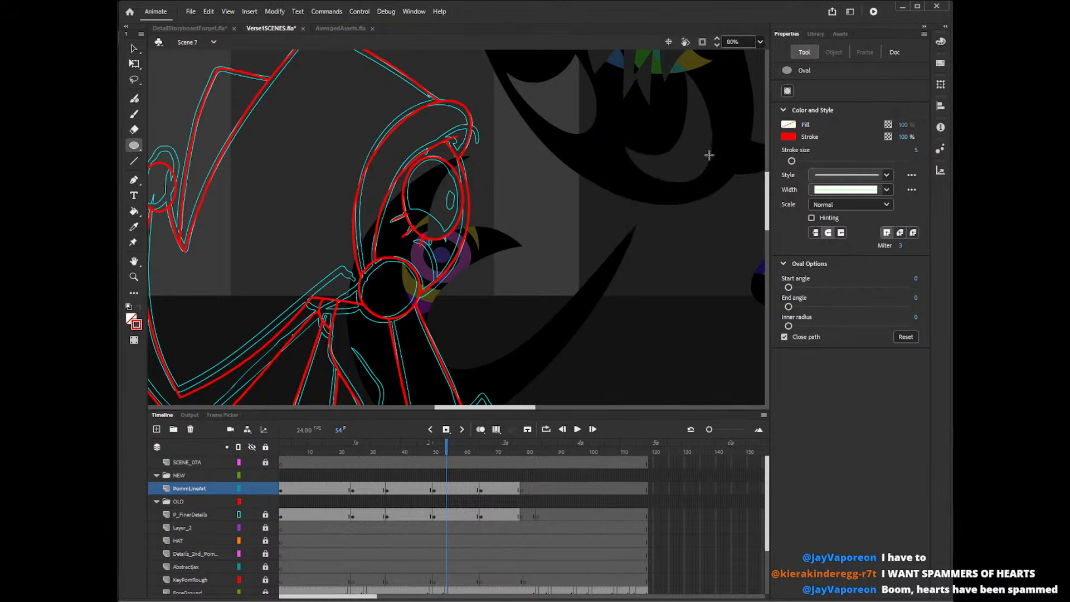
pyautogui.moveTo(500, 237); pyautogui.dragTo(523, 273)
pyautogui.press('v')
pyautogui.click(522, 273)
pyautogui.press('q')
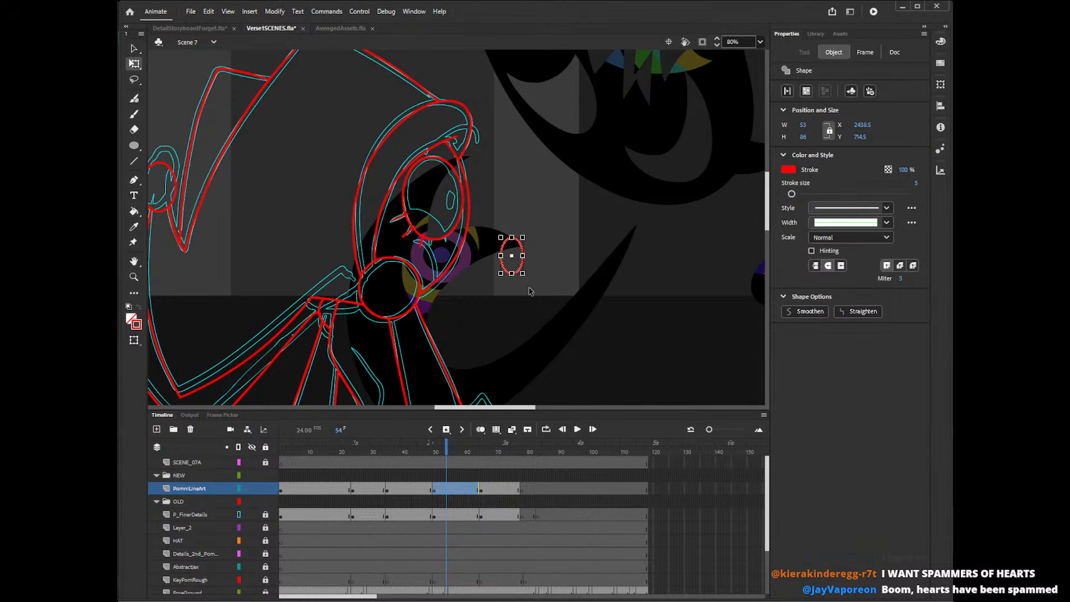
pyautogui.moveTo(533, 284); pyautogui.dragTo(421, 236)
pyautogui.press('v')
pyautogui.moveTo(426, 248); pyautogui.dragTo(434, 244)
pyautogui.click(497, 268)
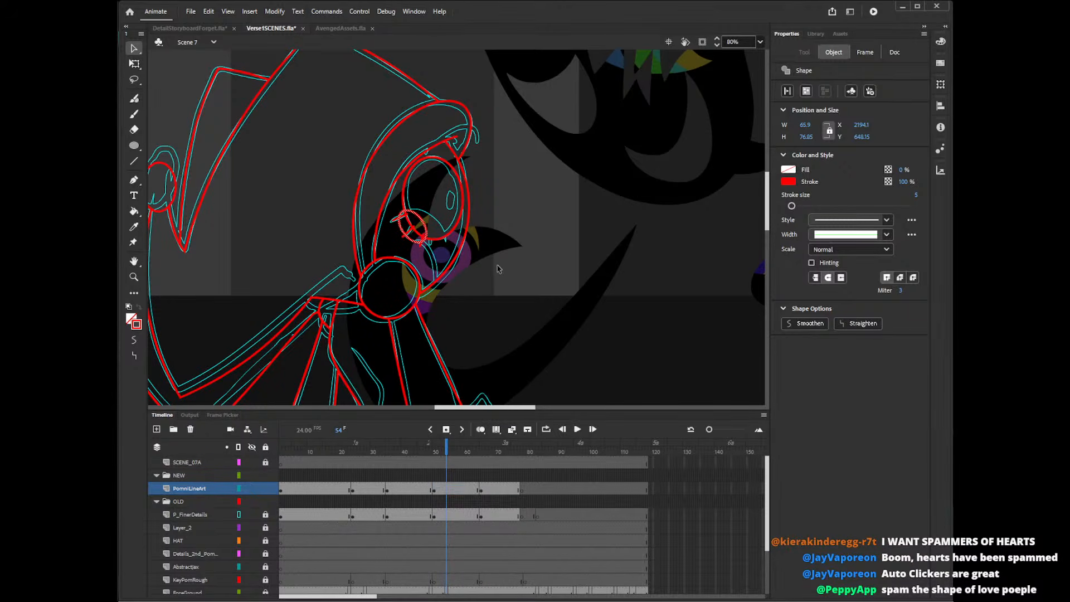
# Delete the parts of the small oval that overlap the inside of the eye.
pyautogui.click(427, 227)
pyautogui.press('Delete')
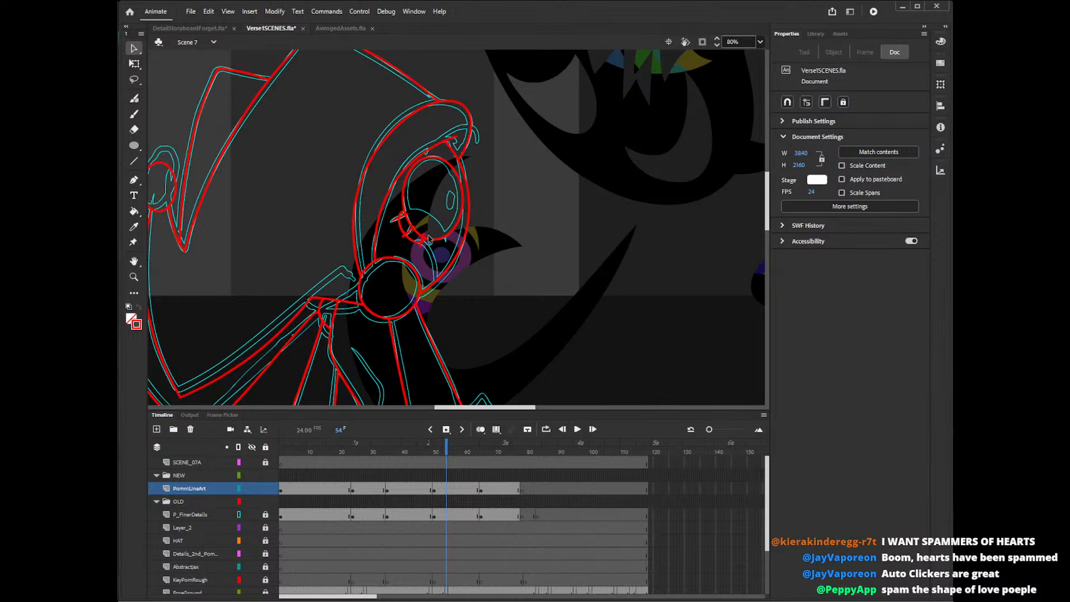
pyautogui.click(427, 238)
pyautogui.press('Delete')
pyautogui.click(410, 216)
pyautogui.press('Delete')
pyautogui.click(410, 215)
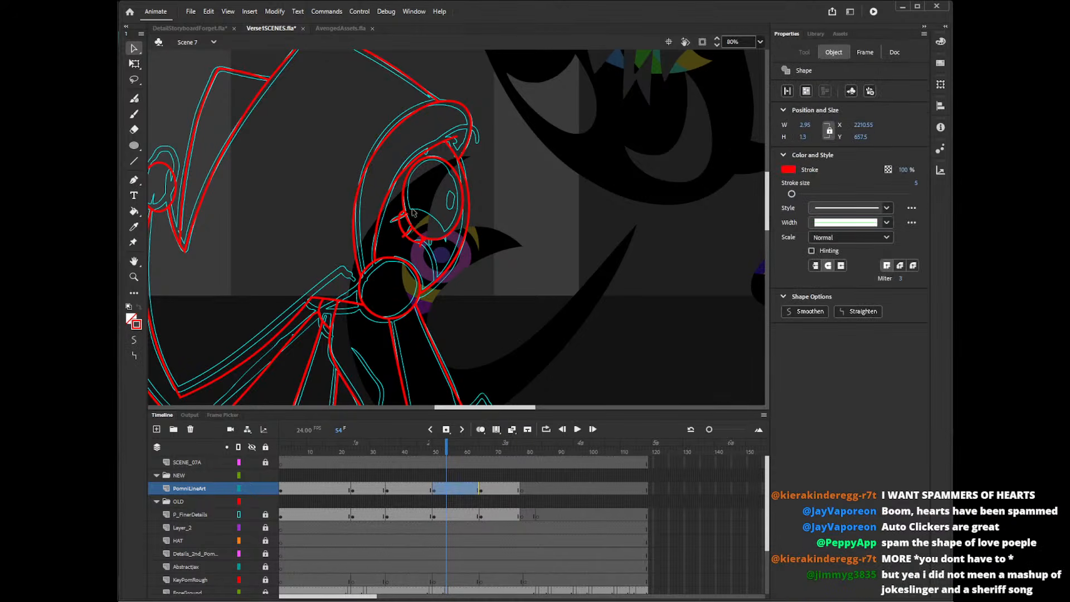
pyautogui.press('Delete')
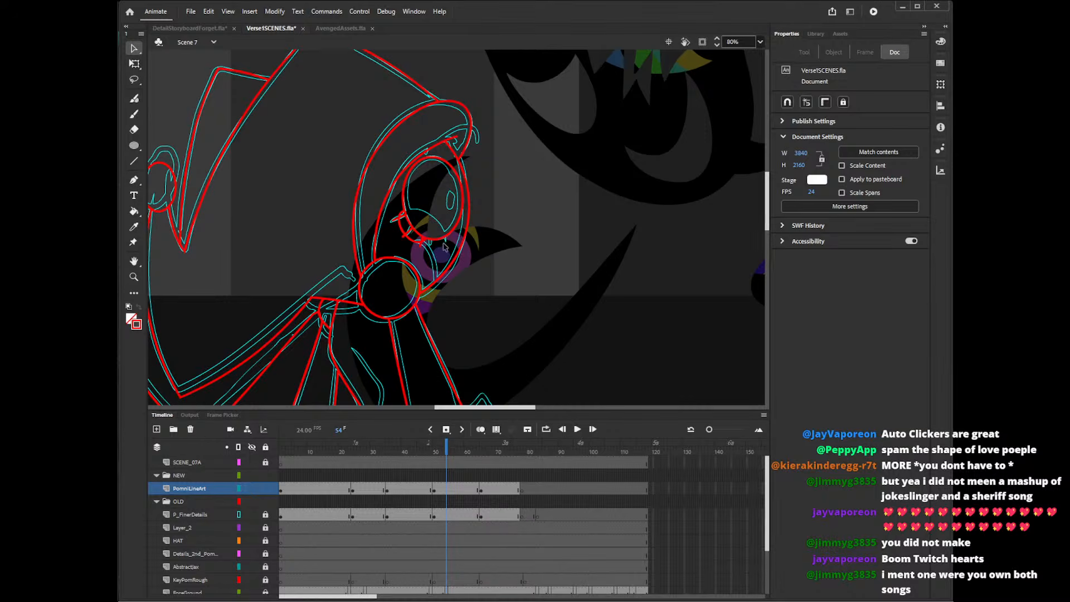
# Delete the small oval's remaining segments between and around the lashes beneath the eye.
pyautogui.click(425, 244)
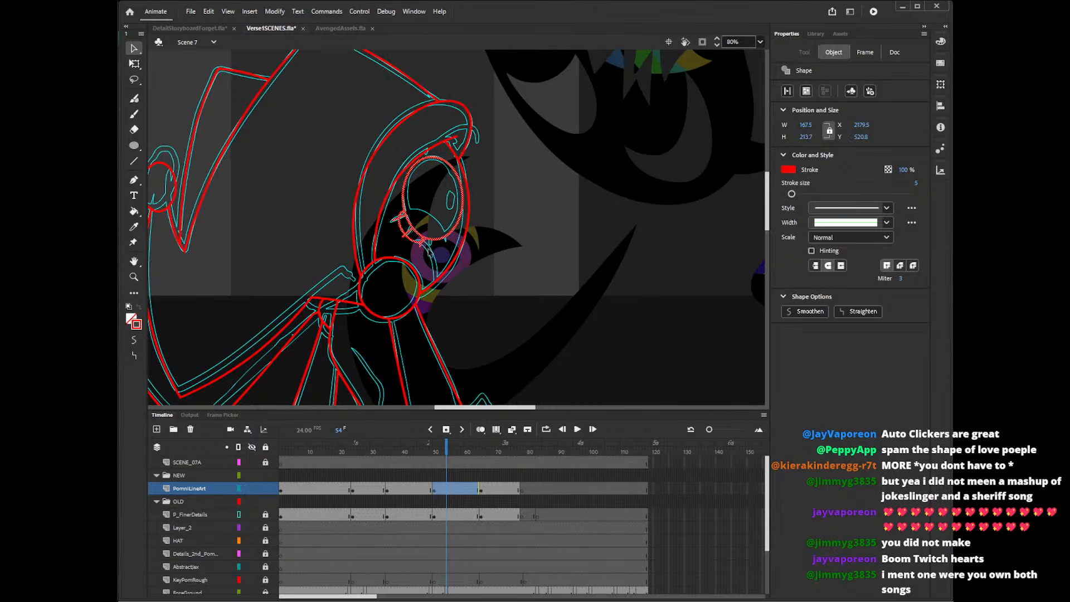
pyautogui.click(425, 246)
pyautogui.click(426, 248)
pyautogui.press('Delete')
pyautogui.click(411, 242)
pyautogui.press('Delete')
pyautogui.click(402, 228)
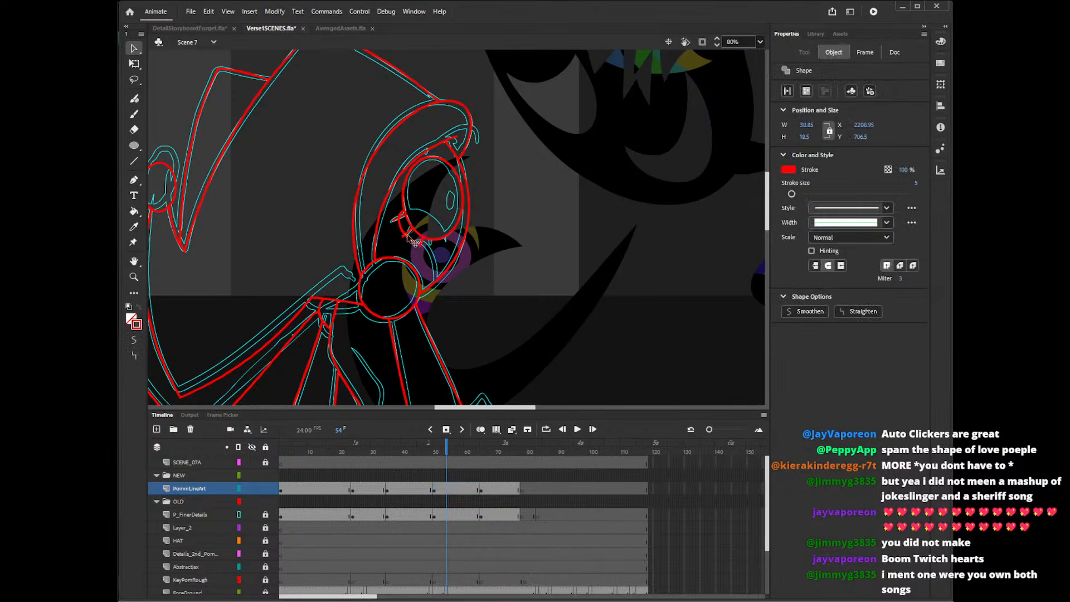
pyautogui.press('Delete')
pyautogui.click(400, 213)
pyautogui.press('Delete')
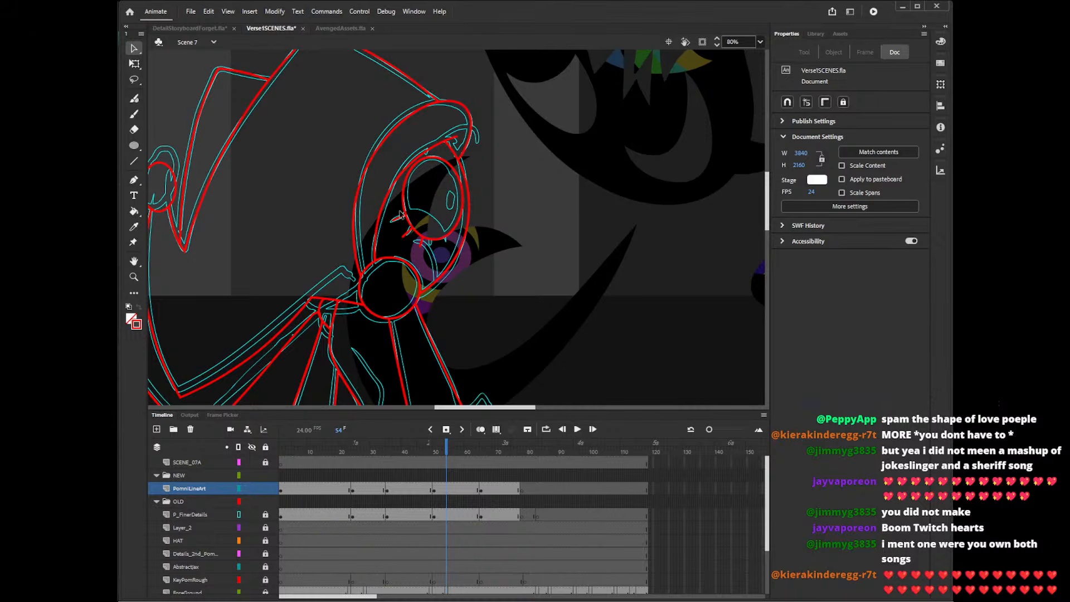
# Pencil a curved lower-lid line across the bottom of the eye oval and delete its two overshooting ends.
pyautogui.hotkey('shift', 'y')
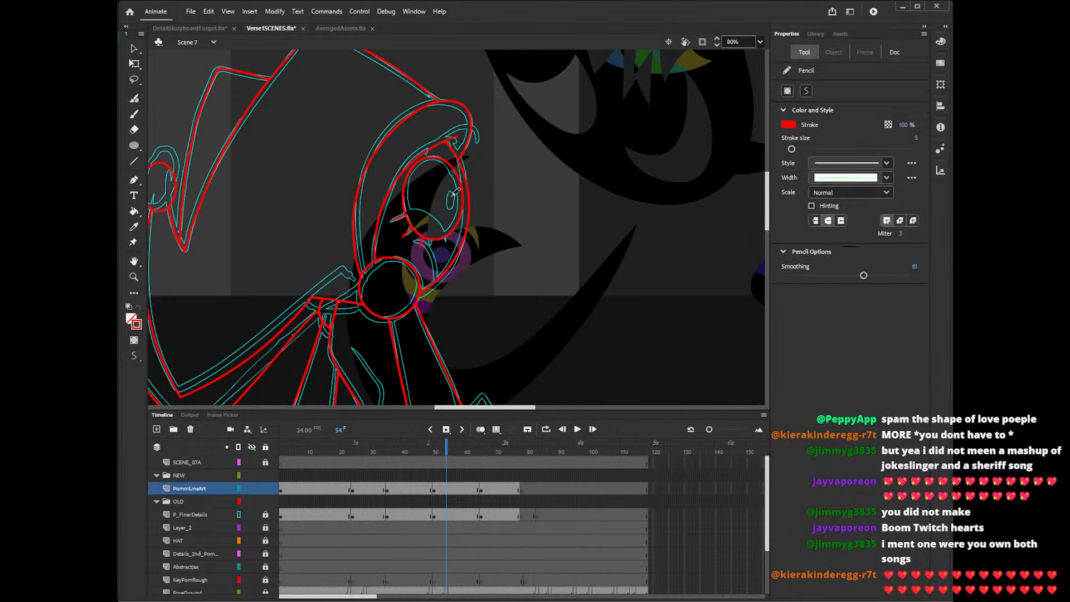
pyautogui.moveTo(402, 211); pyautogui.dragTo(448, 239)
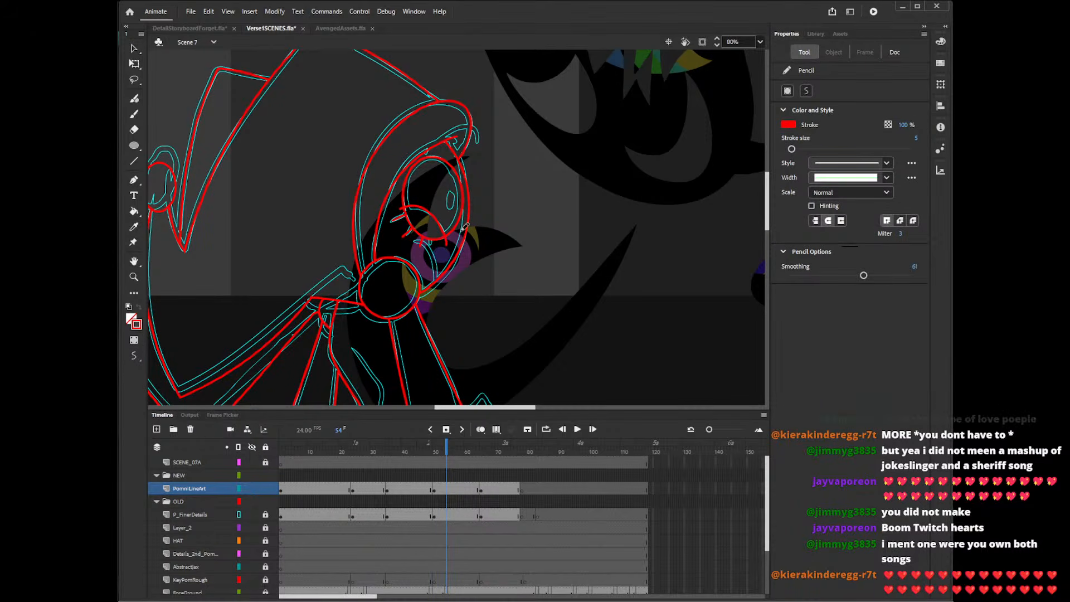
pyautogui.press('v')
pyautogui.click(447, 240)
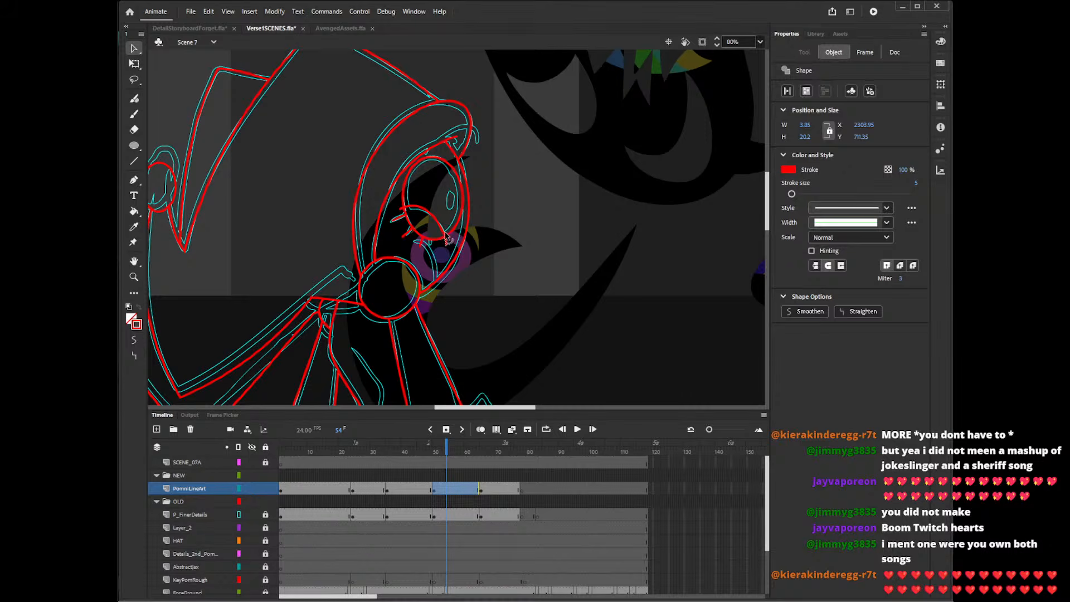
pyautogui.press('Delete')
pyautogui.click(402, 209)
pyautogui.press('Delete')
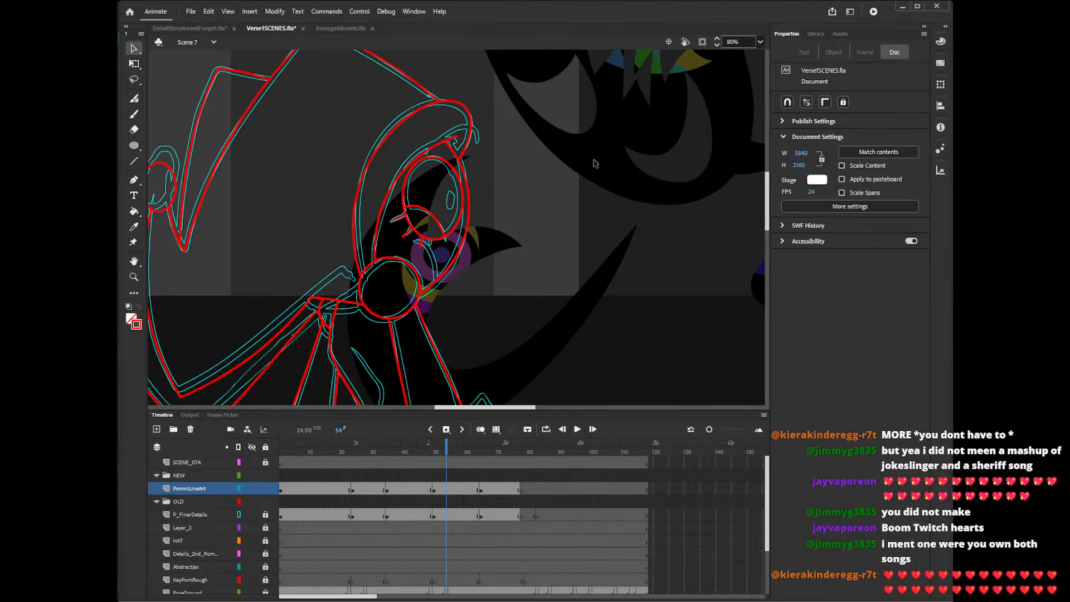
# Pencil the curved line beneath the eye and the small curl at the hood's upper front edge.
pyautogui.hotkey('shift', 'y')
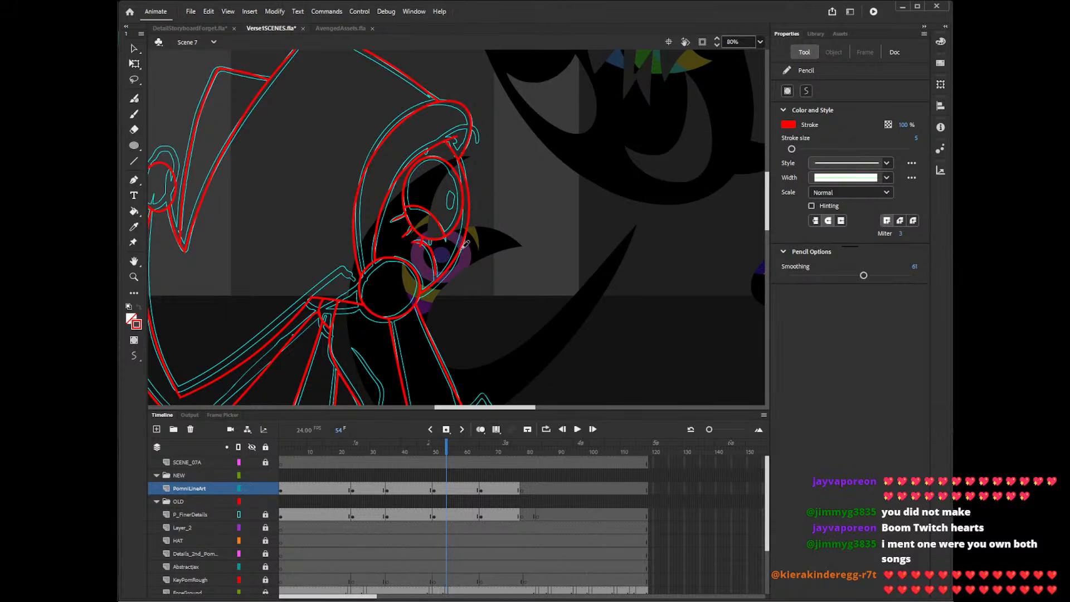
pyautogui.moveTo(767, 215); pyautogui.dragTo(768, 217)
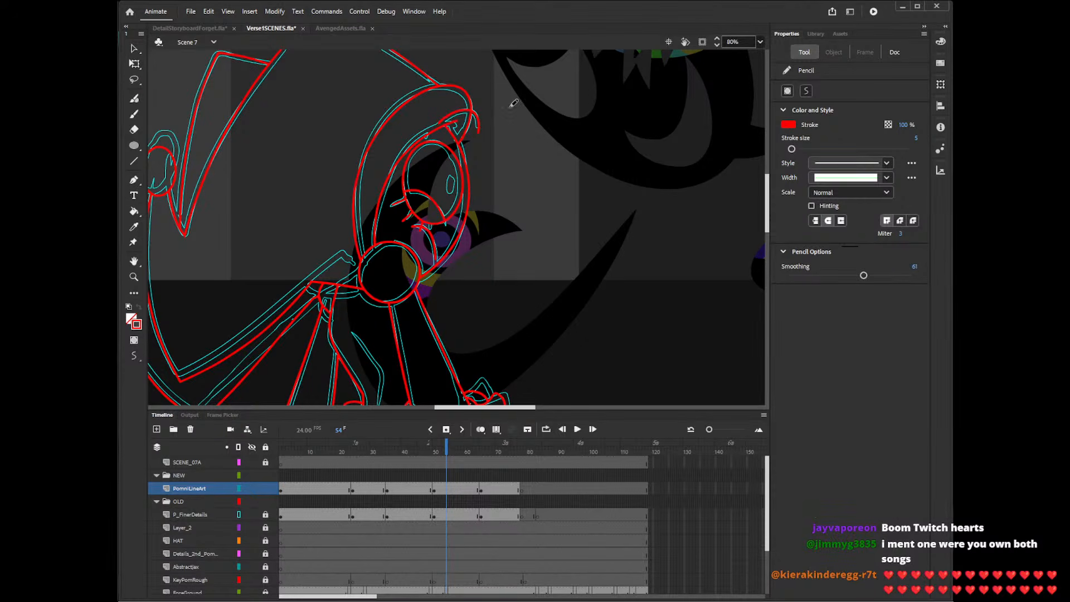
pyautogui.moveTo(768, 212)
pyautogui.mouseDown()
pyautogui.moveTo(767, 248)
pyautogui.moveTo(780, 212)
pyautogui.mouseUp()
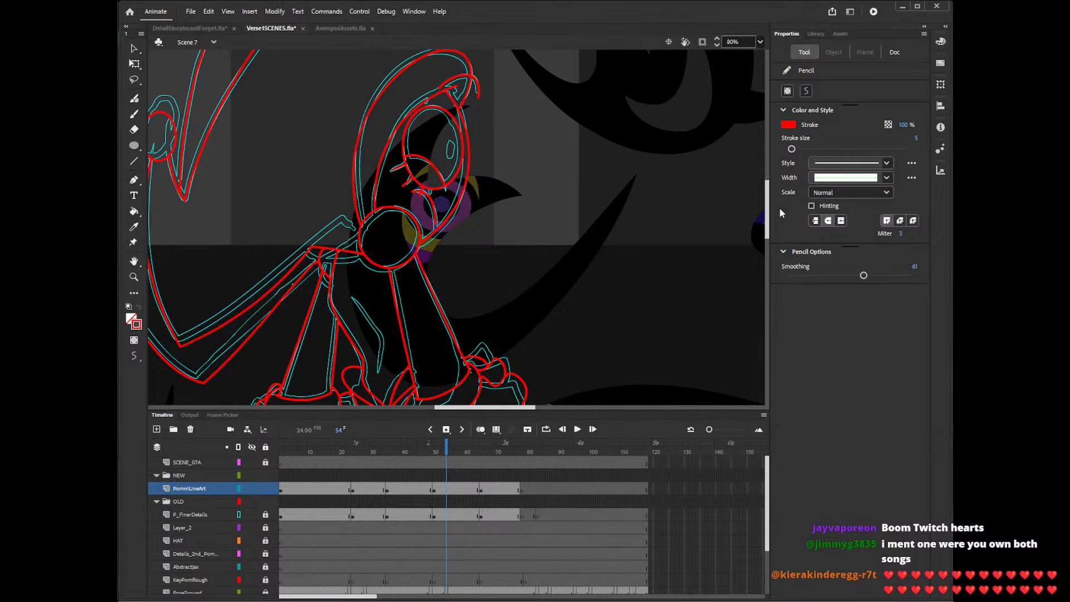
# On frame 18, delete the stray lash beside the mouth and the curved line joining the lashes beneath the left-hand eye.
pyautogui.click(405, 451)
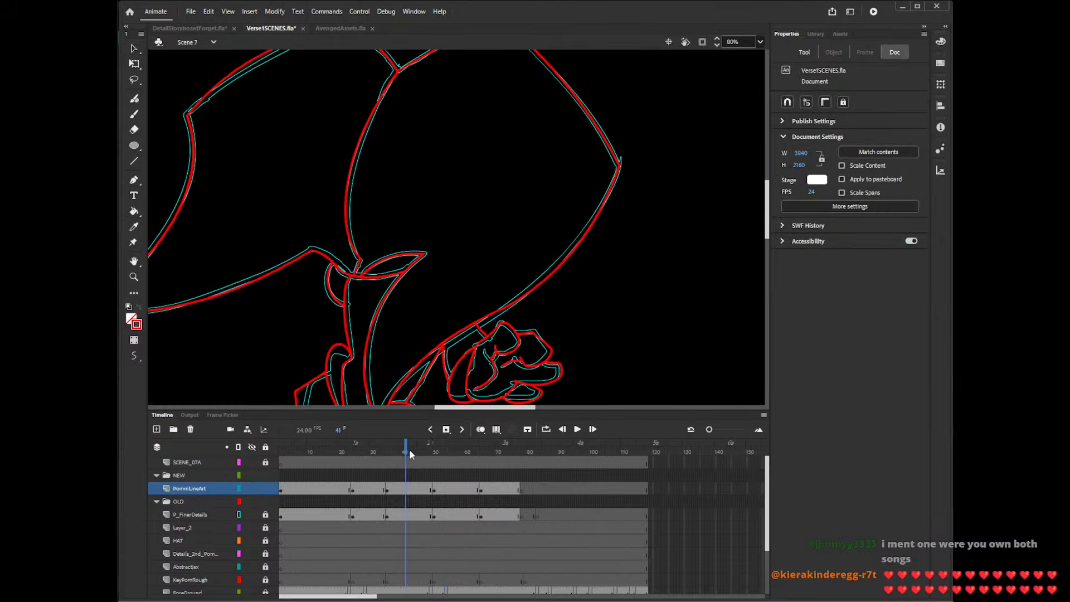
pyautogui.click(374, 450)
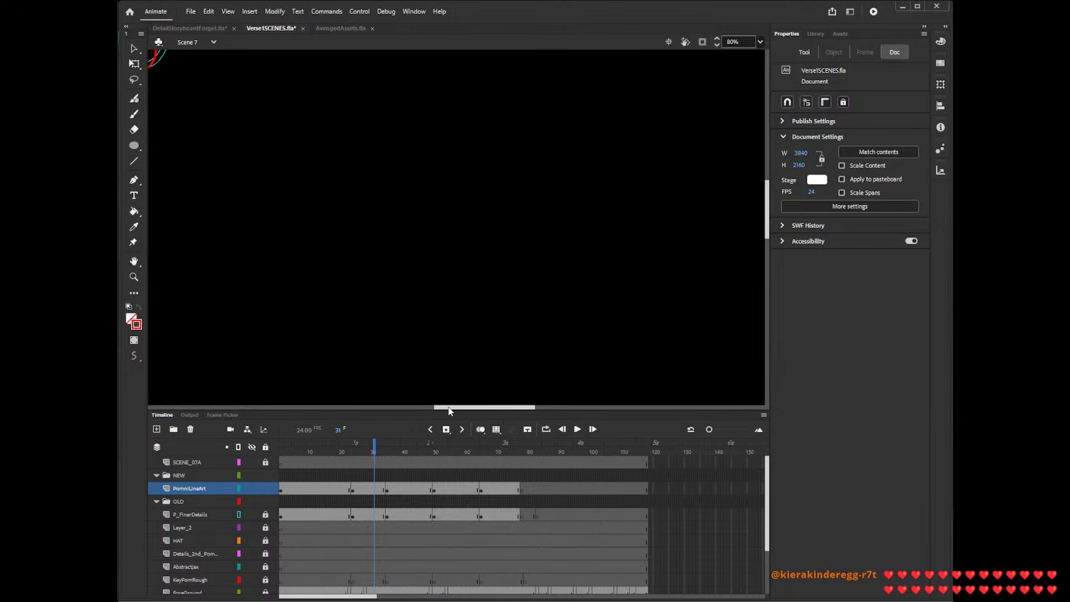
pyautogui.moveTo(449, 410); pyautogui.dragTo(378, 414)
pyautogui.click(335, 449)
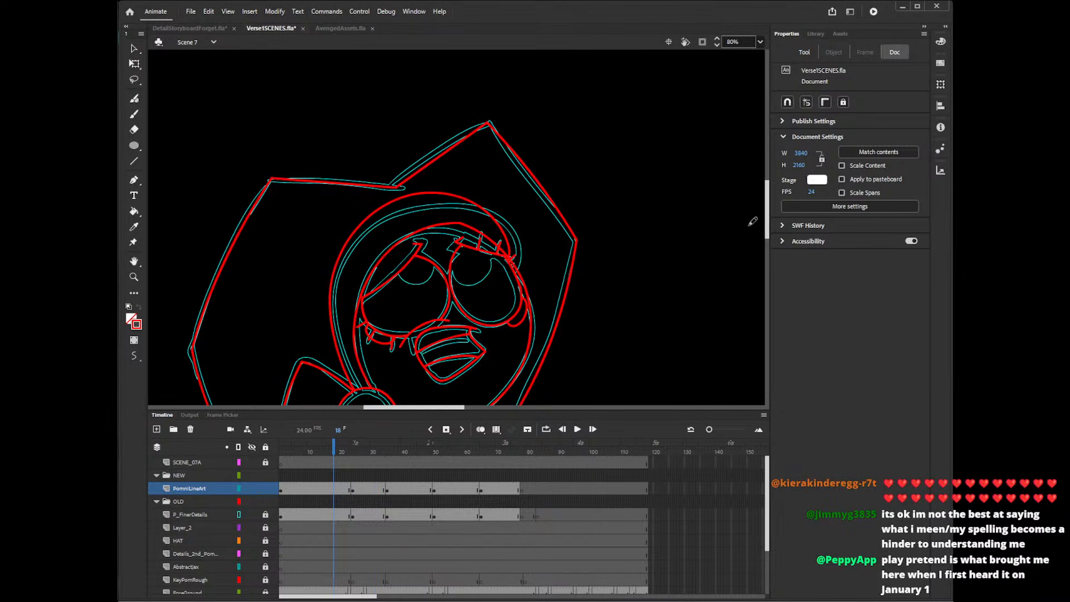
pyautogui.scroll(-3, 767, 209)
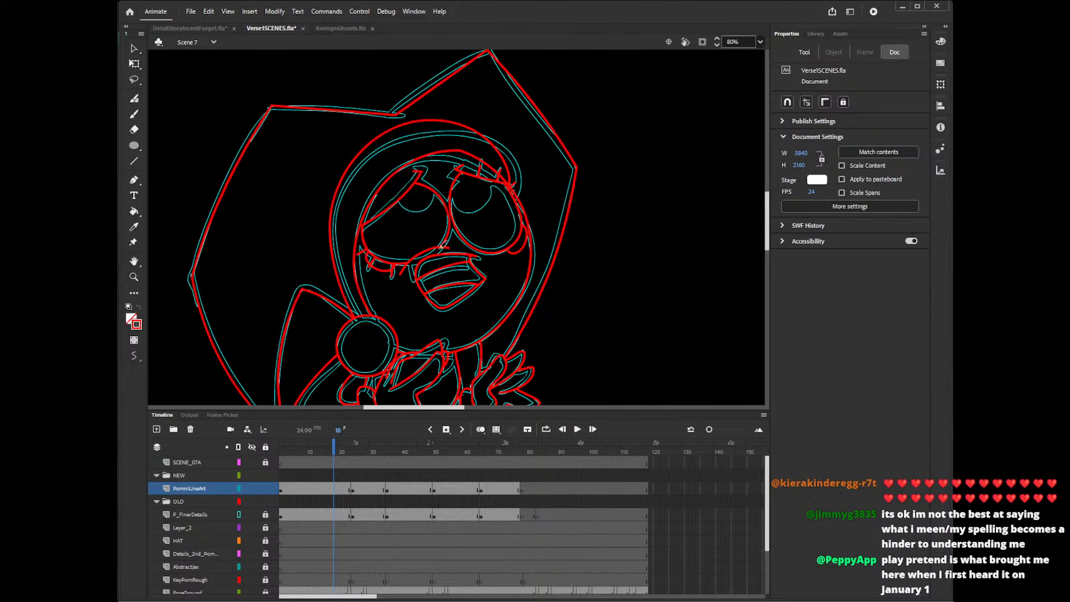
pyautogui.press('v')
pyautogui.click(408, 272)
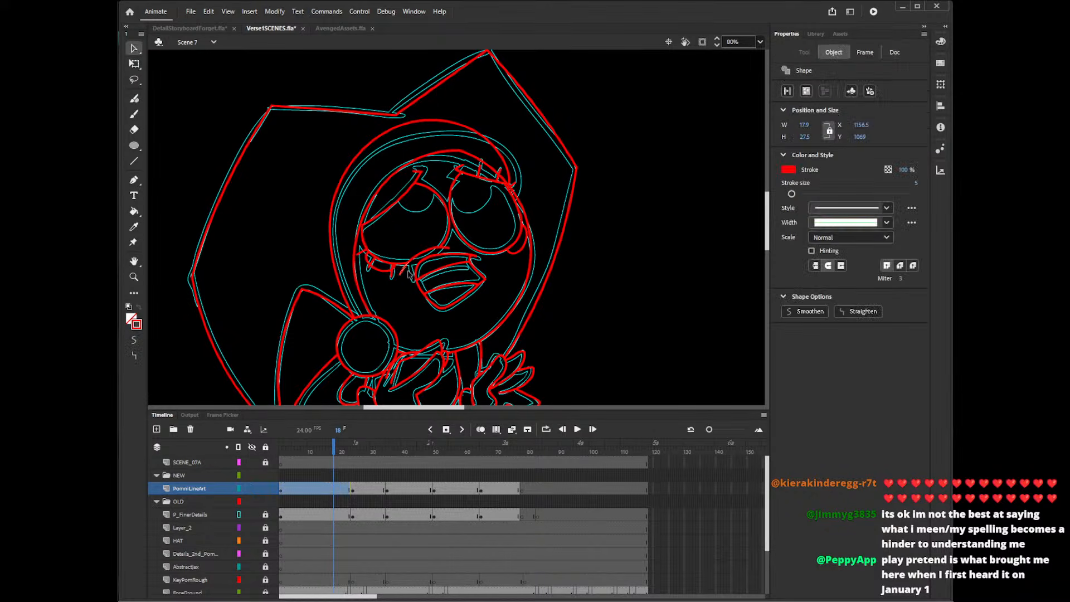
pyautogui.click(553, 228)
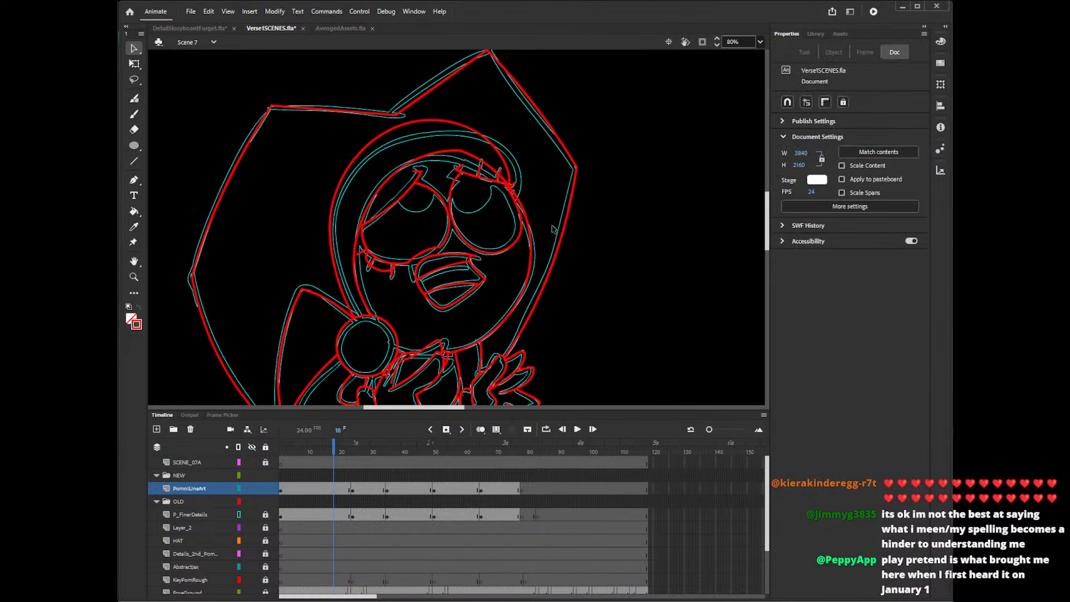
pyautogui.click(381, 270)
pyautogui.press('Delete')
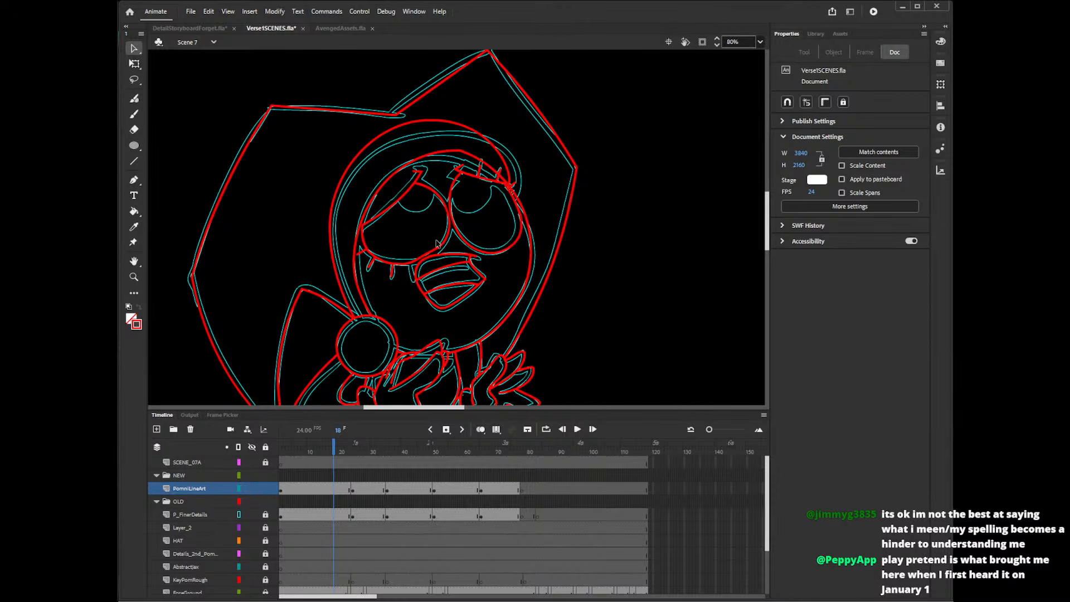
pyautogui.click(418, 264)
pyautogui.click(449, 248)
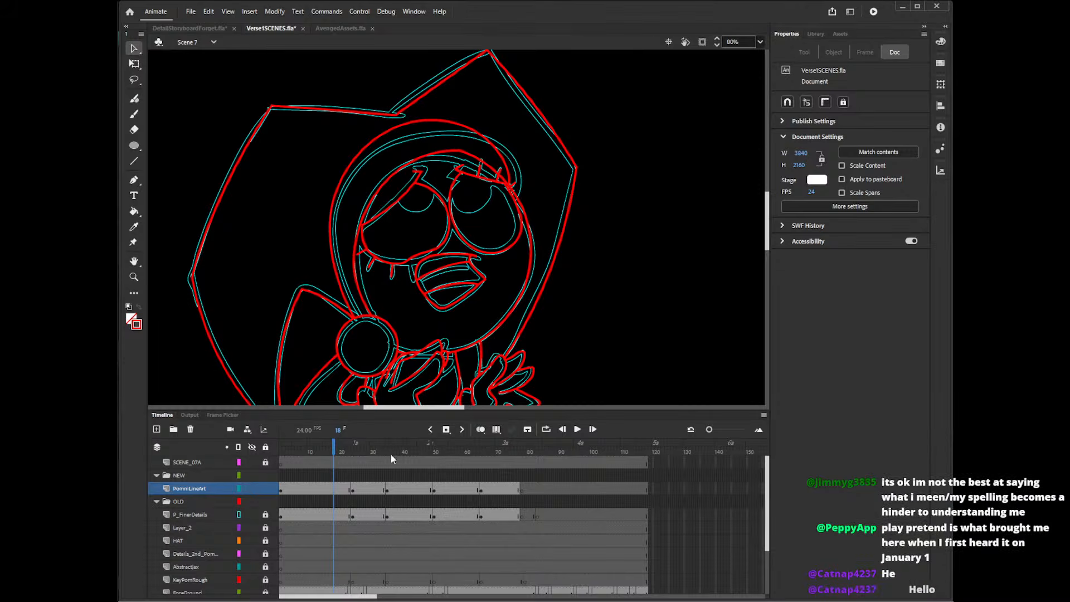
# Go to frame 69, where only the head and ball ovals are traced, and ready the Pencil tool for the face.
pyautogui.moveTo(378, 452); pyautogui.dragTo(422, 454)
pyautogui.click(465, 452)
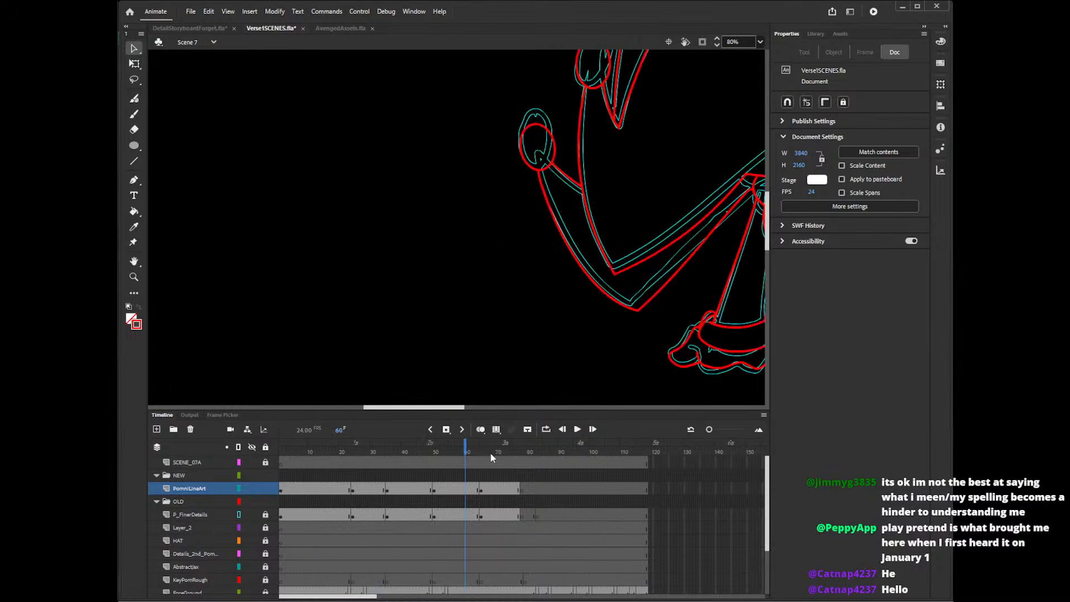
pyautogui.click(493, 453)
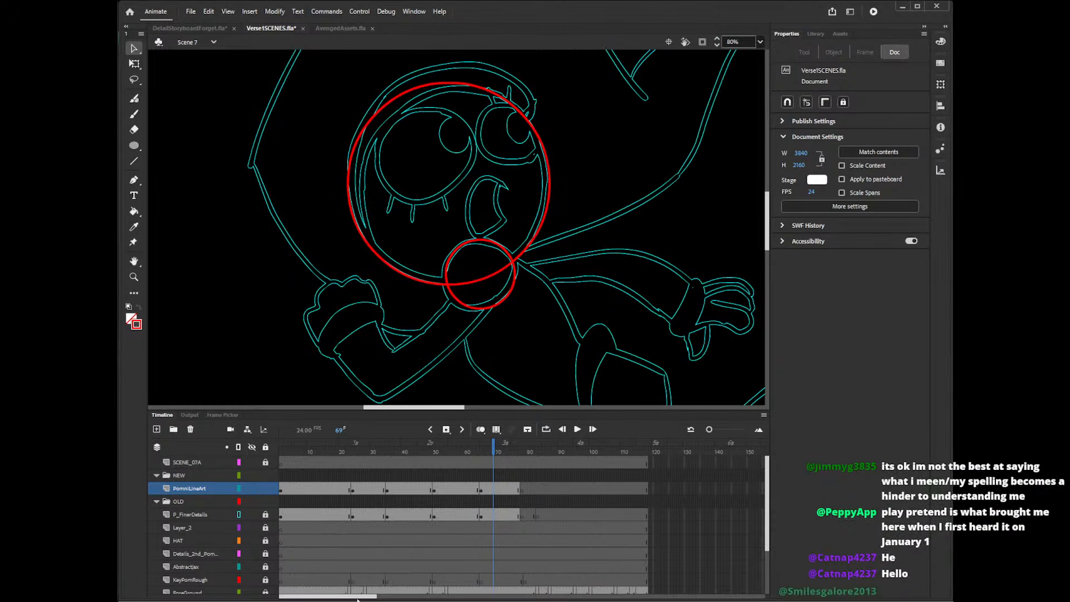
pyautogui.moveTo(360, 596)
pyautogui.mouseDown()
pyautogui.moveTo(370, 600)
pyautogui.moveTo(356, 599)
pyautogui.mouseUp()
pyautogui.moveTo(769, 224); pyautogui.dragTo(772, 207)
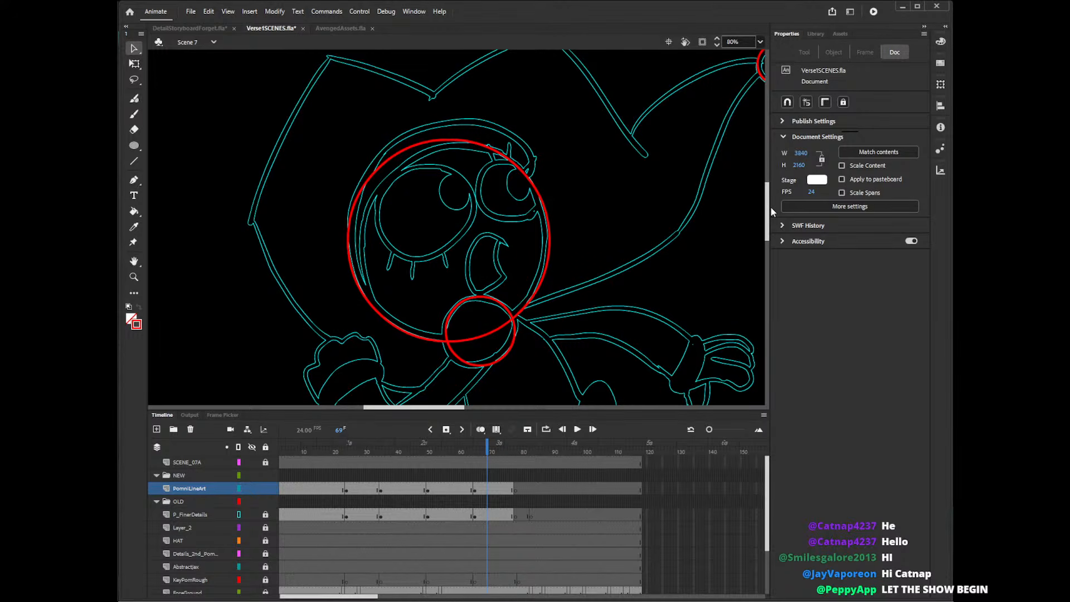
pyautogui.moveTo(768, 218); pyautogui.dragTo(769, 222)
pyautogui.moveTo(450, 407); pyautogui.dragTo(465, 407)
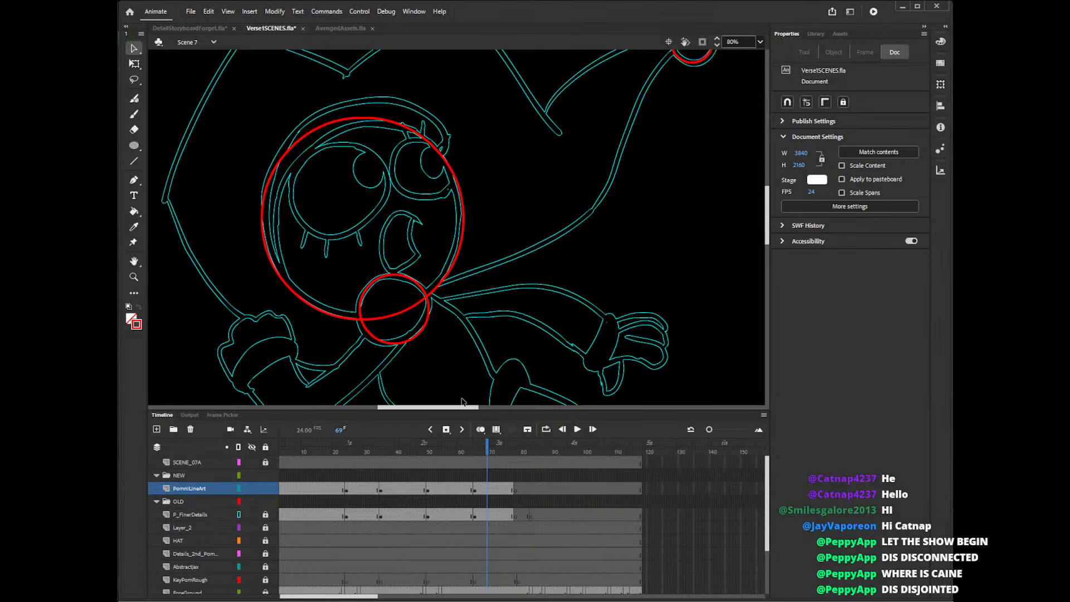
pyautogui.moveTo(767, 245); pyautogui.dragTo(770, 226)
pyautogui.hotkey('shift', 'y')
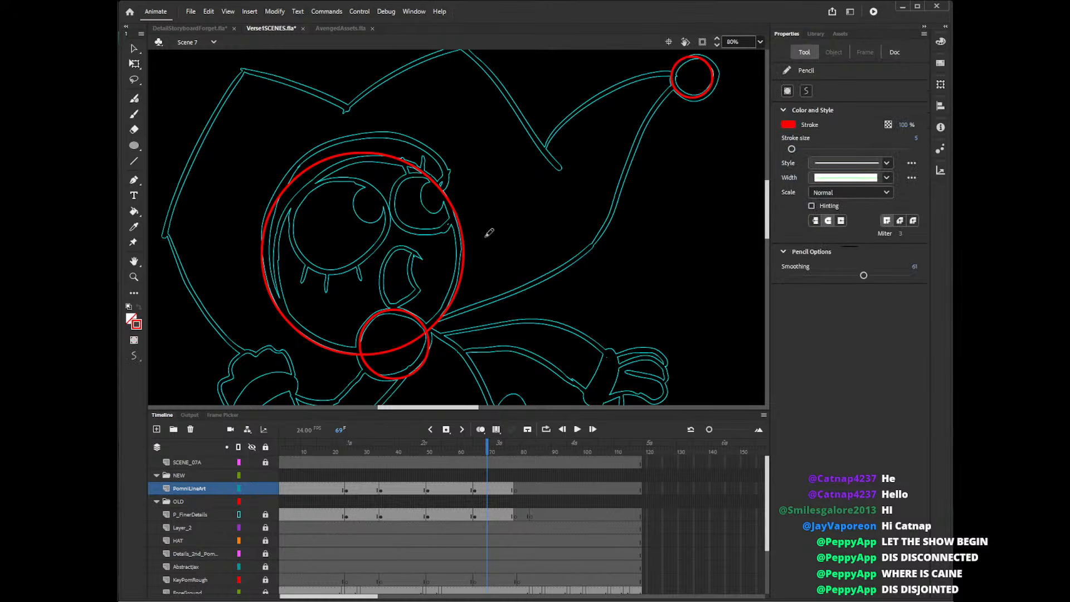
pyautogui.moveTo(424, 256)
pyautogui.mouseDown()
pyautogui.moveTo(389, 258)
pyautogui.moveTo(384, 292)
pyautogui.moveTo(393, 307)
pyautogui.moveTo(411, 297)
pyautogui.moveTo(415, 256)
pyautogui.moveTo(401, 252)
pyautogui.moveTo(379, 282)
pyautogui.moveTo(389, 308)
pyautogui.moveTo(423, 293)
pyautogui.mouseUp()
pyautogui.hotkey('ctrl', 'z')
pyautogui.hotkey('ctrl', 'z')
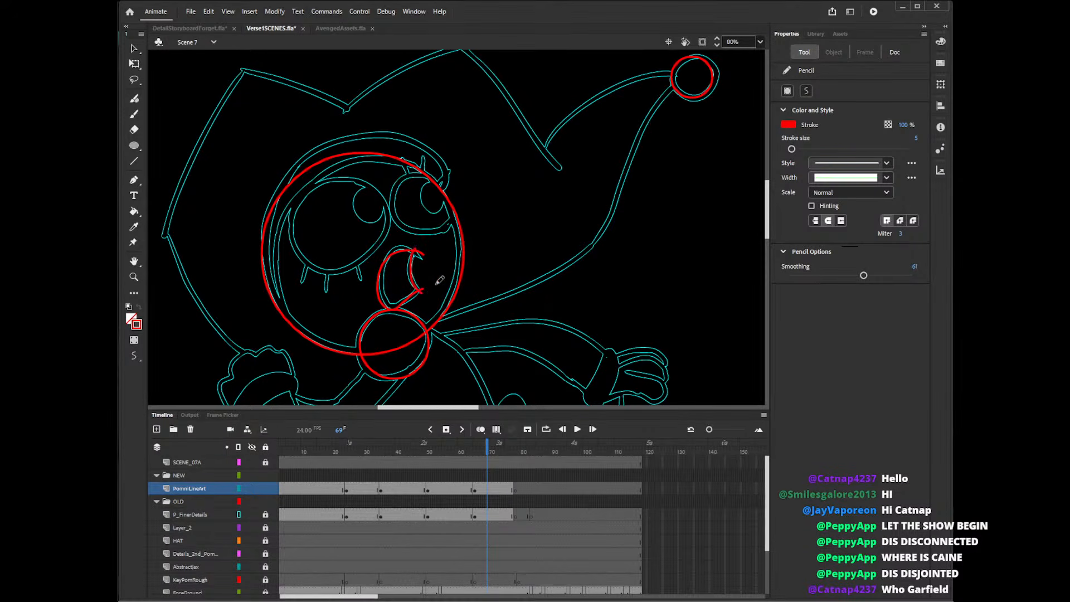
pyautogui.hotkey('ctrl', 'z')
pyautogui.hotkey('ctrl', 'z')
pyautogui.moveTo(422, 256)
pyautogui.mouseDown()
pyautogui.moveTo(385, 301)
pyautogui.moveTo(421, 284)
pyautogui.moveTo(417, 253)
pyautogui.mouseUp()
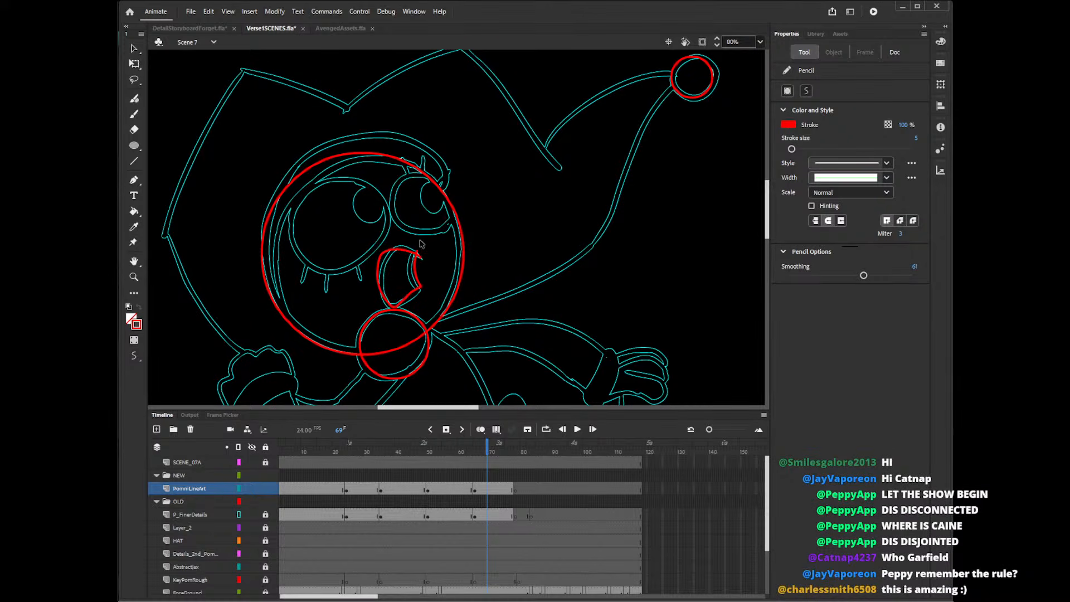
pyautogui.hotkey('ctrl', 'z')
pyautogui.moveTo(426, 257)
pyautogui.mouseDown()
pyautogui.moveTo(390, 263)
pyautogui.moveTo(377, 291)
pyautogui.moveTo(394, 304)
pyautogui.moveTo(416, 289)
pyautogui.moveTo(417, 256)
pyautogui.moveTo(389, 248)
pyautogui.moveTo(377, 270)
pyautogui.moveTo(401, 300)
pyautogui.moveTo(421, 281)
pyautogui.moveTo(418, 254)
pyautogui.moveTo(391, 251)
pyautogui.moveTo(376, 271)
pyautogui.moveTo(384, 293)
pyautogui.moveTo(401, 297)
pyautogui.moveTo(416, 273)
pyautogui.moveTo(393, 250)
pyautogui.moveTo(372, 265)
pyautogui.moveTo(375, 292)
pyautogui.moveTo(399, 300)
pyautogui.moveTo(427, 281)
pyautogui.moveTo(421, 255)
pyautogui.moveTo(365, 265)
pyautogui.moveTo(383, 298)
pyautogui.moveTo(401, 304)
pyautogui.moveTo(430, 261)
pyautogui.mouseUp()
pyautogui.hotkey('ctrl', 'z')
pyautogui.hotkey('ctrl', 'z')
pyautogui.hotkey('ctrl', 'z')
pyautogui.hotkey('ctrl', 'z')
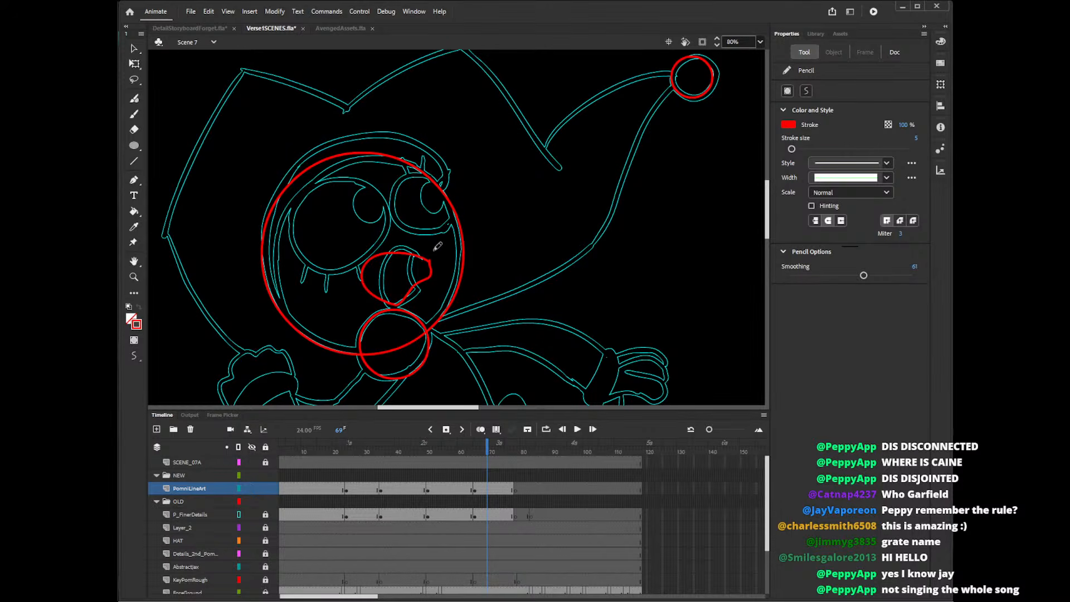
pyautogui.hotkey('ctrl', 'z')
# Pencil a wide open-mouth outline over the reference mouth on frame 69 and delete its overshooting corner ends.
pyautogui.moveTo(434, 261)
pyautogui.mouseDown()
pyautogui.moveTo(408, 255)
pyautogui.moveTo(366, 269)
pyautogui.moveTo(379, 296)
pyautogui.moveTo(401, 304)
pyautogui.moveTo(428, 280)
pyautogui.moveTo(427, 256)
pyautogui.mouseUp()
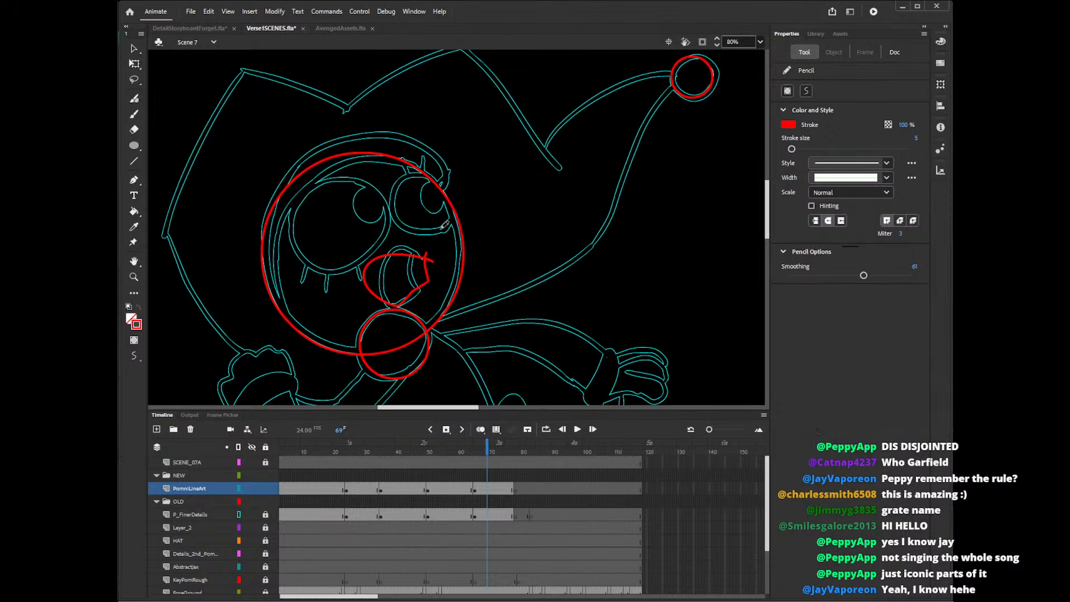
pyautogui.press('v')
pyautogui.click(433, 262)
pyautogui.click(428, 258)
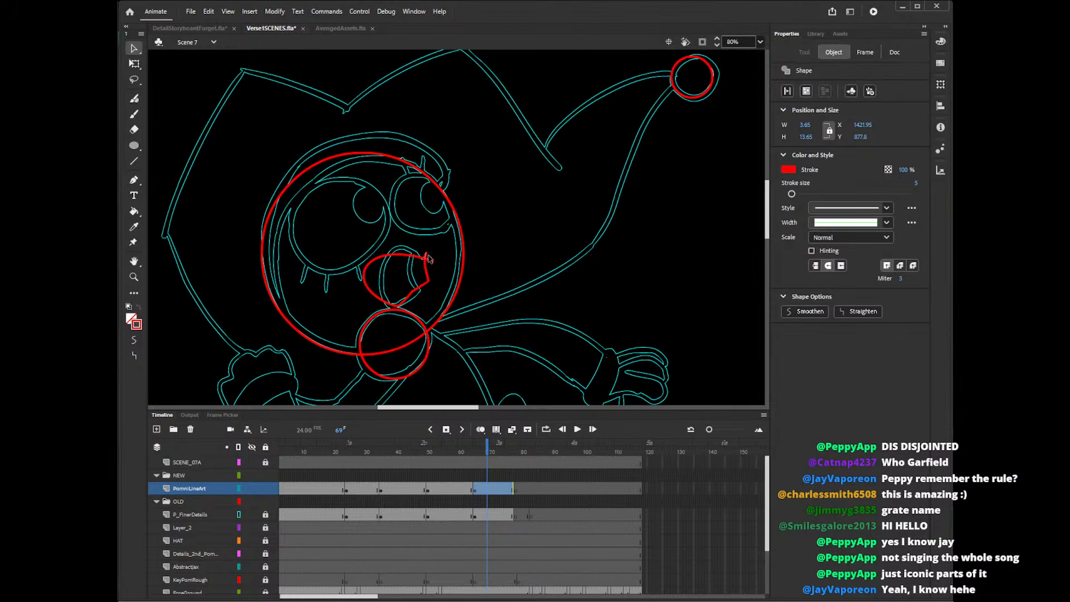
pyautogui.press('Delete')
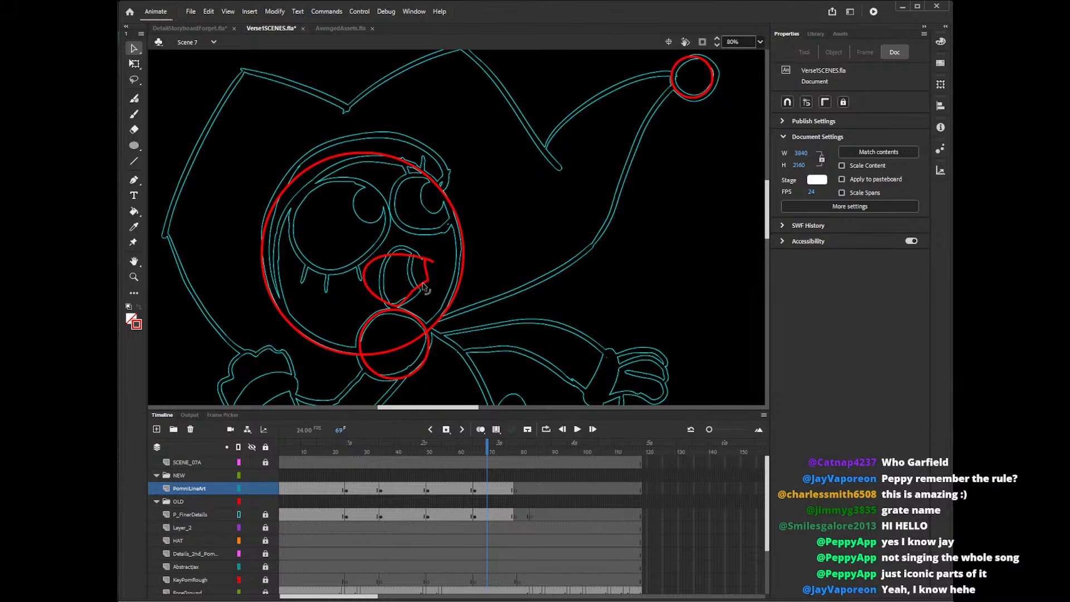
pyautogui.click(429, 279)
pyautogui.press('Delete')
# Pencil two curved teeth lines across the inside of the mouth outline.
pyautogui.hotkey('shift', 'y')
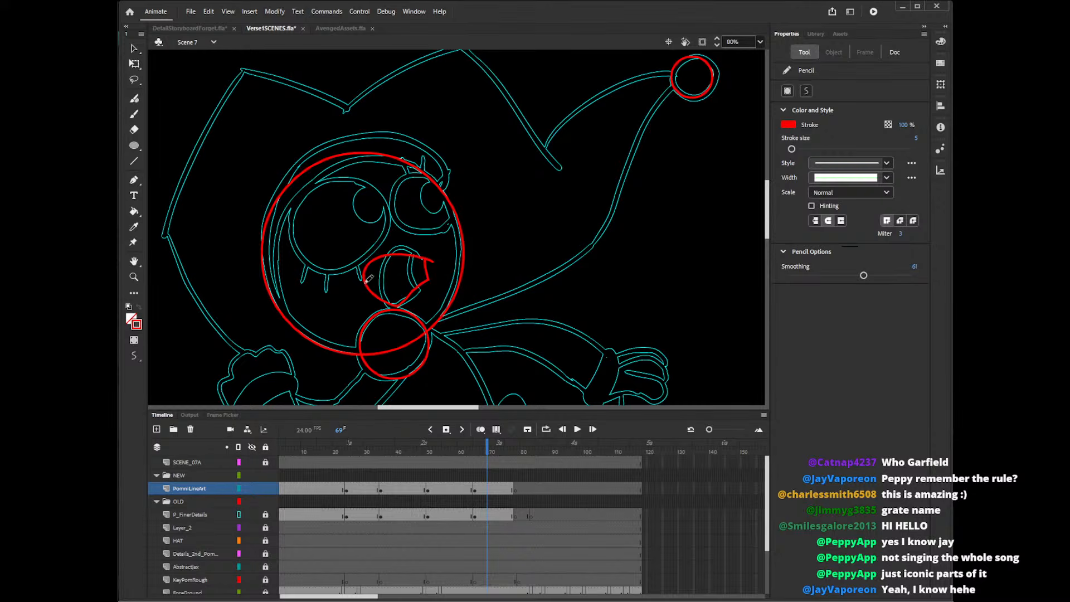
pyautogui.moveTo(365, 280); pyautogui.dragTo(434, 260)
pyautogui.moveTo(372, 302); pyautogui.dragTo(430, 280)
pyautogui.hotkey('ctrl', 'z')
pyautogui.hotkey('ctrl', 'z')
pyautogui.moveTo(372, 300); pyautogui.dragTo(430, 281)
pyautogui.moveTo(365, 277); pyautogui.dragTo(434, 262)
# Delete the ends of the two teeth lines that overshoot both sides of the mouth.
pyautogui.press('v')
pyautogui.click(374, 299)
pyautogui.press('Delete')
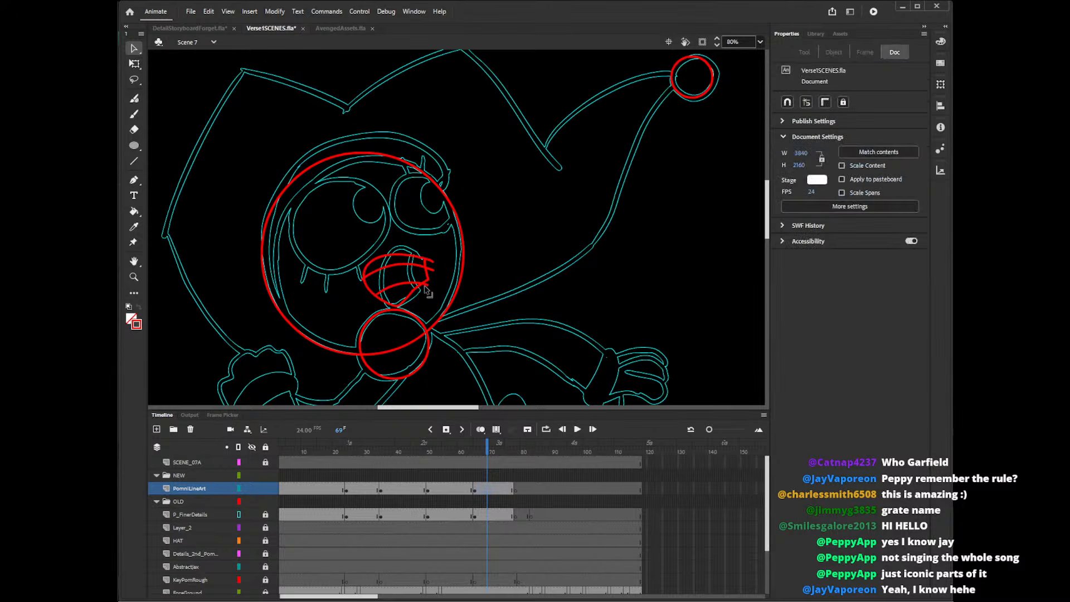
pyautogui.click(427, 286)
pyautogui.press('Delete')
pyautogui.click(433, 271)
pyautogui.press('Delete')
pyautogui.click(362, 281)
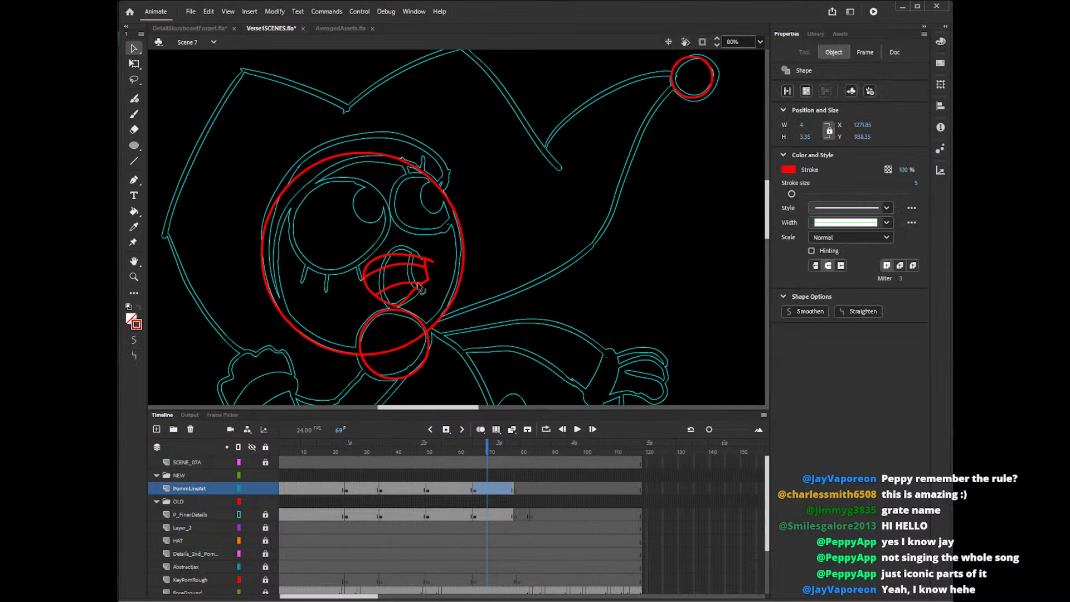
pyautogui.press('Delete')
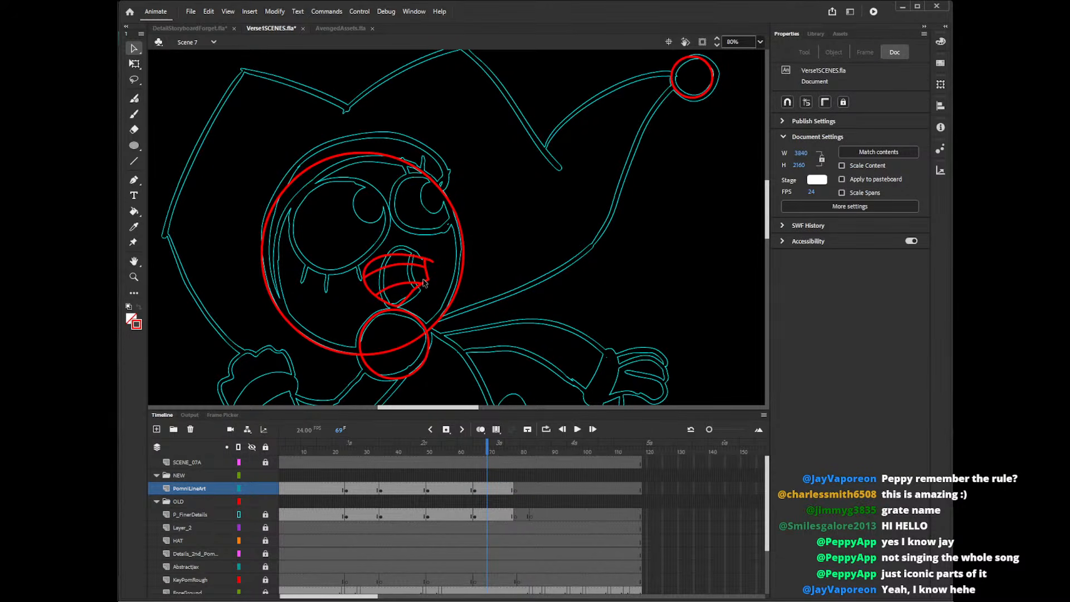
# Draw an oval about 250 by 231 px over the left-hand eye and transform it to match the reference eye's slant.
pyautogui.press('o')
pyautogui.moveTo(363, 166); pyautogui.dragTo(295, 252)
pyautogui.hotkey('ctrl', 'z')
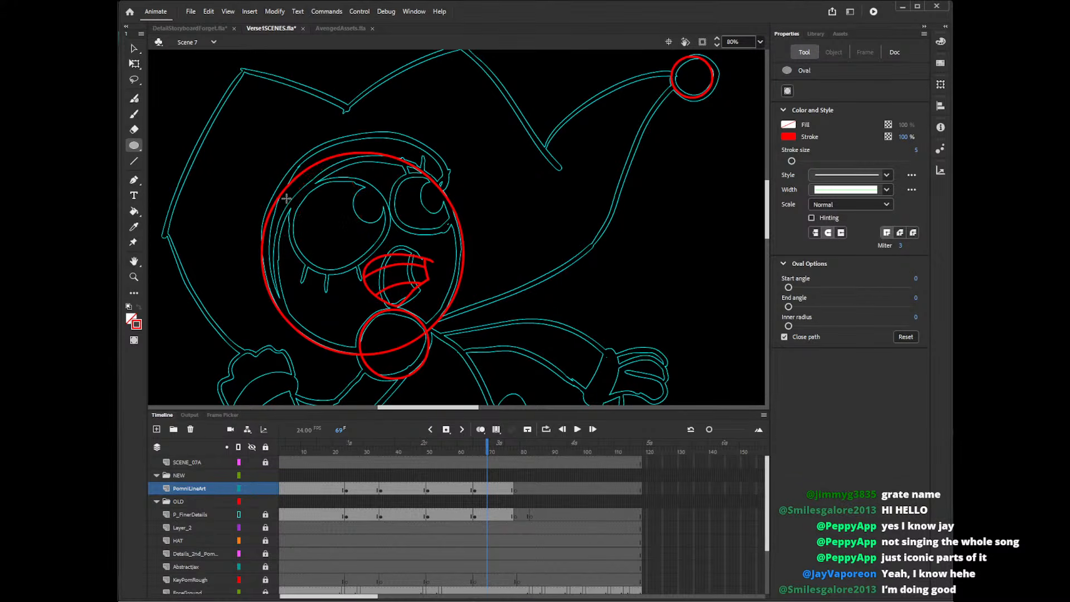
pyautogui.moveTo(287, 196)
pyautogui.mouseDown()
pyautogui.moveTo(368, 243)
pyautogui.moveTo(379, 266)
pyautogui.mouseUp()
pyautogui.hotkey('ctrl', 'z')
pyautogui.moveTo(281, 172)
pyautogui.mouseDown()
pyautogui.moveTo(375, 231)
pyautogui.moveTo(384, 266)
pyautogui.mouseUp()
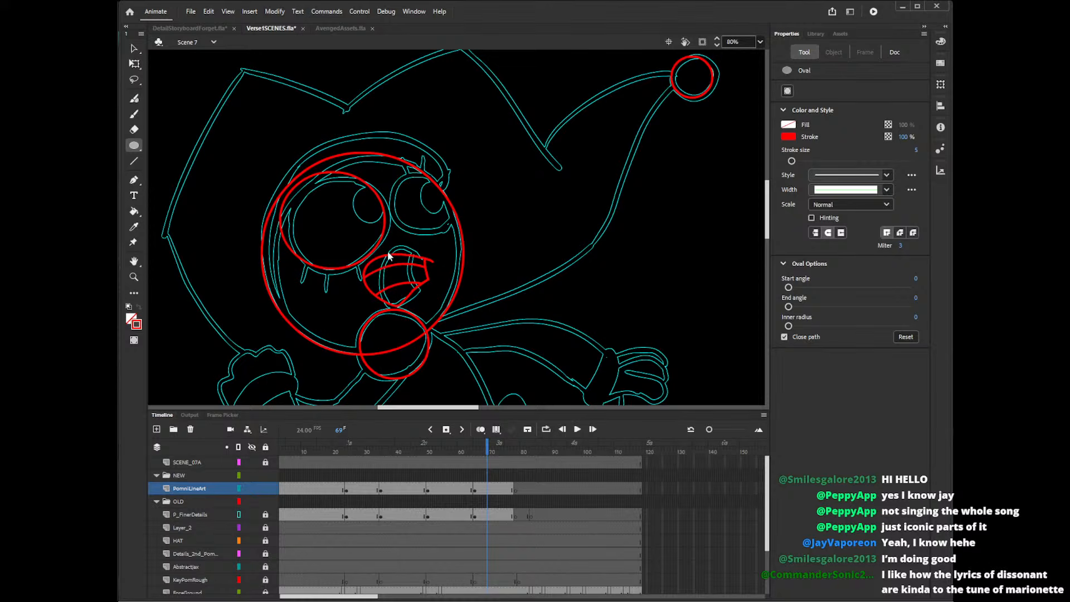
pyautogui.press('q')
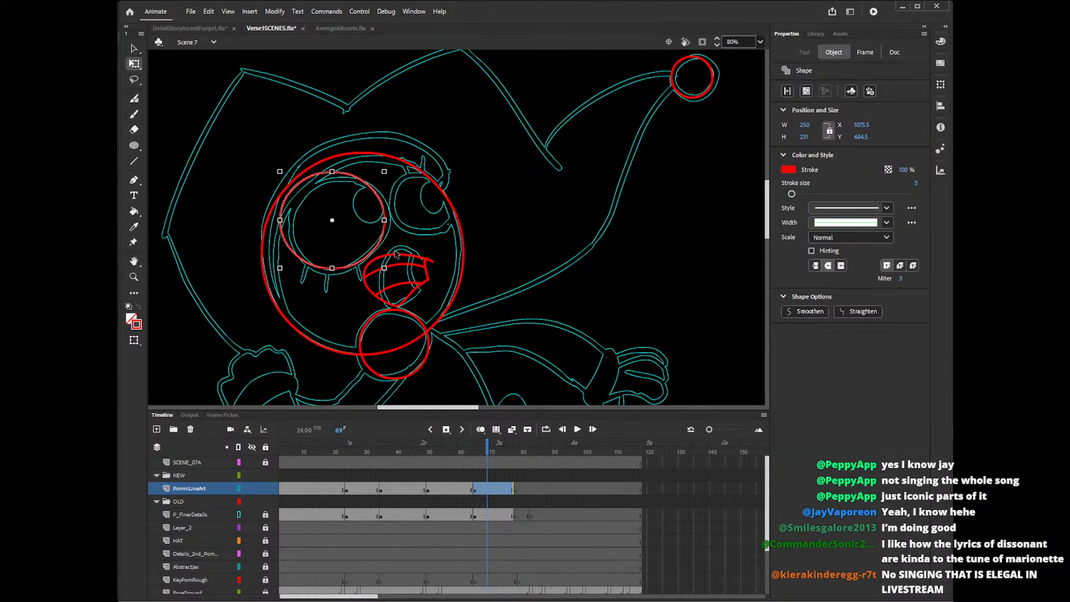
pyautogui.moveTo(394, 271); pyautogui.dragTo(413, 252)
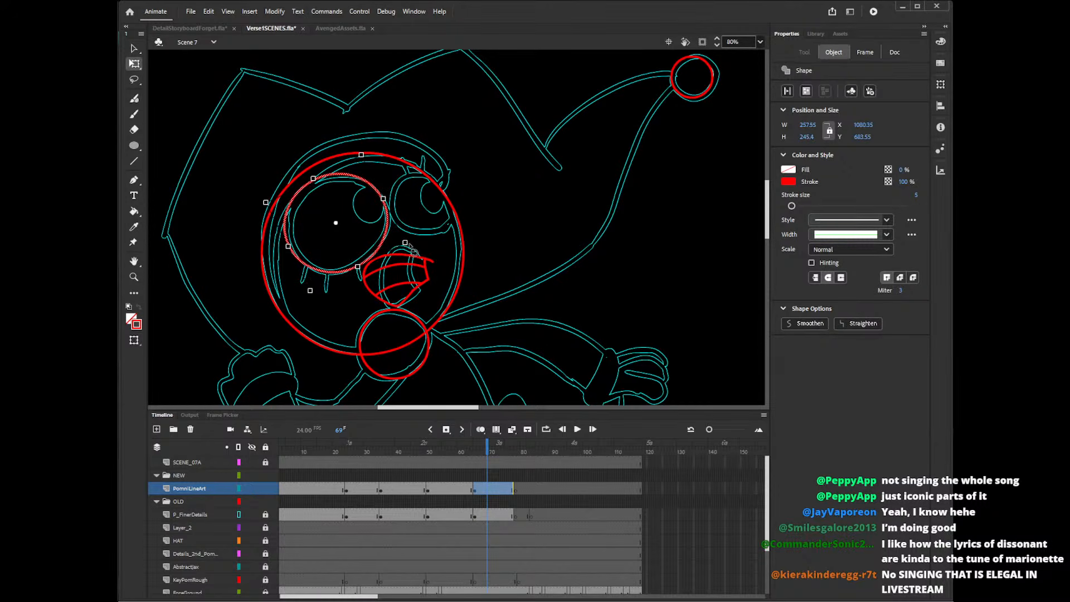
pyautogui.click(430, 245)
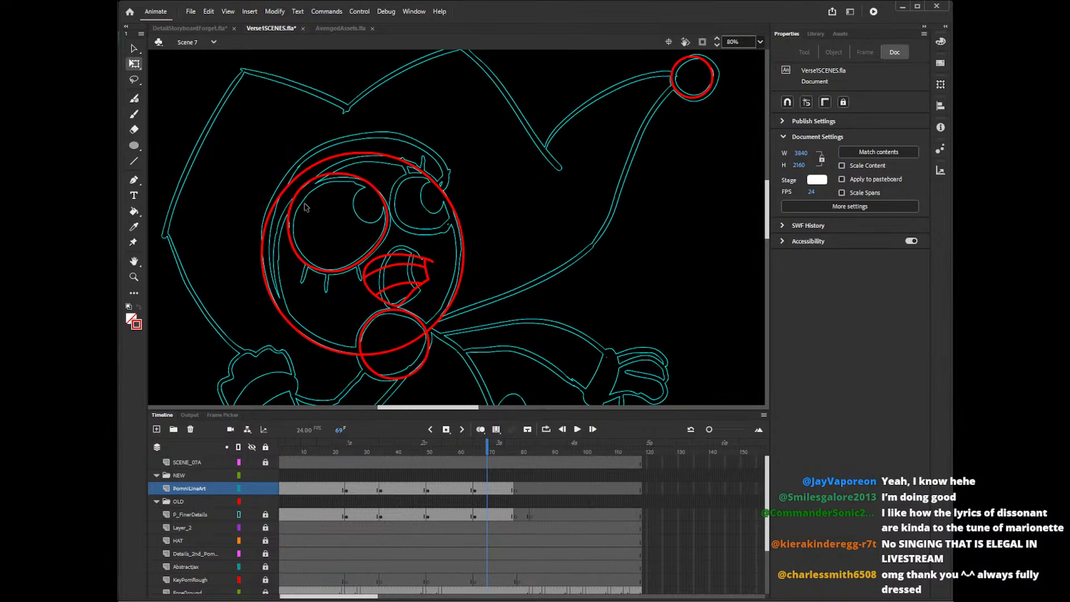
# Draw an oval about 167 by 169 px for the right-hand eye and move it onto the reference eye.
pyautogui.press('o')
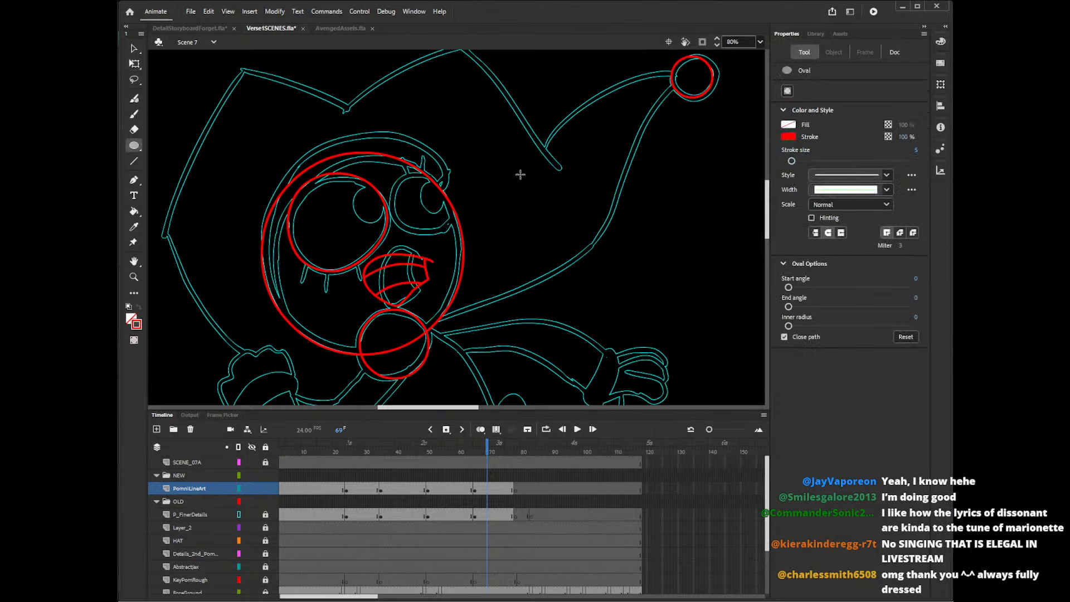
pyautogui.moveTo(533, 162); pyautogui.dragTo(462, 234)
pyautogui.press('v')
pyautogui.moveTo(528, 229); pyautogui.dragTo(458, 231)
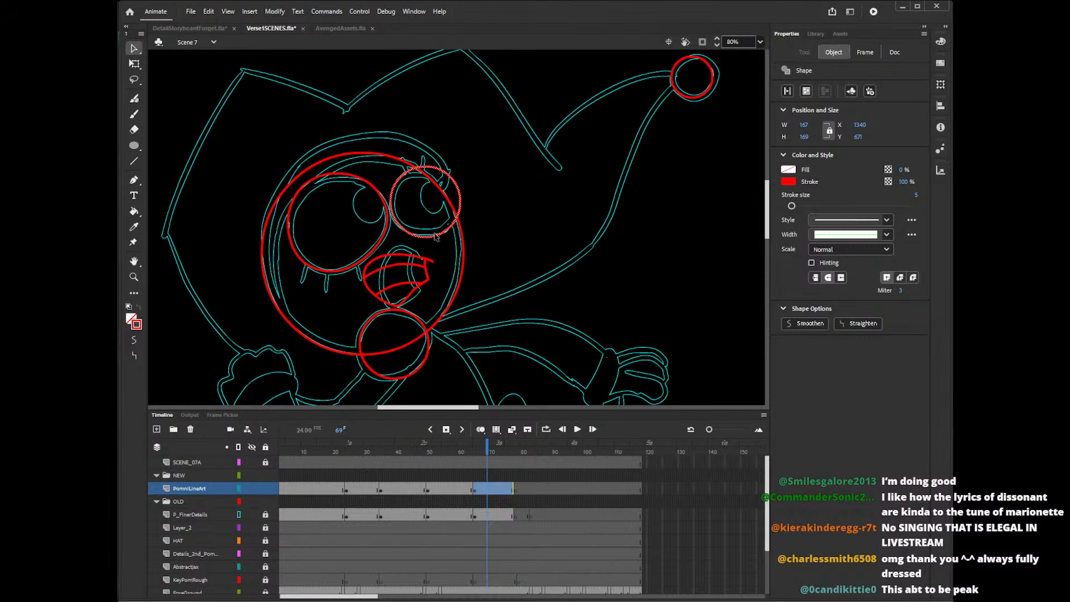
pyautogui.click(483, 223)
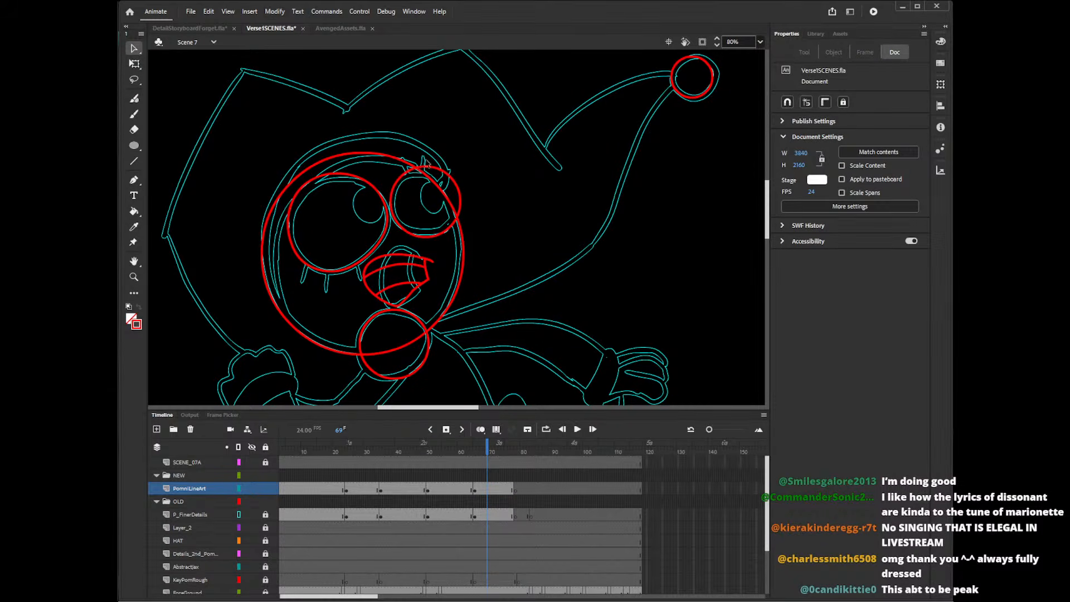
# Delete the segments of the right-hand eye oval that extend beyond the face outline.
pyautogui.press('y')
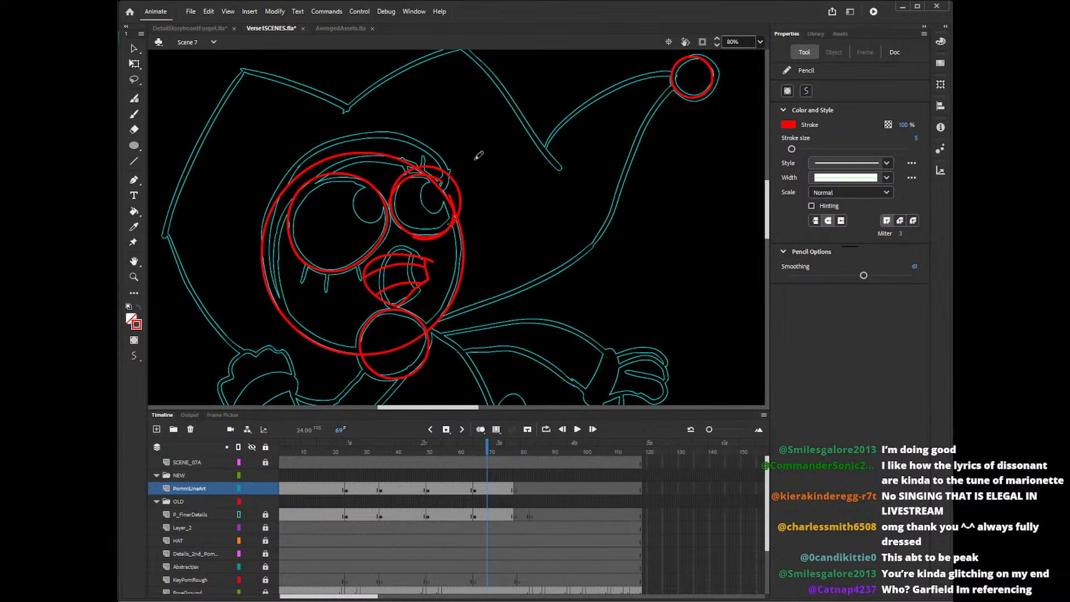
pyautogui.press('v')
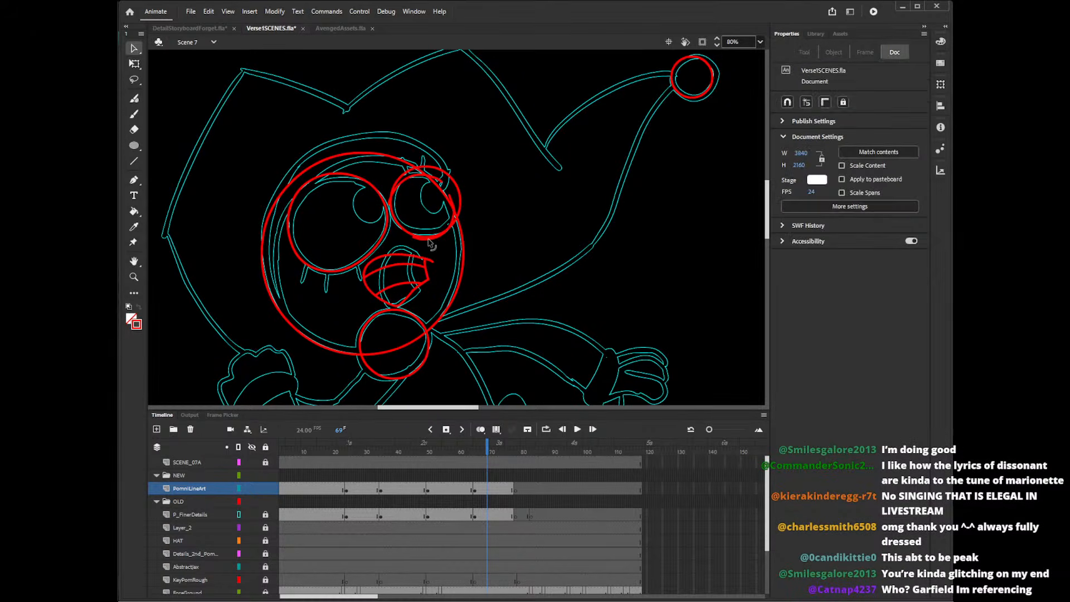
pyautogui.click(458, 222)
pyautogui.press('Delete')
pyautogui.click(453, 202)
pyautogui.press('Delete')
pyautogui.click(417, 174)
pyautogui.press('Delete')
pyautogui.click(413, 178)
pyautogui.press('Delete')
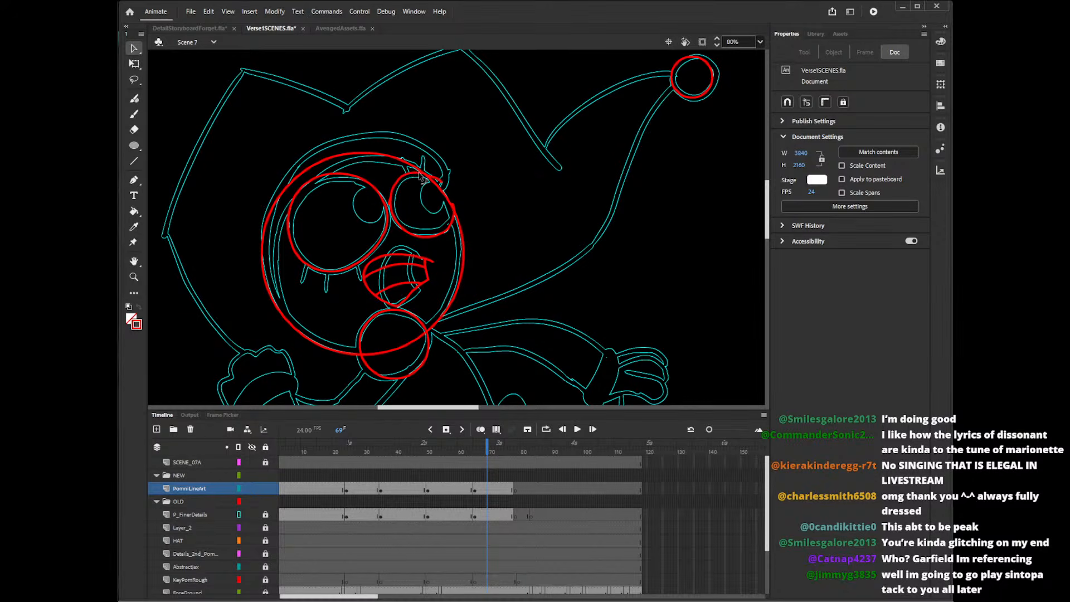
# Delete the leftover stubs around the right-hand eye, including the one outside the face's upper edge.
pyautogui.click(436, 178)
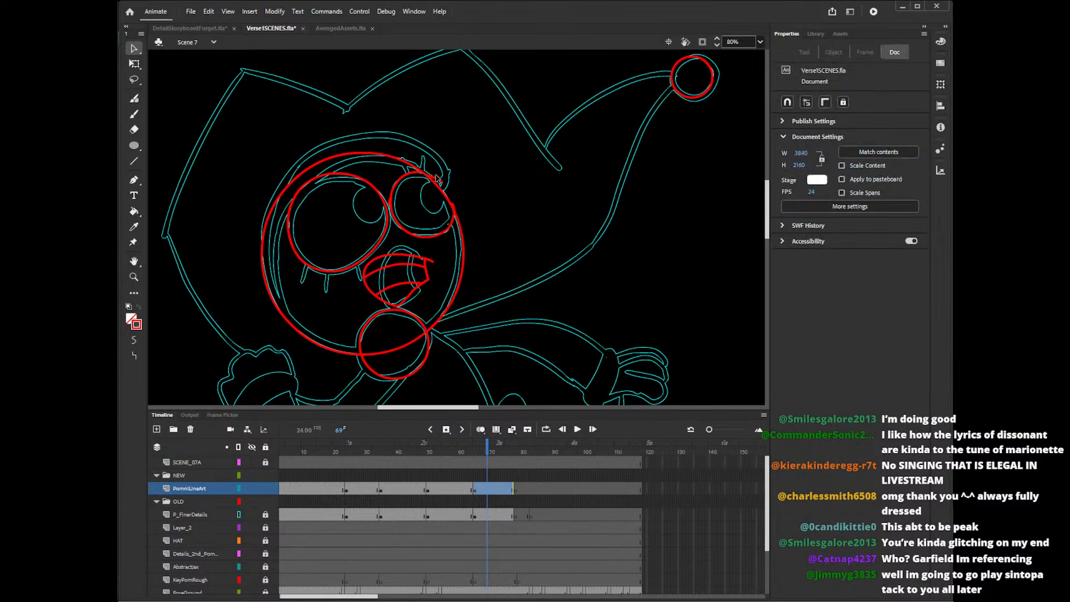
pyautogui.press('Delete')
pyautogui.click(390, 205)
pyautogui.press('Delete')
pyautogui.click(452, 205)
pyautogui.press('Delete')
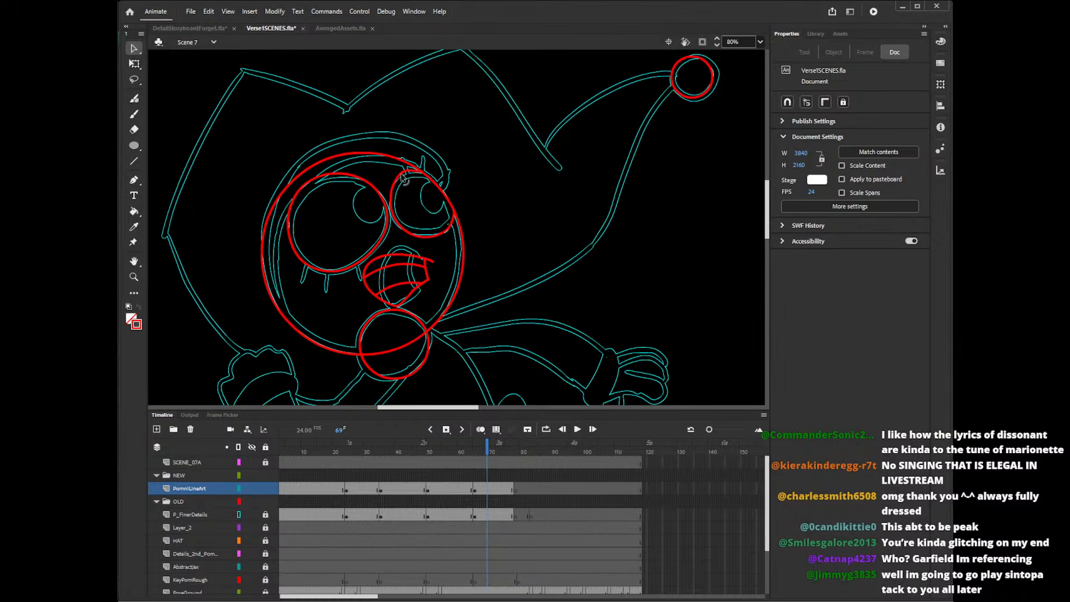
# Adjust the right-hand eye's upper edge and delete the stray line ends at its top and outer lower corner.
pyautogui.moveTo(404, 179); pyautogui.dragTo(423, 168)
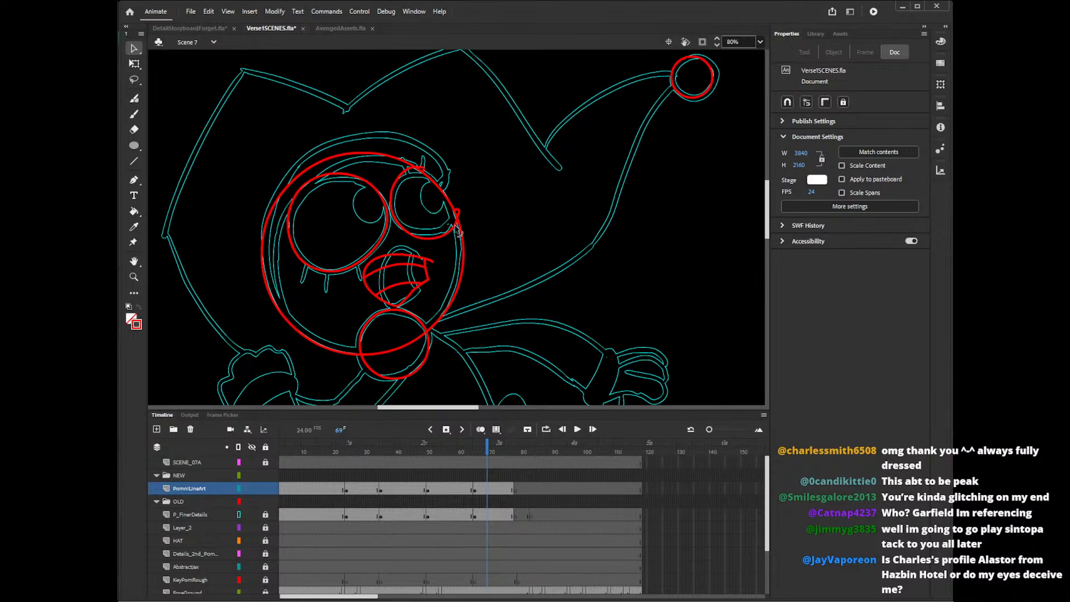
pyautogui.click(456, 215)
pyautogui.press('Delete')
pyautogui.click(422, 168)
pyautogui.press('Delete')
pyautogui.click(458, 219)
pyautogui.press('Delete')
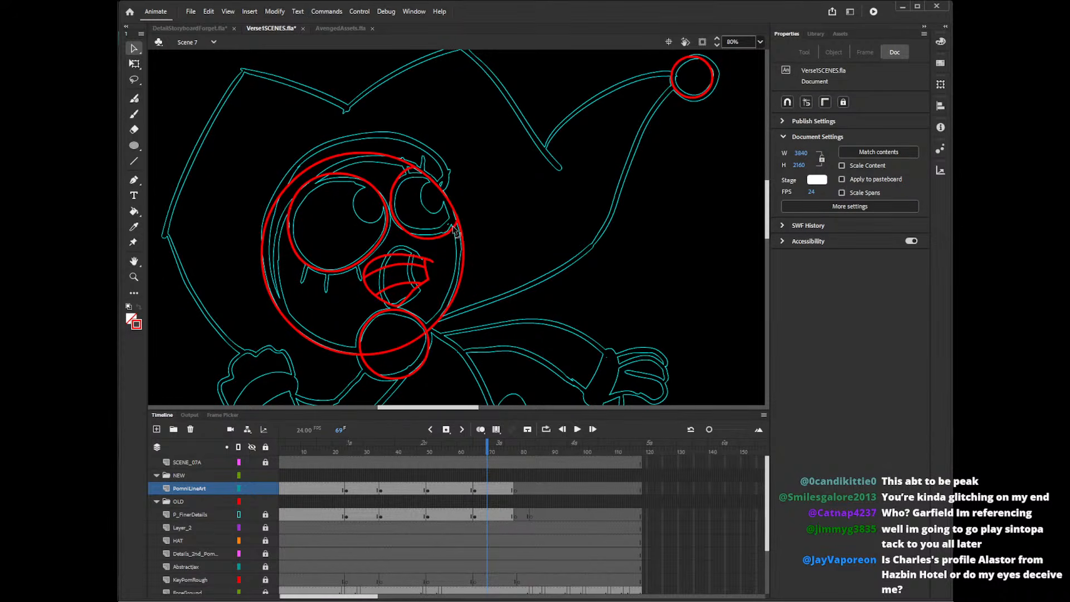
pyautogui.moveTo(429, 238); pyautogui.dragTo(466, 226)
pyautogui.press('Delete')
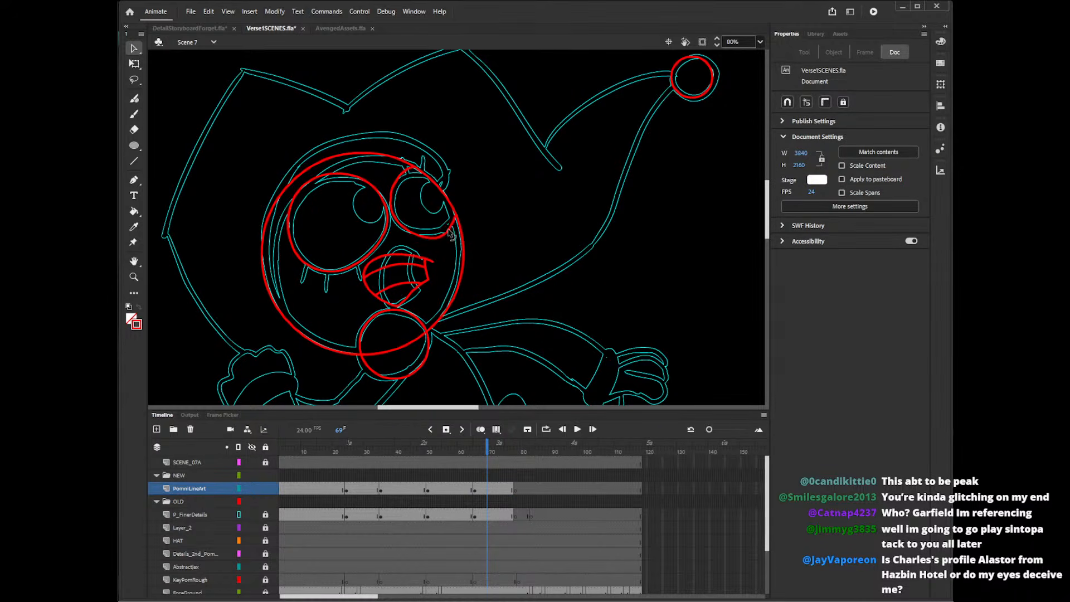
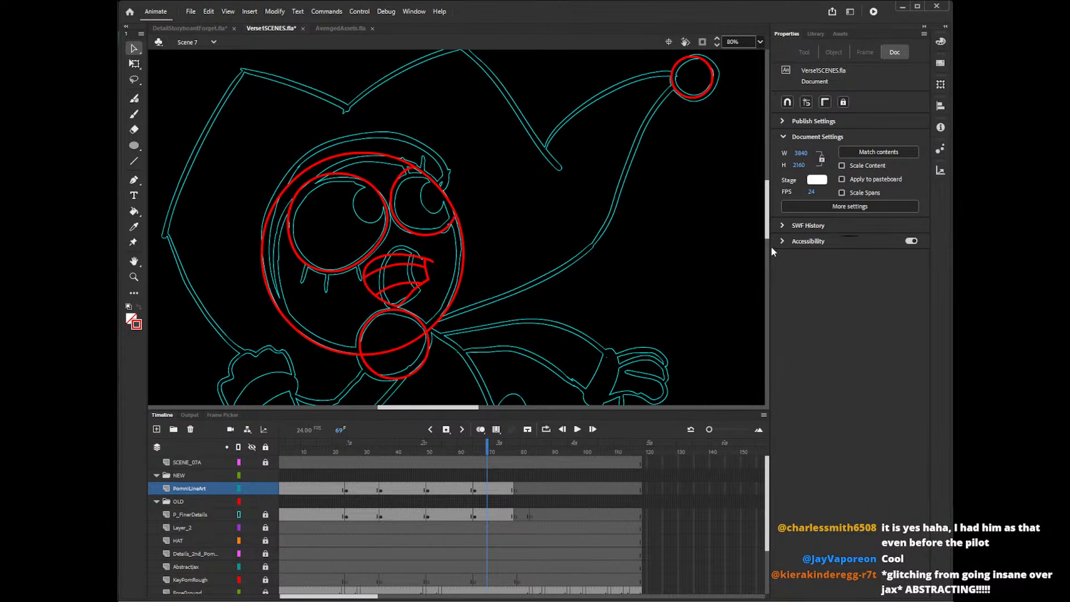
# Draw short straight lashes along the left-hand eye's lower edge with the Line tool, using frame 58 as a reference.
pyautogui.scroll(3, 771, 240)
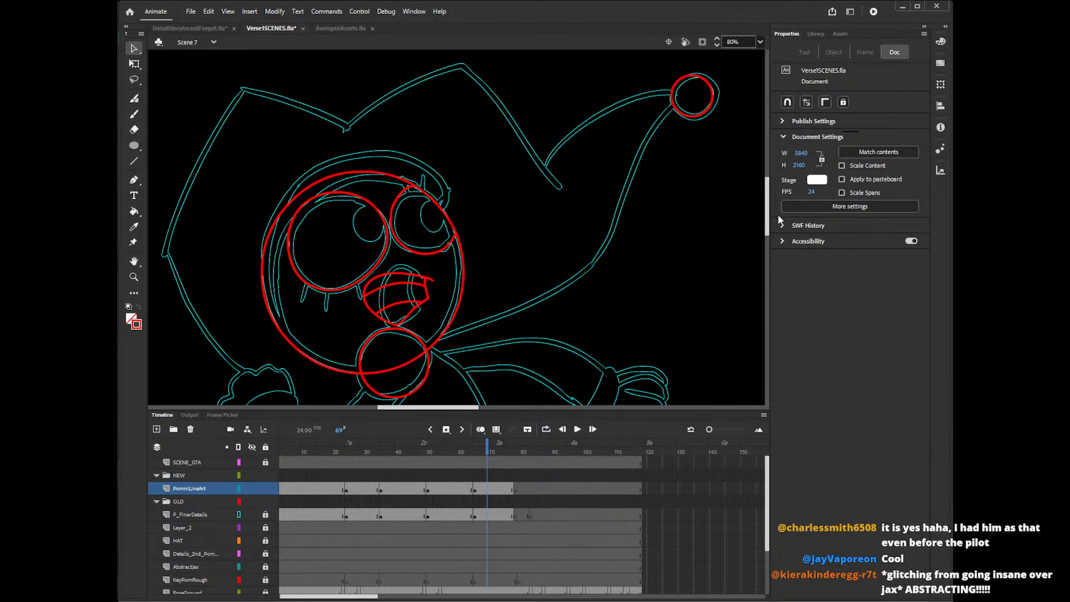
pyautogui.press('n')
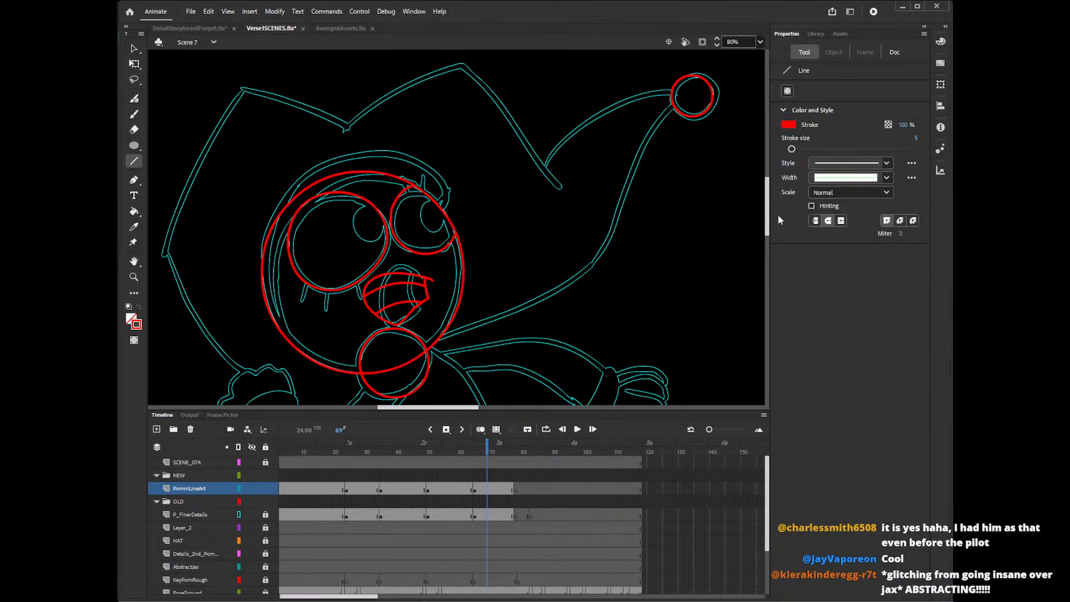
pyautogui.moveTo(308, 282)
pyautogui.mouseDown()
pyautogui.moveTo(302, 301)
pyautogui.moveTo(354, 299)
pyautogui.mouseUp()
pyautogui.hotkey('ctrl', 'z')
pyautogui.click(453, 449)
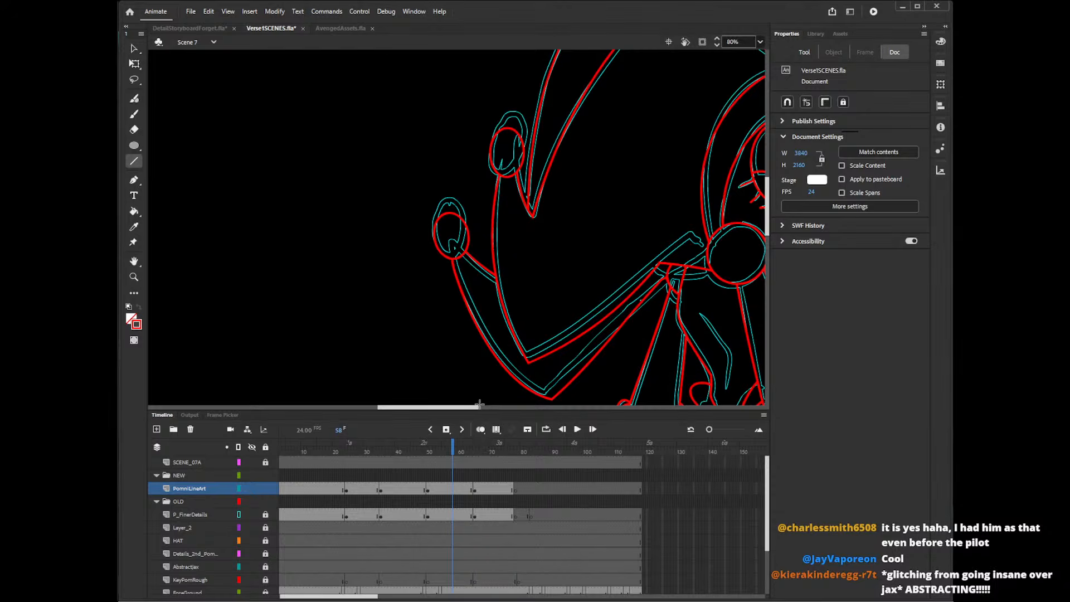
pyautogui.moveTo(477, 408); pyautogui.dragTo(487, 409)
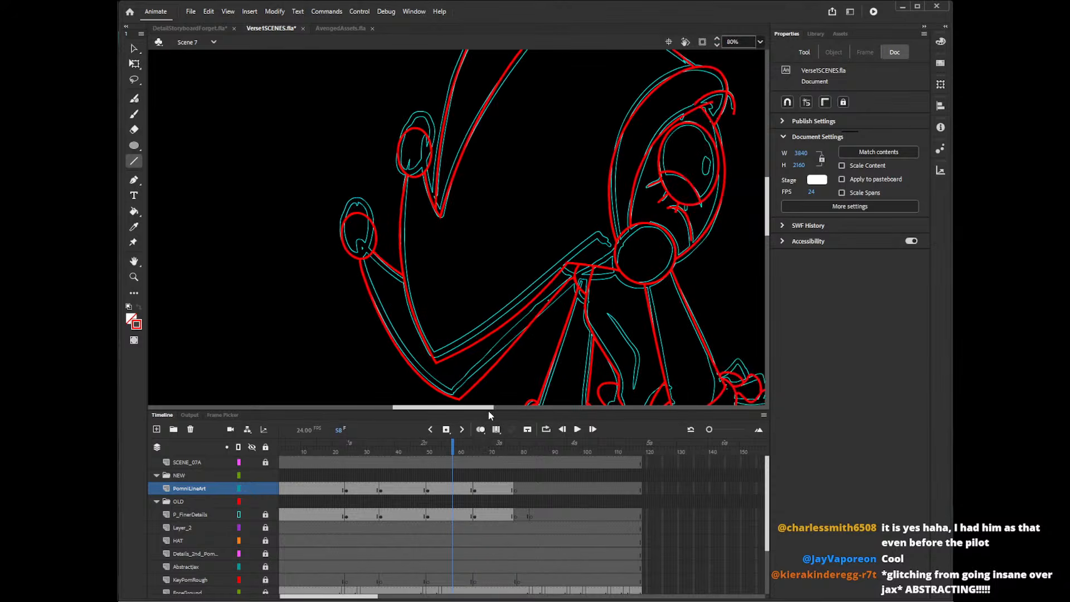
pyautogui.click(480, 451)
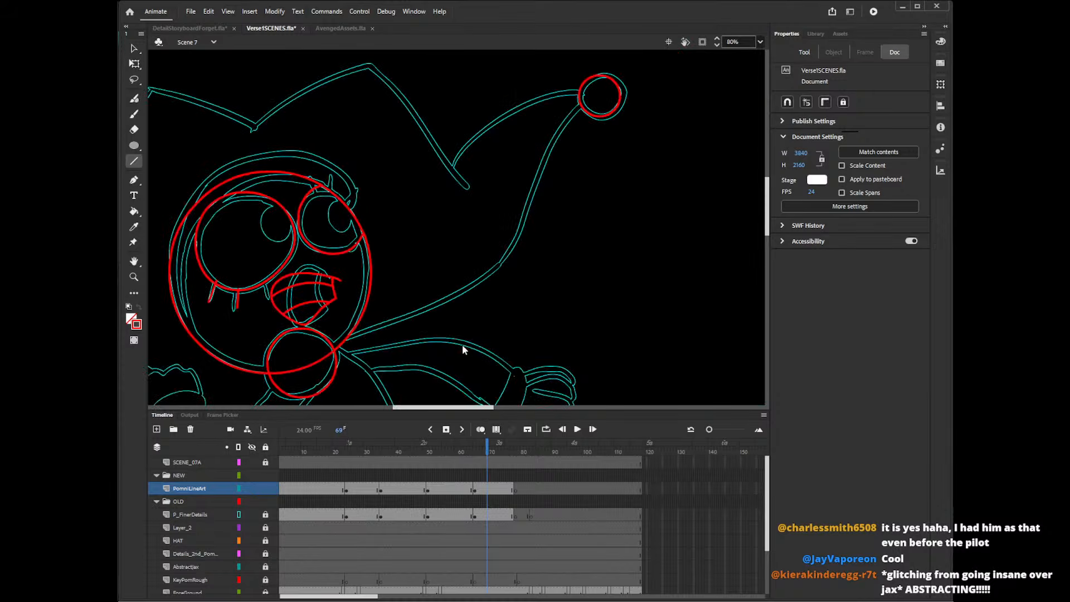
pyautogui.moveTo(211, 279)
pyautogui.mouseDown()
pyautogui.moveTo(199, 298)
pyautogui.moveTo(250, 307)
pyautogui.moveTo(226, 305)
pyautogui.moveTo(252, 295)
pyautogui.moveTo(253, 304)
pyautogui.mouseUp()
pyautogui.hotkey('ctrl', 'z')
pyautogui.hotkey('ctrl', 'z')
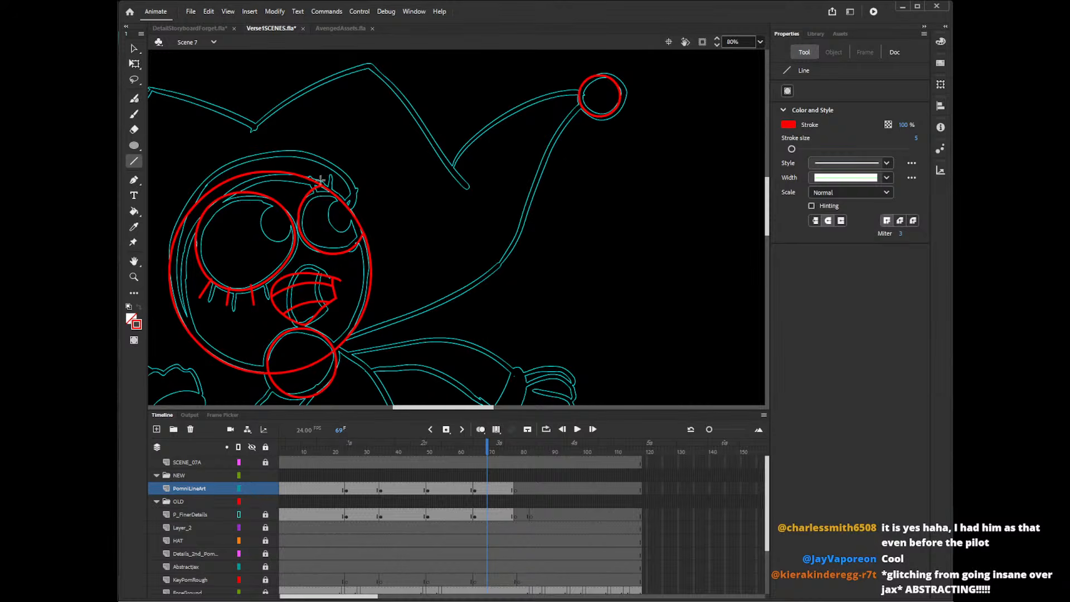
# Draw short straight lashes along the right-hand eye's upper edge, following the reference lines.
pyautogui.moveTo(315, 190)
pyautogui.mouseDown()
pyautogui.moveTo(309, 173)
pyautogui.moveTo(344, 182)
pyautogui.mouseUp()
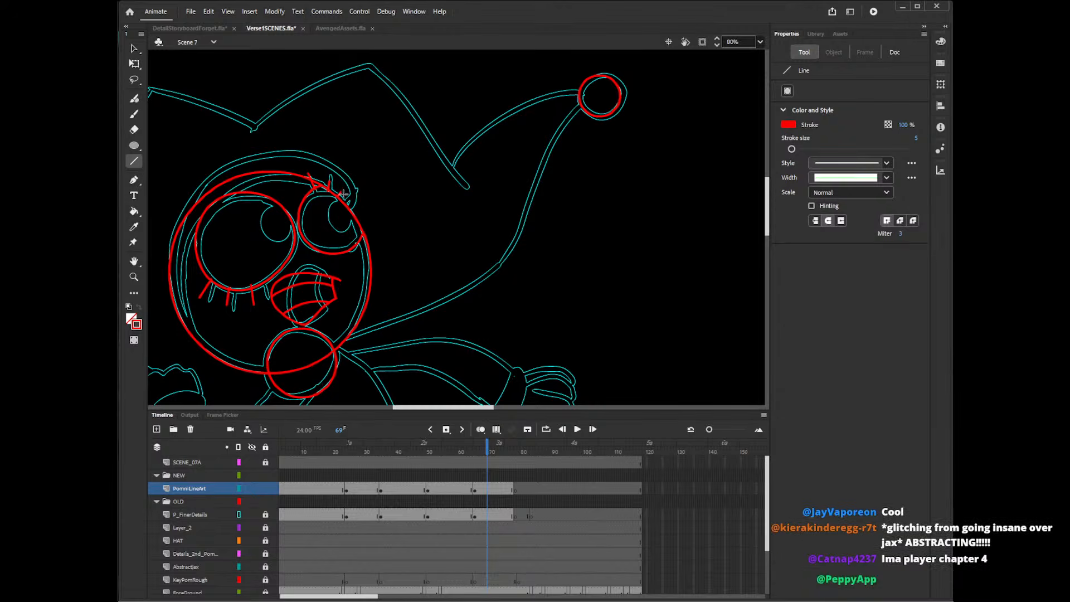
pyautogui.hotkey('ctrl', 'z')
pyautogui.hotkey('ctrl', 'z')
pyautogui.moveTo(330, 192)
pyautogui.mouseDown()
pyautogui.moveTo(328, 178)
pyautogui.moveTo(343, 187)
pyautogui.mouseUp()
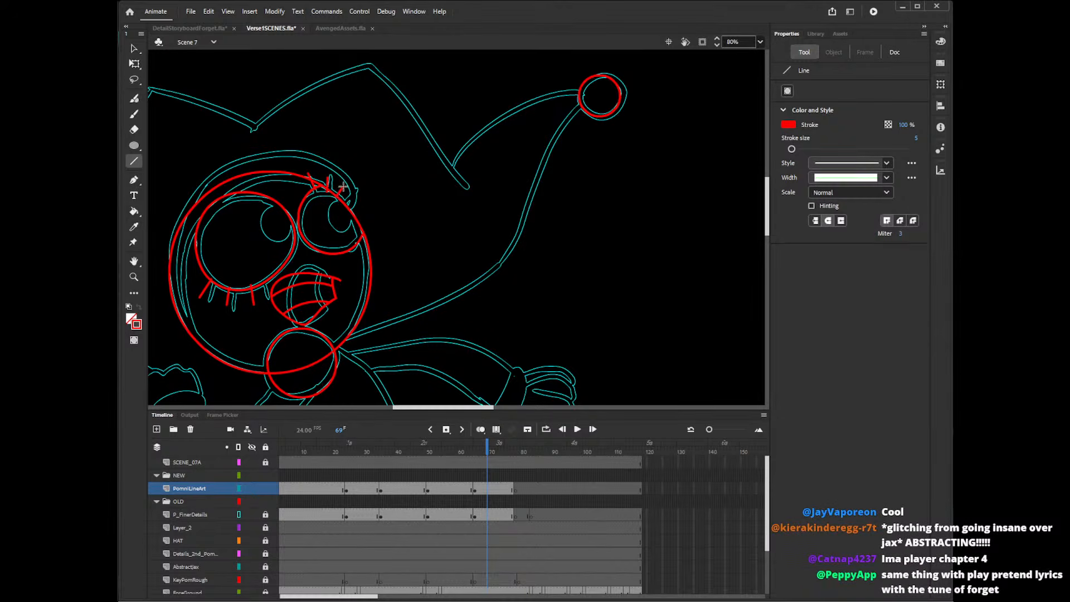
pyautogui.hotkey('ctrl', 'z')
pyautogui.hotkey('ctrl', 'z')
pyautogui.moveTo(340, 200); pyautogui.dragTo(344, 193)
# Delete the lash ends that poke inside the right-hand and left-hand eye outlines.
pyautogui.press('v')
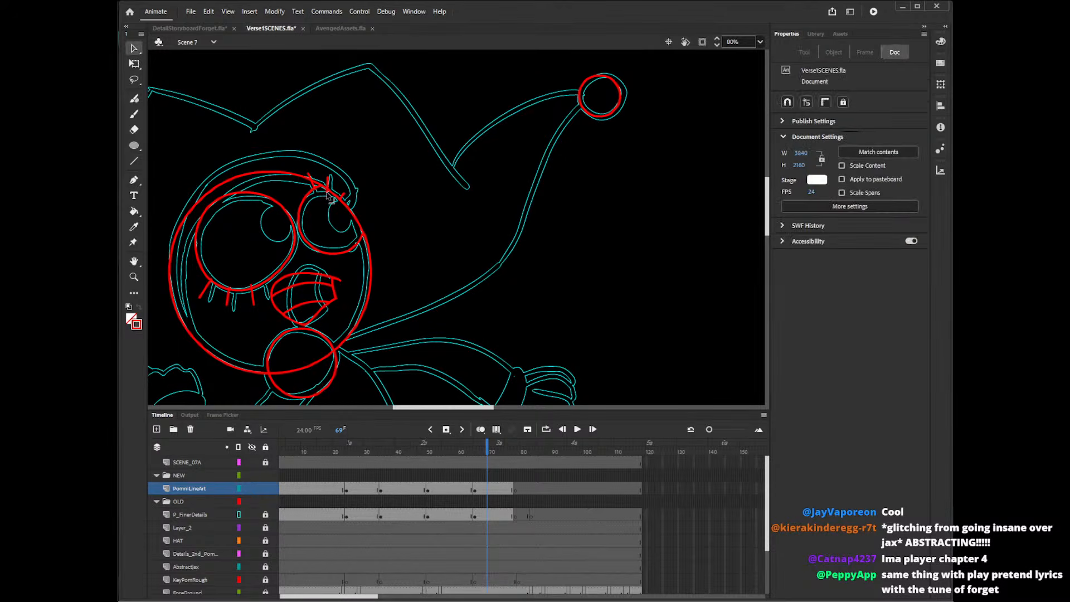
pyautogui.click(328, 190)
pyautogui.press('Delete')
pyautogui.click(318, 191)
pyautogui.press('Delete')
pyautogui.click(252, 287)
pyautogui.press('Delete')
pyautogui.click(228, 287)
pyautogui.press('Delete')
pyautogui.click(212, 280)
pyautogui.press('Delete')
# Draw a curved eyebrow above each eye with the Pencil tool, crossing the face's upper edge.
pyautogui.press('y')
pyautogui.moveTo(248, 175)
pyautogui.mouseDown()
pyautogui.moveTo(207, 177)
pyautogui.moveTo(177, 222)
pyautogui.mouseUp()
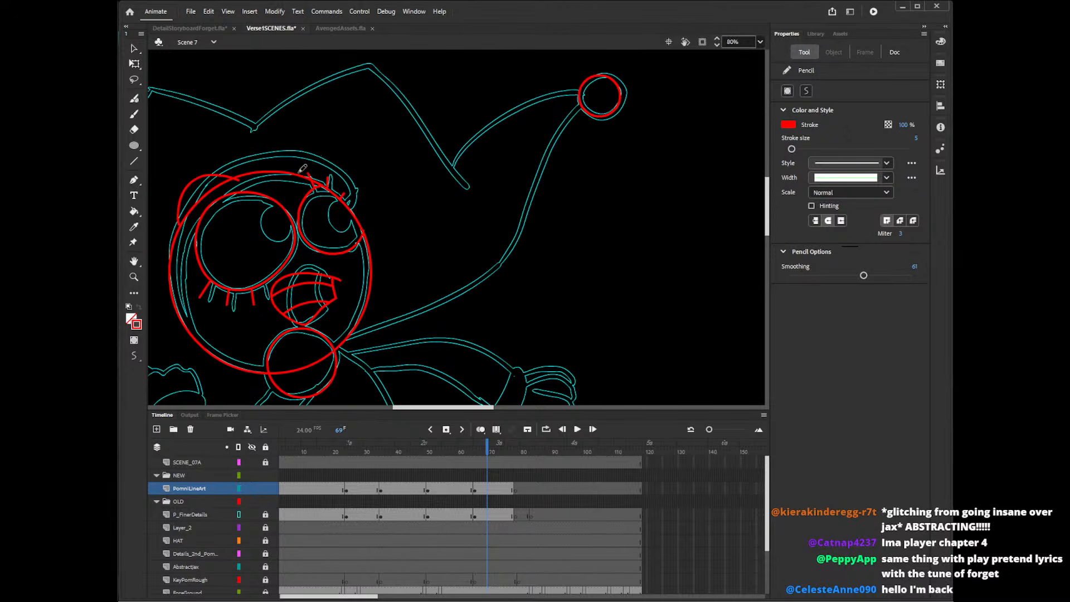
pyautogui.moveTo(299, 174); pyautogui.dragTo(349, 167)
pyautogui.hotkey('ctrl', 'z')
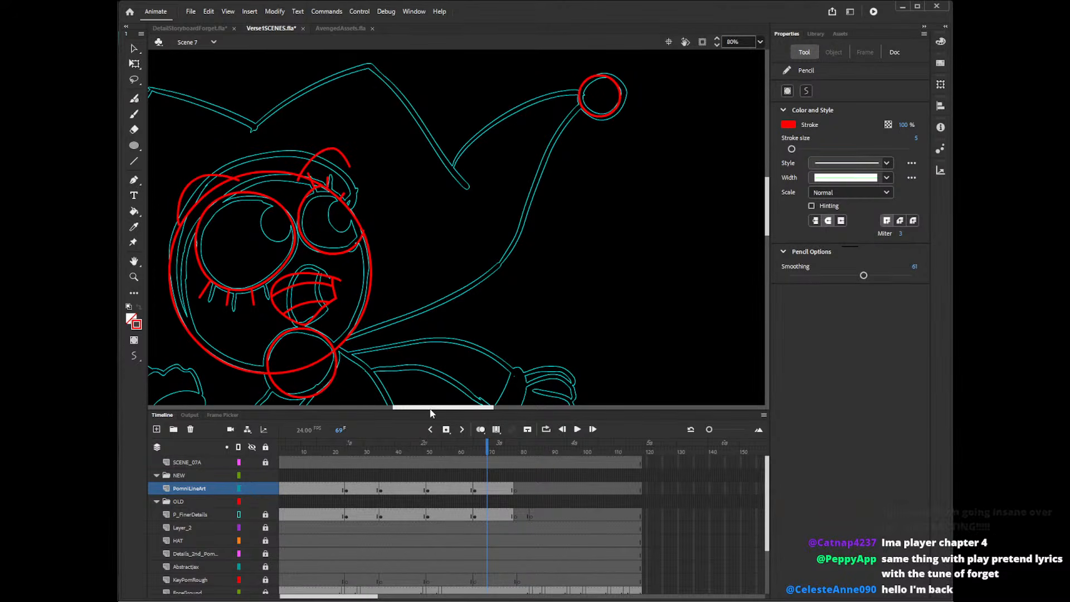
pyautogui.moveTo(433, 407); pyautogui.dragTo(406, 409)
pyautogui.scroll(-5, 761, 206)
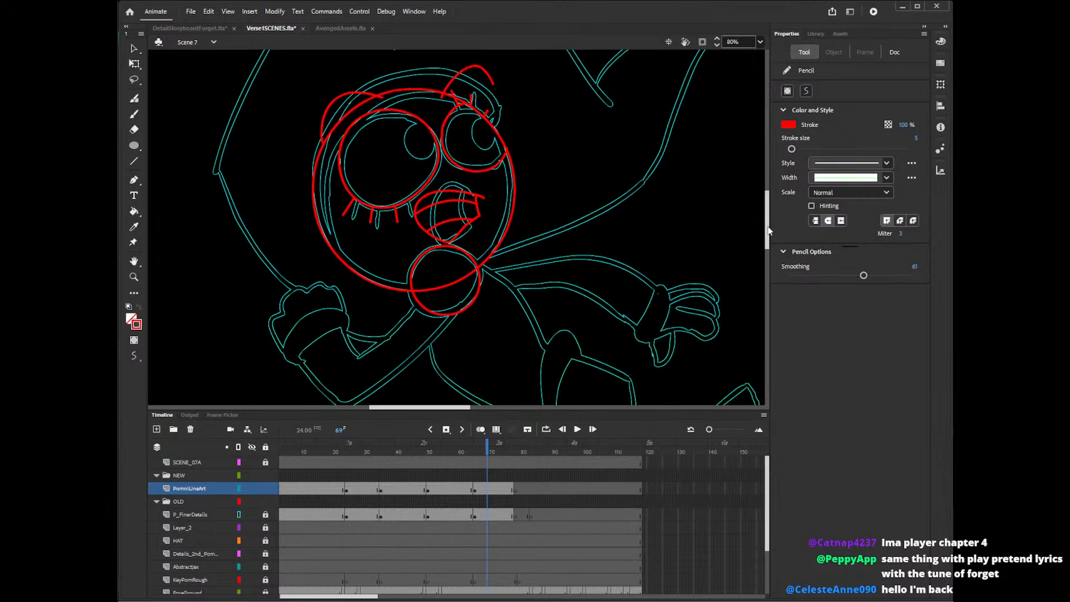
pyautogui.moveTo(475, 176)
pyautogui.mouseDown()
pyautogui.moveTo(529, 214)
pyautogui.moveTo(544, 249)
pyautogui.moveTo(592, 268)
pyautogui.mouseUp()
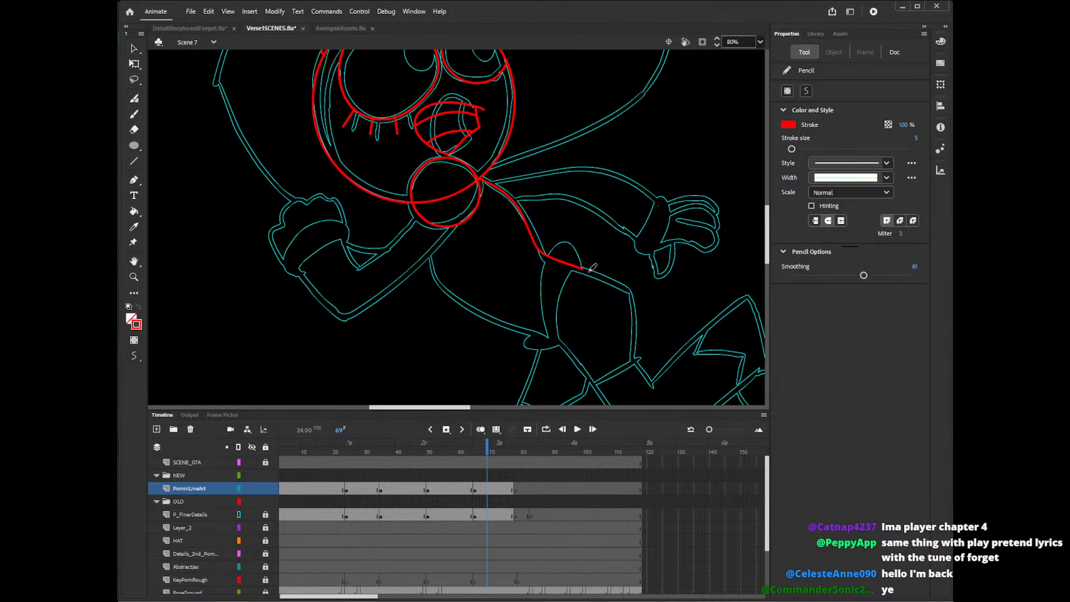
pyautogui.moveTo(462, 406); pyautogui.dragTo(476, 408)
pyautogui.moveTo(333, 221)
pyautogui.mouseDown()
pyautogui.moveTo(343, 264)
pyautogui.moveTo(369, 292)
pyautogui.moveTo(458, 339)
pyautogui.mouseUp()
pyautogui.hotkey('ctrl', 'z')
pyautogui.moveTo(328, 198)
pyautogui.mouseDown()
pyautogui.moveTo(329, 237)
pyautogui.moveTo(390, 304)
pyautogui.moveTo(459, 336)
pyautogui.mouseUp()
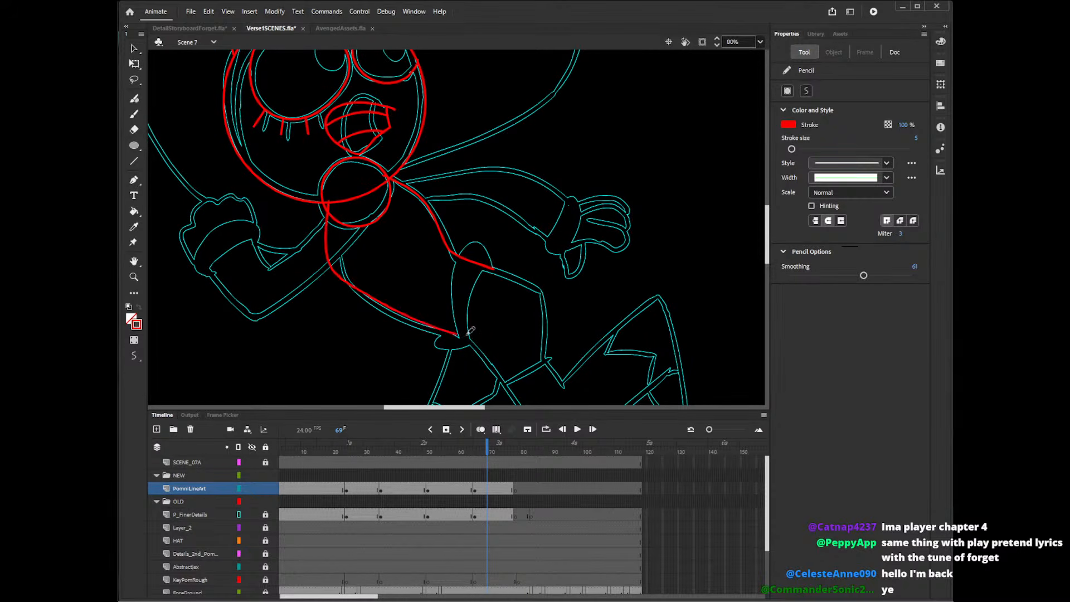
pyautogui.scroll(-2, 767, 234)
pyautogui.hotkey('ctrl', 'z')
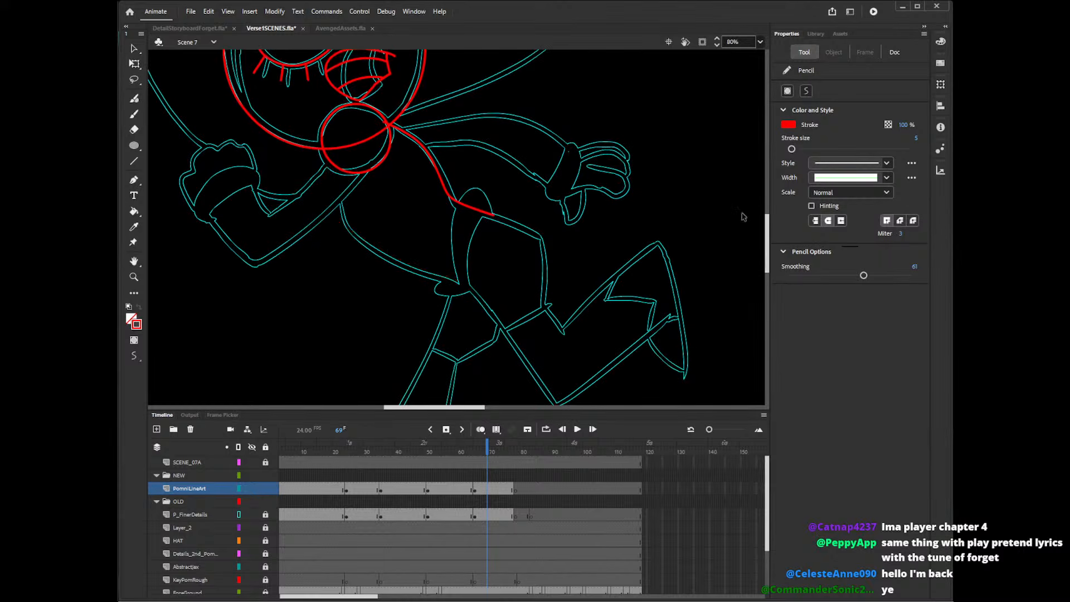
pyautogui.hotkey('ctrl', 'z')
# Trace both sides of the torso with the Pencil tool, from the neck circle down to the hips and along the rear thigh.
pyautogui.moveTo(329, 150)
pyautogui.mouseDown()
pyautogui.moveTo(331, 205)
pyautogui.moveTo(365, 238)
pyautogui.moveTo(434, 271)
pyautogui.mouseUp()
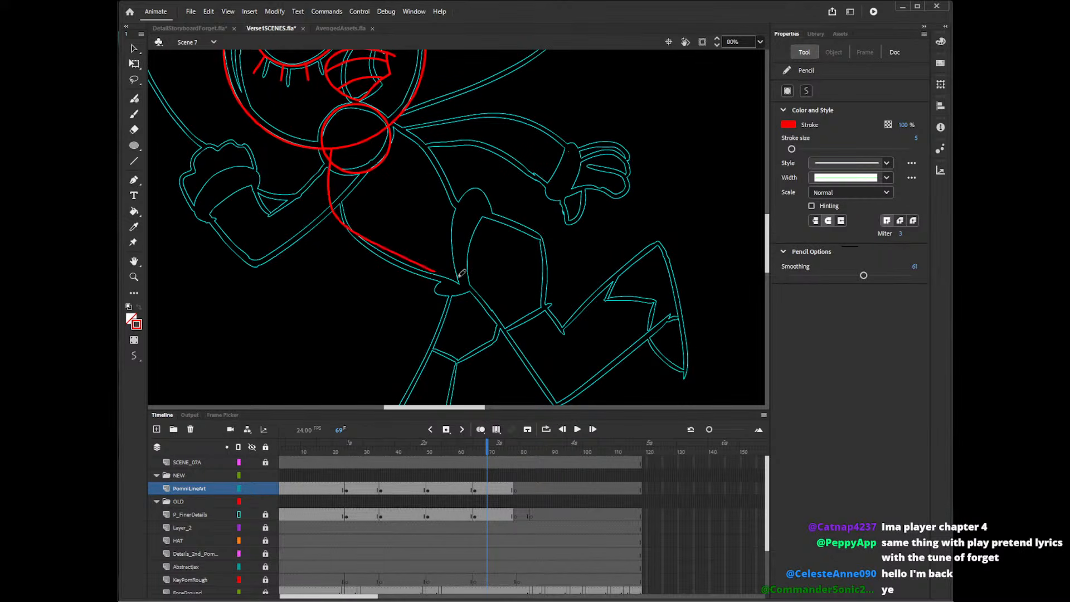
pyautogui.moveTo(390, 119)
pyautogui.mouseDown()
pyautogui.moveTo(466, 202)
pyautogui.moveTo(544, 238)
pyautogui.mouseUp()
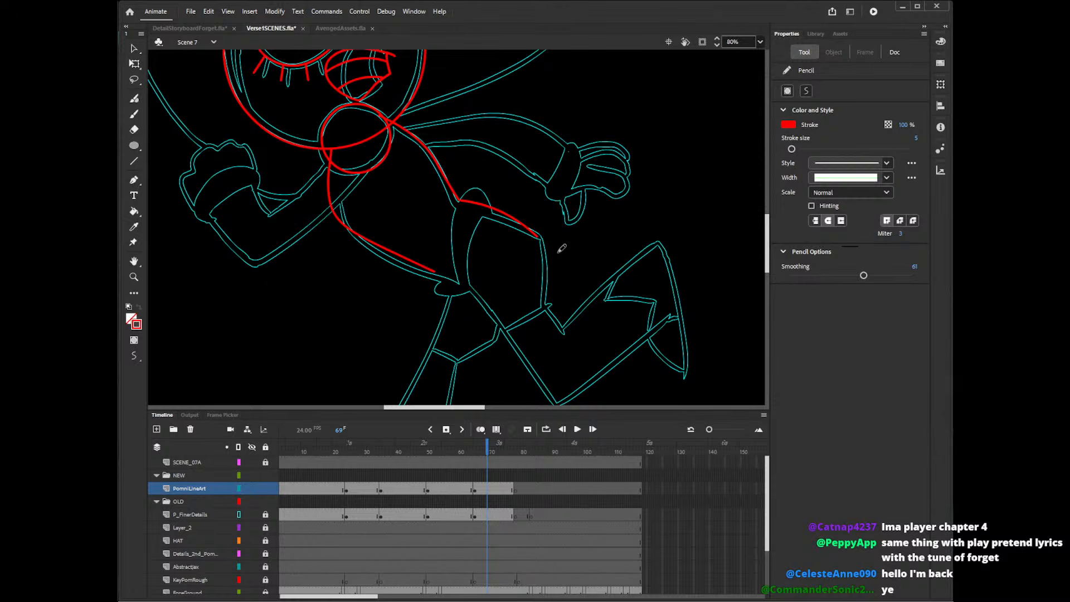
# Trace the upper and lower edges of the bent left-hand arm, from the wrist to the neck circle.
pyautogui.scroll(3, 774, 210)
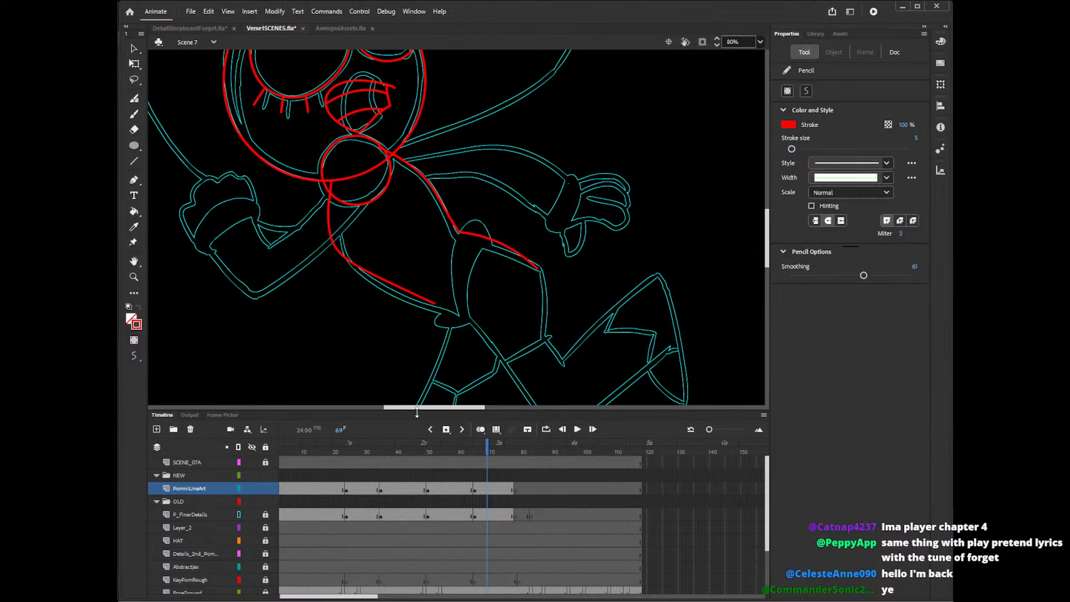
pyautogui.moveTo(427, 409); pyautogui.dragTo(415, 413)
pyautogui.moveTo(336, 215); pyautogui.dragTo(433, 168)
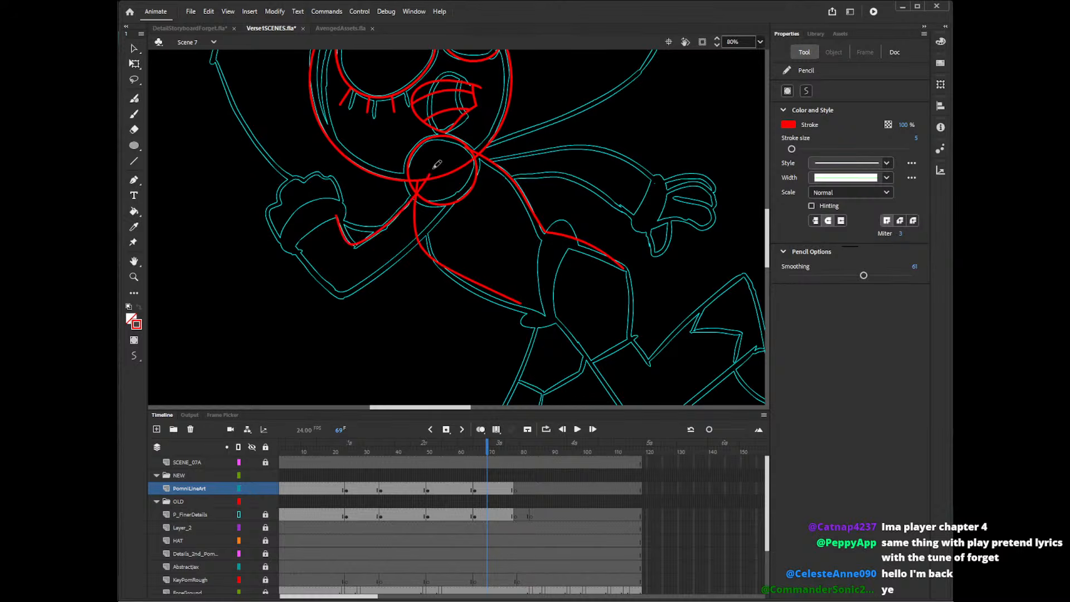
pyautogui.moveTo(298, 244)
pyautogui.mouseDown()
pyautogui.moveTo(456, 203)
pyautogui.moveTo(462, 182)
pyautogui.mouseUp()
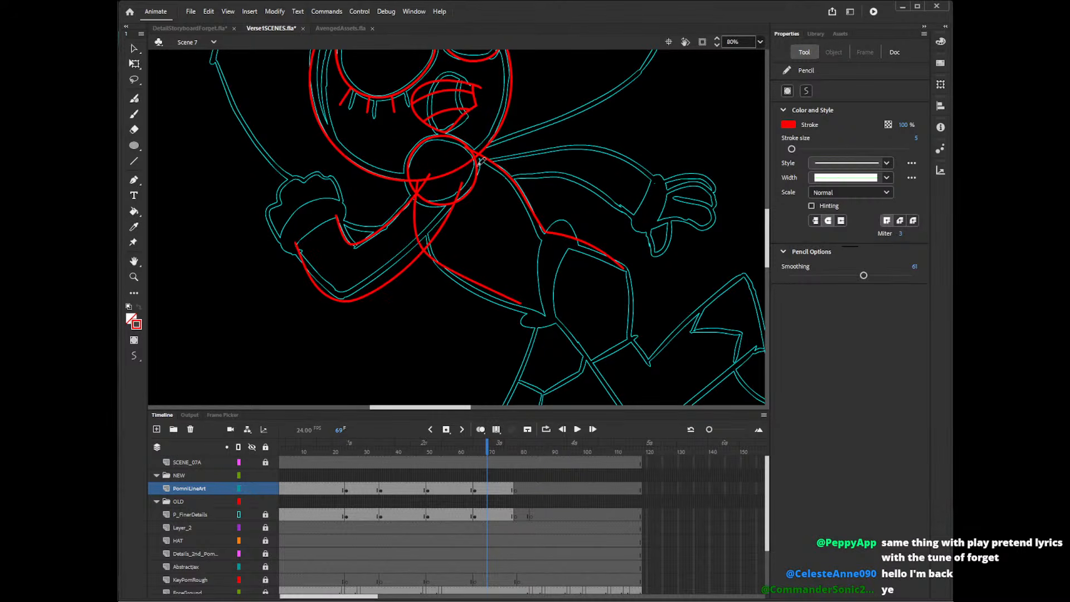
pyautogui.moveTo(340, 214); pyautogui.dragTo(361, 252)
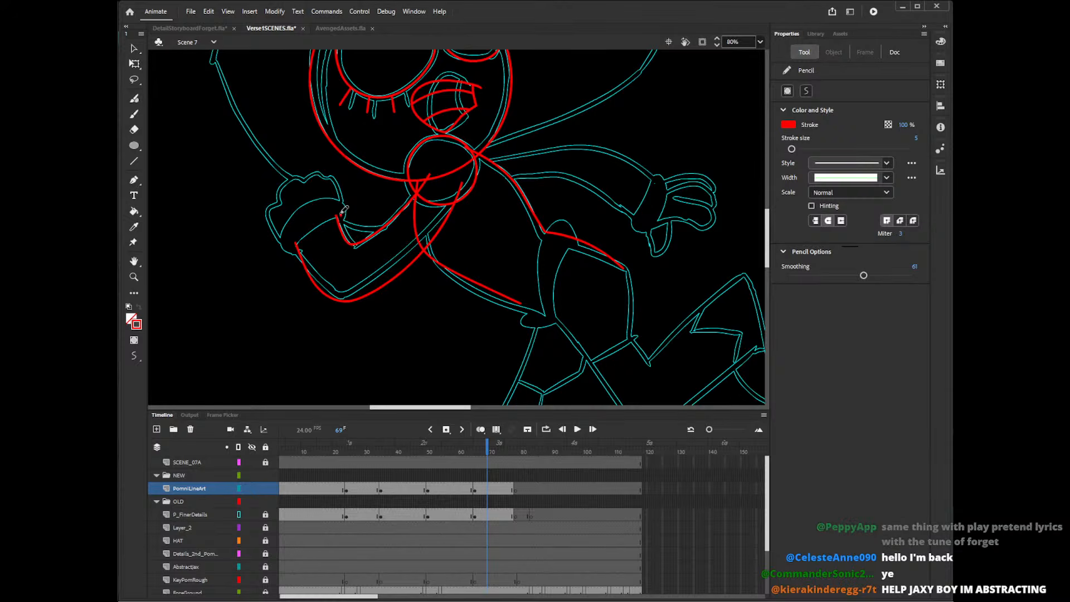
# Delete the torso line crossing the bent arm and the arm line ends inside the neck circle.
pyautogui.press('v')
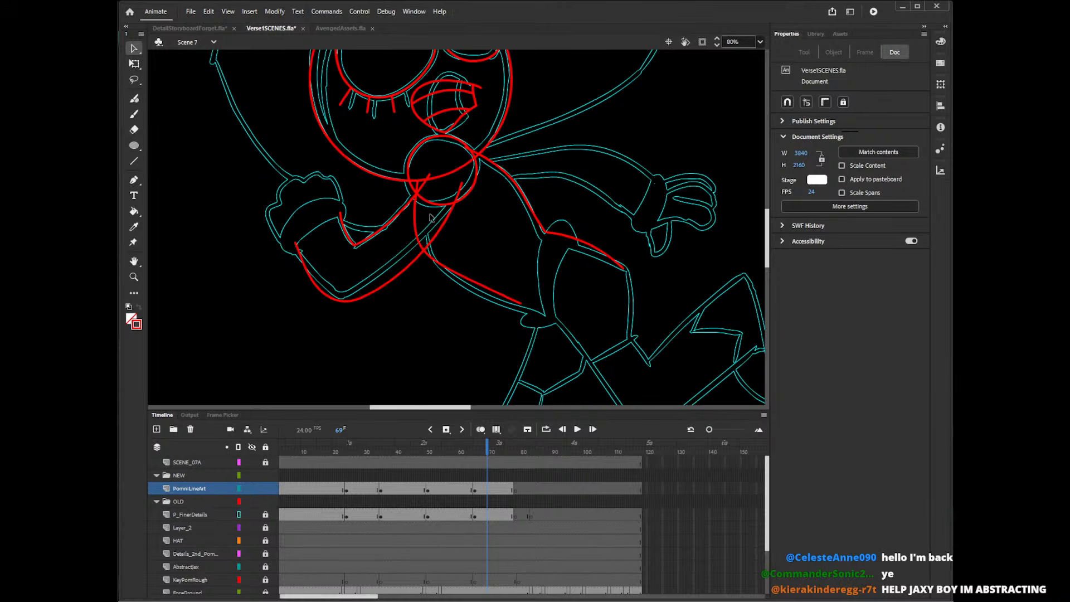
pyautogui.click(416, 224)
pyautogui.press('Delete')
pyautogui.click(421, 186)
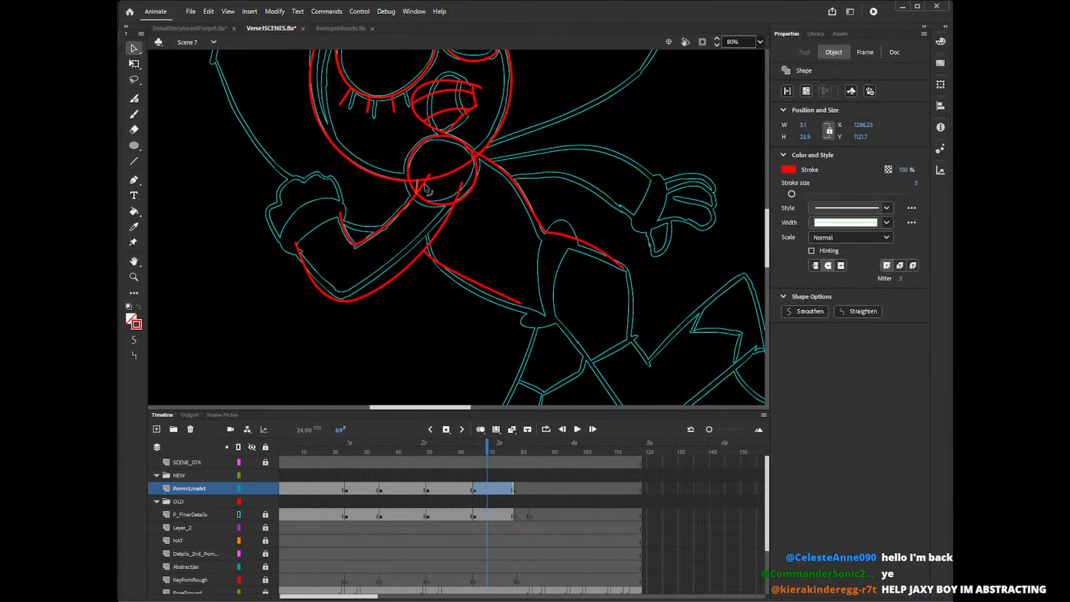
pyautogui.press('Delete')
pyautogui.click(460, 190)
pyautogui.press('Delete')
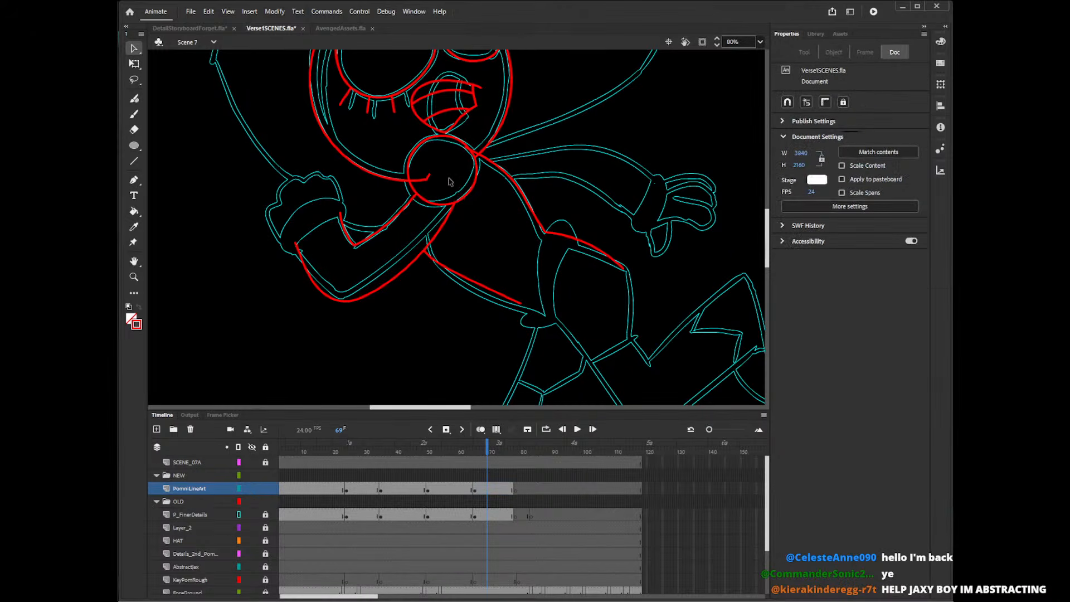
# Delete the leftover face outline pieces and the remaining stray line ends in and around the neck circle.
pyautogui.click(418, 180)
pyautogui.press('Delete')
pyautogui.click(429, 177)
pyautogui.press('Delete')
pyautogui.click(471, 157)
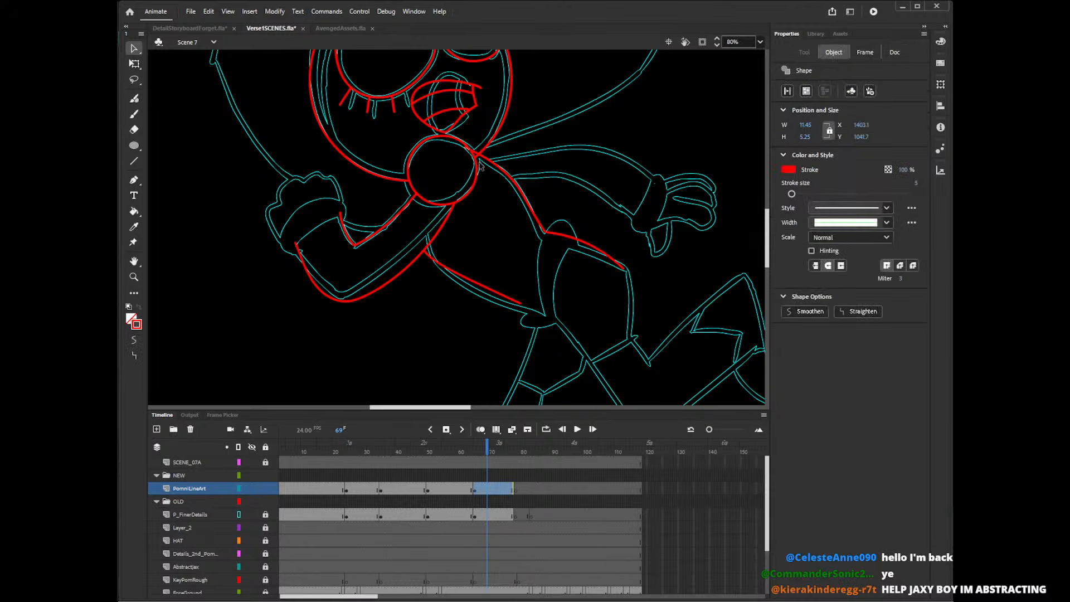
pyautogui.press('Delete')
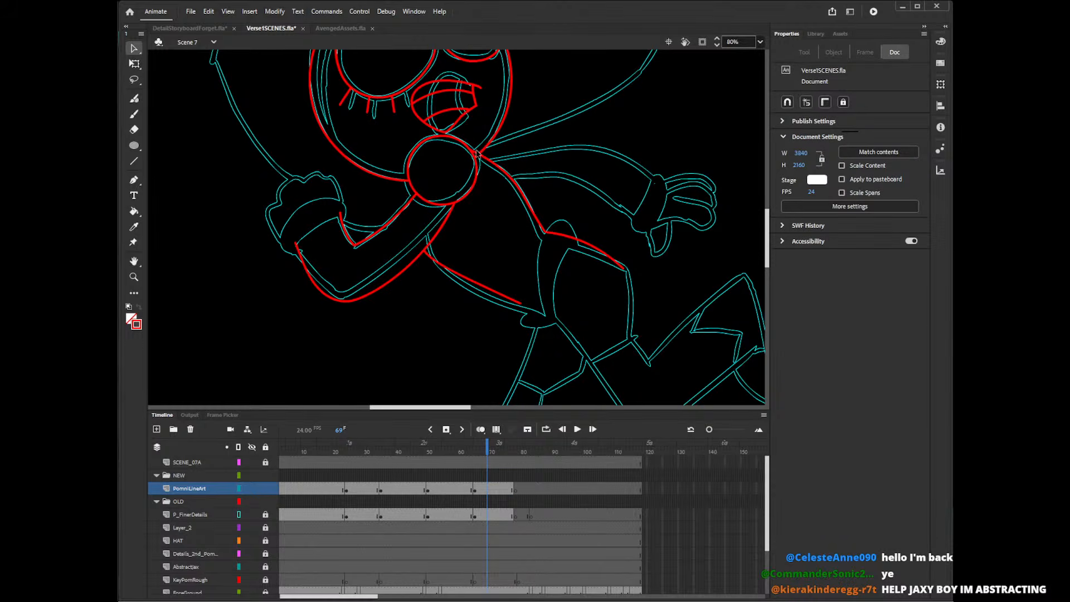
pyautogui.click(477, 155)
pyautogui.press('Delete')
# Draw a curved sleeve edge across the wrist of the bent arm with the Pencil tool.
pyautogui.press('y')
pyautogui.moveTo(340, 217); pyautogui.dragTo(299, 246)
pyautogui.hotkey('ctrl', 'z')
pyautogui.moveTo(343, 215); pyautogui.dragTo(295, 252)
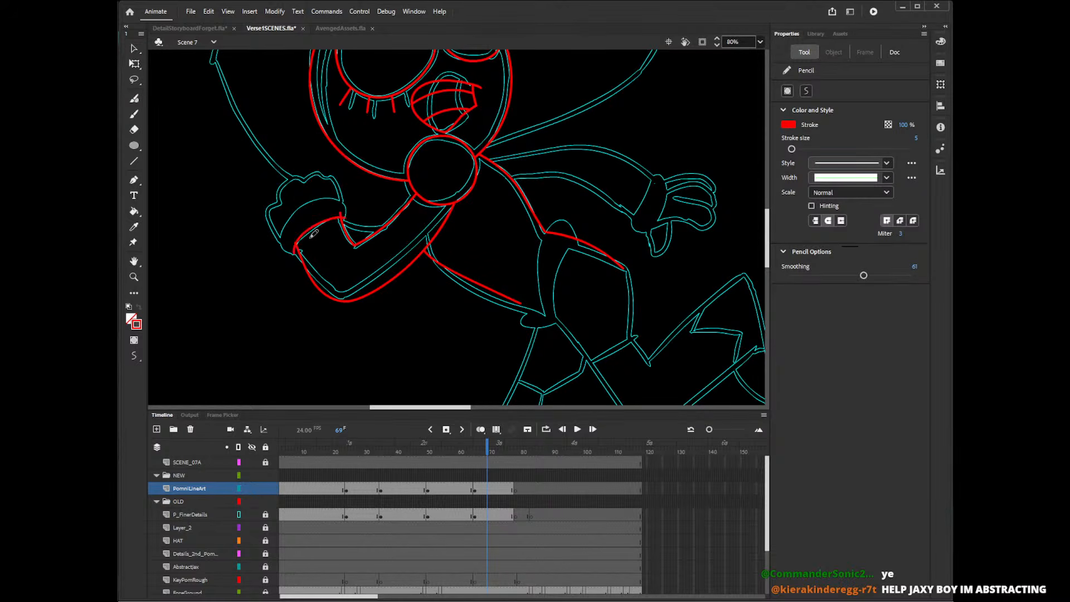
# Draw the outer curve of the bent arm's glove cuff and the bumpy outline of the fist.
pyautogui.moveTo(341, 227)
pyautogui.mouseDown()
pyautogui.moveTo(305, 207)
pyautogui.moveTo(304, 262)
pyautogui.mouseUp()
pyautogui.hotkey('ctrl', 'z')
pyautogui.moveTo(339, 230); pyautogui.dragTo(304, 262)
pyautogui.hotkey('ctrl', 'z')
pyautogui.moveTo(340, 229)
pyautogui.mouseDown()
pyautogui.moveTo(286, 230)
pyautogui.moveTo(305, 262)
pyautogui.moveTo(348, 198)
pyautogui.moveTo(309, 263)
pyautogui.mouseUp()
pyautogui.hotkey('ctrl', 'z')
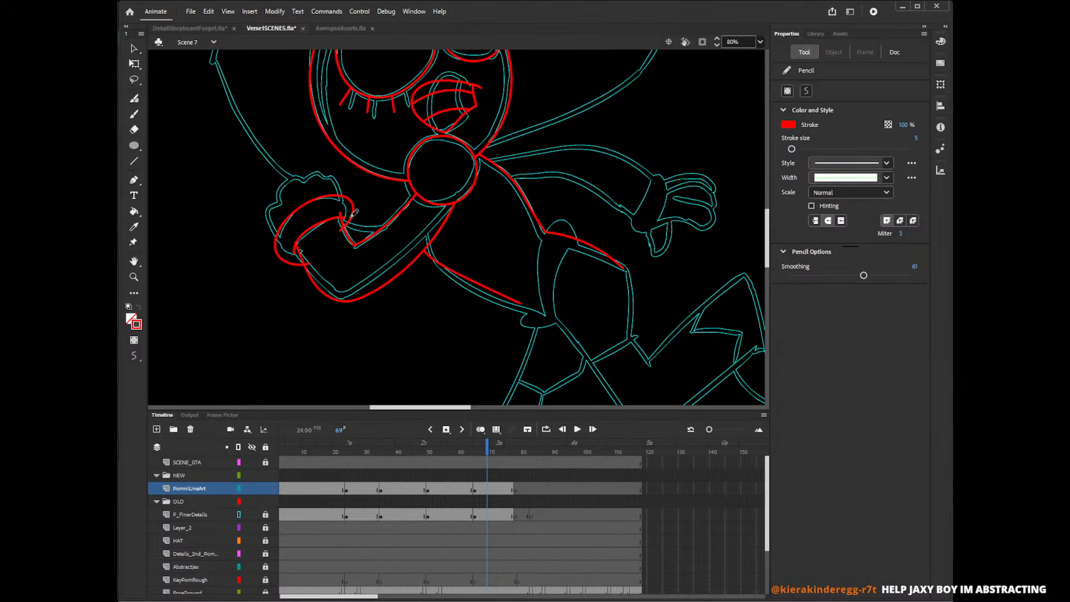
pyautogui.moveTo(352, 204)
pyautogui.mouseDown()
pyautogui.moveTo(327, 170)
pyautogui.moveTo(295, 174)
pyautogui.moveTo(268, 190)
pyautogui.moveTo(262, 218)
pyautogui.moveTo(278, 245)
pyautogui.mouseUp()
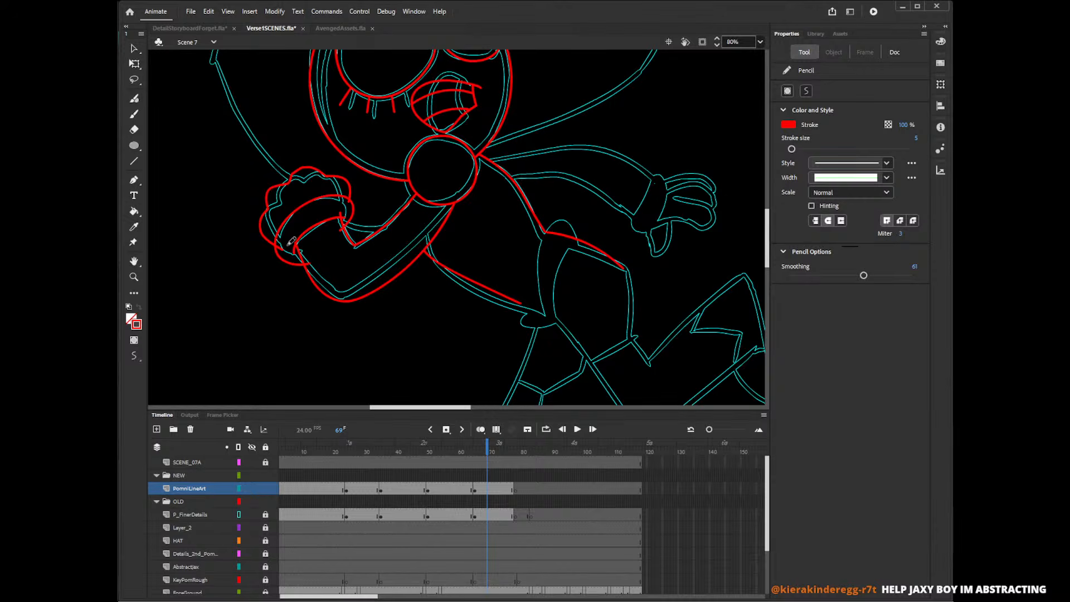
# Delete the overlapping stubs and stray line ends where the fist, cuff and sleeve of the bent arm meet.
pyautogui.press('v')
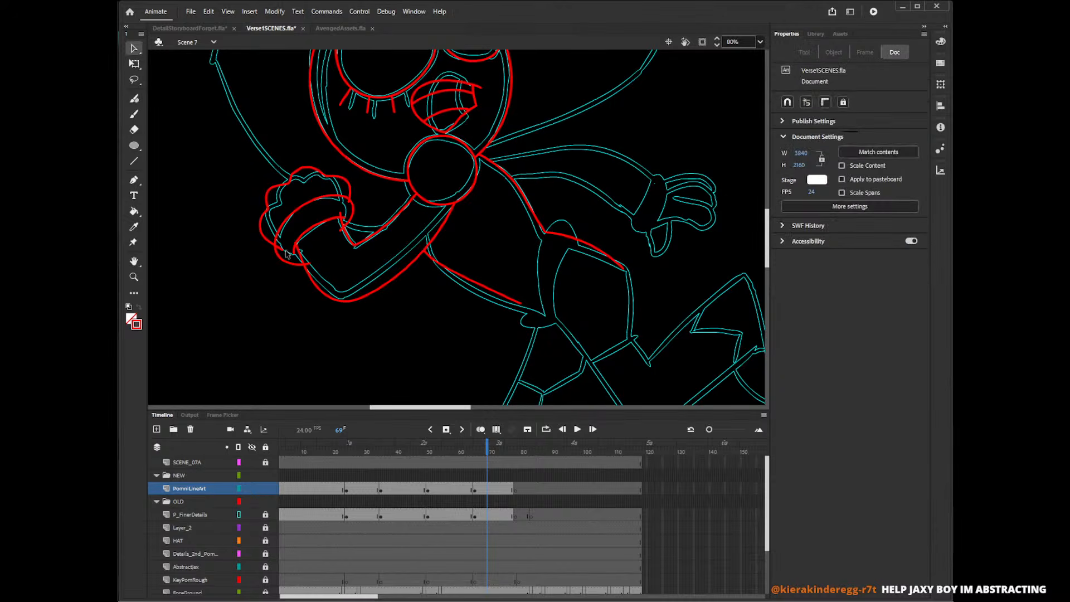
pyautogui.click(305, 263)
pyautogui.press('Delete')
pyautogui.click(349, 200)
pyautogui.press('Delete')
pyautogui.click(341, 215)
pyautogui.press('Delete')
pyautogui.click(307, 264)
pyautogui.press('Delete')
pyautogui.click(294, 251)
pyautogui.press('Delete')
pyautogui.click(341, 229)
pyautogui.press('Delete')
# Trace the upper and lower edges of the outstretched right-hand arm with the Pencil tool, from the shoulder to the wrist.
pyautogui.moveTo(434, 408); pyautogui.dragTo(466, 413)
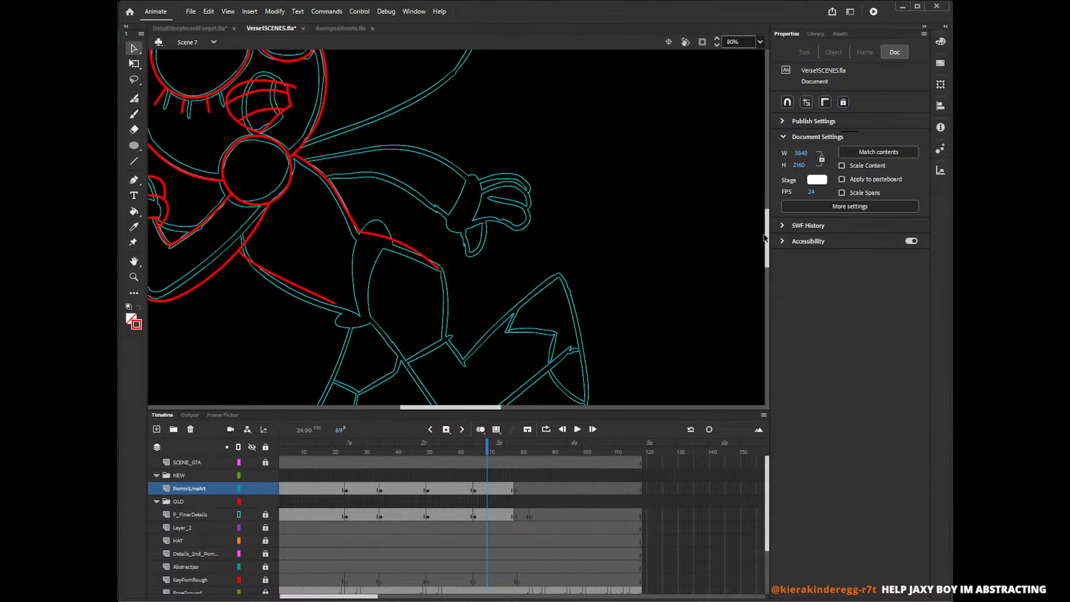
pyautogui.moveTo(765, 238); pyautogui.dragTo(771, 243)
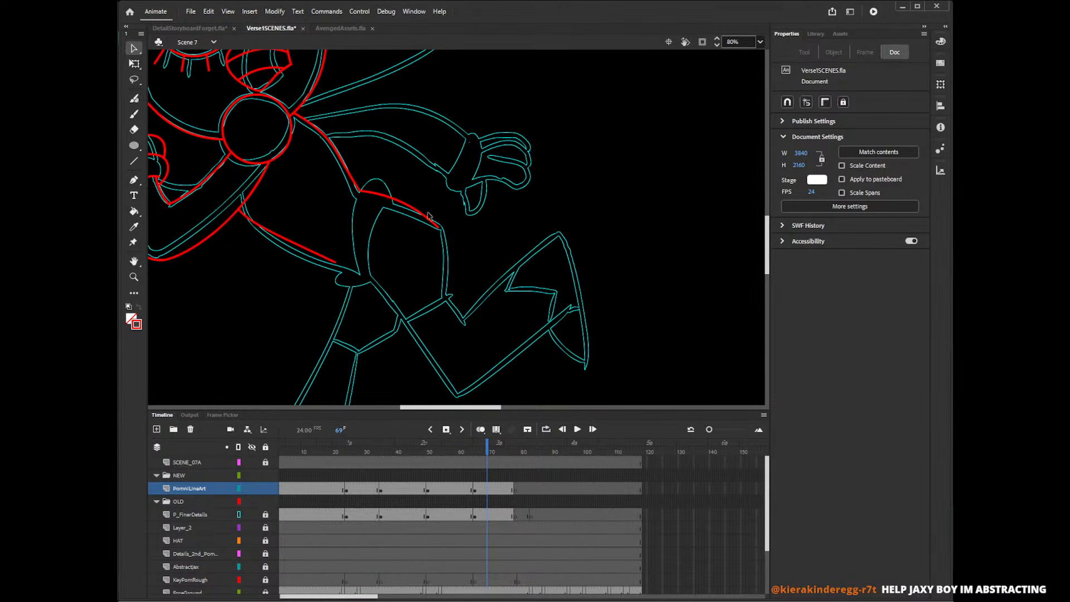
pyautogui.hotkey('shift', 'y')
pyautogui.moveTo(297, 117)
pyautogui.mouseDown()
pyautogui.moveTo(411, 104)
pyautogui.moveTo(485, 152)
pyautogui.mouseUp()
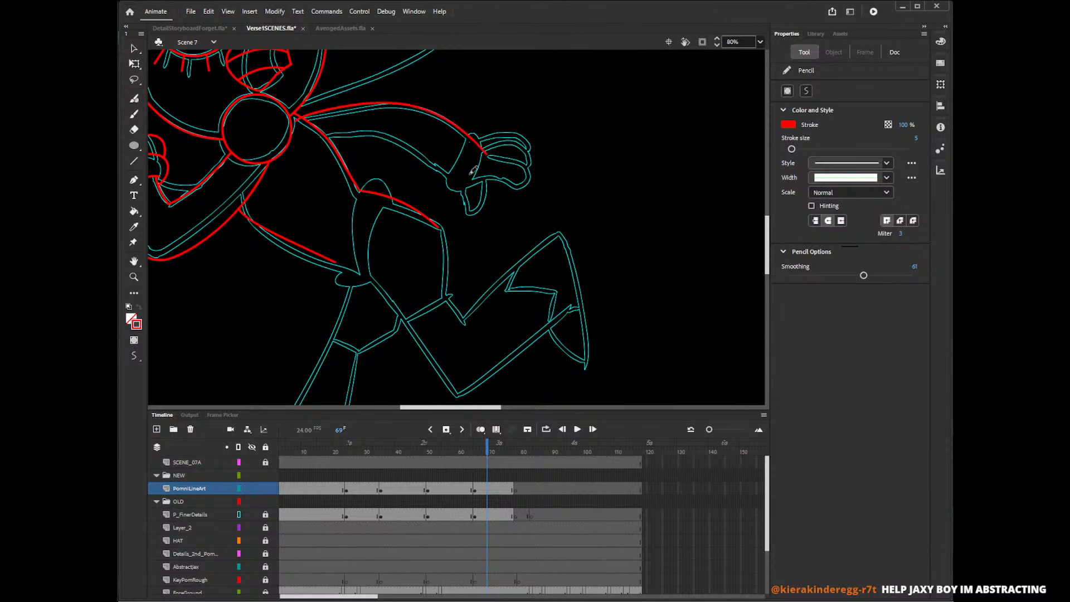
pyautogui.moveTo(318, 137)
pyautogui.mouseDown()
pyautogui.moveTo(402, 148)
pyautogui.moveTo(458, 198)
pyautogui.mouseUp()
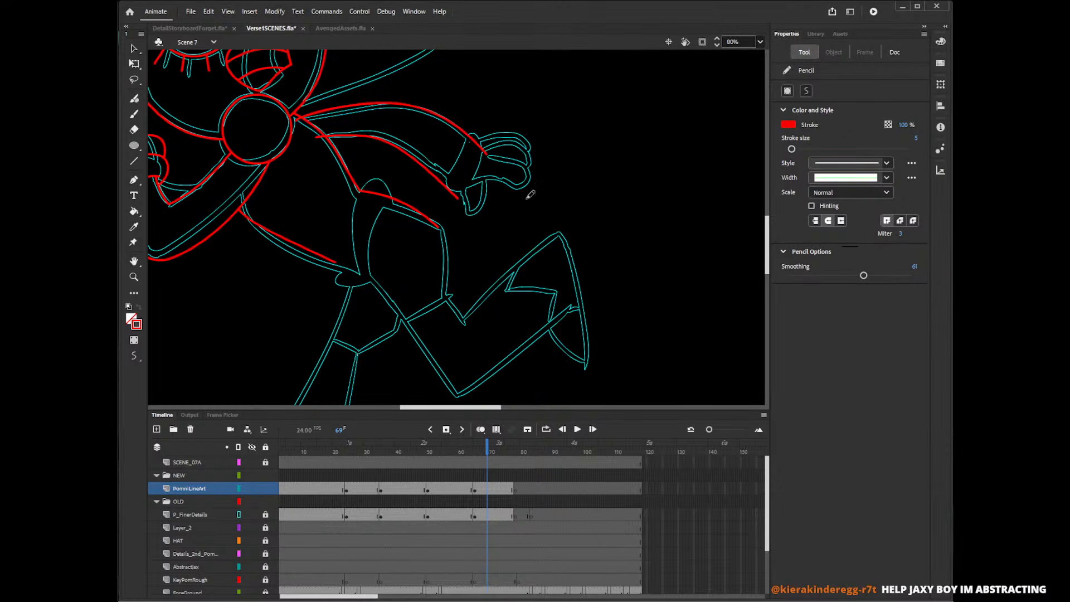
pyautogui.hotkey('ctrl', 'z')
pyautogui.moveTo(316, 136)
pyautogui.mouseDown()
pyautogui.moveTo(368, 137)
pyautogui.moveTo(455, 193)
pyautogui.moveTo(483, 133)
pyautogui.moveTo(467, 196)
pyautogui.moveTo(443, 182)
pyautogui.mouseUp()
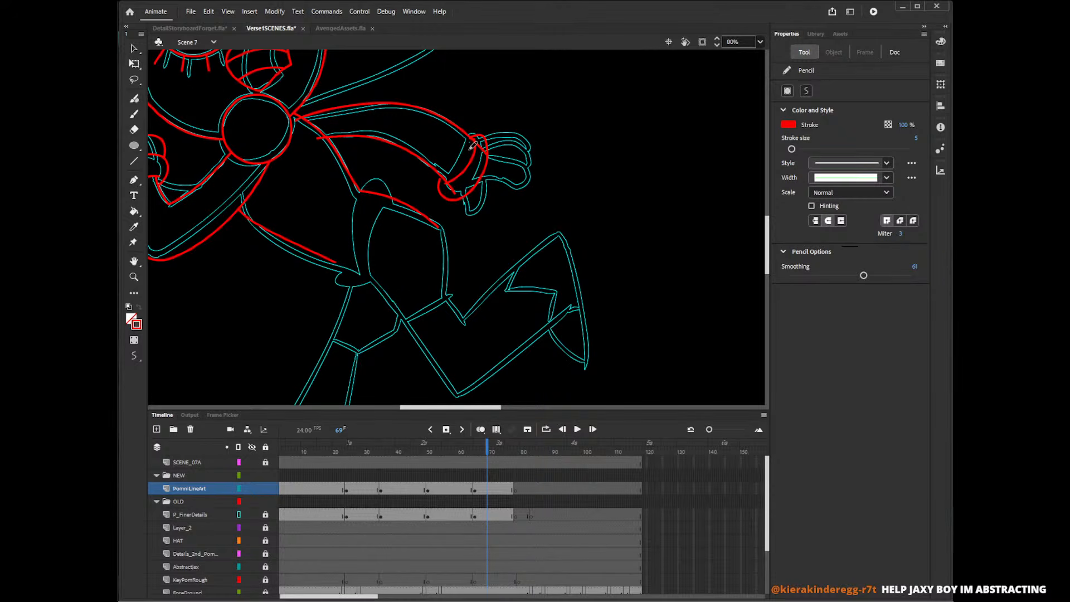
# Trace the fingers and thumb of the outstretched hand over the cyan reference with the Pencil tool.
pyautogui.press('v')
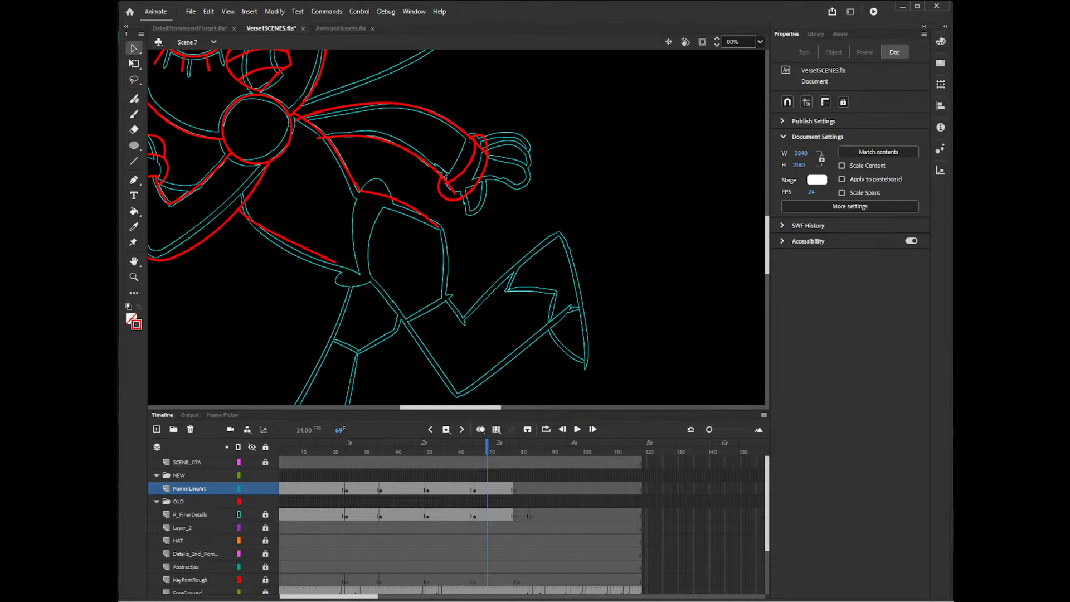
pyautogui.hotkey('shift', 'y')
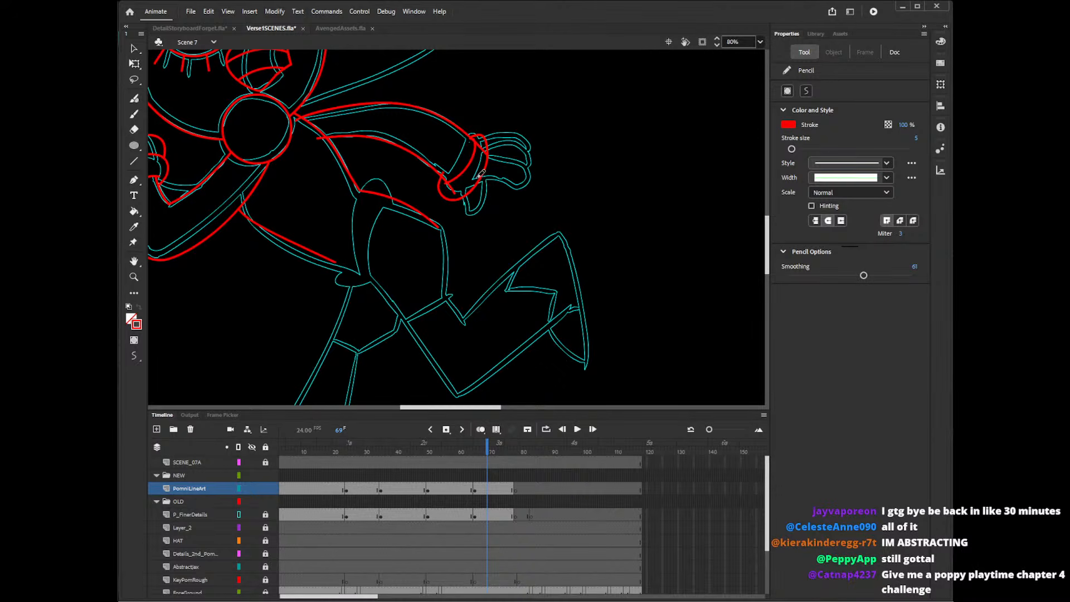
pyautogui.moveTo(478, 182)
pyautogui.mouseDown()
pyautogui.moveTo(529, 163)
pyautogui.moveTo(507, 136)
pyautogui.moveTo(523, 135)
pyautogui.mouseUp()
pyautogui.moveTo(467, 193)
pyautogui.mouseDown()
pyautogui.moveTo(489, 194)
pyautogui.moveTo(486, 183)
pyautogui.moveTo(472, 216)
pyautogui.moveTo(486, 185)
pyautogui.mouseUp()
pyautogui.hotkey('ctrl', 'z')
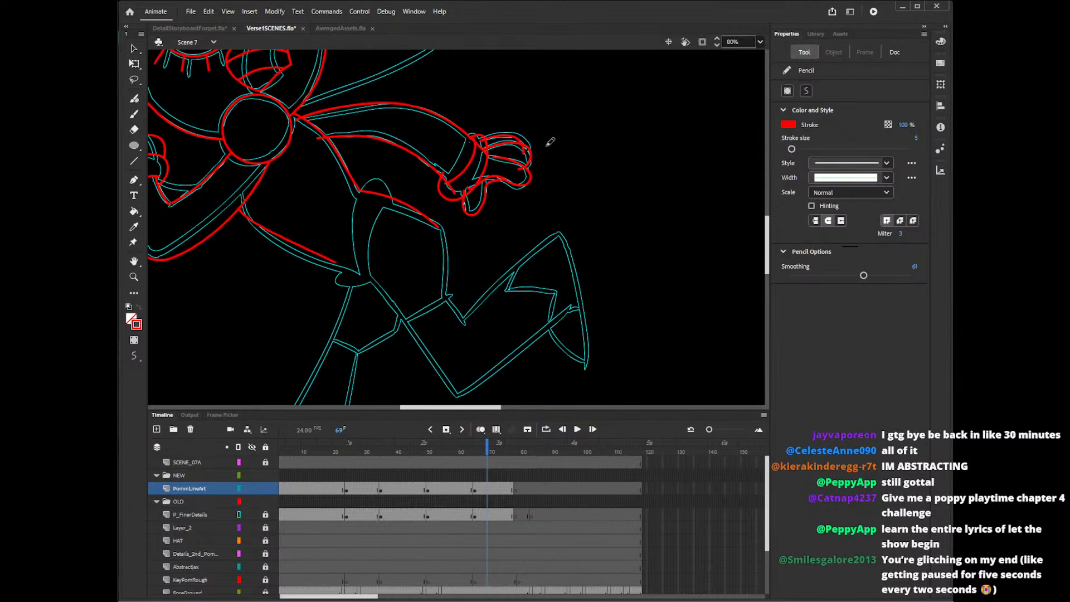
# Delete the overlapping stubs where the outstretched hand and thumb meet the glove cuff.
pyautogui.press('v')
pyautogui.click(464, 192)
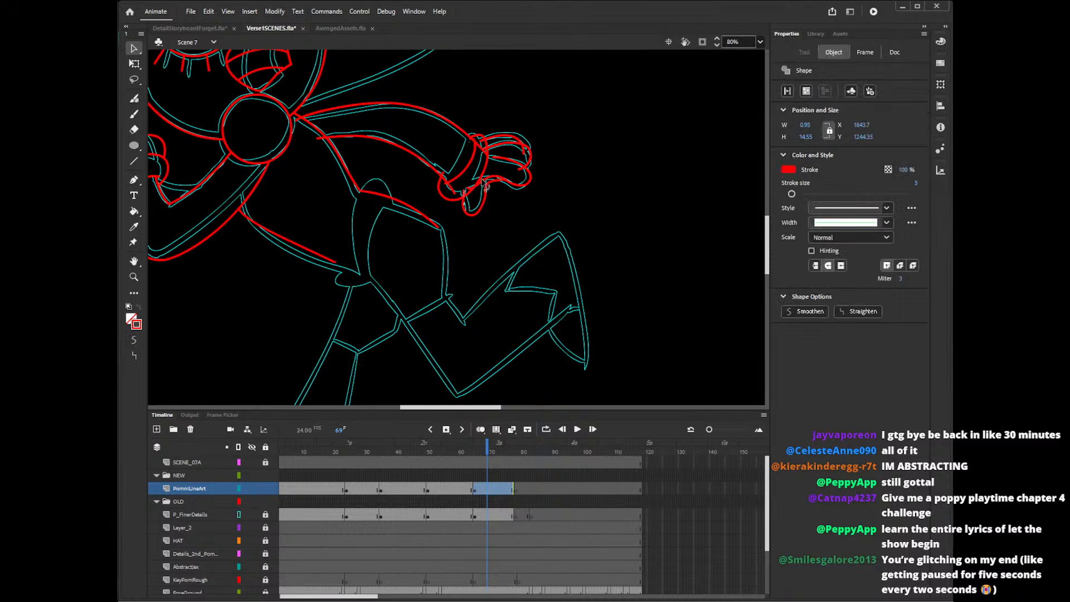
pyautogui.press('Delete')
pyautogui.click(449, 187)
pyautogui.press('Delete')
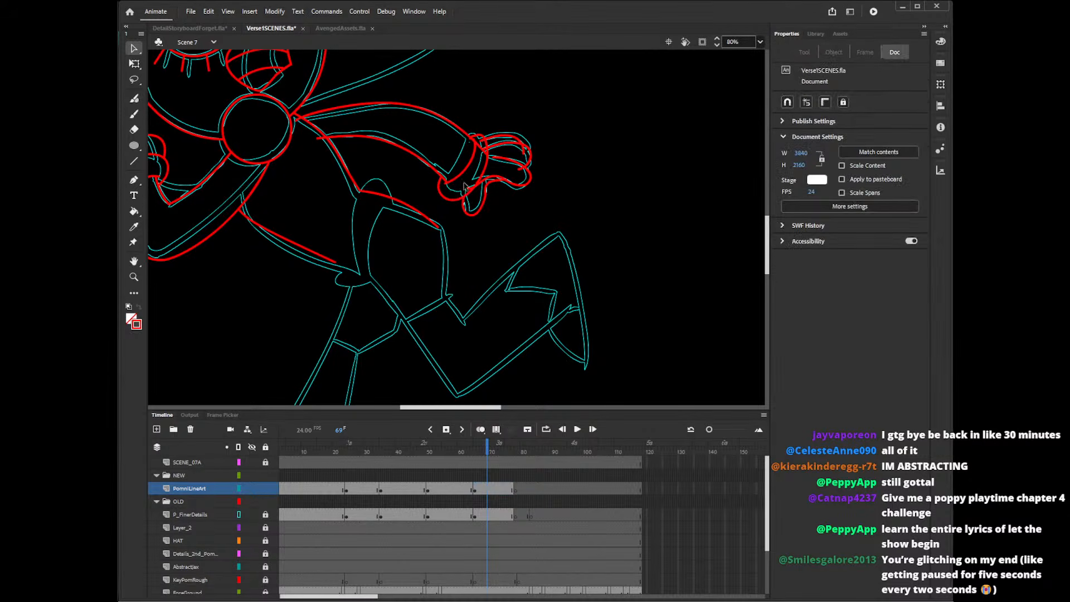
pyautogui.click(485, 153)
pyautogui.press('Delete')
pyautogui.click(473, 144)
pyautogui.press('Delete')
# Delete the remaining stray line ends at the fingertips and around the base of the thumb.
pyautogui.click(526, 162)
pyautogui.press('Delete')
pyautogui.click(471, 192)
pyautogui.press('Delete')
pyautogui.click(472, 192)
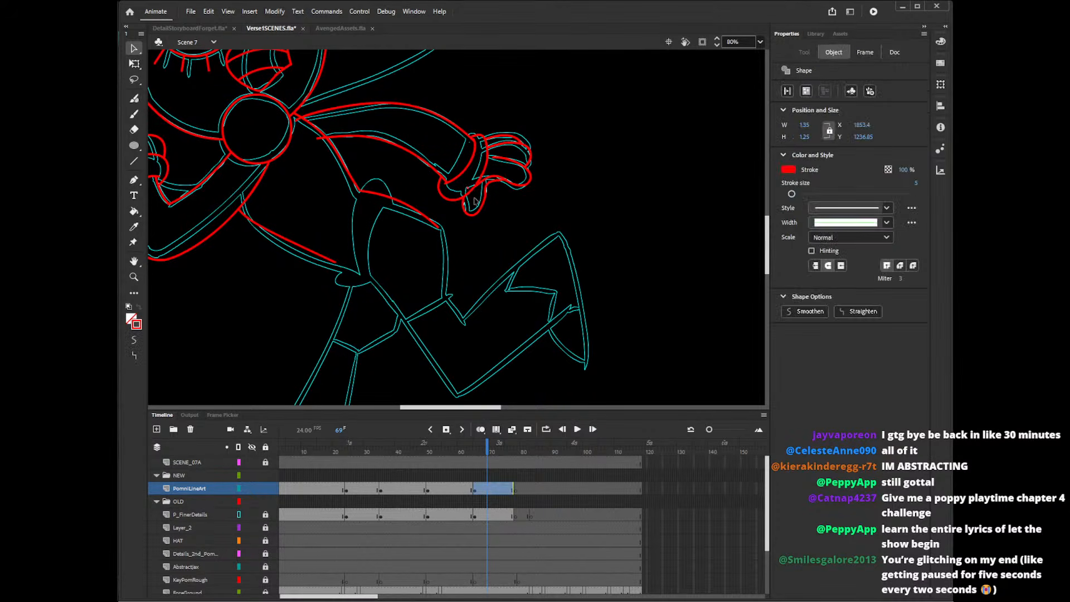
pyautogui.press('Delete')
pyautogui.click(489, 180)
pyautogui.press('Delete')
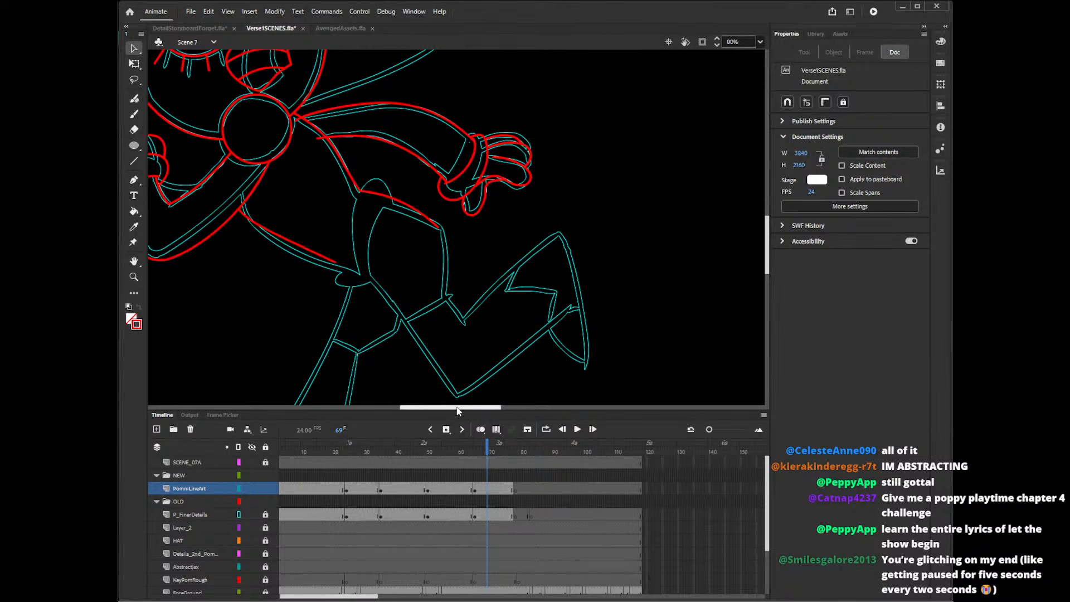
# Delete the stray armpit stub where the outstretched arm's lower edge crosses into the torso.
pyautogui.moveTo(458, 407)
pyautogui.mouseDown()
pyautogui.moveTo(436, 409)
pyautogui.moveTo(446, 410)
pyautogui.mouseUp()
pyautogui.click(384, 139)
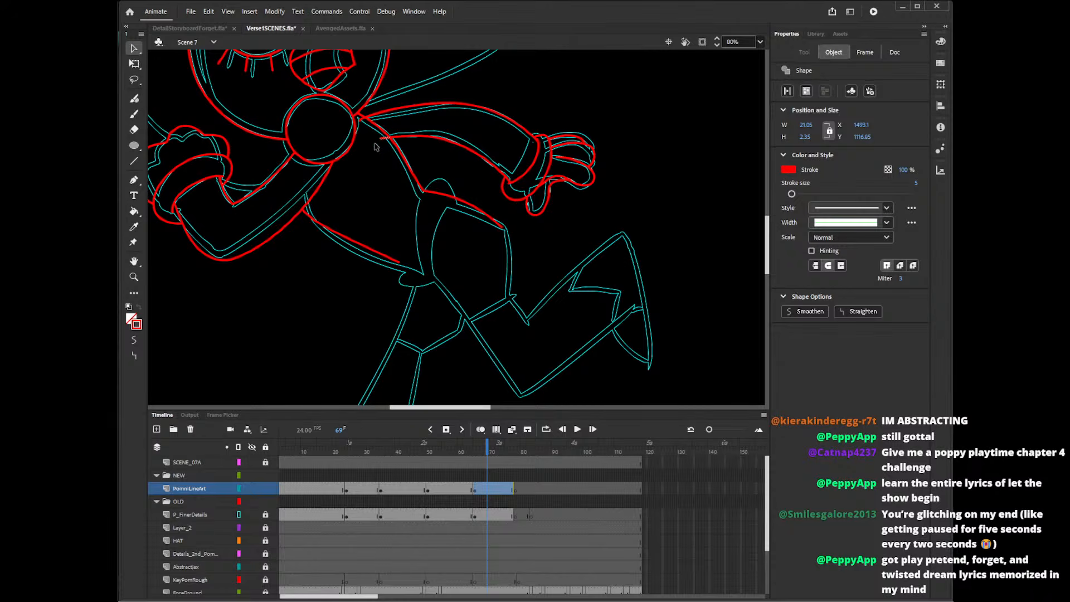
pyautogui.click(364, 127)
# Trace the curved waist edge and the rounded bump at the hip with the Pencil tool.
pyautogui.moveTo(765, 238)
pyautogui.mouseDown()
pyautogui.moveTo(768, 262)
pyautogui.moveTo(770, 233)
pyautogui.mouseUp()
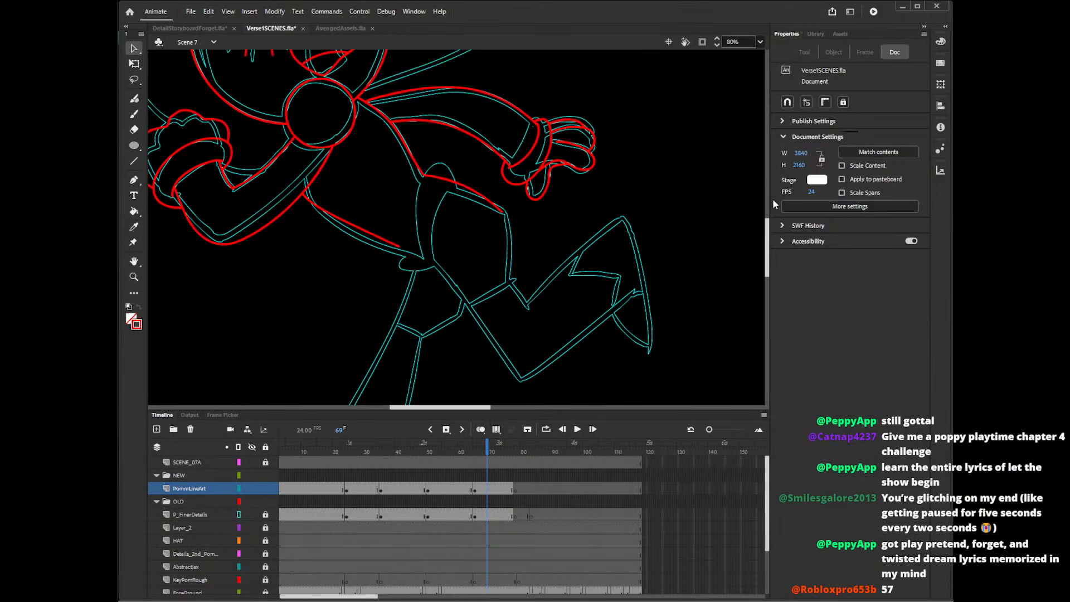
pyautogui.hotkey('shift', 'y')
pyautogui.moveTo(424, 245)
pyautogui.mouseDown()
pyautogui.moveTo(426, 257)
pyautogui.moveTo(458, 174)
pyautogui.moveTo(458, 189)
pyautogui.mouseUp()
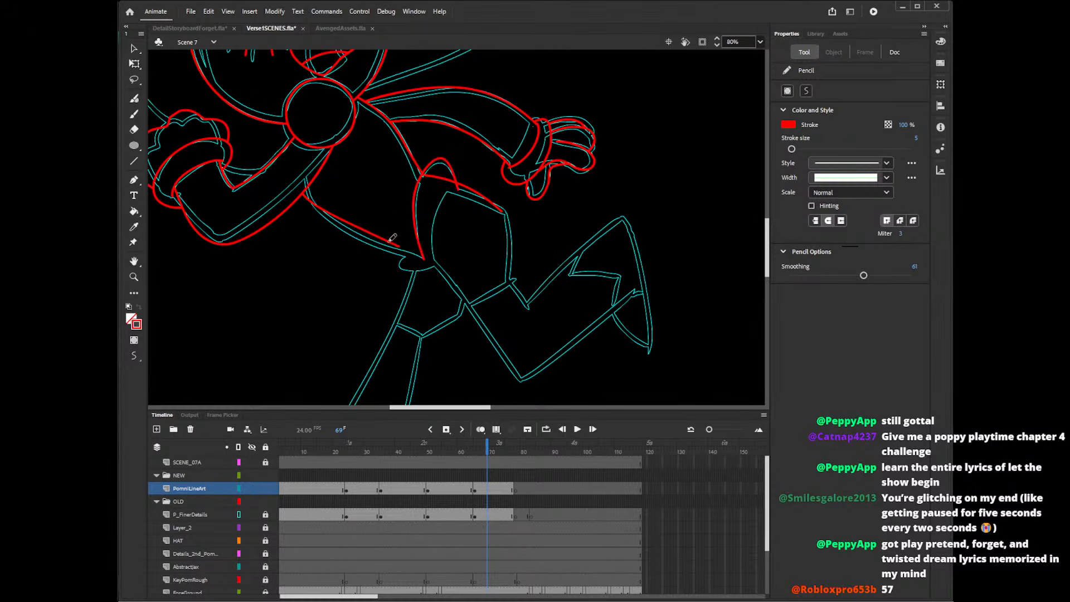
# Trace the small waist loop, the back edge of the straight leg's thigh and the curved inner edge of the raised leg's shorts.
pyautogui.moveTo(384, 233)
pyautogui.mouseDown()
pyautogui.moveTo(412, 257)
pyautogui.moveTo(400, 303)
pyautogui.mouseUp()
pyautogui.hotkey('ctrl', 'z')
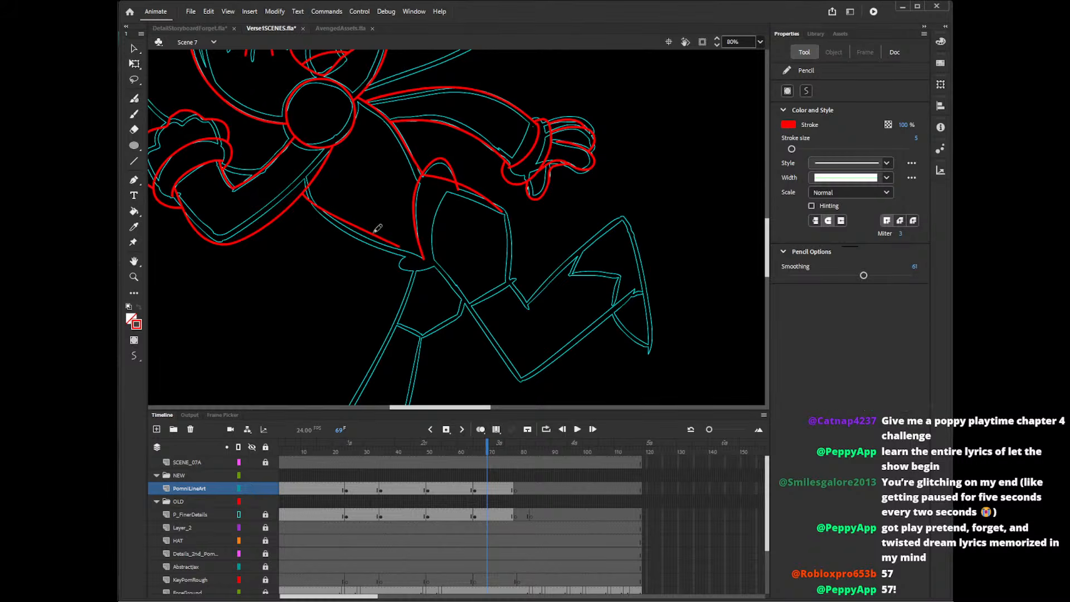
pyautogui.moveTo(379, 234)
pyautogui.mouseDown()
pyautogui.moveTo(418, 269)
pyautogui.moveTo(386, 339)
pyautogui.mouseUp()
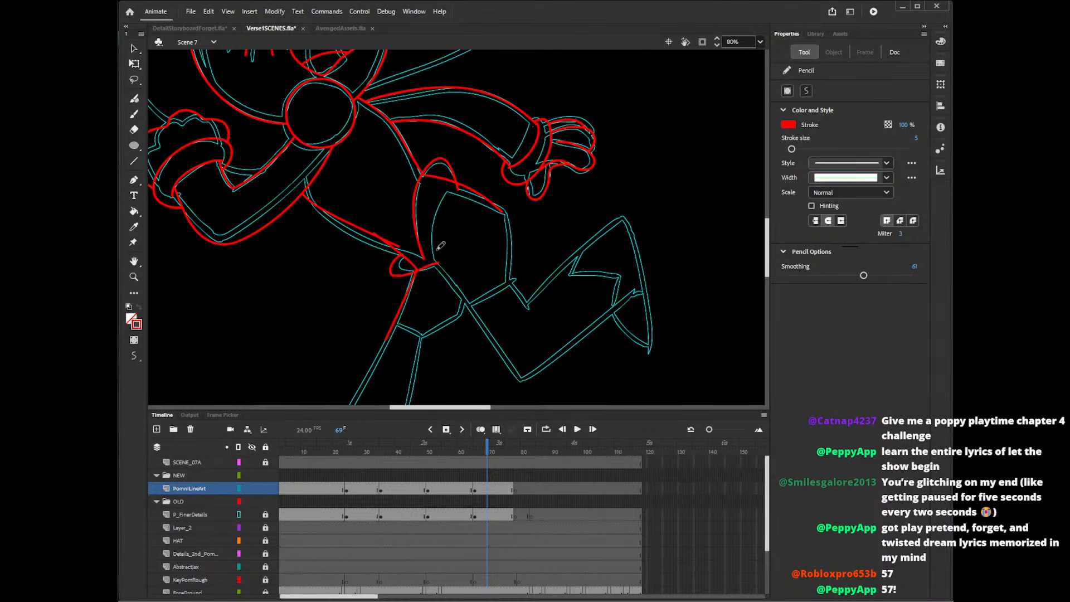
pyautogui.moveTo(407, 254); pyautogui.dragTo(442, 264)
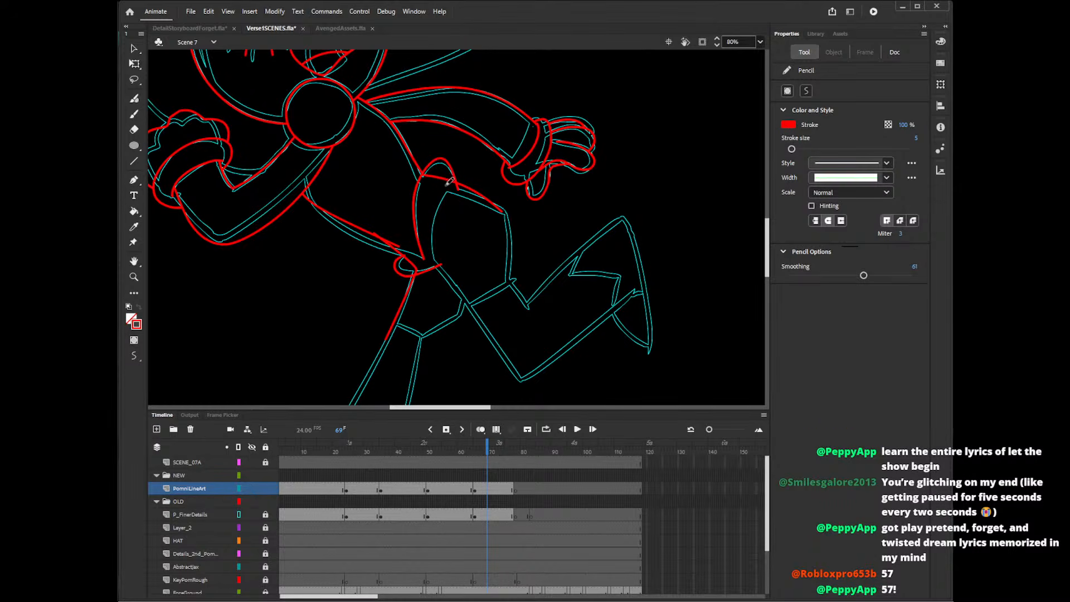
pyautogui.moveTo(449, 181); pyautogui.dragTo(444, 279)
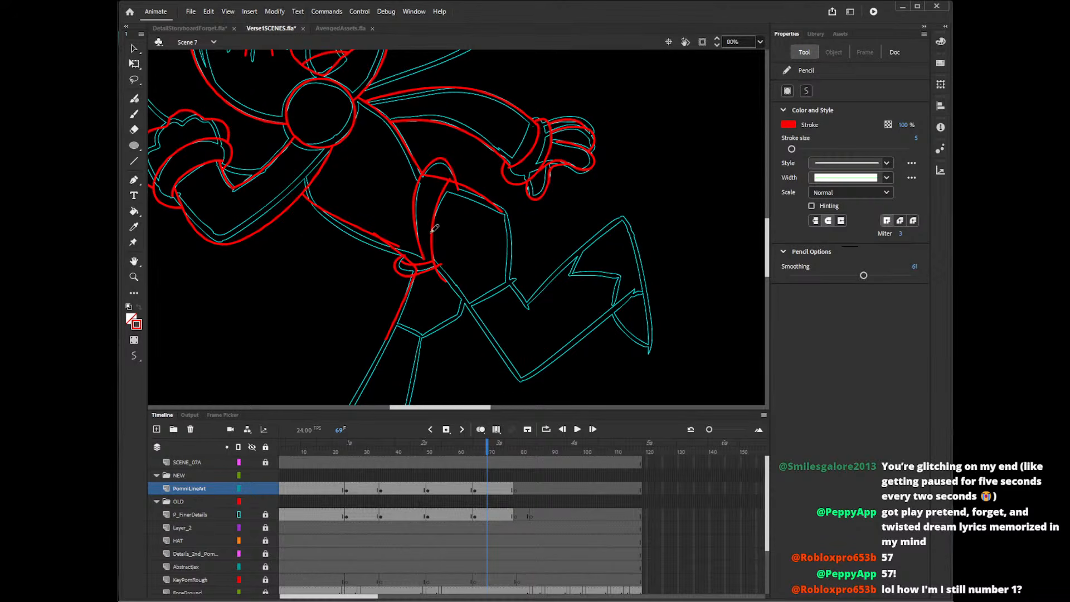
# Delete the overlapping stubs where the torso's lower edge, the waist curve and the small loop meet.
pyautogui.press('v')
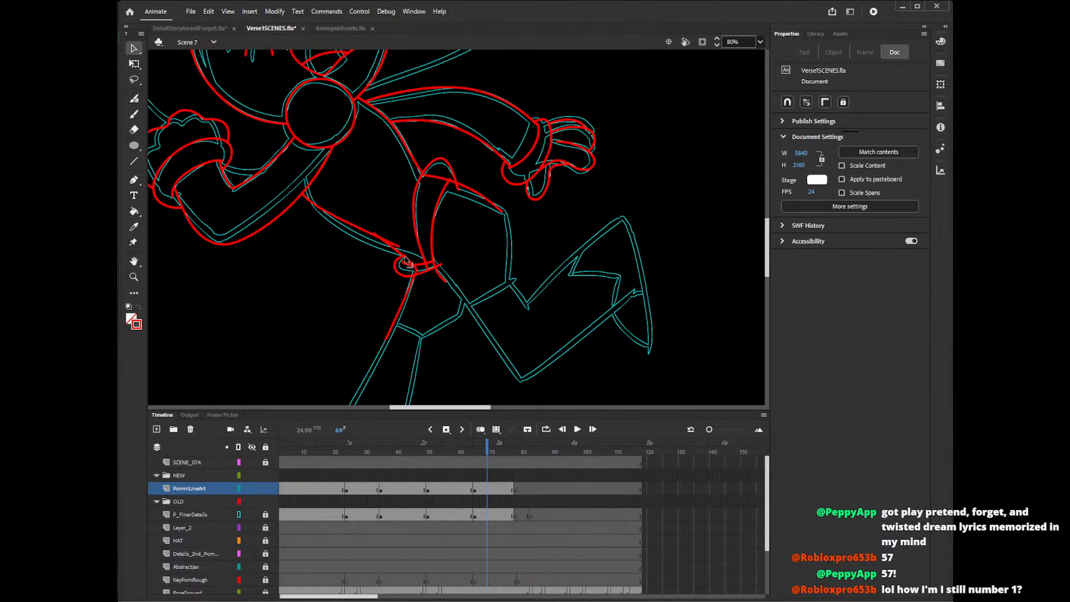
pyautogui.click(406, 259)
pyautogui.press('Delete')
pyautogui.click(415, 264)
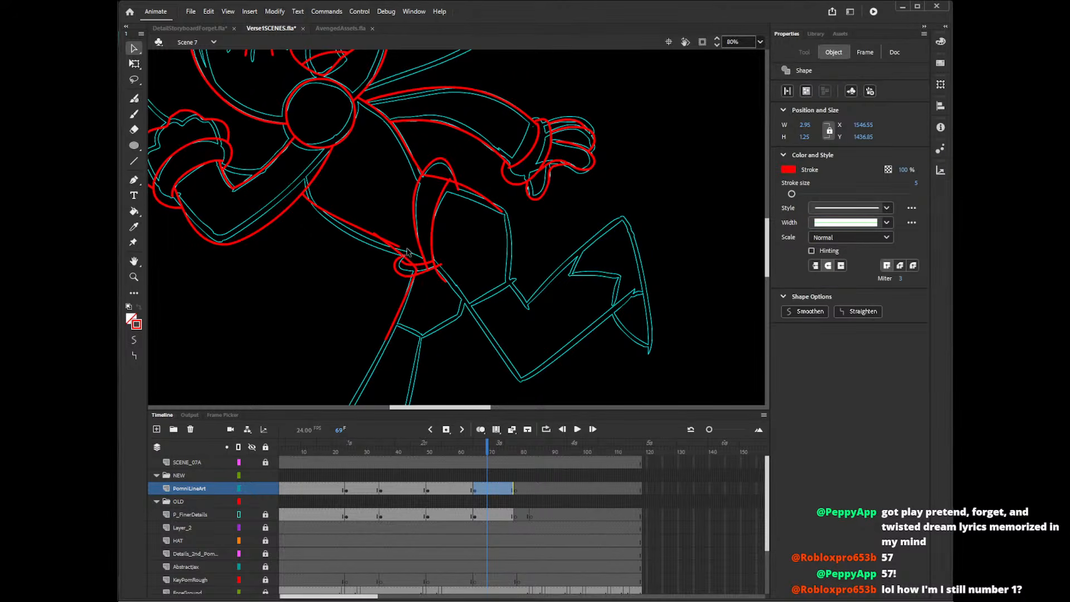
pyautogui.press('Delete')
pyautogui.click(398, 246)
pyautogui.press('Delete')
pyautogui.click(376, 234)
pyautogui.press('Delete')
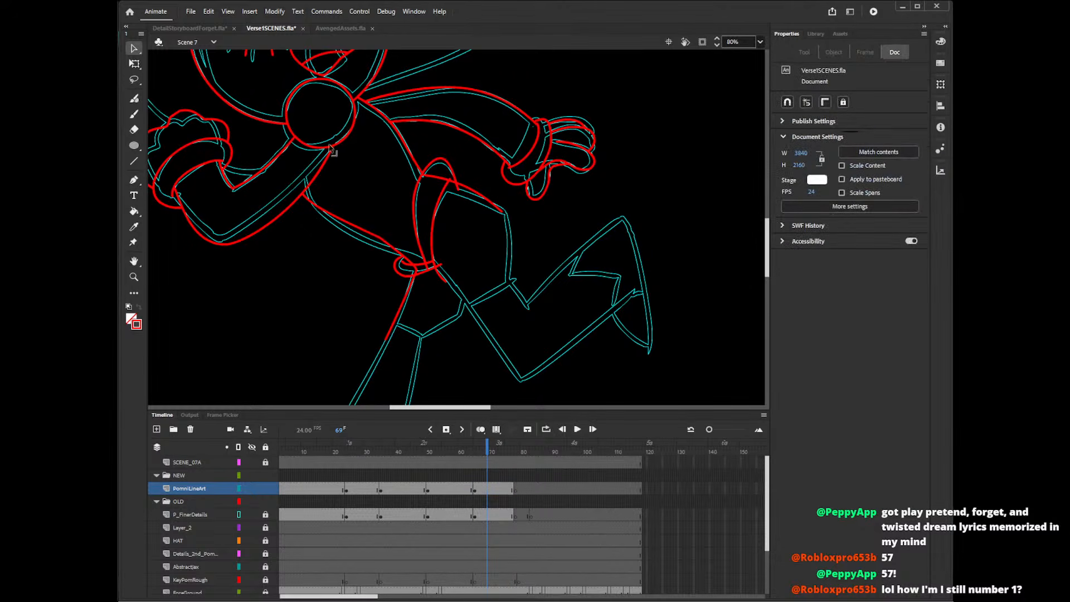
pyautogui.click(418, 273)
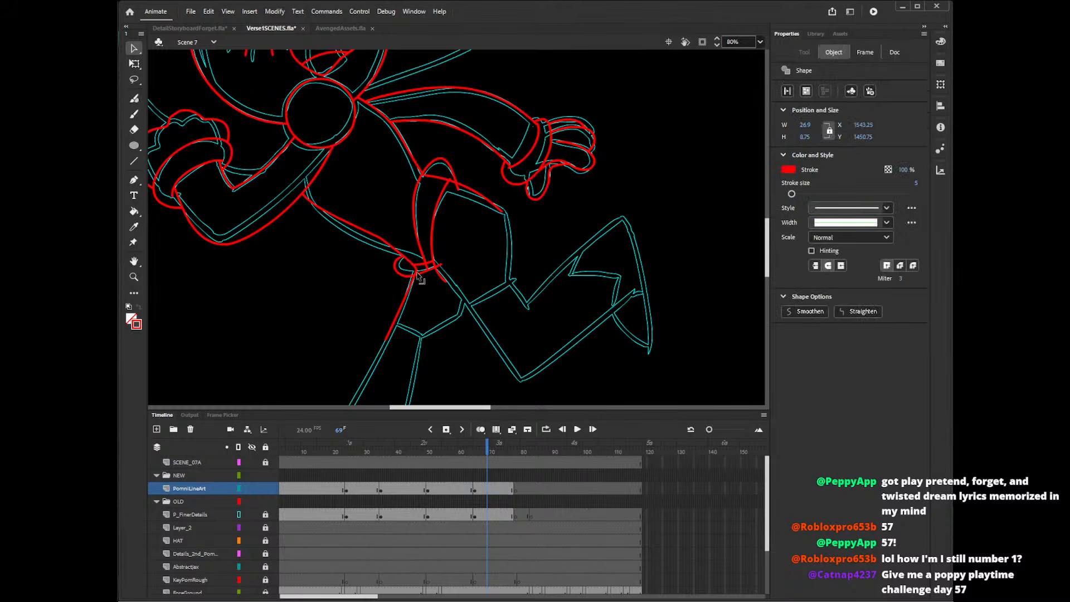
pyautogui.press('Delete')
pyautogui.click(425, 269)
pyautogui.press('Delete')
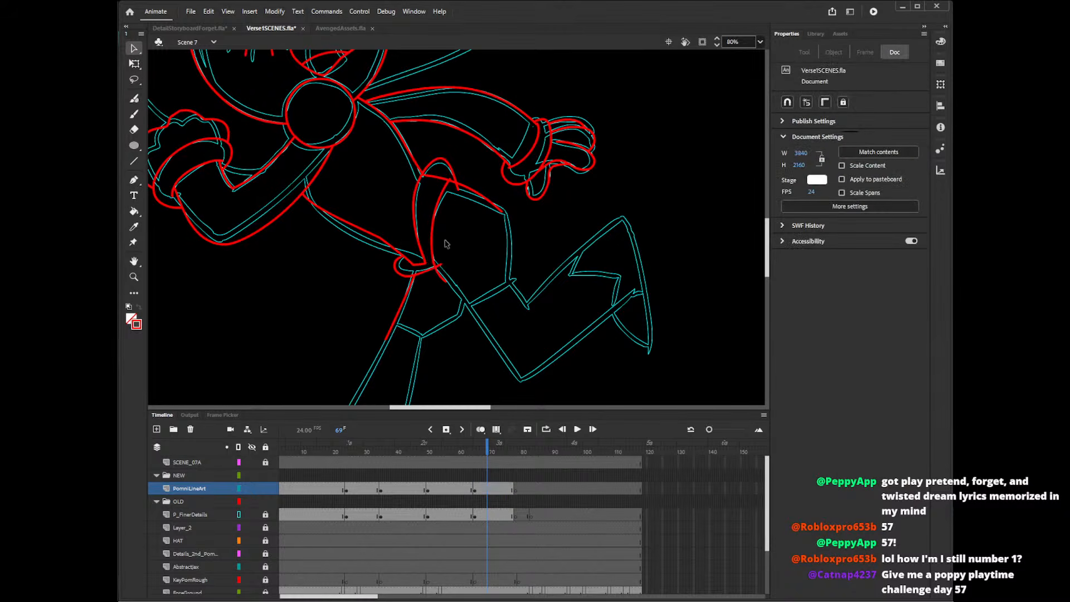
# Delete the stray line ends at the hip bump and at both ends of the shorts' inner curve.
pyautogui.click(448, 179)
pyautogui.press('Delete')
pyautogui.click(455, 188)
pyautogui.press('Delete')
pyautogui.click(442, 276)
pyautogui.press('Delete')
# Draw the raised leg's top and outer shorts edges and its long underside down to the knee with the Line tool.
pyautogui.moveTo(767, 226); pyautogui.dragTo(771, 233)
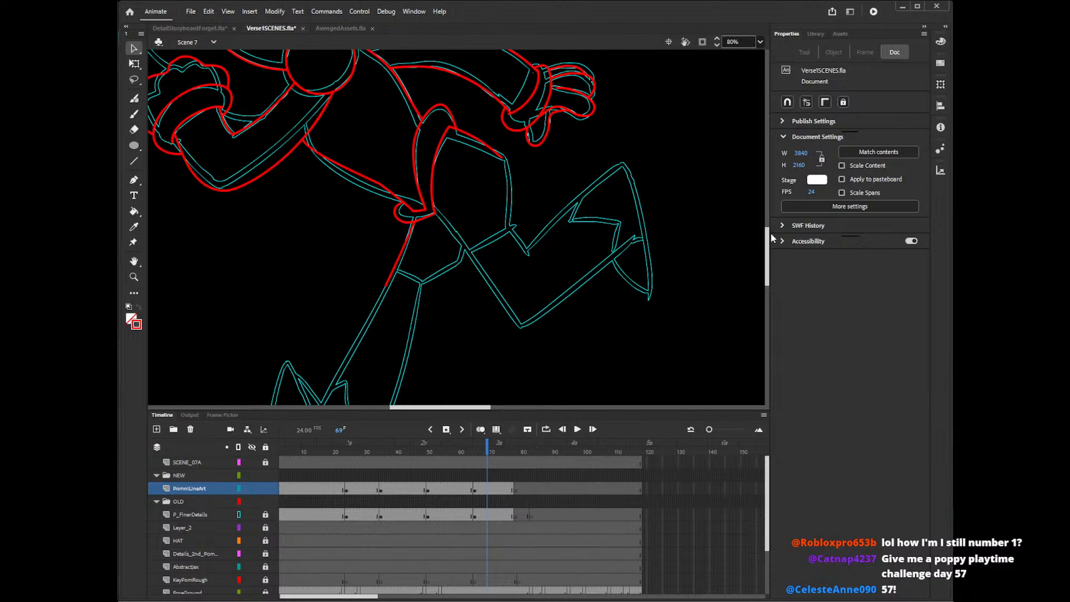
pyautogui.moveTo(768, 234); pyautogui.dragTo(767, 230)
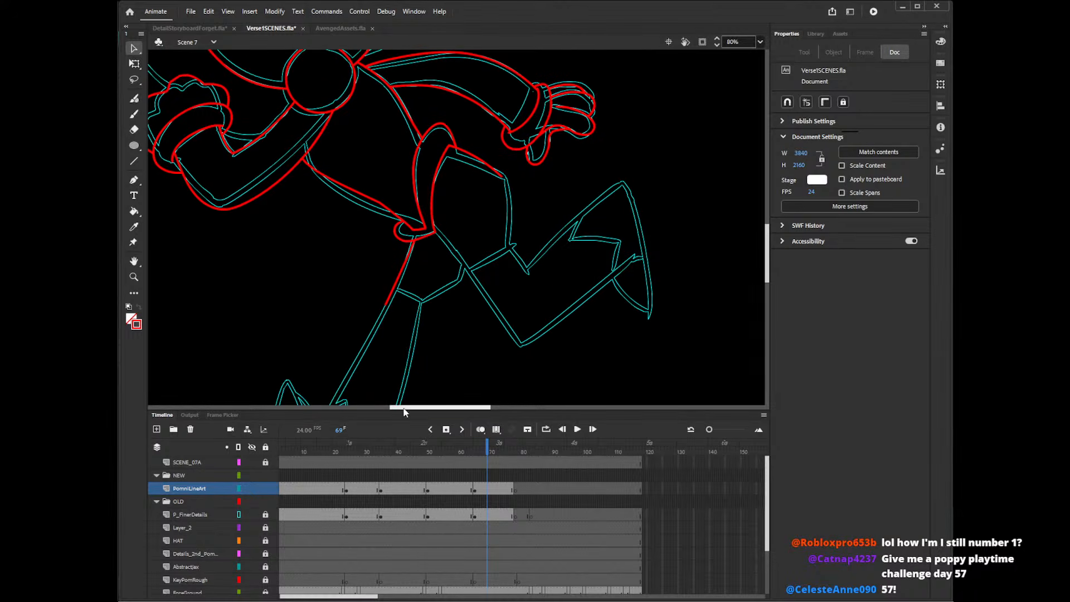
pyautogui.moveTo(405, 412); pyautogui.dragTo(419, 408)
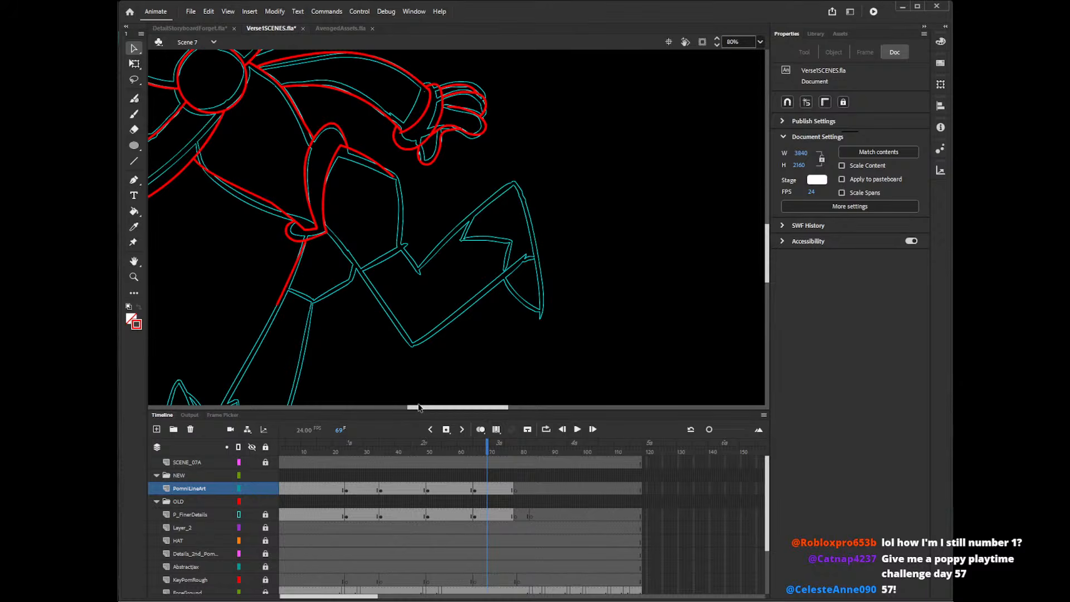
pyautogui.press('n')
pyautogui.moveTo(333, 148); pyautogui.dragTo(406, 179)
pyautogui.moveTo(397, 173); pyautogui.dragTo(401, 255)
pyautogui.moveTo(326, 238)
pyautogui.mouseDown()
pyautogui.moveTo(413, 346)
pyautogui.moveTo(330, 237)
pyautogui.mouseUp()
pyautogui.hotkey('ctrl', 'z')
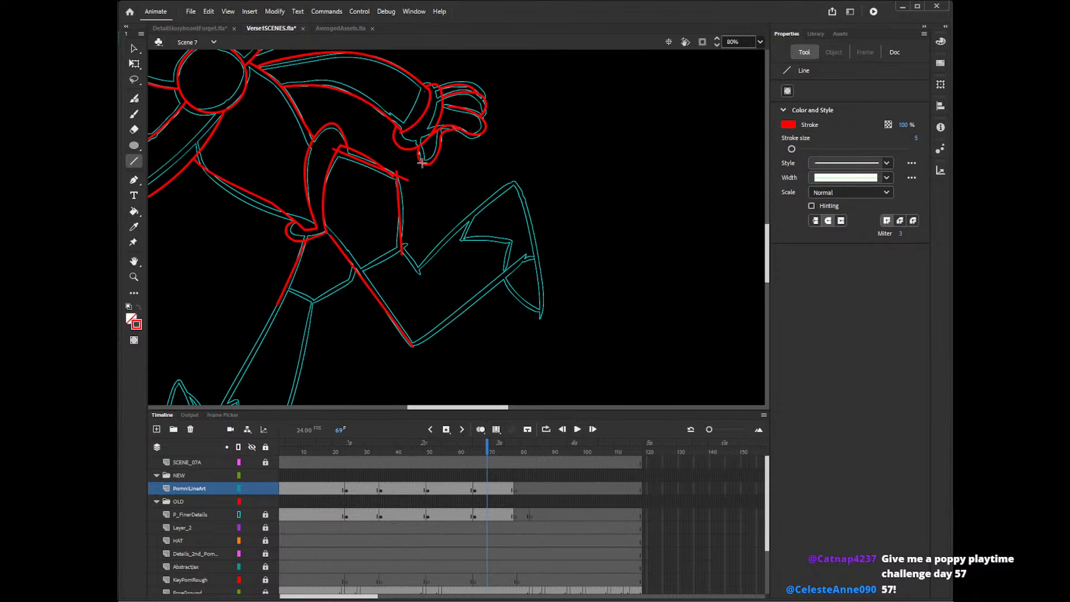
# Fit the raised leg's underside to the waist and remove the duplicate line and stub along the shorts' top edge.
pyautogui.press('v')
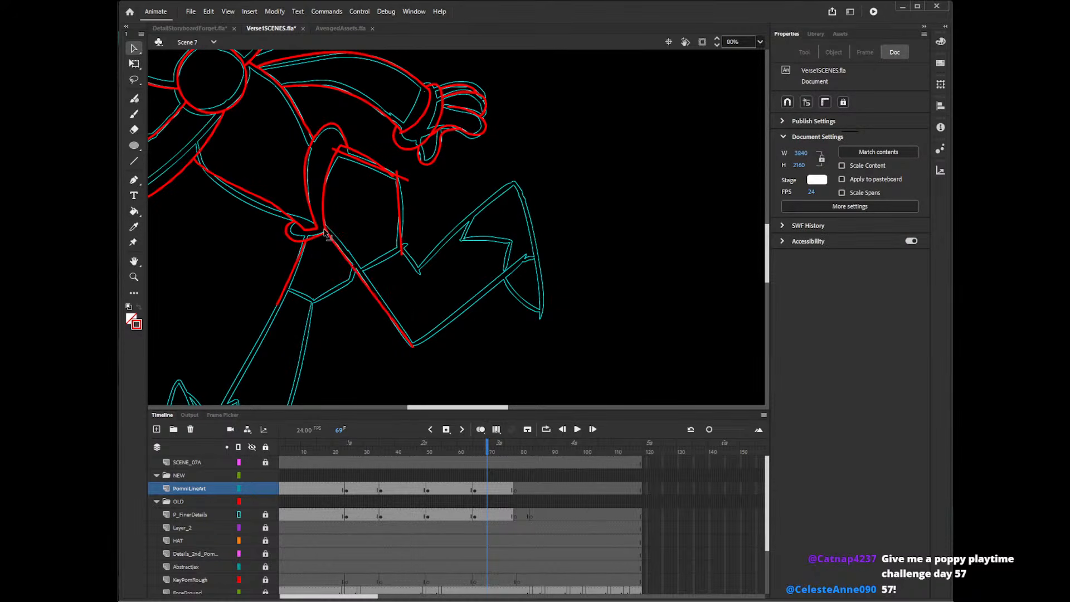
pyautogui.click(326, 235)
pyautogui.click(405, 309)
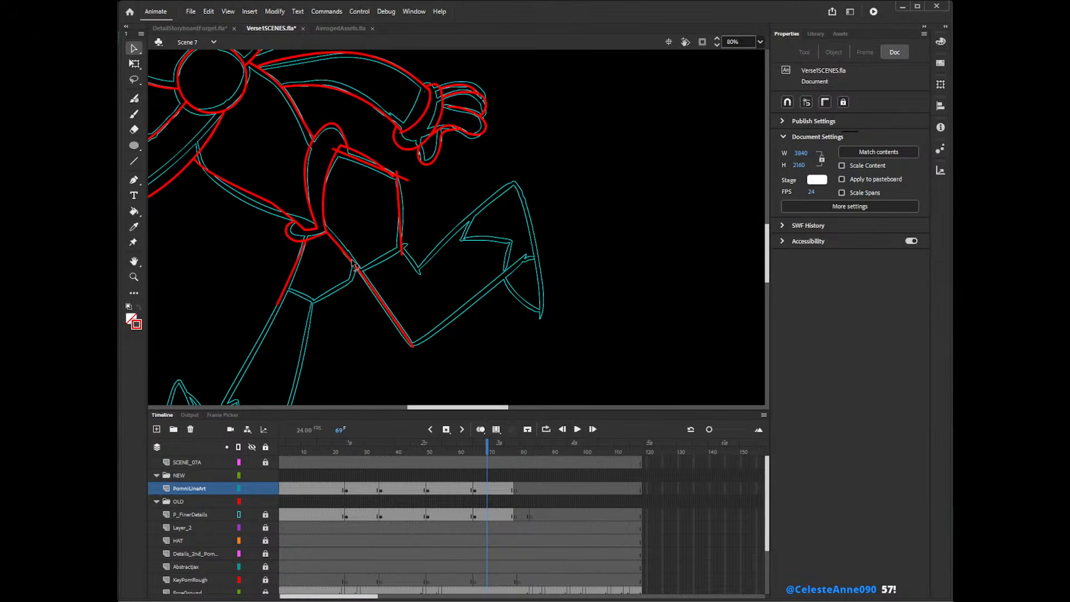
pyautogui.click(350, 151)
pyautogui.click(352, 154)
pyautogui.click(377, 168)
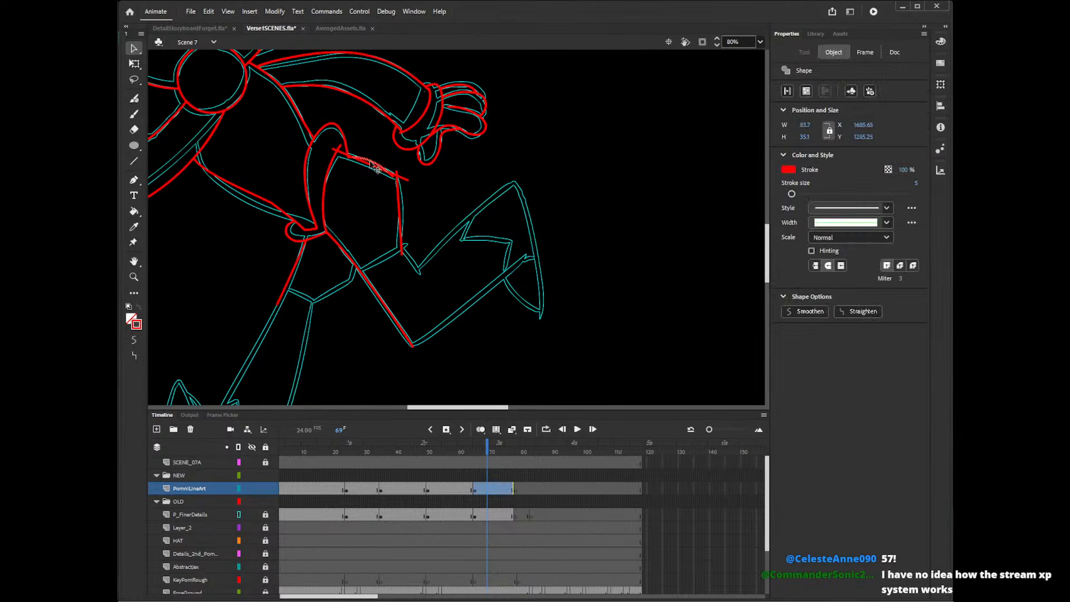
pyautogui.click(340, 155)
# Delete the crossing line ends at the outer top corner of the raised leg's shorts.
pyautogui.click(402, 177)
pyautogui.press('Delete')
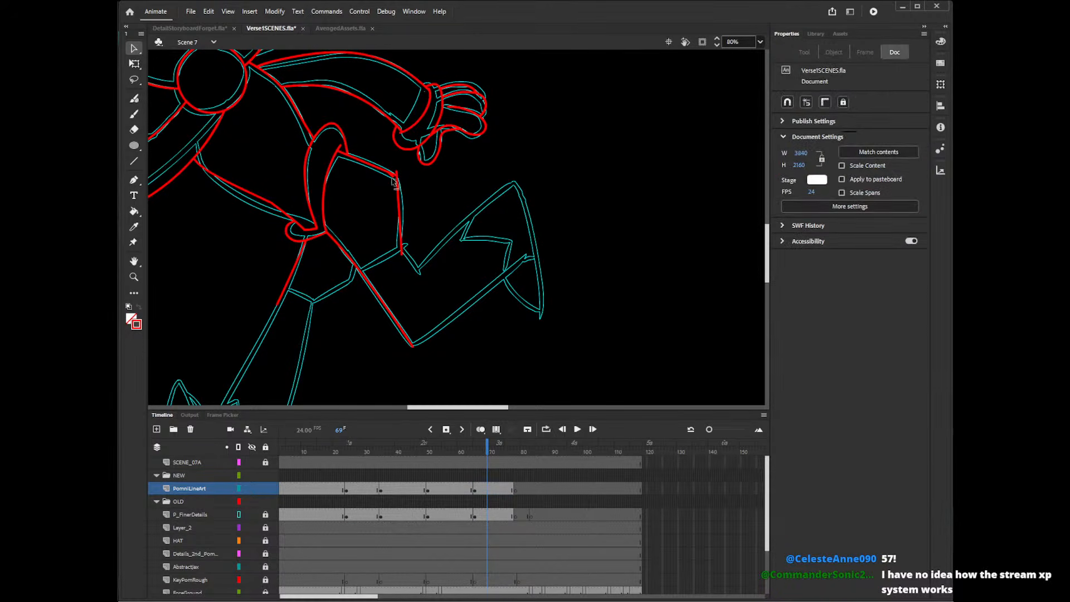
pyautogui.click(400, 176)
pyautogui.press('Delete')
pyautogui.click(397, 173)
pyautogui.press('Delete')
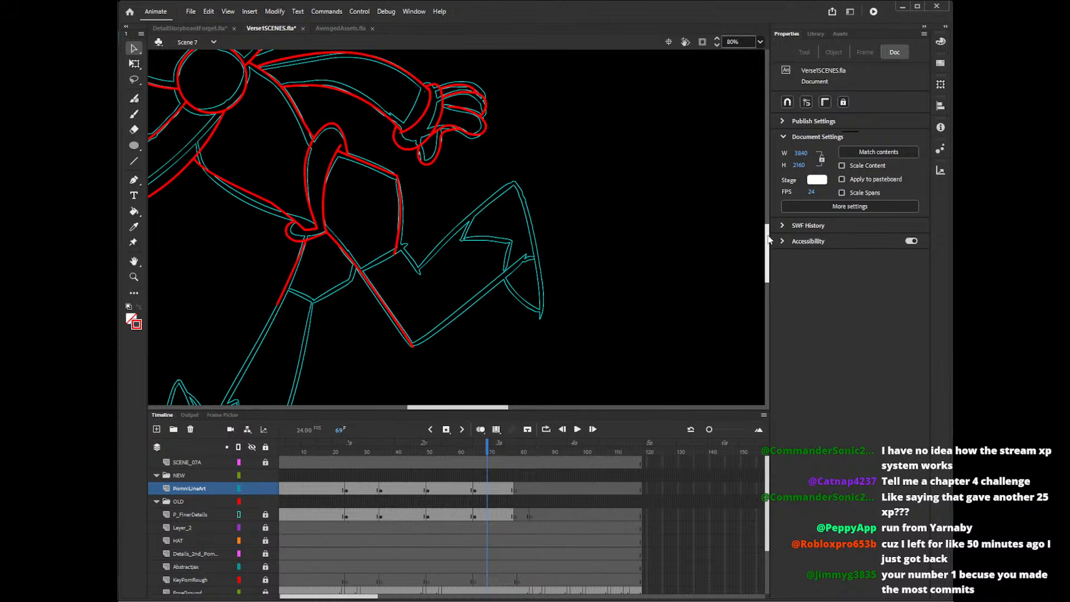
# Draw the hem of the straight leg's shorts and redraw the thigh's back edge with the Line tool.
pyautogui.moveTo(768, 236); pyautogui.dragTo(768, 236)
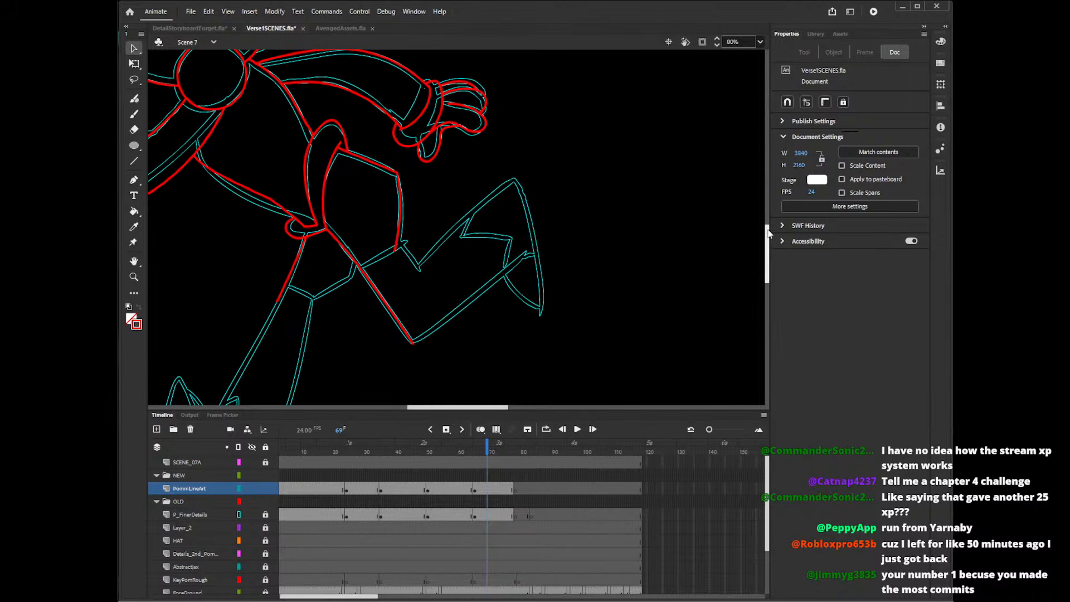
pyautogui.press('n')
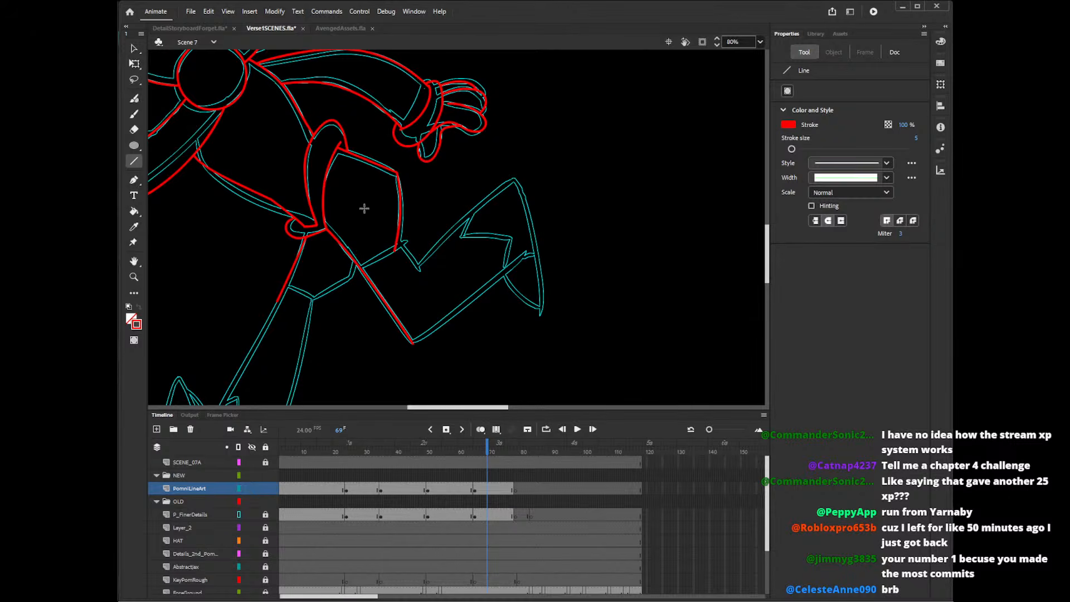
pyautogui.moveTo(357, 259)
pyautogui.mouseDown()
pyautogui.moveTo(352, 290)
pyautogui.moveTo(312, 304)
pyautogui.mouseUp()
pyautogui.hotkey('ctrl', 'z')
pyautogui.moveTo(358, 277); pyautogui.dragTo(317, 299)
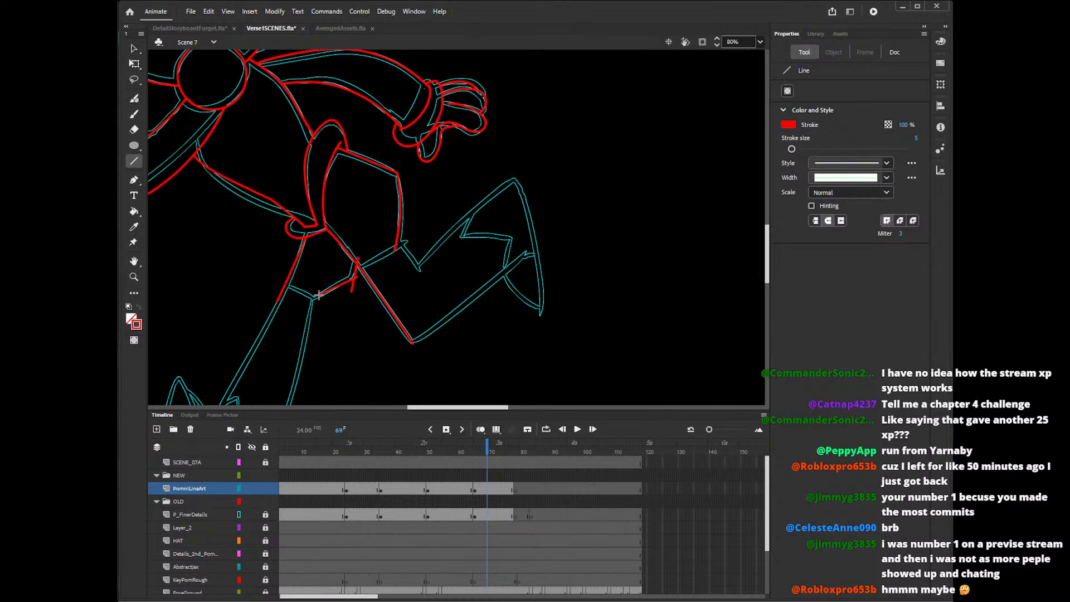
pyautogui.moveTo(299, 233); pyautogui.dragTo(277, 305)
# Tidy the straight leg's back thigh edge and delete the stray ends at the waist, hem and crossing with the raised leg.
pyautogui.press('v')
pyautogui.click(297, 253)
pyautogui.click(298, 287)
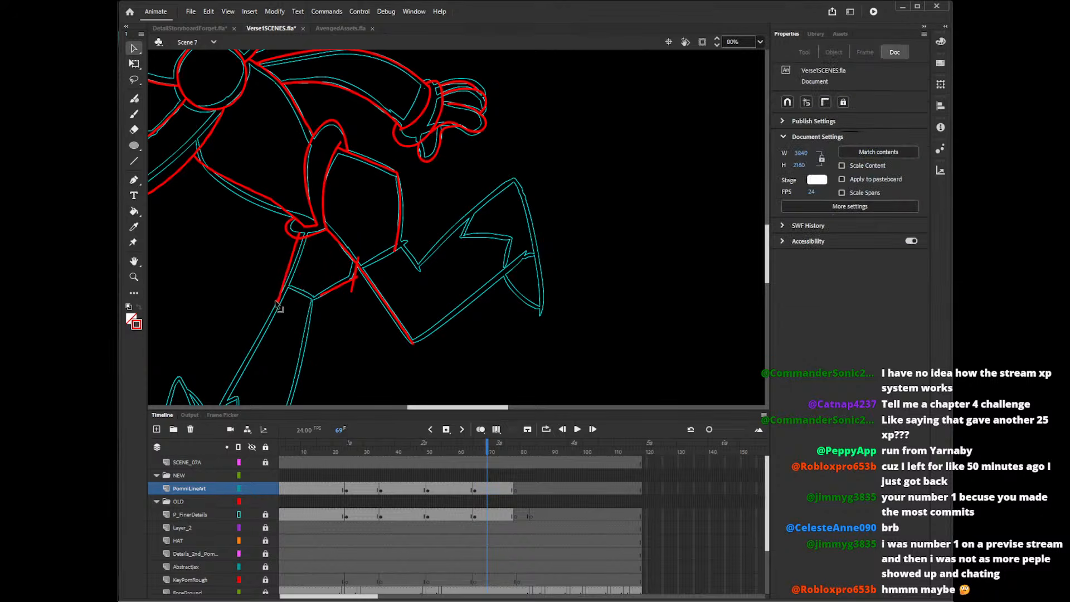
pyautogui.click(278, 303)
pyautogui.press('Delete')
pyautogui.click(353, 286)
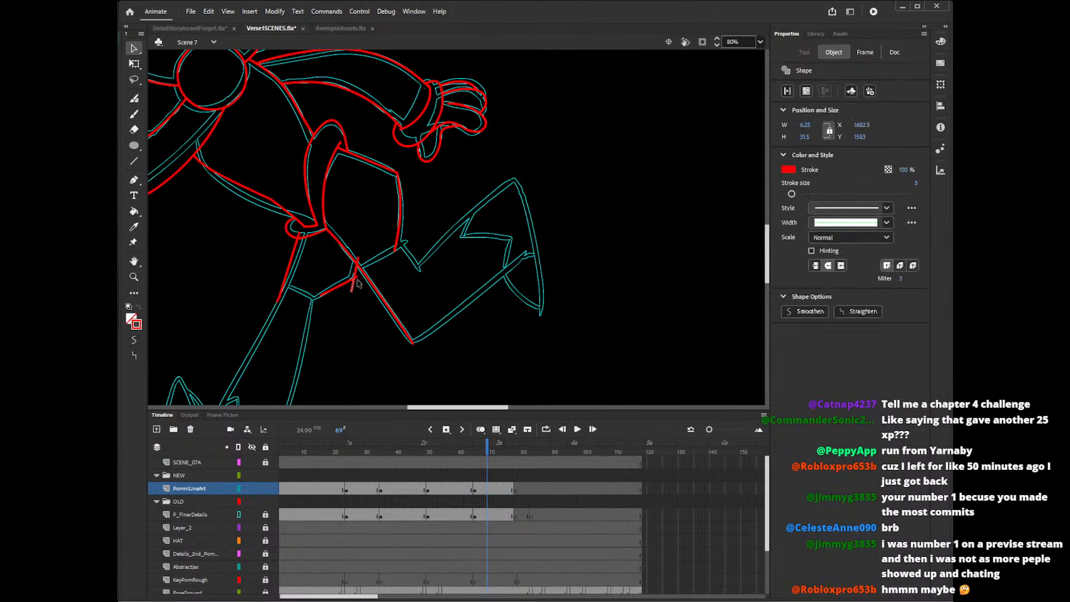
pyautogui.press('Delete')
pyautogui.click(357, 277)
pyautogui.press('Delete')
pyautogui.click(358, 259)
pyautogui.press('Delete')
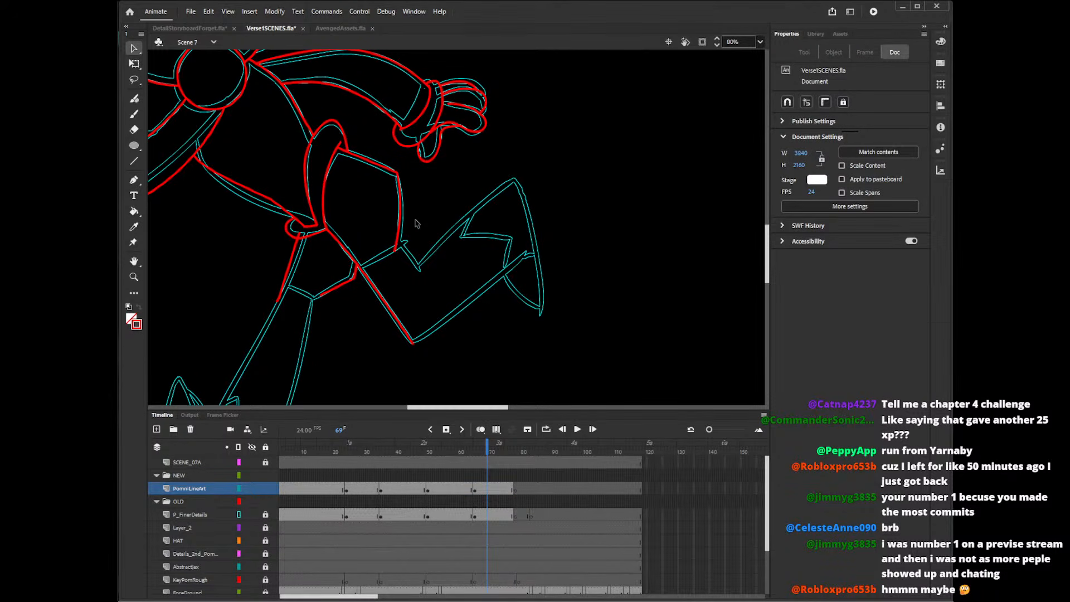
pyautogui.click(300, 234)
pyautogui.press('Delete')
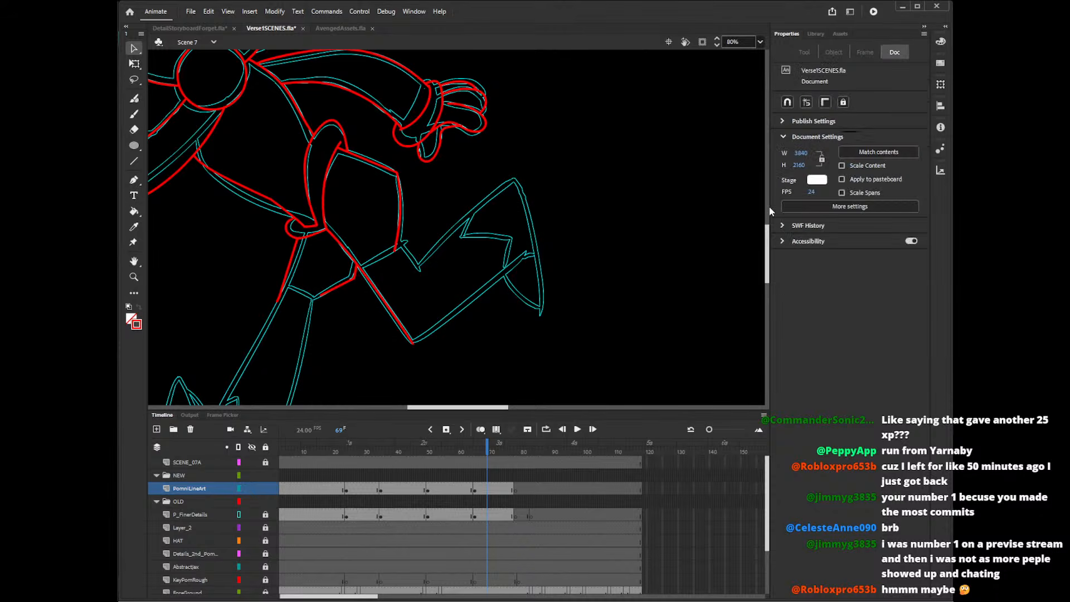
# Draw the front and back edges of the straight leg from the shorts' hem down into the foot with the Line tool.
pyautogui.moveTo(766, 237); pyautogui.dragTo(770, 263)
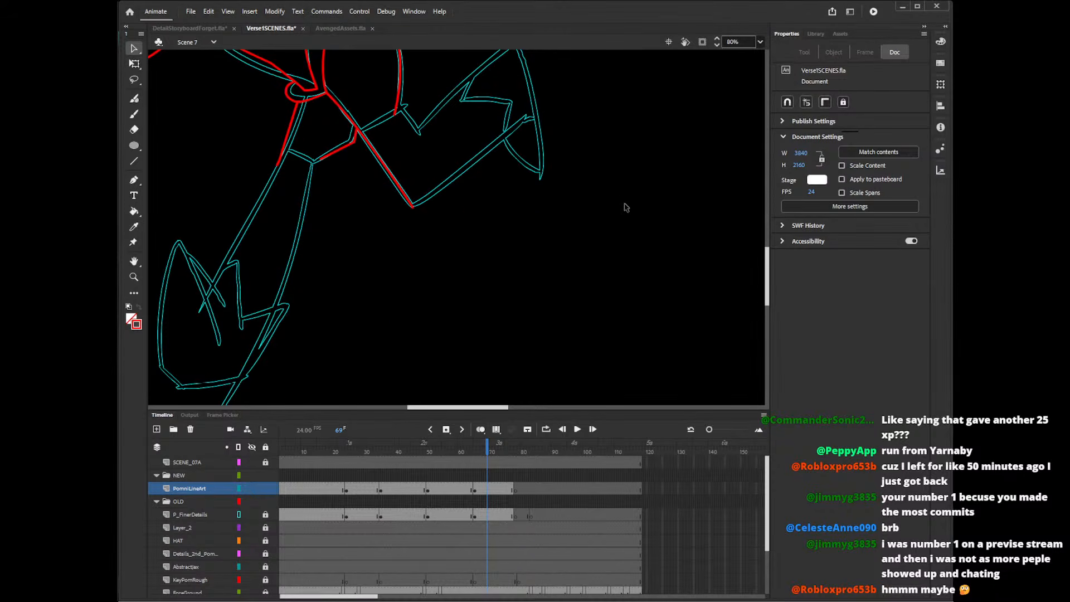
pyautogui.moveTo(277, 167)
pyautogui.mouseDown()
pyautogui.moveTo(204, 314)
pyautogui.moveTo(205, 301)
pyautogui.mouseUp()
pyautogui.press('n')
pyautogui.moveTo(314, 156)
pyautogui.mouseDown()
pyautogui.moveTo(277, 311)
pyautogui.moveTo(250, 375)
pyautogui.mouseUp()
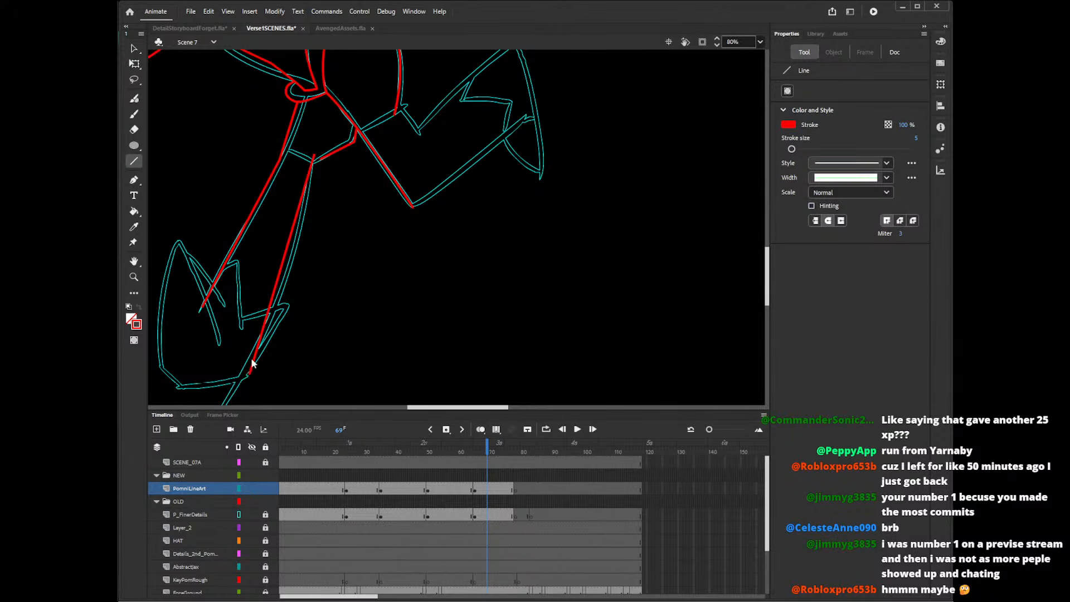
# Draw straight lines for the upper and lower edges of the raised leg's shin, reaching into the raised foot.
pyautogui.moveTo(768, 257); pyautogui.dragTo(769, 238)
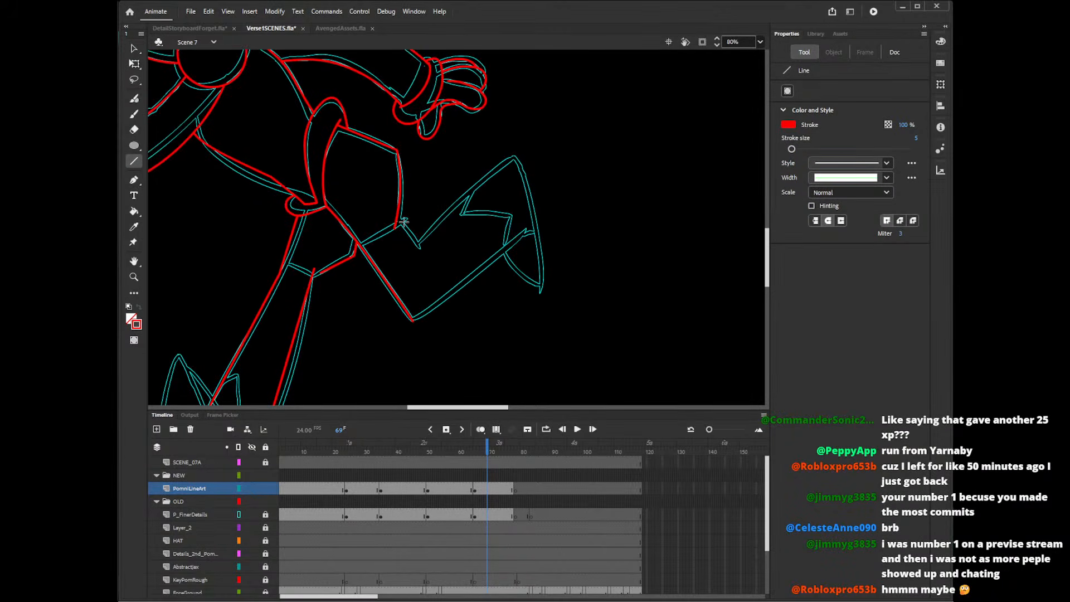
pyautogui.moveTo(394, 222)
pyautogui.mouseDown()
pyautogui.moveTo(418, 251)
pyautogui.moveTo(520, 148)
pyautogui.mouseUp()
pyautogui.moveTo(405, 322); pyautogui.dragTo(527, 244)
pyautogui.press('v')
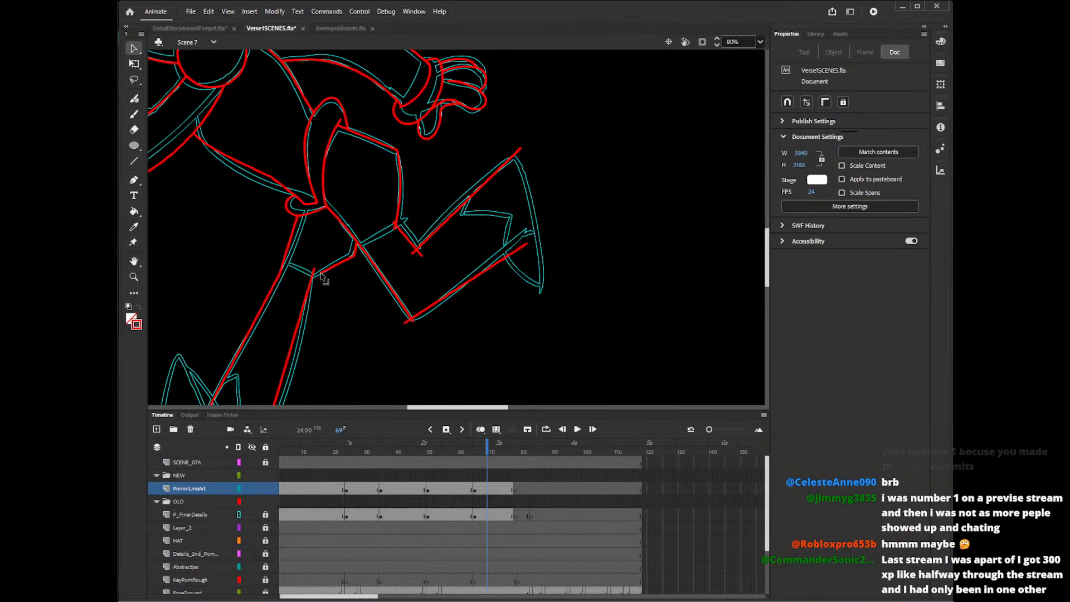
# Delete the stray line ends where the straight leg's back edge meets the shorts' hem.
pyautogui.click(316, 275)
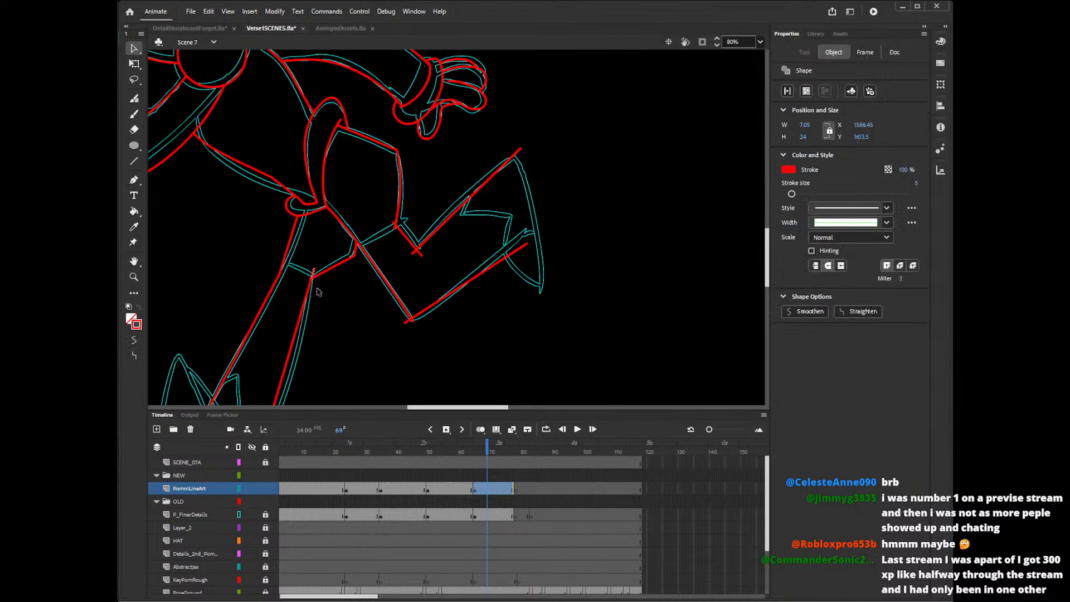
pyautogui.press('Delete')
pyautogui.click(313, 278)
pyautogui.press('Delete')
pyautogui.moveTo(312, 280); pyautogui.dragTo(287, 265)
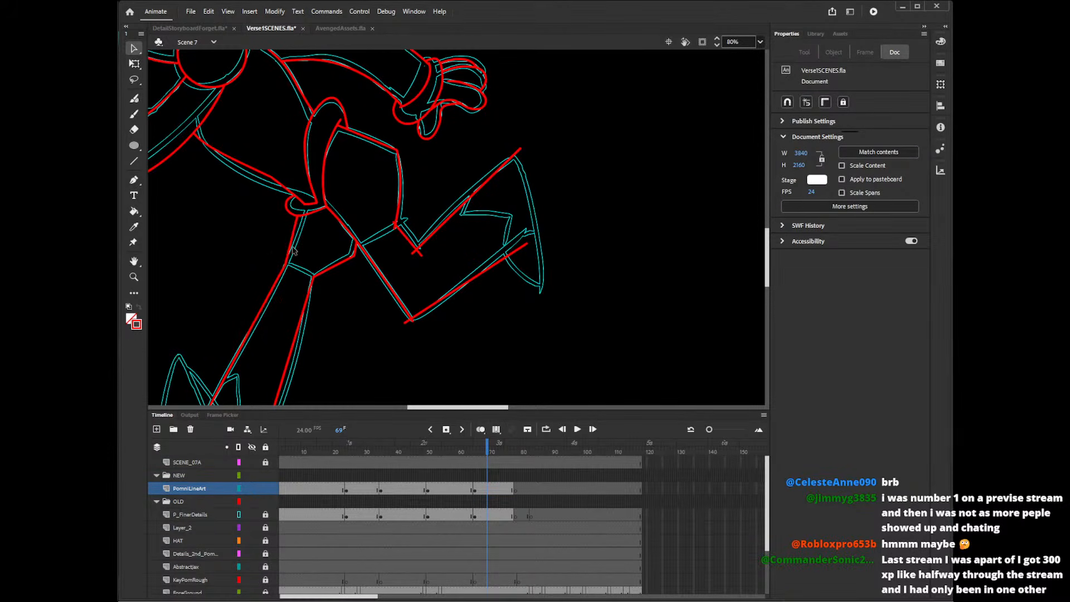
# Remove the crossing ends behind the raised leg's knee and bend the lower leg's upper edge to follow the reference.
pyautogui.click(399, 226)
pyautogui.click(420, 268)
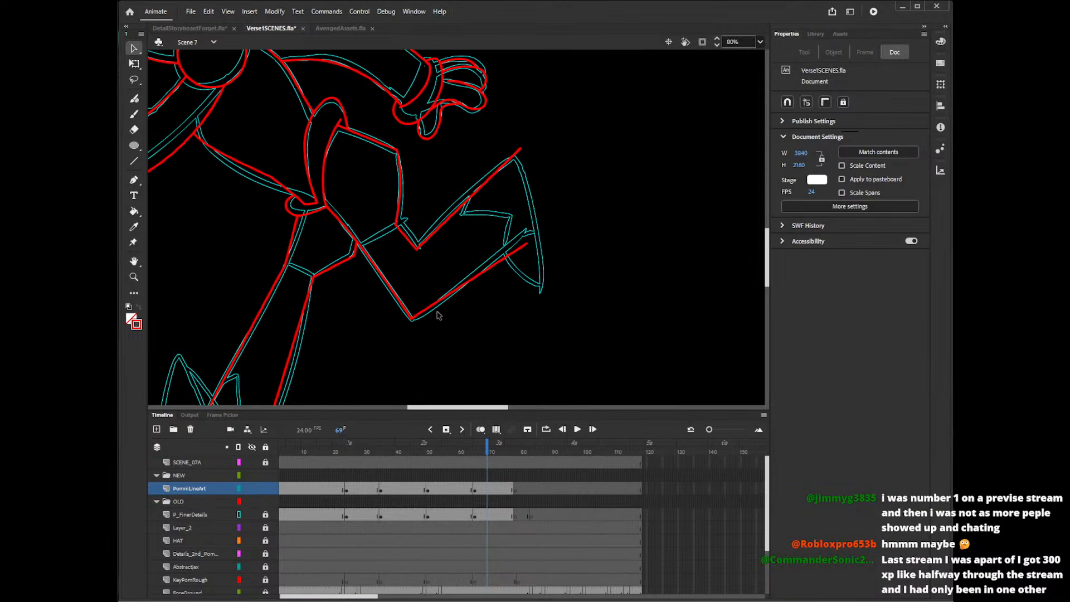
pyautogui.moveTo(417, 248); pyautogui.dragTo(420, 252)
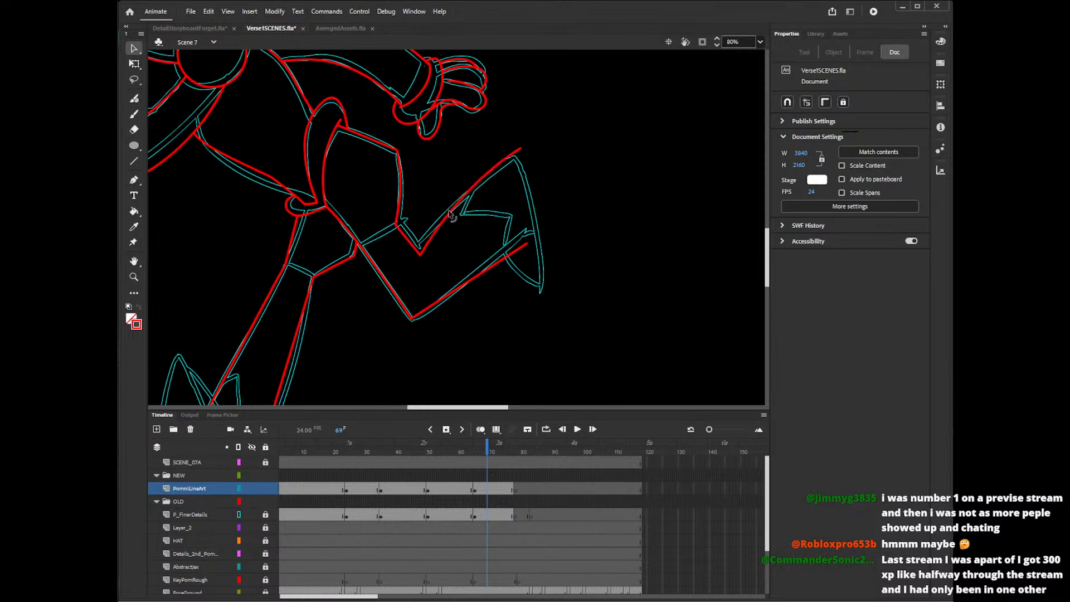
pyautogui.moveTo(449, 211); pyautogui.dragTo(447, 209)
pyautogui.moveTo(519, 150); pyautogui.dragTo(517, 157)
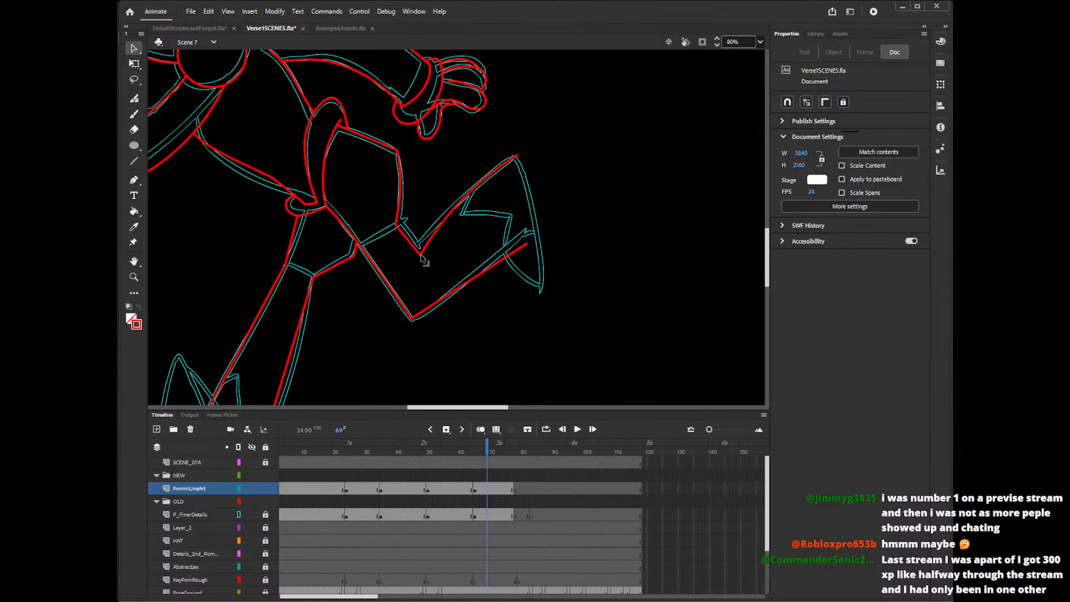
pyautogui.moveTo(421, 255); pyautogui.dragTo(418, 253)
pyautogui.moveTo(504, 264); pyautogui.dragTo(505, 260)
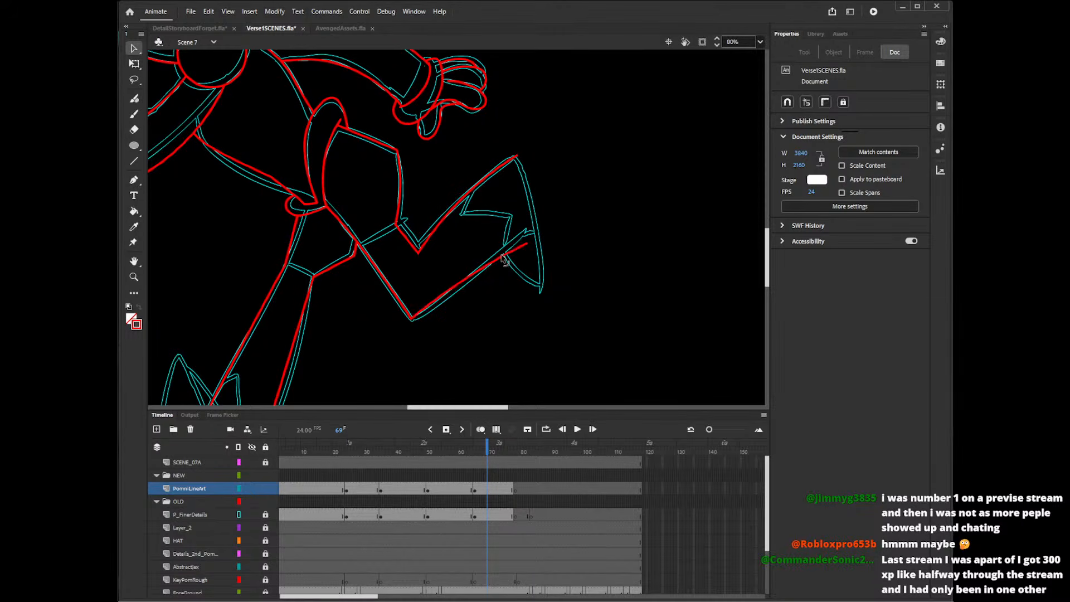
# Curve the straight leg's front and back edges to match the cyan reference and adjust the back edge's lower end.
pyautogui.scroll(-4, 752, 239)
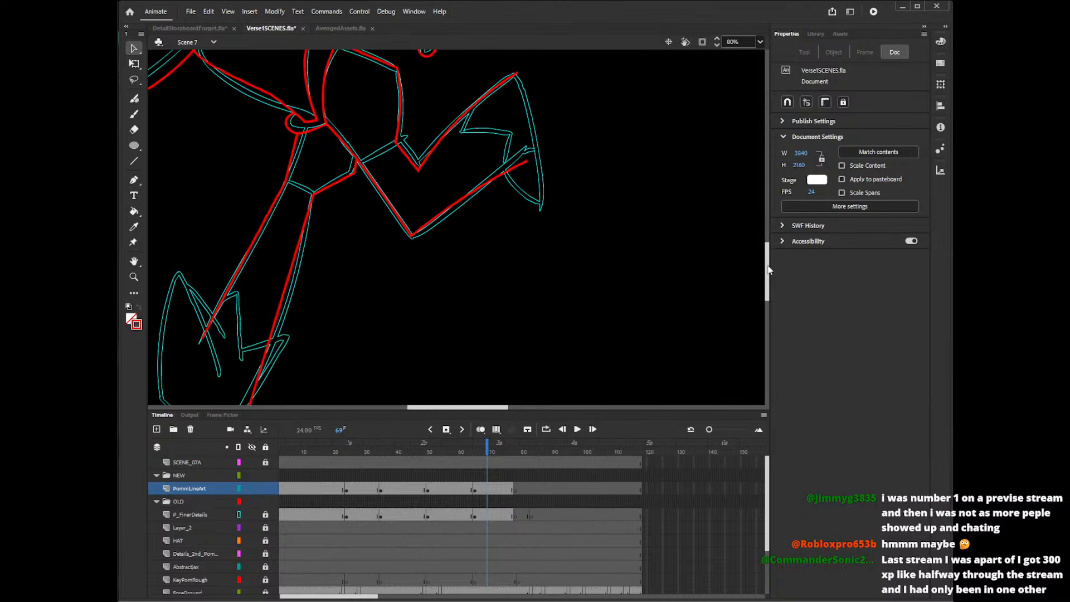
pyautogui.moveTo(290, 280); pyautogui.dragTo(292, 284)
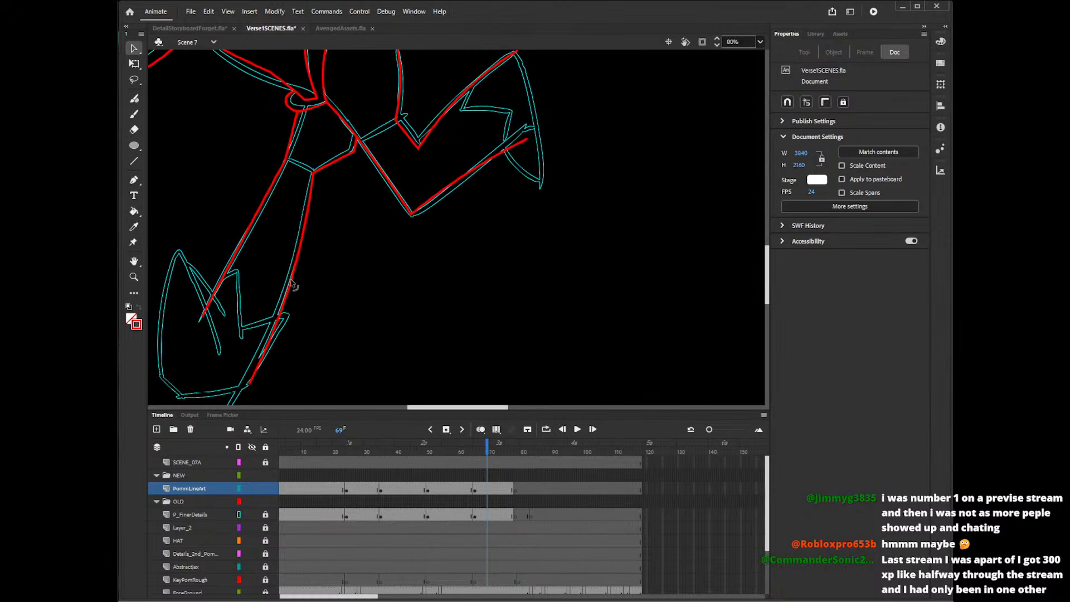
pyautogui.moveTo(228, 264); pyautogui.dragTo(232, 267)
pyautogui.moveTo(250, 384); pyautogui.dragTo(252, 387)
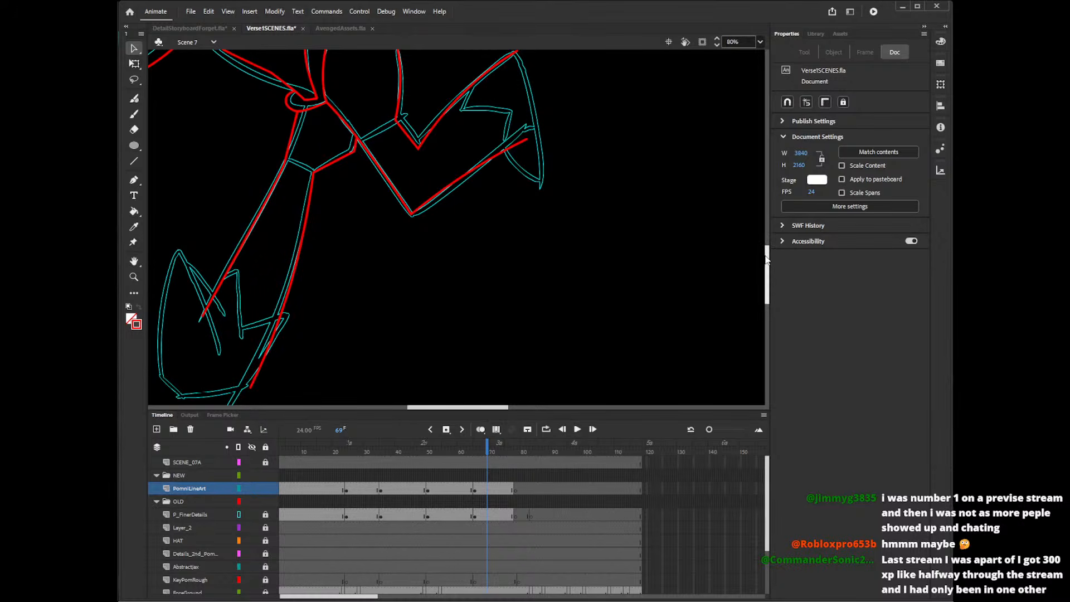
# Draw the hem lines across the raised leg's and the straight leg's shorts with the Line tool.
pyautogui.moveTo(767, 254); pyautogui.dragTo(768, 235)
pyautogui.press('n')
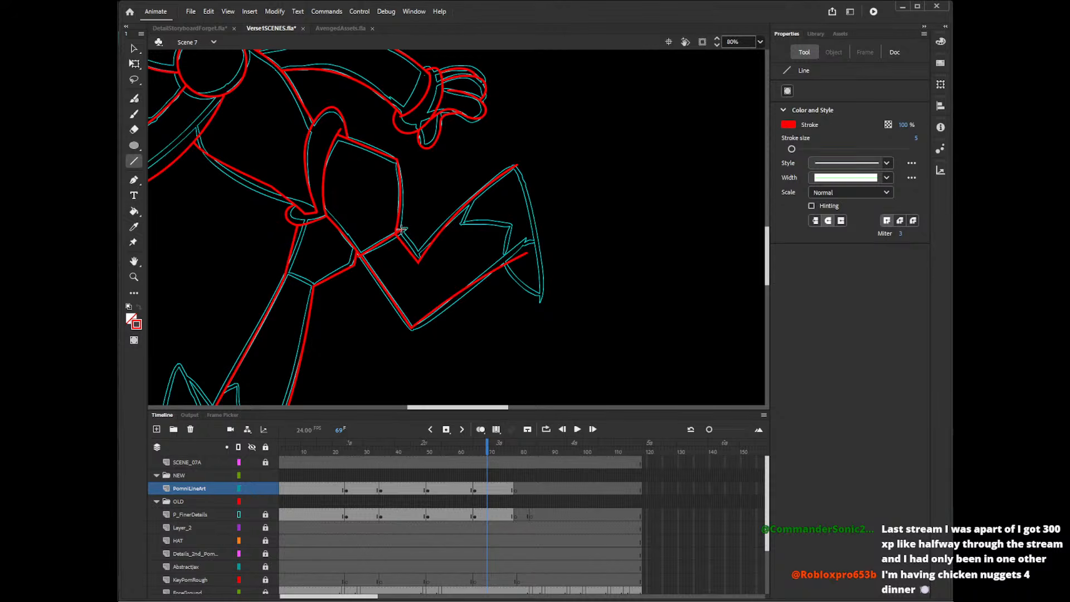
pyautogui.hotkey('ctrl', 'z')
pyautogui.moveTo(400, 231); pyautogui.dragTo(361, 255)
pyautogui.moveTo(285, 273); pyautogui.dragTo(316, 288)
pyautogui.hotkey('ctrl', 'z')
pyautogui.moveTo(283, 270); pyautogui.dragTo(318, 287)
pyautogui.press('v')
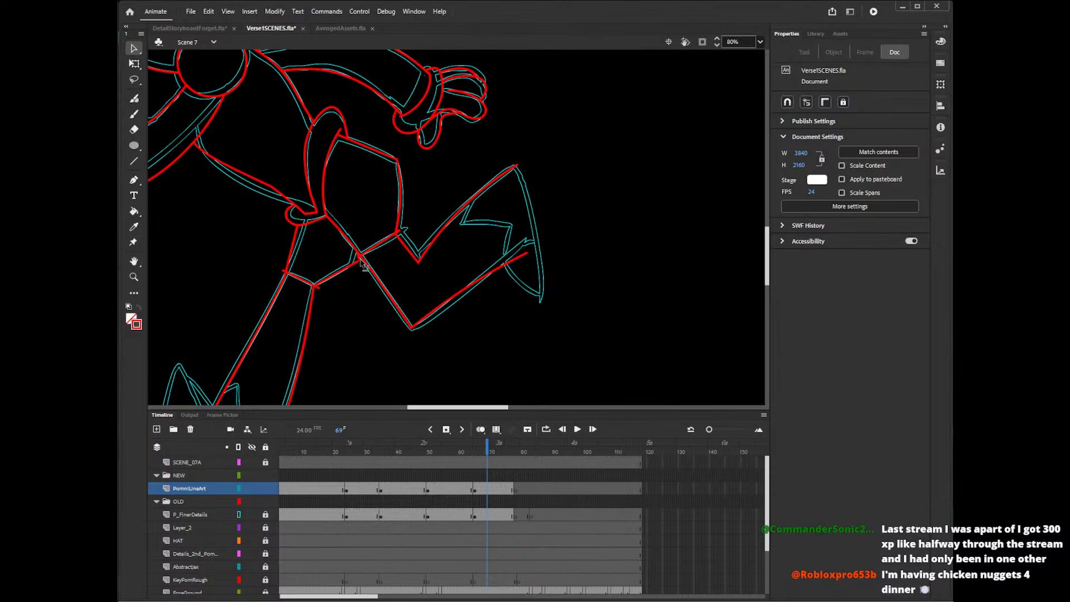
# Delete the stray line ends at both corners of the raised leg's hem and of the straight leg's hem.
pyautogui.click(362, 259)
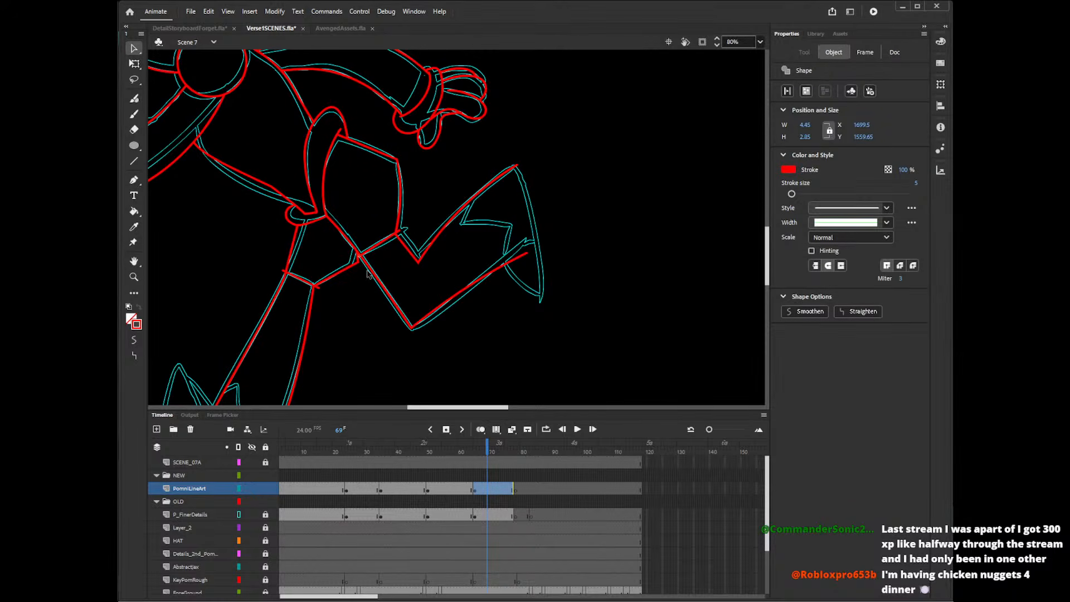
pyautogui.press('Delete')
pyautogui.click(399, 231)
pyautogui.press('Delete')
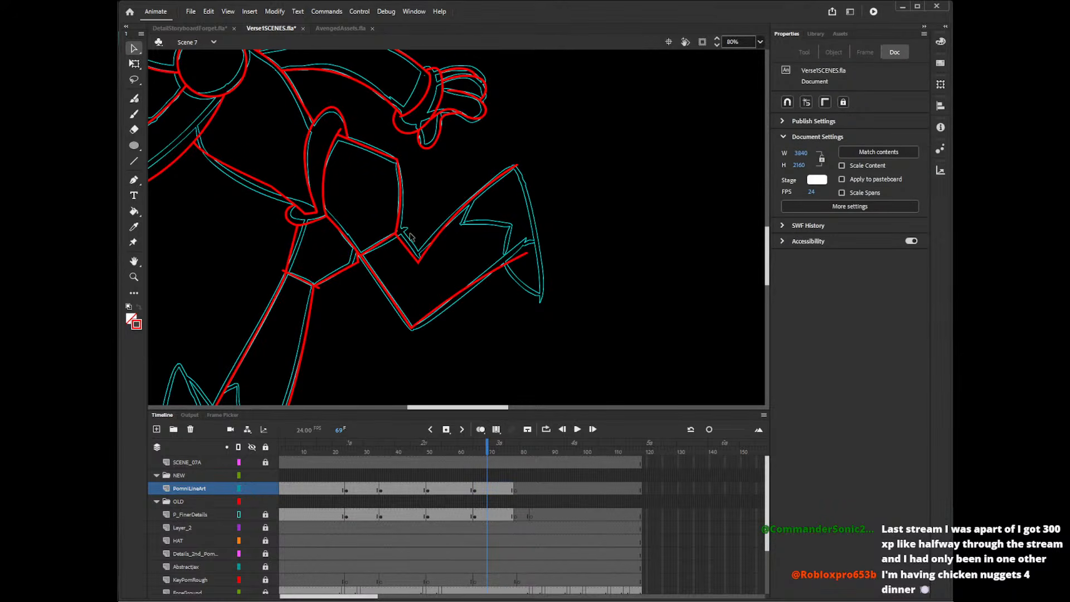
pyautogui.click(316, 288)
pyautogui.press('Delete')
pyautogui.click(286, 274)
pyautogui.press('Delete')
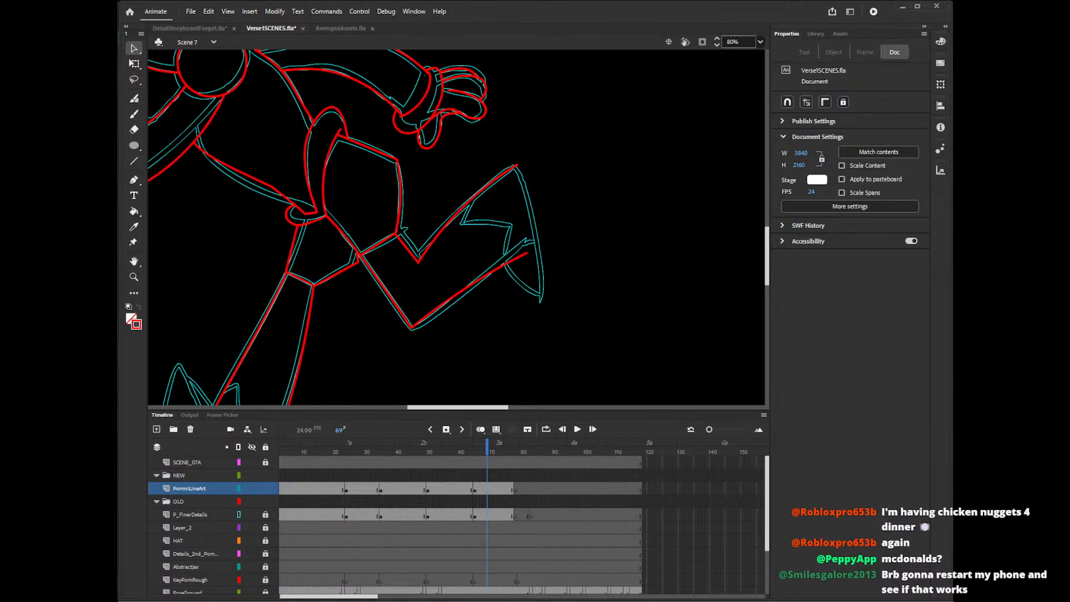
# Draw the raised boot's sole and its lower edges near the ankle with the Pencil tool.
pyautogui.moveTo(768, 247)
pyautogui.mouseDown()
pyautogui.moveTo(768, 288)
pyautogui.moveTo(768, 268)
pyautogui.mouseUp()
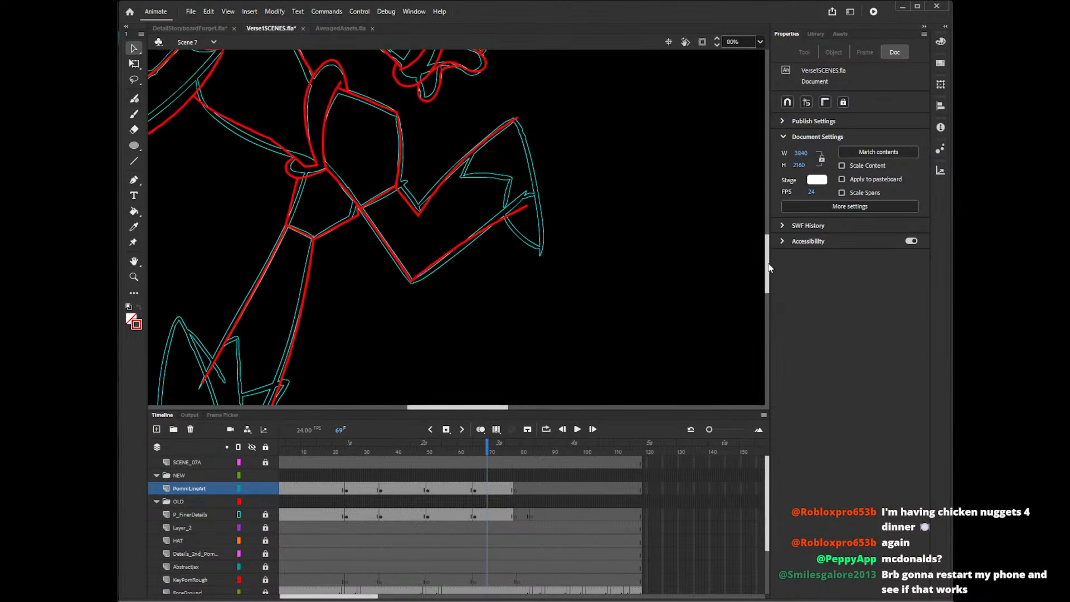
pyautogui.press('y')
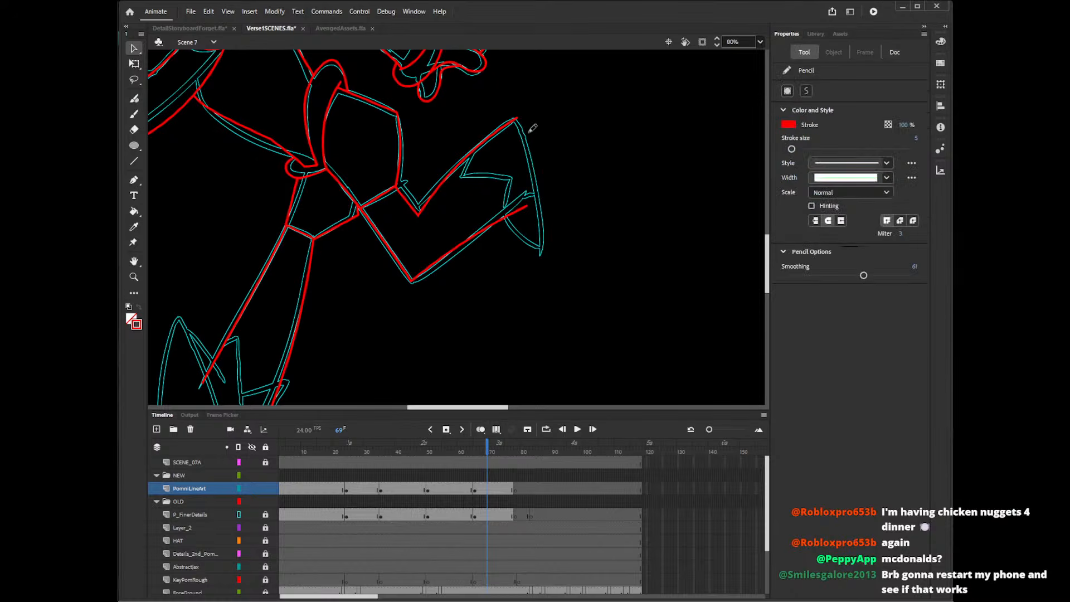
pyautogui.moveTo(515, 117); pyautogui.dragTo(541, 269)
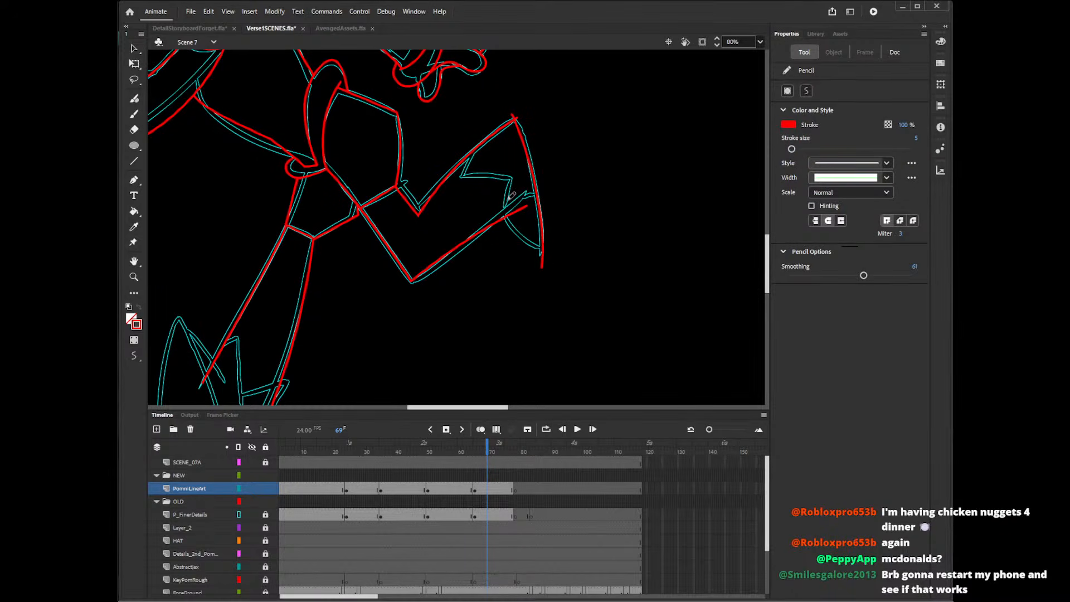
pyautogui.moveTo(505, 216); pyautogui.dragTo(550, 256)
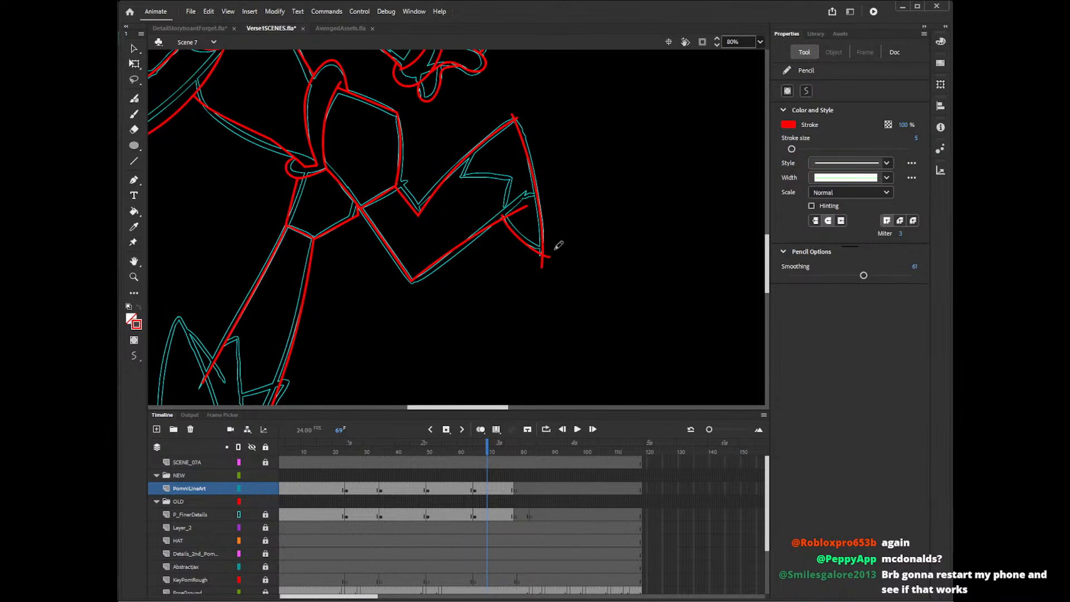
pyautogui.hotkey('ctrl', 'z')
pyautogui.moveTo(502, 210); pyautogui.dragTo(553, 253)
pyautogui.moveTo(506, 215); pyautogui.dragTo(552, 170)
# Sketch the raised boot's upper edge past its upper tip, undoing the attempts that miss the reference.
pyautogui.moveTo(462, 151); pyautogui.dragTo(535, 111)
pyautogui.hotkey('ctrl', 'z')
pyautogui.hotkey('ctrl', 'z')
pyautogui.moveTo(445, 147); pyautogui.dragTo(535, 118)
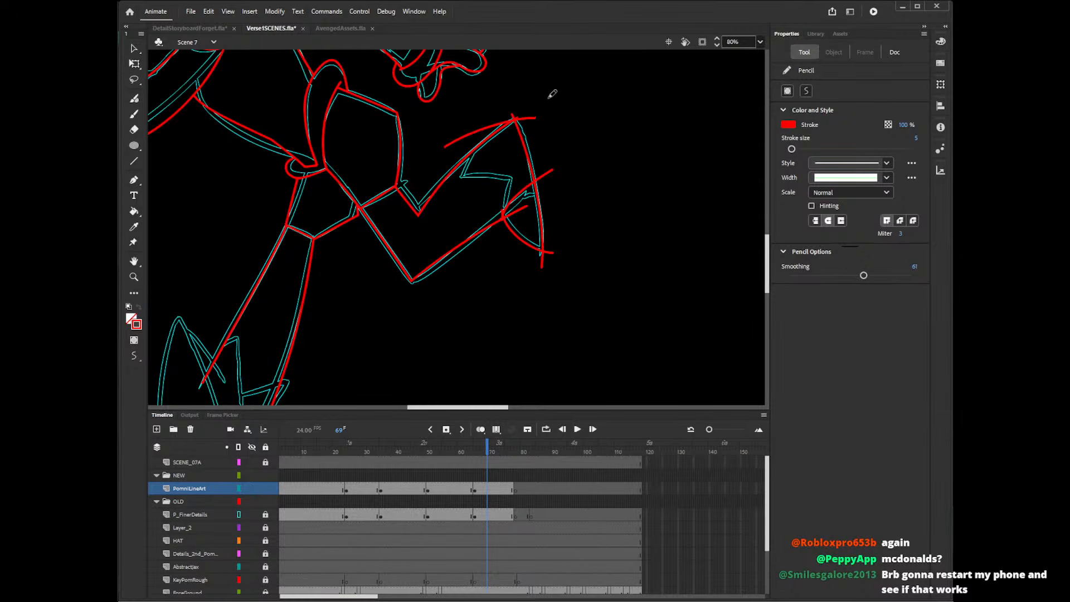
pyautogui.hotkey('ctrl', 'z')
pyautogui.moveTo(450, 158); pyautogui.dragTo(540, 113)
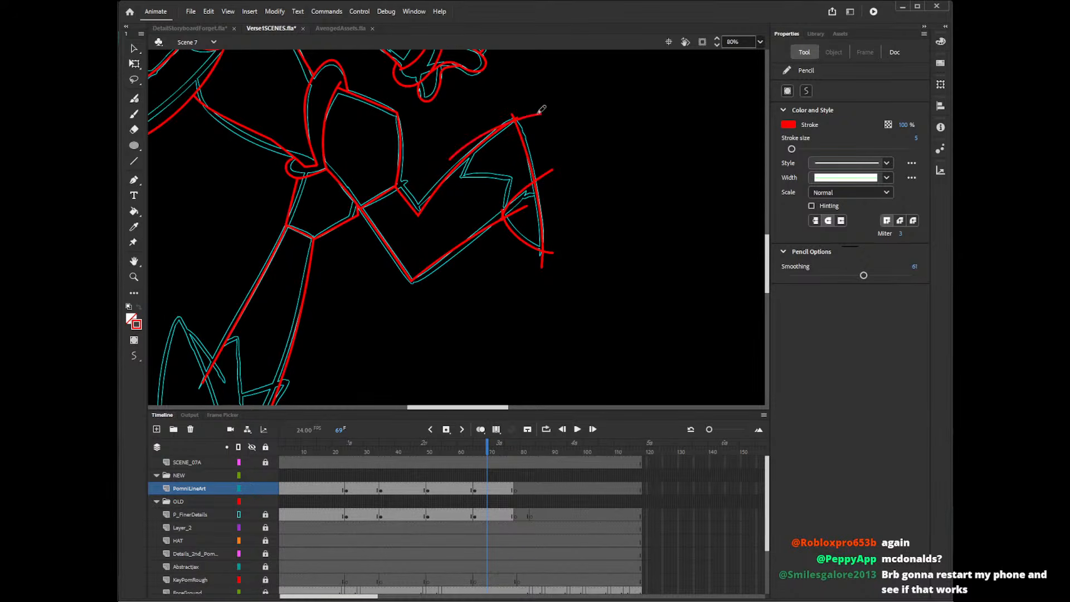
pyautogui.moveTo(464, 143); pyautogui.dragTo(454, 178)
pyautogui.hotkey('ctrl', 'z')
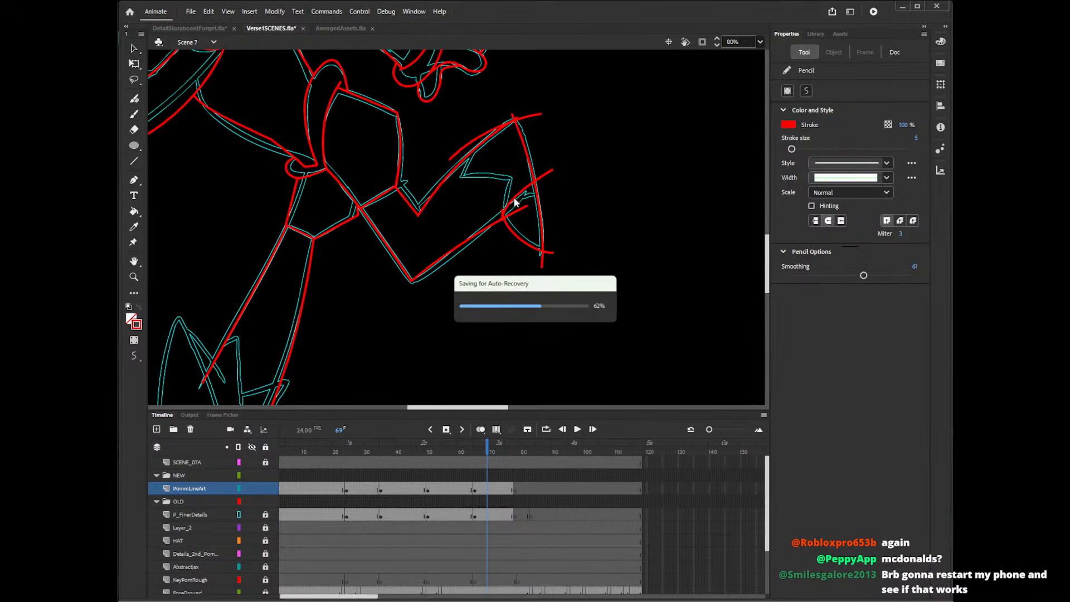
# Draw the pointed cuff of the raised boot as a zigzag across the lower leg.
pyautogui.moveTo(479, 244); pyautogui.dragTo(525, 187)
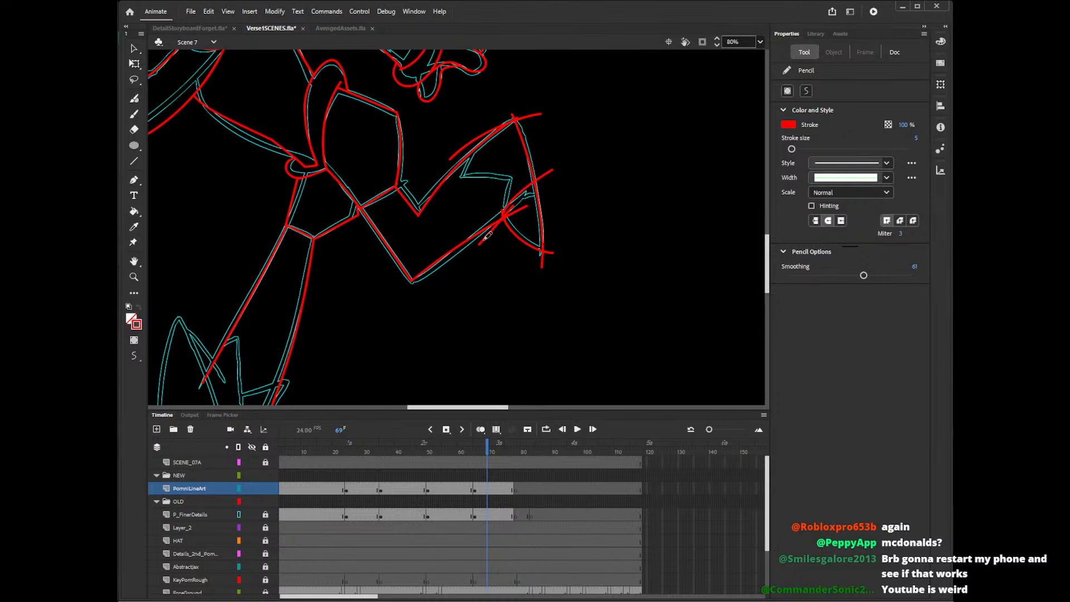
pyautogui.moveTo(479, 246); pyautogui.dragTo(491, 178)
pyautogui.moveTo(440, 179); pyautogui.dragTo(514, 116)
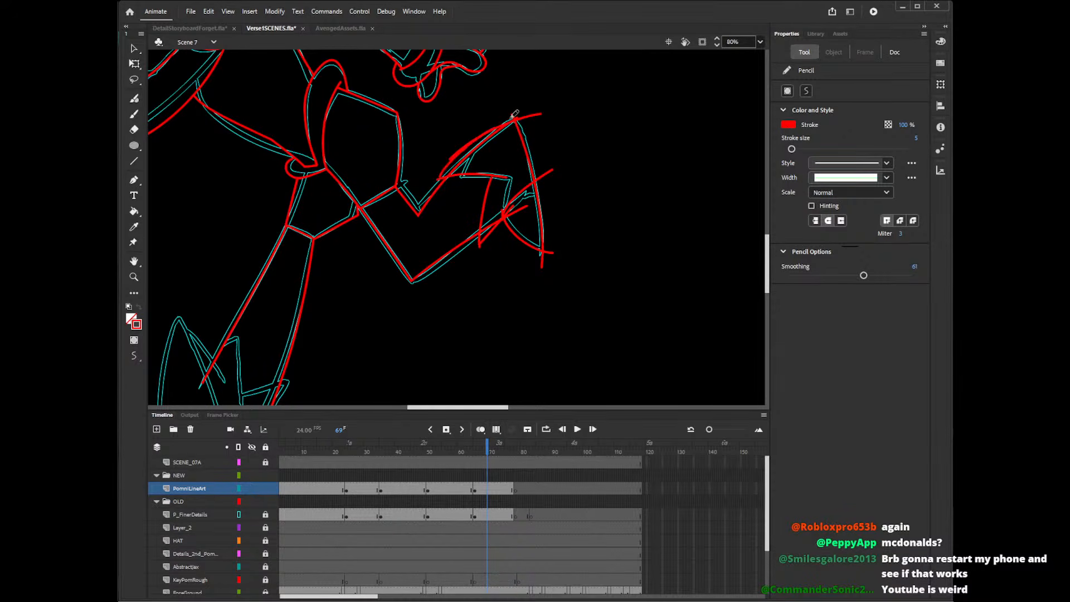
pyautogui.hotkey('ctrl', 'z')
pyautogui.moveTo(435, 176); pyautogui.dragTo(506, 181)
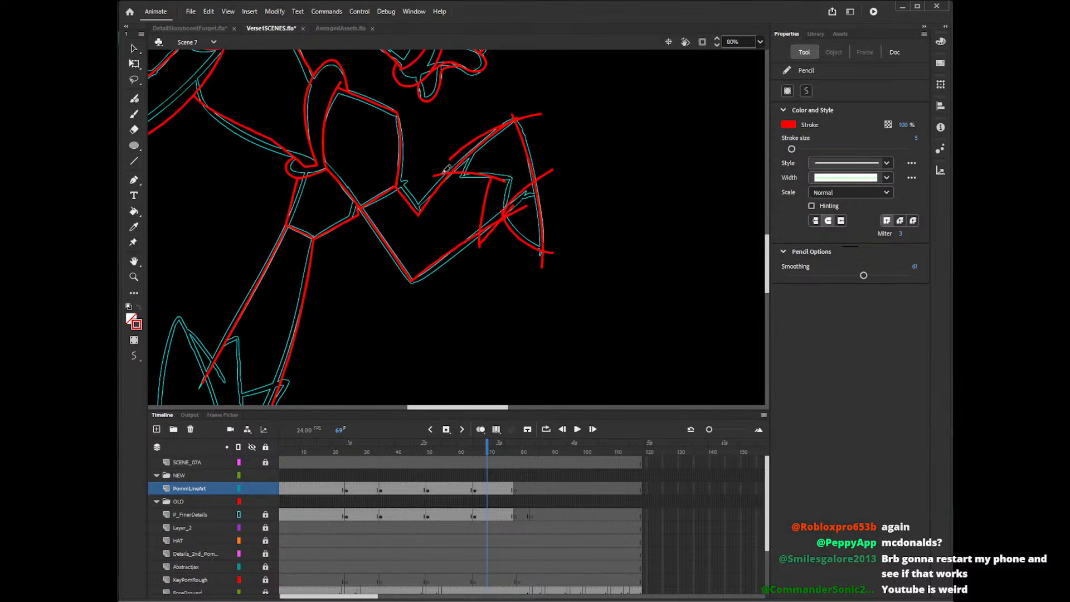
# Redraw the raised boot's upper edge from the cuff's upper corner to the boot's tip and delete the overlapping earlier stroke.
pyautogui.moveTo(439, 179); pyautogui.dragTo(520, 116)
pyautogui.hotkey('ctrl', 'z')
pyautogui.moveTo(438, 178)
pyautogui.mouseDown()
pyautogui.moveTo(472, 144)
pyautogui.moveTo(535, 122)
pyautogui.mouseUp()
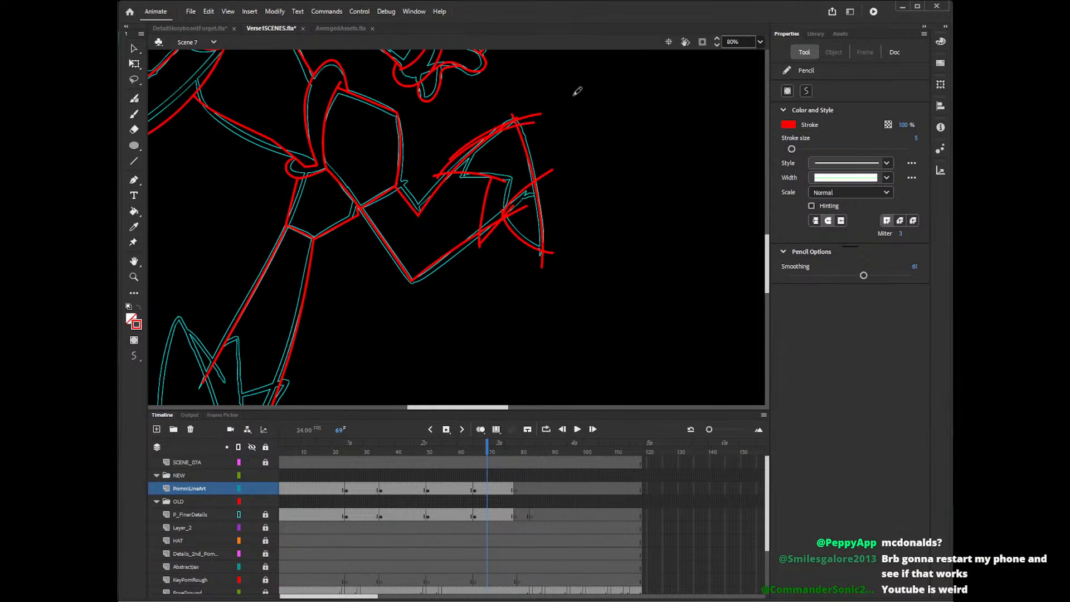
pyautogui.hotkey('ctrl', 'z')
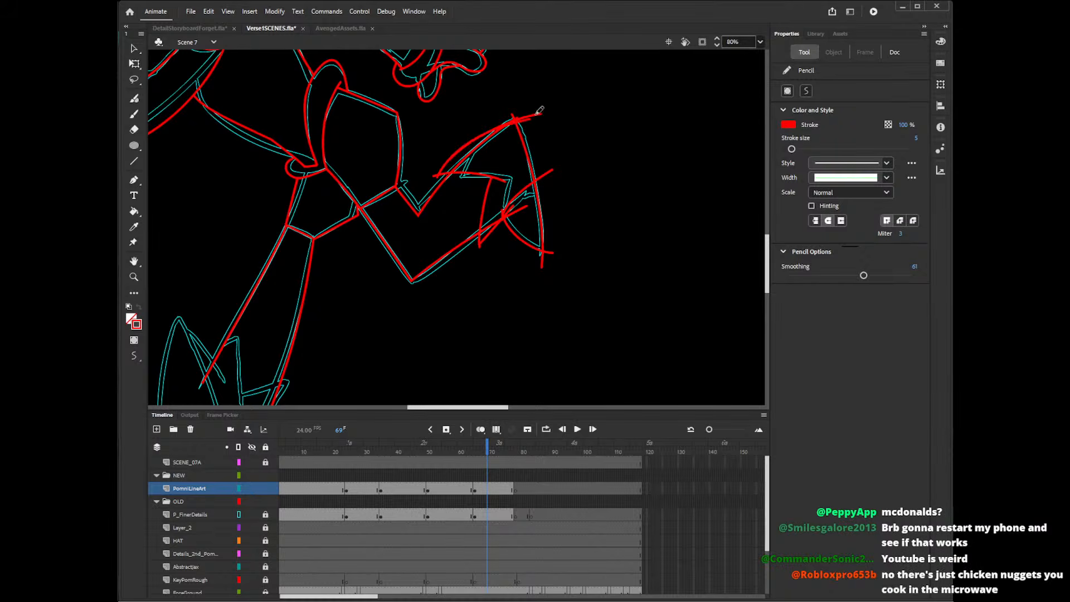
pyautogui.hotkey('ctrl', 'z')
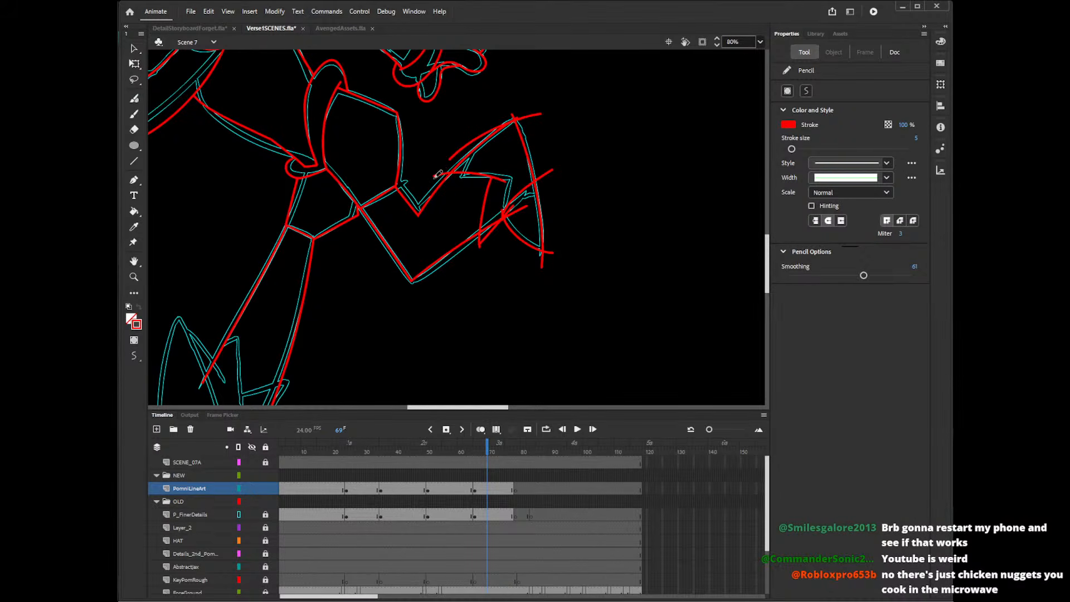
pyautogui.moveTo(439, 174); pyautogui.dragTo(515, 121)
pyautogui.press('v')
pyautogui.click(473, 141)
pyautogui.press('Delete')
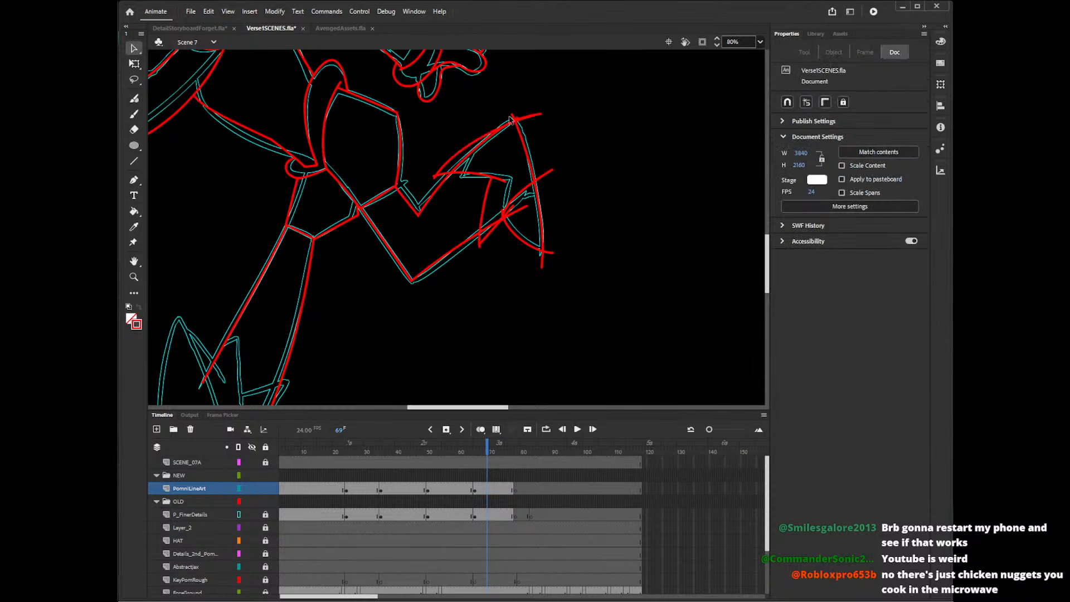
# Delete the stray line ends around the raised boot's upper tip.
pyautogui.click(523, 118)
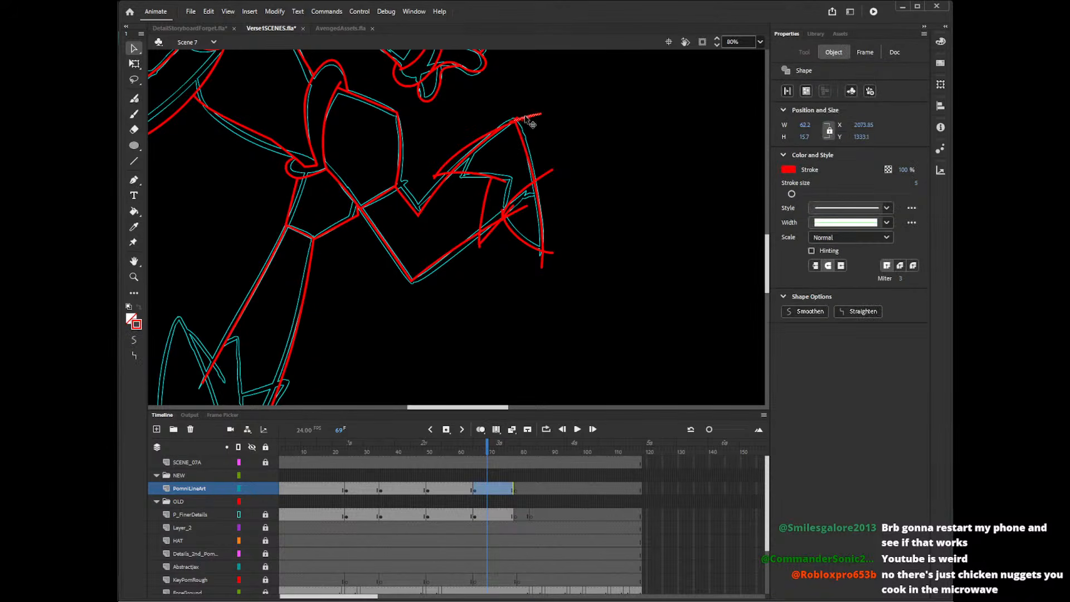
pyautogui.press('Delete')
pyautogui.click(518, 119)
pyautogui.press('Delete')
pyautogui.click(517, 120)
pyautogui.press('Delete')
pyautogui.click(517, 120)
pyautogui.press('Delete')
pyautogui.click(516, 121)
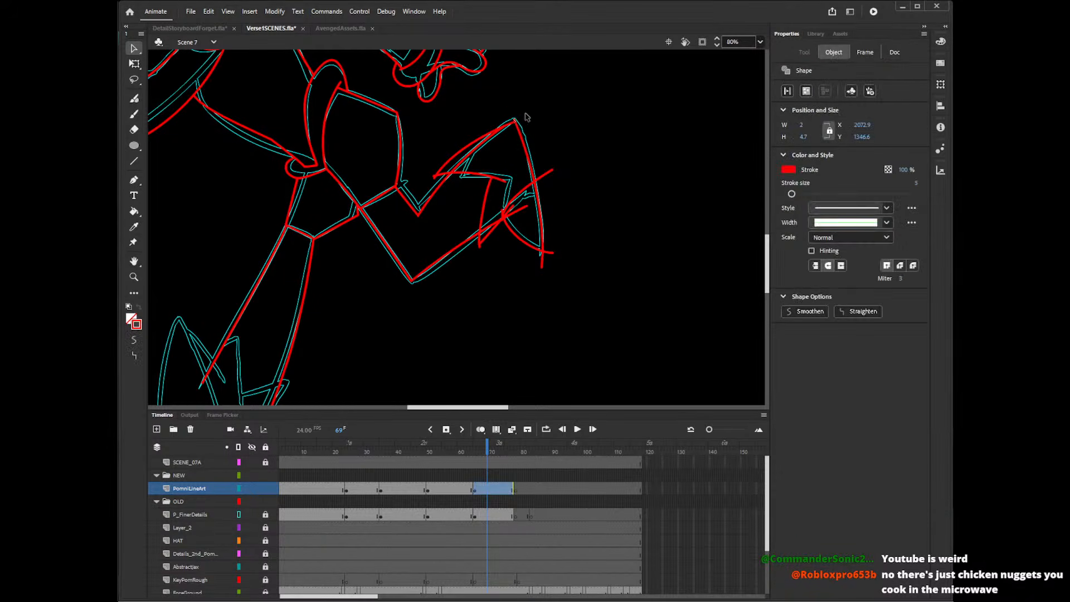
pyautogui.press('Delete')
# Delete the leg line inside the raised boot and the stray ends at both ends of the cuff's upper line.
pyautogui.click(488, 139)
pyautogui.press('Delete')
pyautogui.click(435, 179)
pyautogui.press('Delete')
pyautogui.click(435, 178)
pyautogui.press('Delete')
pyautogui.click(504, 181)
pyautogui.press('Delete')
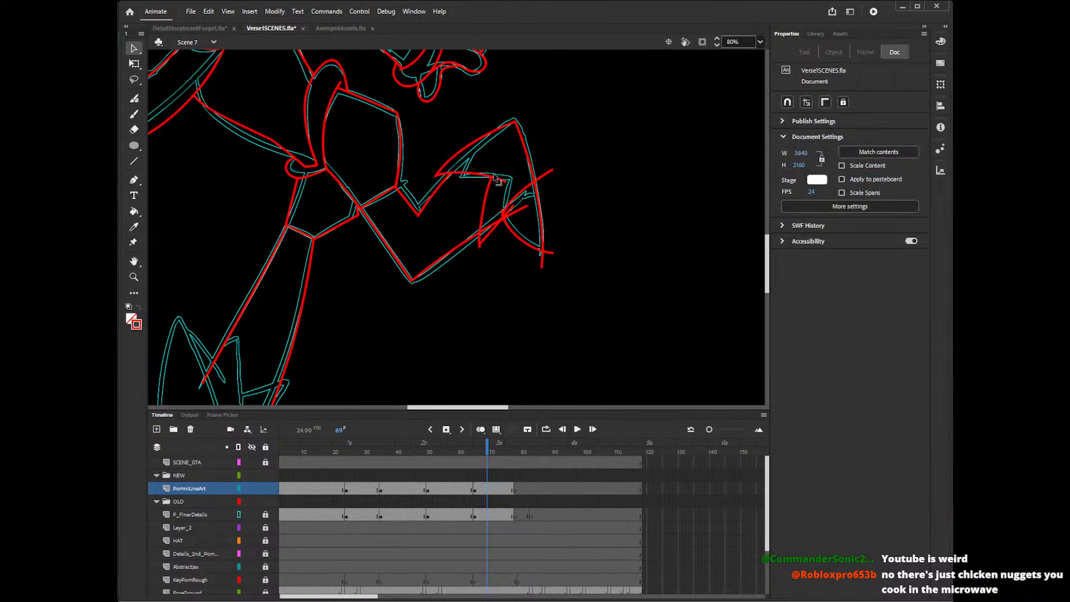
# Delete the stray line ends at the raised boot's cuff corners and the leftover leg line inside the boot.
pyautogui.click(500, 180)
pyautogui.press('Delete')
pyautogui.click(483, 230)
pyautogui.press('Delete')
pyautogui.click(517, 215)
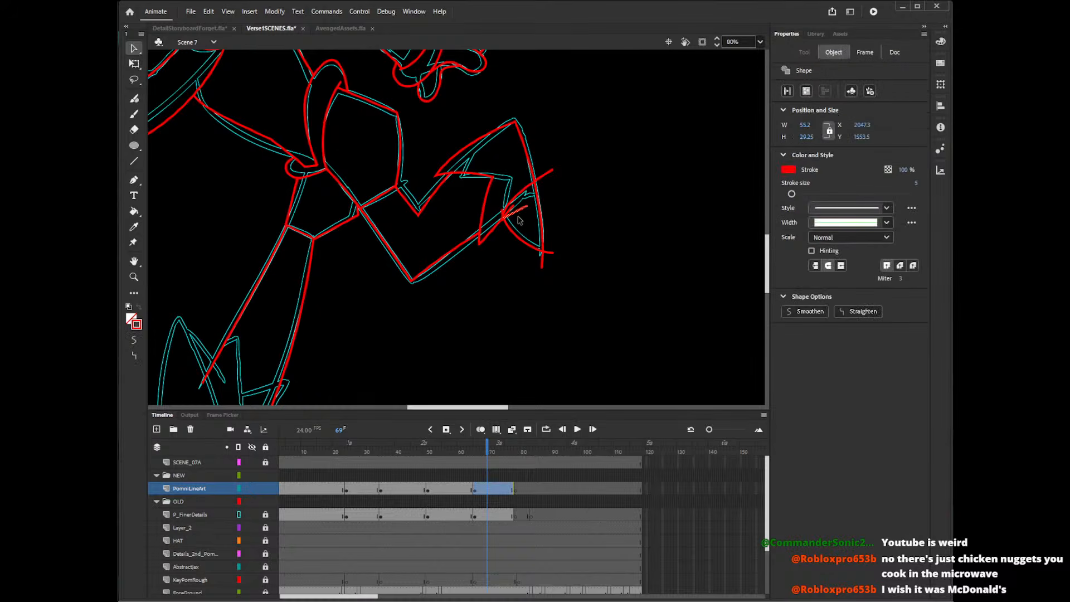
pyautogui.press('Delete')
pyautogui.click(511, 231)
pyautogui.click(504, 227)
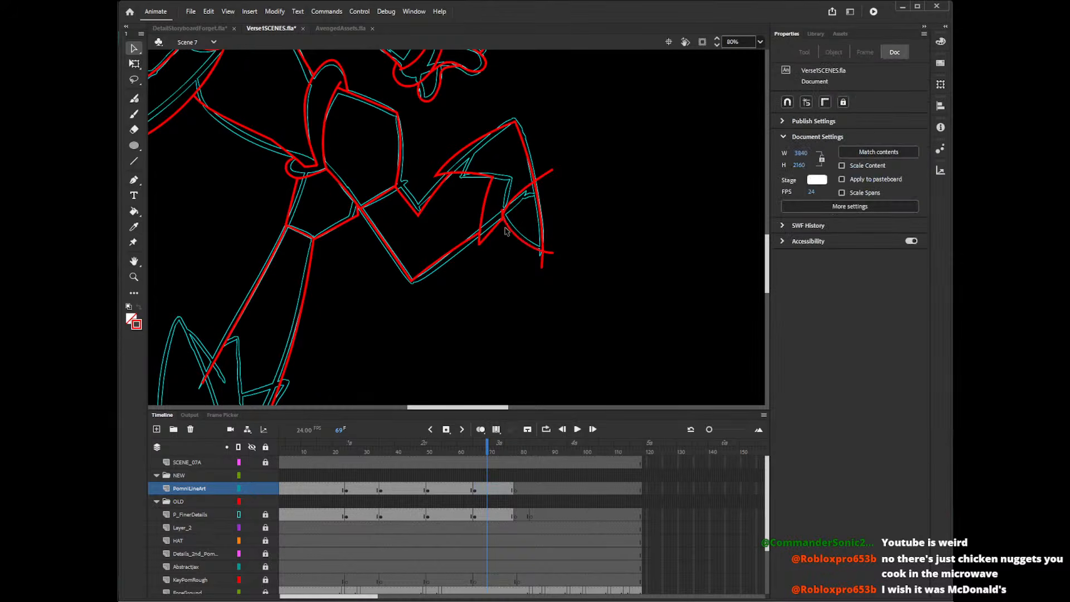
pyautogui.click(504, 224)
pyautogui.click(505, 229)
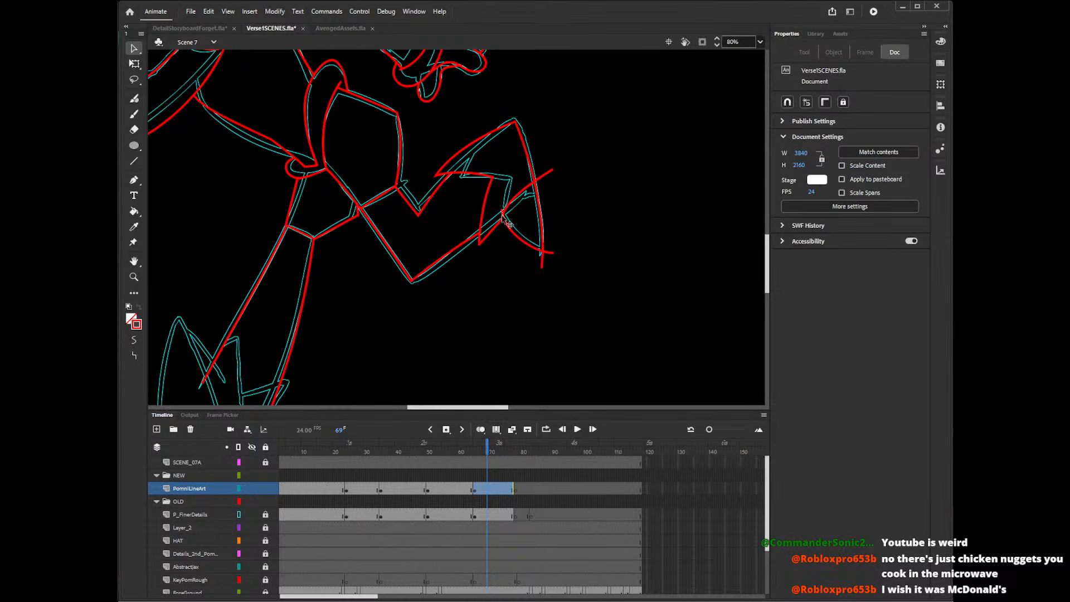
# Delete the stroke ends overshooting the raised boot's outer edge at its lower corner and midway up.
pyautogui.click(549, 260)
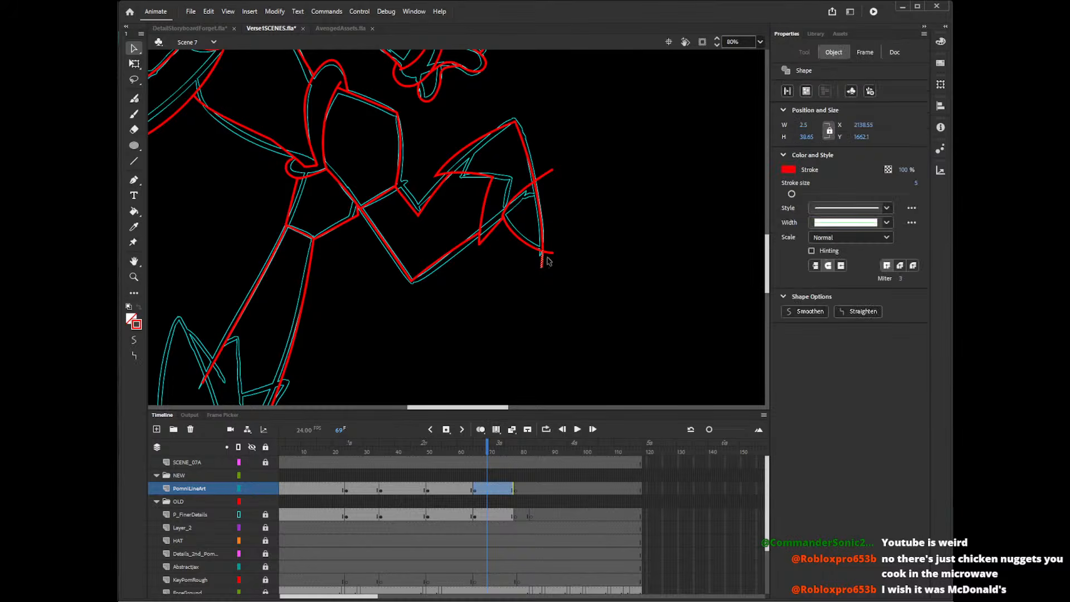
pyautogui.press('Delete')
pyautogui.click(549, 171)
pyautogui.press('Delete')
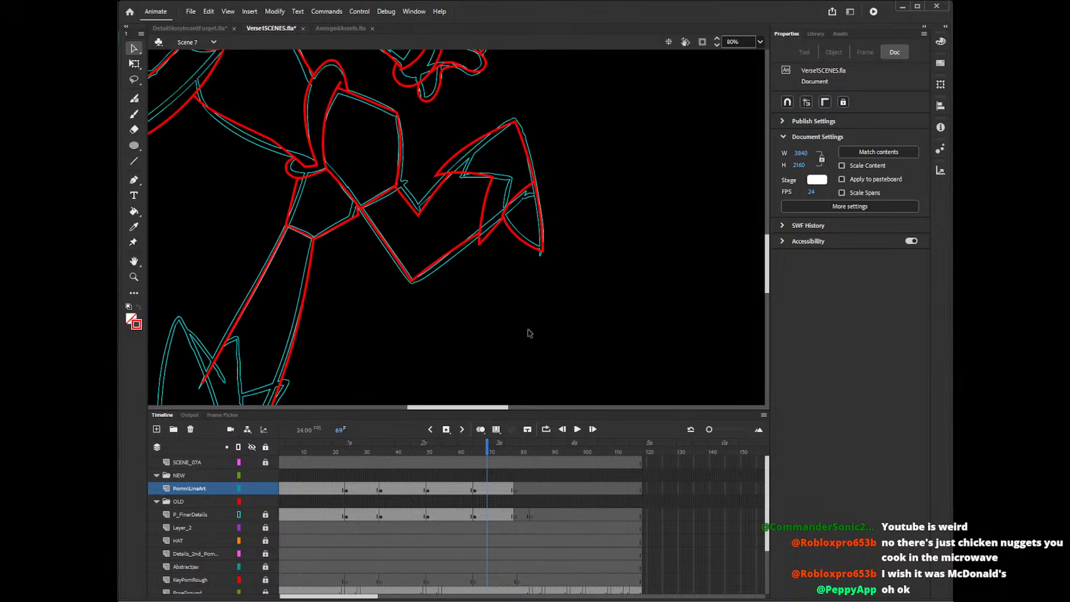
# Draw the lower boot's jagged cuff as a zigzag across the bottom of the straight leg, following the cyan reference.
pyautogui.moveTo(488, 407); pyautogui.dragTo(466, 408)
pyautogui.moveTo(764, 270); pyautogui.dragTo(765, 289)
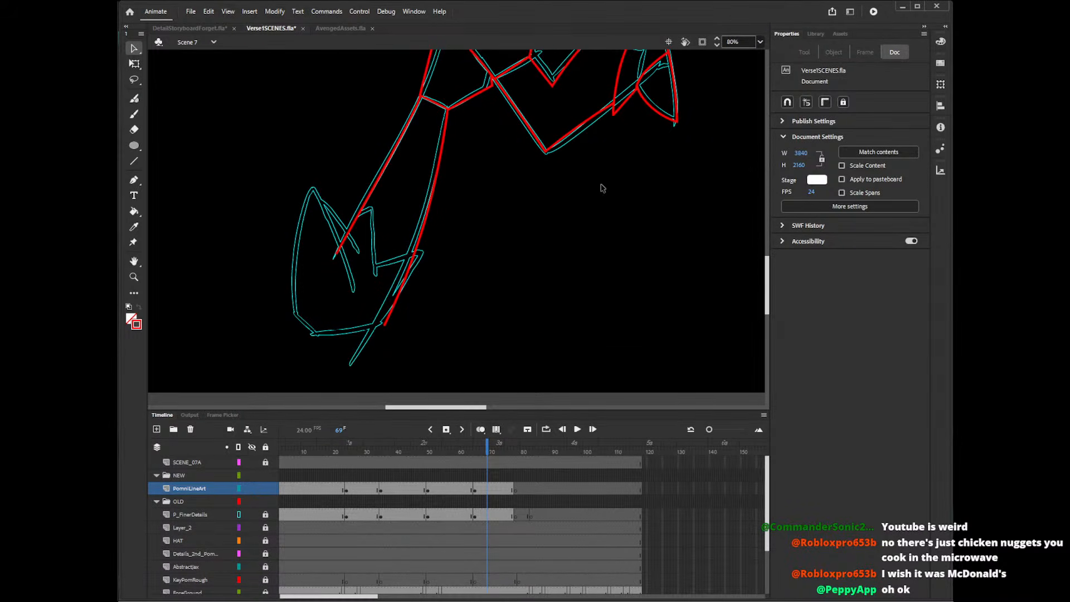
pyautogui.press('y')
pyautogui.moveTo(337, 253)
pyautogui.mouseDown()
pyautogui.moveTo(362, 195)
pyautogui.moveTo(346, 219)
pyautogui.moveTo(374, 200)
pyautogui.moveTo(378, 259)
pyautogui.moveTo(422, 248)
pyautogui.mouseUp()
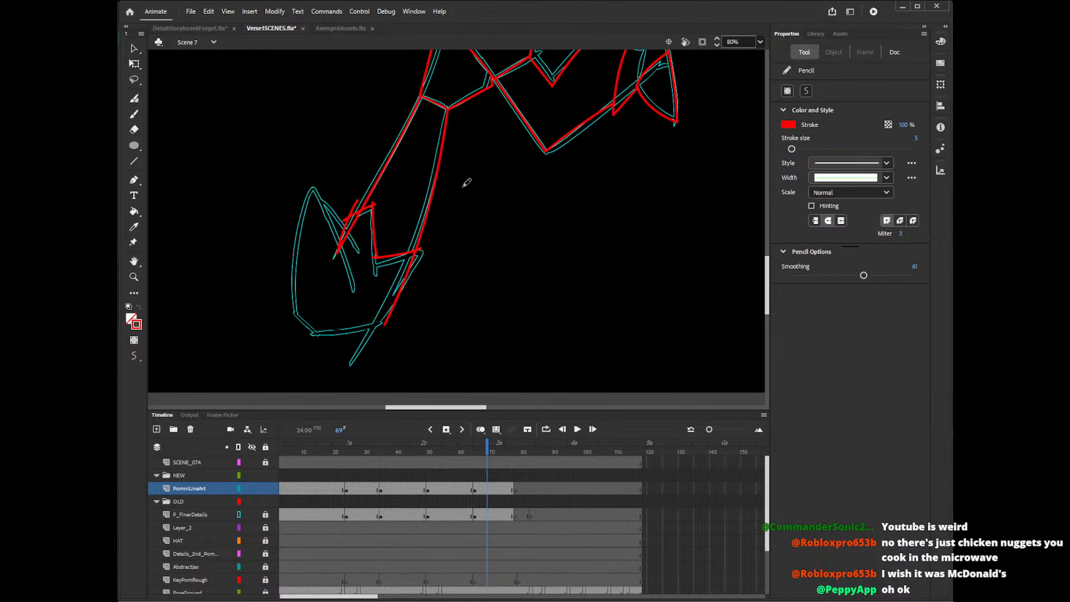
pyautogui.hotkey('ctrl', 'z')
pyautogui.hotkey('ctrl', 'z')
pyautogui.moveTo(373, 201)
pyautogui.mouseDown()
pyautogui.moveTo(371, 268)
pyautogui.moveTo(421, 248)
pyautogui.moveTo(380, 326)
pyautogui.mouseUp()
pyautogui.hotkey('ctrl', 'z')
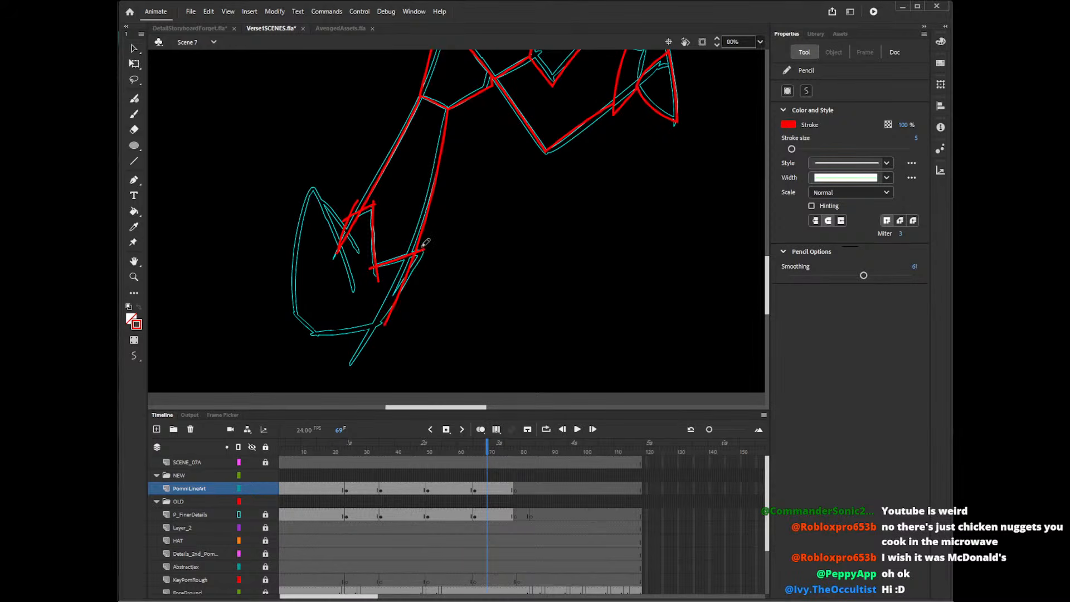
# Draw the lower boot's back edge from the cuff's outer corner, its pointed front flap and its curved front side.
pyautogui.moveTo(423, 244); pyautogui.dragTo(381, 336)
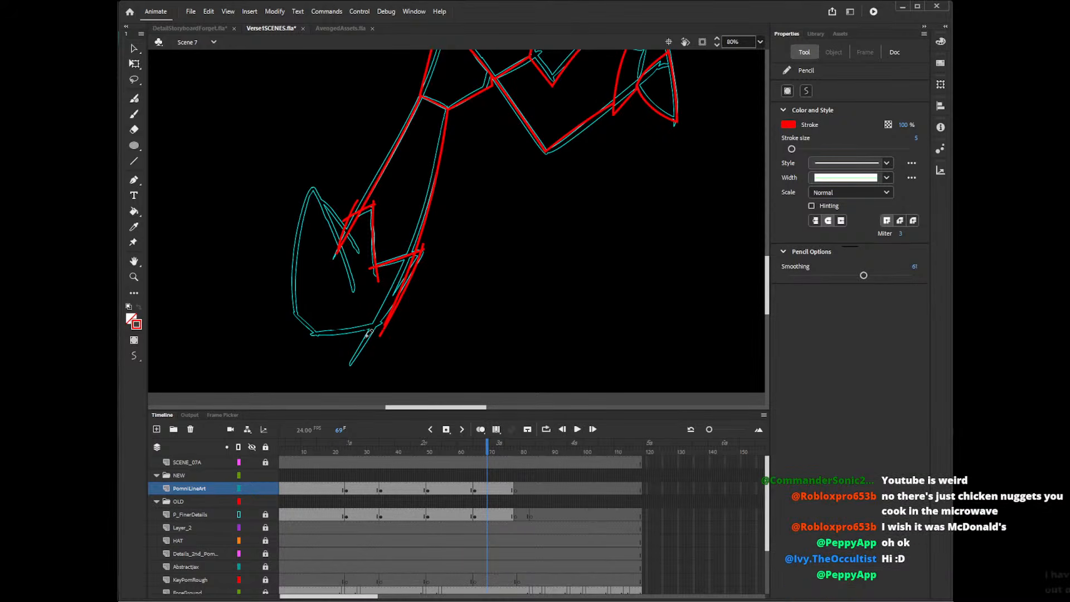
pyautogui.moveTo(312, 333); pyautogui.dragTo(395, 323)
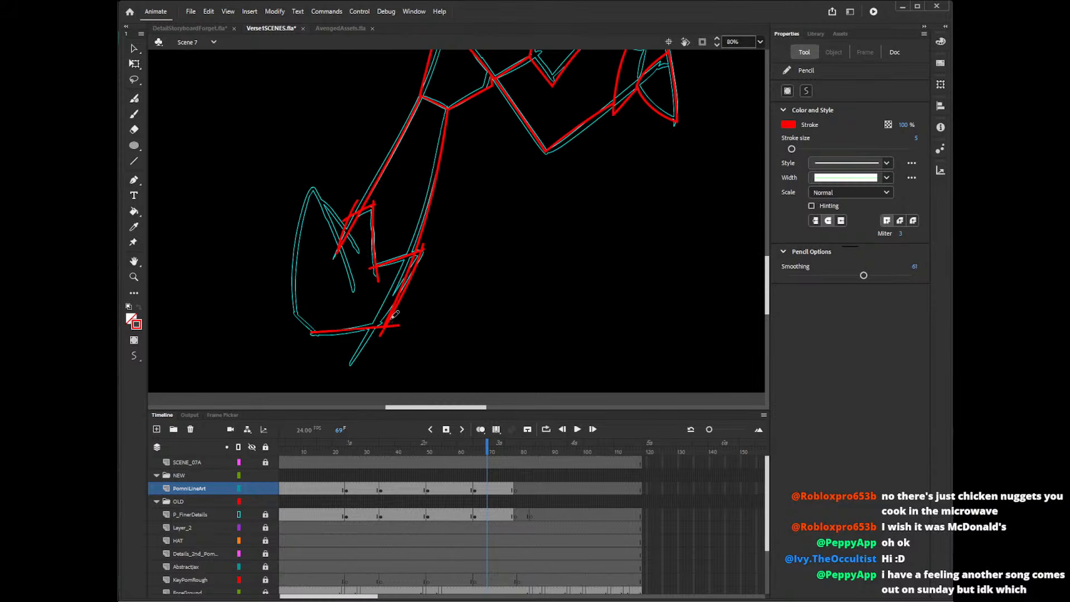
pyautogui.hotkey('ctrl', 'z')
pyautogui.moveTo(311, 187)
pyautogui.mouseDown()
pyautogui.moveTo(332, 216)
pyautogui.moveTo(354, 315)
pyautogui.mouseUp()
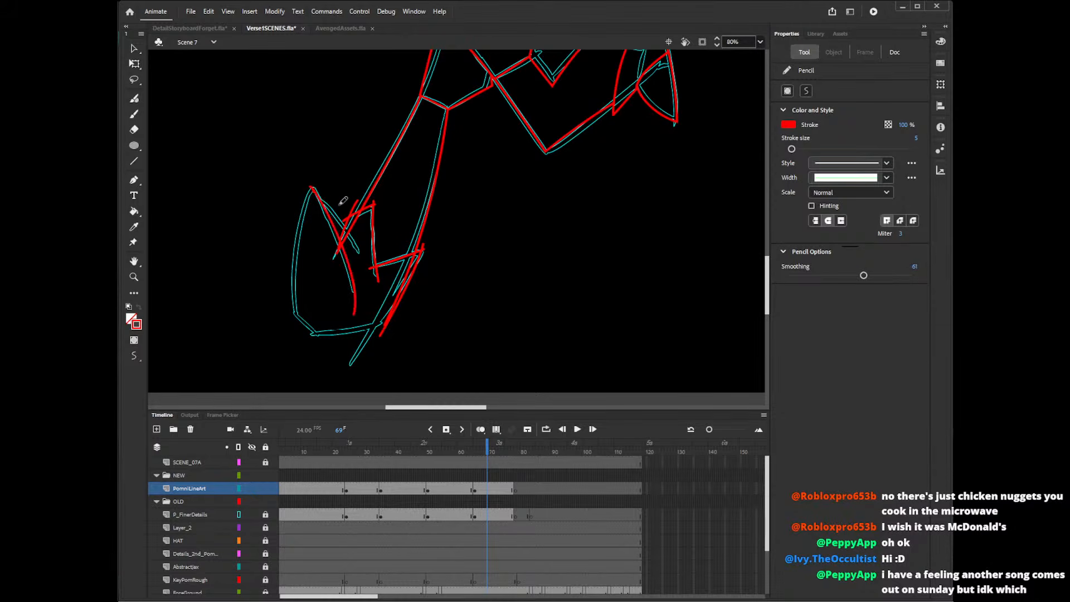
pyautogui.hotkey('ctrl', 'z')
pyautogui.moveTo(356, 277)
pyautogui.mouseDown()
pyautogui.moveTo(297, 178)
pyautogui.moveTo(294, 329)
pyautogui.mouseUp()
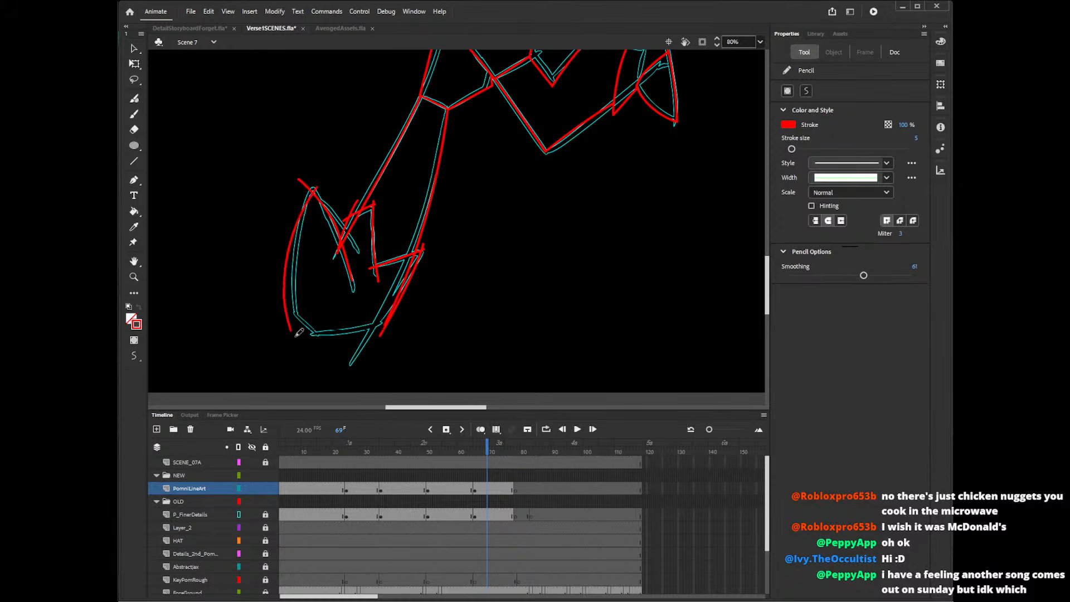
# Draw the lower boot's slanted bottom corner and the flat sole line up to its back edge.
pyautogui.moveTo(276, 283); pyautogui.dragTo(313, 334)
pyautogui.moveTo(308, 334); pyautogui.dragTo(387, 322)
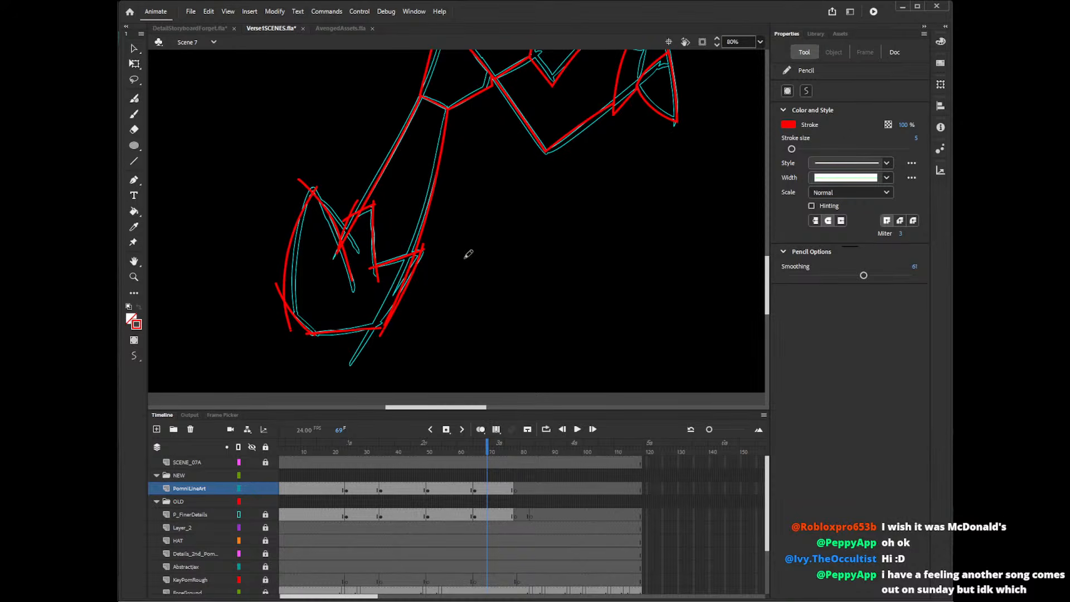
pyautogui.hotkey('ctrl', 'z')
pyautogui.moveTo(390, 330); pyautogui.dragTo(308, 334)
pyautogui.moveTo(280, 286); pyautogui.dragTo(350, 331)
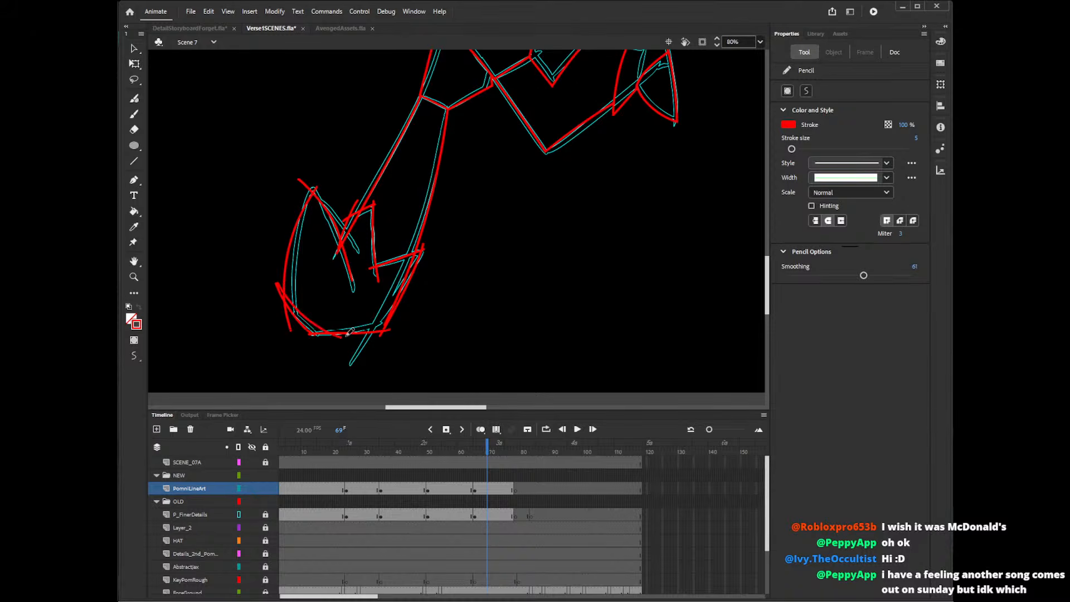
pyautogui.hotkey('ctrl', 'z')
pyautogui.moveTo(283, 285); pyautogui.dragTo(334, 345)
pyautogui.hotkey('ctrl', 'z')
# Delete the overshooting ends at the lower boot's bottom front corner and pointed tip, plus the leg line crossing the cuff.
pyautogui.press('v')
pyautogui.click(287, 314)
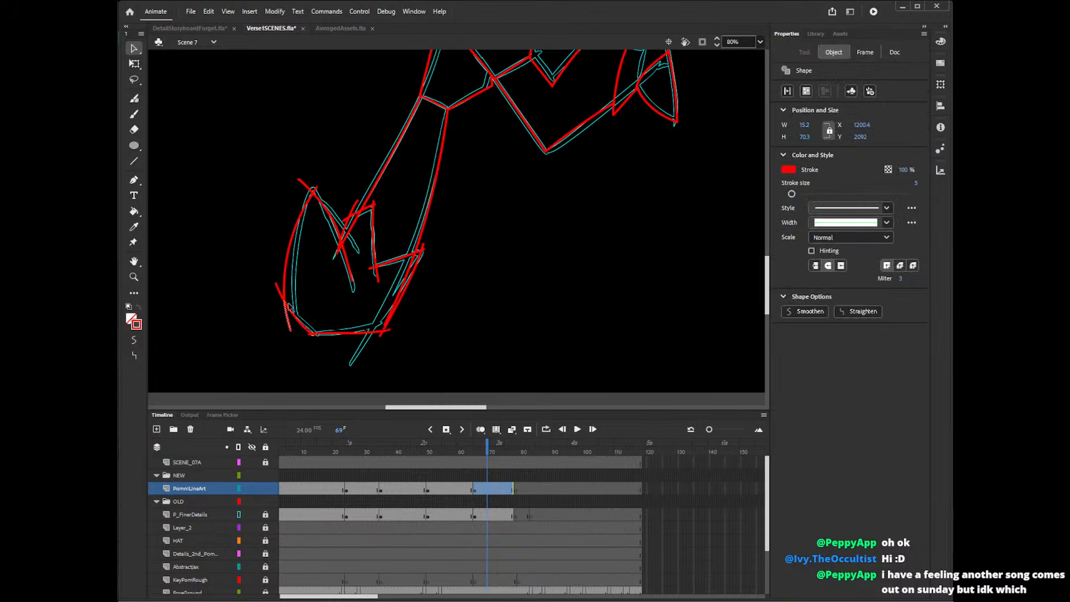
pyautogui.click(288, 307)
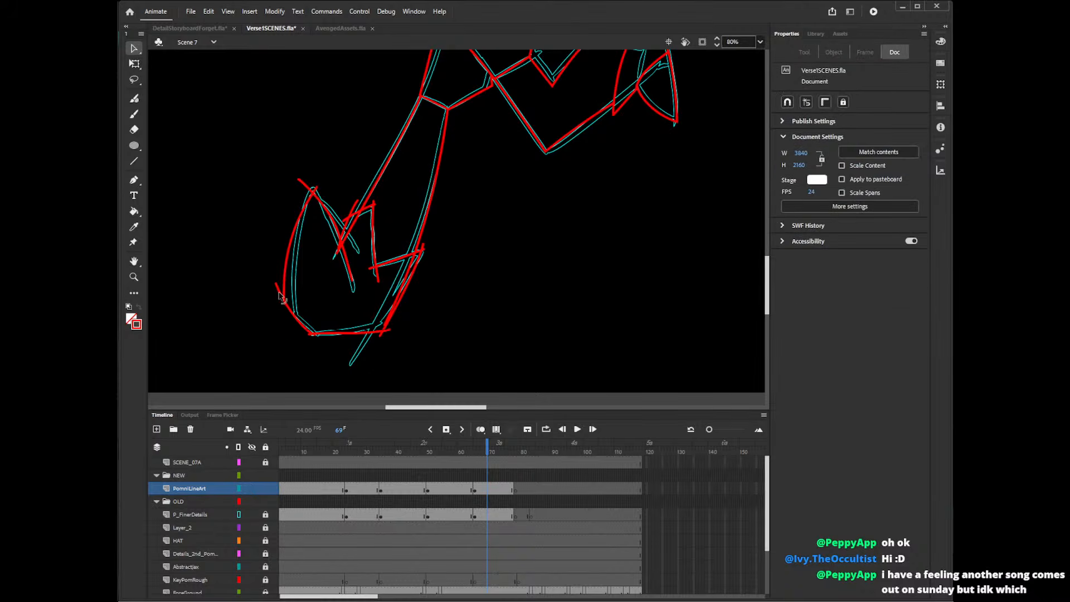
pyautogui.click(312, 191)
pyautogui.press('Delete')
pyautogui.click(354, 224)
pyautogui.press('Delete')
pyautogui.click(355, 206)
pyautogui.press('Delete')
pyautogui.click(346, 219)
pyautogui.press('Delete')
pyautogui.click(348, 265)
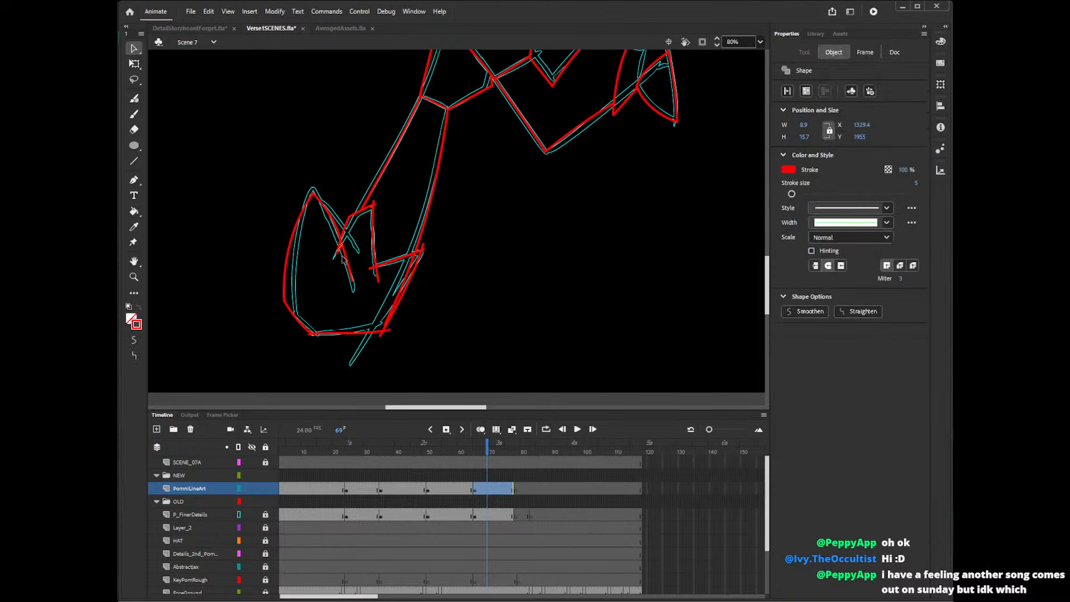
# View the character artwork in the AvengedAssets.fla document and return to Verse1SCENES.fla.
pyautogui.click(338, 27)
pyautogui.moveTo(769, 241)
pyautogui.mouseDown()
pyautogui.moveTo(773, 220)
pyautogui.moveTo(772, 241)
pyautogui.mouseUp()
pyautogui.click(283, 27)
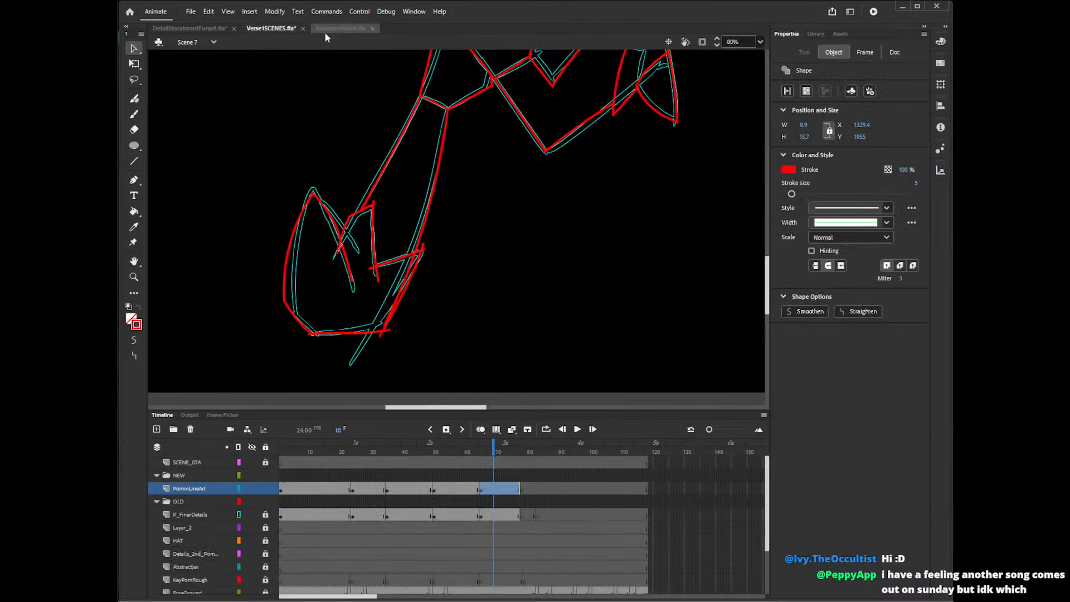
pyautogui.click(329, 25)
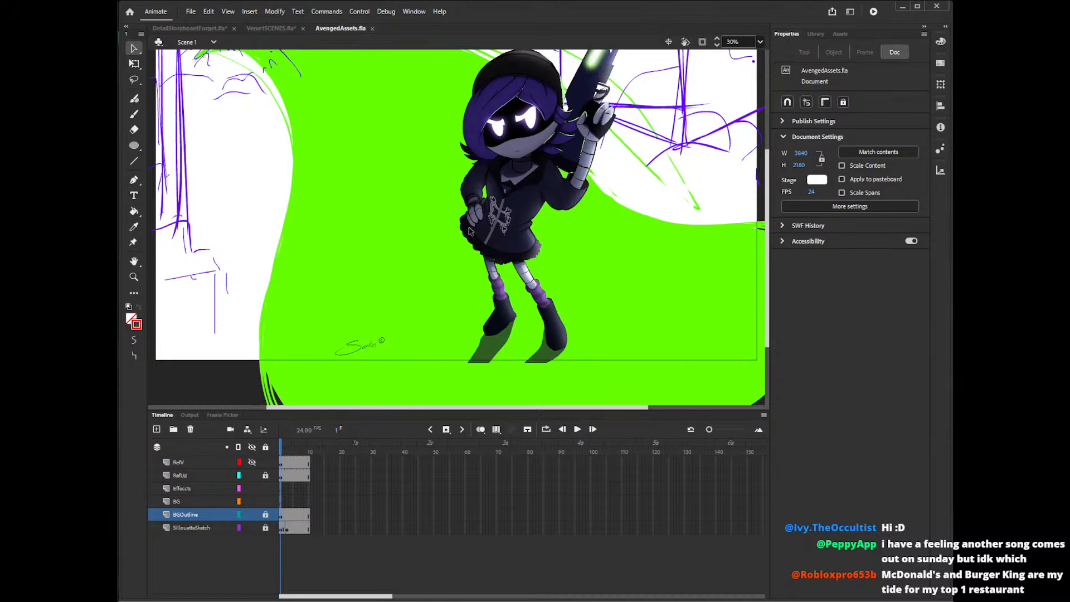
pyautogui.click(279, 29)
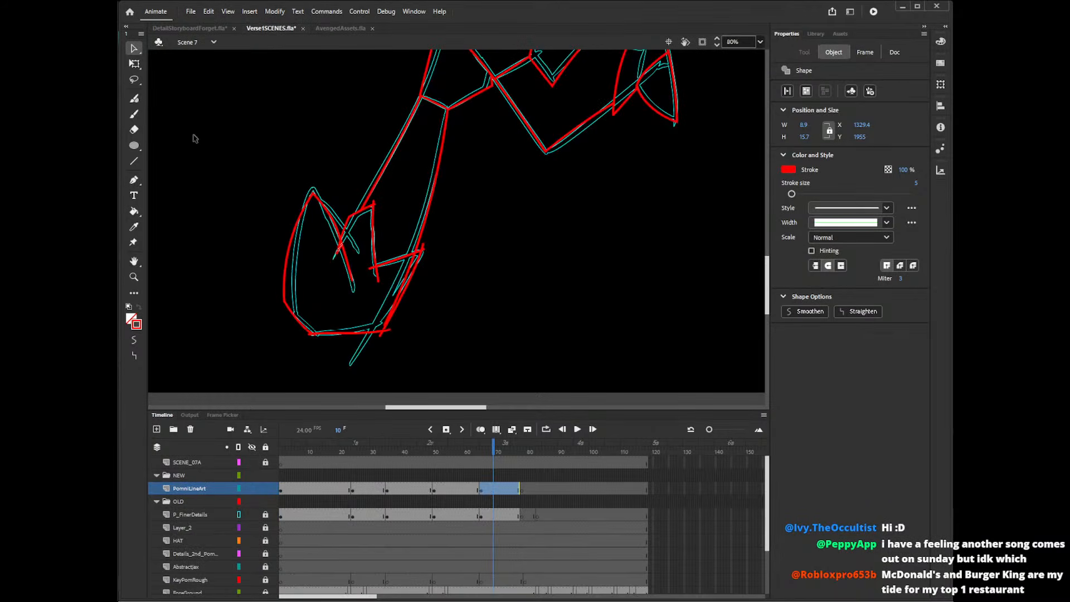
# Delete the remaining stray ends at the lower boot's cuff peak, inner notch and bottom notch.
pyautogui.click(373, 203)
pyautogui.press('Delete')
pyautogui.click(375, 205)
pyautogui.press('Delete')
pyautogui.click(340, 251)
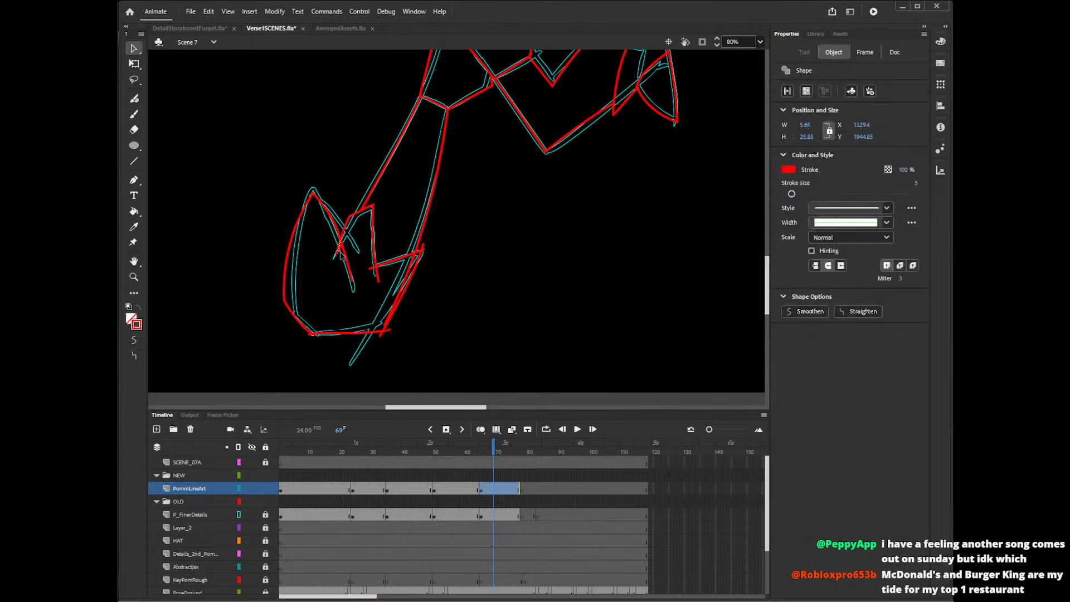
pyautogui.press('Delete')
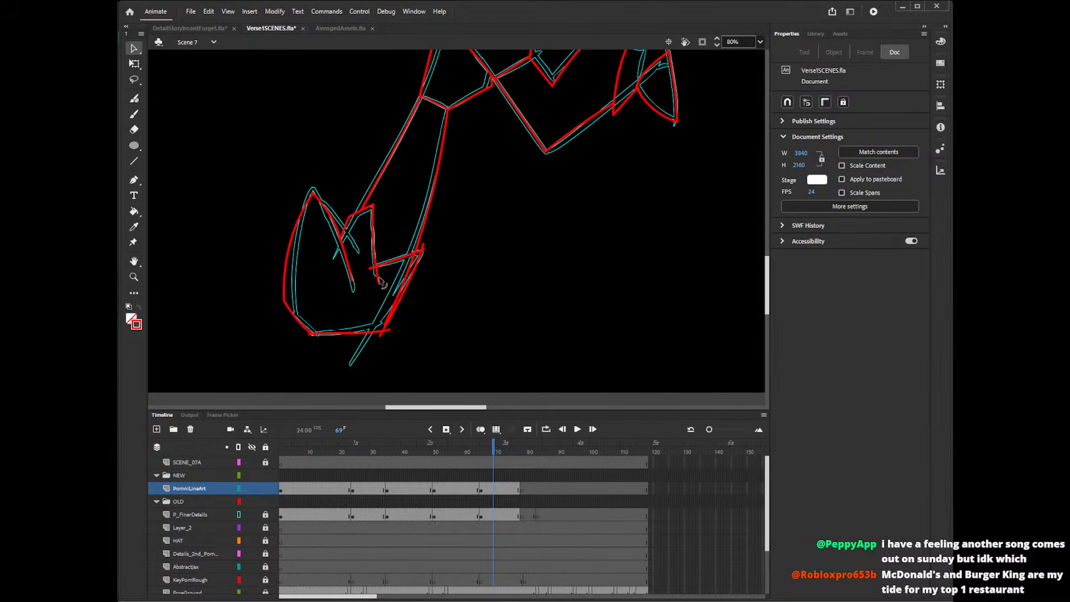
pyautogui.click(377, 274)
pyautogui.press('Delete')
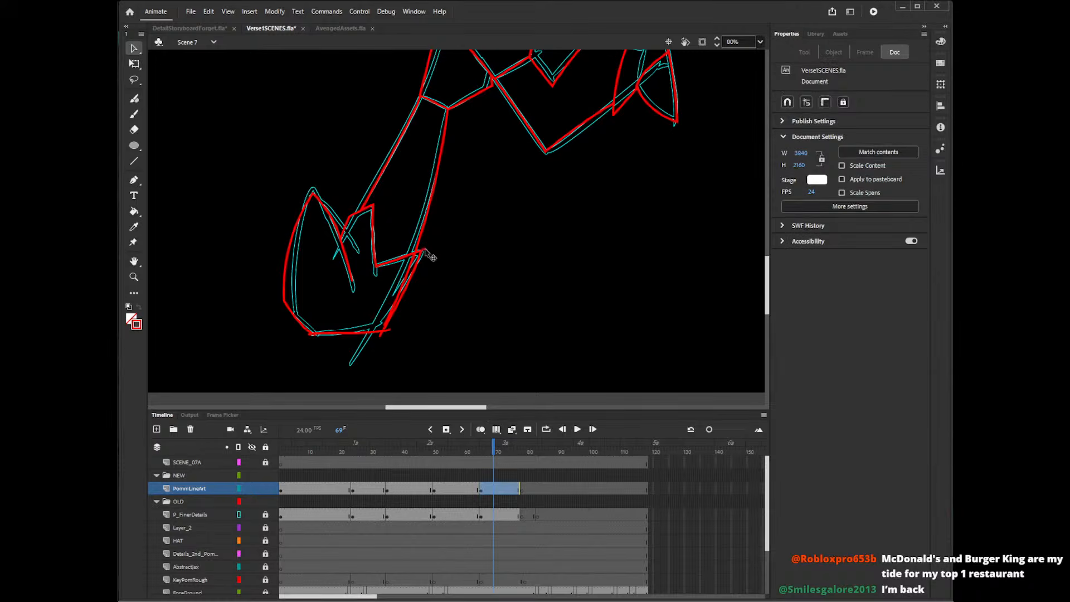
# Delete the doubled leg line along the lower boot's back edge and the stray ends at both sole corners.
pyautogui.click(417, 265)
pyautogui.press('Delete')
pyautogui.click(389, 330)
pyautogui.press('Delete')
pyautogui.click(381, 335)
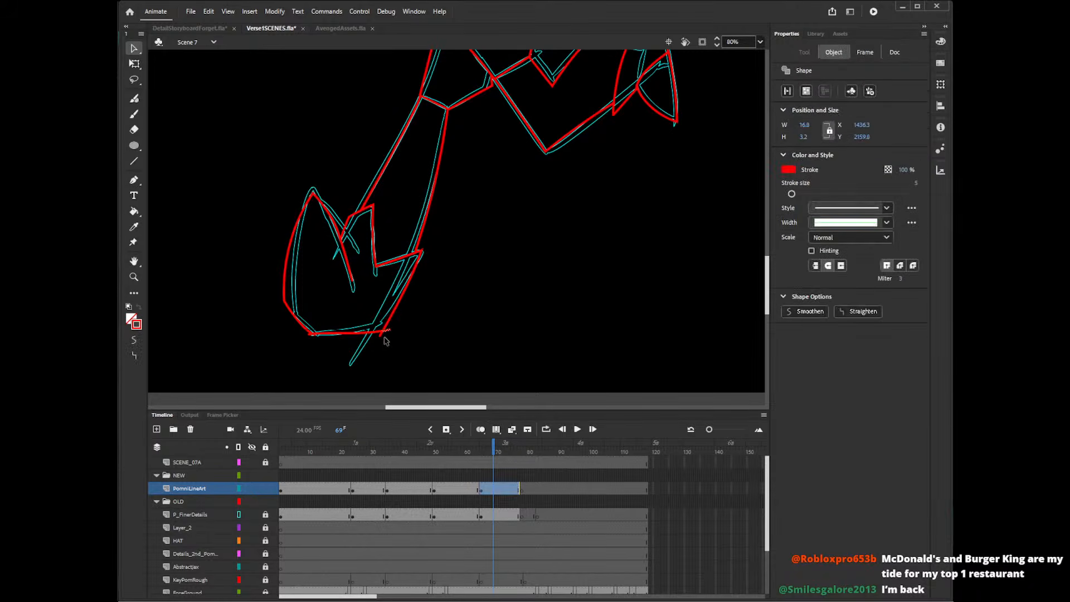
pyautogui.press('Delete')
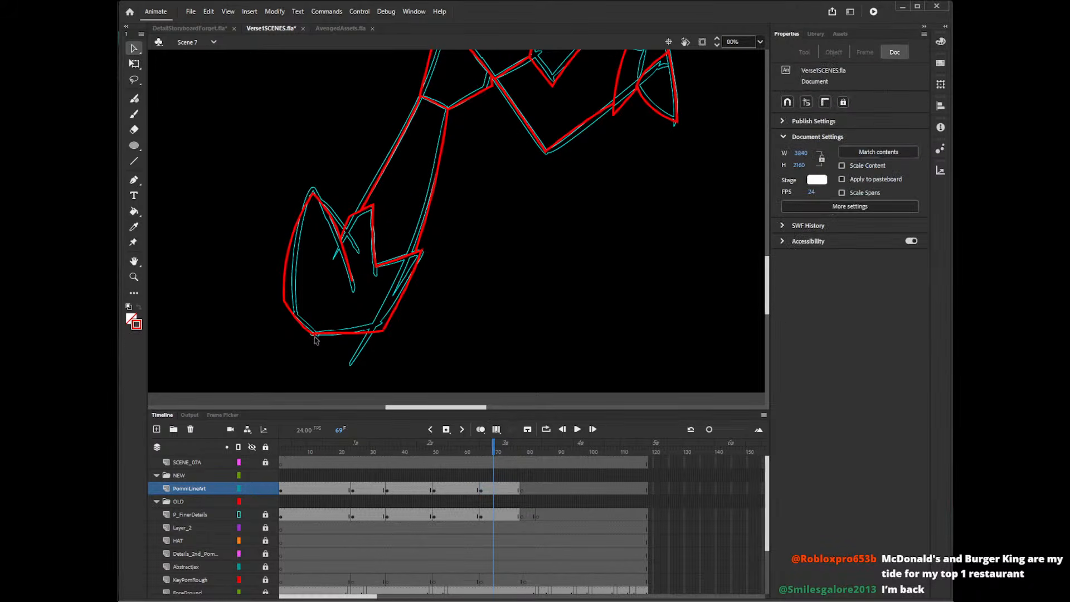
pyautogui.click(317, 336)
pyautogui.press('Delete')
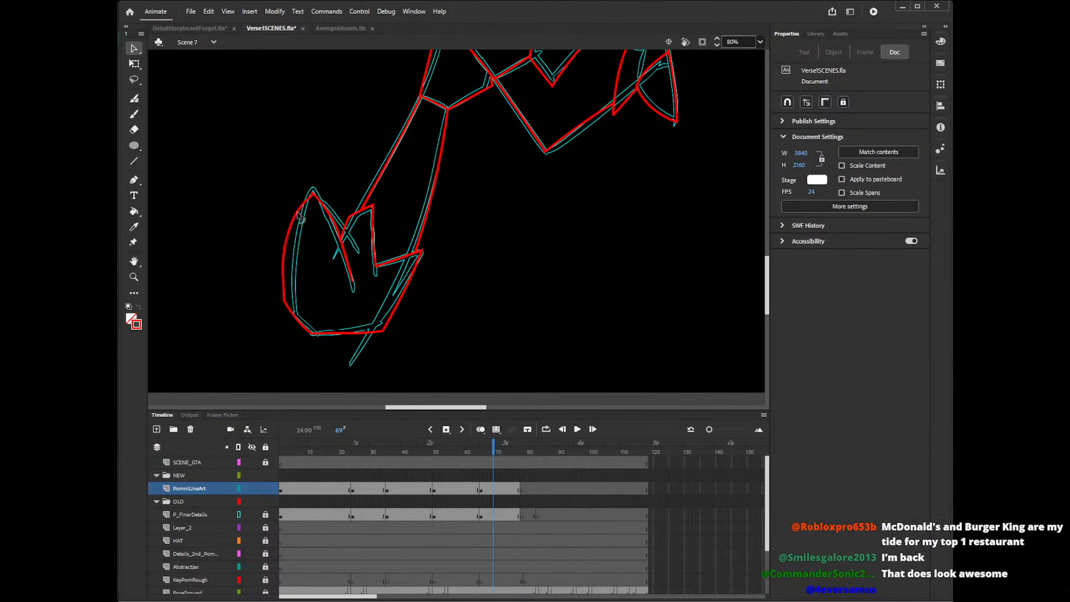
# Draw a long curve from the lower boot's front tip past the sole and a bent stroke from the tip along the cuff.
pyautogui.hotkey('shift', 'y')
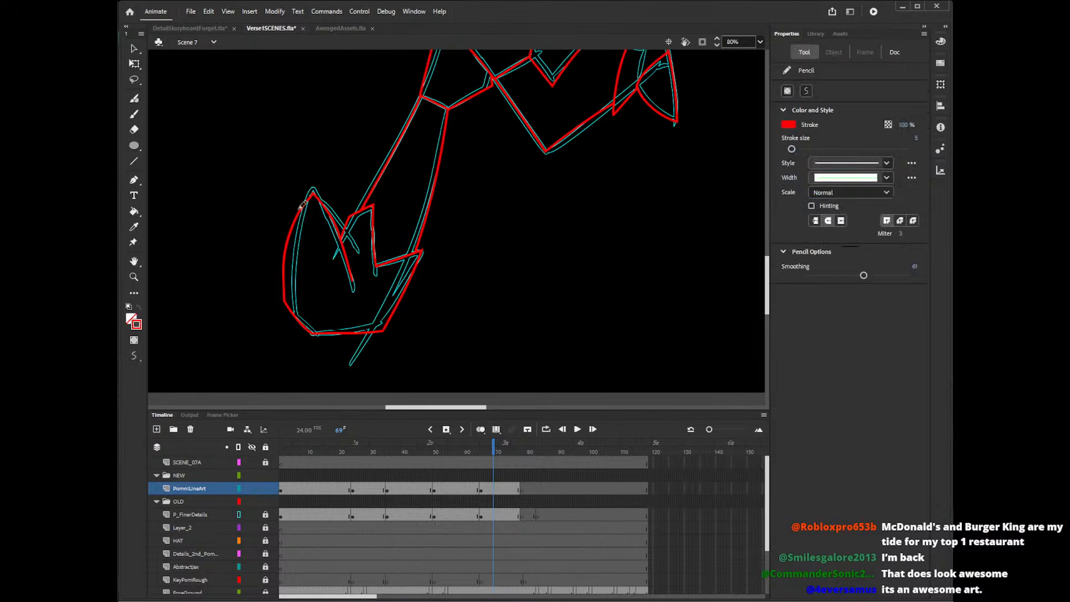
pyautogui.moveTo(283, 283); pyautogui.dragTo(360, 266)
pyautogui.hotkey('ctrl', 'z')
pyautogui.moveTo(314, 192); pyautogui.dragTo(343, 325)
pyautogui.hotkey('ctrl', 'z')
pyautogui.moveTo(313, 192); pyautogui.dragTo(350, 350)
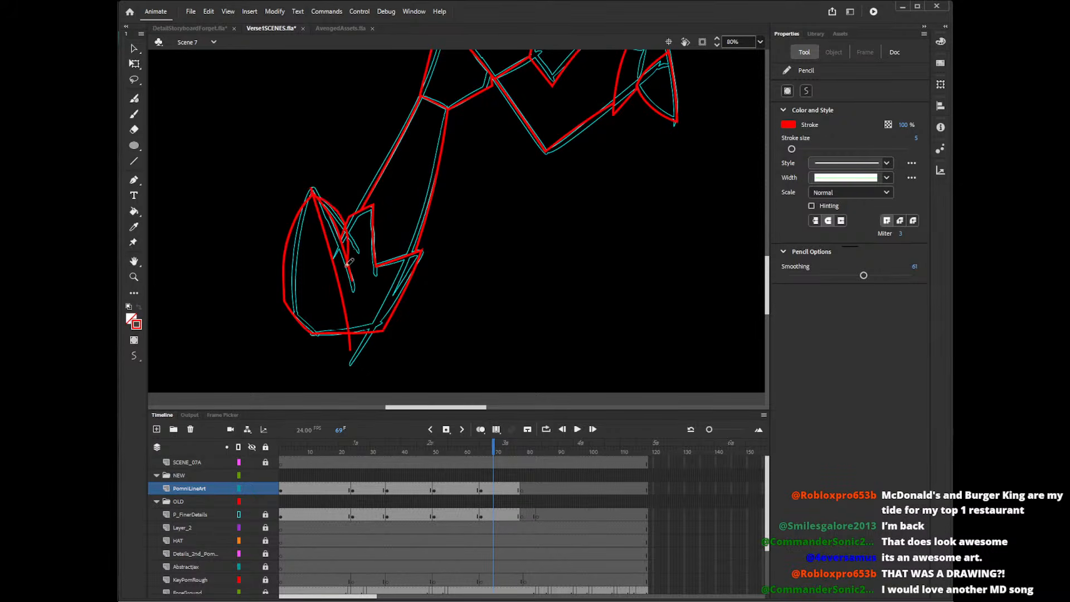
pyautogui.moveTo(313, 191)
pyautogui.mouseDown()
pyautogui.moveTo(349, 221)
pyautogui.moveTo(335, 309)
pyautogui.mouseUp()
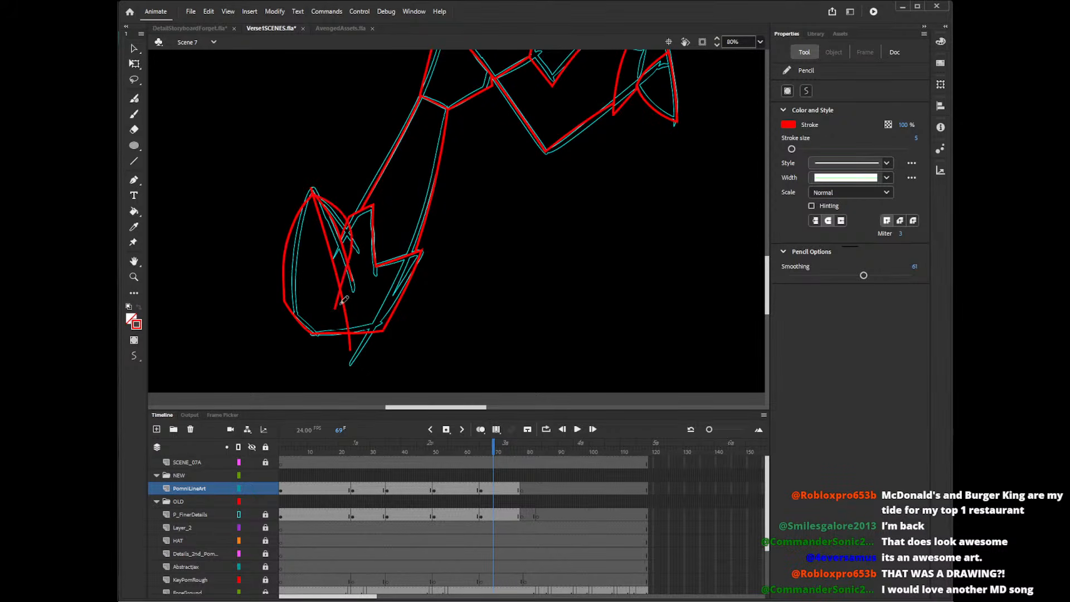
pyautogui.hotkey('ctrl', 'z')
pyautogui.hotkey('ctrl', 'z')
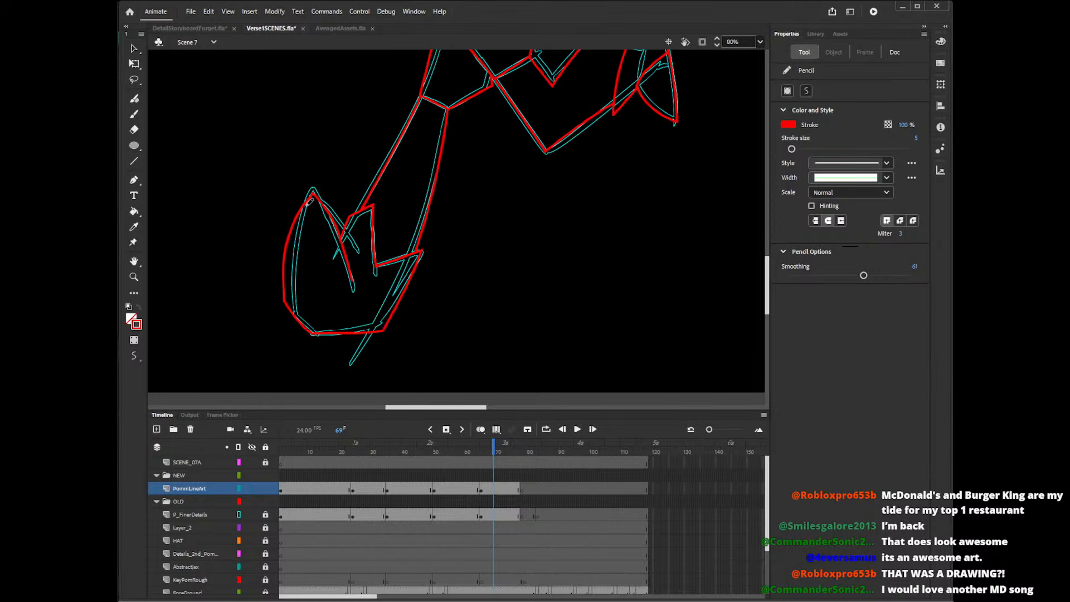
pyautogui.moveTo(301, 198); pyautogui.dragTo(348, 349)
pyautogui.moveTo(301, 201)
pyautogui.mouseDown()
pyautogui.moveTo(349, 233)
pyautogui.moveTo(337, 303)
pyautogui.mouseUp()
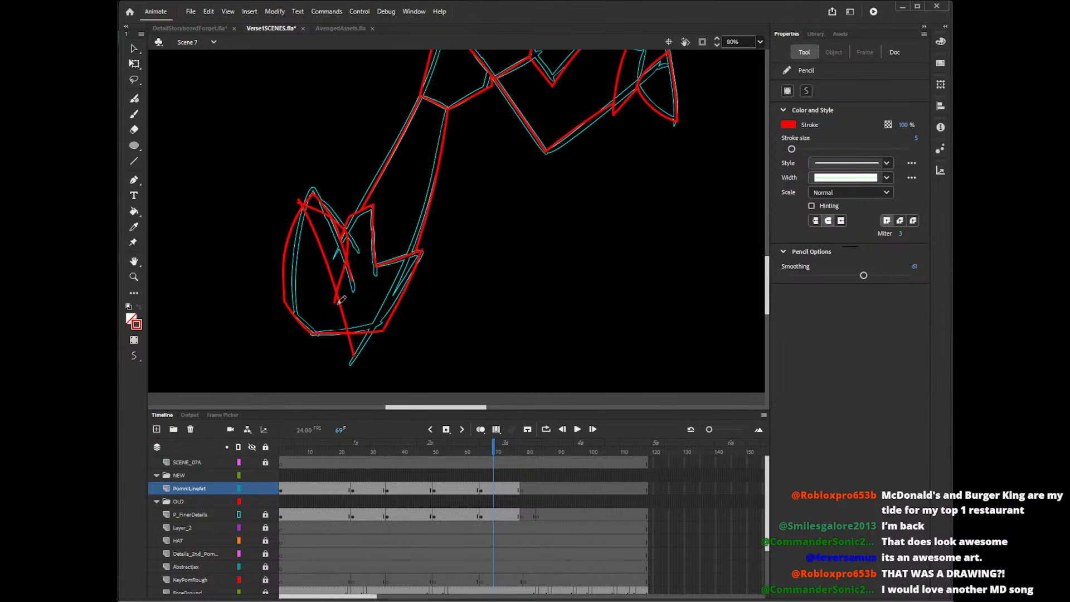
# Delete the old pointed tip and flap line of the lower boot and the stray ends at the new tip.
pyautogui.press('v')
pyautogui.click(312, 203)
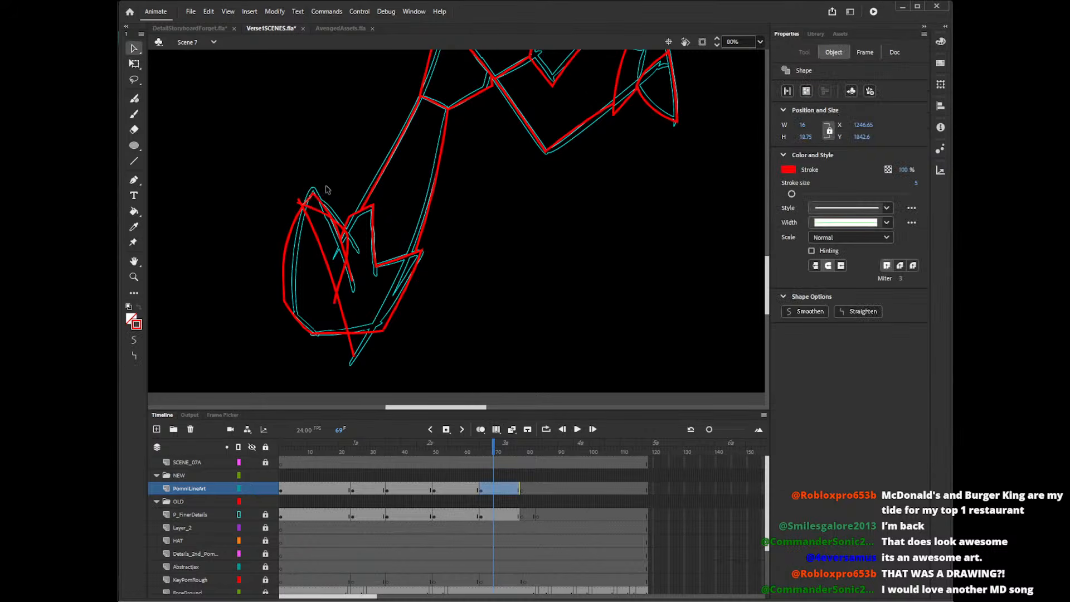
pyautogui.click(337, 203)
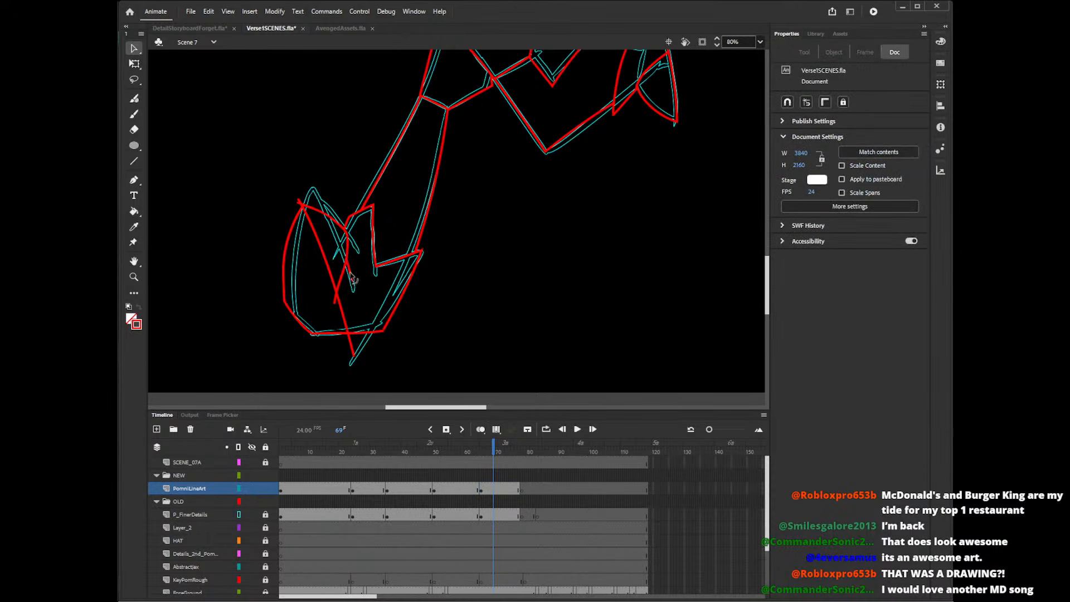
pyautogui.click(300, 202)
pyautogui.press('Delete')
pyautogui.click(301, 204)
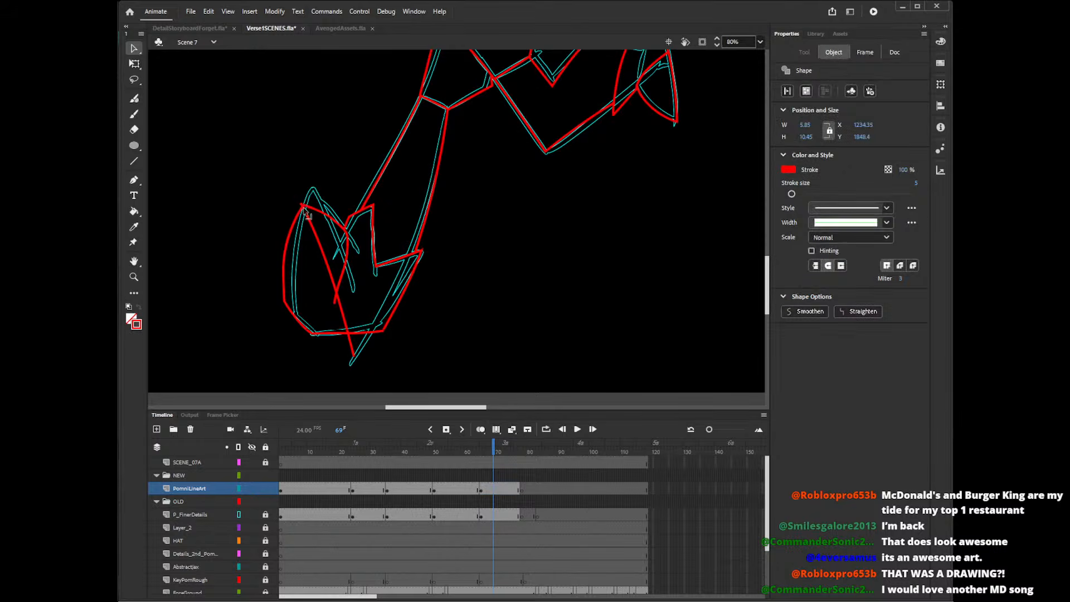
pyautogui.press('Delete')
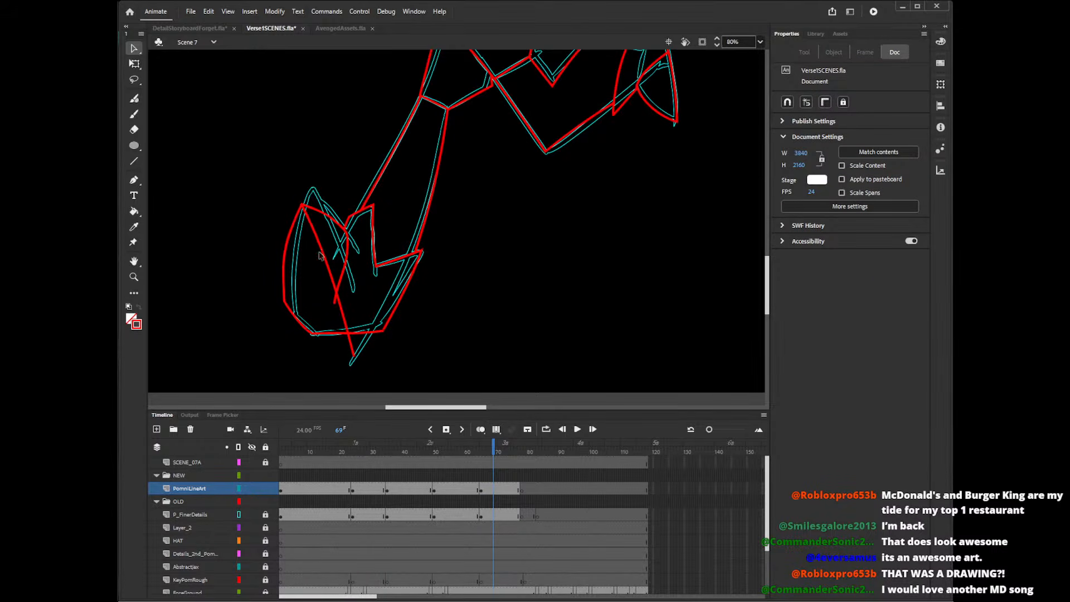
# Reshape the lower boot's front sole corner to meet the side and sole lines, removing the old segment there.
pyautogui.moveTo(283, 303); pyautogui.dragTo(294, 330)
pyautogui.click(302, 333)
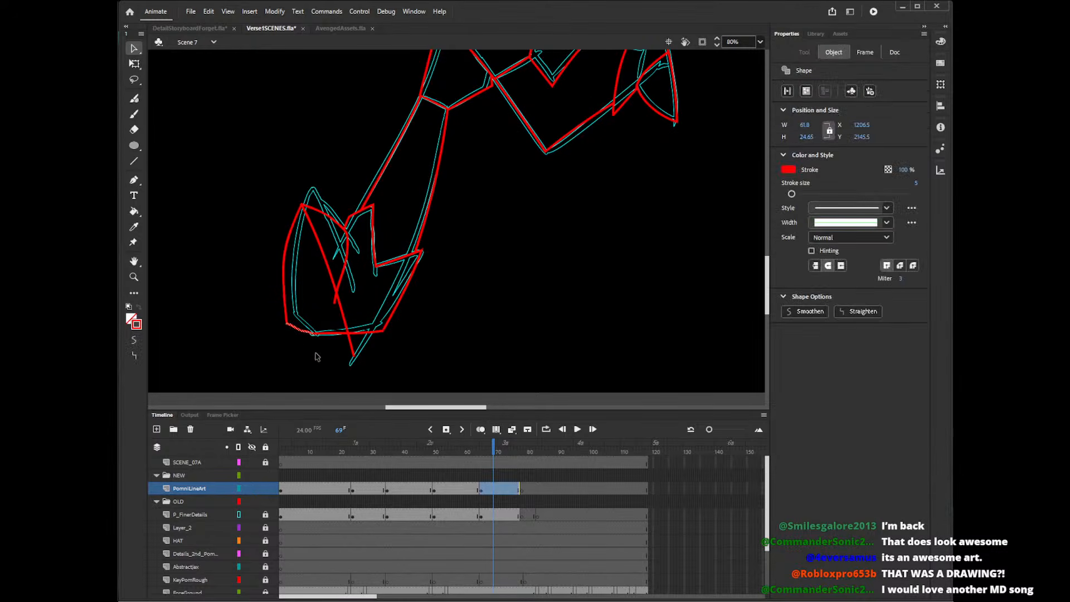
pyautogui.press('Delete')
pyautogui.moveTo(287, 324); pyautogui.dragTo(282, 331)
pyautogui.click(286, 331)
pyautogui.press('Delete')
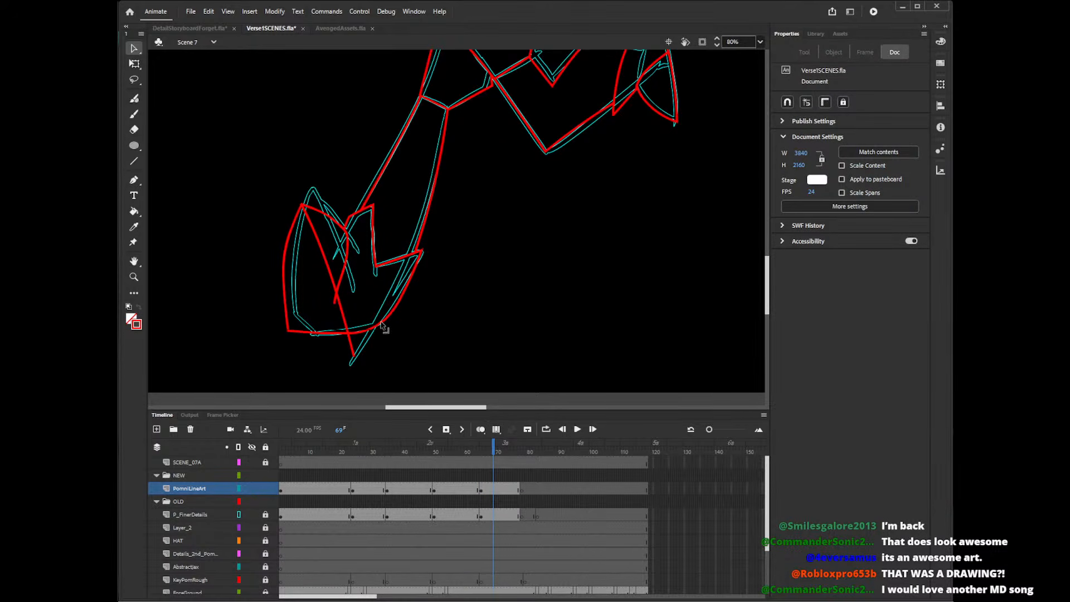
pyautogui.moveTo(289, 333); pyautogui.dragTo(290, 319)
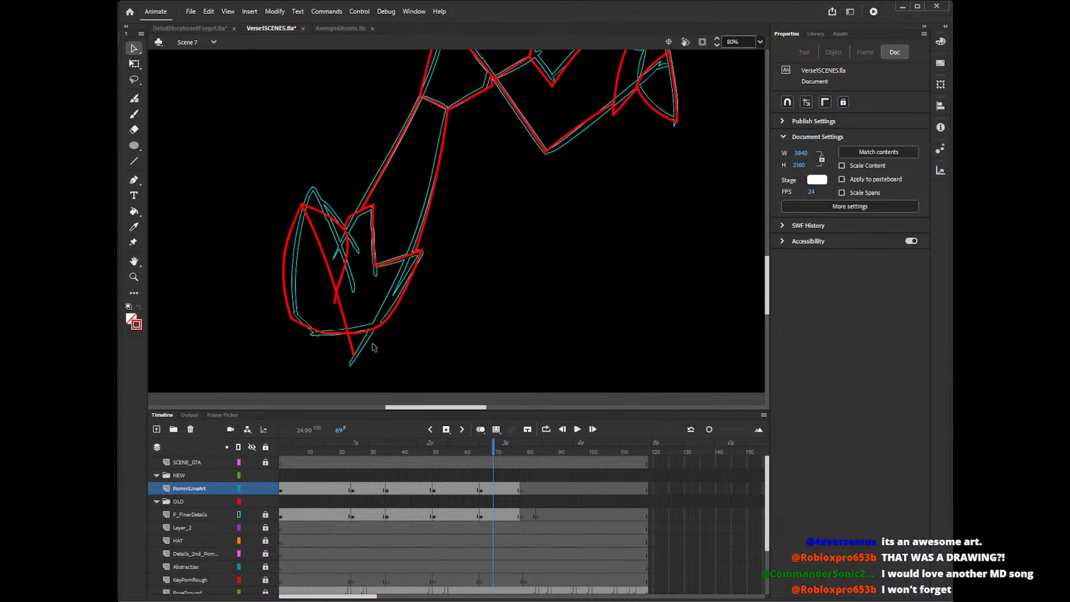
# Switch to AvengedAssets.fla, undo an accidental move of the character bitmap, lock the RefUzi layer, and return to Verse1SCENES.fla.
pyautogui.click(331, 28)
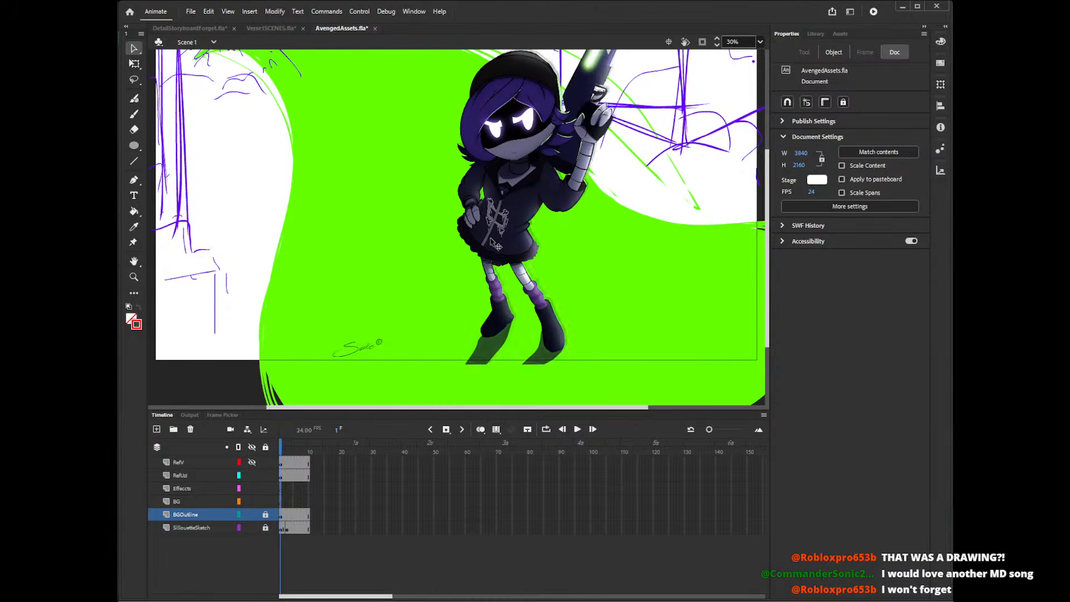
pyautogui.moveTo(501, 254); pyautogui.dragTo(552, 215)
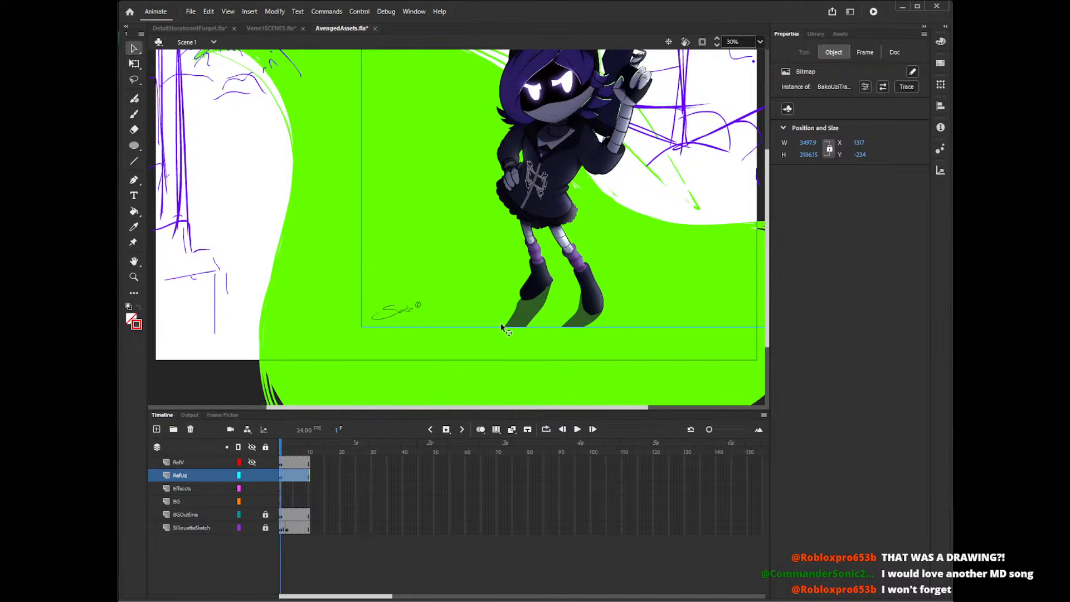
pyautogui.hotkey('ctrl', 'z')
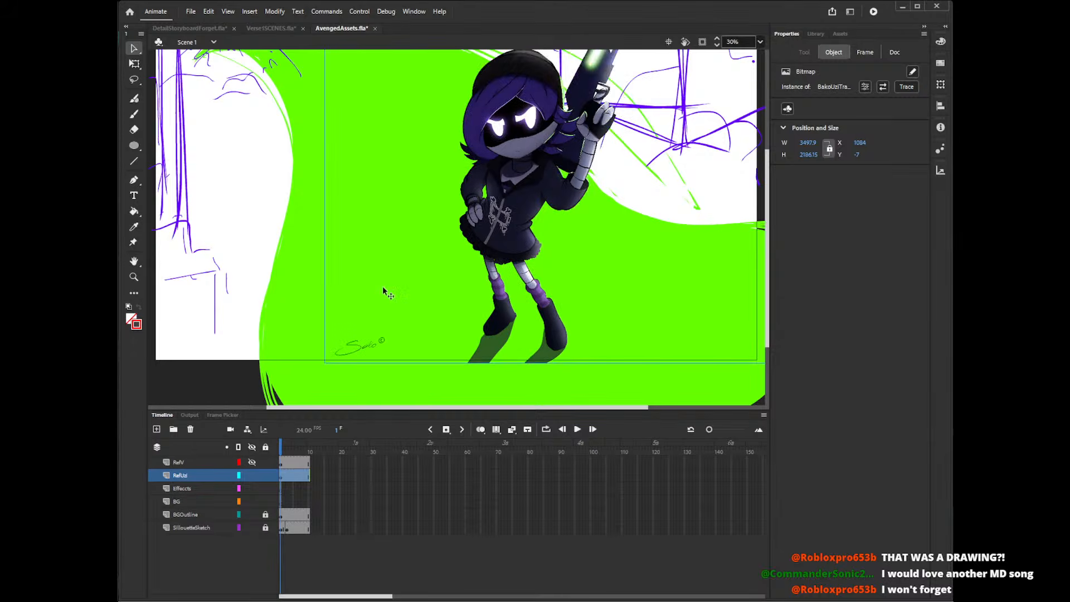
pyautogui.click(270, 480)
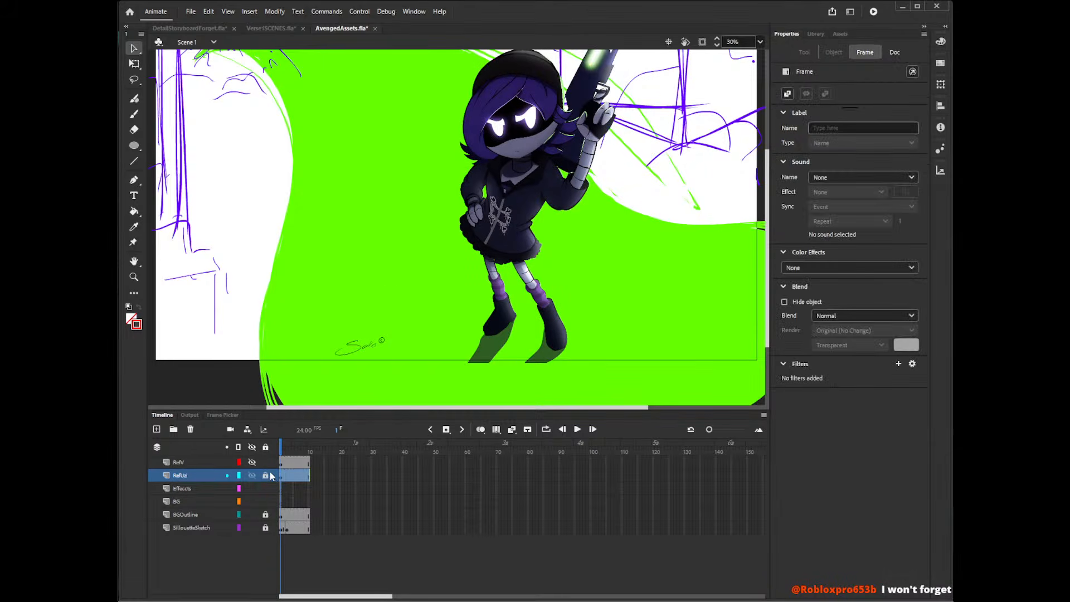
pyautogui.click(290, 28)
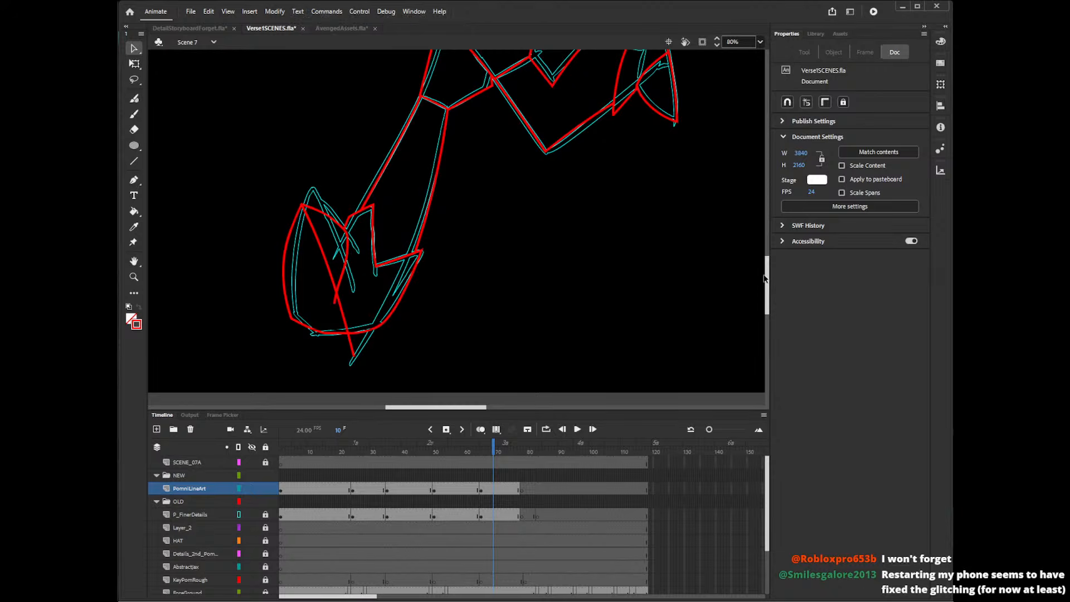
# Delete the stray end of the inner cuff line where it crosses the lower boot's diagonal line.
pyautogui.moveTo(768, 277); pyautogui.dragTo(761, 251)
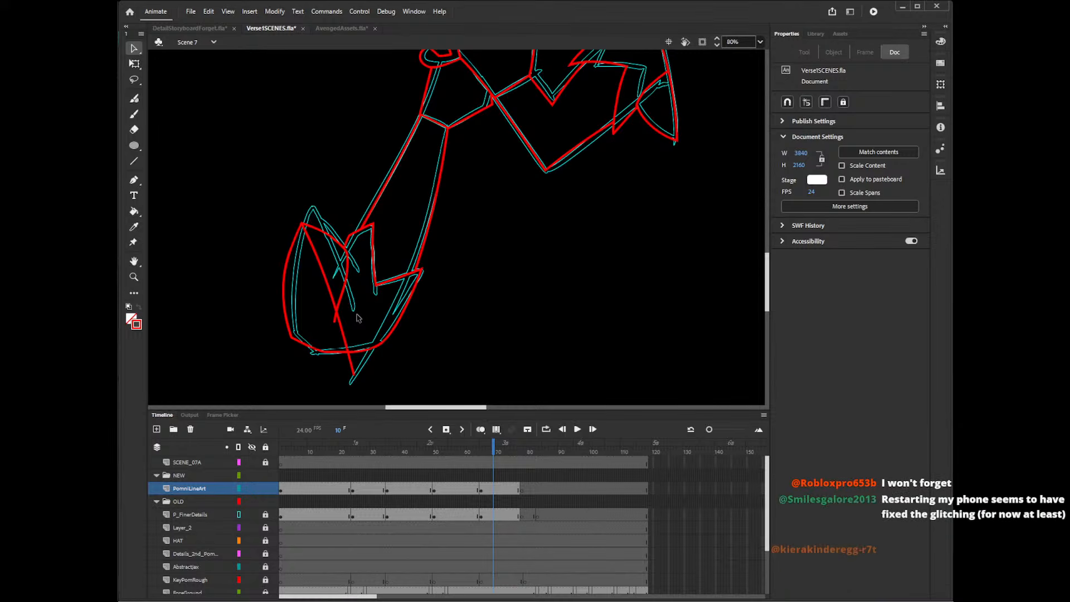
pyautogui.click(337, 319)
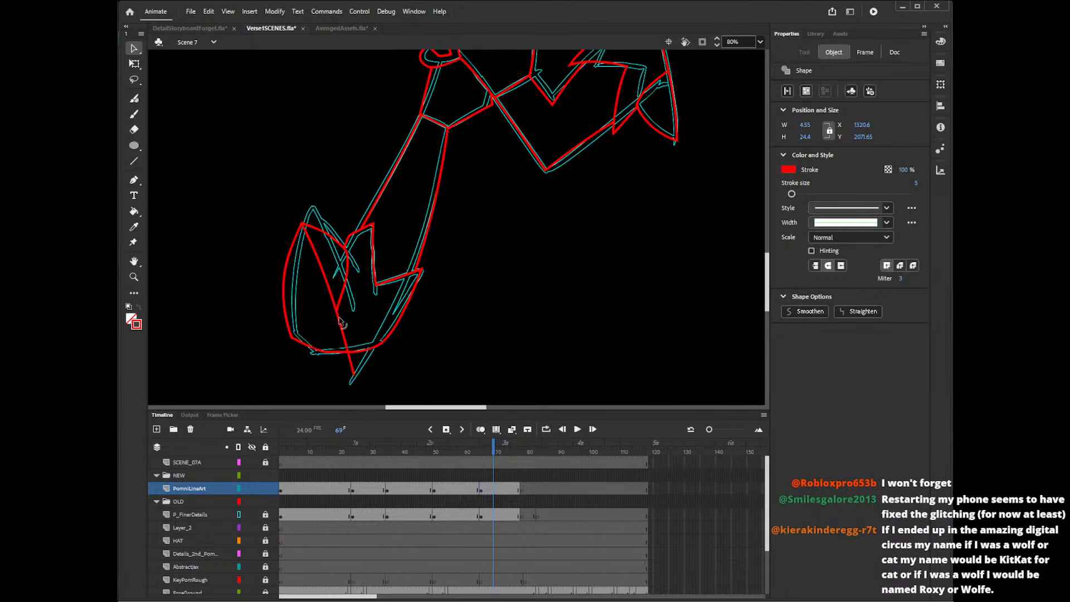
pyautogui.click(360, 322)
# Draw a short curve from the lower boot's diagonal line to the sole's back corner and another across its front corner.
pyautogui.hotkey('shift', 'y')
pyautogui.moveTo(338, 331); pyautogui.dragTo(399, 344)
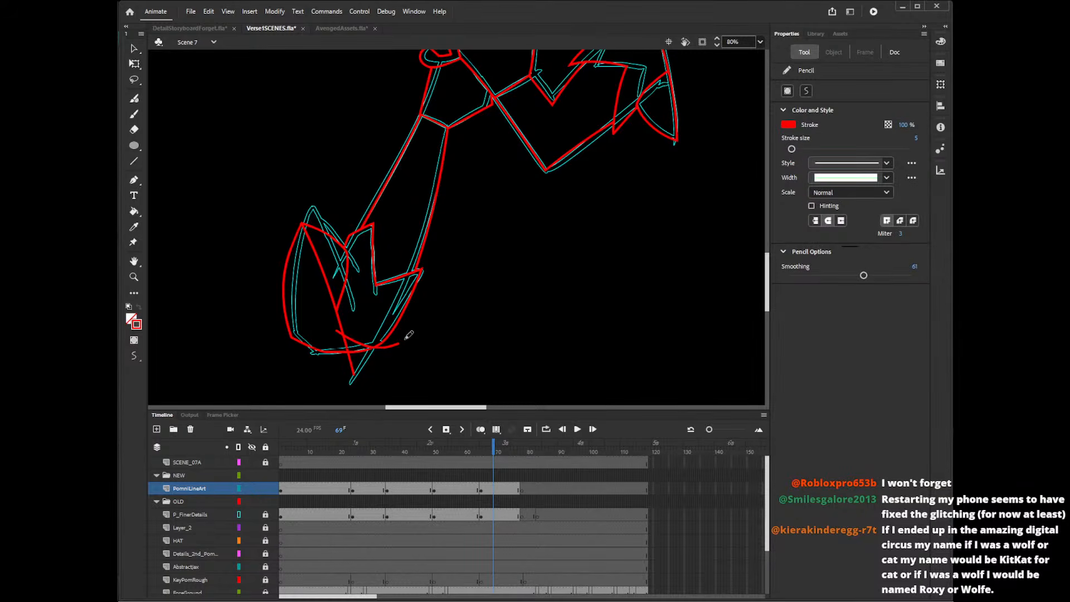
pyautogui.hotkey('ctrl', 'z')
pyautogui.moveTo(333, 327); pyautogui.dragTo(396, 346)
pyautogui.hotkey('ctrl', 'z')
pyautogui.moveTo(331, 318); pyautogui.dragTo(389, 352)
pyautogui.moveTo(281, 310); pyautogui.dragTo(343, 360)
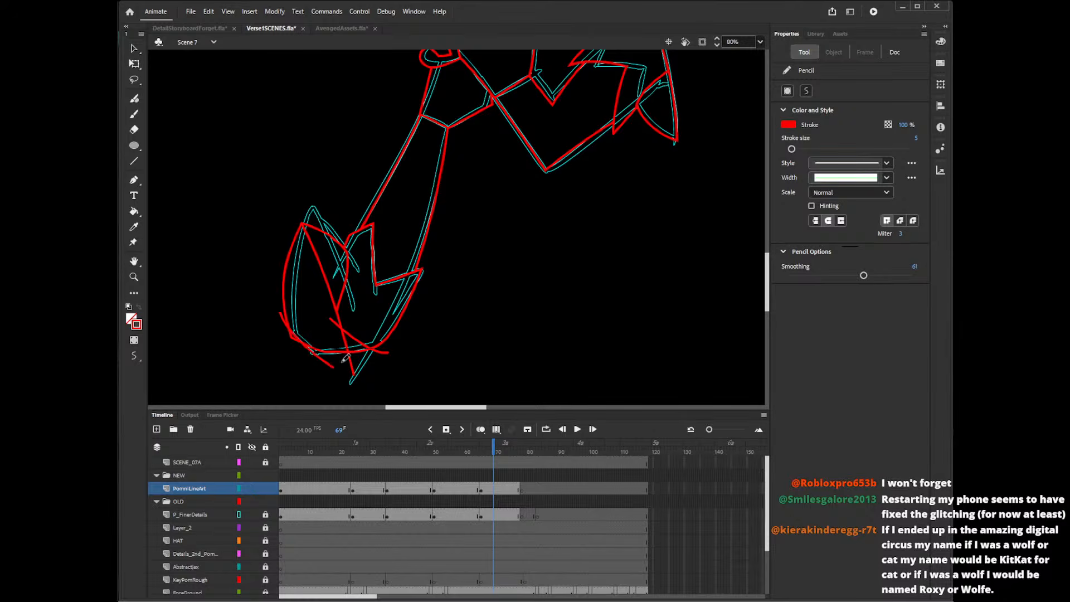
pyautogui.hotkey('ctrl', 'z')
pyautogui.moveTo(285, 316); pyautogui.dragTo(351, 368)
# Delete the old front corner, the diagonal line's lower end and the stray ends of both new curves on the lower boot.
pyautogui.press('v')
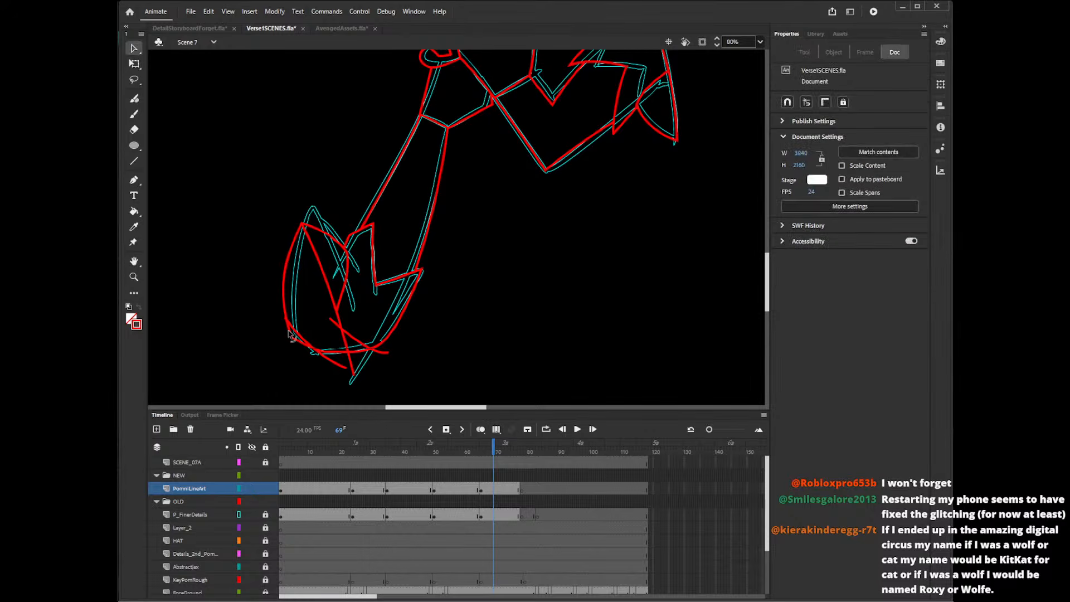
pyautogui.click(290, 327)
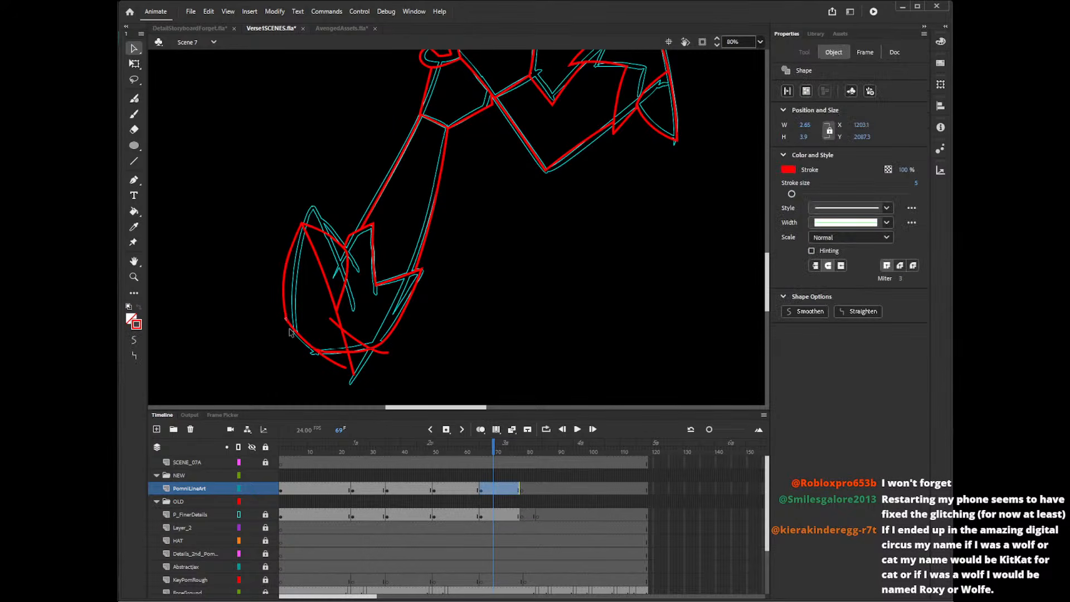
pyautogui.click(325, 368)
pyautogui.click(327, 362)
pyautogui.press('Delete')
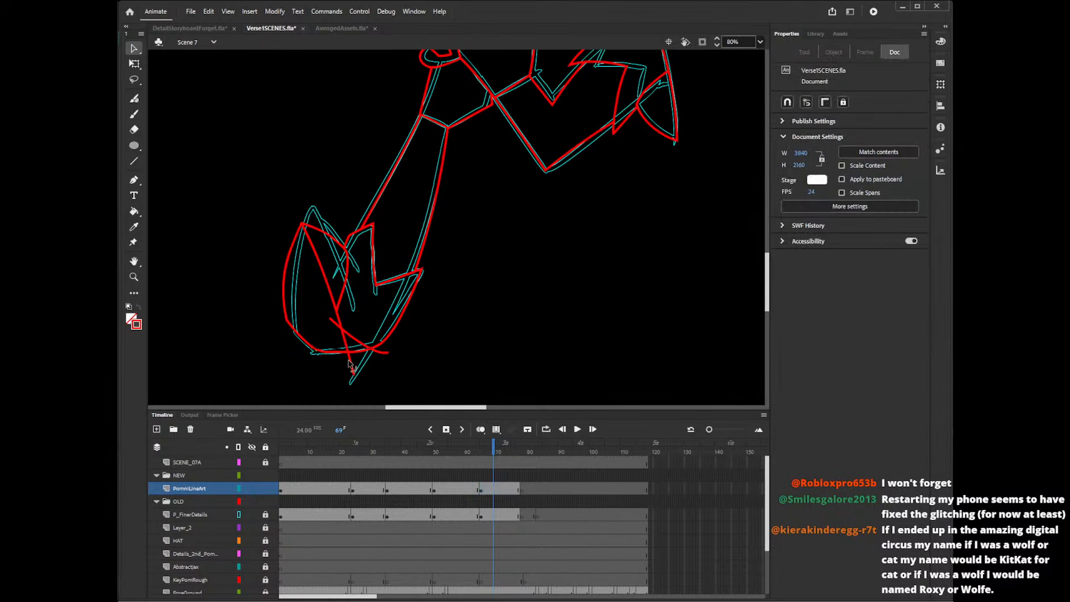
pyautogui.click(336, 325)
pyautogui.press('Delete')
pyautogui.click(385, 353)
pyautogui.press('Delete')
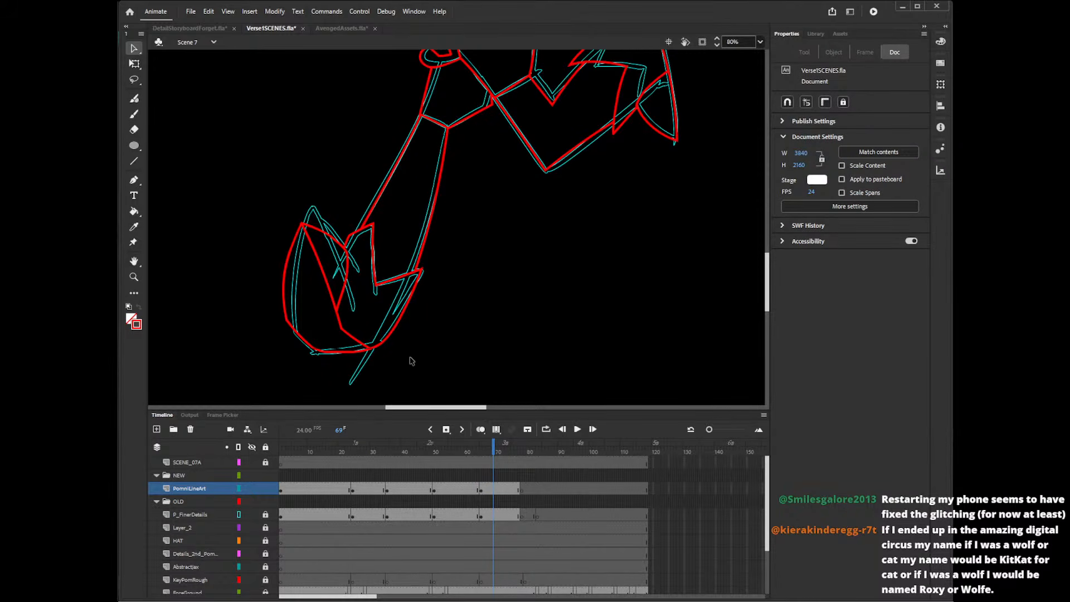
# Draw the hat's middle peak and the upper and lower edges of the long point that ends at the bell.
pyautogui.moveTo(767, 285); pyautogui.dragTo(775, 202)
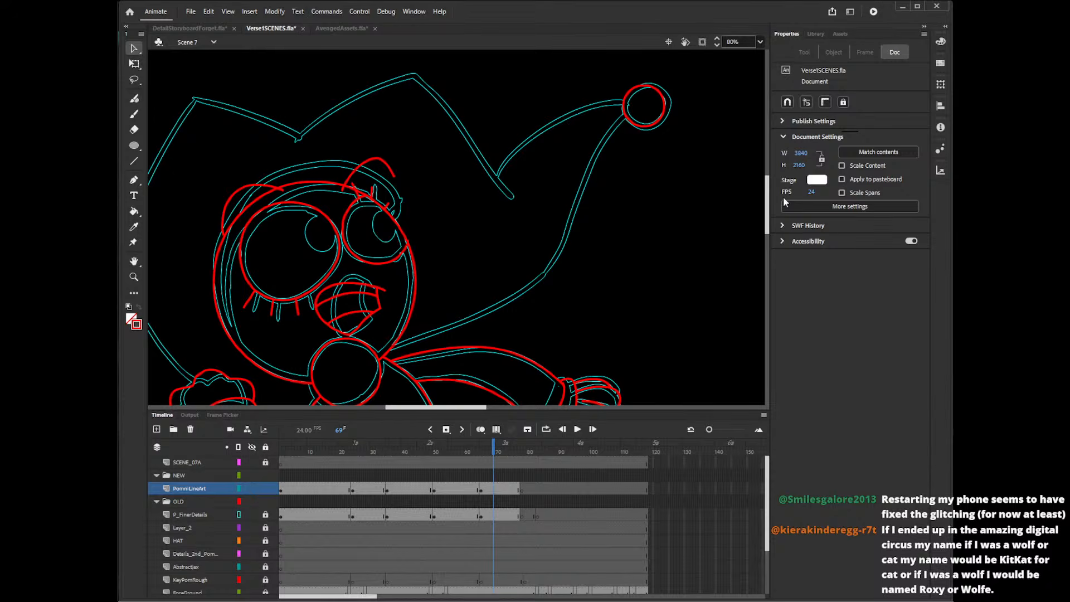
pyautogui.scroll(2, 771, 212)
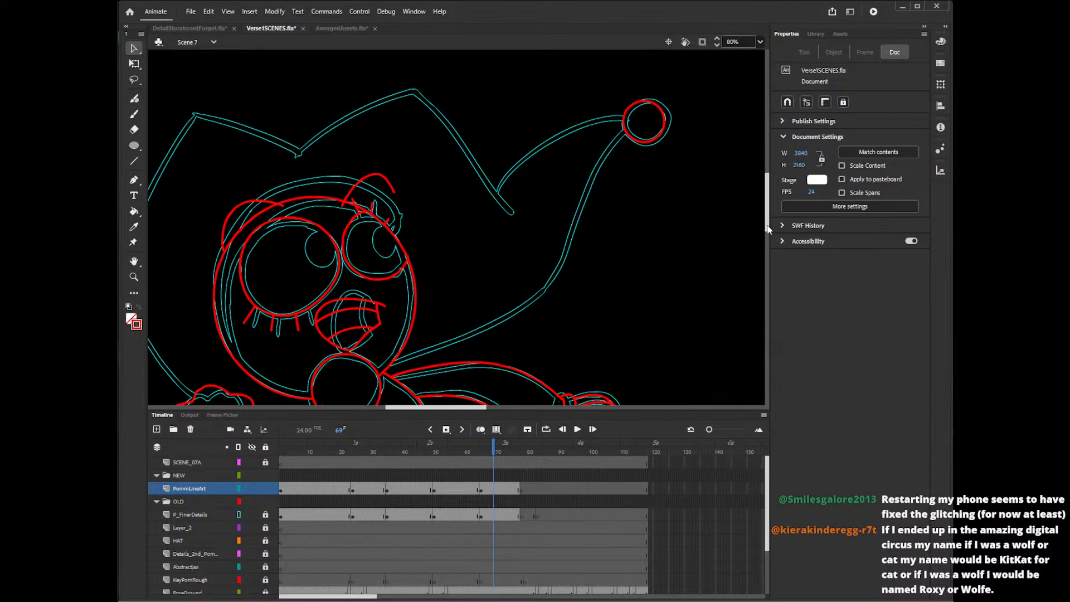
pyautogui.hotkey('shift', 'y')
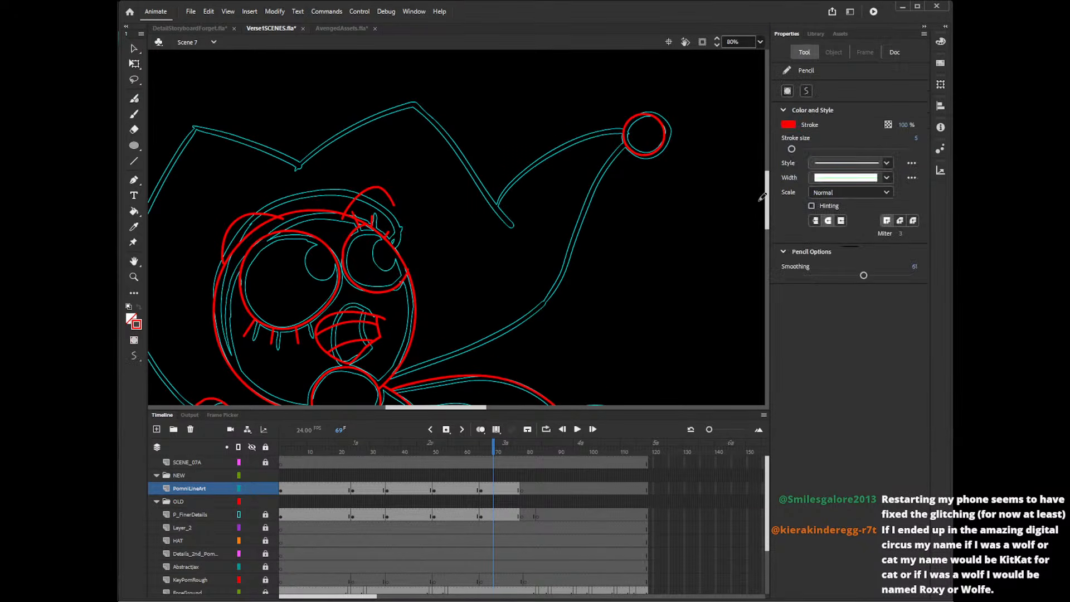
pyautogui.moveTo(294, 173)
pyautogui.mouseDown()
pyautogui.moveTo(452, 100)
pyautogui.moveTo(511, 227)
pyautogui.moveTo(559, 148)
pyautogui.moveTo(668, 122)
pyautogui.mouseUp()
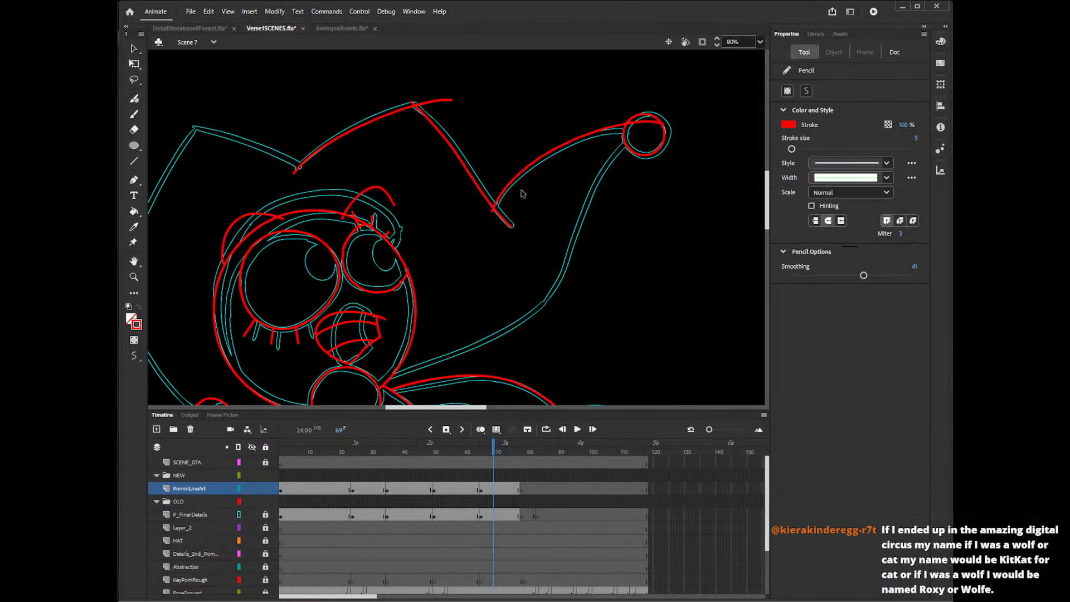
pyautogui.hotkey('ctrl', 'z')
pyautogui.moveTo(491, 215)
pyautogui.mouseDown()
pyautogui.moveTo(654, 132)
pyautogui.moveTo(629, 132)
pyautogui.moveTo(578, 224)
pyautogui.moveTo(555, 294)
pyautogui.moveTo(507, 335)
pyautogui.moveTo(361, 379)
pyautogui.mouseUp()
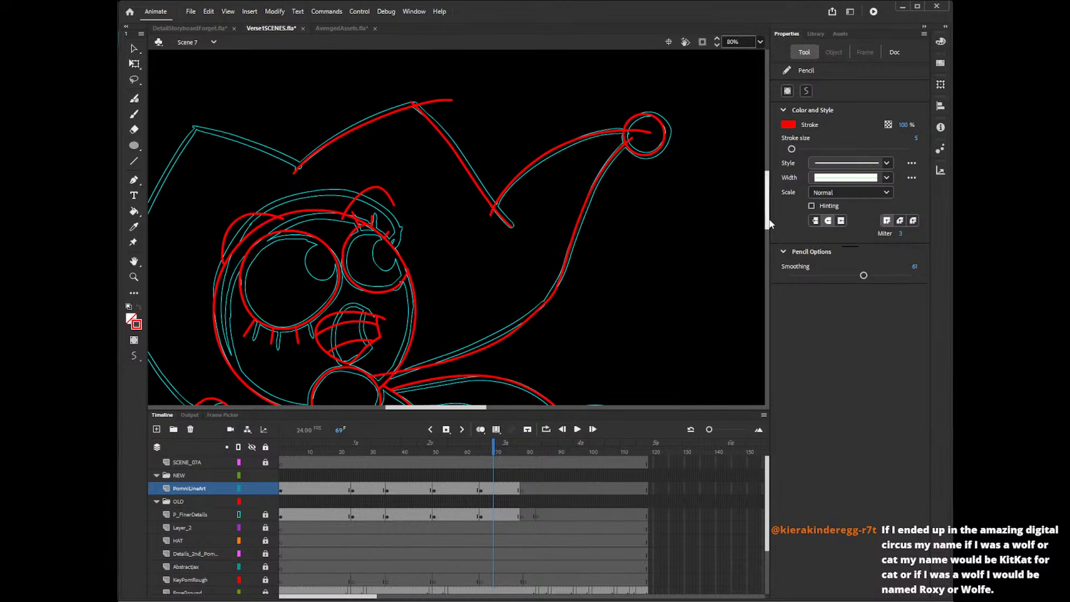
pyautogui.scroll(-4, 772, 188)
pyautogui.hotkey('ctrl', 'z')
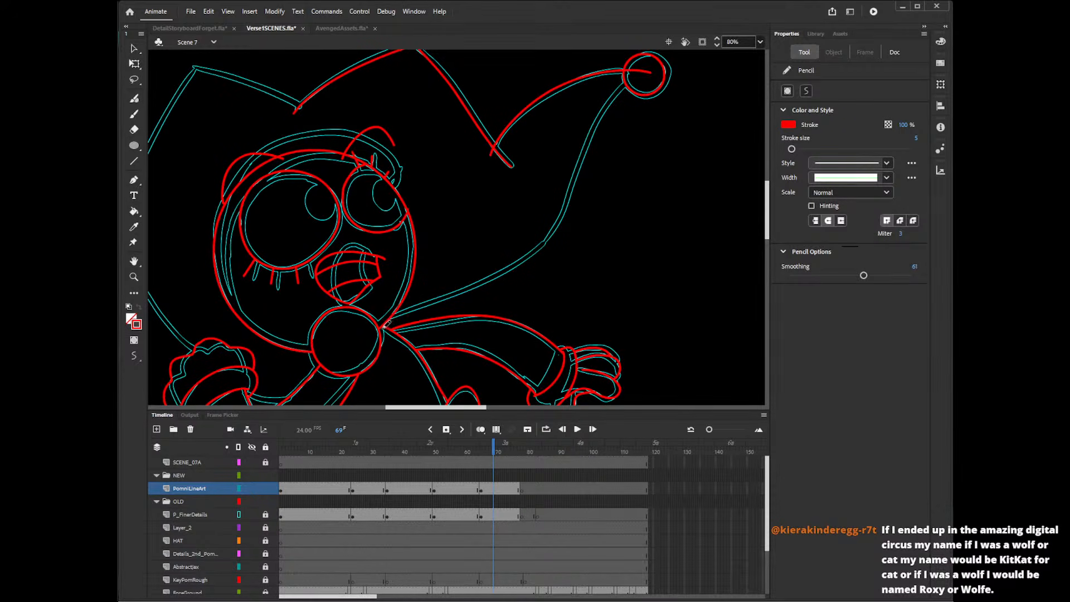
pyautogui.moveTo(387, 324)
pyautogui.mouseDown()
pyautogui.moveTo(538, 256)
pyautogui.moveTo(565, 224)
pyautogui.moveTo(600, 136)
pyautogui.moveTo(664, 58)
pyautogui.mouseUp()
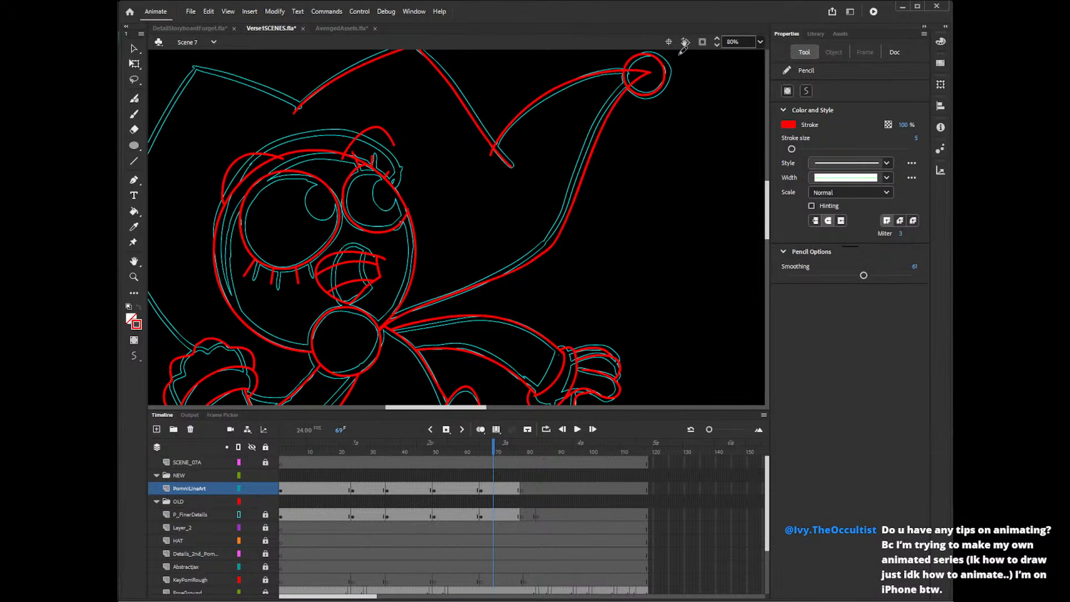
# Delete the stray stroke ends at the neck, at the hat notch beside the long point and inside the bell.
pyautogui.press('v')
pyautogui.click(389, 335)
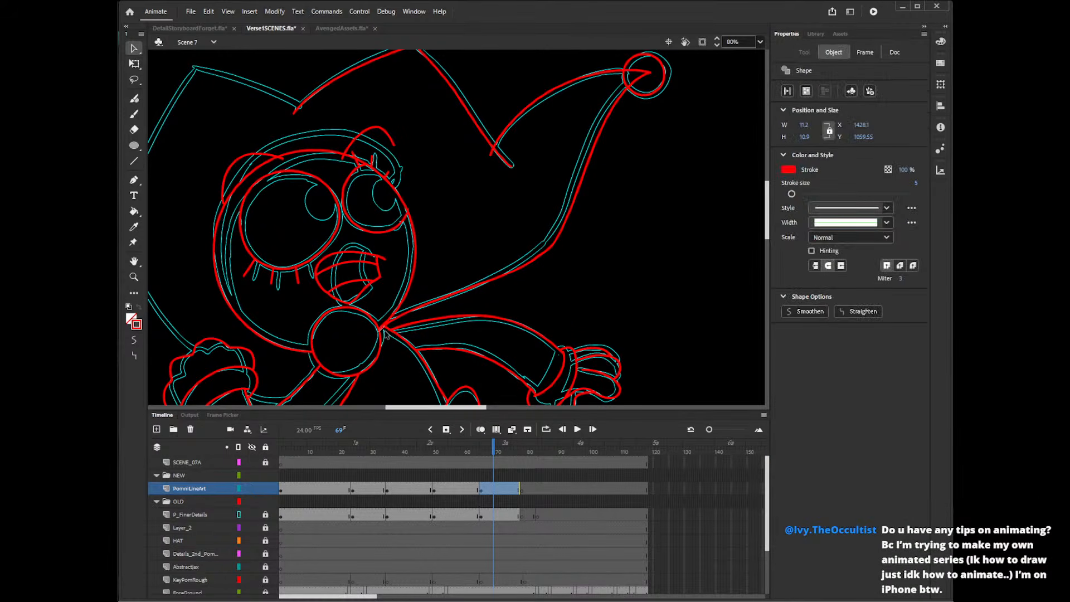
pyautogui.click(405, 341)
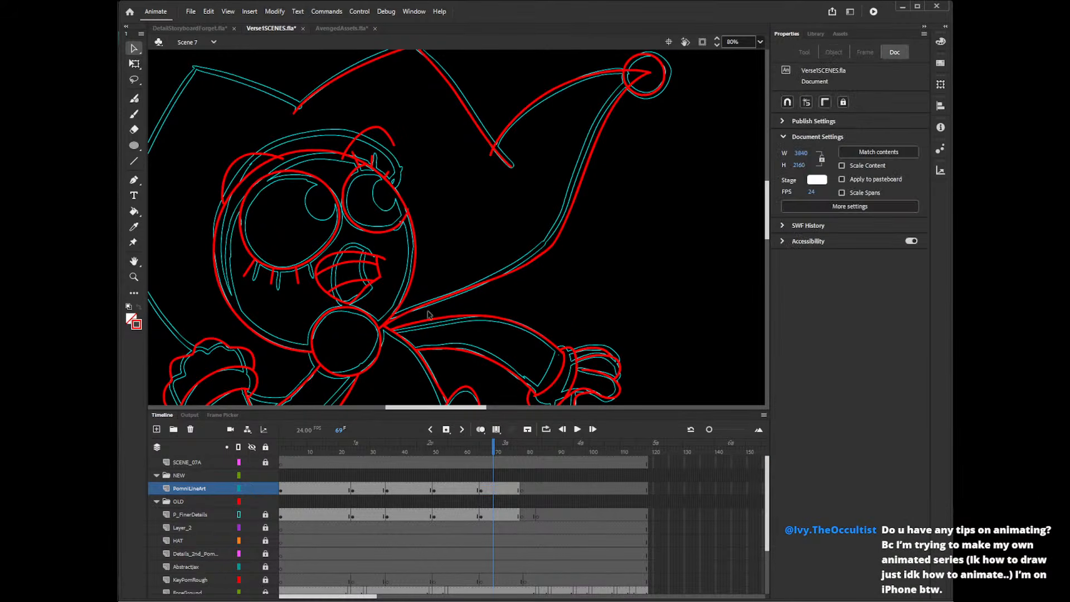
pyautogui.click(491, 152)
pyautogui.press('Delete')
pyautogui.click(640, 71)
pyautogui.press('Delete')
# Delete the overshooting stroke end at the tip of the hat's middle peak.
pyautogui.scroll(4, 769, 212)
pyautogui.click(429, 154)
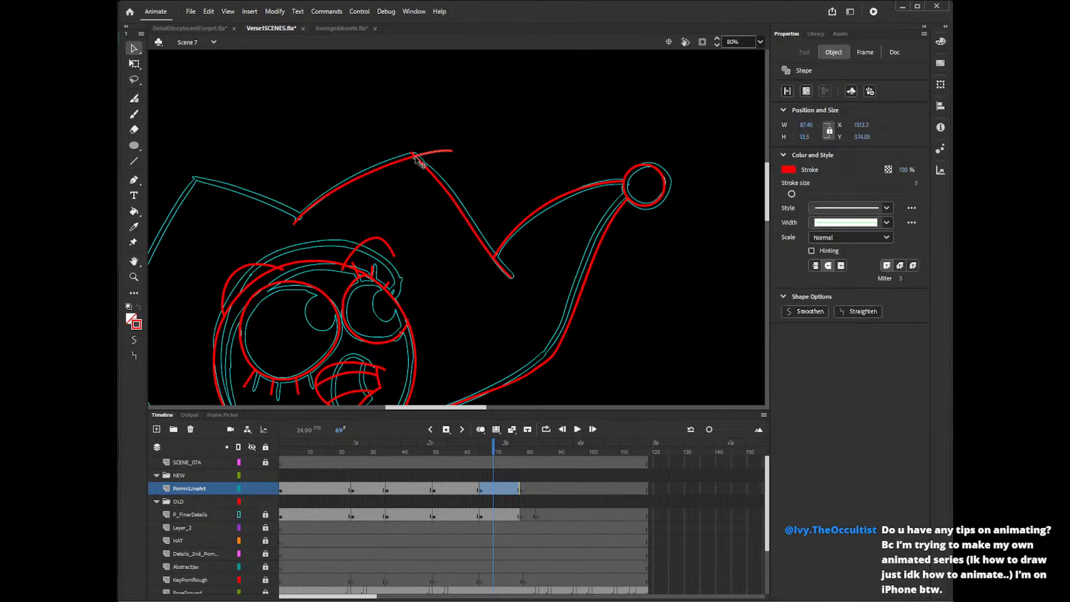
pyautogui.press('Delete')
pyautogui.click(446, 151)
pyautogui.press('Delete')
# Draw the hat's left peak with a curve from the notch past the tip and a side edge running down past the corner.
pyautogui.moveTo(472, 409); pyautogui.dragTo(440, 409)
pyautogui.moveTo(768, 211); pyautogui.dragTo(774, 225)
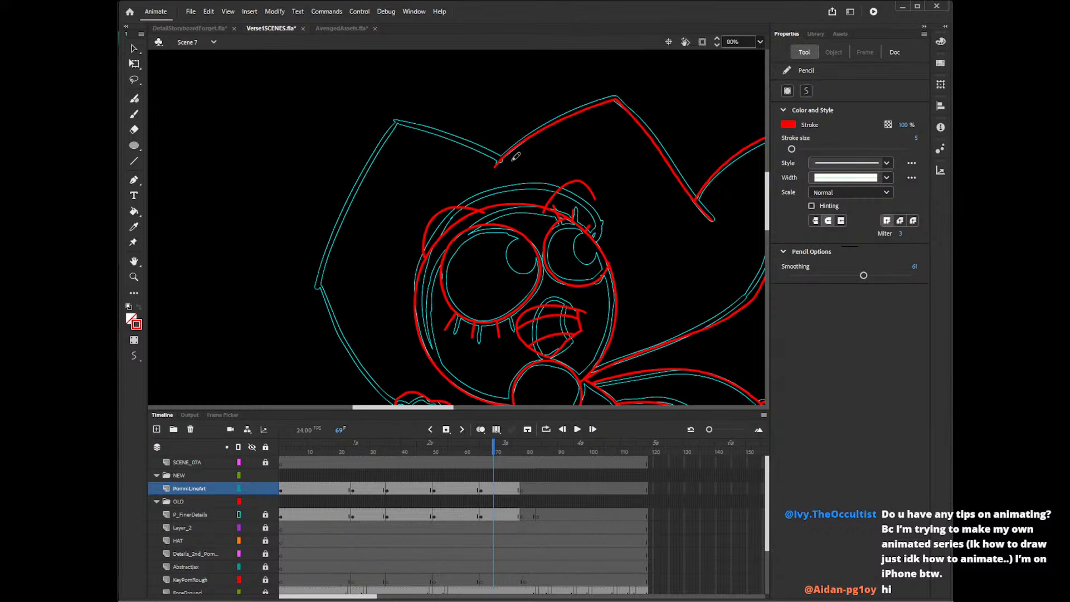
pyautogui.moveTo(512, 160); pyautogui.dragTo(342, 126)
pyautogui.hotkey('ctrl', 'z')
pyautogui.moveTo(514, 163); pyautogui.dragTo(332, 115)
pyautogui.hotkey('ctrl', 'z')
pyautogui.moveTo(517, 166); pyautogui.dragTo(336, 113)
pyautogui.hotkey('ctrl', 'z')
pyautogui.moveTo(516, 164); pyautogui.dragTo(333, 112)
pyautogui.hotkey('ctrl', 'z')
pyautogui.moveTo(519, 166); pyautogui.dragTo(347, 110)
pyautogui.hotkey('ctrl', 'z')
pyautogui.moveTo(519, 166); pyautogui.dragTo(348, 113)
pyautogui.hotkey('ctrl', 'z')
pyautogui.moveTo(521, 169); pyautogui.dragTo(344, 108)
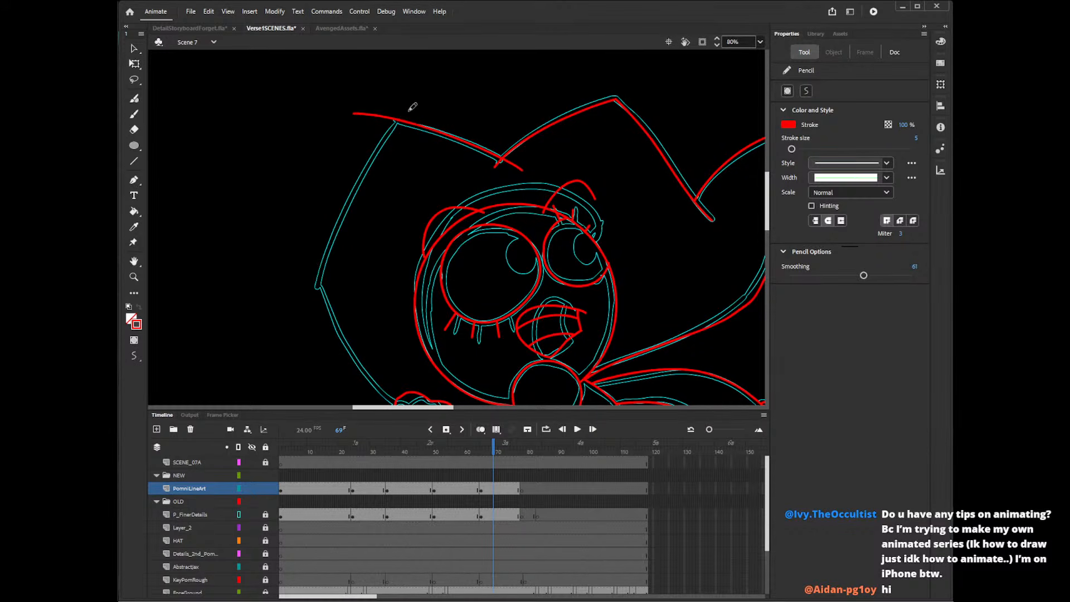
pyautogui.moveTo(413, 107); pyautogui.dragTo(310, 334)
# Draw the hat's lower side edge as a curve from the outer corner down into the raised glove.
pyautogui.scroll(-3, 768, 201)
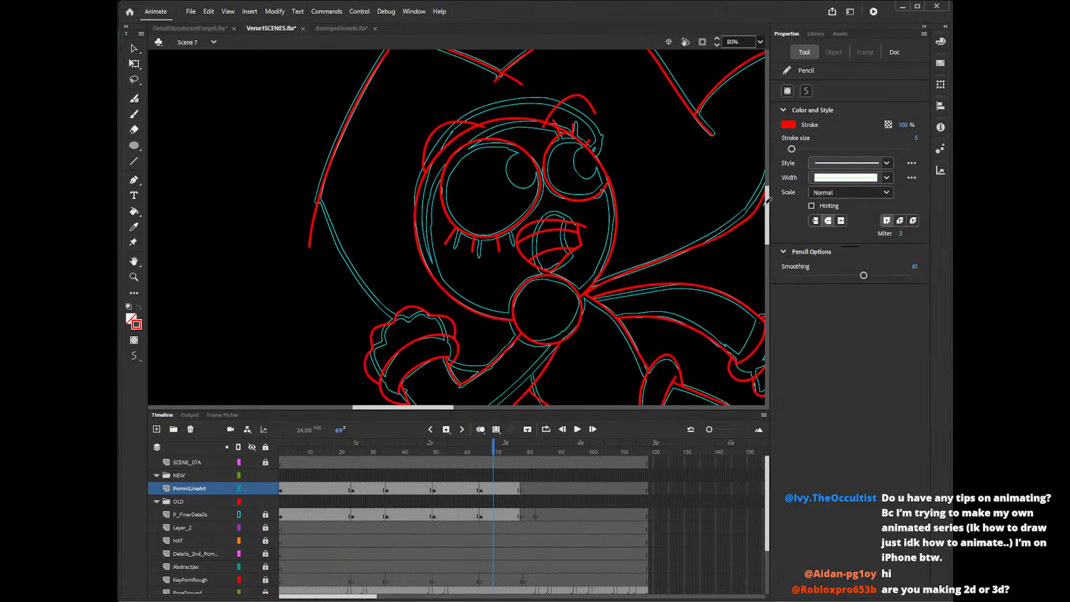
pyautogui.moveTo(318, 189); pyautogui.dragTo(415, 329)
pyautogui.hotkey('ctrl', 'z')
pyautogui.moveTo(317, 184)
pyautogui.mouseDown()
pyautogui.moveTo(342, 250)
pyautogui.moveTo(420, 333)
pyautogui.mouseUp()
pyautogui.hotkey('ctrl', 'z')
pyautogui.moveTo(316, 178)
pyautogui.mouseDown()
pyautogui.moveTo(338, 232)
pyautogui.moveTo(421, 329)
pyautogui.mouseUp()
pyautogui.hotkey('ctrl', 'z')
pyautogui.moveTo(315, 175)
pyautogui.mouseDown()
pyautogui.moveTo(352, 265)
pyautogui.moveTo(420, 332)
pyautogui.mouseUp()
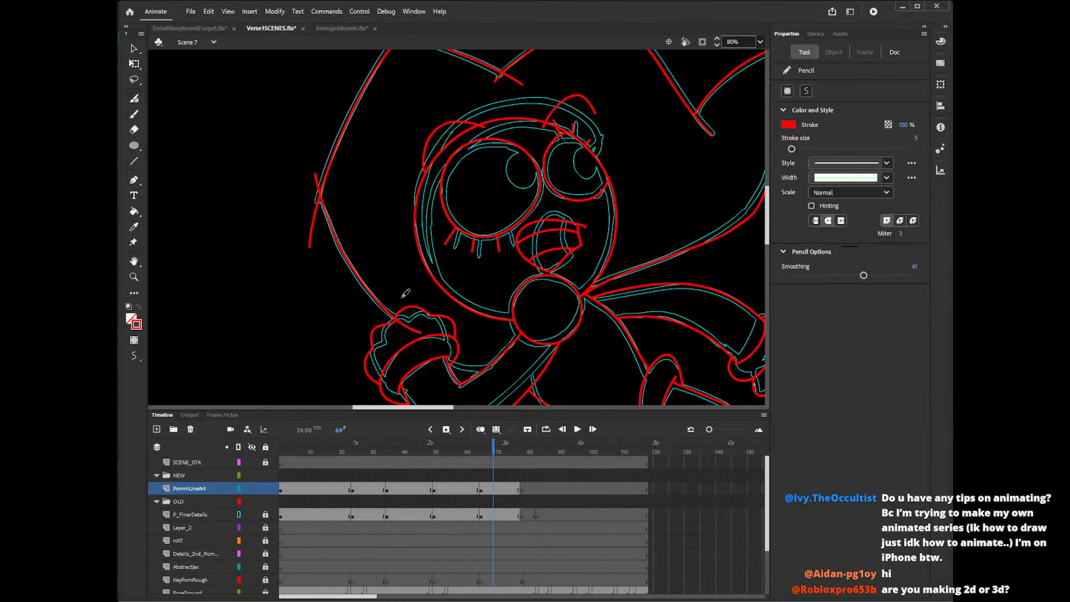
# Draw a short curve from the raised glove's cuff to the upper arm, across the inside of the bent elbow.
pyautogui.moveTo(449, 359); pyautogui.dragTo(520, 364)
pyautogui.moveTo(462, 407); pyautogui.dragTo(488, 407)
pyautogui.moveTo(768, 237)
pyautogui.mouseDown()
pyautogui.moveTo(771, 262)
pyautogui.moveTo(771, 226)
pyautogui.moveTo(748, 206)
pyautogui.mouseUp()
pyautogui.moveTo(294, 311); pyautogui.dragTo(357, 322)
pyautogui.hotkey('ctrl', 'z')
pyautogui.hotkey('ctrl', 'z')
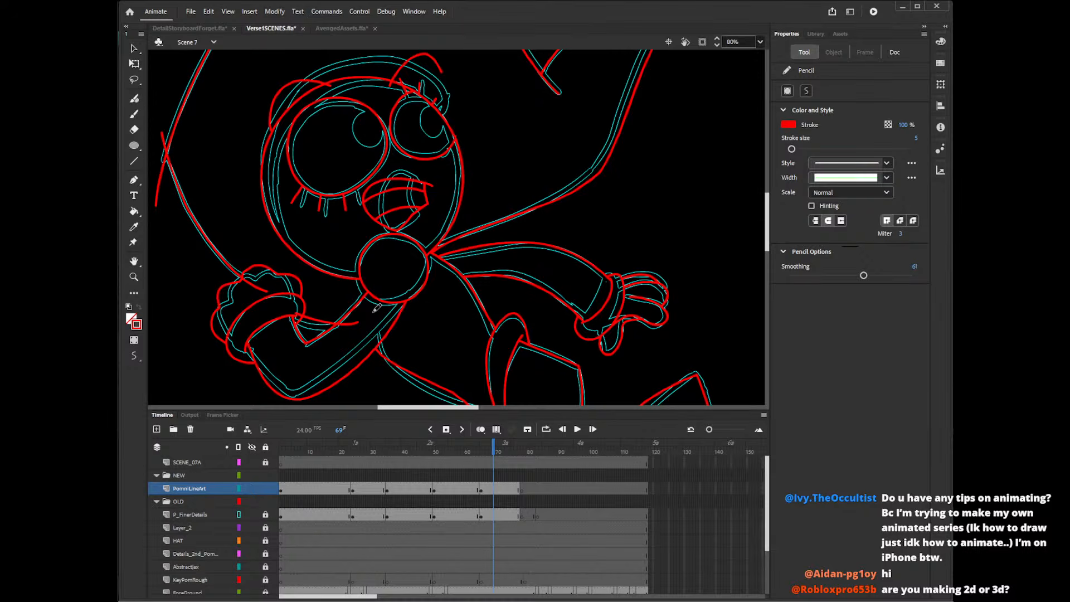
pyautogui.hotkey('ctrl', 'z')
pyautogui.moveTo(297, 320); pyautogui.dragTo(359, 321)
pyautogui.hotkey('ctrl', 'z')
pyautogui.hotkey('ctrl', 'z')
pyautogui.hotkey('ctrl', 'z')
pyautogui.hotkey('ctrl', 'z')
pyautogui.moveTo(296, 311); pyautogui.dragTo(353, 318)
pyautogui.hotkey('ctrl', 'z')
pyautogui.moveTo(453, 407); pyautogui.dragTo(435, 411)
# Delete the stray stroke ends inside the raised glove, past the arm and at the hat's outer side corner.
pyautogui.press('v')
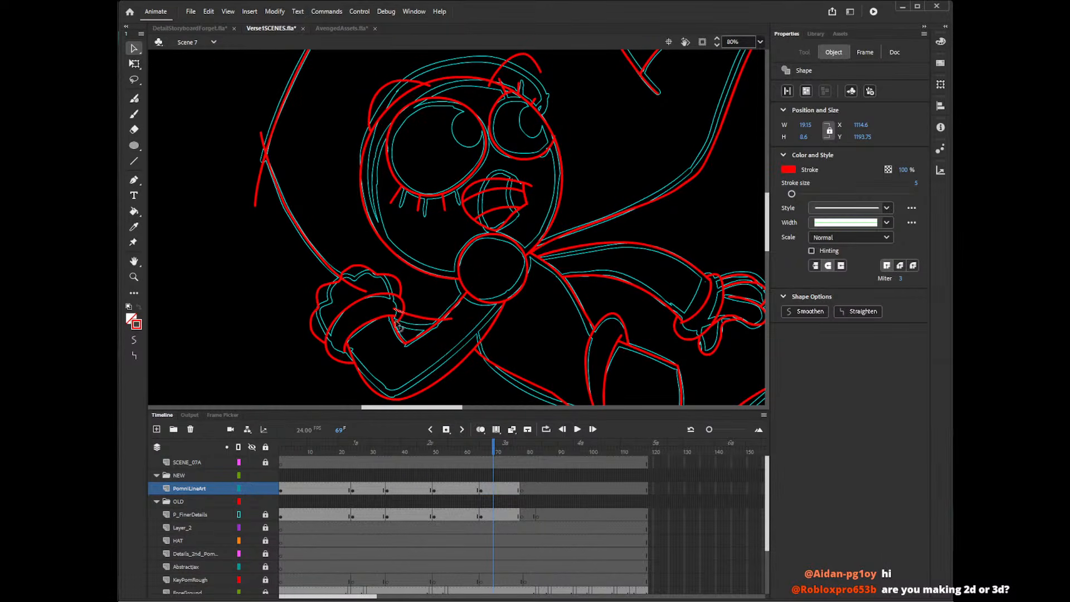
pyautogui.click(358, 286)
pyautogui.press('Delete')
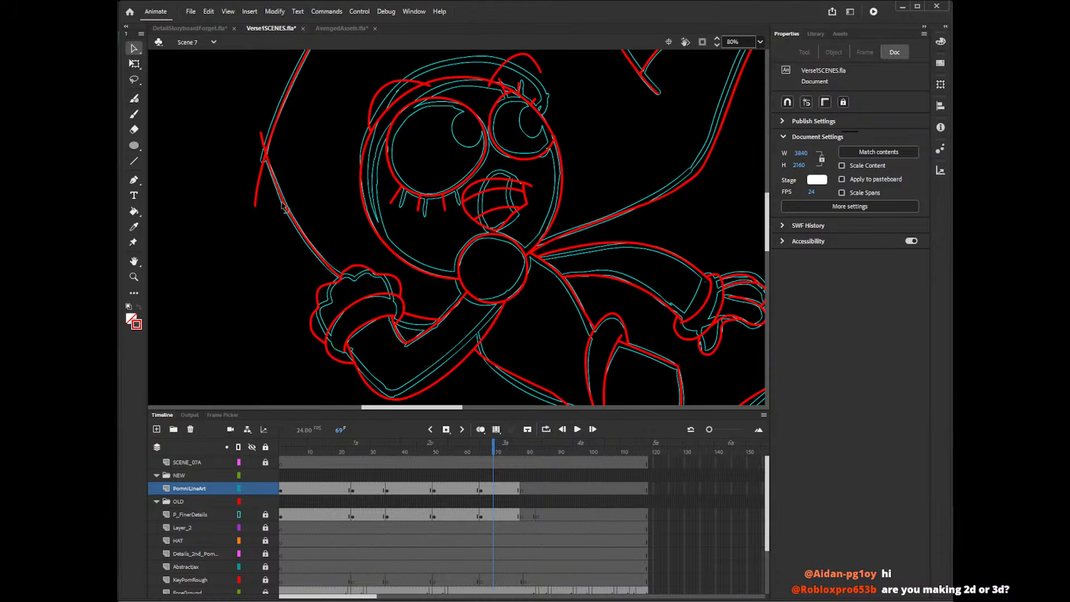
pyautogui.click(260, 187)
pyautogui.press('Delete')
pyautogui.press('Delete')
# Delete the overshooting stroke ends at the tip of the hat's left peak.
pyautogui.moveTo(767, 243); pyautogui.dragTo(773, 211)
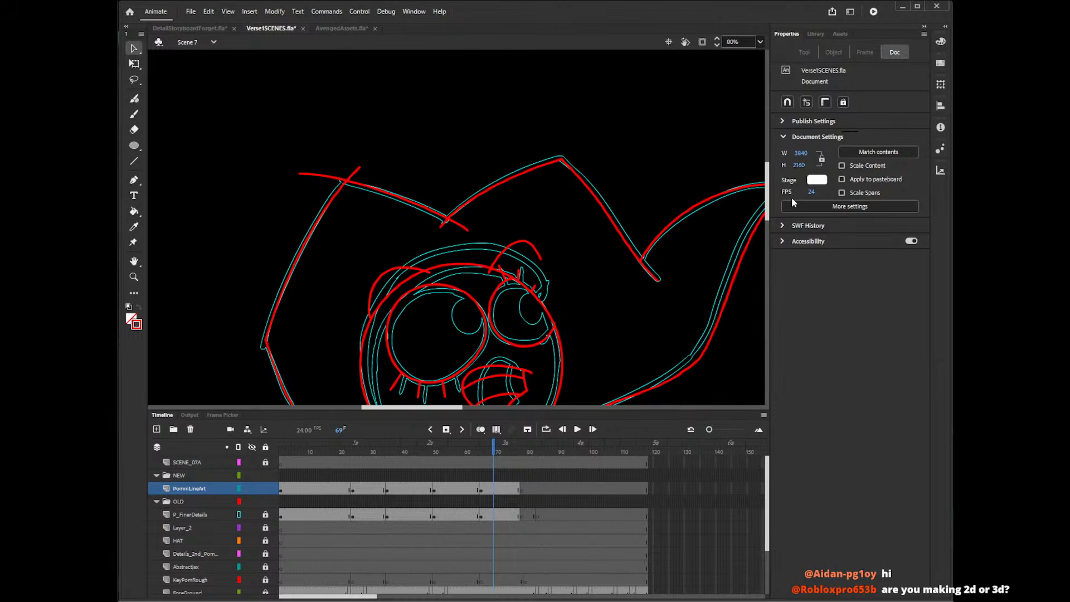
pyautogui.click(336, 178)
pyautogui.press('Delete')
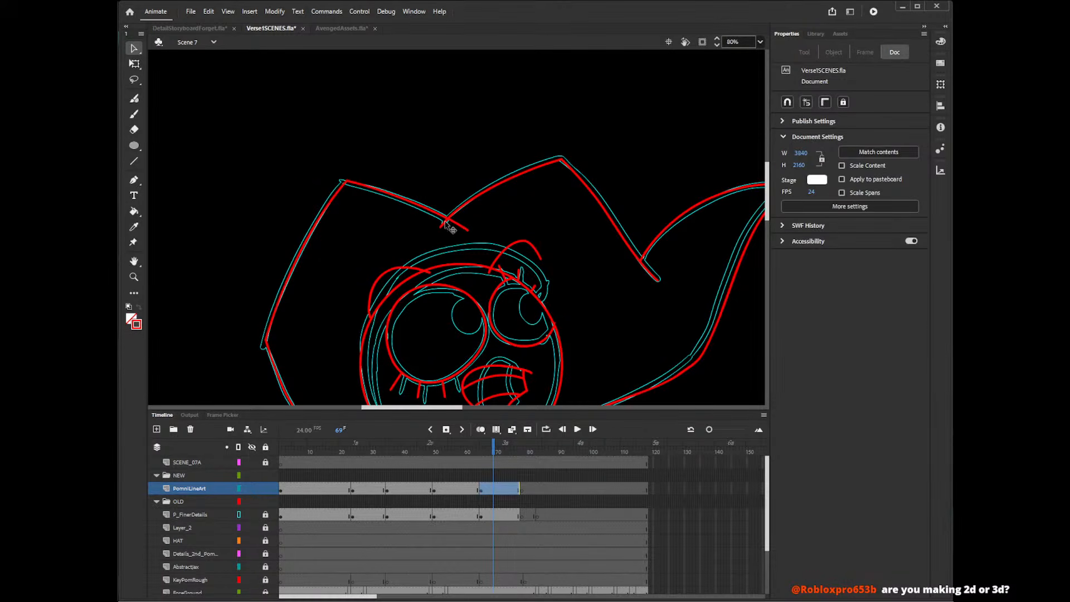
# Delete the overshooting stroke ends at the notch between the hat's left and middle peaks and pull the corner onto the reference.
pyautogui.click(466, 228)
pyautogui.press('Delete')
pyautogui.click(443, 220)
pyautogui.press('Delete')
pyautogui.click(443, 219)
pyautogui.press('Delete')
pyautogui.moveTo(446, 217); pyautogui.dragTo(444, 220)
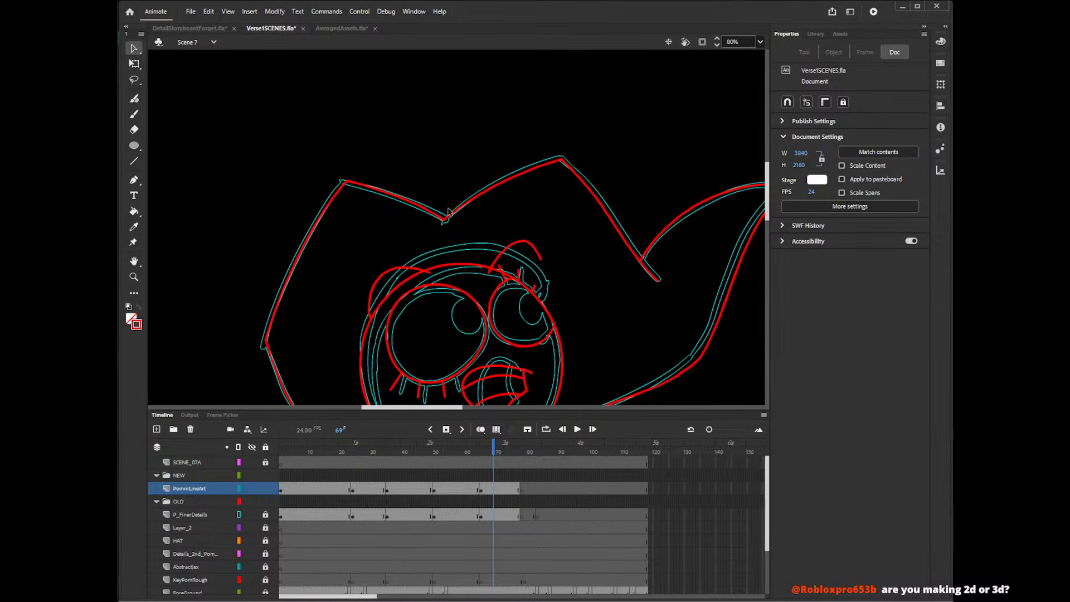
# Draw the hood's inner edge as a long curve from the smaller eye's outer corner over both eyes and down past the cheek.
pyautogui.moveTo(762, 218); pyautogui.dragTo(772, 226)
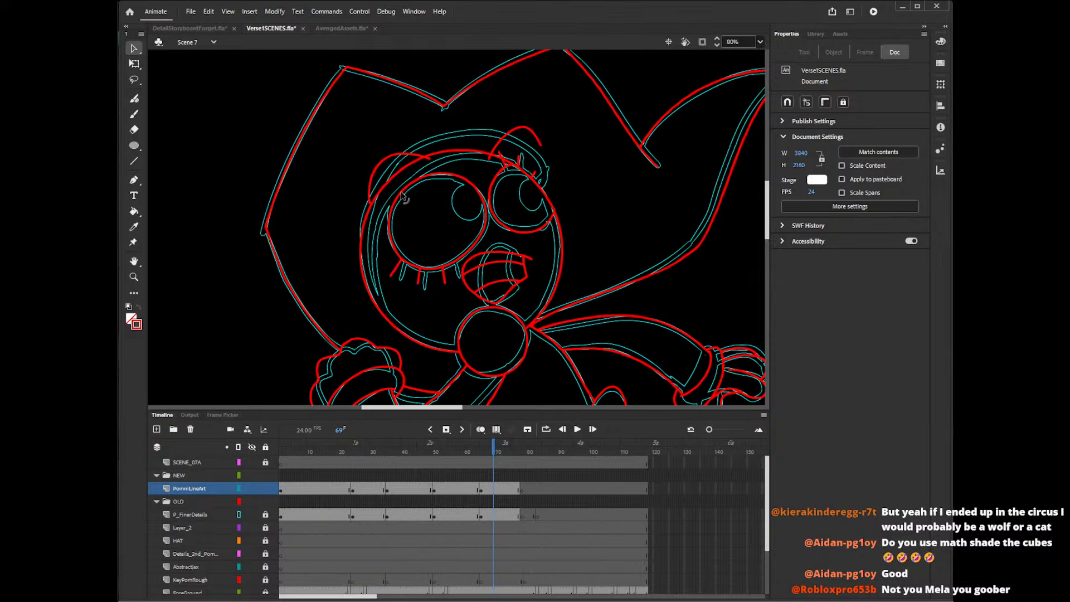
pyautogui.press('y')
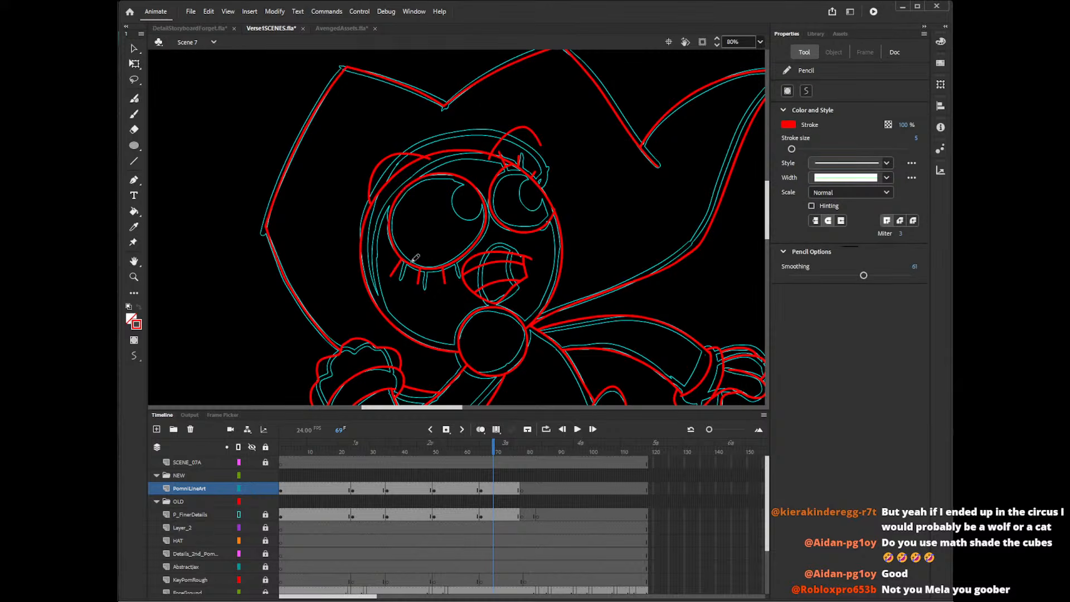
pyautogui.moveTo(533, 162)
pyautogui.mouseDown()
pyautogui.moveTo(452, 153)
pyautogui.moveTo(373, 214)
pyautogui.moveTo(426, 349)
pyautogui.mouseUp()
pyautogui.hotkey('ctrl', 'z')
pyautogui.moveTo(545, 177)
pyautogui.mouseDown()
pyautogui.moveTo(471, 158)
pyautogui.moveTo(377, 223)
pyautogui.moveTo(431, 350)
pyautogui.mouseUp()
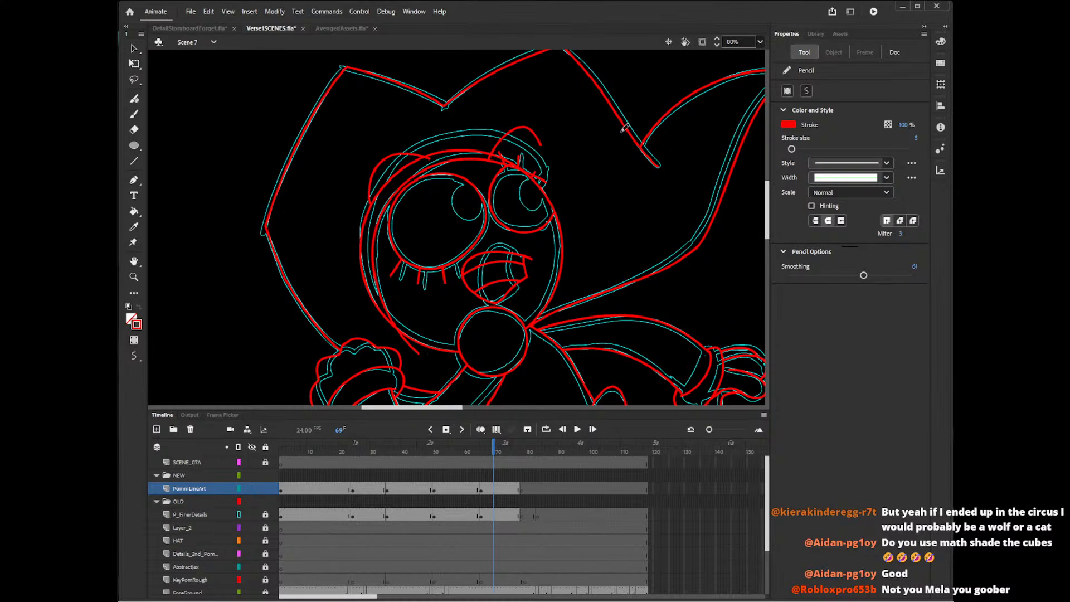
pyautogui.moveTo(540, 184)
pyautogui.mouseDown()
pyautogui.moveTo(519, 142)
pyautogui.moveTo(390, 151)
pyautogui.moveTo(361, 286)
pyautogui.moveTo(446, 335)
pyautogui.mouseUp()
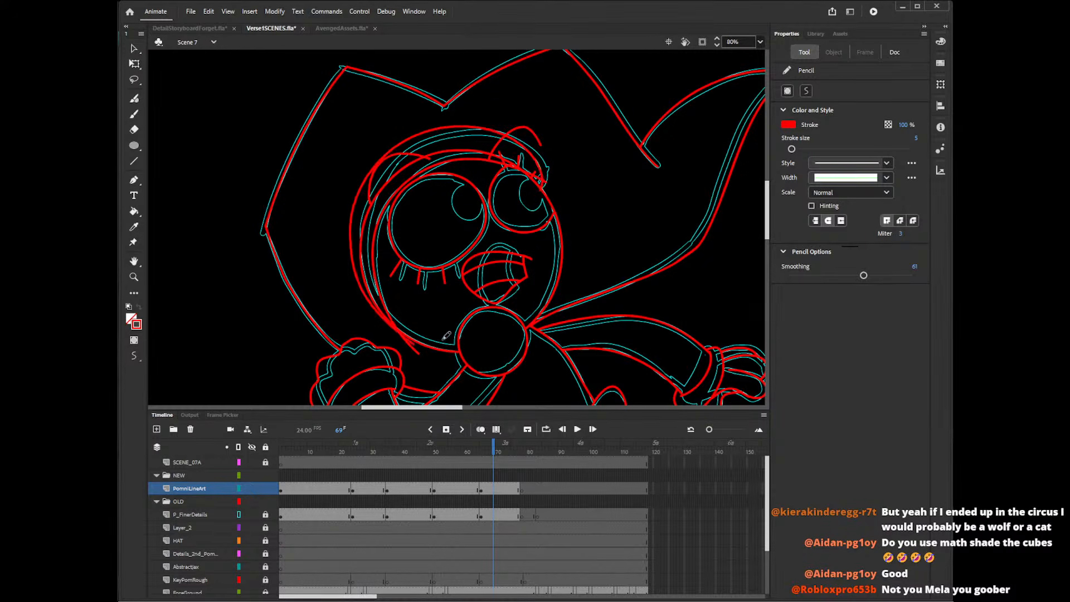
pyautogui.hotkey('ctrl', 'z')
pyautogui.moveTo(543, 187)
pyautogui.mouseDown()
pyautogui.moveTo(399, 144)
pyautogui.moveTo(359, 261)
pyautogui.moveTo(429, 344)
pyautogui.moveTo(519, 137)
pyautogui.moveTo(409, 143)
pyautogui.moveTo(352, 247)
pyautogui.moveTo(411, 337)
pyautogui.moveTo(440, 341)
pyautogui.mouseUp()
pyautogui.hotkey('ctrl', 'z')
pyautogui.hotkey('ctrl', 'z')
pyautogui.moveTo(541, 198)
pyautogui.mouseDown()
pyautogui.moveTo(542, 165)
pyautogui.moveTo(464, 128)
pyautogui.moveTo(368, 178)
pyautogui.moveTo(356, 280)
pyautogui.moveTo(428, 352)
pyautogui.moveTo(453, 341)
pyautogui.mouseUp()
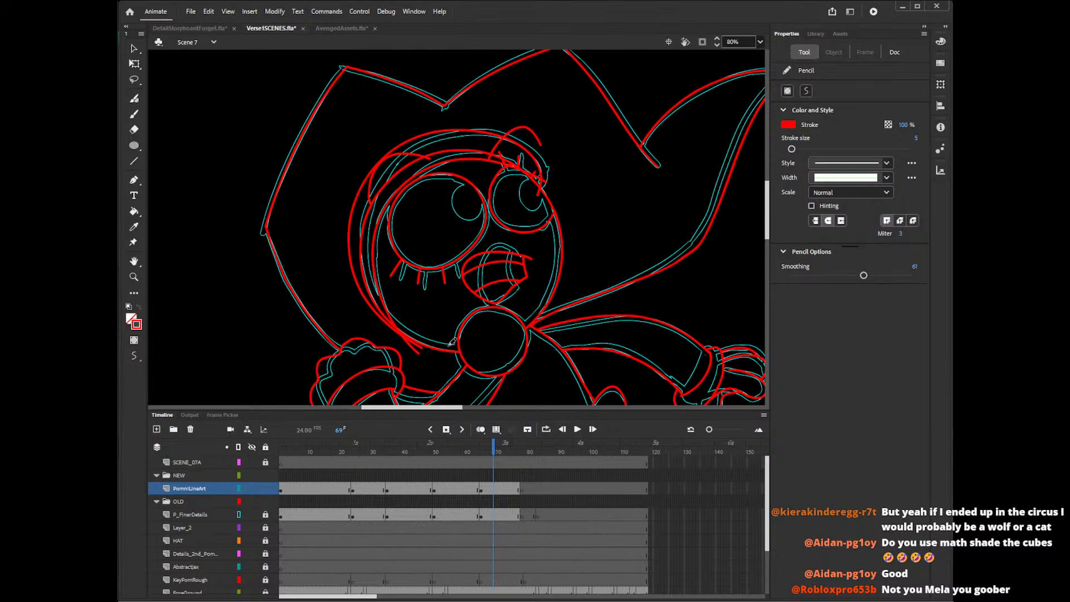
pyautogui.hotkey('ctrl', 'z')
pyautogui.moveTo(543, 190)
pyautogui.mouseDown()
pyautogui.moveTo(522, 146)
pyautogui.moveTo(419, 142)
pyautogui.moveTo(351, 223)
pyautogui.moveTo(444, 340)
pyautogui.mouseUp()
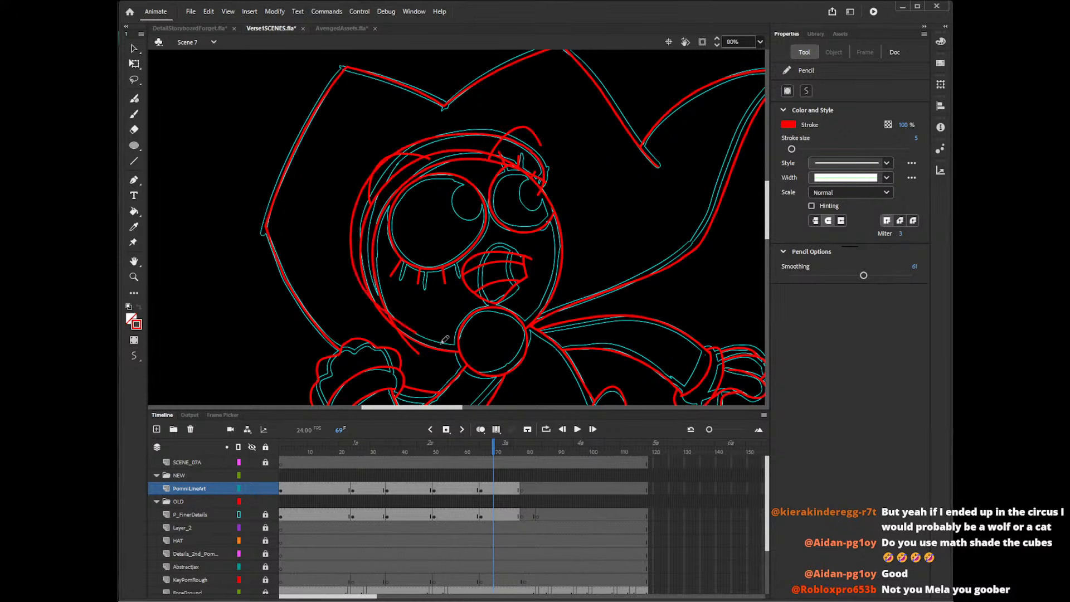
pyautogui.hotkey('ctrl', 'z')
pyautogui.moveTo(541, 199)
pyautogui.mouseDown()
pyautogui.moveTo(529, 142)
pyautogui.moveTo(426, 132)
pyautogui.moveTo(345, 236)
pyautogui.moveTo(409, 347)
pyautogui.mouseUp()
pyautogui.hotkey('ctrl', 'z')
pyautogui.moveTo(540, 191)
pyautogui.mouseDown()
pyautogui.moveTo(473, 132)
pyautogui.moveTo(381, 179)
pyautogui.moveTo(360, 277)
pyautogui.moveTo(440, 341)
pyautogui.mouseUp()
pyautogui.hotkey('ctrl', 'z')
pyautogui.moveTo(541, 189)
pyautogui.mouseDown()
pyautogui.moveTo(544, 163)
pyautogui.moveTo(483, 133)
pyautogui.moveTo(396, 152)
pyautogui.moveTo(360, 234)
pyautogui.moveTo(414, 332)
pyautogui.mouseUp()
pyautogui.hotkey('ctrl', 'z')
pyautogui.moveTo(540, 197)
pyautogui.mouseDown()
pyautogui.moveTo(546, 169)
pyautogui.moveTo(385, 170)
pyautogui.moveTo(411, 333)
pyautogui.mouseUp()
pyautogui.hotkey('ctrl', 'z')
# Draw the hood's outer edge from beside the smaller eye over the head to the lower cheek, and delete the old head outline inside it.
pyautogui.moveTo(544, 193)
pyautogui.mouseDown()
pyautogui.moveTo(491, 127)
pyautogui.moveTo(363, 268)
pyautogui.moveTo(411, 333)
pyautogui.mouseUp()
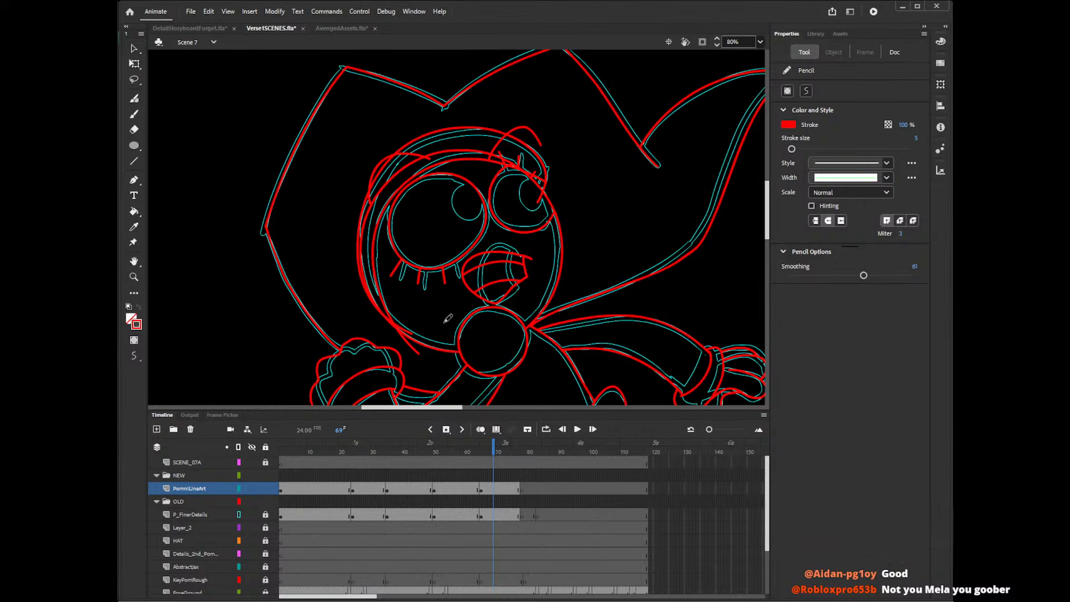
pyautogui.press('v')
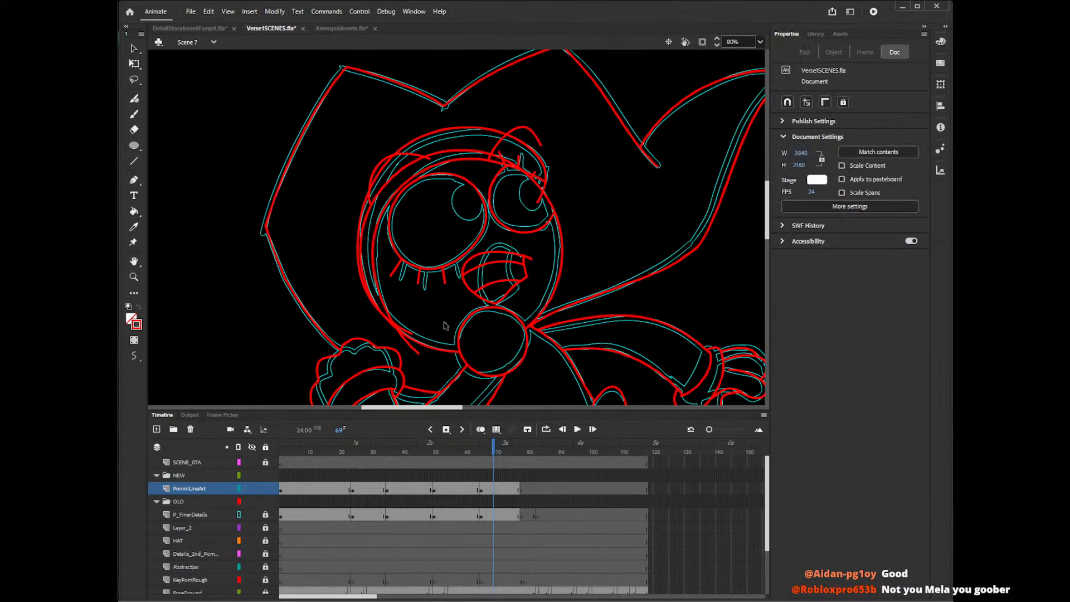
pyautogui.click(397, 178)
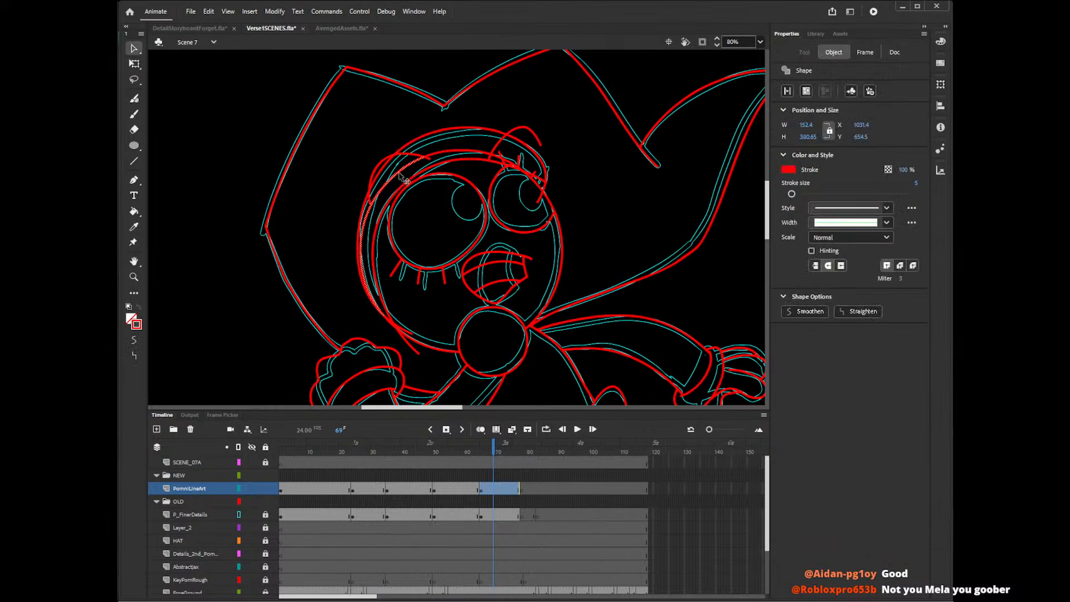
pyautogui.press('Delete')
pyautogui.click(438, 154)
pyautogui.press('Delete')
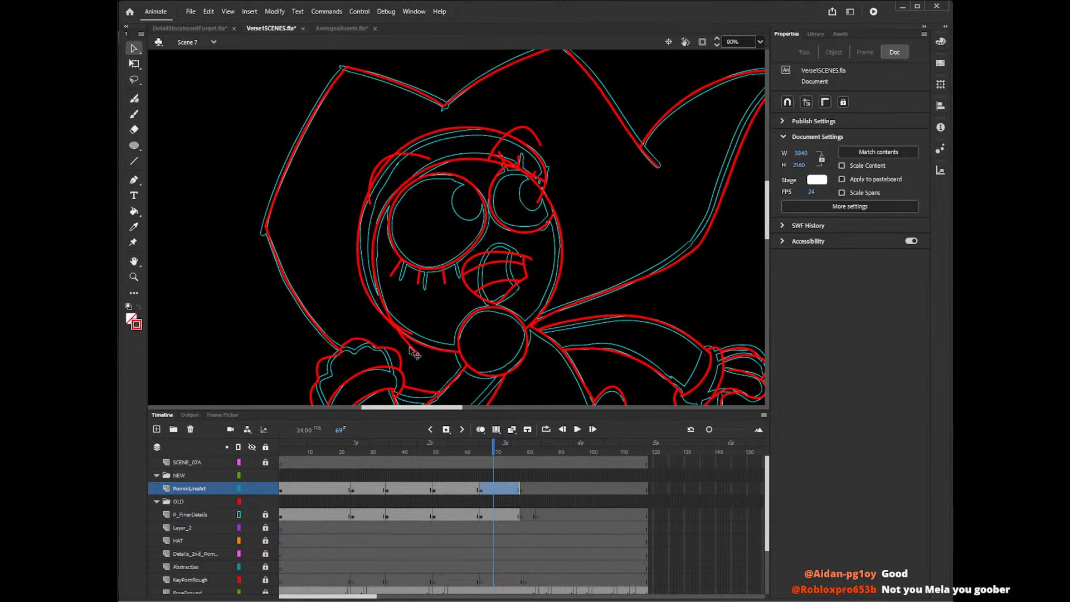
# Delete the overshooting curve ends where the hood's inner and outer edges meet at the lower cheek.
pyautogui.click(410, 348)
pyautogui.press('Delete')
pyautogui.click(390, 320)
pyautogui.press('Delete')
pyautogui.click(406, 332)
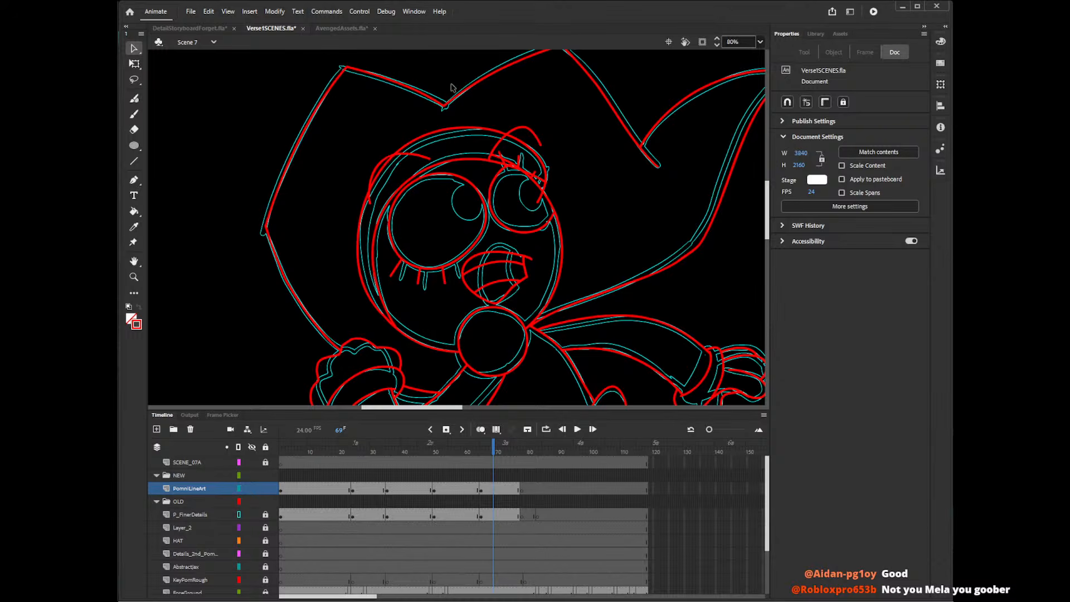
# Delete the stray segments where the hood and head outlines cross the smaller eye's upper edge, lashes and outer side.
pyautogui.click(539, 178)
pyautogui.press('Delete')
pyautogui.click(546, 185)
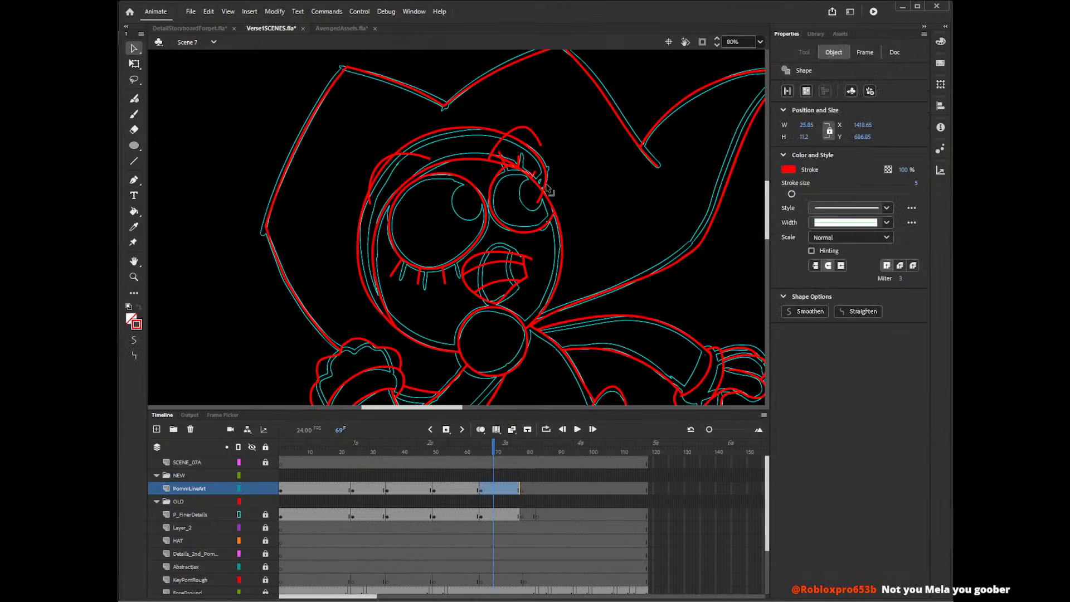
pyautogui.press('Delete')
pyautogui.click(512, 170)
pyautogui.press('Delete')
pyautogui.click(515, 166)
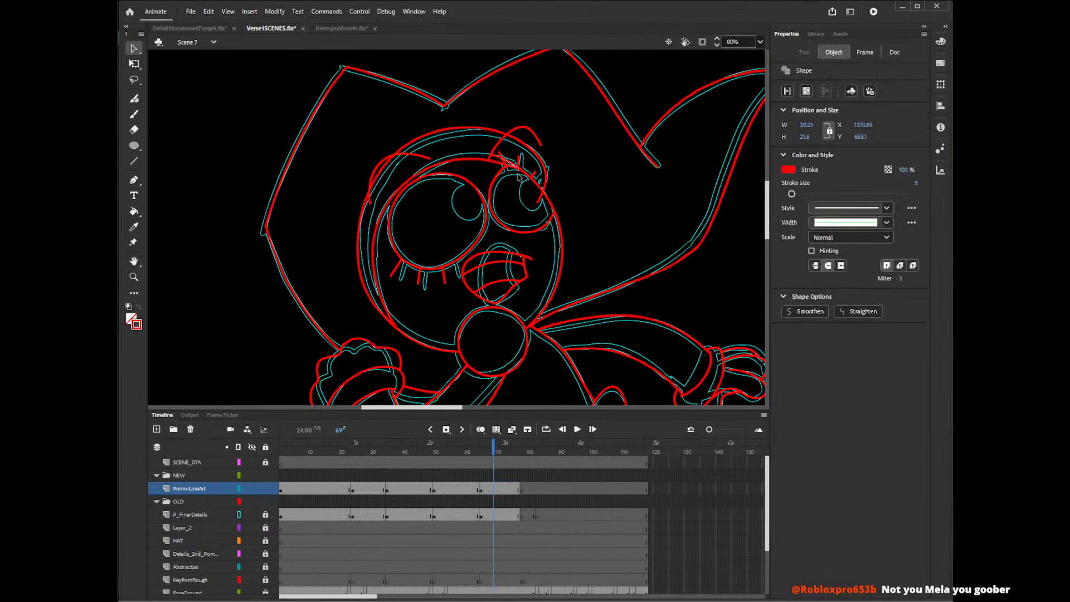
pyautogui.press('Delete')
pyautogui.click(499, 157)
pyautogui.press('Delete')
pyautogui.click(545, 168)
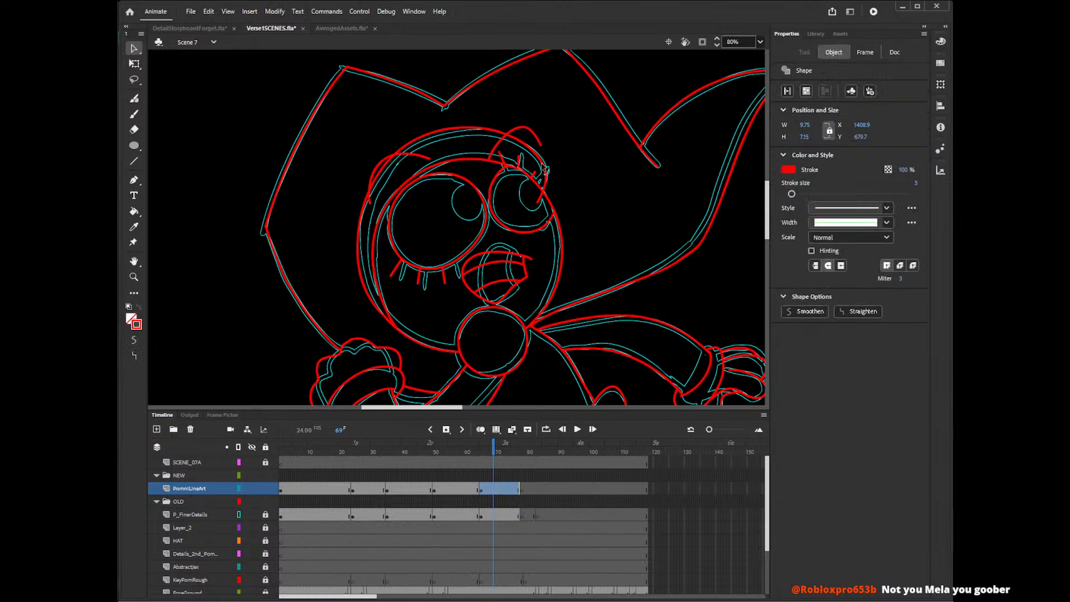
pyautogui.press('Delete')
pyautogui.click(529, 176)
pyautogui.press('Delete')
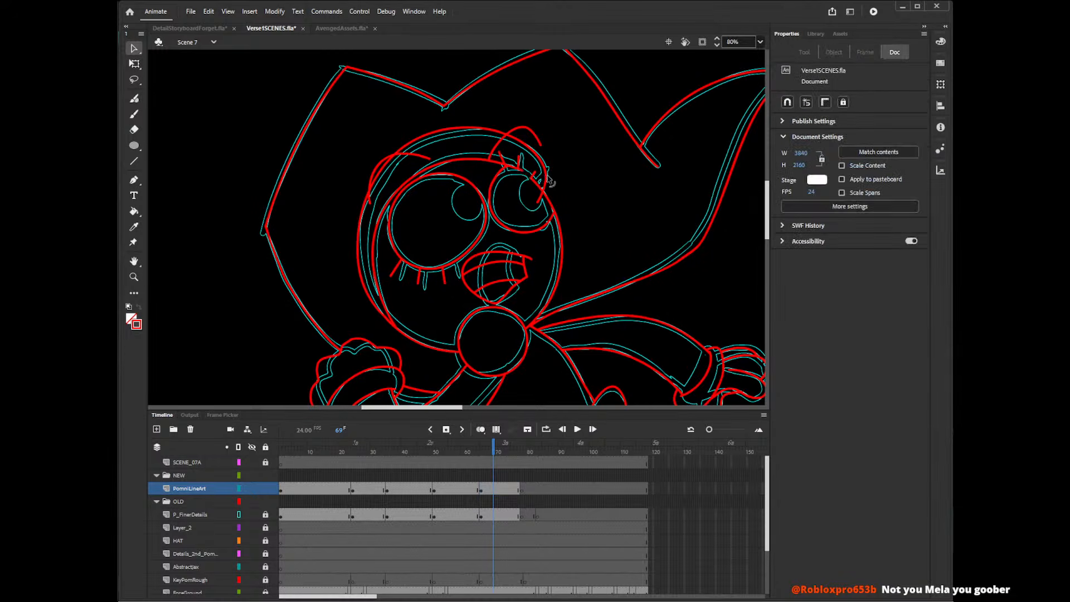
pyautogui.click(552, 205)
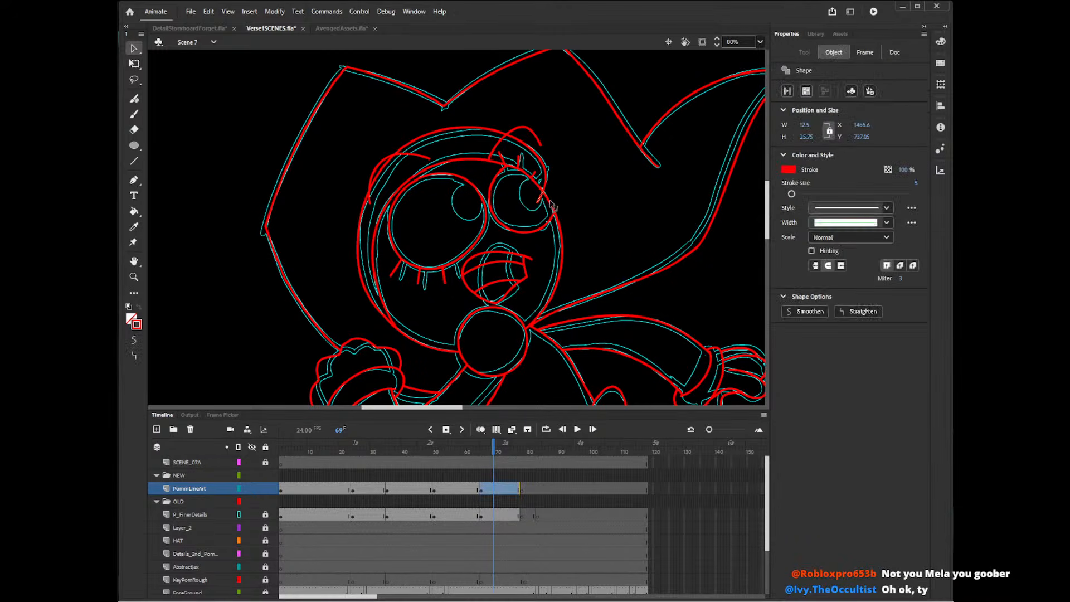
pyautogui.press('Delete')
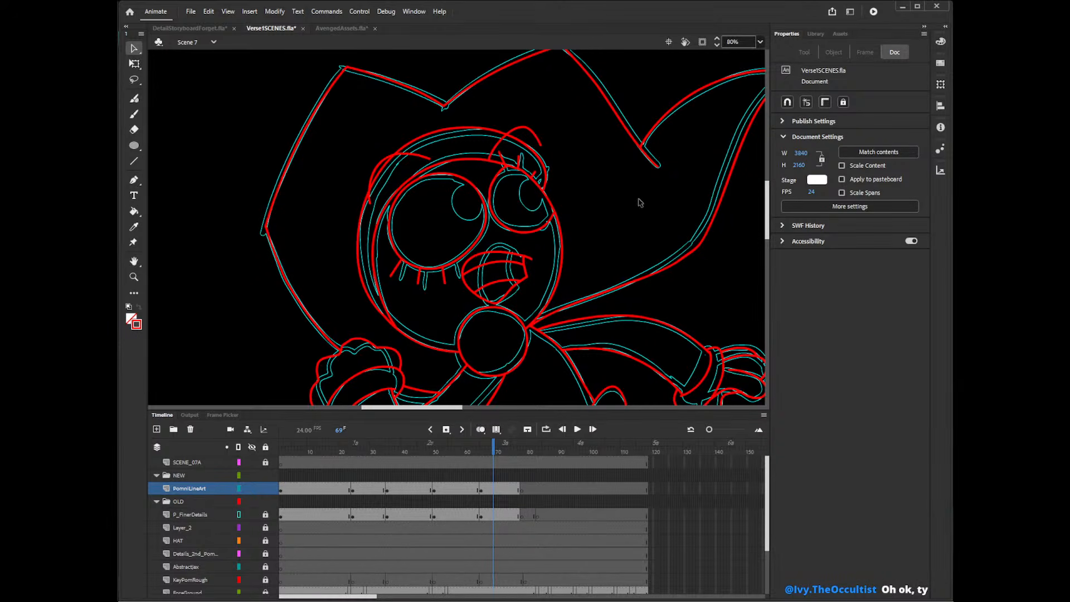
# Draw an oval about 84 by 90 px for the pupil in the larger eye.
pyautogui.moveTo(768, 223)
pyautogui.mouseDown()
pyautogui.moveTo(768, 259)
pyautogui.moveTo(769, 223)
pyautogui.mouseUp()
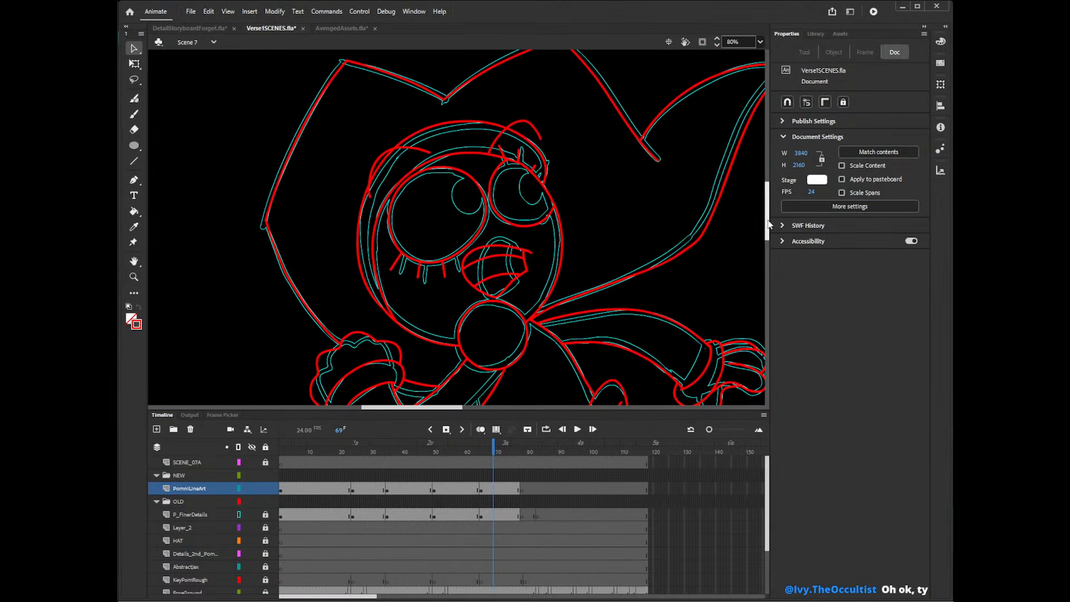
pyautogui.press('o')
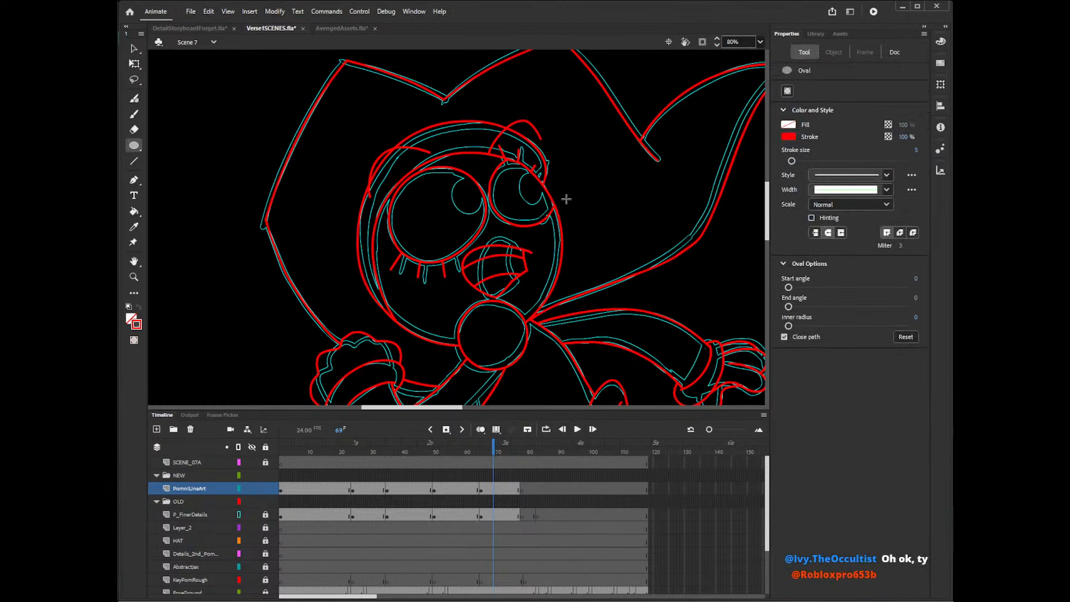
pyautogui.moveTo(440, 195)
pyautogui.mouseDown()
pyautogui.moveTo(472, 233)
pyautogui.moveTo(485, 216)
pyautogui.mouseUp()
pyautogui.press('v')
pyautogui.click(474, 227)
# Narrow and tilt the larger eye's pupil to about 77 by 89 px and shift it onto the cyan reference.
pyautogui.press('q')
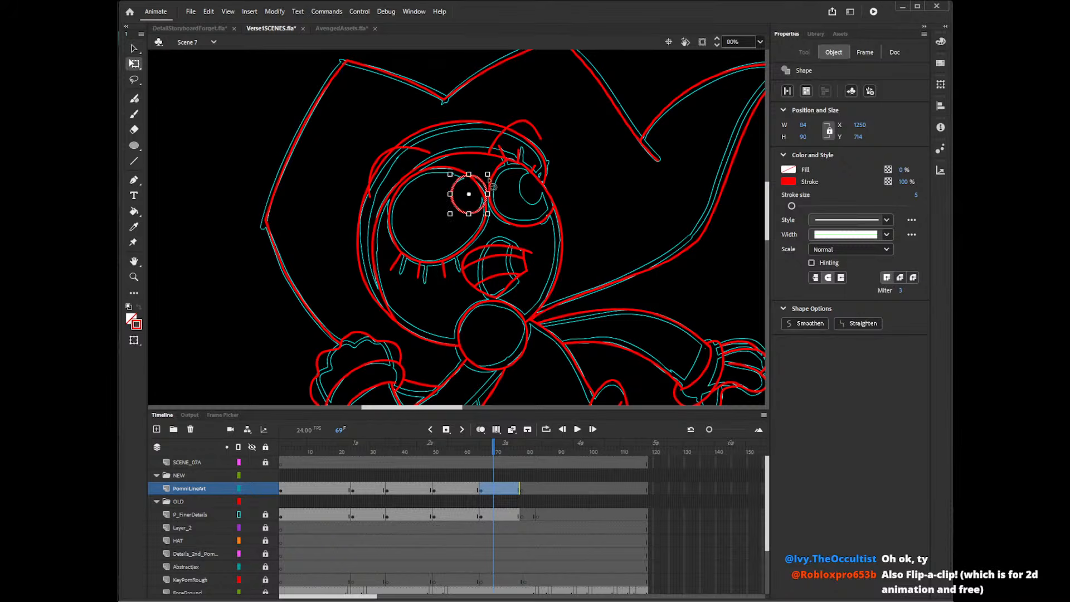
pyautogui.moveTo(488, 174)
pyautogui.mouseDown()
pyautogui.moveTo(459, 209)
pyautogui.moveTo(487, 189)
pyautogui.moveTo(482, 172)
pyautogui.mouseUp()
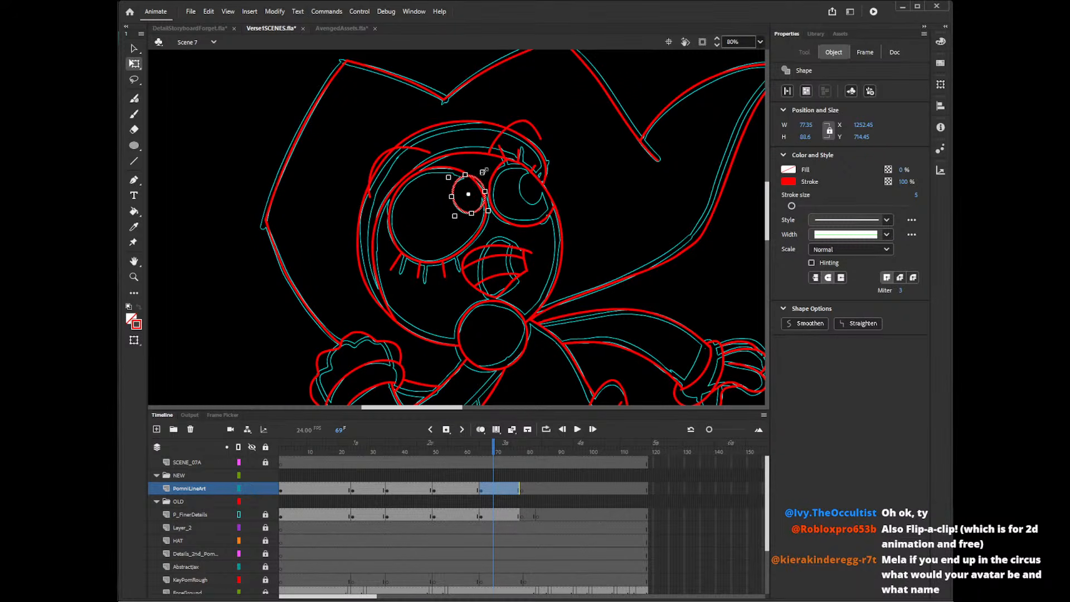
pyautogui.press('v')
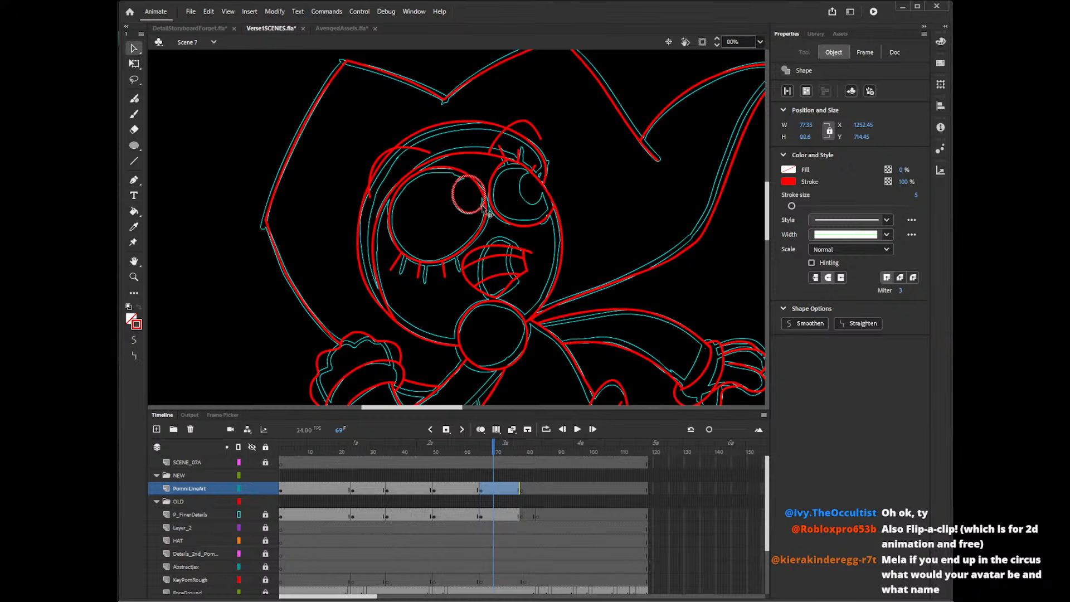
pyautogui.moveTo(483, 210); pyautogui.dragTo(481, 211)
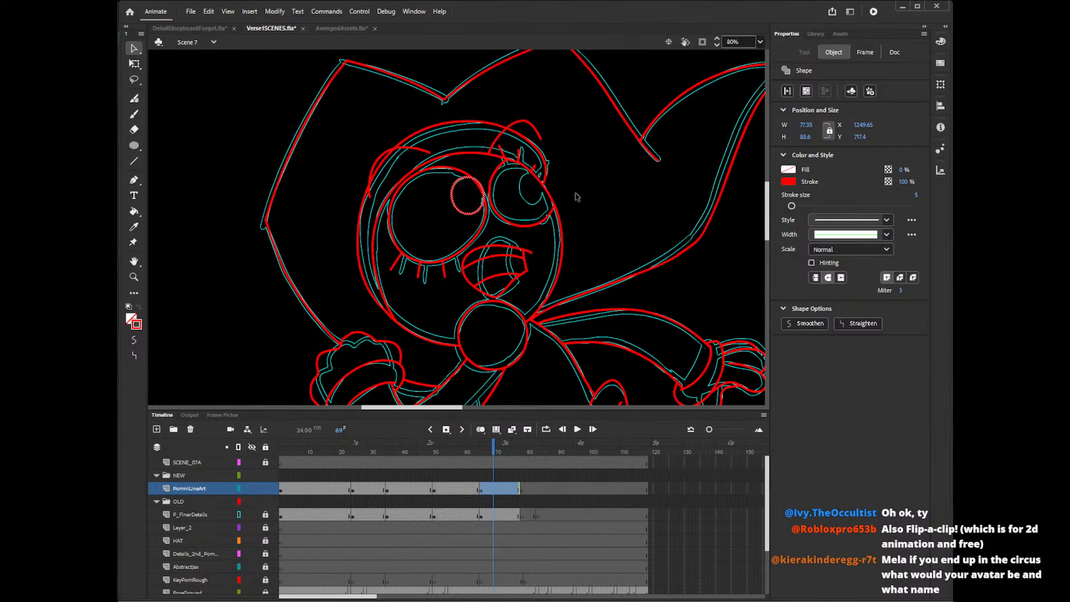
# Place a copy of the pupil in the smaller eye and reshape it to about 68 by 91 px over the reference.
pyautogui.hotkey('ctrl', 'v')
pyautogui.moveTo(473, 234); pyautogui.dragTo(548, 189)
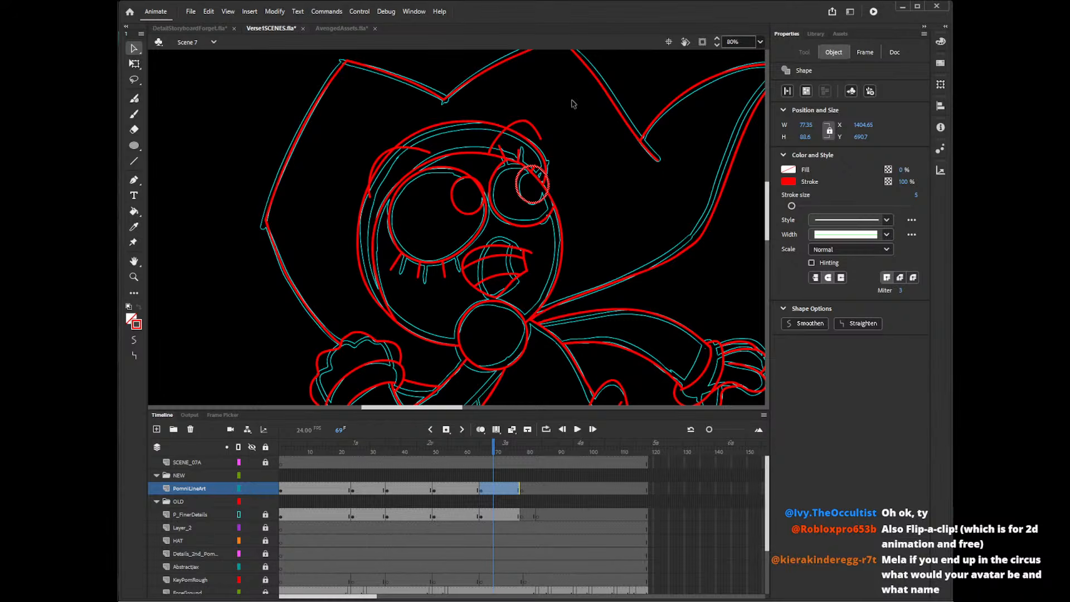
pyautogui.press('q')
pyautogui.moveTo(547, 162); pyautogui.dragTo(545, 161)
pyautogui.press('v')
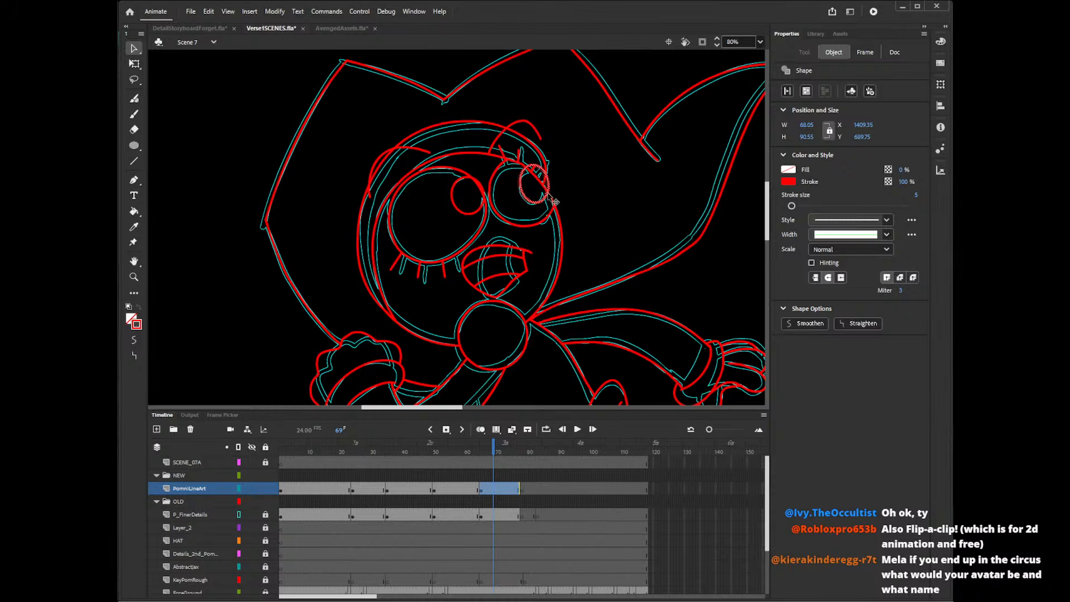
# Delete the parts of the smaller eye's pupil that extend beyond the eye outline.
pyautogui.click(550, 186)
pyautogui.press('Delete')
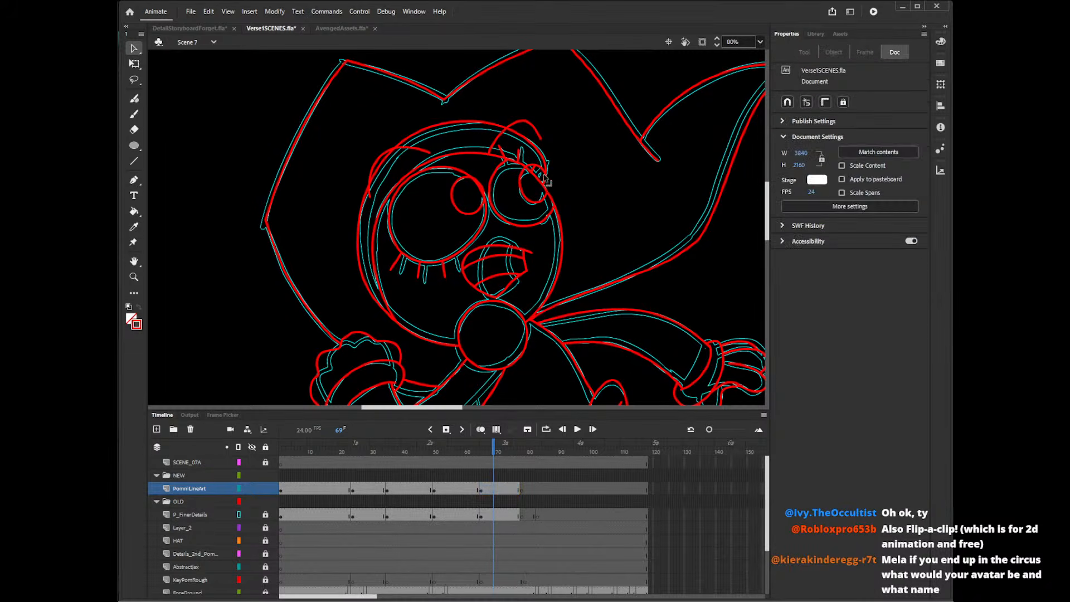
pyautogui.click(537, 167)
pyautogui.press('Delete')
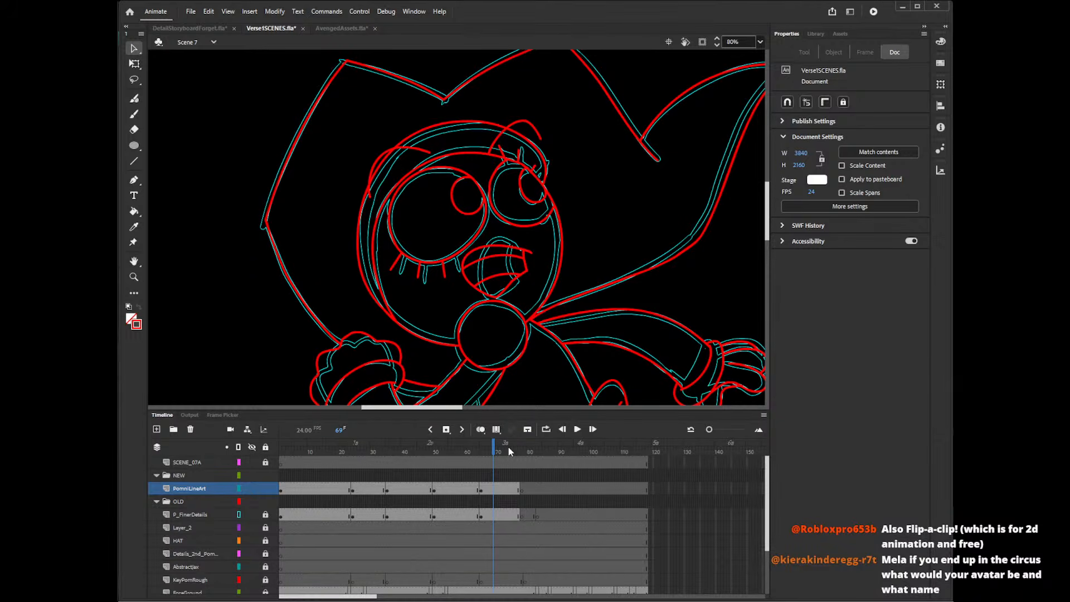
pyautogui.press('k')
pyautogui.click(536, 204)
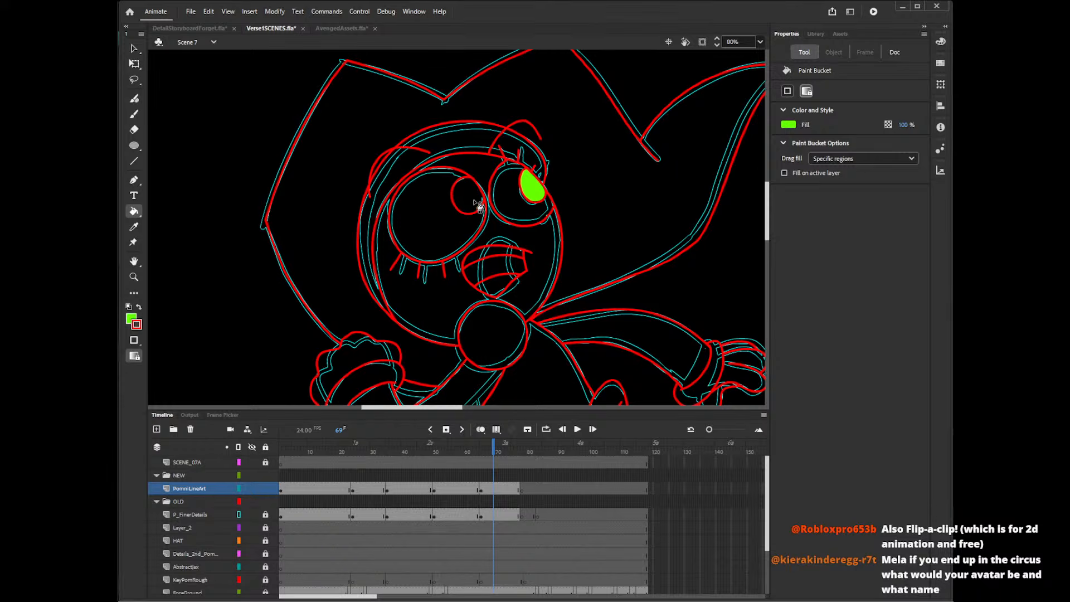
pyautogui.click(487, 207)
pyautogui.hotkey('ctrl', 'z')
pyautogui.hotkey('ctrl', 'z')
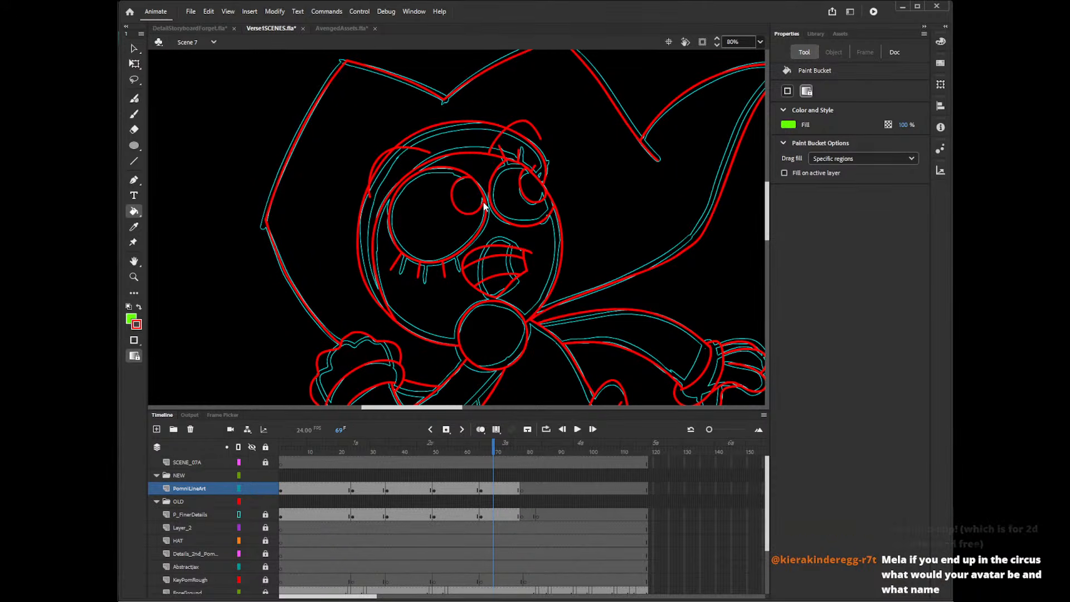
# Draw three straight lines crossing at the centre of each pupil to form six spokes.
pyautogui.press('n')
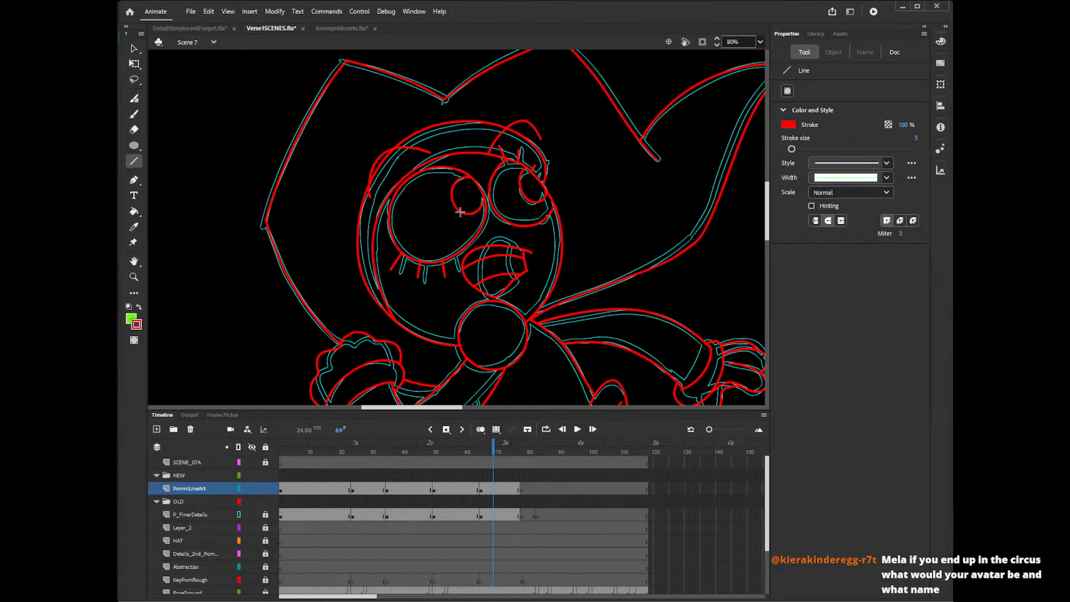
pyautogui.moveTo(461, 212)
pyautogui.mouseDown()
pyautogui.moveTo(475, 179)
pyautogui.moveTo(483, 209)
pyautogui.moveTo(485, 193)
pyautogui.mouseUp()
pyautogui.hotkey('ctrl', 'z')
pyautogui.hotkey('ctrl', 'z')
pyautogui.moveTo(461, 179)
pyautogui.mouseDown()
pyautogui.moveTo(476, 211)
pyautogui.moveTo(481, 195)
pyautogui.mouseUp()
pyautogui.moveTo(520, 176)
pyautogui.mouseDown()
pyautogui.moveTo(545, 191)
pyautogui.moveTo(533, 172)
pyautogui.mouseUp()
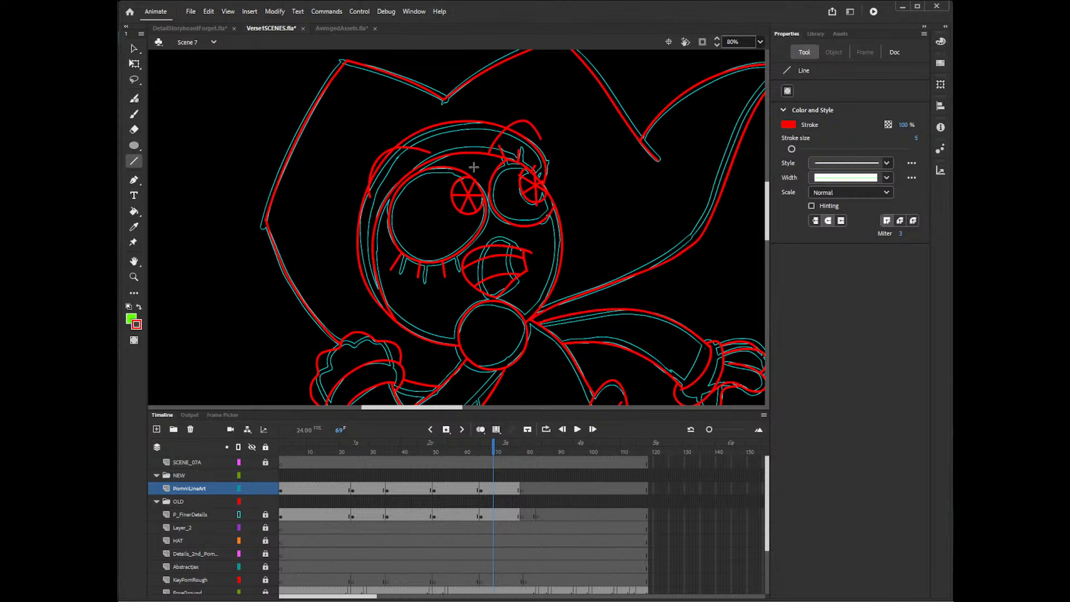
# Delete all the spoke lines inside the larger eye's pupil.
pyautogui.press('v')
pyautogui.click(478, 208)
pyautogui.click(478, 207)
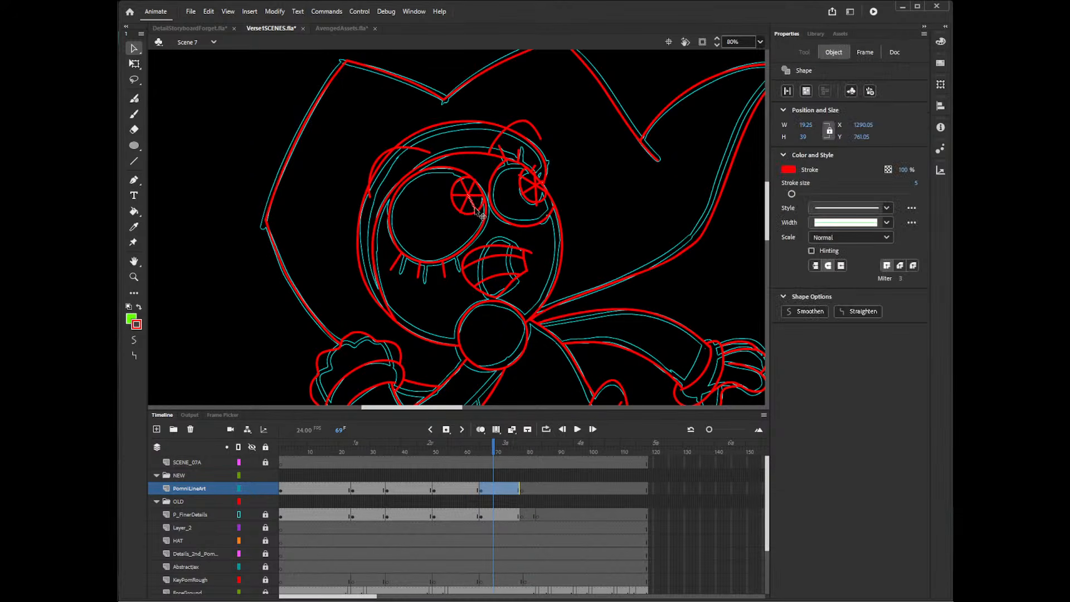
pyautogui.click(480, 221)
pyautogui.click(467, 210)
pyautogui.press('Delete')
pyautogui.click(459, 196)
pyautogui.press('Delete')
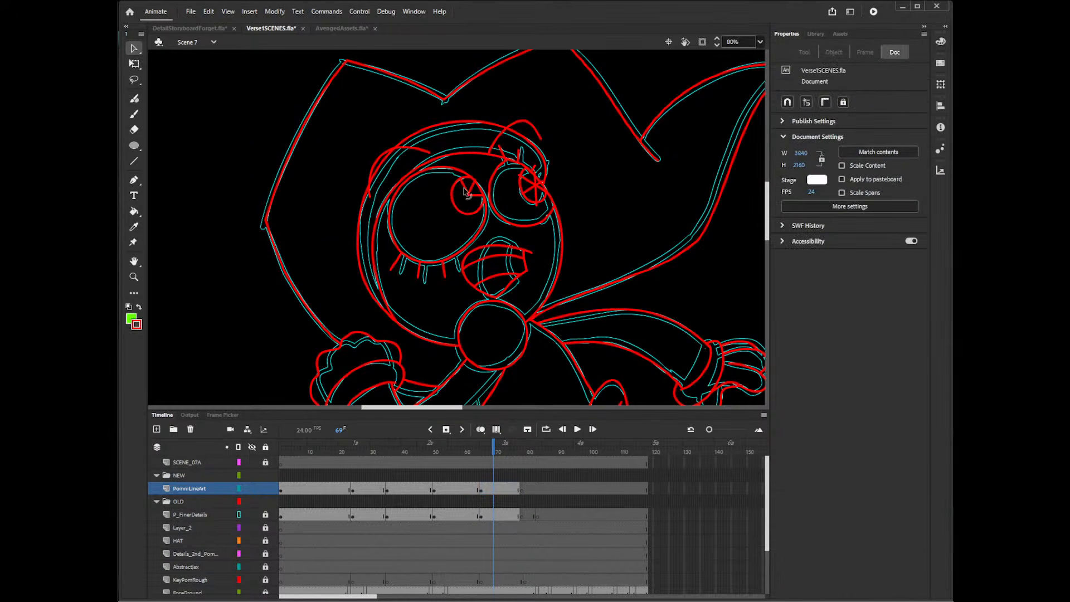
pyautogui.click(464, 187)
pyautogui.press('Delete')
pyautogui.click(472, 187)
pyautogui.press('Delete')
pyautogui.click(474, 197)
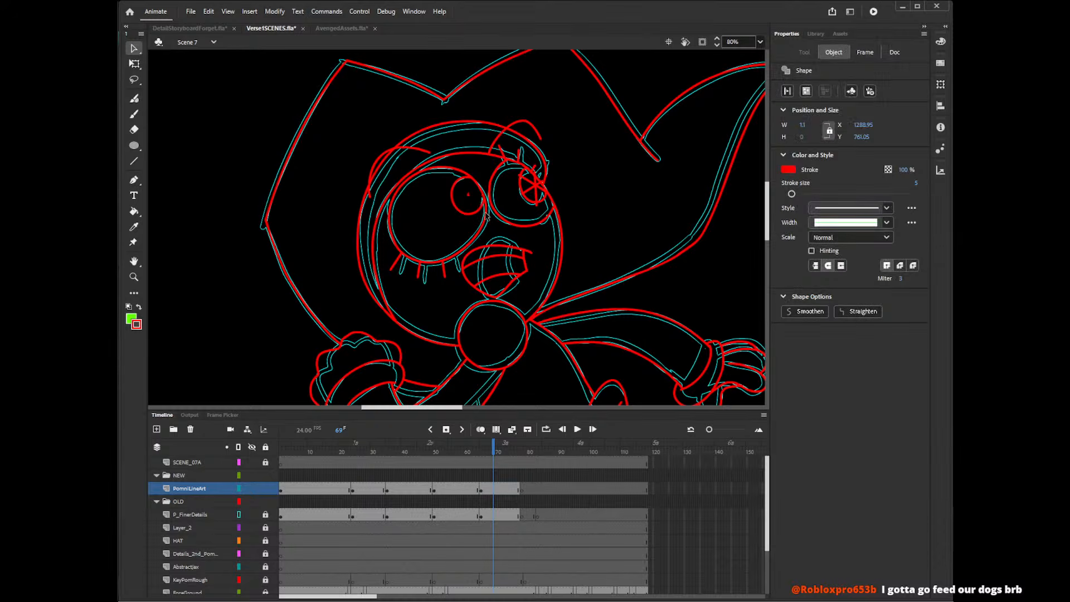
pyautogui.press('Delete')
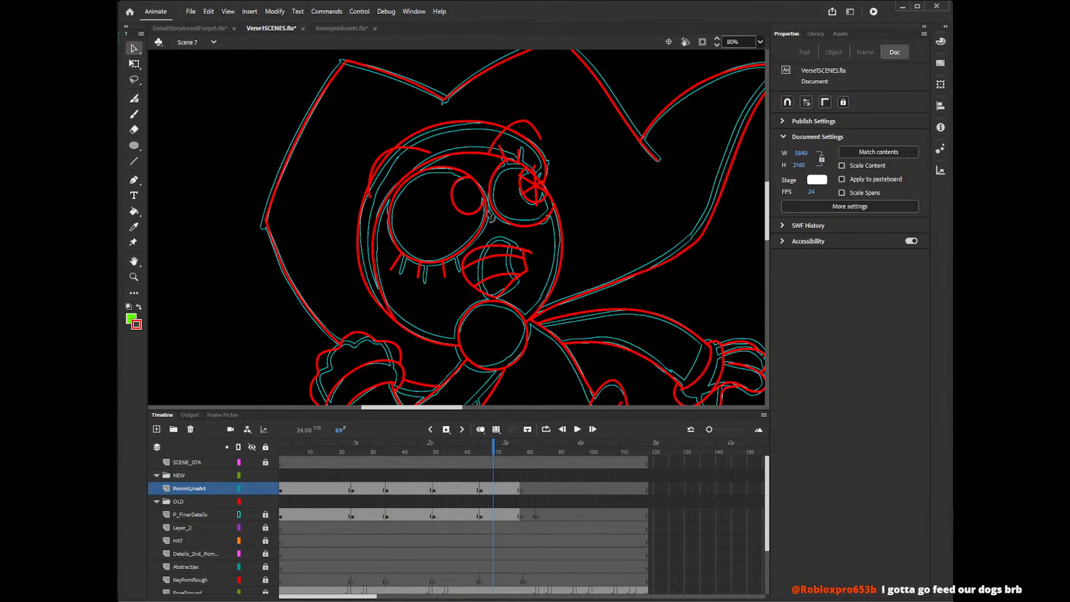
# Redraw three crossing straight lines through the larger eye's pupil, running slightly past its outline.
pyautogui.press('n')
pyautogui.moveTo(466, 176)
pyautogui.mouseDown()
pyautogui.moveTo(481, 214)
pyautogui.moveTo(476, 177)
pyautogui.moveTo(484, 192)
pyautogui.mouseUp()
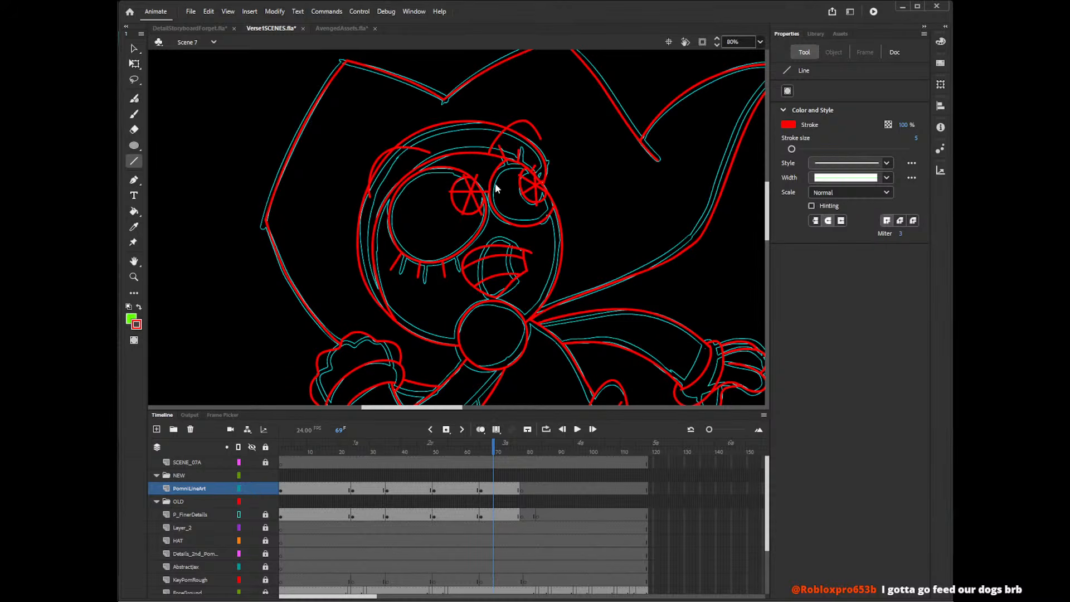
pyautogui.hotkey('ctrl', 'z')
pyautogui.hotkey('ctrl', 'z')
pyautogui.moveTo(452, 203)
pyautogui.mouseDown()
pyautogui.moveTo(486, 192)
pyautogui.moveTo(486, 179)
pyautogui.moveTo(487, 201)
pyautogui.moveTo(484, 177)
pyautogui.moveTo(487, 196)
pyautogui.mouseUp()
pyautogui.hotkey('ctrl', 'z')
pyautogui.hotkey('ctrl', 'z')
pyautogui.hotkey('ctrl', 'z')
# Delete the spoke ends that stick out past the outline of the larger eye's pupil.
pyautogui.press('v')
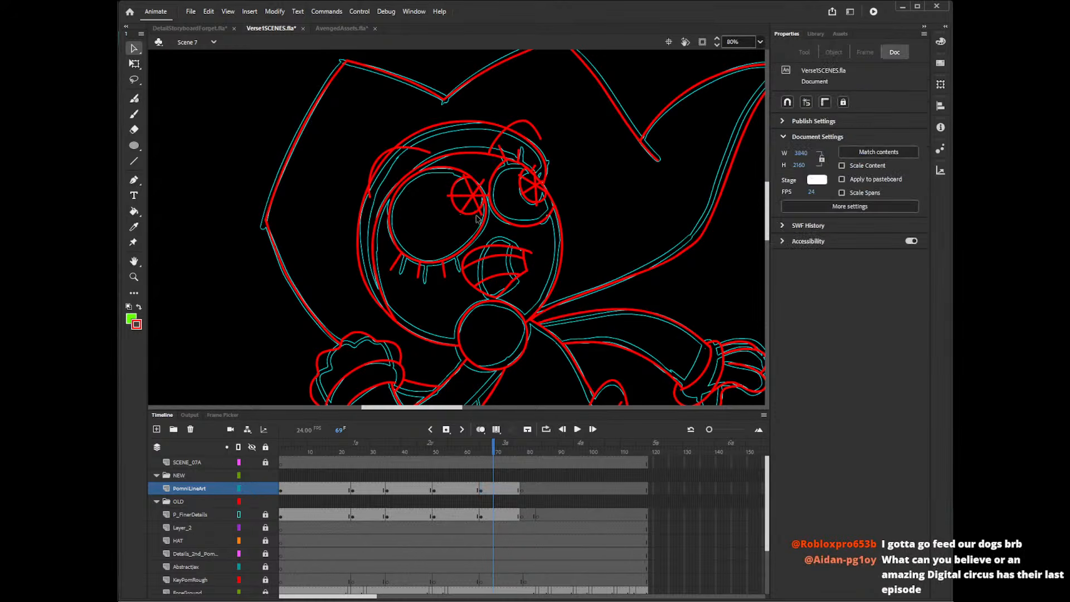
pyautogui.click(480, 214)
pyautogui.press('Delete')
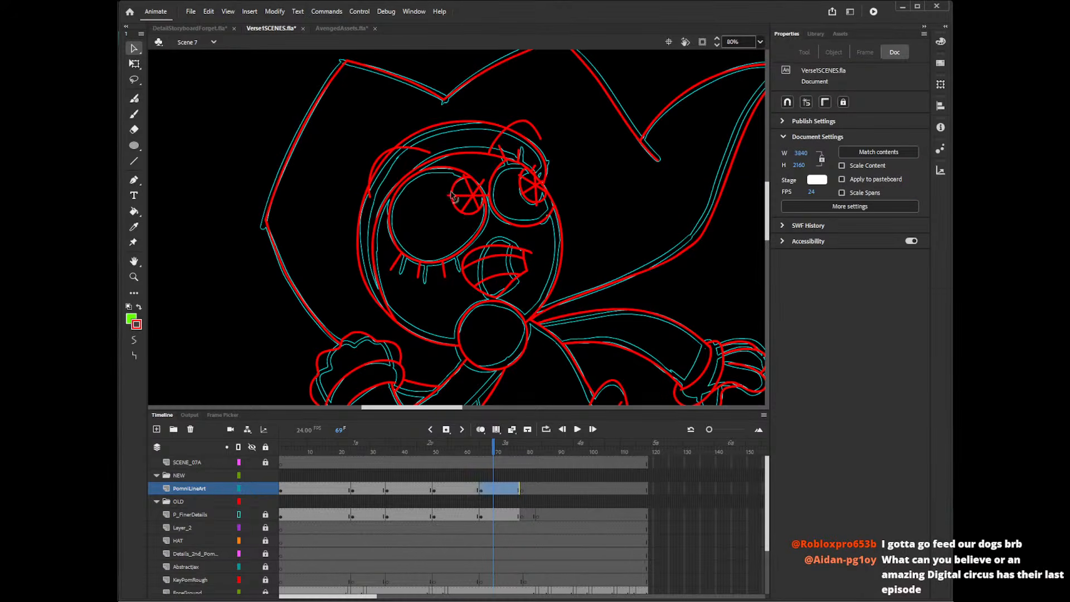
pyautogui.click(479, 184)
pyautogui.hotkey('ctrl', 'z')
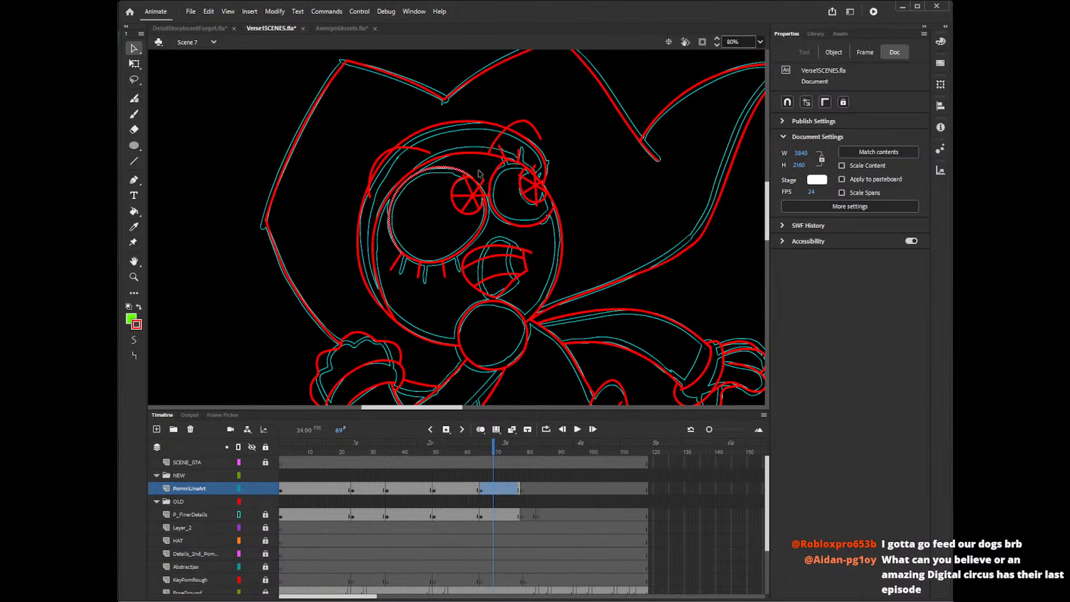
pyautogui.click(476, 180)
pyautogui.click(475, 187)
pyautogui.press('Delete')
pyautogui.click(483, 182)
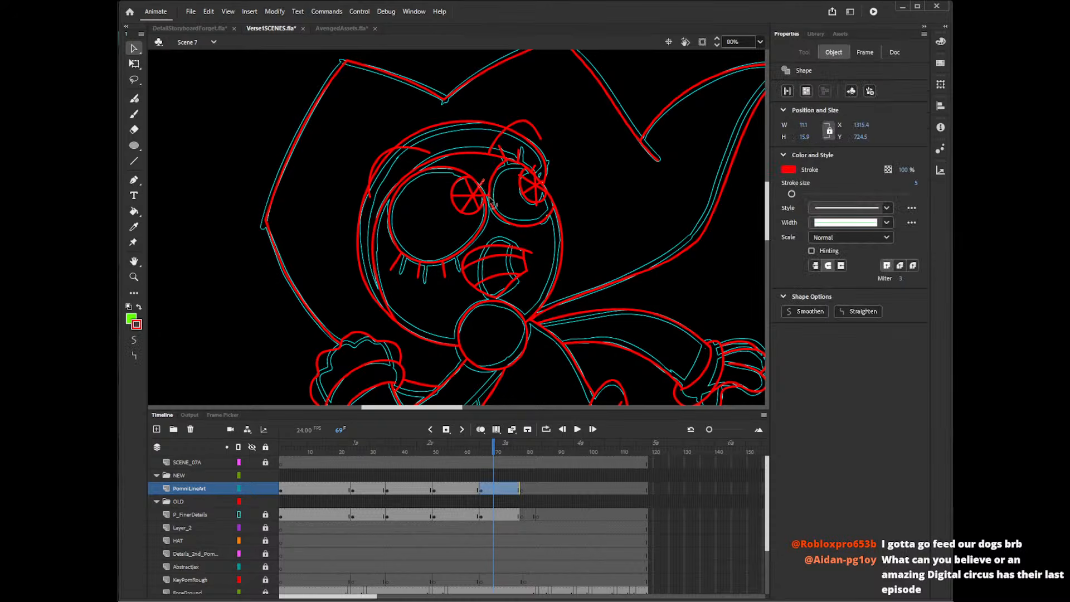
pyautogui.press('Delete')
pyautogui.click(486, 195)
pyautogui.press('Delete')
# Delete the spoke ends that stick out around the smaller eye's pupil and the tiny stray segment at that eye's outer edge.
pyautogui.click(521, 176)
pyautogui.press('Delete')
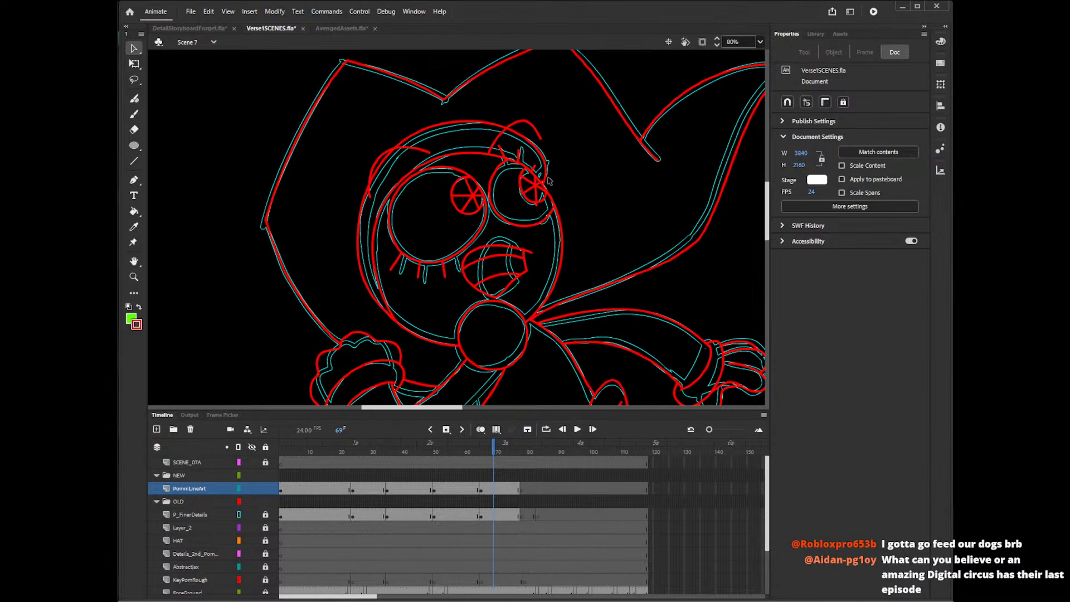
pyautogui.click(547, 182)
pyautogui.press('Delete')
pyautogui.click(542, 218)
pyautogui.press('Delete')
pyautogui.click(525, 201)
pyautogui.press('Delete')
pyautogui.click(549, 205)
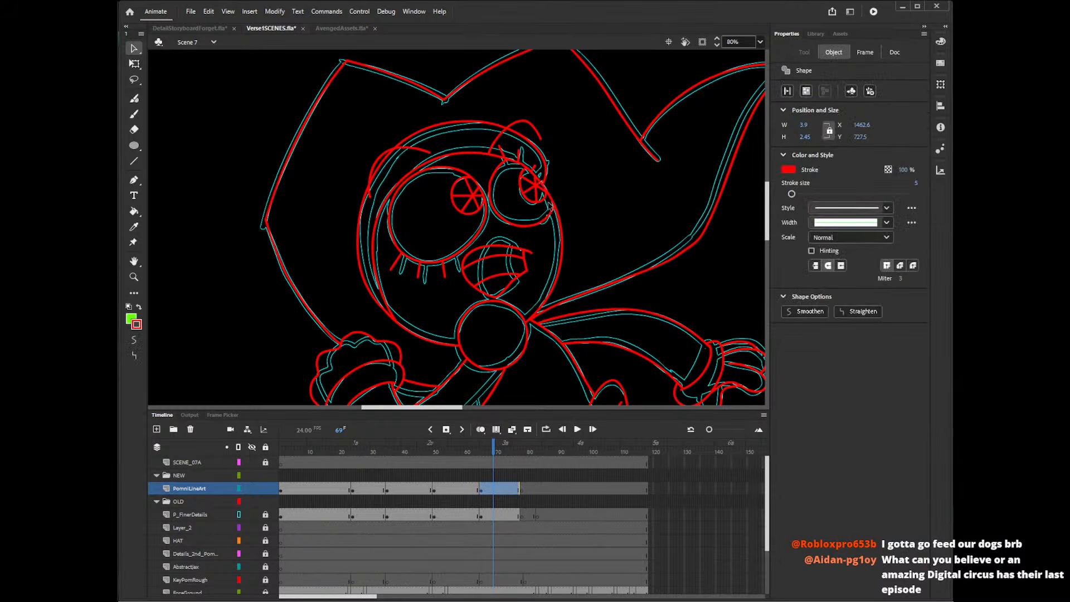
pyautogui.press('Delete')
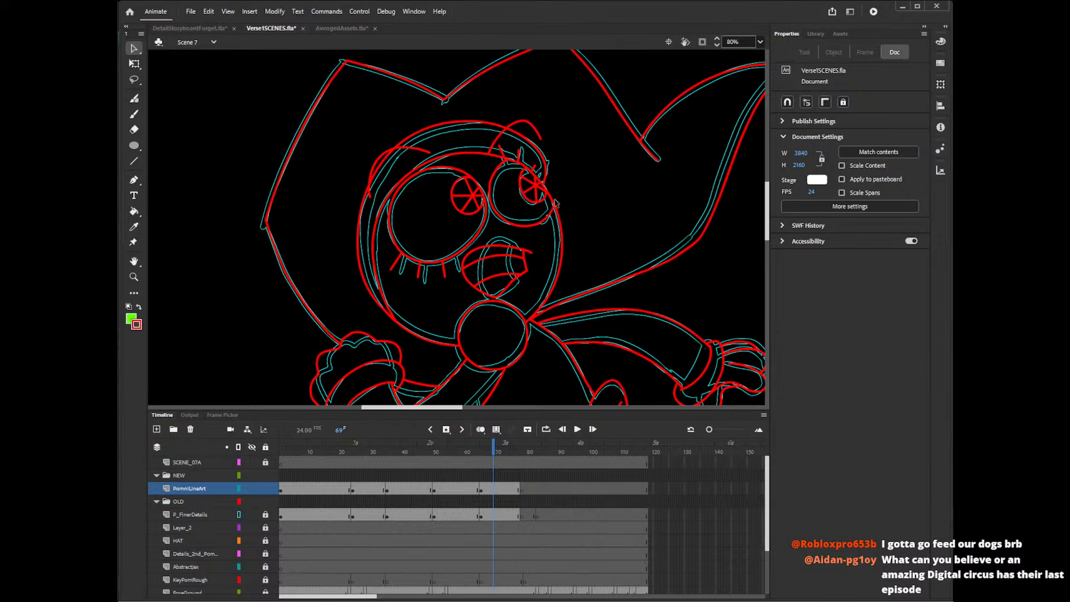
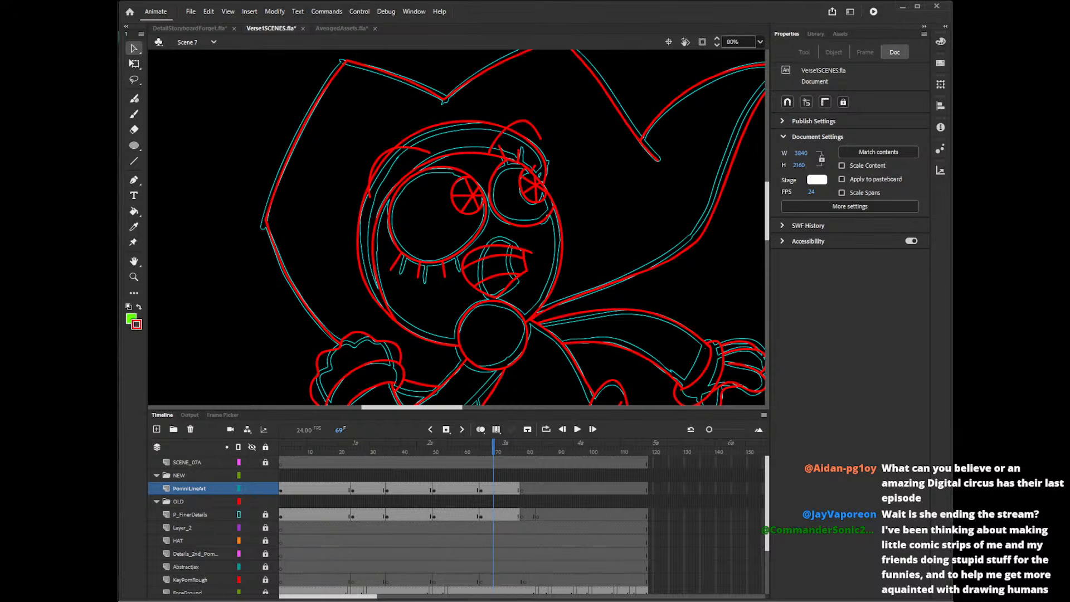
# On frame 59, draw a small unfilled red oval over the pupil of the side-view eye.
pyautogui.click(461, 449)
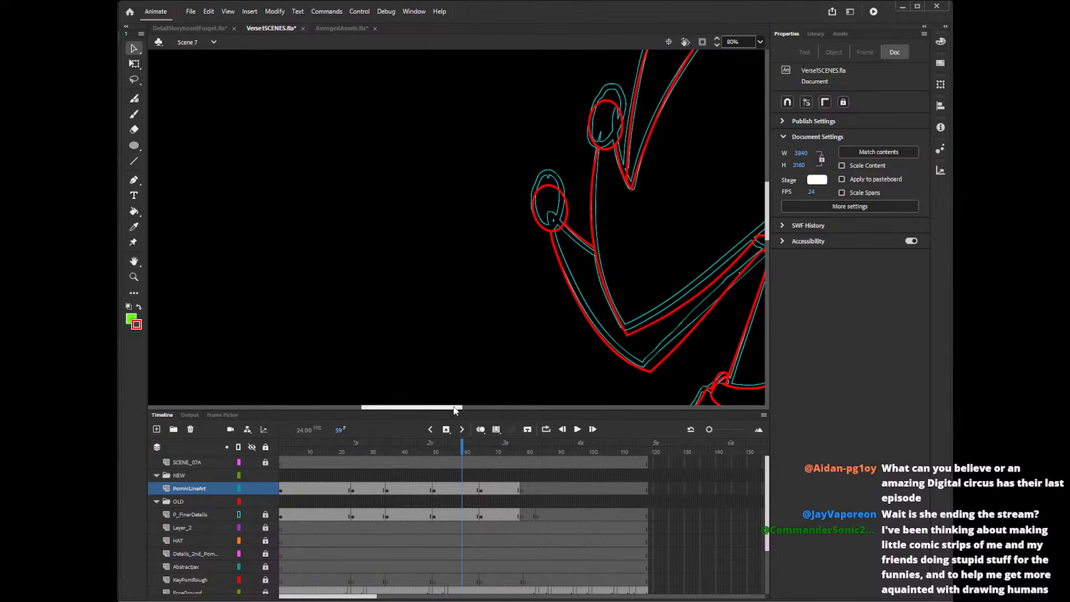
pyautogui.moveTo(457, 407); pyautogui.dragTo(537, 411)
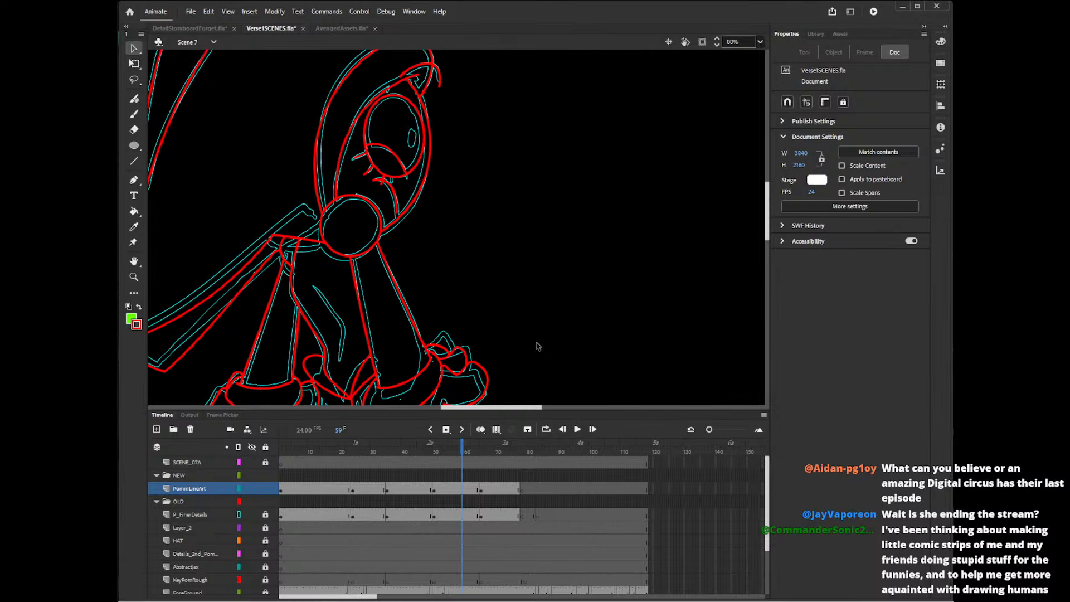
pyautogui.press('o')
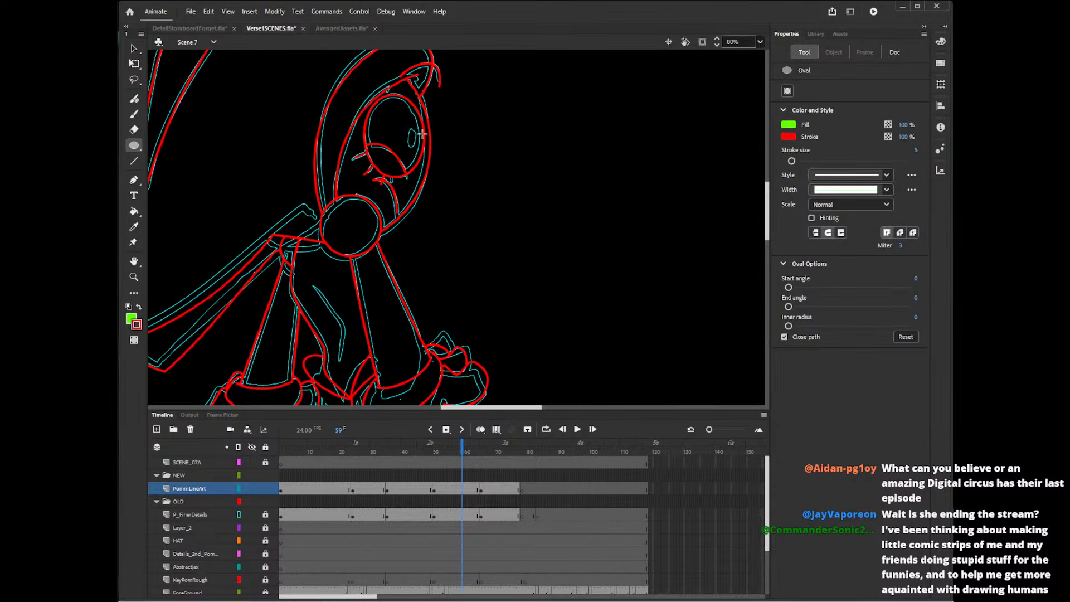
pyautogui.click(787, 126)
pyautogui.click(762, 135)
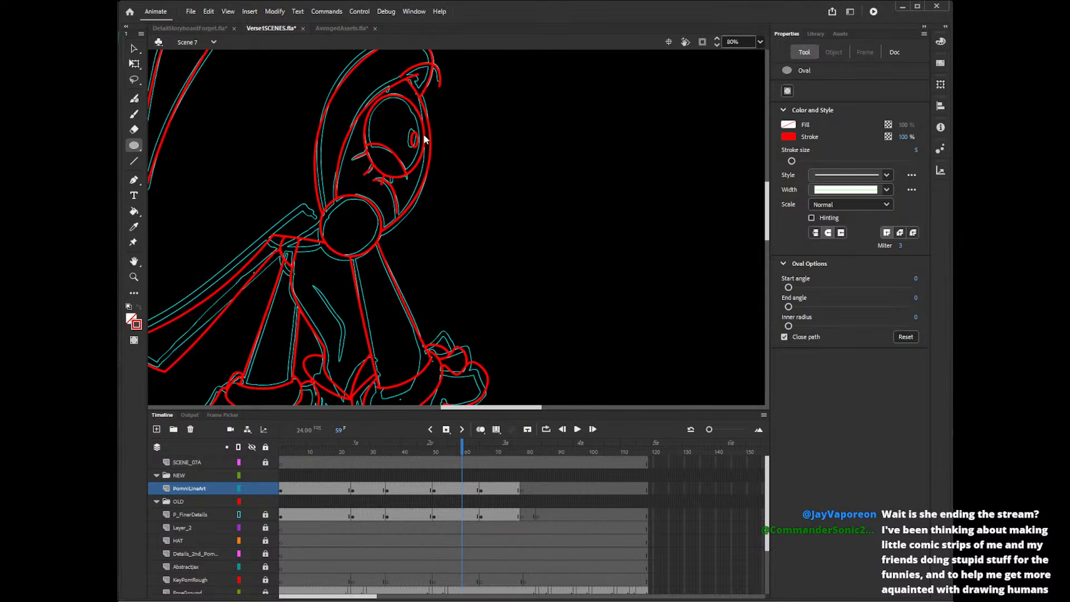
# On frame 29, draw unfilled red ovals over the reference pupils of both eyes.
pyautogui.moveTo(420, 460)
pyautogui.mouseDown()
pyautogui.moveTo(413, 447)
pyautogui.moveTo(368, 456)
pyautogui.mouseUp()
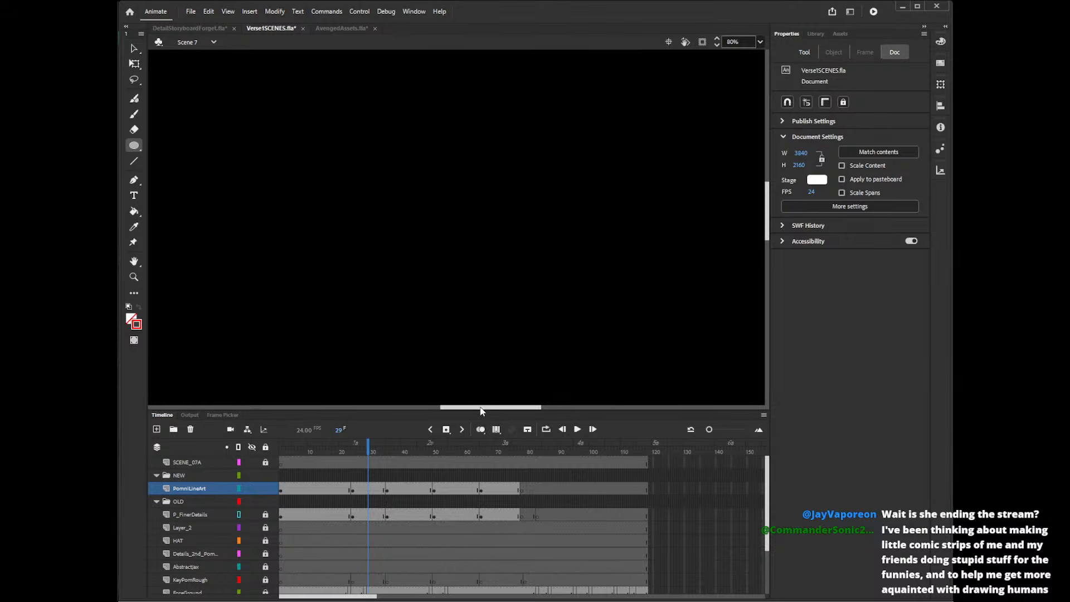
pyautogui.moveTo(480, 408); pyautogui.dragTo(399, 412)
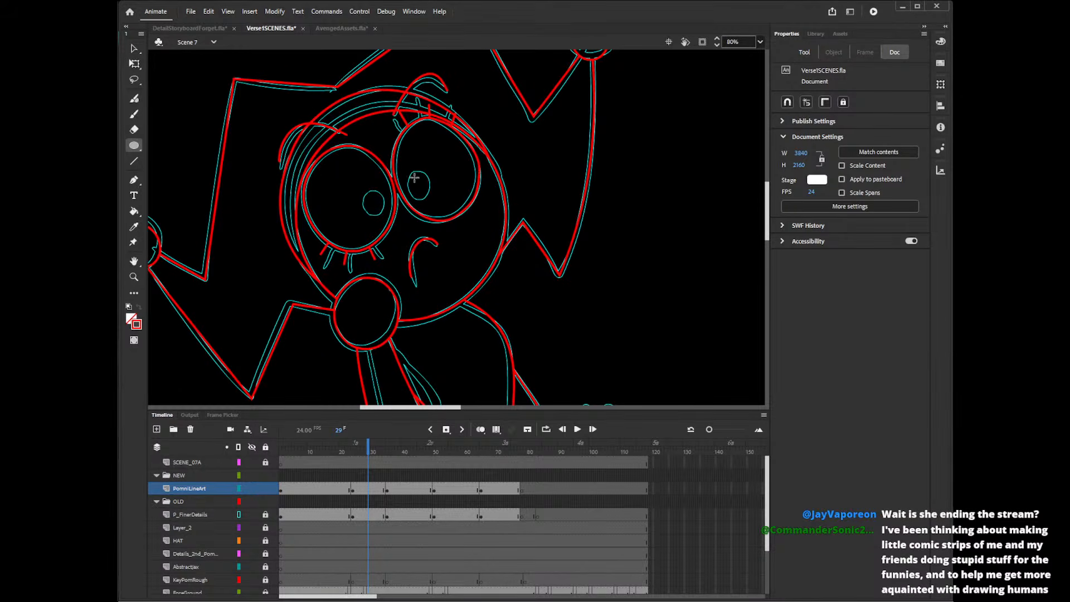
pyautogui.moveTo(407, 171); pyautogui.dragTo(432, 202)
pyautogui.moveTo(360, 191)
pyautogui.mouseDown()
pyautogui.moveTo(390, 222)
pyautogui.moveTo(439, 203)
pyautogui.moveTo(399, 229)
pyautogui.moveTo(380, 186)
pyautogui.mouseUp()
# Tilt the left eye's pupil oval and shift the right eye's pupil oval to match the cyan reference.
pyautogui.press('q')
pyautogui.click(431, 198)
pyautogui.click(383, 216)
pyautogui.press('v')
pyautogui.press('q')
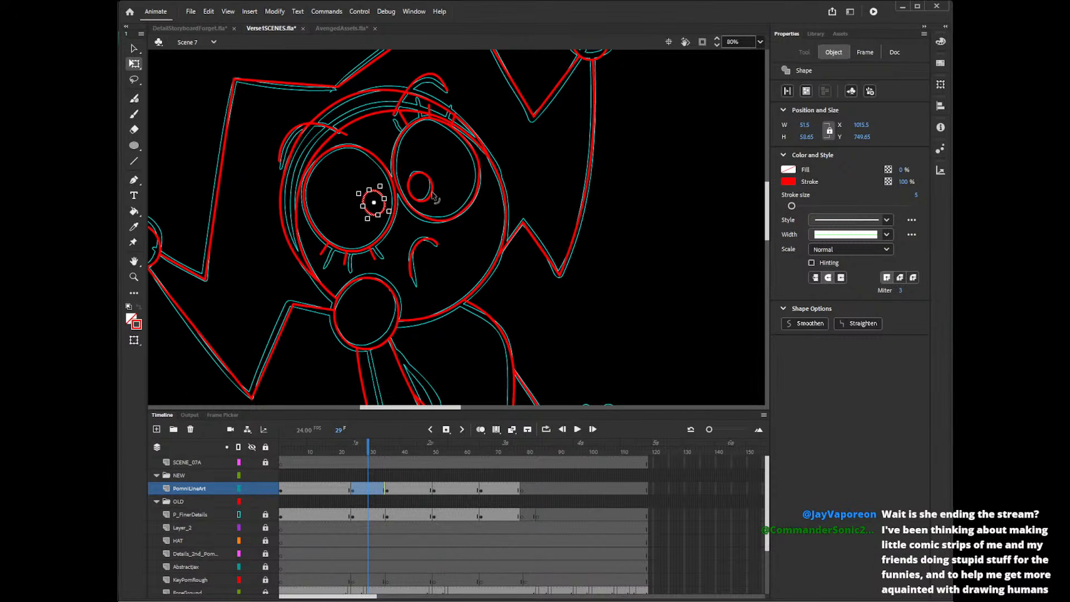
pyautogui.click(431, 184)
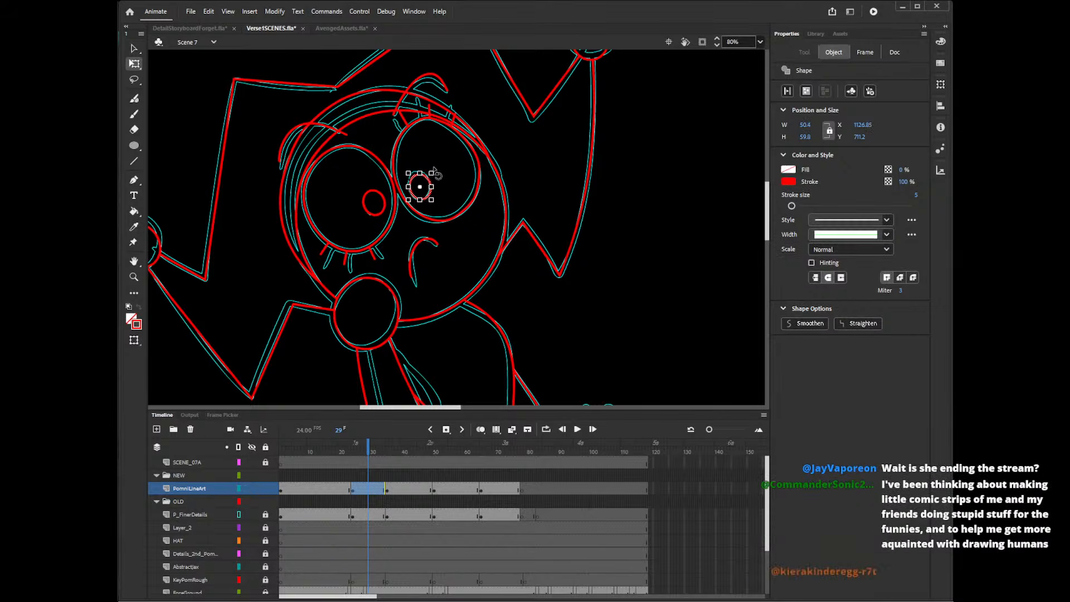
pyautogui.press('v')
pyautogui.click(383, 212)
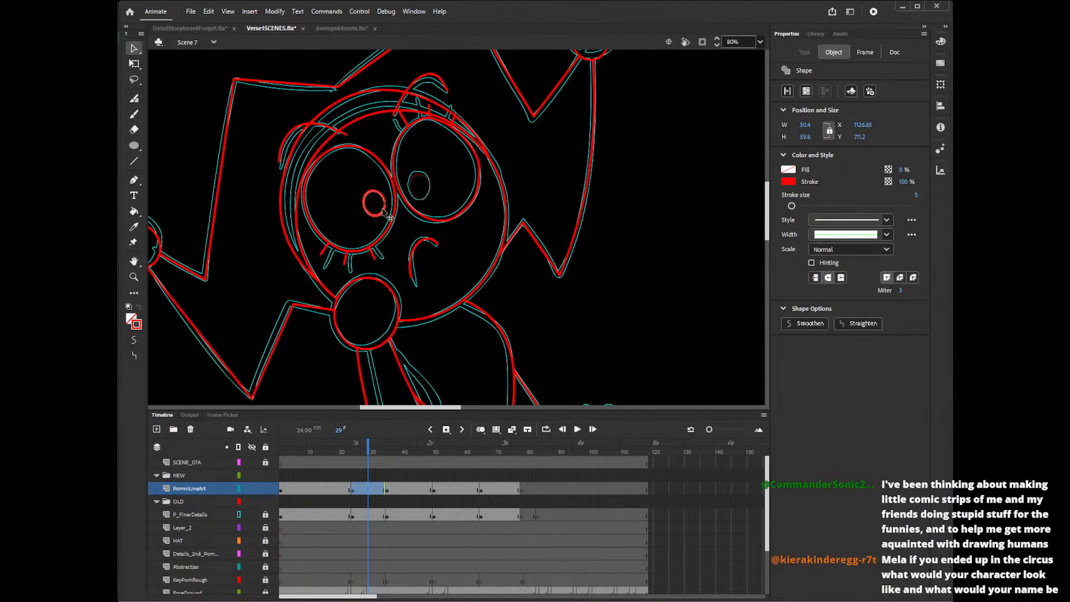
pyautogui.click(428, 192)
pyautogui.click(627, 192)
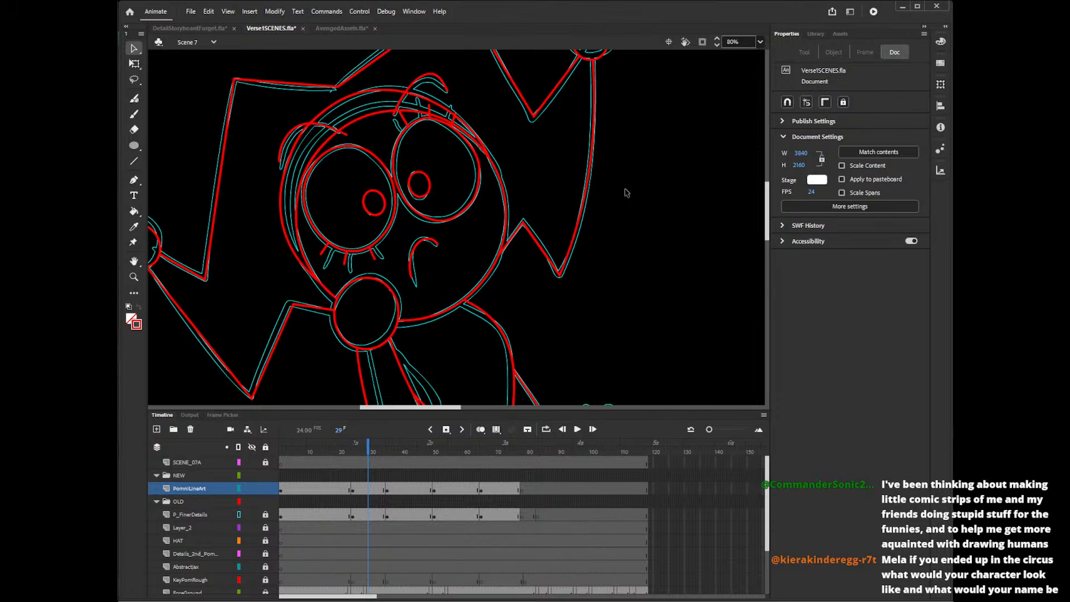
# Nudge the right eye's pupil oval slightly down and to the right.
pyautogui.click(433, 196)
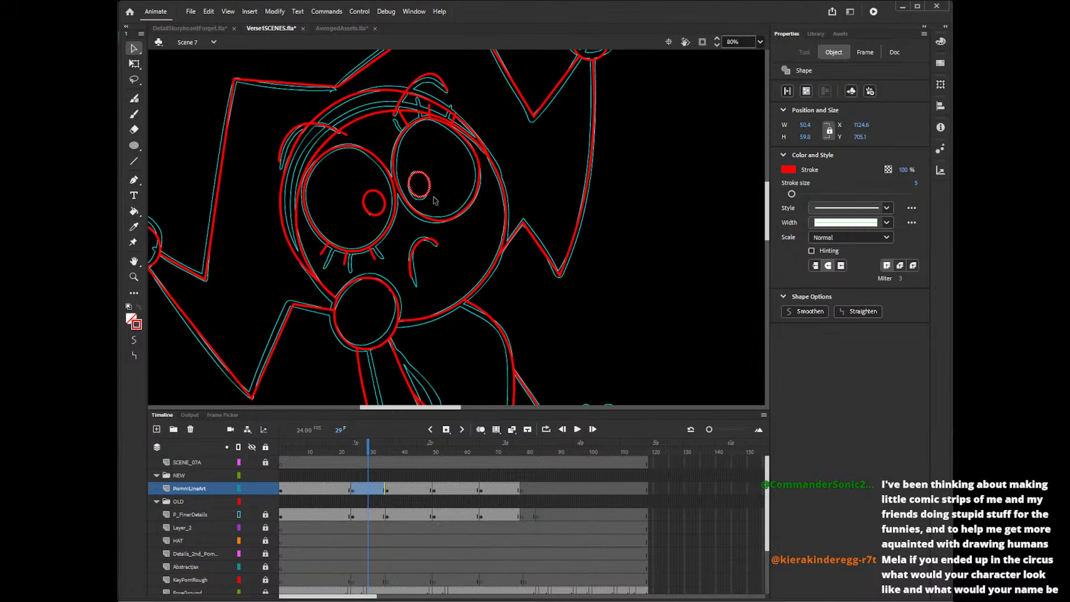
pyautogui.press('Down')
pyautogui.press('Down')
pyautogui.press('Right')
pyautogui.press('Right')
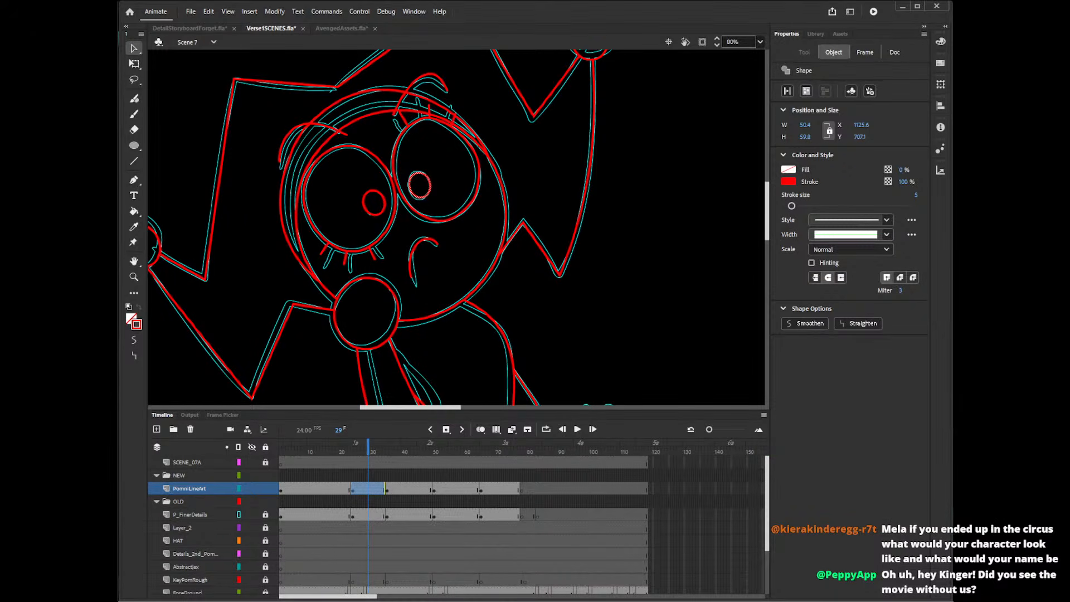
pyautogui.click(662, 237)
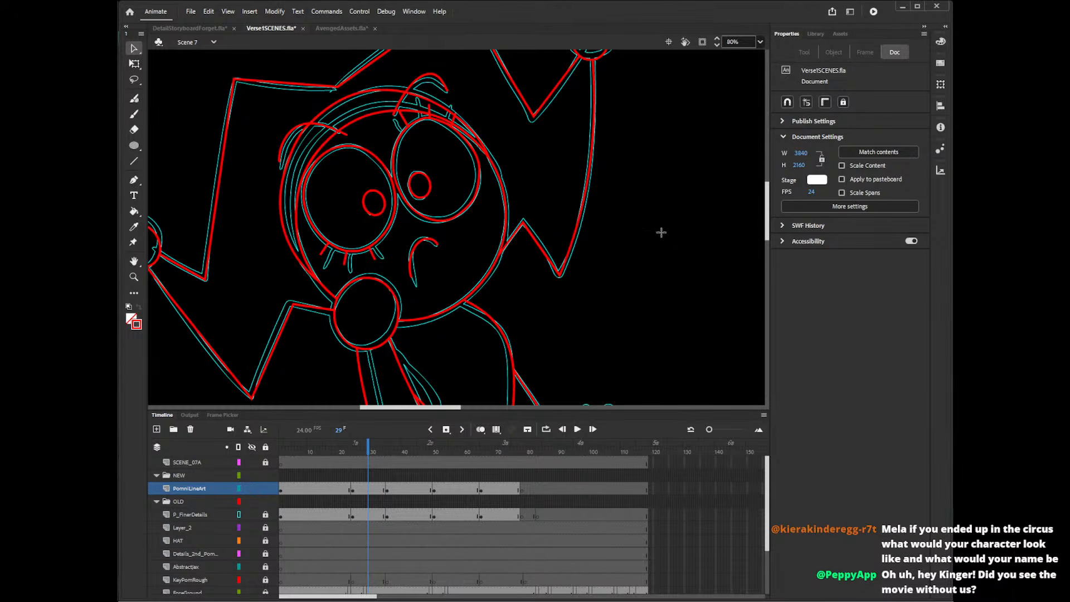
# Draw three crossing straight lines through the right eye's pupil, running slightly past its outline.
pyautogui.press('n')
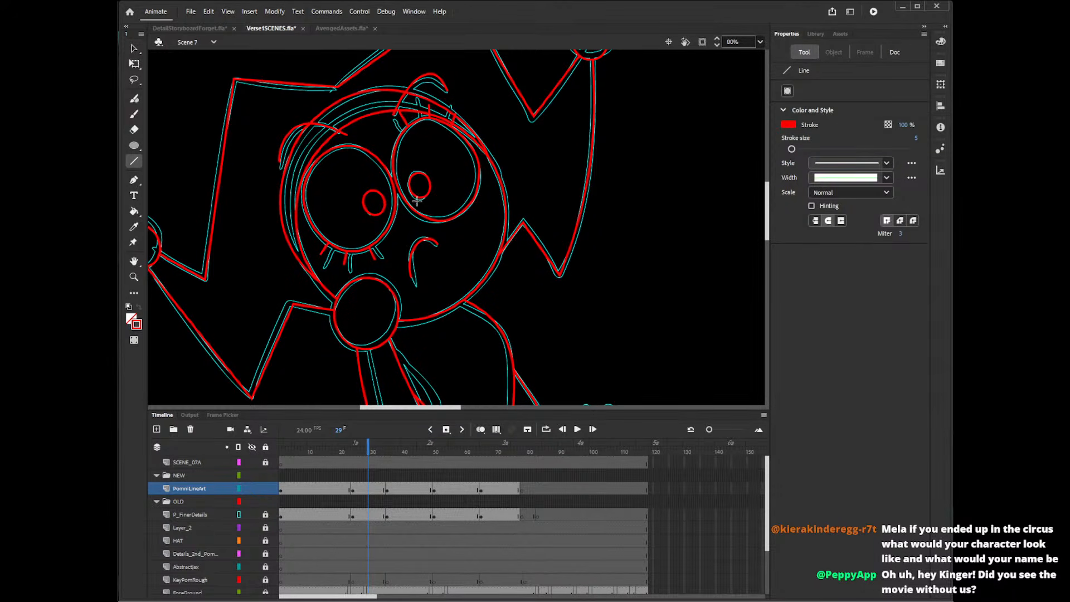
pyautogui.moveTo(417, 201)
pyautogui.mouseDown()
pyautogui.moveTo(423, 162)
pyautogui.moveTo(440, 194)
pyautogui.moveTo(439, 174)
pyautogui.mouseUp()
pyautogui.hotkey('ctrl', 'z')
pyautogui.hotkey('ctrl', 'z')
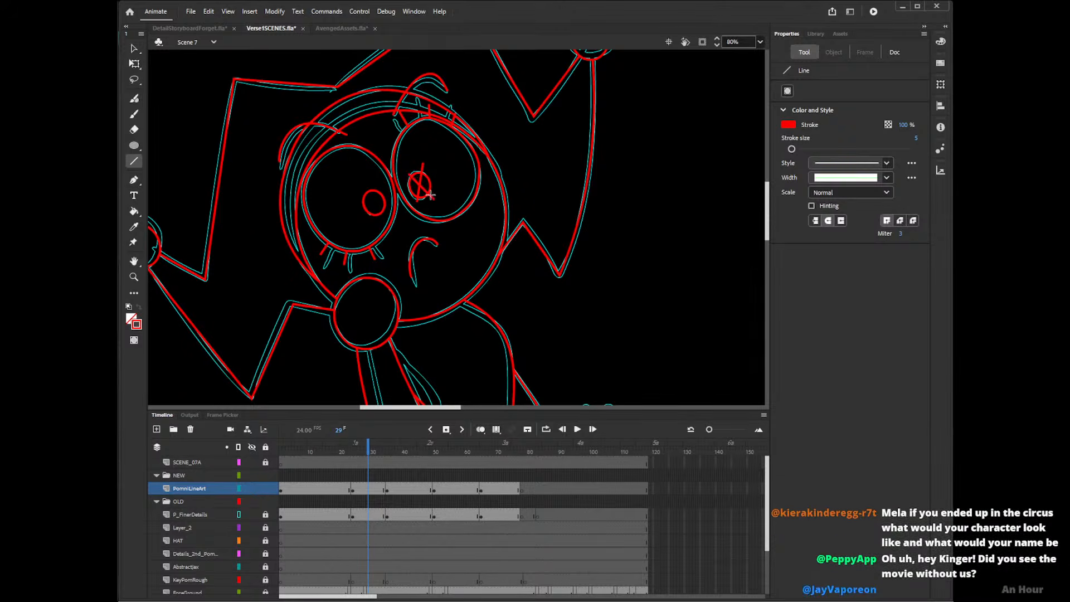
pyautogui.moveTo(406, 189); pyautogui.dragTo(443, 180)
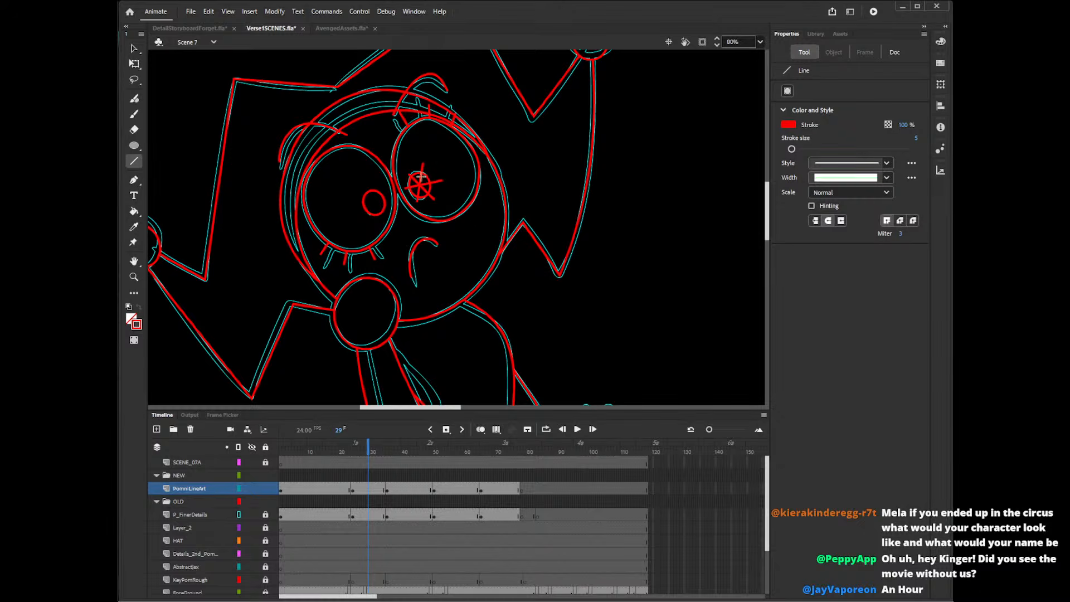
# Draw three crossing straight lines through the left eye's pupil, redoing misplaced ones.
pyautogui.moveTo(361, 190)
pyautogui.mouseDown()
pyautogui.moveTo(388, 215)
pyautogui.moveTo(373, 184)
pyautogui.moveTo(389, 195)
pyautogui.moveTo(374, 187)
pyautogui.mouseUp()
pyautogui.hotkey('ctrl', 'z')
pyautogui.hotkey('ctrl', 'z')
pyautogui.hotkey('ctrl', 'z')
pyautogui.hotkey('ctrl', 'z')
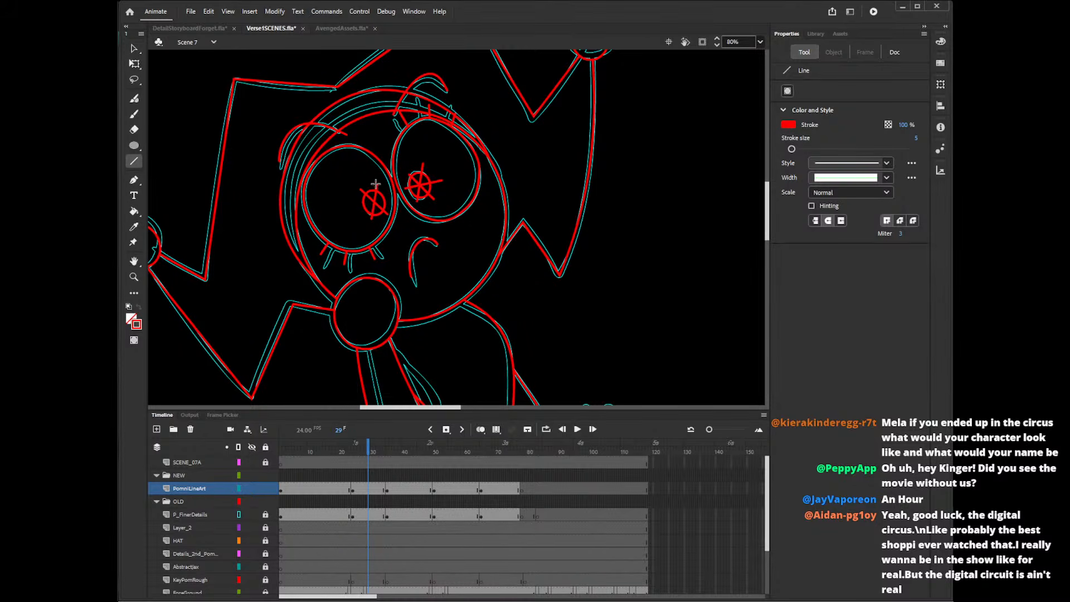
pyautogui.moveTo(358, 201); pyautogui.dragTo(389, 196)
# Delete the spoke ends that stick out past the outline of the left eye's pupil.
pyautogui.press('v')
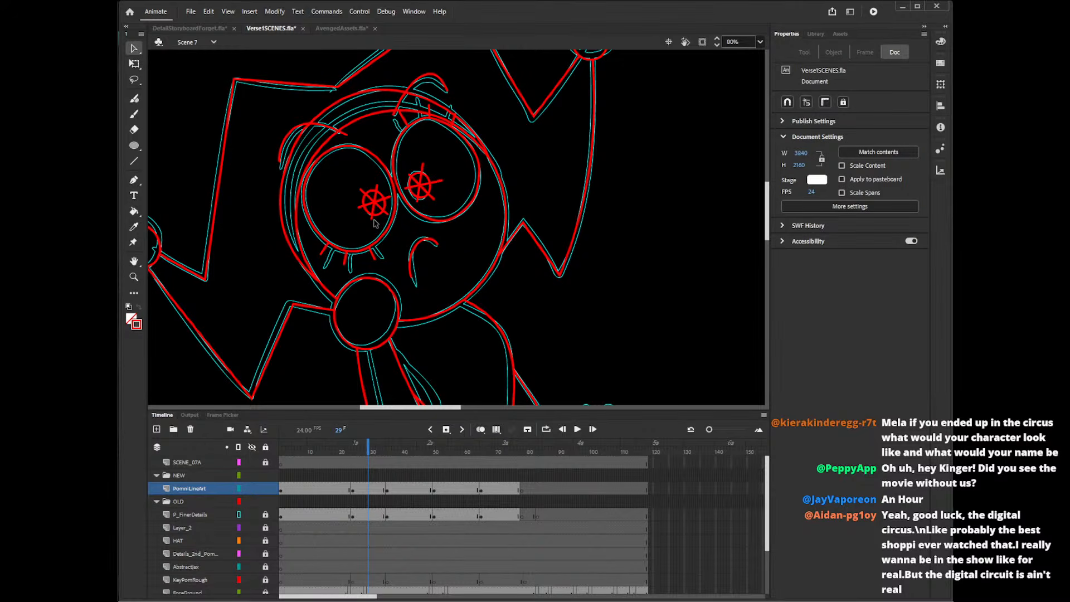
pyautogui.click(372, 217)
pyautogui.keyDown('shift'); pyautogui.click(360, 208); pyautogui.keyUp('shift')
pyautogui.keyDown('shift'); pyautogui.click(362, 192); pyautogui.keyUp('shift')
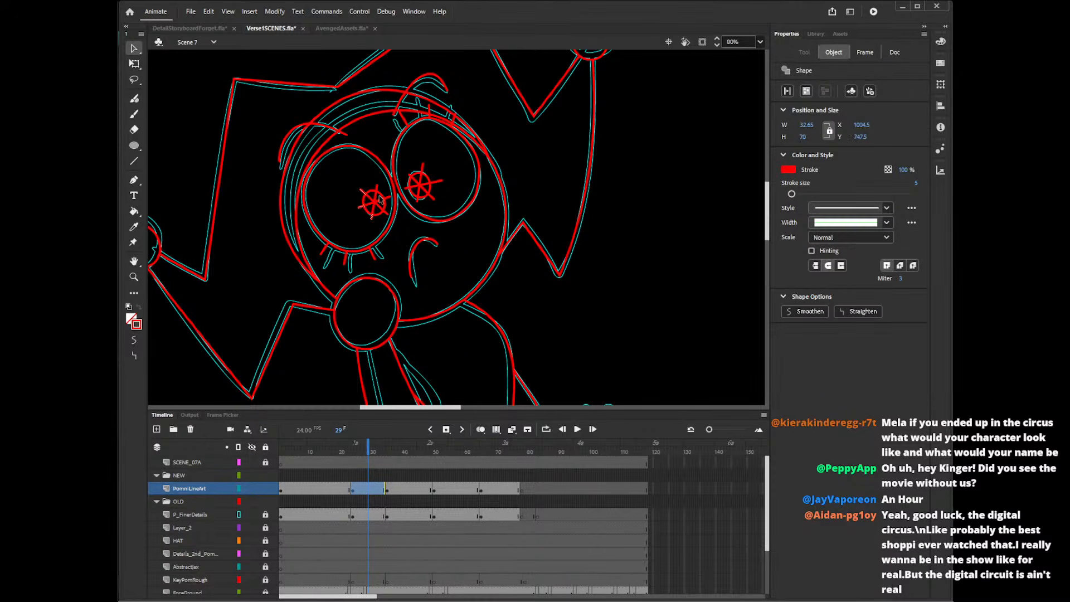
pyautogui.keyDown('shift'); pyautogui.click(377, 187); pyautogui.keyUp('shift')
pyautogui.keyDown('shift'); pyautogui.click(389, 210); pyautogui.keyUp('shift')
pyautogui.press('p')
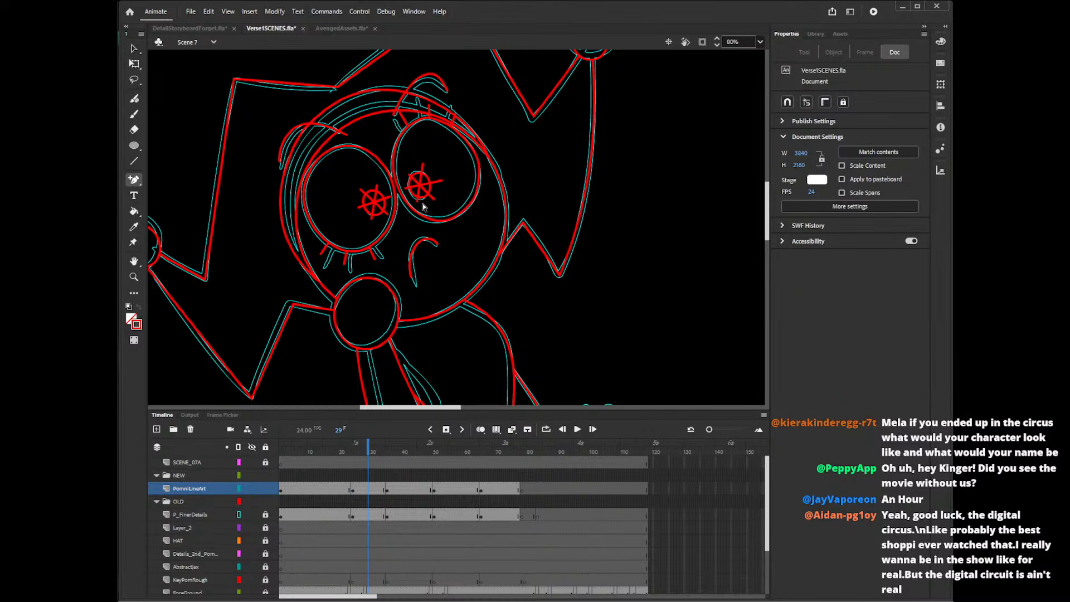
pyautogui.click(421, 204)
pyautogui.click(386, 214)
pyautogui.press('v')
pyautogui.click(395, 221)
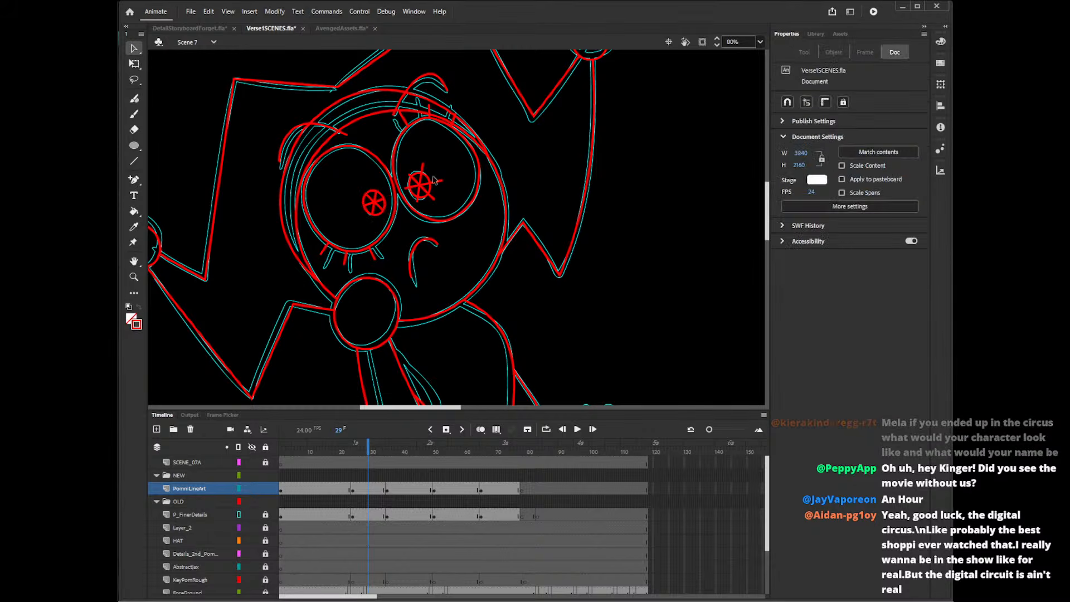
# Delete the spoke ends that stick out past the outline of the right eye's pupil.
pyautogui.click(420, 202)
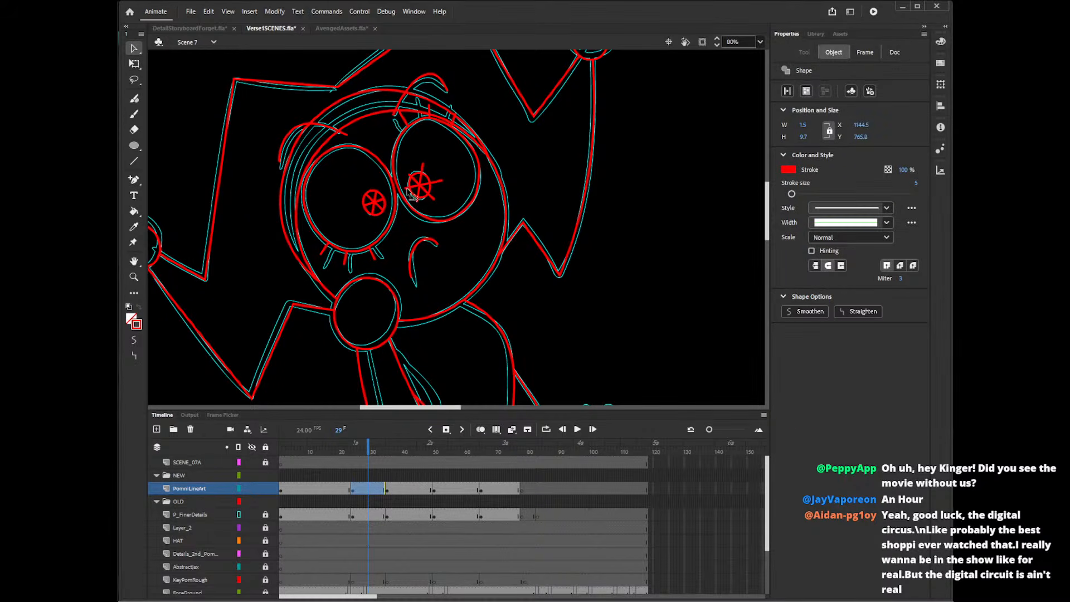
pyautogui.keyDown('shift'); pyautogui.click(407, 189); pyautogui.keyUp('shift')
pyautogui.keyDown('shift'); pyautogui.click(411, 175); pyautogui.keyUp('shift')
pyautogui.keyDown('shift'); pyautogui.click(422, 168); pyautogui.keyUp('shift')
pyautogui.keyDown('shift'); pyautogui.click(437, 182); pyautogui.keyUp('shift')
pyautogui.press('Delete')
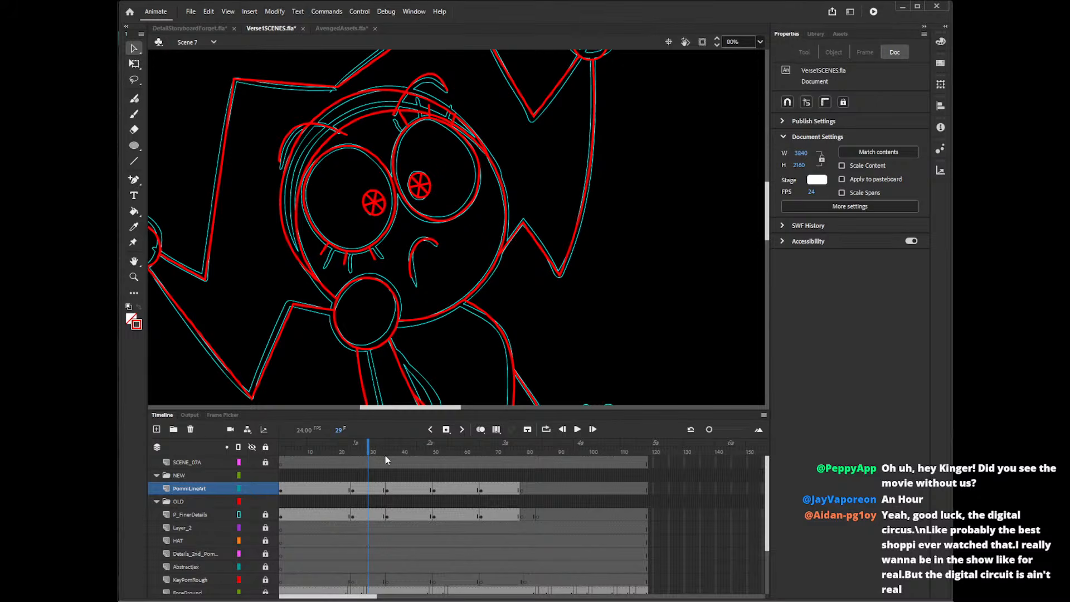
# On frame 56, add a short pencil stroke beside the pupil oval of the side-view eye.
pyautogui.click(401, 453)
pyautogui.moveTo(417, 410)
pyautogui.mouseDown()
pyautogui.moveTo(522, 409)
pyautogui.moveTo(499, 410)
pyautogui.mouseUp()
pyautogui.click(453, 453)
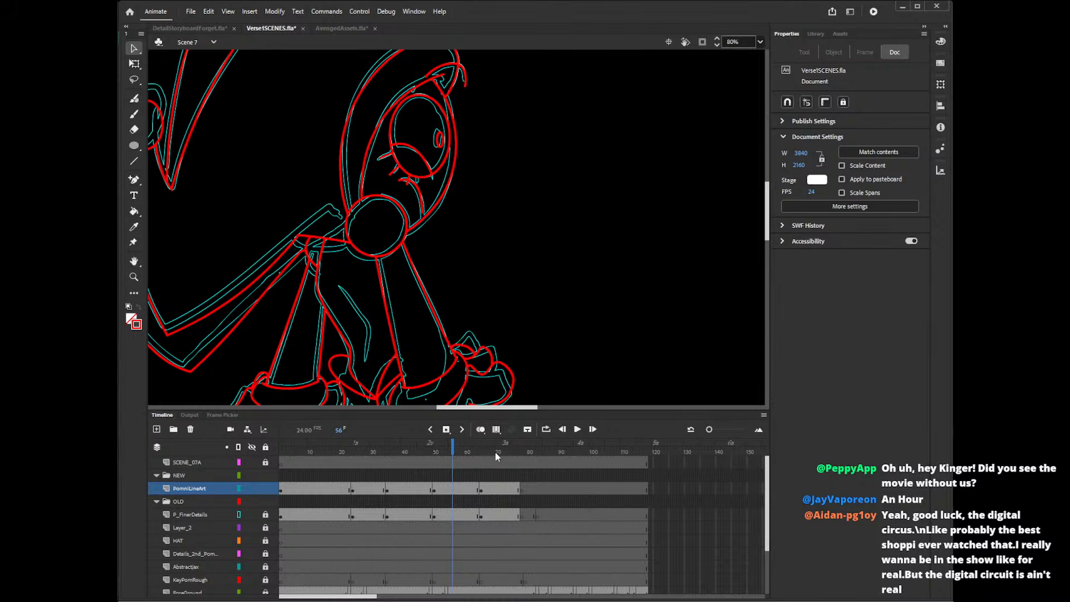
pyautogui.click(496, 451)
pyautogui.click(452, 452)
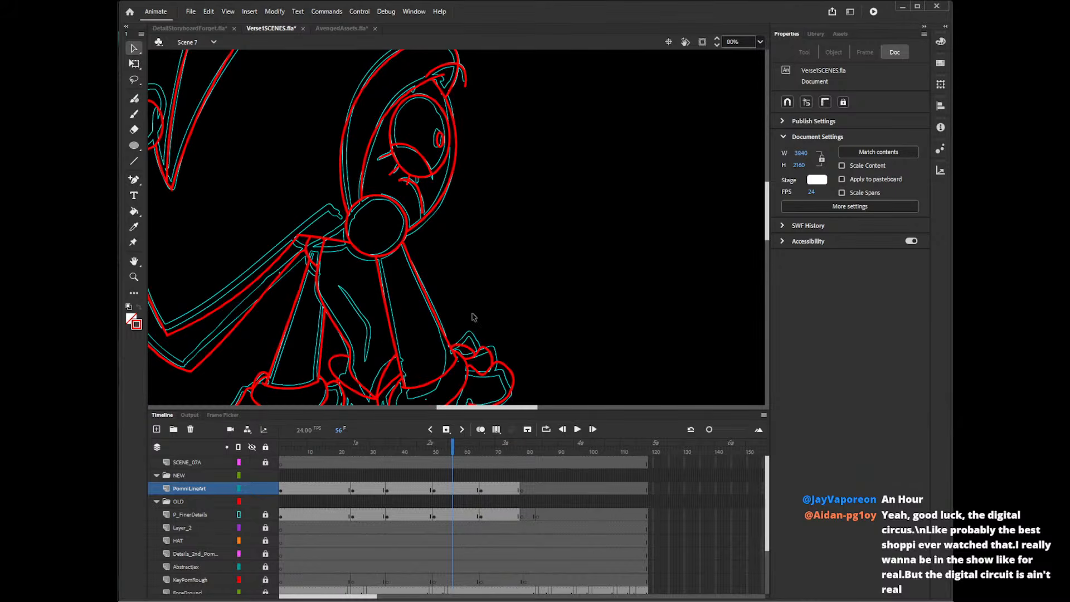
pyautogui.moveTo(479, 408); pyautogui.dragTo(476, 408)
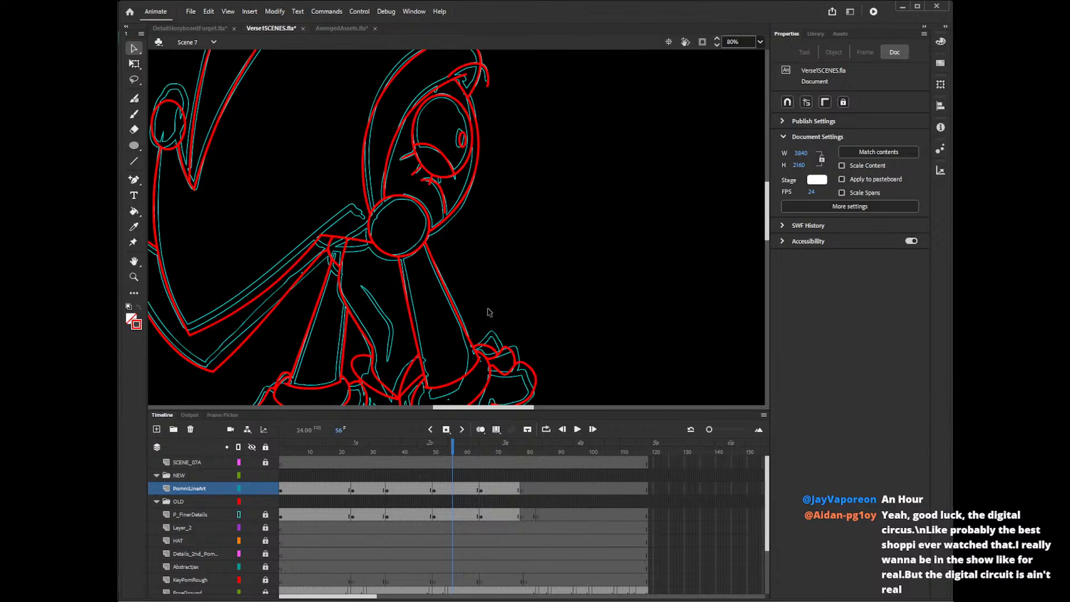
pyautogui.hotkey('shift', 'y')
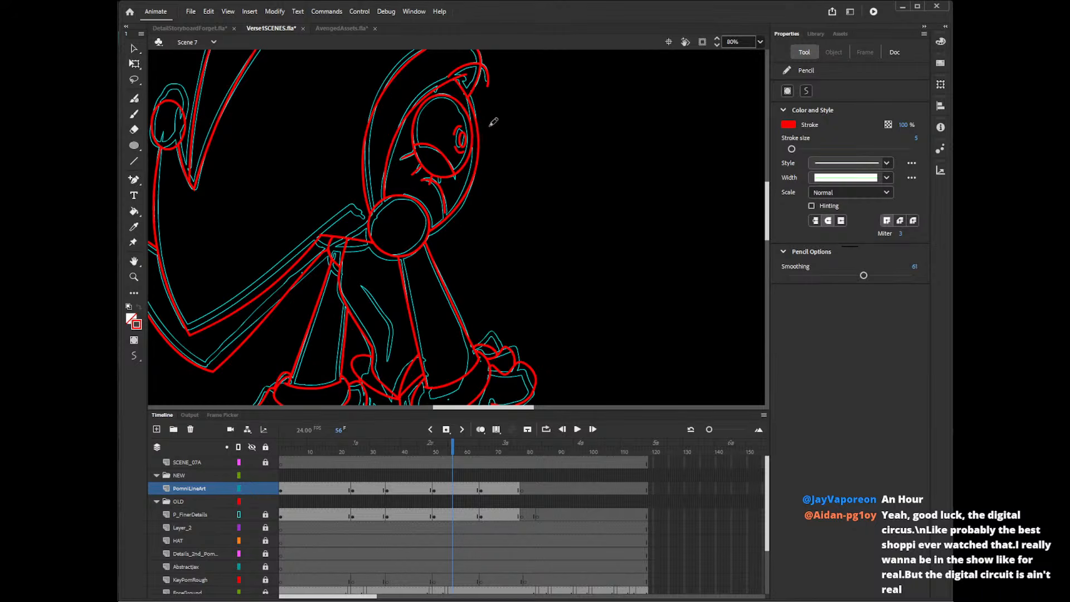
# On frame 18, draw an unfilled red circle about 100 px wide in the empty area beside the head.
pyautogui.click(366, 446)
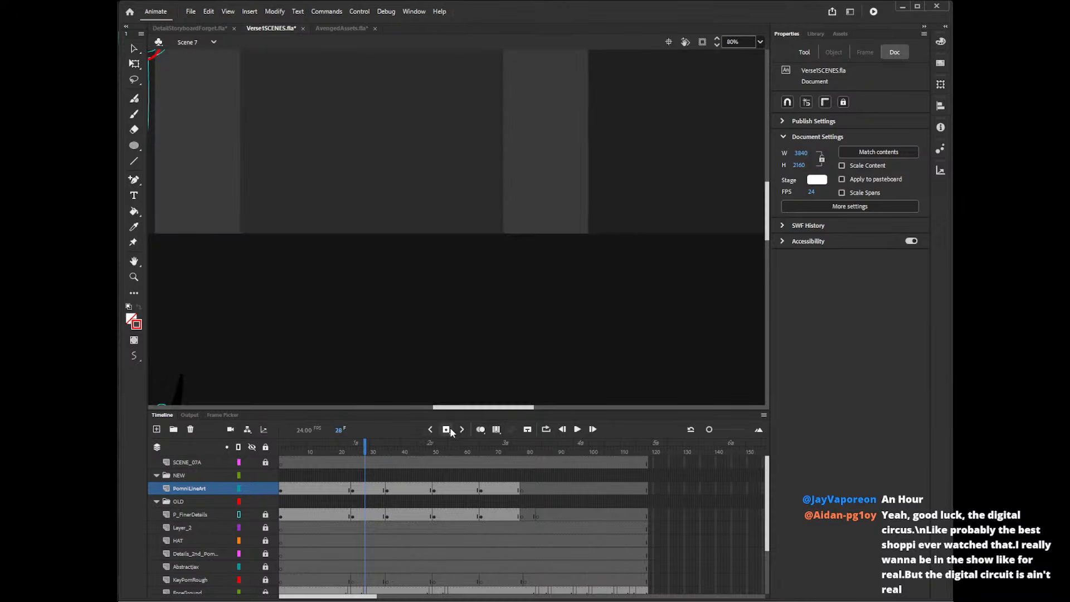
pyautogui.moveTo(458, 407)
pyautogui.mouseDown()
pyautogui.moveTo(383, 409)
pyautogui.moveTo(408, 409)
pyautogui.mouseUp()
pyautogui.click(334, 453)
pyautogui.moveTo(768, 223)
pyautogui.mouseDown()
pyautogui.moveTo(769, 261)
pyautogui.moveTo(775, 209)
pyautogui.mouseUp()
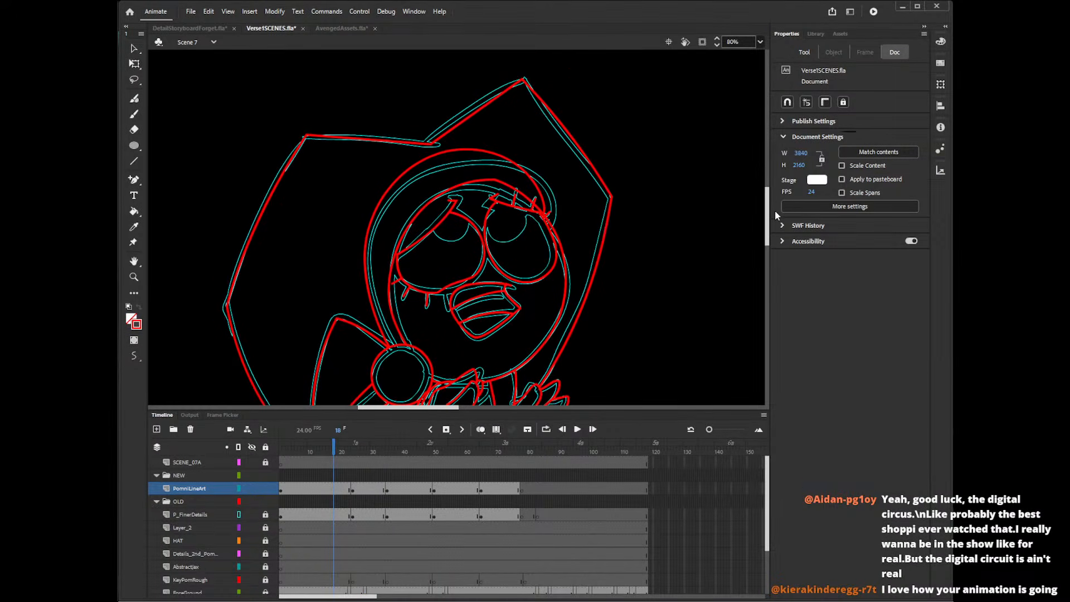
pyautogui.press('o')
pyautogui.moveTo(637, 232); pyautogui.dragTo(680, 271)
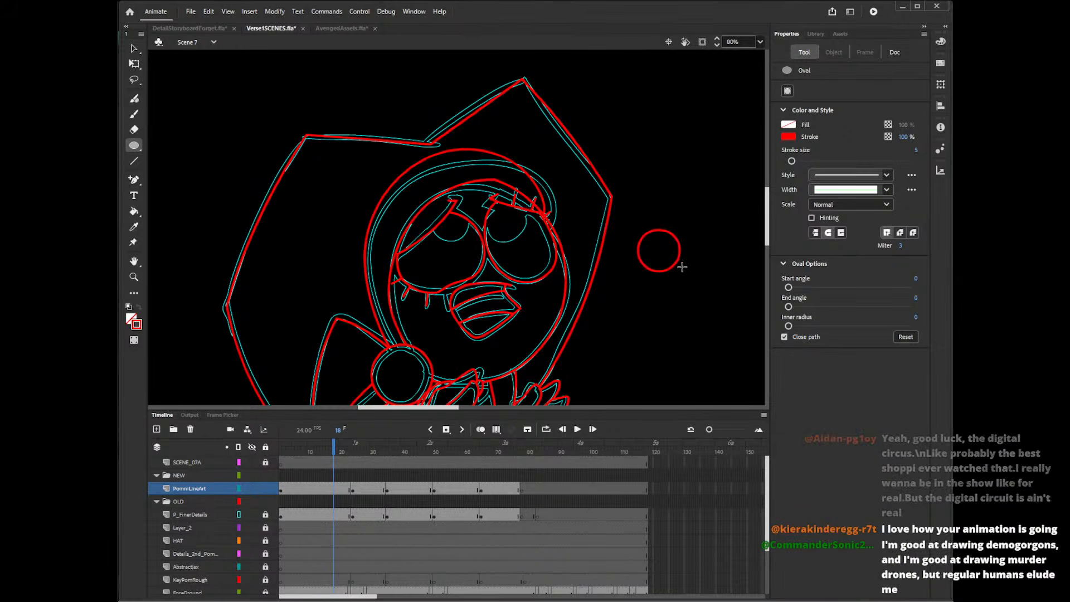
# Place the circle over one eye's reference pupil and a copy of it over the other eye's pupil.
pyautogui.press('v')
pyautogui.click(676, 265)
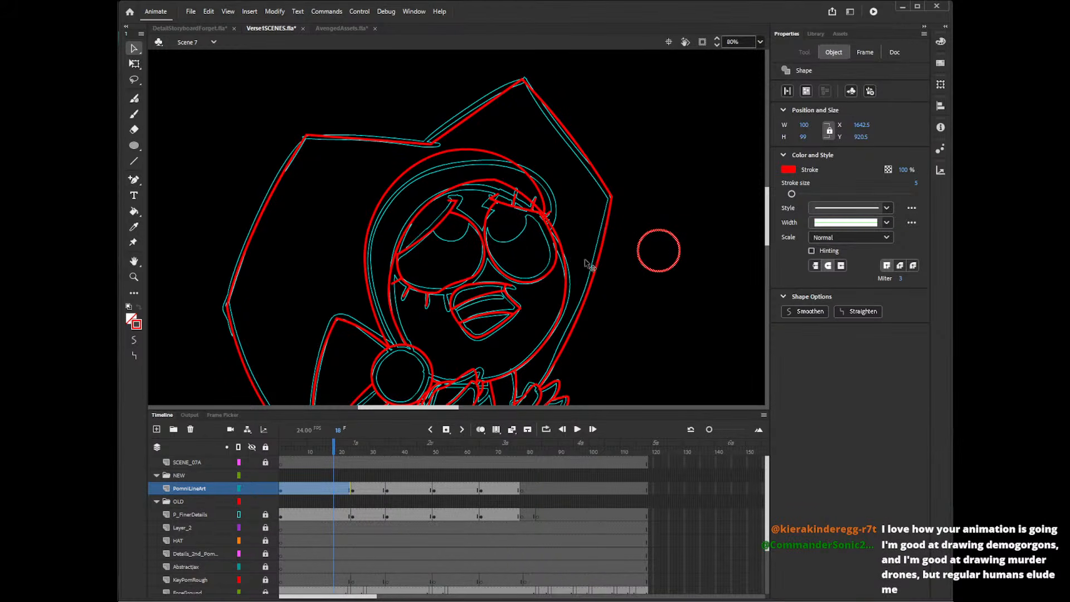
pyautogui.moveTo(681, 266); pyautogui.dragTo(472, 239)
pyautogui.press('q')
pyautogui.press('v')
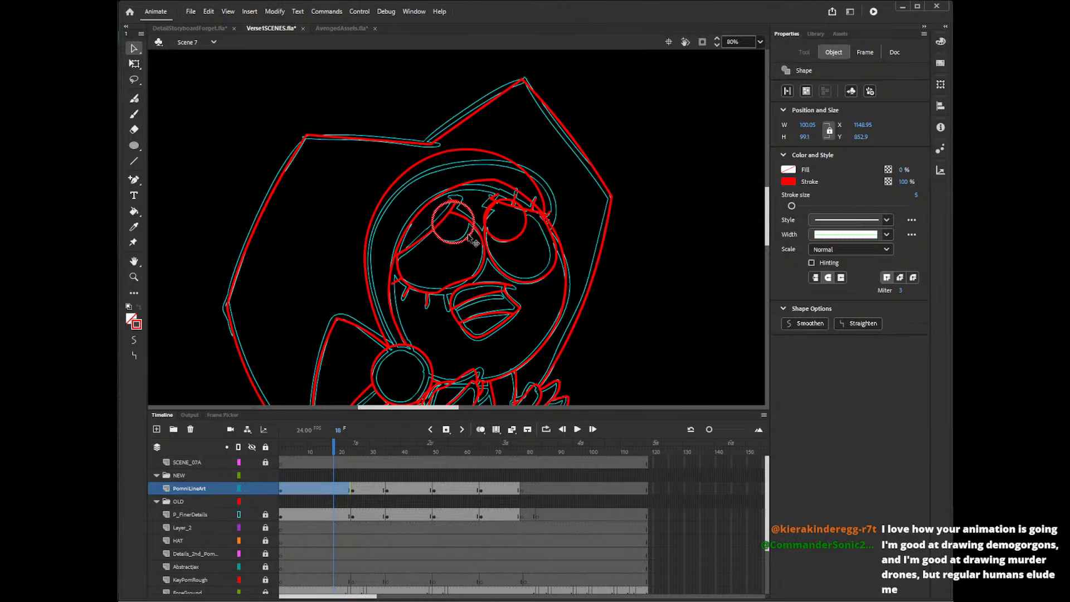
# Fine-tune the position of the left eye's pupil circle over the cyan reference.
pyautogui.press('Right')
pyautogui.press('Up')
pyautogui.click(633, 223)
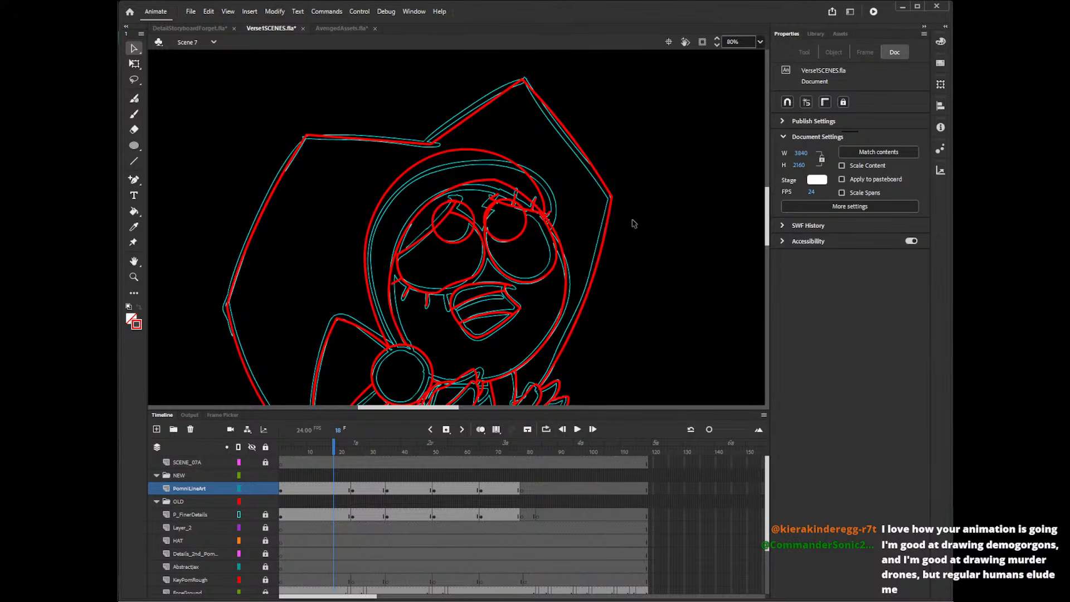
pyautogui.click(474, 239)
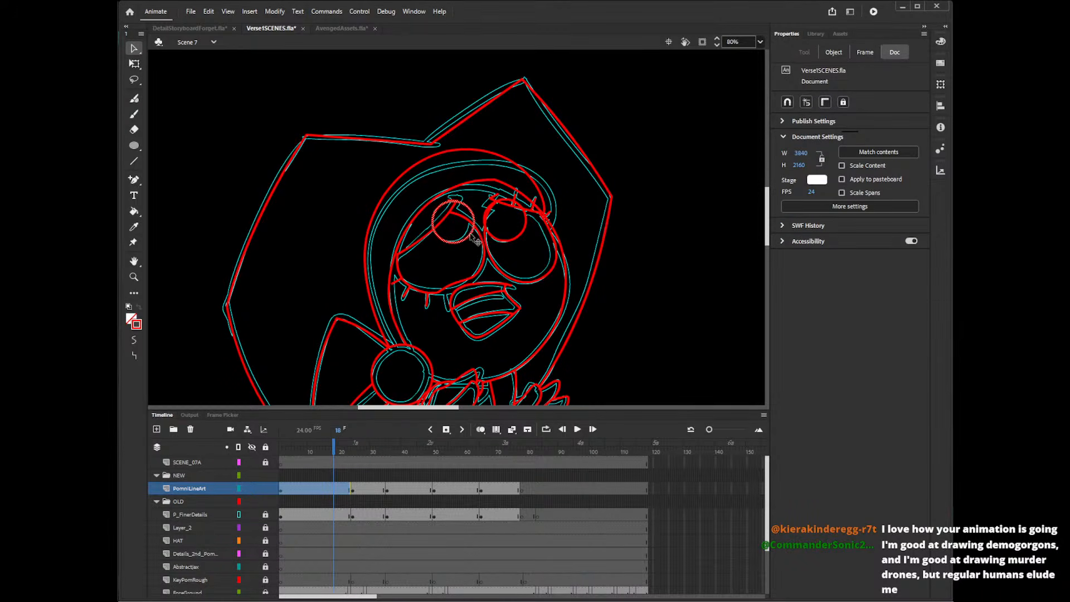
pyautogui.click(533, 252)
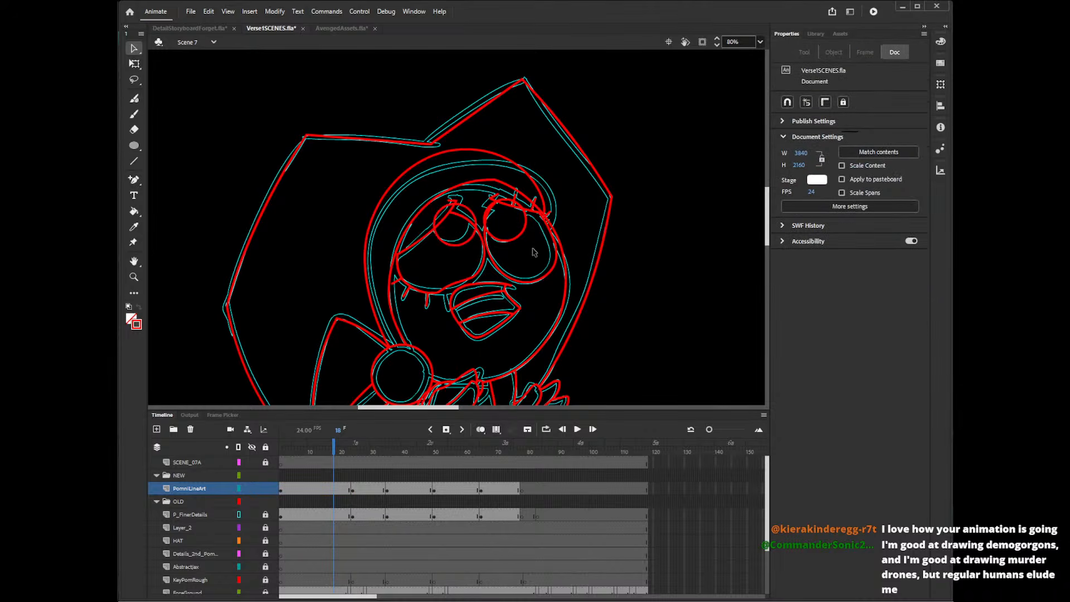
# On frame 18, delete the parts of both pupil circles that extend above the upper eyelids, plus their leftover segments.
pyautogui.click(442, 212)
pyautogui.press('Delete')
pyautogui.click(472, 215)
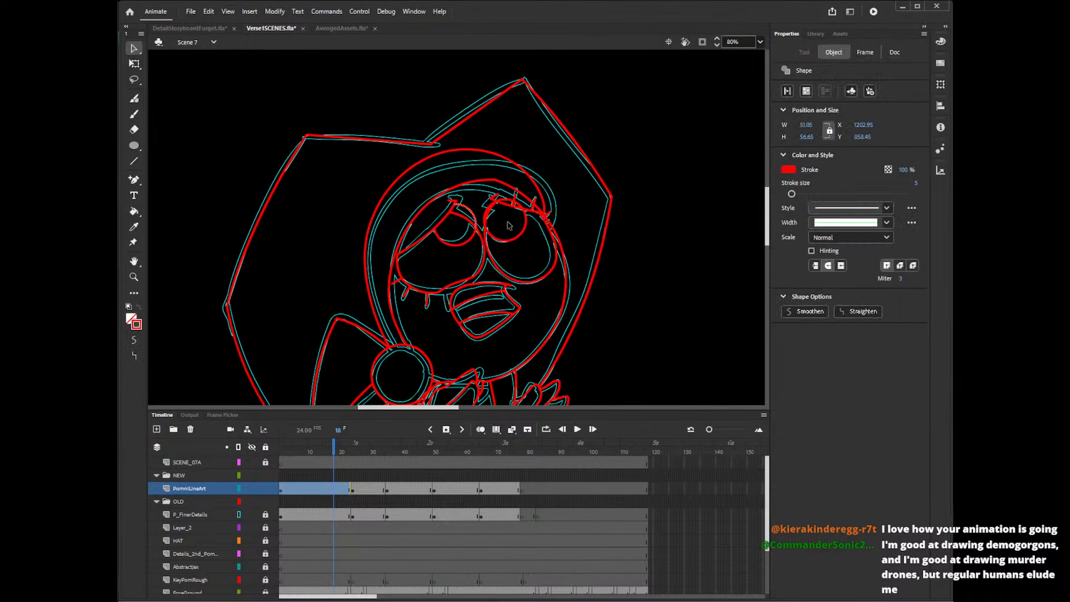
pyautogui.press('Delete')
pyautogui.click(489, 208)
pyautogui.press('Delete')
pyautogui.click(506, 201)
pyautogui.press('Delete')
pyautogui.click(532, 208)
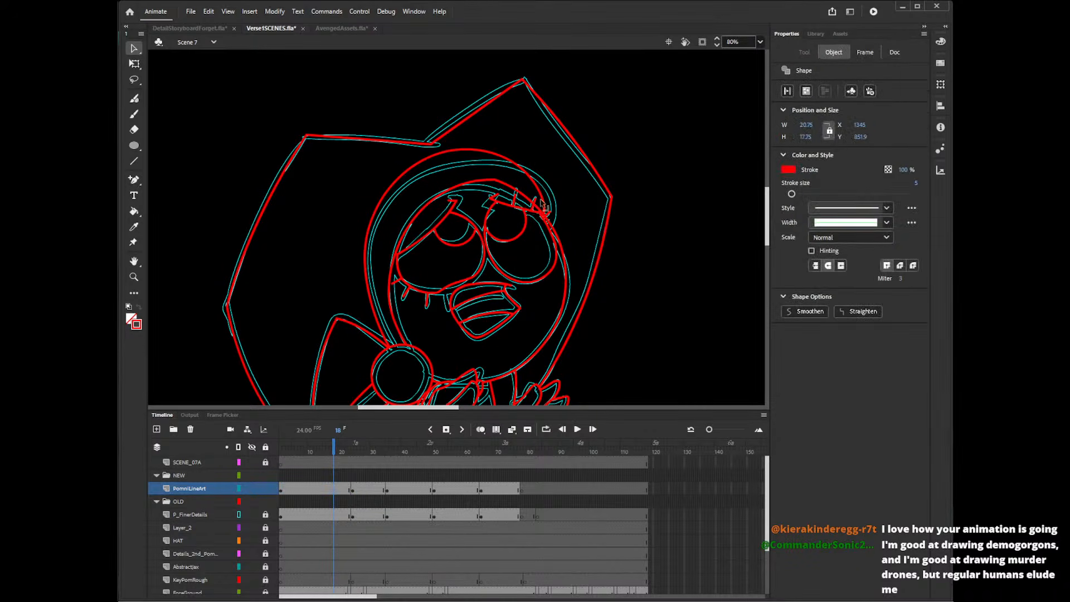
pyautogui.press('Delete')
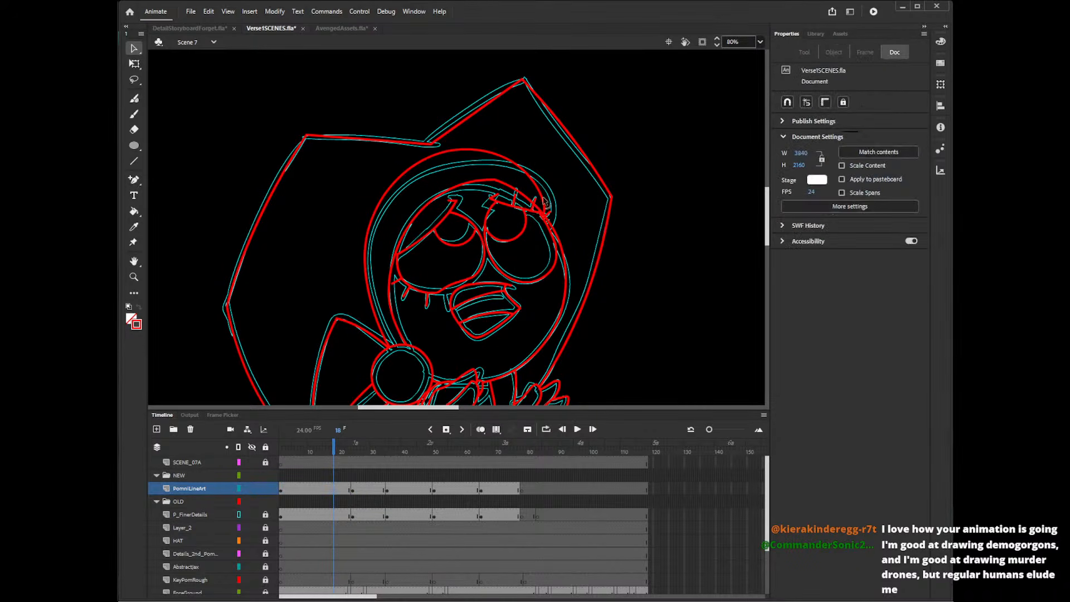
# Hide the P_FinerDetails reference layer and bend the lower arc of the right-hand eye's pupil slightly upward.
pyautogui.click(251, 514)
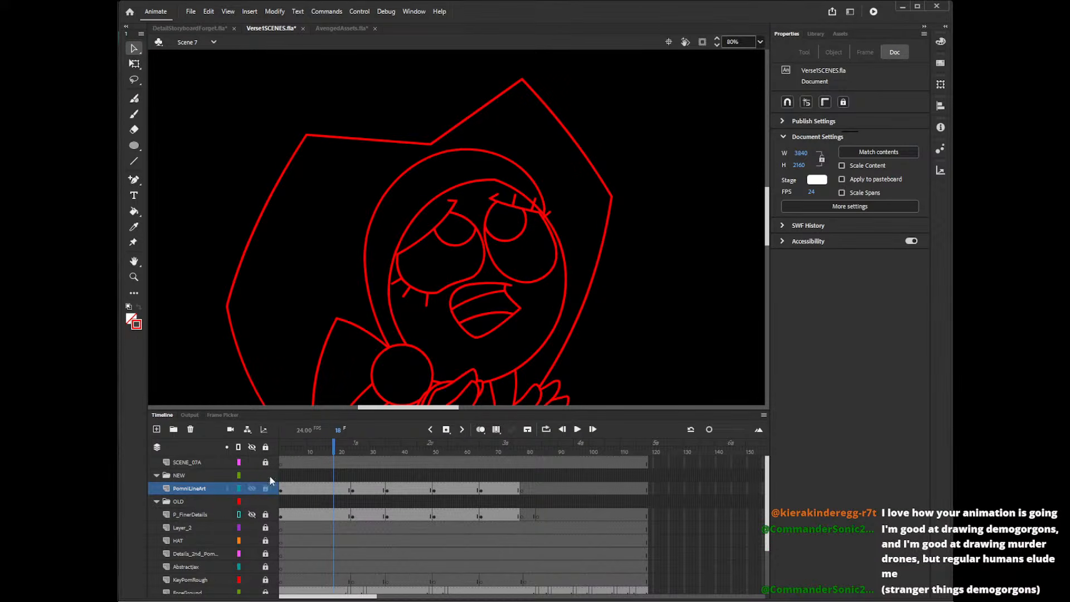
pyautogui.click(515, 234)
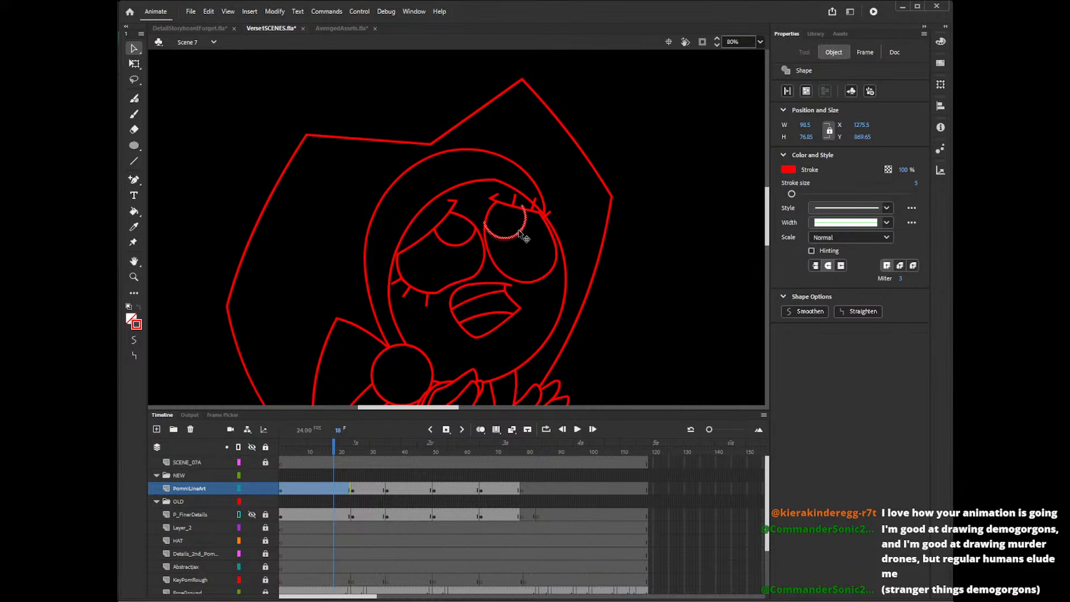
pyautogui.moveTo(523, 236); pyautogui.dragTo(521, 231)
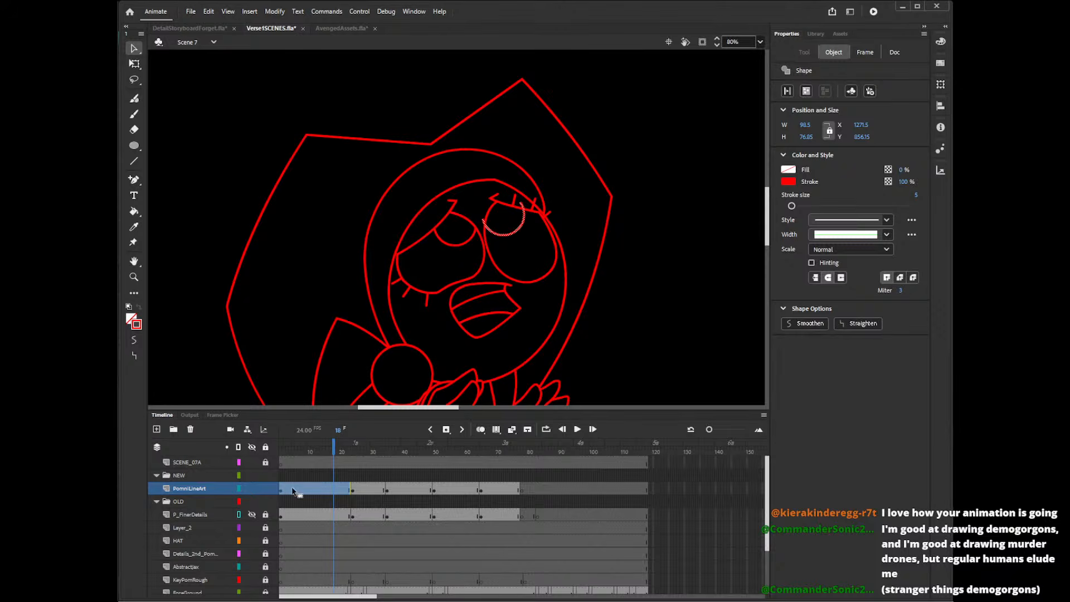
pyautogui.click(486, 221)
pyautogui.click(489, 221)
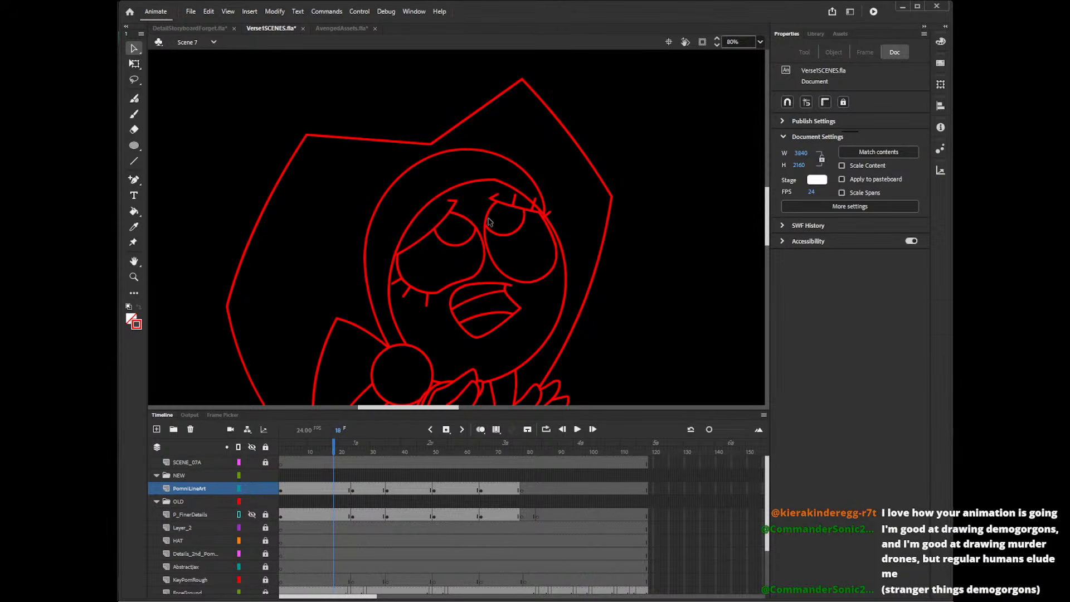
# Draw straight lines crossing at the centre of the left-hand pupil to form an asterisk, overshooting its edge.
pyautogui.press('n')
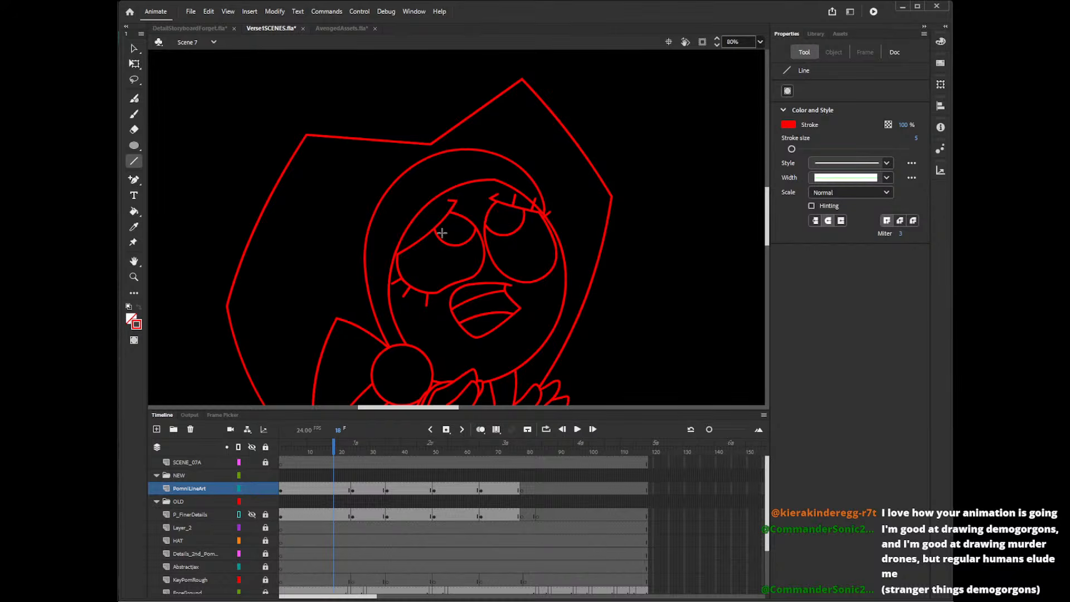
pyautogui.moveTo(434, 234)
pyautogui.mouseDown()
pyautogui.moveTo(473, 214)
pyautogui.moveTo(480, 240)
pyautogui.moveTo(465, 205)
pyautogui.mouseUp()
pyautogui.hotkey('ctrl', 'z')
pyautogui.moveTo(452, 248); pyautogui.dragTo(461, 207)
pyautogui.hotkey('ctrl', 'z')
pyautogui.moveTo(452, 252); pyautogui.dragTo(460, 207)
# Try out crossing straight lines through the right-hand pupil to form an asterisk.
pyautogui.moveTo(482, 224)
pyautogui.mouseDown()
pyautogui.moveTo(526, 199)
pyautogui.moveTo(527, 229)
pyautogui.moveTo(504, 187)
pyautogui.mouseUp()
pyautogui.hotkey('ctrl', 'z')
pyautogui.hotkey('ctrl', 'z')
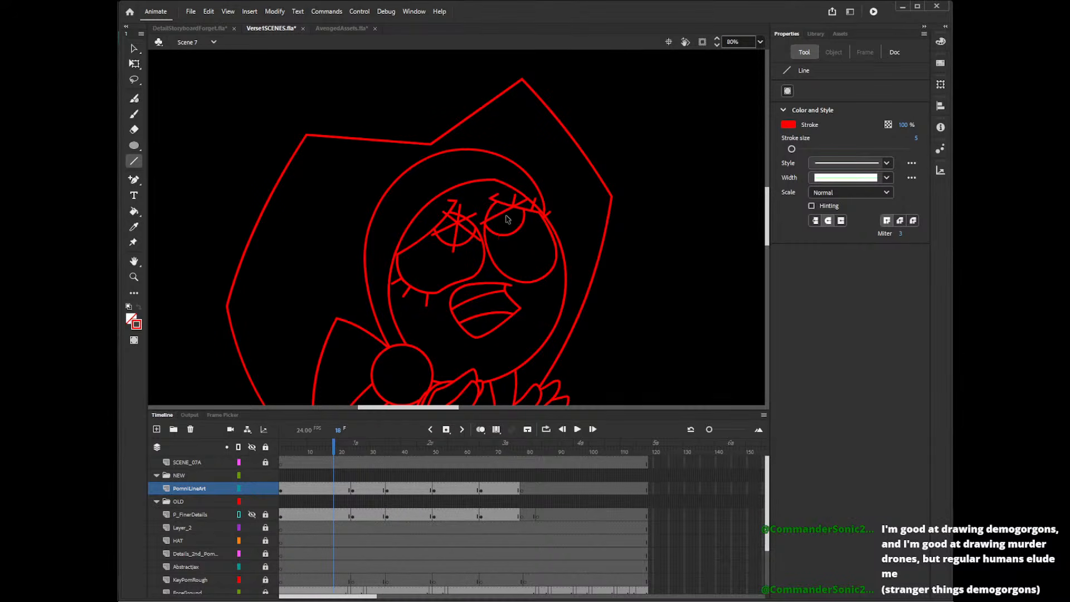
pyautogui.moveTo(491, 243); pyautogui.dragTo(511, 192)
pyautogui.hotkey('ctrl', 'z')
pyautogui.moveTo(502, 241)
pyautogui.mouseDown()
pyautogui.moveTo(507, 189)
pyautogui.moveTo(522, 222)
pyautogui.moveTo(539, 222)
pyautogui.mouseUp()
pyautogui.hotkey('ctrl', 'z')
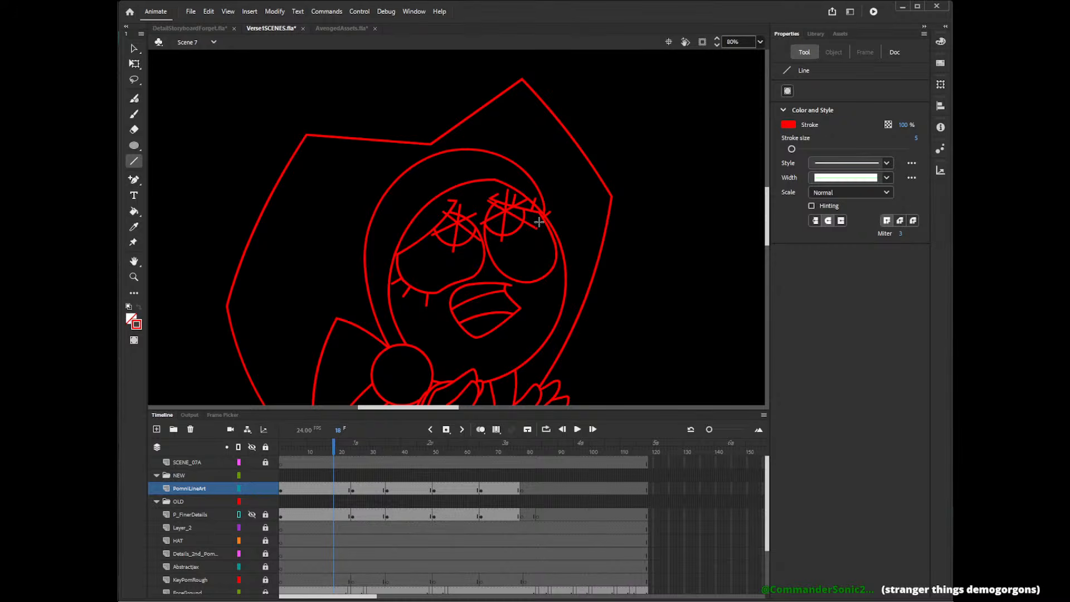
pyautogui.hotkey('ctrl', 'z')
pyautogui.hotkey('ctrl', 'z')
pyautogui.hotkey('ctrl', 'z')
pyautogui.moveTo(514, 196)
pyautogui.mouseDown()
pyautogui.moveTo(492, 239)
pyautogui.moveTo(536, 217)
pyautogui.moveTo(514, 239)
pyautogui.moveTo(530, 225)
pyautogui.moveTo(520, 196)
pyautogui.moveTo(530, 231)
pyautogui.moveTo(533, 222)
pyautogui.moveTo(501, 190)
pyautogui.mouseUp()
pyautogui.hotkey('ctrl', 'z')
pyautogui.hotkey('ctrl', 'z')
pyautogui.hotkey('ctrl', 'z')
pyautogui.hotkey('ctrl', 'z')
pyautogui.hotkey('ctrl', 'z')
pyautogui.hotkey('ctrl', 'z')
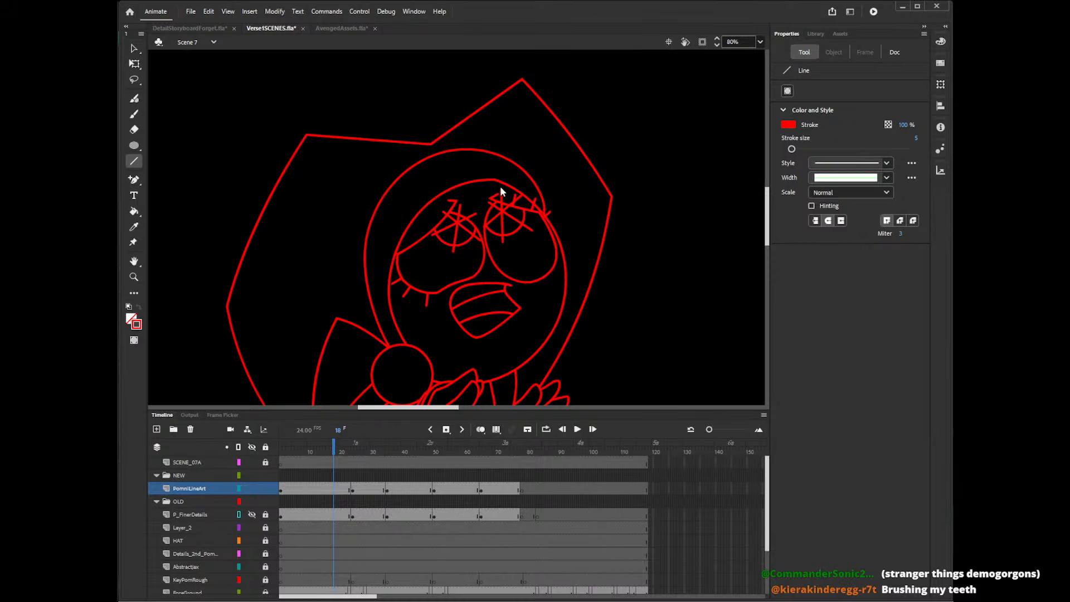
# Redraw the upright and diagonal lines through the right-hand pupil's centre so they form an asterisk overshooting its edge.
pyautogui.hotkey('ctrl', 'z')
pyautogui.hotkey('ctrl', 'z')
pyautogui.moveTo(485, 205)
pyautogui.mouseDown()
pyautogui.moveTo(530, 230)
pyautogui.moveTo(500, 193)
pyautogui.mouseUp()
pyautogui.hotkey('ctrl', 'z')
pyautogui.hotkey('ctrl', 'z')
pyautogui.moveTo(489, 196)
pyautogui.mouseDown()
pyautogui.moveTo(525, 238)
pyautogui.moveTo(501, 193)
pyautogui.mouseUp()
pyautogui.hotkey('ctrl', 'z')
pyautogui.hotkey('ctrl', 'z')
pyautogui.hotkey('ctrl', 'z')
pyautogui.moveTo(503, 241); pyautogui.dragTo(500, 193)
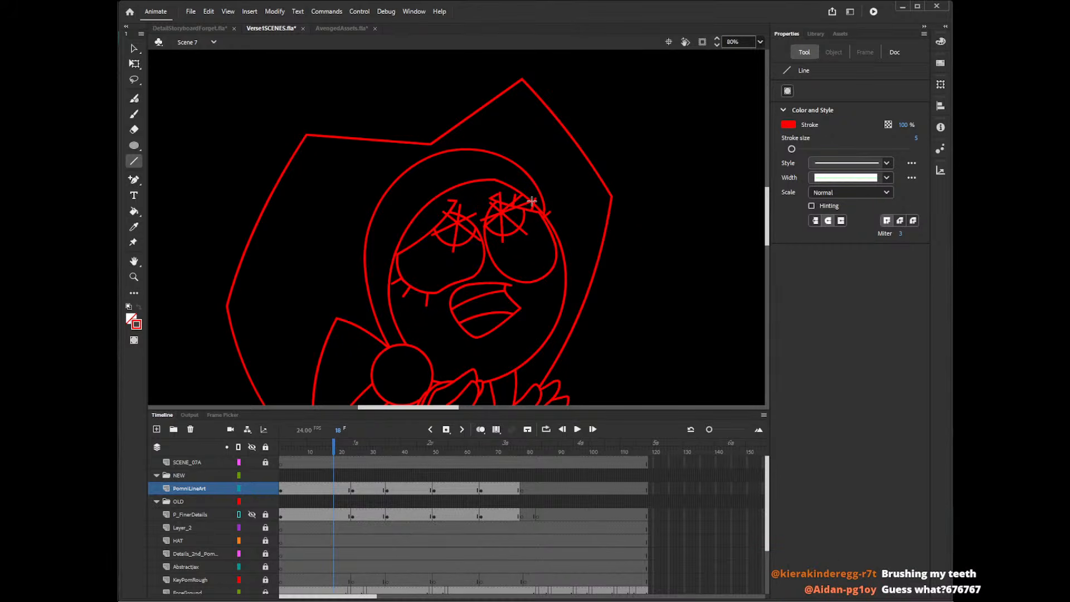
pyautogui.hotkey('ctrl', 'z')
pyautogui.moveTo(480, 222); pyautogui.dragTo(536, 197)
# Delete the asterisk line ends that stick out above the right-hand eye's upper eyelid.
pyautogui.press('v')
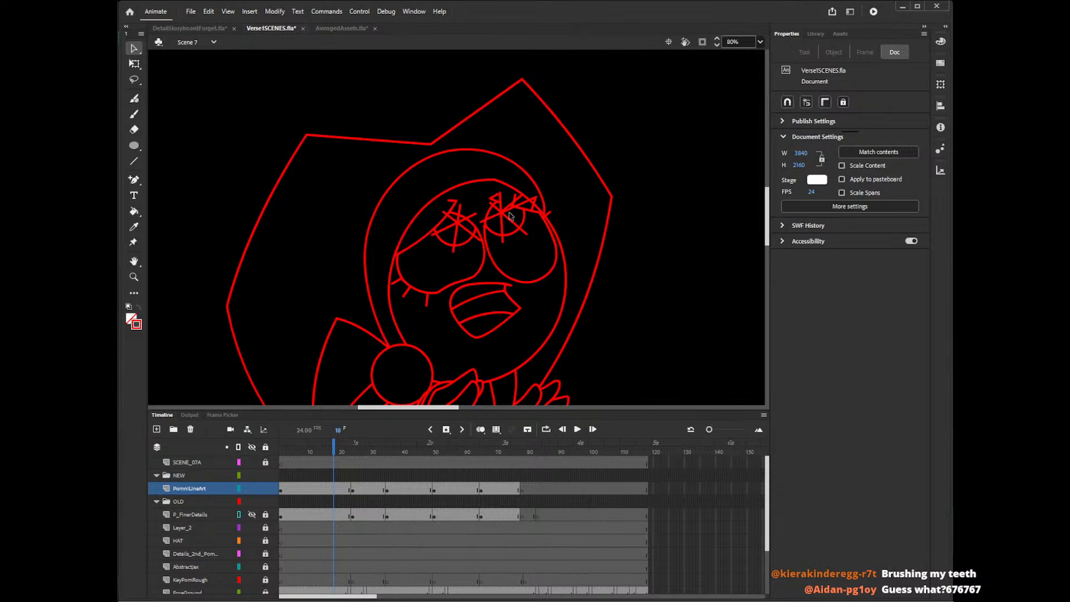
pyautogui.click(509, 209)
pyautogui.press('Delete')
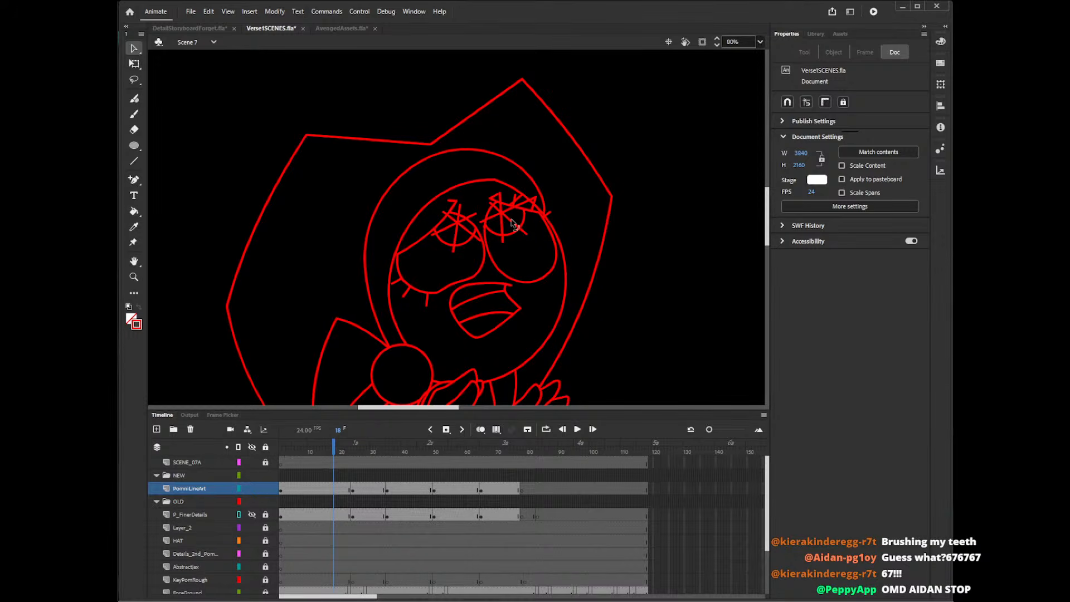
pyautogui.click(483, 222)
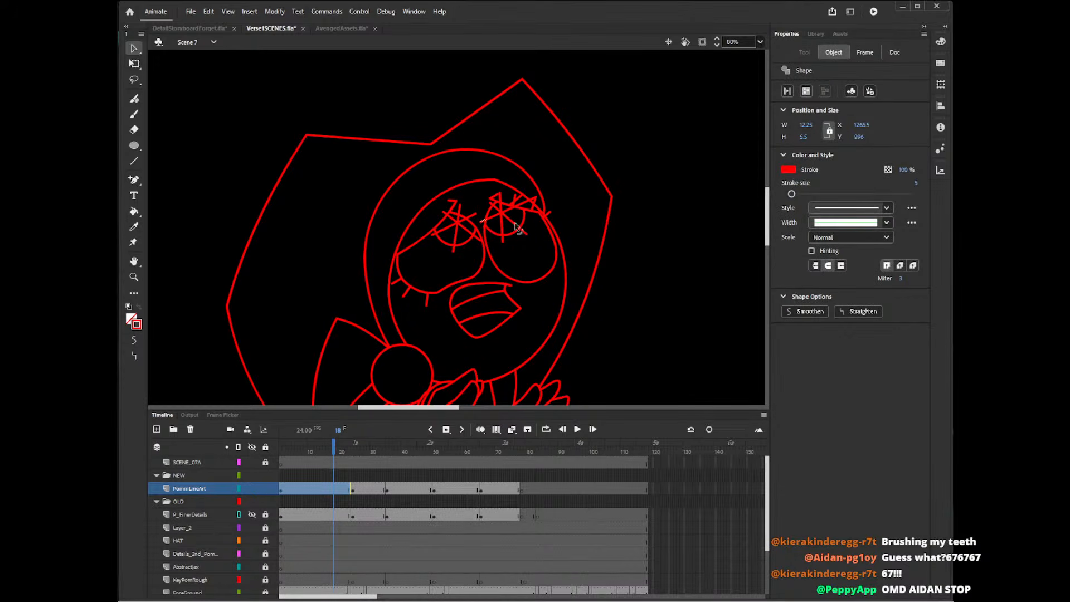
pyautogui.click(499, 223)
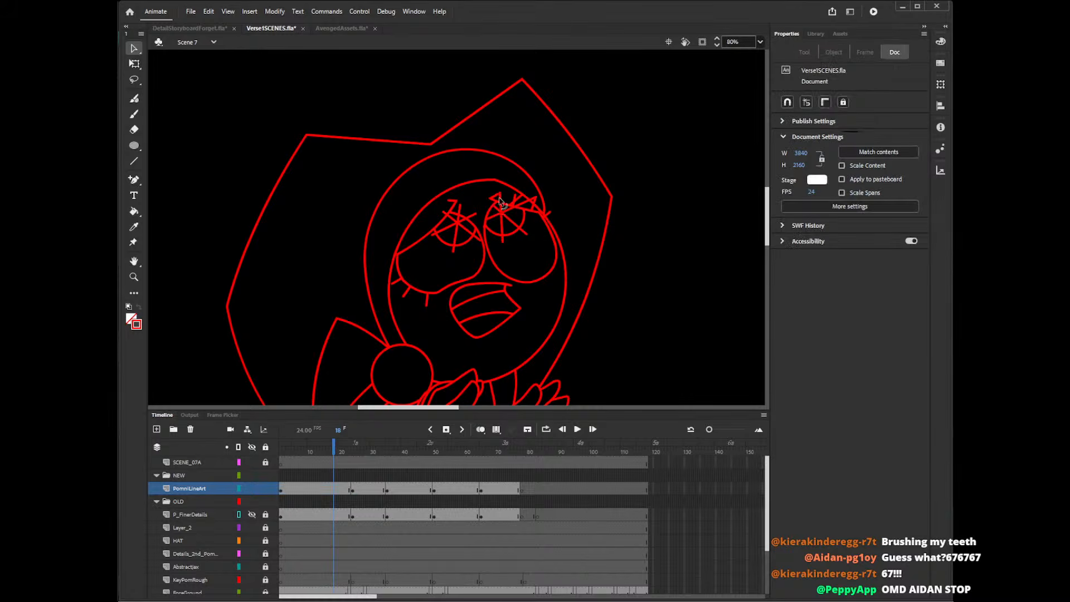
pyautogui.click(516, 207)
pyautogui.click(521, 202)
pyautogui.click(524, 202)
pyautogui.press('Delete')
pyautogui.click(536, 201)
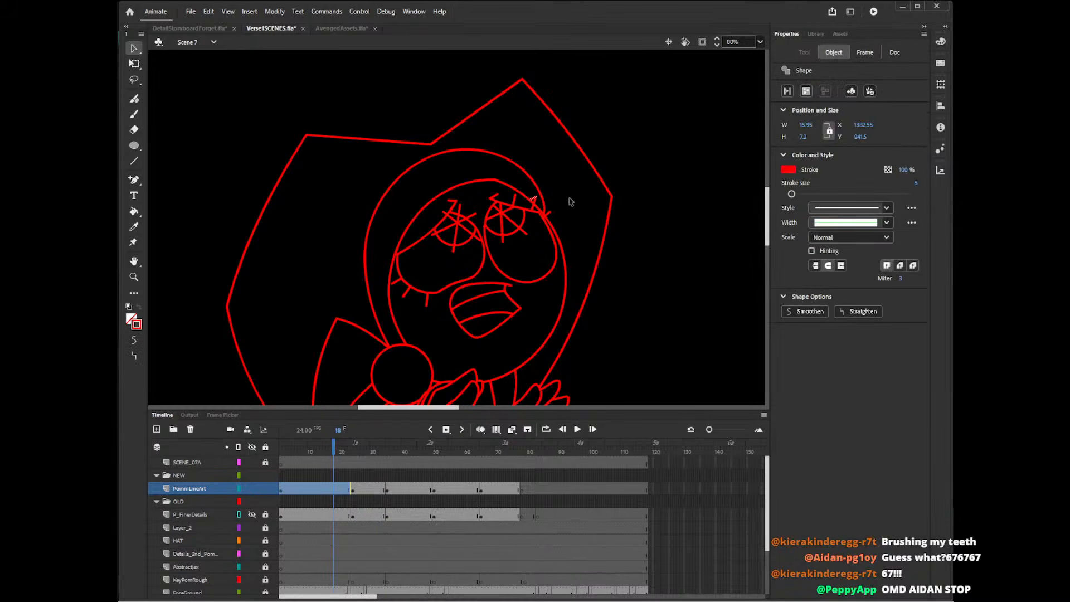
pyautogui.press('Delete')
# Delete the asterisk line ends that stick out below and beside the right-hand pupil.
pyautogui.click(524, 232)
pyautogui.press('Delete')
pyautogui.click(503, 240)
pyautogui.press('Delete')
pyautogui.click(483, 229)
pyautogui.press('Delete')
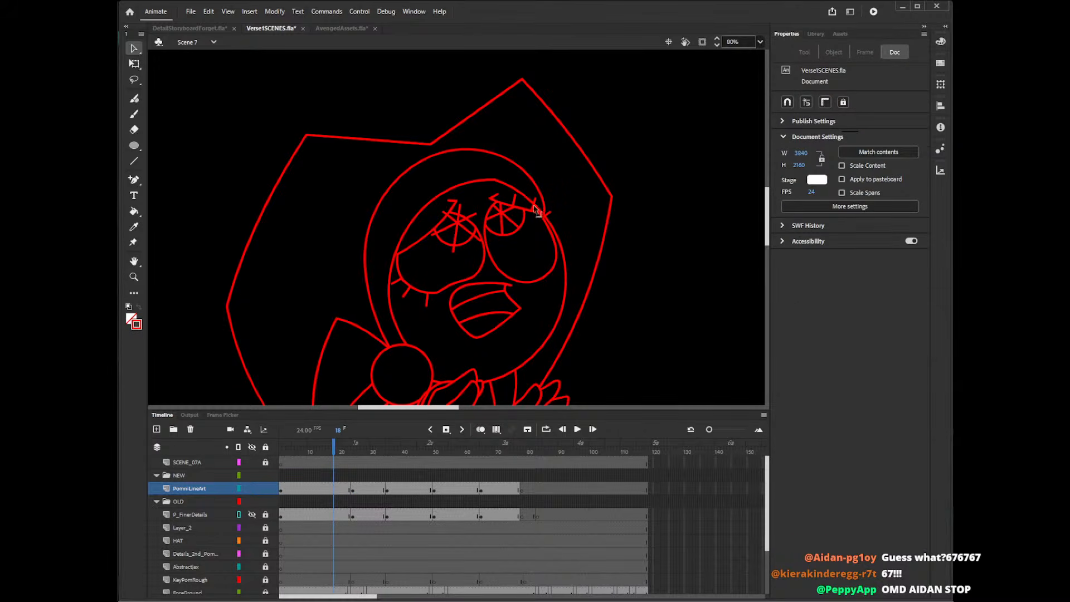
# Replace the right-hand pupil's lower-right spoke with a new straight line and trim its end outside the circle.
pyautogui.click(512, 222)
pyautogui.press('Delete')
pyautogui.press('n')
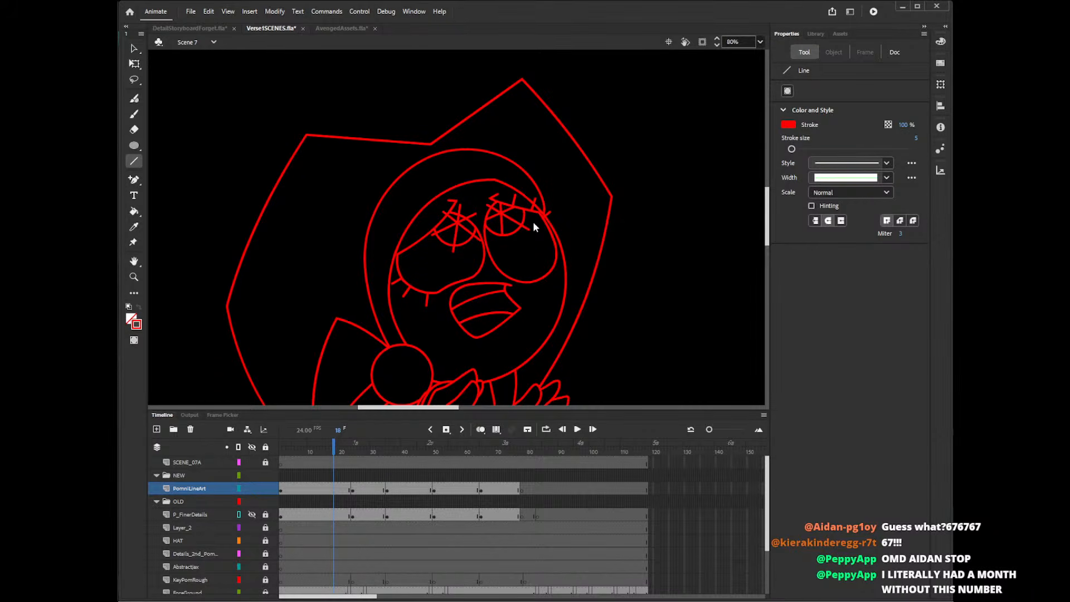
pyautogui.press('v')
pyautogui.click(527, 225)
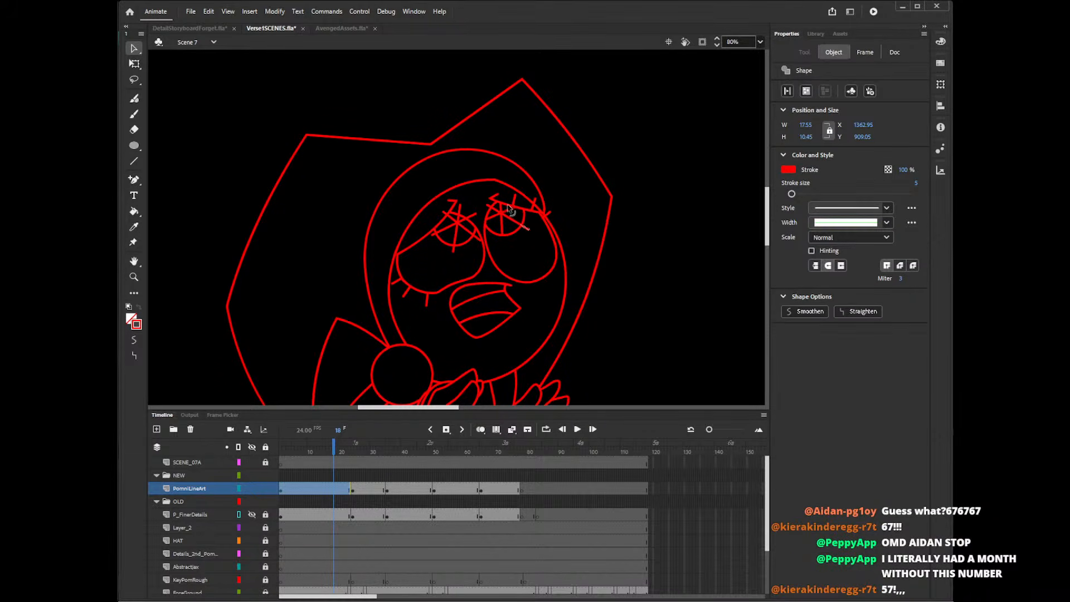
pyautogui.press('Delete')
# Delete the asterisk line ends that stick out around the left-hand pupil.
pyautogui.click(459, 210)
pyautogui.keyDown('shift'); pyautogui.click(471, 217); pyautogui.keyUp('shift')
pyautogui.press('Delete')
pyautogui.click(445, 213)
pyautogui.press('Delete')
pyautogui.click(454, 249)
pyautogui.press('Delete')
pyautogui.click(479, 239)
pyautogui.press('Delete')
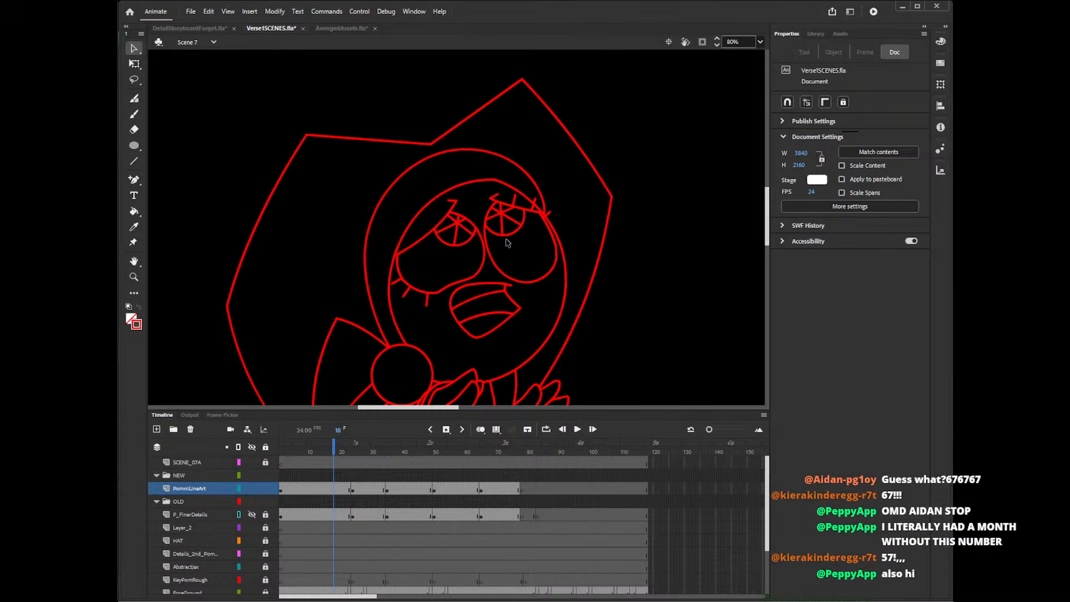
# Play Scene 7 from frame 1 with the whole stage shown at 20% to review the line art.
pyautogui.click(744, 37)
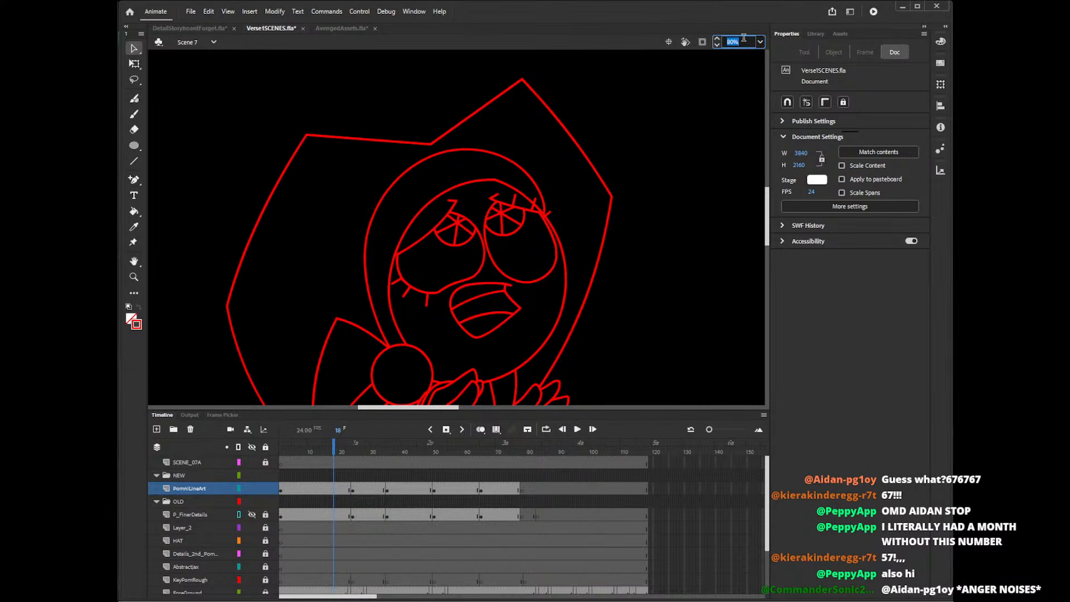
pyautogui.write('20')
pyautogui.press('Return')
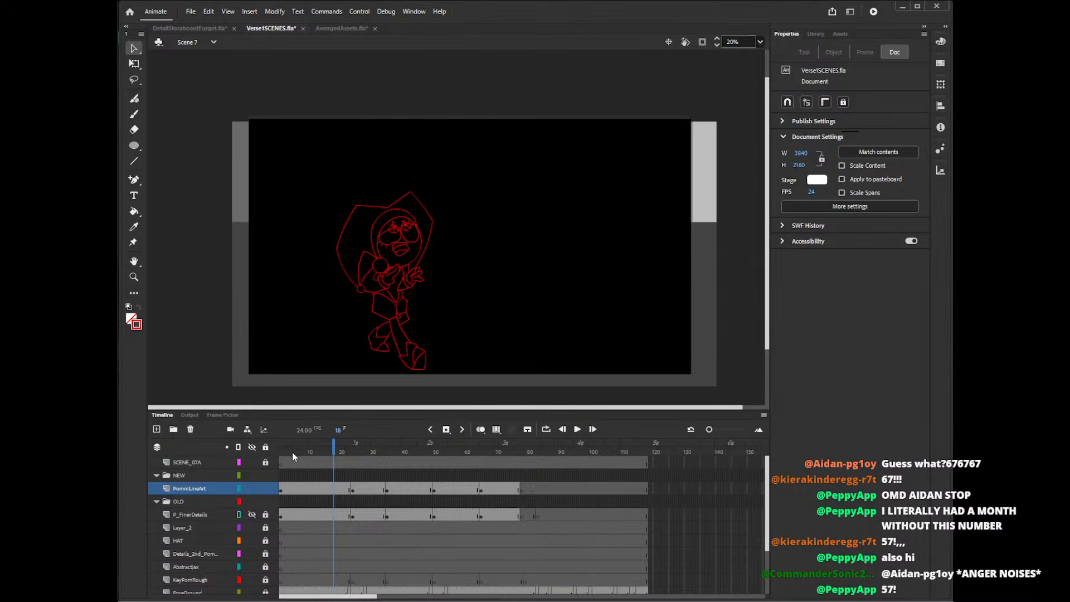
pyautogui.moveTo(292, 452); pyautogui.dragTo(265, 454)
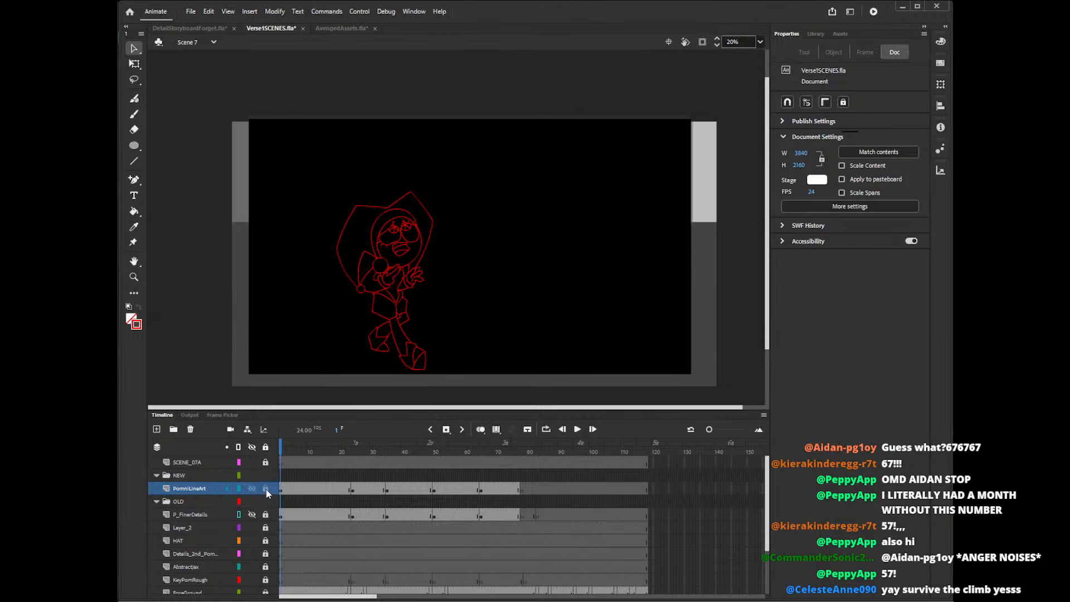
pyautogui.press('Return')
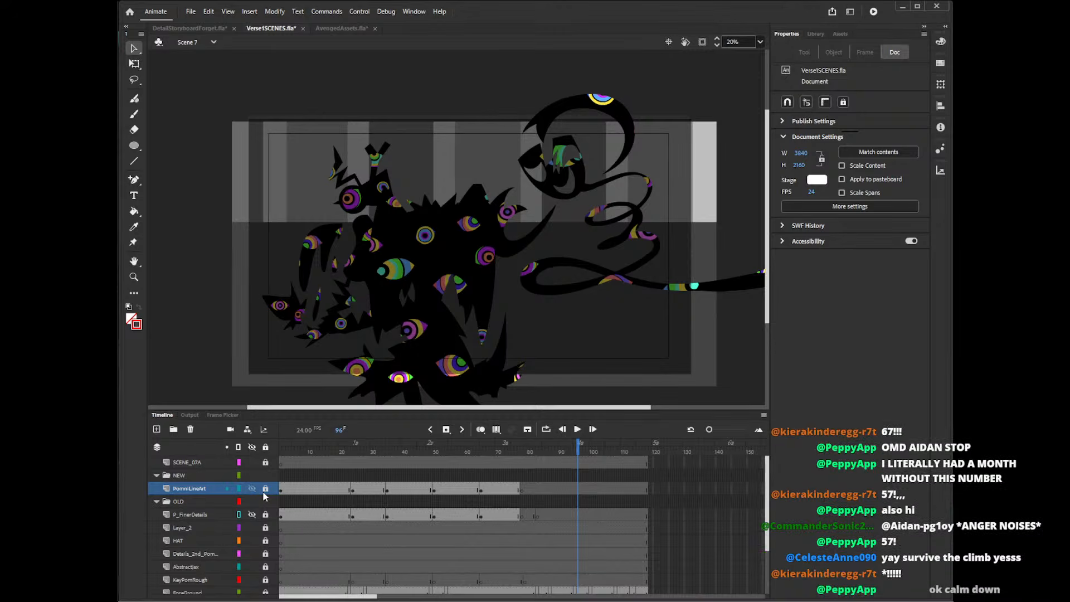
# On frame 74, unlock the PomniLineArt layer and try deleting a line of the character's lowest shoe.
pyautogui.click(522, 456)
pyautogui.moveTo(522, 456)
pyautogui.mouseDown()
pyautogui.moveTo(335, 465)
pyautogui.moveTo(538, 476)
pyautogui.moveTo(432, 475)
pyautogui.moveTo(511, 483)
pyautogui.mouseUp()
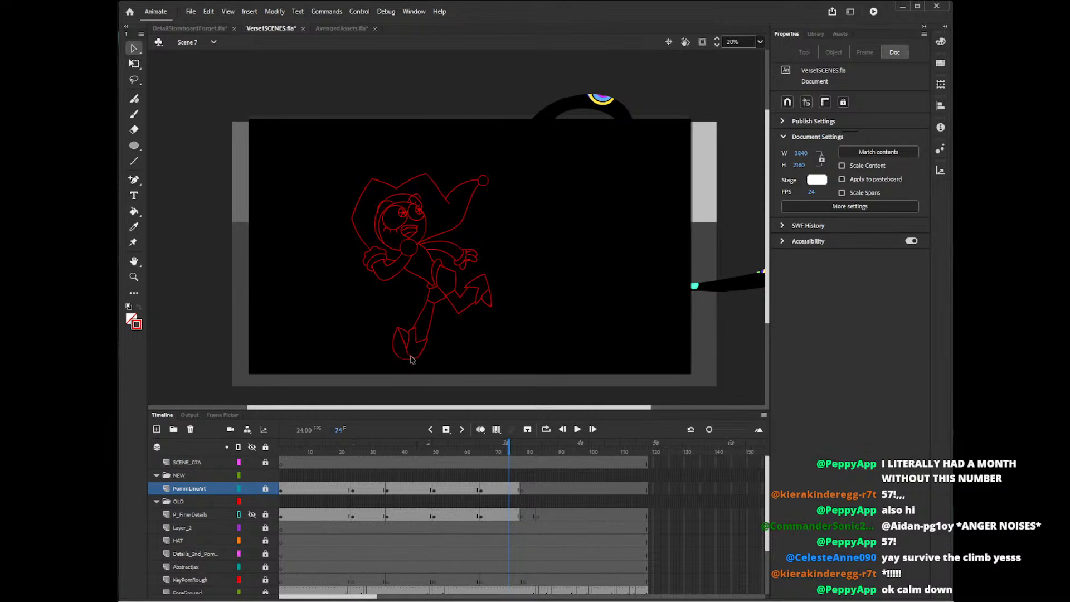
pyautogui.click(266, 488)
pyautogui.click(409, 356)
pyautogui.click(428, 375)
pyautogui.click(407, 355)
pyautogui.press('Delete')
pyautogui.hotkey('ctrl', 'z')
# Delete the stray line ends beneath the lowest shoe of the running pose on frame 74.
pyautogui.click(421, 365)
pyautogui.click(412, 363)
pyautogui.click(416, 373)
pyautogui.click(410, 368)
pyautogui.press('Delete')
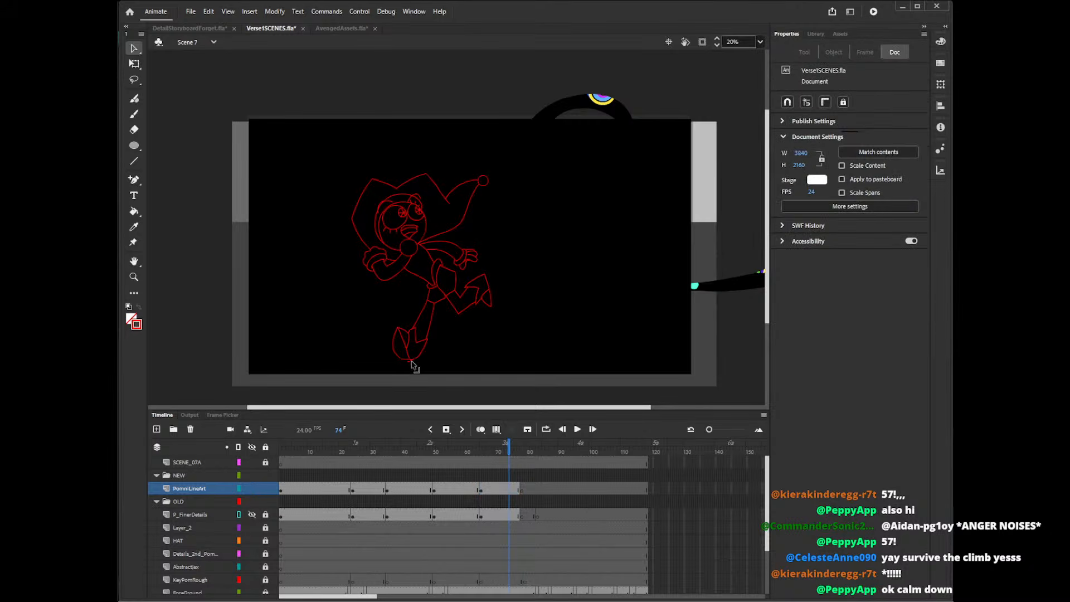
pyautogui.click(412, 364)
pyautogui.press('Delete')
pyautogui.click(412, 364)
pyautogui.press('Delete')
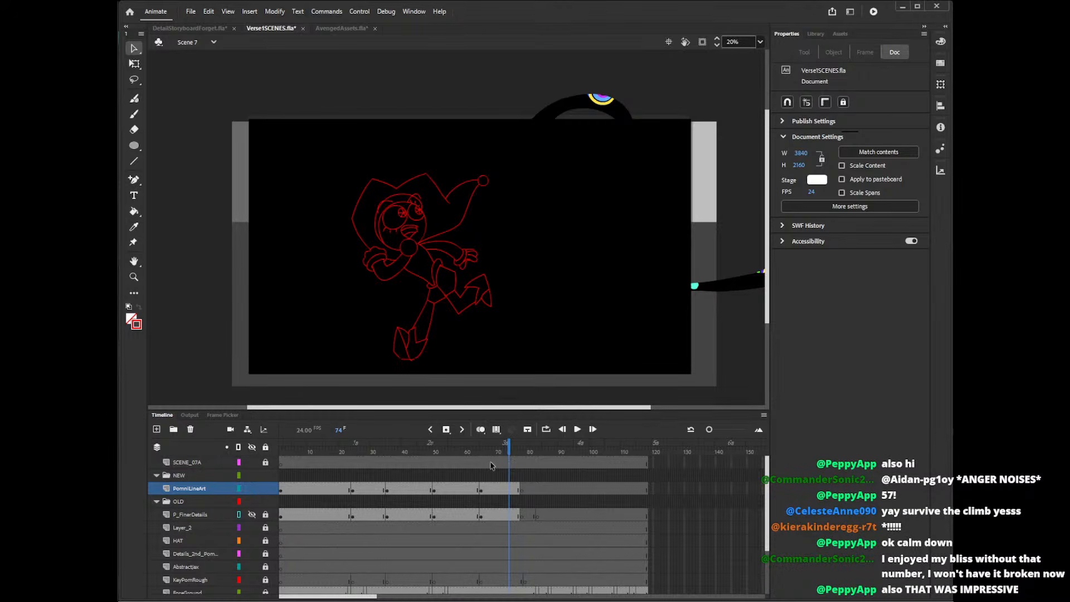
# On frame 45, delete the short horizontal stray strokes inside the right-hand shoe of the back-view pose.
pyautogui.click(474, 453)
pyautogui.click(420, 456)
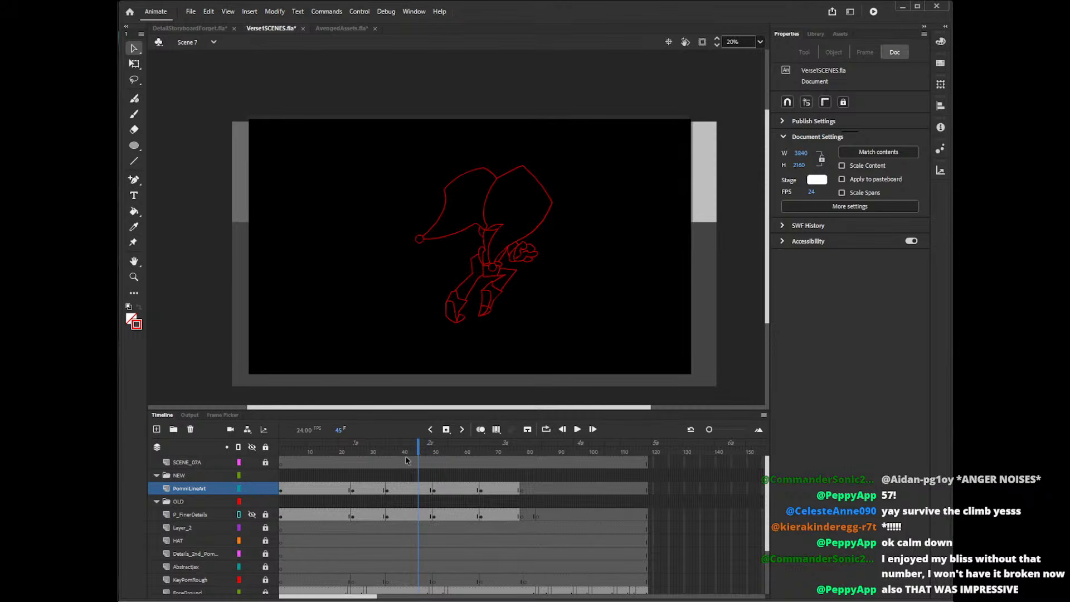
pyautogui.click(483, 306)
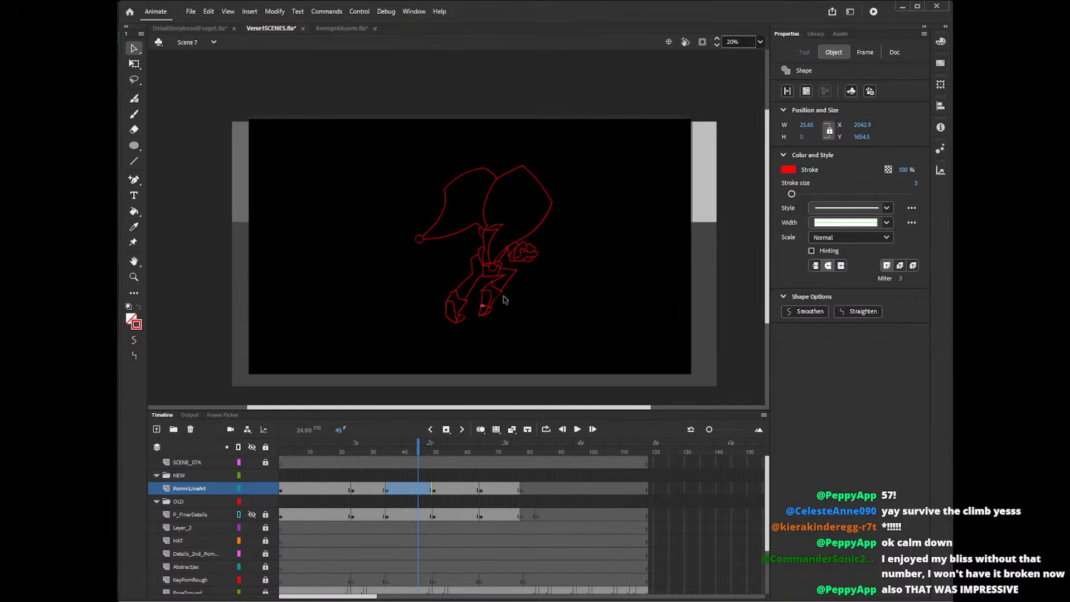
pyautogui.press('Delete')
pyautogui.click(487, 308)
pyautogui.press('Delete')
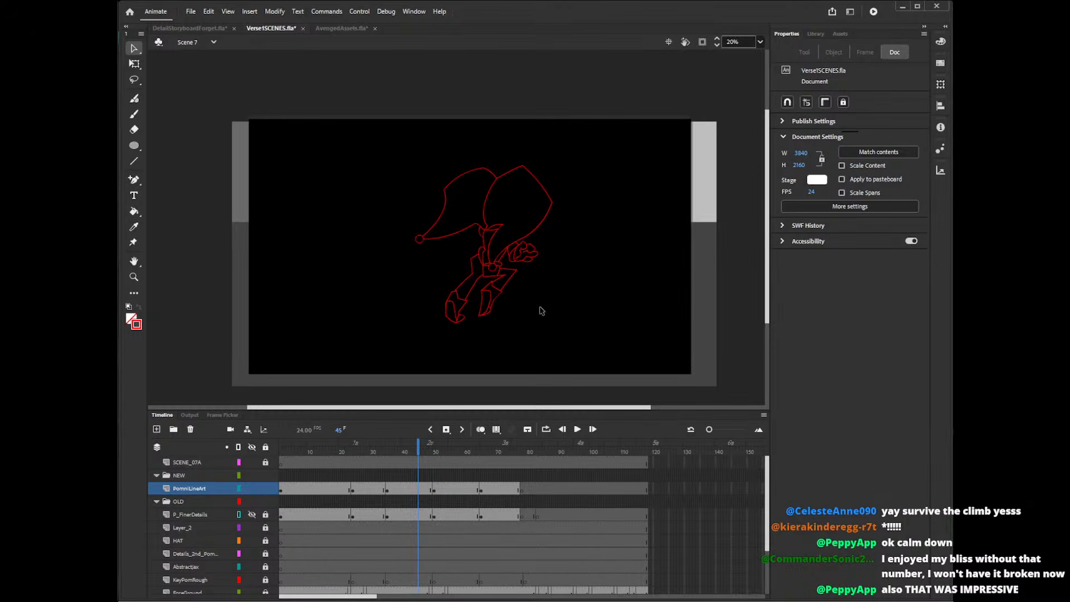
# Step back and forth through the poses between frames 20 and 71 to check the line art for stray strokes.
pyautogui.click(382, 453)
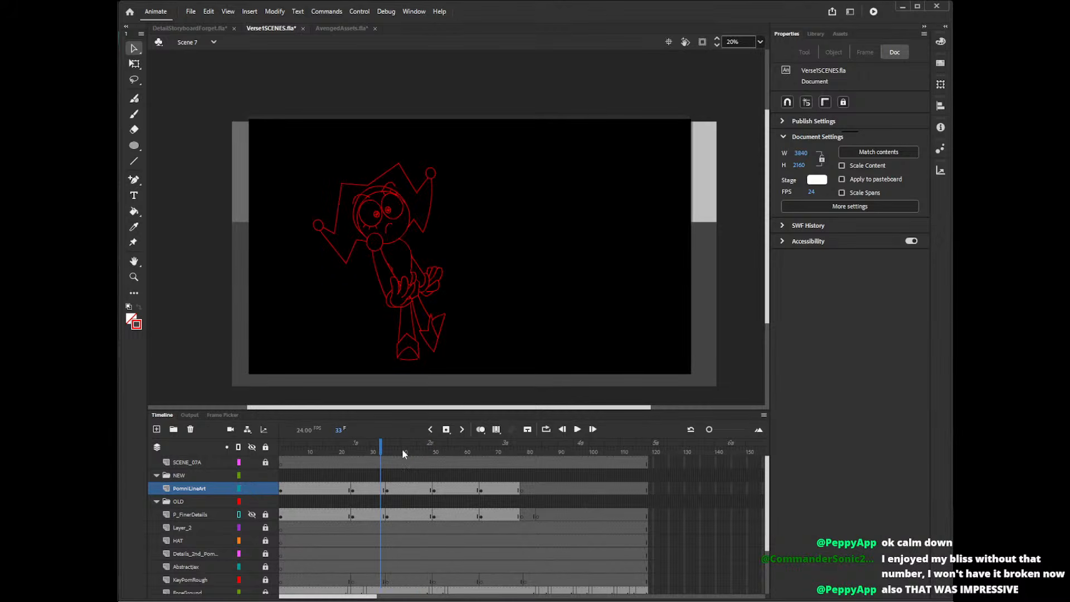
pyautogui.click(340, 452)
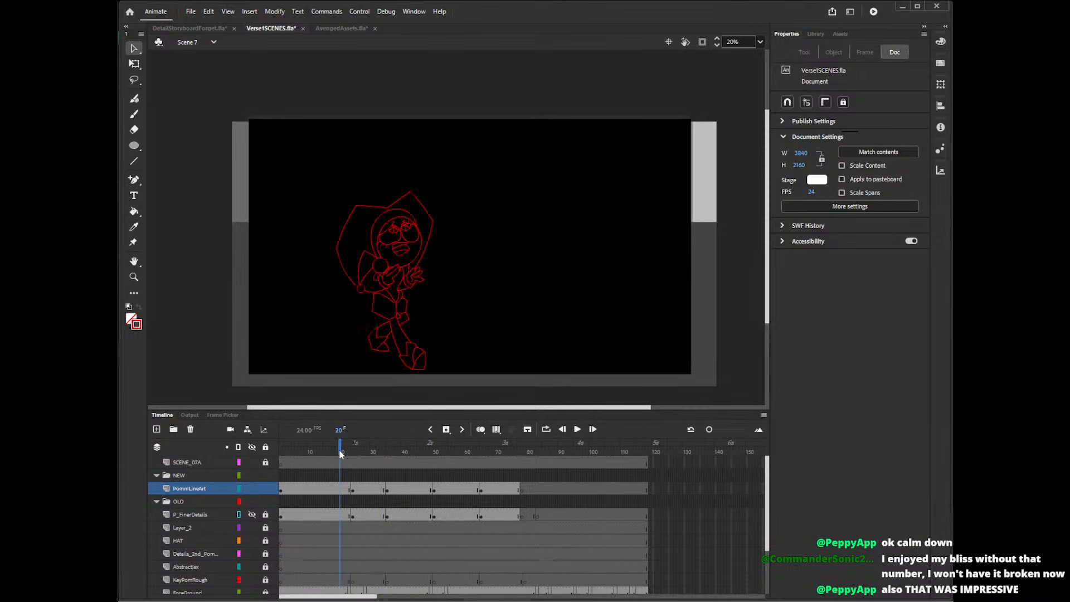
pyautogui.click(372, 447)
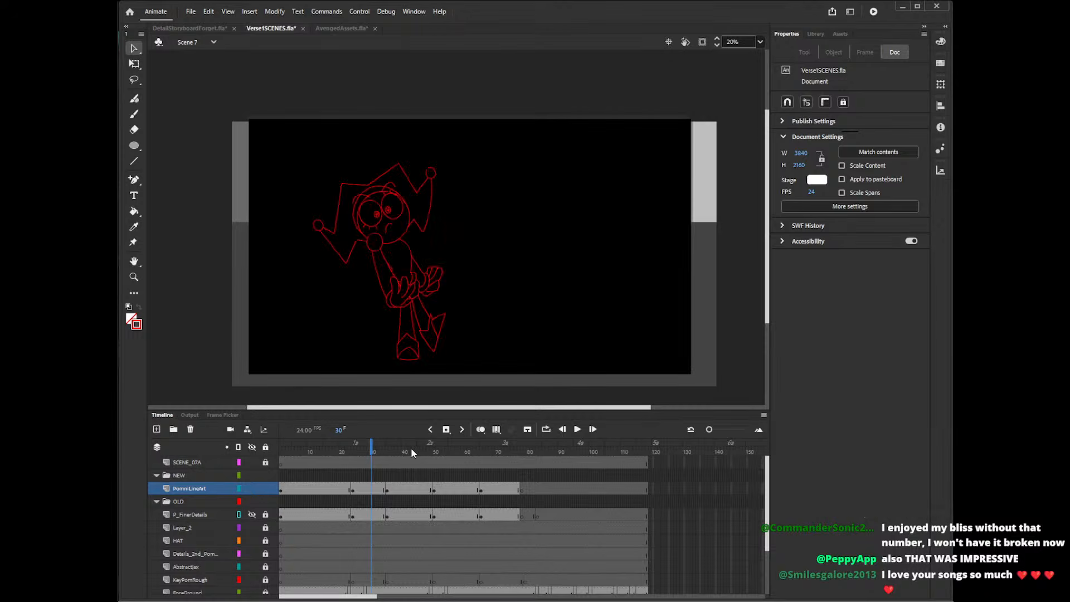
pyautogui.click(412, 447)
pyautogui.click(459, 452)
pyautogui.click(500, 452)
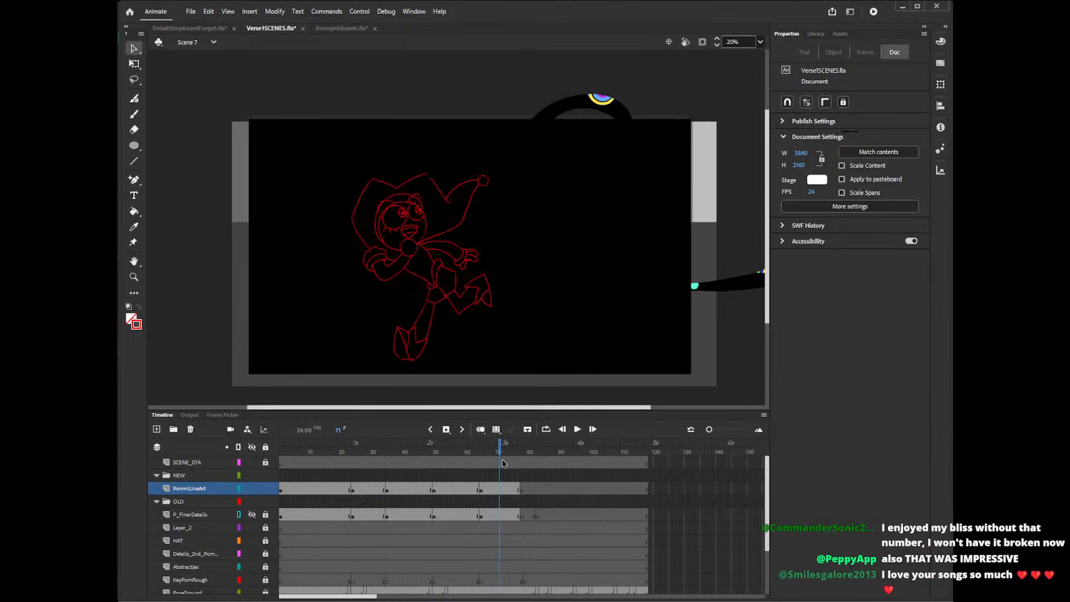
pyautogui.click(458, 450)
pyautogui.click(406, 460)
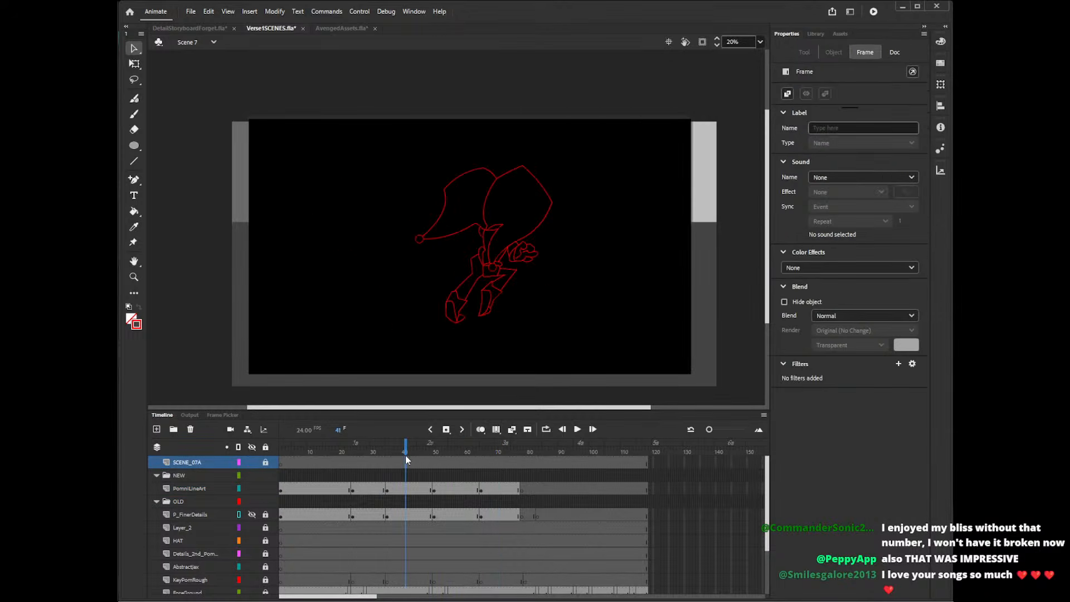
# On frame 31, move both hat bells slightly outward from the character's head.
pyautogui.click(340, 455)
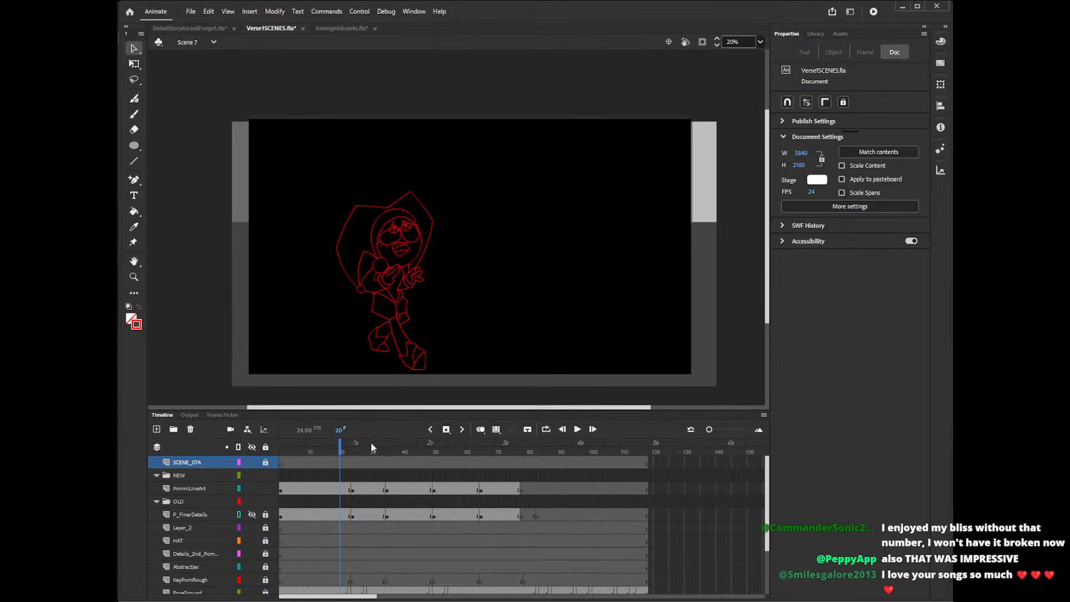
pyautogui.click(371, 449)
pyautogui.click(339, 453)
pyautogui.click(377, 453)
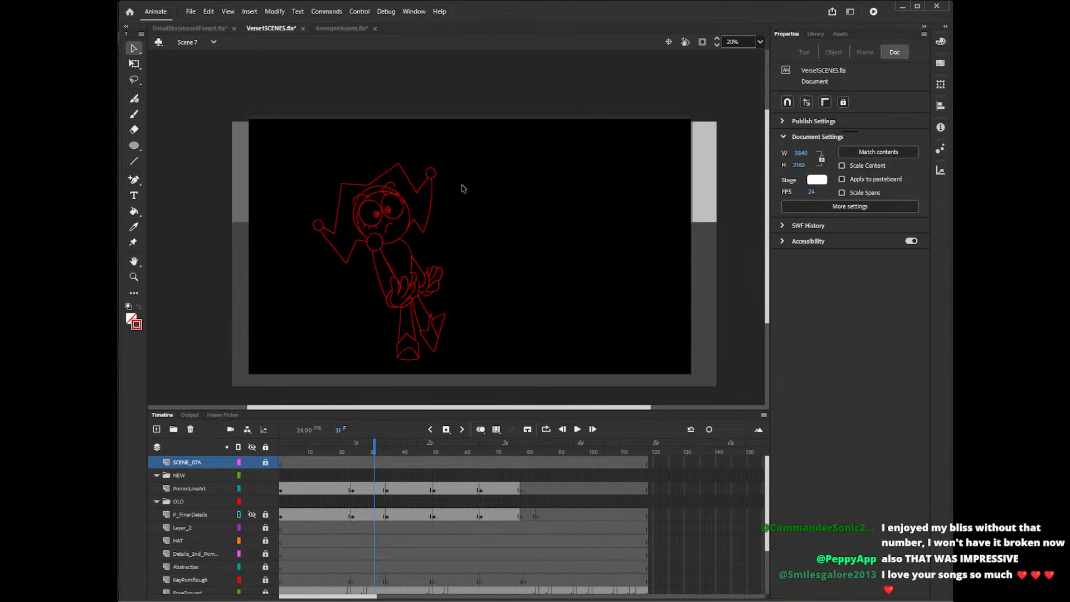
pyautogui.moveTo(440, 151); pyautogui.dragTo(443, 175)
pyautogui.moveTo(301, 212); pyautogui.dragTo(315, 232)
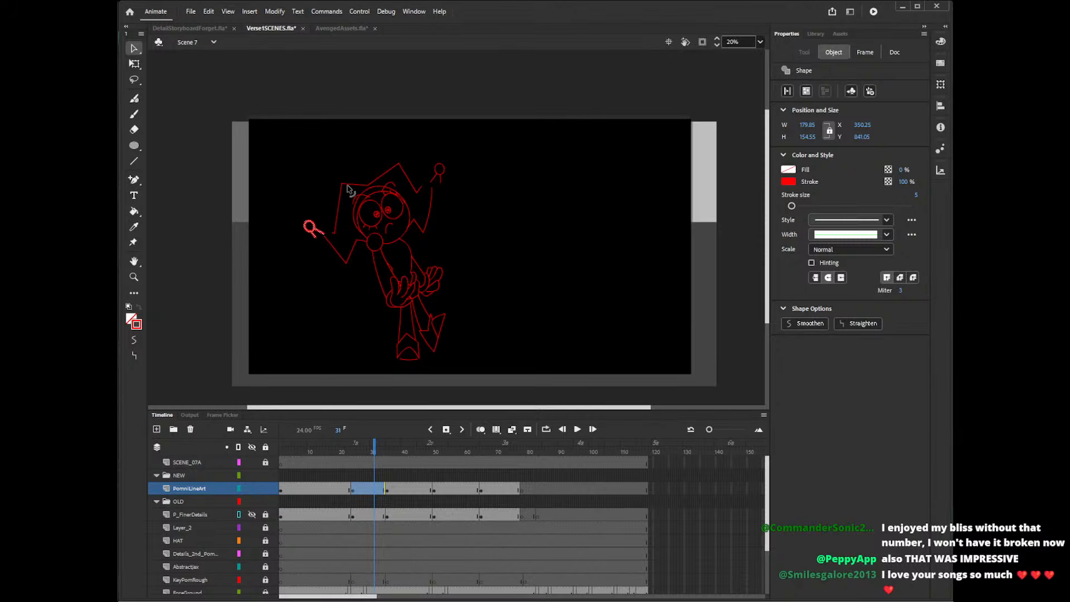
pyautogui.click(340, 239)
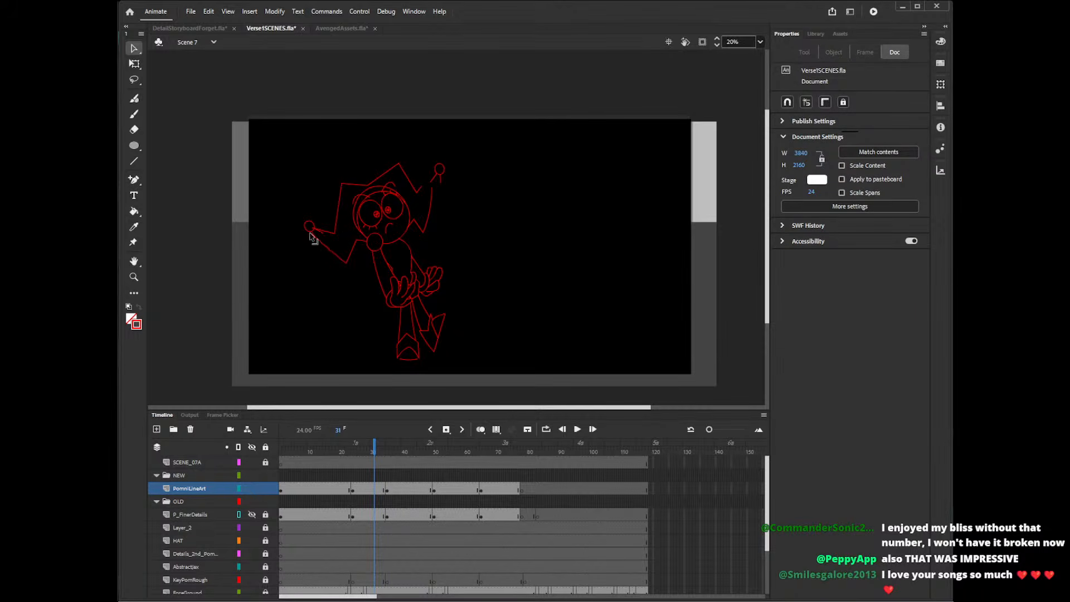
# Pull the hat's corners outward on frame 31, reconnect its right tail to the bell and bow the left tail's edges.
pyautogui.moveTo(348, 265); pyautogui.dragTo(351, 277)
pyautogui.moveTo(339, 190); pyautogui.dragTo(337, 179)
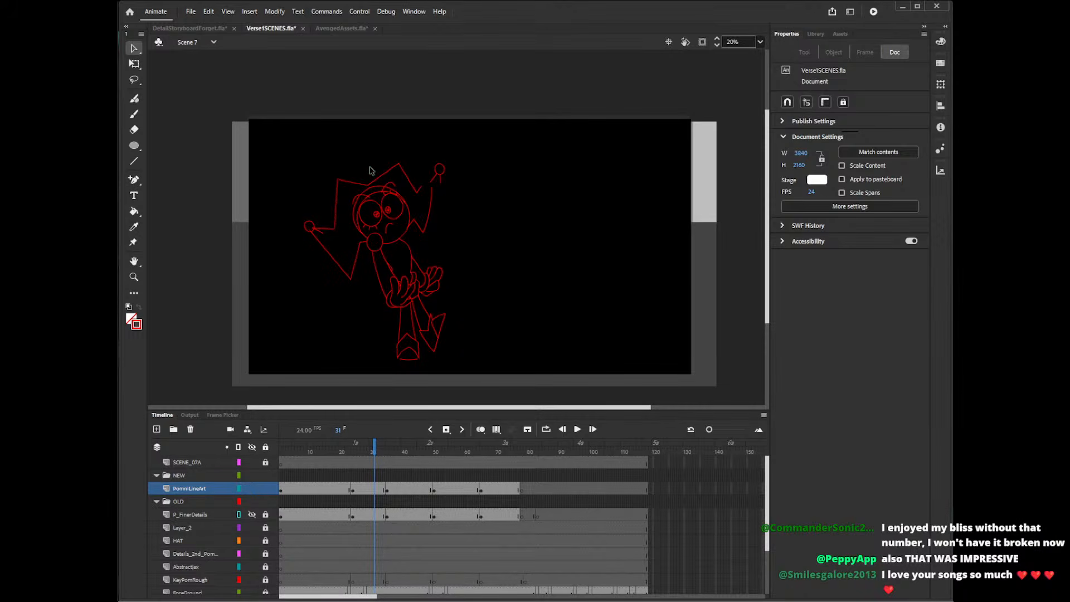
pyautogui.moveTo(399, 165); pyautogui.dragTo(400, 156)
pyautogui.moveTo(418, 193); pyautogui.dragTo(439, 171)
pyautogui.moveTo(425, 237); pyautogui.dragTo(444, 214)
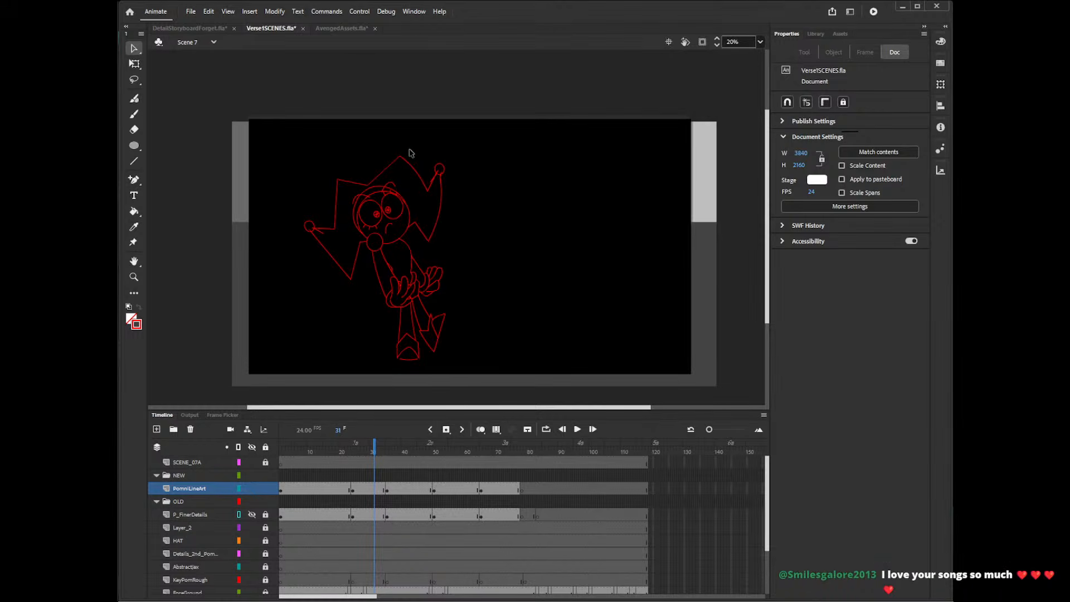
pyautogui.moveTo(336, 205); pyautogui.dragTo(334, 205)
pyautogui.moveTo(336, 263); pyautogui.dragTo(332, 264)
# Delete the stray line ends around the hat's left bell and curve the inner edge of the left tail.
pyautogui.click(316, 242)
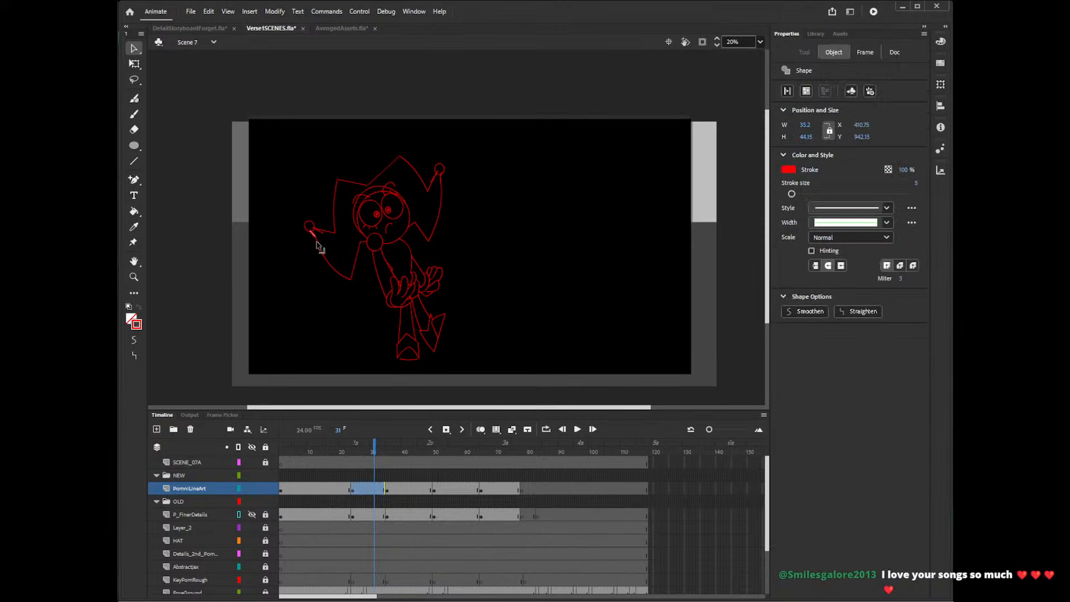
pyautogui.click(327, 241)
pyautogui.click(312, 232)
pyautogui.click(311, 227)
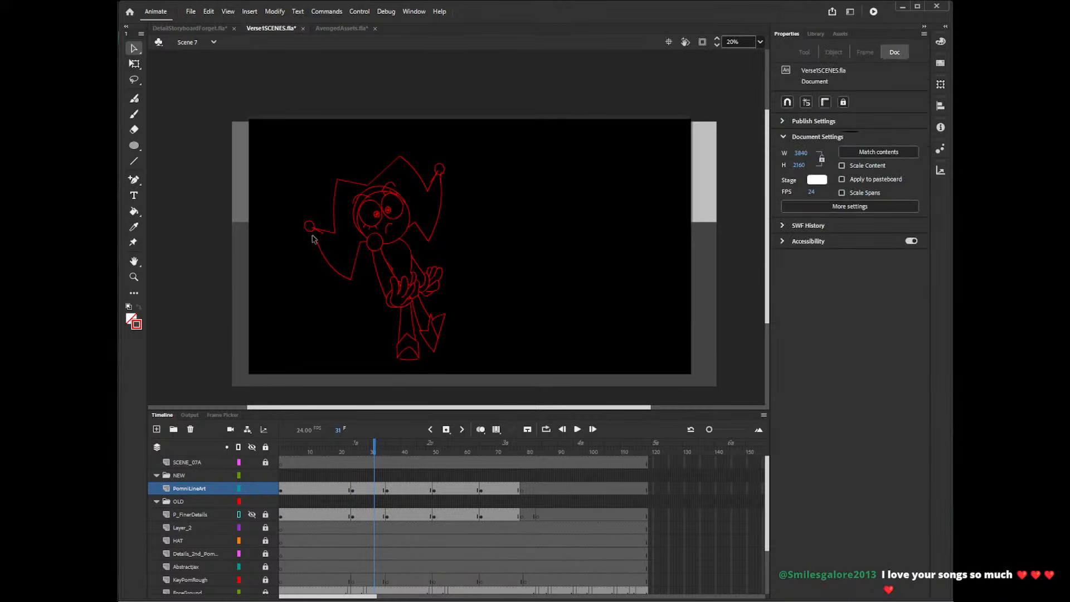
pyautogui.click(315, 236)
pyautogui.press('Delete')
pyautogui.click(318, 238)
pyautogui.press('Delete')
pyautogui.moveTo(317, 241); pyautogui.dragTo(311, 230)
pyautogui.click(311, 229)
pyautogui.press('Delete')
pyautogui.moveTo(356, 260); pyautogui.dragTo(361, 261)
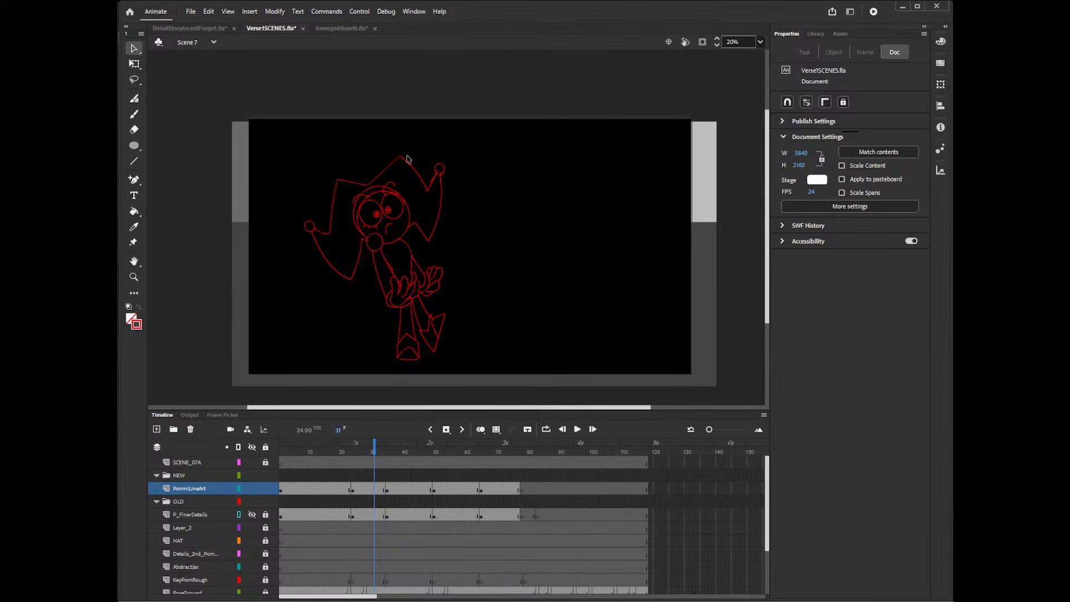
# Delete the stray line ends inside the hat's right bell and curve the lower edge of the right tail.
pyautogui.click(442, 179)
pyautogui.press('Delete')
pyautogui.click(440, 172)
pyautogui.click(437, 171)
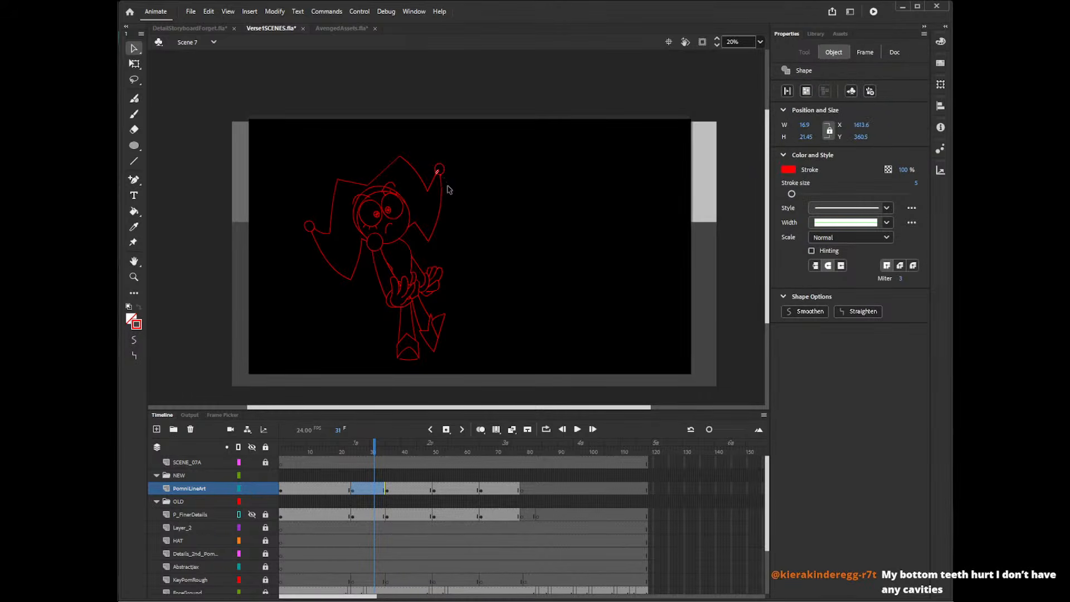
pyautogui.press('Delete')
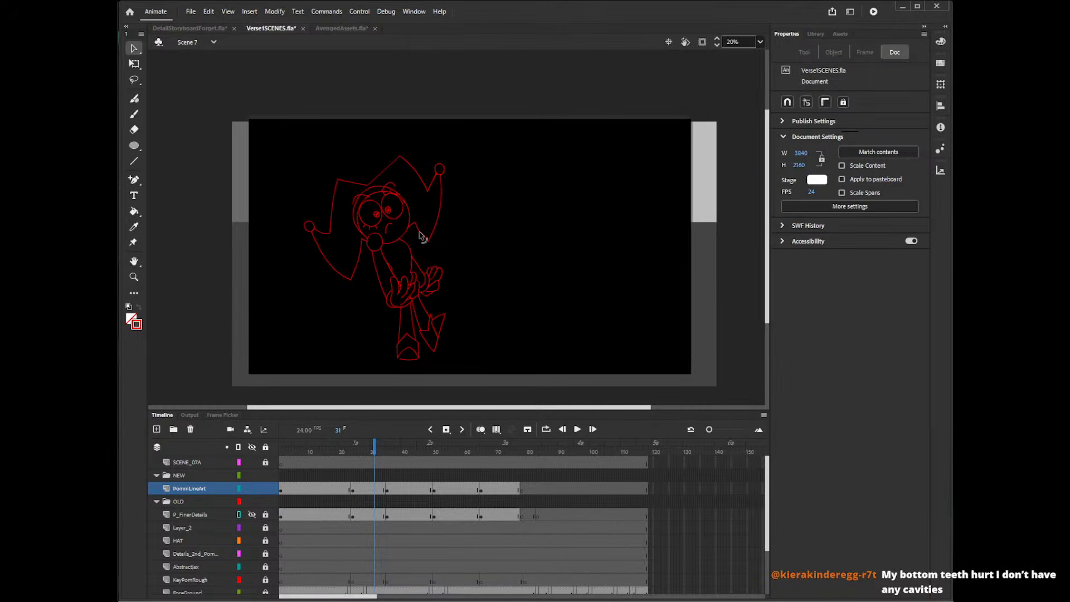
pyautogui.moveTo(420, 231); pyautogui.dragTo(439, 229)
# On frame 17, pull the upper and side corners of the hat outward to widen its outline.
pyautogui.moveTo(389, 453); pyautogui.dragTo(368, 451)
pyautogui.click(331, 452)
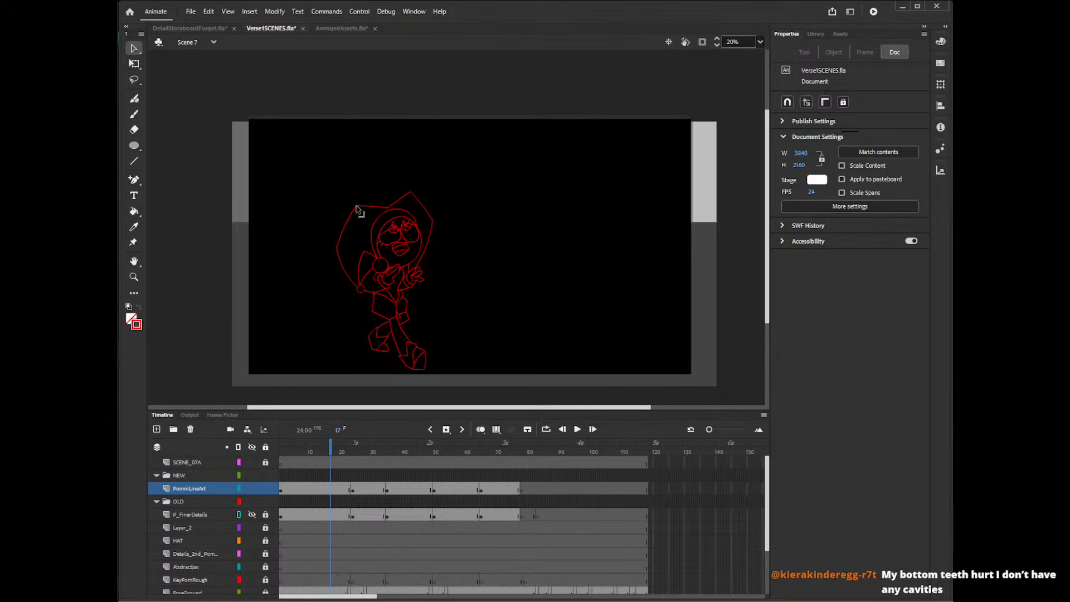
pyautogui.moveTo(357, 206); pyautogui.dragTo(349, 201)
pyautogui.moveTo(337, 248); pyautogui.dragTo(329, 250)
pyautogui.moveTo(410, 192); pyautogui.dragTo(441, 224)
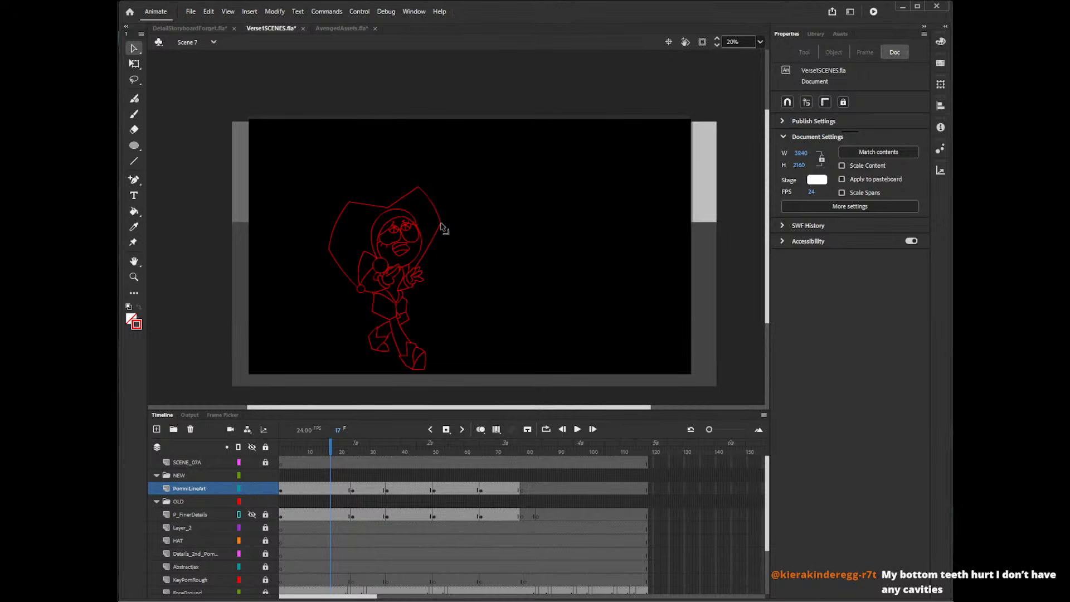
pyautogui.moveTo(419, 188); pyautogui.dragTo(413, 189)
# Redraw the hat's right edge with the Pencil as a curve from the outer corner down to the raised hand.
pyautogui.press('y')
pyautogui.moveTo(443, 221); pyautogui.dragTo(428, 272)
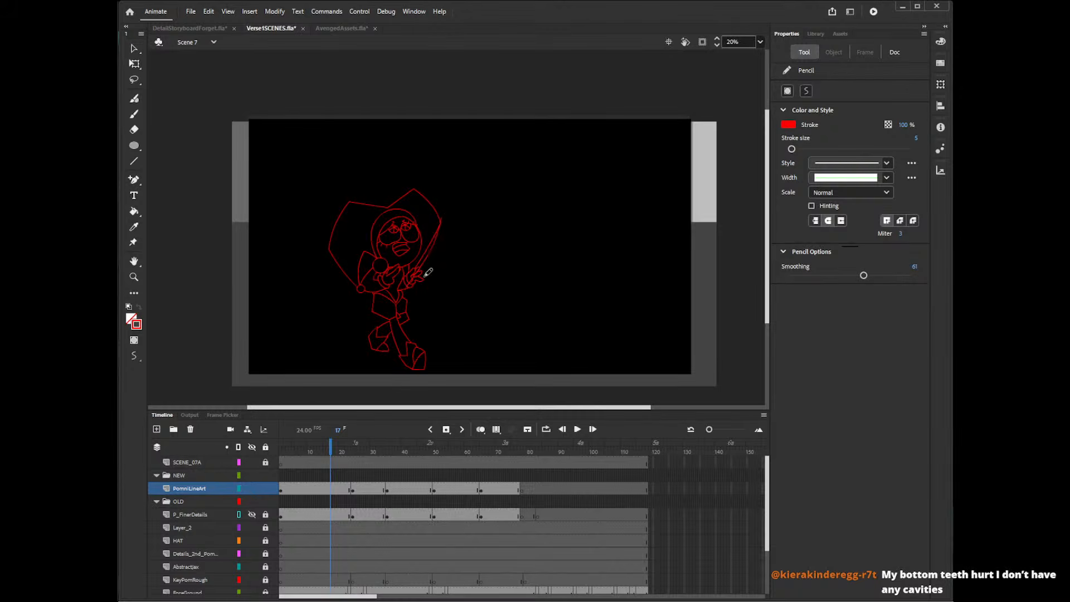
pyautogui.hotkey('ctrl', 'z')
pyautogui.moveTo(442, 217); pyautogui.dragTo(408, 286)
pyautogui.hotkey('ctrl', 'z')
pyautogui.moveTo(441, 218); pyautogui.dragTo(407, 287)
pyautogui.press('v')
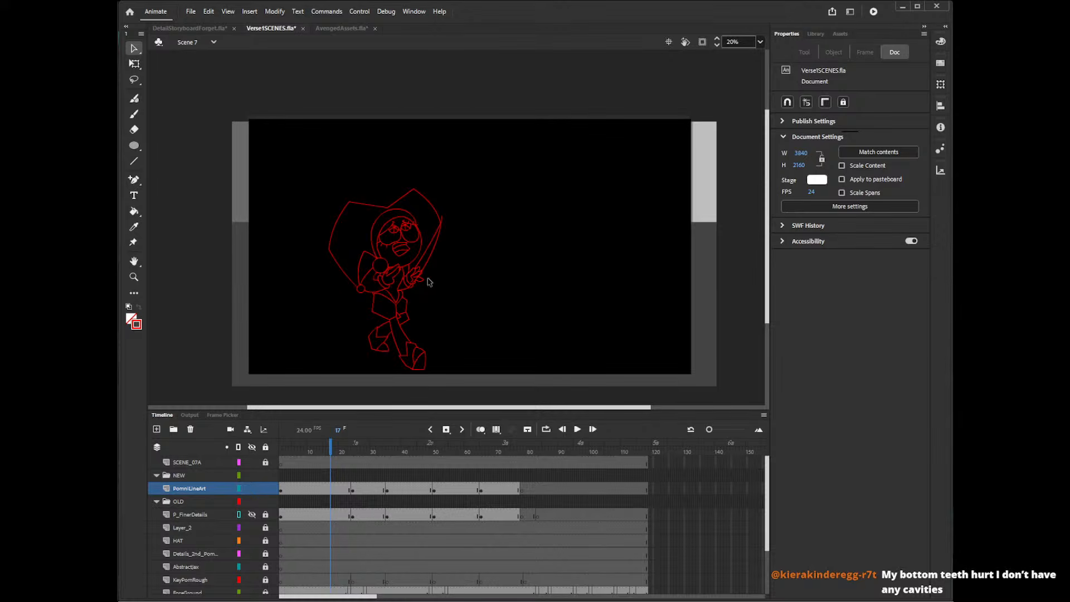
# Delete the segments of the new hat line that cross the raised hand and run beneath it.
pyautogui.press('z')
pyautogui.click(431, 280)
pyautogui.press('v')
pyautogui.click(437, 265)
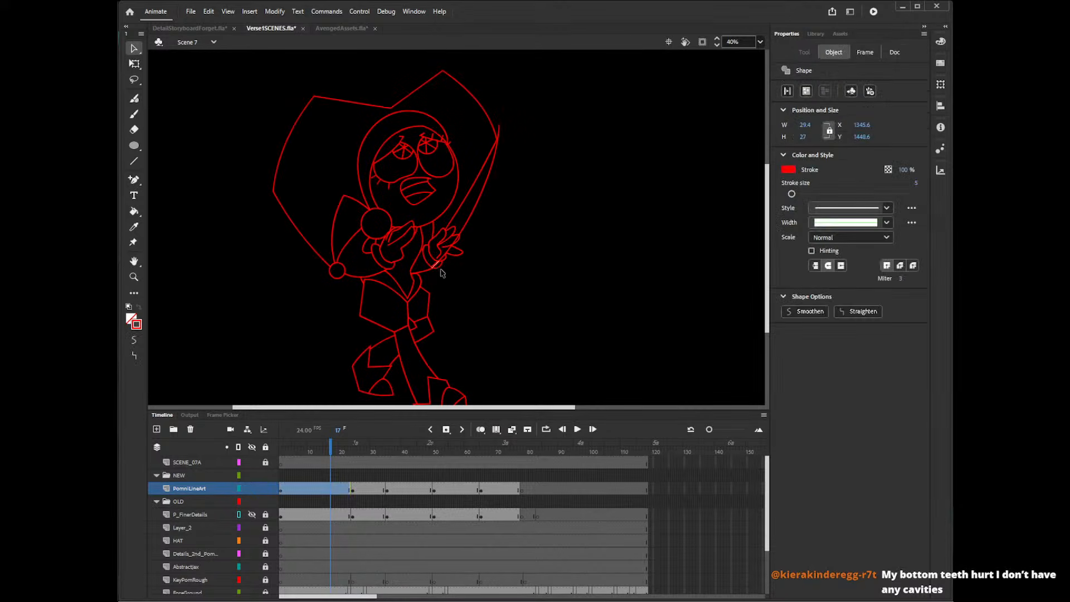
pyautogui.press('Delete')
pyautogui.click(450, 251)
pyautogui.press('Delete')
pyautogui.click(454, 239)
pyautogui.press('Delete')
# Delete the line stub above the hat's right corner and the old straight edge beside the new curve.
pyautogui.click(499, 129)
pyautogui.click(503, 142)
pyautogui.moveTo(497, 140); pyautogui.dragTo(499, 141)
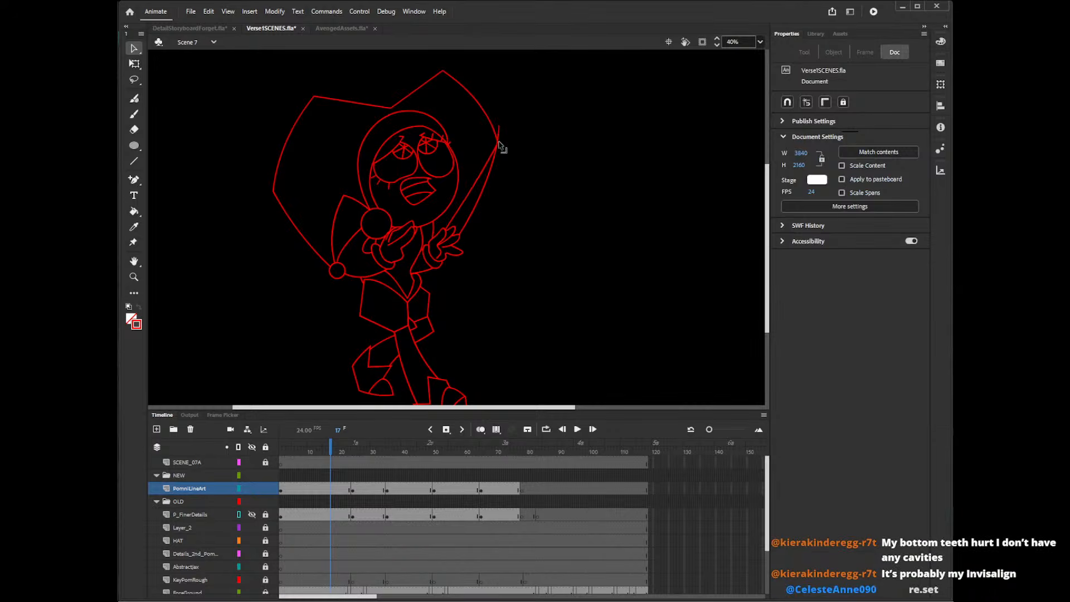
pyautogui.click(499, 140)
pyautogui.click(502, 145)
pyautogui.click(499, 135)
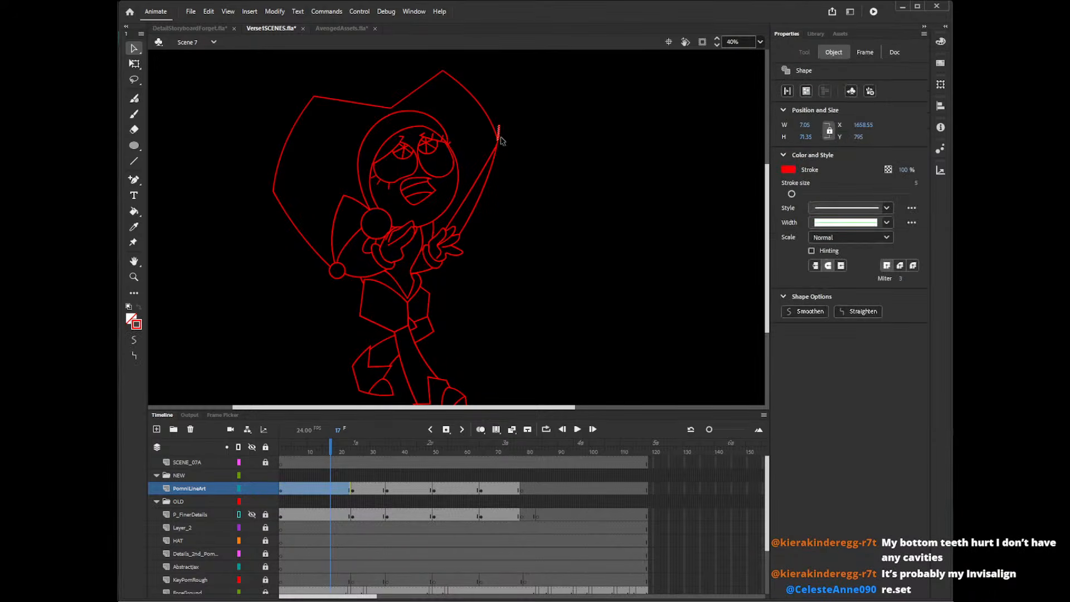
pyautogui.press('Delete')
pyautogui.click(486, 162)
pyautogui.press('Delete')
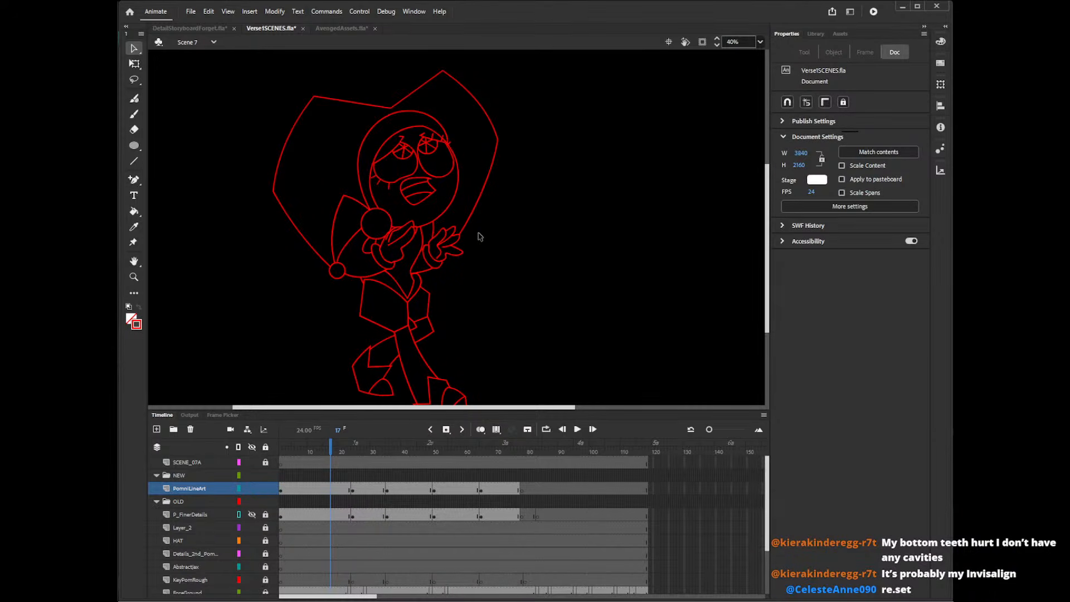
# Move the hat's bell down and left, then extend and bow the hat's outer left edge to meet it.
pyautogui.moveTo(274, 190); pyautogui.dragTo(271, 203)
pyautogui.click(340, 277)
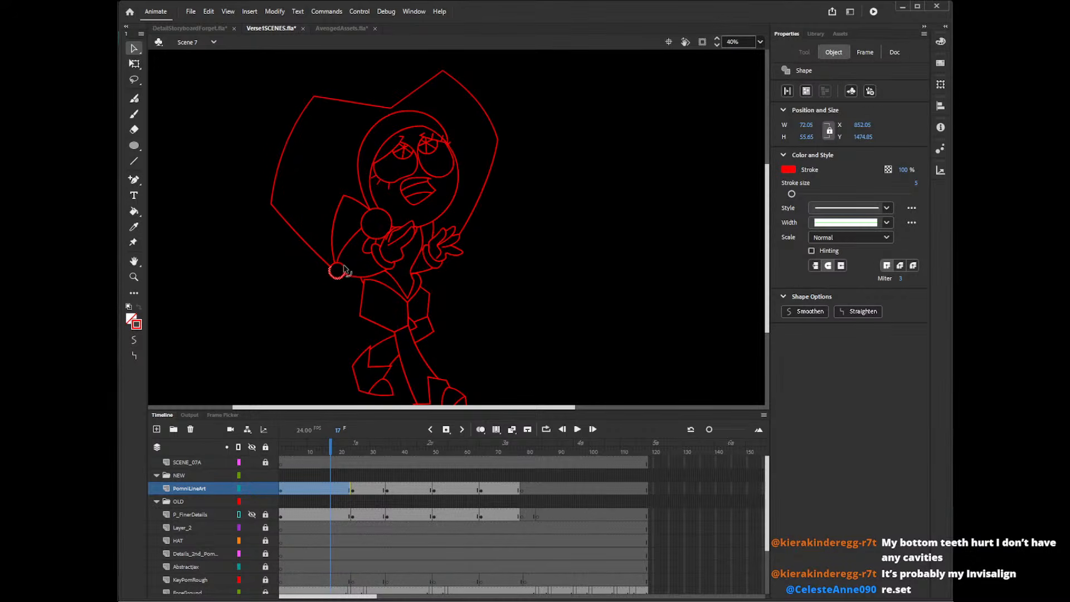
pyautogui.keyDown('shift'); pyautogui.click(345, 268); pyautogui.keyUp('shift')
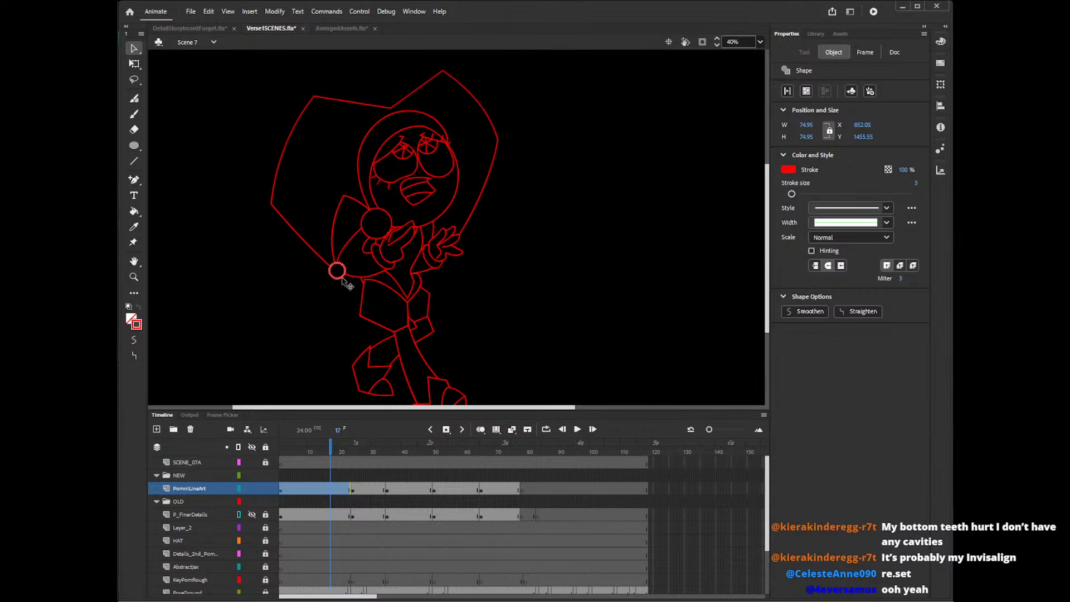
pyautogui.moveTo(345, 283)
pyautogui.mouseDown()
pyautogui.moveTo(333, 295)
pyautogui.moveTo(342, 285)
pyautogui.mouseUp()
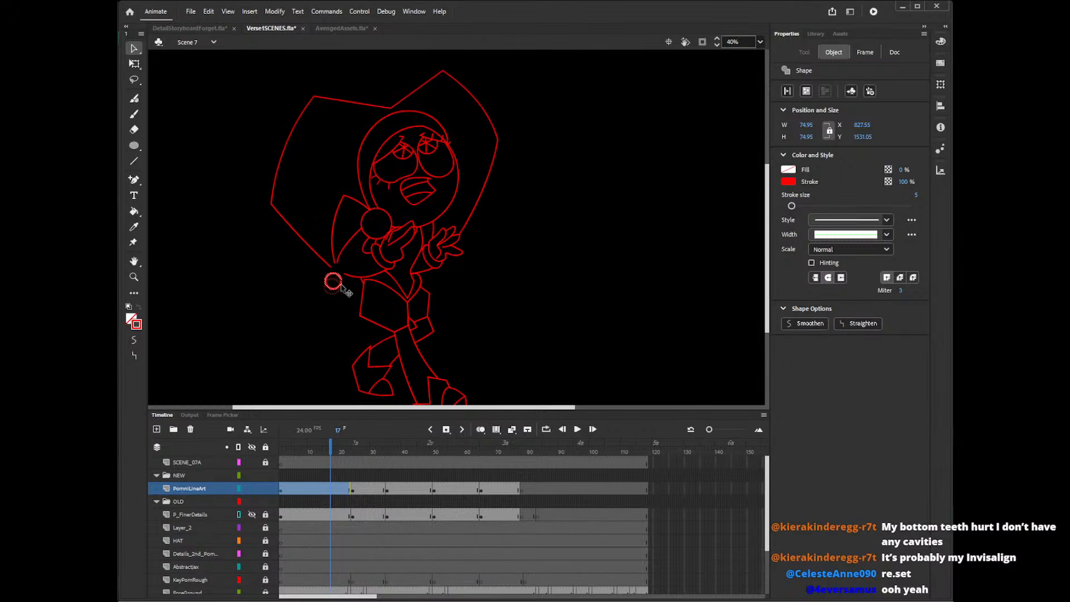
pyautogui.click(317, 284)
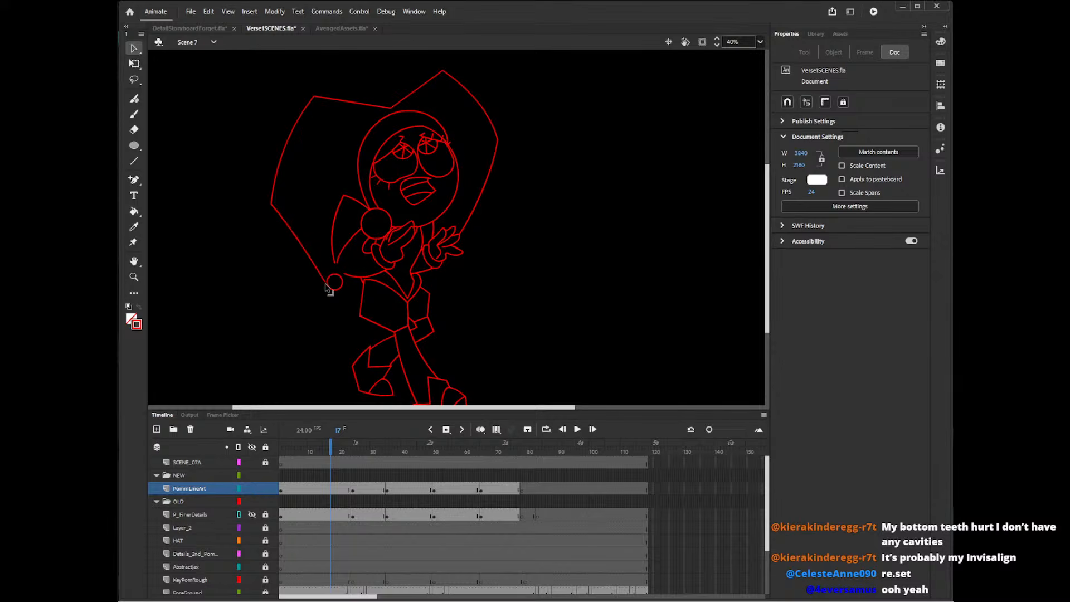
pyautogui.moveTo(311, 250); pyautogui.dragTo(274, 195)
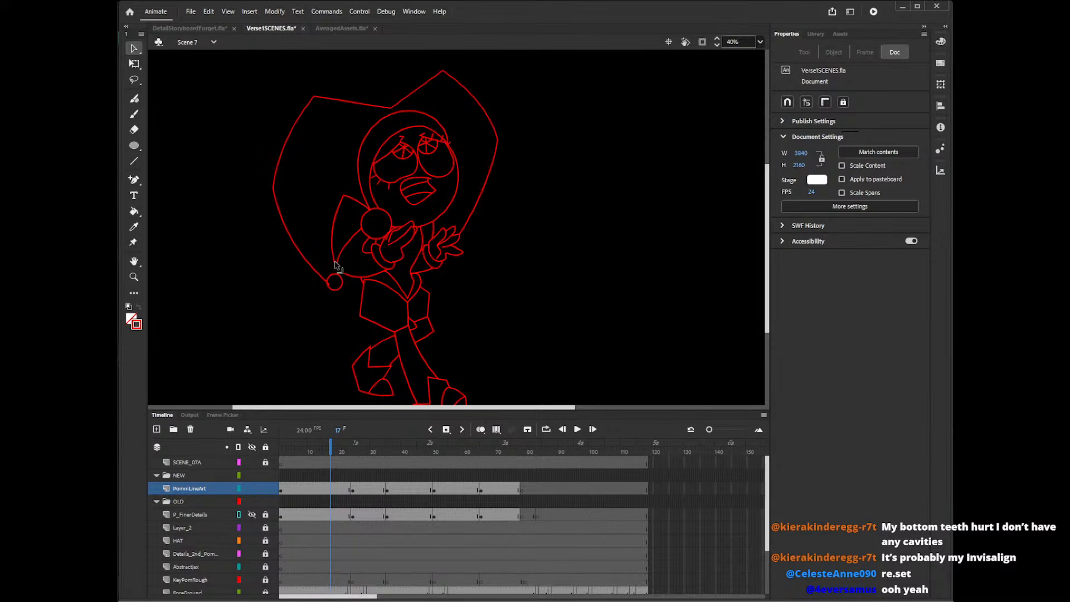
# Extend the inner hat tail line to the moved bell and clear the leftover line ends above it.
pyautogui.moveTo(336, 265); pyautogui.dragTo(332, 283)
pyautogui.moveTo(331, 234); pyautogui.dragTo(329, 237)
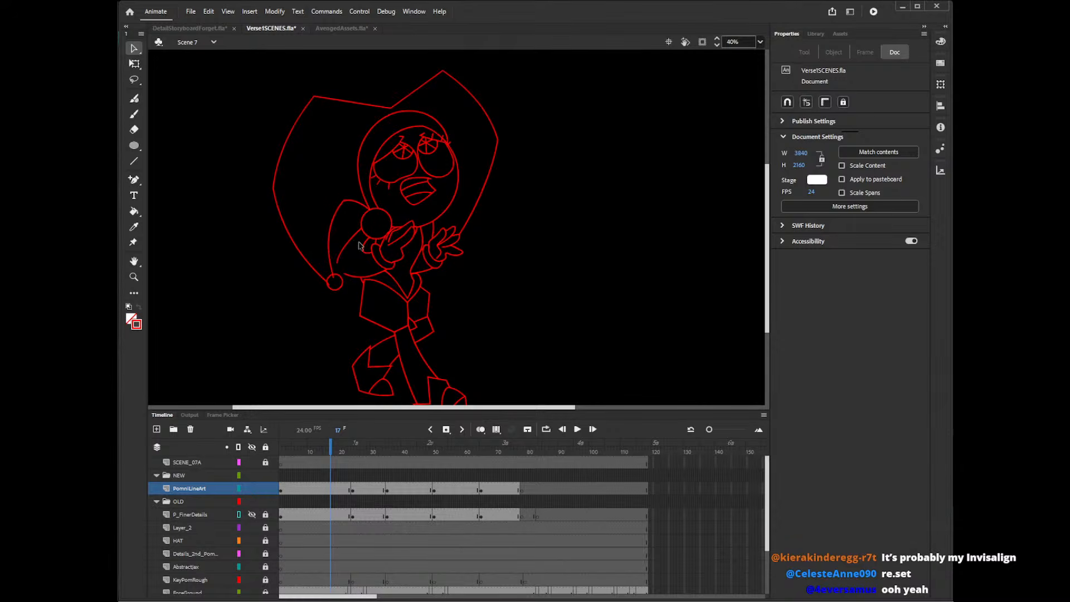
pyautogui.click(336, 268)
pyautogui.click(350, 273)
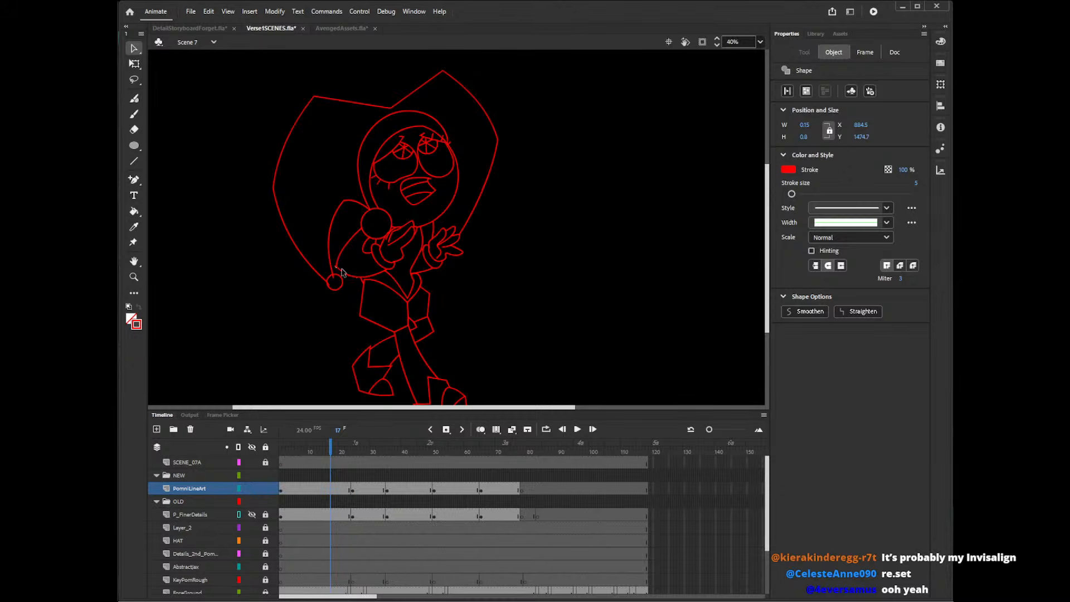
pyautogui.click(335, 268)
pyautogui.click(336, 273)
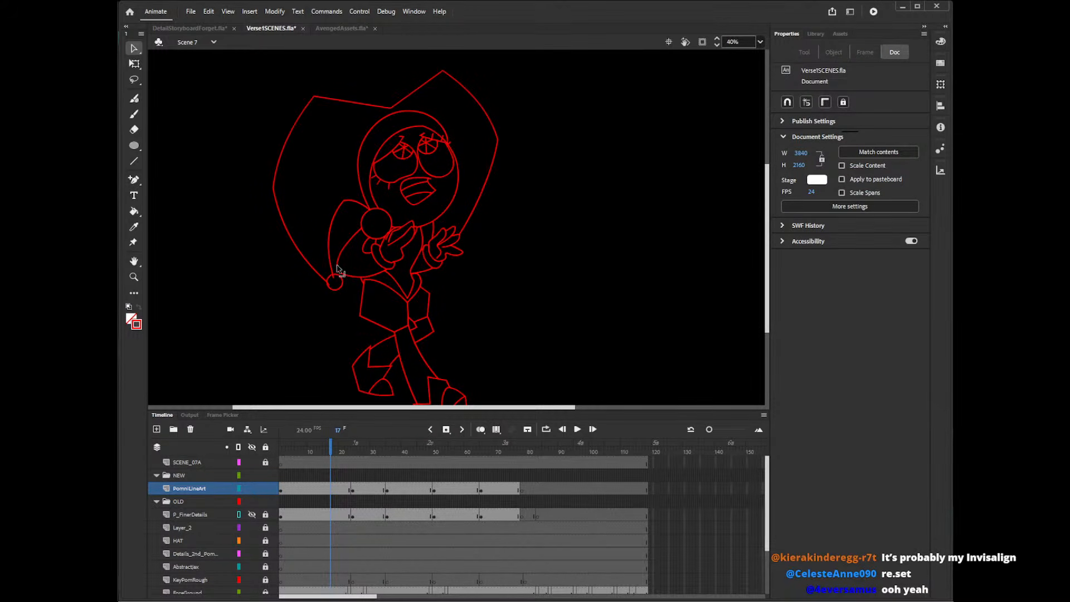
pyautogui.click(333, 277)
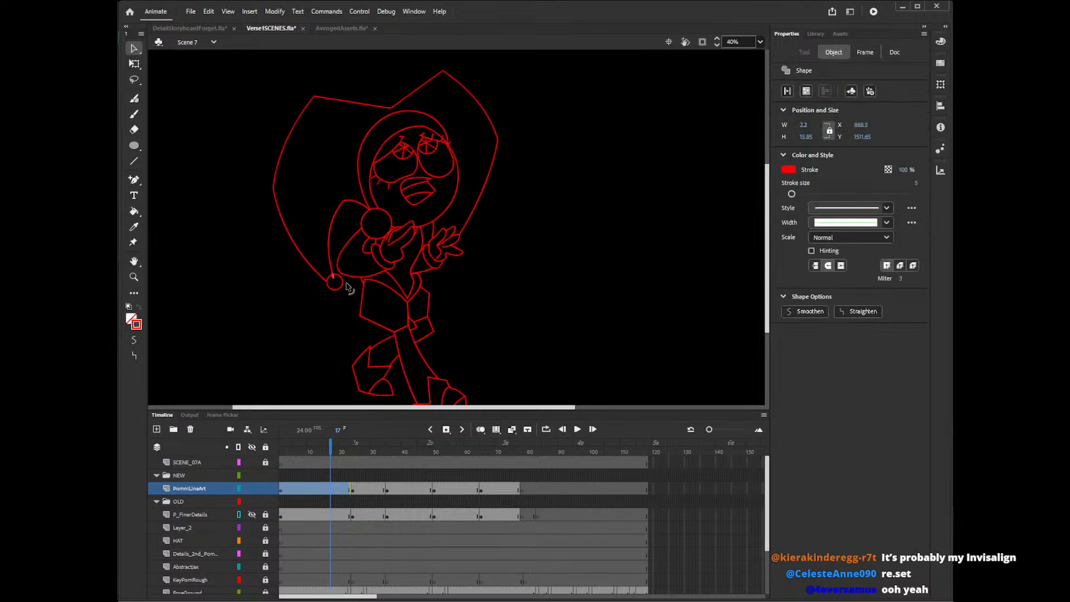
pyautogui.click(350, 287)
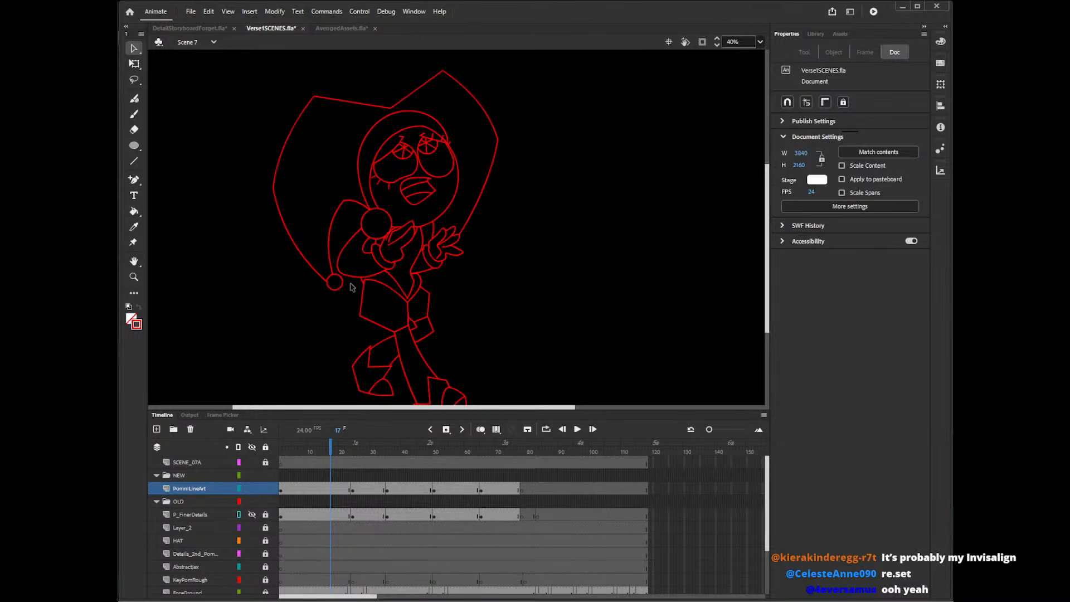
# Lock the PomniLineArt layer and play through Scene 7 at 20% zoom to review the poses.
pyautogui.click(360, 457)
pyautogui.click(334, 452)
pyautogui.click(280, 454)
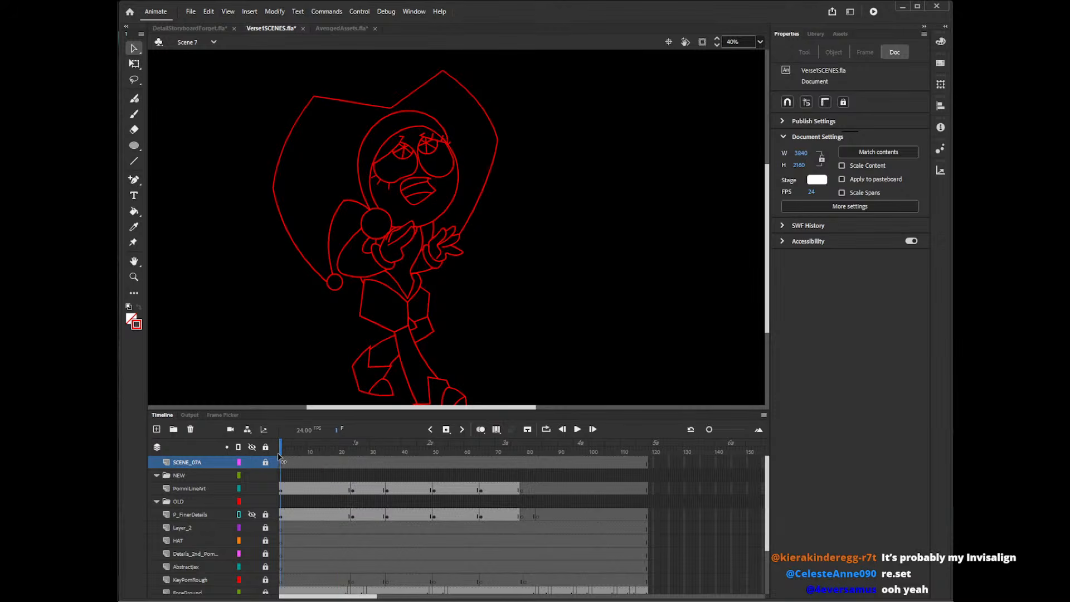
pyautogui.click(265, 489)
pyautogui.click(749, 40)
pyautogui.write('20')
pyautogui.press('Return')
pyautogui.press('Return')
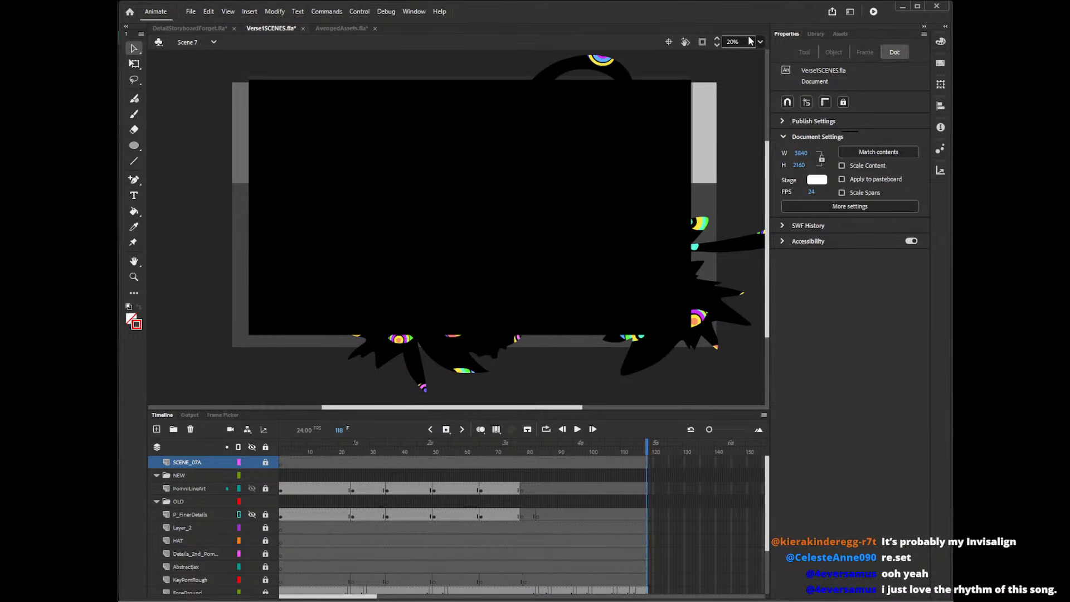
pyautogui.moveTo(288, 443); pyautogui.dragTo(543, 449)
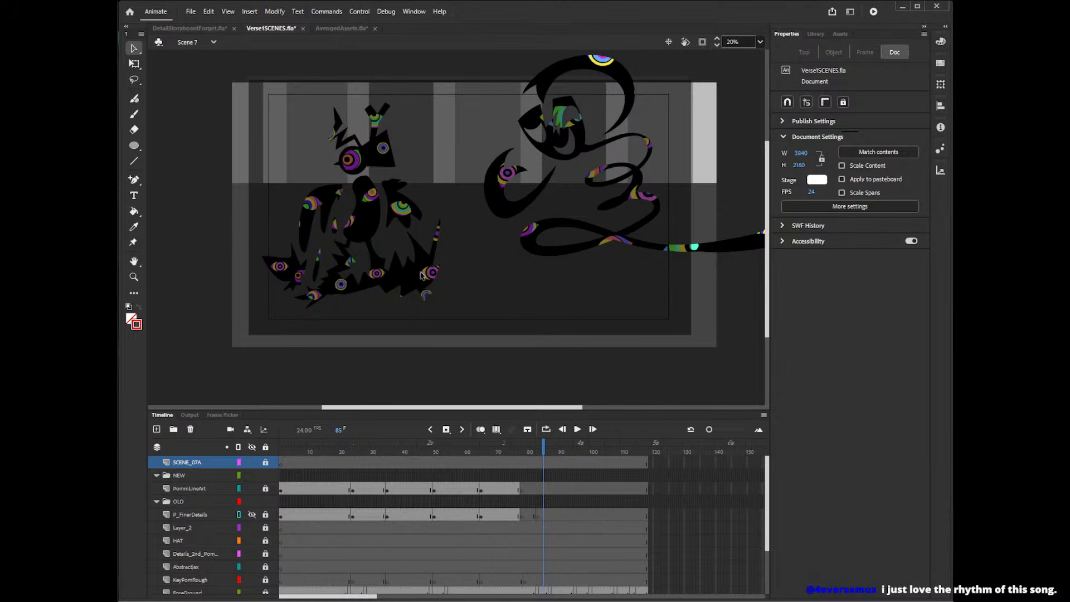
pyautogui.moveTo(399, 449); pyautogui.dragTo(329, 435)
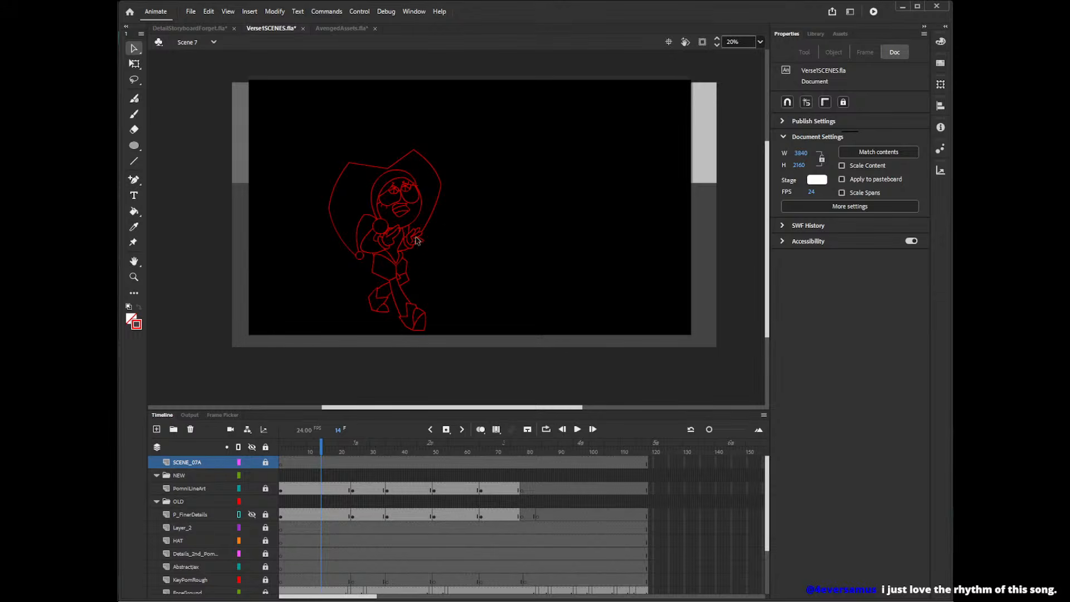
# Unlock the PomniLineArt layer and fill the hat of the pose at frame 11 with green #66FF00.
pyautogui.press('k')
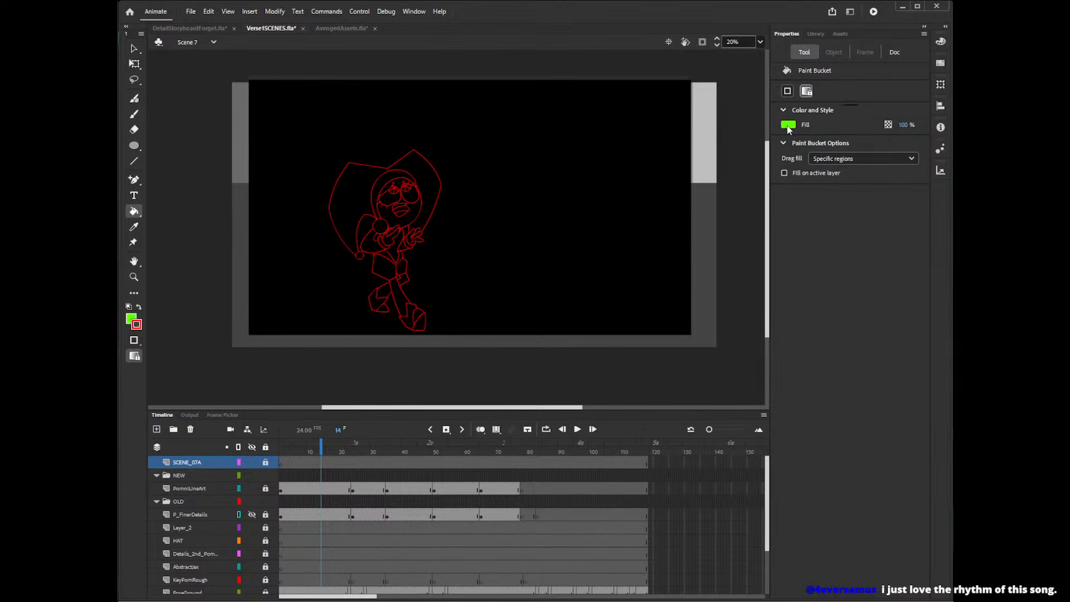
pyautogui.click(265, 489)
pyautogui.click(311, 489)
pyautogui.click(314, 452)
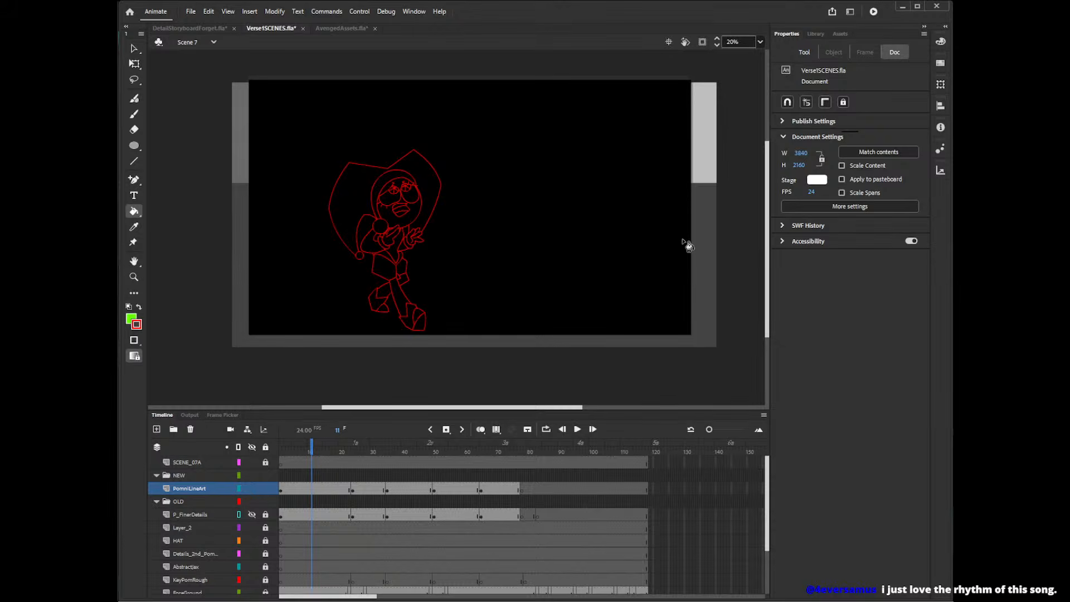
pyautogui.click(532, 301)
pyautogui.click(788, 124)
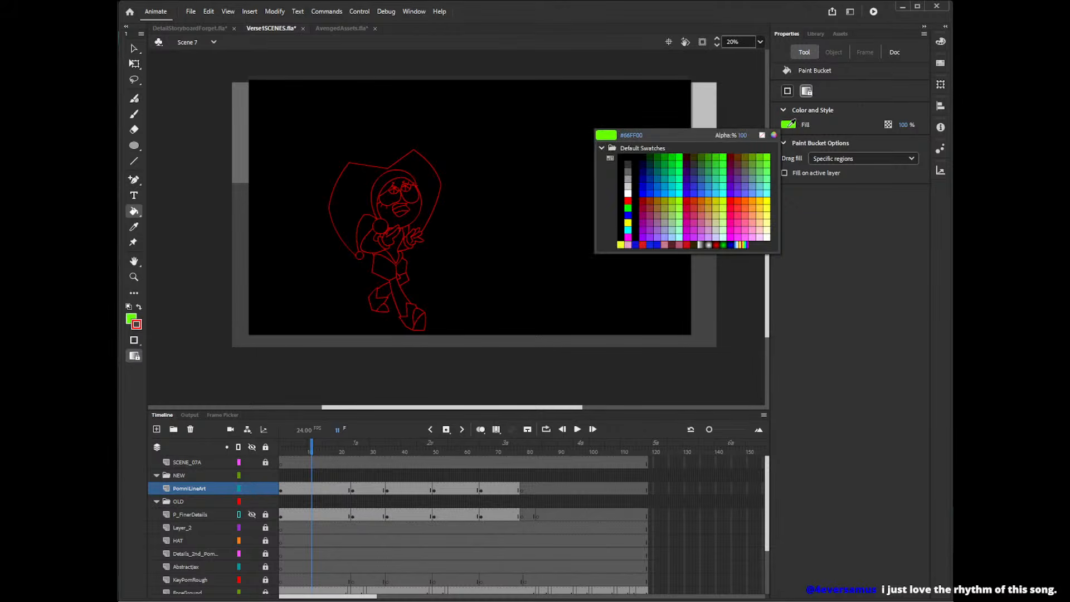
pyautogui.click(789, 124)
pyautogui.click(439, 190)
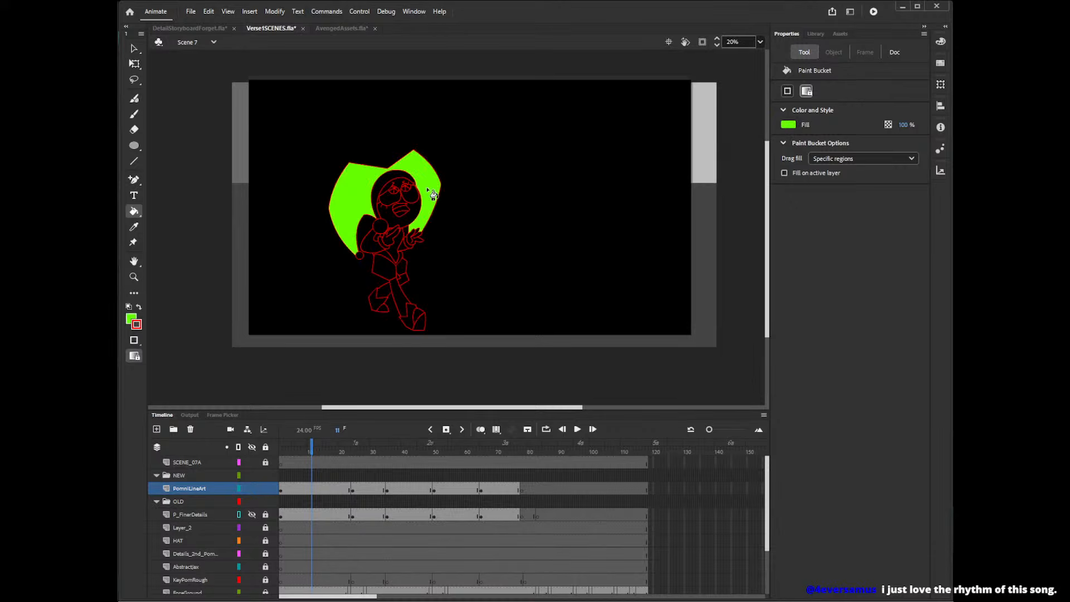
# Fill the face, eyes and mouth of the frame 11 pose with the same green.
pyautogui.click(394, 196)
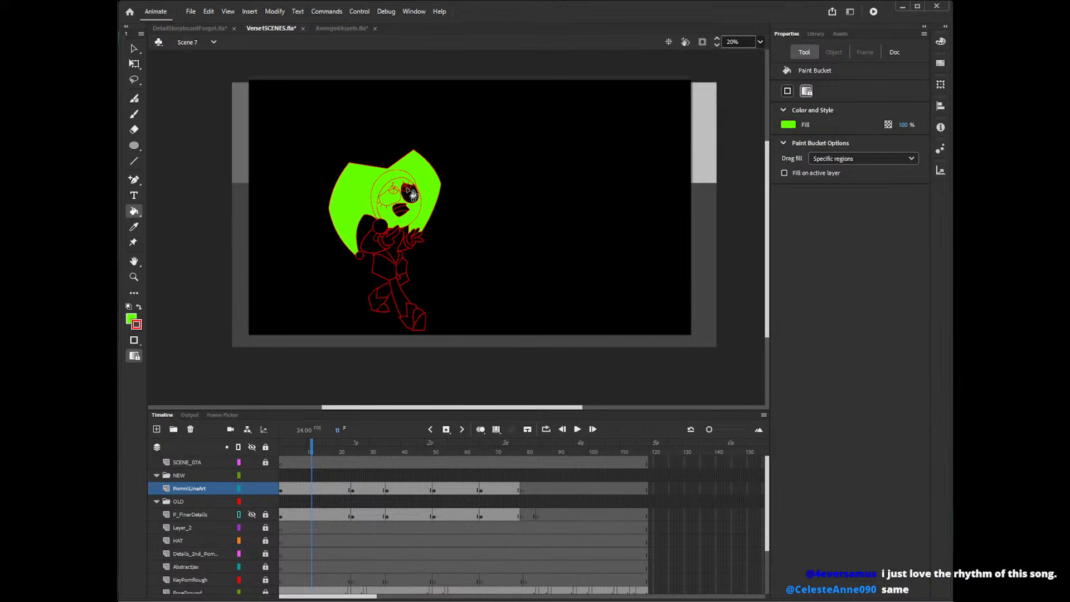
pyautogui.click(416, 192)
pyautogui.click(400, 213)
pyautogui.click(401, 210)
pyautogui.click(399, 205)
# Fill the frame 11 pose's bells, sleeves, hands, torso, legs and boots with the green.
pyautogui.click(378, 229)
pyautogui.click(370, 244)
pyautogui.click(360, 254)
pyautogui.click(386, 239)
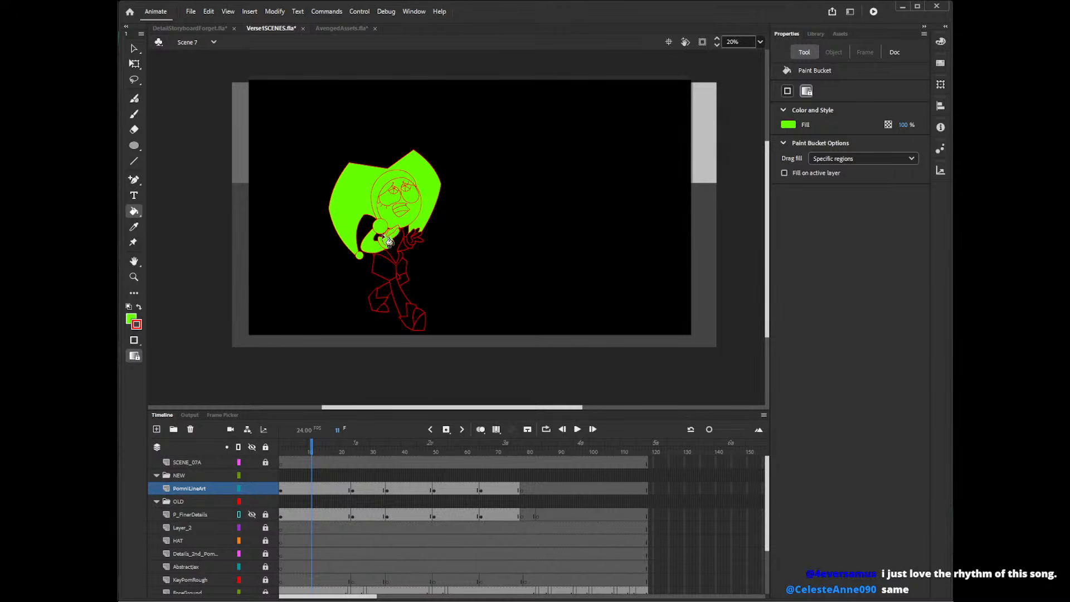
pyautogui.click(399, 240)
pyautogui.click(418, 240)
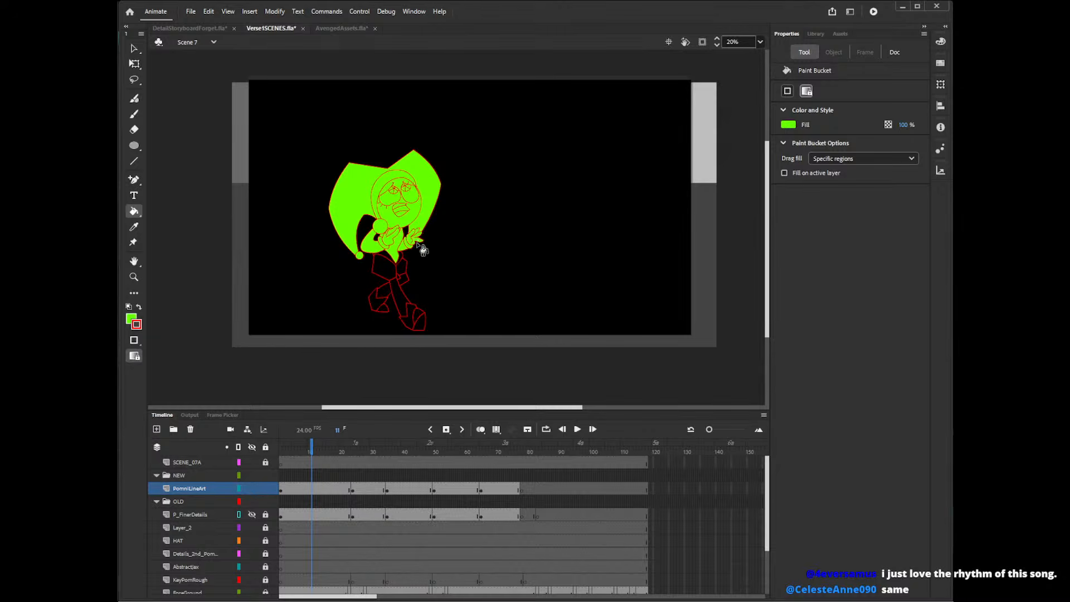
pyautogui.moveTo(399, 267)
pyautogui.mouseDown()
pyautogui.moveTo(405, 301)
pyautogui.moveTo(391, 310)
pyautogui.moveTo(433, 329)
pyautogui.mouseUp()
# Fill the frame 27 pose's hat, face, eyes, body, hands, legs and upper hat bell with green.
pyautogui.press('z')
pyautogui.click(437, 229)
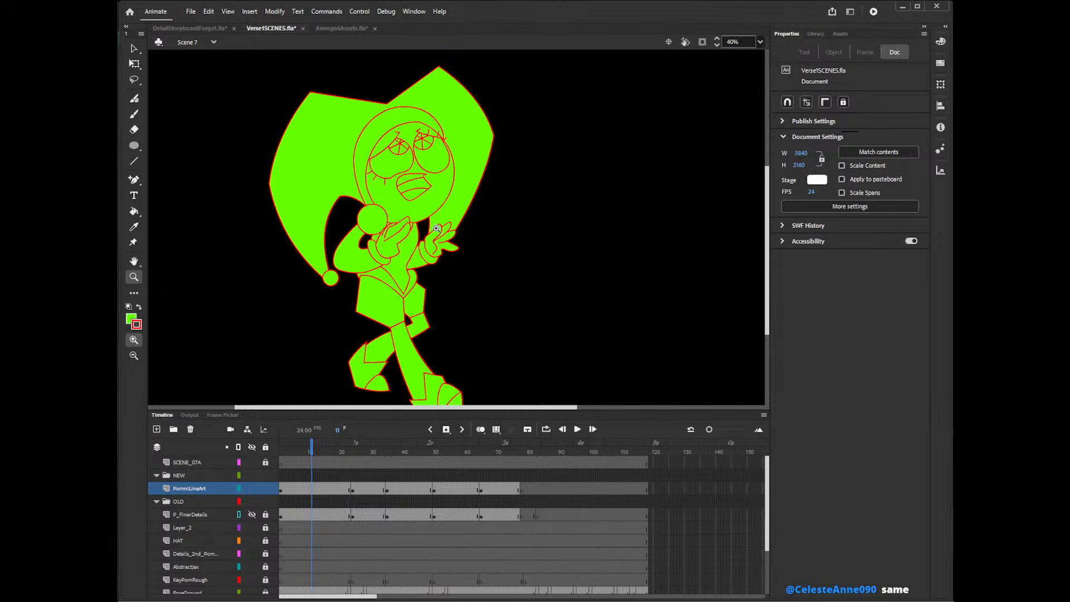
pyautogui.press('.')
pyautogui.press('.')
pyautogui.press('.')
pyautogui.press('.')
pyautogui.press('.')
pyautogui.press('.')
pyautogui.press('.')
pyautogui.press('.')
pyautogui.press('.')
pyautogui.press('.')
pyautogui.press('.')
pyautogui.press('.')
pyautogui.press('.')
pyautogui.press('.')
pyautogui.press('.')
pyautogui.press('.')
pyautogui.press('k')
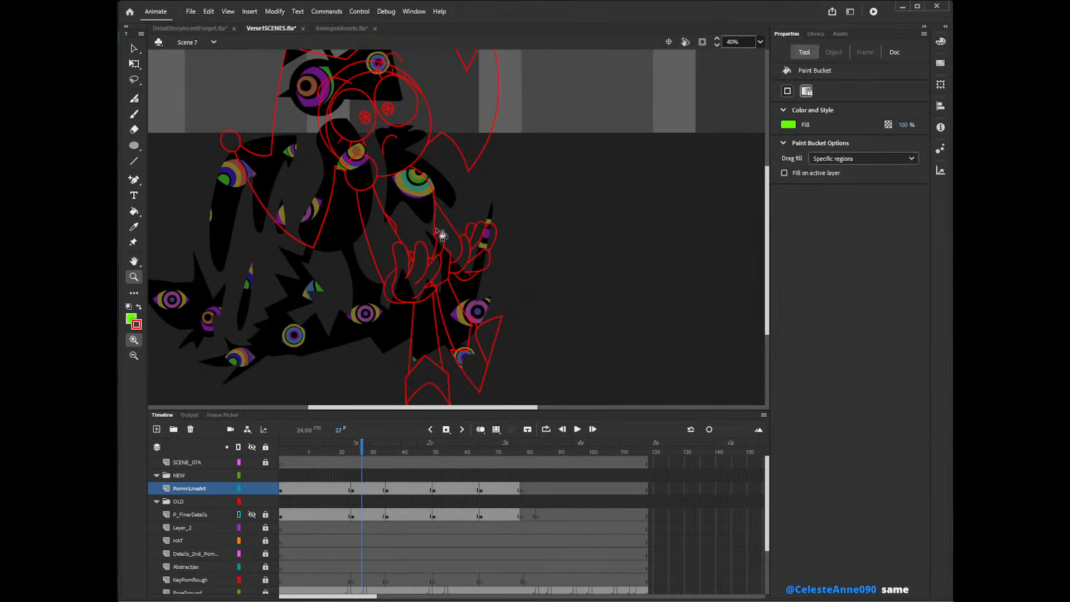
pyautogui.moveTo(482, 365)
pyautogui.mouseDown()
pyautogui.moveTo(437, 398)
pyautogui.moveTo(438, 282)
pyautogui.moveTo(428, 304)
pyautogui.moveTo(399, 289)
pyautogui.moveTo(417, 266)
pyautogui.moveTo(437, 267)
pyautogui.moveTo(424, 251)
pyautogui.moveTo(435, 247)
pyautogui.moveTo(461, 272)
pyautogui.moveTo(480, 236)
pyautogui.moveTo(413, 142)
pyautogui.moveTo(369, 166)
pyautogui.moveTo(360, 134)
pyautogui.moveTo(393, 100)
pyautogui.moveTo(344, 94)
pyautogui.moveTo(387, 72)
pyautogui.moveTo(335, 100)
pyautogui.moveTo(407, 83)
pyautogui.mouseUp()
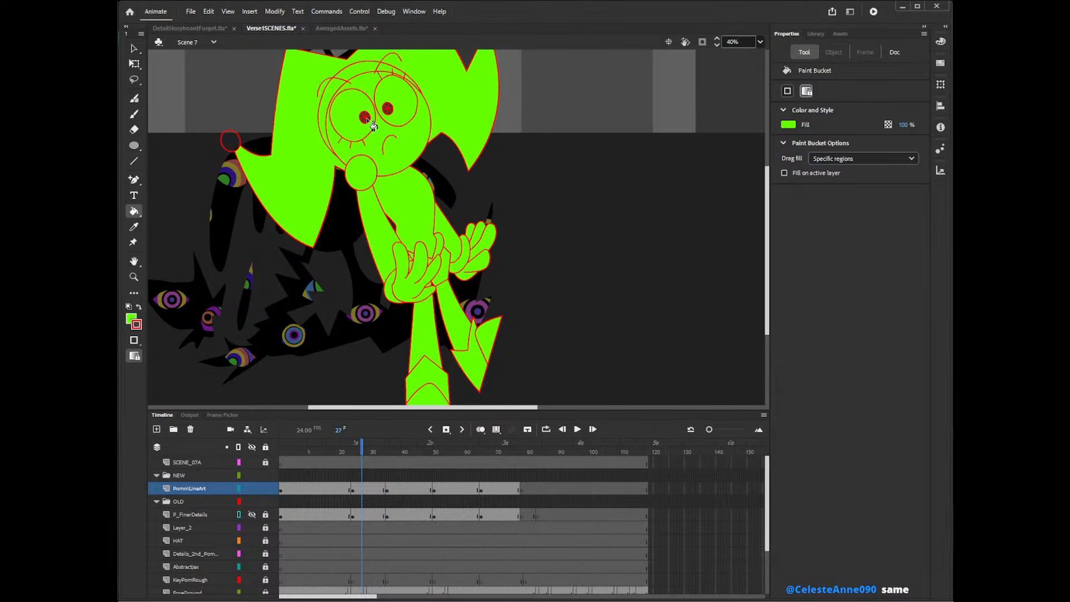
pyautogui.moveTo(362, 119)
pyautogui.mouseDown()
pyautogui.moveTo(386, 106)
pyautogui.moveTo(402, 122)
pyautogui.mouseUp()
pyautogui.moveTo(767, 245); pyautogui.dragTo(772, 208)
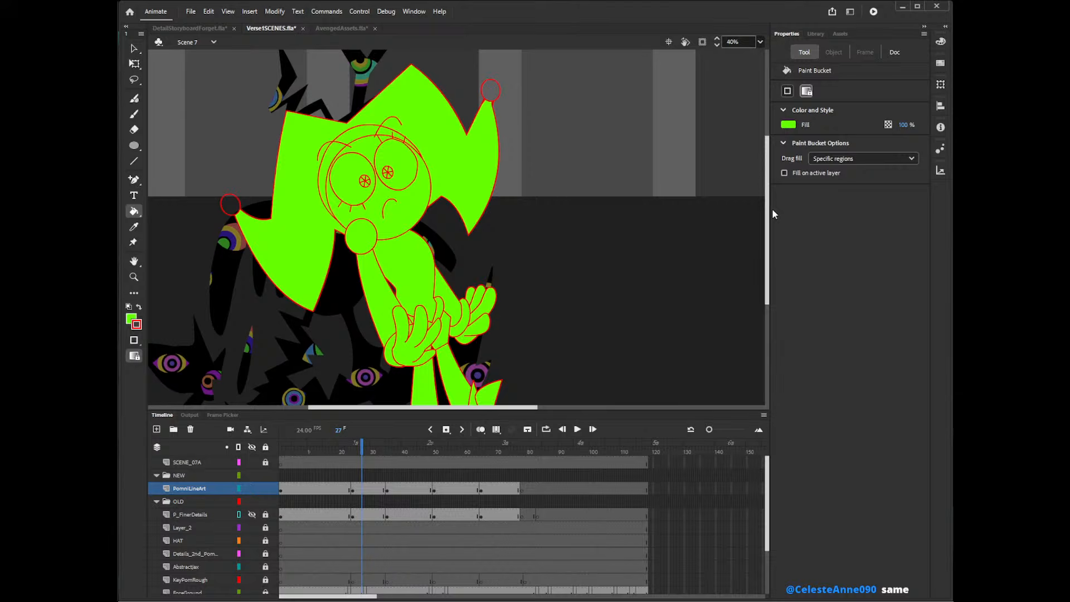
pyautogui.click(492, 92)
# Adjust the hat tip's line just below the upper bell on the frame 27 pose.
pyautogui.press('v')
pyautogui.click(483, 108)
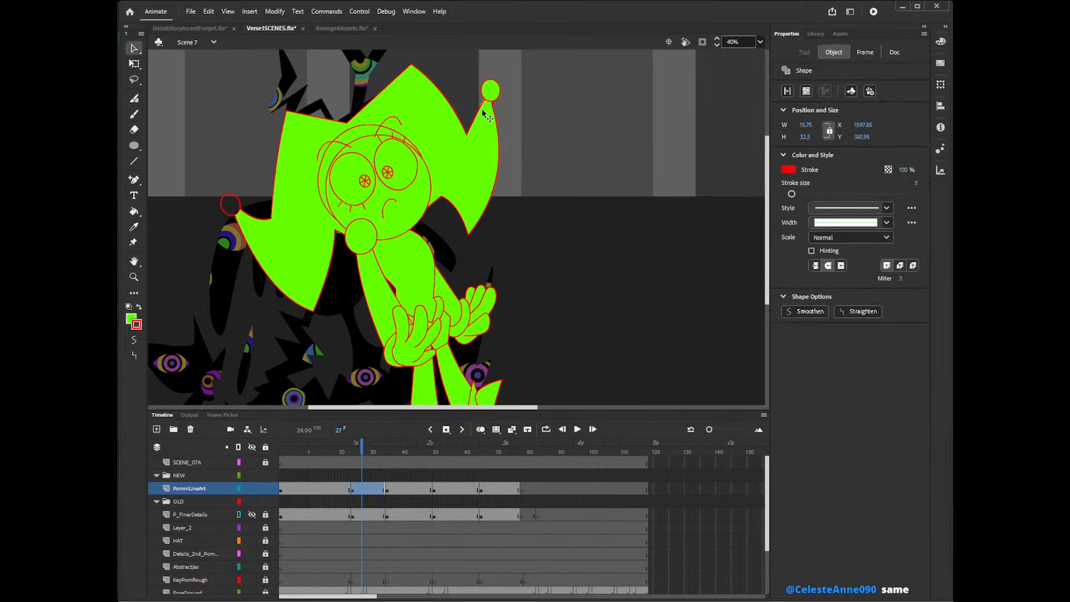
pyautogui.click(495, 110)
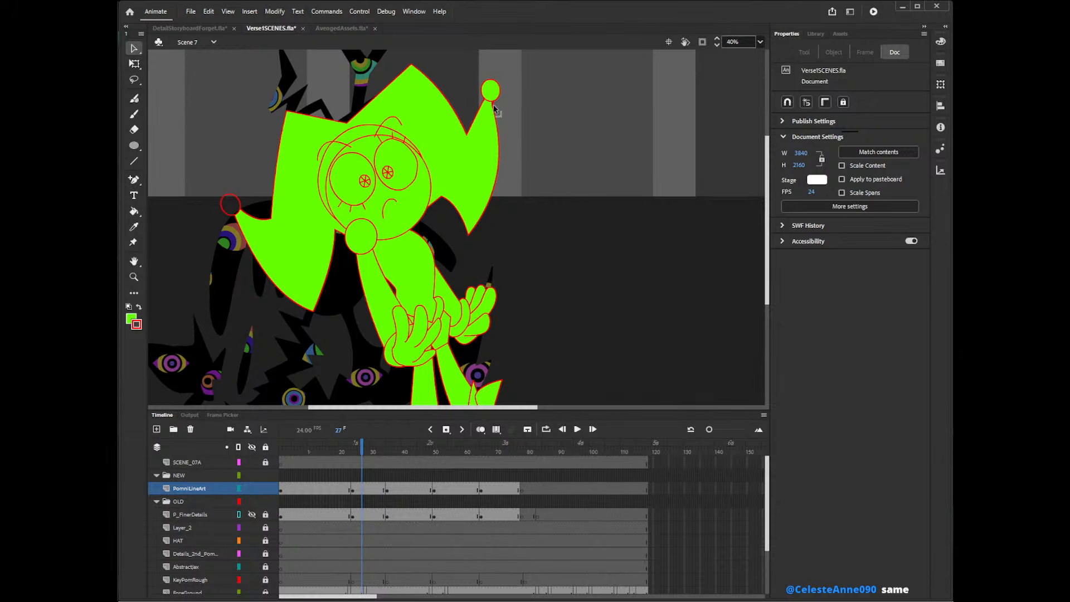
pyautogui.click(494, 110)
pyautogui.click(496, 107)
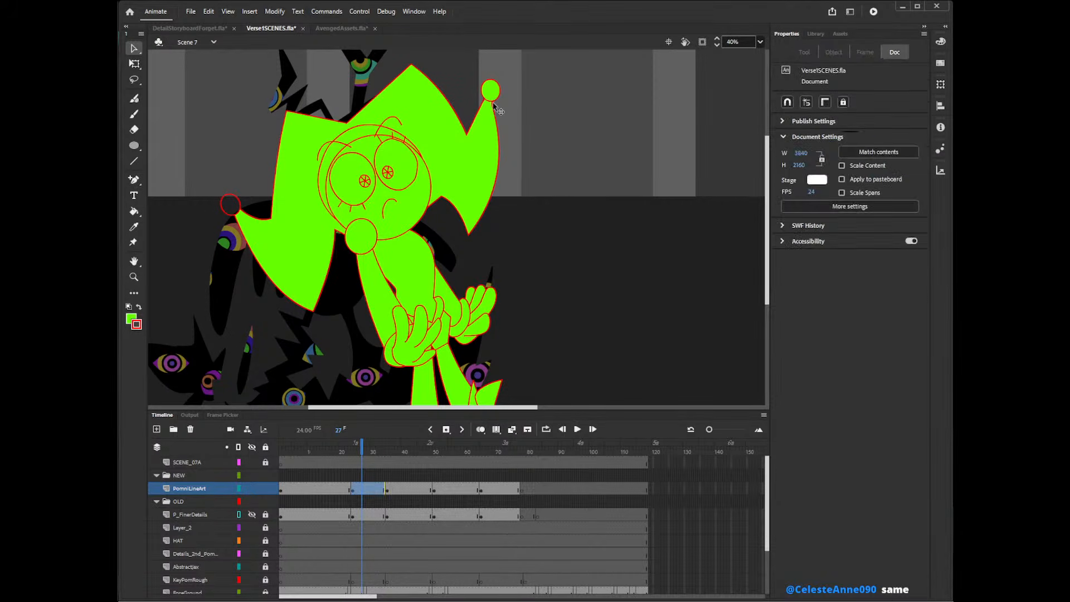
pyautogui.moveTo(492, 103); pyautogui.dragTo(495, 99)
pyautogui.click(498, 110)
pyautogui.click(504, 98)
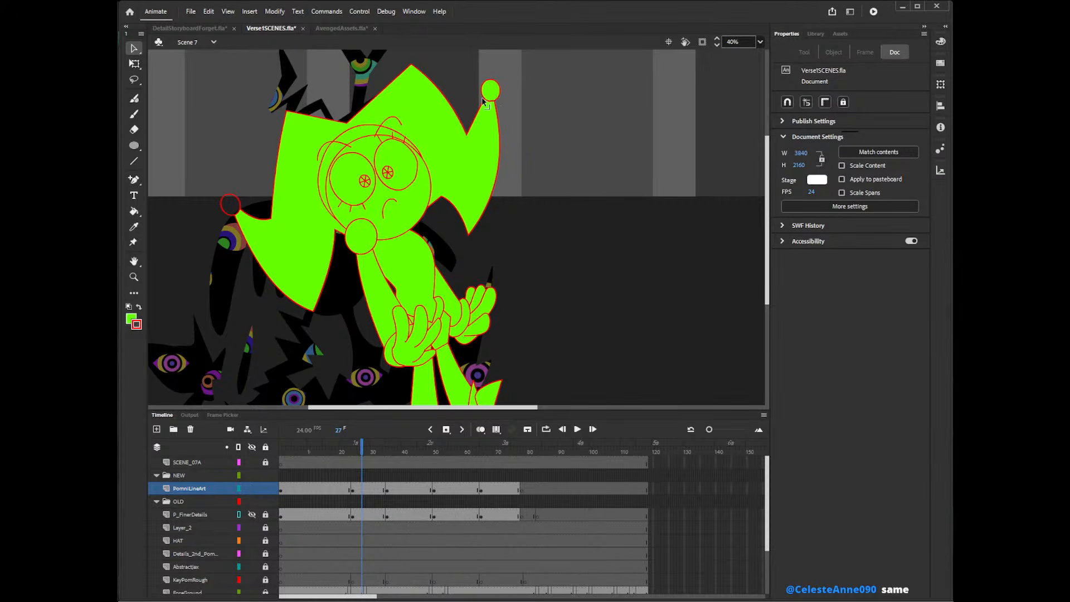
# Fill the remaining hat bell of the frame 27 pose green and step back through the frames to check it.
pyautogui.press('k')
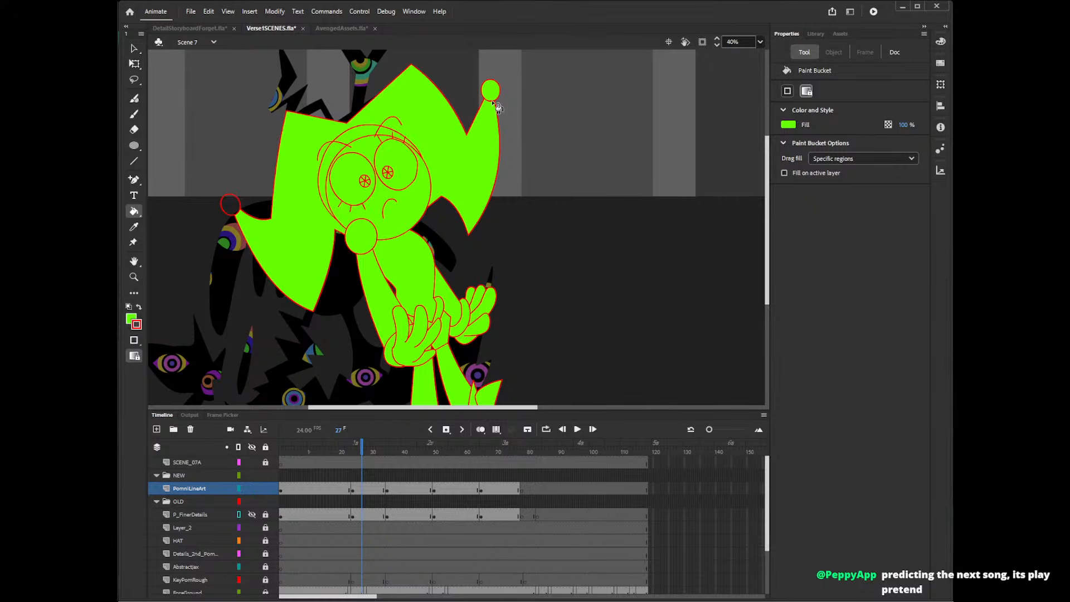
pyautogui.click(232, 207)
pyautogui.press(',')
pyautogui.press(',')
pyautogui.press(',')
pyautogui.press(',')
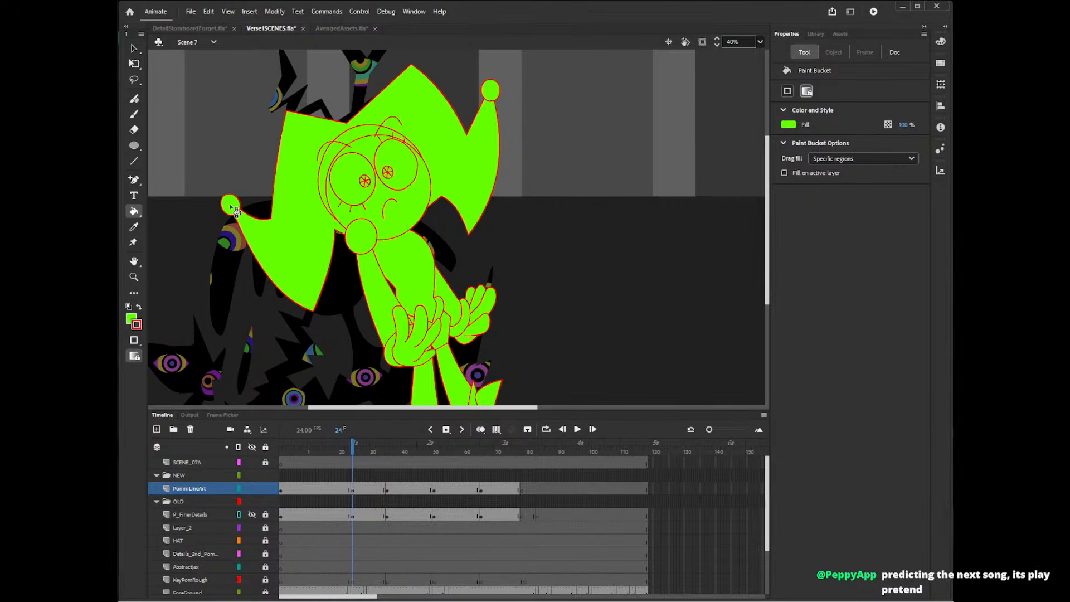
pyautogui.press('.')
pyautogui.press(',')
# Go to frame 38 and fill both hat halves and both bells of that pose green.
pyautogui.press('.')
pyautogui.press('.')
pyautogui.press('Return')
pyautogui.click(636, 176)
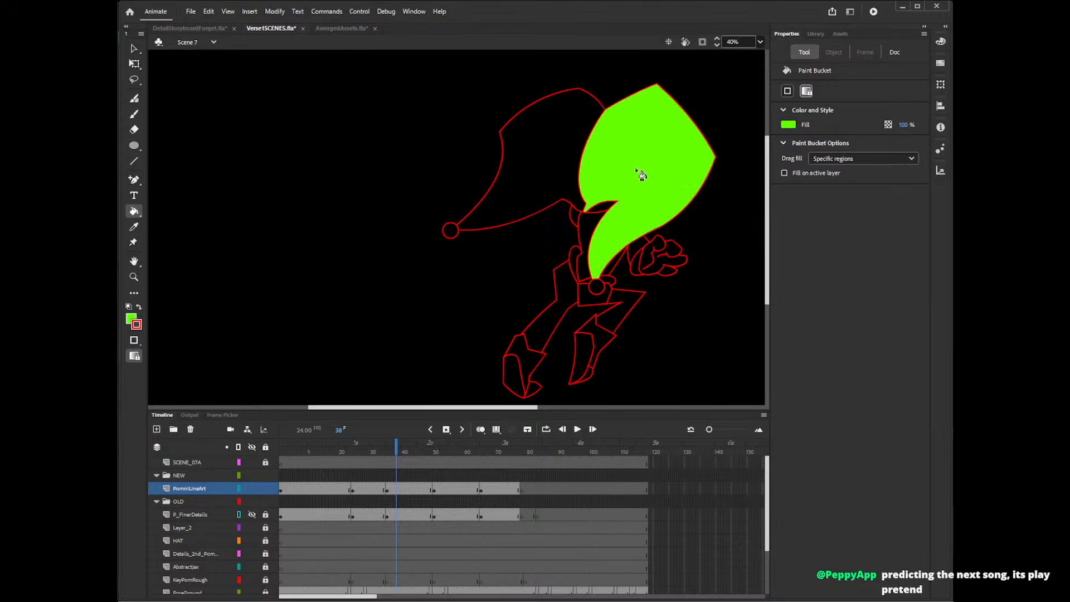
pyautogui.click(451, 230)
pyautogui.click(478, 226)
pyautogui.click(596, 286)
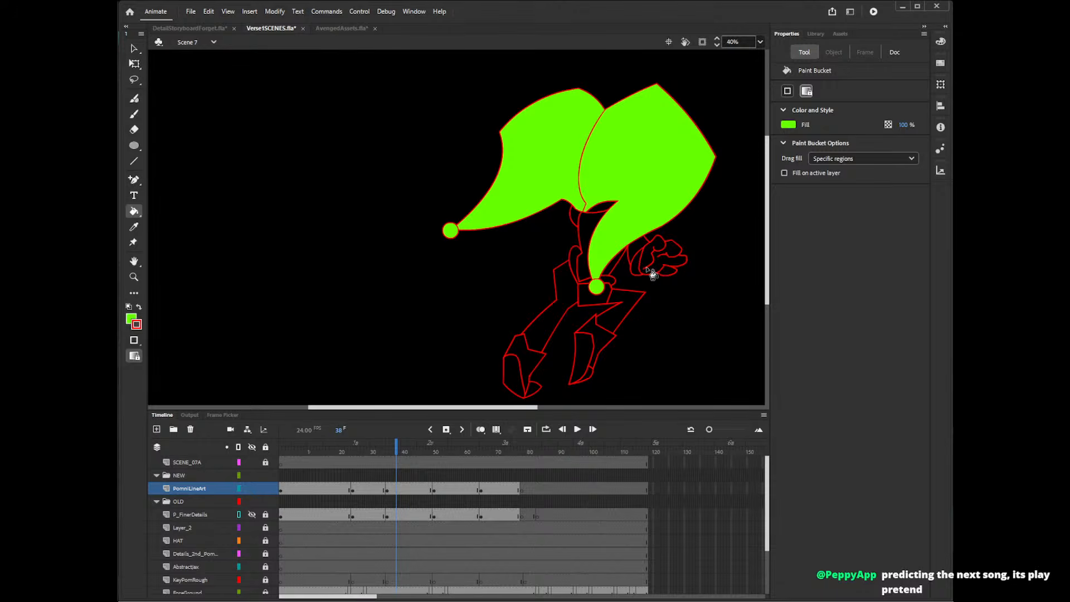
# Fill the fist, the hat's underside, the upper back and the small shape beneath the hat green.
pyautogui.click(666, 269)
pyautogui.click(639, 272)
pyautogui.click(638, 270)
pyautogui.click(604, 209)
pyautogui.click(587, 223)
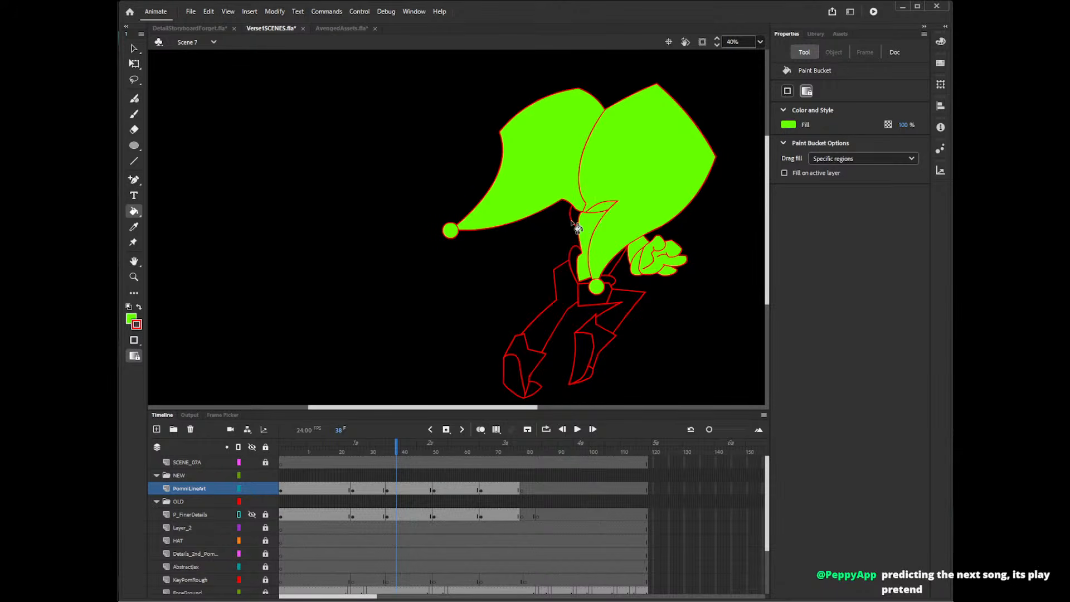
pyautogui.click(575, 218)
# Fill the frame 38 pose's sleeves, hips and lower trailing leg with green.
pyautogui.click(576, 261)
pyautogui.click(567, 288)
pyautogui.click(594, 301)
pyautogui.click(611, 281)
pyautogui.click(612, 267)
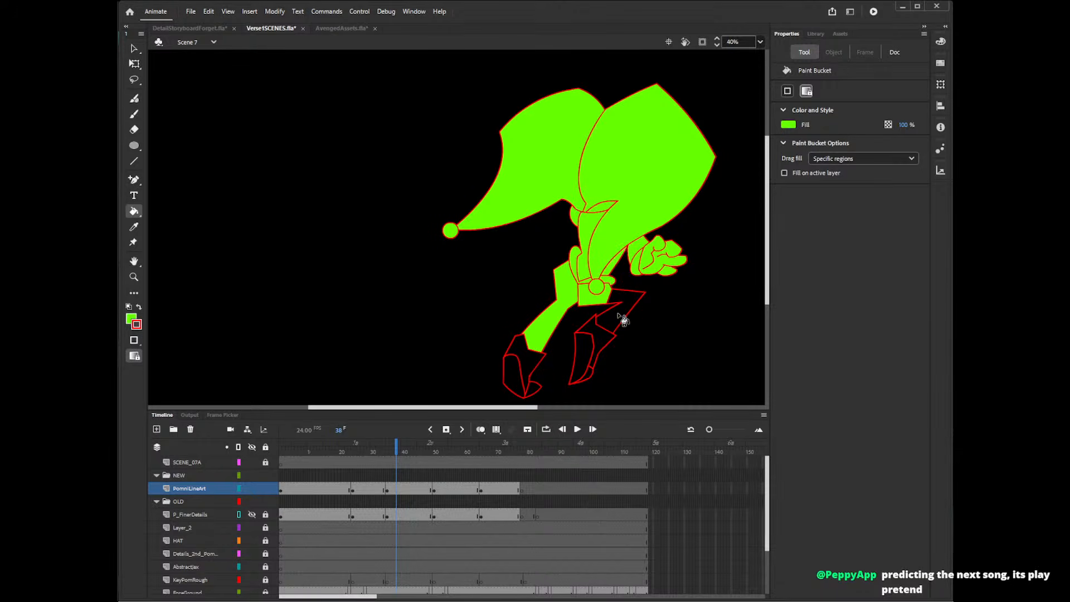
# Fill the front boot and the sole and toe pieces of the other boot green.
pyautogui.click(602, 338)
pyautogui.click(586, 350)
pyautogui.click(588, 374)
pyautogui.click(520, 378)
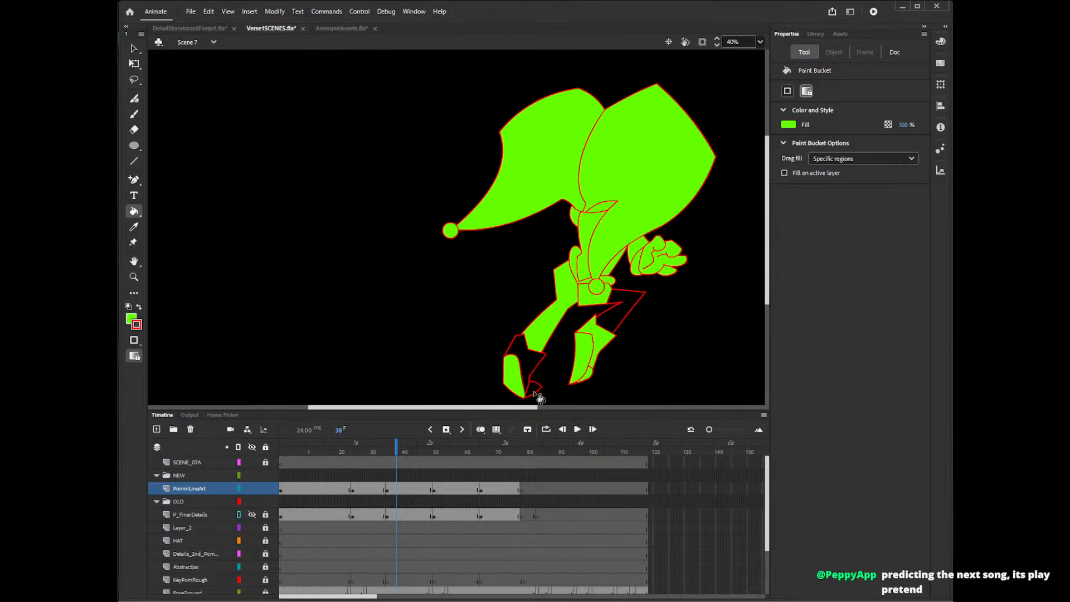
pyautogui.click(534, 391)
# Delete tiny stray stroke segments where the front thigh's line meets the hips.
pyautogui.press('v')
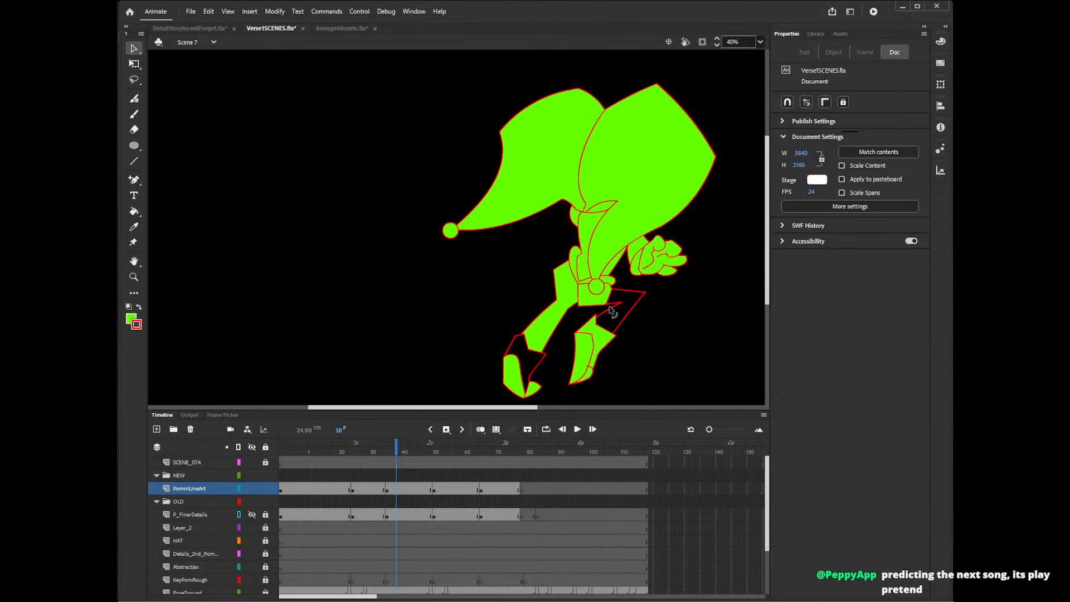
pyautogui.click(610, 308)
pyautogui.click(603, 320)
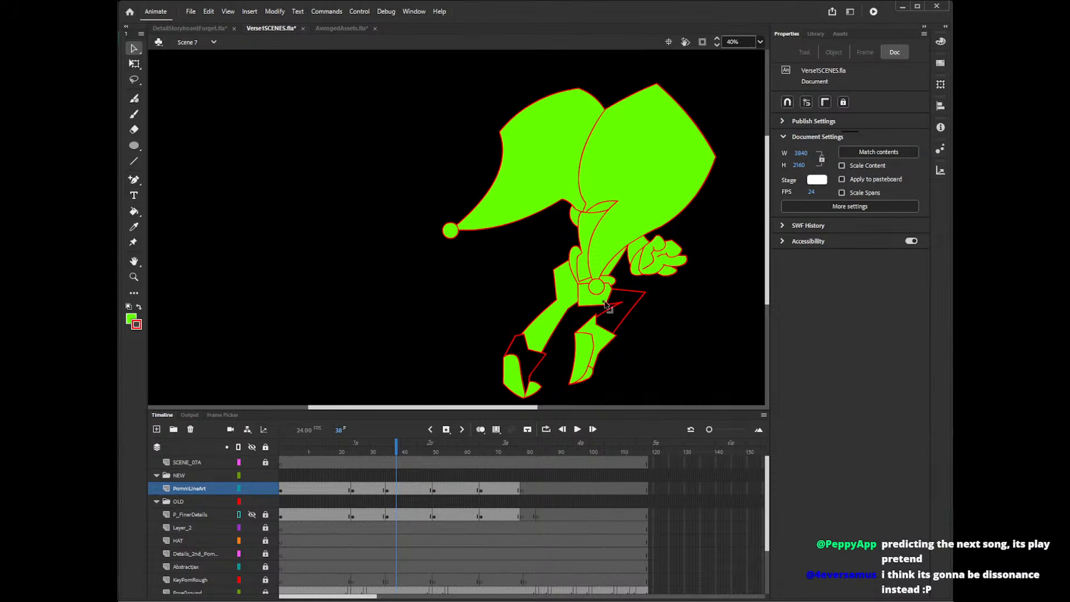
pyautogui.click(607, 305)
pyautogui.click(616, 287)
pyautogui.click(606, 305)
pyautogui.click(608, 310)
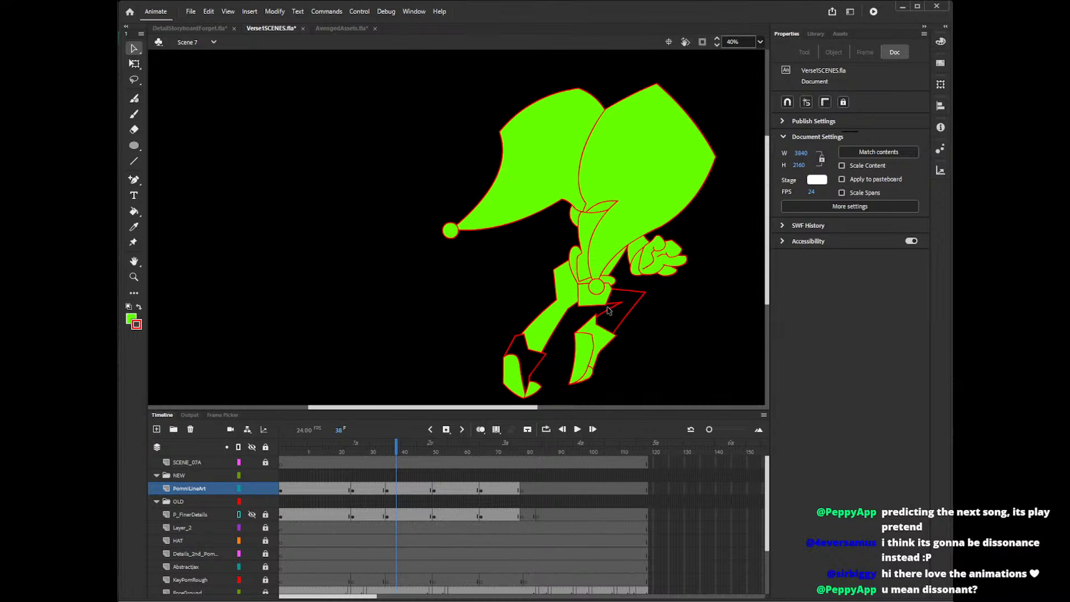
pyautogui.click(607, 314)
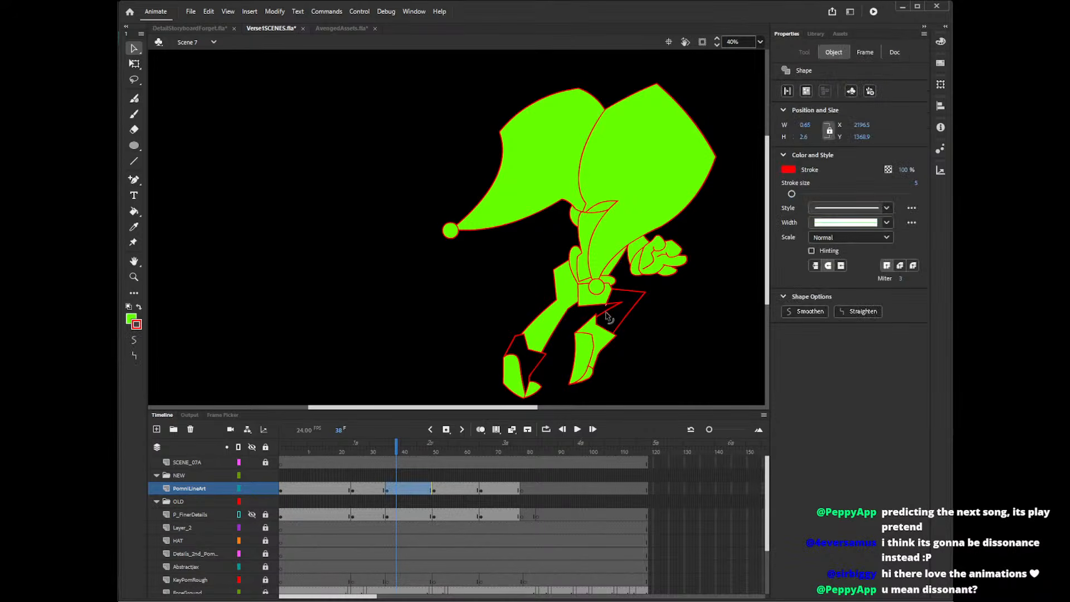
pyautogui.press('Delete')
pyautogui.click(606, 313)
pyautogui.press('Delete')
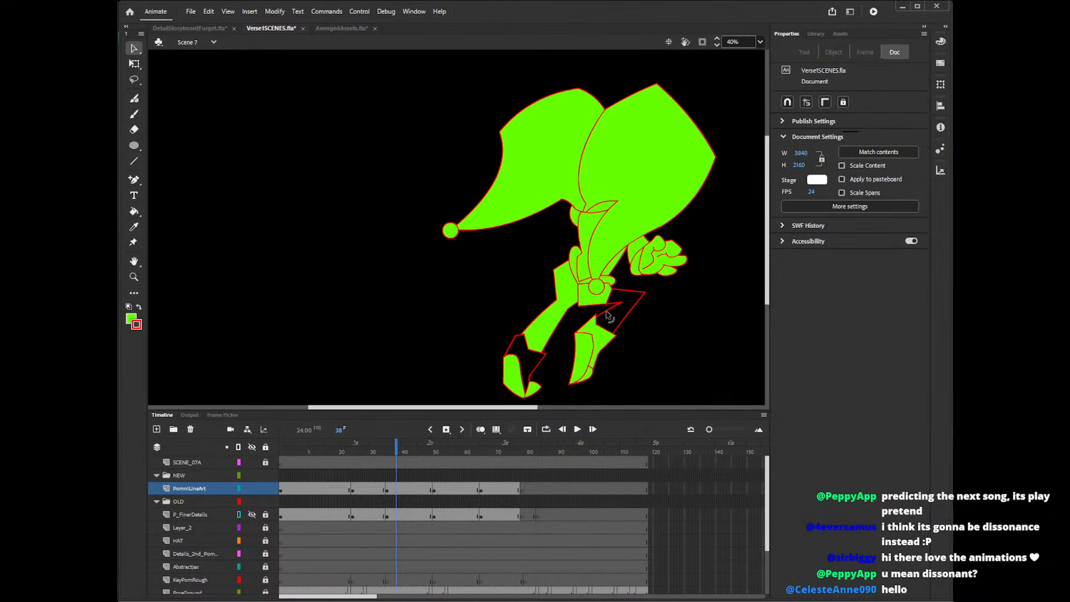
# Clear the remaining stray segments beside the front thigh and fill the thigh green.
pyautogui.click(607, 308)
pyautogui.press('Delete')
pyautogui.click(607, 309)
pyautogui.press('Delete')
pyautogui.click(609, 313)
pyautogui.press('Delete')
pyautogui.click(607, 309)
pyautogui.press('Delete')
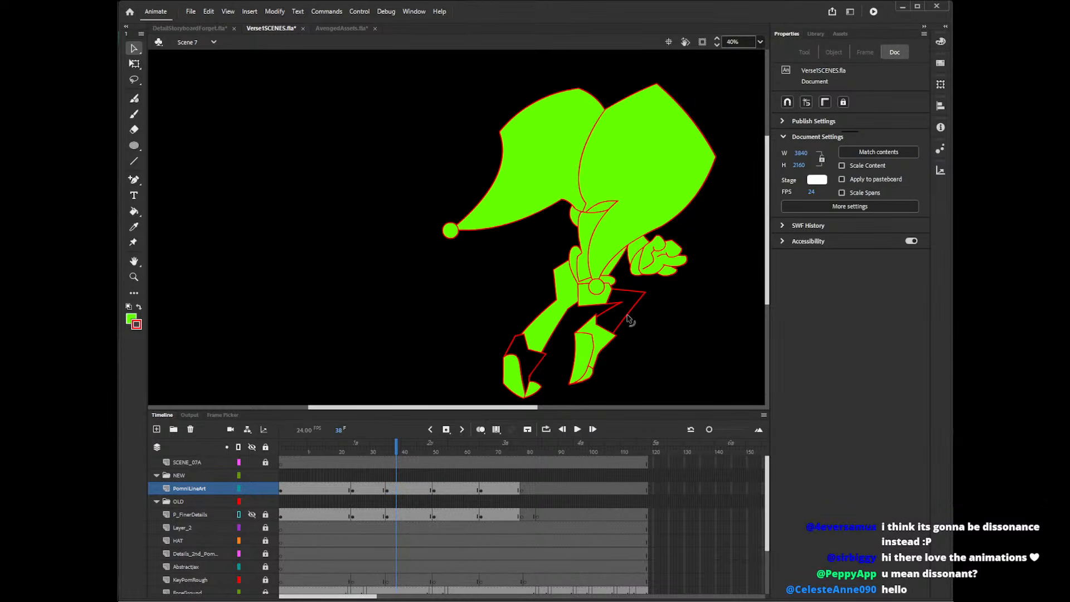
pyautogui.press('k')
pyautogui.click(627, 319)
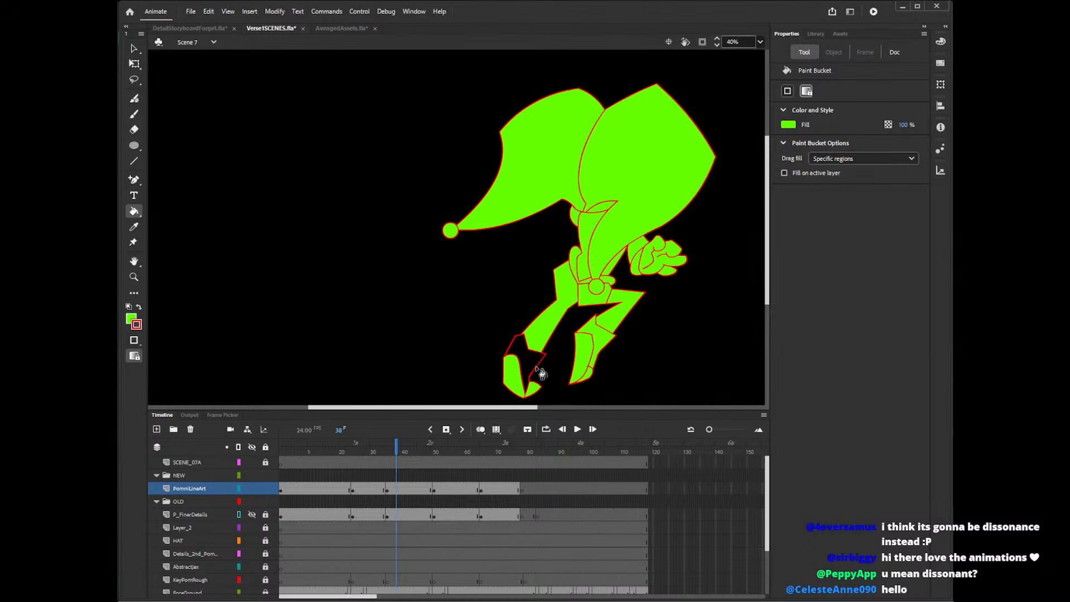
# Delete the stray line end above the toe of the partly filled boot and adjust its outline for filling.
pyautogui.press('v')
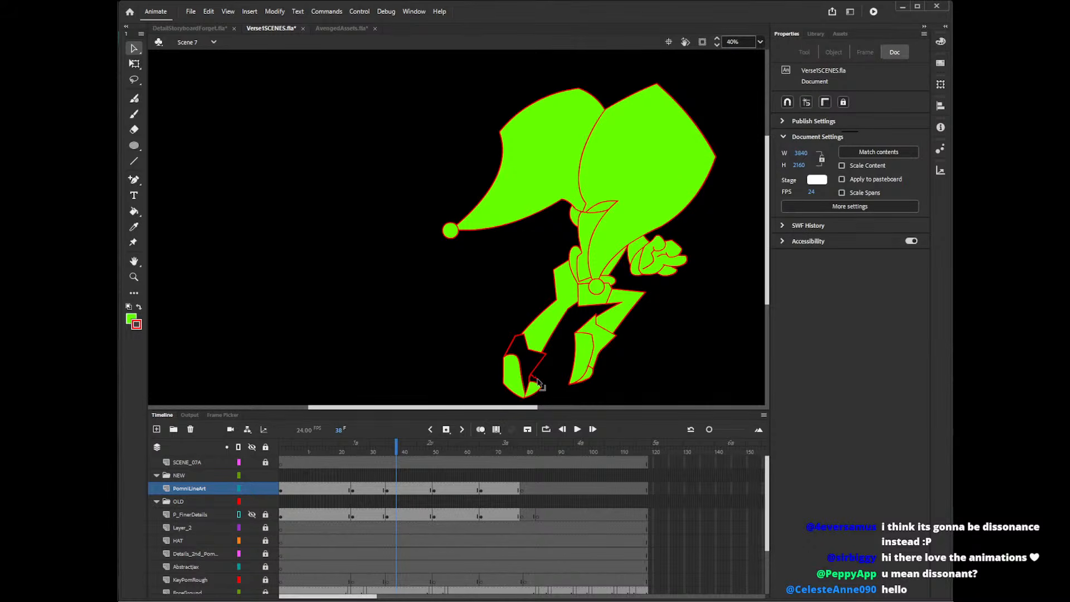
pyautogui.click(535, 379)
pyautogui.press('Delete')
pyautogui.moveTo(544, 360)
pyautogui.mouseDown()
pyautogui.moveTo(552, 367)
pyautogui.moveTo(510, 329)
pyautogui.moveTo(505, 363)
pyautogui.mouseUp()
pyautogui.press('k')
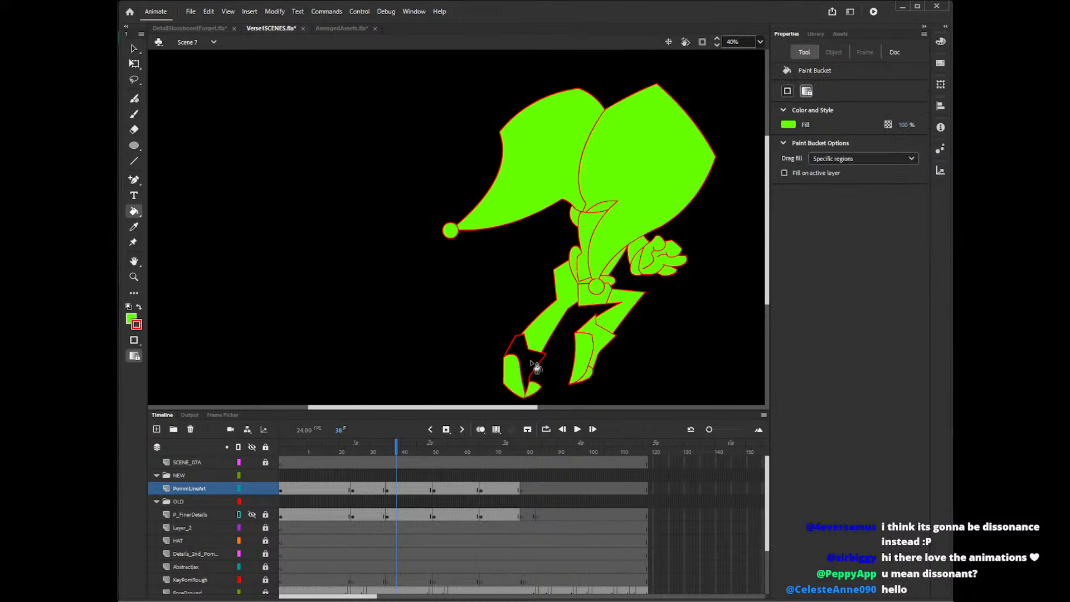
# Try to join the line ends on the outer edge of the partly filled boot so its empty section can be filled.
pyautogui.press('v')
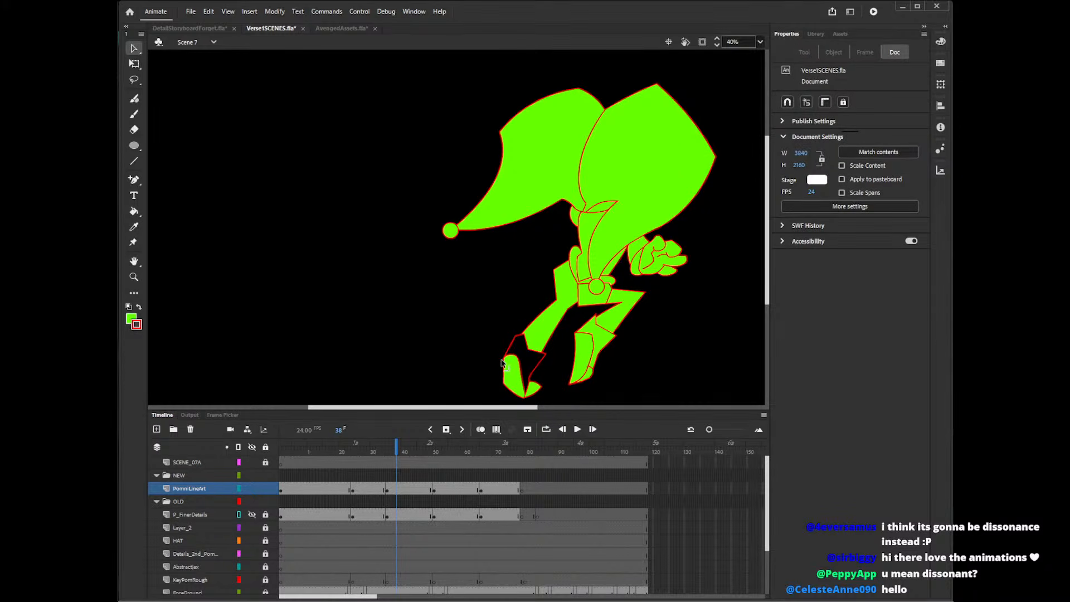
pyautogui.click(503, 363)
pyautogui.click(500, 367)
pyautogui.click(504, 368)
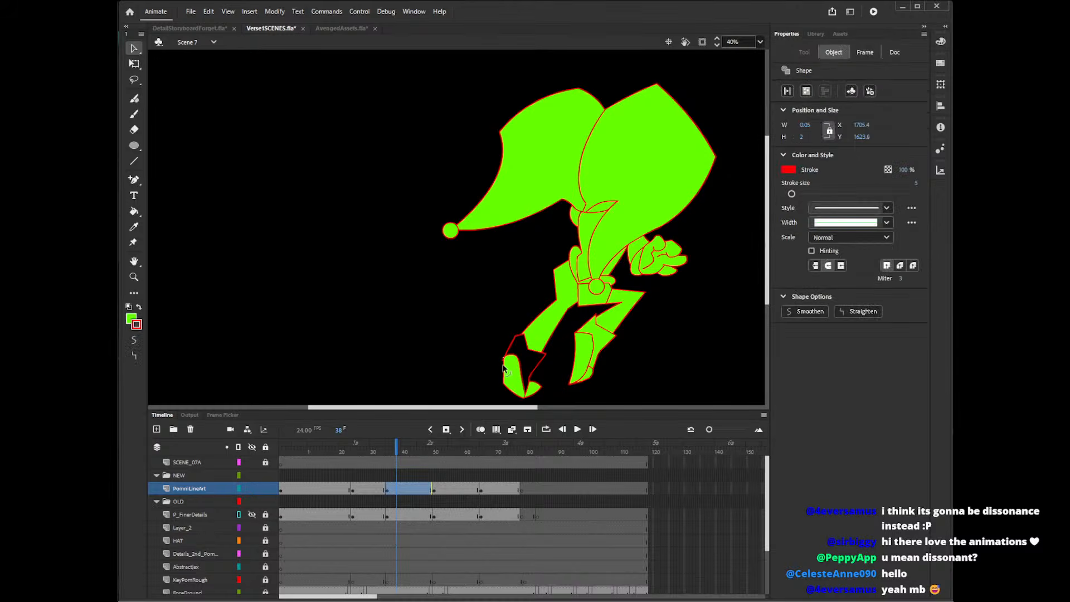
pyautogui.click(504, 371)
pyautogui.moveTo(504, 363); pyautogui.dragTo(504, 367)
pyautogui.click(526, 374)
# Fill the empty upper section of the partly filled boot with green.
pyautogui.press('z')
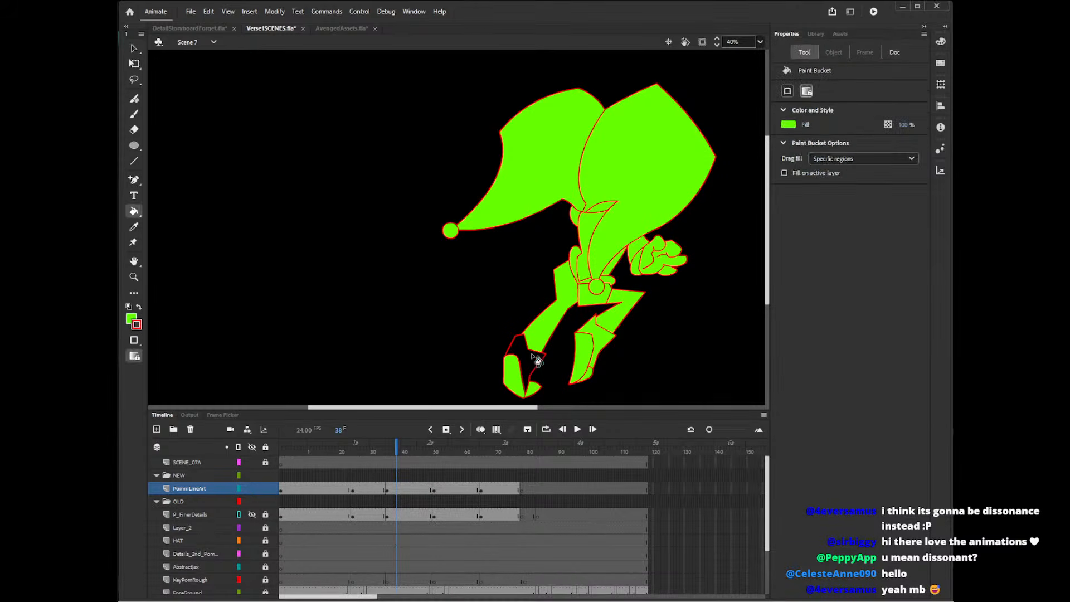
pyautogui.click(531, 365)
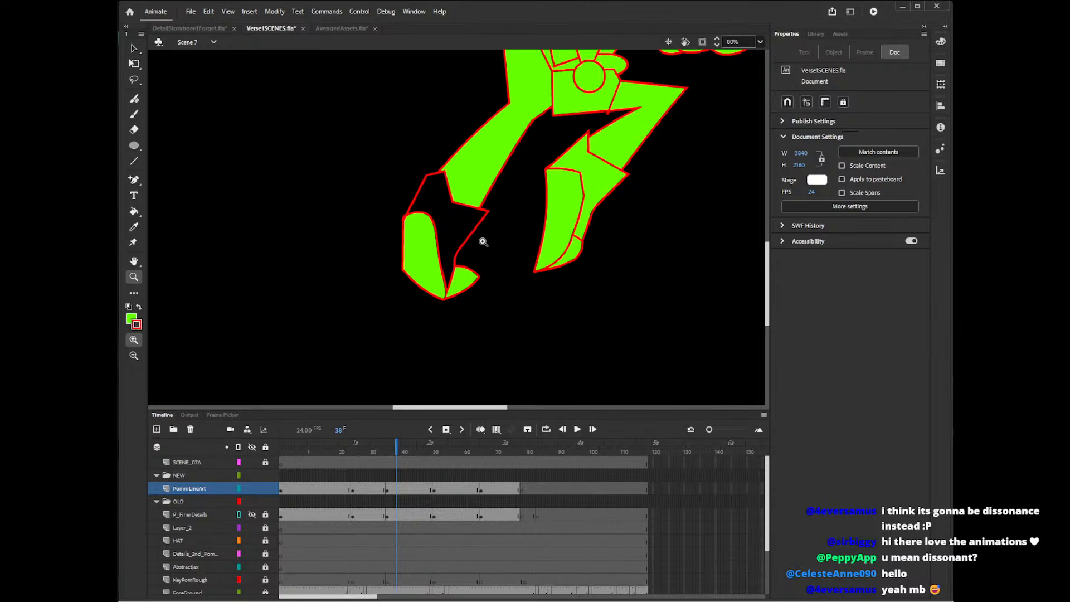
pyautogui.press('v')
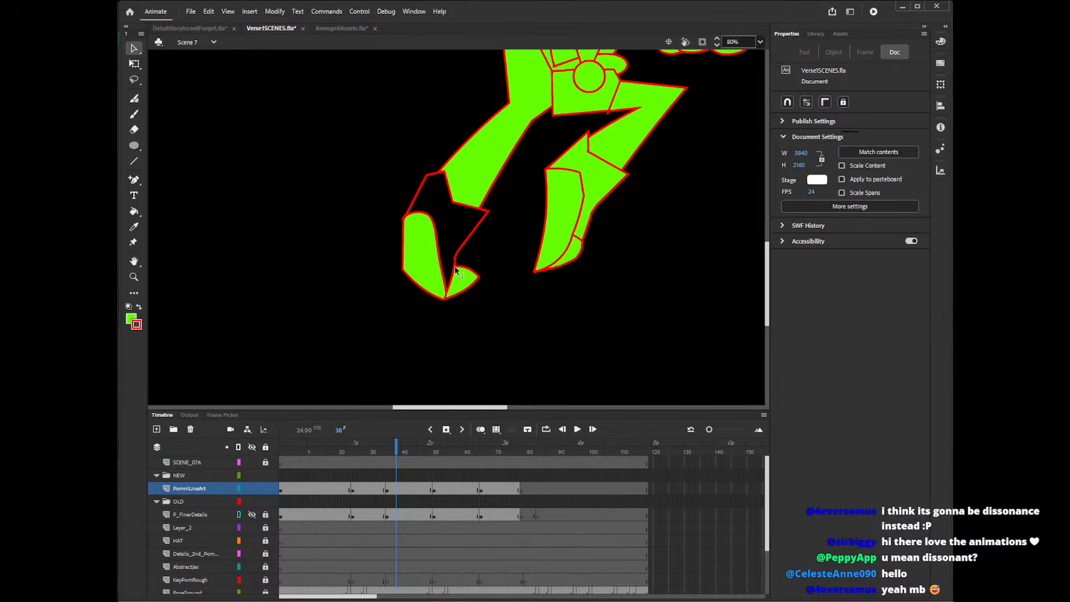
pyautogui.press('k')
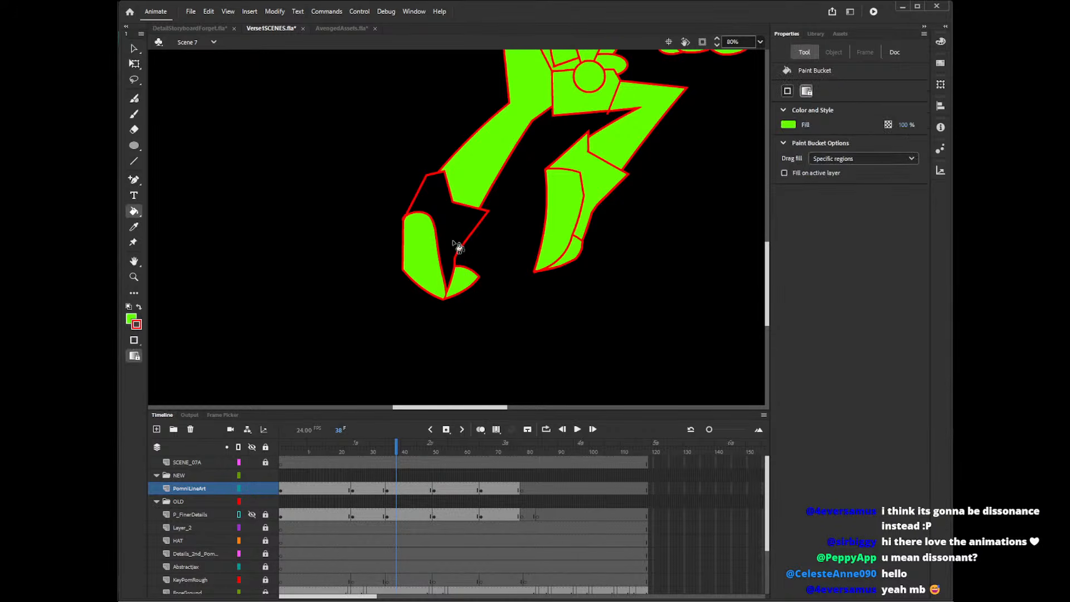
pyautogui.click(456, 245)
# Delete the stray line segments at the outer corner where the boot's toe section meets its shaft.
pyautogui.press('v')
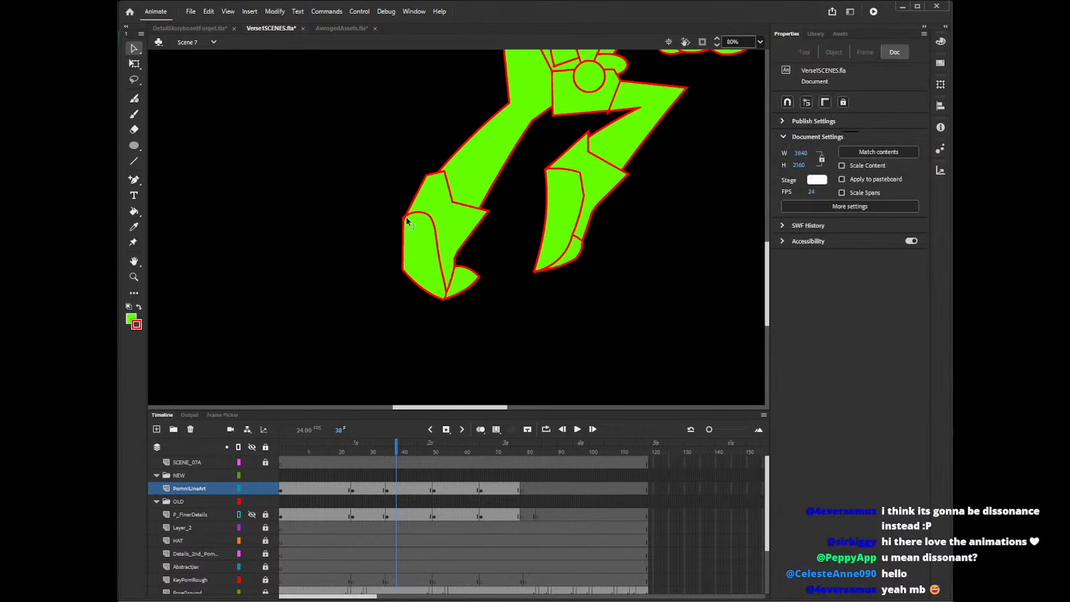
pyautogui.click(406, 223)
pyautogui.press('Delete')
pyautogui.click(407, 220)
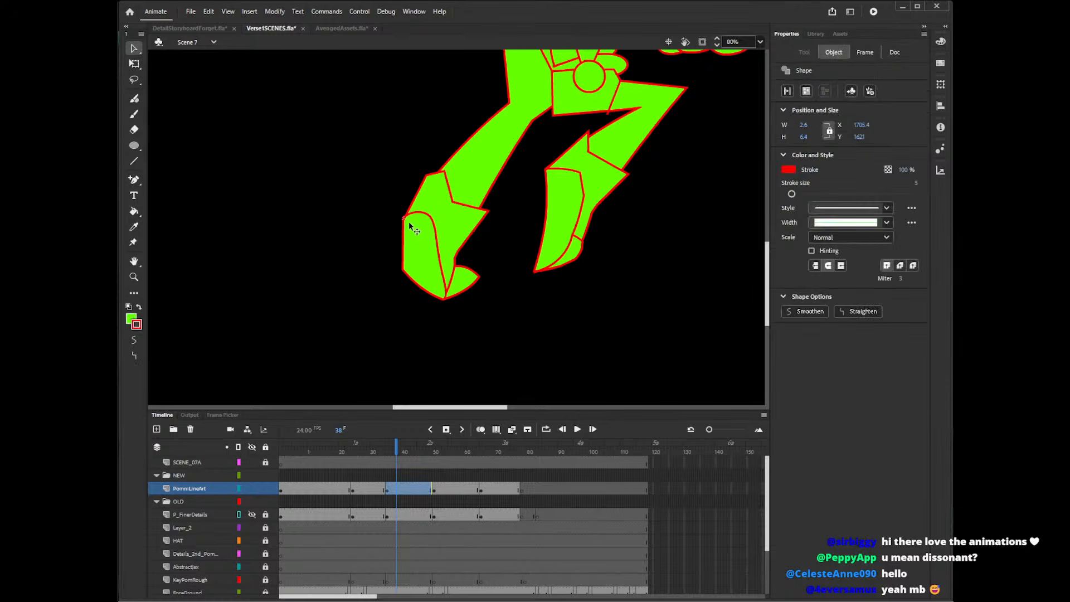
pyautogui.press('Delete')
pyautogui.click(406, 220)
pyautogui.press('Delete')
pyautogui.click(403, 220)
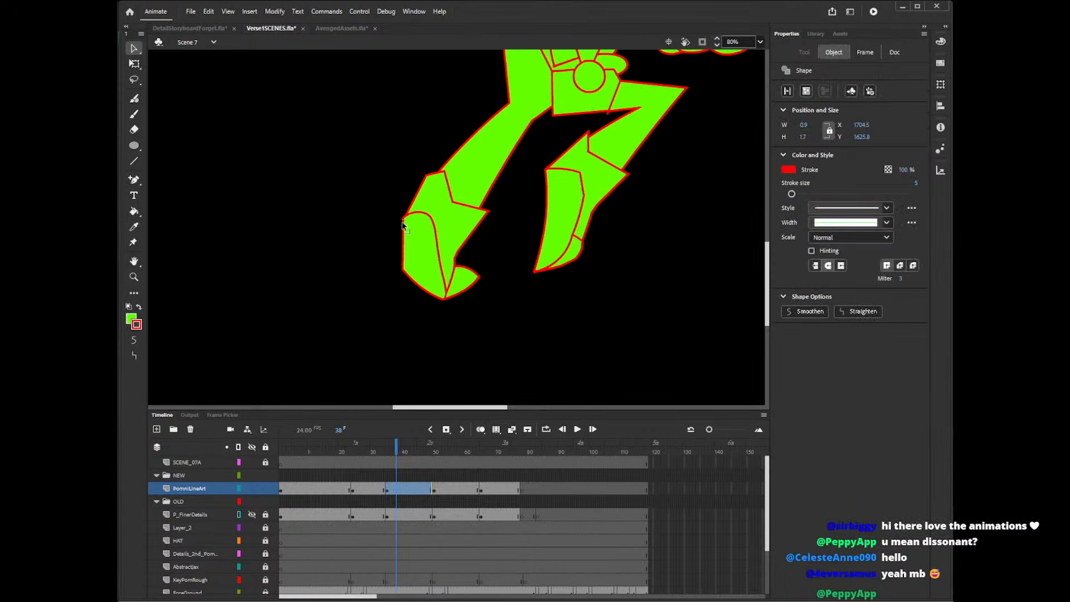
pyautogui.press('Delete')
# Go to the pose at frame 52, set the zoom to 40%, and fill its hat brim and face green.
pyautogui.click(440, 453)
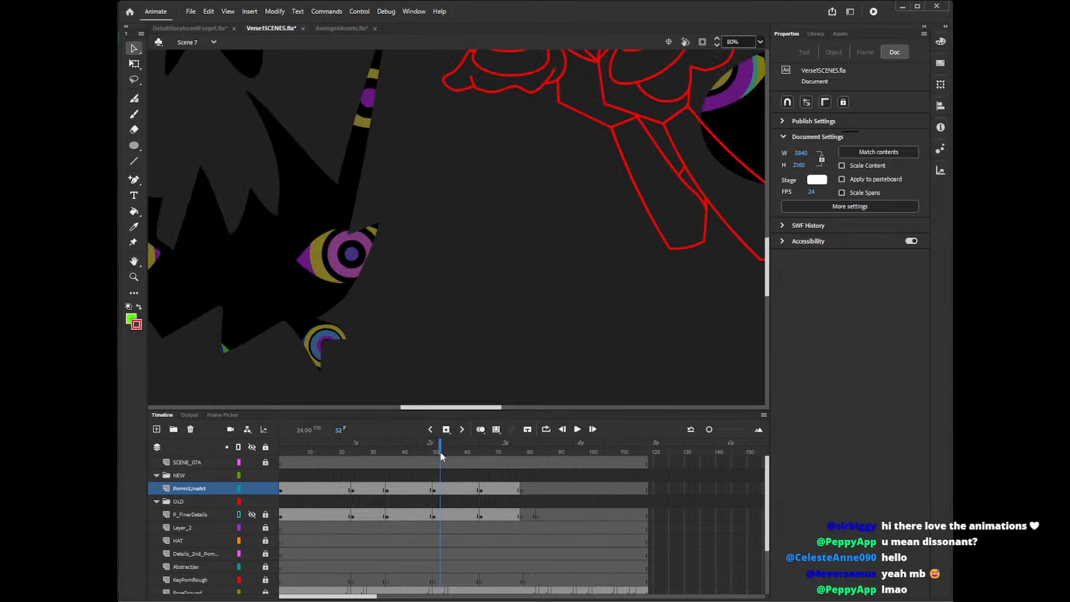
pyautogui.moveTo(486, 408); pyautogui.dragTo(525, 407)
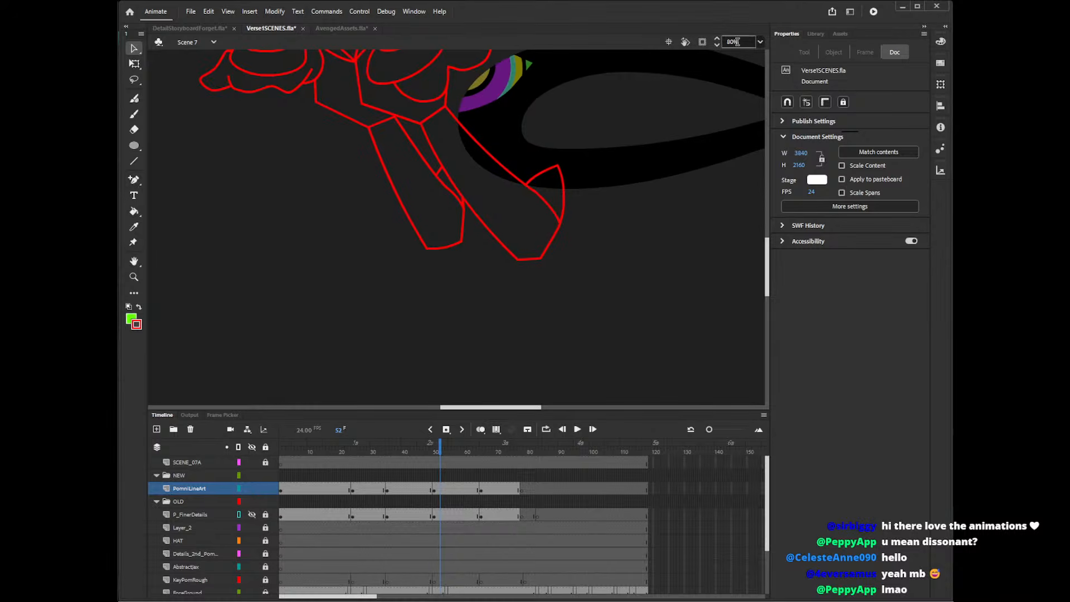
pyautogui.click(746, 40)
pyautogui.write('40')
pyautogui.press('Return')
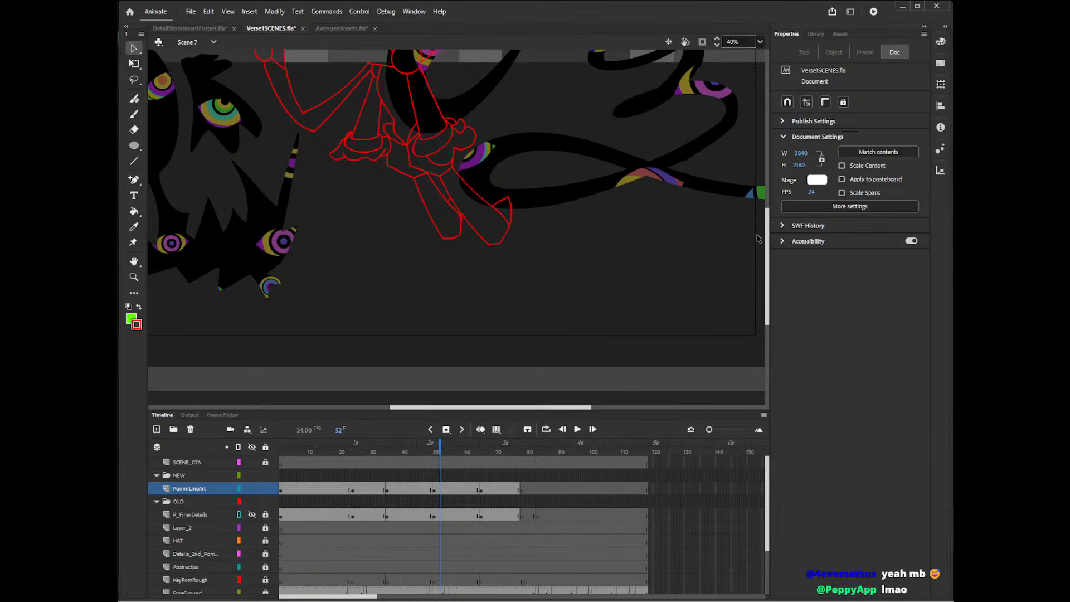
pyautogui.moveTo(768, 240); pyautogui.dragTo(779, 188)
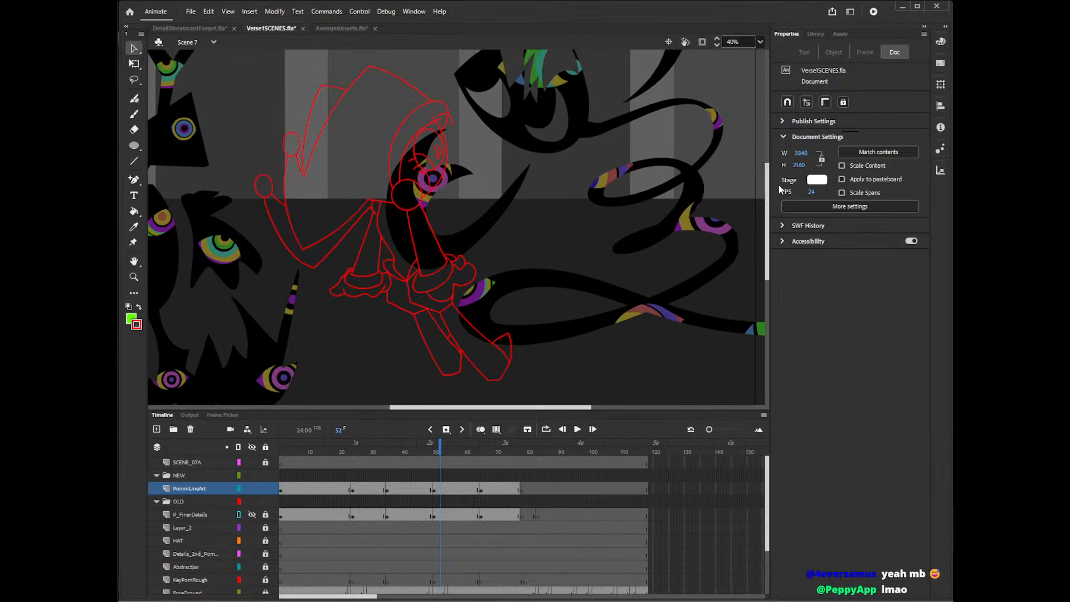
pyautogui.press('k')
pyautogui.click(432, 126)
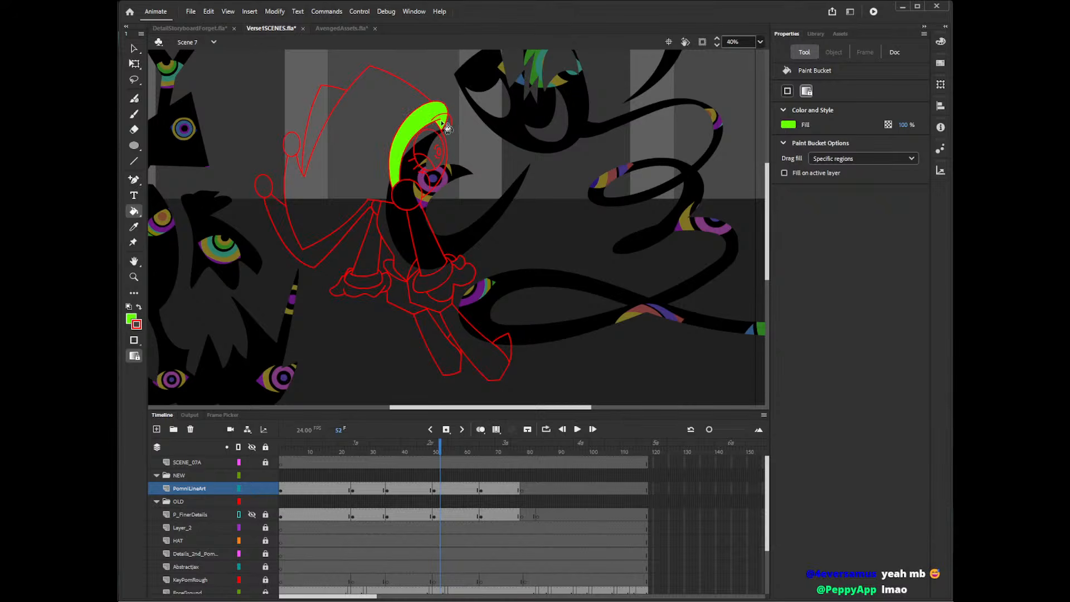
pyautogui.click(436, 146)
pyautogui.click(440, 170)
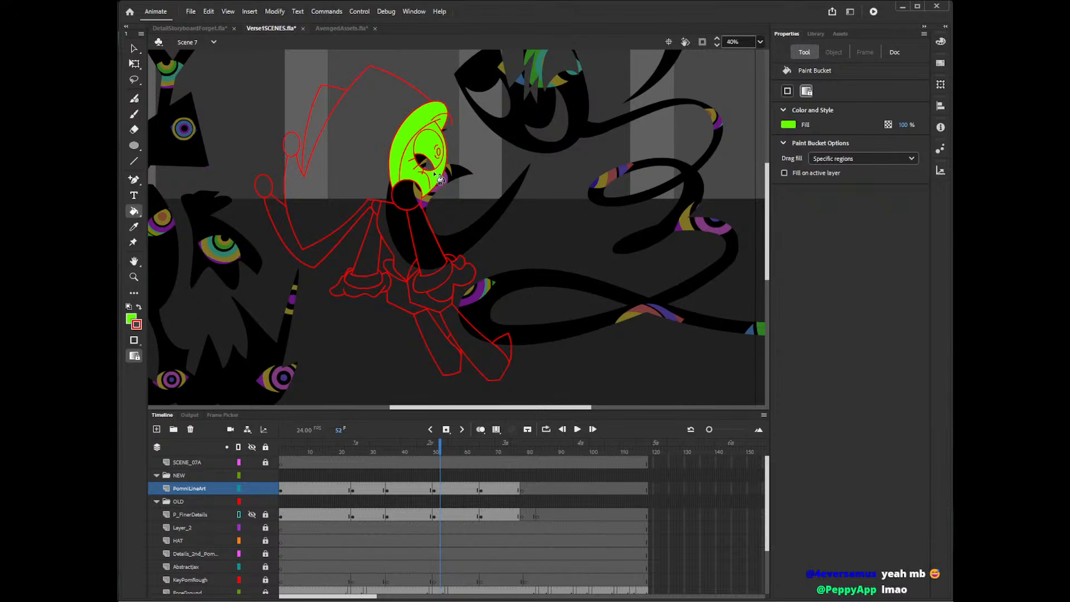
# Fill the frame 52 pose's collar ball, front arm, cuff, hand and adjoining hip section green.
pyautogui.click(418, 200)
pyautogui.click(423, 225)
pyautogui.click(443, 279)
pyautogui.click(459, 277)
pyautogui.click(459, 264)
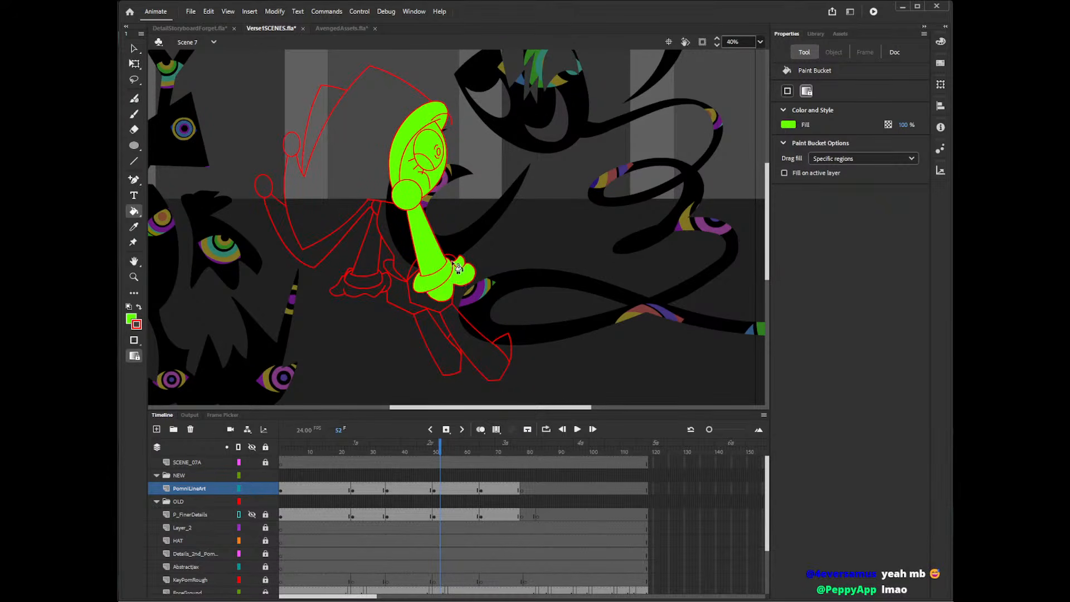
pyautogui.click(450, 260)
pyautogui.click(416, 272)
pyautogui.click(432, 304)
# Fill both legs and boots of the frame 52 pose green, undoing the misplaced fill between the legs.
pyautogui.click(492, 354)
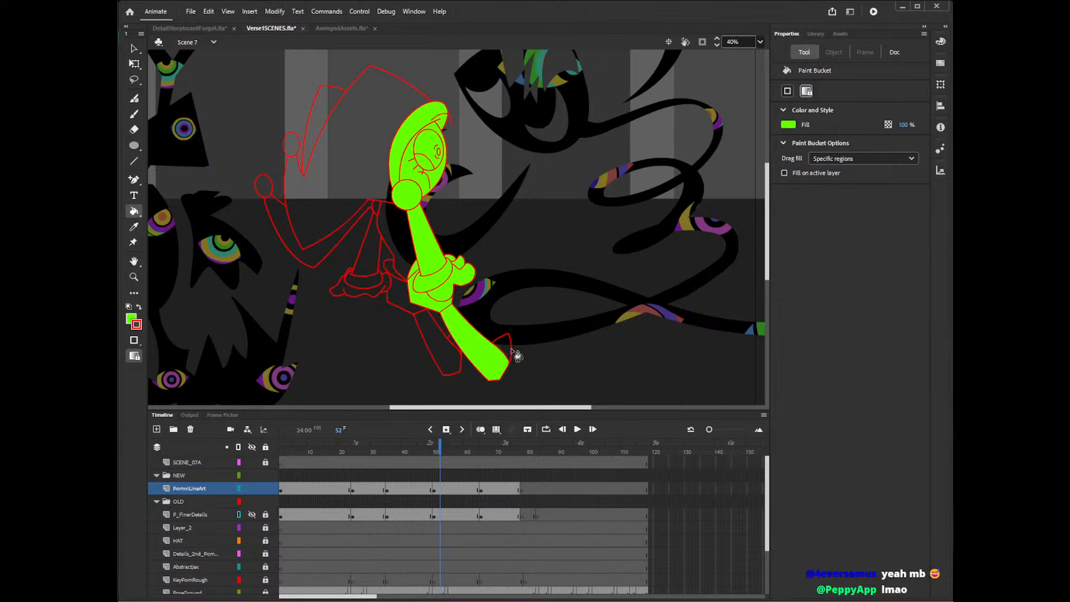
pyautogui.click(446, 332)
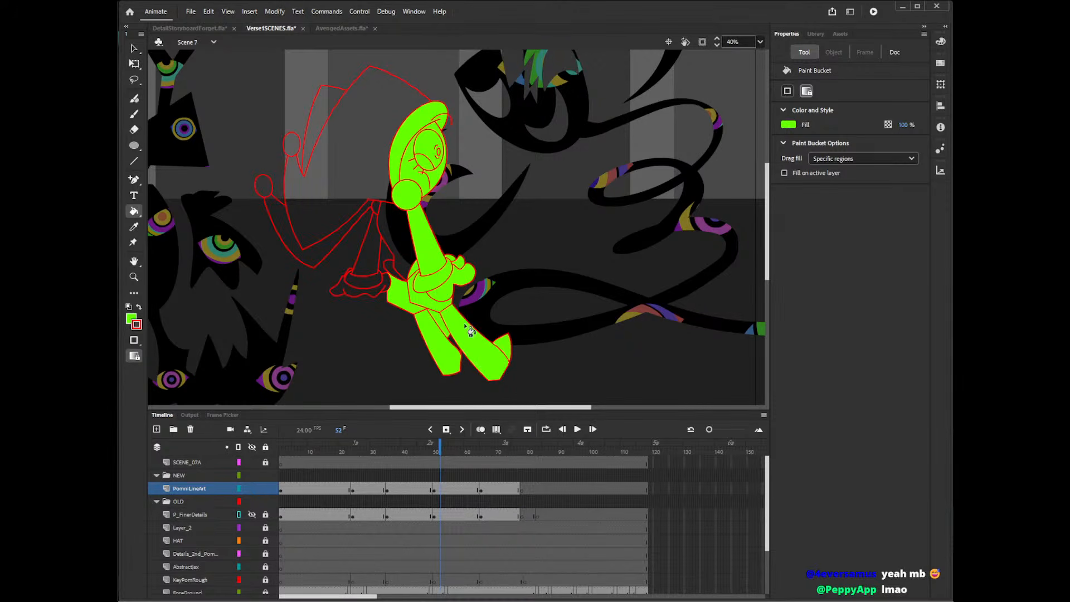
pyautogui.hotkey('ctrl', 'z')
pyautogui.click(453, 341)
pyautogui.click(458, 364)
# Fill the torso and the rear arm with its cuff green on the frame 52 pose.
pyautogui.click(392, 273)
pyautogui.click(388, 259)
pyautogui.click(363, 274)
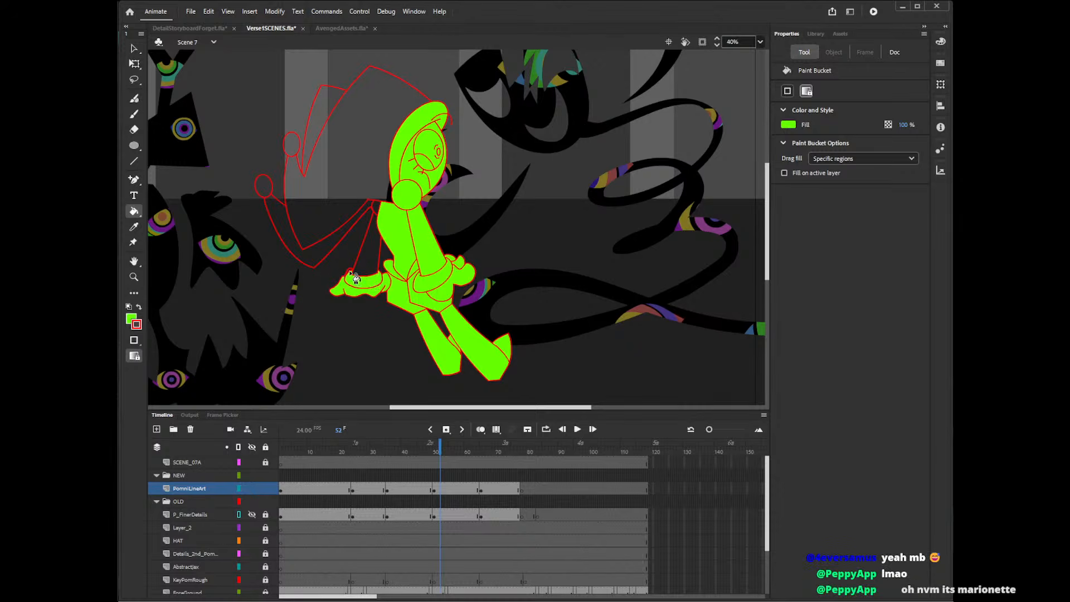
pyautogui.click(368, 253)
# Fill the large hat shape, its rear point and both hat pompoms green on the frame 52 pose.
pyautogui.click(388, 188)
pyautogui.click(346, 232)
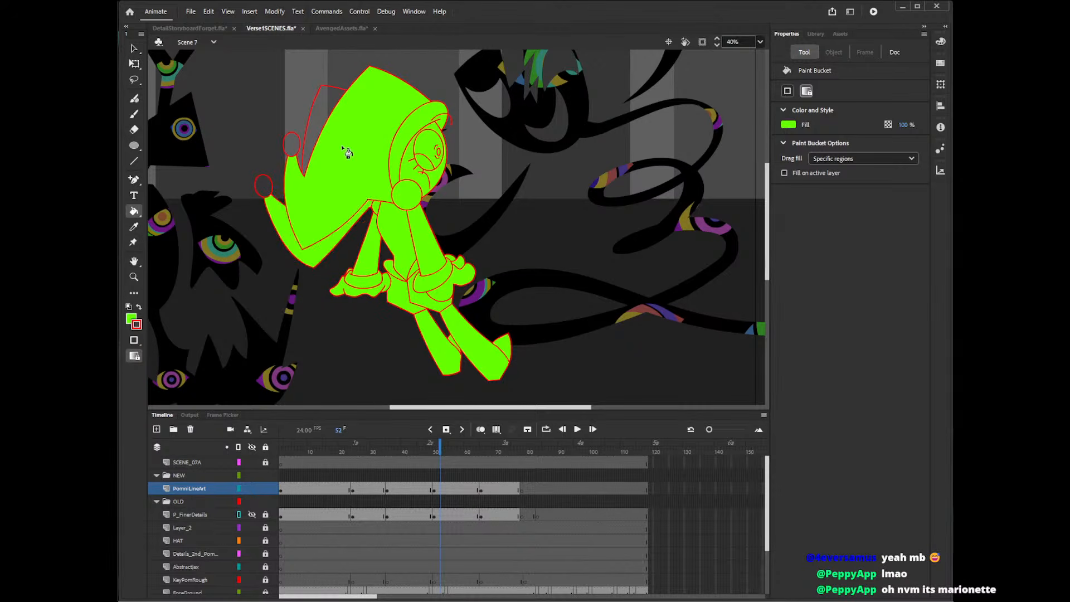
pyautogui.click(314, 145)
pyautogui.click(291, 145)
pyautogui.click(264, 188)
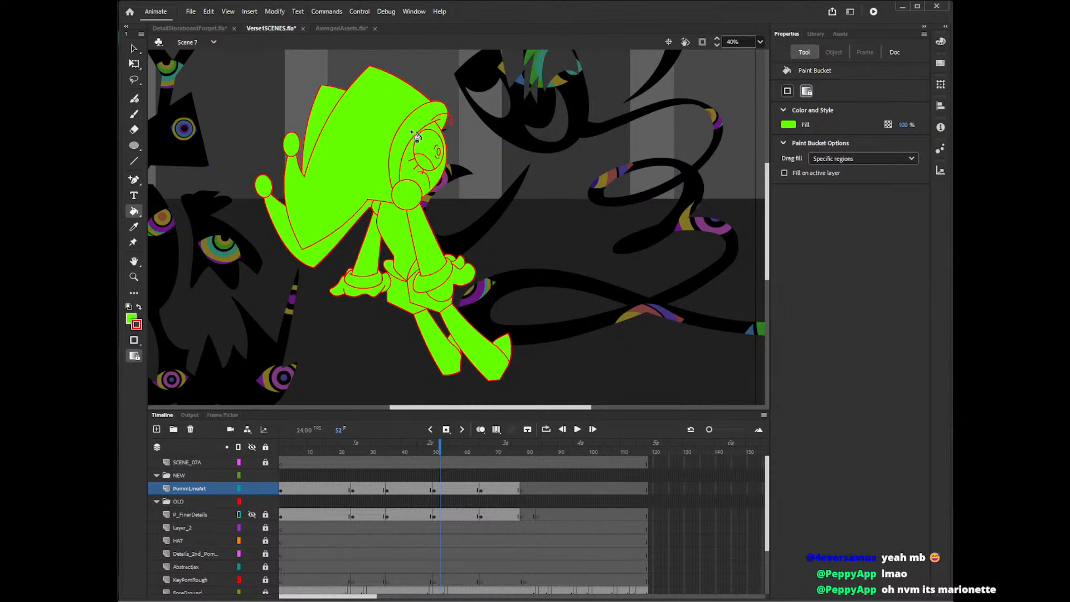
# Delete the stray line segments where the hat's lower edge meets the rear shoulder.
pyautogui.press('v')
pyautogui.click(373, 207)
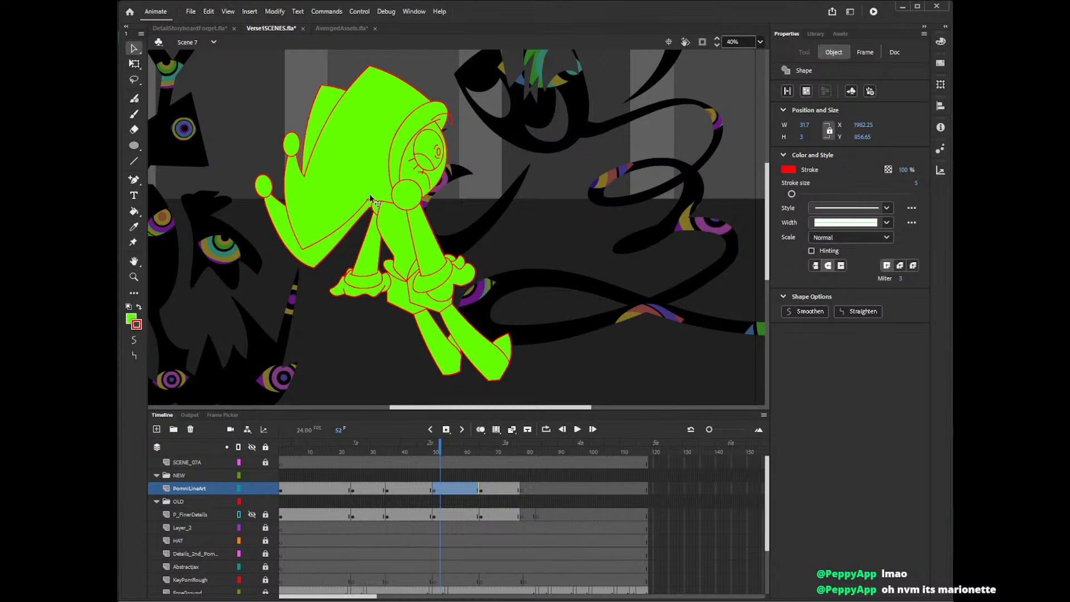
pyautogui.click(439, 208)
pyautogui.moveTo(367, 202); pyautogui.dragTo(367, 199)
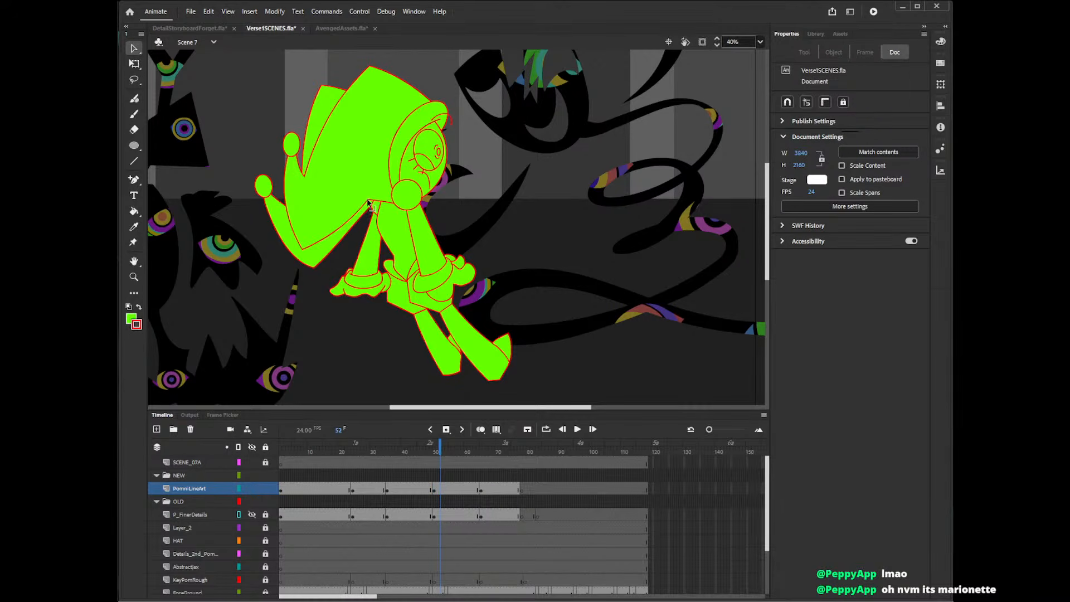
pyautogui.click(368, 202)
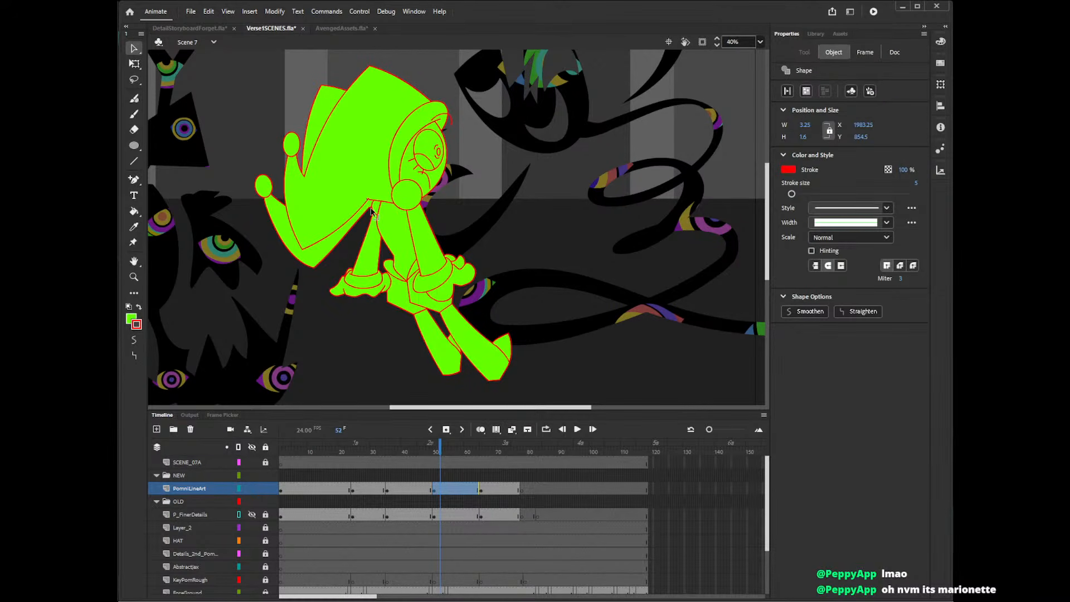
pyautogui.press('Delete')
pyautogui.click(370, 202)
pyautogui.press('Delete')
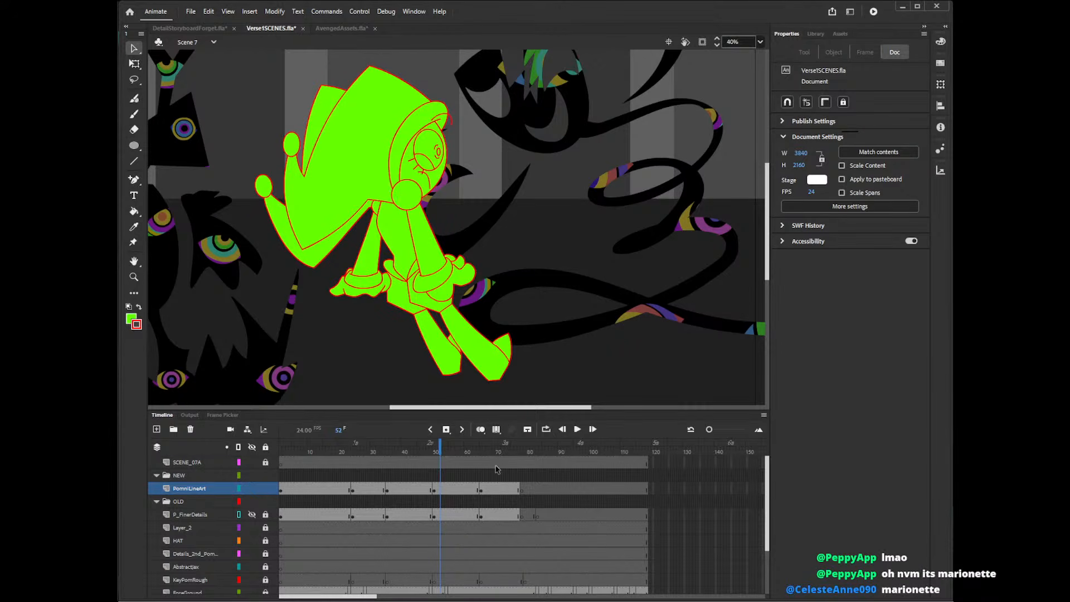
# Go to the pose at frame 67 and fill its hat, pompom and the area framing the face green.
pyautogui.click(489, 447)
pyautogui.press('k')
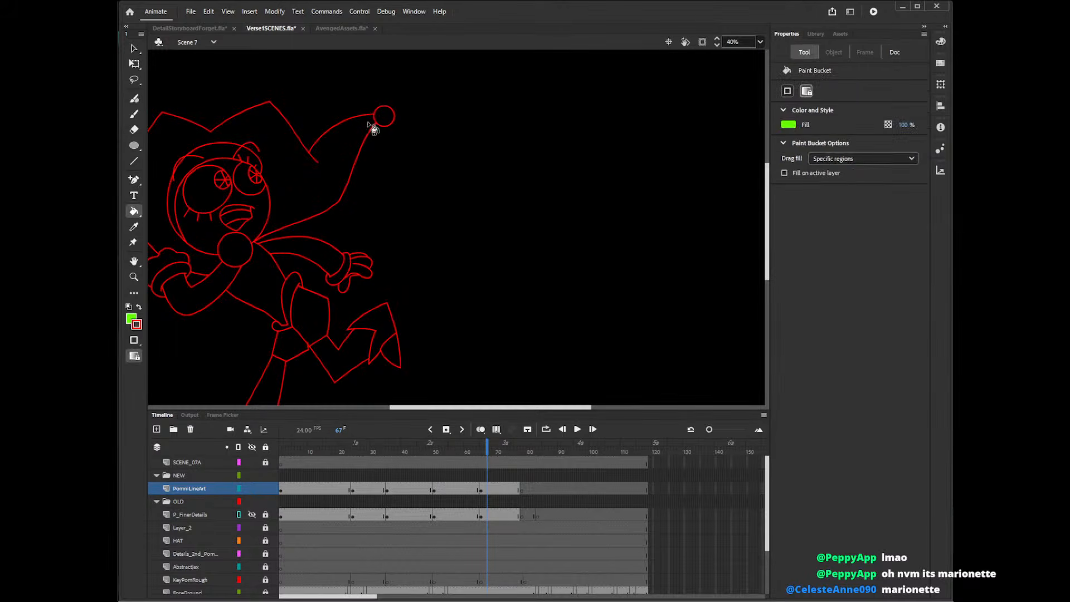
pyautogui.click(383, 117)
pyautogui.click(354, 150)
pyautogui.click(197, 179)
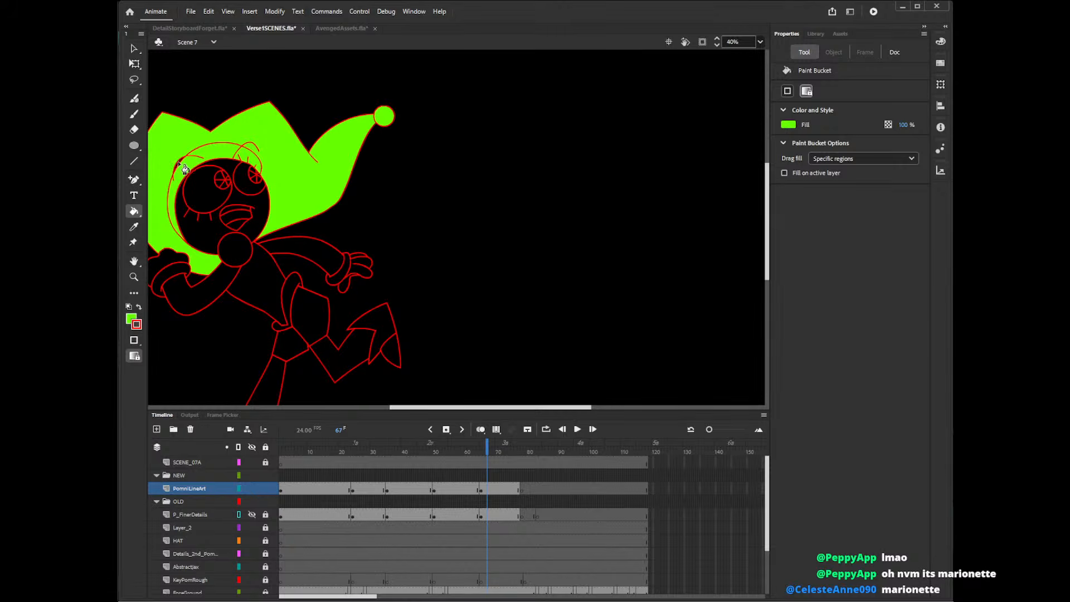
pyautogui.click(178, 163)
# Fill the pupil segments and surrounding areas of both eyes green on the frame 67 pose.
pyautogui.click(253, 169)
pyautogui.click(251, 174)
pyautogui.click(254, 178)
pyautogui.click(259, 179)
pyautogui.click(259, 174)
pyautogui.click(248, 188)
pyautogui.click(221, 185)
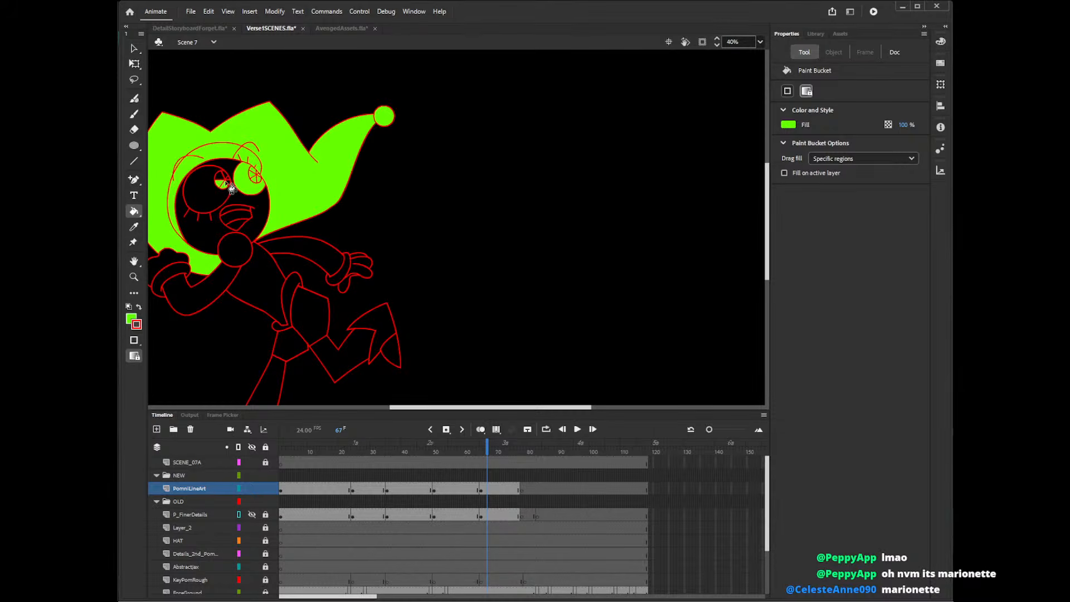
pyautogui.click(224, 177)
pyautogui.click(220, 197)
# Fill the face and the sections of the open mouth green on the frame 67 pose.
pyautogui.click(195, 218)
pyautogui.click(246, 219)
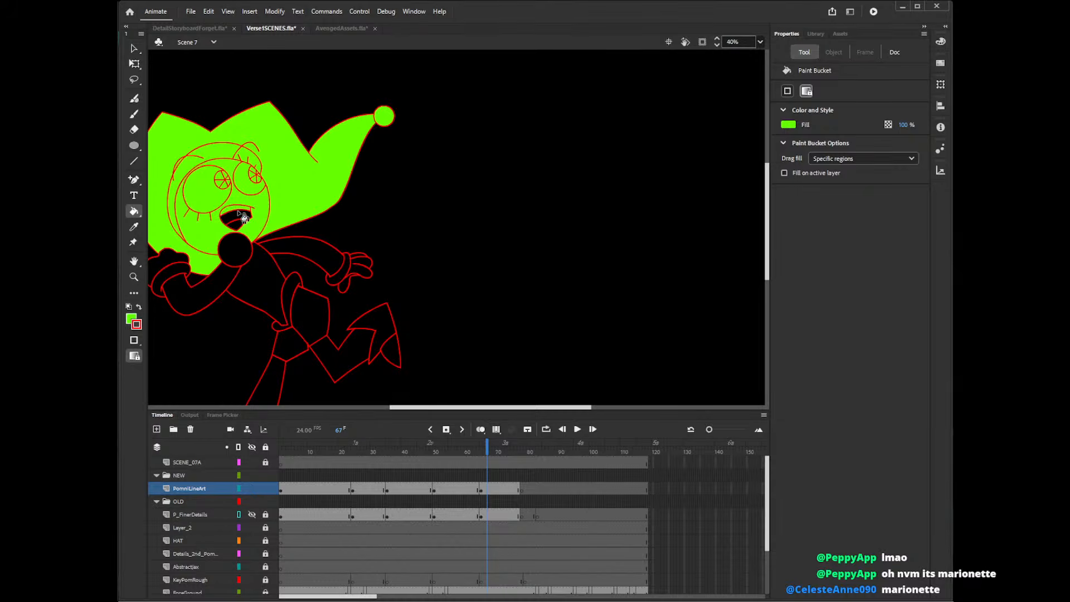
pyautogui.click(240, 228)
pyautogui.click(243, 234)
# Fill the collar ball and the bent arm with its cuff green on the frame 67 pose.
pyautogui.click(234, 251)
pyautogui.click(218, 287)
pyautogui.click(170, 268)
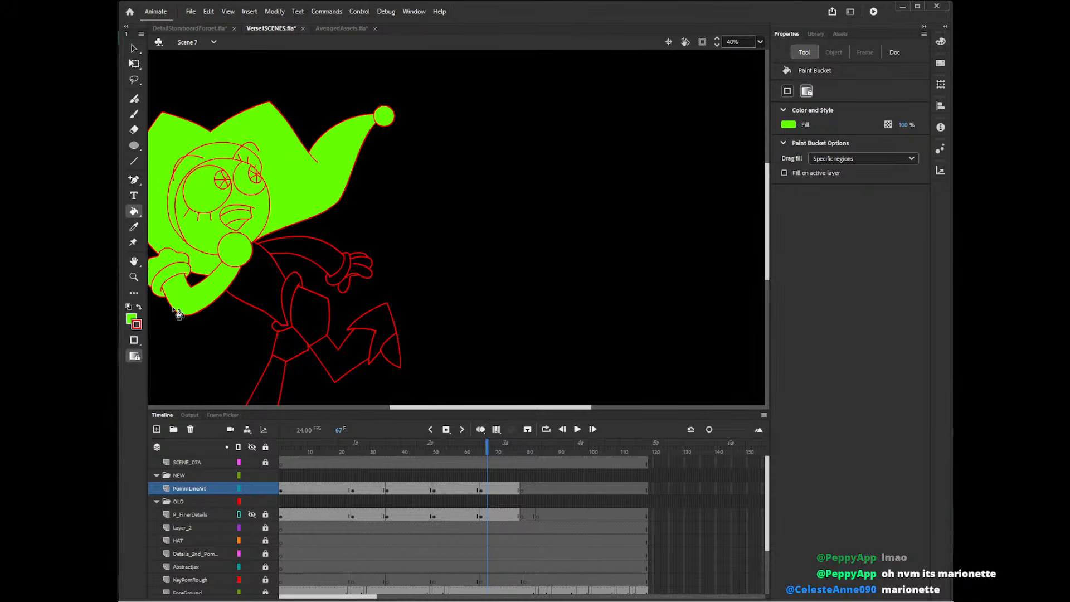
# Fill the torso and the outstretched arm with its cuff and hand green on the frame 67 pose.
pyautogui.moveTo(420, 408); pyautogui.dragTo(401, 408)
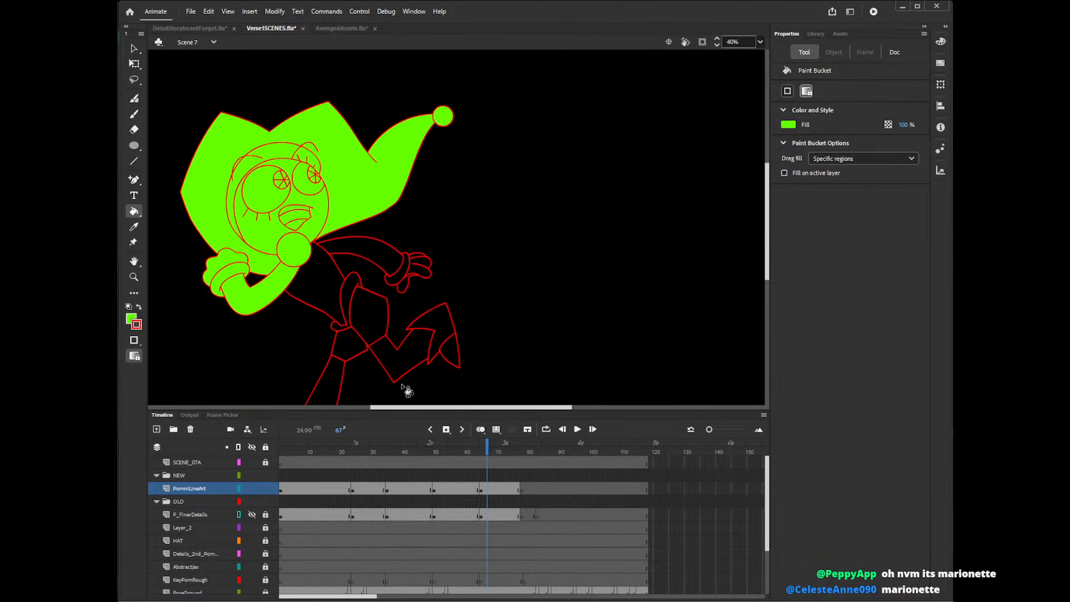
pyautogui.click(326, 276)
pyautogui.click(349, 250)
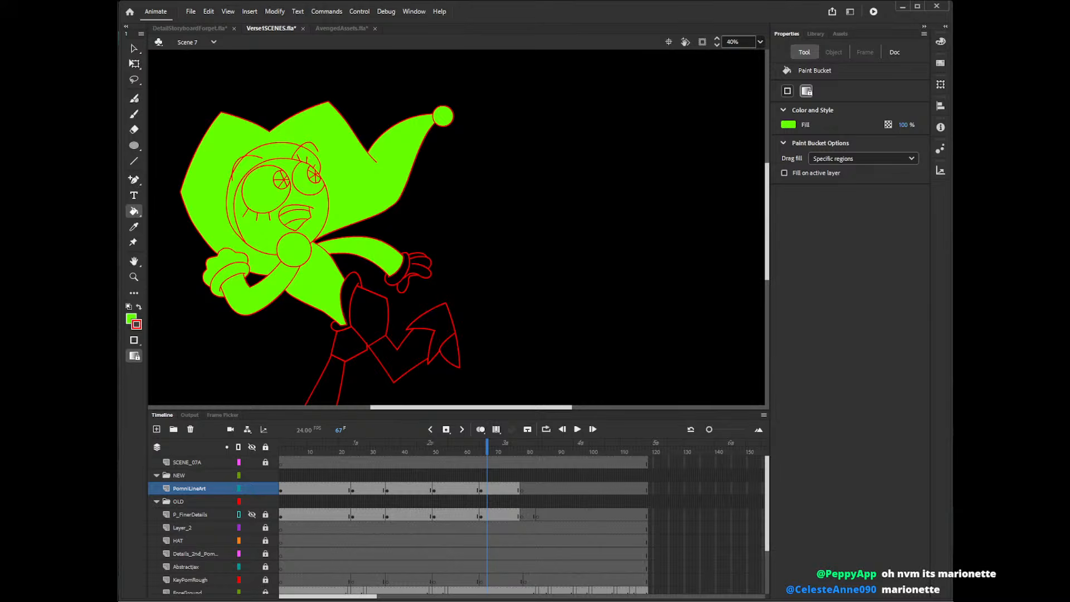
pyautogui.click(400, 274)
pyautogui.click(417, 266)
# Fill the hip sections, raised leg and its boot green on the frame 67 pose.
pyautogui.click(370, 315)
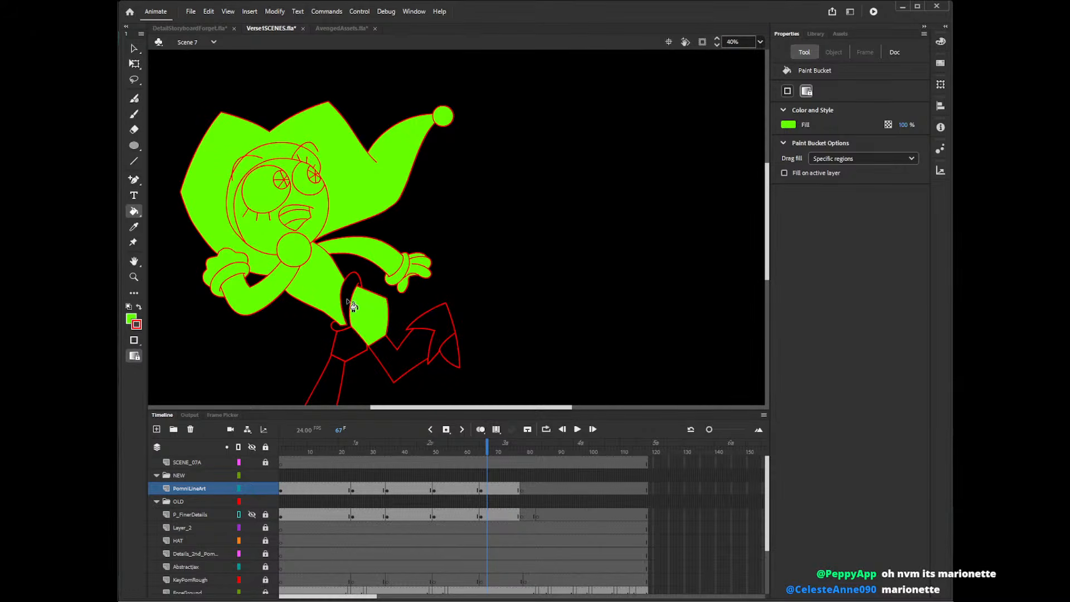
pyautogui.click(347, 301)
pyautogui.click(350, 344)
pyautogui.click(382, 365)
pyautogui.click(443, 339)
pyautogui.click(454, 357)
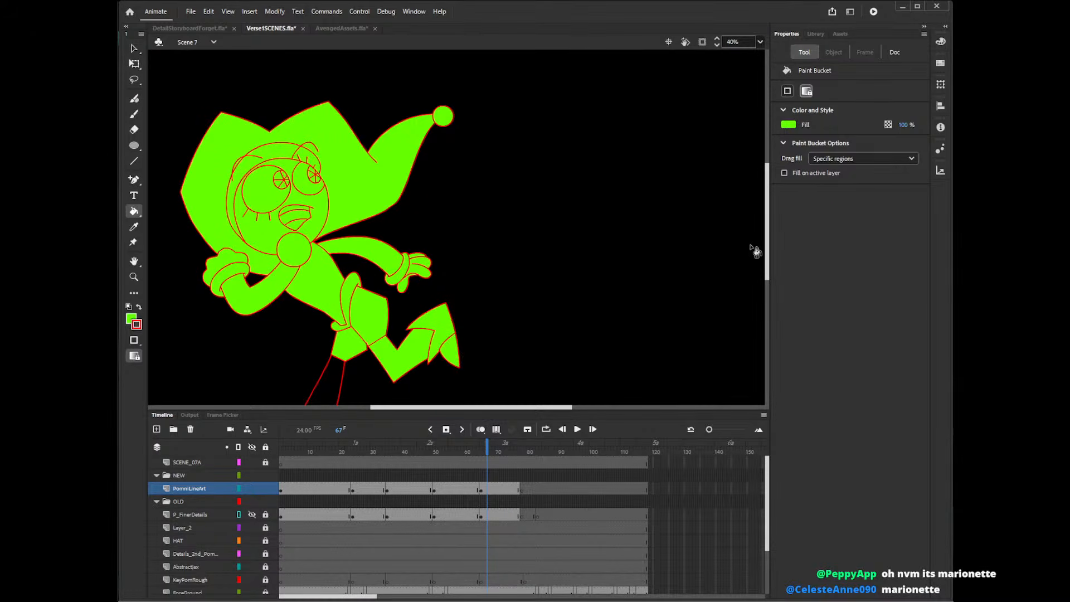
# Fill the lower leg and the remaining boot section of the frame 67 pose's standing leg green.
pyautogui.scroll(-3, 697, 284)
pyautogui.click(322, 330)
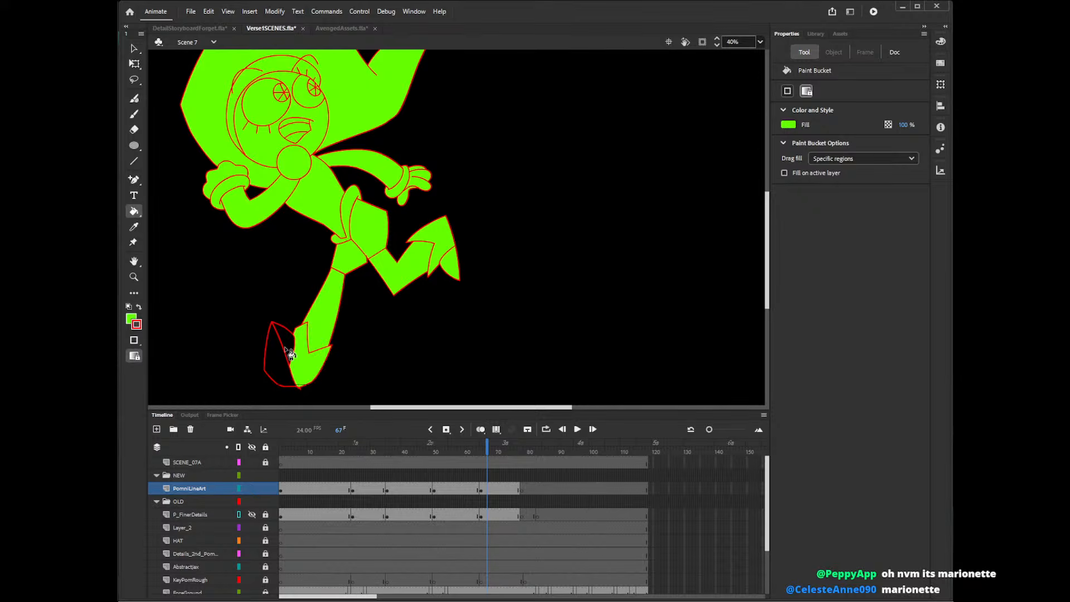
pyautogui.click(289, 354)
# Delete the stray line ends sticking out below the sole of the standing leg's boot.
pyautogui.press('v')
pyautogui.click(301, 393)
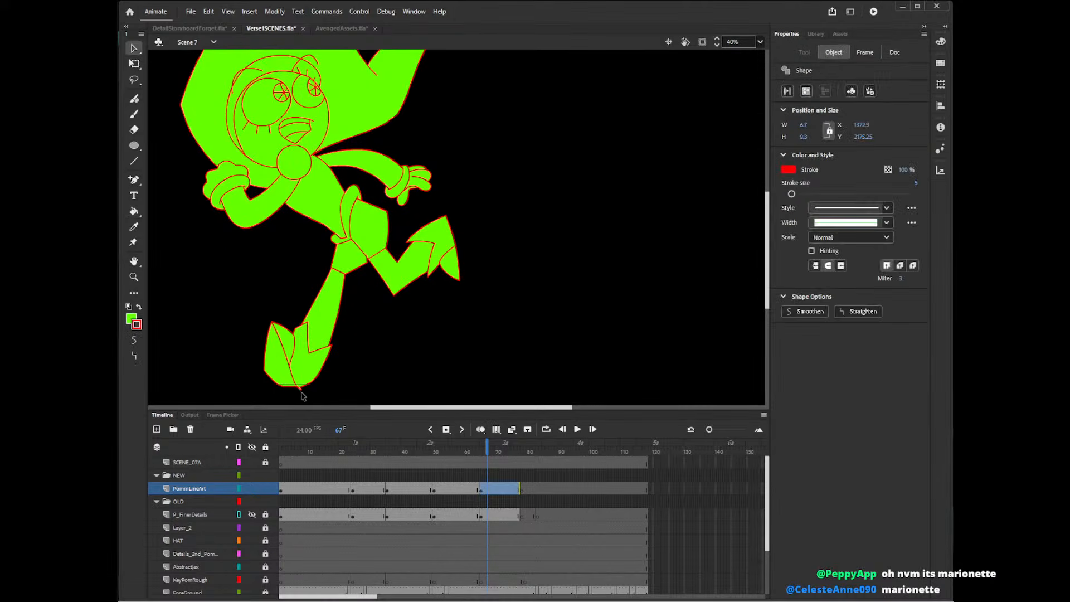
pyautogui.press('Delete')
pyautogui.click(300, 391)
pyautogui.press('Delete')
pyautogui.click(302, 393)
pyautogui.press('Delete')
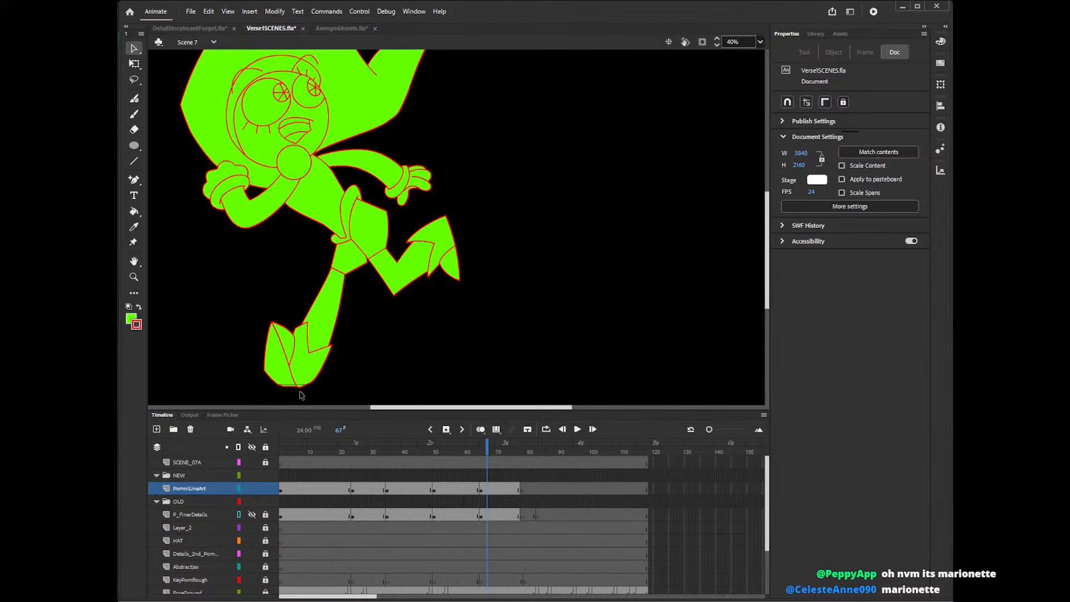
# Change the green fill to black on the PomniLineArt poses at frames 68 and 58.
pyautogui.click(491, 488)
pyautogui.press('k')
pyautogui.click(788, 169)
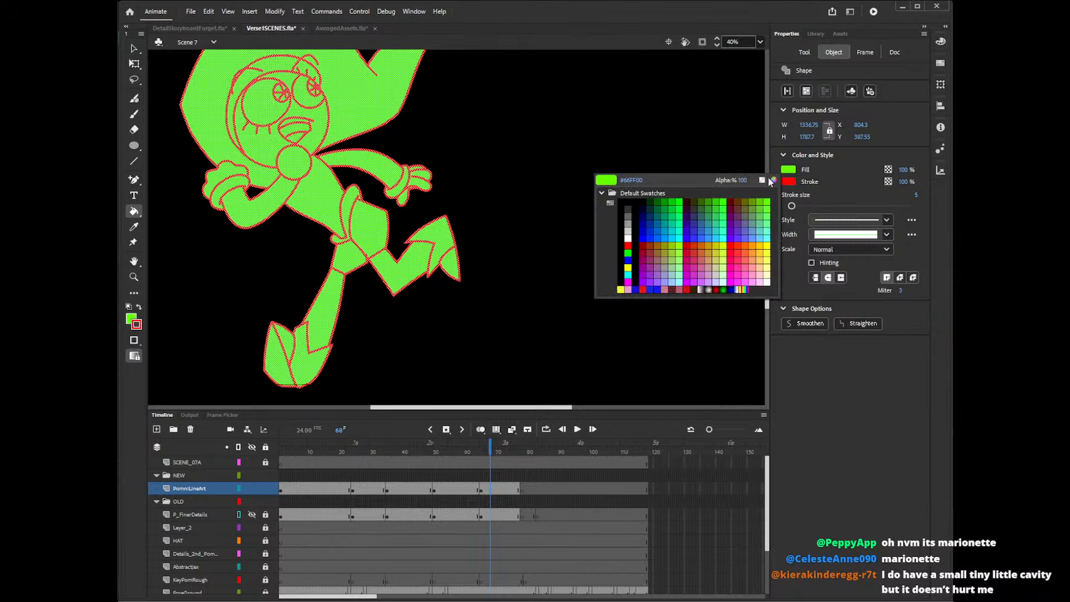
pyautogui.click(762, 180)
pyautogui.click(459, 489)
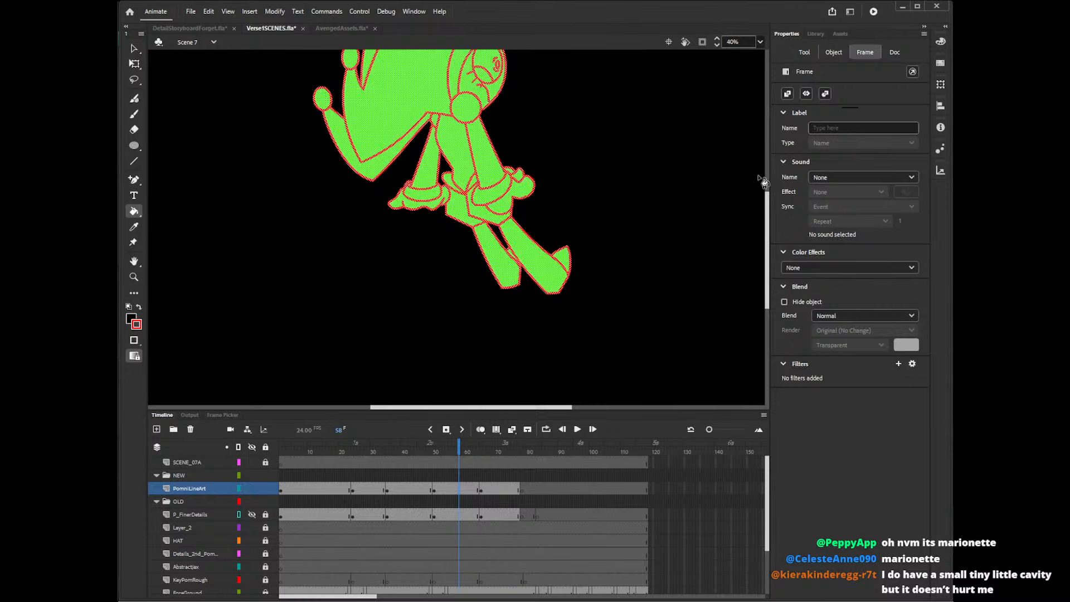
pyautogui.click(789, 170)
pyautogui.click(637, 199)
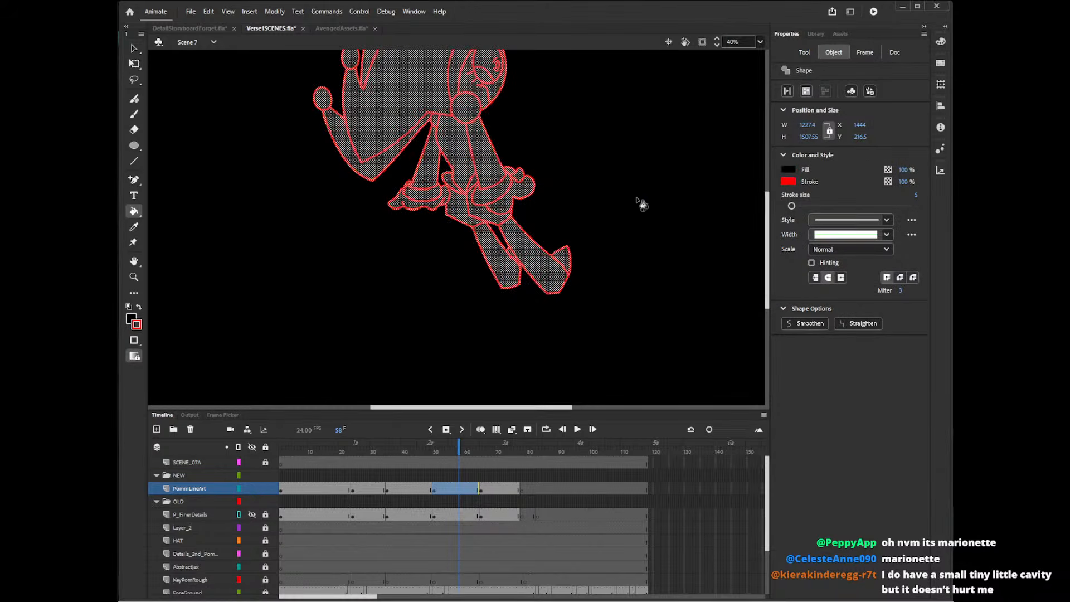
# Change the green fill to black on the PomniLineArt poses at frames 44 and 29.
pyautogui.click(416, 485)
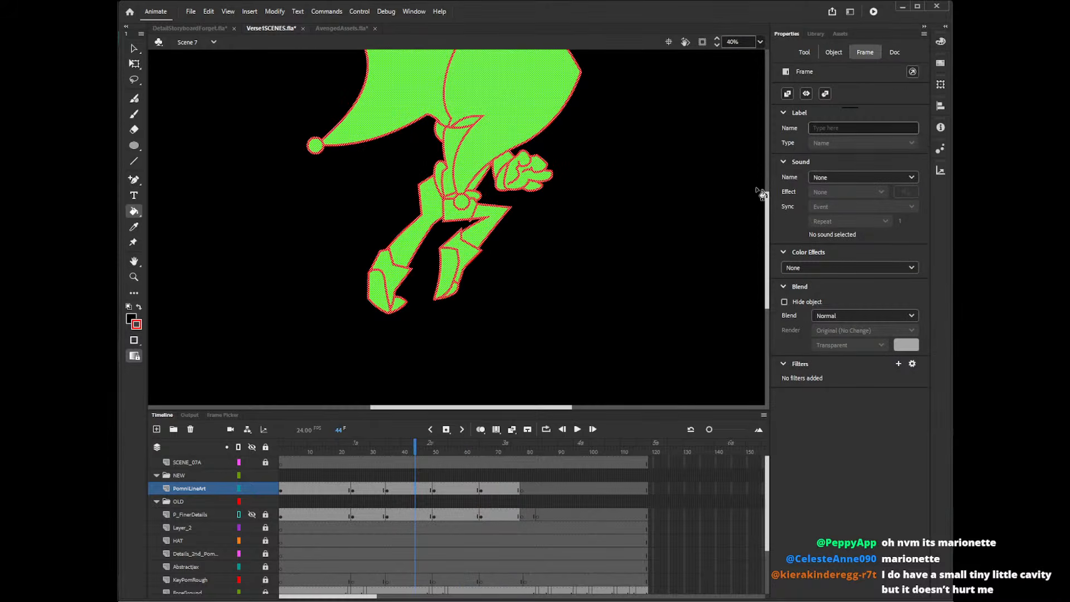
pyautogui.click(788, 170)
pyautogui.click(632, 199)
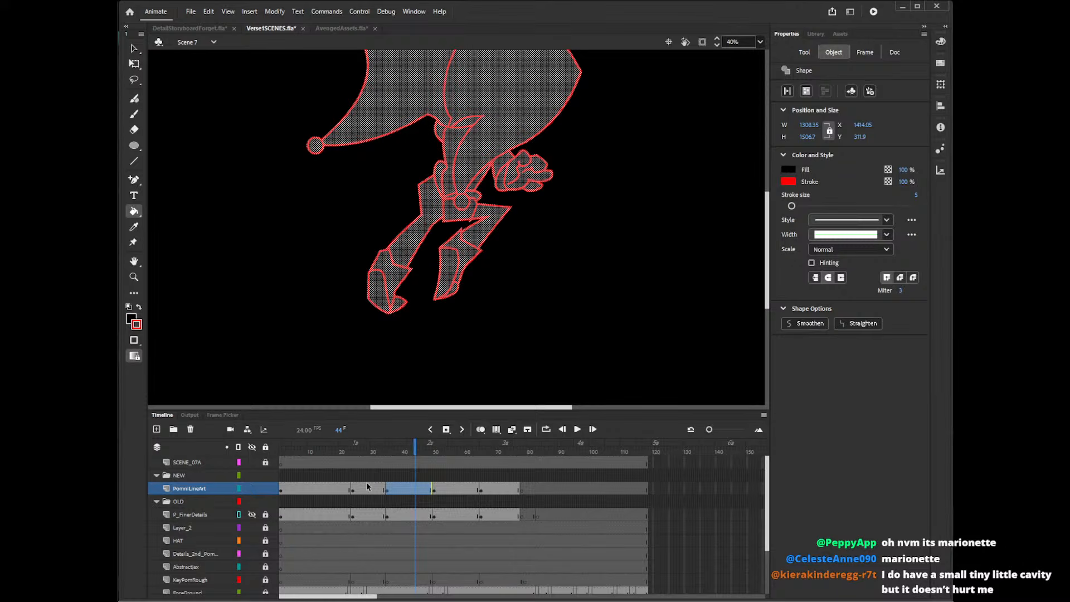
pyautogui.click(366, 486)
pyautogui.click(787, 170)
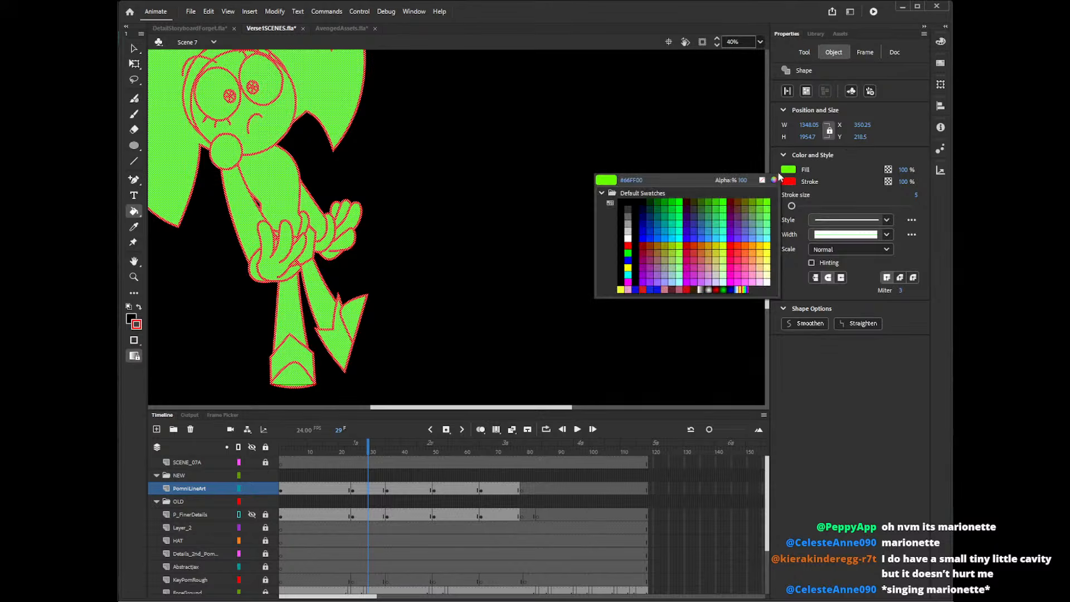
pyautogui.click(628, 205)
# Change the green fill of the first PomniLineArt pose, at frame 17, to black.
pyautogui.click(332, 488)
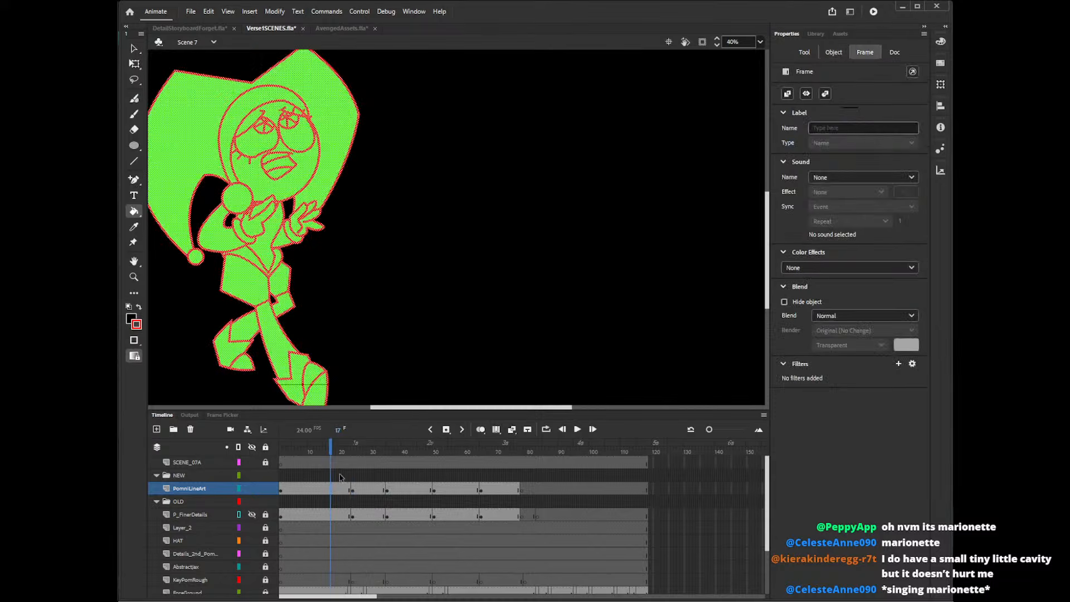
pyautogui.click(340, 488)
pyautogui.click(789, 169)
pyautogui.click(630, 199)
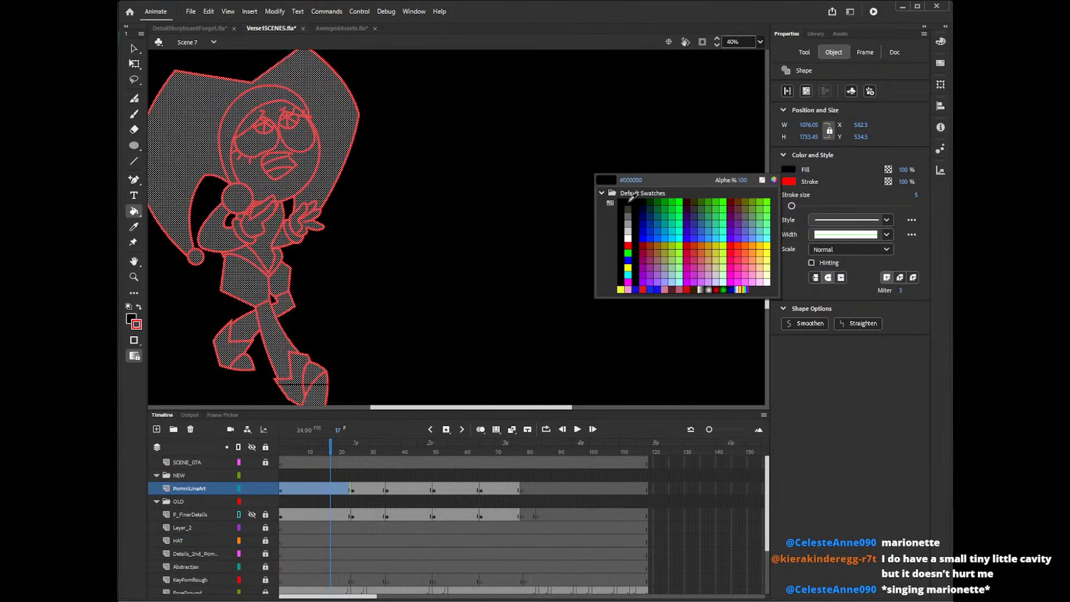
# Clean up the small red line segments along the inner thigh on the pose shown at frame 49.
pyautogui.click(432, 458)
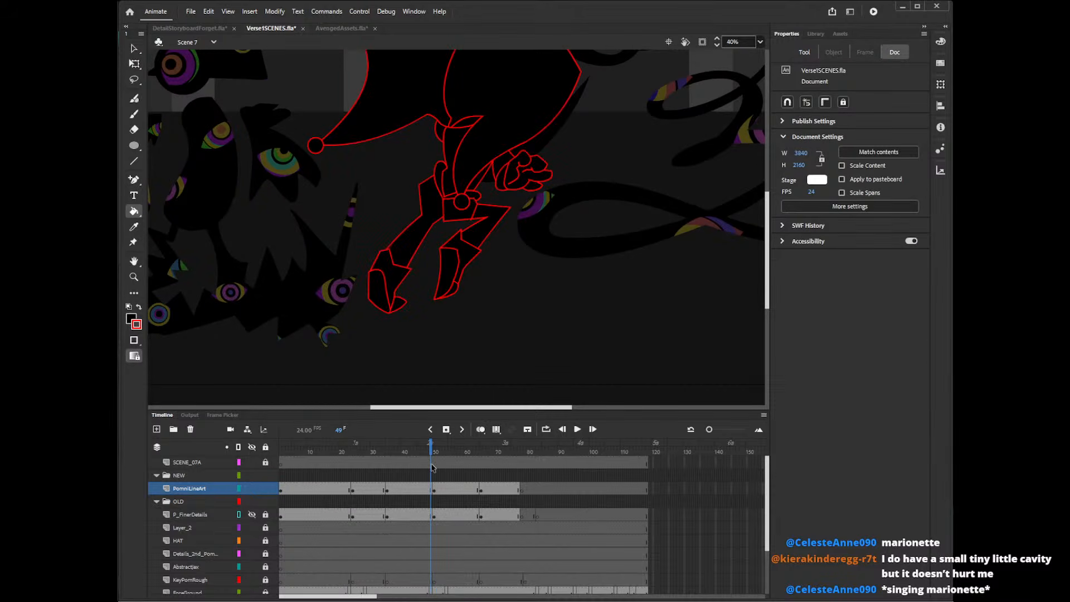
pyautogui.press('v')
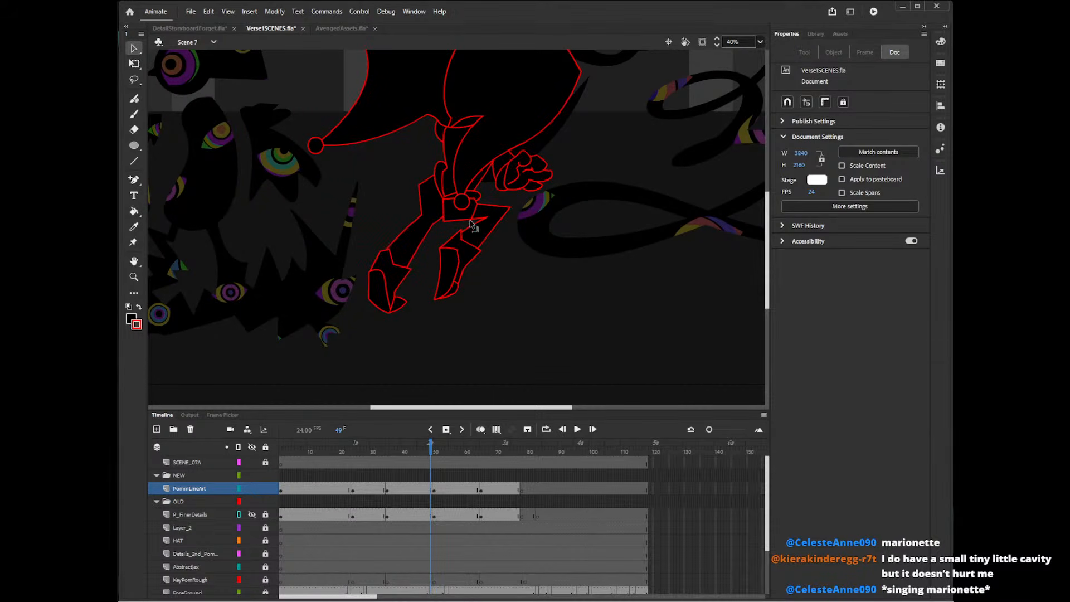
pyautogui.click(471, 224)
pyautogui.click(473, 226)
pyautogui.click(471, 224)
pyautogui.click(472, 225)
pyautogui.click(473, 225)
pyautogui.click(475, 225)
pyautogui.press('n')
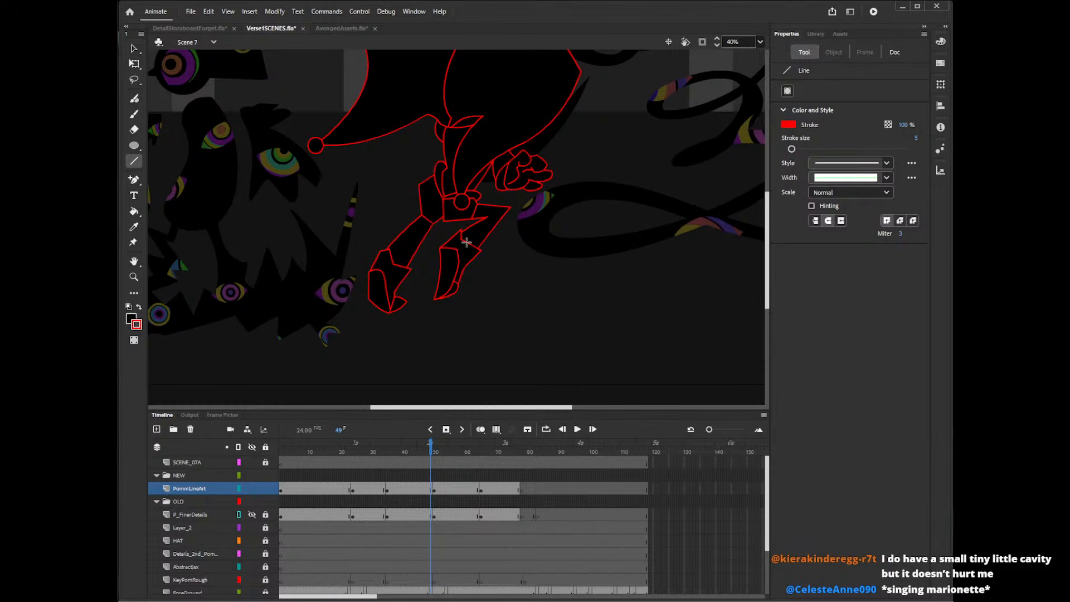
# Delete the short stray line segment where the raised thigh meets the hip on the frame 69 pose.
pyautogui.click(324, 453)
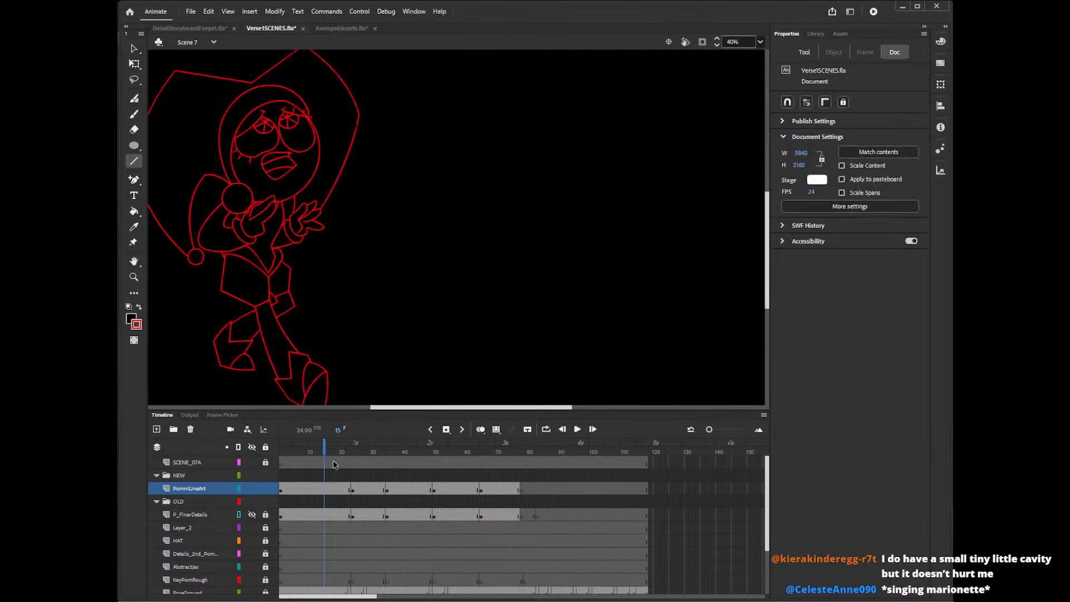
pyautogui.moveTo(428, 410); pyautogui.dragTo(401, 409)
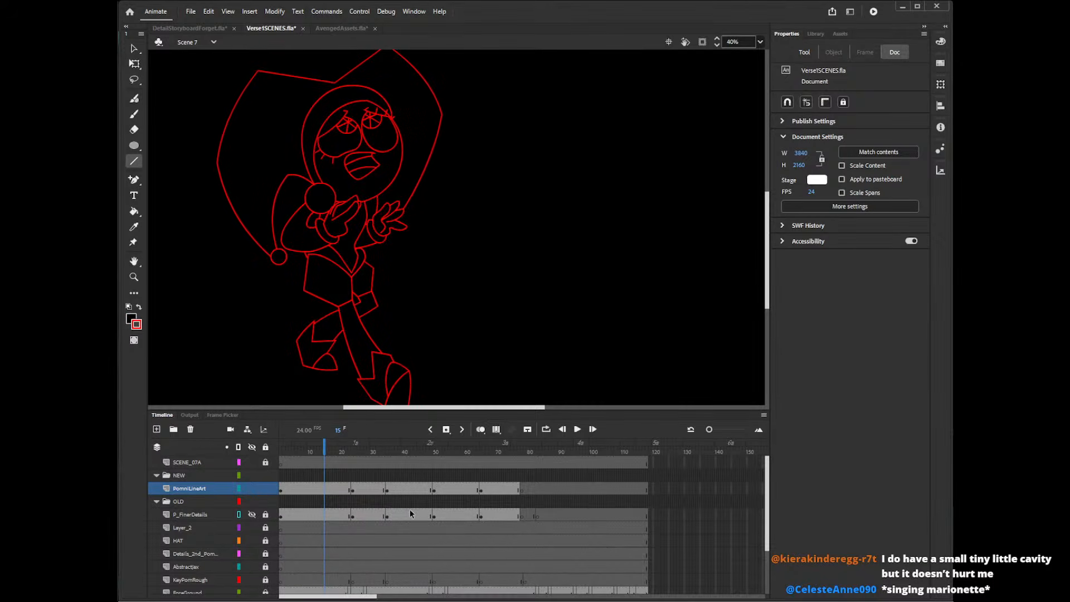
pyautogui.click(373, 453)
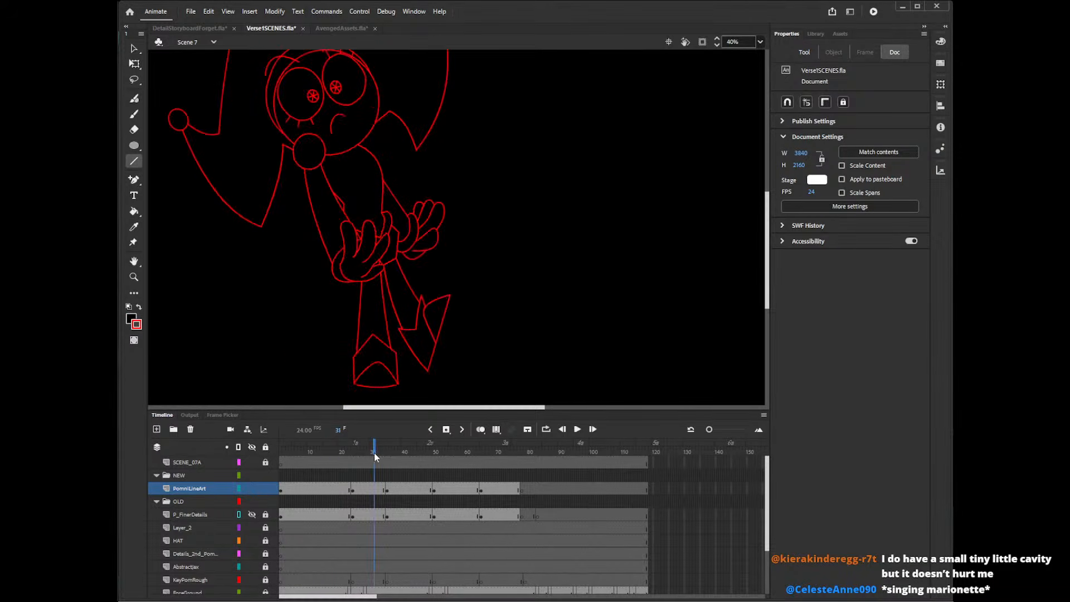
pyautogui.click(408, 453)
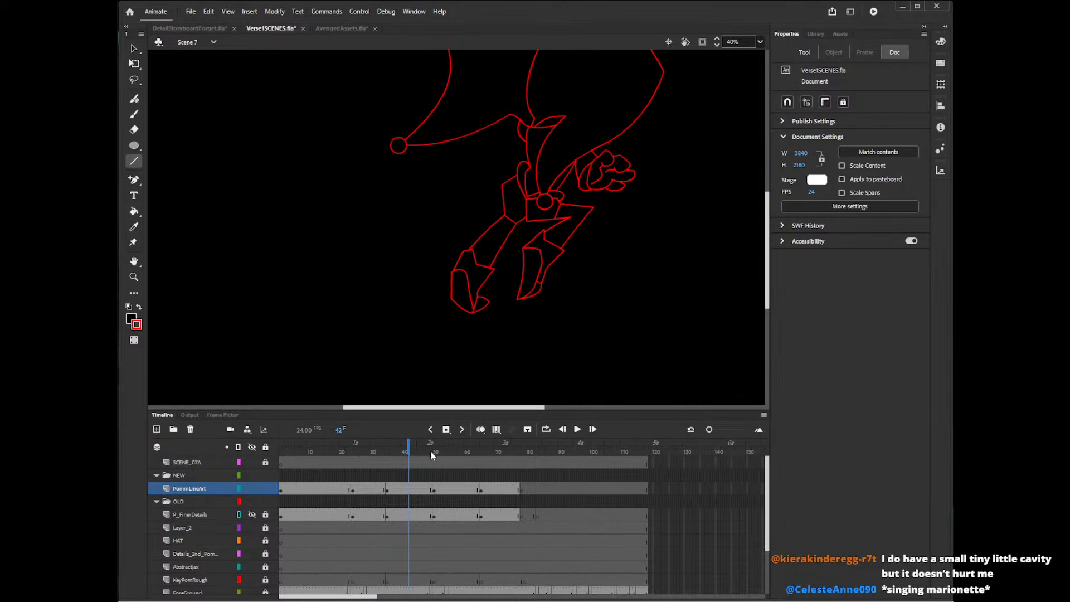
pyautogui.click(446, 453)
pyautogui.click(492, 453)
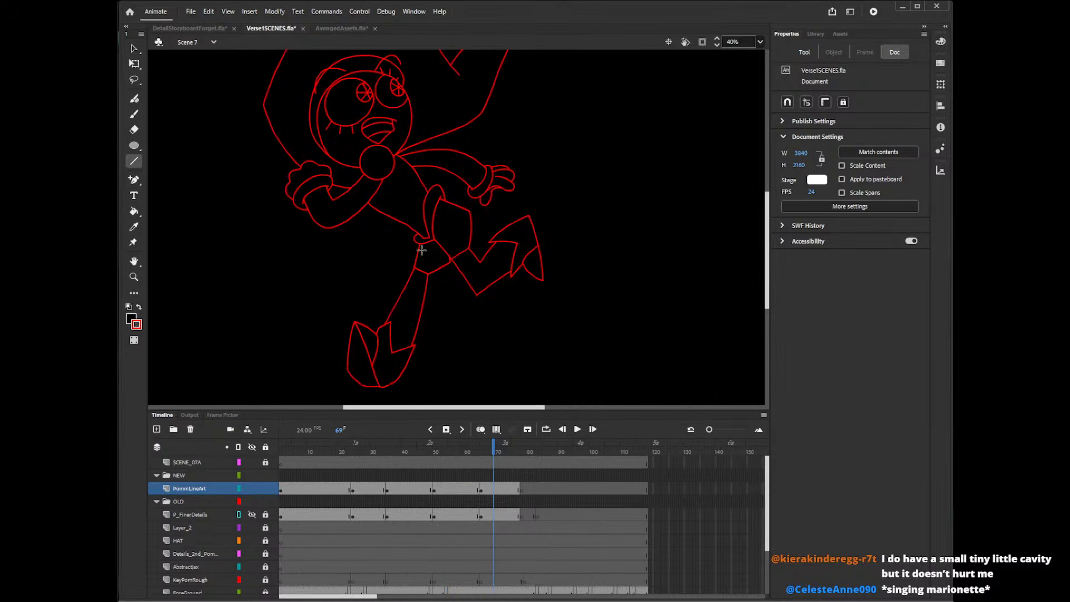
pyautogui.press('v')
pyautogui.click(453, 262)
pyautogui.doubleClick(455, 263)
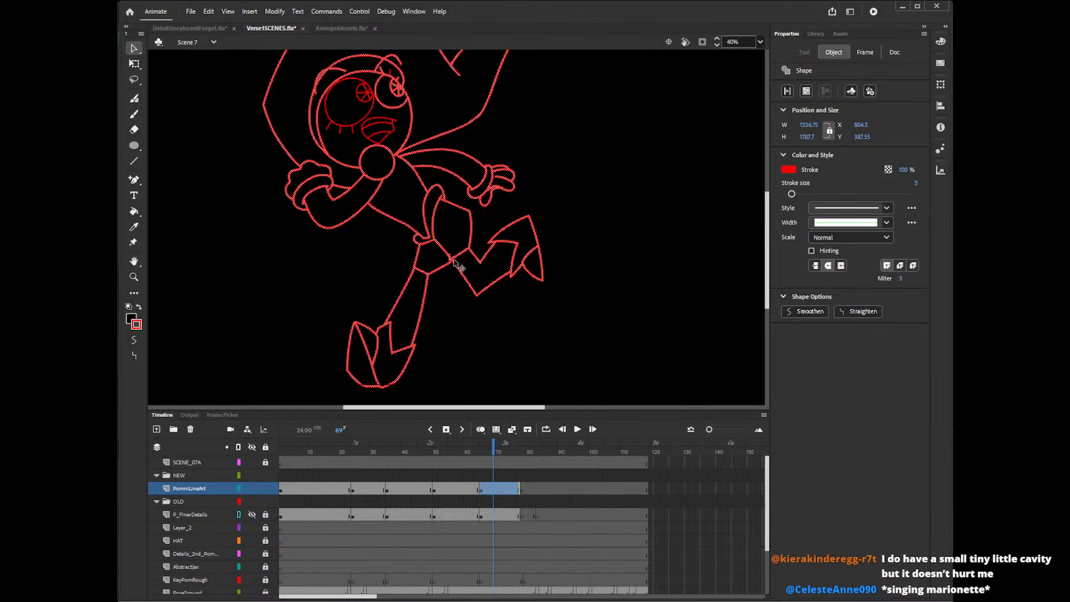
pyautogui.click(456, 265)
pyautogui.click(451, 260)
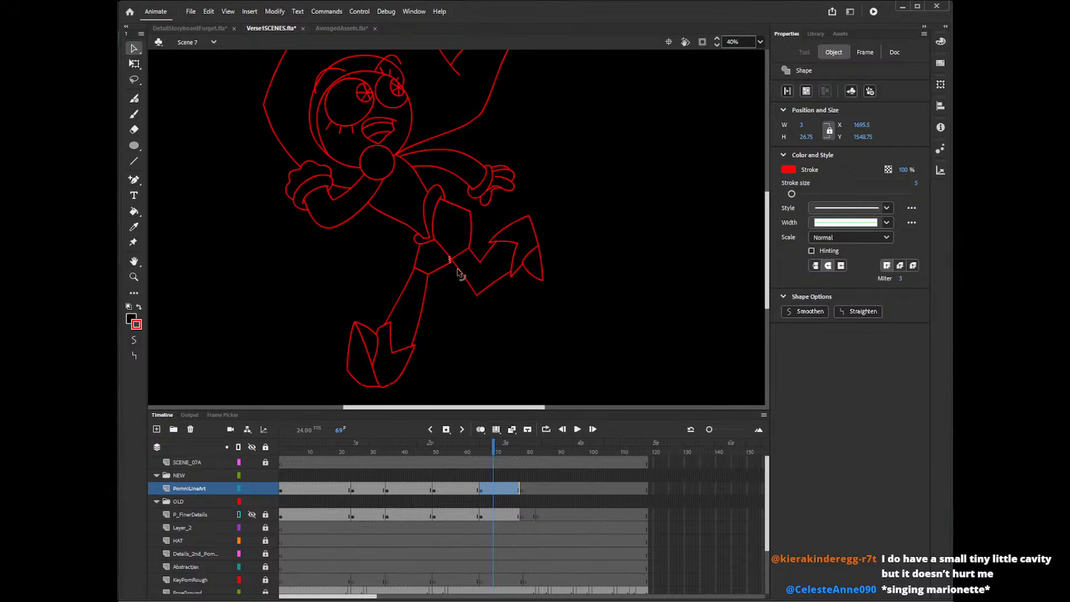
pyautogui.click(491, 217)
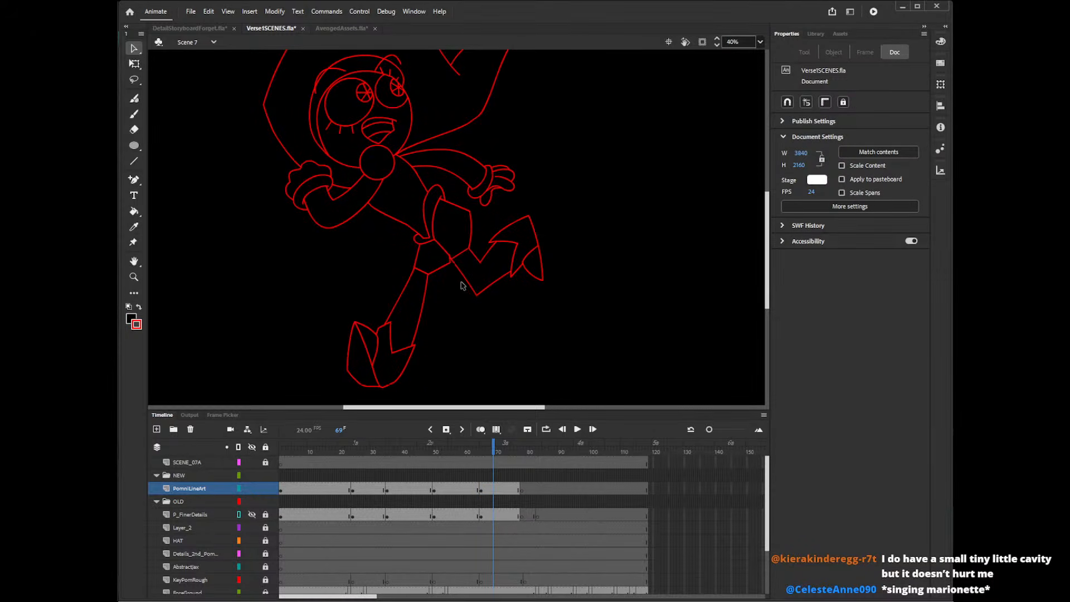
# Draw an unfilled red circle about 107 px wide on the torso's front edge below the collar ball, on frame 69.
pyautogui.press('o')
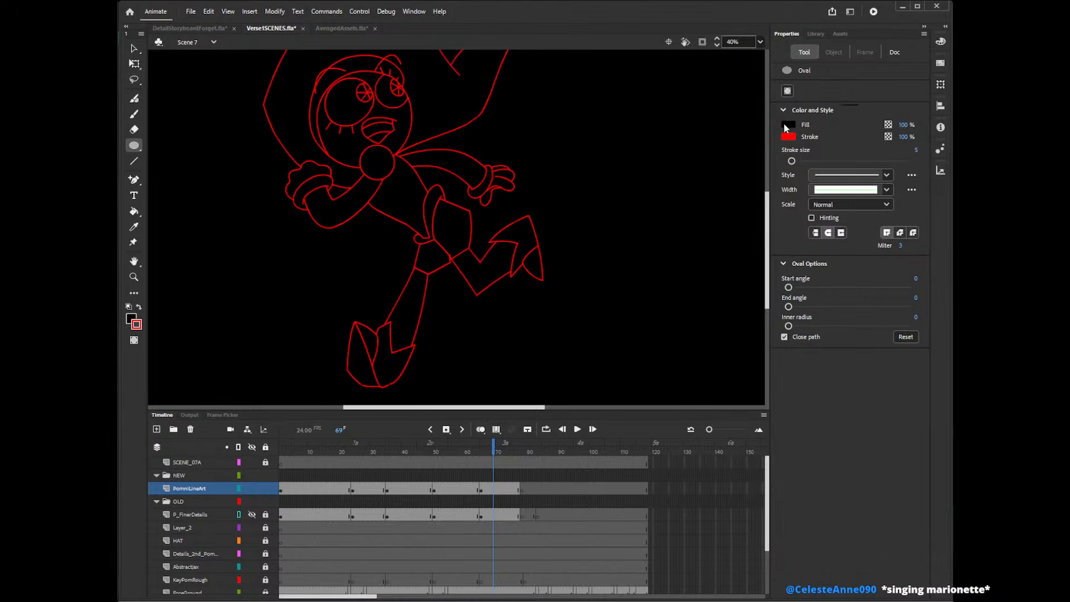
pyautogui.click(785, 126)
pyautogui.click(758, 139)
pyautogui.moveTo(580, 156); pyautogui.dragTo(378, 212)
pyautogui.press('v')
pyautogui.click(599, 178)
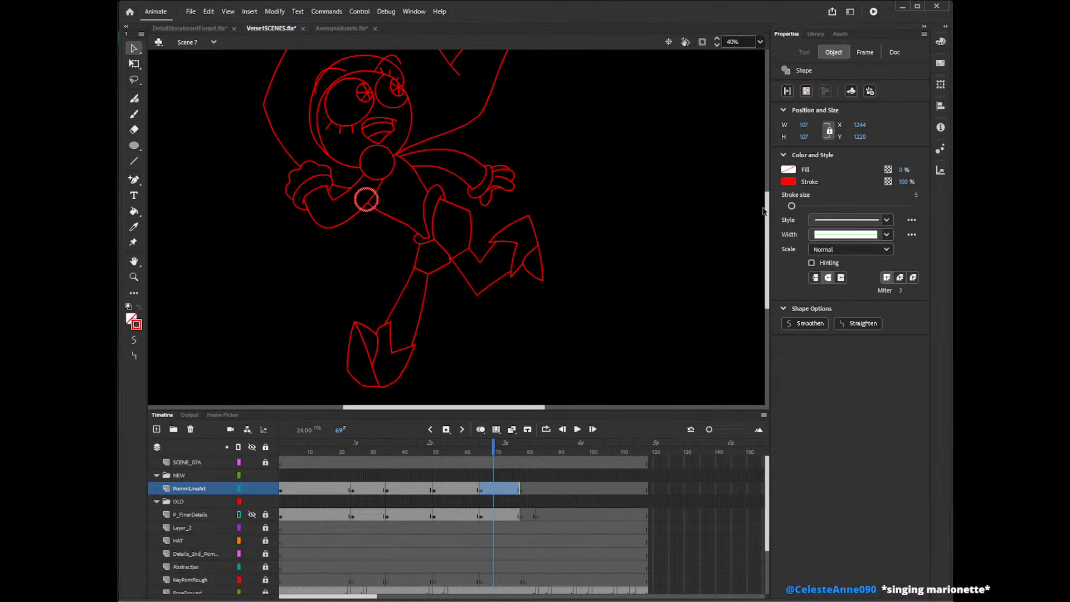
# Try to place a copy of the small torso circle further down the torso's front edge.
pyautogui.moveTo(767, 206); pyautogui.dragTo(771, 187)
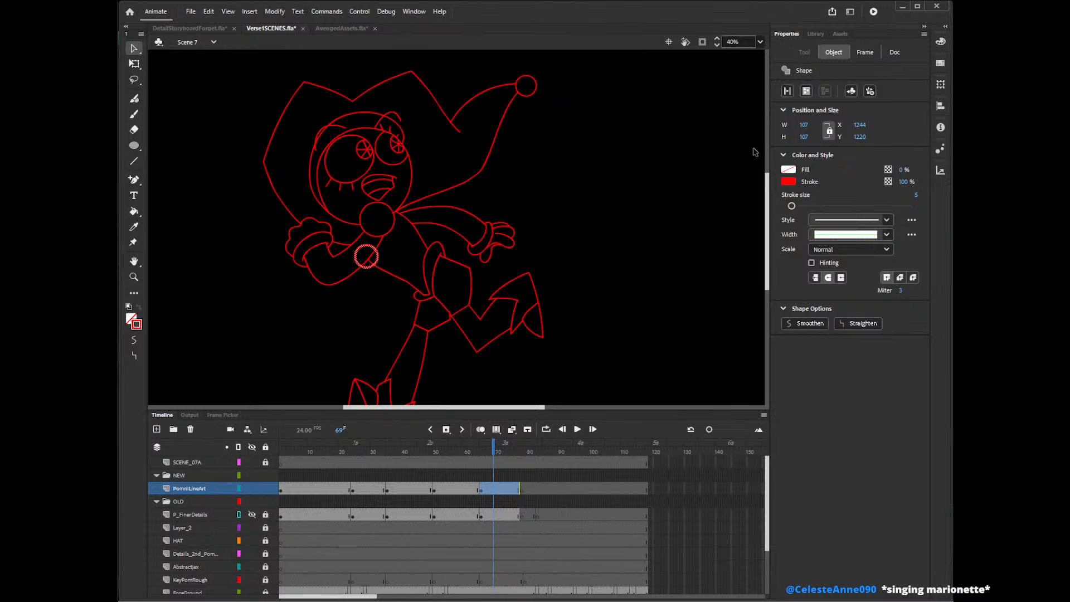
pyautogui.hotkey('ctrl', 'v')
pyautogui.moveTo(468, 235); pyautogui.dragTo(408, 283)
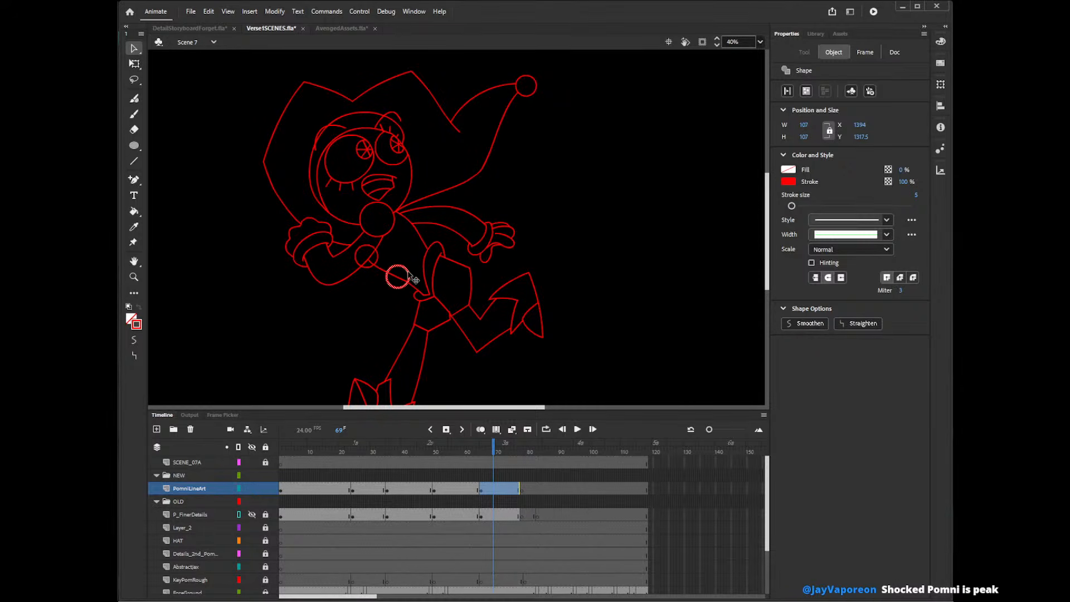
pyautogui.hotkey('ctrl', 'z')
pyautogui.hotkey('ctrl', 'z')
# Scale the small torso circle down proportionally to about 93 px wide.
pyautogui.press('q')
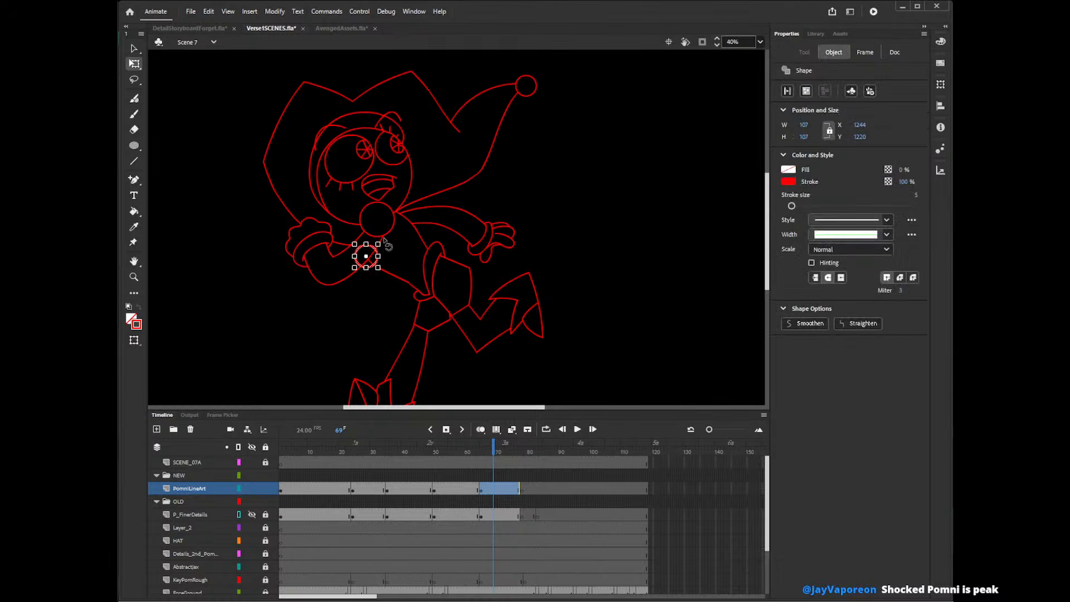
pyautogui.moveTo(379, 243); pyautogui.dragTo(376, 245)
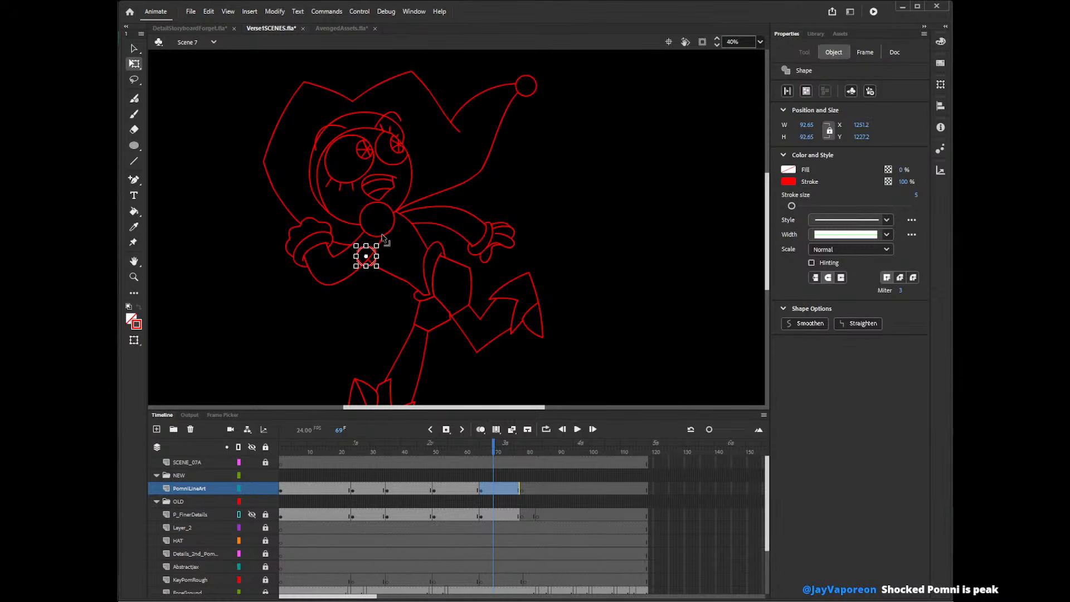
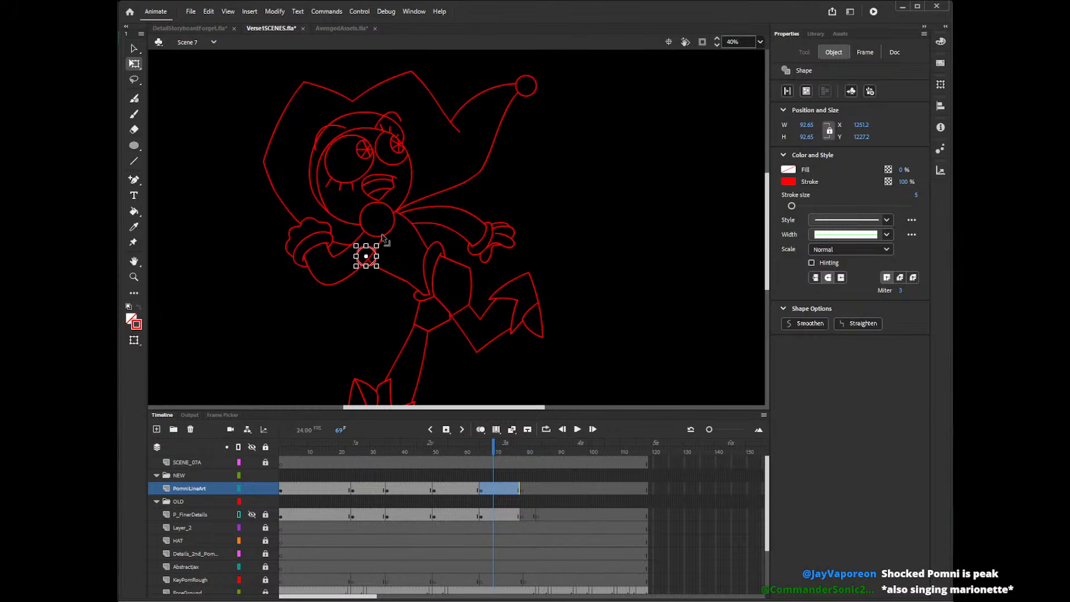
# Nudge the small torso circle slightly and place a second 93 px copy further down the torso's front edge on frame 69.
pyautogui.press('v')
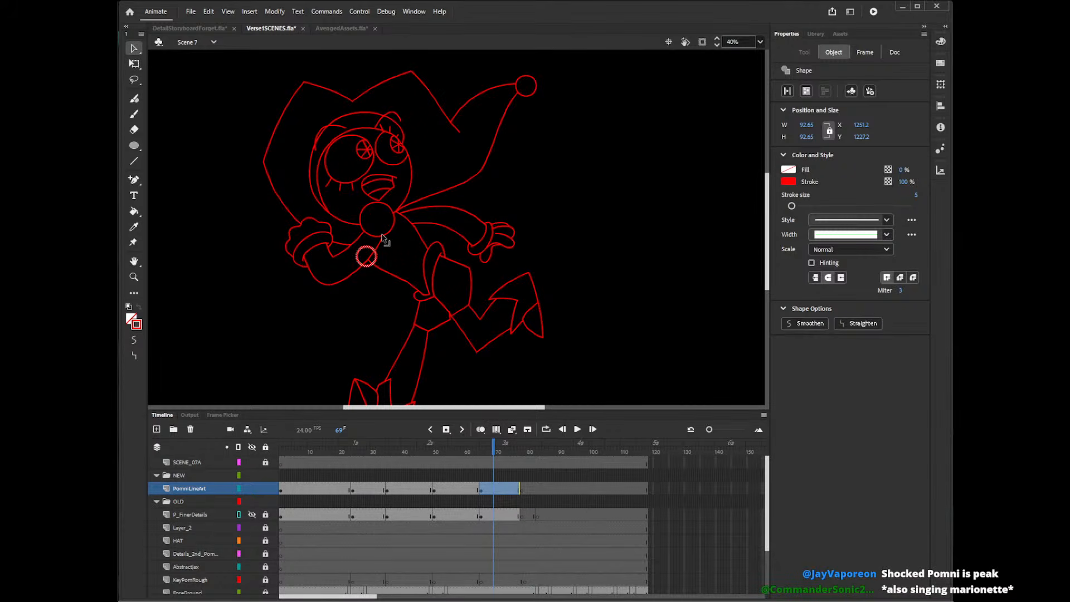
pyautogui.moveTo(375, 257); pyautogui.dragTo(376, 258)
pyautogui.hotkey('ctrl', 'v')
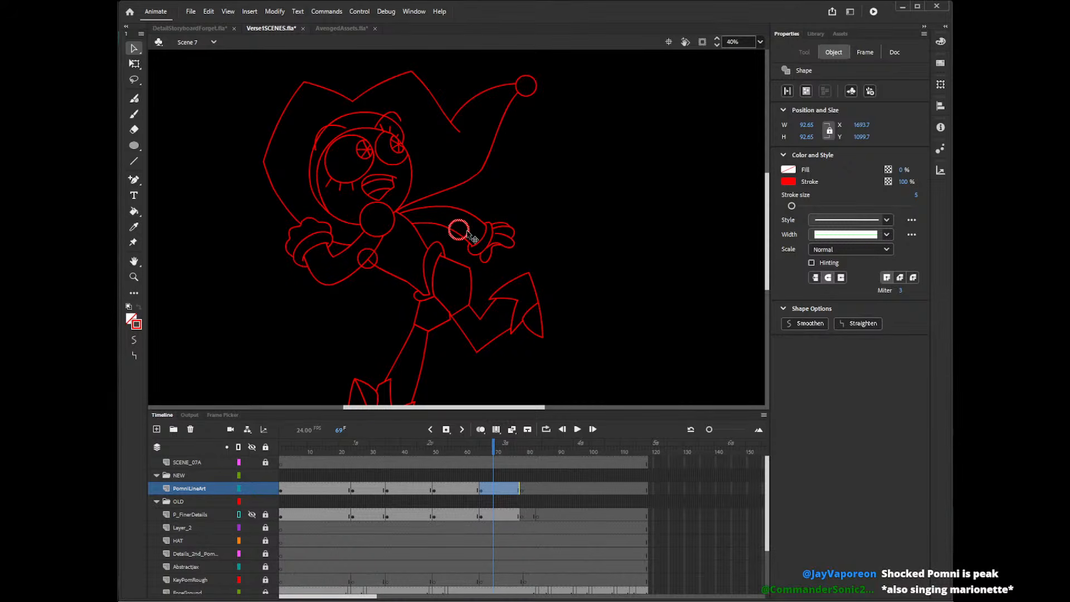
pyautogui.moveTo(467, 235); pyautogui.dragTo(409, 277)
pyautogui.press('Down')
pyautogui.press('Down')
pyautogui.press('Down')
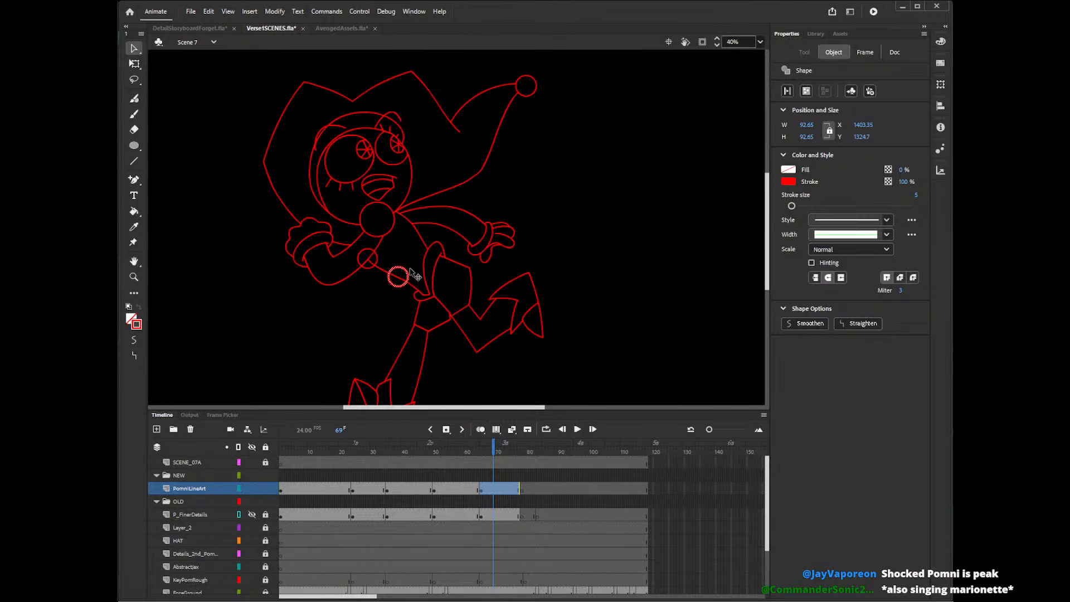
pyautogui.click(572, 224)
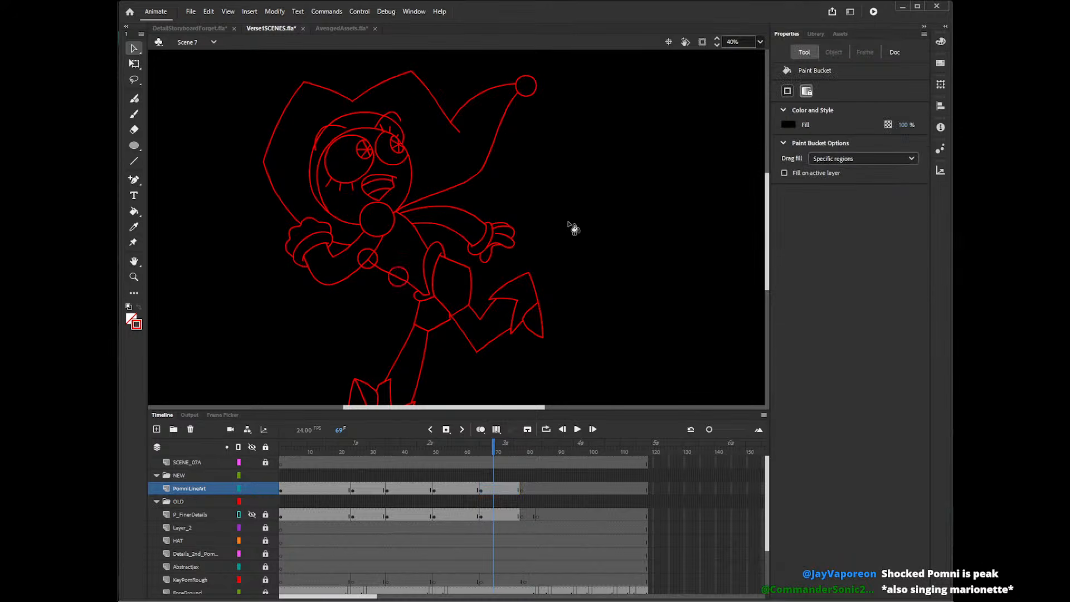
# Fill the upper small torso circle black and delete the line segments crossing it or overlapping the arm on frame 69.
pyautogui.press('k')
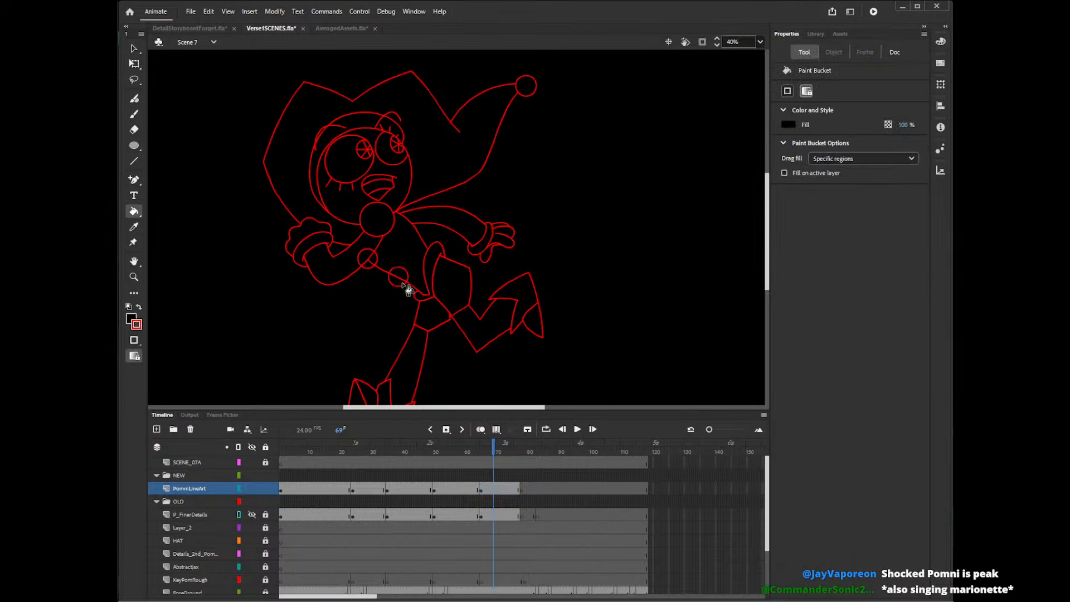
pyautogui.press('v')
pyautogui.click(369, 260)
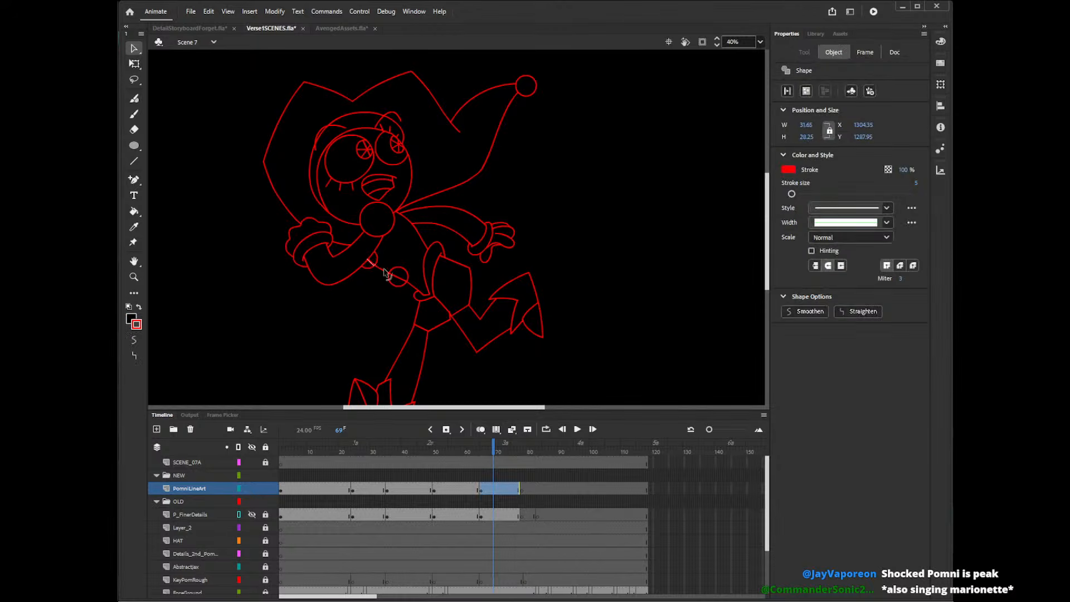
pyautogui.click(406, 285)
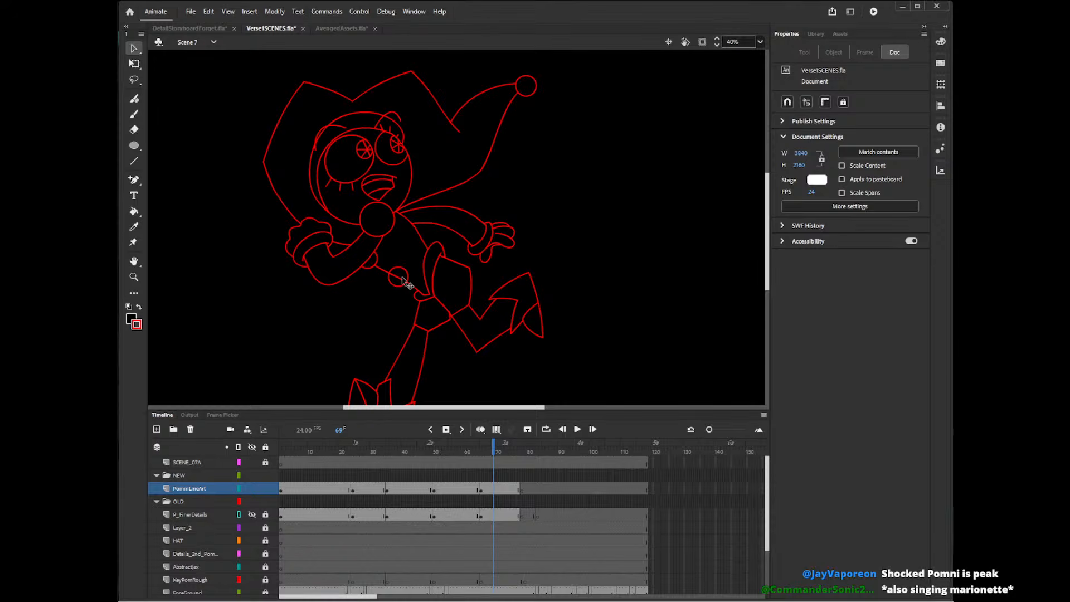
# Shift the lower small torso circle slightly down along the torso's front edge on frame 69.
pyautogui.click(397, 282)
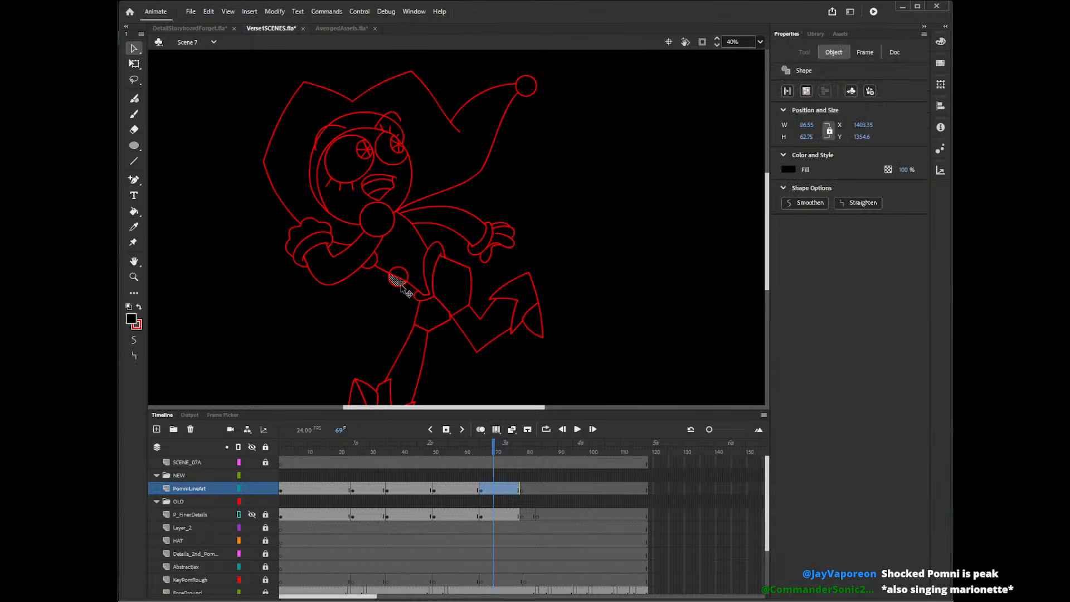
pyautogui.click(408, 284)
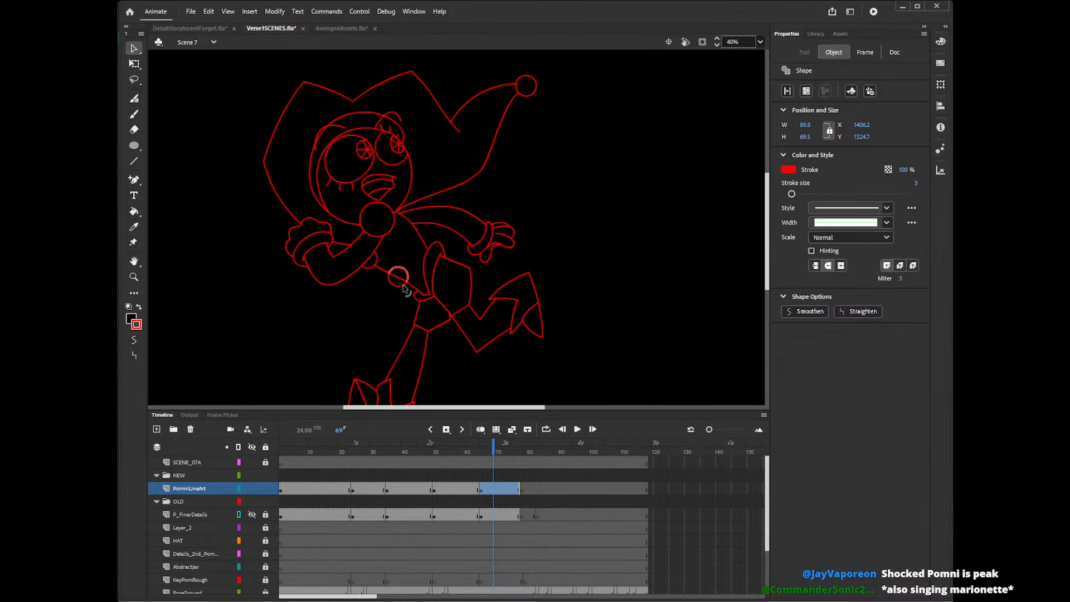
pyautogui.keyDown('shift'); pyautogui.click(405, 286); pyautogui.keyUp('shift')
pyautogui.moveTo(407, 280); pyautogui.dragTo(406, 283)
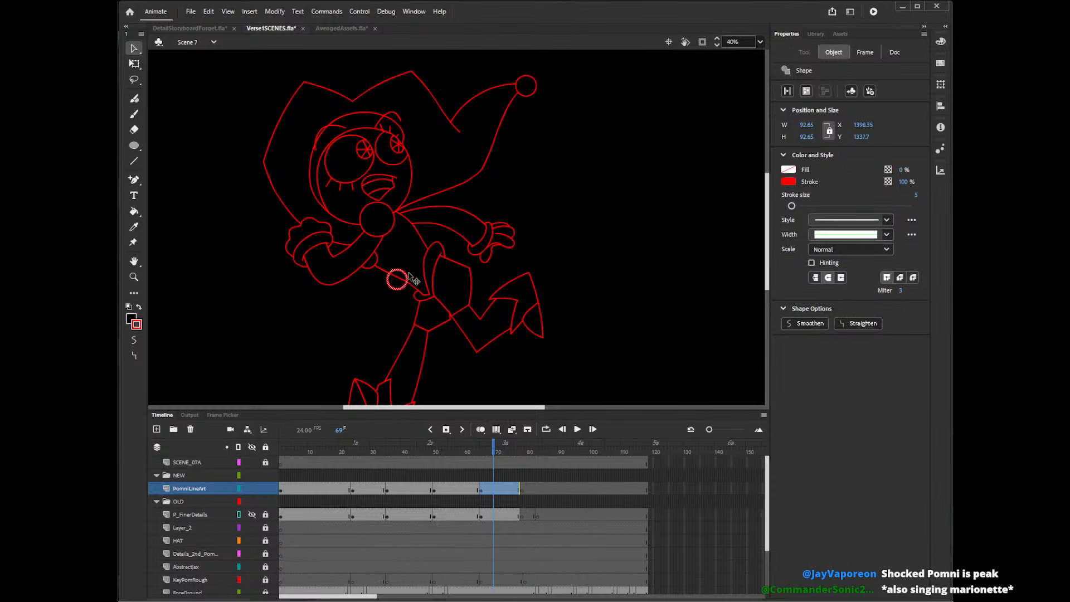
pyautogui.click(400, 304)
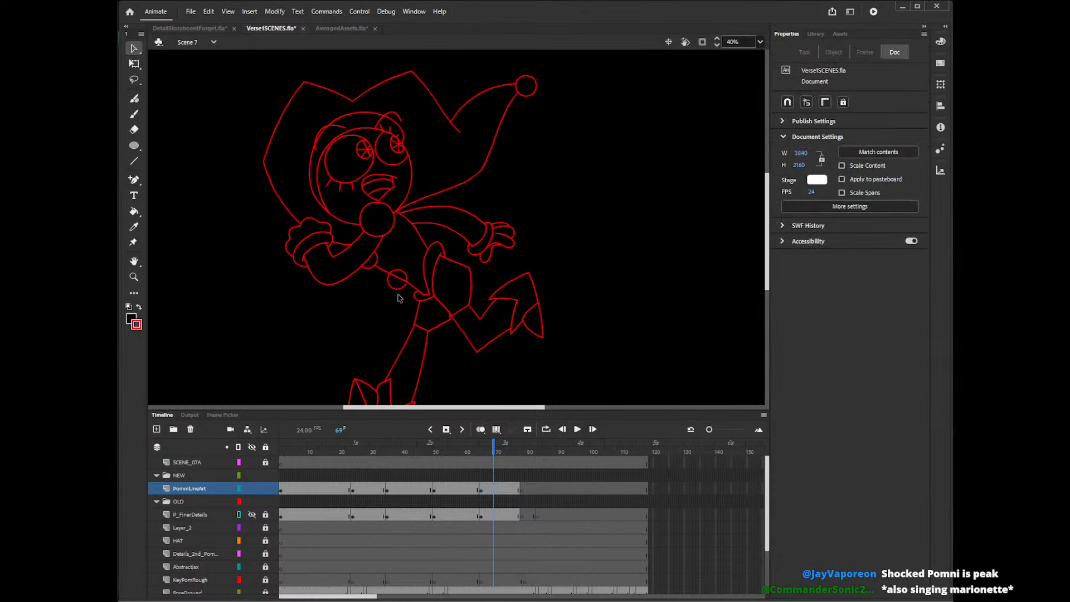
# Fill the lower small torso circle black, delete the torso line crossing it, and select its outline.
pyautogui.press('l')
pyautogui.press('k')
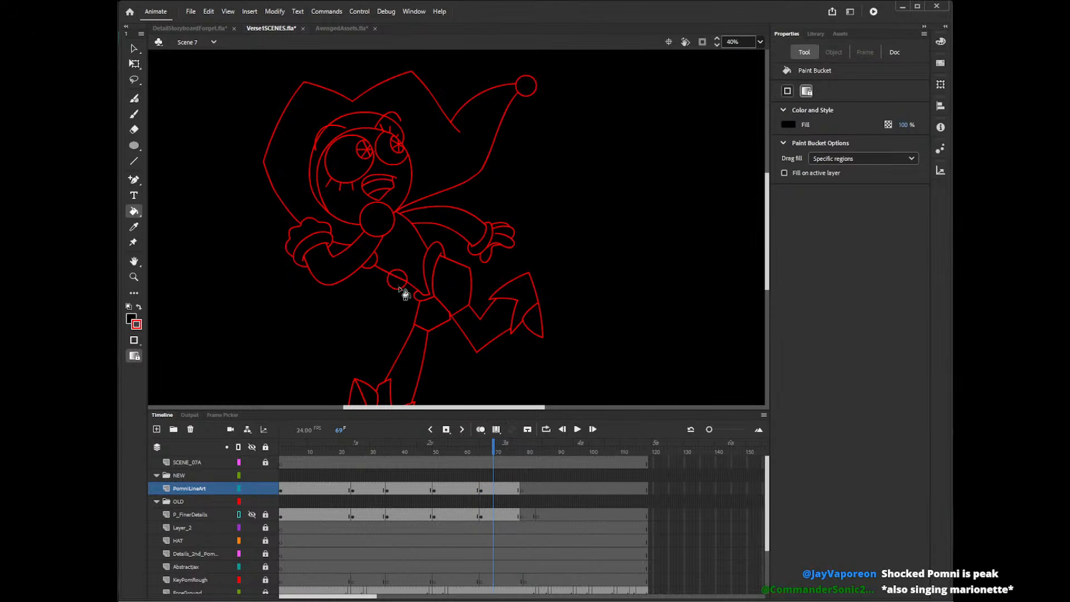
pyautogui.press('v')
pyautogui.click(403, 281)
pyautogui.press('Delete')
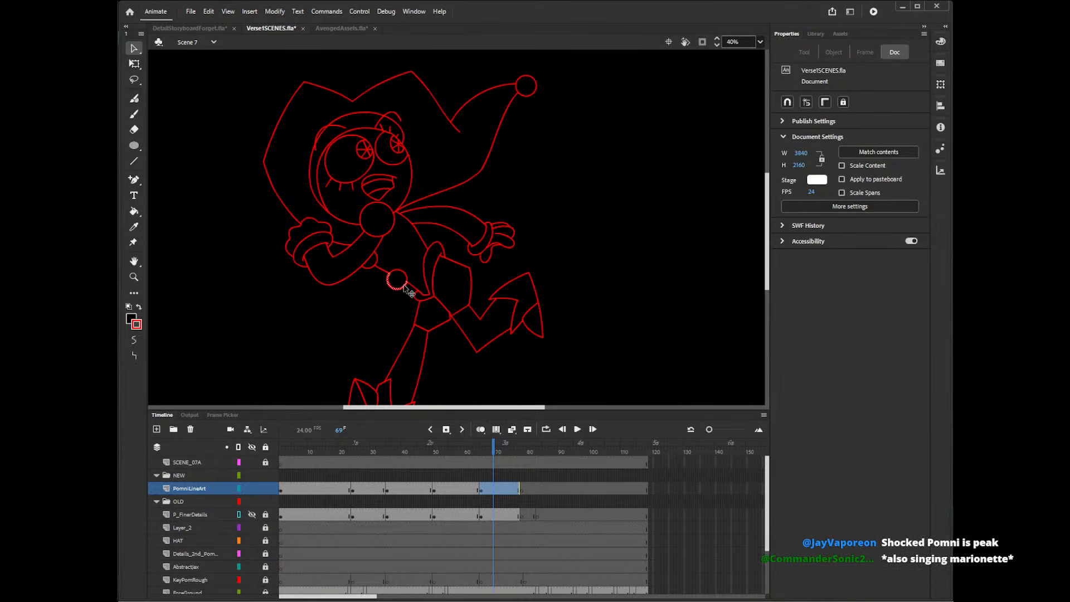
pyautogui.click(406, 279)
pyautogui.keyDown('shift'); pyautogui.click(403, 286); pyautogui.keyUp('shift')
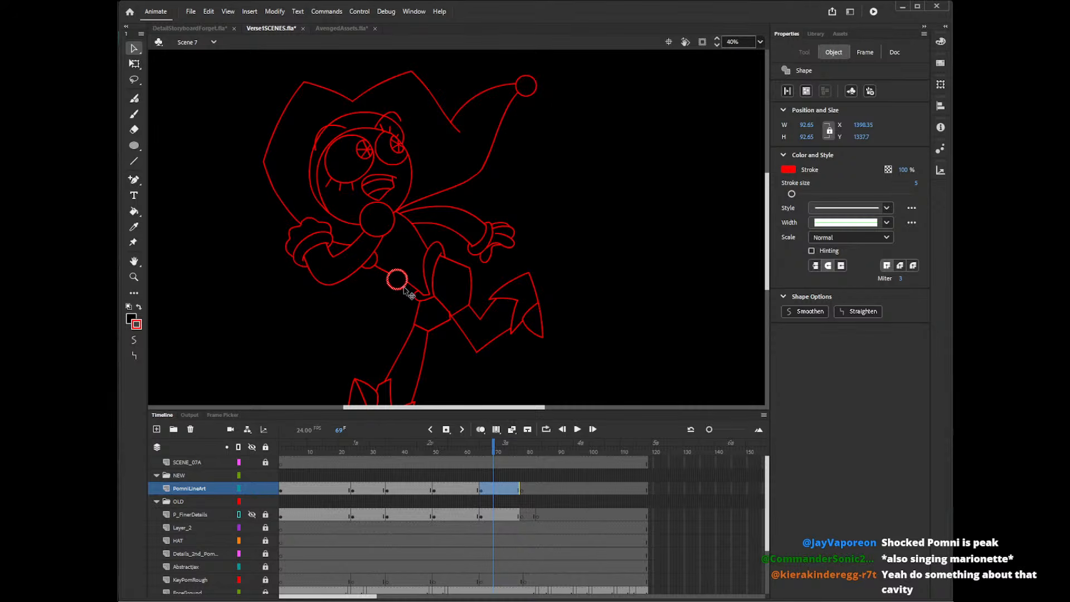
pyautogui.click(466, 453)
pyautogui.hotkey('ctrl', 'v')
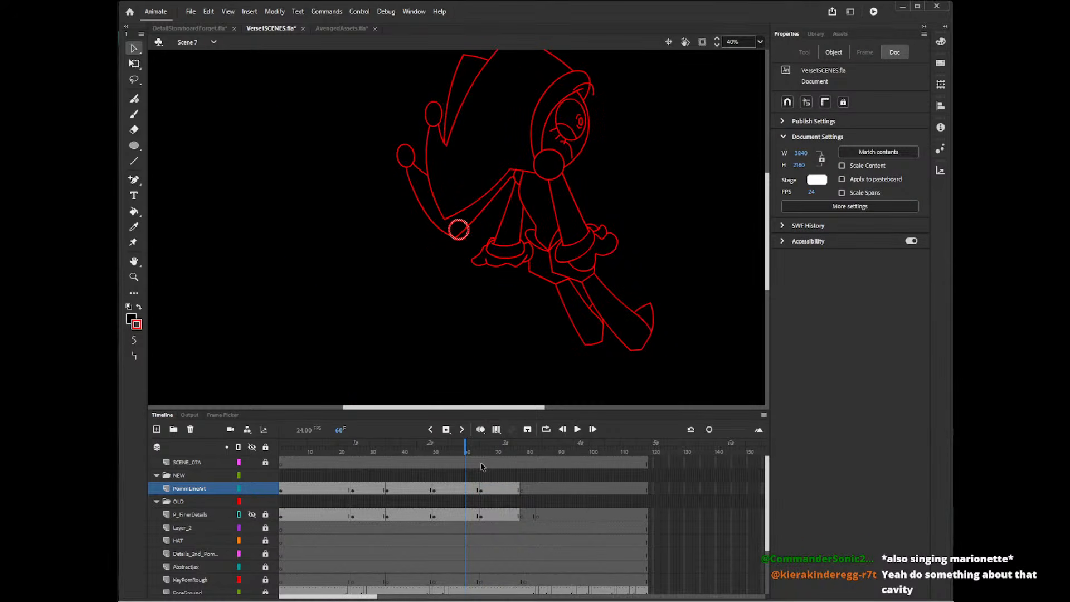
pyautogui.hotkey('ctrl', 'z')
# Paste the small circle on frame 45, scale it to about 79 px wide and place it on the torso edge beside the fist.
pyautogui.click(419, 451)
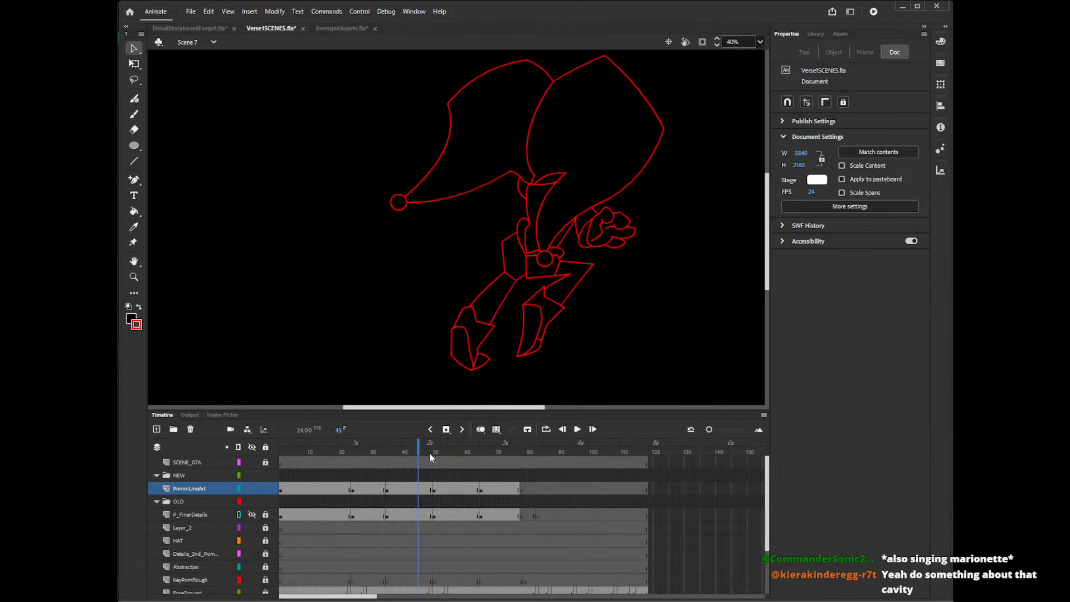
pyautogui.hotkey('ctrl', 'v')
pyautogui.moveTo(469, 233); pyautogui.dragTo(568, 229)
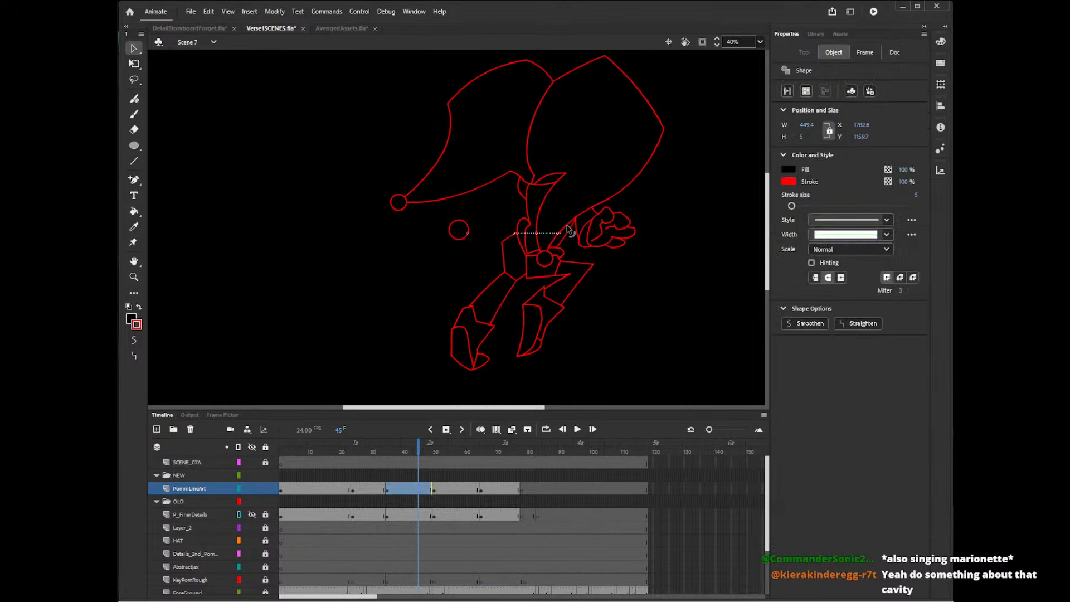
pyautogui.hotkey('ctrl', 'z')
pyautogui.moveTo(467, 235); pyautogui.dragTo(575, 243)
pyautogui.press('q')
pyautogui.press('v')
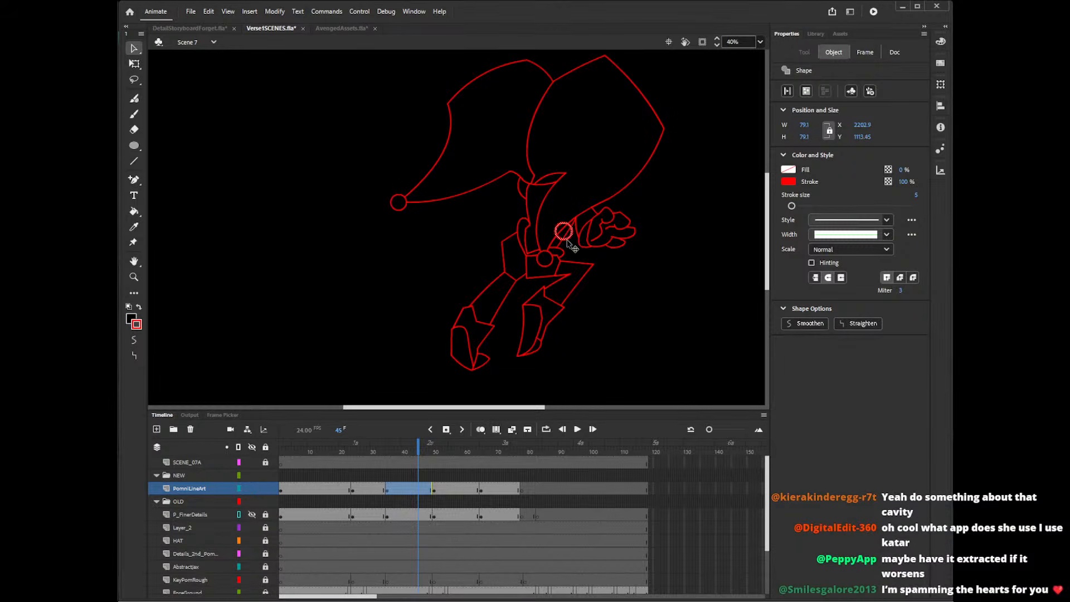
# Delete the circle's overlapping outline segments on frame 45 so only the part in front of the torso edge remains.
pyautogui.click(568, 245)
pyautogui.click(563, 241)
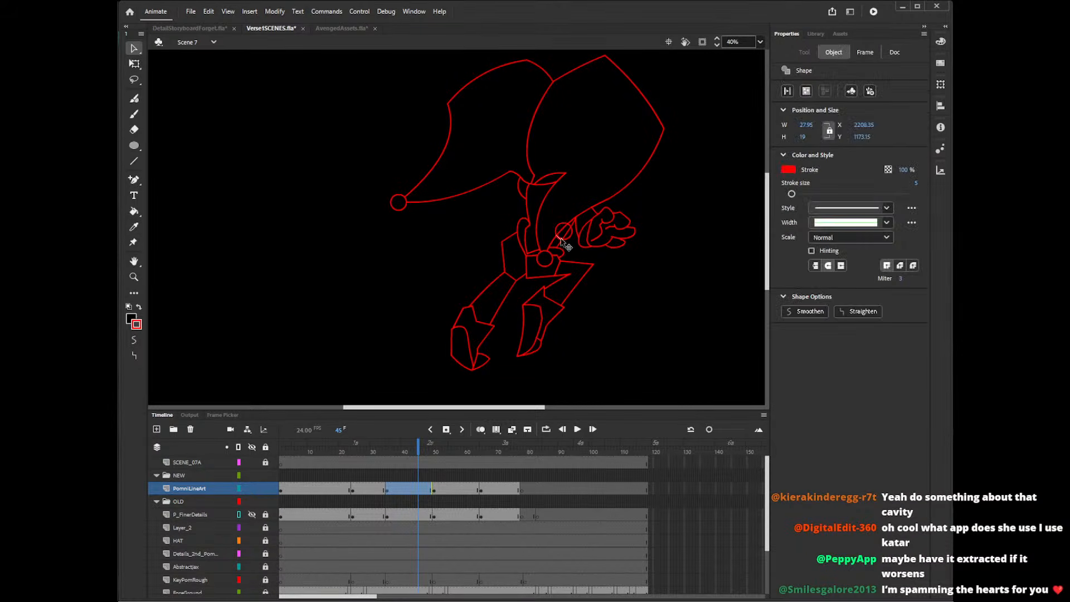
pyautogui.press('Delete')
pyautogui.click(558, 233)
pyautogui.press('Delete')
pyautogui.click(573, 233)
pyautogui.press('Delete')
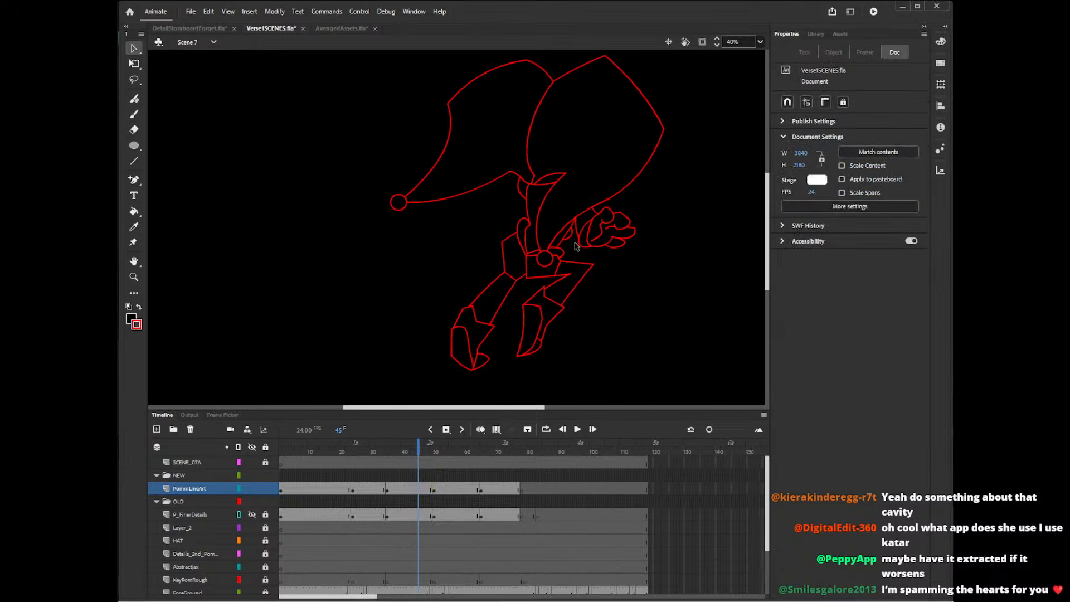
pyautogui.press('k')
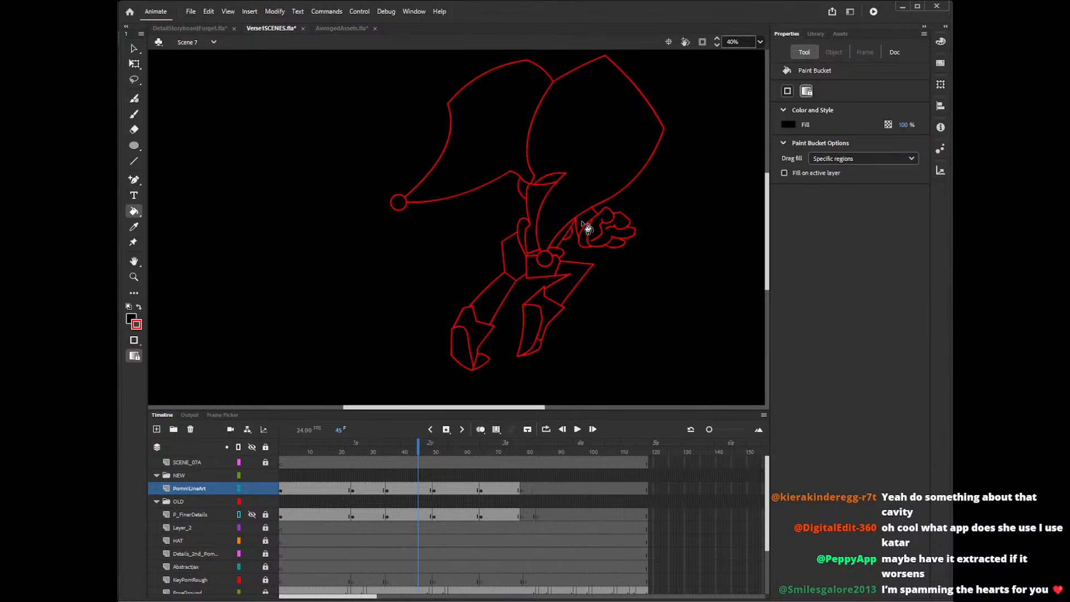
# Paste two 93 px circles on frame 31, one on the upper torso below the chin and one just above the hands.
pyautogui.click(374, 450)
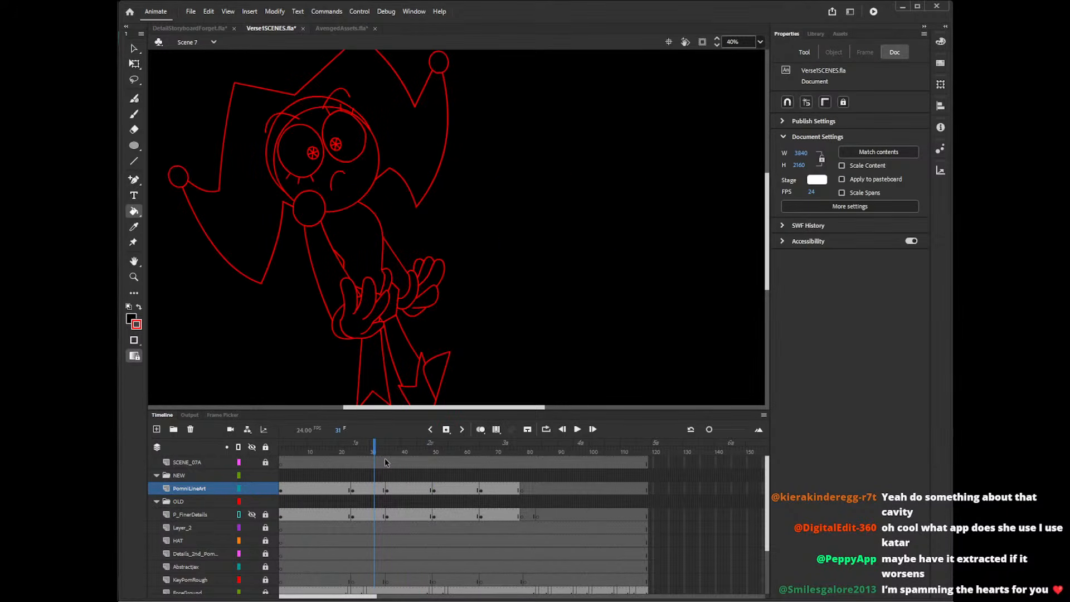
pyautogui.hotkey('ctrl', 'v')
pyautogui.press('v')
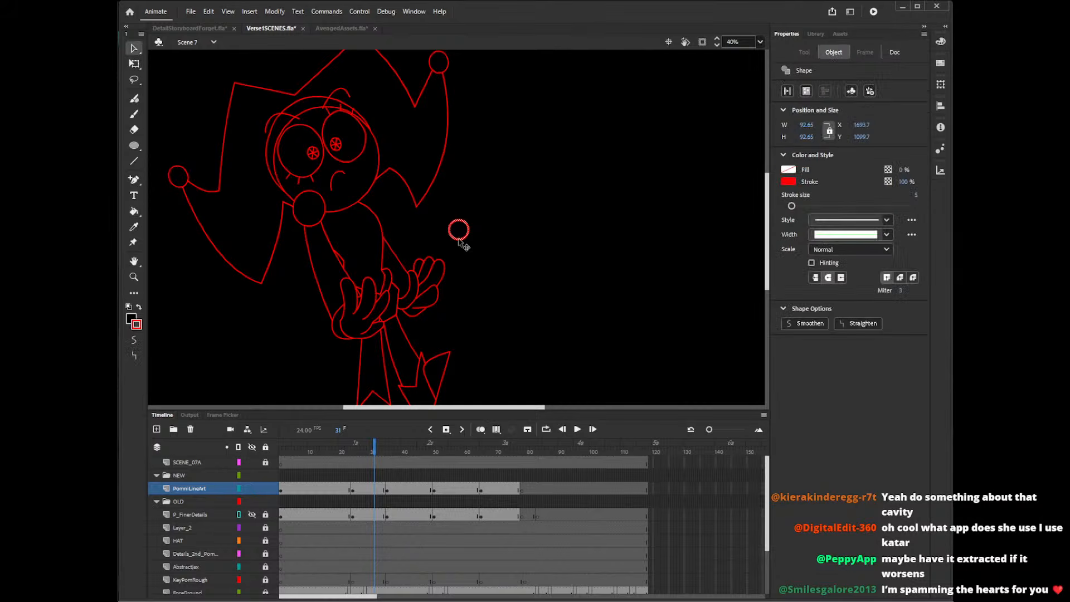
pyautogui.moveTo(460, 239); pyautogui.dragTo(366, 213)
pyautogui.hotkey('ctrl', 'v')
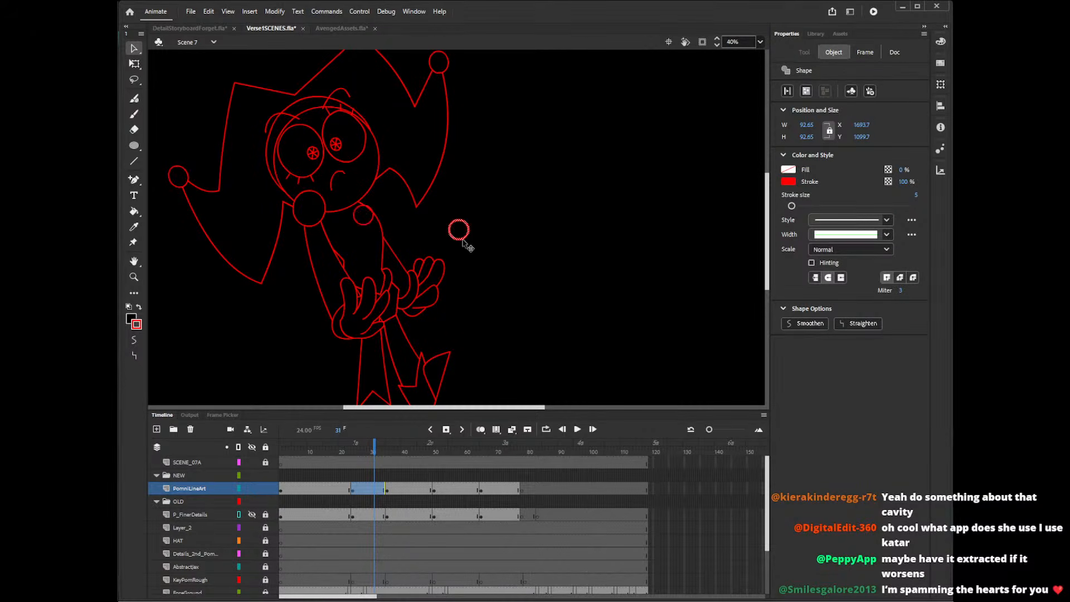
pyautogui.moveTo(466, 238); pyautogui.dragTo(391, 255)
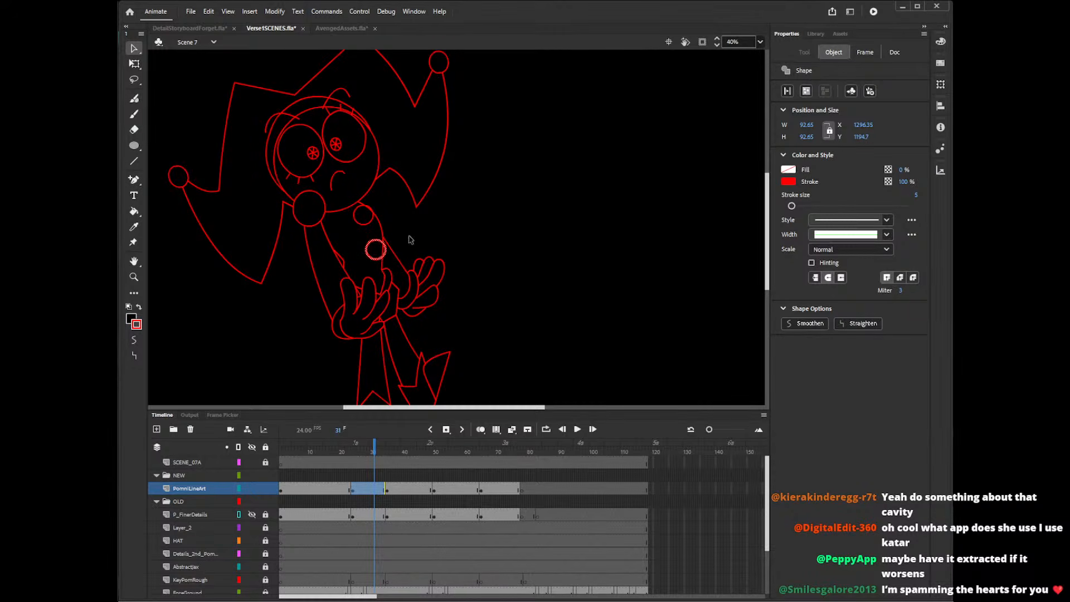
pyautogui.click(458, 230)
# Fill both small torso circles on frame 31 black and clear the line segments overlapping them.
pyautogui.press('k')
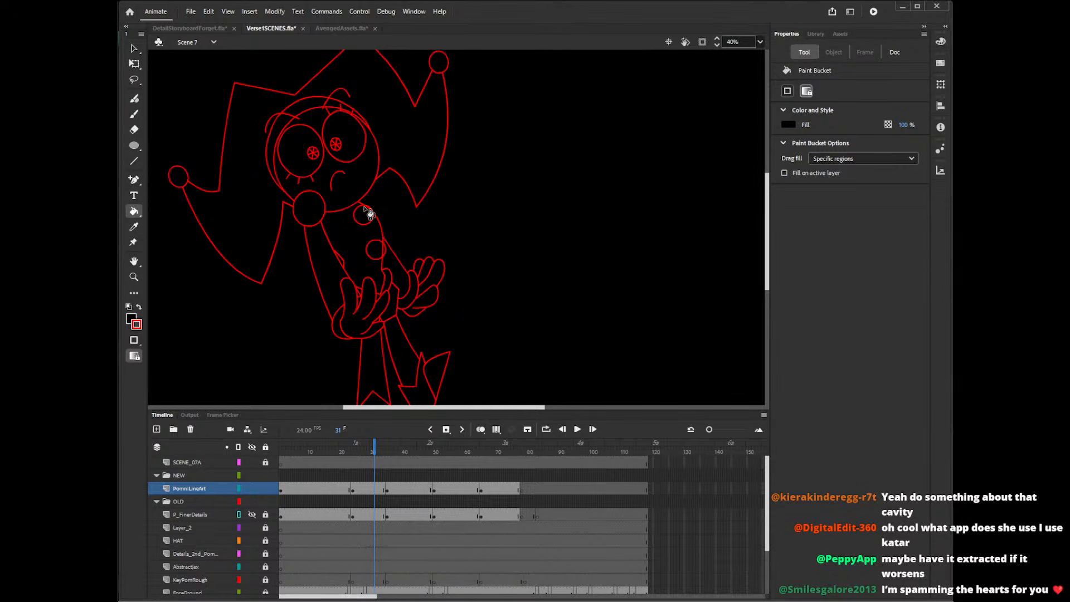
pyautogui.press('v')
pyautogui.click(371, 215)
pyautogui.click(391, 248)
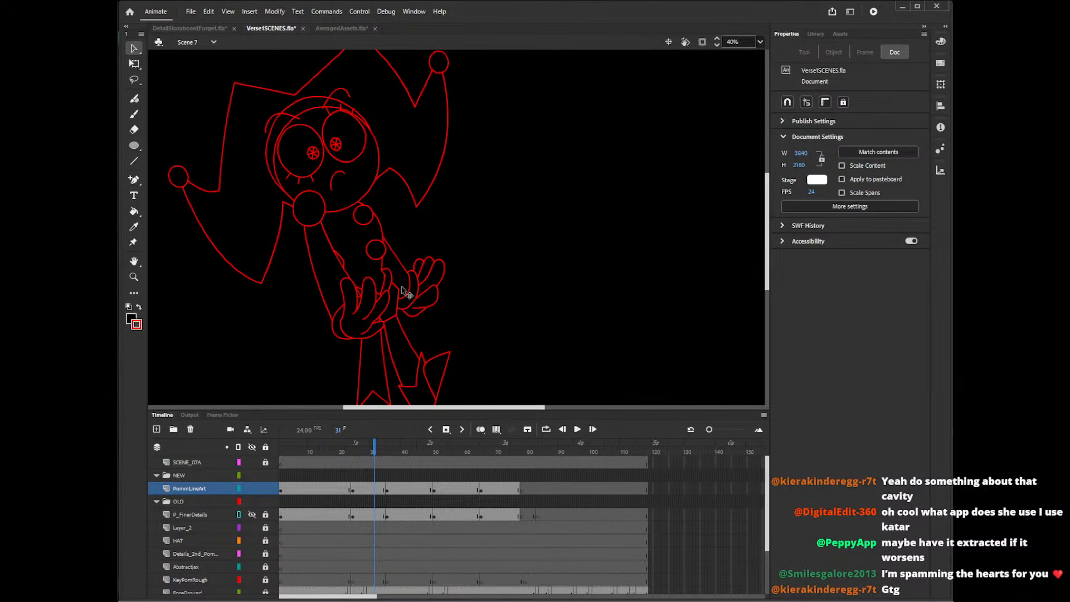
# Paste the small circle between the hands on frame 21, scale it to about 79 px, and place a copy lower on the torso.
pyautogui.click(342, 450)
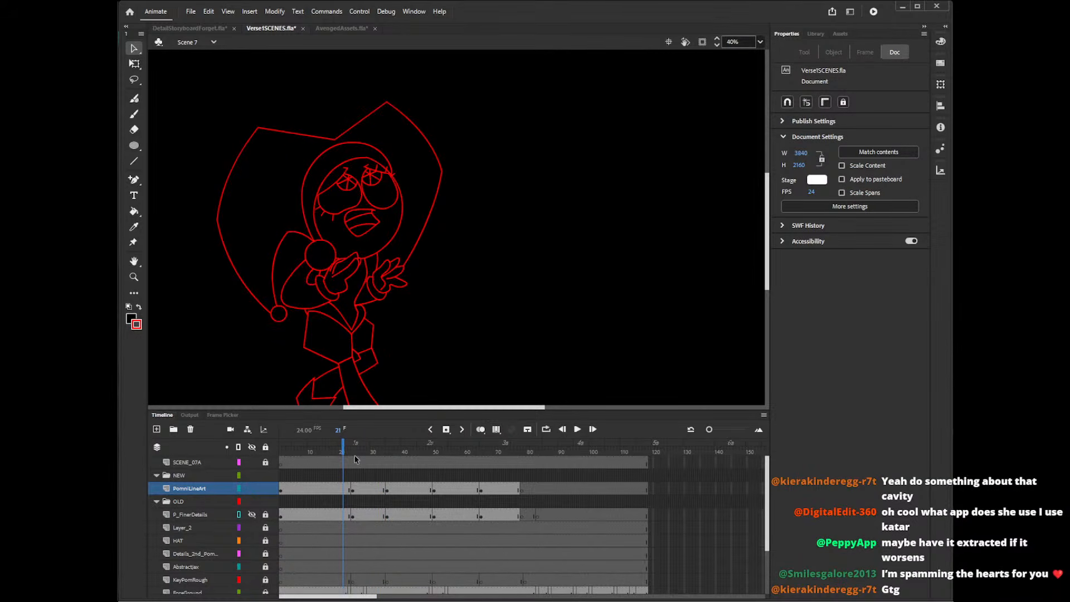
pyautogui.hotkey('ctrl', 'v')
pyautogui.moveTo(471, 241); pyautogui.dragTo(373, 289)
pyautogui.press('q')
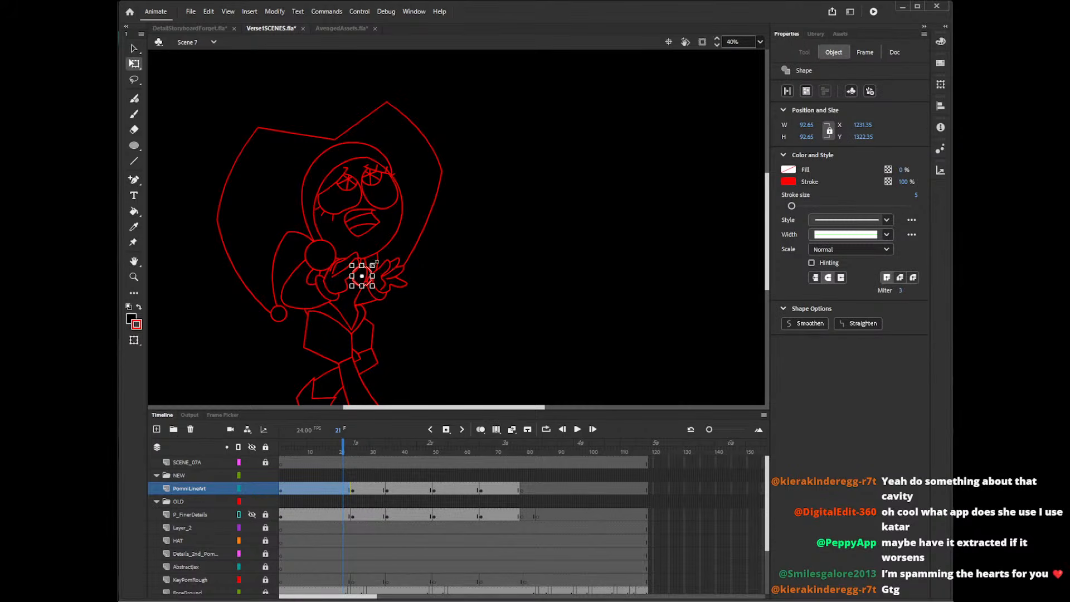
pyautogui.moveTo(372, 265); pyautogui.dragTo(370, 268)
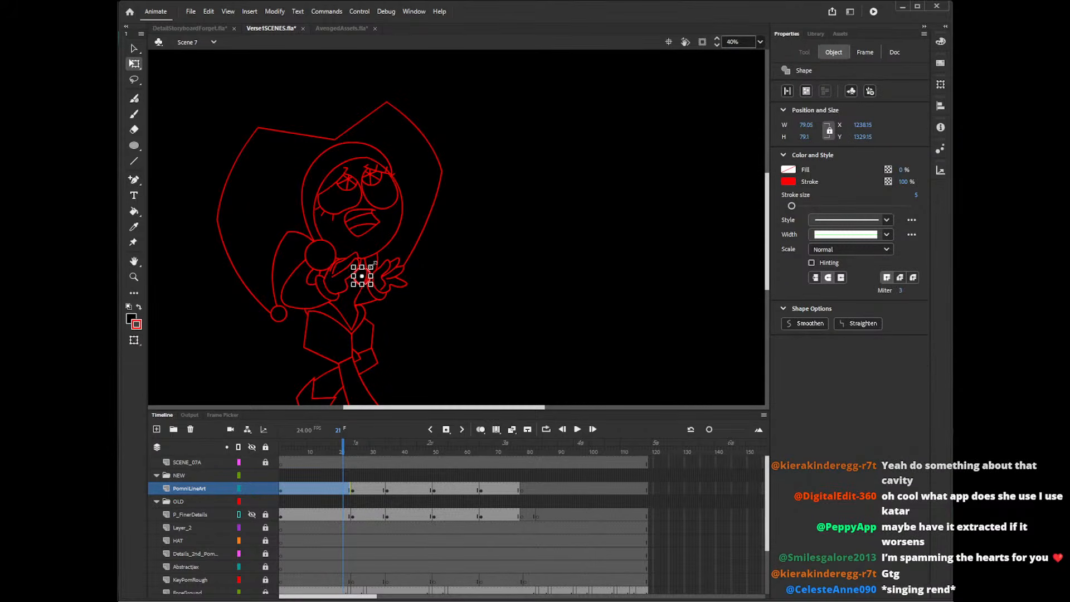
pyautogui.press('v')
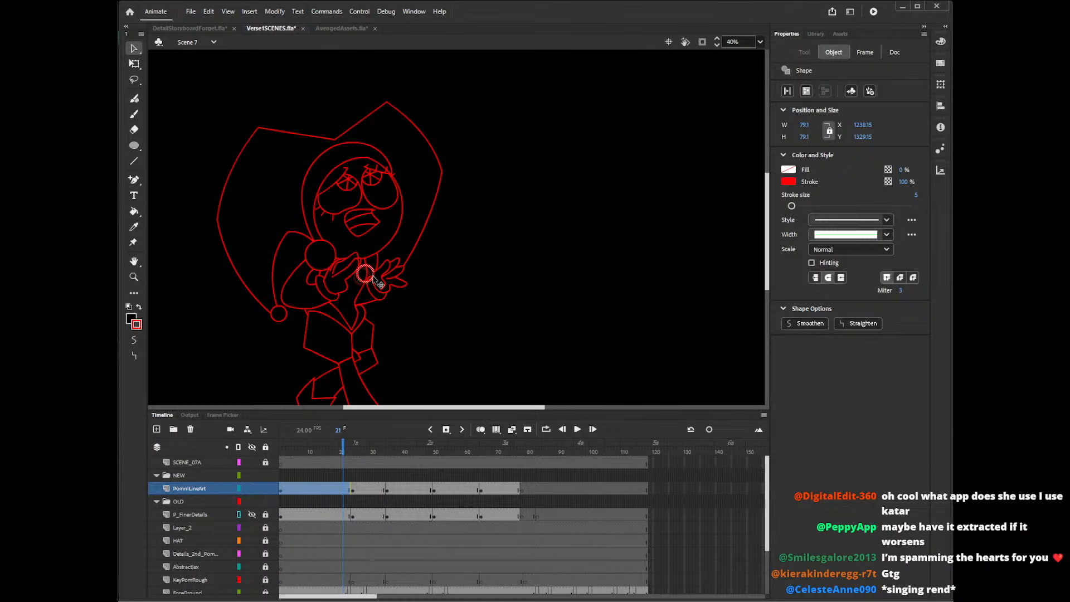
pyautogui.moveTo(376, 285)
pyautogui.mouseDown()
pyautogui.moveTo(474, 223)
pyautogui.moveTo(372, 313)
pyautogui.moveTo(364, 290)
pyautogui.mouseUp()
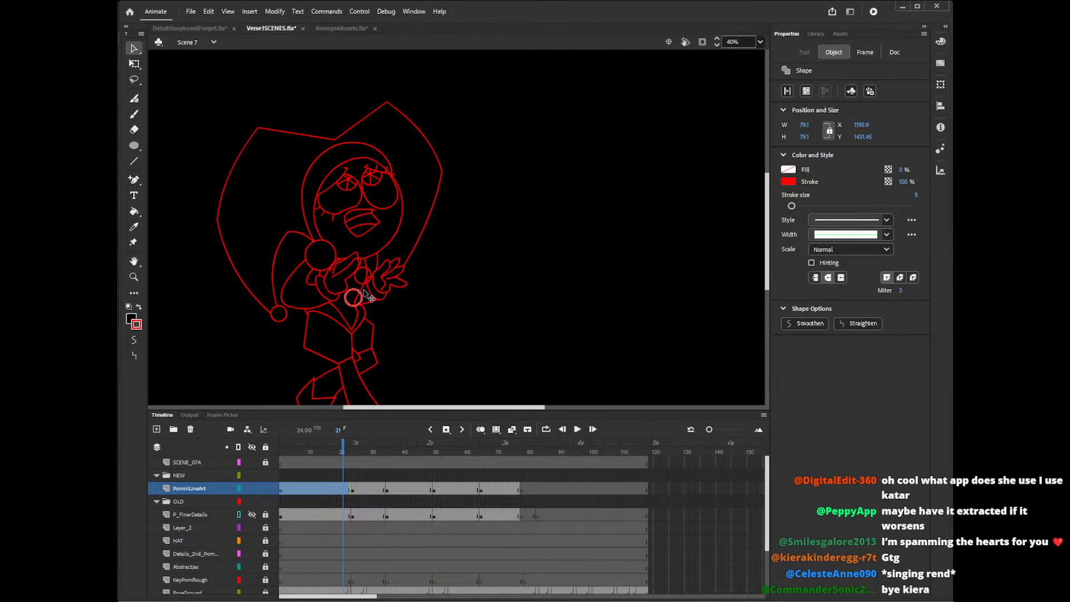
# Fill the upper small torso circle on frame 21 black and delete the short torso and cuff line segments inside it.
pyautogui.press('z')
pyautogui.click(370, 276)
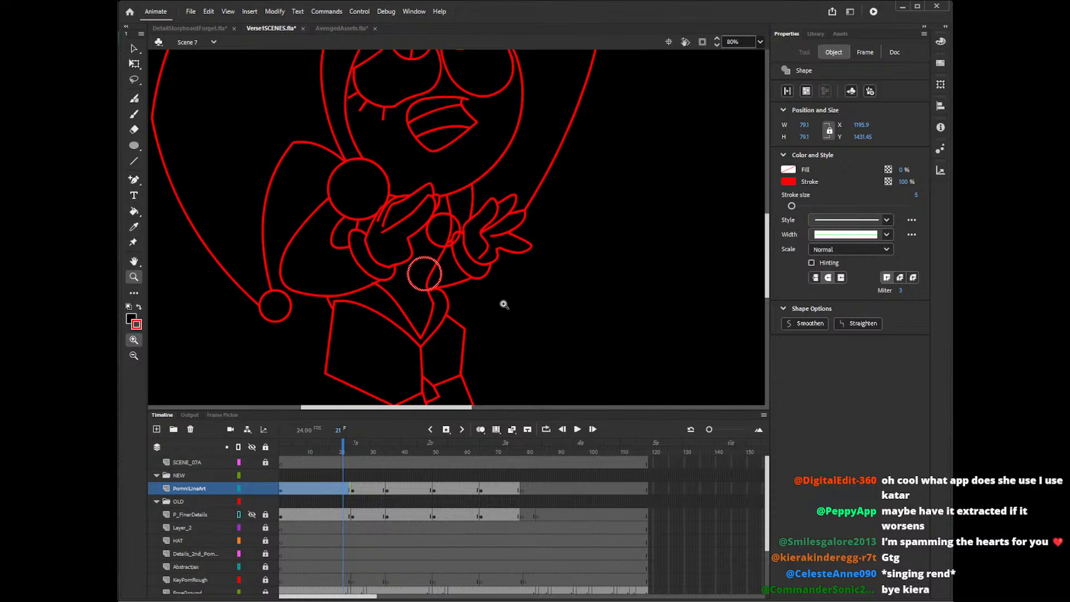
pyautogui.press('v')
pyautogui.press('k')
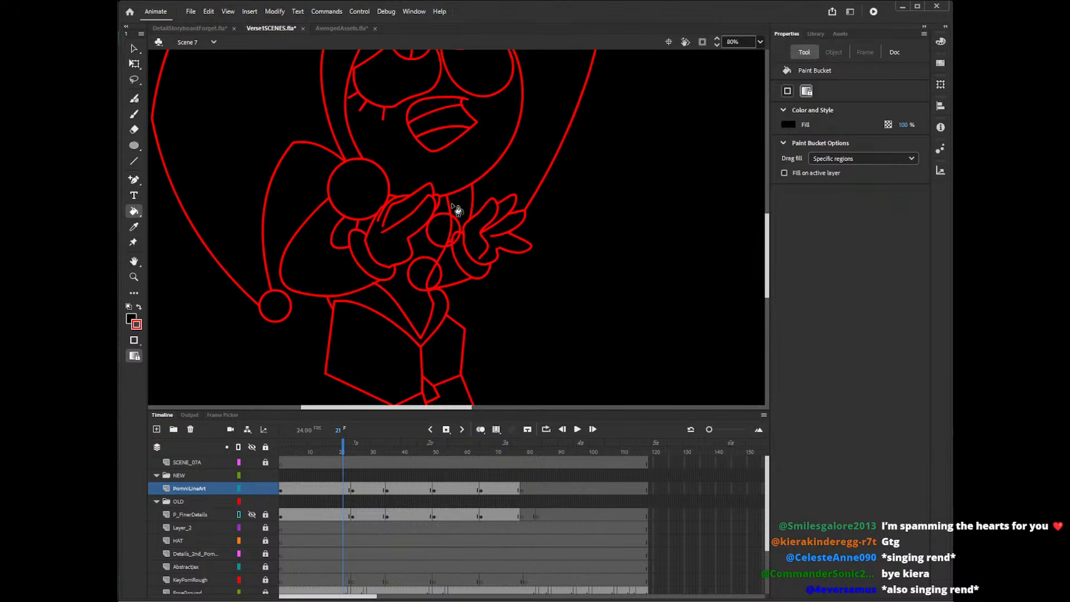
pyautogui.press('v')
pyautogui.click(452, 241)
pyautogui.click(449, 246)
pyautogui.click(450, 242)
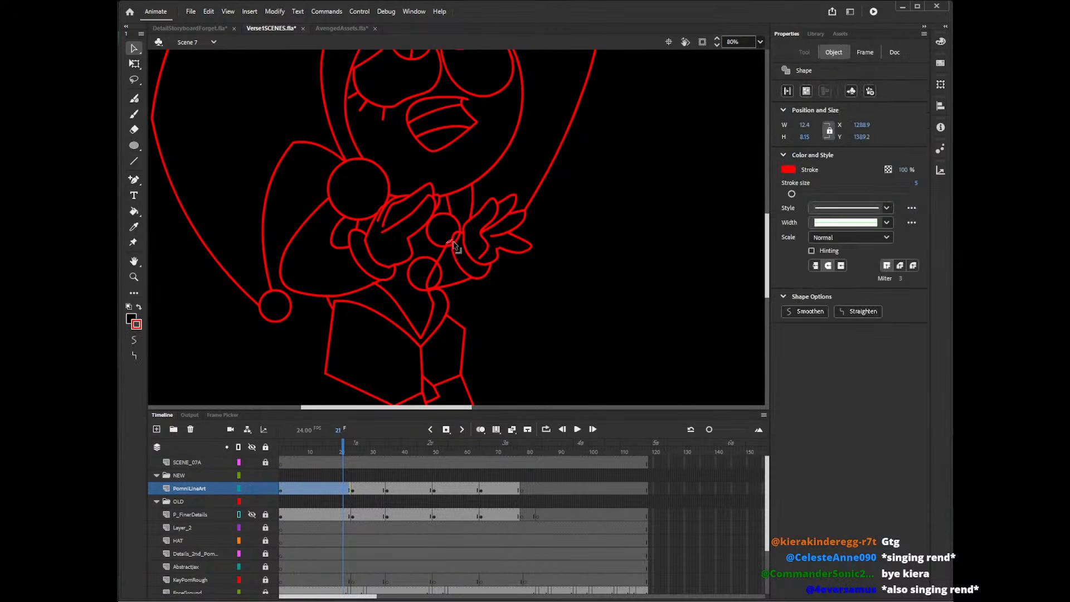
pyautogui.click(453, 245)
pyautogui.click(449, 244)
pyautogui.click(452, 247)
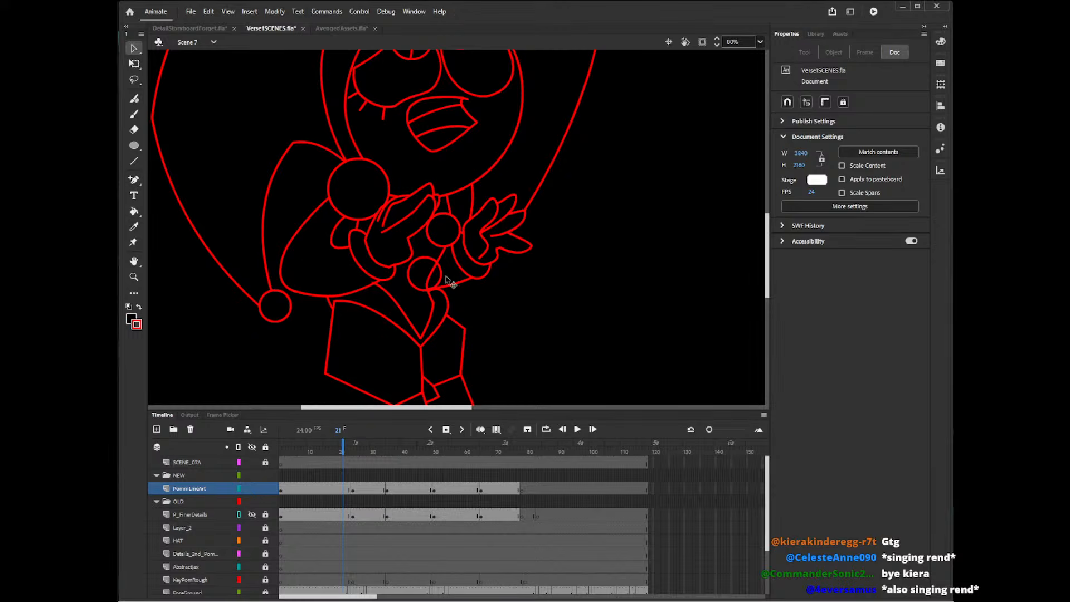
# Delete the torso line segments inside the lower small circle on frame 21.
pyautogui.click(431, 285)
pyautogui.click(449, 296)
pyautogui.click(431, 290)
pyautogui.press('Delete')
pyautogui.click(431, 293)
pyautogui.press('Delete')
# Review the PomniLineArt poses on frames 20, 29, 56 and 67, checking their torso circles and filled outlines.
pyautogui.click(340, 489)
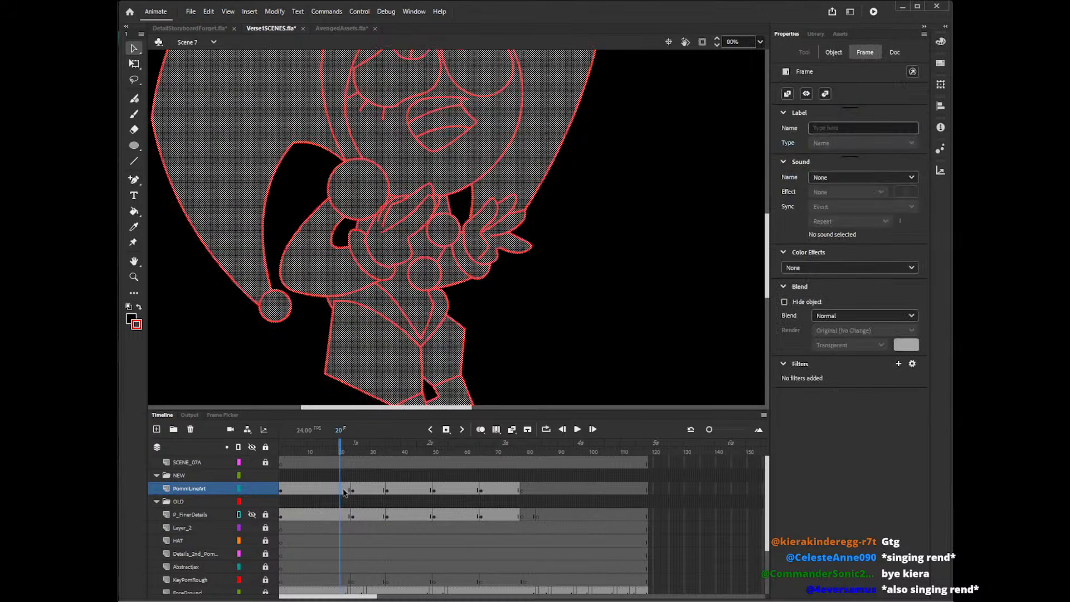
pyautogui.click(369, 490)
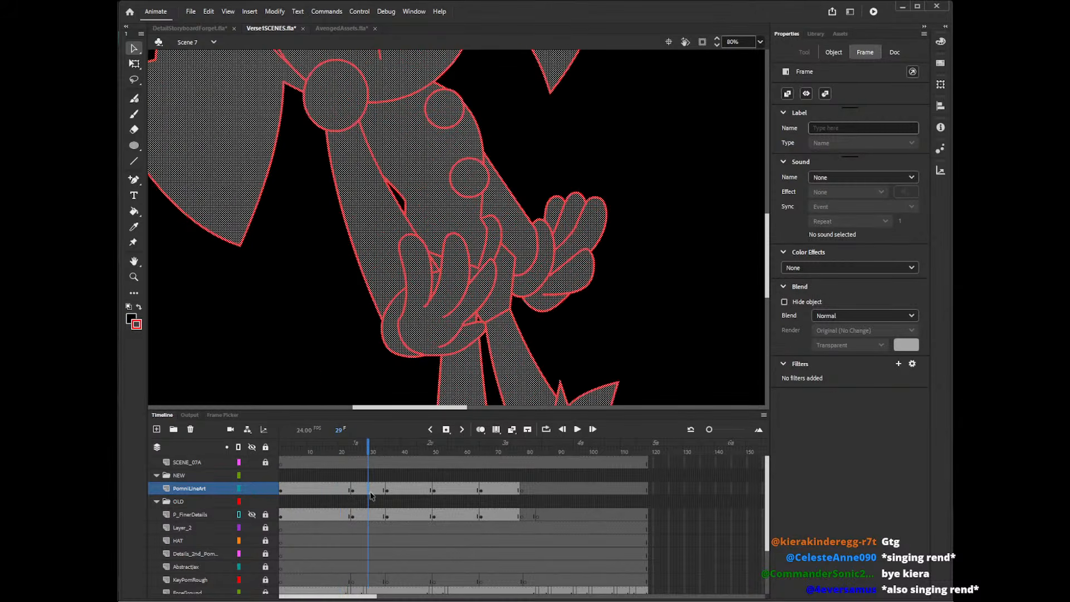
pyautogui.click(426, 491)
pyautogui.click(452, 494)
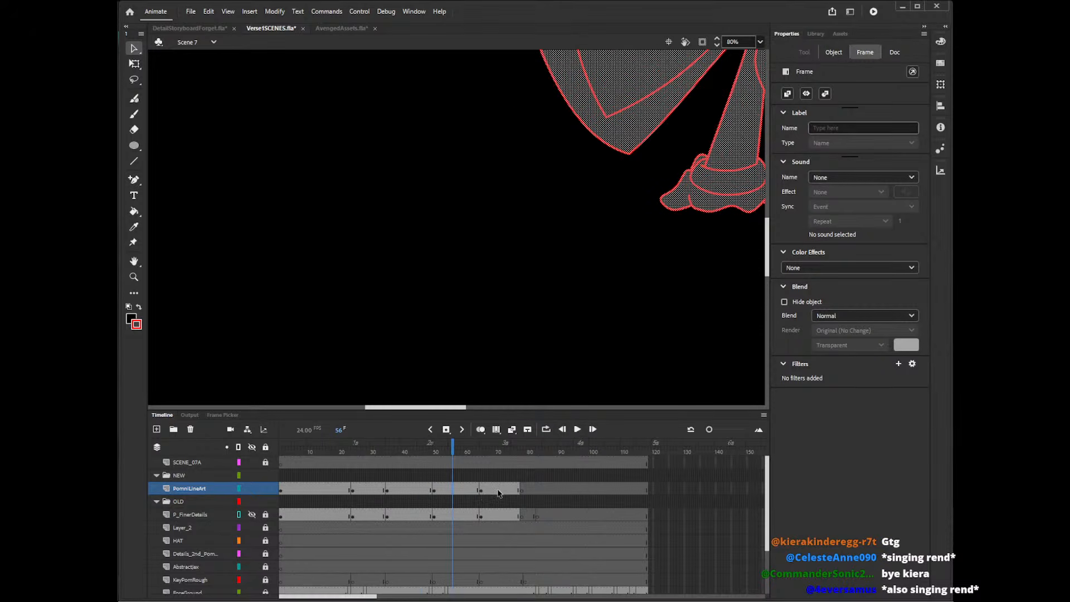
pyautogui.moveTo(459, 411); pyautogui.dragTo(510, 410)
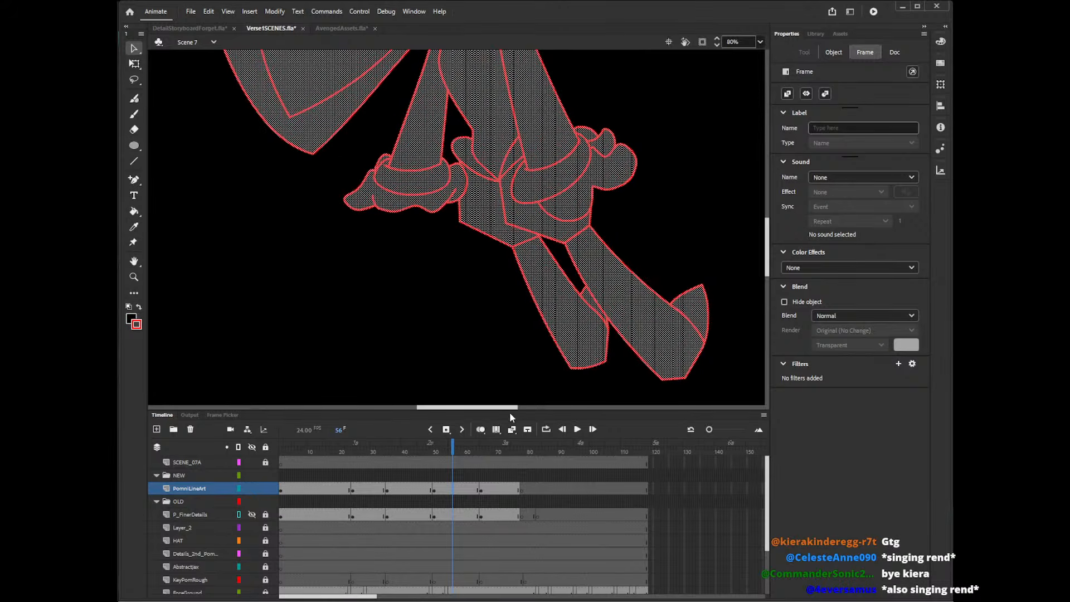
pyautogui.click(422, 490)
pyautogui.click(489, 491)
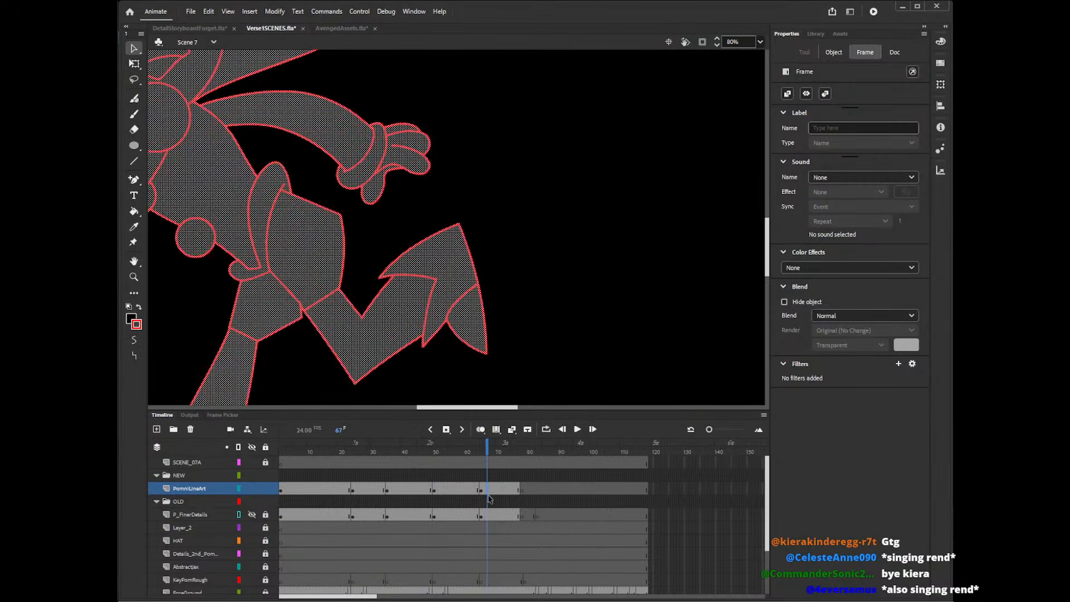
pyautogui.moveTo(452, 411); pyautogui.dragTo(425, 411)
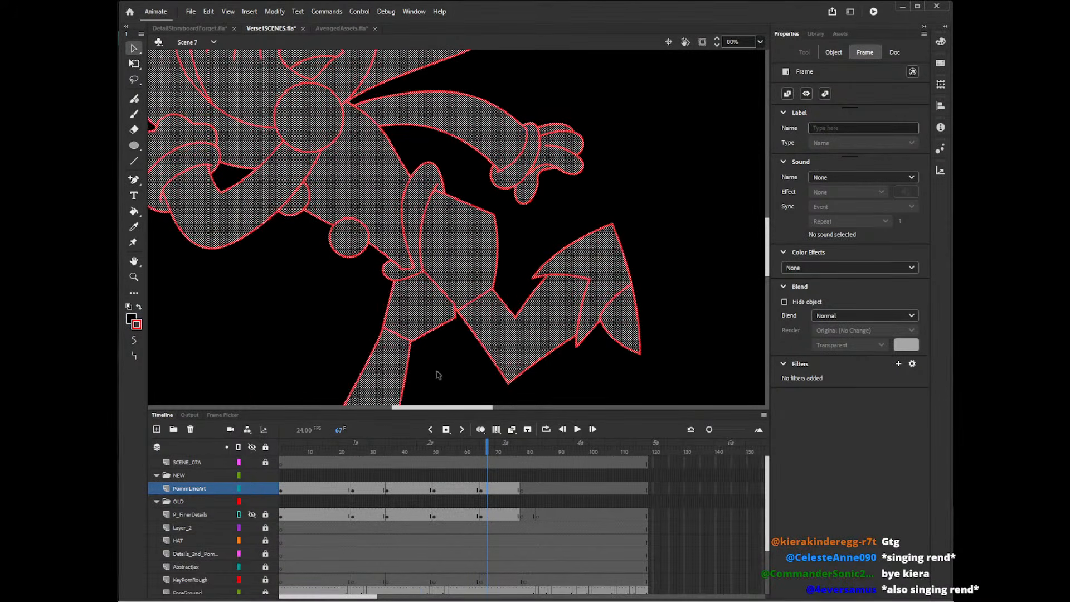
pyautogui.click(330, 342)
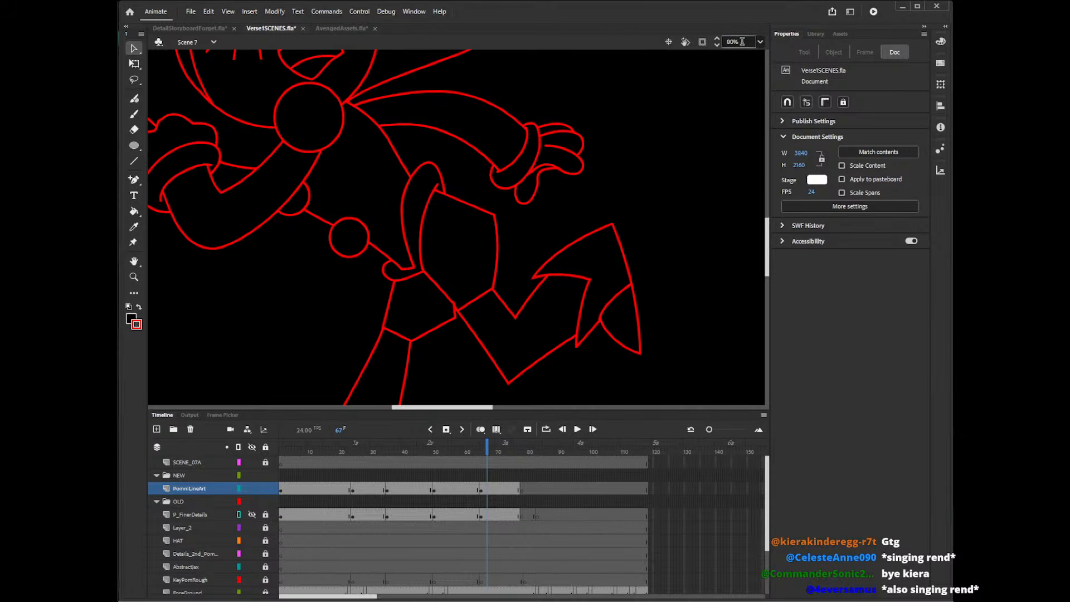
# View the stage at 20% and play Scene 7 from frame 1 to check the line art in motion.
pyautogui.click(742, 40)
pyautogui.write('20')
pyautogui.press('Return')
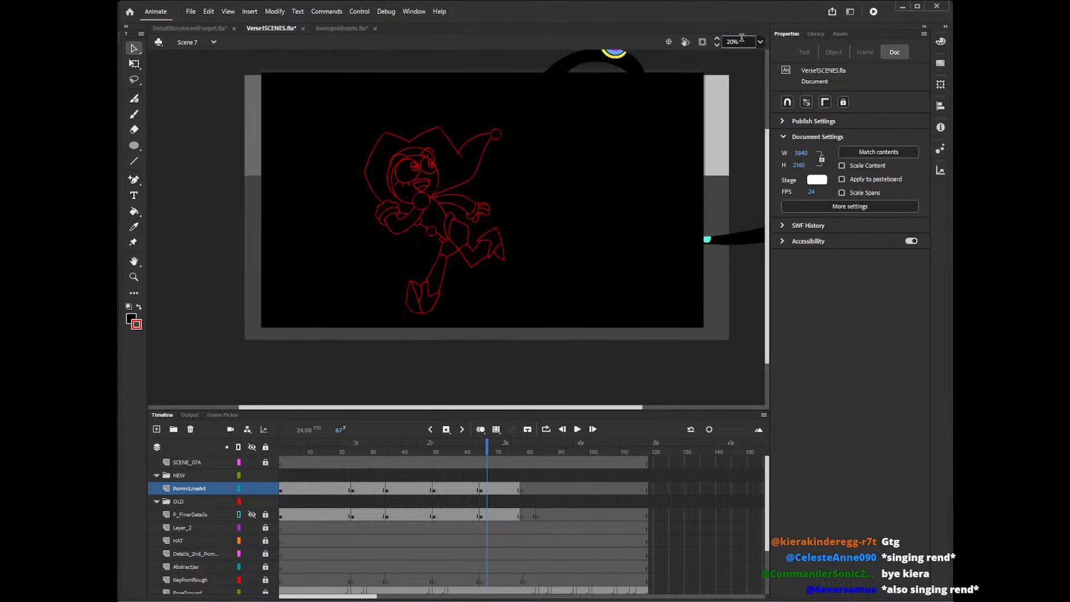
pyautogui.click(265, 488)
pyautogui.click(281, 450)
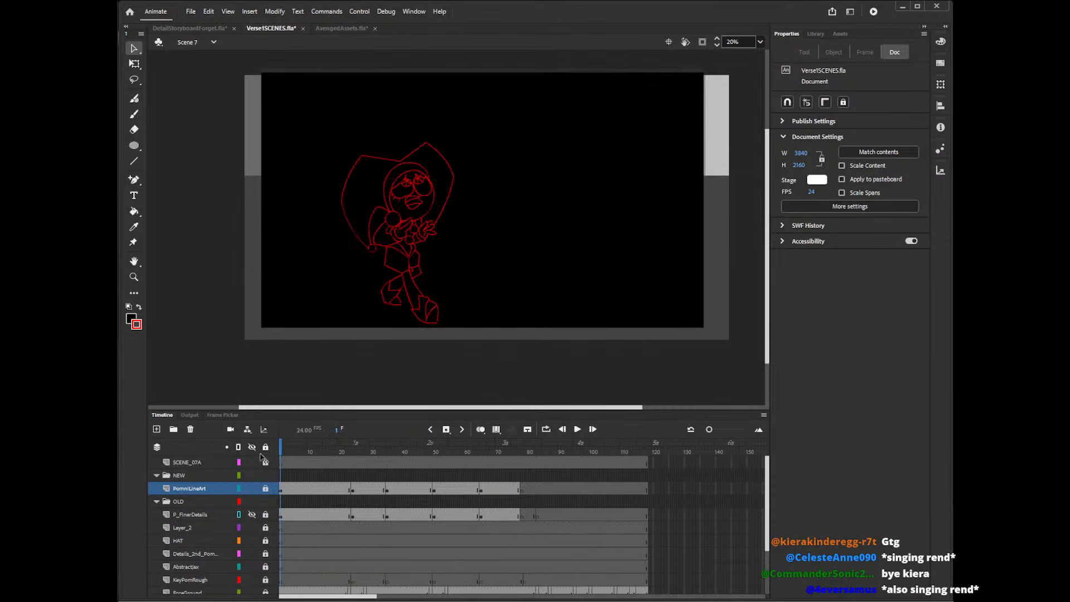
pyautogui.press('Return')
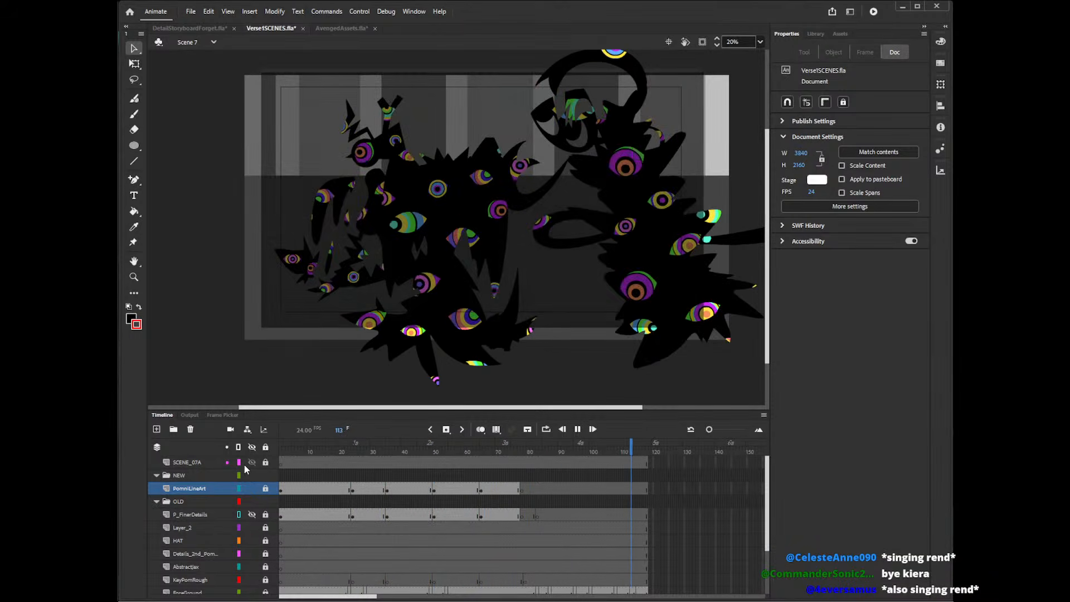
pyautogui.click(280, 451)
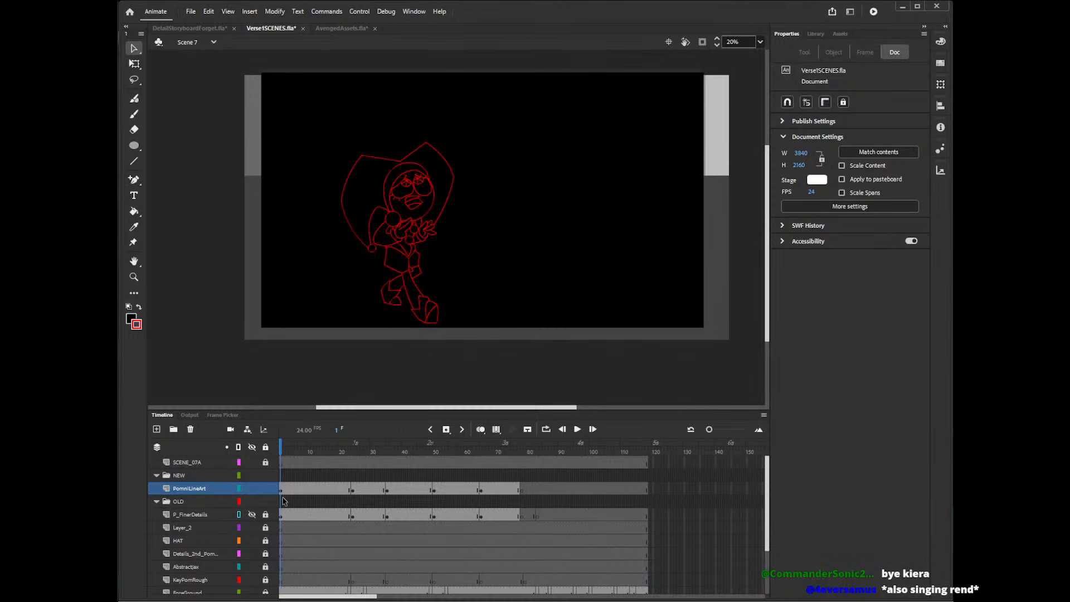
# Draw a rounded hair lock with the Pencil tool above the forehead on frame 1 of PomniLineArt.
pyautogui.press('z')
pyautogui.click(448, 166)
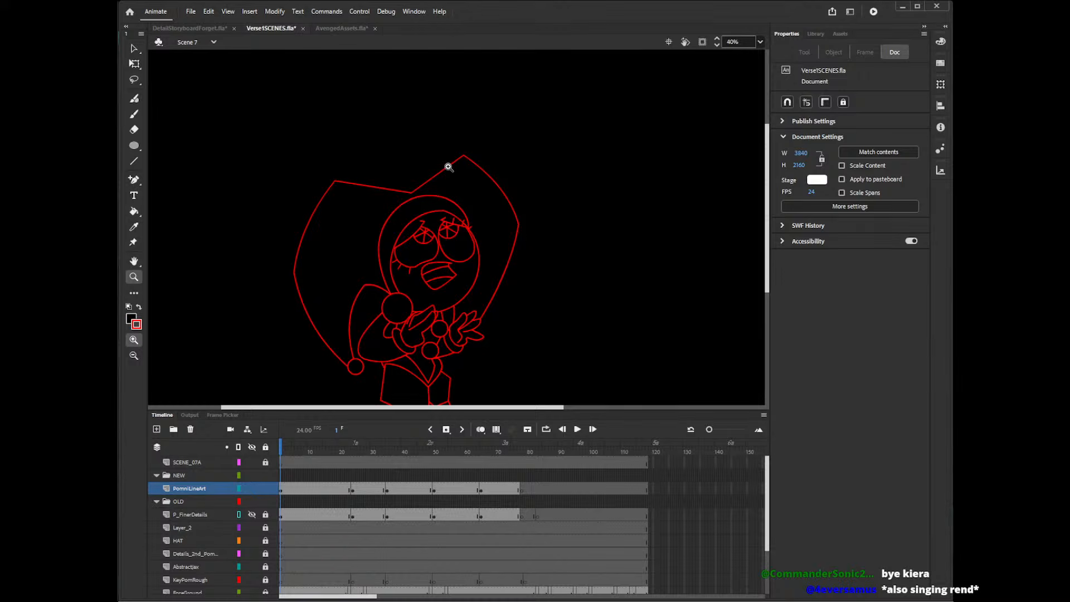
pyautogui.hotkey('shift', 'y')
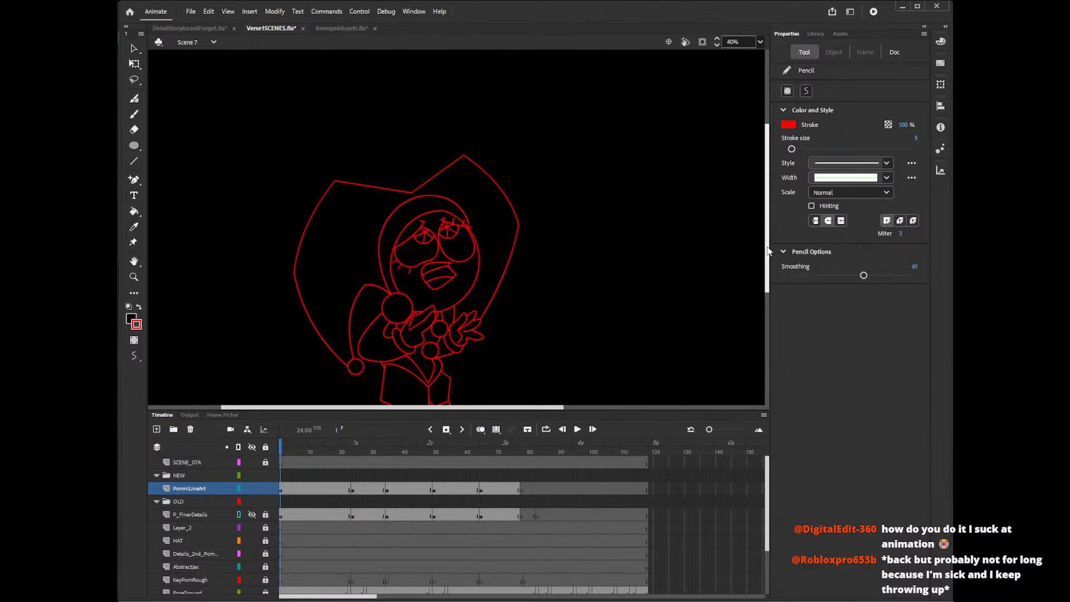
pyautogui.scroll(1, 768, 235)
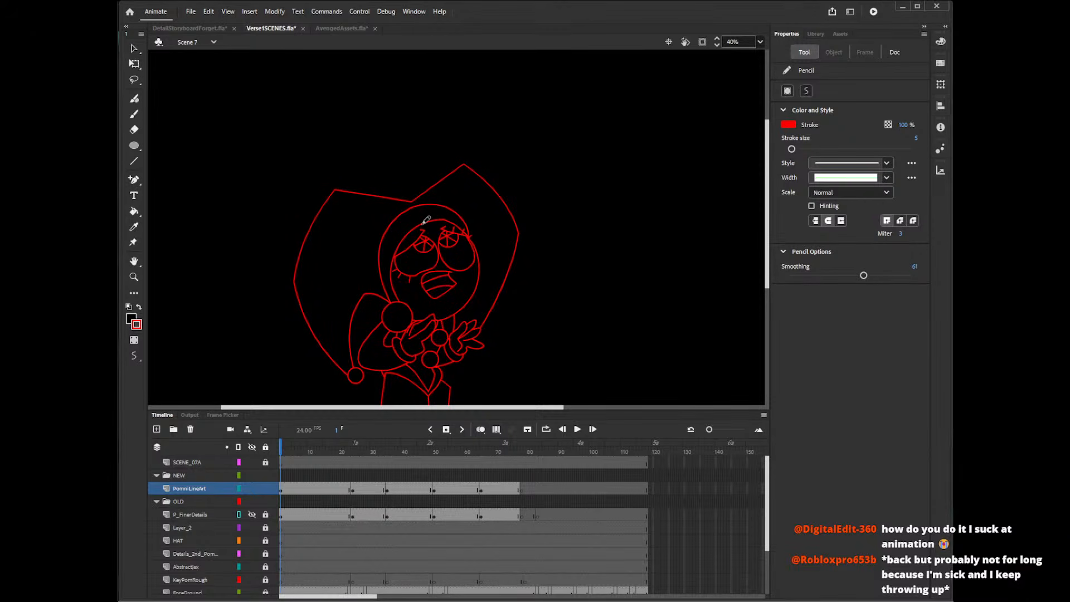
pyautogui.moveTo(423, 222)
pyautogui.mouseDown()
pyautogui.moveTo(440, 199)
pyautogui.moveTo(467, 209)
pyautogui.moveTo(435, 225)
pyautogui.mouseUp()
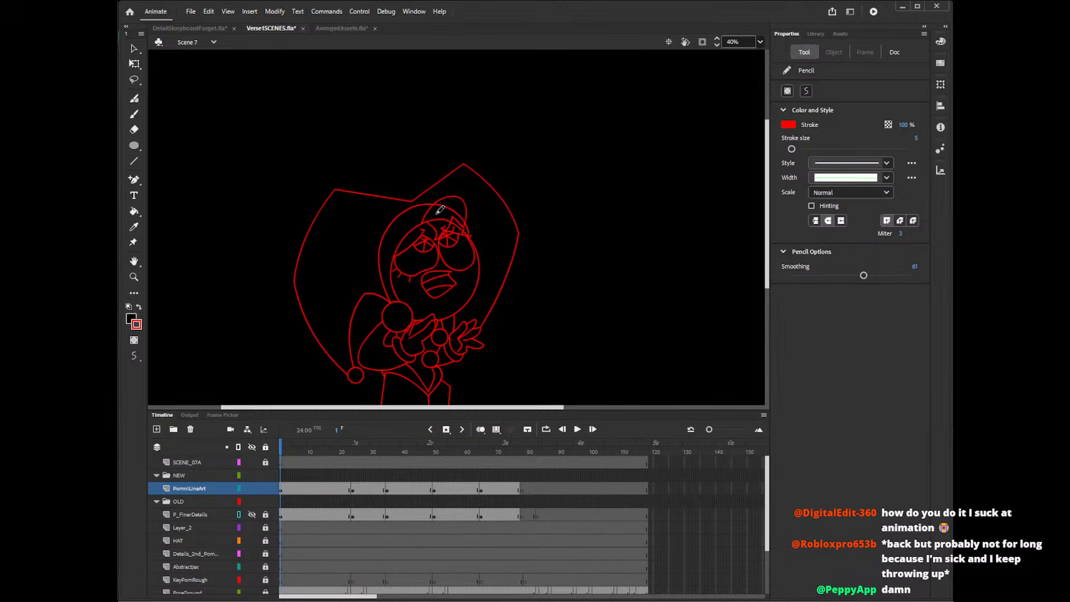
# Delete the hood and face outline segments that cross the new hair lock above the eyes on frame 1.
pyautogui.press('v')
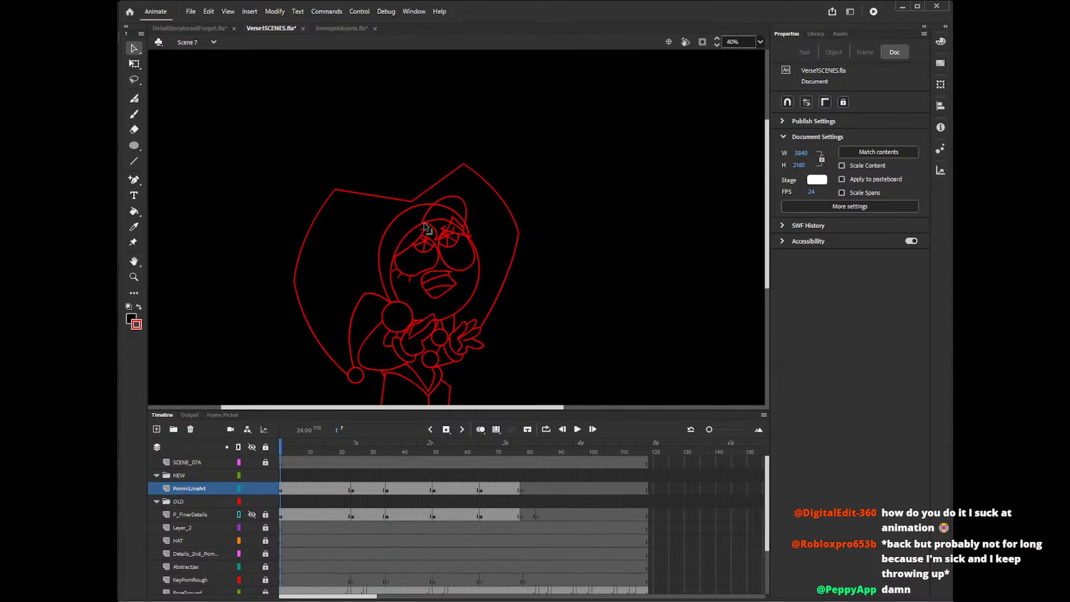
pyautogui.click(443, 211)
pyautogui.click(442, 226)
pyautogui.click(444, 219)
pyautogui.press('Delete')
pyautogui.click(463, 219)
pyautogui.press('Delete')
pyautogui.click(448, 221)
pyautogui.press('Delete')
pyautogui.press('Delete')
pyautogui.click(445, 239)
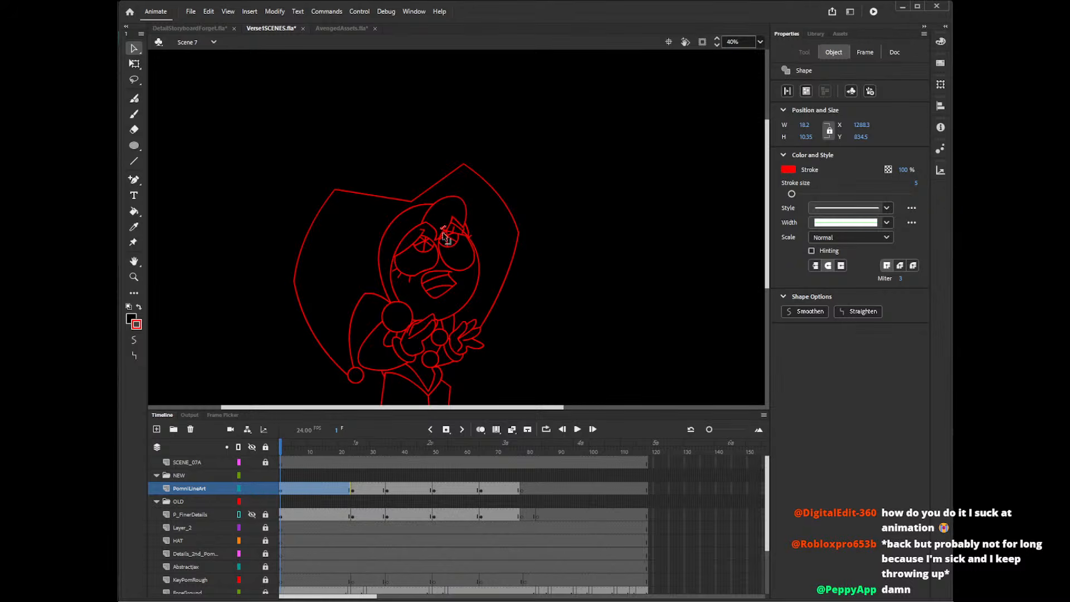
pyautogui.press('Delete')
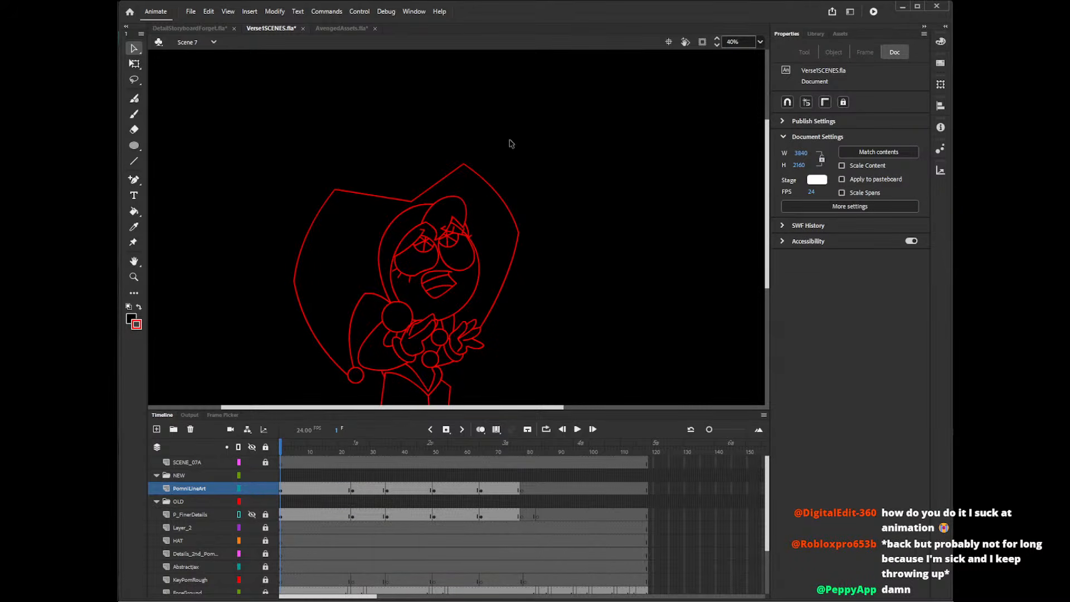
pyautogui.click(448, 234)
pyautogui.press('Delete')
pyautogui.moveTo(433, 407); pyautogui.dragTo(439, 408)
pyautogui.scroll(-3, 767, 235)
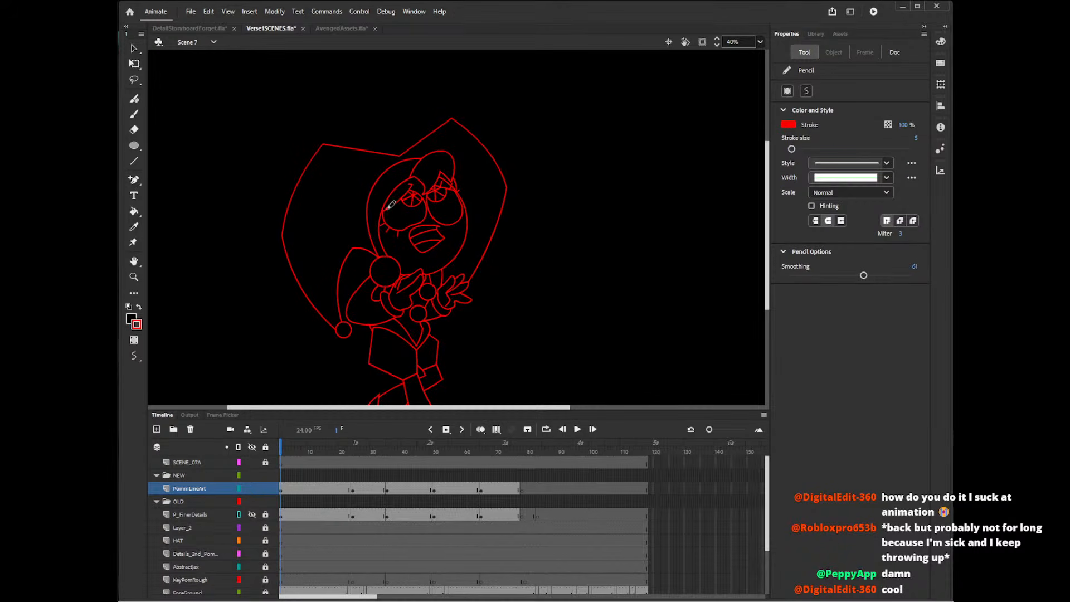
pyautogui.moveTo(388, 197); pyautogui.dragTo(405, 272)
pyautogui.moveTo(389, 196)
pyautogui.mouseDown()
pyautogui.moveTo(372, 235)
pyautogui.moveTo(379, 284)
pyautogui.moveTo(369, 277)
pyautogui.moveTo(402, 270)
pyautogui.mouseUp()
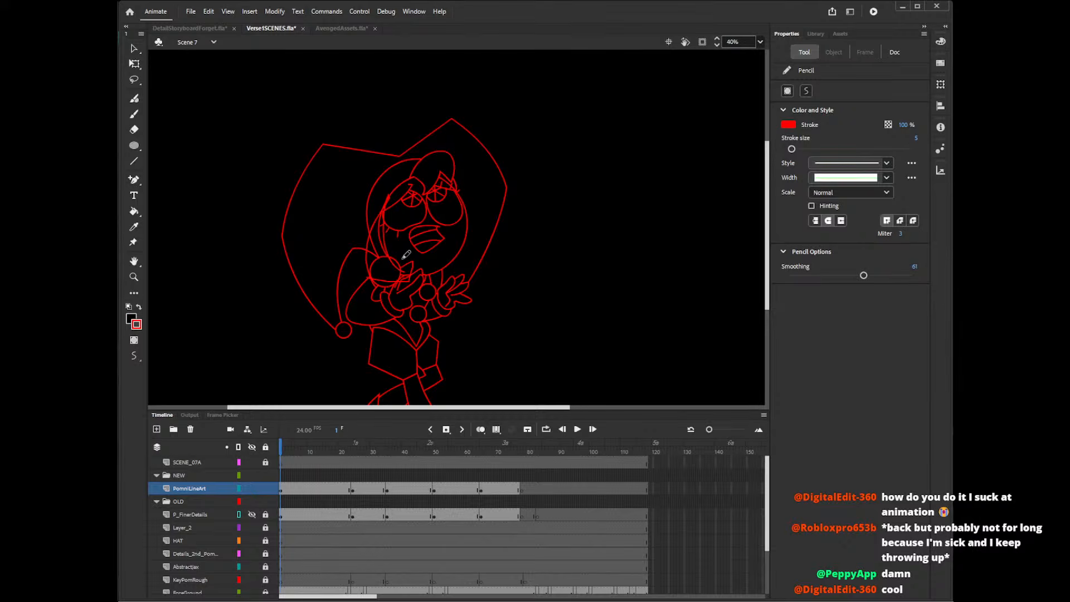
pyautogui.hotkey('ctrl', 'z')
pyautogui.hotkey('ctrl', 'z')
# Draw a long hair strand from the left eye down over the collar circle, and short strand lines beside the right jaw.
pyautogui.moveTo(389, 196)
pyautogui.mouseDown()
pyautogui.moveTo(382, 278)
pyautogui.moveTo(391, 274)
pyautogui.moveTo(373, 273)
pyautogui.moveTo(408, 259)
pyautogui.mouseUp()
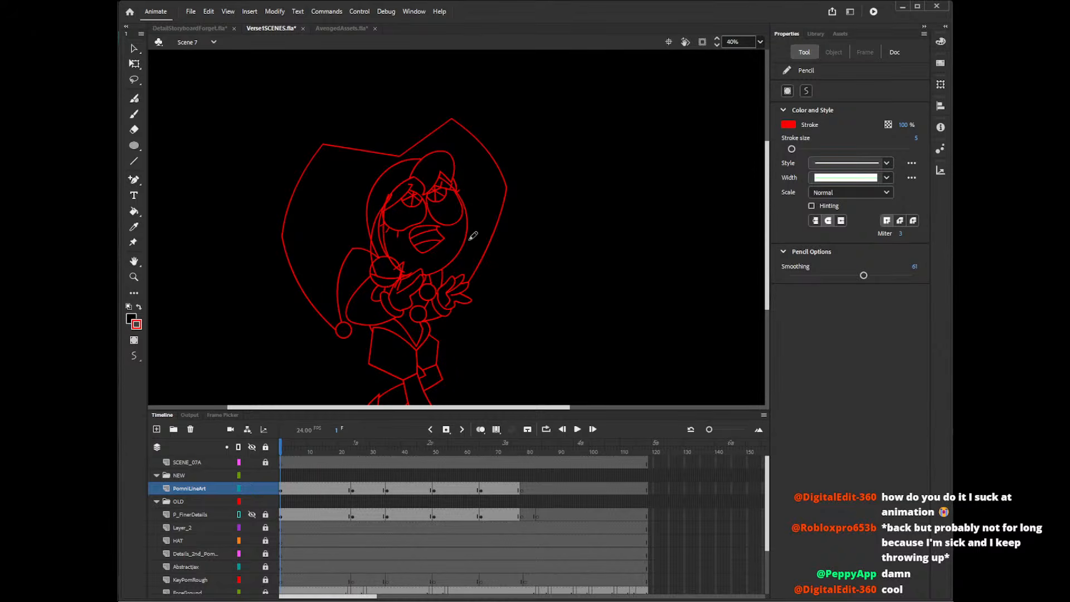
pyautogui.moveTo(472, 239); pyautogui.dragTo(461, 260)
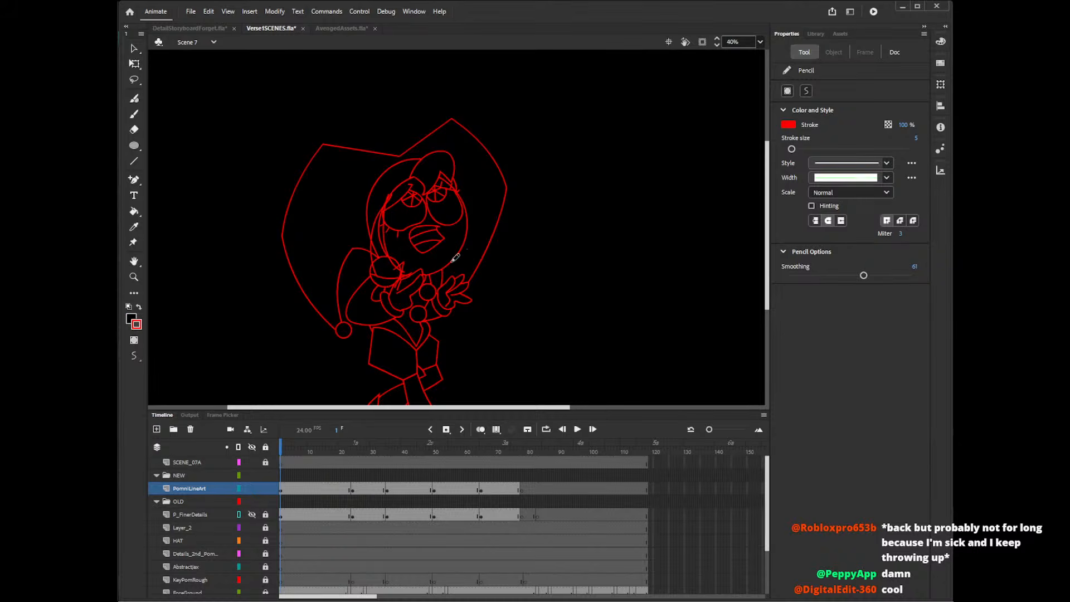
pyautogui.moveTo(449, 262); pyautogui.dragTo(472, 235)
pyautogui.moveTo(472, 237)
pyautogui.mouseDown()
pyautogui.moveTo(466, 261)
pyautogui.moveTo(478, 230)
pyautogui.mouseUp()
pyautogui.hotkey('ctrl', 'z')
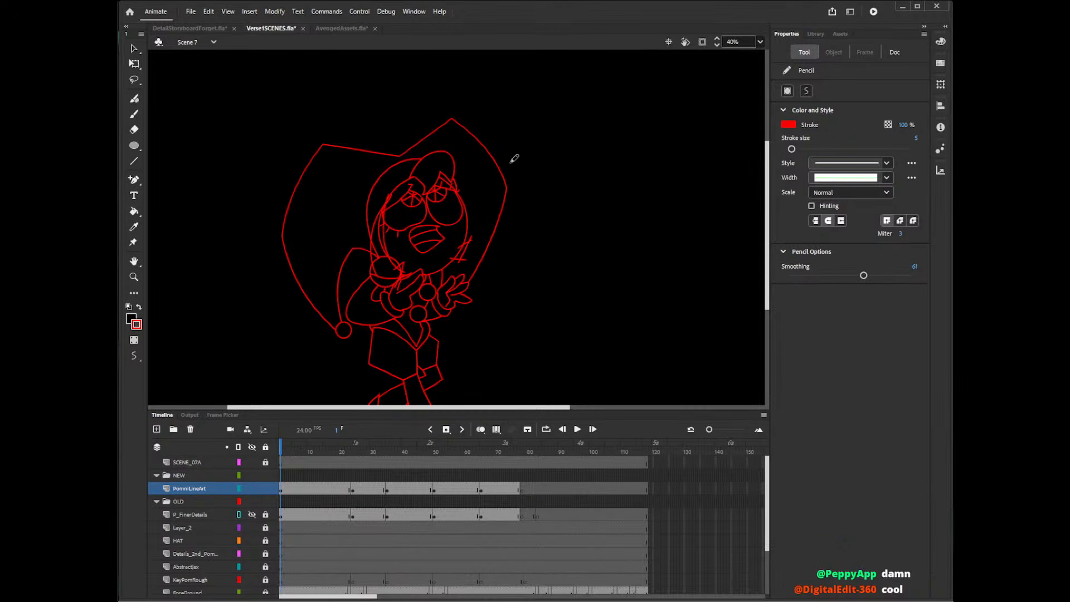
# Delete the stray ends of the short hair strand lines crossing at the right jaw.
pyautogui.press('v')
pyautogui.click(453, 260)
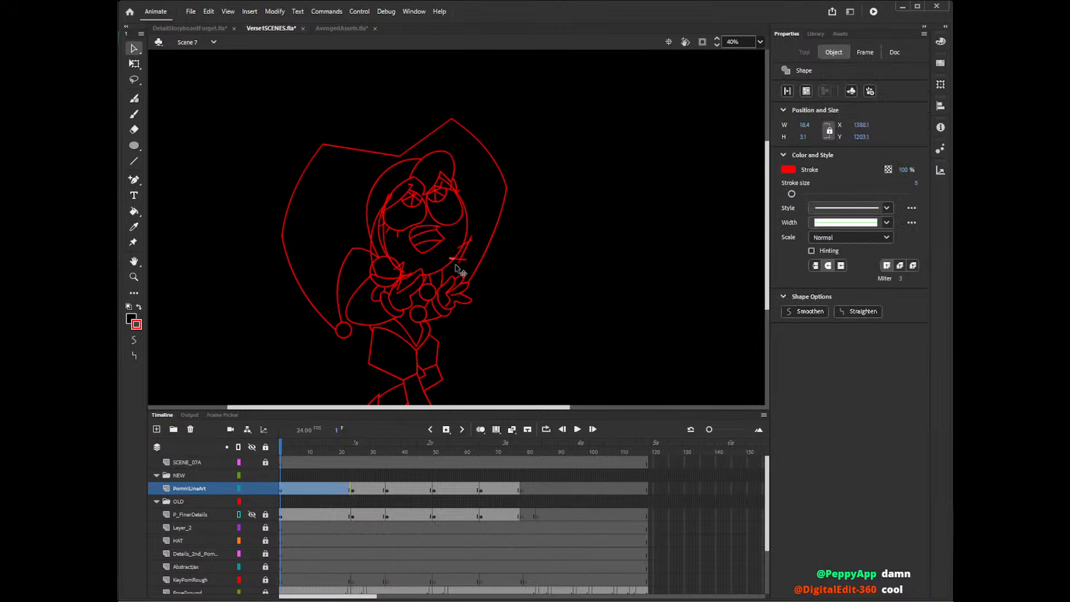
pyautogui.press('Delete')
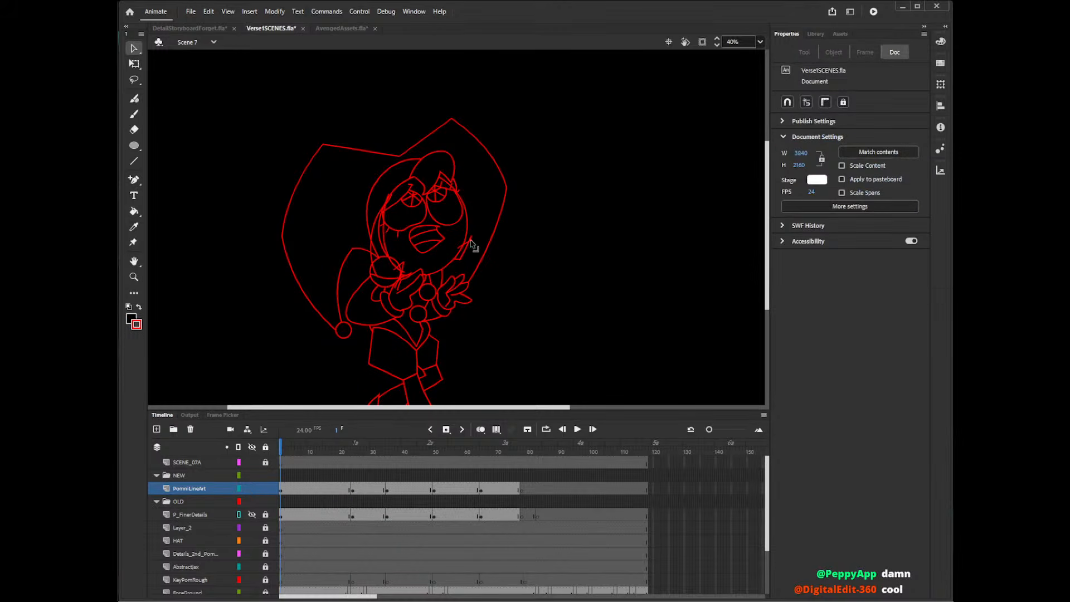
pyautogui.click(470, 244)
pyautogui.press('Delete')
# Delete the overlapping eye and face outline segments inside the upper part of the long hair strand.
pyautogui.click(392, 201)
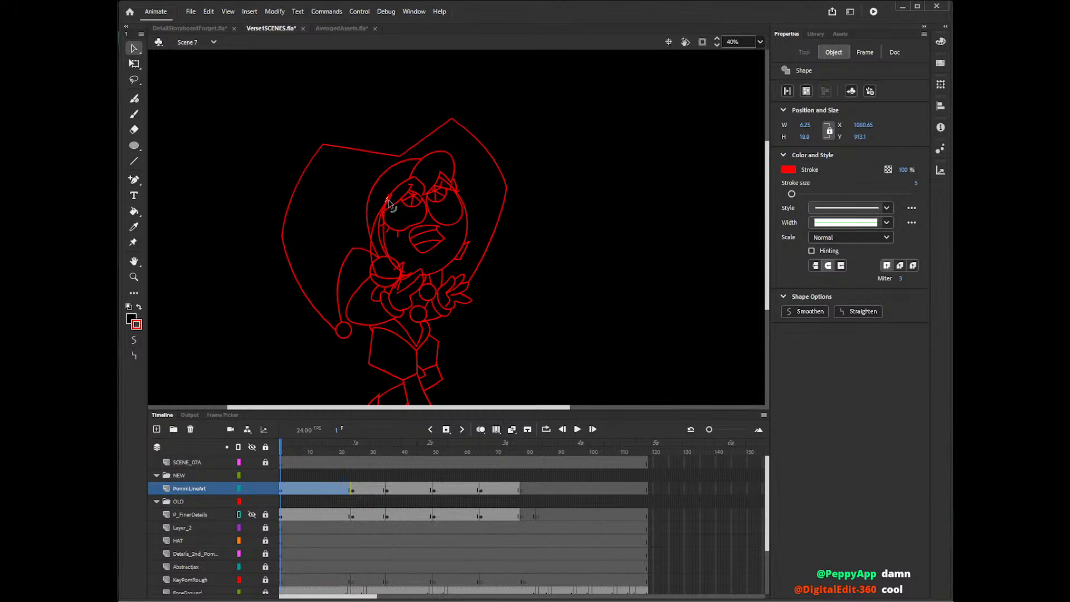
pyautogui.press('Delete')
pyautogui.click(391, 194)
pyautogui.press('Delete')
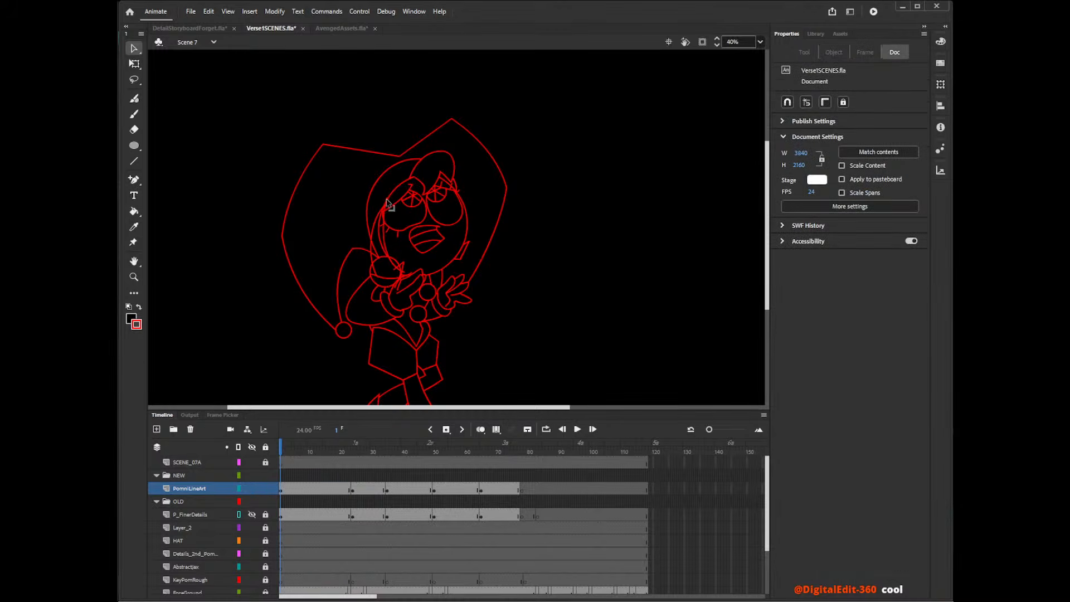
pyautogui.click(389, 203)
pyautogui.press('Delete')
pyautogui.click(384, 220)
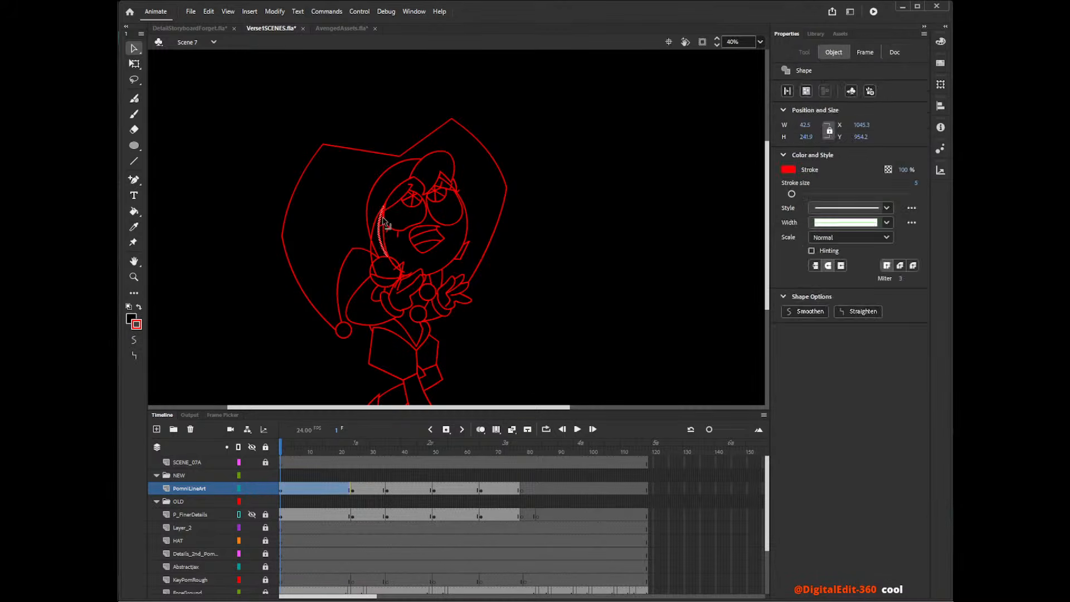
pyautogui.press('Delete')
pyautogui.click(384, 211)
pyautogui.press('Delete')
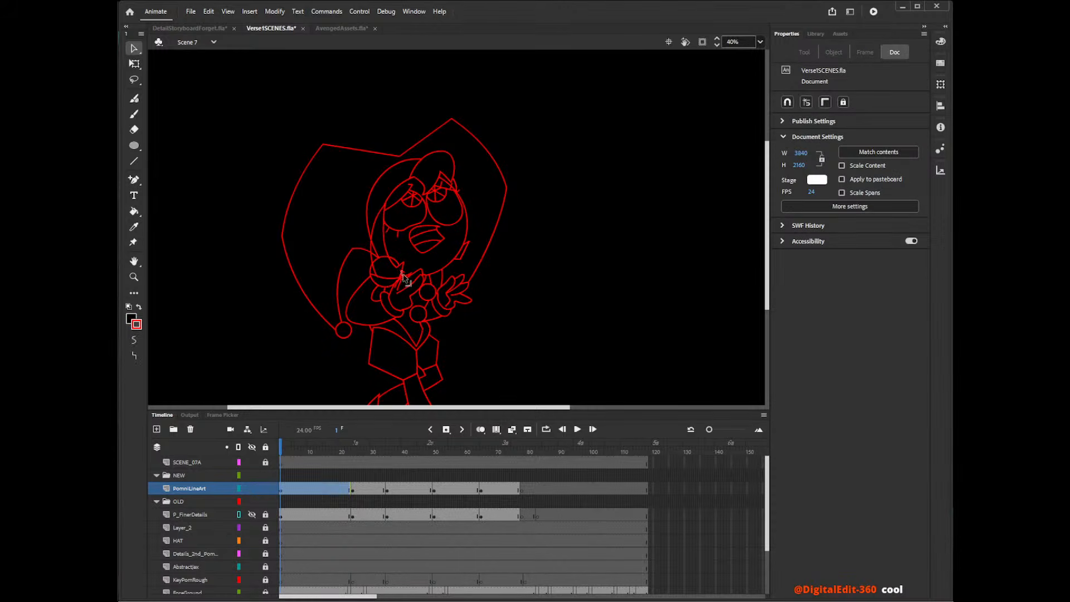
# Delete the excess line segments around the long strand's tip, between the collar circle and the hand.
pyautogui.click(402, 276)
pyautogui.press('Delete')
pyautogui.click(400, 276)
pyautogui.press('Delete')
pyautogui.click(402, 285)
pyautogui.press('Delete')
pyautogui.click(403, 288)
pyautogui.press('Delete')
pyautogui.click(407, 295)
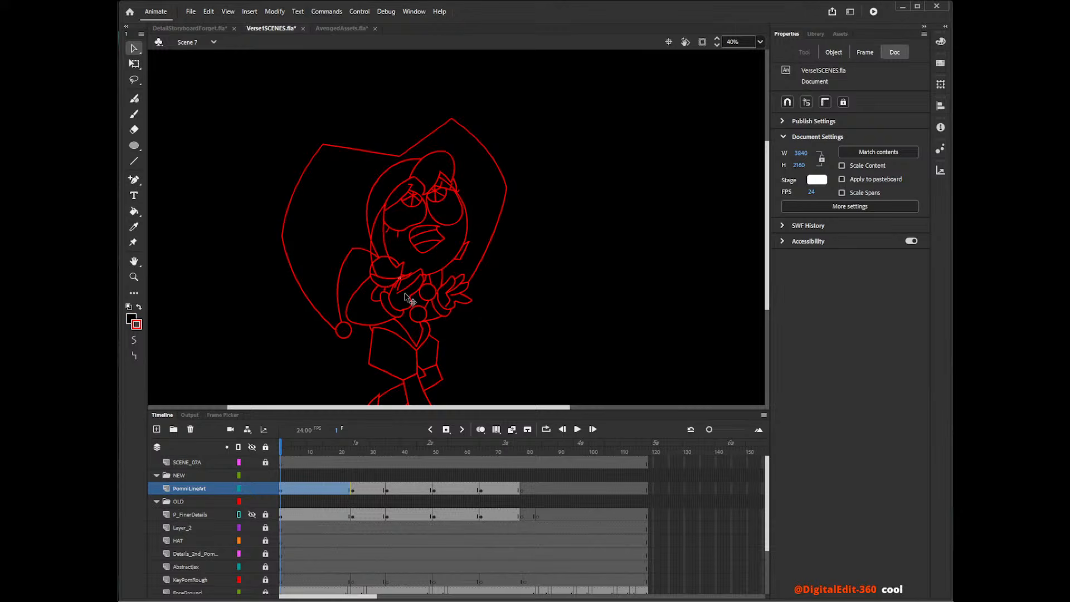
# Delete the remaining collar circle and hood outline segments overlapping the outer edge of the long hair strand.
pyautogui.click(374, 276)
pyautogui.press('Delete')
pyautogui.click(383, 287)
pyautogui.press('Delete')
pyautogui.click(374, 250)
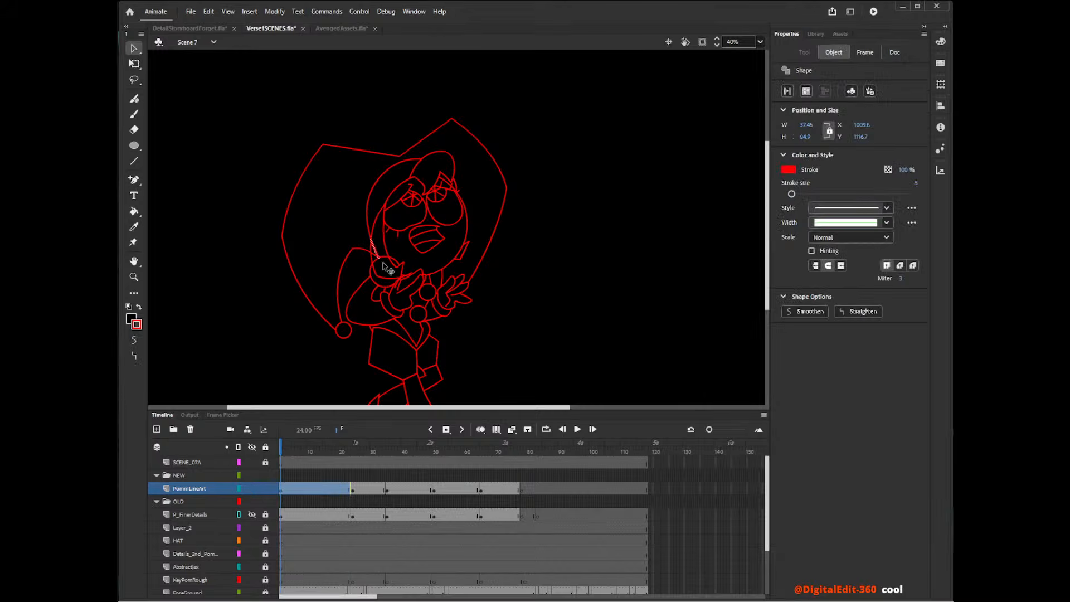
pyautogui.press('Delete')
# Remove the collar circle's upper arc inside the long hair strand.
pyautogui.press('k')
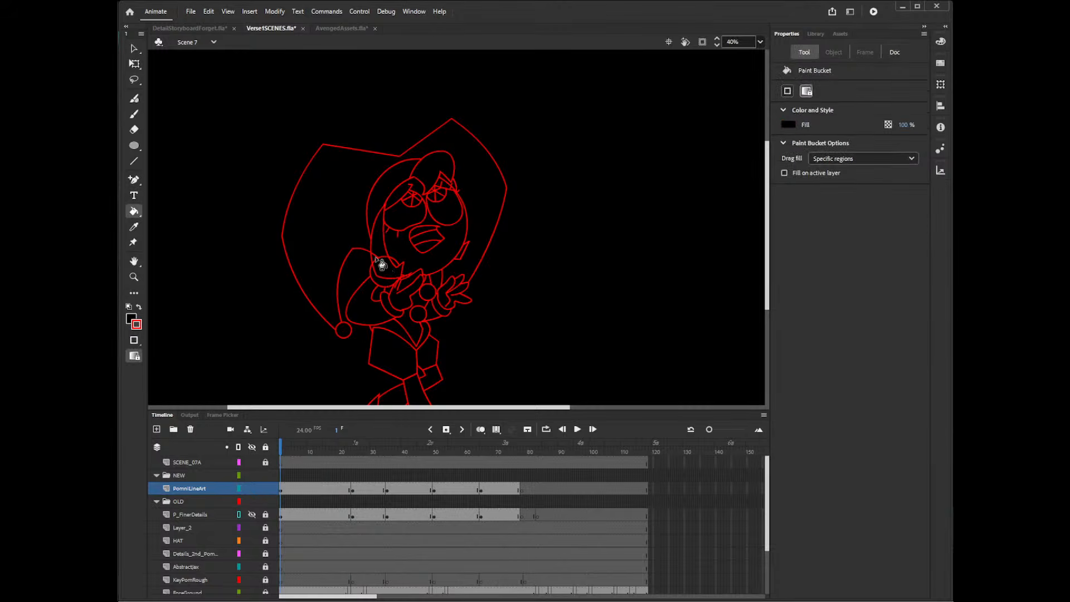
pyautogui.press('v')
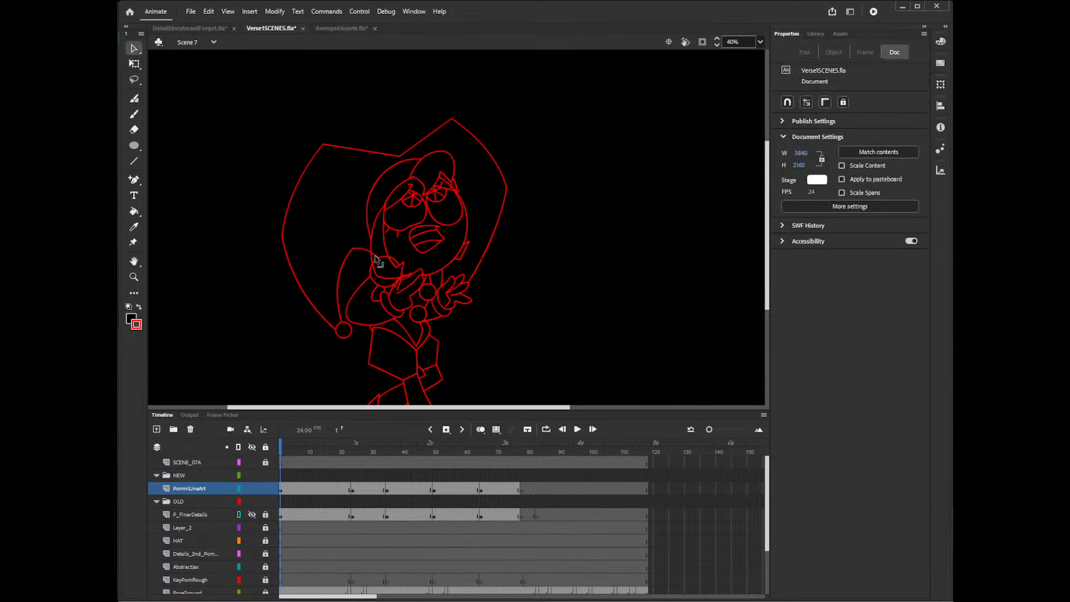
pyautogui.click(377, 256)
pyautogui.press('Delete')
pyautogui.hotkey('ctrl', 'z')
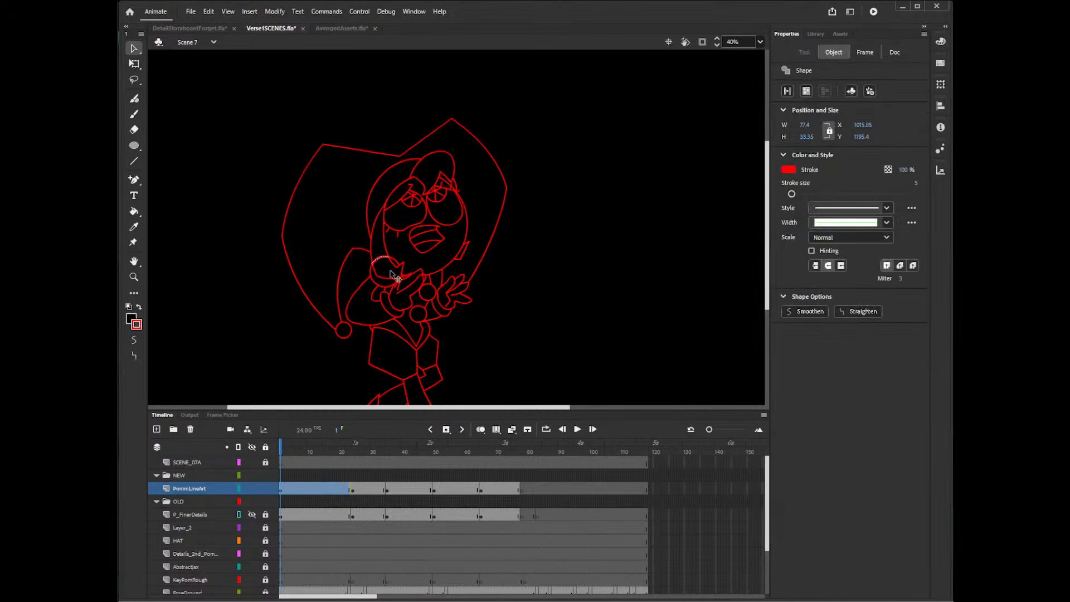
pyautogui.press('Delete')
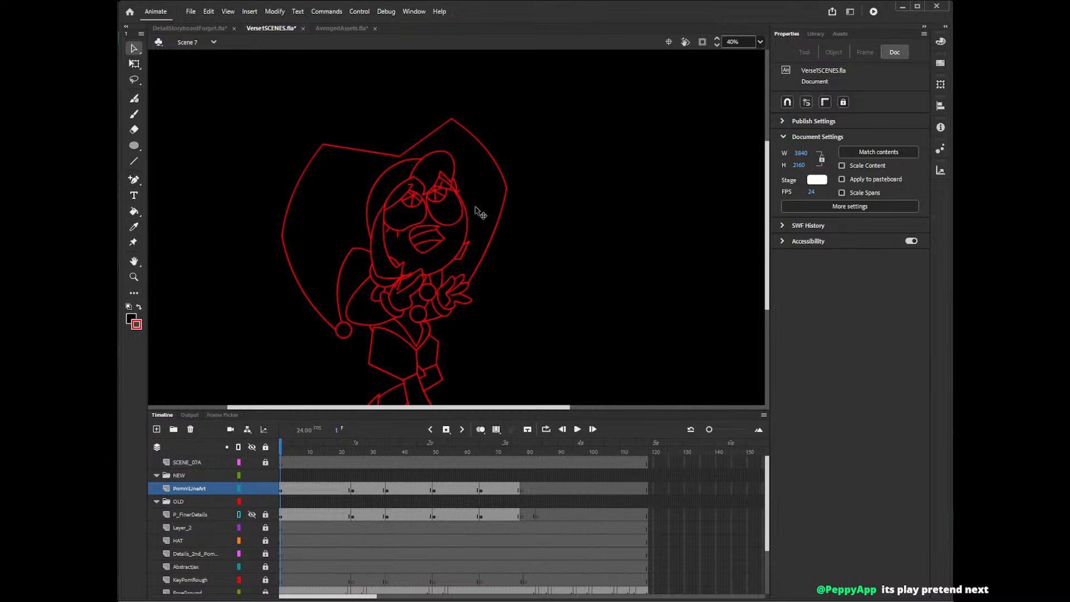
pyautogui.moveTo(441, 408); pyautogui.dragTo(433, 408)
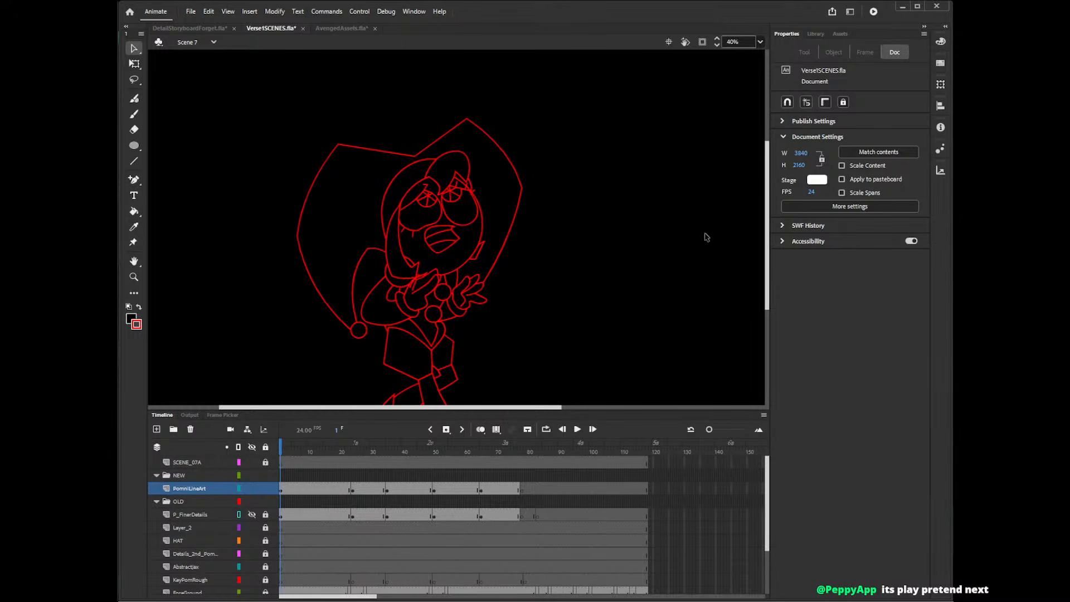
# Draw a new lower end for the long hair strand beside the chin, using a Pencil curve and straight Line strokes toward the hand.
pyautogui.moveTo(767, 223)
pyautogui.mouseDown()
pyautogui.moveTo(768, 254)
pyautogui.moveTo(778, 230)
pyautogui.mouseUp()
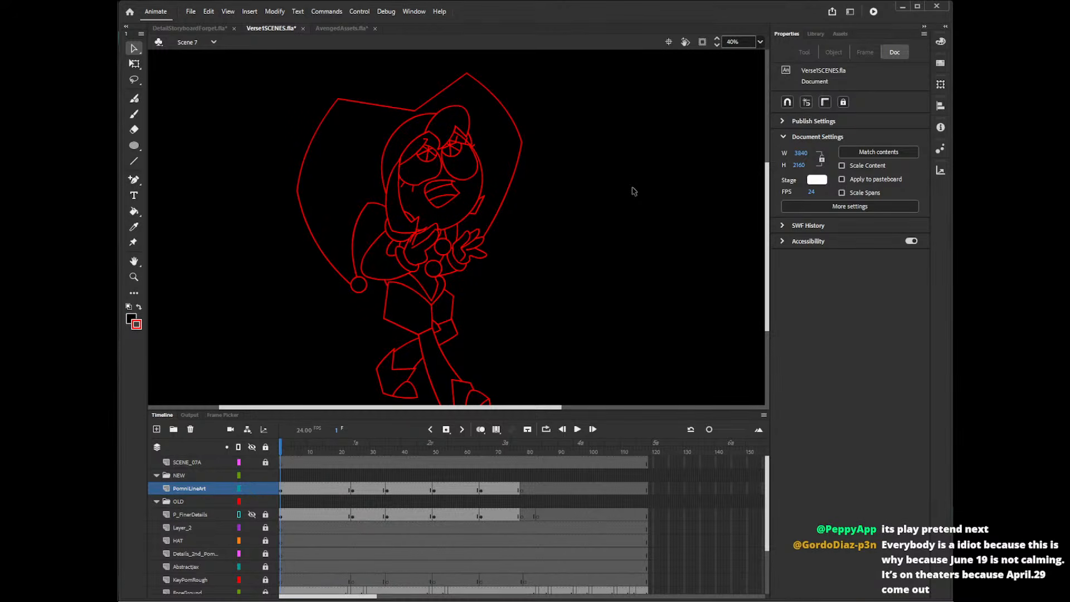
pyautogui.hotkey('shift', 'y')
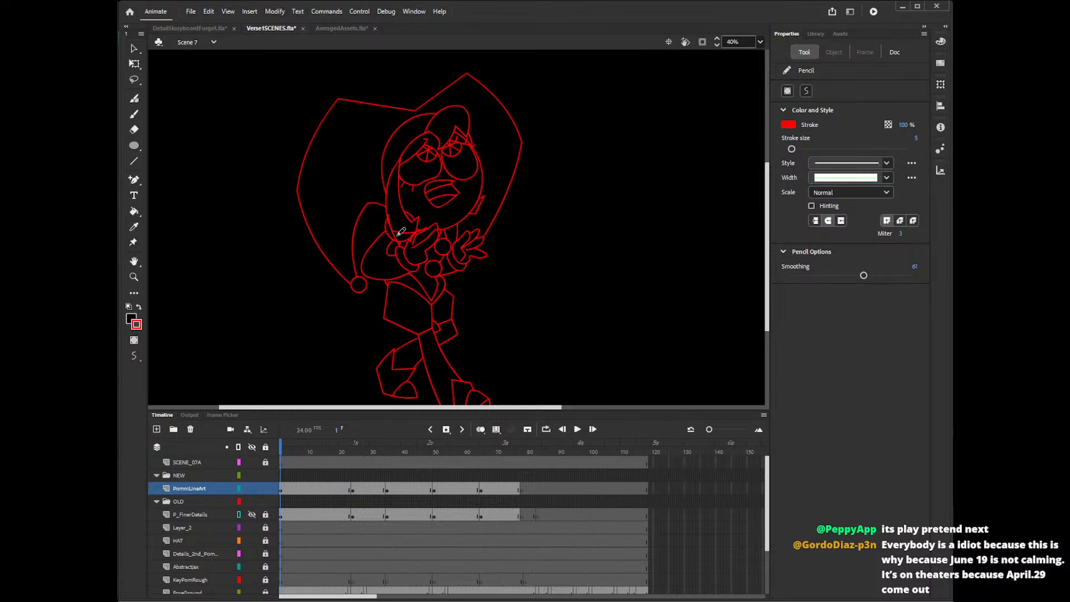
pyautogui.moveTo(387, 217)
pyautogui.mouseDown()
pyautogui.moveTo(406, 250)
pyautogui.moveTo(393, 235)
pyautogui.moveTo(420, 238)
pyautogui.moveTo(423, 216)
pyautogui.mouseUp()
pyautogui.press('z')
pyautogui.click(429, 244)
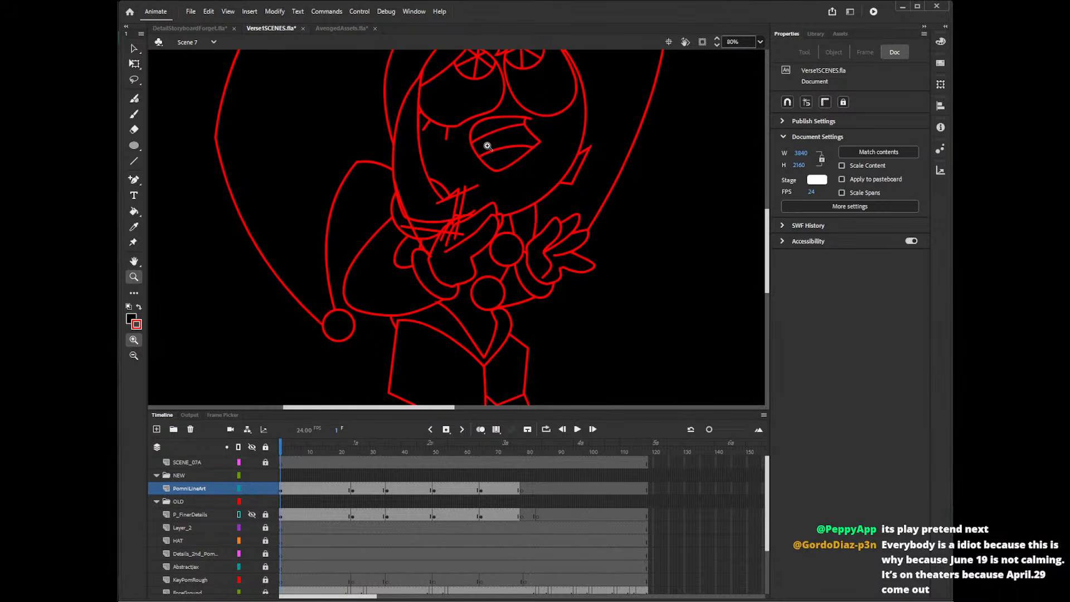
pyautogui.press('n')
pyautogui.moveTo(464, 189); pyautogui.dragTo(448, 243)
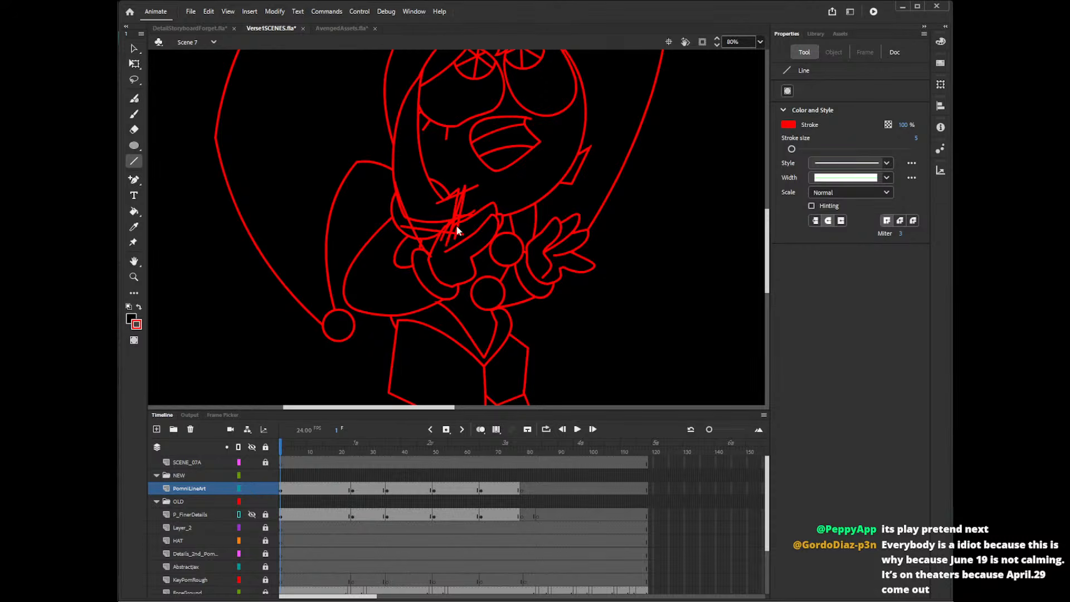
# Delete the line ends of the new strand tip that stick out over the nearby hand.
pyautogui.press('v')
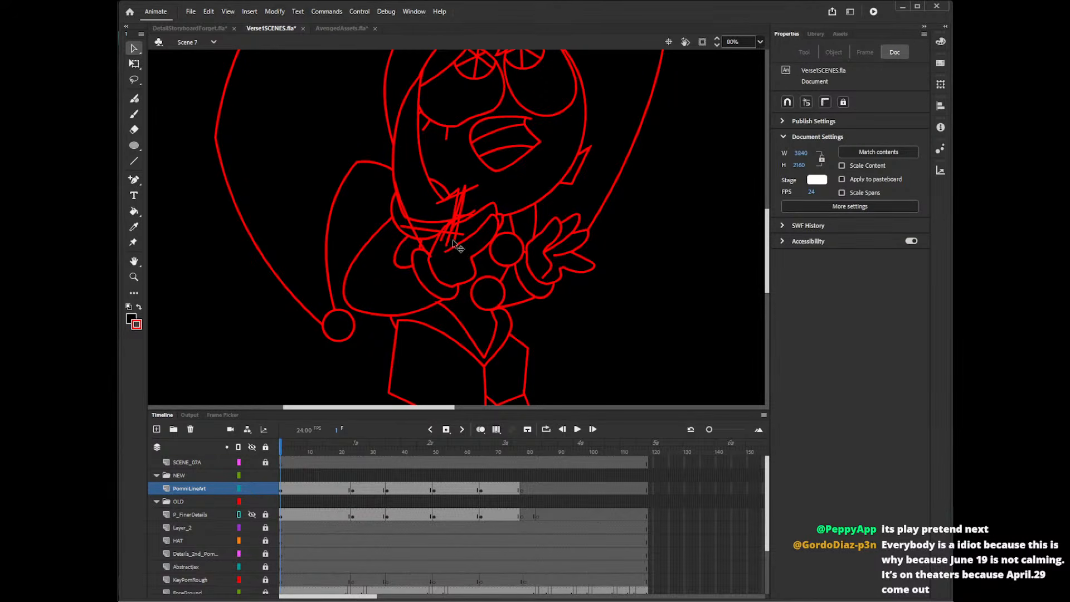
pyautogui.click(456, 244)
pyautogui.press('Delete')
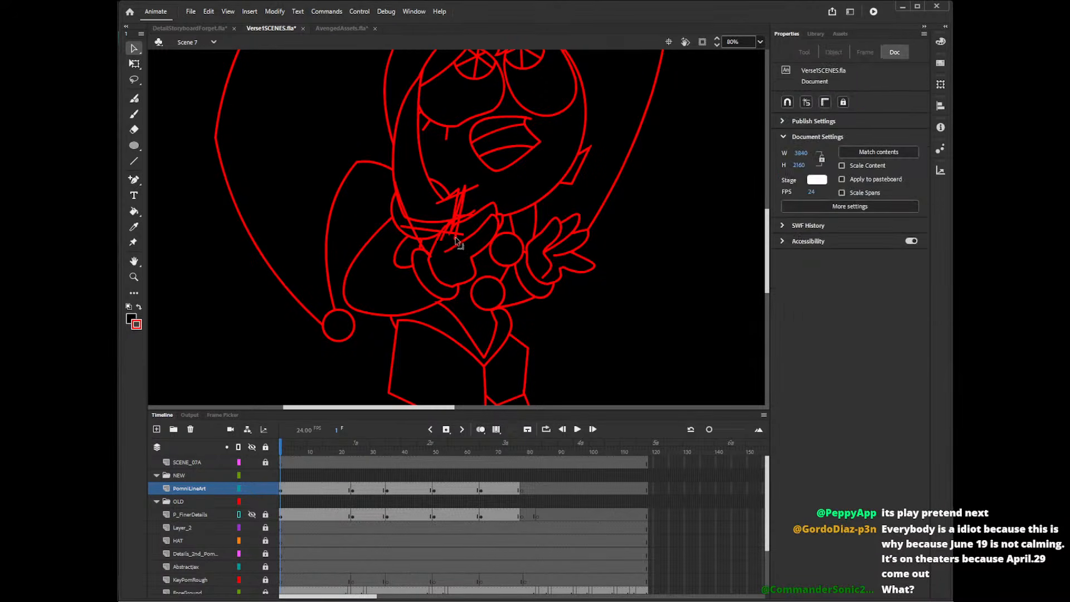
pyautogui.click(455, 237)
pyautogui.press('Delete')
pyautogui.click(464, 221)
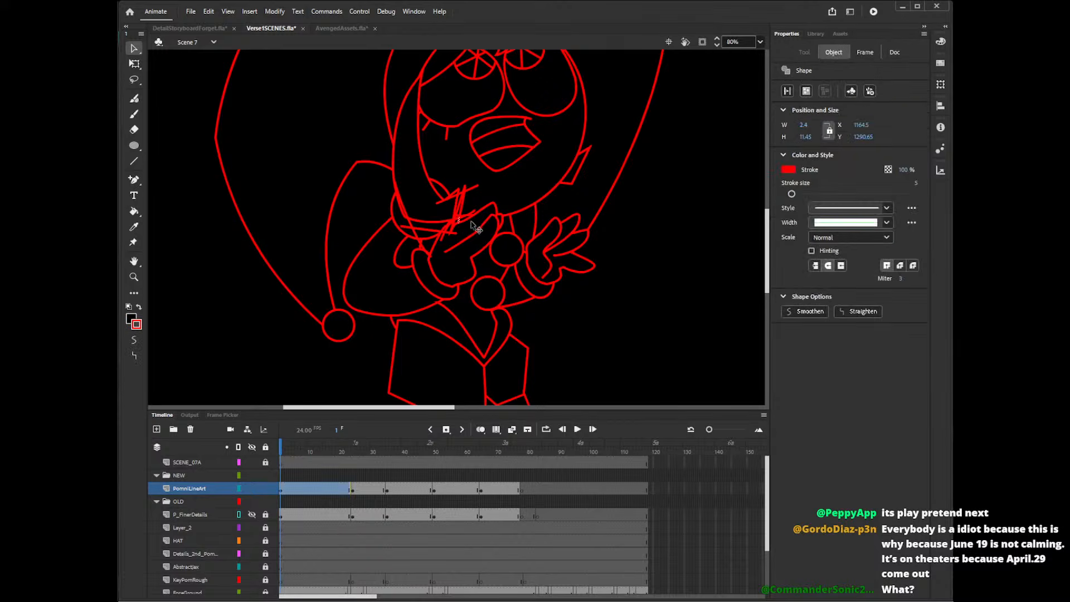
pyautogui.press('Delete')
pyautogui.click(470, 225)
pyautogui.press('Delete')
# Delete the surplus stroke ends around the upper corner of the strand tip, just below the chin.
pyautogui.click(464, 213)
pyautogui.press('Delete')
pyautogui.click(456, 196)
pyautogui.press('Delete')
pyautogui.click(456, 198)
pyautogui.press('Delete')
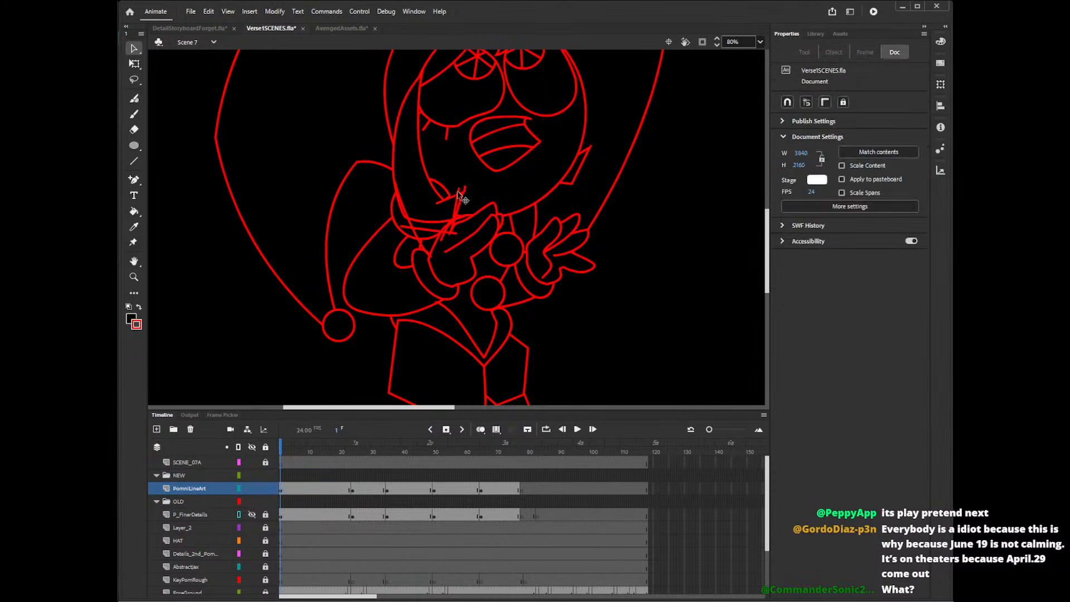
pyautogui.click(453, 200)
pyautogui.press('Delete')
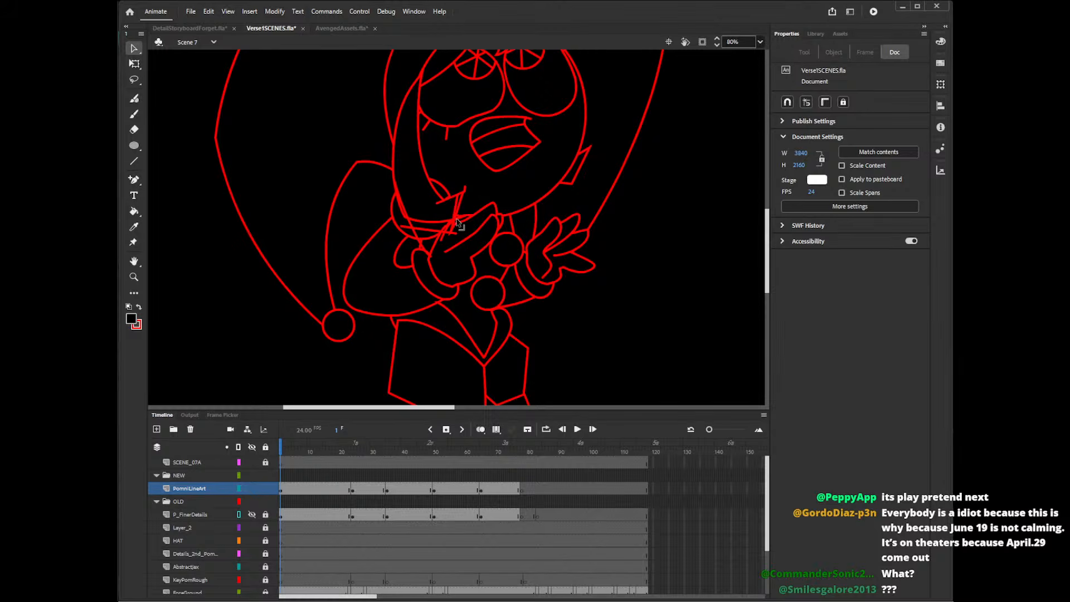
# Remove the remaining crossing segments along the strand tip's inner edge, from its upper corner down to the hand.
pyautogui.click(439, 189)
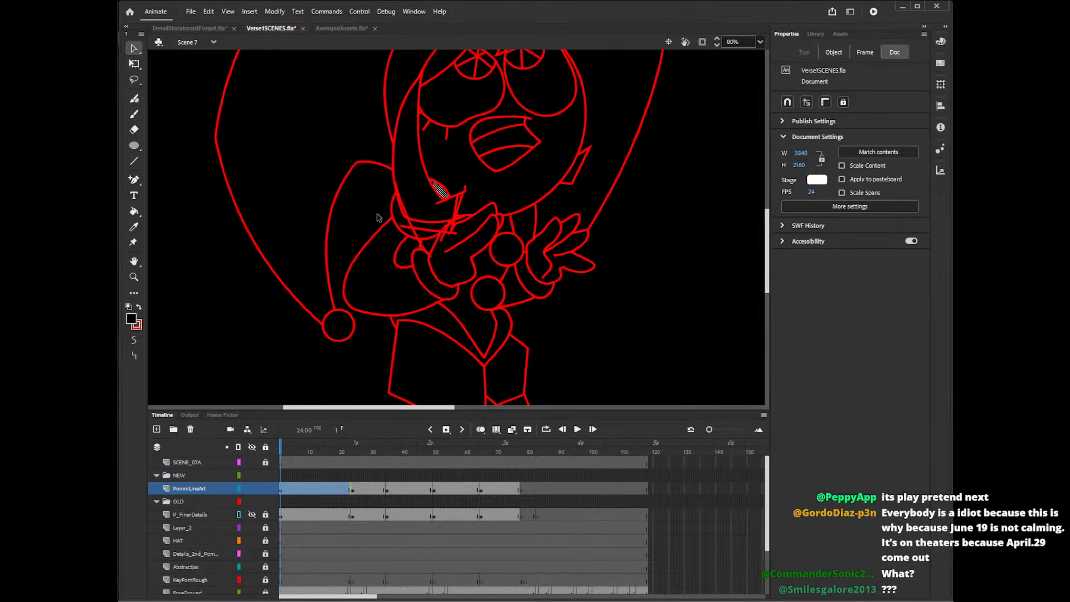
pyautogui.press('Delete')
pyautogui.click(450, 201)
pyautogui.press('Delete')
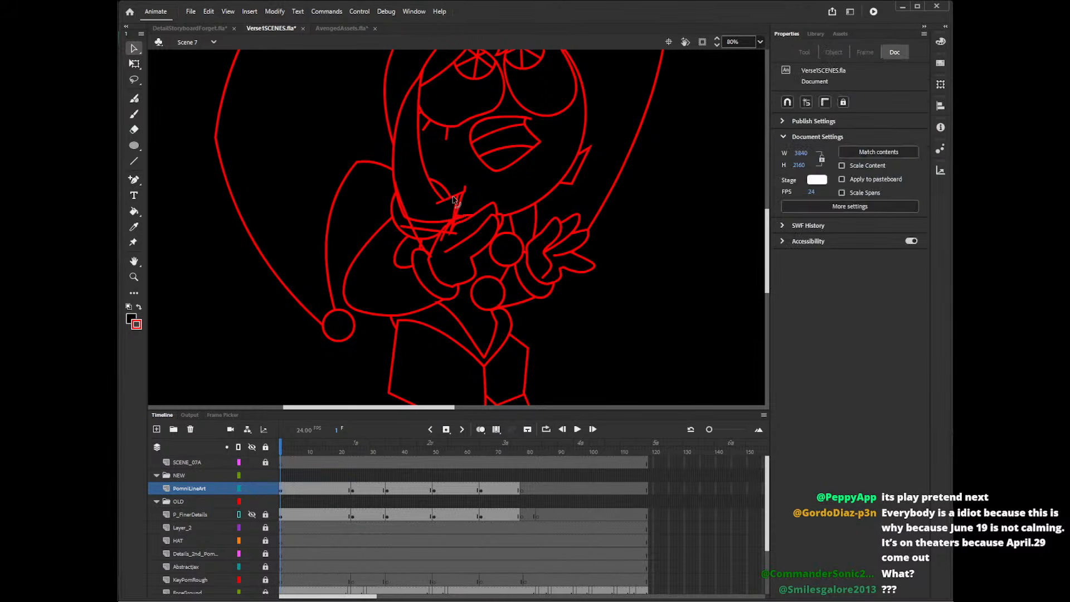
pyautogui.click(452, 202)
pyautogui.press('Delete')
pyautogui.click(466, 190)
pyautogui.press('Delete')
pyautogui.click(458, 207)
pyautogui.press('Delete')
pyautogui.click(456, 215)
pyautogui.press('Delete')
# Delete the doubled outer-edge segments of the long hair strand where it passes the hat tail and collar circle.
pyautogui.click(406, 218)
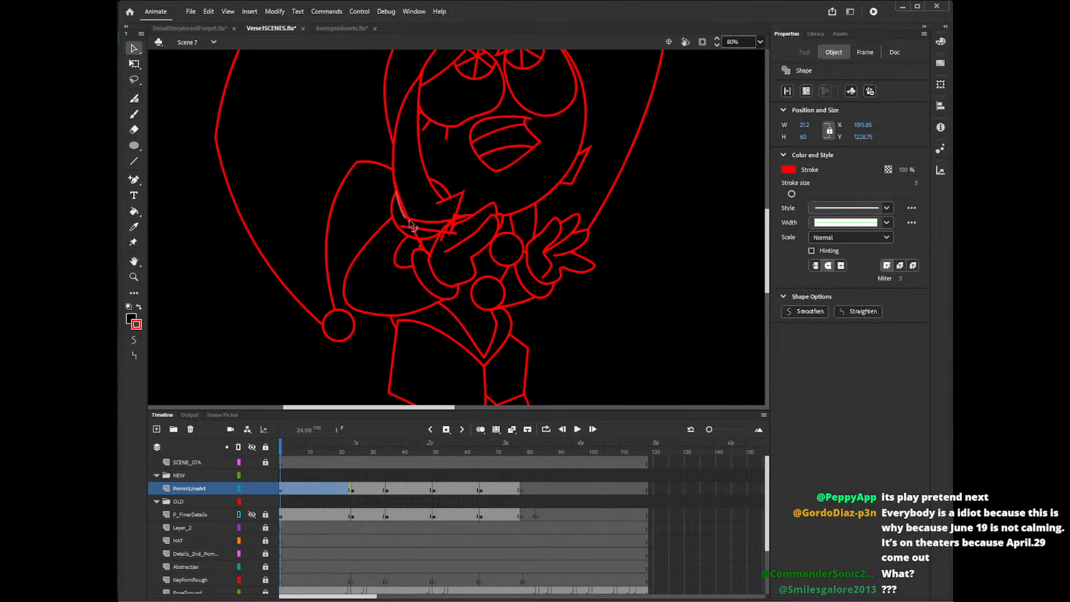
pyautogui.press('Delete')
pyautogui.click(396, 189)
pyautogui.press('Delete')
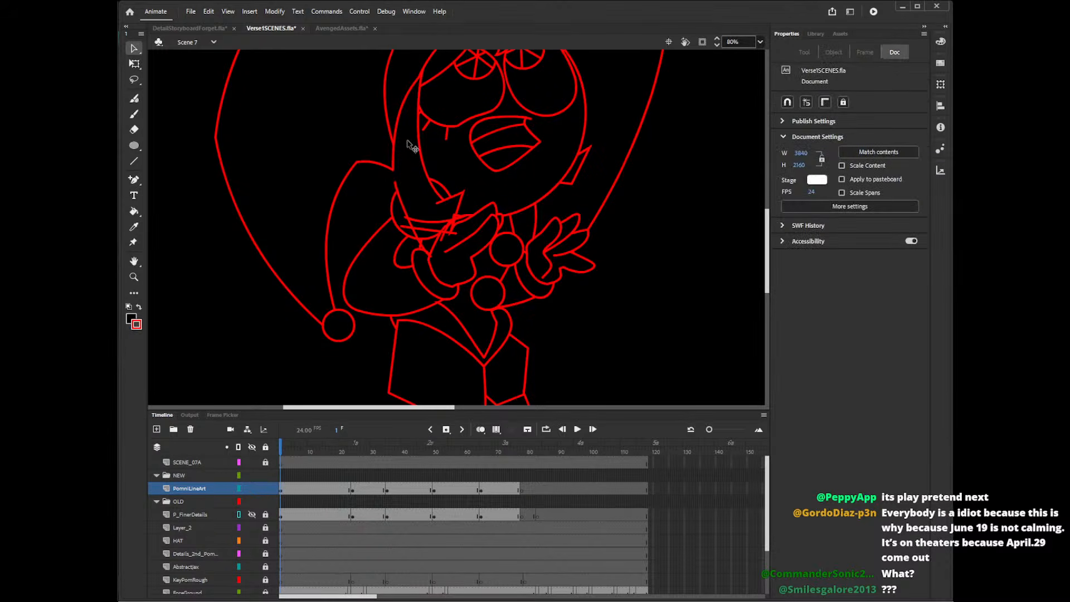
pyautogui.click(395, 176)
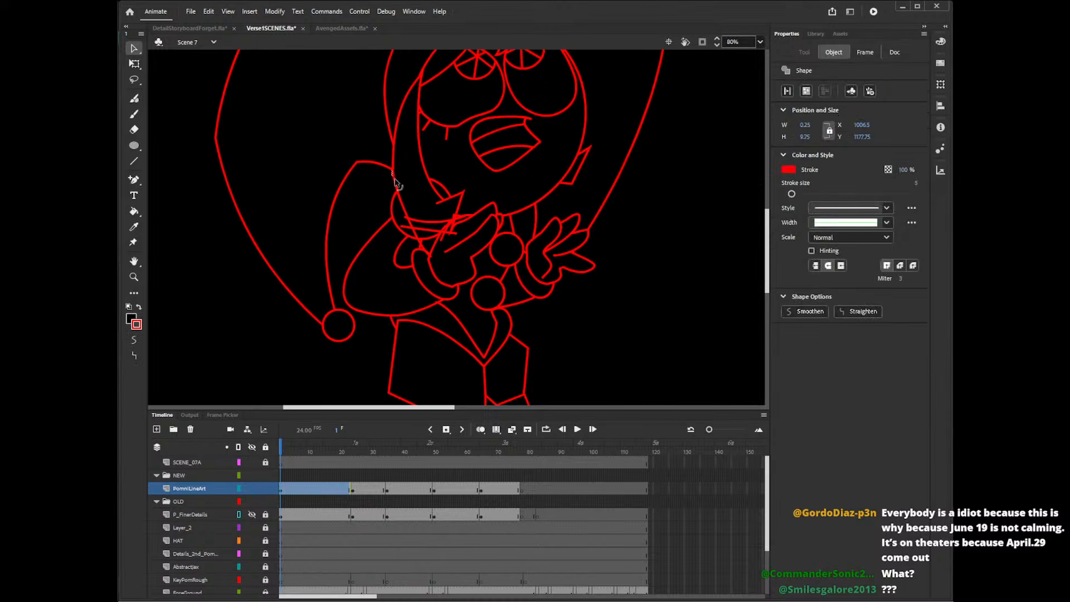
pyautogui.press('Delete')
pyautogui.click(396, 179)
pyautogui.press('Delete')
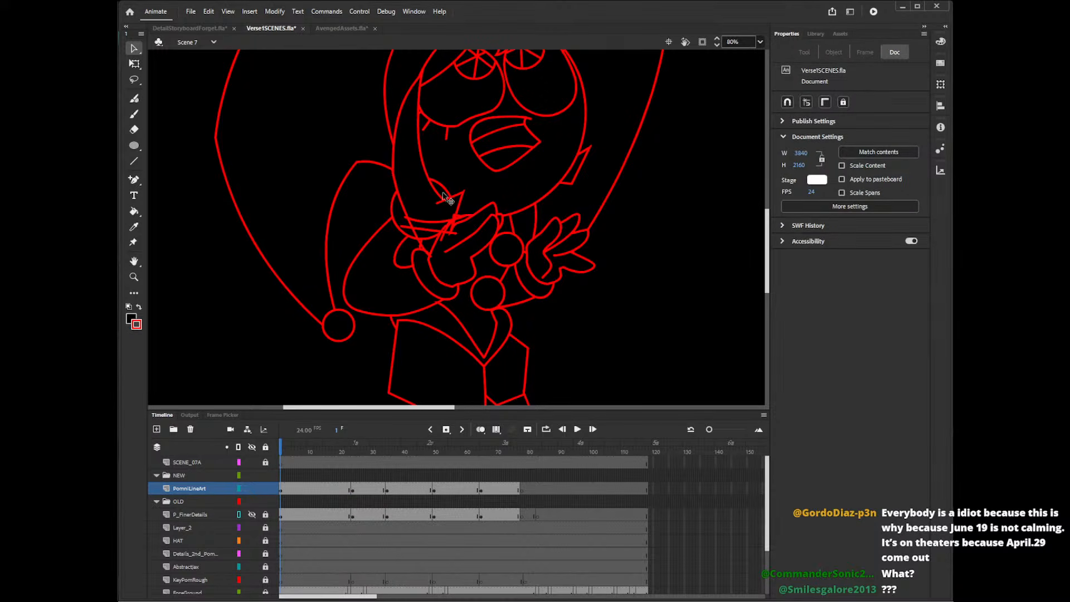
pyautogui.click(397, 194)
pyautogui.press('Delete')
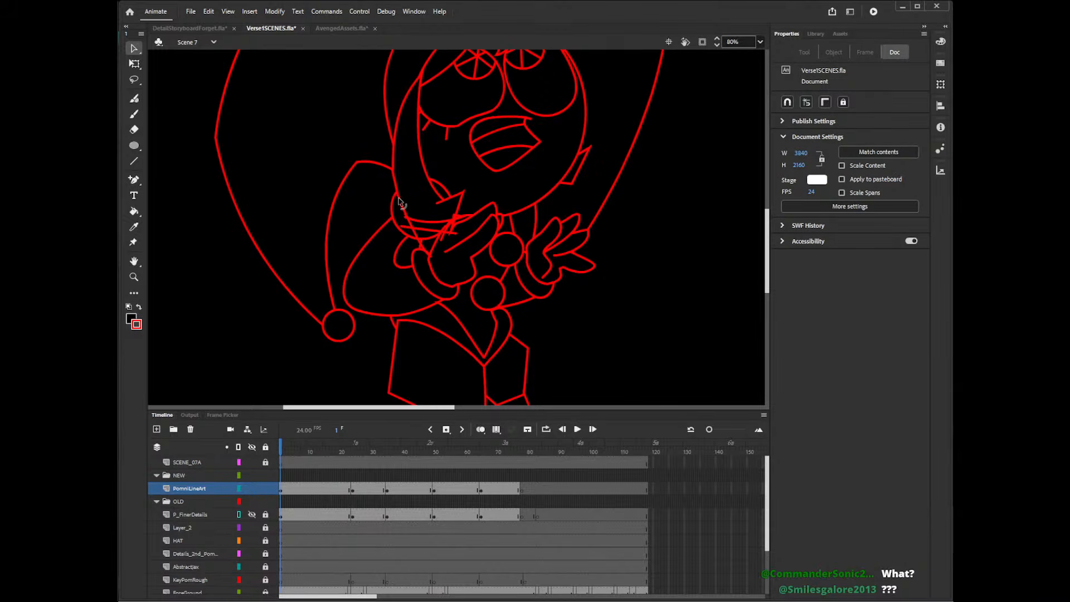
# Delete the old curved lower edge and overshooting line ends at the bottom outer corner of the long hair strand.
pyautogui.click(407, 218)
pyautogui.press('Delete')
pyautogui.click(407, 228)
pyautogui.press('Delete')
pyautogui.click(408, 229)
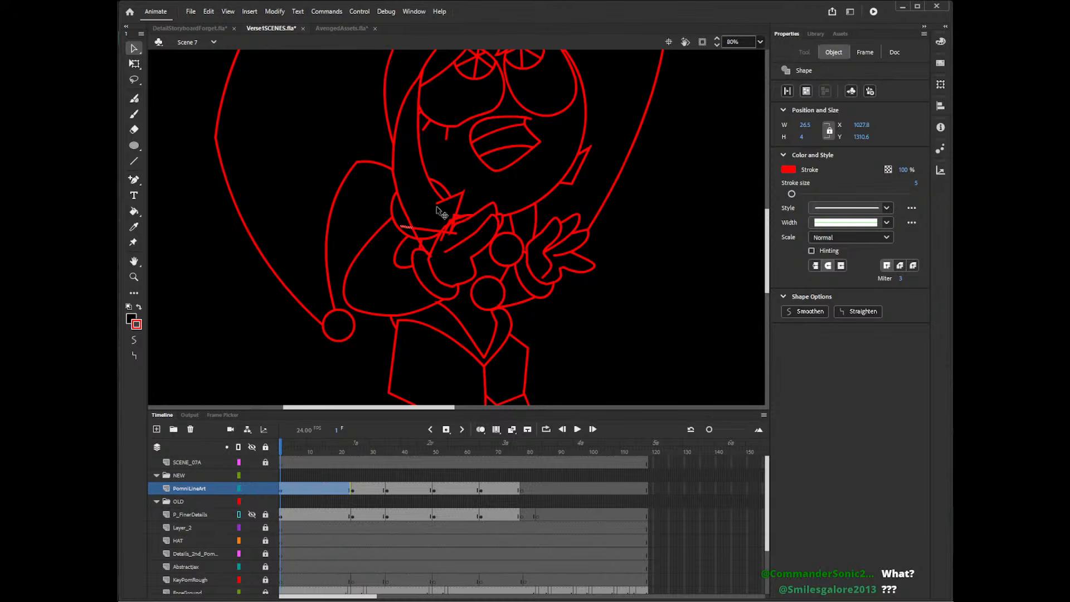
pyautogui.press('Delete')
pyautogui.click(415, 235)
pyautogui.click(428, 255)
pyautogui.press('Delete')
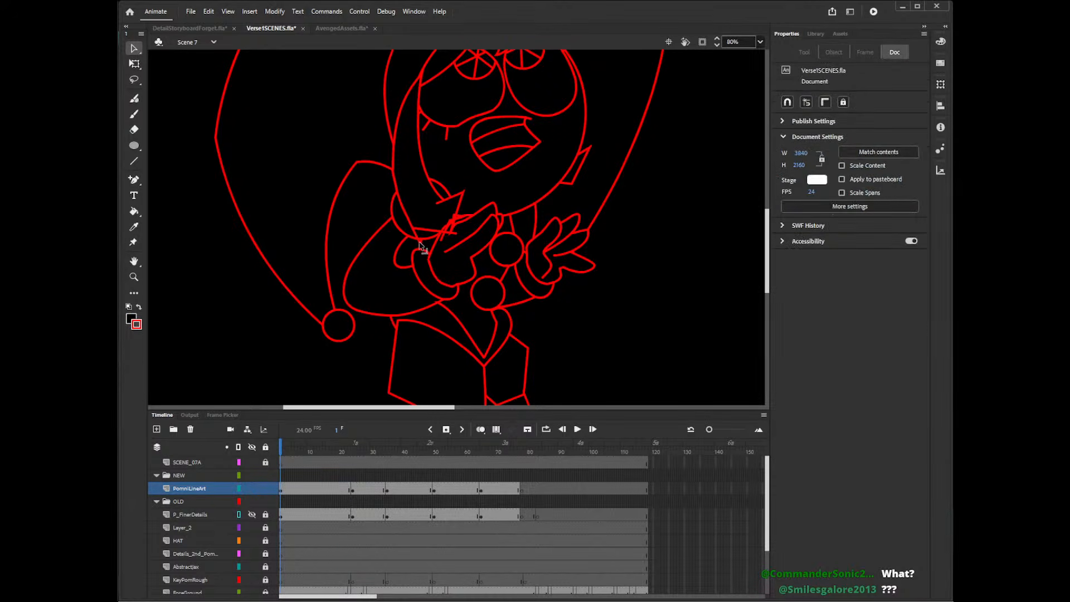
# Clear the leftover segments where the strand's lower inner corner meets the hand, keeping the hand's black fill.
pyautogui.click(451, 223)
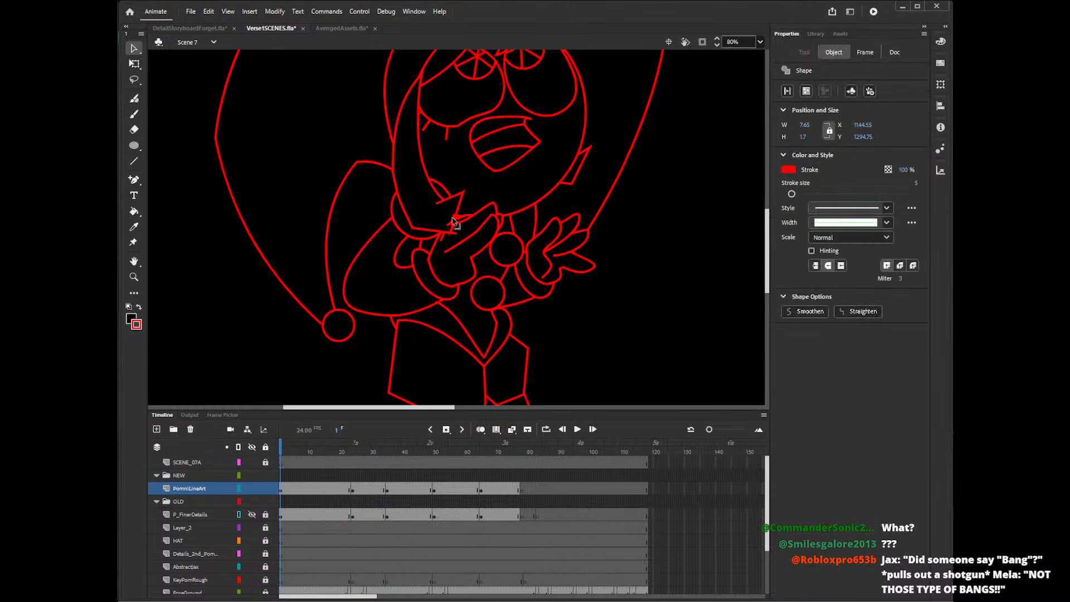
pyautogui.press('Delete')
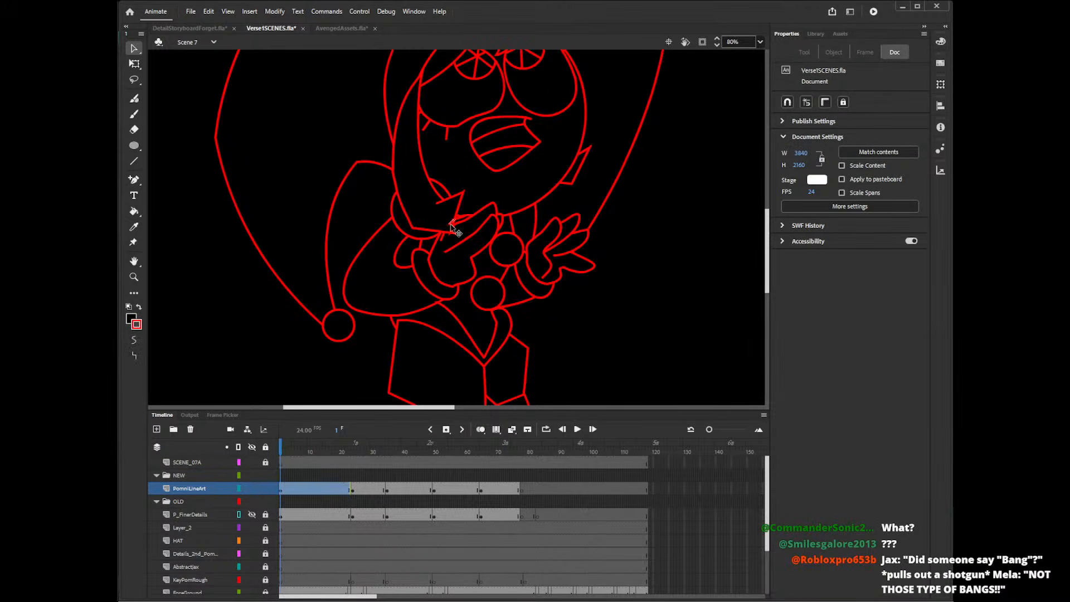
pyautogui.click(452, 225)
pyautogui.press('Delete')
pyautogui.click(452, 233)
pyautogui.press('Delete')
pyautogui.click(453, 236)
pyautogui.press('Delete')
pyautogui.hotkey('ctrl', 'z')
pyautogui.click(450, 235)
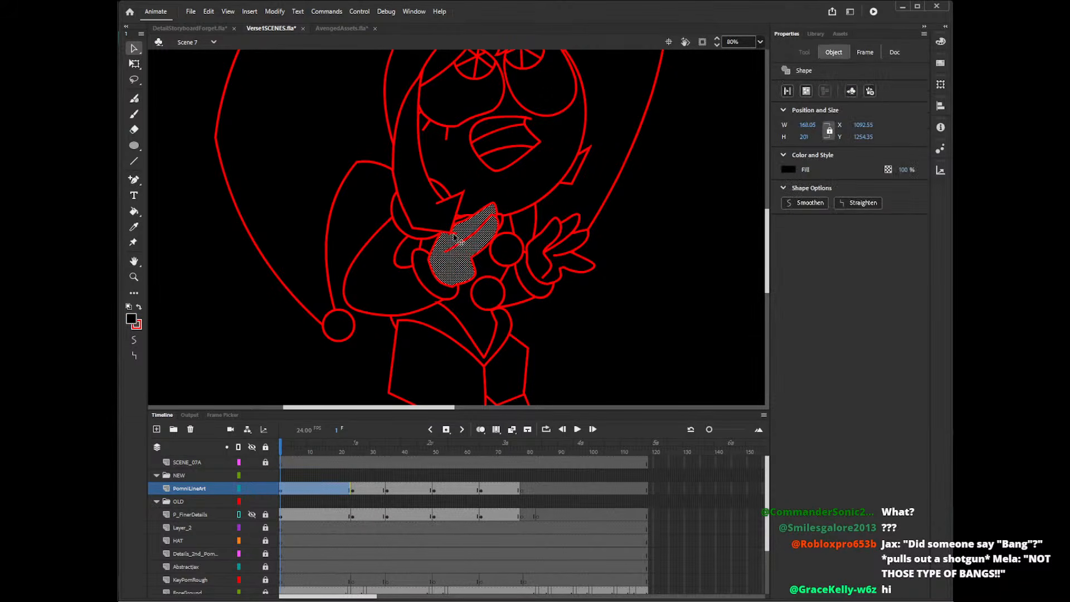
pyautogui.click(455, 234)
pyautogui.press('Delete')
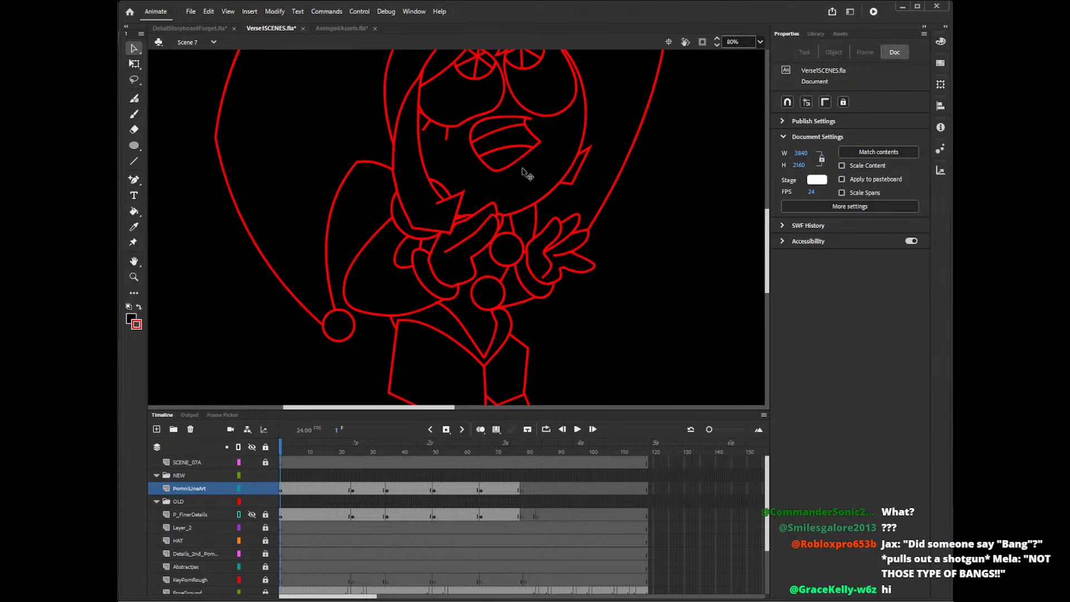
# Delete the short stray segment inside the strand tip beside the chin, and check the pose's filled artwork.
pyautogui.click(463, 196)
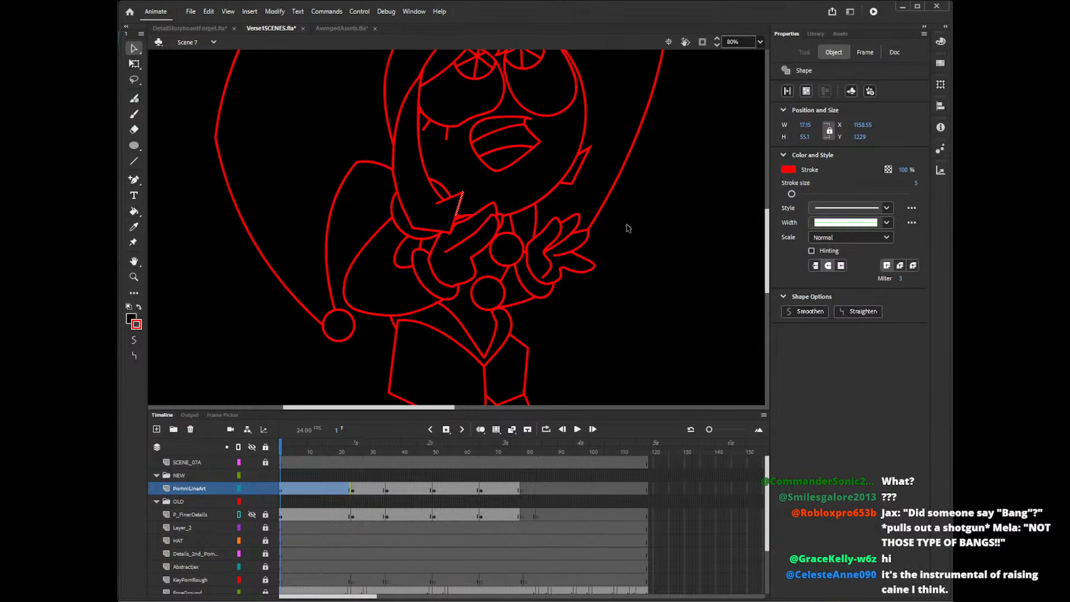
pyautogui.click(638, 208)
pyautogui.click(440, 201)
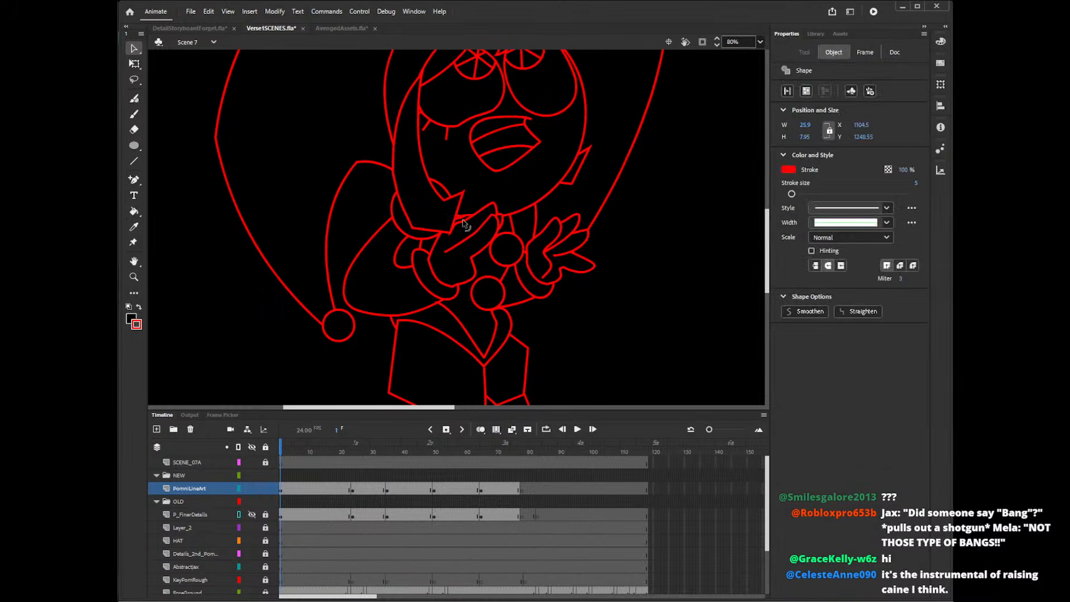
pyautogui.press('Delete')
pyautogui.click(308, 491)
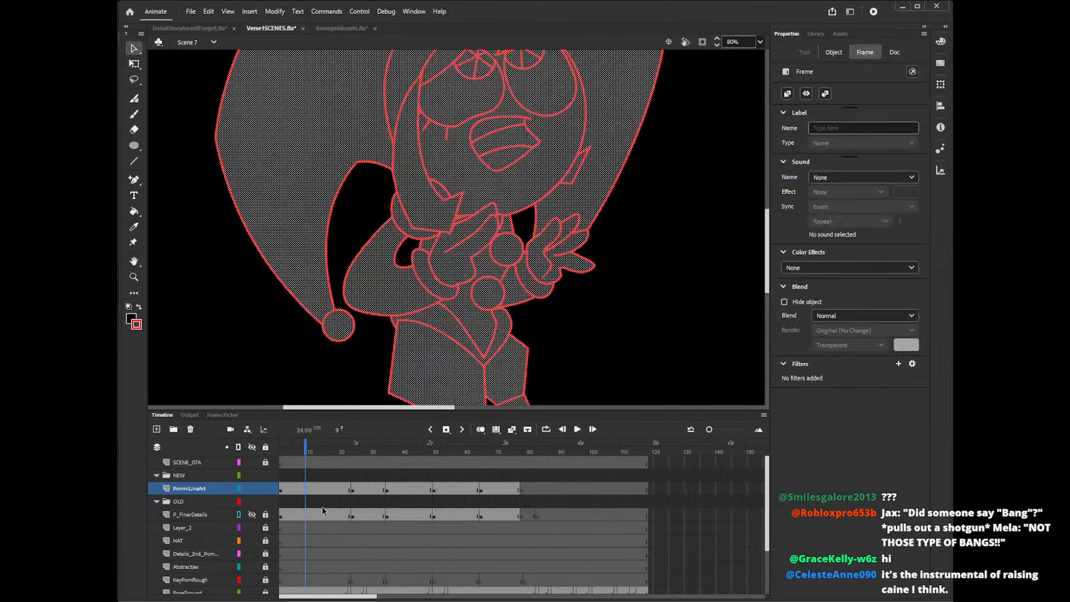
pyautogui.click(638, 290)
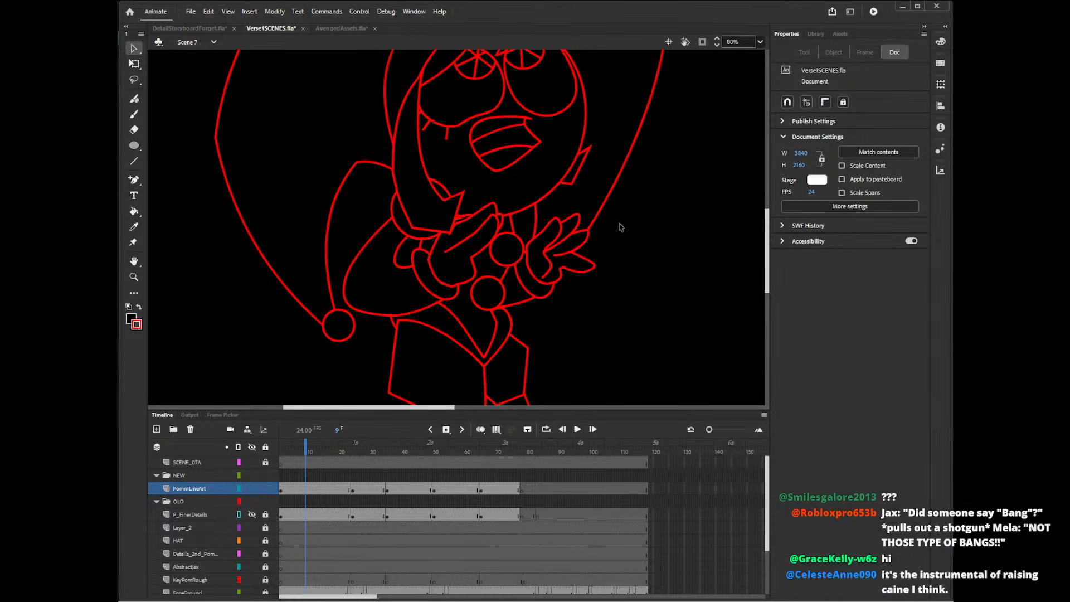
# Draw straight lines for a pointed hair lock along the jaw on the side of the raised open hand.
pyautogui.moveTo(418, 408); pyautogui.dragTo(455, 413)
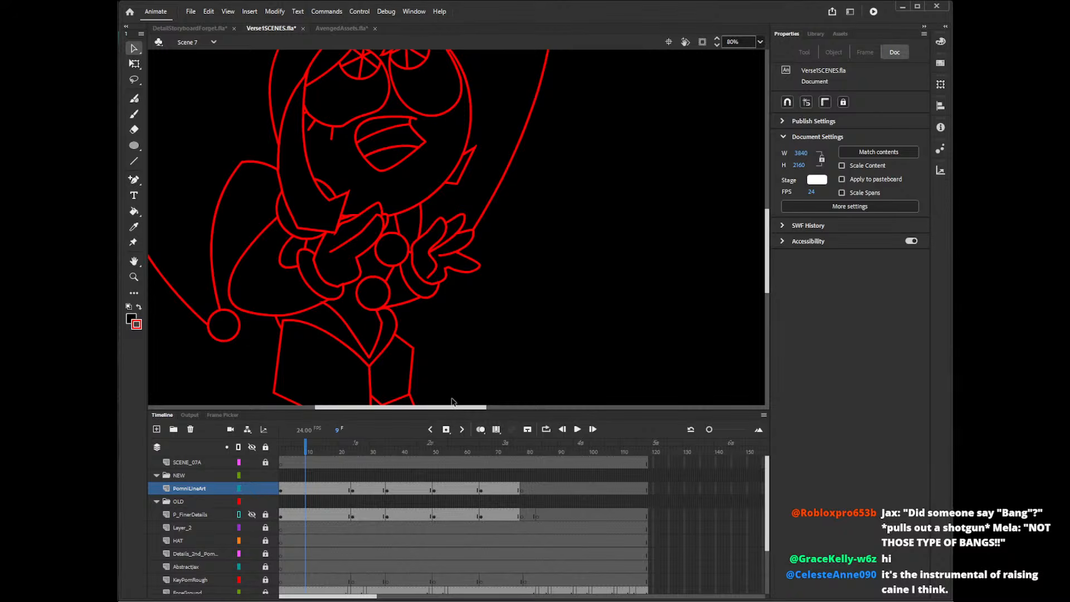
pyautogui.press('n')
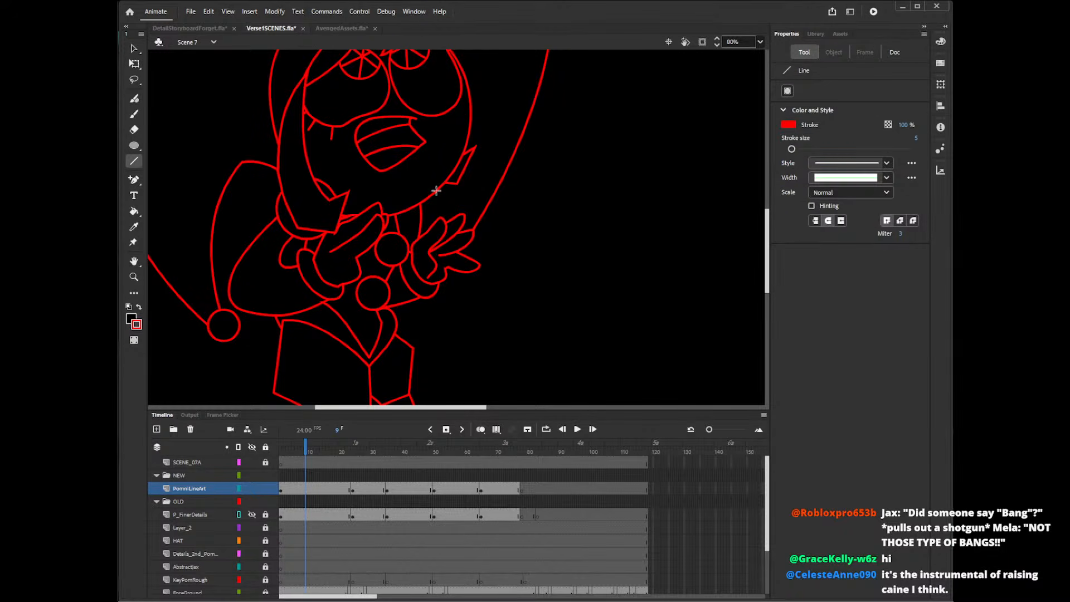
pyautogui.moveTo(428, 194); pyautogui.dragTo(471, 162)
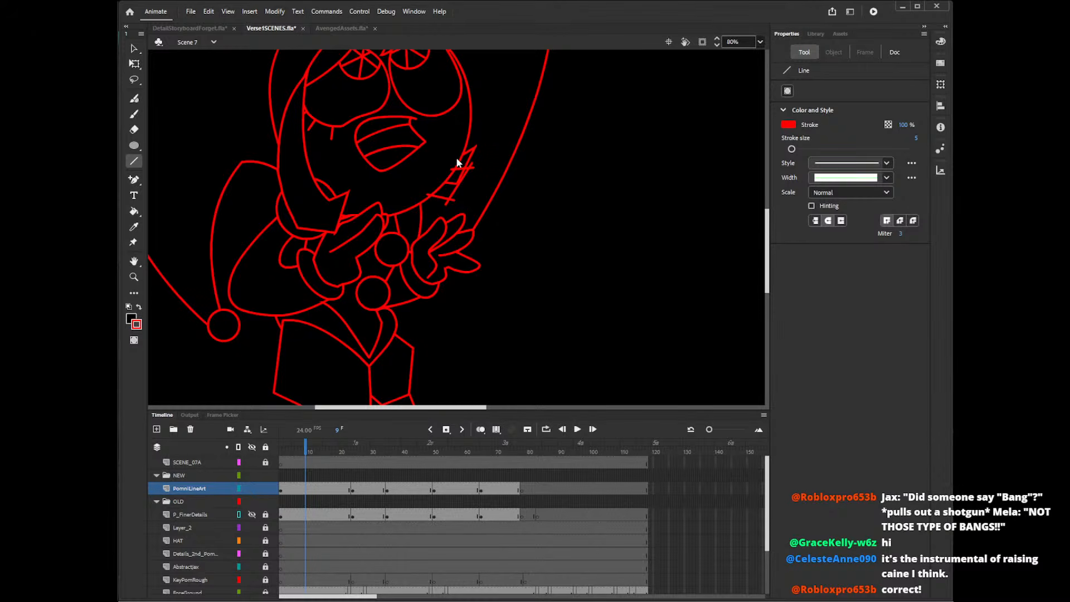
# Delete the excess segments around the small jaw-side hair lock and pull its loose line ends together into clean corners.
pyautogui.press('v')
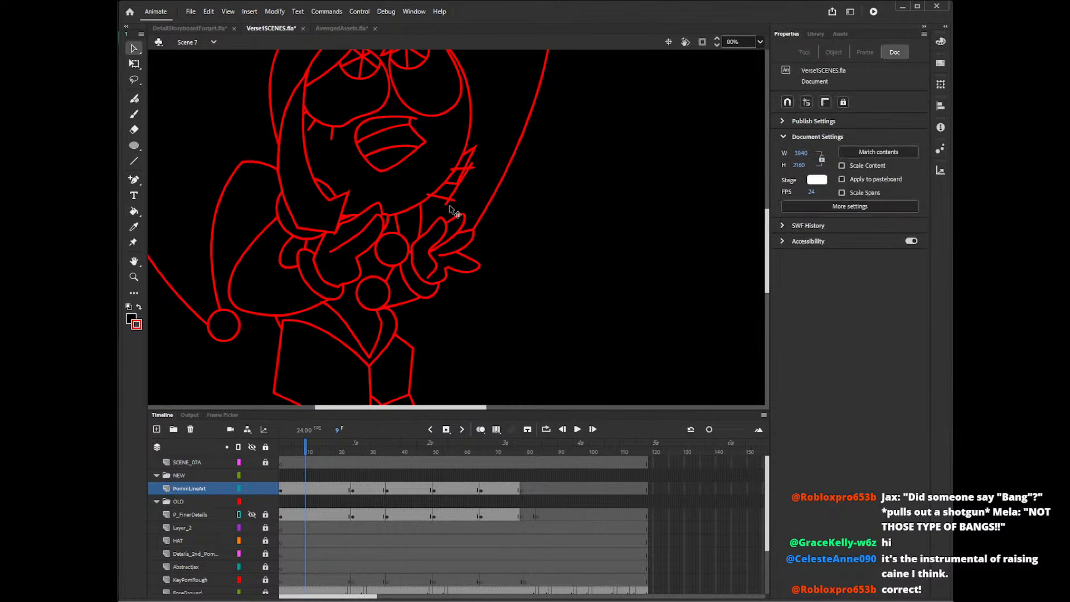
pyautogui.click(452, 201)
pyautogui.press('Delete')
pyautogui.click(429, 195)
pyautogui.press('Delete')
pyautogui.click(450, 184)
pyautogui.press('Delete')
pyautogui.click(461, 176)
pyautogui.press('Delete')
pyautogui.click(468, 161)
pyautogui.press('Delete')
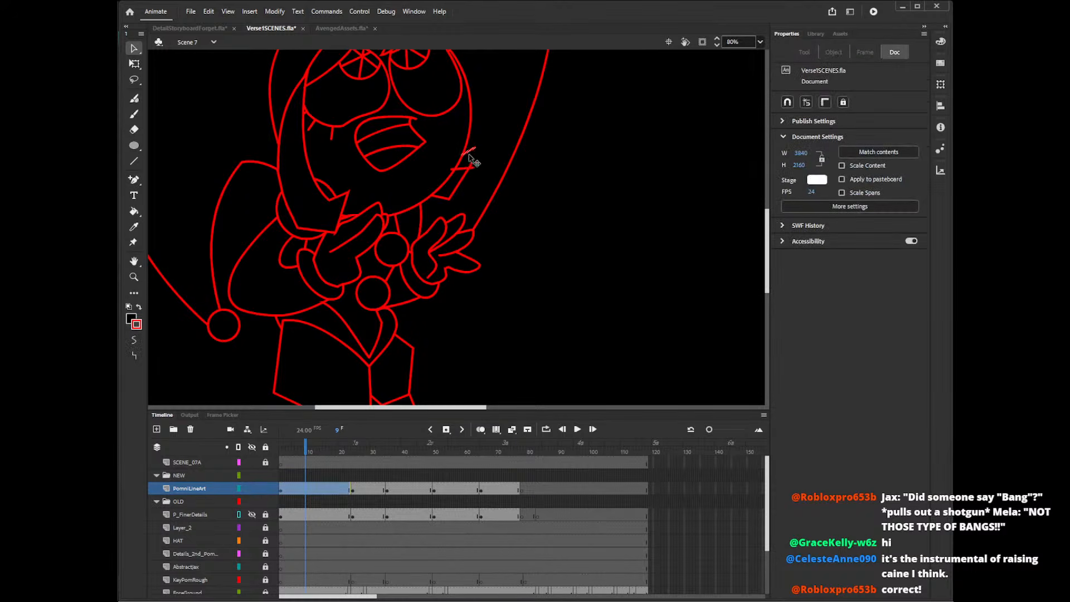
pyautogui.click(463, 171)
pyautogui.press('Delete')
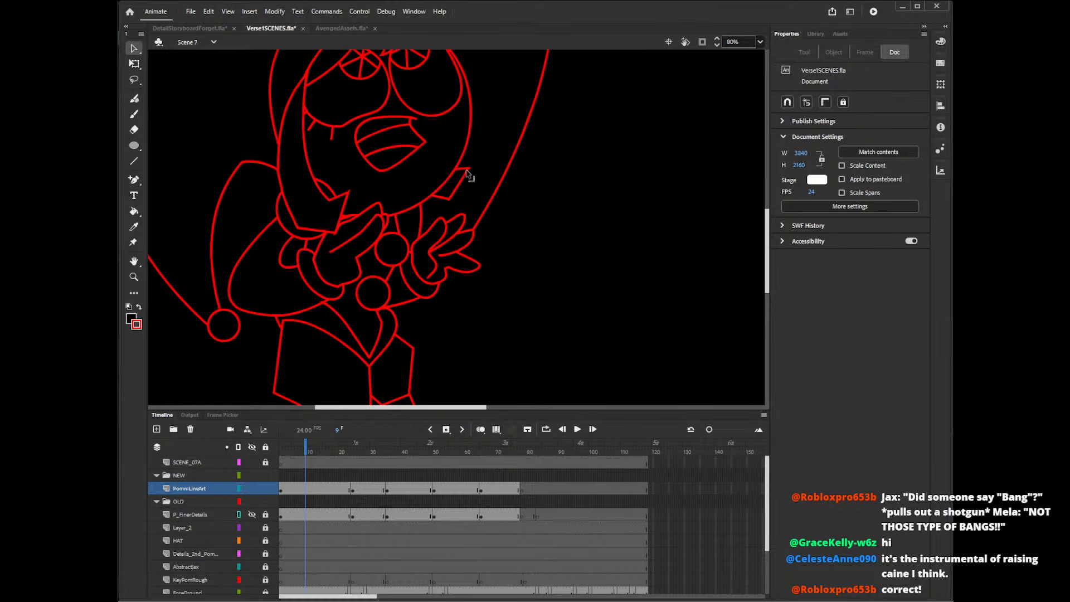
pyautogui.moveTo(469, 168); pyautogui.dragTo(472, 161)
pyautogui.moveTo(450, 200); pyautogui.dragTo(454, 199)
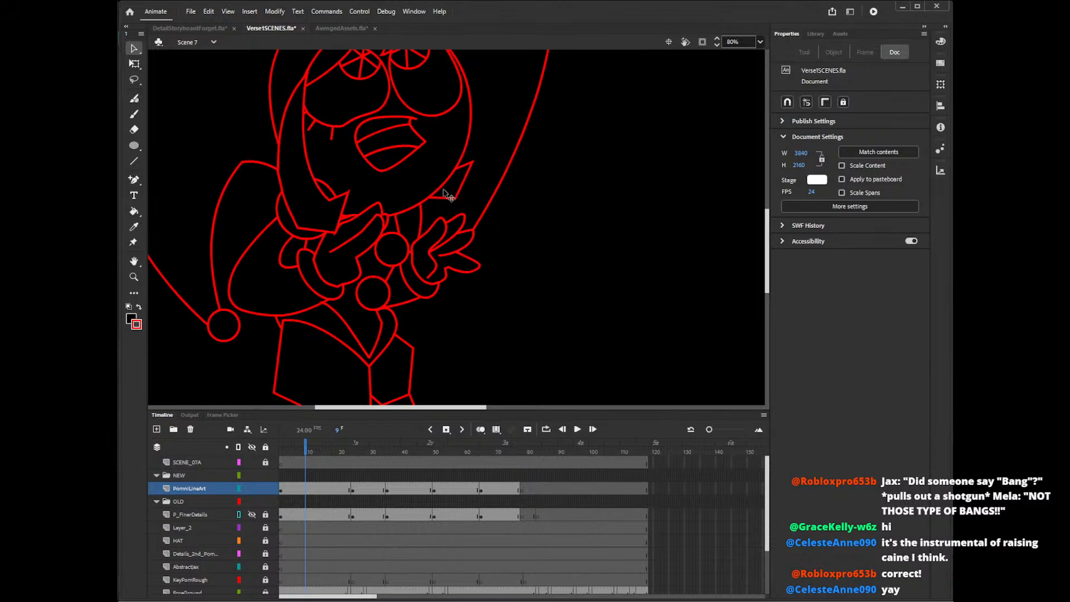
# View the second PomniLineArt pose around frame 26 with the canvas zoom set to 40%.
pyautogui.moveTo(767, 224)
pyautogui.mouseDown()
pyautogui.moveTo(774, 191)
pyautogui.moveTo(774, 206)
pyautogui.mouseUp()
pyautogui.click(359, 447)
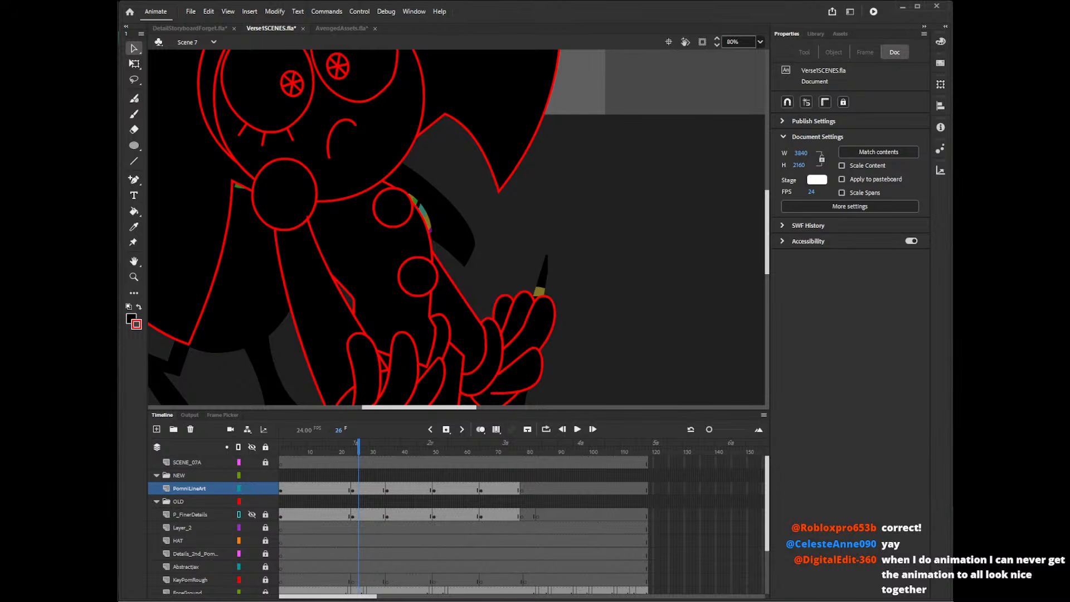
pyautogui.moveTo(768, 244); pyautogui.dragTo(772, 207)
pyautogui.click(425, 399)
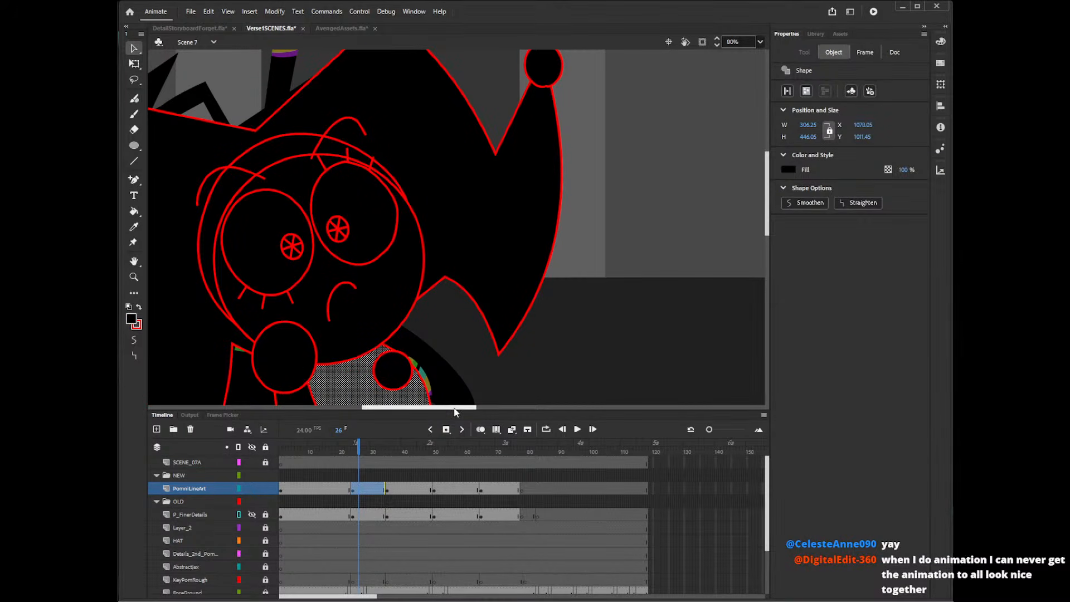
pyautogui.moveTo(455, 407); pyautogui.dragTo(432, 416)
pyautogui.click(736, 42)
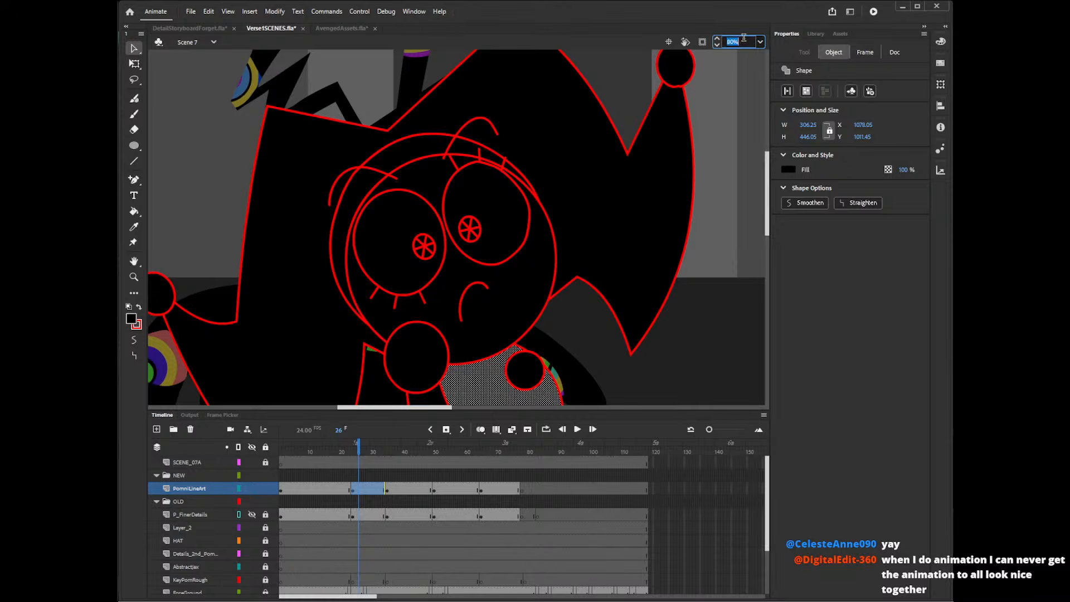
pyautogui.write('40')
pyautogui.press('Return')
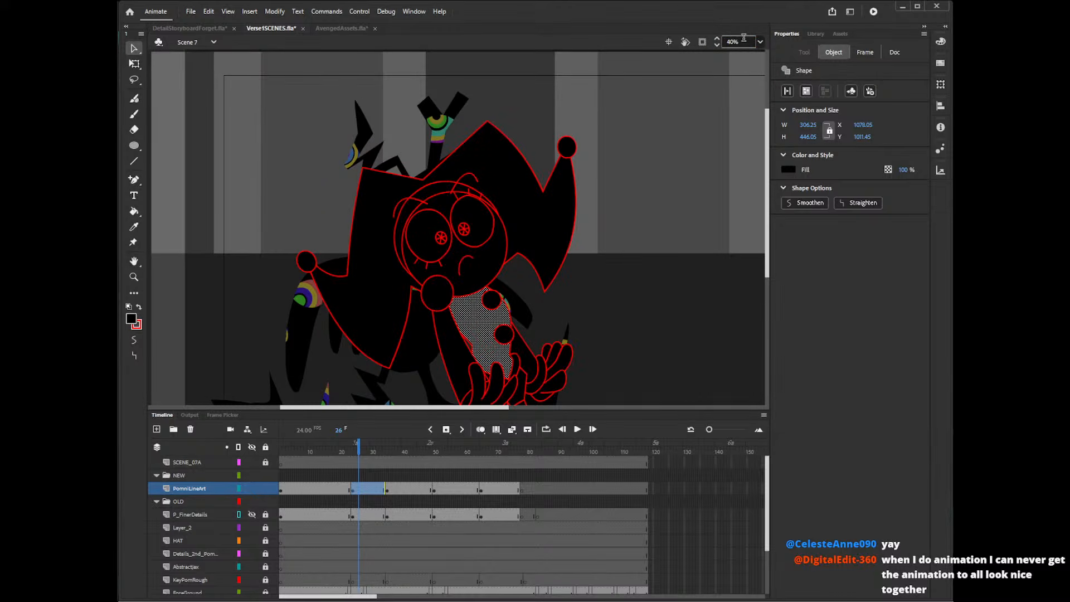
pyautogui.click(360, 451)
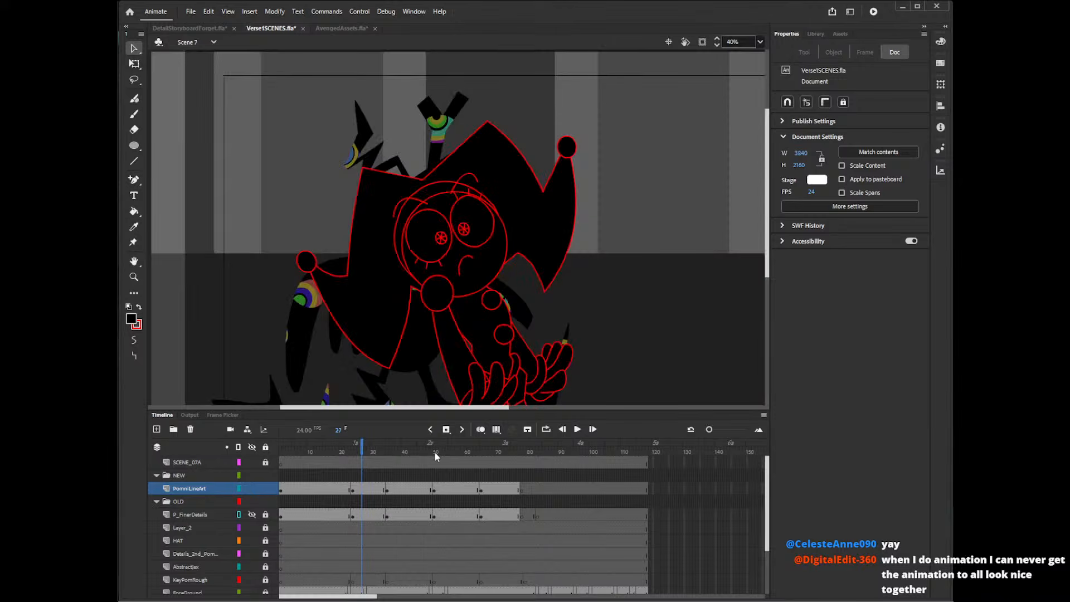
# Turn on onion skinning, display the PomniLineArt layer as outlines, and go to the first pose at frame 19.
pyautogui.click(481, 429)
pyautogui.click(239, 488)
pyautogui.click(336, 450)
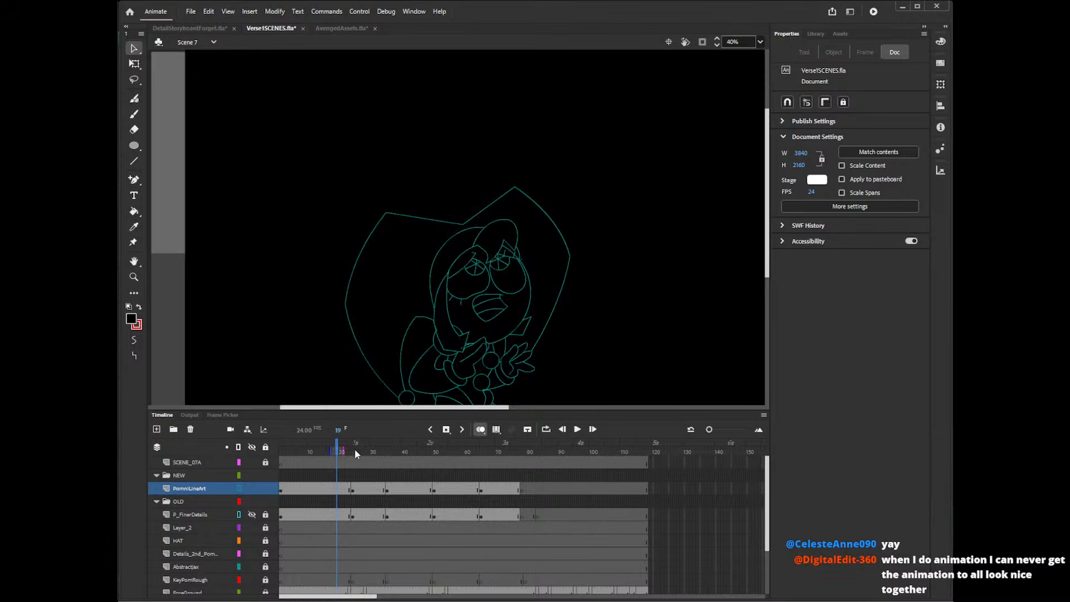
# On the second PomniLineArt pose at frame 25, draw a pointed tuft of hair over the forehead with the Pencil.
pyautogui.click(360, 455)
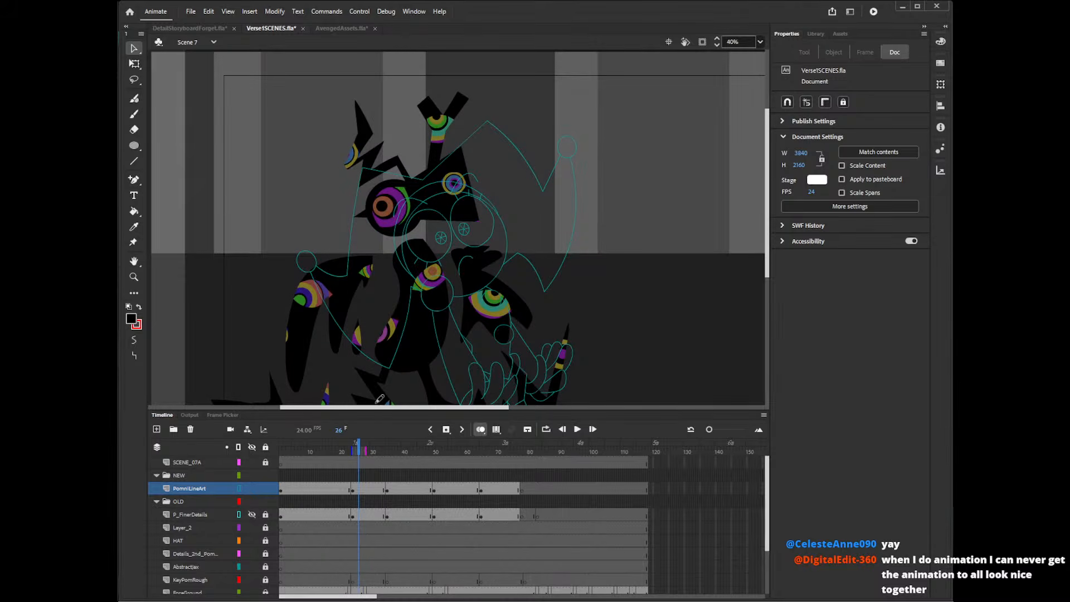
pyautogui.press('y')
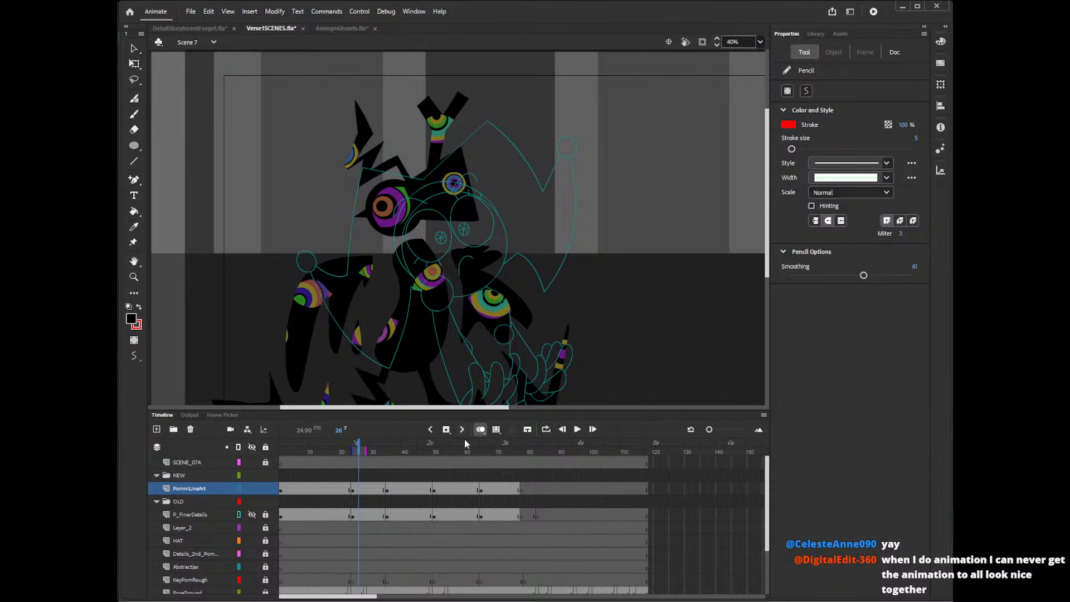
pyautogui.press(',')
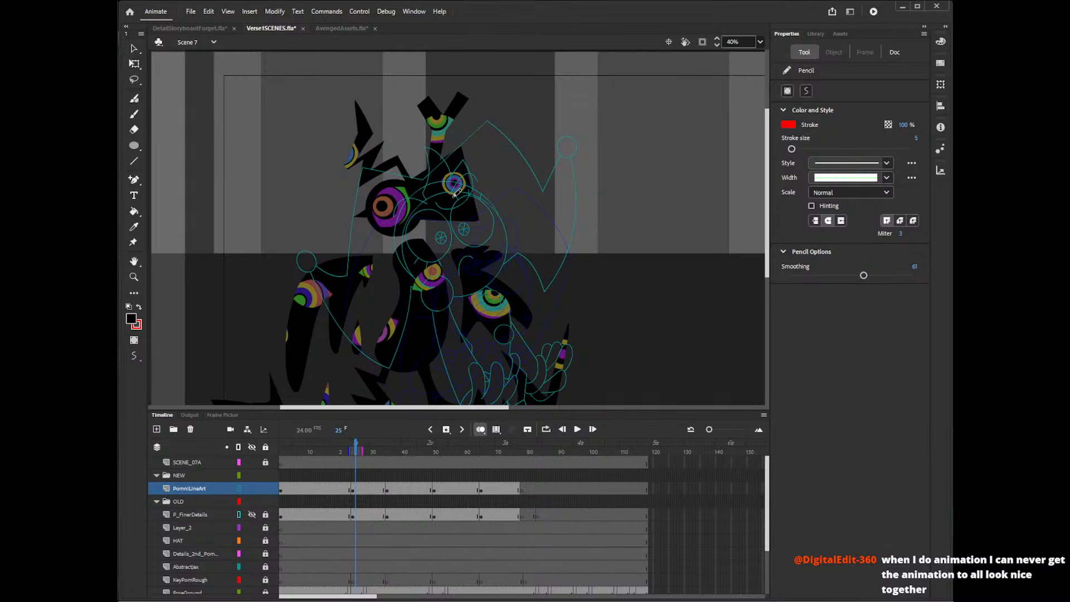
pyautogui.hotkey('ctrl', 'z')
pyautogui.moveTo(427, 199)
pyautogui.mouseDown()
pyautogui.moveTo(433, 144)
pyautogui.moveTo(457, 177)
pyautogui.moveTo(472, 162)
pyautogui.mouseUp()
pyautogui.hotkey('ctrl', 'z')
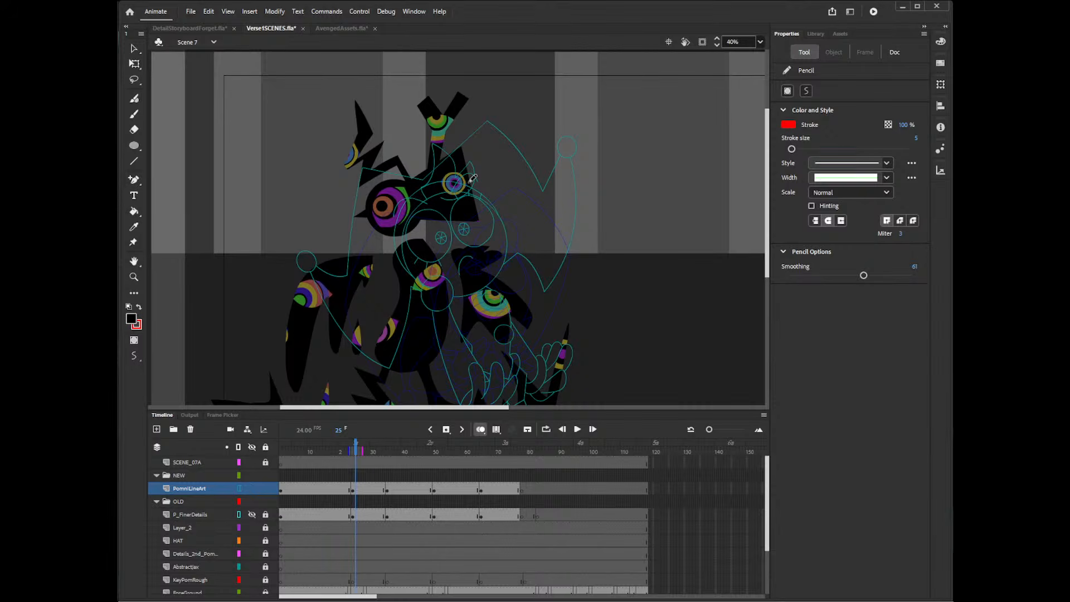
pyautogui.moveTo(426, 199)
pyautogui.mouseDown()
pyautogui.moveTo(432, 149)
pyautogui.moveTo(455, 173)
pyautogui.moveTo(478, 176)
pyautogui.mouseUp()
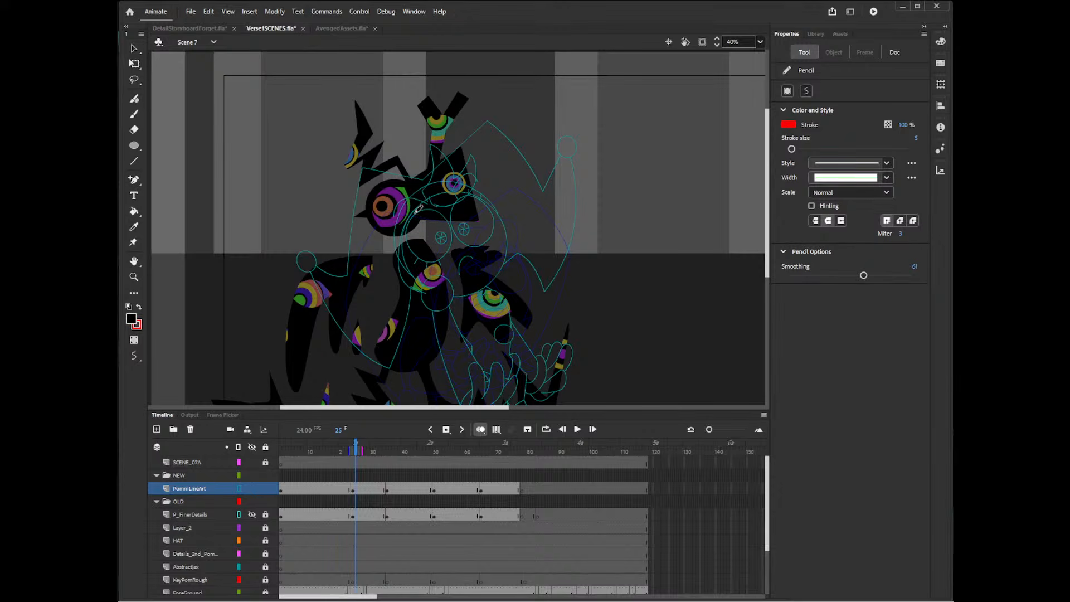
# Draw a long curved hair lock from the forehead tuft down past the cheek on the side of the lower hat bell.
pyautogui.moveTo(420, 207)
pyautogui.mouseDown()
pyautogui.moveTo(384, 262)
pyautogui.moveTo(409, 295)
pyautogui.mouseUp()
pyautogui.hotkey('ctrl', 'z')
pyautogui.moveTo(418, 208); pyautogui.dragTo(385, 302)
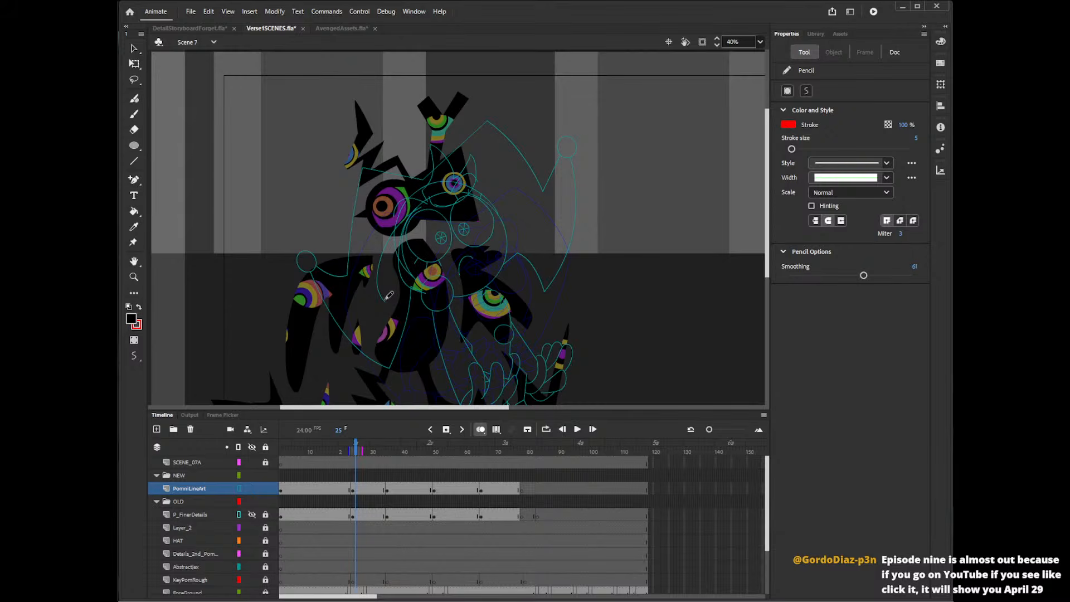
pyautogui.press('v')
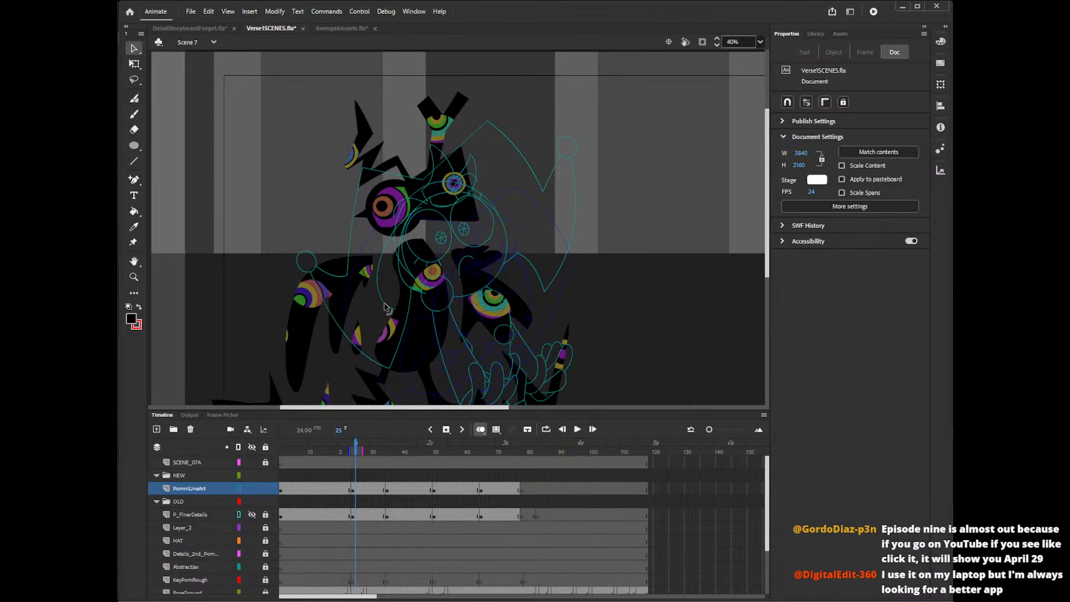
# Draw a flicked, pointed hair lock sticking out from the opposite cheek, below the raised hat bell.
pyautogui.press('y')
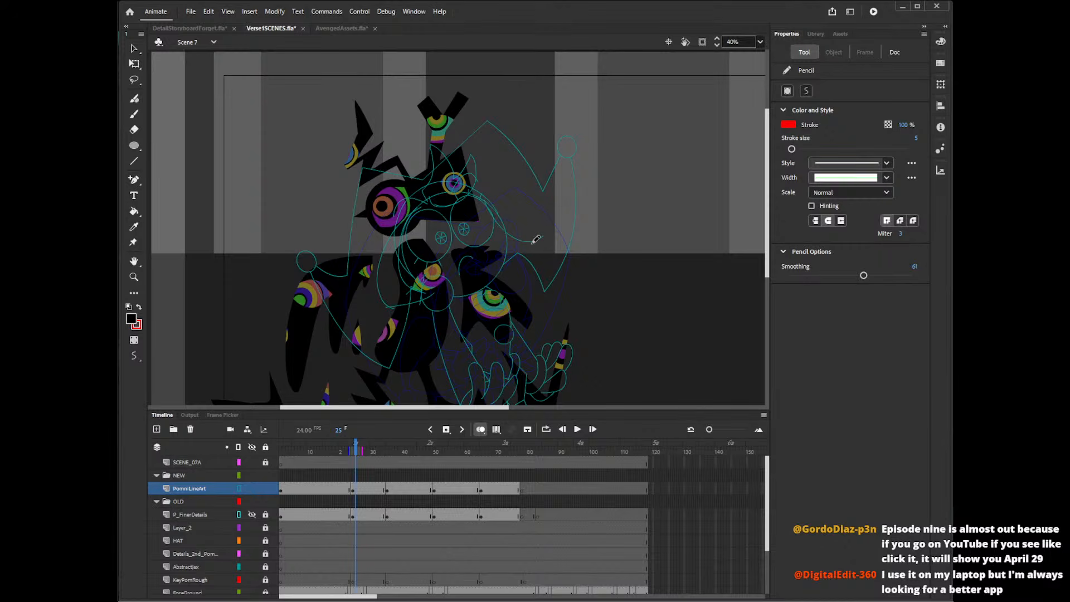
pyautogui.moveTo(525, 246)
pyautogui.mouseDown()
pyautogui.moveTo(534, 224)
pyautogui.moveTo(536, 249)
pyautogui.mouseUp()
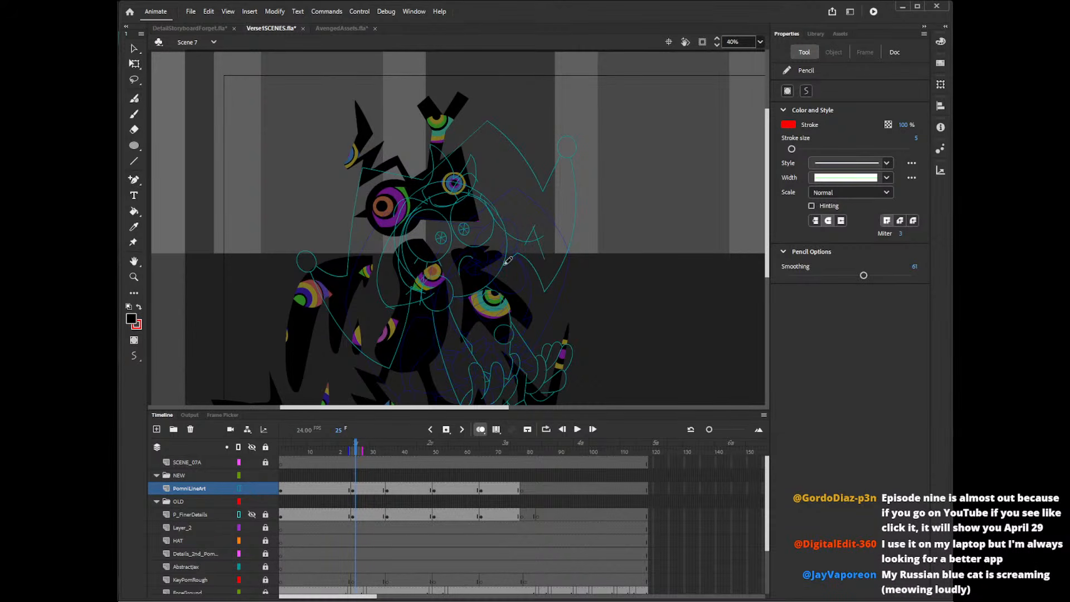
pyautogui.moveTo(498, 252)
pyautogui.mouseDown()
pyautogui.moveTo(533, 279)
pyautogui.moveTo(511, 276)
pyautogui.moveTo(551, 239)
pyautogui.mouseUp()
pyautogui.hotkey('ctrl', 'z')
pyautogui.moveTo(517, 275); pyautogui.dragTo(549, 238)
pyautogui.hotkey('ctrl', 'z')
pyautogui.moveTo(518, 275)
pyautogui.mouseDown()
pyautogui.moveTo(546, 242)
pyautogui.moveTo(510, 285)
pyautogui.moveTo(531, 275)
pyautogui.mouseUp()
pyautogui.hotkey('ctrl', 'z')
pyautogui.hotkey('ctrl', 'z')
pyautogui.hotkey('ctrl', 'z')
pyautogui.moveTo(502, 254); pyautogui.dragTo(533, 272)
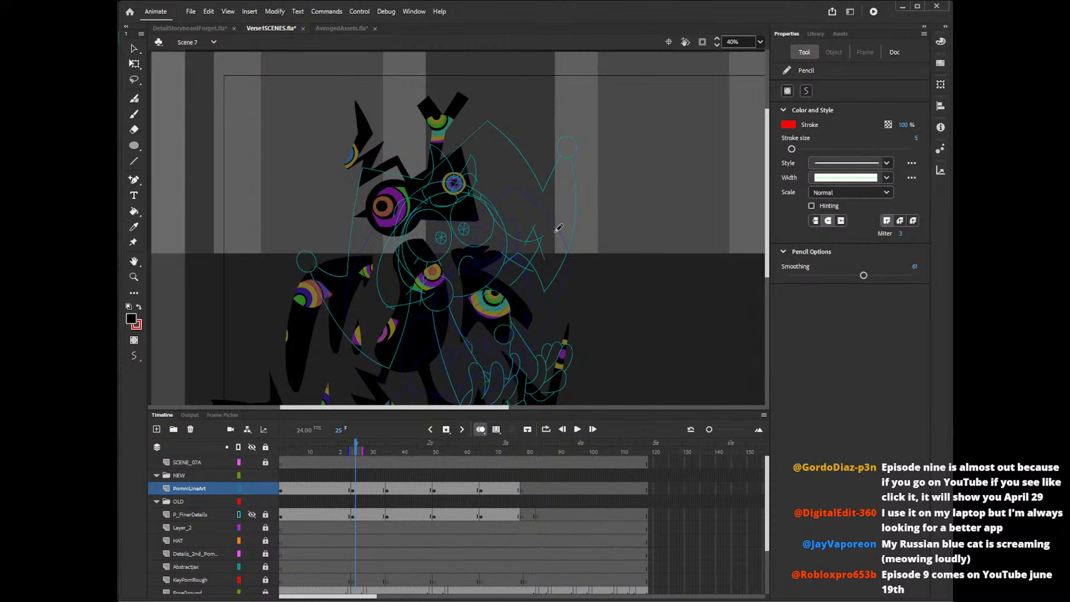
pyautogui.hotkey('ctrl', 'z')
pyautogui.moveTo(503, 255); pyautogui.dragTo(530, 274)
# Return the PomniLineArt layer from outline to normal display and clean the flicked cheek lock's tips of overshooting line ends.
pyautogui.click(246, 501)
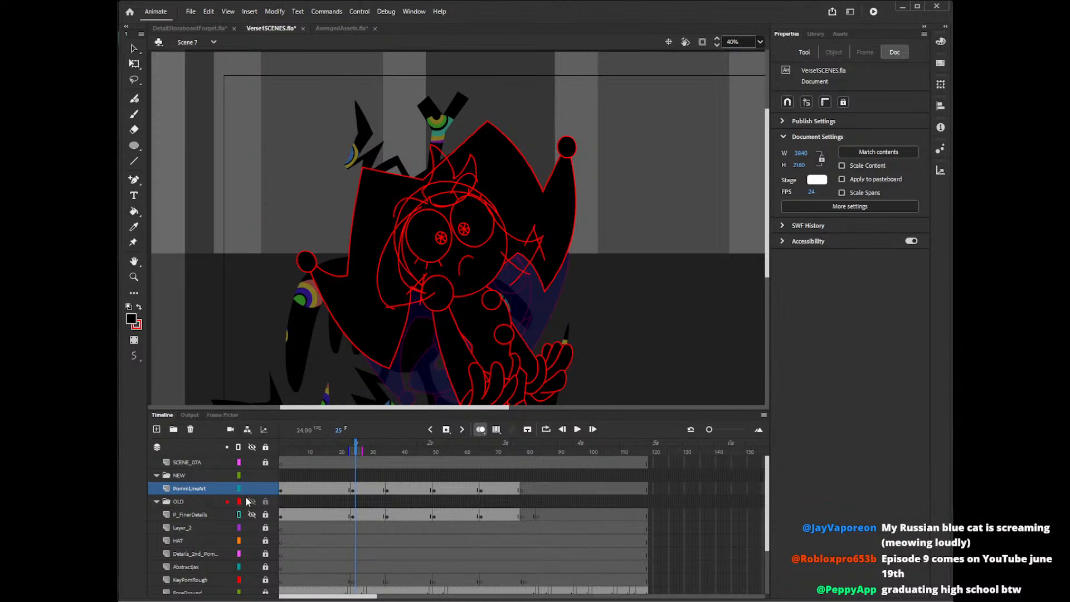
pyautogui.press('v')
pyautogui.moveTo(534, 228); pyautogui.dragTo(541, 251)
pyautogui.click(542, 252)
pyautogui.press('Delete')
pyautogui.click(542, 239)
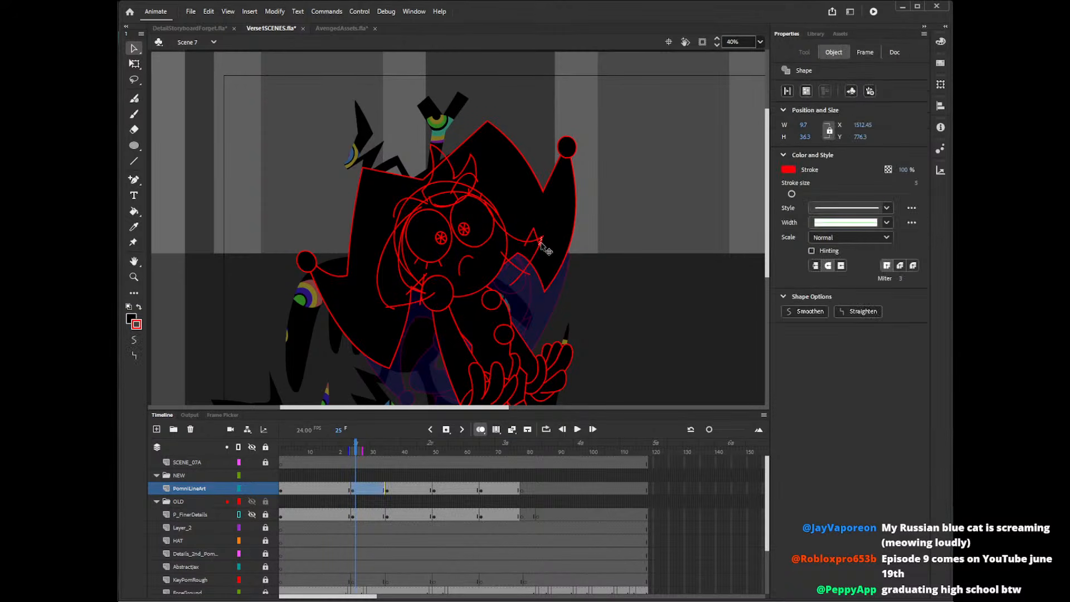
pyautogui.press('Delete')
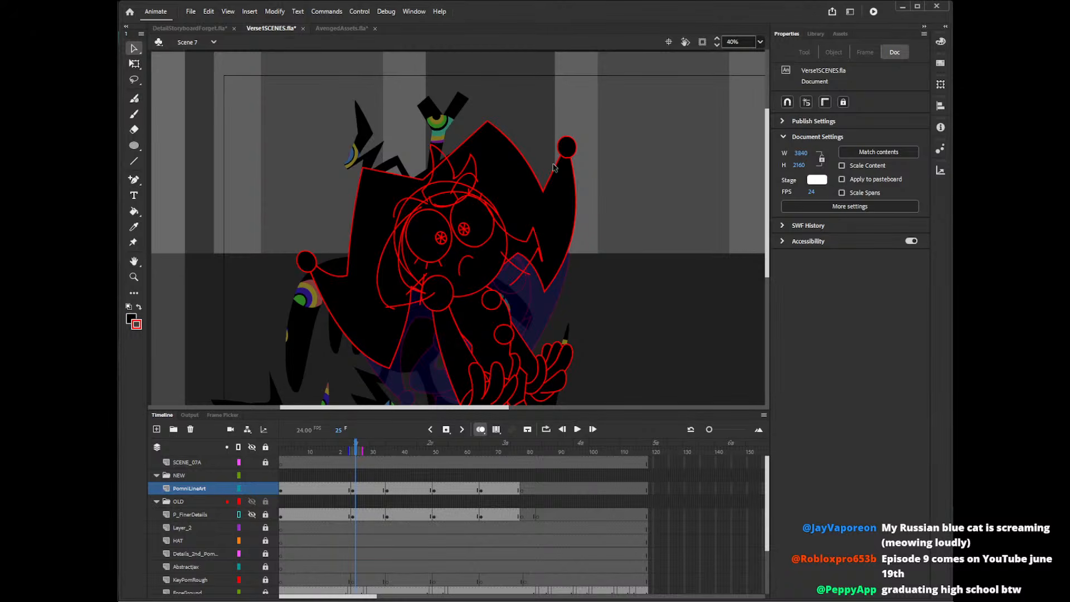
pyautogui.hotkey('shift', 'y')
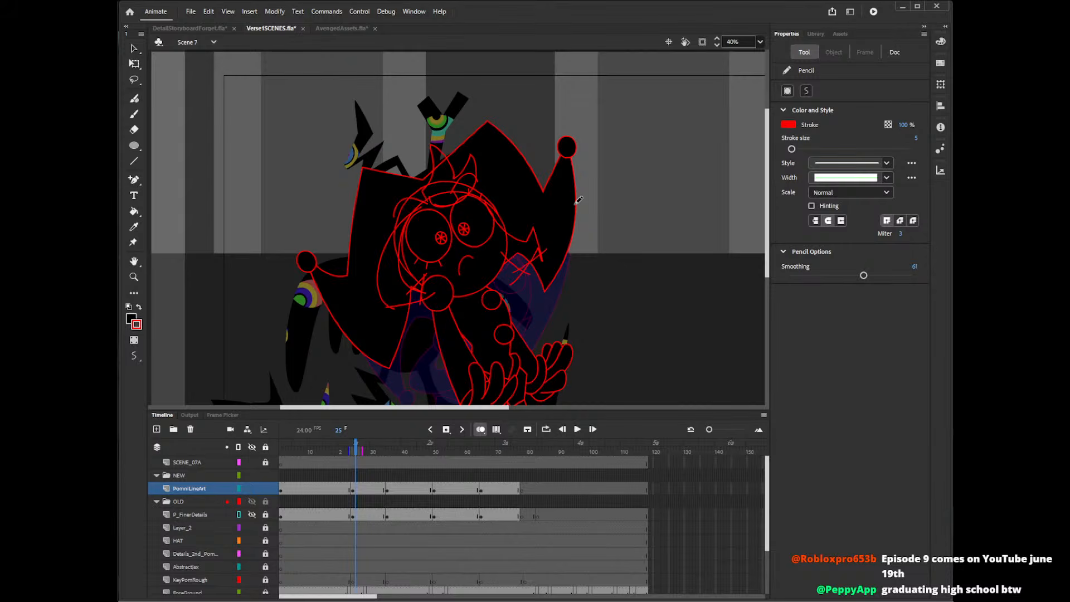
pyautogui.press('v')
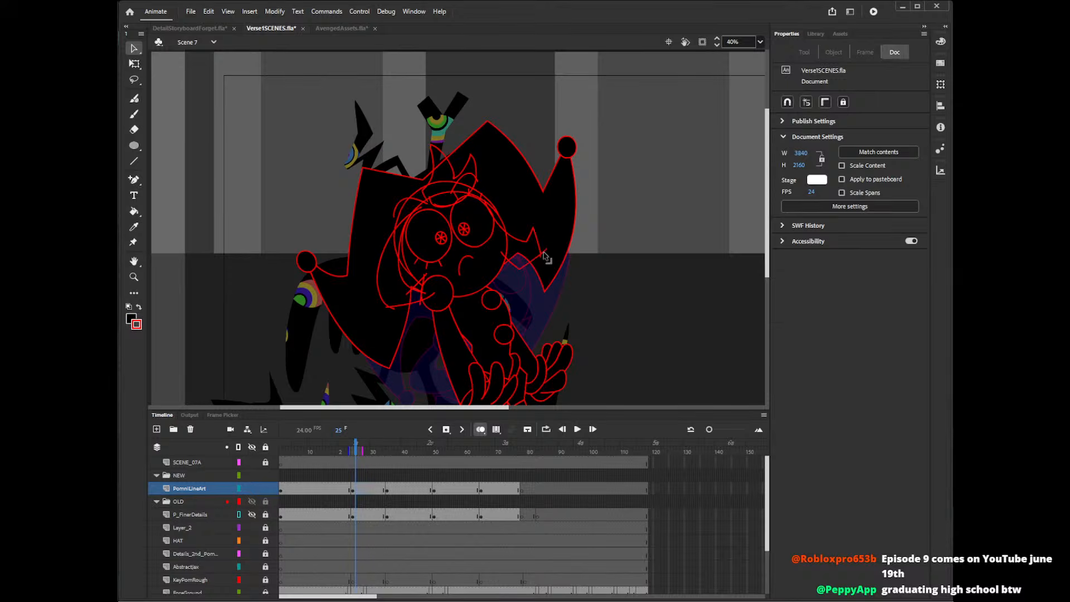
pyautogui.click(549, 258)
pyautogui.click(550, 258)
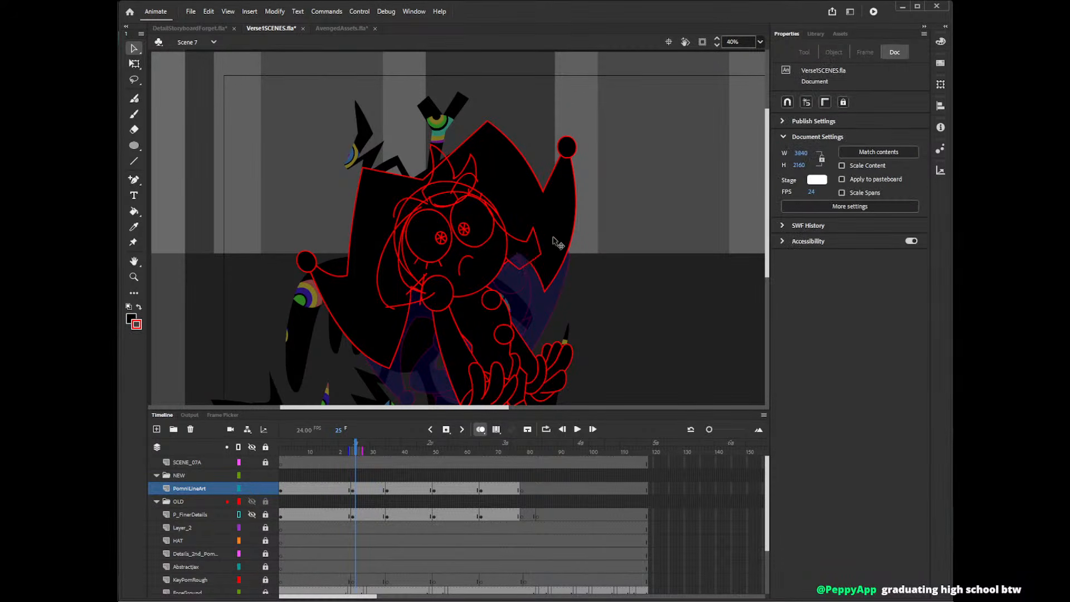
# Delete the surplus line segments along the head between the forehead tuft and the flicked cheek lock.
pyautogui.press('k')
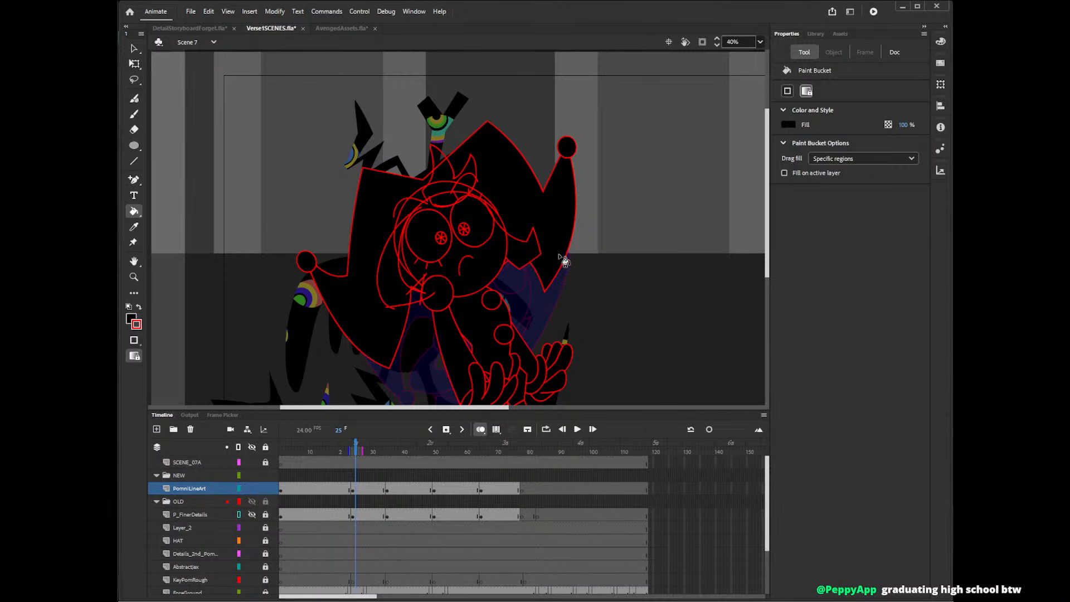
pyautogui.press('v')
pyautogui.click(501, 225)
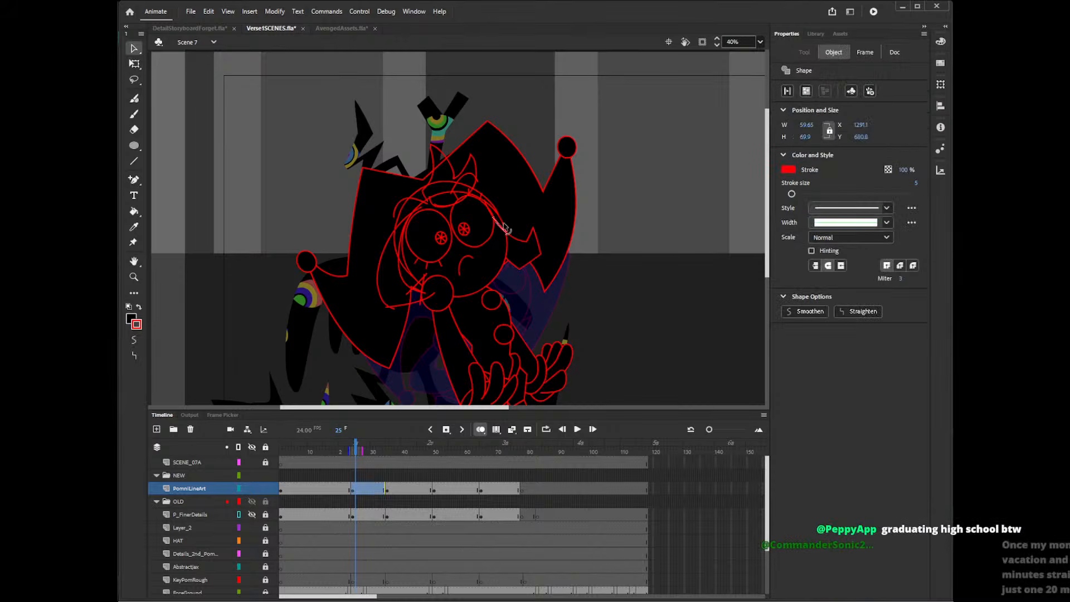
pyautogui.press('Delete')
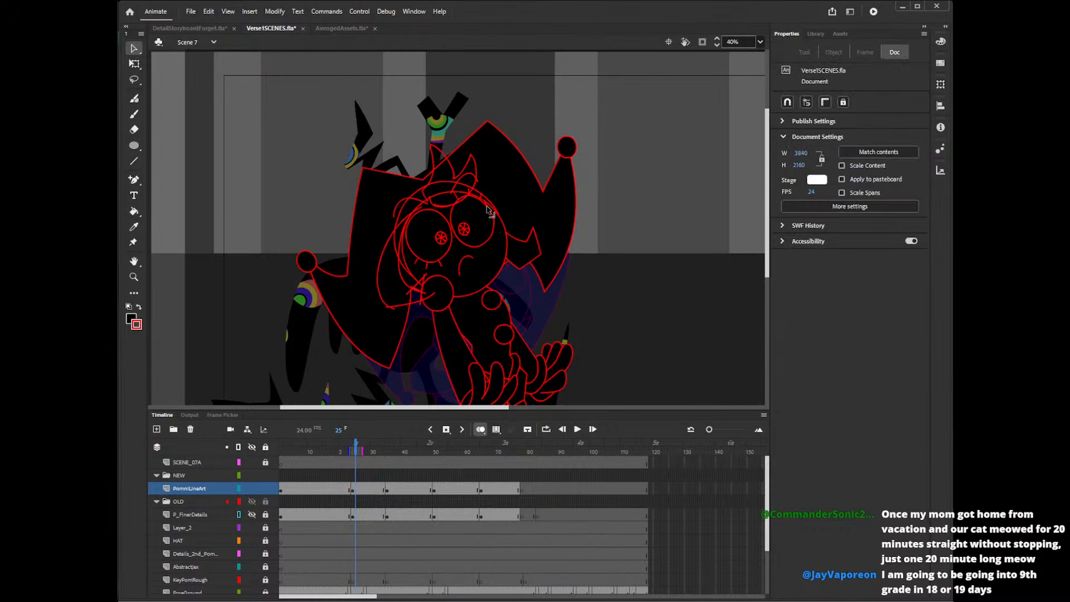
pyautogui.click(484, 203)
pyautogui.press('Delete')
pyautogui.click(507, 189)
pyautogui.press('Delete')
# Delete the head-outline and hairline segments that cross the inside of the forehead tuft.
pyautogui.click(444, 181)
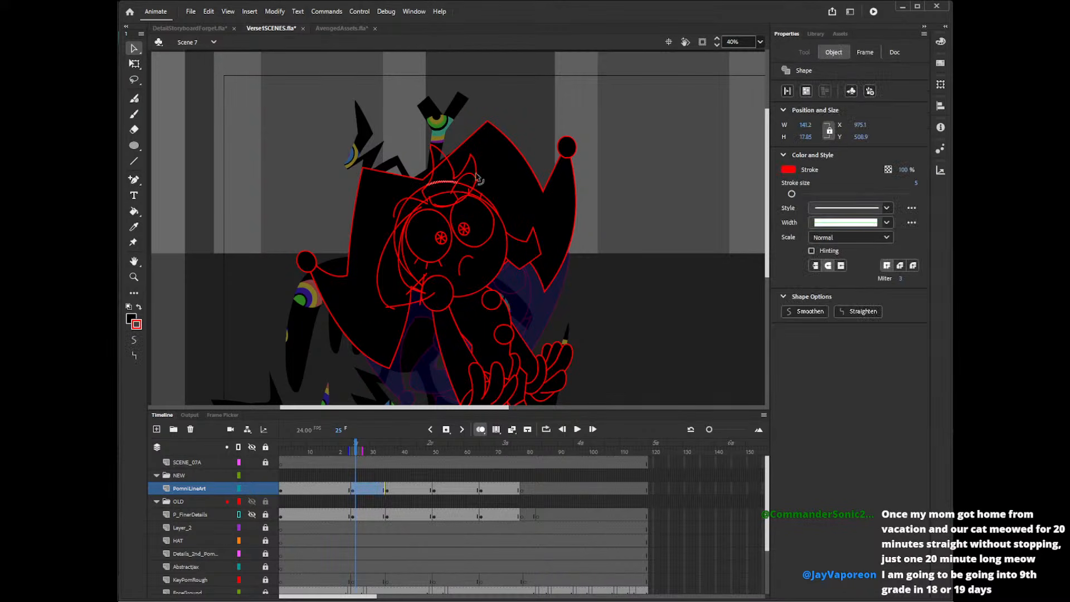
pyautogui.press('Delete')
pyautogui.click(469, 195)
pyautogui.click(461, 193)
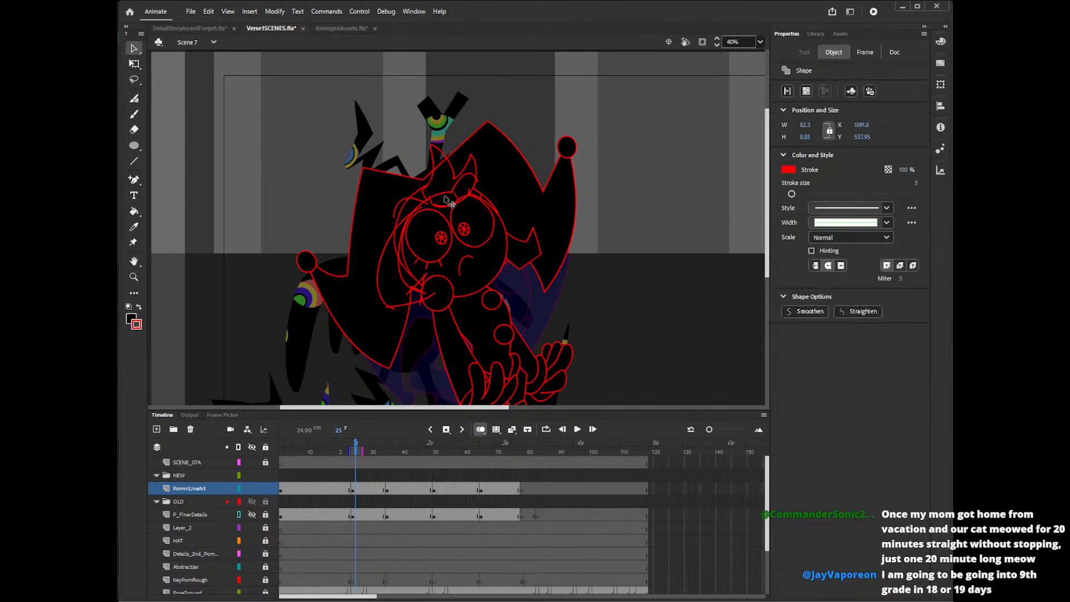
pyautogui.press('Delete')
pyautogui.click(440, 206)
pyautogui.press('Delete')
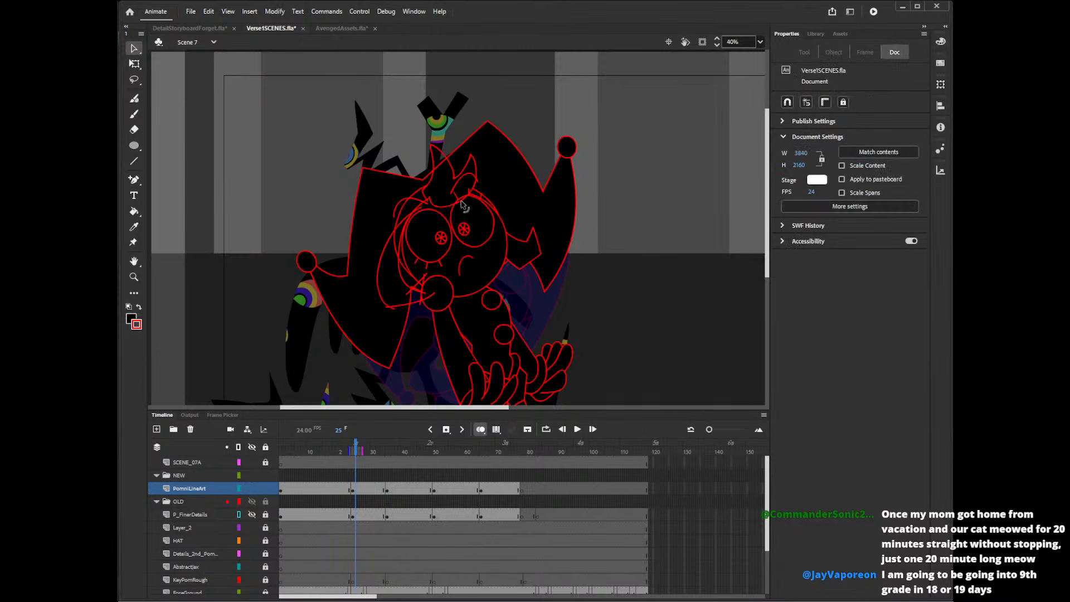
pyautogui.click(457, 201)
pyautogui.press('Delete')
pyautogui.click(457, 199)
pyautogui.press('Delete')
# Remove the small loop and leftover line pieces around the base of the forehead tuft's shorter spike.
pyautogui.click(470, 192)
pyautogui.press('Delete')
pyautogui.click(468, 194)
pyautogui.press('Delete')
pyautogui.click(466, 176)
pyautogui.press('Delete')
pyautogui.click(481, 187)
pyautogui.press('Delete')
pyautogui.click(470, 200)
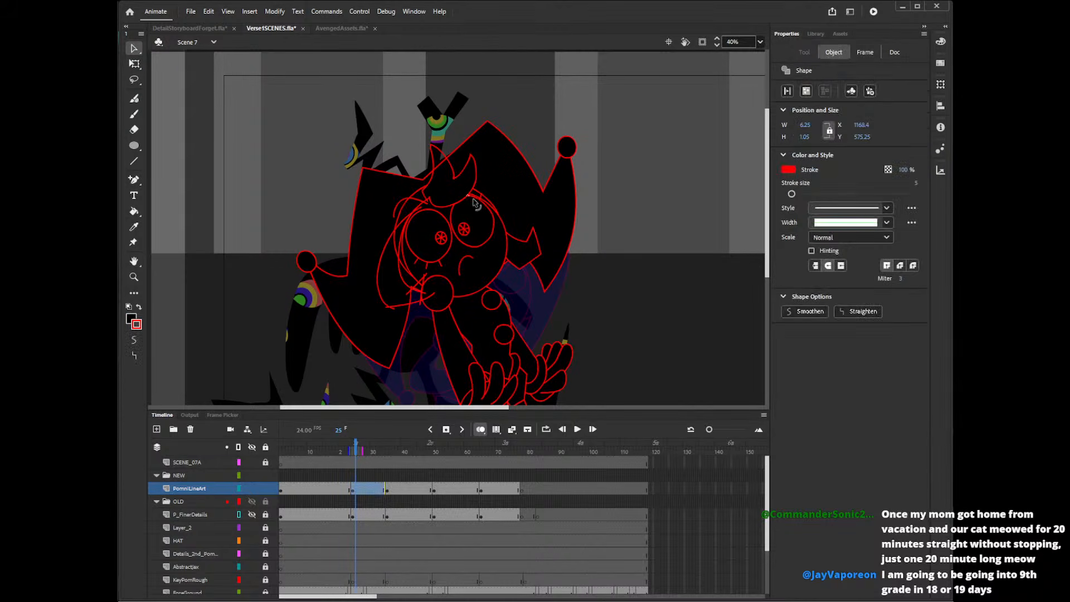
pyautogui.press('Delete')
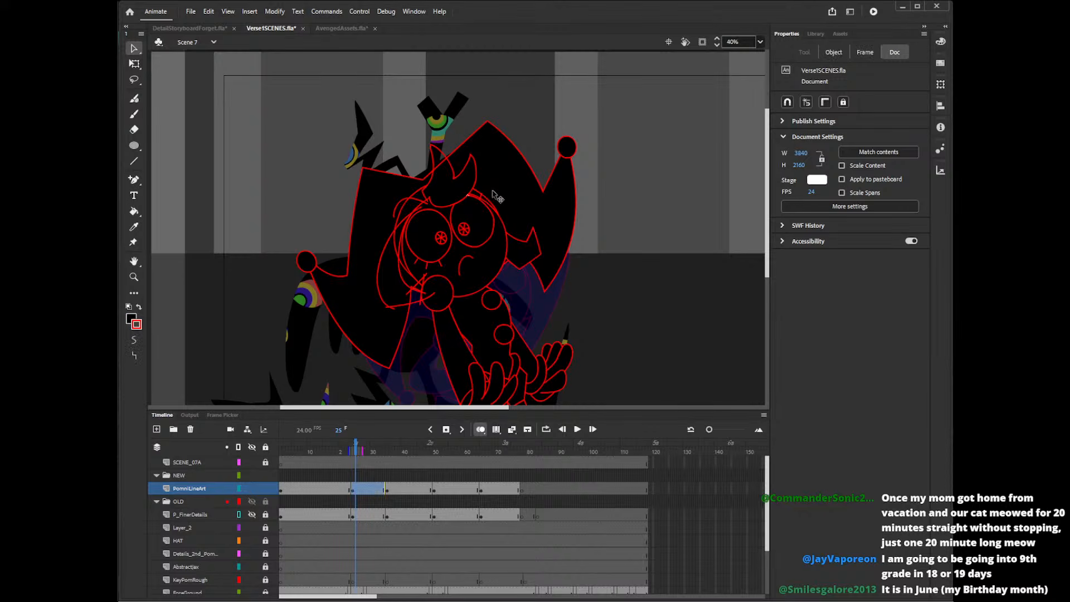
# Delete the stray line end at the forehead tuft's base and the hat edge crossing its taller spike.
pyautogui.click(431, 201)
pyautogui.press('Delete')
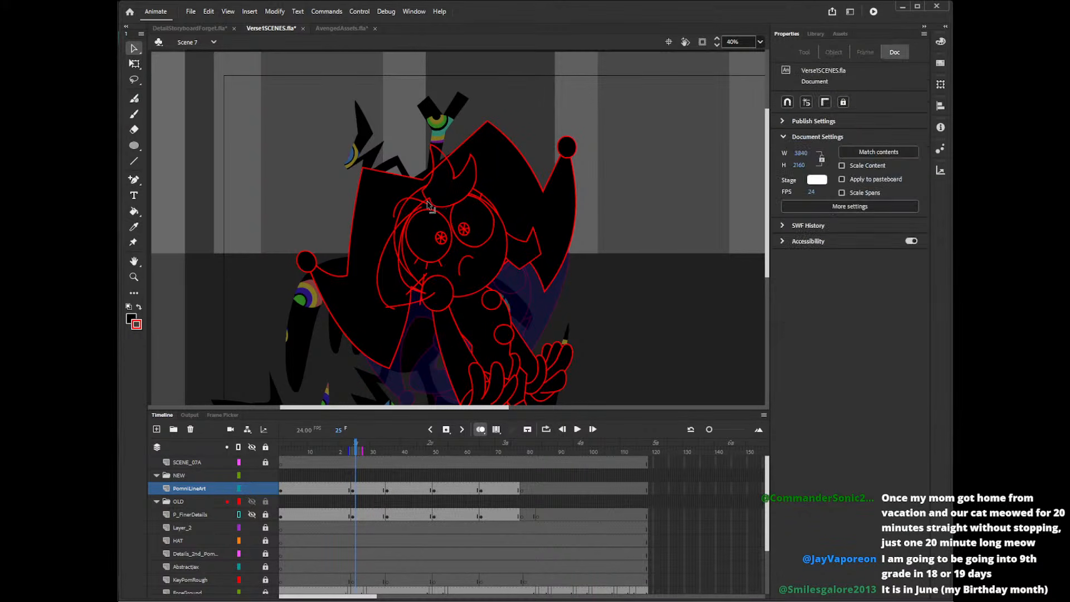
pyautogui.click(441, 164)
pyautogui.press('Delete')
pyautogui.press('k')
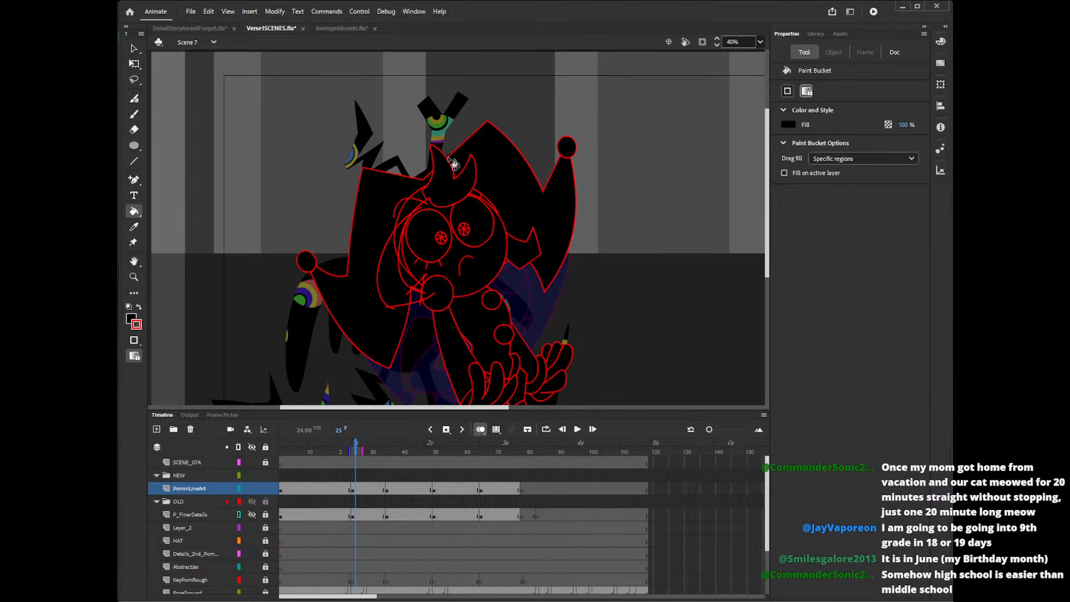
# Delete the surplus segments along the long curved side lock and the overshooting line end at its lower tip.
pyautogui.press('v')
pyautogui.click(421, 209)
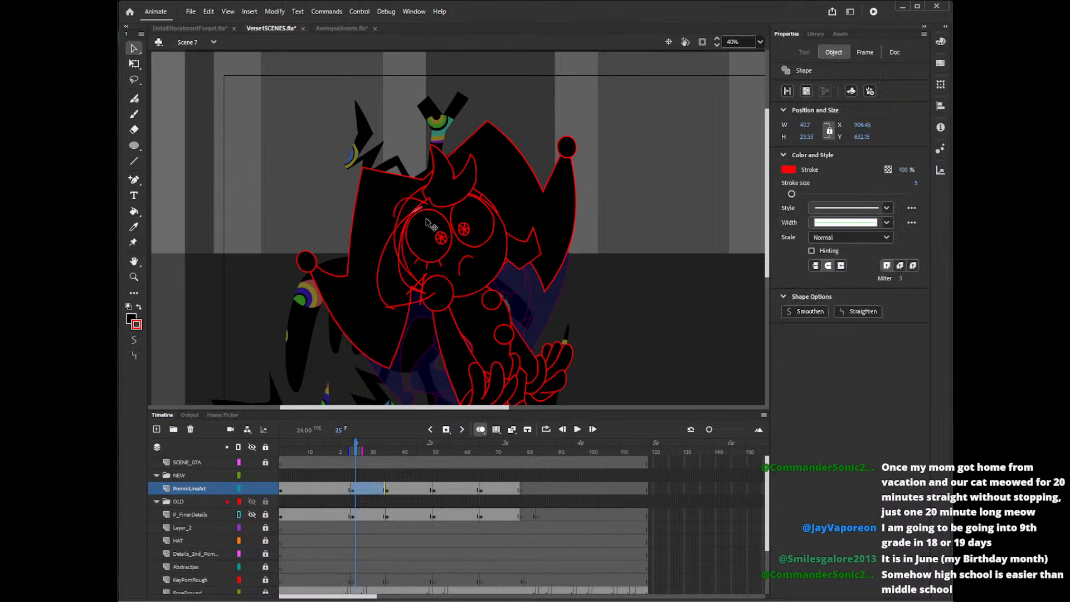
pyautogui.press('Delete')
pyautogui.click(396, 243)
pyautogui.press('Delete')
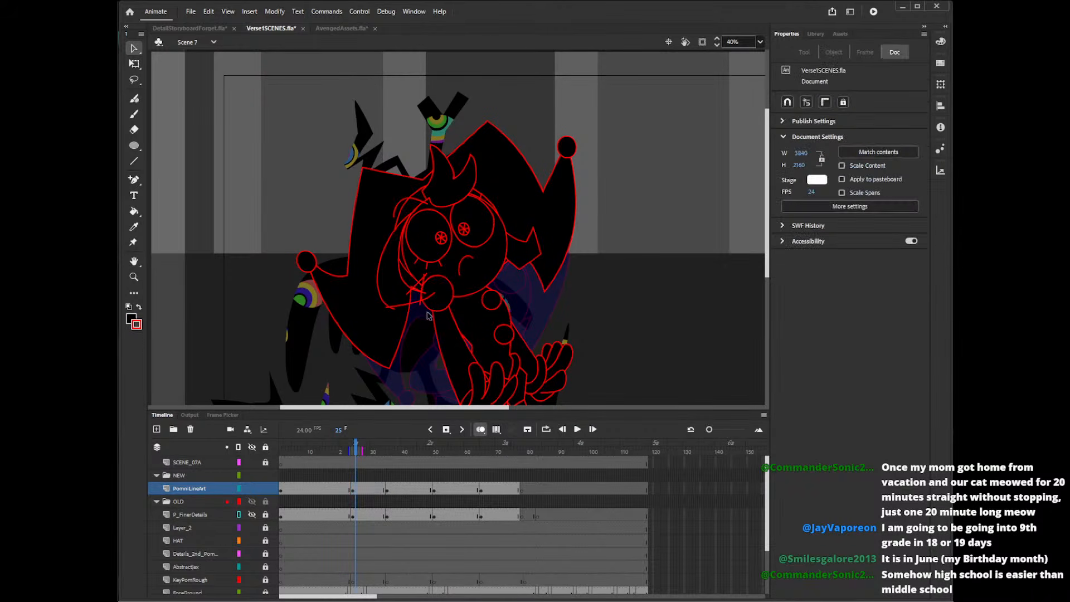
pyautogui.click(389, 309)
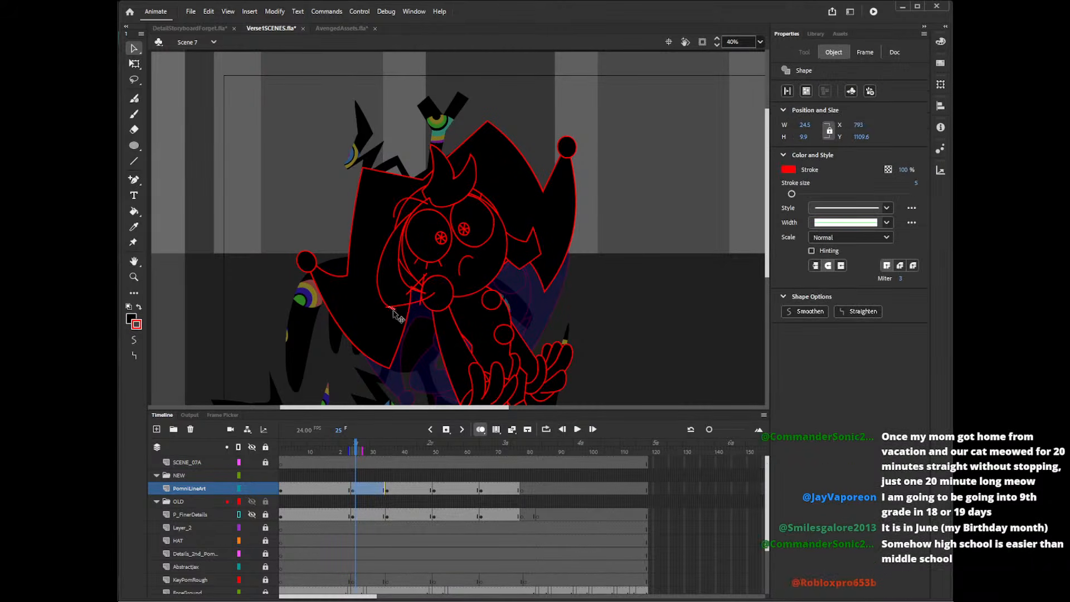
pyautogui.press('Delete')
# Delete the stray line segments between the long side lock's lower tip and the collar ball.
pyautogui.click(413, 301)
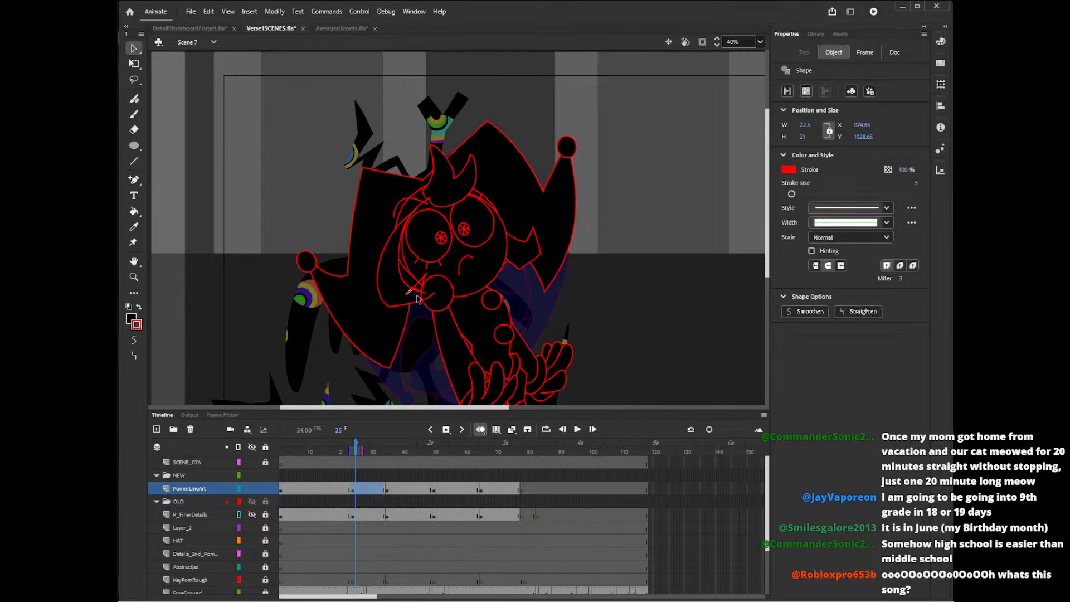
pyautogui.press('Delete')
pyautogui.click(419, 292)
pyautogui.press('Delete')
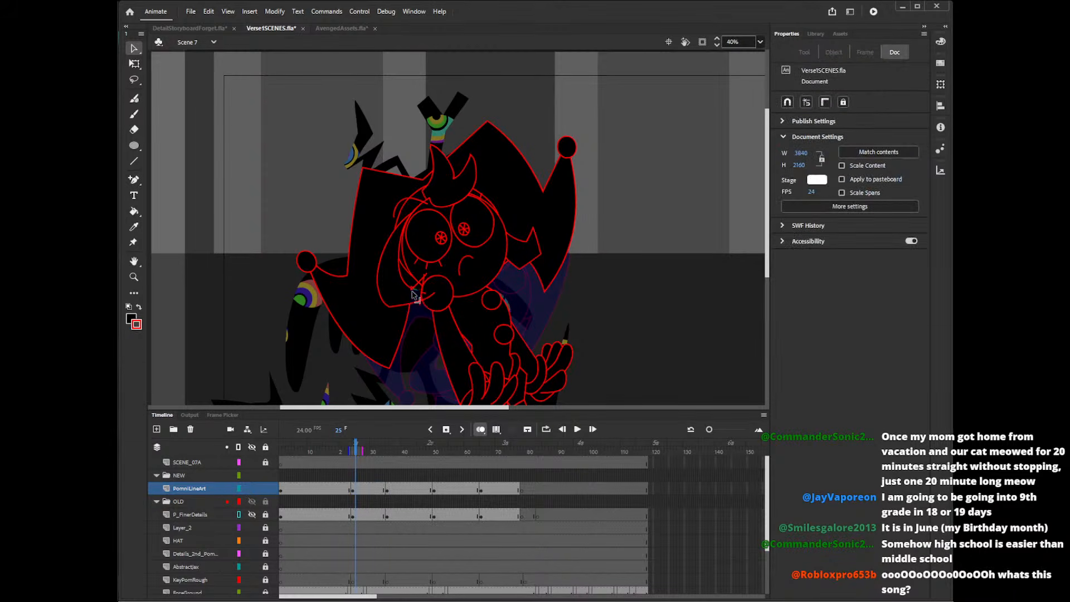
pyautogui.click(413, 294)
pyautogui.press('Delete')
# Remove the leftover lock-tip lines that cross the edge and inside of the collar ball.
pyautogui.click(429, 310)
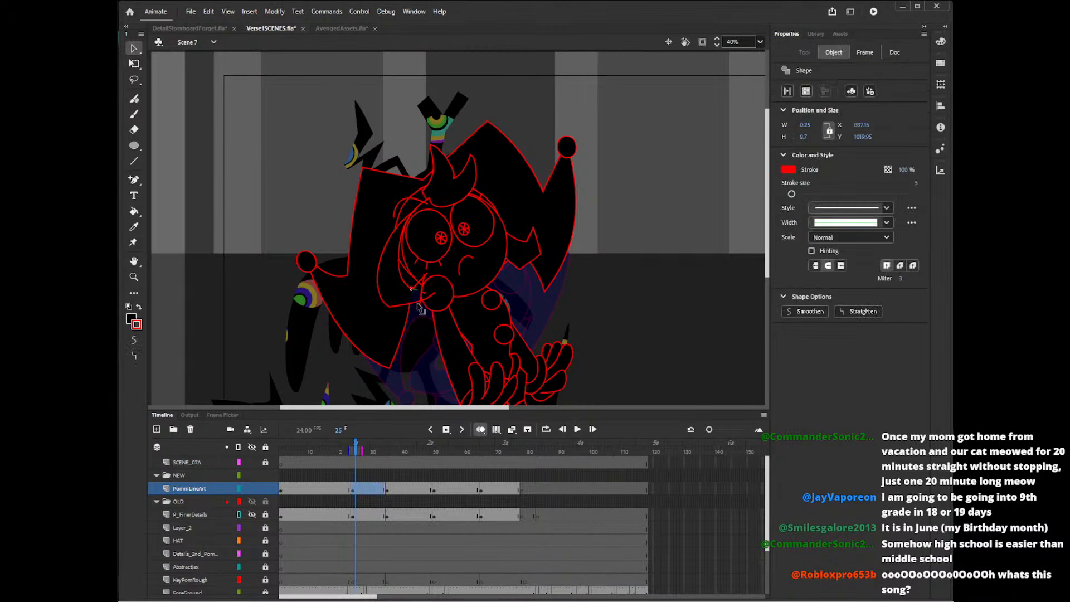
pyautogui.press('Delete')
pyautogui.click(425, 299)
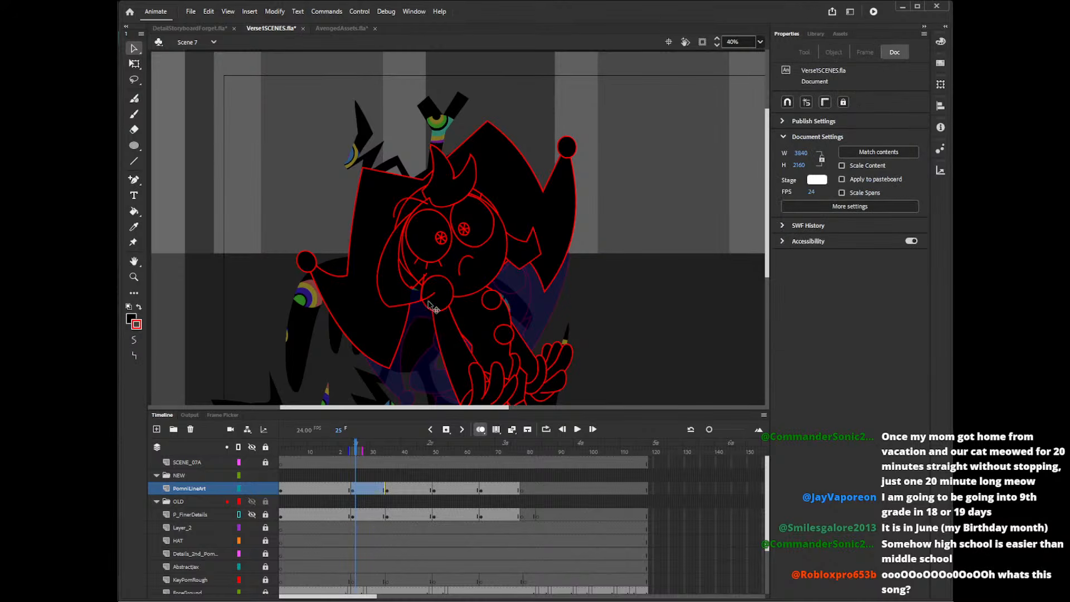
pyautogui.click(422, 305)
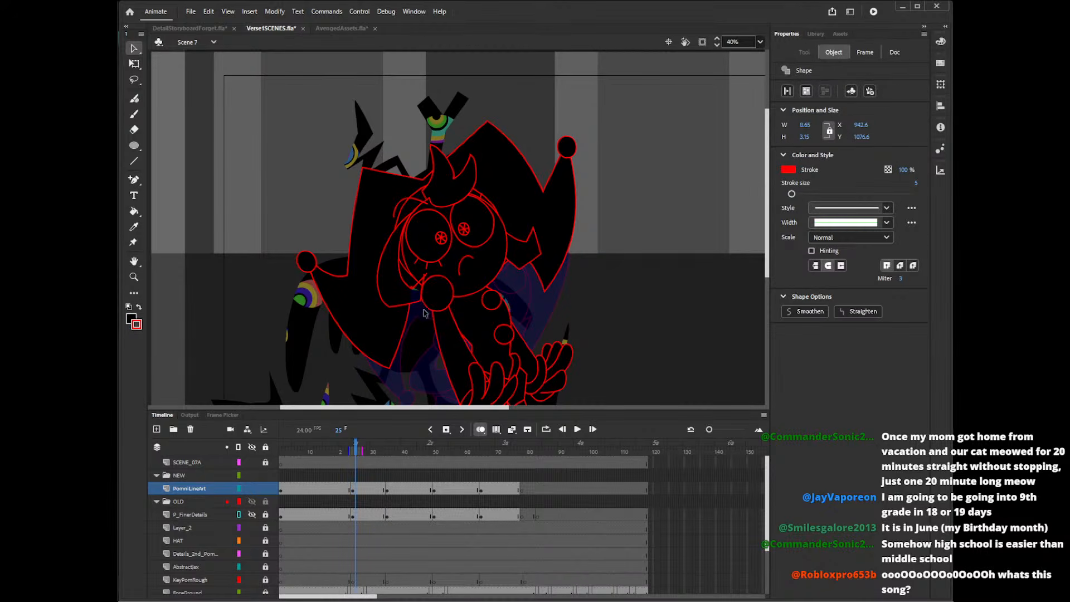
pyautogui.press('Delete')
pyautogui.press('k')
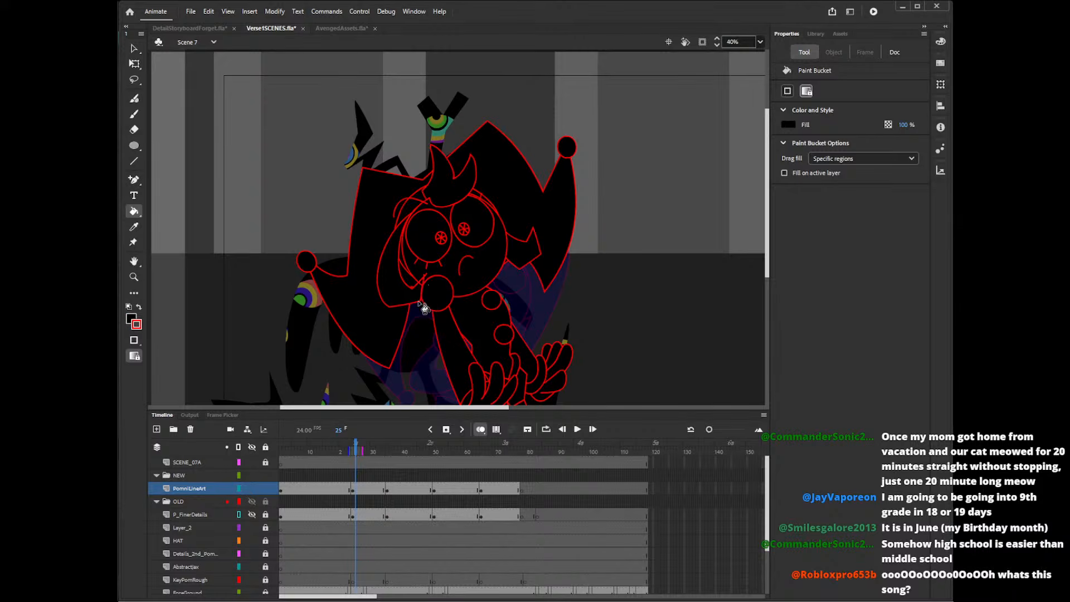
# Delete the tiny leftover pieces around the collar ball's edge and the surplus line above the eye.
pyautogui.press('v')
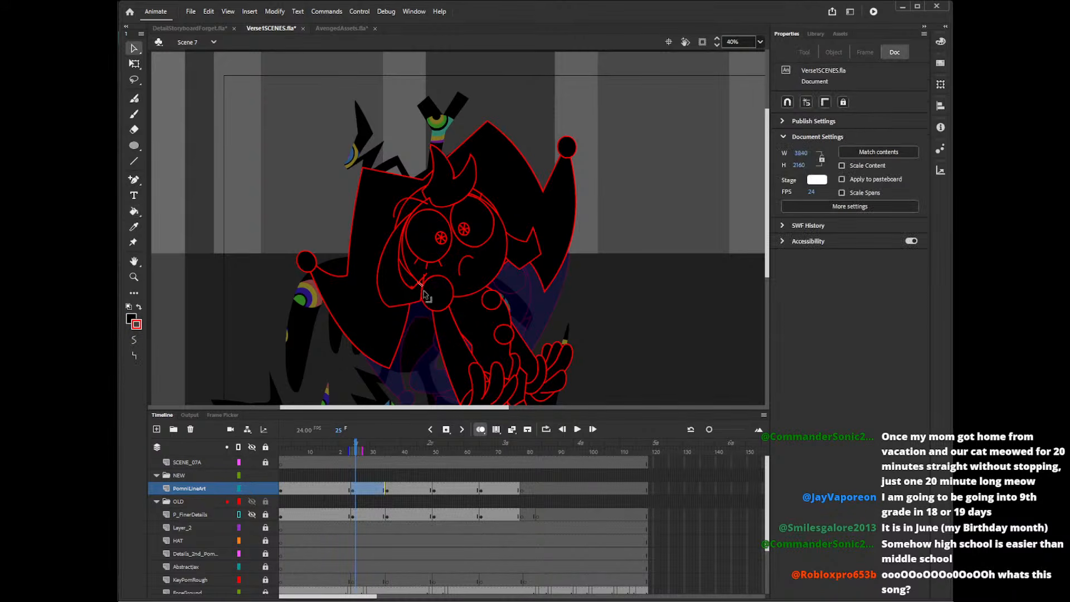
pyautogui.moveTo(421, 292); pyautogui.dragTo(423, 303)
pyautogui.click(422, 302)
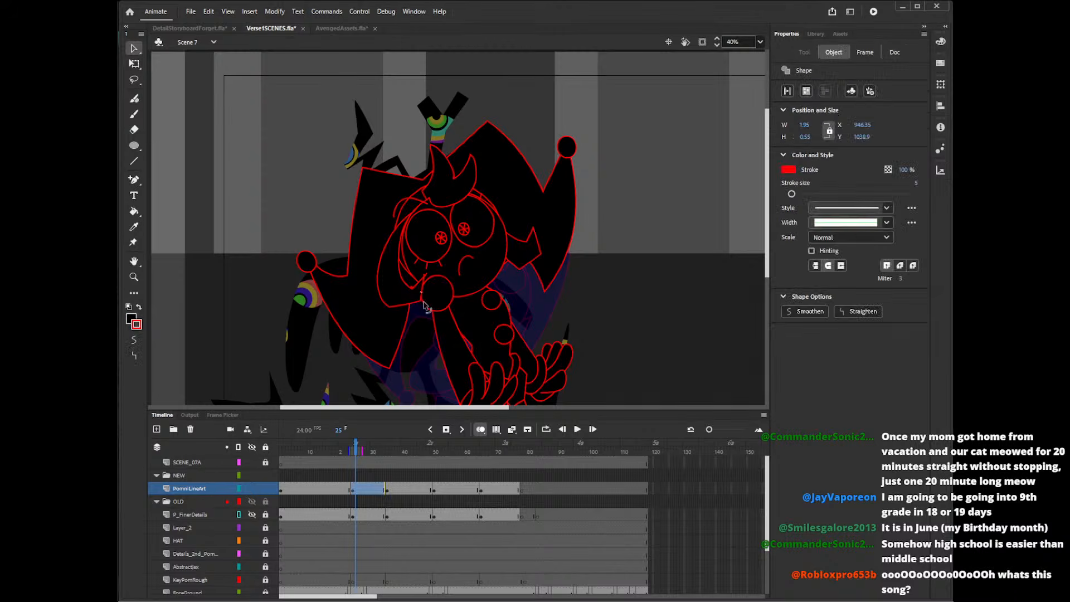
pyautogui.press('Delete')
pyautogui.click(425, 277)
pyautogui.press('Delete')
pyautogui.click(424, 276)
pyautogui.press('Delete')
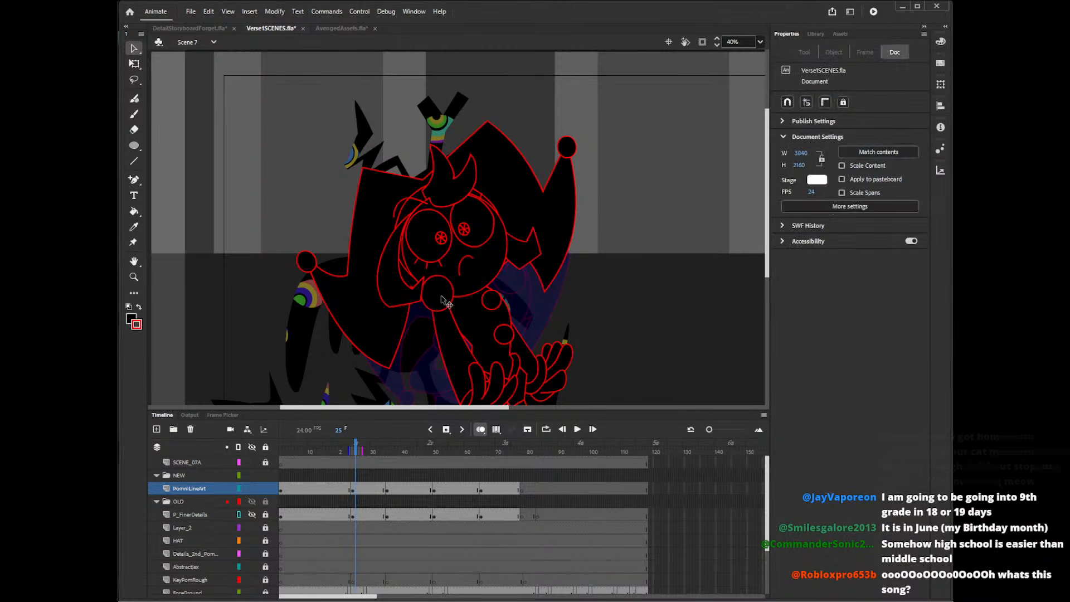
pyautogui.click(416, 214)
pyautogui.press('Delete')
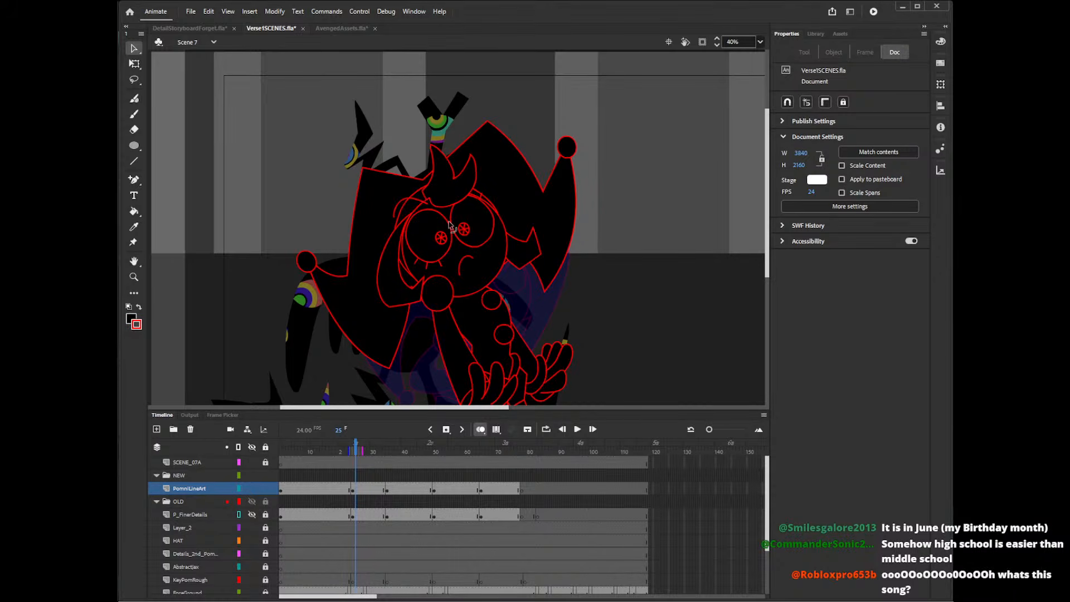
# On the pose at frame 51, draw a two-pointed forehead tuft at the hat brim and fill it black.
pyautogui.click(390, 451)
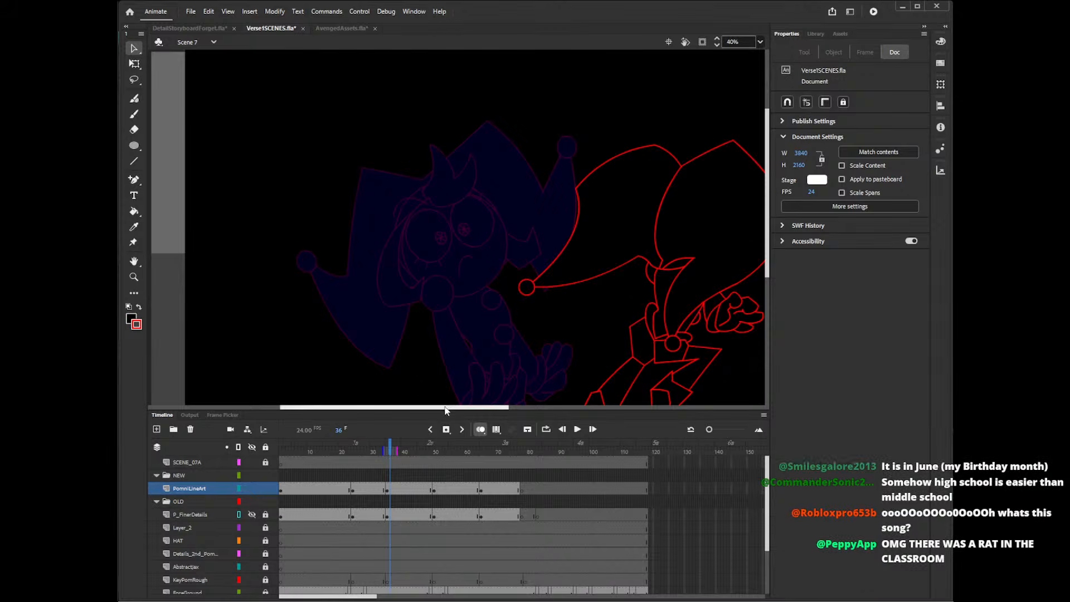
pyautogui.moveTo(445, 406); pyautogui.dragTo(527, 407)
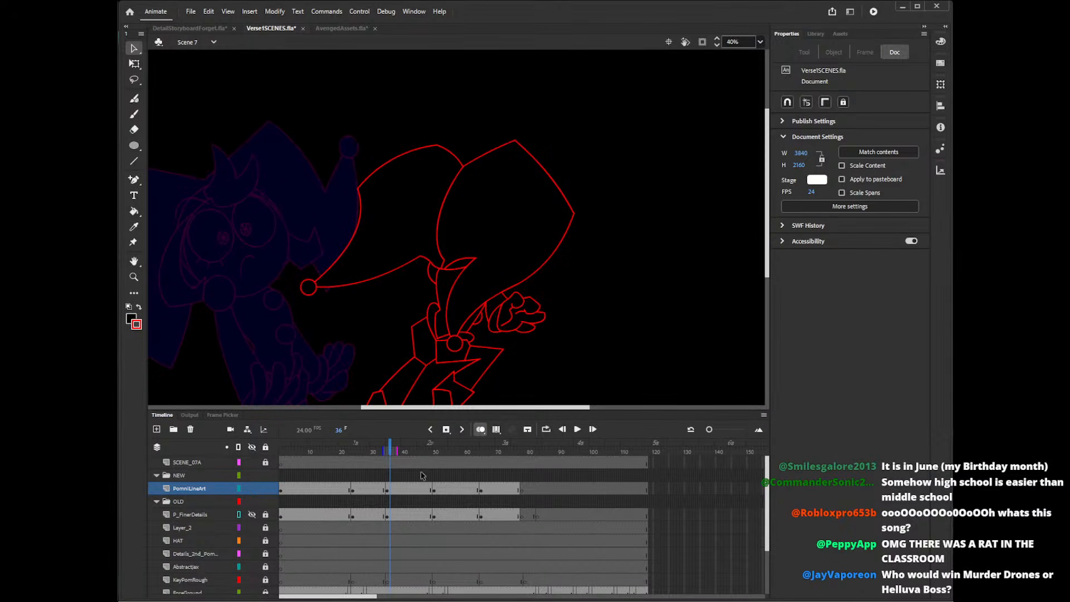
pyautogui.click(437, 452)
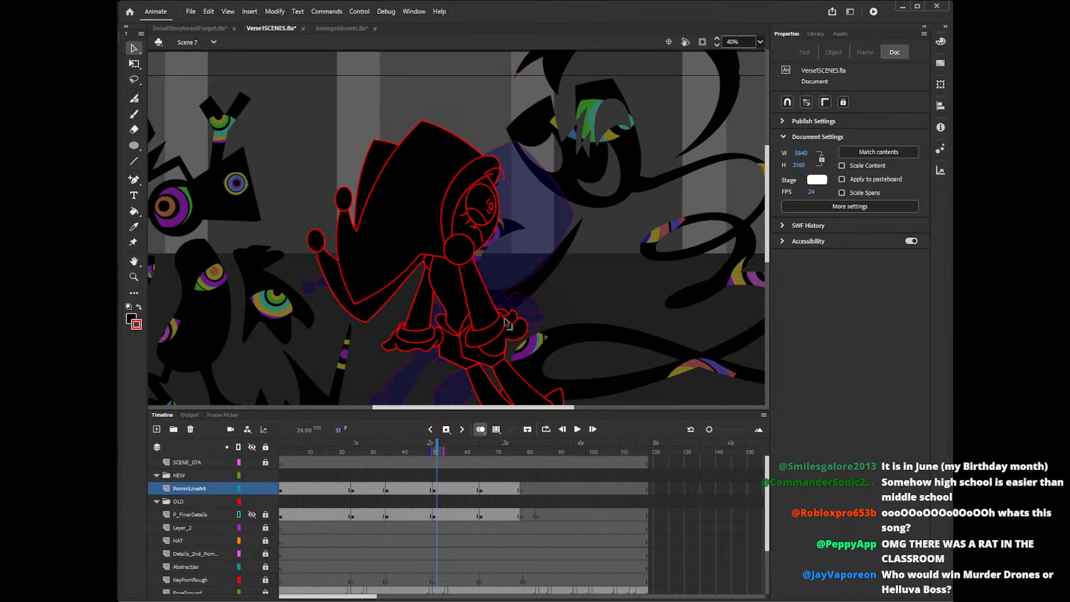
pyautogui.hotkey('shift', 'y')
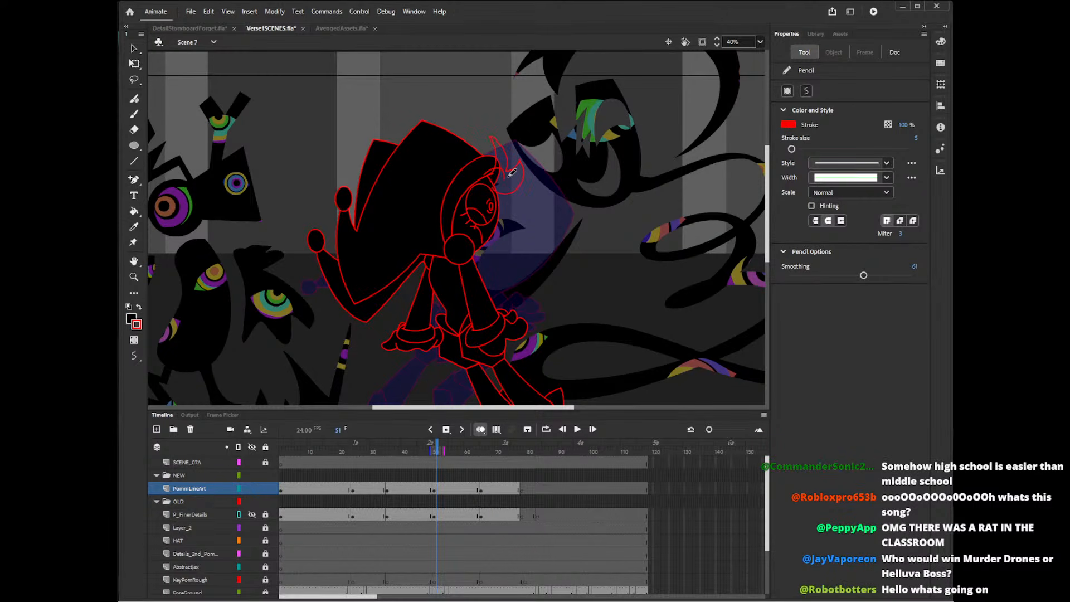
pyautogui.hotkey('ctrl', 'z')
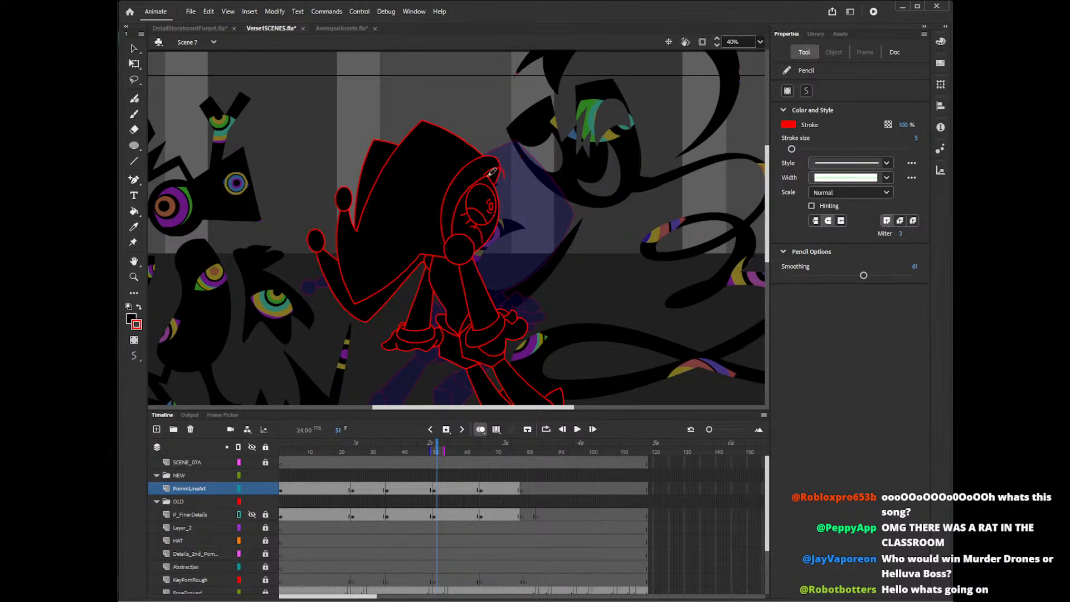
pyautogui.moveTo(500, 150)
pyautogui.mouseDown()
pyautogui.moveTo(510, 179)
pyautogui.moveTo(496, 185)
pyautogui.mouseUp()
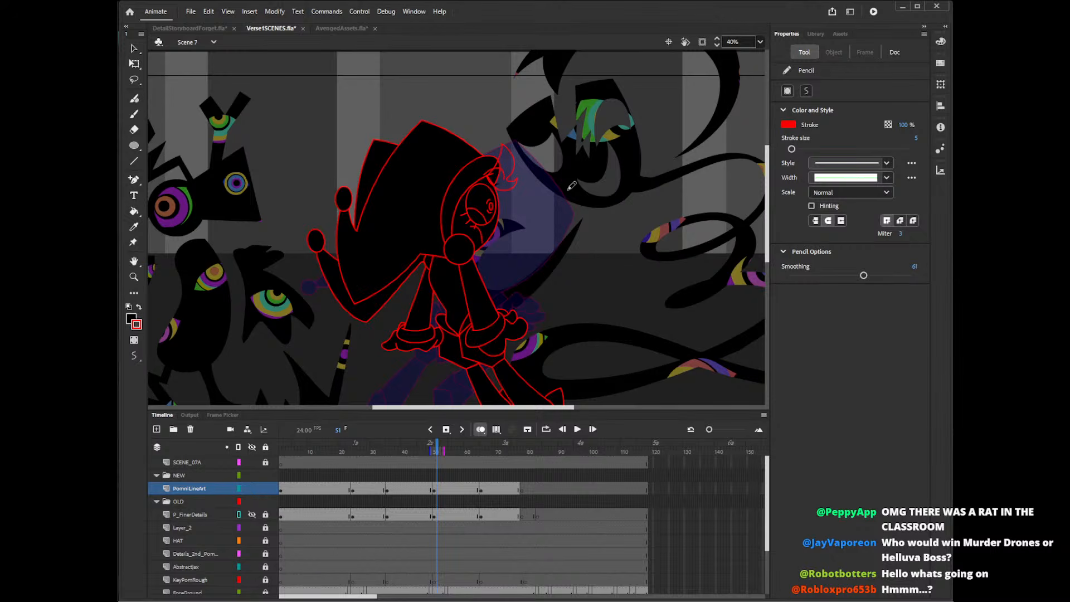
pyautogui.press('k')
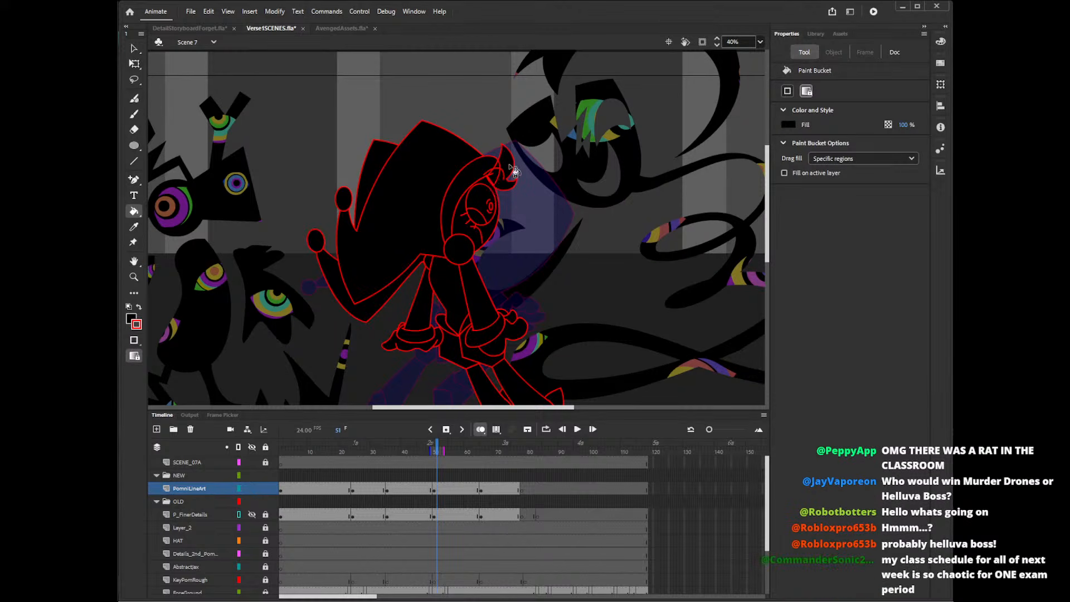
# Clear the head-outline and hat-brim segments overlapping the forehead tuft and its base on the frame 51 pose.
pyautogui.press('v')
pyautogui.click(492, 180)
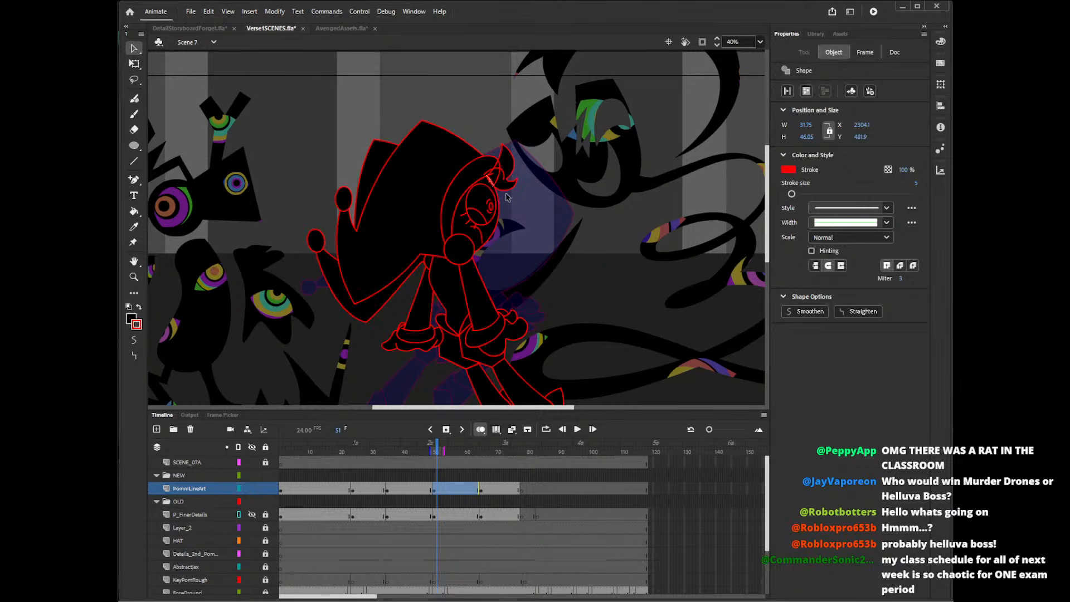
pyautogui.click(505, 181)
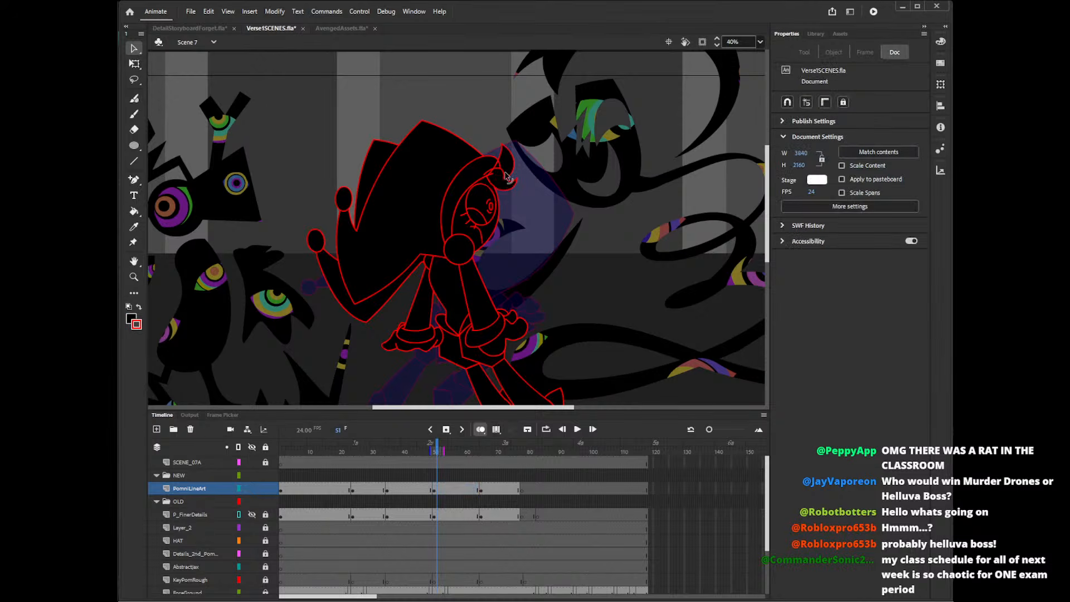
pyautogui.click(505, 176)
pyautogui.click(511, 179)
pyautogui.click(493, 180)
pyautogui.click(499, 184)
pyautogui.click(491, 181)
pyautogui.click(489, 184)
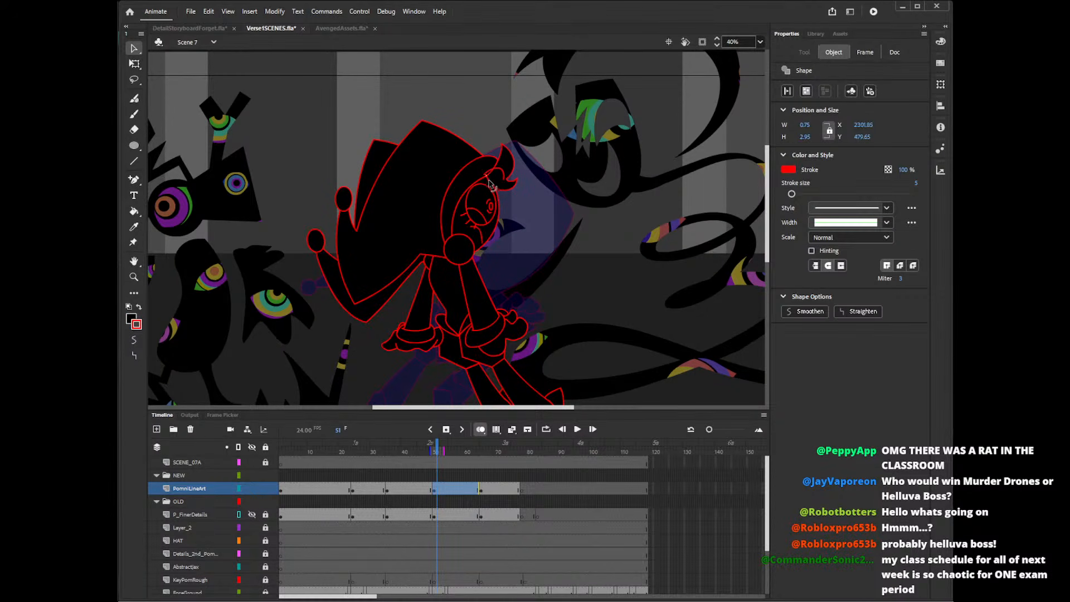
pyautogui.click(545, 153)
pyautogui.click(499, 191)
pyautogui.click(533, 163)
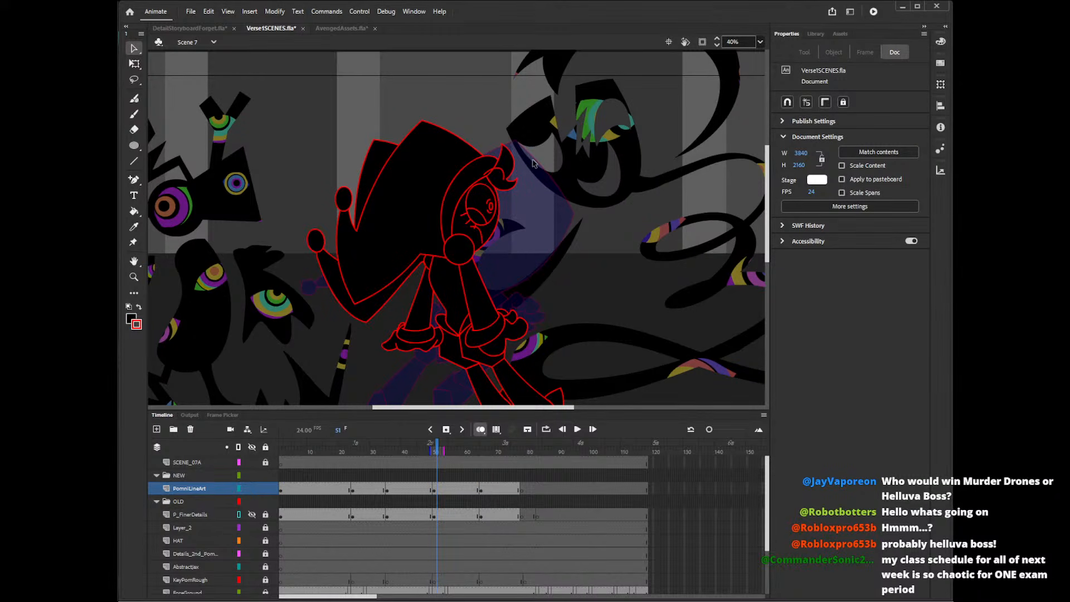
pyautogui.press('y')
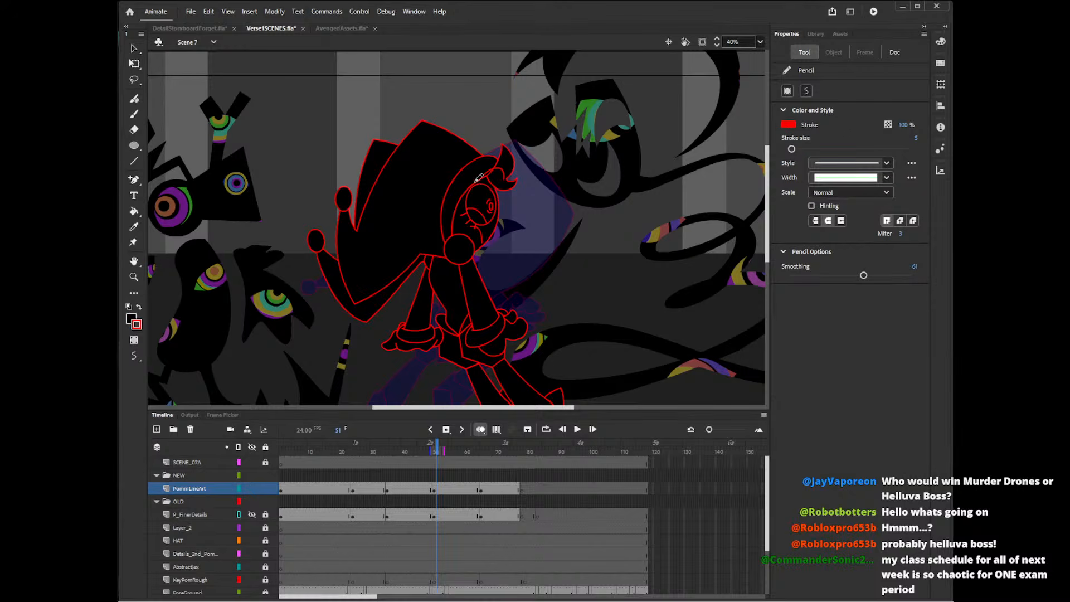
pyautogui.moveTo(475, 182)
pyautogui.mouseDown()
pyautogui.moveTo(461, 223)
pyautogui.moveTo(469, 255)
pyautogui.mouseUp()
pyautogui.moveTo(475, 182)
pyautogui.mouseDown()
pyautogui.moveTo(448, 264)
pyautogui.moveTo(447, 245)
pyautogui.moveTo(433, 244)
pyautogui.moveTo(465, 253)
pyautogui.mouseUp()
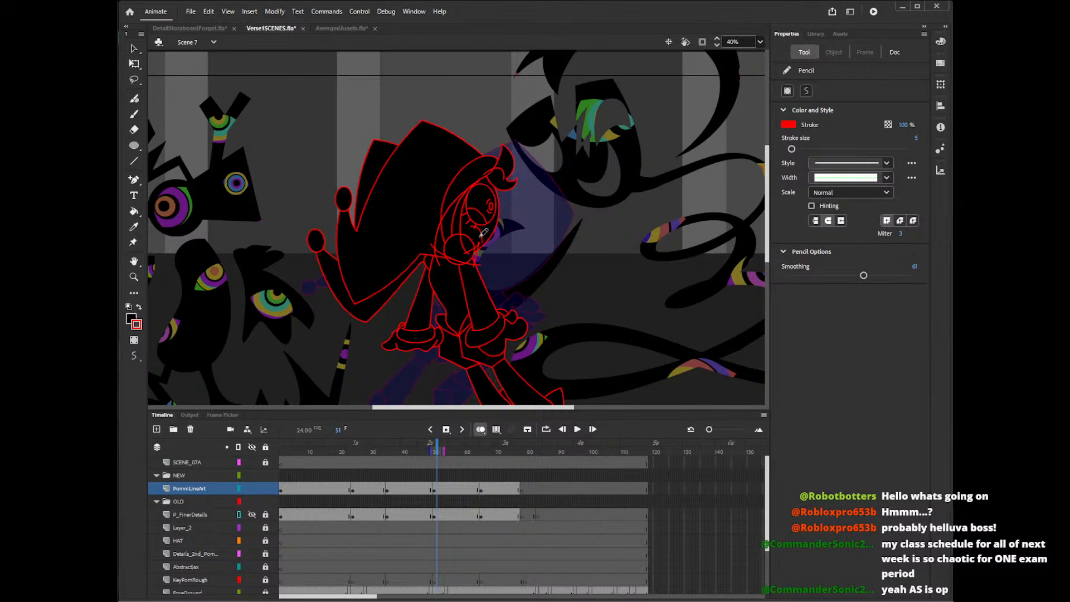
pyautogui.hotkey('ctrl', 'z')
pyautogui.hotkey('ctrl', 'z')
pyautogui.hotkey('ctrl', 'z')
pyautogui.moveTo(477, 182); pyautogui.dragTo(448, 257)
pyautogui.hotkey('ctrl', 'z')
pyautogui.moveTo(476, 184); pyautogui.dragTo(455, 277)
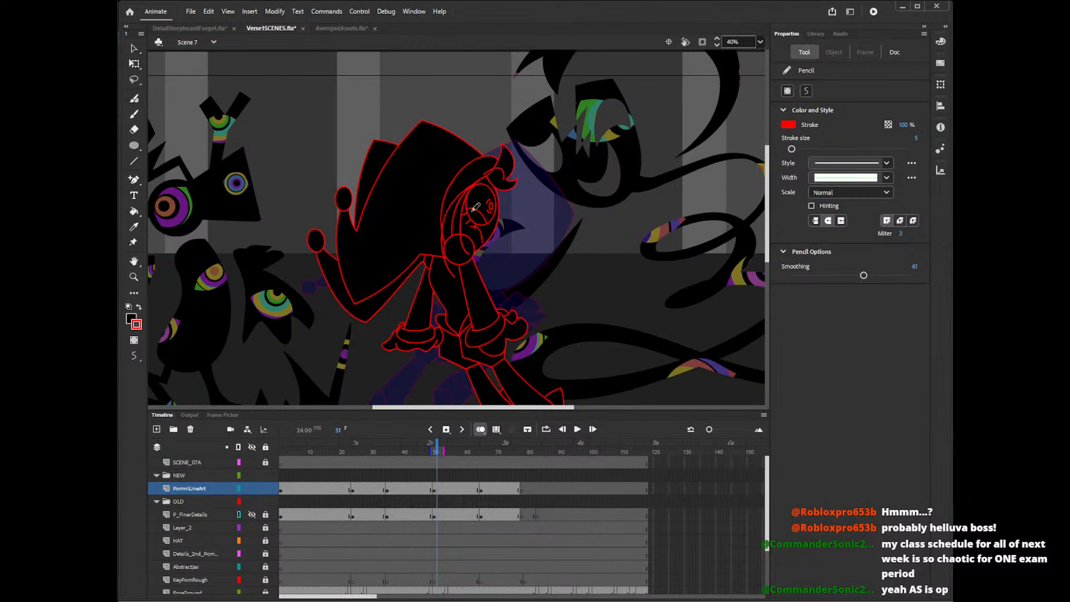
pyautogui.hotkey('ctrl', 'z')
# Draw a long side lock from the hairline down past the collar ball and fill its tip black.
pyautogui.moveTo(476, 183)
pyautogui.mouseDown()
pyautogui.moveTo(453, 274)
pyautogui.moveTo(462, 269)
pyautogui.moveTo(444, 262)
pyautogui.moveTo(480, 264)
pyautogui.mouseUp()
pyautogui.press('v')
pyautogui.click(476, 257)
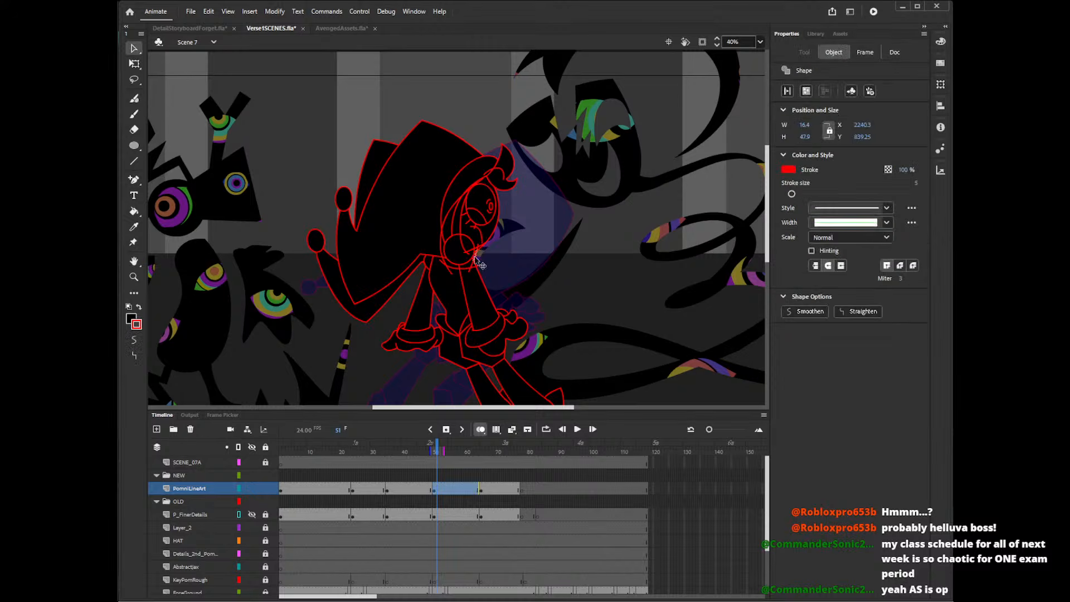
pyautogui.press('k')
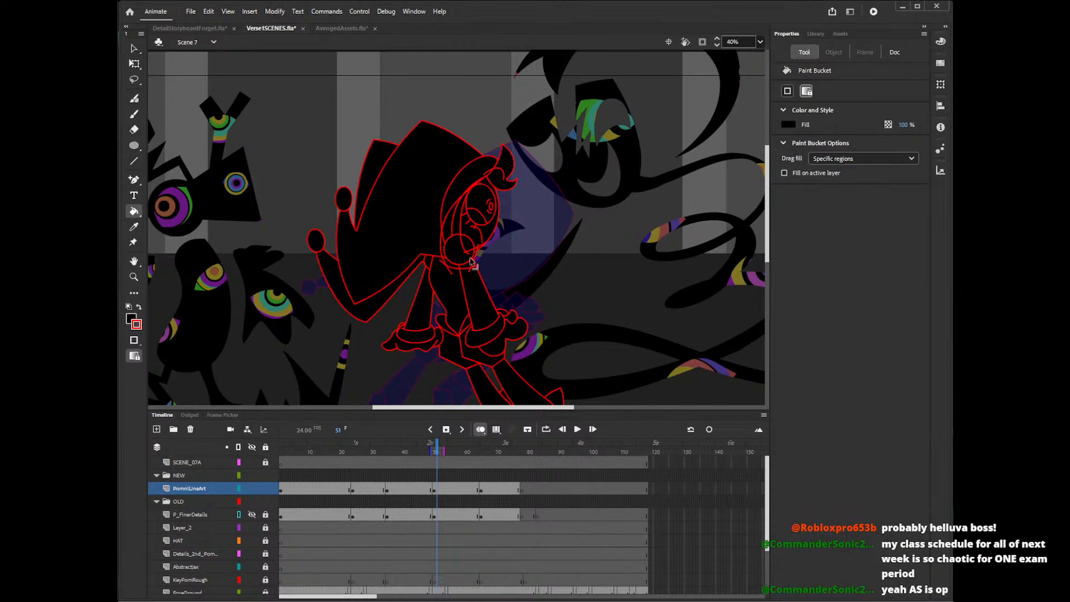
# Delete the stray segments where the side lock's front edge crosses the collar ball and chin.
pyautogui.press('v')
pyautogui.click(474, 265)
pyautogui.press('Delete')
pyautogui.click(469, 259)
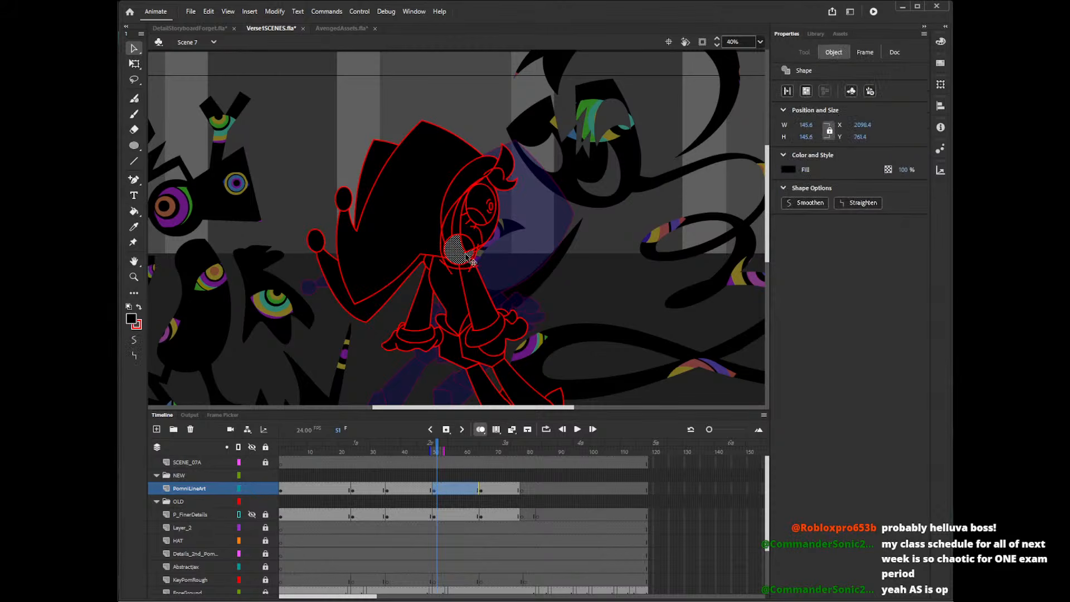
pyautogui.click(475, 255)
pyautogui.press('Delete')
pyautogui.click(476, 253)
pyautogui.press('Delete')
pyautogui.click(477, 252)
pyautogui.press('Delete')
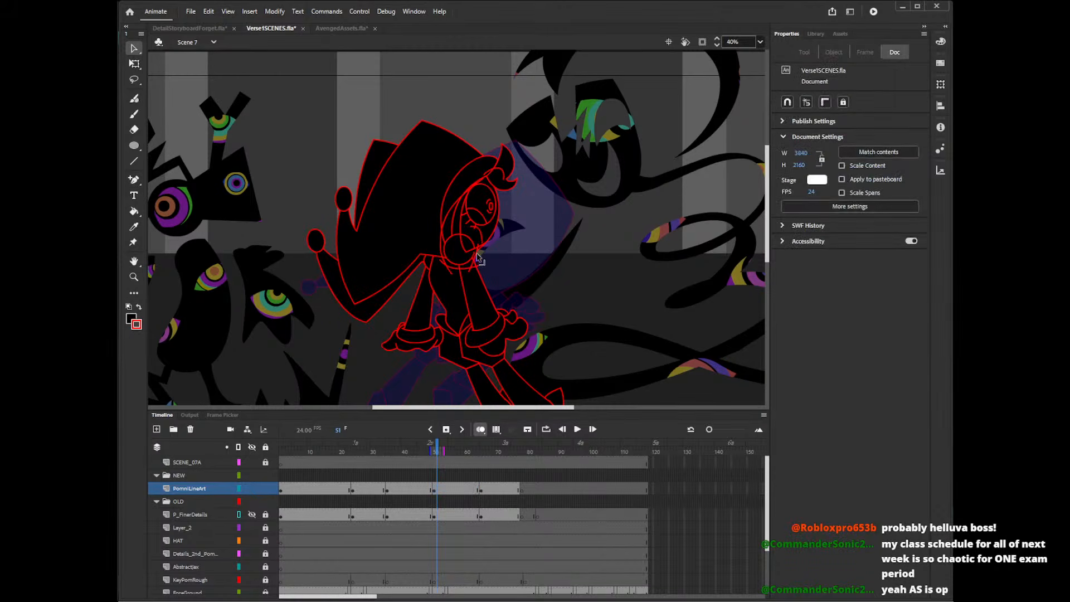
pyautogui.click(478, 251)
pyautogui.press('Delete')
pyautogui.click(483, 255)
pyautogui.press('Delete')
# Delete the overshooting line ends and collar pieces around the side lock's lower front corner.
pyautogui.click(473, 257)
pyautogui.press('Delete')
pyautogui.click(474, 261)
pyautogui.press('Delete')
pyautogui.click(474, 267)
pyautogui.press('Delete')
pyautogui.click(478, 268)
pyautogui.press('Delete')
pyautogui.click(473, 269)
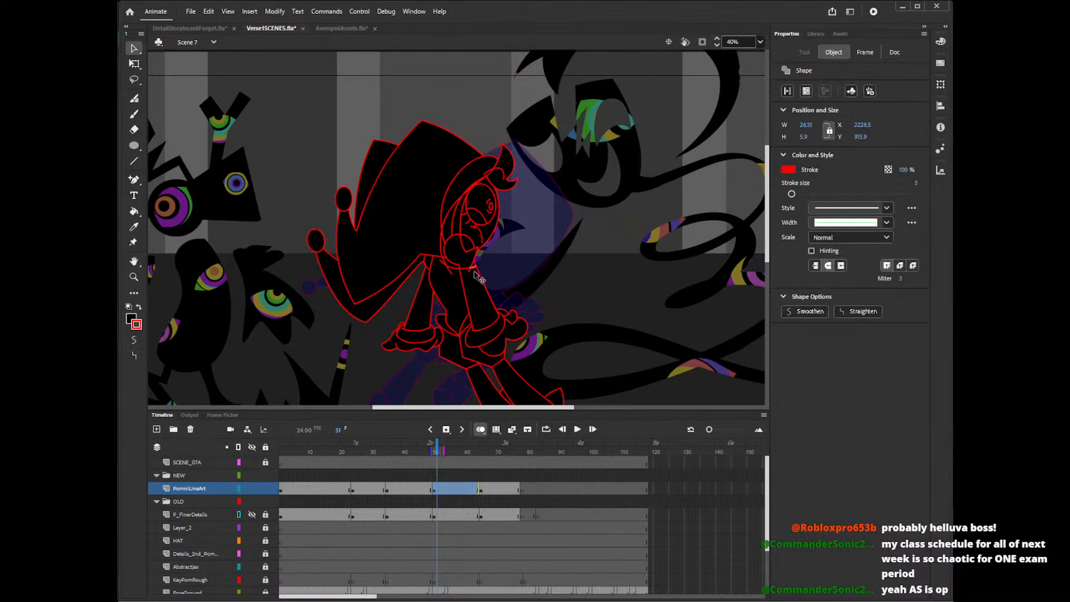
pyautogui.press('Delete')
pyautogui.click(468, 270)
pyautogui.press('Delete')
# Remove the surplus line pieces along the side lock's bottom edge, back towards the hat.
pyautogui.click(459, 268)
pyautogui.press('Delete')
pyautogui.click(454, 268)
pyautogui.press('Delete')
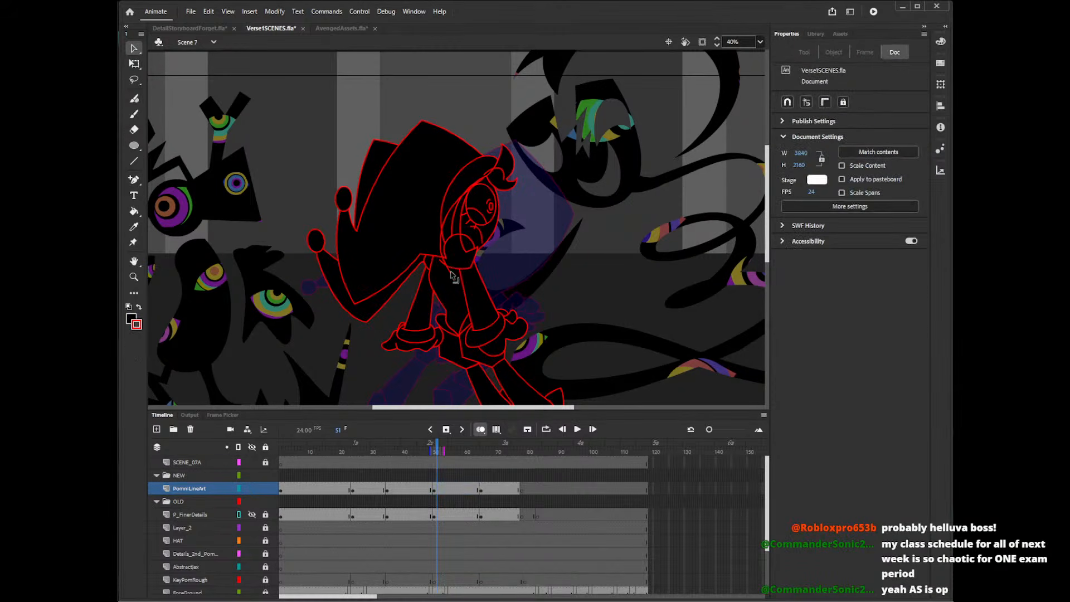
pyautogui.click(450, 267)
pyautogui.press('Delete')
pyautogui.click(448, 265)
pyautogui.press('Delete')
pyautogui.click(446, 261)
pyautogui.press('Delete')
# Delete the remaining collar ball outline segments inside the side lock.
pyautogui.click(449, 257)
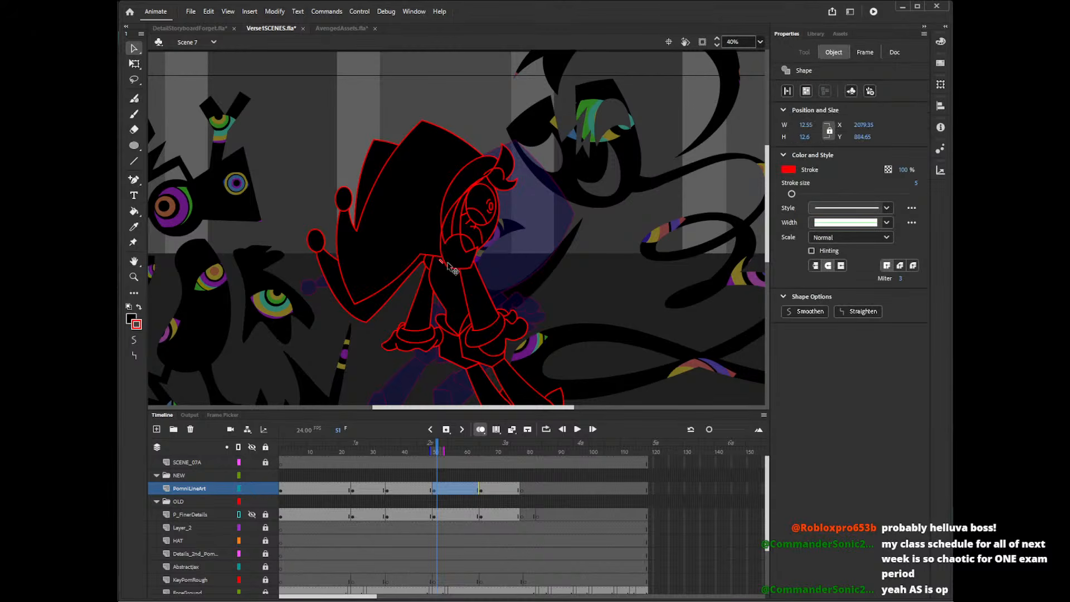
pyautogui.press('Delete')
pyautogui.click(451, 251)
pyautogui.press('Delete')
pyautogui.click(456, 244)
pyautogui.press('Delete')
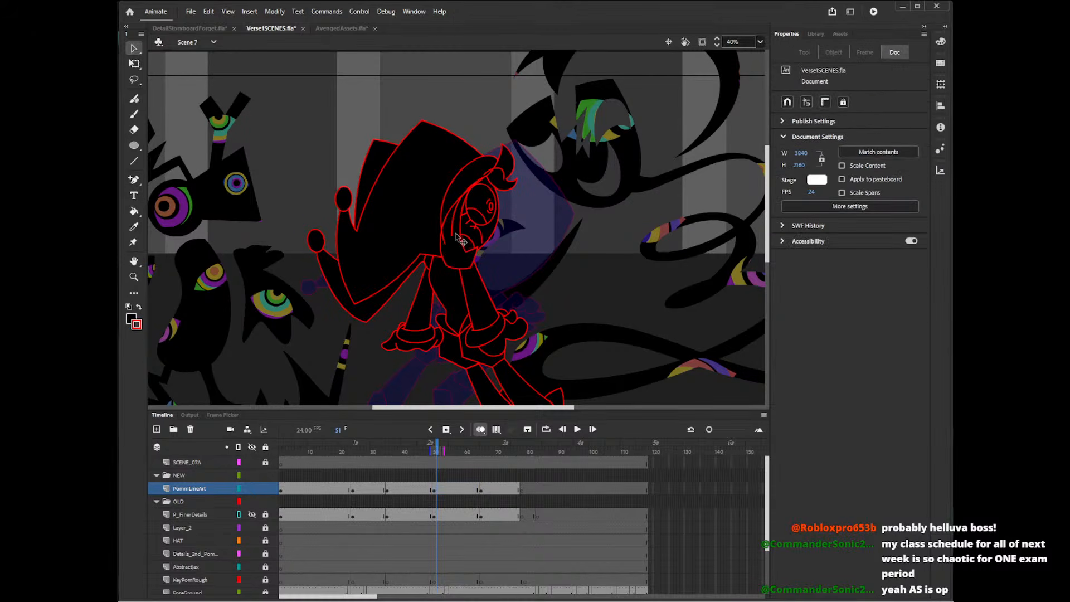
# Delete the old face outline and leftover specks inside the side lock, plus the stray segment by the cheek.
pyautogui.click(459, 238)
pyautogui.press('Delete')
pyautogui.click(448, 250)
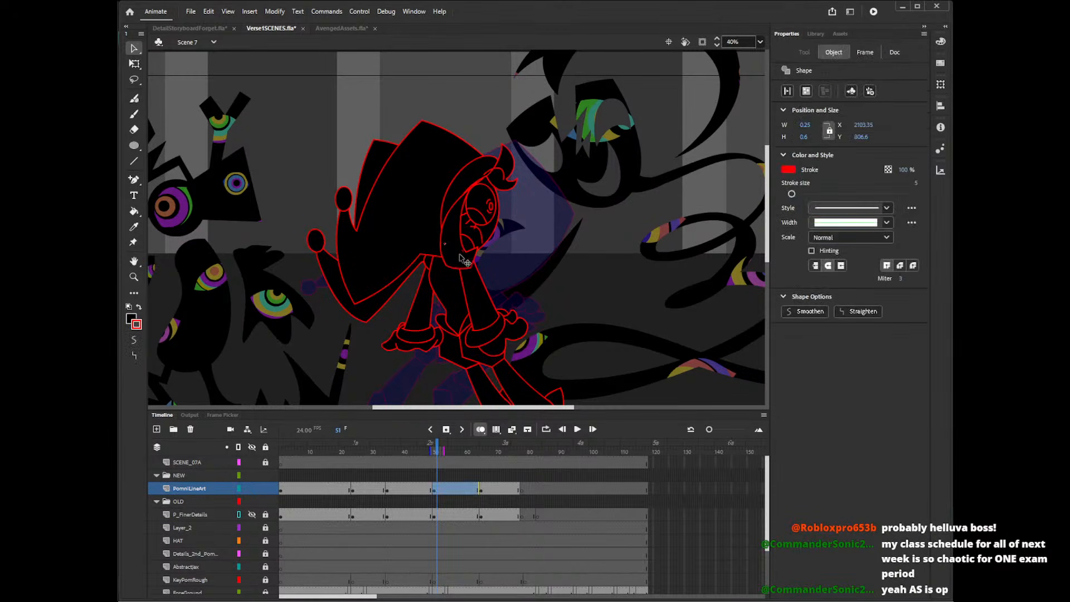
pyautogui.press('Delete')
pyautogui.click(489, 237)
pyautogui.press('Delete')
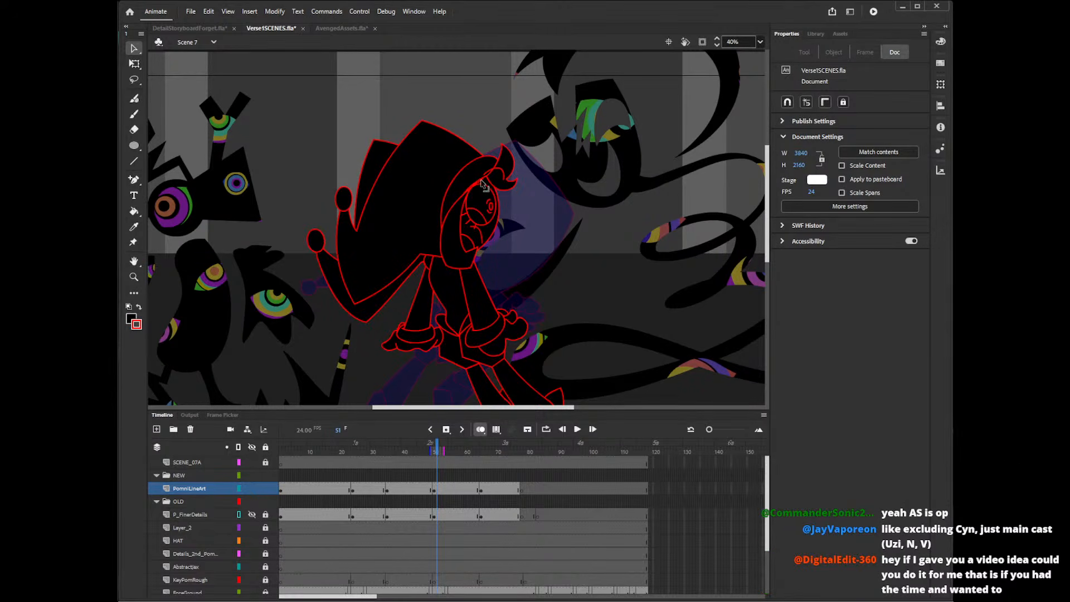
pyautogui.click(486, 194)
pyautogui.click(488, 195)
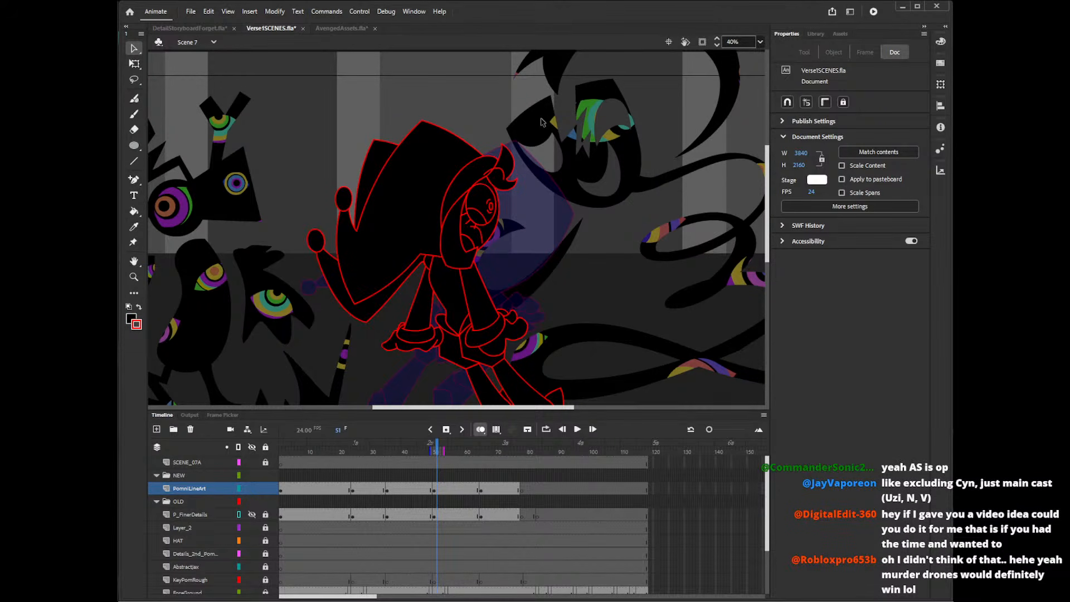
# On the pose at frame 66, draw a curled forehead tuft across the hairline above the eyes.
pyautogui.click(483, 452)
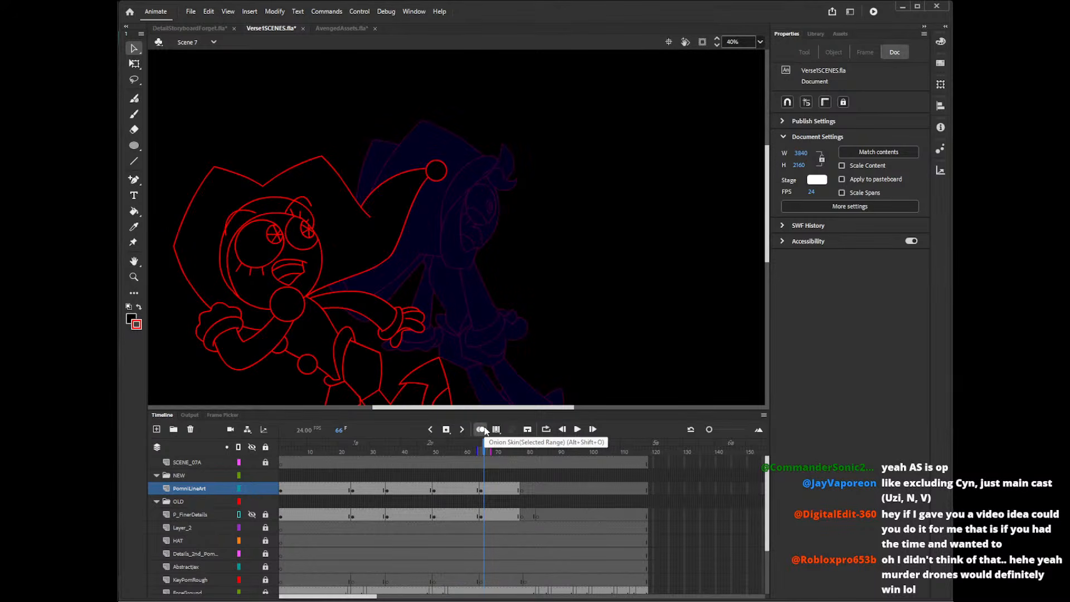
pyautogui.press('y')
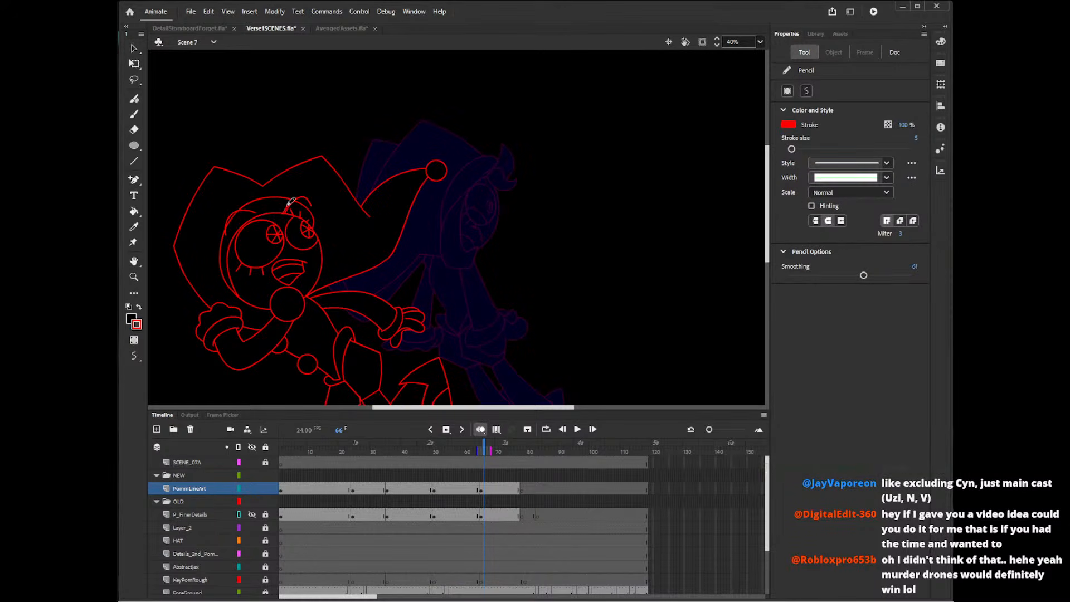
pyautogui.moveTo(289, 202)
pyautogui.mouseDown()
pyautogui.moveTo(264, 204)
pyautogui.moveTo(248, 192)
pyautogui.moveTo(284, 214)
pyautogui.moveTo(271, 179)
pyautogui.moveTo(261, 207)
pyautogui.moveTo(241, 206)
pyautogui.moveTo(291, 215)
pyautogui.mouseUp()
pyautogui.hotkey('ctrl', 'z')
pyautogui.hotkey('ctrl', 'z')
pyautogui.hotkey('ctrl', 'z')
pyautogui.hotkey('ctrl', 'z')
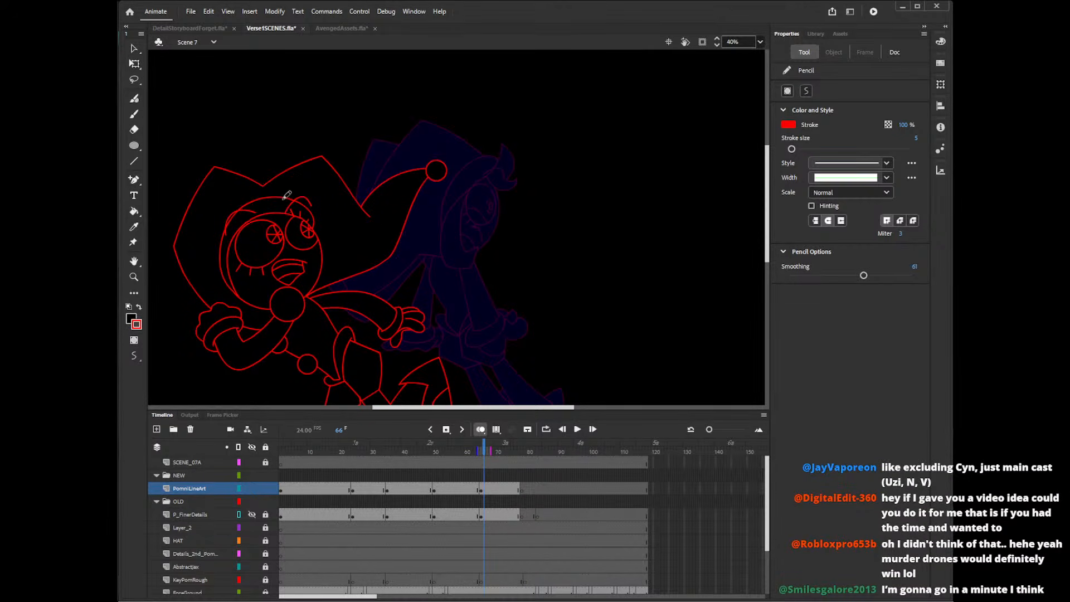
pyautogui.moveTo(277, 175)
pyautogui.mouseDown()
pyautogui.moveTo(259, 207)
pyautogui.moveTo(248, 204)
pyautogui.moveTo(269, 236)
pyautogui.moveTo(286, 213)
pyautogui.mouseUp()
pyautogui.moveTo(285, 210)
pyautogui.mouseDown()
pyautogui.moveTo(271, 183)
pyautogui.moveTo(253, 193)
pyautogui.moveTo(286, 212)
pyautogui.mouseUp()
pyautogui.hotkey('ctrl', 'z')
pyautogui.moveTo(288, 207)
pyautogui.mouseDown()
pyautogui.moveTo(259, 190)
pyautogui.moveTo(267, 236)
pyautogui.moveTo(268, 218)
pyautogui.moveTo(312, 214)
pyautogui.moveTo(283, 207)
pyautogui.moveTo(308, 184)
pyautogui.moveTo(286, 215)
pyautogui.moveTo(280, 191)
pyautogui.moveTo(249, 215)
pyautogui.moveTo(264, 210)
pyautogui.moveTo(282, 225)
pyautogui.moveTo(314, 202)
pyautogui.mouseUp()
pyautogui.hotkey('ctrl', 'z')
pyautogui.moveTo(269, 223)
pyautogui.mouseDown()
pyautogui.moveTo(307, 215)
pyautogui.moveTo(310, 199)
pyautogui.moveTo(281, 211)
pyautogui.mouseUp()
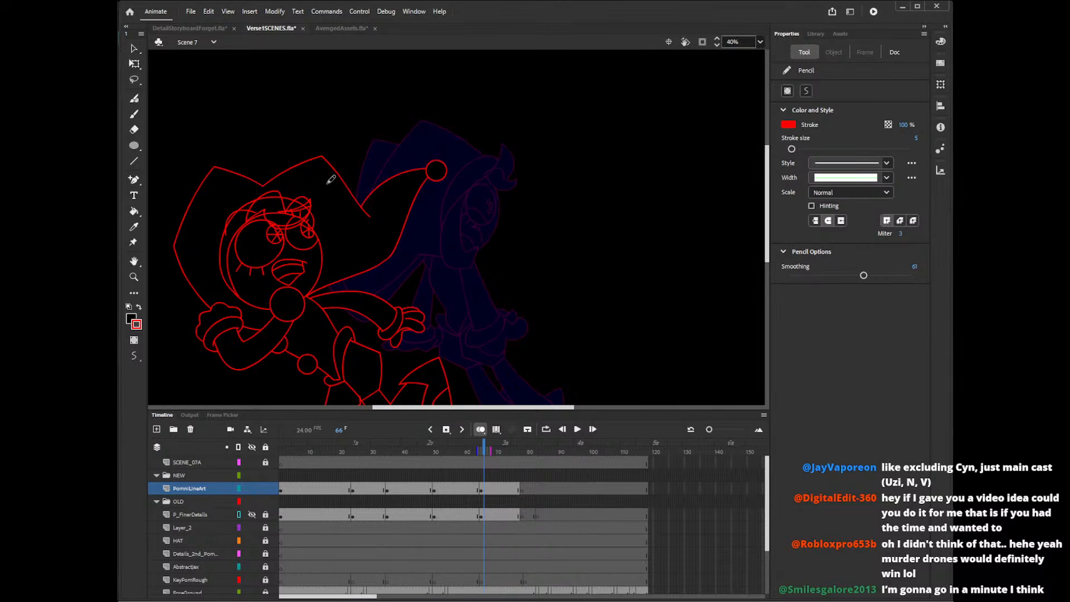
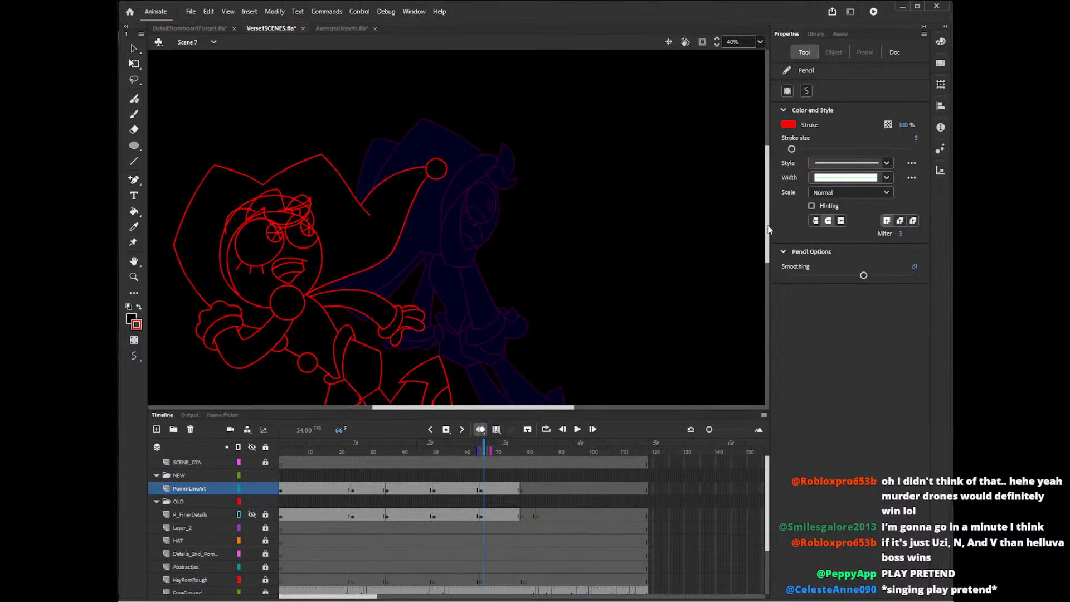
# Delete the hairline and hat-edge segments crossing the forehead tuft, plus the overlapping pieces at its tip, at frame 66.
pyautogui.moveTo(768, 230); pyautogui.dragTo(768, 222)
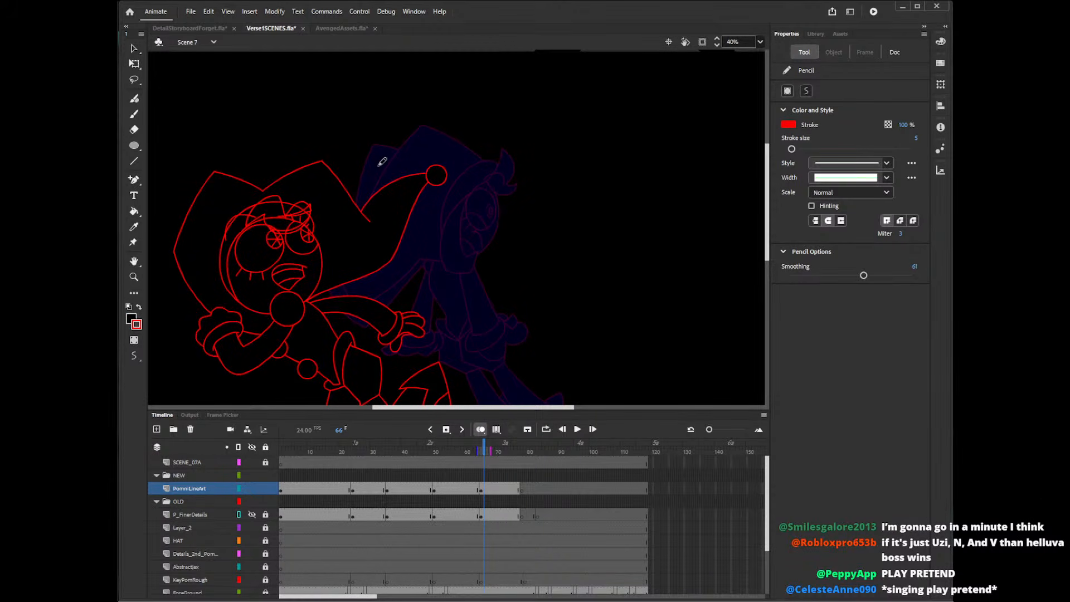
pyautogui.press('v')
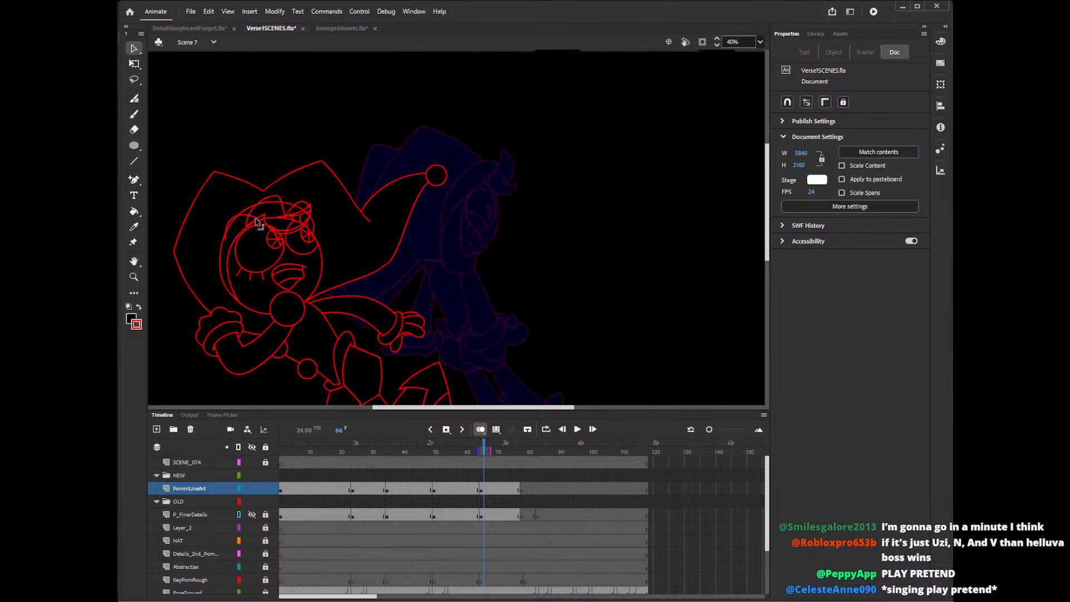
pyautogui.click(257, 221)
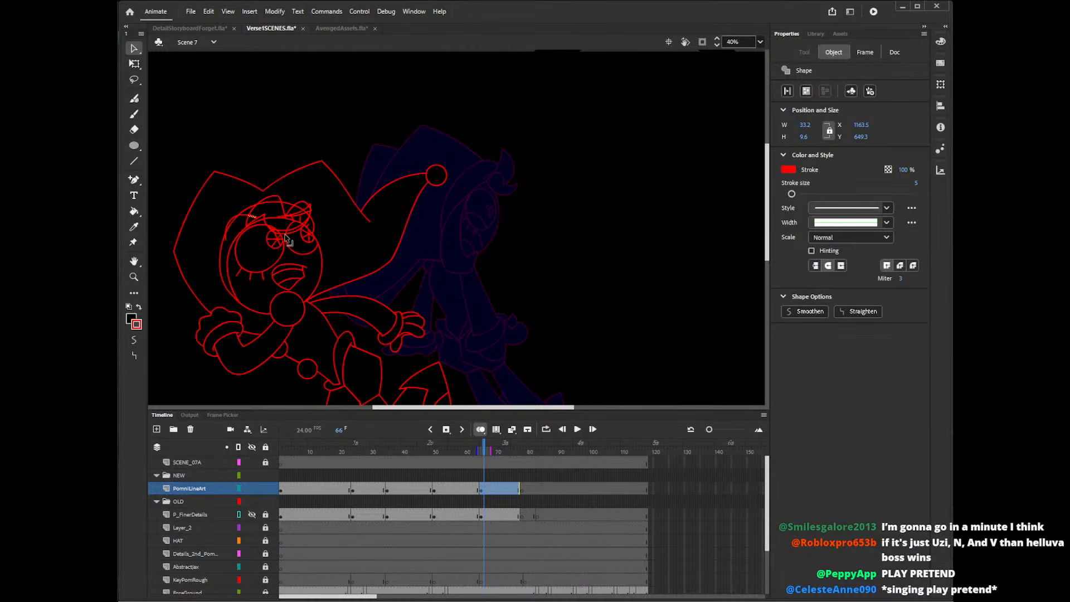
pyautogui.press('Delete')
pyautogui.click(270, 203)
pyautogui.press('Delete')
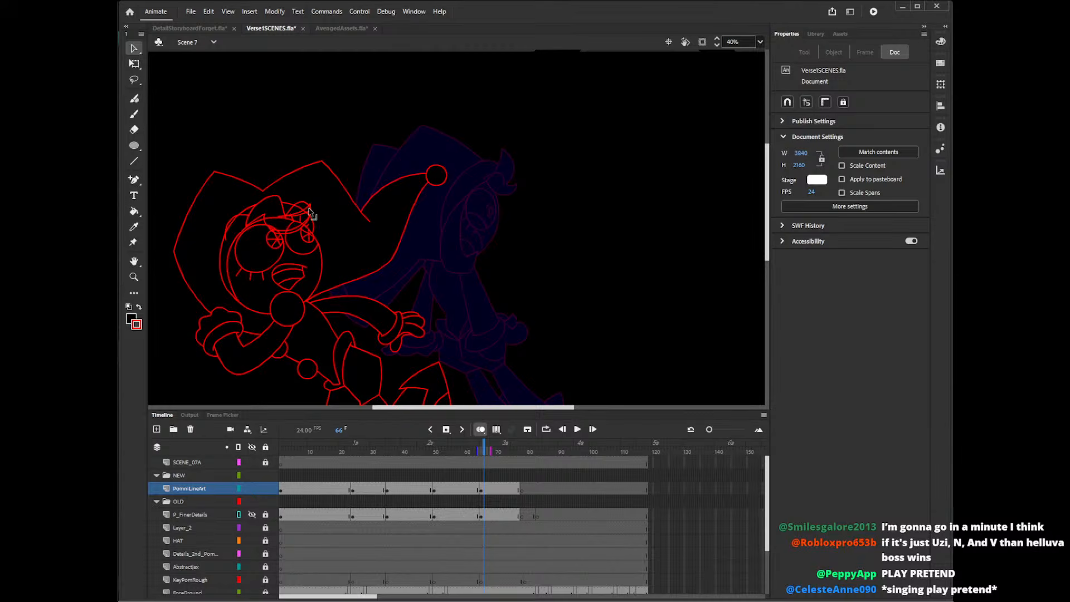
pyautogui.click(310, 213)
pyautogui.press('Delete')
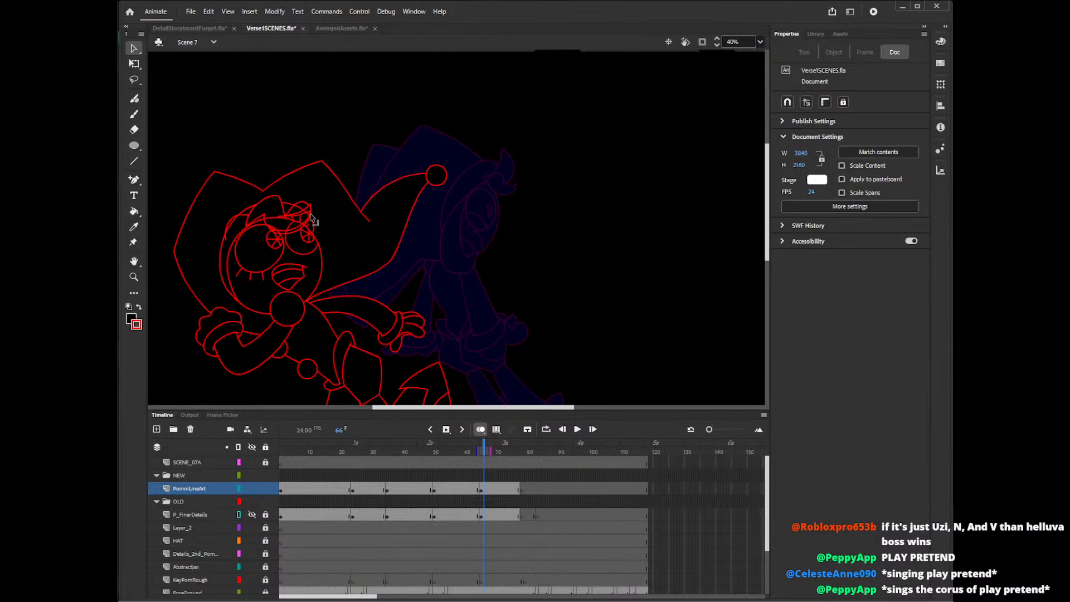
pyautogui.click(306, 217)
pyautogui.press('Delete')
pyautogui.click(308, 217)
pyautogui.press('Delete')
# Delete the small overlapping line pieces along the forehead tuft's lower edge above the eyes.
pyautogui.click(277, 237)
pyautogui.press('Delete')
pyautogui.click(274, 235)
pyautogui.press('Delete')
pyautogui.click(274, 231)
pyautogui.press('Delete')
pyautogui.click(280, 233)
pyautogui.press('Delete')
pyautogui.click(282, 233)
pyautogui.press('Delete')
pyautogui.click(284, 232)
pyautogui.press('Delete')
pyautogui.click(289, 232)
pyautogui.press('Delete')
pyautogui.click(299, 228)
pyautogui.press('Delete')
# Delete the remaining face outline and eye line fragments inside the forehead tuft.
pyautogui.click(287, 219)
pyautogui.press('Delete')
pyautogui.click(290, 221)
pyautogui.press('Delete')
pyautogui.click(288, 219)
pyautogui.press('Delete')
pyautogui.click(289, 223)
pyautogui.press('Delete')
pyautogui.click(295, 225)
pyautogui.press('Delete')
pyautogui.click(301, 227)
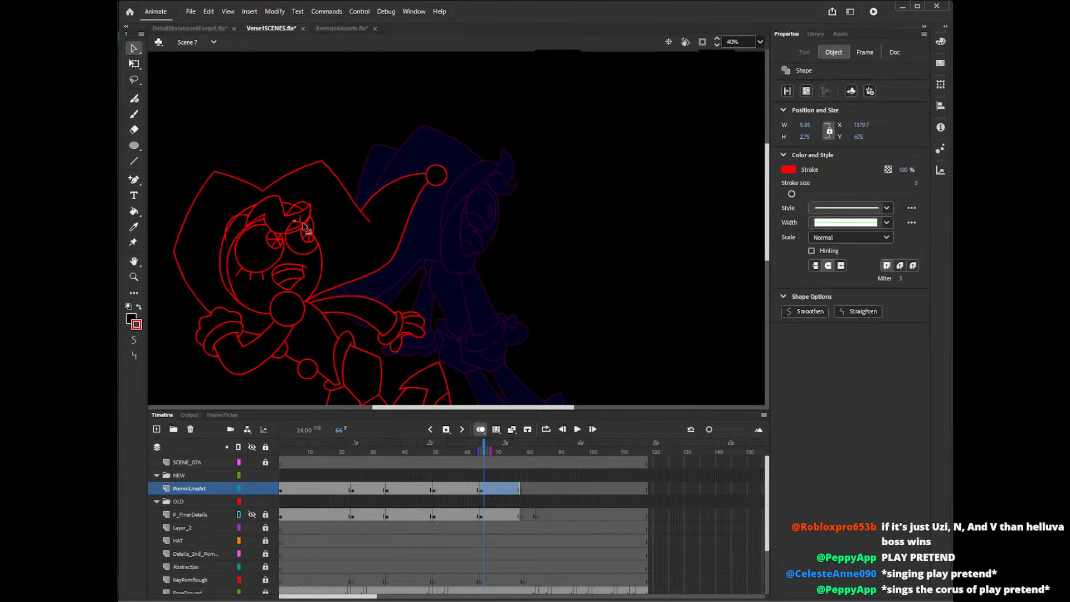
pyautogui.press('Delete')
pyautogui.click(304, 226)
pyautogui.press('Delete')
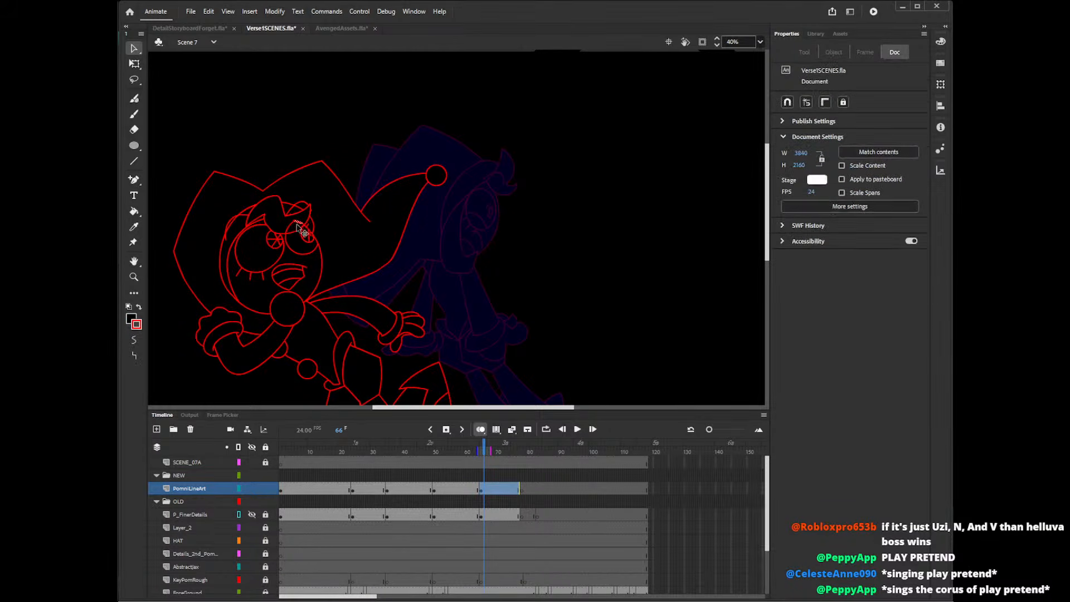
pyautogui.click(303, 226)
pyautogui.press('Delete')
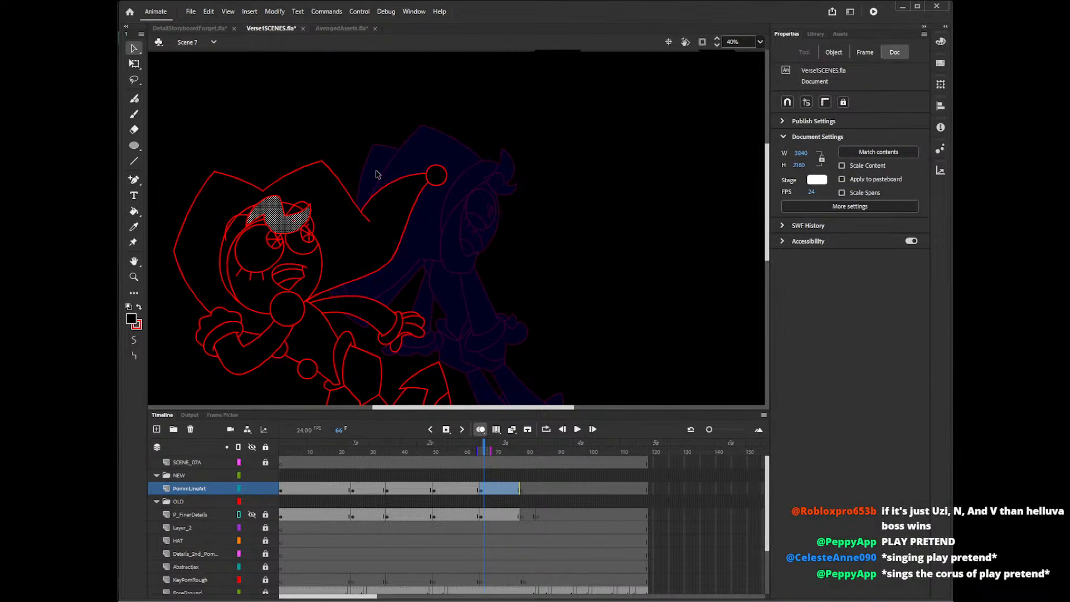
# Clear the last specks inside the forehead tuft and the stray pieces just beyond its tip.
pyautogui.click(295, 221)
pyautogui.press('Delete')
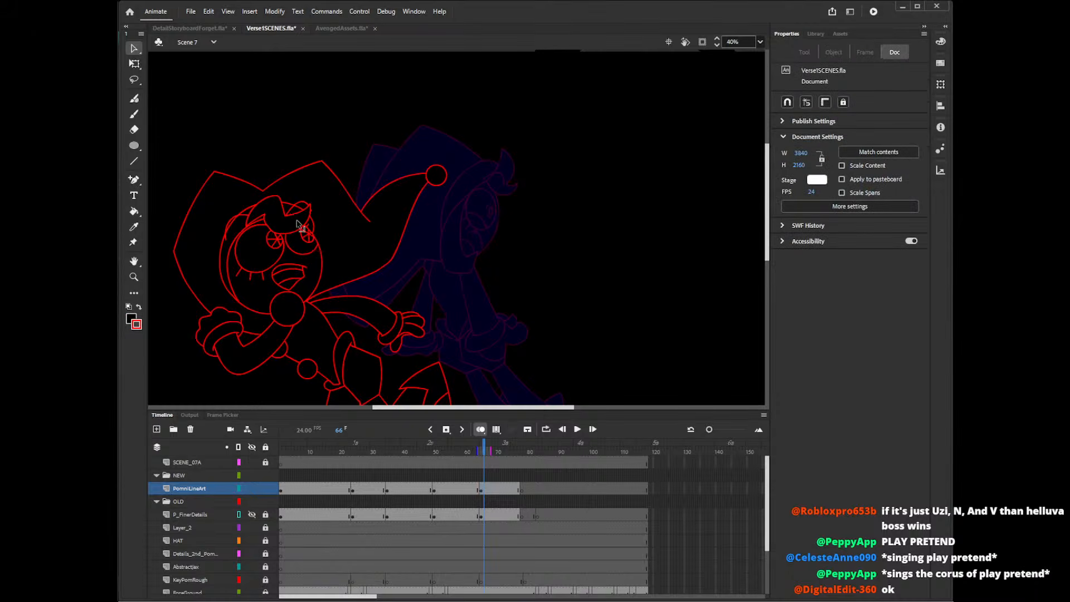
pyautogui.click(312, 211)
pyautogui.press('Delete')
pyautogui.click(318, 215)
pyautogui.press('Delete')
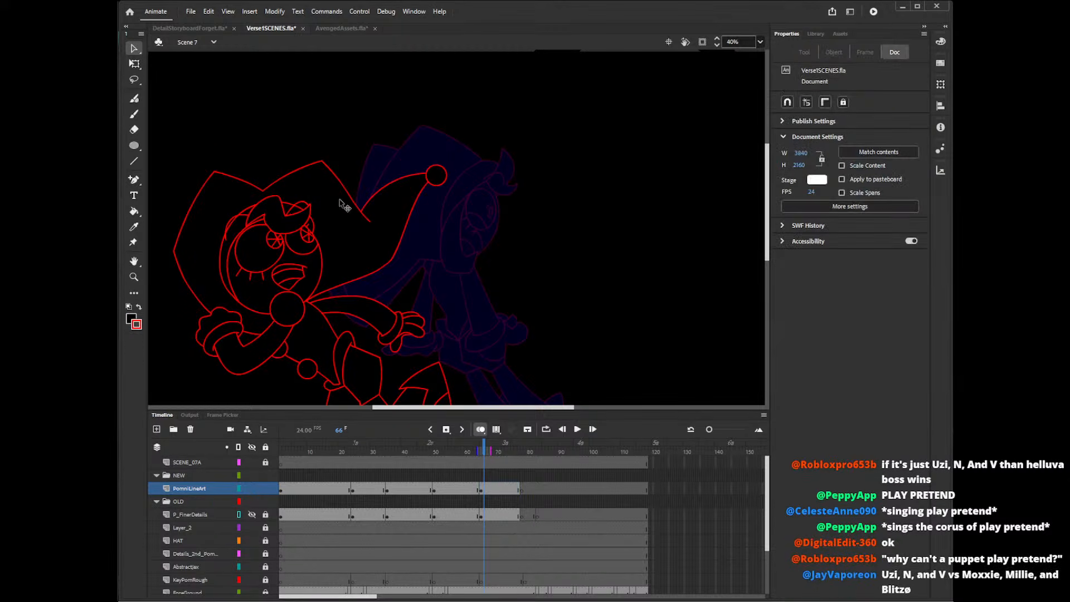
pyautogui.click(294, 219)
pyautogui.press('Delete')
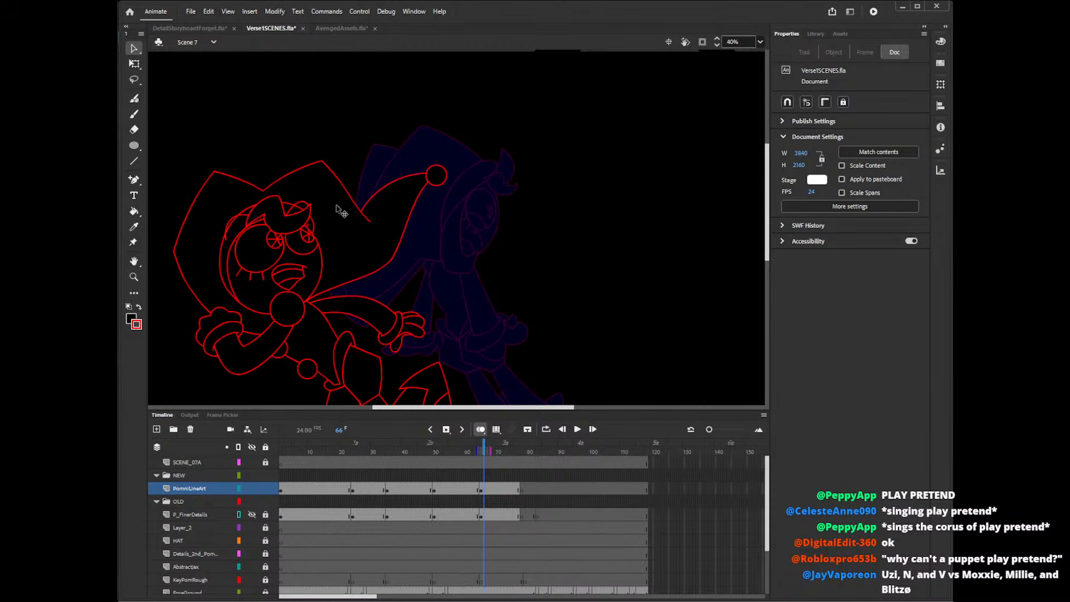
# Undo the tuft clean-up and the curled forehead tuft itself on the pose at frame 66.
pyautogui.hotkey('ctrl', 'z')
pyautogui.hotkey('ctrl', 'z')
pyautogui.hotkey('ctrl', 'z')
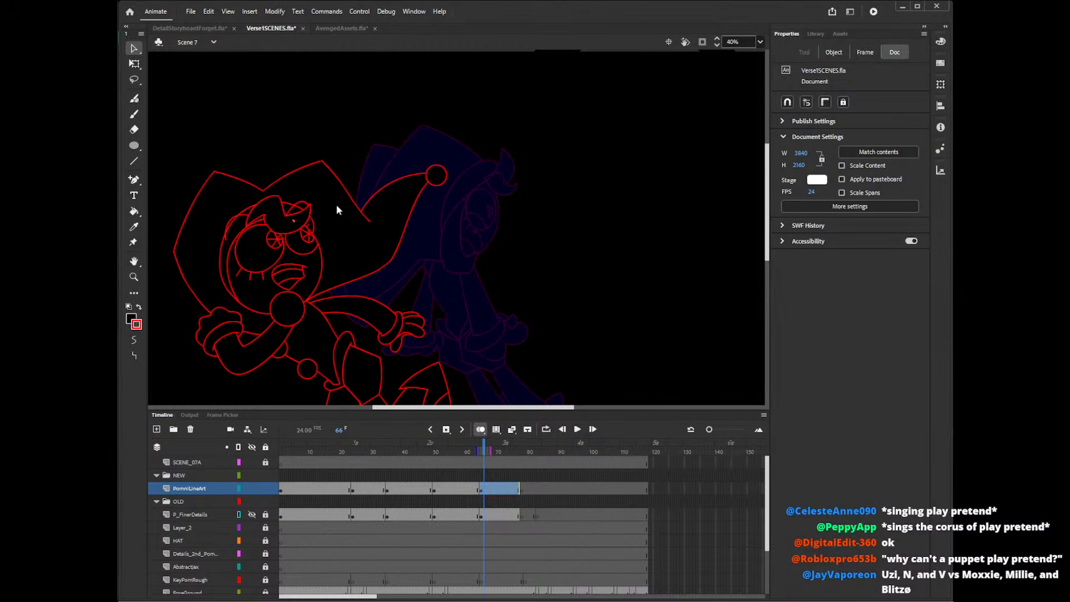
pyautogui.hotkey('ctrl', 'z')
pyautogui.hotkey('ctrl', 'z')
pyautogui.hotkey('ctrl', 'z')
pyautogui.hotkey('ctrl', 'z')
pyautogui.hotkey('ctrl', 'z')
pyautogui.hotkey('ctrl', 'z')
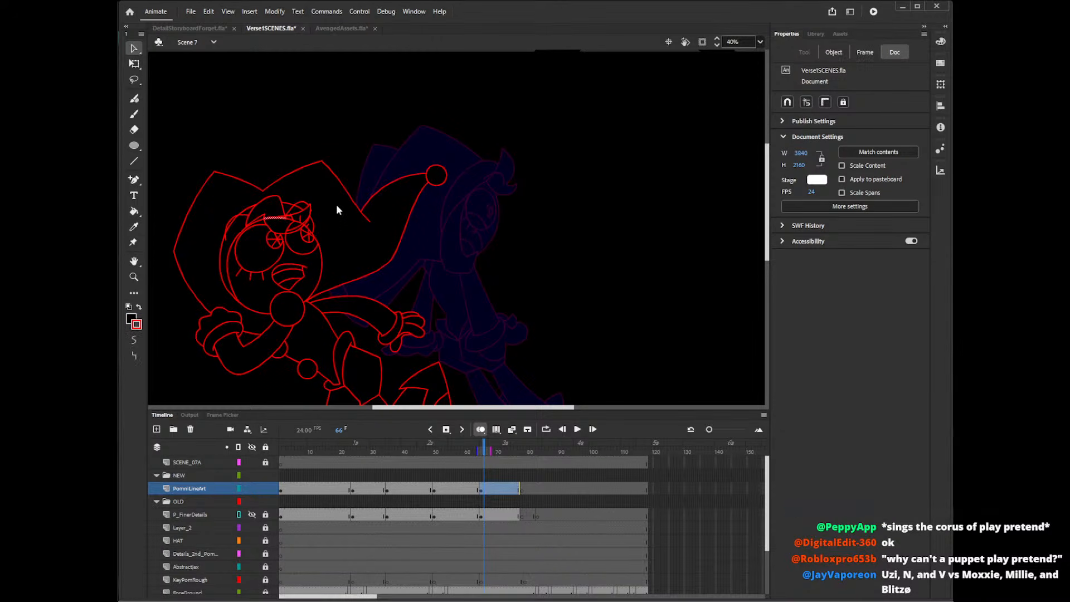
pyautogui.hotkey('ctrl', 'z')
pyautogui.hotkey('ctrl', 'z')
pyautogui.hotkey('ctrl', 'z')
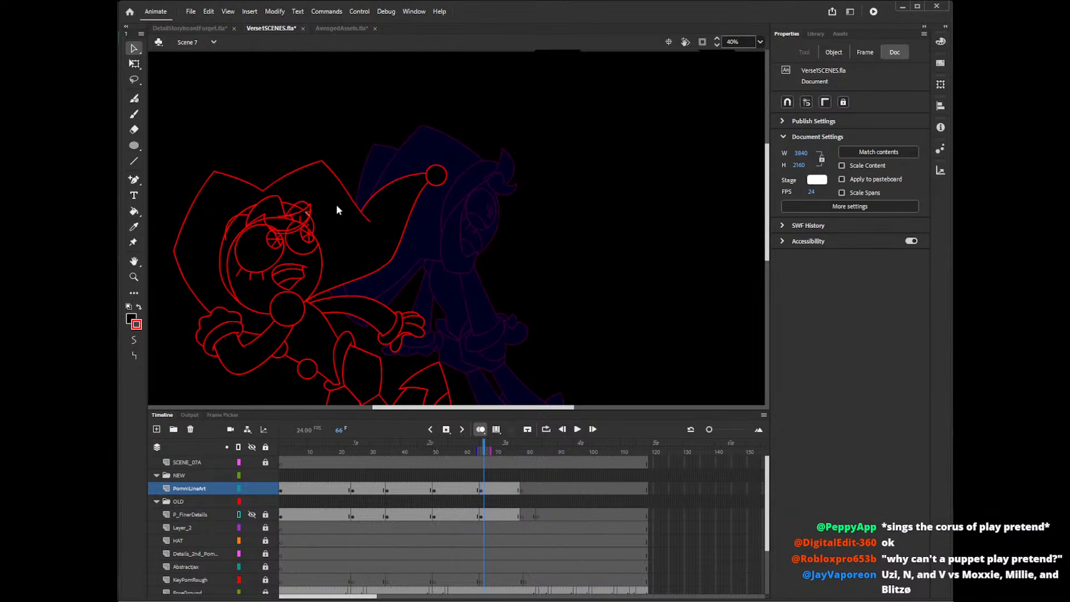
pyautogui.hotkey('ctrl', 'z')
pyautogui.hotkey('ctrl', 'z')
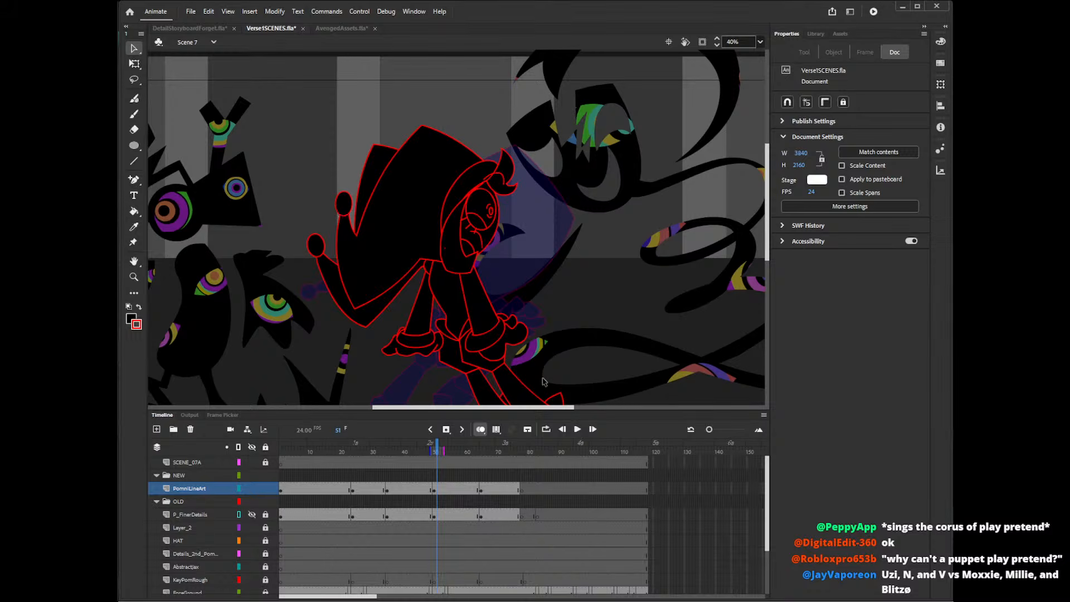
# Delete the stray speck inside the side lock on the pose at frame 51, and return to frame 65.
pyautogui.click(445, 249)
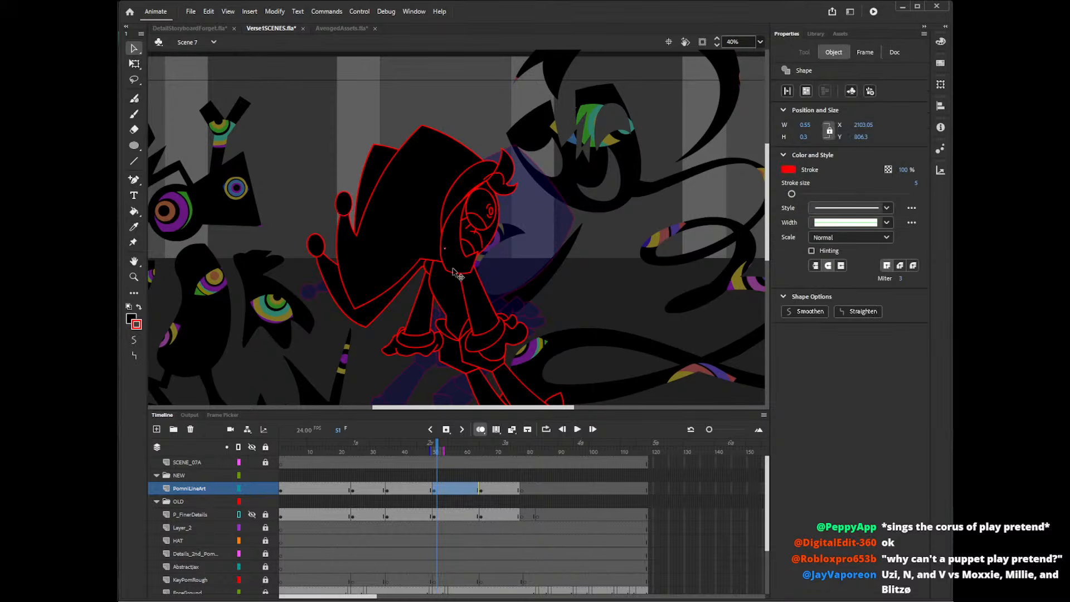
pyautogui.click(530, 398)
pyautogui.click(481, 450)
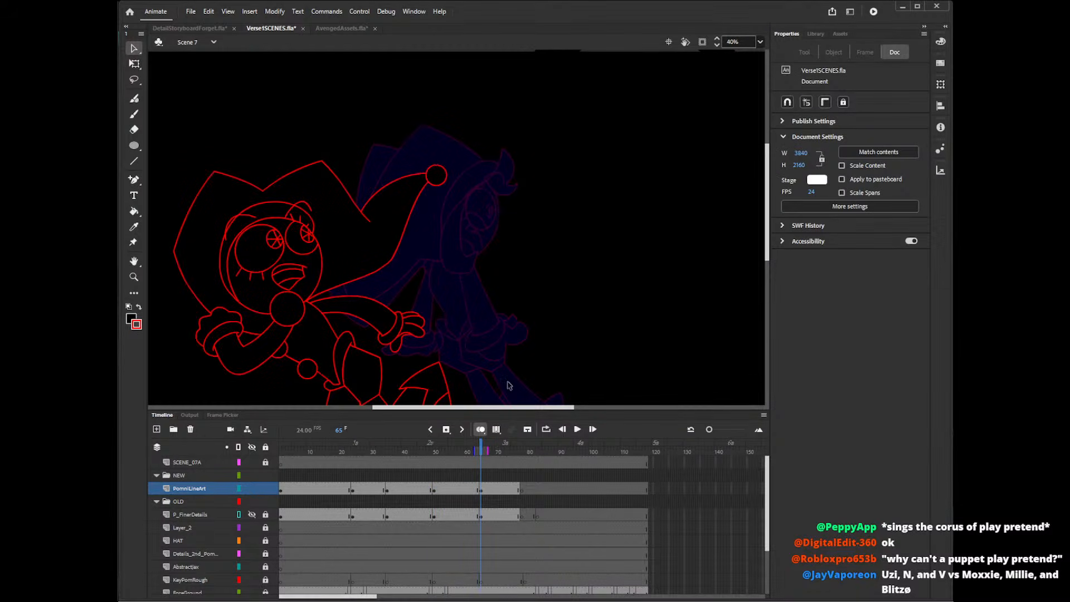
# Try drawing a forehead tuft with the Pencil, curling up from the hairline above the eyes at frame 65.
pyautogui.hotkey('shift', 'y')
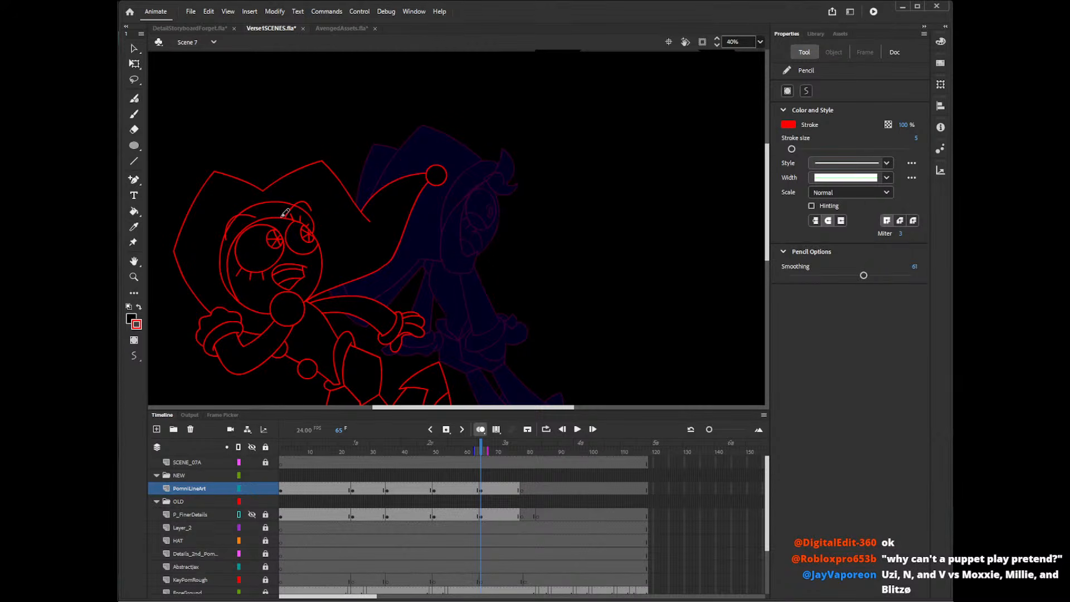
pyautogui.moveTo(281, 217)
pyautogui.mouseDown()
pyautogui.moveTo(260, 202)
pyautogui.moveTo(267, 231)
pyautogui.moveTo(286, 205)
pyautogui.moveTo(263, 185)
pyautogui.moveTo(257, 236)
pyautogui.mouseUp()
pyautogui.hotkey('ctrl', 'z')
pyautogui.hotkey('ctrl', 'z')
pyautogui.hotkey('ctrl', 'z')
pyautogui.moveTo(275, 187)
pyautogui.mouseDown()
pyautogui.moveTo(248, 221)
pyautogui.moveTo(279, 233)
pyautogui.moveTo(282, 212)
pyautogui.moveTo(268, 199)
pyautogui.moveTo(245, 219)
pyautogui.moveTo(253, 236)
pyautogui.moveTo(285, 206)
pyautogui.mouseUp()
pyautogui.hotkey('ctrl', 'z')
pyautogui.hotkey('ctrl', 'z')
pyautogui.hotkey('ctrl', 'y')
pyautogui.hotkey('ctrl', 'z')
pyautogui.hotkey('ctrl', 'y')
pyautogui.hotkey('ctrl', 'z')
pyautogui.moveTo(271, 218)
pyautogui.mouseDown()
pyautogui.moveTo(310, 187)
pyautogui.moveTo(322, 202)
pyautogui.moveTo(272, 216)
pyautogui.moveTo(306, 199)
pyautogui.moveTo(290, 194)
pyautogui.mouseUp()
pyautogui.hotkey('ctrl', 'z')
pyautogui.hotkey('ctrl', 'z')
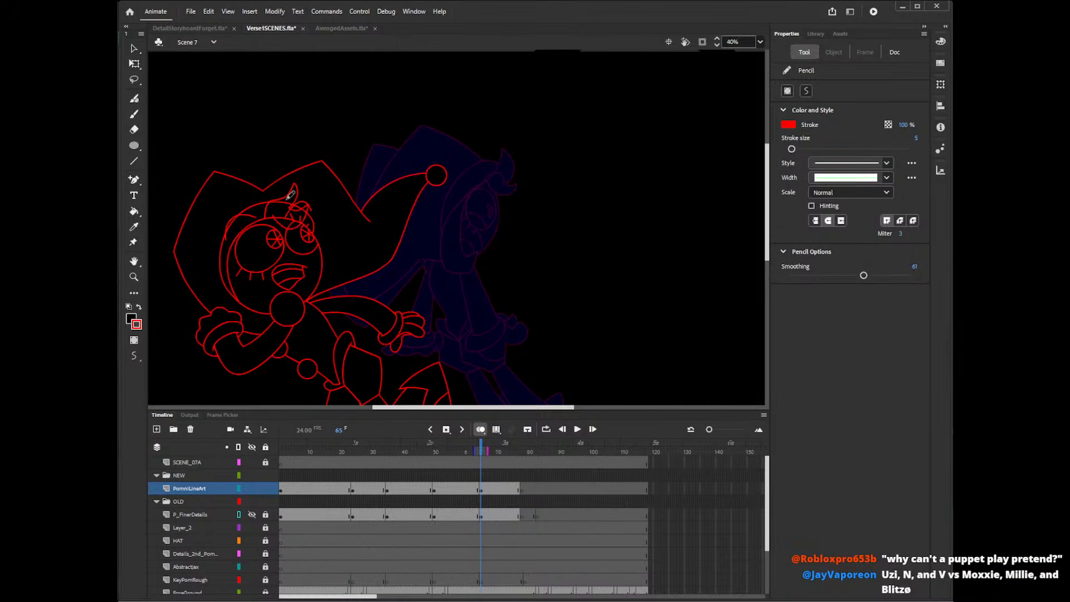
pyautogui.hotkey('ctrl', 'z')
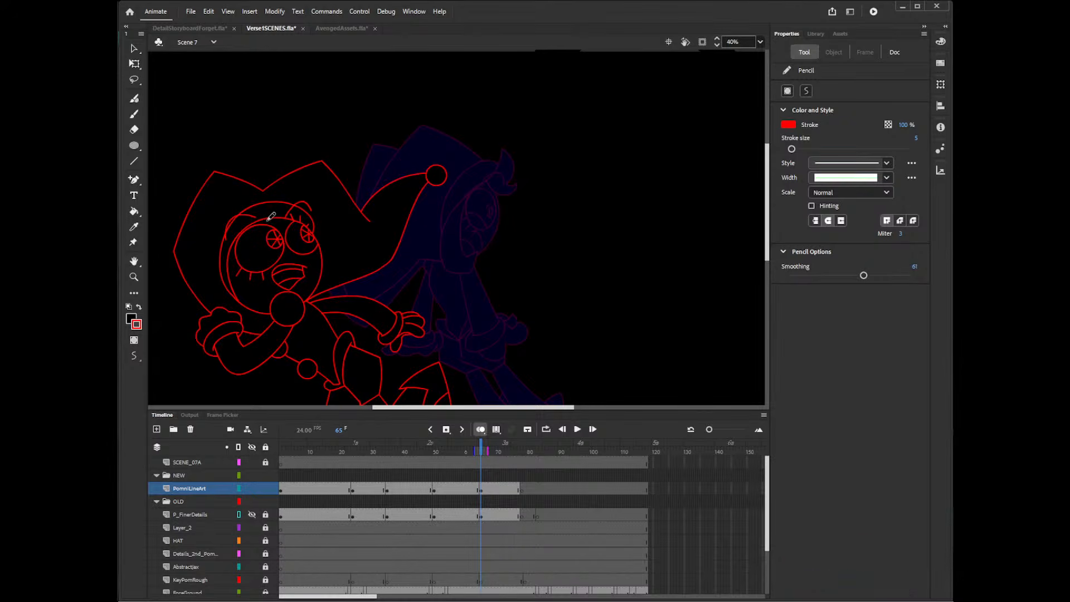
# Try further forehead tuft shapes with pointed tips sweeping outward over the far eye.
pyautogui.moveTo(311, 221); pyautogui.dragTo(318, 207)
pyautogui.hotkey('ctrl', 'z')
pyautogui.moveTo(294, 201); pyautogui.dragTo(327, 199)
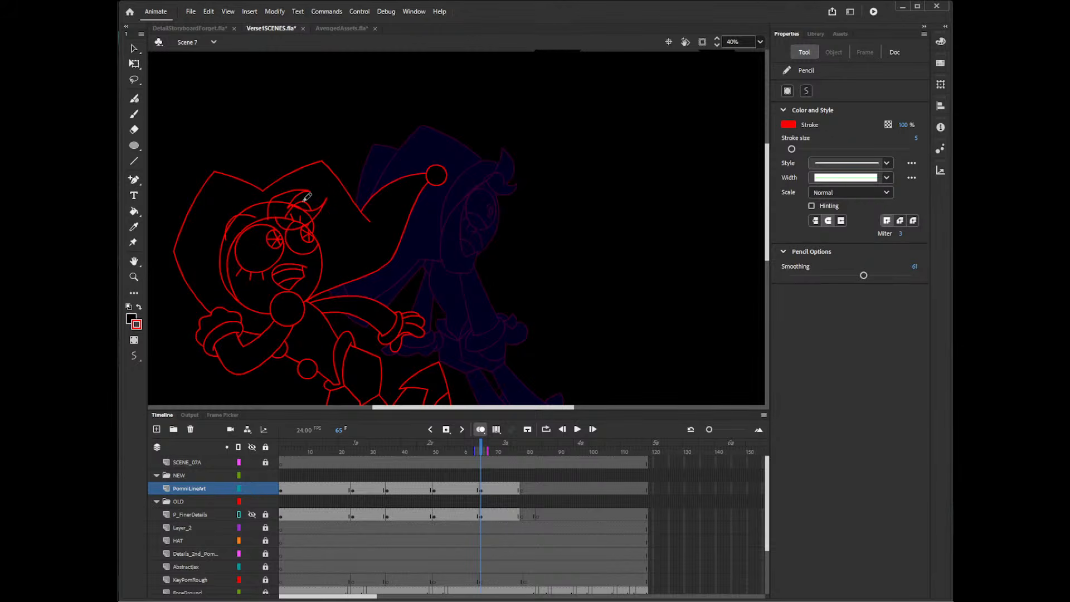
pyautogui.hotkey('ctrl', 'z')
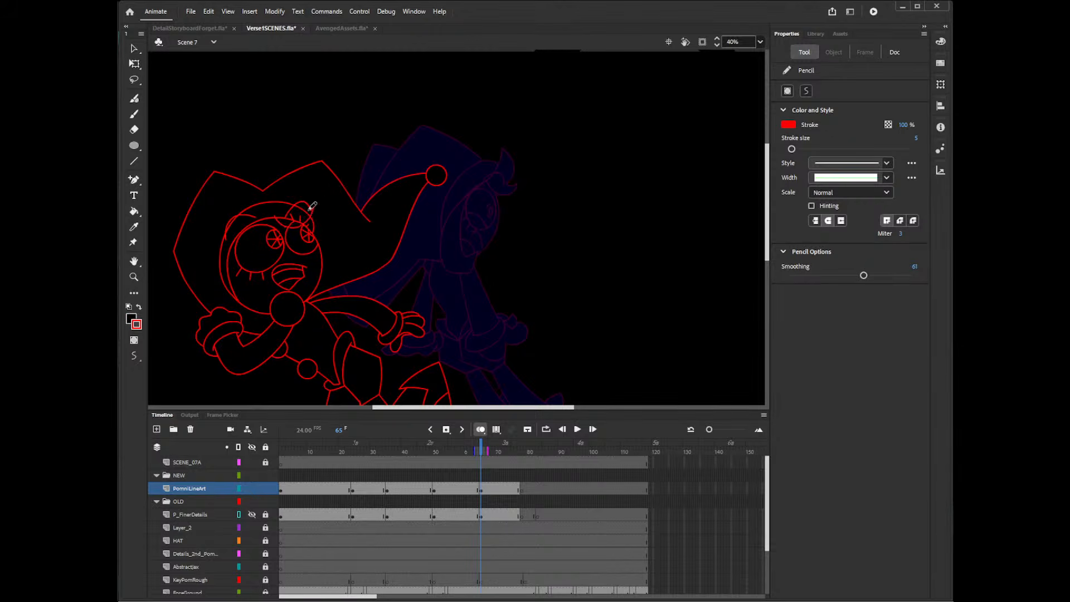
pyautogui.moveTo(303, 204)
pyautogui.mouseDown()
pyautogui.moveTo(274, 220)
pyautogui.moveTo(301, 225)
pyautogui.moveTo(316, 204)
pyautogui.moveTo(290, 203)
pyautogui.moveTo(326, 170)
pyautogui.moveTo(276, 218)
pyautogui.moveTo(299, 209)
pyautogui.mouseUp()
pyautogui.hotkey('ctrl', 'z')
pyautogui.hotkey('ctrl', 'z')
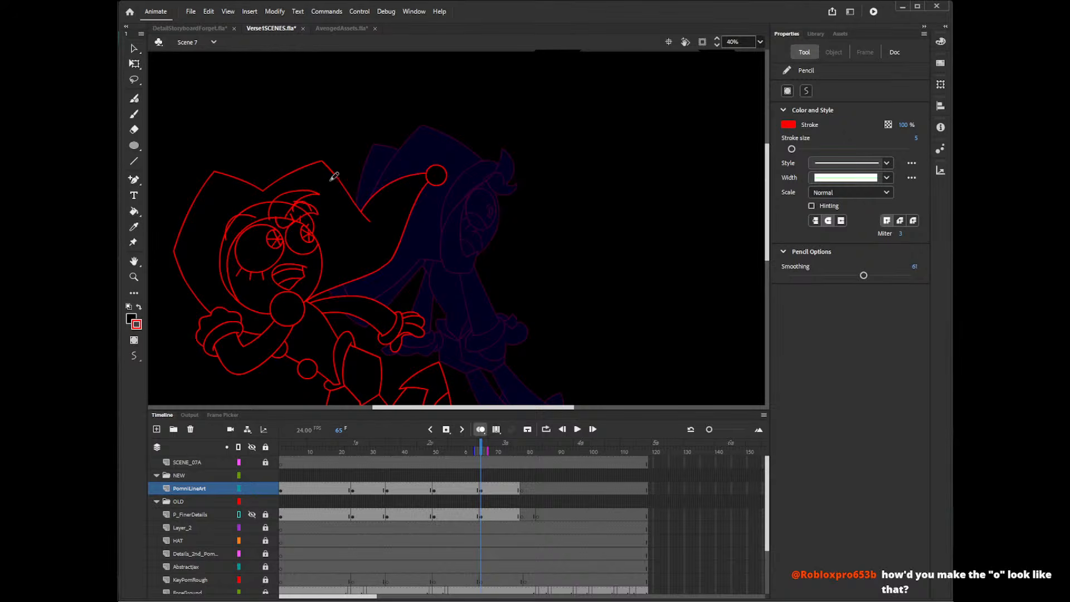
pyautogui.hotkey('ctrl', 'z')
pyautogui.moveTo(295, 189)
pyautogui.mouseDown()
pyautogui.moveTo(315, 214)
pyautogui.moveTo(277, 222)
pyautogui.mouseUp()
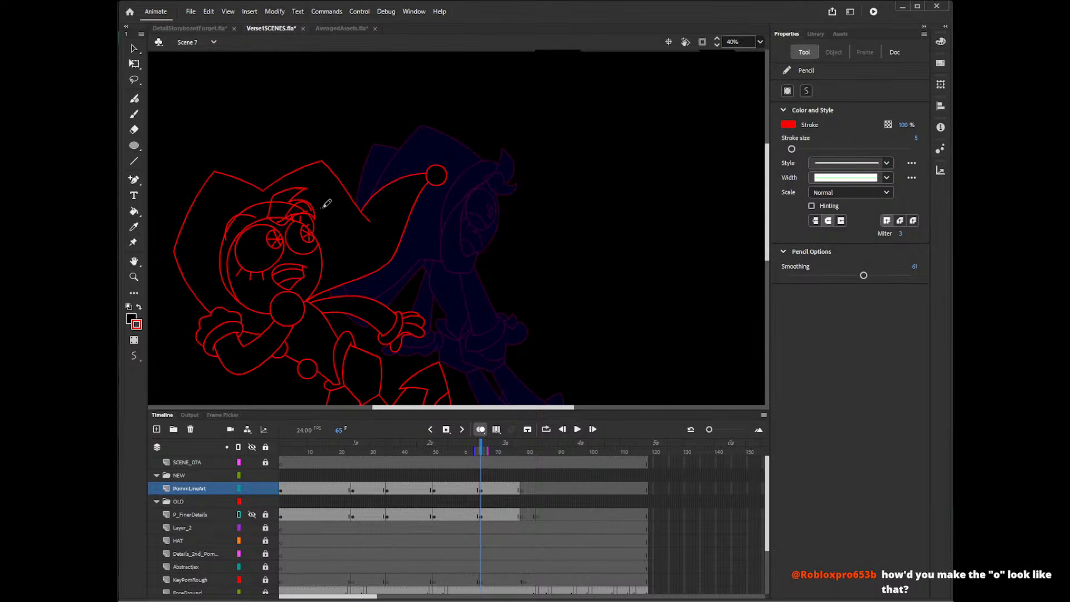
pyautogui.hotkey('ctrl', 'z')
pyautogui.moveTo(269, 211); pyautogui.dragTo(283, 192)
pyautogui.hotkey('ctrl', 'z')
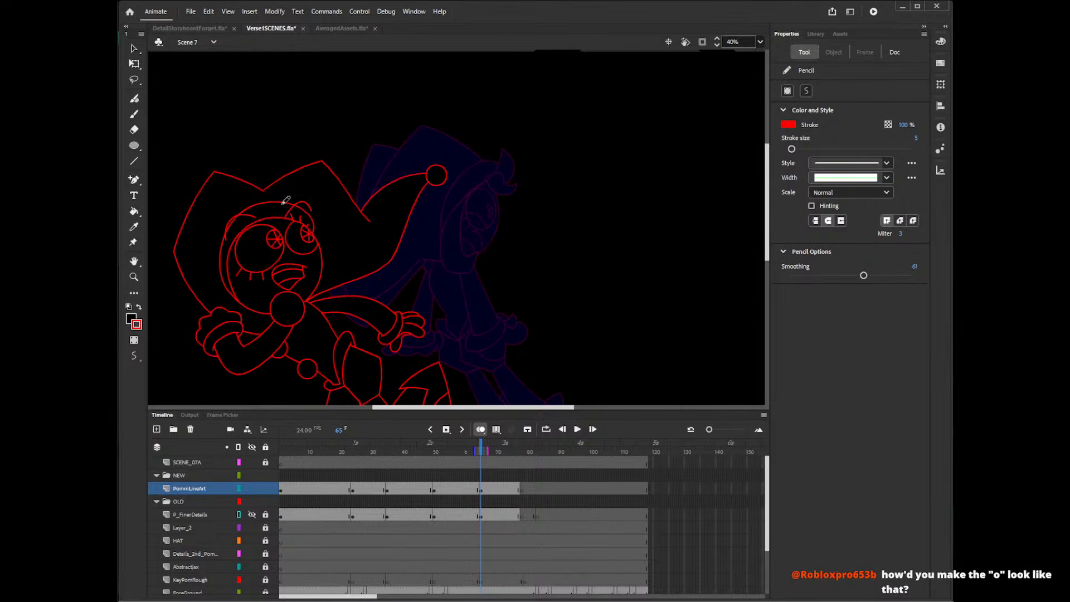
# Compare the hair on the other poses, and draw a forehead tuft at frame 65 with one upright tip and one sweeping outward.
pyautogui.moveTo(367, 445); pyautogui.dragTo(343, 448)
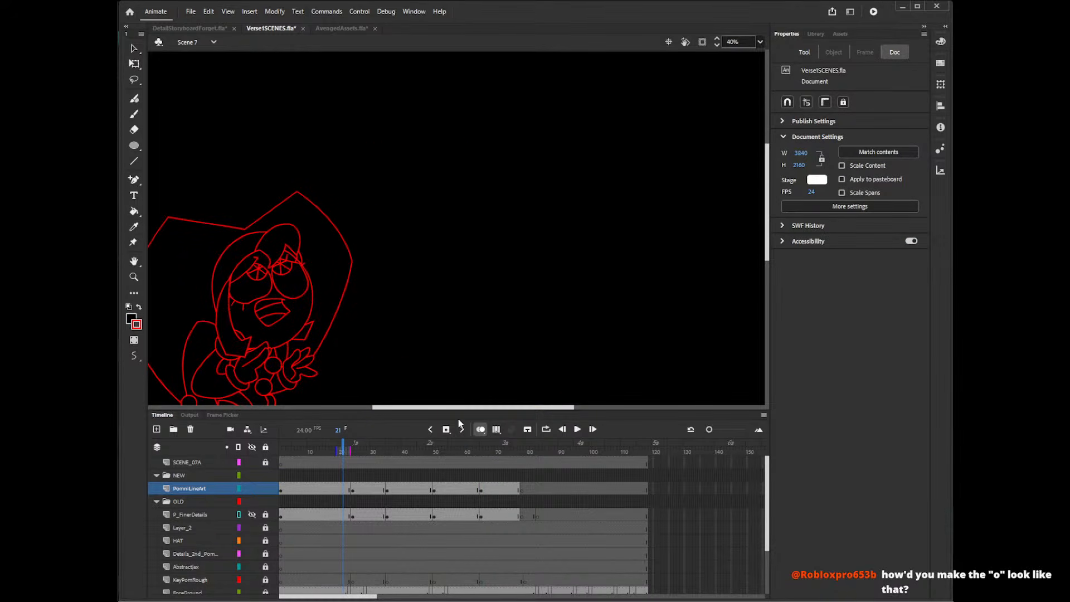
pyautogui.click(374, 452)
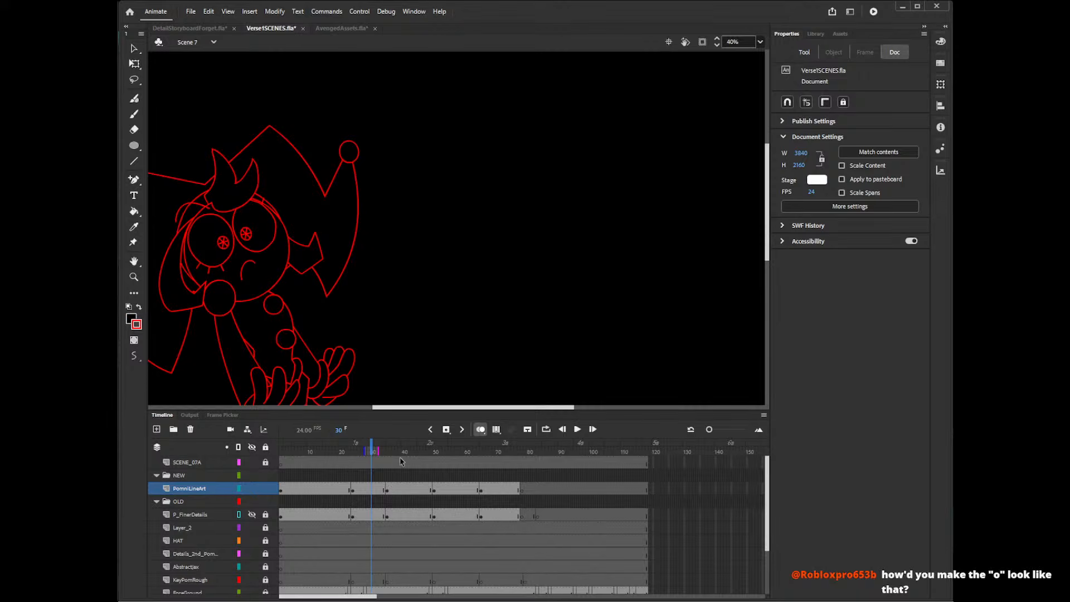
pyautogui.click(402, 453)
pyautogui.click(479, 451)
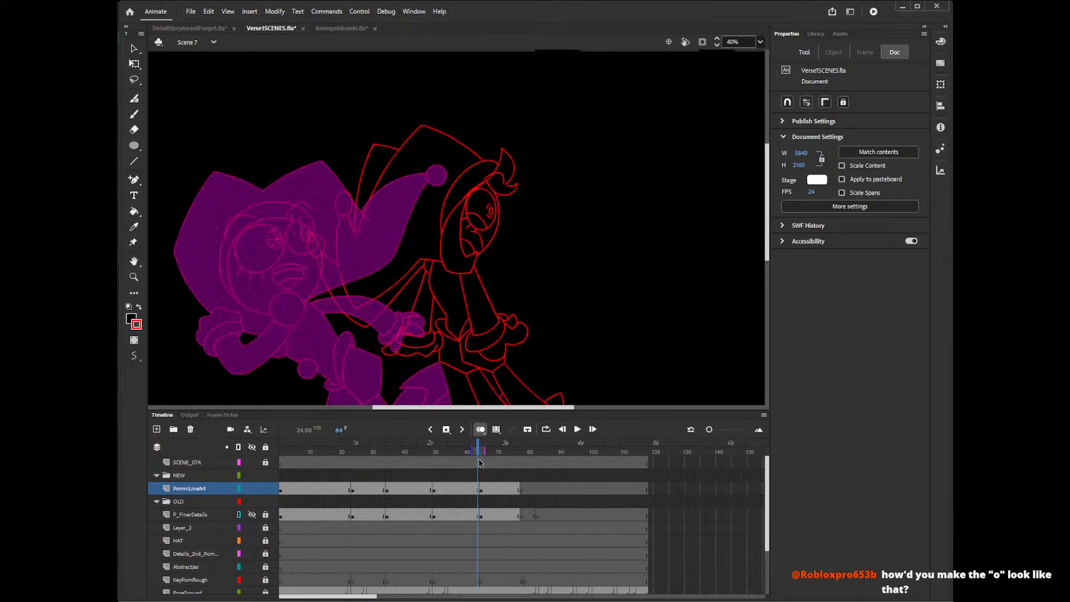
pyautogui.click(497, 451)
pyautogui.click(480, 452)
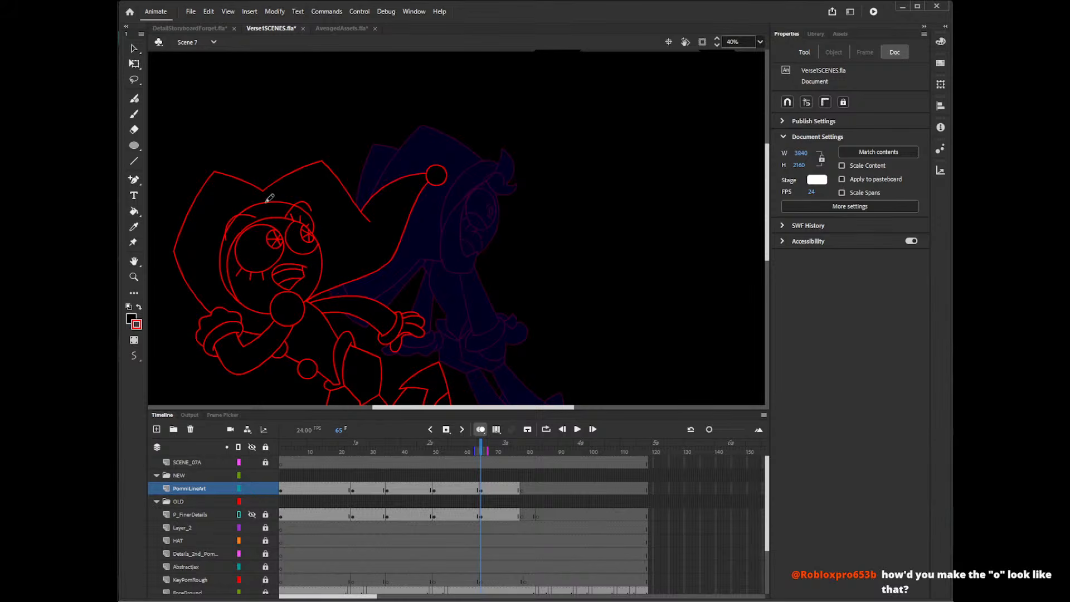
pyautogui.moveTo(266, 211)
pyautogui.mouseDown()
pyautogui.moveTo(291, 179)
pyautogui.moveTo(301, 200)
pyautogui.mouseUp()
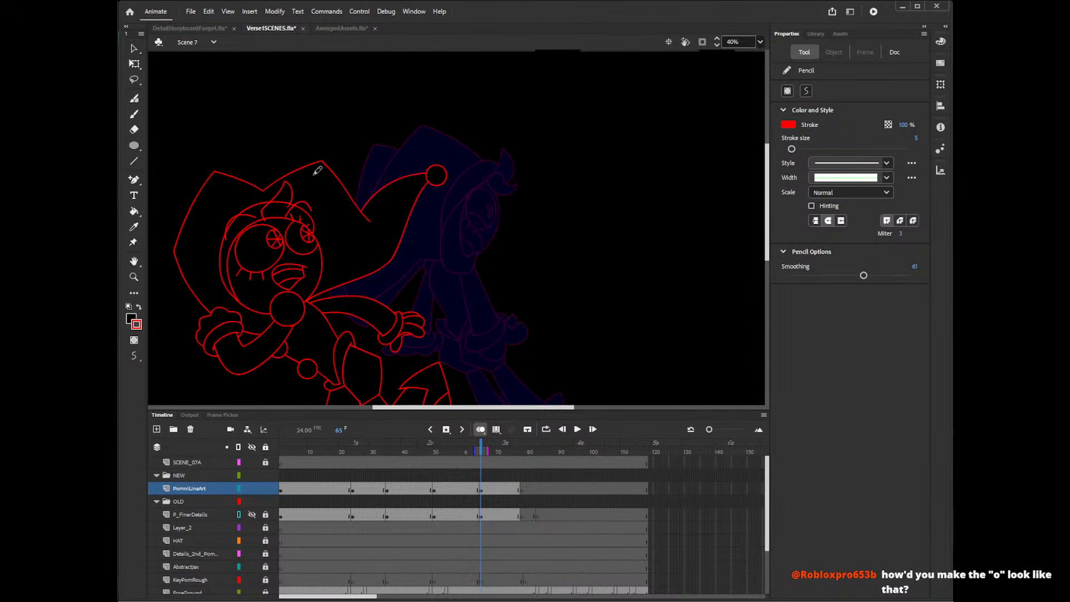
pyautogui.moveTo(271, 213)
pyautogui.mouseDown()
pyautogui.moveTo(303, 202)
pyautogui.moveTo(302, 216)
pyautogui.moveTo(324, 201)
pyautogui.mouseUp()
pyautogui.hotkey('ctrl', 'z')
pyautogui.hotkey('ctrl', 'z')
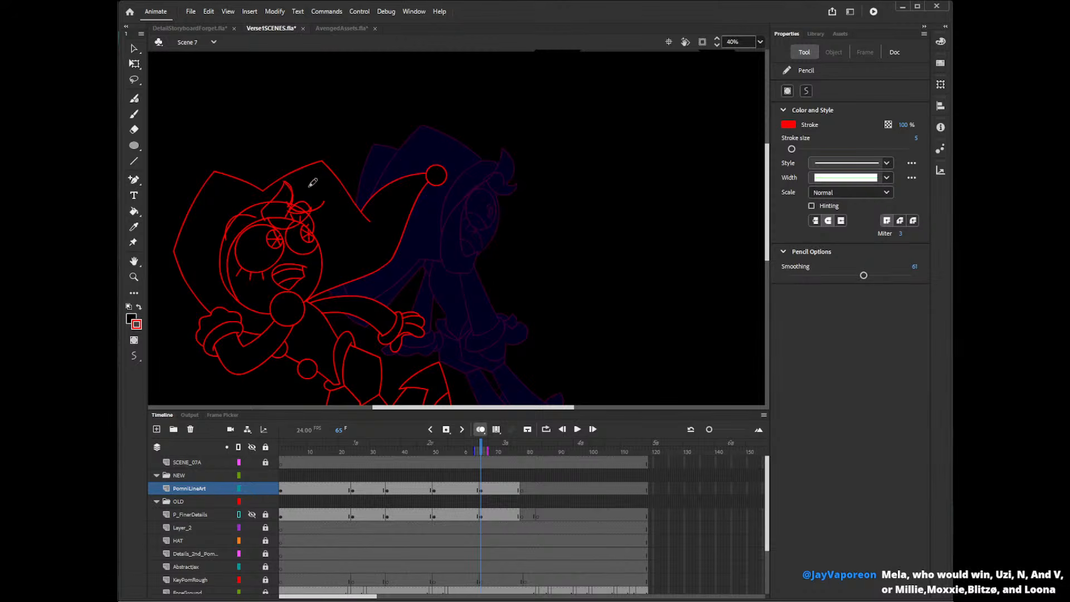
pyautogui.hotkey('ctrl', 'z')
pyautogui.moveTo(283, 182); pyautogui.dragTo(288, 208)
# Delete the surplus line ends at the tuft's base and the face outline segment crossing it.
pyautogui.press('z')
pyautogui.click(297, 197)
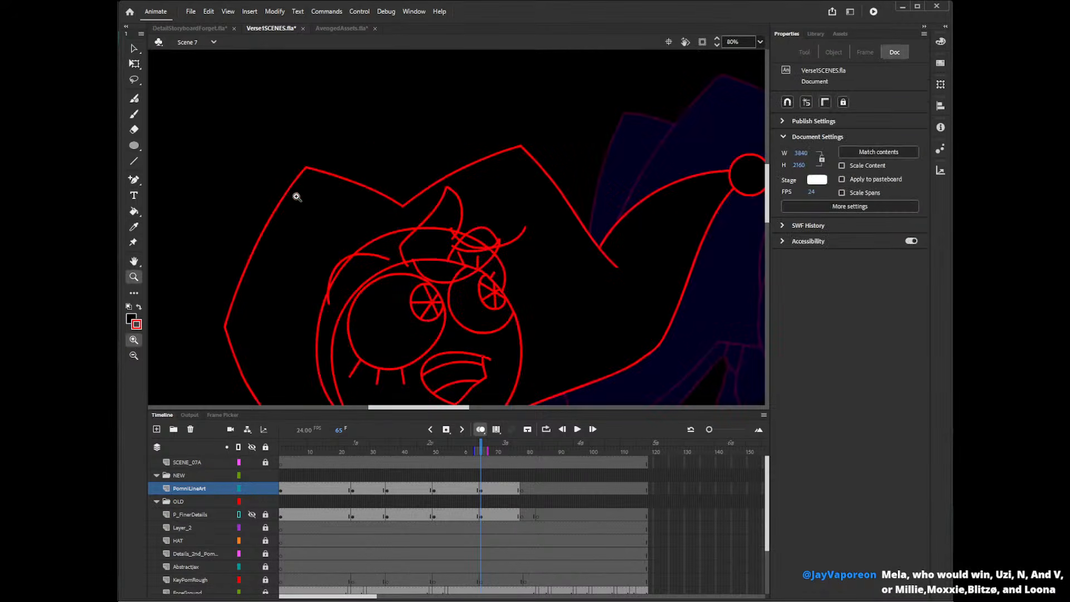
pyautogui.press('v')
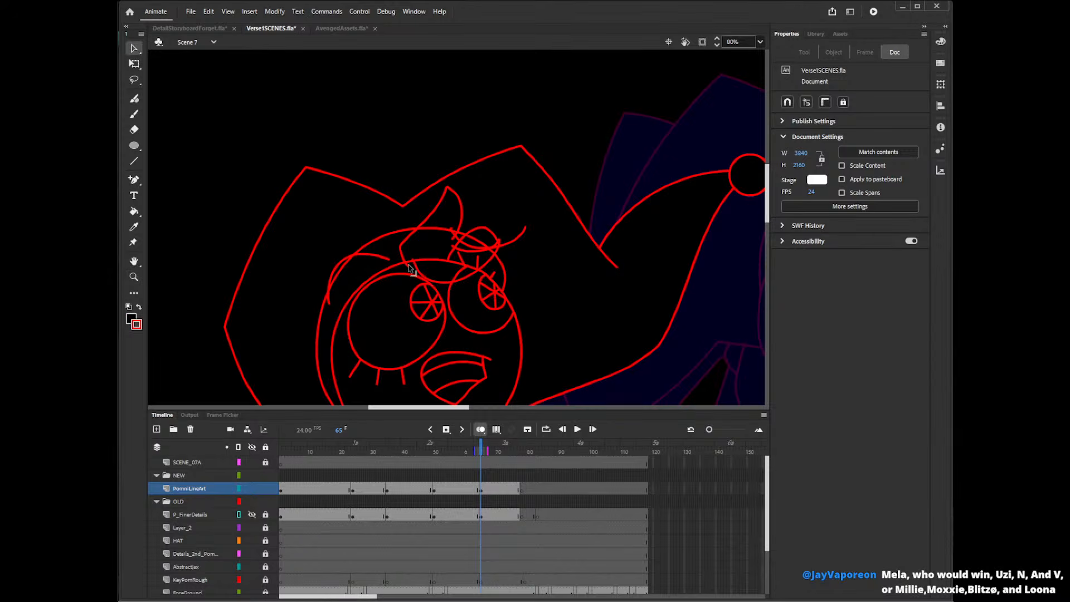
pyautogui.click(408, 265)
pyautogui.press('Delete')
pyautogui.click(414, 258)
pyautogui.press('Delete')
pyautogui.click(438, 260)
pyautogui.press('Delete')
# Delete the surplus curves above and beyond the tip of the forehead tuft that sweeps outward over the far eye.
pyautogui.click(508, 243)
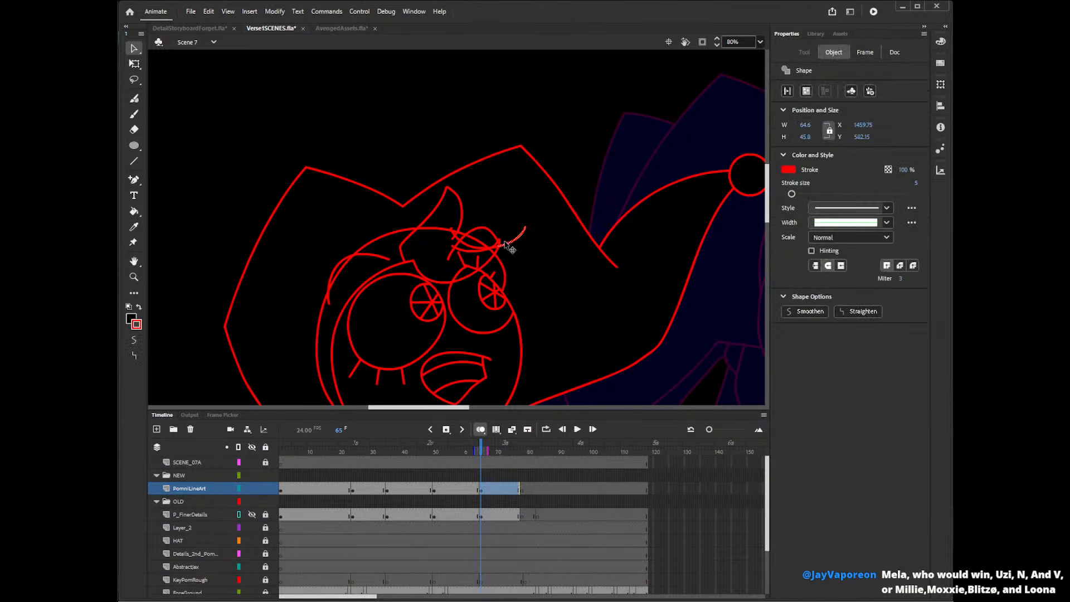
pyautogui.press('Delete')
pyautogui.click(497, 247)
pyautogui.press('Delete')
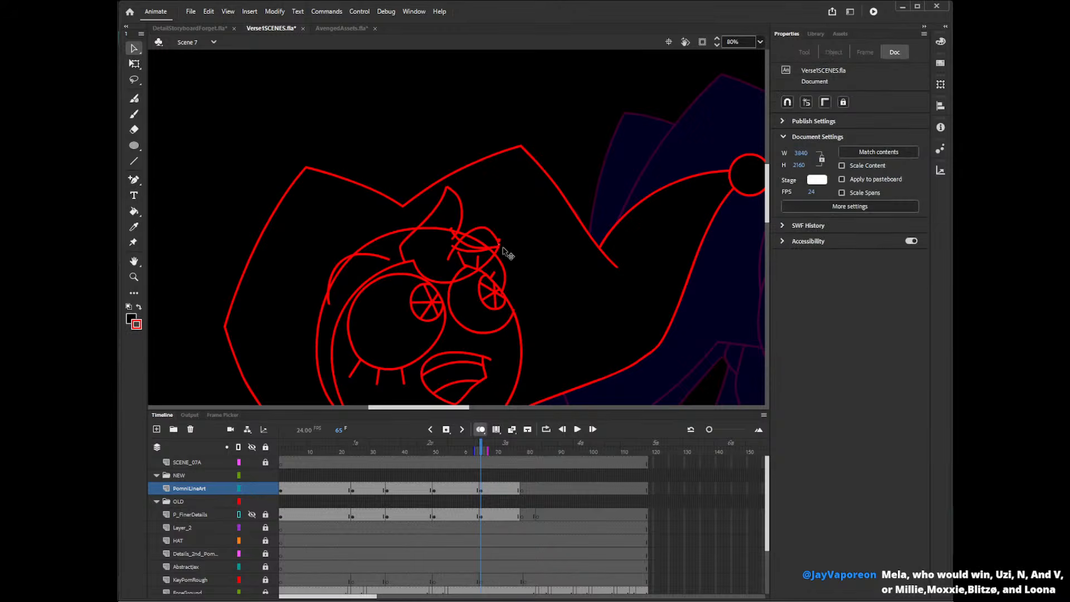
pyautogui.click(501, 244)
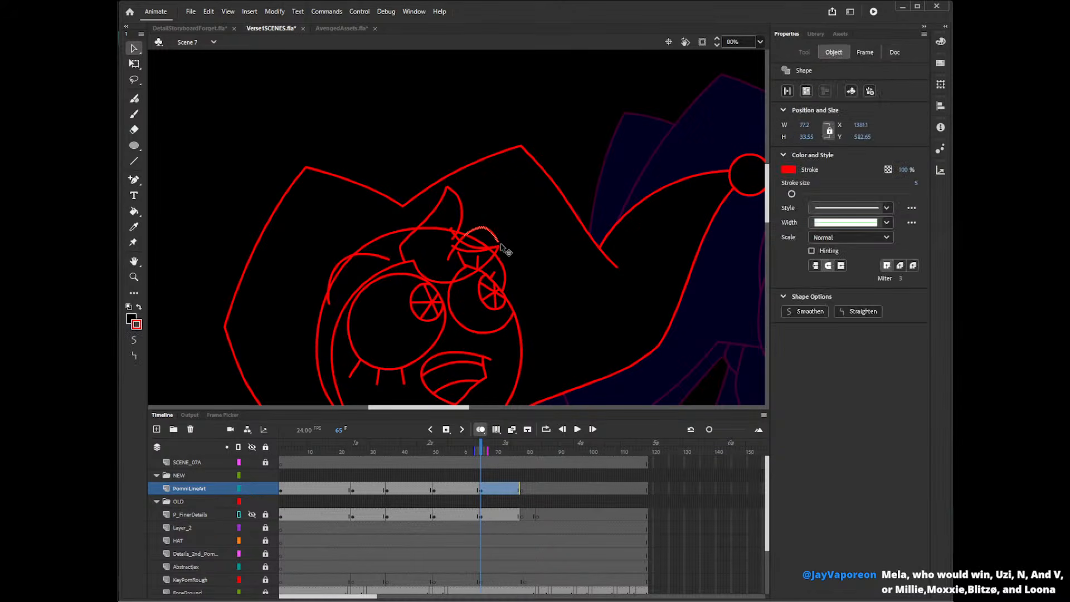
pyautogui.press('Delete')
pyautogui.click(463, 239)
pyautogui.press('Delete')
pyautogui.click(454, 232)
pyautogui.press('Delete')
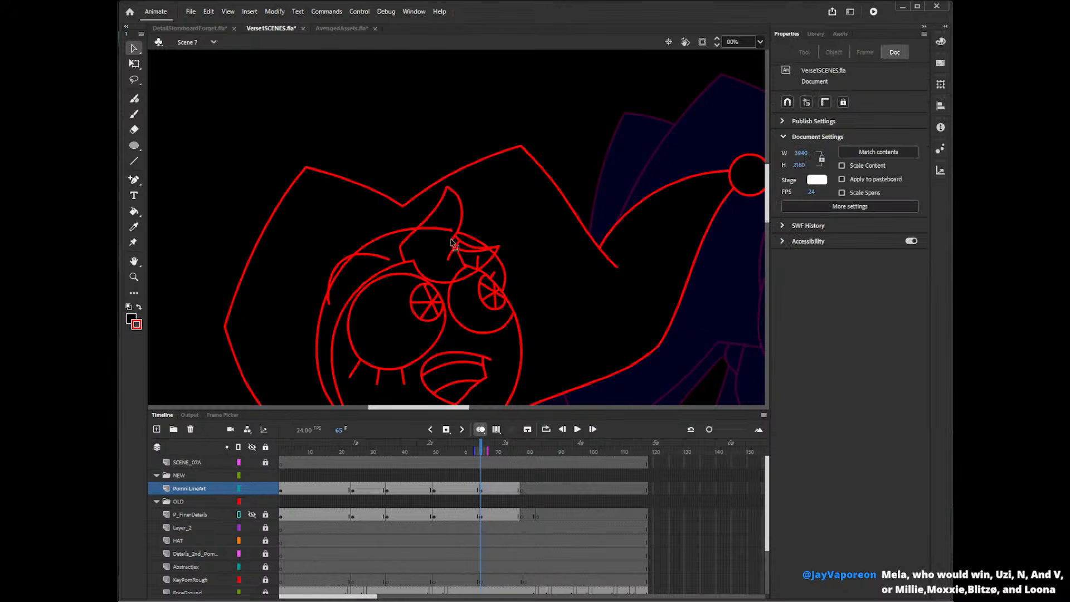
# Delete the leftover line pieces inside the tuft's outward-sweeping part.
pyautogui.click(457, 248)
pyautogui.press('Delete')
pyautogui.click(495, 254)
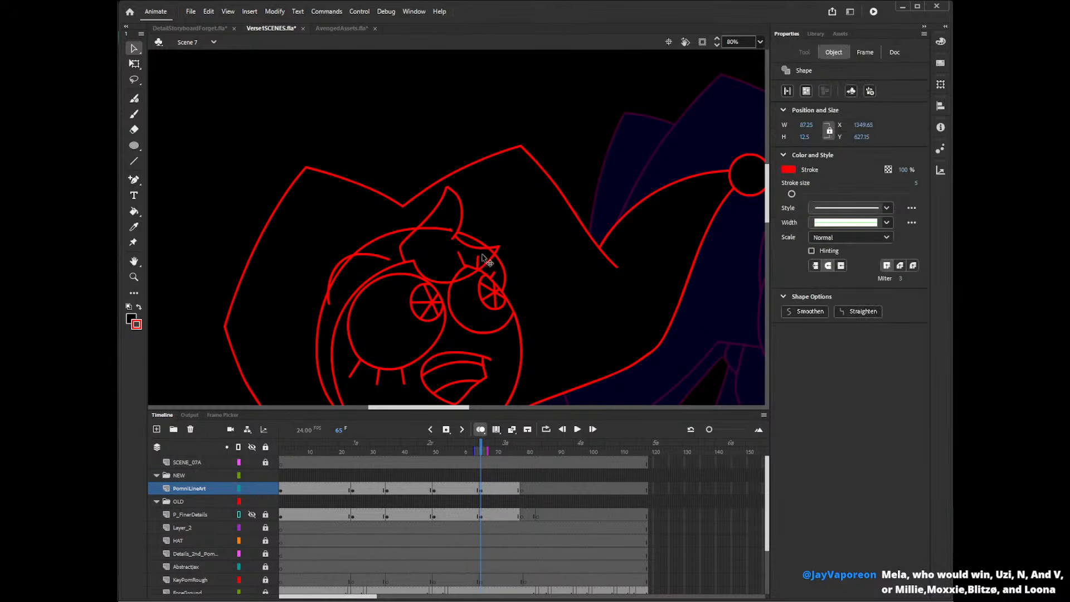
pyautogui.press('Delete')
pyautogui.click(462, 272)
pyautogui.press('Delete')
# Delete the remaining small strokes where the tuft's lower edge overlaps the far eye.
pyautogui.click(478, 269)
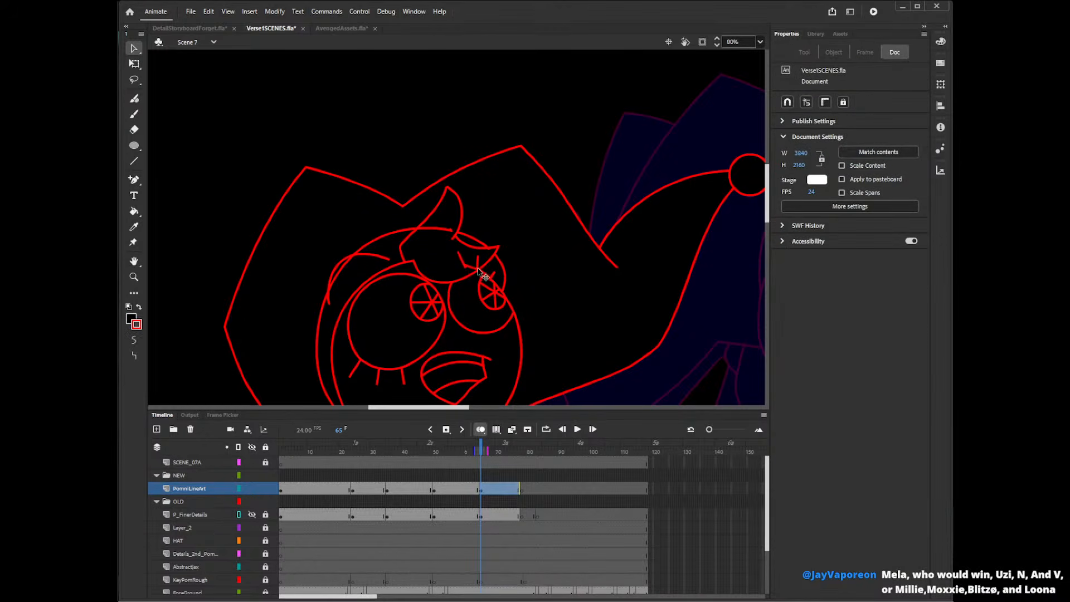
pyautogui.press('Delete')
pyautogui.click(478, 269)
pyautogui.click(475, 272)
pyautogui.press('Delete')
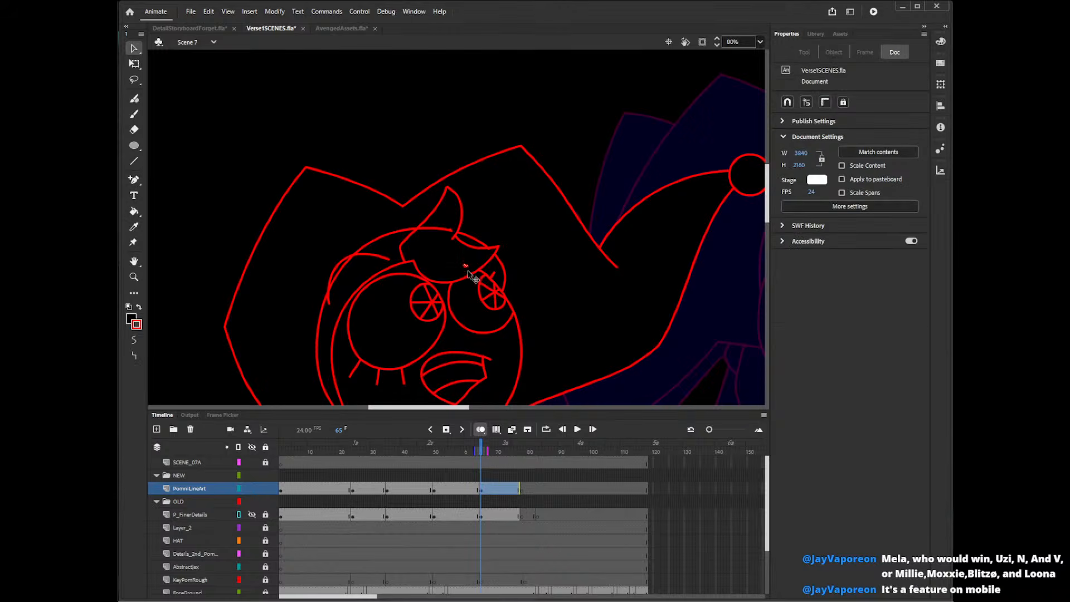
pyautogui.click(488, 278)
pyautogui.press('Delete')
pyautogui.click(491, 253)
pyautogui.press('Delete')
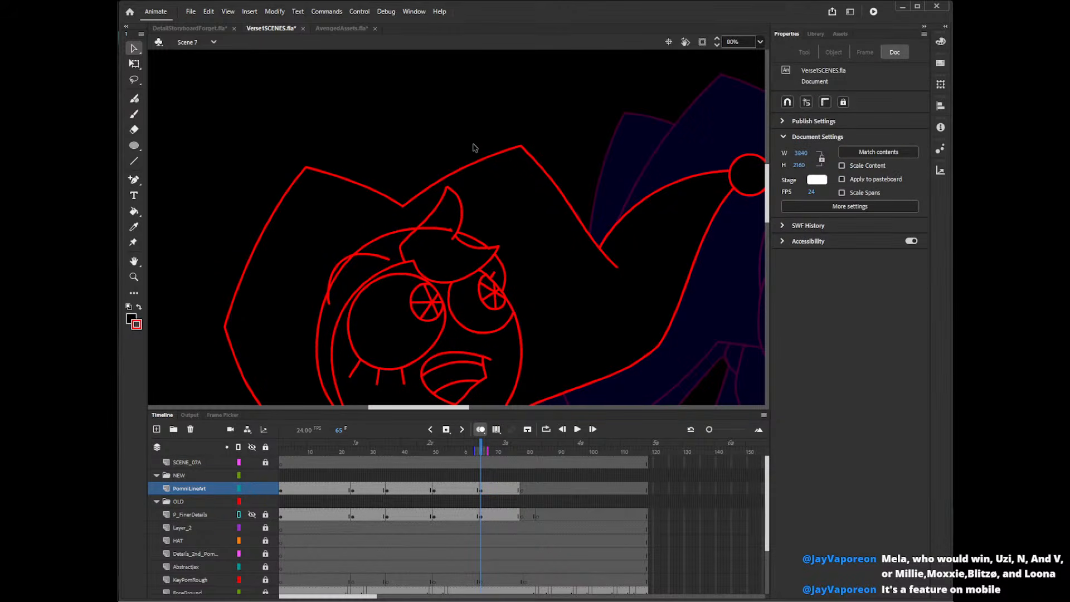
# Redraw the outer edge of the tuft's upright tip with the Pencil as one smooth curve replacing the old edge.
pyautogui.press('y')
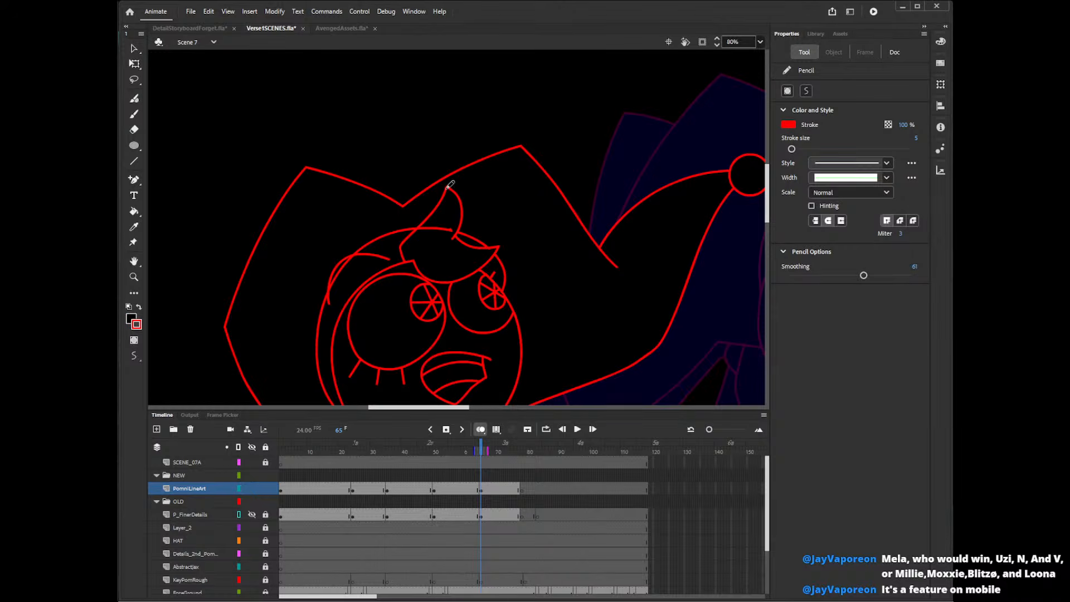
pyautogui.moveTo(461, 195); pyautogui.dragTo(461, 246)
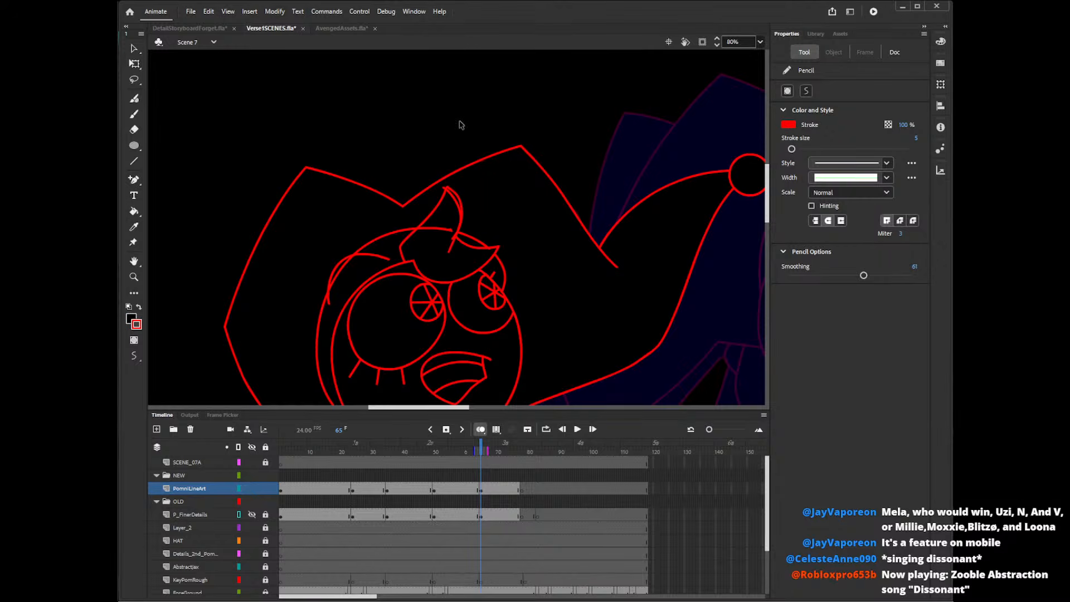
pyautogui.hotkey('ctrl', 'z')
pyautogui.moveTo(441, 186)
pyautogui.mouseDown()
pyautogui.moveTo(459, 201)
pyautogui.moveTo(452, 243)
pyautogui.mouseUp()
pyautogui.hotkey('ctrl', 'z')
pyautogui.moveTo(443, 186); pyautogui.dragTo(452, 243)
pyautogui.hotkey('ctrl', 'z')
pyautogui.moveTo(442, 186); pyautogui.dragTo(453, 245)
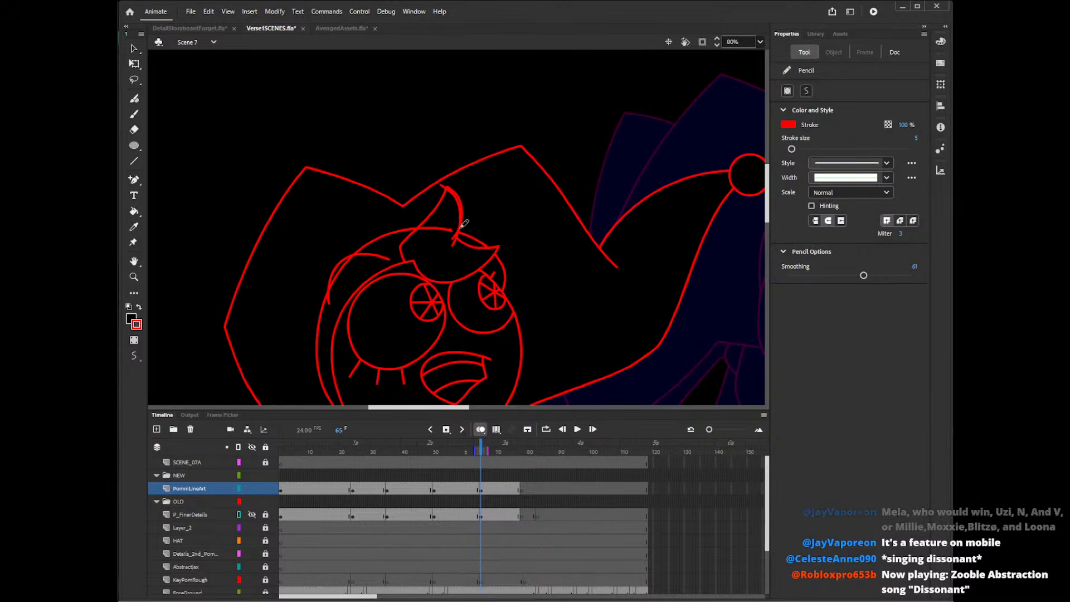
pyautogui.press('v')
pyautogui.click(466, 211)
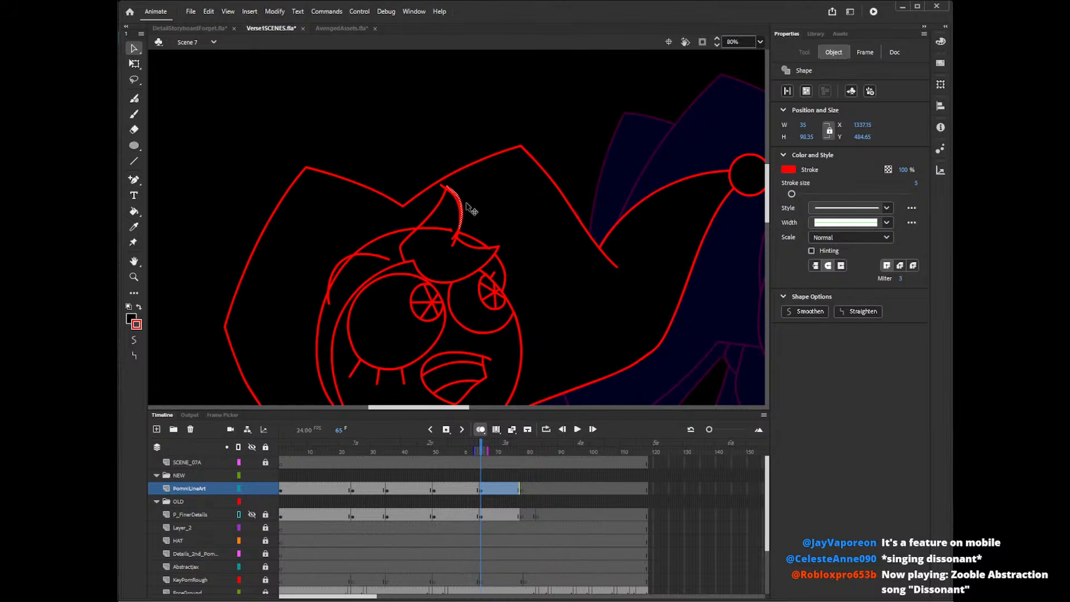
pyautogui.click(469, 212)
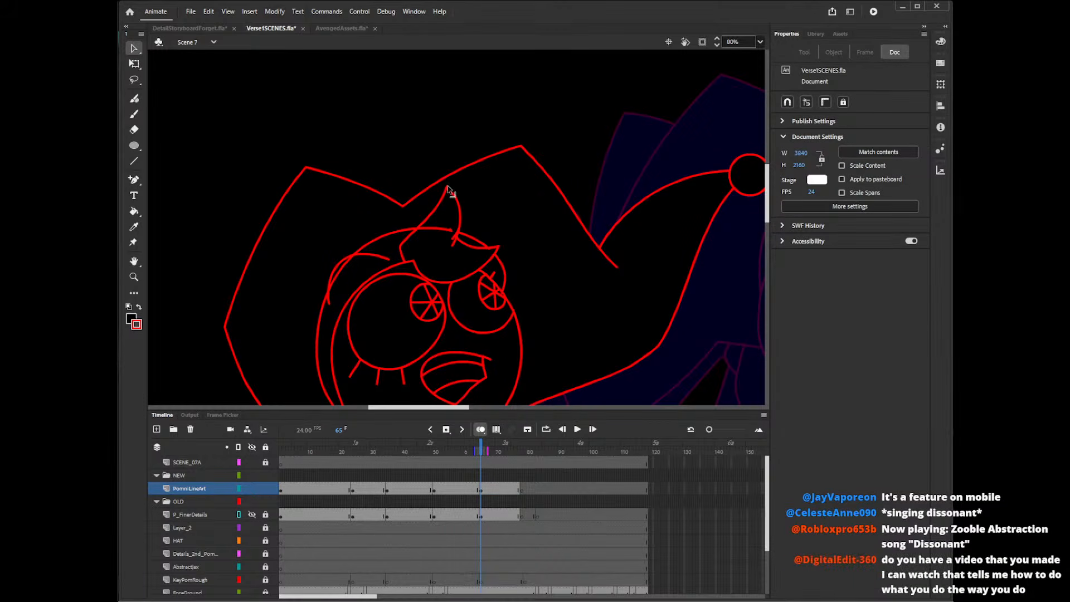
# Delete the surplus line ends in the notch where the tuft's upright and outward-sweeping tips meet.
pyautogui.click(455, 243)
pyautogui.press('Delete')
pyautogui.click(454, 238)
pyautogui.press('Delete')
pyautogui.click(459, 236)
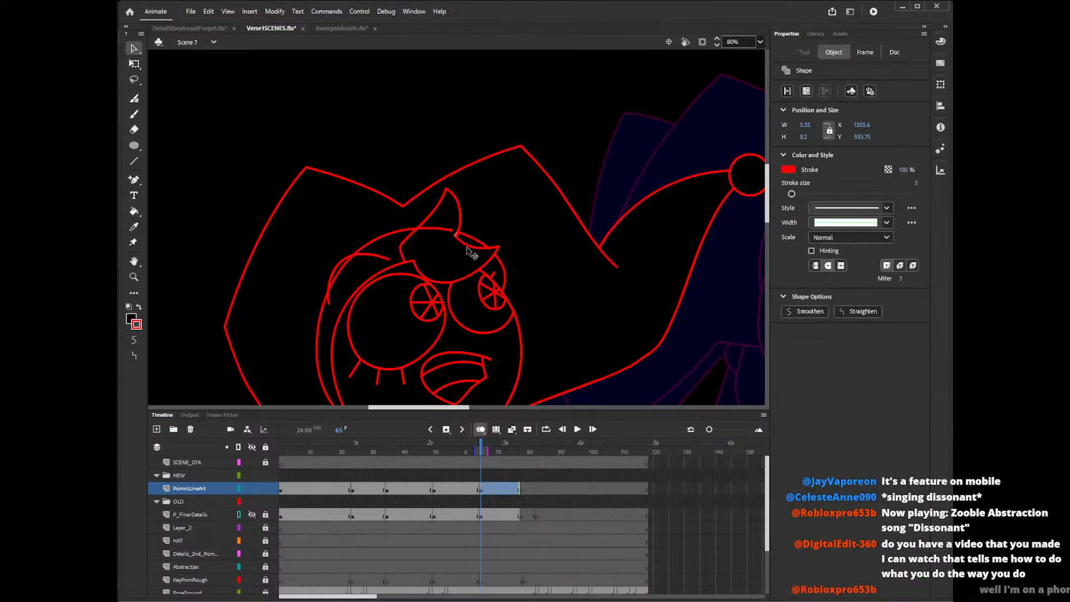
pyautogui.press('Delete')
pyautogui.click(458, 236)
pyautogui.press('Delete')
pyautogui.click(456, 237)
pyautogui.press('Delete')
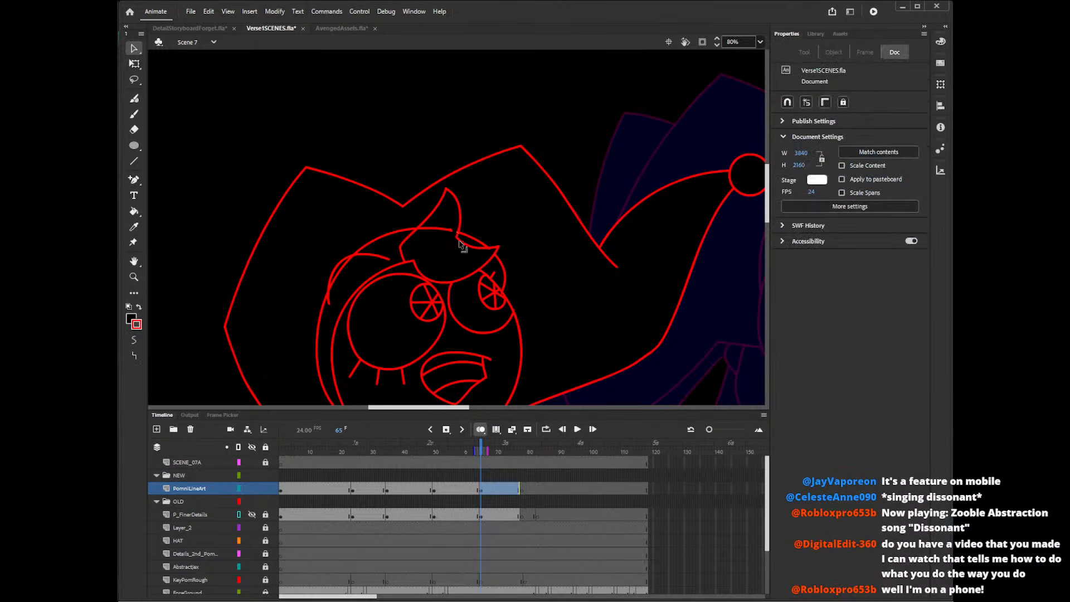
# Try moving the forehead tuft's black fill up off its outline, and undo the move.
pyautogui.click(494, 258)
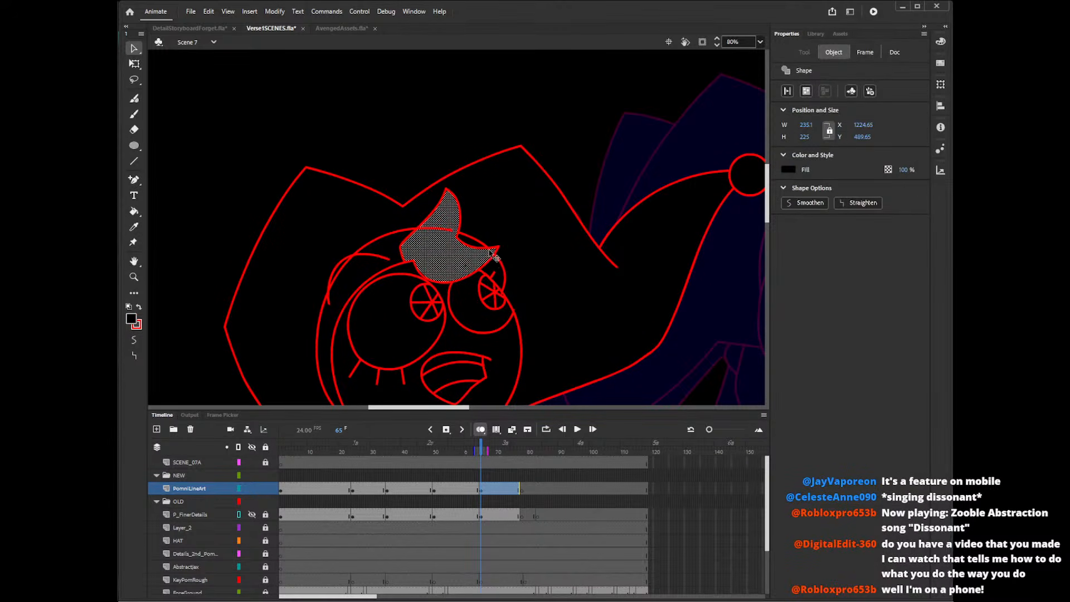
pyautogui.click(492, 256)
pyautogui.press('Delete')
pyautogui.click(484, 265)
pyautogui.moveTo(472, 270); pyautogui.dragTo(507, 225)
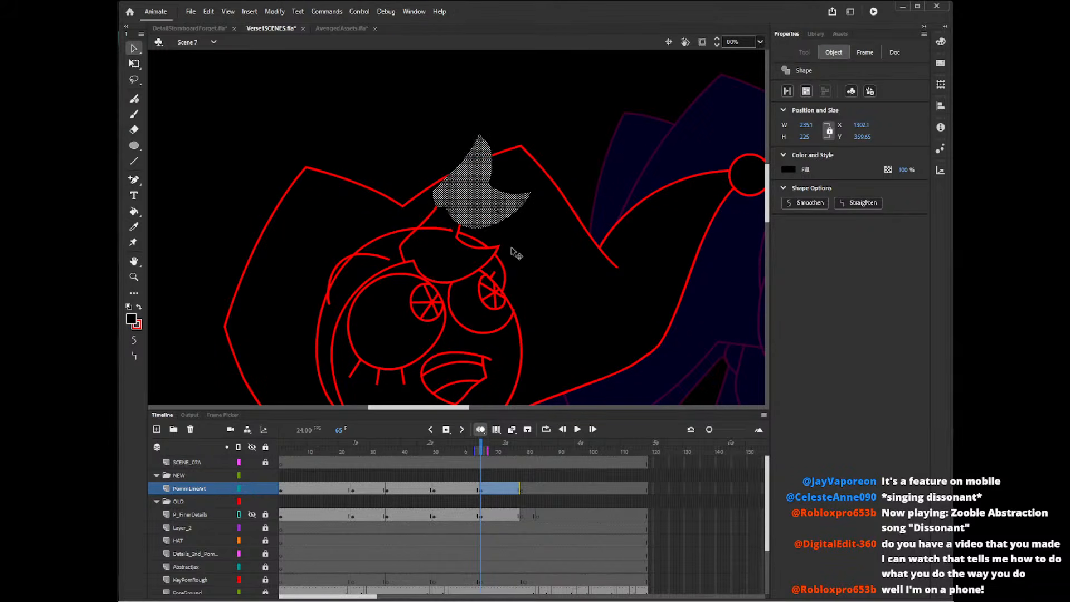
pyautogui.hotkey('ctrl', 'z')
pyautogui.click(489, 243)
pyautogui.click(551, 142)
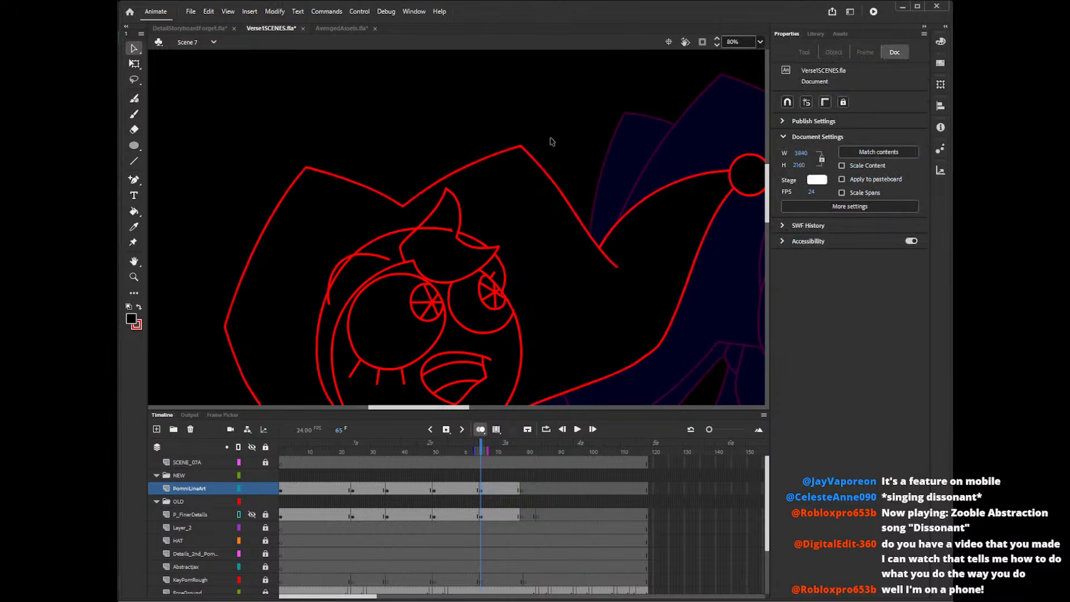
# Delete the head outline segment that crosses the base of the tuft's upright tip.
pyautogui.press('b')
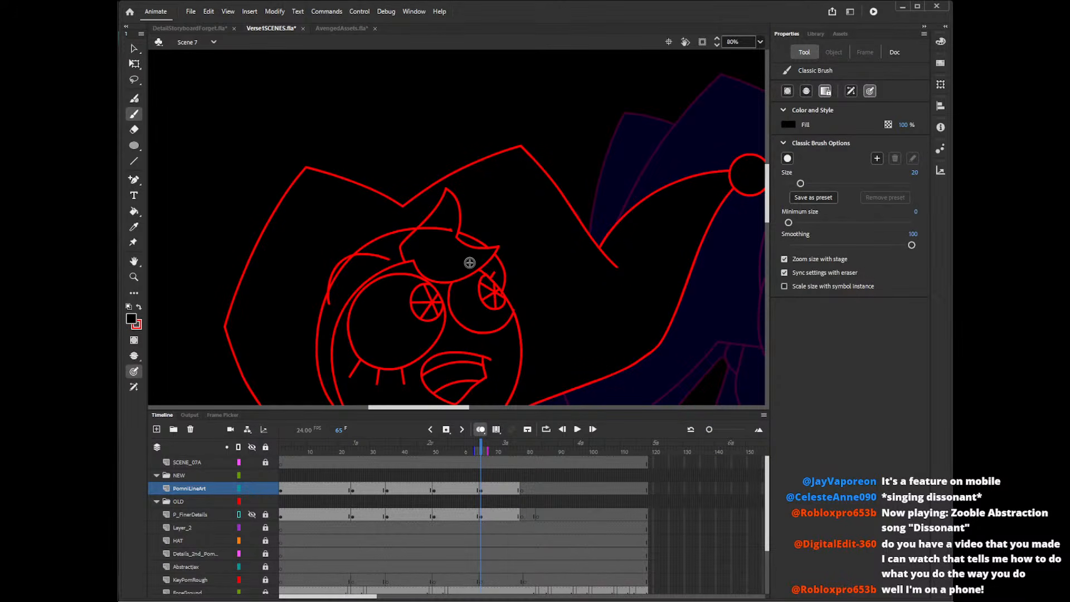
pyautogui.press('p')
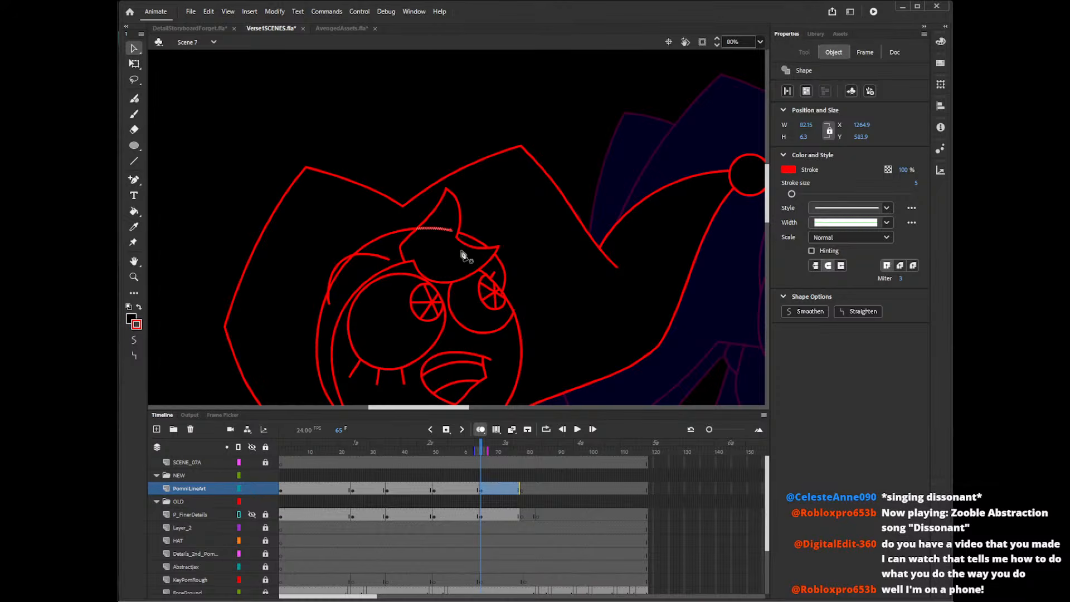
pyautogui.click(454, 239)
pyautogui.press('v')
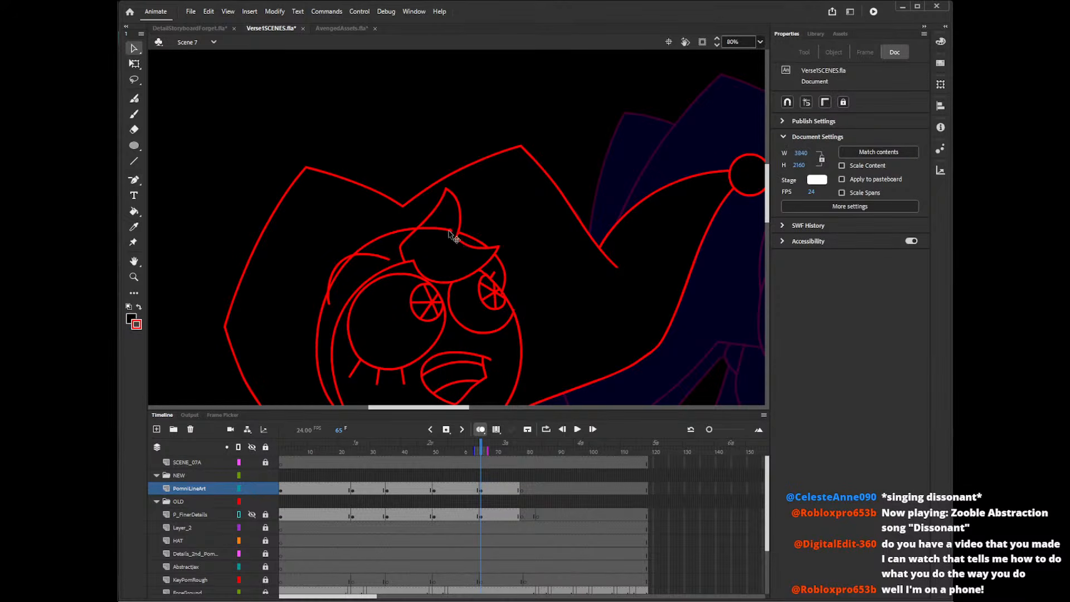
pyautogui.click(456, 244)
pyautogui.press('Delete')
pyautogui.click(455, 241)
pyautogui.press('Delete')
# Compare the pose at frame 22, and draw hair locks at frame 65 beyond the far cheek and down the near side of the face to the collar ball.
pyautogui.moveTo(763, 204); pyautogui.dragTo(771, 215)
pyautogui.click(348, 450)
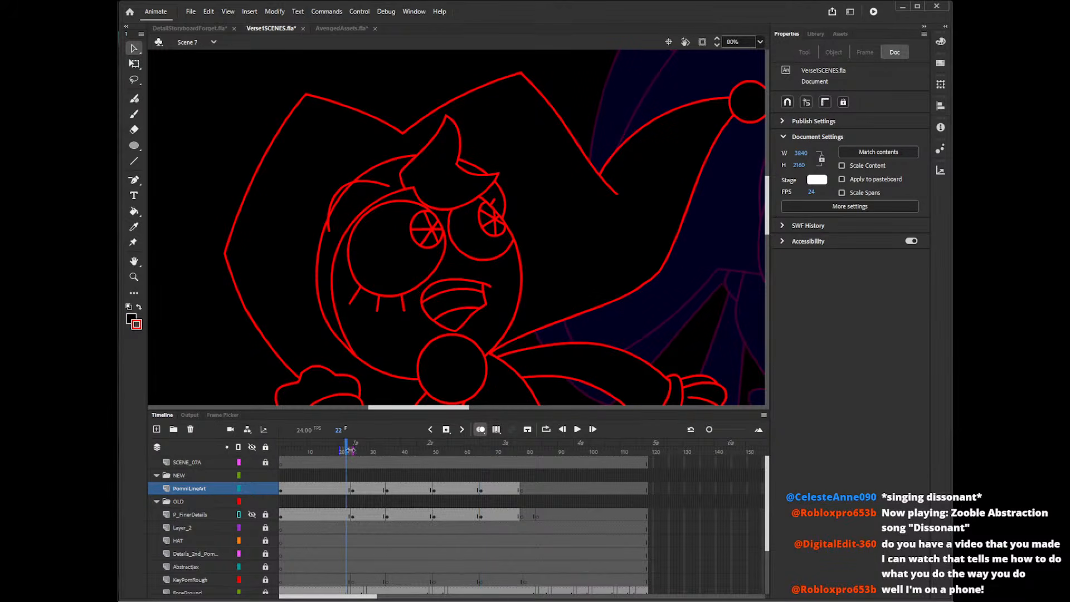
pyautogui.click(481, 451)
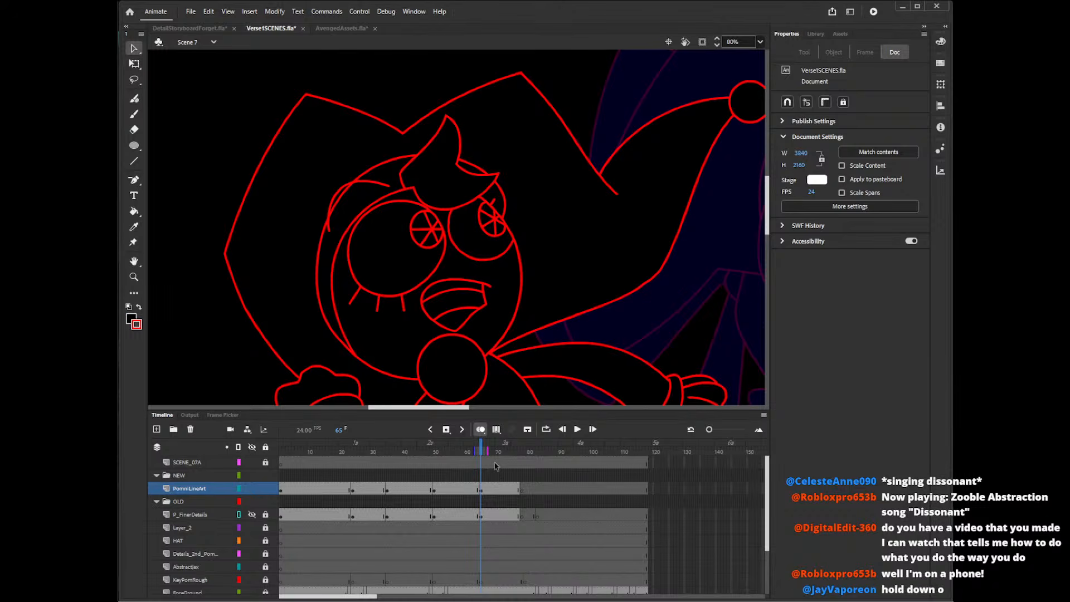
pyautogui.doubleClick(738, 42)
pyautogui.write('40')
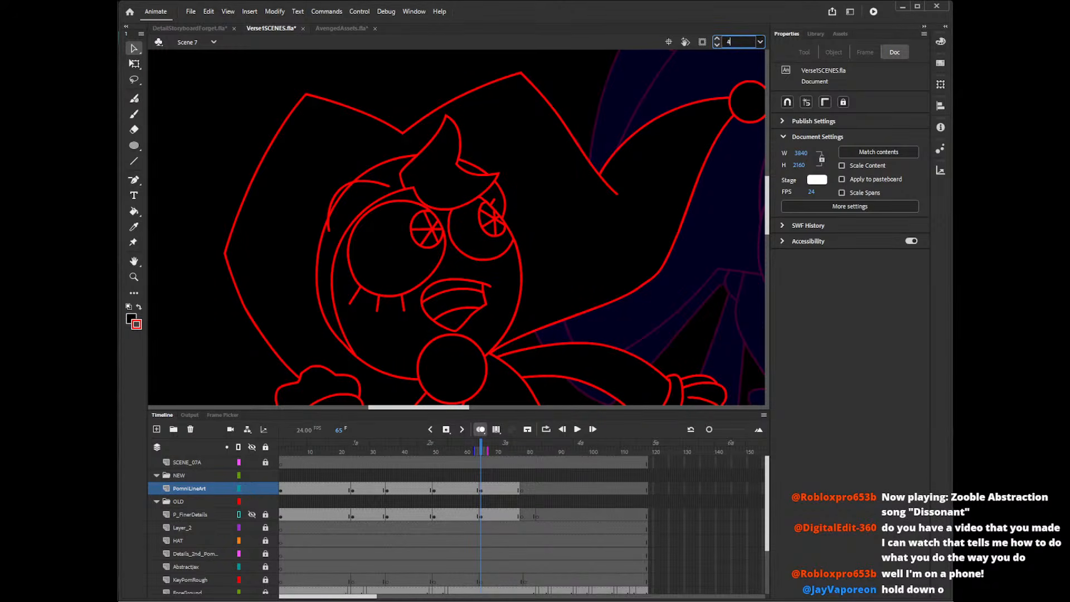
pyautogui.press('Return')
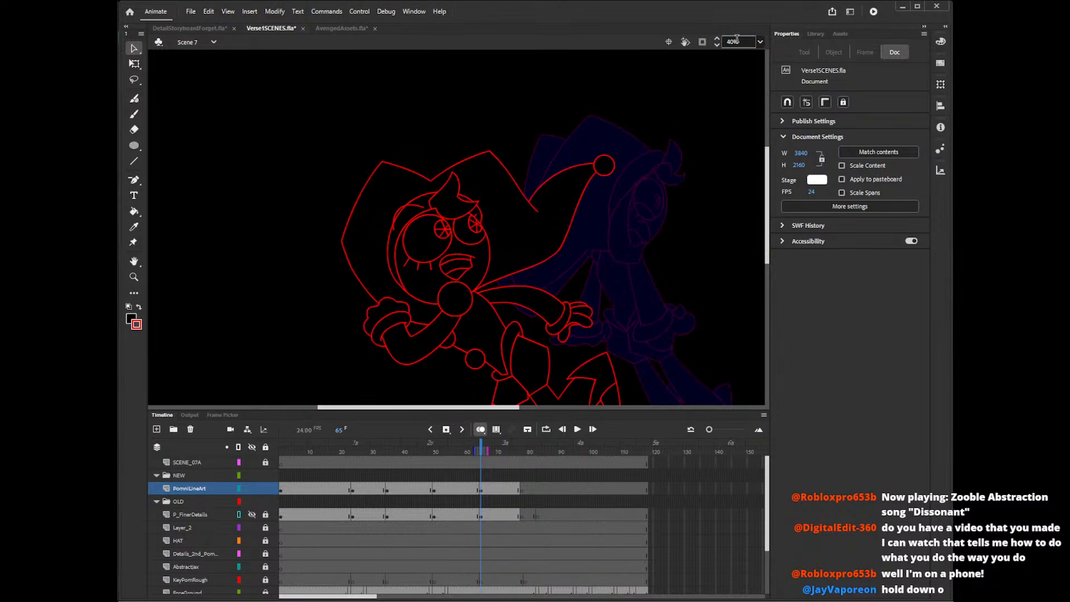
pyautogui.press('y')
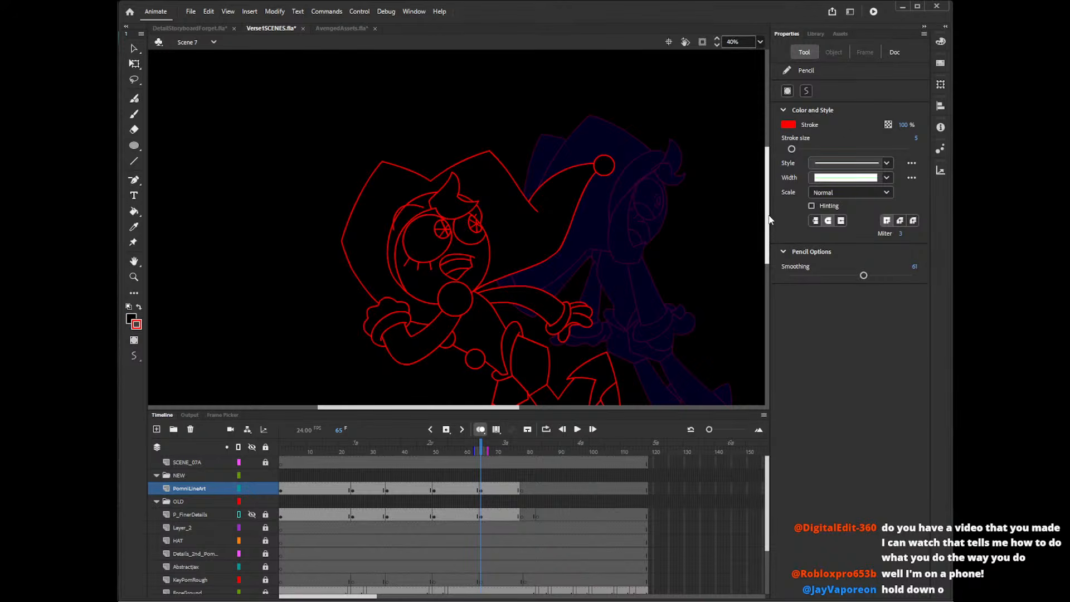
pyautogui.scroll(-1, 769, 219)
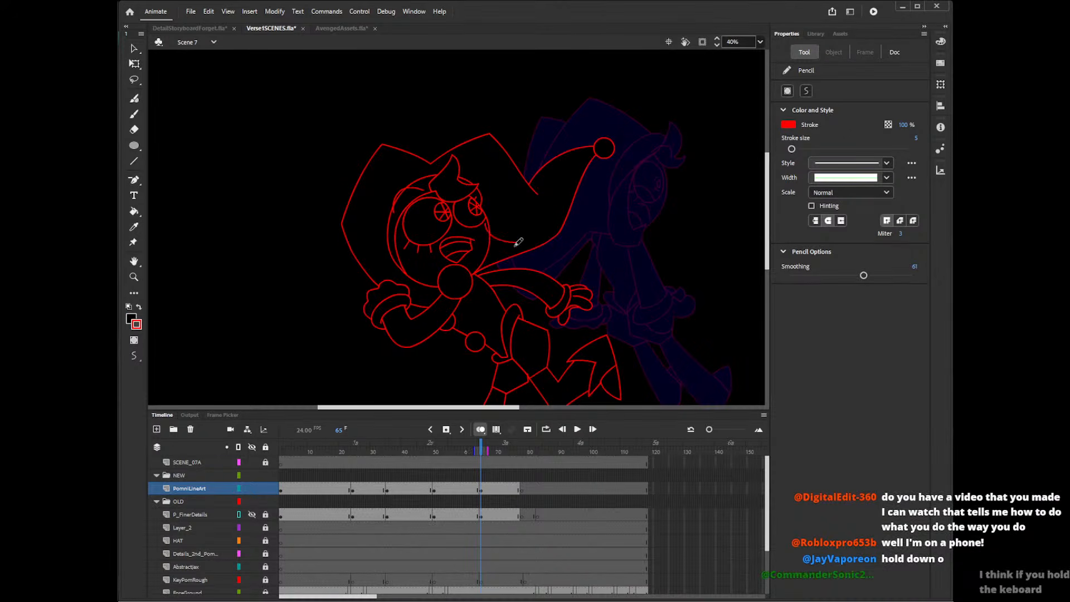
pyautogui.moveTo(509, 241)
pyautogui.mouseDown()
pyautogui.moveTo(521, 264)
pyautogui.moveTo(507, 264)
pyautogui.moveTo(523, 239)
pyautogui.mouseUp()
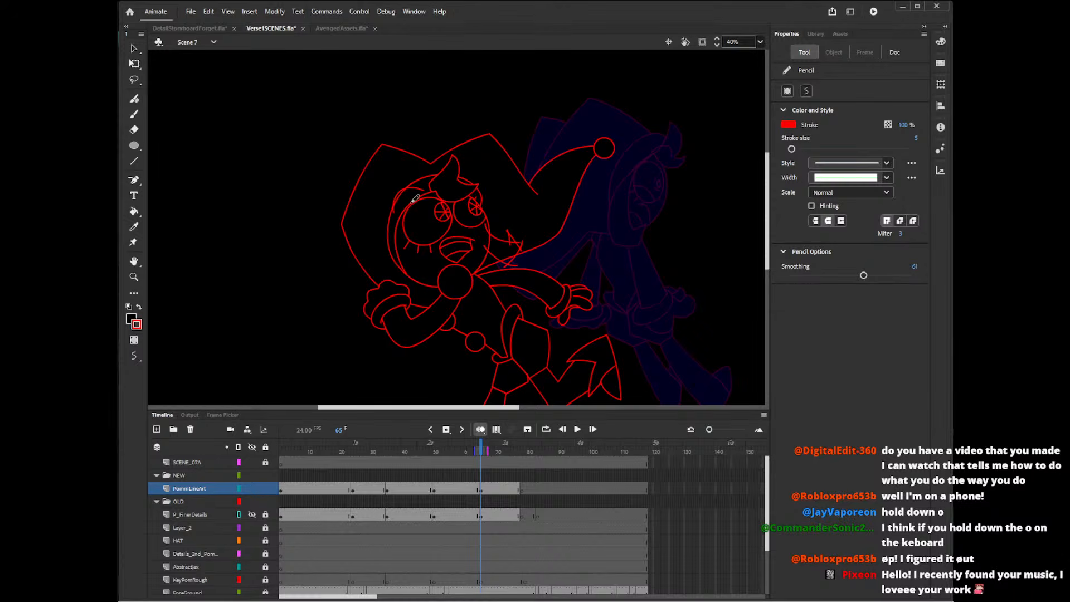
pyautogui.moveTo(414, 199); pyautogui.dragTo(463, 261)
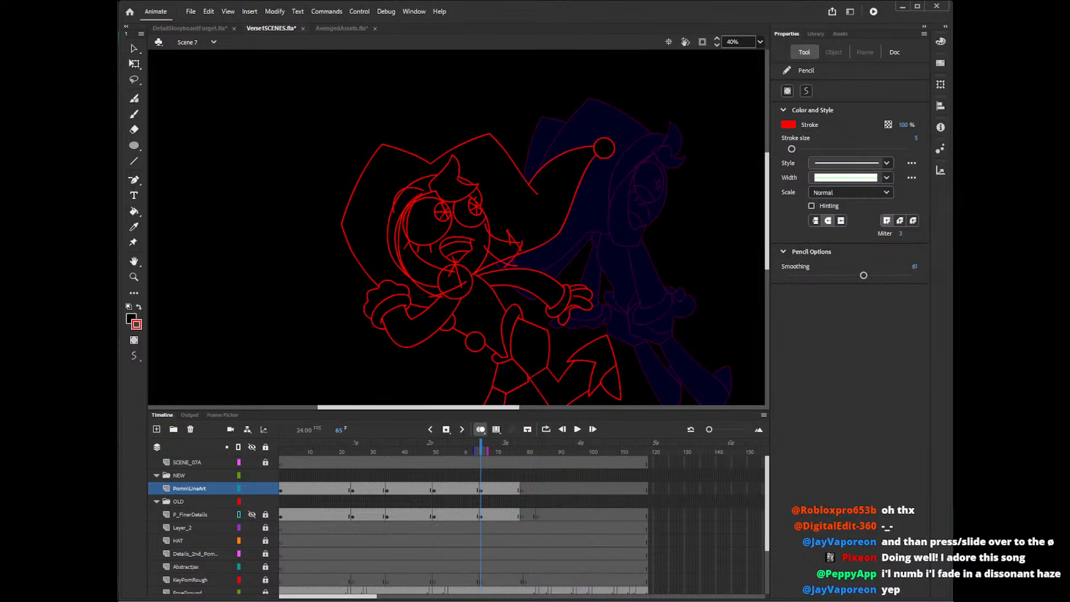
pyautogui.moveTo(769, 248); pyautogui.dragTo(773, 244)
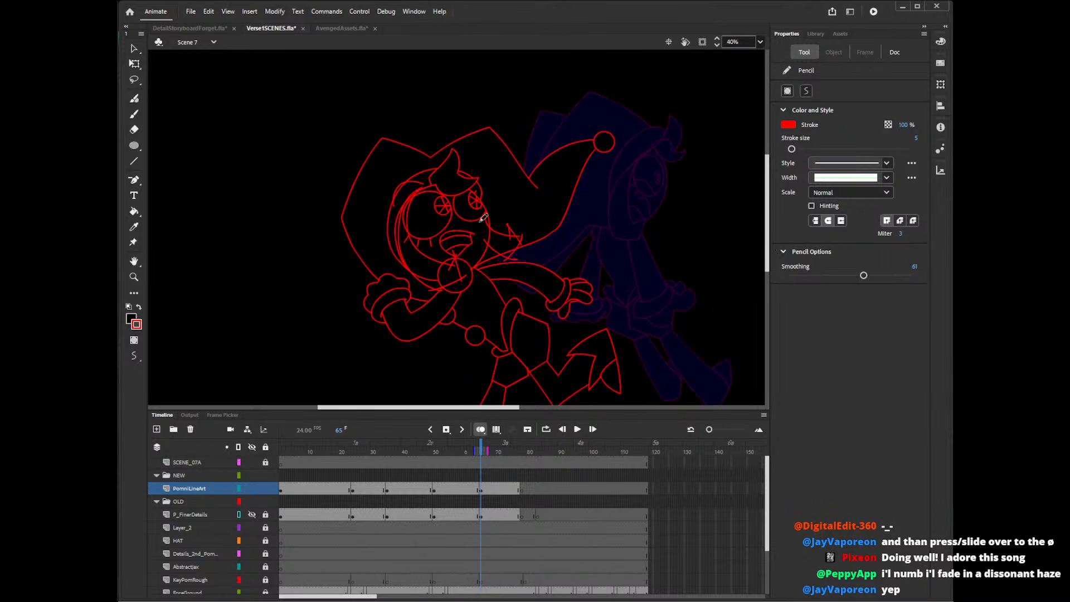
# Delete the surplus line ends of the hair lock between the mouth and the top of the collar ball.
pyautogui.press('v')
pyautogui.click(461, 266)
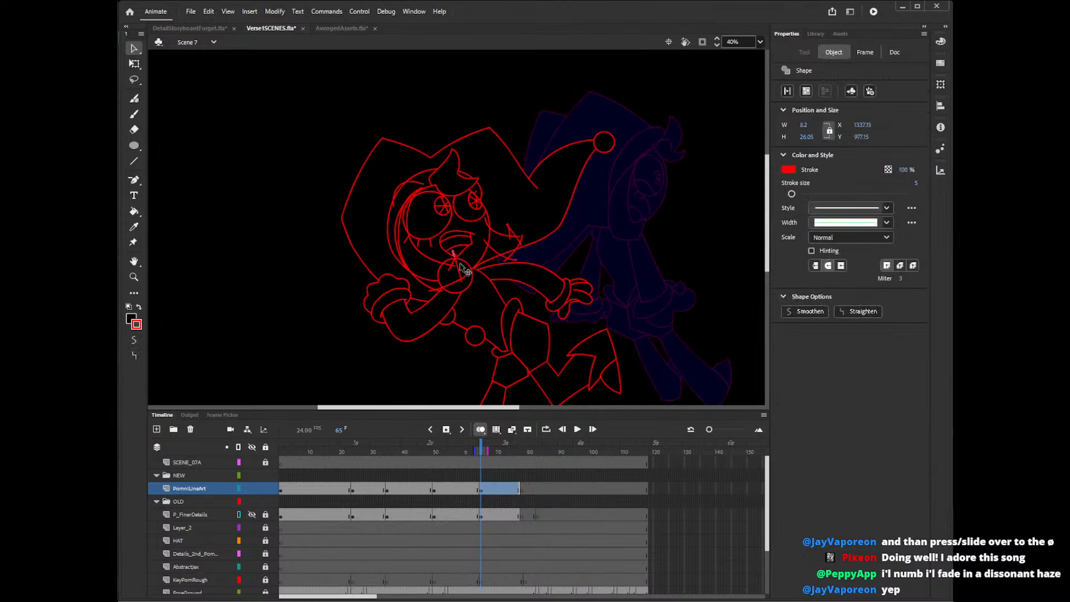
pyautogui.click(456, 256)
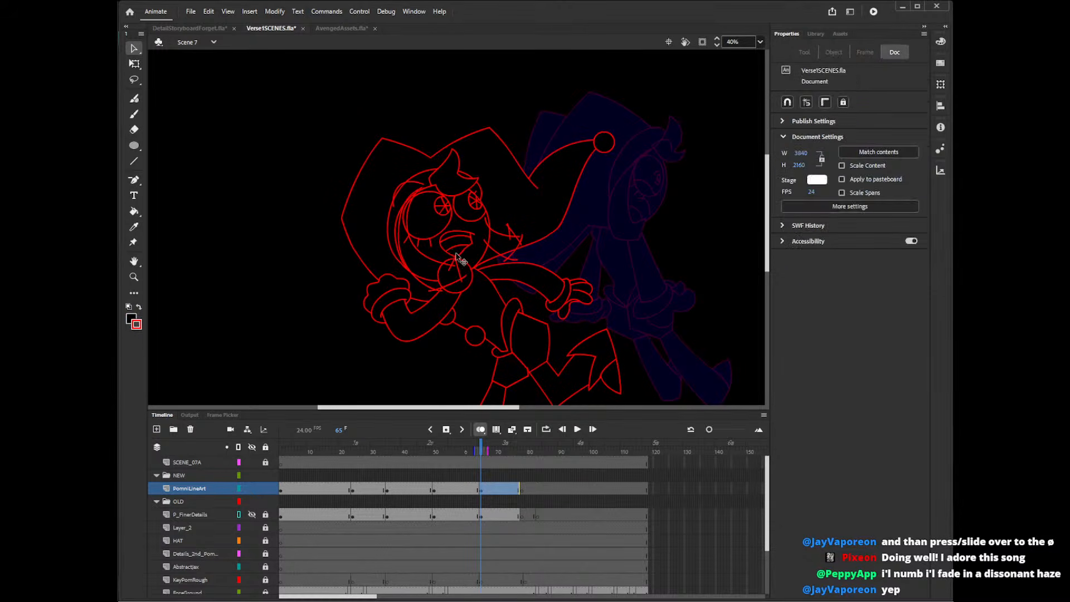
pyautogui.press('Delete')
pyautogui.click(460, 263)
pyautogui.press('Delete')
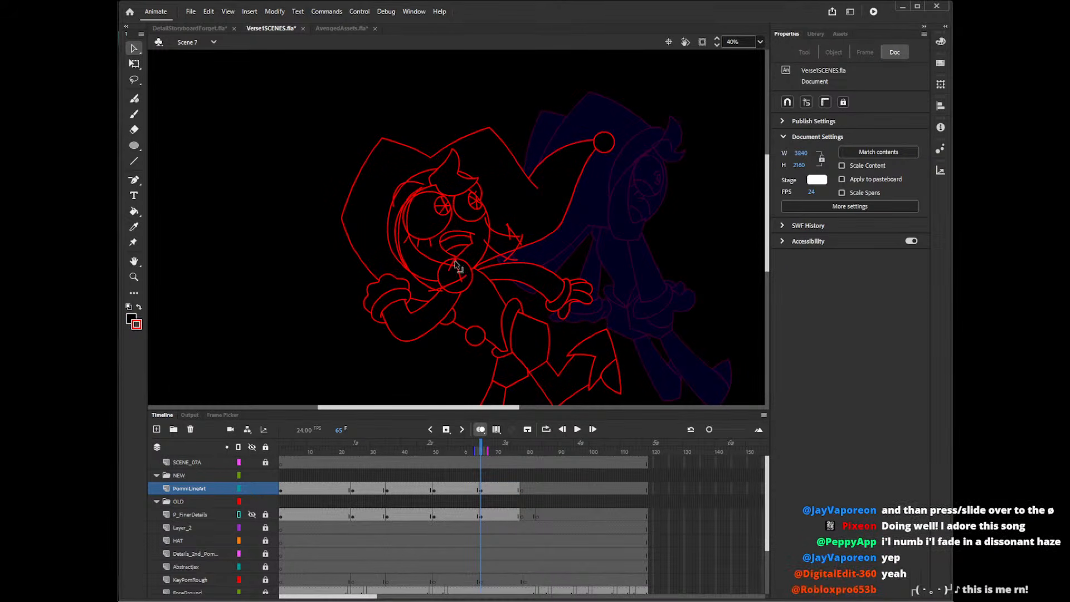
pyautogui.click(459, 271)
pyautogui.click(451, 267)
pyautogui.press('Delete')
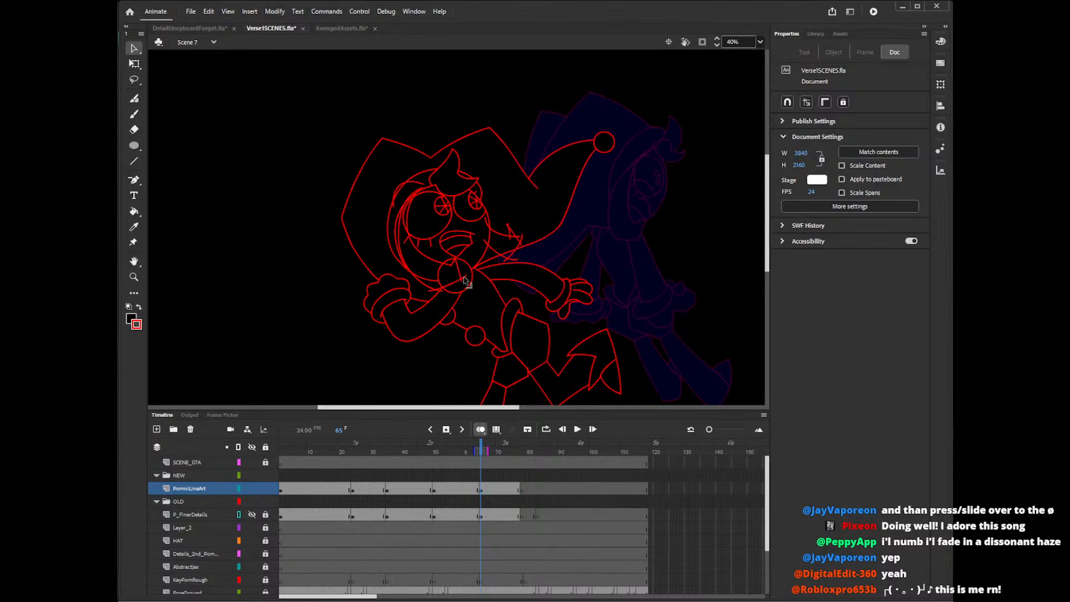
# Delete the surplus line pieces inside and just below the collar ball at frame 65.
pyautogui.click(464, 279)
pyautogui.click(467, 287)
pyautogui.press('Delete')
pyautogui.click(434, 291)
pyautogui.press('Delete')
pyautogui.click(441, 289)
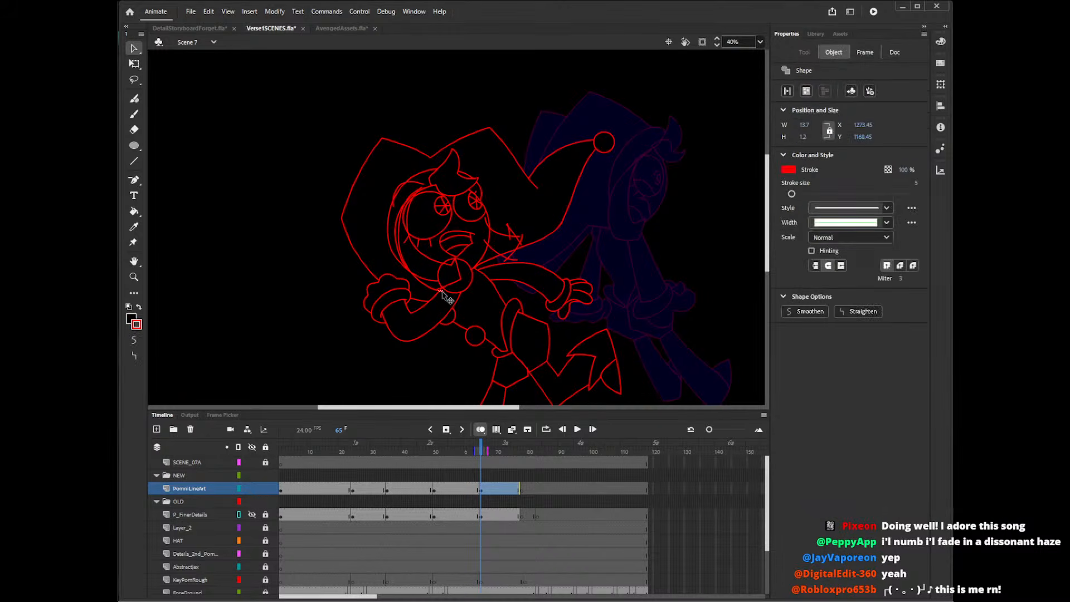
pyautogui.press('Delete')
# Delete the part of the collar ball's outline that the near-side hair lock covers.
pyautogui.press('k')
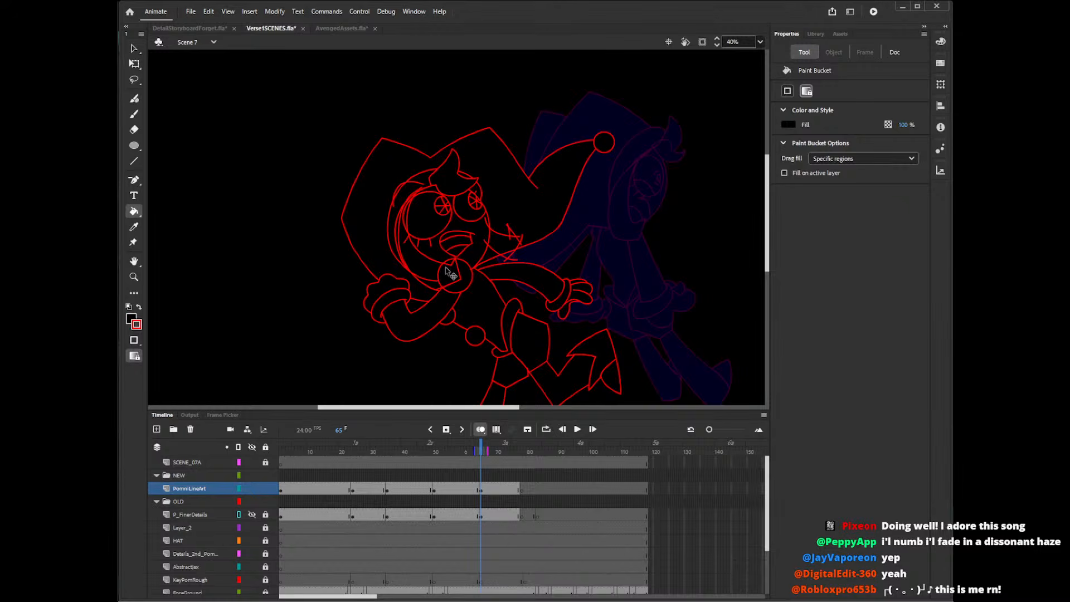
pyautogui.press('v')
pyautogui.click(443, 290)
pyautogui.press('Delete')
pyautogui.click(441, 287)
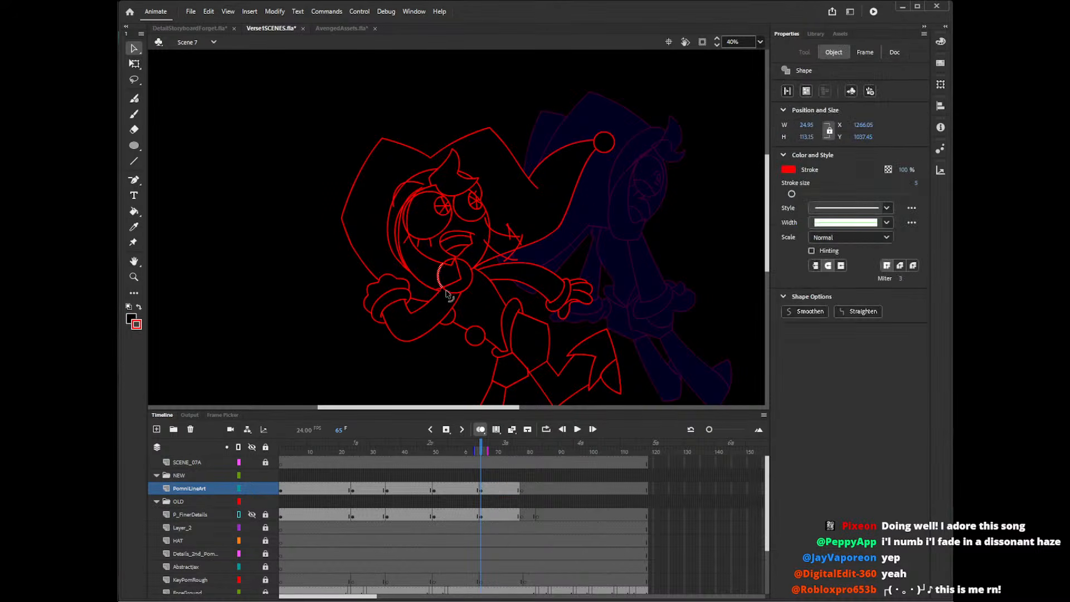
pyautogui.press('Delete')
pyautogui.click(454, 260)
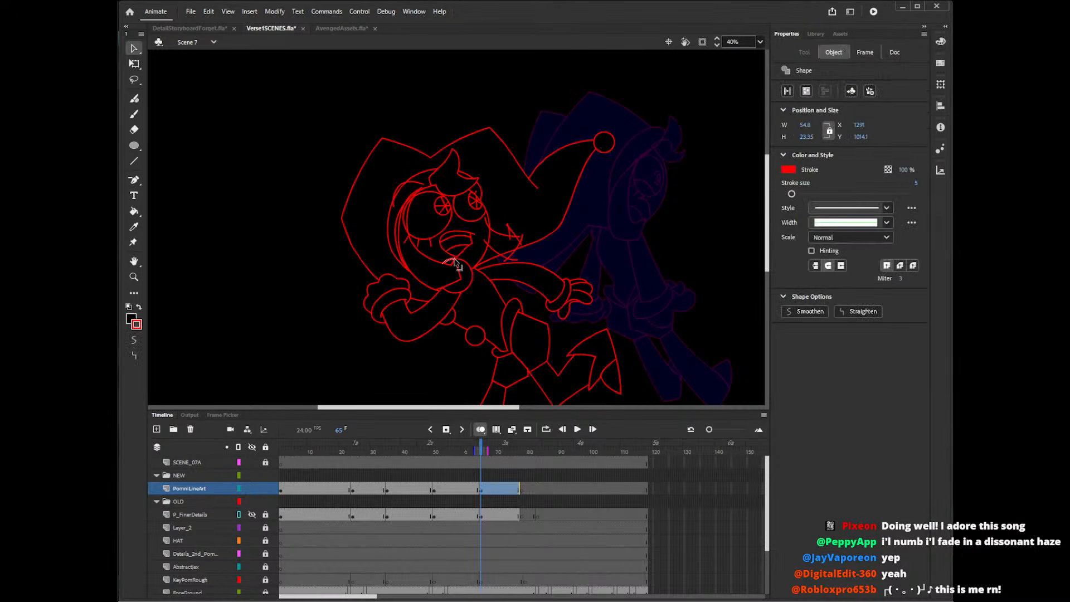
pyautogui.press('Delete')
pyautogui.click(456, 264)
# Delete the lower eyelash nearest the side hair lock and the surplus outline segment above the near eye.
pyautogui.press('z')
pyautogui.click(459, 267)
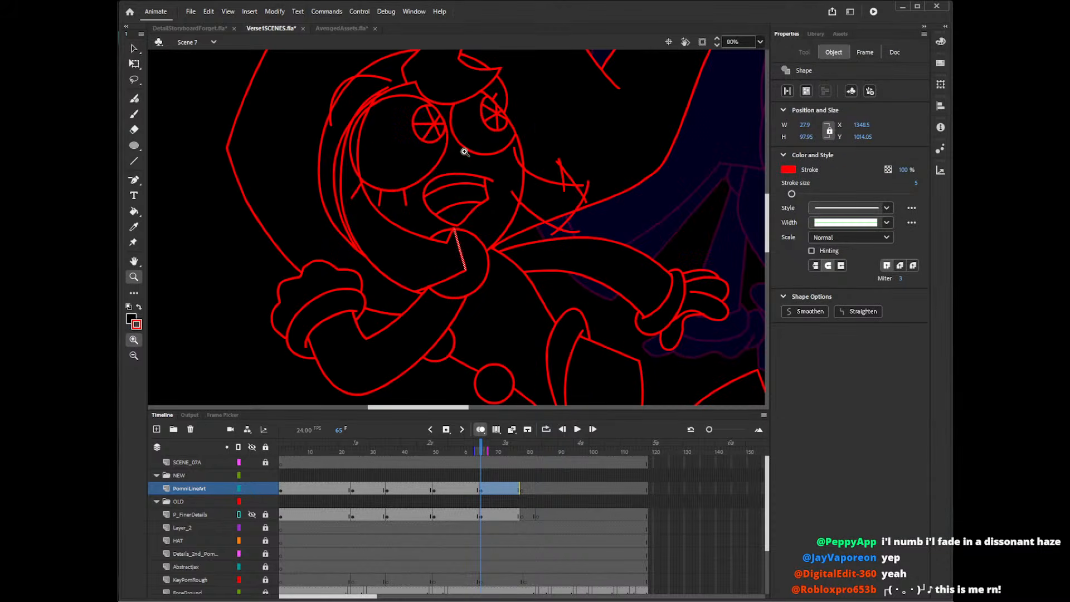
pyautogui.press('v')
pyautogui.click(531, 236)
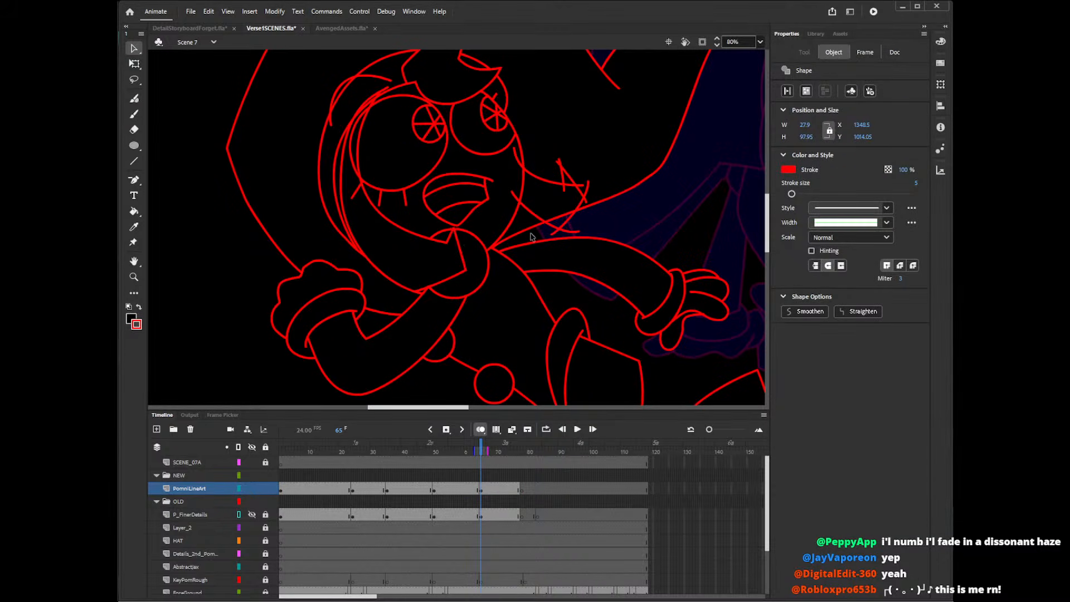
pyautogui.click(453, 229)
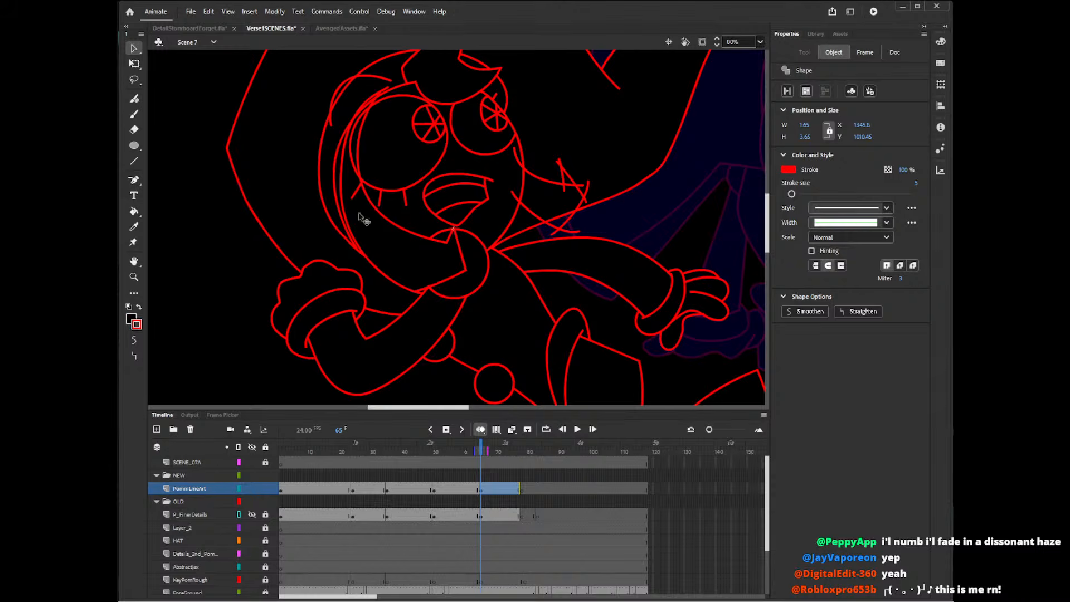
pyautogui.click(359, 194)
pyautogui.click(373, 207)
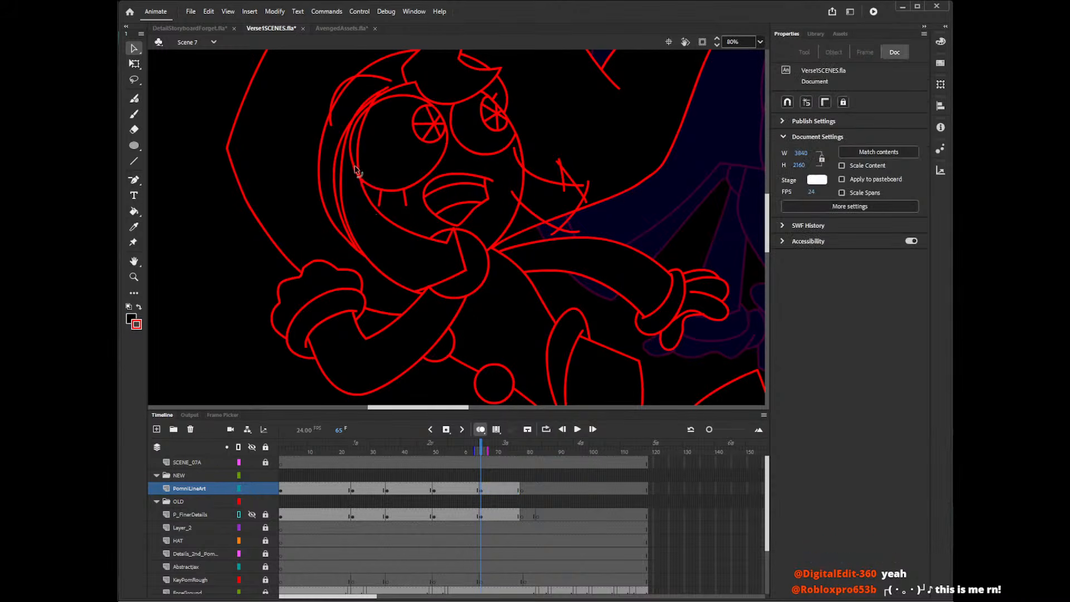
pyautogui.click(368, 105)
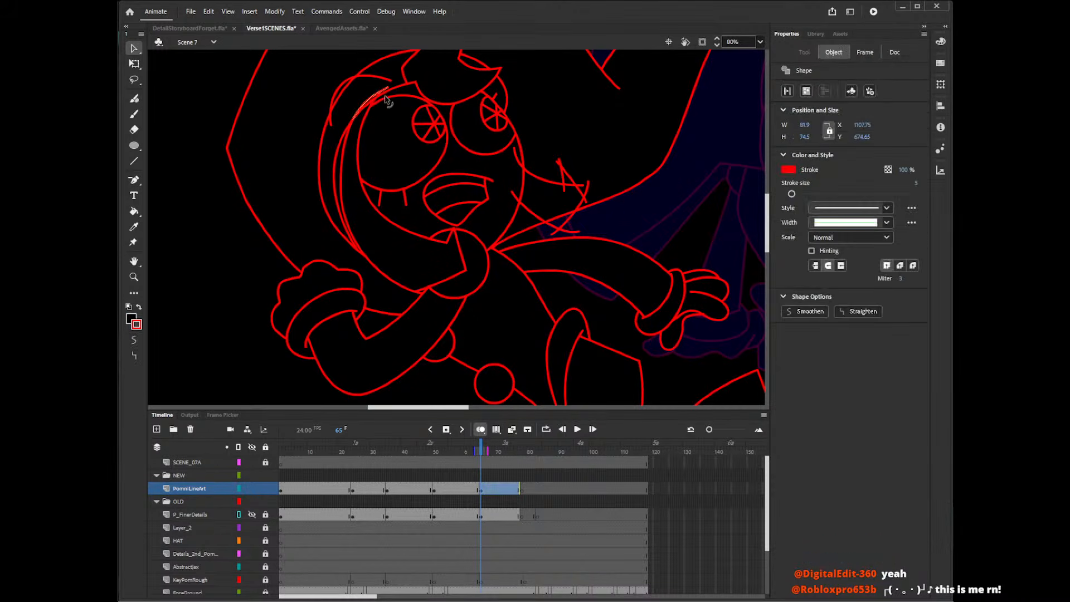
pyautogui.click(390, 109)
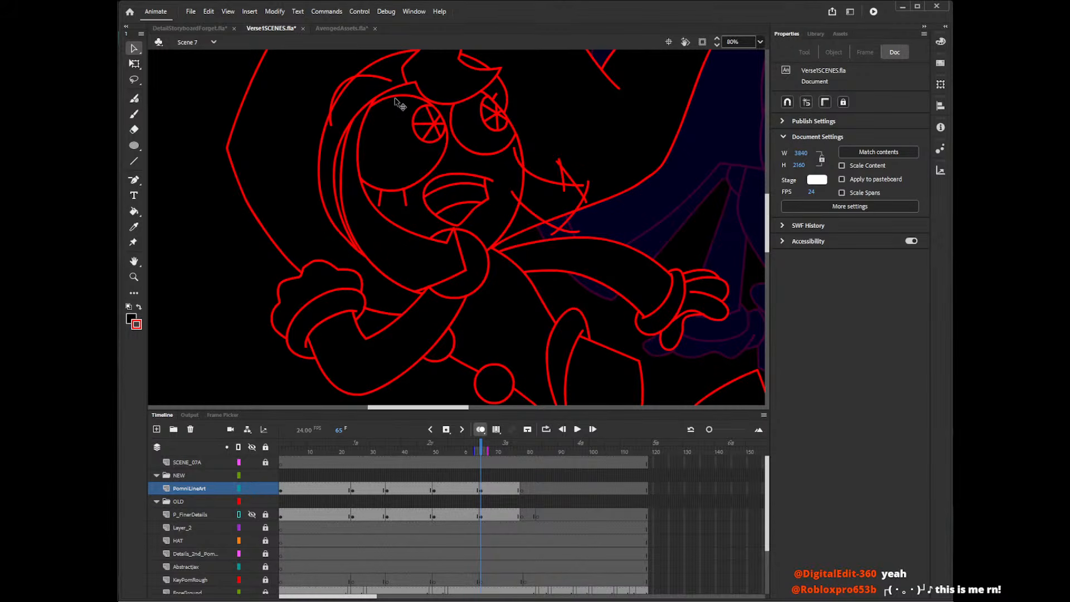
# Delete the two line ends of the far-cheek hair lock that run inside the face outline.
pyautogui.click(519, 161)
pyautogui.press('Delete')
pyautogui.click(518, 196)
pyautogui.press('Delete')
pyautogui.press('k')
pyautogui.press('v')
# Delete the overshooting line ends at the outer tips of the far-cheek hair lock.
pyautogui.click(566, 235)
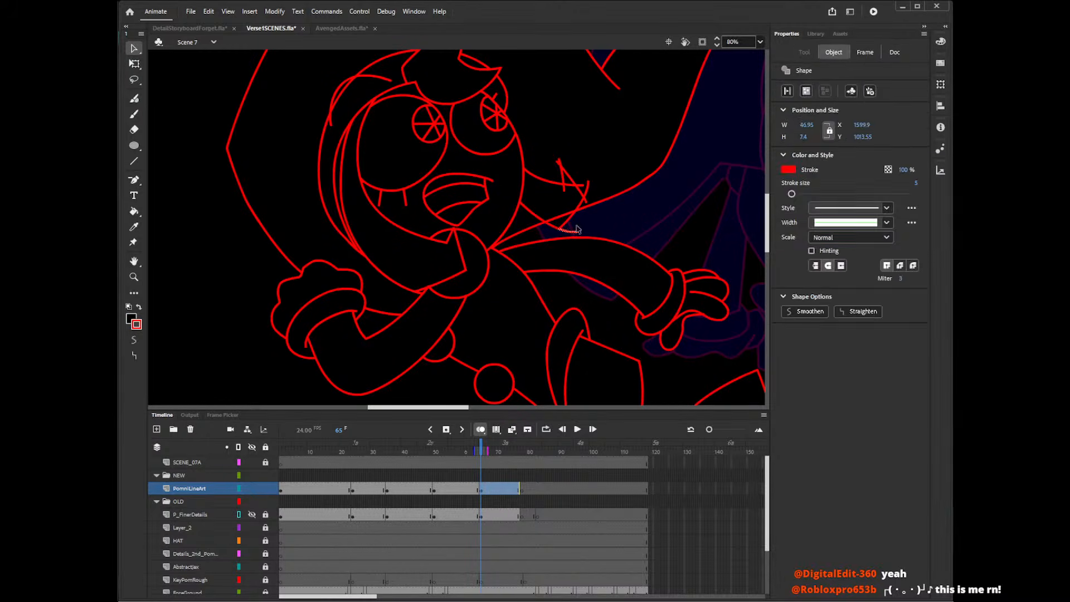
pyautogui.press('Delete')
pyautogui.click(590, 197)
pyautogui.press('Delete')
pyautogui.click(559, 161)
pyautogui.press('Delete')
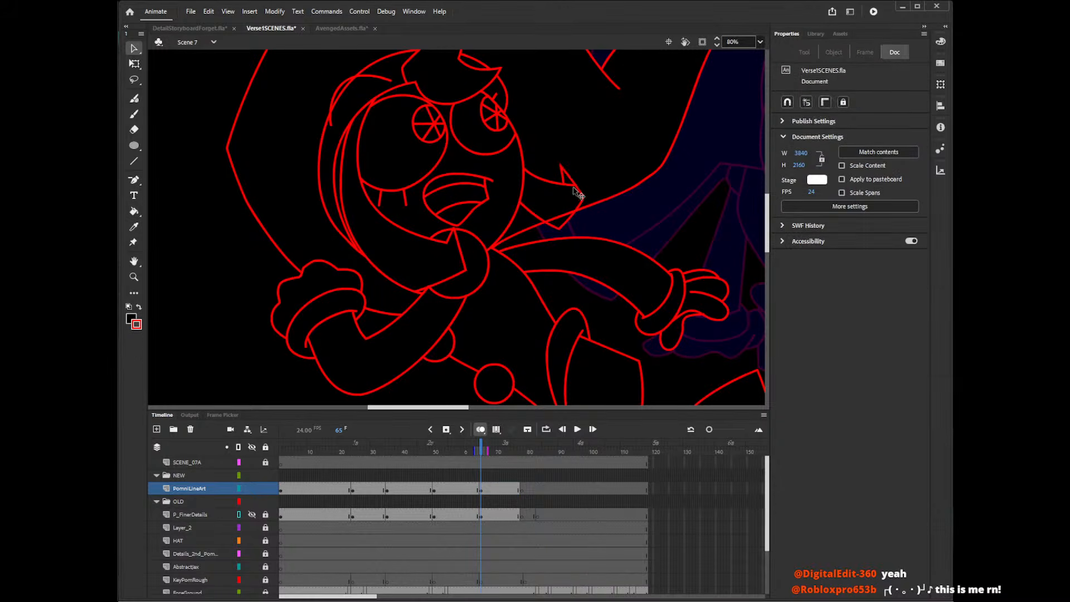
# Delete the short piece across the far-cheek lock's upper tip and the hat outline segment crossing the lock.
pyautogui.click(572, 186)
pyautogui.press('Delete')
pyautogui.click(565, 214)
pyautogui.press('Delete')
# At frame 57, delete the surplus line pieces between the forehead tuft and the top of the eye.
pyautogui.click(749, 41)
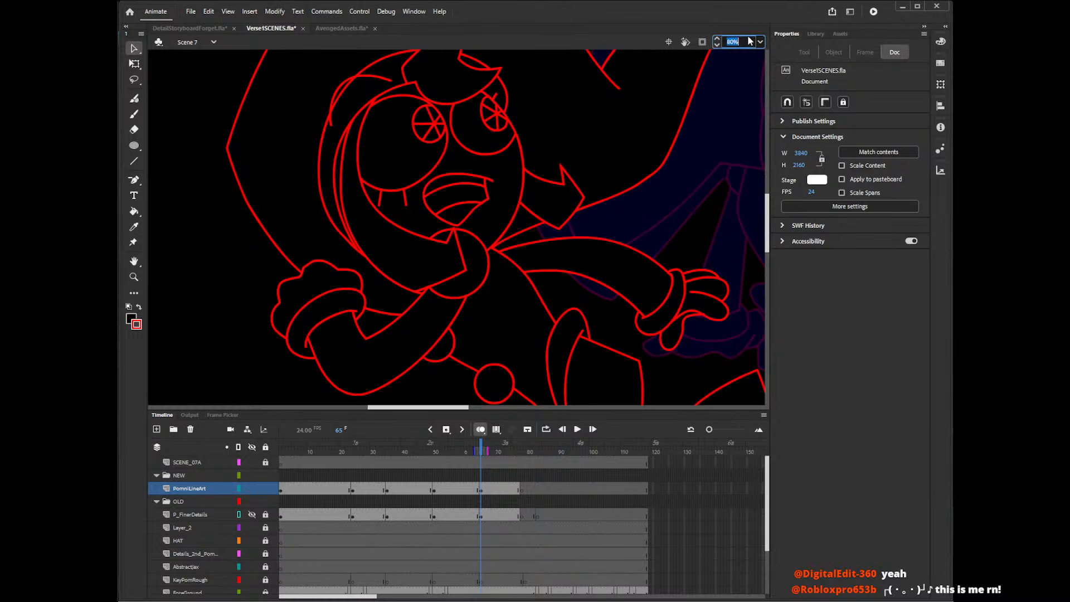
pyautogui.write('20')
pyautogui.press('Return')
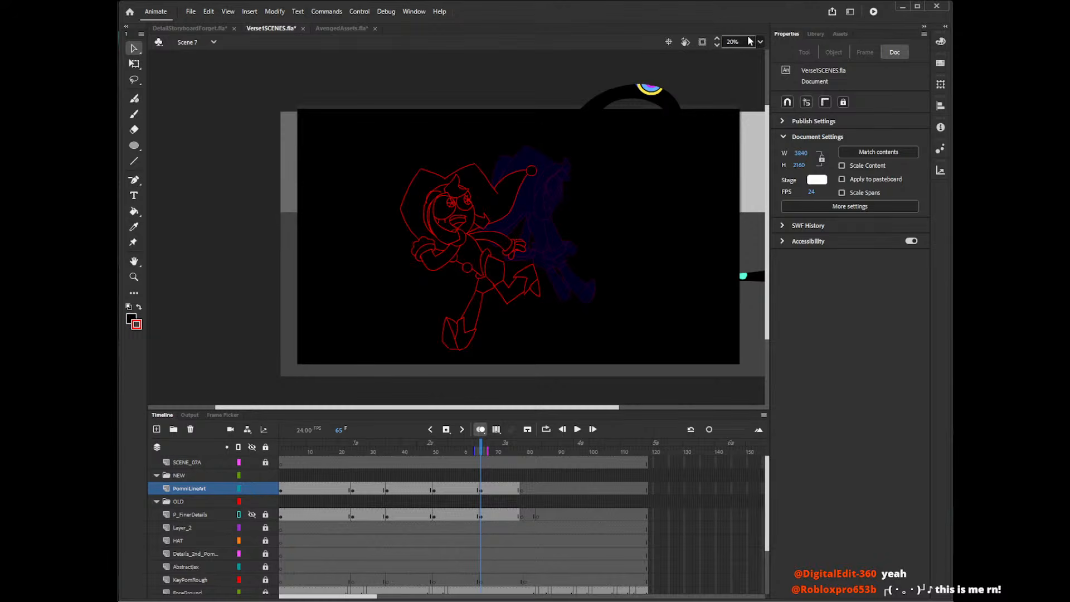
pyautogui.moveTo(479, 409); pyautogui.dragTo(510, 411)
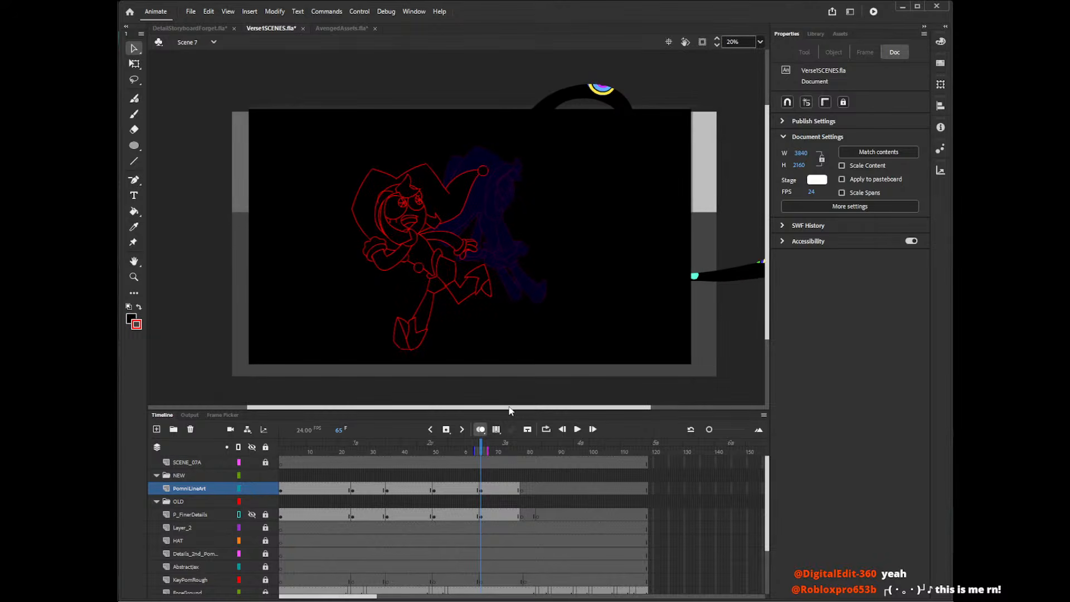
pyautogui.moveTo(767, 230); pyautogui.dragTo(767, 221)
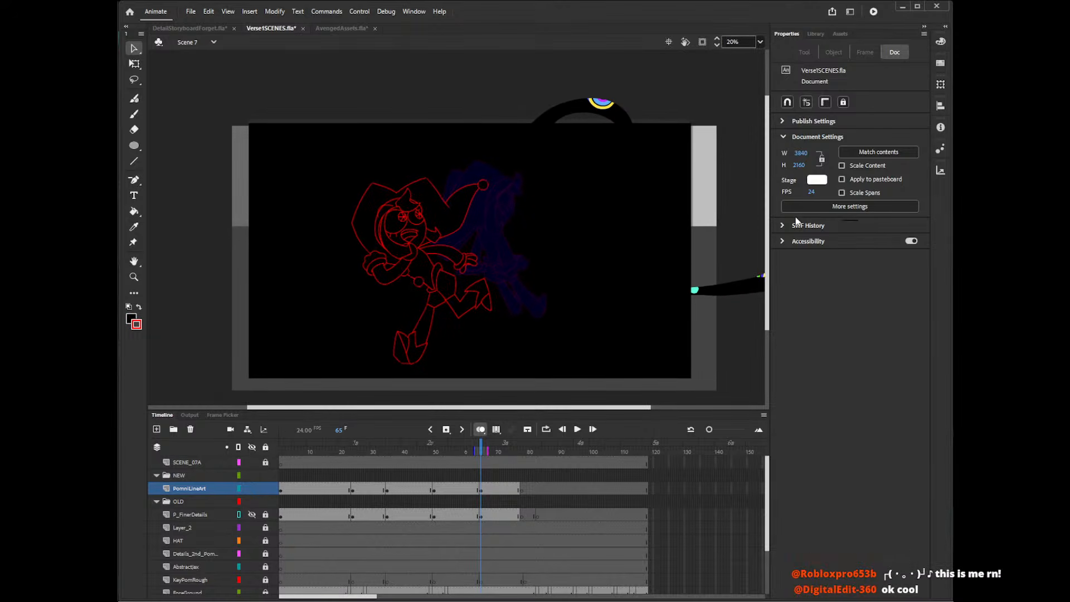
pyautogui.click(456, 451)
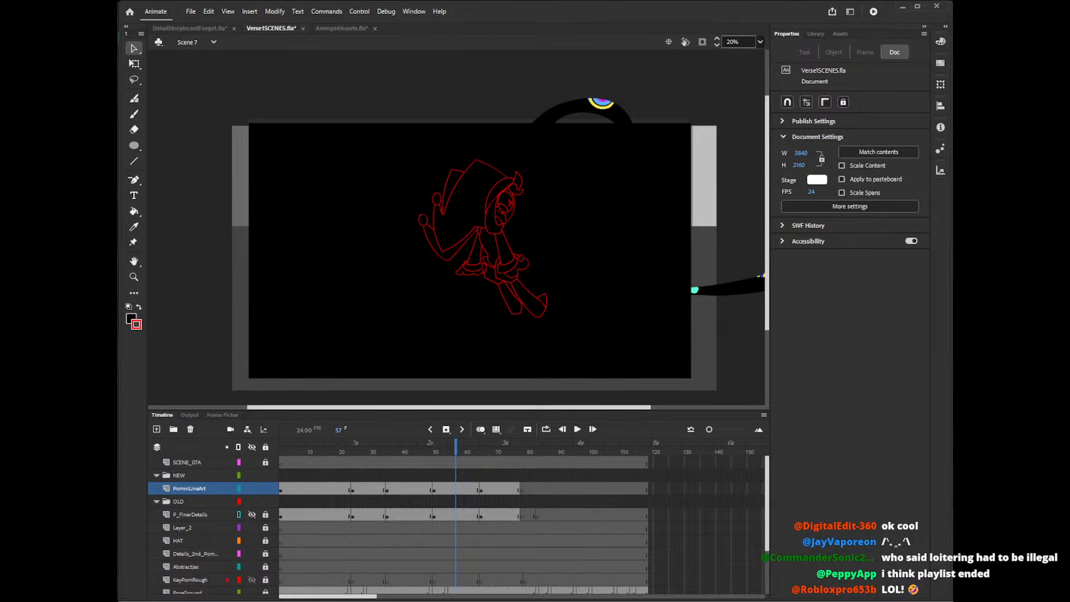
pyautogui.scroll(-1, 768, 221)
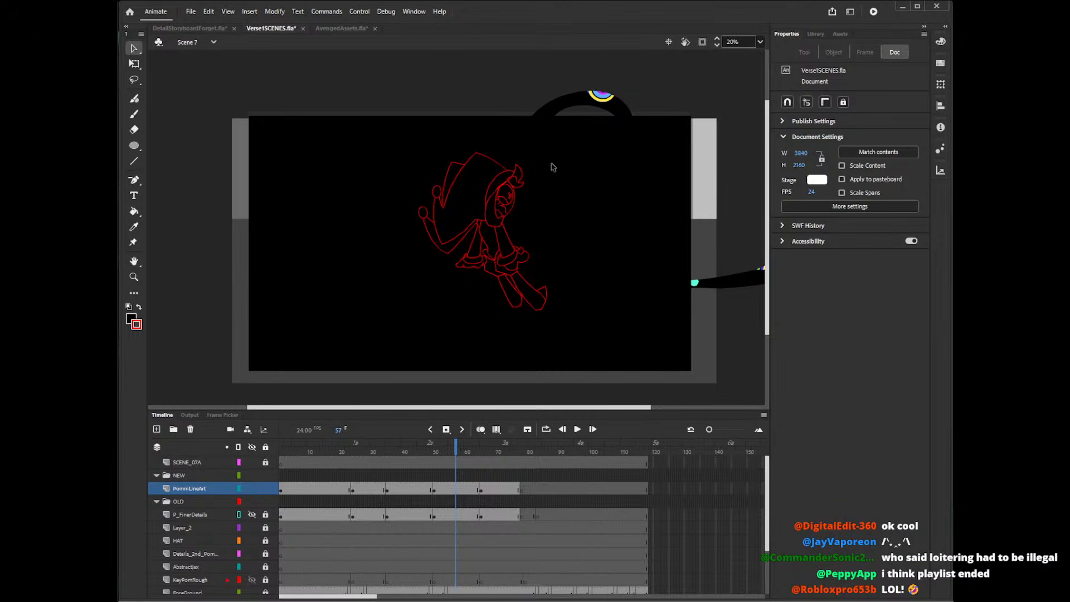
pyautogui.press('z')
pyautogui.click(518, 164)
pyautogui.click(488, 217)
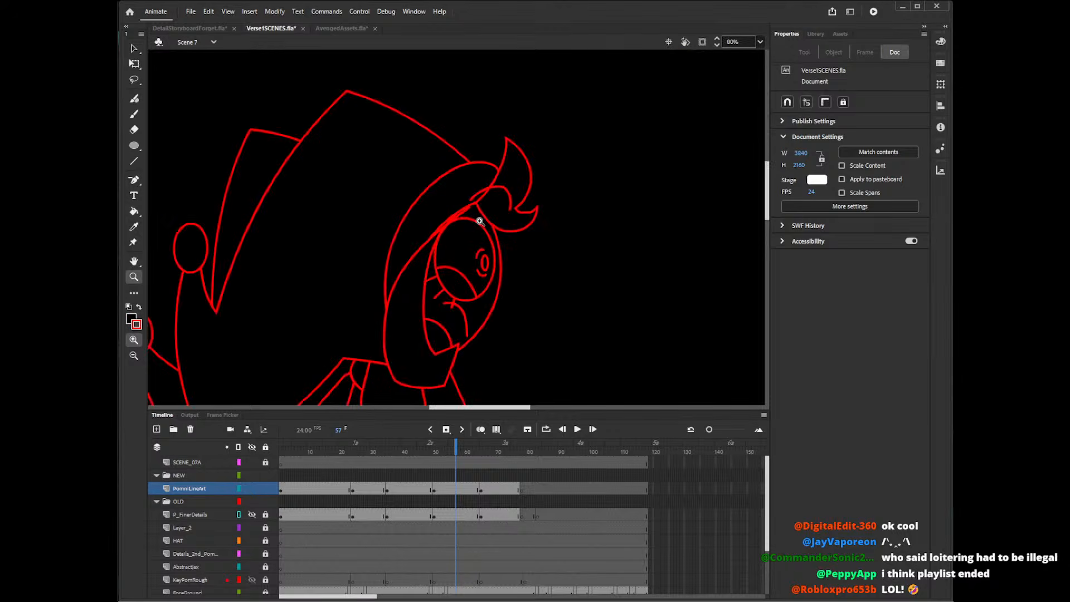
pyautogui.press('v')
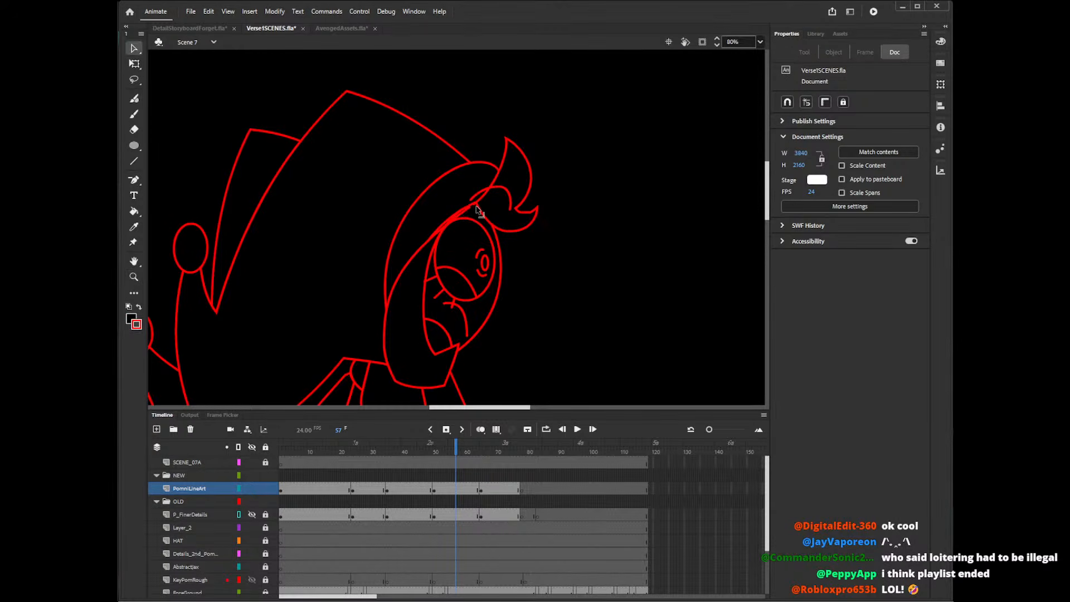
pyautogui.click(468, 209)
pyautogui.press('Delete')
pyautogui.click(452, 225)
pyautogui.press('Delete')
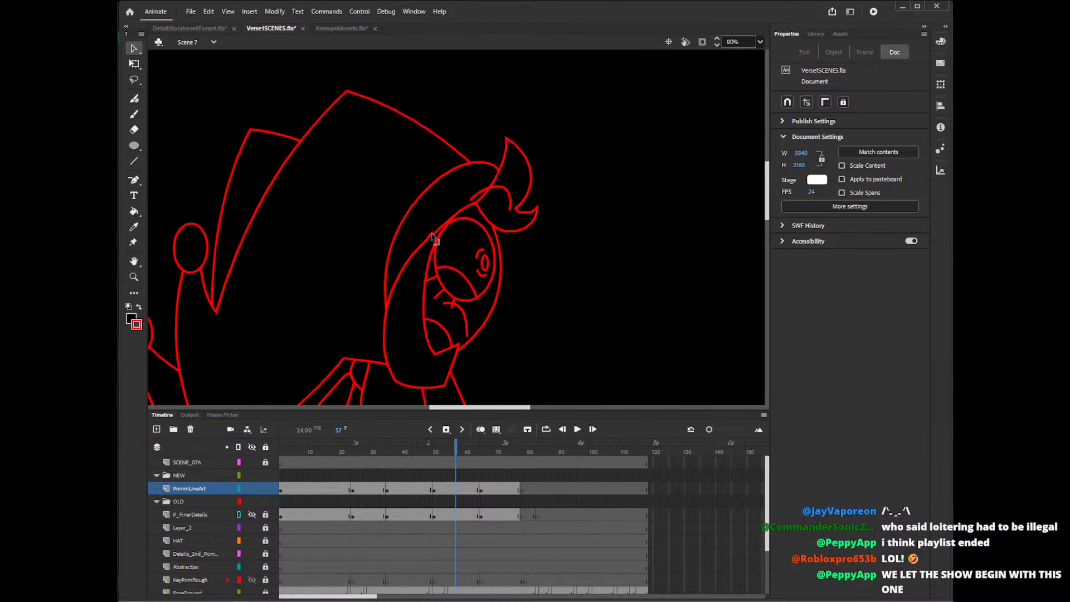
# Delete the overlapping outline segments where the side hair lock meets the top of the eye and the tuft.
pyautogui.click(435, 239)
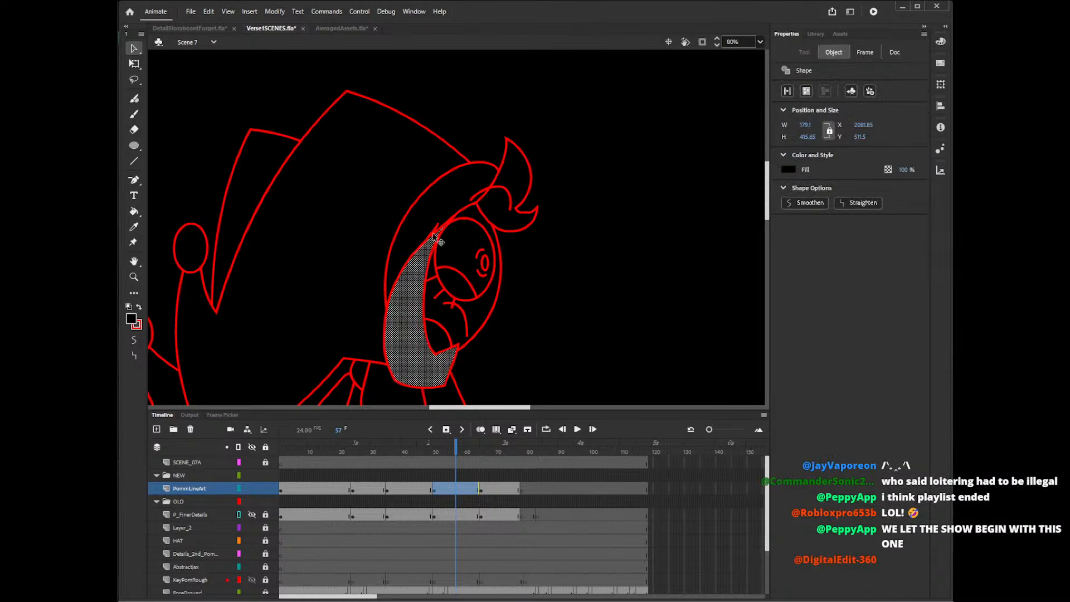
pyautogui.click(437, 237)
pyautogui.press('Delete')
pyautogui.click(436, 237)
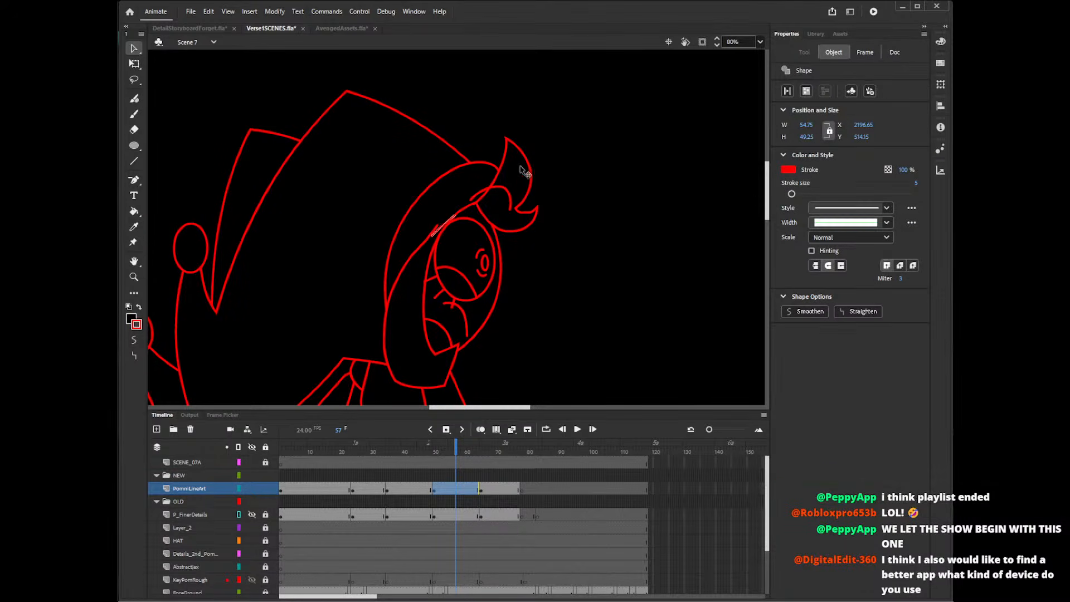
pyautogui.press('Delete')
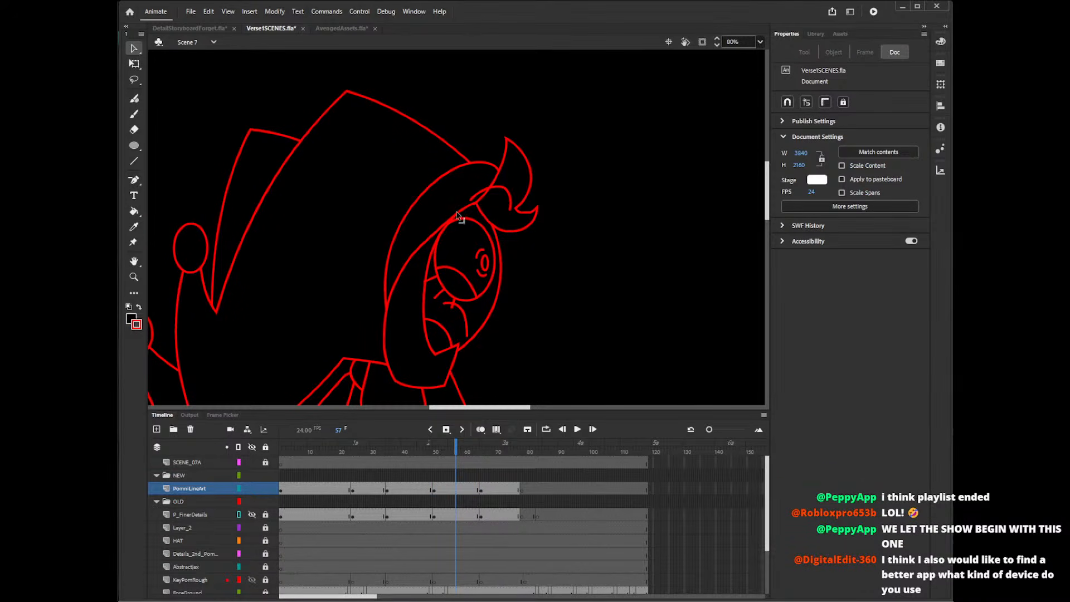
pyautogui.click(438, 240)
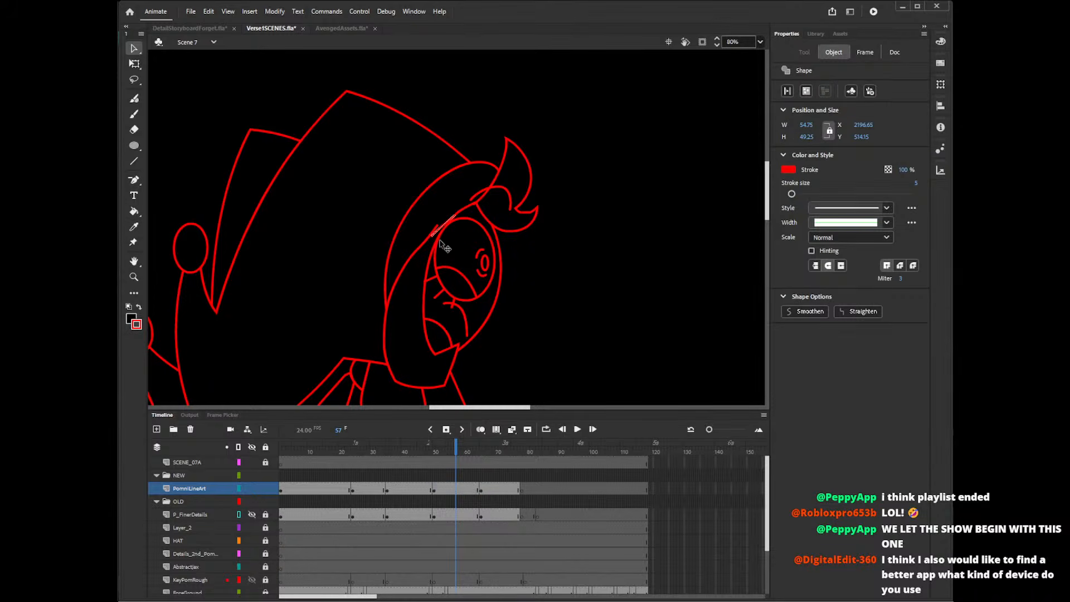
pyautogui.press('Delete')
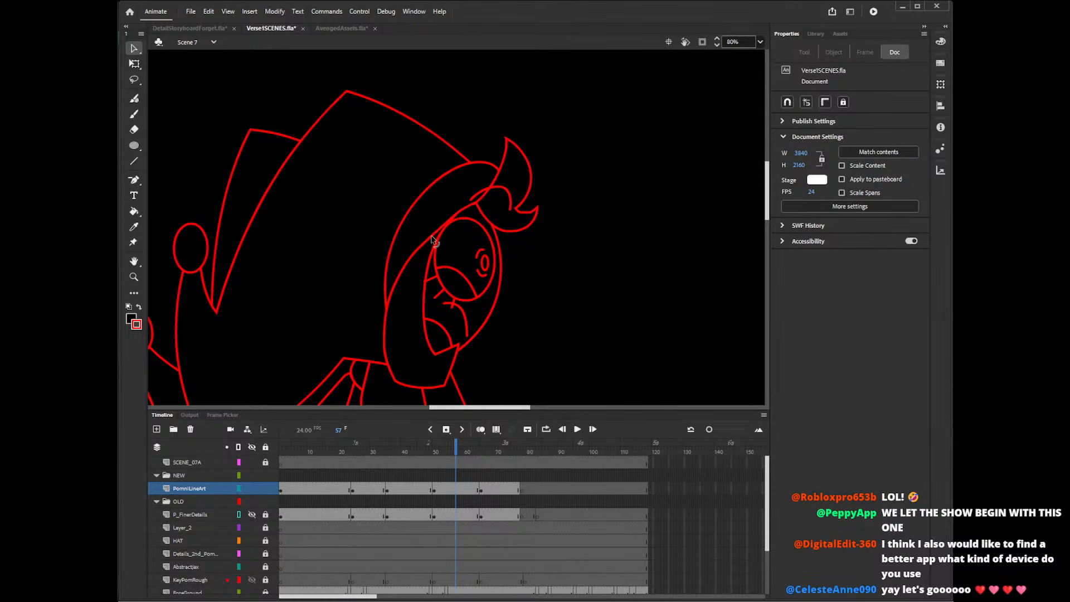
pyautogui.click(474, 210)
pyautogui.click(476, 207)
pyautogui.press('Delete')
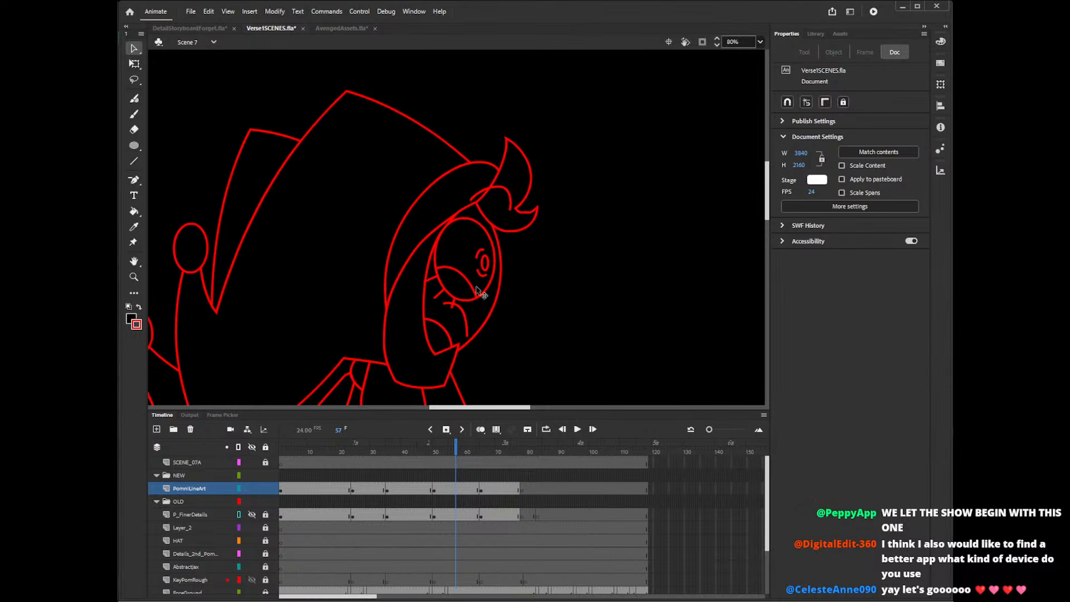
# Review the PomniLineArt poses at 40% zoom, comparing frames 68, 59, 30, 17 and 29.
pyautogui.click(491, 490)
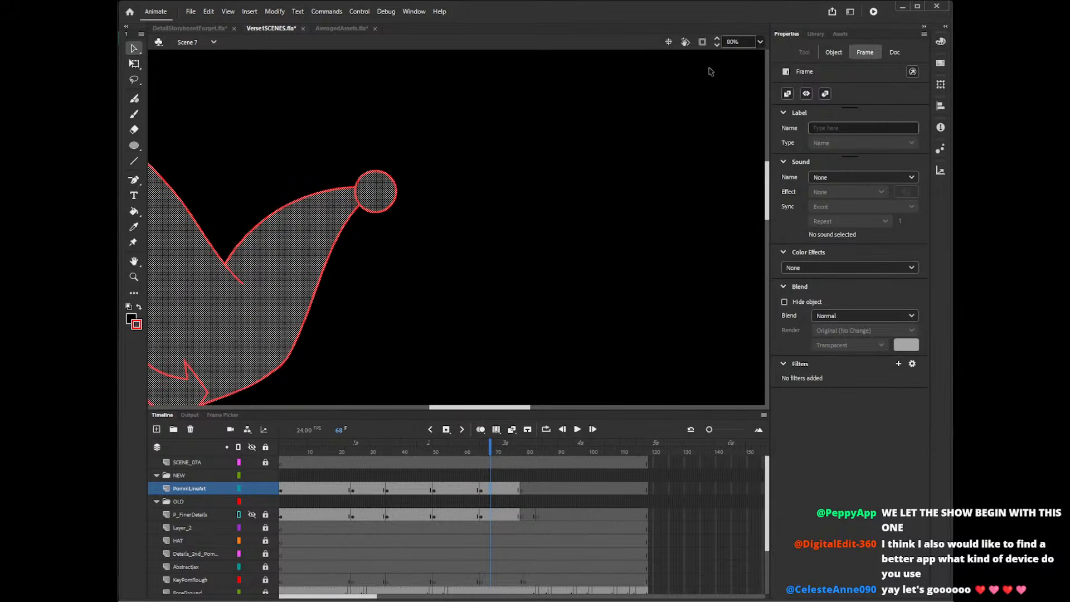
pyautogui.click(745, 38)
pyautogui.write('40')
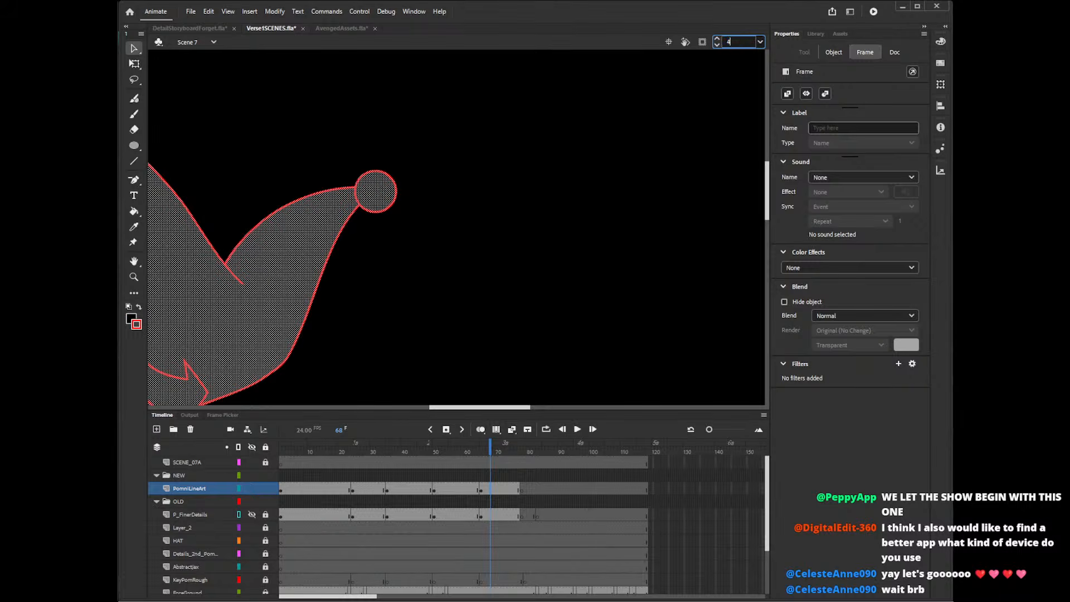
pyautogui.press('Return')
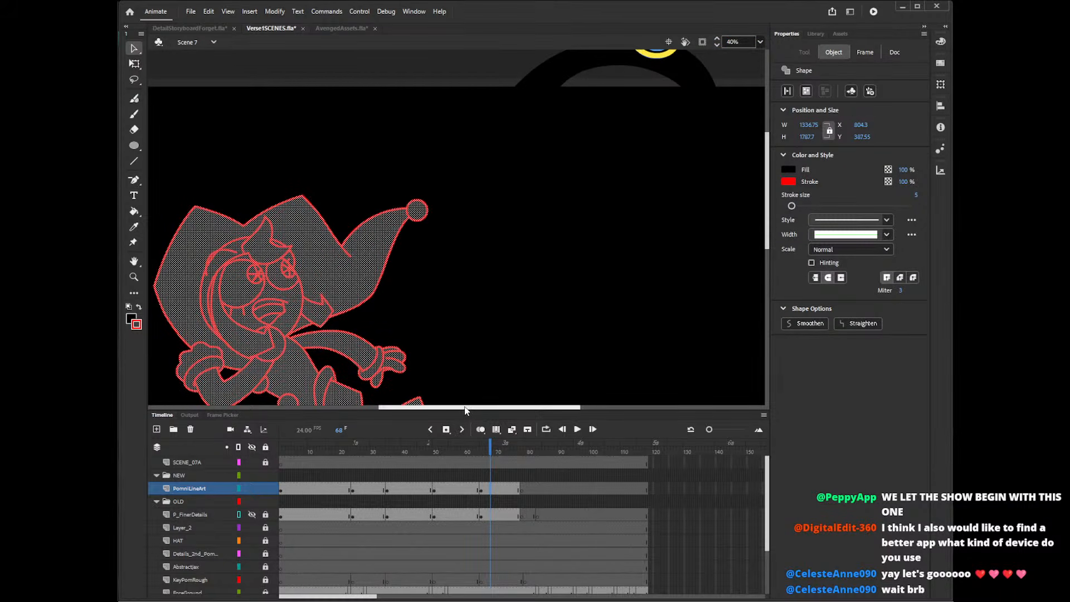
pyautogui.moveTo(466, 412); pyautogui.dragTo(425, 411)
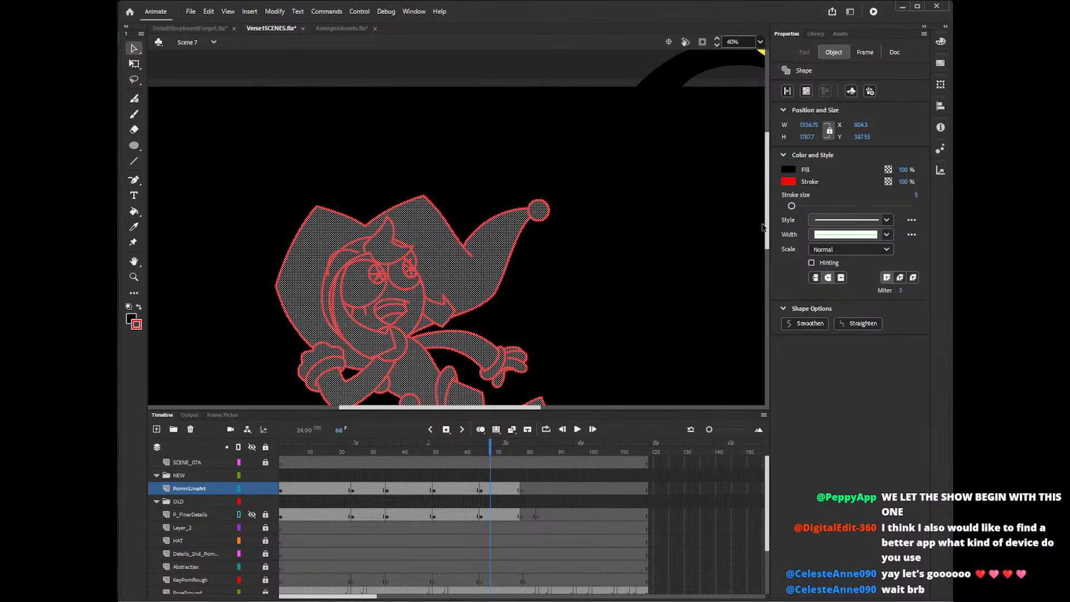
pyautogui.moveTo(768, 229); pyautogui.dragTo(769, 251)
pyautogui.click(465, 490)
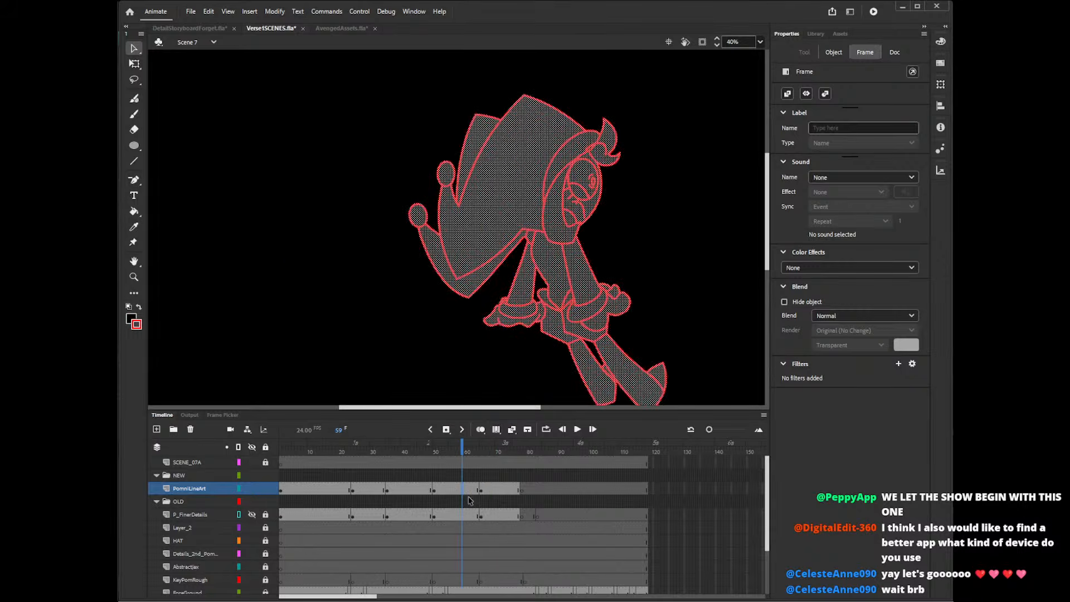
pyautogui.click(418, 491)
pyautogui.click(374, 493)
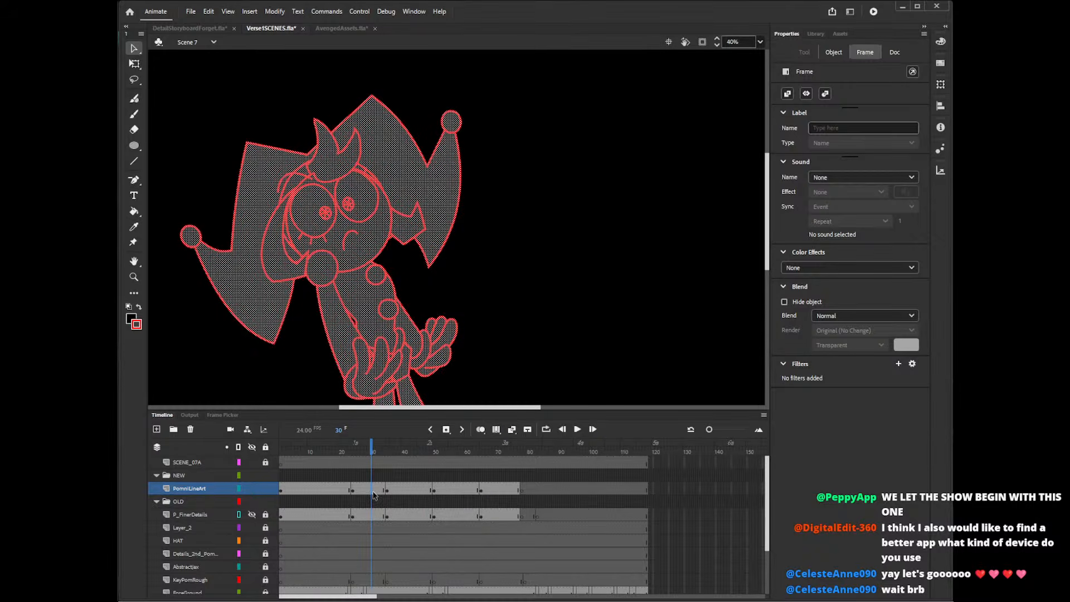
pyautogui.click(332, 488)
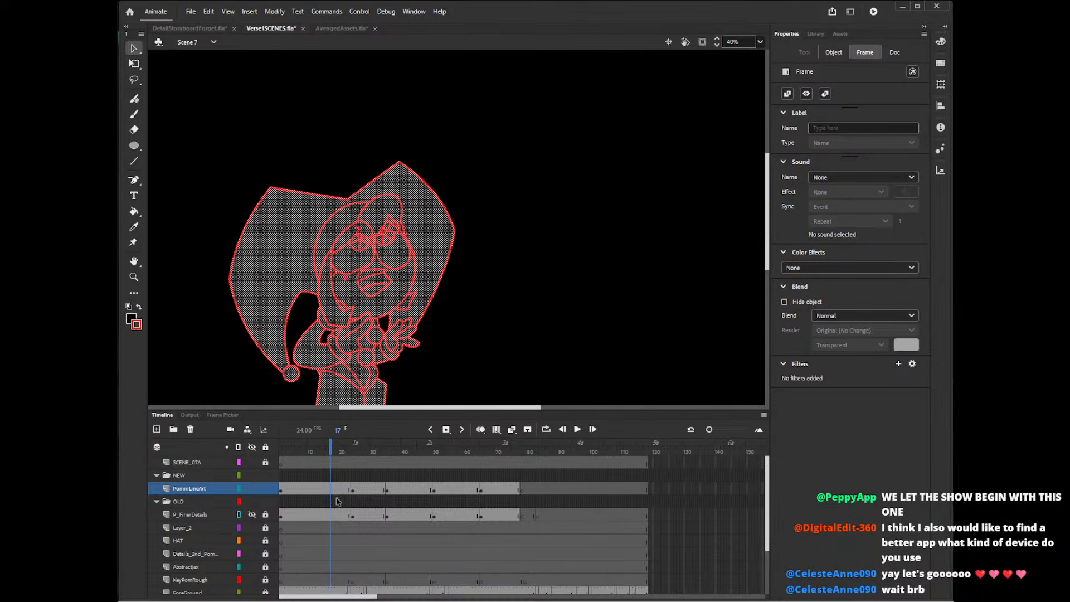
pyautogui.click(369, 492)
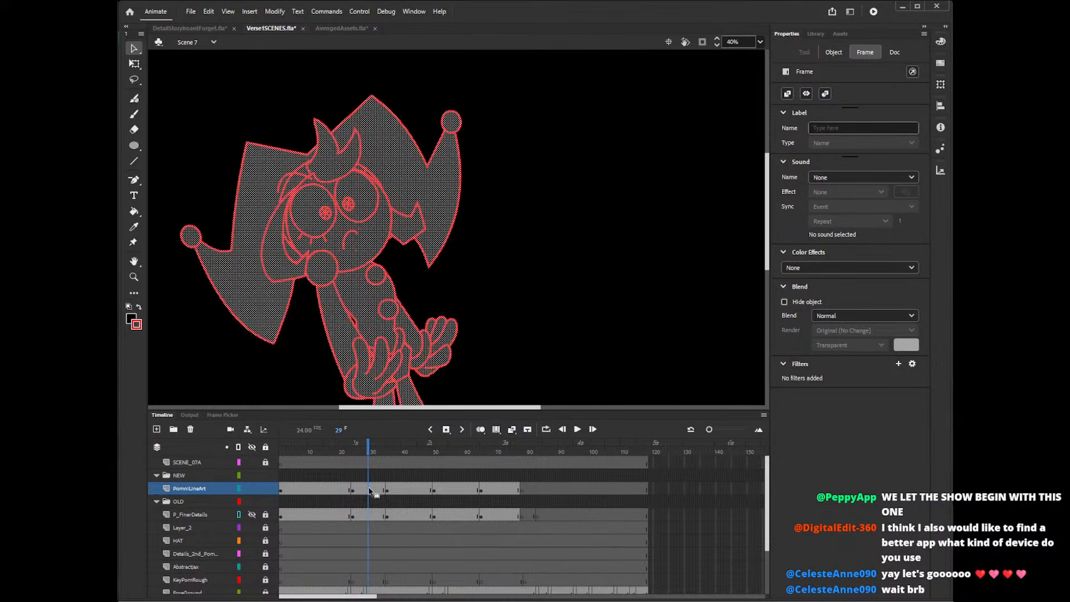
# Compare the PomniLineArt poses at frames 59 and 20 with the face in view.
pyautogui.click(418, 476)
pyautogui.click(497, 476)
pyautogui.click(462, 480)
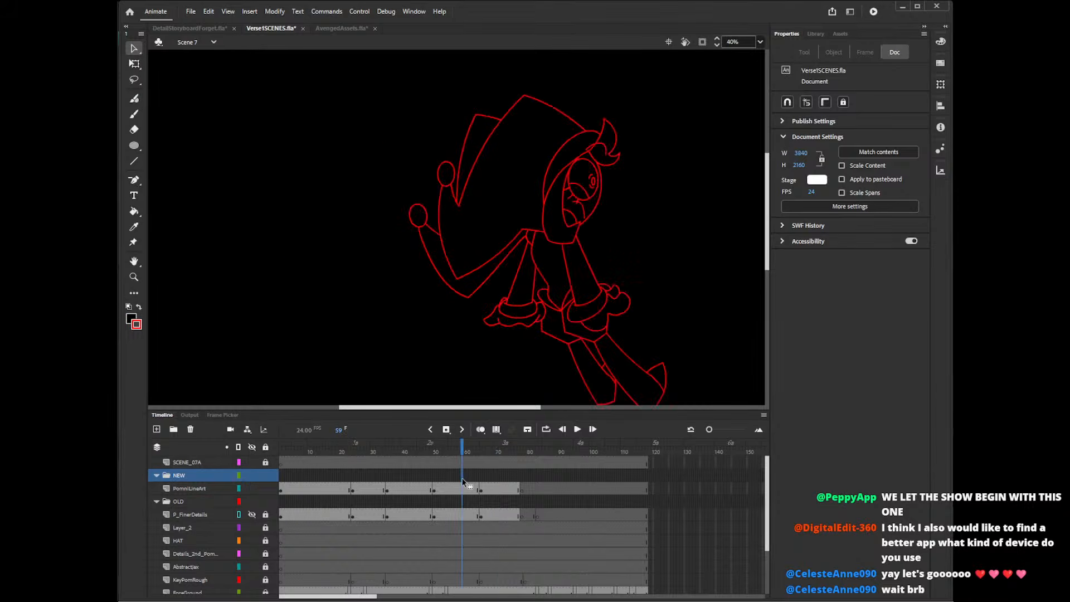
pyautogui.click(340, 478)
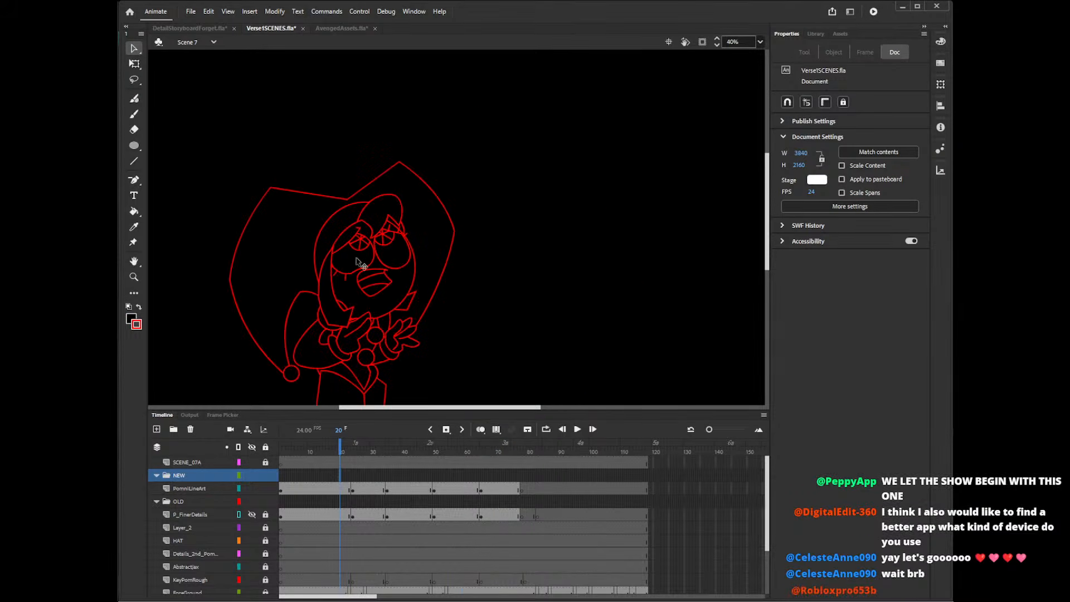
pyautogui.moveTo(398, 411); pyautogui.dragTo(395, 412)
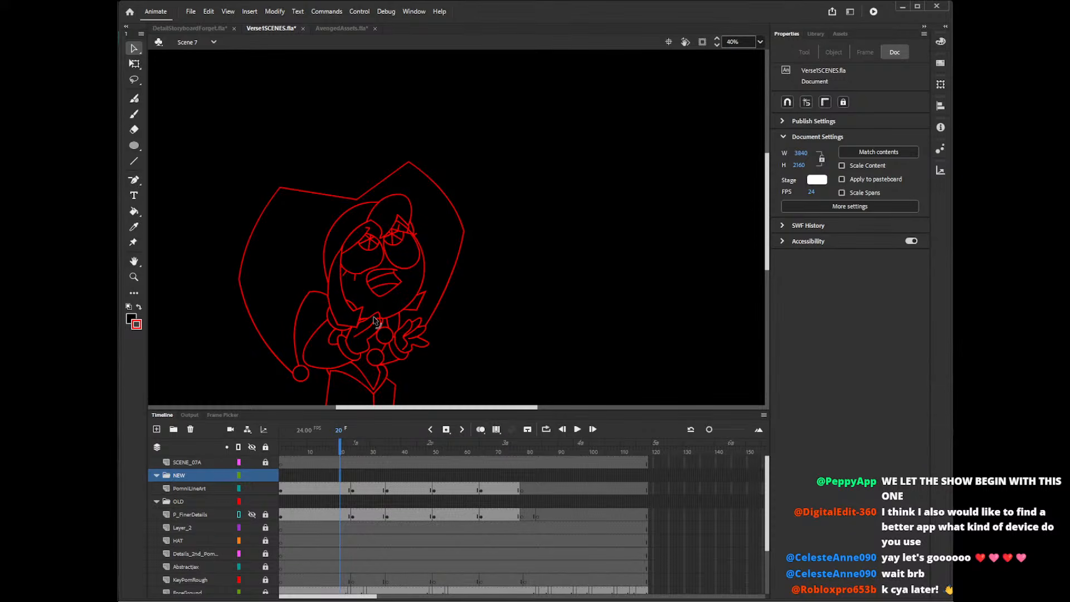
# At frame 19 and 80% zoom, draw a new outer edge for the near-side hair lock with the Pencil, from beside the eye down under its tip.
pyautogui.press('y')
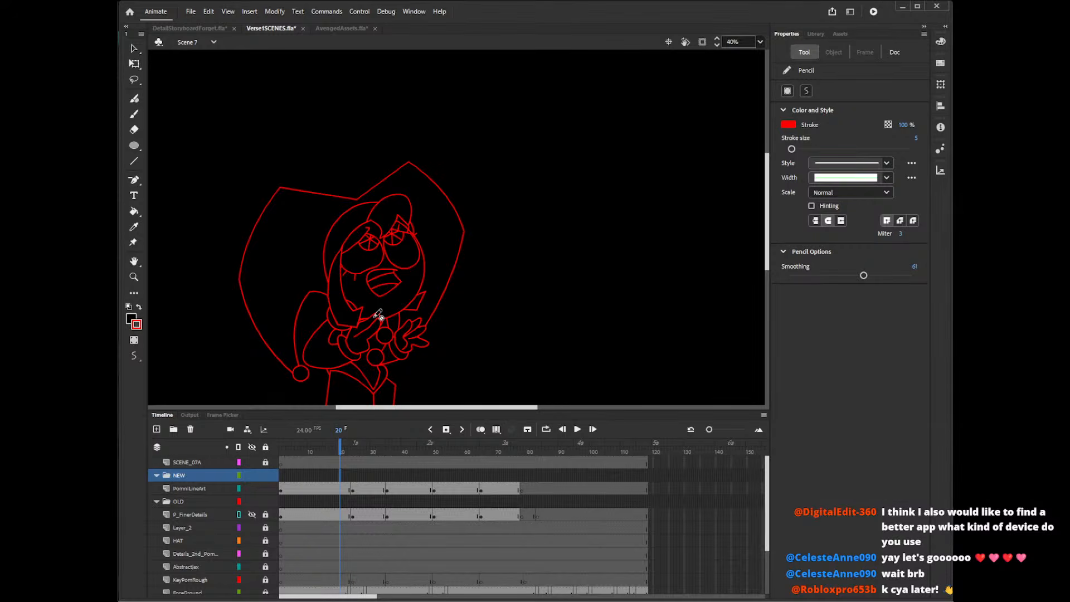
pyautogui.press('z')
pyautogui.click(346, 284)
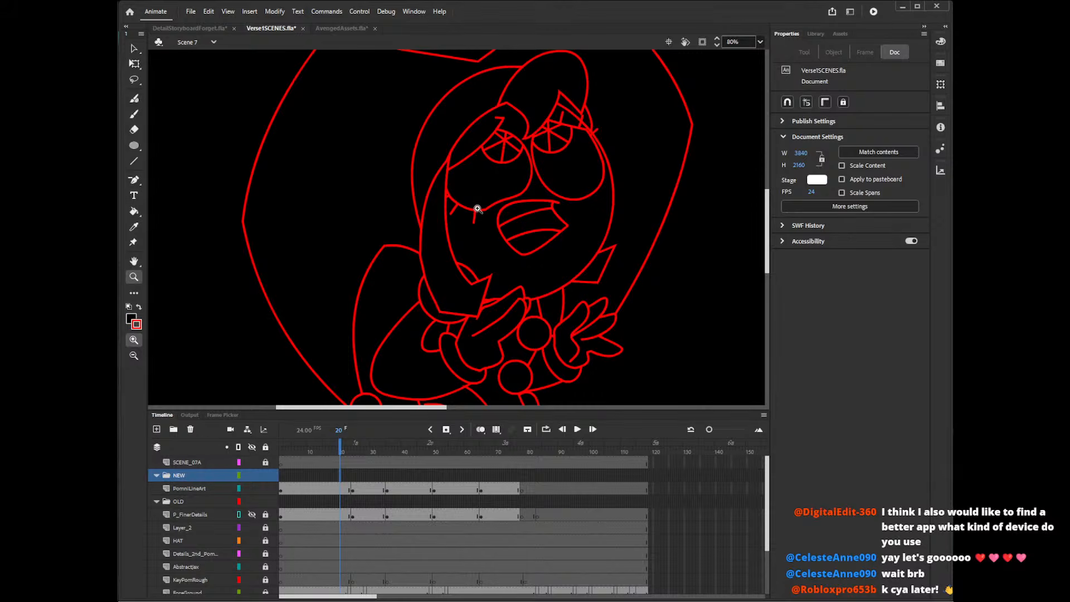
pyautogui.press('y')
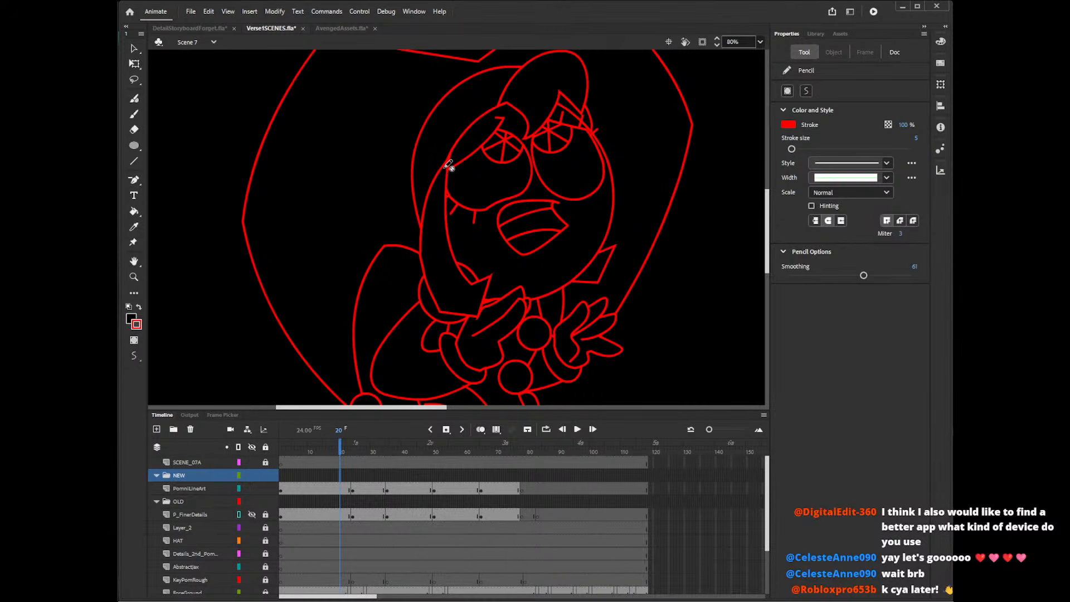
pyautogui.click(344, 488)
pyautogui.click(336, 451)
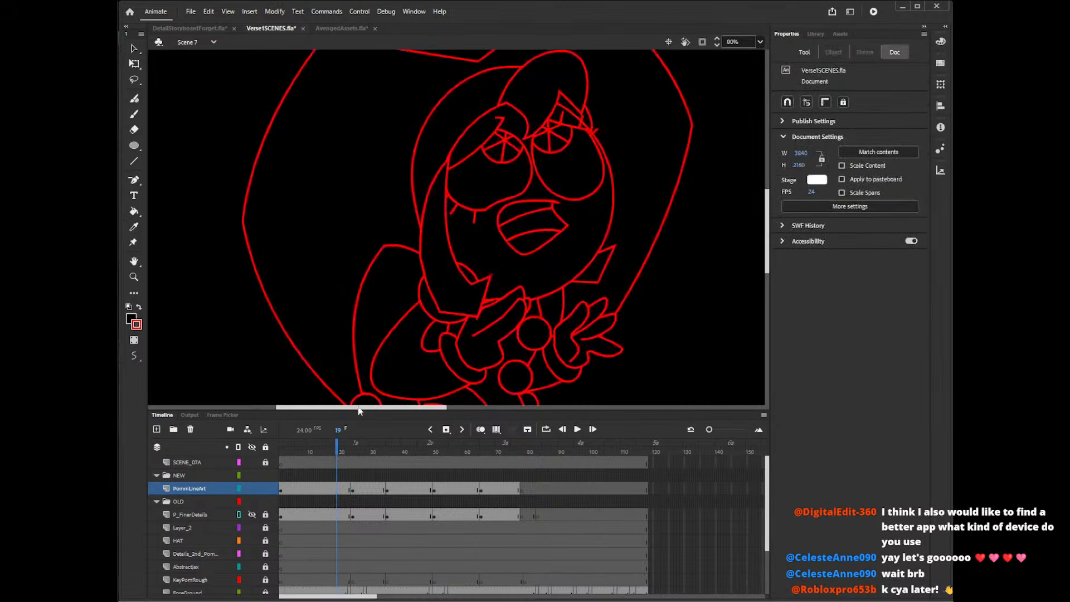
pyautogui.moveTo(453, 151)
pyautogui.mouseDown()
pyautogui.moveTo(419, 228)
pyautogui.moveTo(438, 322)
pyautogui.moveTo(450, 315)
pyautogui.moveTo(424, 306)
pyautogui.moveTo(493, 310)
pyautogui.mouseUp()
pyautogui.hotkey('ctrl', 'z')
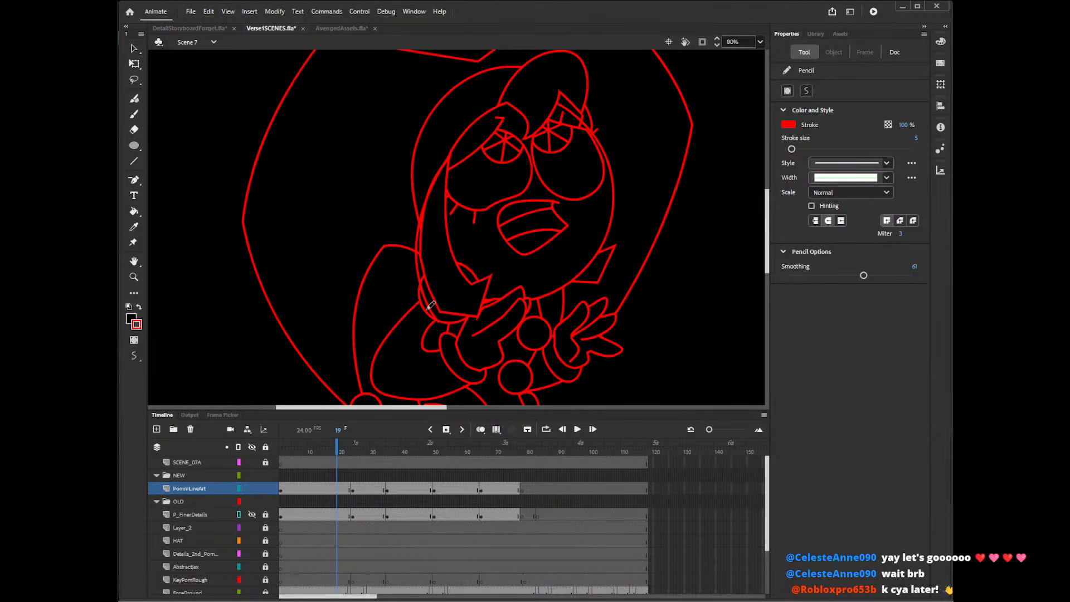
pyautogui.moveTo(425, 307); pyautogui.dragTo(491, 317)
pyautogui.hotkey('ctrl', 'z')
pyautogui.moveTo(426, 308); pyautogui.dragTo(488, 318)
pyautogui.hotkey('ctrl', 'z')
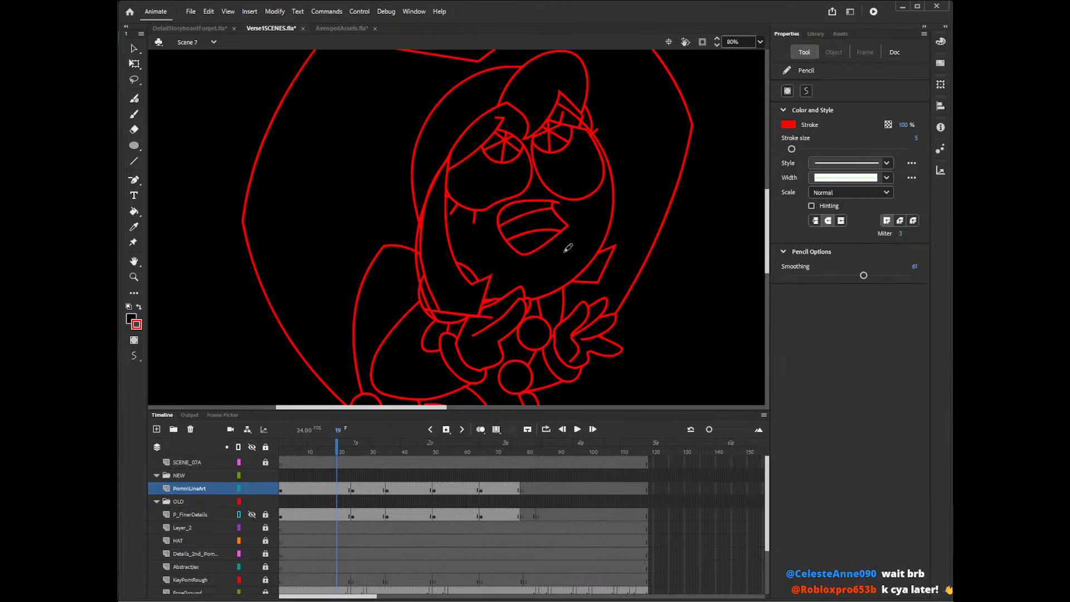
# Delete the old outline segments running just inside the hair lock's new outer edge.
pyautogui.press('v')
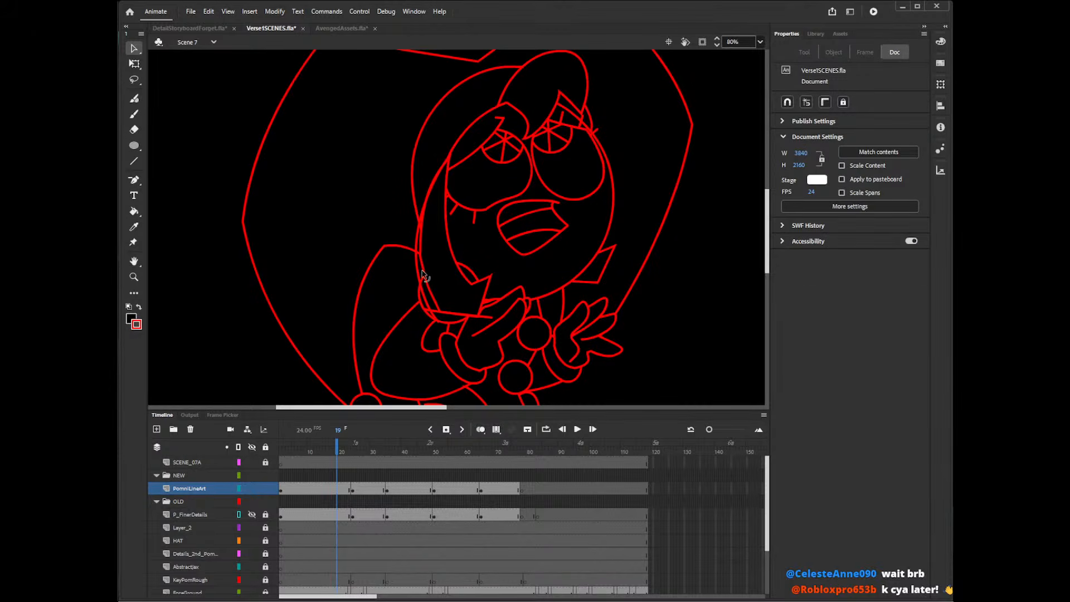
pyautogui.press('k')
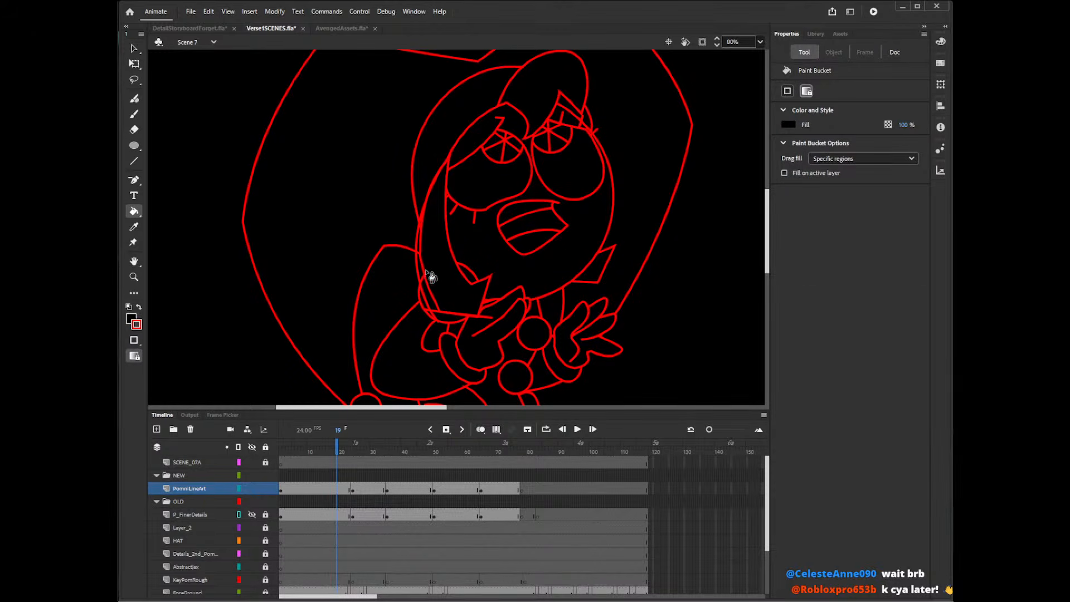
pyautogui.press('v')
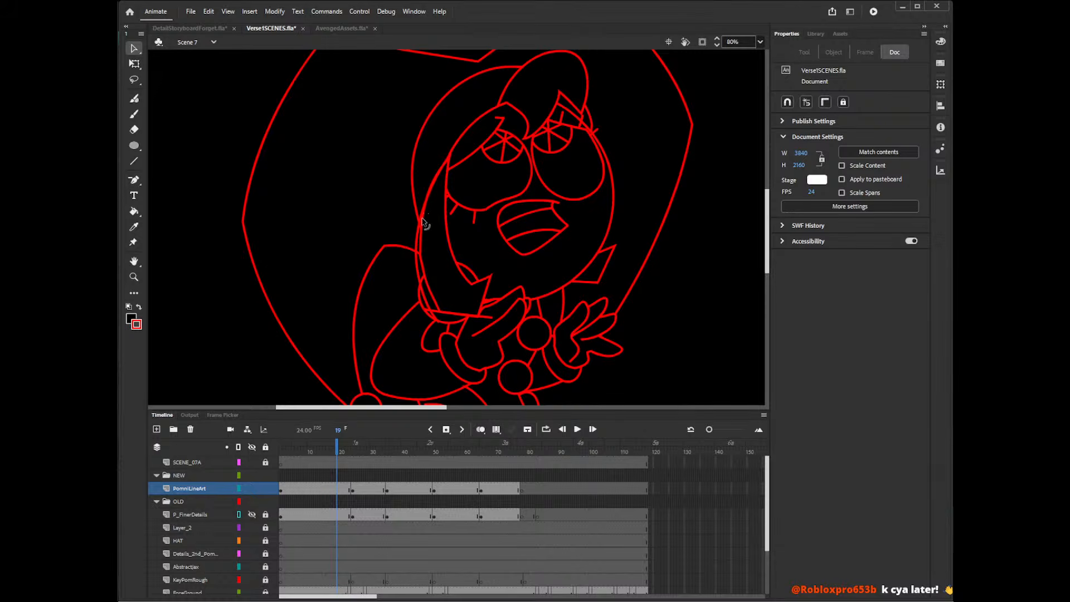
pyautogui.press('k')
pyautogui.press('v')
pyautogui.click(420, 258)
pyautogui.click(430, 287)
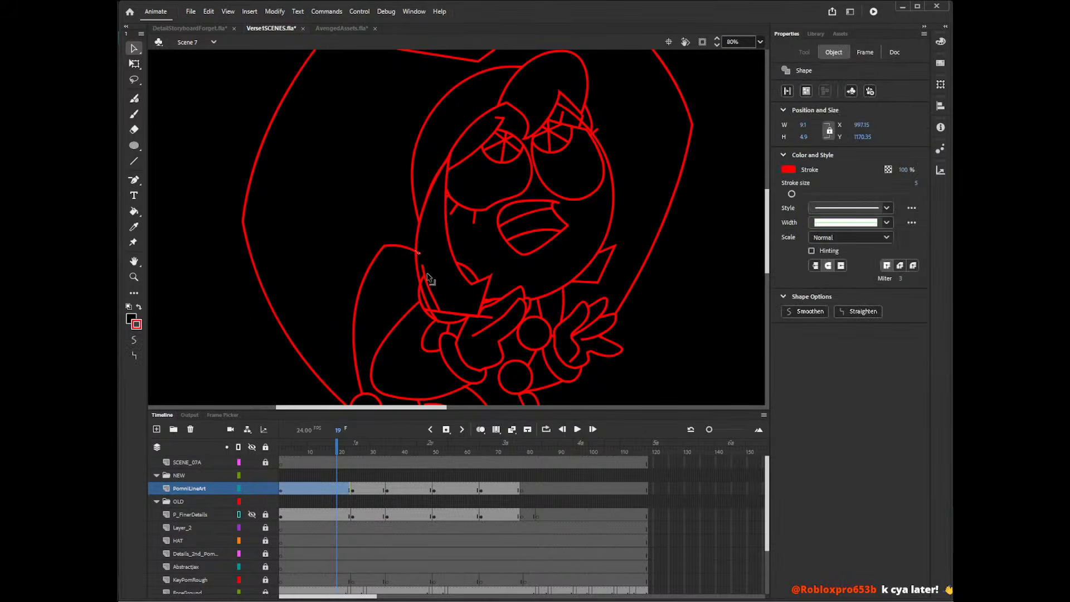
pyautogui.press('Delete')
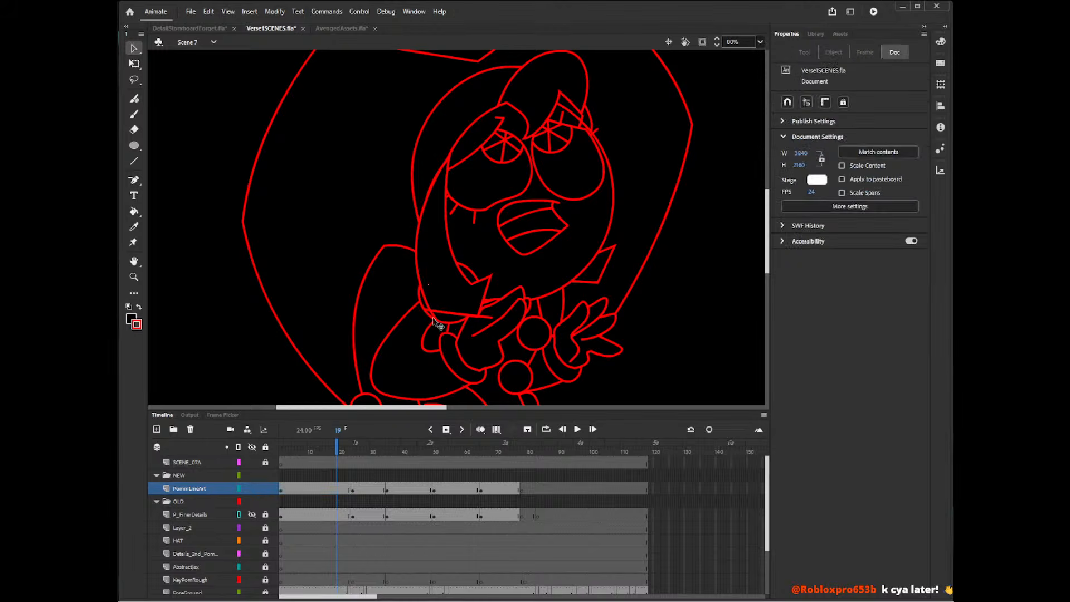
# Delete the overlapping line pieces at the hair lock's lower corner above the sleeve.
pyautogui.click(434, 318)
pyautogui.press('Delete')
pyautogui.click(445, 332)
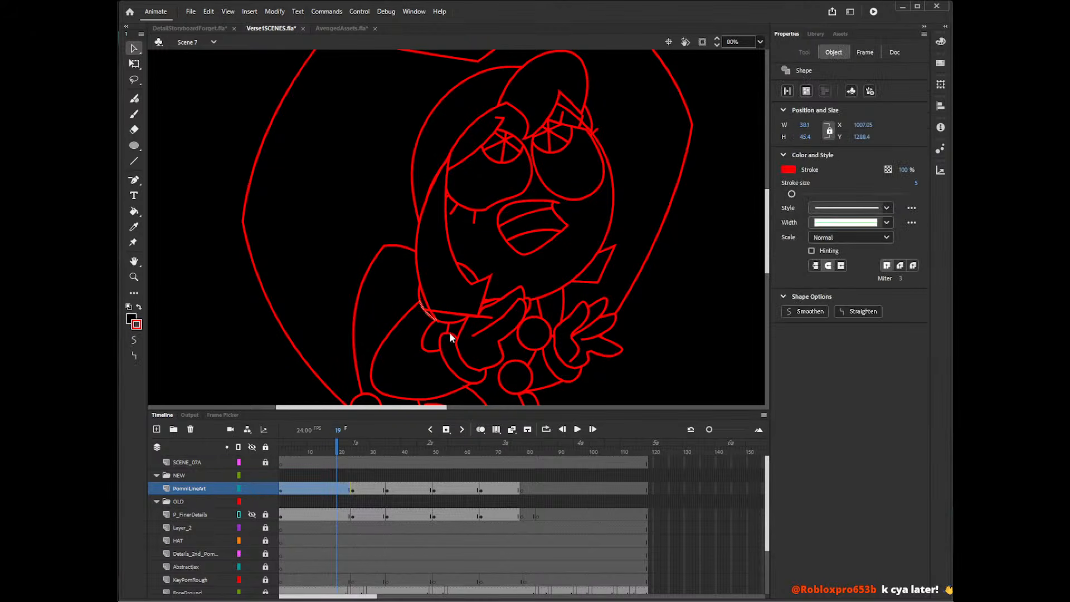
pyautogui.press('Delete')
pyautogui.click(439, 328)
pyautogui.press('Delete')
pyautogui.click(439, 328)
pyautogui.press('Delete')
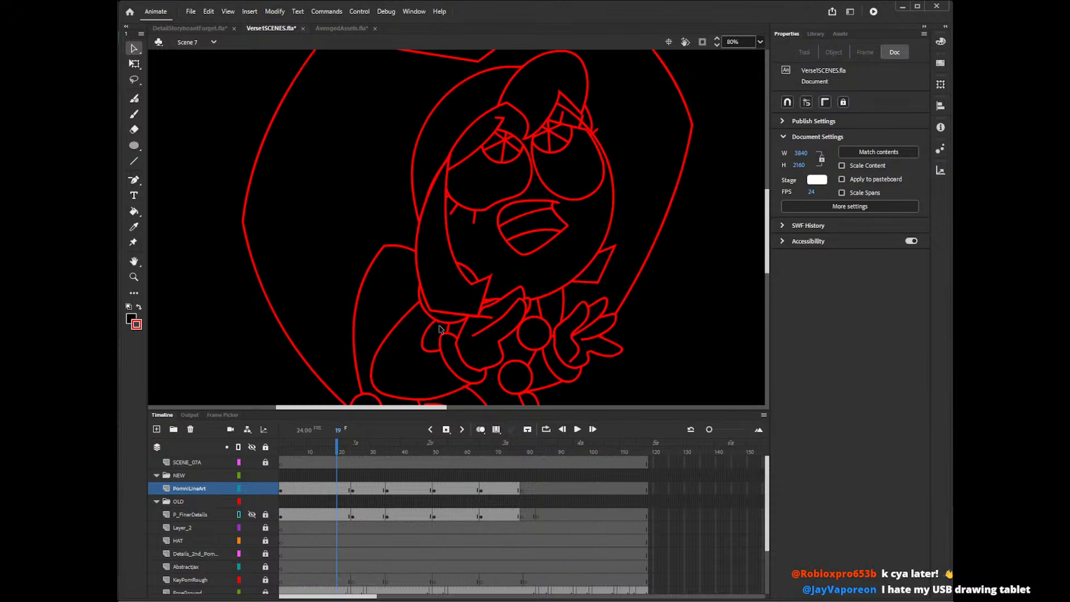
# Delete the stray lower-edge line that runs past the hair lock's tip onto the hand.
pyautogui.click(472, 336)
pyautogui.press('Delete')
pyautogui.click(492, 324)
pyautogui.click(497, 330)
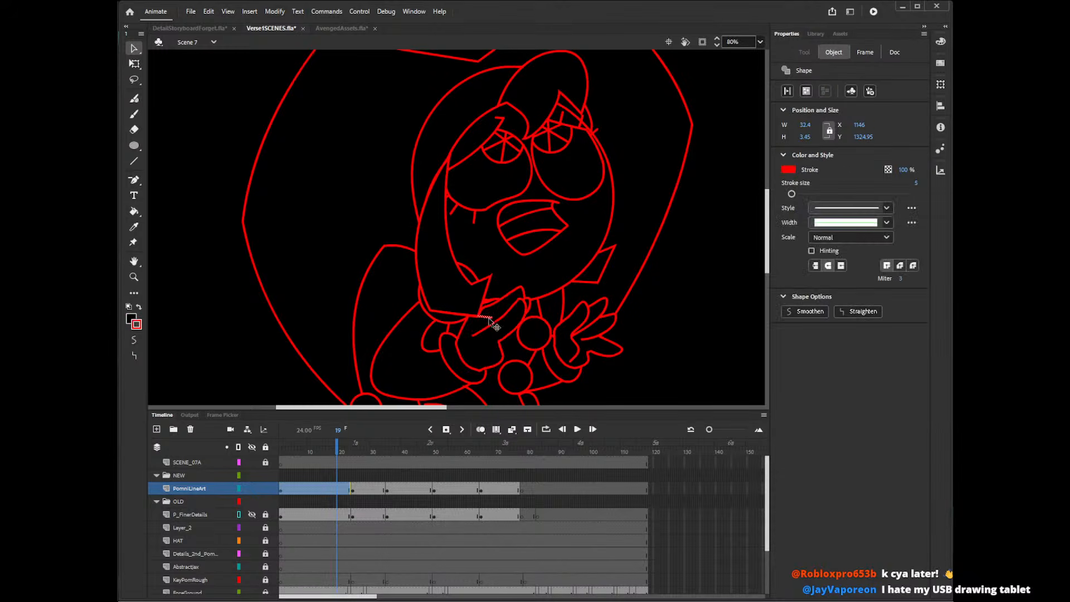
pyautogui.press('Delete')
pyautogui.click(494, 278)
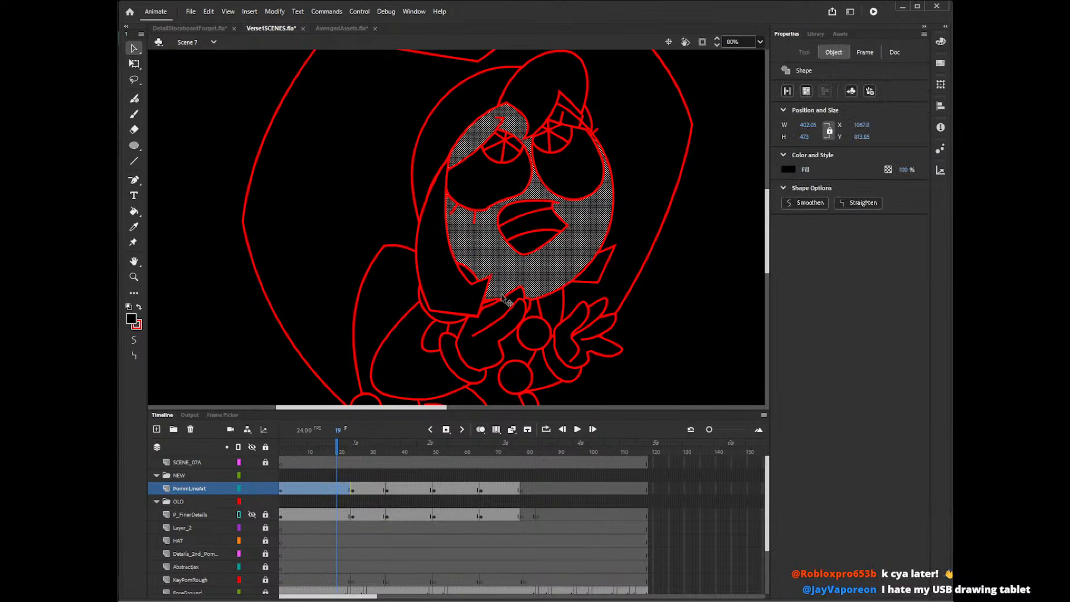
pyautogui.click(713, 206)
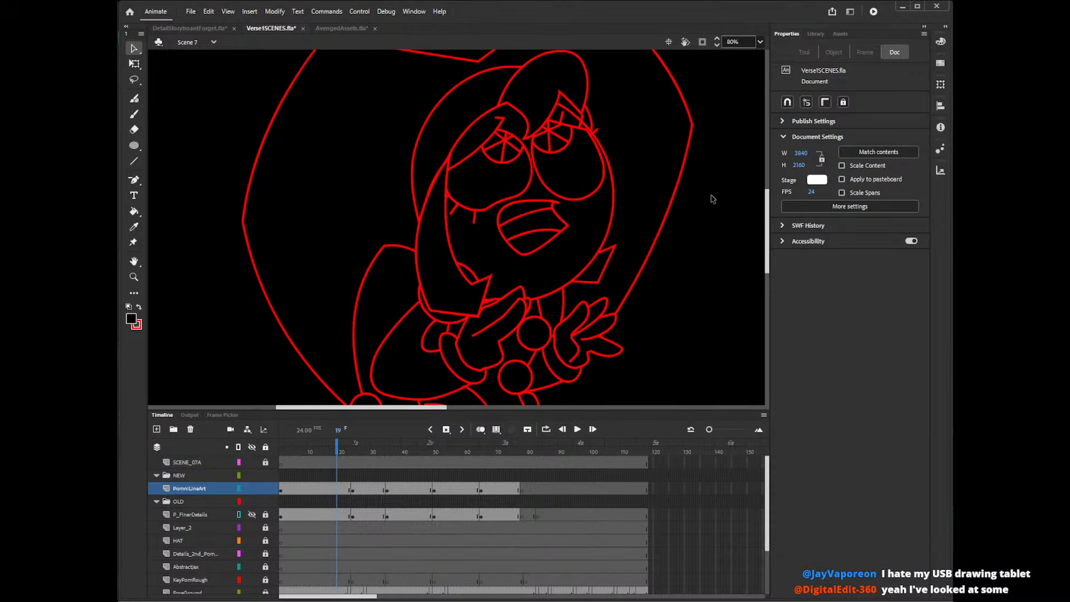
# Delete the surplus outline segment along the hair lock's upper outer edge beside the eye.
pyautogui.click(435, 184)
pyautogui.press('Delete')
pyautogui.moveTo(447, 159); pyautogui.dragTo(442, 189)
pyautogui.click(444, 183)
pyautogui.click(453, 178)
pyautogui.click(445, 179)
pyautogui.click(446, 169)
# Examine the line art at frames 19 and 20, checking how the hair lock's upper end joins the face outline.
pyautogui.click(340, 490)
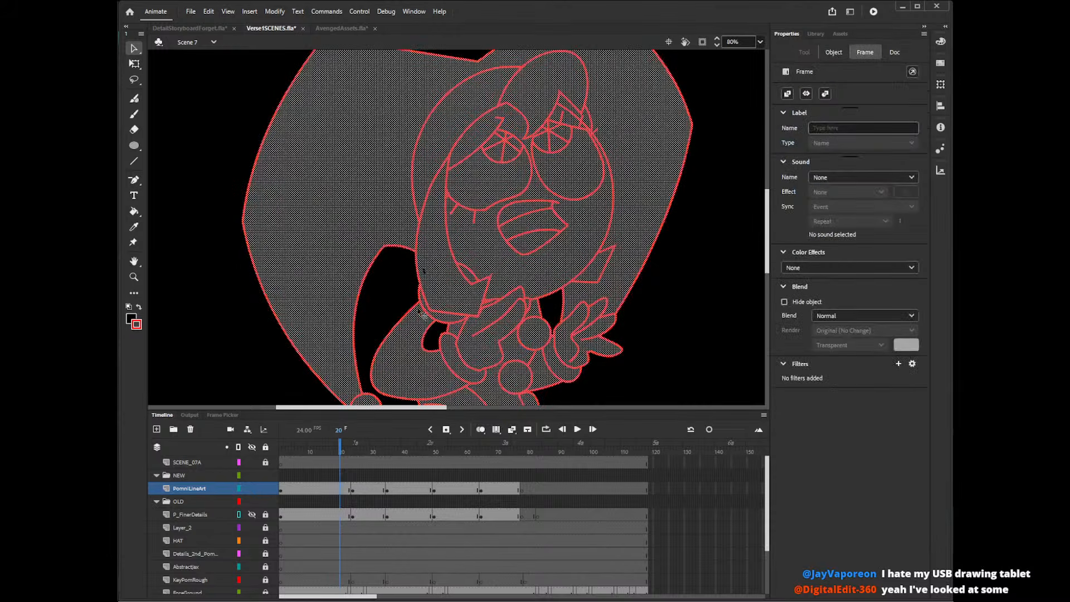
pyautogui.click(688, 192)
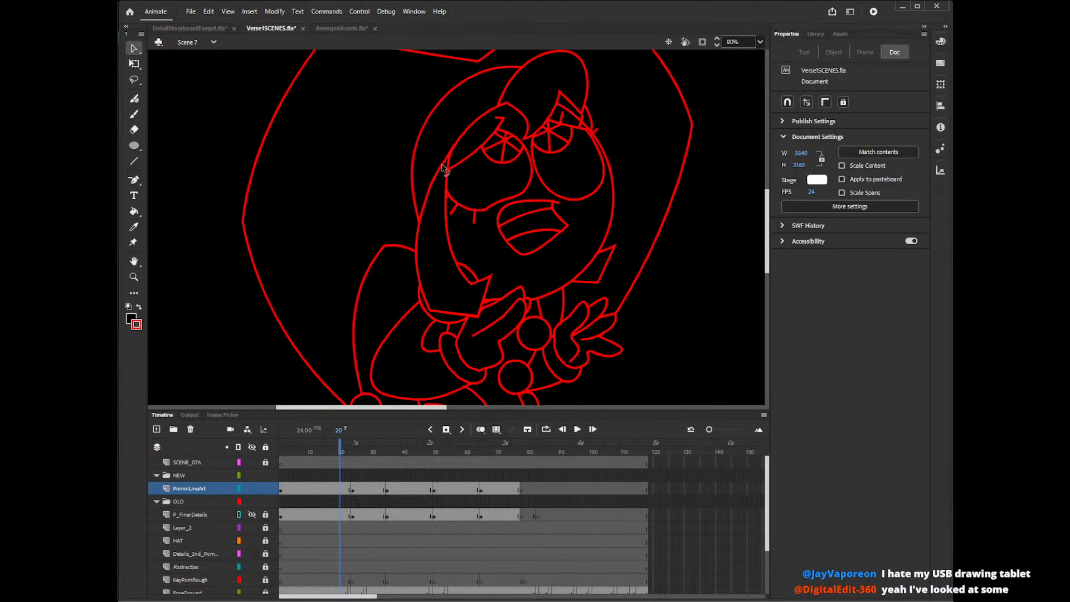
pyautogui.click(454, 146)
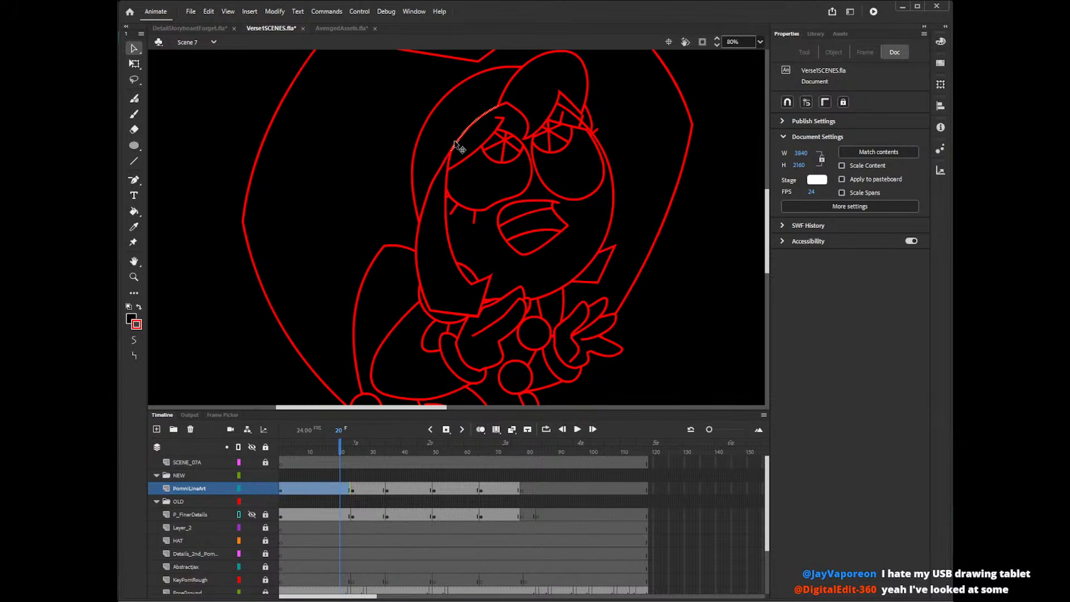
pyautogui.click(456, 158)
pyautogui.click(448, 161)
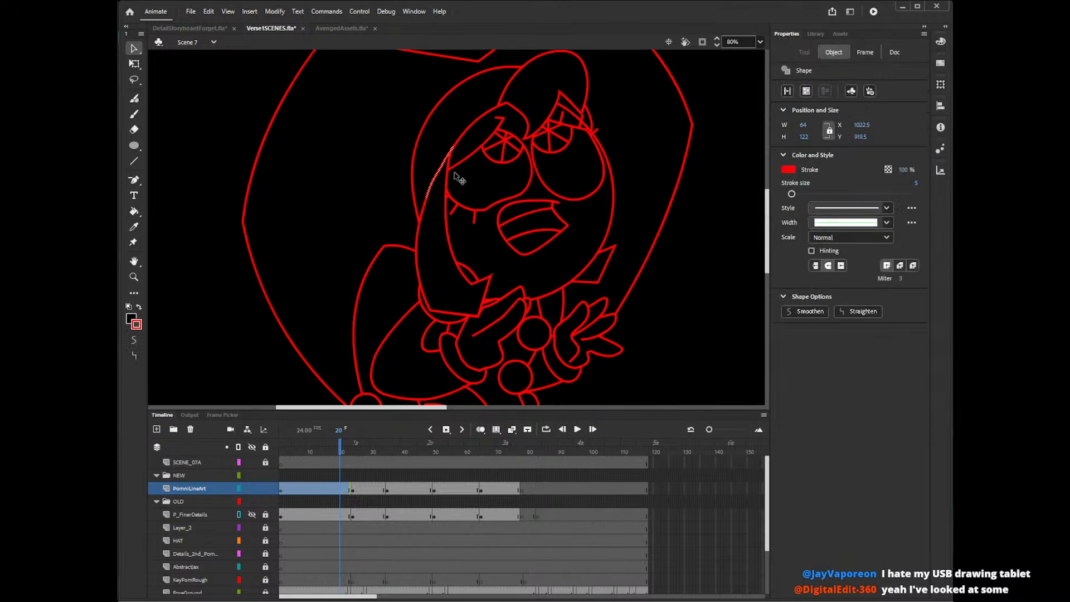
pyautogui.click(707, 178)
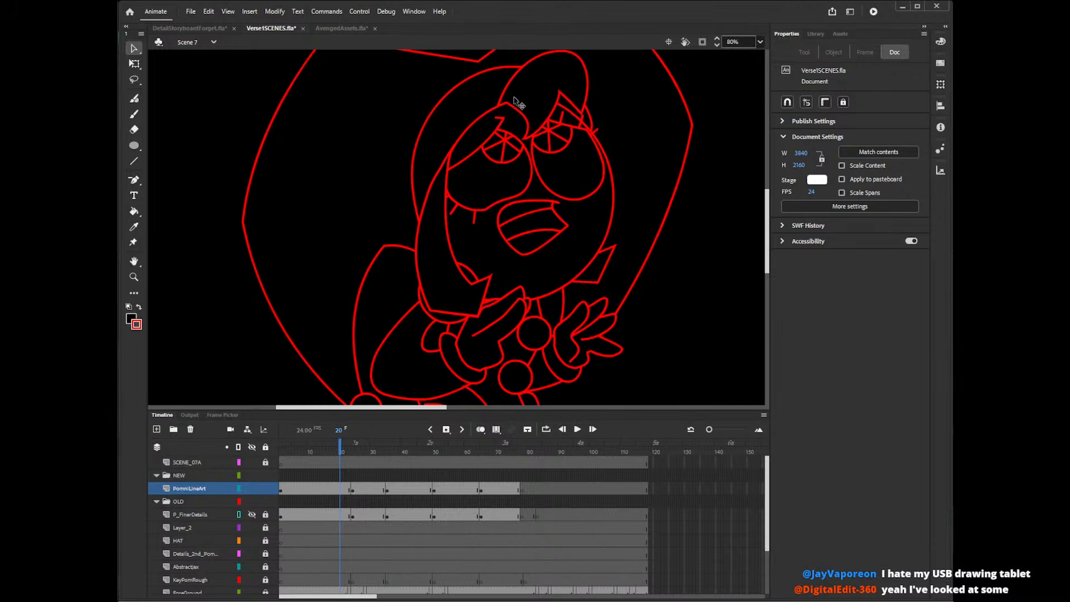
pyautogui.click(338, 490)
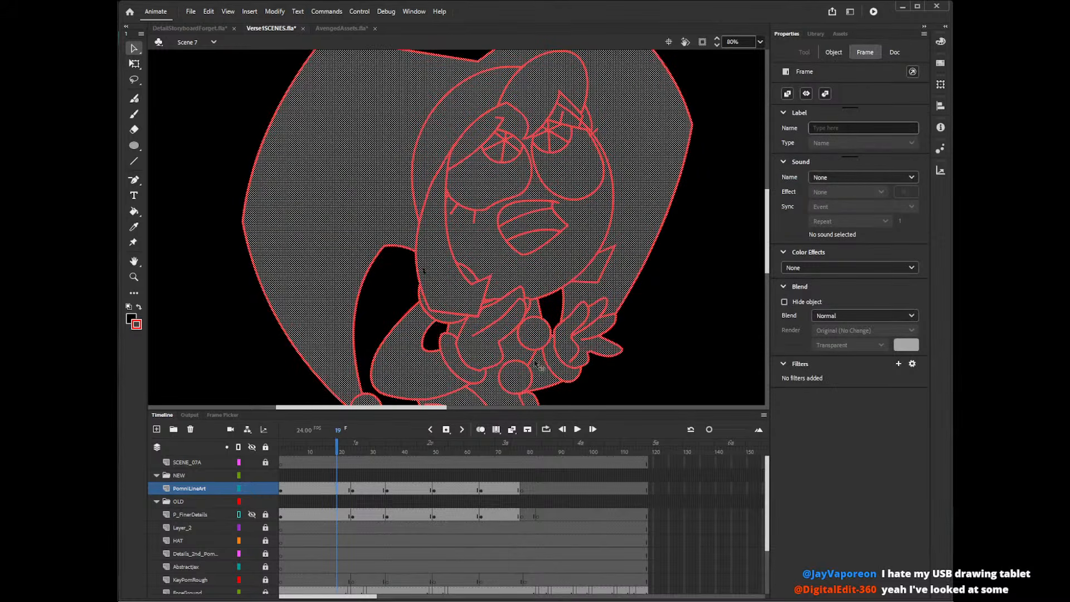
pyautogui.click(668, 324)
pyautogui.press('k')
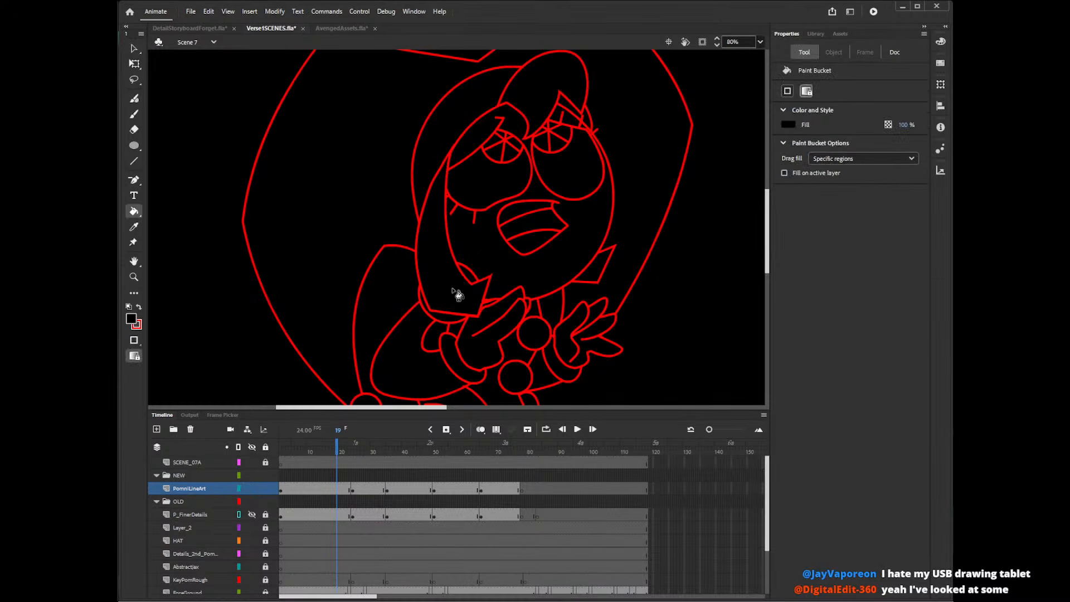
pyautogui.press('b')
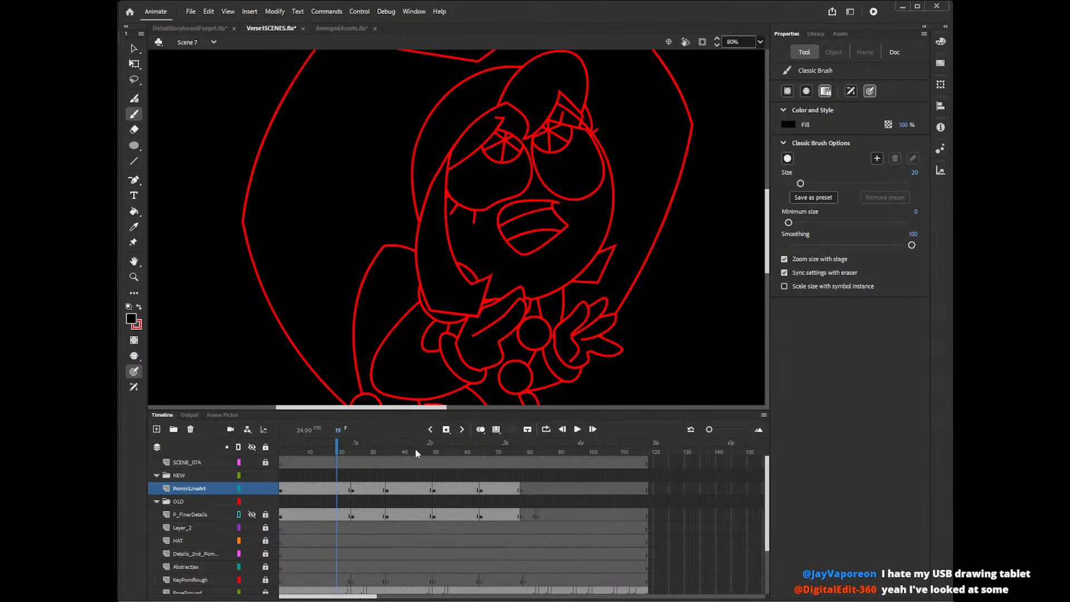
pyautogui.click(338, 488)
pyautogui.click(337, 489)
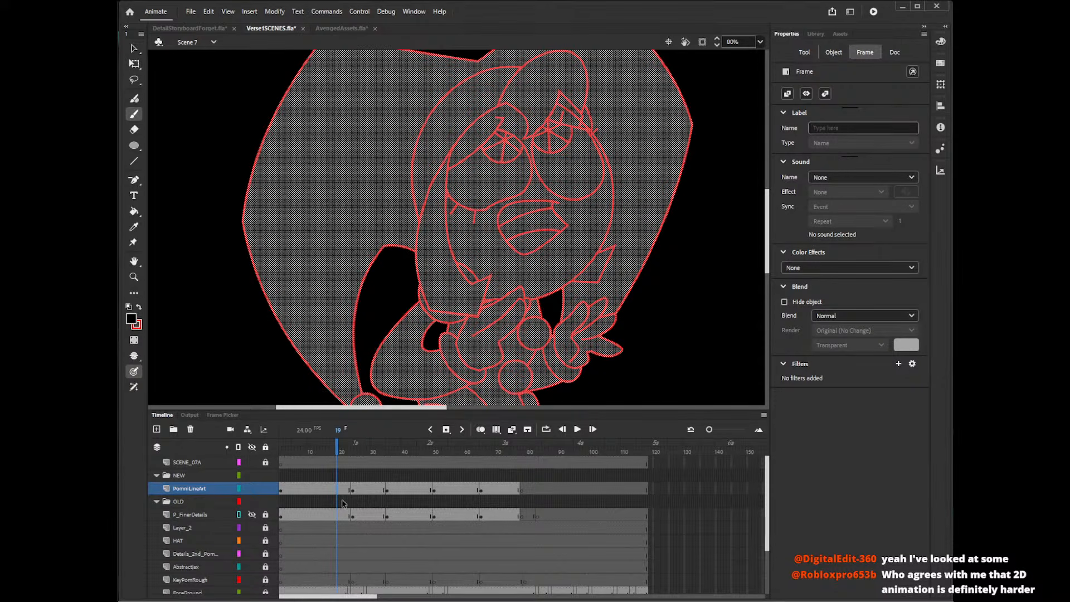
# View the whole stage at 20% zoom and scrub the line art from frame 19 to frame 39.
pyautogui.click(747, 41)
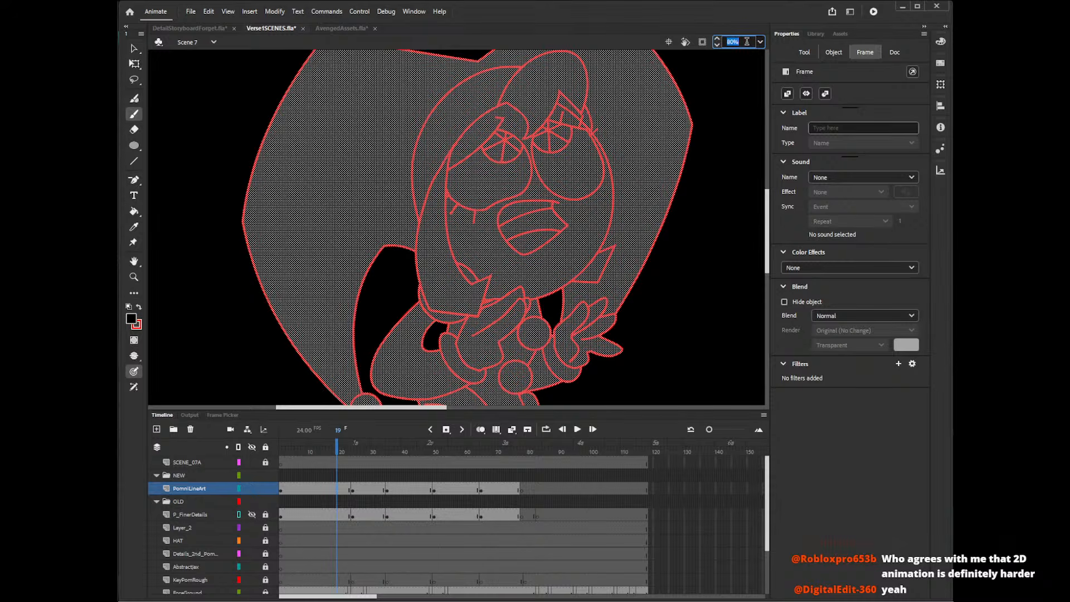
pyautogui.write('20')
pyautogui.press('Return')
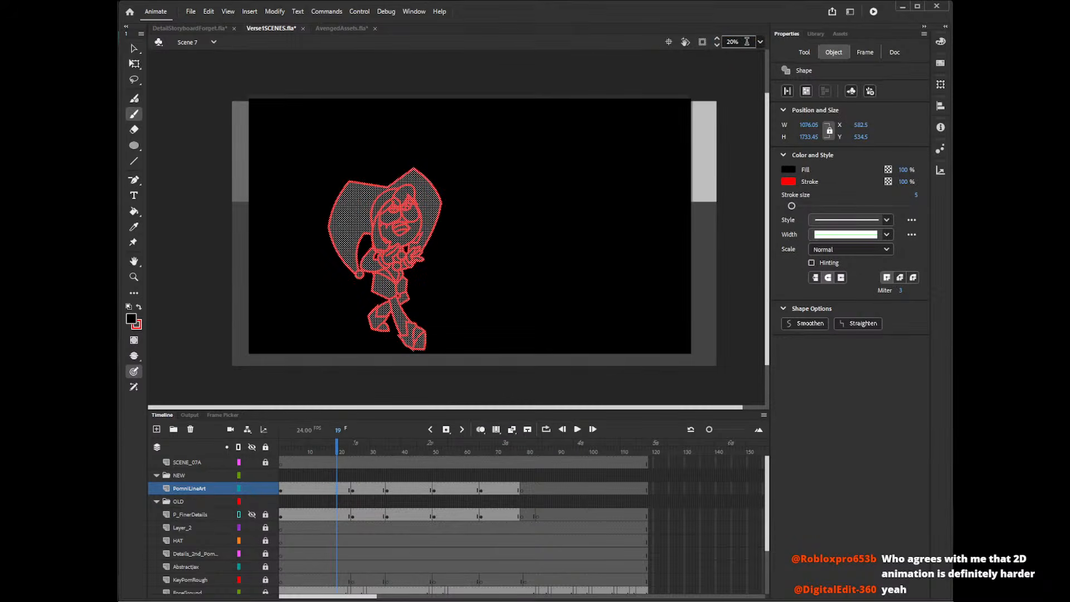
pyautogui.click(337, 452)
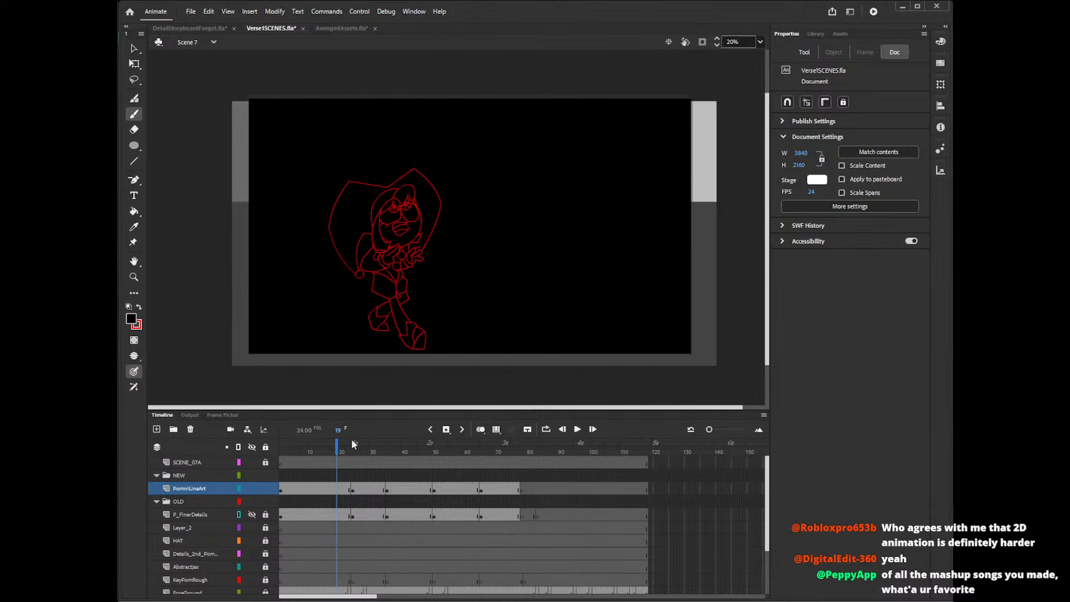
pyautogui.moveTo(351, 439); pyautogui.dragTo(399, 451)
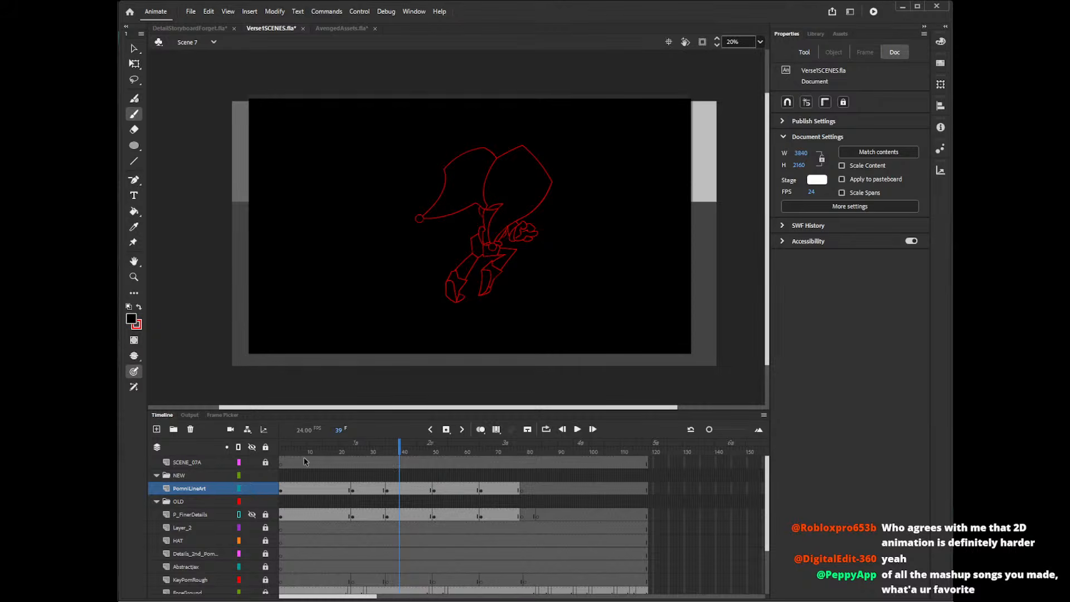
# Lock the PomniLineArt layer, play Scene 7 from frame 1 and recheck the pose at frame 43.
pyautogui.click(281, 448)
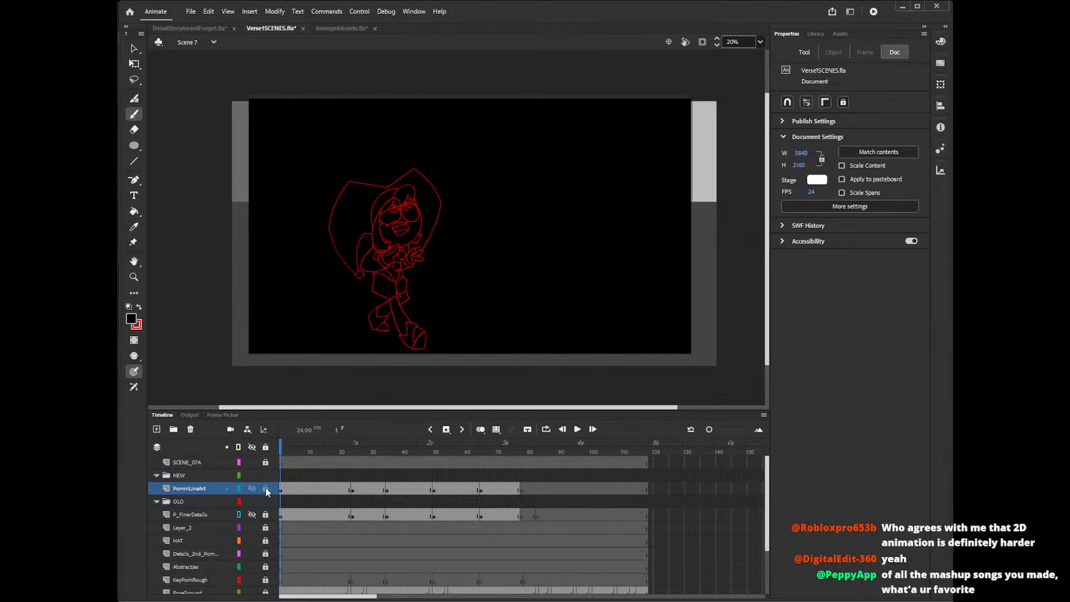
pyautogui.press('Return')
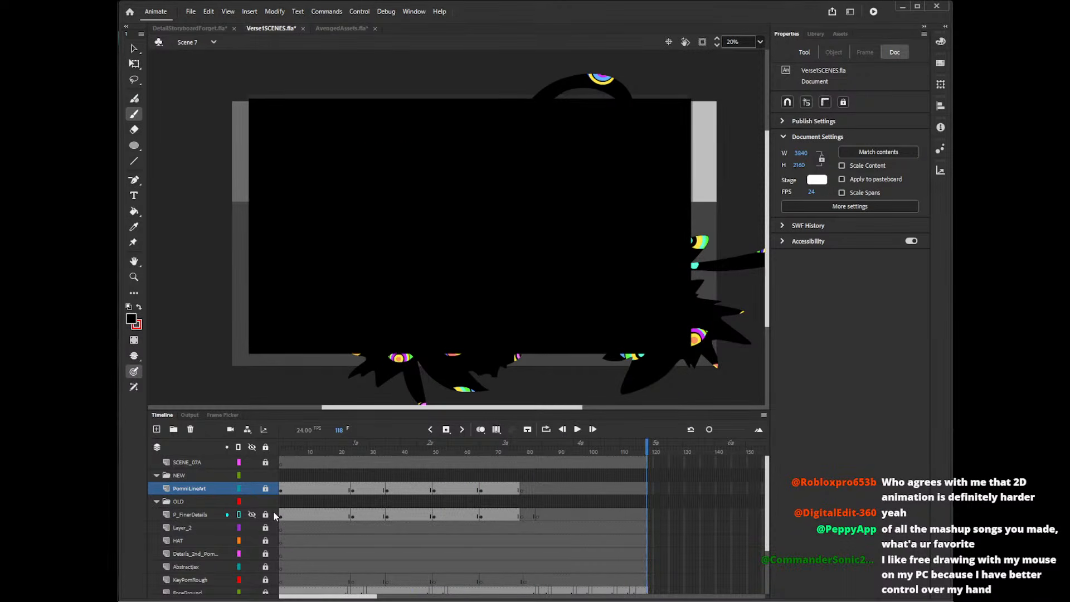
pyautogui.click(293, 452)
pyautogui.click(346, 453)
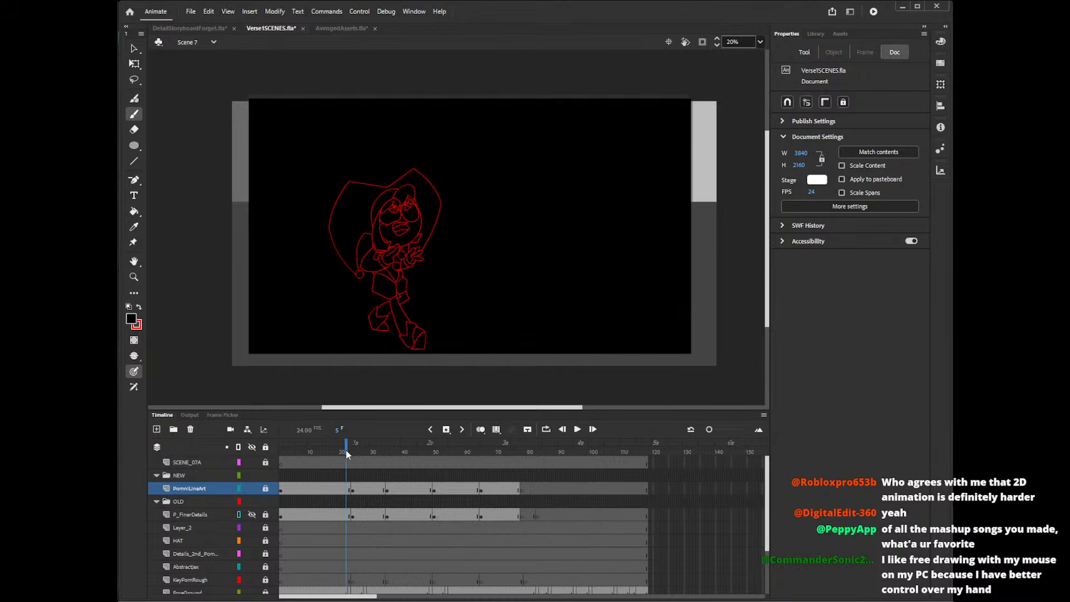
pyautogui.click(413, 449)
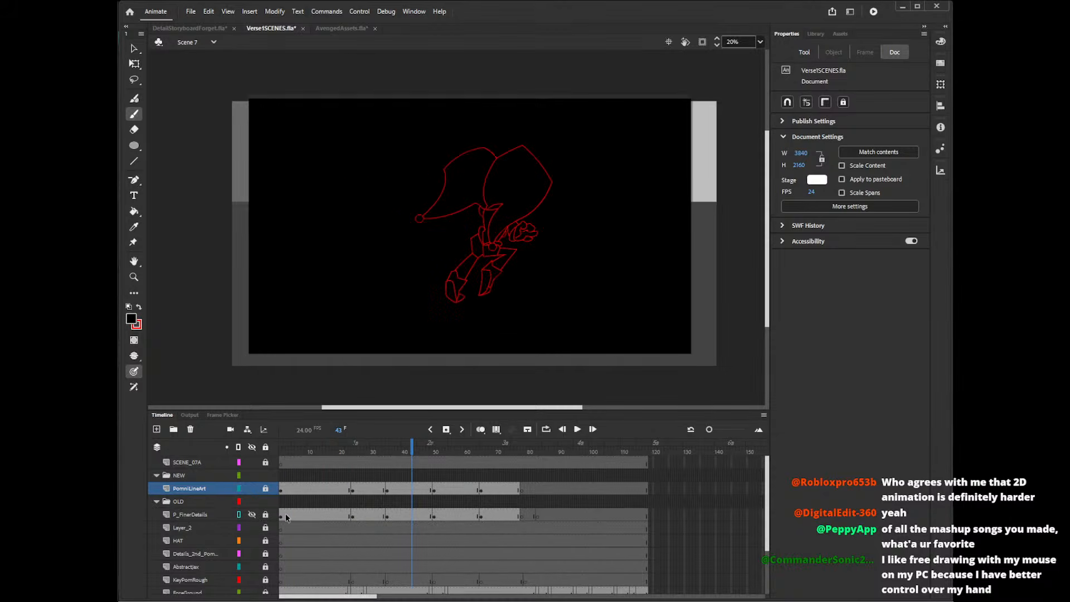
# Move Scene 7's playhead to frame 26 and save the document.
pyautogui.moveTo(412, 449); pyautogui.dragTo(360, 450)
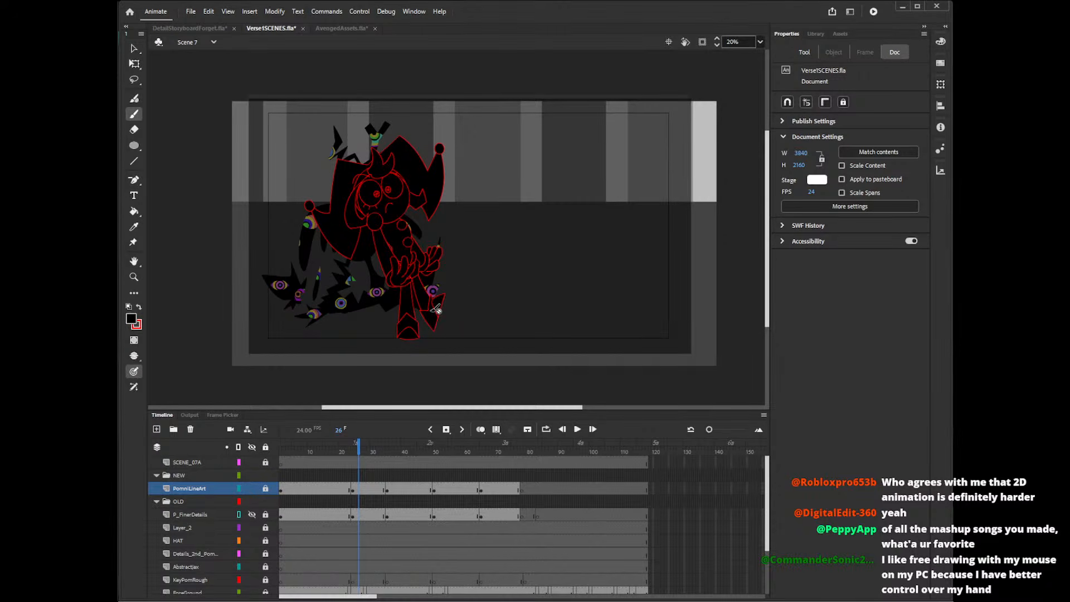
pyautogui.hotkey('ctrl', 's')
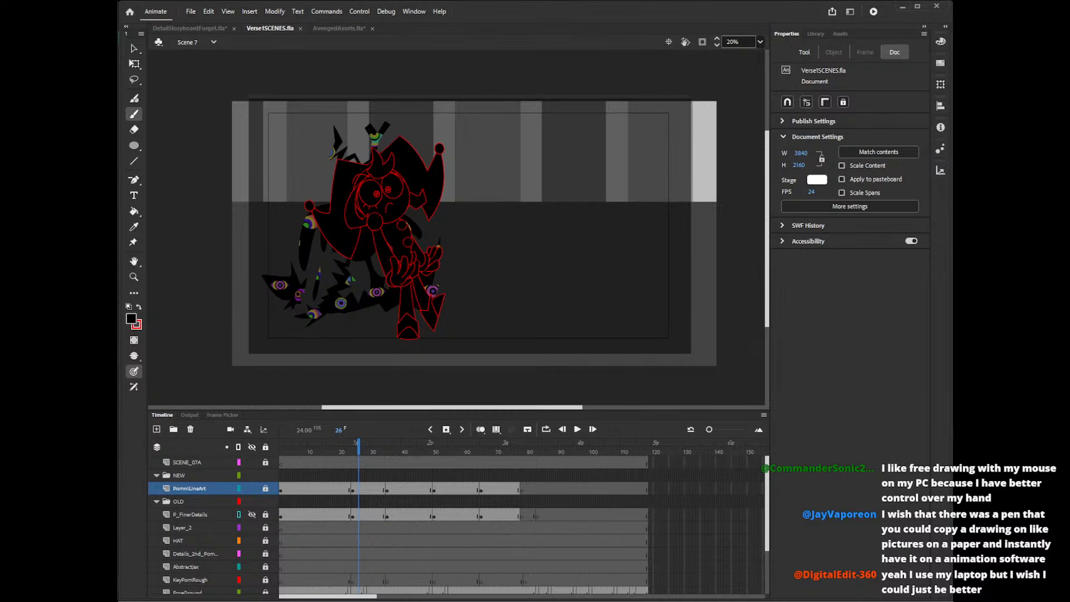
pyautogui.moveTo(768, 244); pyautogui.dragTo(765, 243)
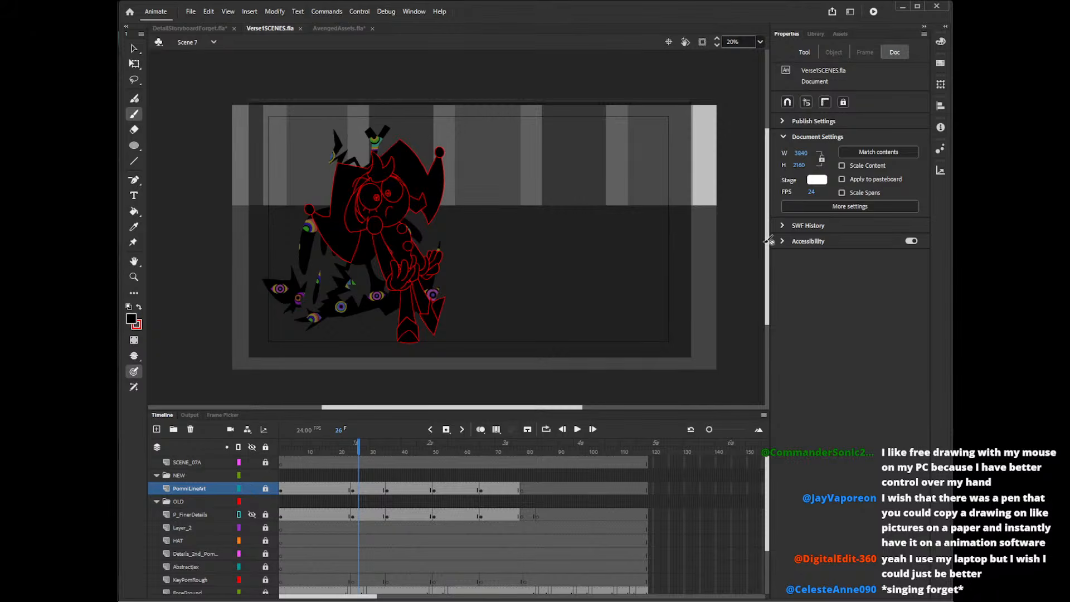
# Try to repose the figure's legs at frame 40 of PomniLineArt using the Asset Warp tool with hard bones.
pyautogui.click(390, 489)
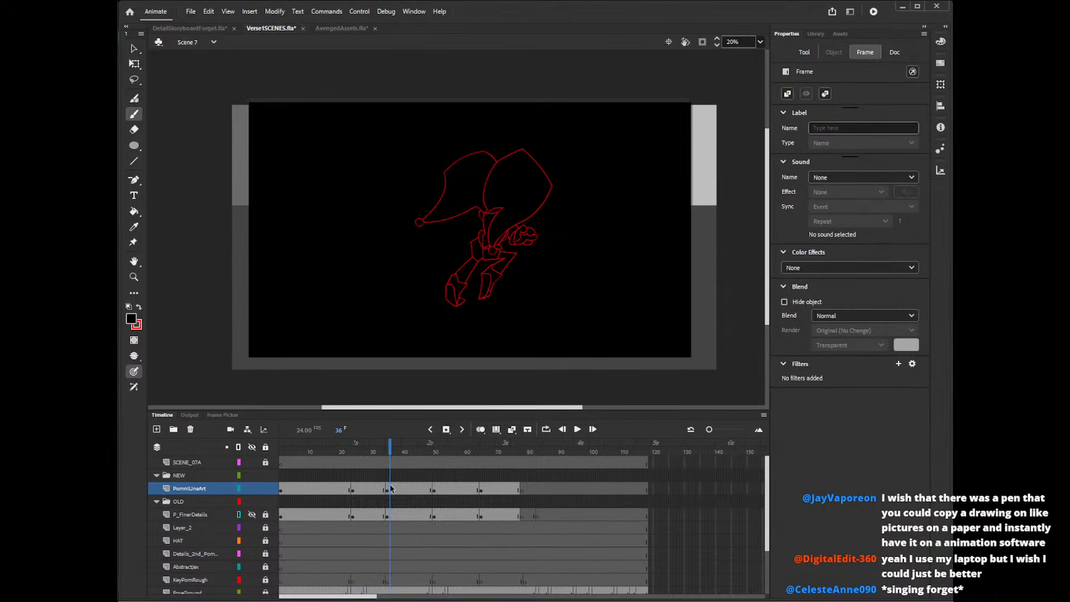
pyautogui.click(402, 489)
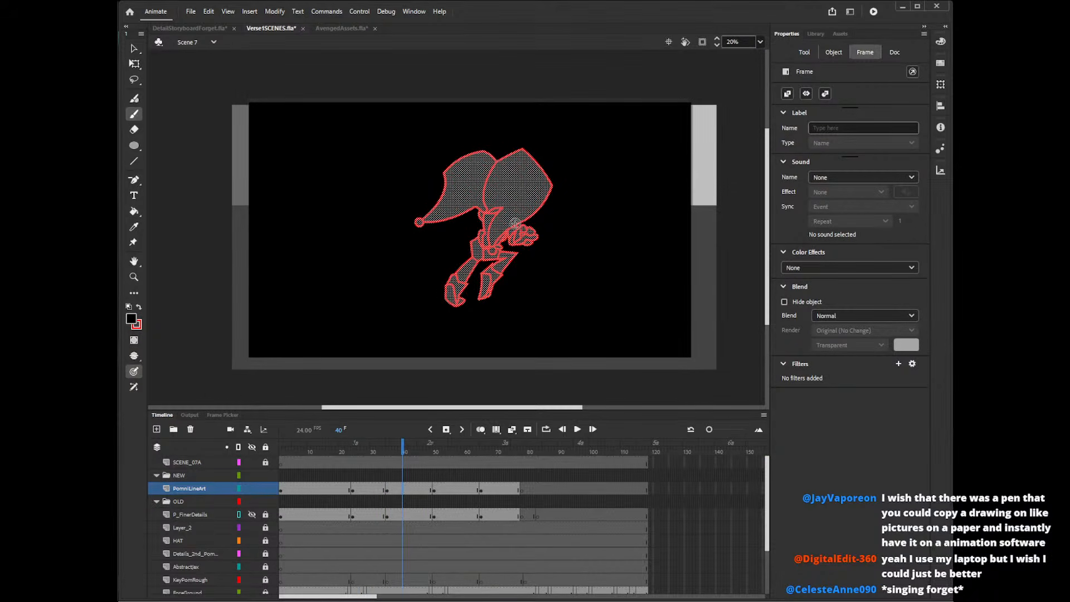
pyautogui.press('w')
pyautogui.click(510, 177)
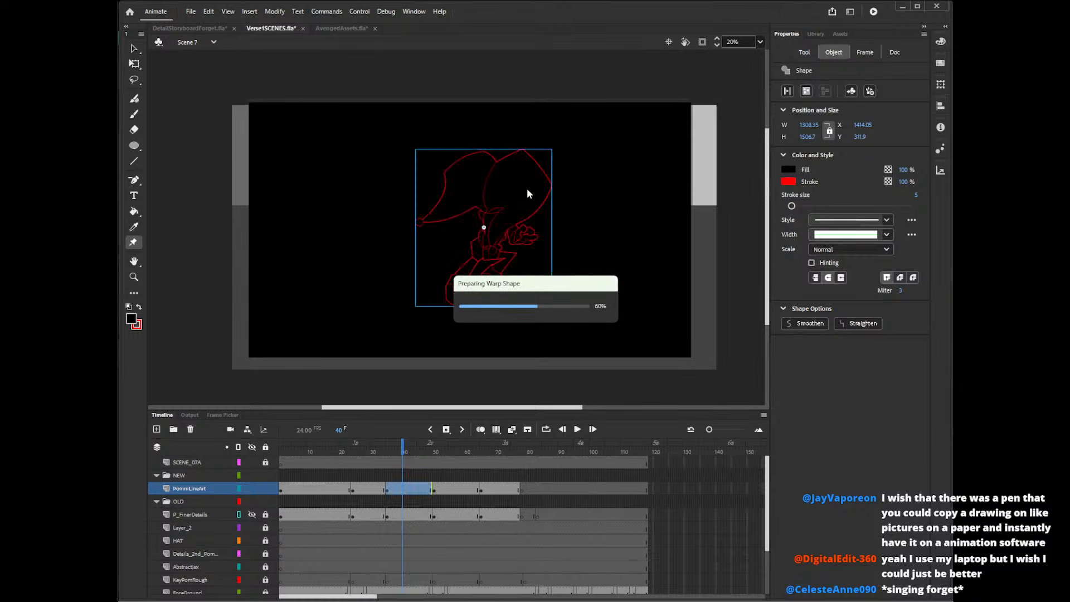
pyautogui.click(489, 246)
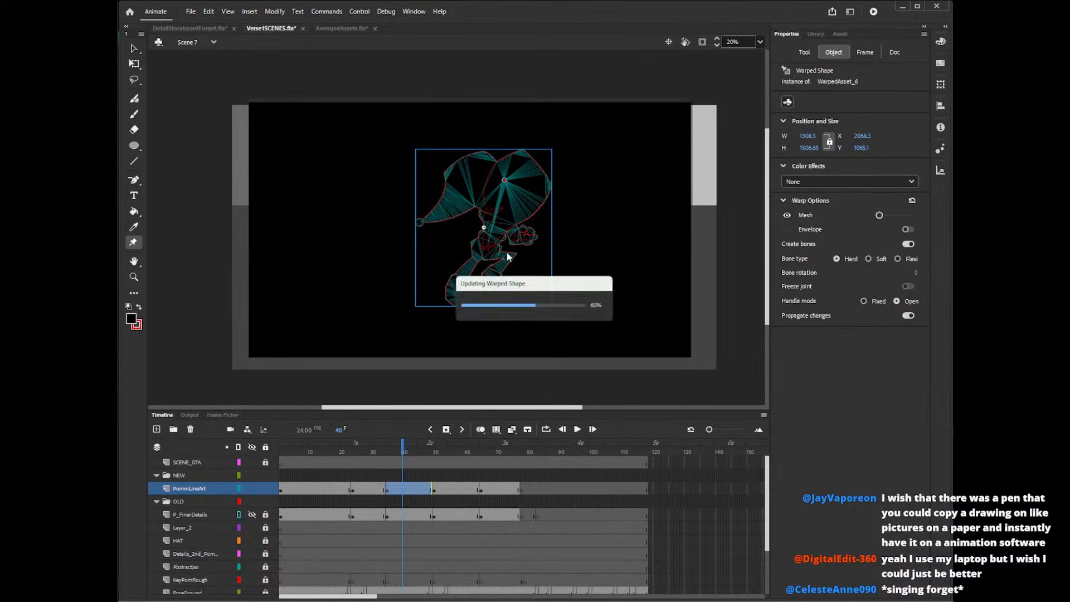
pyautogui.click(509, 255)
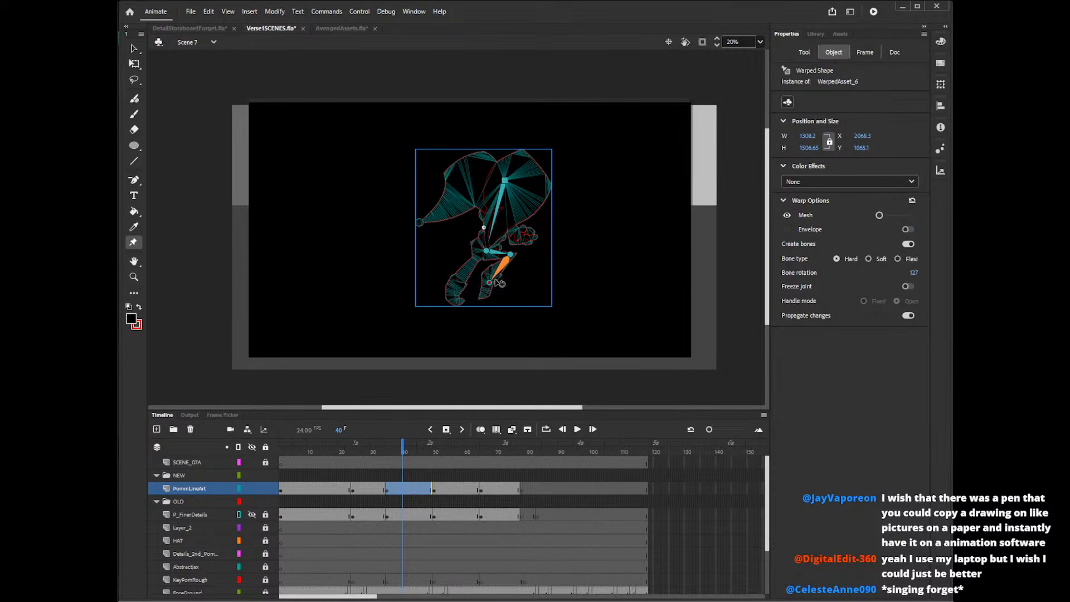
pyautogui.moveTo(490, 284); pyautogui.dragTo(538, 268)
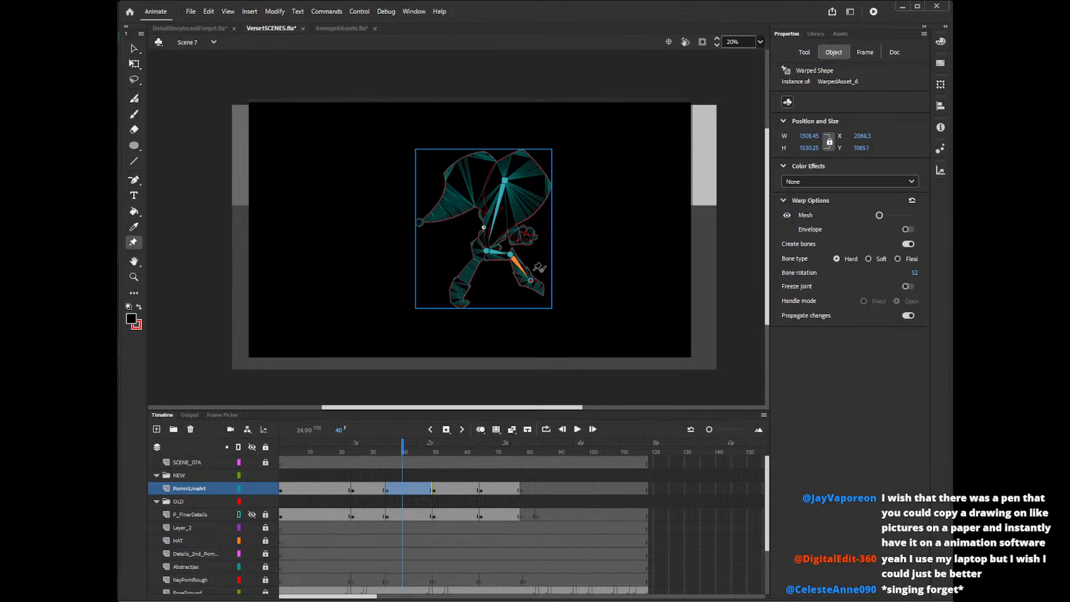
pyautogui.moveTo(539, 269); pyautogui.dragTo(505, 240)
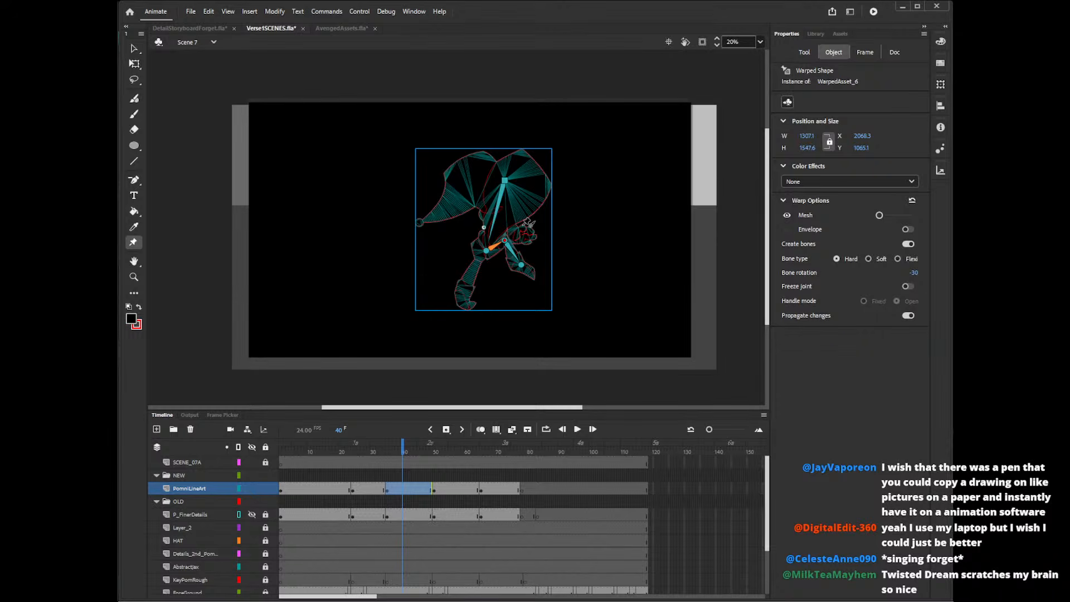
# Undo all the Asset Warp edits at frame 40, deselect the artwork and save the document.
pyautogui.hotkey('ctrl', 'z')
pyautogui.hotkey('ctrl', 'z')
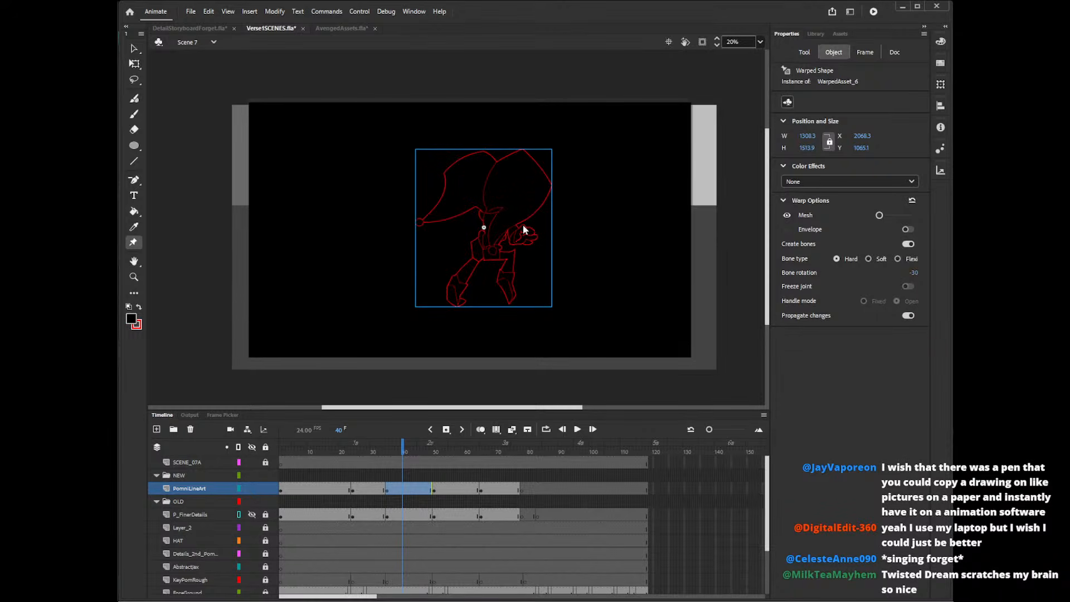
pyautogui.hotkey('ctrl', 'z')
pyautogui.hotkey('ctrl', 'z')
pyautogui.hotkey('ctrl', 'z')
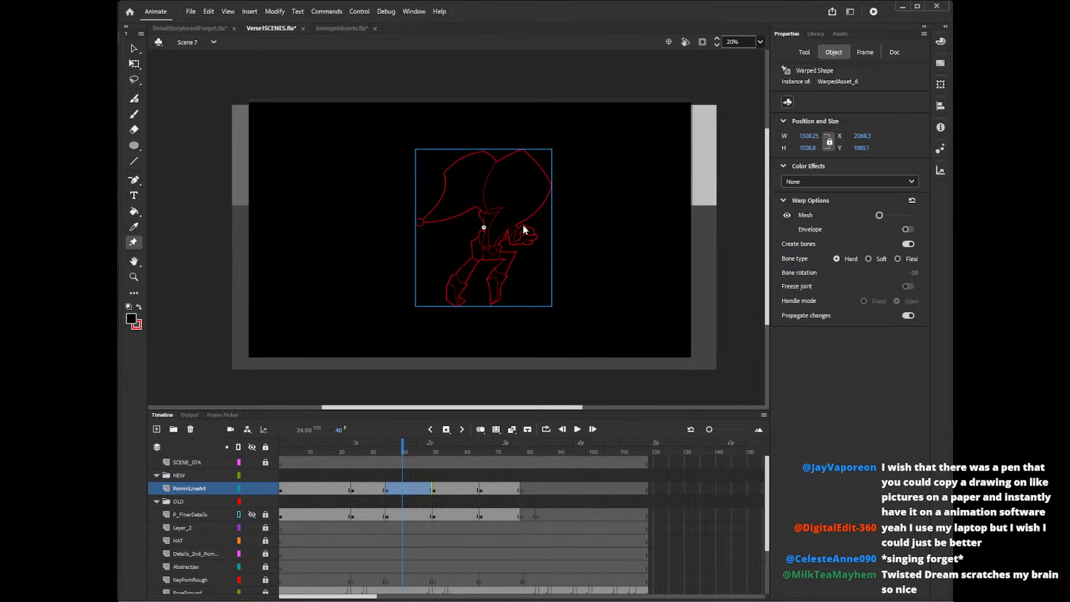
pyautogui.hotkey('ctrl', 'z')
pyautogui.hotkey('ctrl', 'z')
pyautogui.hotkey('ctrl', 'z')
pyautogui.hotkey('ctrl', 'z')
pyautogui.hotkey('ctrl', 'z')
pyautogui.hotkey('ctrl', 'z')
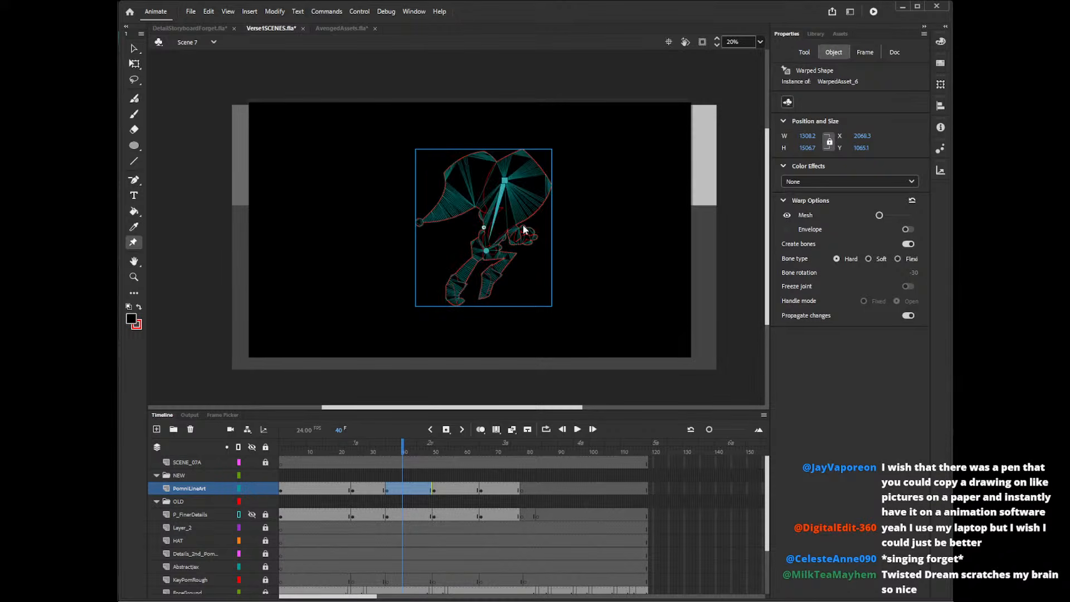
pyautogui.hotkey('ctrl', 'z')
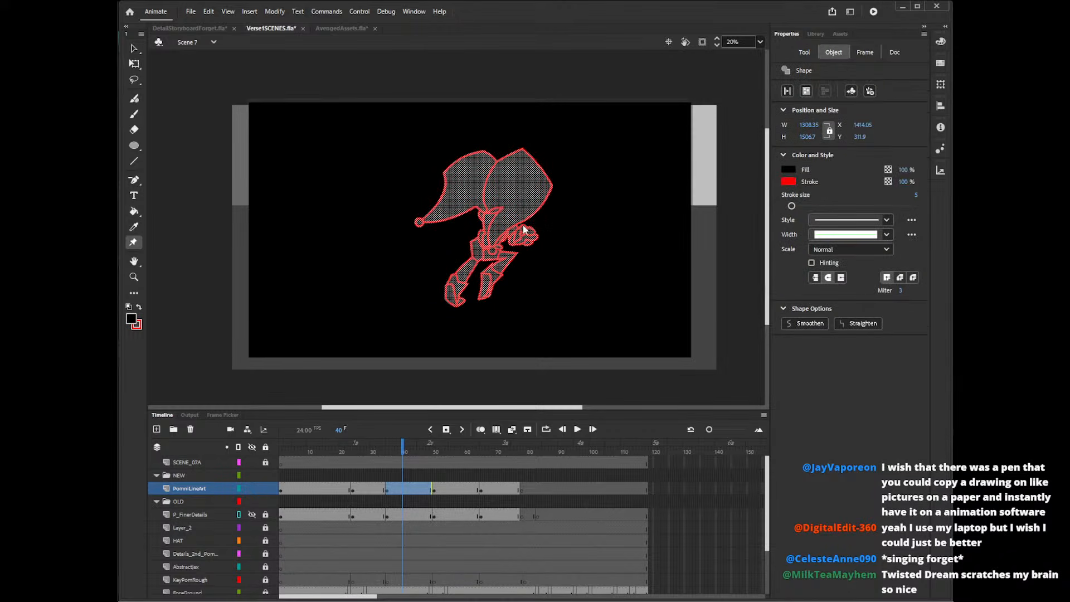
pyautogui.press('v')
pyautogui.click(556, 300)
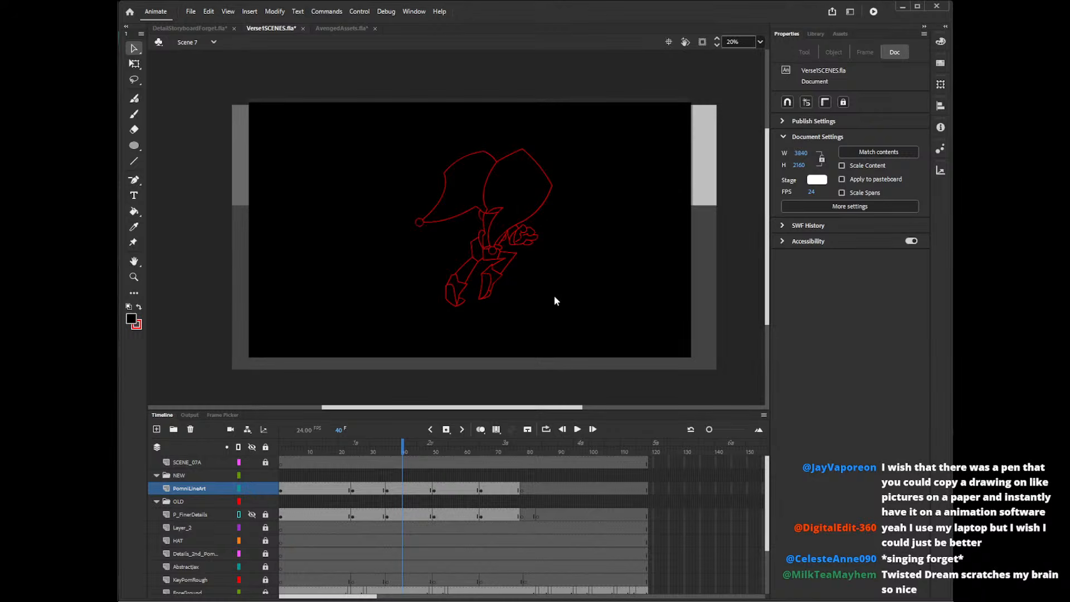
pyautogui.hotkey('ctrl', 's')
# Switch to DetailStoryboardForget.fla and locate Scene 08a's frame range, finding its last frame at 1543.
pyautogui.click(205, 27)
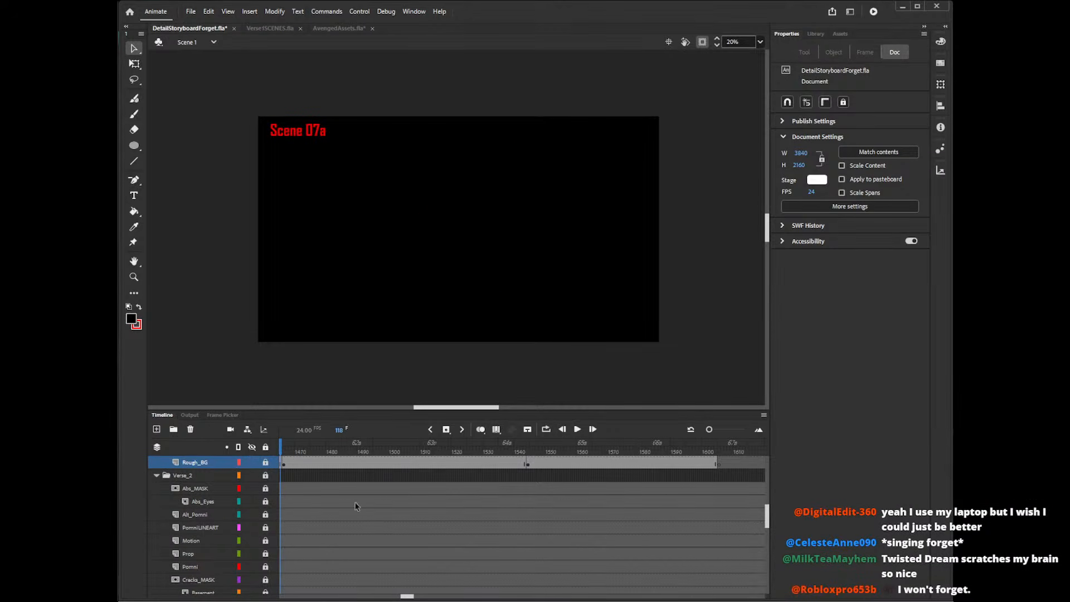
pyautogui.click(315, 488)
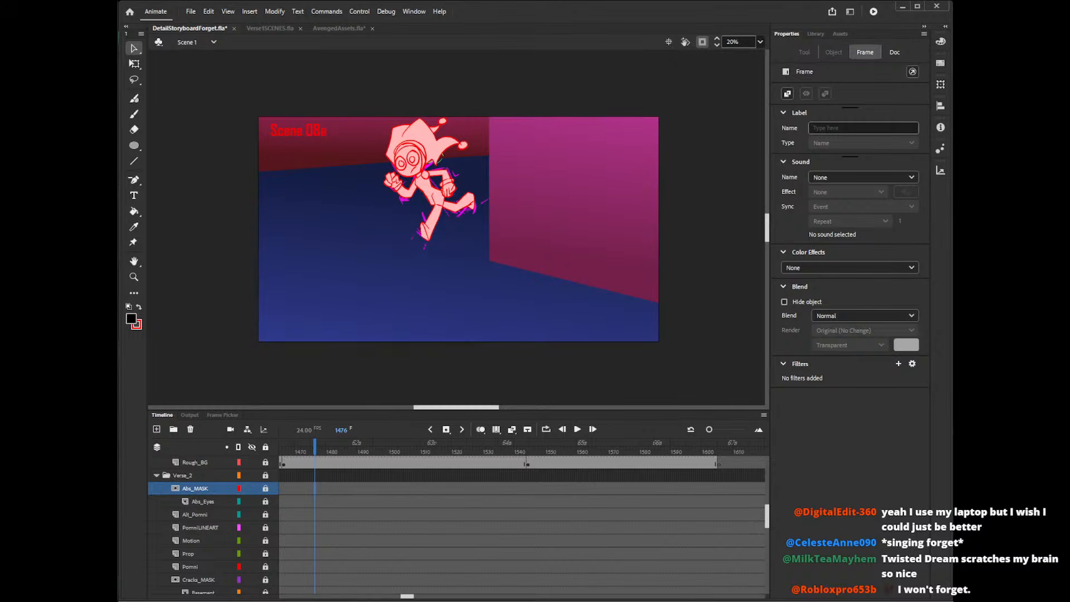
pyautogui.click(715, 489)
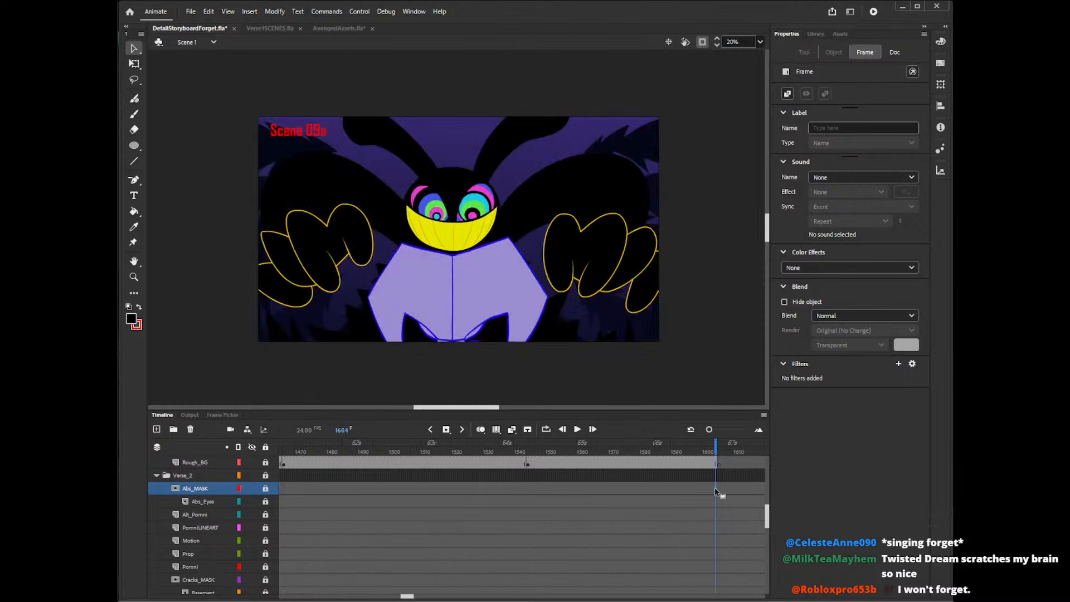
pyautogui.click(302, 494)
pyautogui.scroll(5, 315, 497)
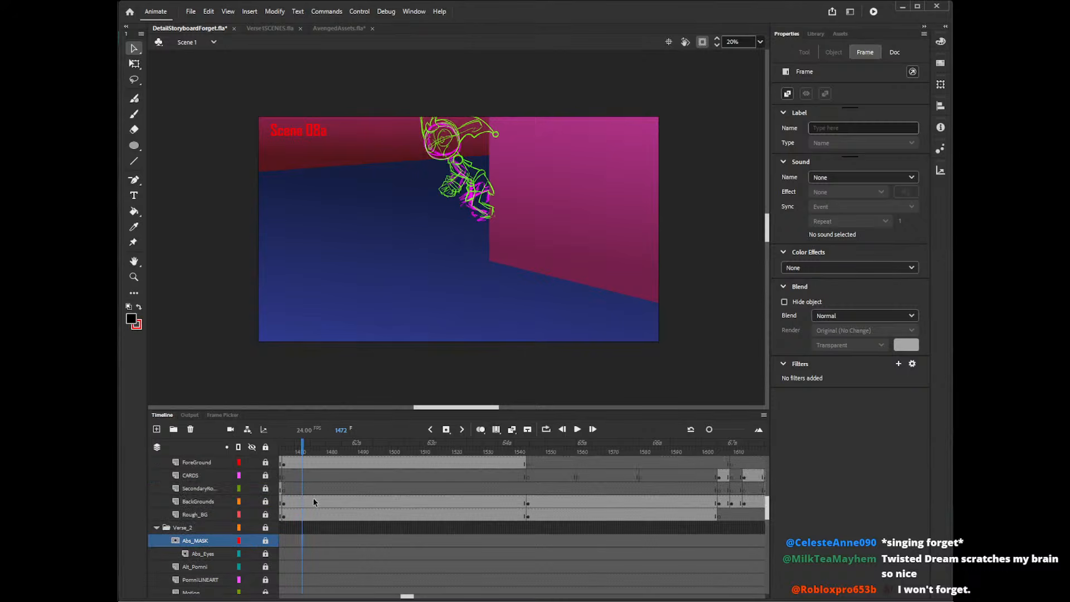
pyautogui.scroll(-4, 313, 511)
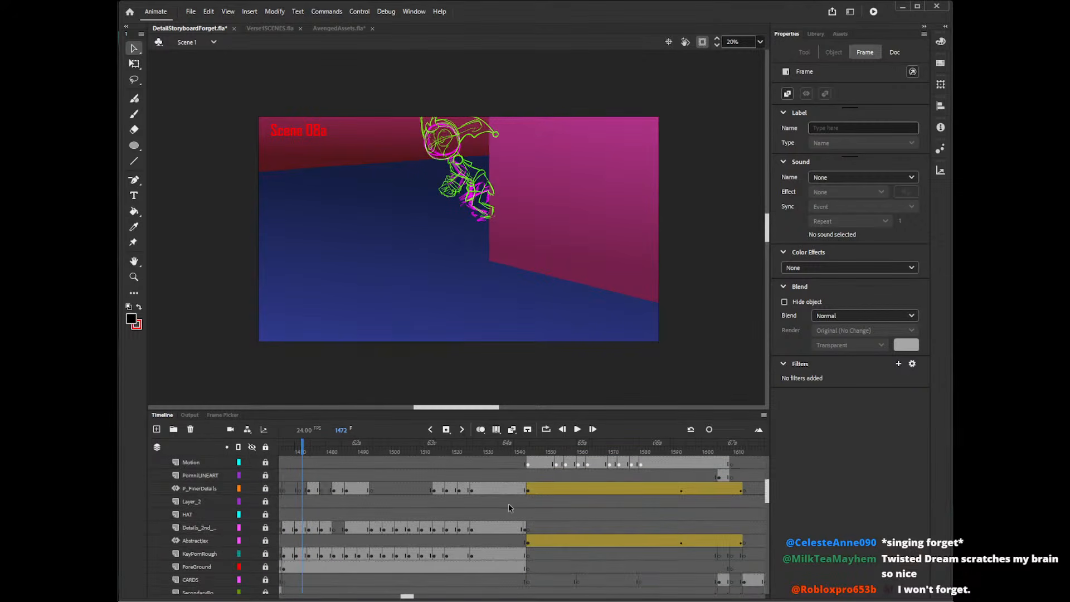
pyautogui.click(528, 514)
pyautogui.click(524, 516)
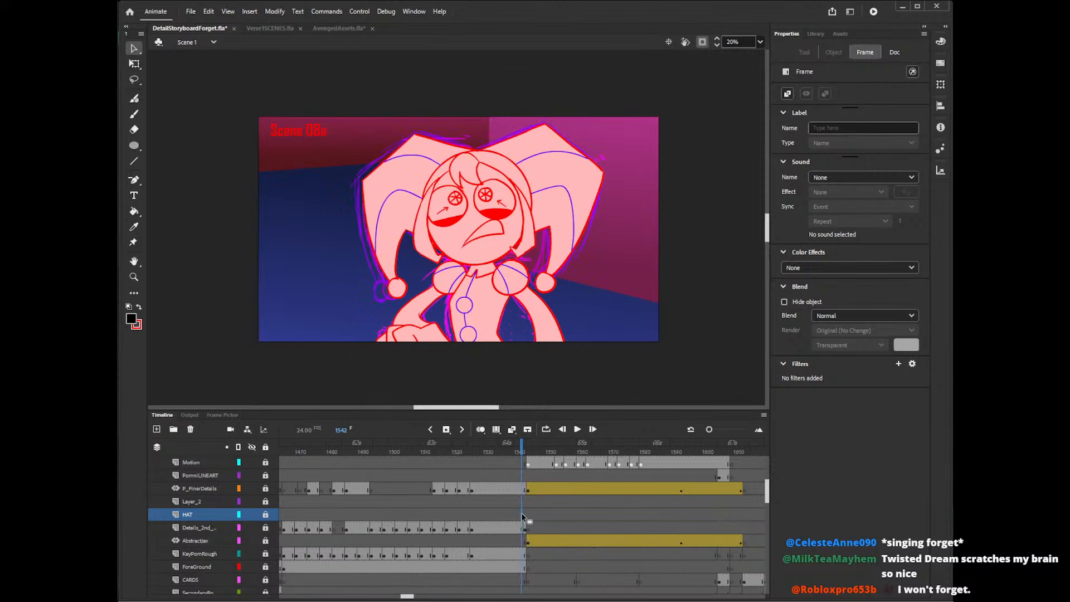
pyautogui.click(524, 514)
pyautogui.scroll(-6, 522, 535)
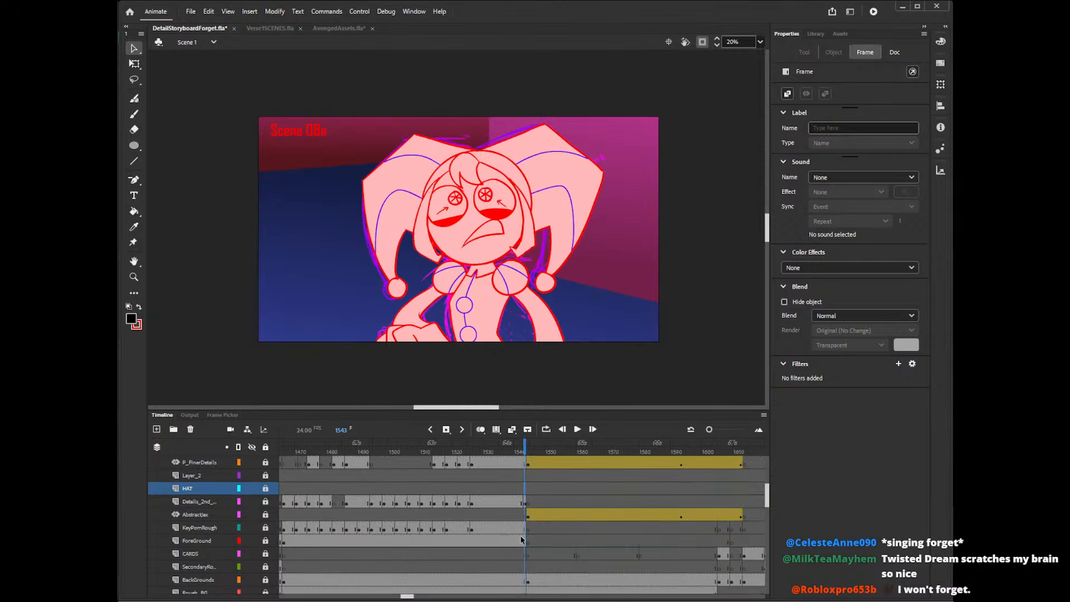
# Copy frames 1466 to 1543 of the Chorus_1 layers from P_FinerDetails through Rough_BG.
pyautogui.moveTo(525, 531); pyautogui.dragTo(345, 514)
pyautogui.rightClick(350, 512)
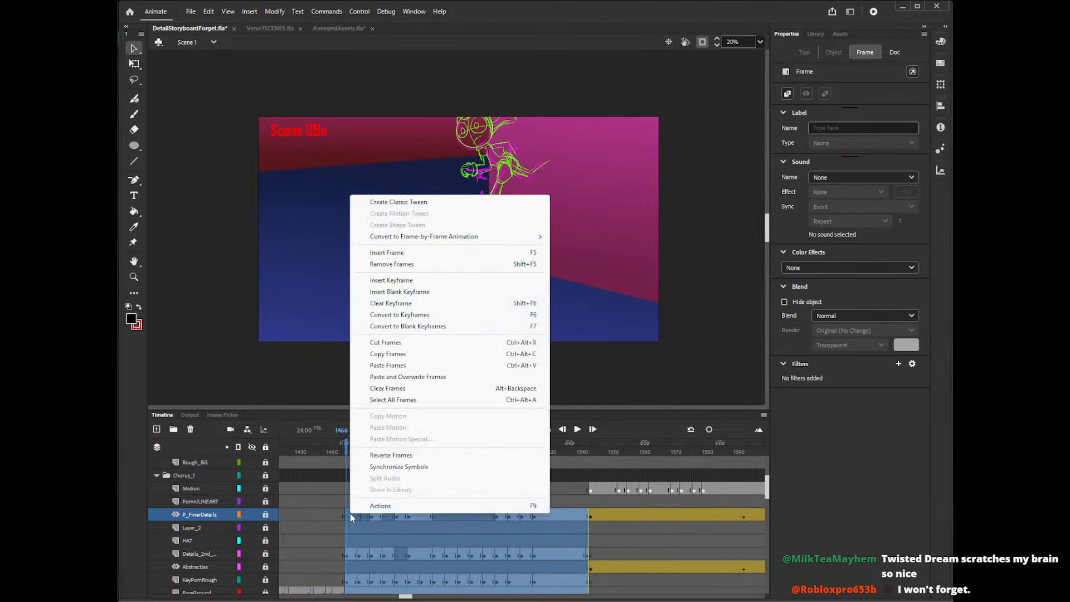
pyautogui.click(379, 353)
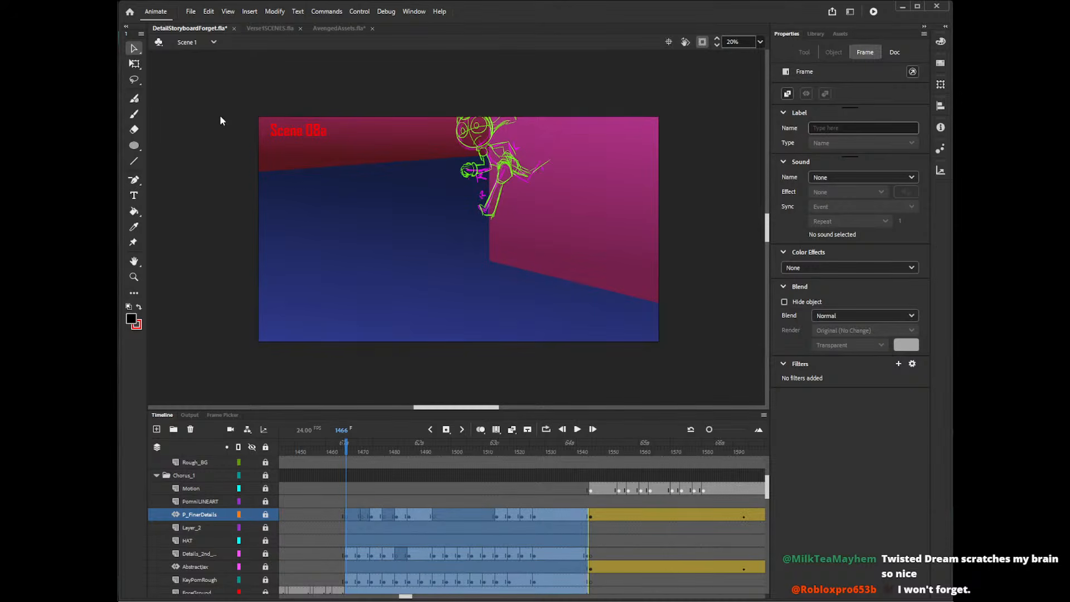
# Switch to Scene 8 in Verse1SCENES.fla and paste the copied storyboard frames at frame 1 of Layer_1.
pyautogui.click(262, 28)
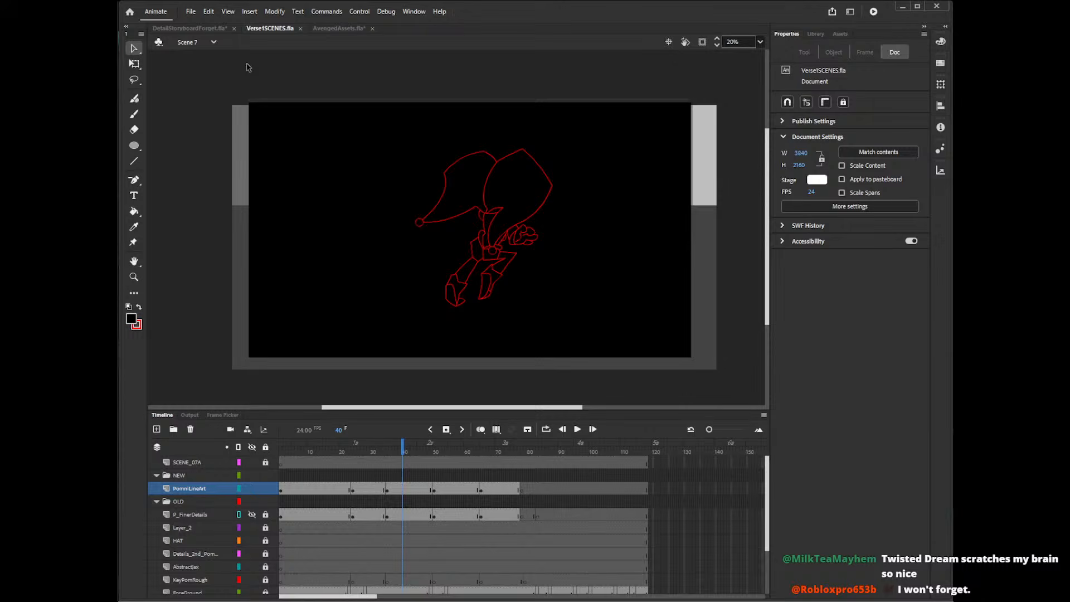
pyautogui.click(213, 42)
pyautogui.click(213, 131)
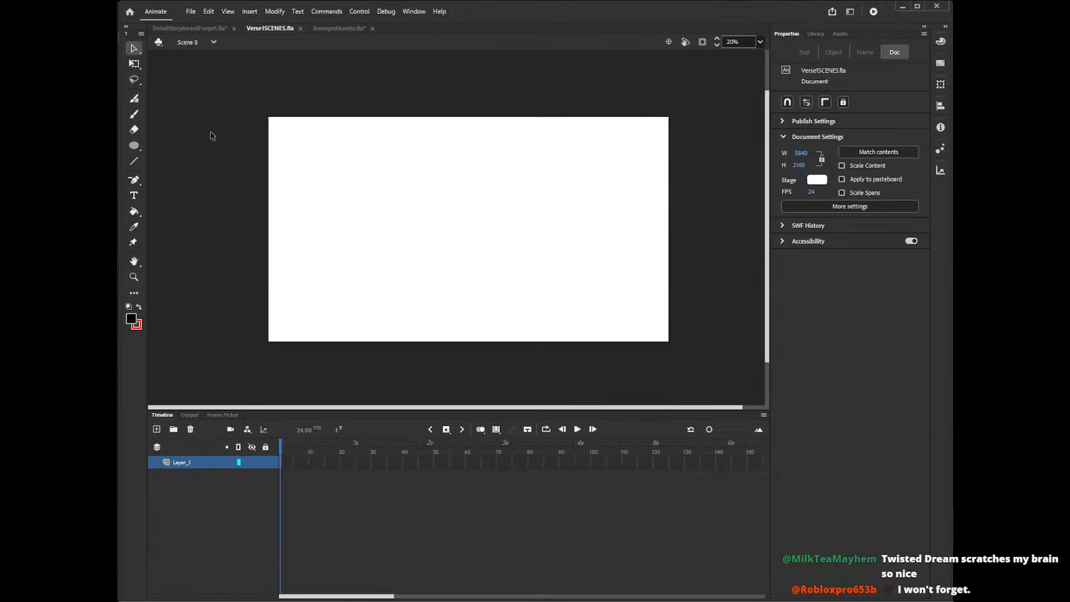
pyautogui.rightClick(280, 461)
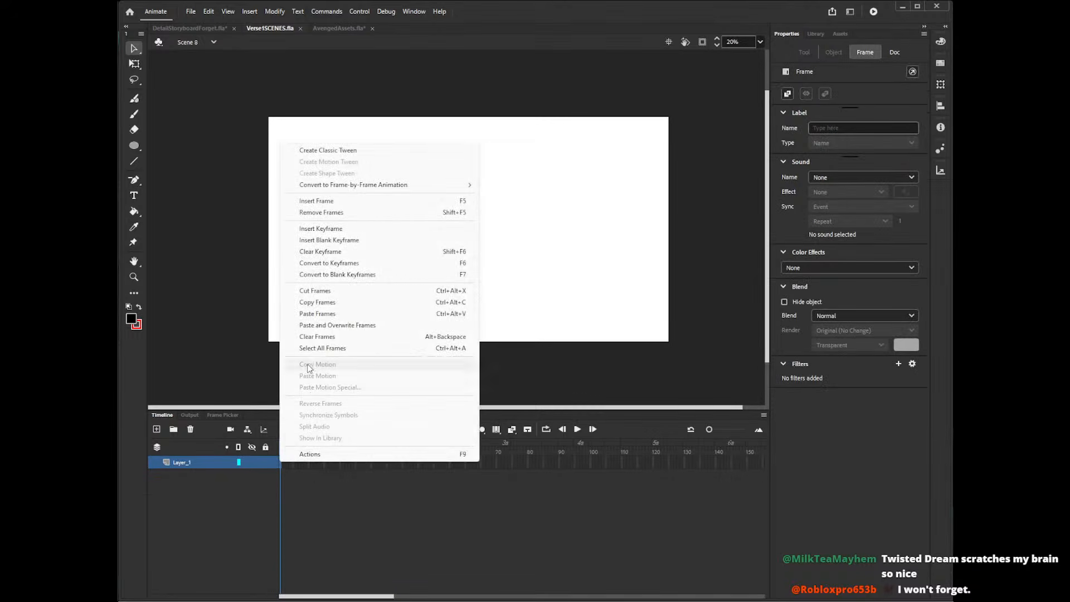
pyautogui.click(312, 315)
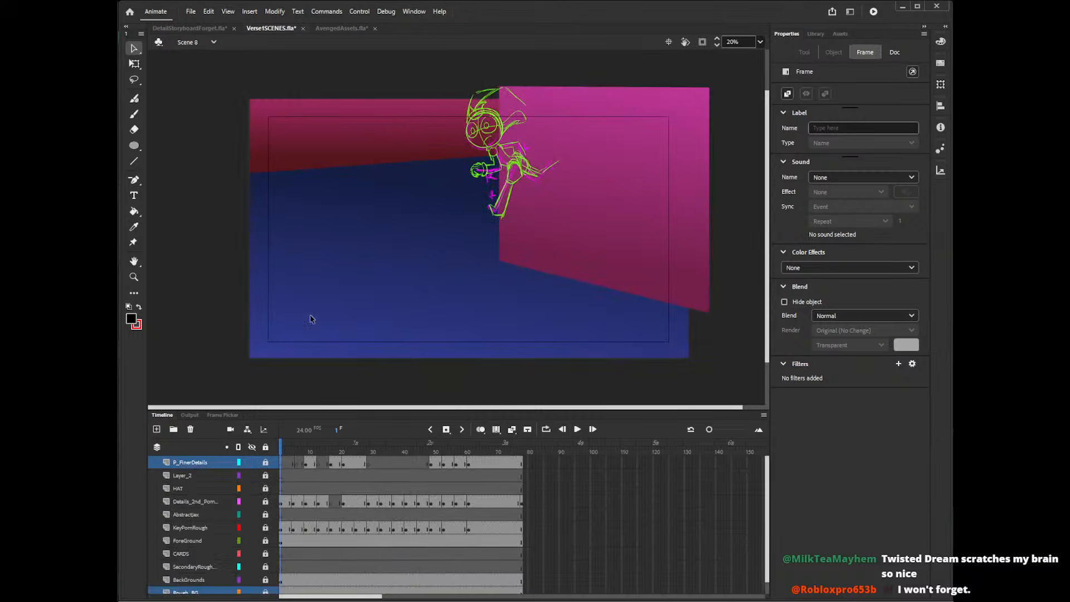
# Create a layer folder named OLD above P_FinerDetails and another named NEW above it.
pyautogui.click(186, 467)
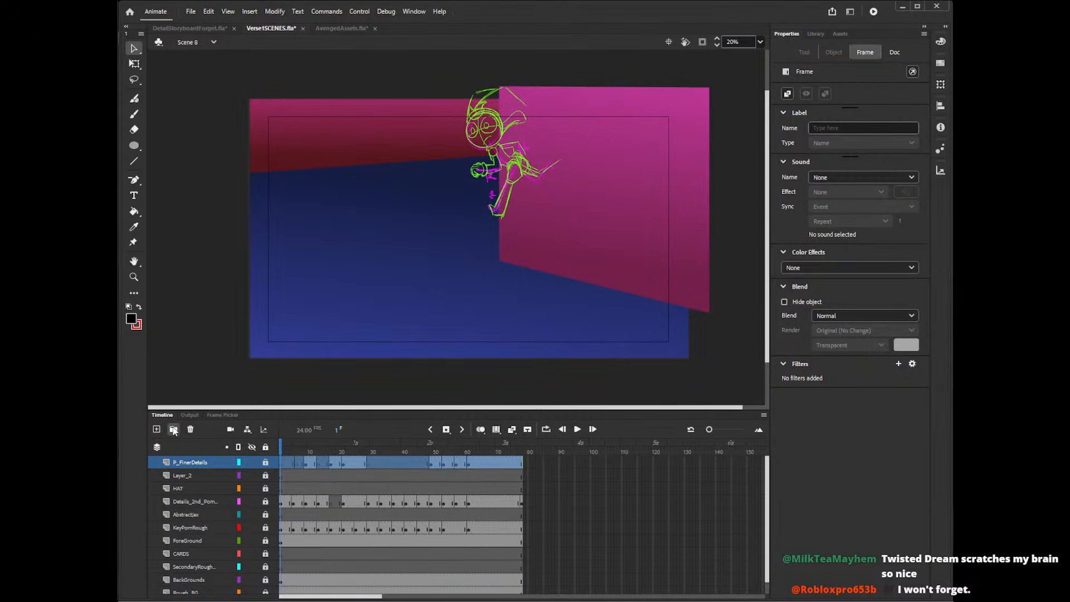
pyautogui.click(173, 429)
pyautogui.doubleClick(186, 462)
pyautogui.write('OLD')
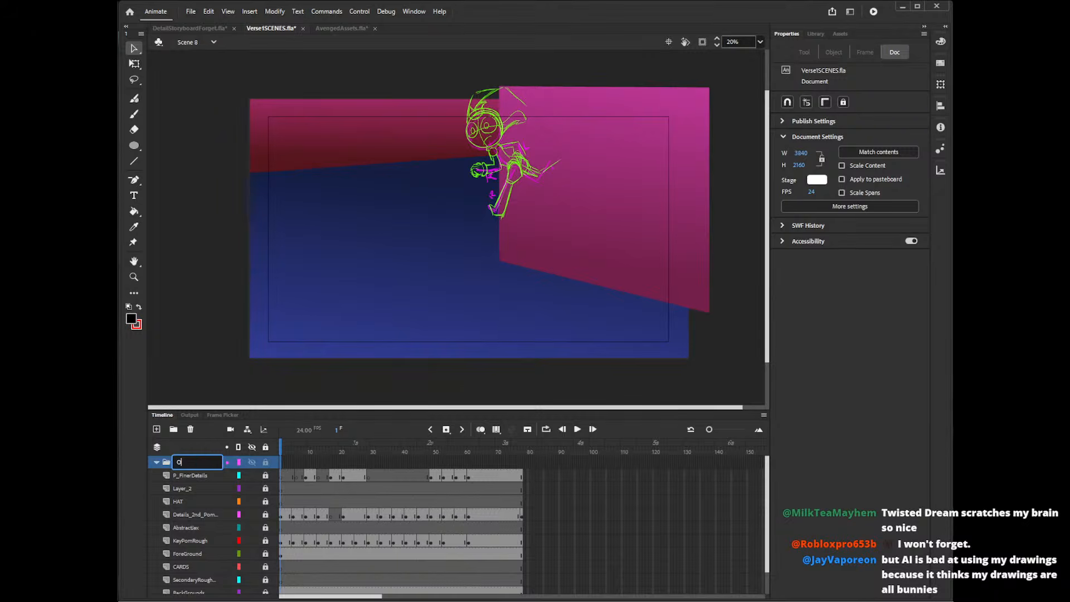
pyautogui.press('Return')
pyautogui.click(173, 430)
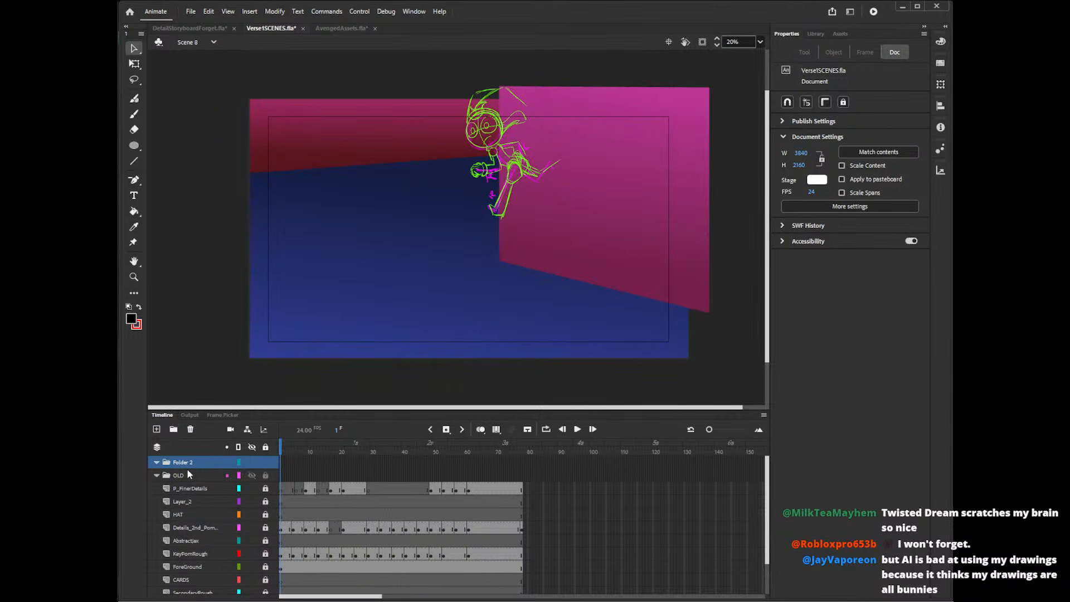
pyautogui.doubleClick(186, 463)
pyautogui.write('NEW')
pyautogui.press('Return')
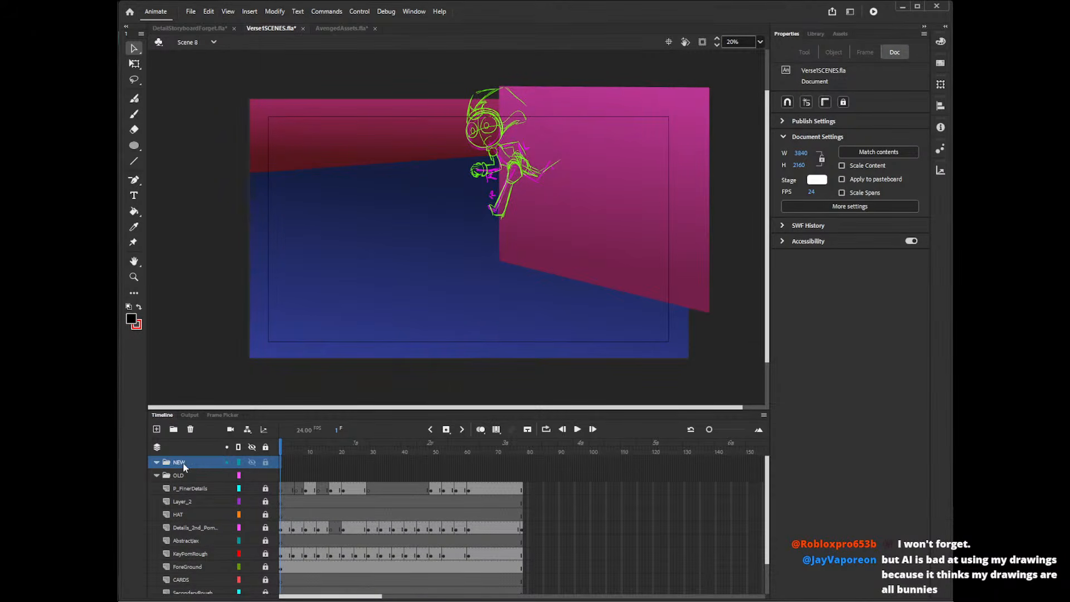
# Add a layer named SCENE_08A above the NEW folder.
pyautogui.click(157, 429)
pyautogui.doubleClick(178, 462)
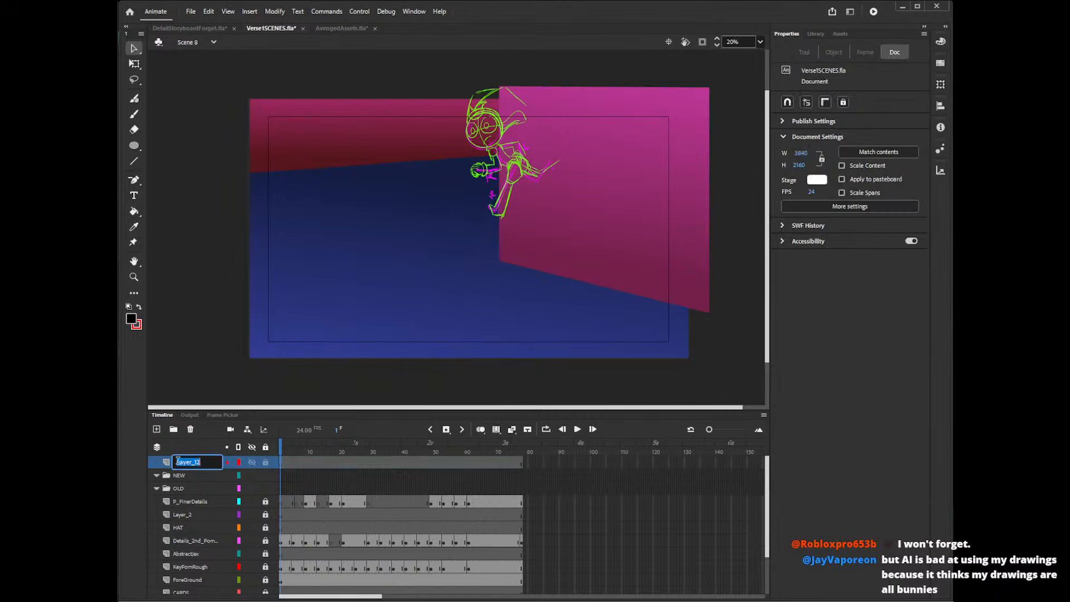
pyautogui.write('SCENE')
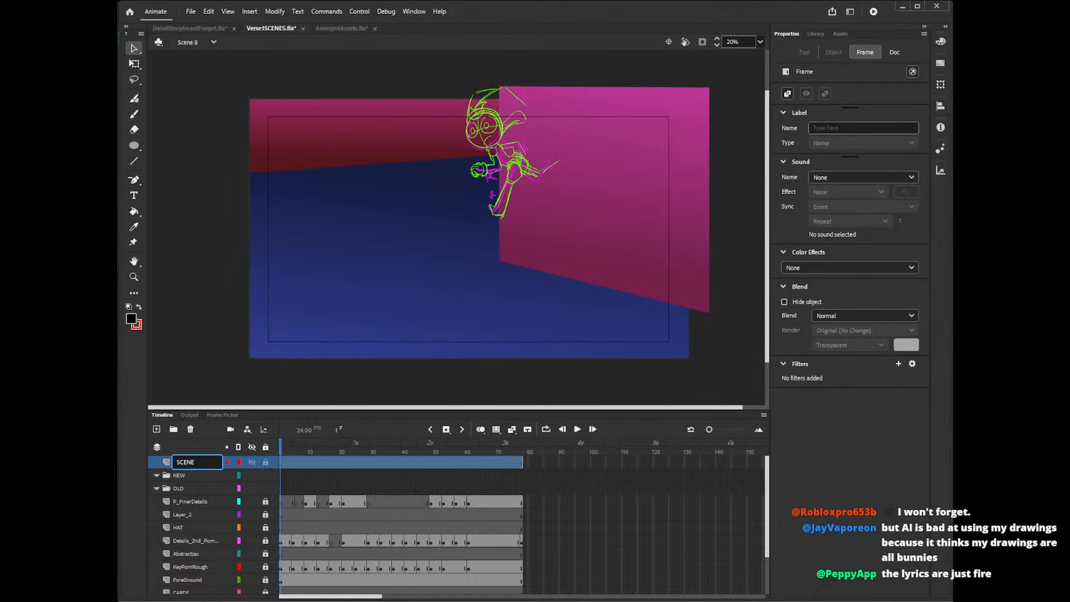
pyautogui.write('_')
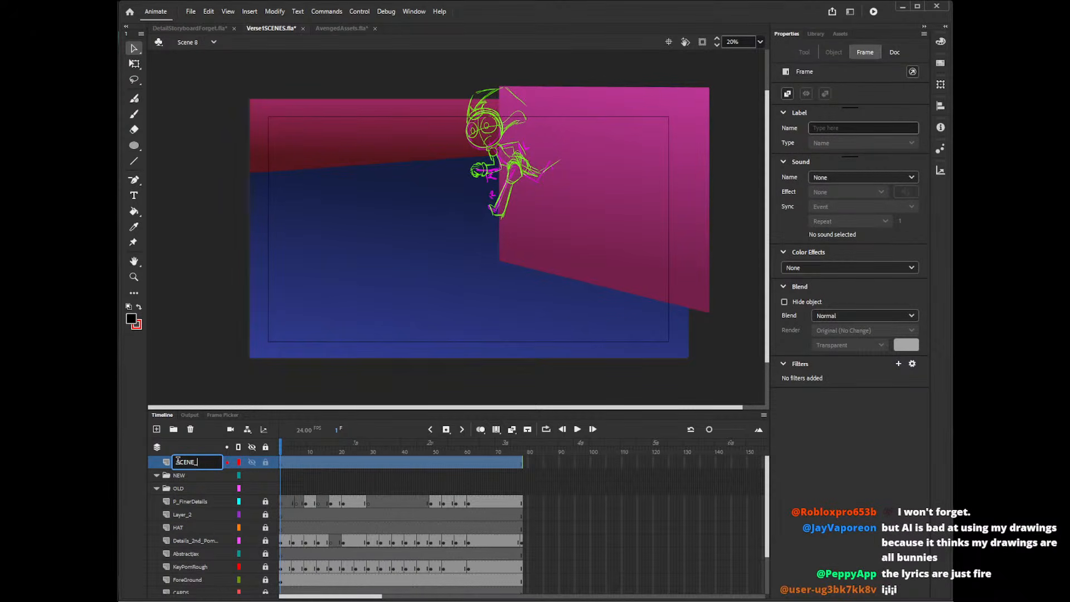
pyautogui.write('08A')
pyautogui.press('Return')
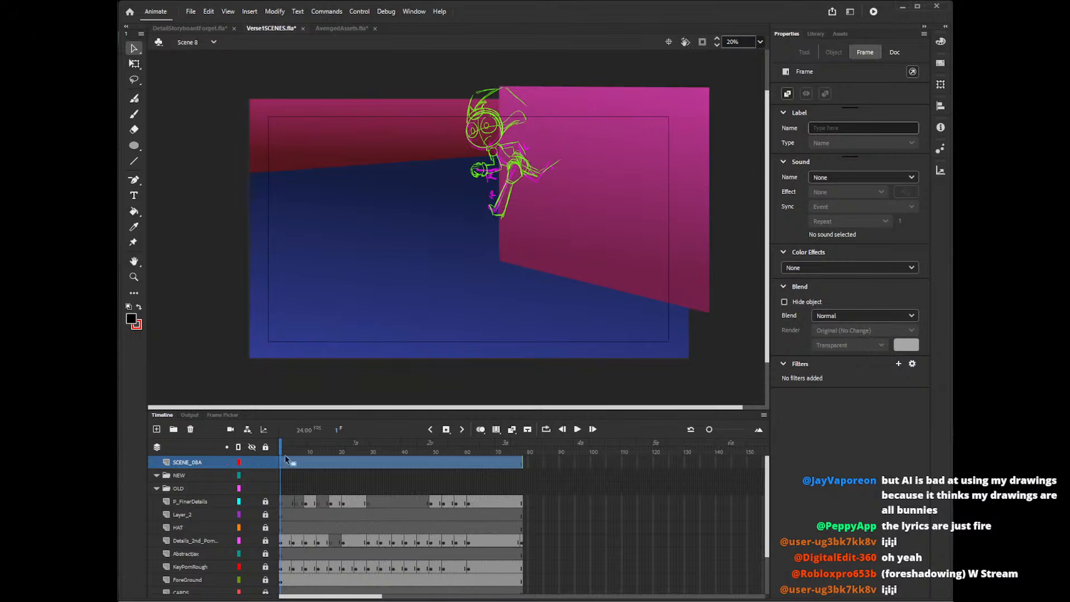
# Add a layer named PomniLineArt between the NEW and OLD folder headings.
pyautogui.click(195, 488)
pyautogui.click(156, 429)
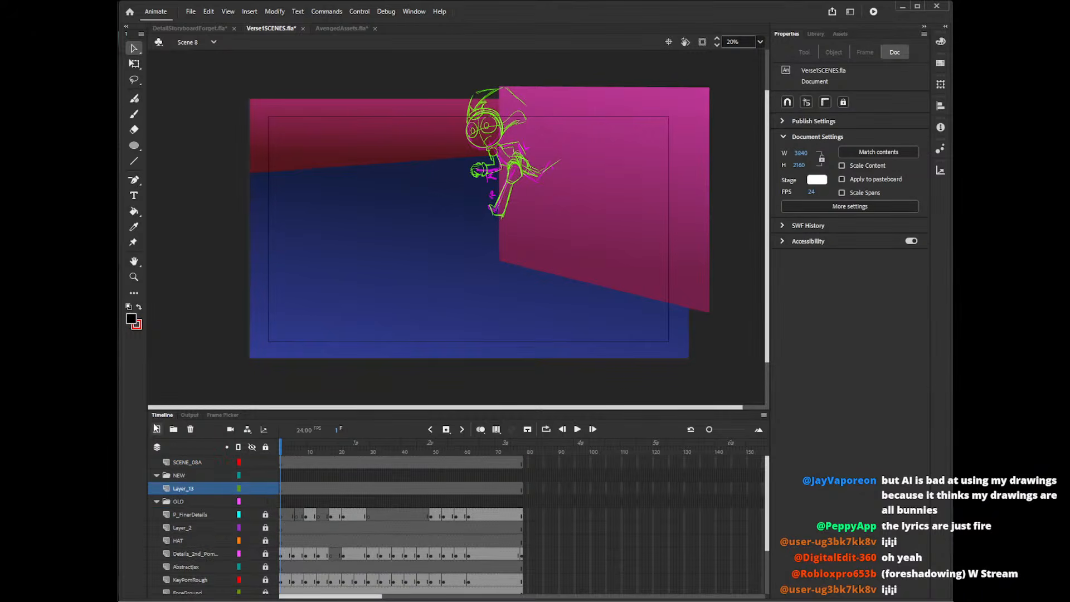
pyautogui.doubleClick(191, 488)
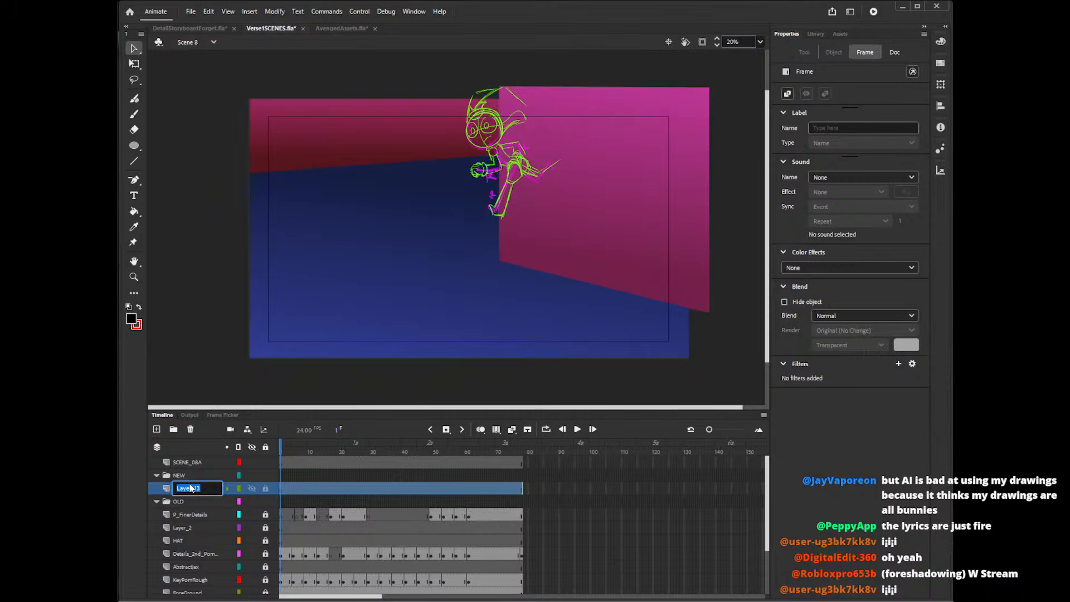
pyautogui.write('PomniLineARt')
pyautogui.press('Return')
pyautogui.doubleClick(205, 489)
pyautogui.click(212, 488)
pyautogui.press('BackSpace')
pyautogui.write('rt')
pyautogui.press('Return')
# Scrub Scene 8's rough animation to about frame 38 and return to frame 1.
pyautogui.moveTo(304, 451); pyautogui.dragTo(400, 451)
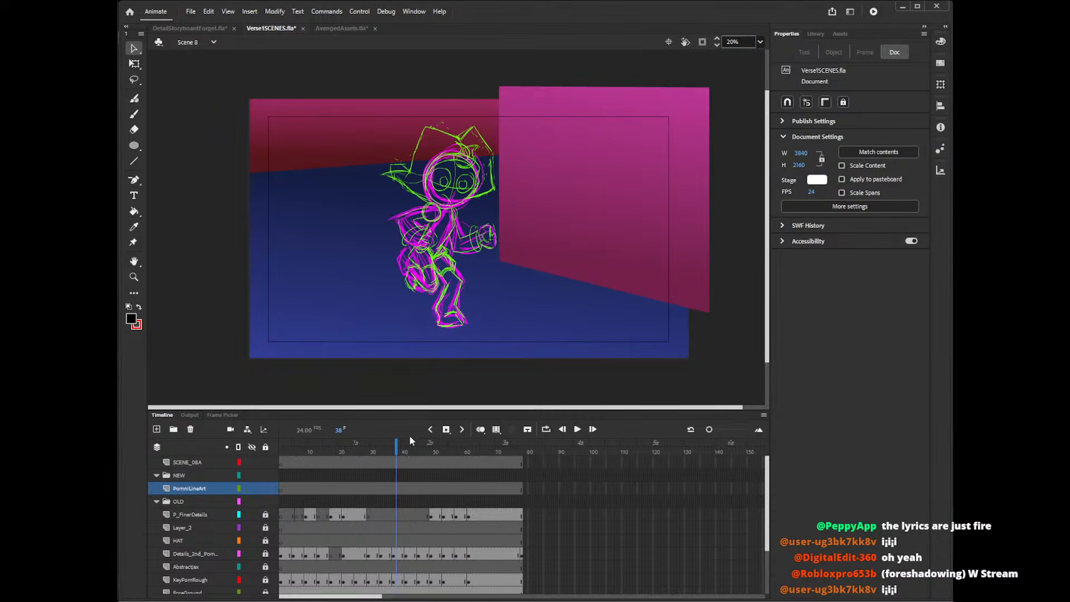
pyautogui.moveTo(407, 456)
pyautogui.mouseDown()
pyautogui.moveTo(397, 449)
pyautogui.moveTo(471, 455)
pyautogui.moveTo(363, 457)
pyautogui.moveTo(437, 465)
pyautogui.moveTo(297, 474)
pyautogui.moveTo(469, 475)
pyautogui.moveTo(384, 480)
pyautogui.moveTo(359, 480)
pyautogui.moveTo(476, 470)
pyautogui.moveTo(384, 480)
pyautogui.moveTo(415, 488)
pyautogui.moveTo(437, 482)
pyautogui.moveTo(292, 495)
pyautogui.moveTo(327, 501)
pyautogui.moveTo(463, 480)
pyautogui.moveTo(283, 481)
pyautogui.mouseUp()
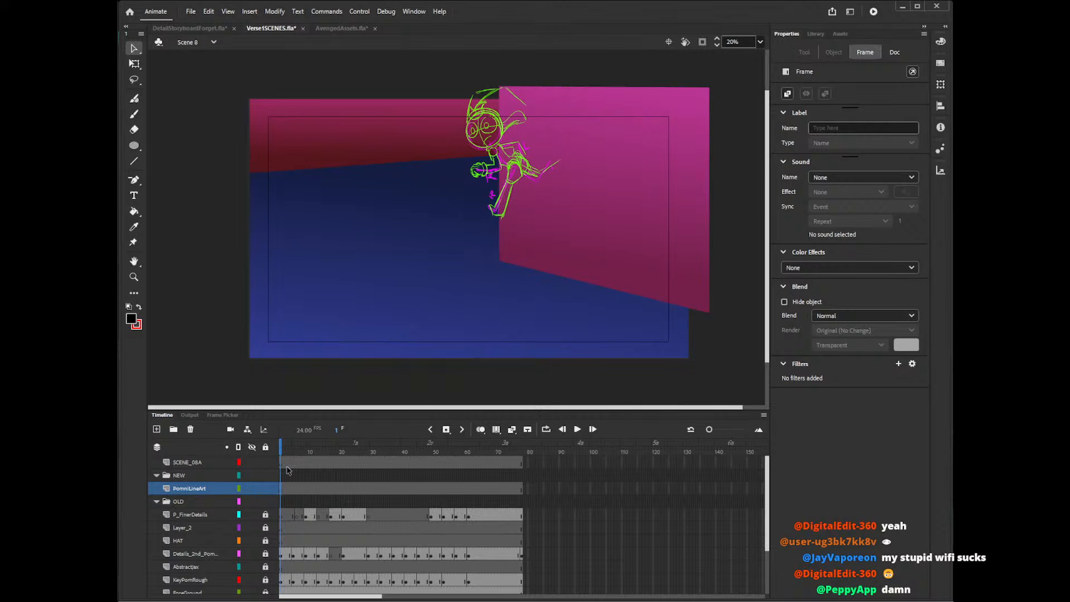